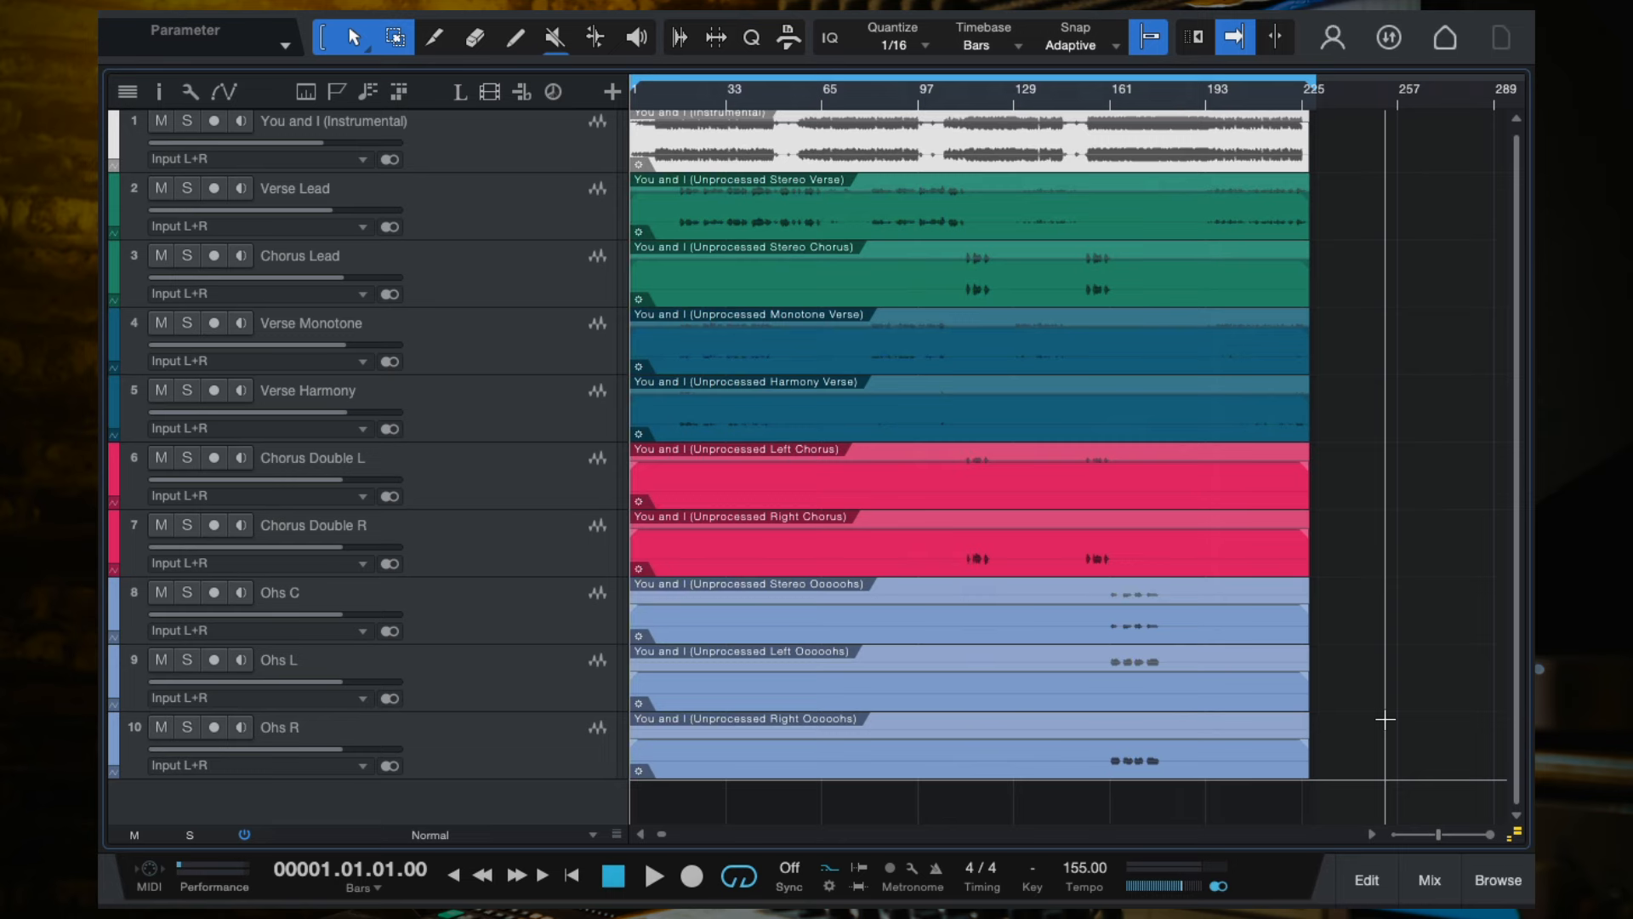
Narrow the track header column in the arrangement, fit the song in view and show the mixer console.
{"action": "scroll", "coordinate": [1144, 543], "scroll_direction": "up", "scroll_amount": 1}
{"action": "scroll", "coordinate": [1145, 542], "scroll_direction": "down", "scroll_amount": 2}
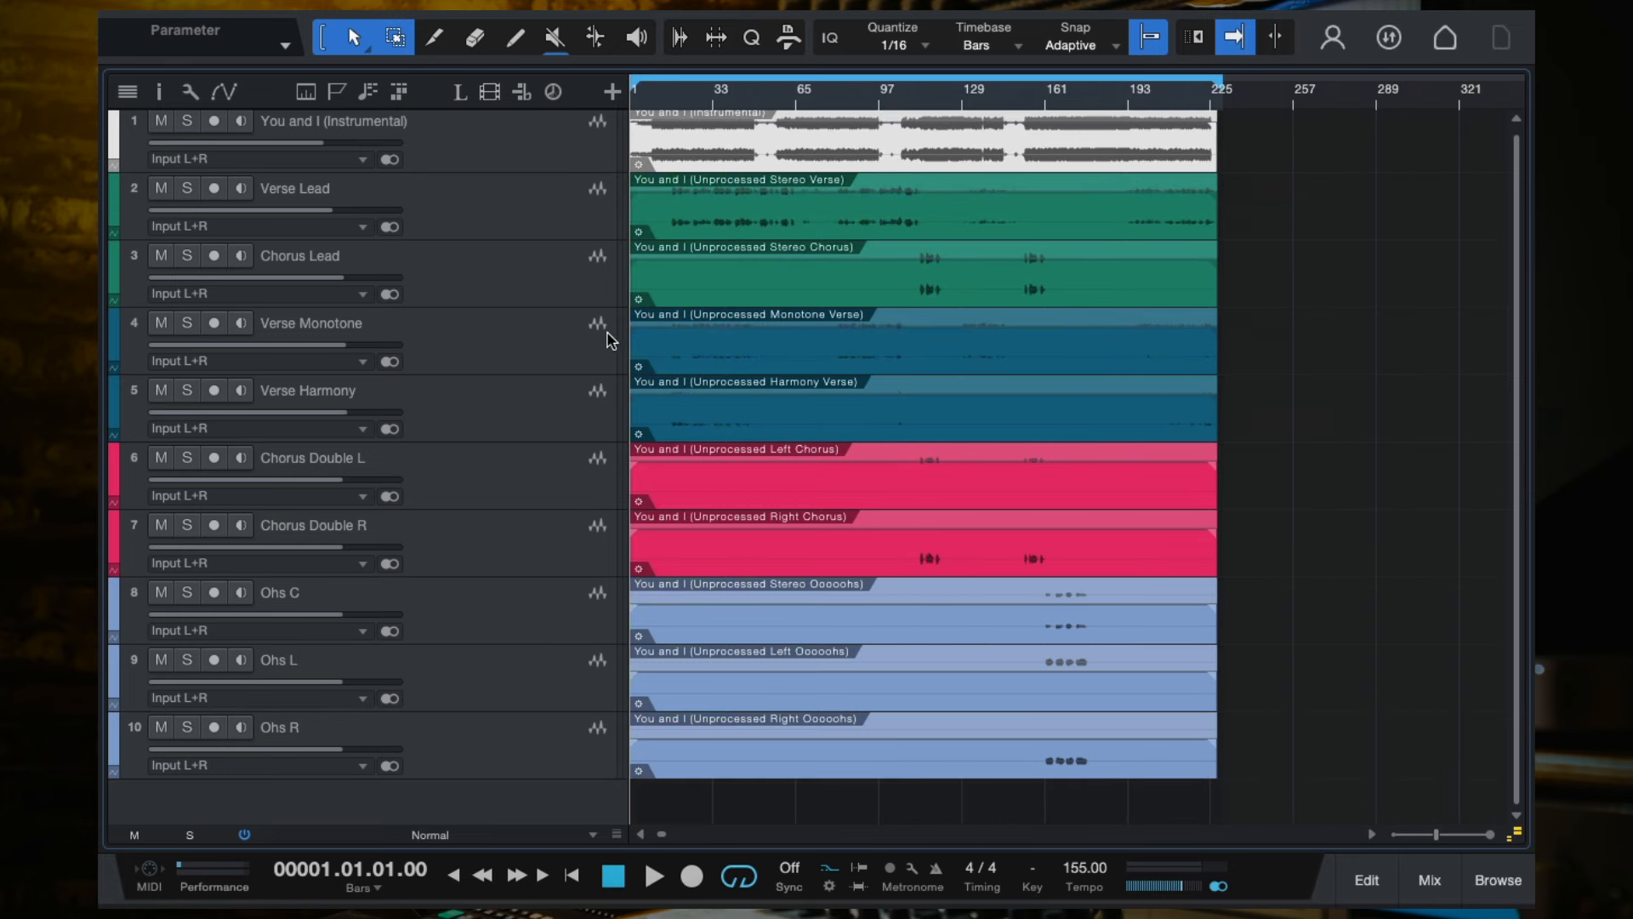
{"action": "left_click_drag", "start_coordinate": [627, 342], "coordinate": [532, 341]}
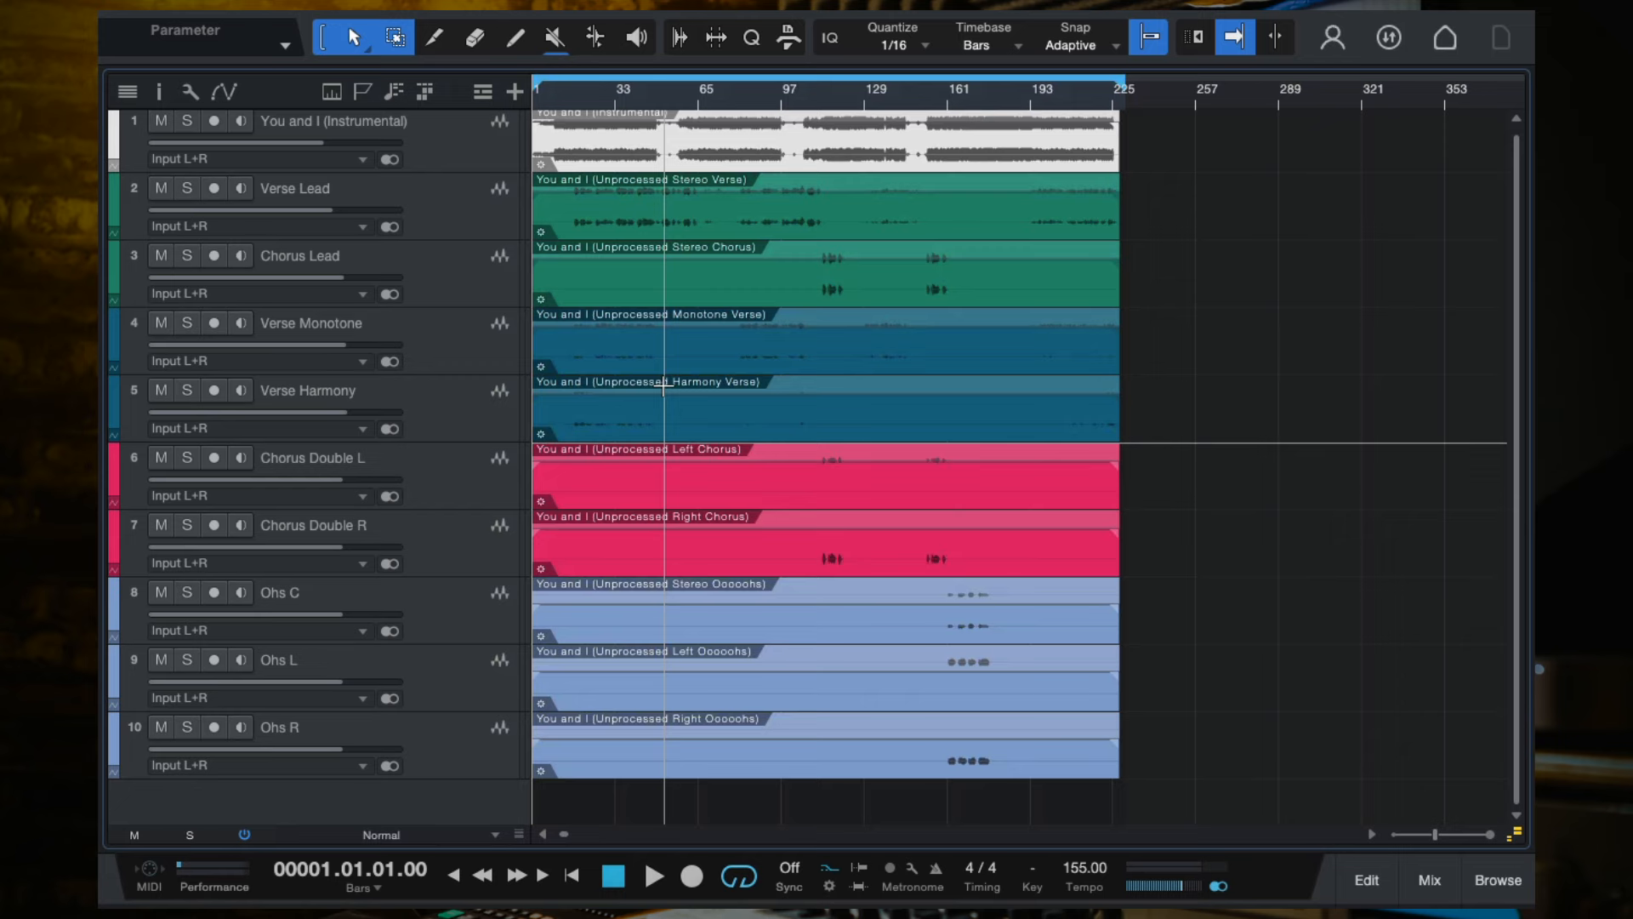
{"action": "scroll", "coordinate": [605, 189], "scroll_direction": "up", "scroll_amount": 3}
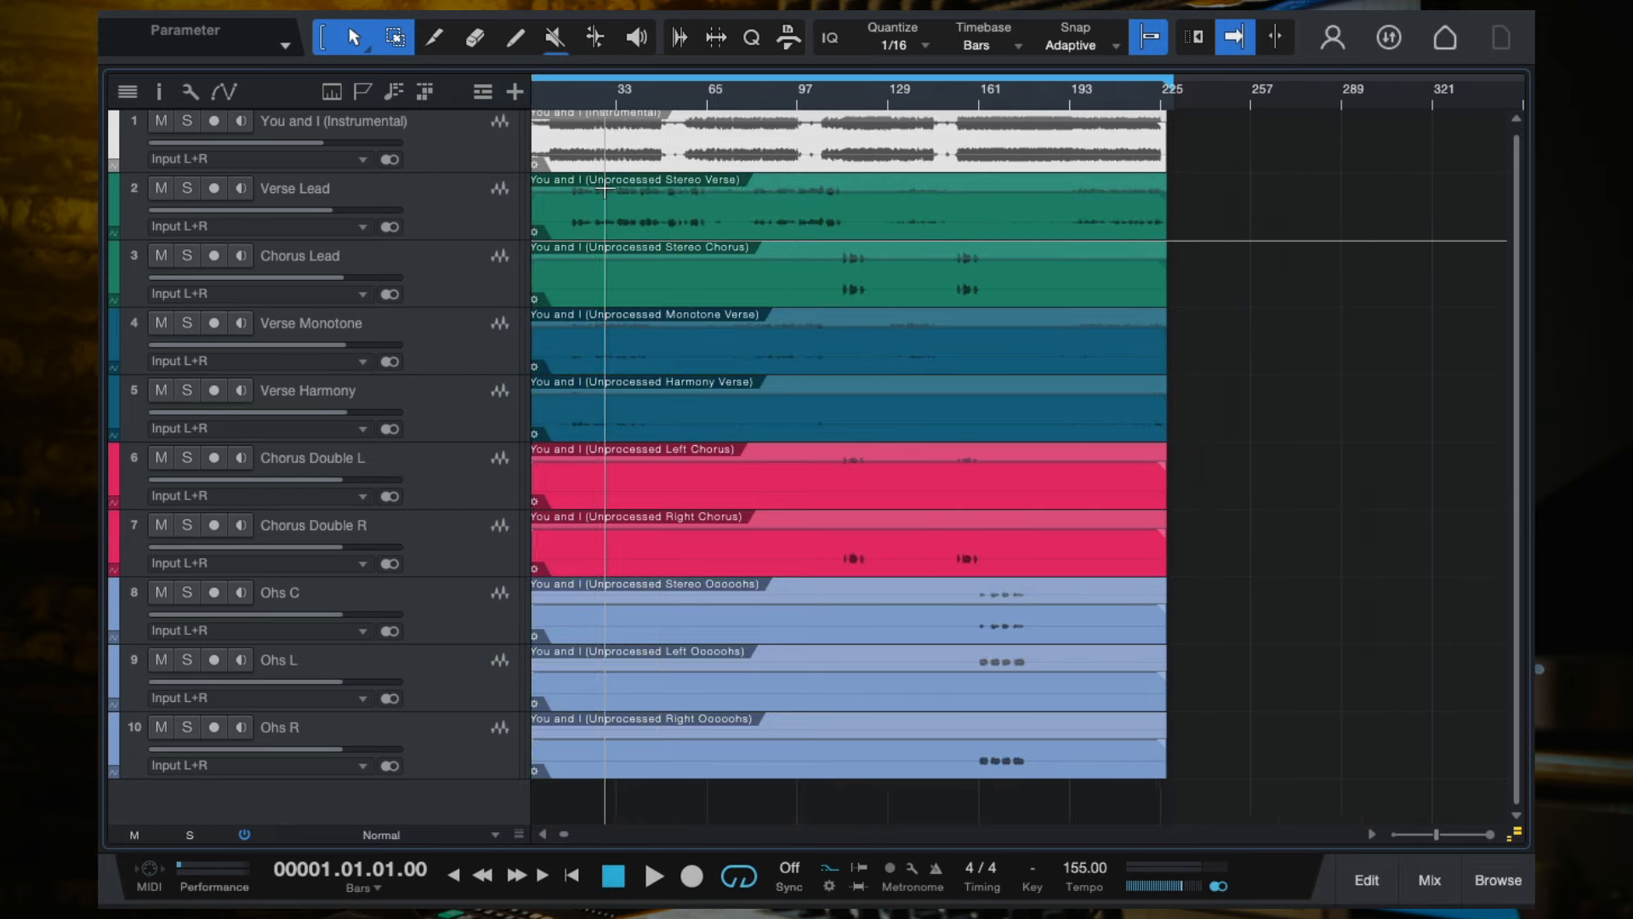
{"action": "left_click", "coordinate": [1429, 879]}
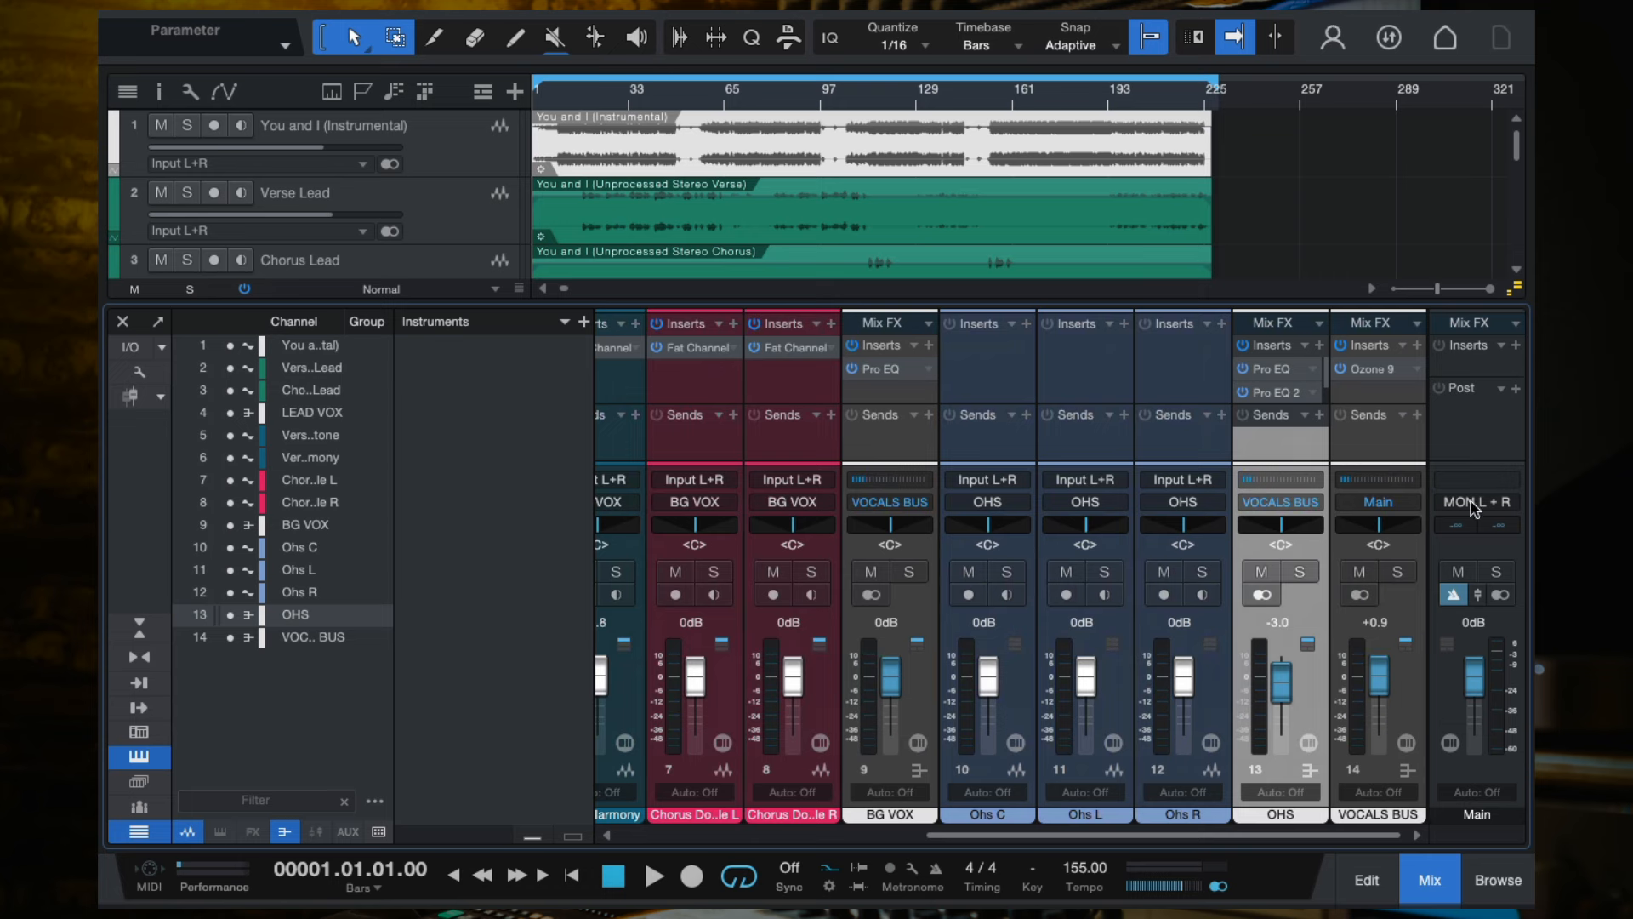
Examine the mixer routing from the individual vocal channels through the LEAD VOX, BG VOX and OHS buses to VOCALS BUS.
{"action": "left_click", "coordinate": [1378, 452]}
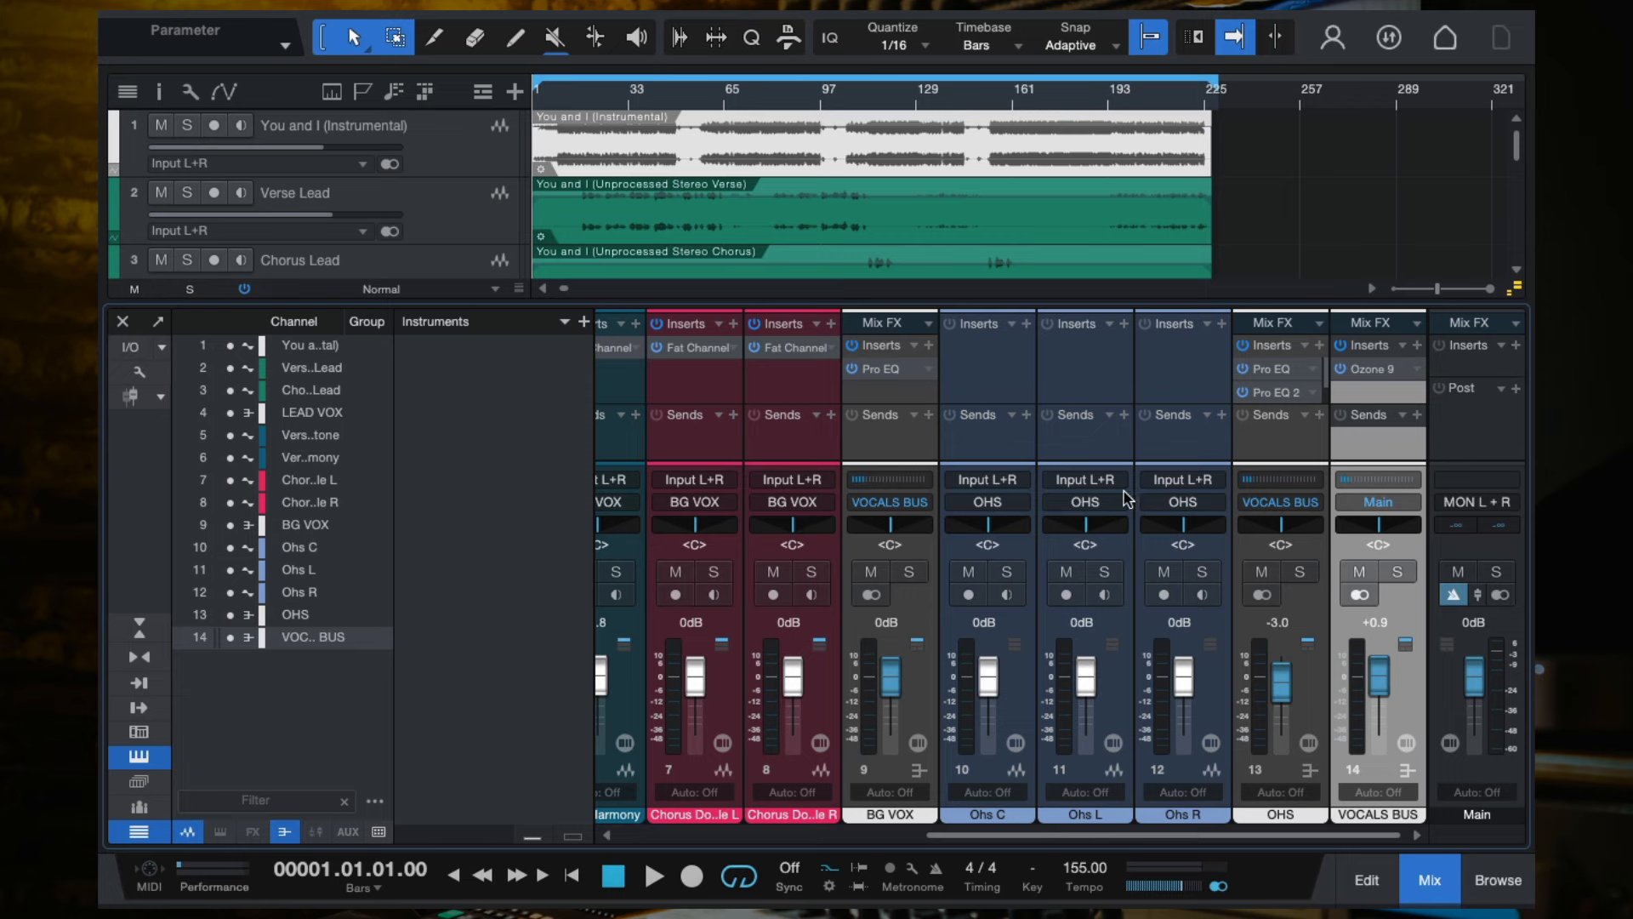
{"action": "left_click", "coordinate": [1083, 429]}
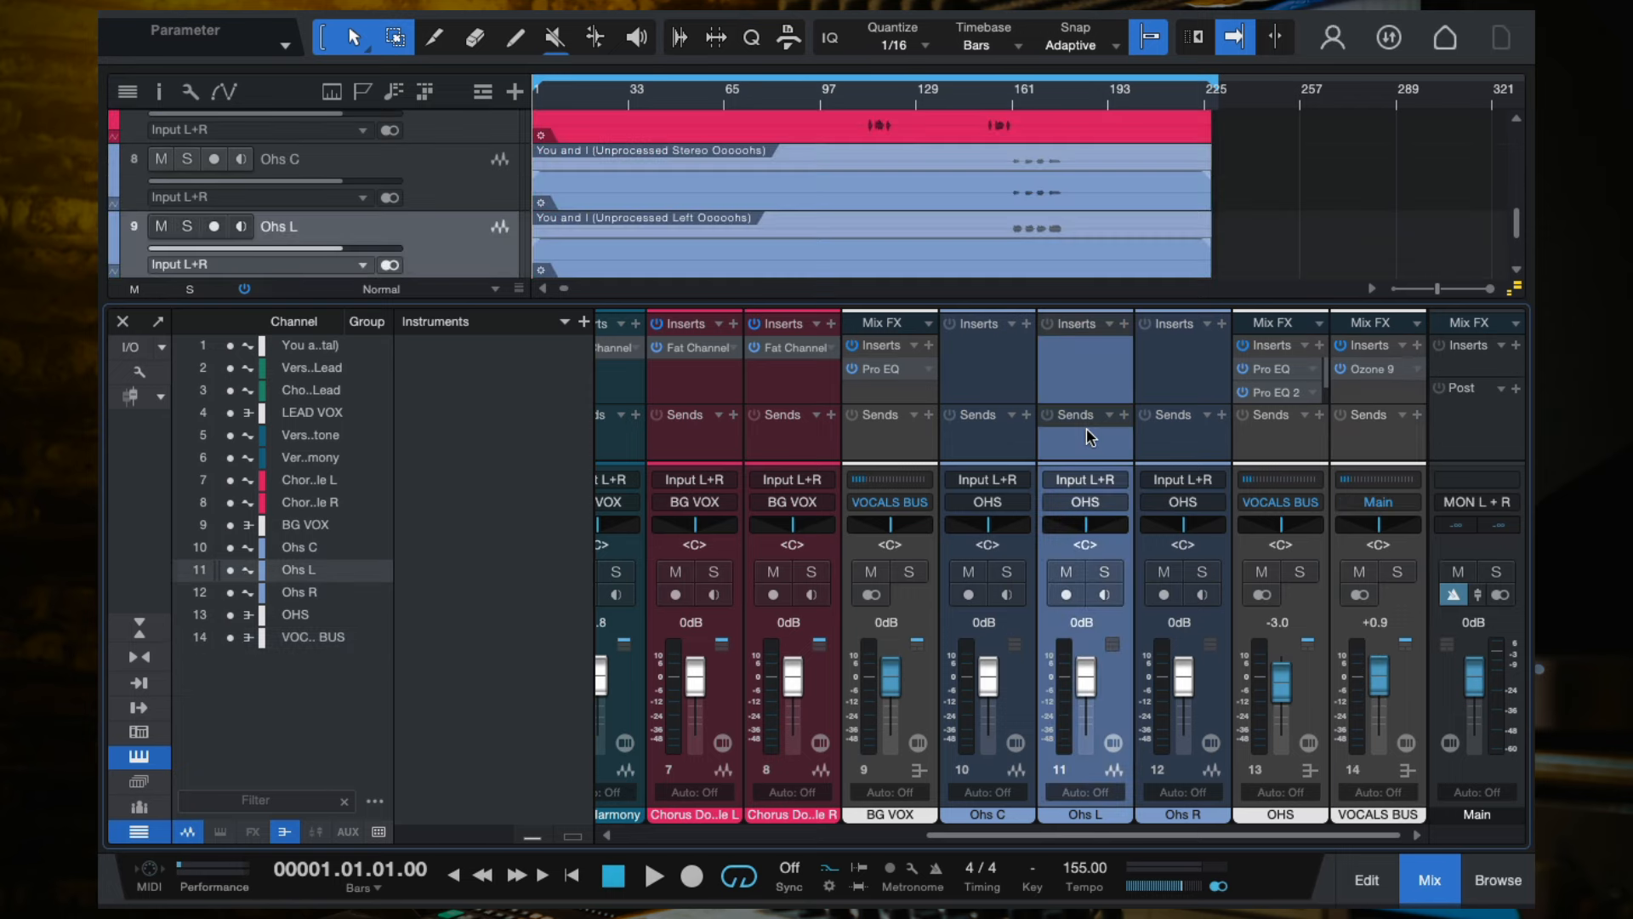
{"action": "left_click", "coordinate": [899, 448]}
{"action": "left_click", "coordinate": [1278, 459]}
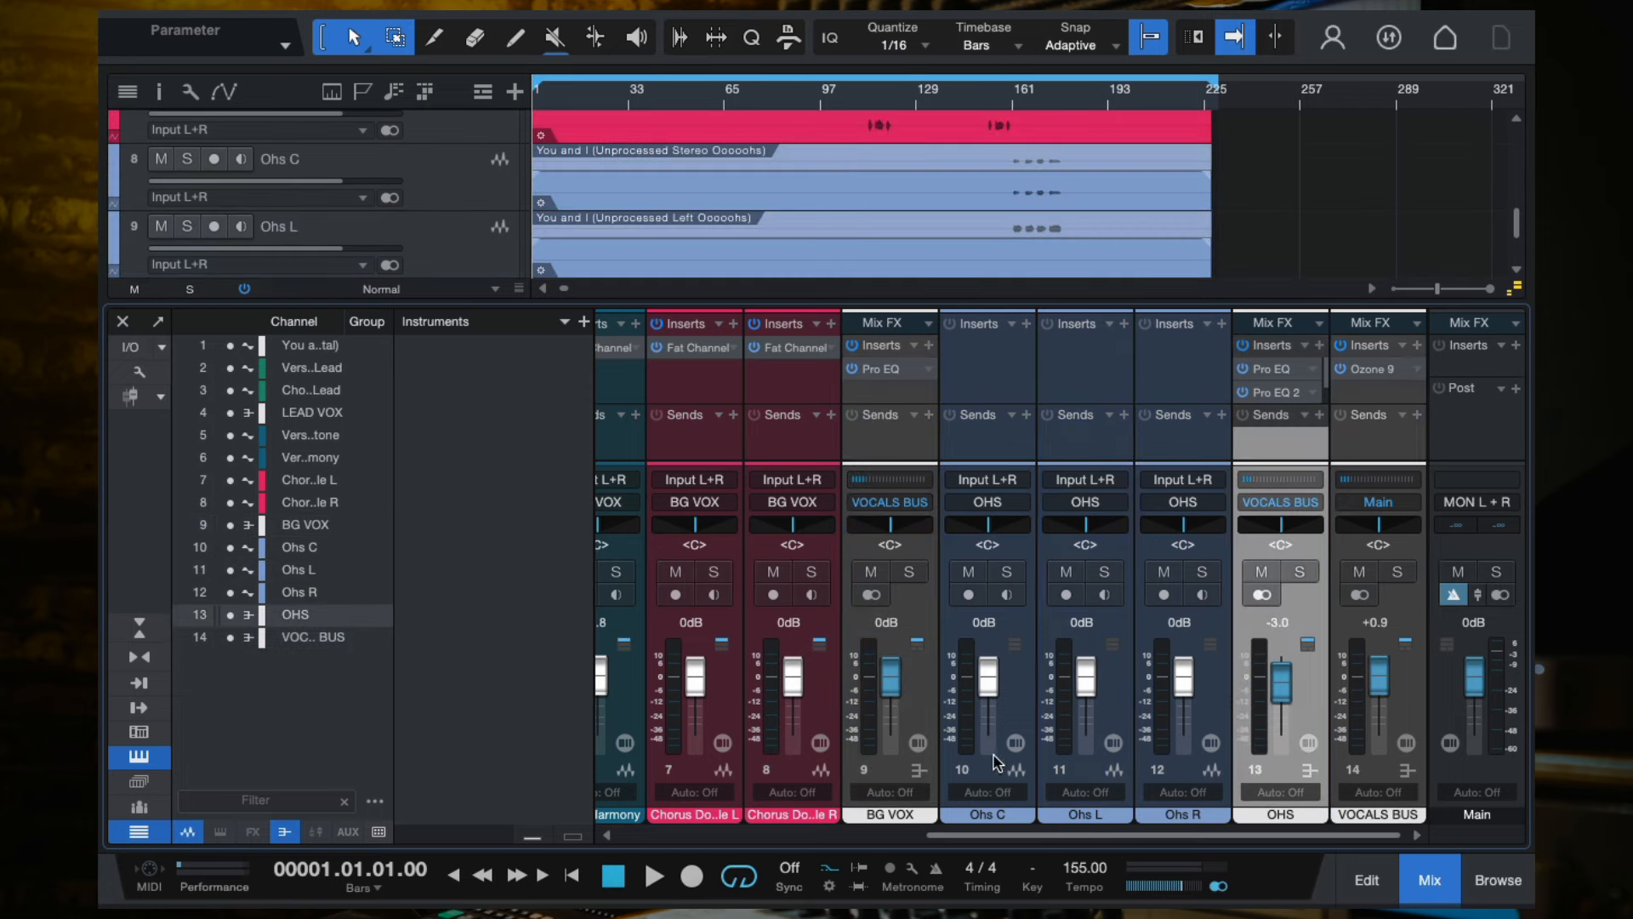
{"action": "scroll", "coordinate": [893, 699], "scroll_direction": "left", "scroll_amount": 3}
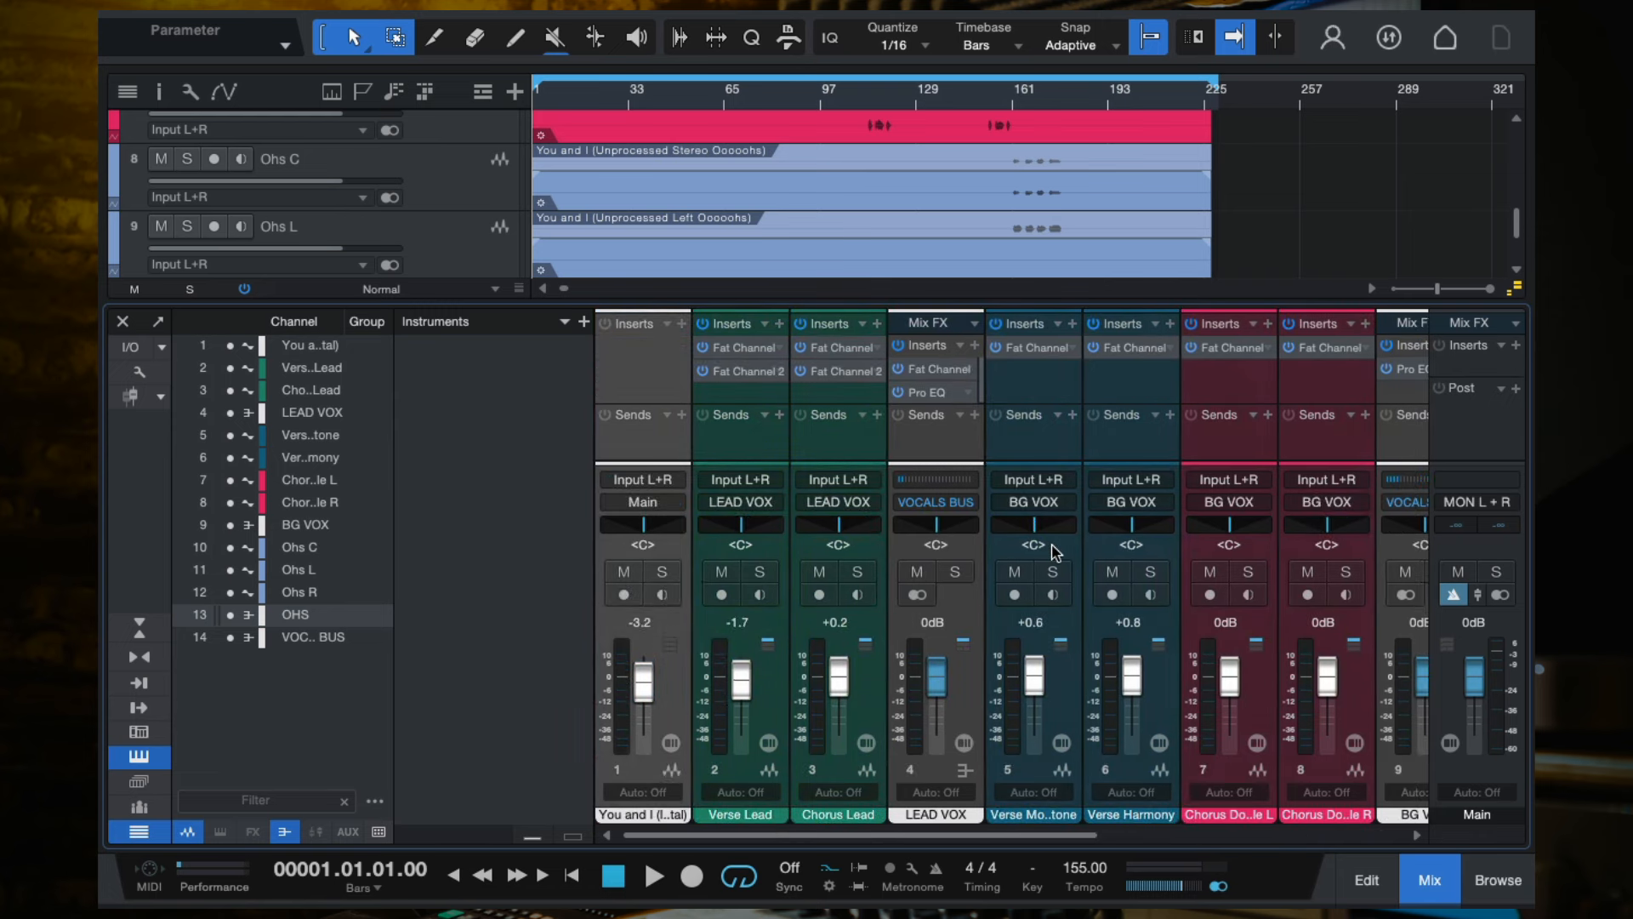
{"action": "scroll", "coordinate": [1054, 551], "scroll_direction": "left", "scroll_amount": 1}
{"action": "scroll", "coordinate": [1054, 551], "scroll_direction": "right", "scroll_amount": 3}
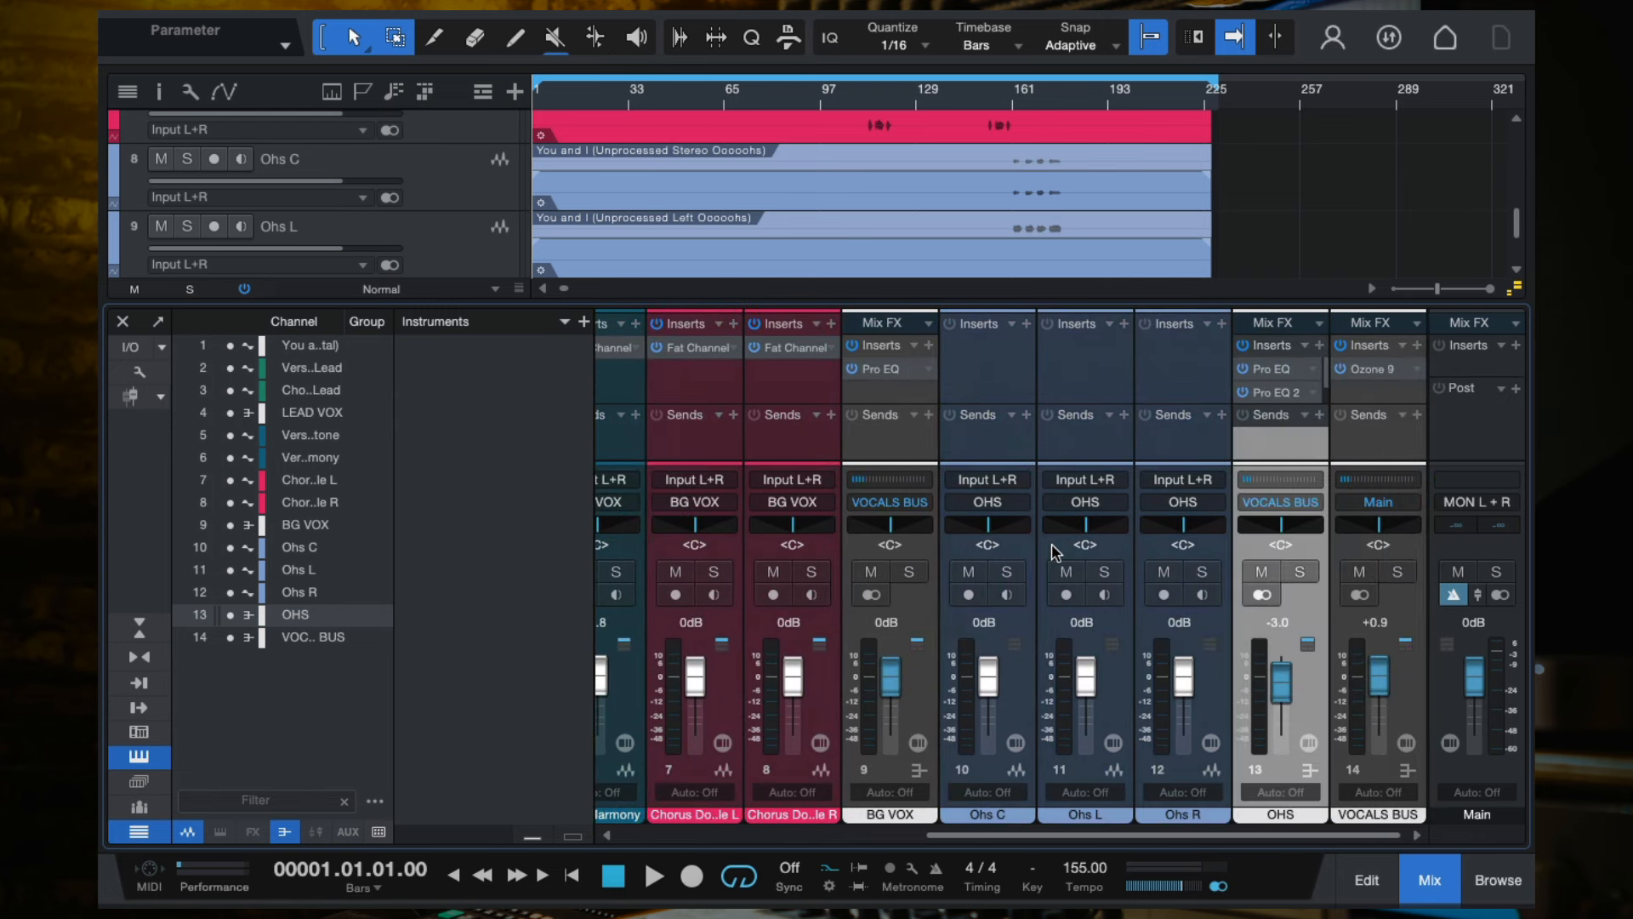
{"action": "scroll", "coordinate": [1055, 551], "scroll_direction": "left", "scroll_amount": 4}
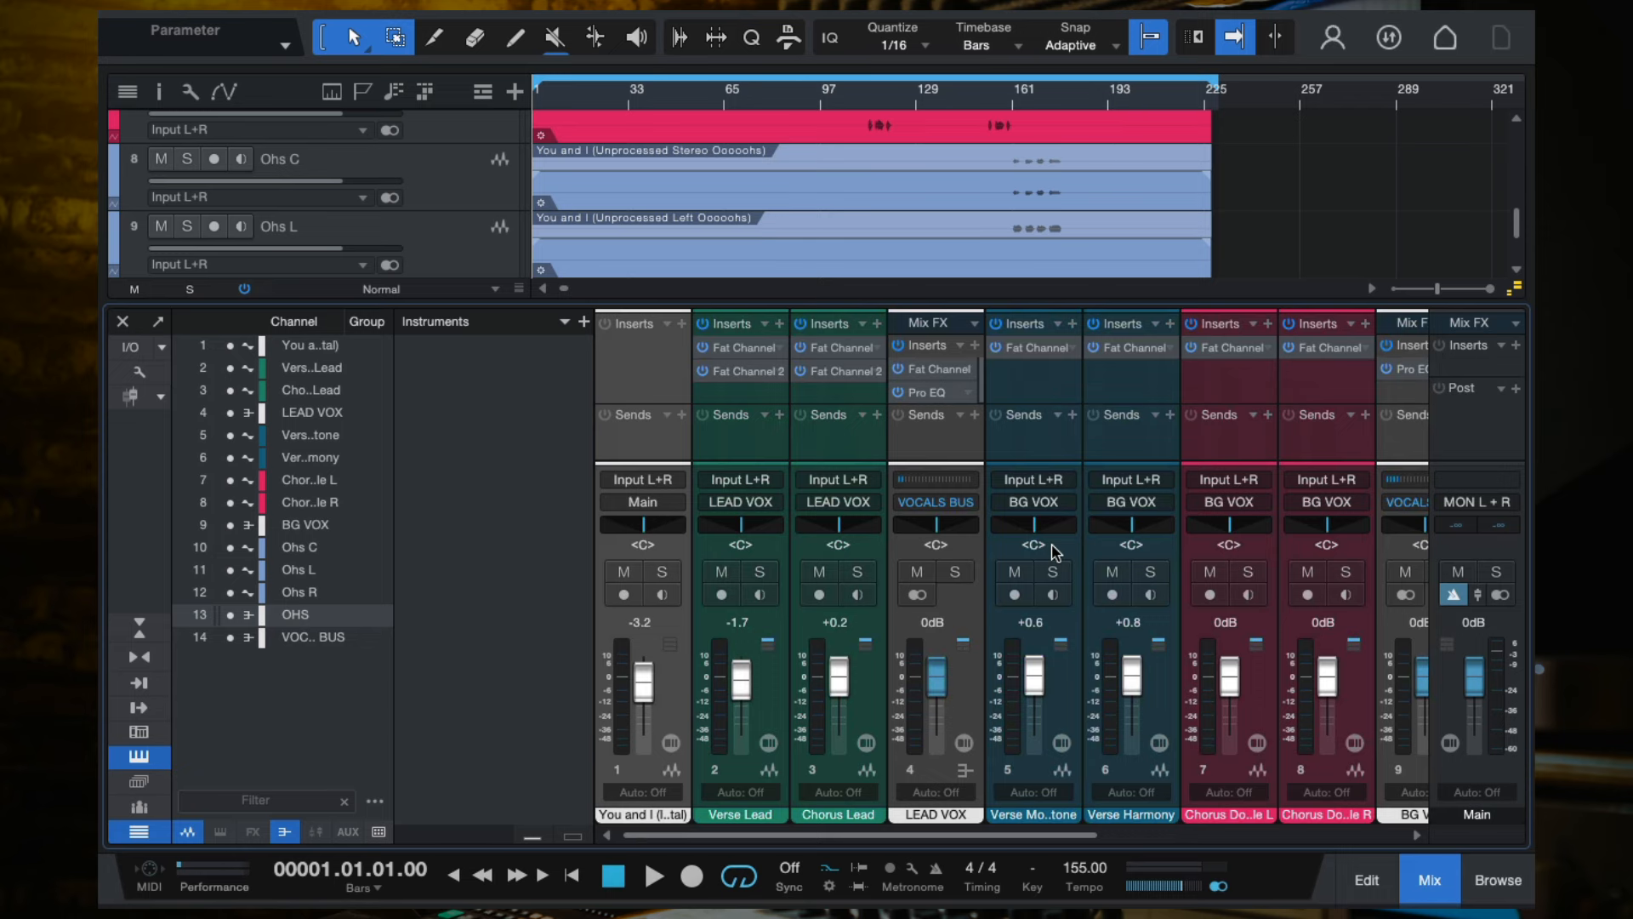
{"action": "scroll", "coordinate": [1054, 551], "scroll_direction": "right", "scroll_amount": 4}
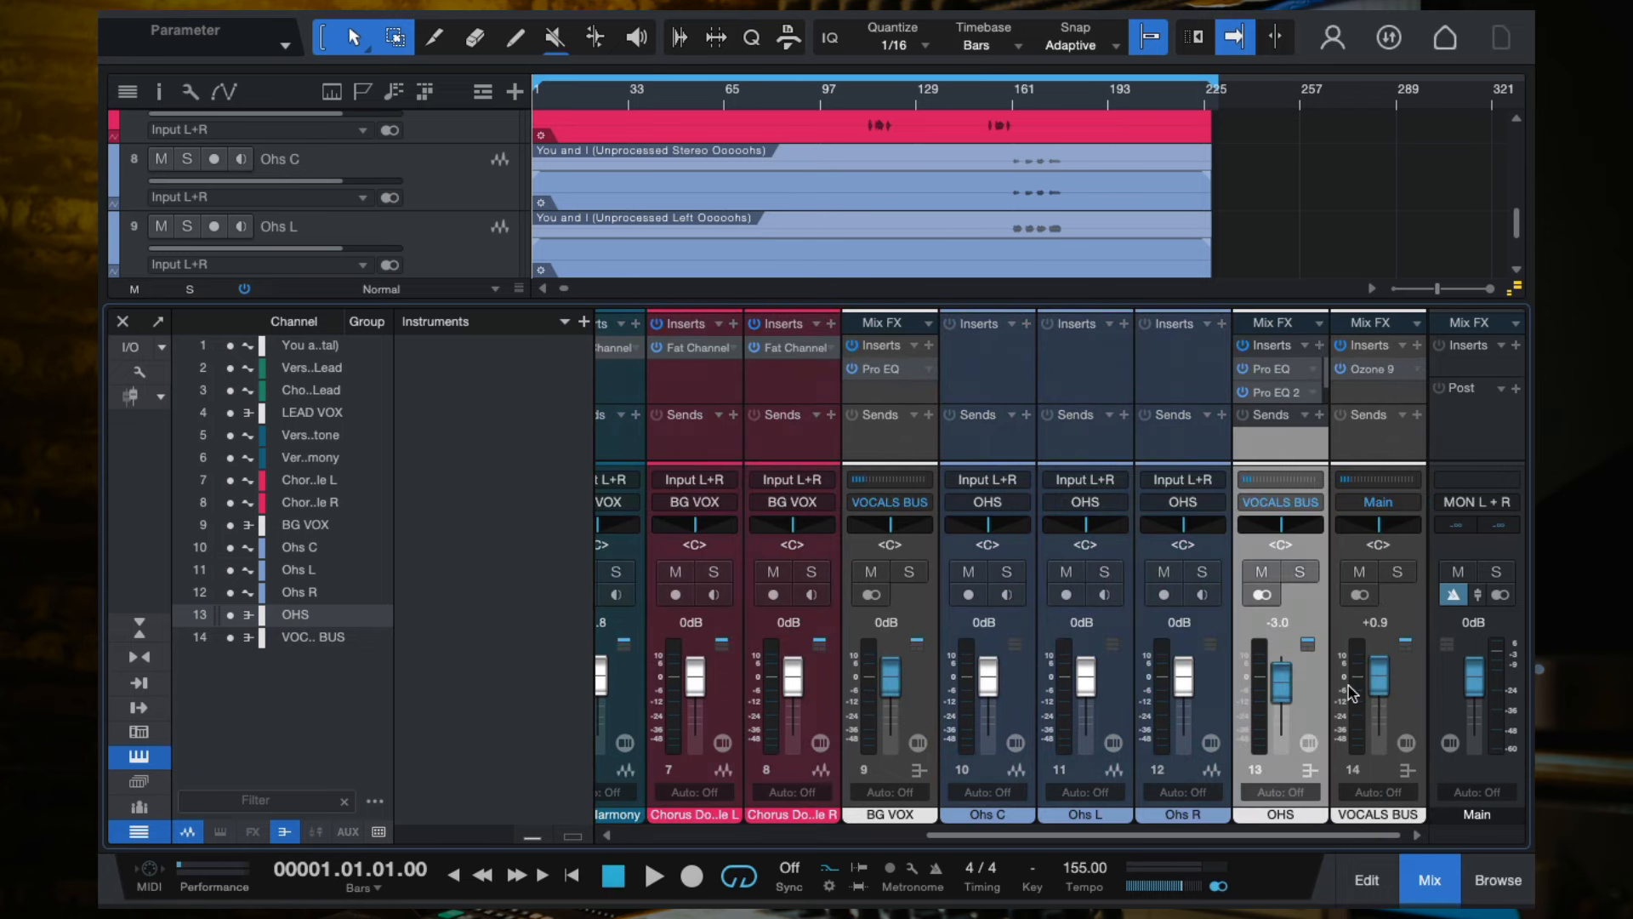
Inspect the Vintage Tape settings in the Ozone 9 insert on VOCALS BUS and close the plug-in.
{"action": "left_click", "coordinate": [1410, 699]}
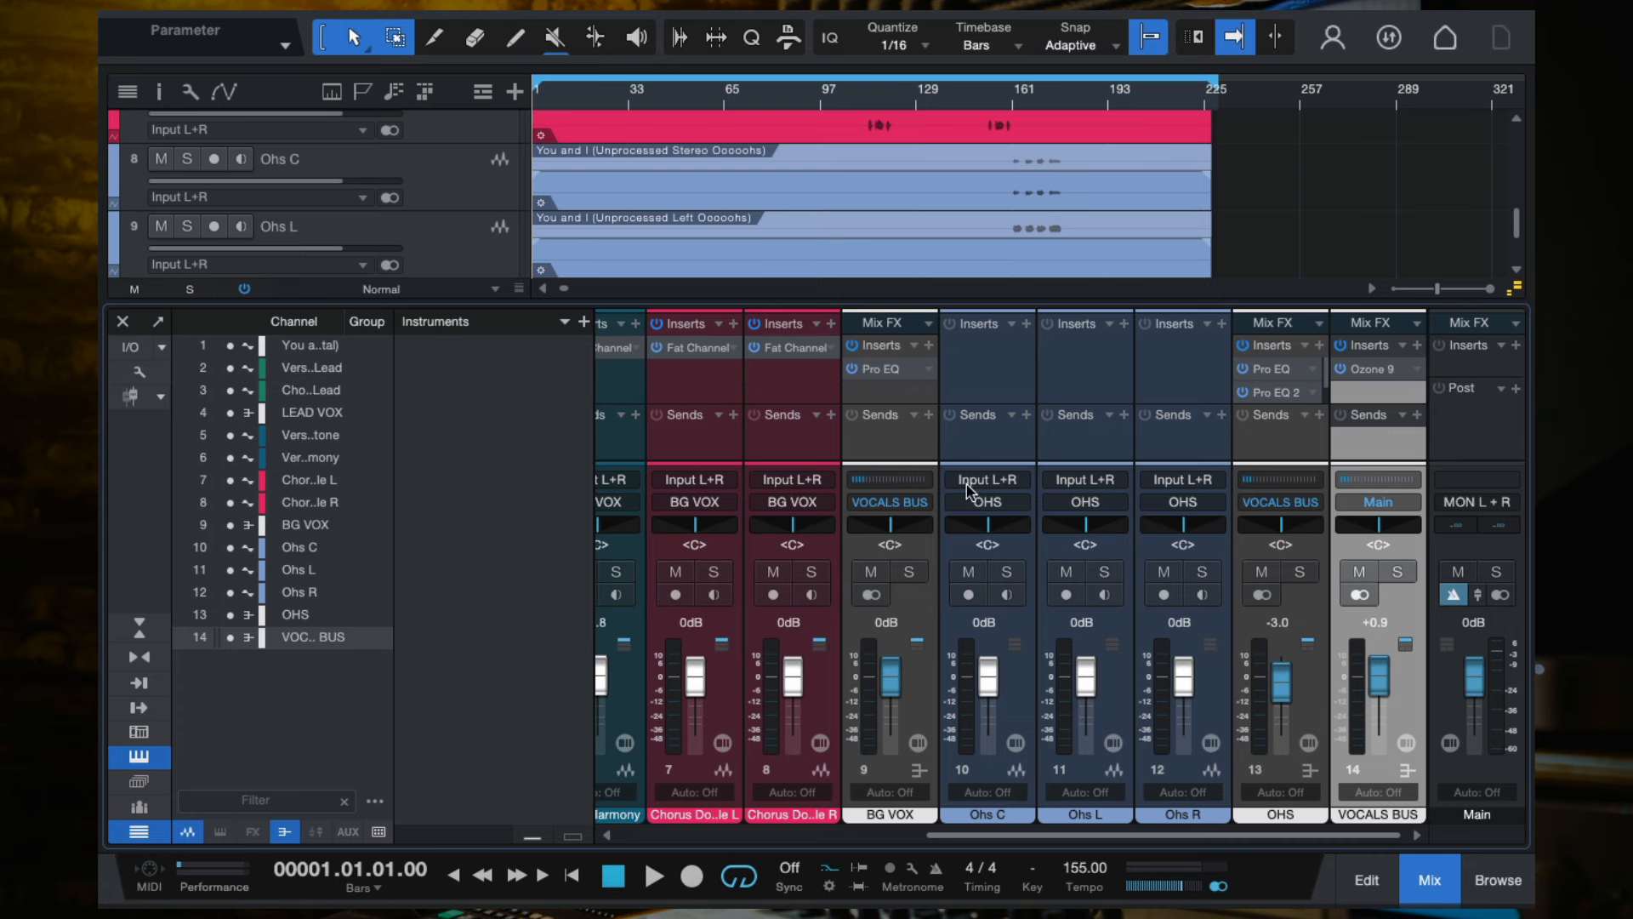
{"action": "left_click", "coordinate": [1370, 369]}
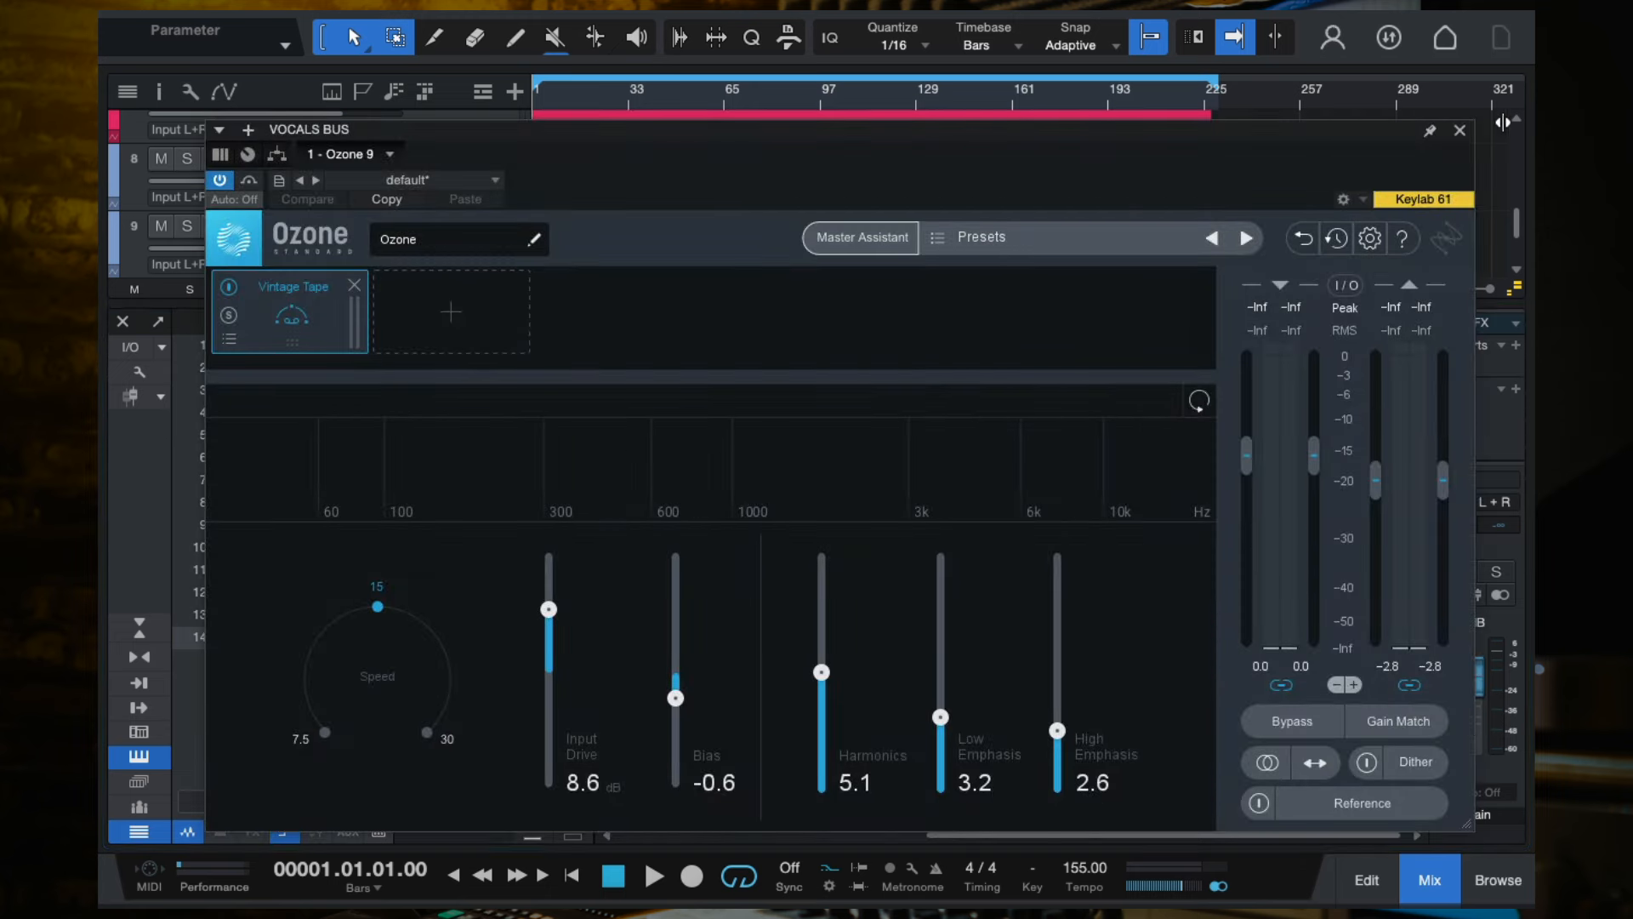
{"action": "left_click", "coordinate": [1460, 130]}
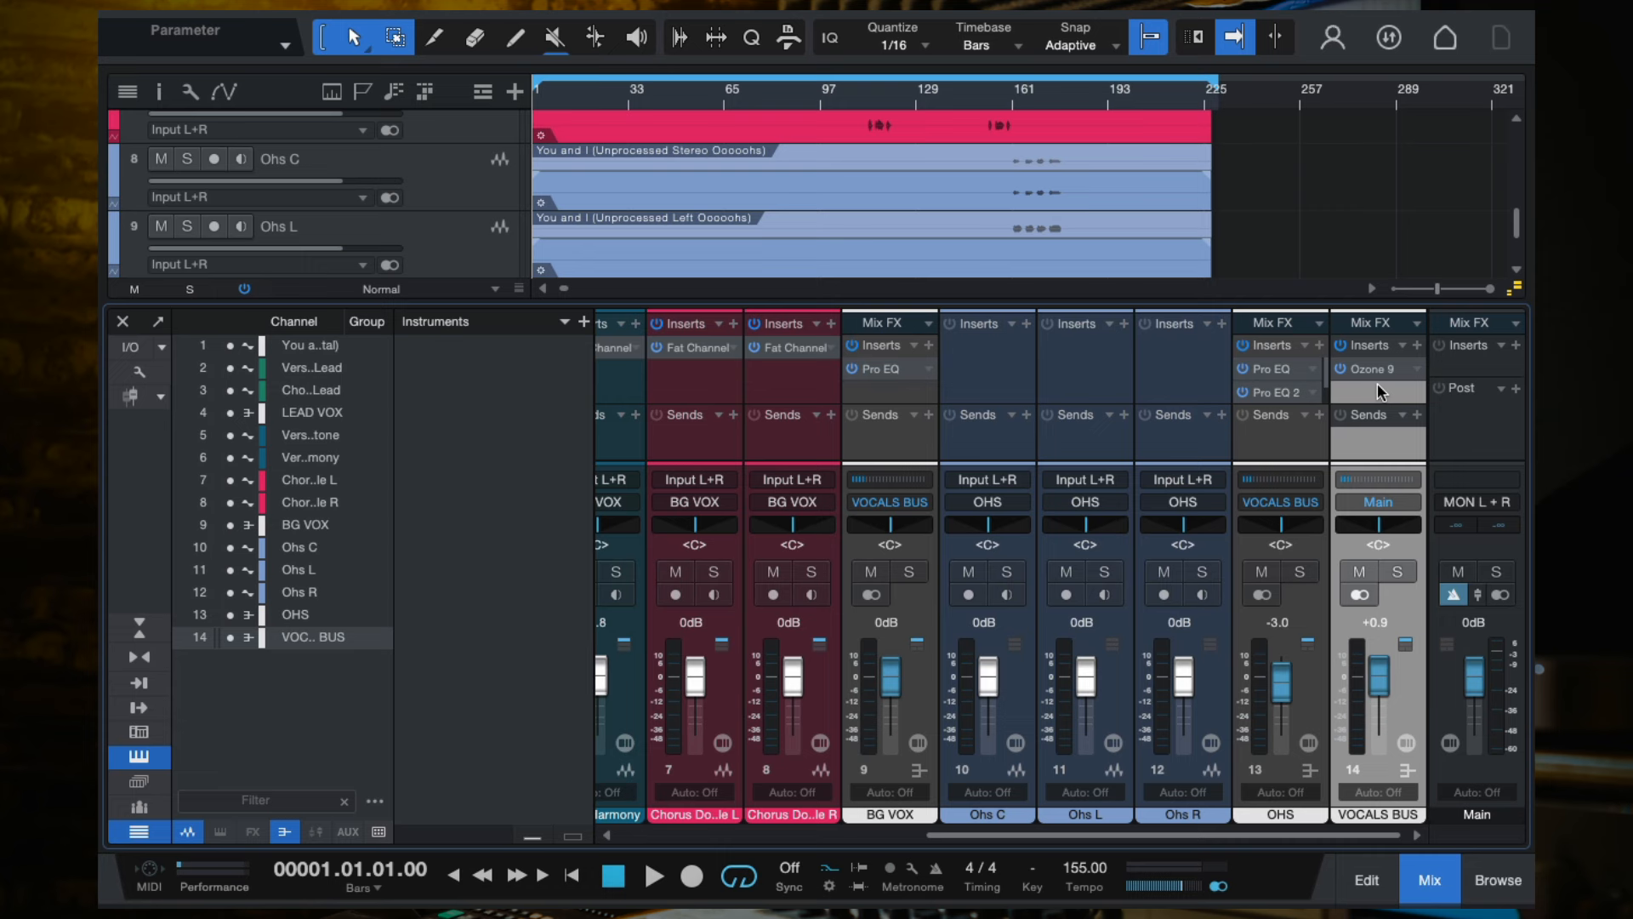
Enlarge the mixer and add an FX channel named RVB.
{"action": "left_click_drag", "start_coordinate": [1178, 304], "coordinate": [1178, 277]}
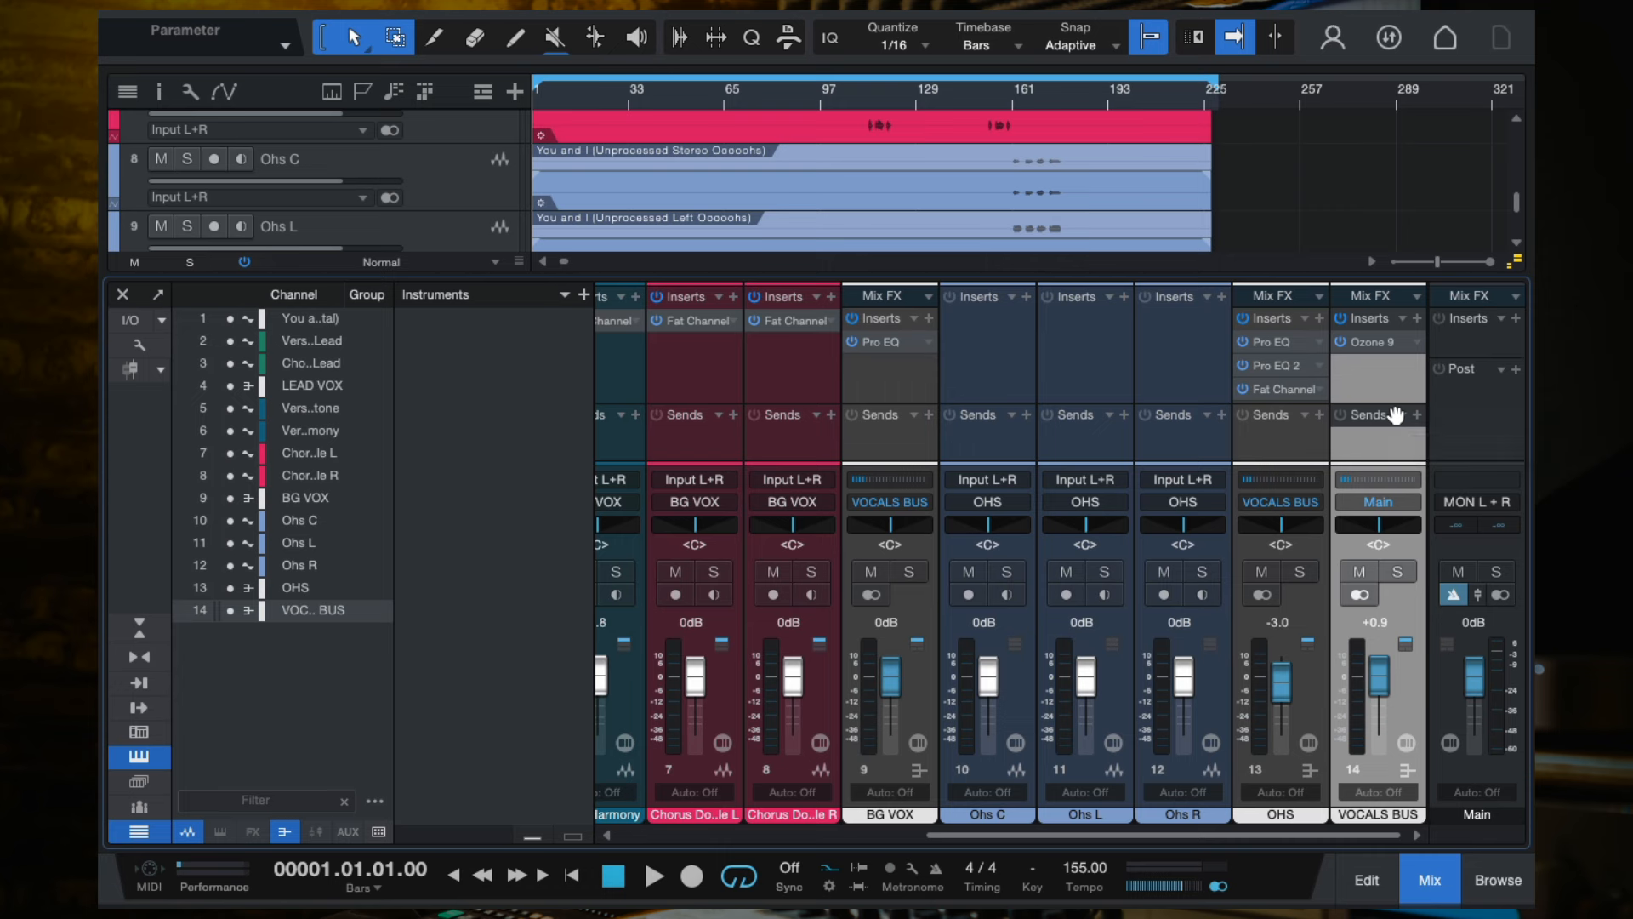
{"action": "right_click", "coordinate": [1366, 364]}
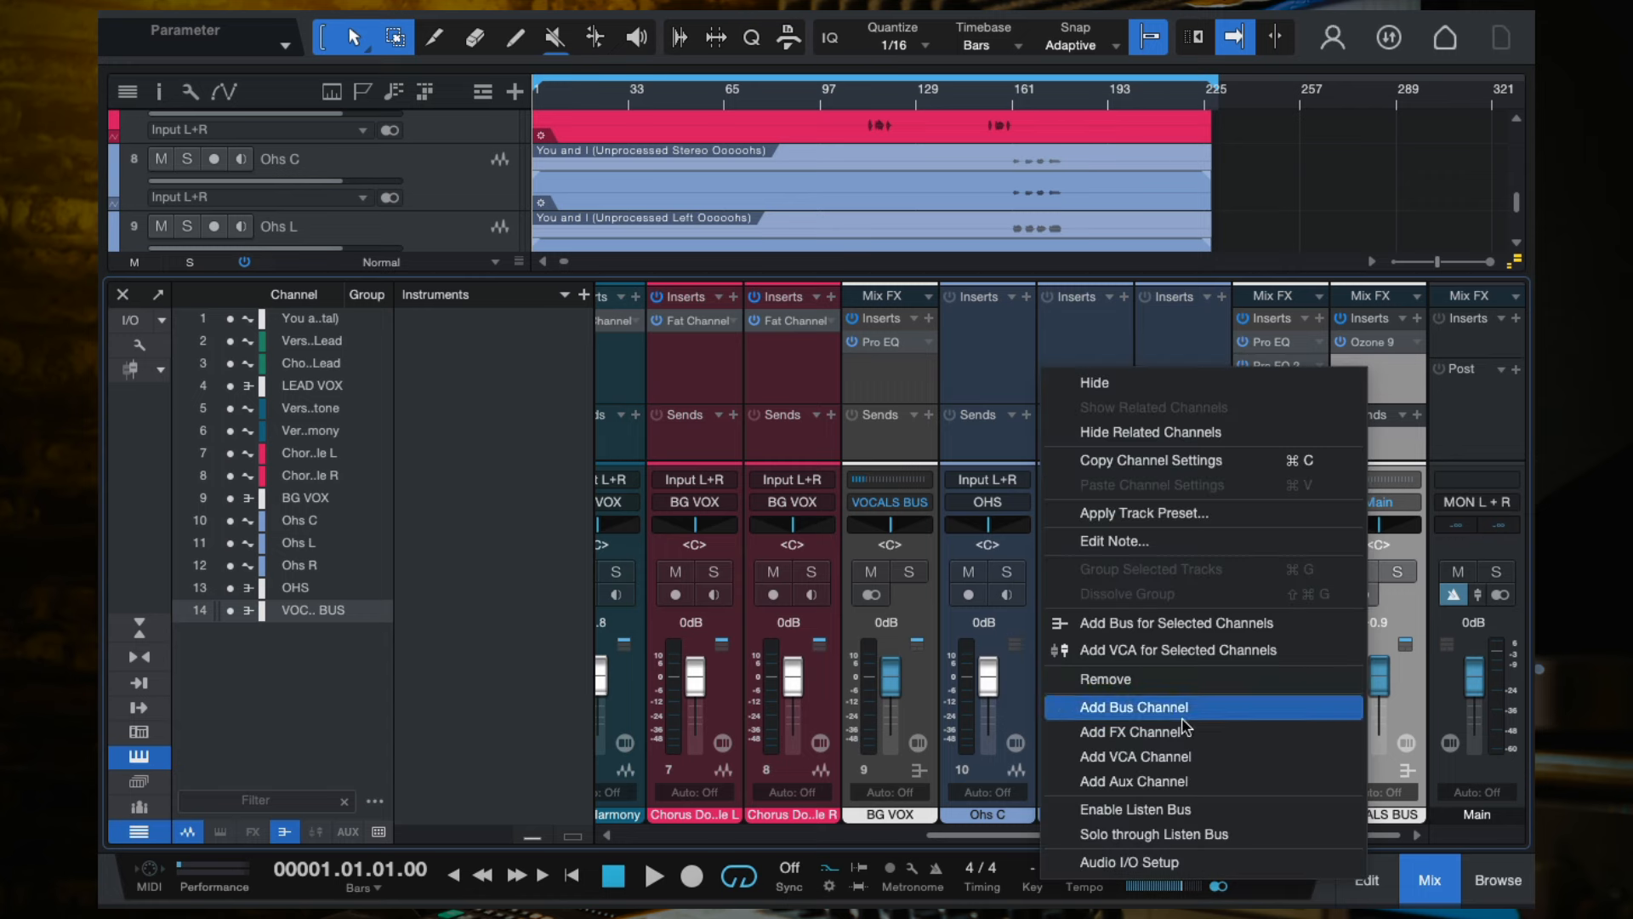
{"action": "left_click", "coordinate": [1140, 731]}
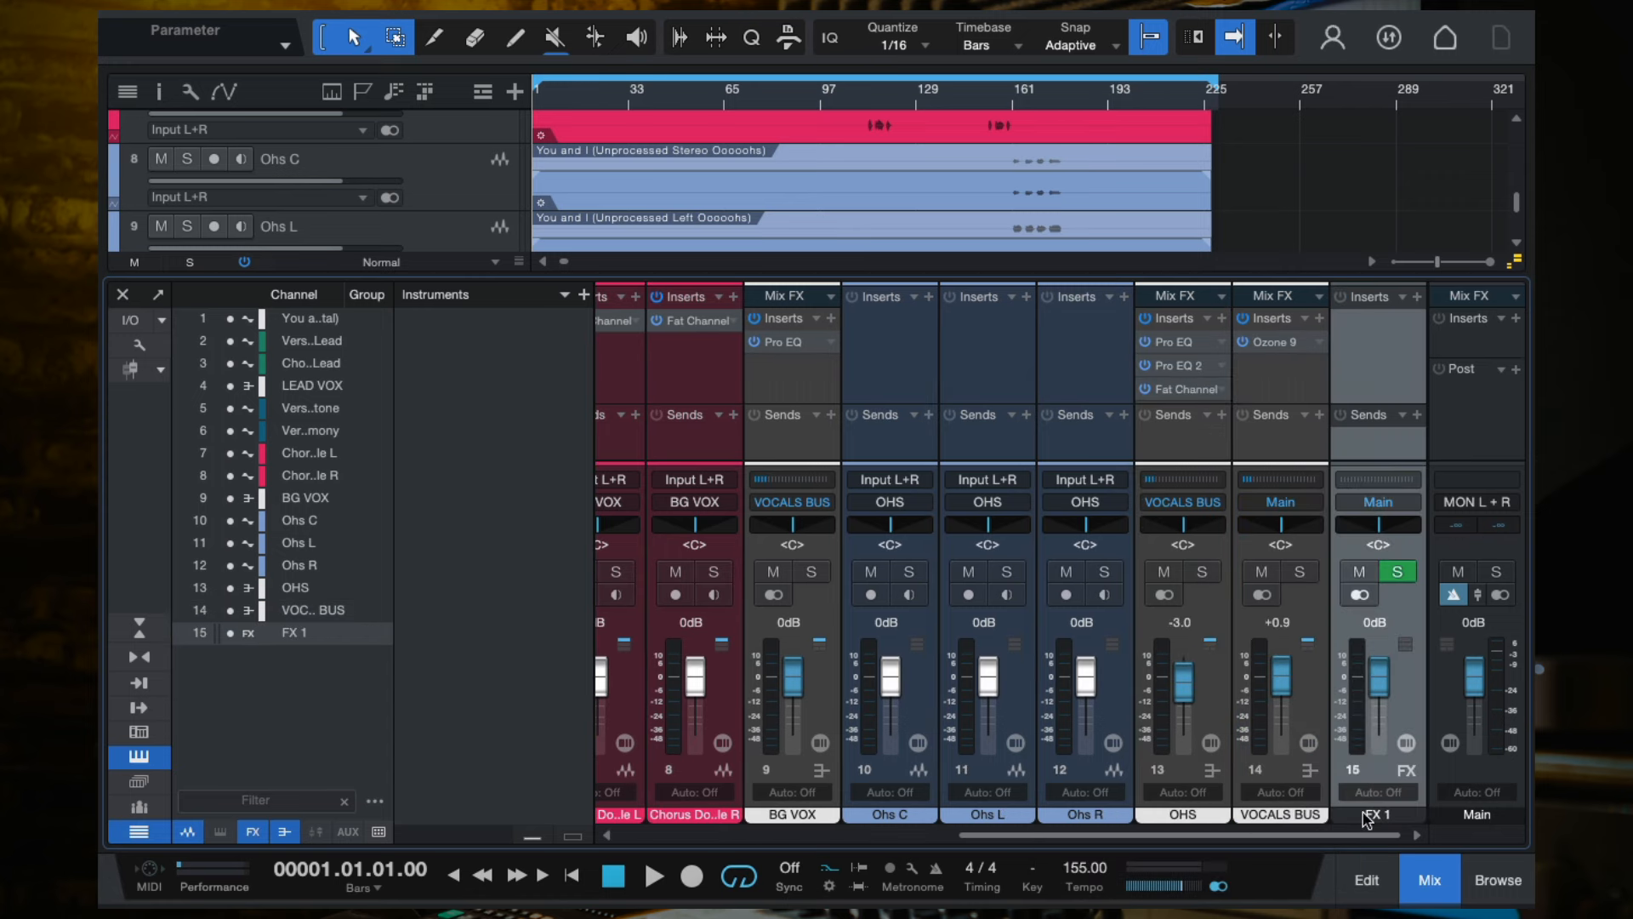
{"action": "double_click", "coordinate": [1376, 816]}
{"action": "type", "text": "RVB"}
{"action": "key", "text": "Return"}
{"action": "left_click", "coordinate": [1379, 817]}
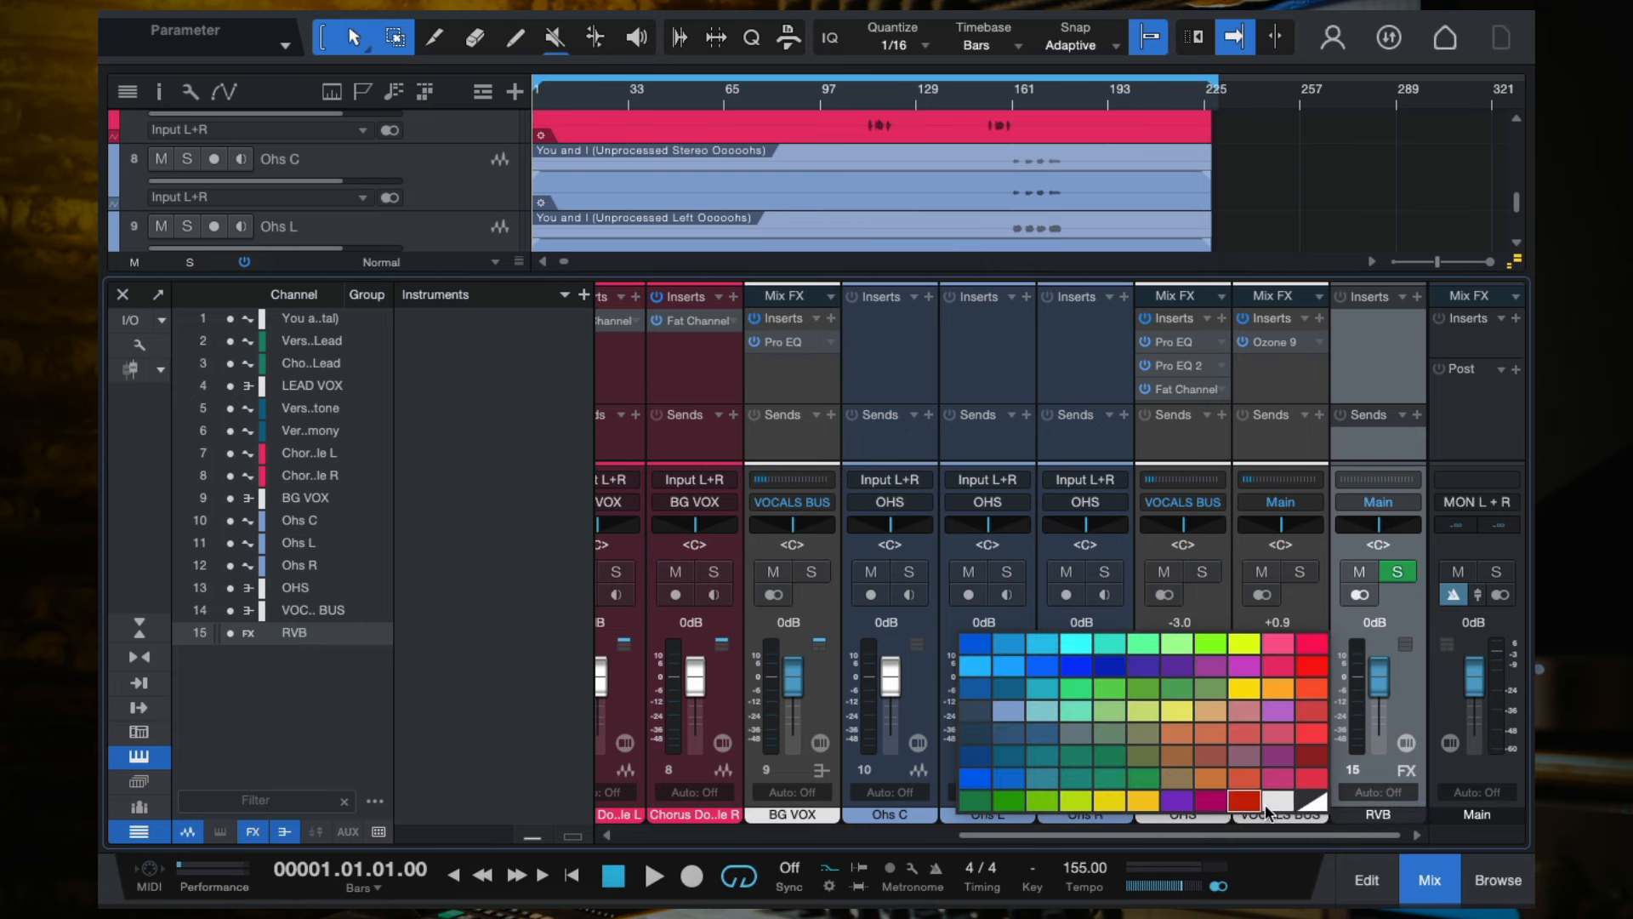
{"action": "left_click", "coordinate": [1283, 798]}
{"action": "left_click", "coordinate": [1371, 816]}
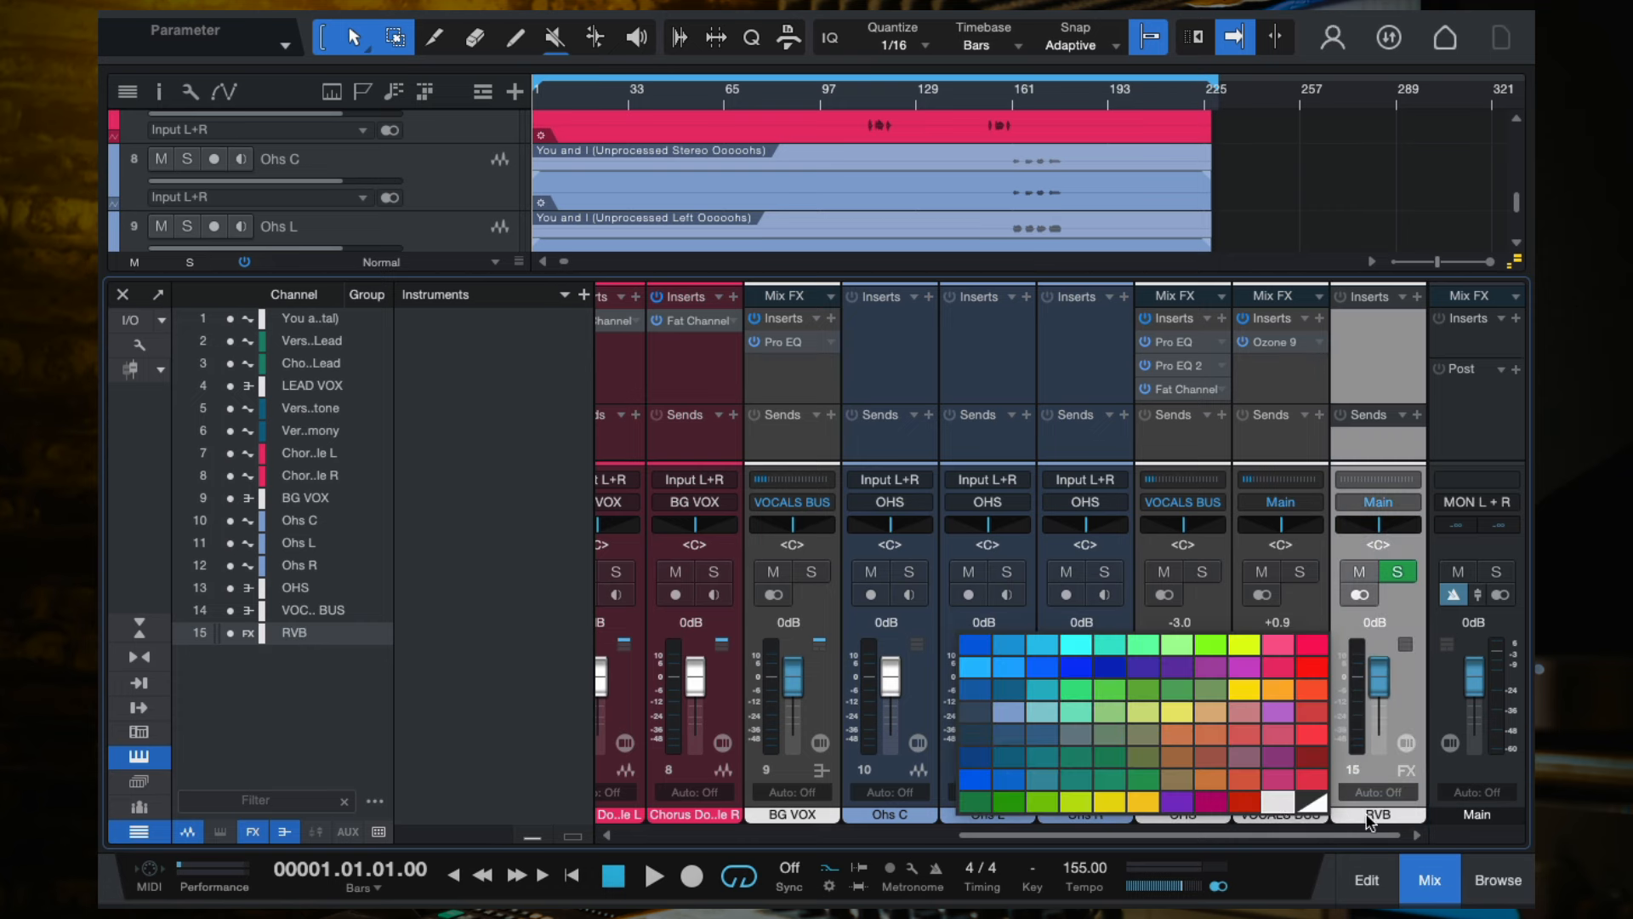
{"action": "left_click", "coordinate": [1315, 800]}
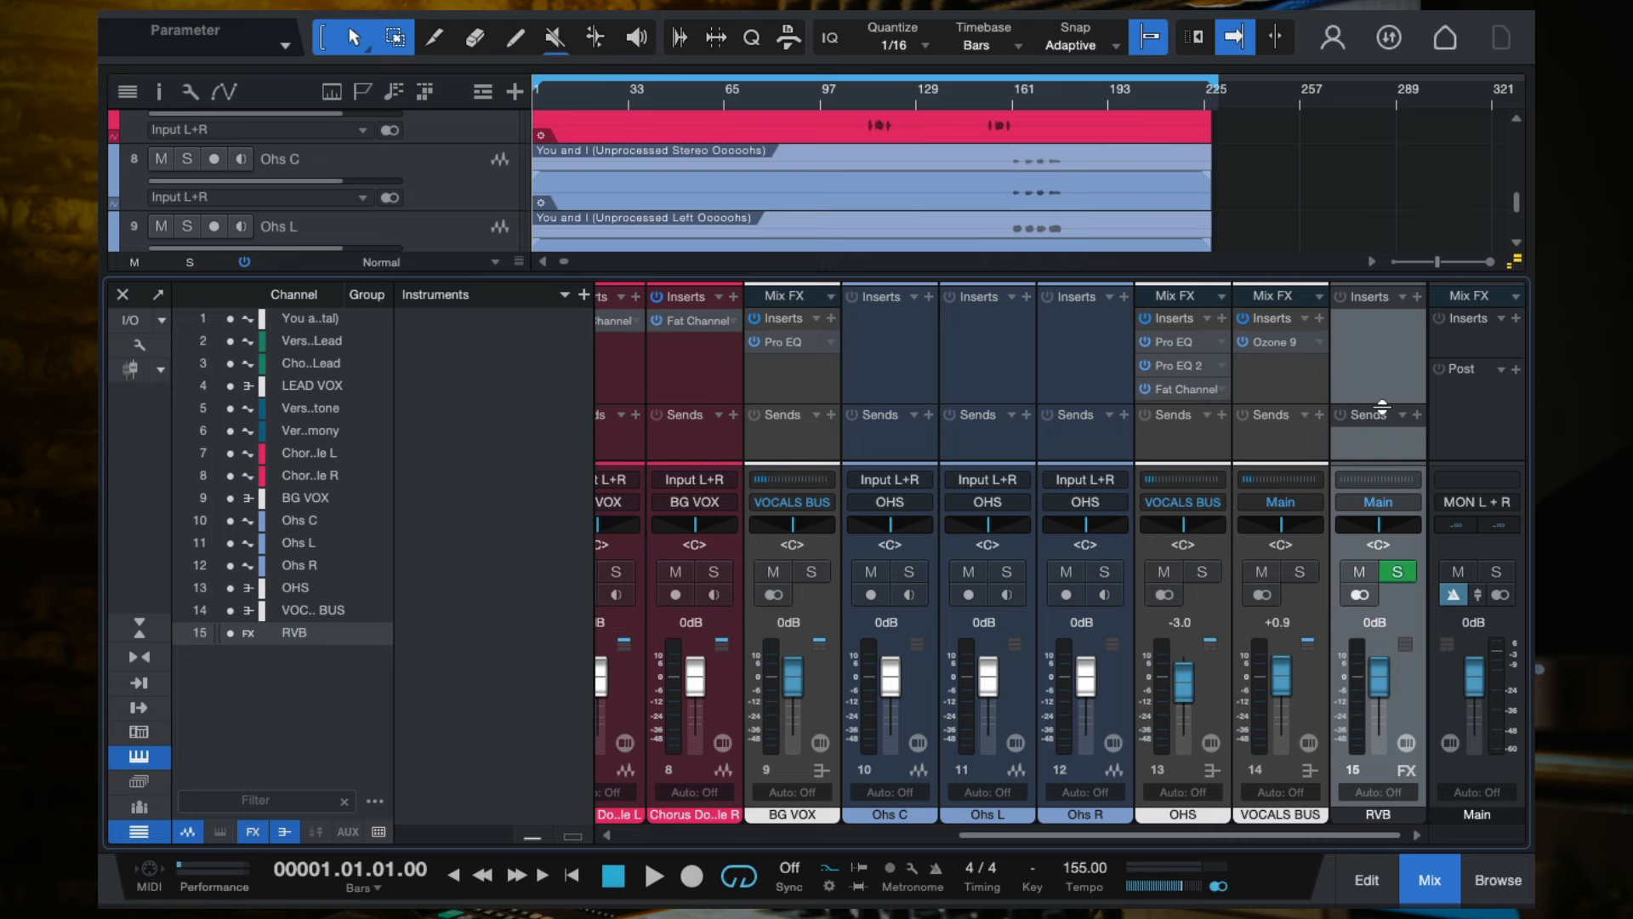
Colour the RVB channel bright red.
{"action": "left_click", "coordinate": [1381, 819]}
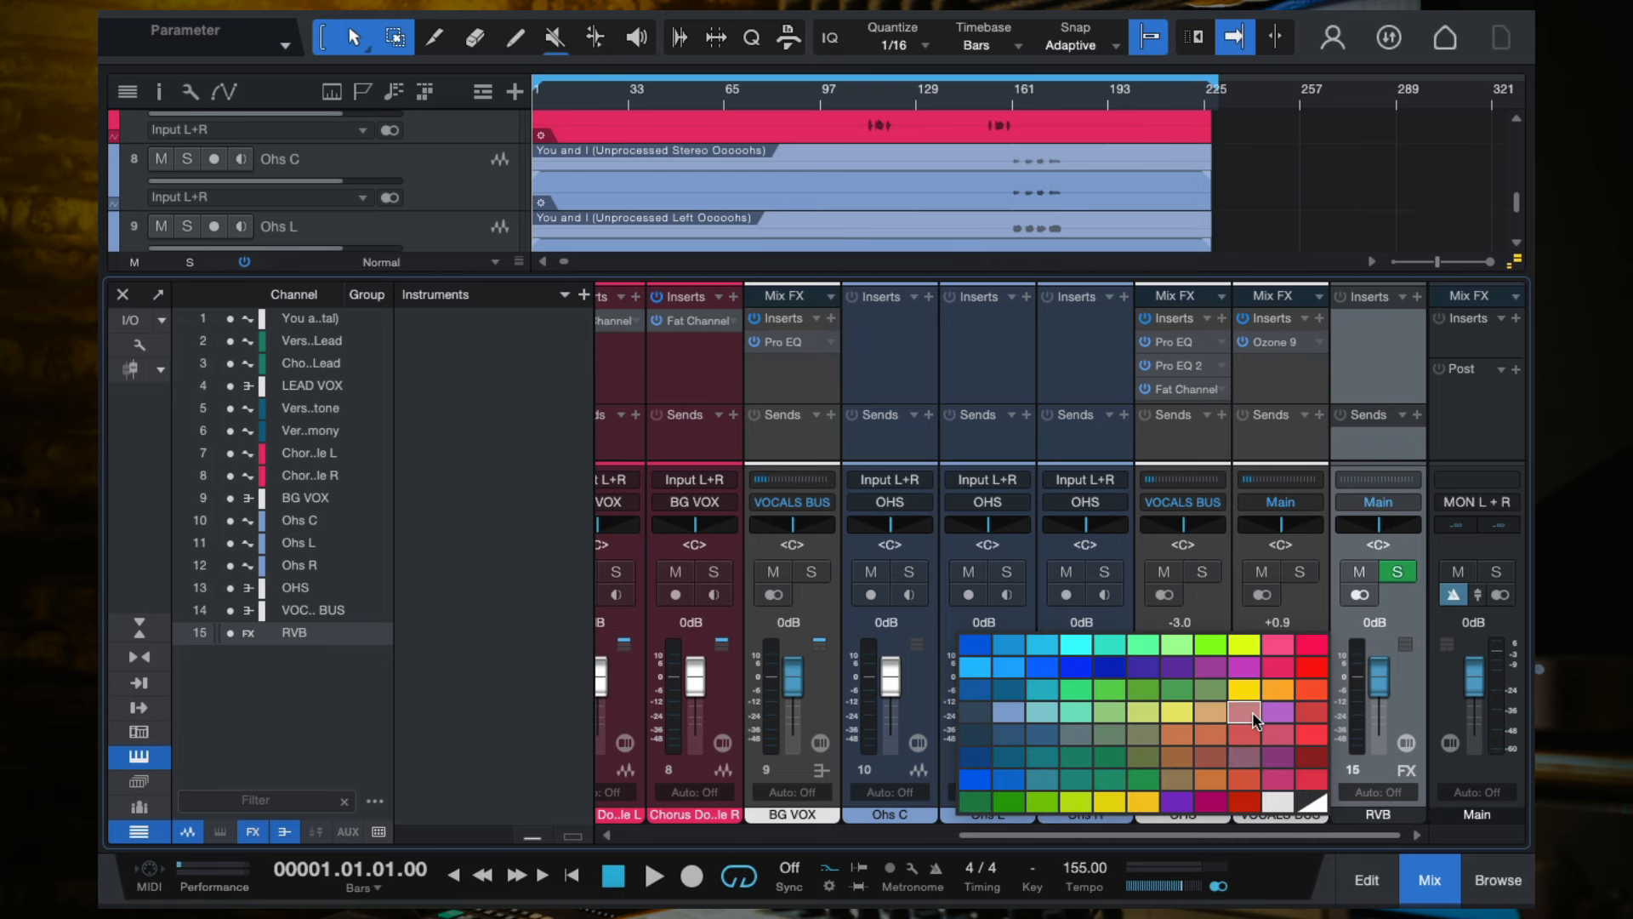
{"action": "left_click", "coordinate": [1307, 668]}
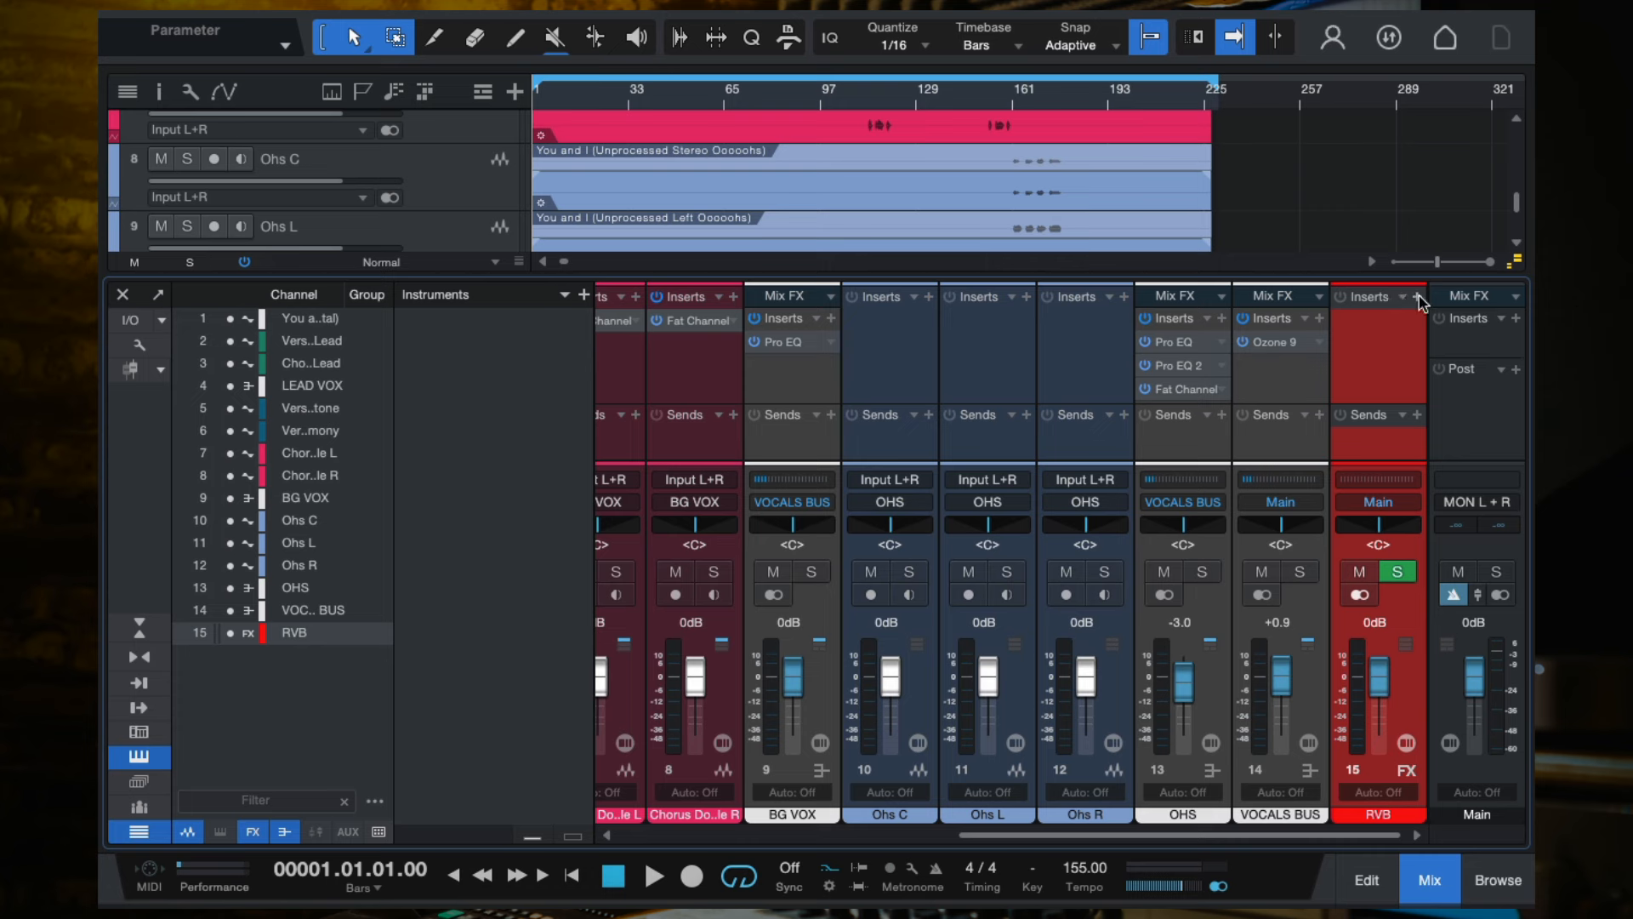
Add a send from VOCALS BUS to the RVB effects channel.
{"action": "left_click", "coordinate": [1264, 385]}
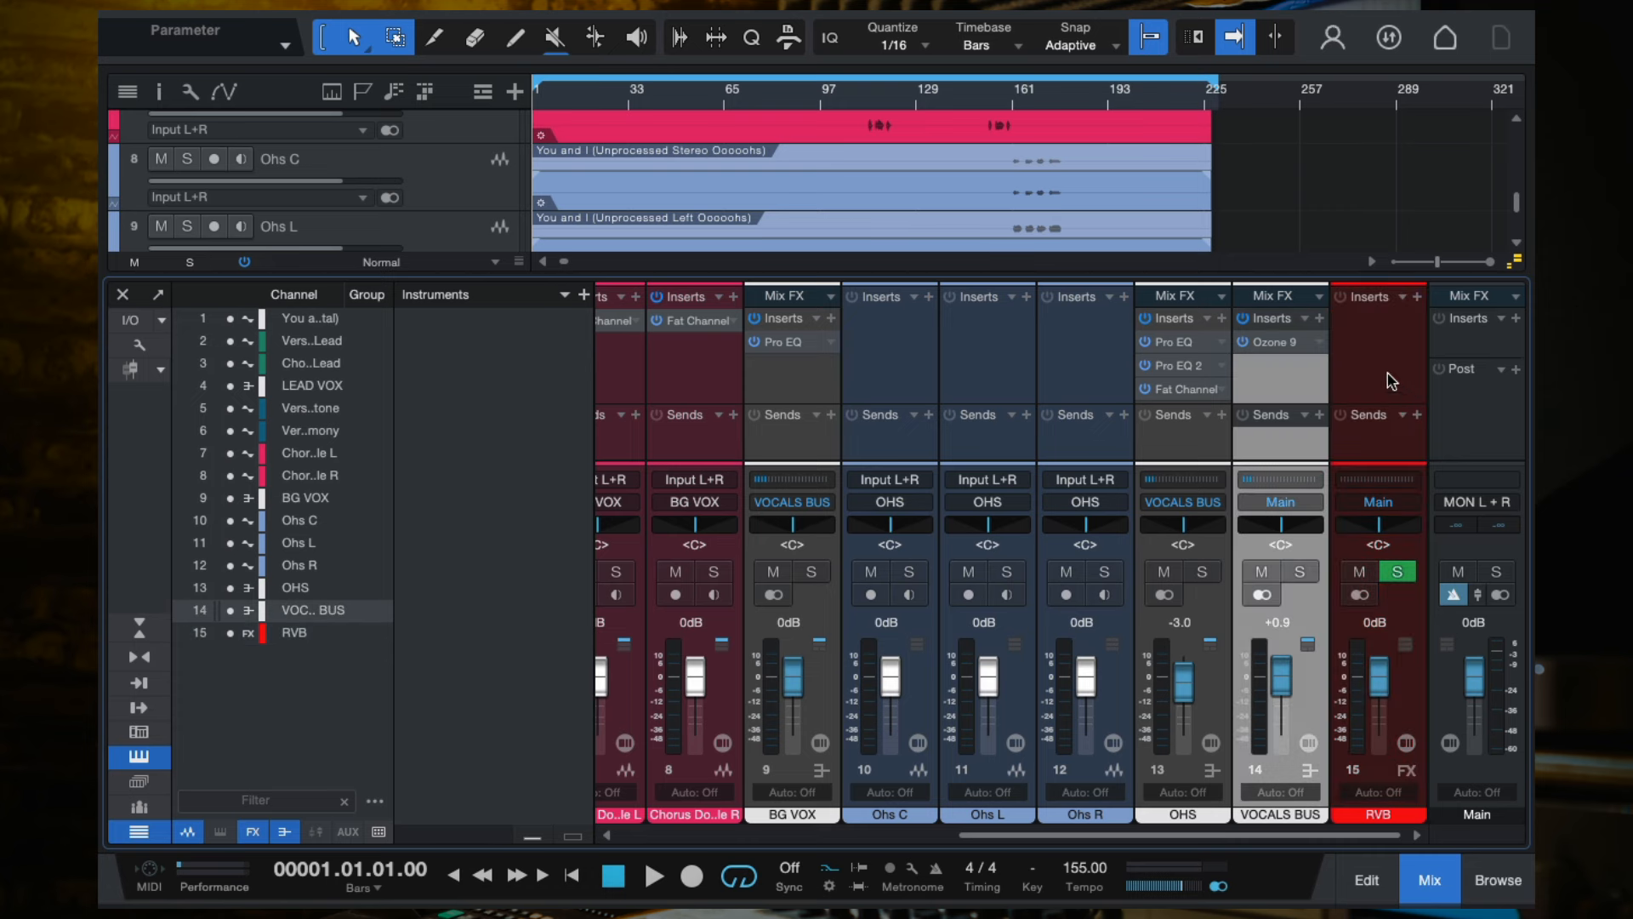
{"action": "left_click", "coordinate": [1386, 374]}
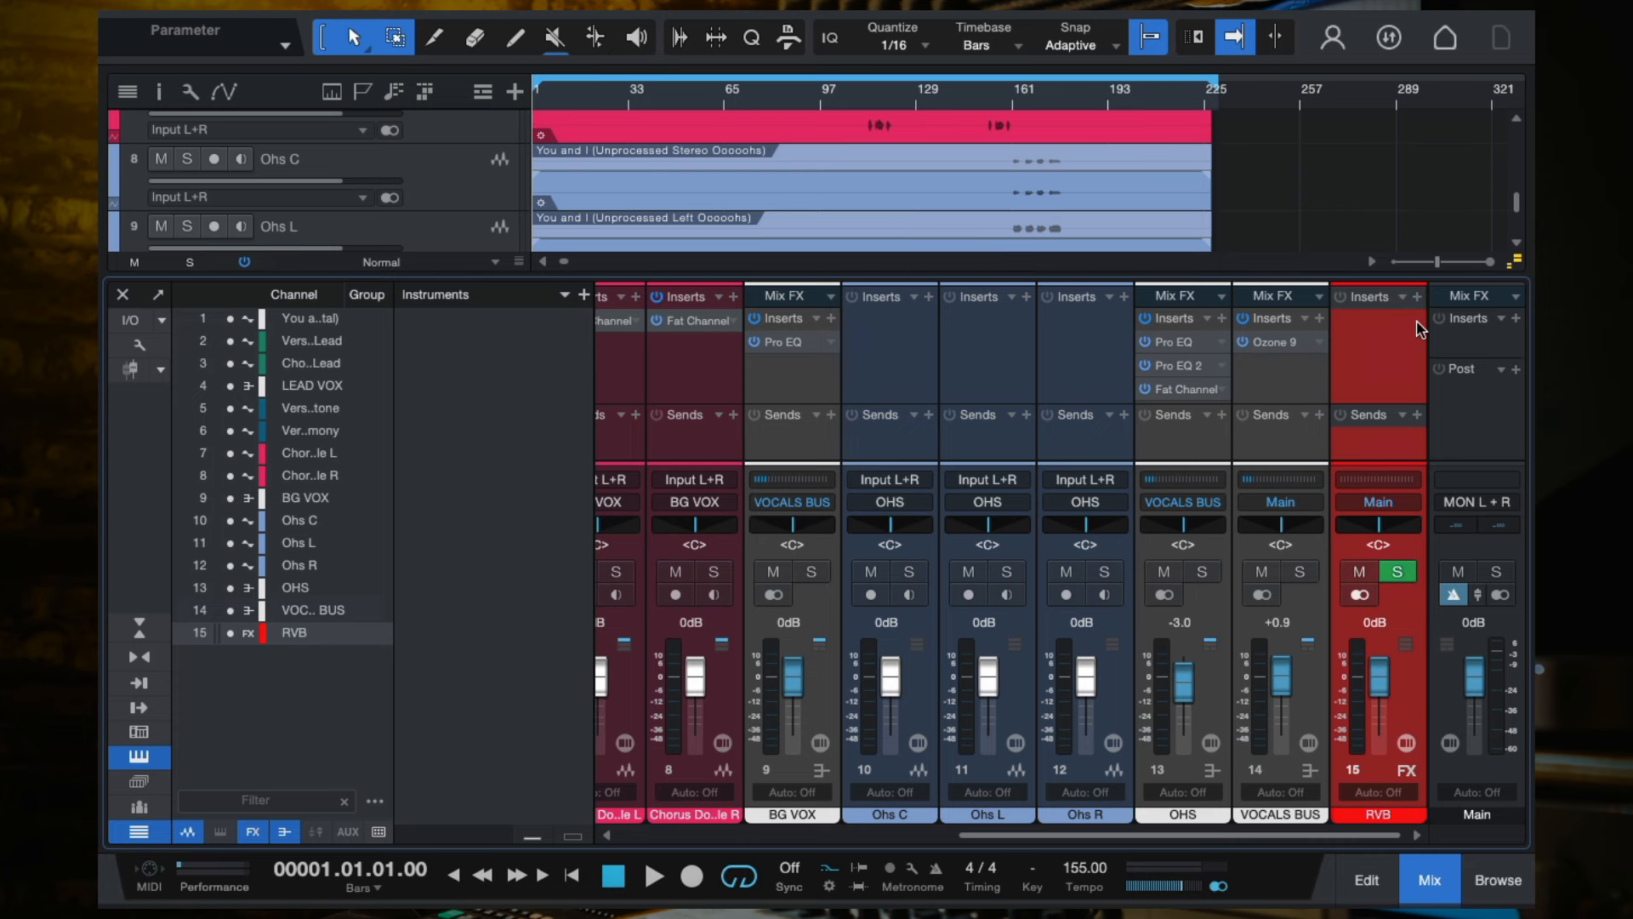
{"action": "left_click", "coordinate": [1274, 449]}
{"action": "left_click", "coordinate": [1317, 417]}
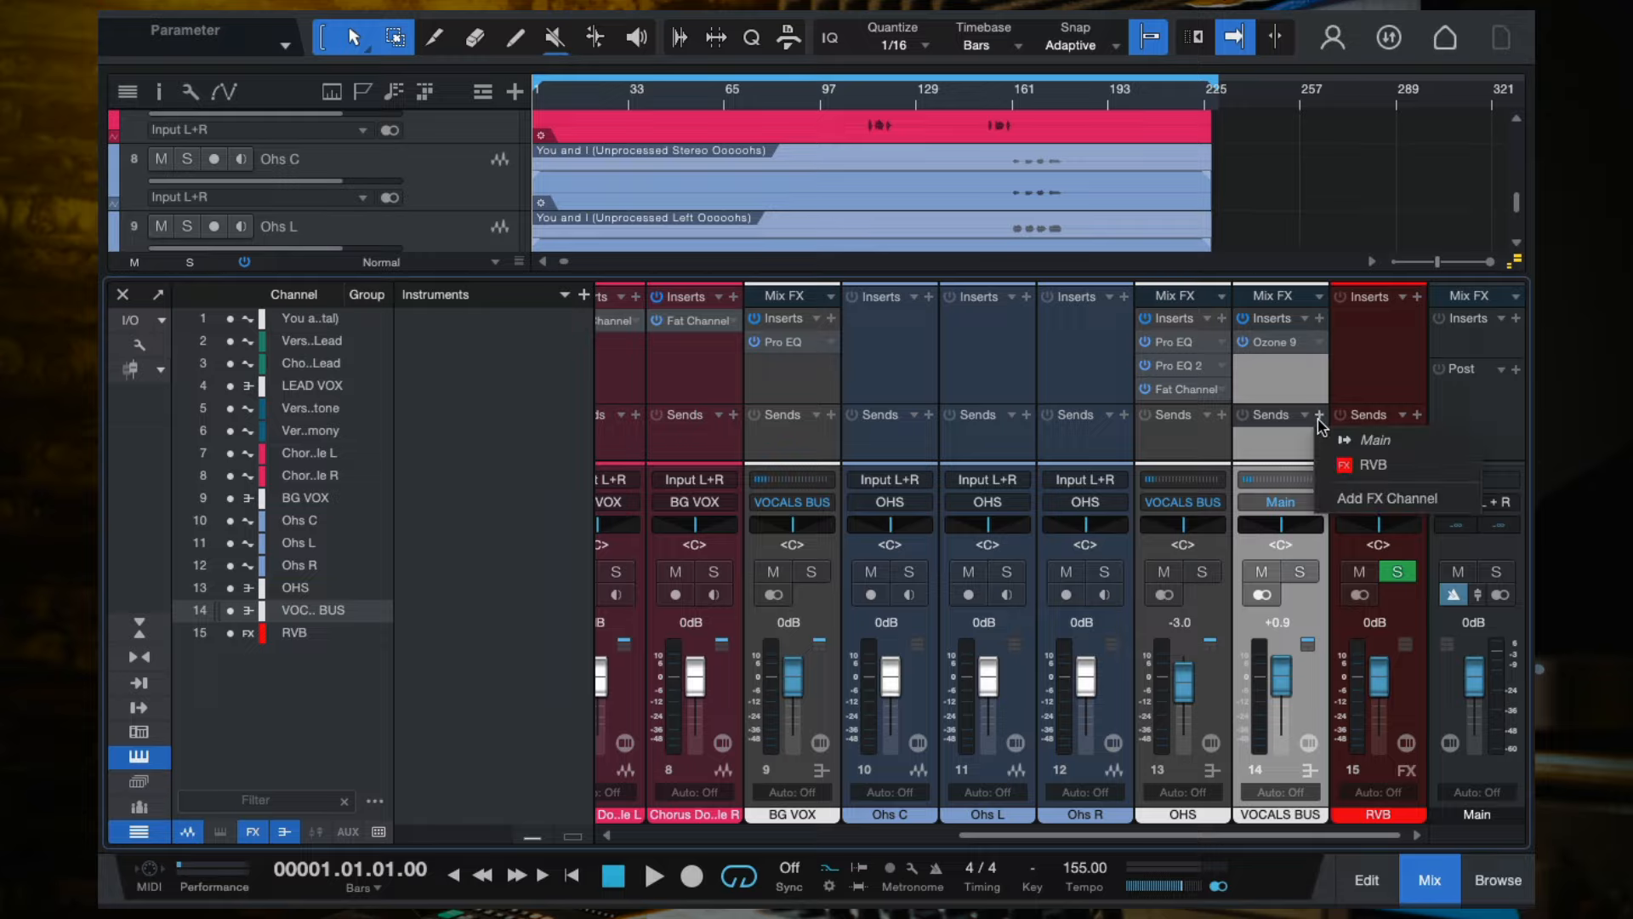
{"action": "left_click", "coordinate": [1363, 460]}
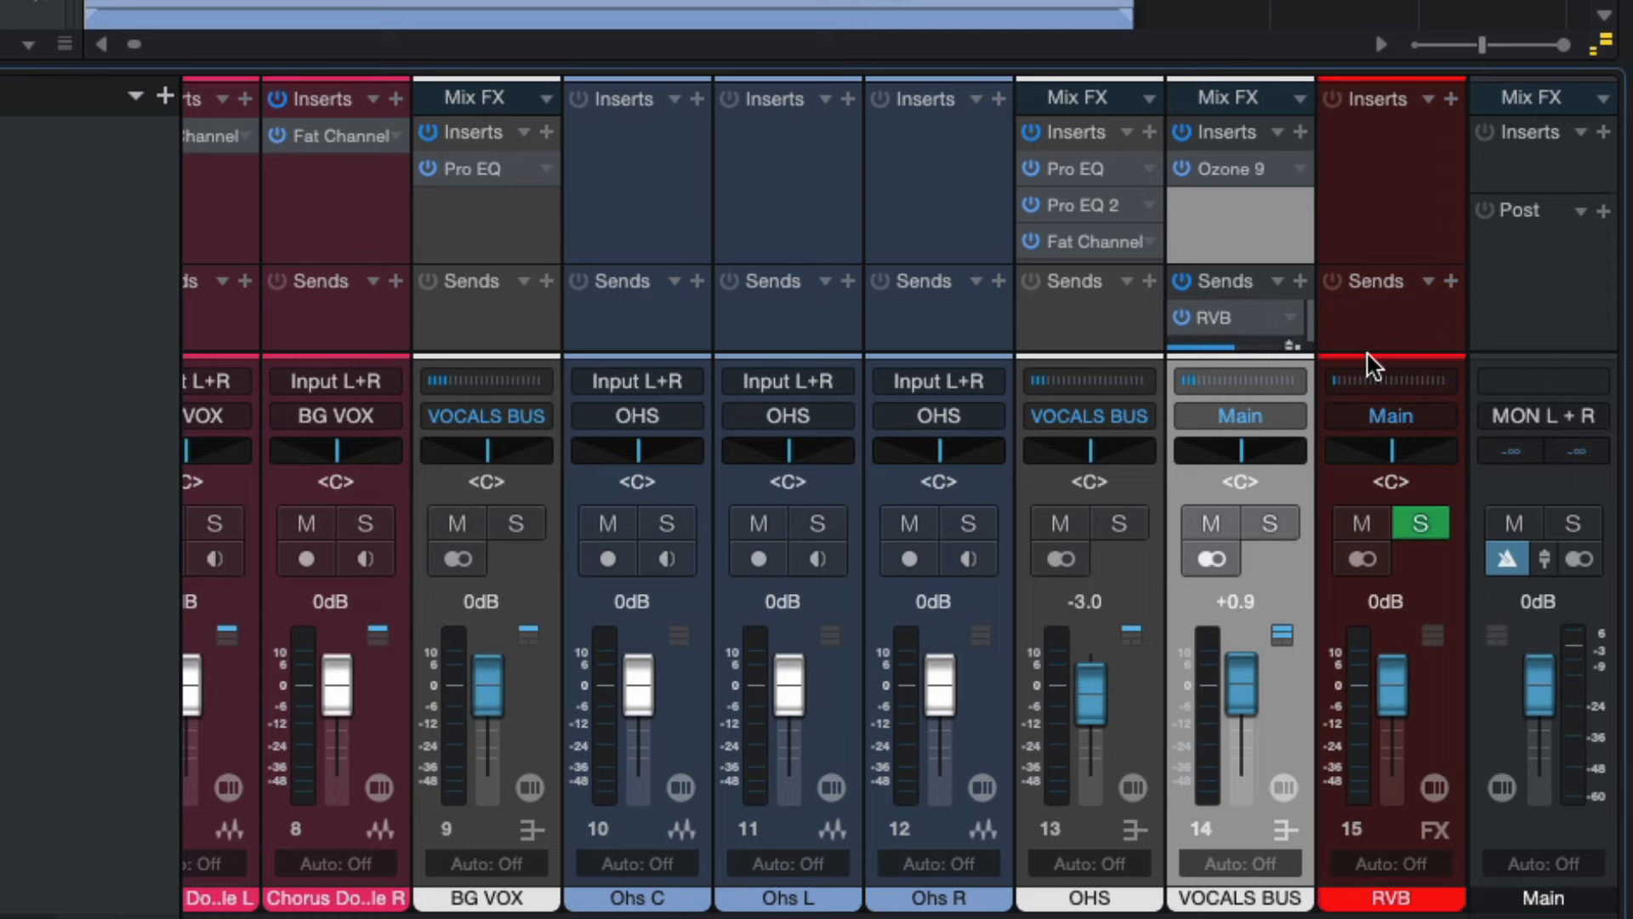
Insert ValhallaVintageVerb on the RVB channel with its mix at 100 %.
{"action": "left_click", "coordinate": [1451, 99]}
{"action": "type", "text": "valhall"}
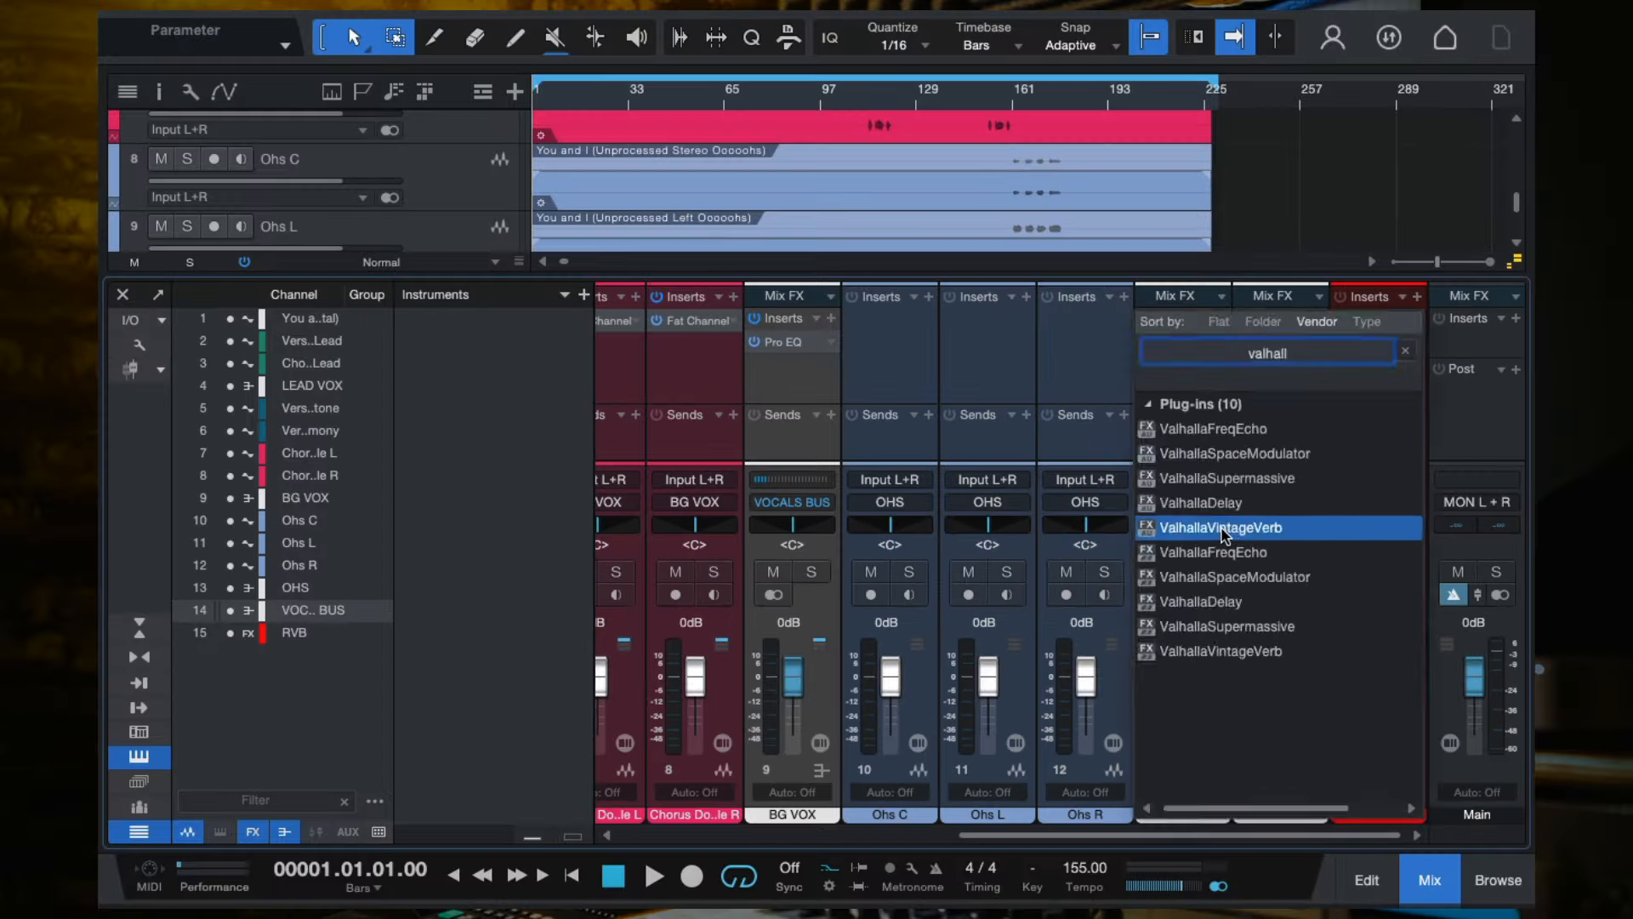
{"action": "left_click", "coordinate": [1158, 453]}
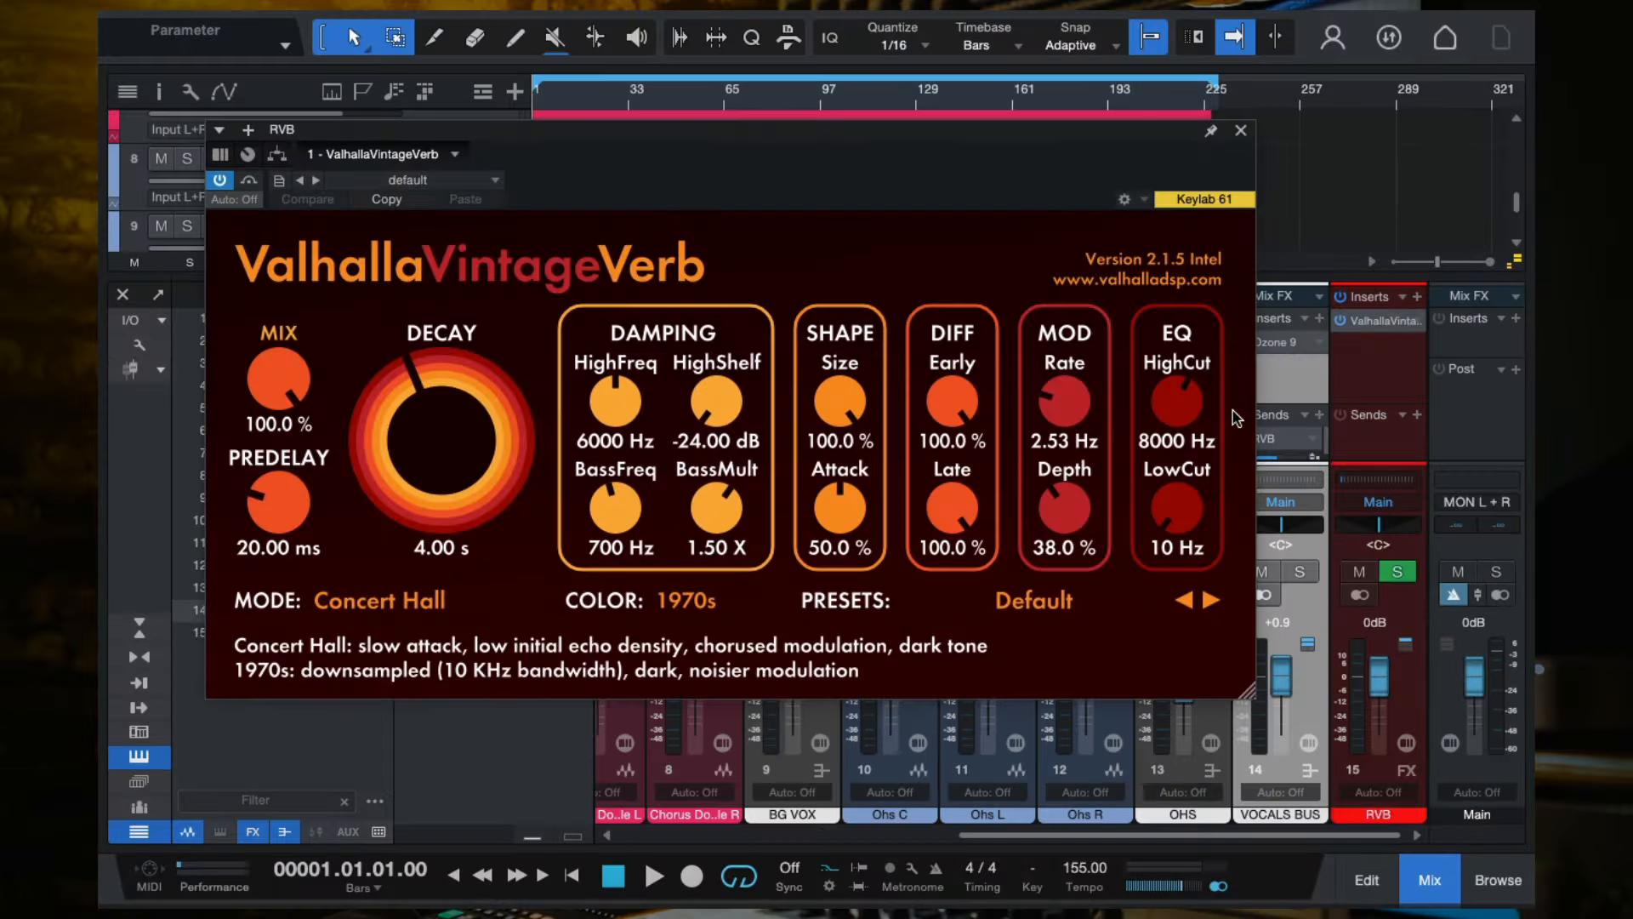
{"action": "left_click_drag", "start_coordinate": [960, 133], "coordinate": [965, 178]}
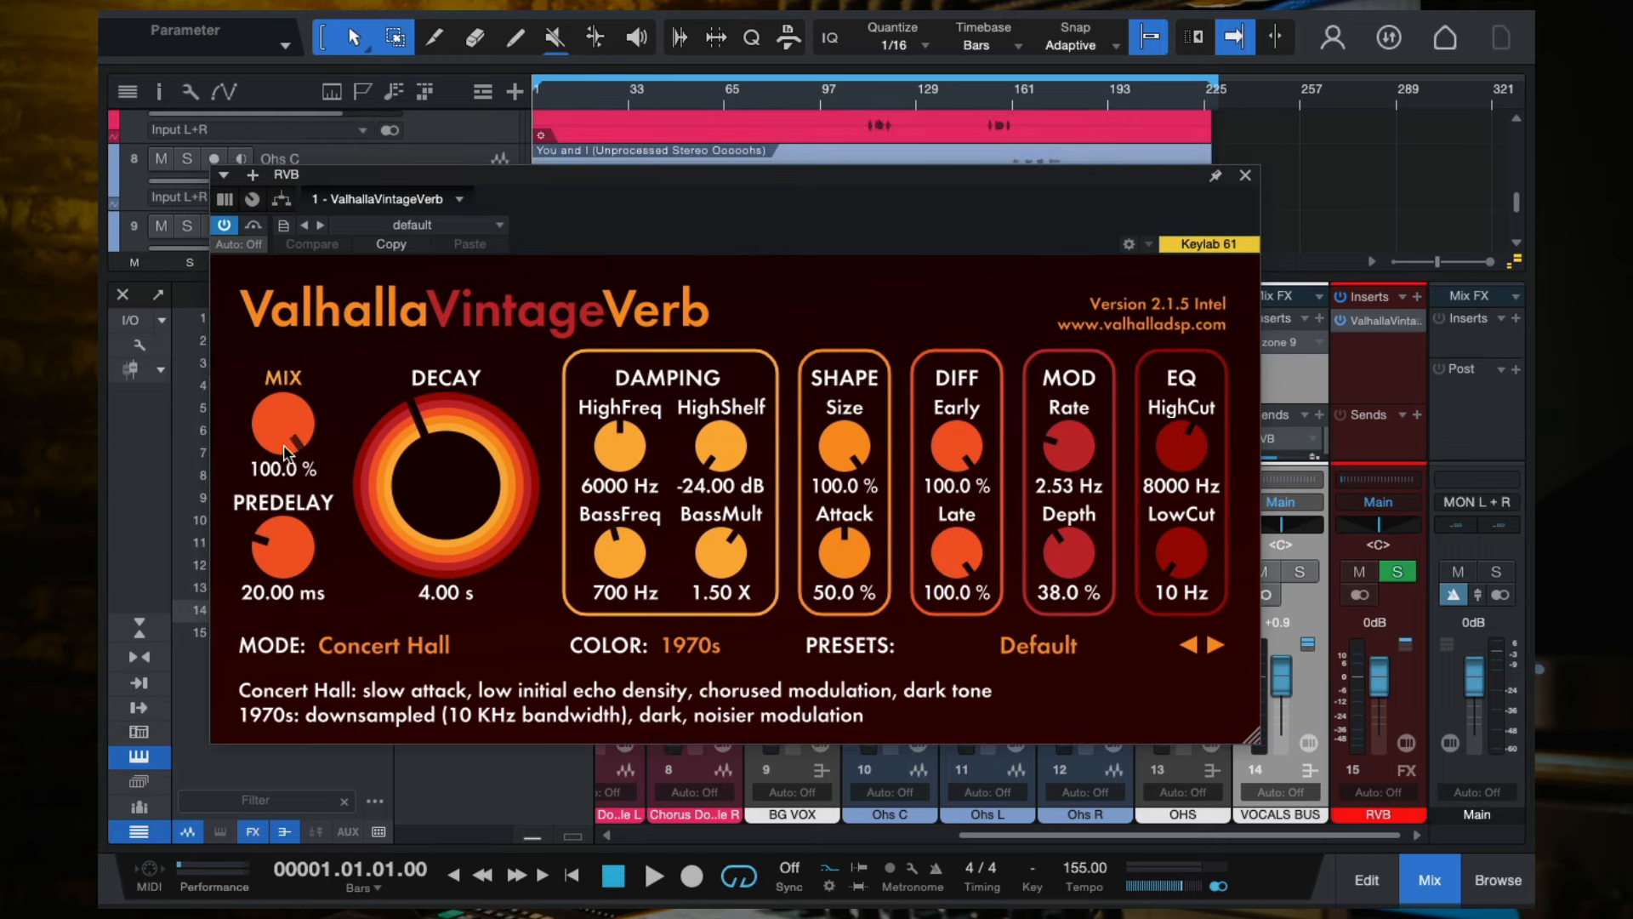
{"action": "left_click_drag", "start_coordinate": [283, 442], "coordinate": [282, 377]}
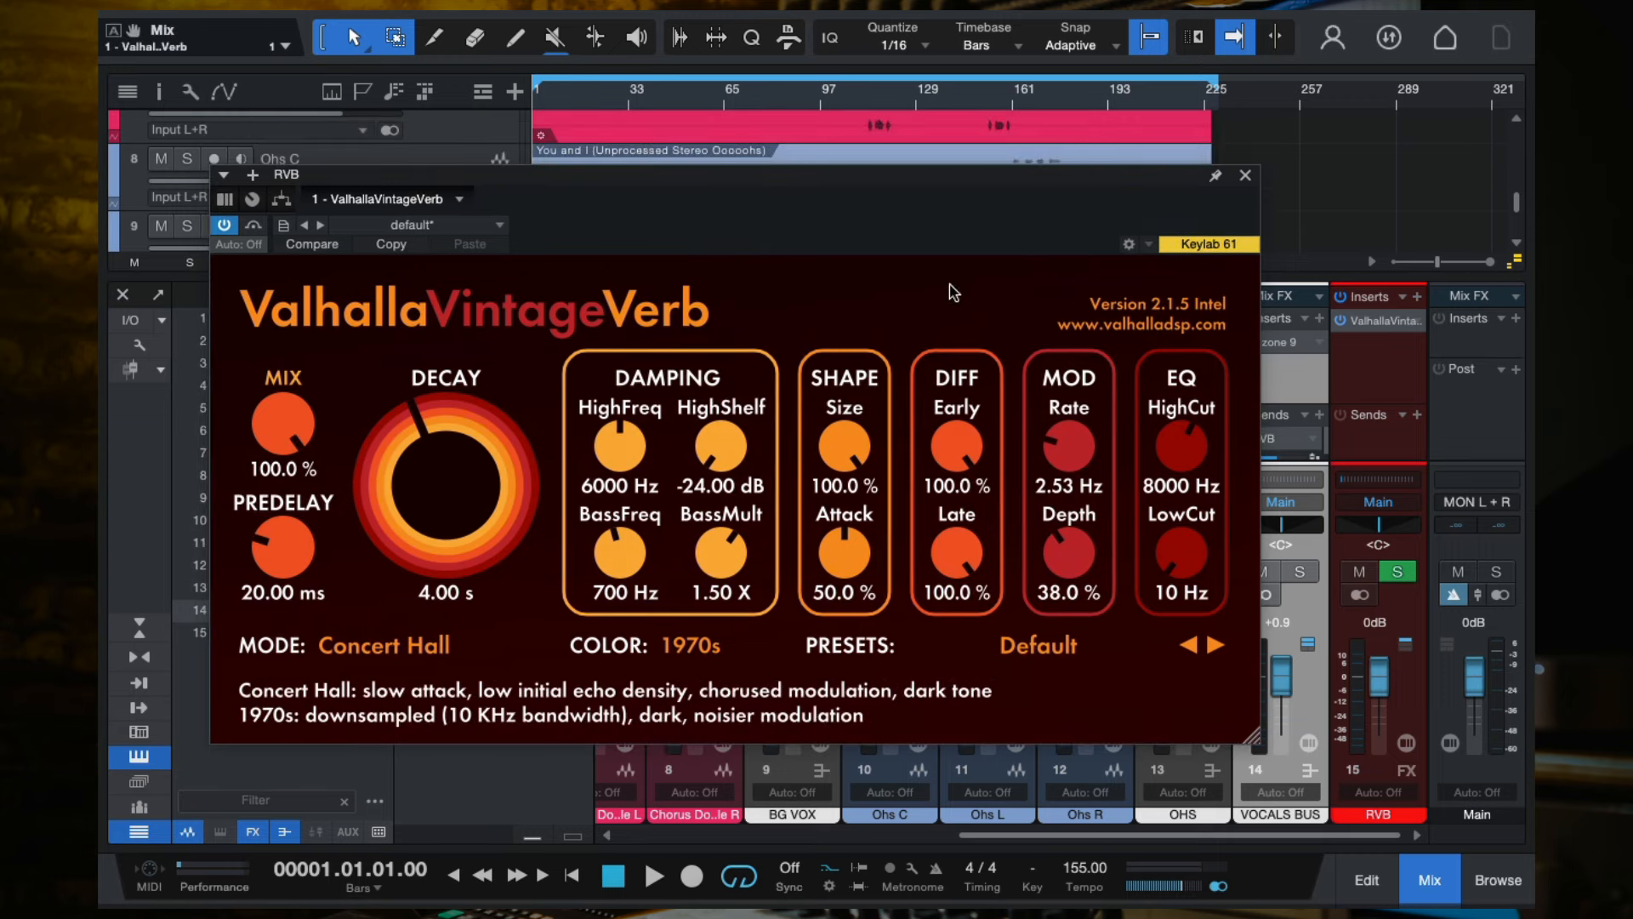
{"action": "left_click_drag", "start_coordinate": [864, 222], "coordinate": [984, 202]}
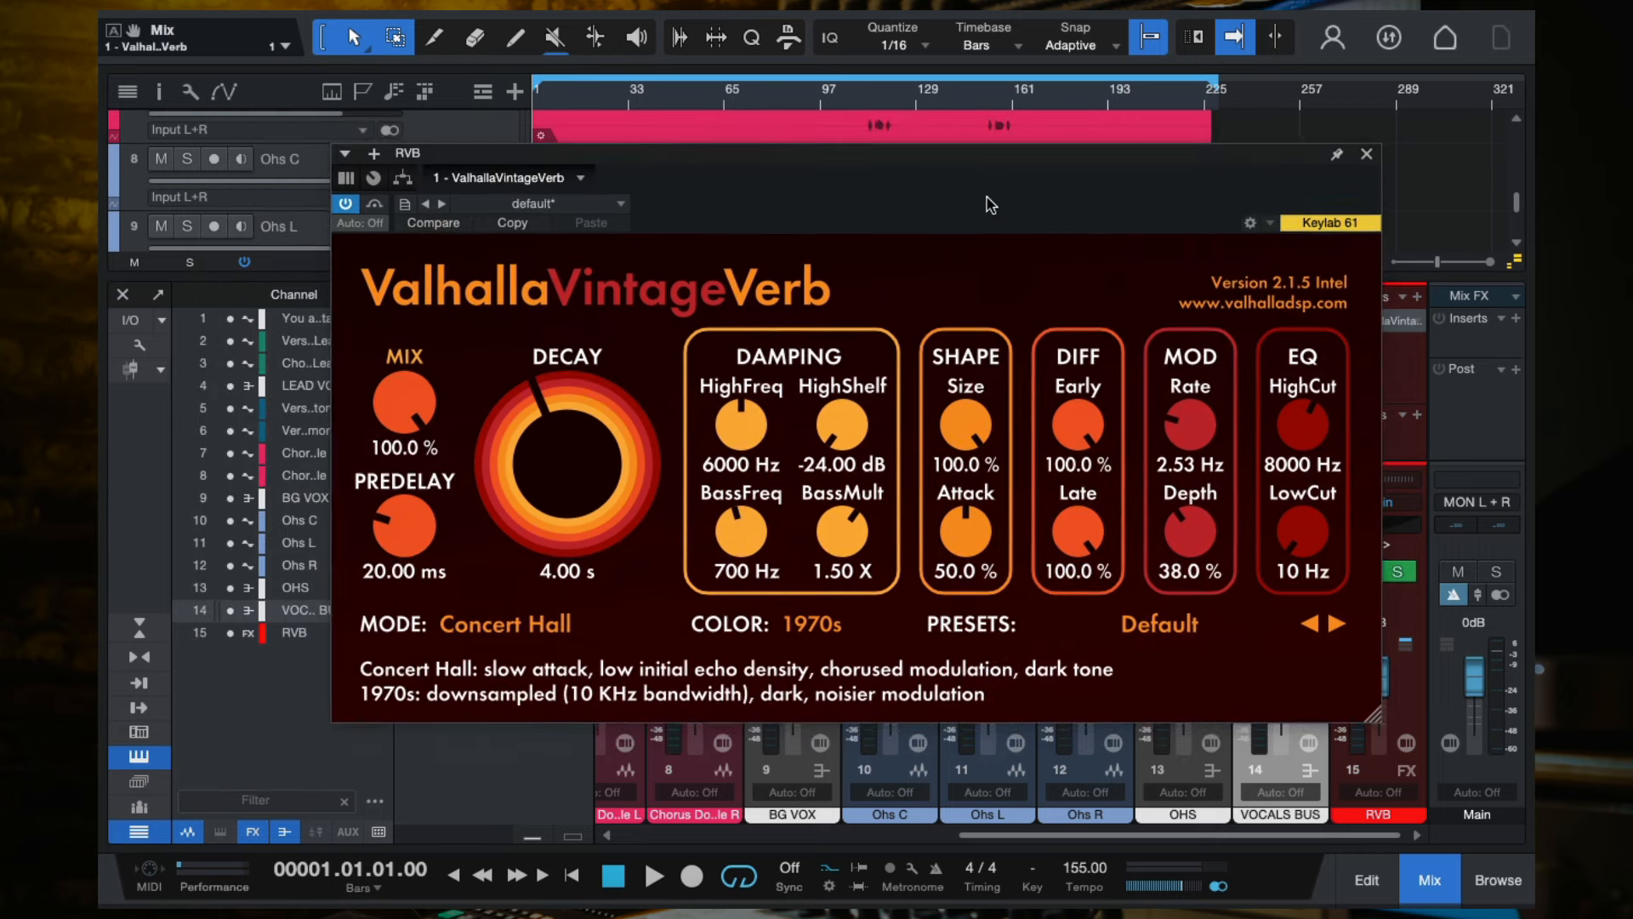
Play the song from bar 13 with the reverb window moved aside and open the Ozone 9 insert on VOCALS BUS.
{"action": "left_click", "coordinate": [569, 89]}
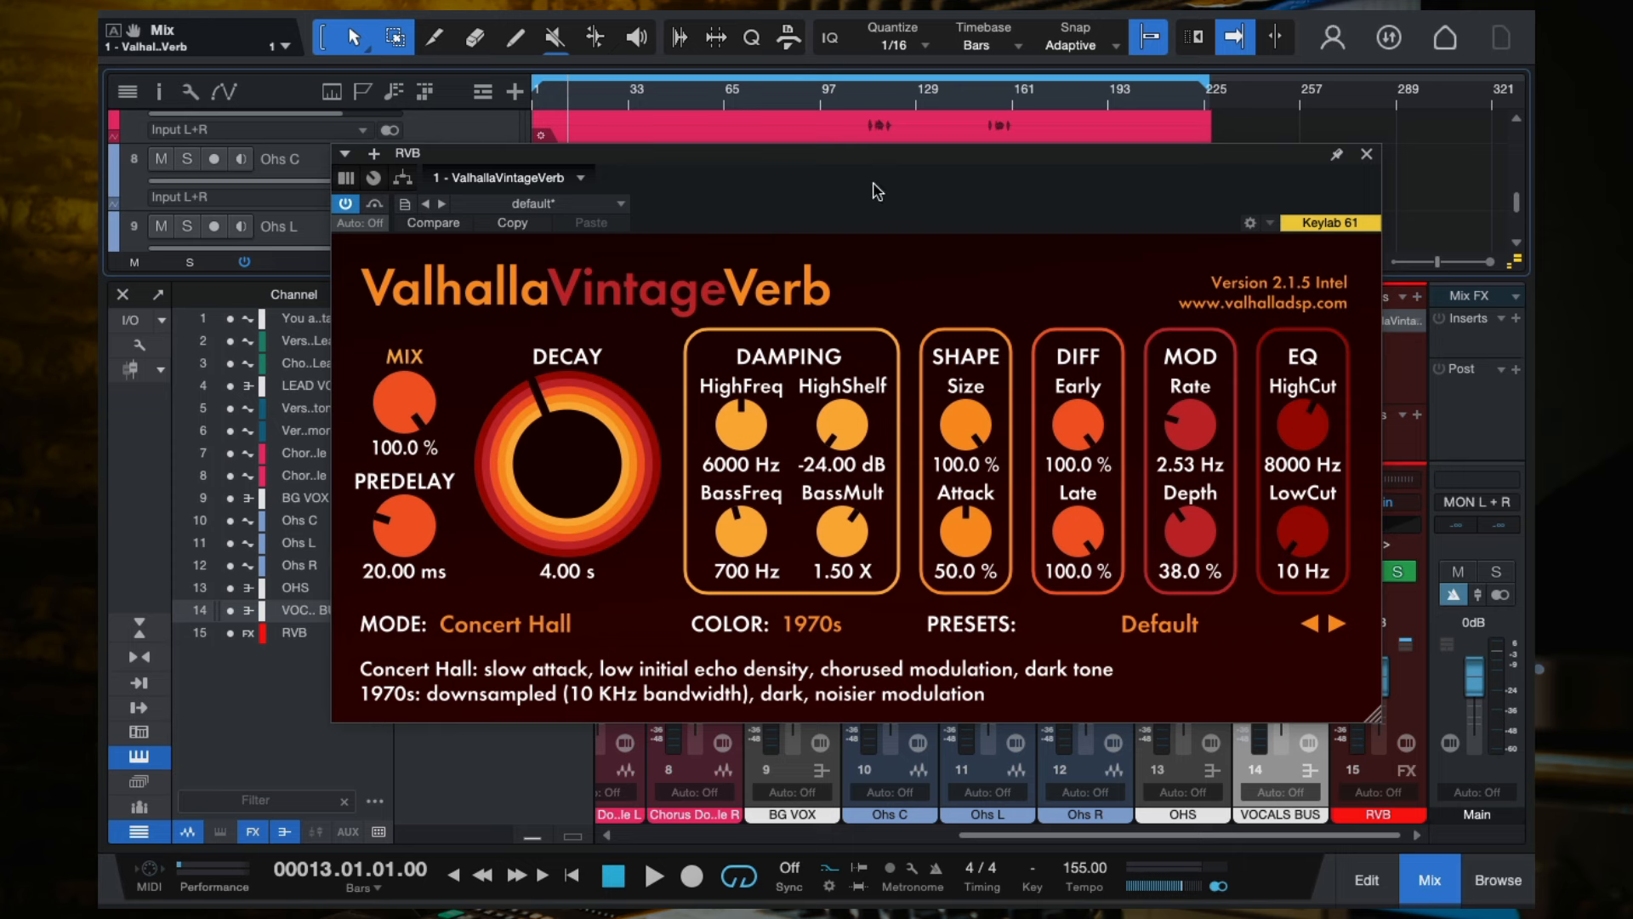
{"action": "key", "text": "space"}
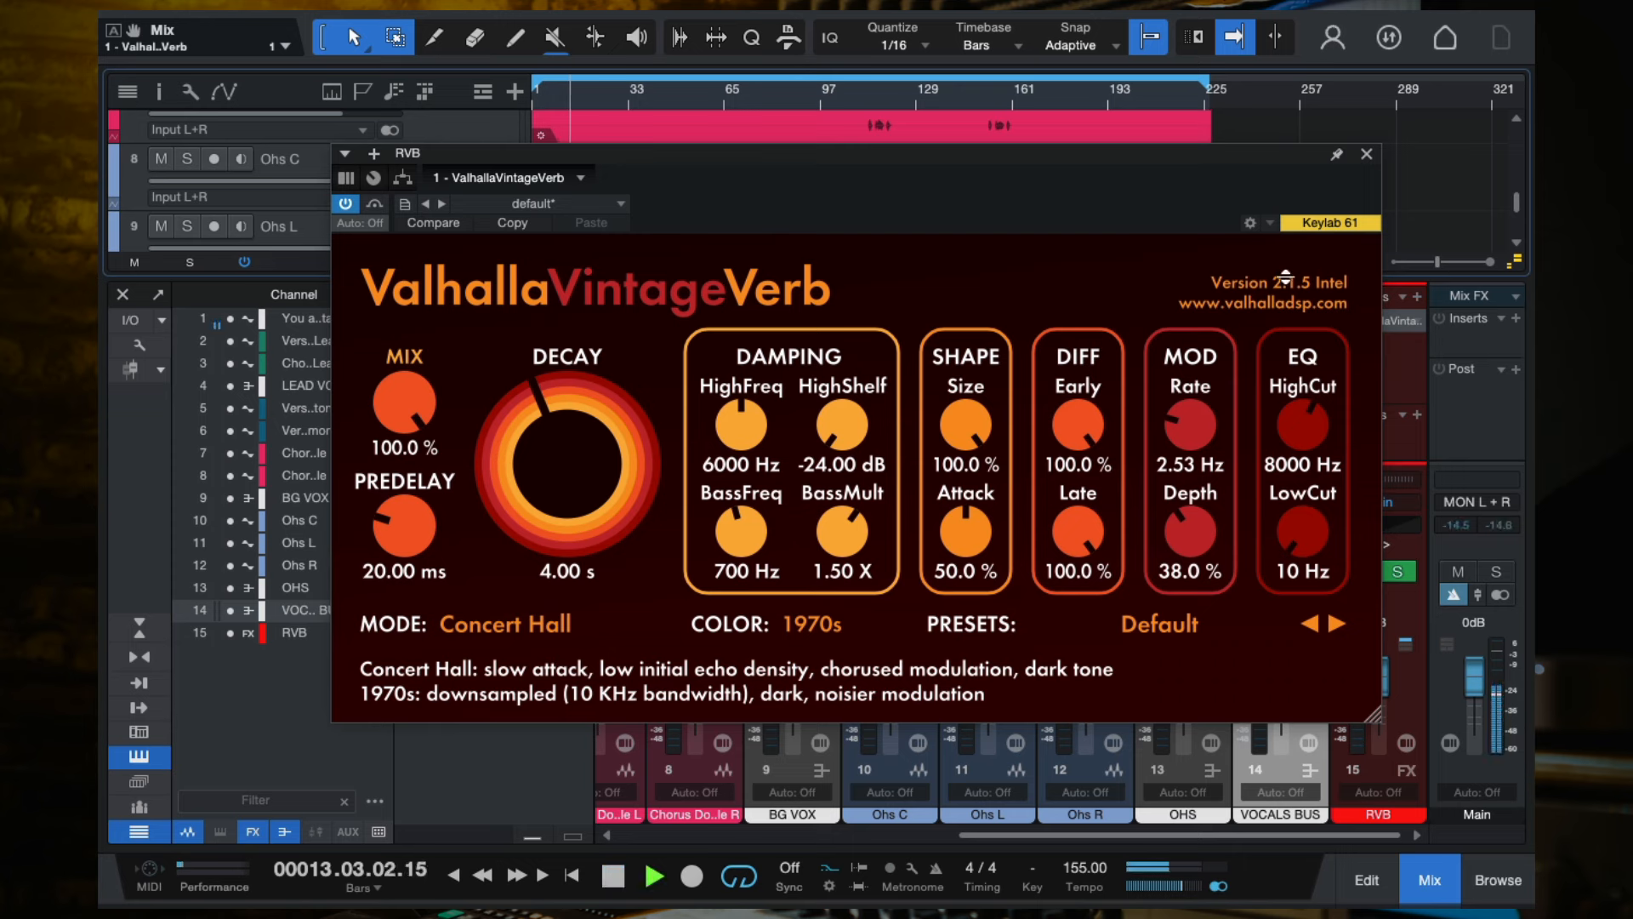
{"action": "left_click_drag", "start_coordinate": [1167, 184], "coordinate": [1014, 160]}
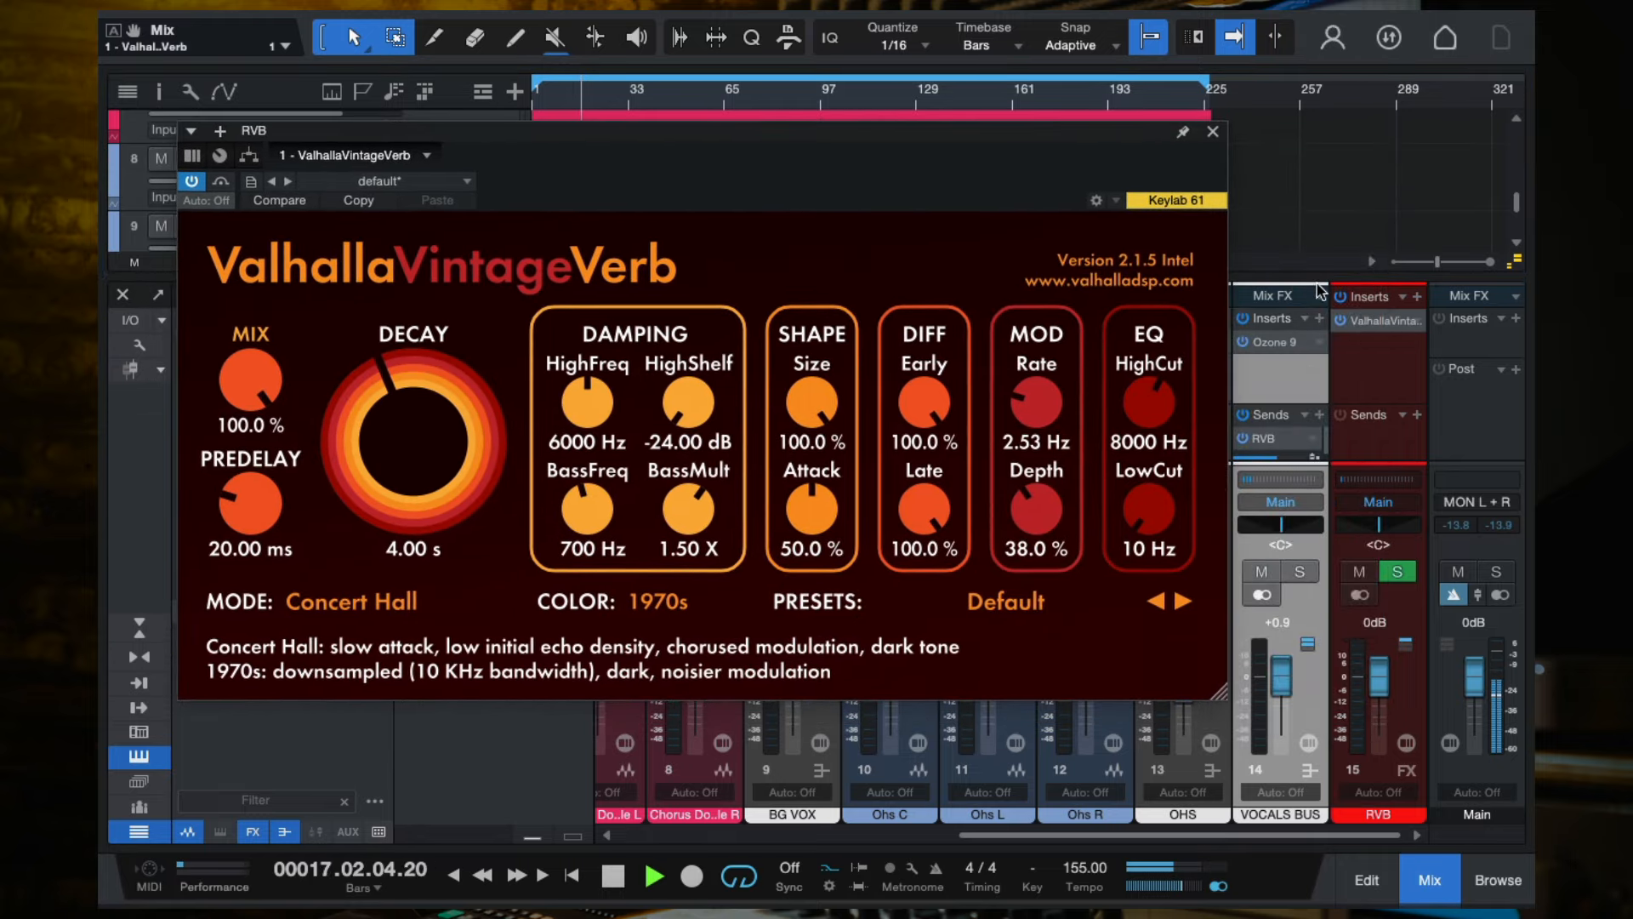
{"action": "left_click", "coordinate": [1274, 341]}
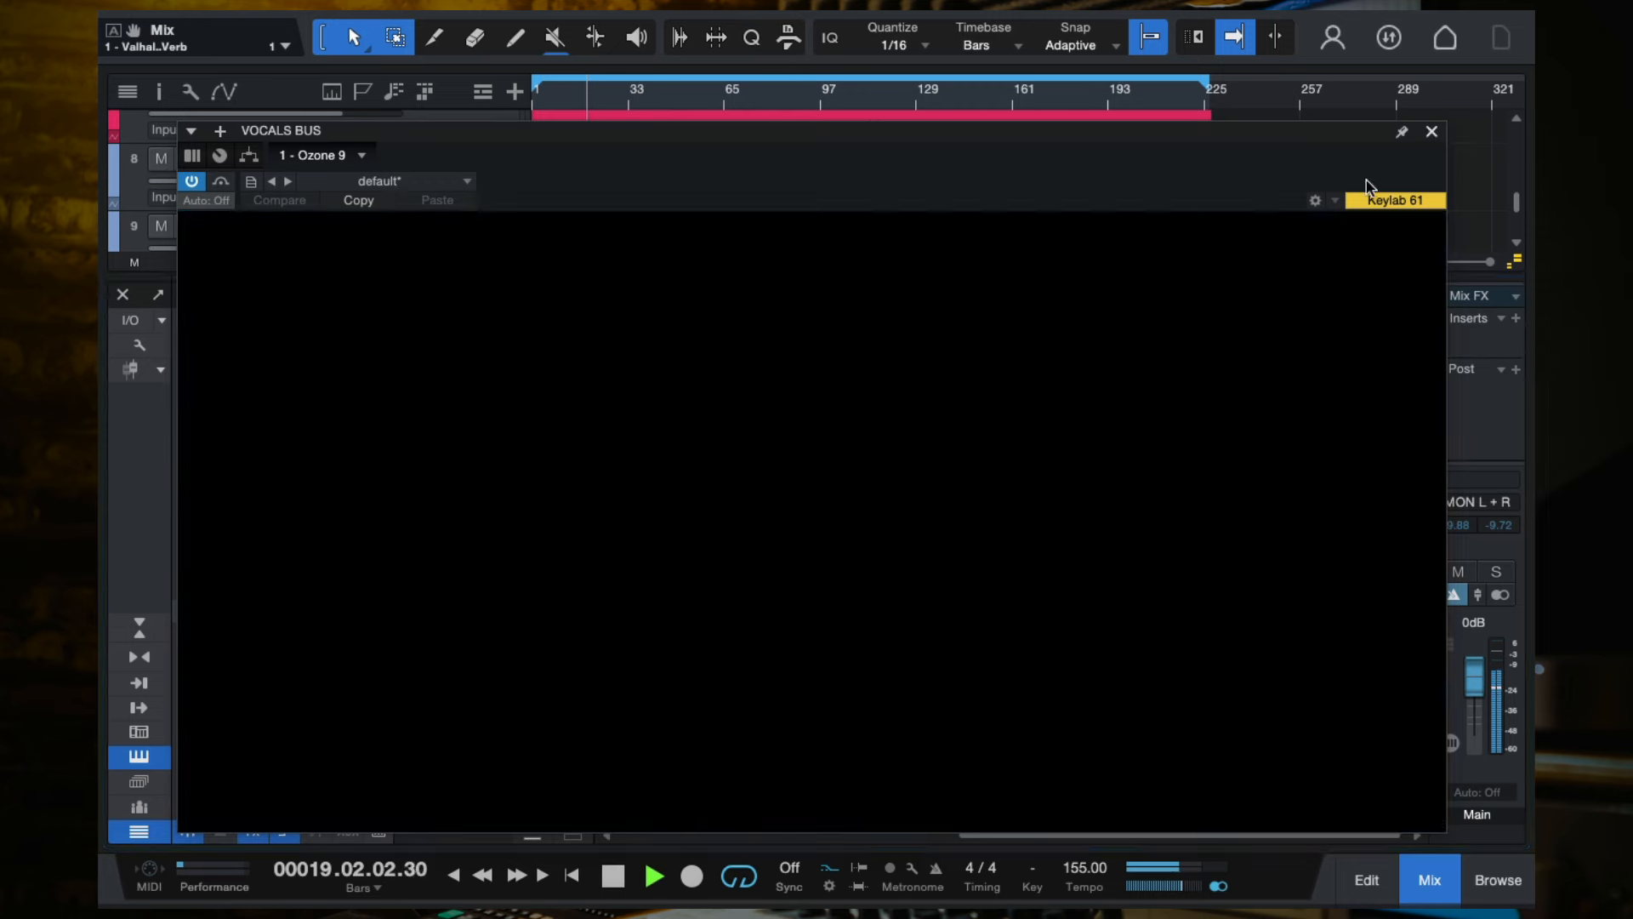
Close the Ozone 9 window and enlarge the mixer so the channels' insert racks have more height.
{"action": "left_click", "coordinate": [1431, 132]}
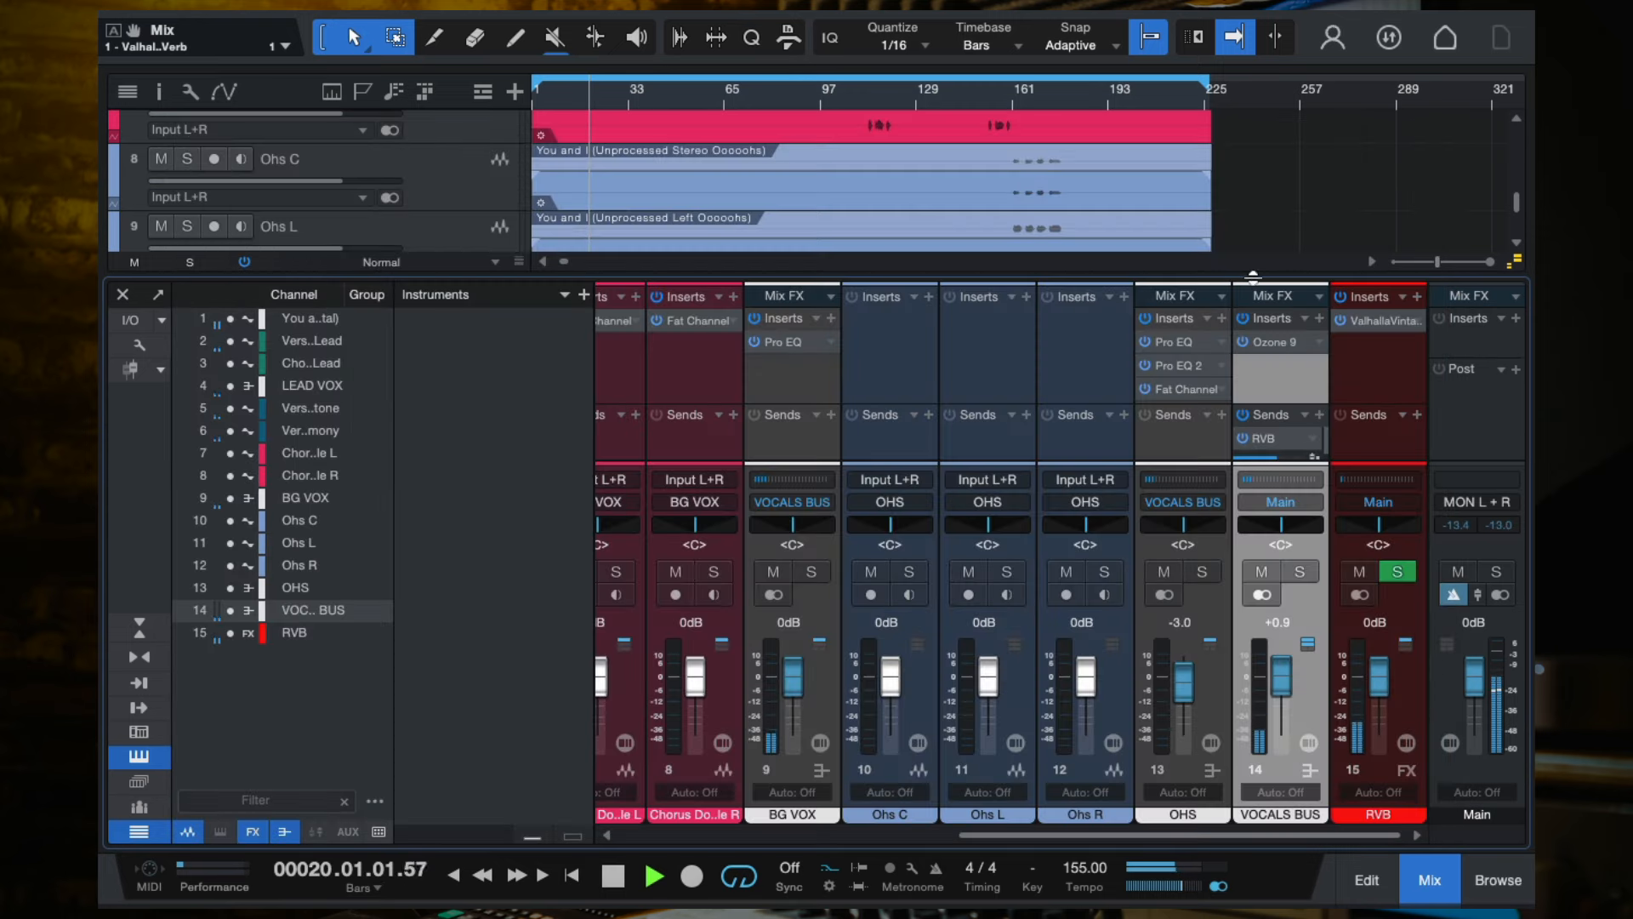
{"action": "left_click_drag", "start_coordinate": [1256, 283], "coordinate": [1255, 206]}
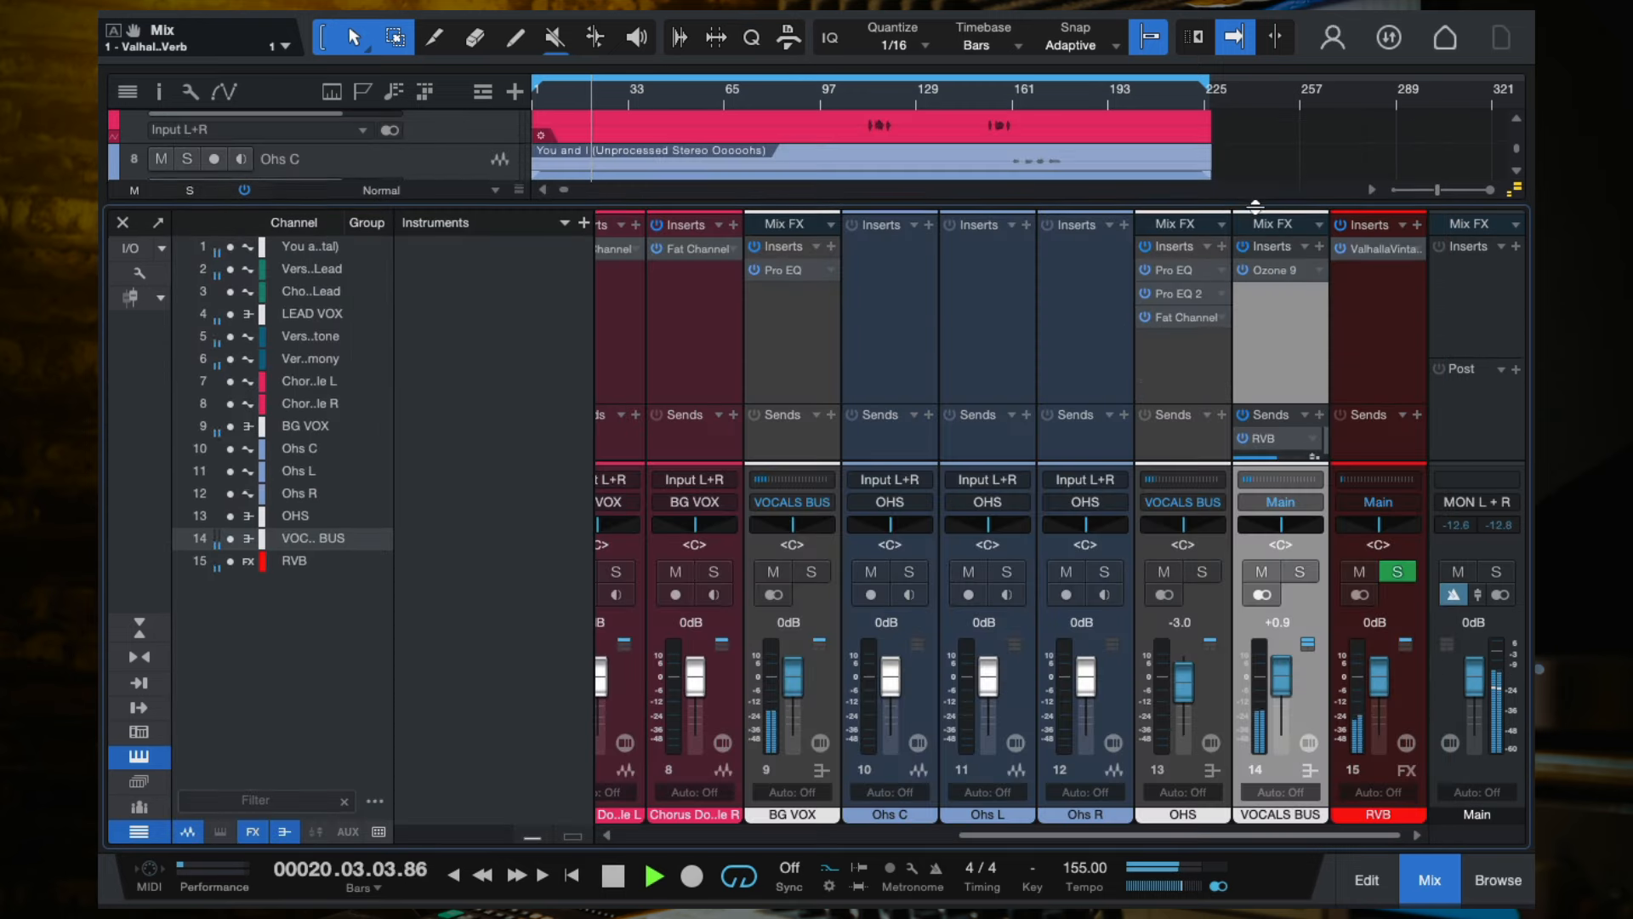
Open ValhallaVintageVerb on the RVB channel and load the A Plate preset from the Plates category.
{"action": "left_click", "coordinate": [1382, 250]}
{"action": "left_click", "coordinate": [1031, 605]}
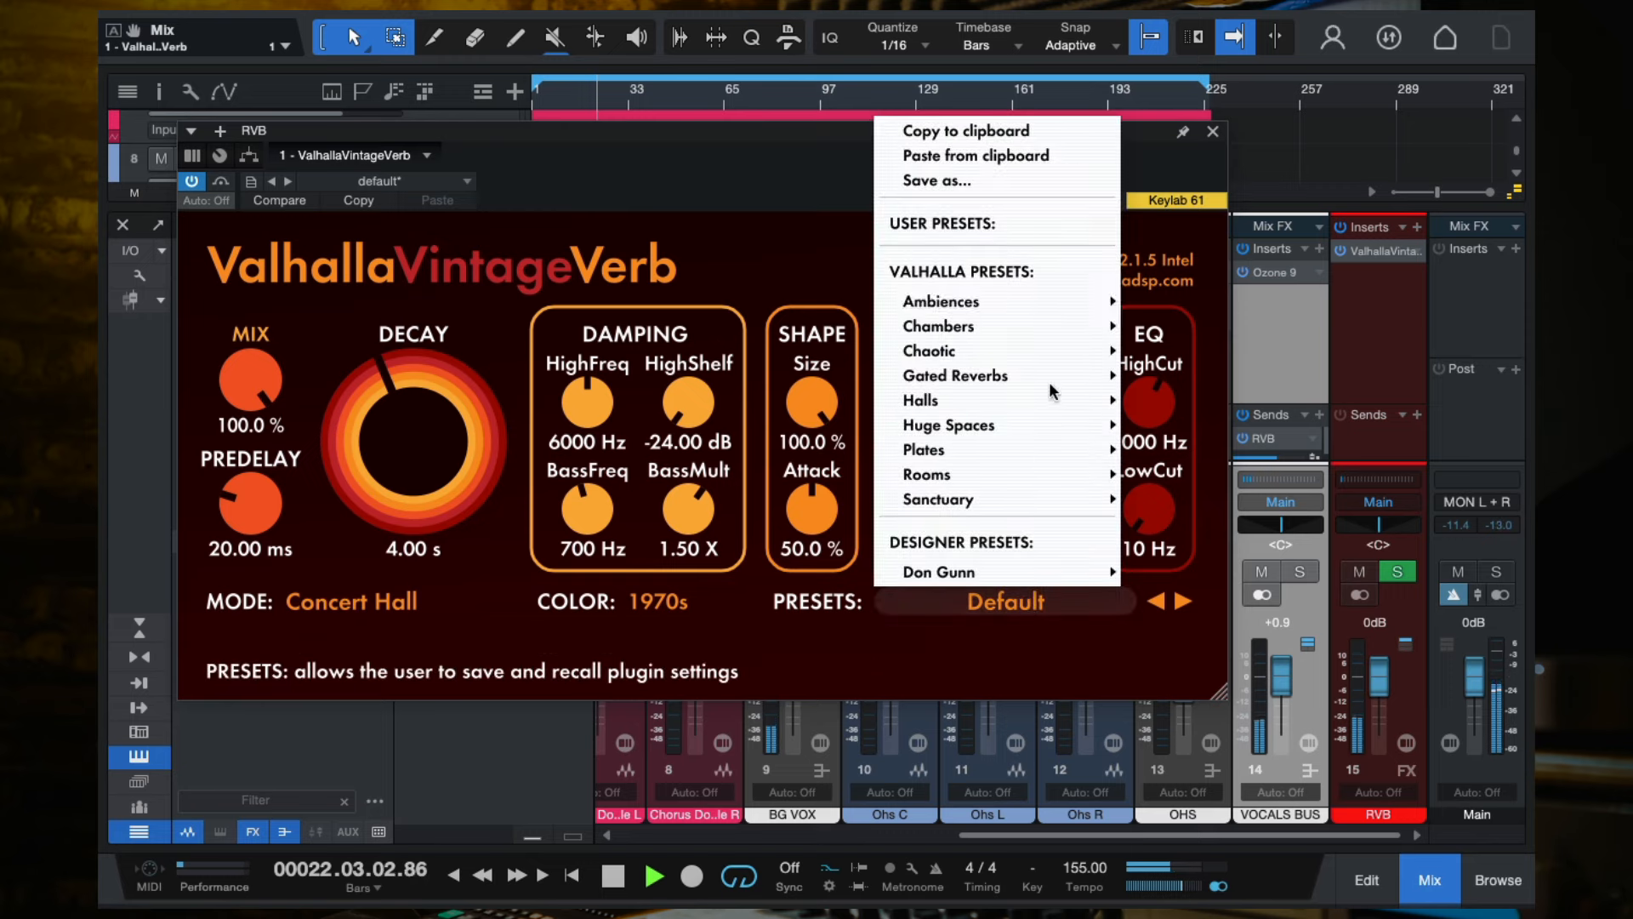
{"action": "mouse_move", "coordinate": [1034, 308]}
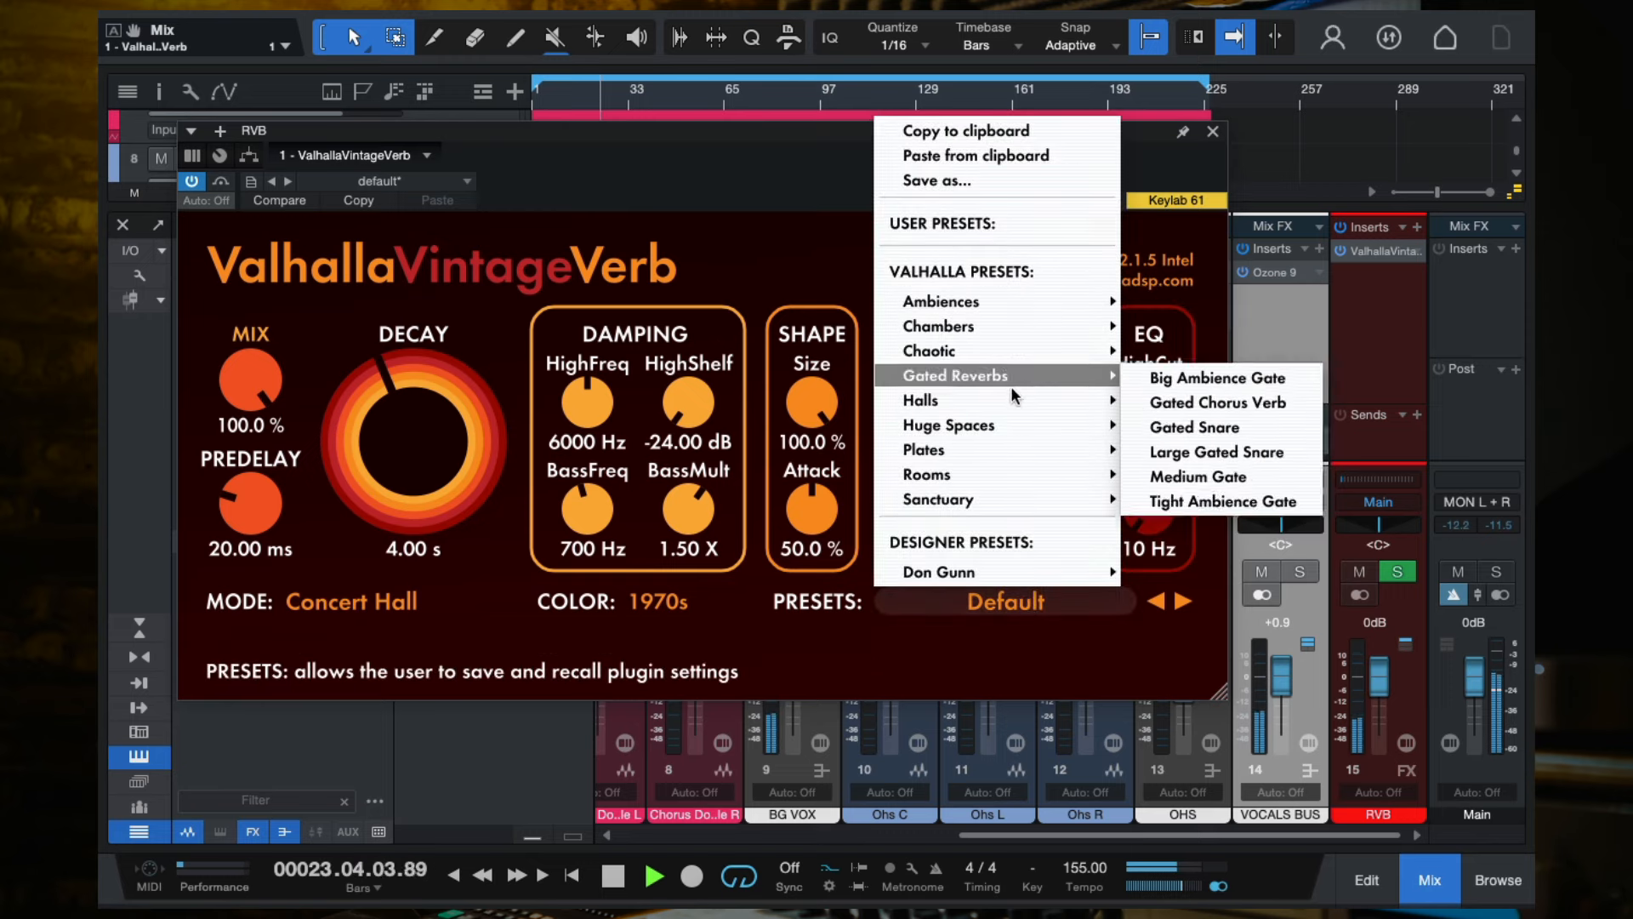
{"action": "mouse_move", "coordinate": [1007, 396]}
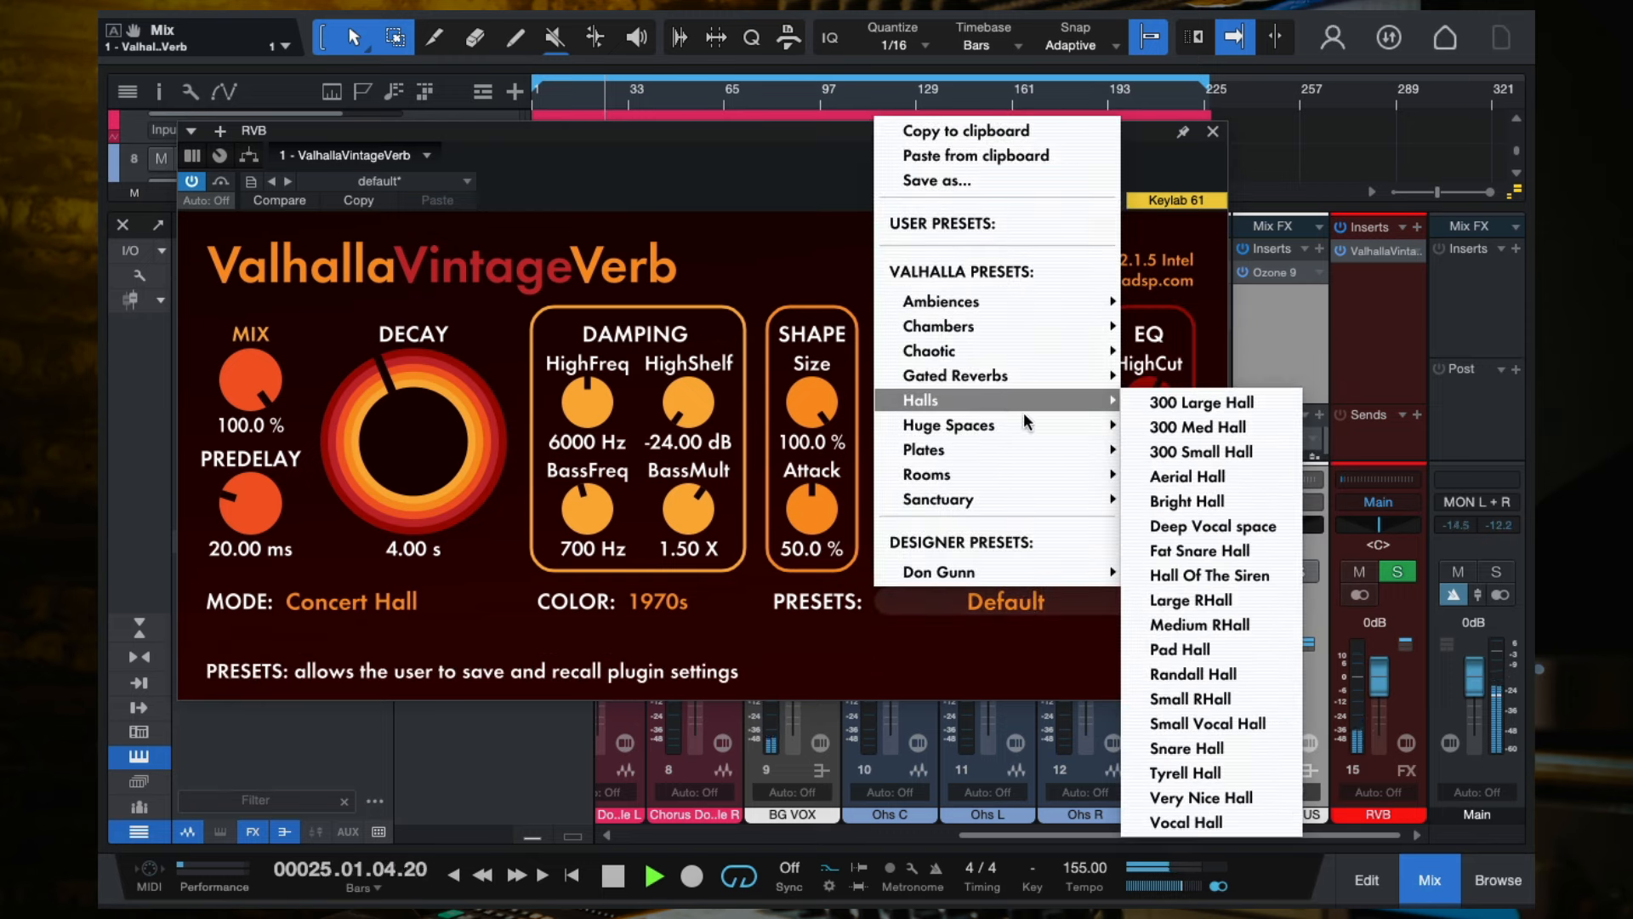
{"action": "mouse_move", "coordinate": [1054, 452]}
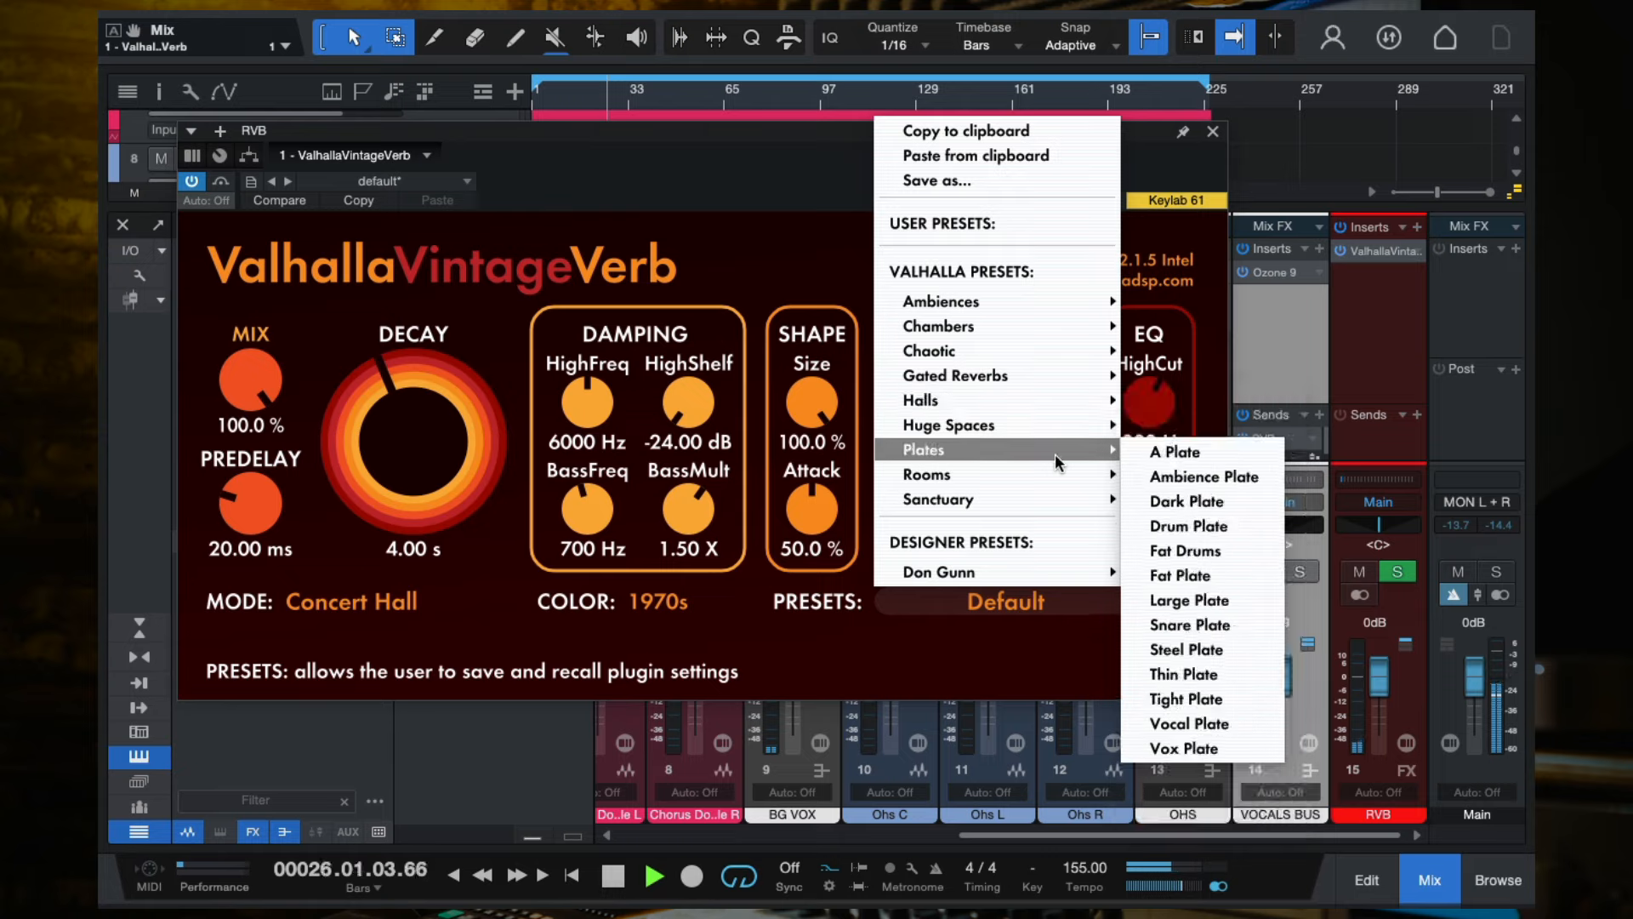
{"action": "left_click", "coordinate": [1181, 447]}
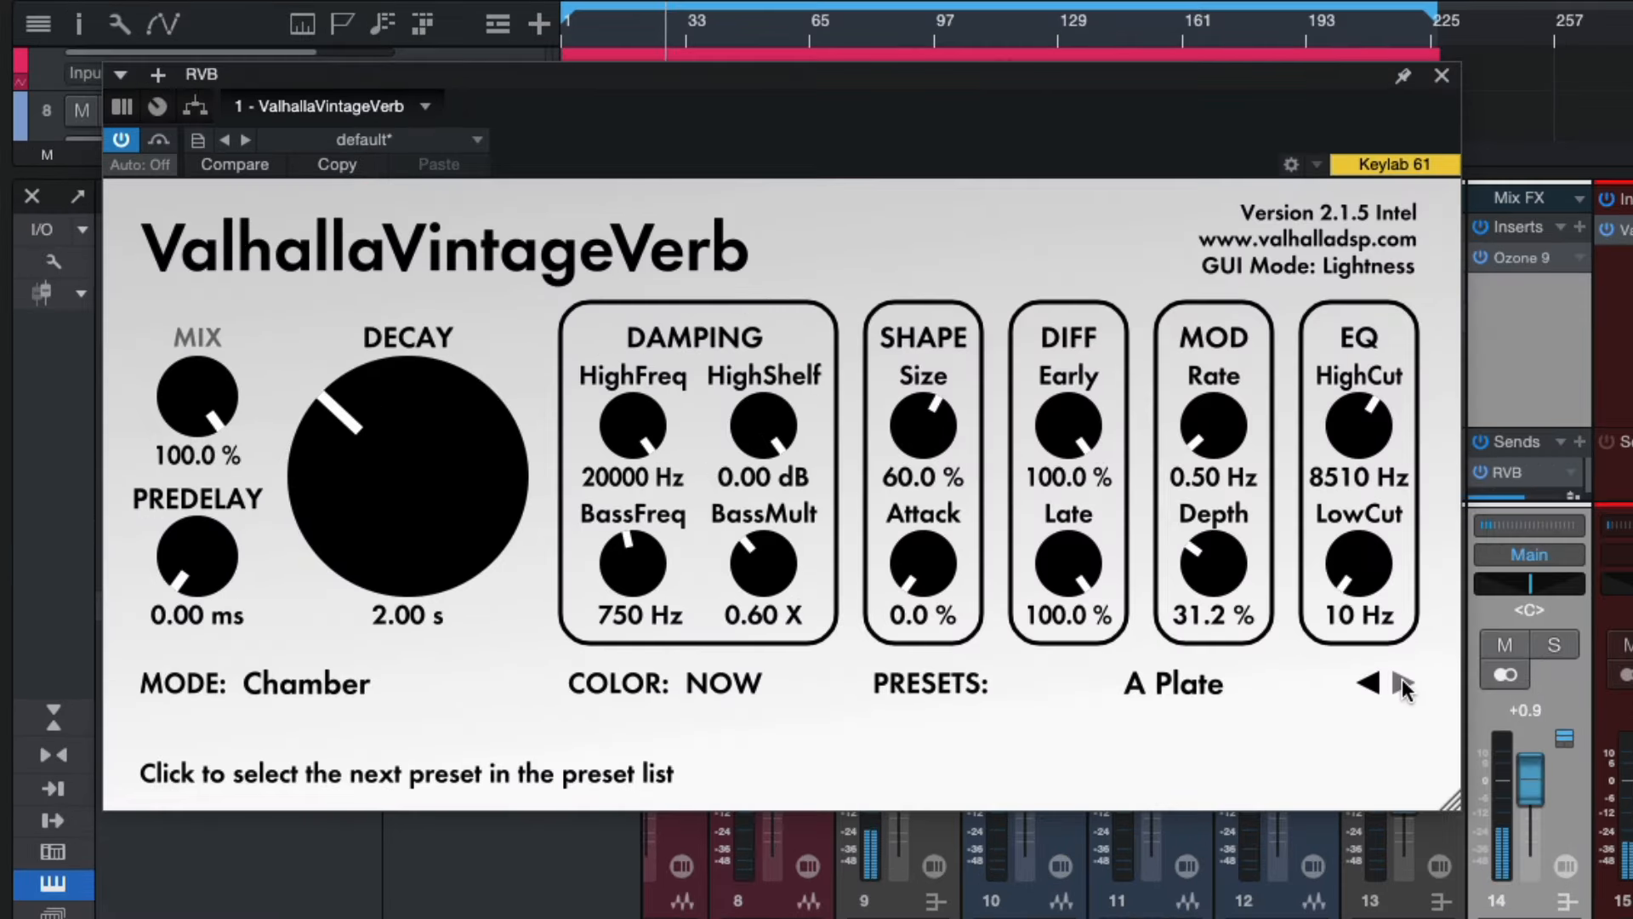
Audition the following plate presets one by one during playback, from Ambience Plate through to Snare Plate.
{"action": "left_click", "coordinate": [1402, 681]}
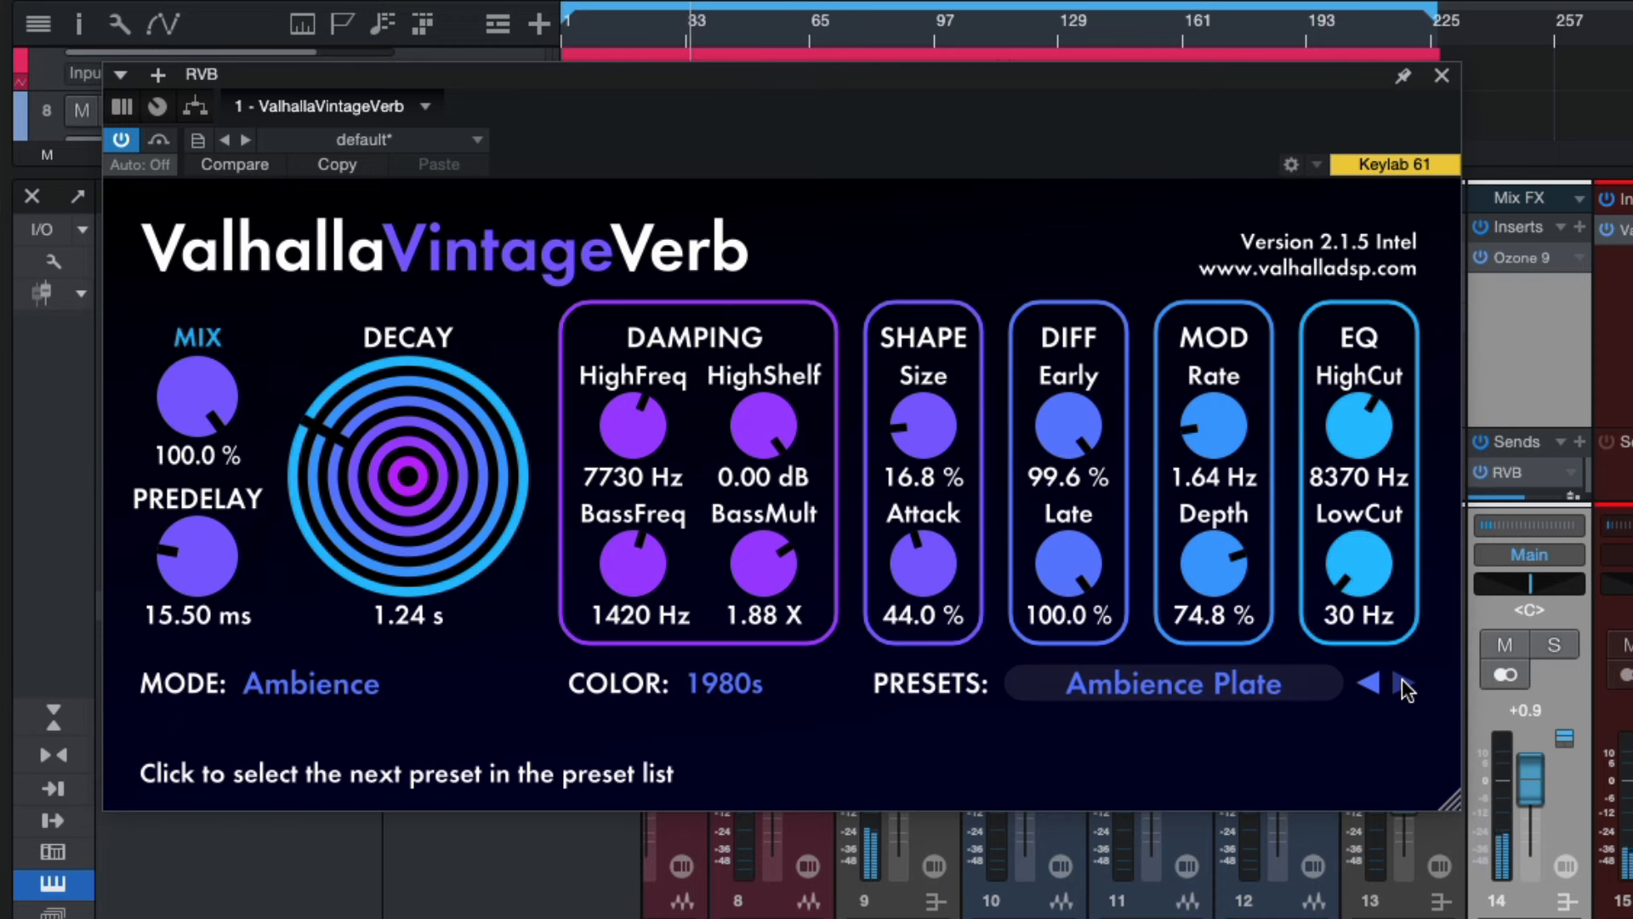
{"action": "left_click", "coordinate": [1402, 680]}
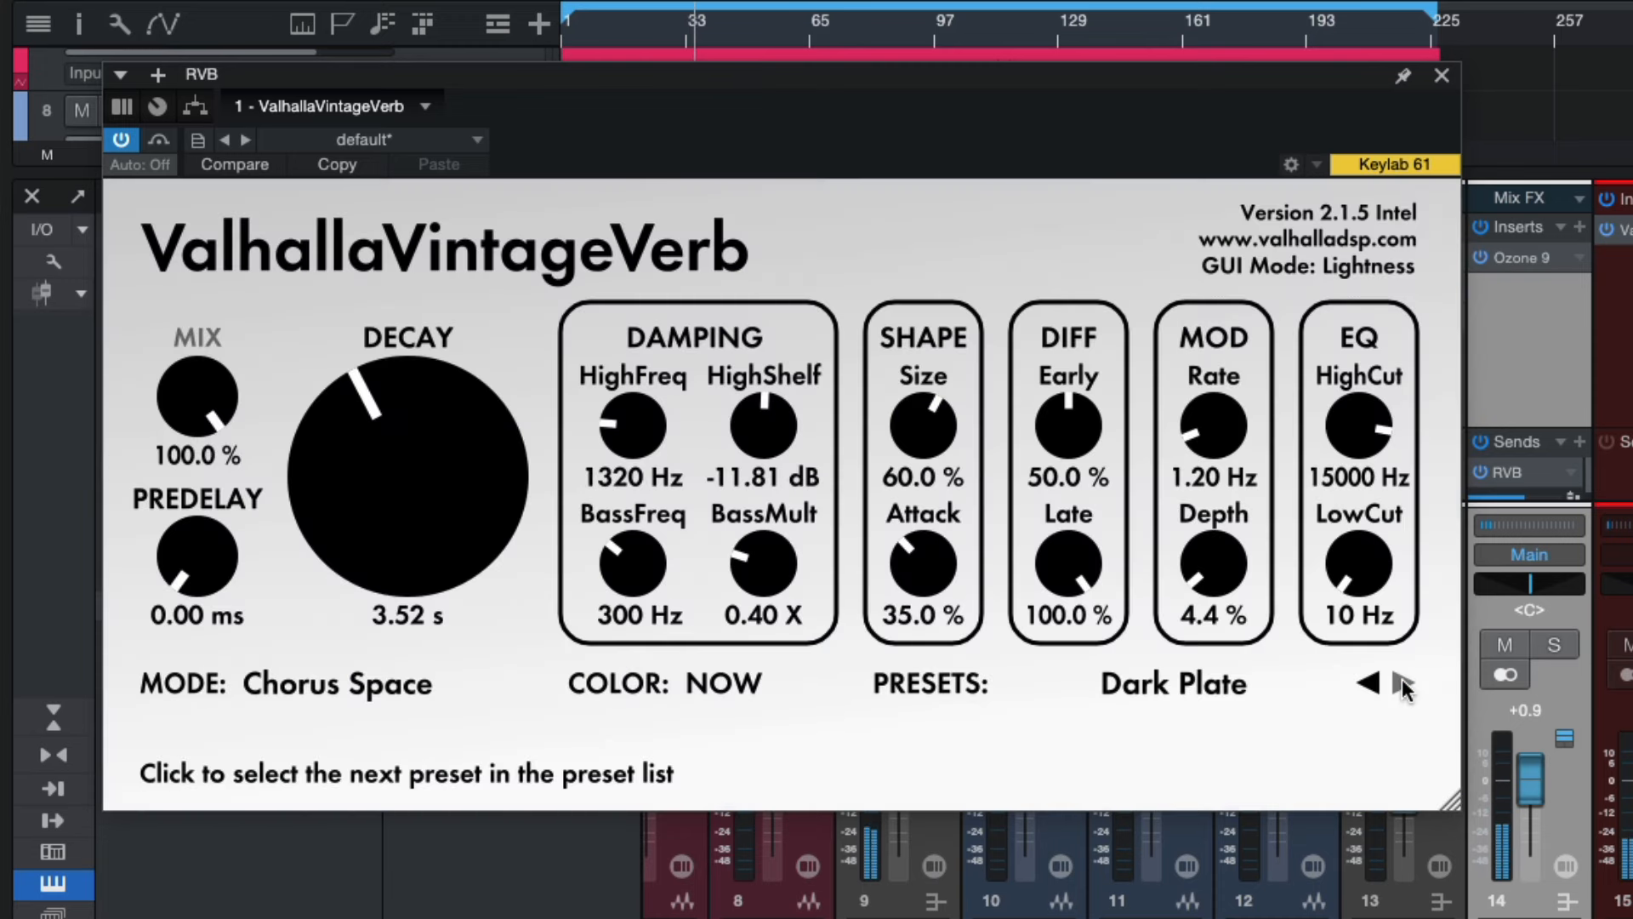
{"action": "left_click", "coordinate": [1402, 681]}
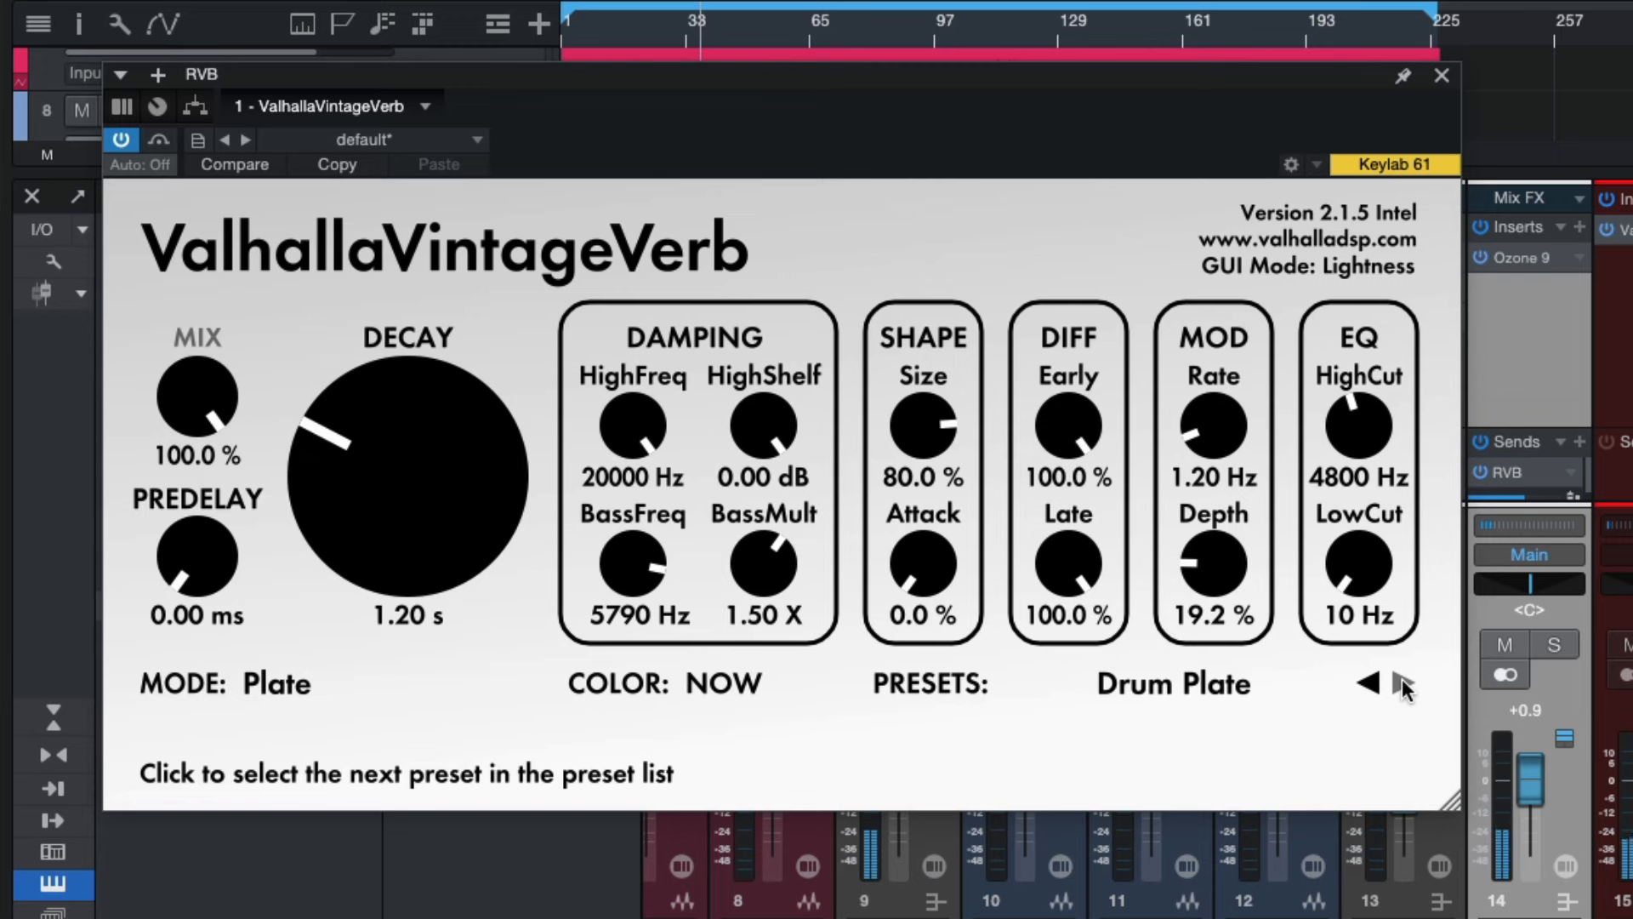
{"action": "left_click", "coordinate": [1401, 681]}
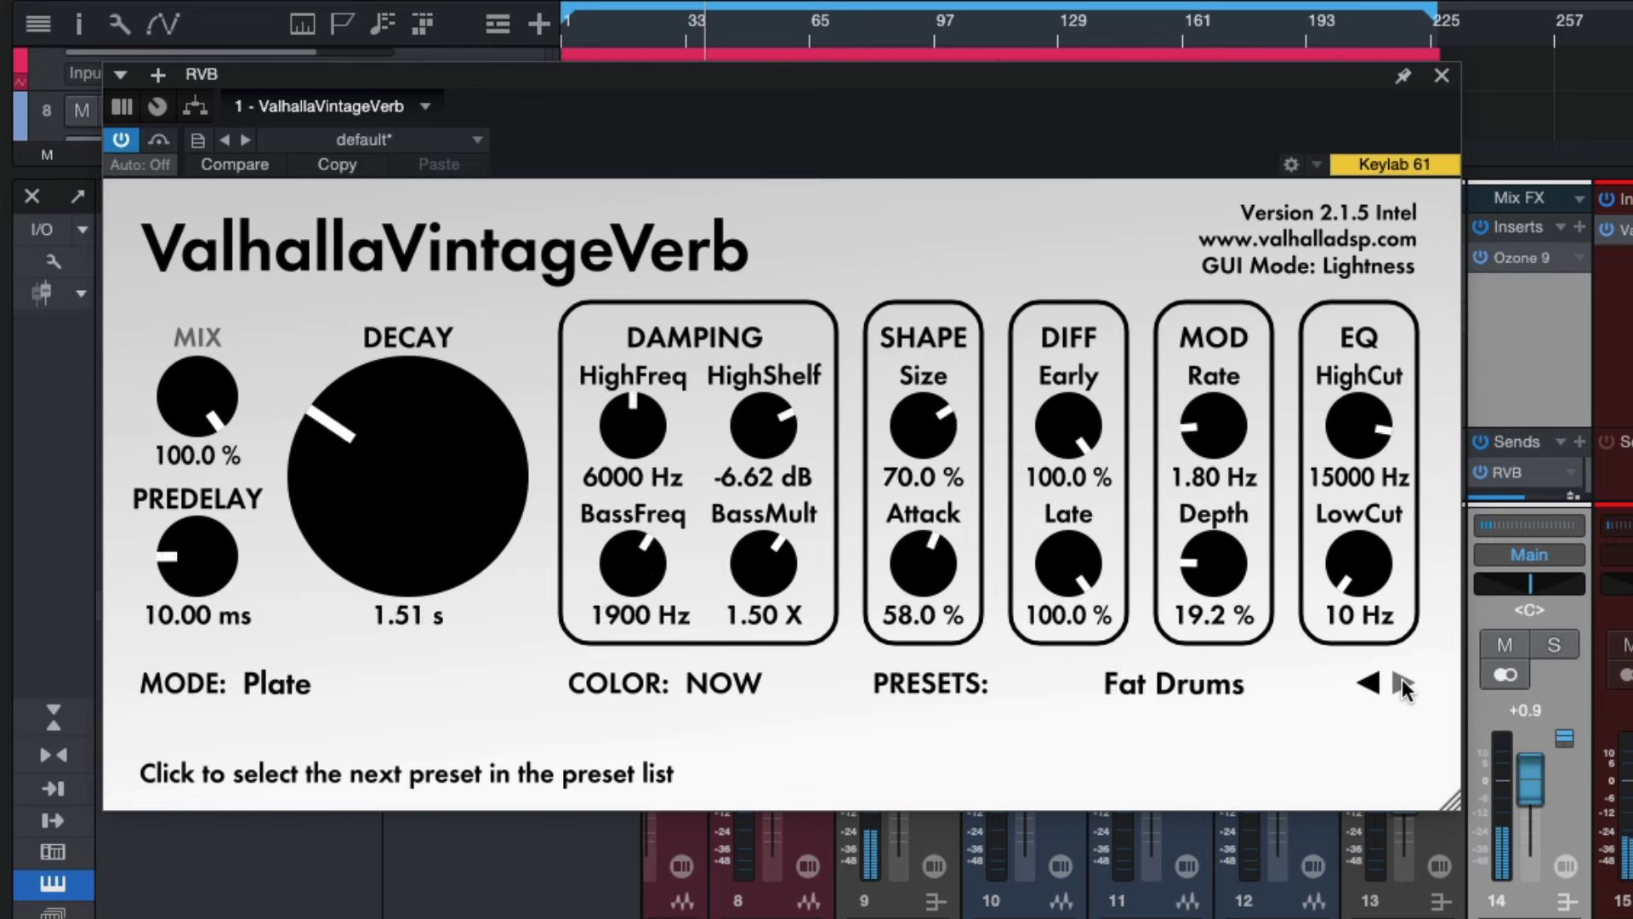
{"action": "left_click", "coordinate": [1401, 682]}
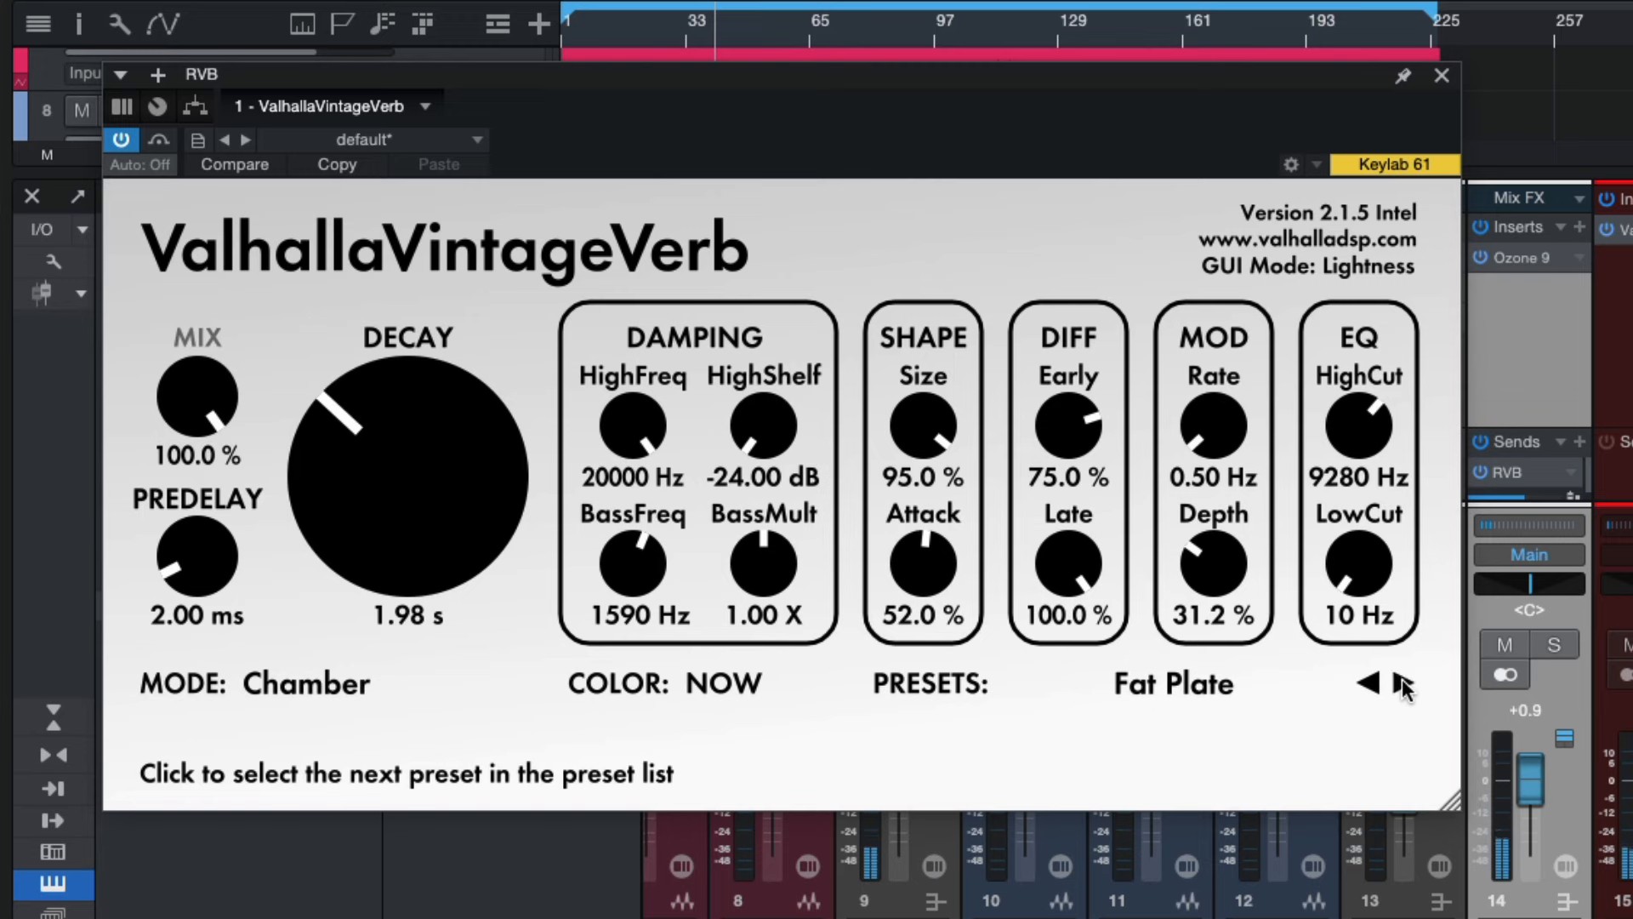
{"action": "left_click", "coordinate": [1402, 680]}
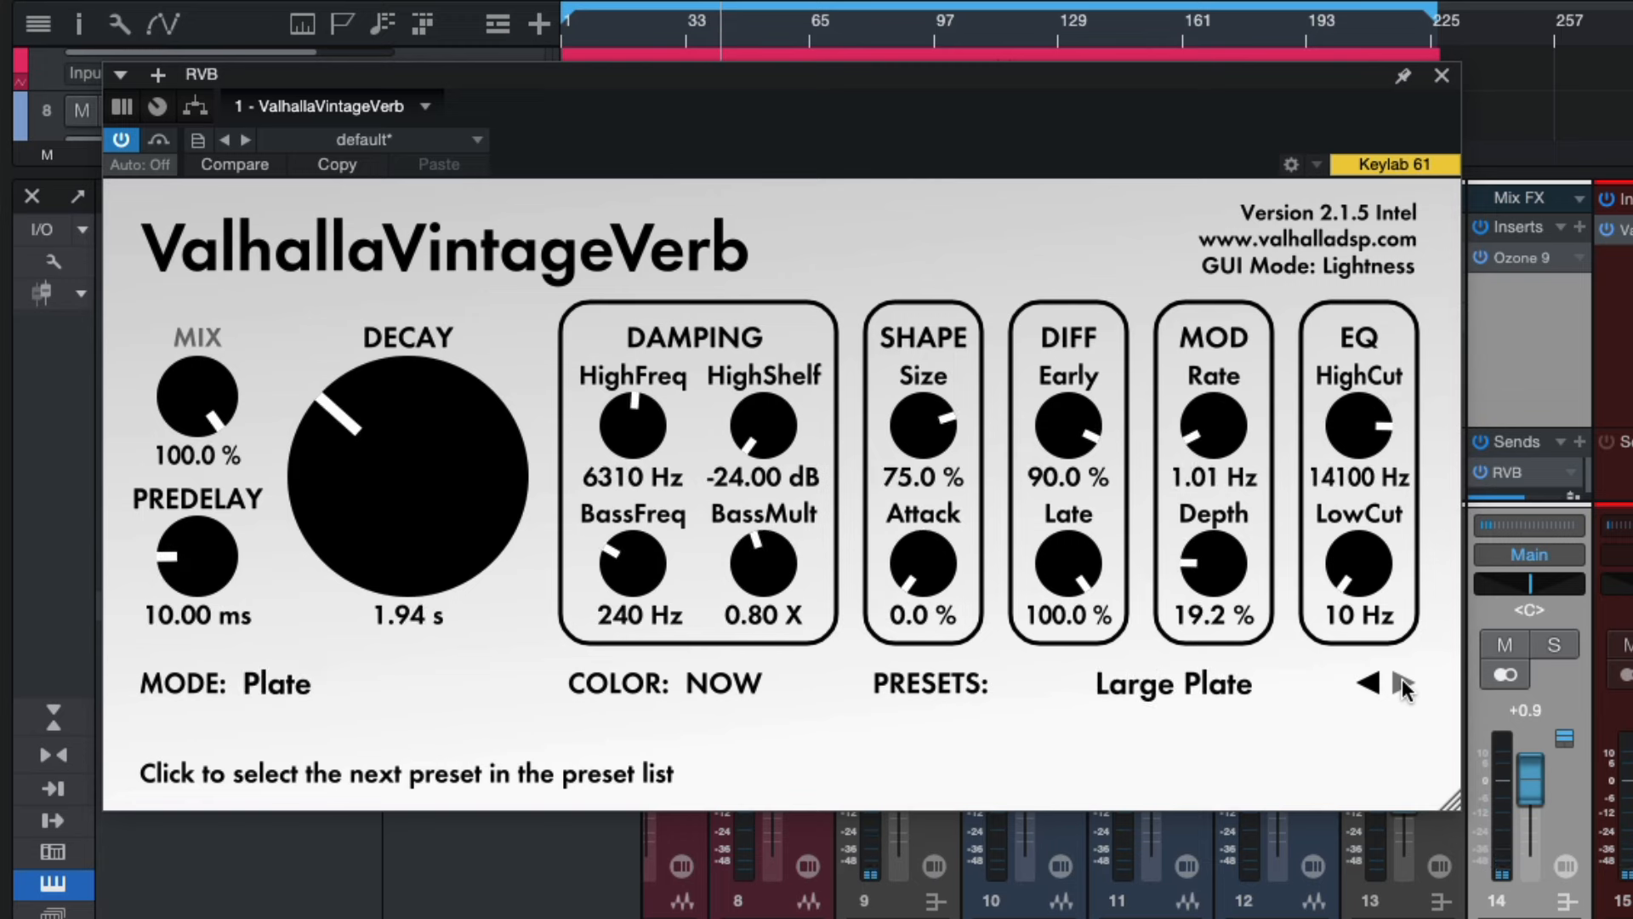
{"action": "left_click", "coordinate": [1401, 680]}
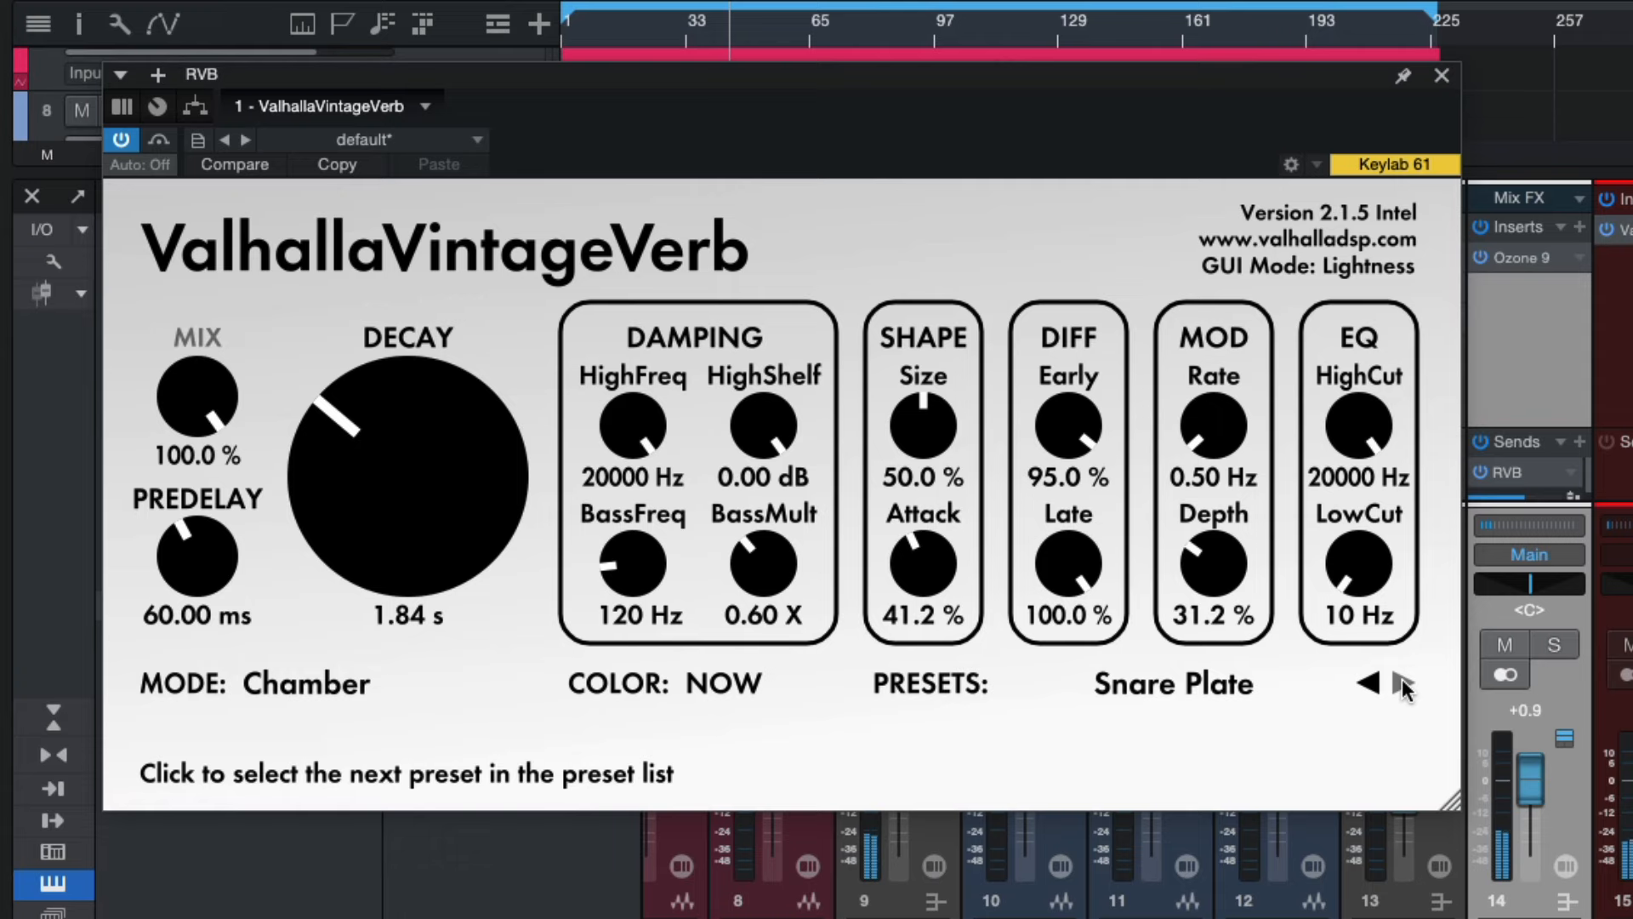
{"action": "left_click", "coordinate": [1182, 685]}
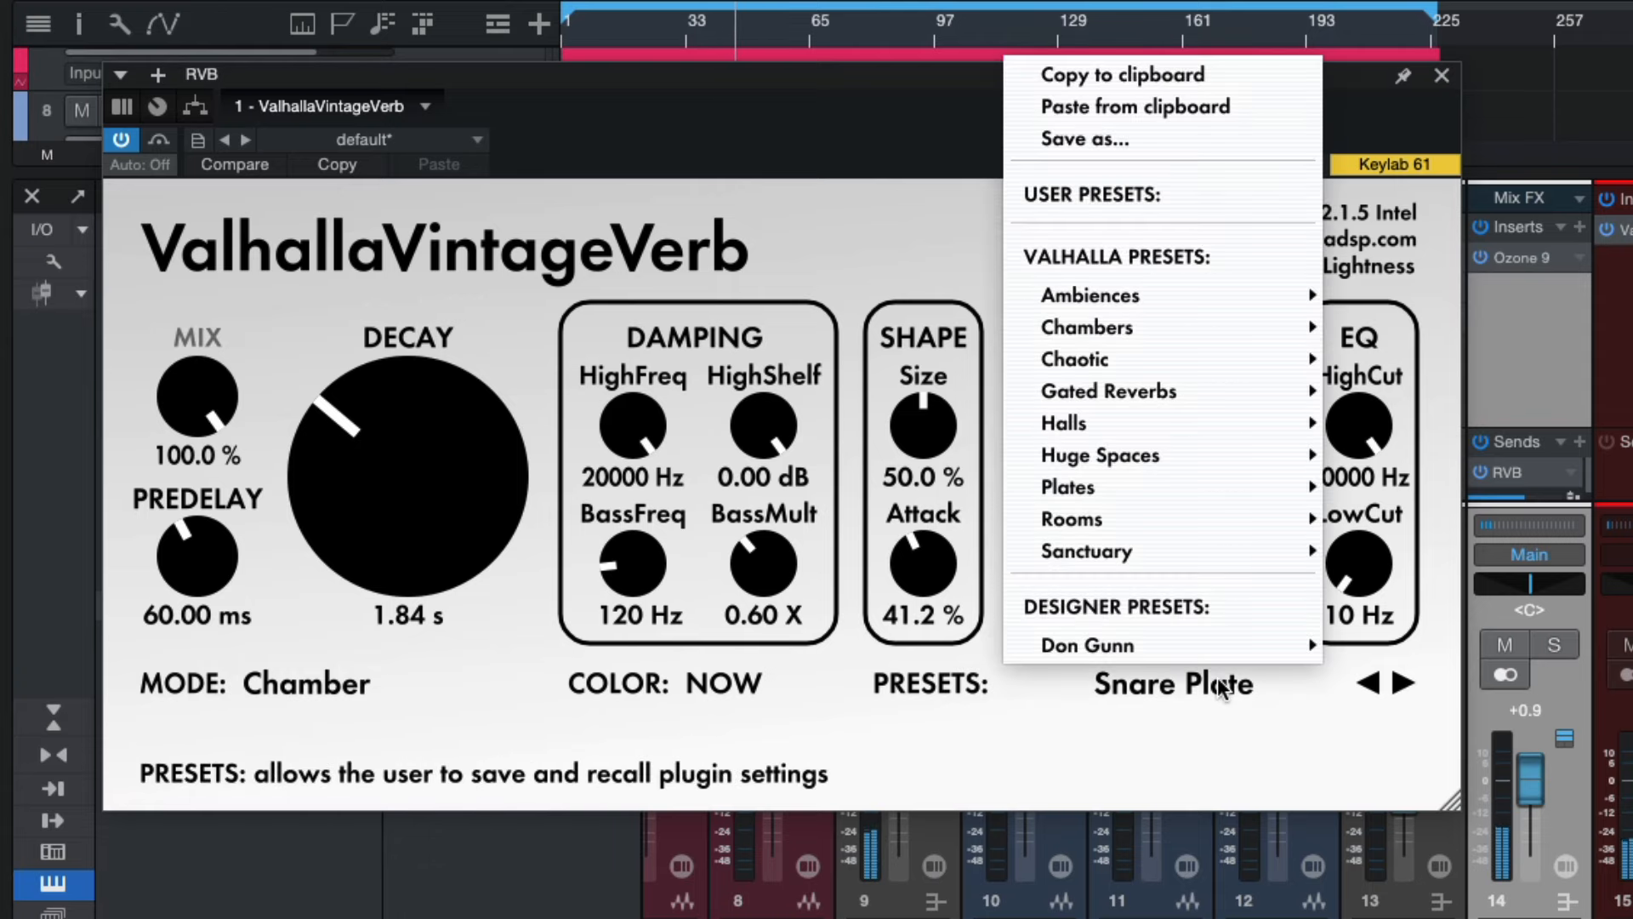
{"action": "mouse_move", "coordinate": [1198, 486]}
{"action": "left_click", "coordinate": [895, 737]}
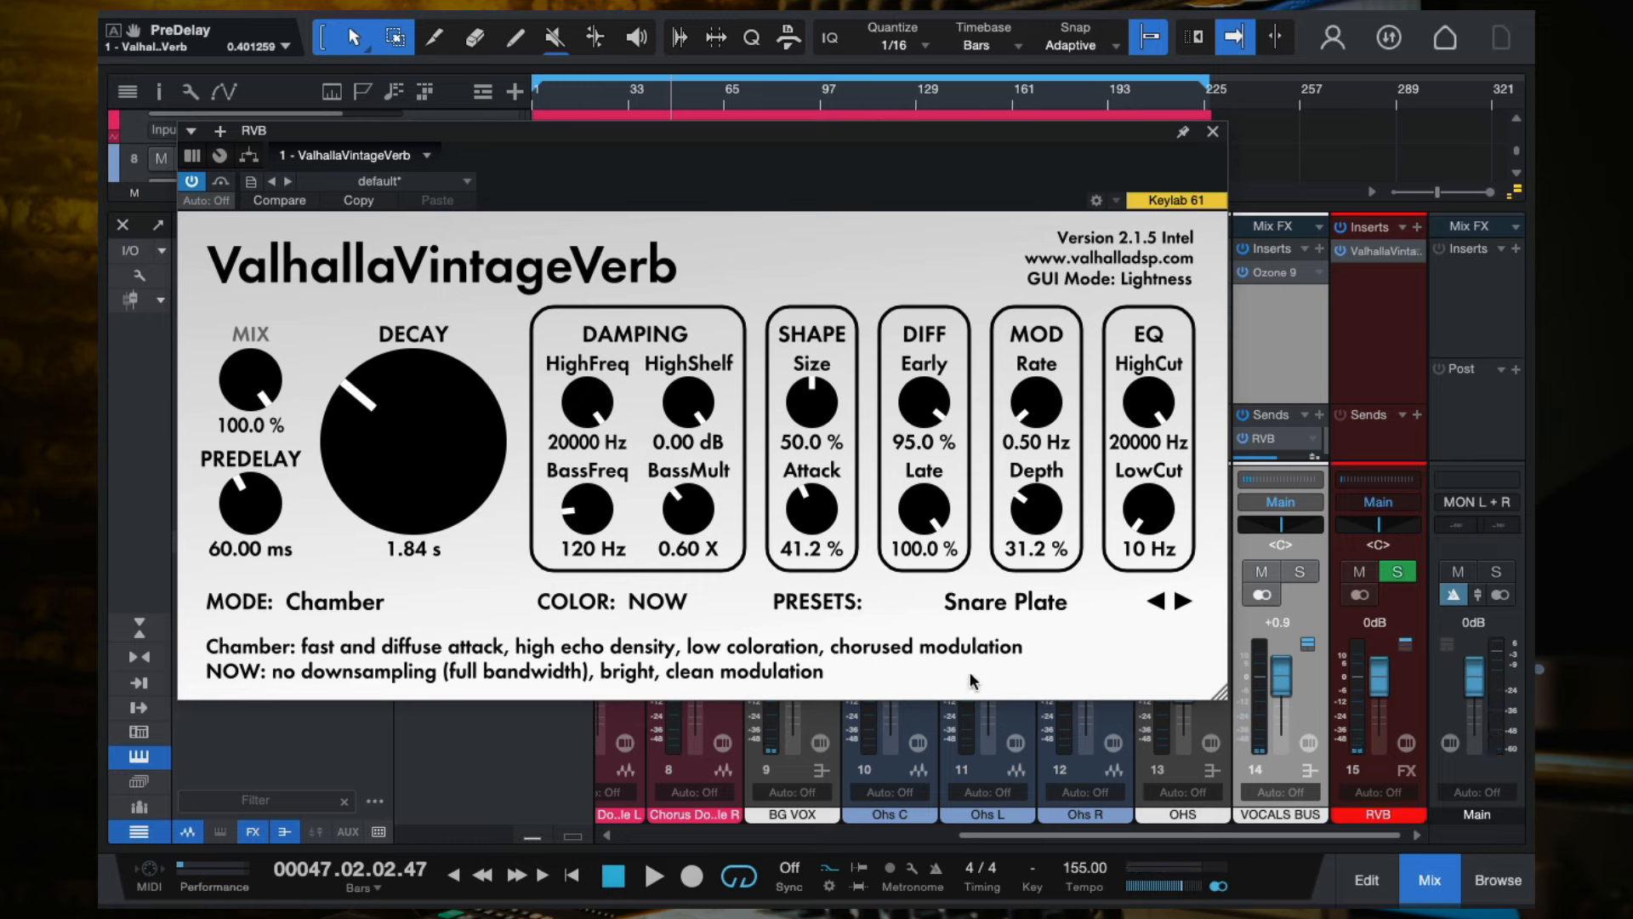
Load the Ambience Tiled Room preset from the Rooms category of ValhallaVintageVerb.
{"action": "left_click", "coordinate": [1043, 606]}
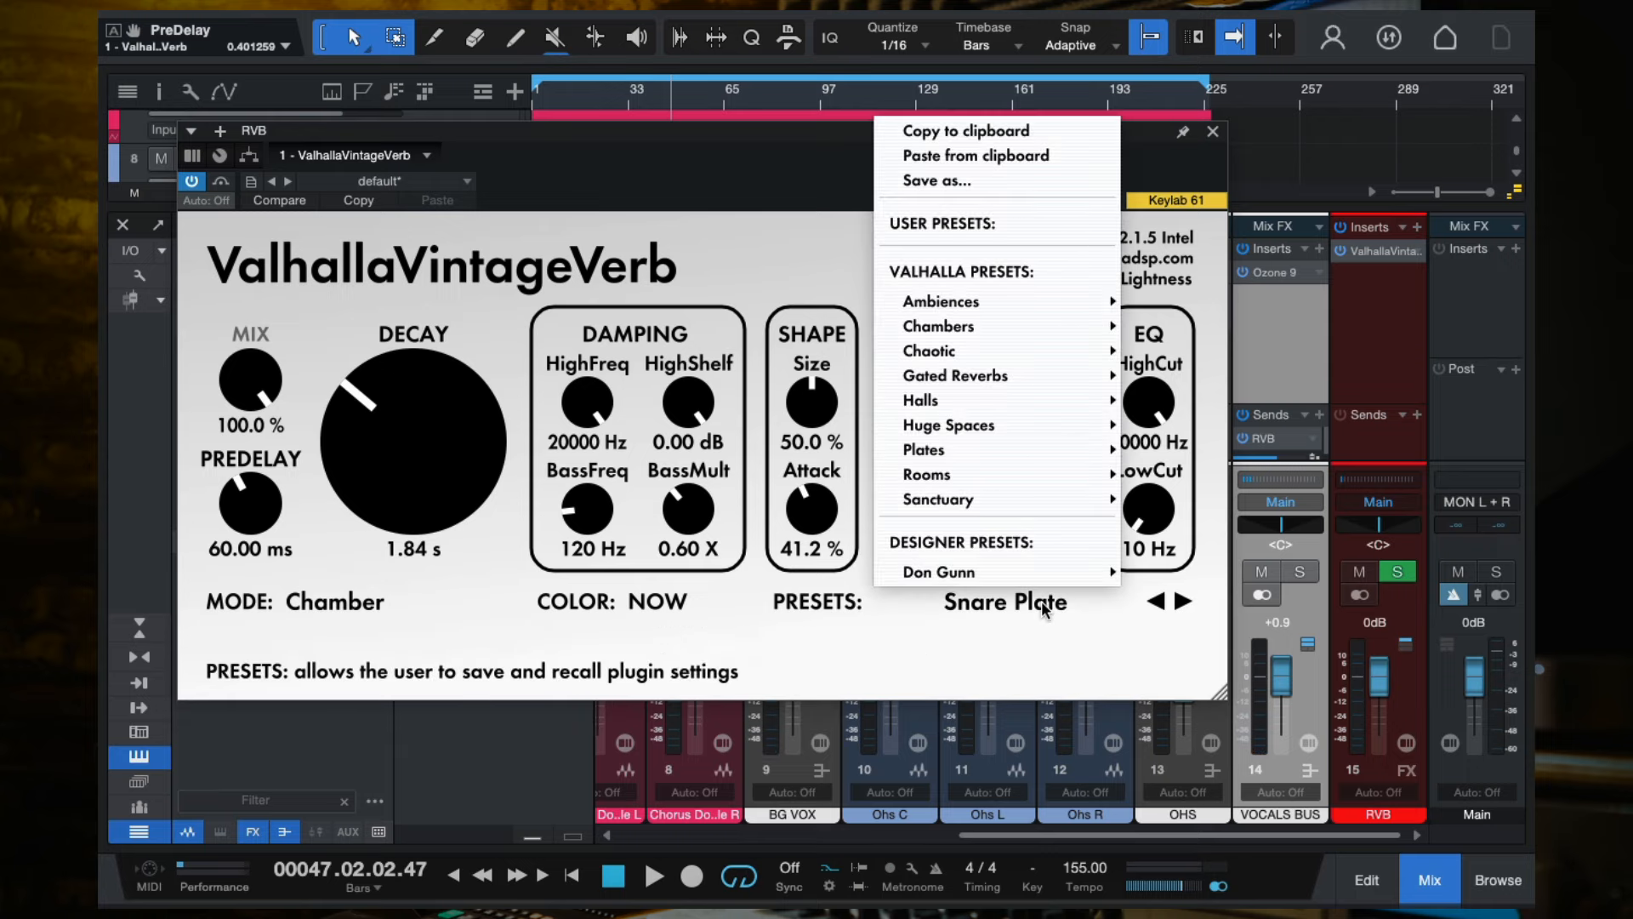
{"action": "mouse_move", "coordinate": [974, 482]}
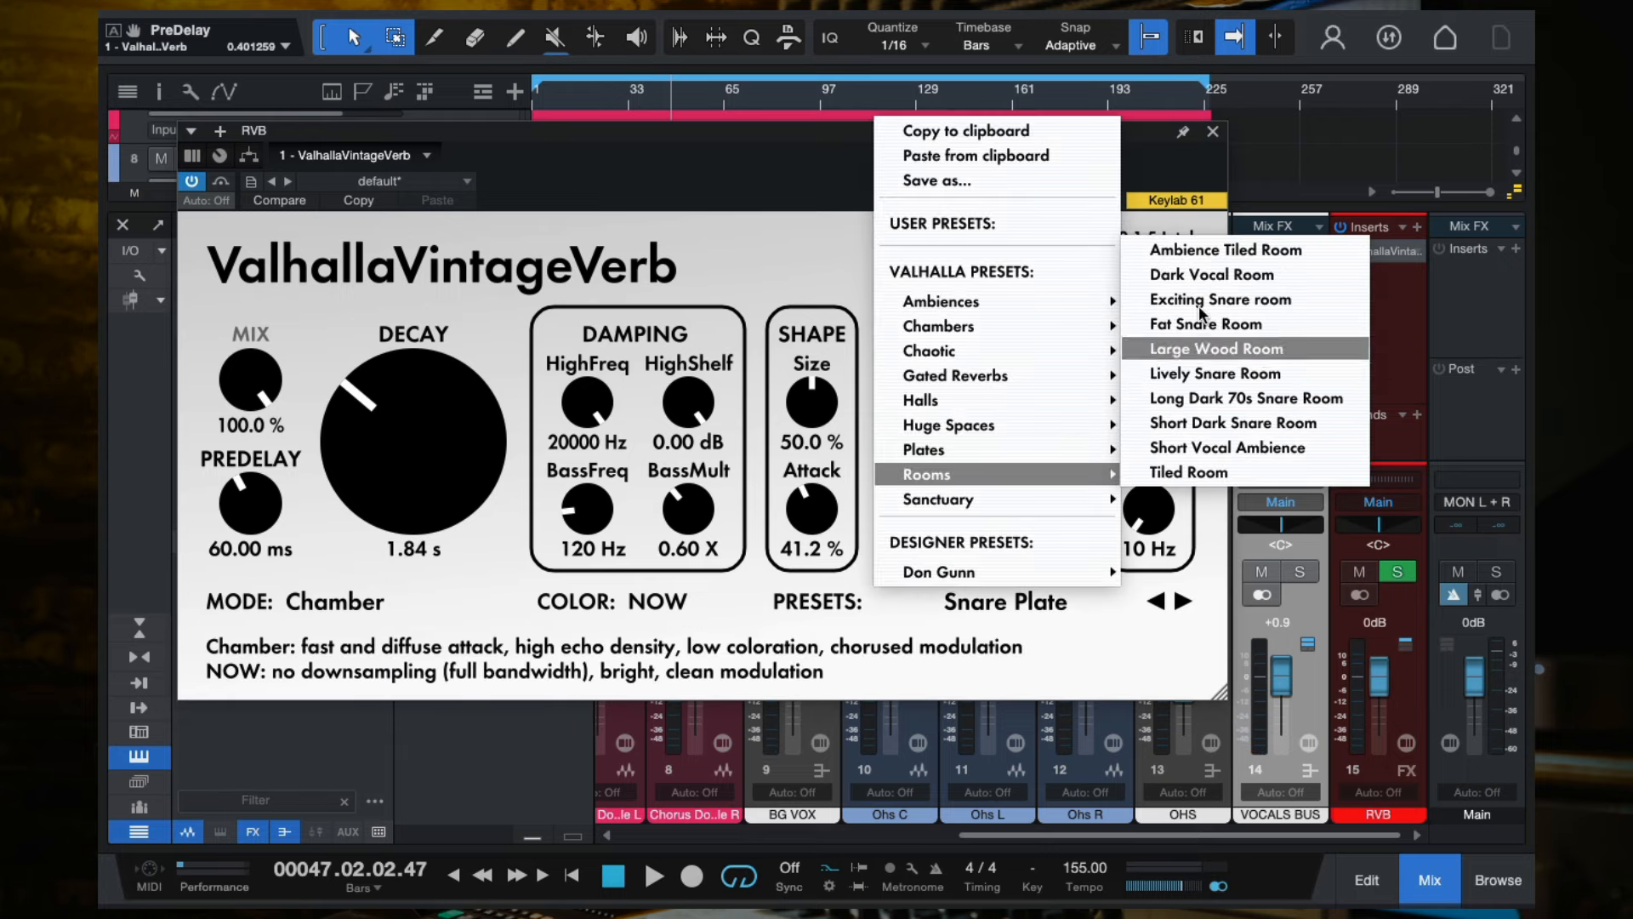
{"action": "left_click", "coordinate": [1204, 249]}
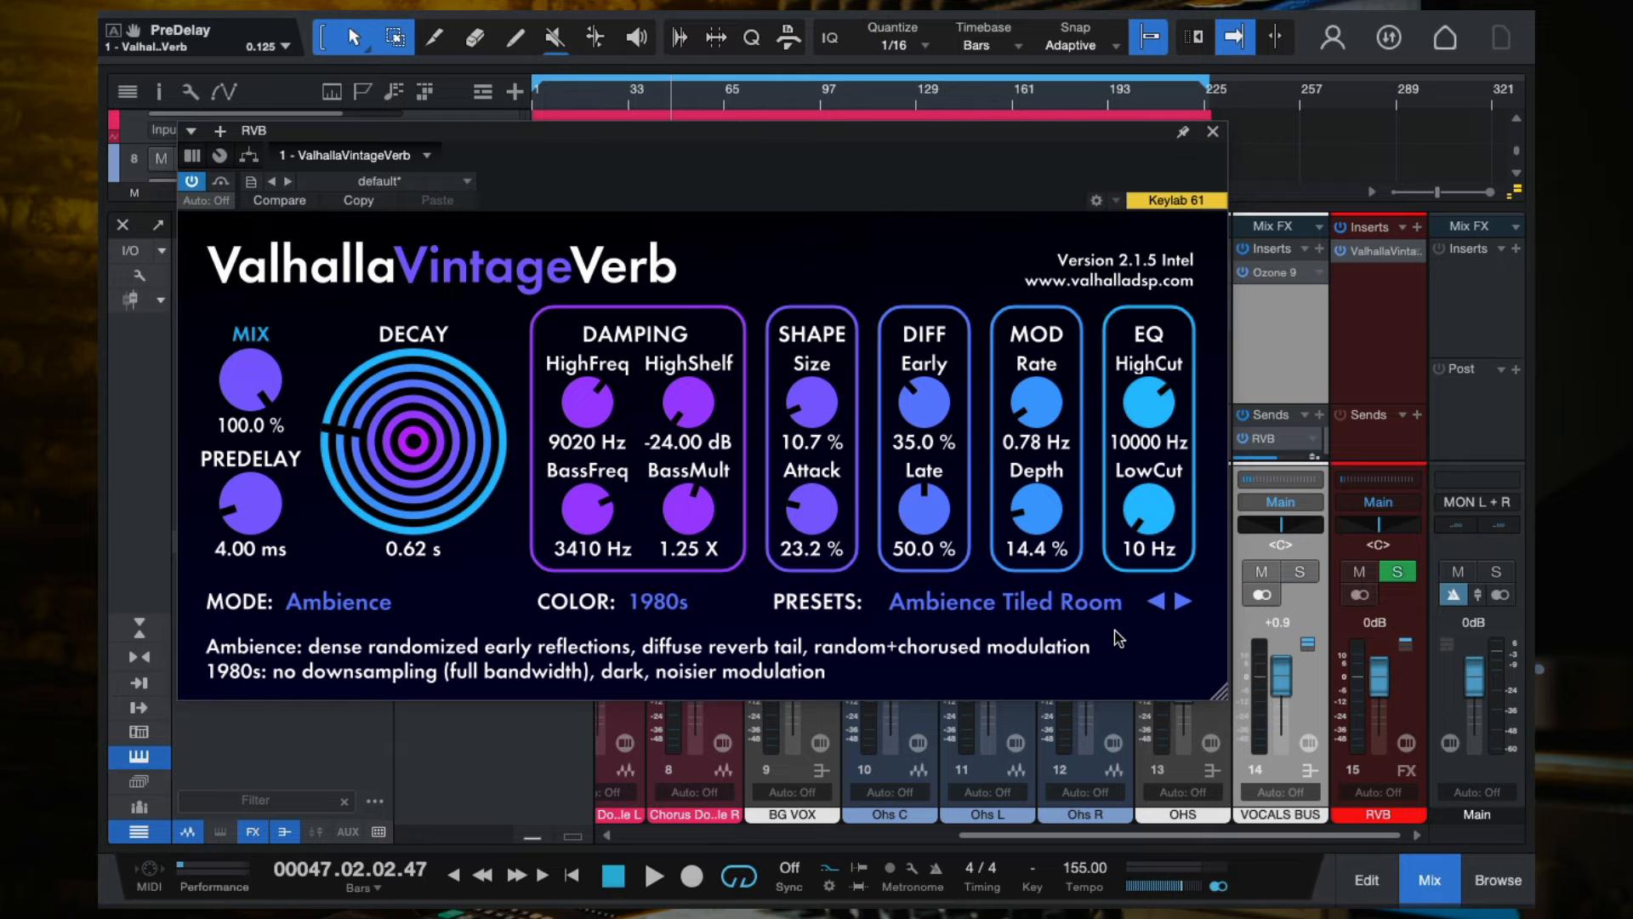
Play the song and audition the following presets one by one, from Dark Vocal Room through Tiled Room to Dark Pad.
{"action": "key", "text": "space"}
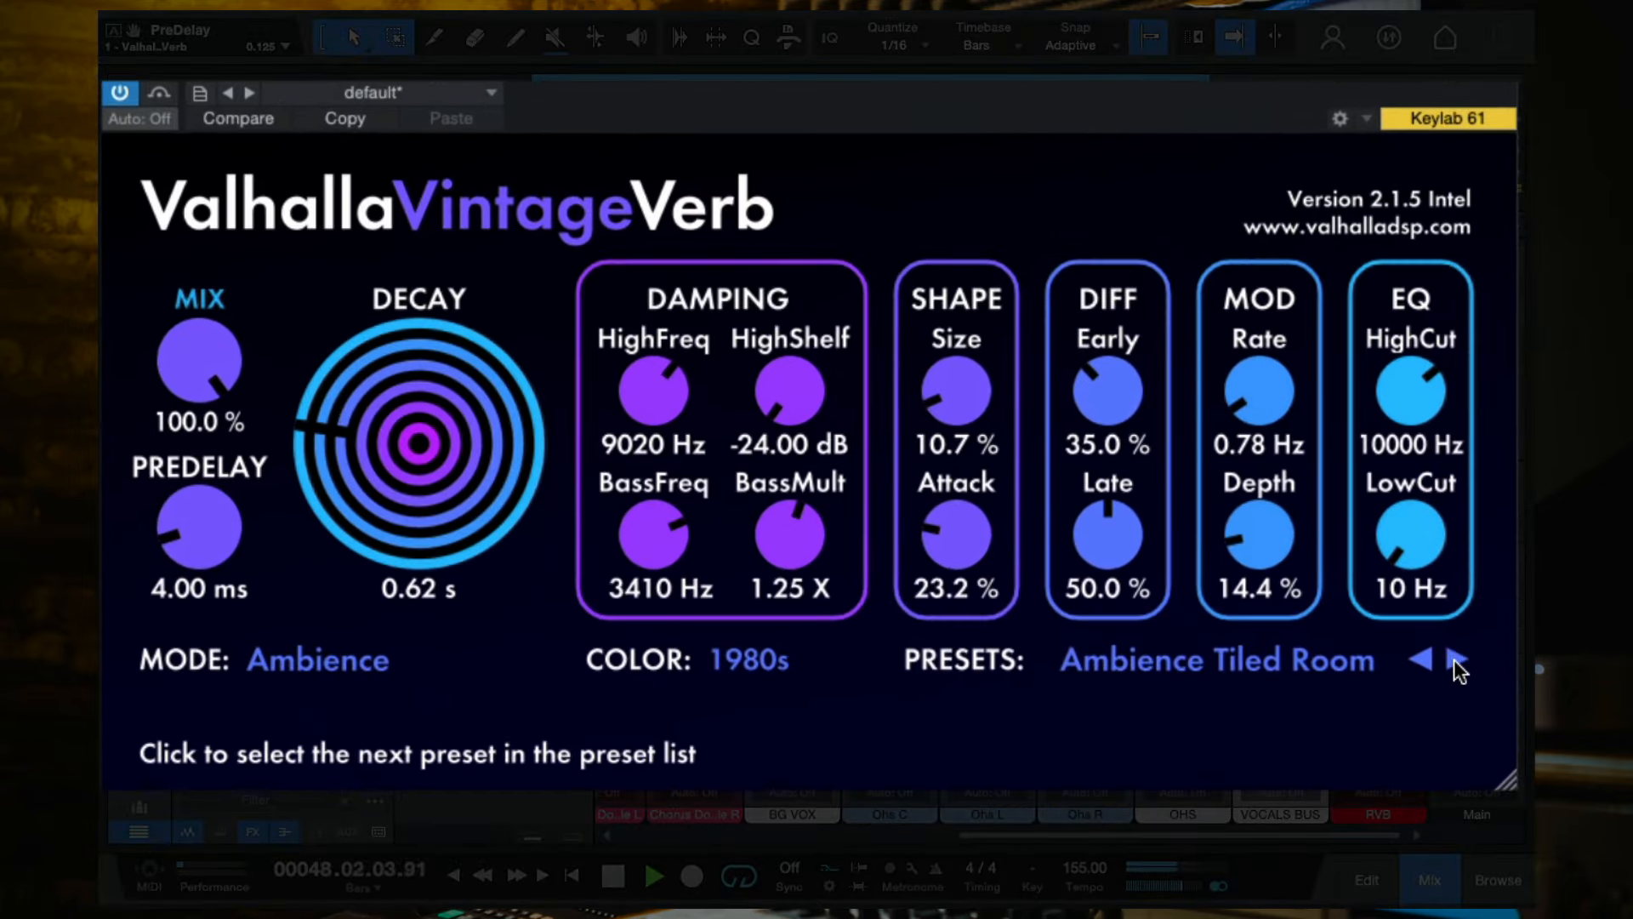
{"action": "left_click", "coordinate": [1456, 665]}
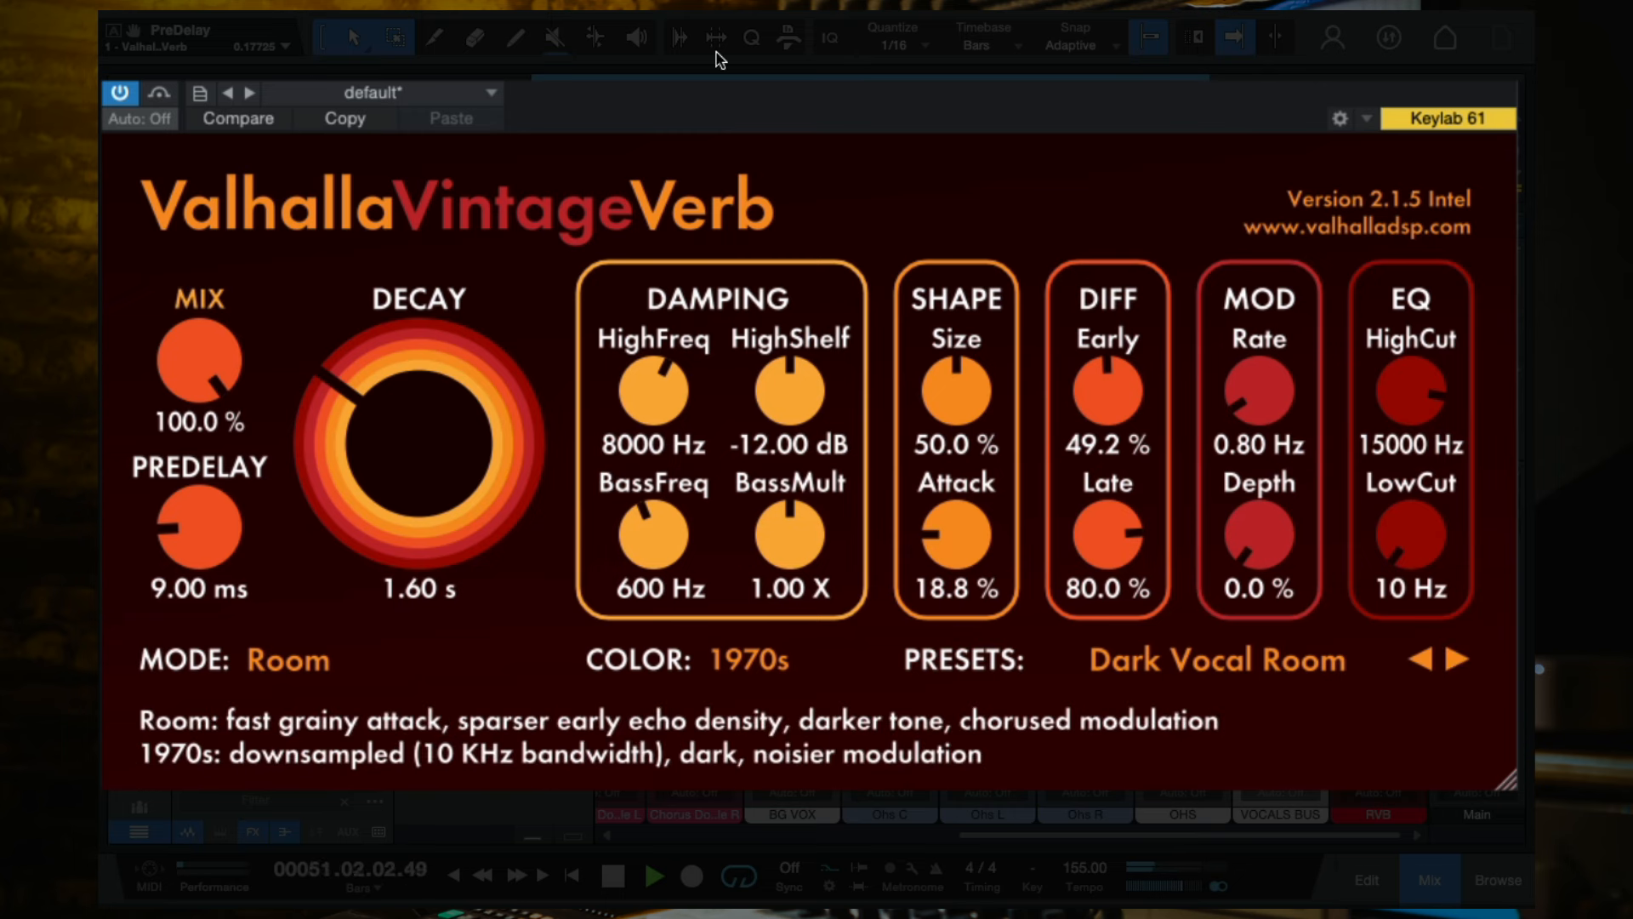
{"action": "left_click", "coordinate": [1456, 660]}
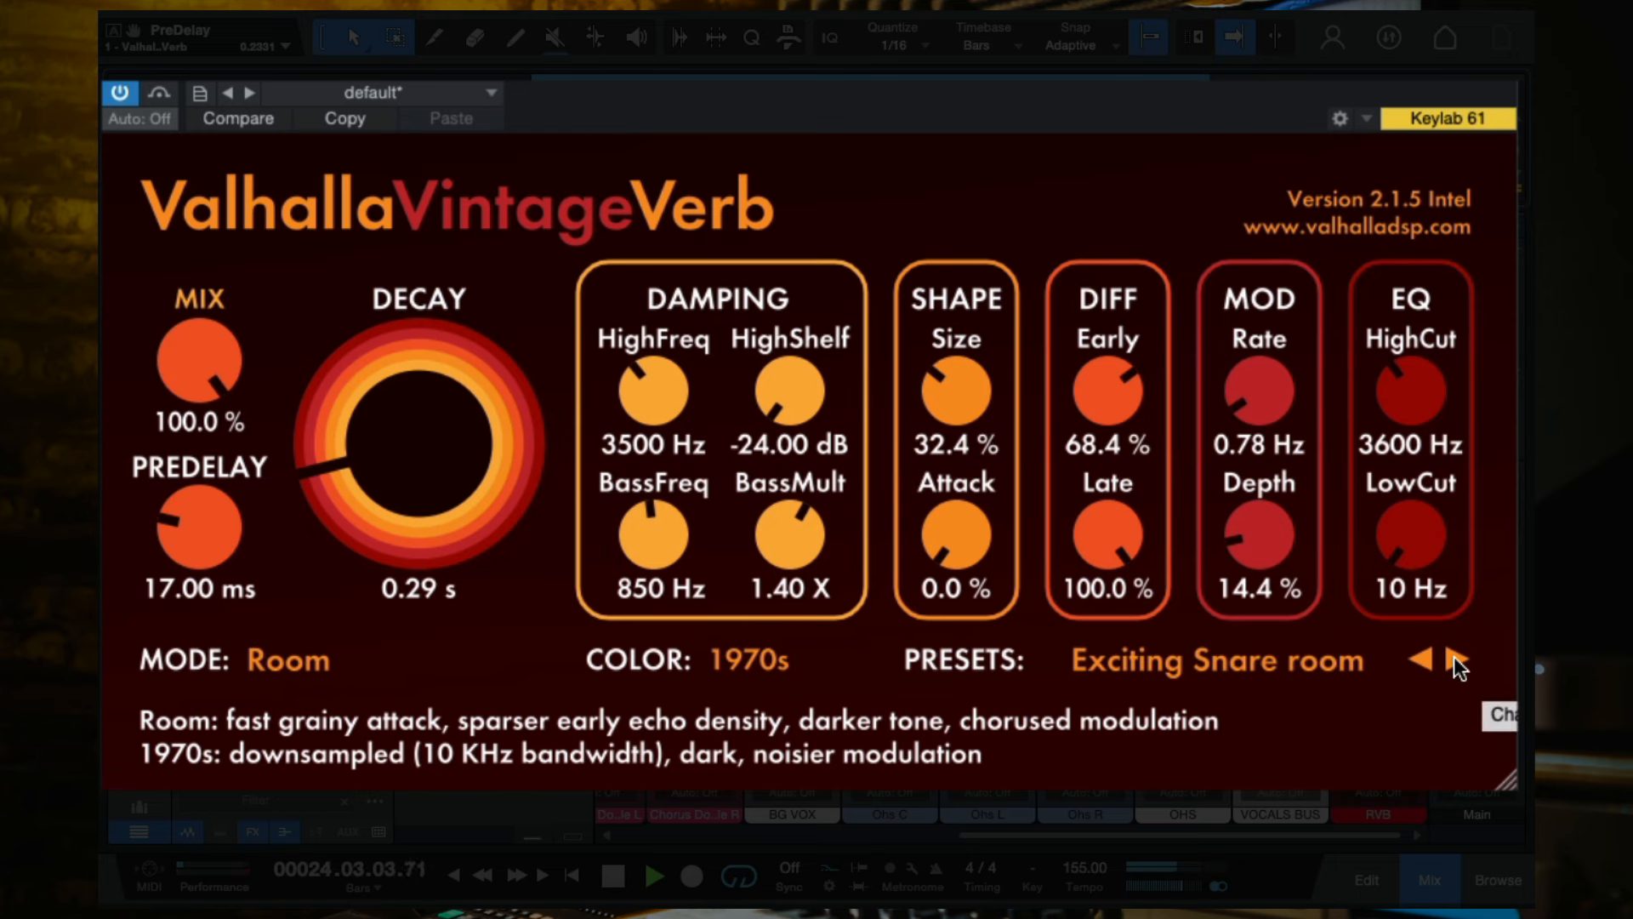
{"action": "left_click", "coordinate": [1454, 658]}
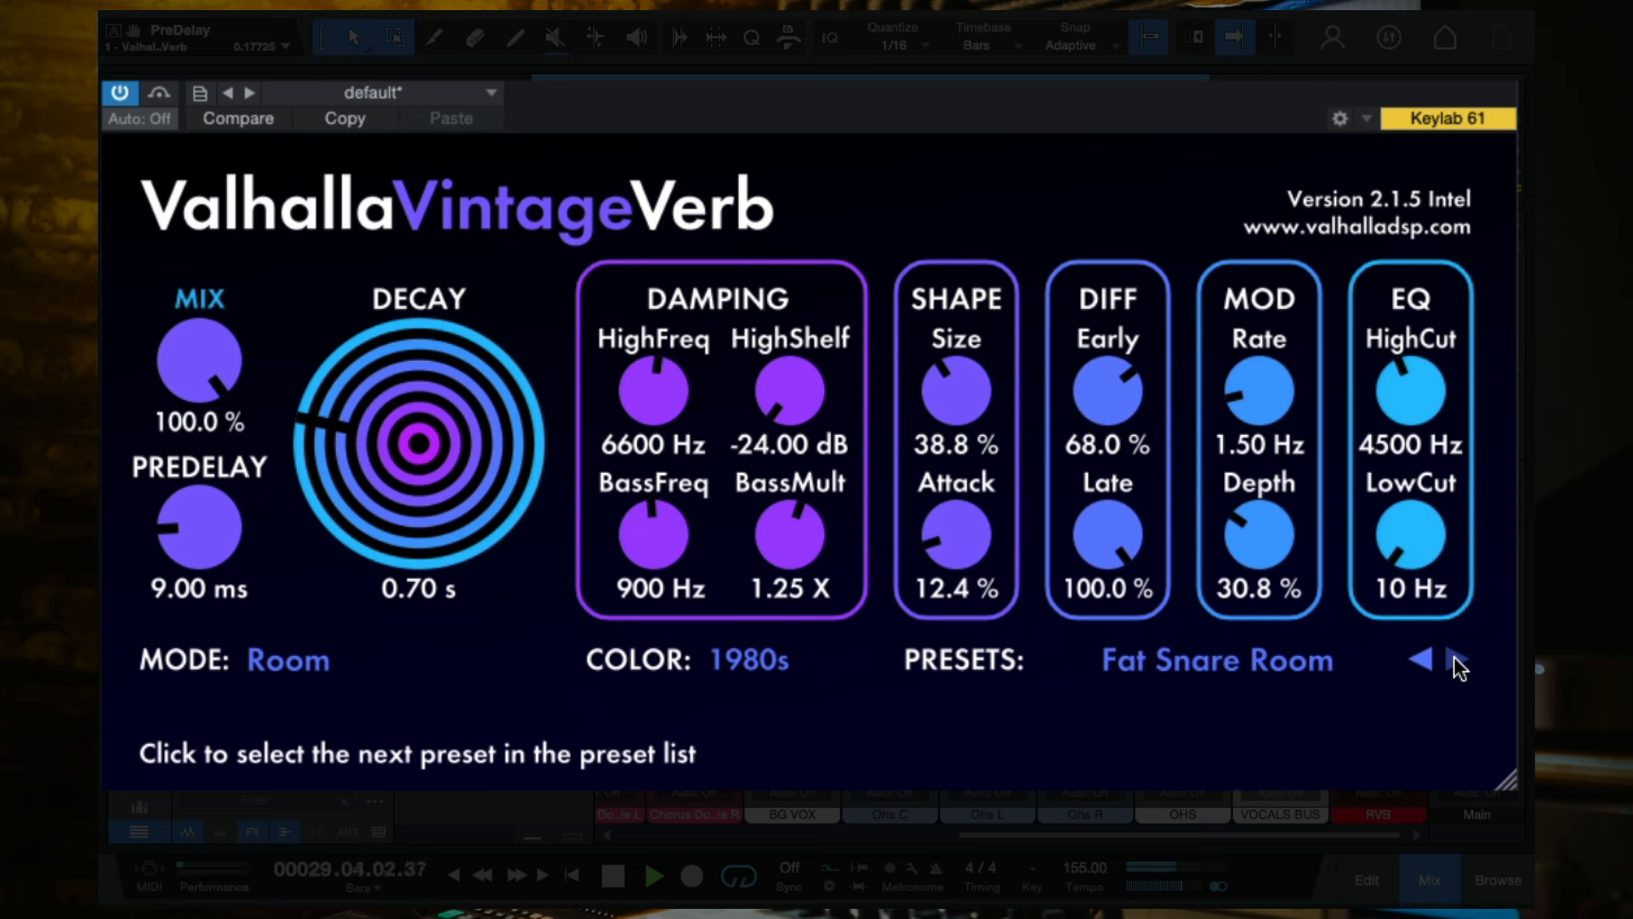
{"action": "left_click", "coordinate": [1453, 657]}
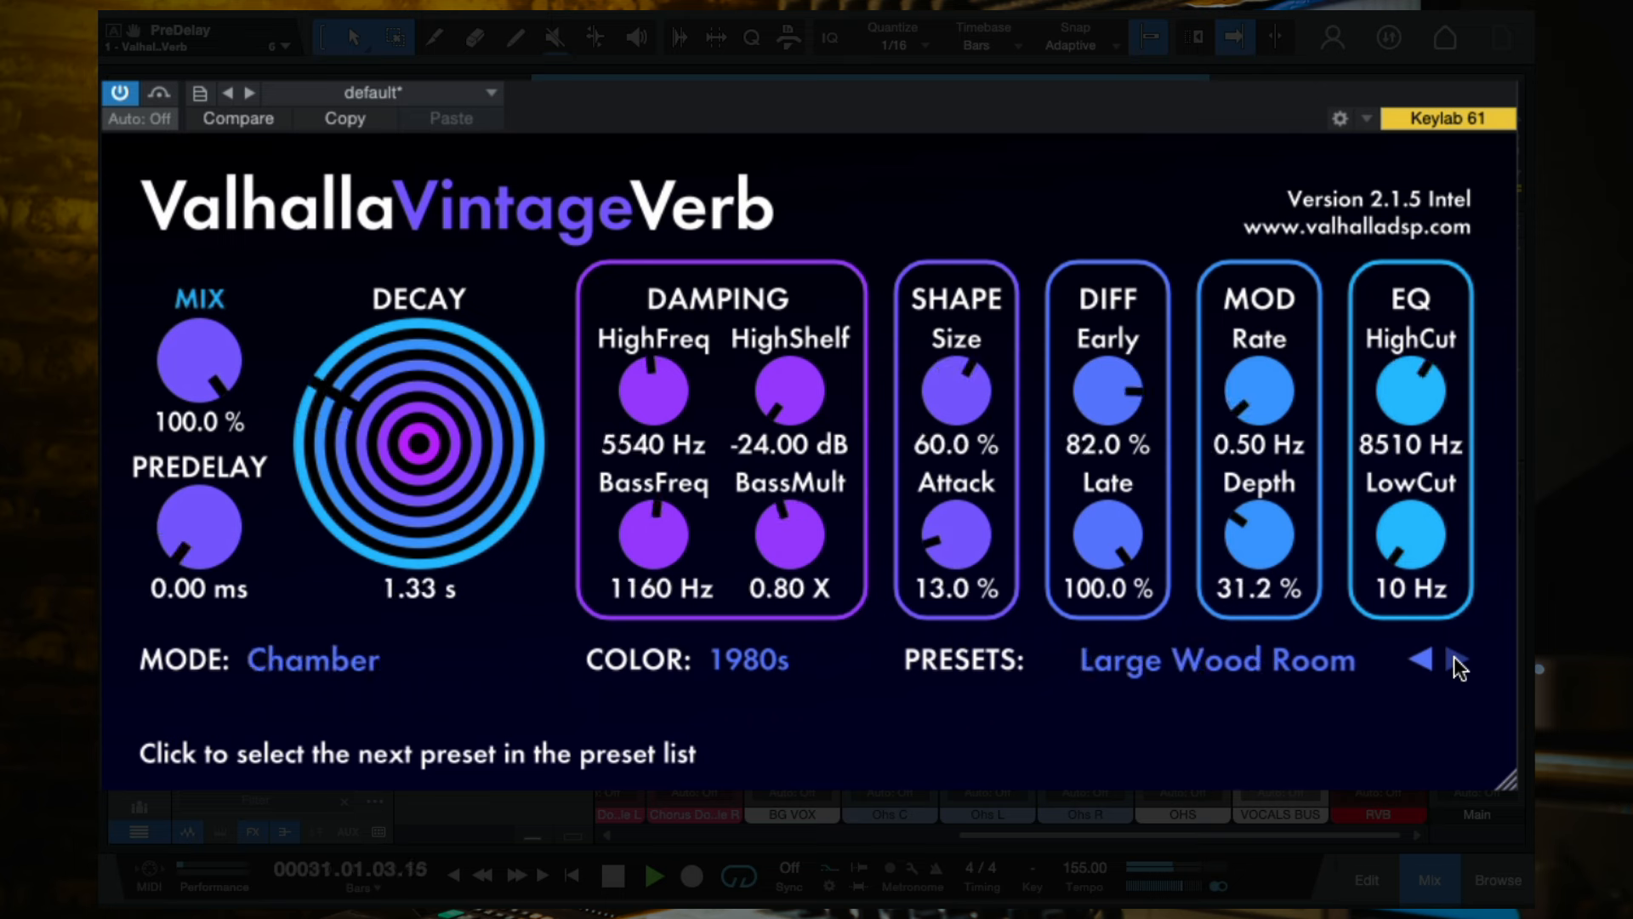
{"action": "left_click", "coordinate": [1454, 660]}
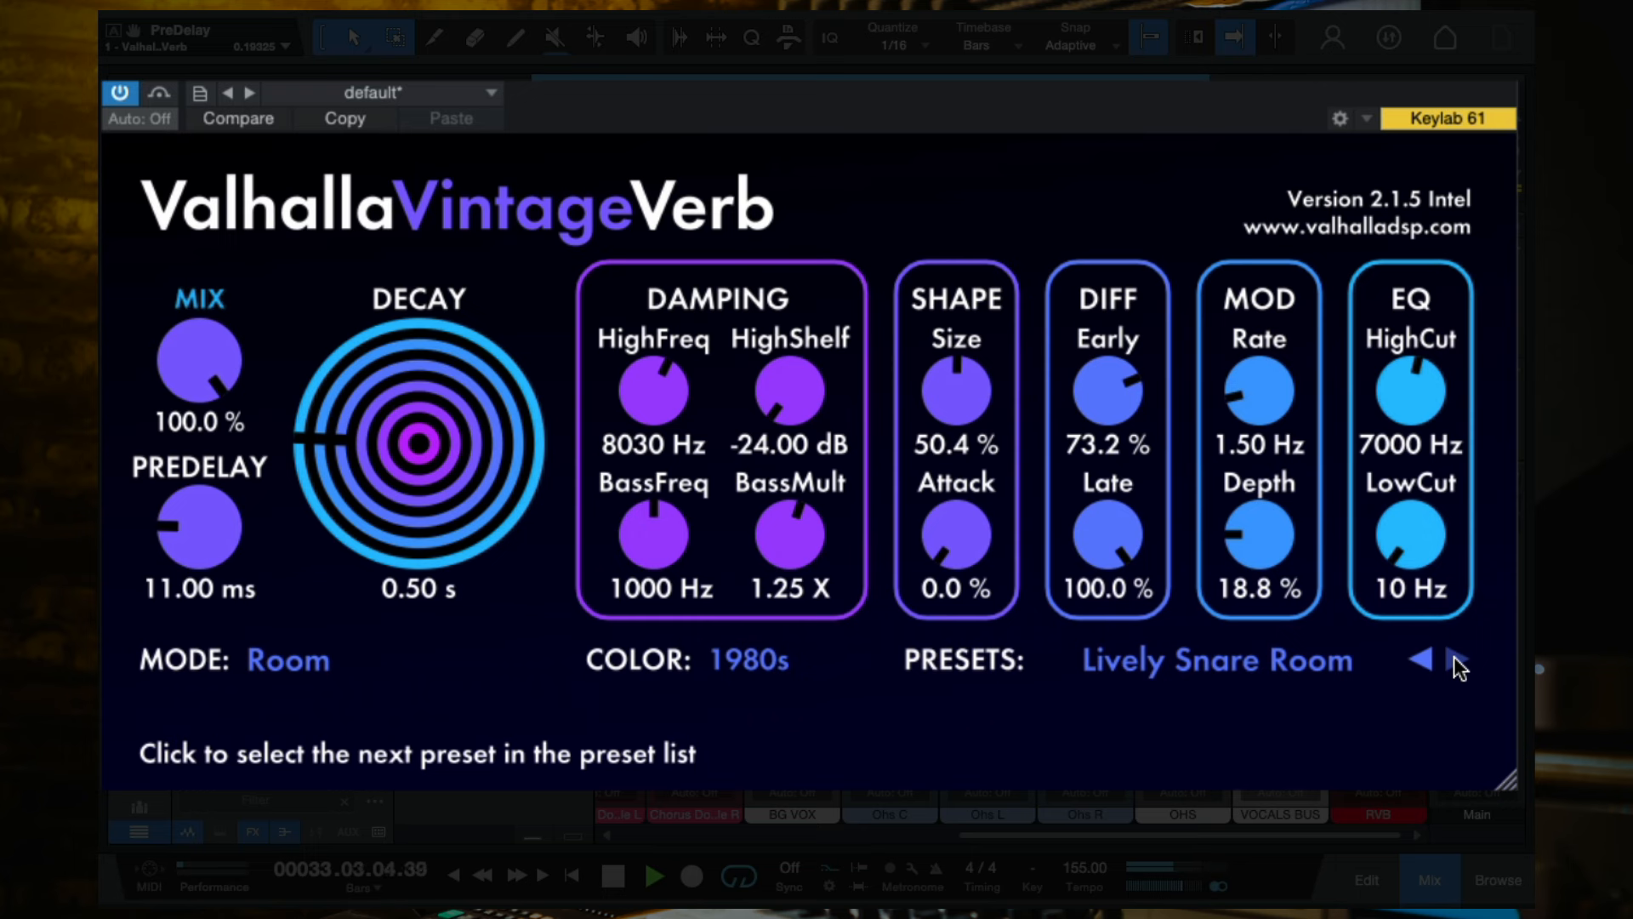
{"action": "left_click", "coordinate": [1455, 660]}
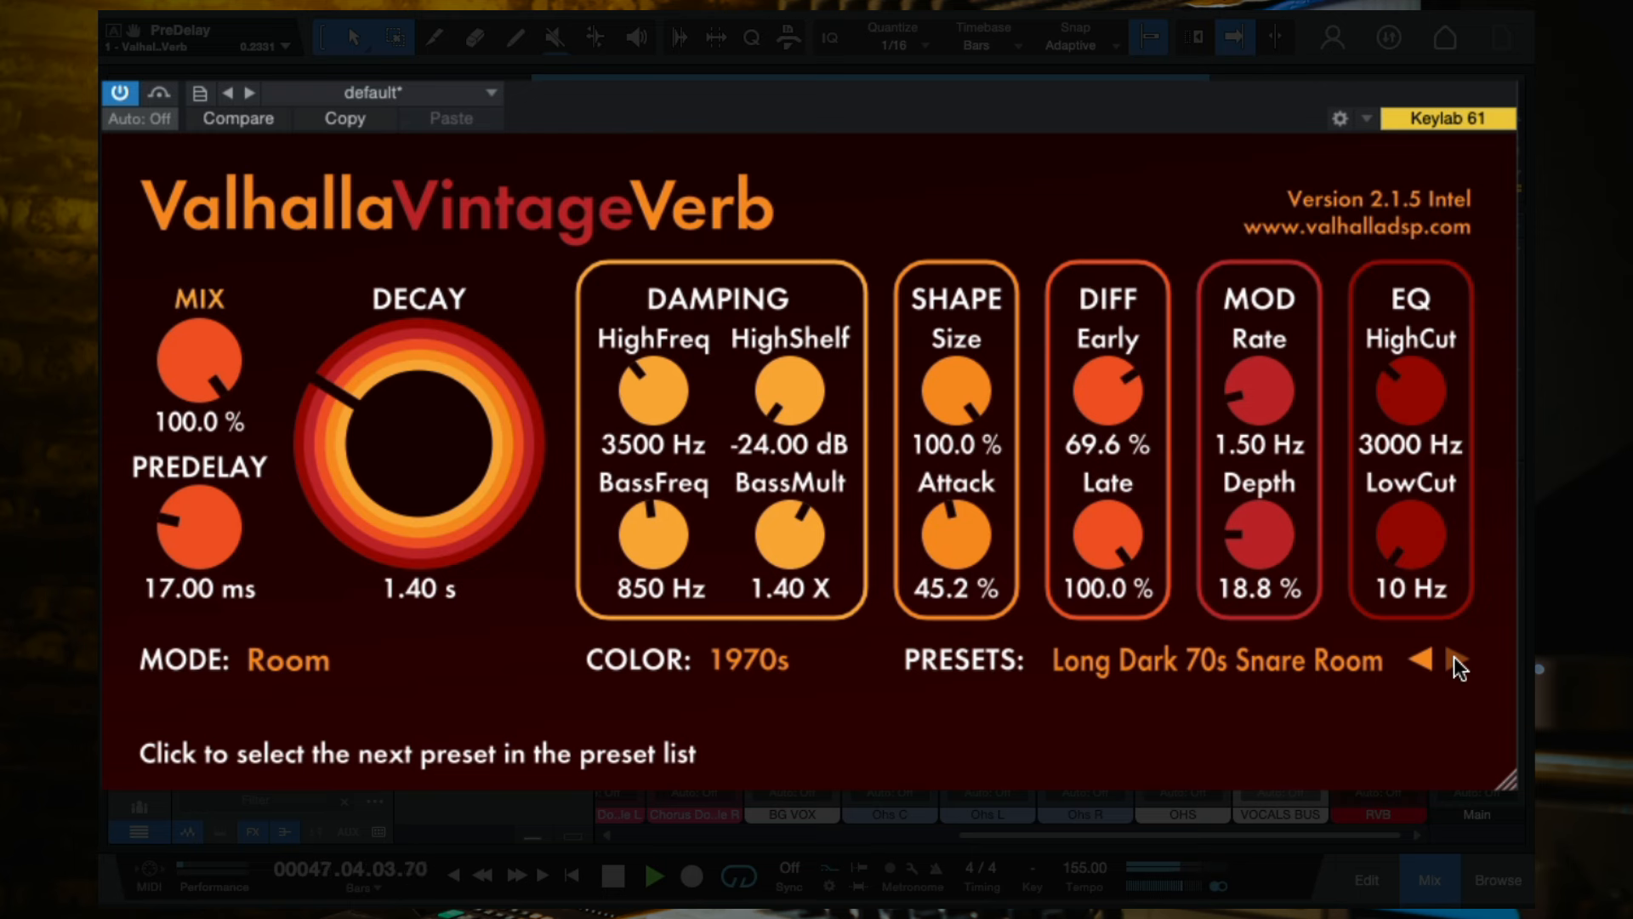
{"action": "left_click", "coordinate": [1456, 662]}
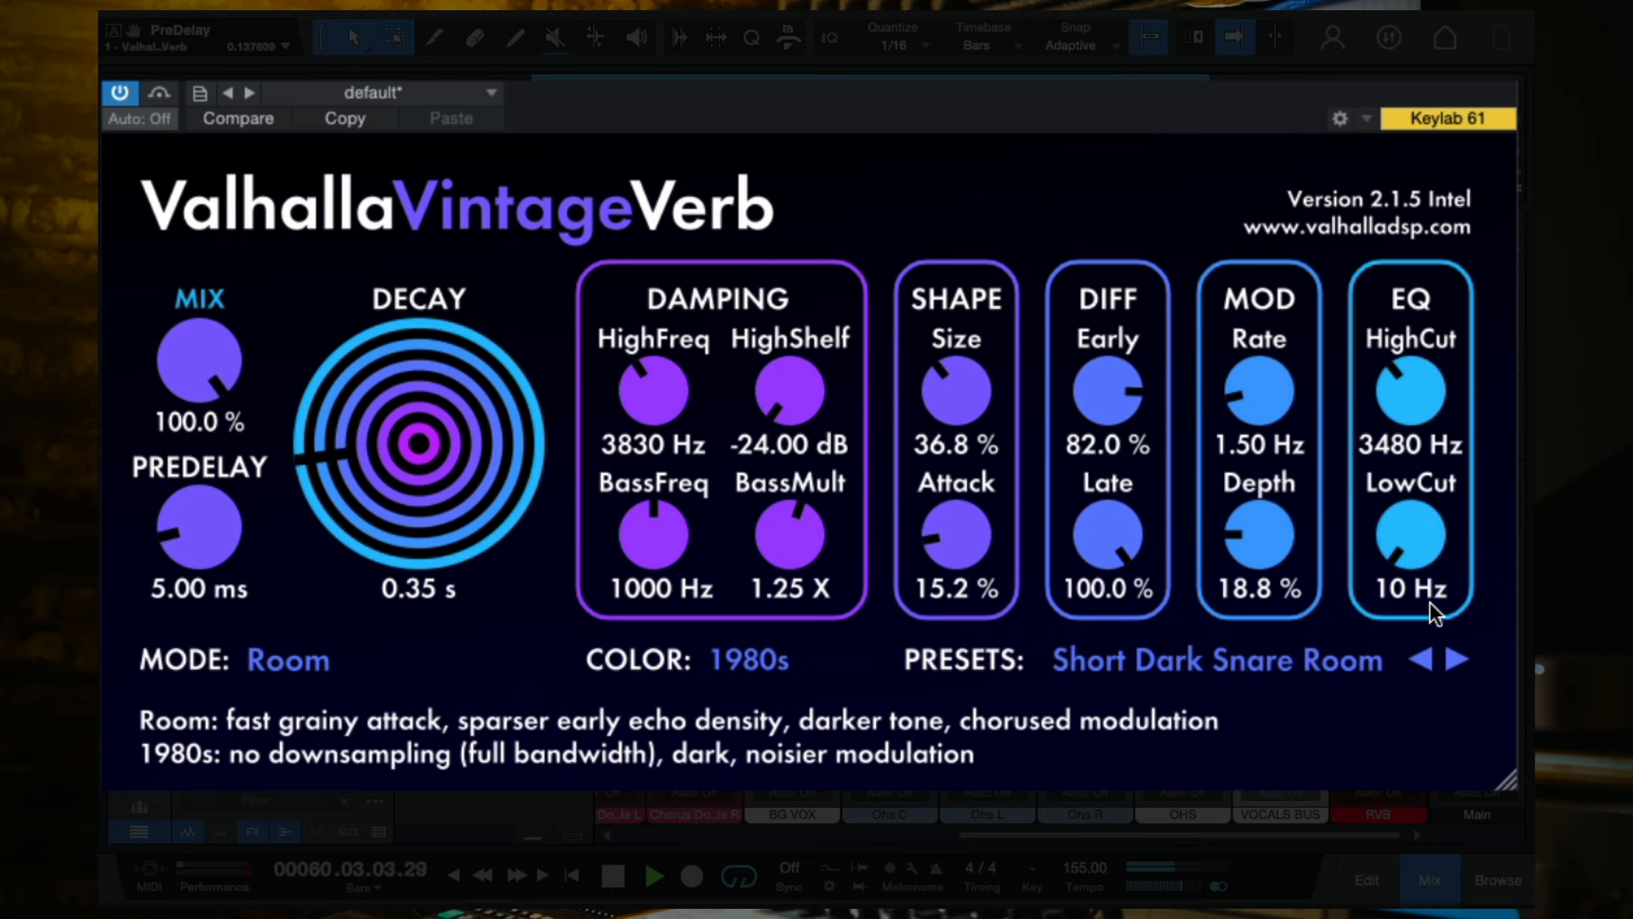
{"action": "left_click", "coordinate": [1456, 662]}
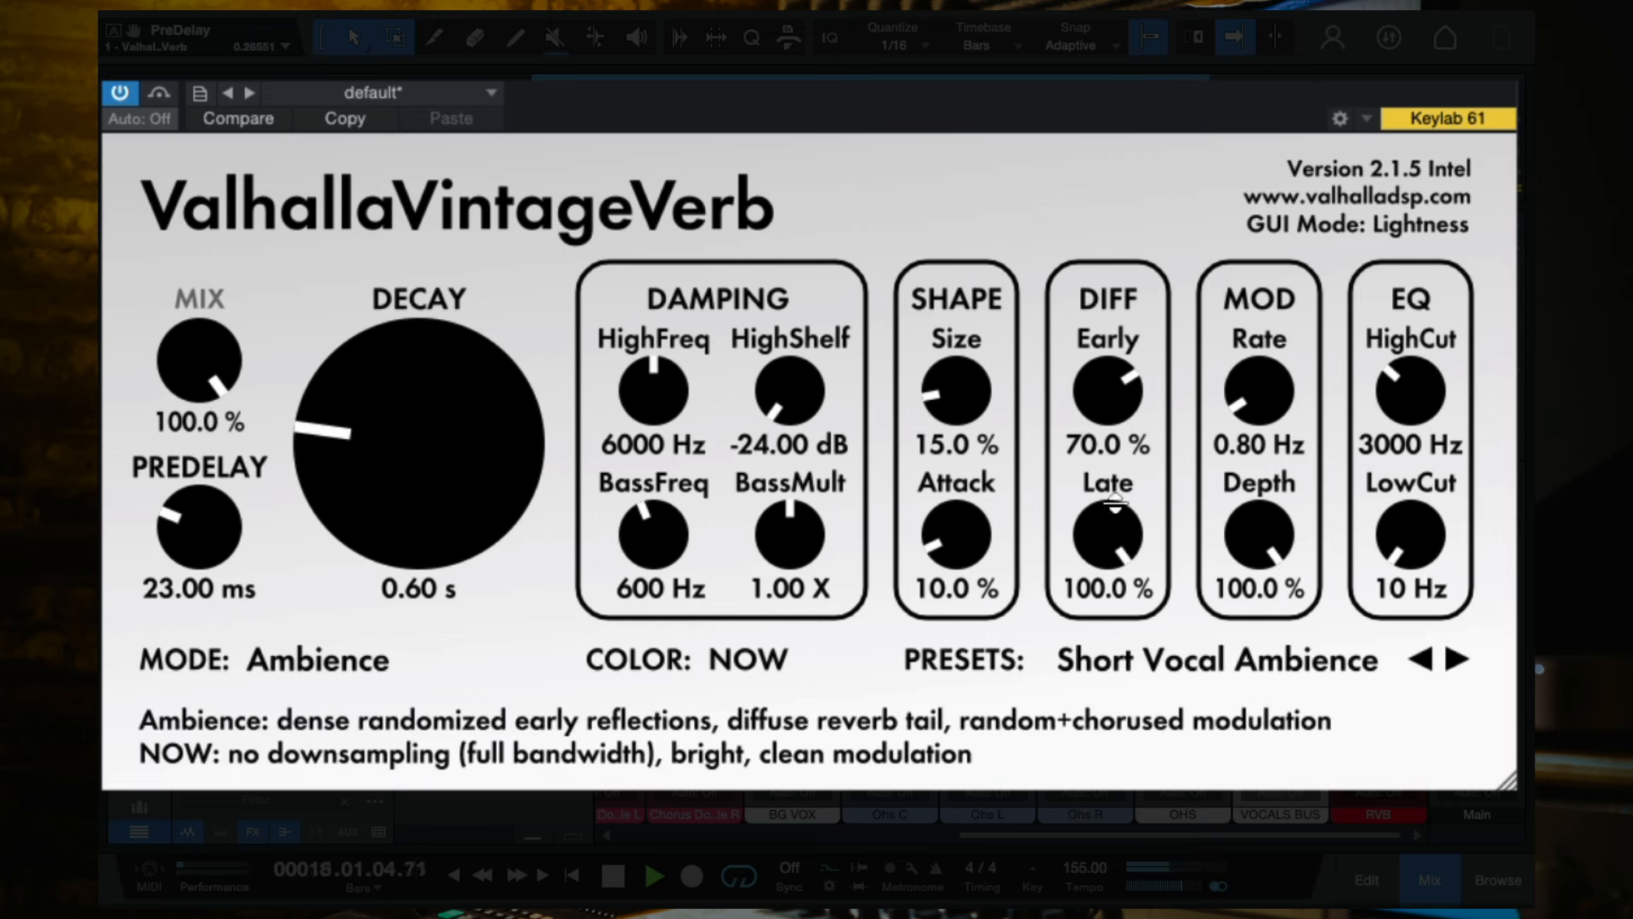
{"action": "left_click", "coordinate": [1456, 662]}
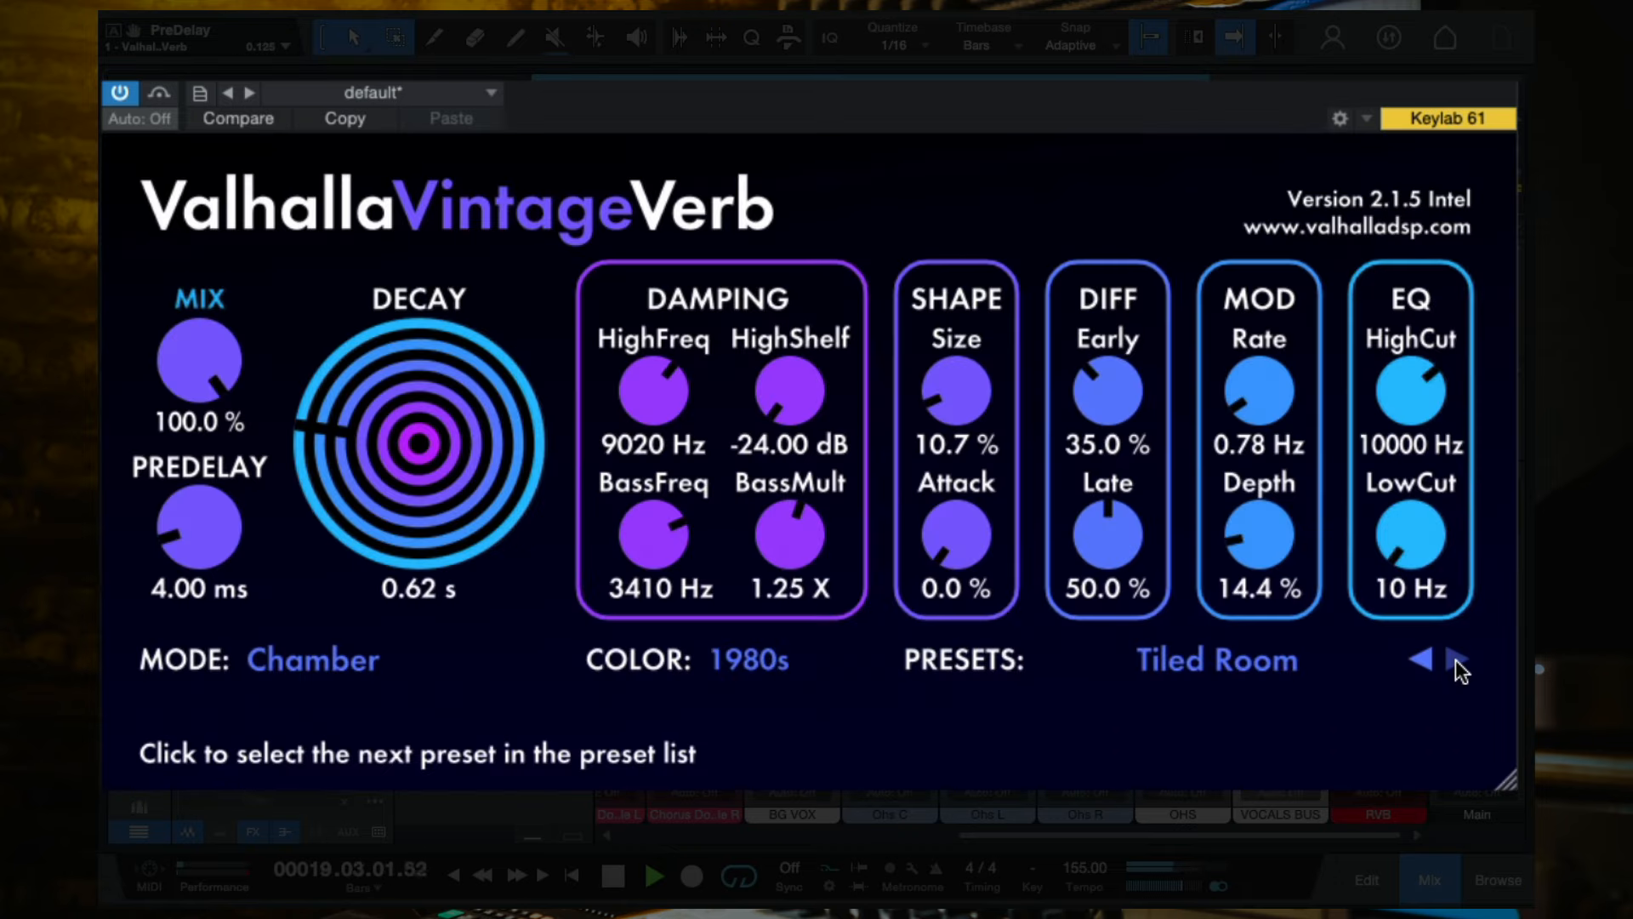
{"action": "left_click", "coordinate": [1456, 660]}
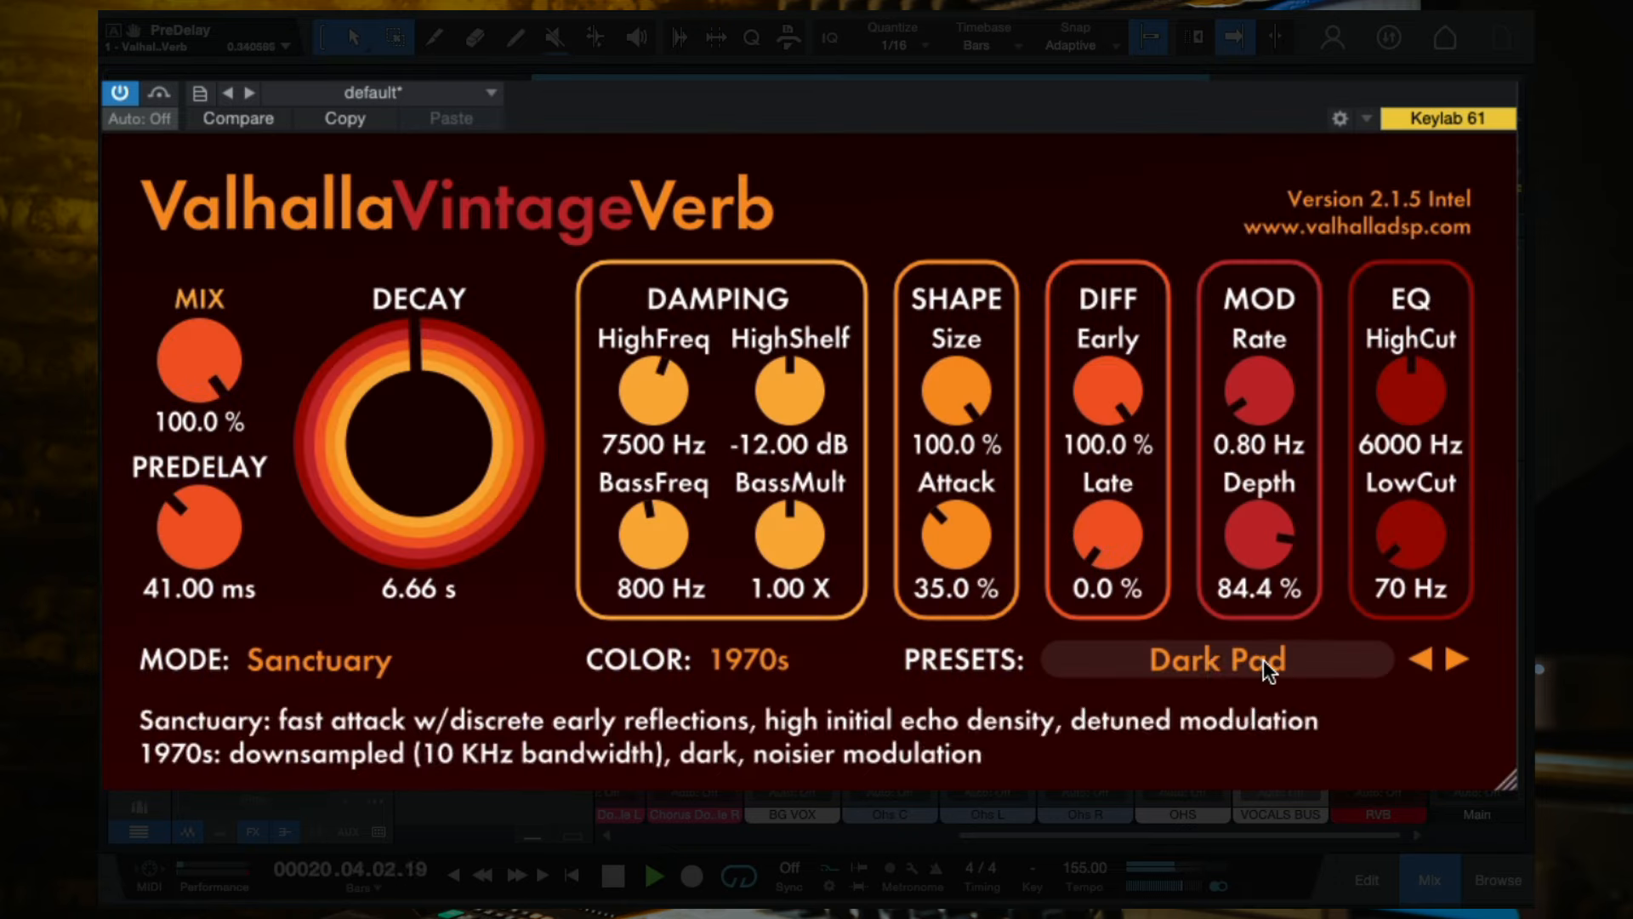
Stop playback and look through the reverb's preset categories, including Huge Spaces.
{"action": "left_click", "coordinate": [1222, 663]}
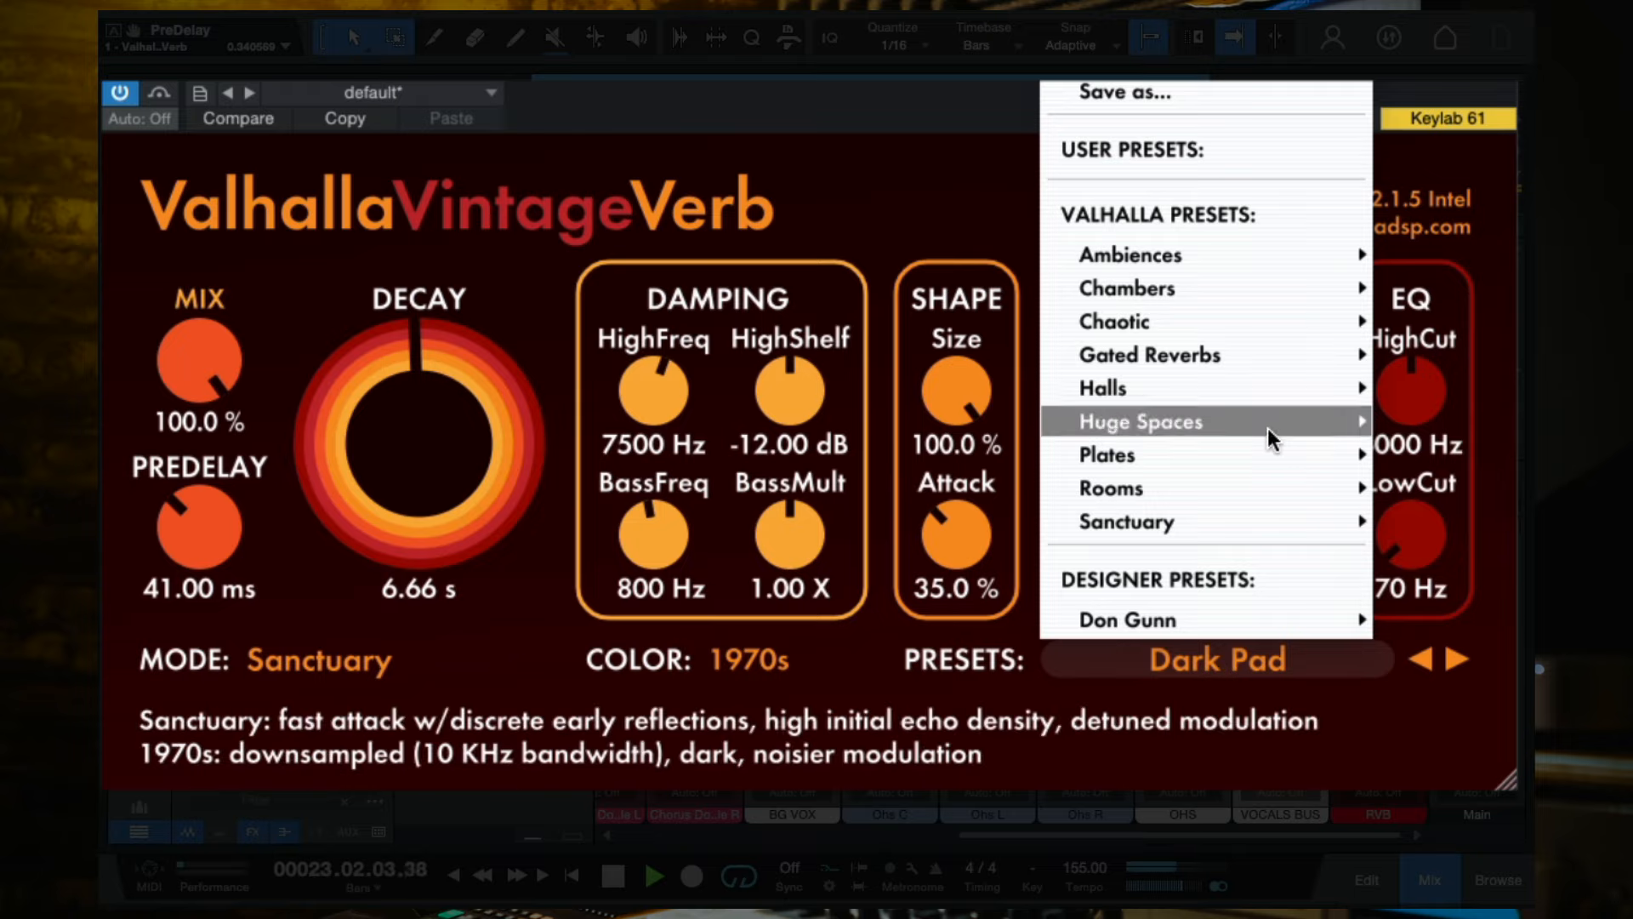
{"action": "mouse_move", "coordinate": [1249, 398]}
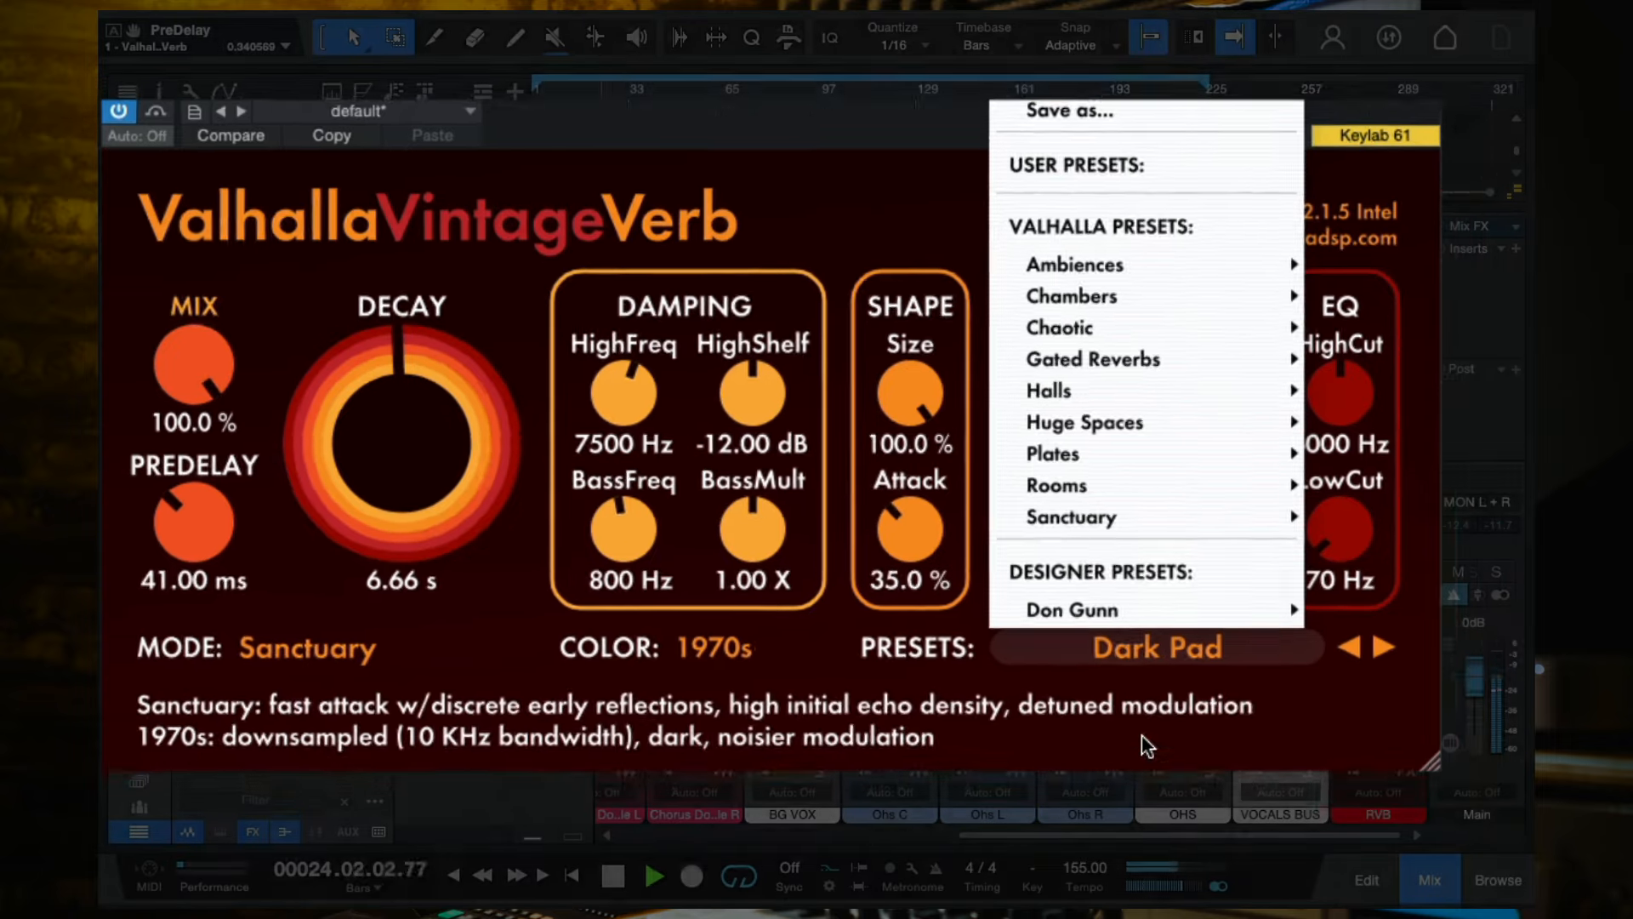
{"action": "left_click", "coordinate": [1199, 742]}
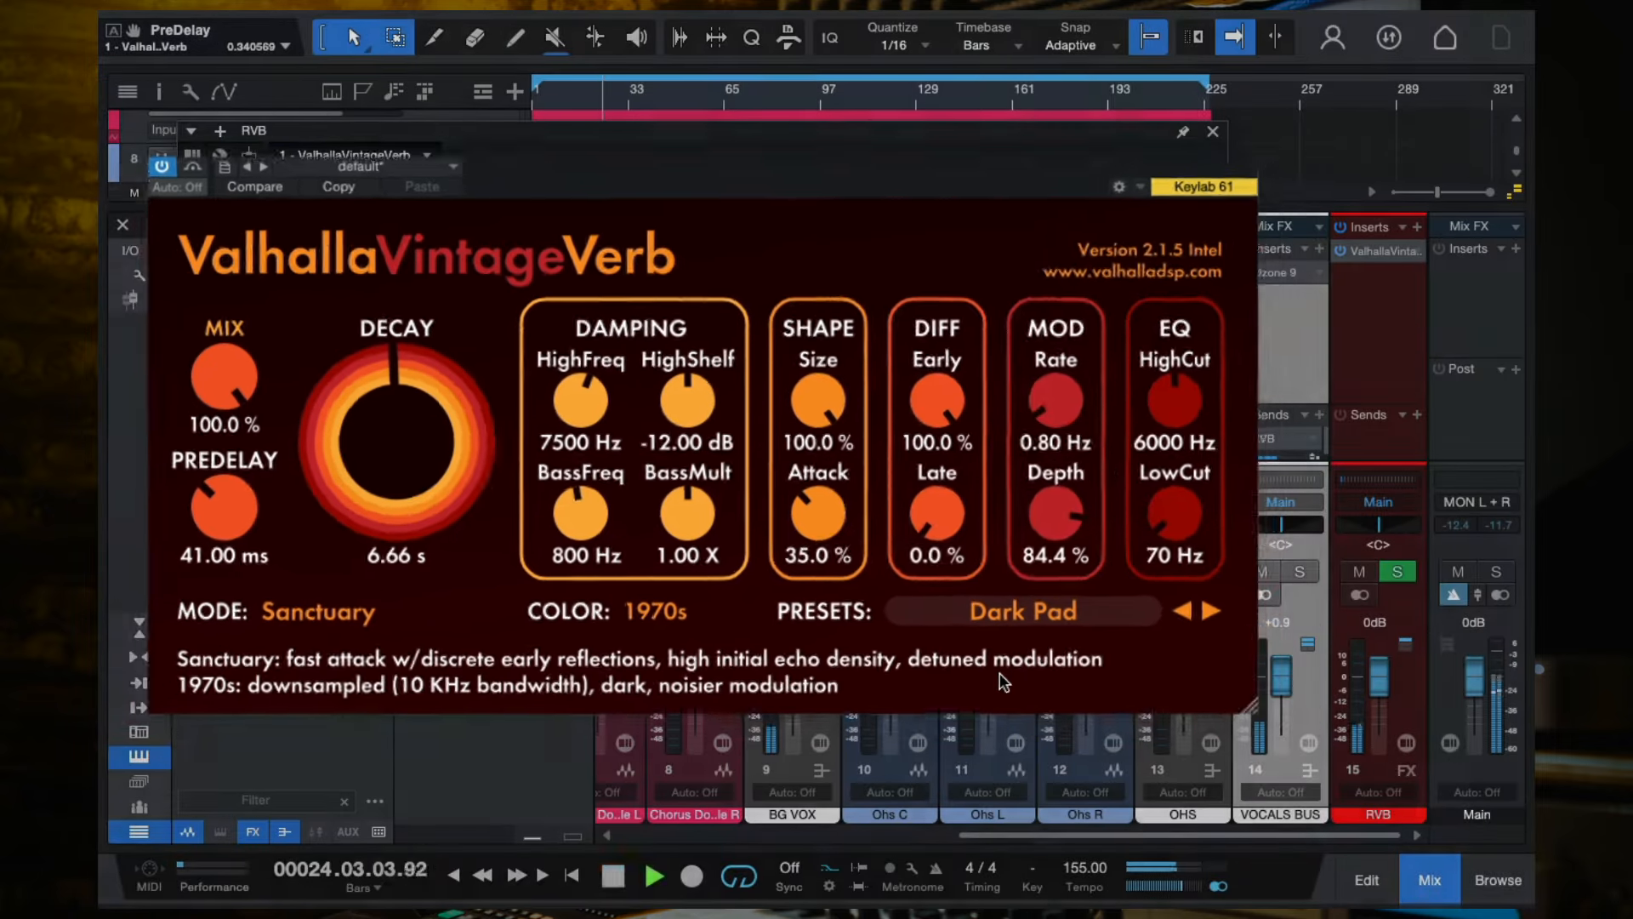
{"action": "key", "text": "space"}
{"action": "left_click", "coordinate": [986, 600]}
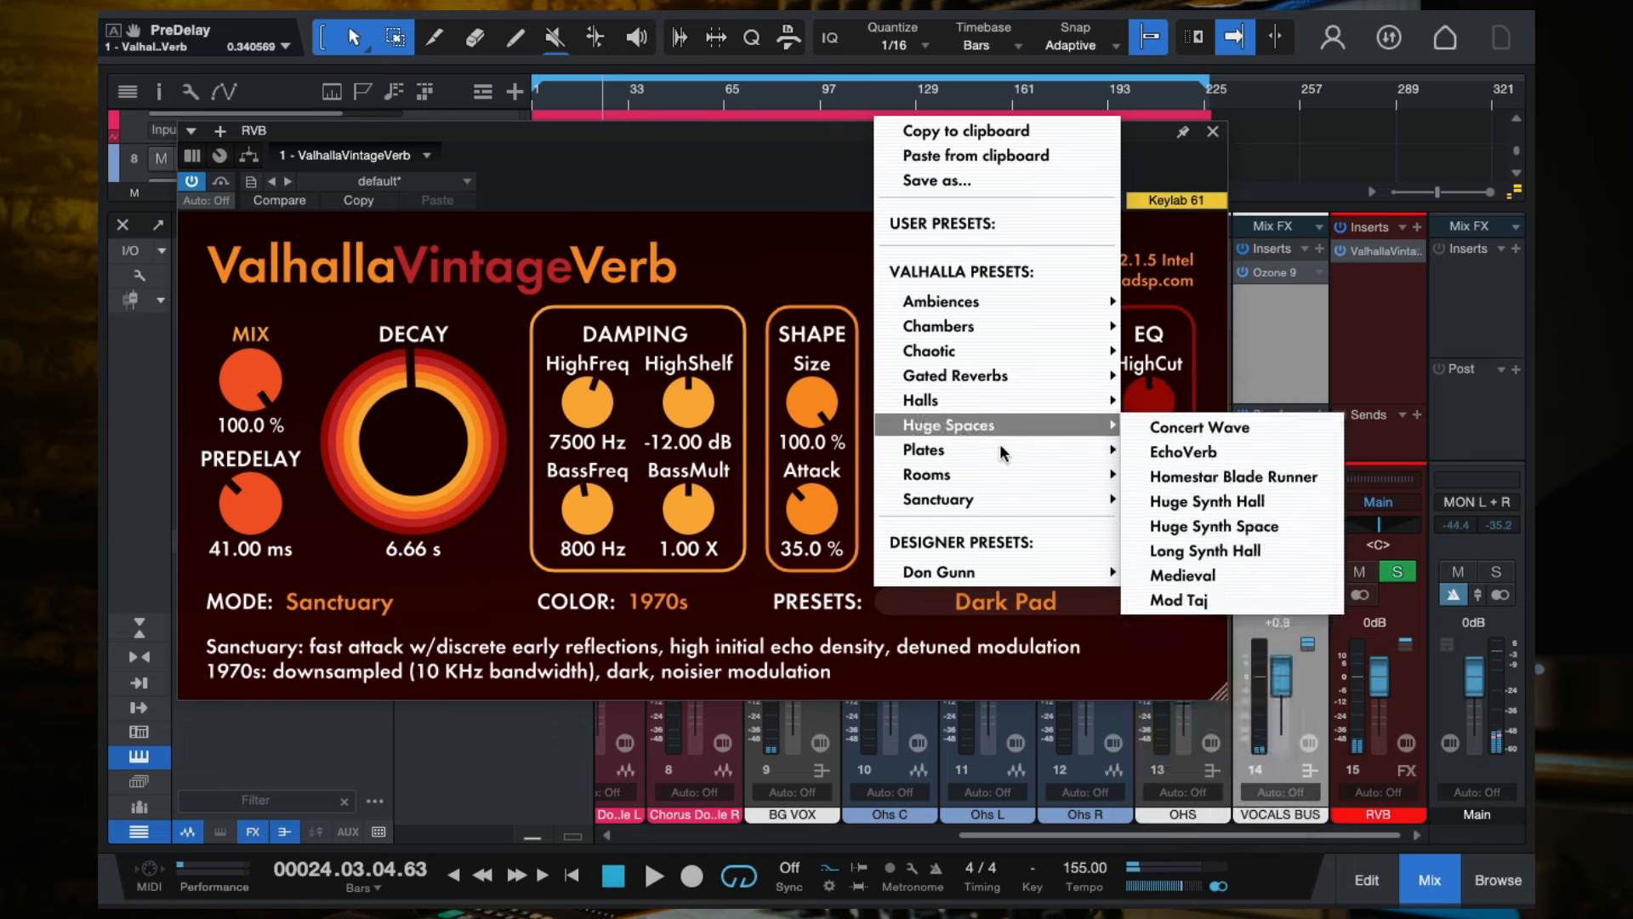
{"action": "mouse_move", "coordinate": [1034, 496]}
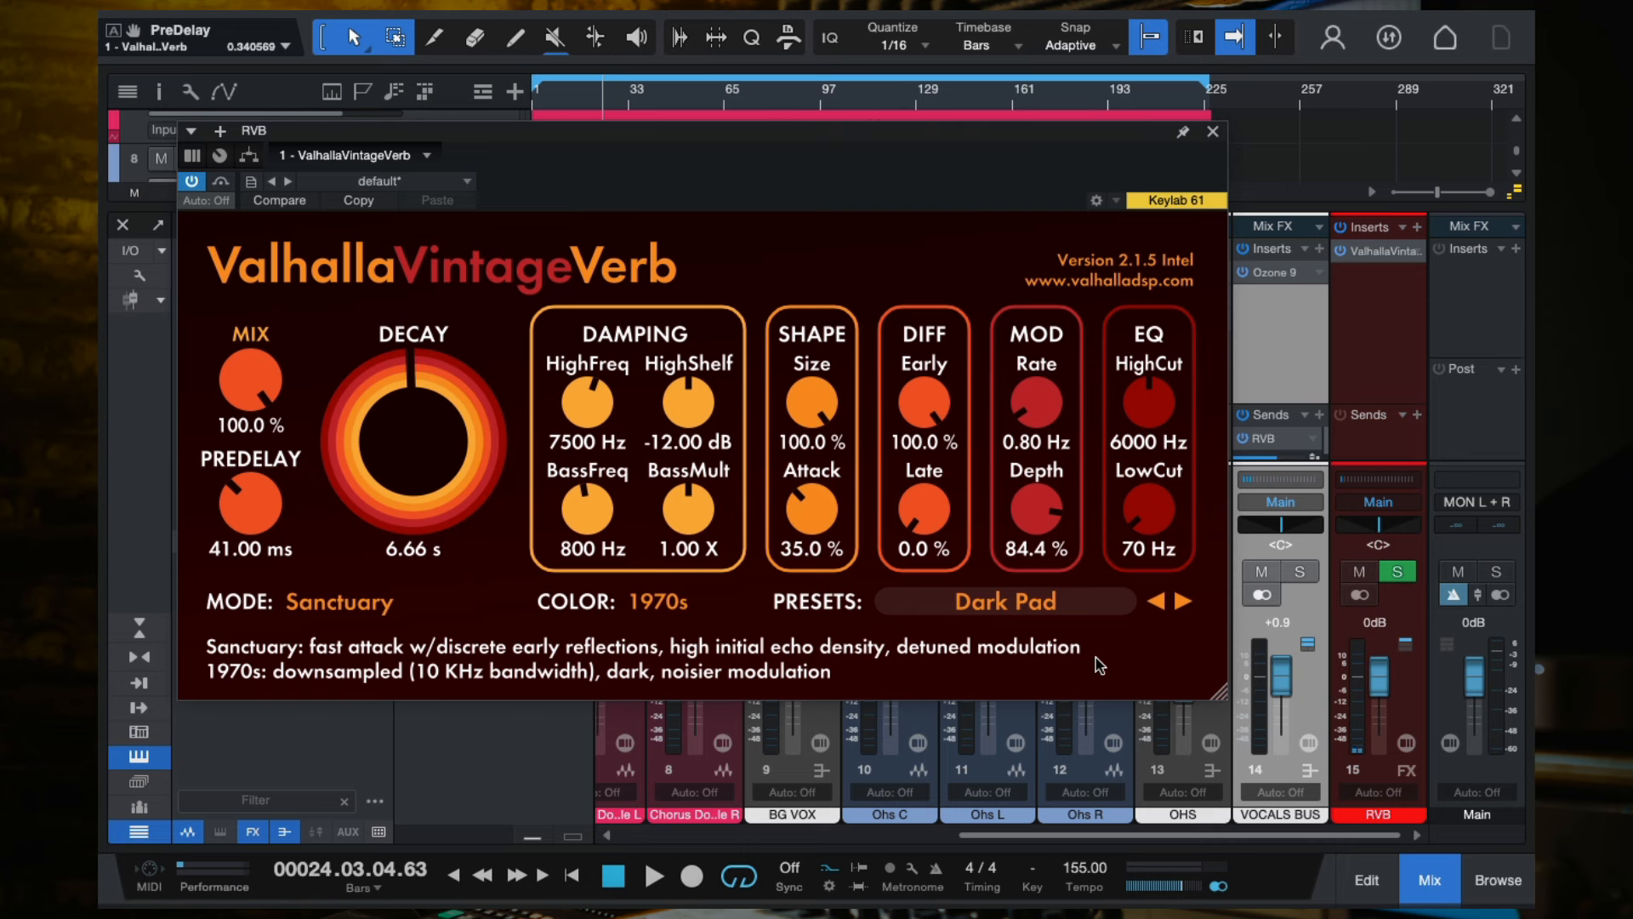
Load the Large Plate preset from the Plates category of ValhallaVintageVerb and audition it with a short stretch of playback.
{"action": "left_click", "coordinate": [1042, 604]}
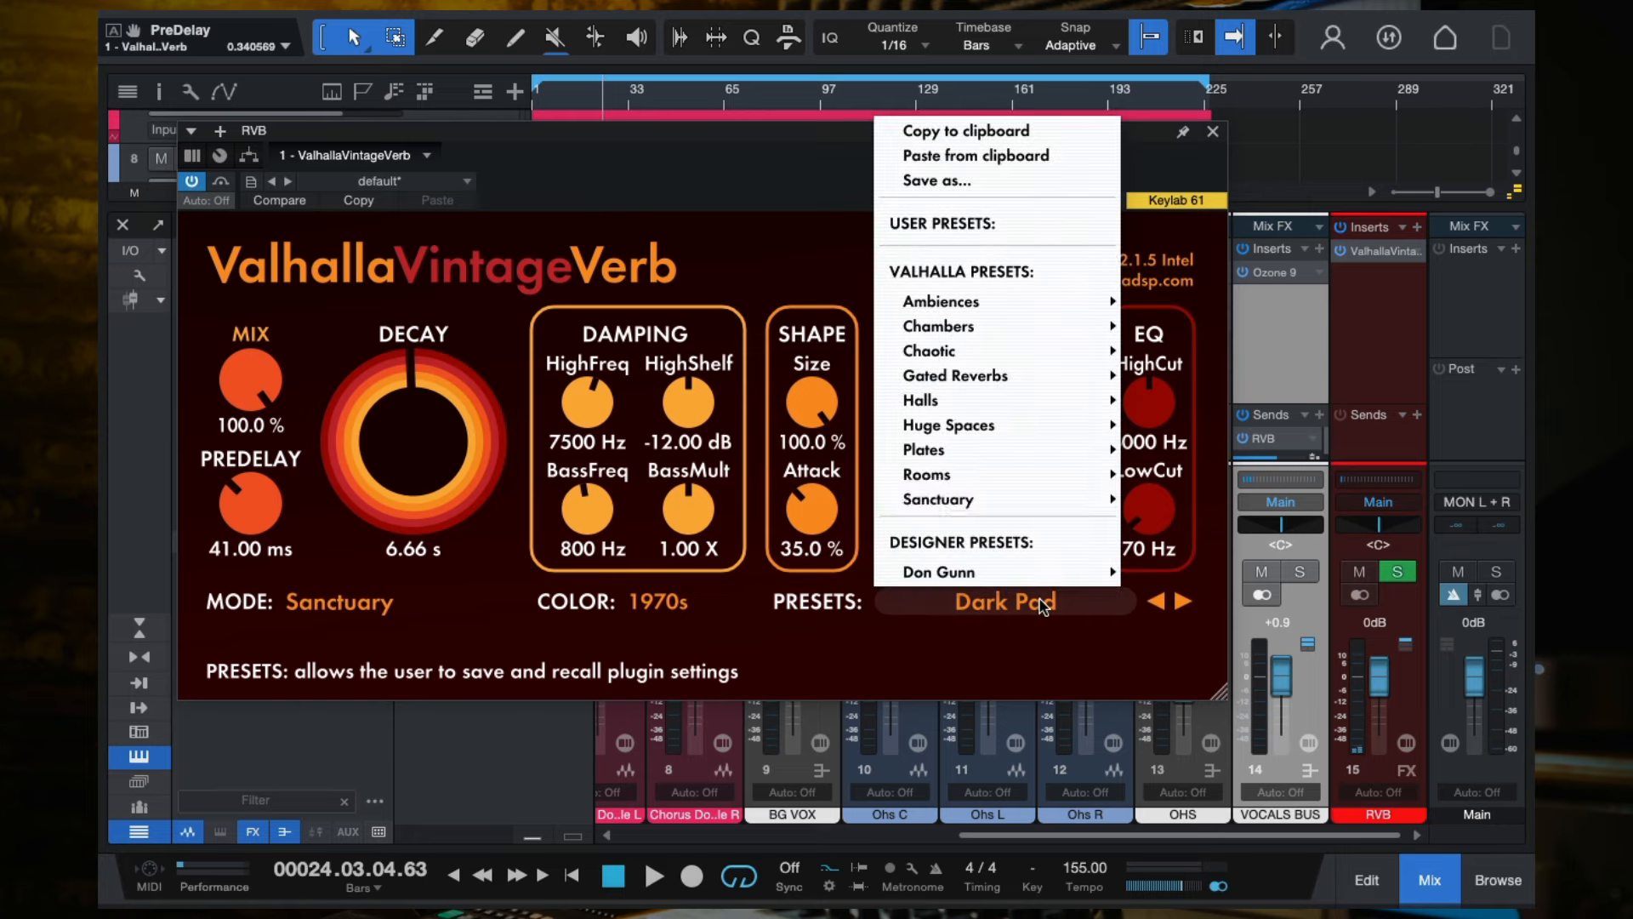
{"action": "mouse_move", "coordinate": [1054, 424]}
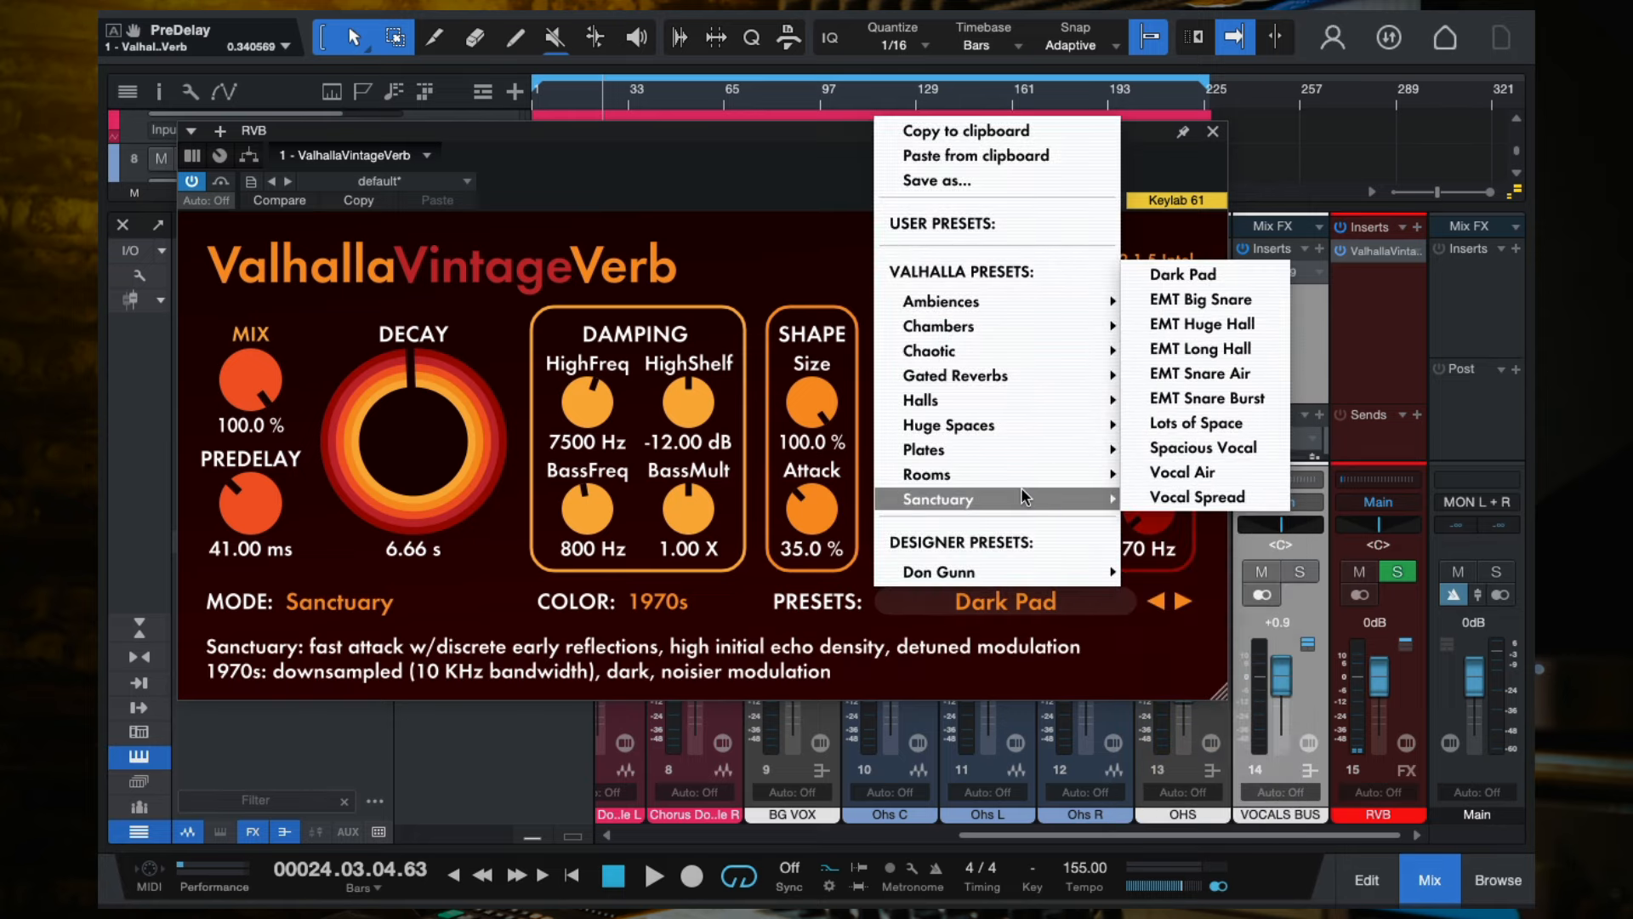
{"action": "mouse_move", "coordinate": [1013, 475]}
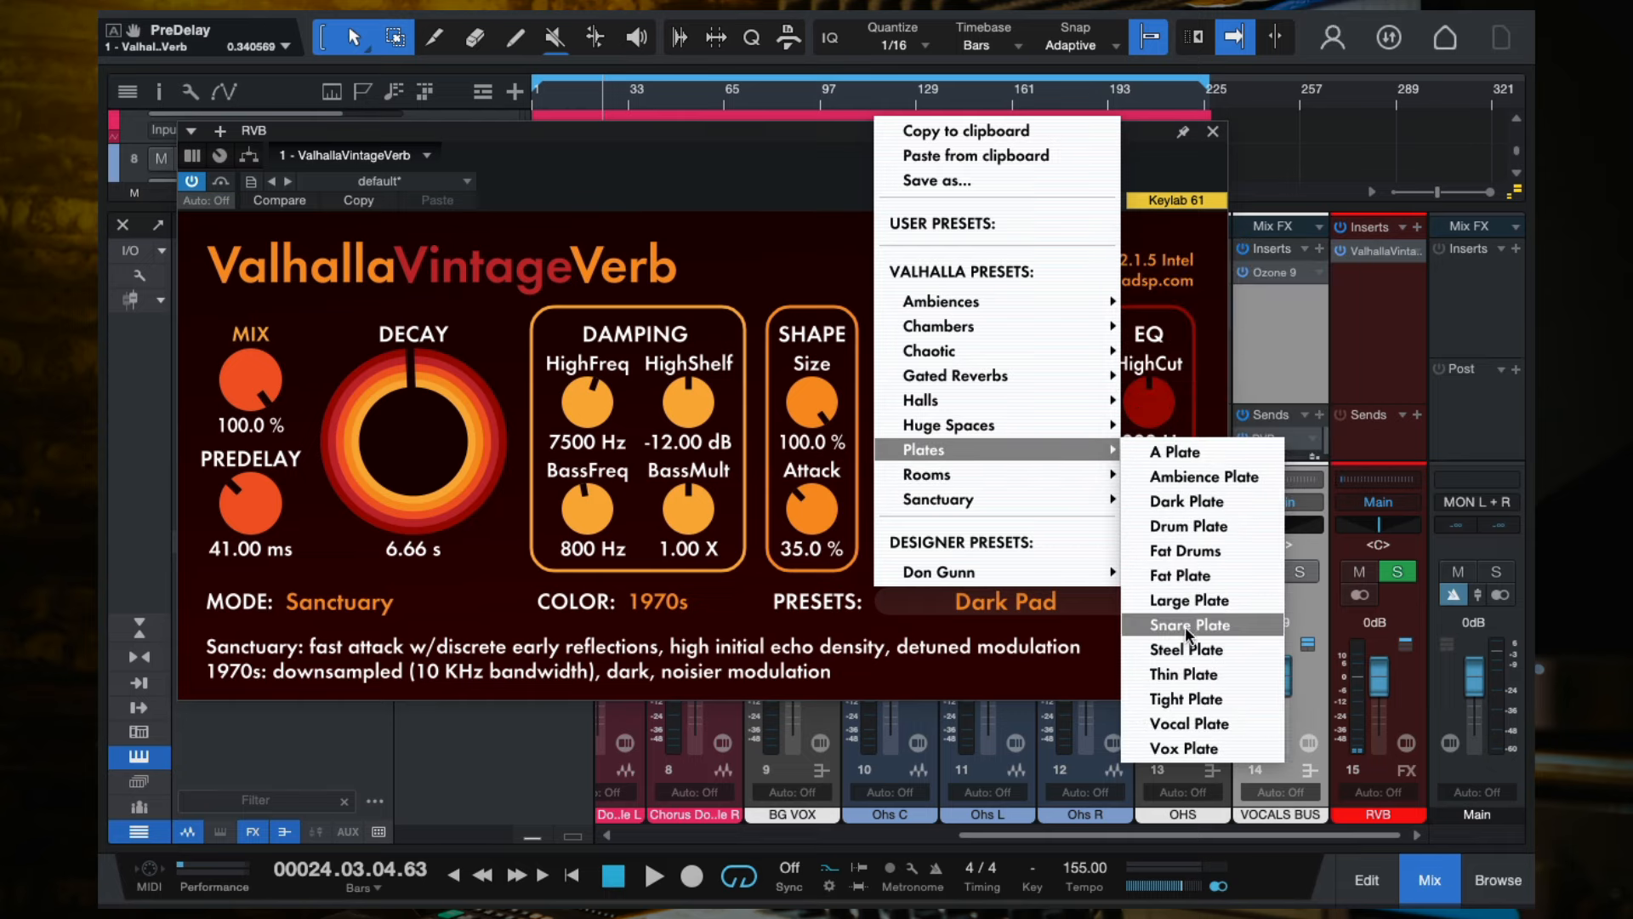
{"action": "left_click", "coordinate": [1182, 600]}
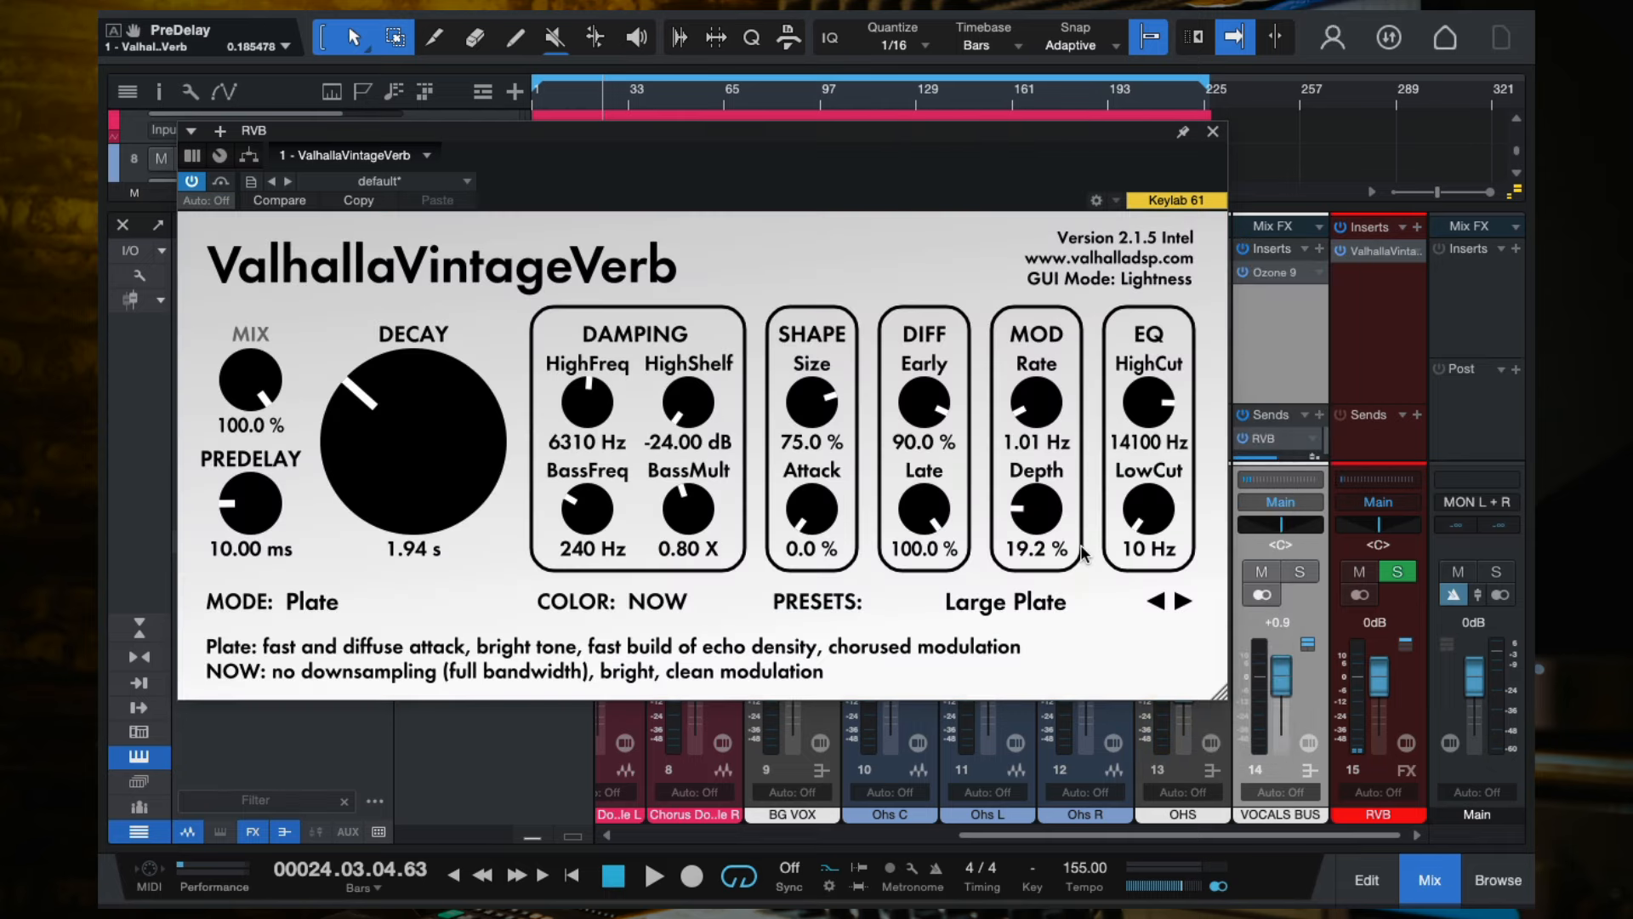
{"action": "key", "text": "space"}
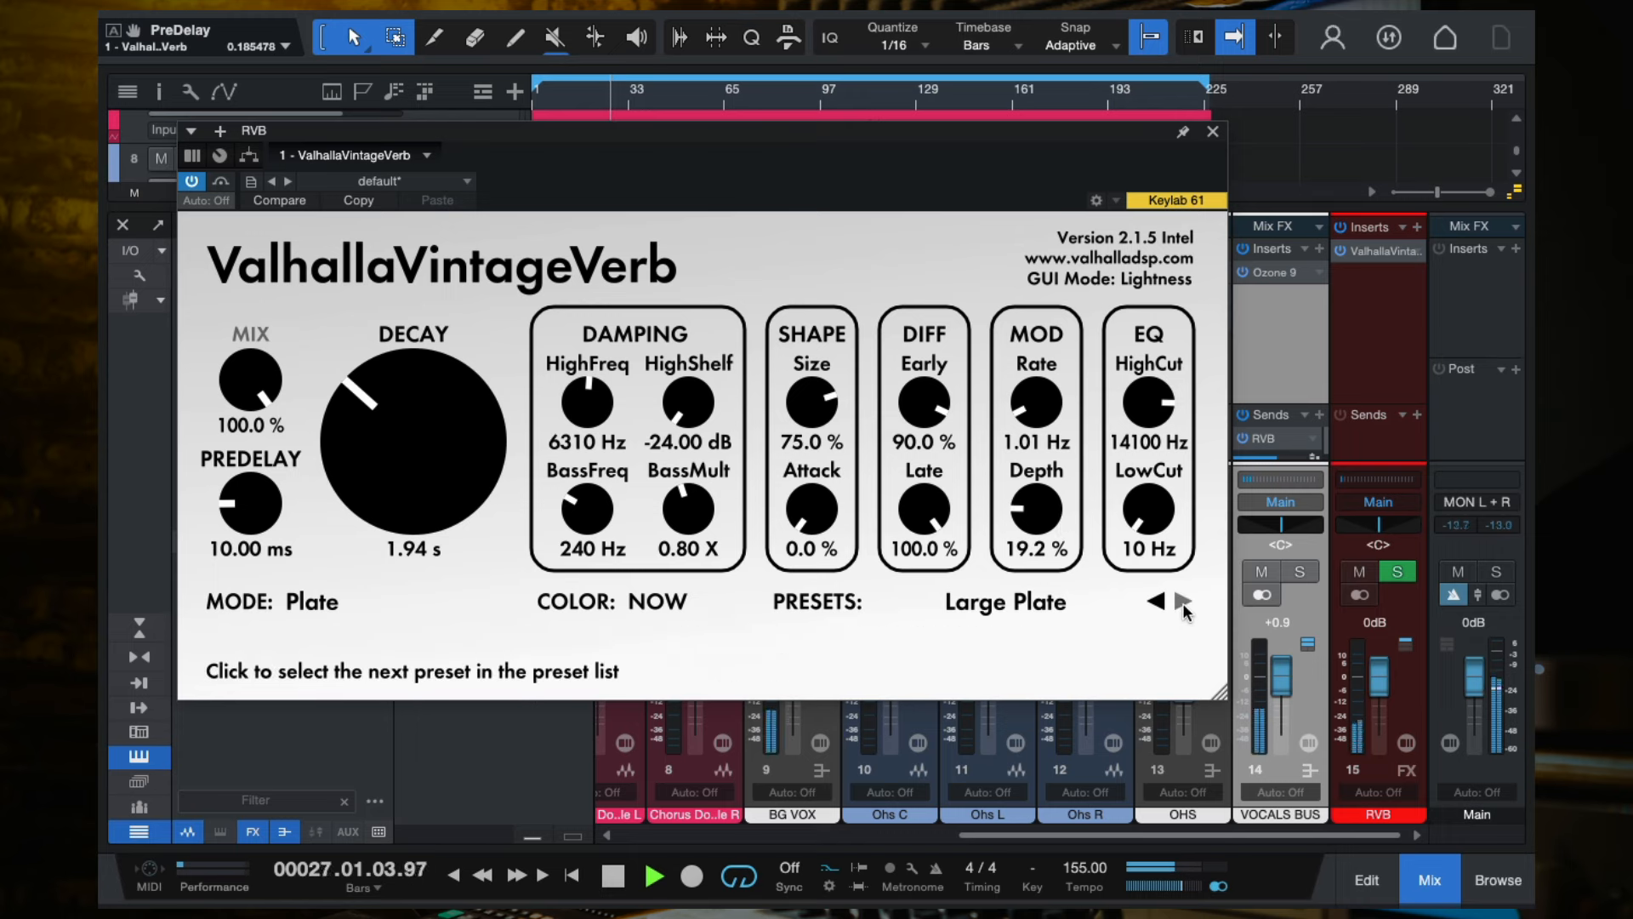
{"action": "key", "text": "space"}
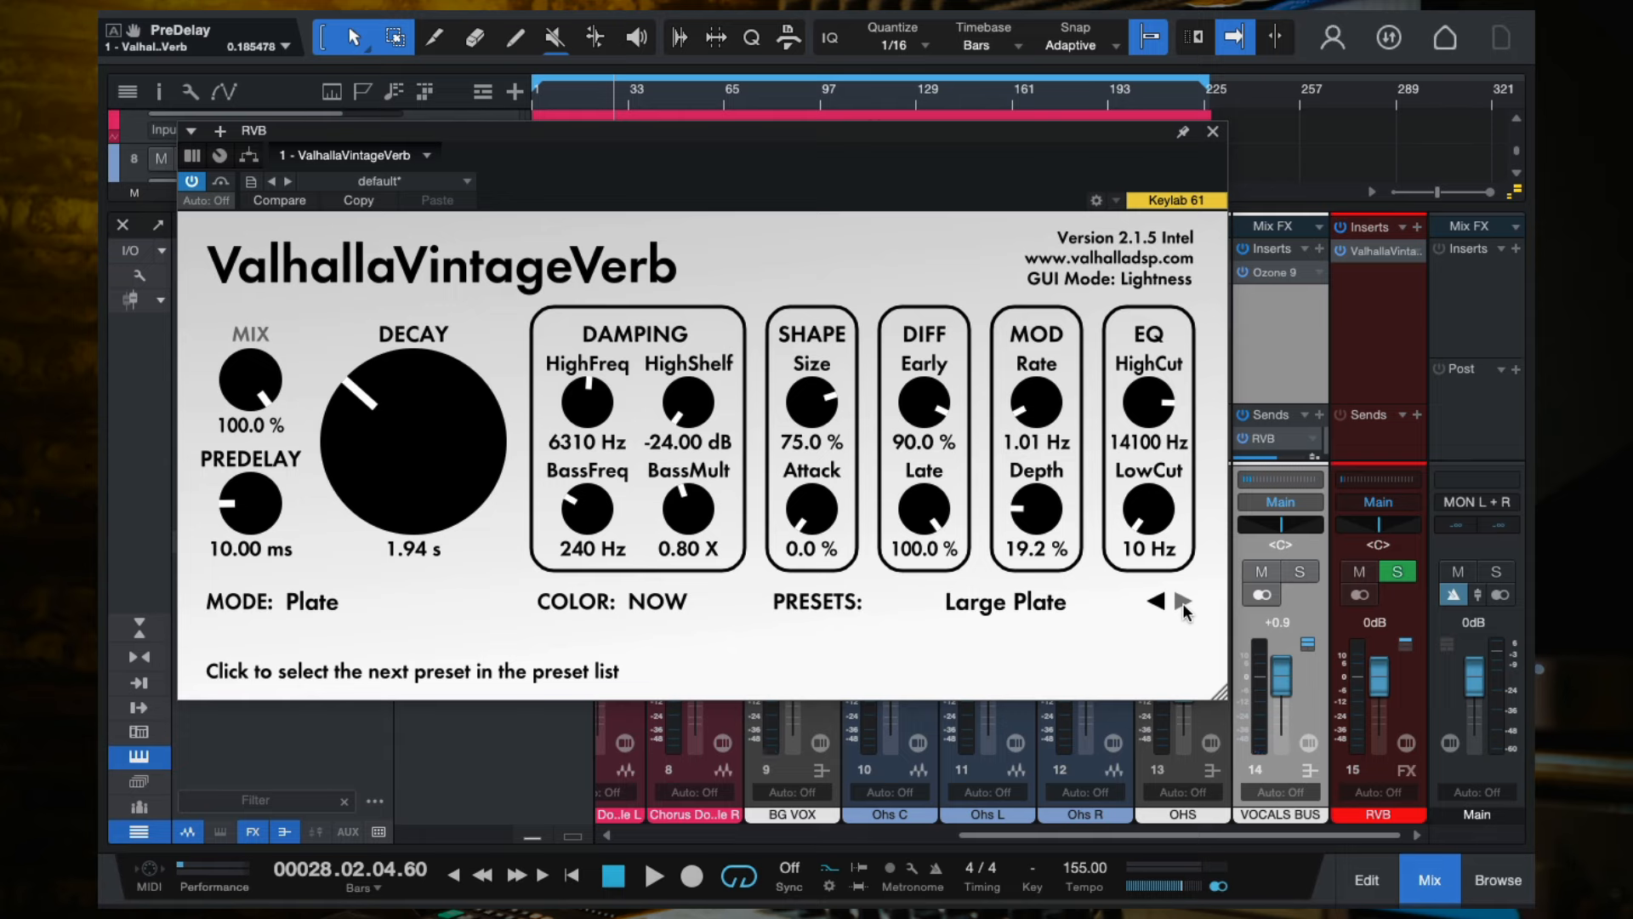
Load the Long Dark 70s Snare Room preset from the Rooms category and start playback to hear it.
{"action": "left_click", "coordinate": [1050, 606]}
{"action": "mouse_move", "coordinate": [1002, 468]}
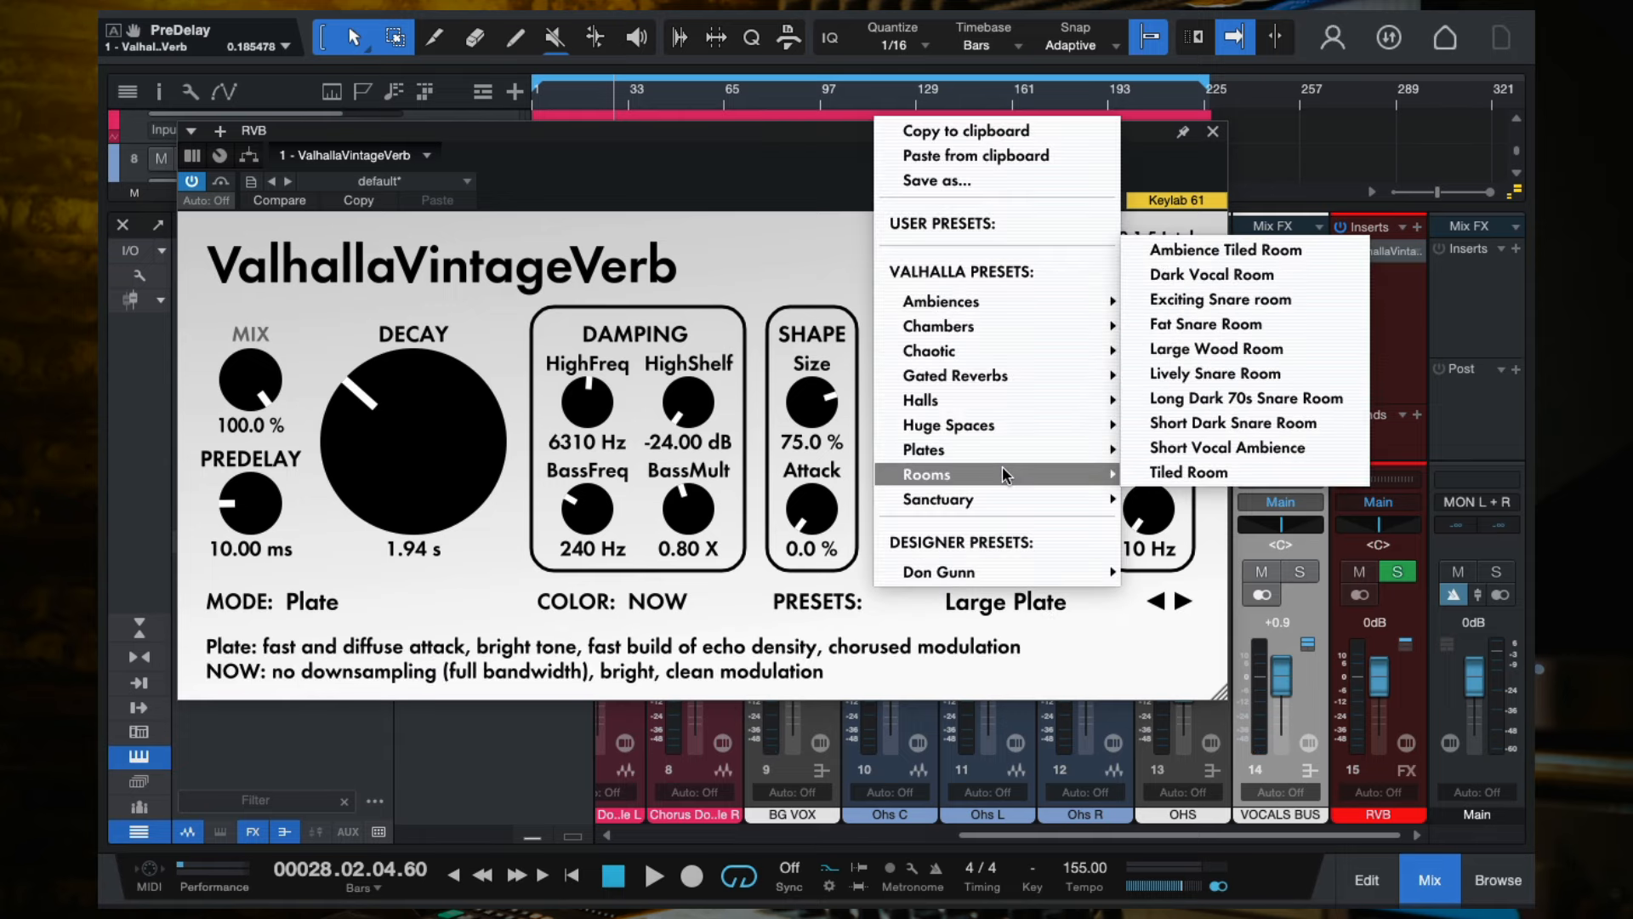
{"action": "left_click", "coordinate": [1199, 398]}
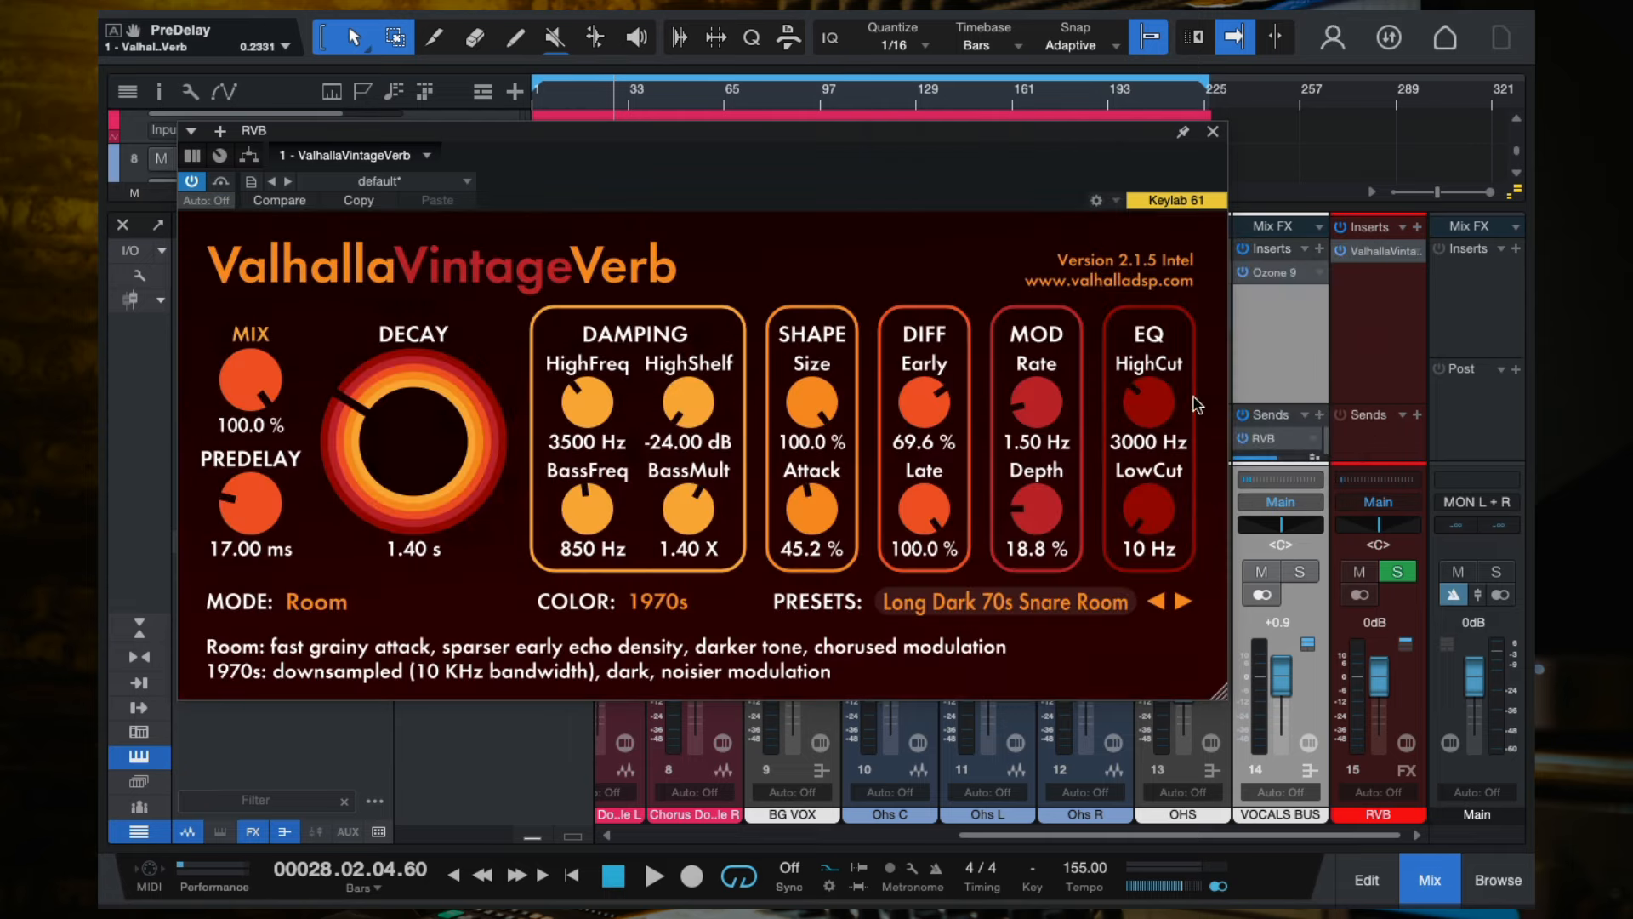
{"action": "key", "text": "space"}
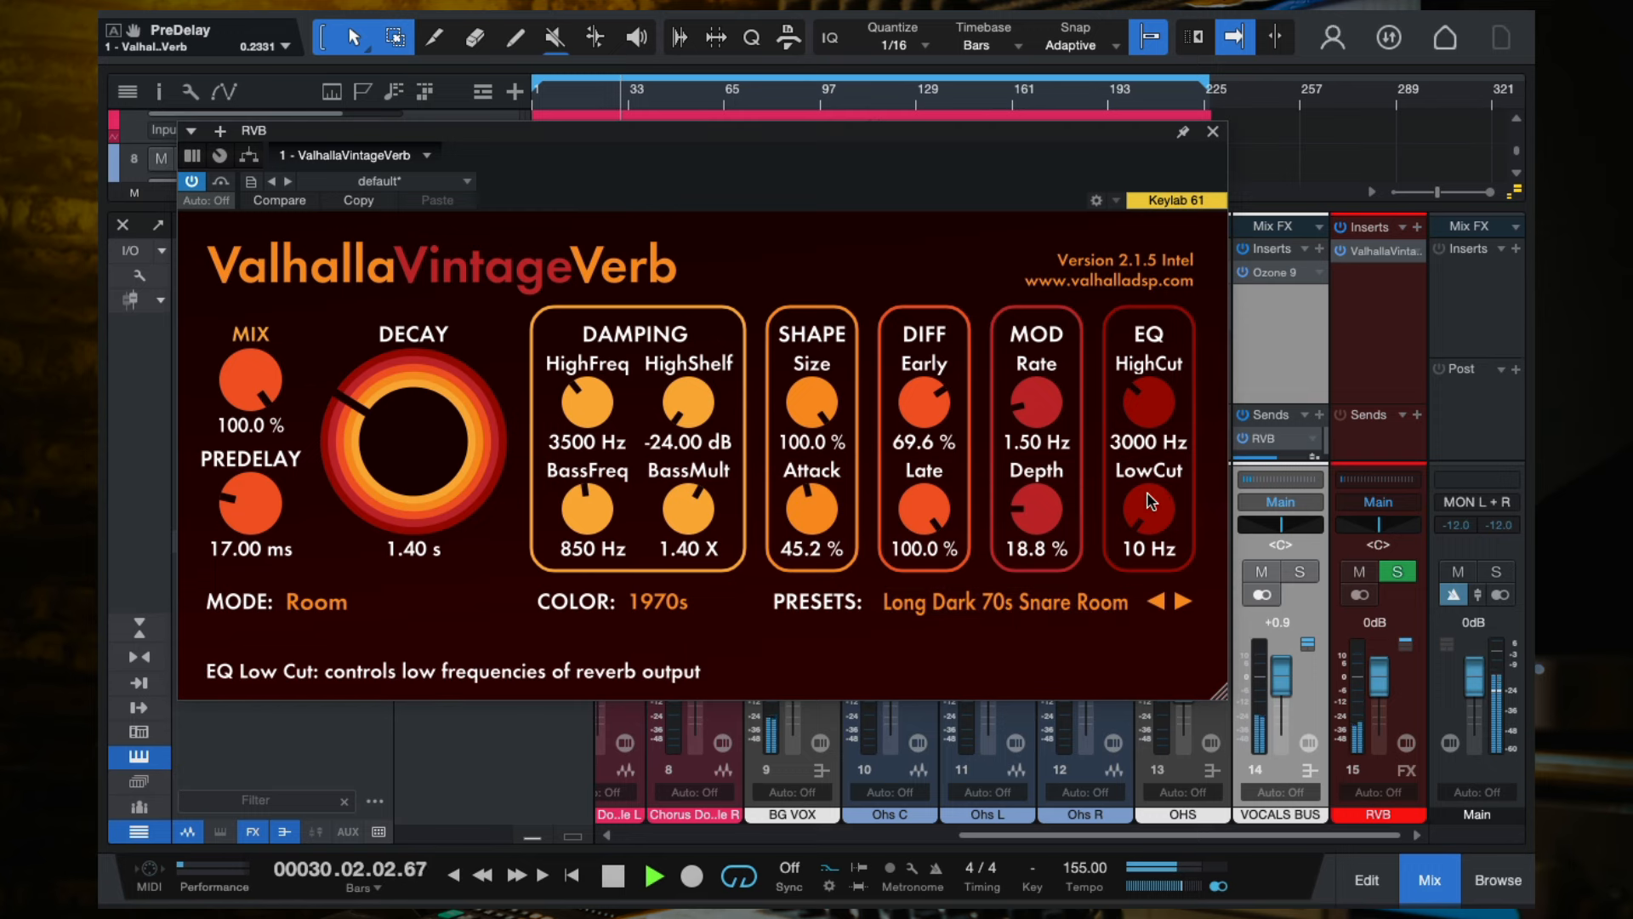
Raise the reverb's EQ LowCut to 450 Hz by ear during playback, boosting the RVB channel level to +10 dB.
{"action": "left_click_drag", "start_coordinate": [1149, 500], "coordinate": [1151, 439]}
{"action": "key", "text": "space"}
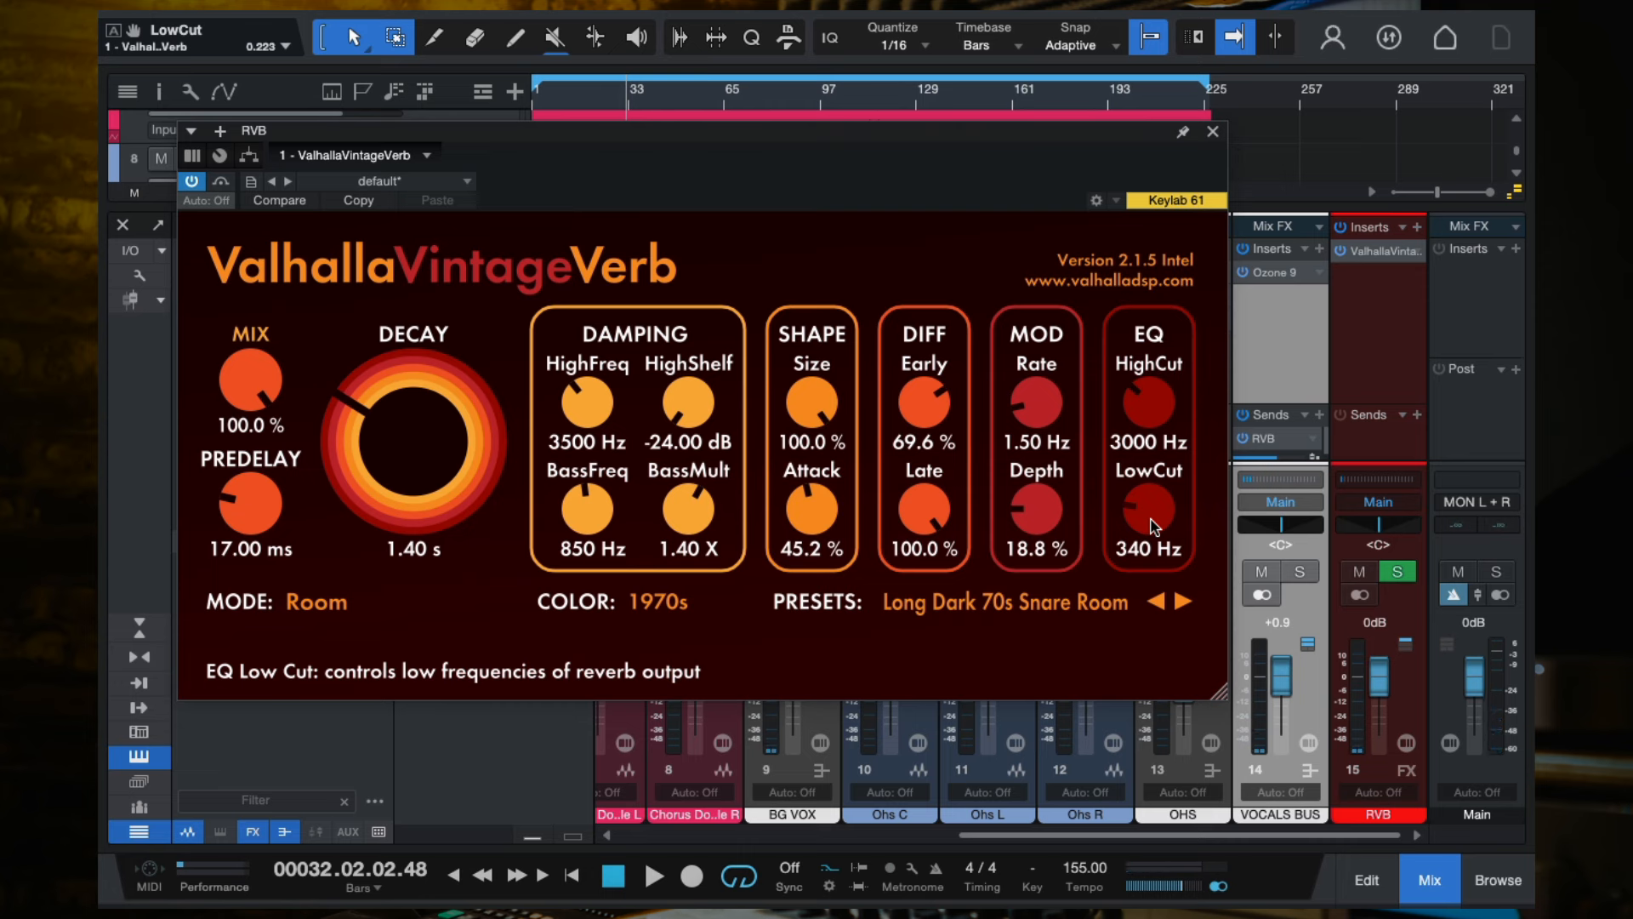
{"action": "key", "text": "space"}
{"action": "left_click_drag", "start_coordinate": [1153, 525], "coordinate": [1155, 515]}
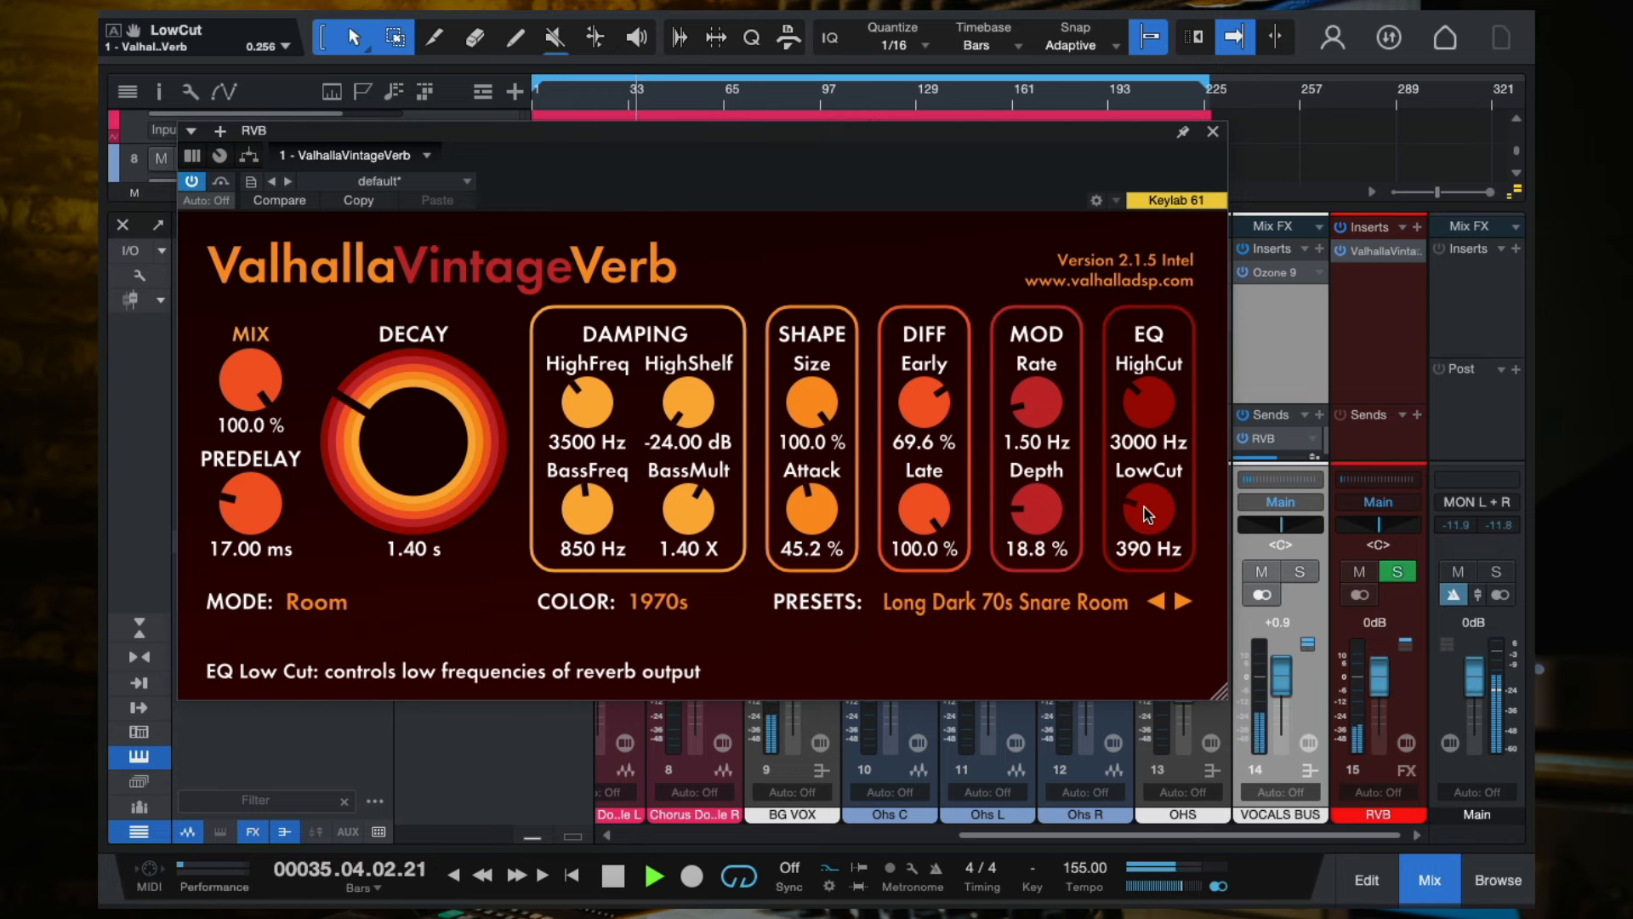
{"action": "mouse_move", "coordinate": [1148, 514]}
{"action": "left_mouse_down"}
{"action": "mouse_move", "coordinate": [1155, 412]}
{"action": "mouse_move", "coordinate": [1149, 510]}
{"action": "left_mouse_up"}
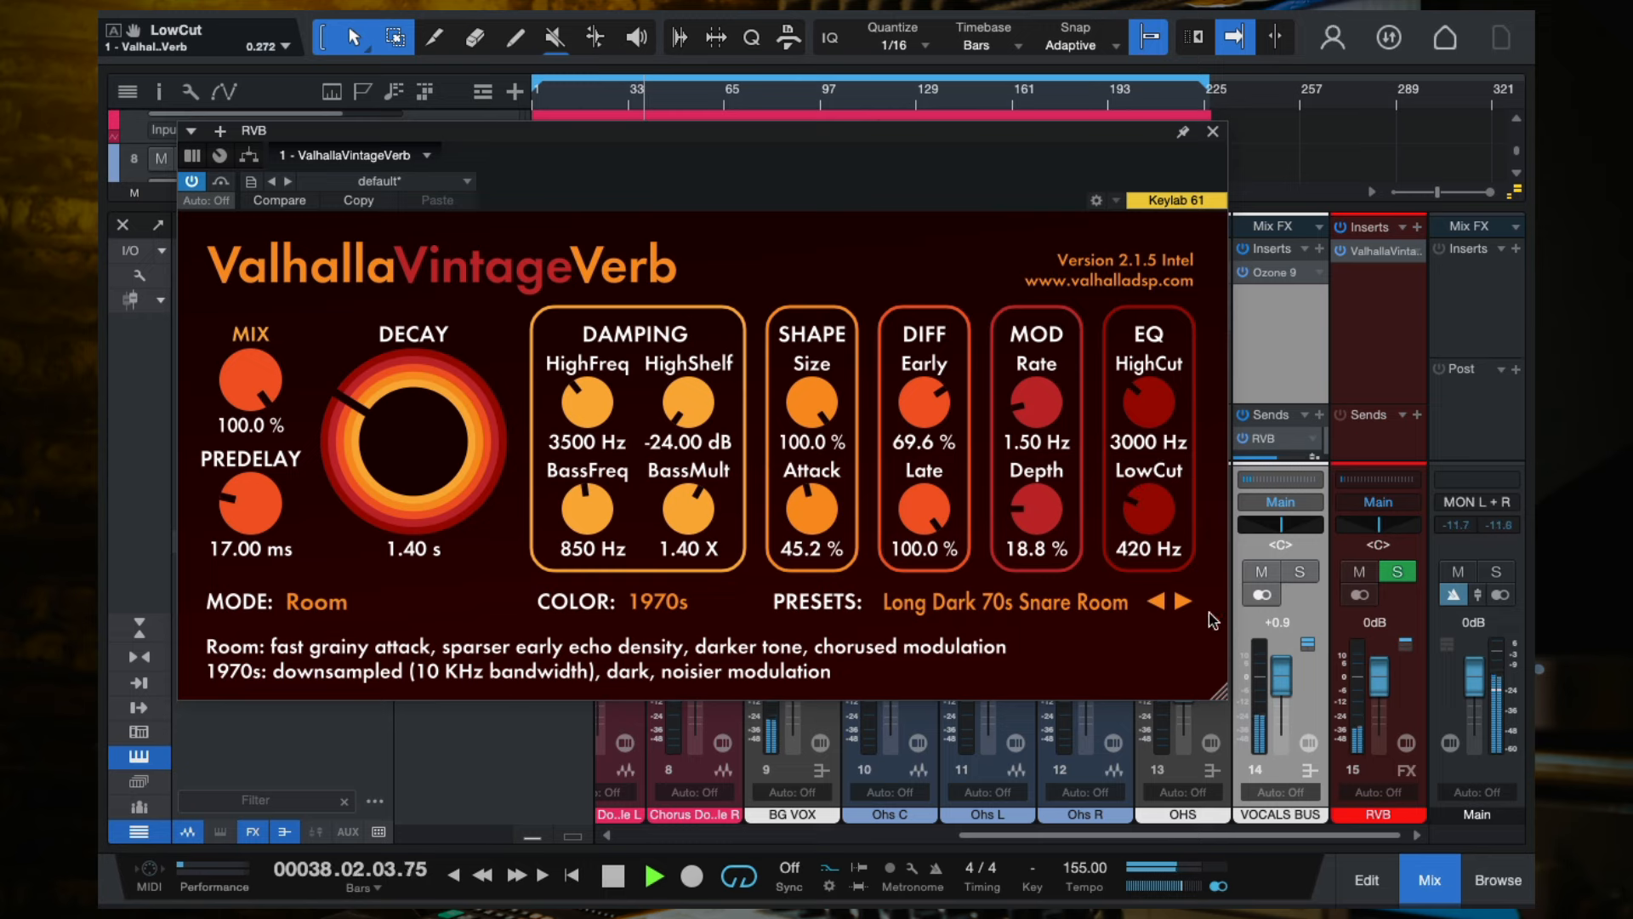
{"action": "left_click_drag", "start_coordinate": [1378, 676], "coordinate": [1379, 655]}
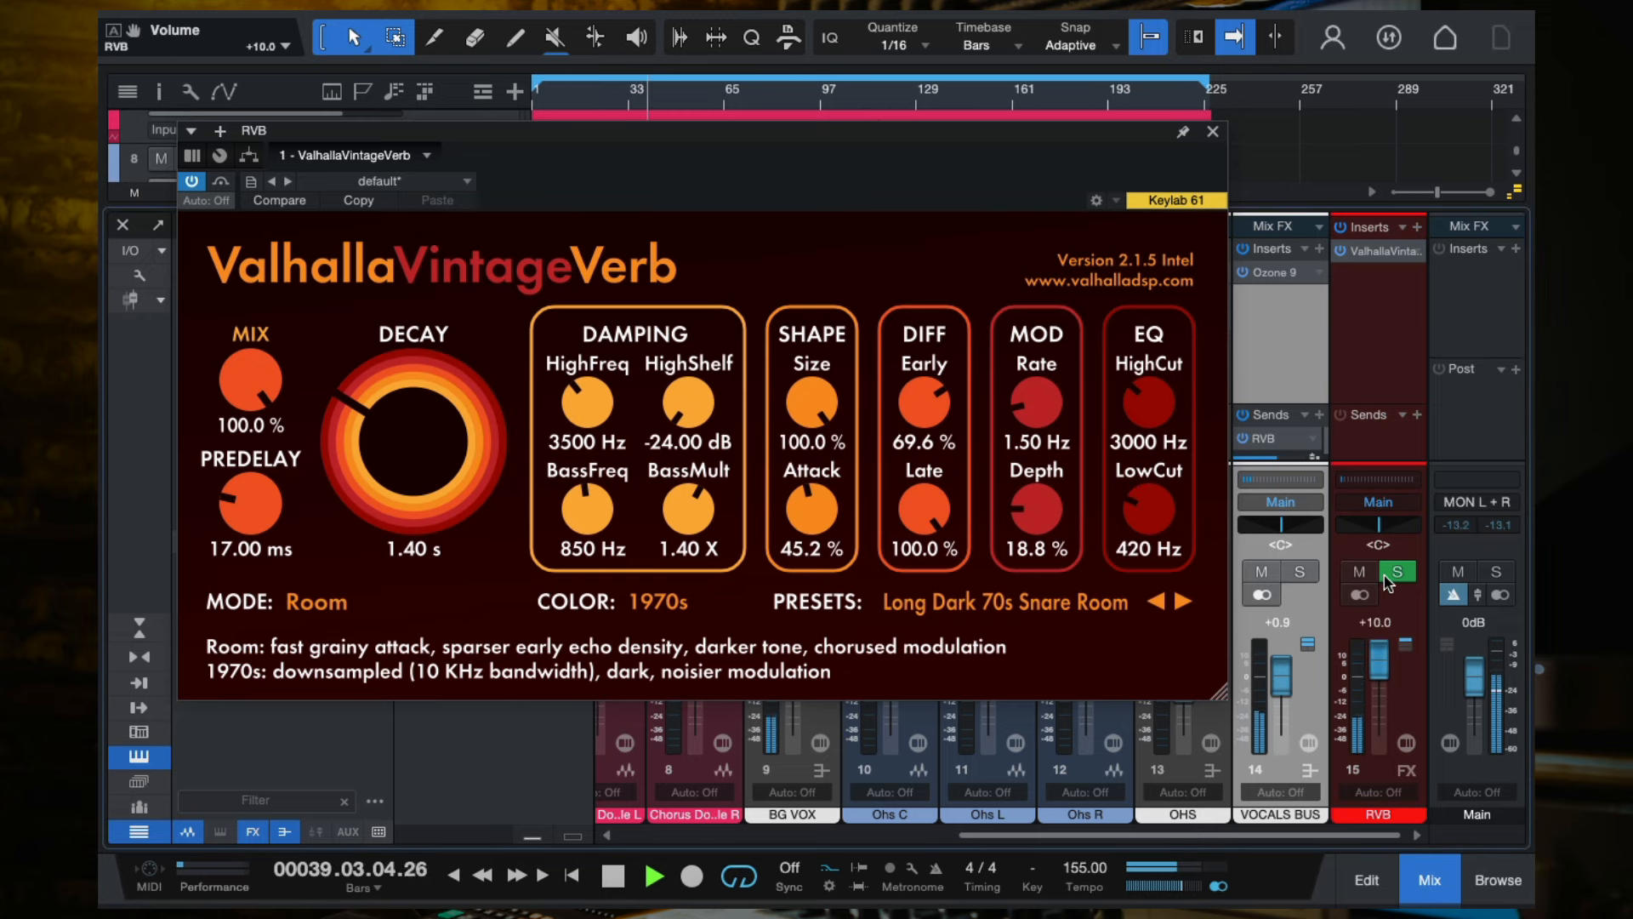
{"action": "left_click_drag", "start_coordinate": [1143, 500], "coordinate": [1143, 495]}
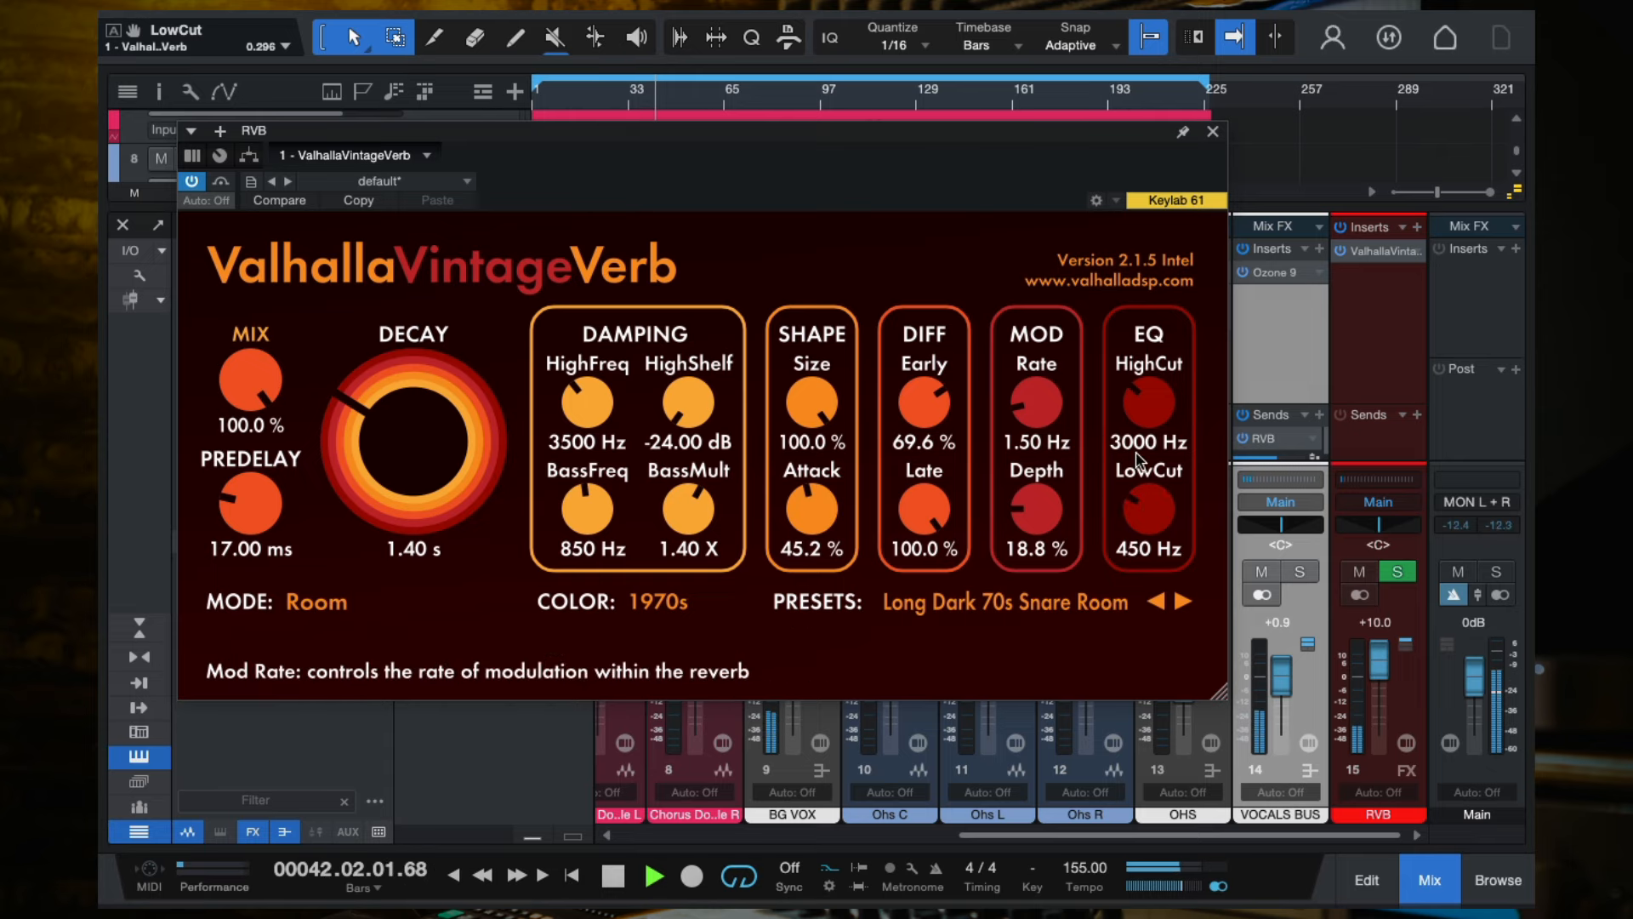
Set the RVB channel level back to 0 dB and close the reverb plug-in window.
{"action": "left_click", "coordinate": [1375, 625]}
{"action": "type", "text": "0"}
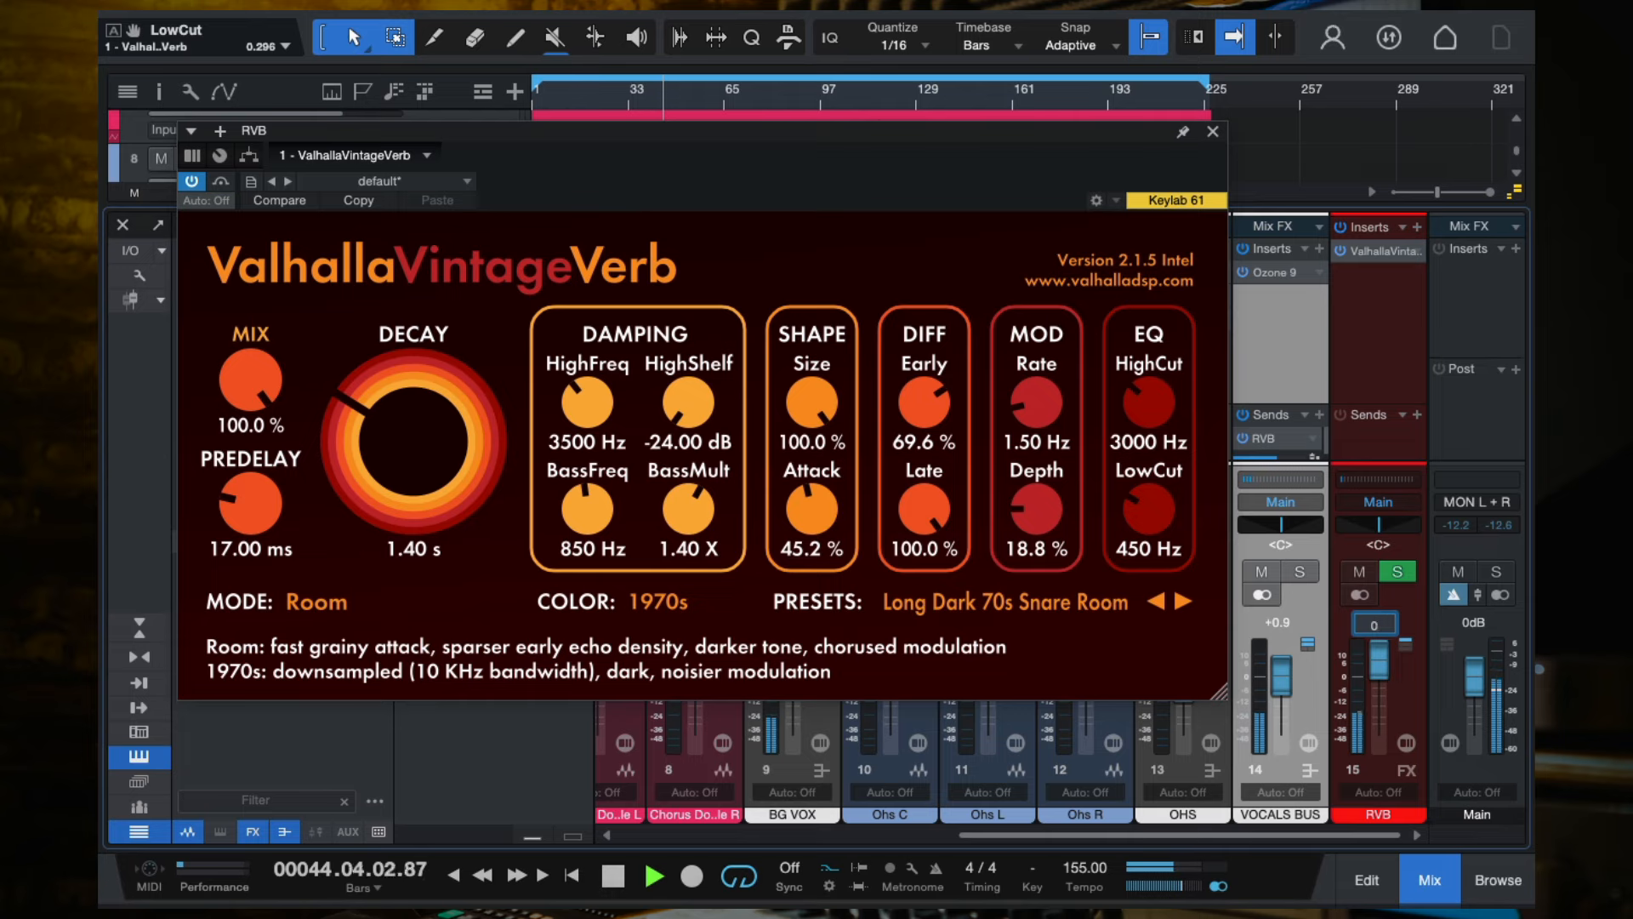
{"action": "key", "text": "Return"}
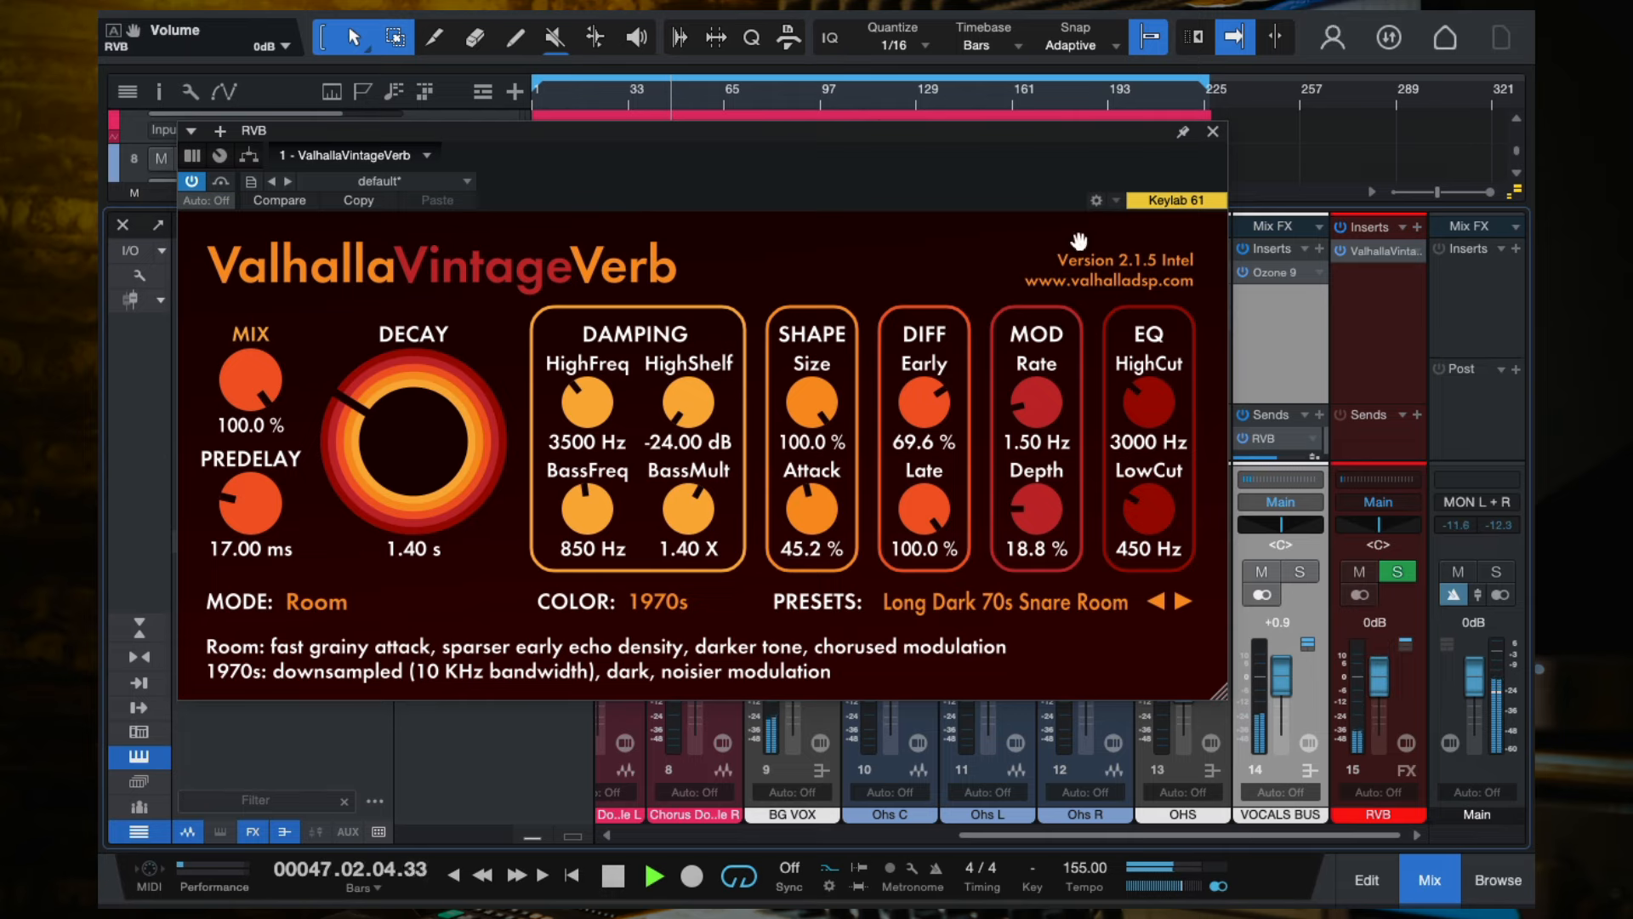
{"action": "left_click", "coordinate": [1212, 131]}
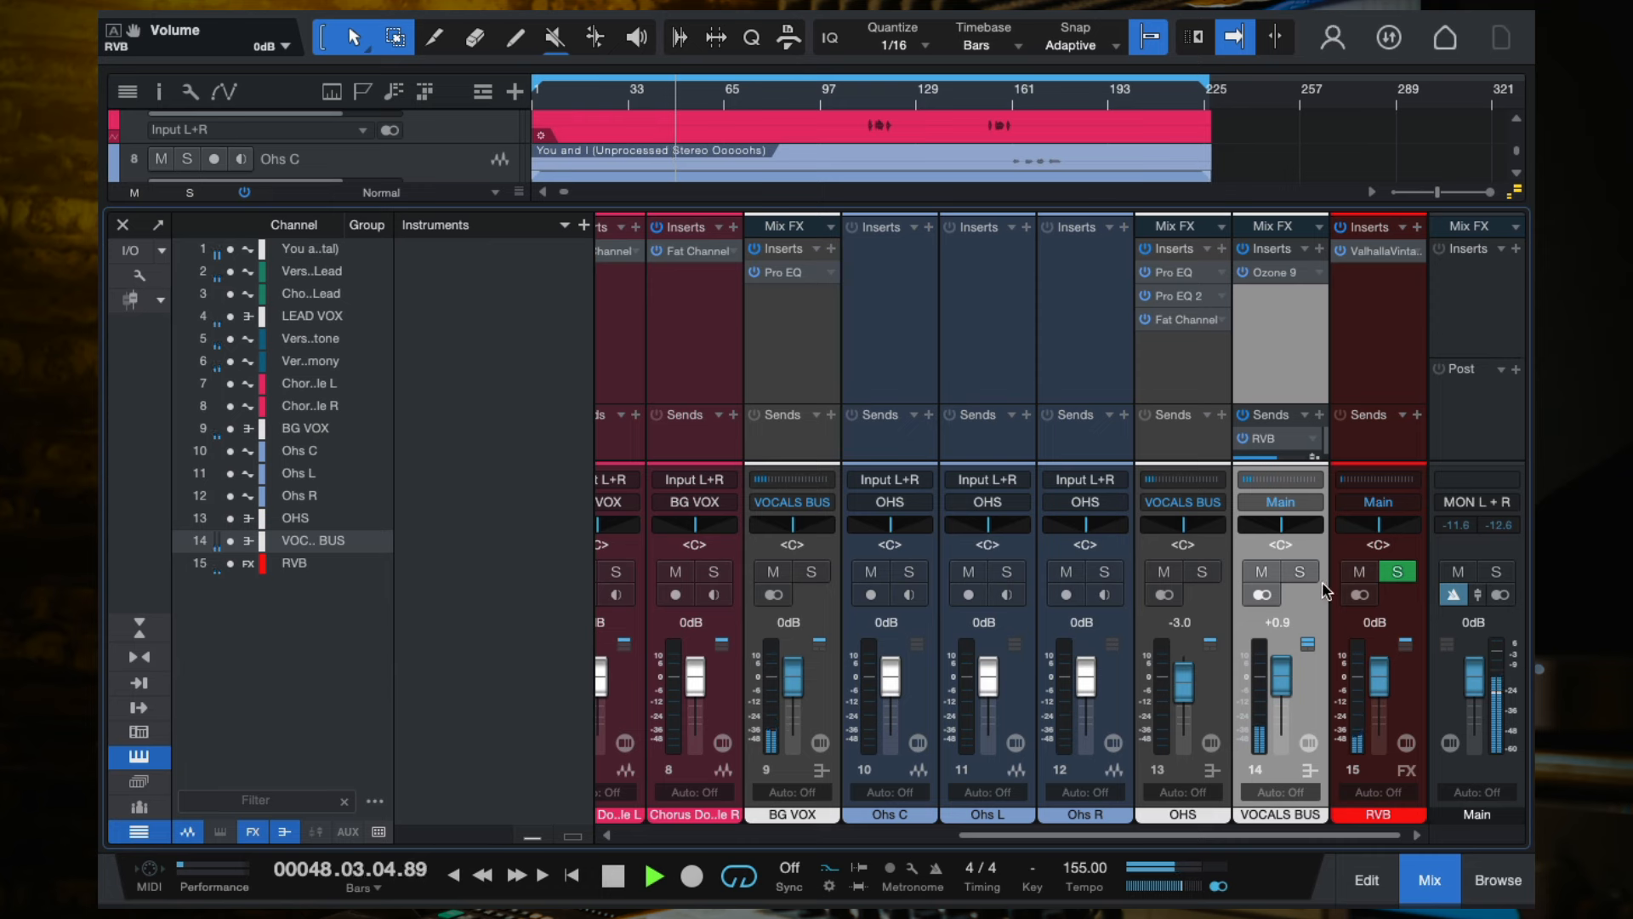
Compare the vocals with the RVB channel muted and unmuted, and set the VOCALS BUS send to RVB to -8.1 dB.
{"action": "left_click", "coordinate": [1356, 572]}
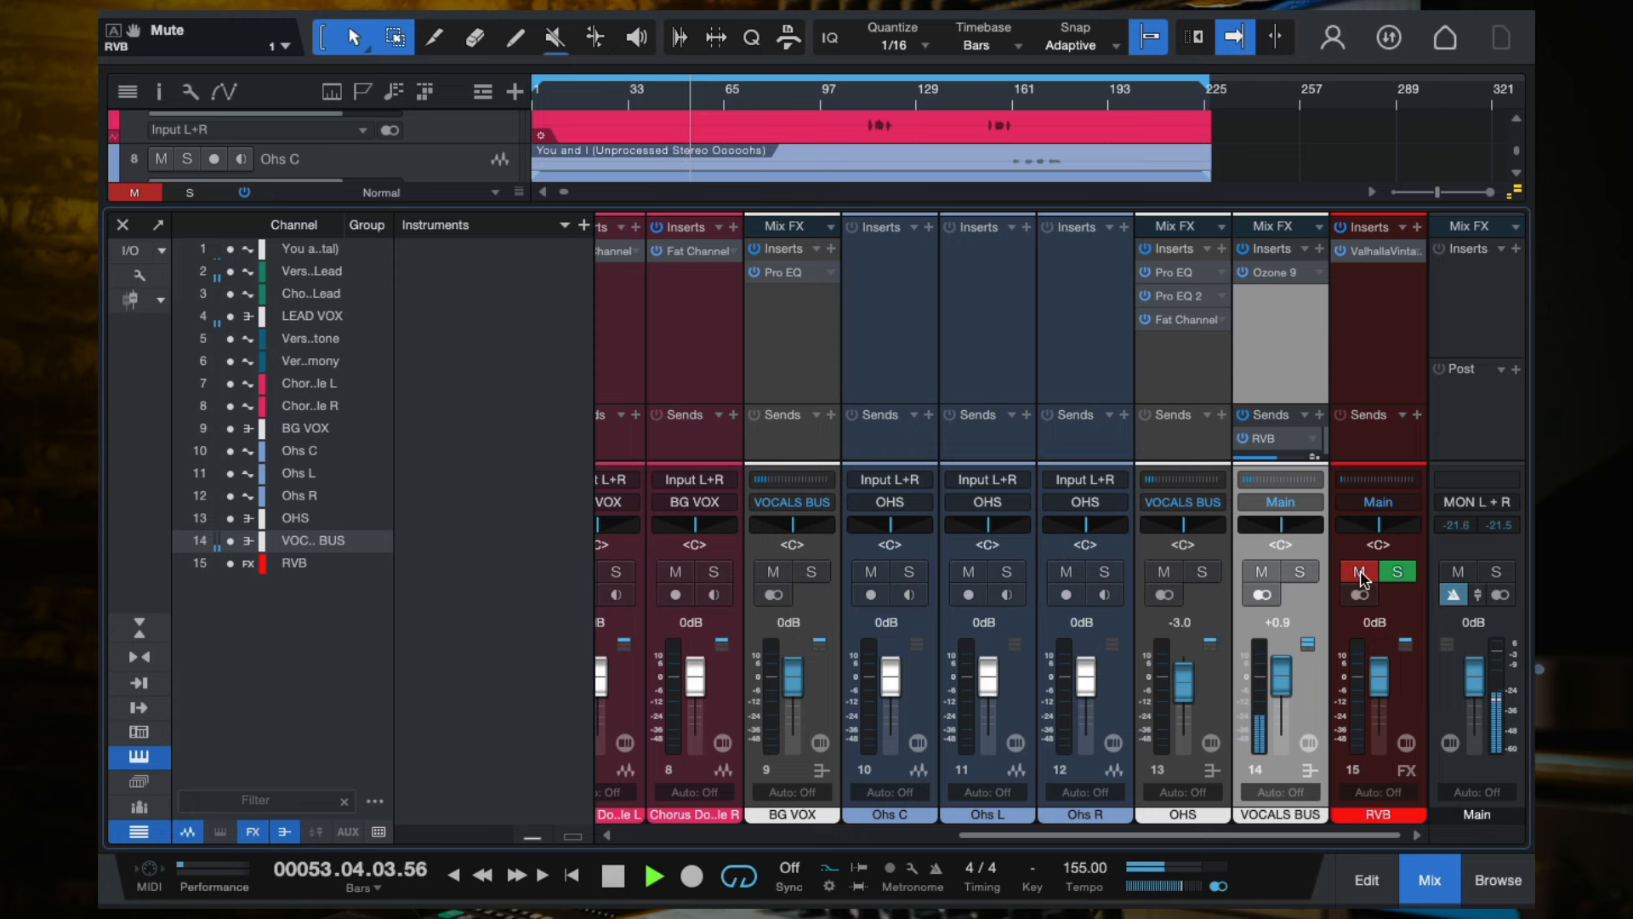
{"action": "left_click", "coordinate": [1359, 572]}
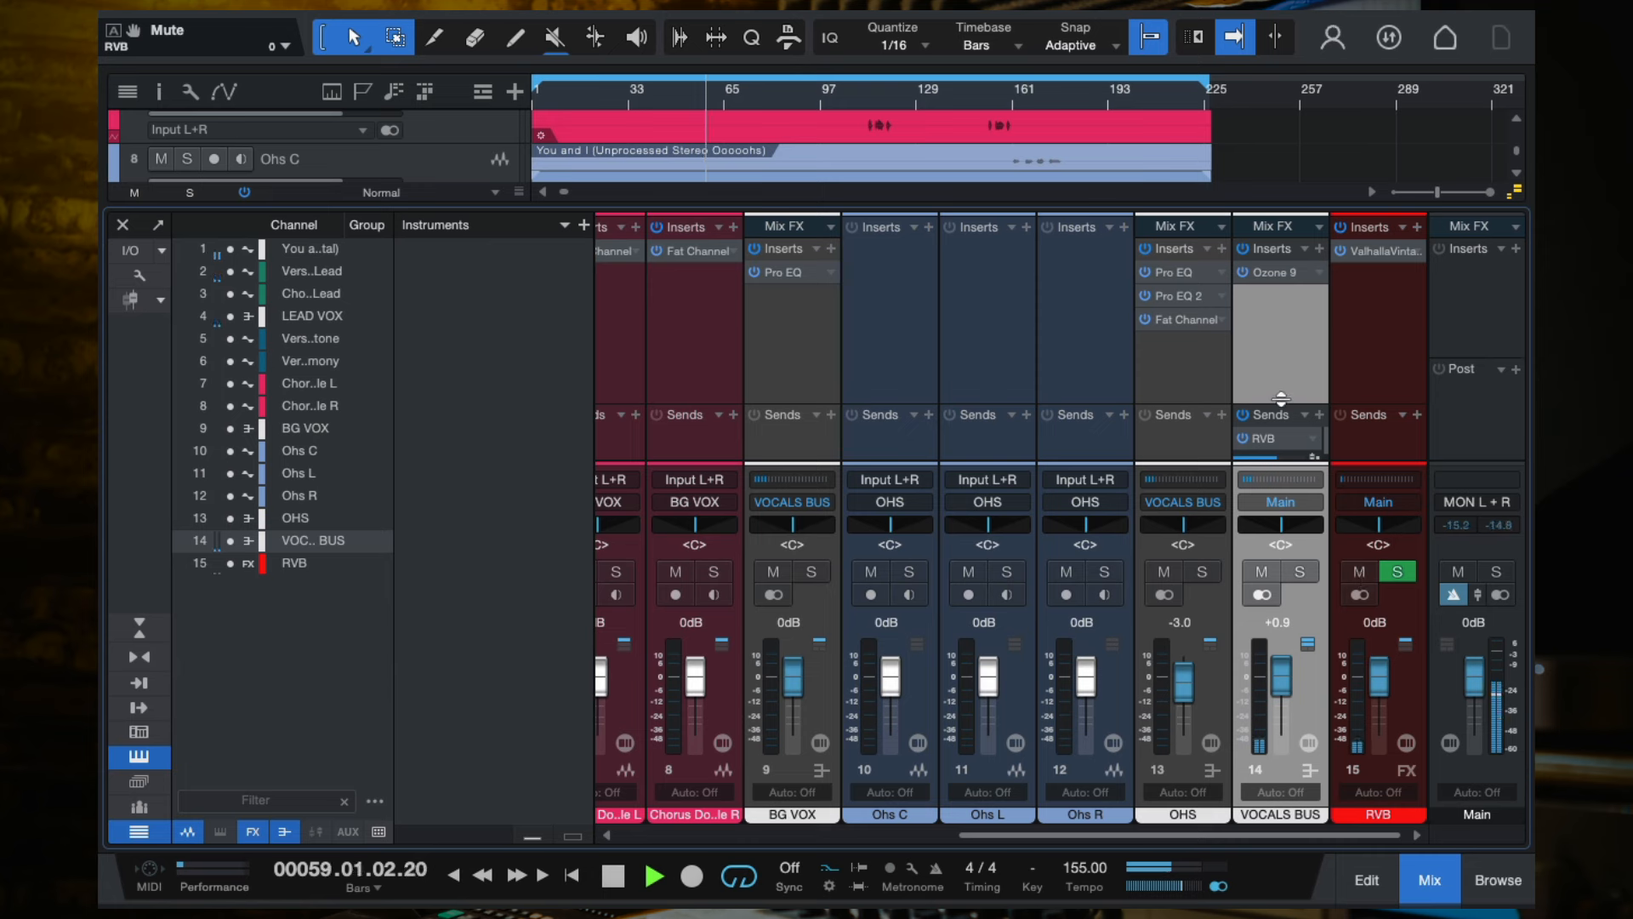
{"action": "left_click_drag", "start_coordinate": [1280, 399], "coordinate": [1273, 393]}
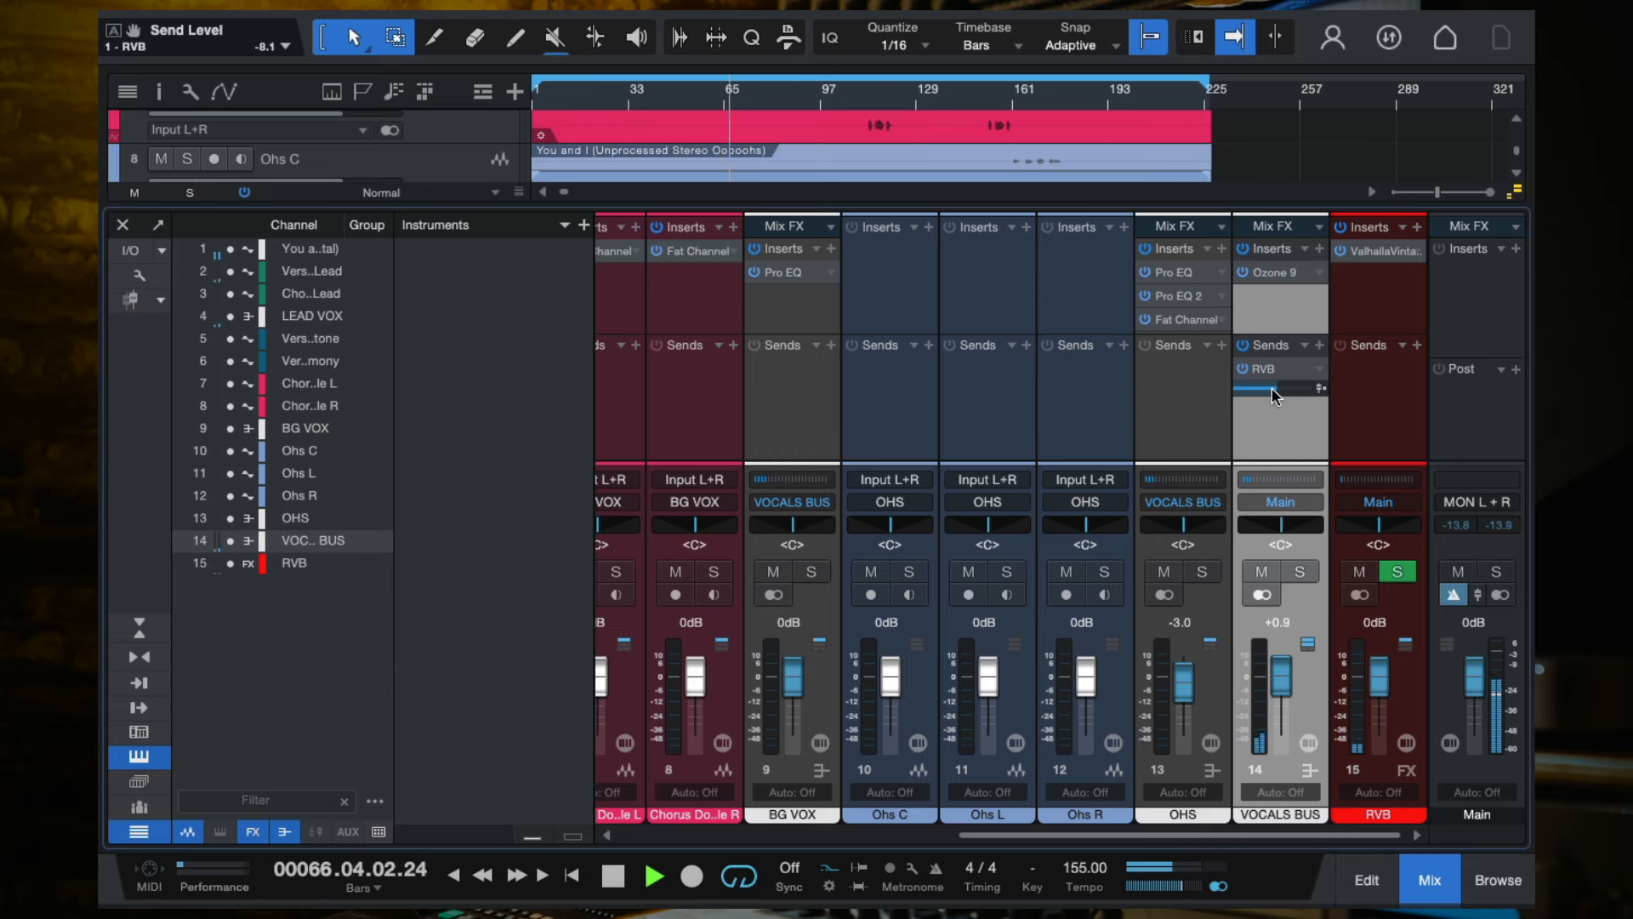
Listen to the reverb at further points in the song, stop playback and place the playhead at about bar 77.
{"action": "left_click", "coordinate": [752, 94]}
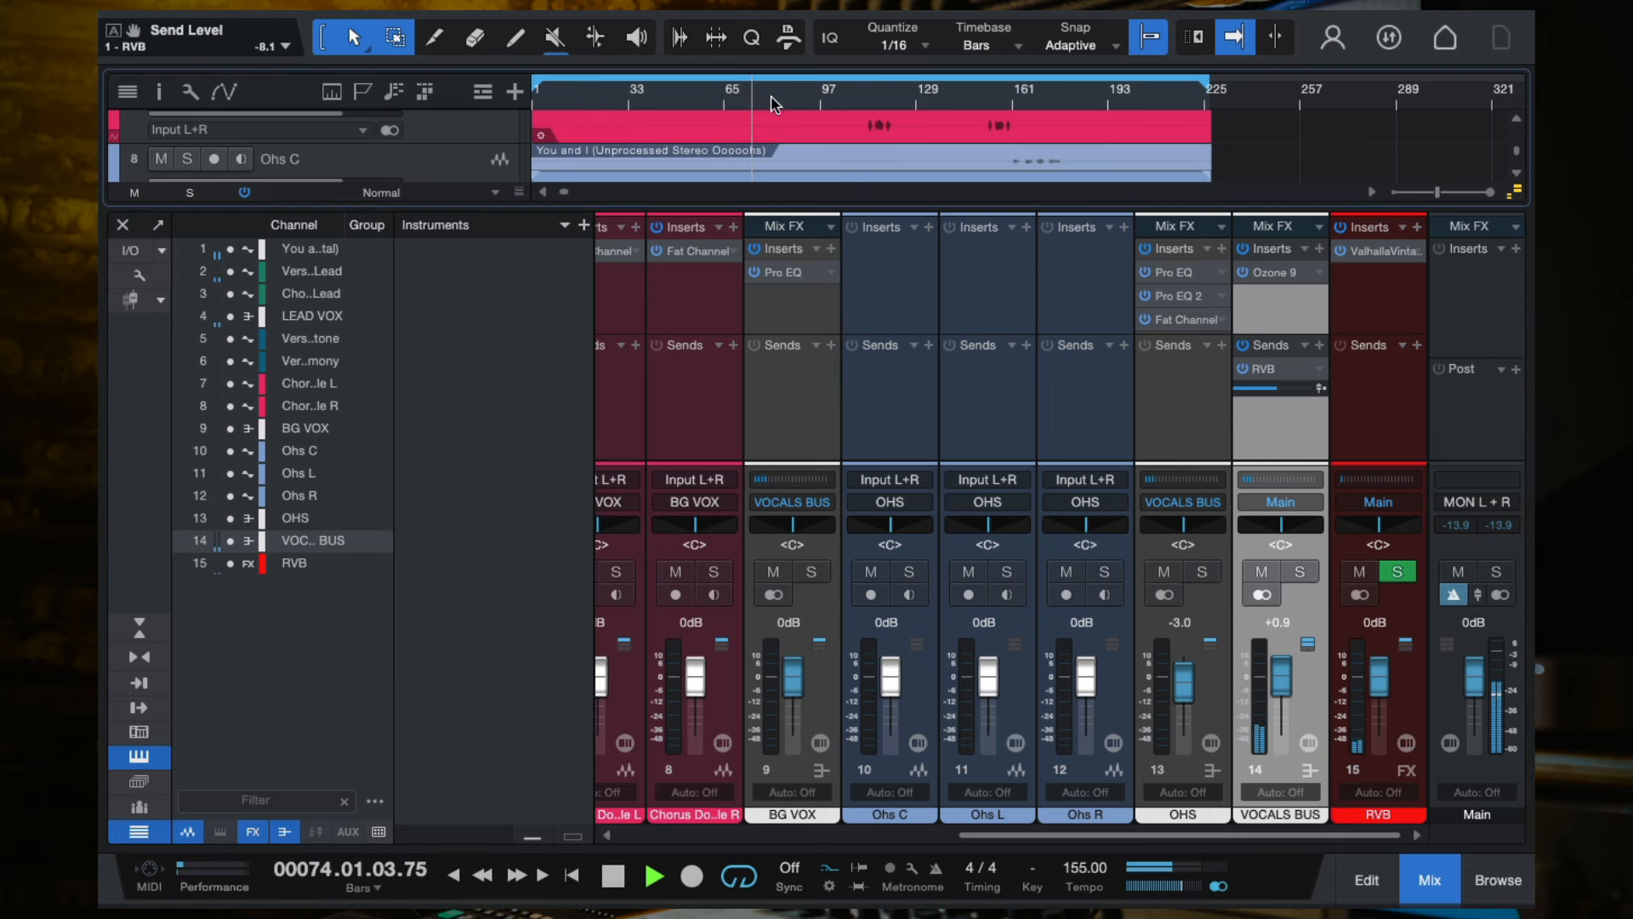
{"action": "left_click", "coordinate": [773, 98]}
{"action": "key", "text": "space"}
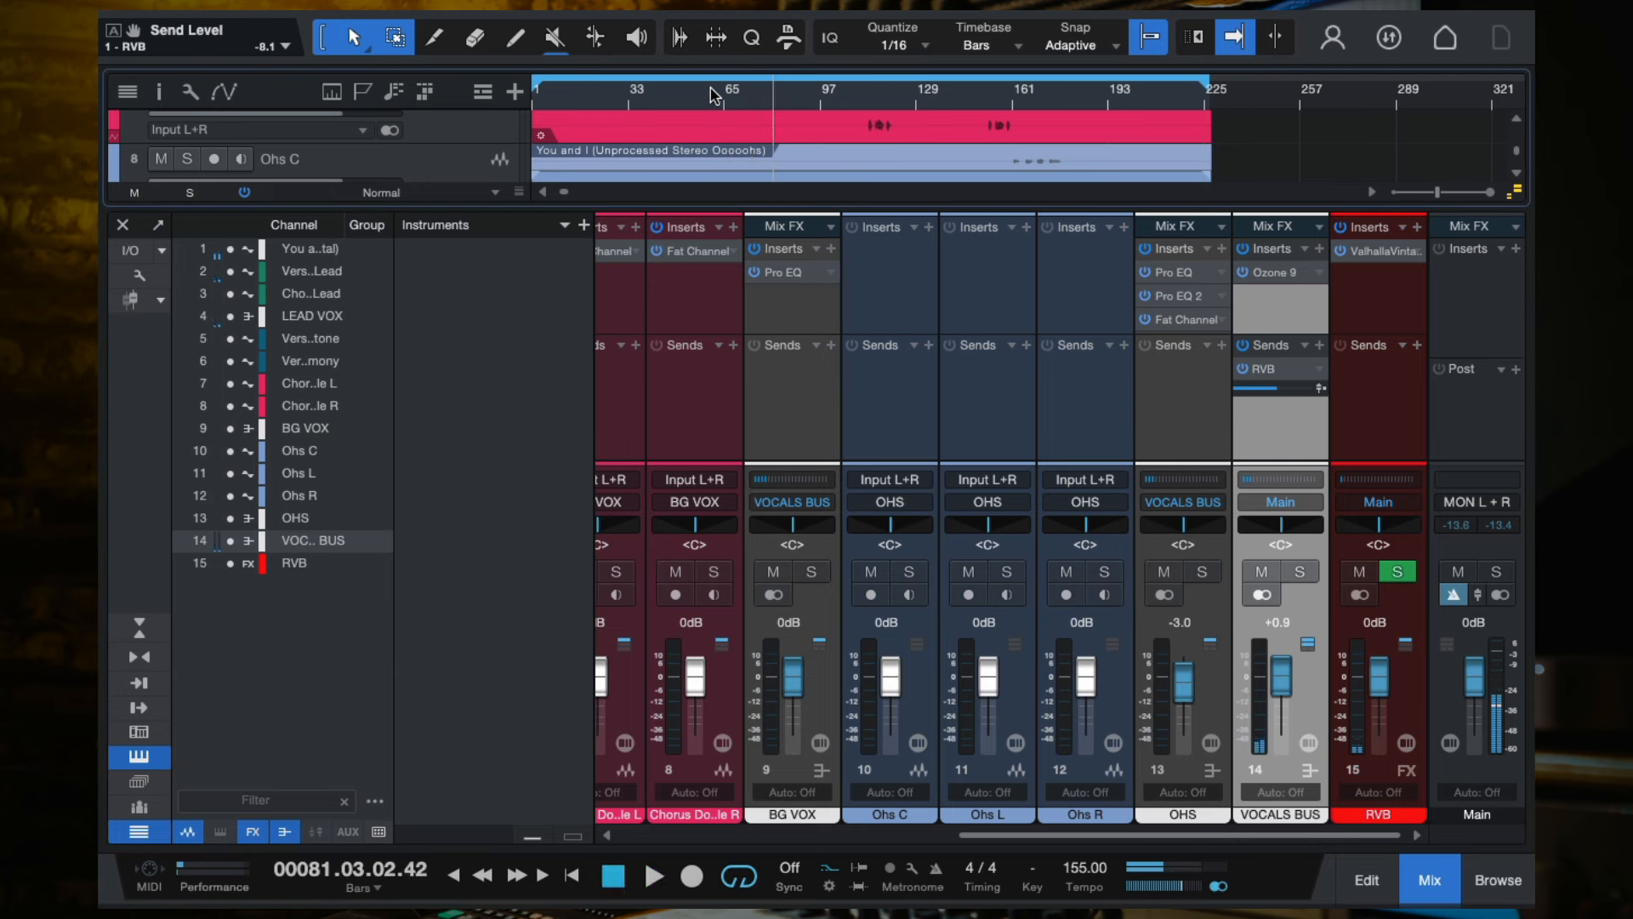
{"action": "left_click", "coordinate": [763, 105]}
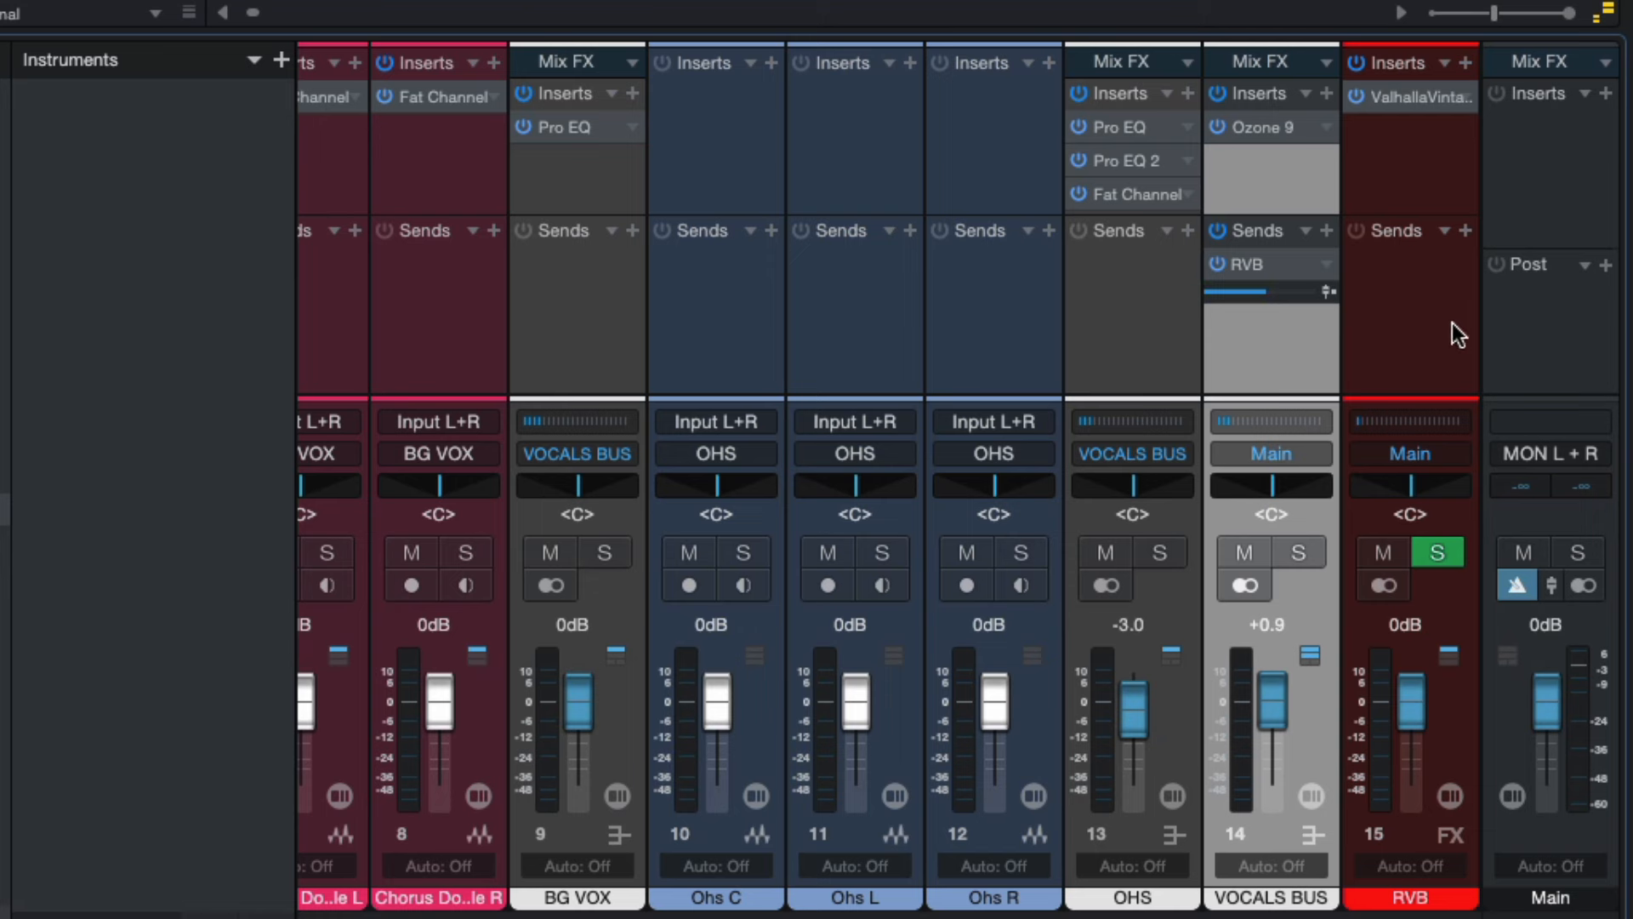
Select the RVB channel and, during playback, lower the VOCALS BUS send to RVB to -8.7 dB, stopping after listening.
{"action": "left_click", "coordinate": [1449, 297]}
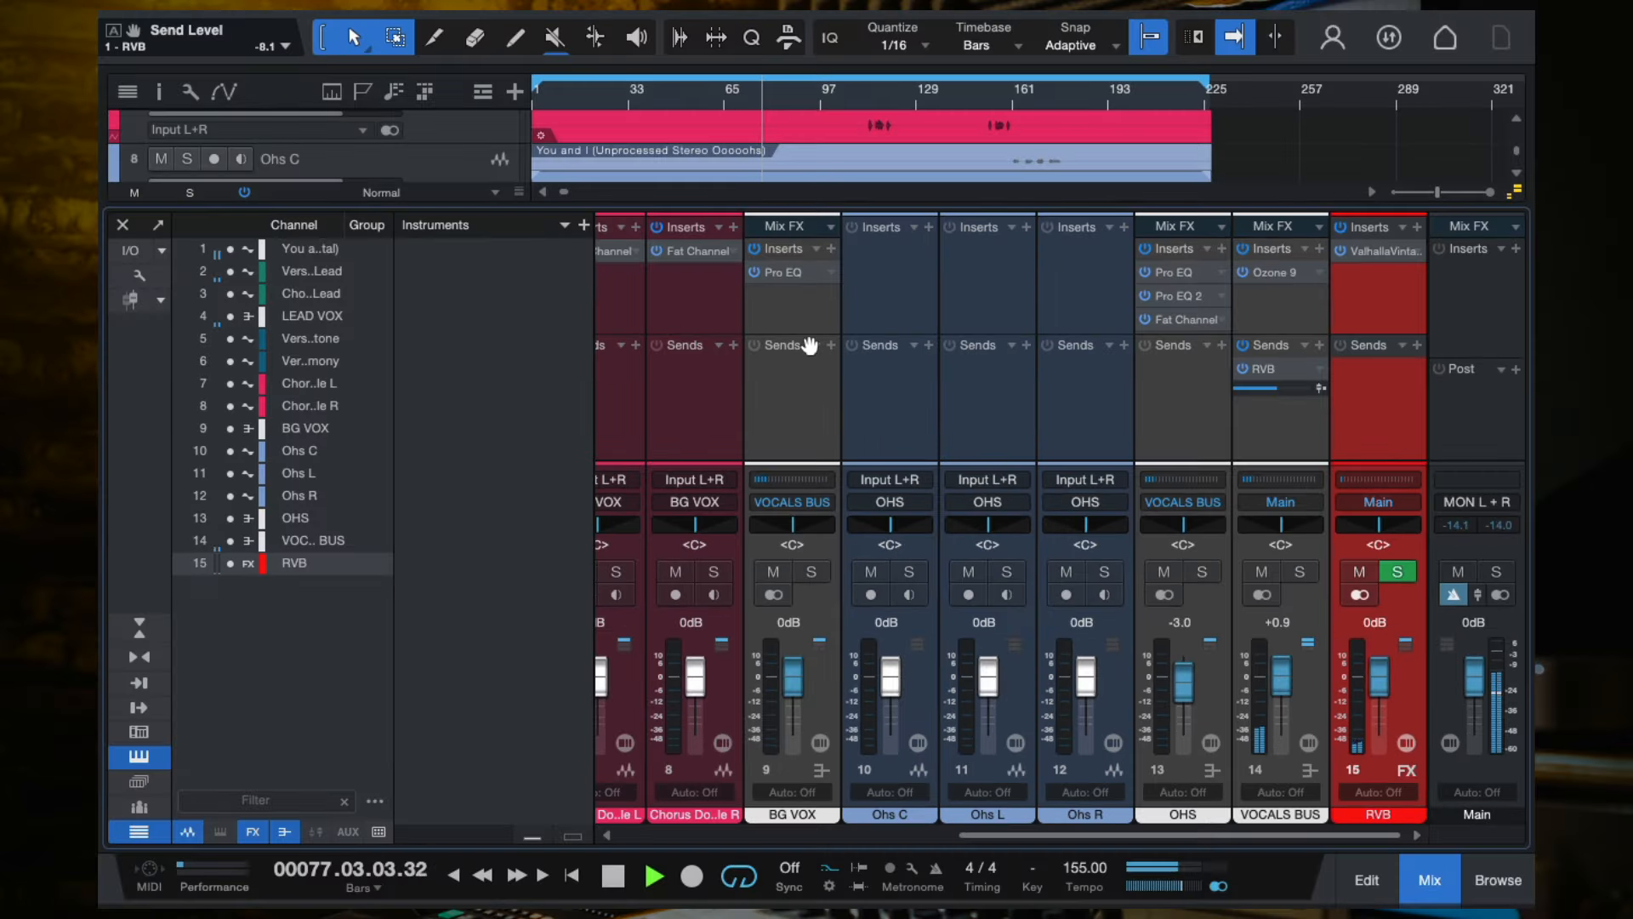
{"action": "left_click", "coordinate": [779, 97]}
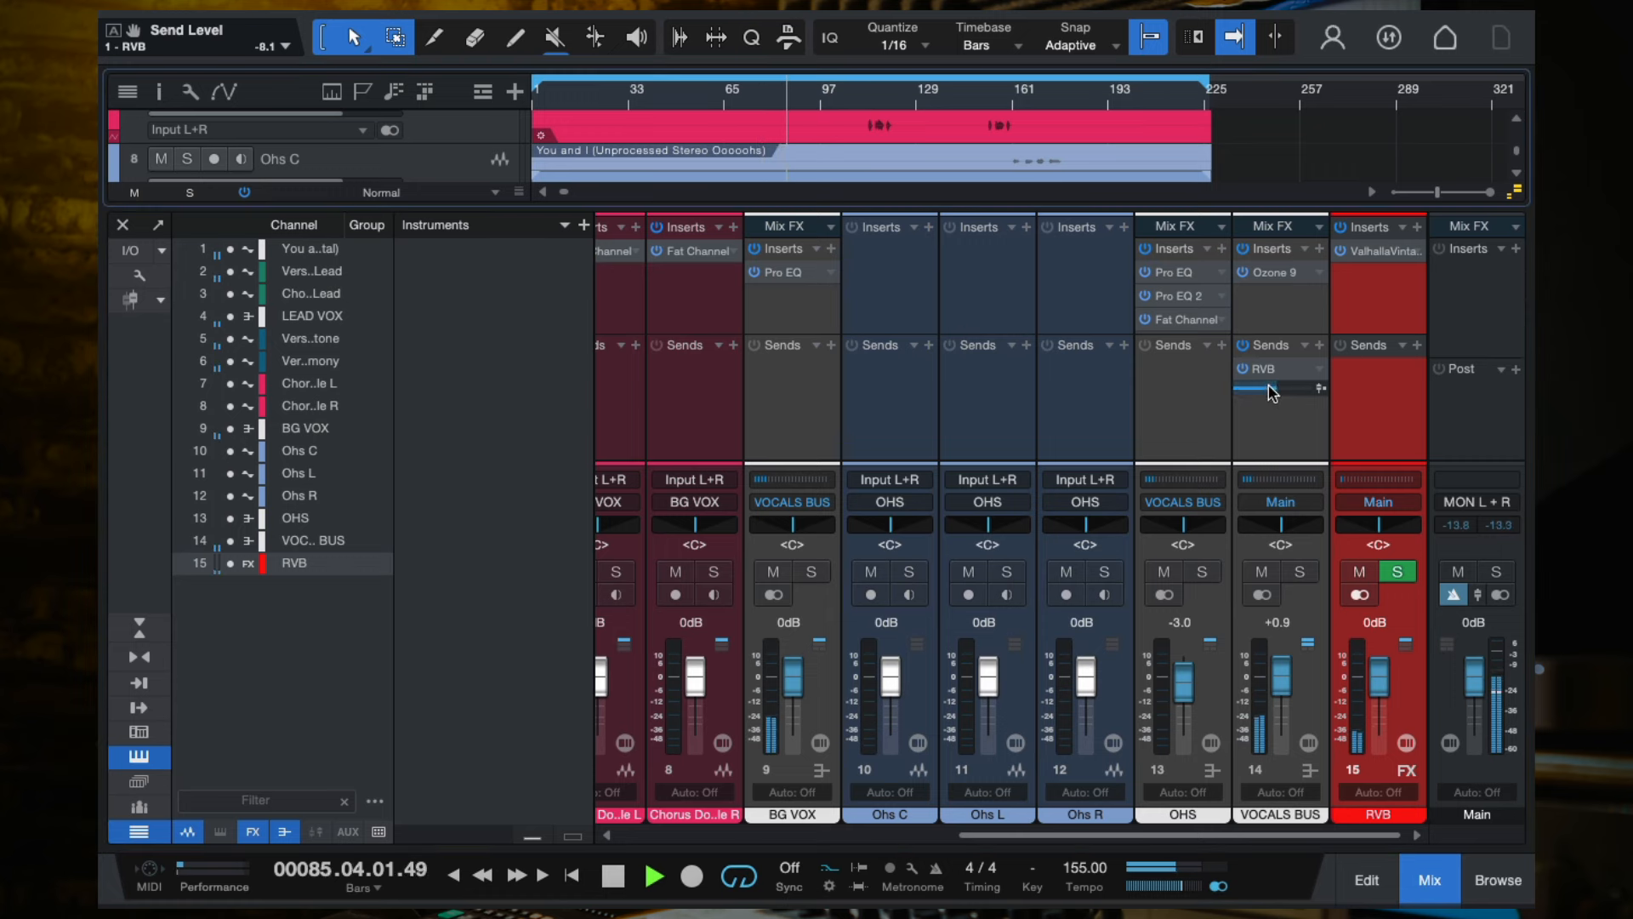
{"action": "left_click_drag", "start_coordinate": [1271, 393], "coordinate": [1271, 394]}
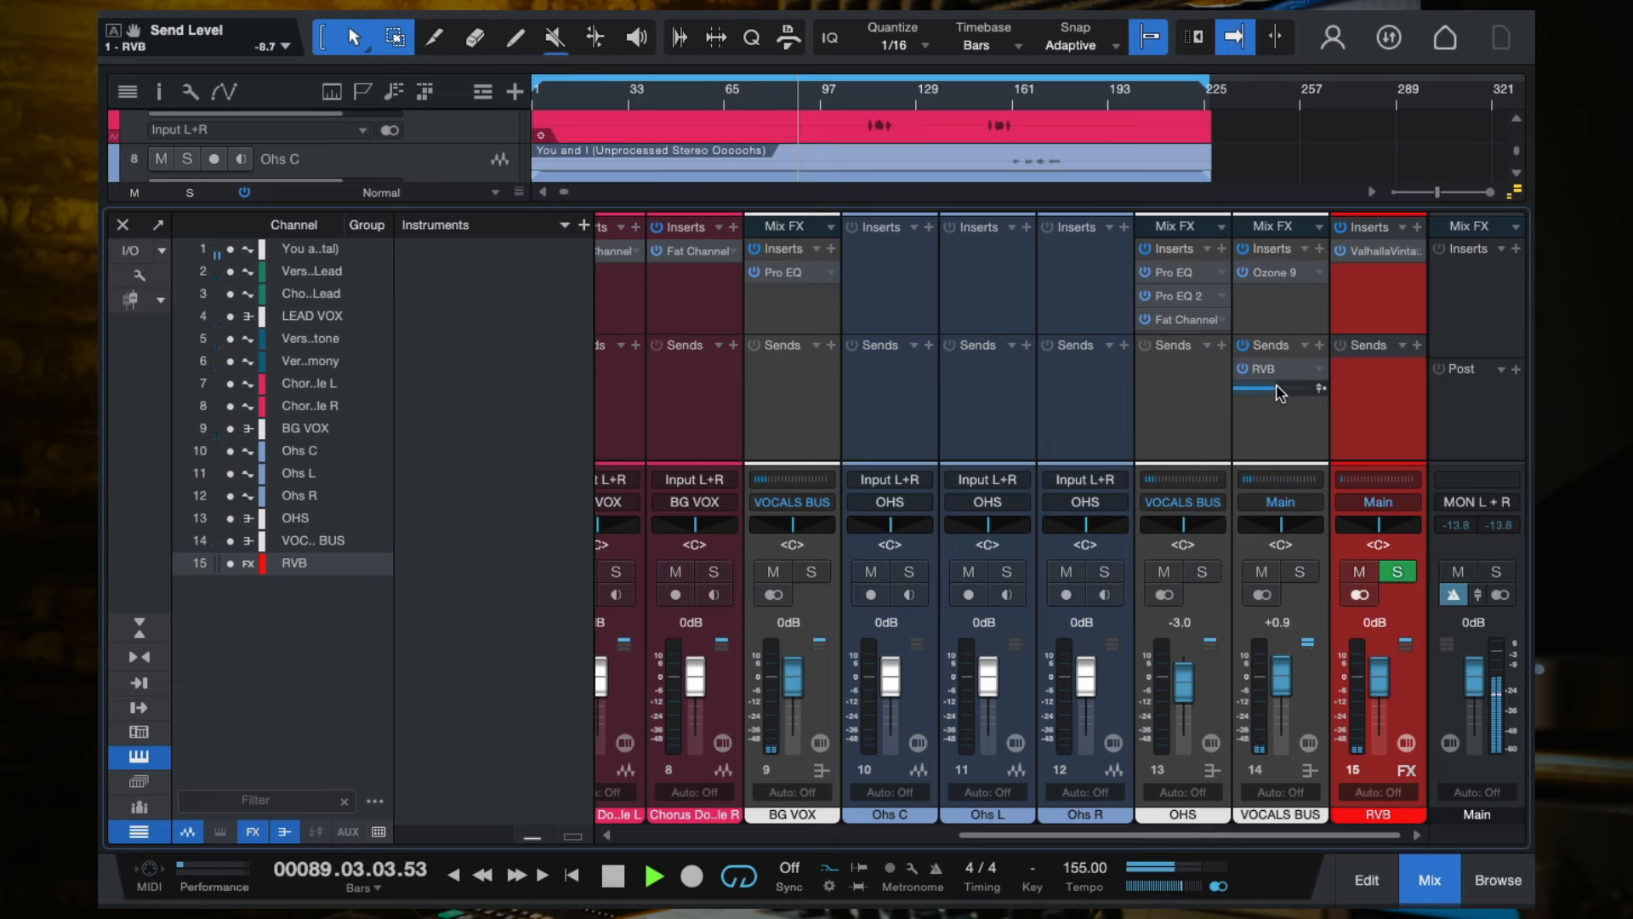
{"action": "mouse_move", "coordinate": [1280, 392]}
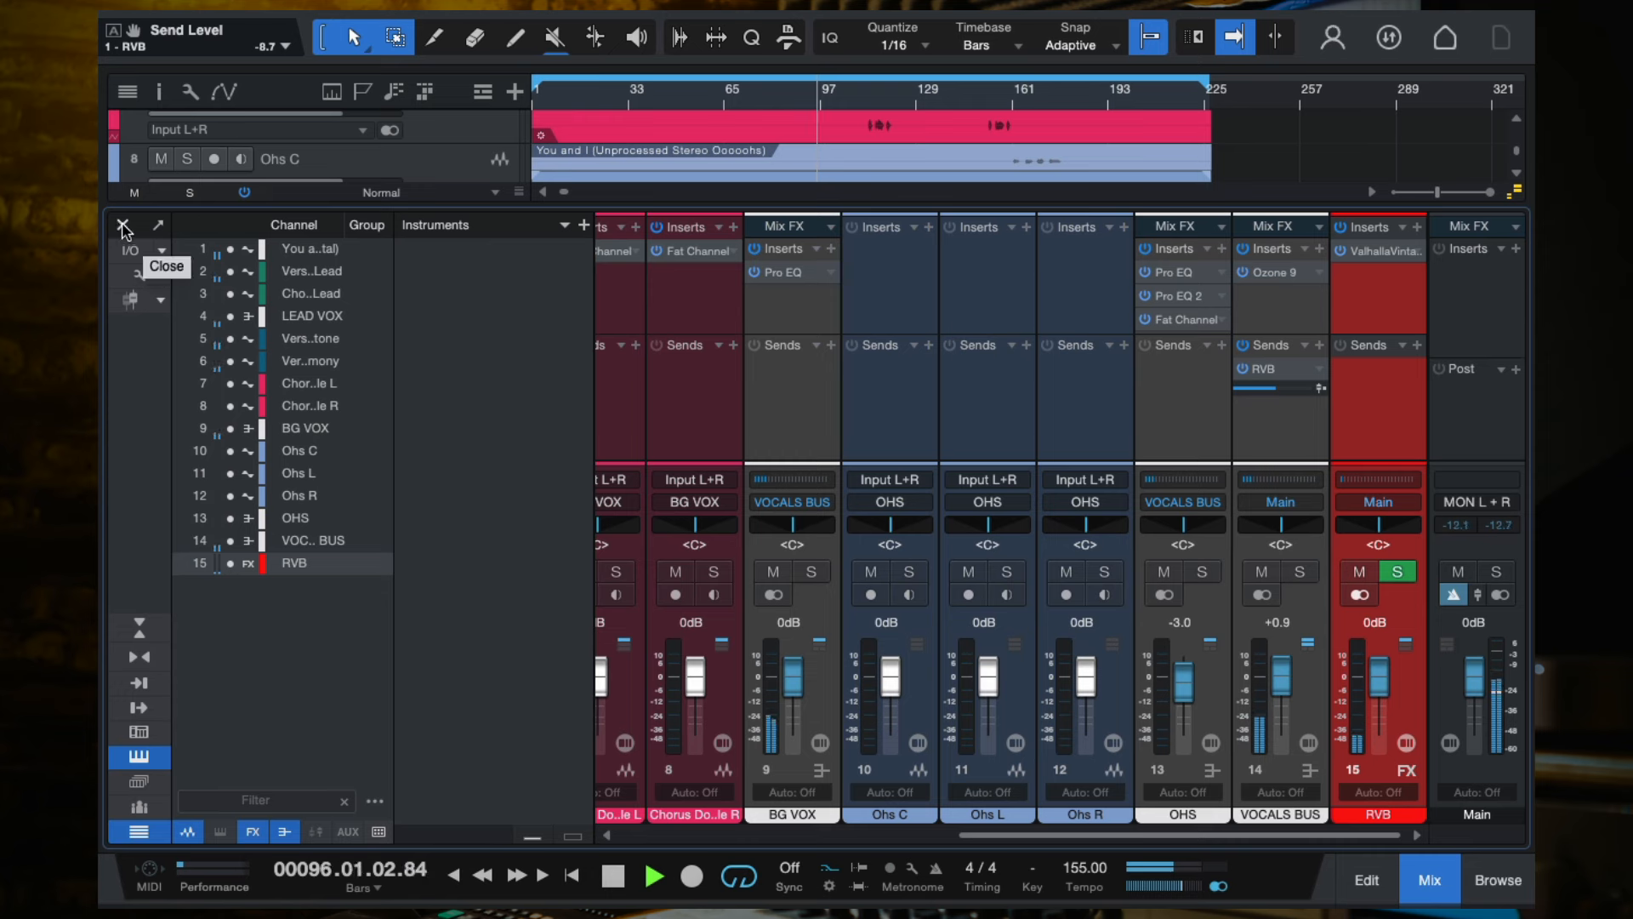
{"action": "key", "text": "space"}
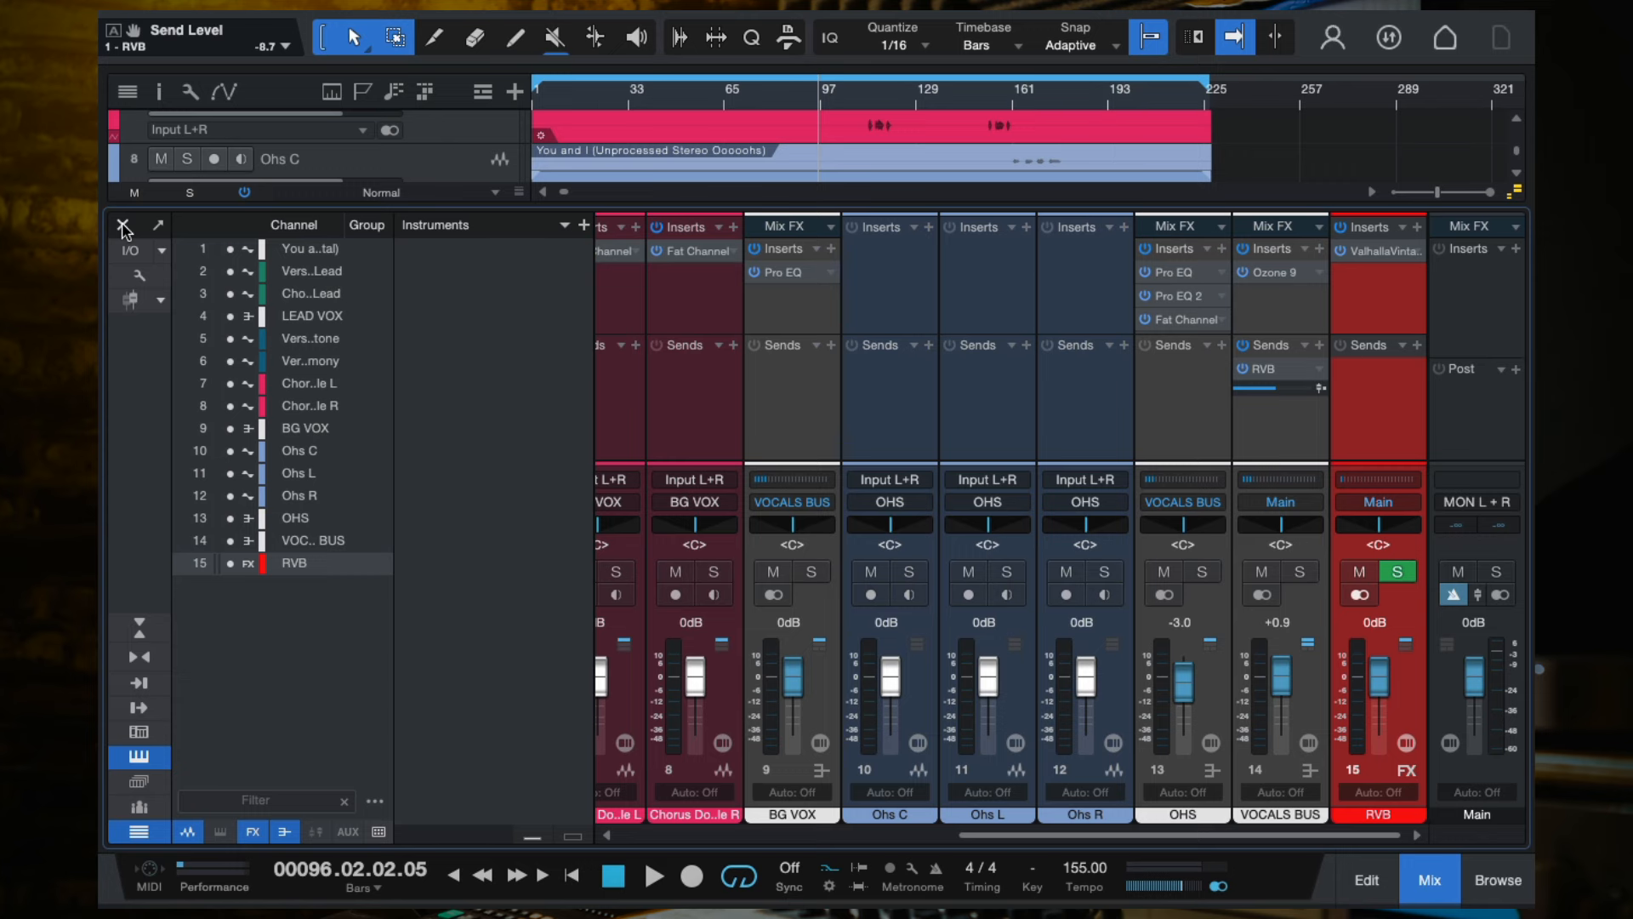
Close the mixer to show the full arrangement and select the Verse Lead track.
{"action": "scroll", "coordinate": [752, 375], "scroll_direction": "left", "scroll_amount": 10}
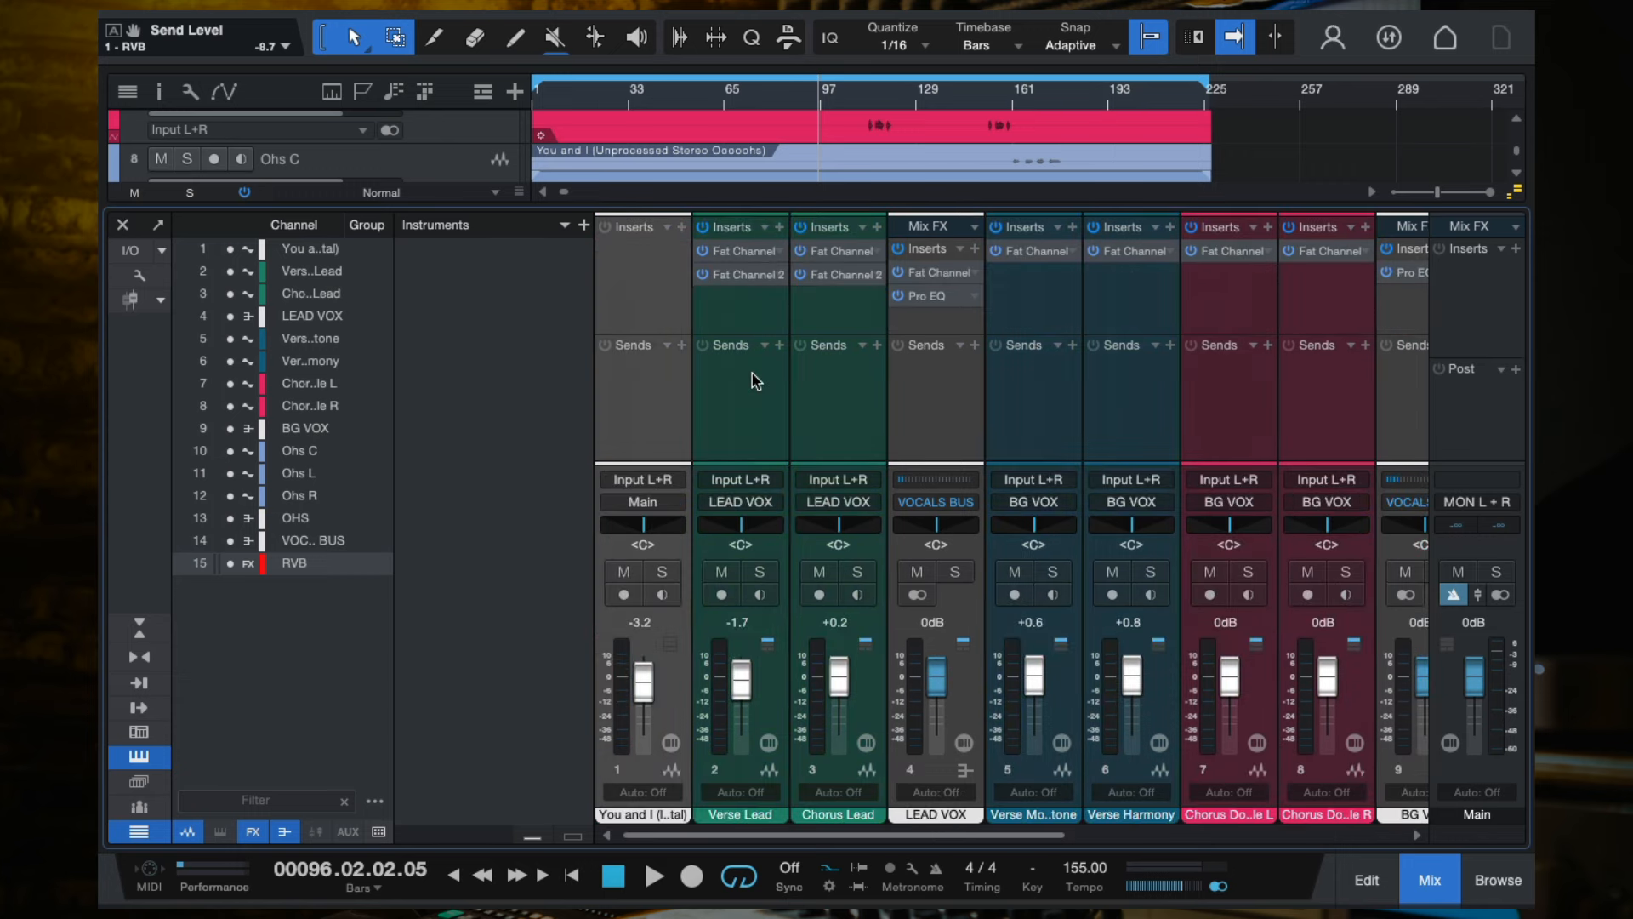
{"action": "left_click", "coordinate": [122, 225]}
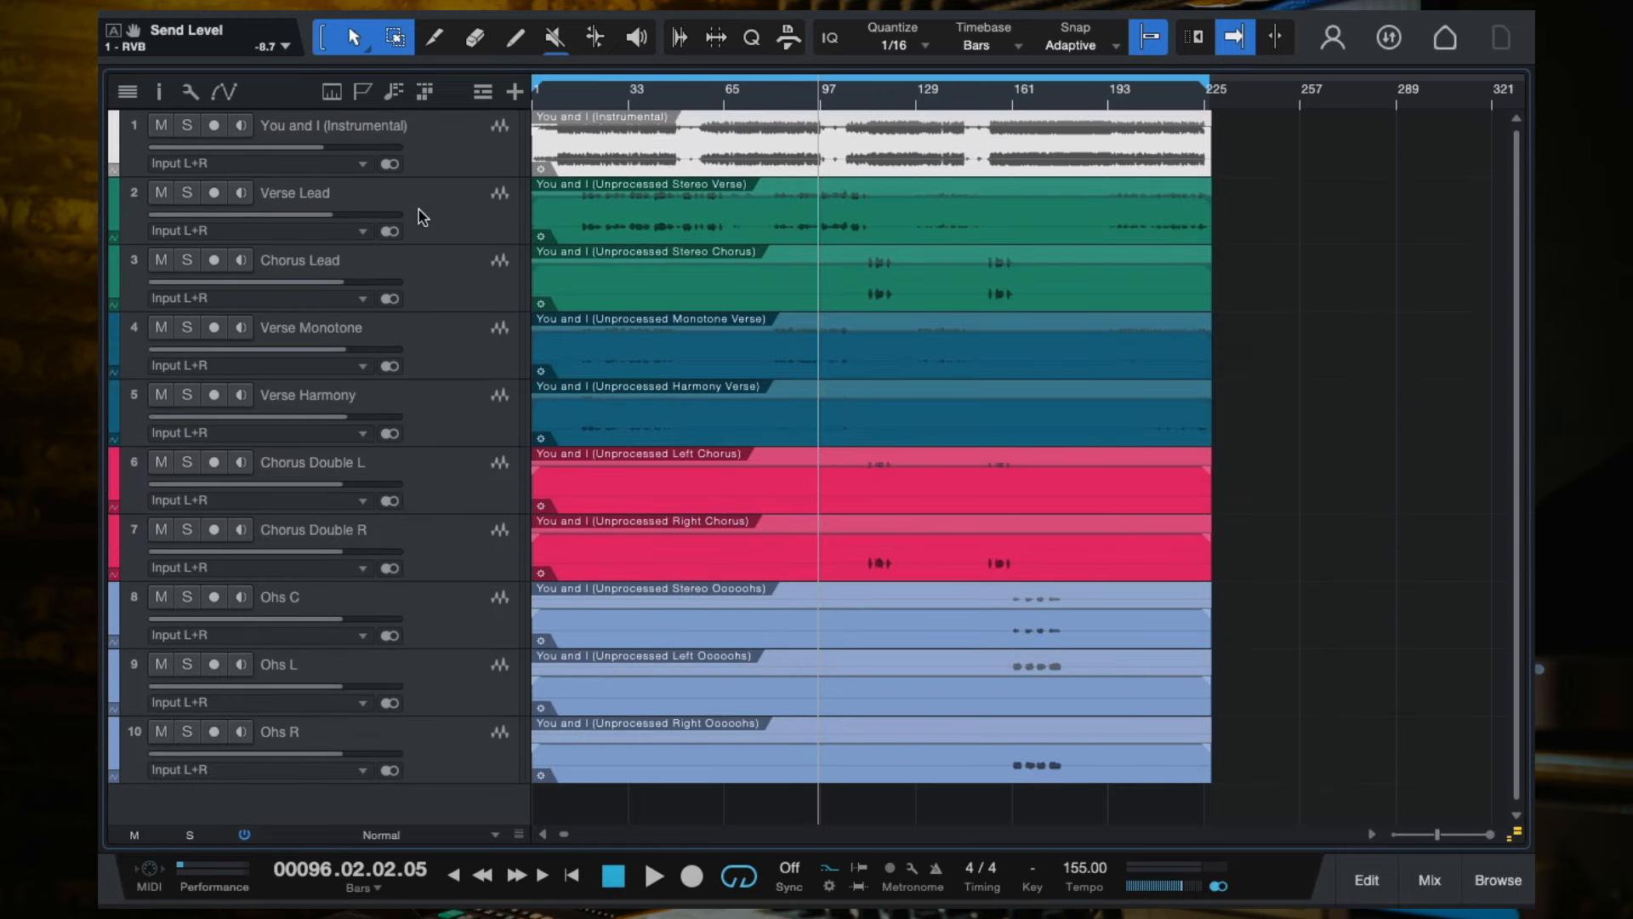
{"action": "left_click", "coordinate": [419, 209]}
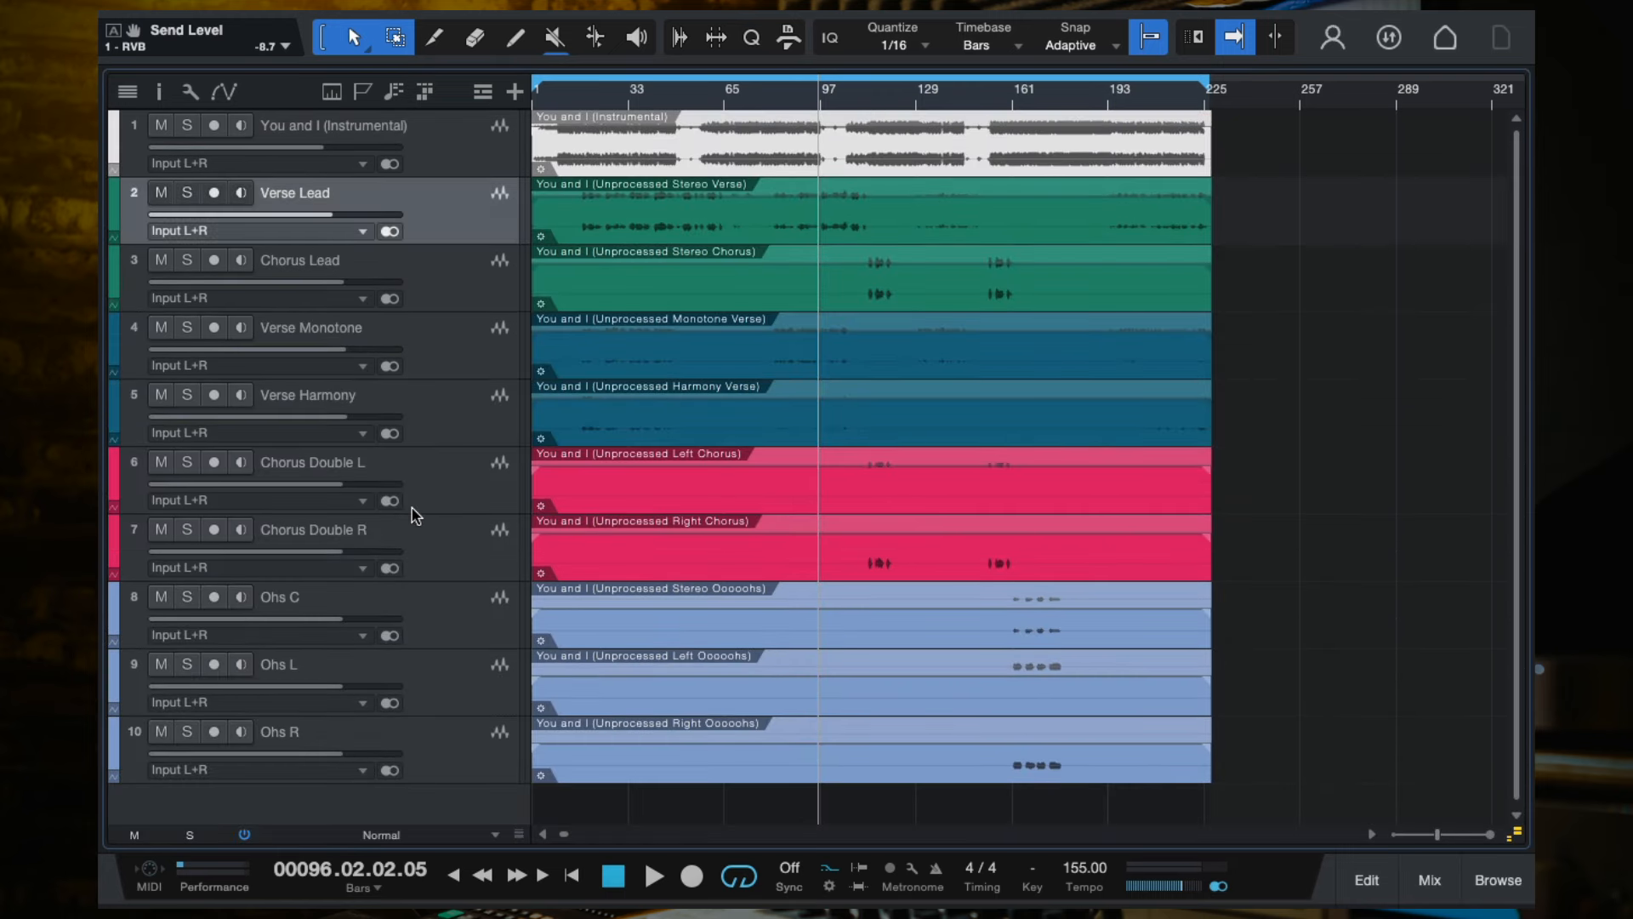
Solo the You and I instrumental, Verse Lead and Chorus Lead tracks, and place the playhead at bar 16.
{"action": "left_click", "coordinate": [187, 125]}
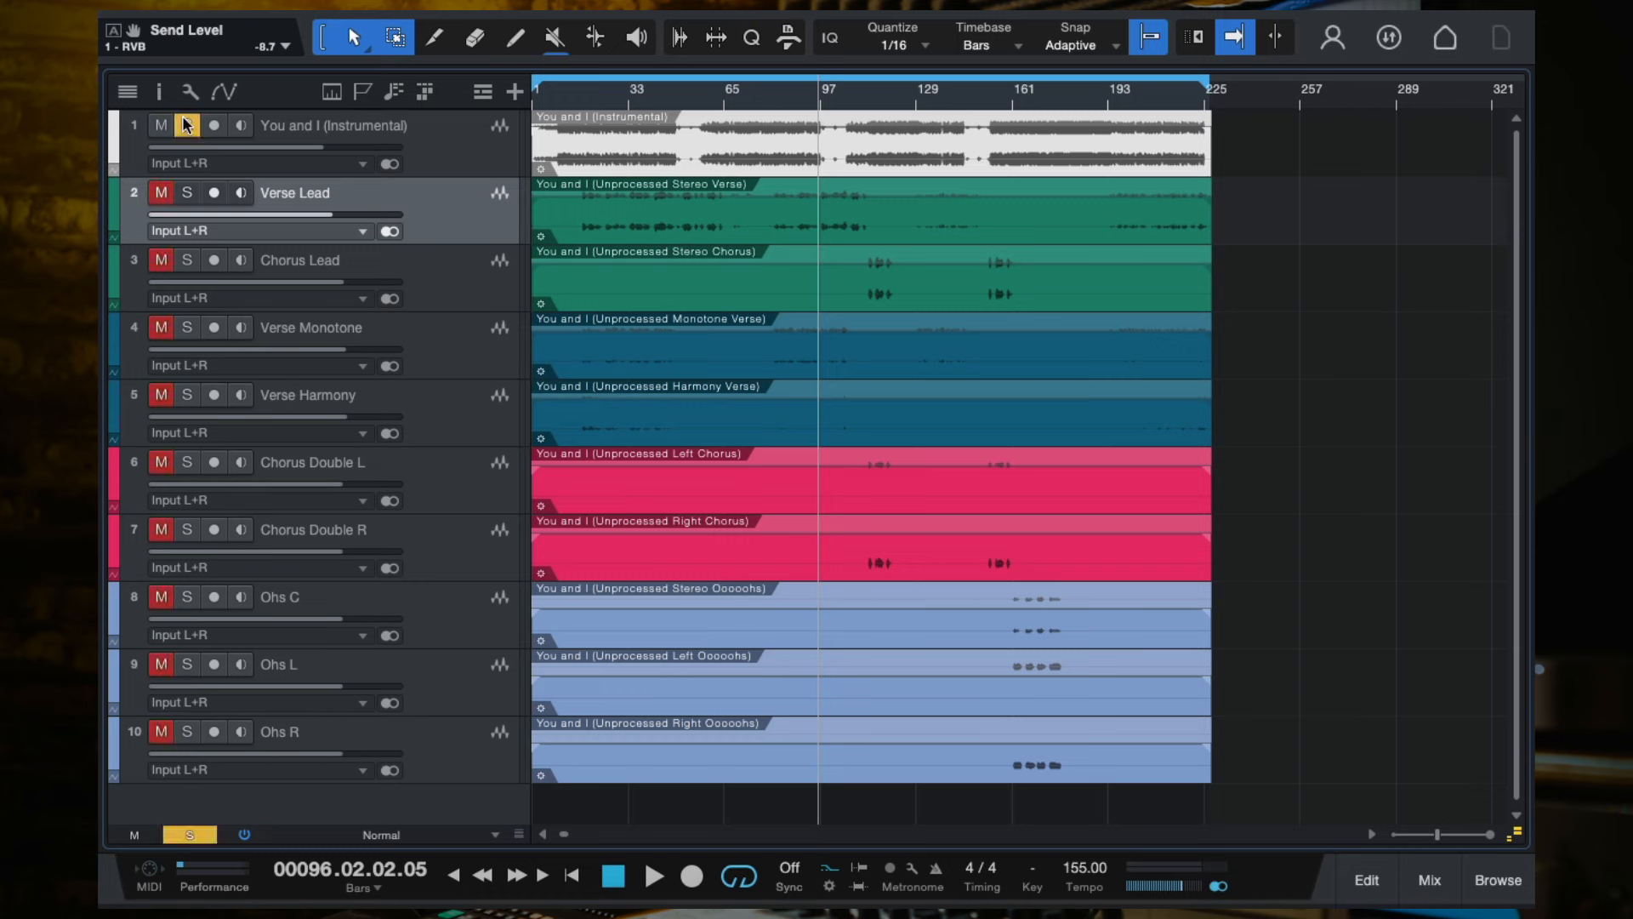
{"action": "left_click", "coordinate": [188, 193]}
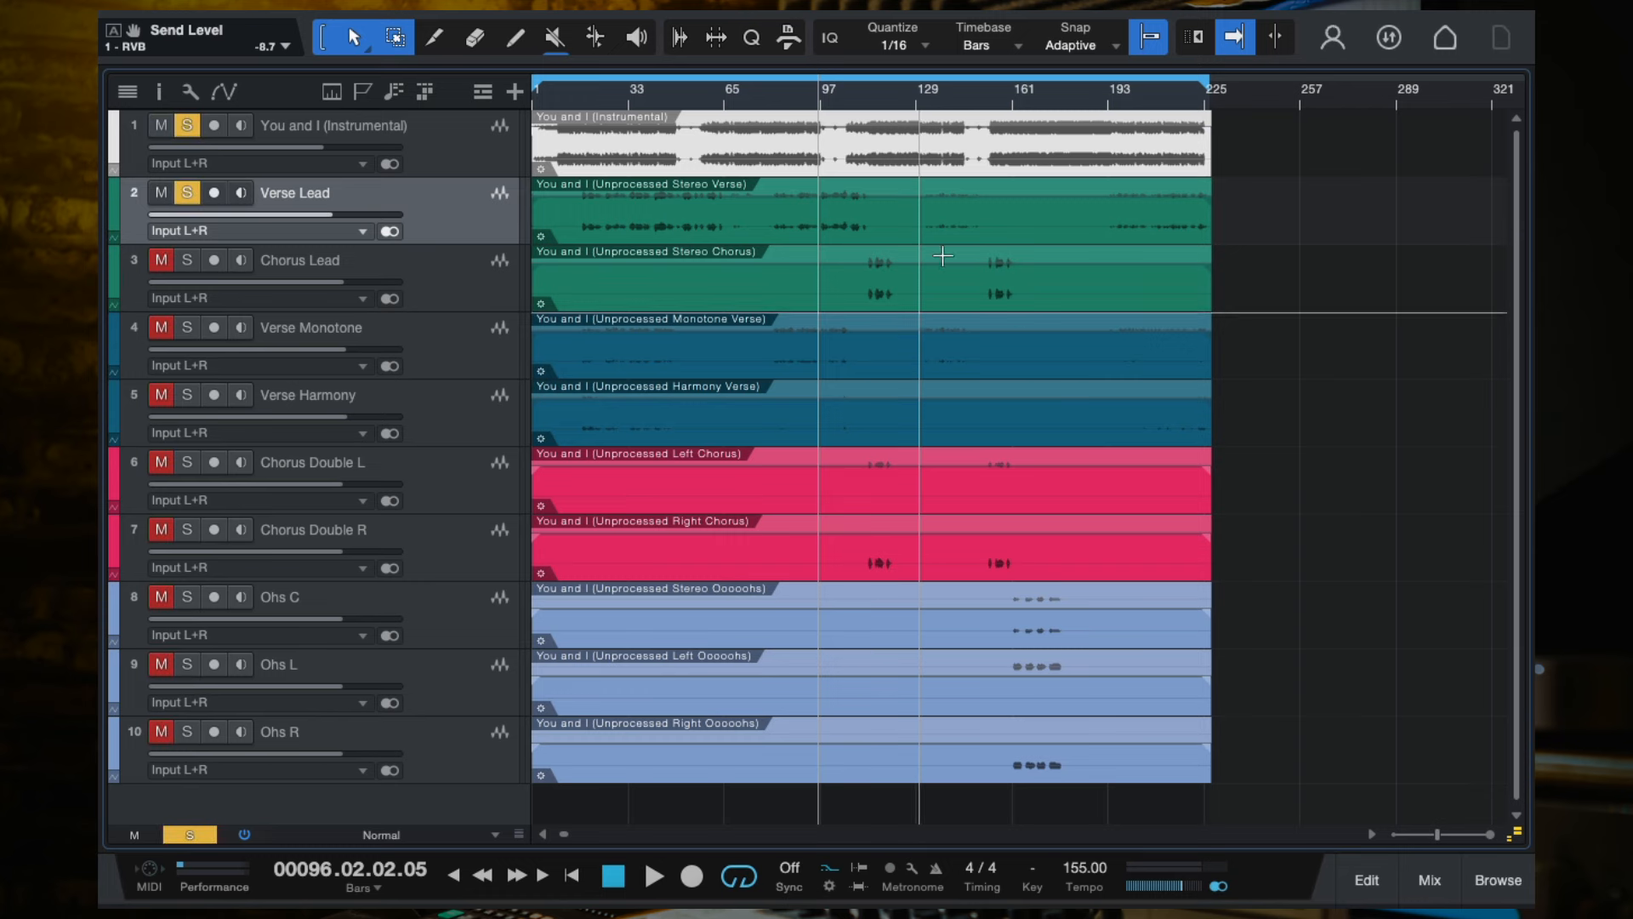
{"action": "left_click", "coordinate": [579, 98]}
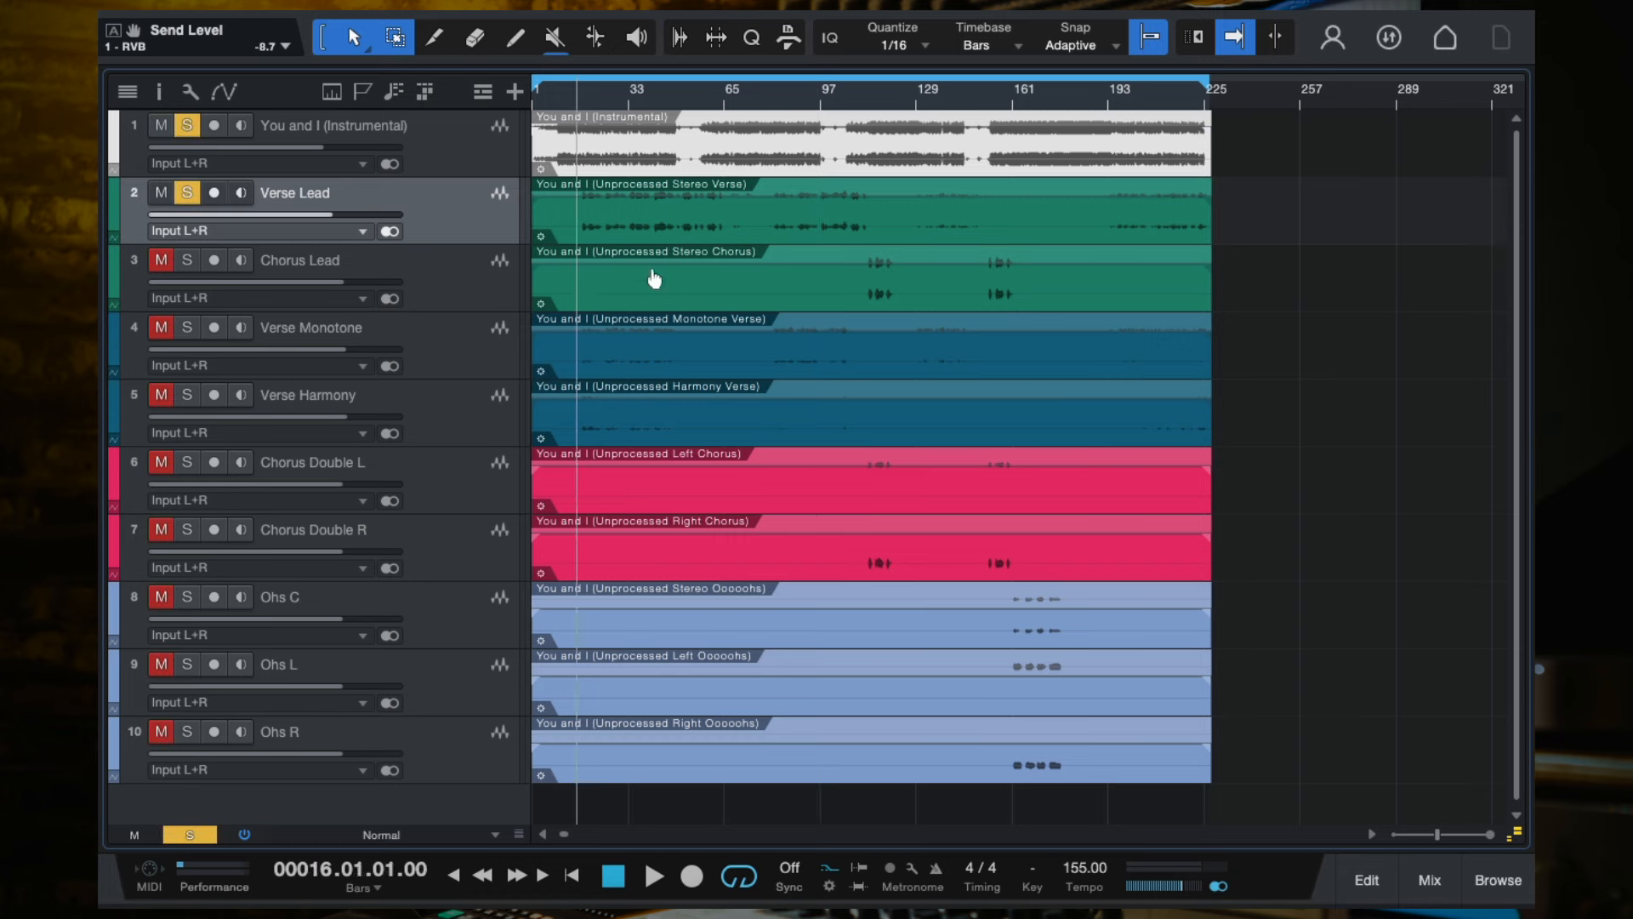
{"action": "left_click", "coordinate": [187, 260]}
{"action": "scroll", "coordinate": [596, 322], "scroll_direction": "up", "scroll_amount": 2}
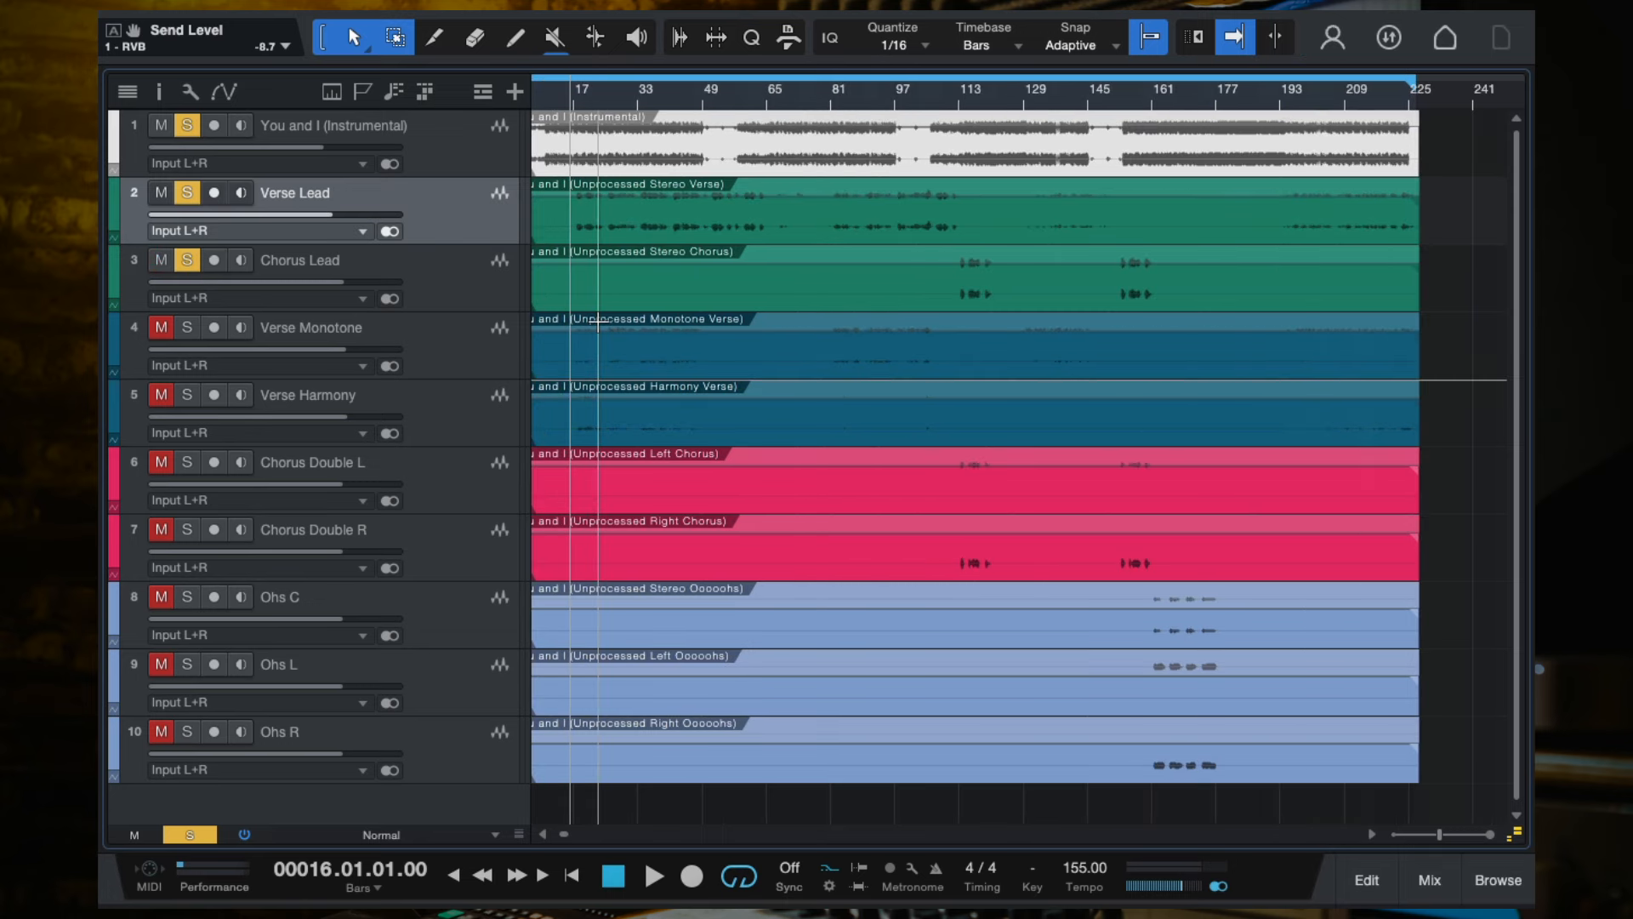
Play the soloed instrumental and lead vocal tracks from bar 16 and stop after listening to about six bars.
{"action": "scroll", "coordinate": [594, 321], "scroll_direction": "left", "scroll_amount": 1}
{"action": "scroll", "coordinate": [593, 316], "scroll_direction": "up", "scroll_amount": 3}
{"action": "scroll", "coordinate": [587, 272], "scroll_direction": "down", "scroll_amount": 2}
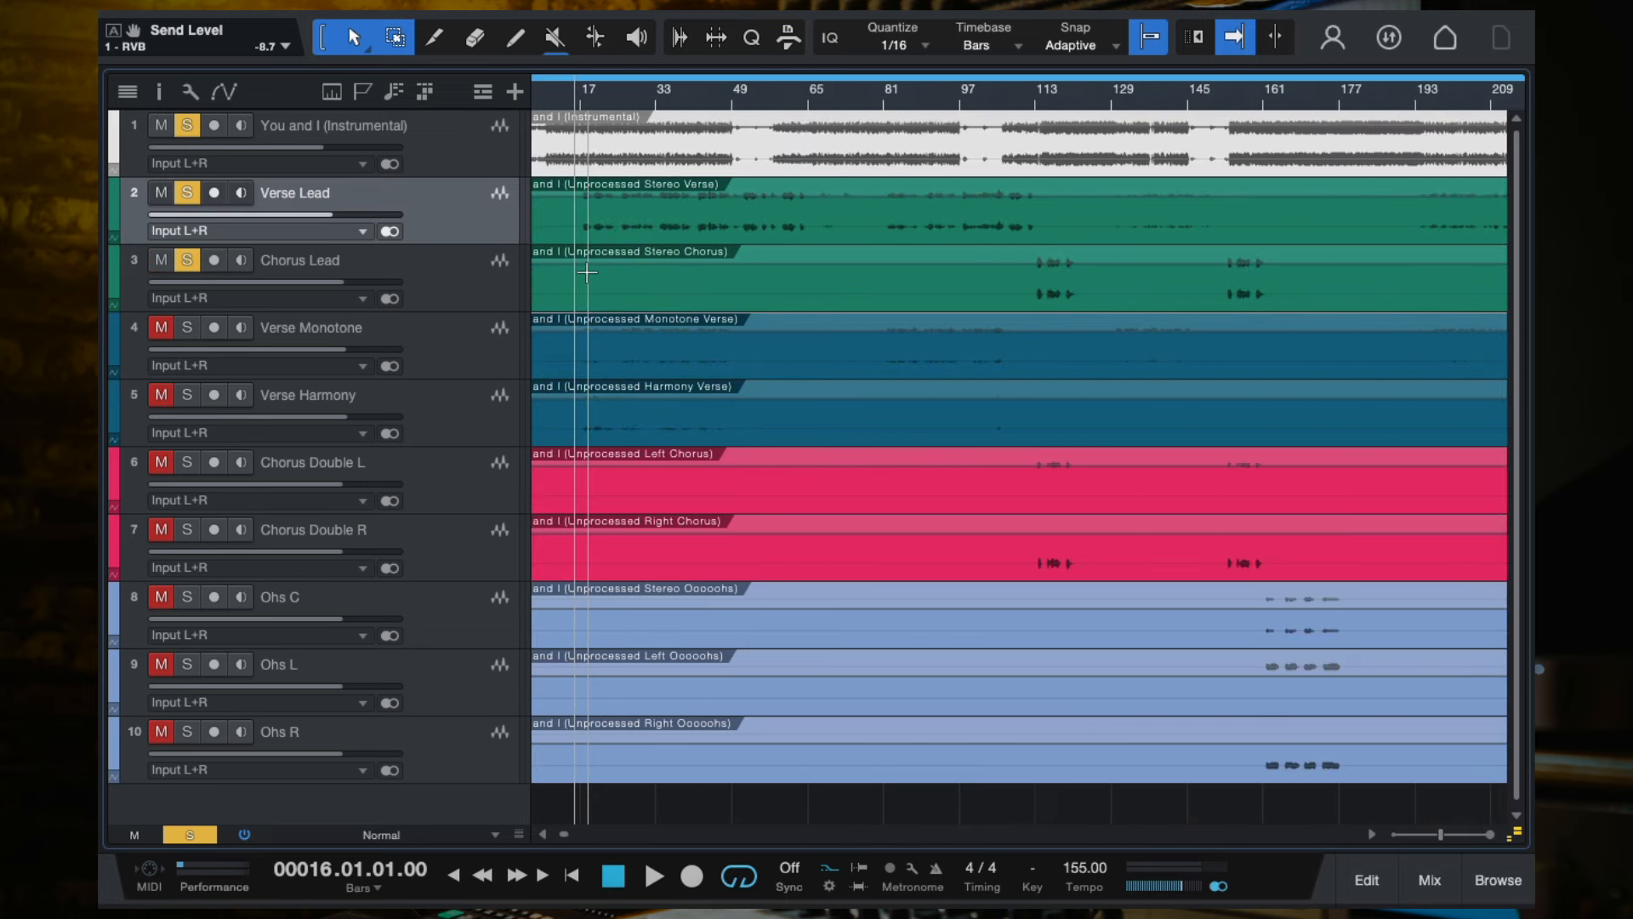
{"action": "key", "text": "space"}
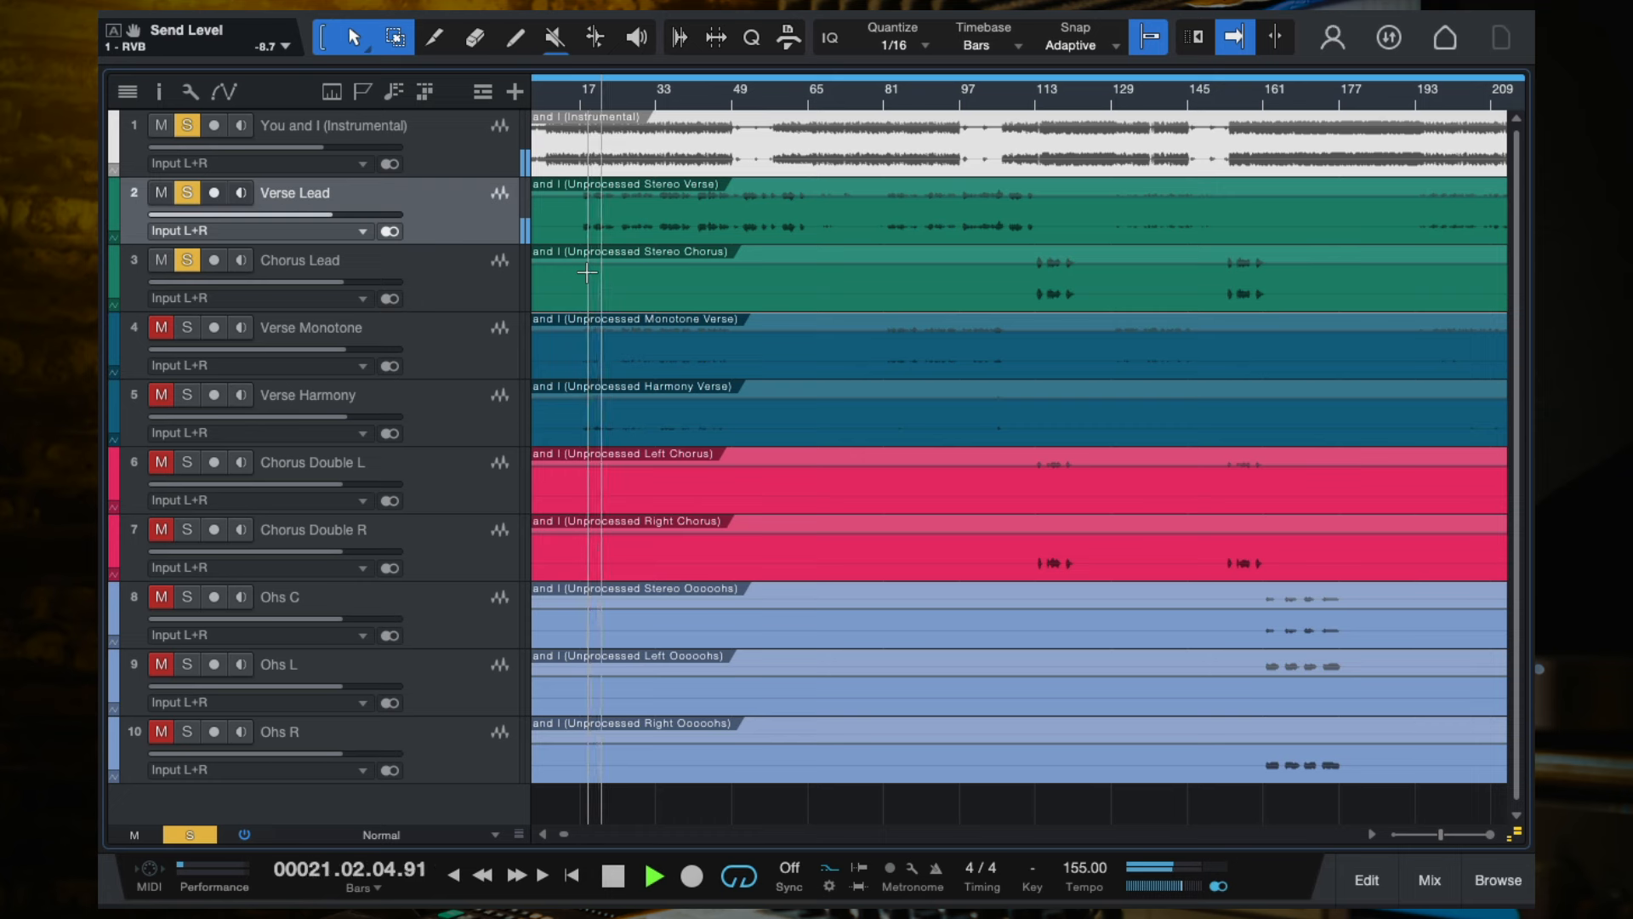
{"action": "key", "text": "space"}
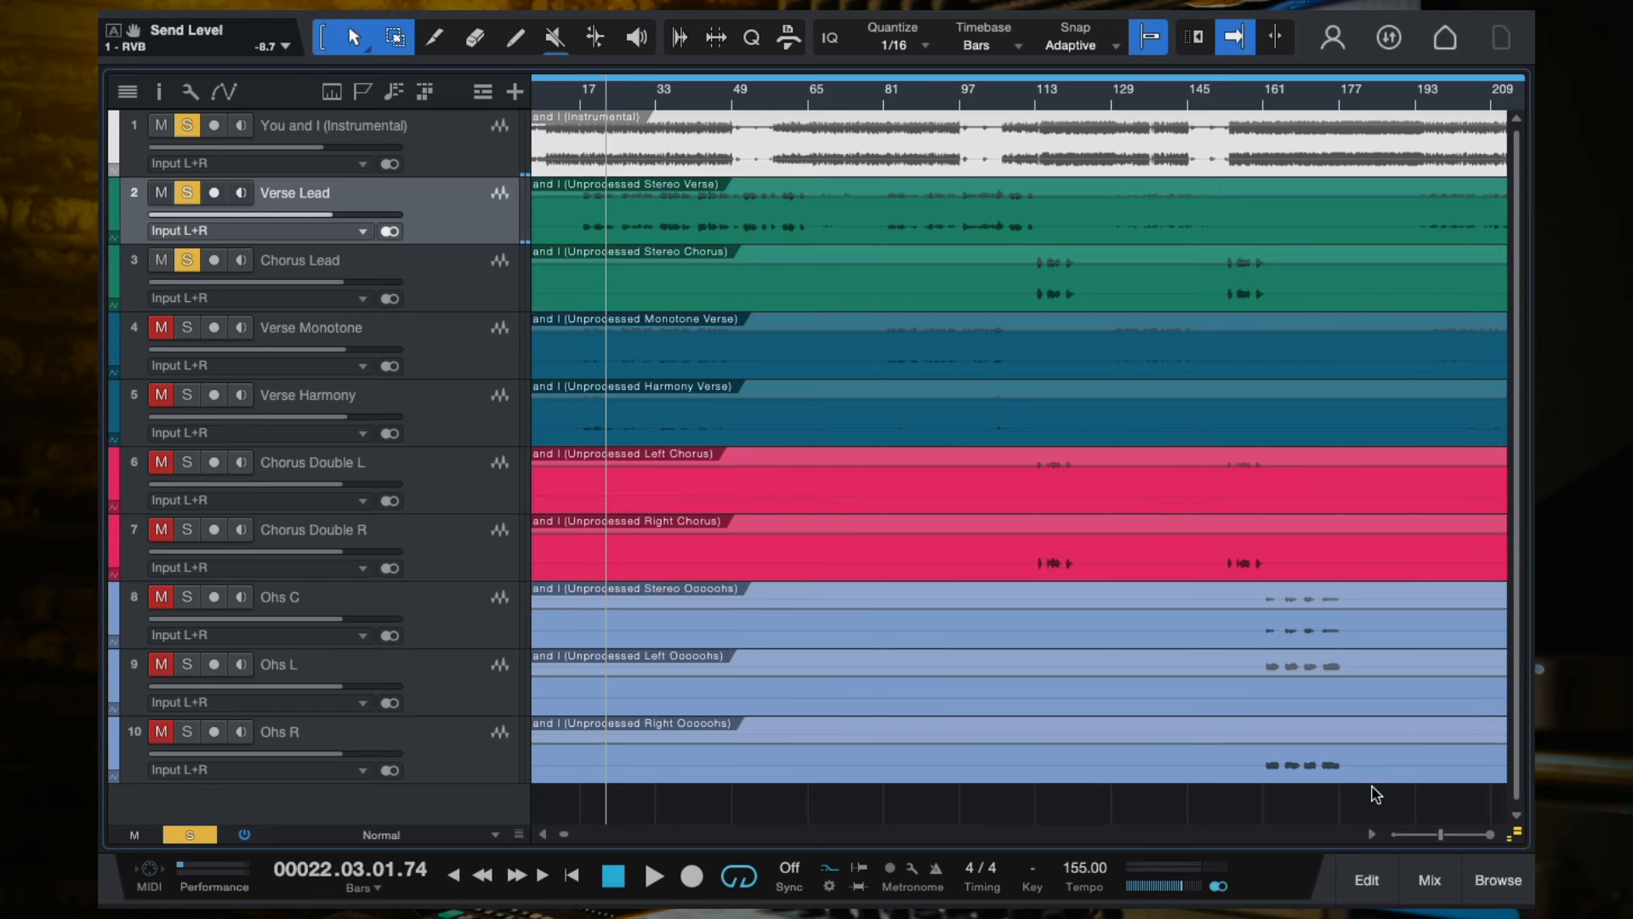
In the mixer, add an FX channel beside RVB, name it Slap and color it dark red.
{"action": "left_click", "coordinate": [1444, 877]}
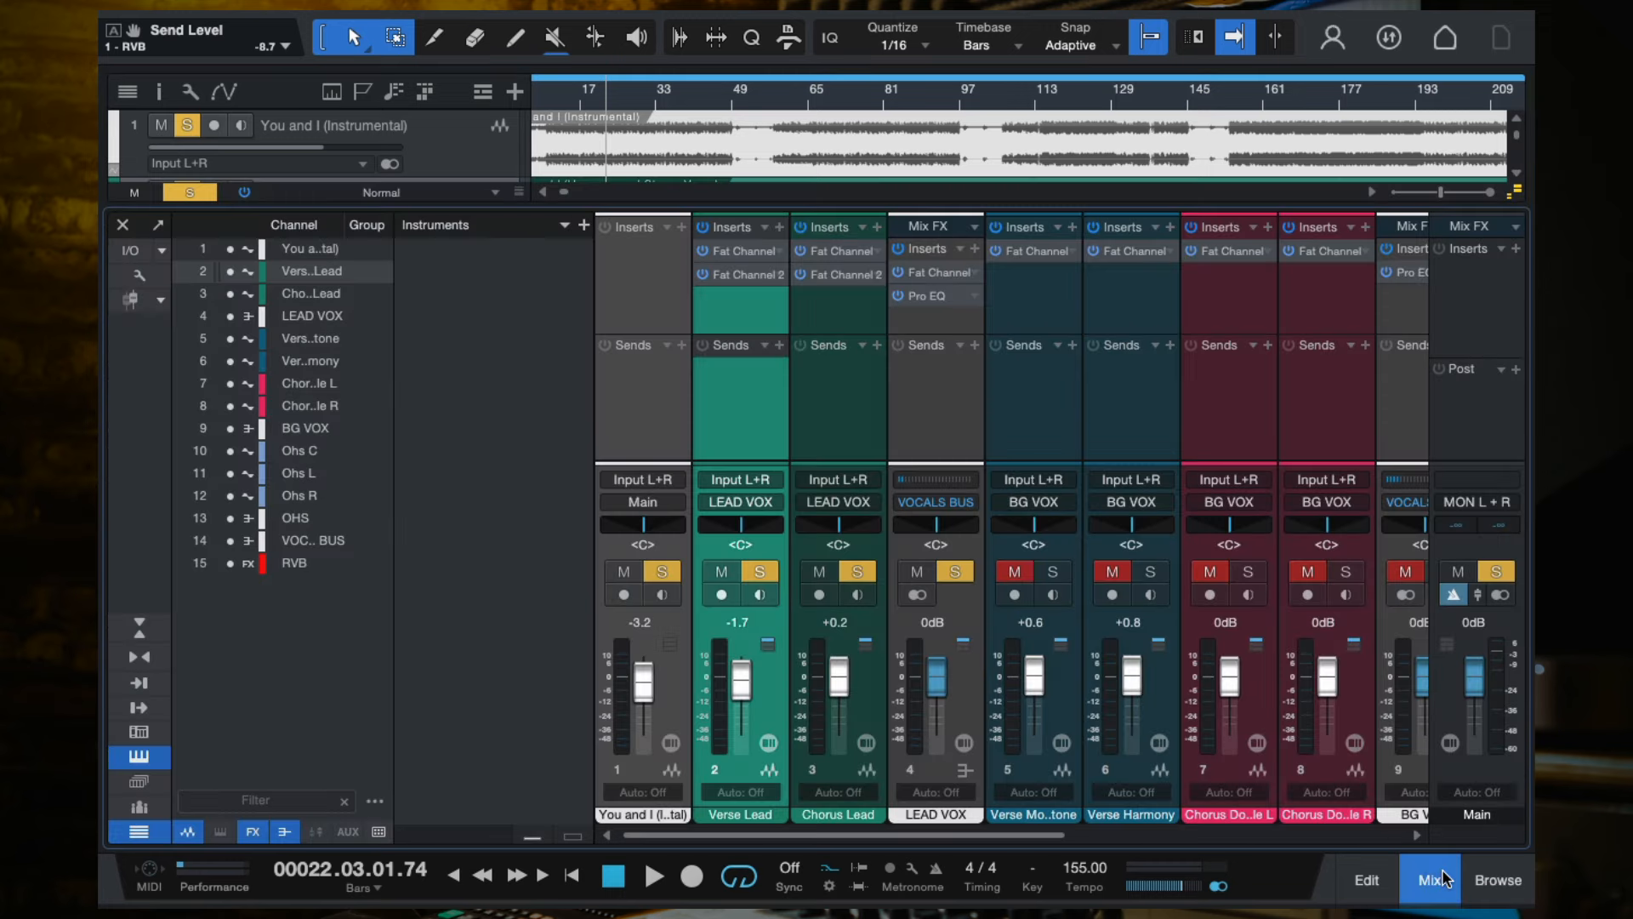
{"action": "scroll", "coordinate": [1146, 416], "scroll_direction": "right", "scroll_amount": 5}
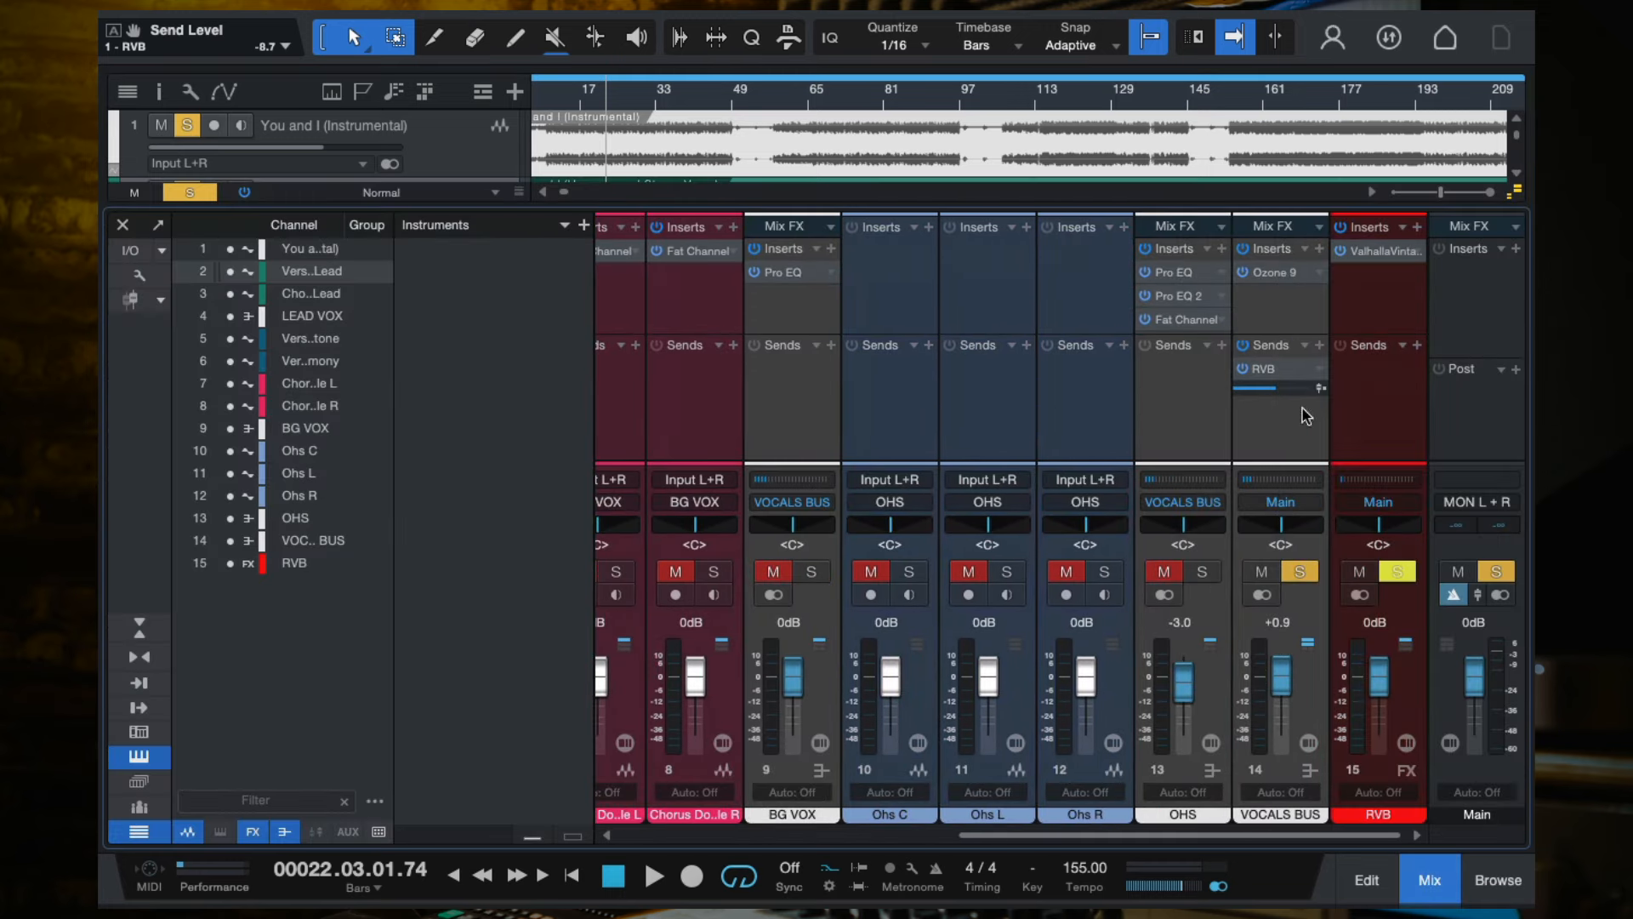
{"action": "left_click", "coordinate": [1407, 432]}
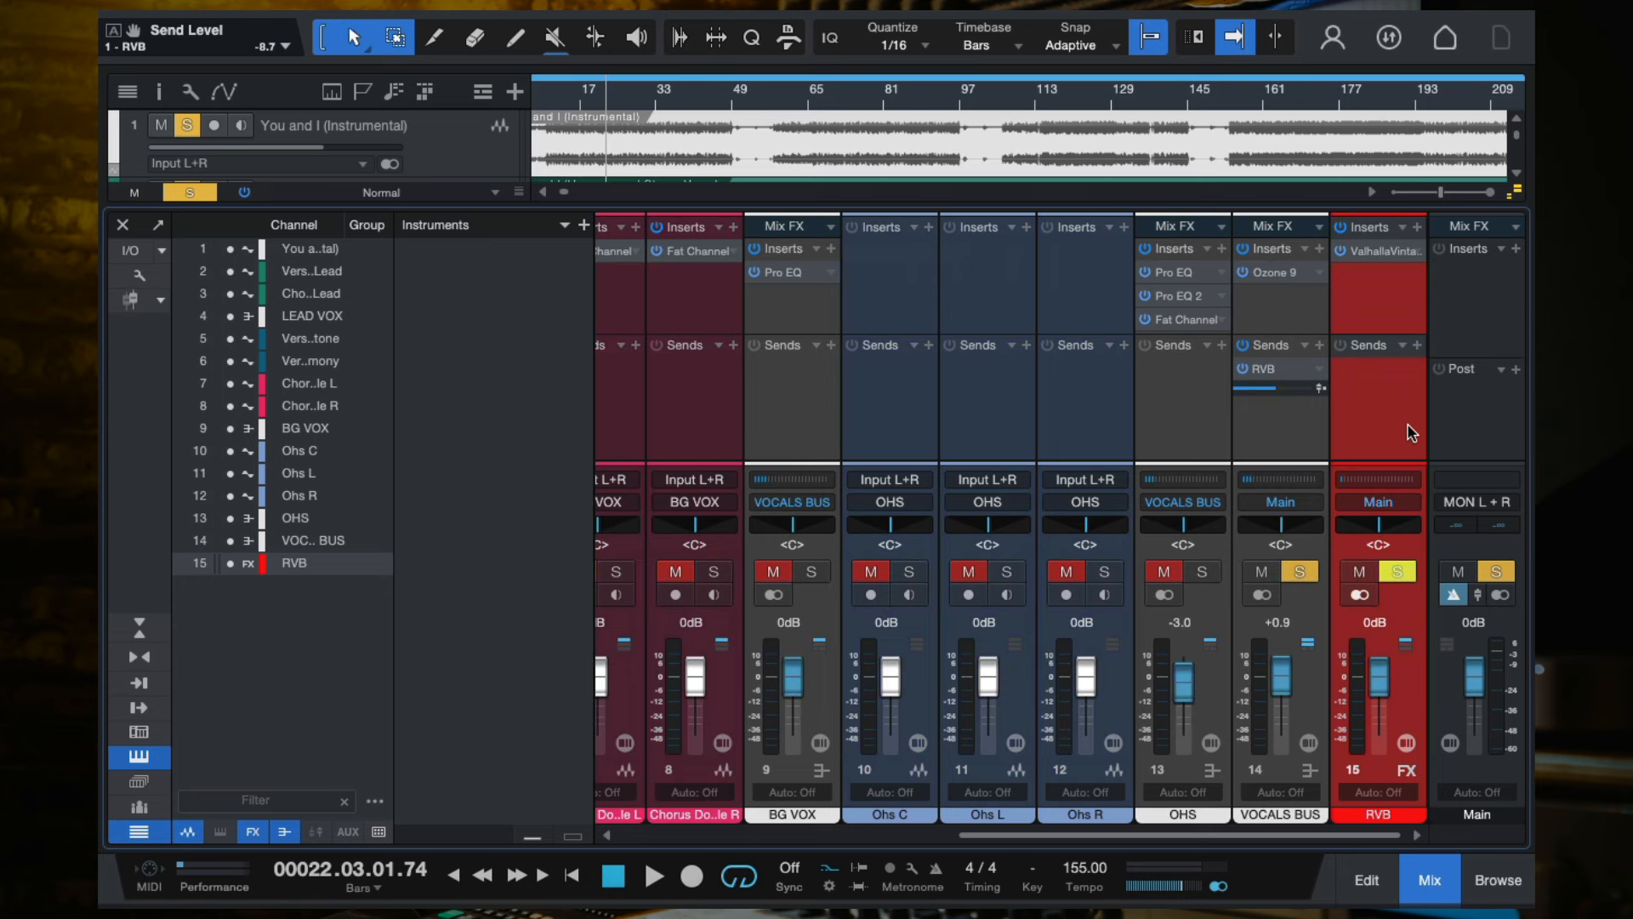
{"action": "right_click", "coordinate": [1365, 423]}
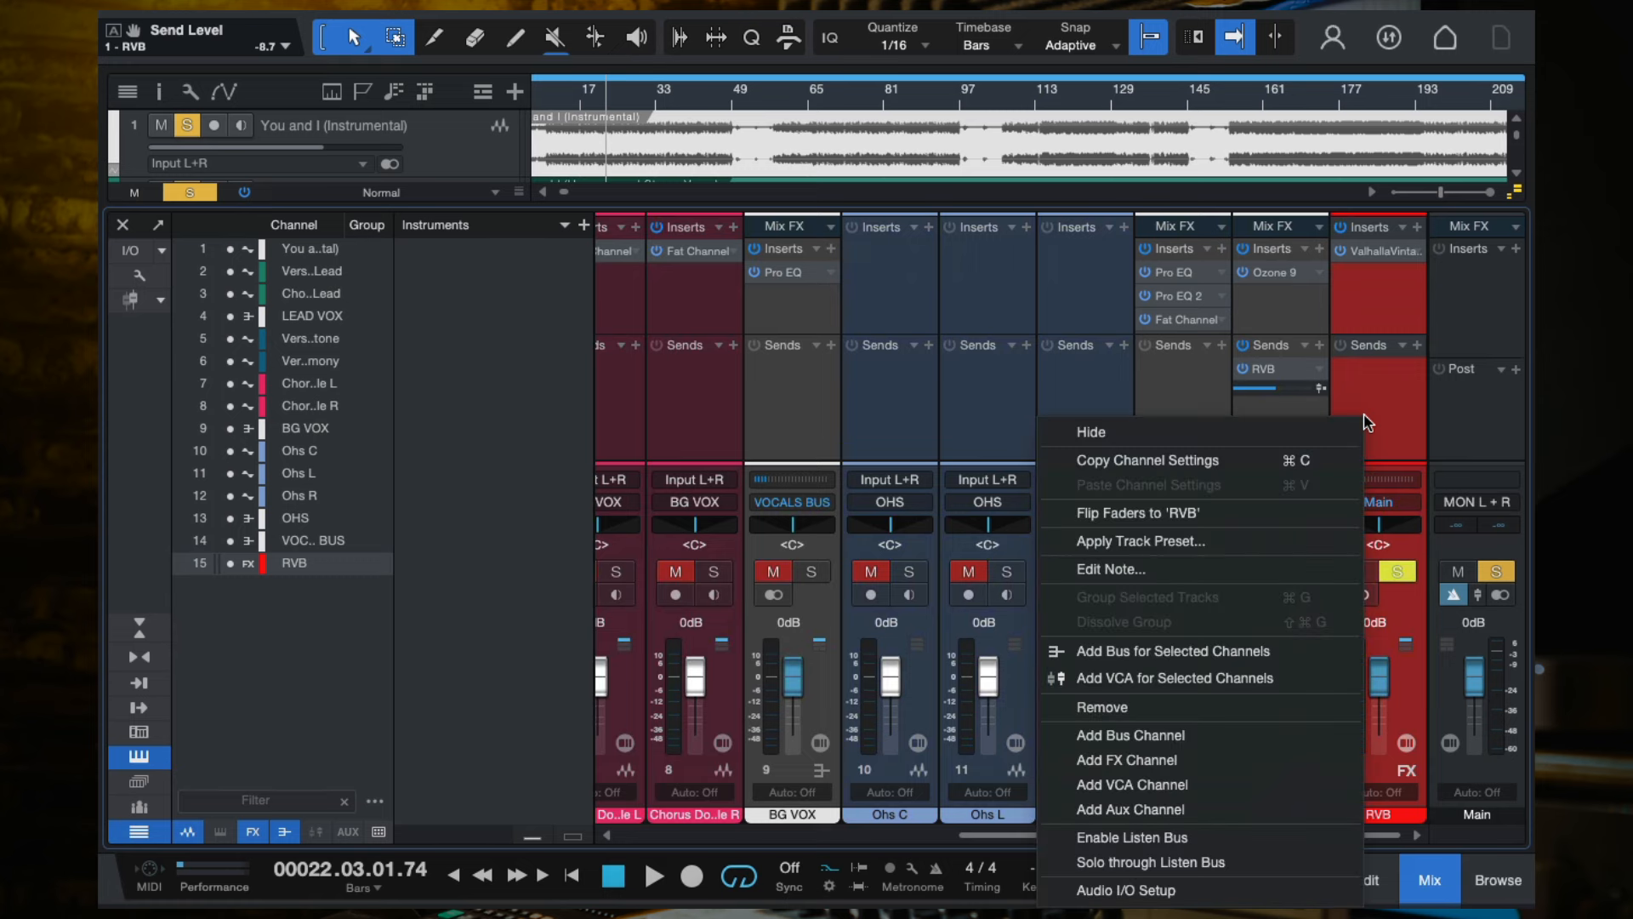
{"action": "left_click", "coordinate": [1154, 765]}
{"action": "double_click", "coordinate": [1374, 815]}
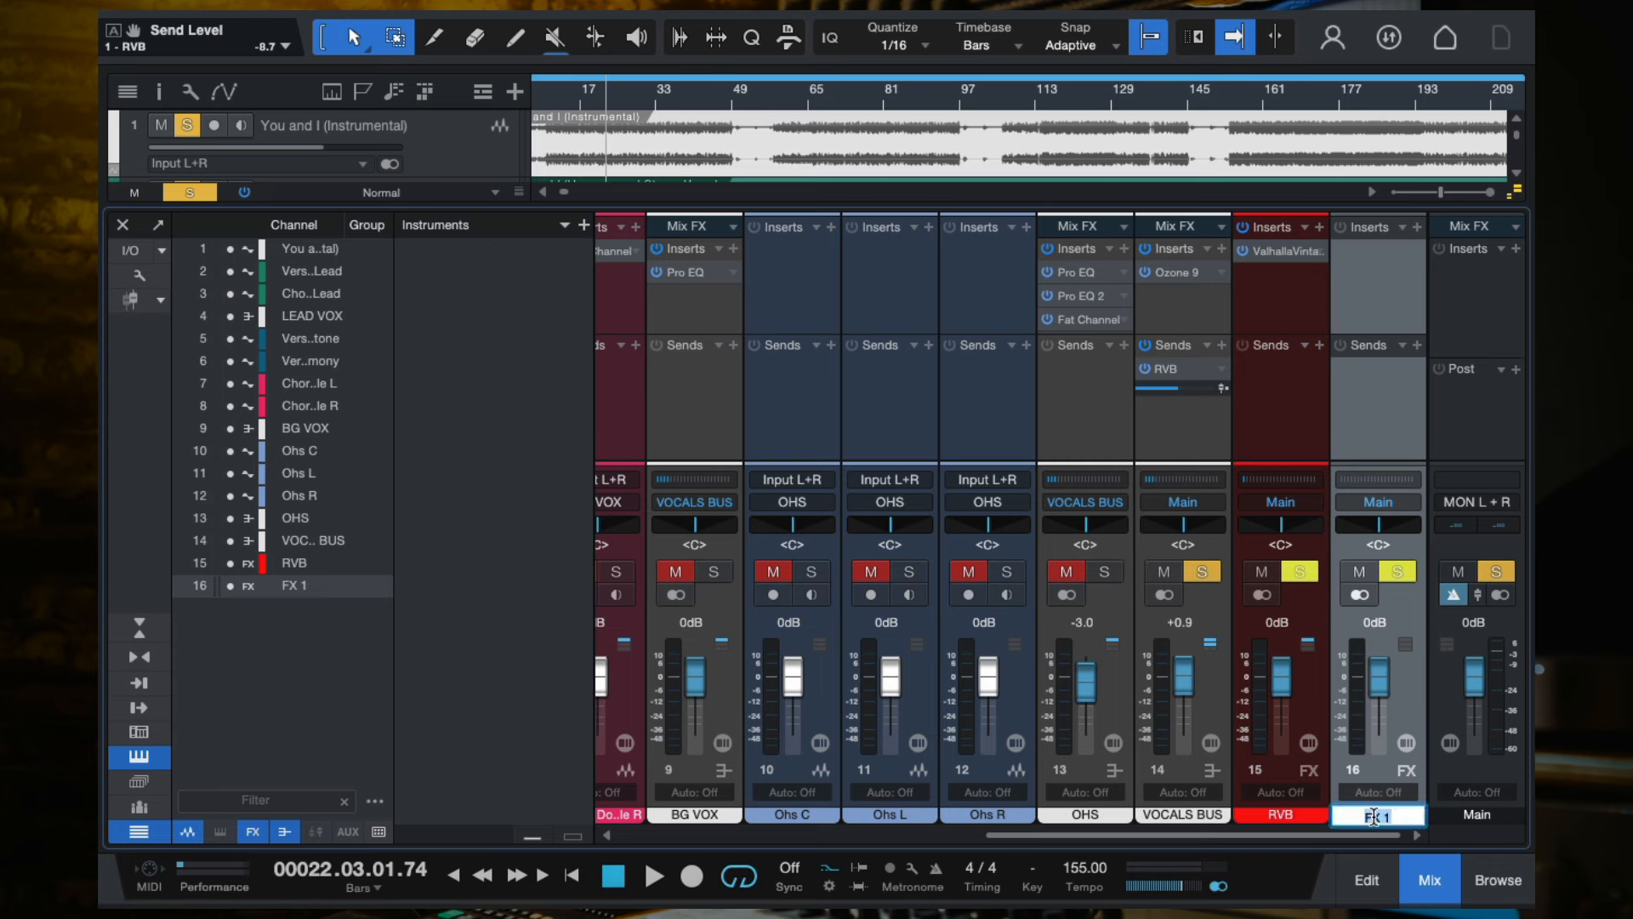
{"action": "type", "text": "Slap"}
{"action": "key", "text": "Return"}
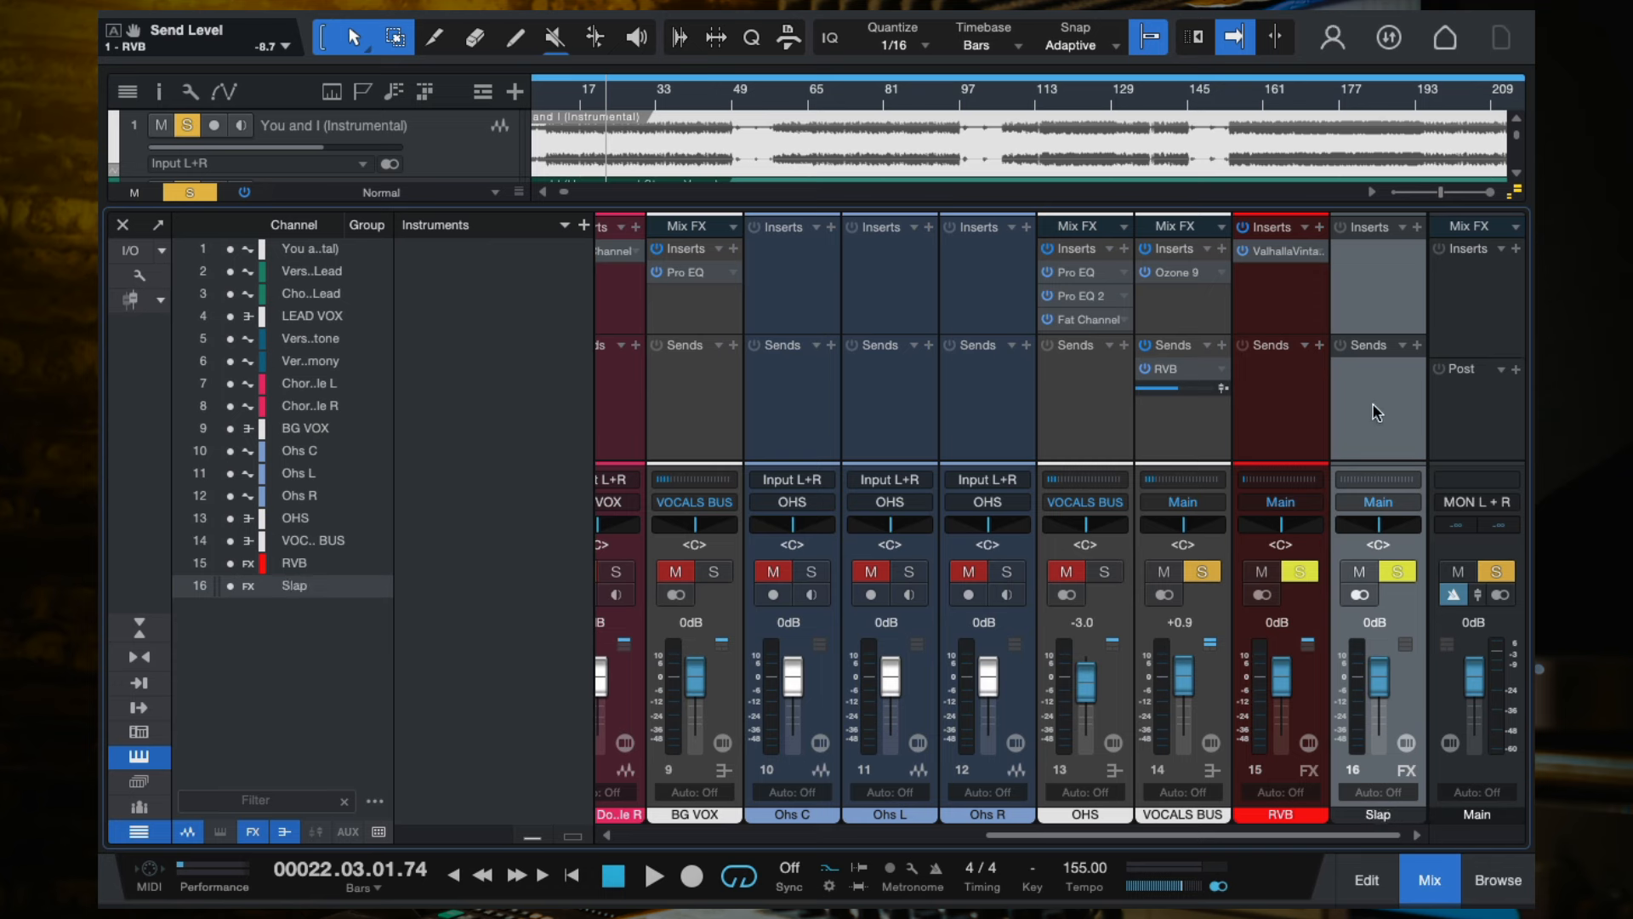
{"action": "left_click", "coordinate": [1334, 815]}
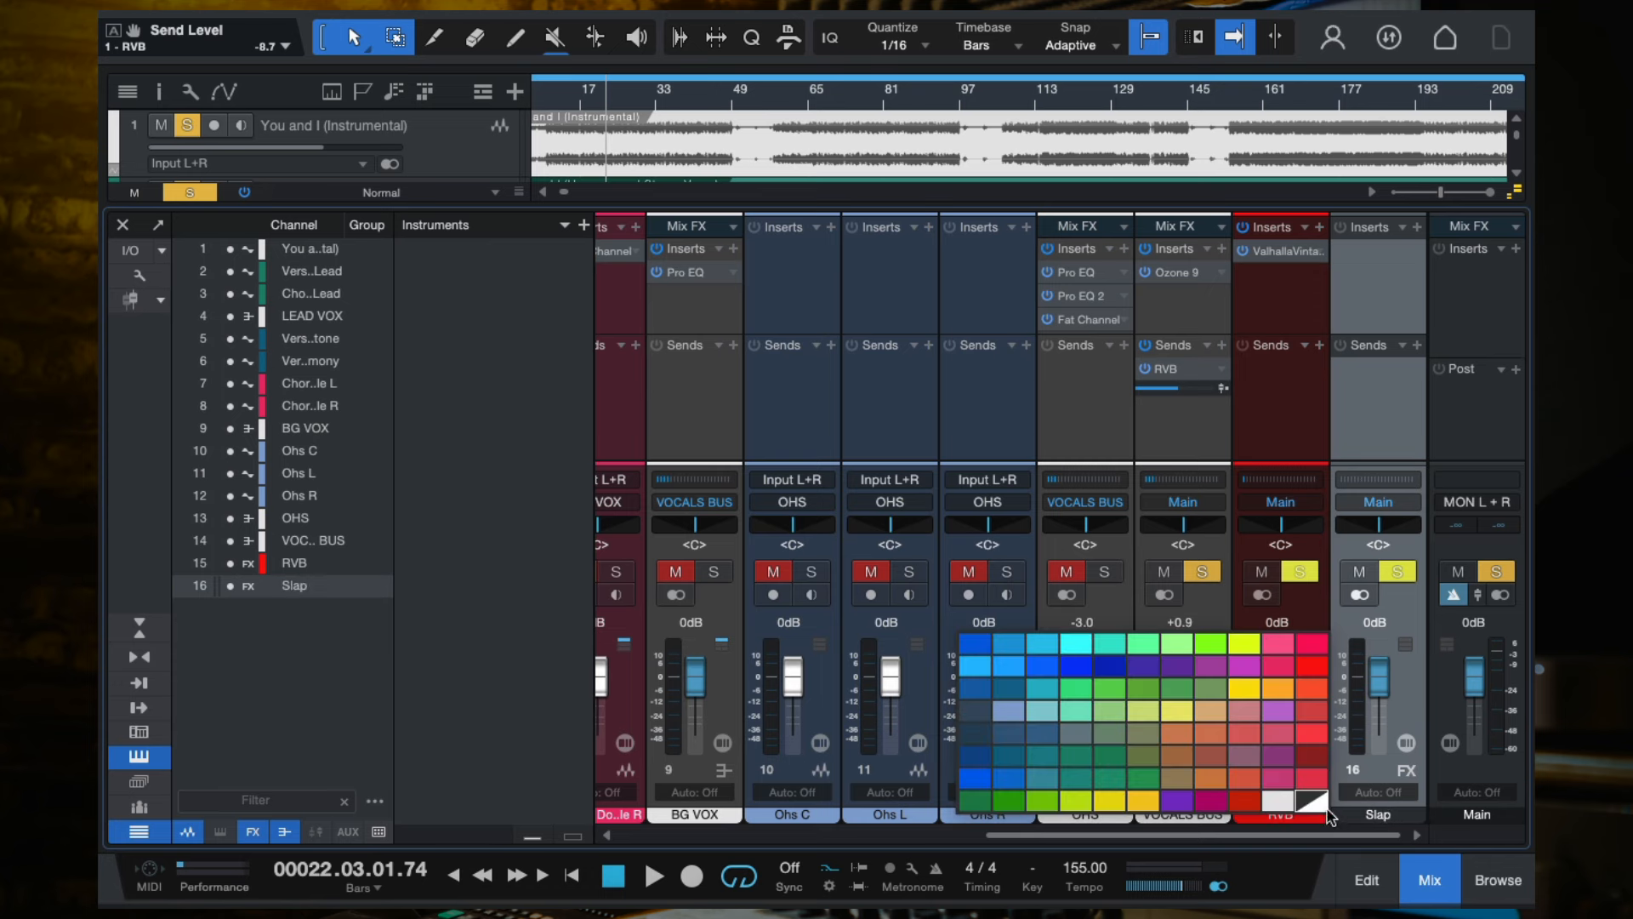
{"action": "left_click", "coordinate": [1245, 803]}
Search the plug-ins for "valha", insert ValhallaDelay on the Slap channel and reposition its window.
{"action": "left_click", "coordinate": [1416, 228]}
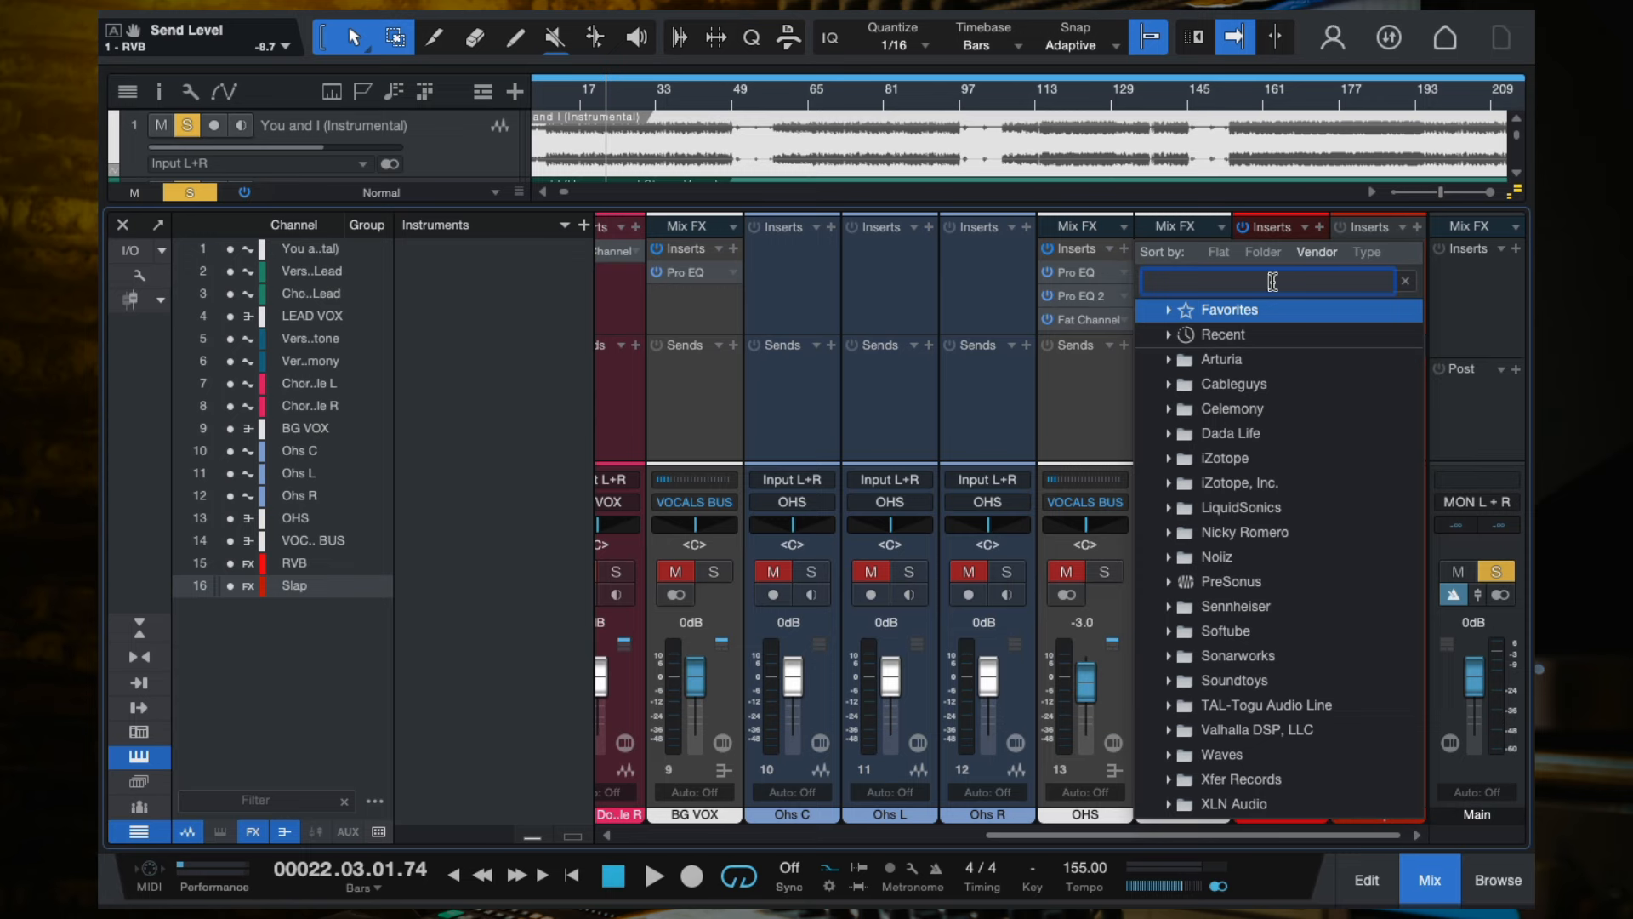
{"action": "type", "text": "valha"}
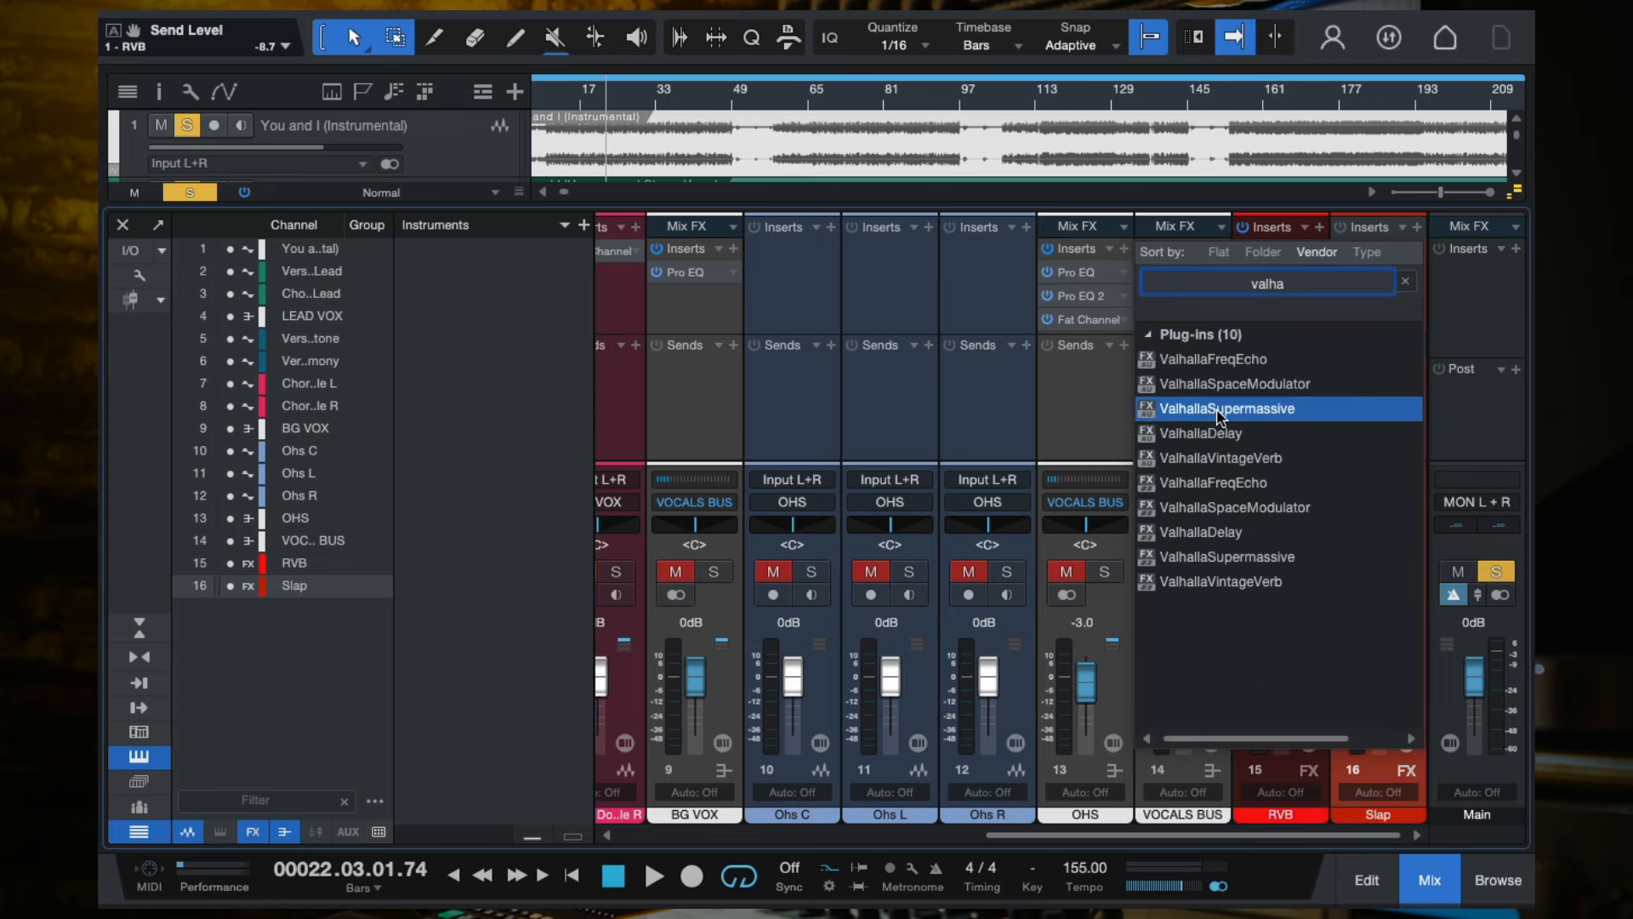
{"action": "left_click", "coordinate": [1204, 433]}
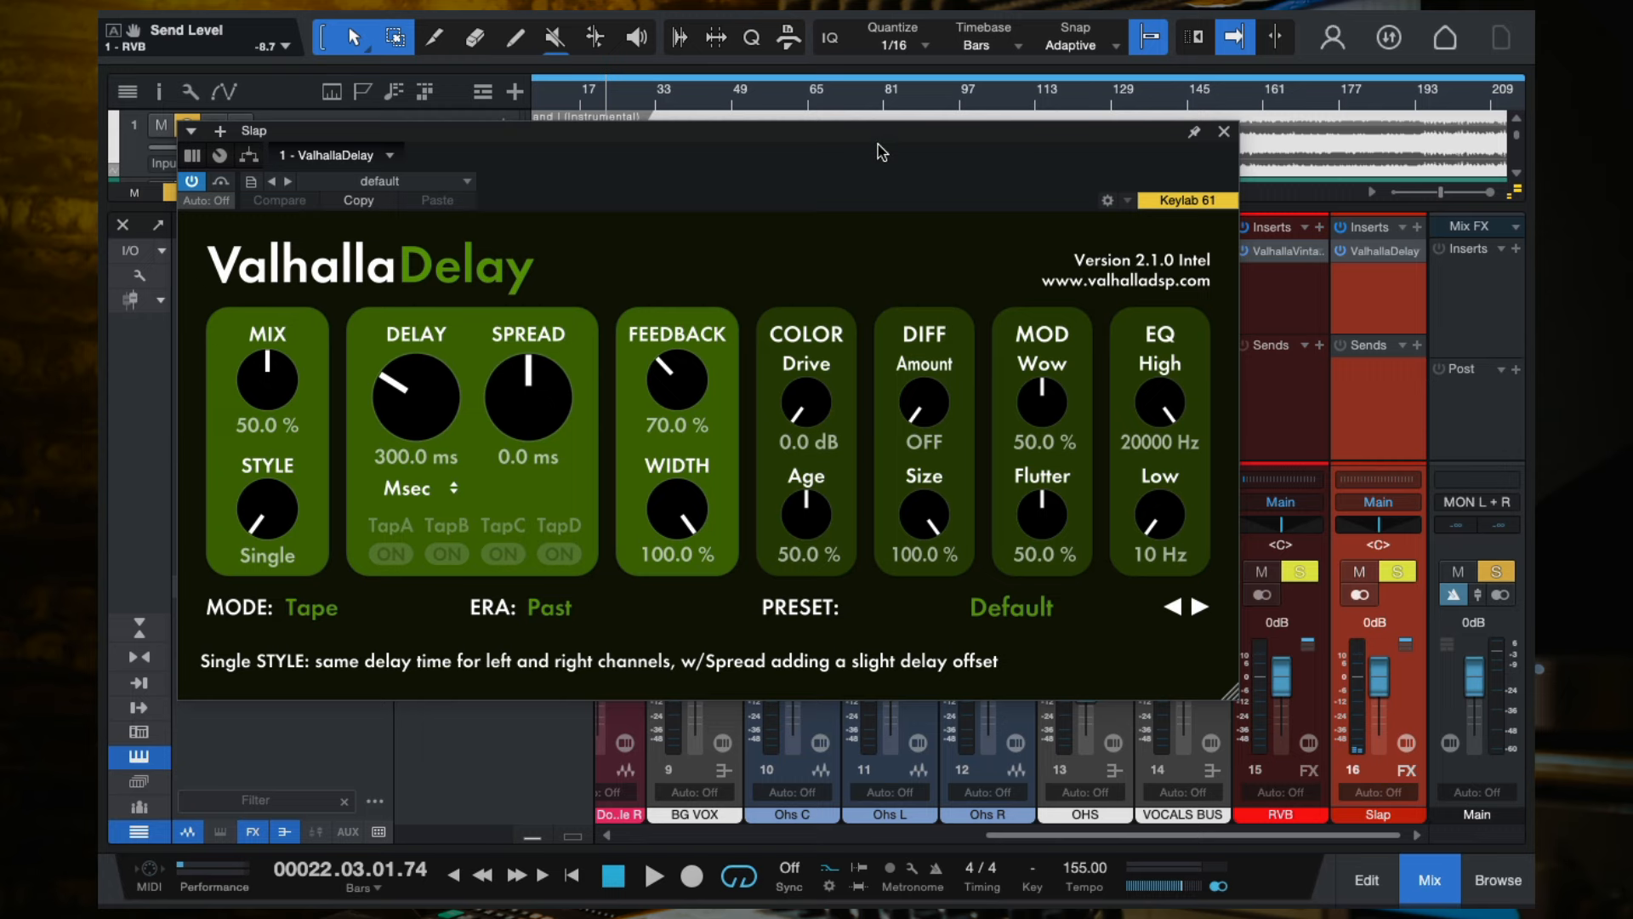
{"action": "left_click_drag", "start_coordinate": [877, 143], "coordinate": [958, 198]}
Set ValhallaDelay to 100% mix, 122 ms delay, 23.6% feedback and 8.2 dB drive.
{"action": "left_click_drag", "start_coordinate": [351, 473], "coordinate": [360, 197]}
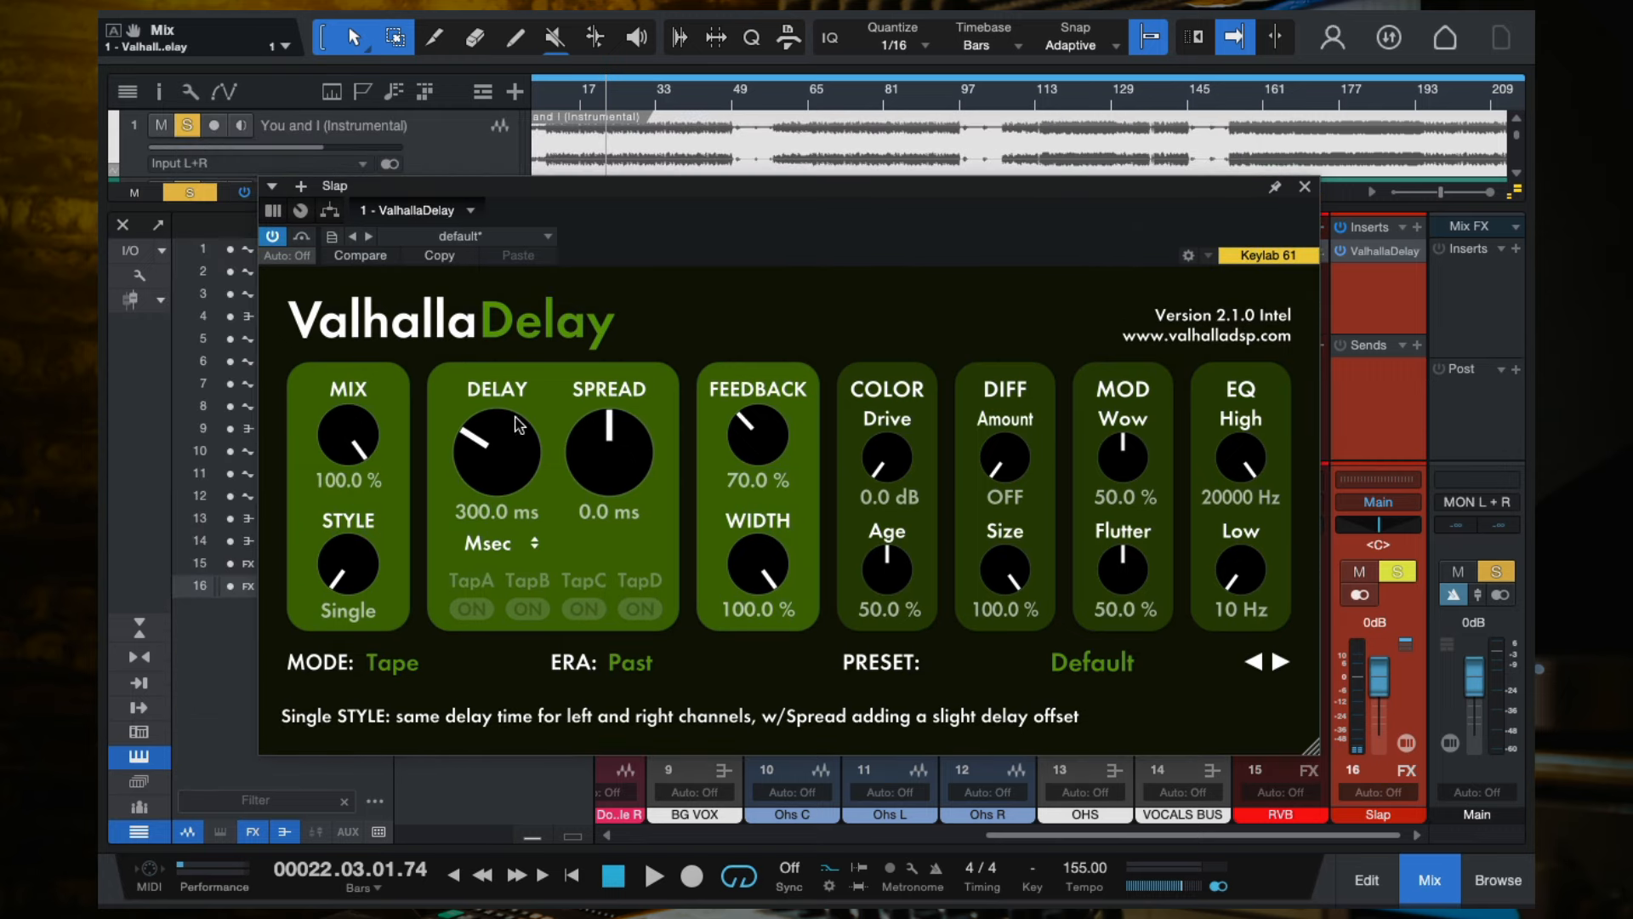
{"action": "left_click_drag", "start_coordinate": [506, 439], "coordinate": [513, 514]}
{"action": "left_click_drag", "start_coordinate": [501, 446], "coordinate": [503, 481]}
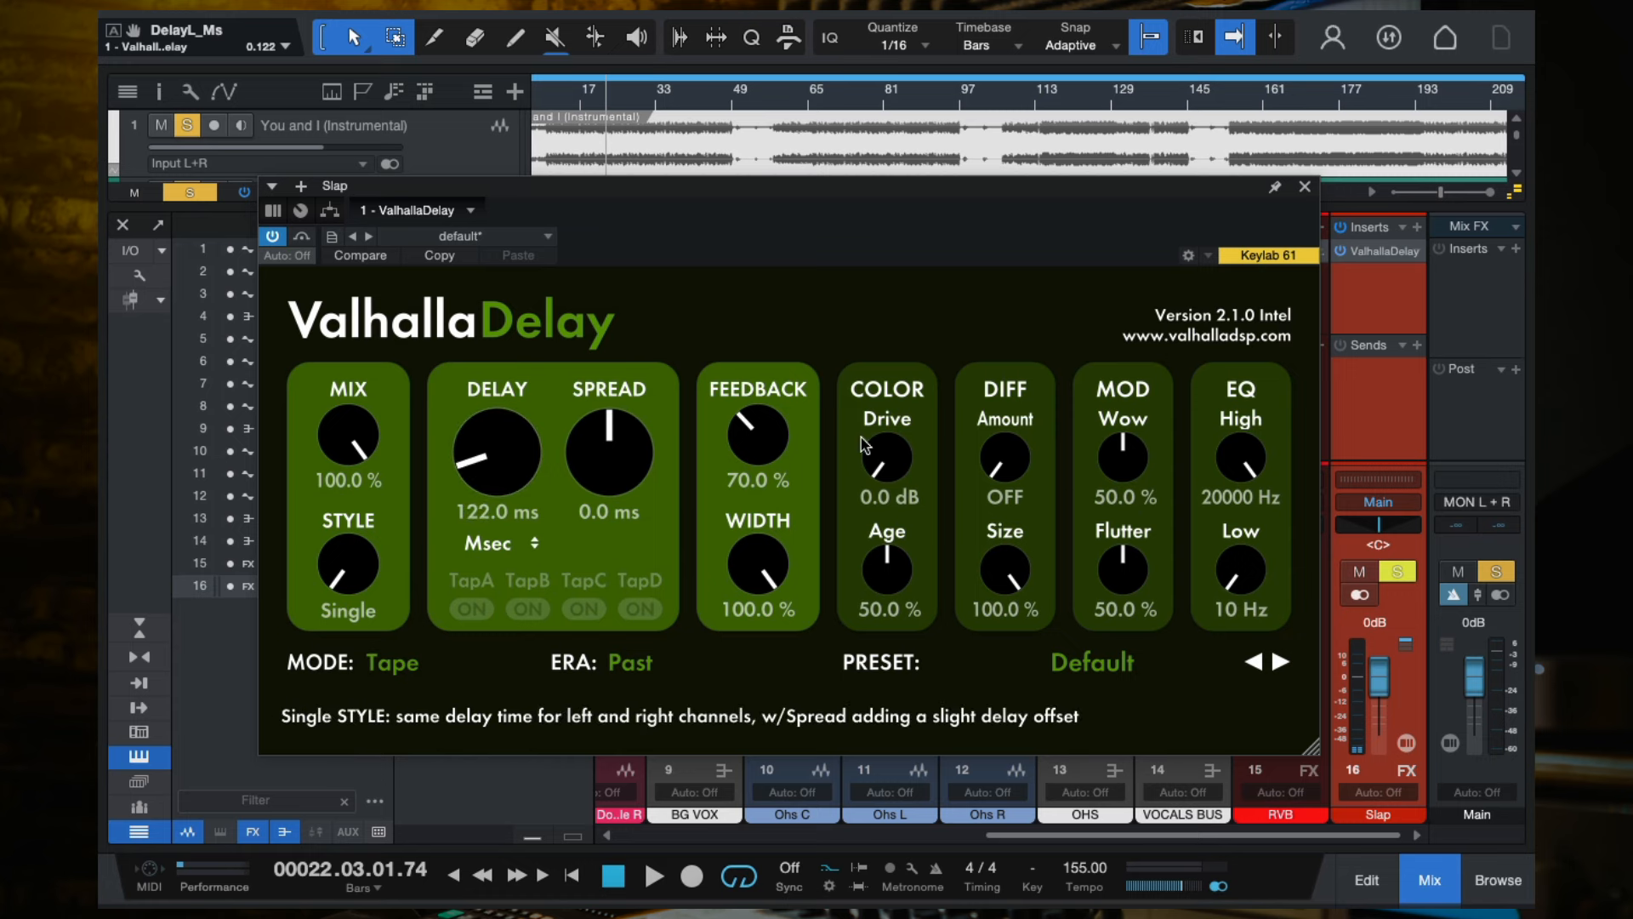
{"action": "left_click_drag", "start_coordinate": [861, 437], "coordinate": [861, 406]}
{"action": "mouse_move", "coordinate": [757, 436]}
{"action": "left_mouse_down"}
{"action": "mouse_move", "coordinate": [770, 513]}
{"action": "mouse_move", "coordinate": [768, 465]}
{"action": "left_mouse_up"}
{"action": "left_click_drag", "start_coordinate": [885, 455], "coordinate": [882, 443]}
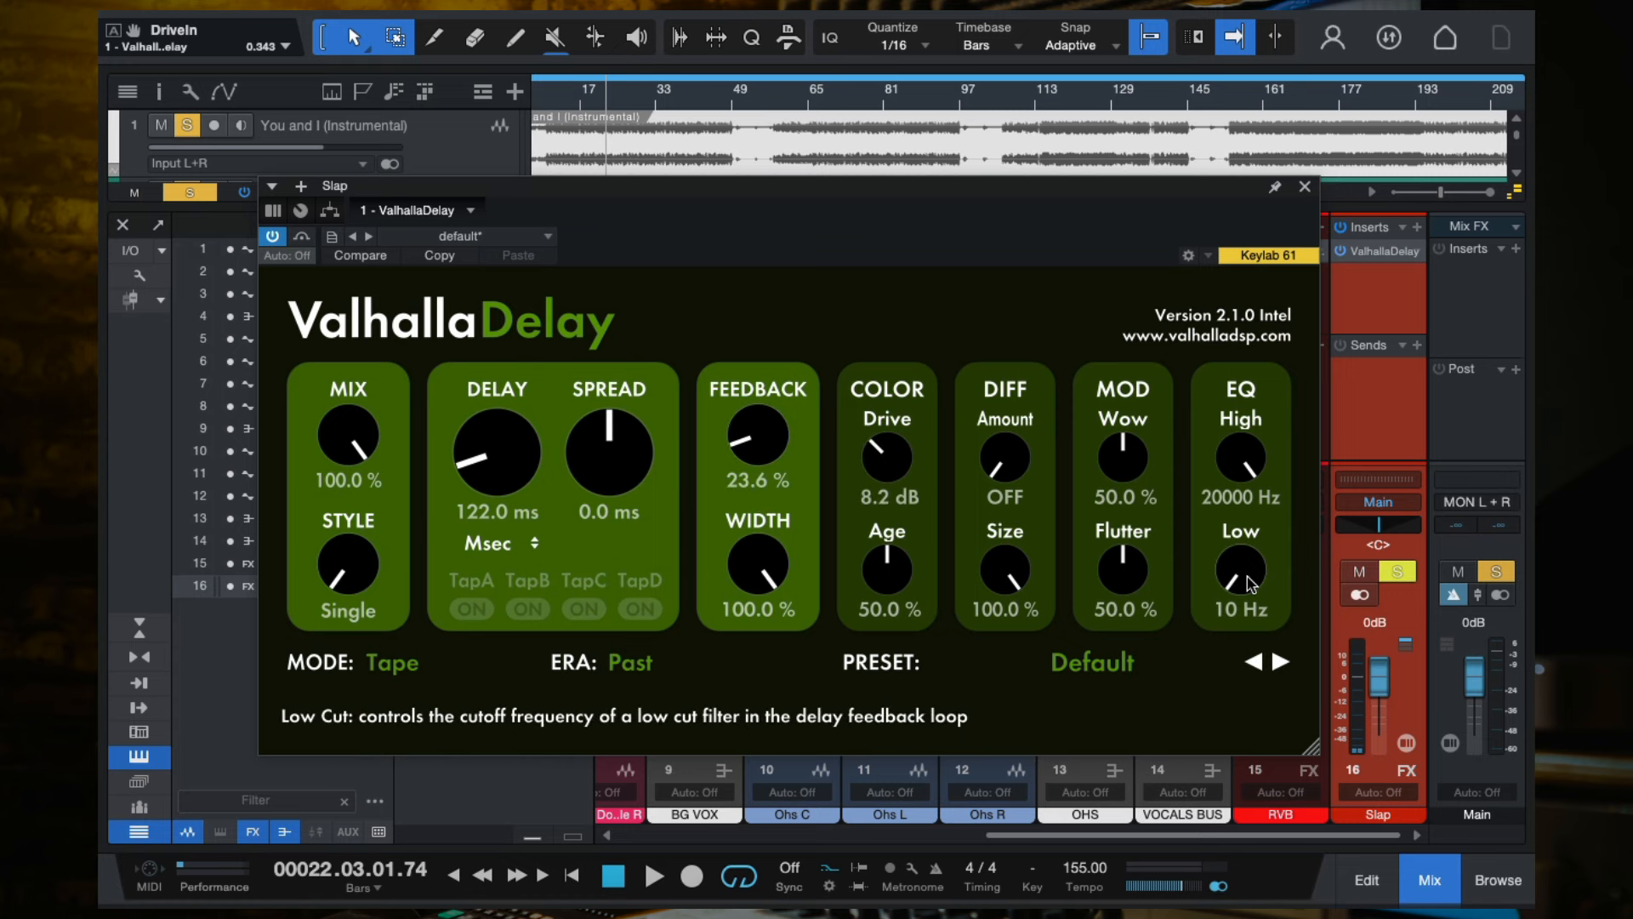
Set the delay's EQ to 480 Hz low and 7610 Hz high, and close the plug-in after a brief playback.
{"action": "left_click_drag", "start_coordinate": [1250, 584], "coordinate": [1246, 623]}
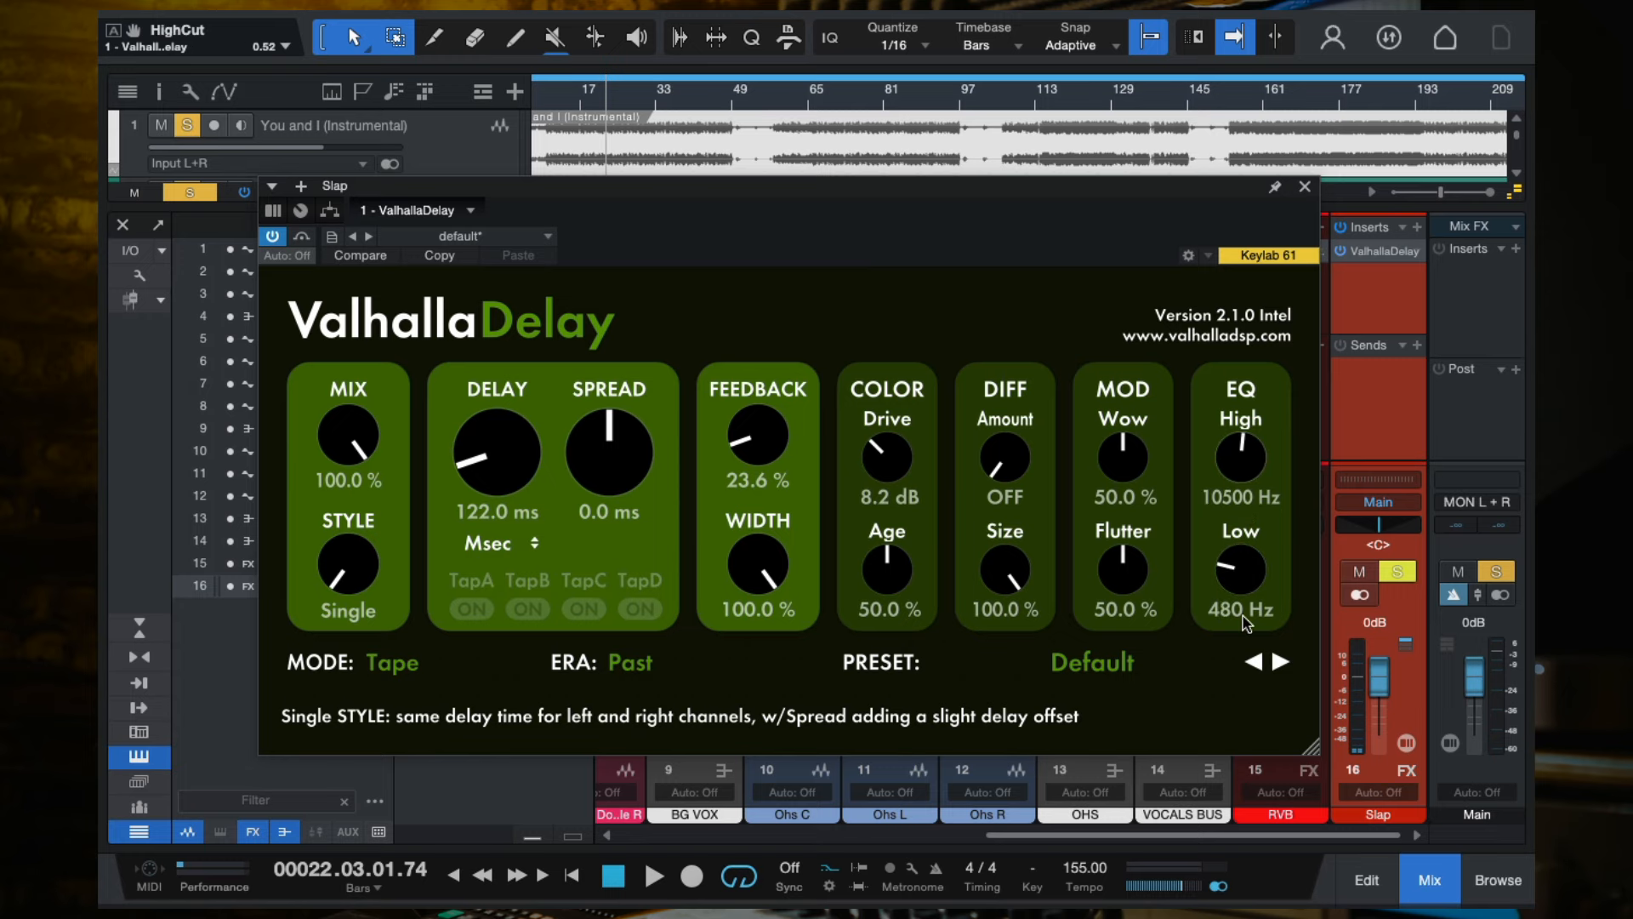
{"action": "left_click_drag", "start_coordinate": [1235, 442], "coordinate": [1232, 492]}
{"action": "key", "text": "space"}
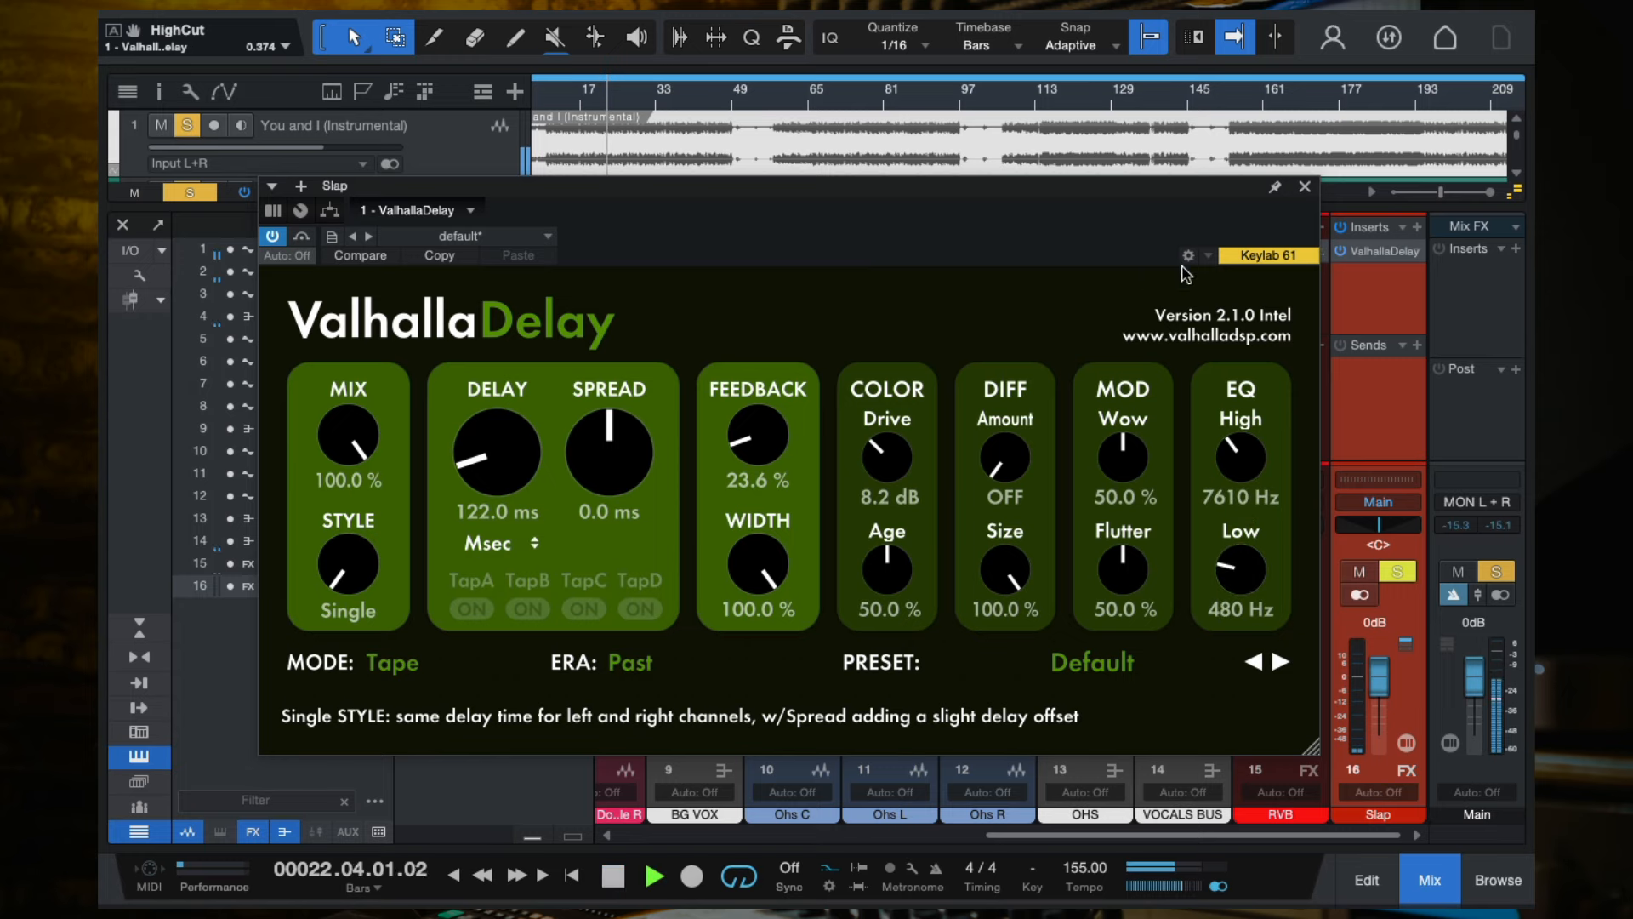
{"action": "left_click", "coordinate": [1305, 186]}
{"action": "key", "text": "space"}
Add a send from the LEAD VOX bus to the Slap channel.
{"action": "scroll", "coordinate": [787, 373], "scroll_direction": "left", "scroll_amount": 10}
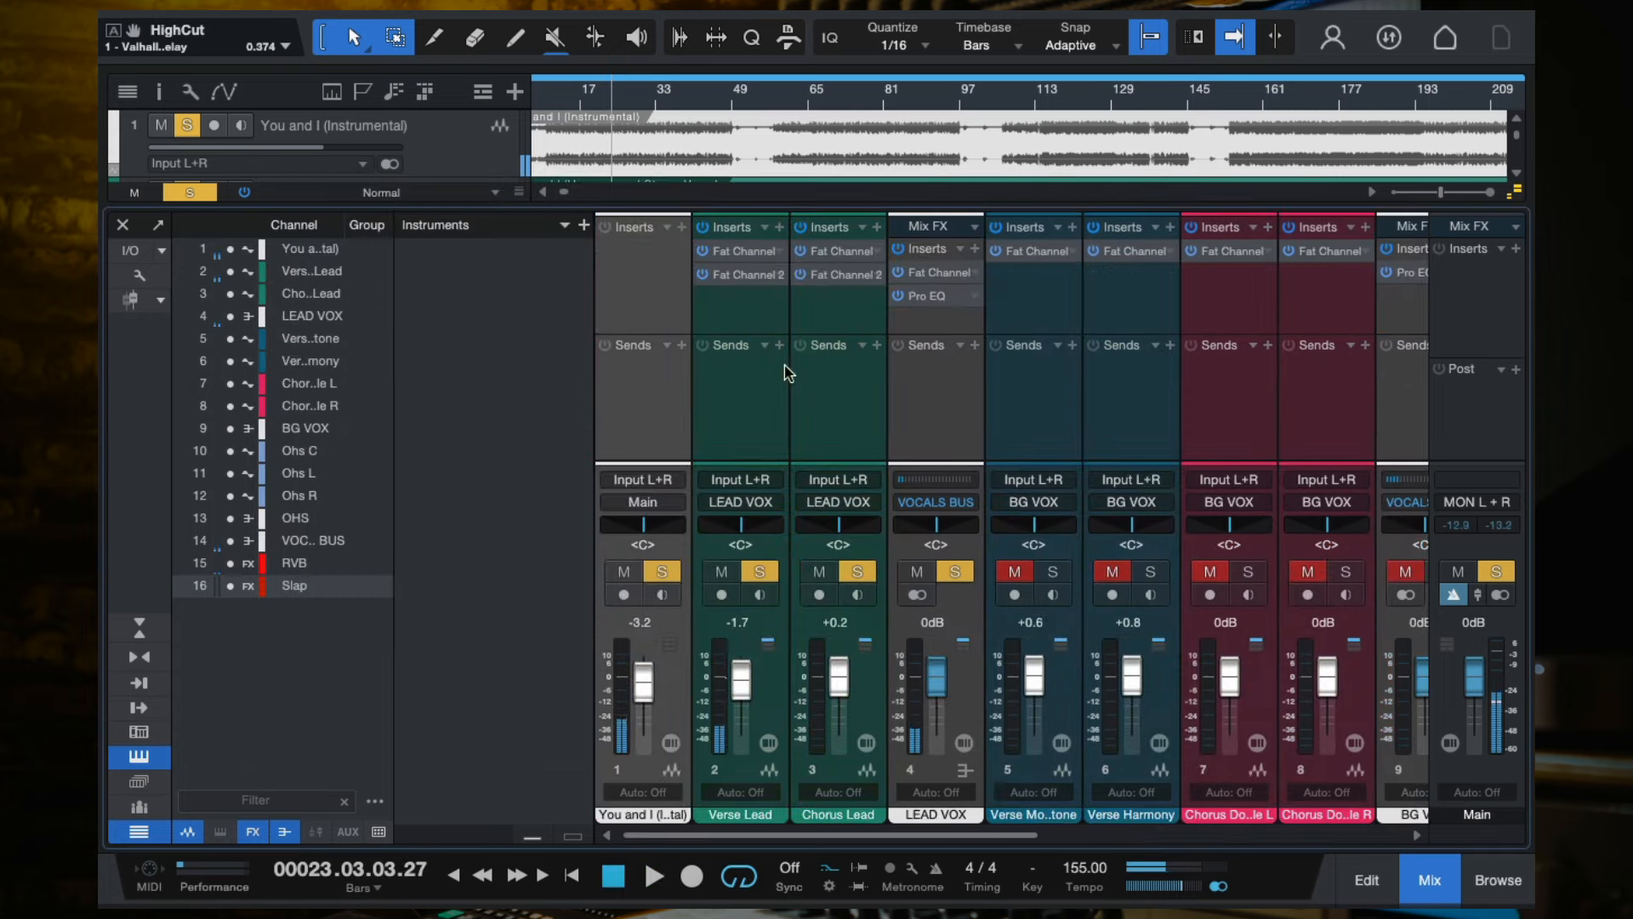
{"action": "left_click", "coordinate": [749, 393]}
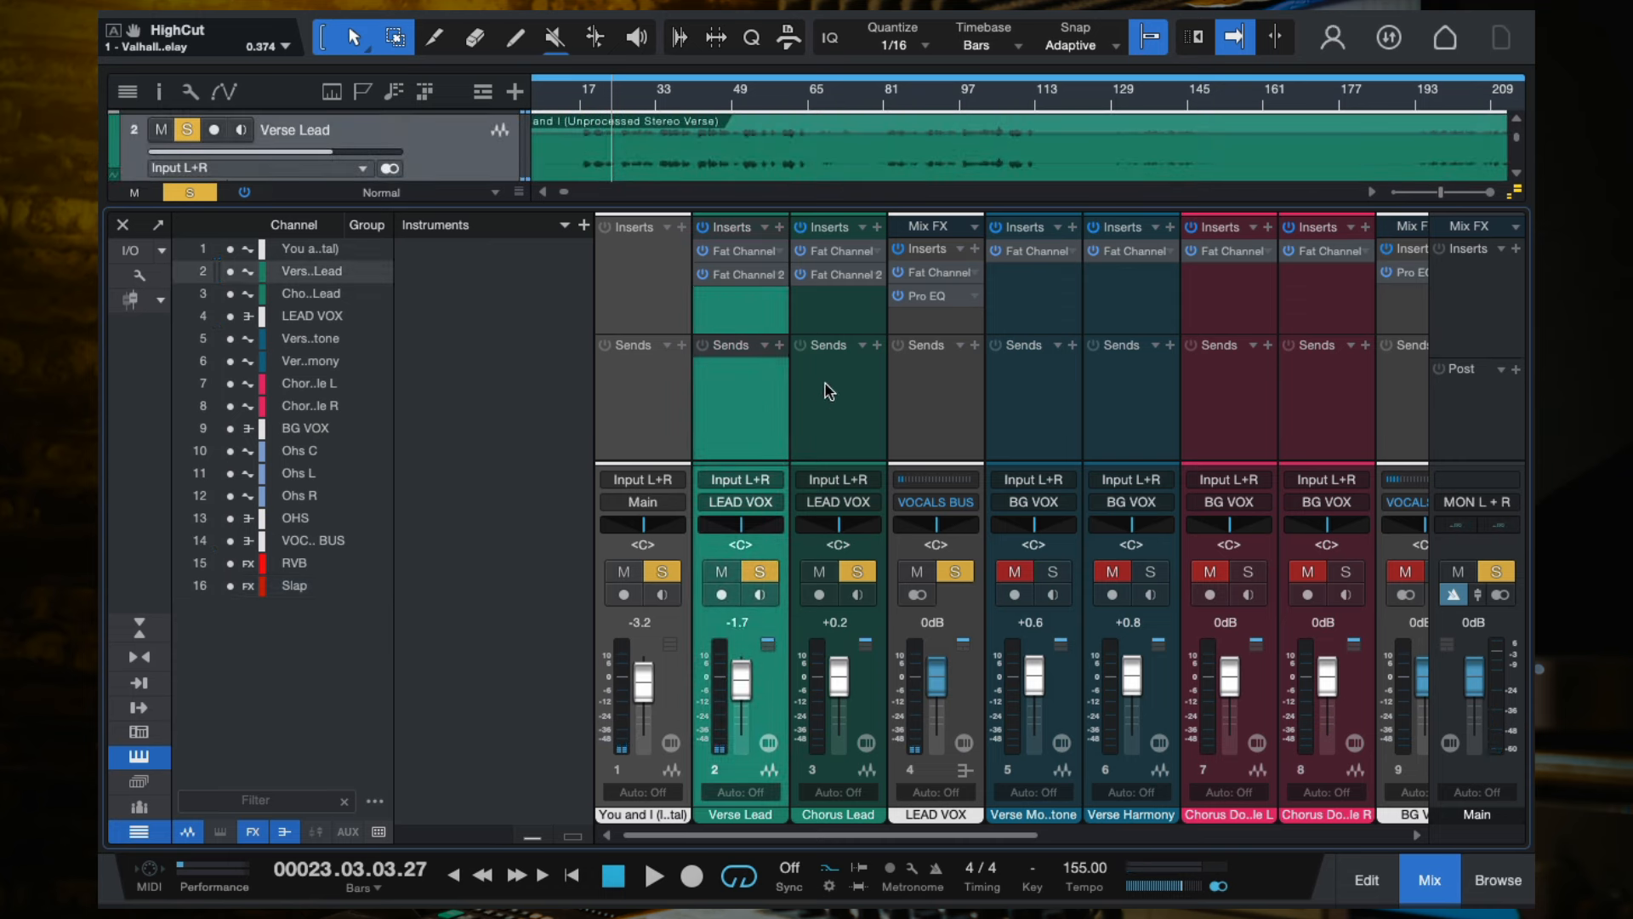
{"action": "left_click", "coordinate": [928, 405]}
{"action": "left_click", "coordinate": [975, 346]}
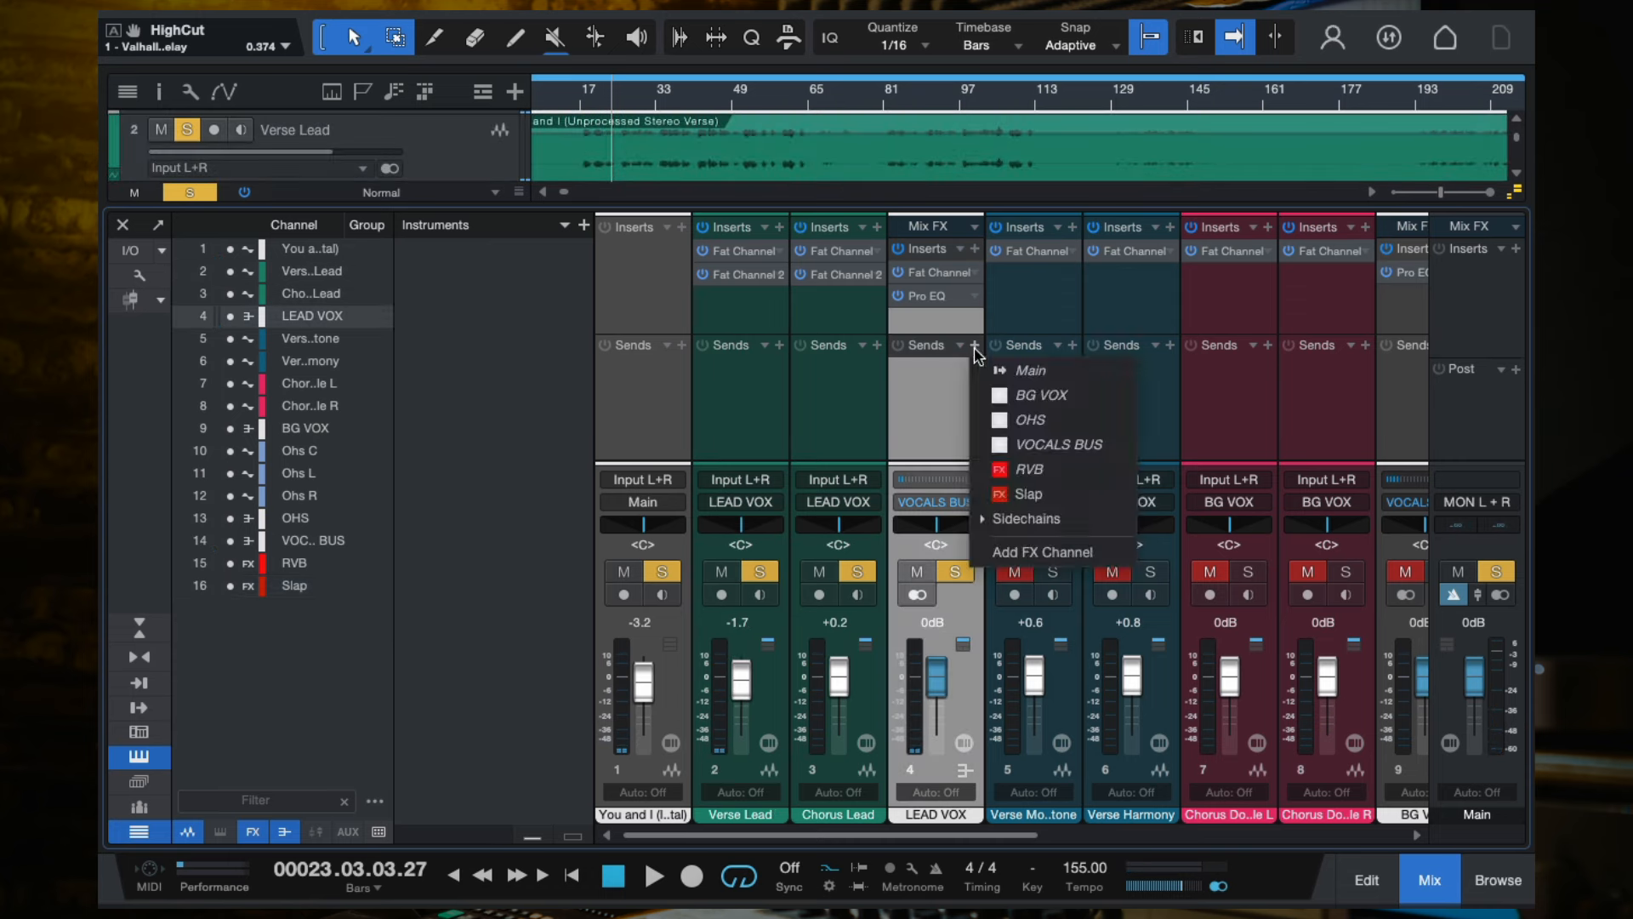
{"action": "left_click", "coordinate": [1016, 492]}
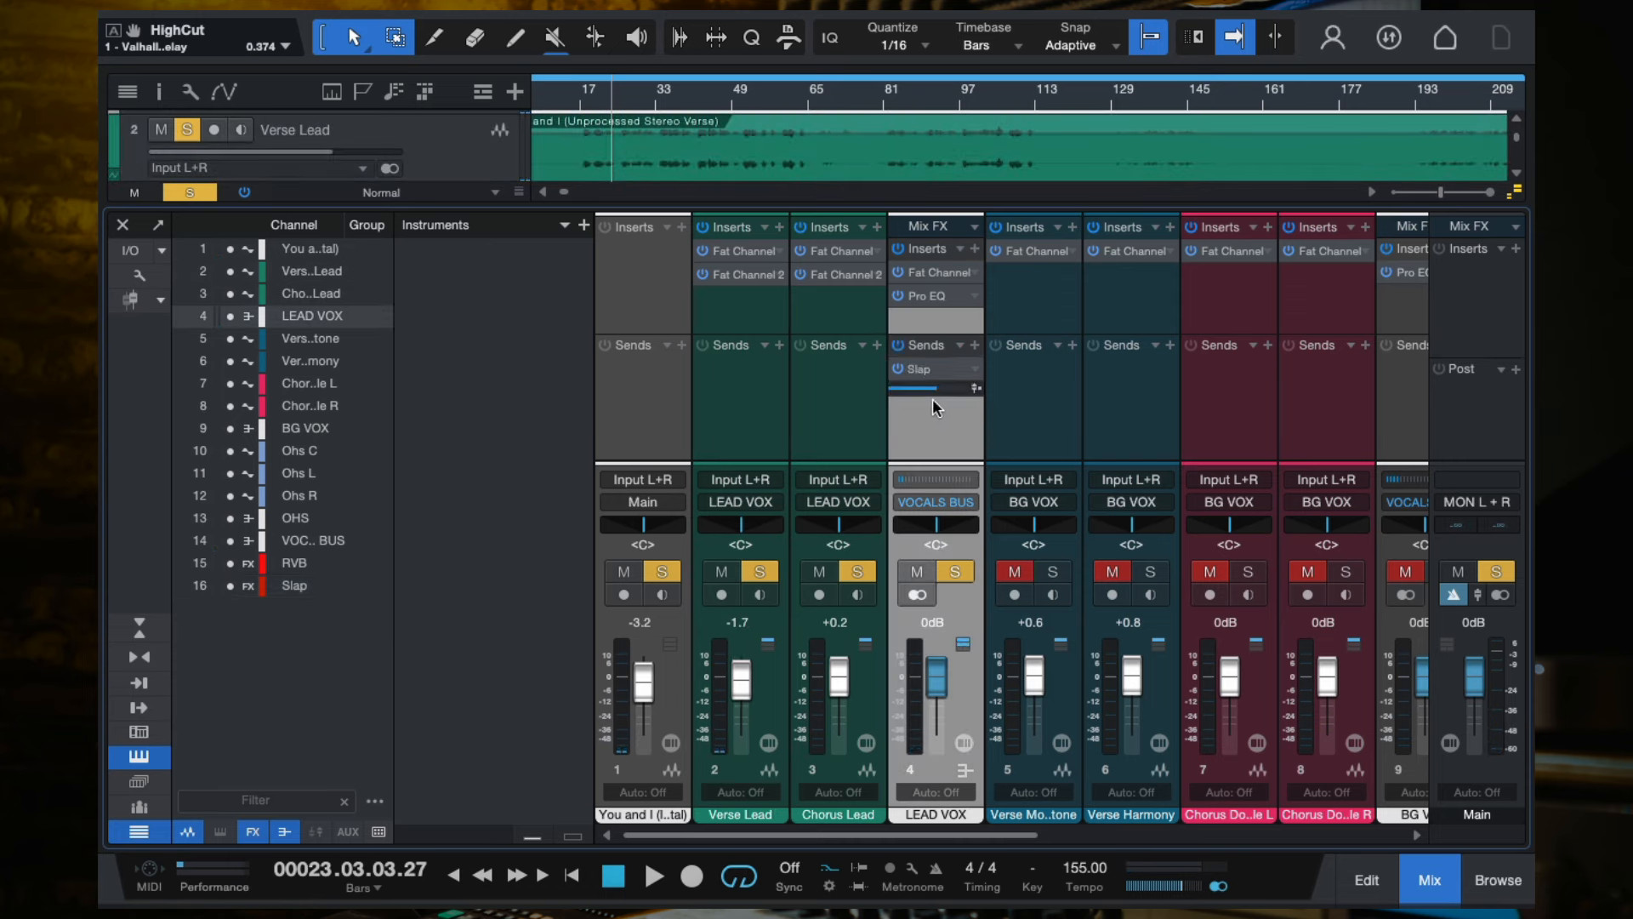
During playback, set the LEAD VOX send to Slap to -8.5 dB, stopping after listening.
{"action": "key", "text": "space"}
{"action": "mouse_move", "coordinate": [938, 388]}
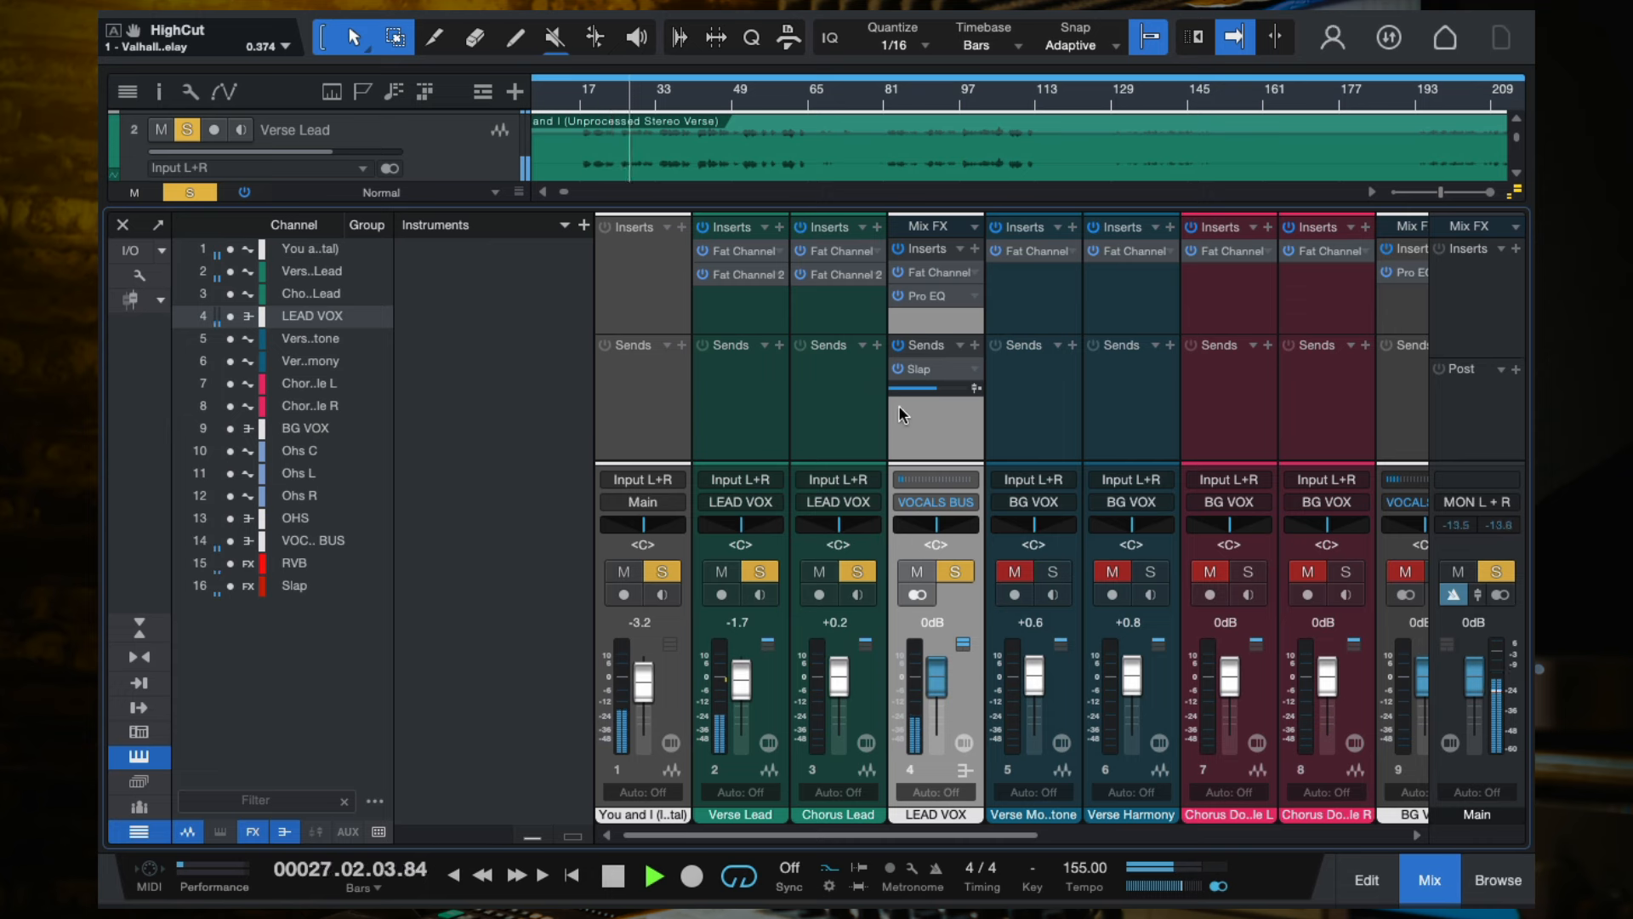
{"action": "left_click_drag", "start_coordinate": [936, 388], "coordinate": [933, 388]}
{"action": "scroll", "coordinate": [1038, 432], "scroll_direction": "right", "scroll_amount": 10}
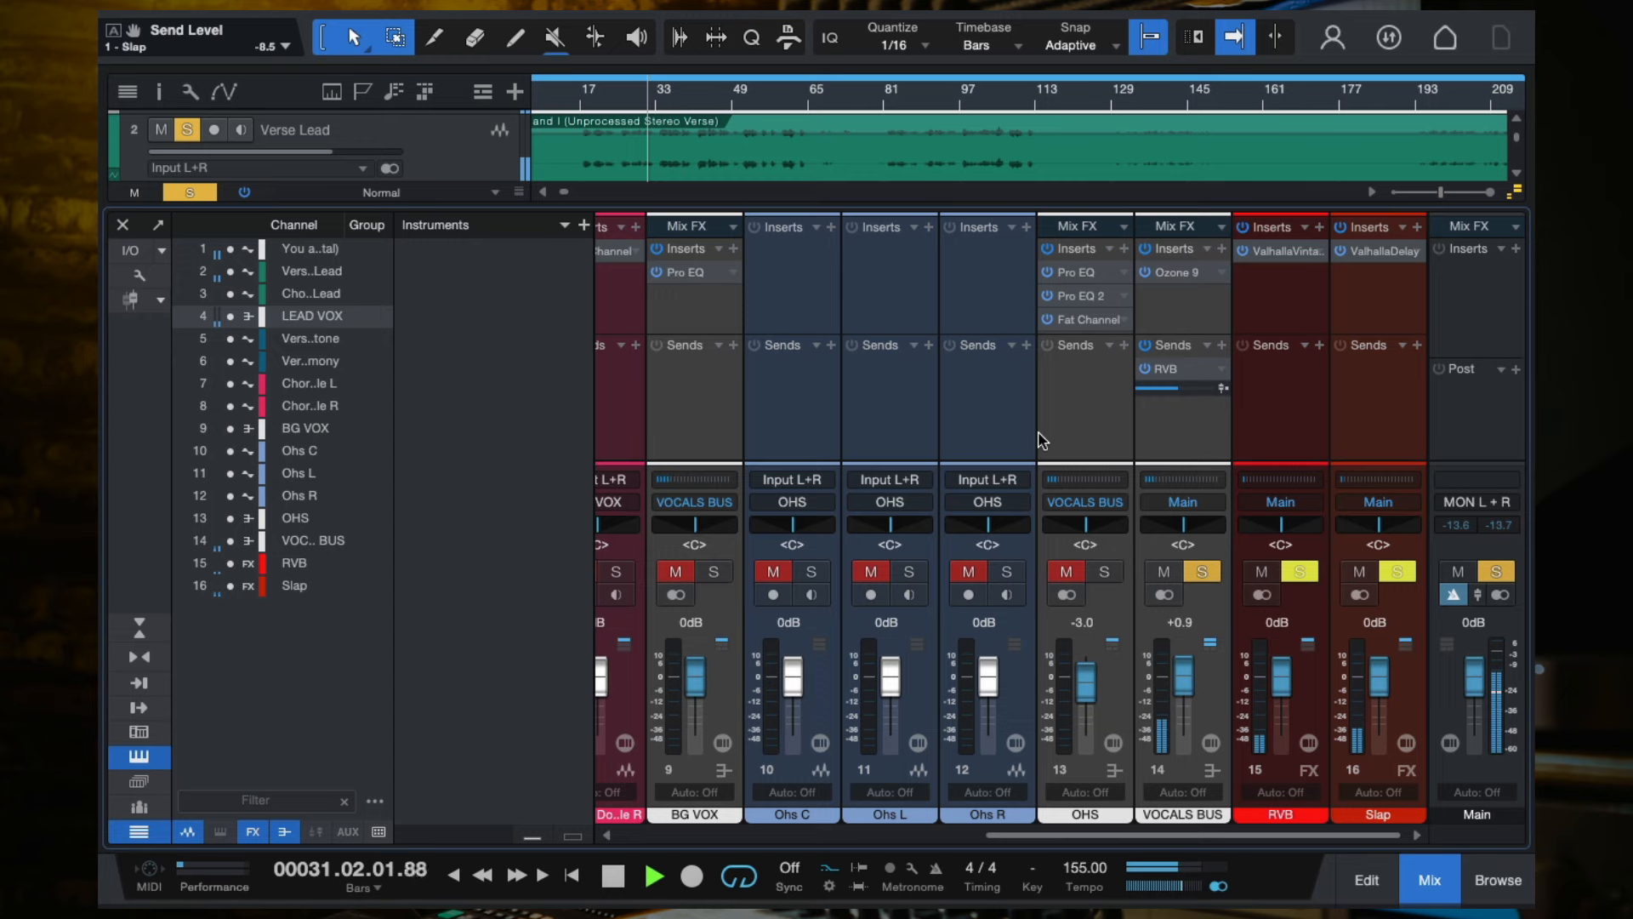
{"action": "key", "text": "space"}
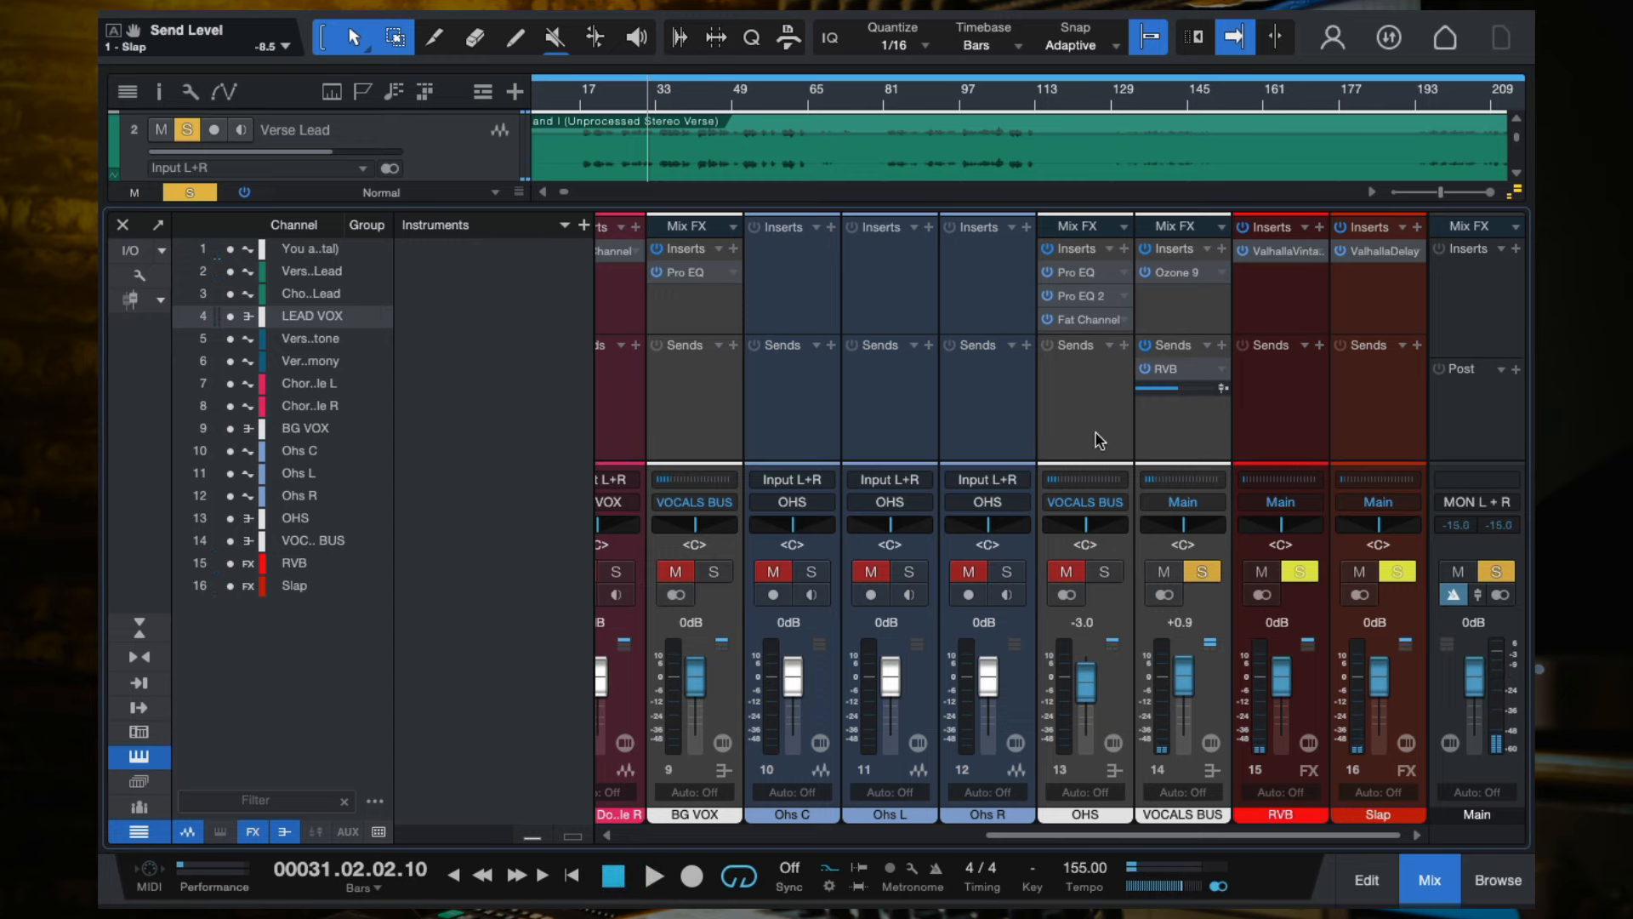
Try ValhallaDelay's Dual style on Slap with a 96 ms left and 136 ms right delay, and audition it.
{"action": "left_click", "coordinate": [1379, 252]}
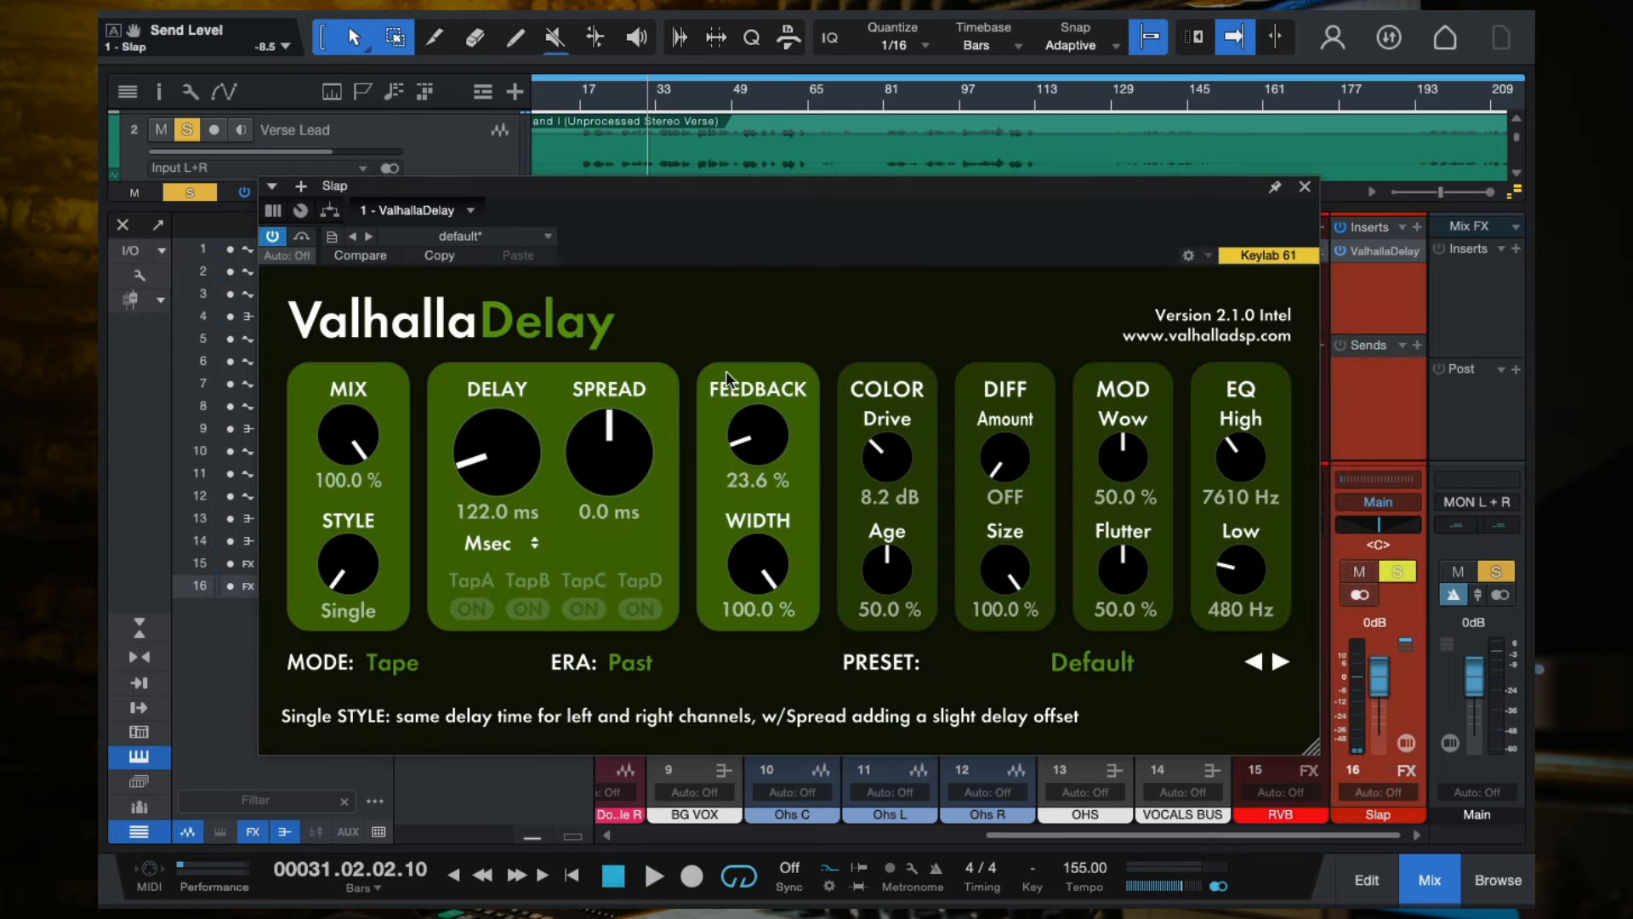
{"action": "left_click_drag", "start_coordinate": [347, 555], "coordinate": [343, 499]}
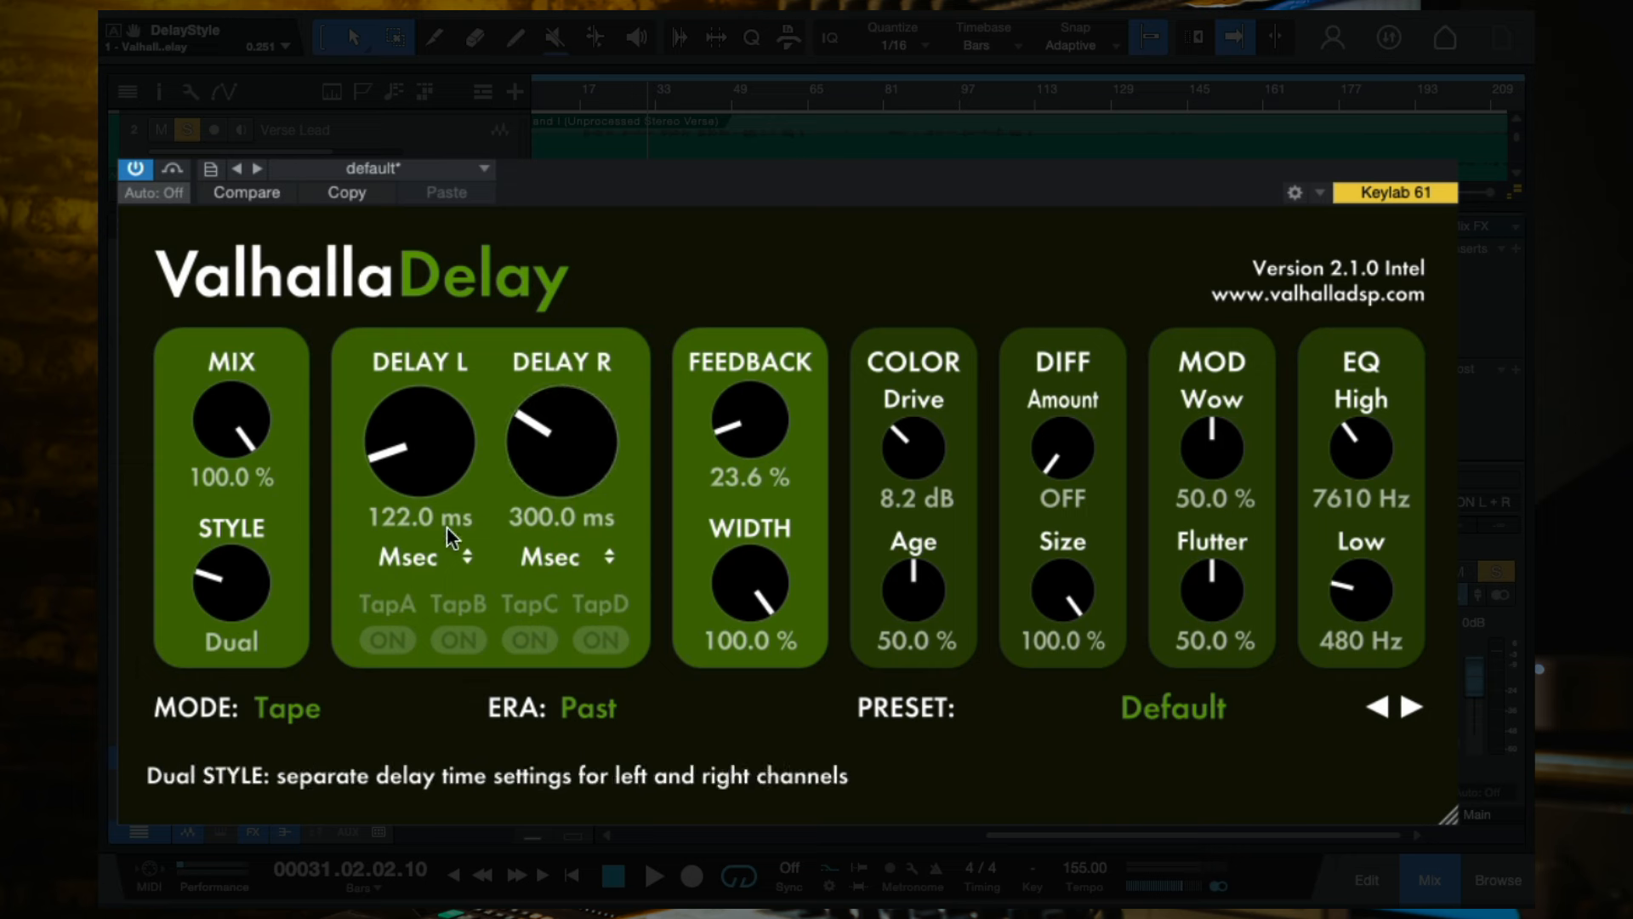
{"action": "left_click_drag", "start_coordinate": [416, 461], "coordinate": [423, 478]}
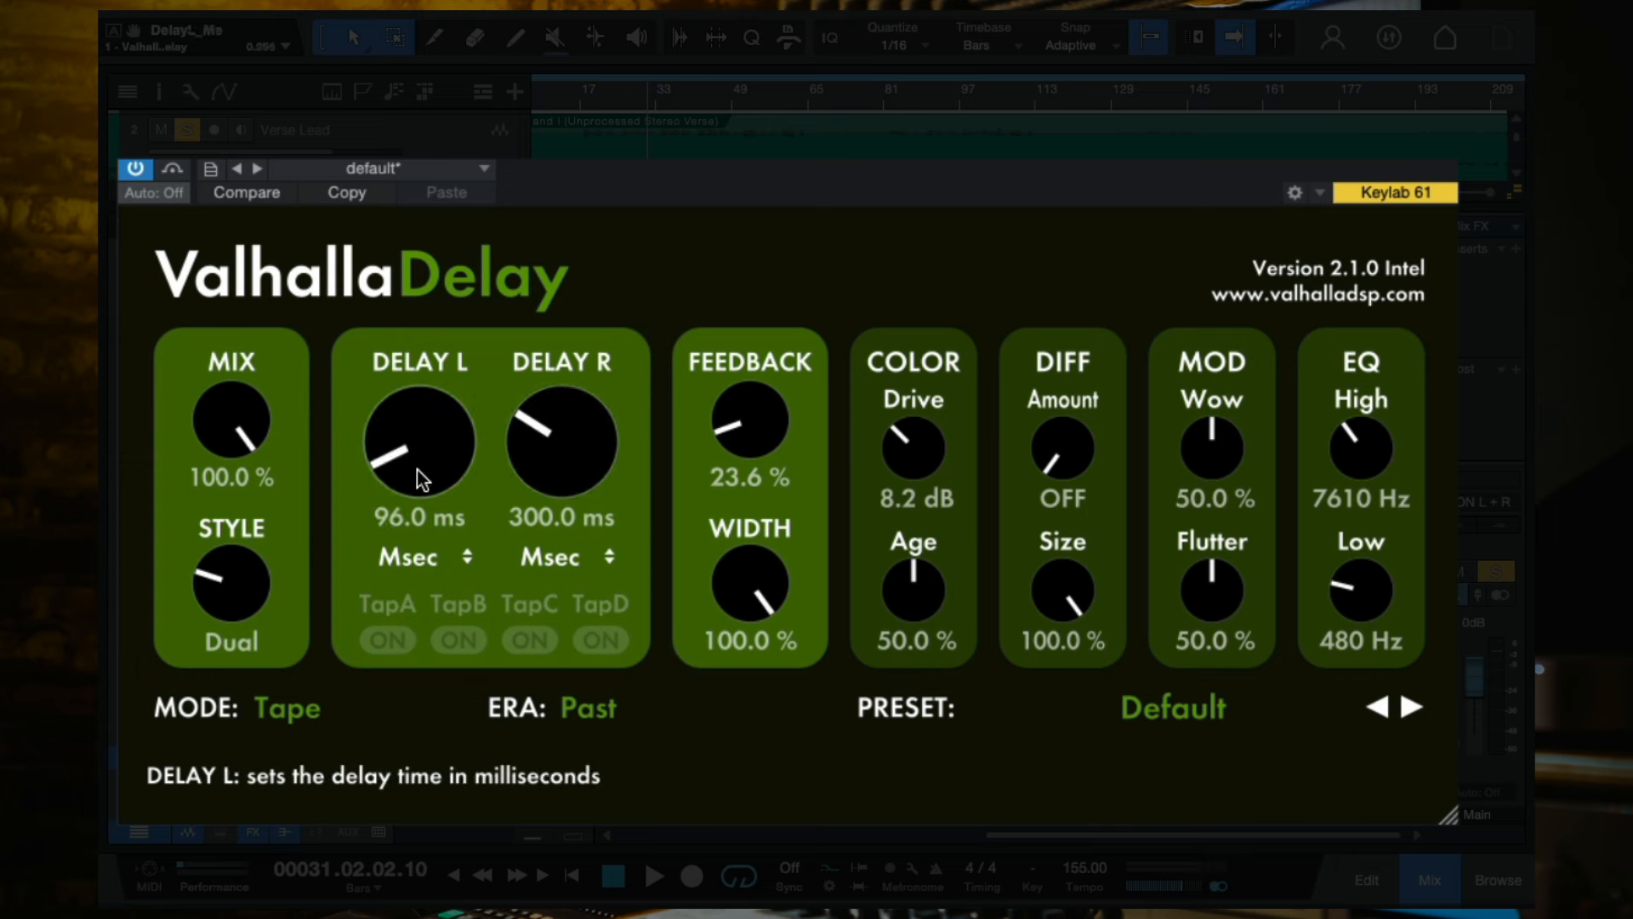
{"action": "mouse_move", "coordinate": [553, 476]}
{"action": "left_mouse_down"}
{"action": "mouse_move", "coordinate": [553, 538]}
{"action": "mouse_move", "coordinate": [553, 463]}
{"action": "left_mouse_up"}
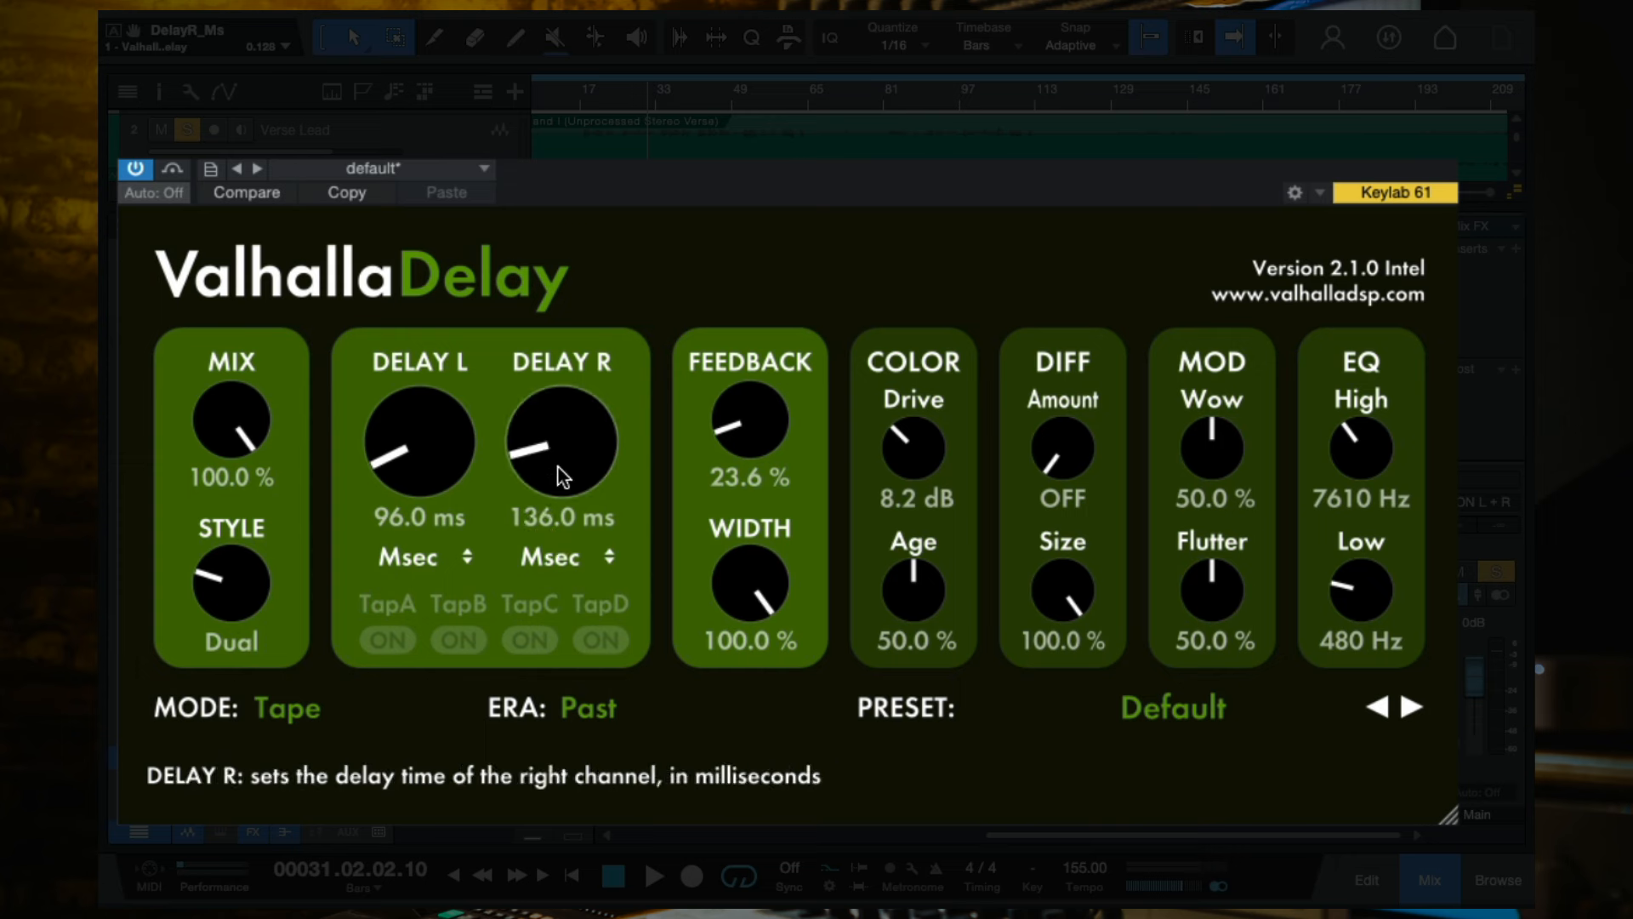
{"action": "key", "text": "space"}
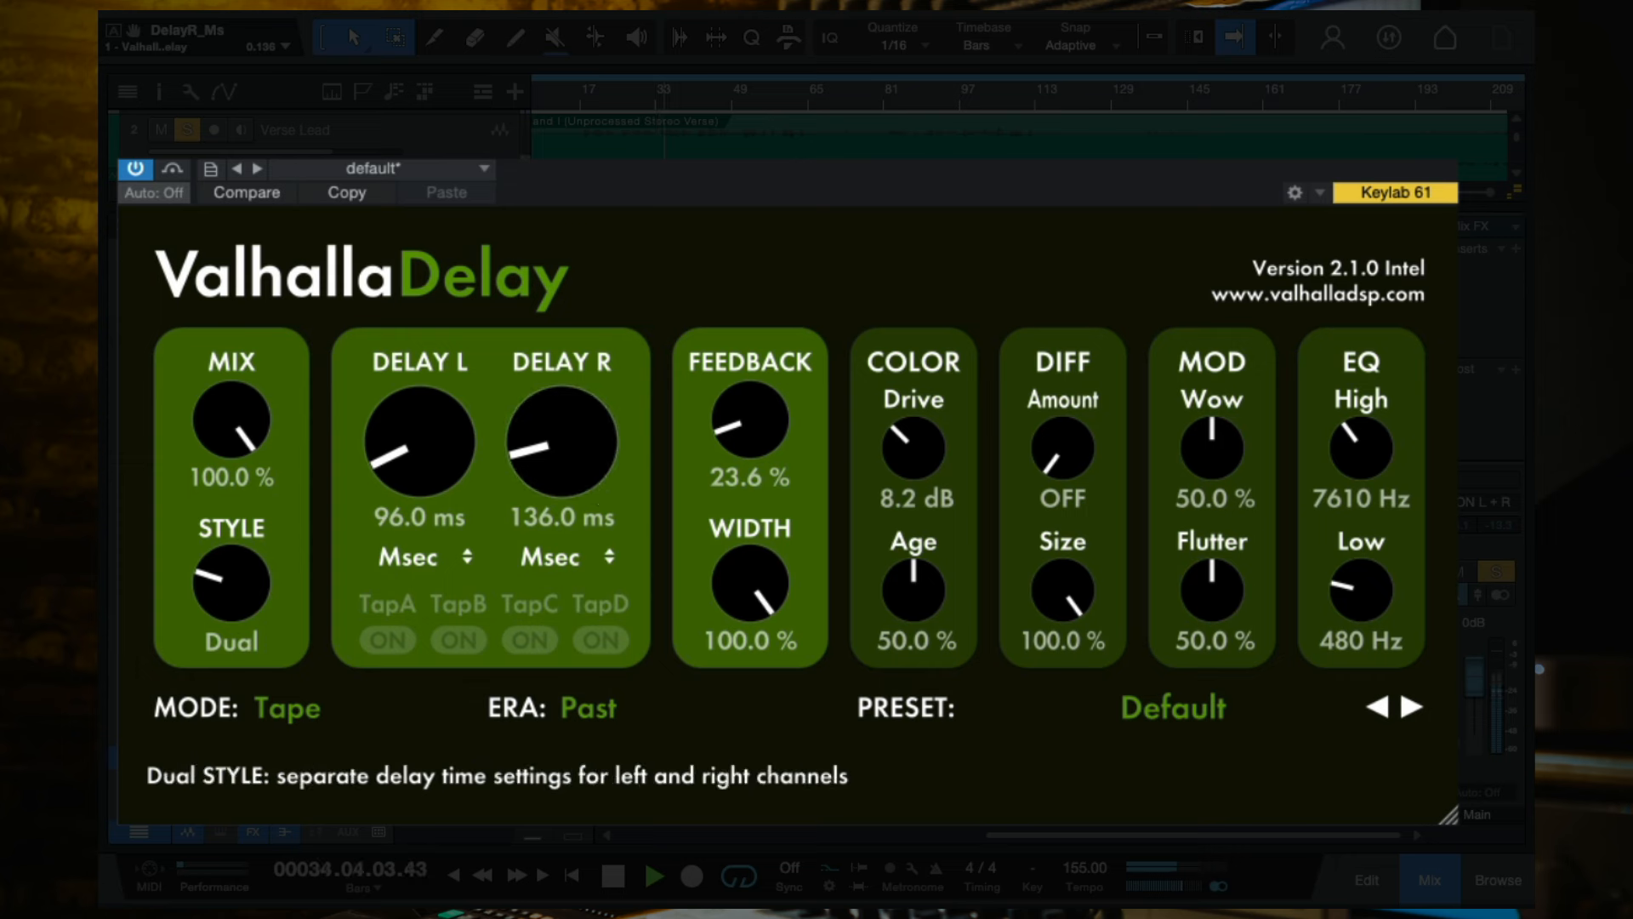
Switch the delay style to Single, set the delay time to 124 ms and restart playback.
{"action": "left_click_drag", "start_coordinate": [246, 571], "coordinate": [247, 665]}
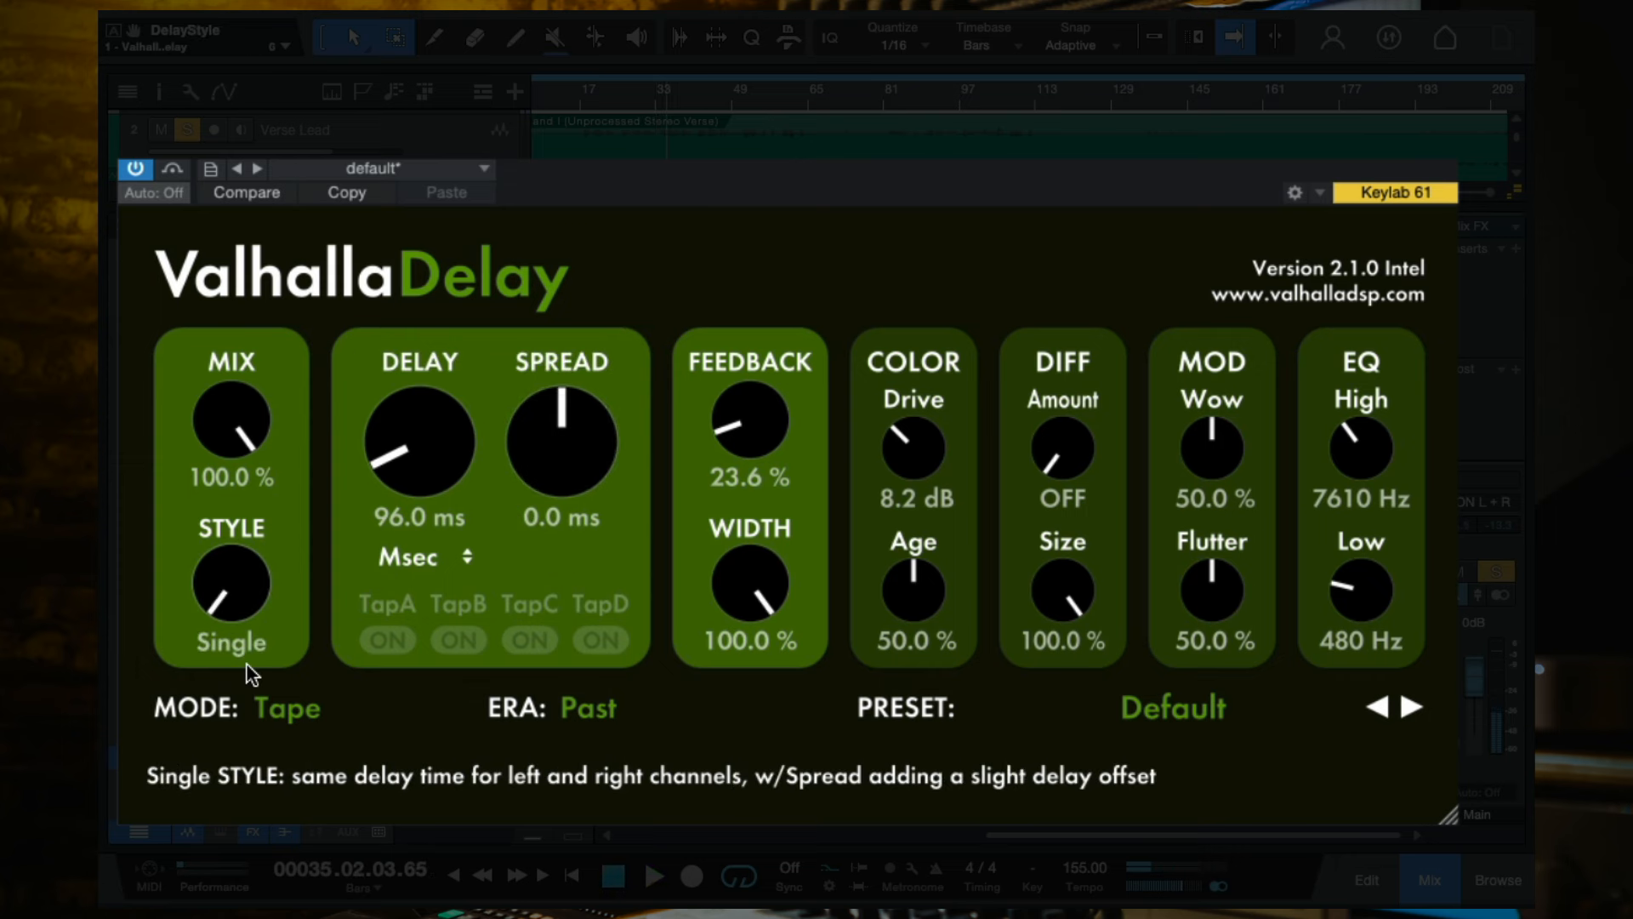
{"action": "left_click_drag", "start_coordinate": [422, 434], "coordinate": [414, 434]}
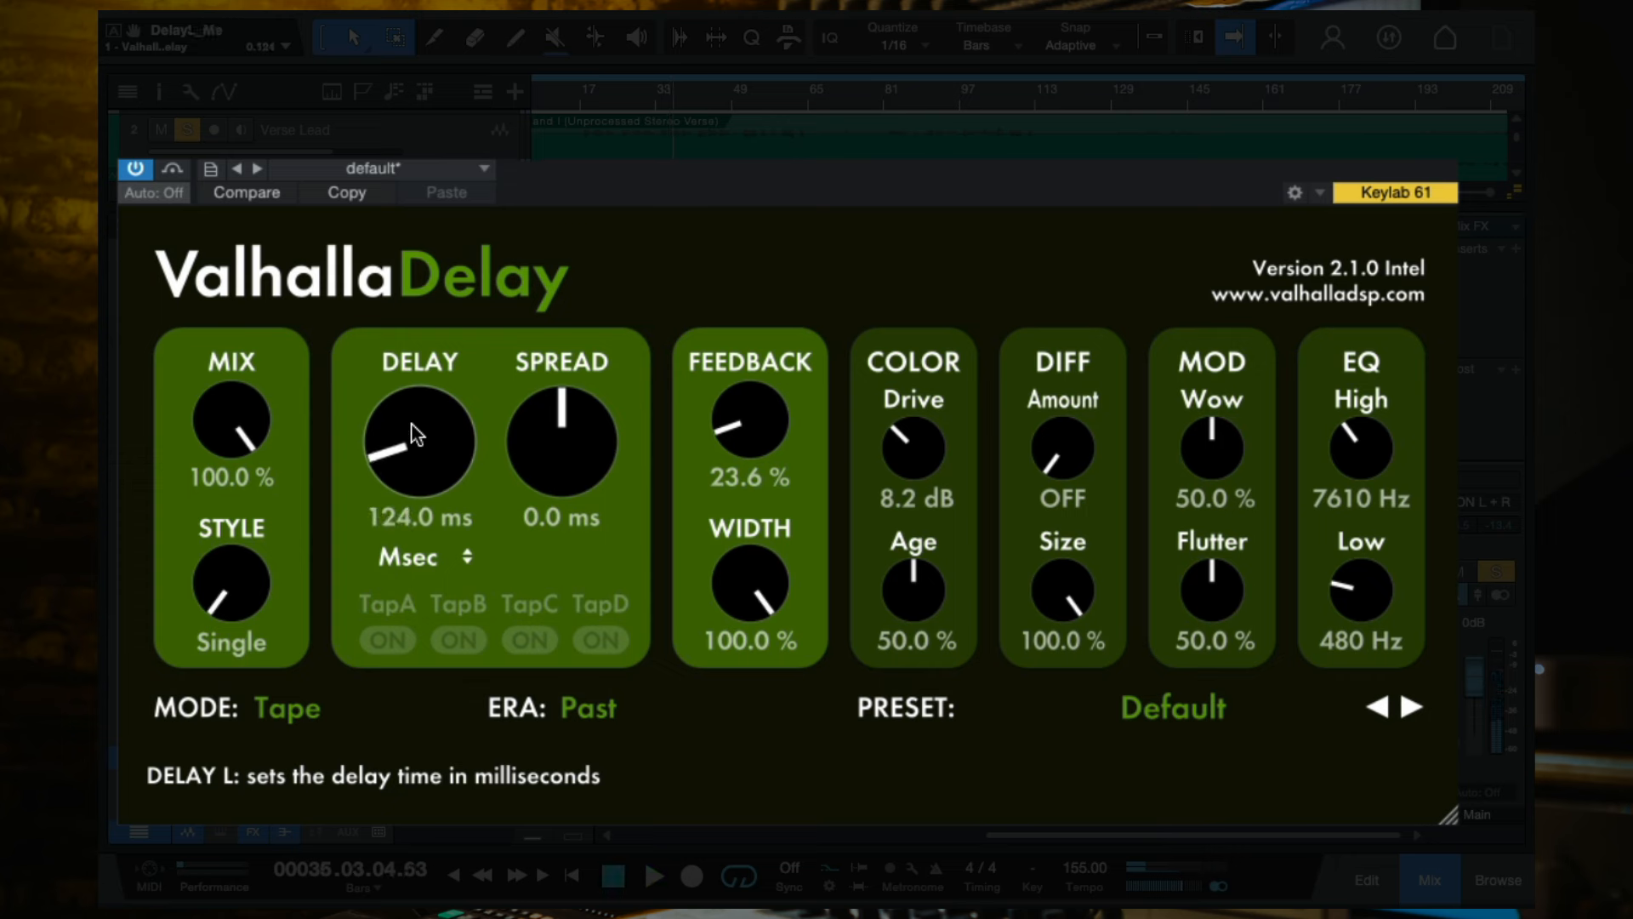
{"action": "key", "text": "space"}
Try ValhallaDelay's feedback at 0% and 30.6% during playback, and switch the delay mode to DuckTape.
{"action": "left_click_drag", "start_coordinate": [748, 476], "coordinate": [750, 553]}
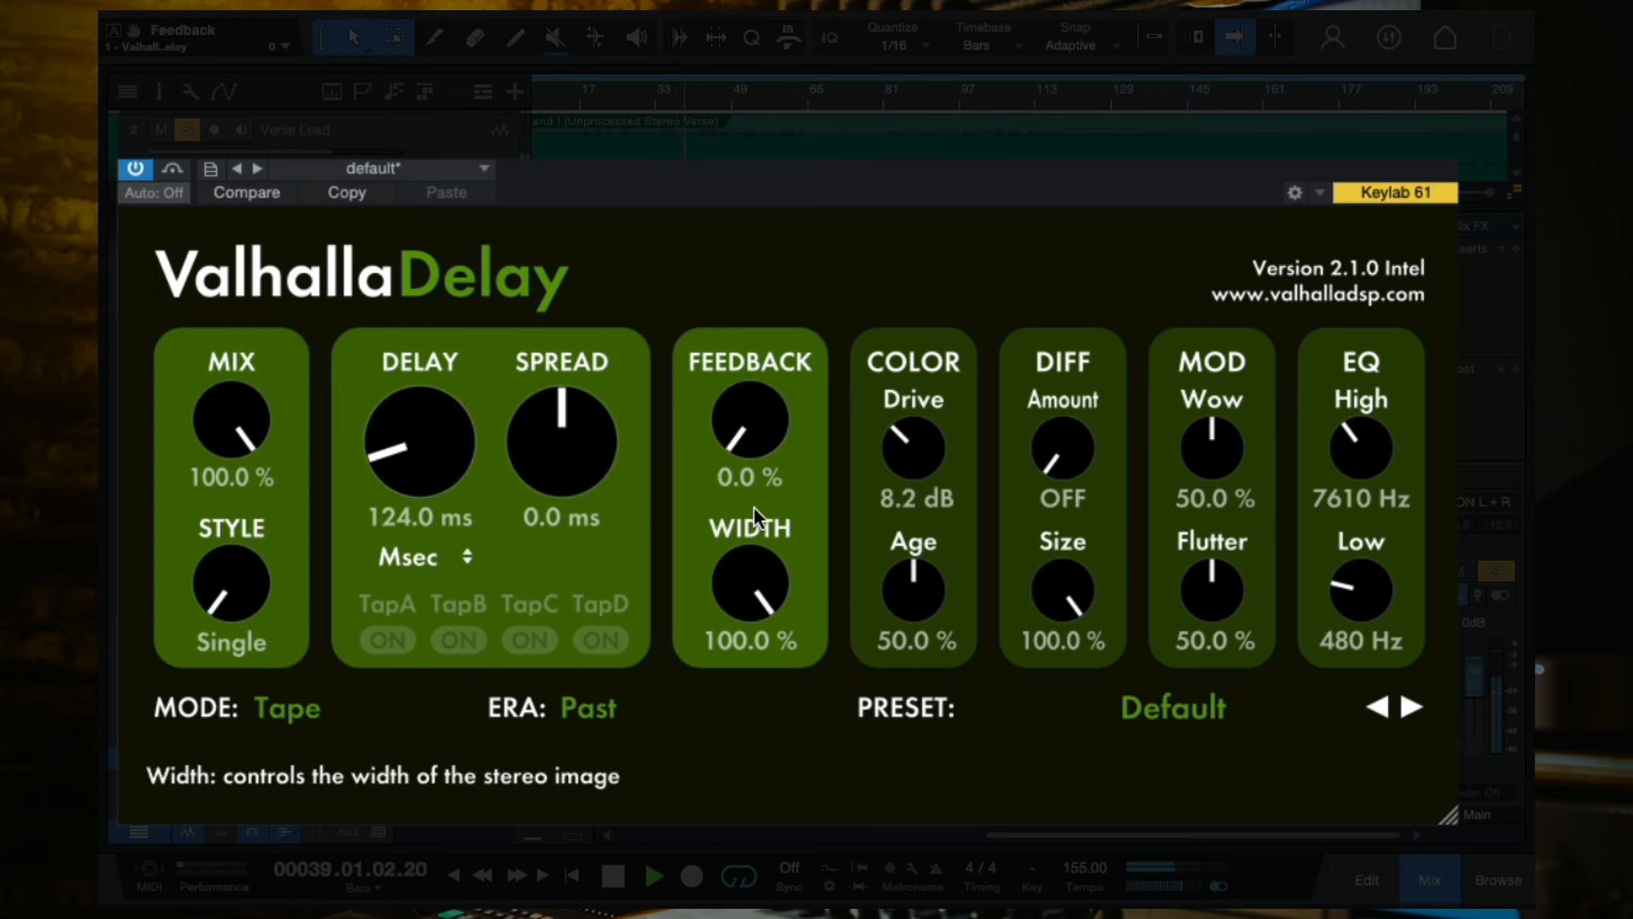
{"action": "left_click_drag", "start_coordinate": [749, 412], "coordinate": [757, 369]}
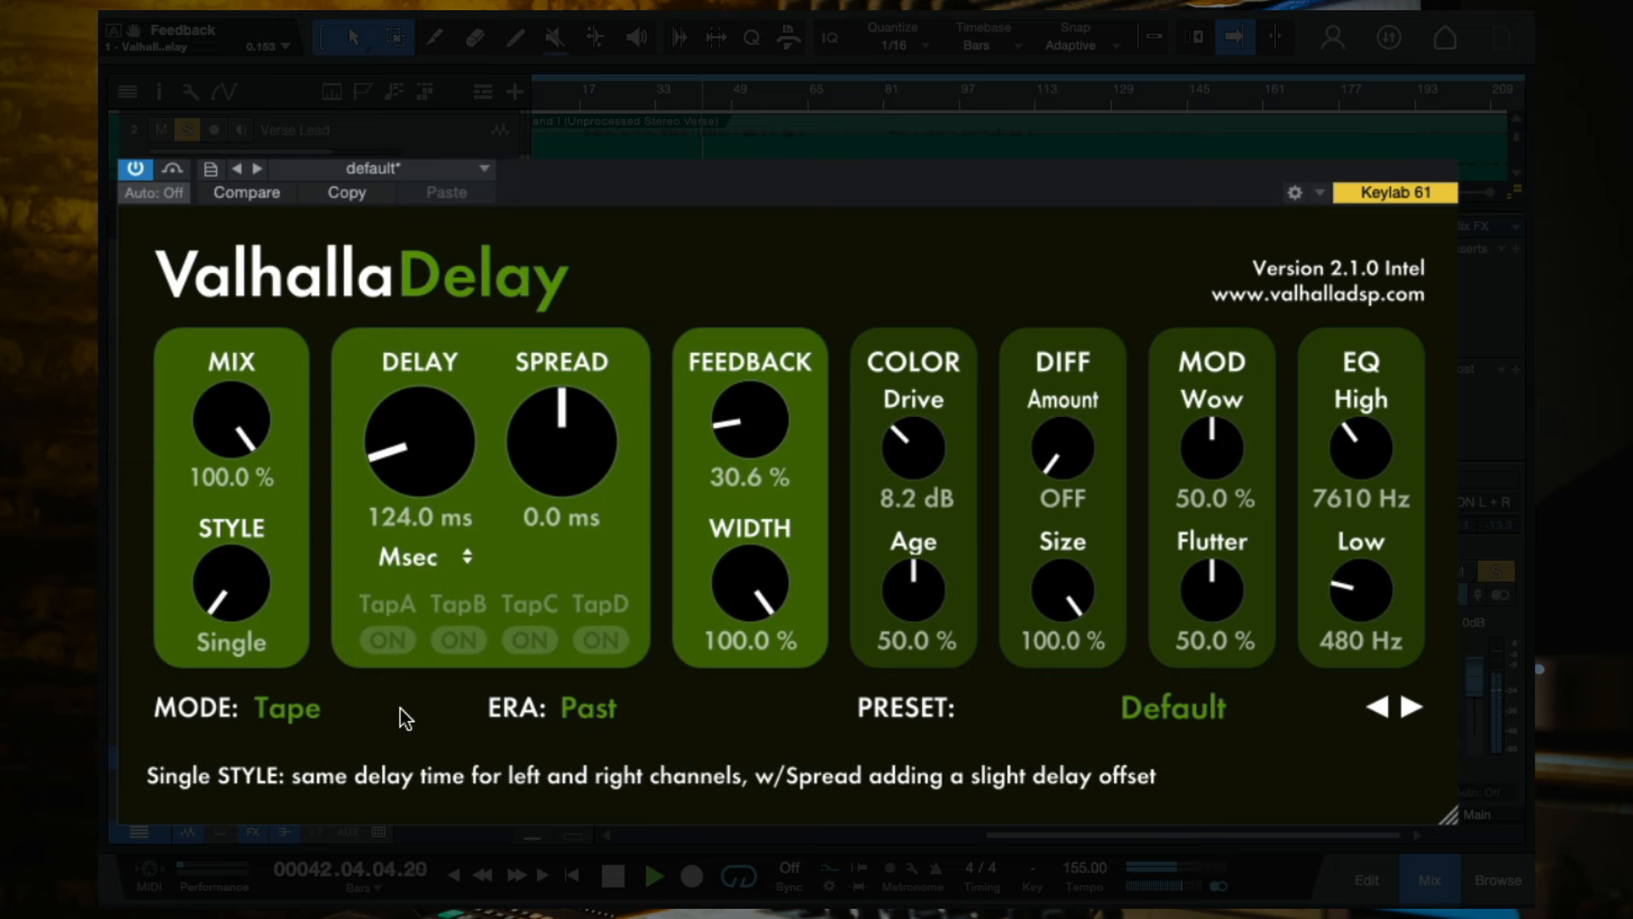
{"action": "left_click", "coordinate": [294, 708]}
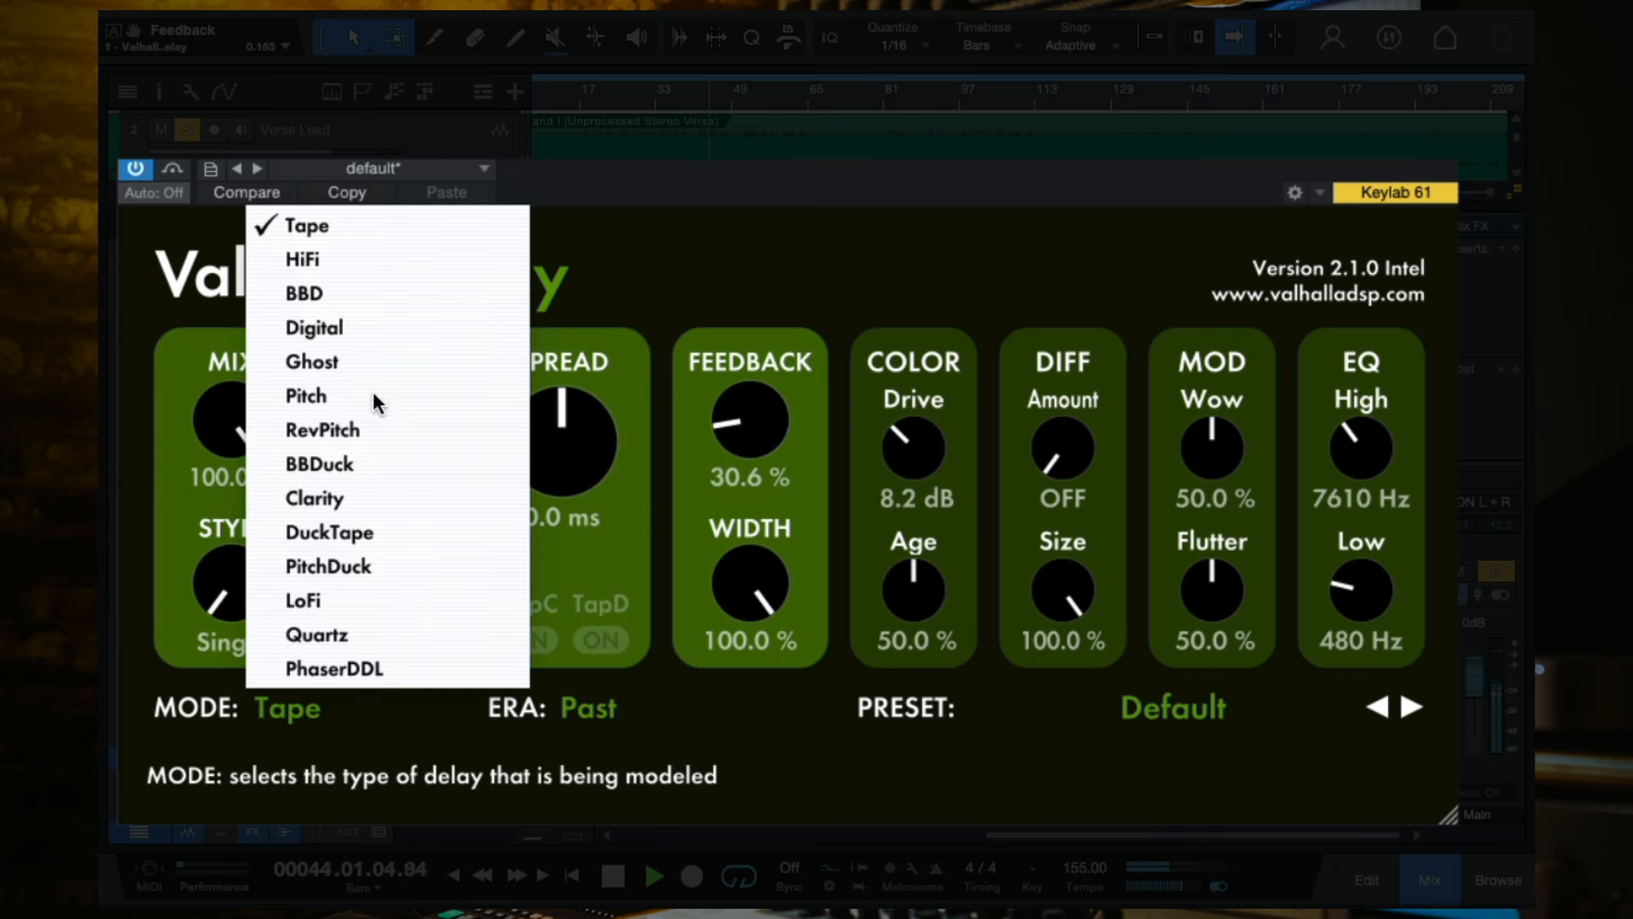
{"action": "left_click", "coordinate": [366, 531]}
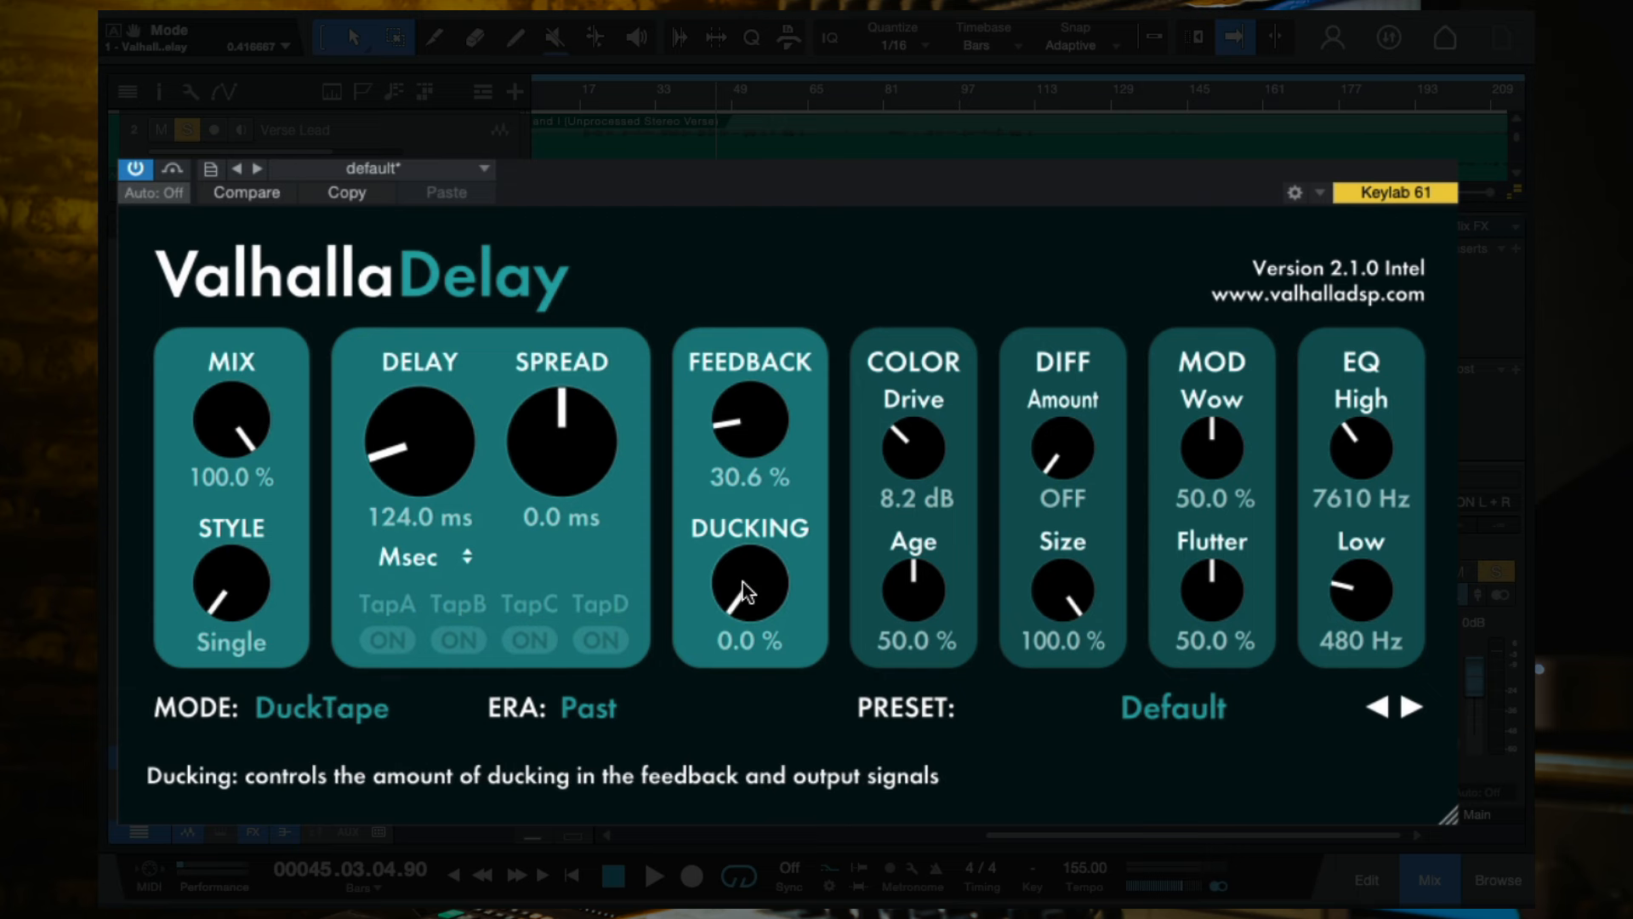
Set ducking to 26.7%, restart playback from around bar 17 and lower the feedback to 16.8%.
{"action": "mouse_move", "coordinate": [742, 582]}
{"action": "left_mouse_down"}
{"action": "mouse_move", "coordinate": [745, 536]}
{"action": "mouse_move", "coordinate": [757, 606]}
{"action": "mouse_move", "coordinate": [754, 573]}
{"action": "mouse_move", "coordinate": [743, 623]}
{"action": "mouse_move", "coordinate": [745, 495]}
{"action": "mouse_move", "coordinate": [751, 575]}
{"action": "left_mouse_up"}
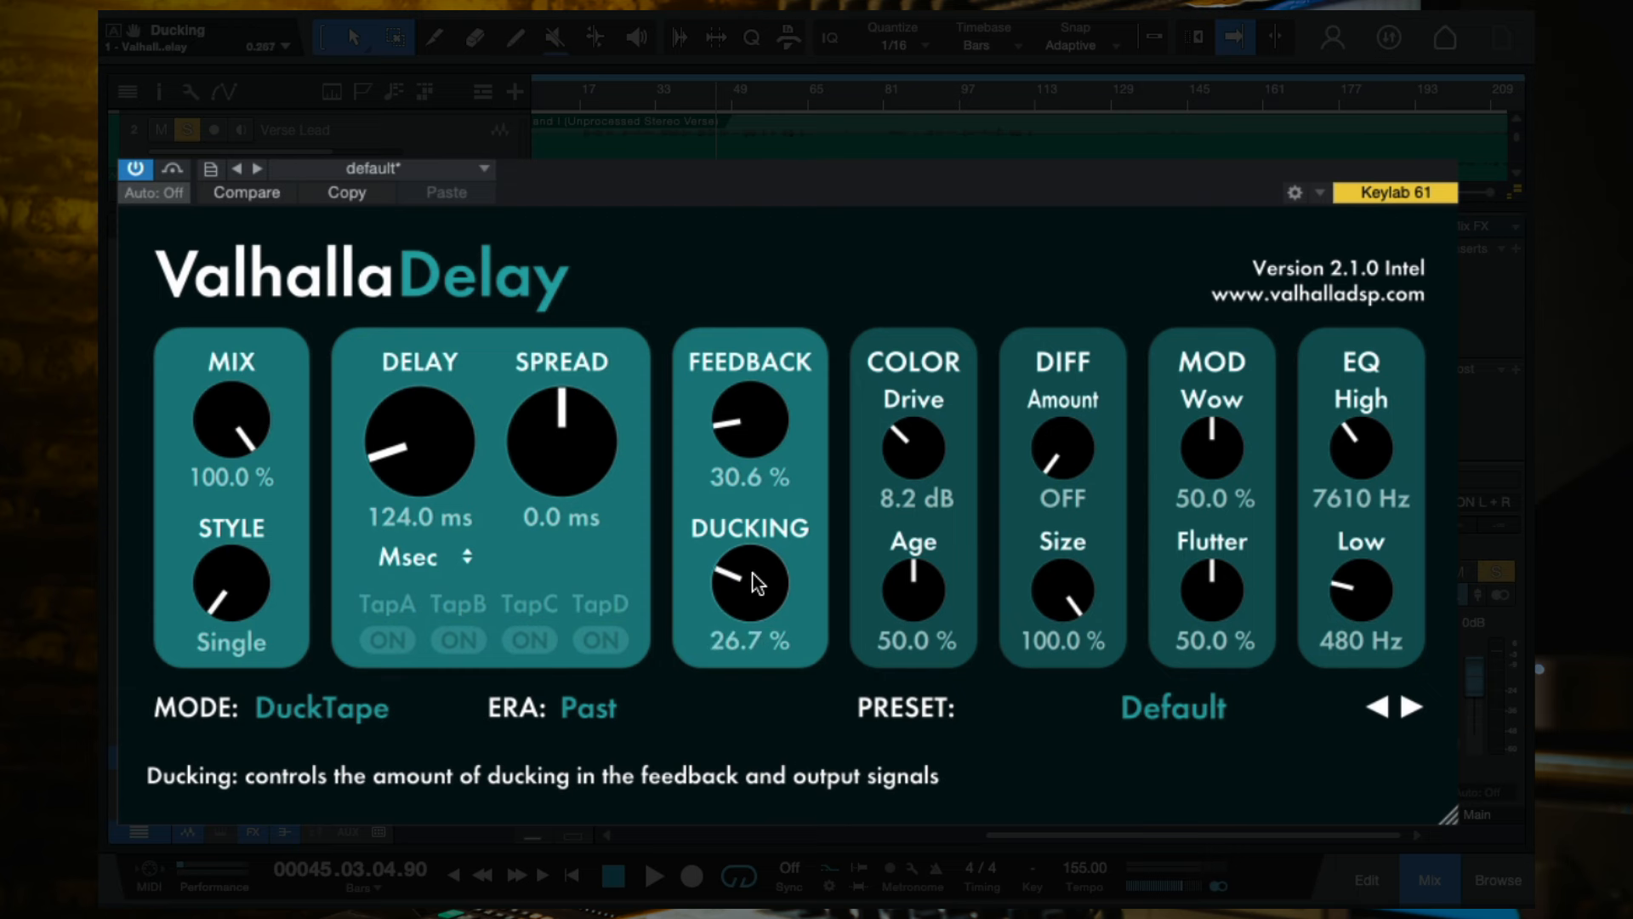
{"action": "left_click", "coordinate": [587, 94]}
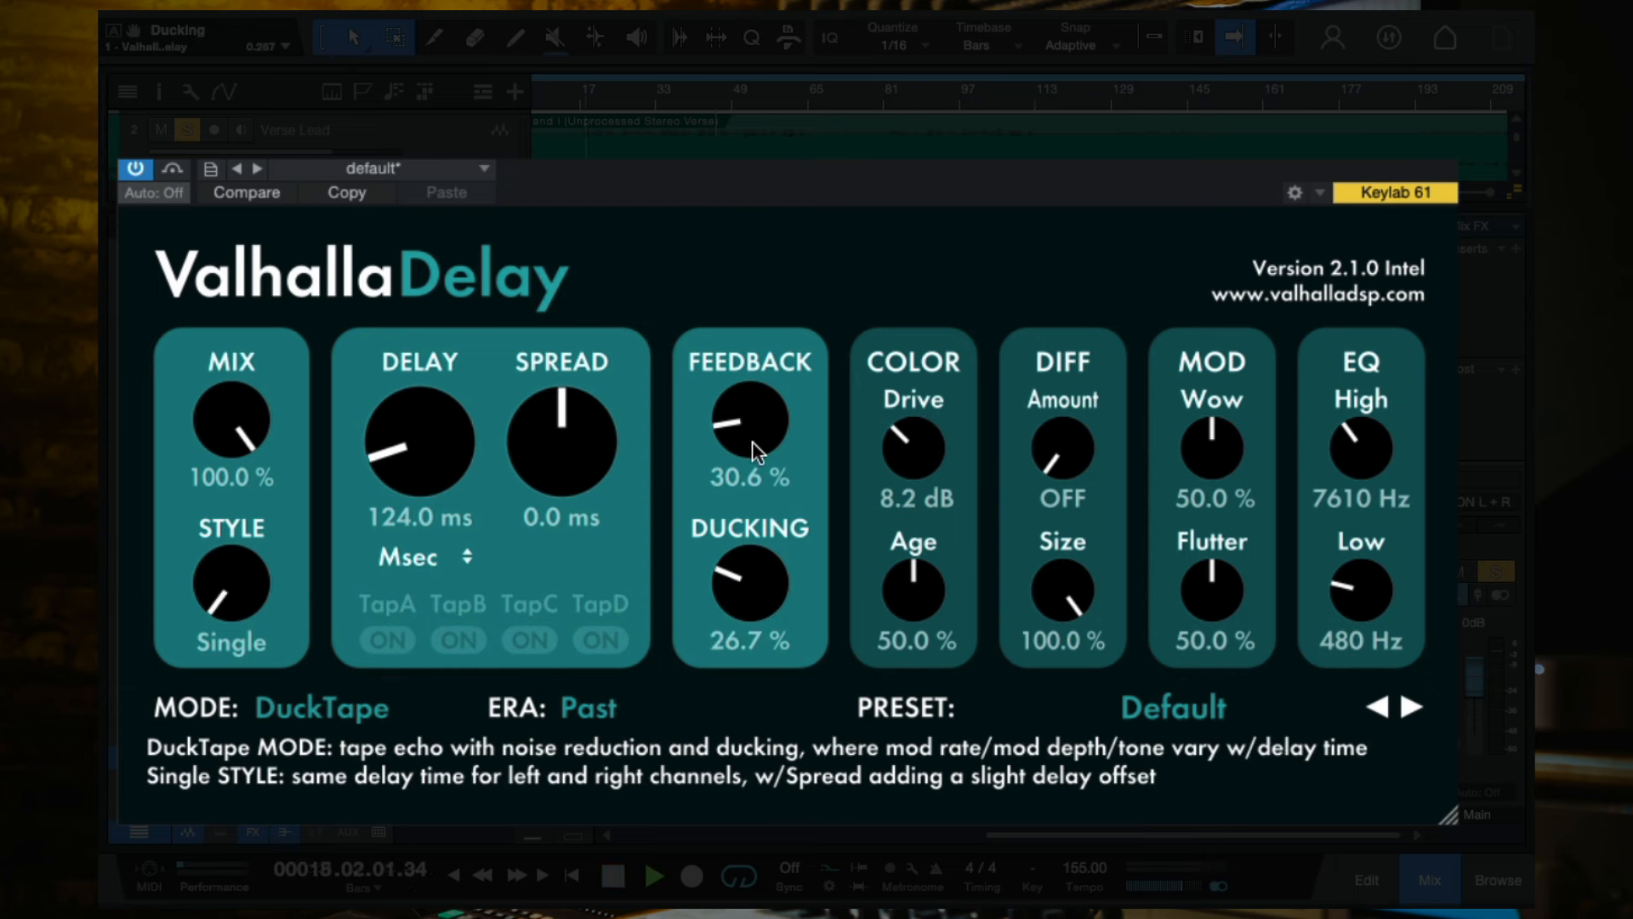
{"action": "left_click_drag", "start_coordinate": [752, 441], "coordinate": [753, 479]}
Try higher ducking amounts on the Slap delay, including 46.9%, 50.6% and 60%, and resume playback.
{"action": "left_click_drag", "start_coordinate": [752, 568], "coordinate": [813, 501]}
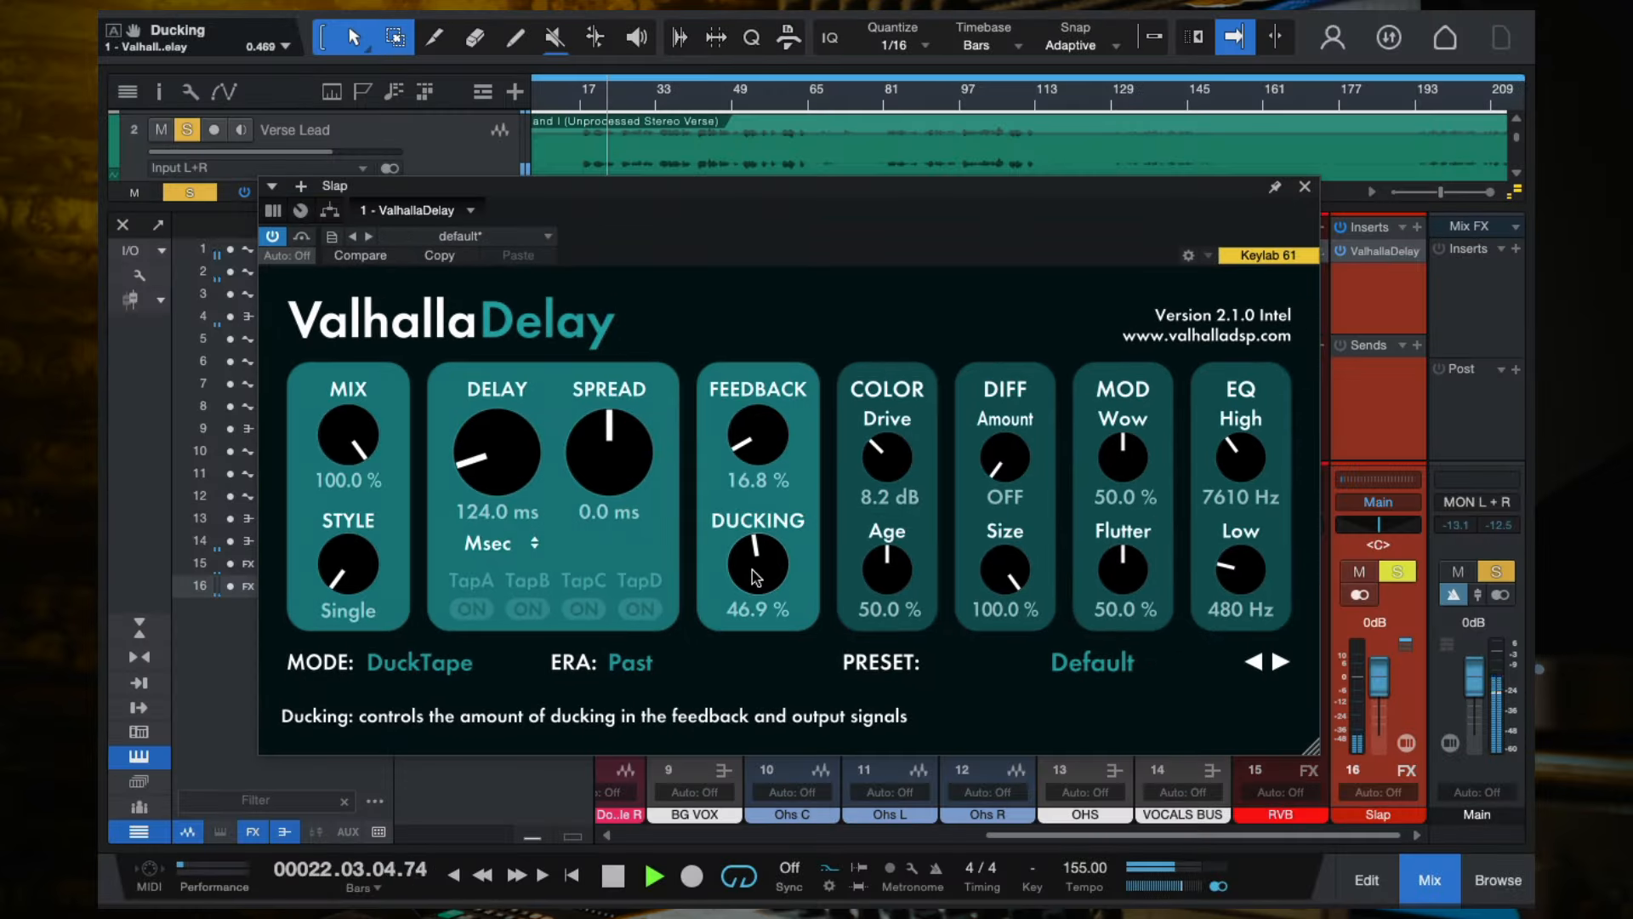
{"action": "left_click_drag", "start_coordinate": [770, 583], "coordinate": [743, 578]}
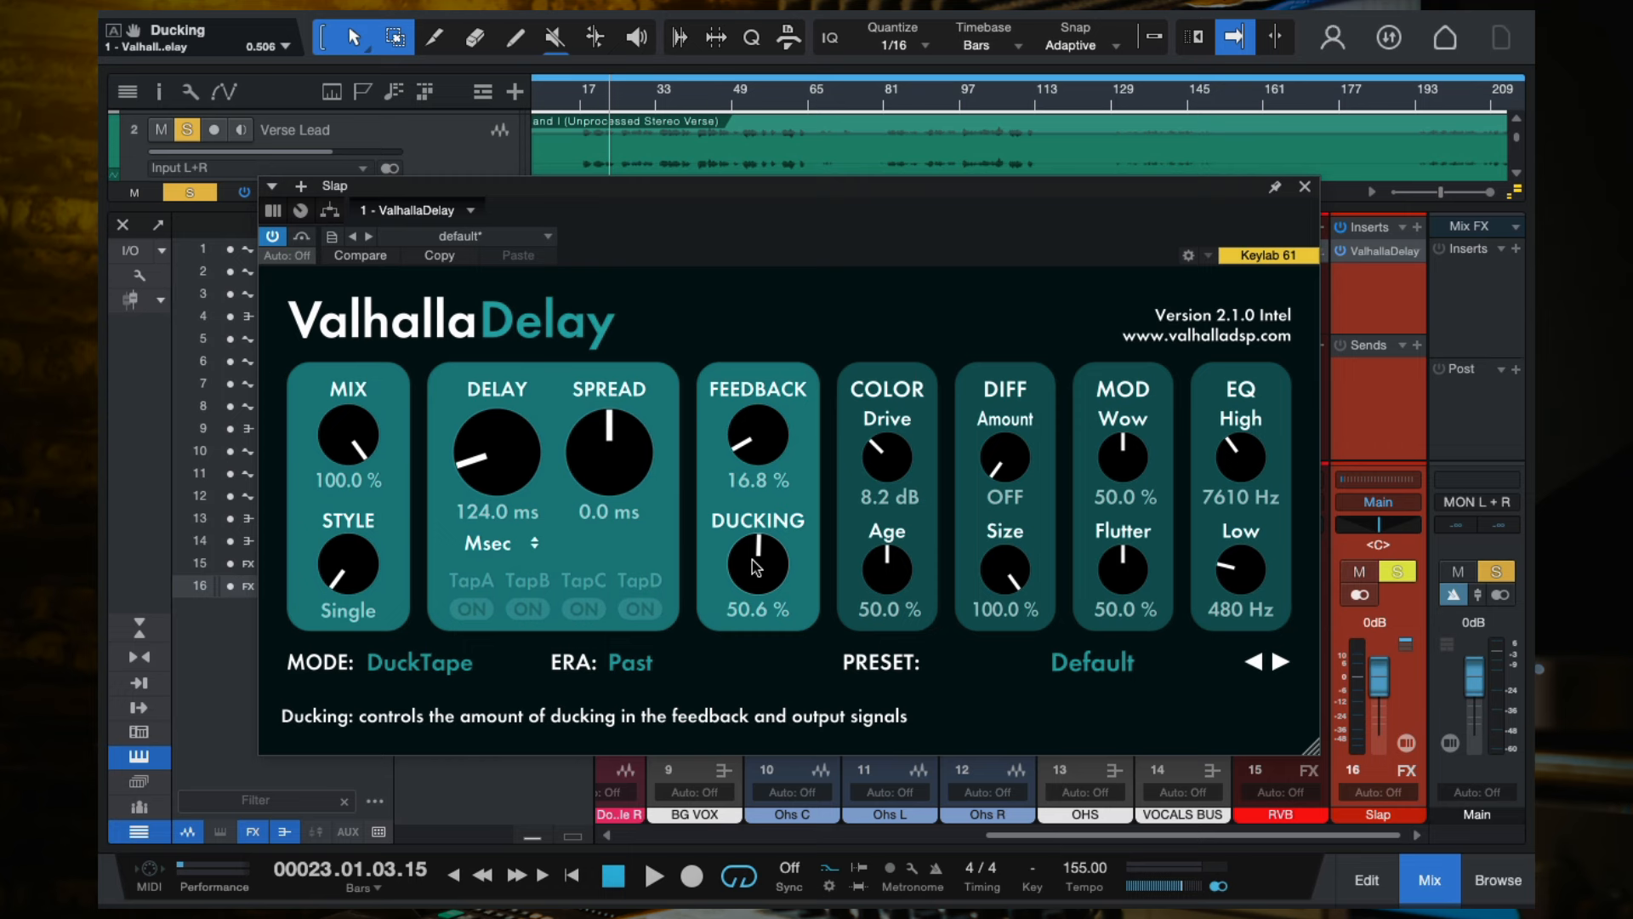
{"action": "left_click_drag", "start_coordinate": [752, 559], "coordinate": [778, 574]}
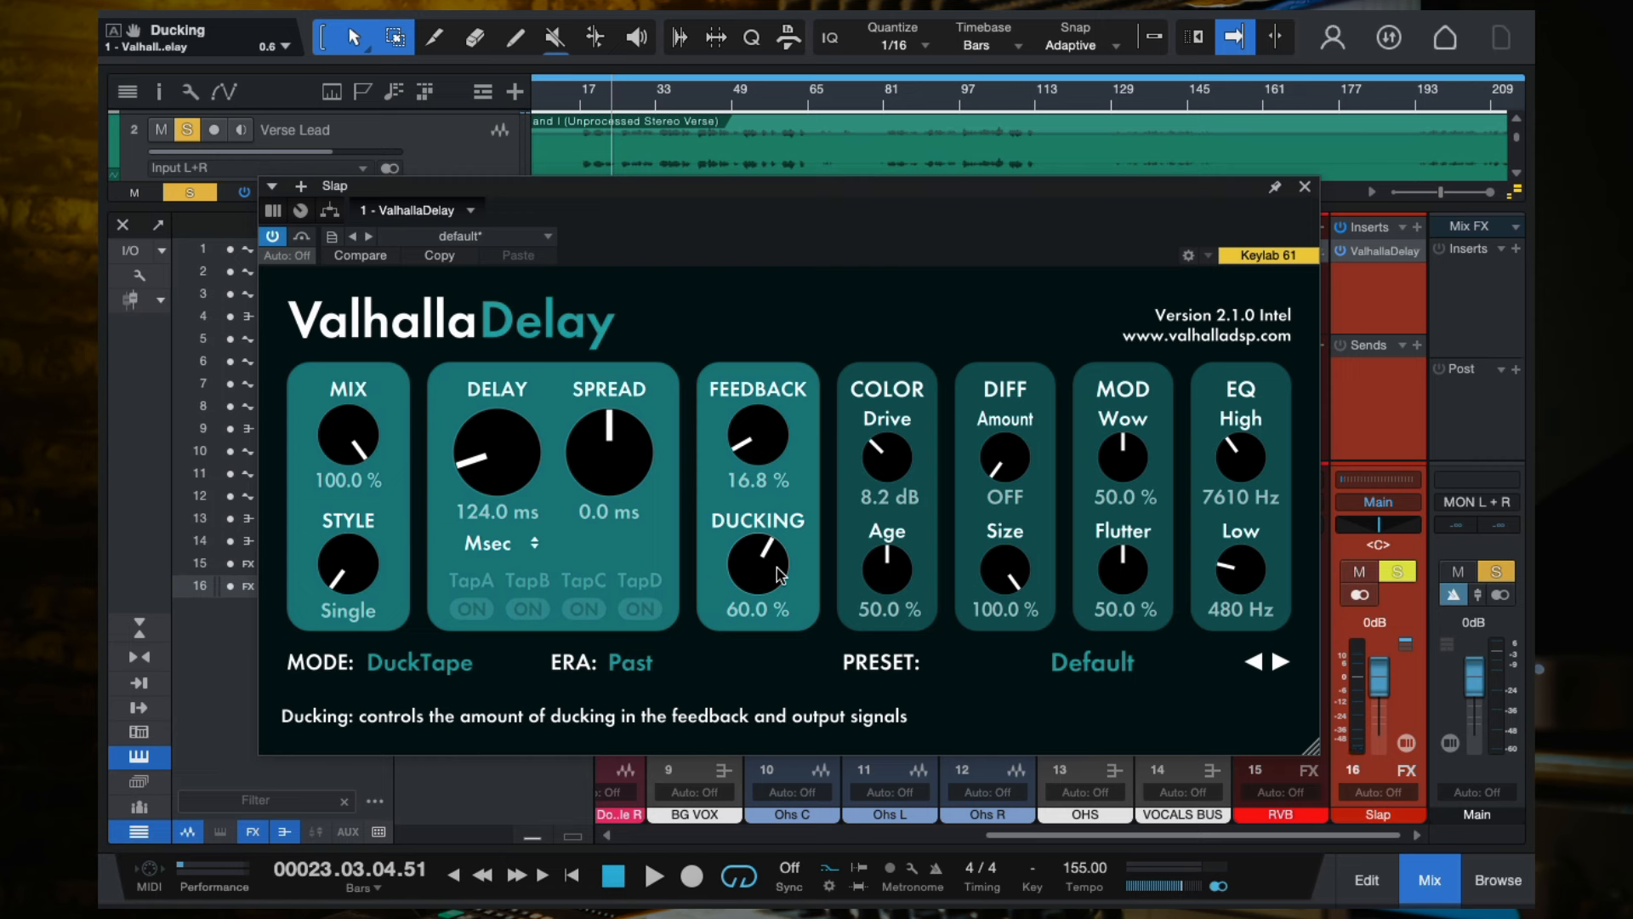
{"action": "left_click_drag", "start_coordinate": [770, 562], "coordinate": [758, 273]}
{"action": "key", "text": "space"}
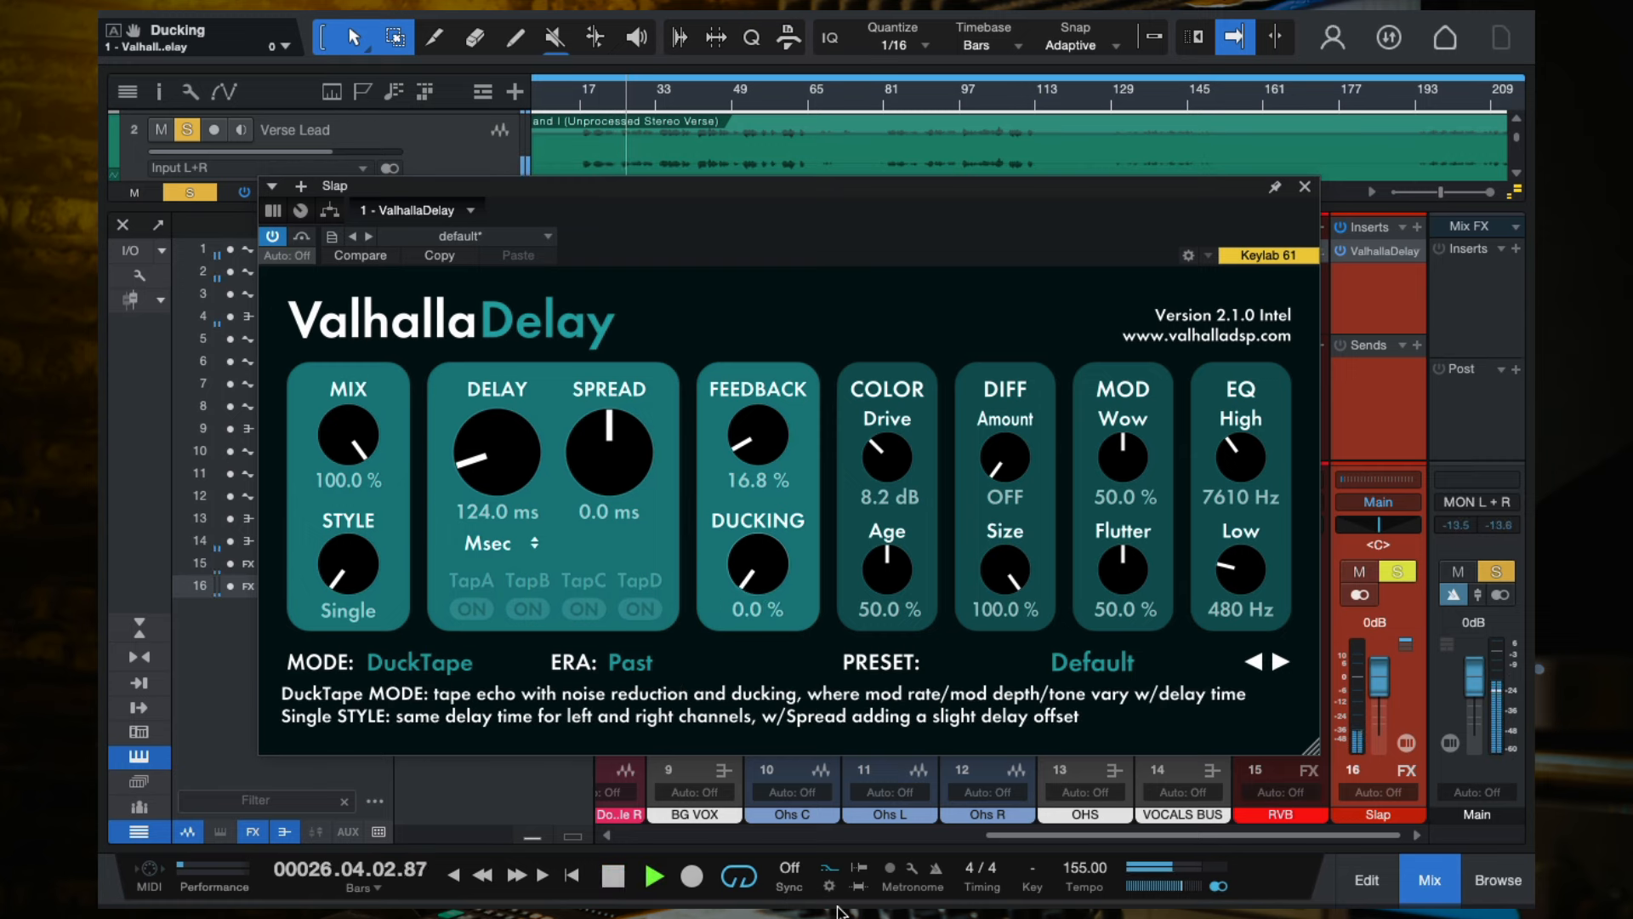
Compare ducking at 0% and 100% during playback, stop, and set ducking back to 0%.
{"action": "double_click", "coordinate": [766, 568]}
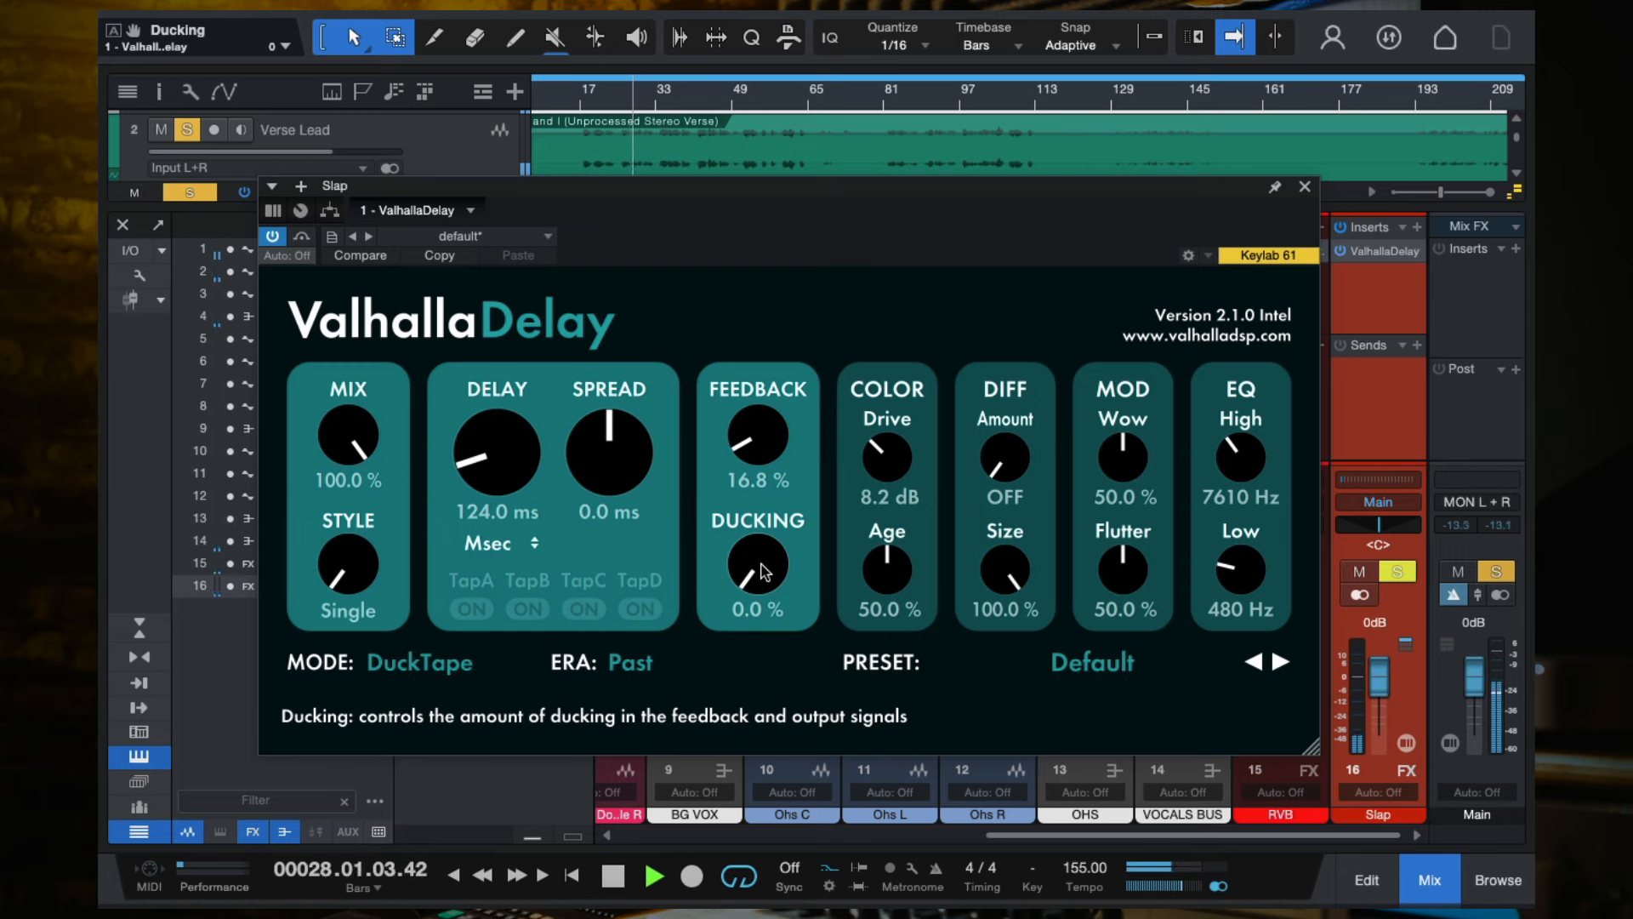
{"action": "left_click_drag", "start_coordinate": [766, 568], "coordinate": [769, 241]}
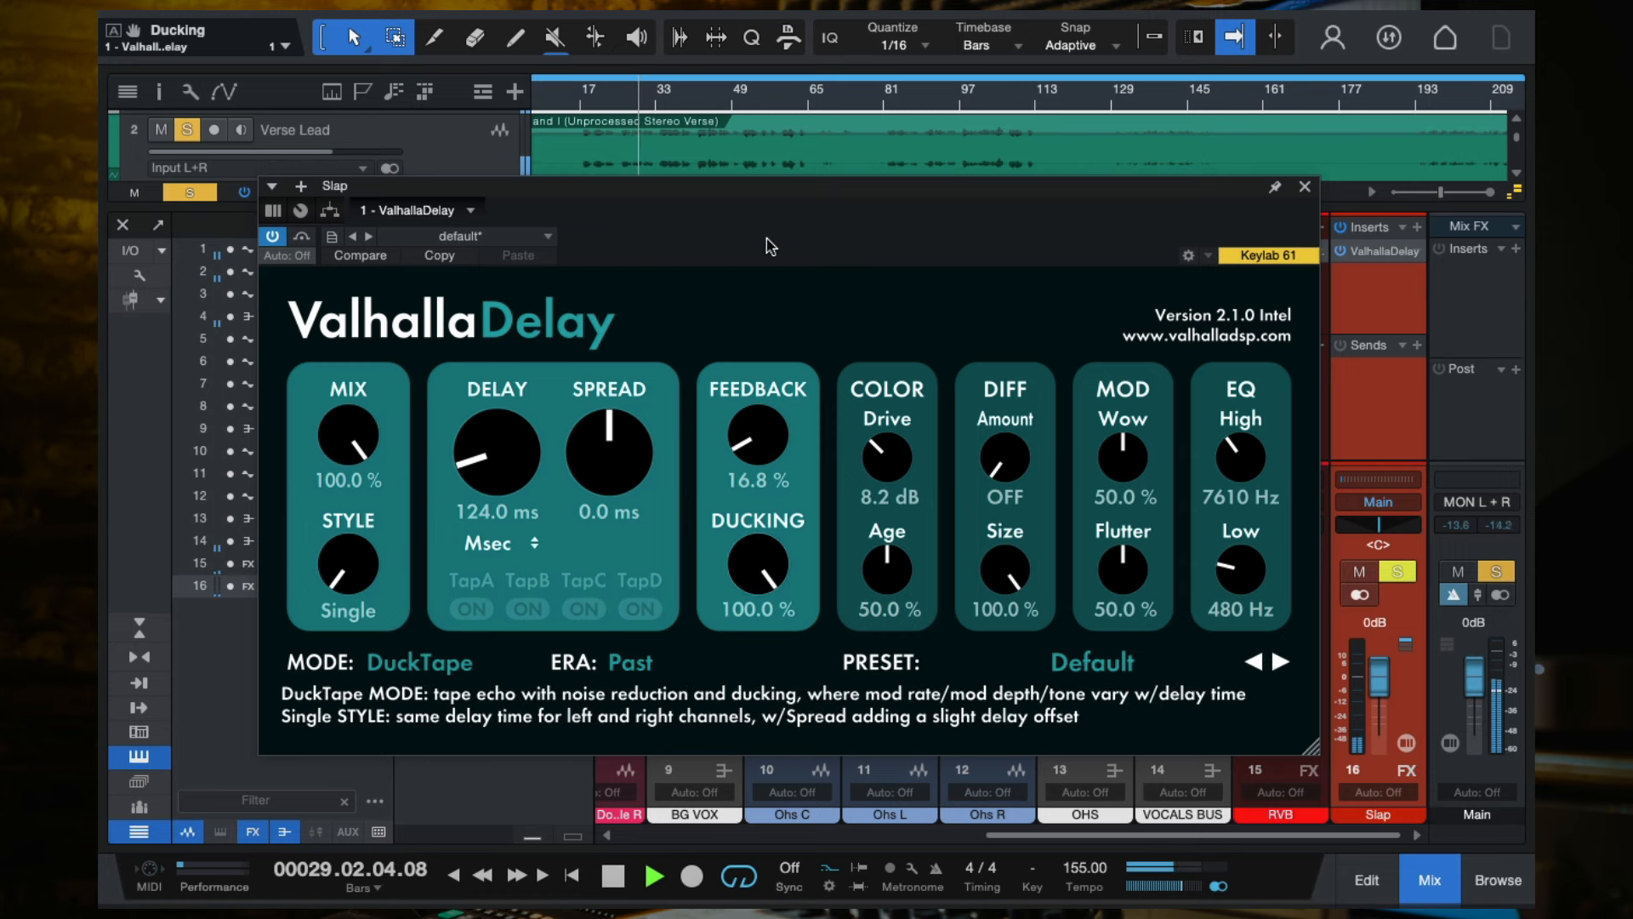
{"action": "left_click_drag", "start_coordinate": [778, 545], "coordinate": [775, 794]}
{"action": "key", "text": "space"}
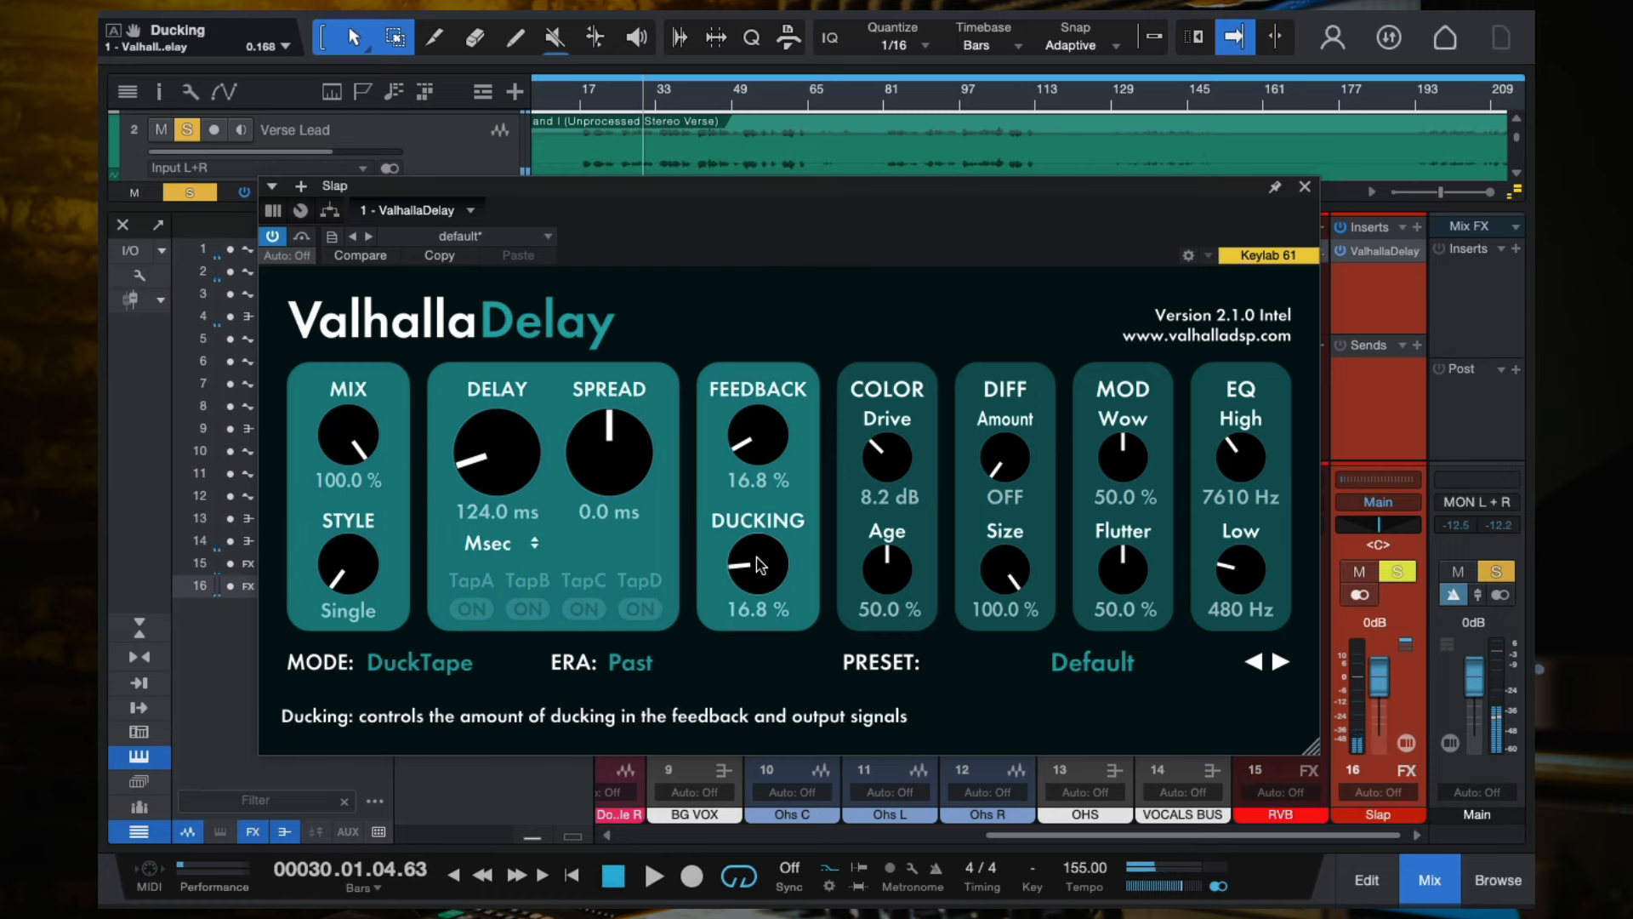
{"action": "left_click_drag", "start_coordinate": [755, 555], "coordinate": [754, 605]}
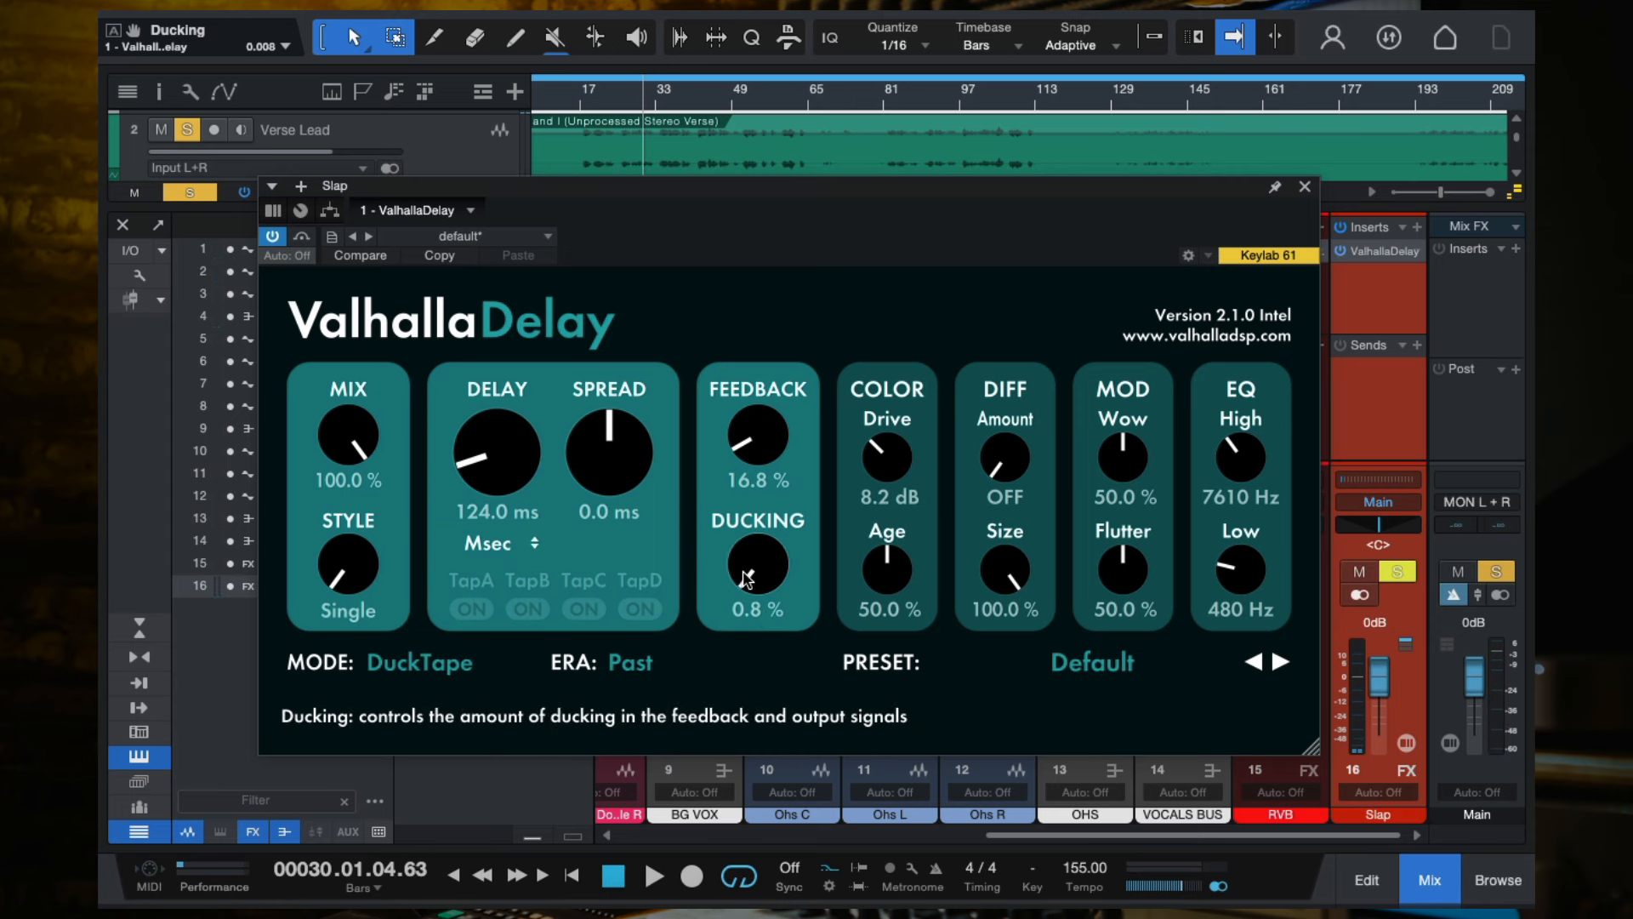
{"action": "left_click_drag", "start_coordinate": [755, 565], "coordinate": [755, 598]}
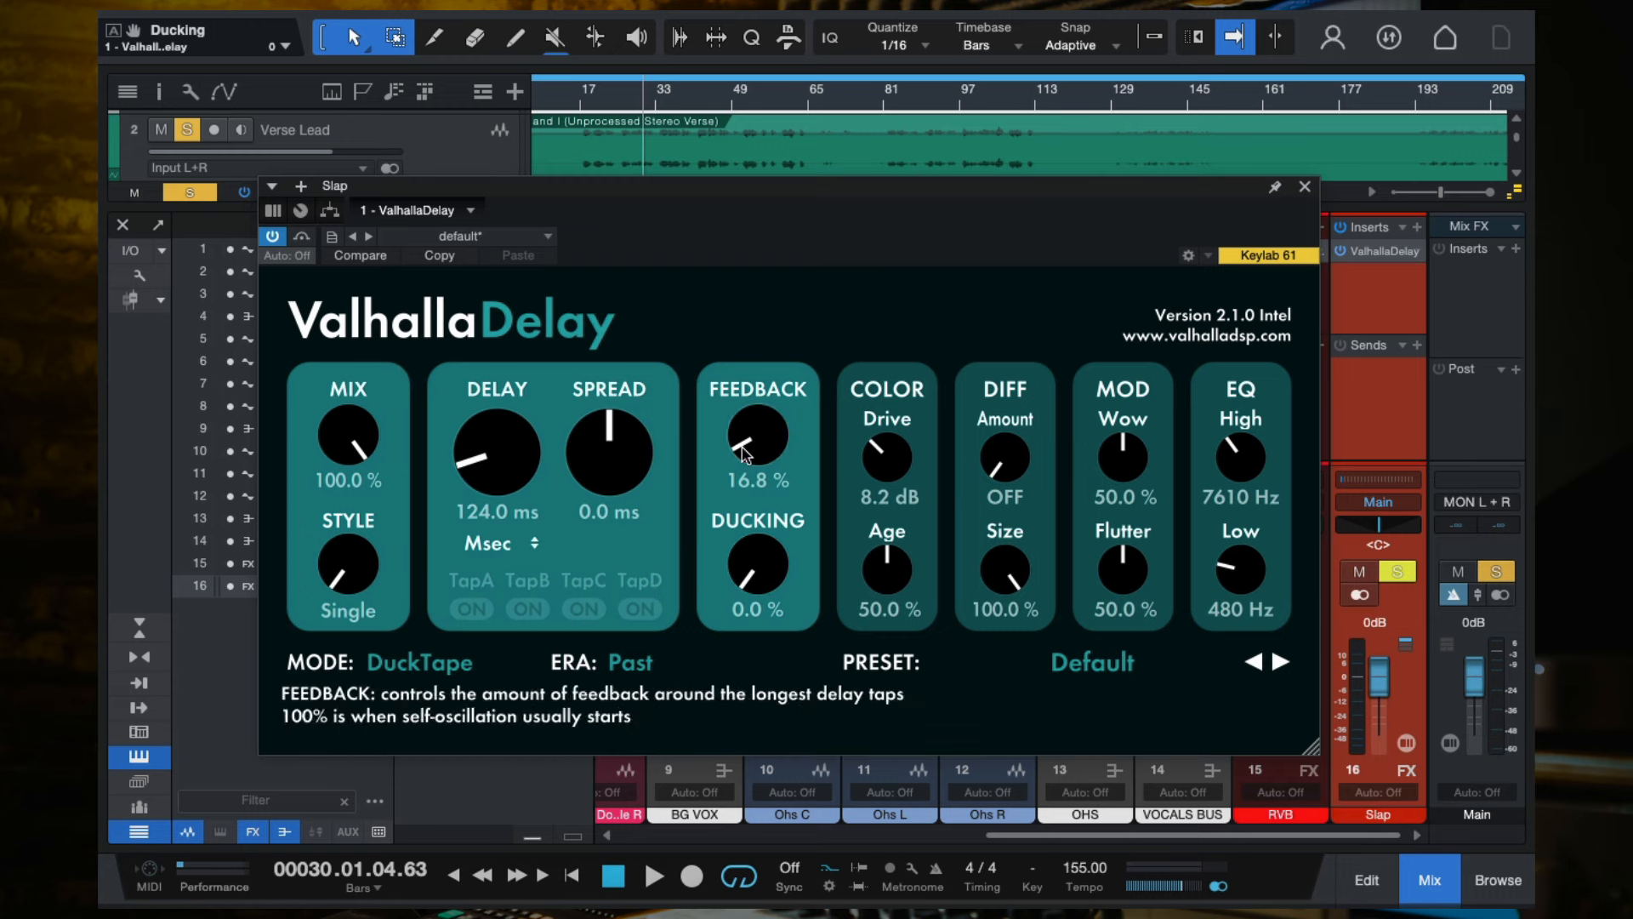
Raise the delay's Drive to 10.3 dB while listening, and return the playback position to around bar 17.
{"action": "left_click_drag", "start_coordinate": [887, 466], "coordinate": [889, 446]}
{"action": "key", "text": "space"}
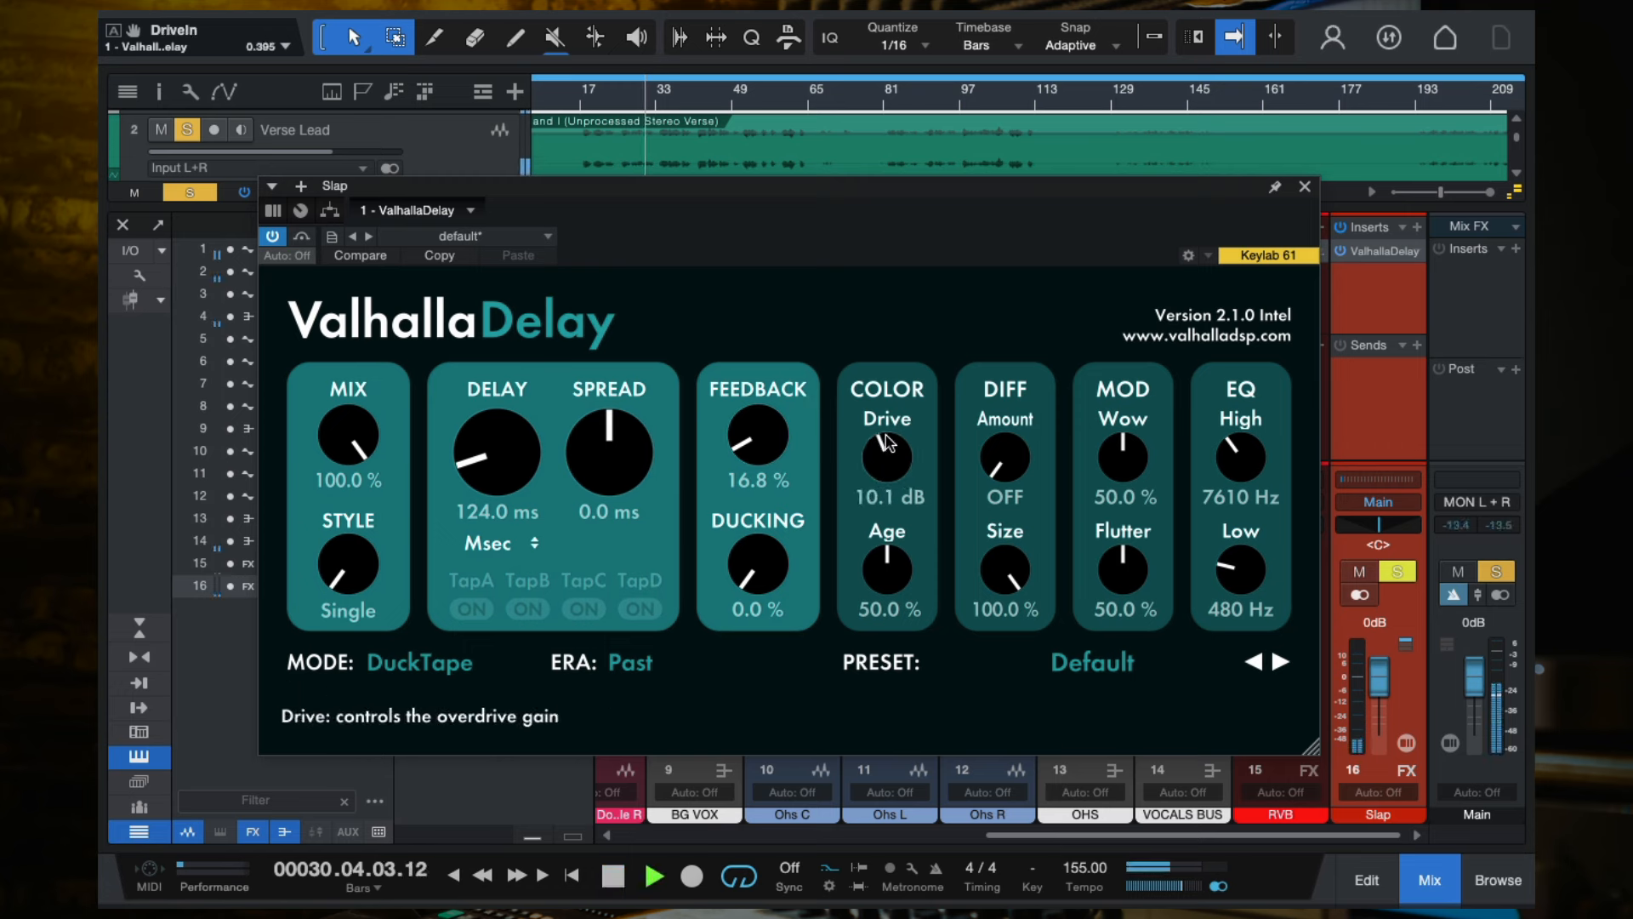
{"action": "key", "text": "space"}
{"action": "left_click", "coordinate": [582, 95]}
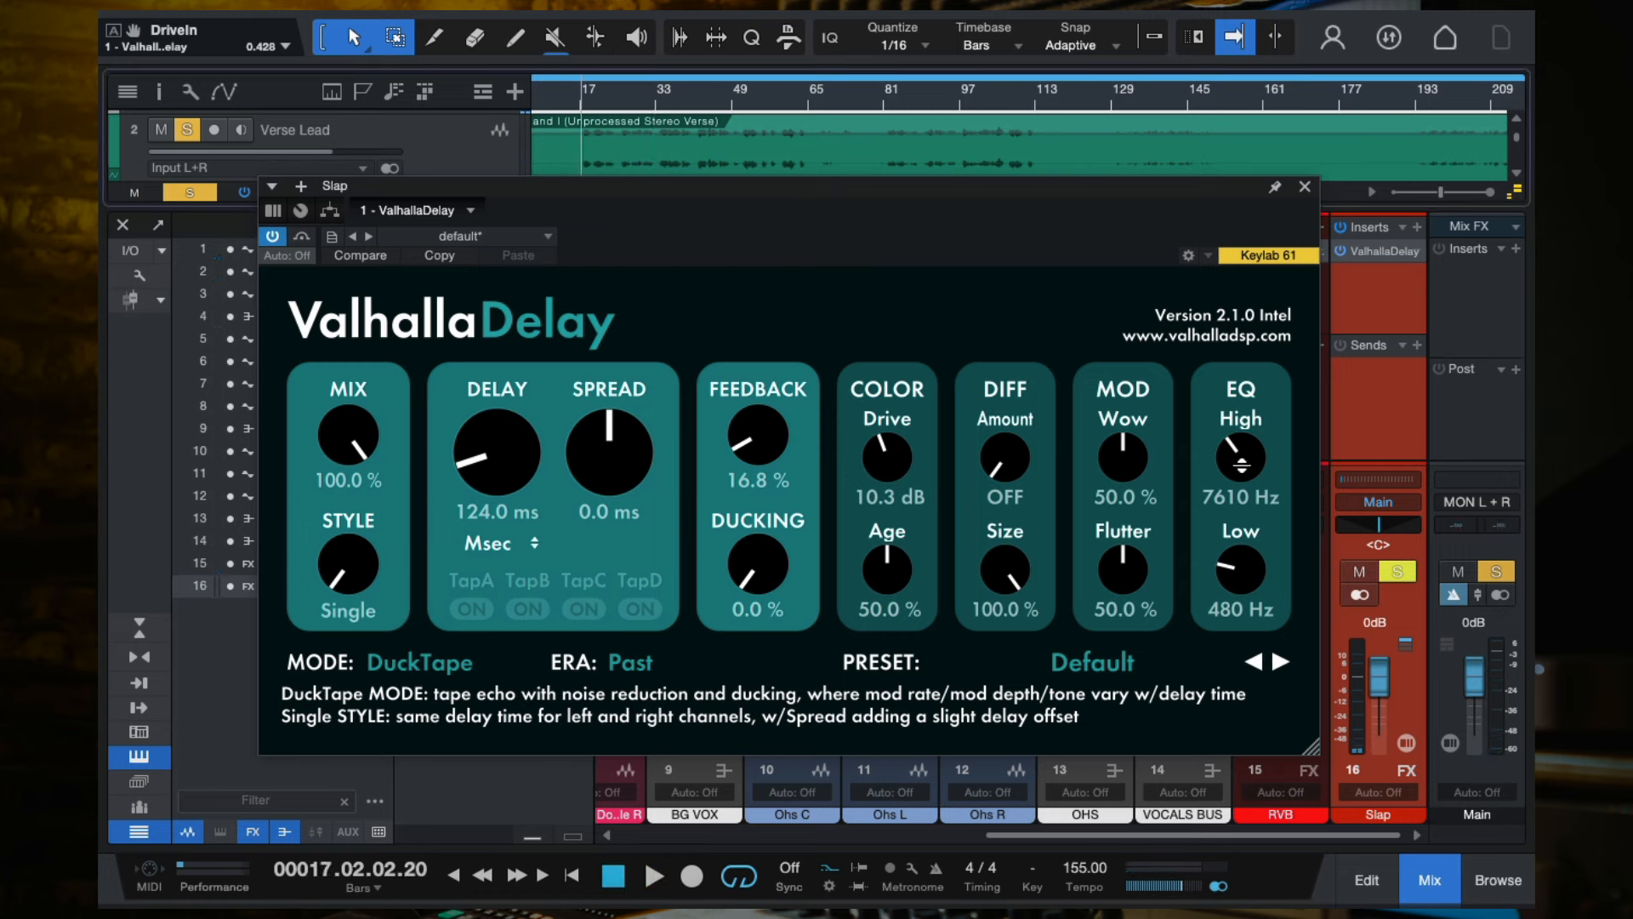
During playback, set the delay's high cut to 2360 Hz and low cut to 370 Hz, and close the plug-in.
{"action": "key", "text": "space"}
{"action": "left_click_drag", "start_coordinate": [1240, 464], "coordinate": [1242, 541]}
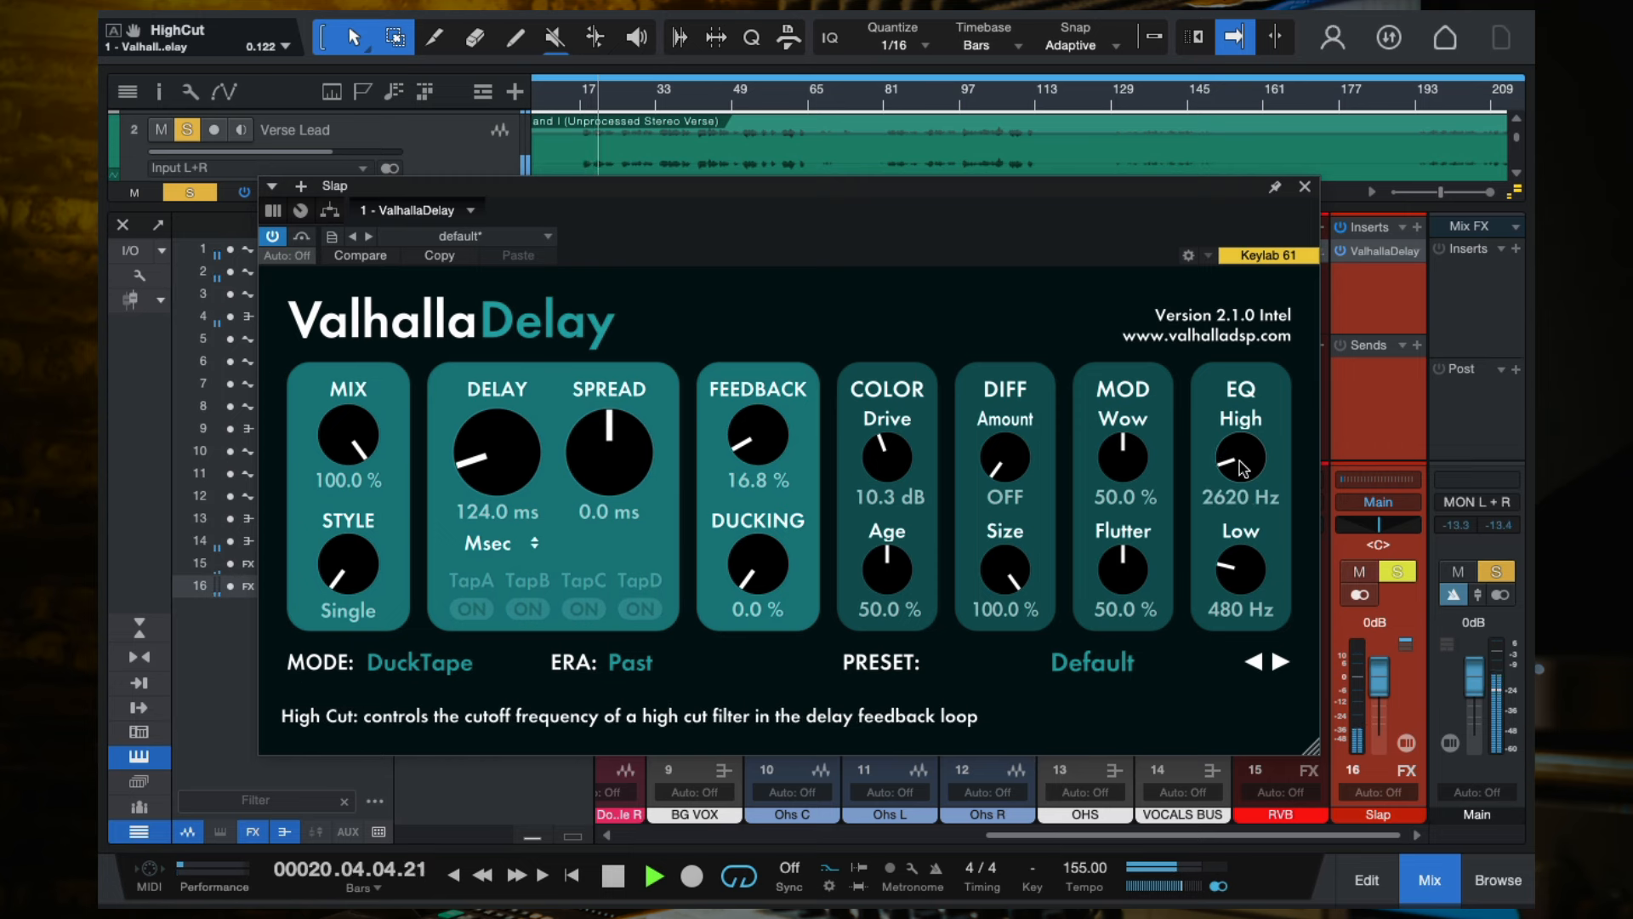
{"action": "mouse_move", "coordinate": [1239, 461]}
{"action": "left_mouse_down"}
{"action": "mouse_move", "coordinate": [1242, 431]}
{"action": "mouse_move", "coordinate": [1242, 473]}
{"action": "left_mouse_up"}
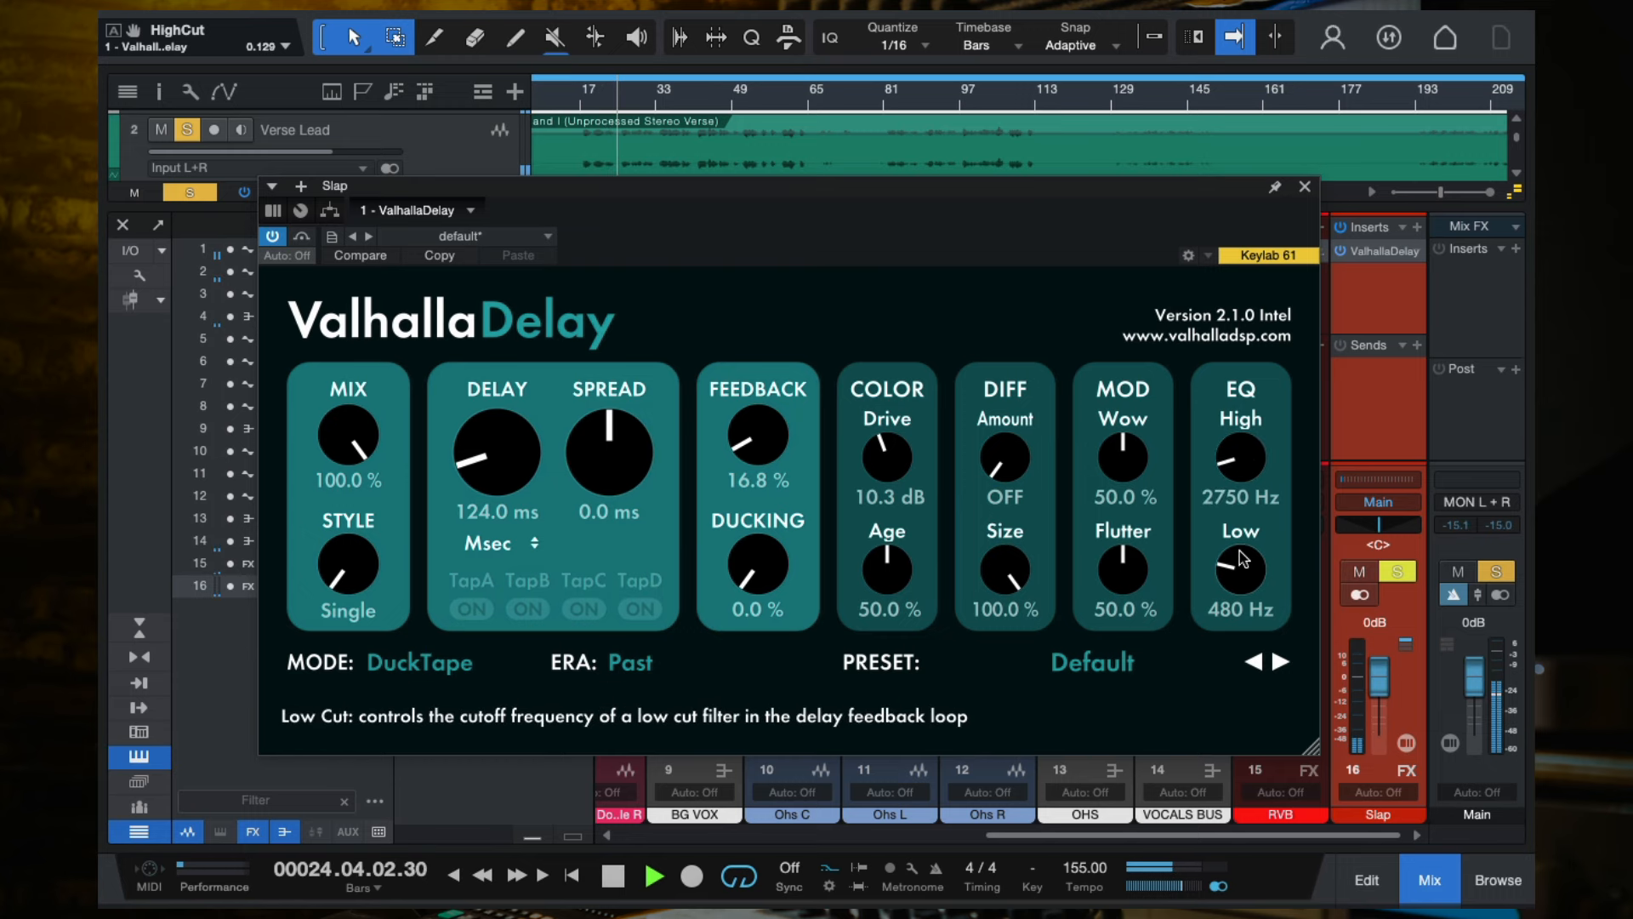
{"action": "left_click_drag", "start_coordinate": [1236, 580], "coordinate": [1235, 590]}
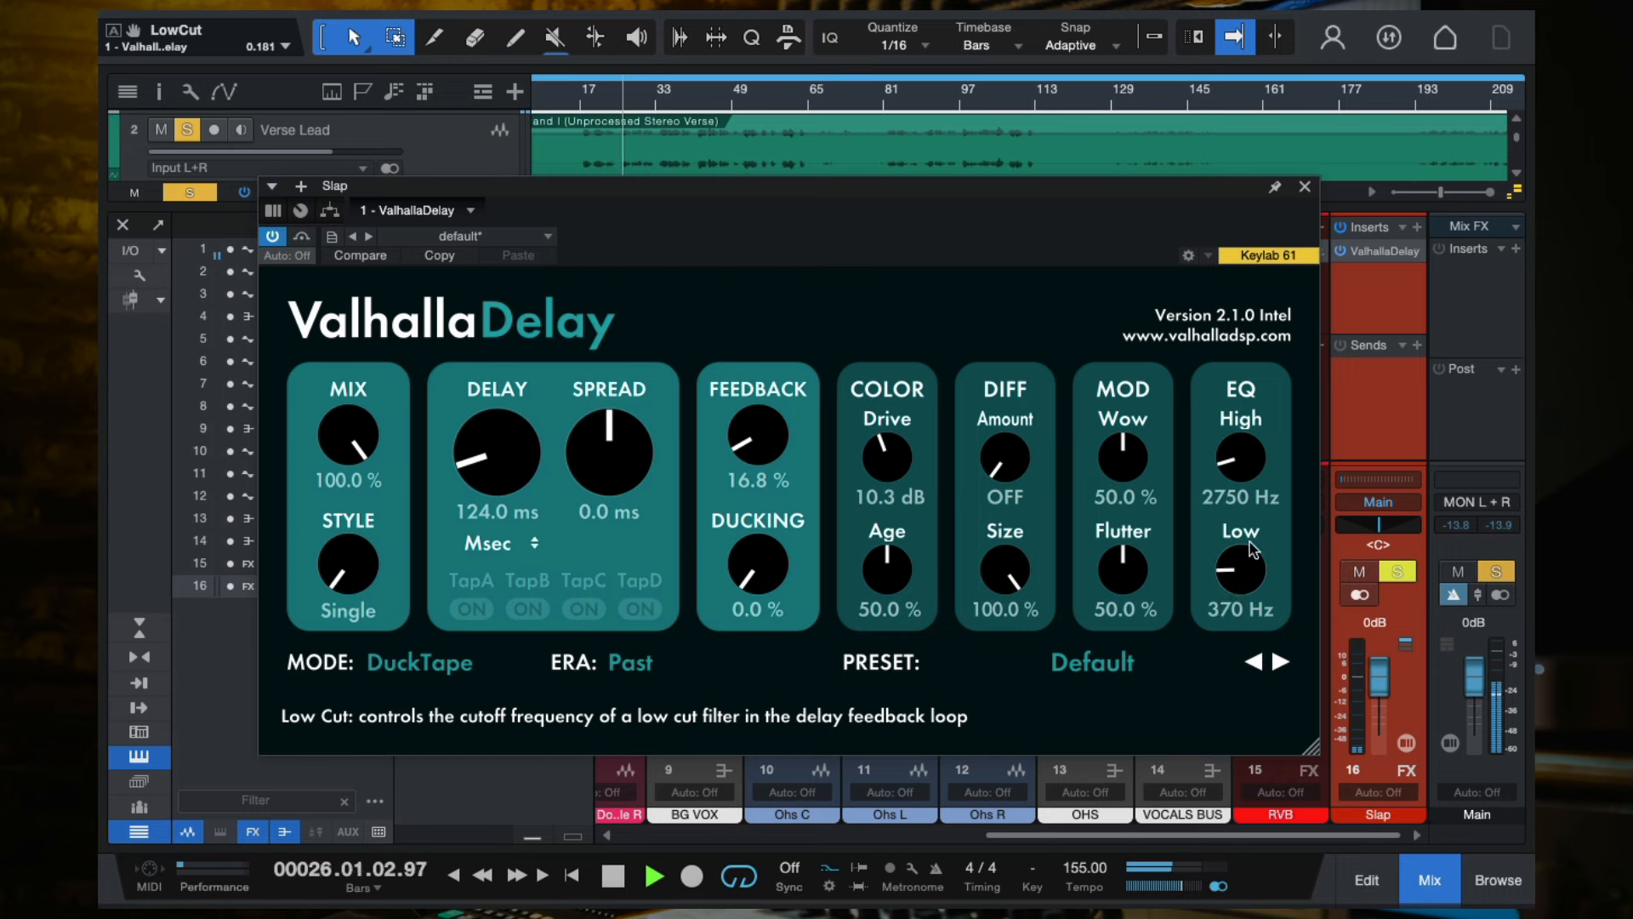
{"action": "left_click_drag", "start_coordinate": [1237, 457], "coordinate": [1235, 469]}
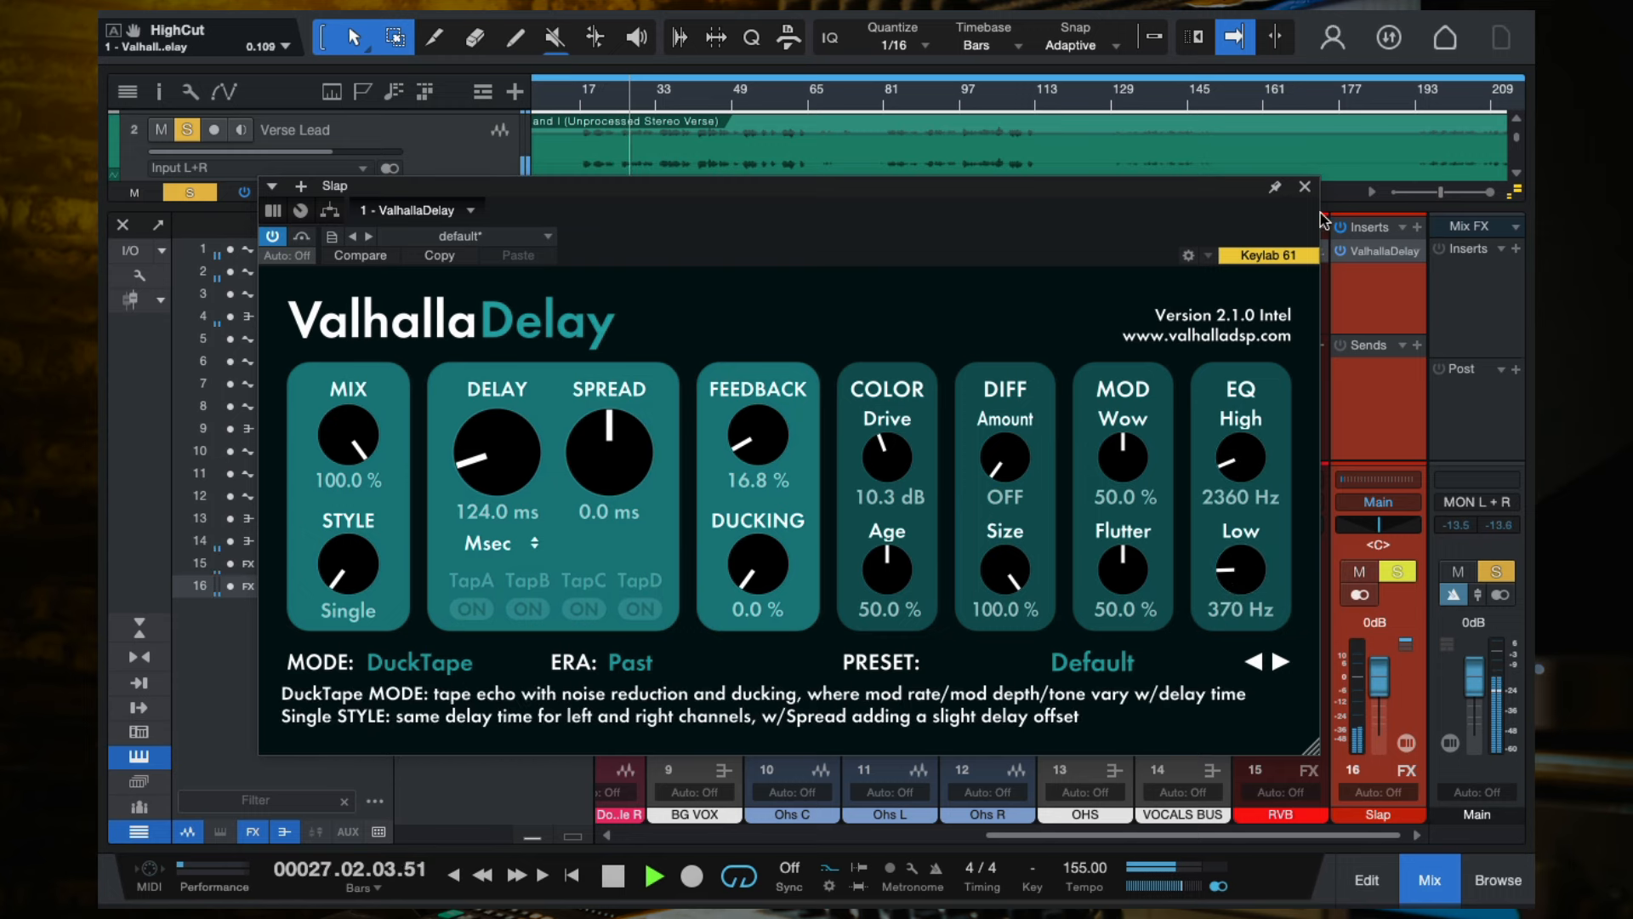
{"action": "left_click", "coordinate": [1304, 186]}
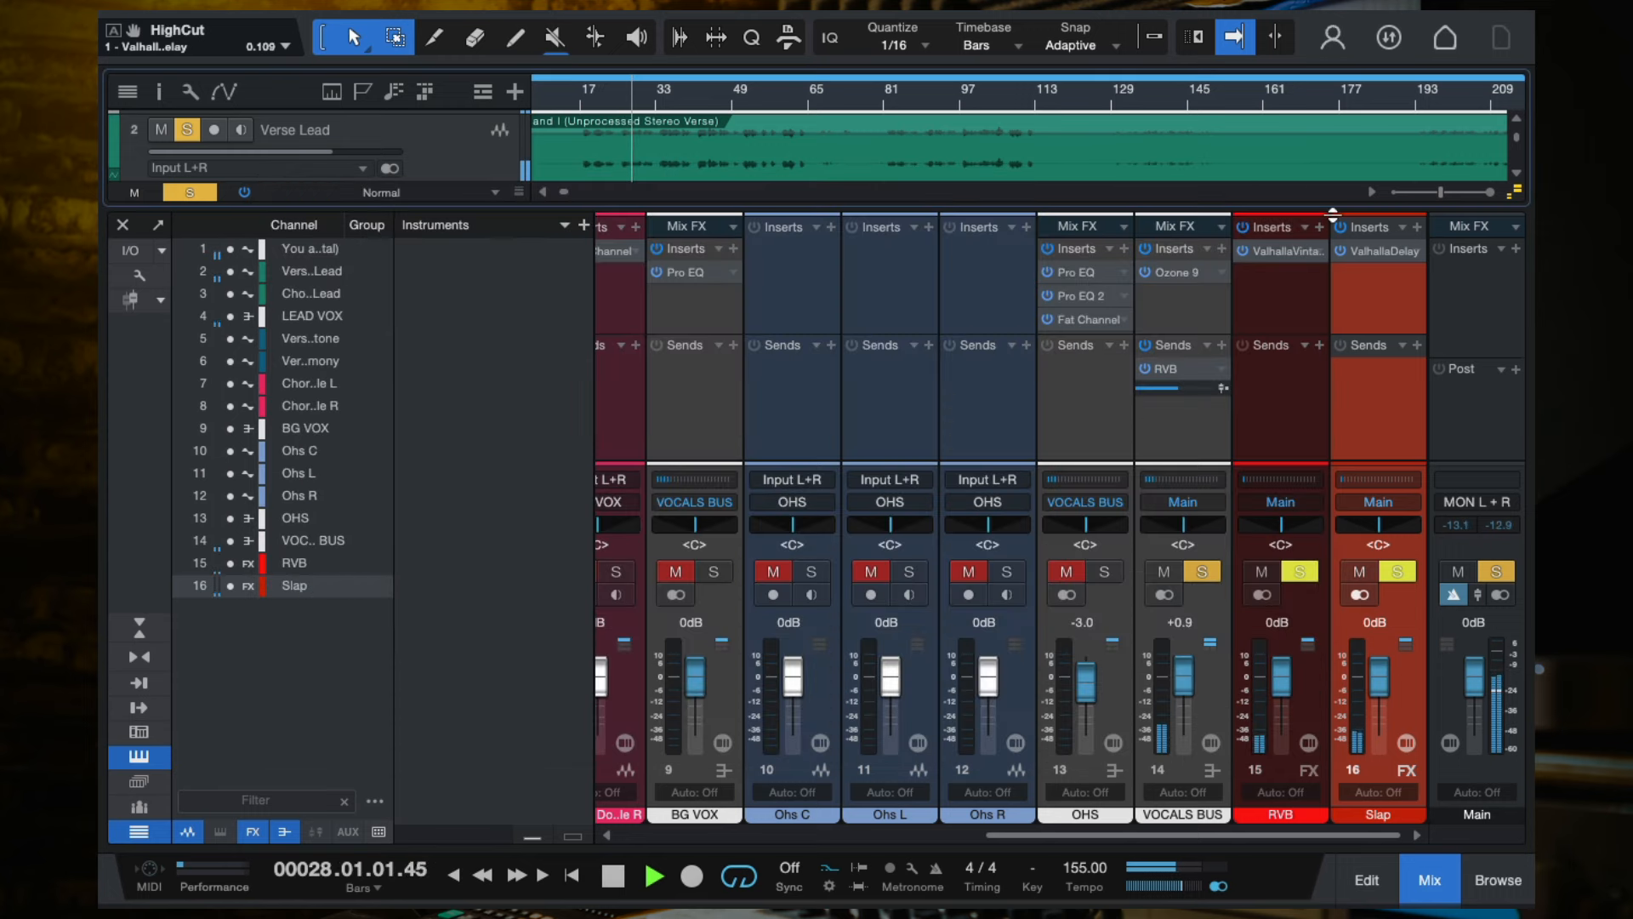
Reopen ValhallaDelay on the Slap channel, set the high cut to 3210 Hz and close the plug-in.
{"action": "left_click", "coordinate": [1377, 251]}
{"action": "mouse_move", "coordinate": [1230, 469]}
{"action": "left_mouse_down"}
{"action": "mouse_move", "coordinate": [1231, 450]}
{"action": "mouse_move", "coordinate": [1234, 477]}
{"action": "left_mouse_up"}
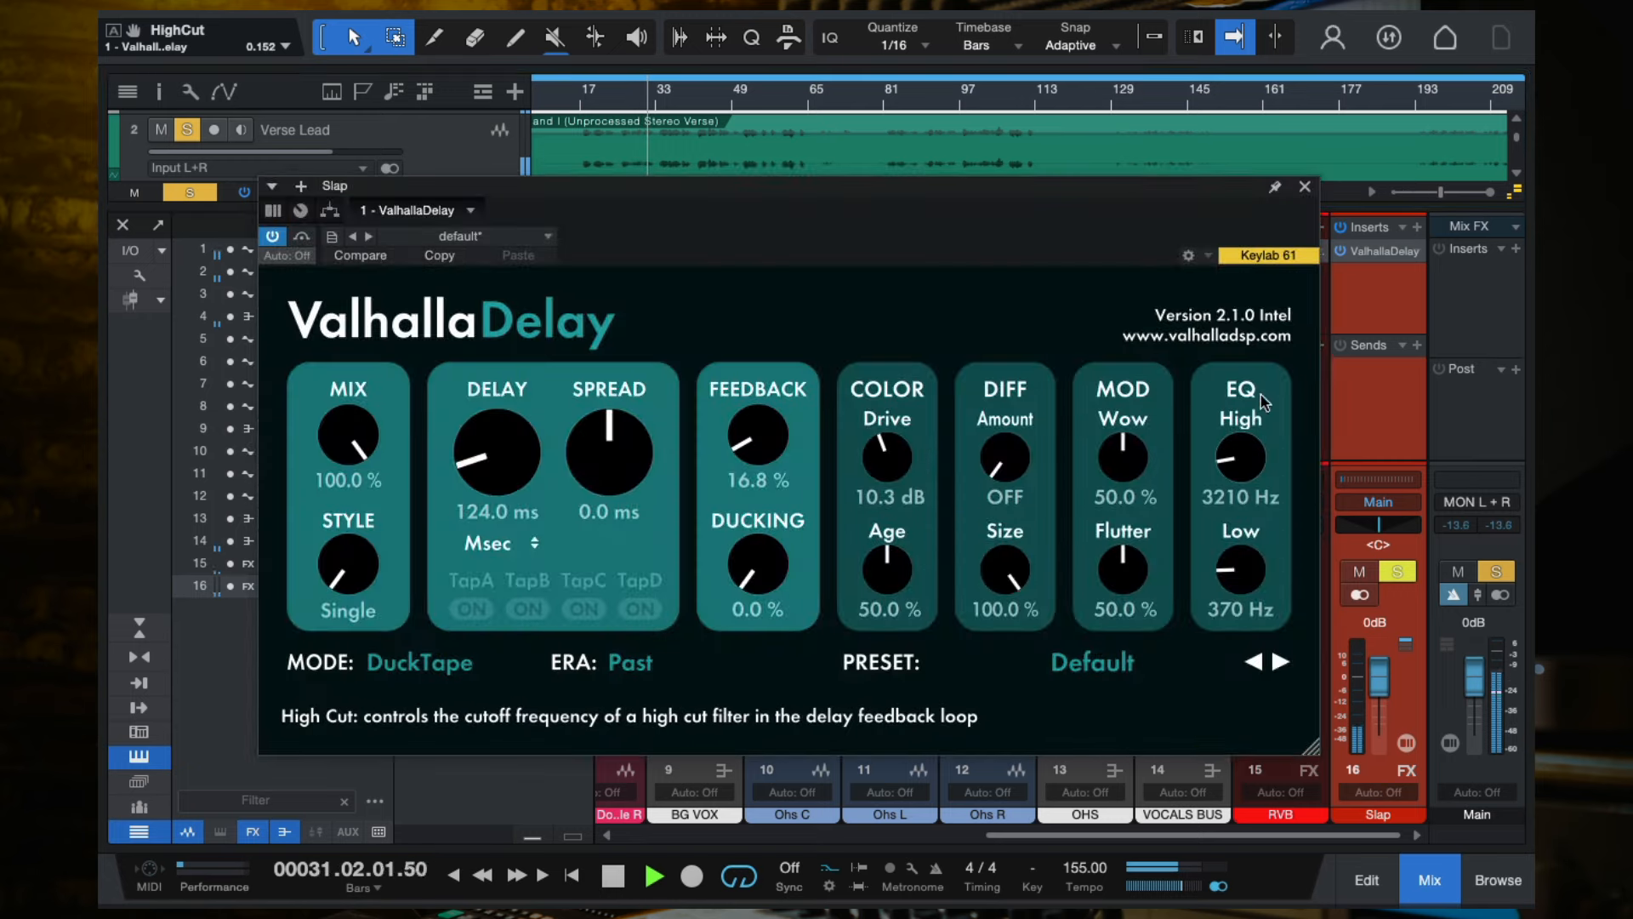
{"action": "left_click", "coordinate": [1304, 187]}
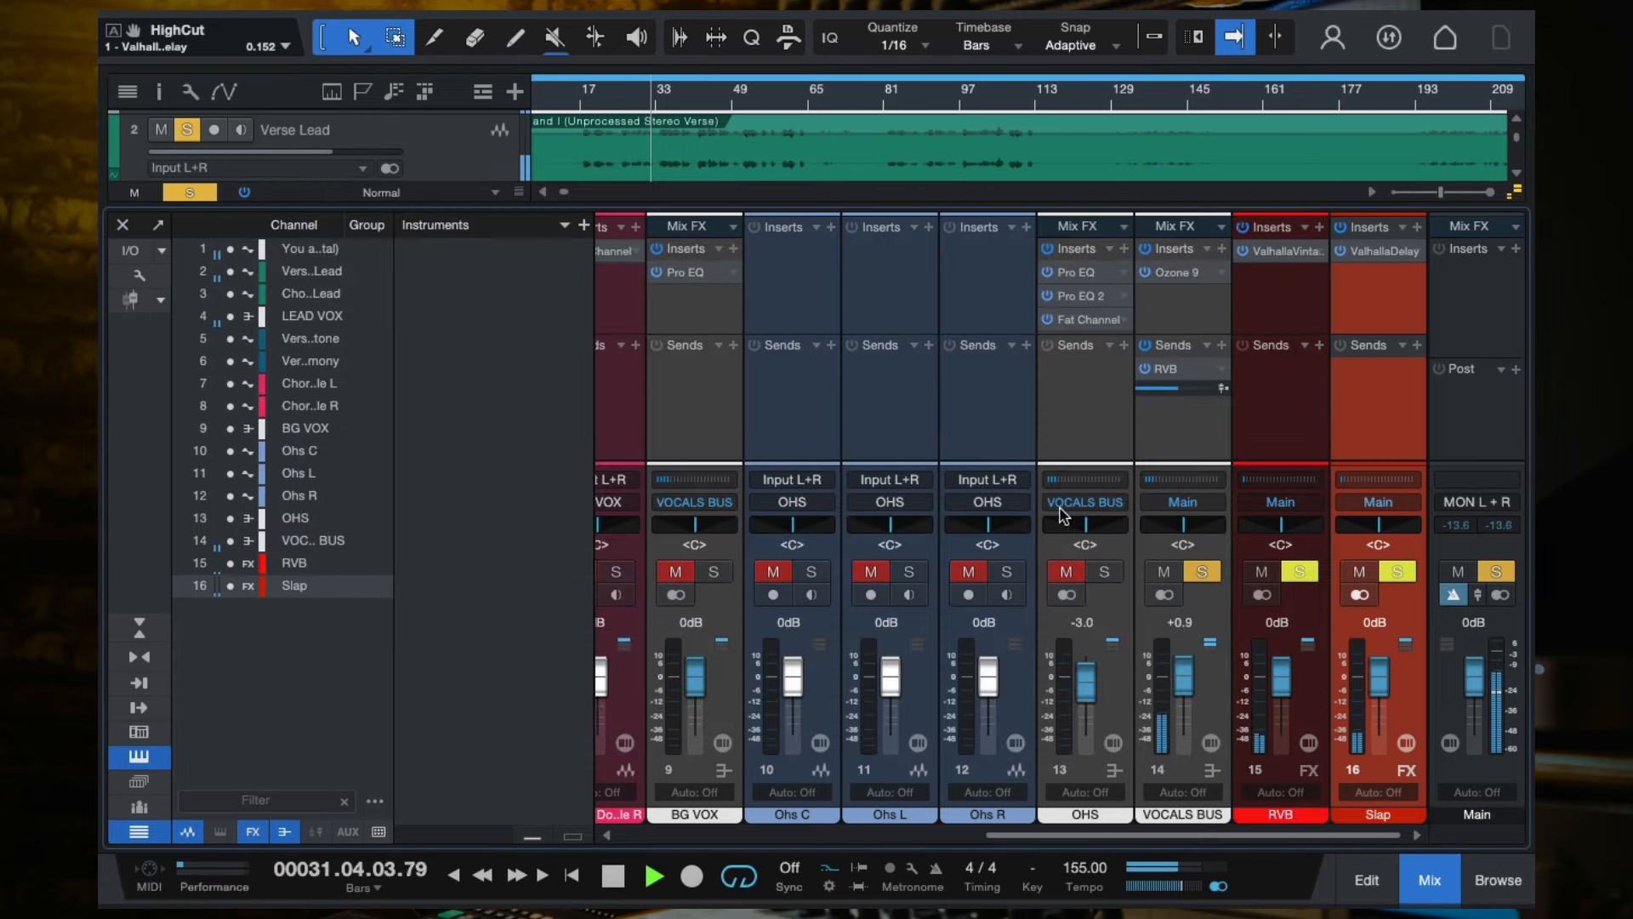
Replay from around bar 17, try the LEAD VOX send to Slap at -14.3 and -12.9 dB, and set it to -9.6 dB.
{"action": "left_click", "coordinate": [579, 94]}
{"action": "scroll", "coordinate": [777, 354], "scroll_direction": "left", "scroll_amount": 10}
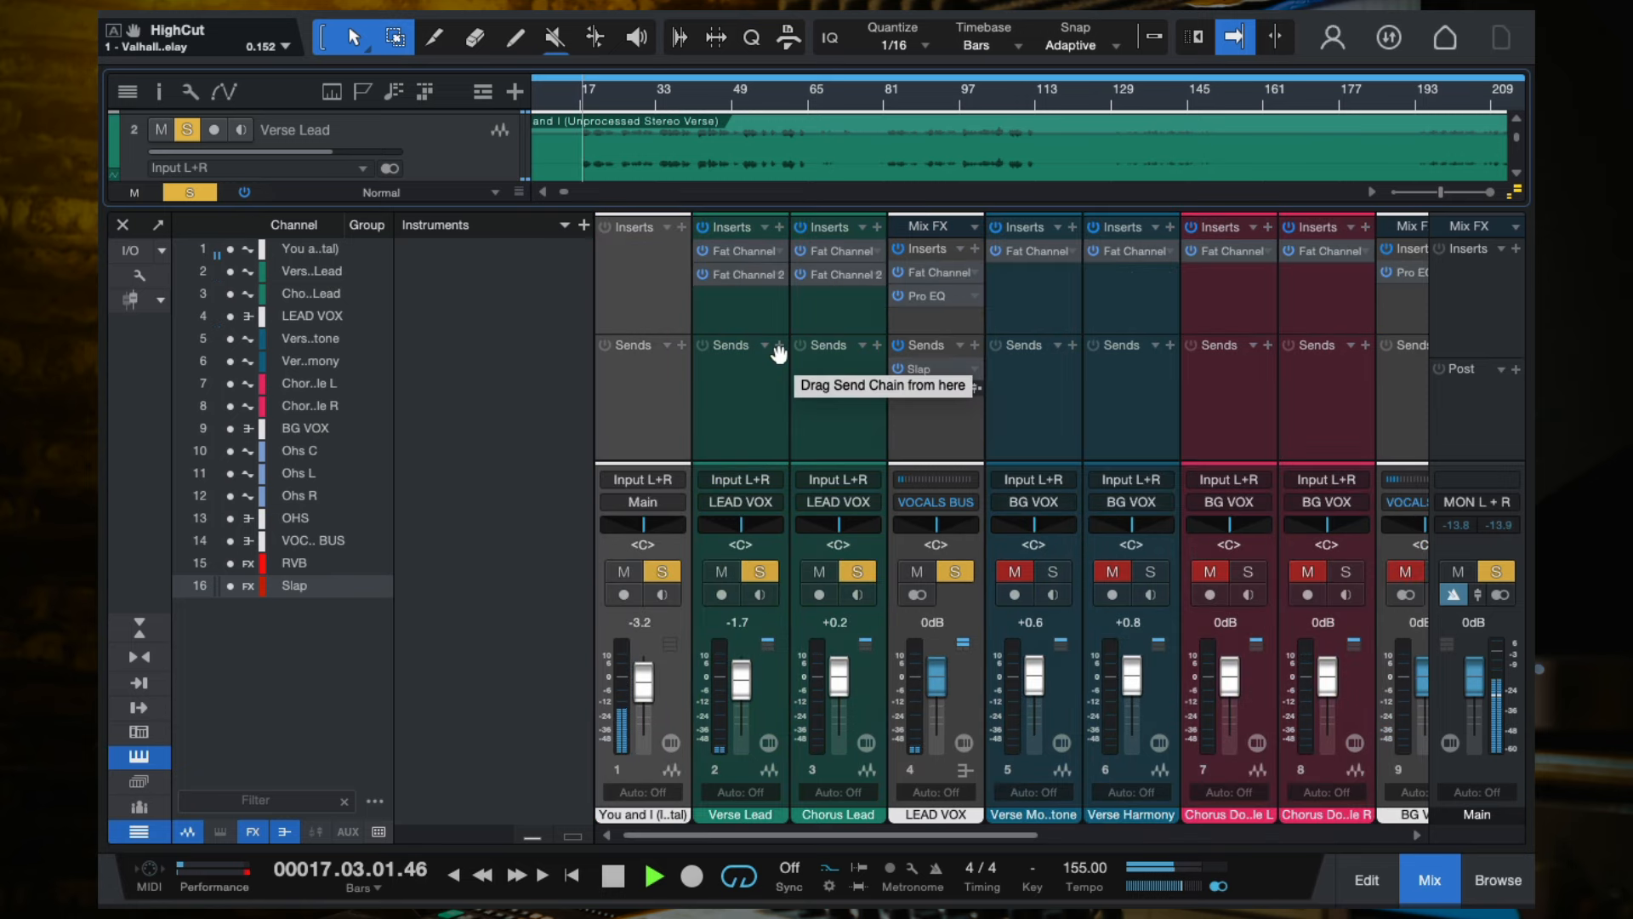
{"action": "left_click", "coordinate": [931, 441]}
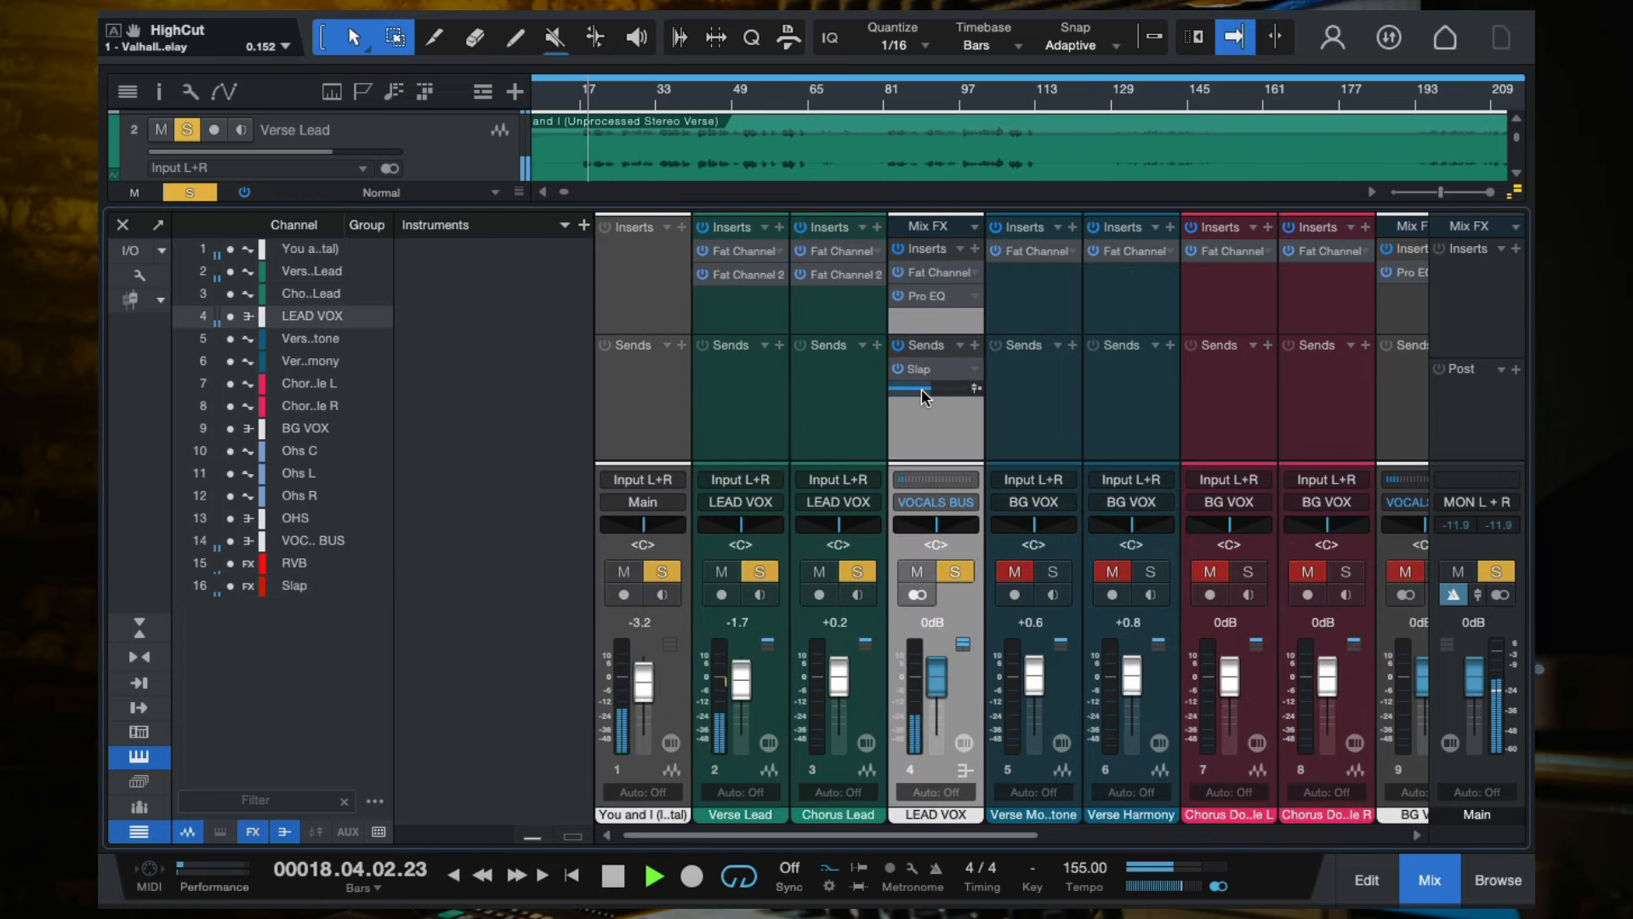
{"action": "left_click_drag", "start_coordinate": [927, 389], "coordinate": [915, 391]}
{"action": "mouse_move", "coordinate": [921, 387]}
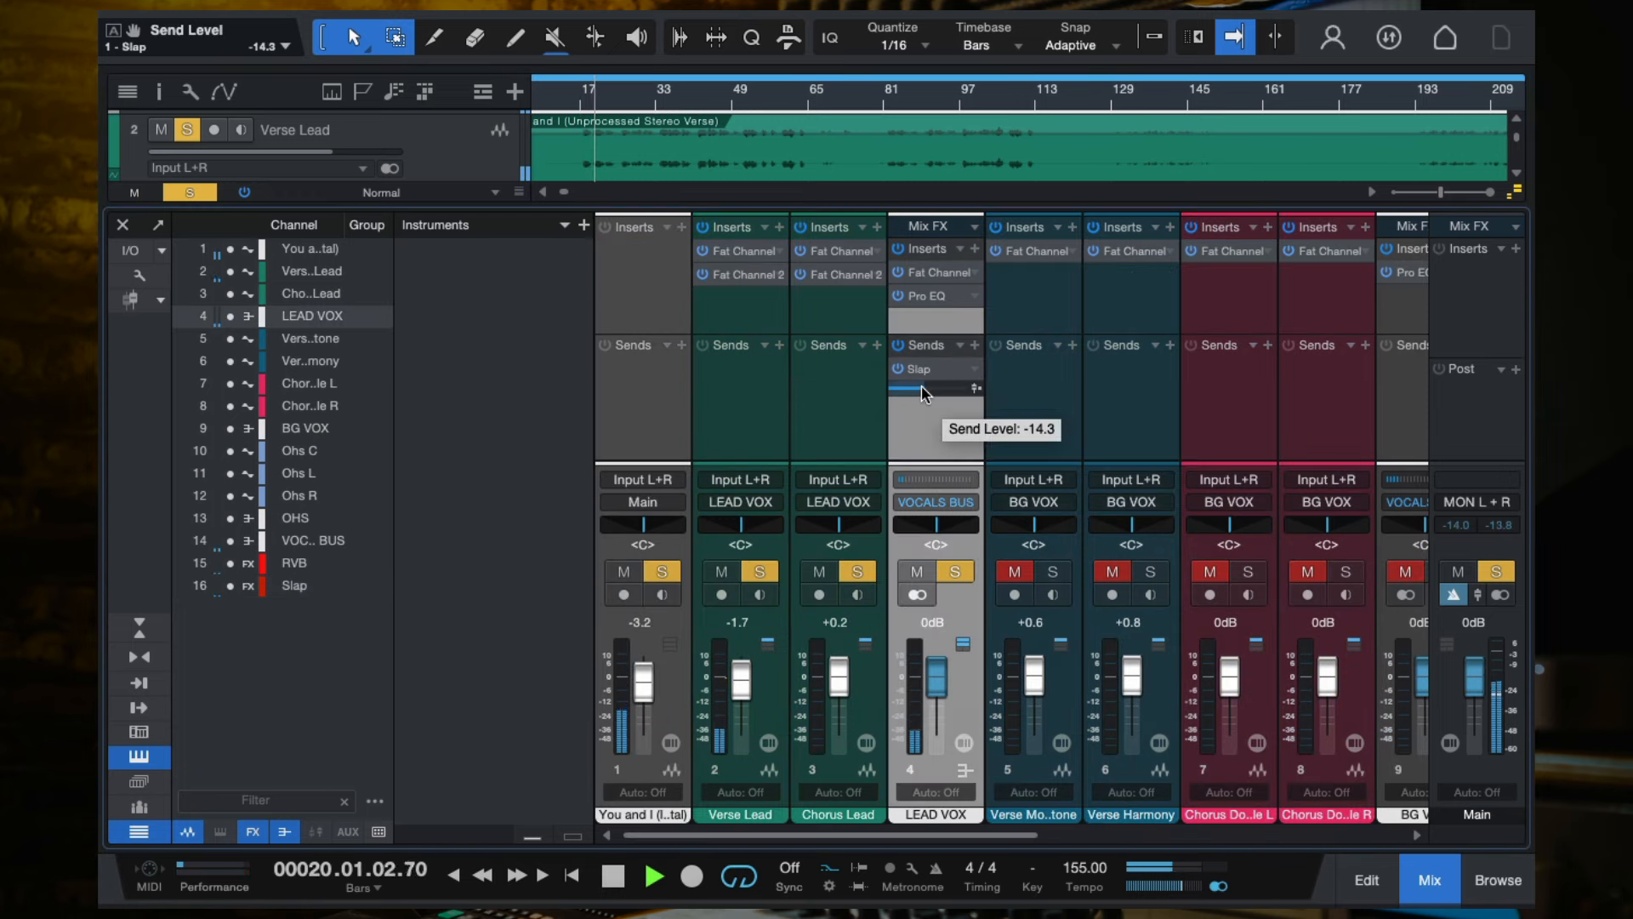
{"action": "mouse_move", "coordinate": [921, 386]}
{"action": "left_mouse_down"}
{"action": "mouse_move", "coordinate": [968, 391]}
{"action": "mouse_move", "coordinate": [929, 390]}
{"action": "left_mouse_up"}
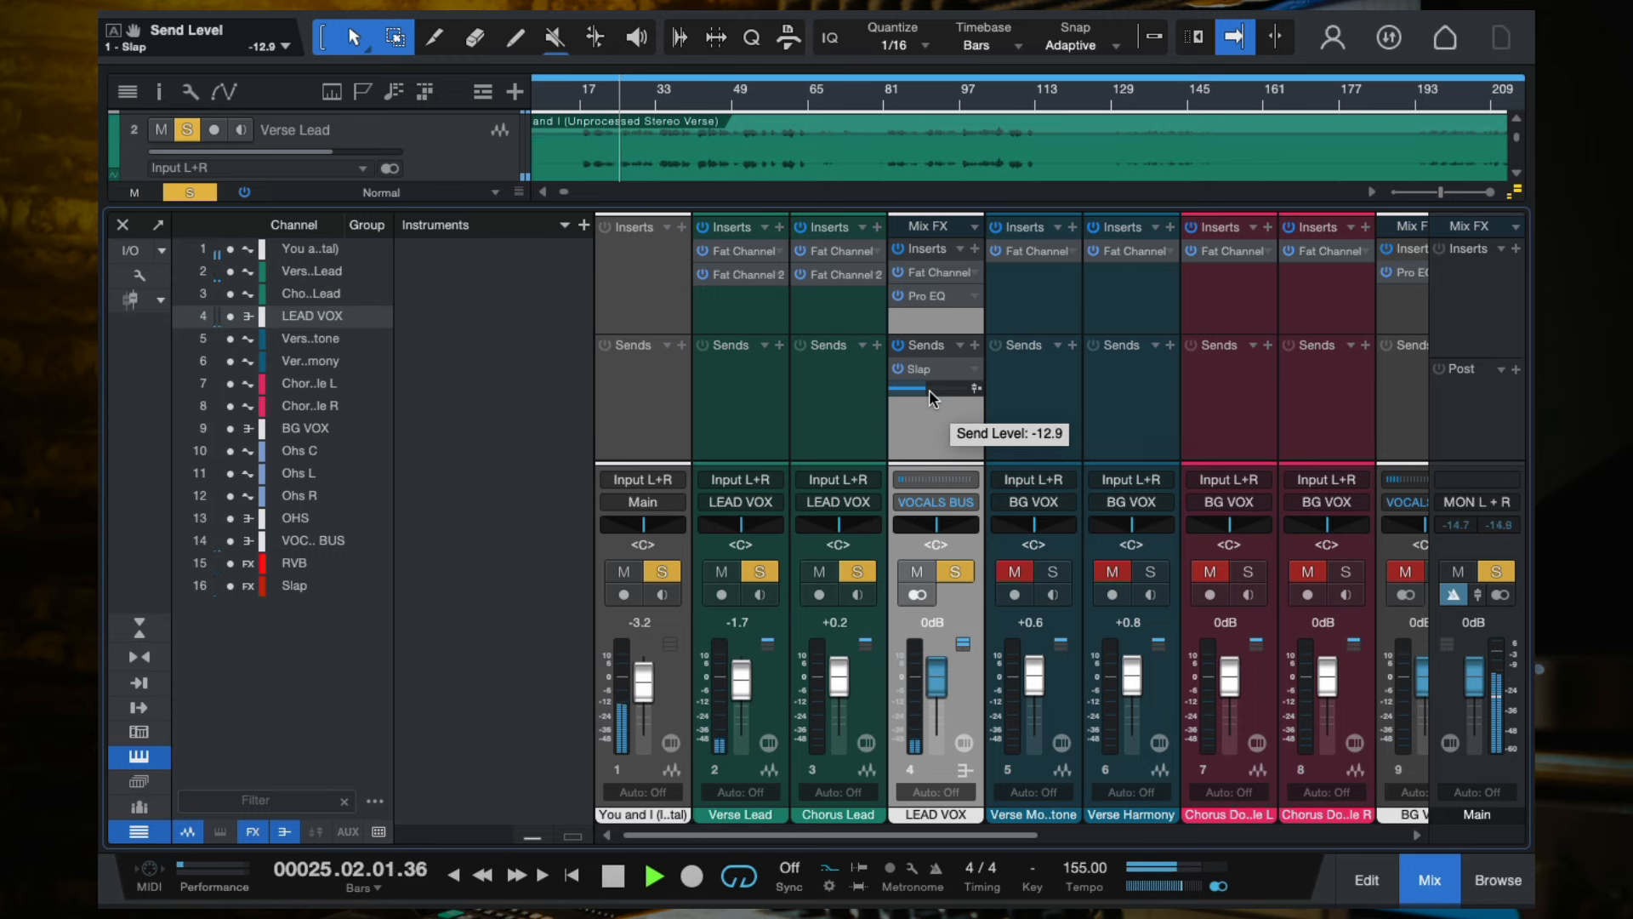
{"action": "scroll", "coordinate": [946, 416], "scroll_direction": "right", "scroll_amount": 1}
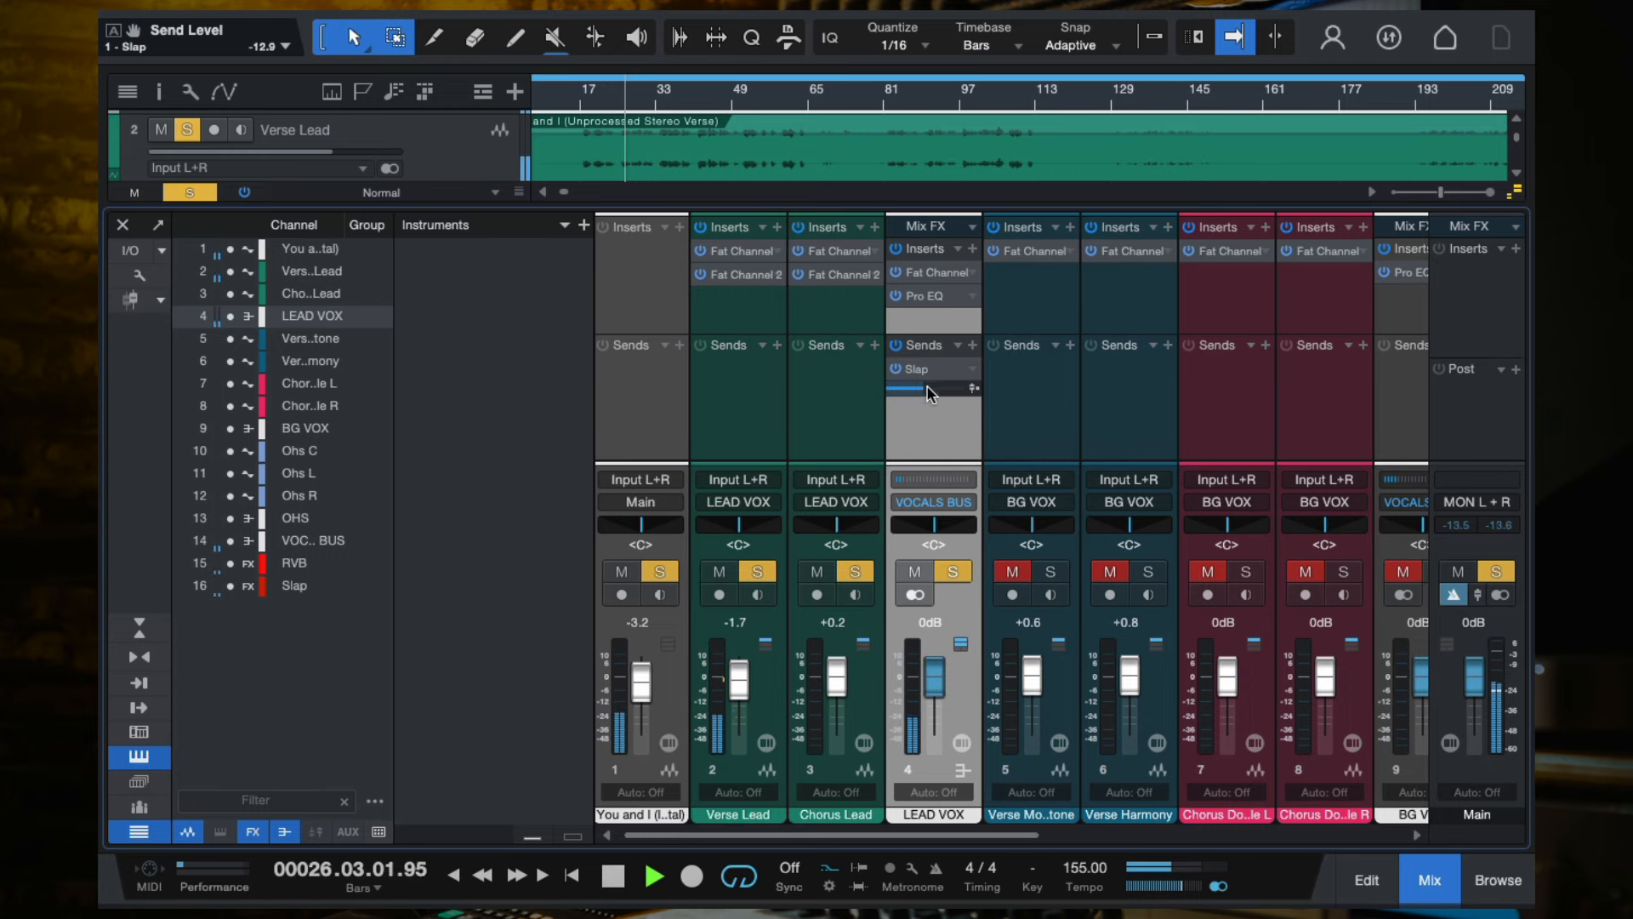
{"action": "mouse_move", "coordinate": [925, 390]}
{"action": "left_click_drag", "start_coordinate": [926, 389], "coordinate": [930, 389]}
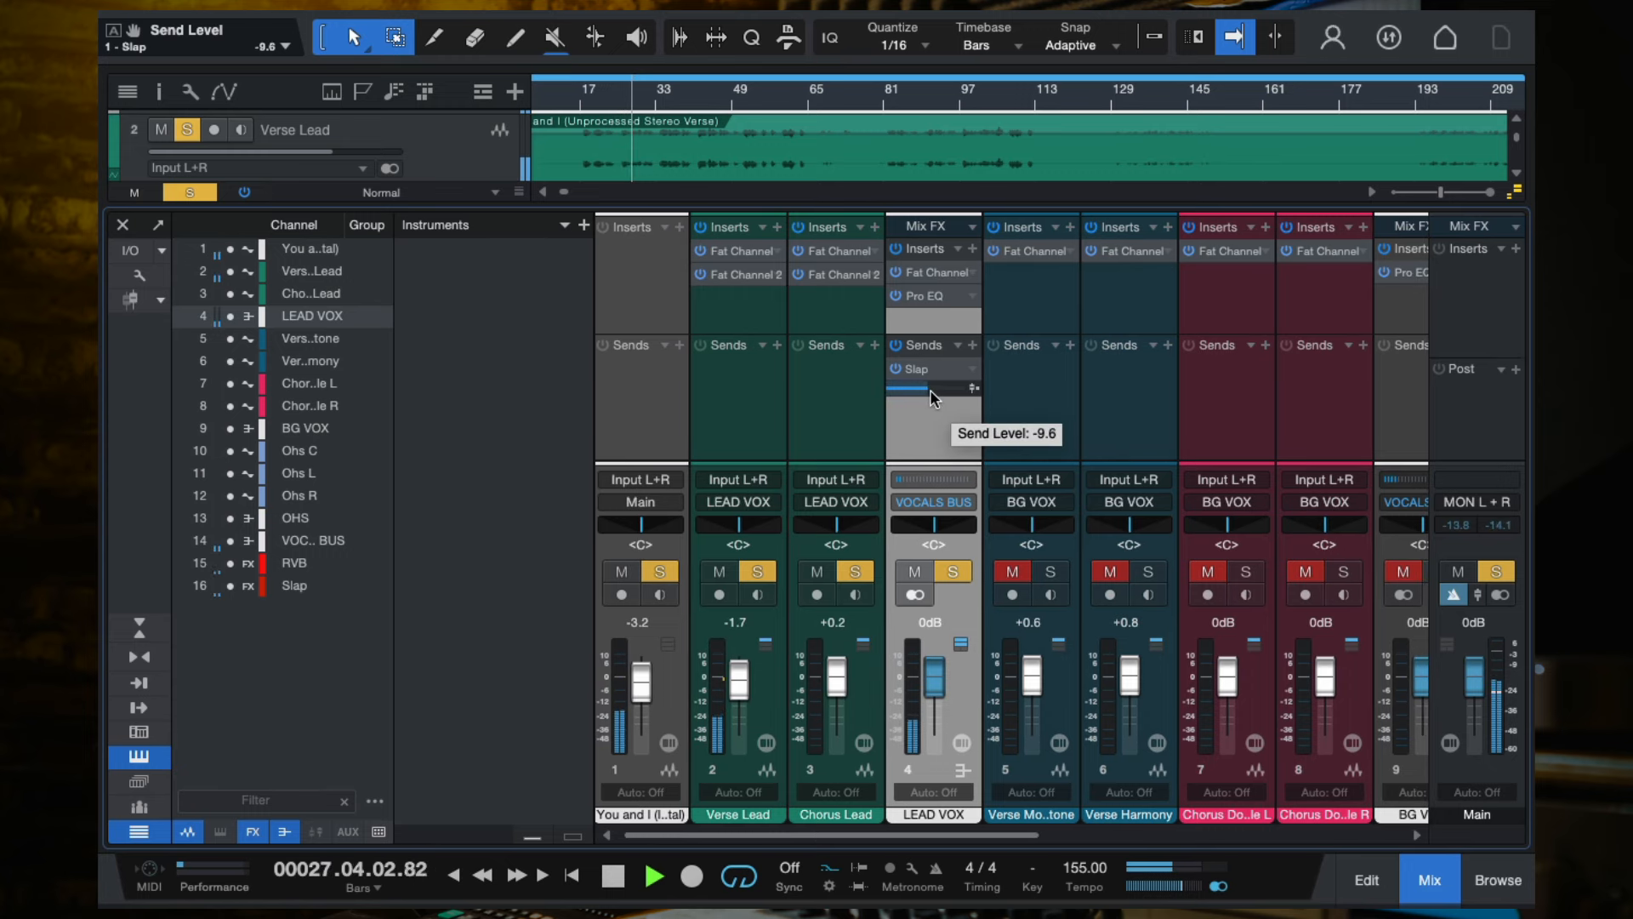
{"action": "scroll", "coordinate": [969, 430], "scroll_direction": "right", "scroll_amount": 2}
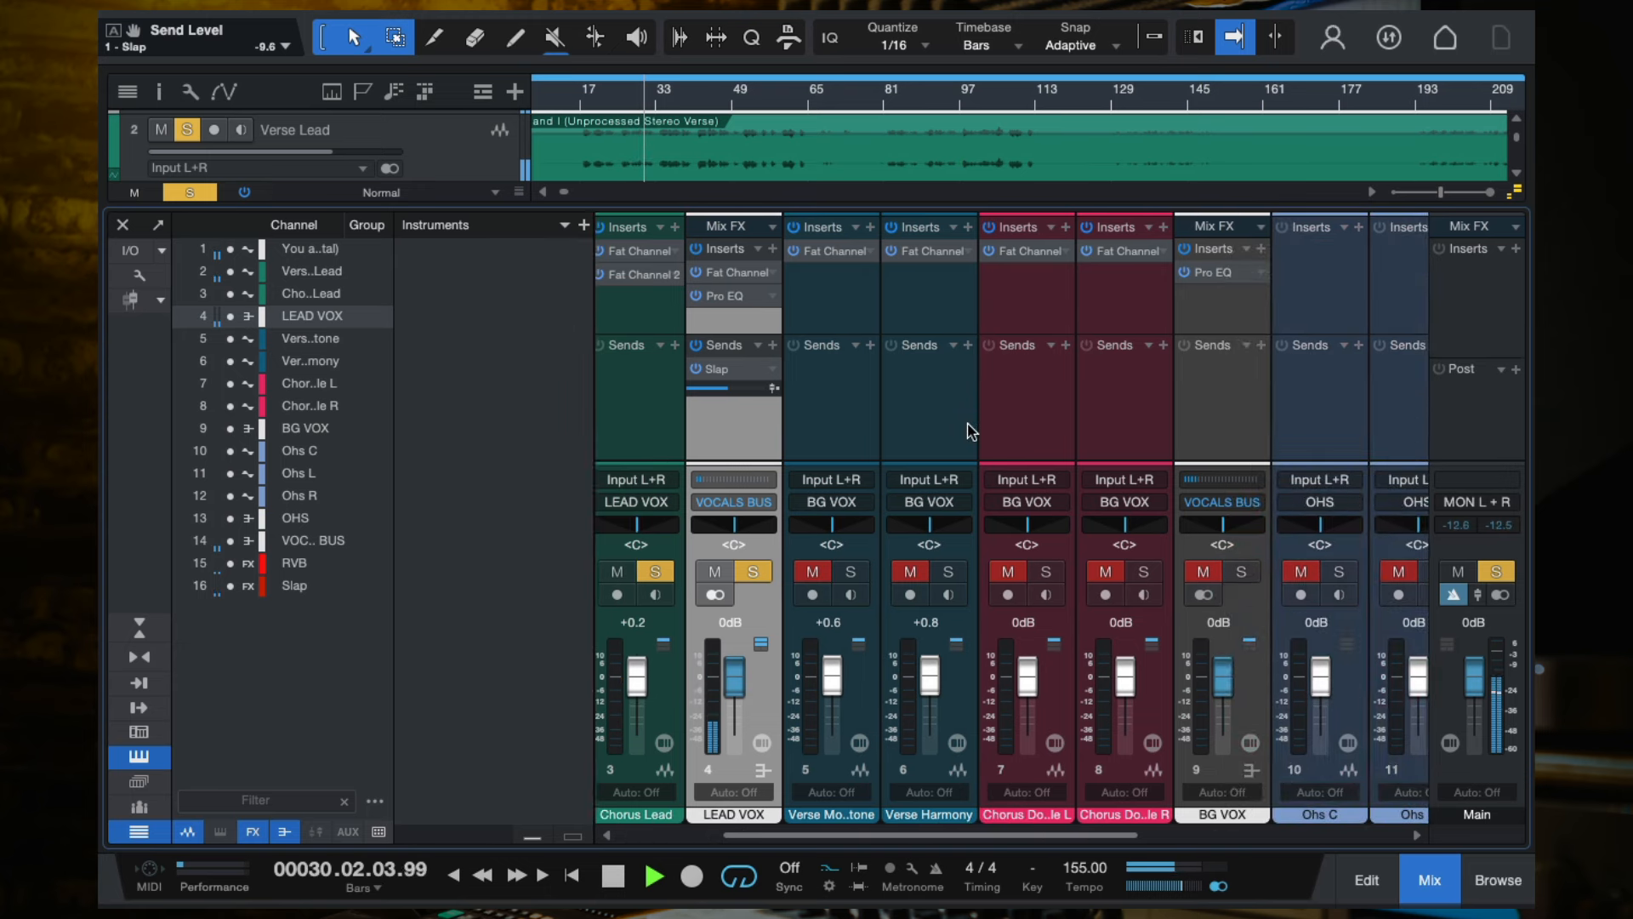
Bypass the LEAD VOX sends and reactivate them during playback to compare the vocal with and without Slap.
{"action": "key", "text": "space"}
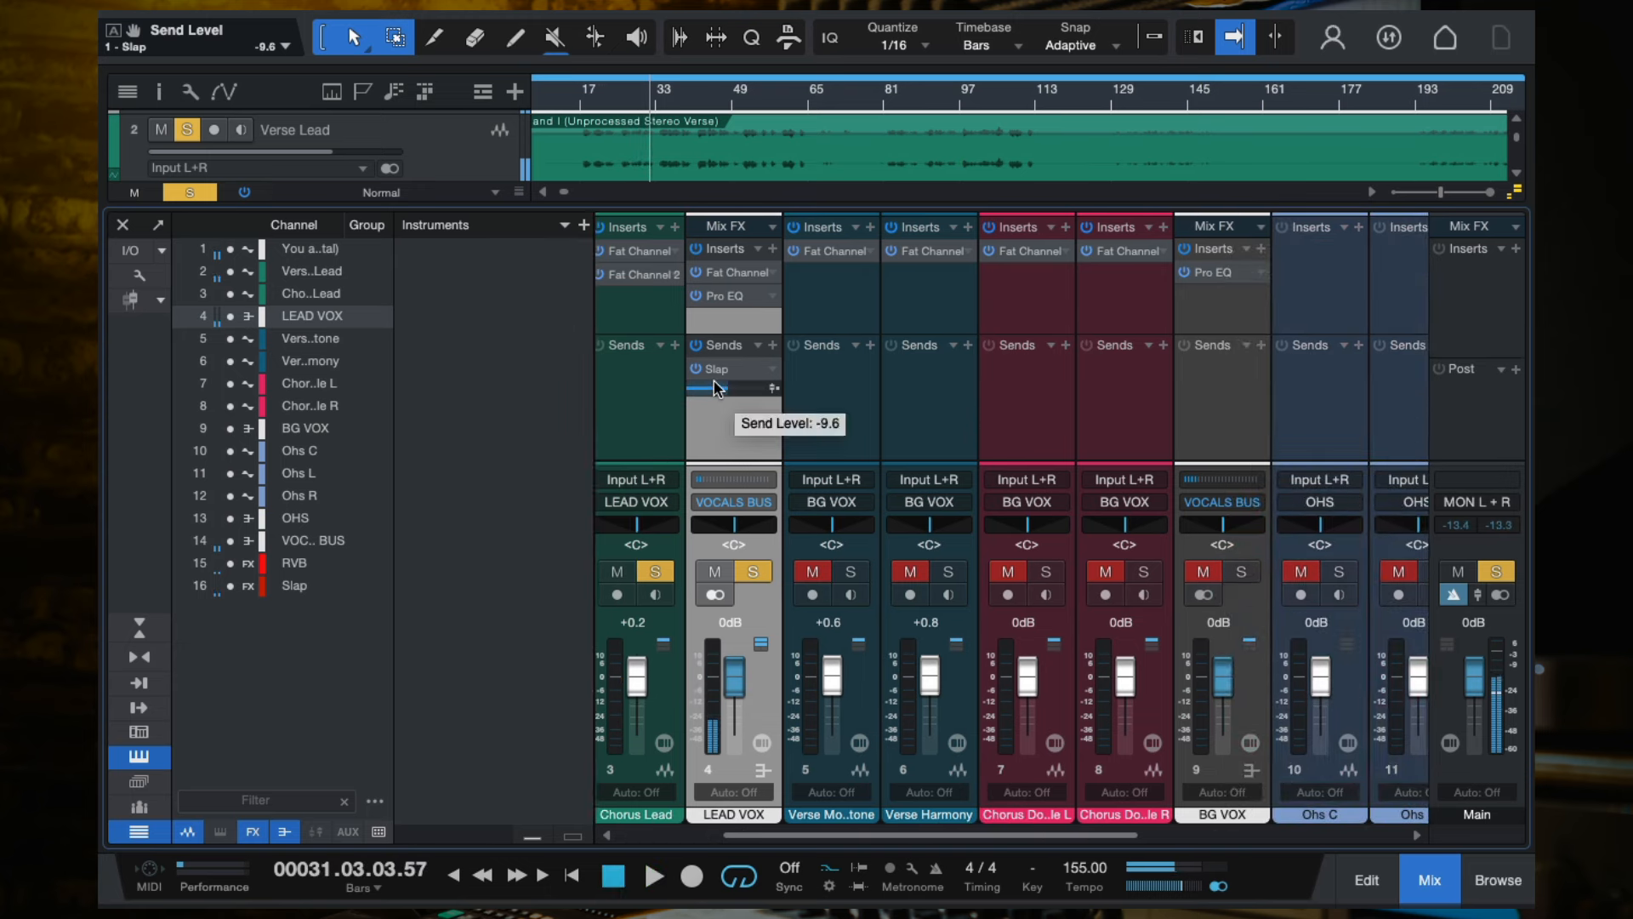
{"action": "left_click", "coordinate": [696, 345]}
{"action": "key", "text": "space"}
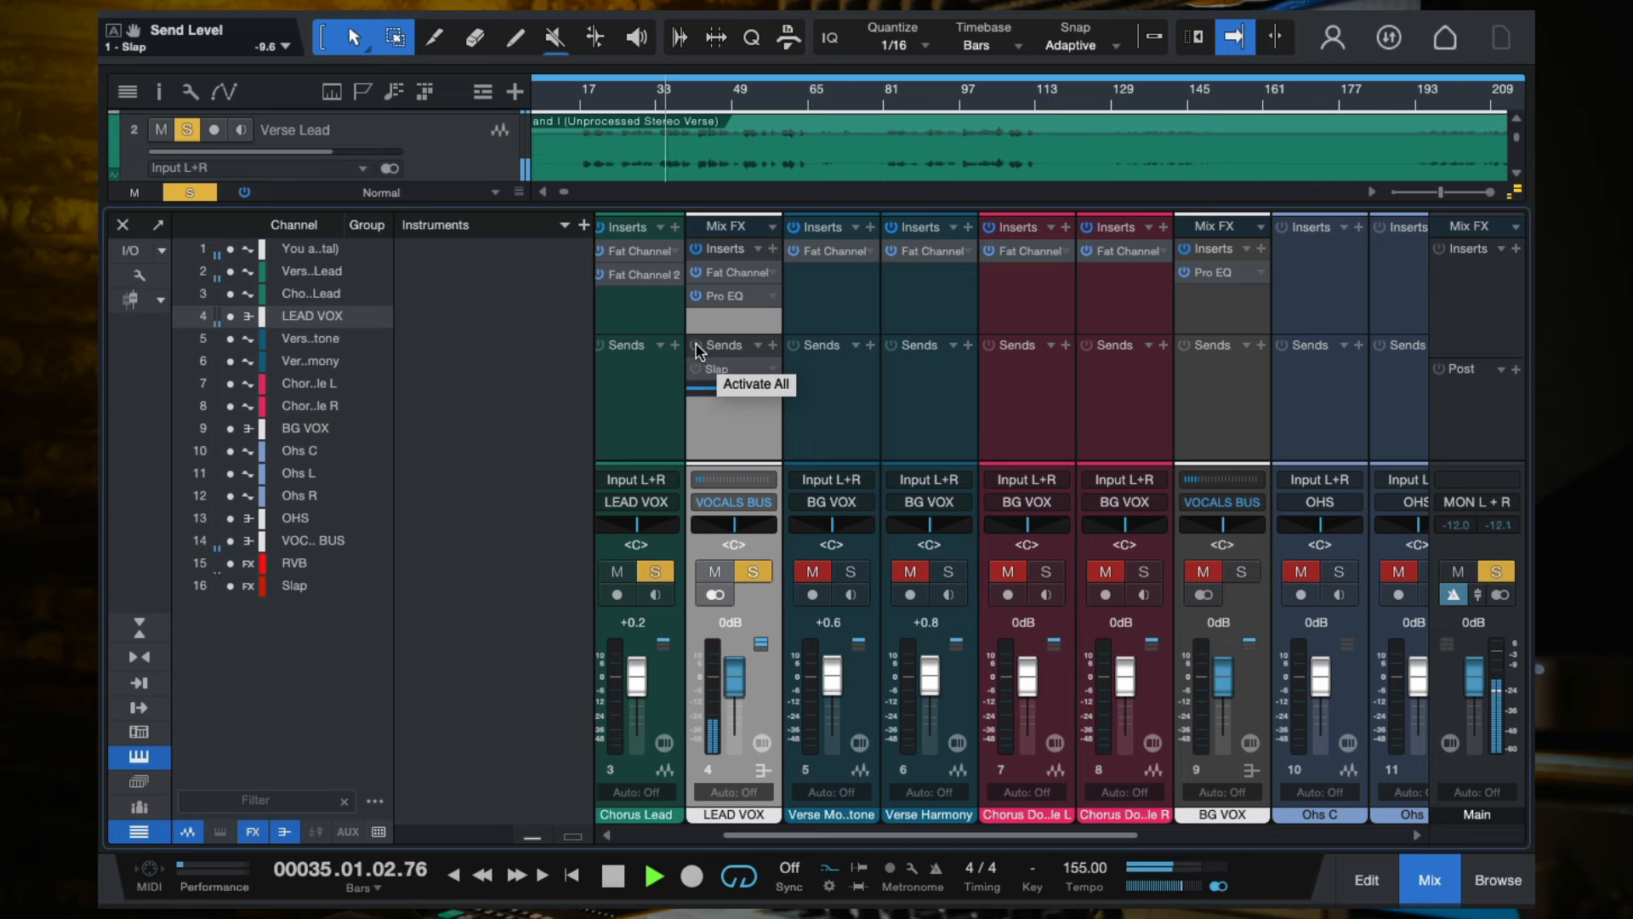
{"action": "left_click", "coordinate": [696, 347]}
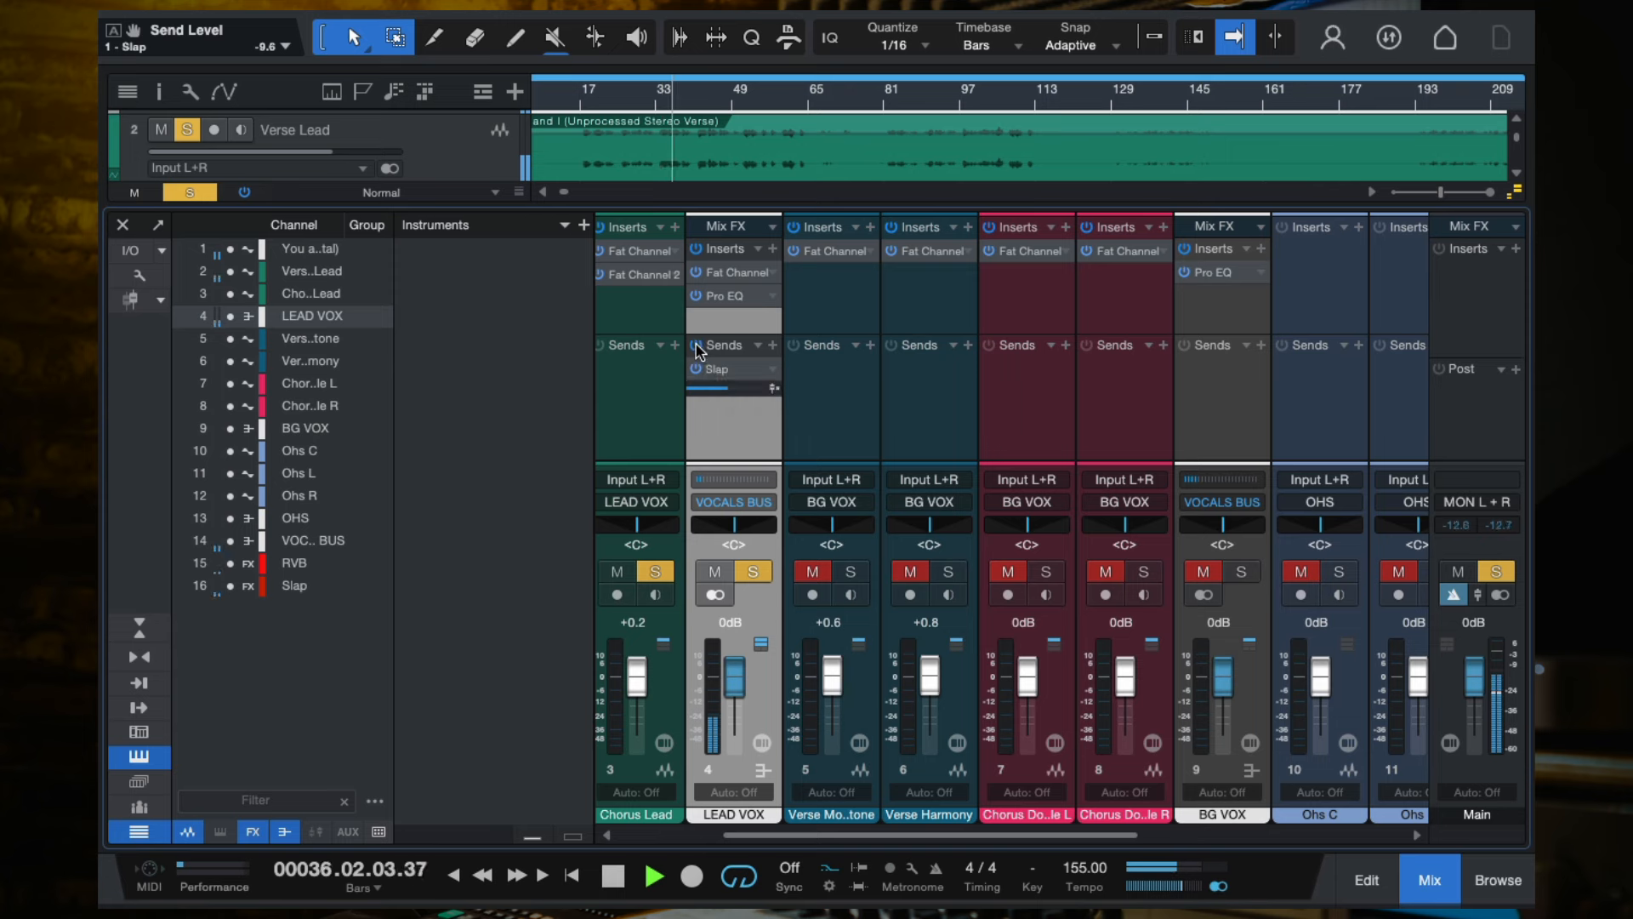
{"action": "mouse_move", "coordinate": [720, 392]}
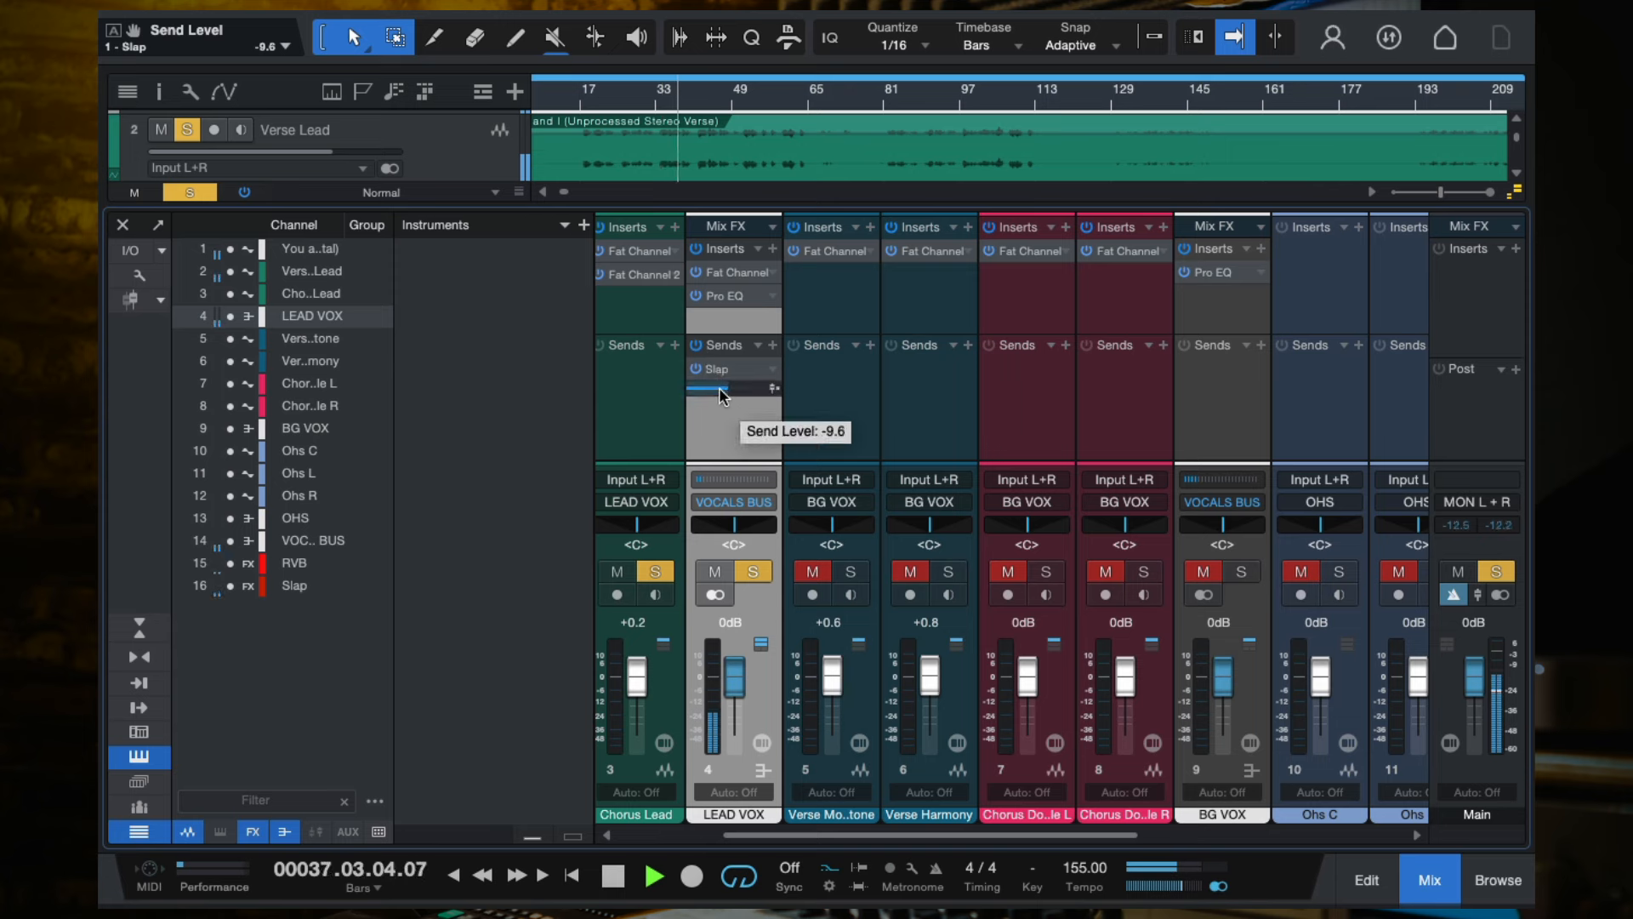
Reopen ValhallaDelay on the Slap channel and, during playback, set the feedback to 0.0 % and the drive to 11.0 dB.
{"action": "key", "text": "space"}
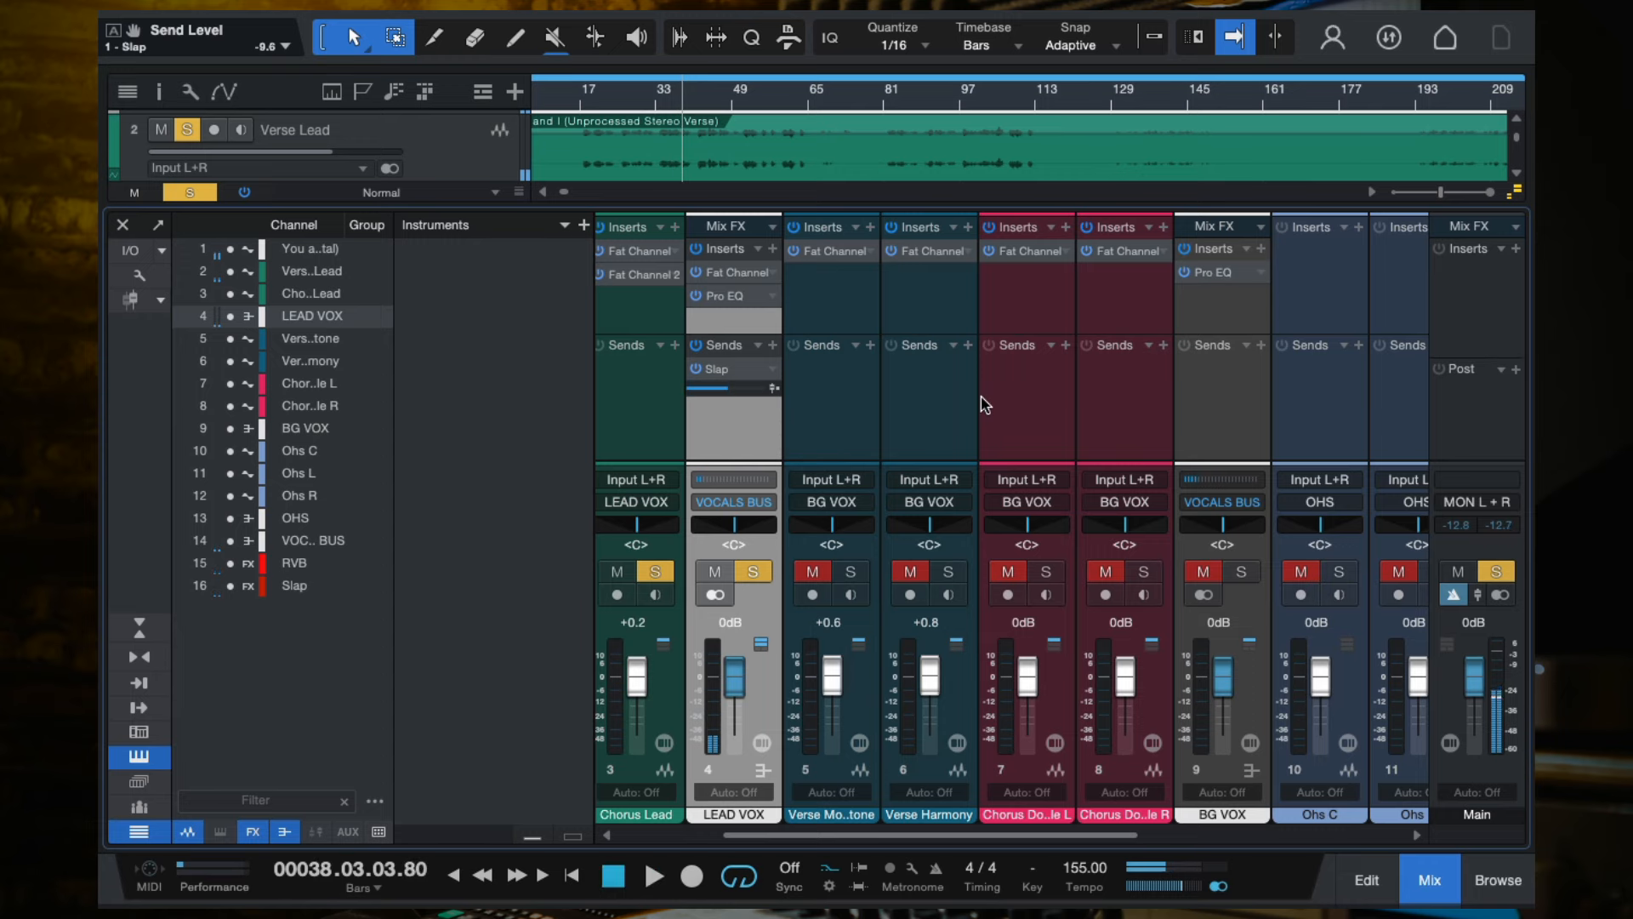
{"action": "scroll", "coordinate": [983, 405], "scroll_direction": "right", "scroll_amount": 5}
{"action": "scroll", "coordinate": [983, 405], "scroll_direction": "left", "scroll_amount": 5}
{"action": "scroll", "coordinate": [983, 405], "scroll_direction": "right", "scroll_amount": 5}
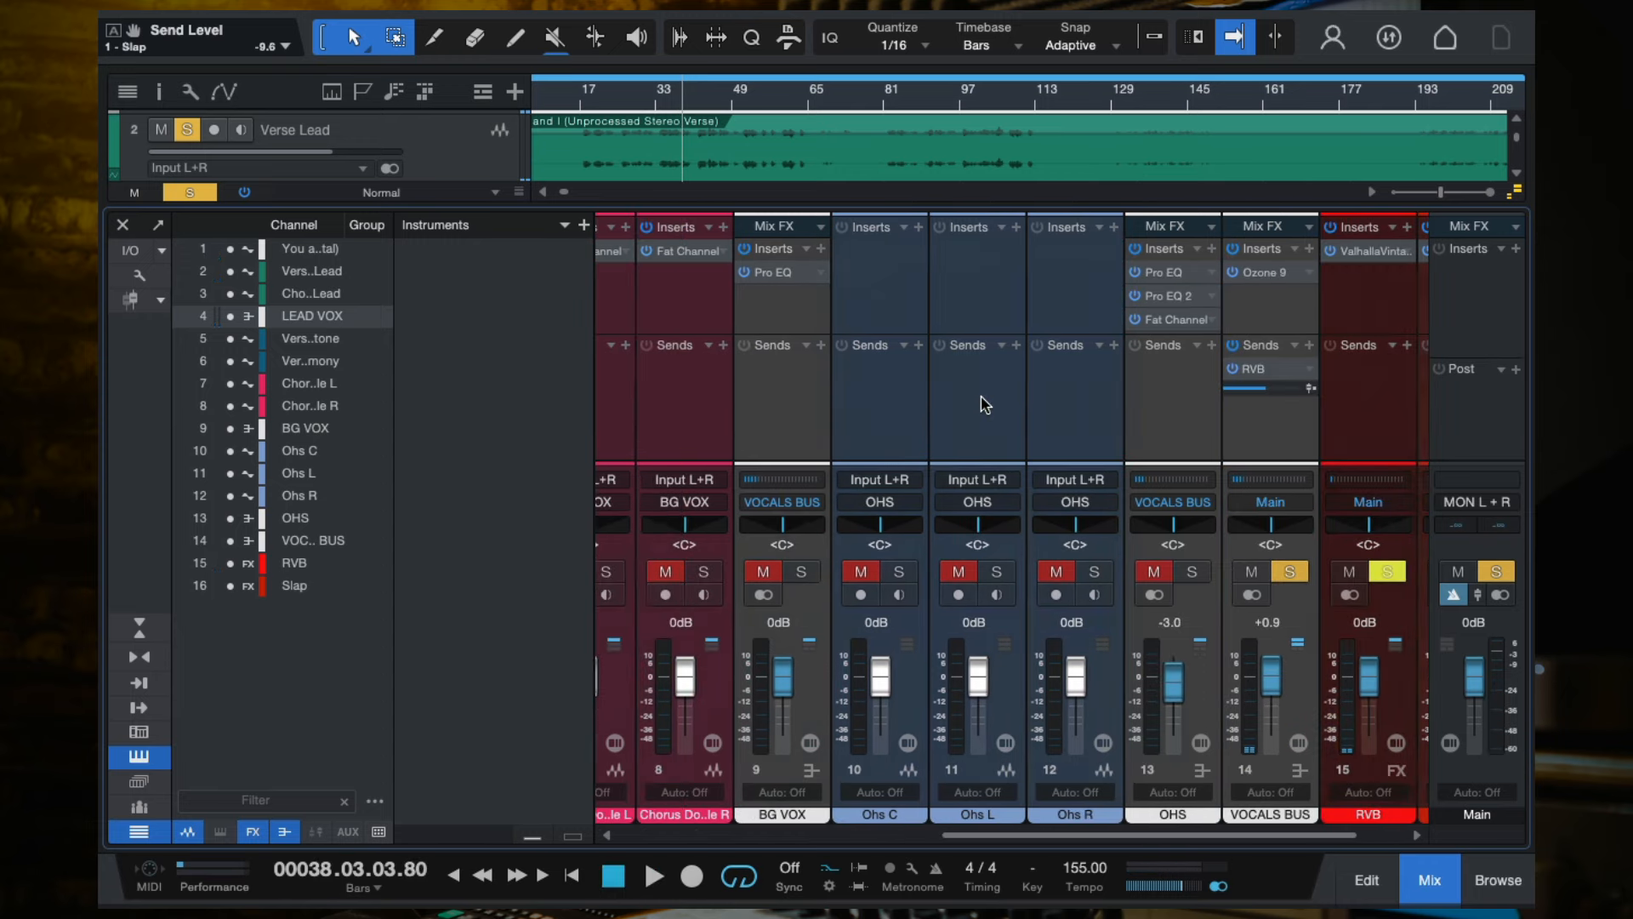
{"action": "scroll", "coordinate": [983, 405], "scroll_direction": "left", "scroll_amount": 1}
{"action": "scroll", "coordinate": [1374, 282], "scroll_direction": "right", "scroll_amount": 1}
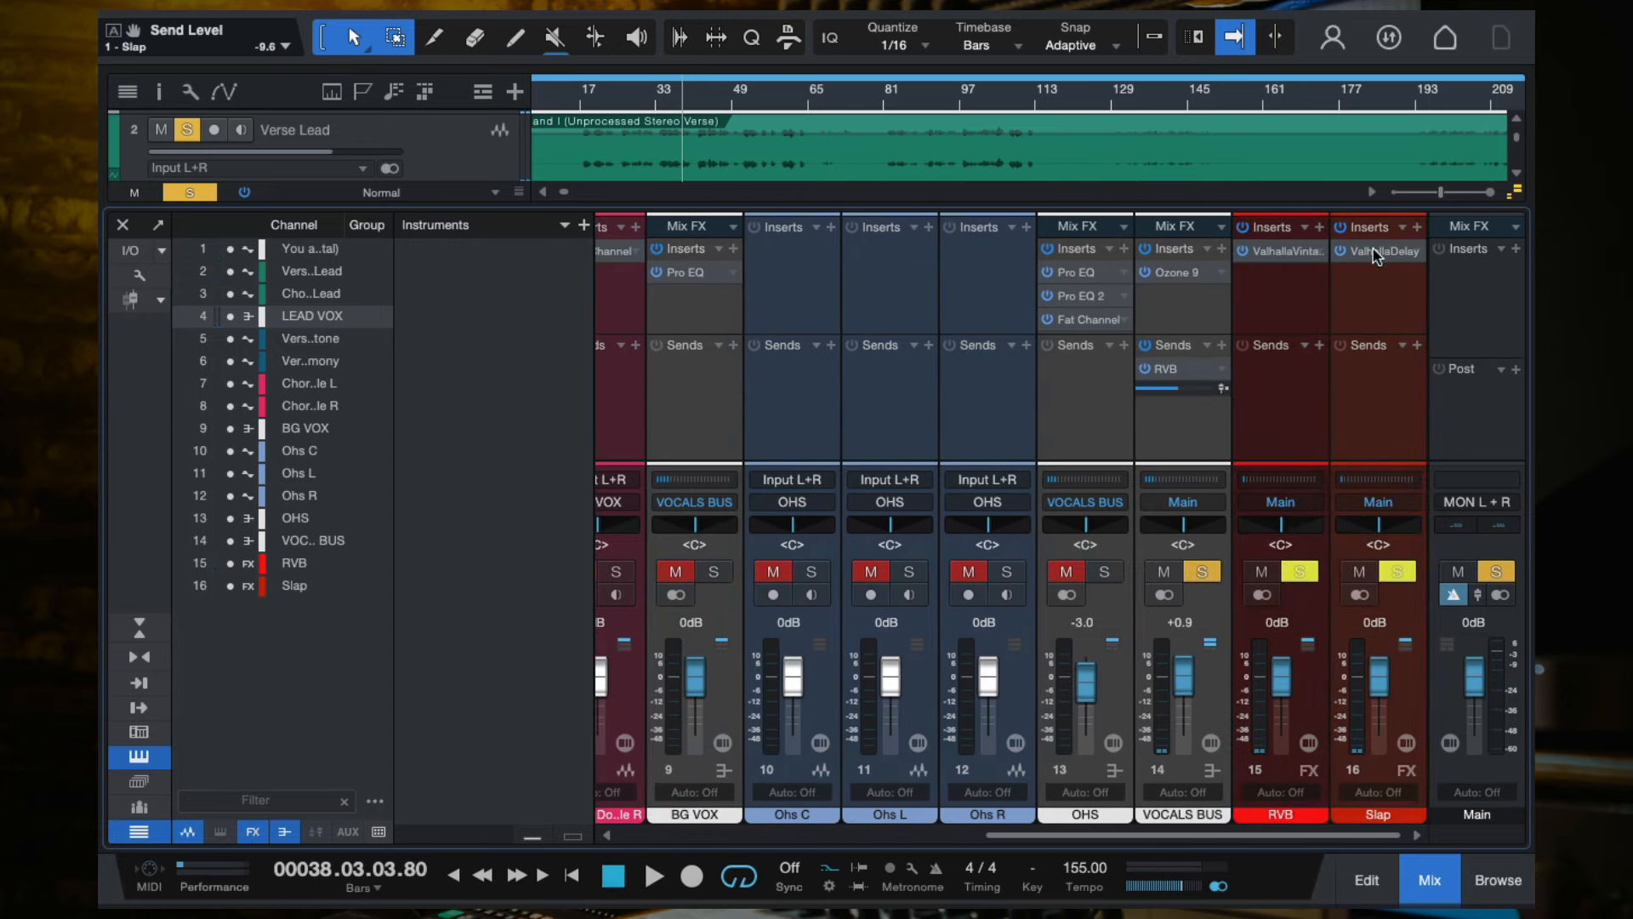
{"action": "left_click", "coordinate": [1375, 252]}
{"action": "key", "text": "space"}
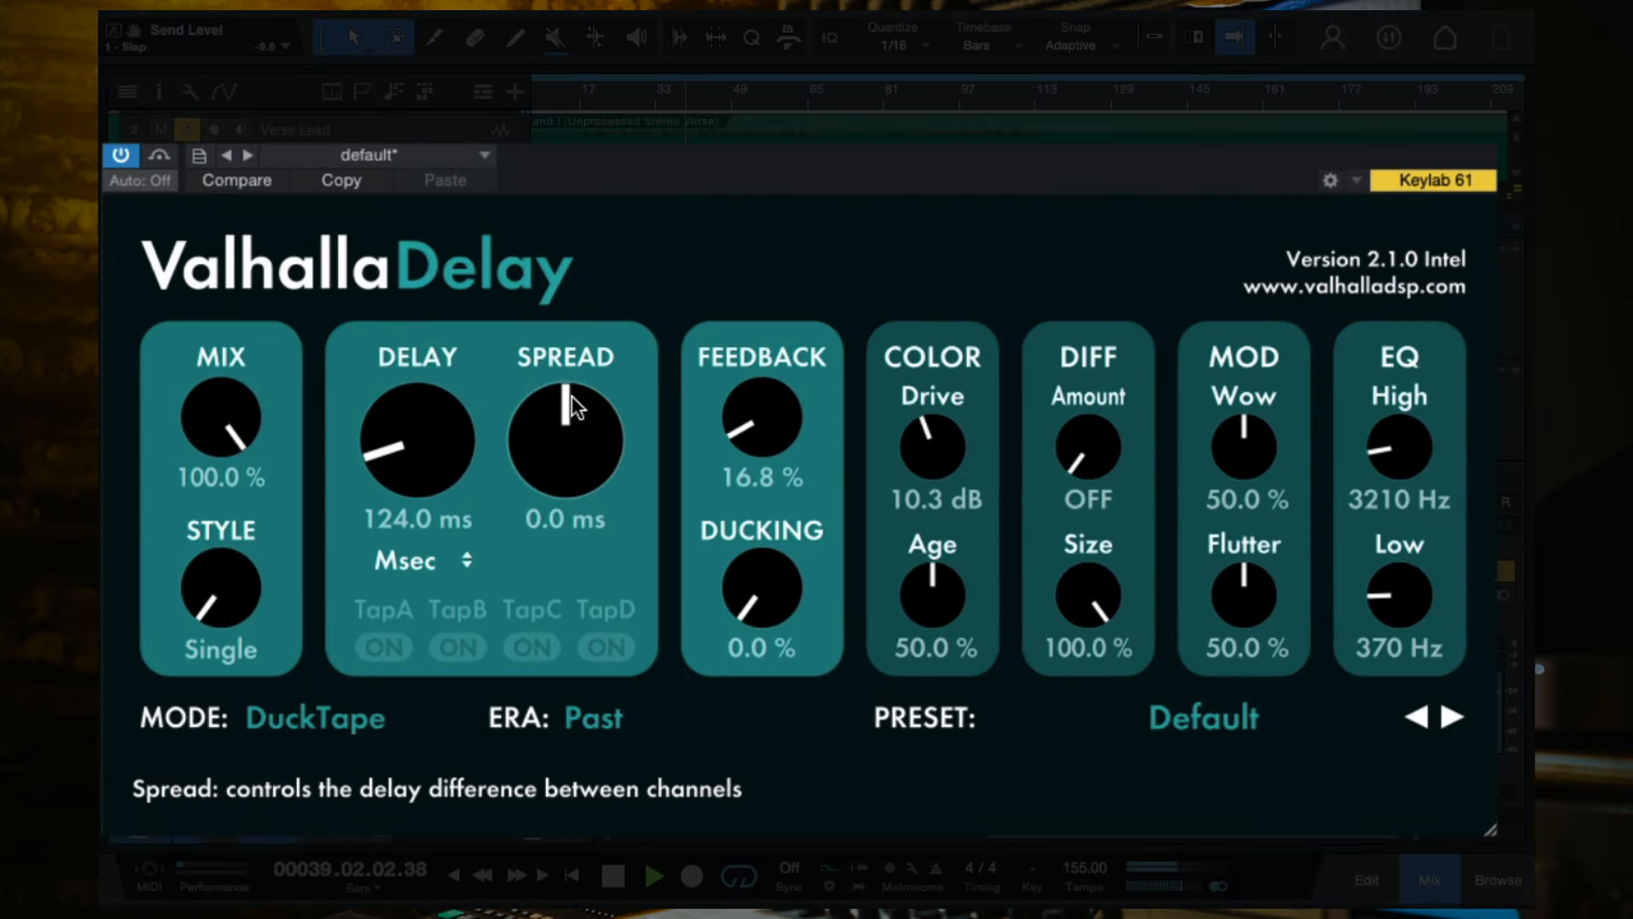
{"action": "left_click_drag", "start_coordinate": [763, 427], "coordinate": [759, 466]}
{"action": "left_click_drag", "start_coordinate": [942, 445], "coordinate": [942, 433]}
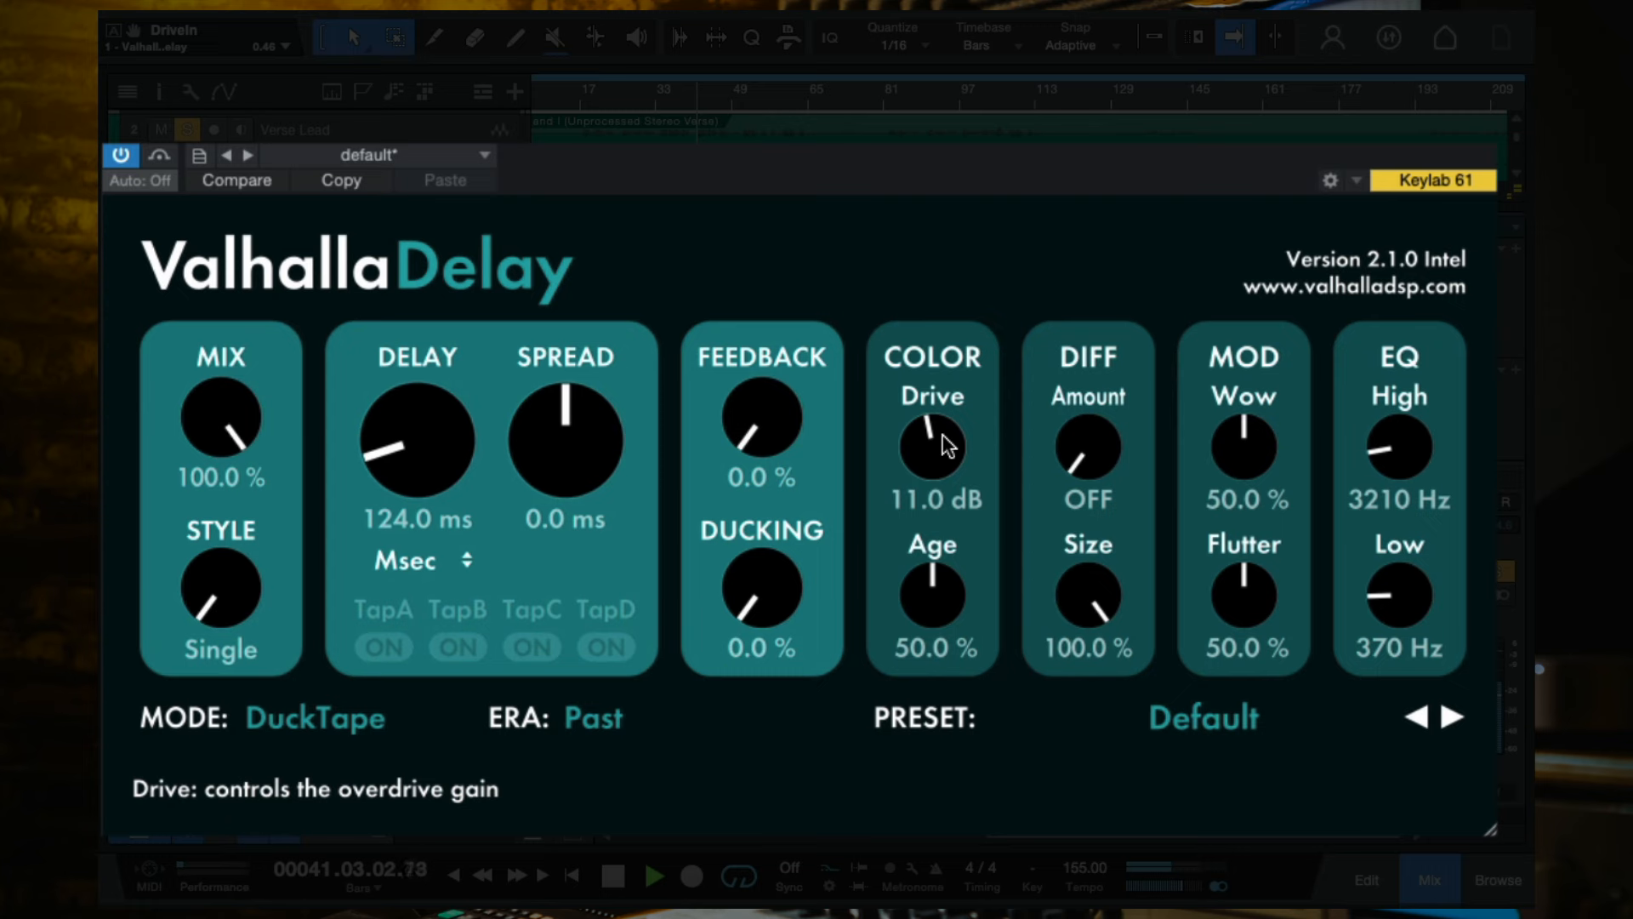
Change the delay mode to LoFi, set the high cut to 2910 Hz during playback, and close the plug-in.
{"action": "left_click", "coordinate": [297, 711]}
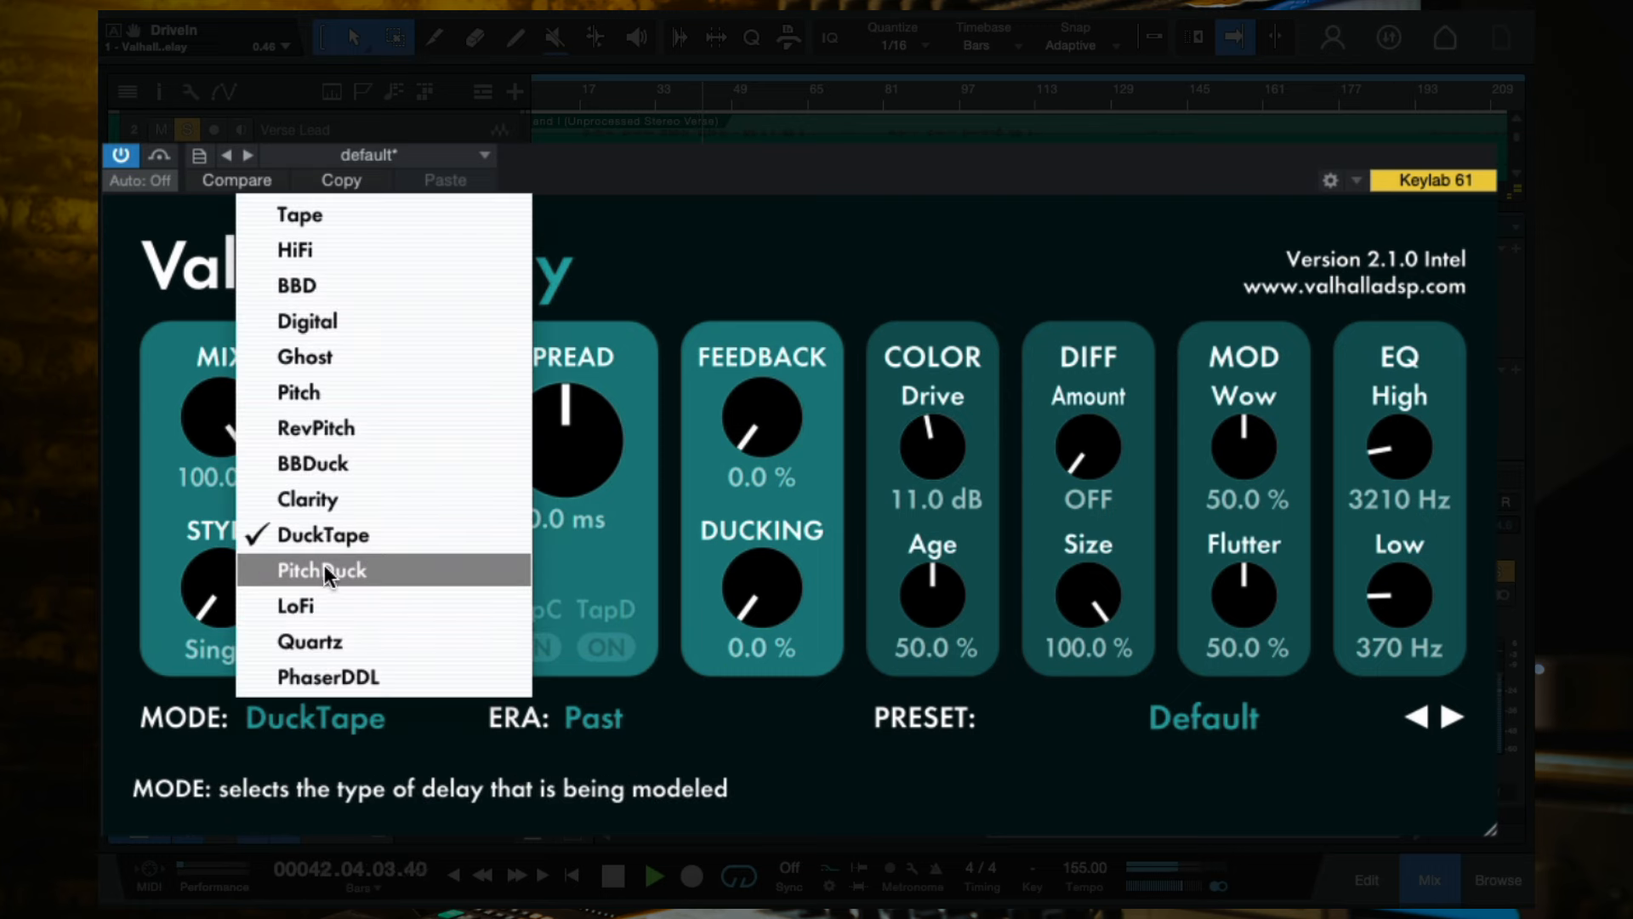
{"action": "left_click", "coordinate": [310, 609]}
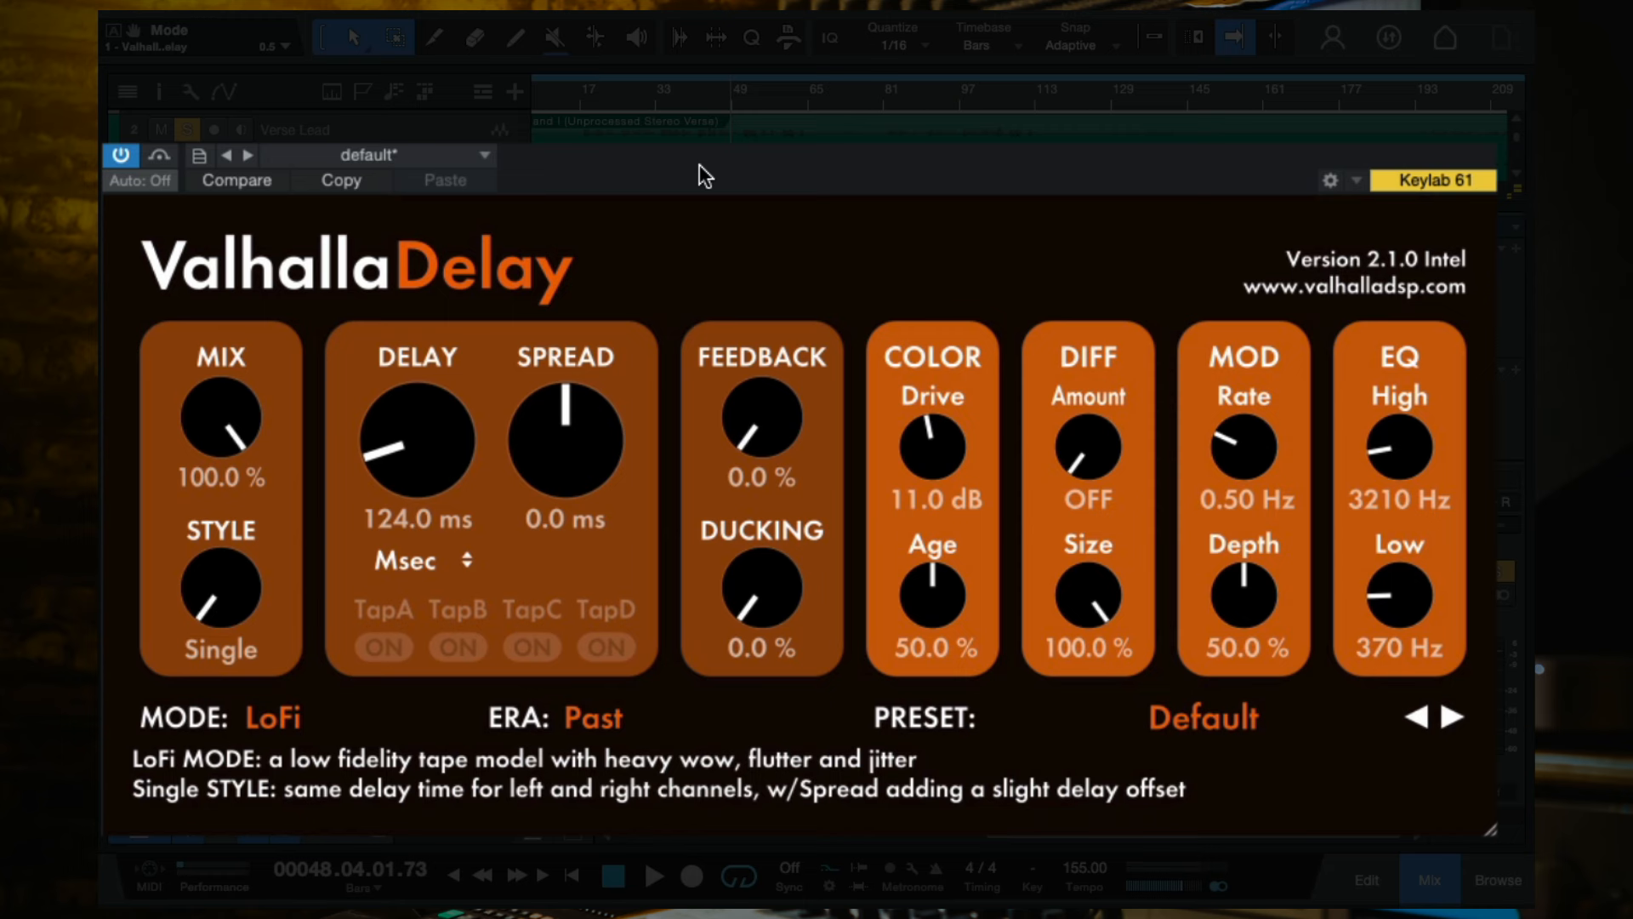
{"action": "key", "text": "space"}
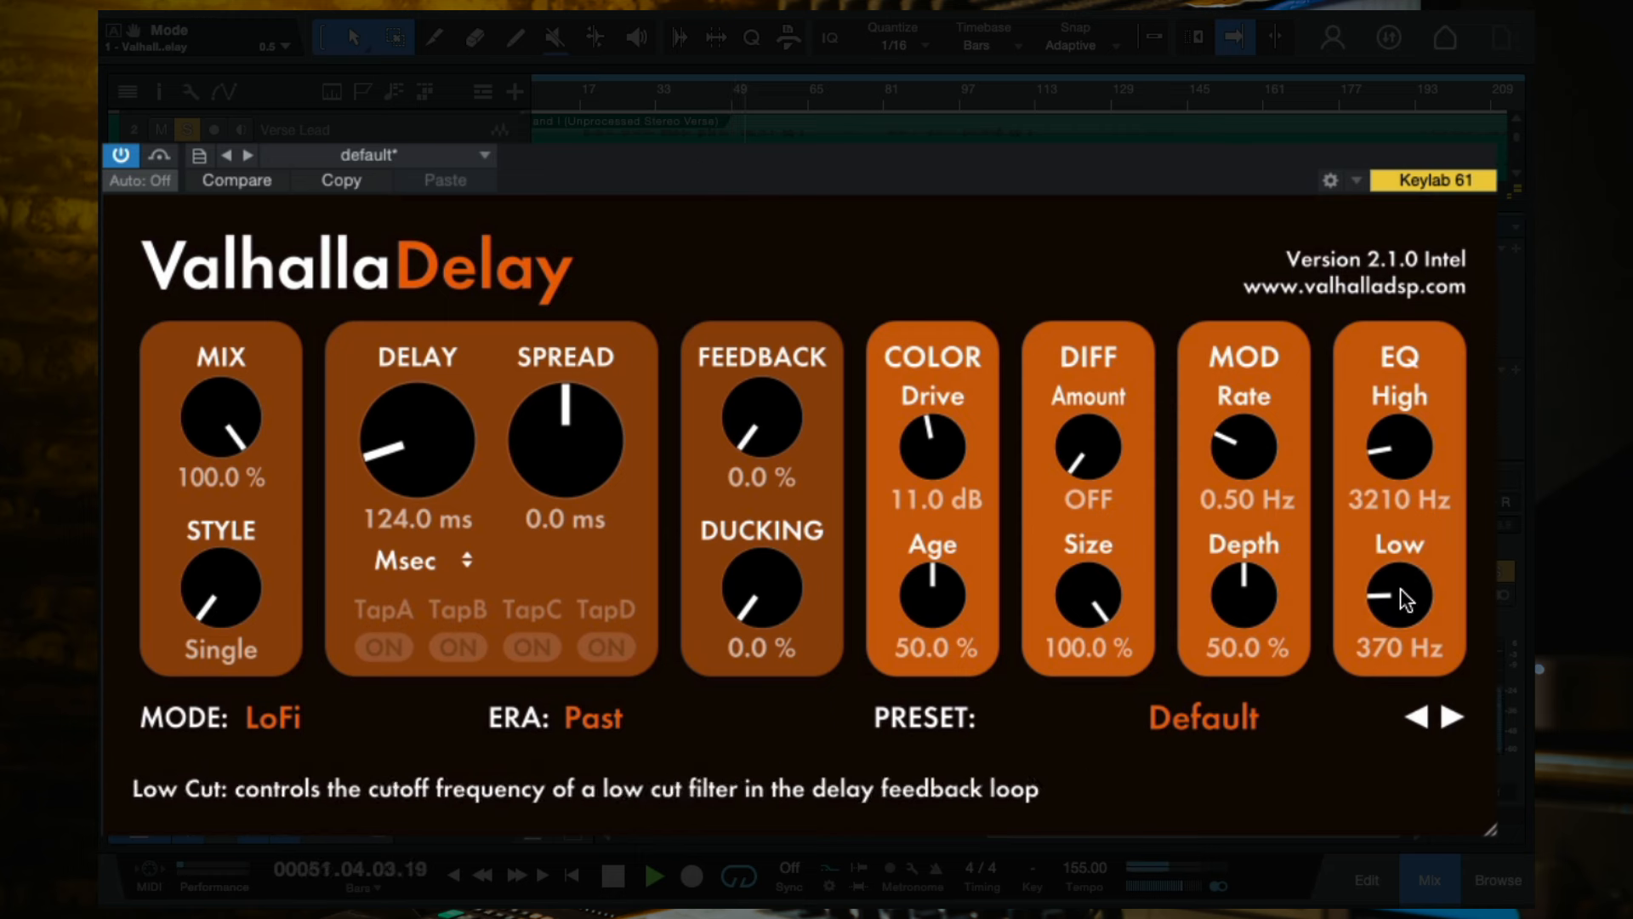
{"action": "left_click_drag", "start_coordinate": [1410, 466], "coordinate": [1410, 489]}
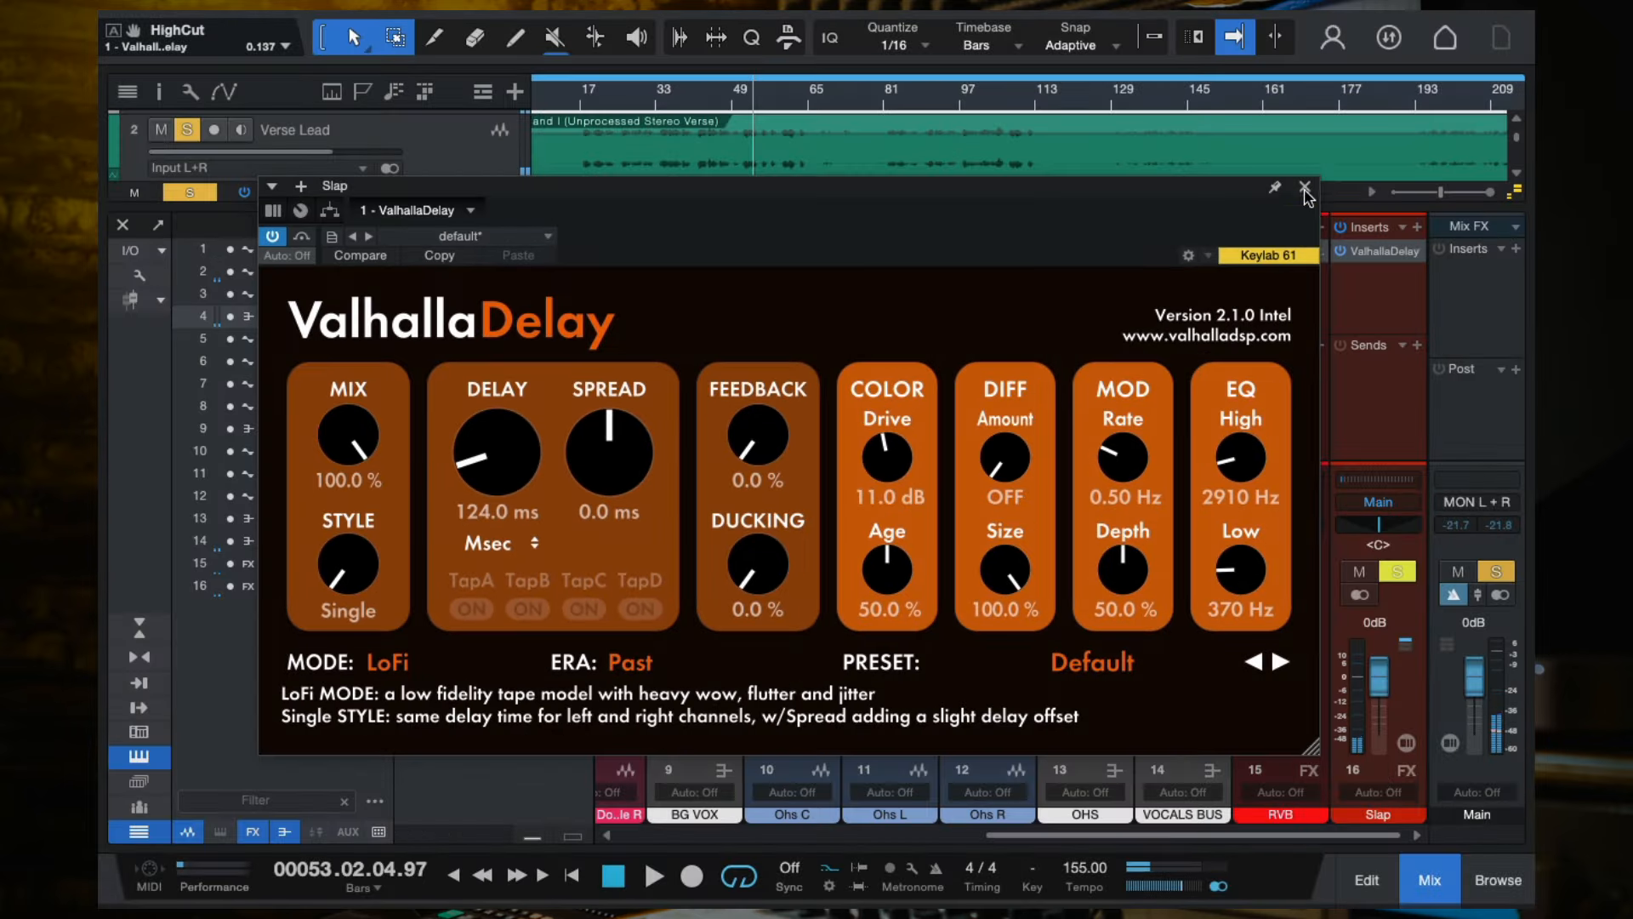
{"action": "left_click", "coordinate": [1305, 191]}
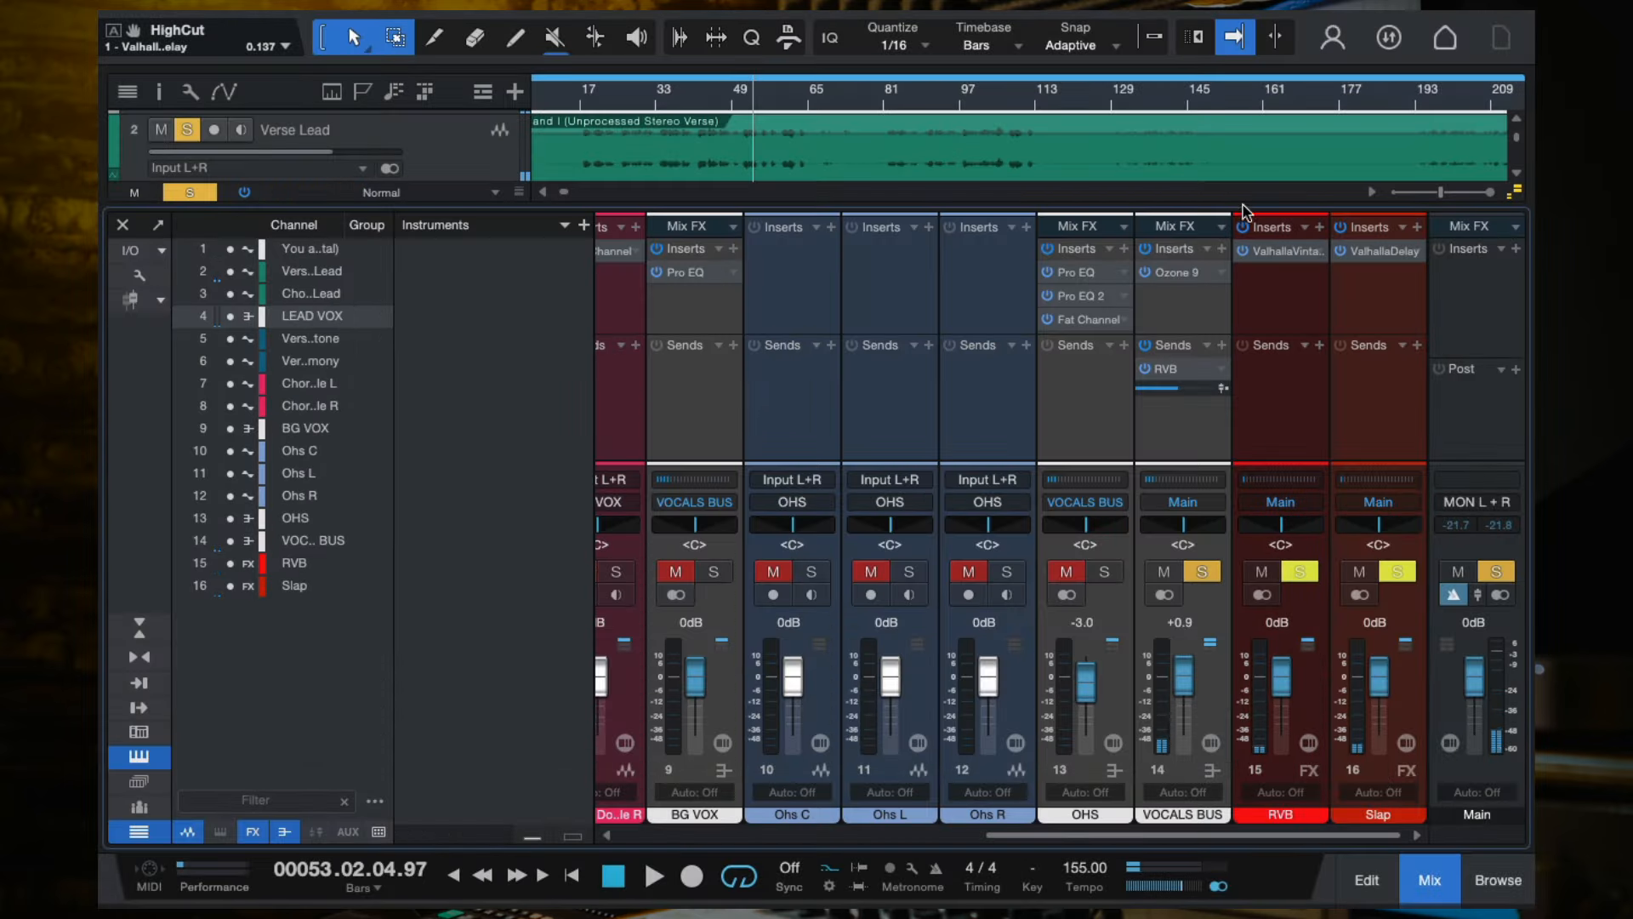
During playback, try the LEAD VOX send to Slap at -18.3 dB, set it to -14.7 dB, and compare with the send bypassed.
{"action": "scroll", "coordinate": [748, 408], "scroll_direction": "left", "scroll_amount": 5}
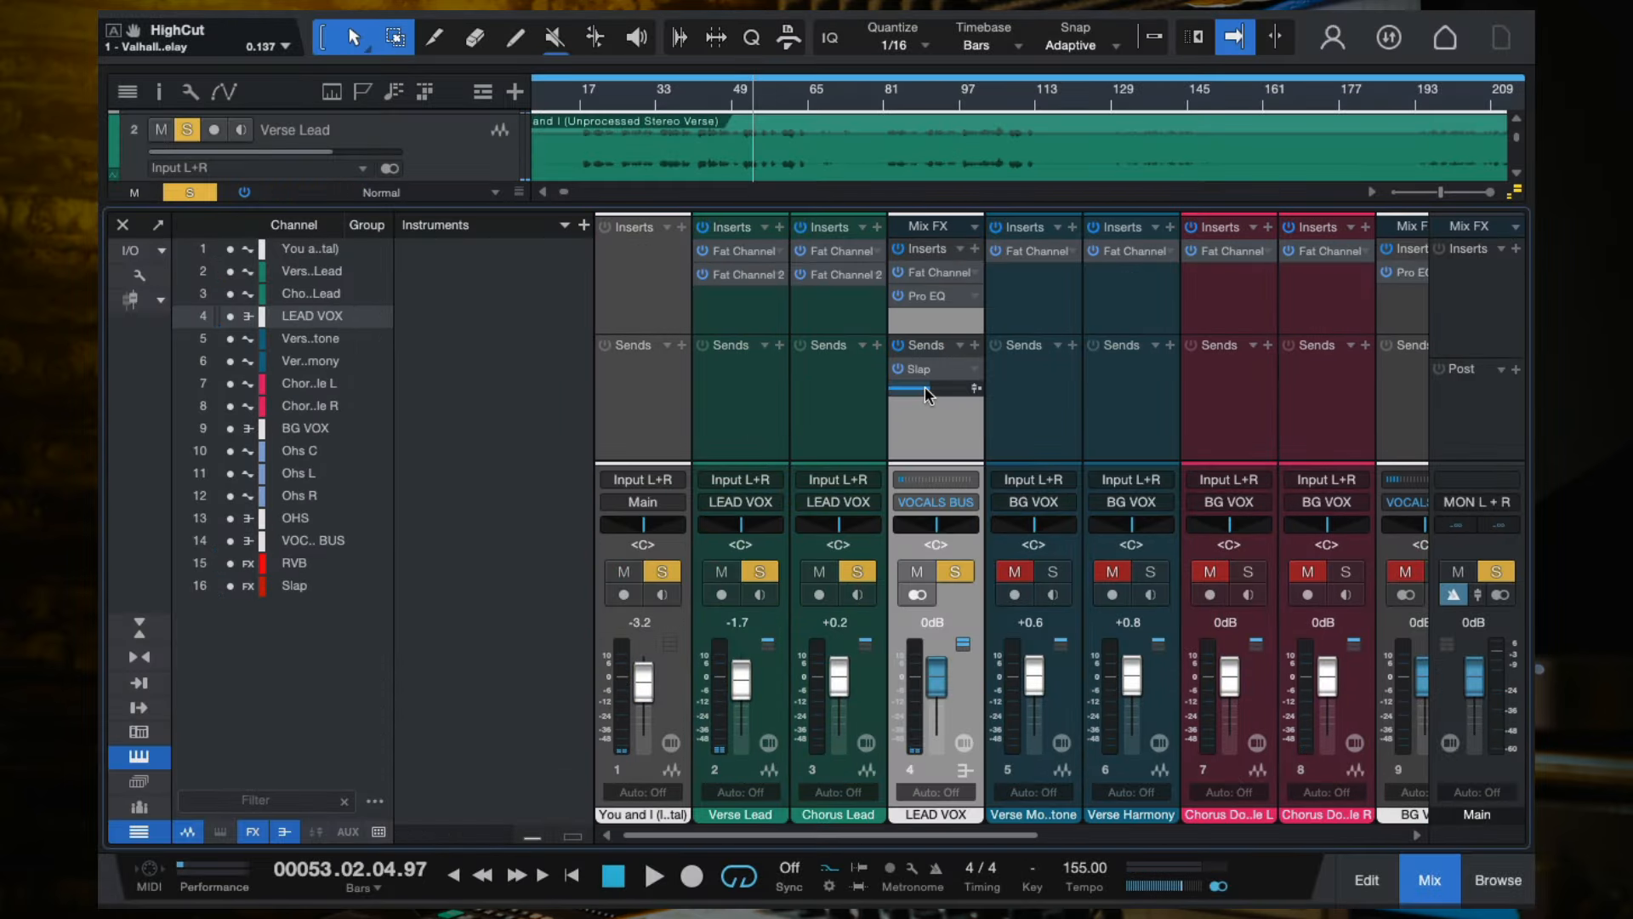
{"action": "key", "text": "space"}
{"action": "left_click_drag", "start_coordinate": [925, 386], "coordinate": [916, 388]}
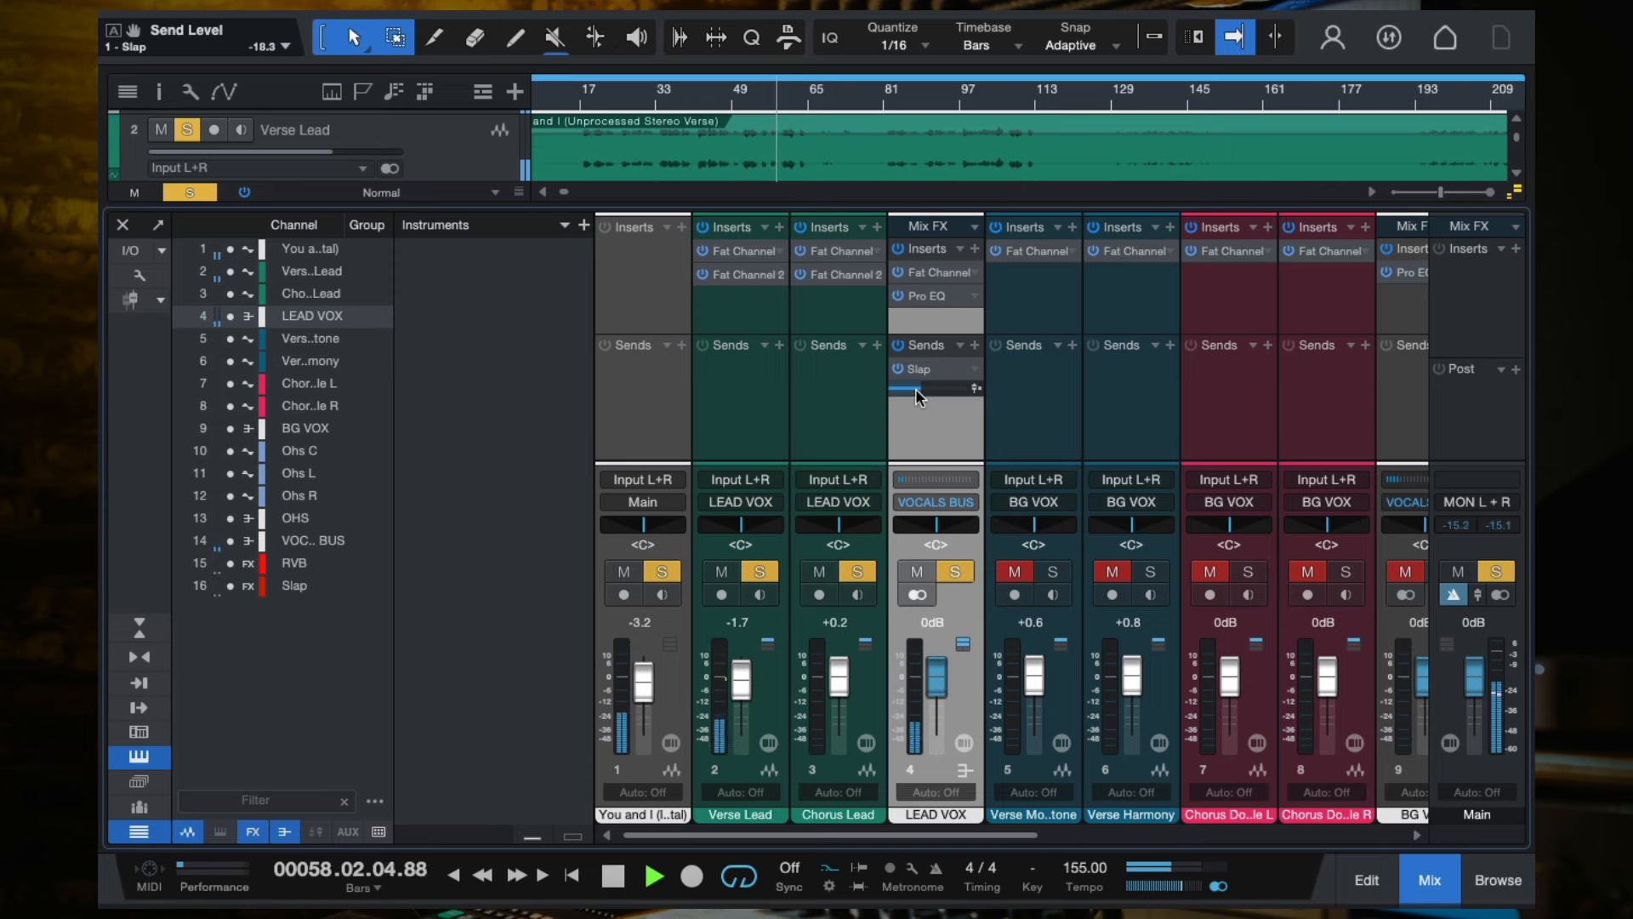
{"action": "left_click_drag", "start_coordinate": [916, 388], "coordinate": [921, 392]}
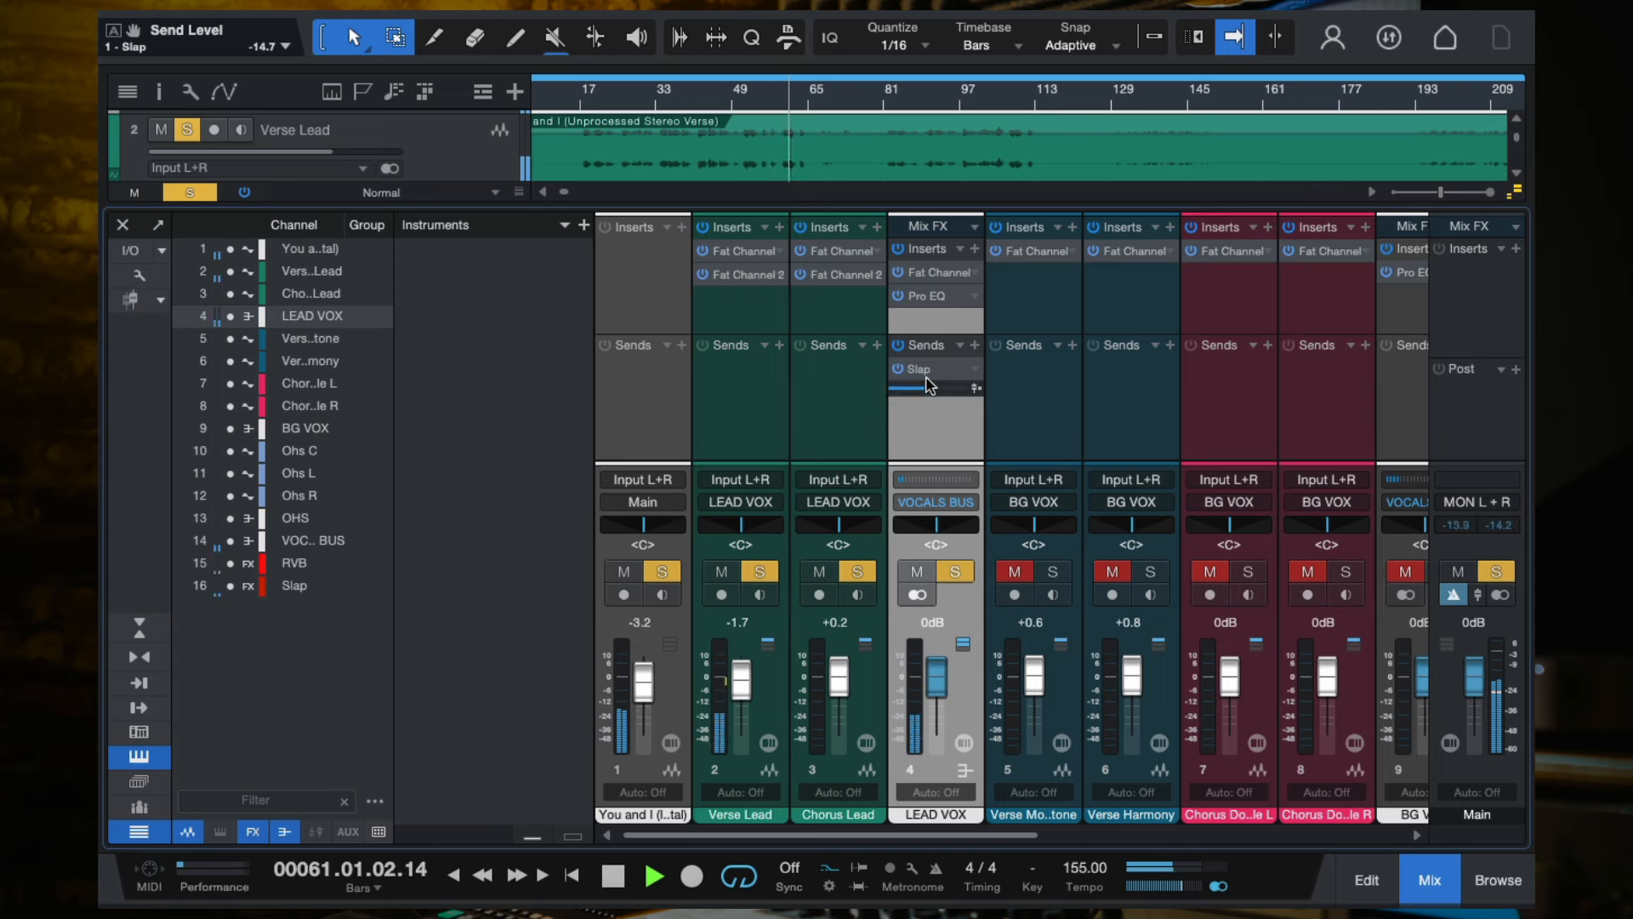
{"action": "left_click", "coordinate": [897, 369]}
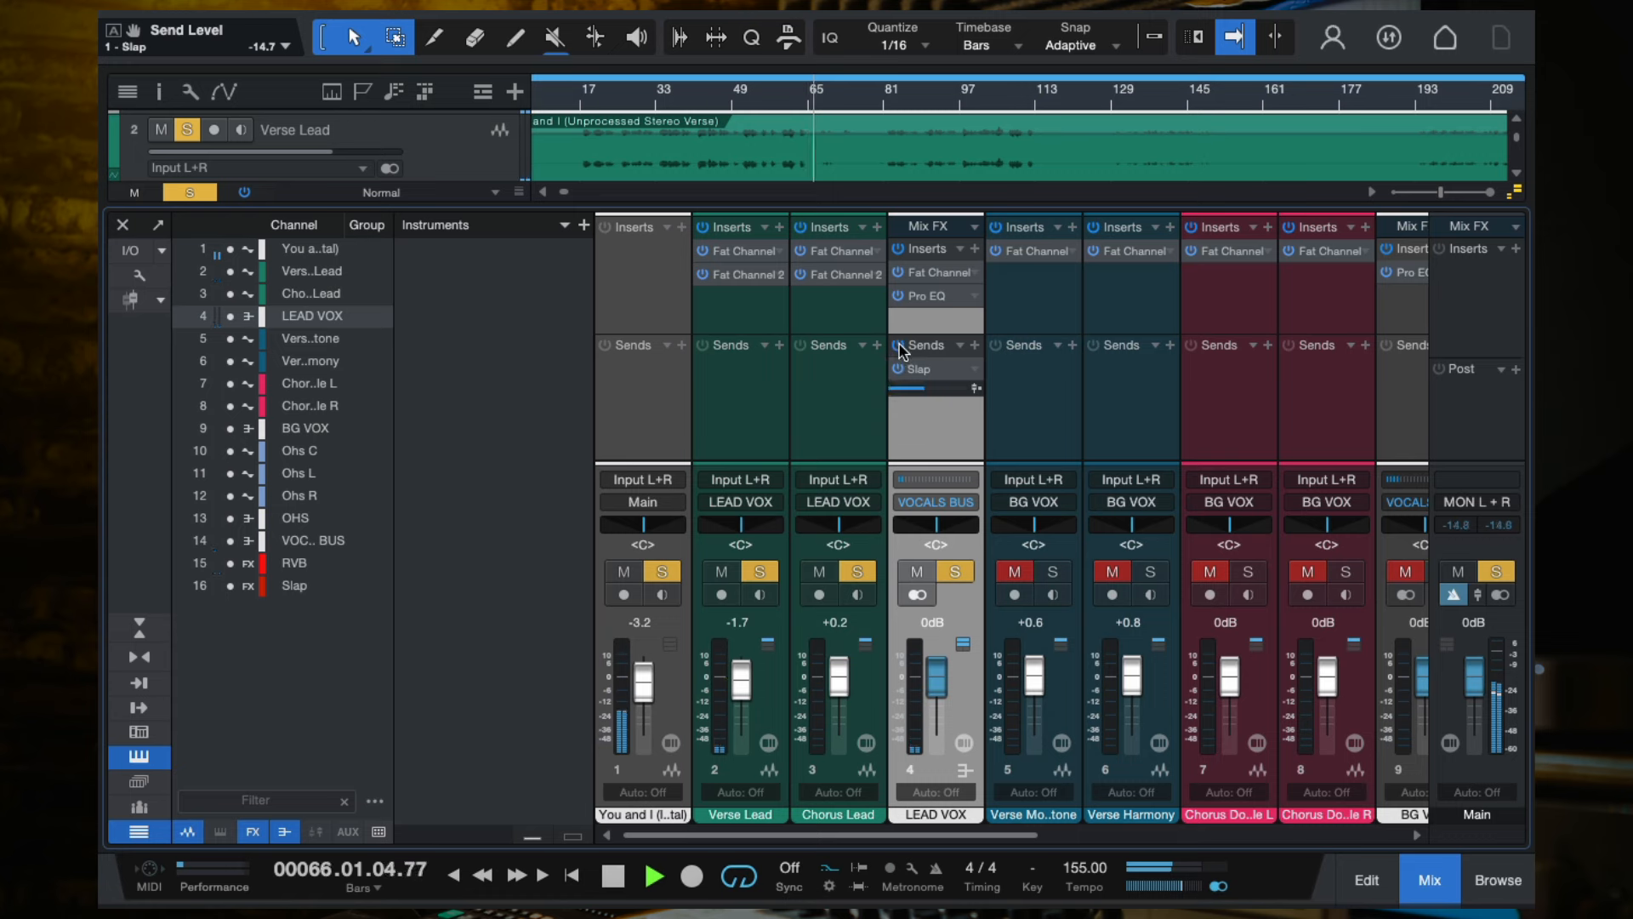
{"action": "left_click", "coordinate": [899, 346]}
Continue playback from around bar 81, set the LEAD VOX send to Slap to -13.2 dB, and save the song.
{"action": "left_click", "coordinate": [891, 96]}
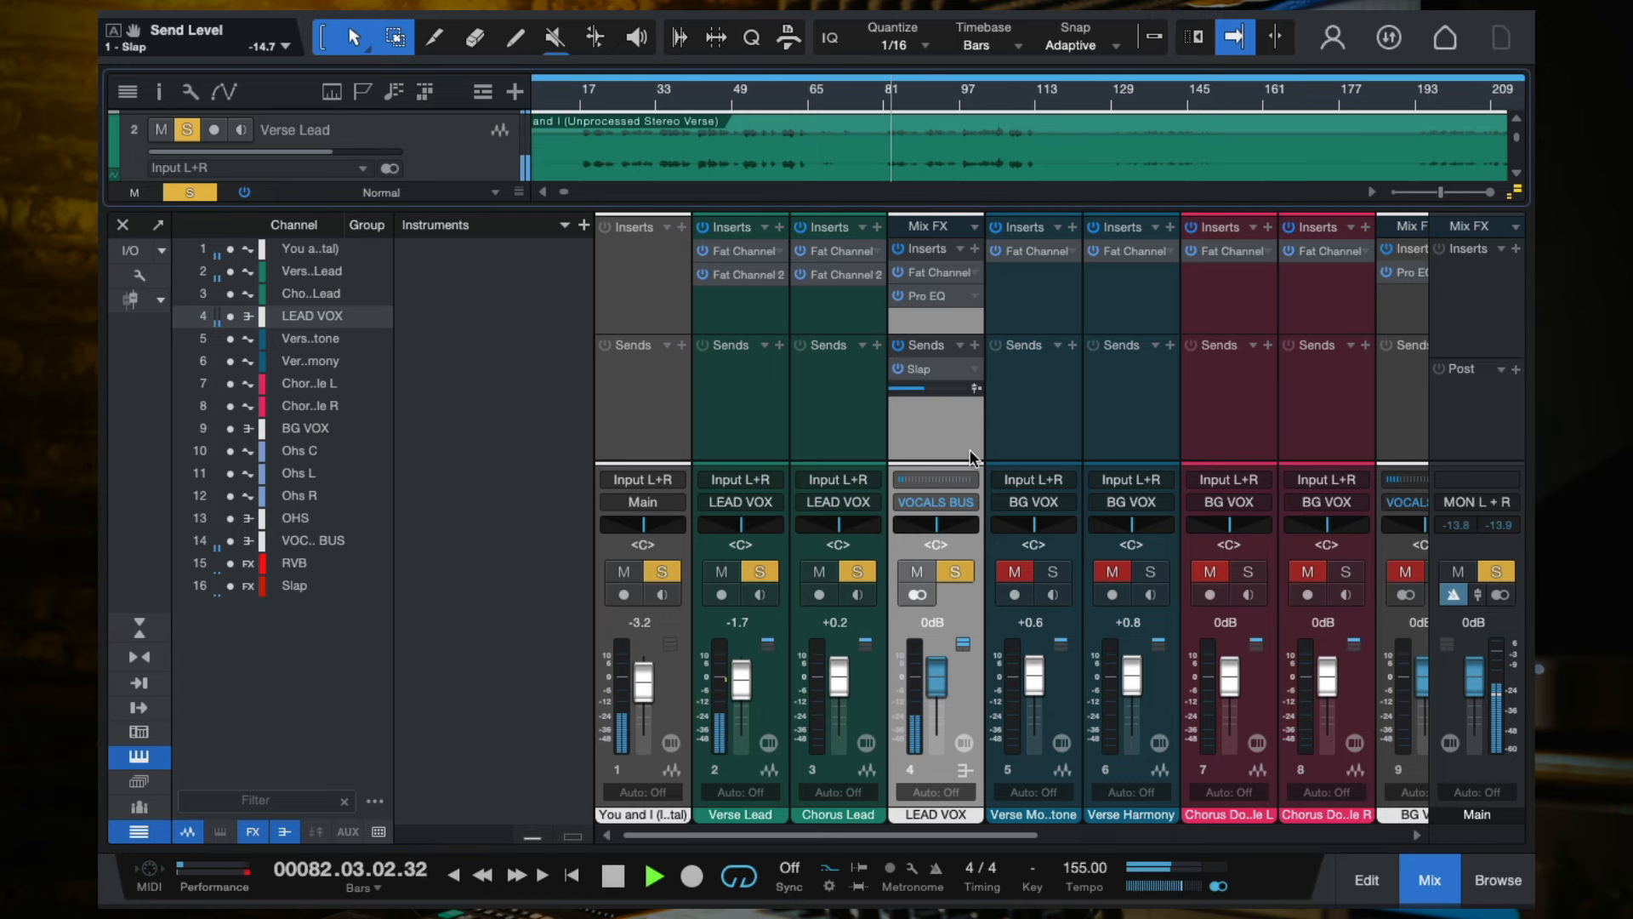
{"action": "mouse_move", "coordinate": [925, 387]}
{"action": "left_mouse_down"}
{"action": "mouse_move", "coordinate": [945, 388]}
{"action": "mouse_move", "coordinate": [925, 390]}
{"action": "left_mouse_up"}
{"action": "key", "text": "space"}
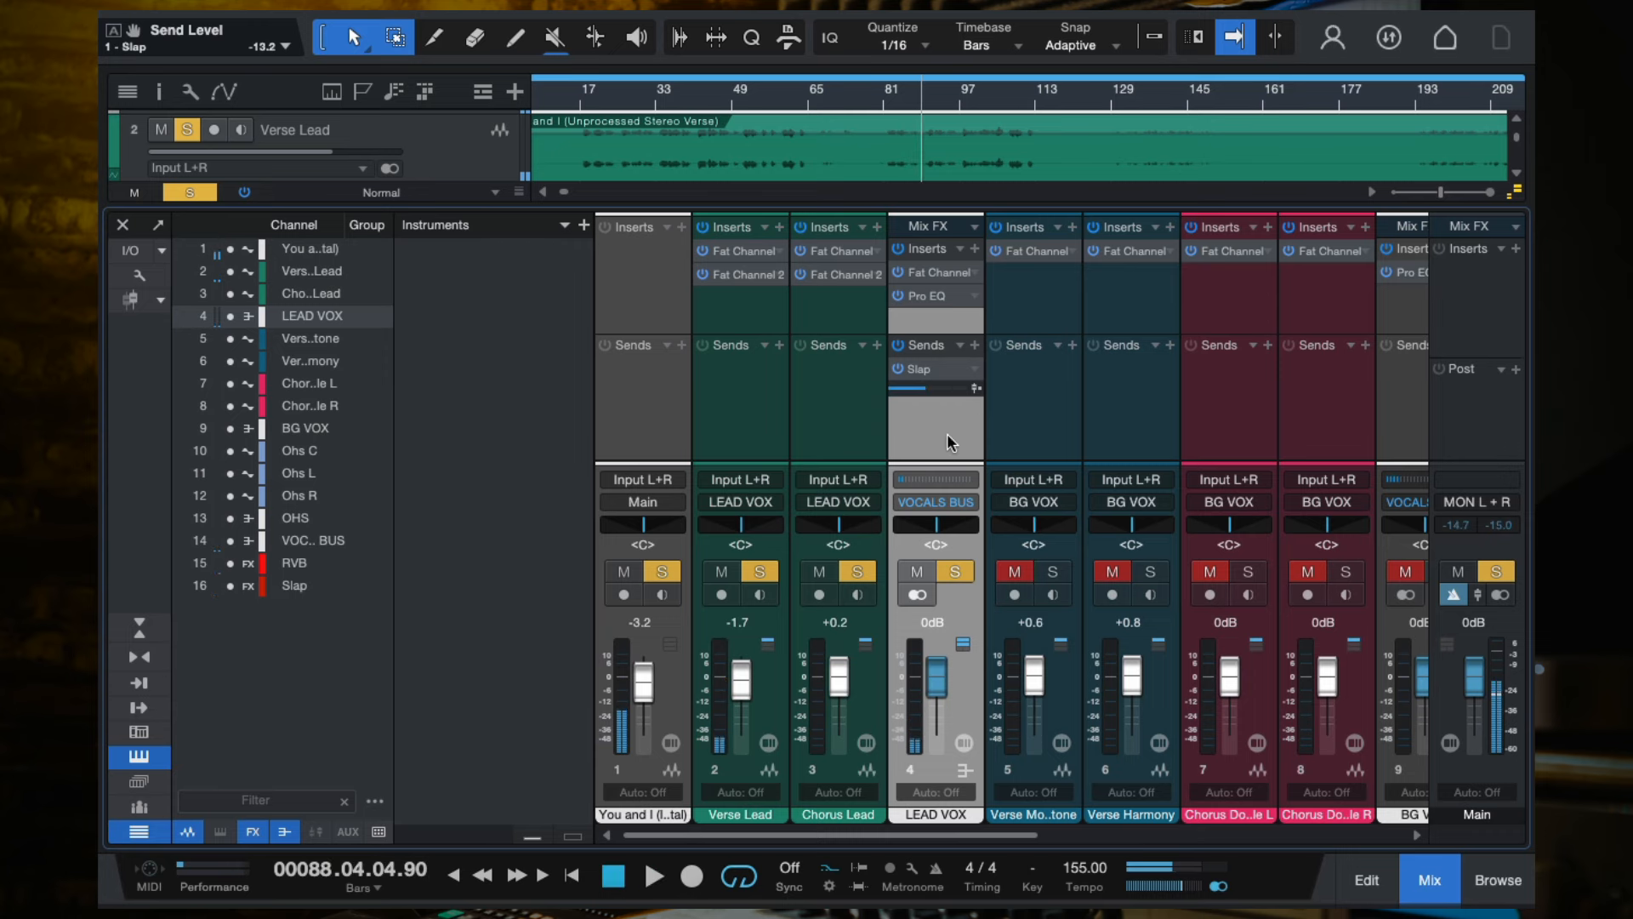
{"action": "key", "text": "ctrl+s"}
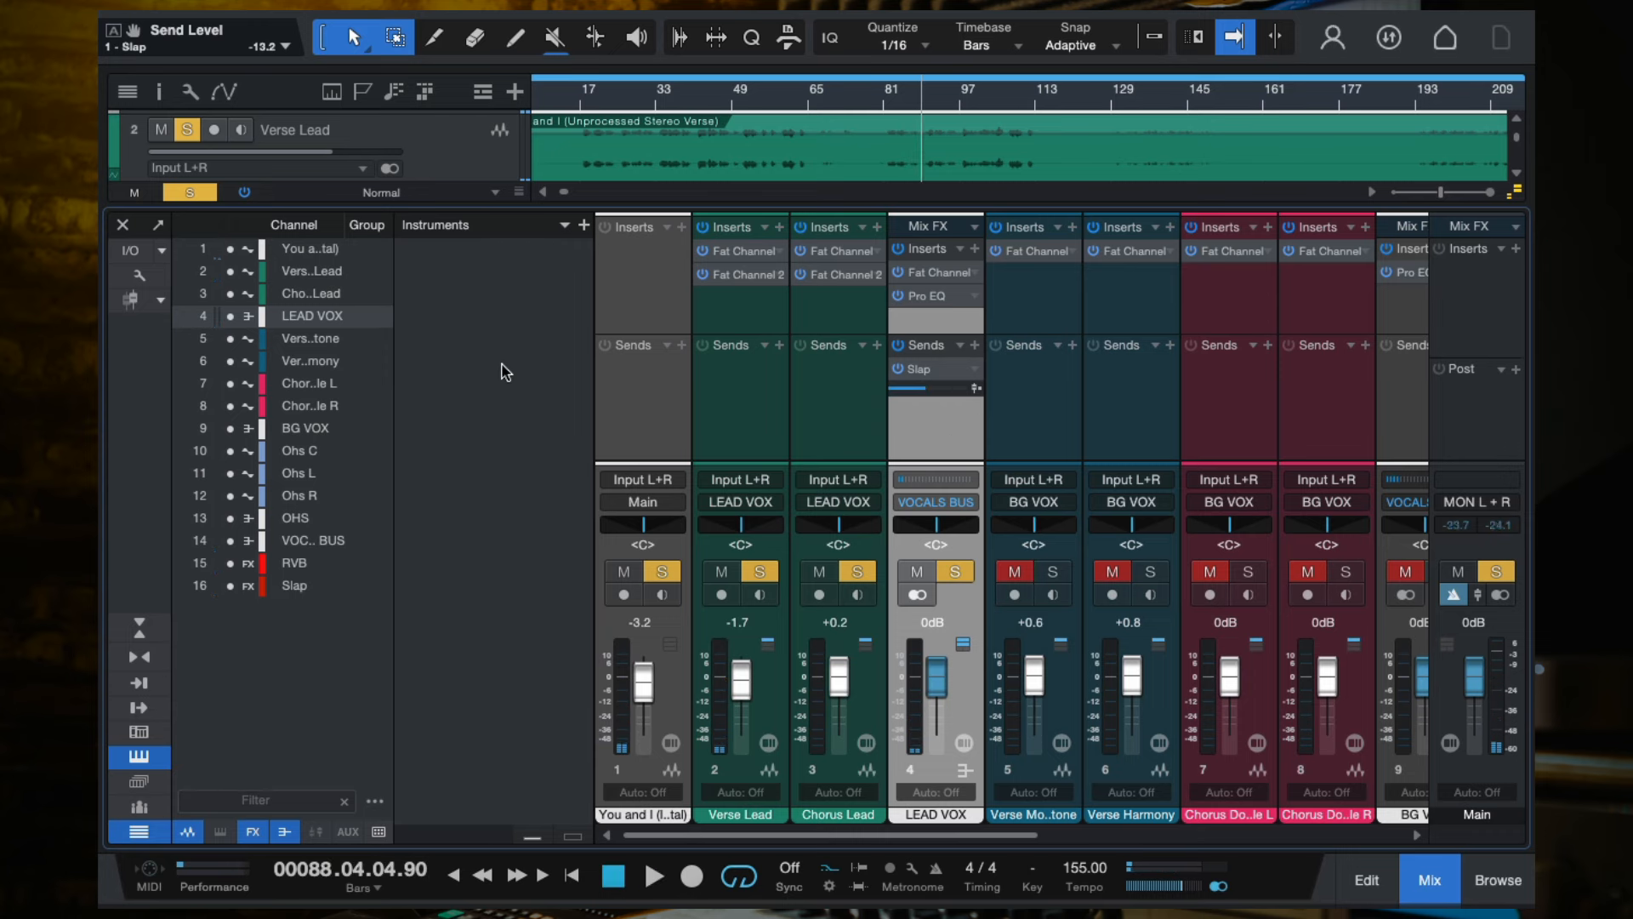
Close the mixer and clear all track solos, leaving the whole song length visible in the arrangement.
{"action": "left_click", "coordinate": [124, 226]}
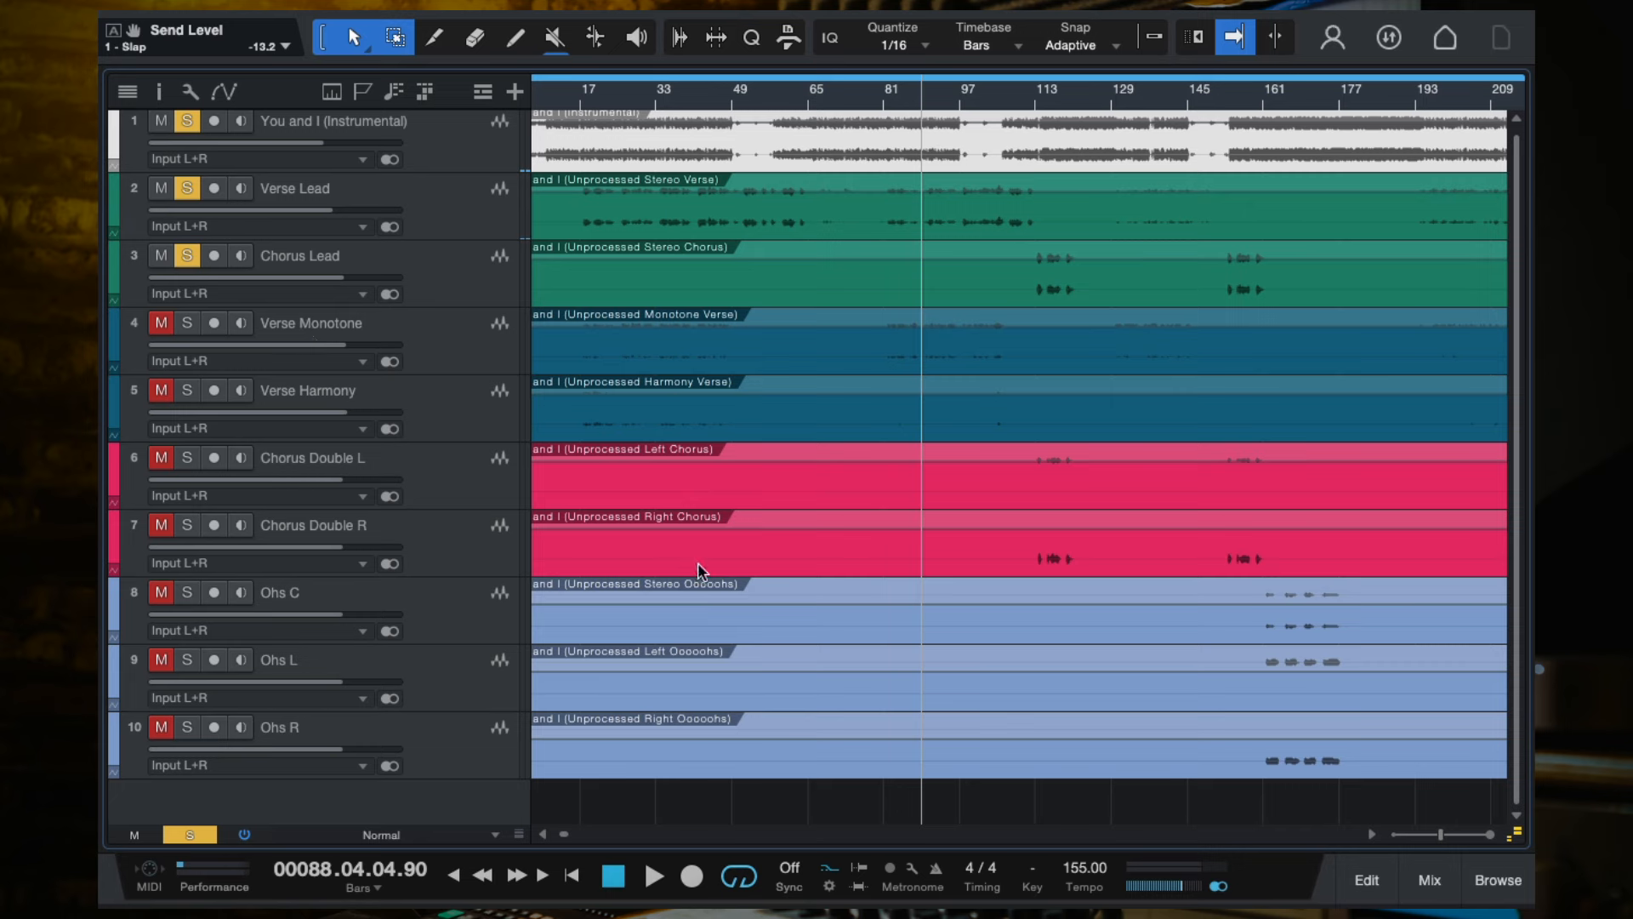
{"action": "left_click", "coordinate": [179, 836]}
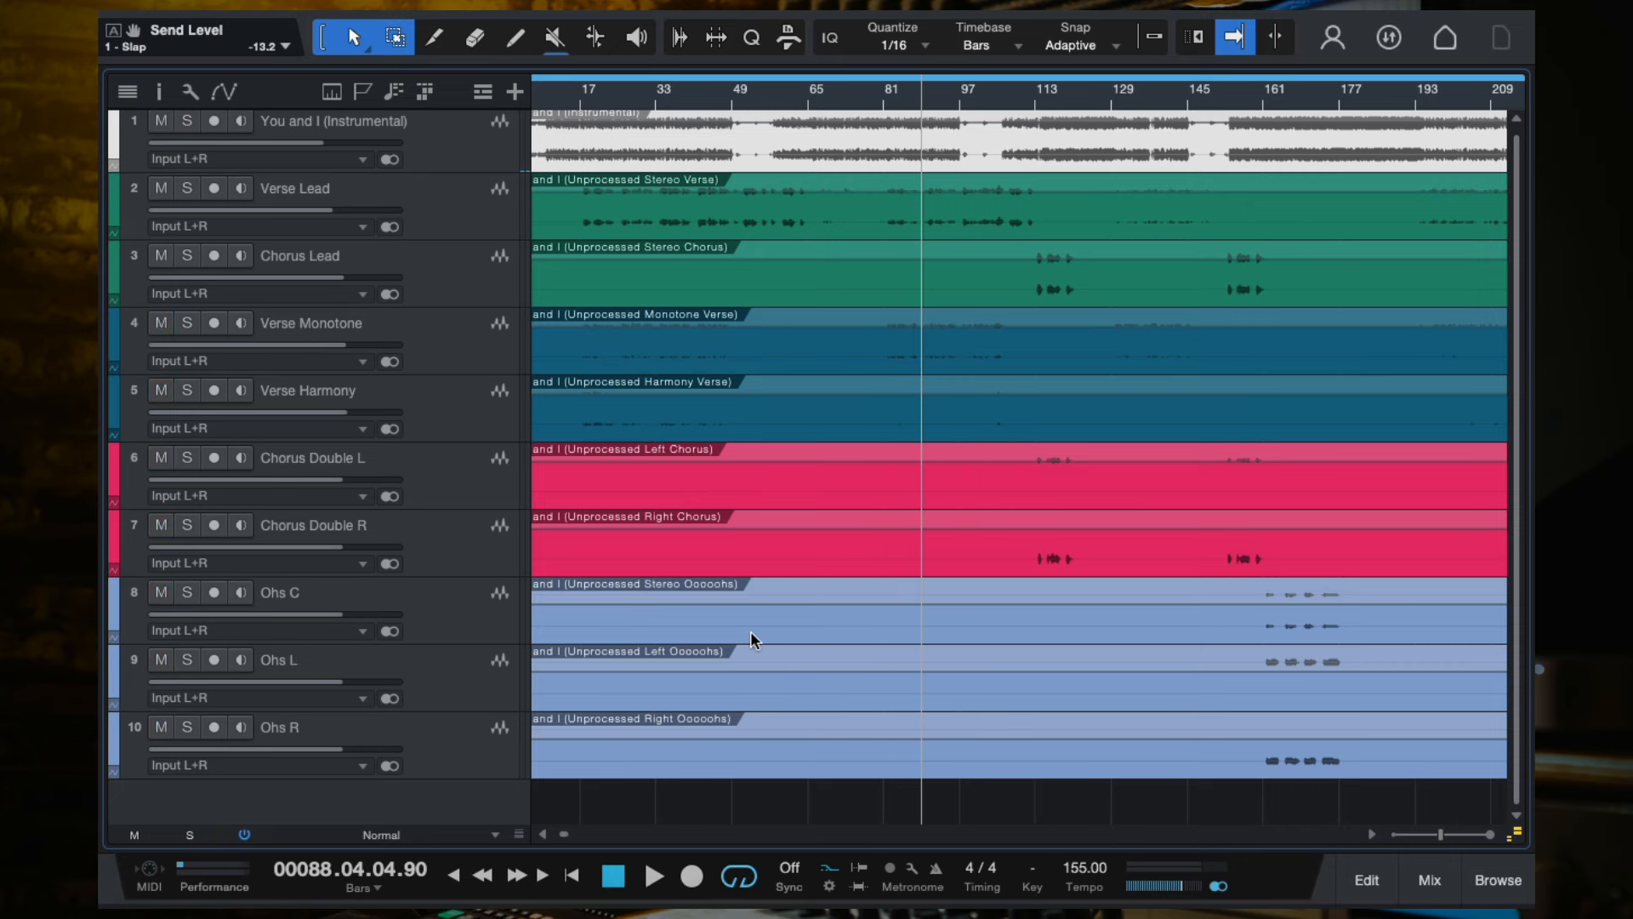
{"action": "key", "text": "w"}
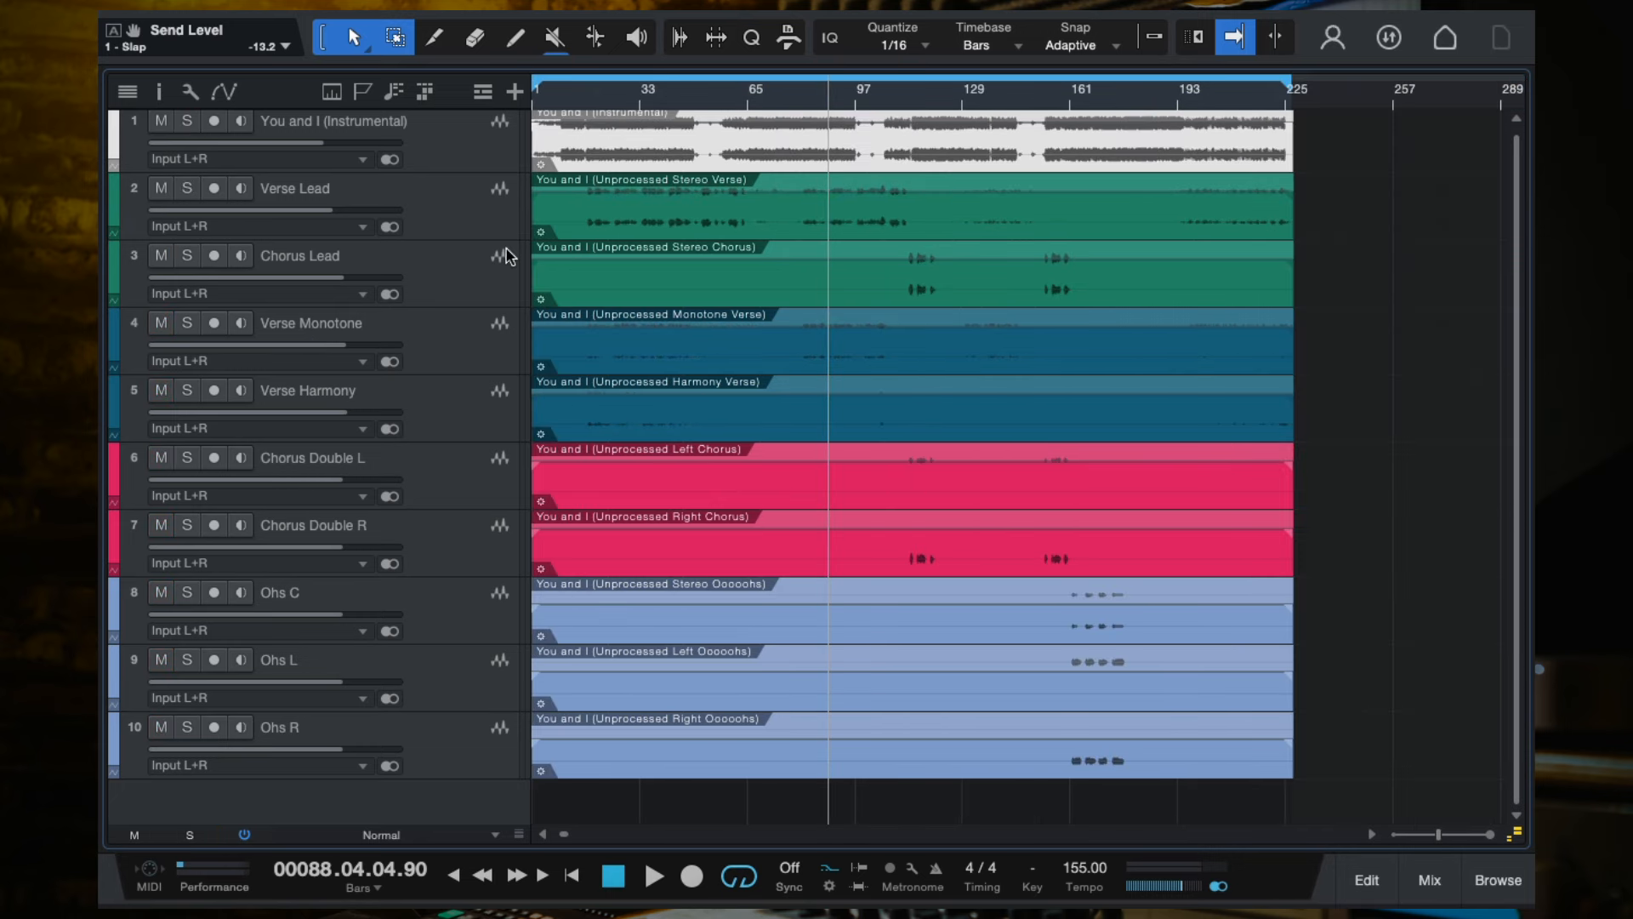
{"action": "left_click", "coordinate": [473, 220]}
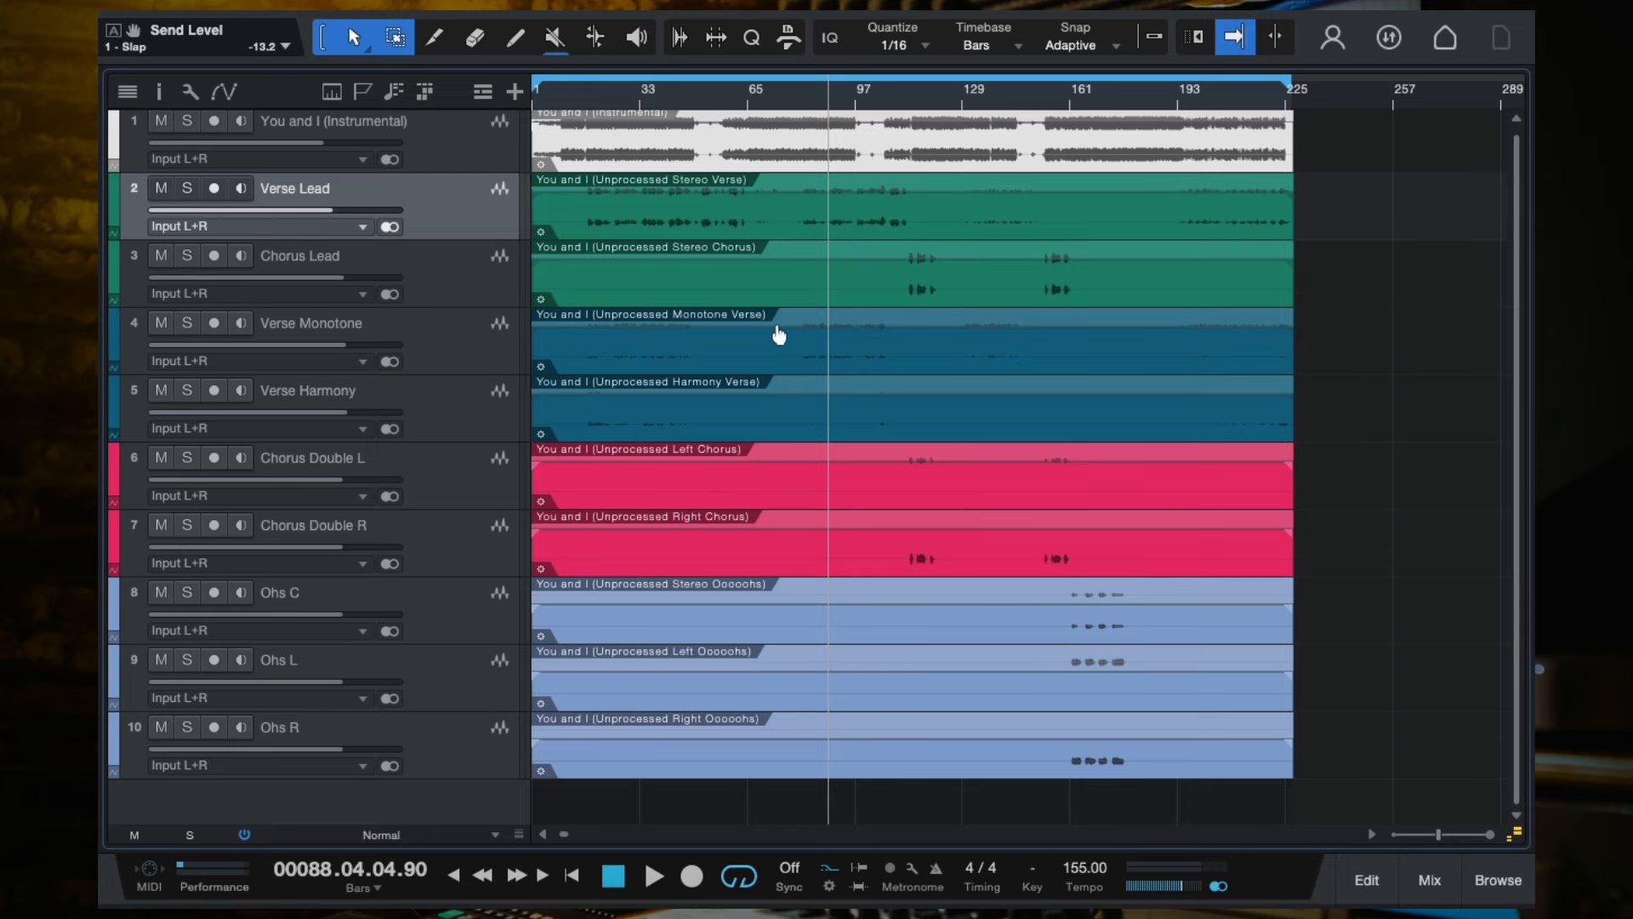
{"action": "key", "text": "w"}
{"action": "key", "text": "e"}
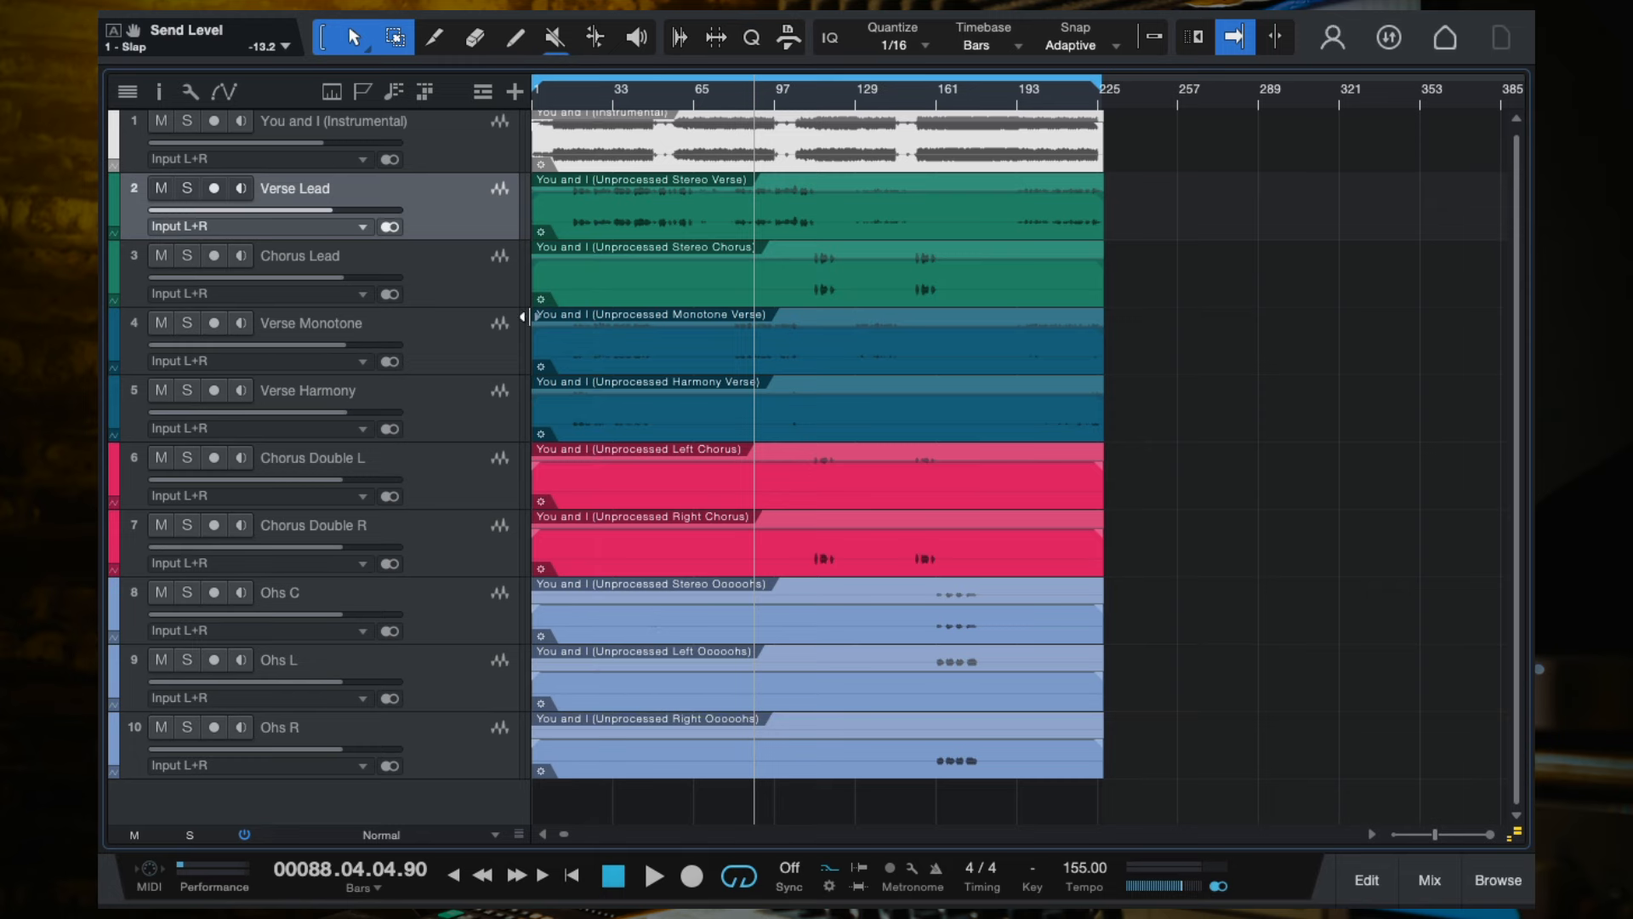
Reopen the mixer and review the lead vocal channels, the LEAD VOX send and the Slap FX channel.
{"action": "left_click", "coordinate": [448, 275]}
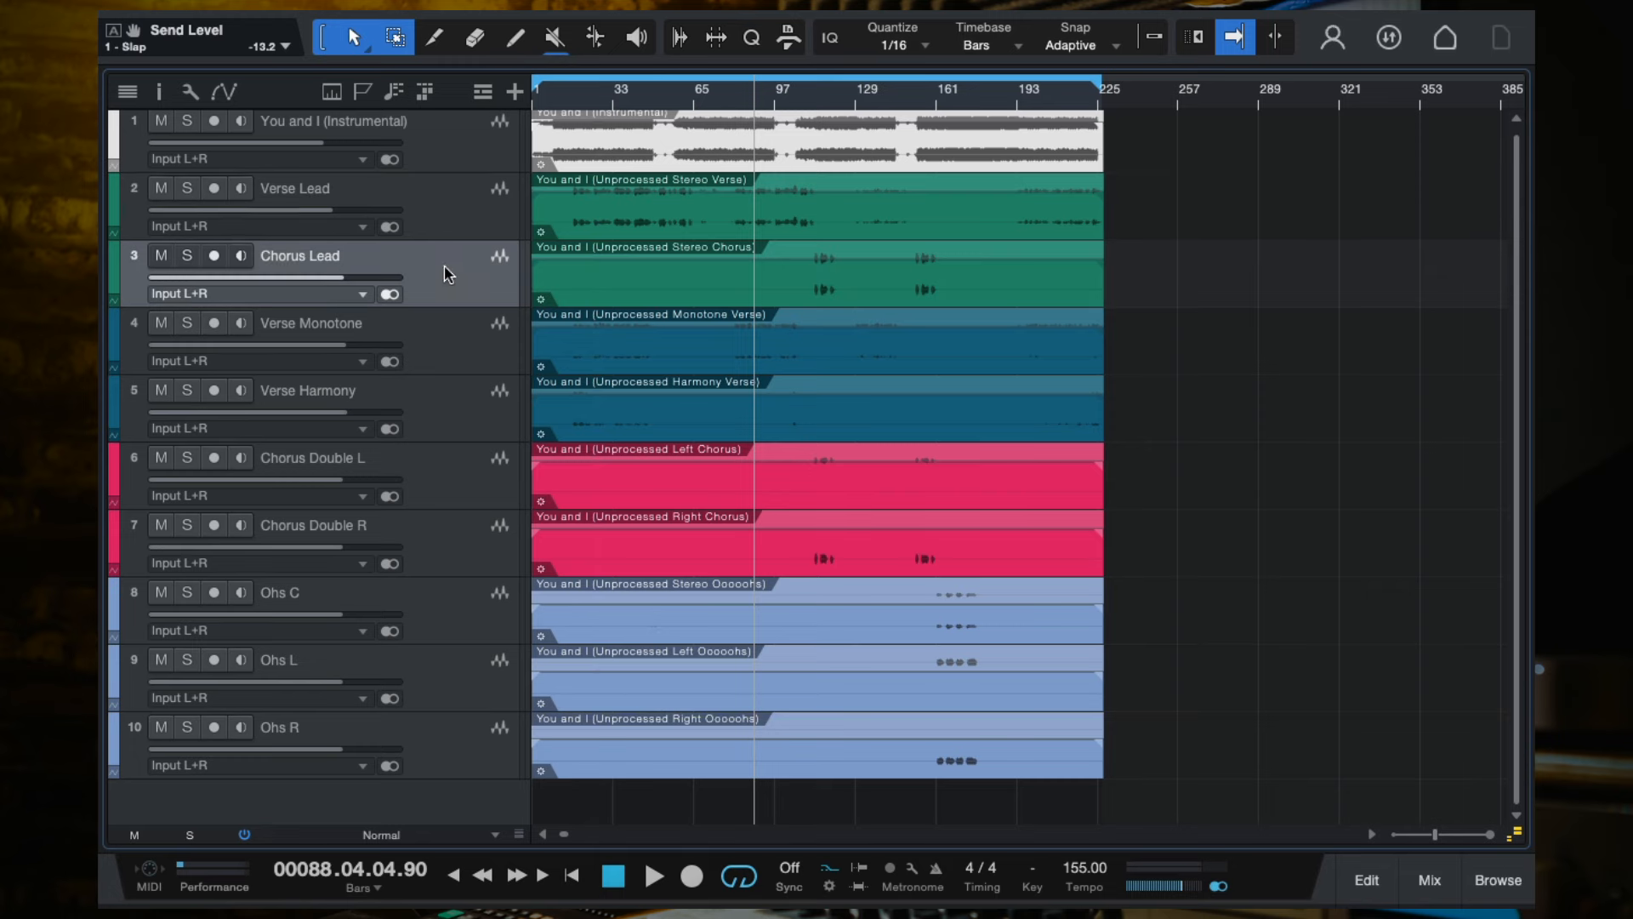
{"action": "left_click", "coordinate": [459, 221]}
{"action": "key", "text": "F3"}
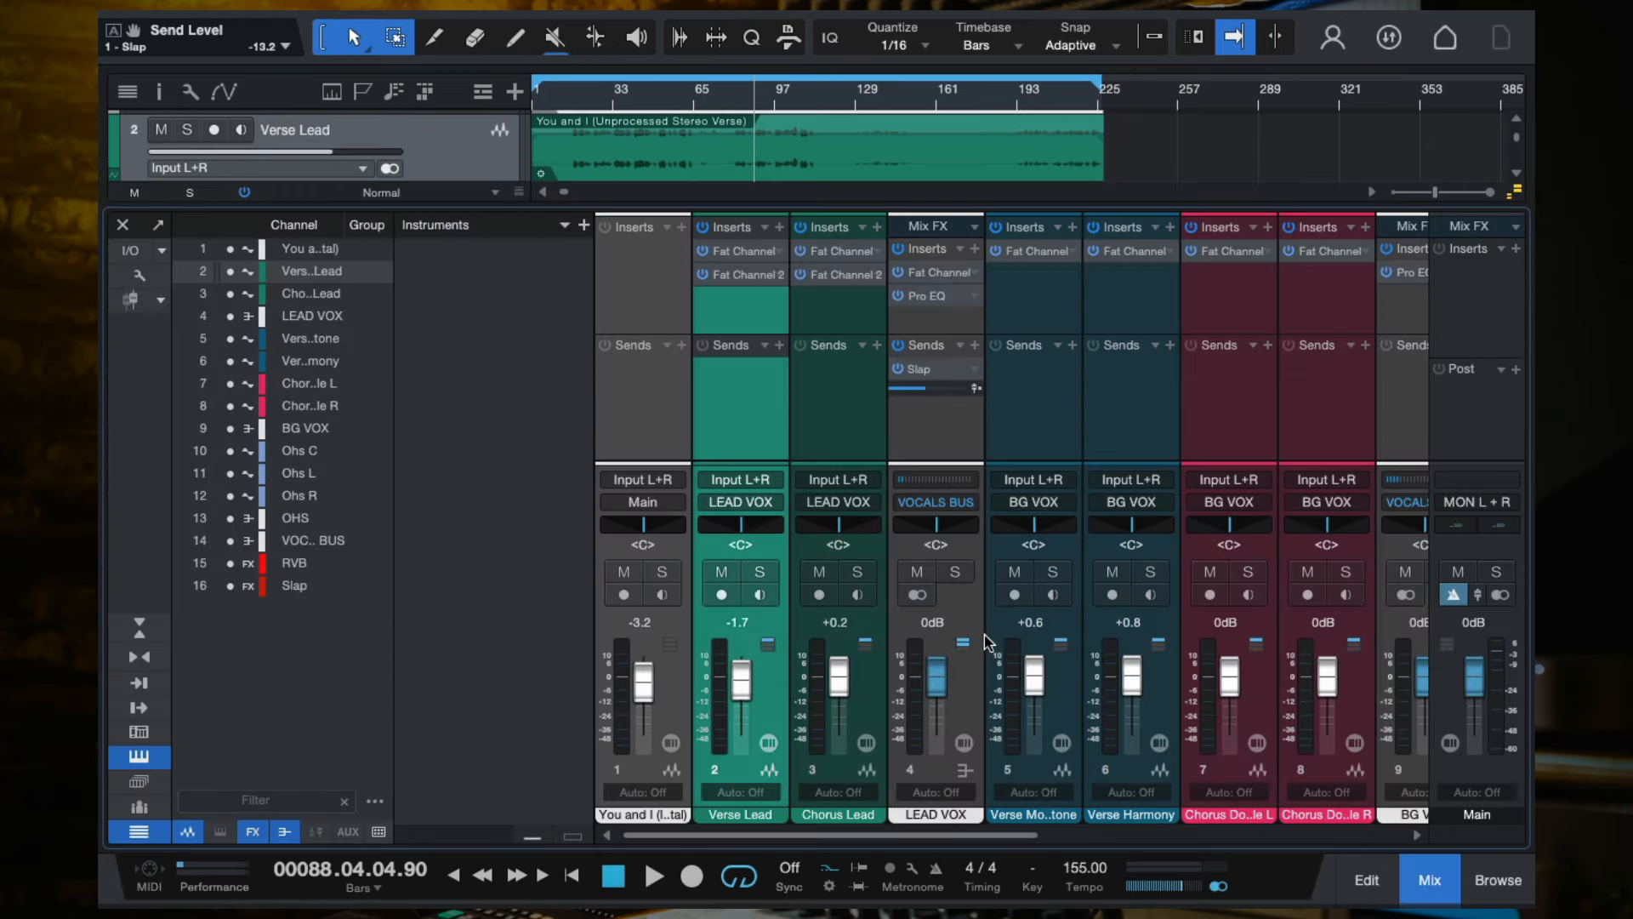
{"action": "left_click", "coordinate": [941, 449]}
{"action": "left_click", "coordinate": [773, 405]}
{"action": "left_click", "coordinate": [824, 418]}
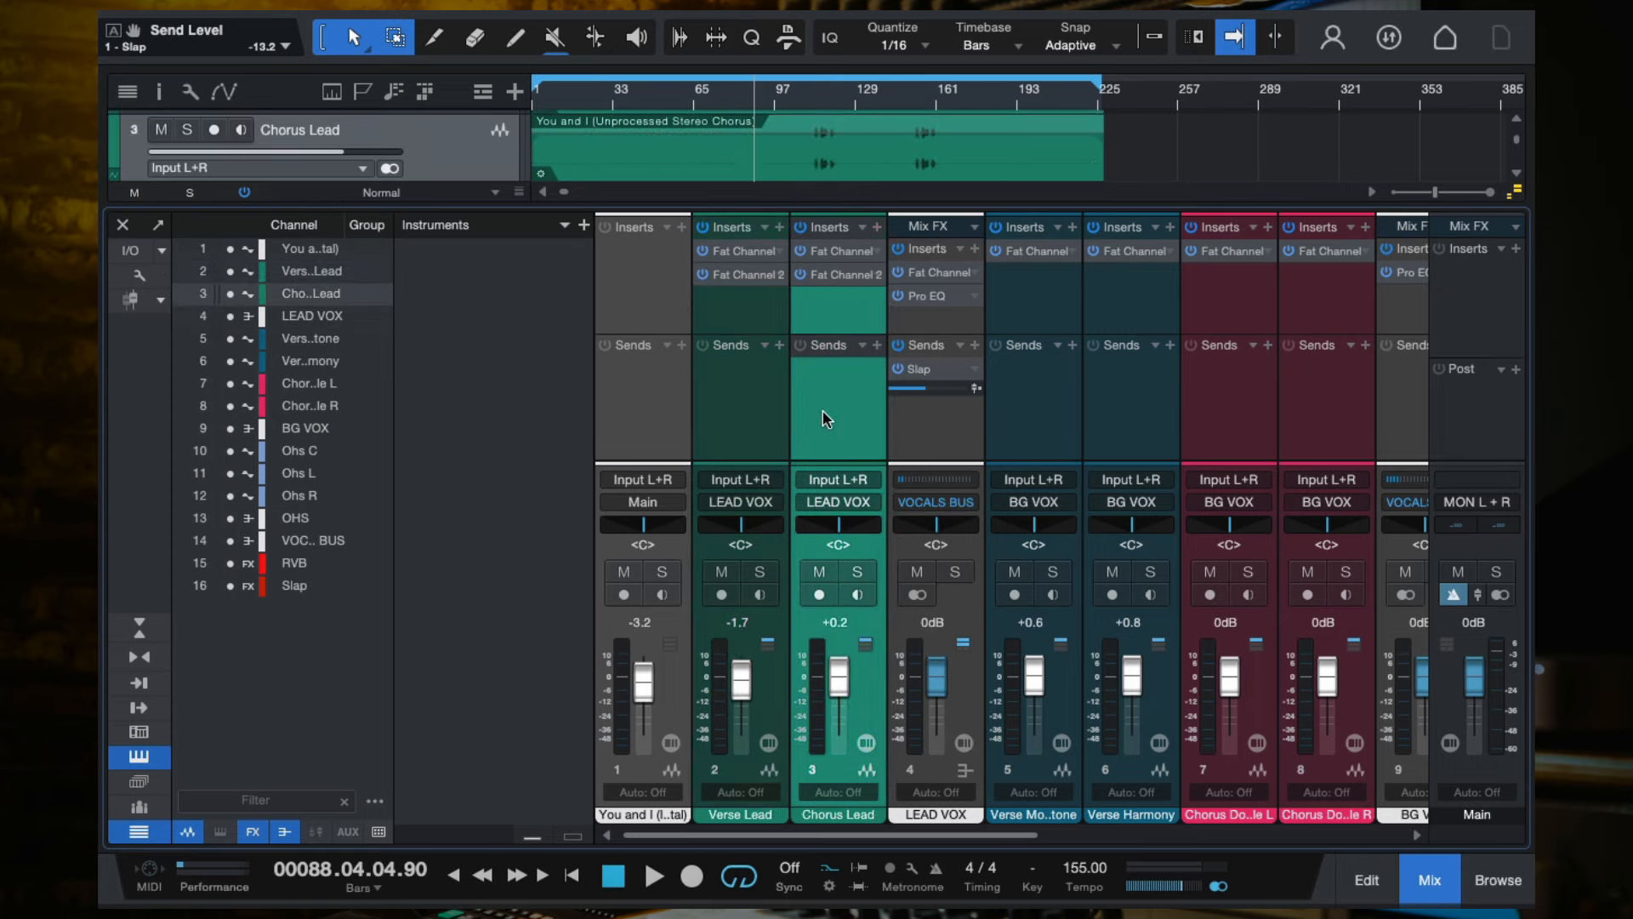
{"action": "left_click", "coordinate": [918, 436]}
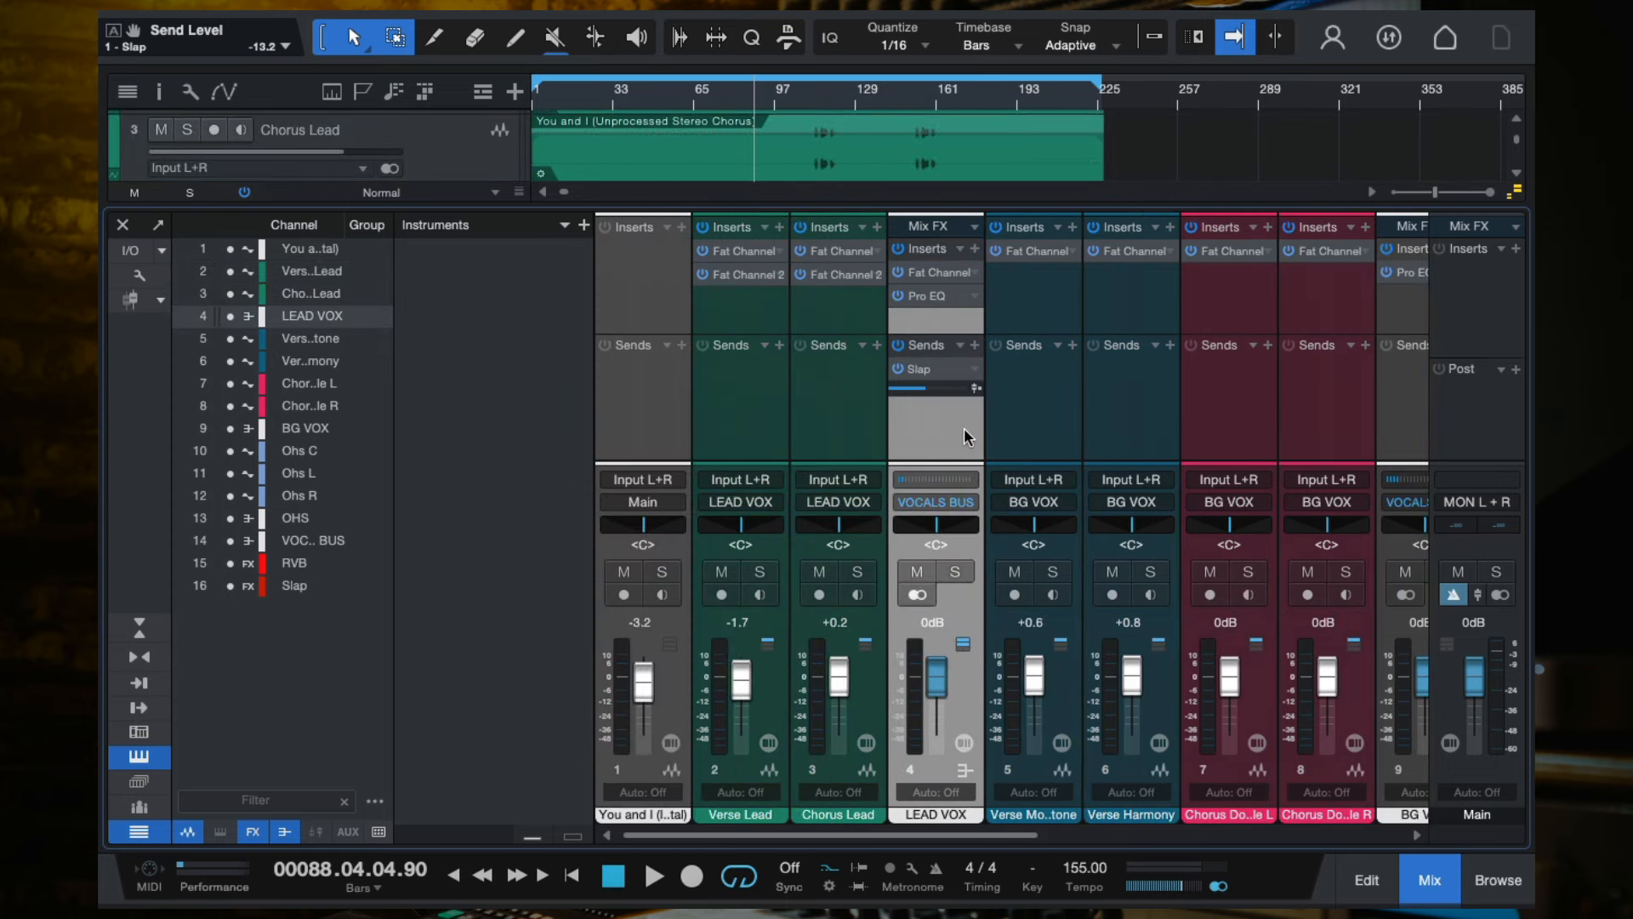
{"action": "scroll", "coordinate": [964, 432], "scroll_direction": "right", "scroll_amount": 5}
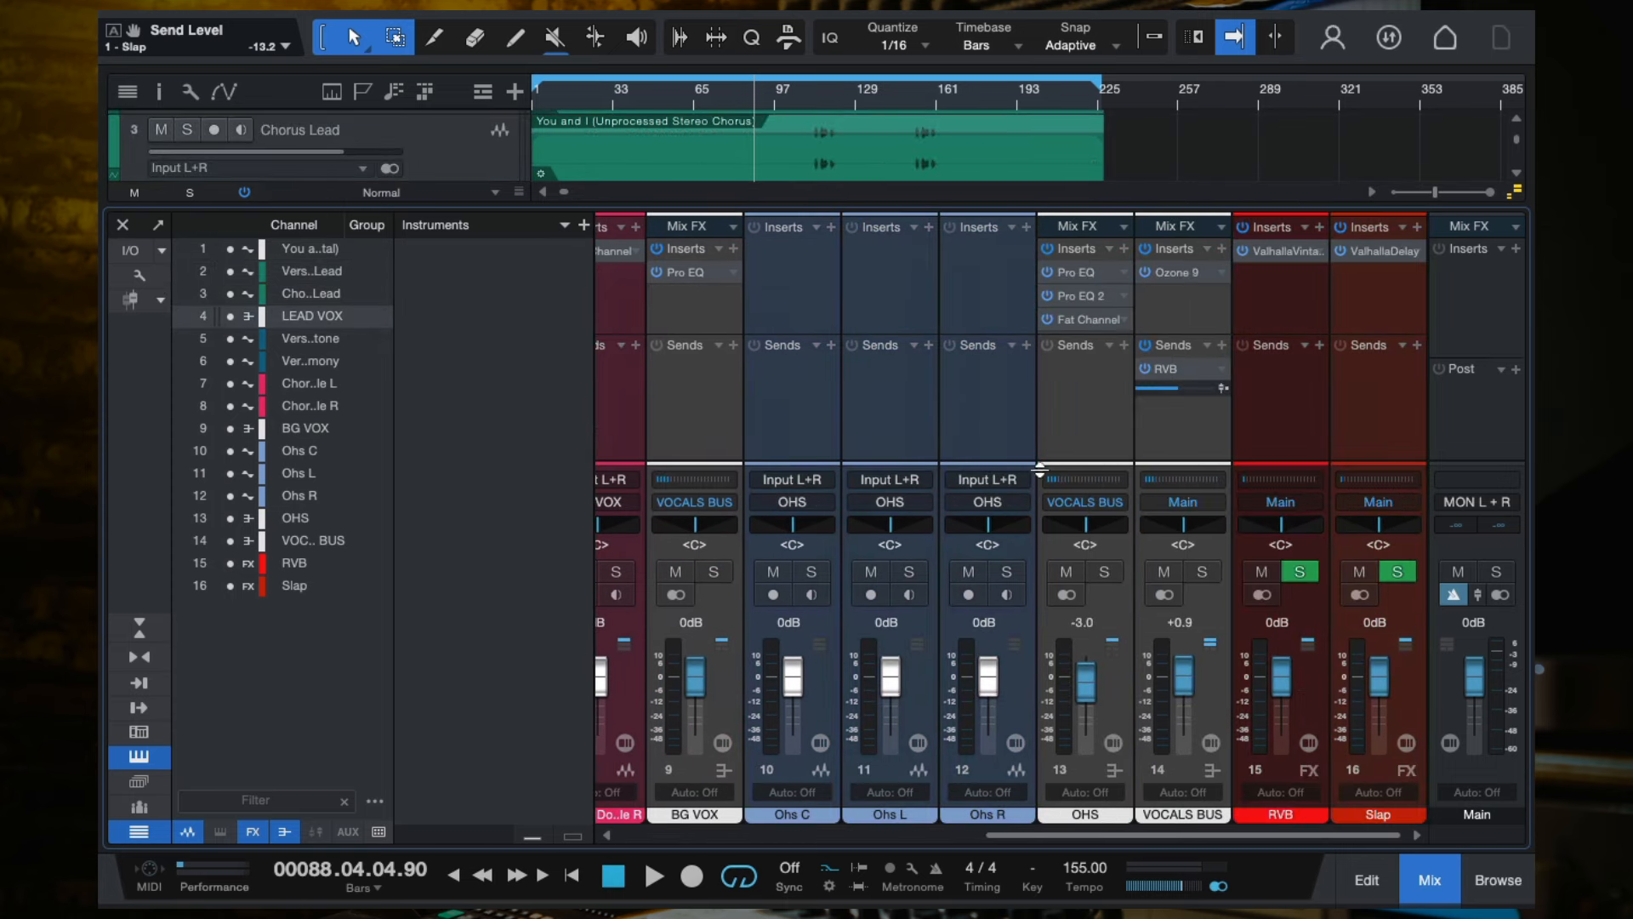
{"action": "left_click", "coordinate": [1371, 437]}
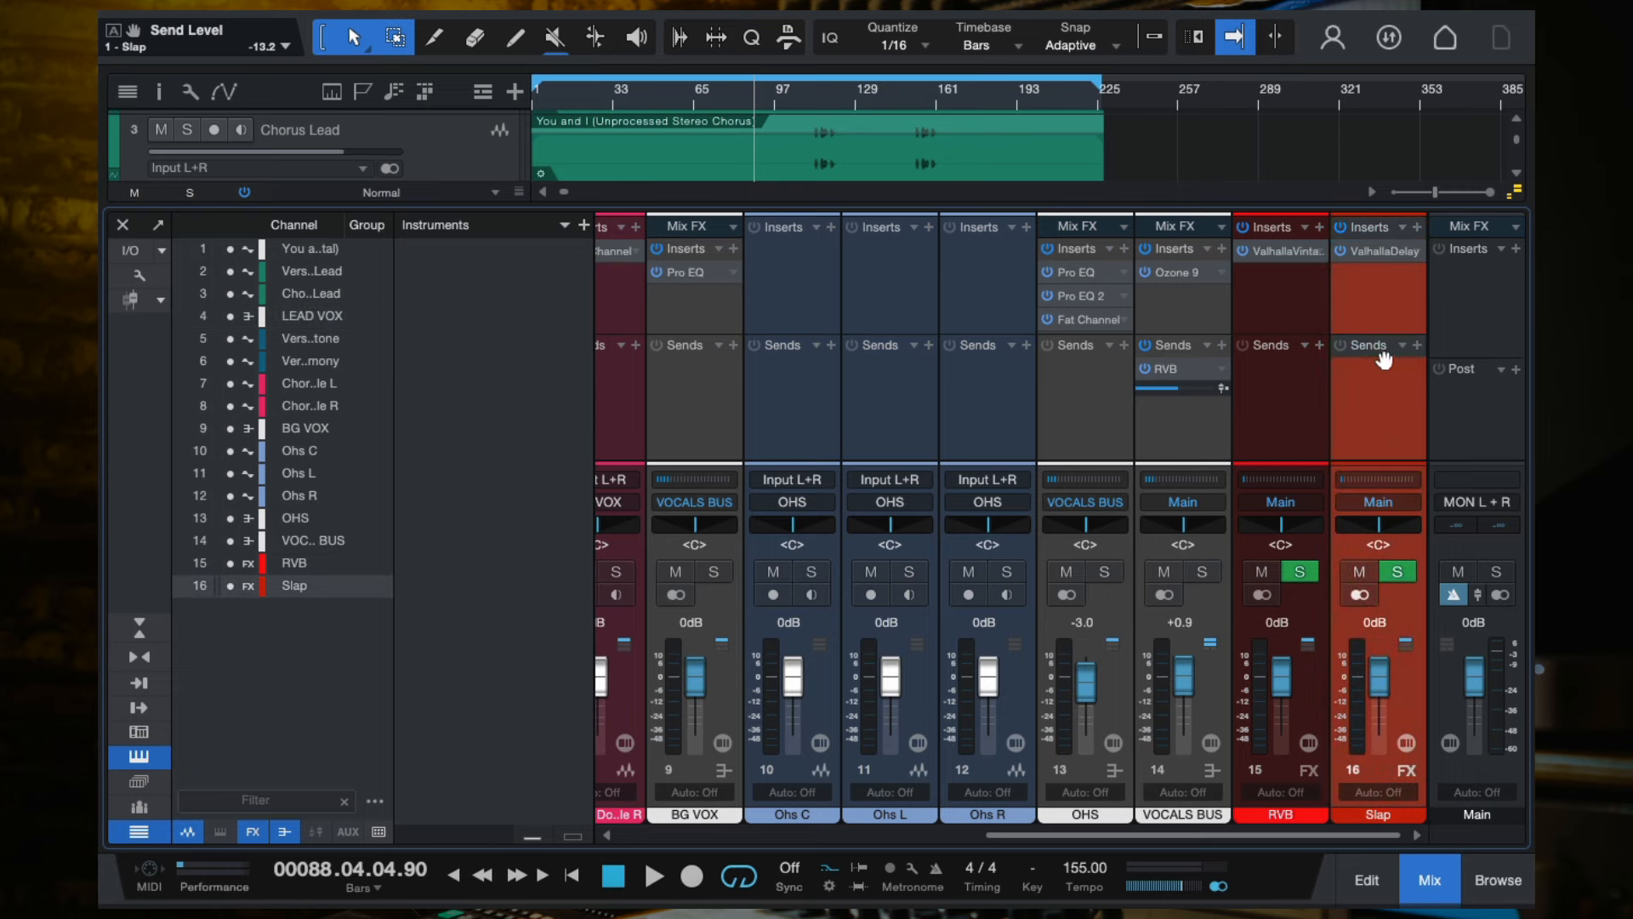
{"action": "scroll", "coordinate": [894, 390], "scroll_direction": "left", "scroll_amount": 5}
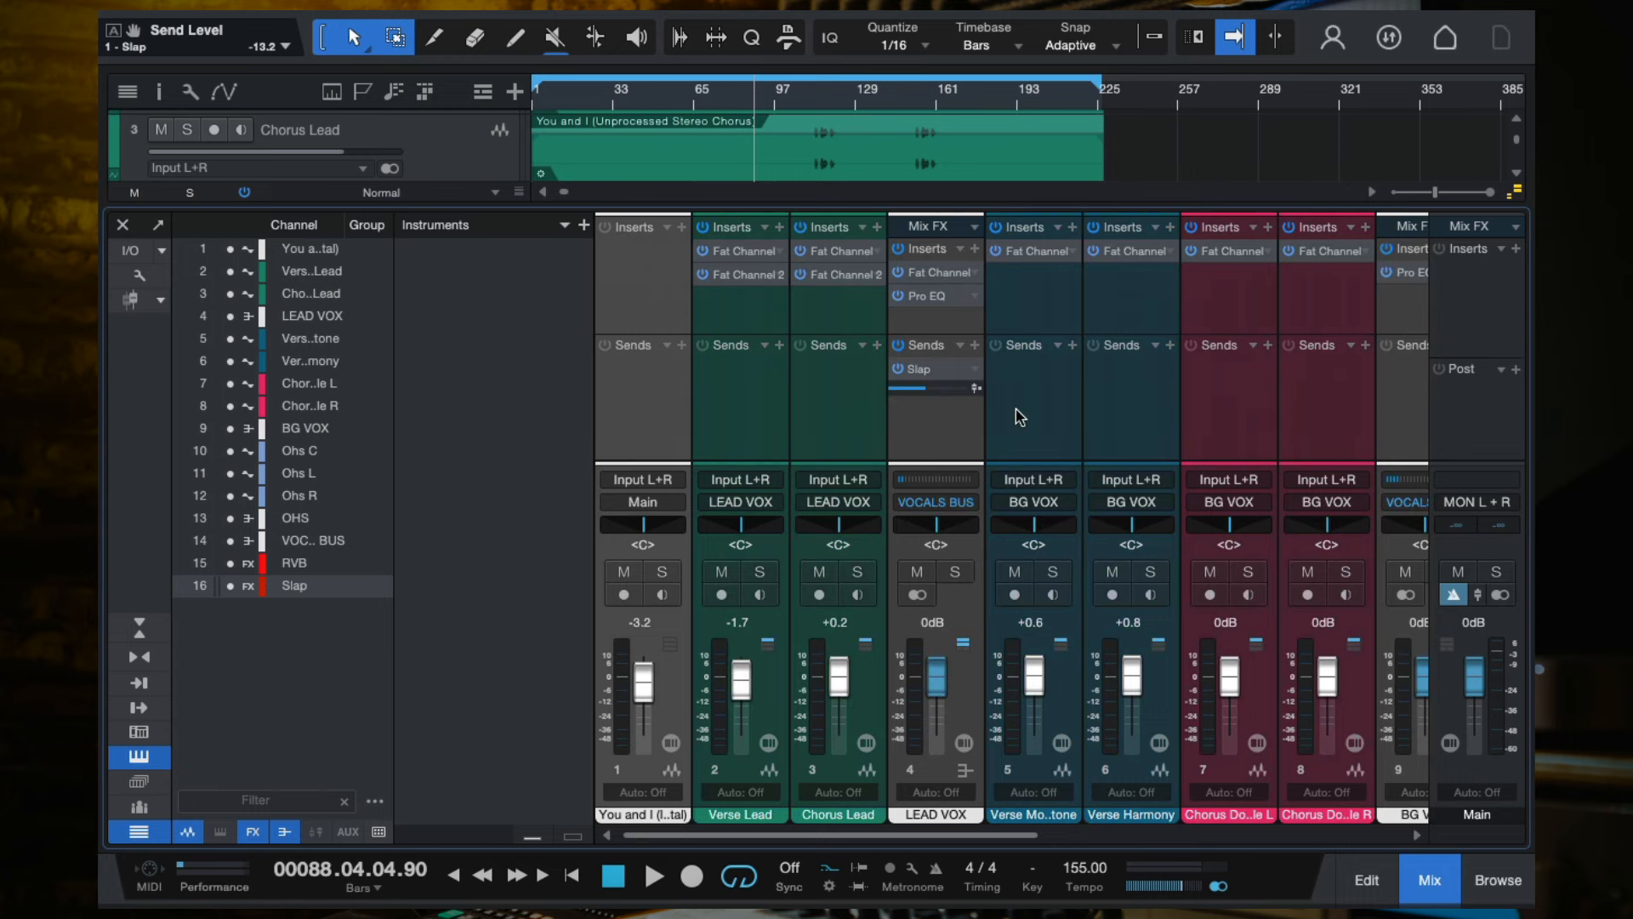
Add a send from BG VOX to Slap, set its level to -5.4 dB, and place the playhead around bar 112.
{"action": "scroll", "coordinate": [1019, 417], "scroll_direction": "right", "scroll_amount": 5}
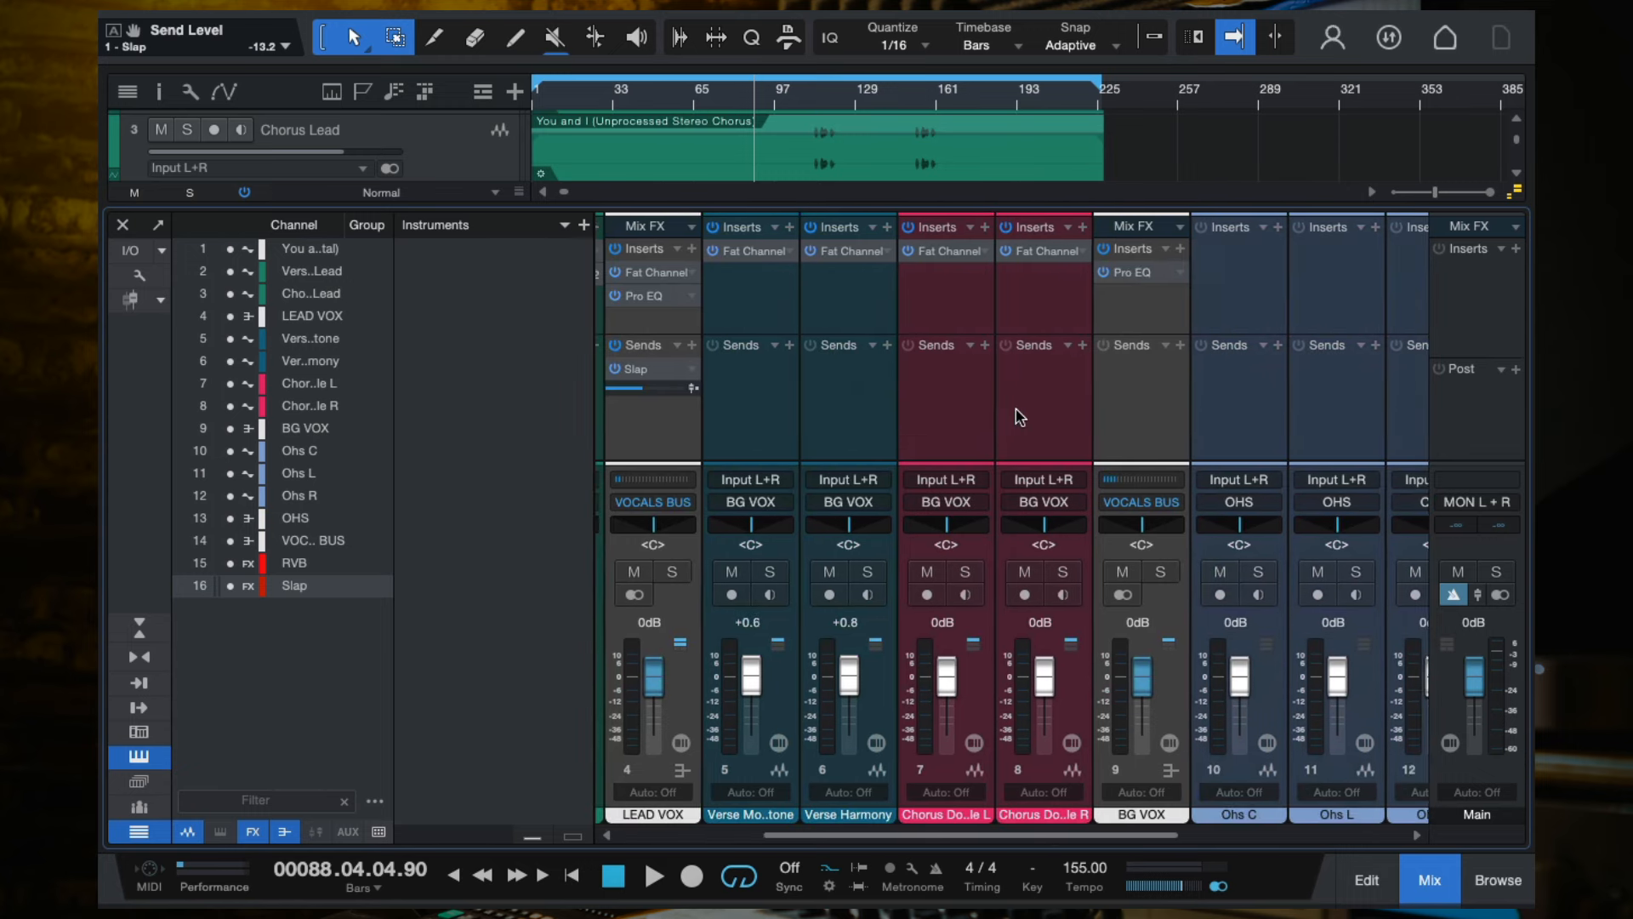
{"action": "left_click", "coordinate": [1020, 416]}
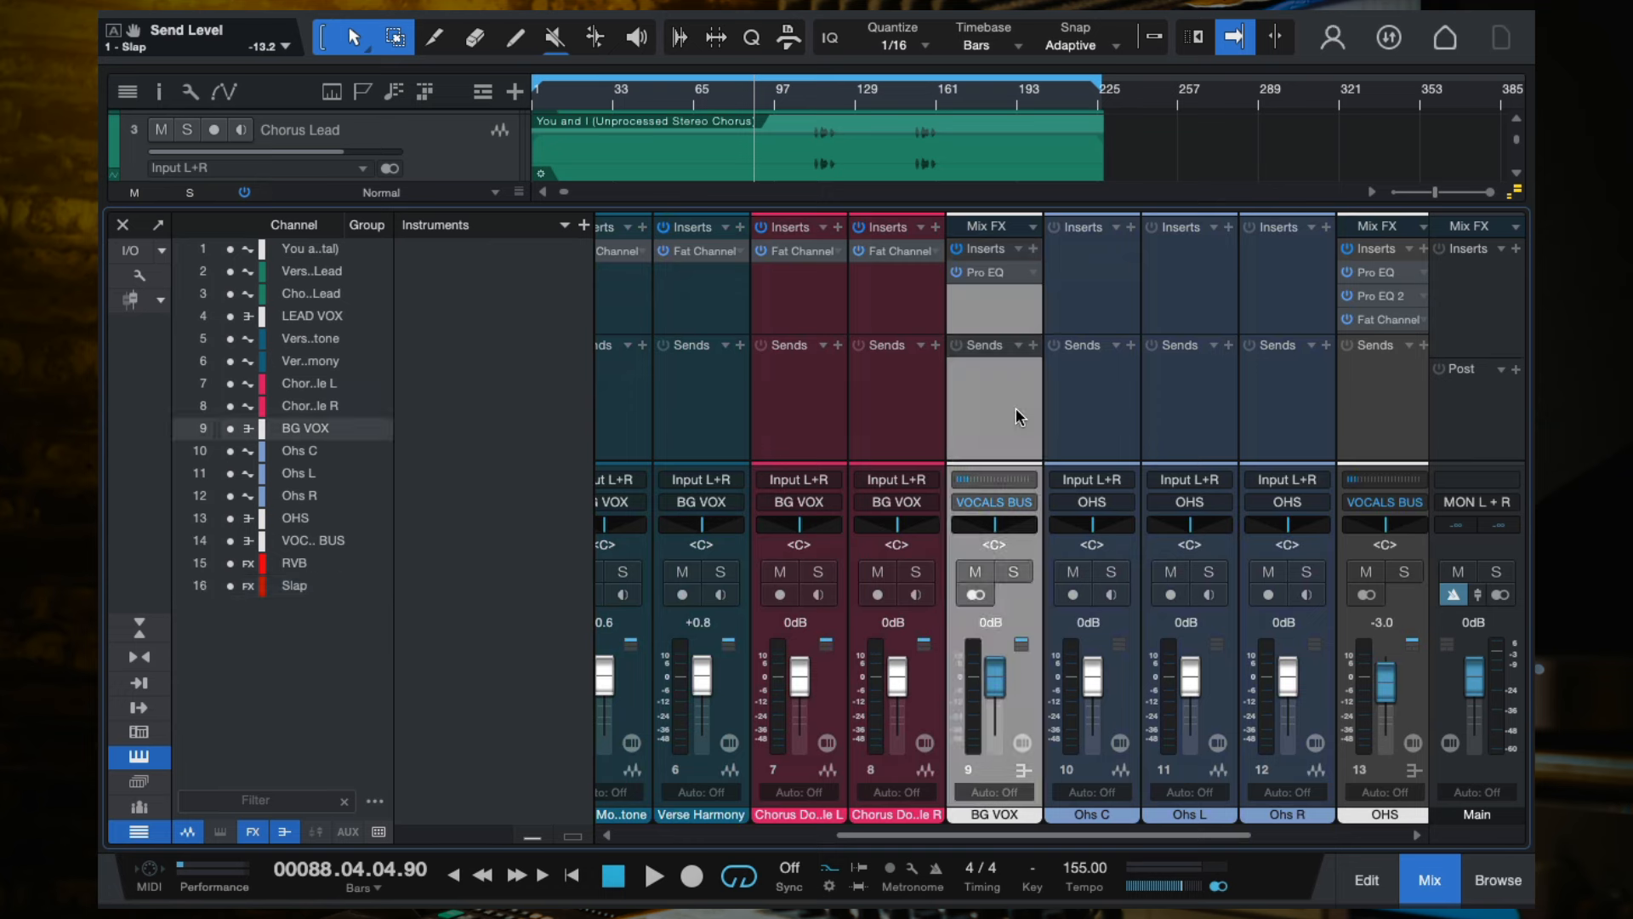
{"action": "left_click", "coordinate": [1033, 347]}
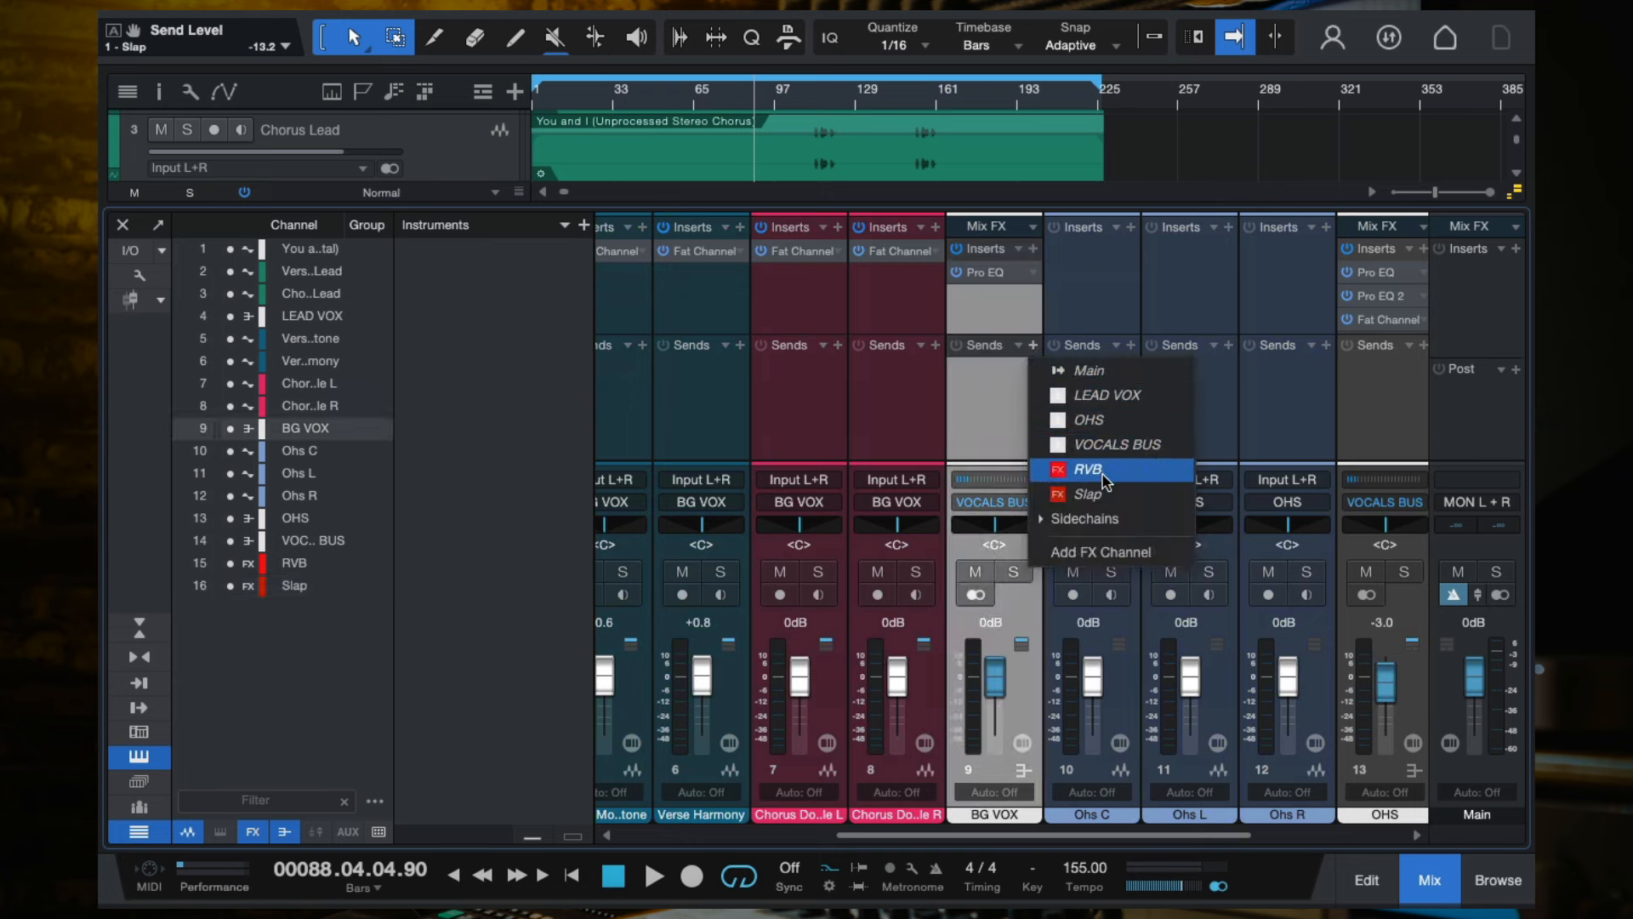
{"action": "left_click", "coordinate": [1093, 494]}
{"action": "left_click_drag", "start_coordinate": [1000, 388], "coordinate": [1009, 389]}
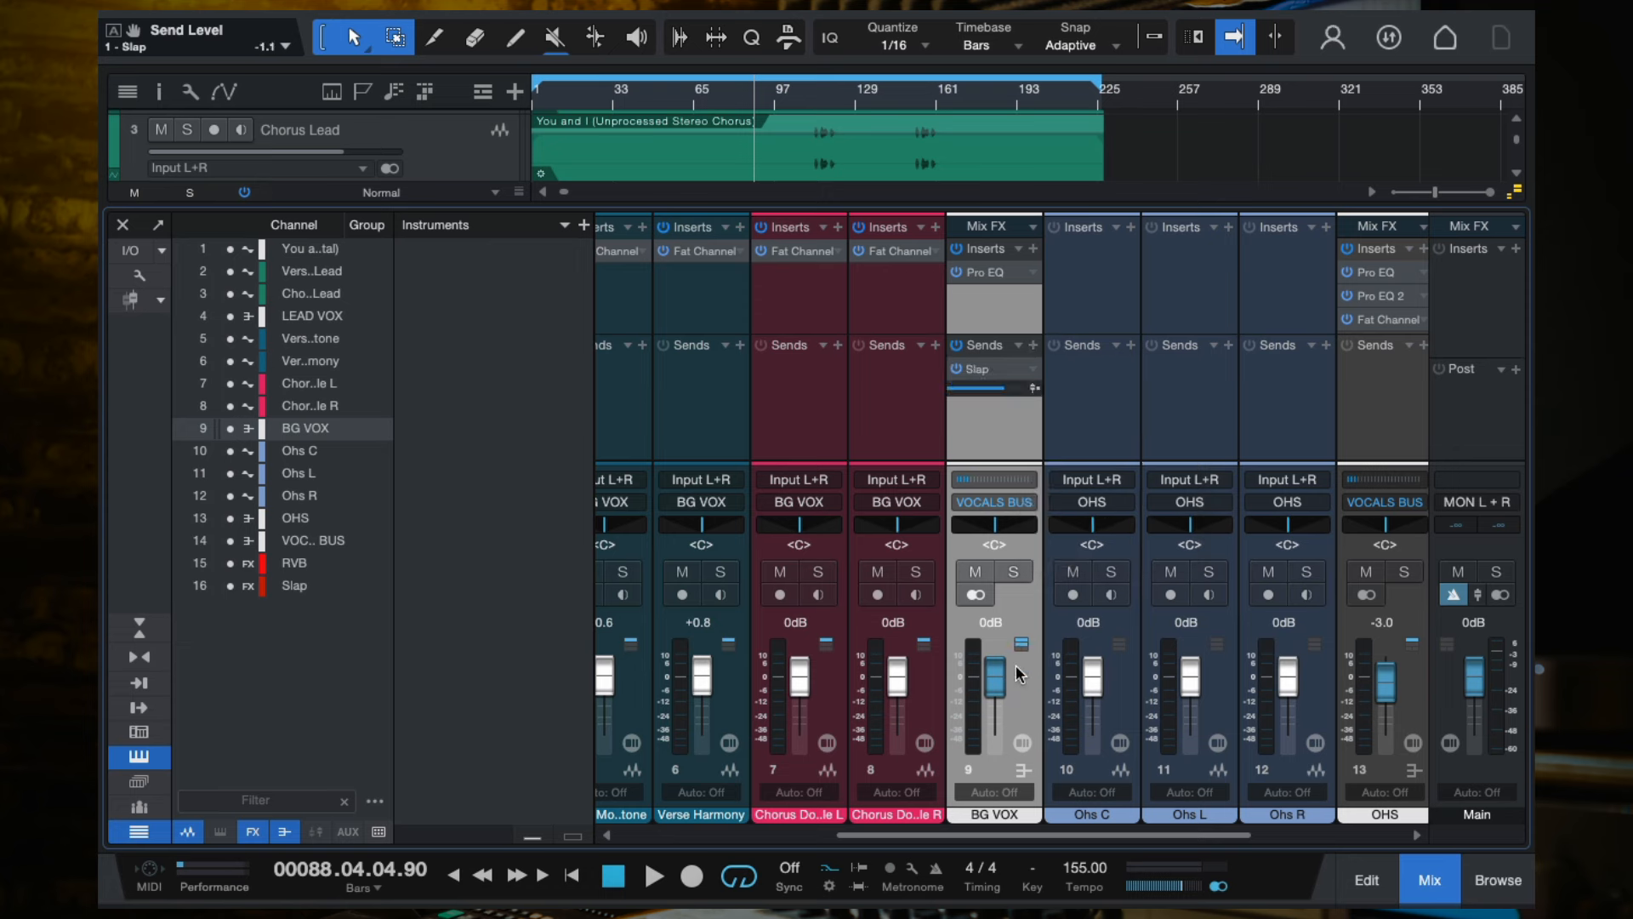
{"action": "left_click_drag", "start_coordinate": [992, 389], "coordinate": [978, 387]}
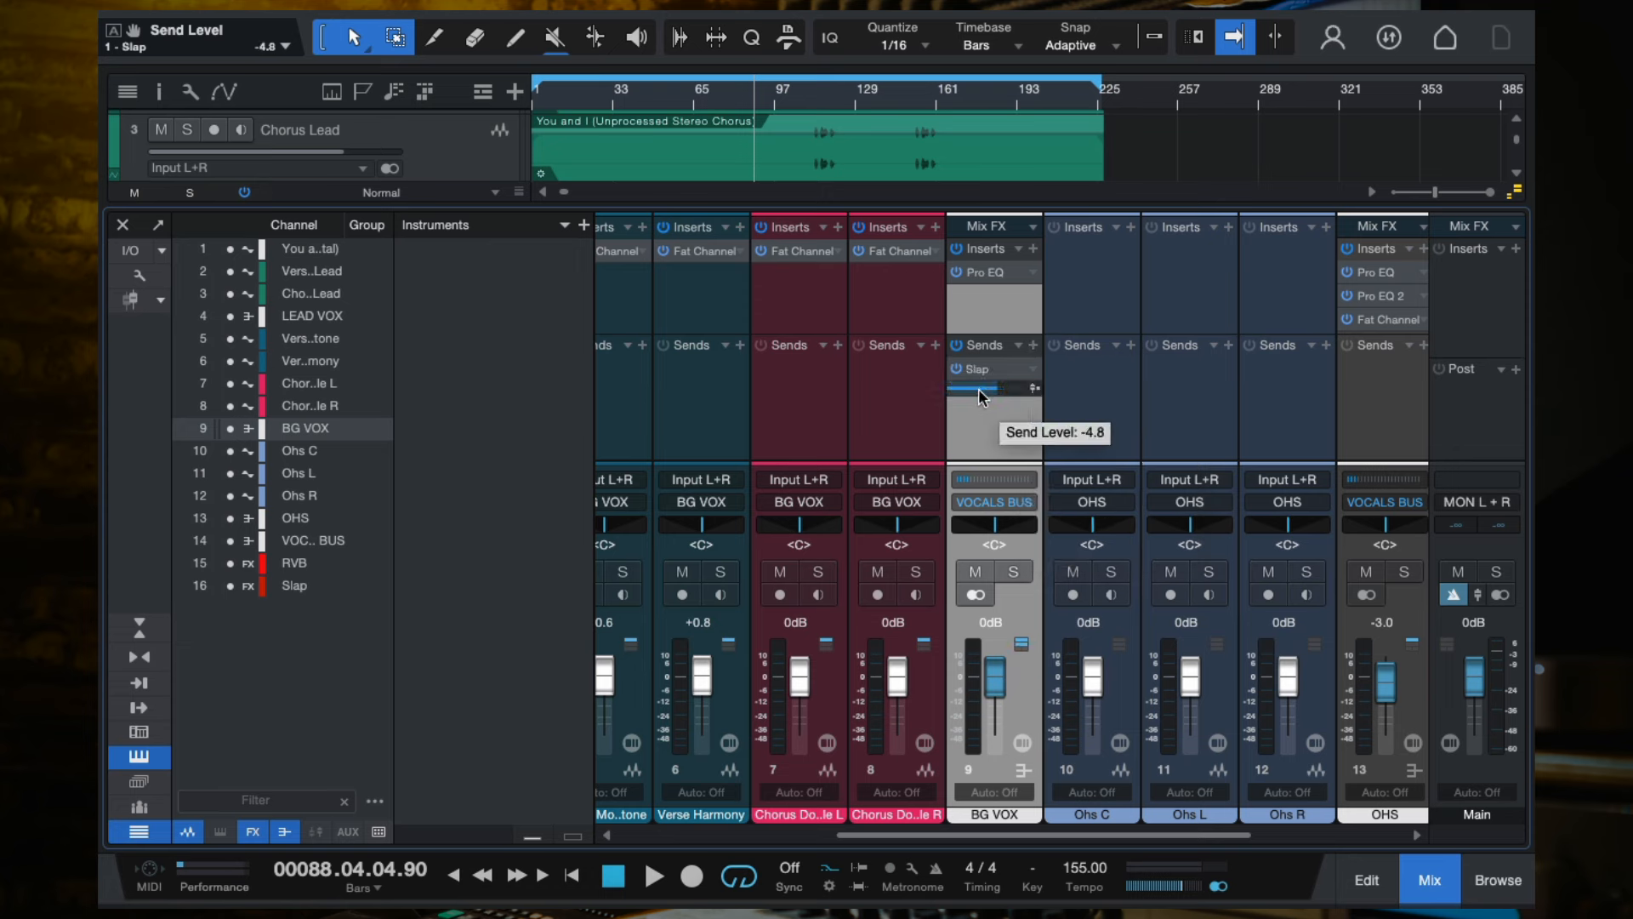
{"action": "left_click", "coordinate": [816, 102]}
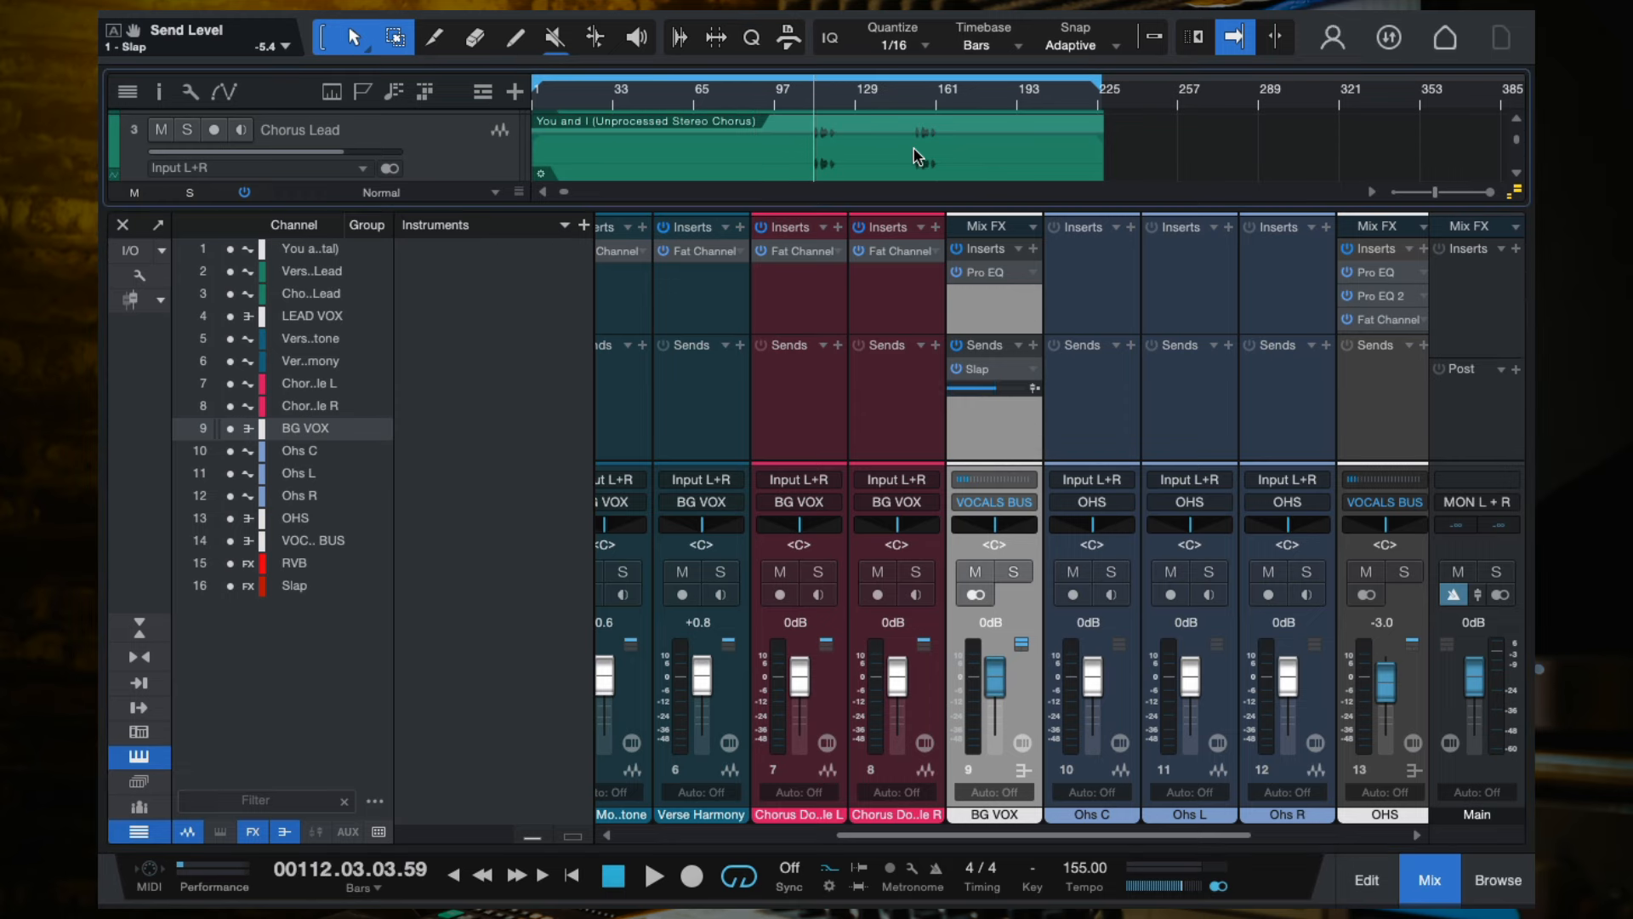
Play the chorus from around bar 112 and lower the BG VOX send to Slap to -11.7 dB while listening.
{"action": "scroll", "coordinate": [916, 151], "scroll_direction": "down", "scroll_amount": 8}
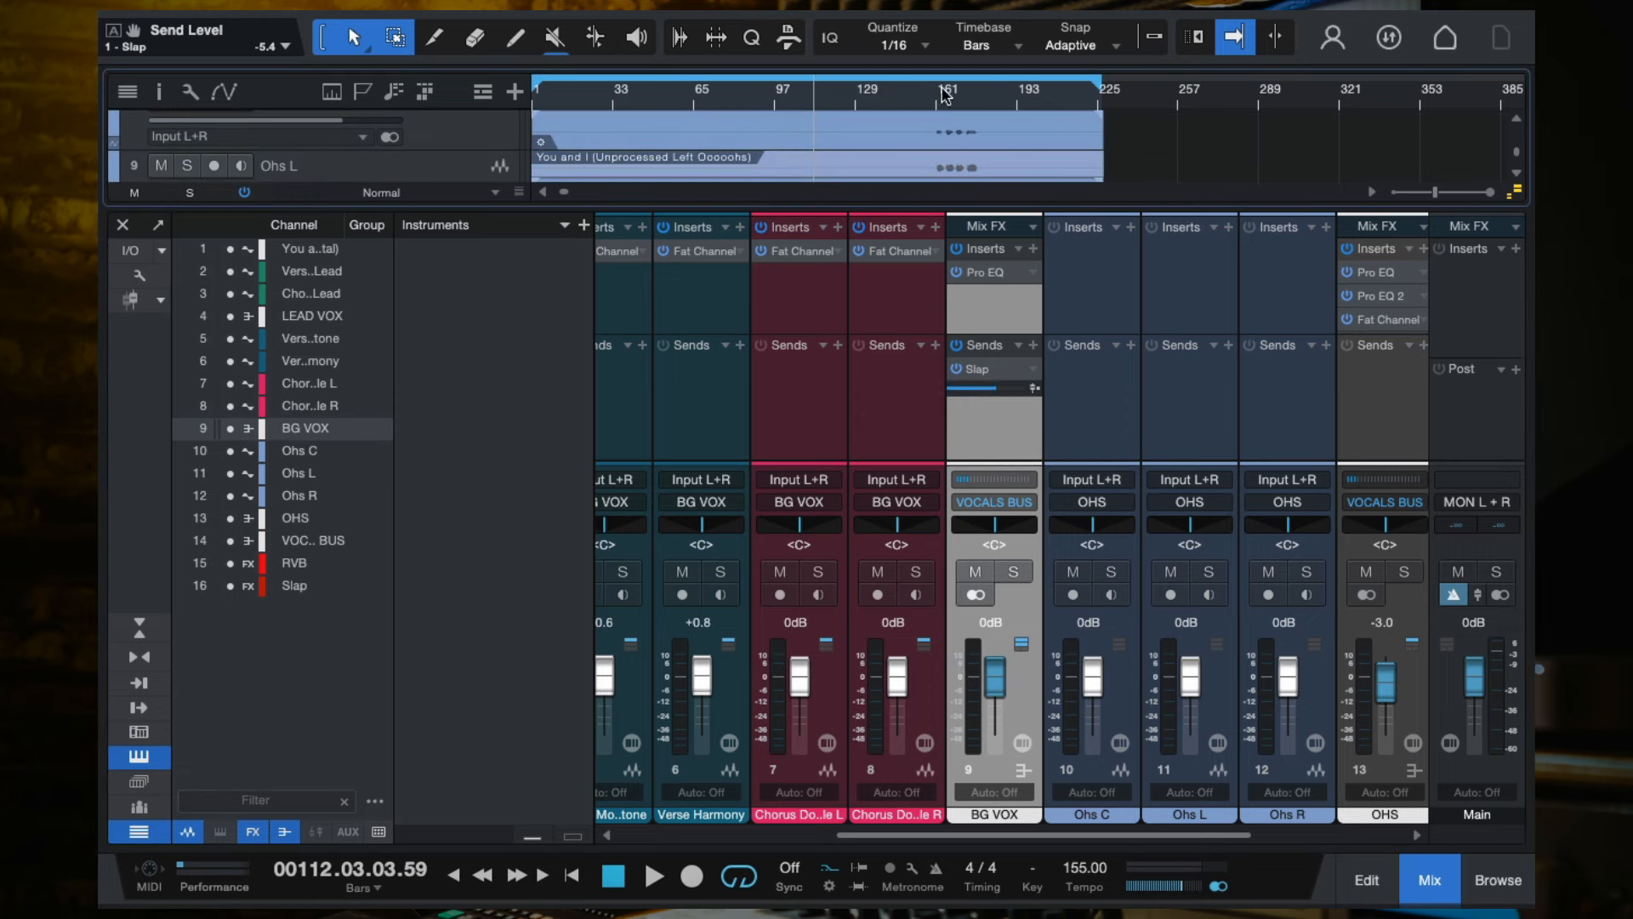
{"action": "left_click", "coordinate": [122, 225]}
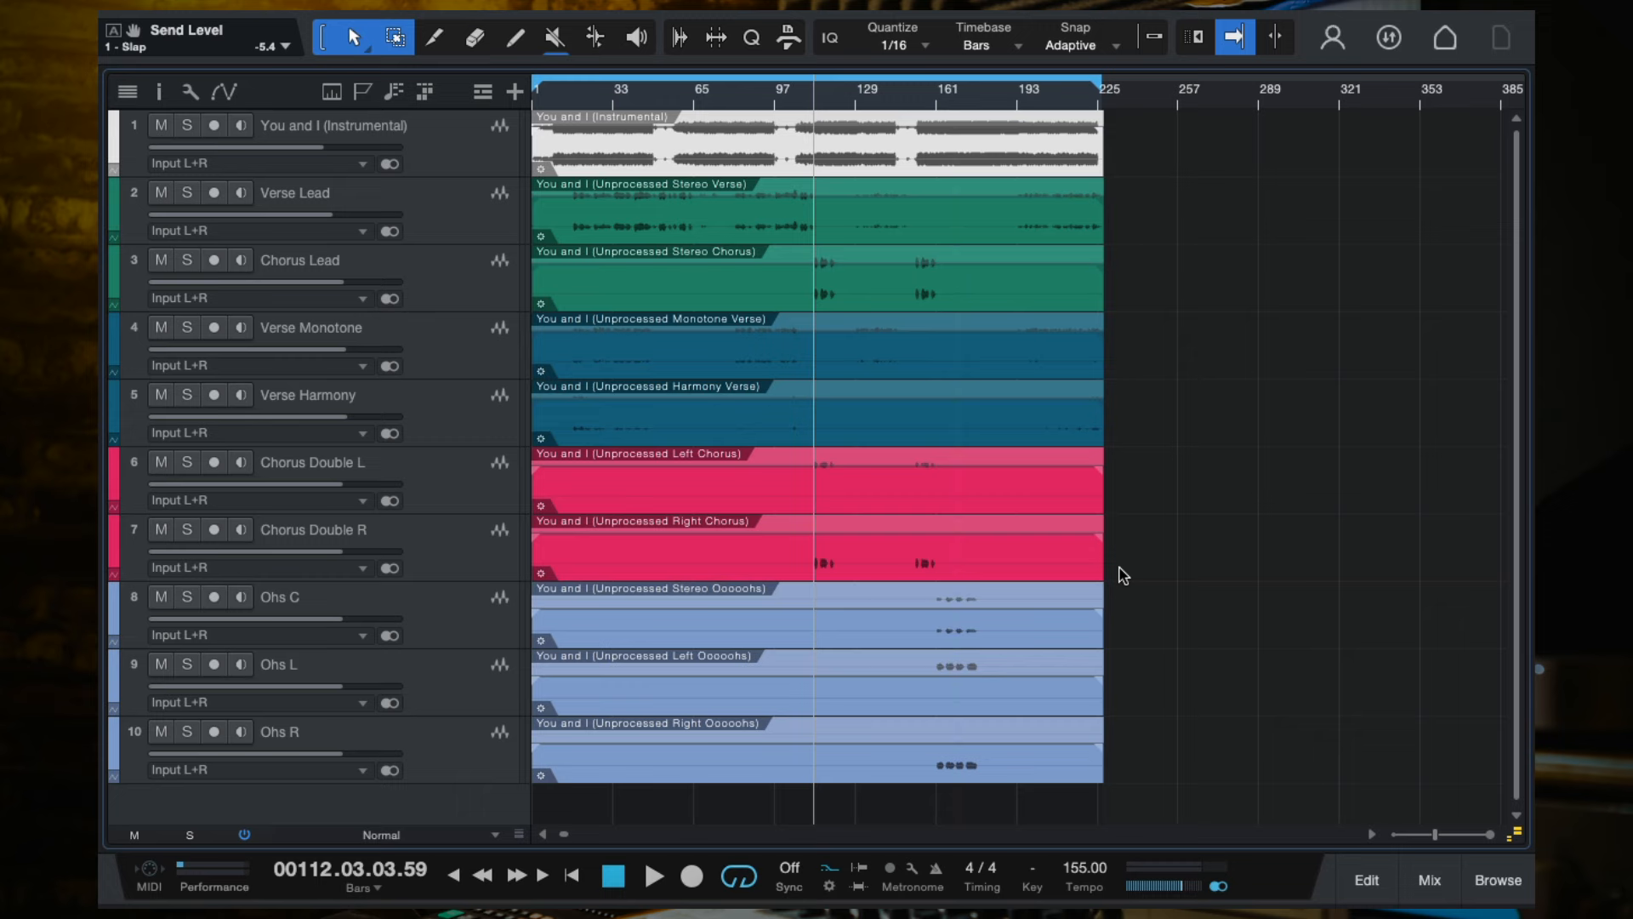
{"action": "key", "text": "space"}
{"action": "scroll", "coordinate": [849, 503], "scroll_direction": "up", "scroll_amount": 5}
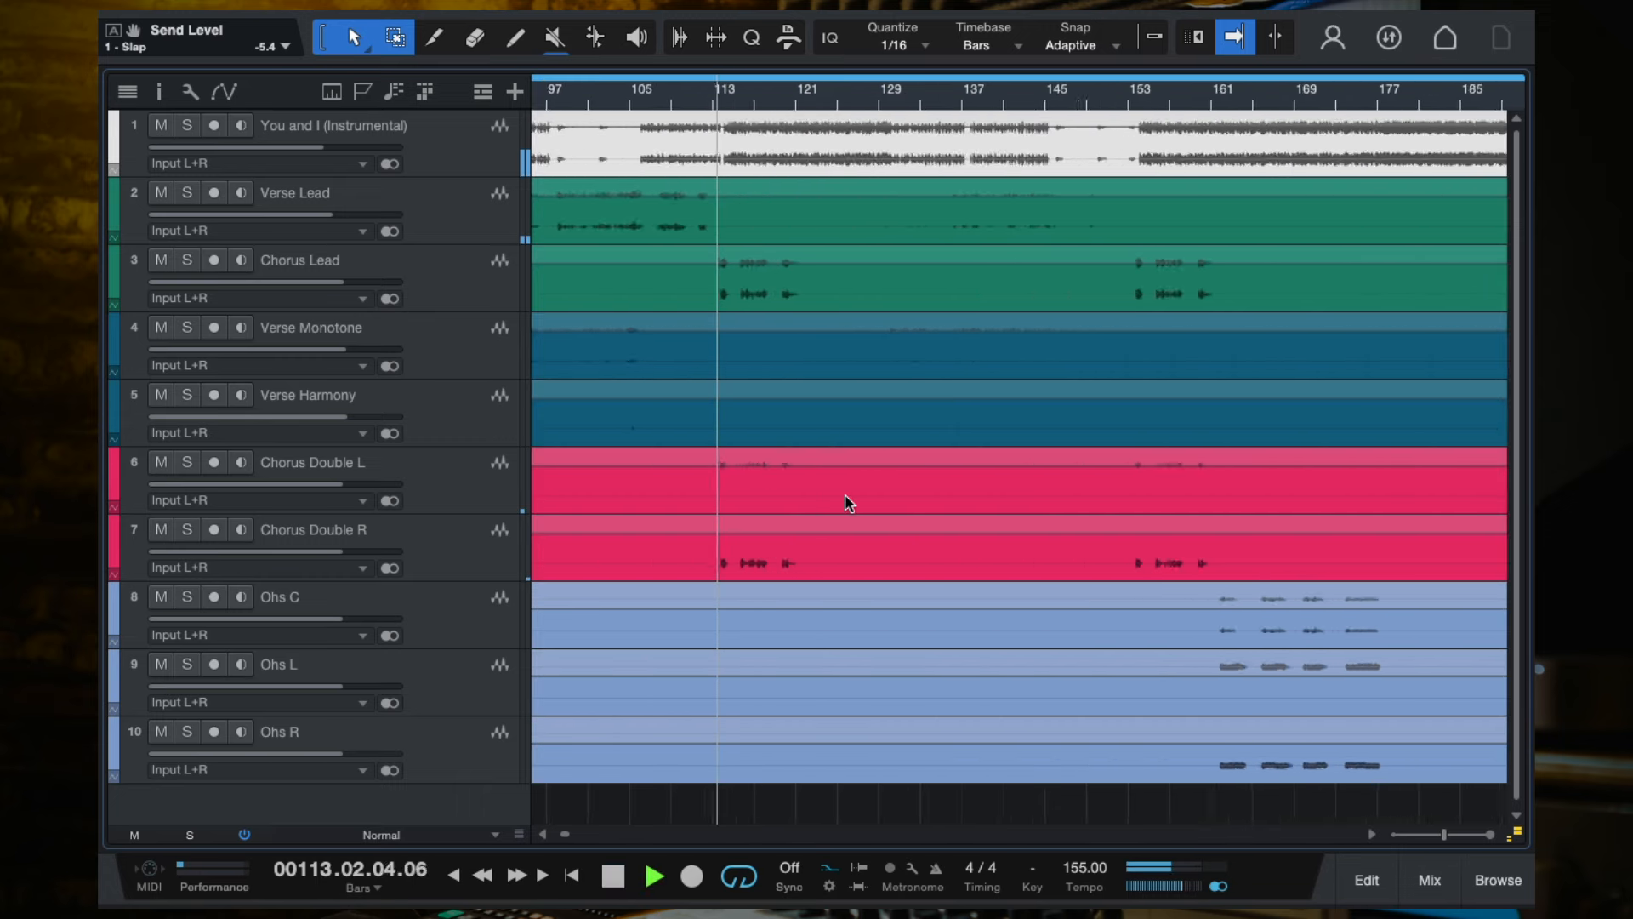
{"action": "left_click", "coordinate": [1425, 881]}
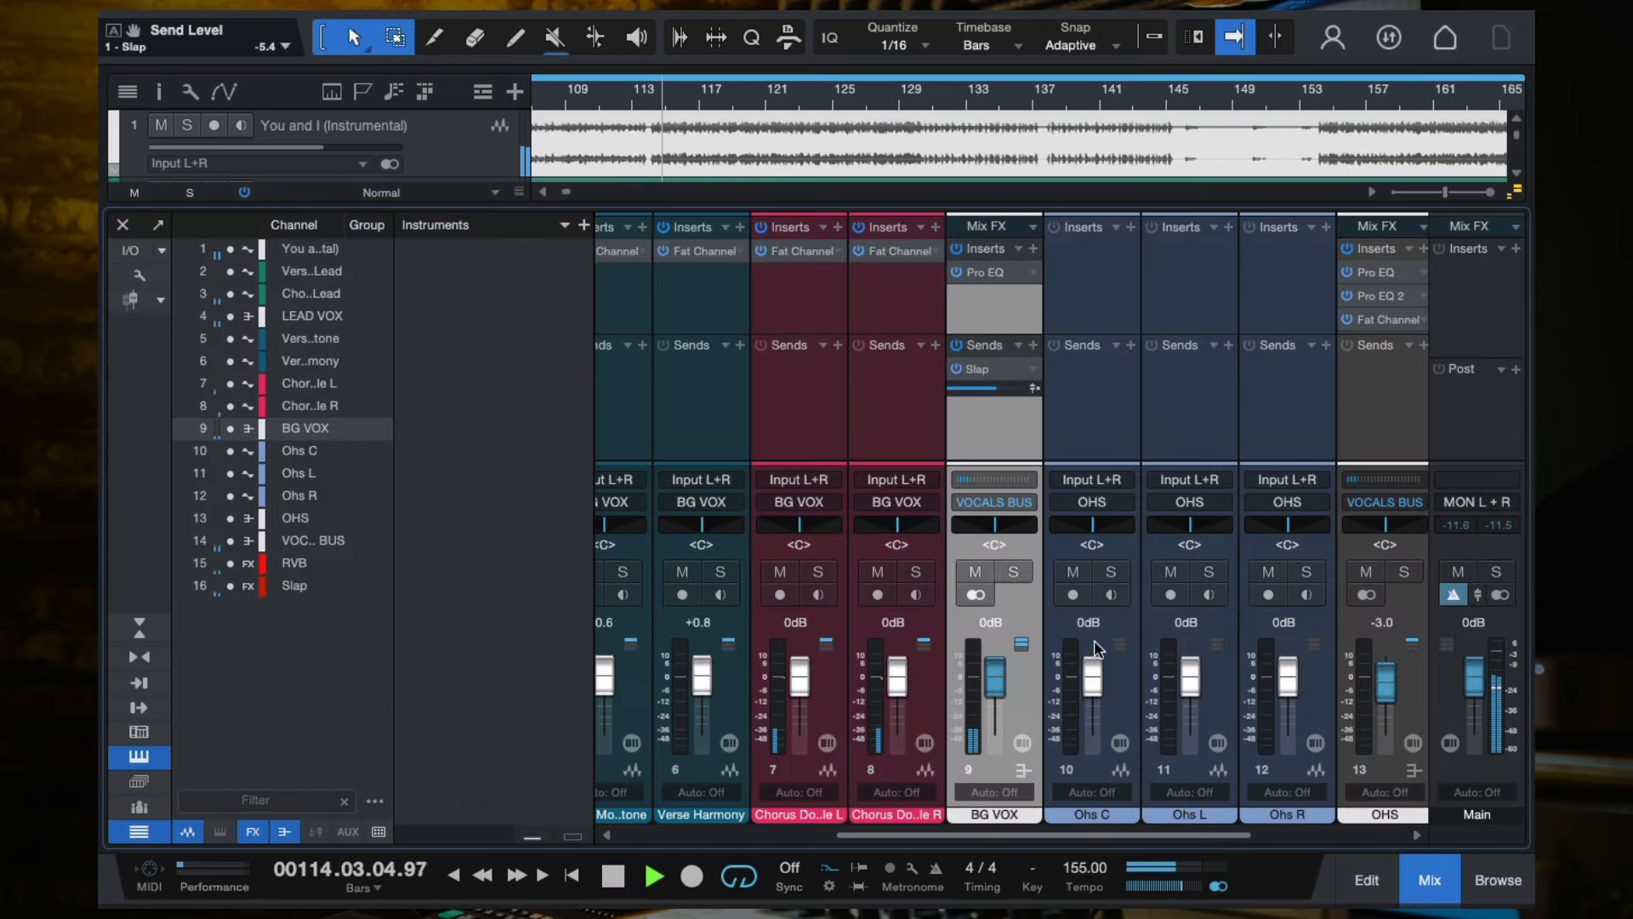
{"action": "mouse_move", "coordinate": [993, 387]}
{"action": "left_mouse_down"}
{"action": "mouse_move", "coordinate": [1045, 388]}
{"action": "mouse_move", "coordinate": [1007, 393]}
{"action": "left_mouse_up"}
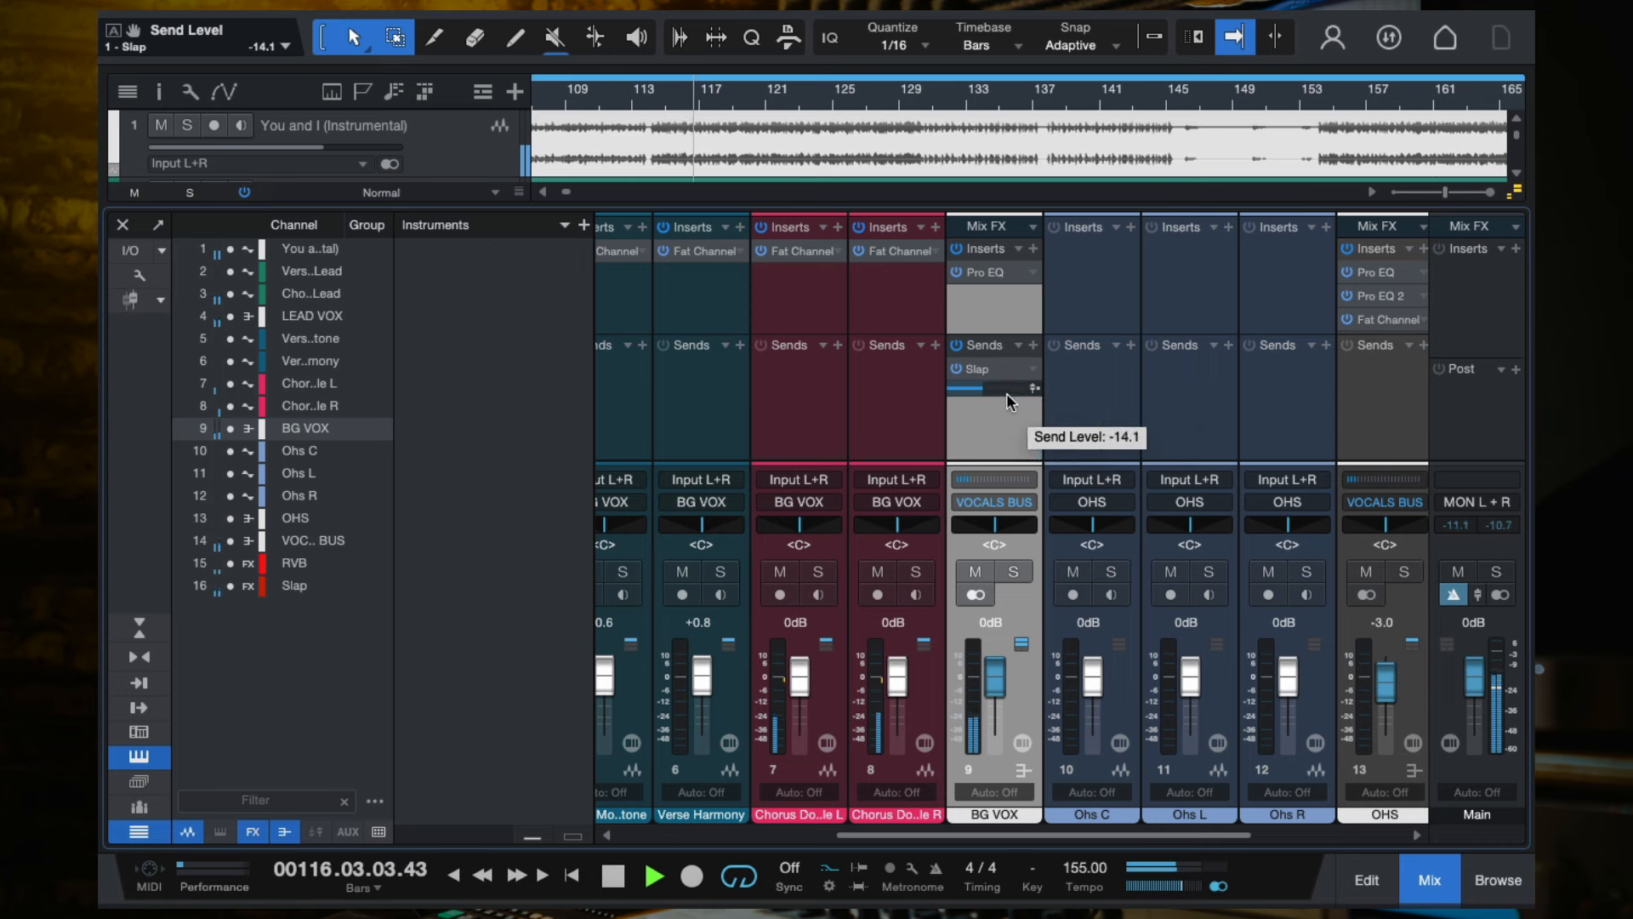
Bypass the BG VOX sends to compare by ear, stop playback, and remove its send to Slap.
{"action": "left_click", "coordinate": [957, 346]}
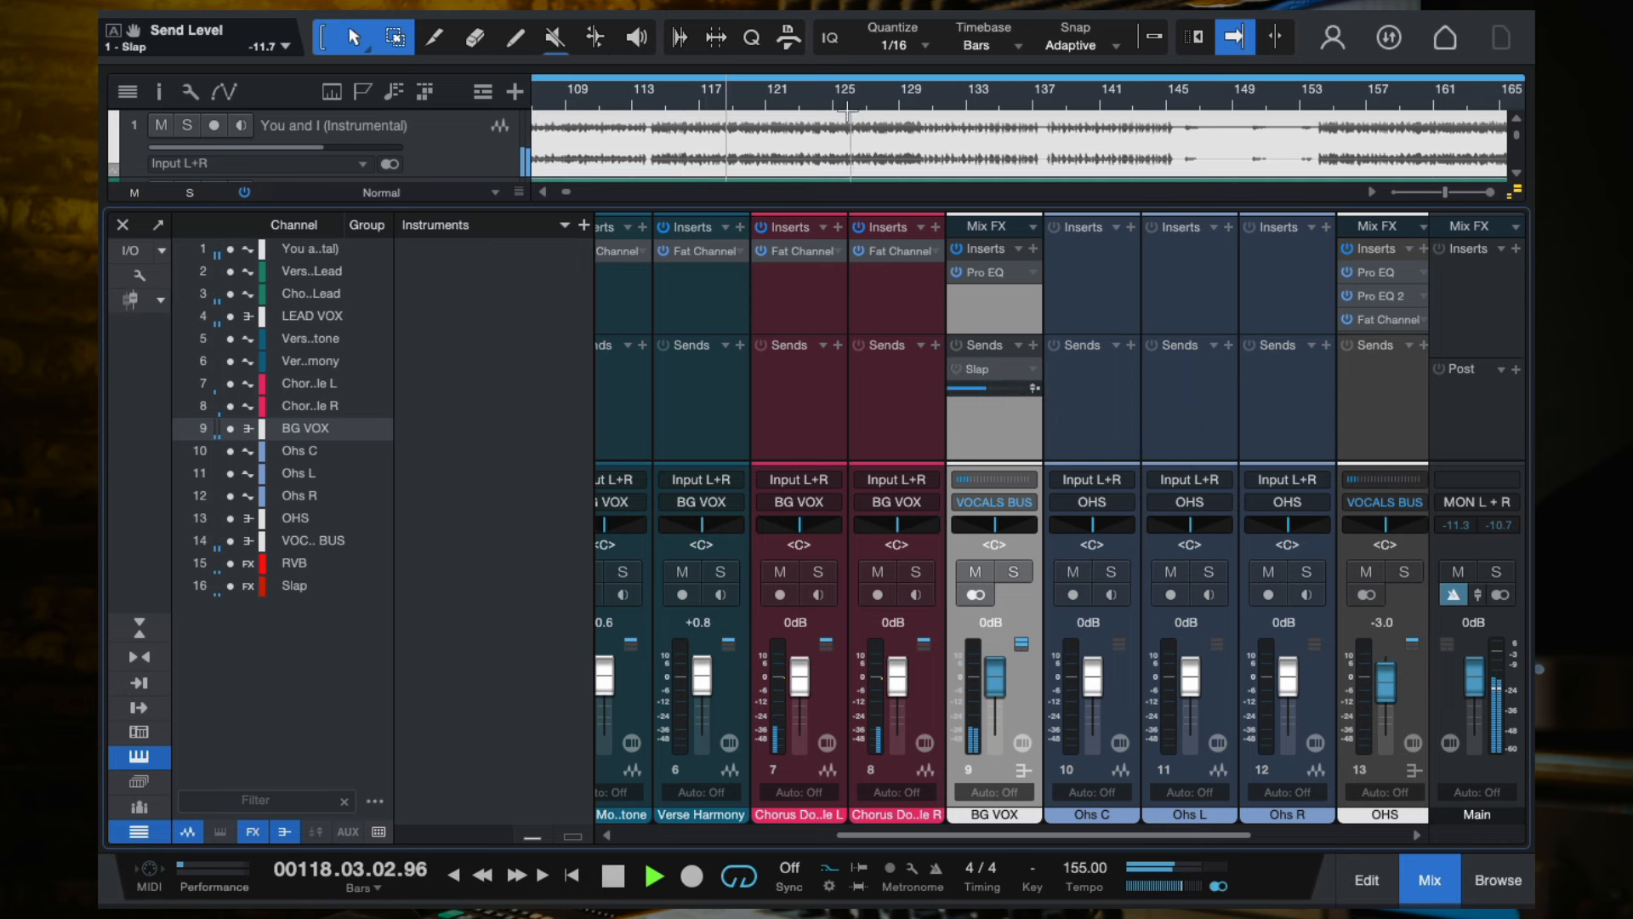
{"action": "left_click", "coordinate": [722, 102]}
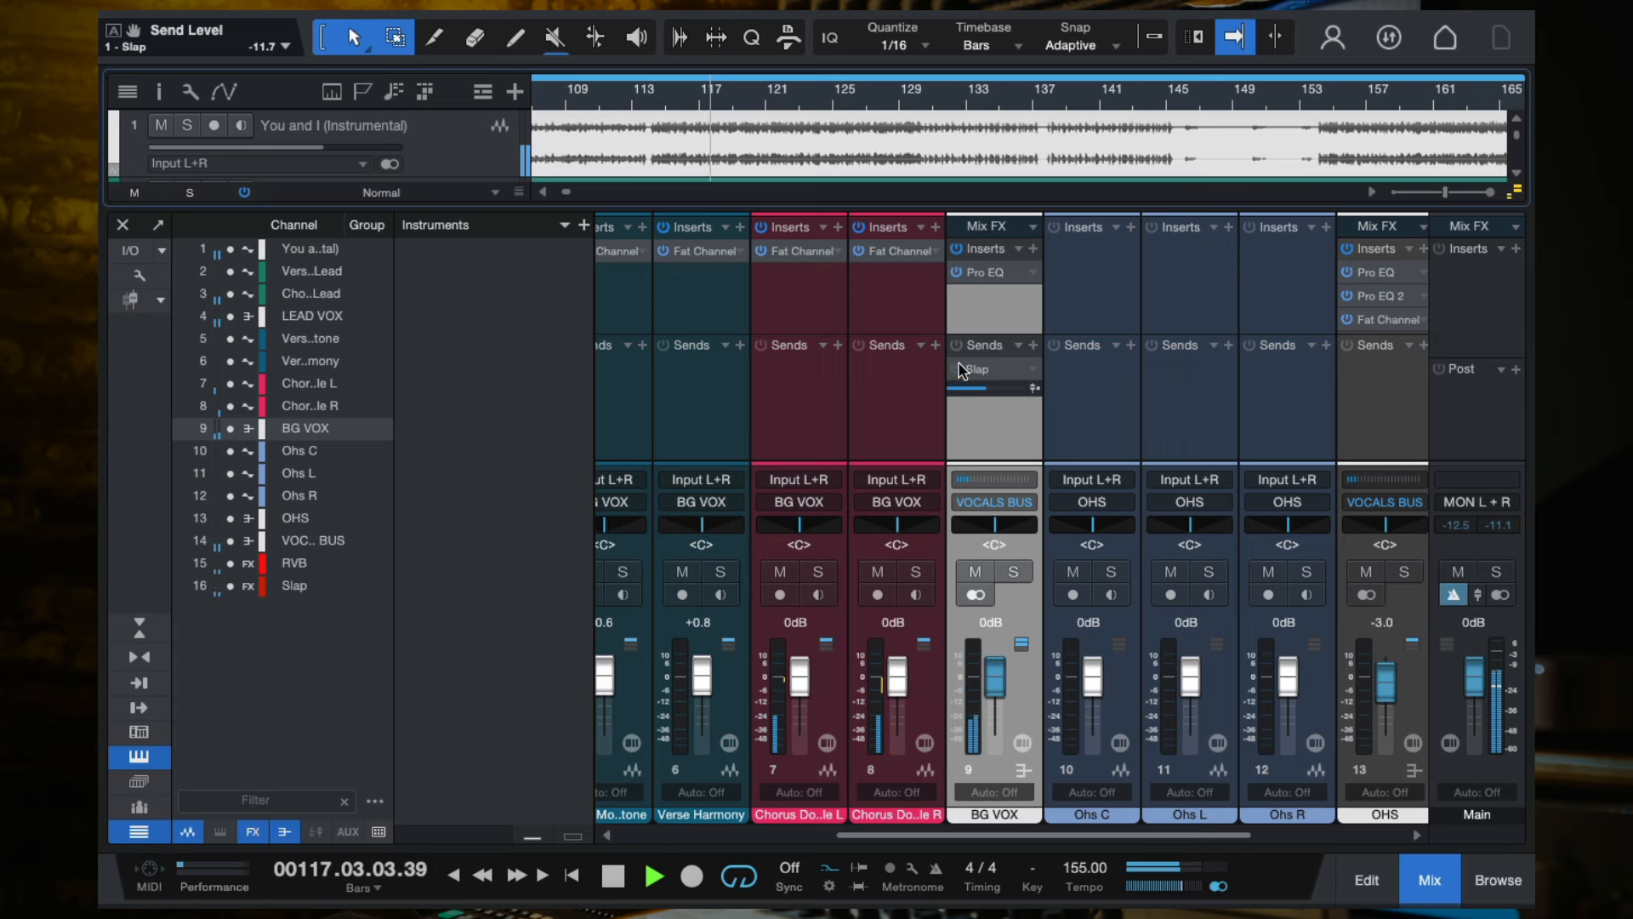
{"action": "key", "text": "space"}
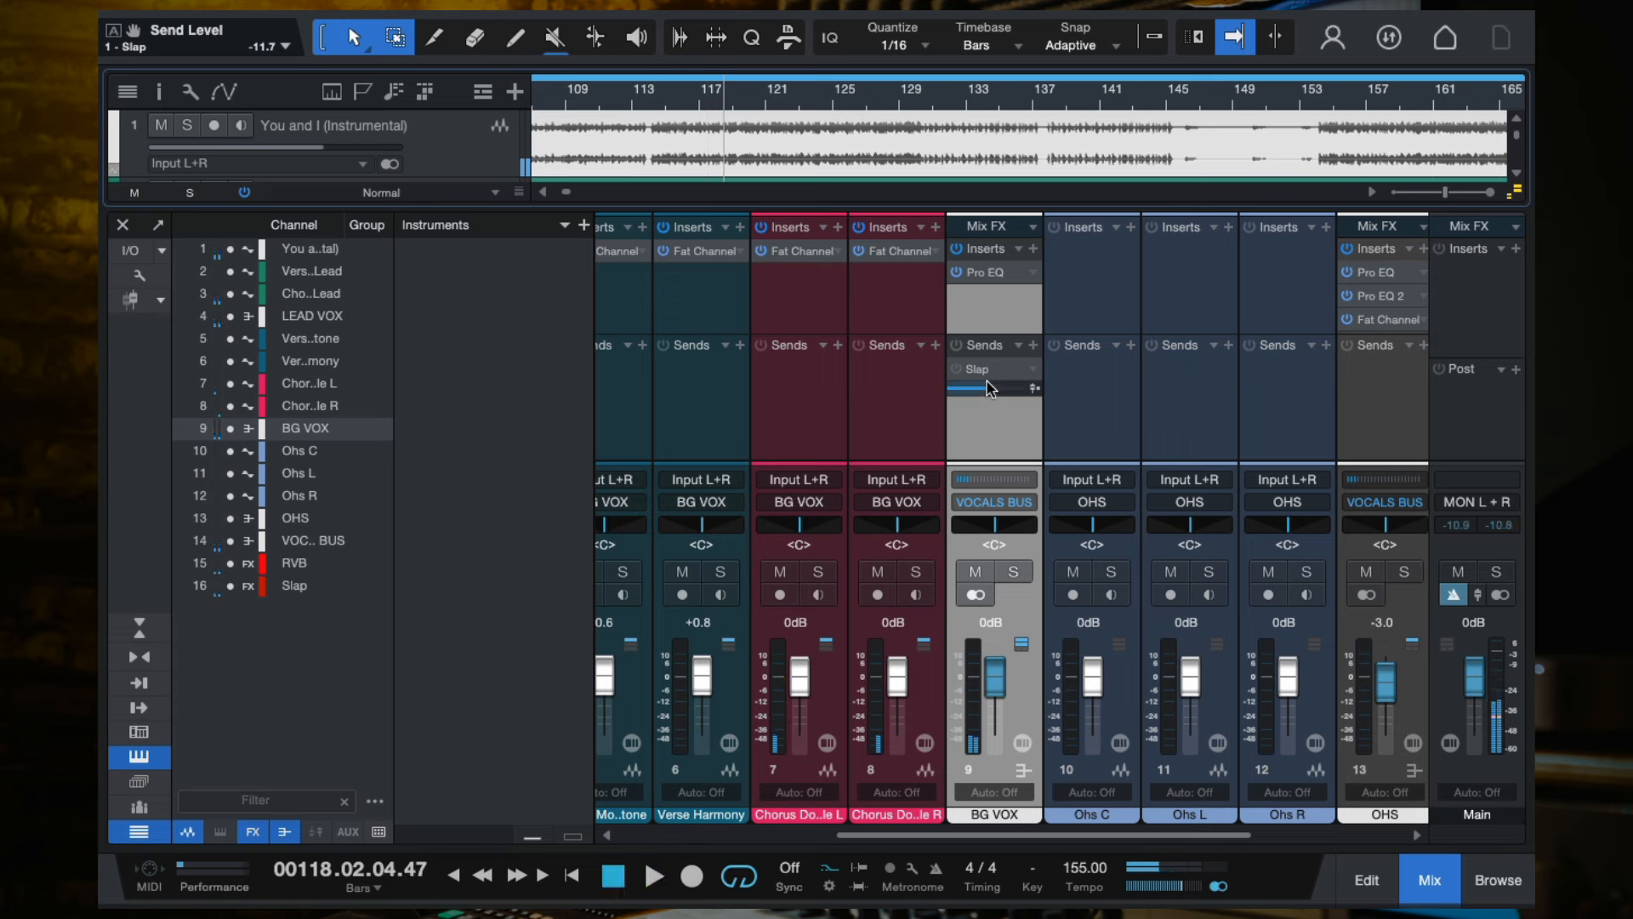
{"action": "left_click", "coordinate": [1033, 371]}
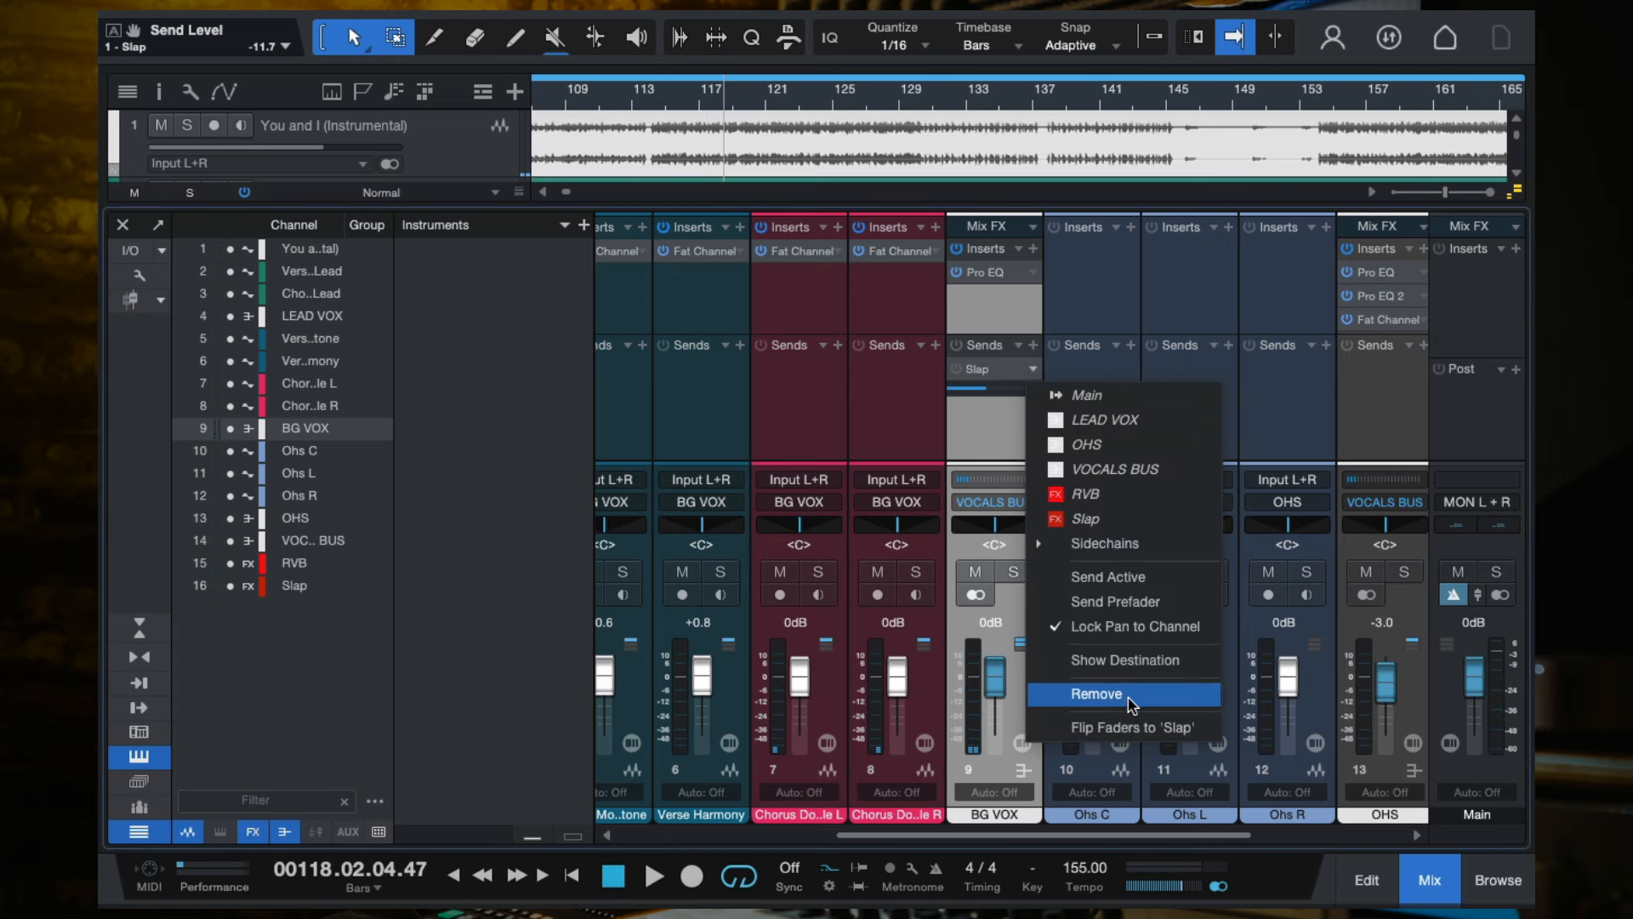
{"action": "left_click", "coordinate": [1106, 685]}
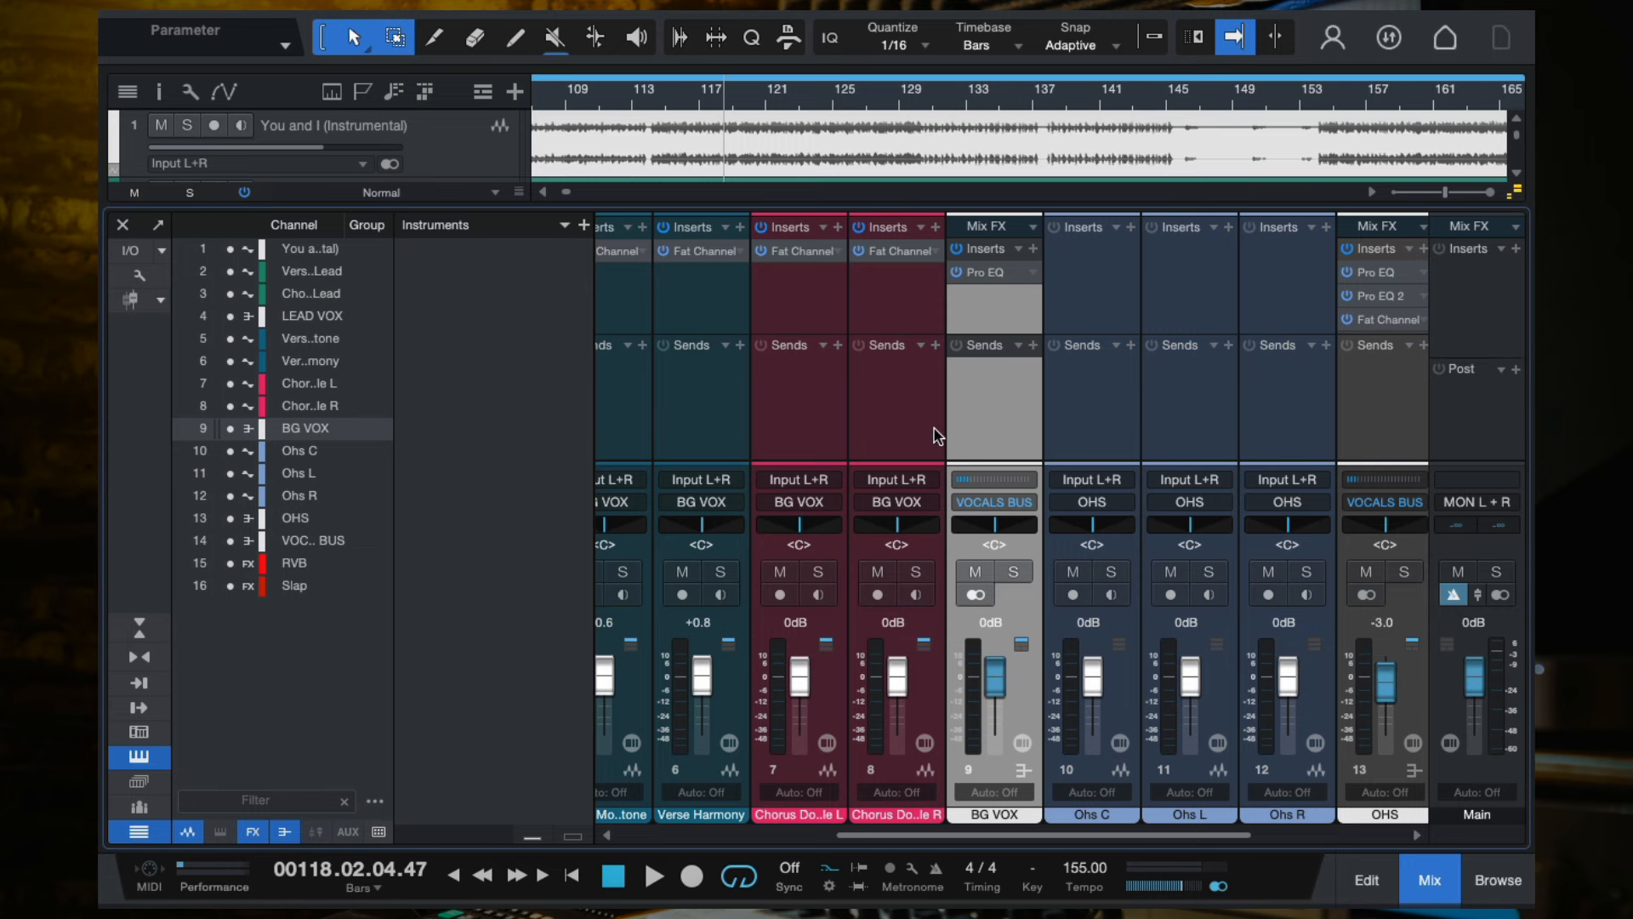
Select the OHS bus and listen on from around bar 118, skipping ahead to around bar 132, while checking the vocal bus sends.
{"action": "scroll", "coordinate": [938, 435], "scroll_direction": "right", "scroll_amount": 3}
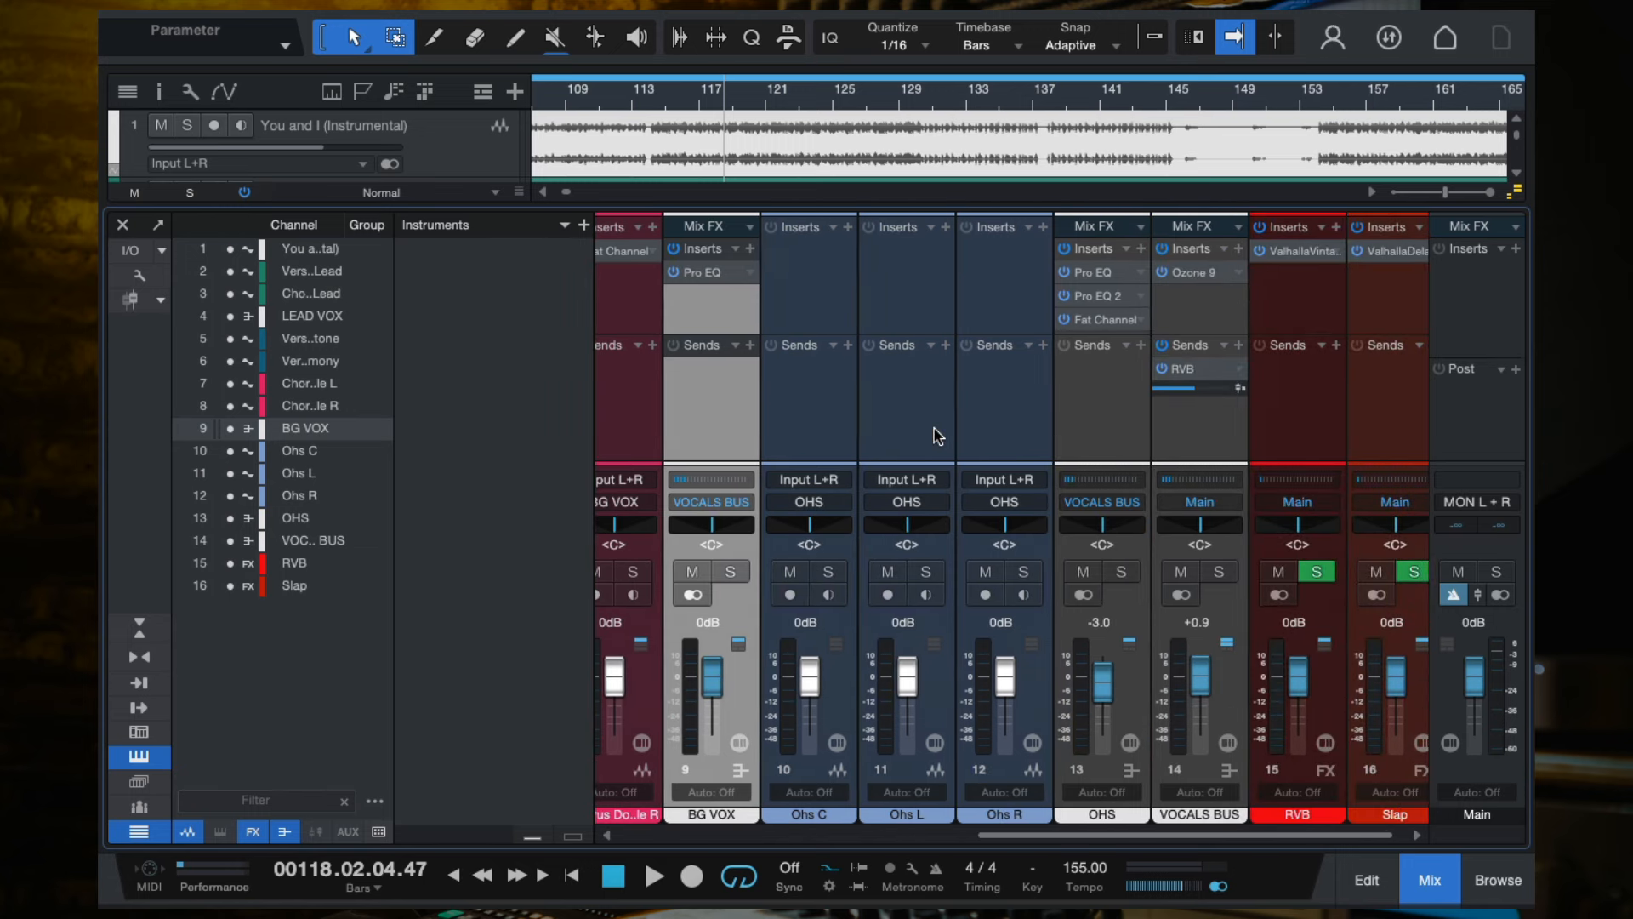
{"action": "left_click", "coordinate": [1099, 438]}
{"action": "key", "text": "space"}
{"action": "scroll", "coordinate": [1097, 432], "scroll_direction": "right", "scroll_amount": 1}
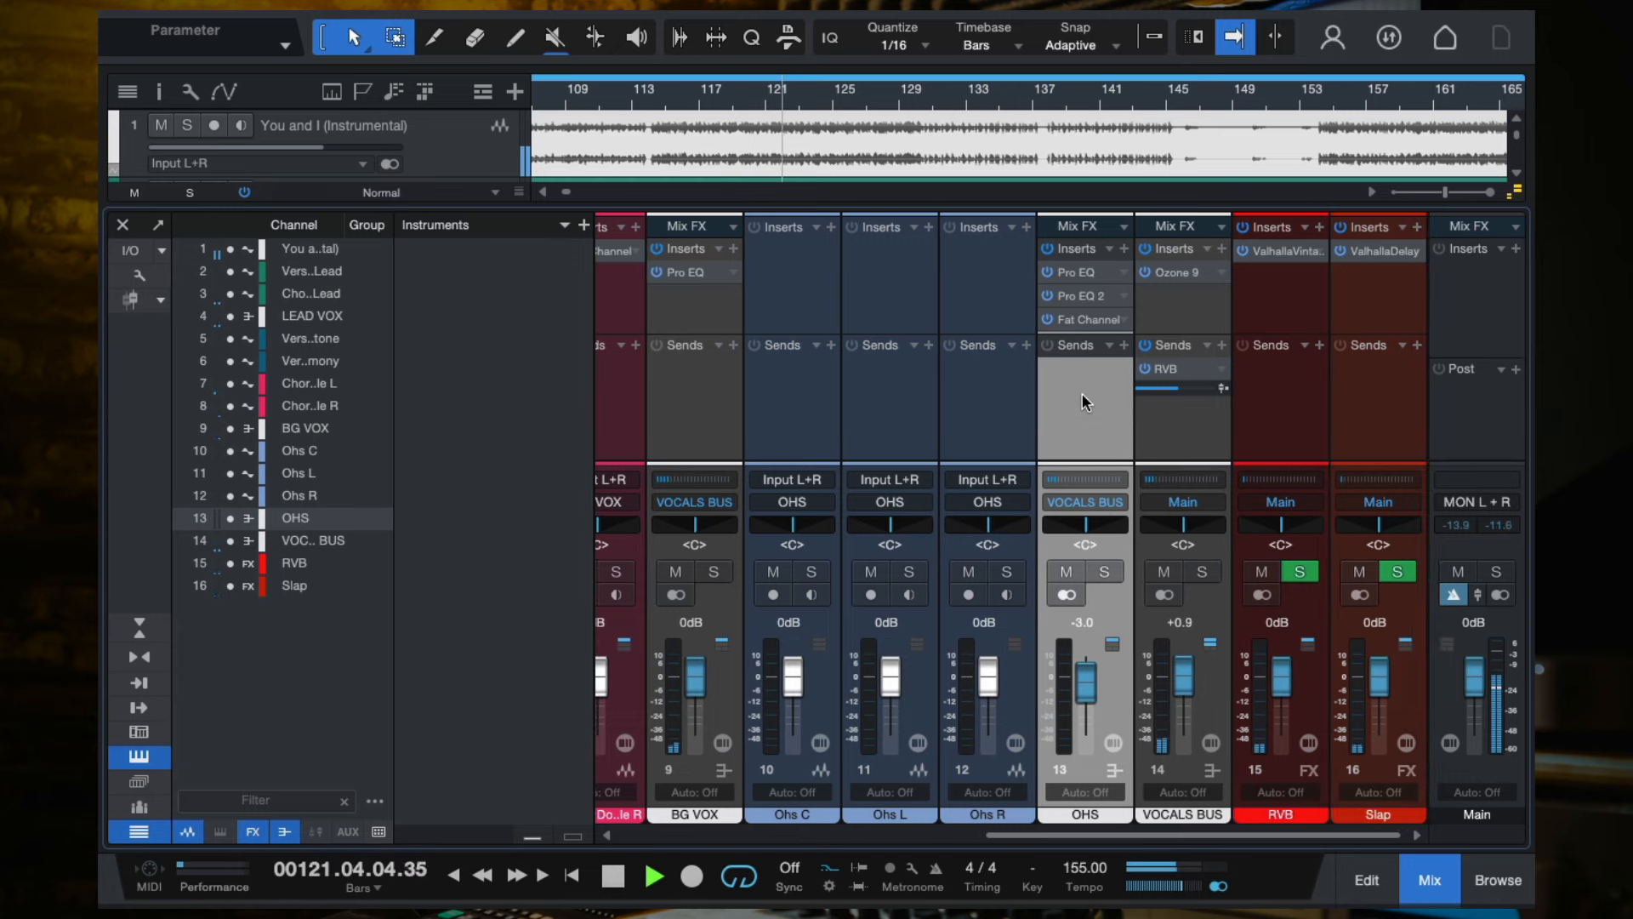
{"action": "left_click", "coordinate": [834, 95]}
{"action": "left_click", "coordinate": [968, 97]}
{"action": "scroll", "coordinate": [1043, 144], "scroll_direction": "right", "scroll_amount": 3}
{"action": "scroll", "coordinate": [1044, 146], "scroll_direction": "down", "scroll_amount": 1}
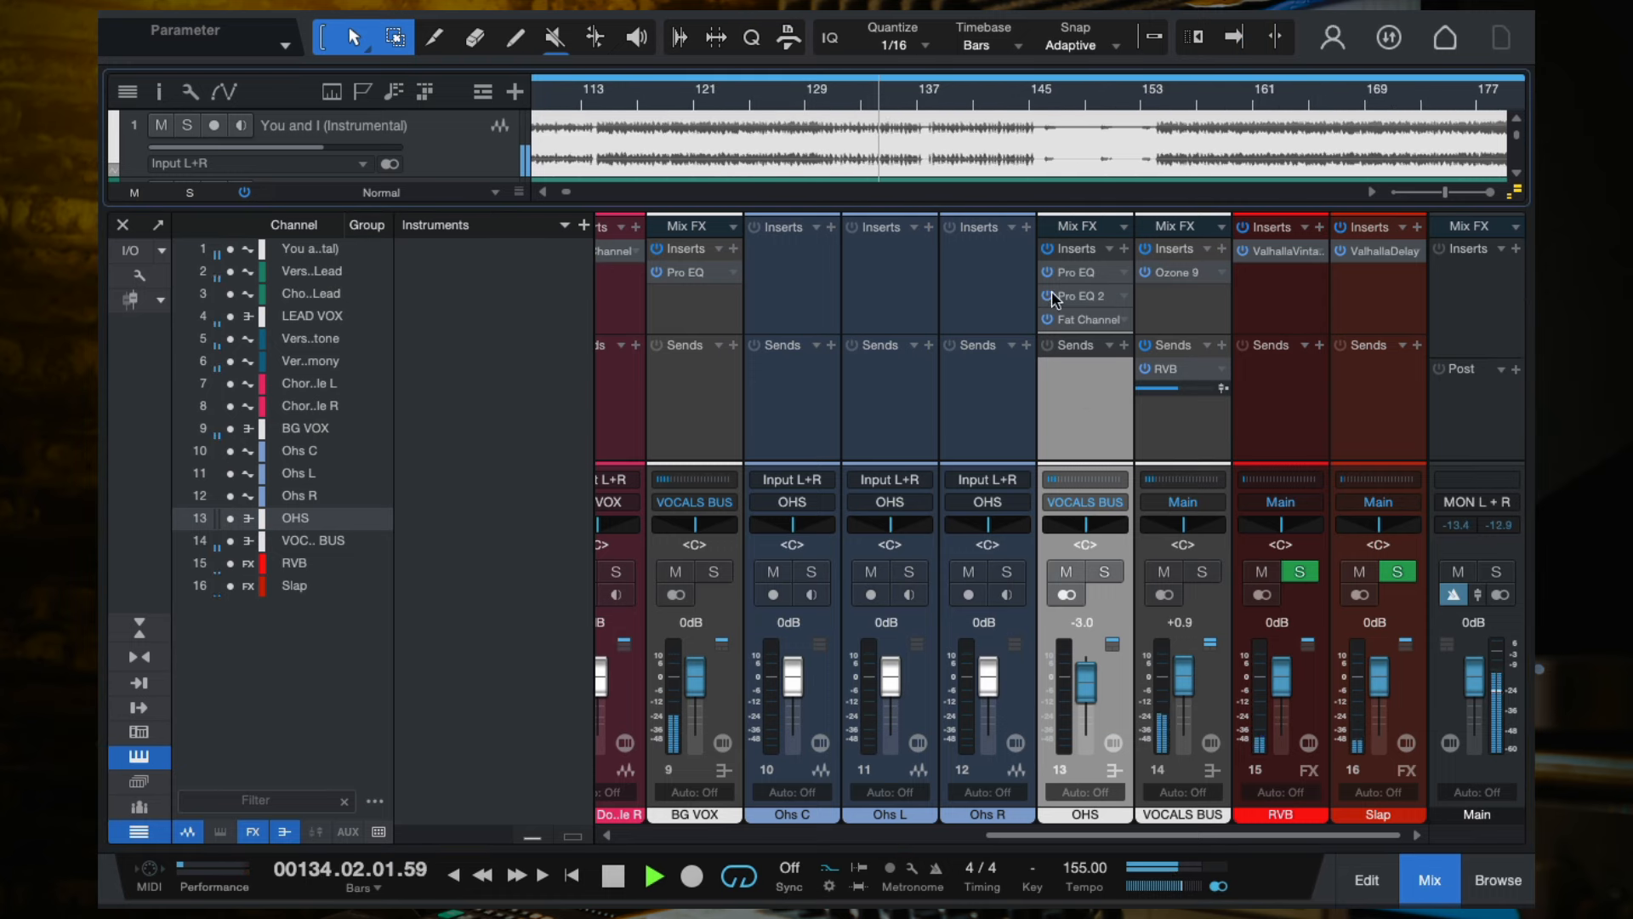
{"action": "scroll", "coordinate": [975, 146], "scroll_direction": "right", "scroll_amount": 1}
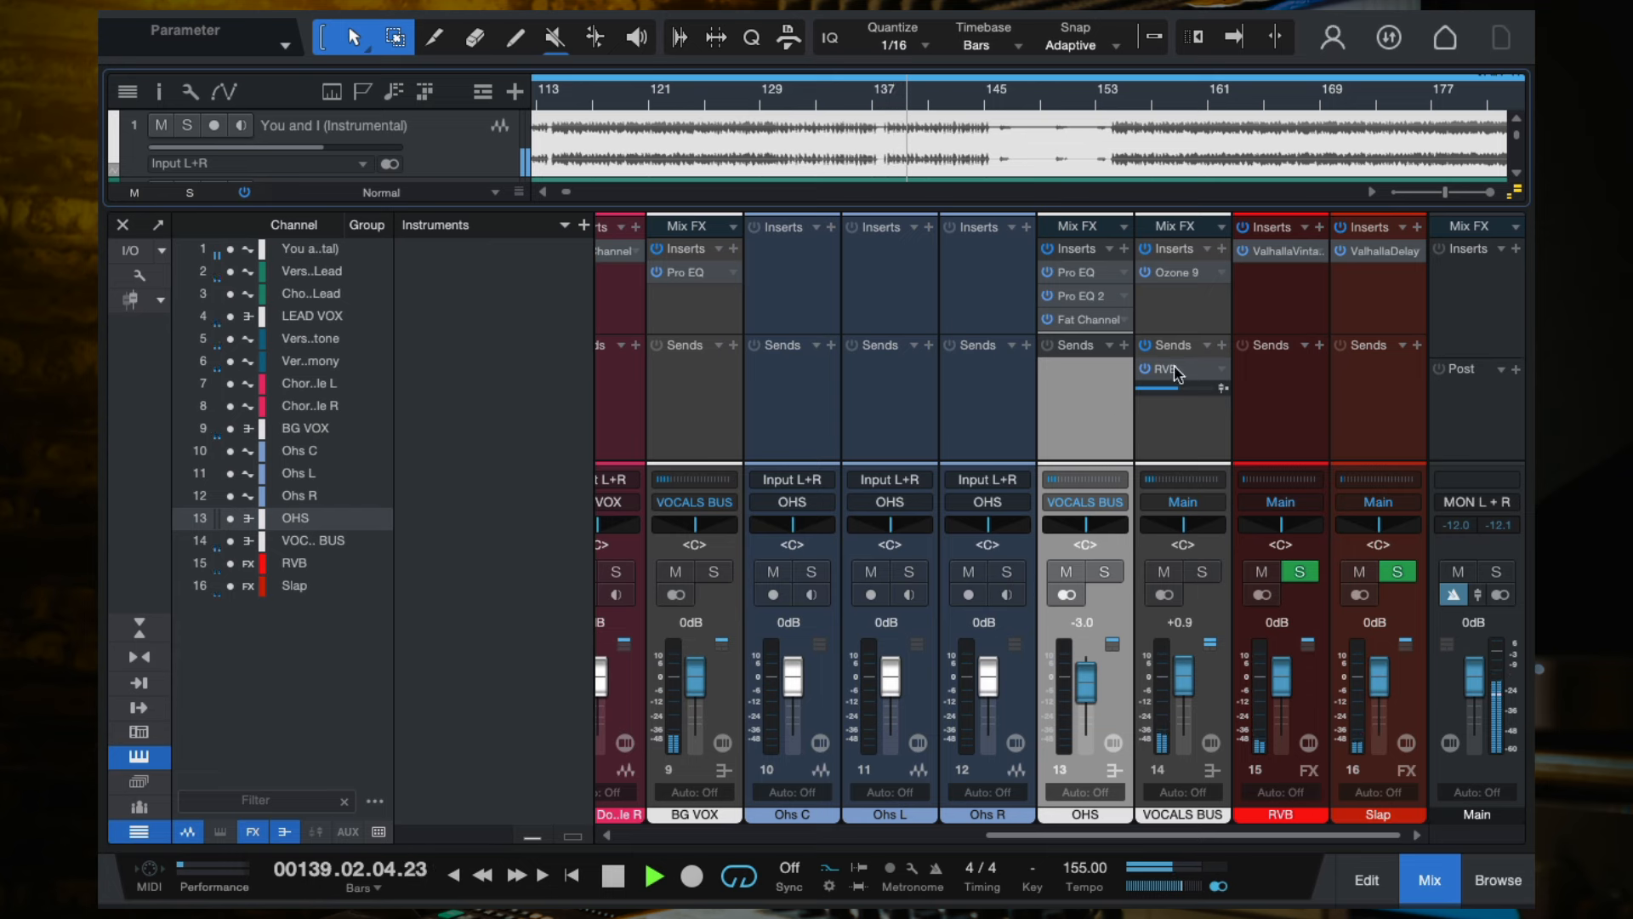
{"action": "key", "text": "space"}
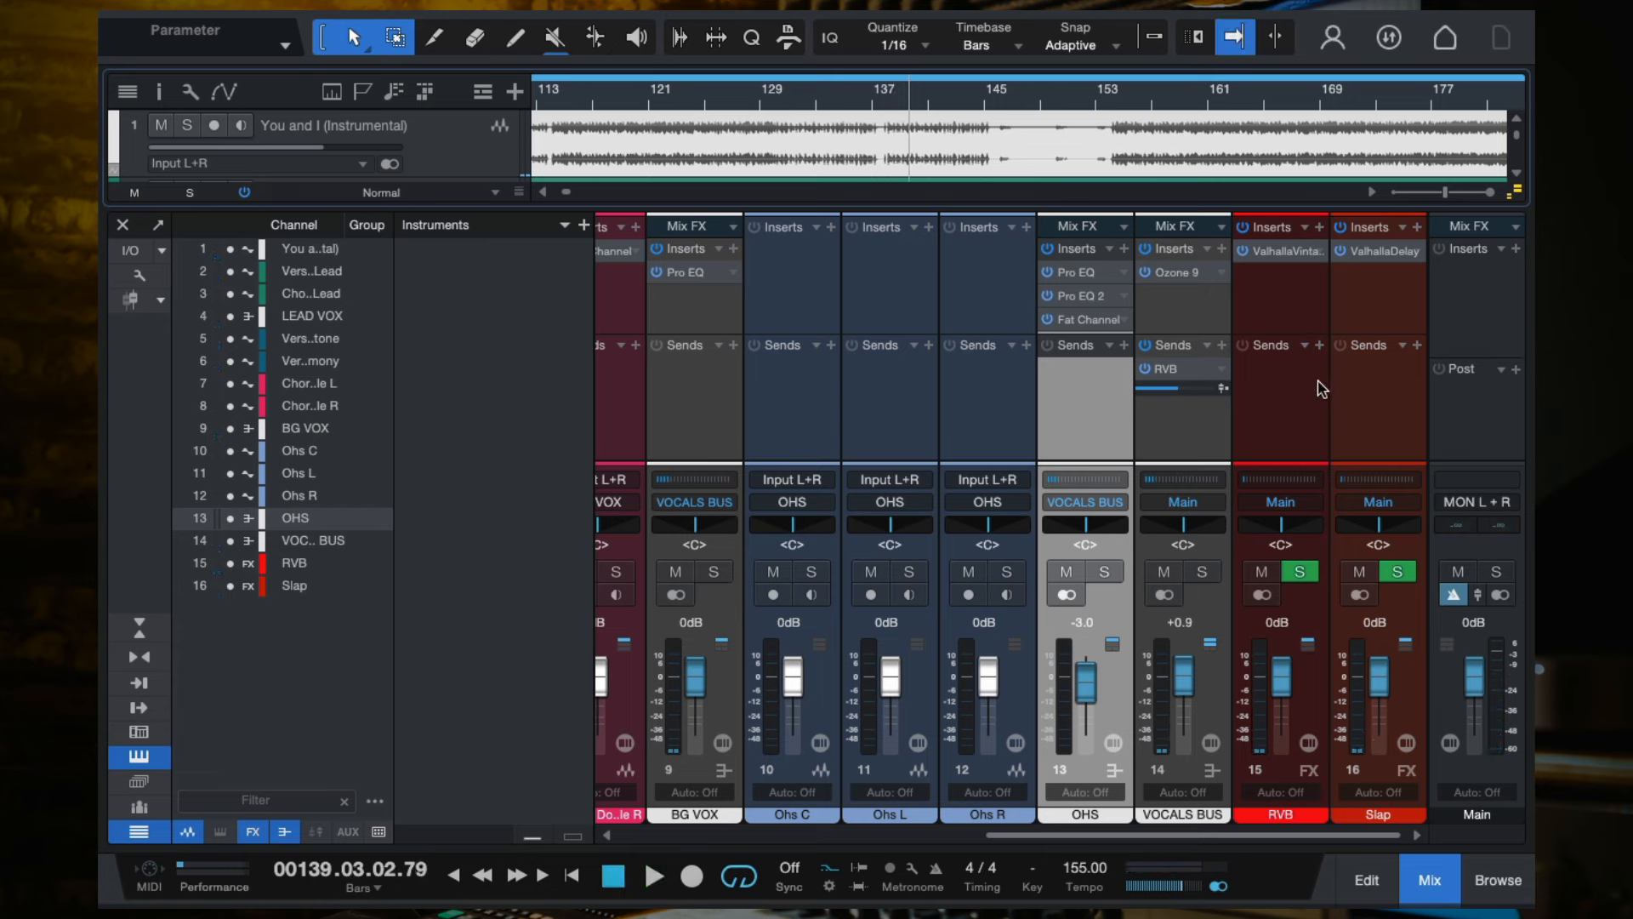
Select the RVB channel, set the loop range from around bar 154 to 225, and play from its start.
{"action": "left_click", "coordinate": [1269, 308]}
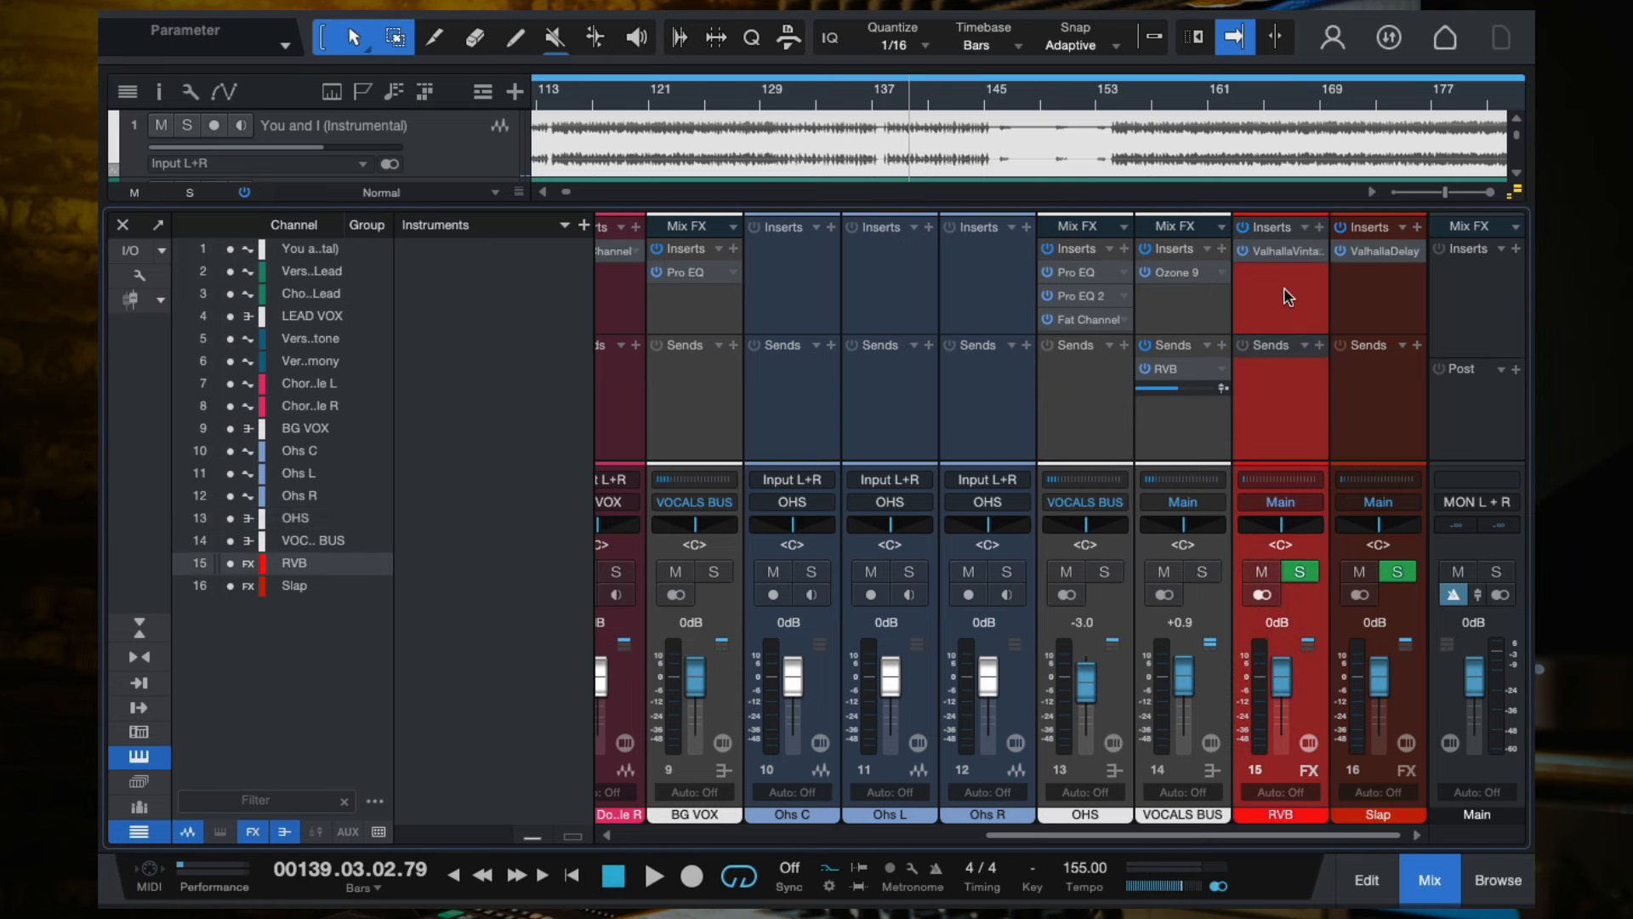
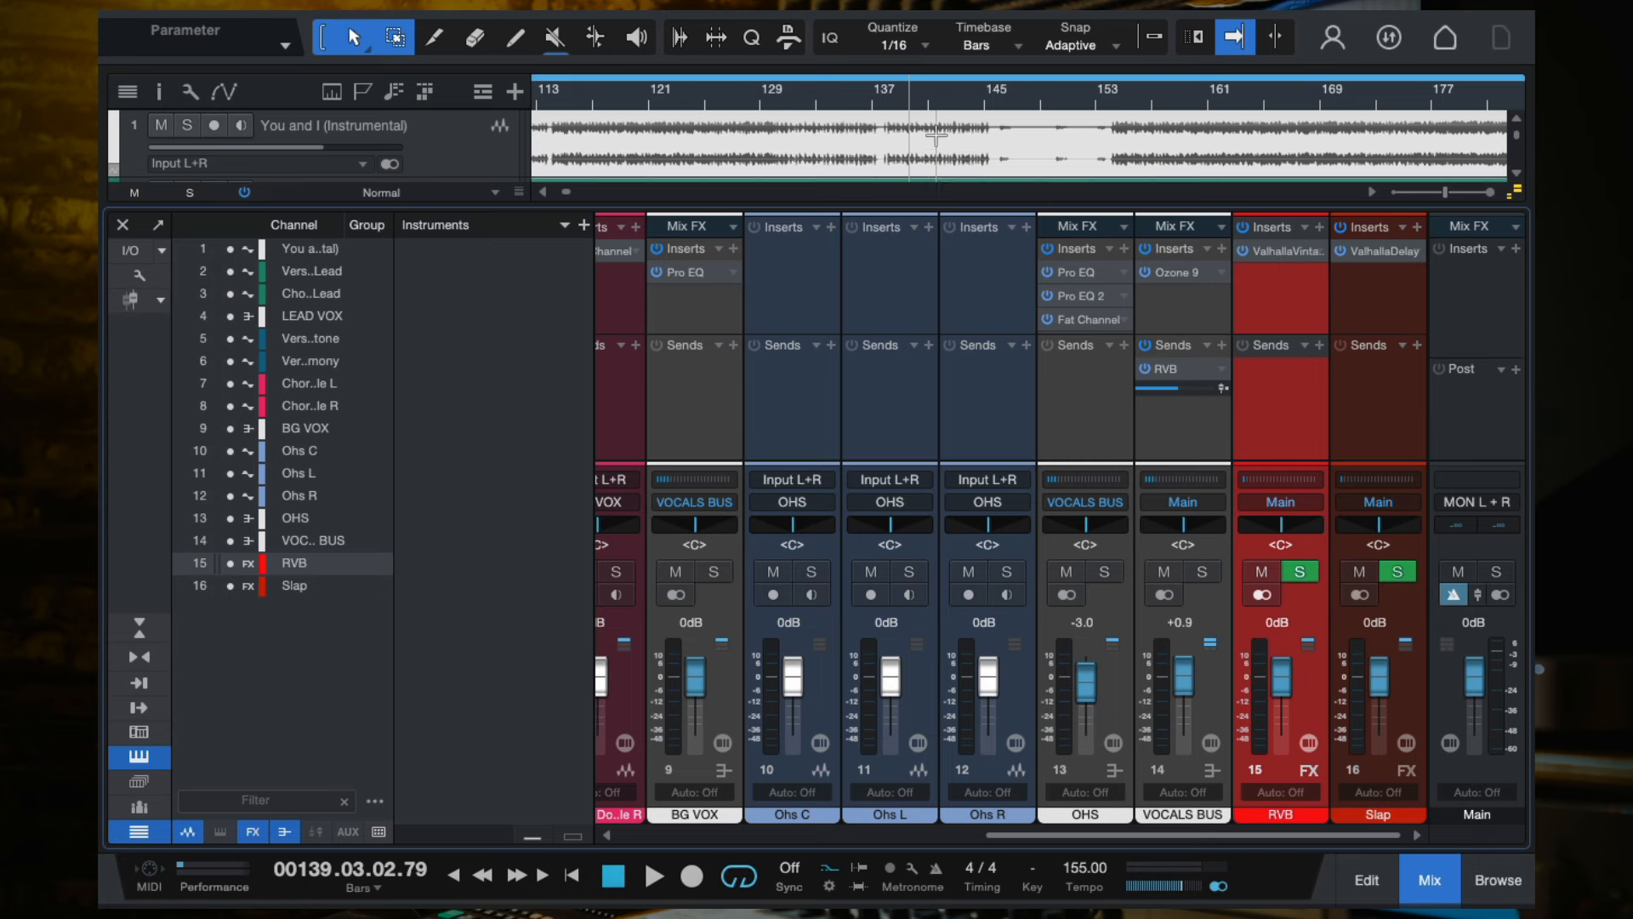
{"action": "left_click", "coordinate": [891, 100]}
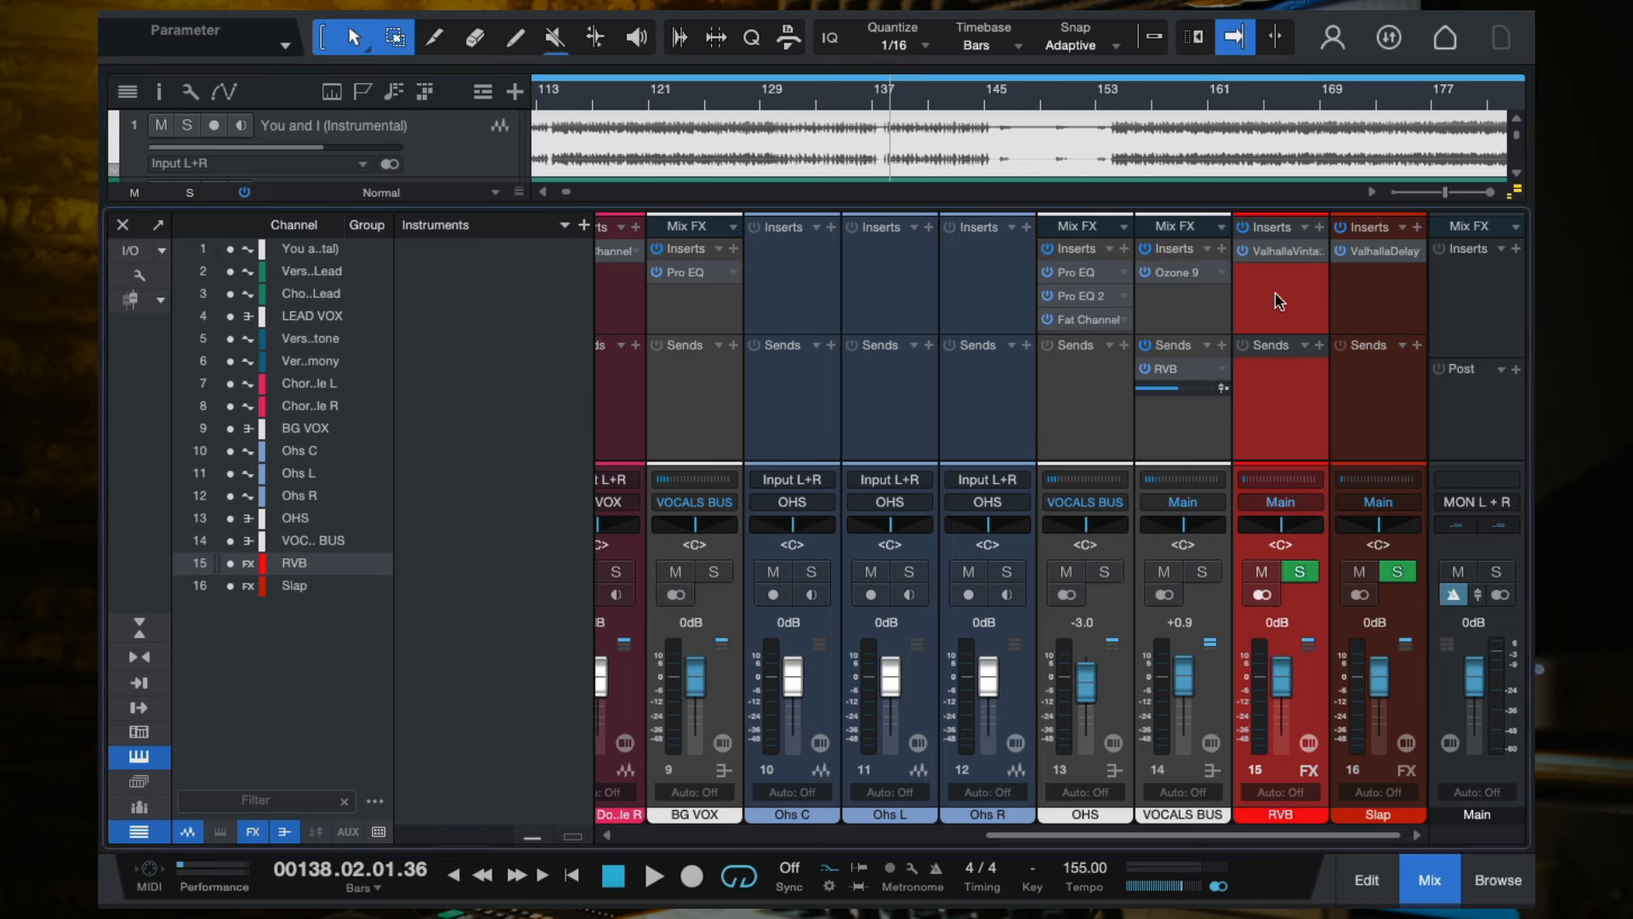
{"action": "scroll", "coordinate": [1073, 141], "scroll_direction": "down", "scroll_amount": 2}
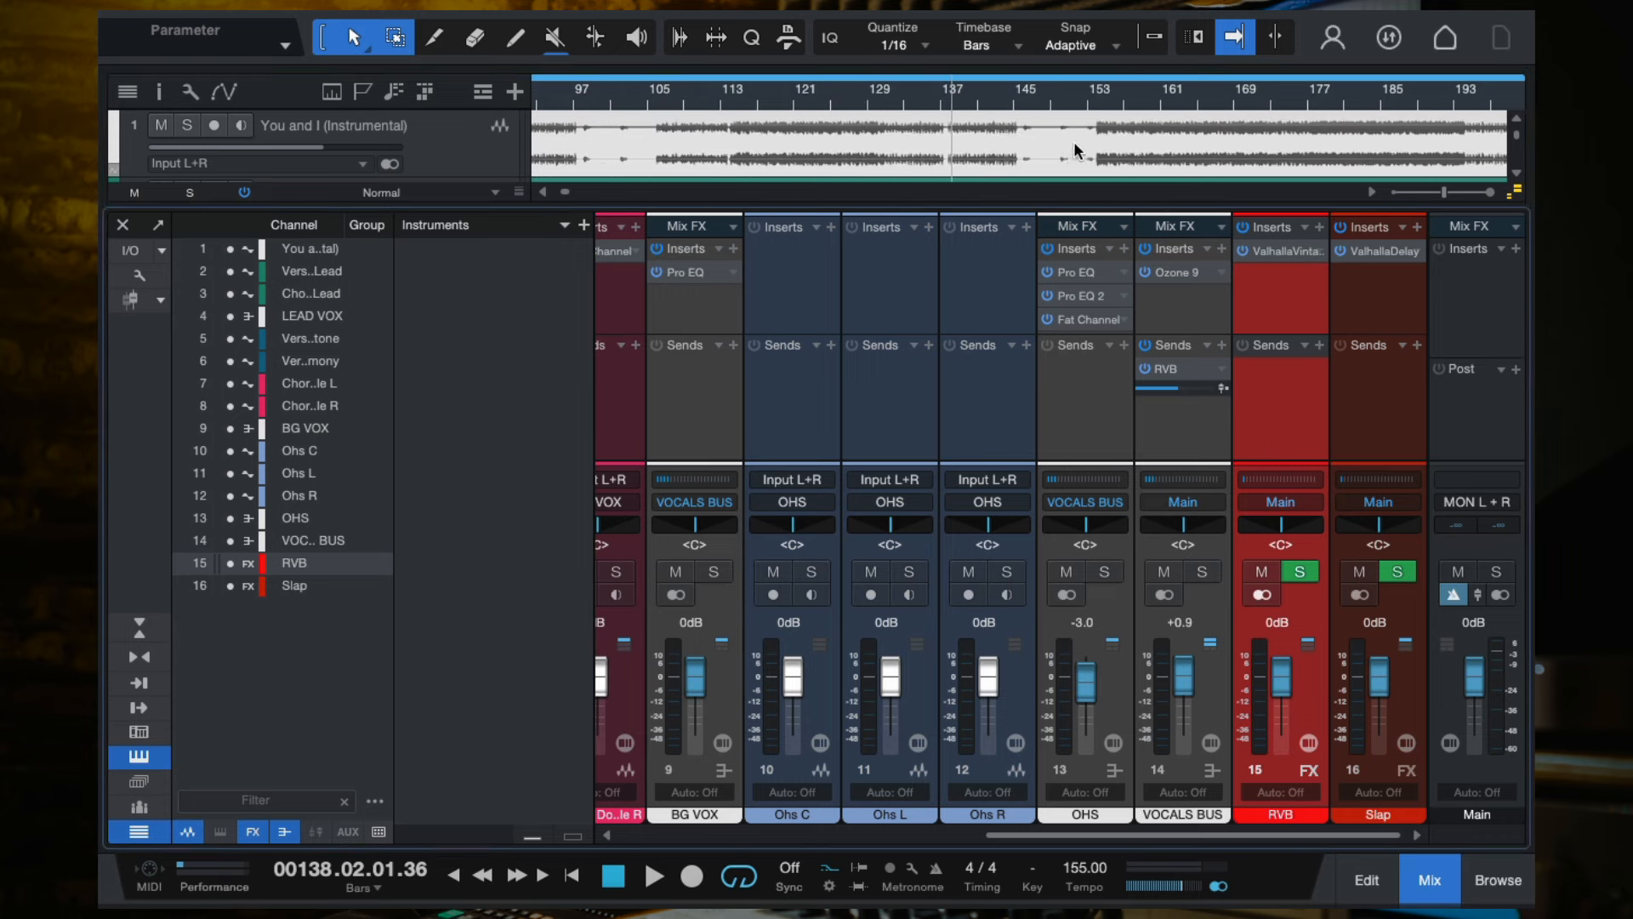
{"action": "scroll", "coordinate": [954, 136], "scroll_direction": "down", "scroll_amount": 4}
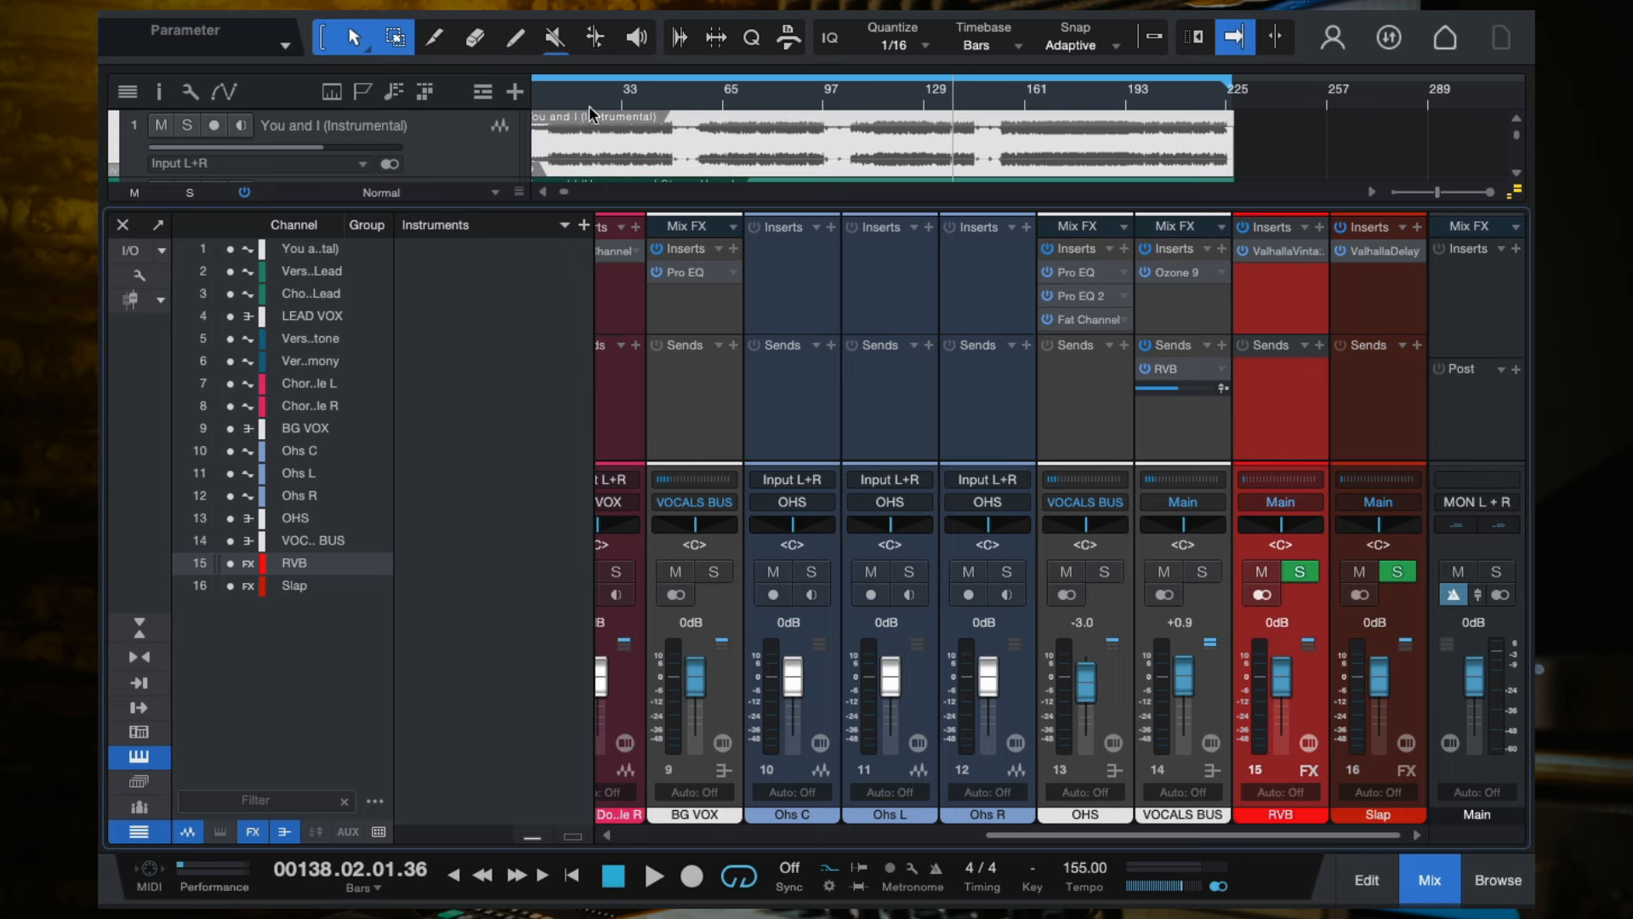
{"action": "left_click_drag", "start_coordinate": [536, 88], "coordinate": [949, 127]}
{"action": "scroll", "coordinate": [1070, 139], "scroll_direction": "up", "scroll_amount": 3}
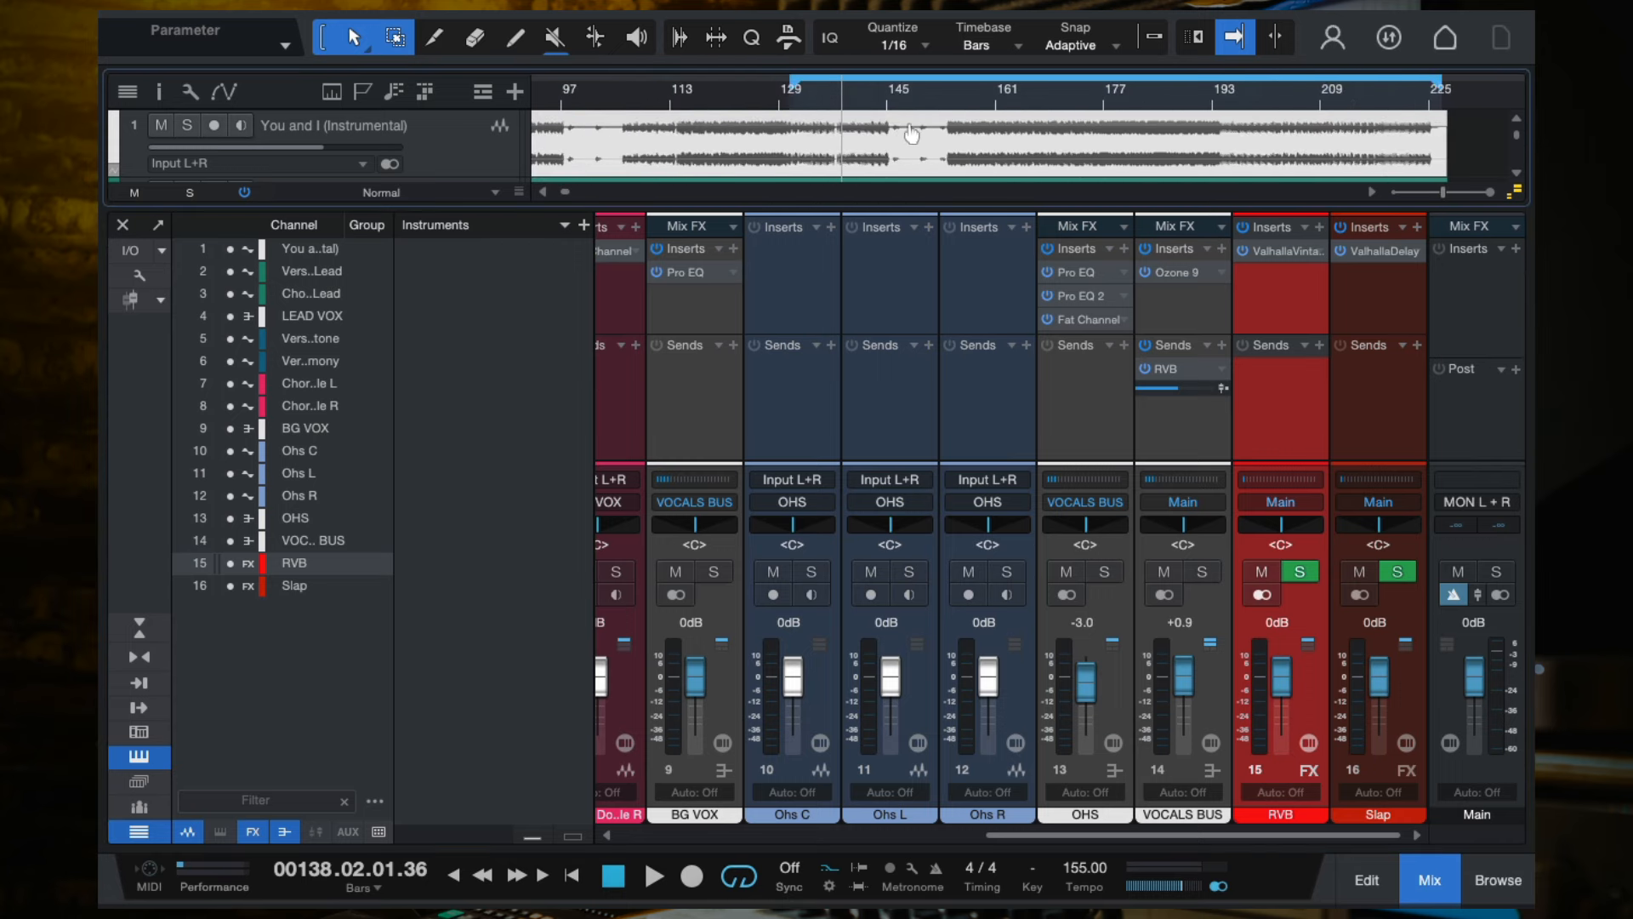
{"action": "left_click", "coordinate": [953, 100]}
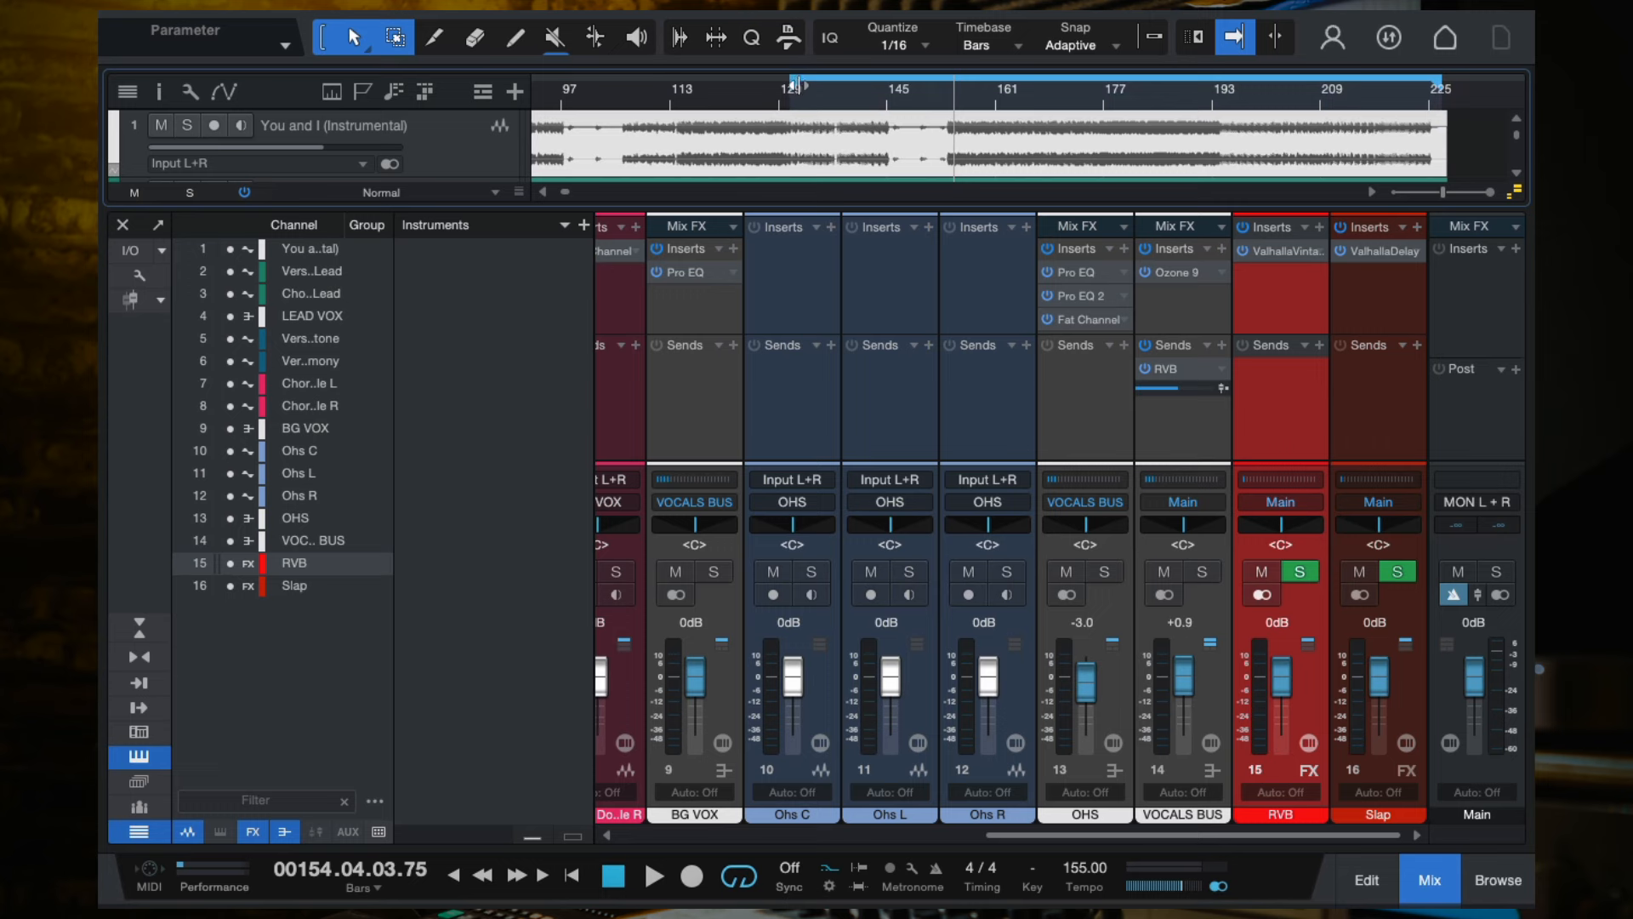
{"action": "left_click_drag", "start_coordinate": [797, 85], "coordinate": [949, 85]}
{"action": "key", "text": "space"}
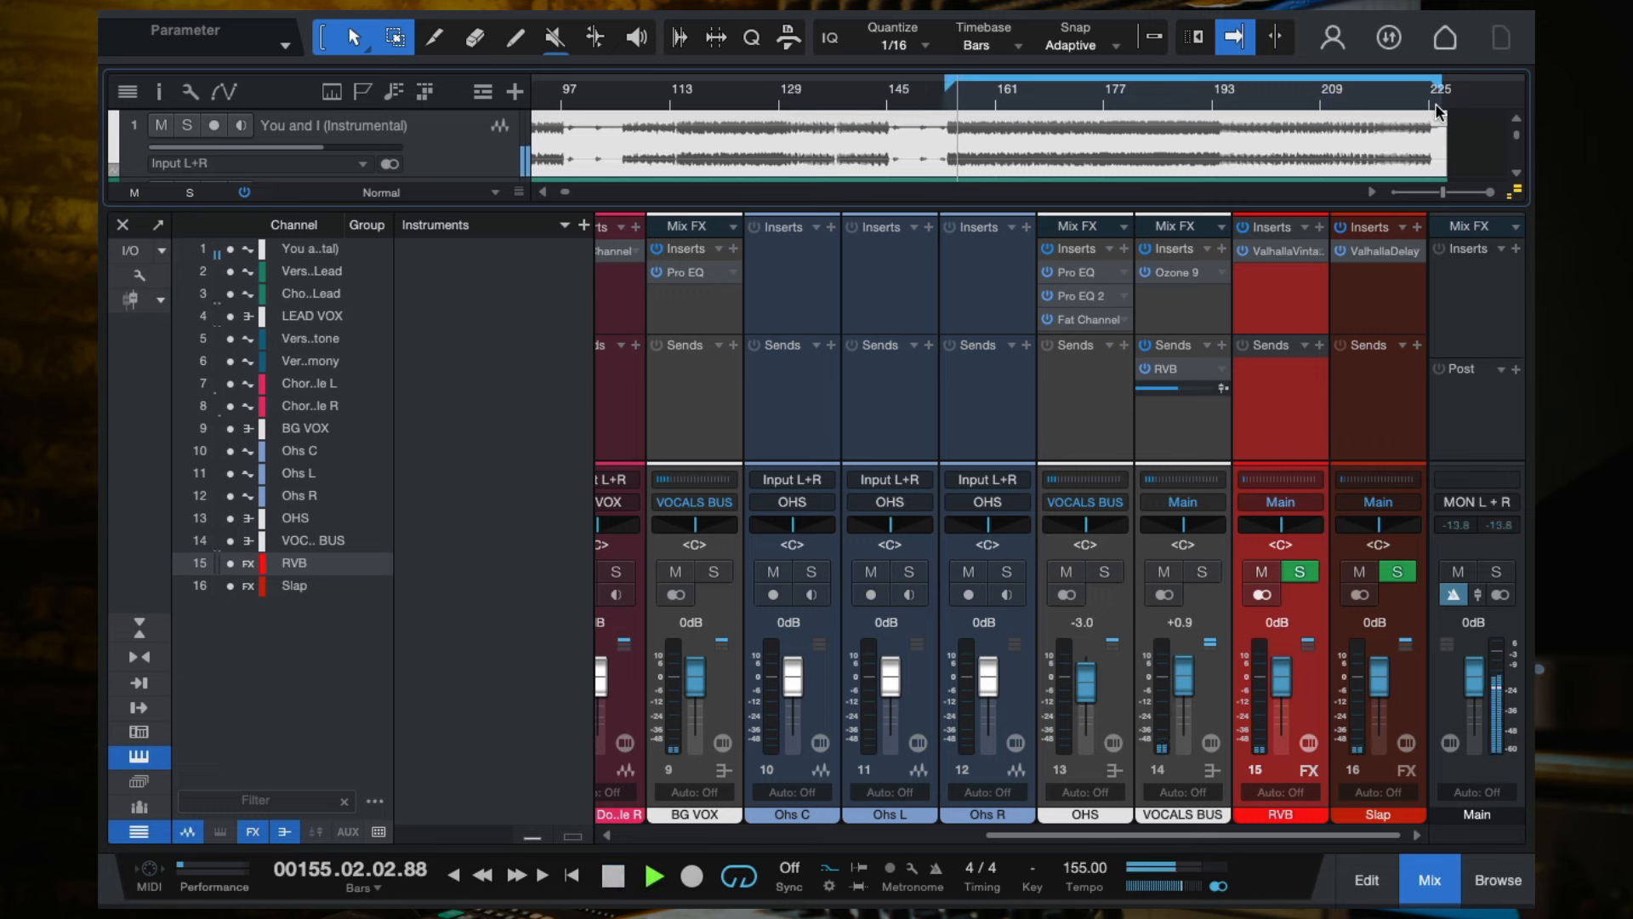
{"action": "left_click_drag", "start_coordinate": [1439, 85], "coordinate": [1428, 87]}
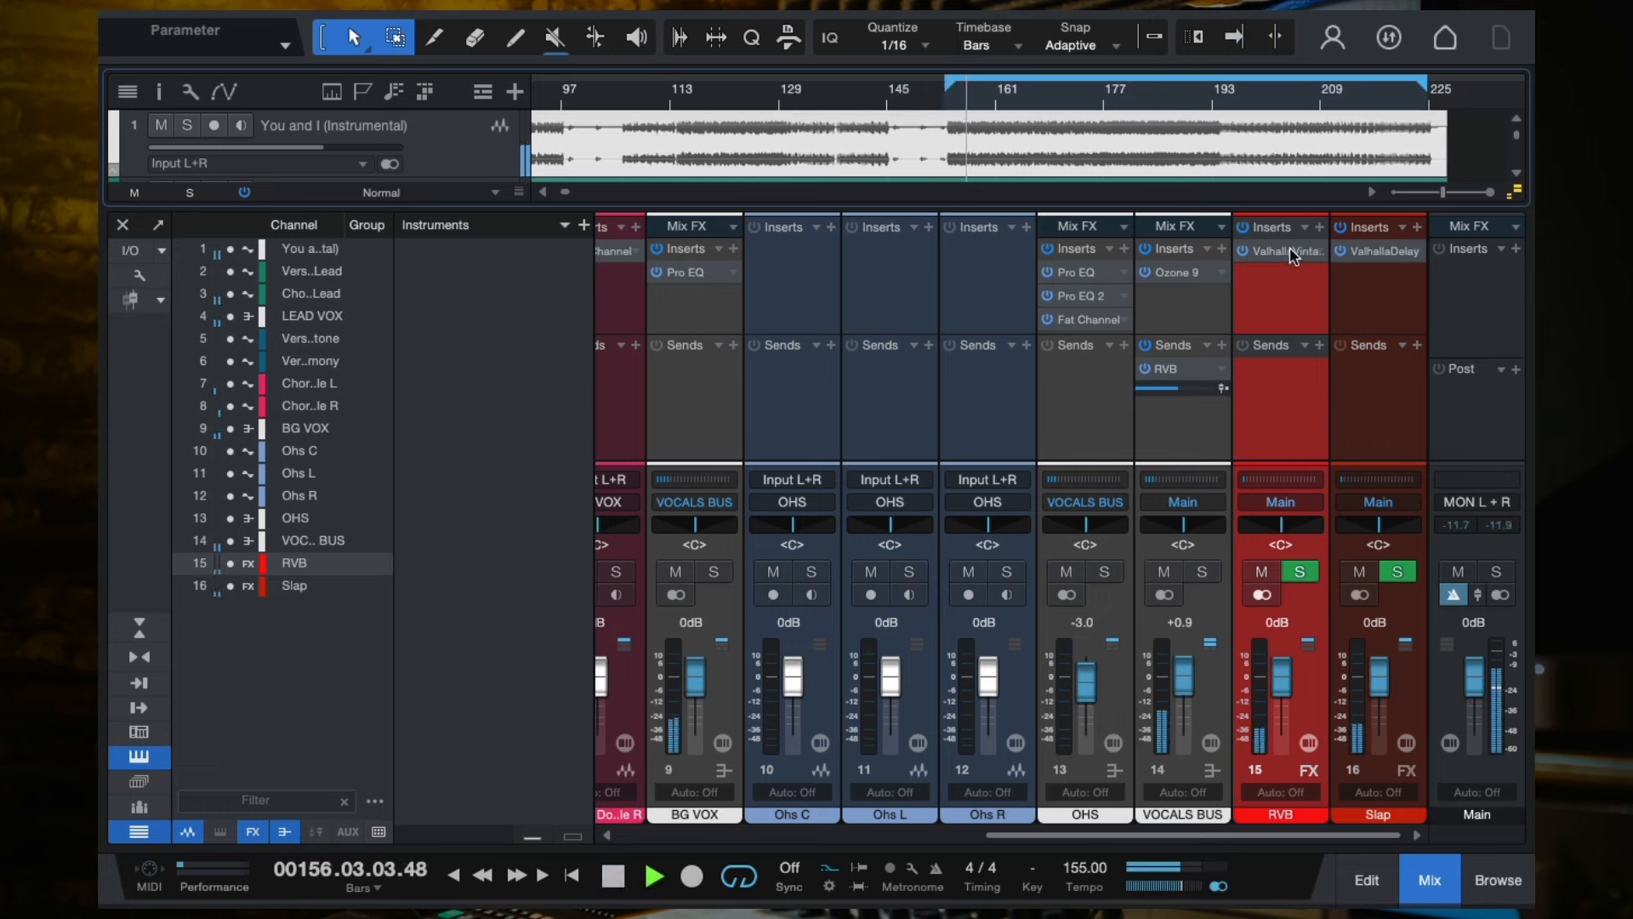
Raise the RVB channel volume to +10.0 dB and set ValhallaVintageVerb's HighCut to 5730 Hz.
{"action": "left_click_drag", "start_coordinate": [1280, 676], "coordinate": [1282, 534]}
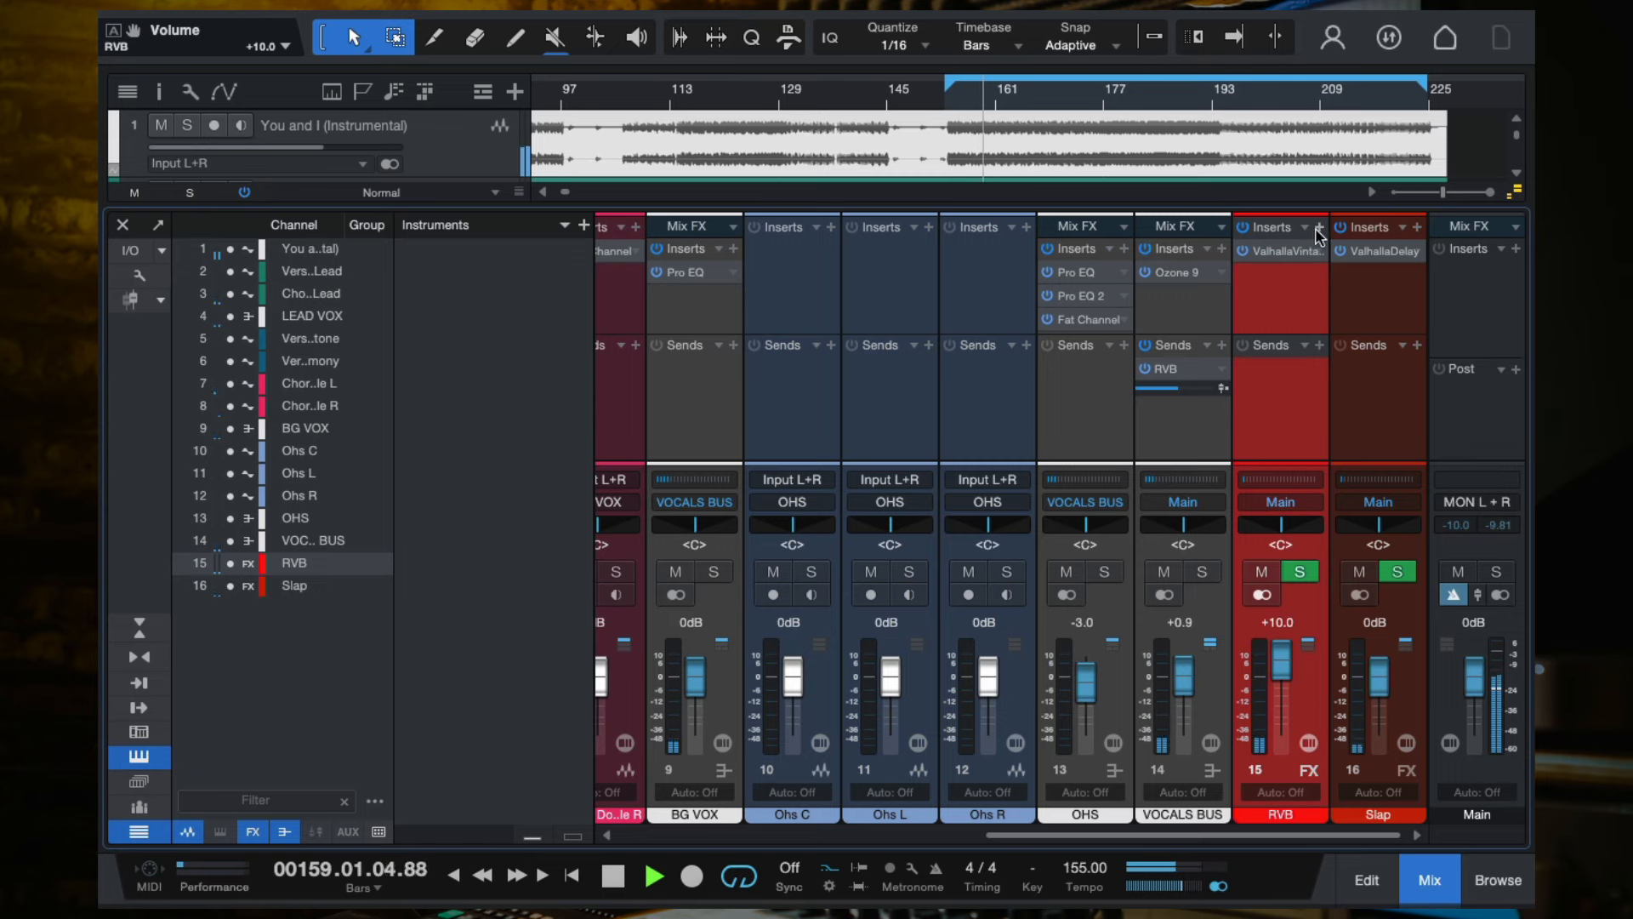
{"action": "left_click", "coordinate": [1289, 251]}
{"action": "mouse_move", "coordinate": [1157, 407]}
{"action": "left_mouse_down"}
{"action": "mouse_move", "coordinate": [1146, 357]}
{"action": "mouse_move", "coordinate": [1134, 406]}
{"action": "left_mouse_up"}
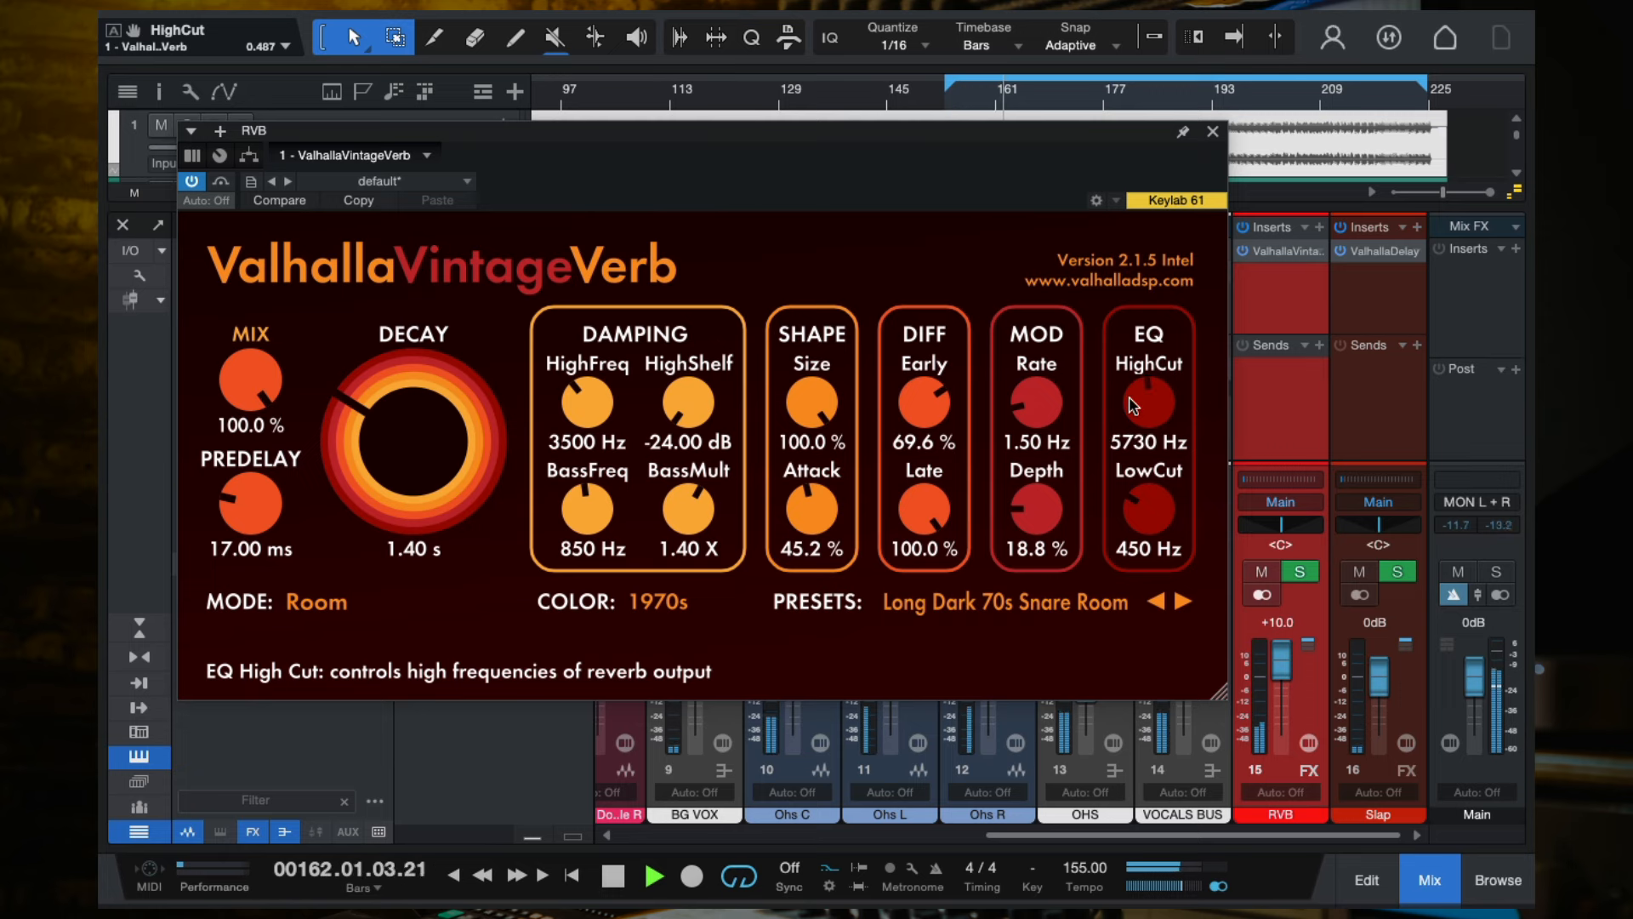
{"action": "left_click", "coordinate": [1213, 133]}
Insert a Pro EQ after the reverb on RVB, stop playback, and set its low cut frequency to 406 Hz.
{"action": "left_click", "coordinate": [1318, 227]}
{"action": "type", "text": "pro"}
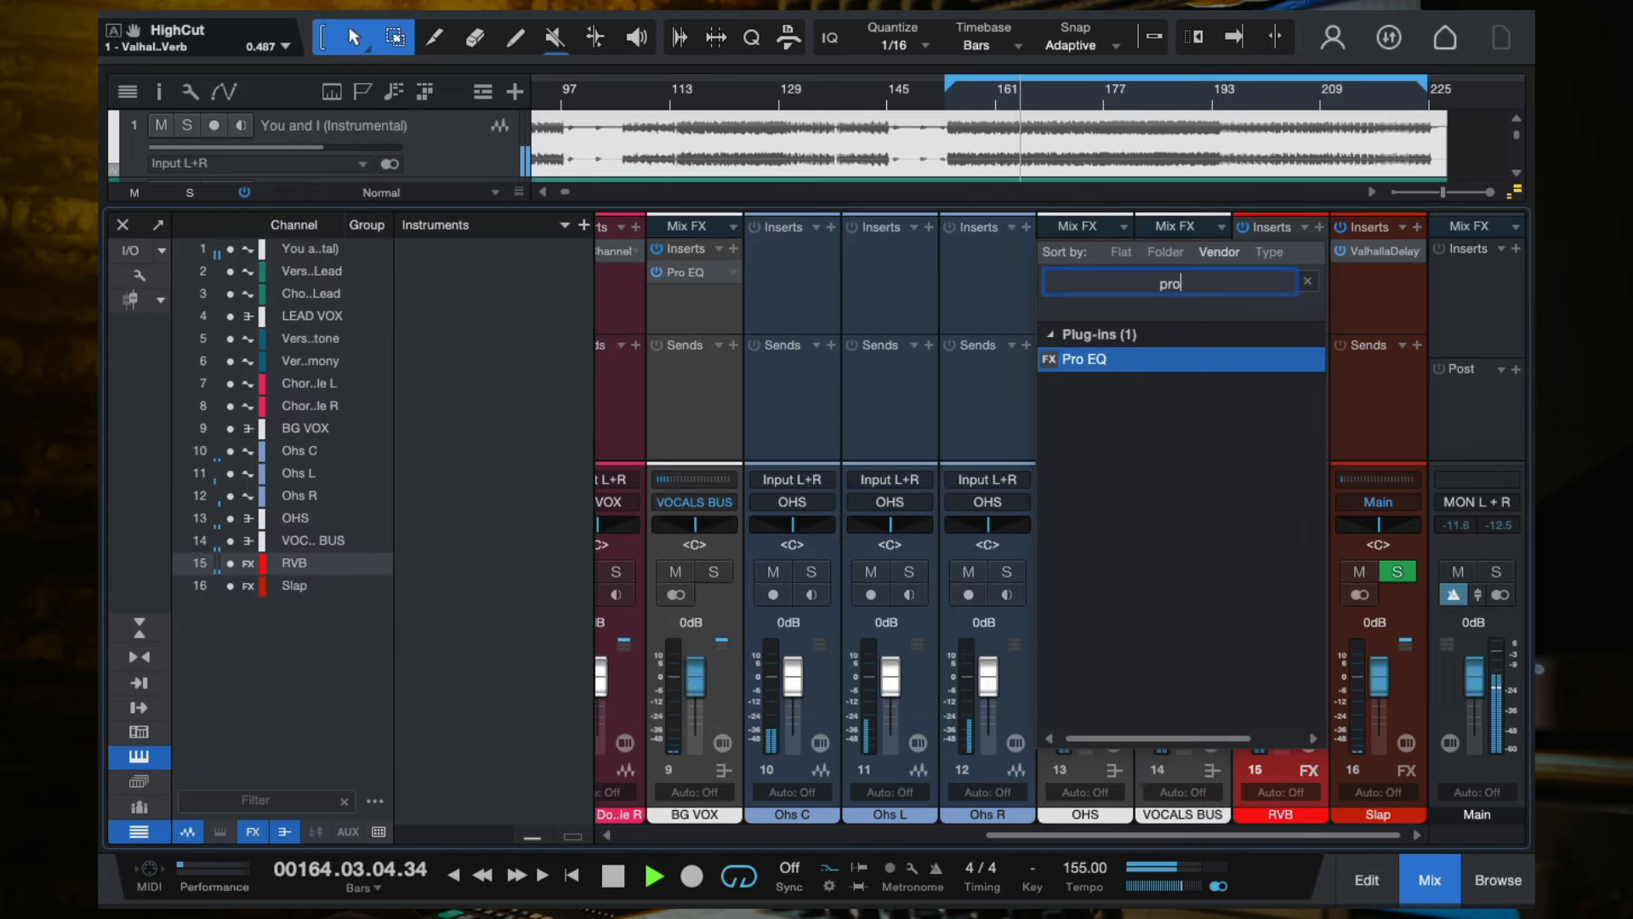
{"action": "left_click", "coordinate": [1148, 364]}
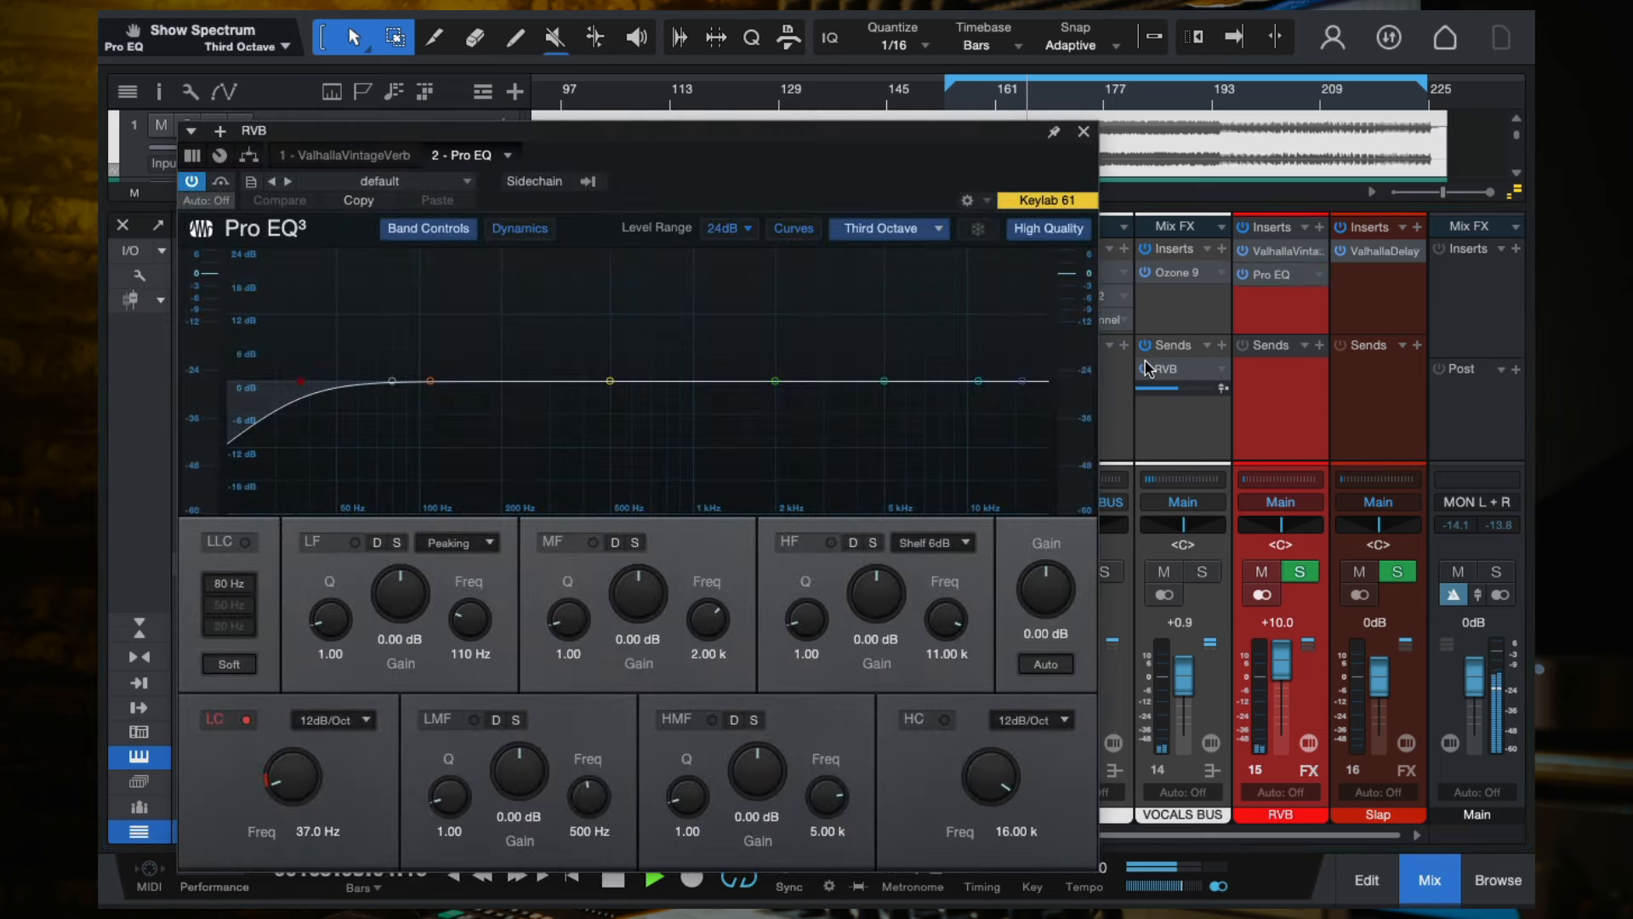
{"action": "key", "text": "space"}
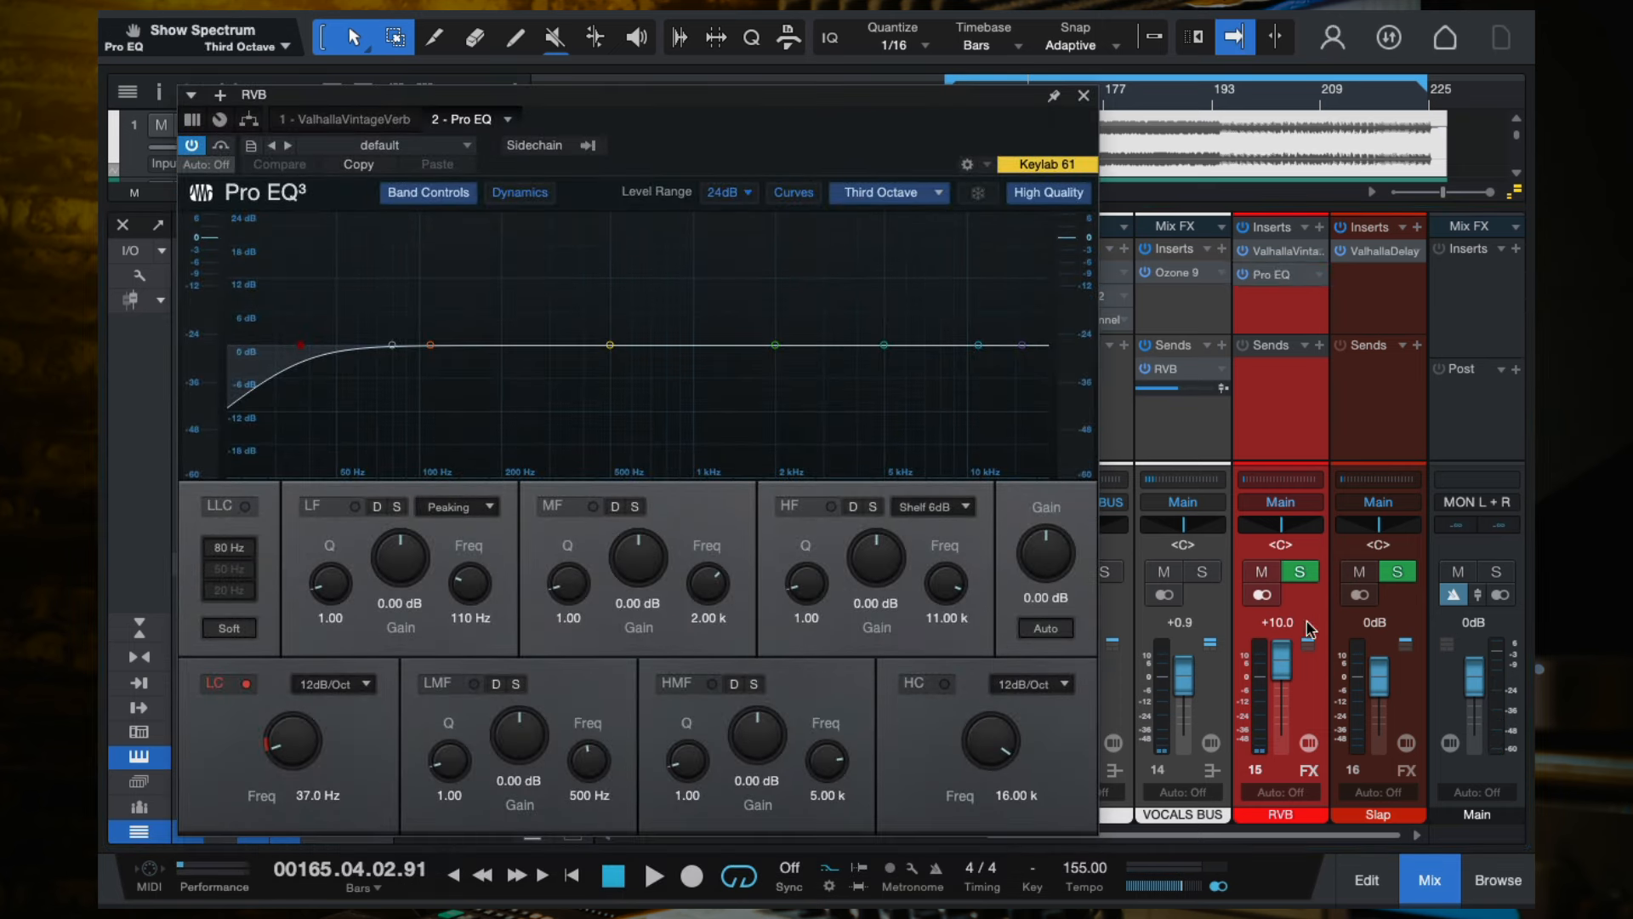
{"action": "left_click", "coordinate": [303, 347]}
{"action": "left_click_drag", "start_coordinate": [299, 349], "coordinate": [585, 417]}
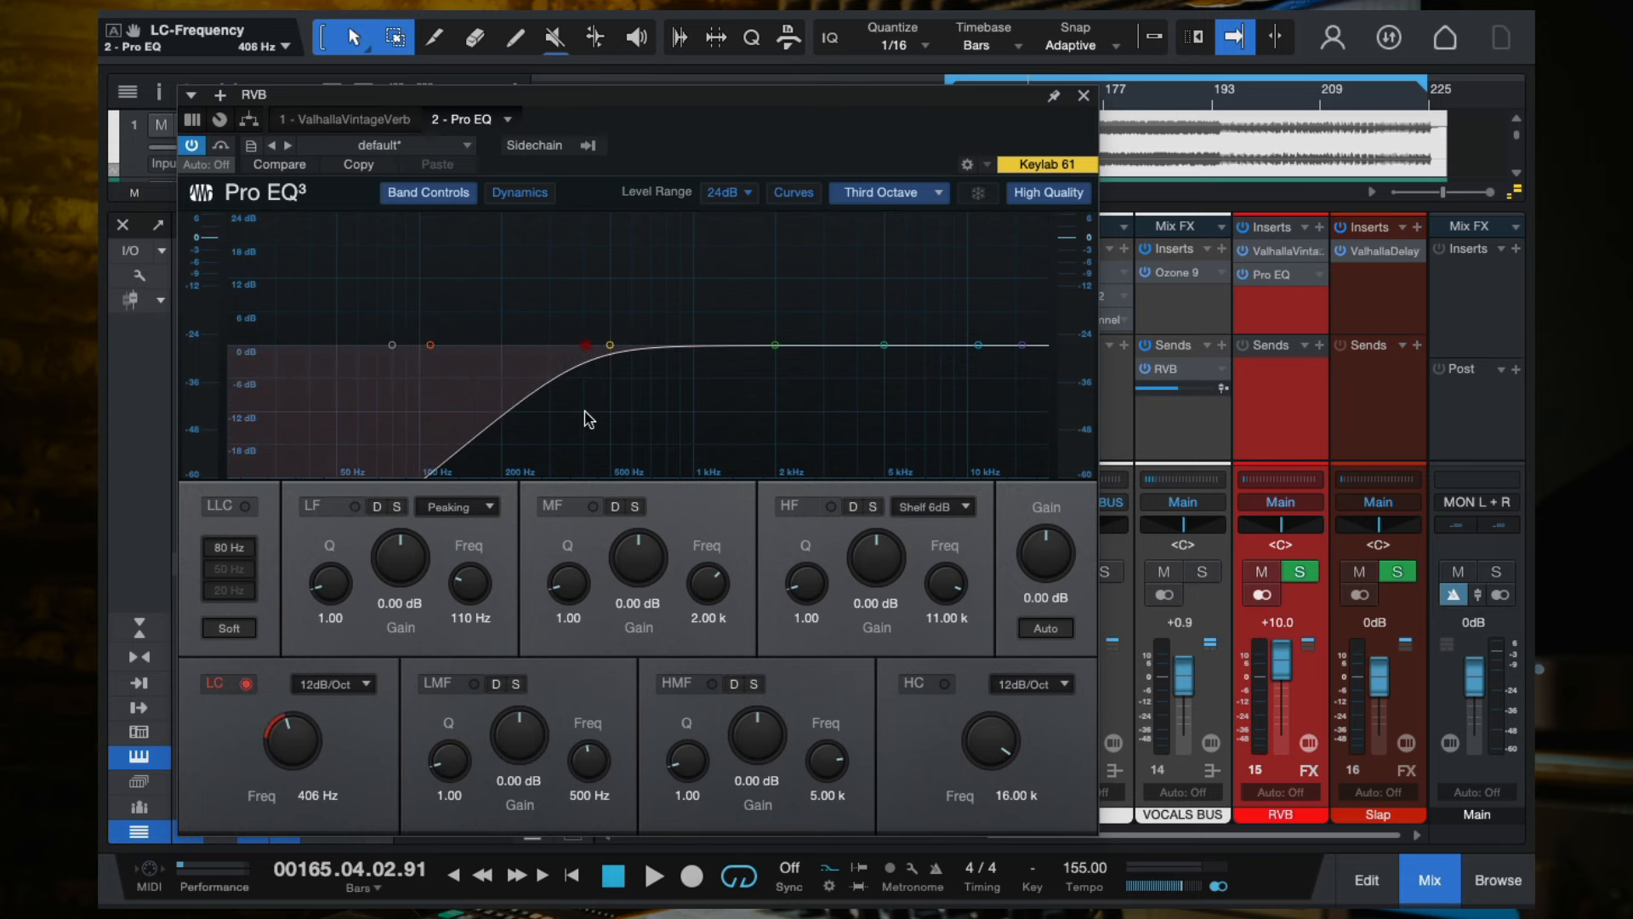
Uncover the timeline, play from around bar 156, and set the RVB Pro EQ low cut to 366 Hz.
{"action": "left_click_drag", "start_coordinate": [984, 116], "coordinate": [1084, 173]}
{"action": "left_click", "coordinate": [964, 92]}
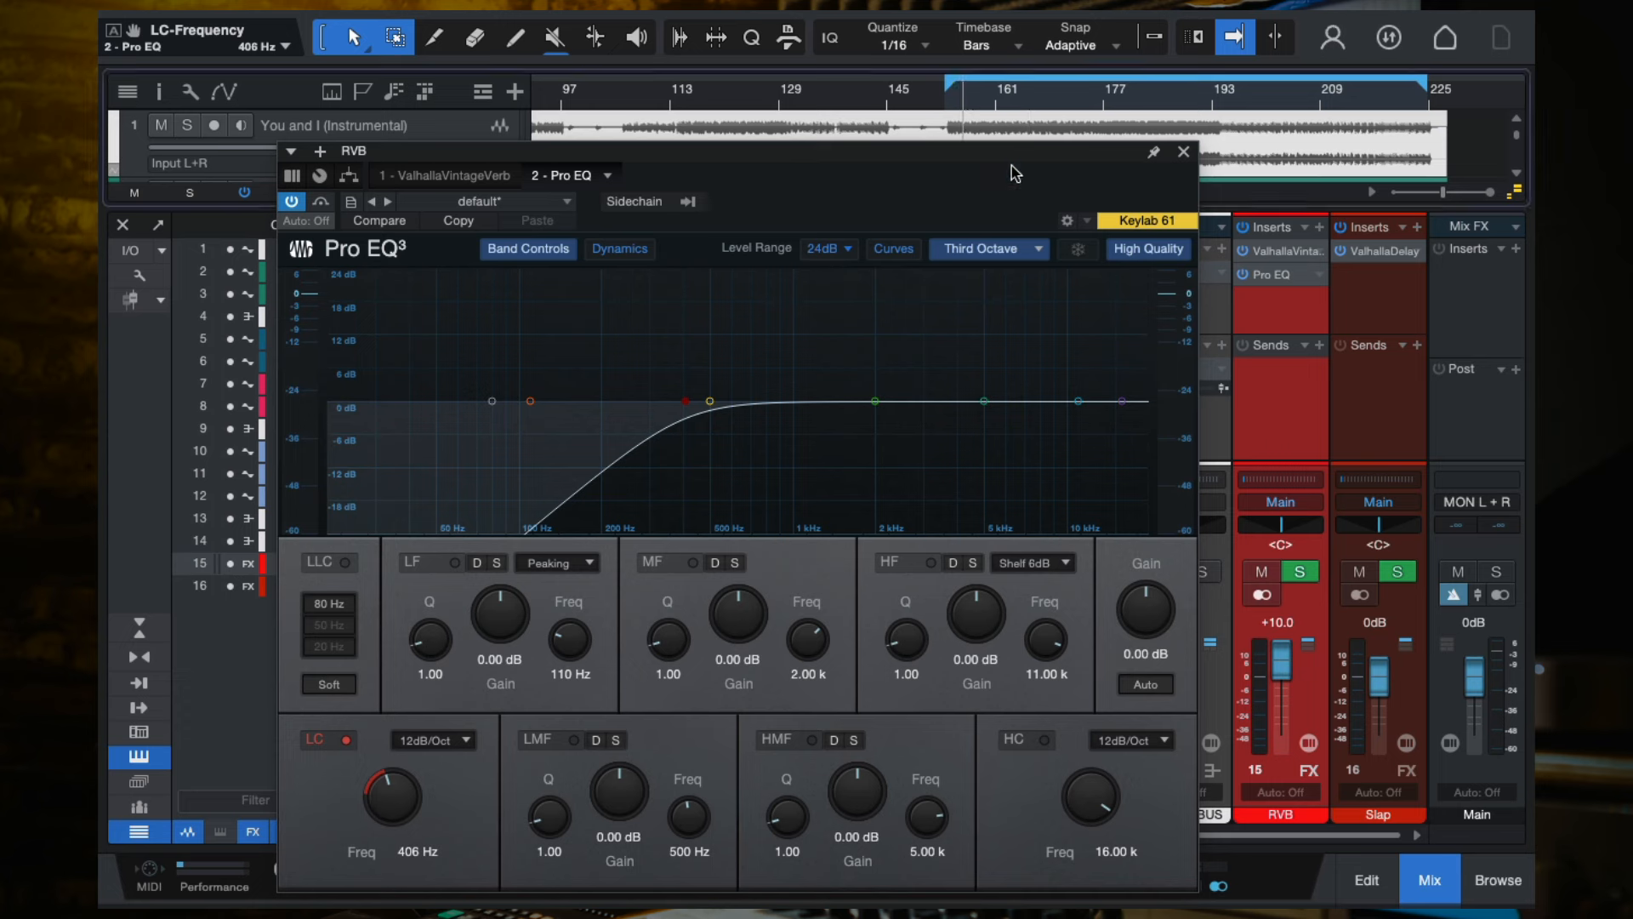
{"action": "key", "text": "space"}
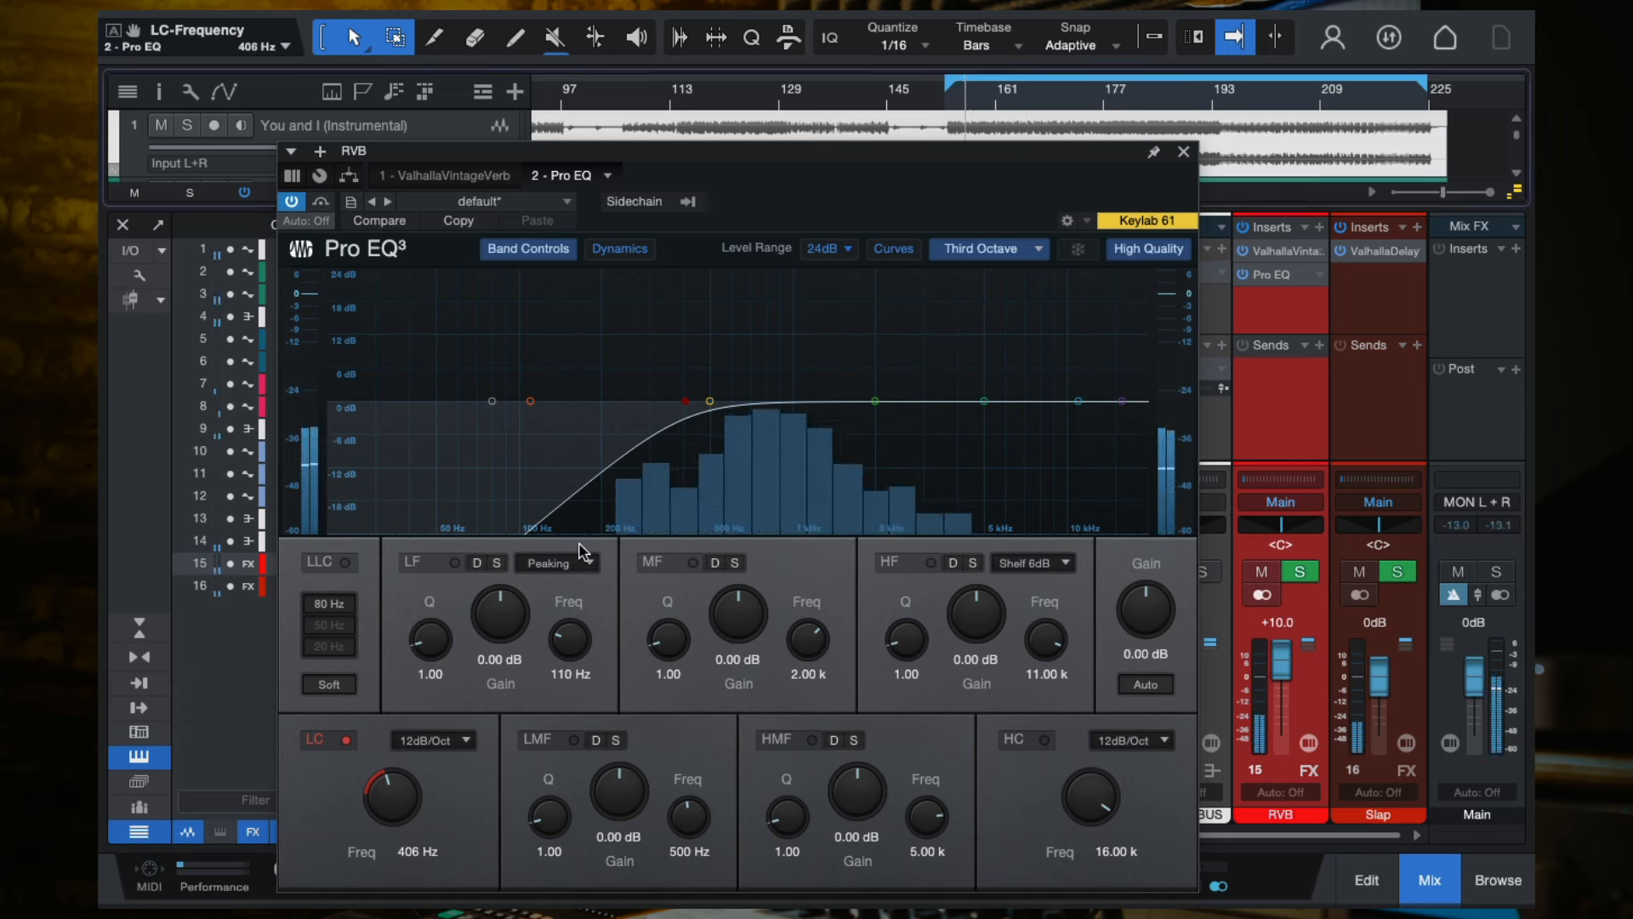
{"action": "mouse_move", "coordinate": [689, 403]}
{"action": "left_mouse_down"}
{"action": "mouse_move", "coordinate": [620, 408]}
{"action": "mouse_move", "coordinate": [675, 420]}
{"action": "left_mouse_up"}
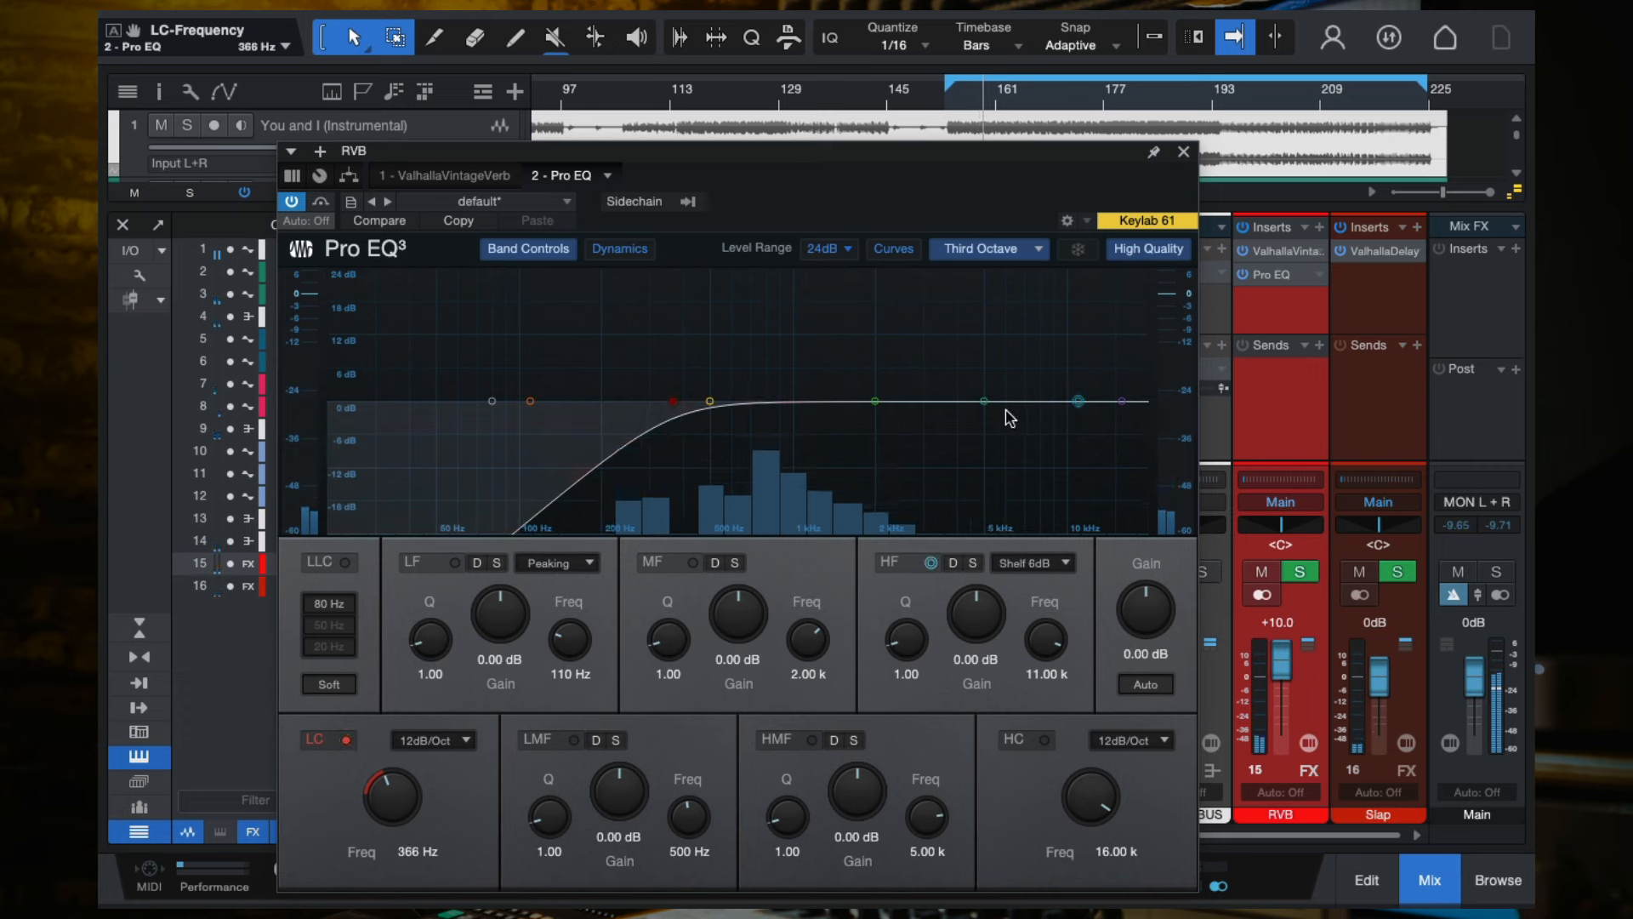
Try a 1.79 dB HMF boost at 1.21 kHz, disable the band, and continue playback from around bar 170.
{"action": "left_click_drag", "start_coordinate": [984, 400], "coordinate": [818, 402]}
{"action": "double_click", "coordinate": [814, 390]}
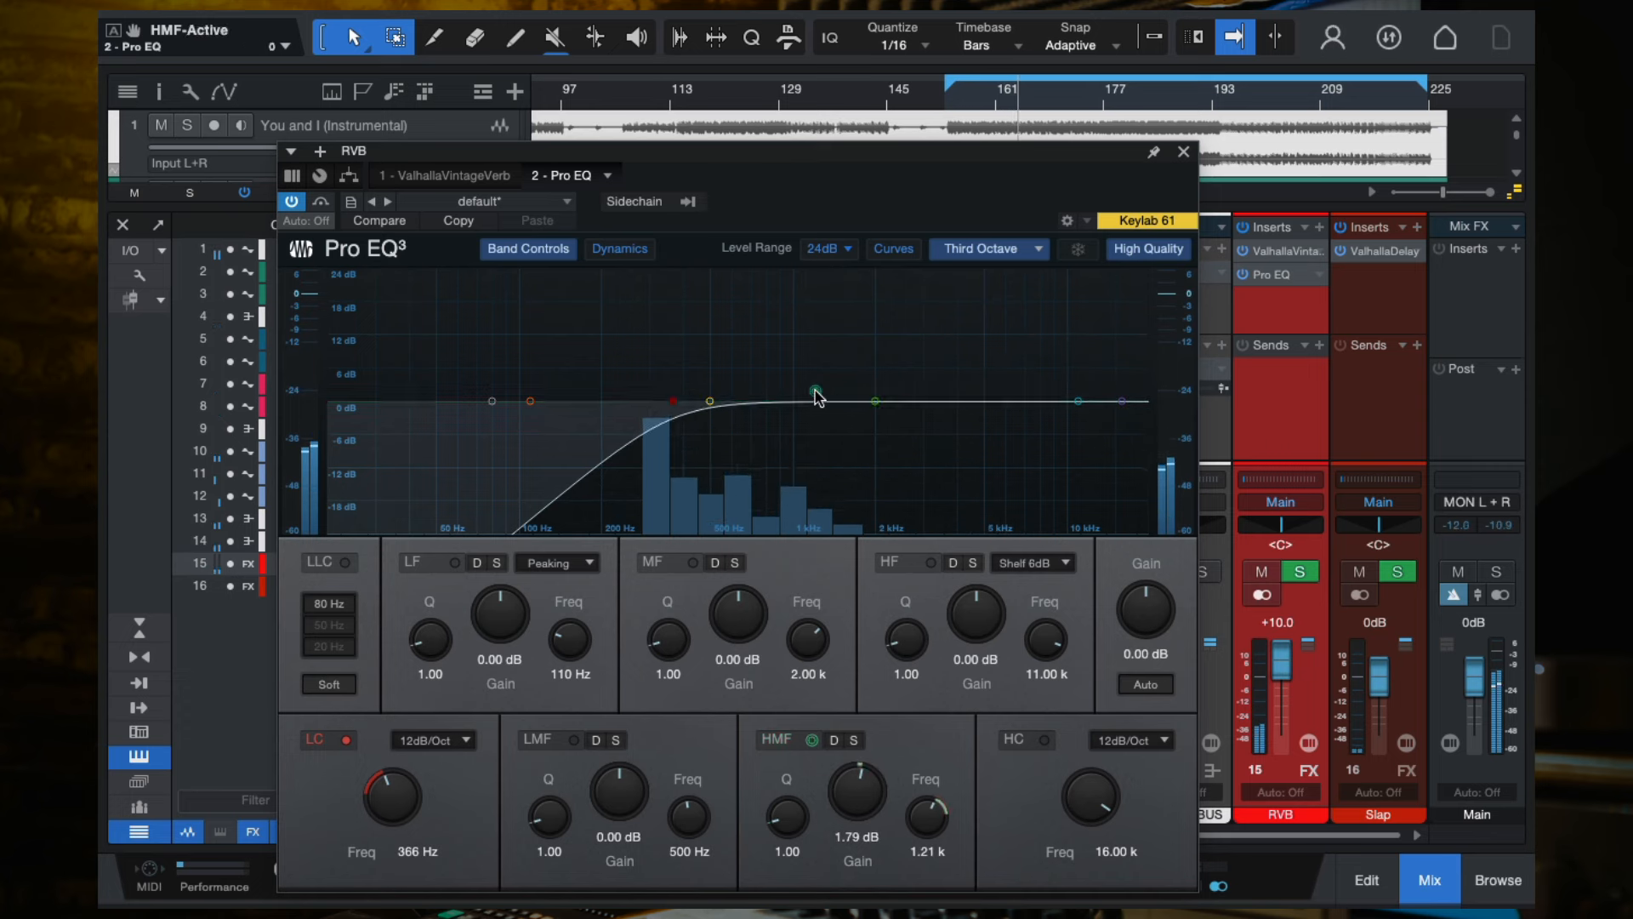
{"action": "left_click", "coordinate": [1061, 104]}
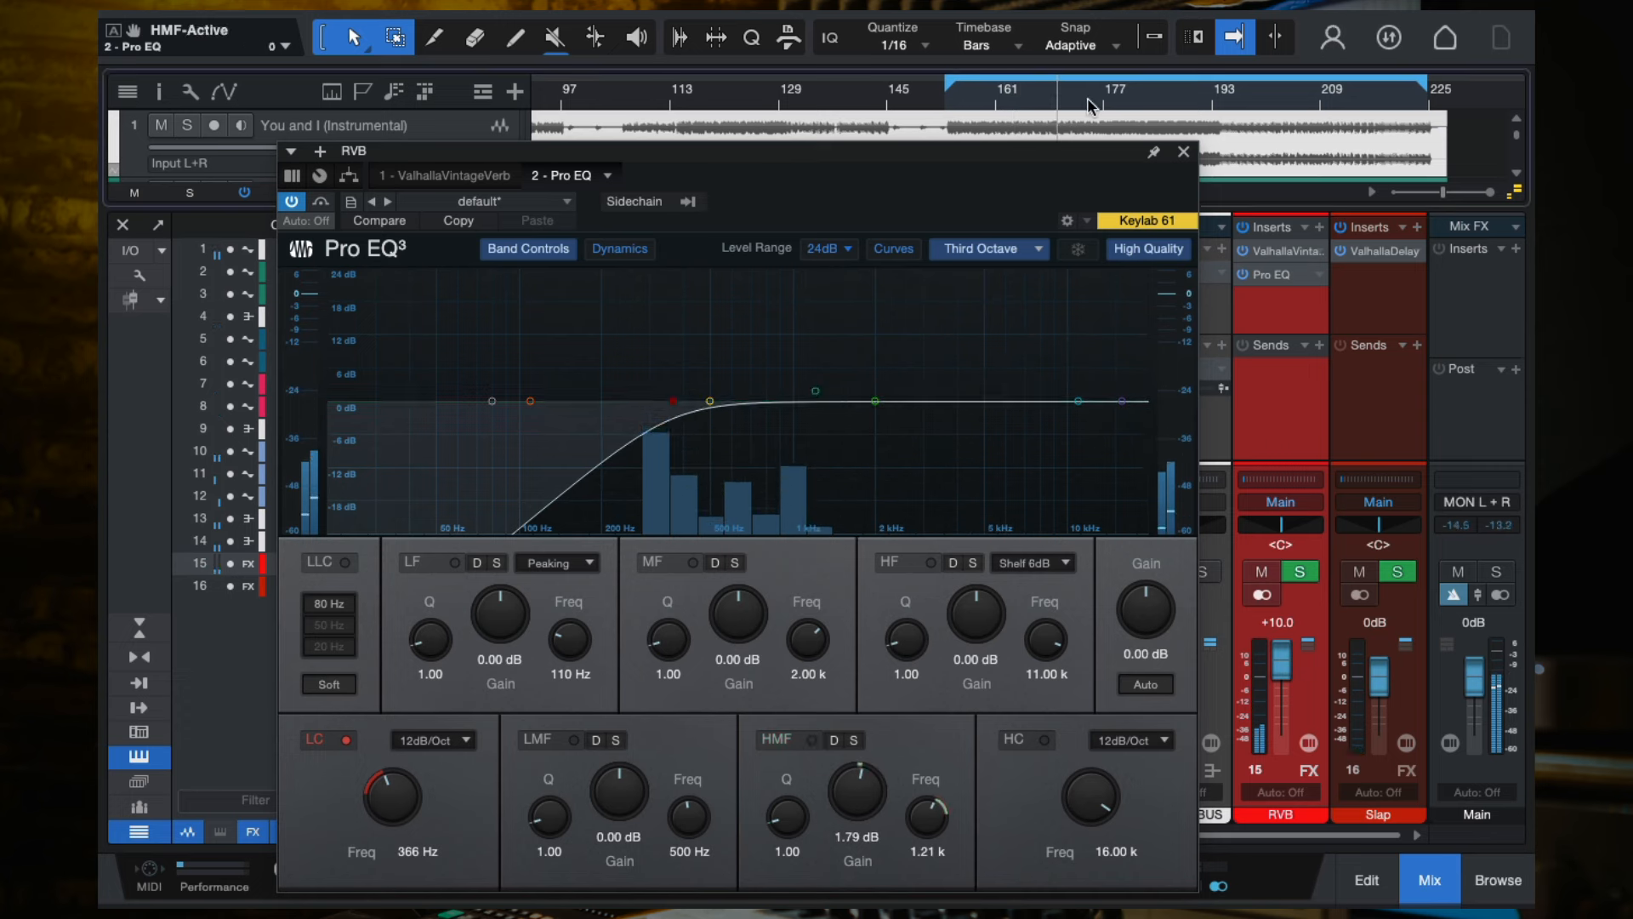
In the RVB Pro EQ, set LMF to 0.60 dB at 632 Hz, low cut to 486 Hz, HMF to 4.76 dB at 5.81 kHz, and replay the loop.
{"action": "mouse_move", "coordinate": [710, 400]}
{"action": "left_mouse_down"}
{"action": "mouse_move", "coordinate": [755, 436]}
{"action": "mouse_move", "coordinate": [738, 398]}
{"action": "left_mouse_up"}
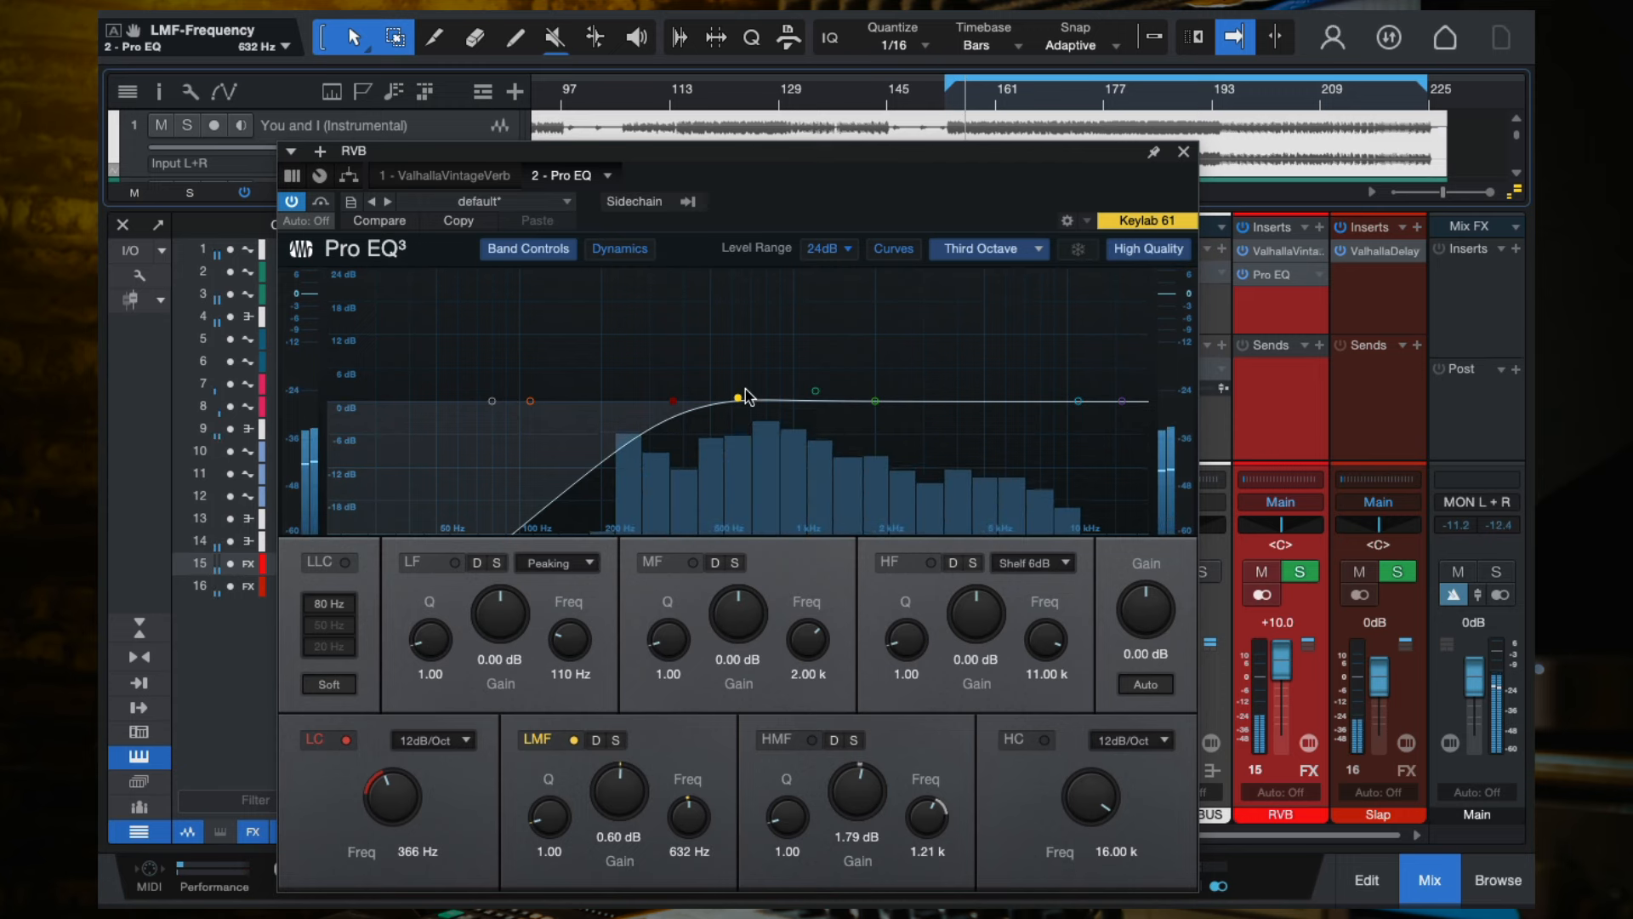
{"action": "left_click_drag", "start_coordinate": [676, 402], "coordinate": [706, 417]}
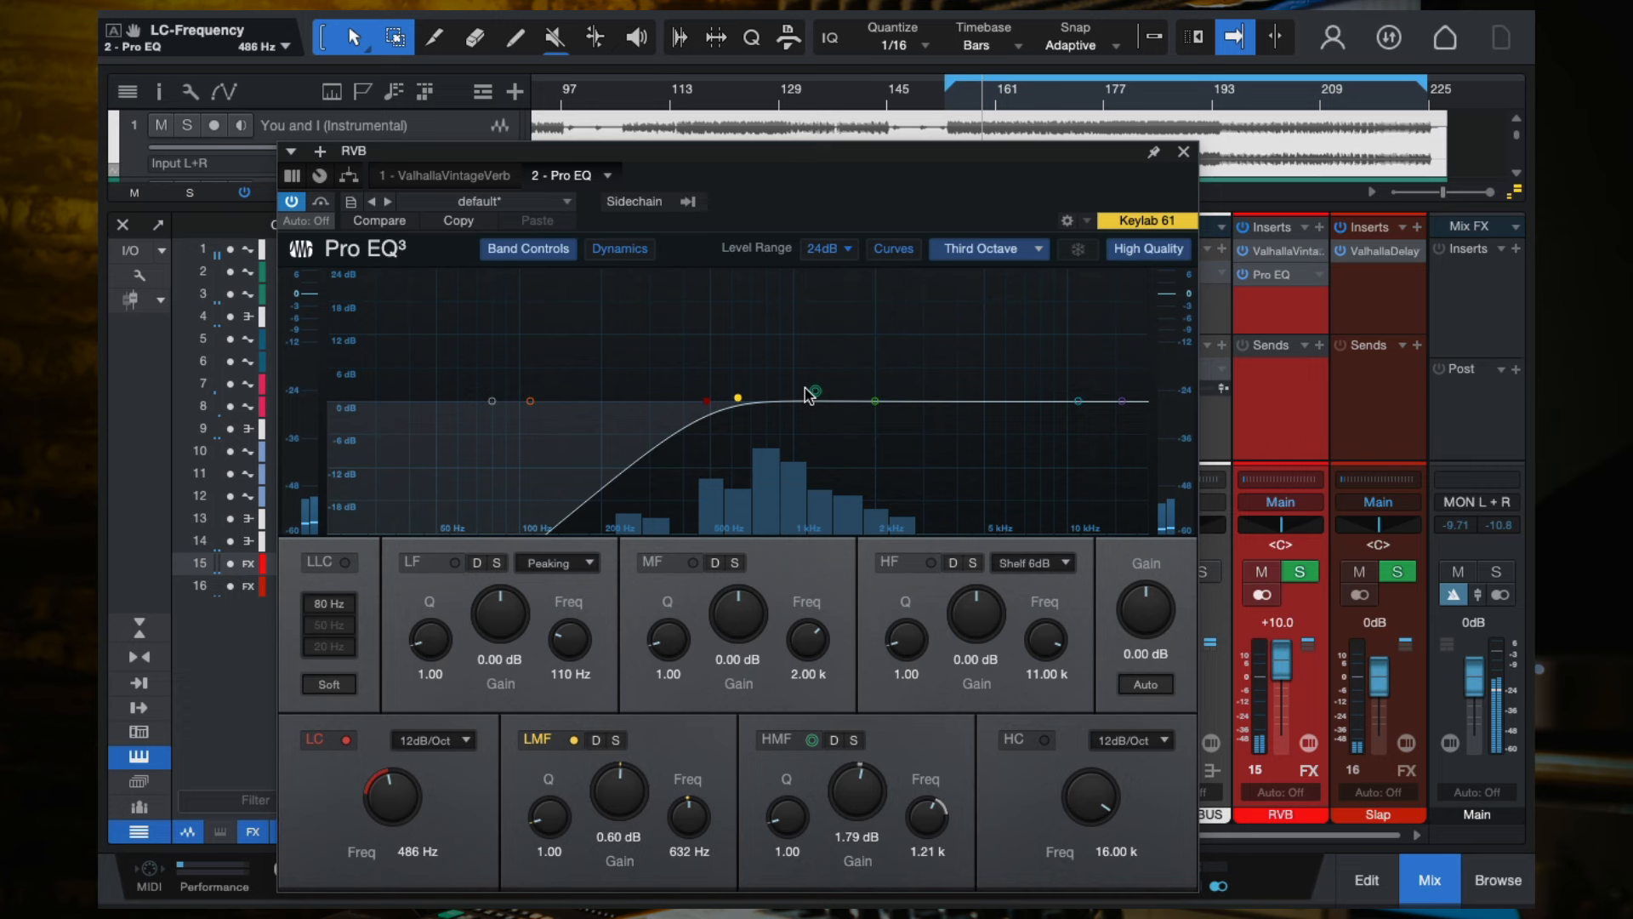
{"action": "left_click_drag", "start_coordinate": [814, 392], "coordinate": [1002, 374]}
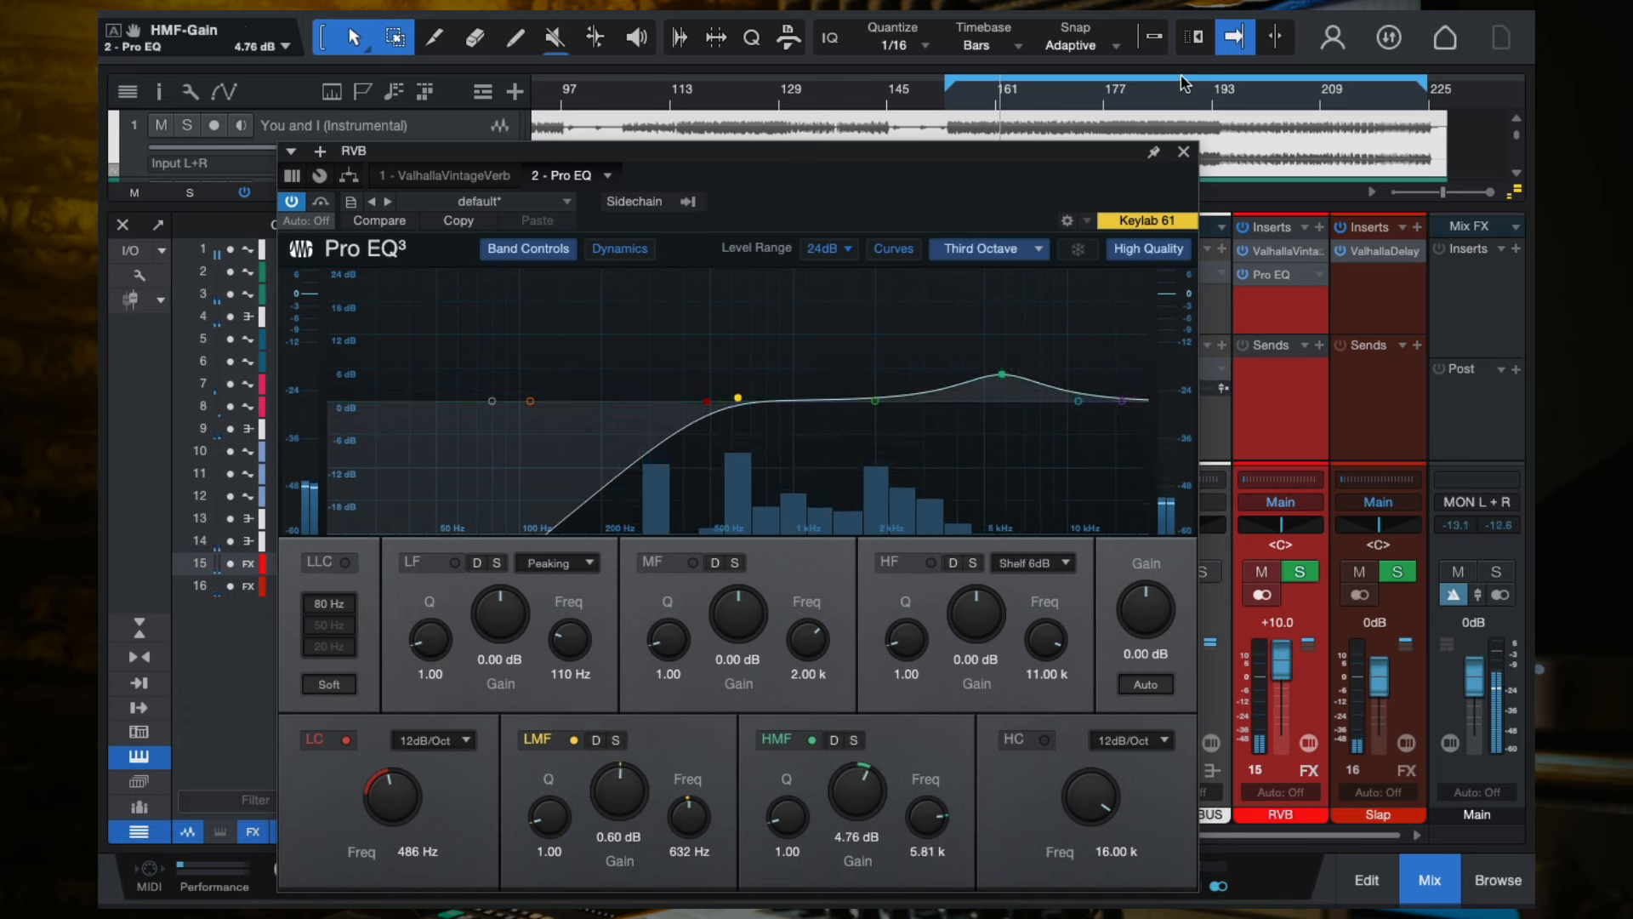
{"action": "left_click", "coordinate": [966, 99]}
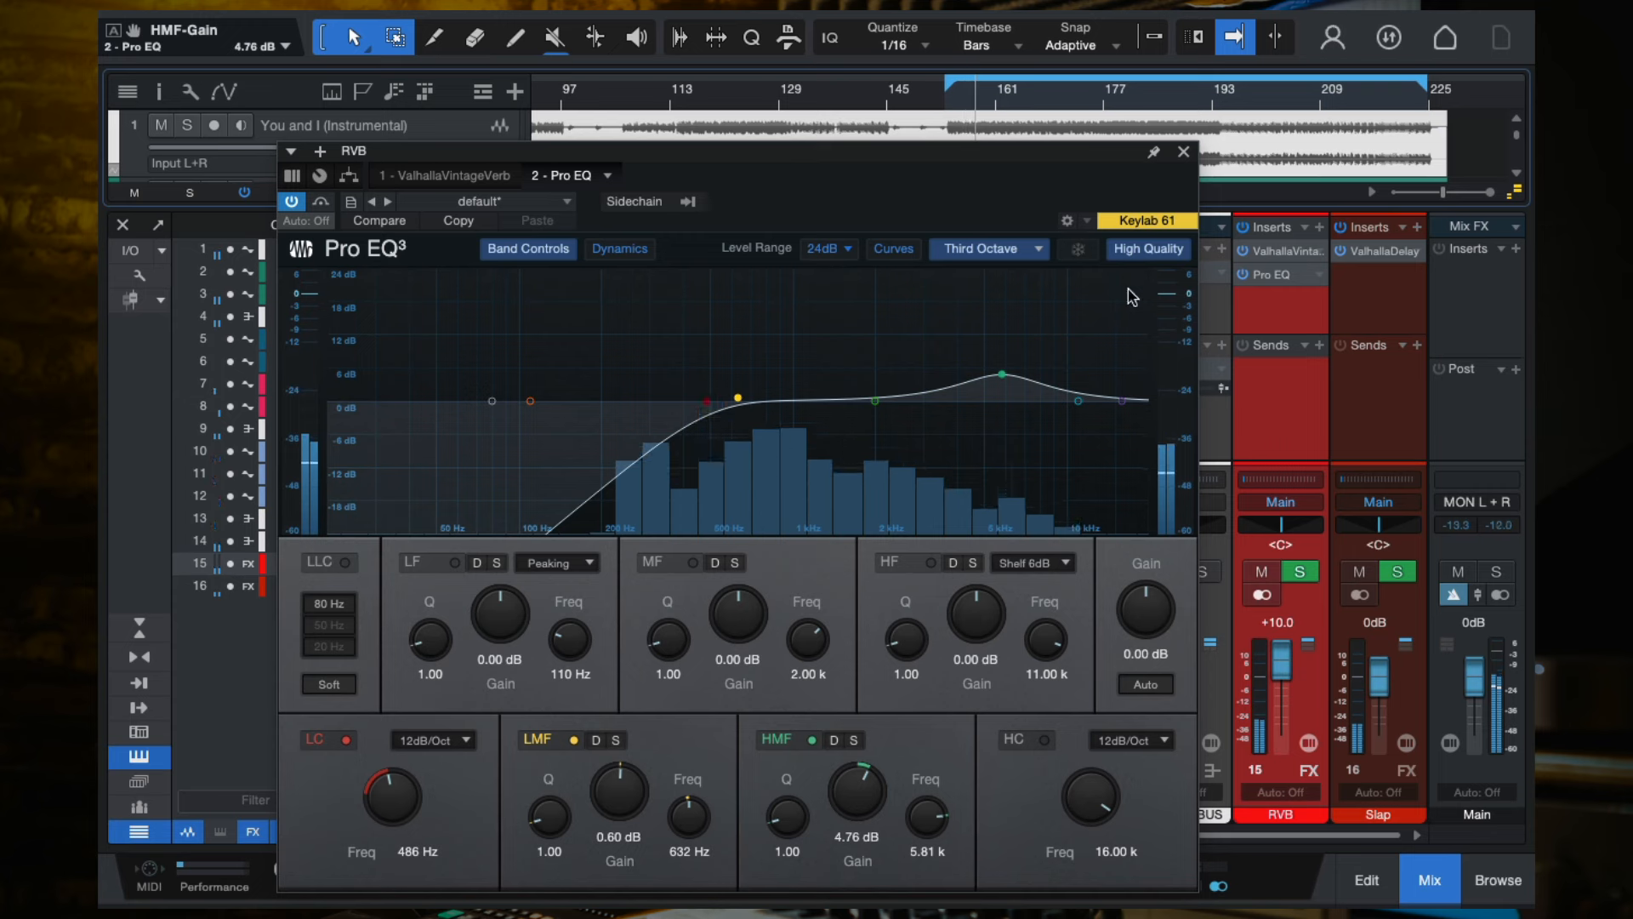
Set the Pro EQ's LMF band to -2.58 dB at 657 Hz, close the EQ window and stop playback.
{"action": "left_click_drag", "start_coordinate": [738, 399], "coordinate": [742, 415]}
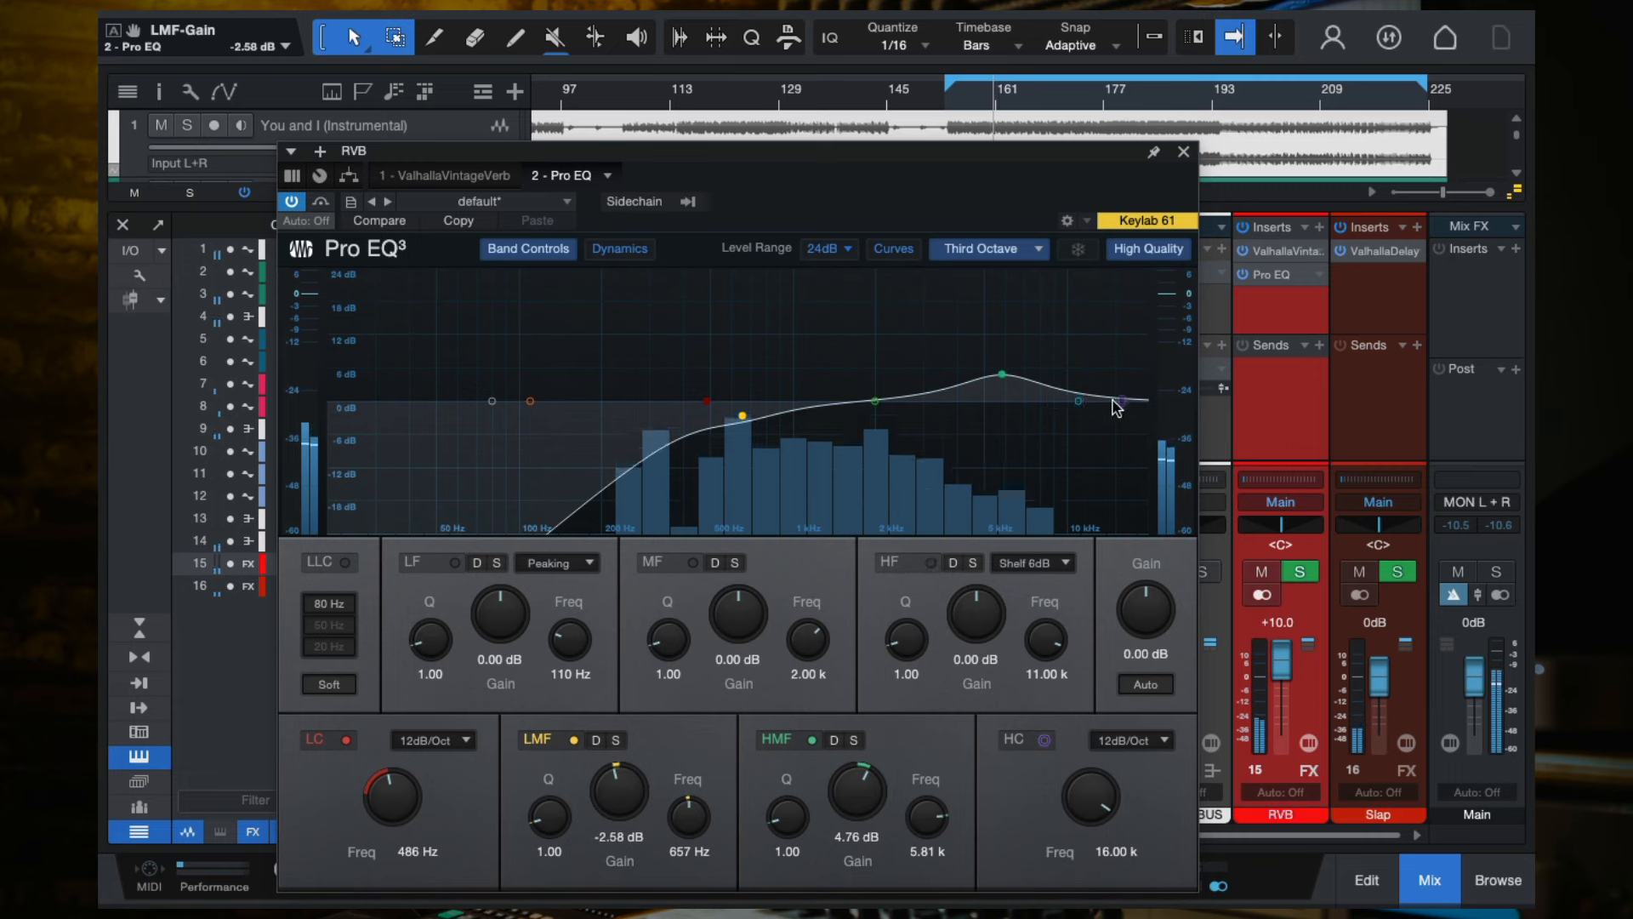
{"action": "left_click", "coordinate": [1183, 152]}
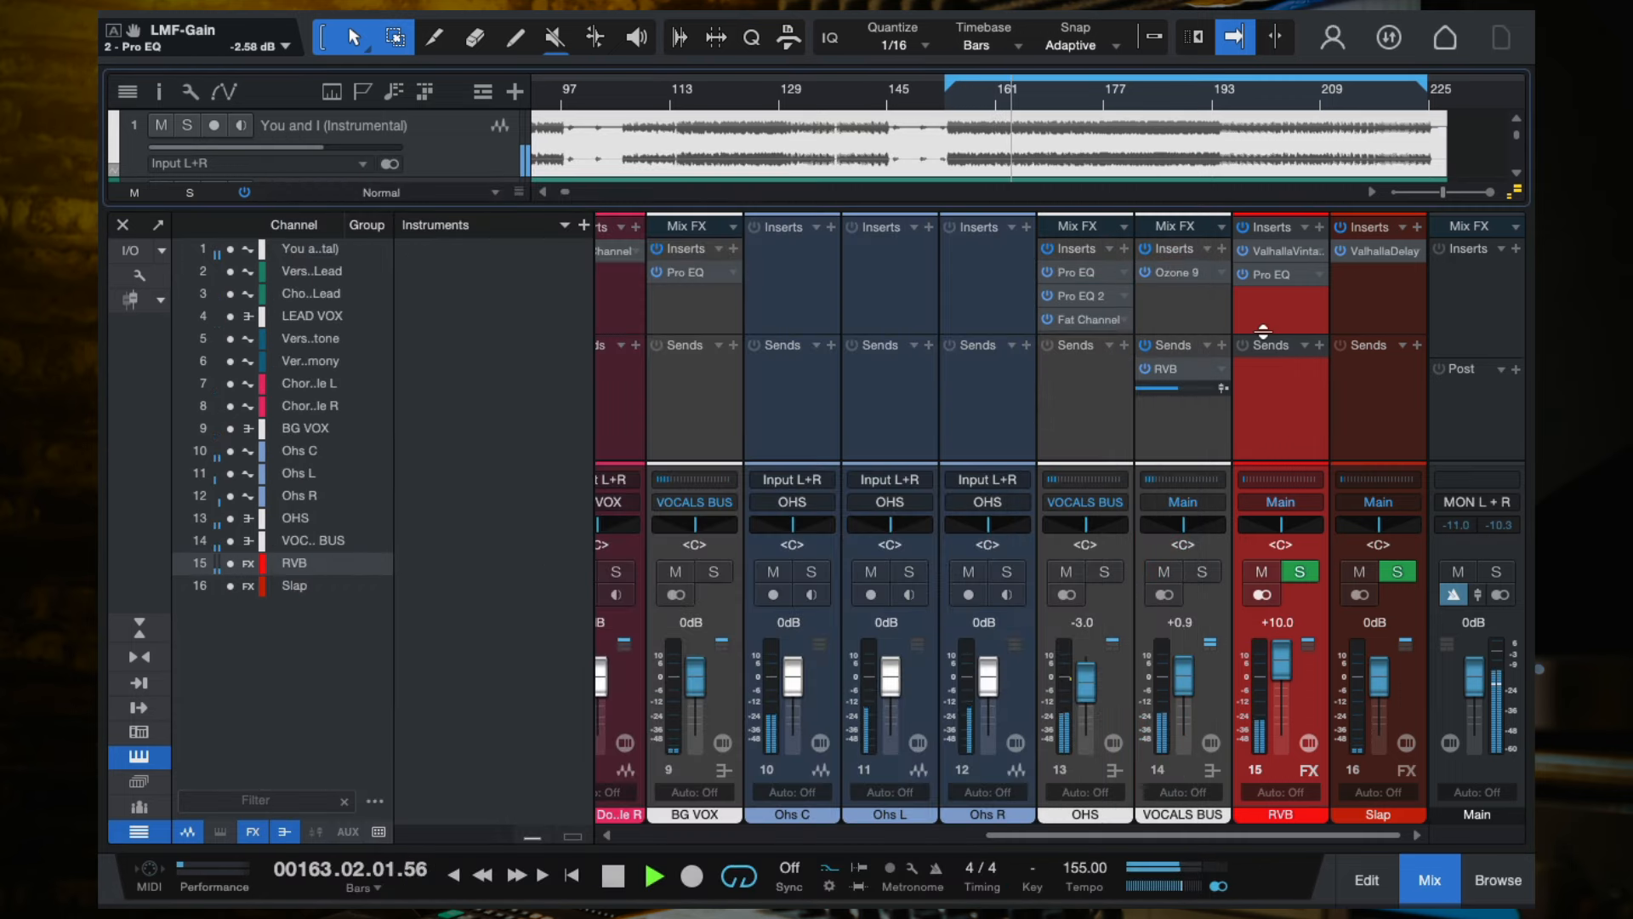
{"action": "key", "text": "space"}
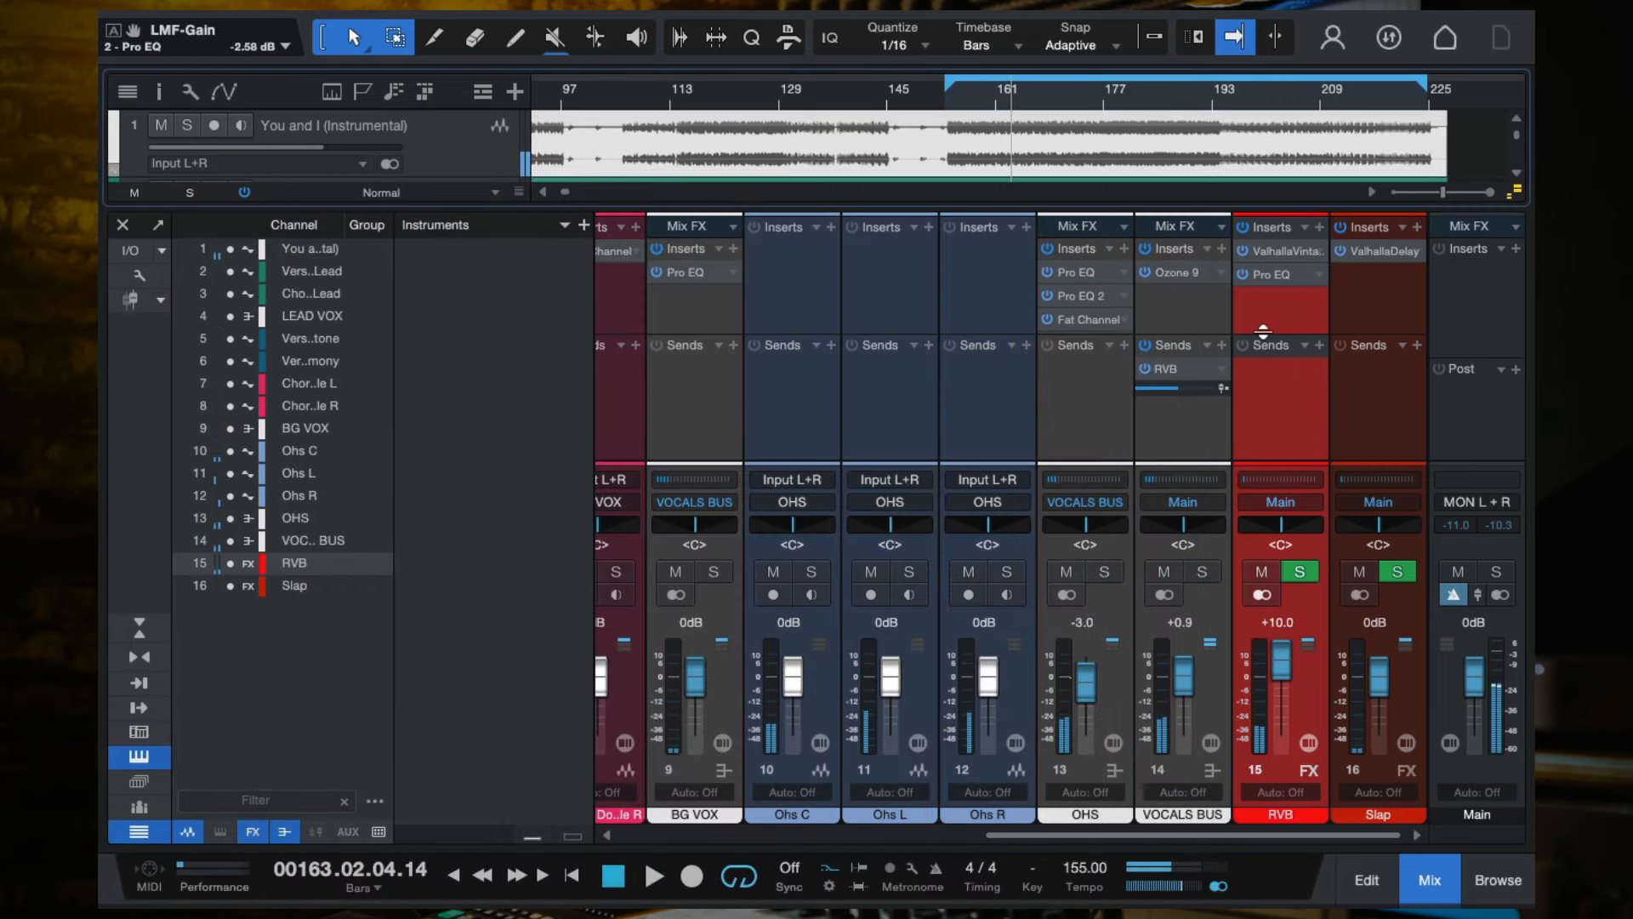
Insert RC-20 Retro Color after the Pro EQ on the RVB channel and open its preset browser.
{"action": "left_click", "coordinate": [1320, 228]}
{"action": "type", "text": "rc-209"}
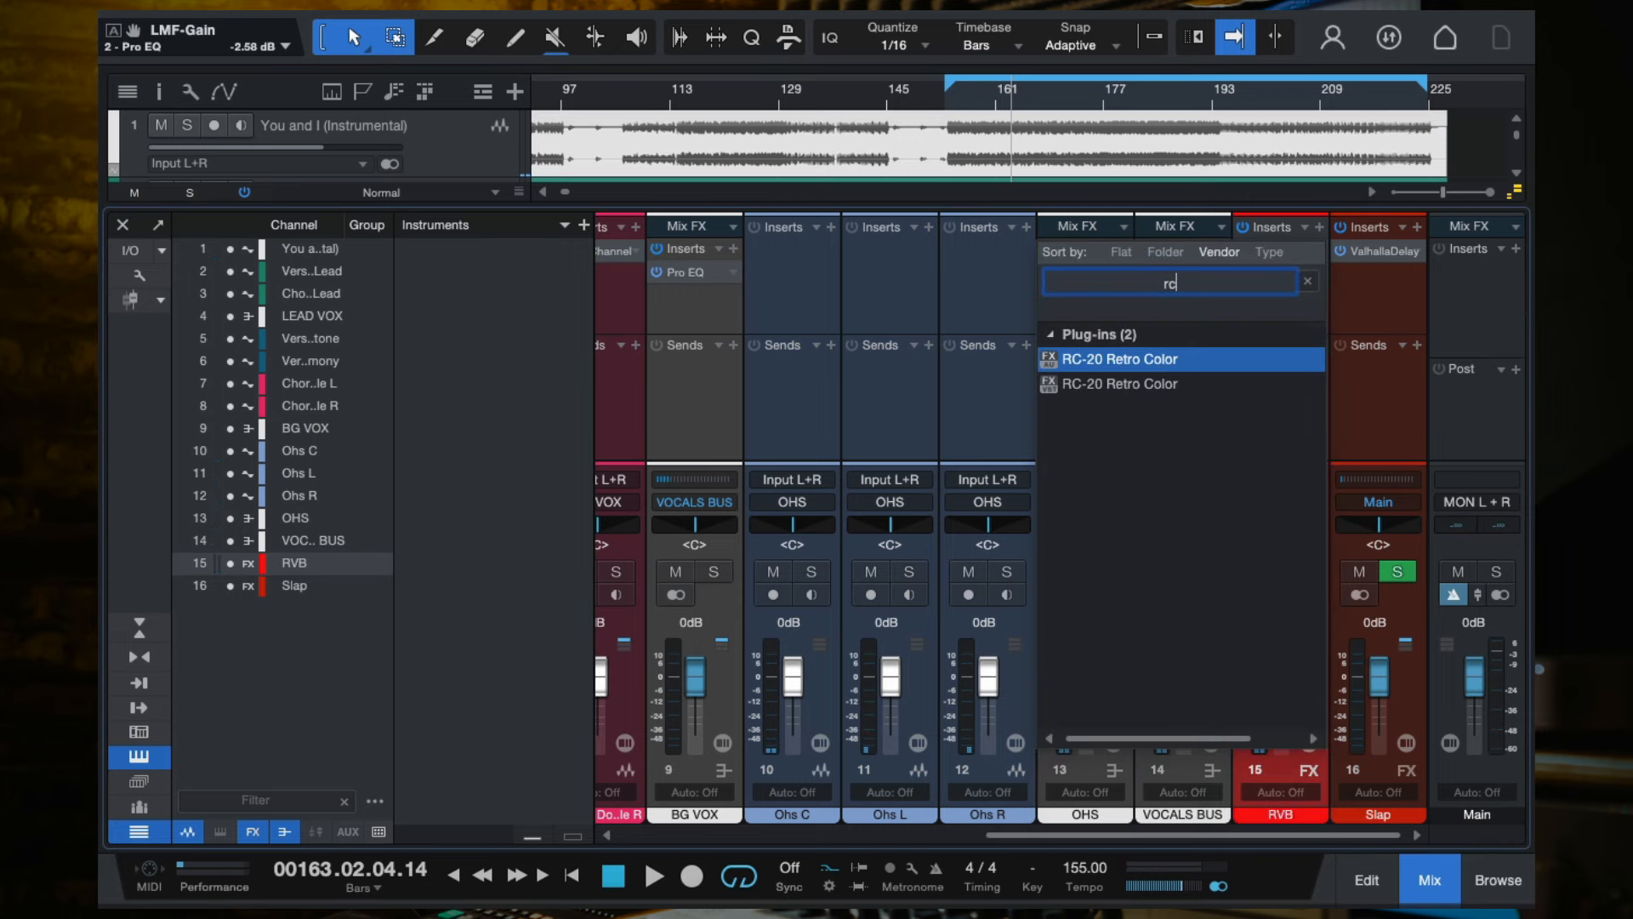
{"action": "key", "text": "BackSpace"}
{"action": "double_click", "coordinate": [1115, 359]}
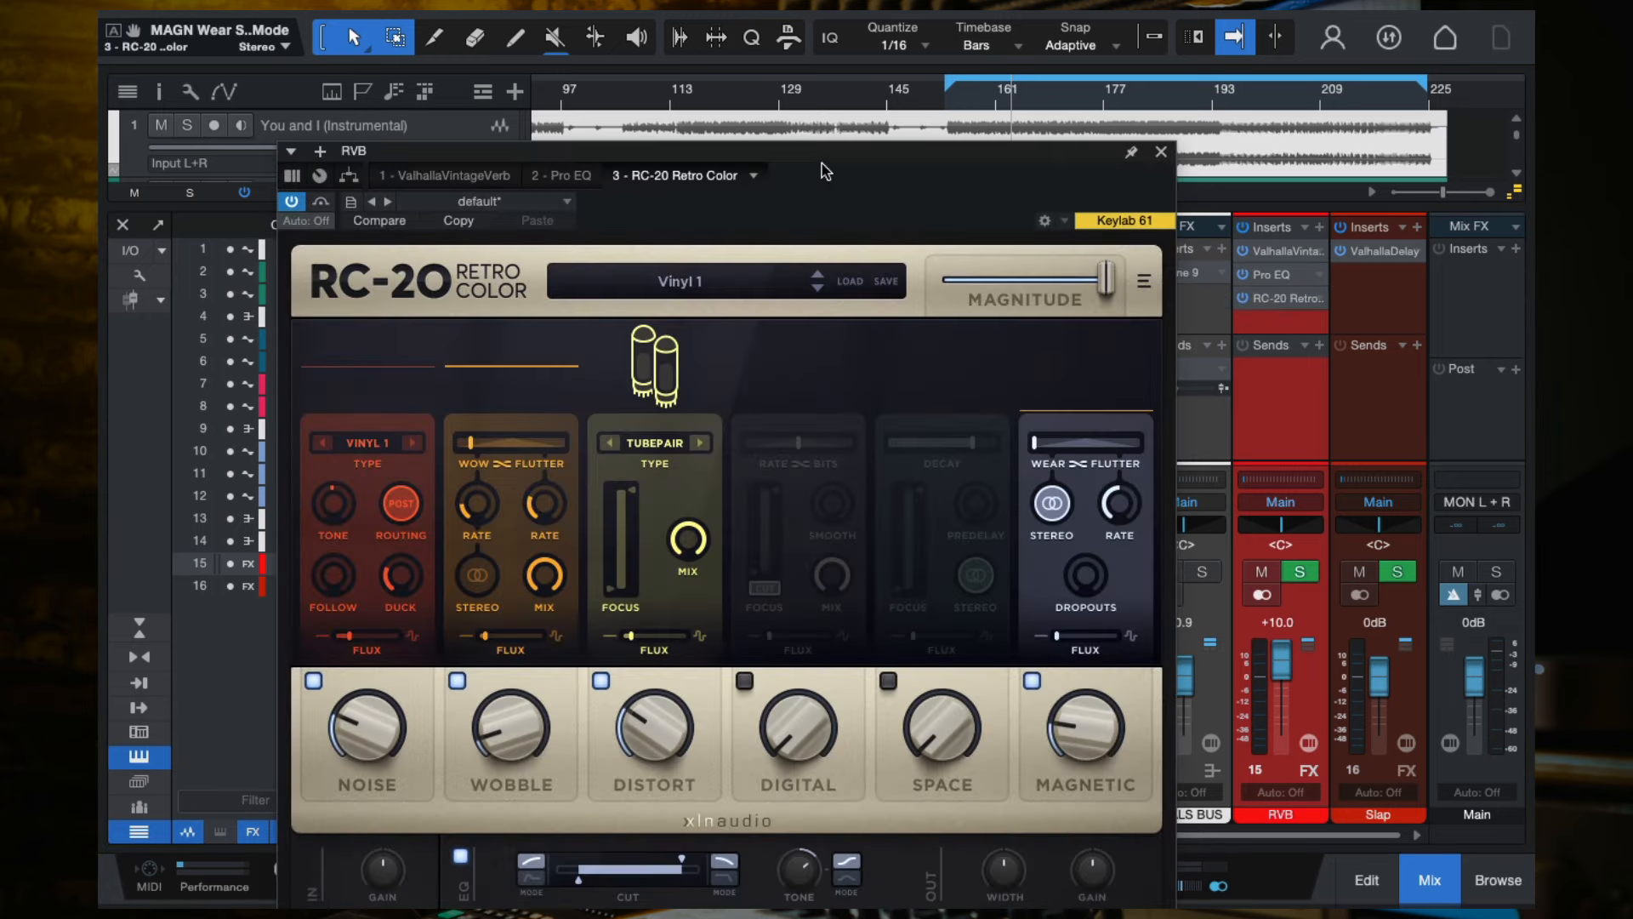
{"action": "left_click_drag", "start_coordinate": [823, 173], "coordinate": [818, 141]}
{"action": "left_click", "coordinate": [721, 252]}
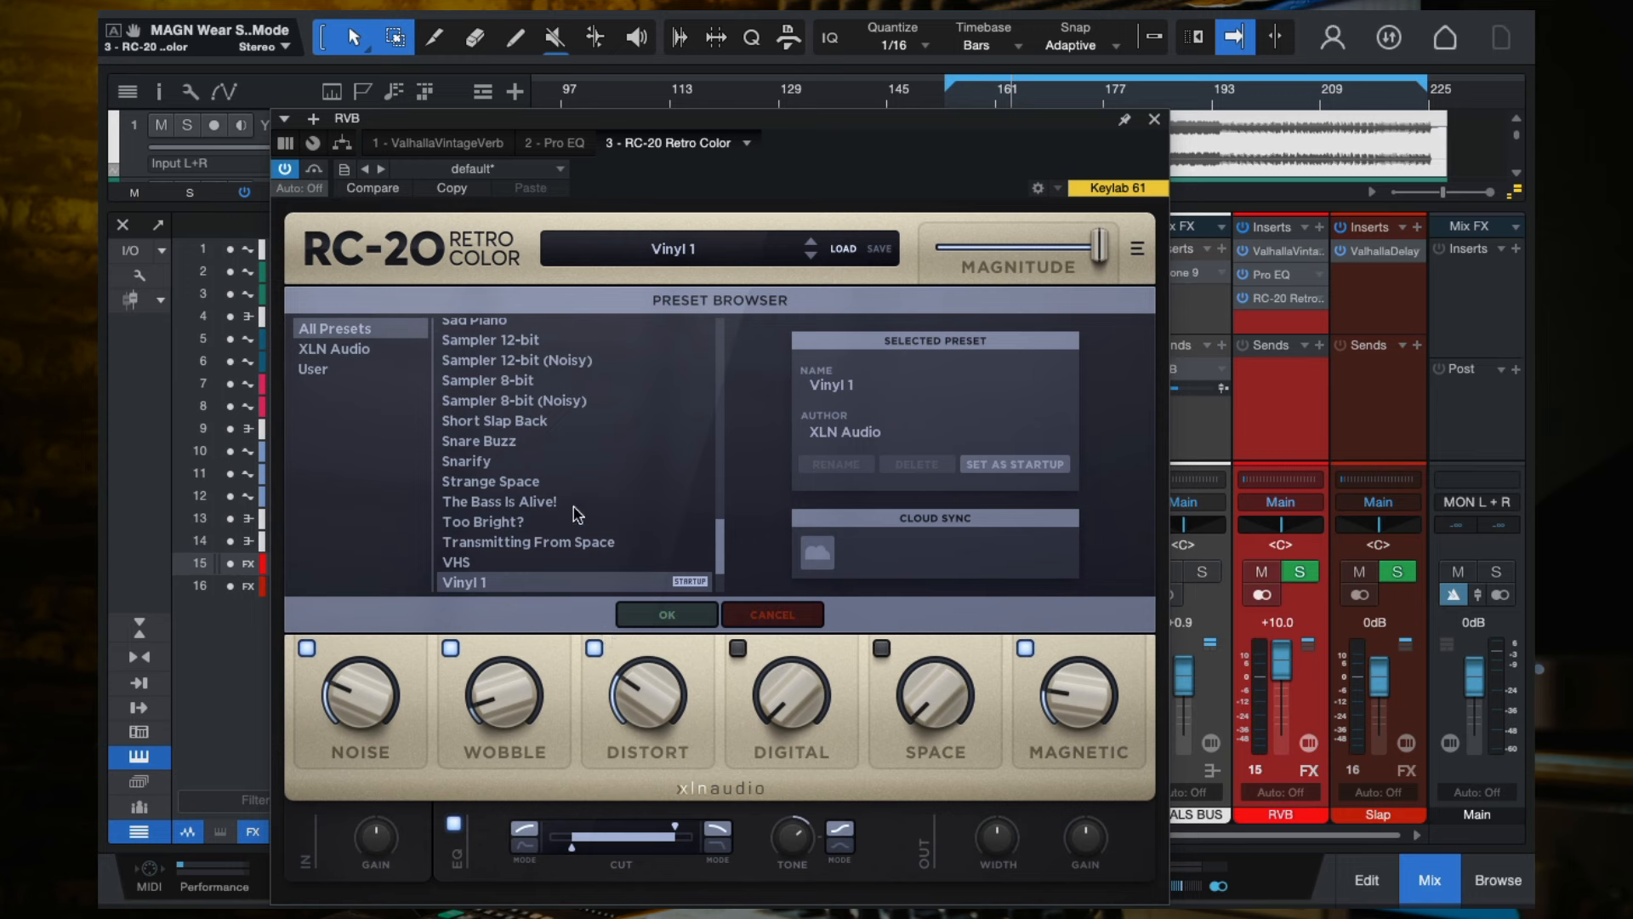
Load RC-20's Cassette 1st Generation preset, reduce Noise to 15 %, and switch the Noise module off during playback.
{"action": "scroll", "coordinate": [573, 509], "scroll_direction": "up", "scroll_amount": 10}
{"action": "scroll", "coordinate": [569, 505], "scroll_direction": "down", "scroll_amount": 1}
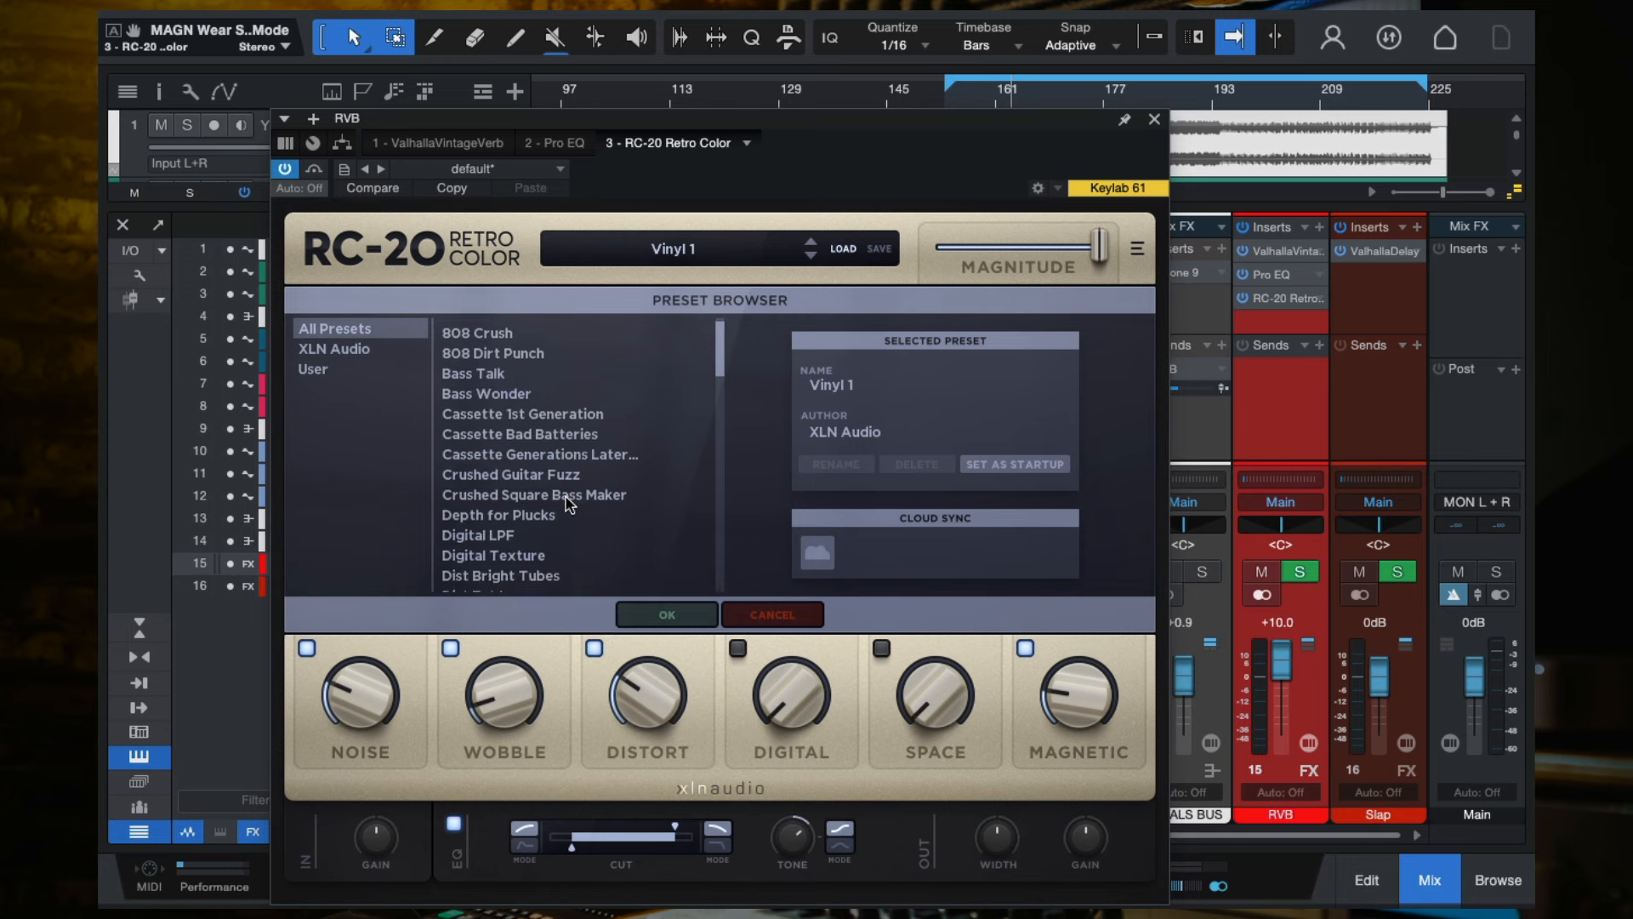
{"action": "left_click", "coordinate": [545, 414]}
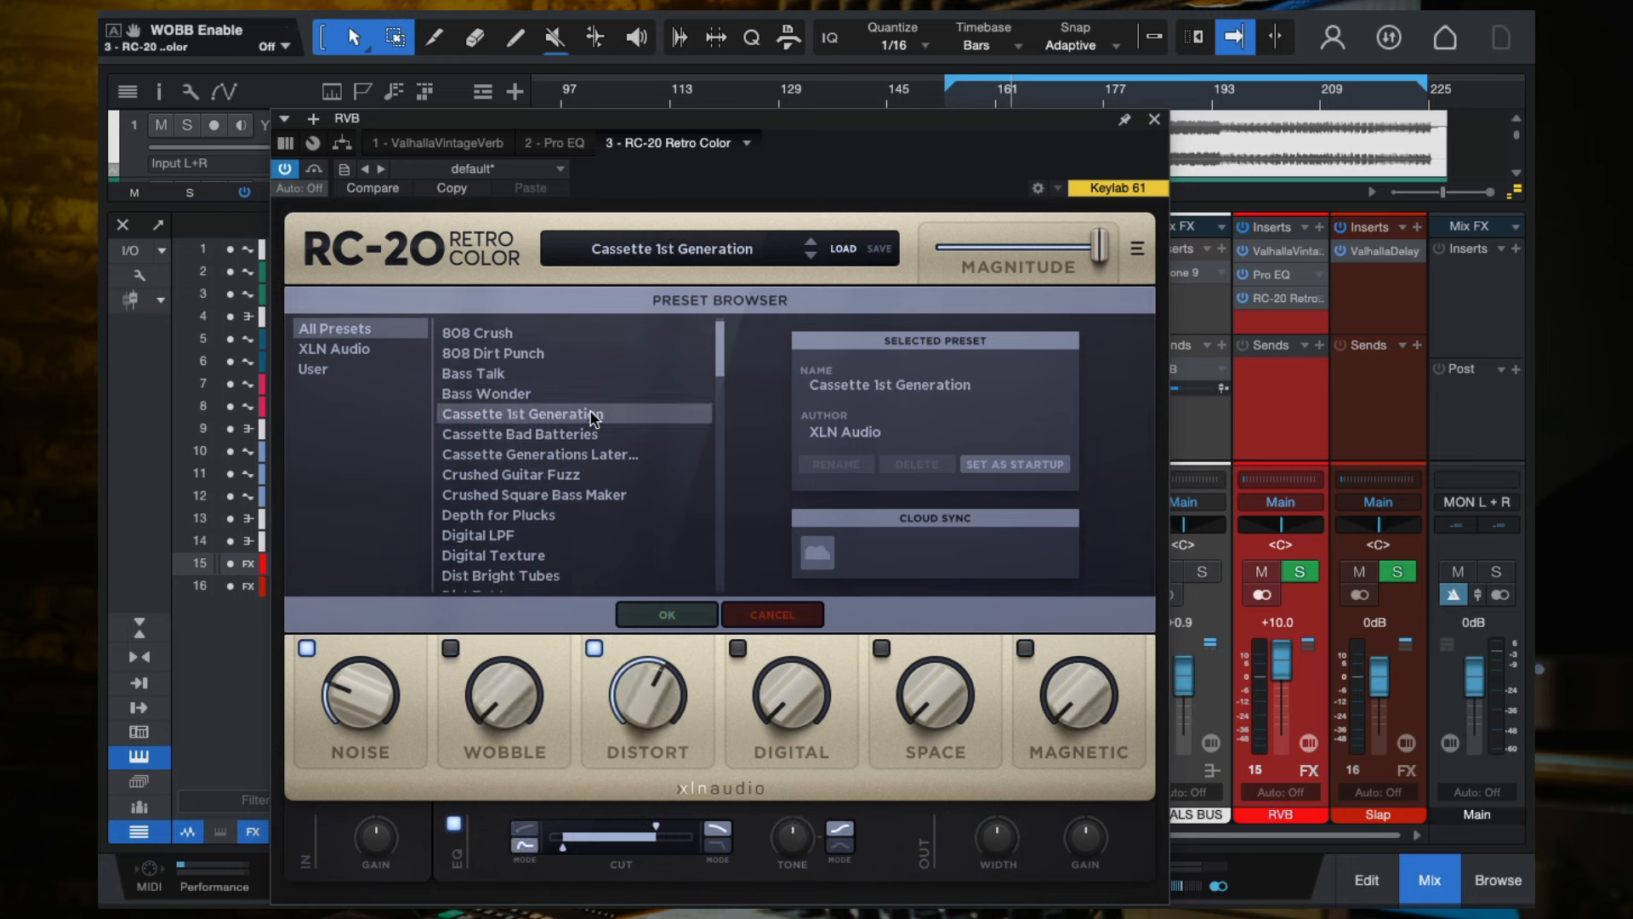
{"action": "left_click_drag", "start_coordinate": [330, 724], "coordinate": [332, 735]}
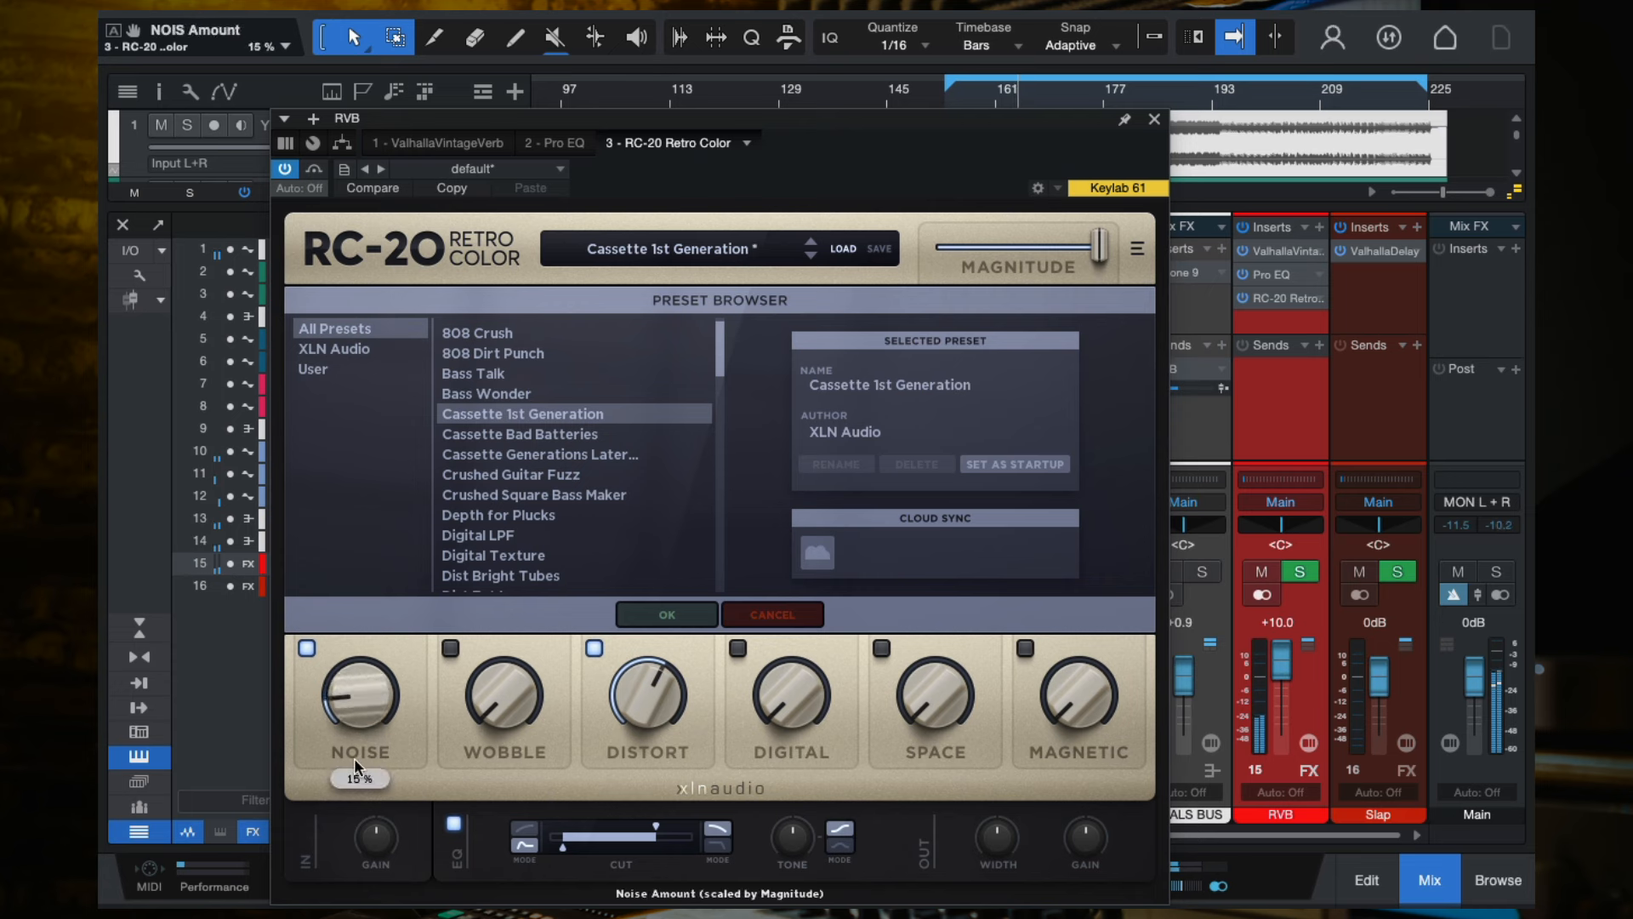
{"action": "left_click", "coordinate": [307, 648]}
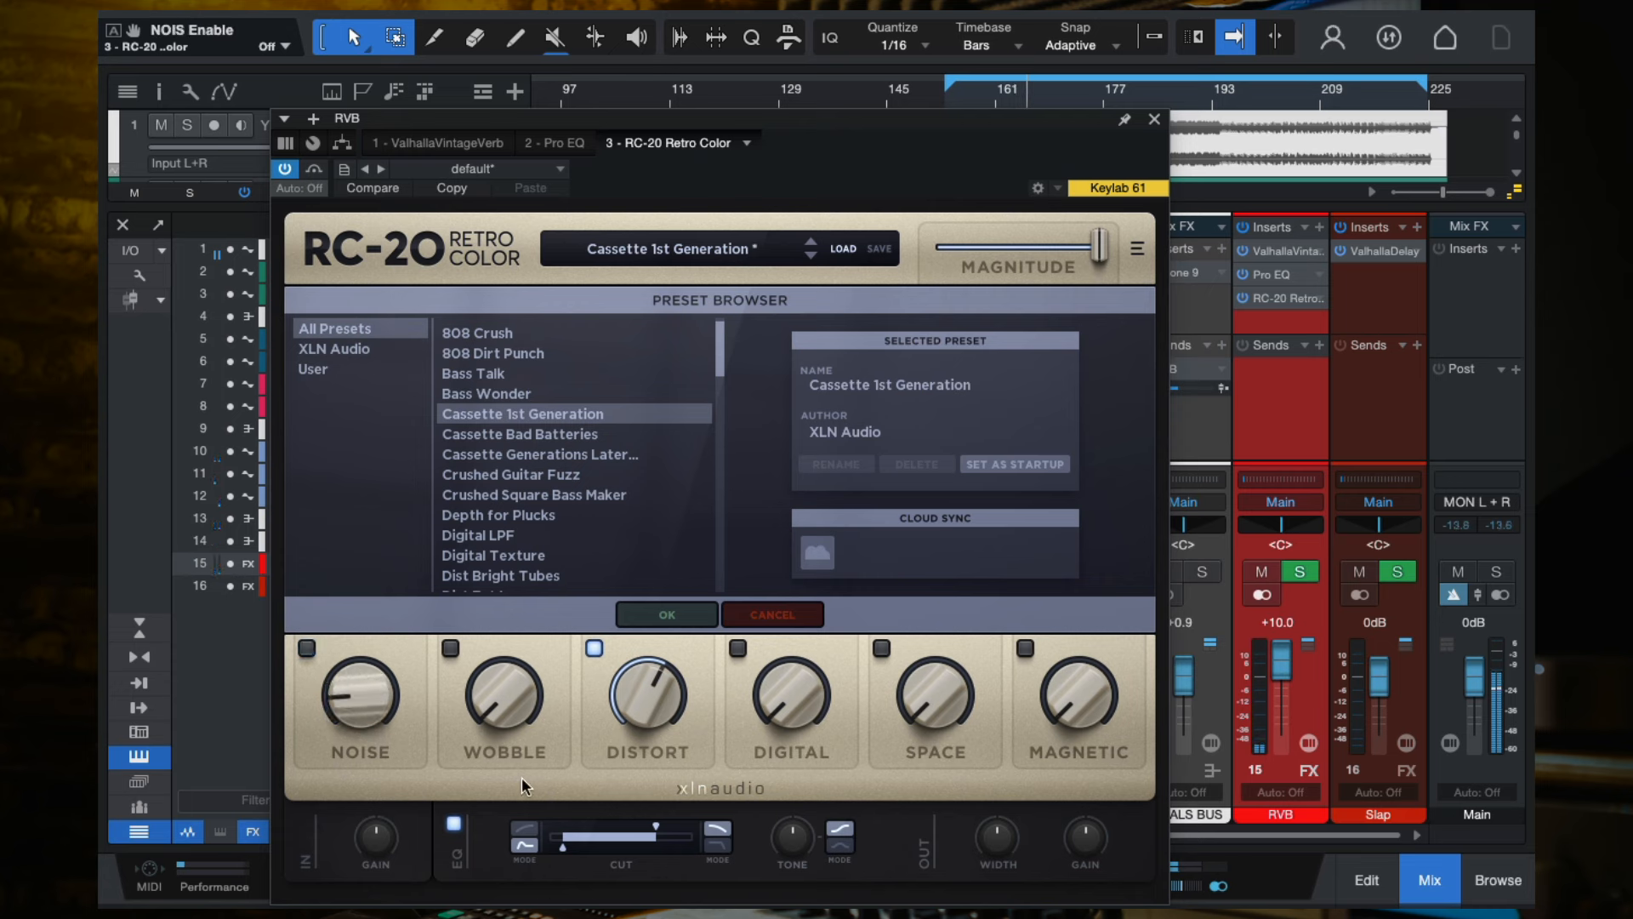
Extend the start of the loop range back to about bar 124 on the timeline.
{"action": "left_click", "coordinate": [1076, 86]}
{"action": "left_click", "coordinate": [944, 96]}
{"action": "left_click_drag", "start_coordinate": [947, 85], "coordinate": [755, 85]}
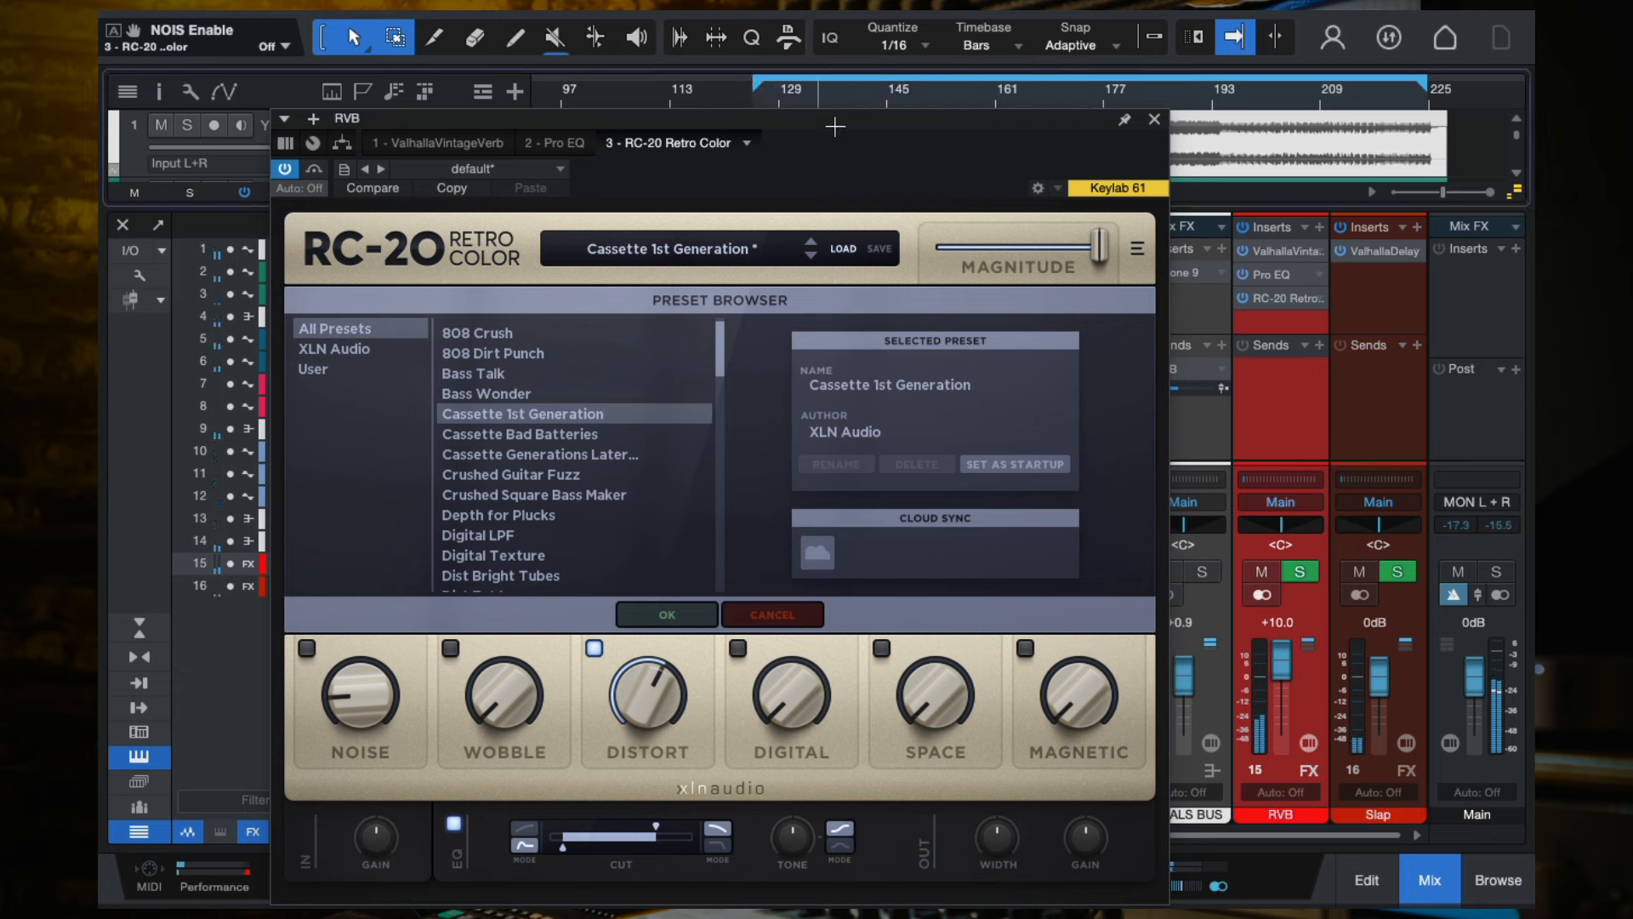
Audition the Cassette Bad Batteries and Cassette Generations Later... presets, switching Noise off on the second one.
{"action": "left_click", "coordinate": [537, 433]}
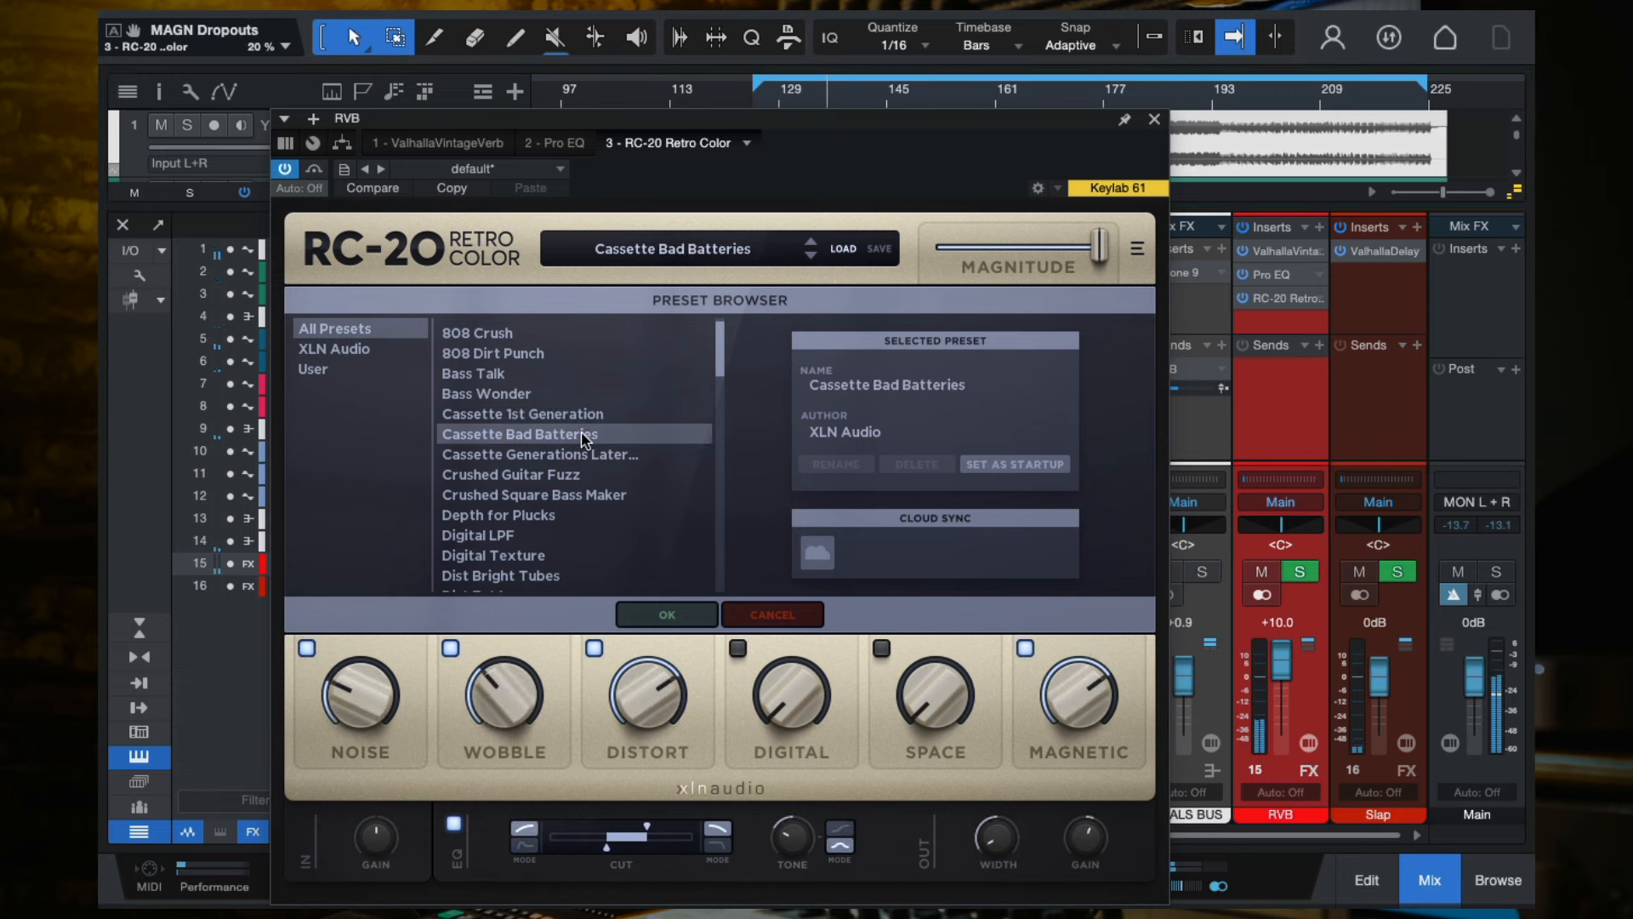
{"action": "left_click", "coordinate": [527, 459]}
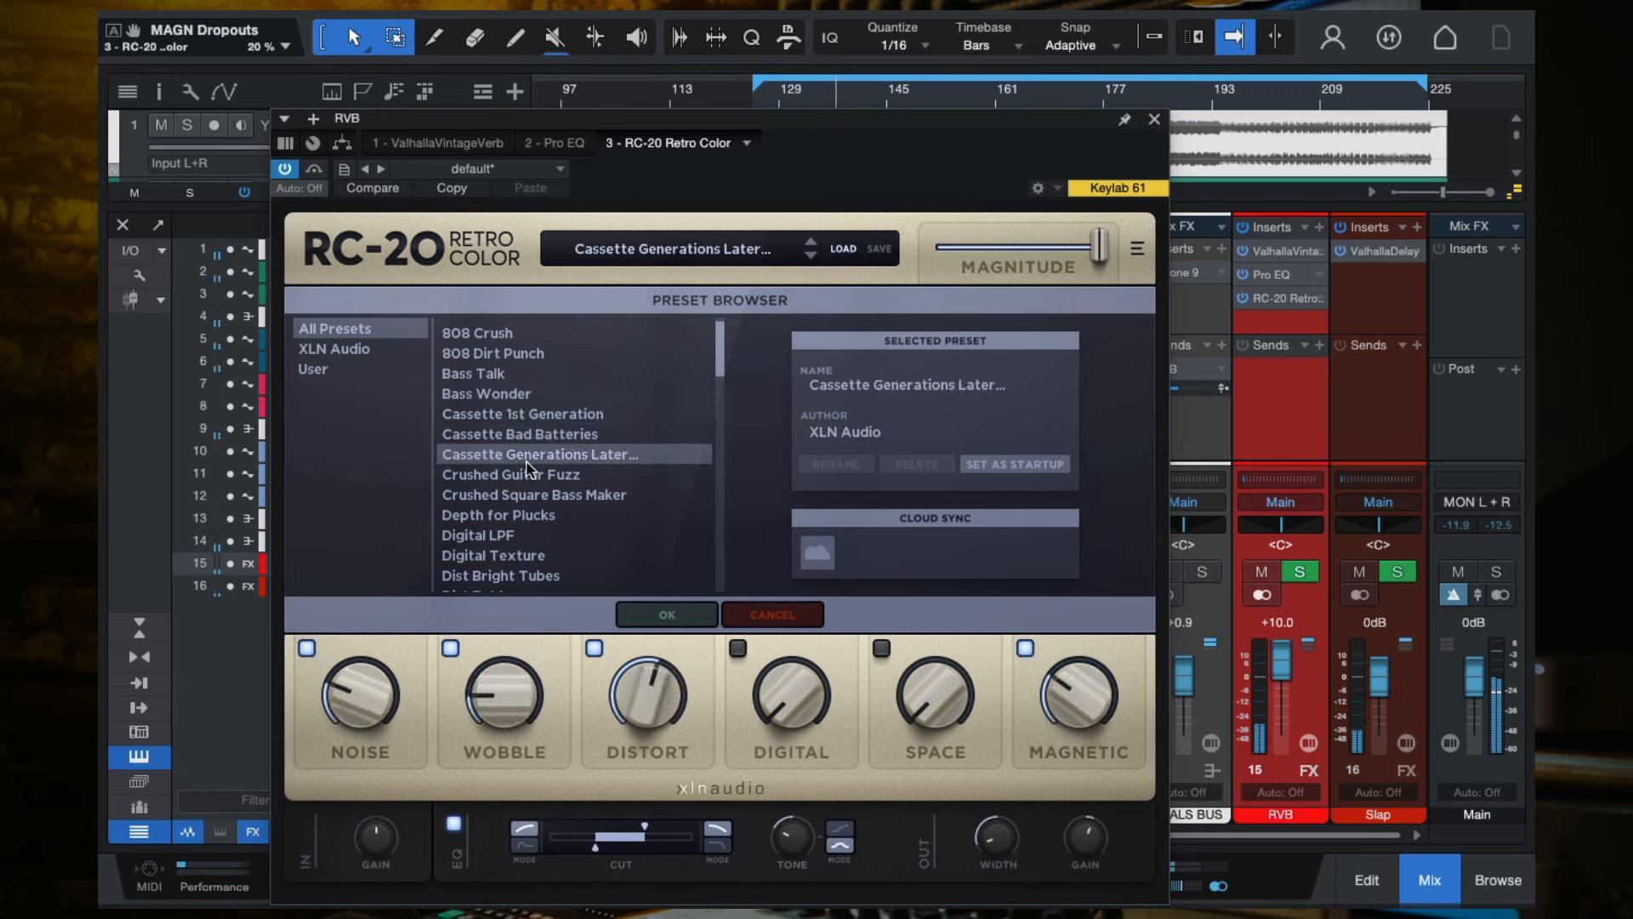
{"action": "left_click", "coordinate": [306, 648]}
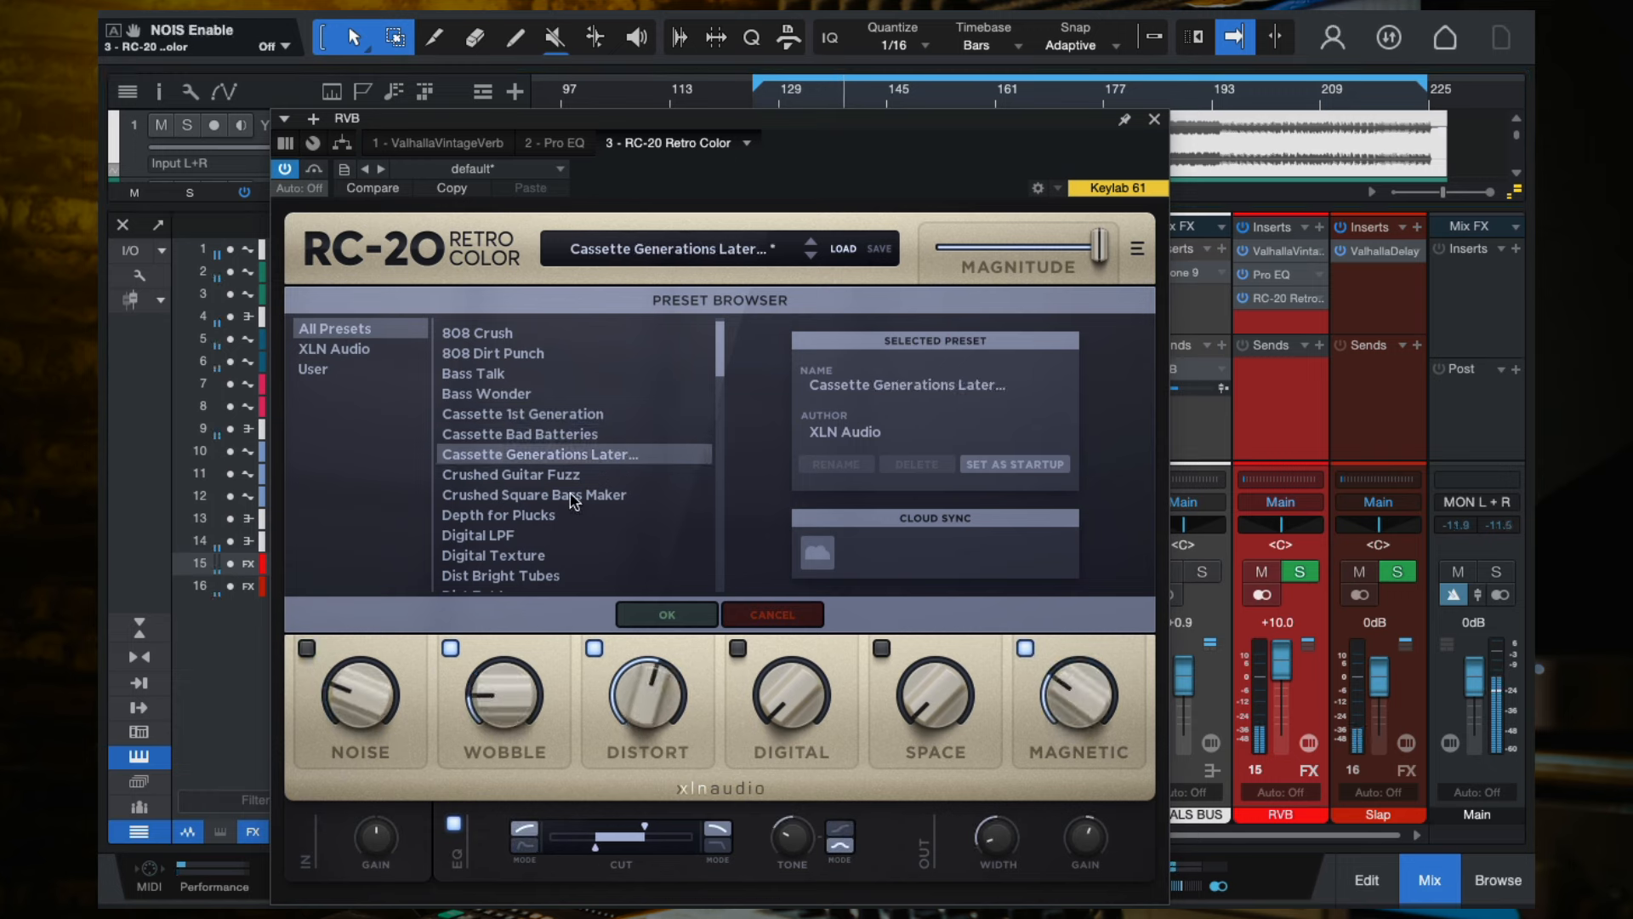
Audition the Retired Amp preset on the reverb.
{"action": "scroll", "coordinate": [572, 500], "scroll_direction": "down", "scroll_amount": 1}
{"action": "scroll", "coordinate": [550, 484], "scroll_direction": "down", "scroll_amount": 15}
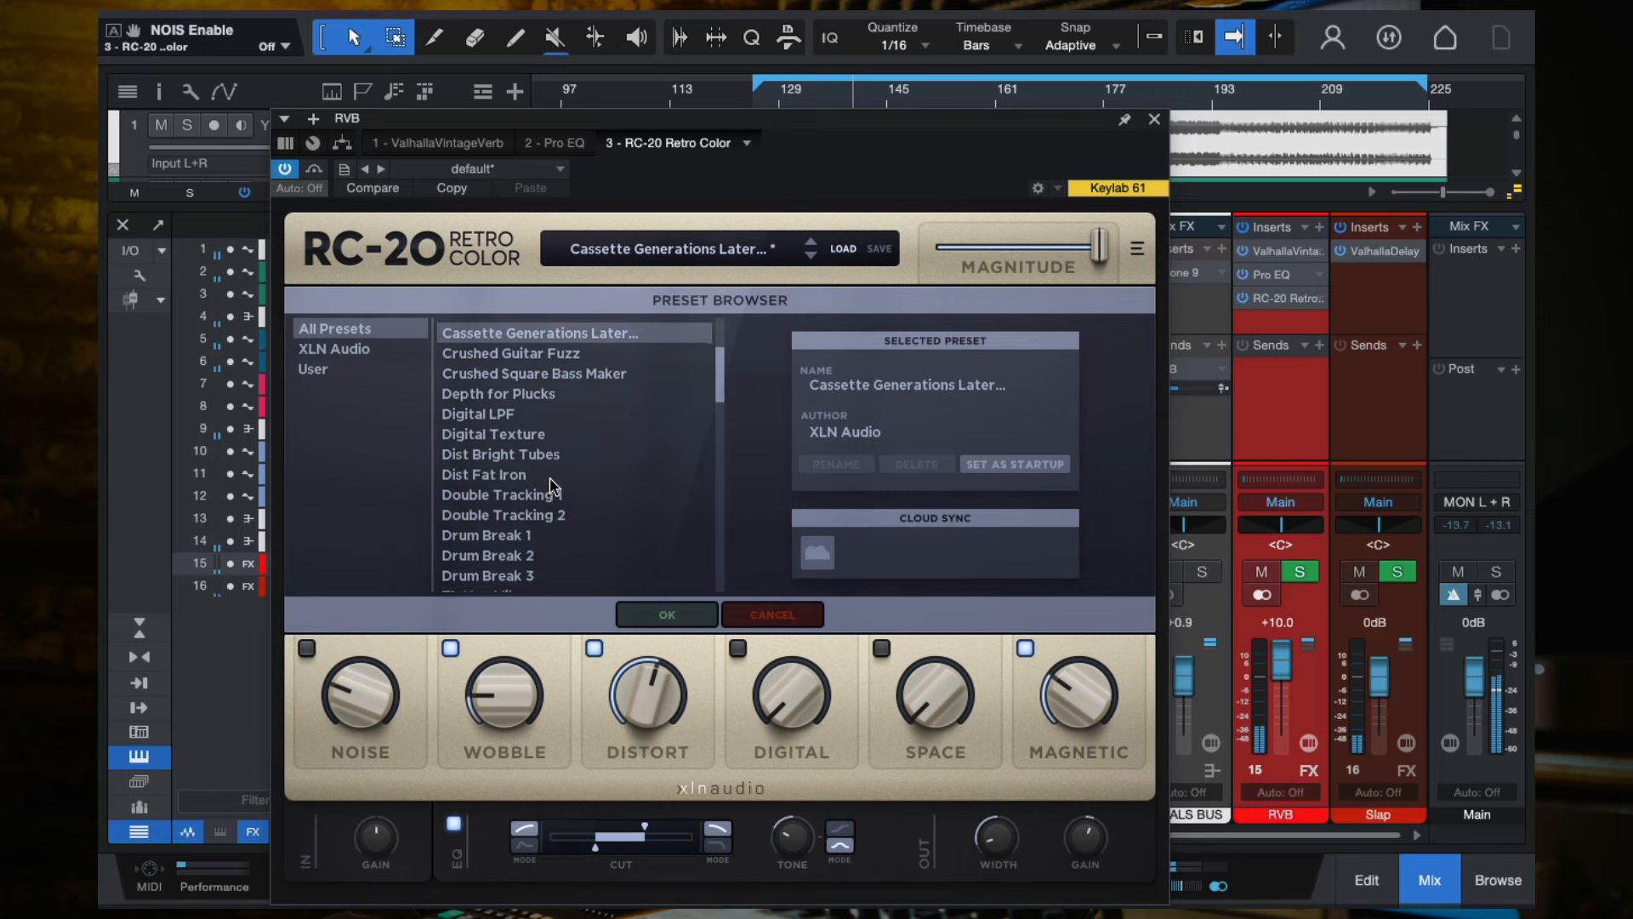
{"action": "scroll", "coordinate": [549, 485], "scroll_direction": "down", "scroll_amount": 7}
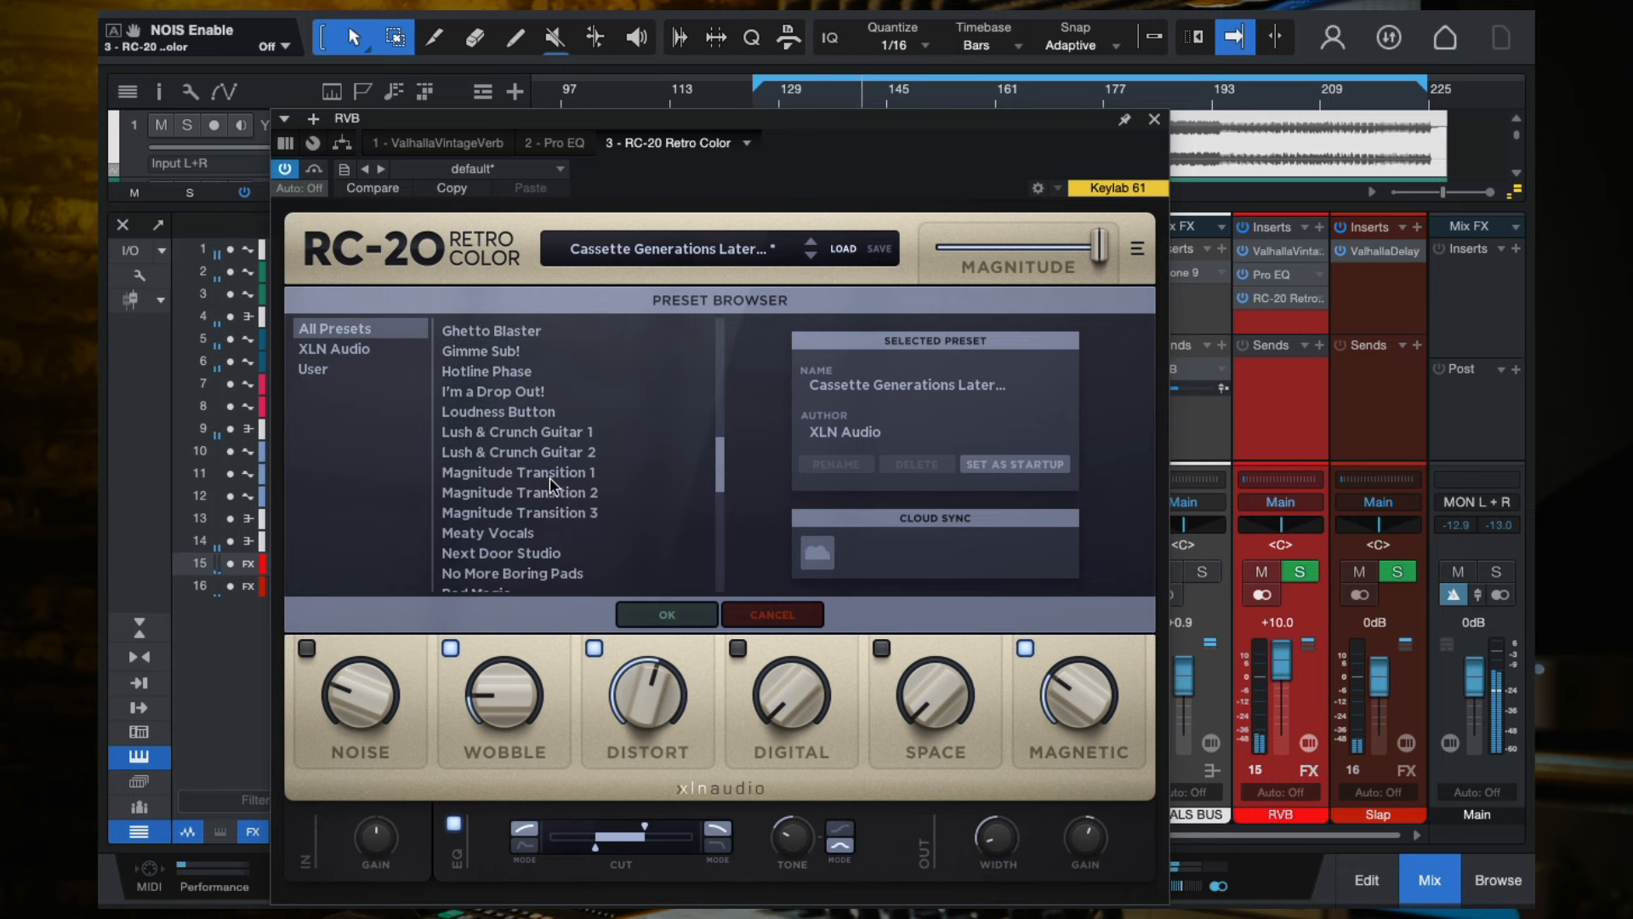
{"action": "scroll", "coordinate": [550, 484], "scroll_direction": "down", "scroll_amount": 3}
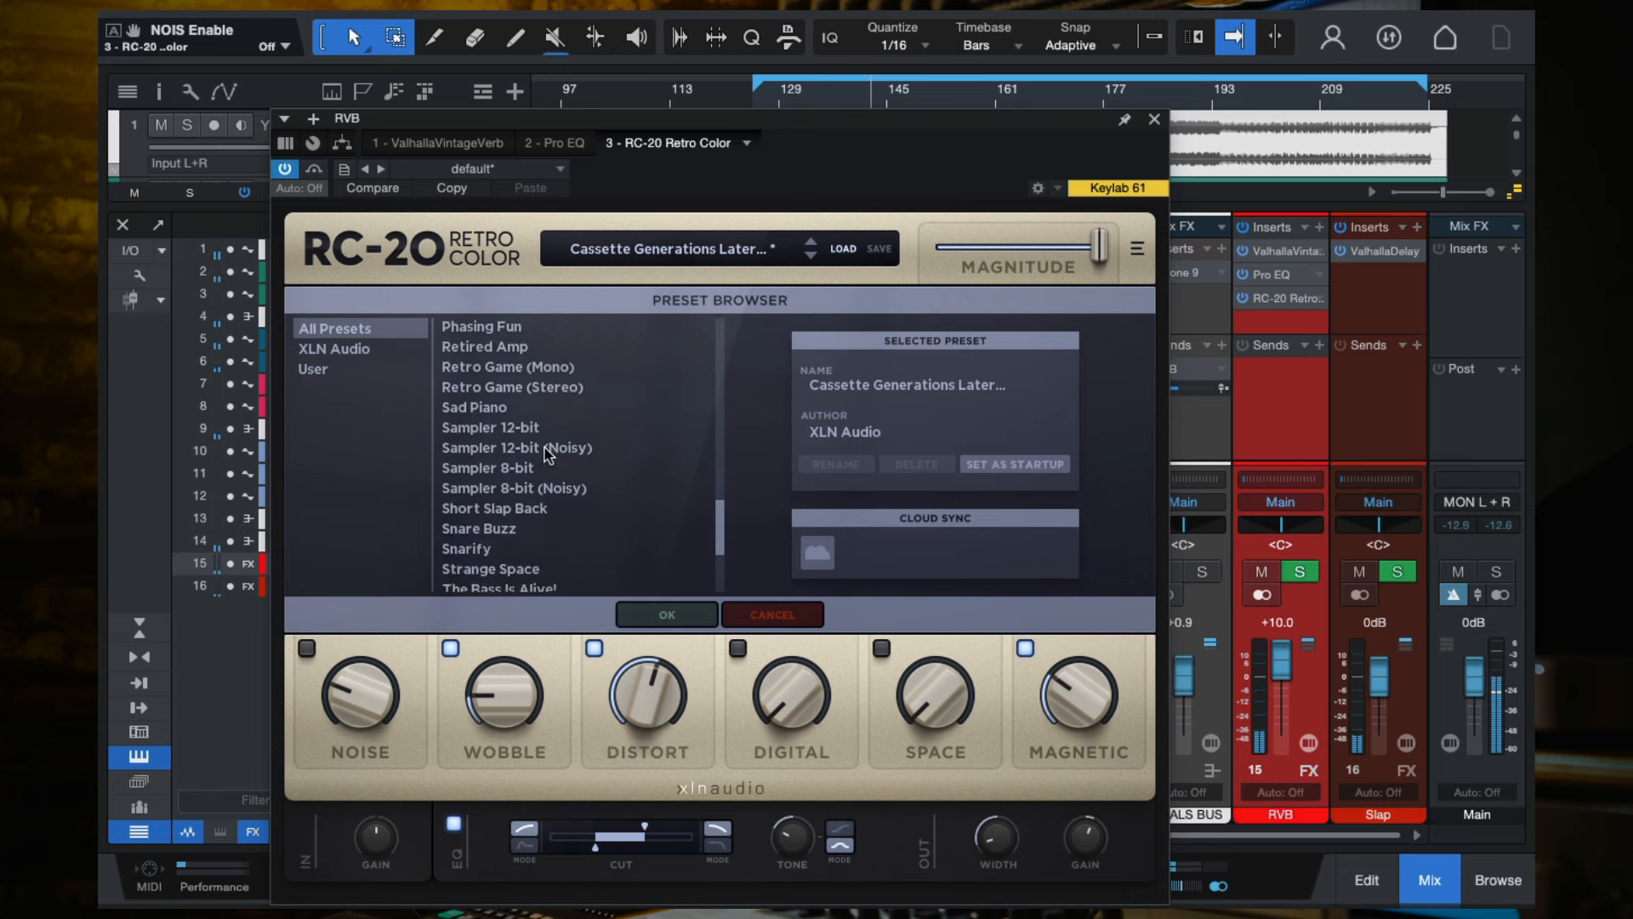
{"action": "left_click", "coordinate": [487, 347]}
Stop playback and load the Vinyl 1 preset near the end of RC-20's preset list.
{"action": "scroll", "coordinate": [599, 422], "scroll_direction": "down", "scroll_amount": 3}
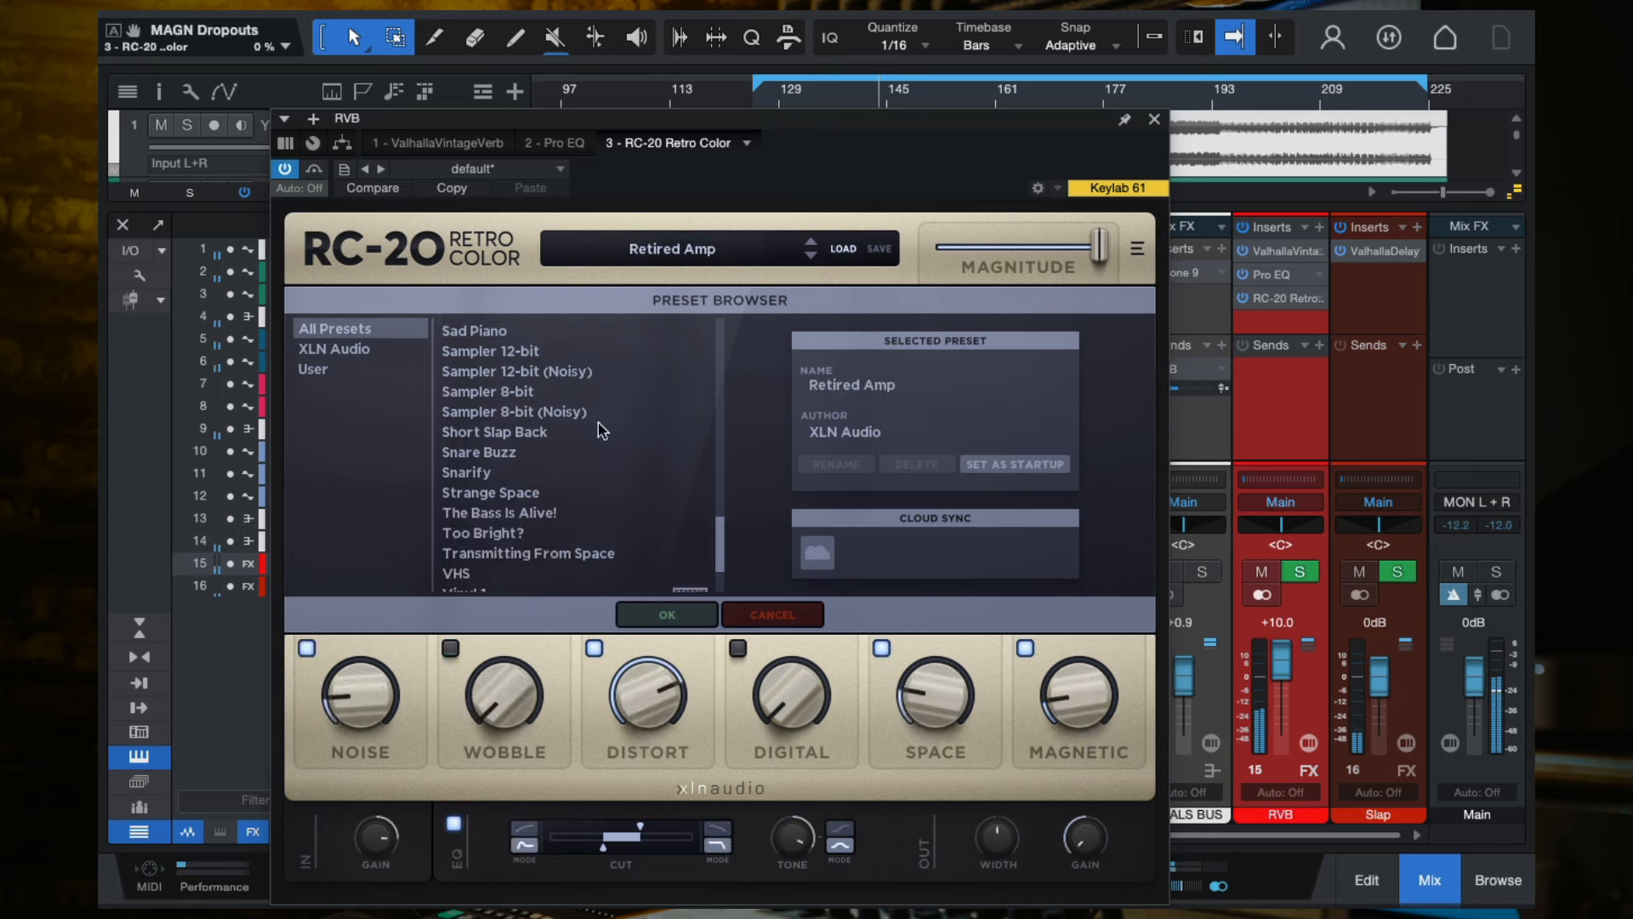
{"action": "scroll", "coordinate": [574, 466], "scroll_direction": "down", "scroll_amount": 2}
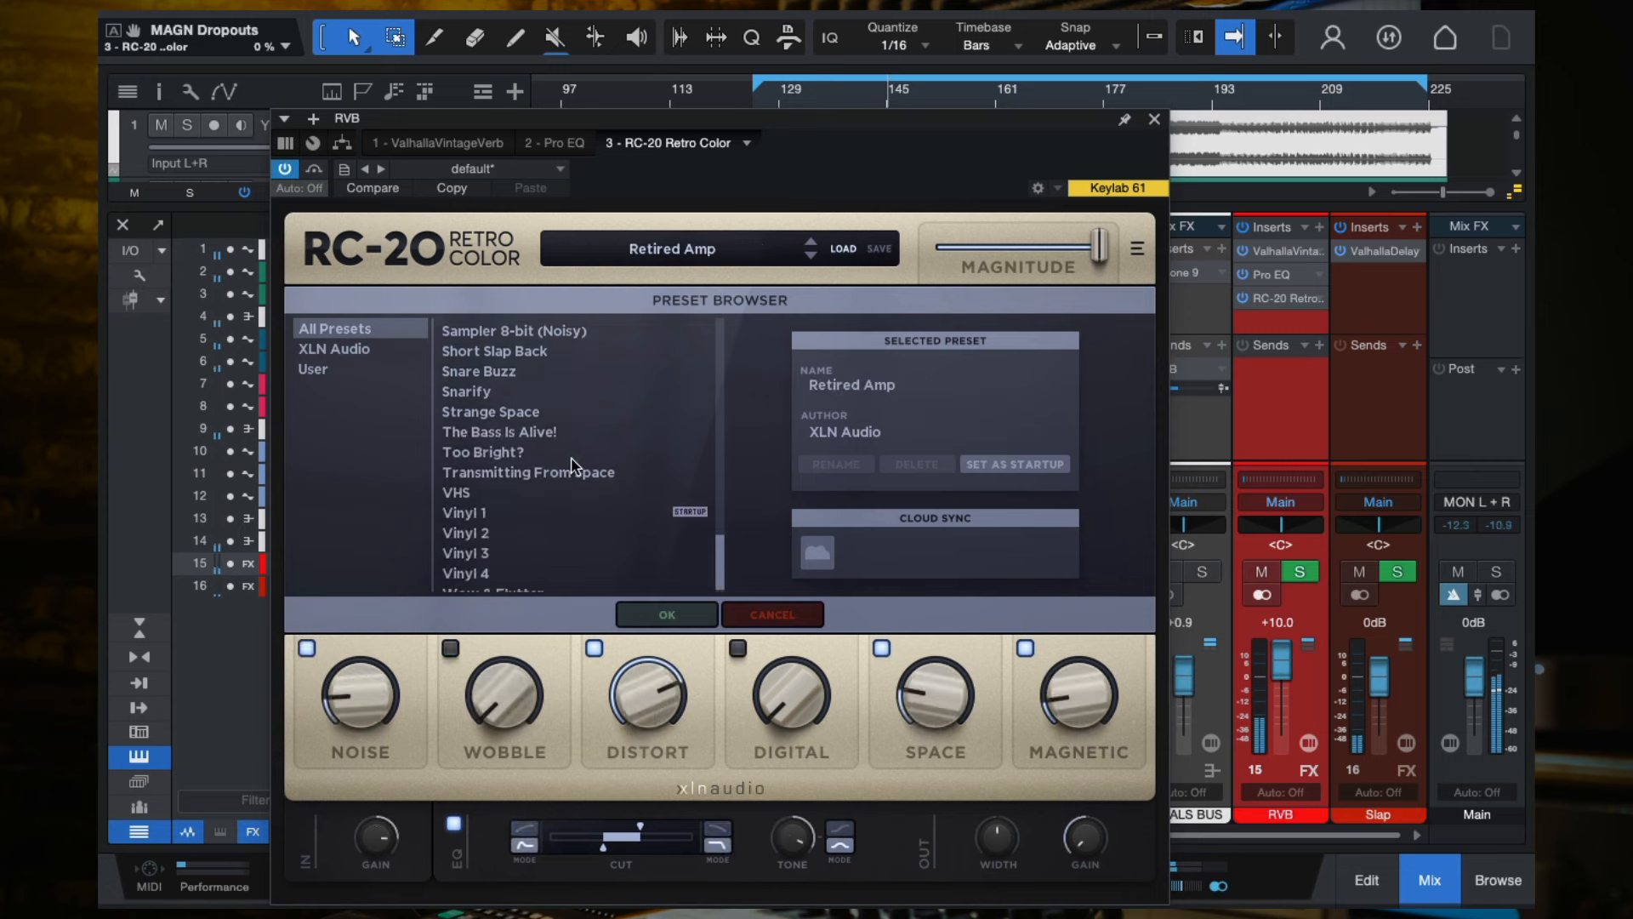
{"action": "scroll", "coordinate": [574, 466], "scroll_direction": "down", "scroll_amount": 1}
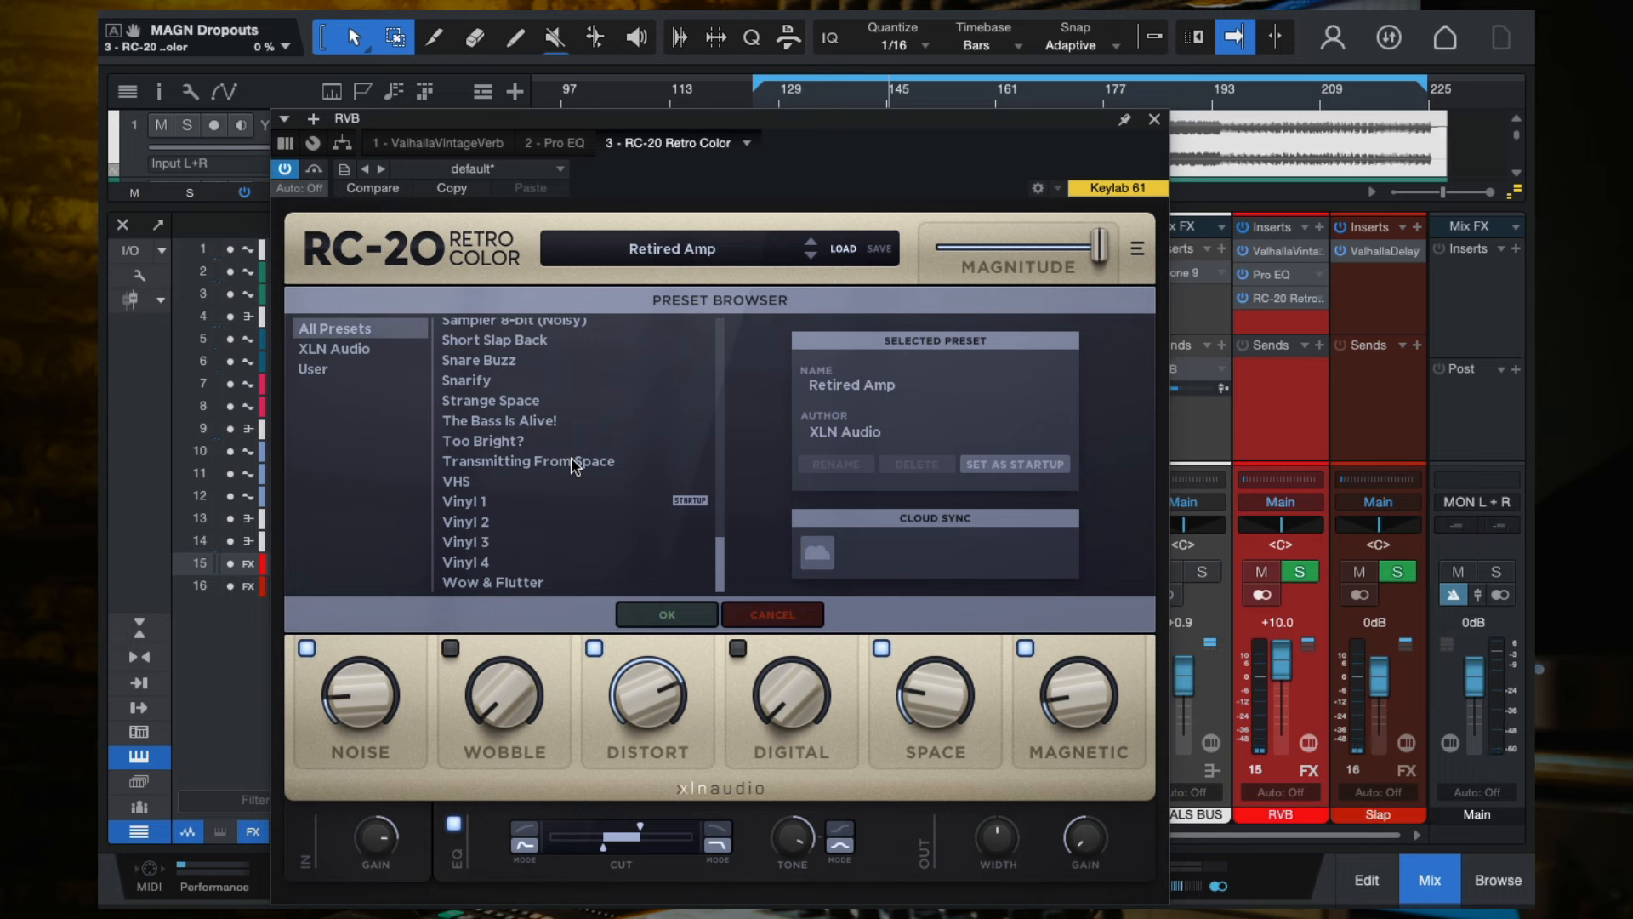
{"action": "left_click", "coordinate": [462, 507]}
Look through the whole RC-20 preset list, load the VHS preset, and play it with the Noise module off.
{"action": "scroll", "coordinate": [536, 497], "scroll_direction": "up", "scroll_amount": 20}
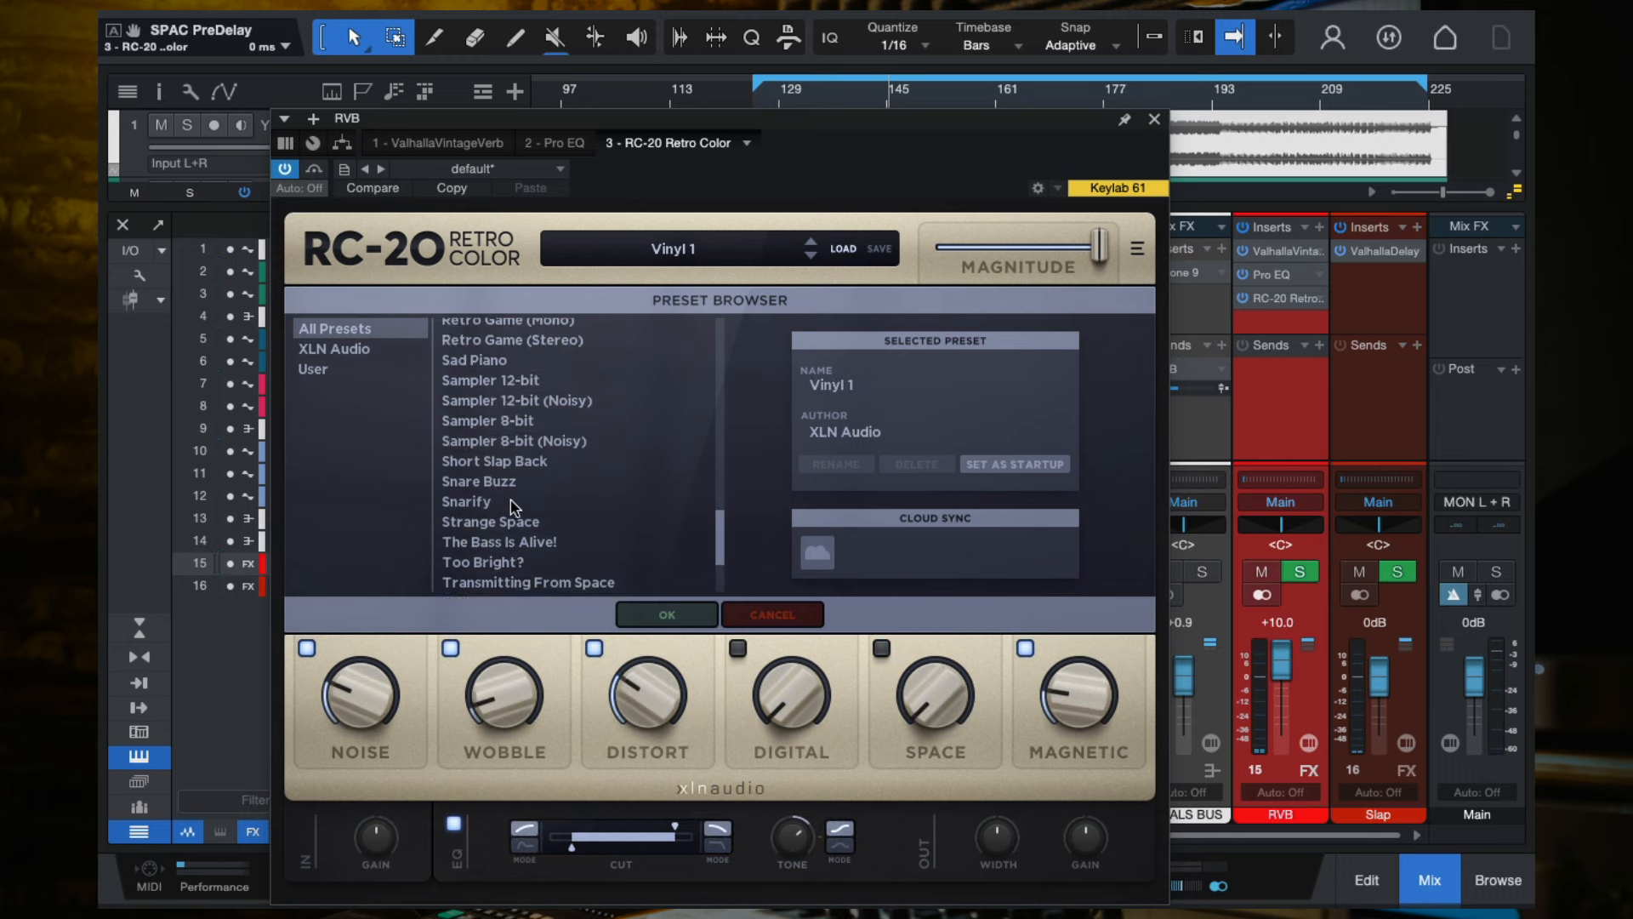
{"action": "scroll", "coordinate": [576, 496], "scroll_direction": "down", "scroll_amount": 20}
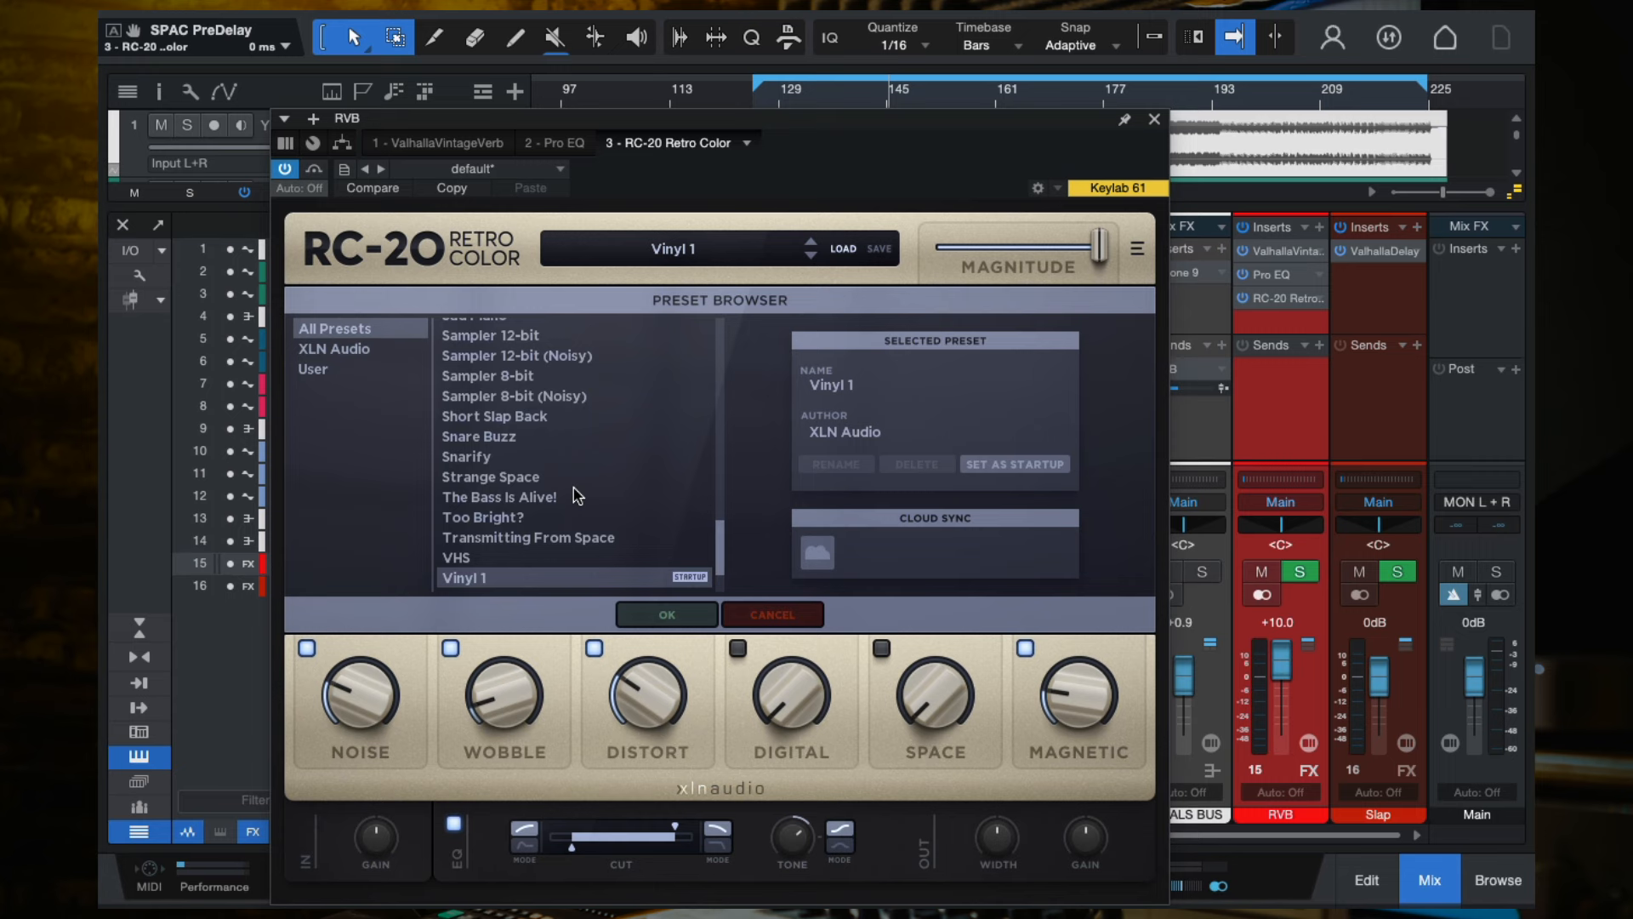
{"action": "scroll", "coordinate": [577, 496], "scroll_direction": "up", "scroll_amount": 20}
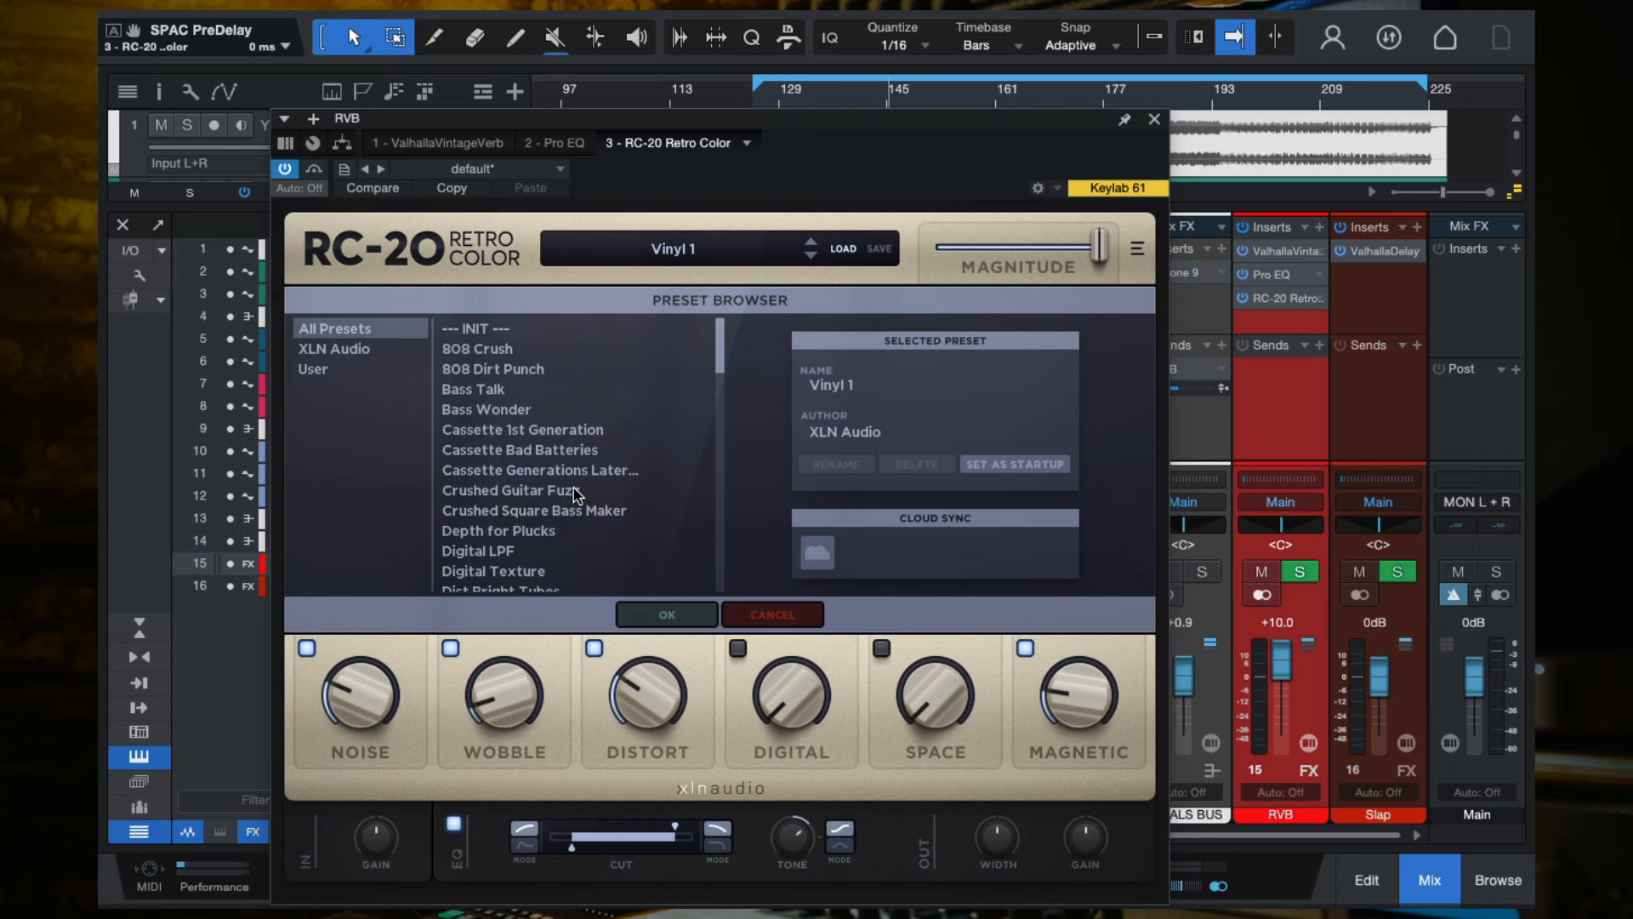
{"action": "scroll", "coordinate": [576, 496], "scroll_direction": "down", "scroll_amount": 4}
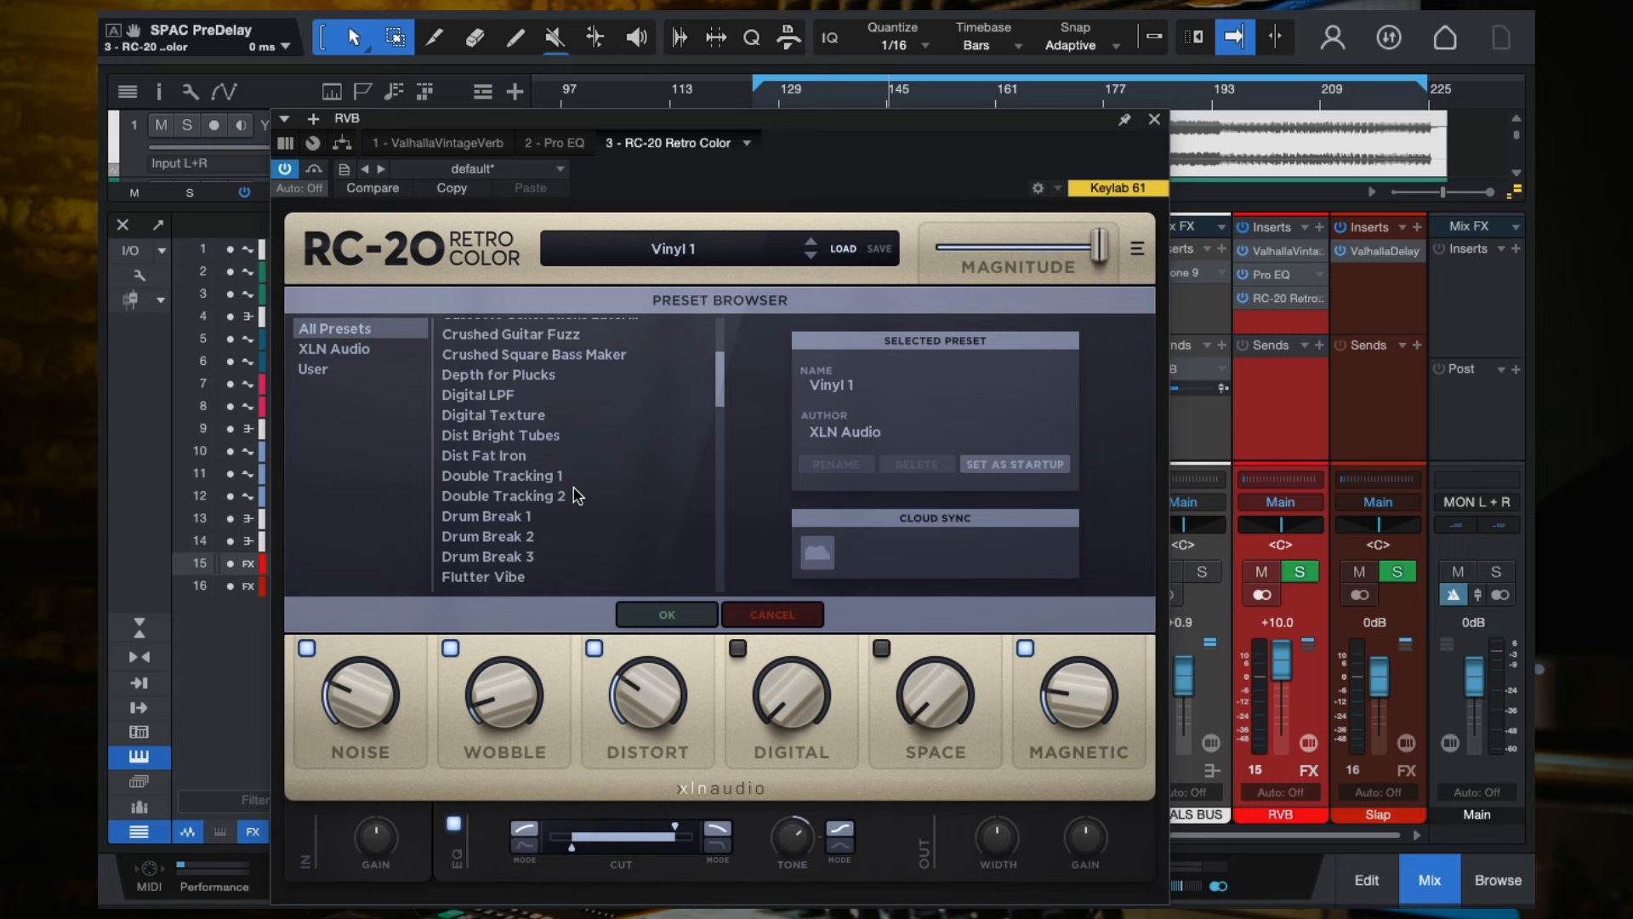
{"action": "scroll", "coordinate": [577, 495], "scroll_direction": "down", "scroll_amount": 15}
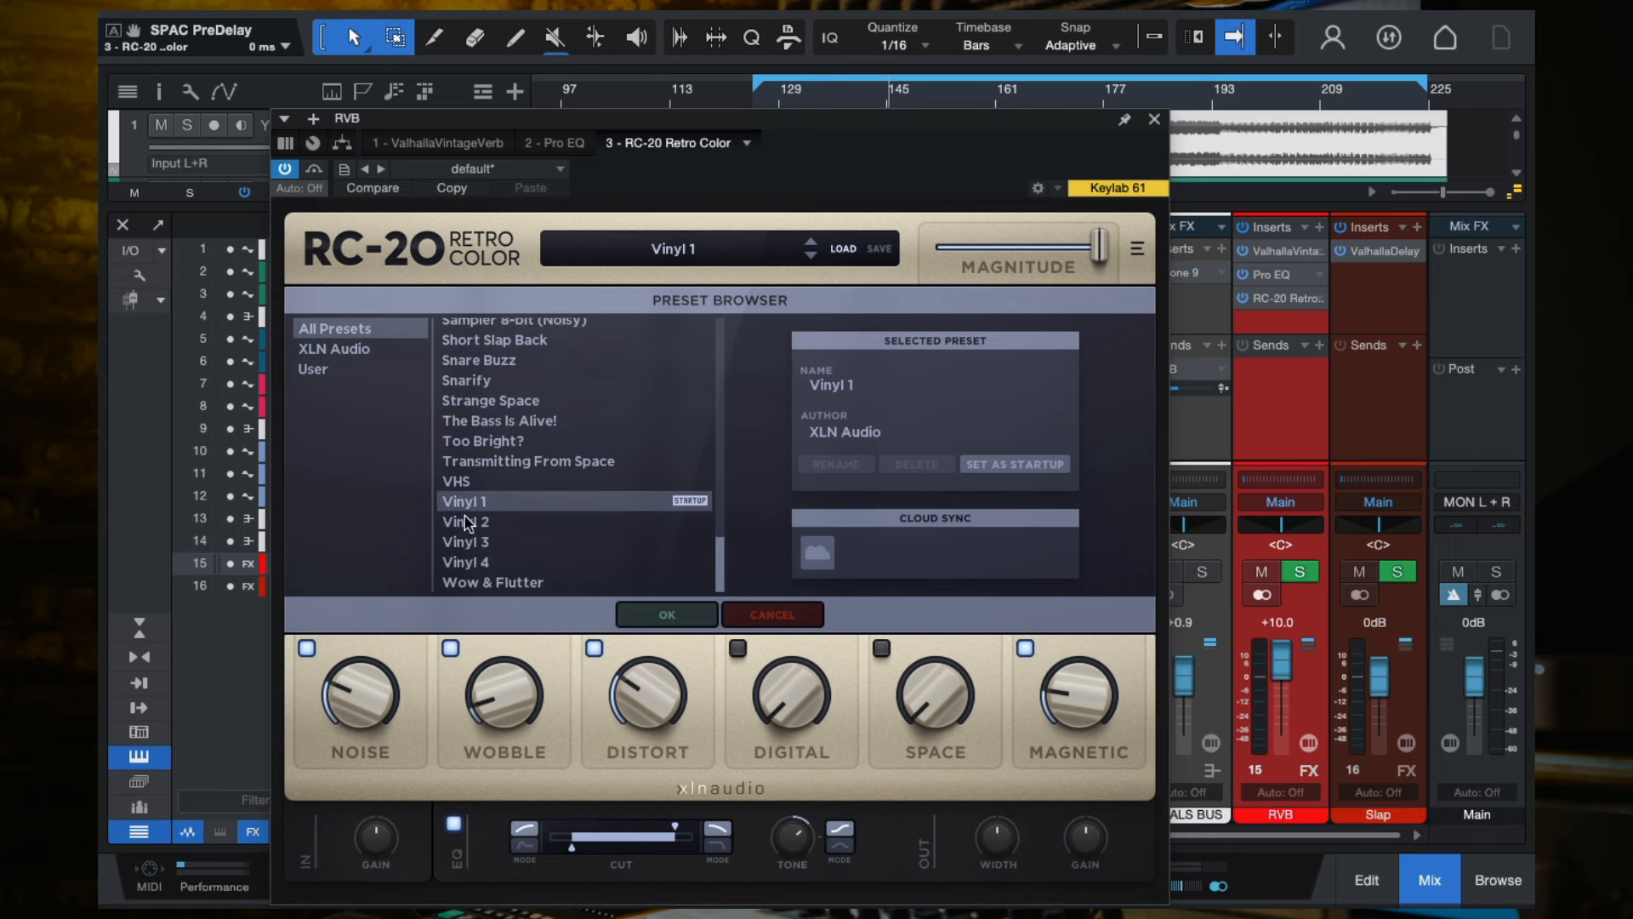
{"action": "left_click", "coordinate": [467, 481]}
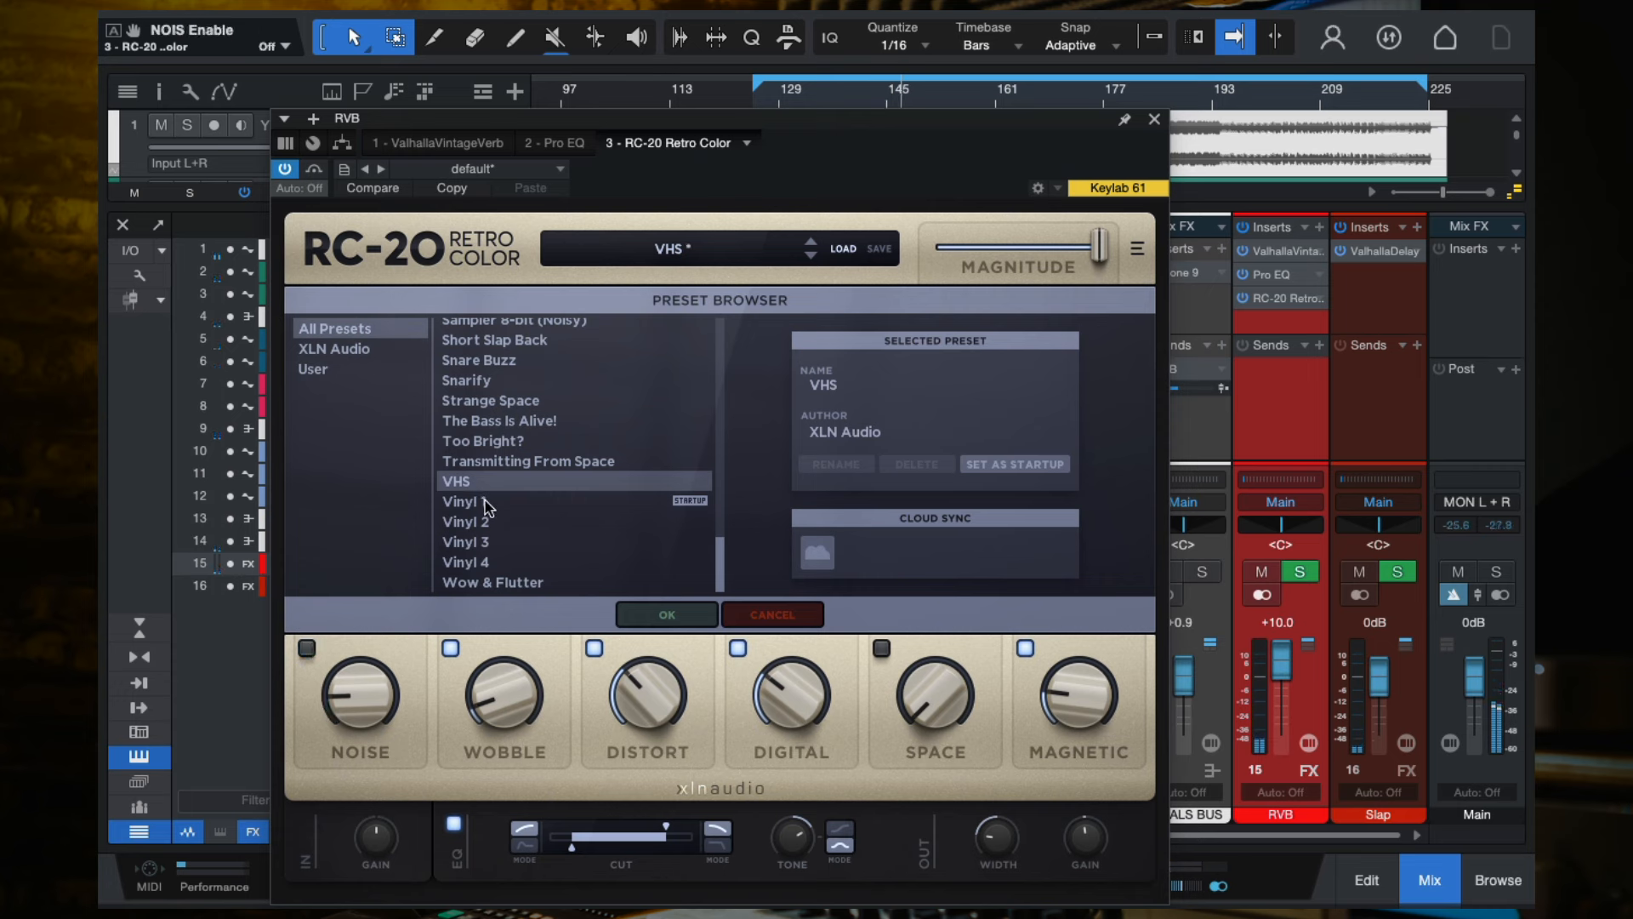
Audition the Vinyl 1 preset with Noise off, try Vinyl 2, and load Vinyl 3 in RC-20.
{"action": "left_click", "coordinate": [508, 507]}
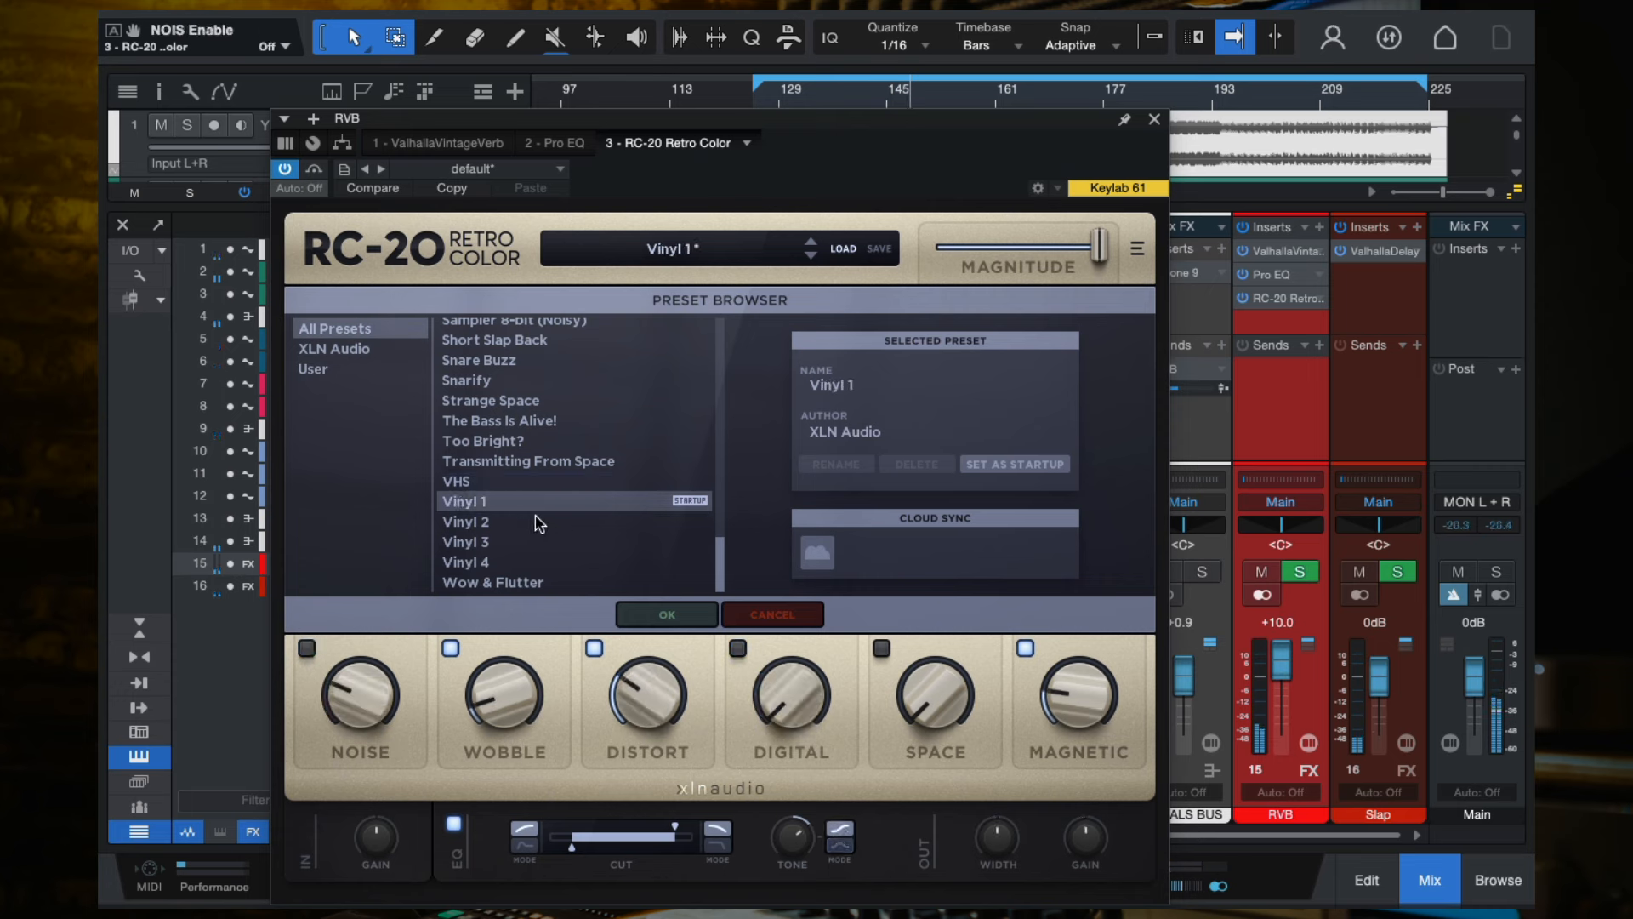
{"action": "left_click", "coordinate": [492, 522]}
{"action": "left_click", "coordinate": [509, 547]}
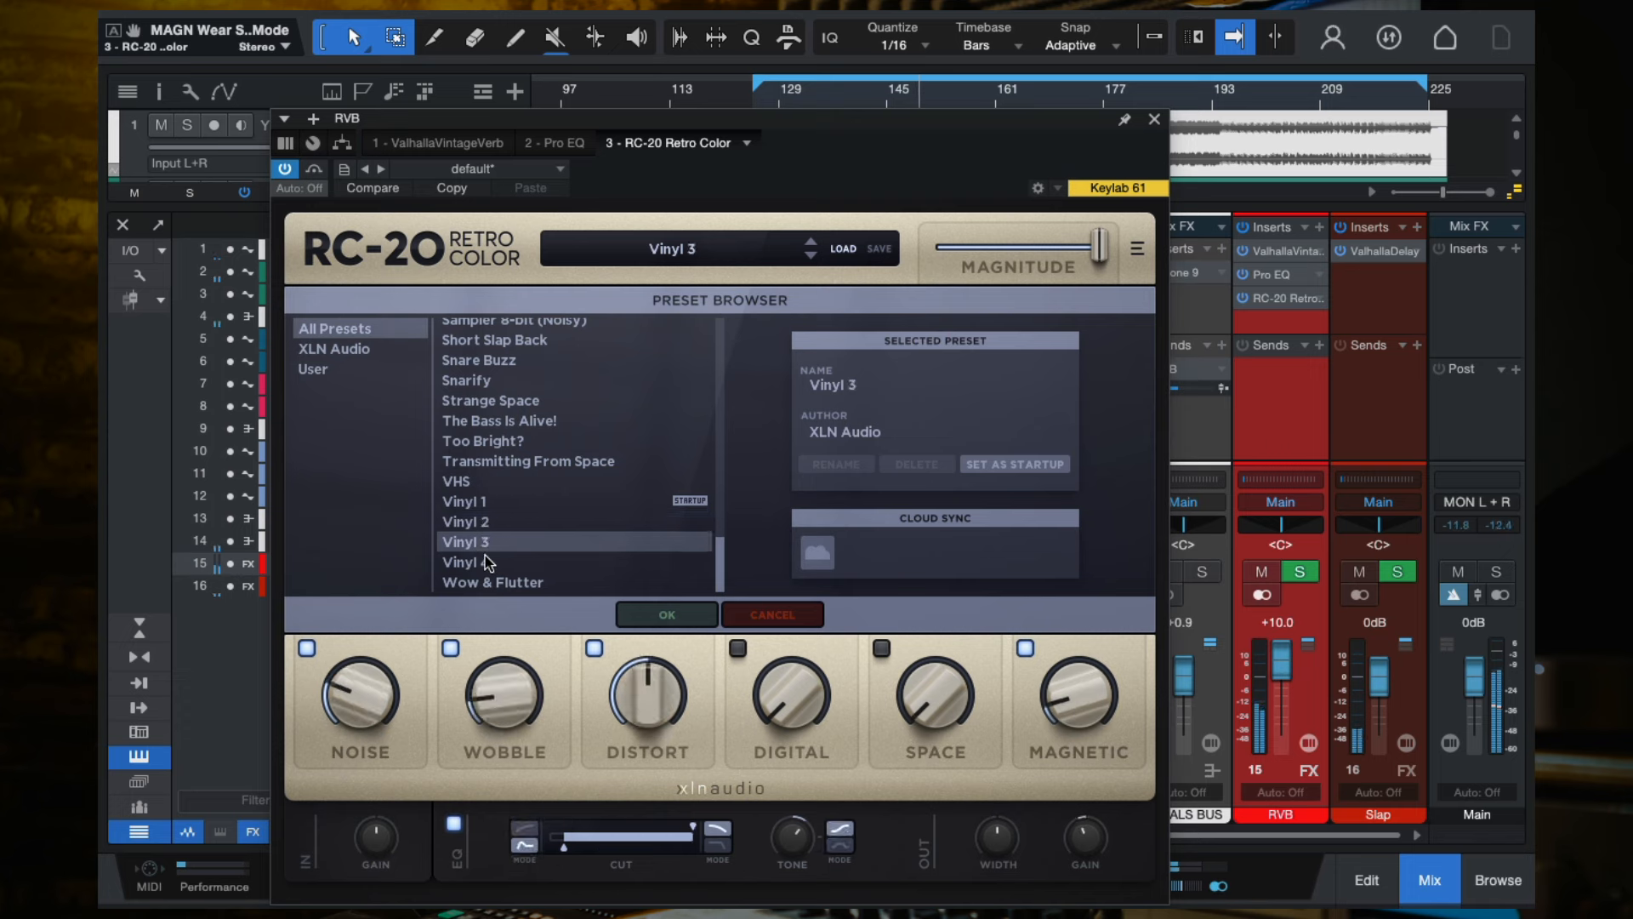
Audition RC-20's Vinyl presets on the RVB channel and load Vinyl 1.
{"action": "left_click", "coordinate": [491, 563]}
{"action": "left_click", "coordinate": [488, 544]}
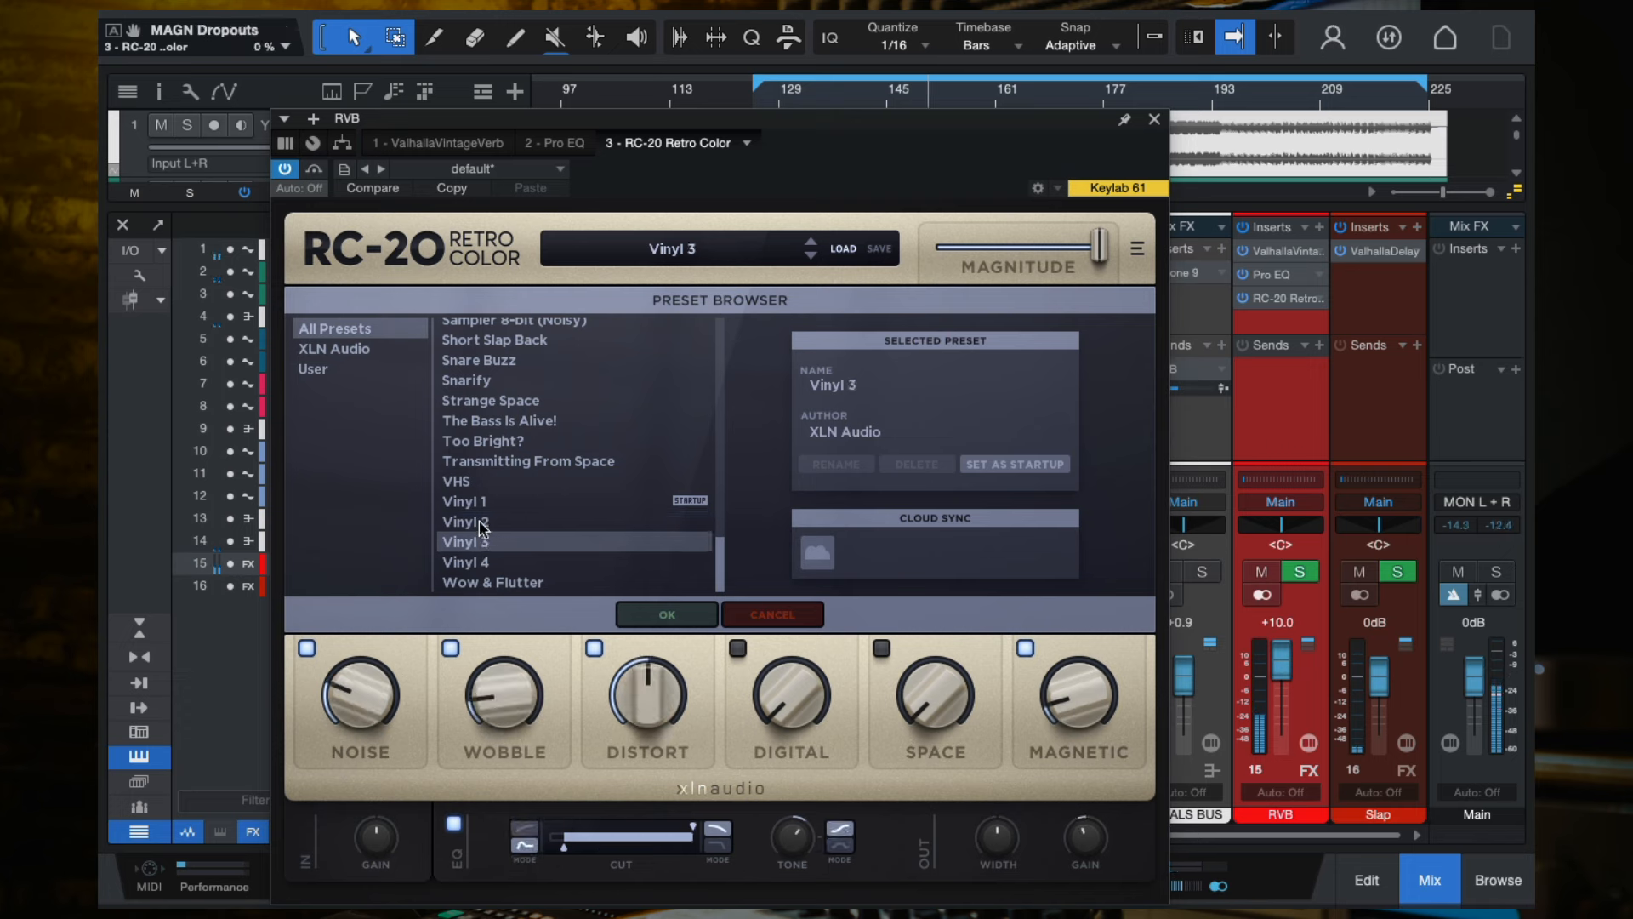
{"action": "left_click", "coordinate": [485, 523]}
{"action": "left_click", "coordinate": [503, 507]}
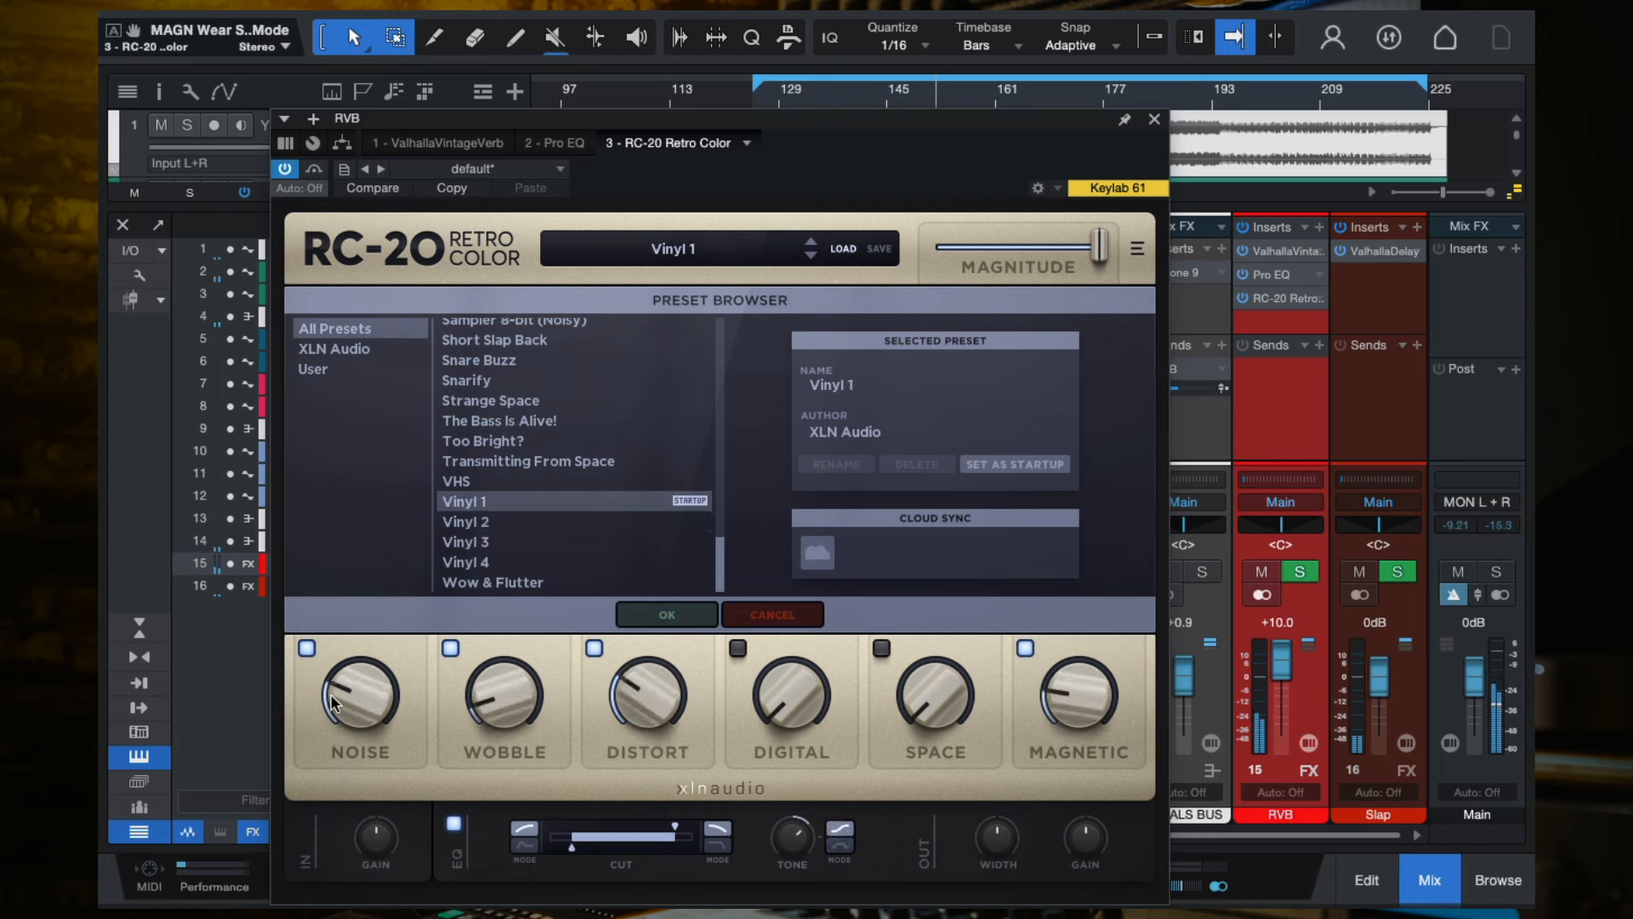
Turn off the Noise module in RC-20 and set its low cut to 96 Hz.
{"action": "left_click", "coordinate": [307, 648]}
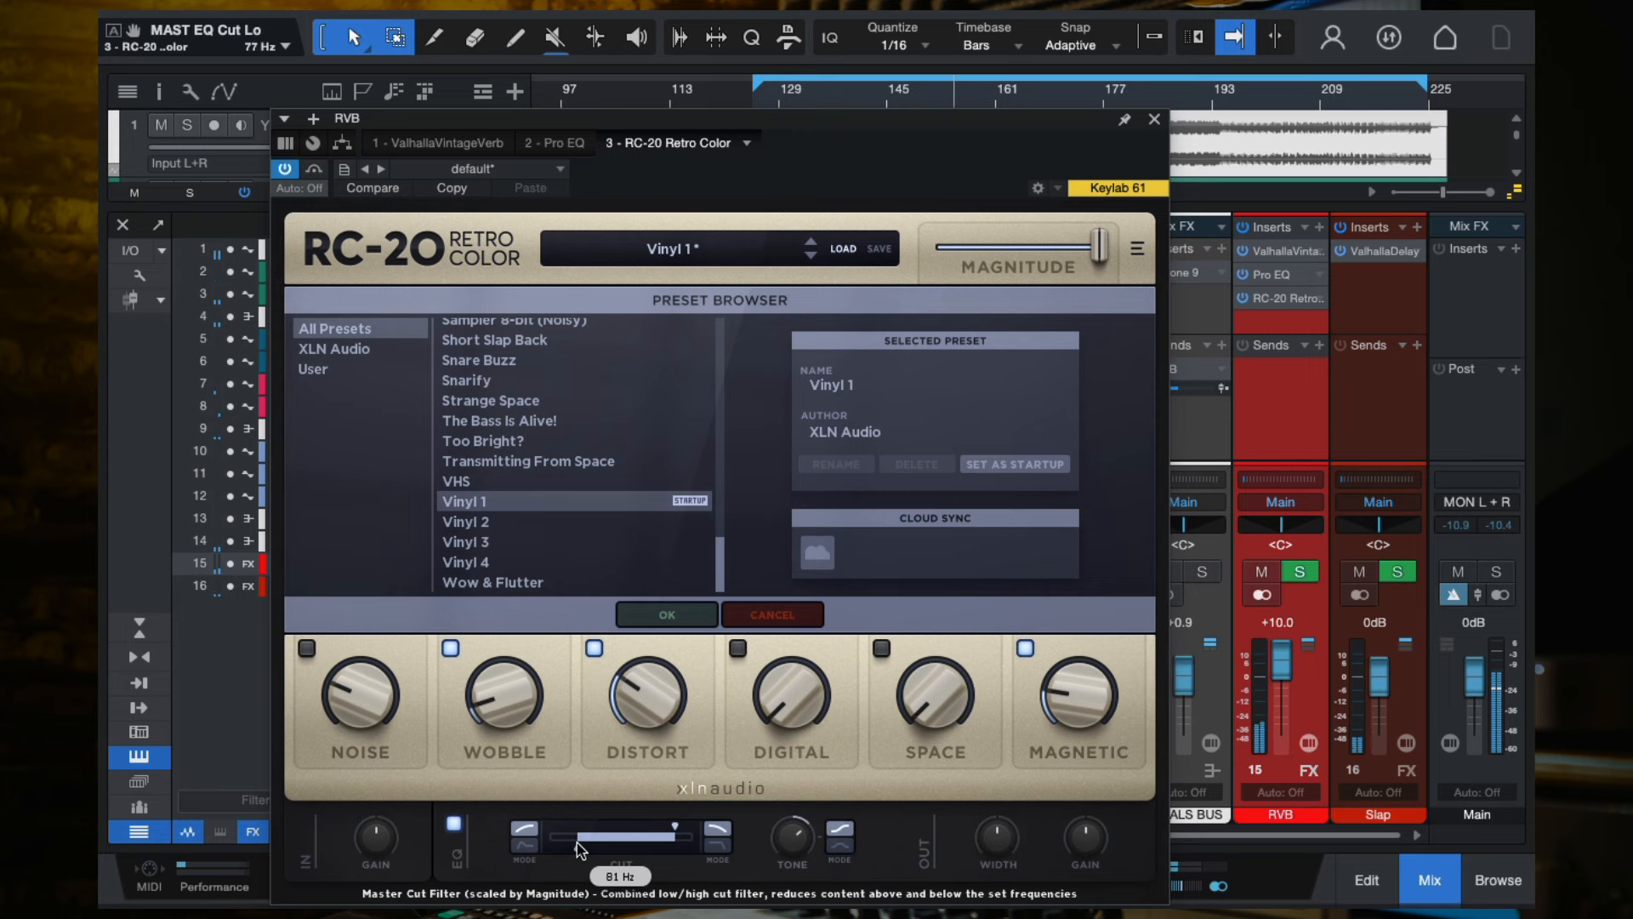
{"action": "left_click_drag", "start_coordinate": [972, 124], "coordinate": [959, 43]}
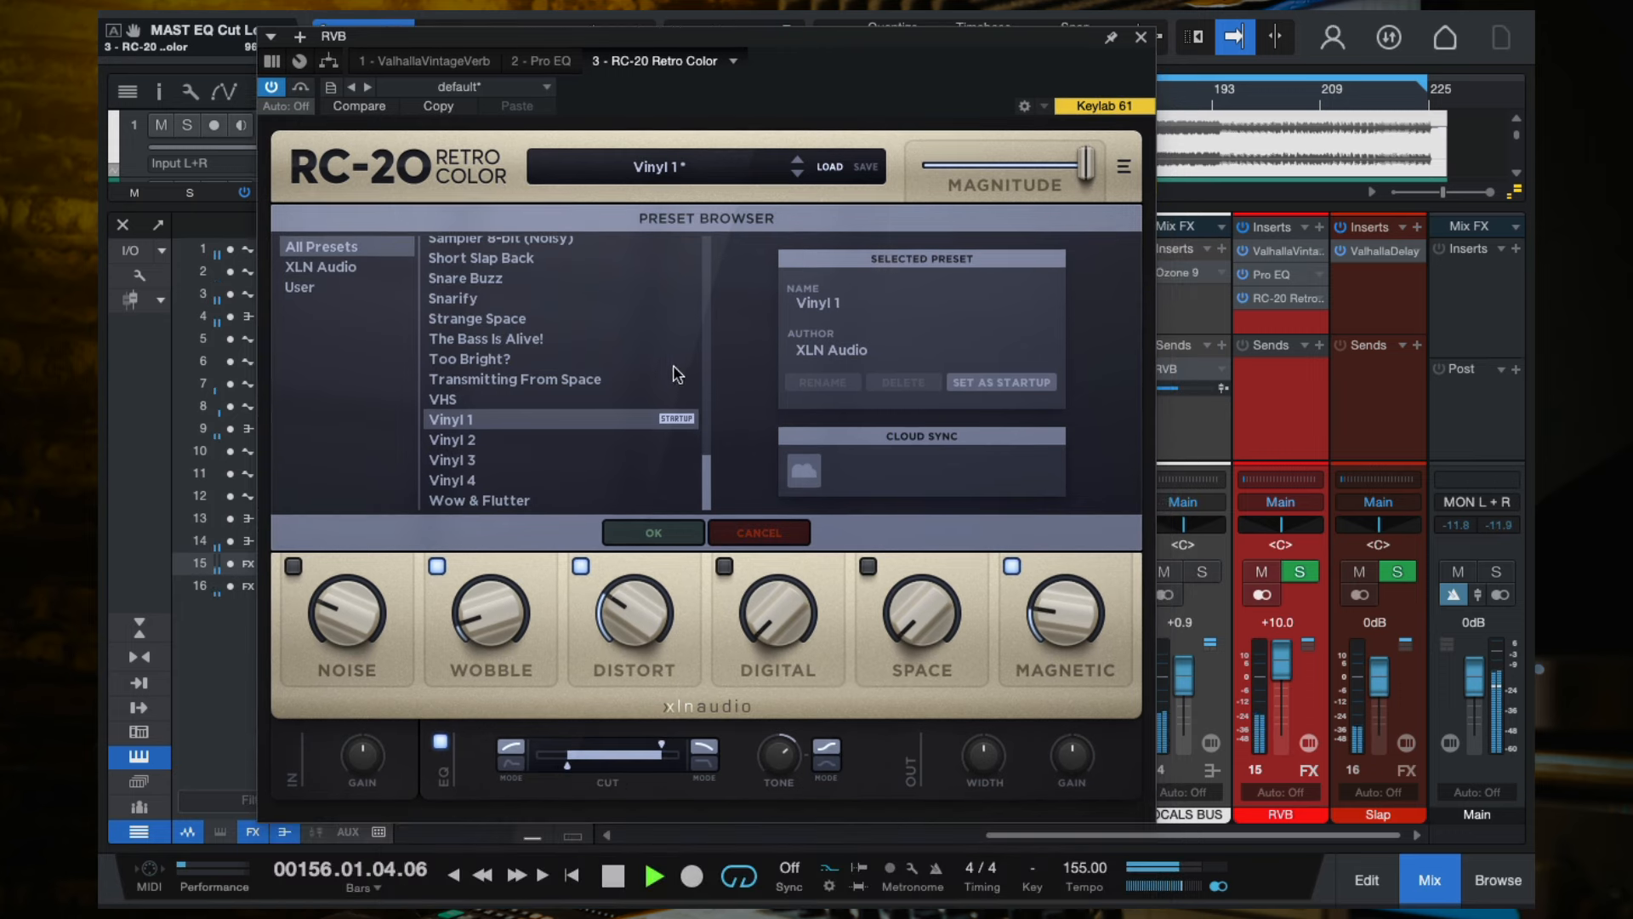
{"action": "left_click", "coordinate": [1140, 38]}
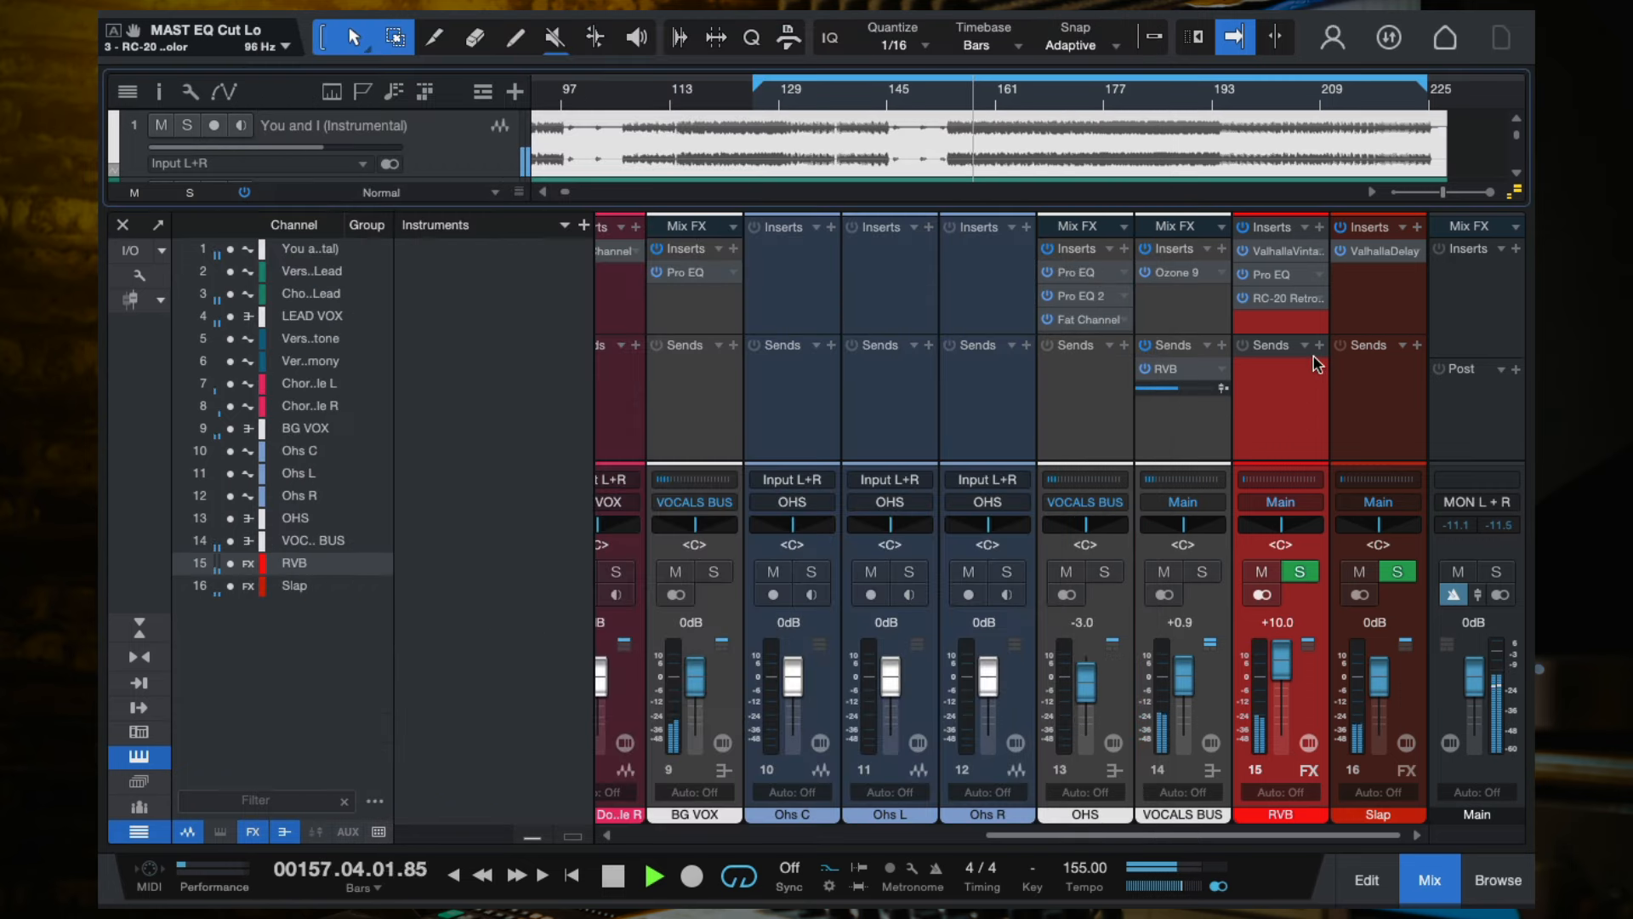
Compare the RVB channel with RC-20 bypassed and enabled, leave it enabled, and save the song.
{"action": "left_click", "coordinate": [1243, 299]}
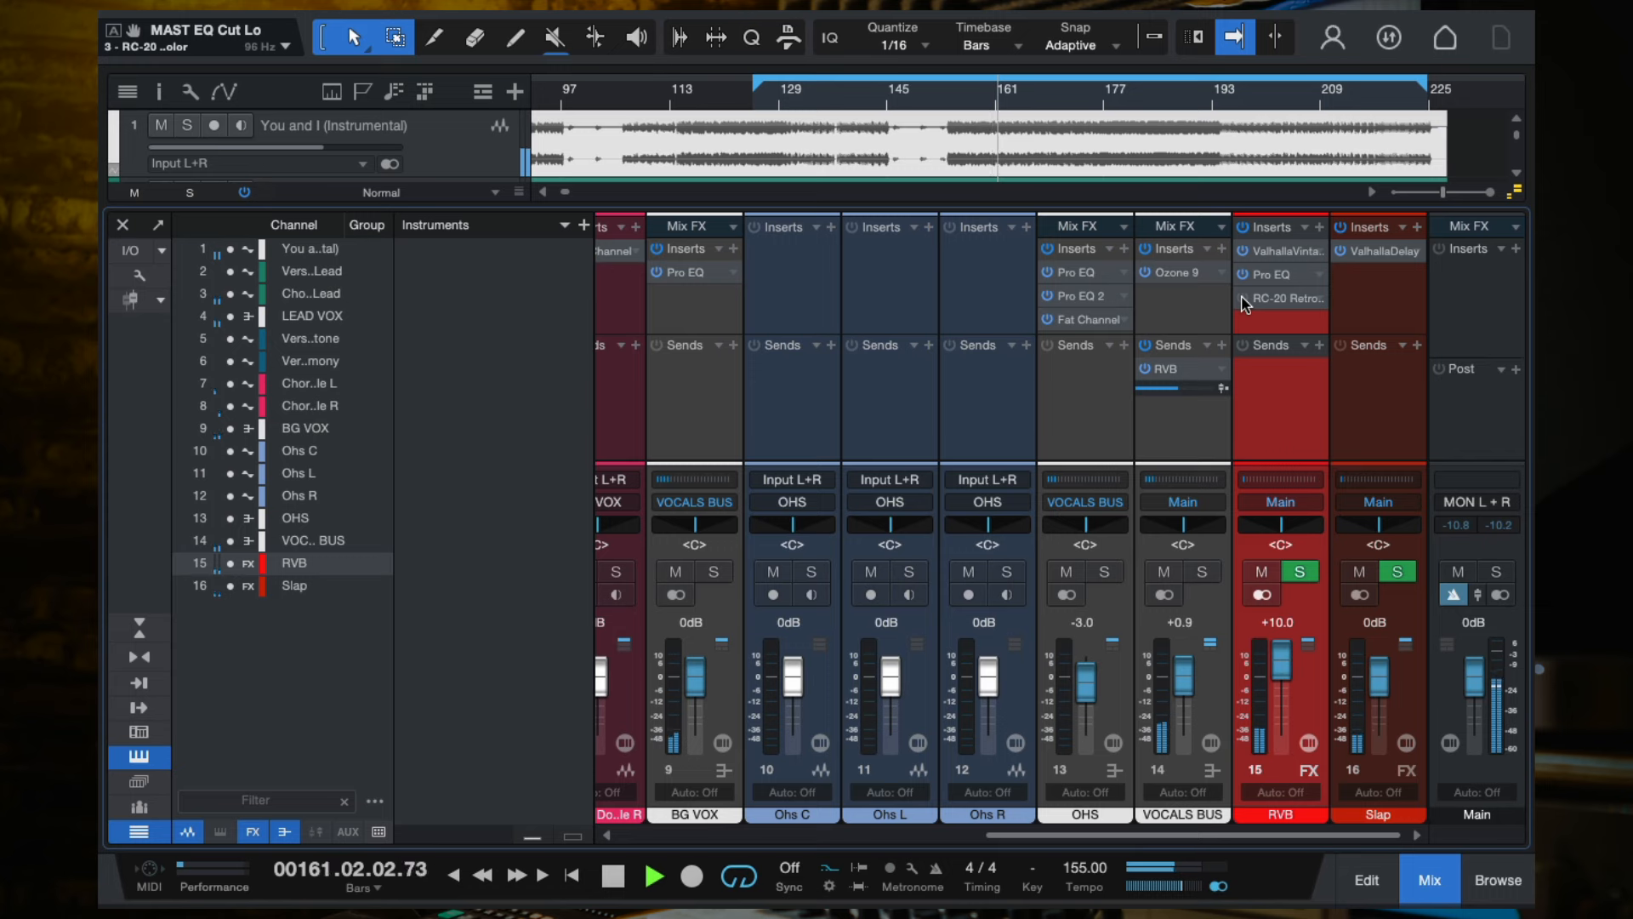
{"action": "left_click", "coordinate": [952, 92]}
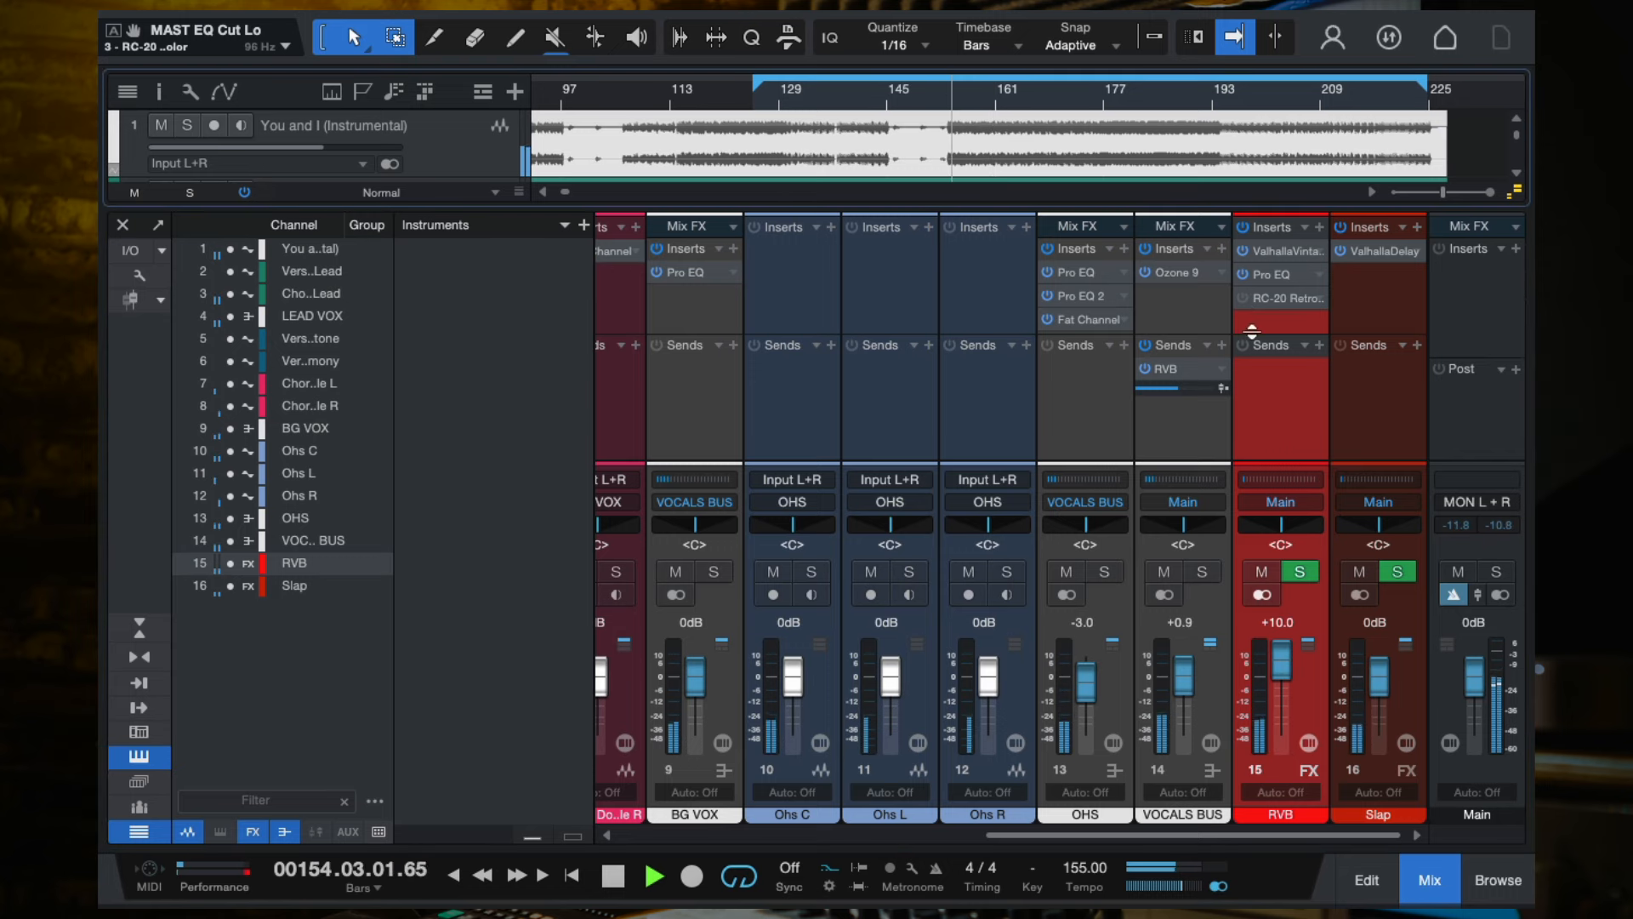
{"action": "left_click", "coordinate": [1281, 299]}
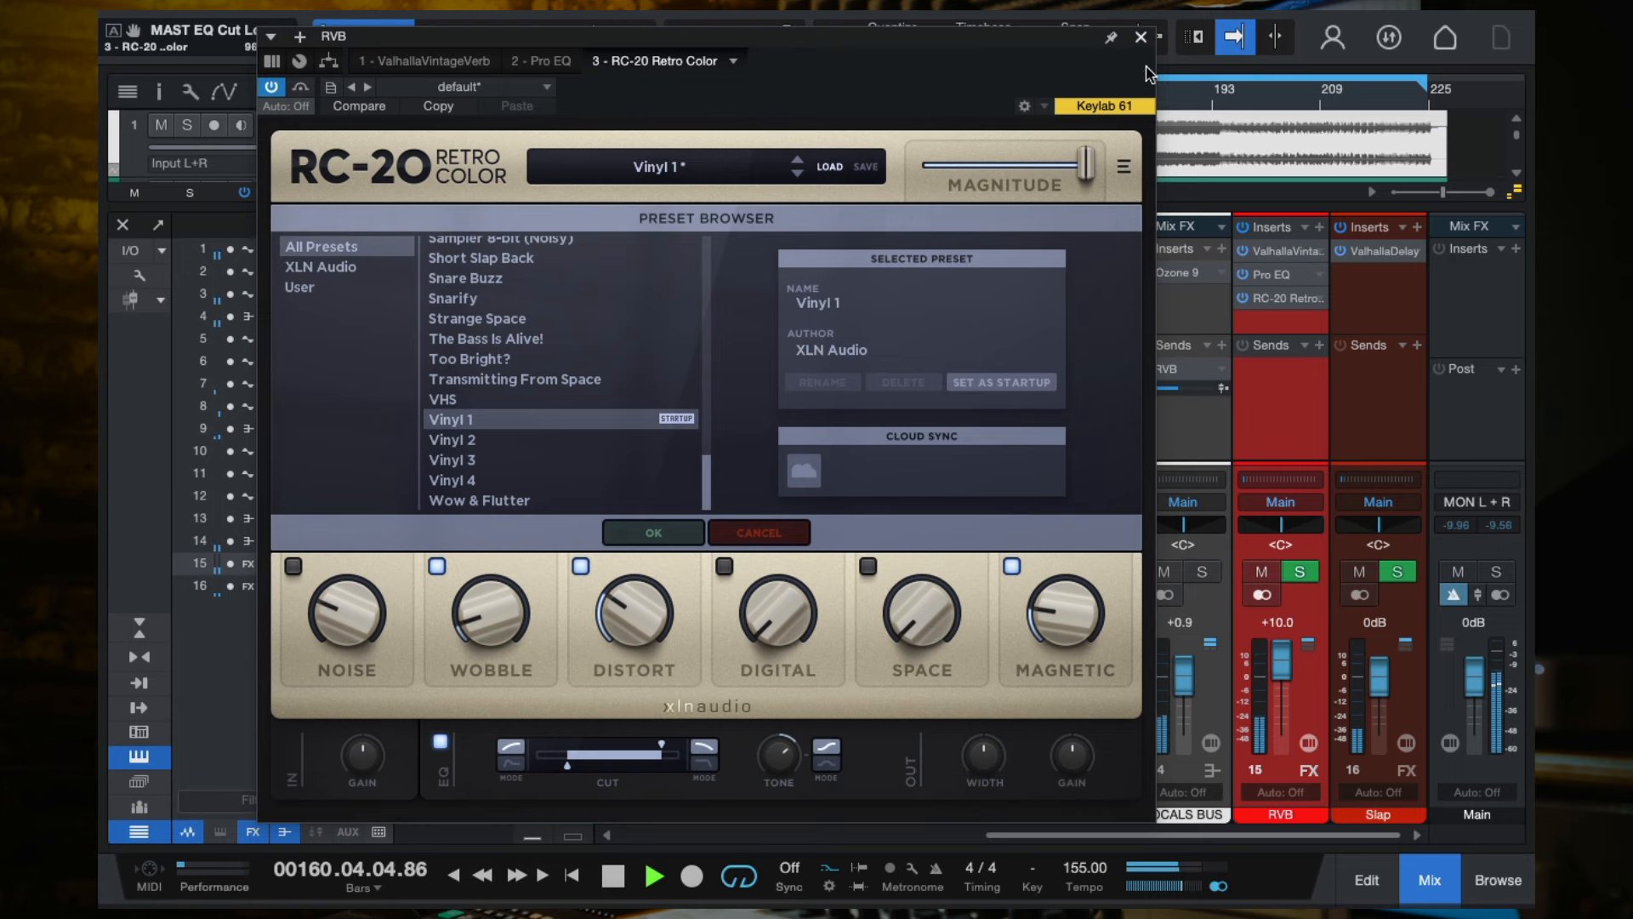
{"action": "left_click", "coordinate": [1140, 37]}
{"action": "key", "text": "space"}
{"action": "key", "text": "ctrl+s"}
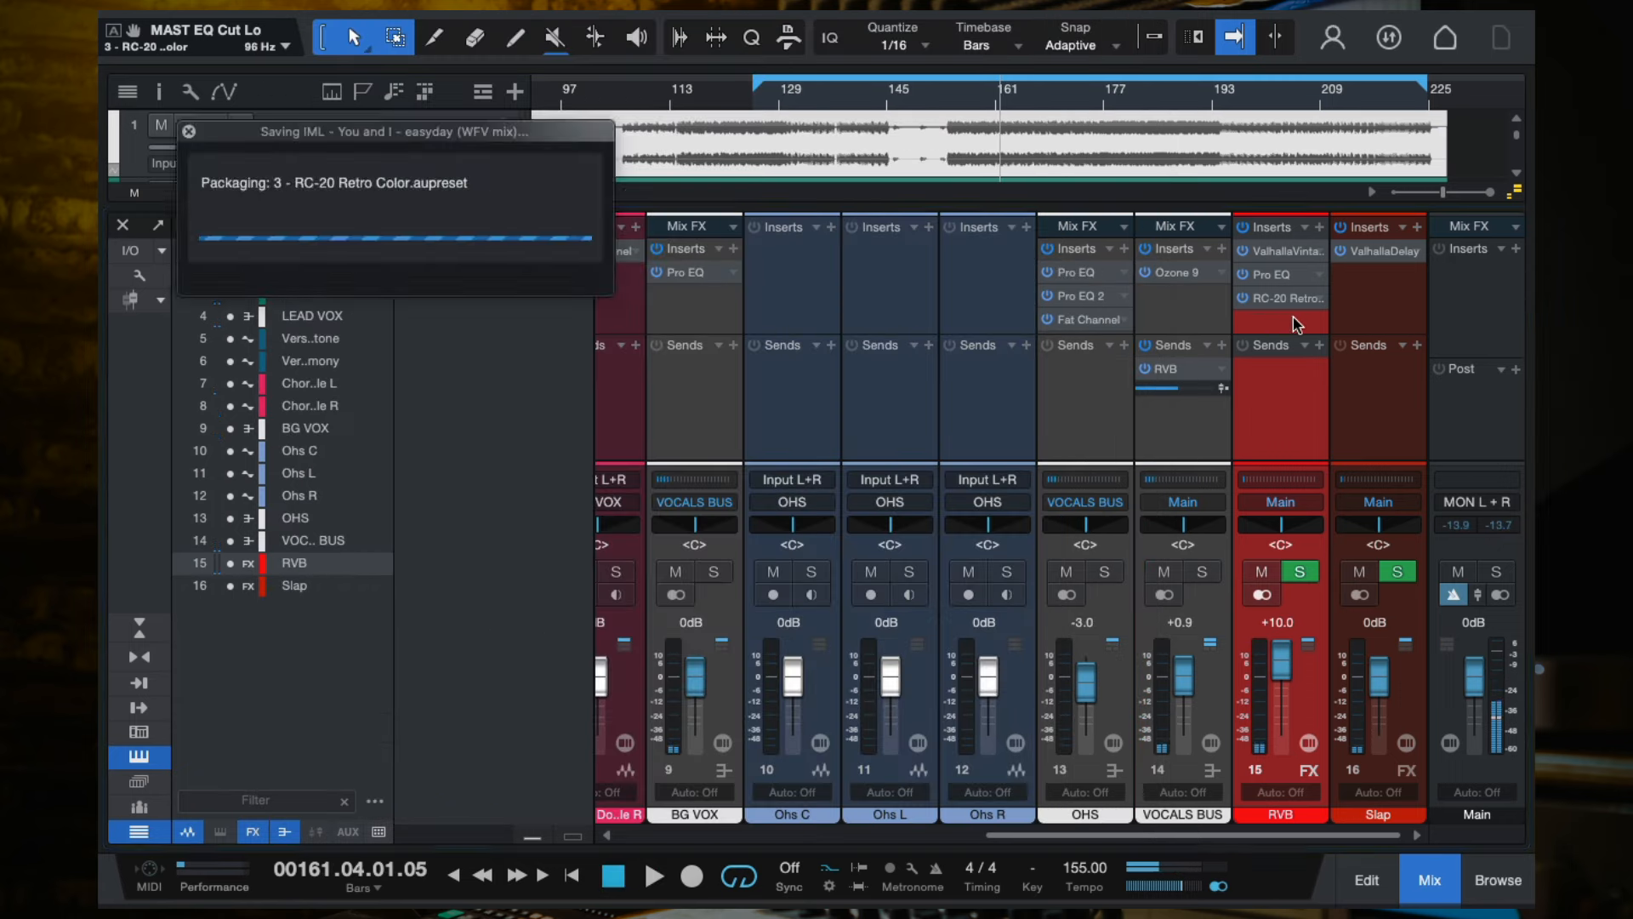
Insert Binaural Pan after RC-20 on the RVB channel and switch it to Mono.
{"action": "left_click", "coordinate": [1320, 227]}
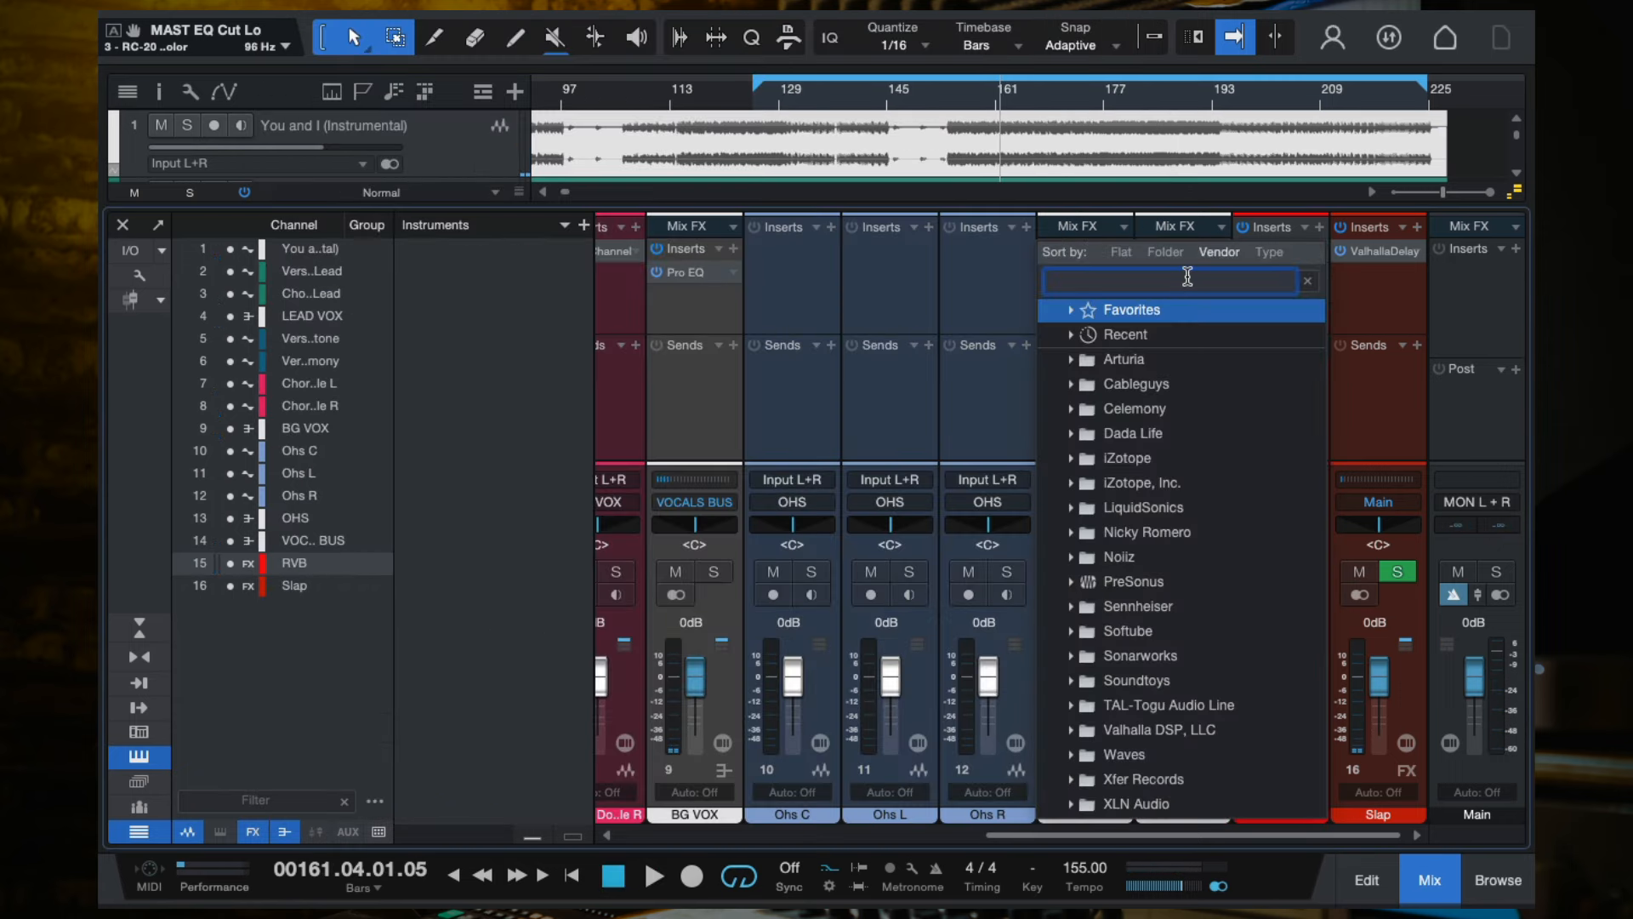
{"action": "type", "text": "binau"}
{"action": "left_click", "coordinate": [1125, 360]}
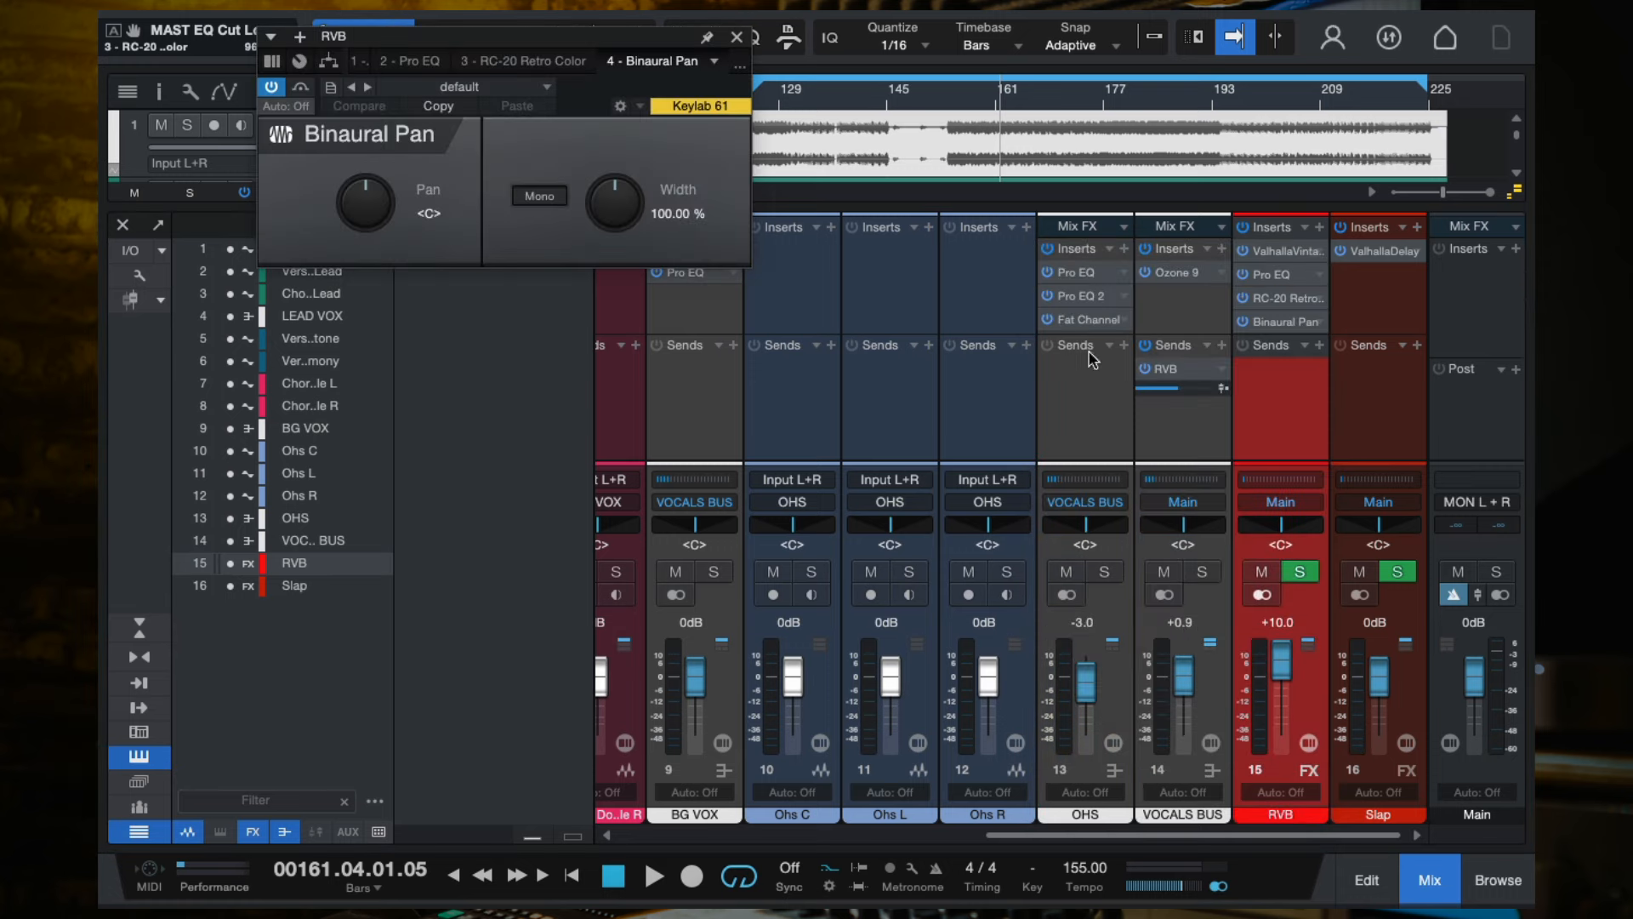
{"action": "left_click_drag", "start_coordinate": [609, 48], "coordinate": [765, 348]}
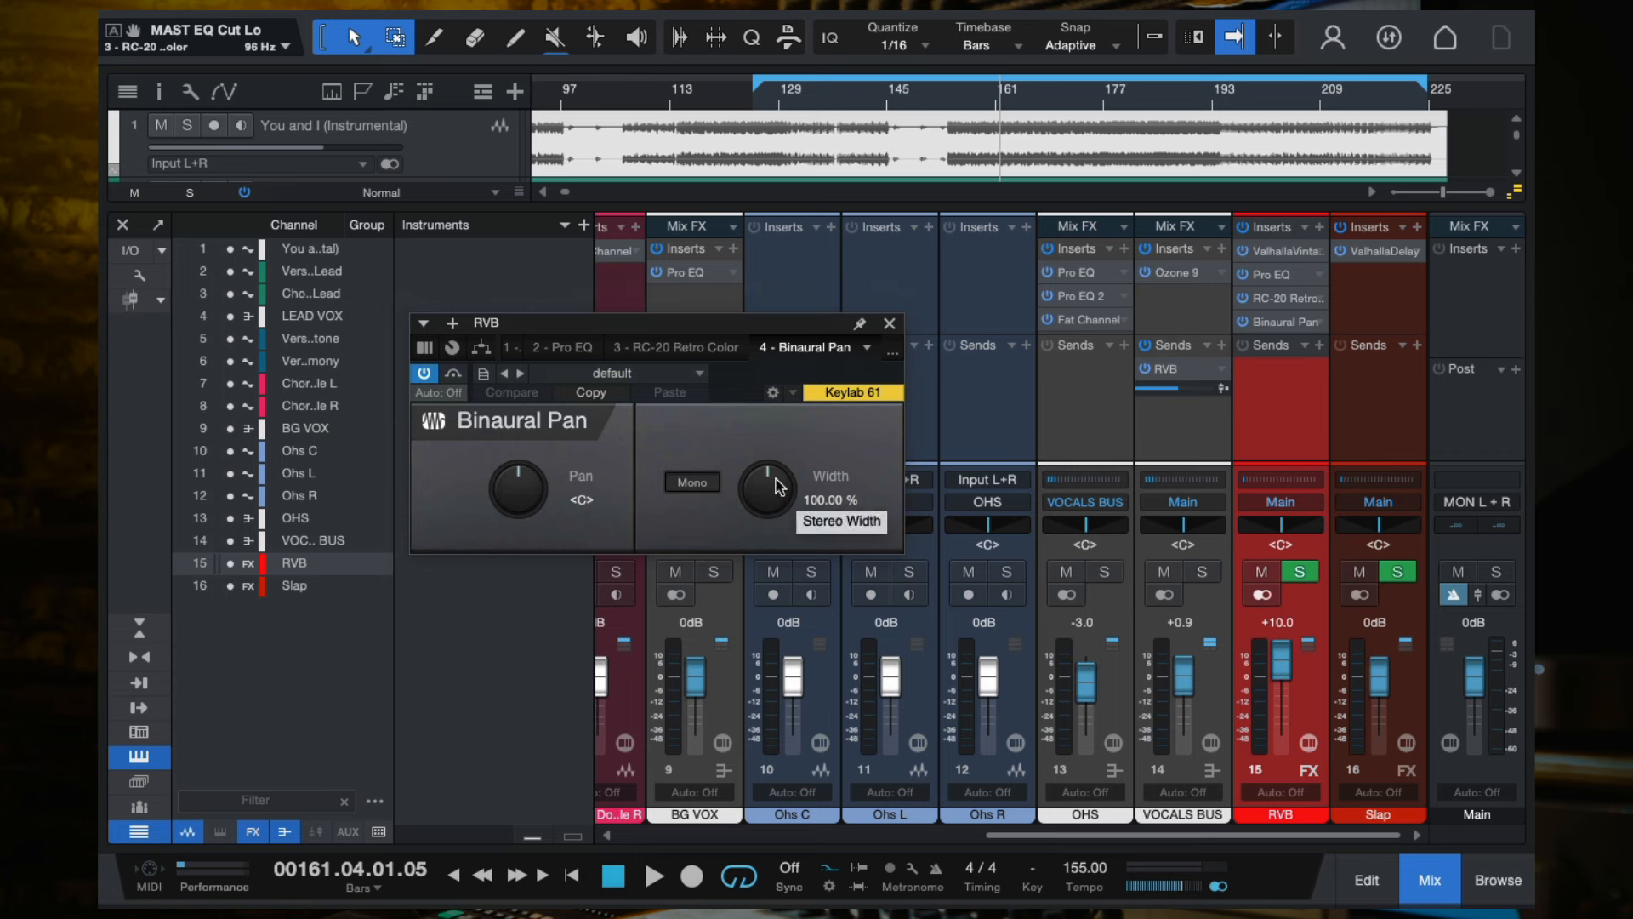
{"action": "left_click_drag", "start_coordinate": [775, 485], "coordinate": [784, 494]}
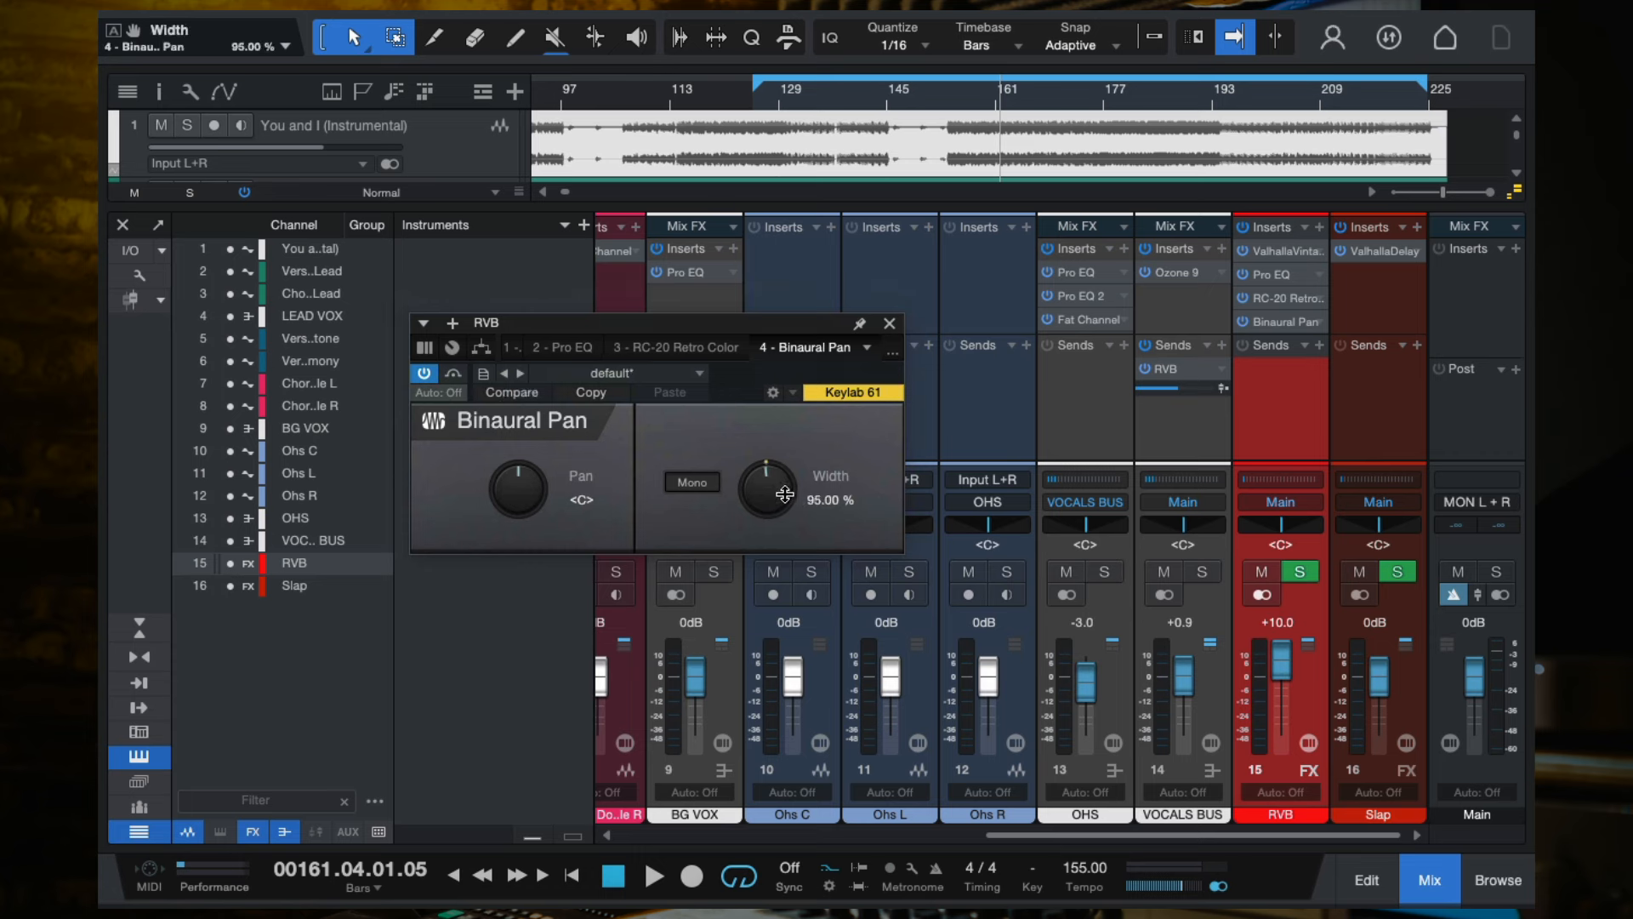
{"action": "left_click", "coordinate": [694, 485]}
Play the song from around bars 126 and 132 to hear the mono reverb, and close Binaural Pan.
{"action": "key", "text": "space"}
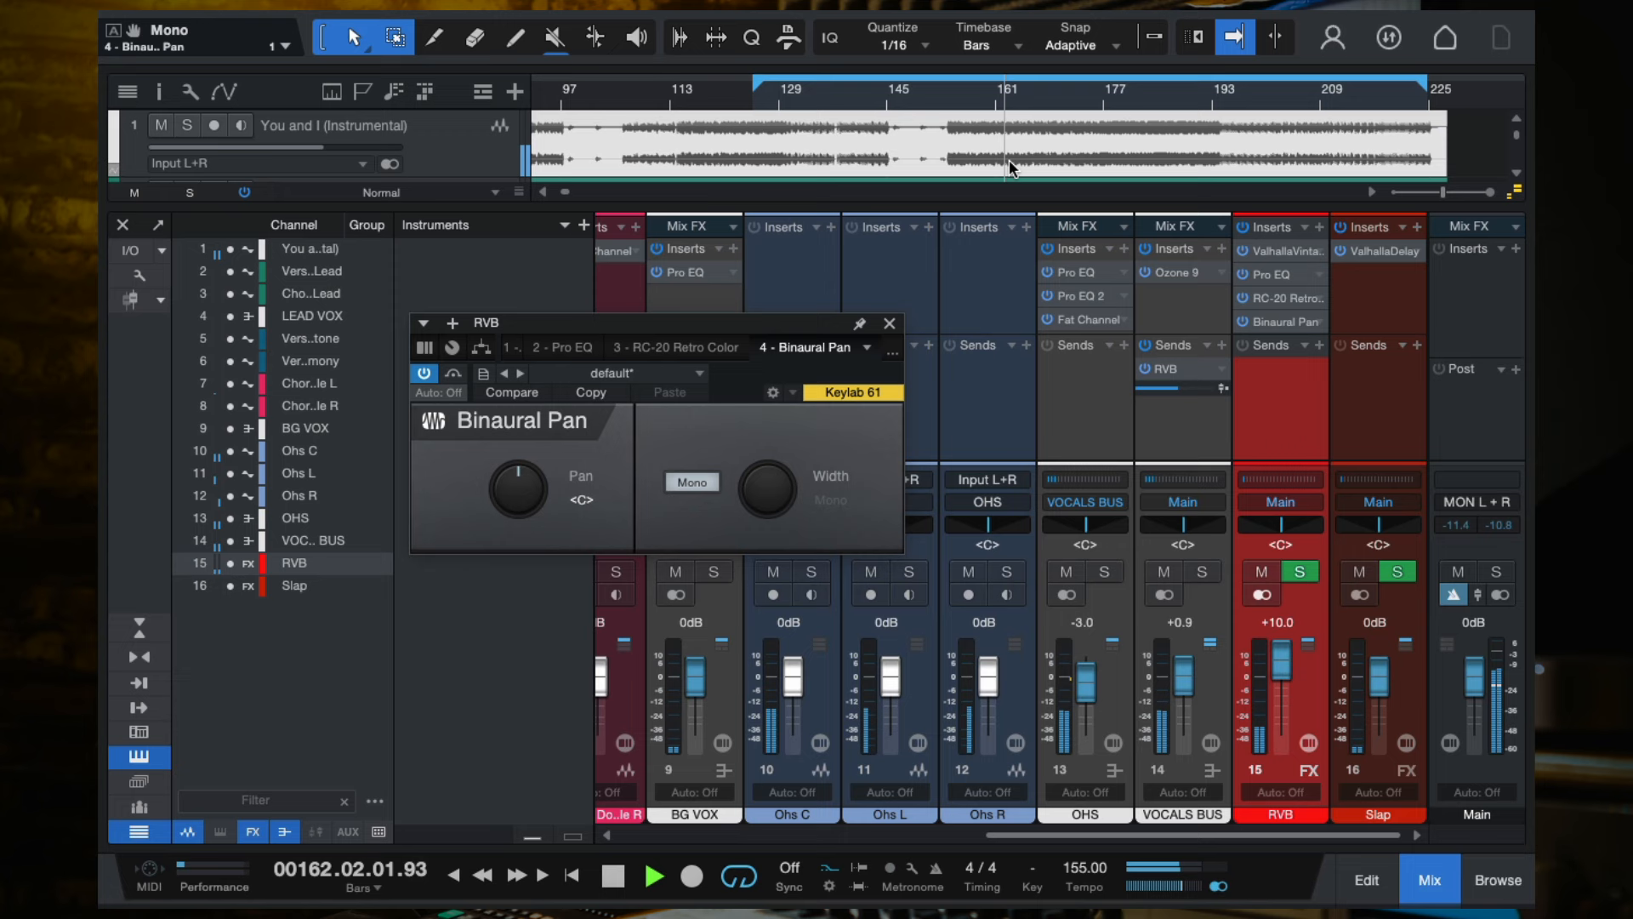
{"action": "left_click", "coordinate": [765, 85]}
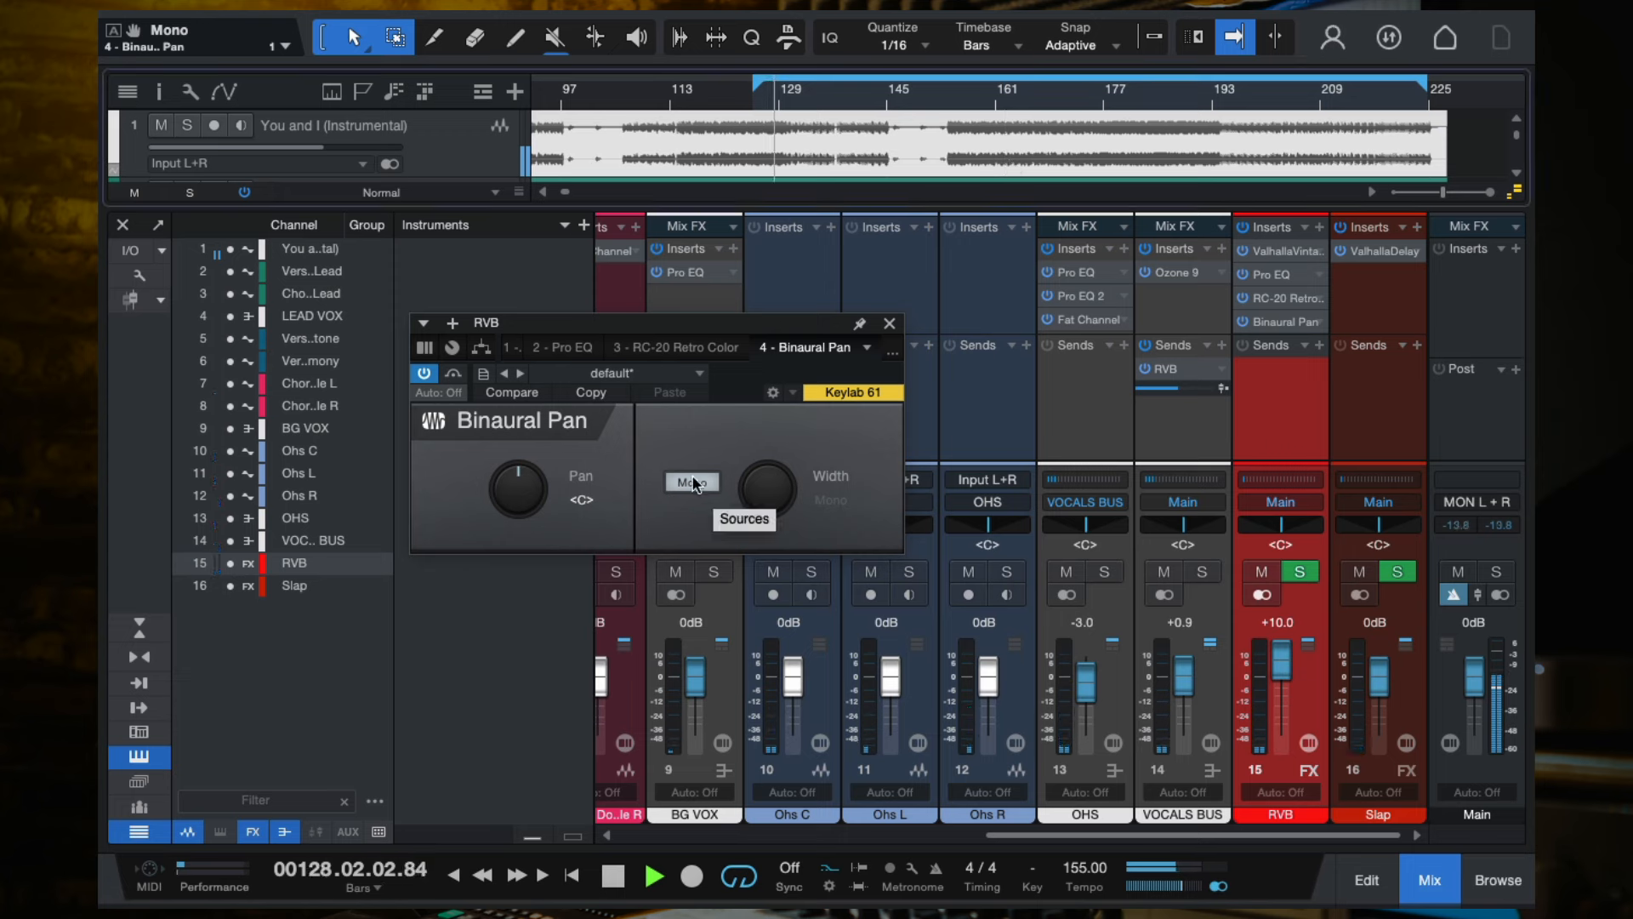
{"action": "left_click", "coordinate": [802, 107]}
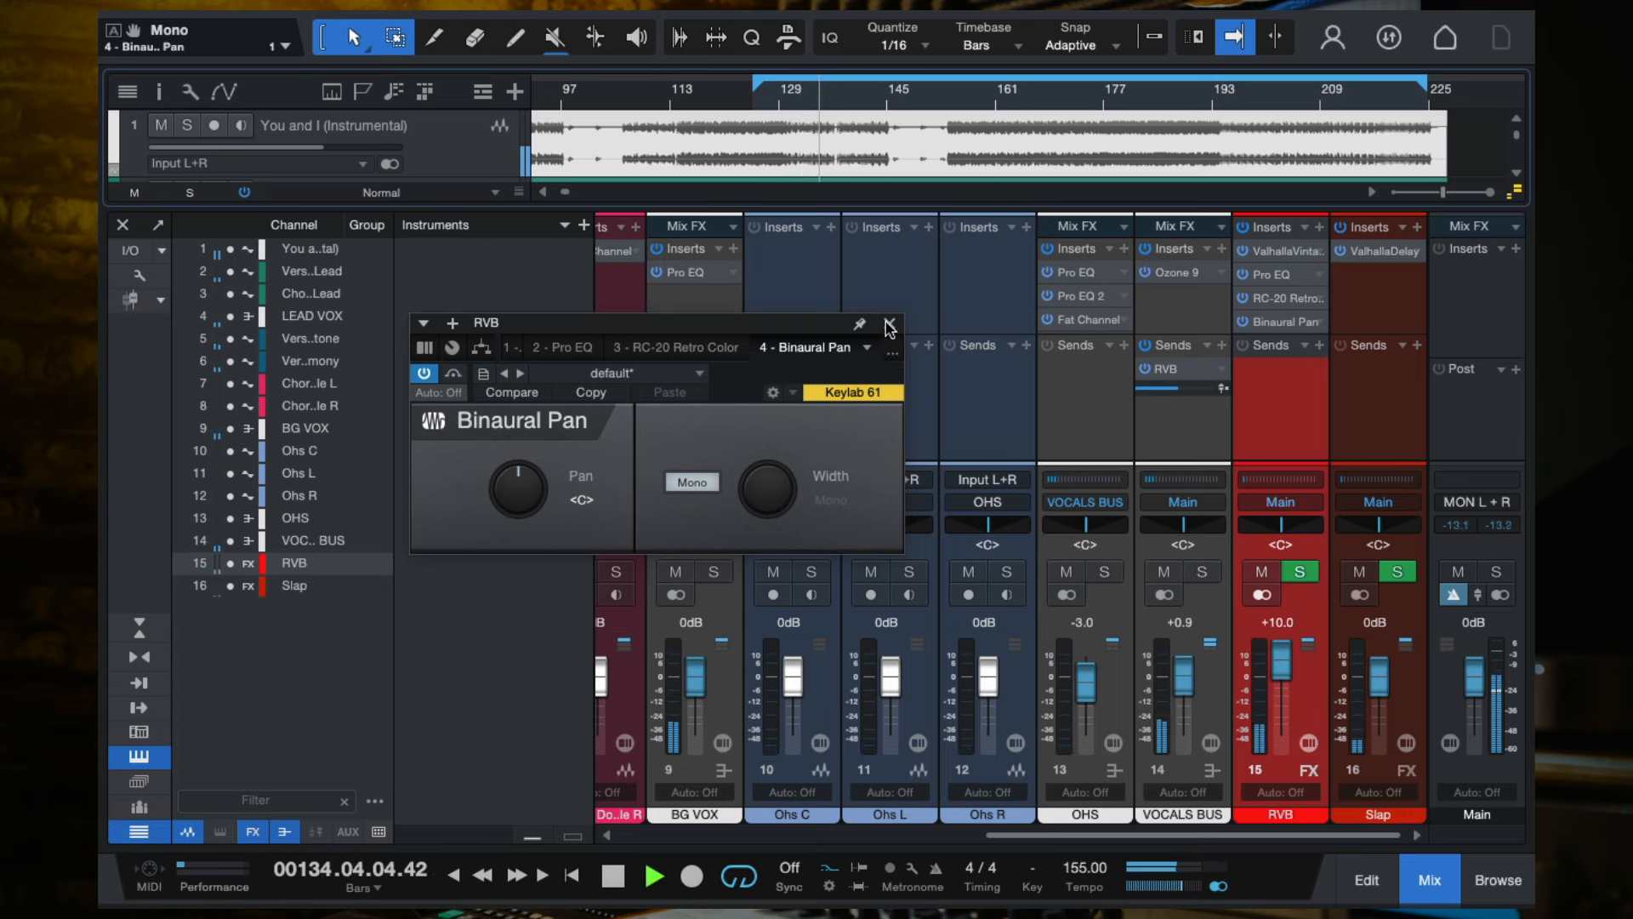
{"action": "key", "text": "space"}
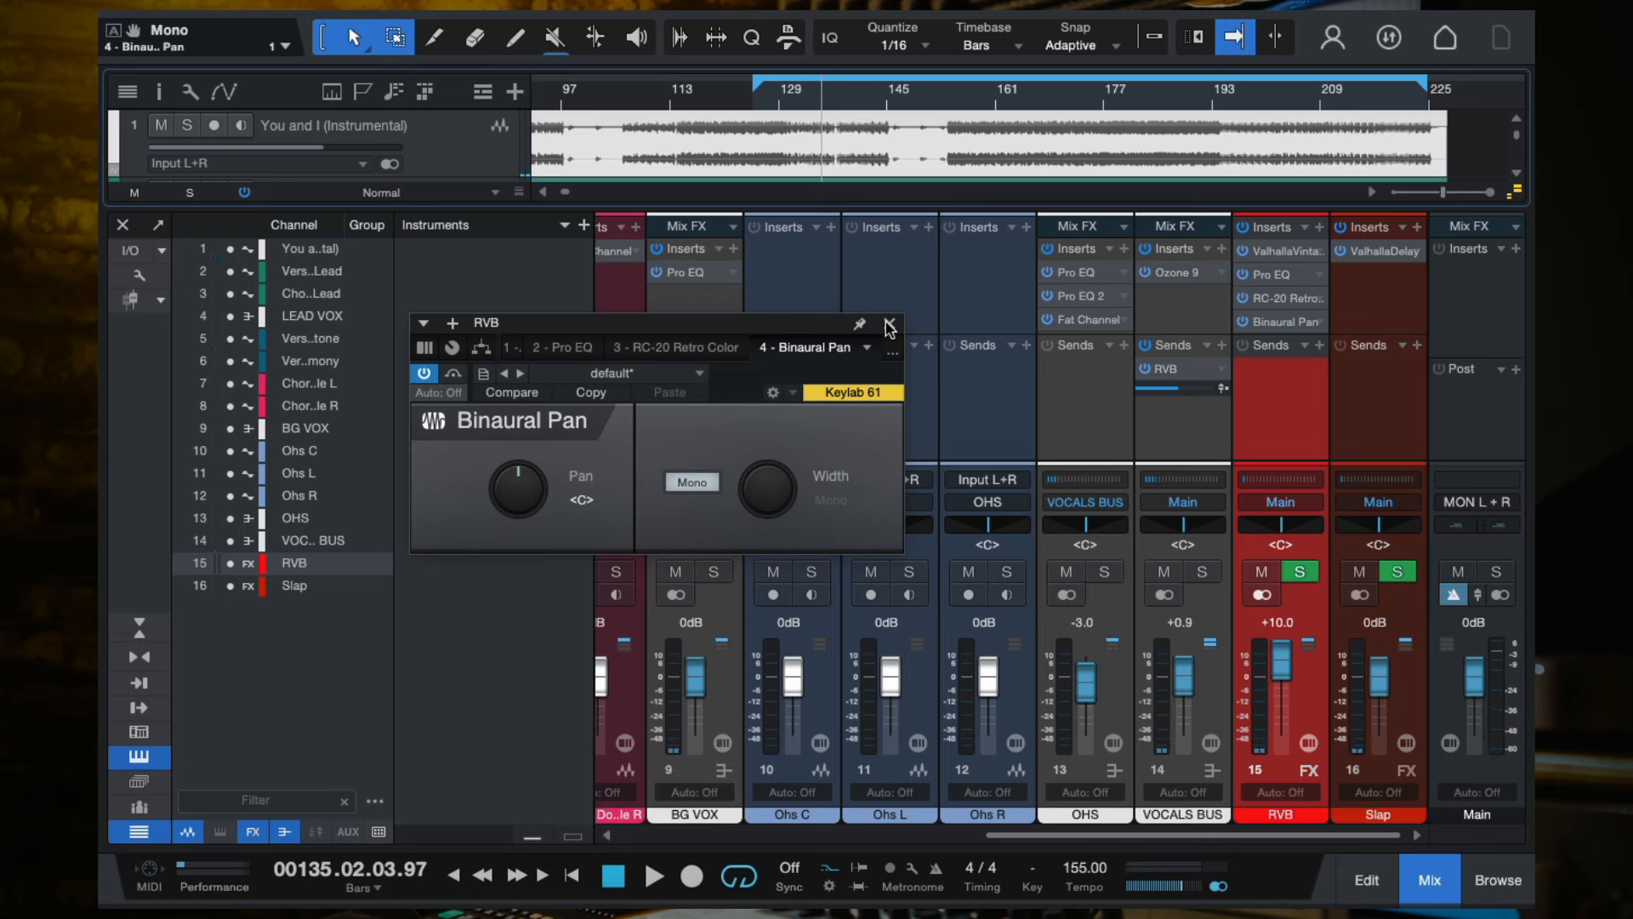
{"action": "key", "text": "space"}
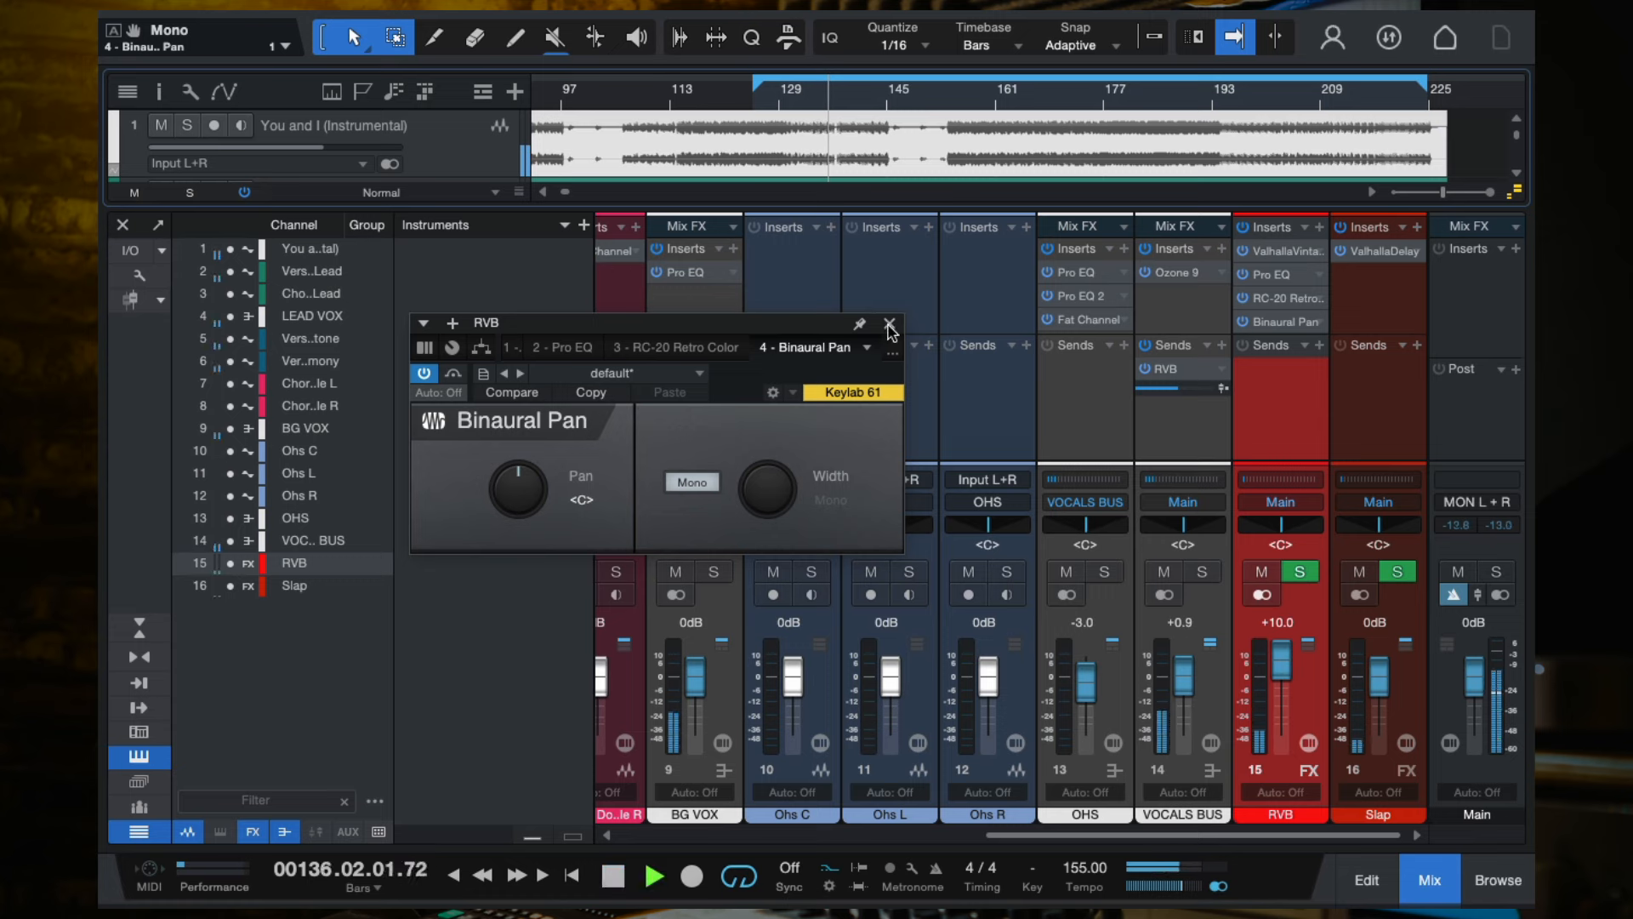
{"action": "left_click", "coordinate": [890, 325]}
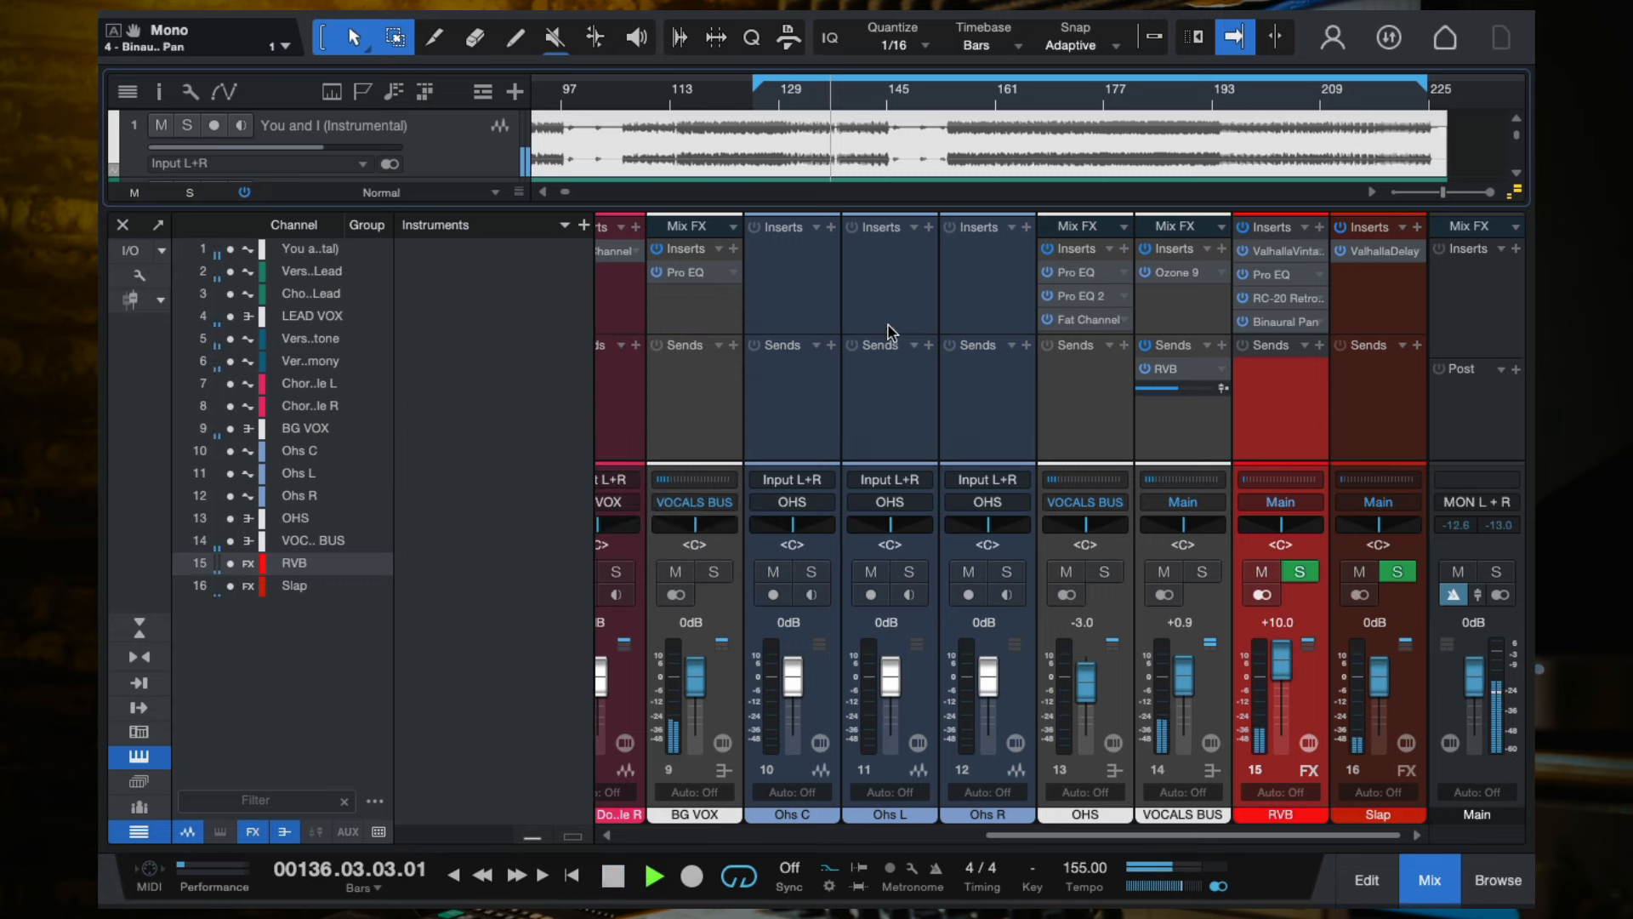
Set the RVB channel's volume to 0 dB.
{"action": "left_click", "coordinate": [1281, 647], "text": "alt"}
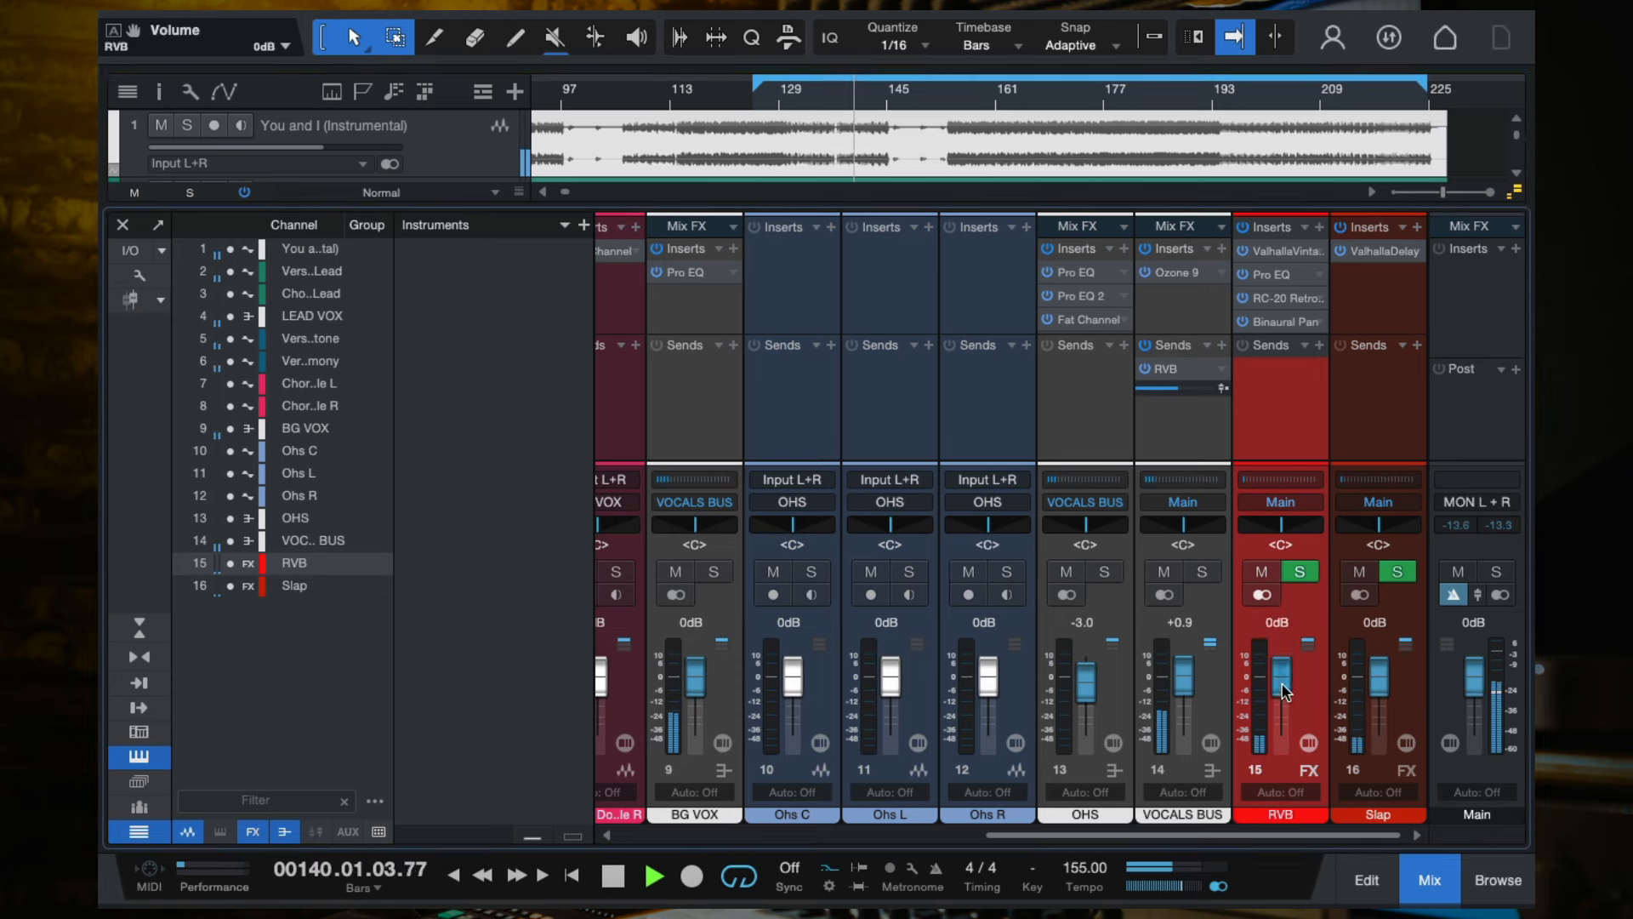
{"action": "left_click_drag", "start_coordinate": [1283, 690], "coordinate": [1281, 672]}
{"action": "left_click", "coordinate": [1274, 622]}
{"action": "type", "text": "0"}
{"action": "key", "text": "Return"}
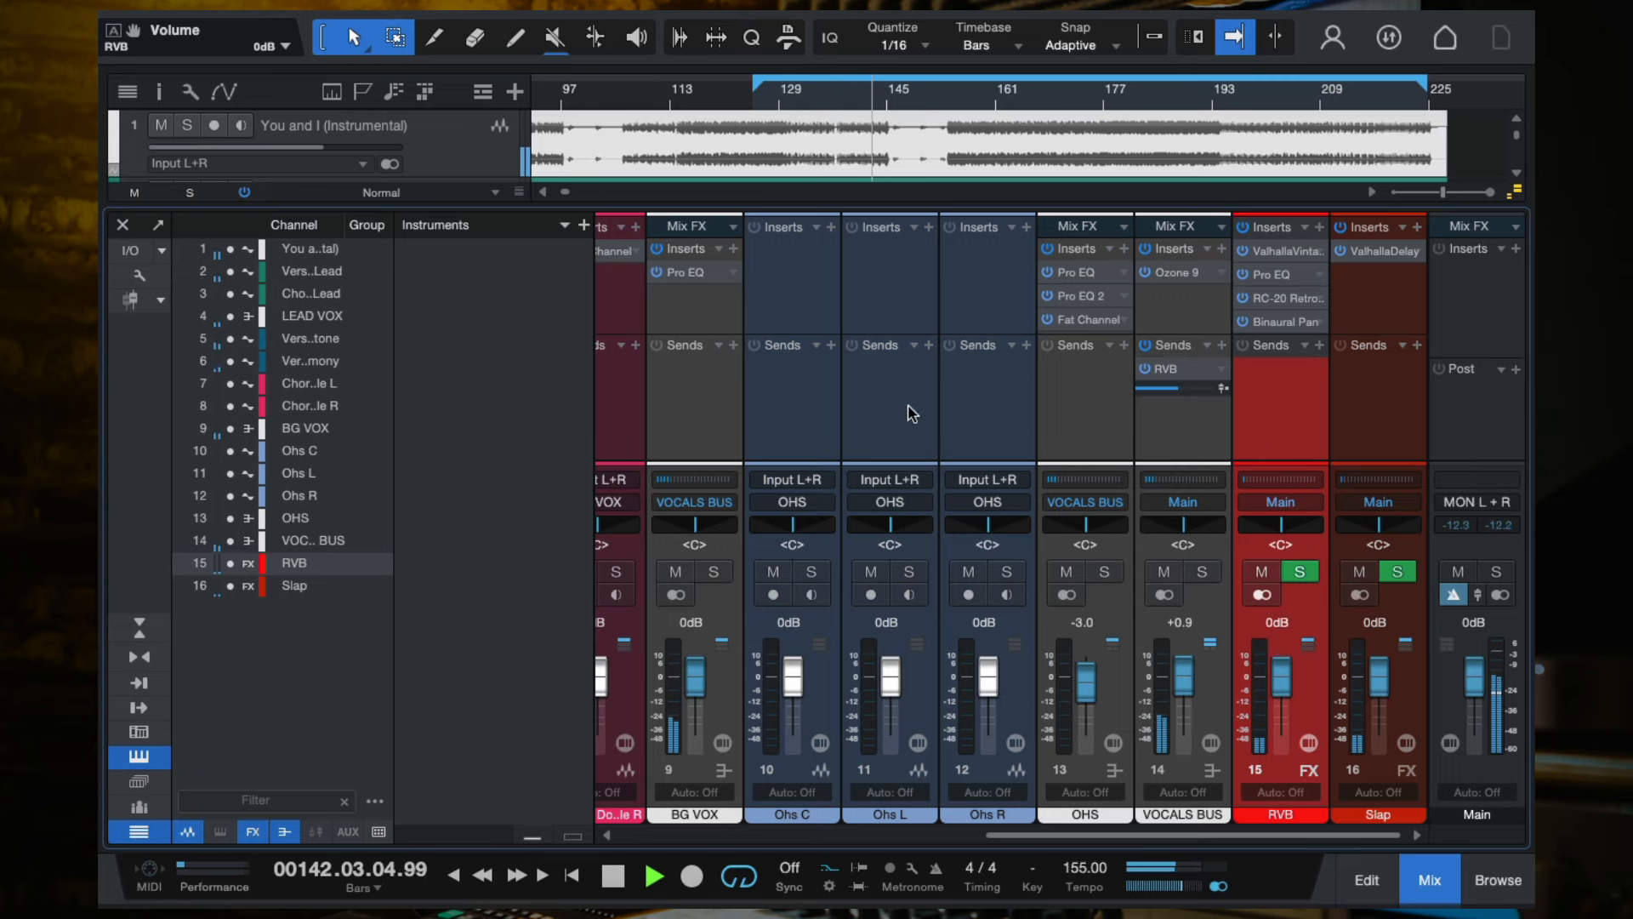
Check the Slap send on LEAD VOX and the RVB send on VOCALS BUS during playback.
{"action": "scroll", "coordinate": [936, 417], "scroll_direction": "left", "scroll_amount": 6}
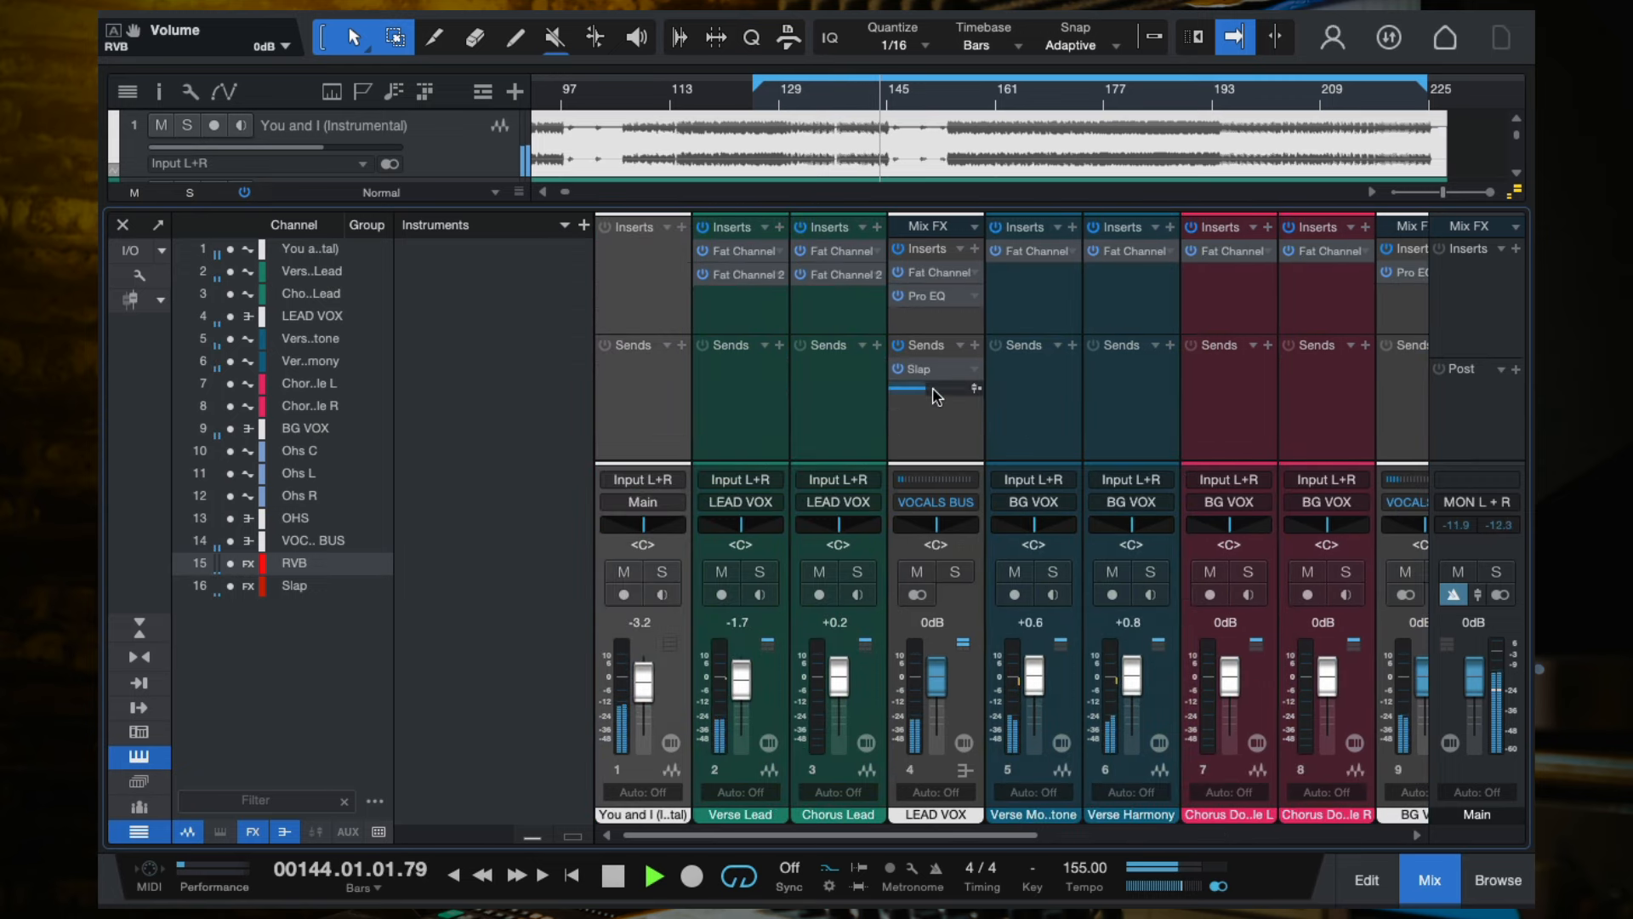
{"action": "scroll", "coordinate": [939, 417], "scroll_direction": "right", "scroll_amount": 6}
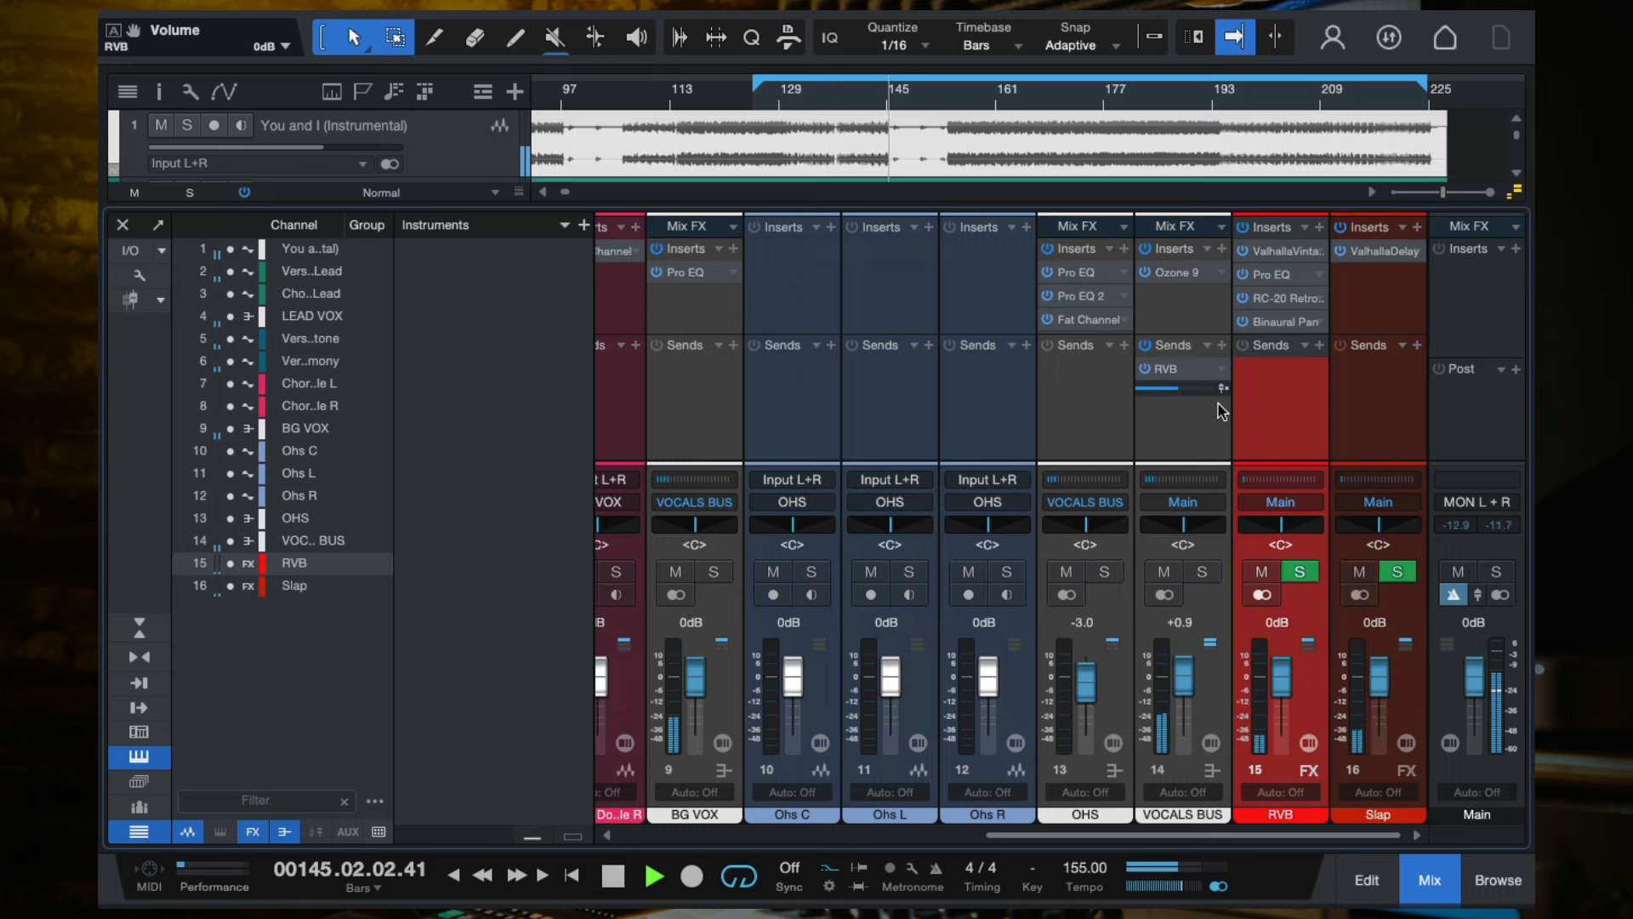
{"action": "mouse_move", "coordinate": [1193, 391]}
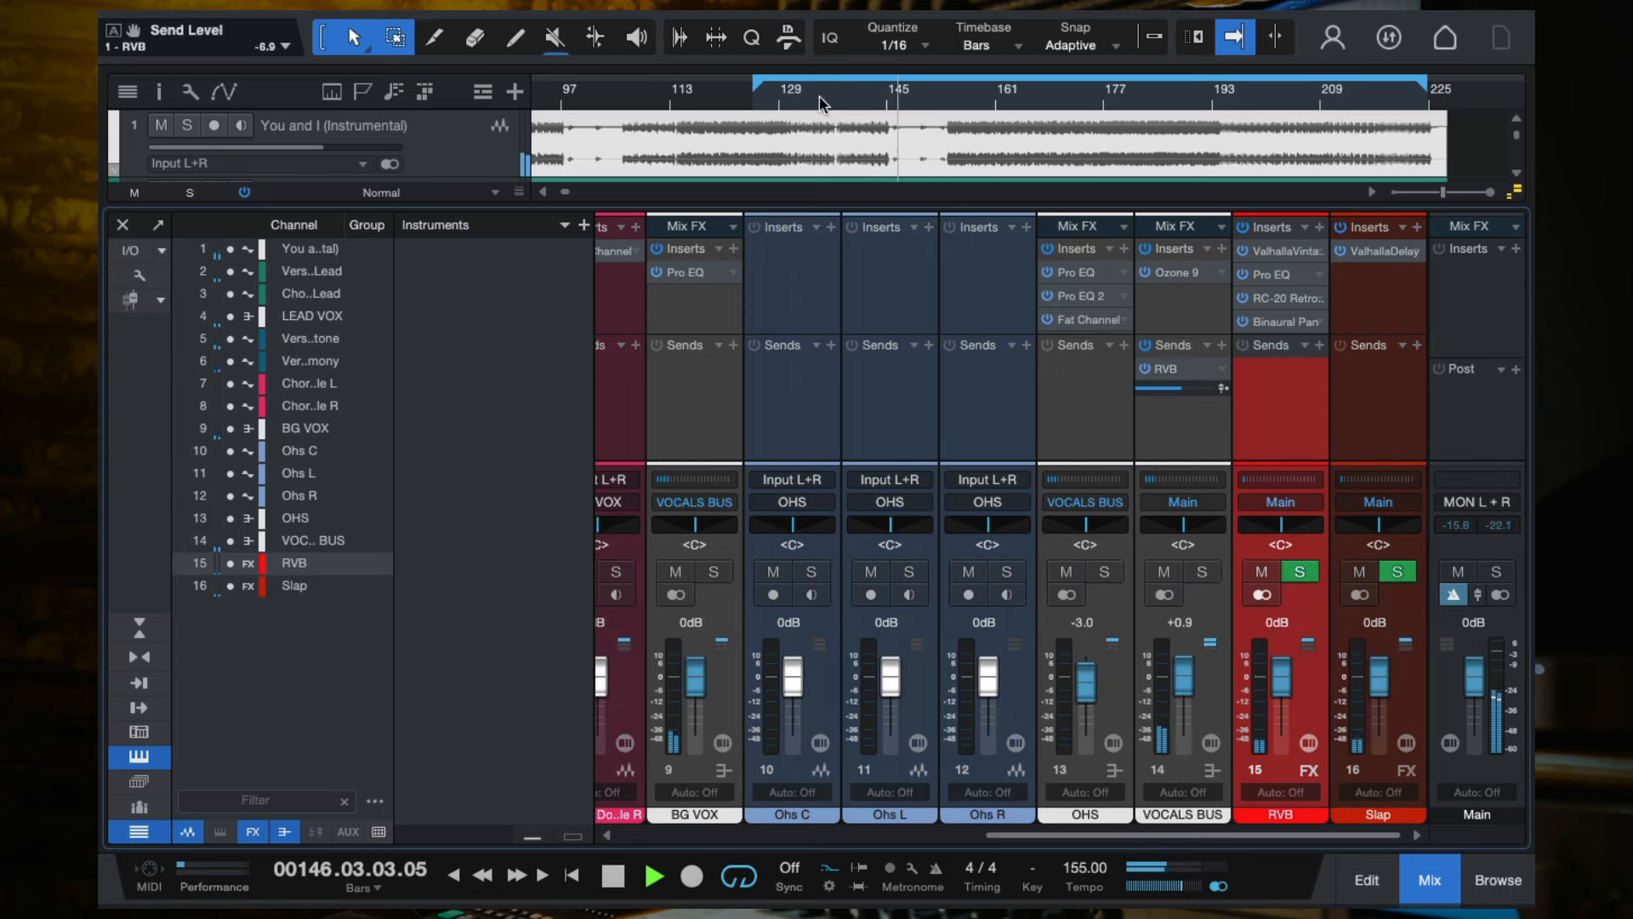
Replay the section near bar 129 and move the loop range's start to about that bar.
{"action": "left_click", "coordinate": [762, 100]}
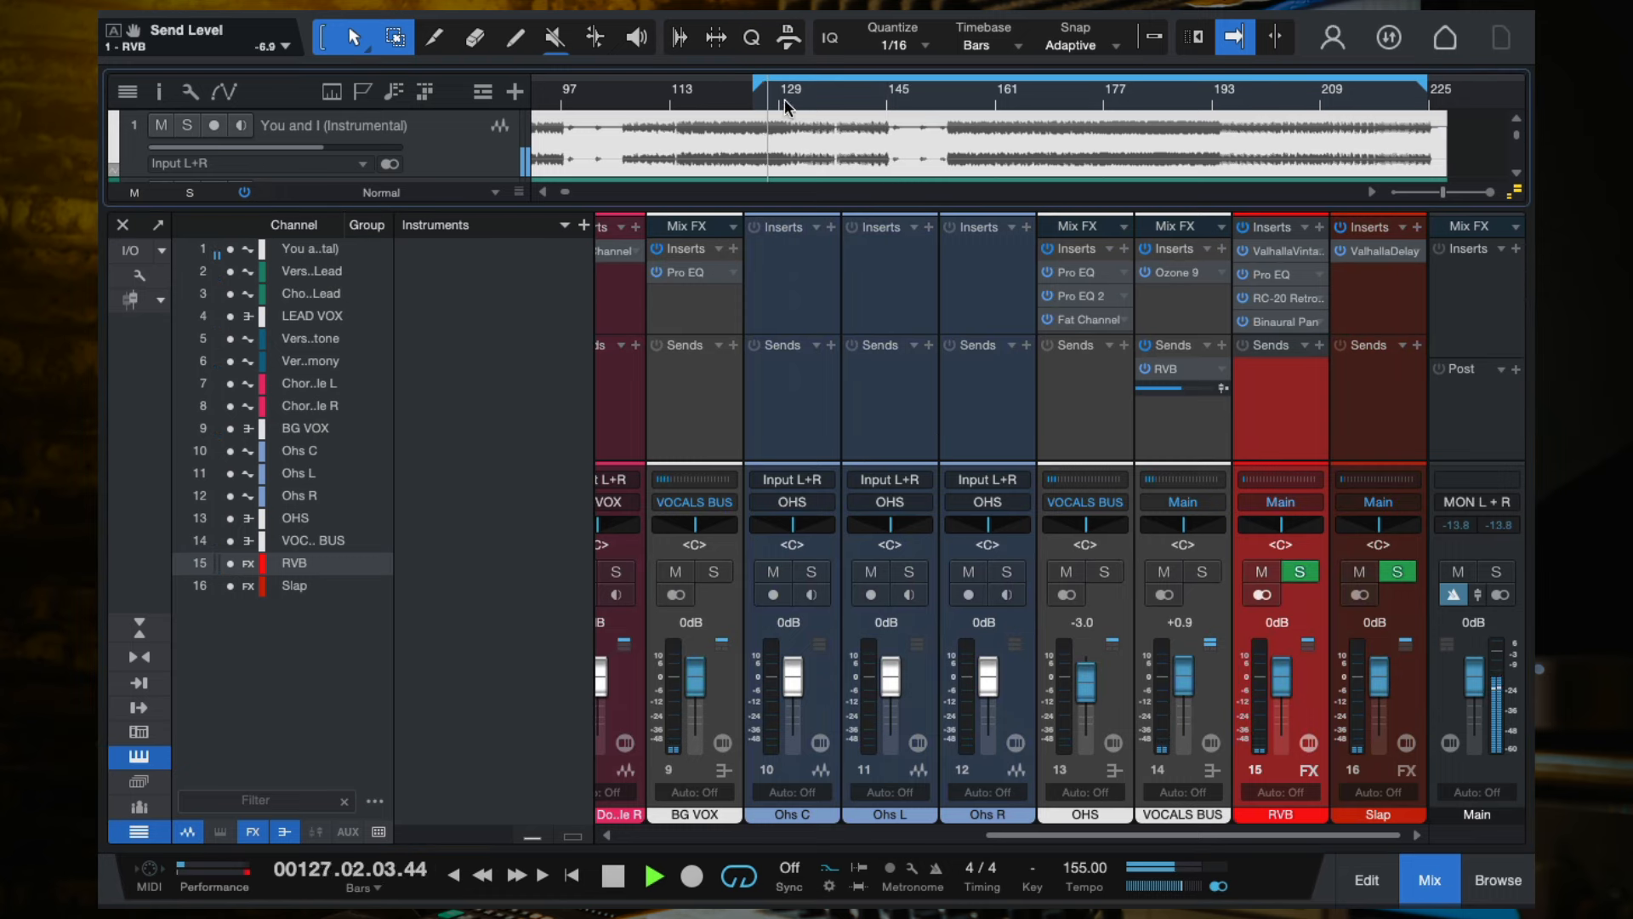
{"action": "left_click", "coordinate": [785, 95]}
{"action": "left_click_drag", "start_coordinate": [757, 84], "coordinate": [791, 85]}
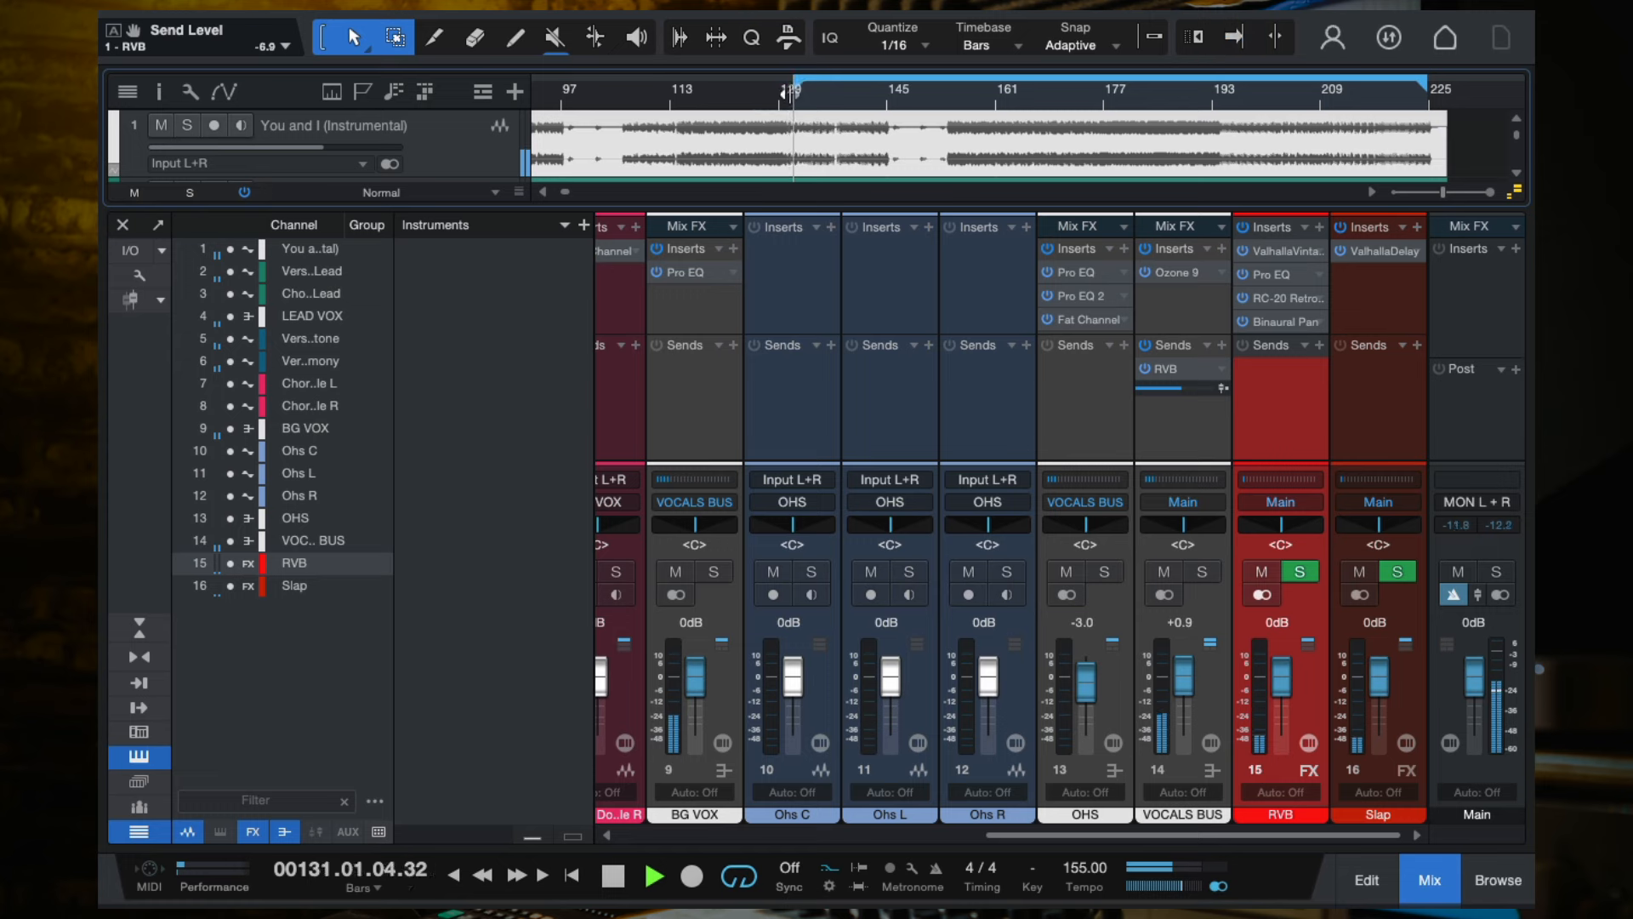
{"action": "key", "text": "f"}
Play from about bar 153 and set the RVB send level on VOCALS BUS to -4.6 dB.
{"action": "left_click", "coordinate": [947, 100]}
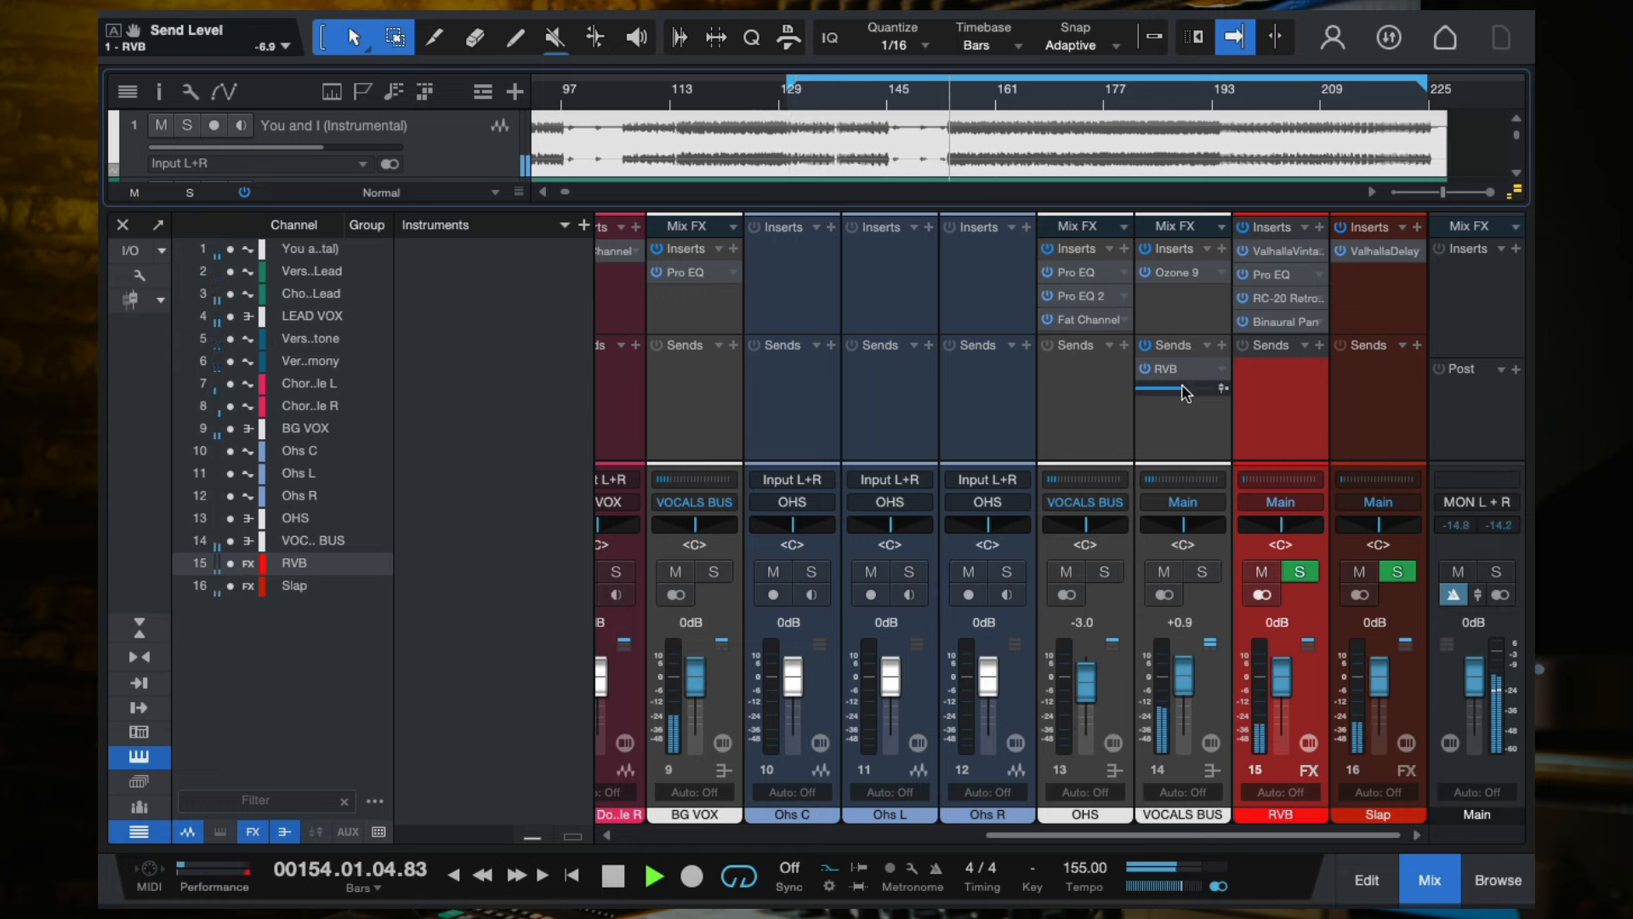
{"action": "mouse_move", "coordinate": [1184, 388]}
{"action": "mouse_move", "coordinate": [1184, 388]}
{"action": "left_mouse_down"}
{"action": "mouse_move", "coordinate": [1212, 400]}
{"action": "mouse_move", "coordinate": [1192, 394]}
{"action": "left_mouse_up"}
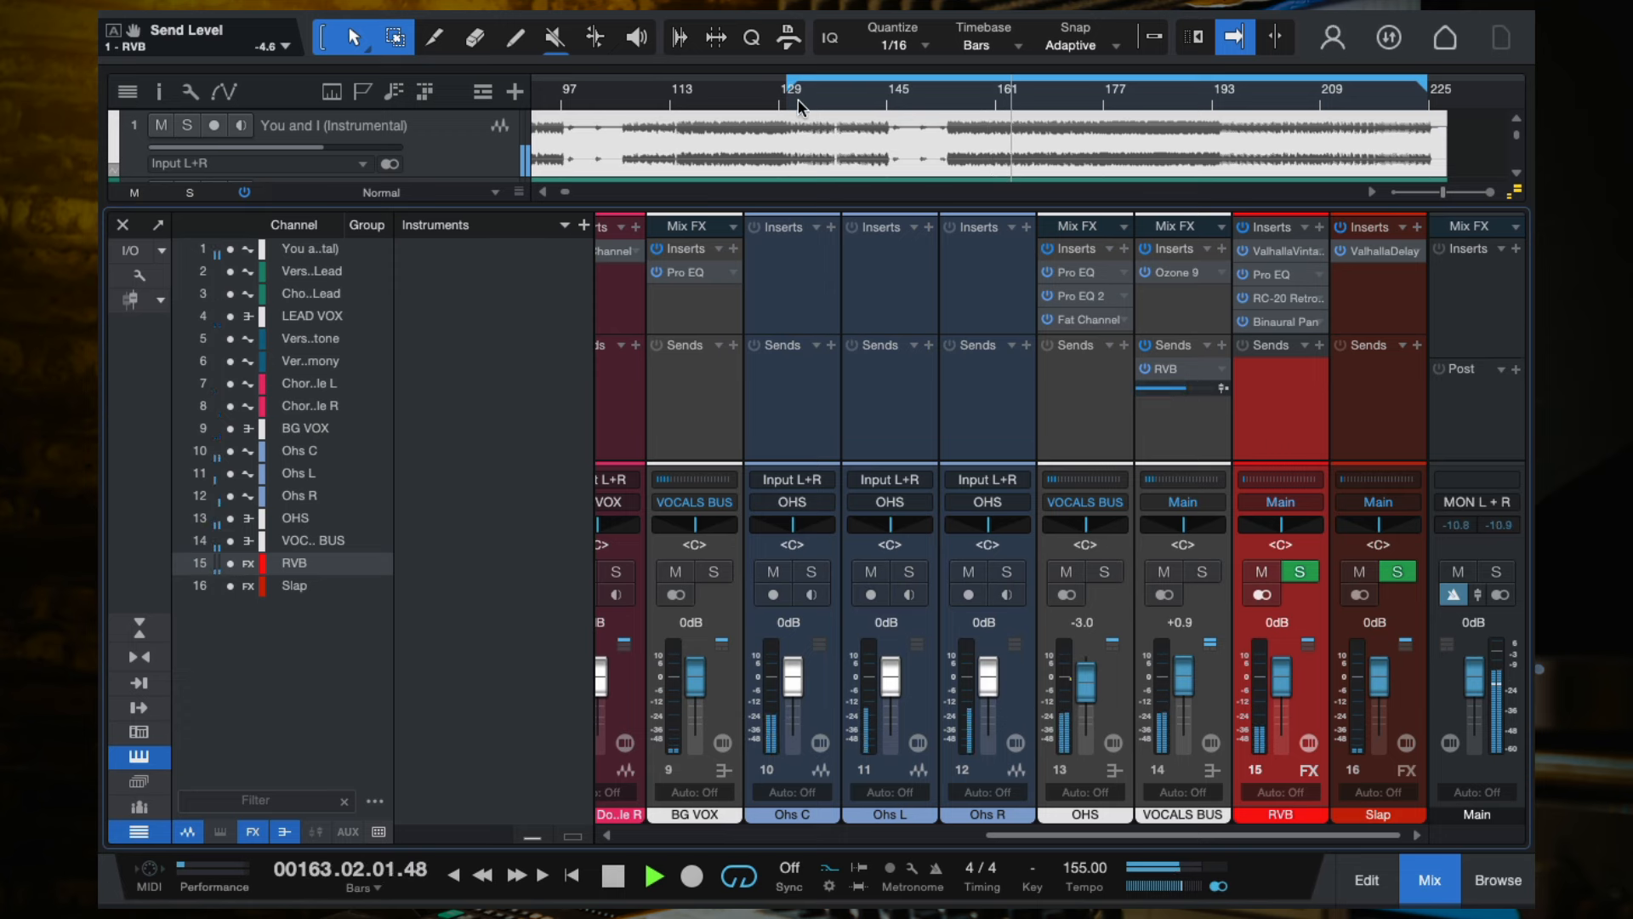
Extend the loop range's start back to about bar 57 and listen to the vocals in the earlier sections.
{"action": "scroll", "coordinate": [795, 112], "scroll_direction": "down", "scroll_amount": 3}
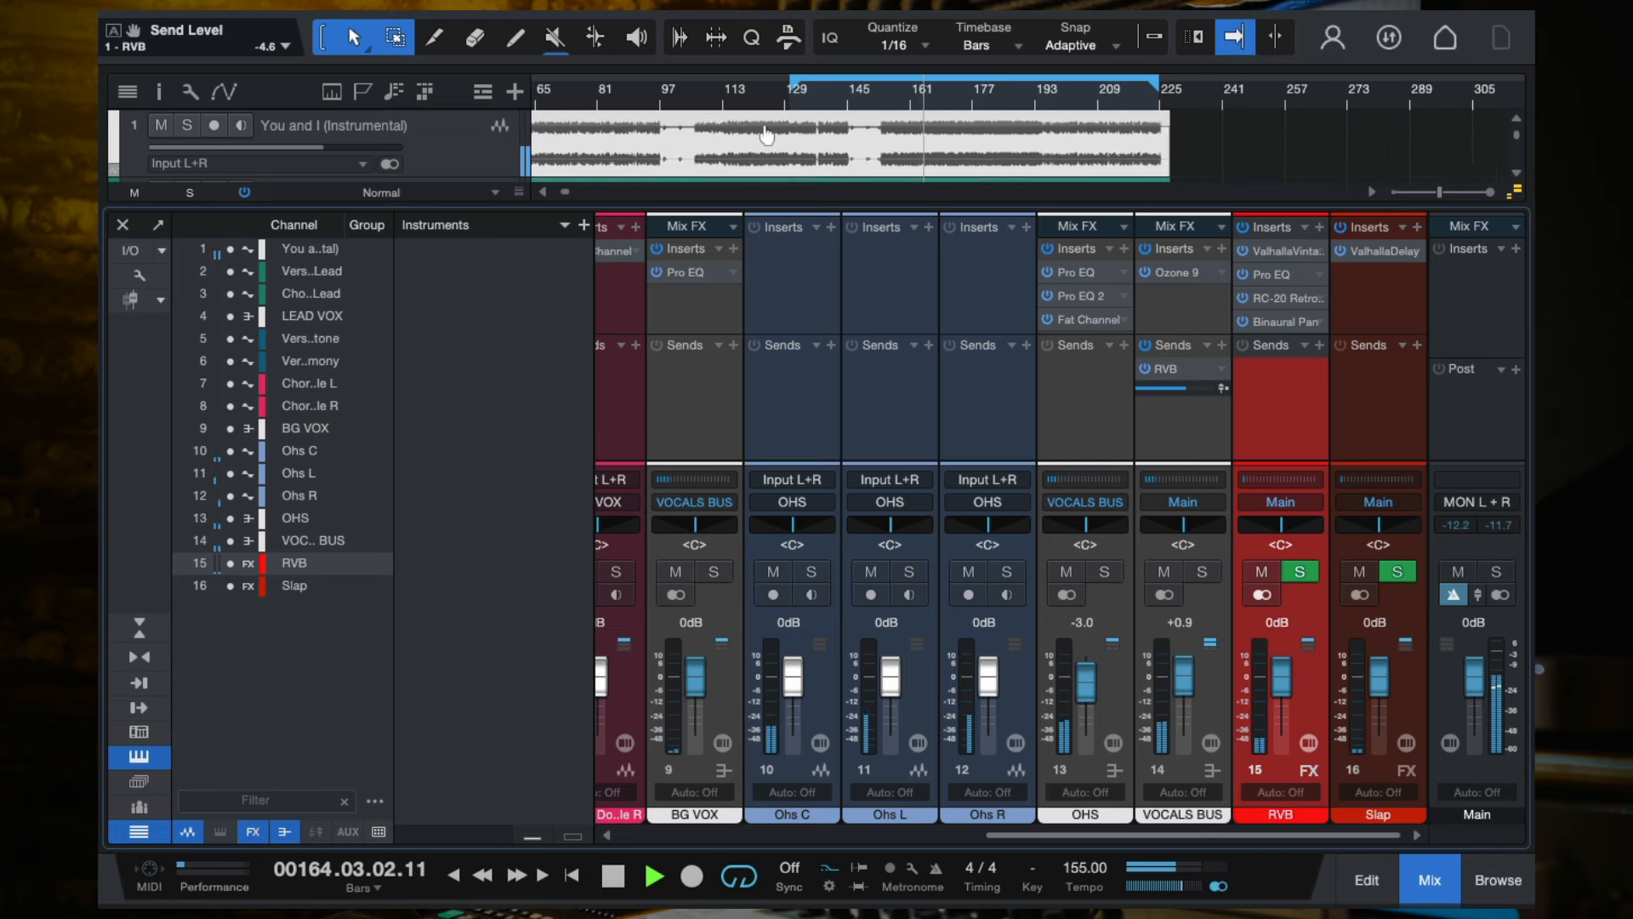
{"action": "scroll", "coordinate": [762, 129], "scroll_direction": "down", "scroll_amount": 2}
{"action": "left_click", "coordinate": [585, 92]}
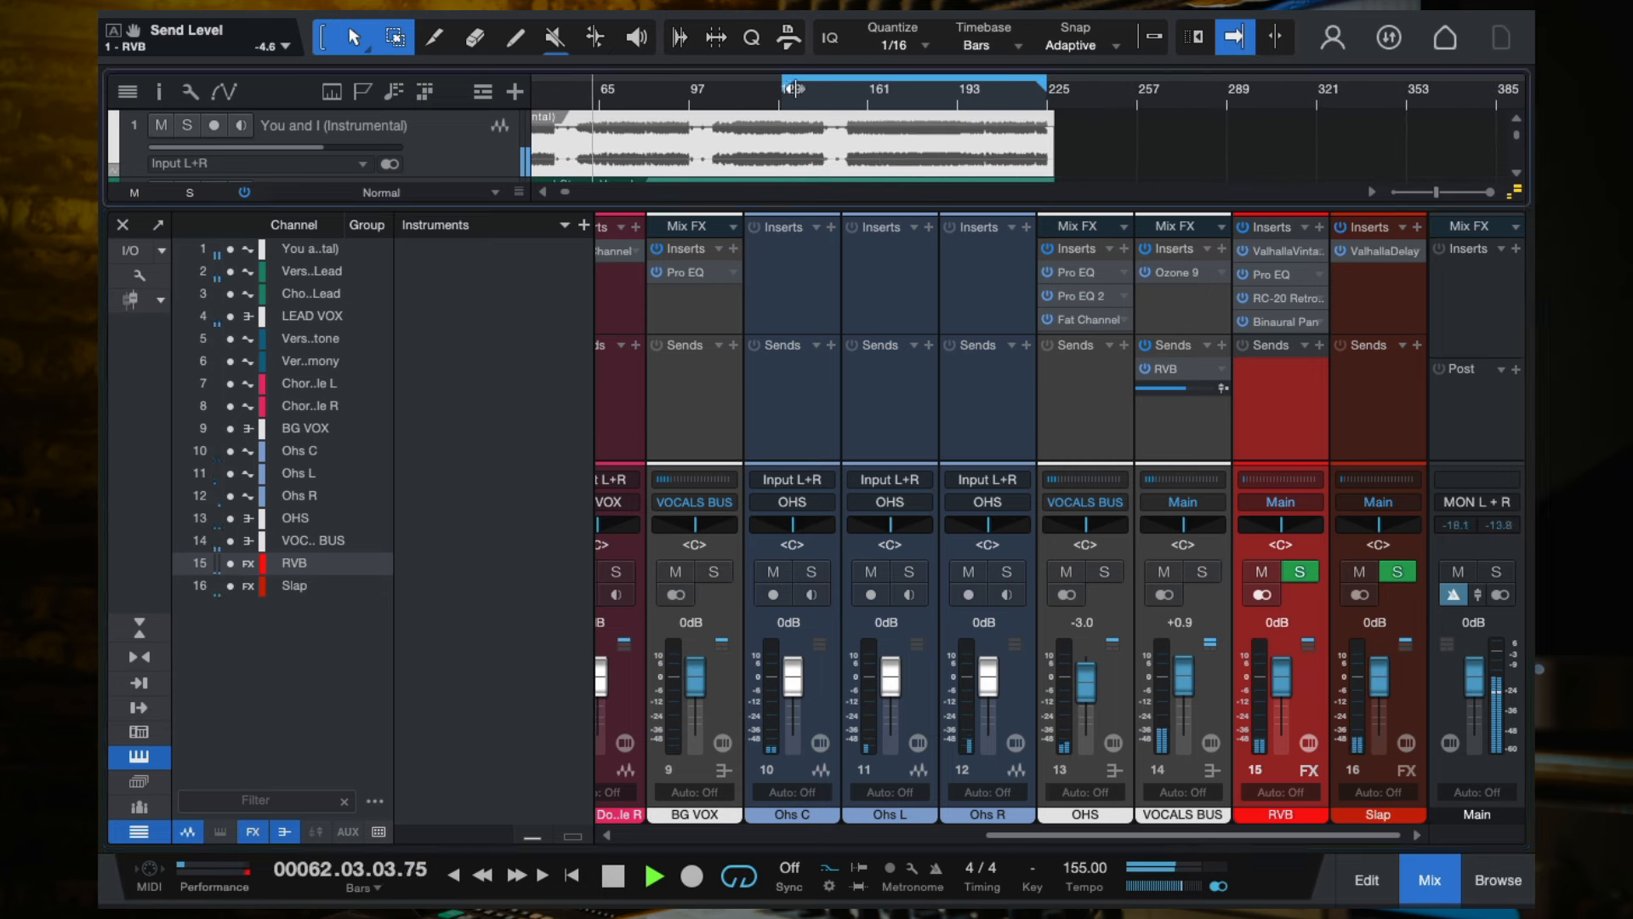
{"action": "left_click_drag", "start_coordinate": [744, 85], "coordinate": [573, 86]}
{"action": "scroll", "coordinate": [597, 105], "scroll_direction": "left", "scroll_amount": 3}
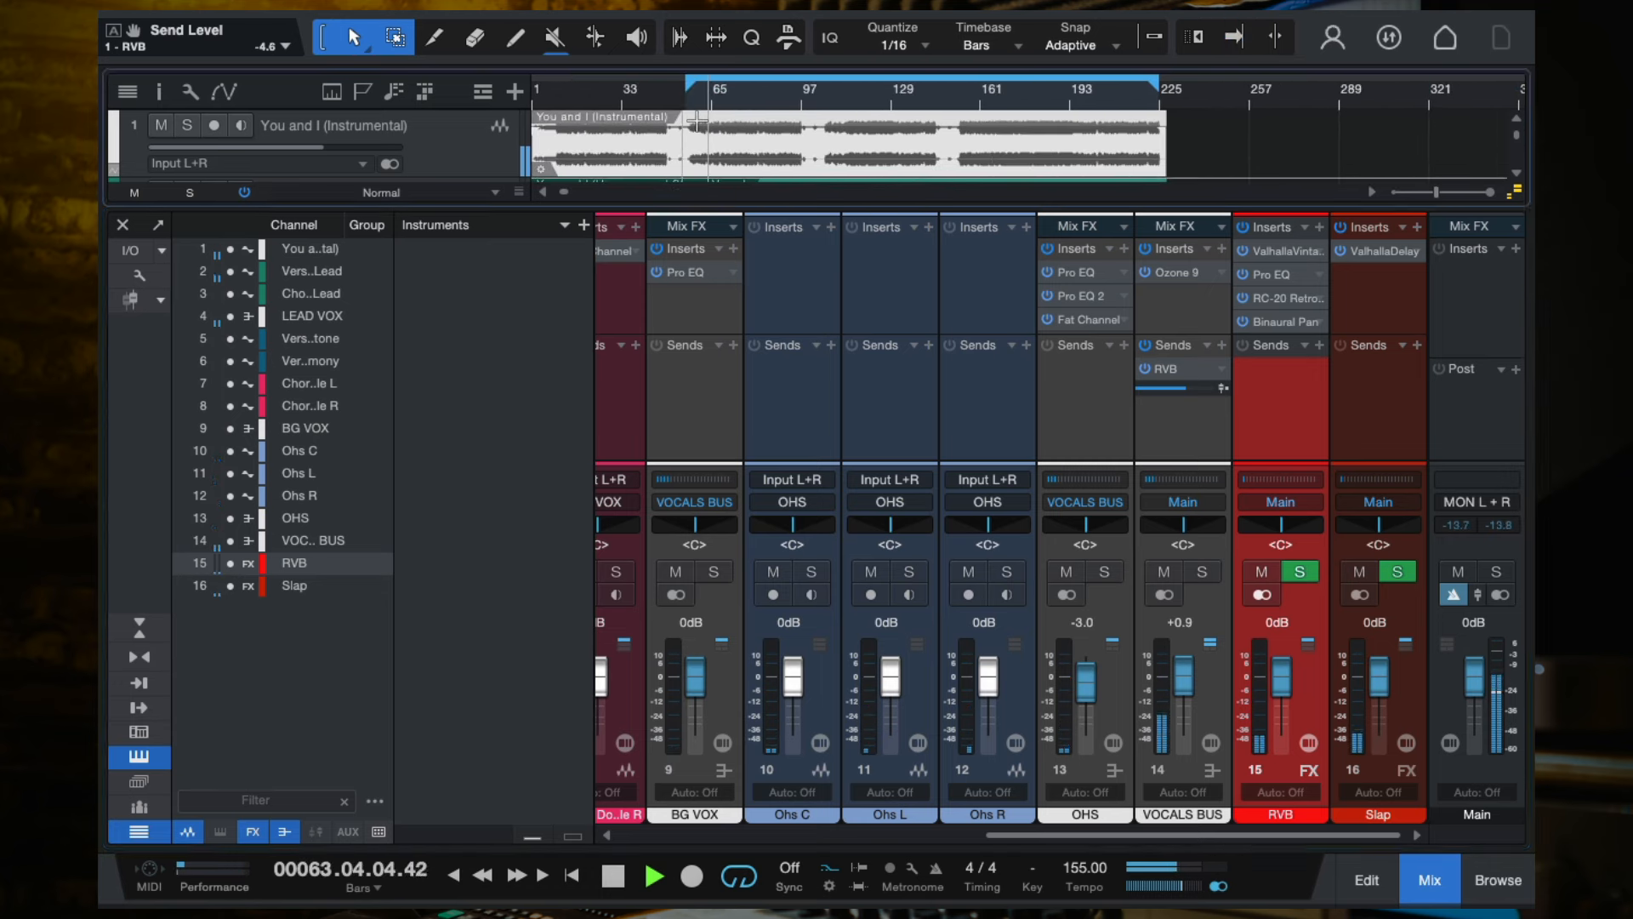
{"action": "scroll", "coordinate": [697, 123], "scroll_direction": "up", "scroll_amount": 3}
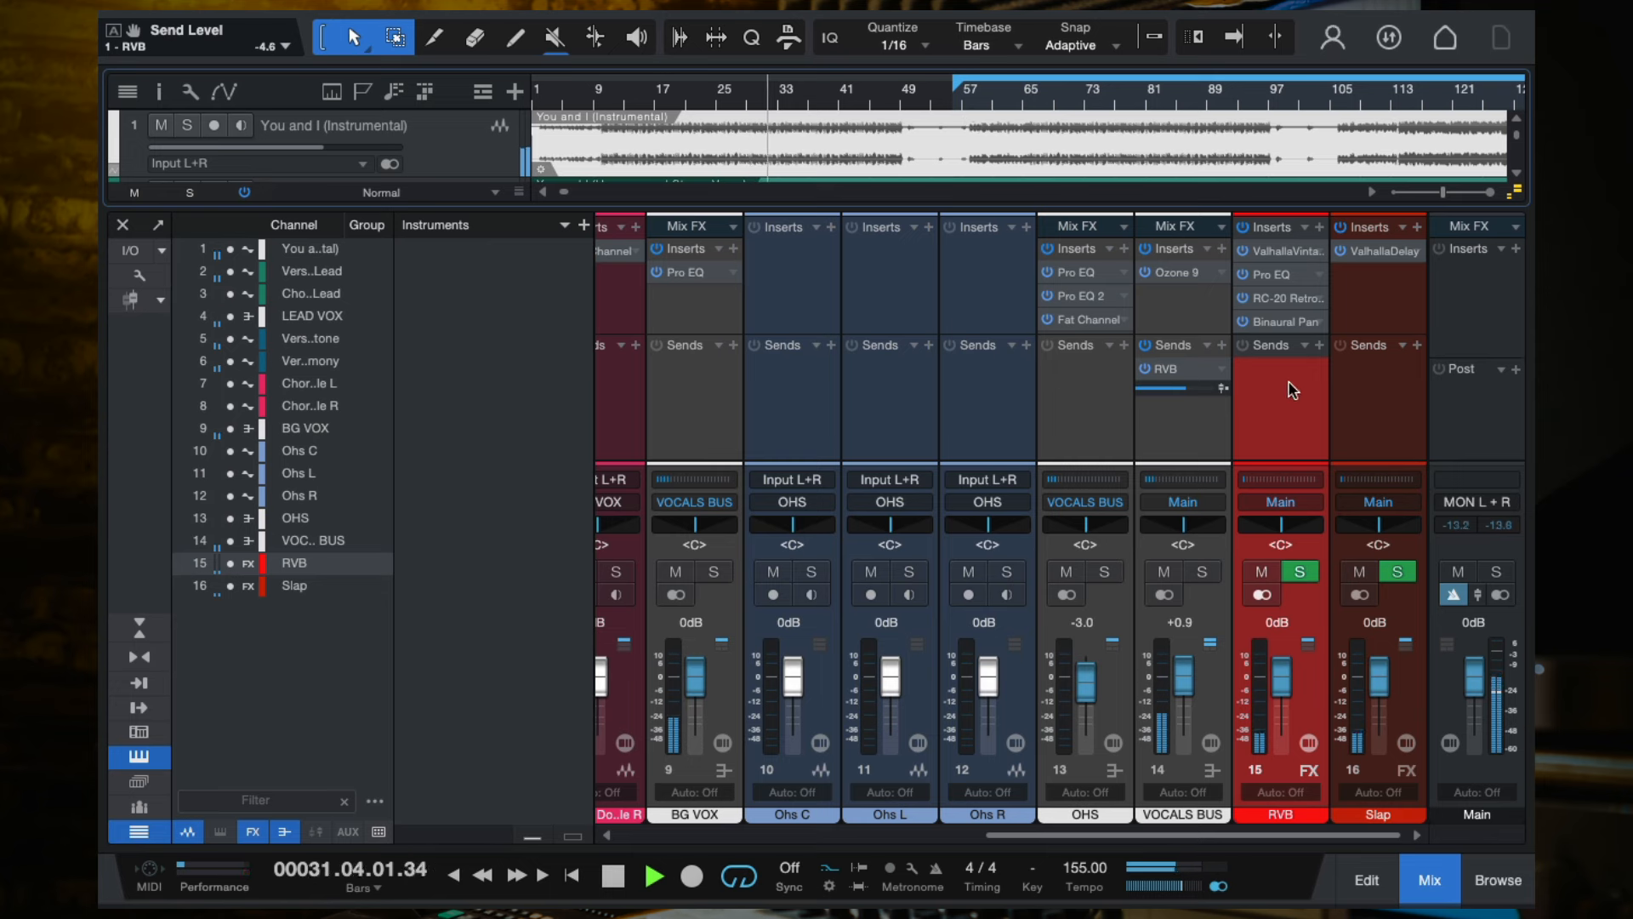
{"action": "key", "text": "space"}
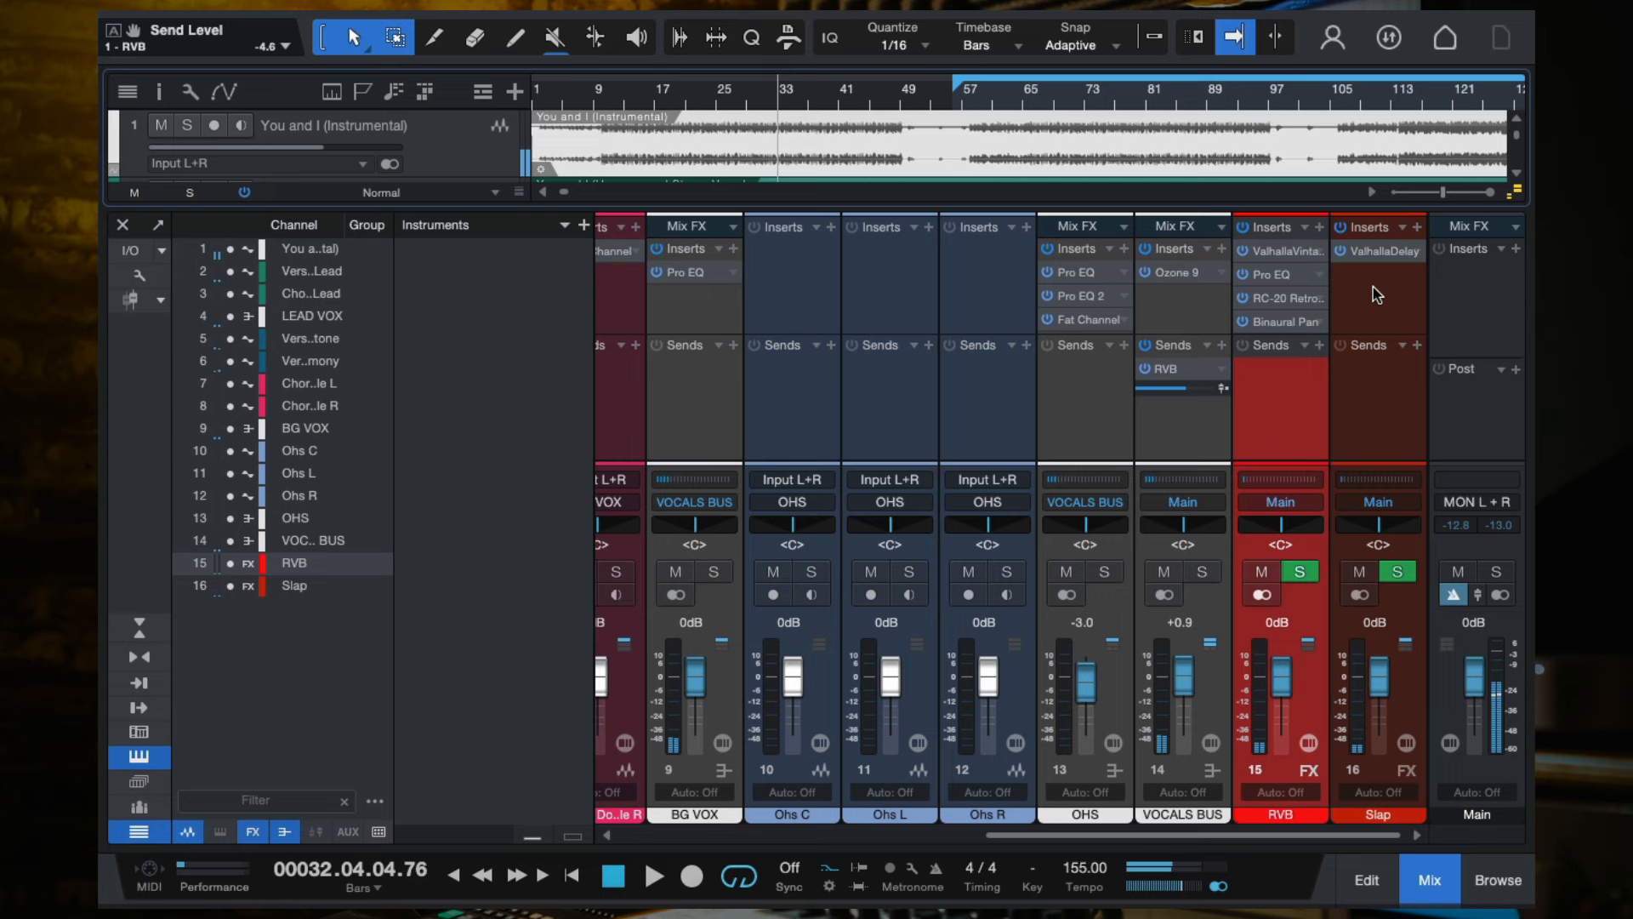
Set the decay of ValhallaVintageVerb on the RVB channel to 1.02 s during playback.
{"action": "left_click", "coordinate": [1269, 252]}
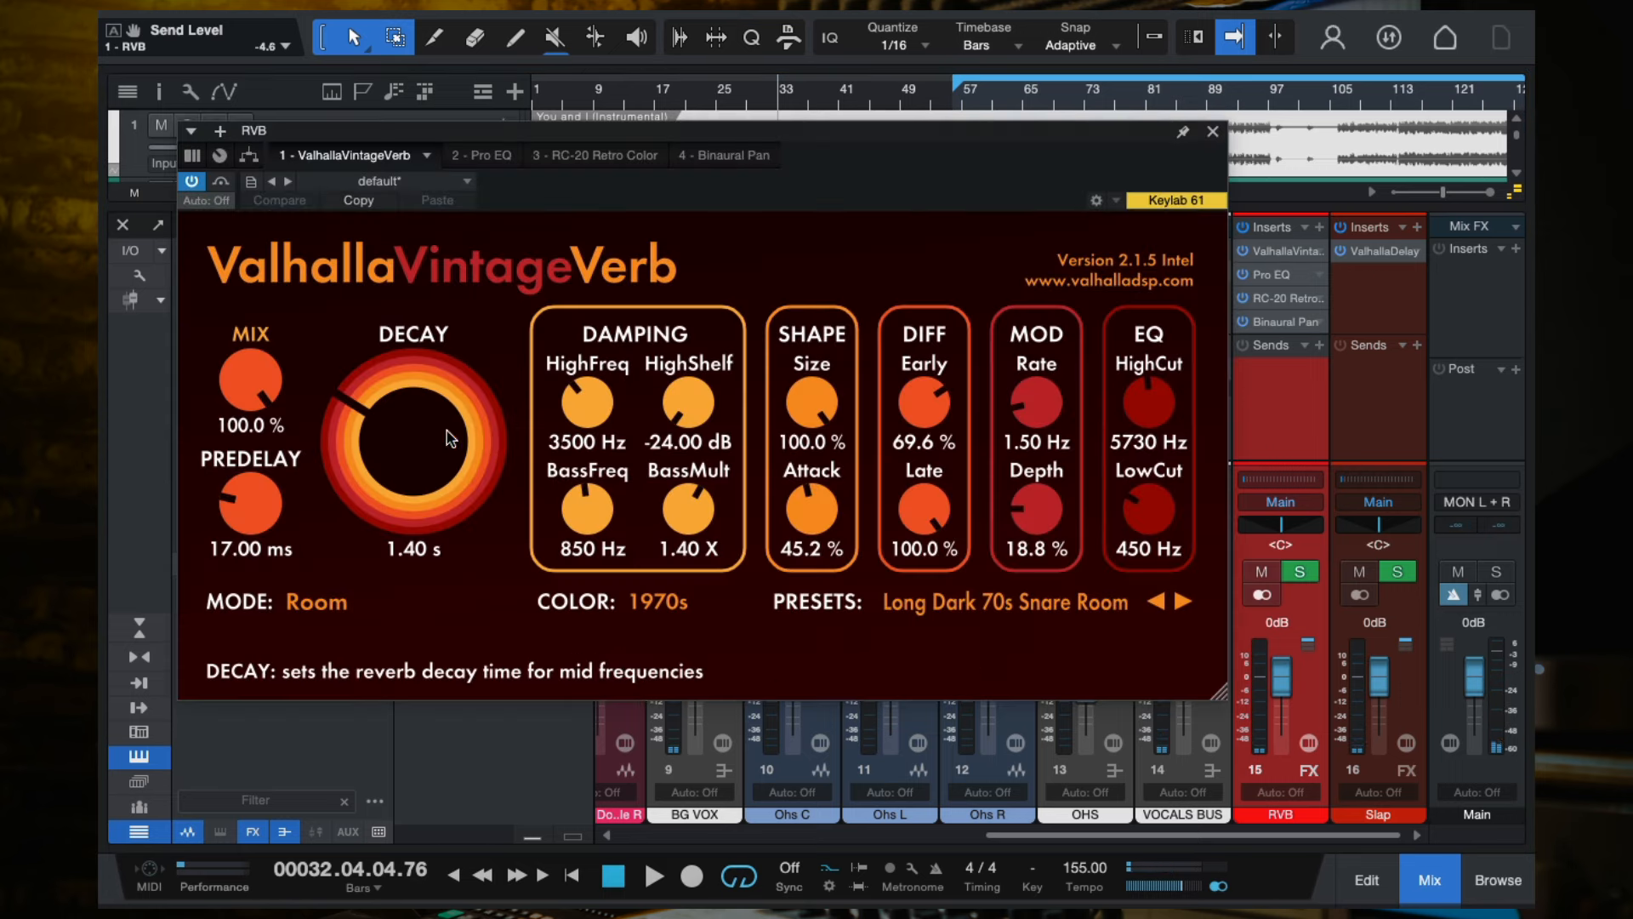
{"action": "key", "text": "space"}
{"action": "left_click_drag", "start_coordinate": [344, 403], "coordinate": [345, 416]}
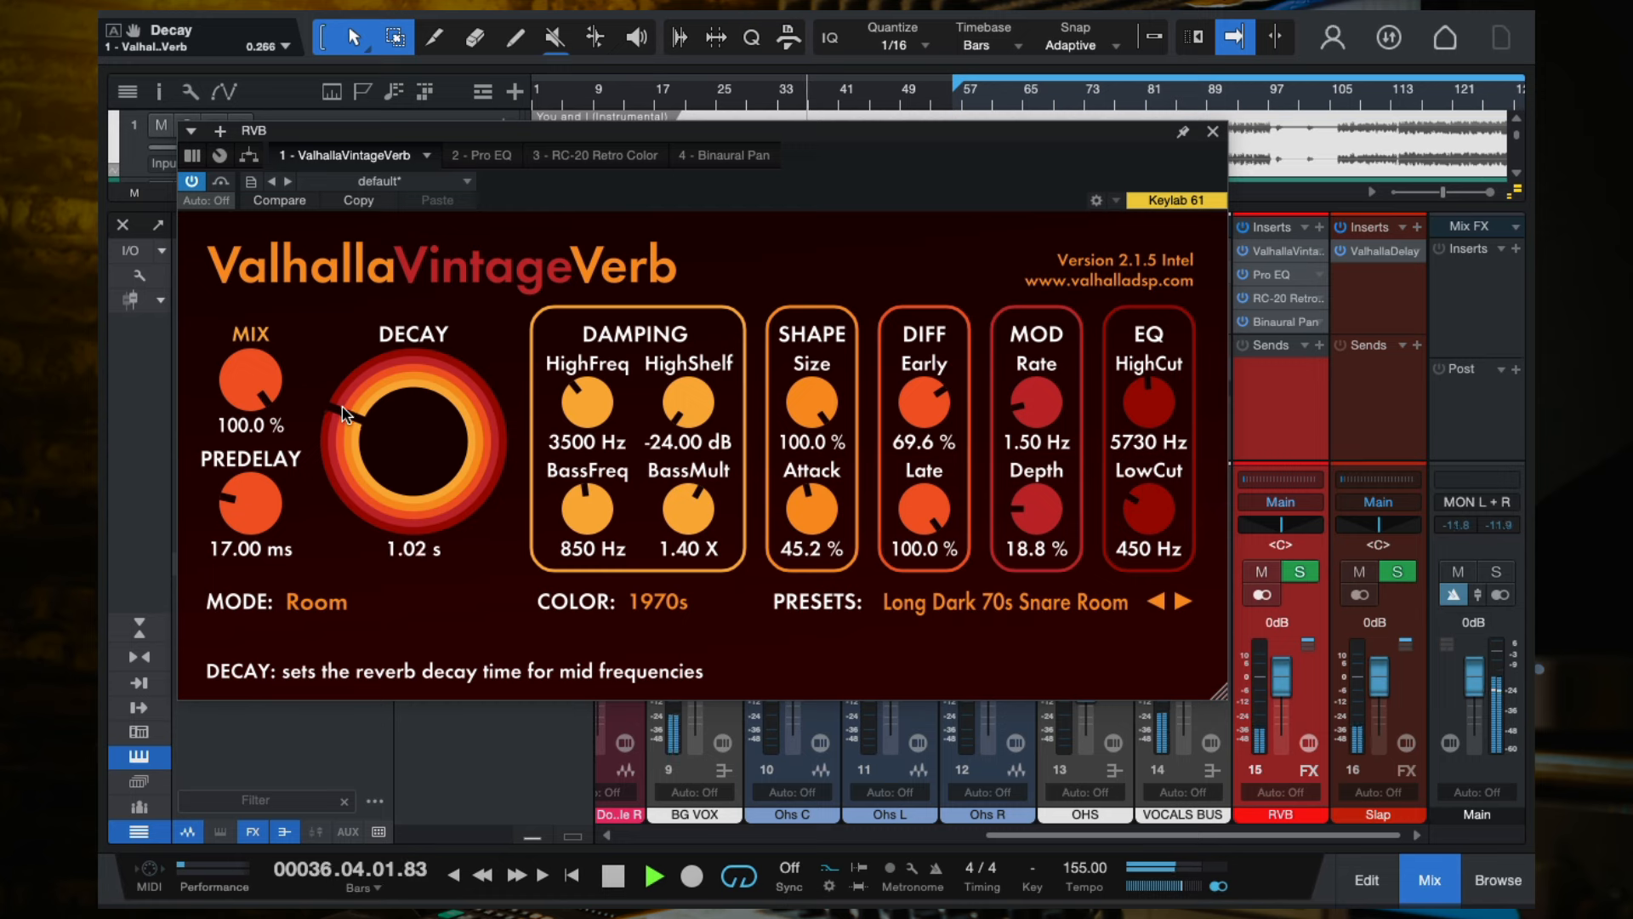
Stop playback, bypass RC-20 Retro Color and Binaural Pan on the RVB channel, and check the Binaural Pan settings.
{"action": "left_click", "coordinate": [1213, 133]}
{"action": "key", "text": "space"}
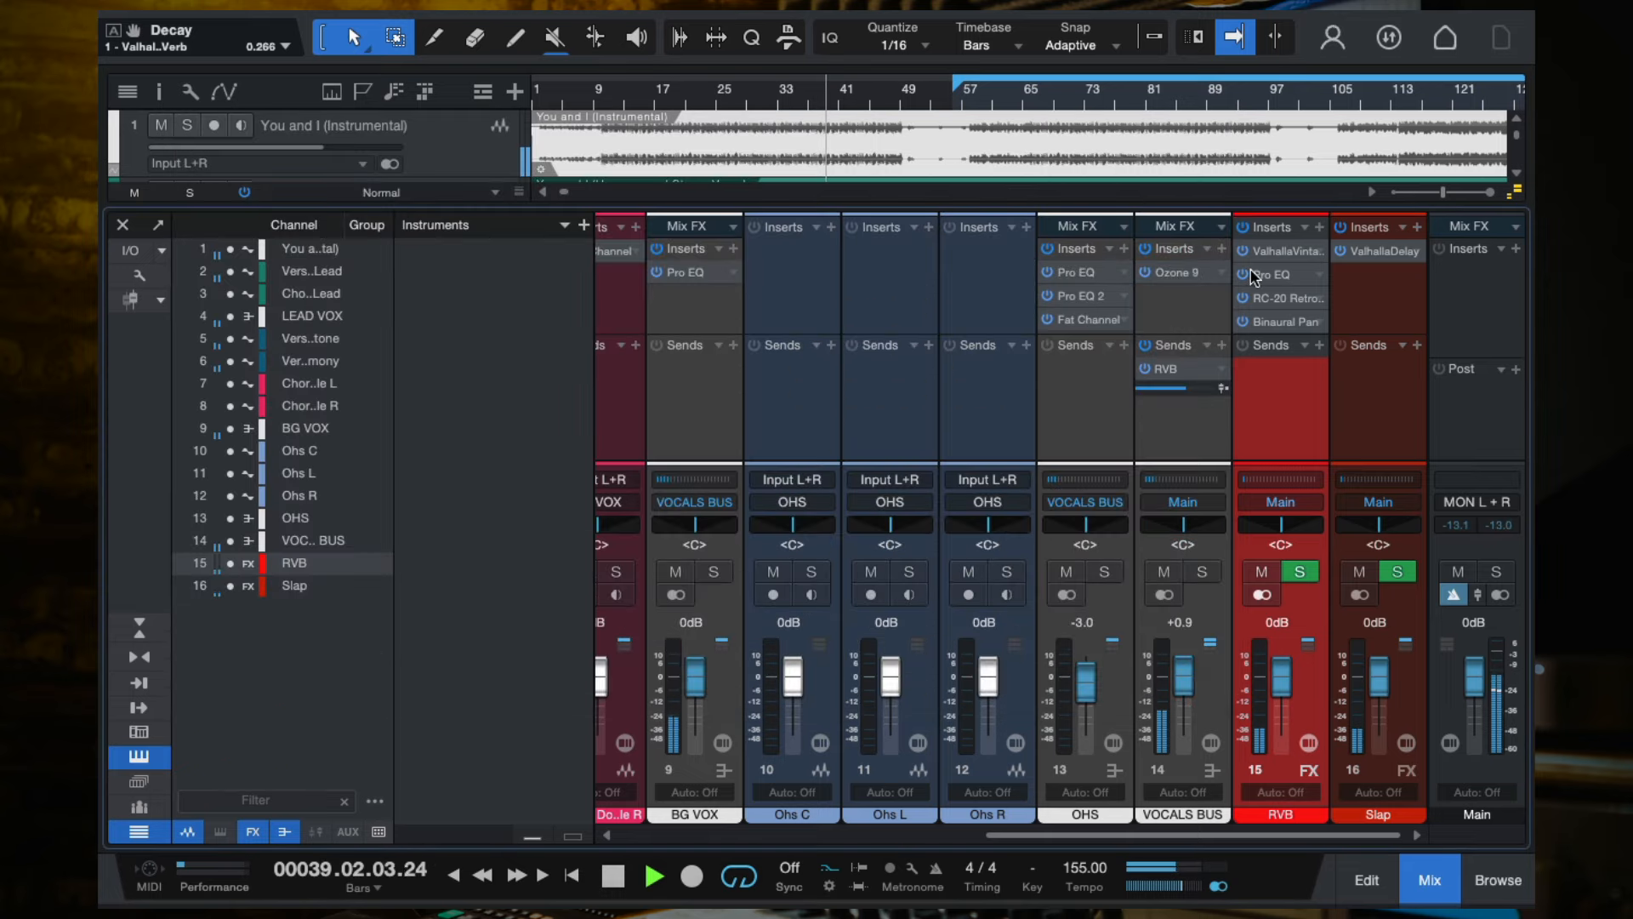
{"action": "left_click", "coordinate": [1242, 326]}
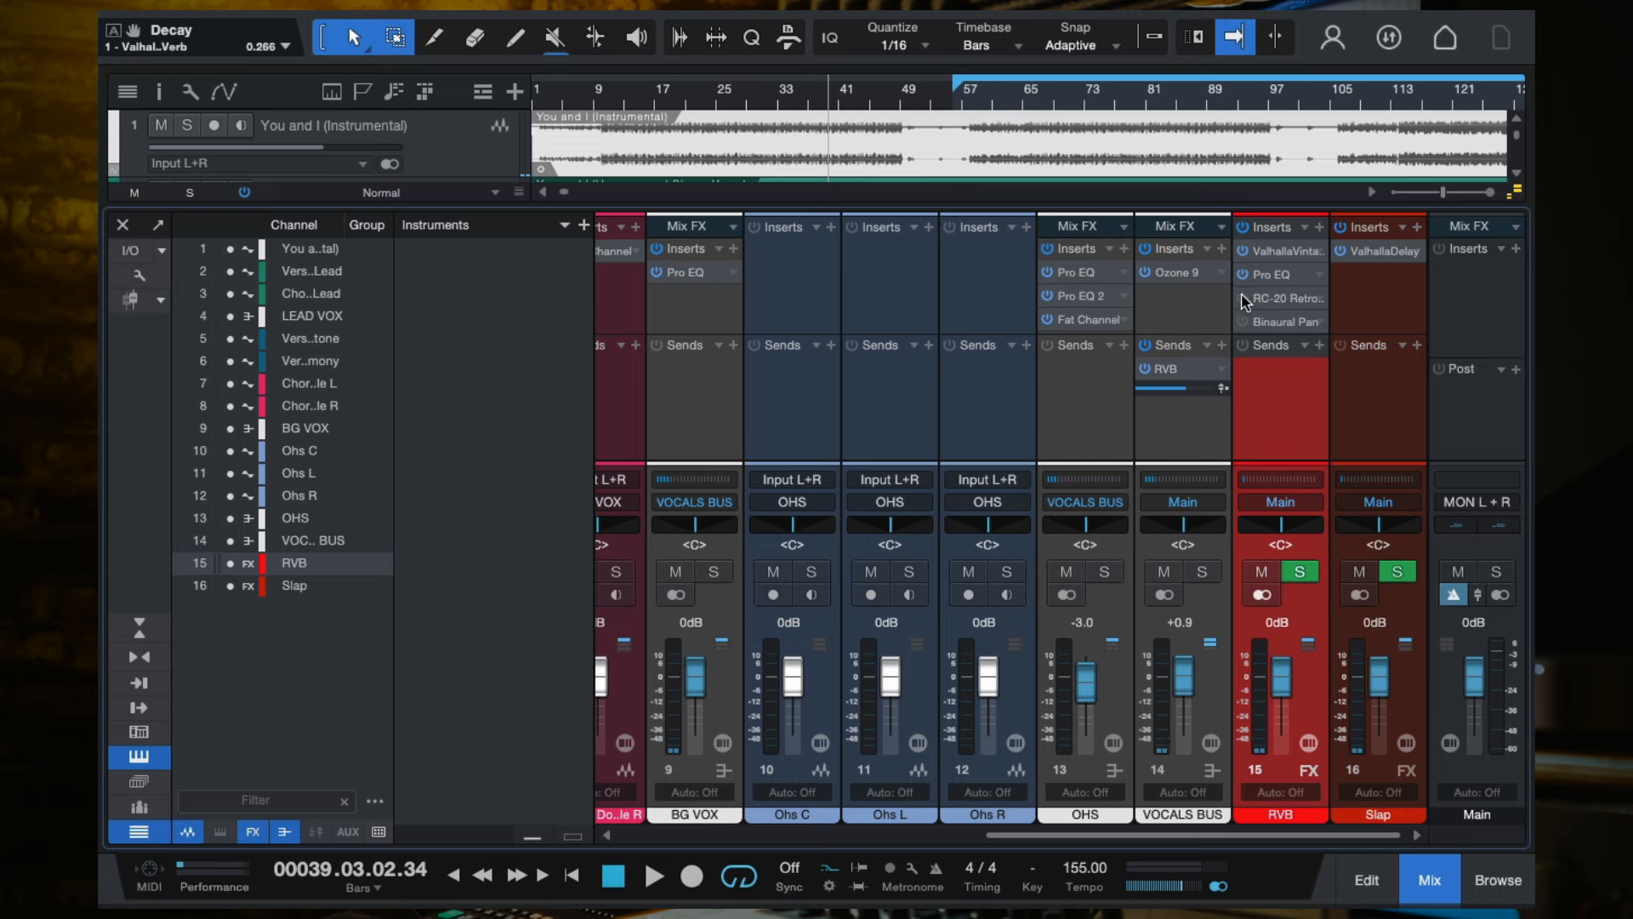
{"action": "left_click", "coordinate": [1278, 323]}
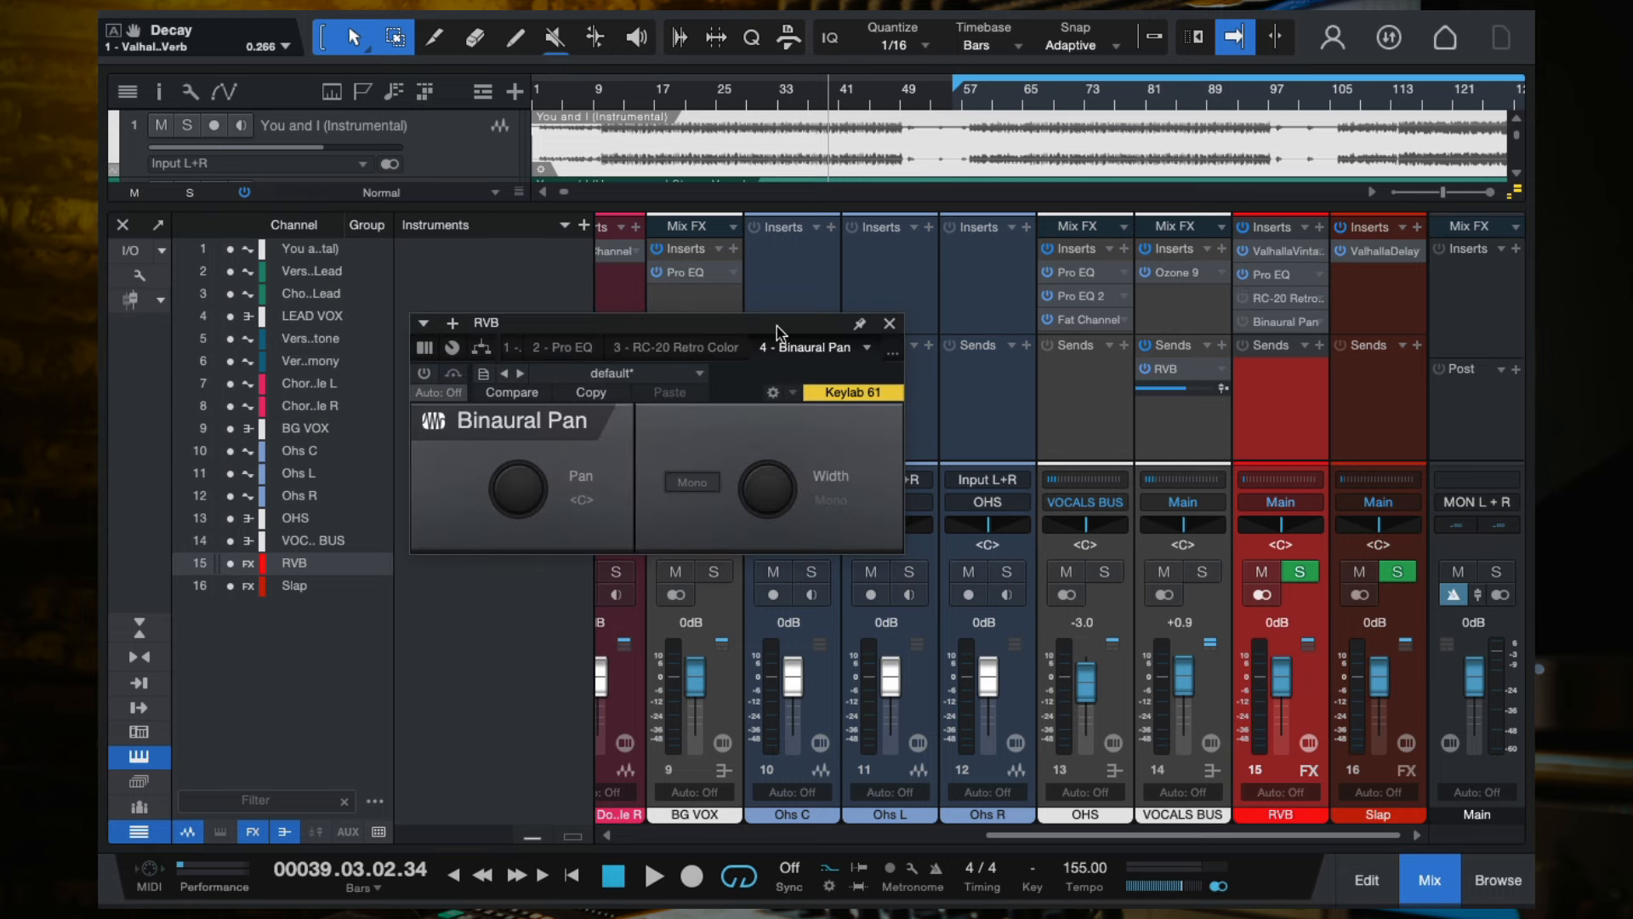
{"action": "left_click", "coordinate": [889, 324]}
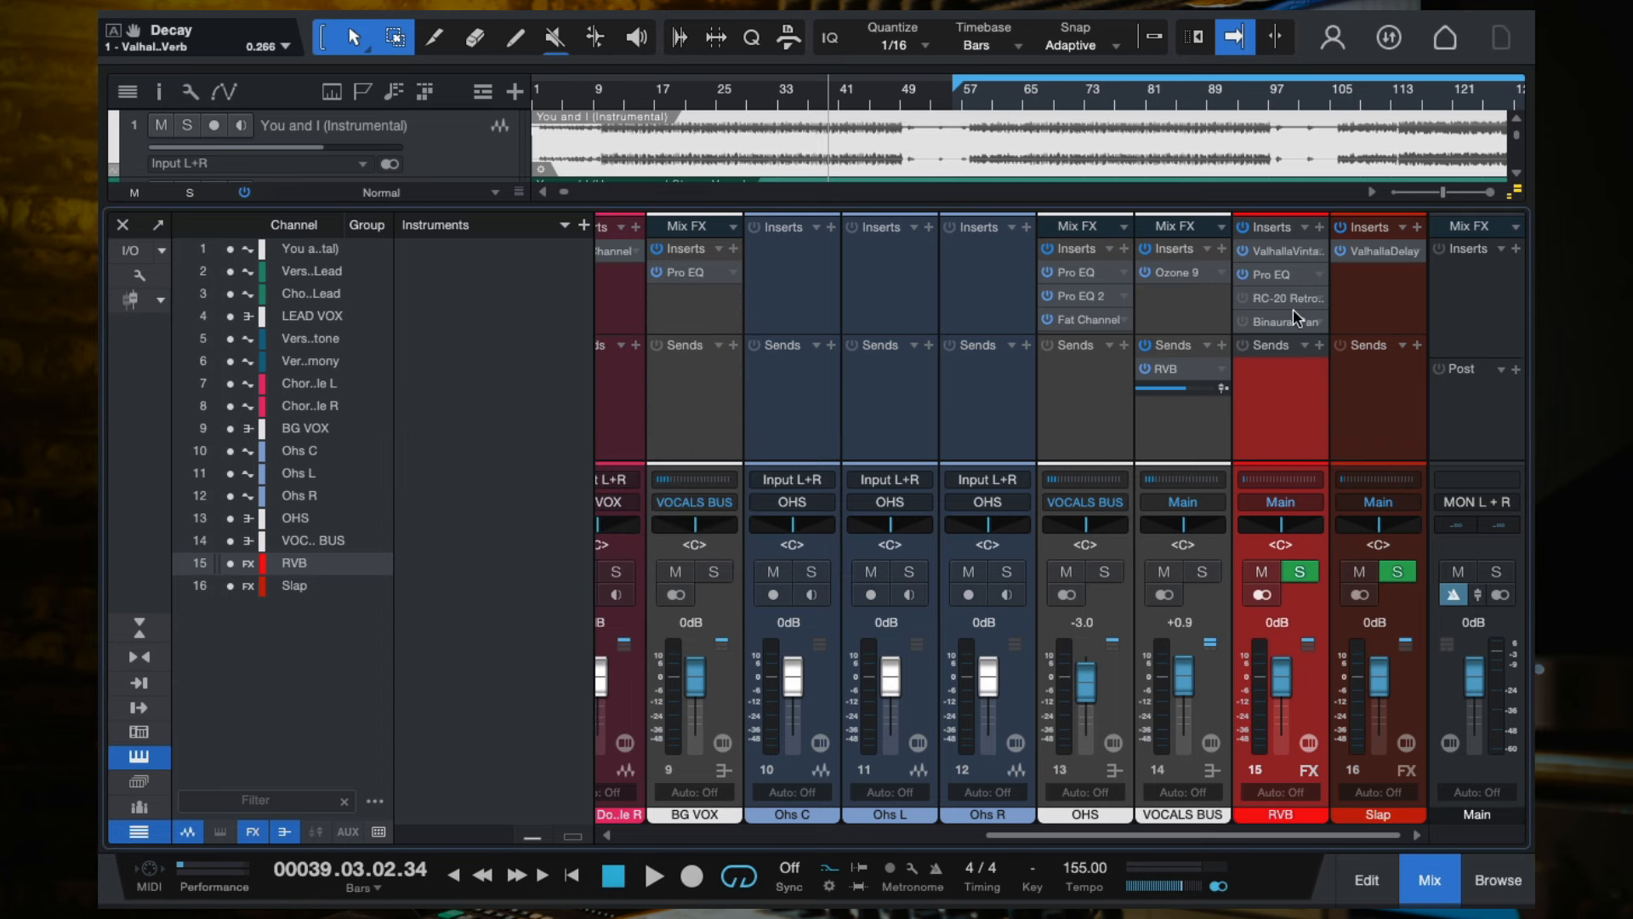
Resume playback and reactivate RC-20 Retro Color and Binaural Pan on the RVB channel to compare the sound.
{"action": "key", "text": "space"}
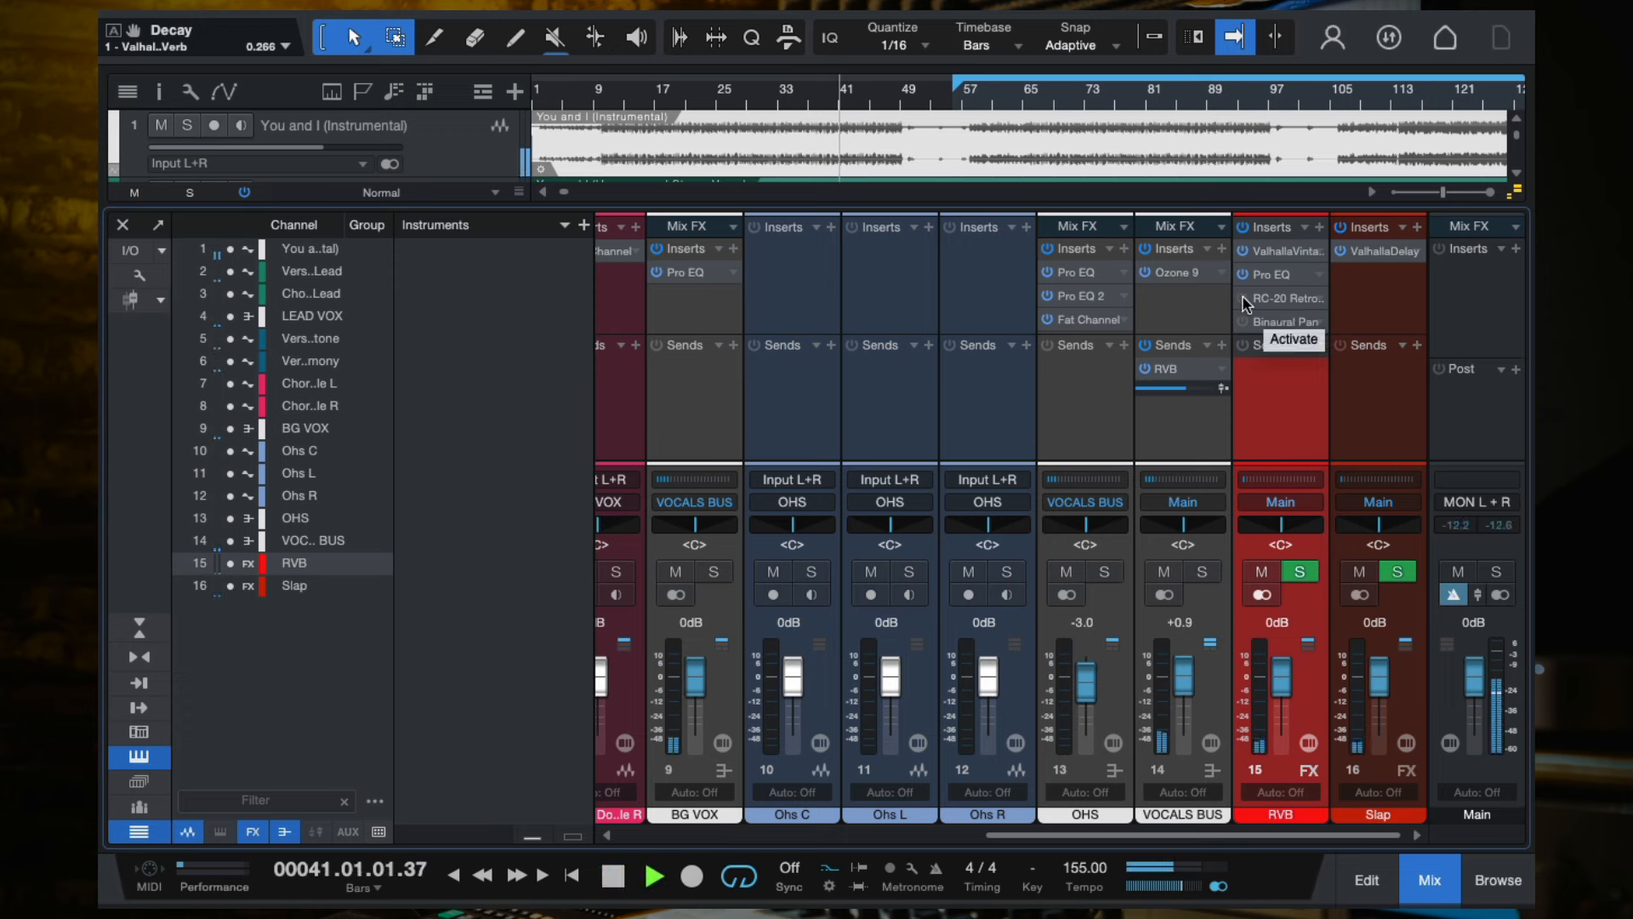
{"action": "left_click", "coordinate": [1243, 299]}
{"action": "left_click", "coordinate": [1242, 321]}
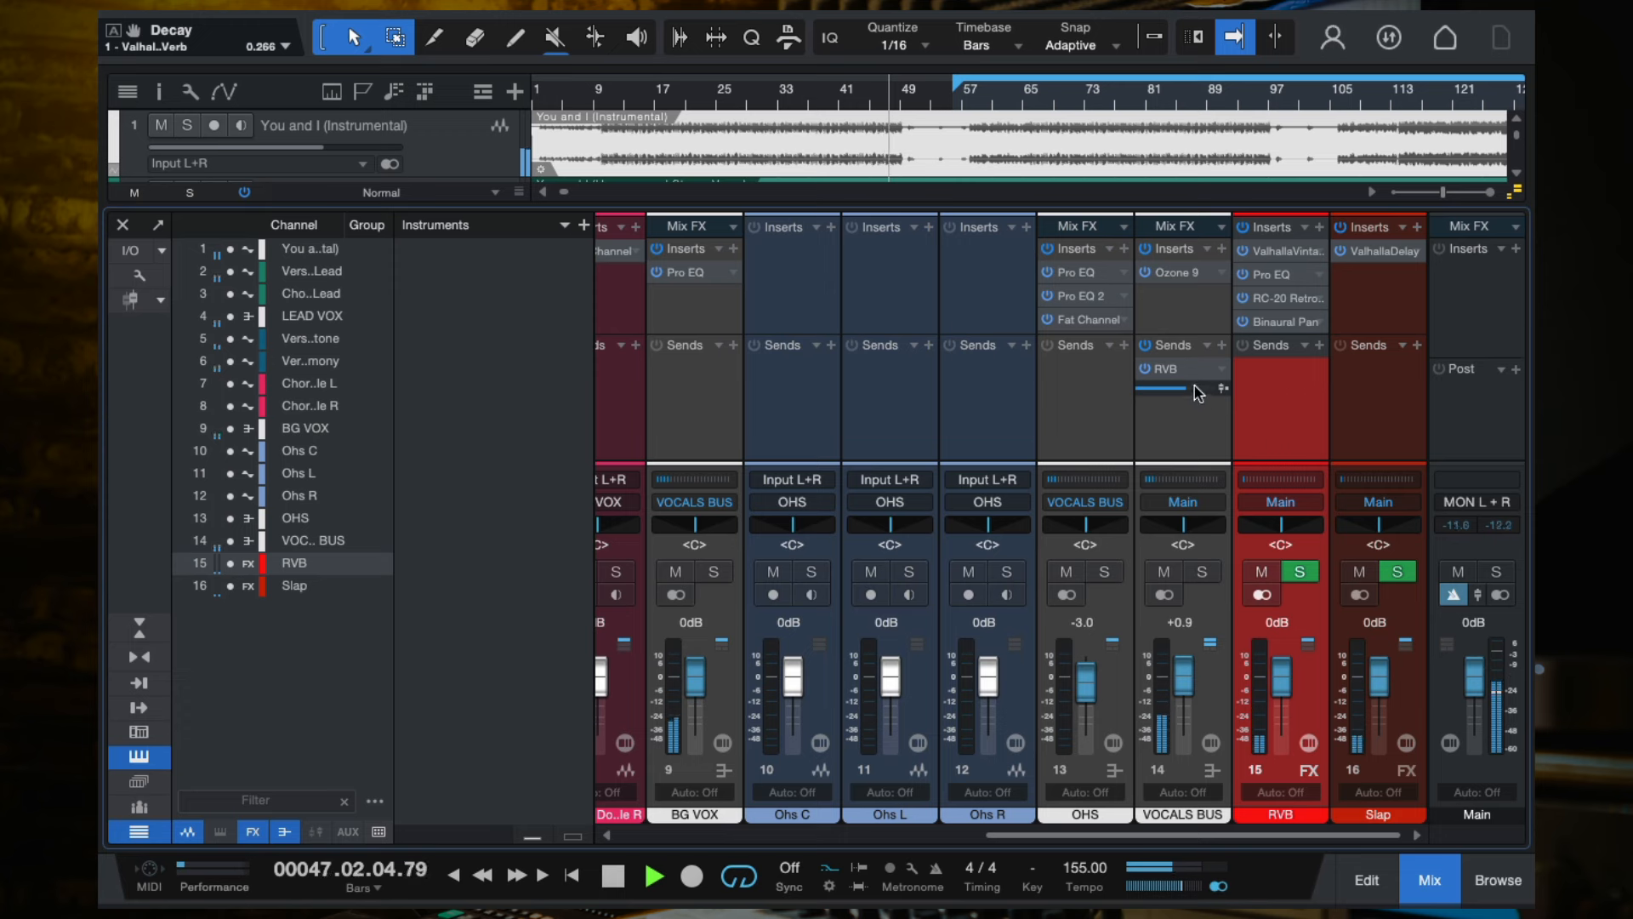
Set the RVB send level on VOCALS BUS to -5.2 dB during playback.
{"action": "mouse_move", "coordinate": [1176, 387]}
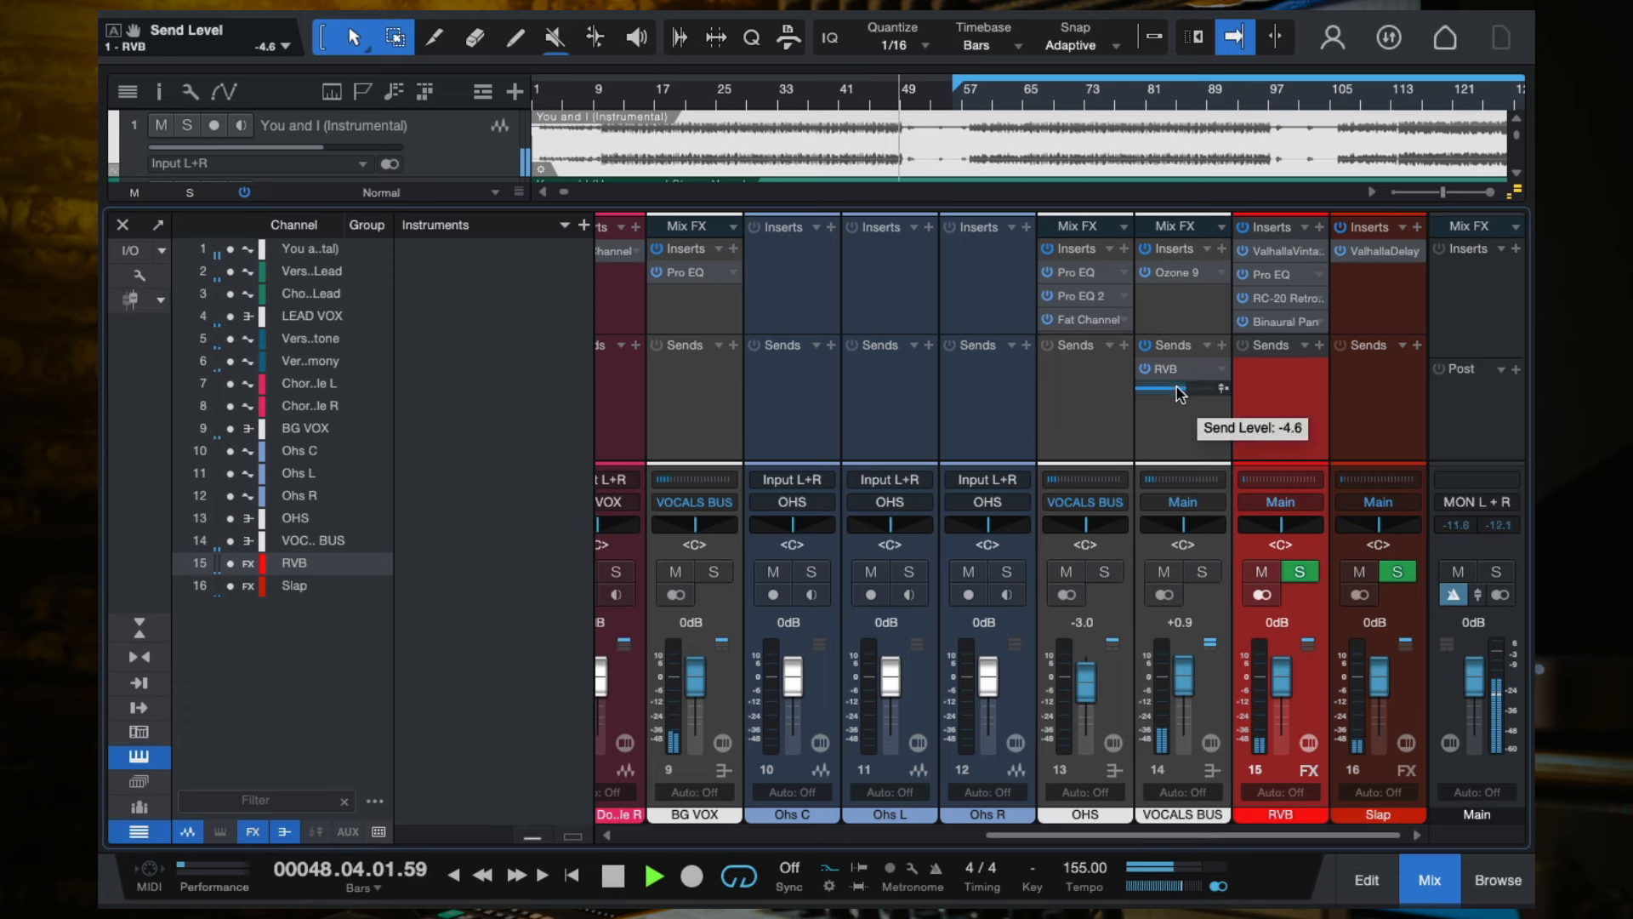
{"action": "scroll", "coordinate": [1186, 394], "scroll_direction": "down", "scroll_amount": 2}
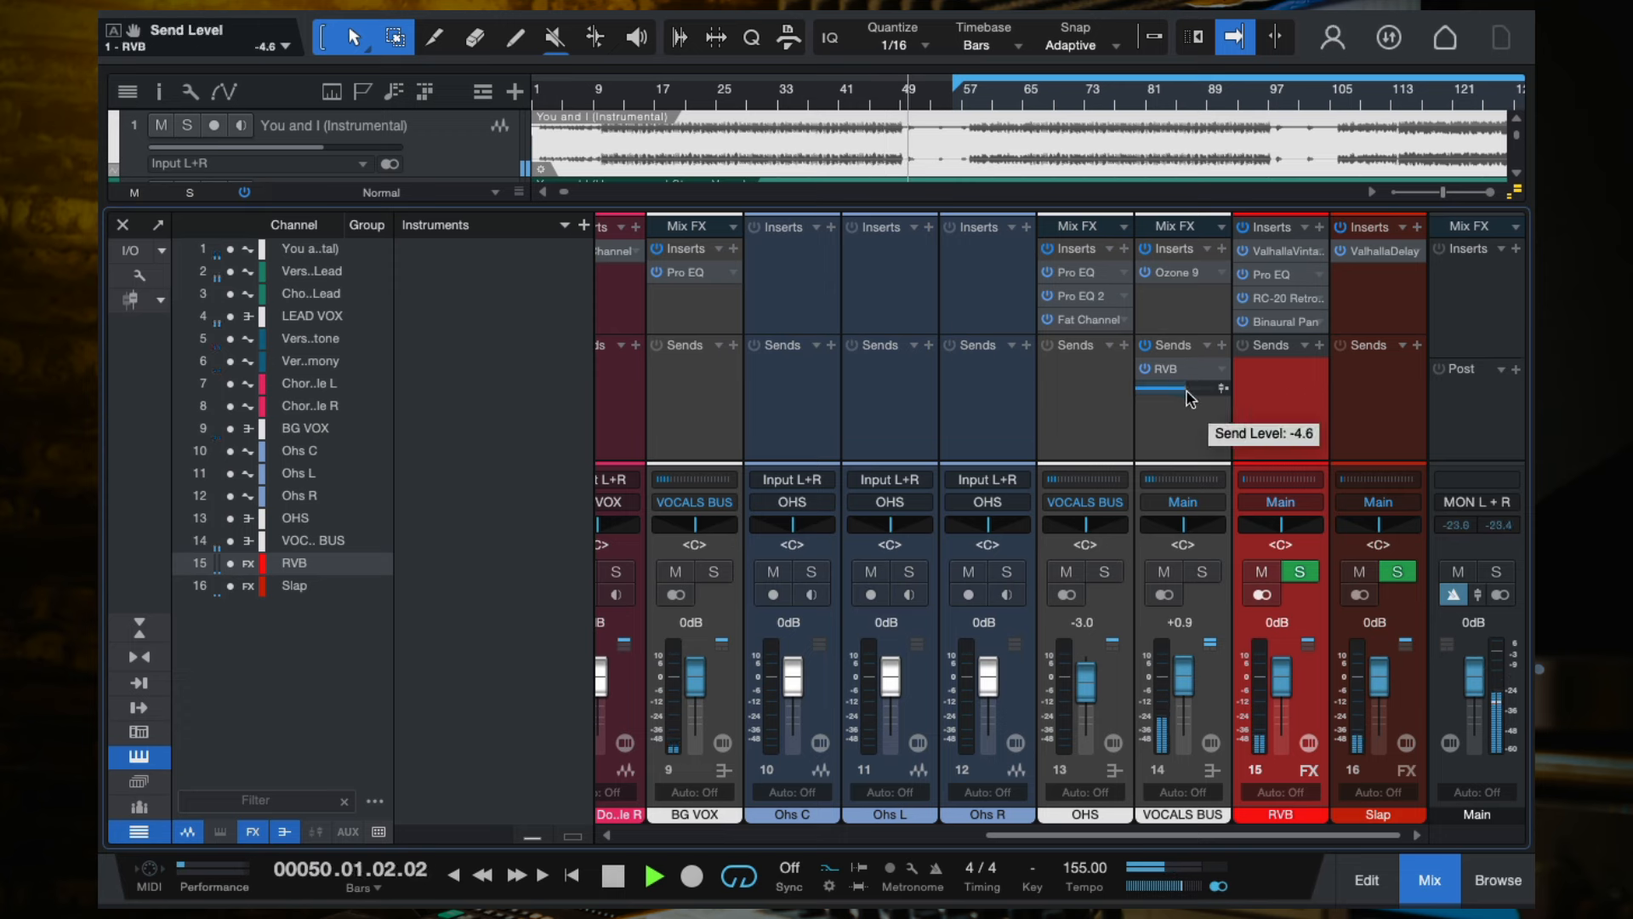
Set the Slap send level on LEAD VOX to -9.7 dB while listening to the section around bars 51 to 67.
{"action": "scroll", "coordinate": [993, 398], "scroll_direction": "left", "scroll_amount": 5}
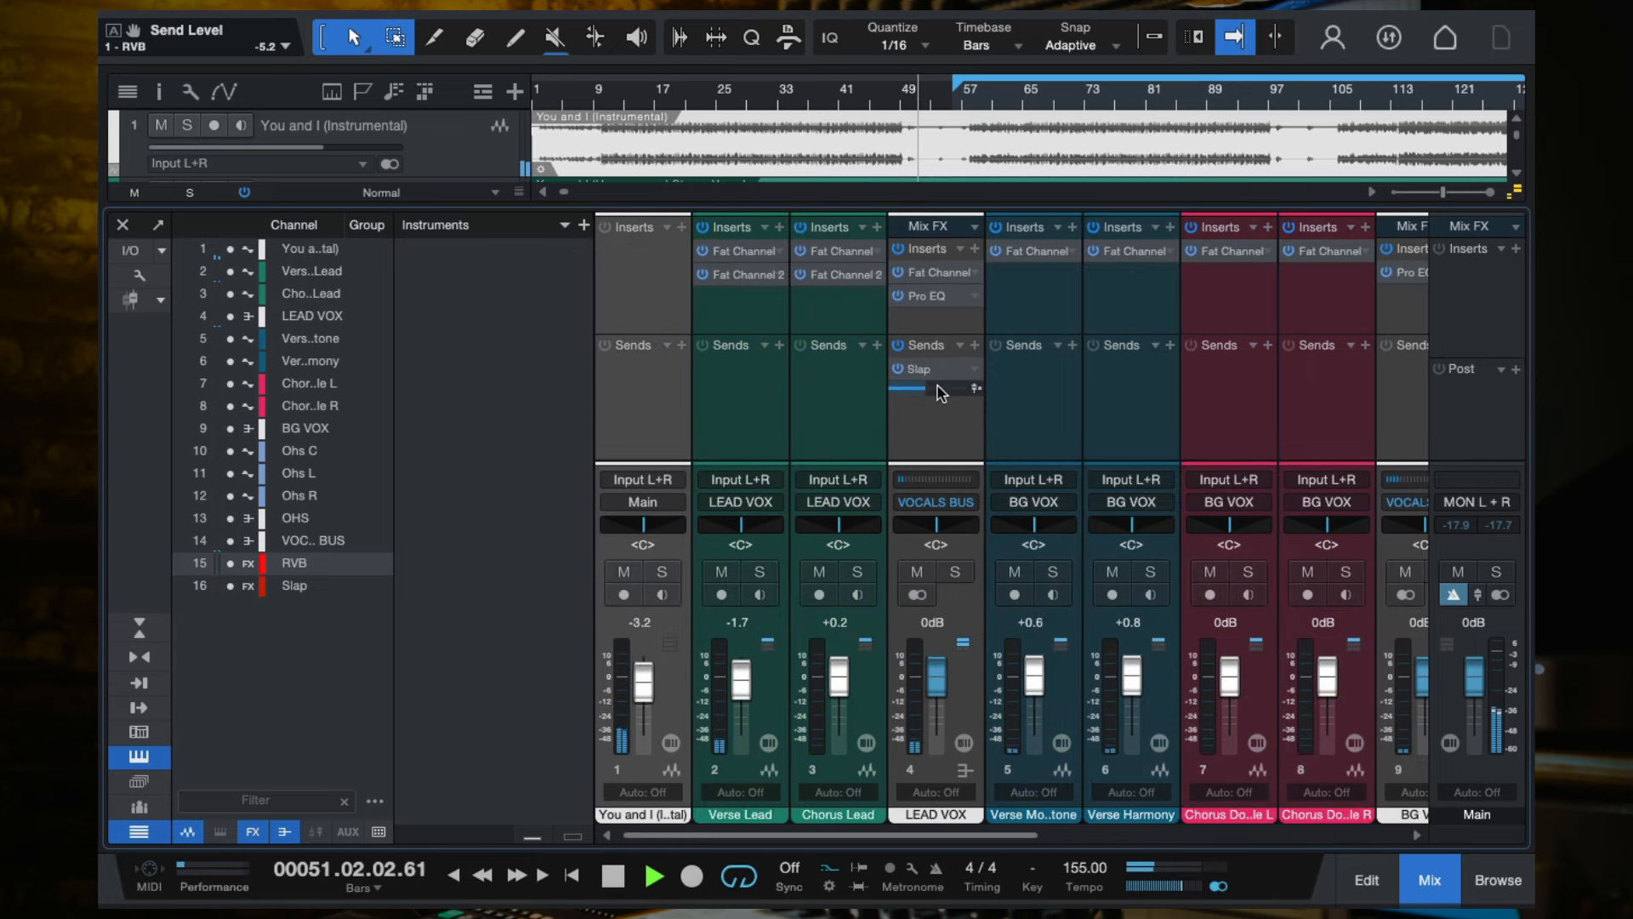
{"action": "mouse_move", "coordinate": [925, 389]}
{"action": "left_mouse_down"}
{"action": "mouse_move", "coordinate": [950, 391]}
{"action": "mouse_move", "coordinate": [923, 395]}
{"action": "left_mouse_up"}
{"action": "key", "text": "space"}
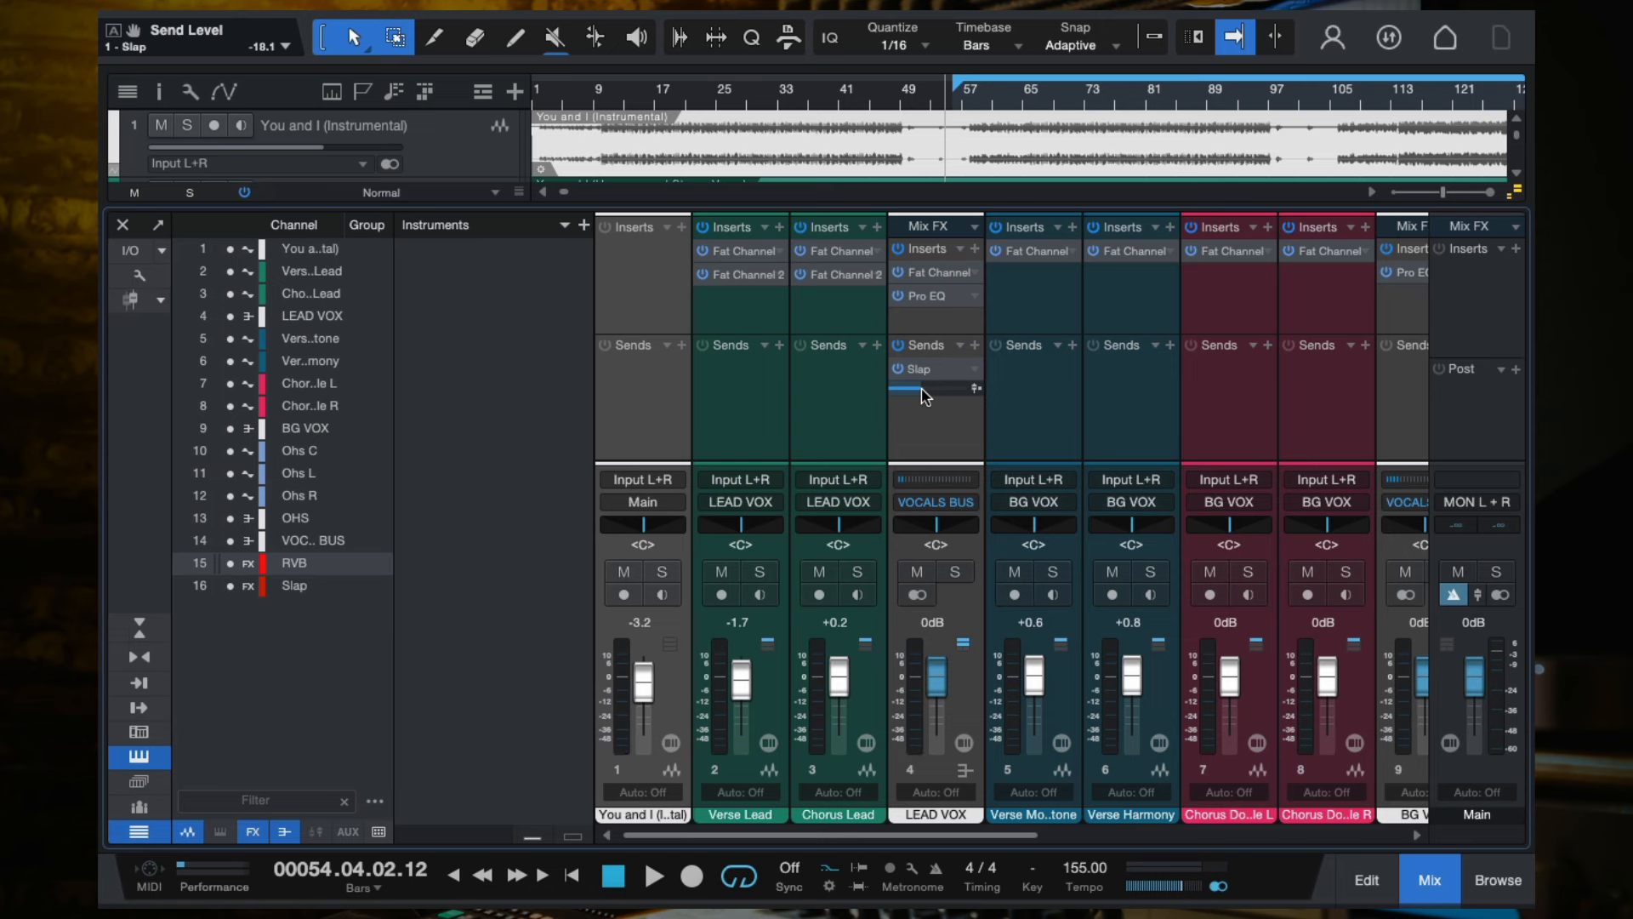
{"action": "key", "text": "space"}
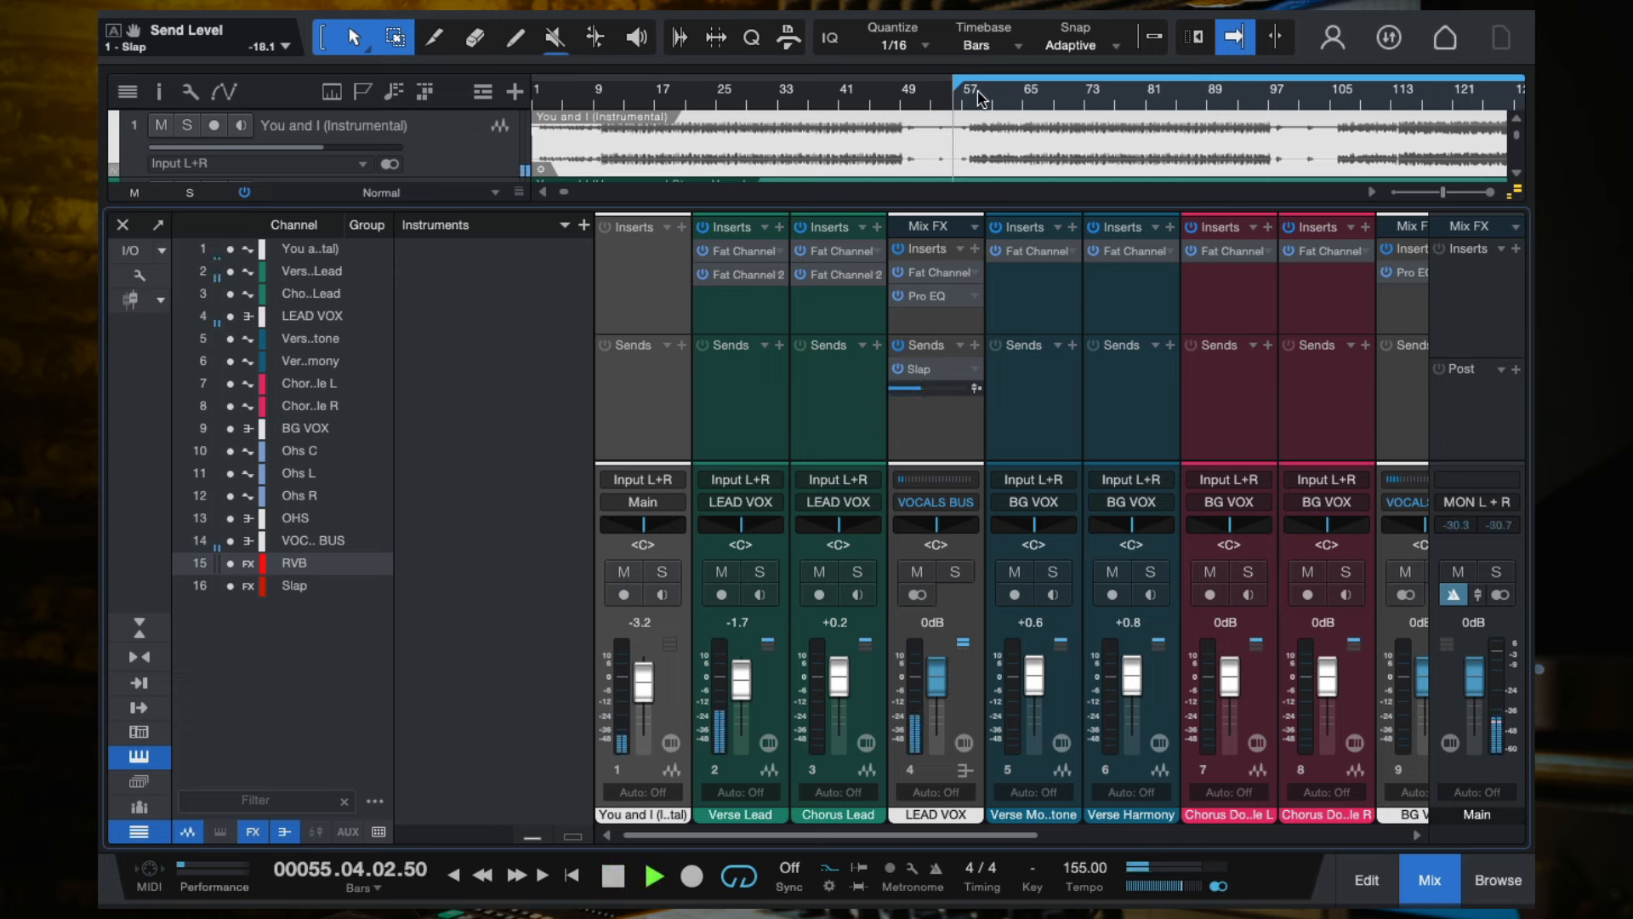
{"action": "mouse_move", "coordinate": [924, 388]}
{"action": "left_mouse_down"}
{"action": "mouse_move", "coordinate": [961, 395]}
{"action": "mouse_move", "coordinate": [935, 389]}
{"action": "left_mouse_up"}
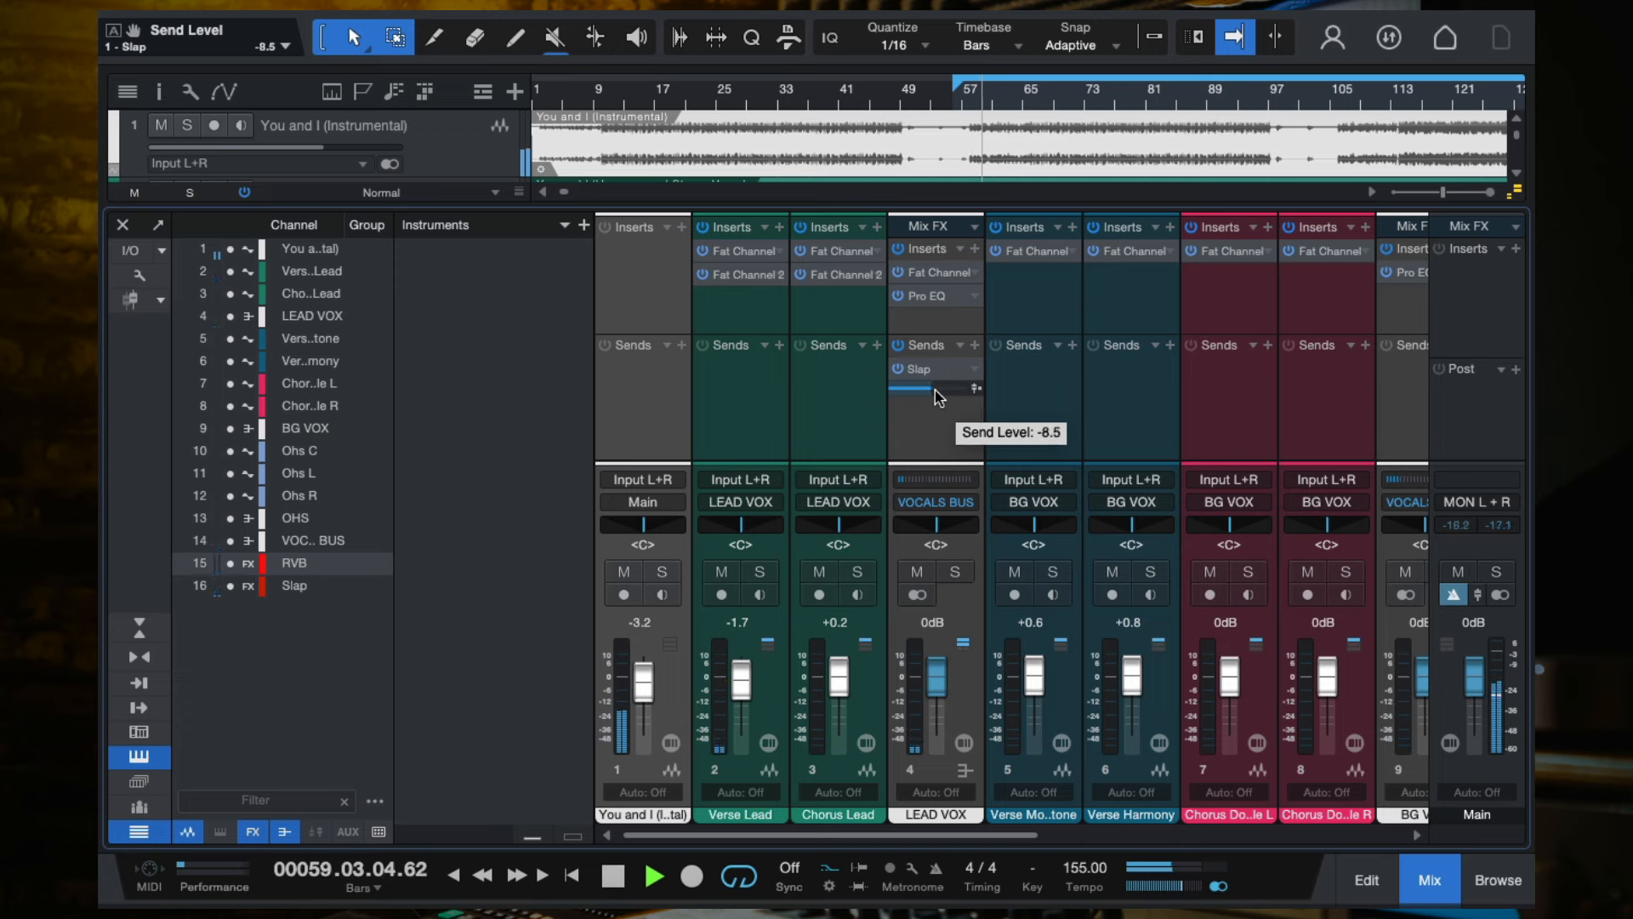
{"action": "left_click_drag", "start_coordinate": [934, 389], "coordinate": [932, 390]}
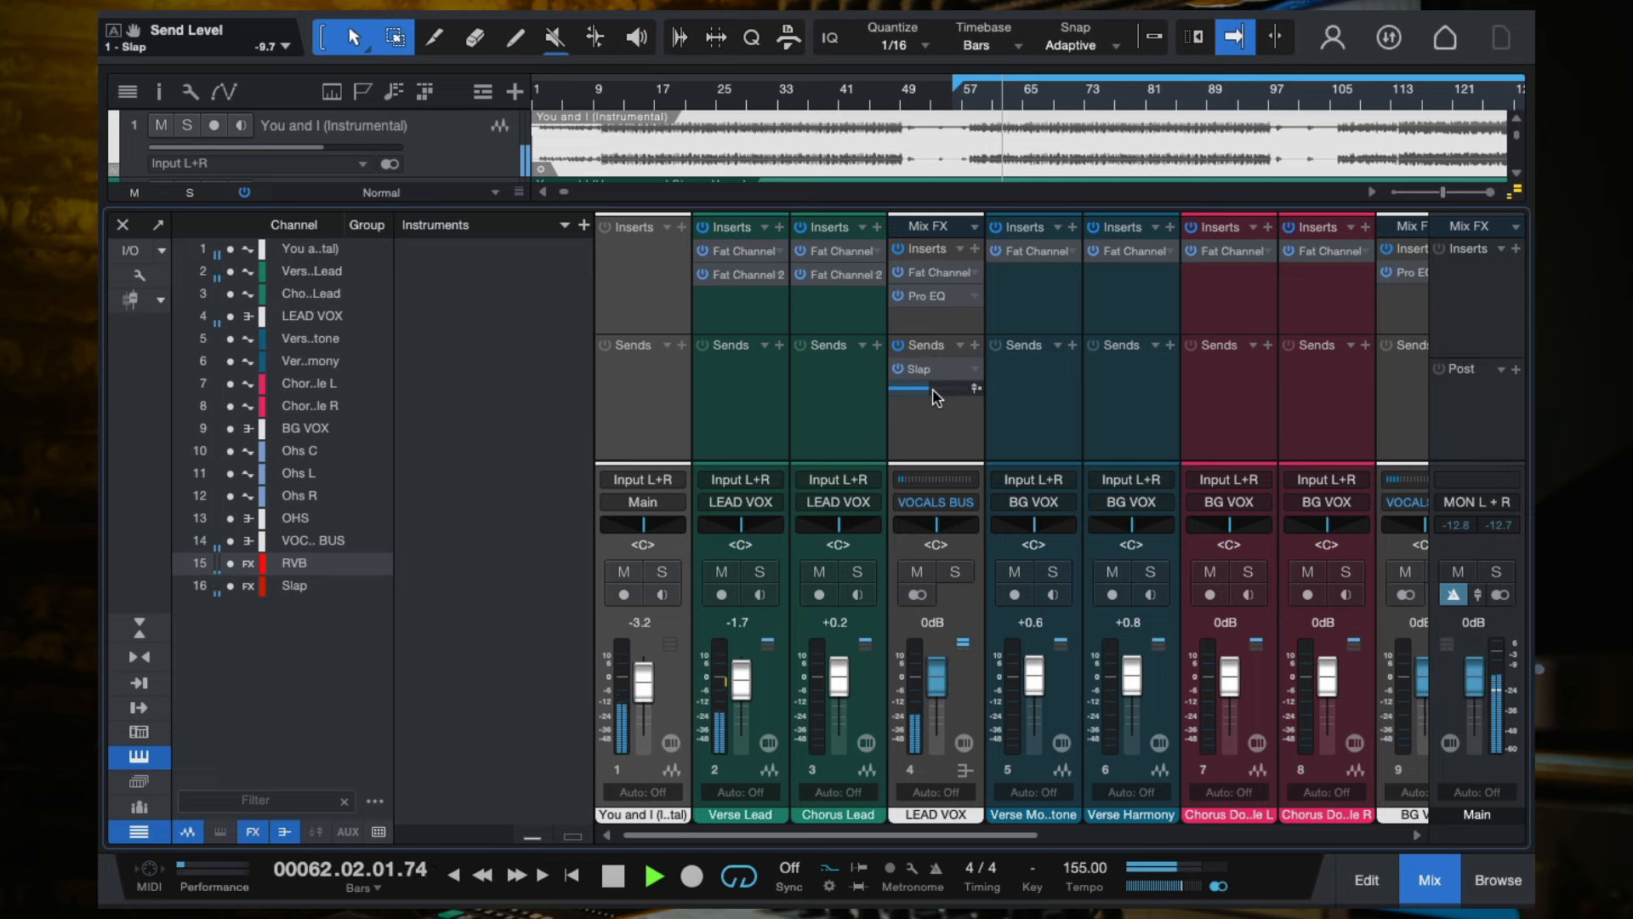
{"action": "scroll", "coordinate": [1061, 434], "scroll_direction": "right", "scroll_amount": 5}
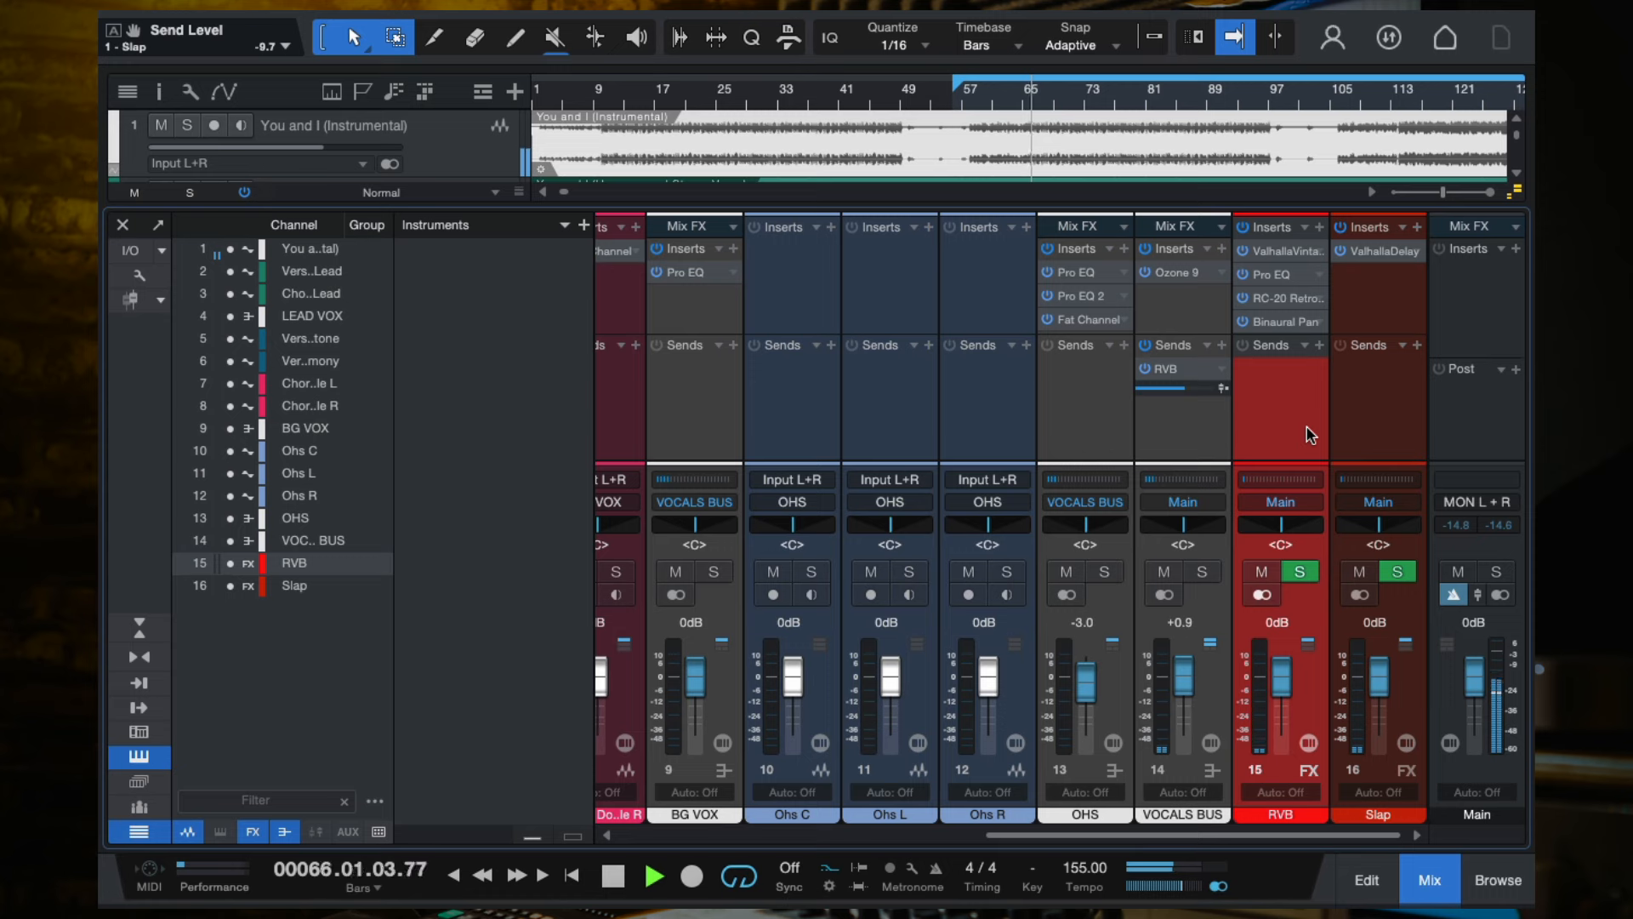
{"action": "key", "text": "space"}
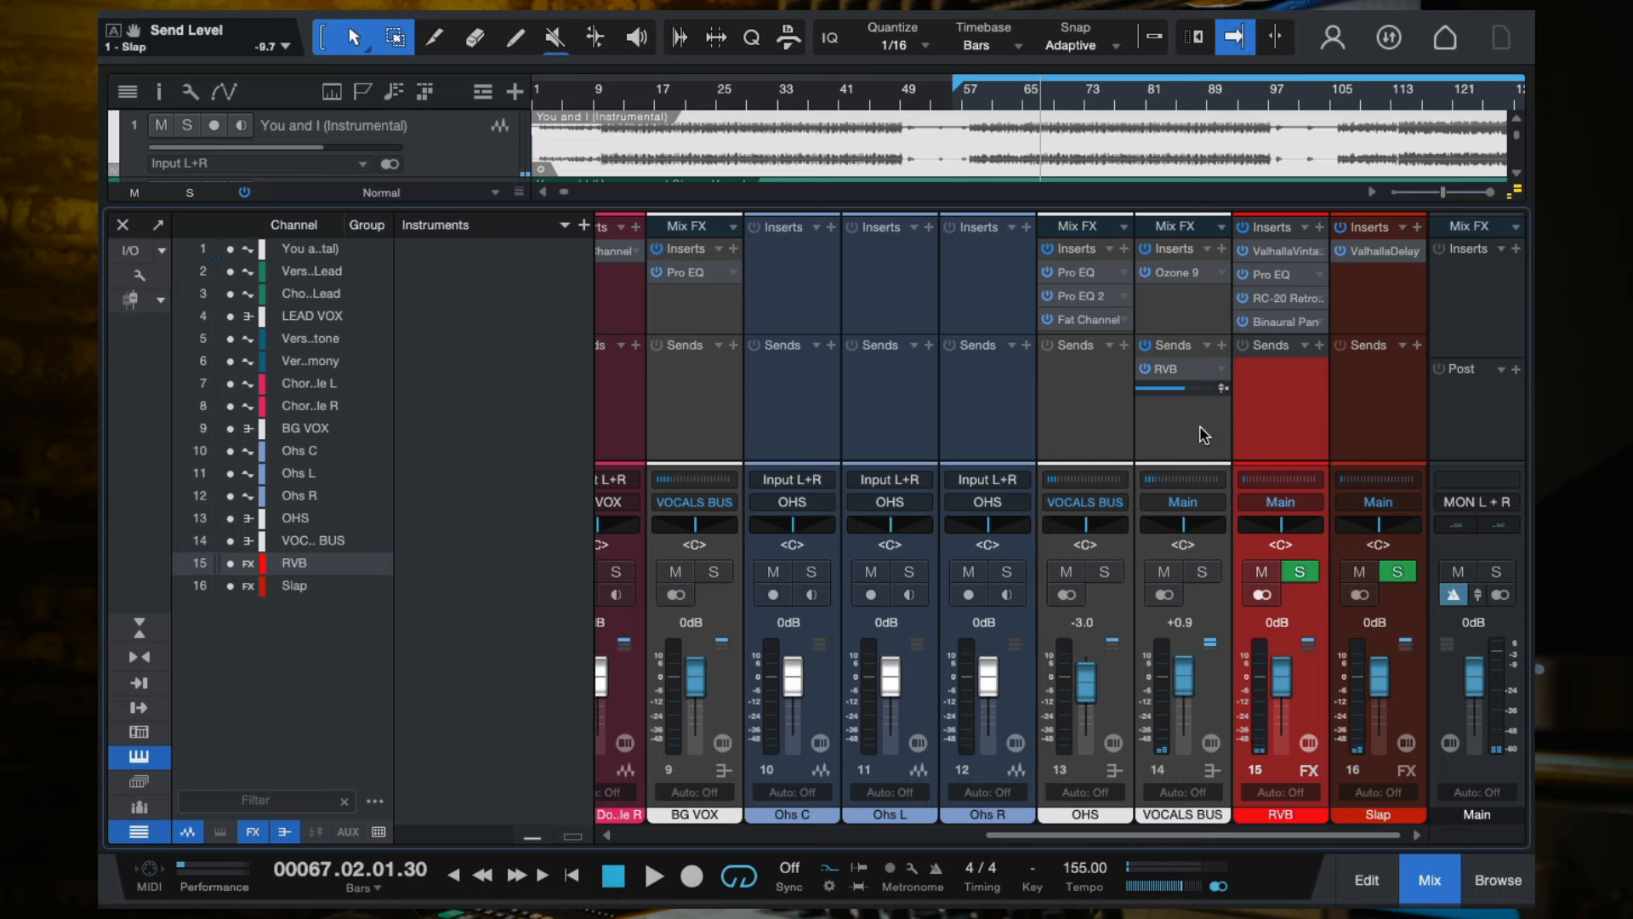
Close the console and zoom the arrangement out to survey all vocal tracks across the full song.
{"action": "left_click", "coordinate": [1372, 400]}
{"action": "left_click", "coordinate": [1264, 400]}
{"action": "left_click", "coordinate": [122, 226]}
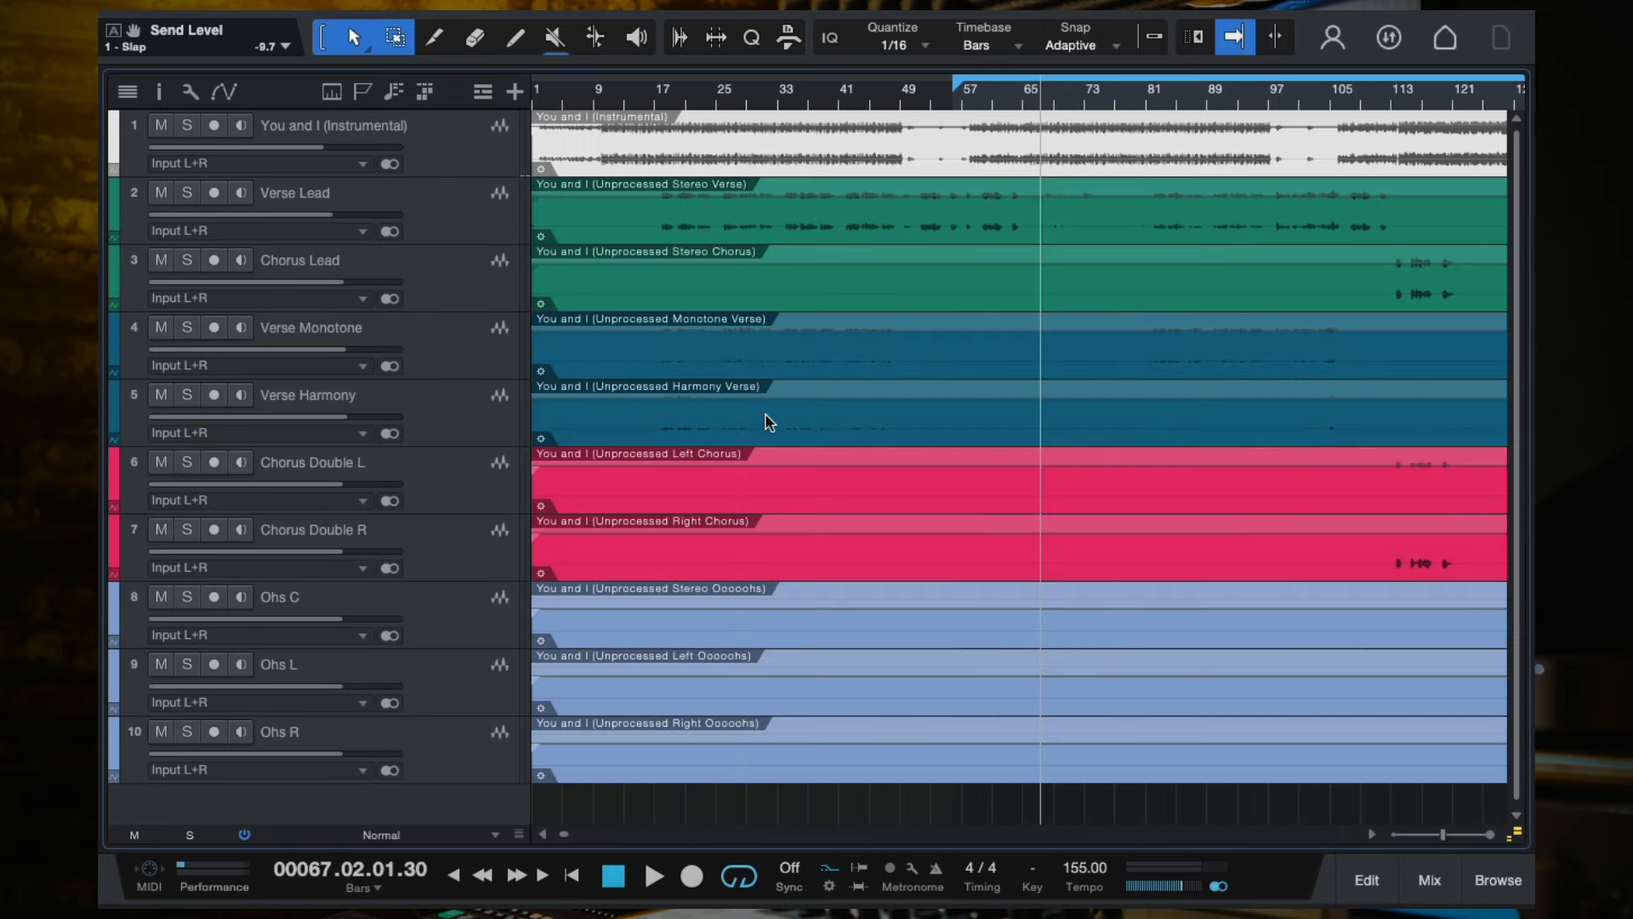
{"action": "key", "text": "w"}
{"action": "key", "text": "w"}
{"action": "key", "text": "w"}
{"action": "key", "text": "w"}
{"action": "key", "text": "w"}
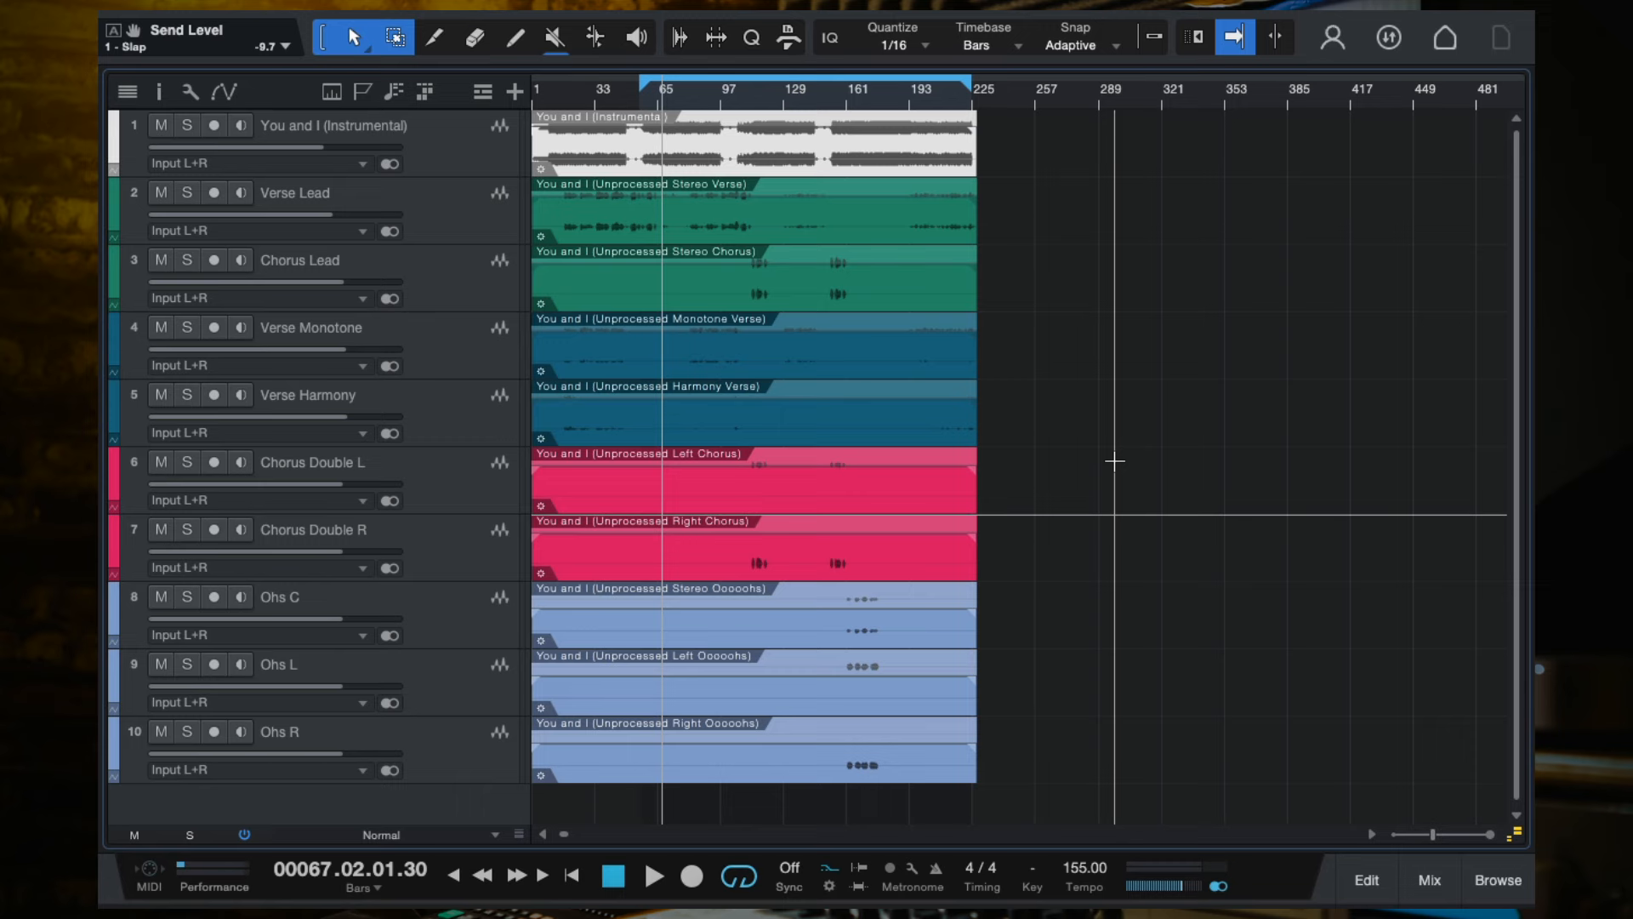
{"action": "scroll", "coordinate": [1115, 460], "scroll_direction": "up", "scroll_amount": 1}
{"action": "scroll", "coordinate": [1115, 460], "scroll_direction": "left", "scroll_amount": 3}
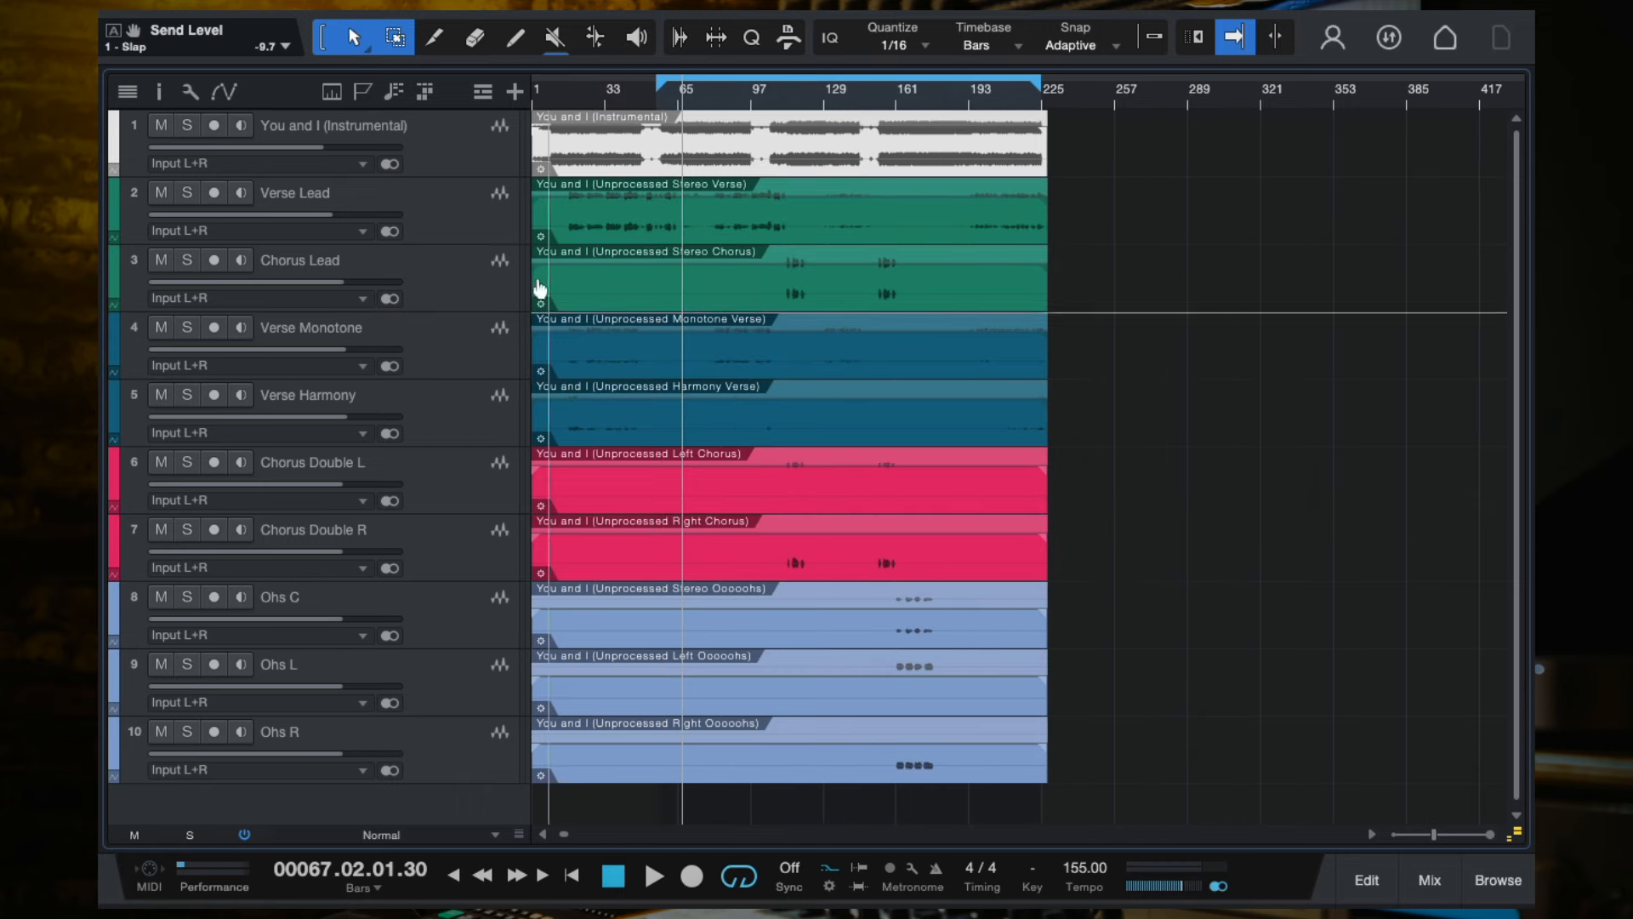
Examine the Verse Lead, Chorus Lead and LEAD VOX channels in the console, and return to the arrangement.
{"action": "left_click", "coordinate": [464, 220]}
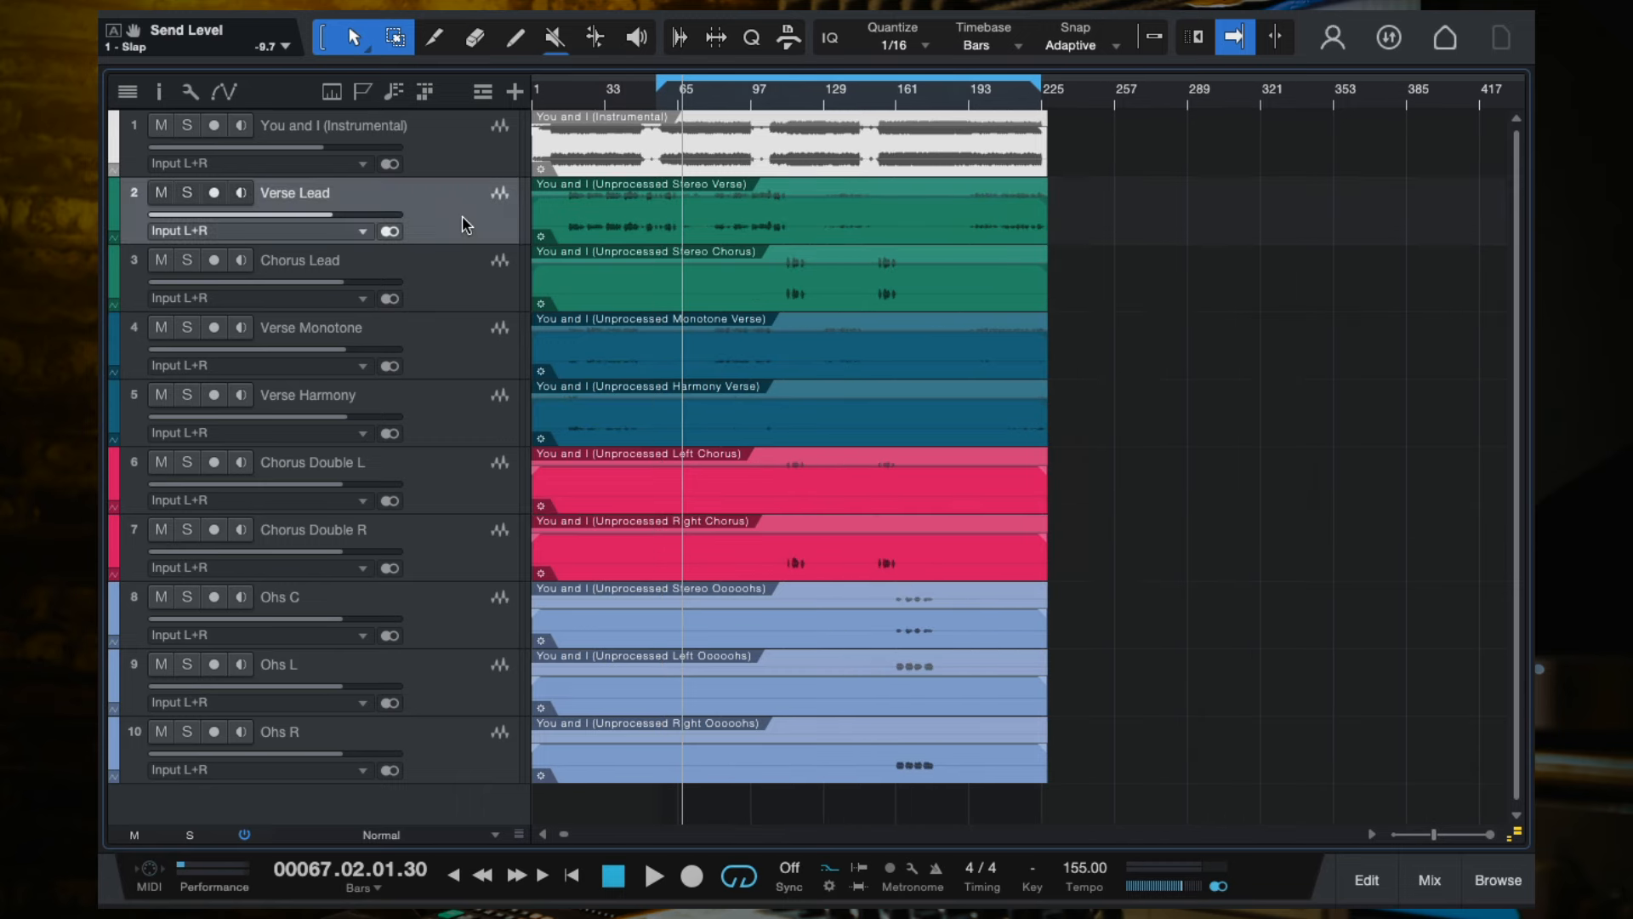
{"action": "key", "text": "F3"}
{"action": "left_click", "coordinate": [825, 442]}
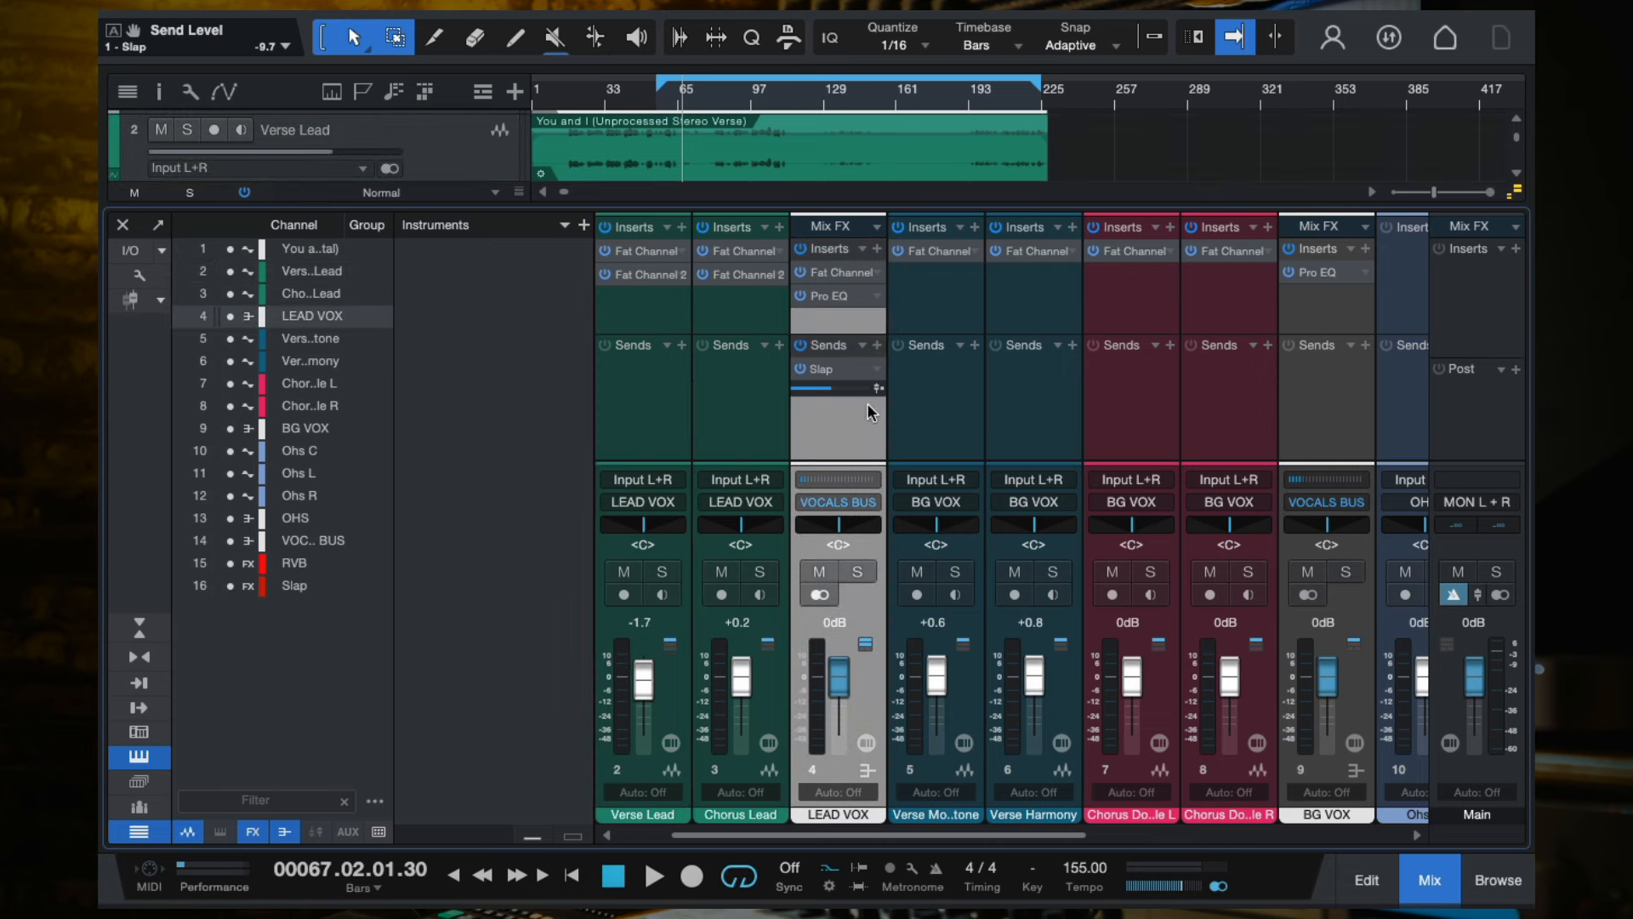
{"action": "left_click", "coordinate": [644, 422]}
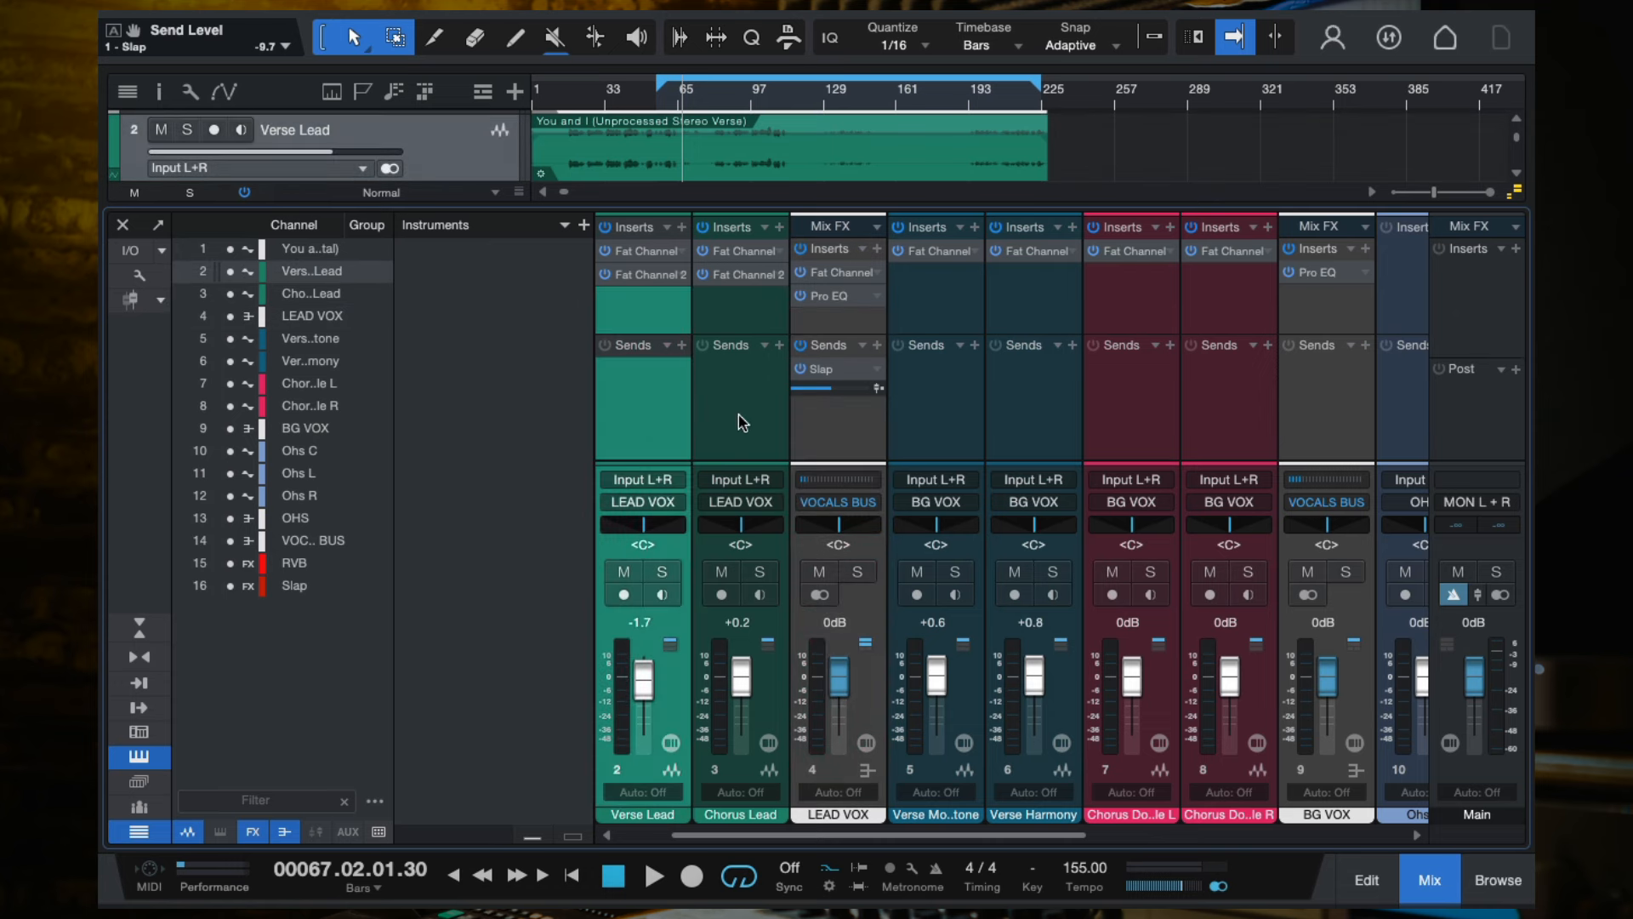
{"action": "left_click", "coordinate": [741, 422]}
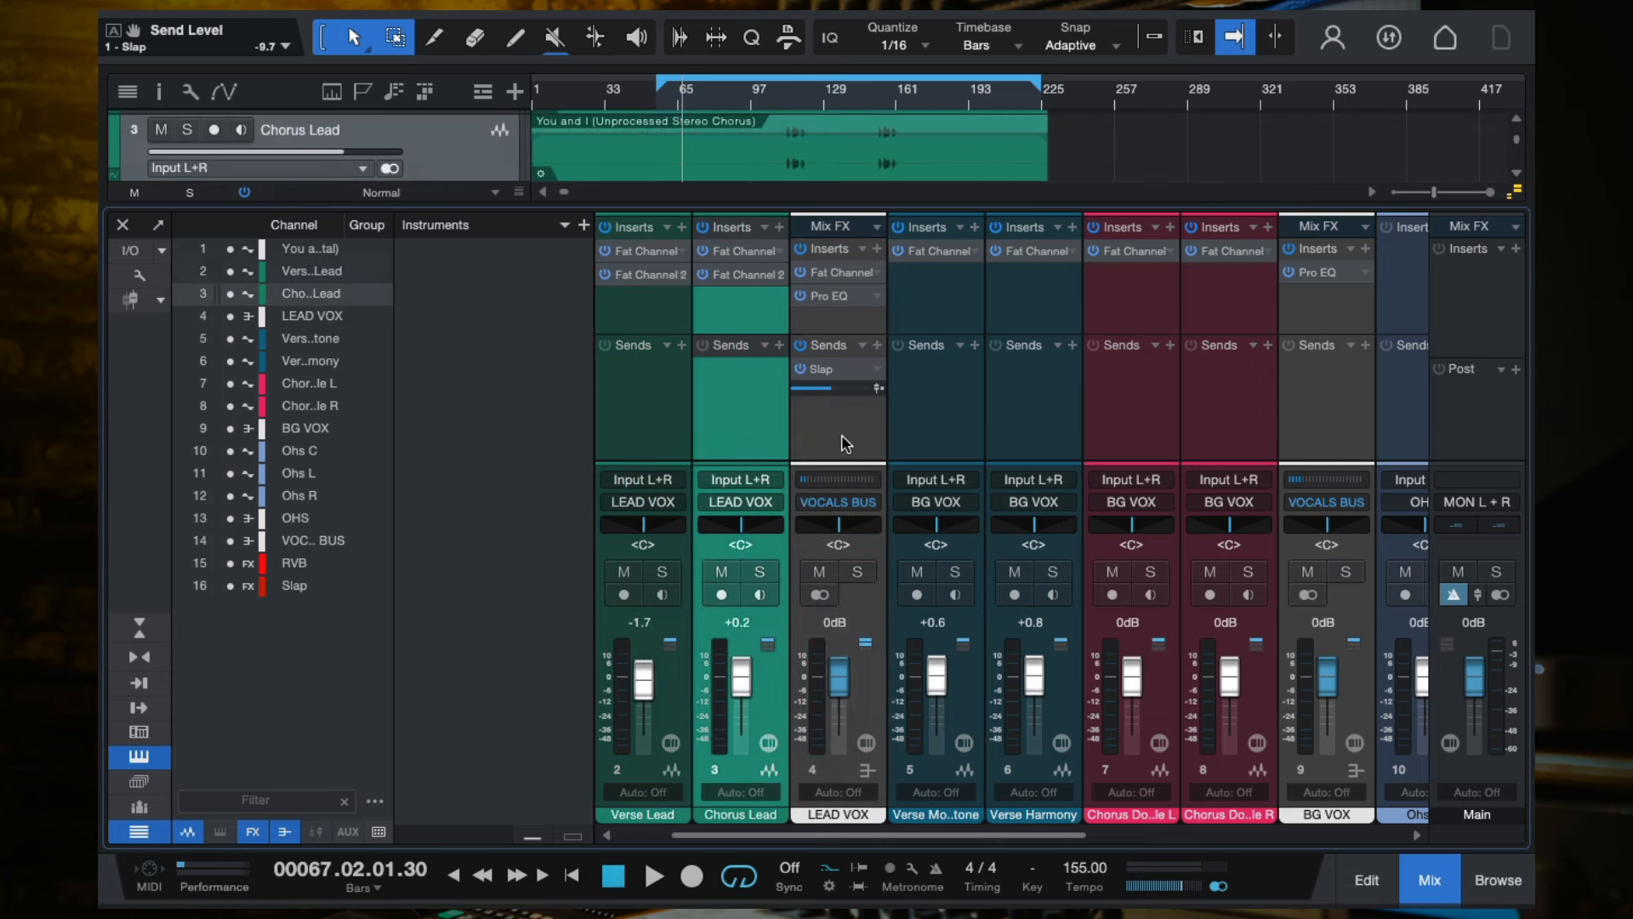
{"action": "left_click", "coordinate": [123, 225]}
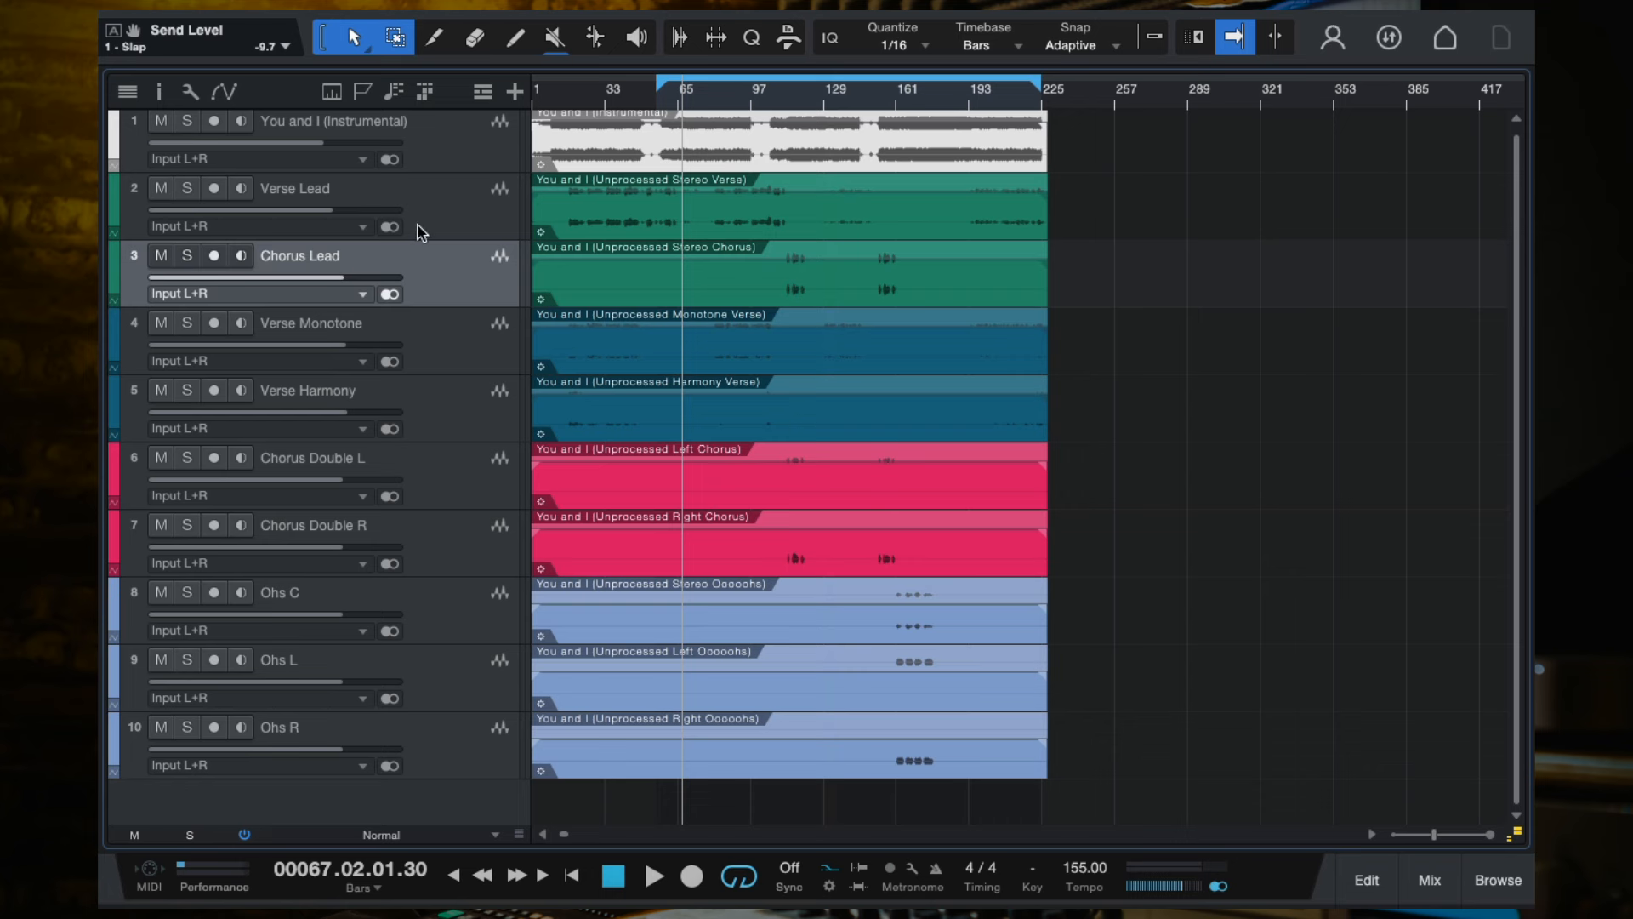
Reopen the console, select LEAD VOX and place the playhead at about bar 110, just before the first chorus.
{"action": "key", "text": "F3"}
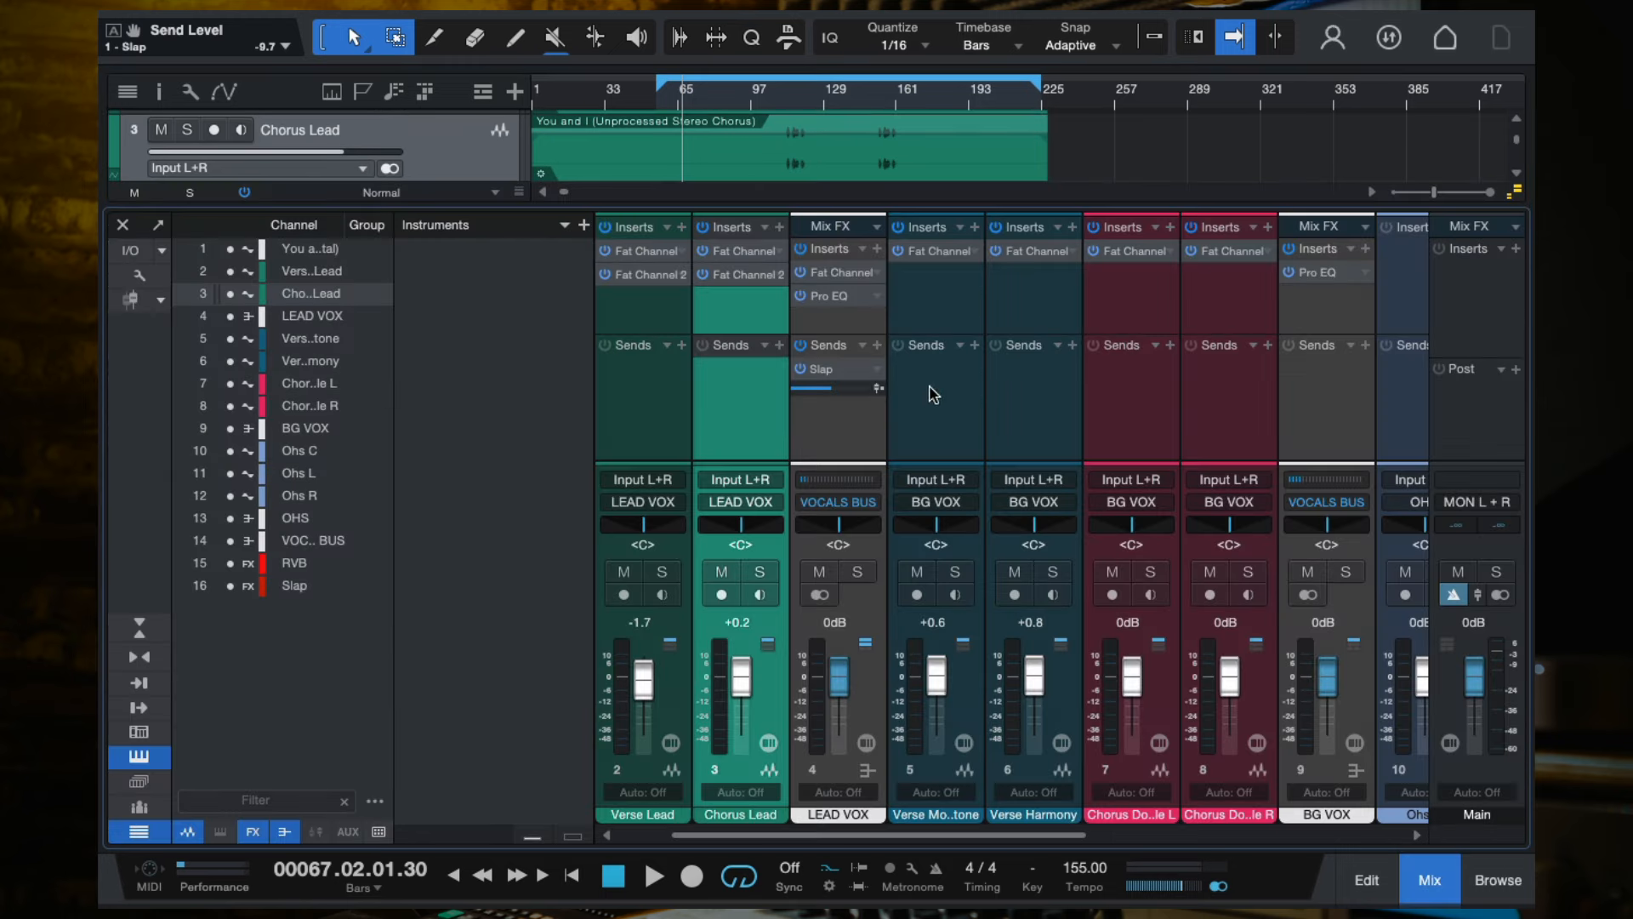
{"action": "left_click", "coordinate": [827, 326]}
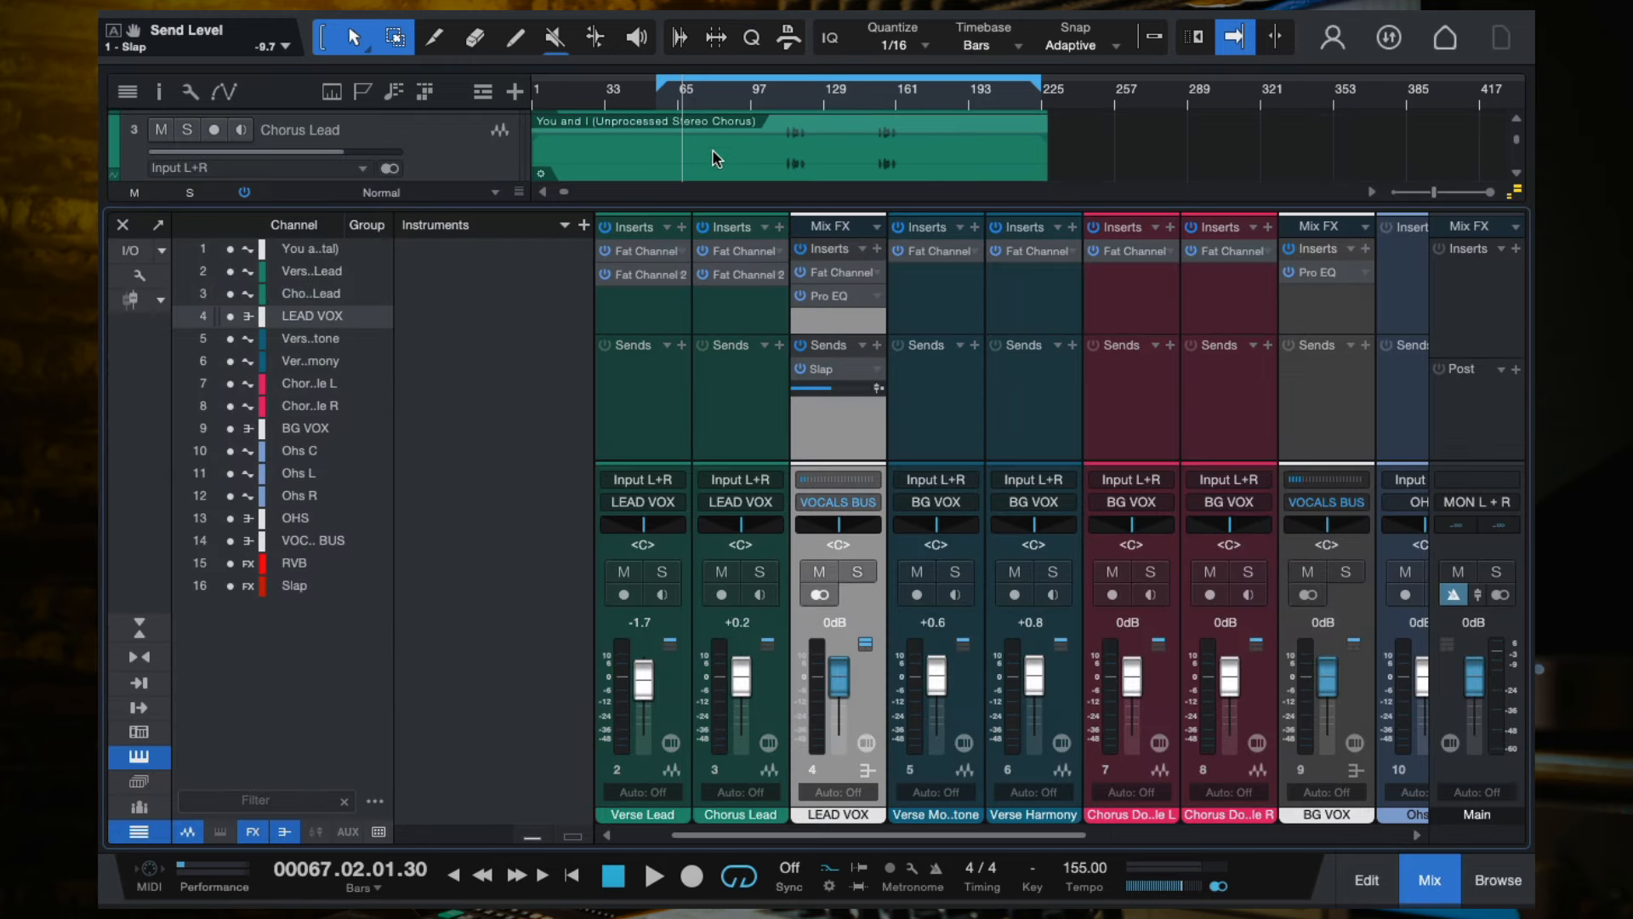
{"action": "left_click", "coordinate": [671, 100]}
{"action": "left_click", "coordinate": [782, 100]}
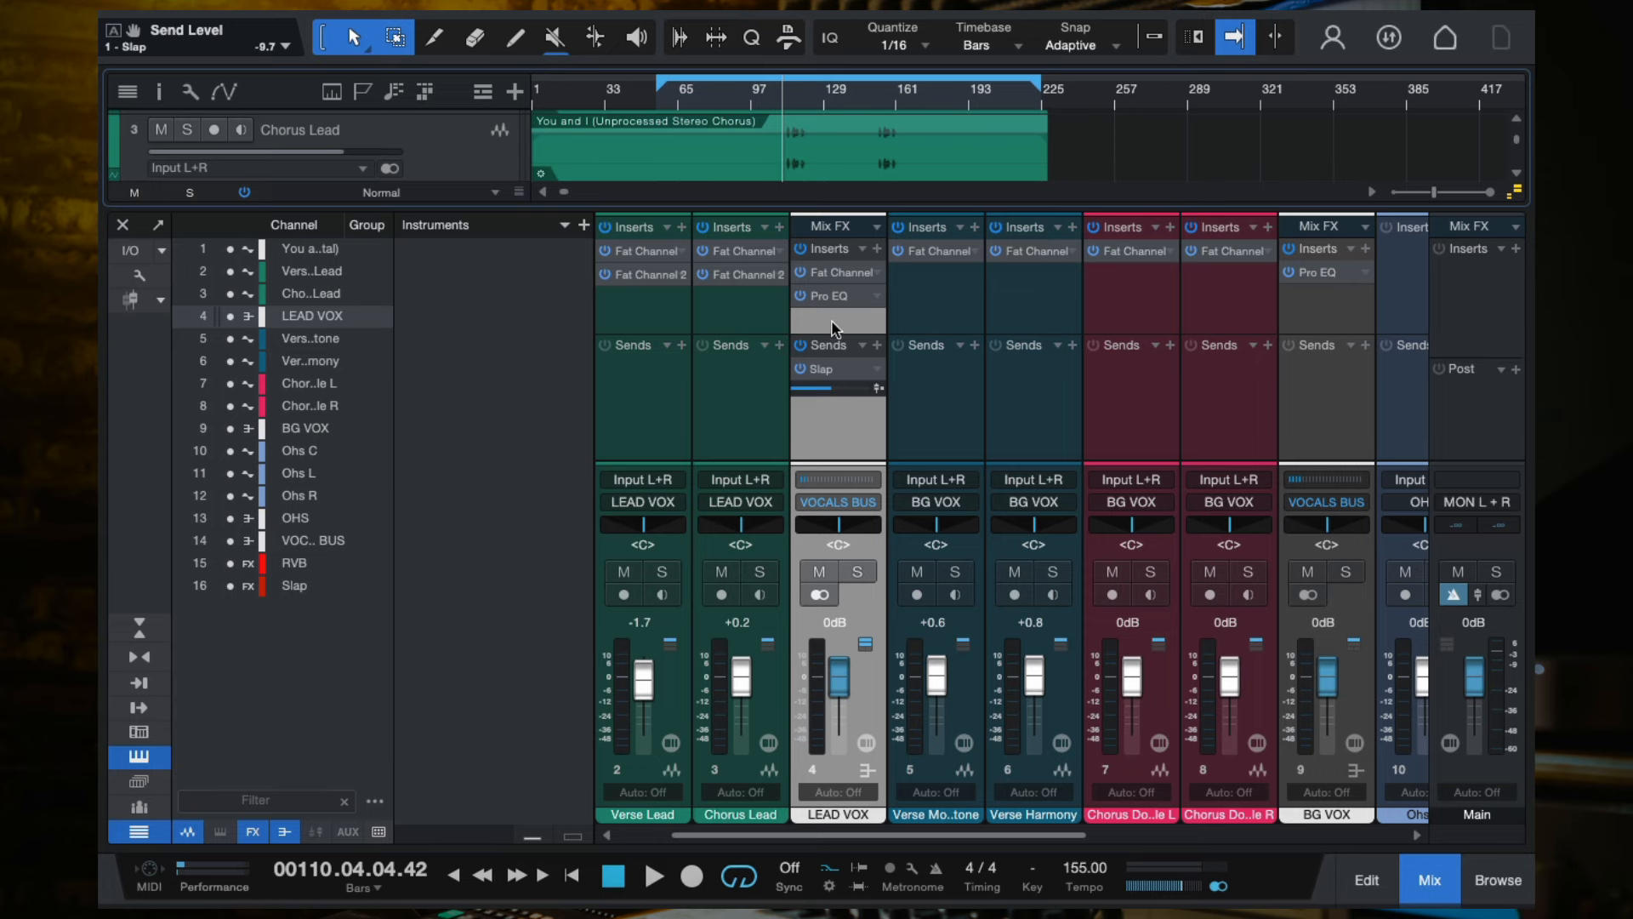
Add an FX channel after Slap, name it Delay and color it red.
{"action": "scroll", "coordinate": [842, 432], "scroll_direction": "right", "scroll_amount": 5}
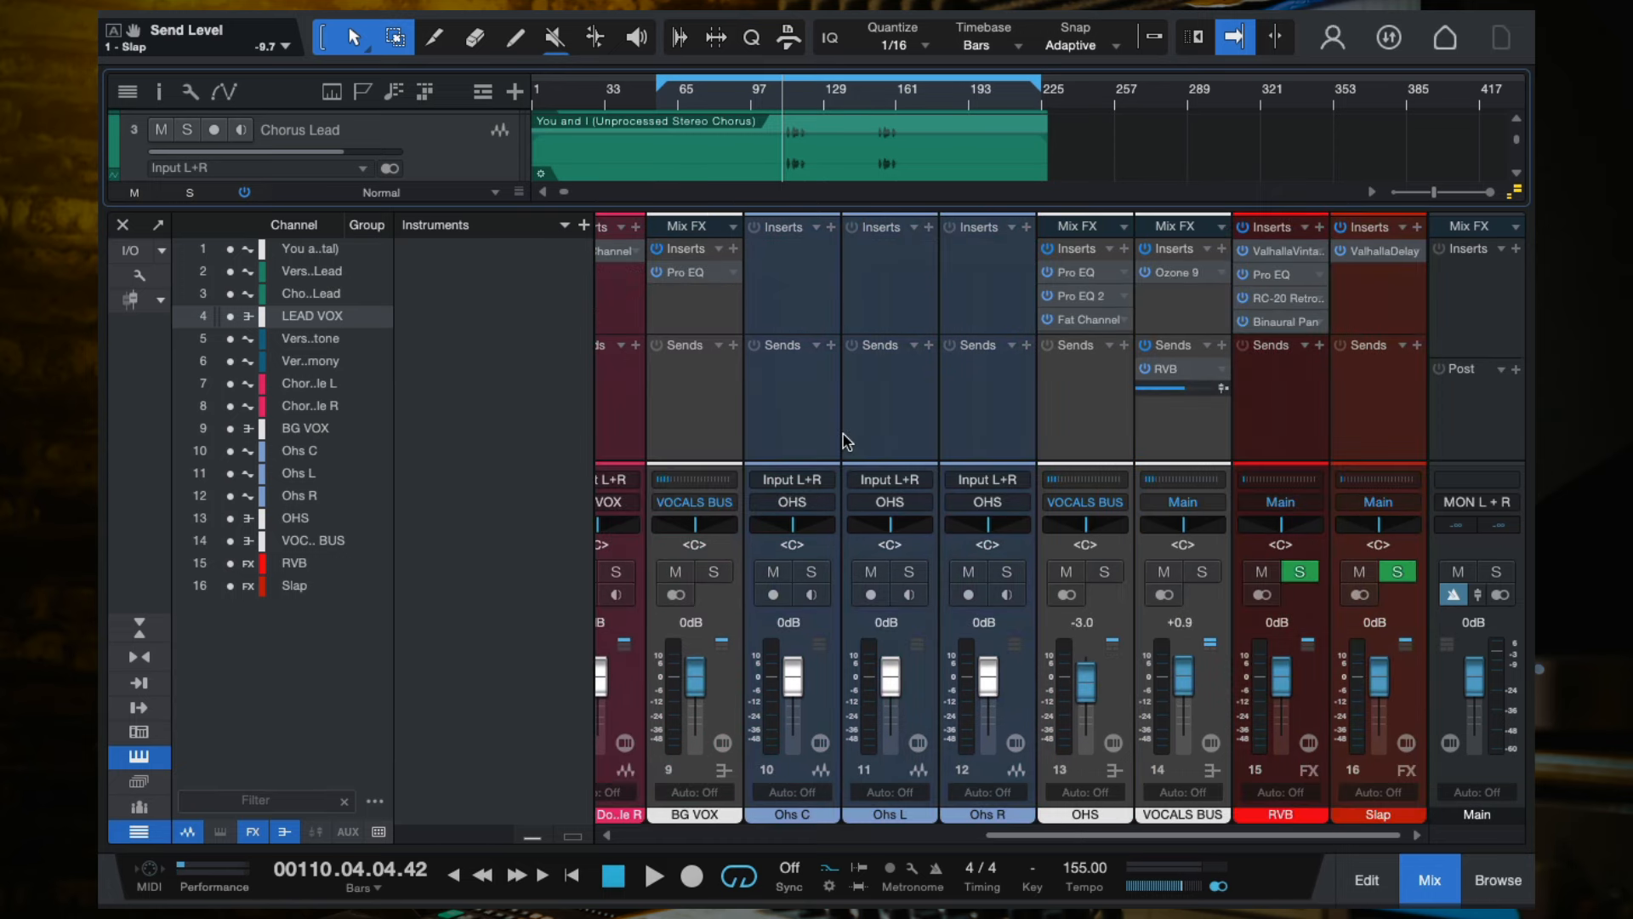
{"action": "left_click", "coordinate": [1373, 432]}
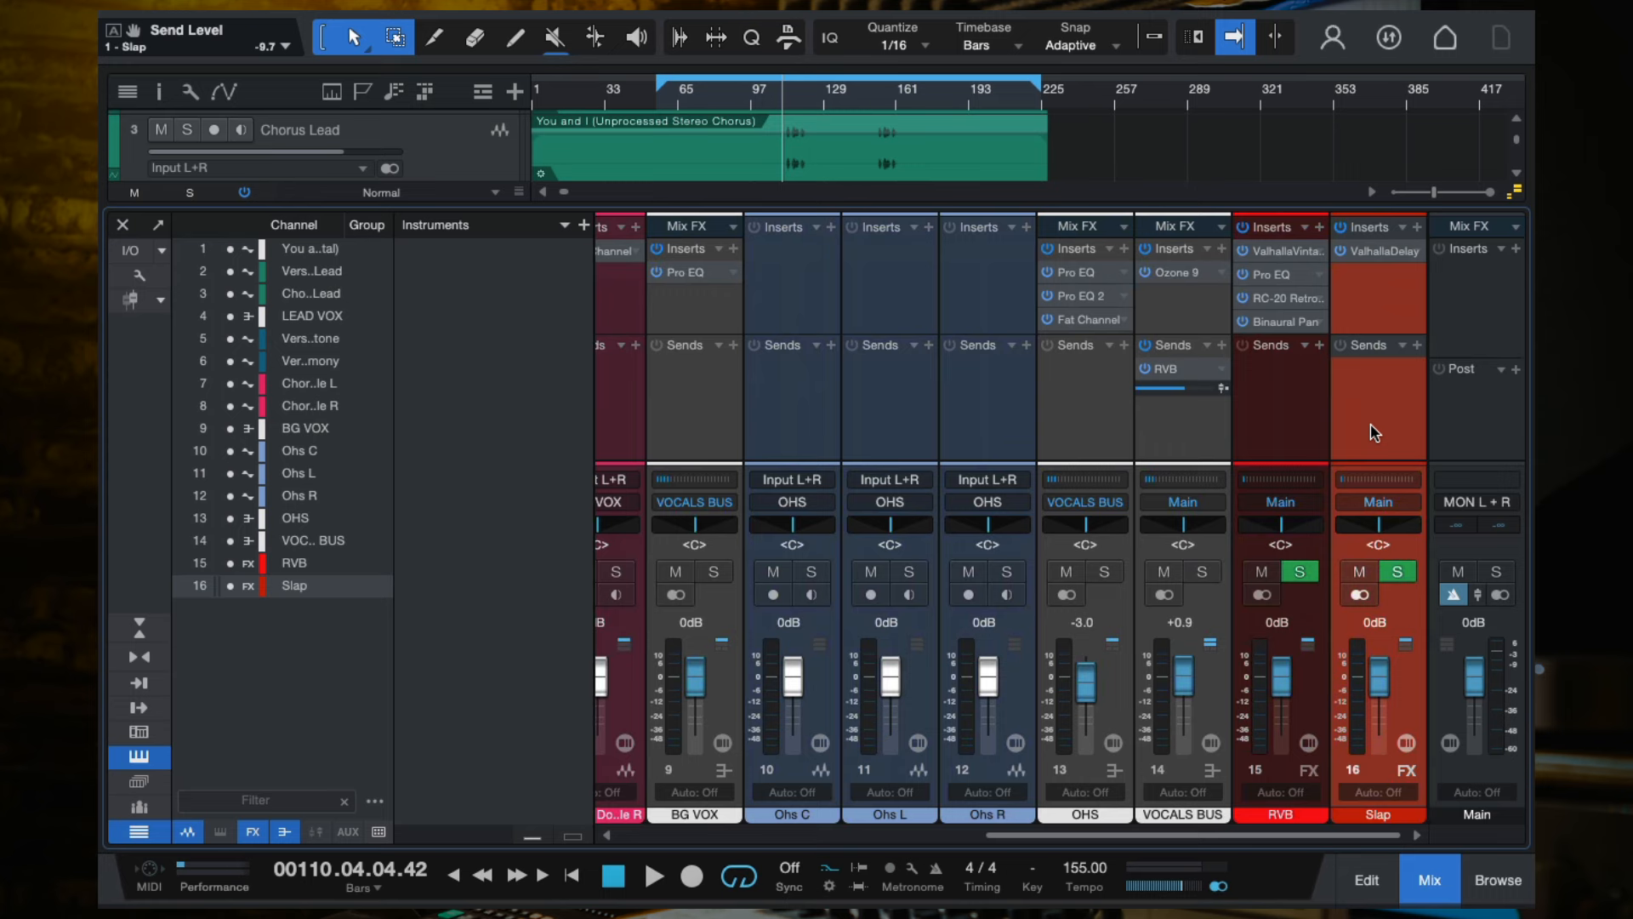
{"action": "right_click", "coordinate": [1373, 433]}
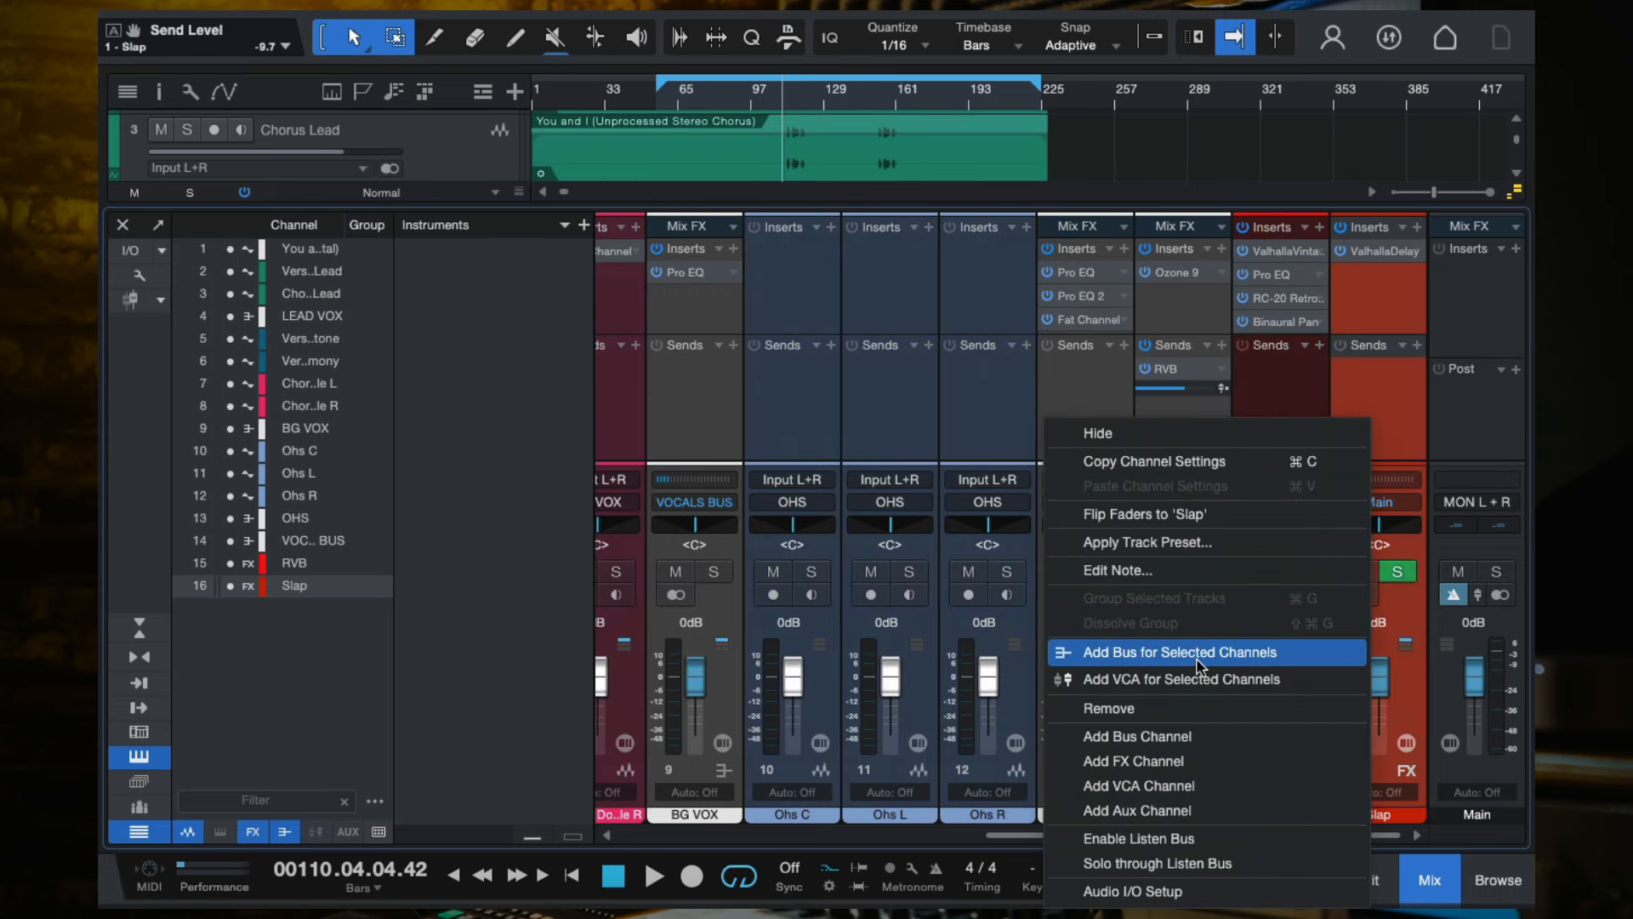
{"action": "left_click", "coordinate": [1131, 761]}
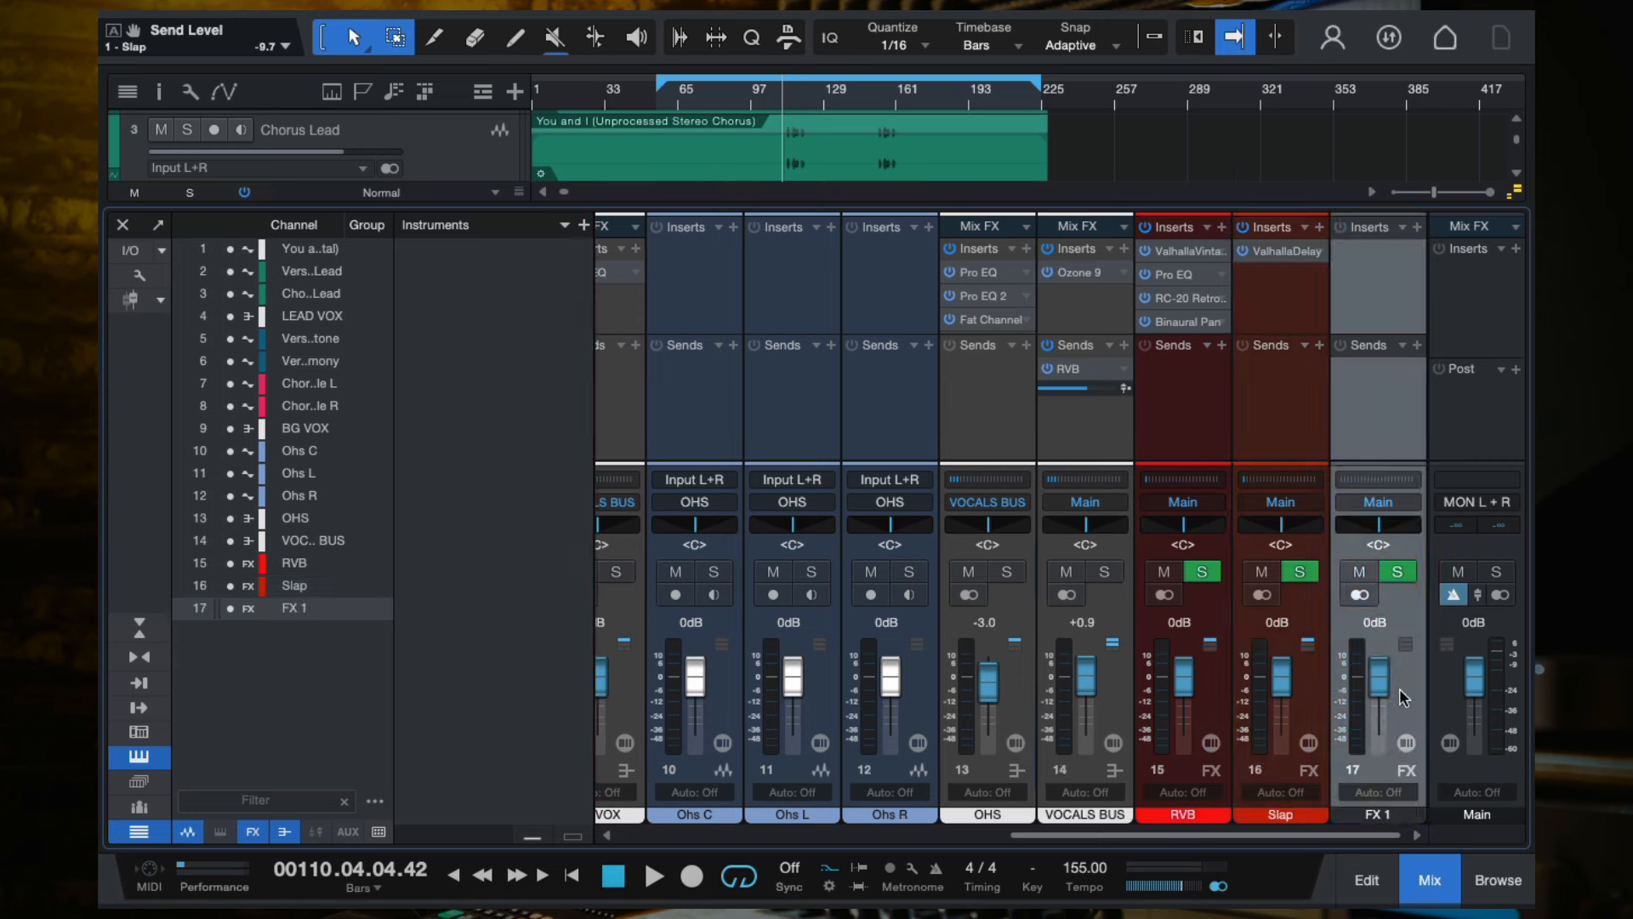
{"action": "double_click", "coordinate": [1373, 815]}
{"action": "type", "text": "D"}
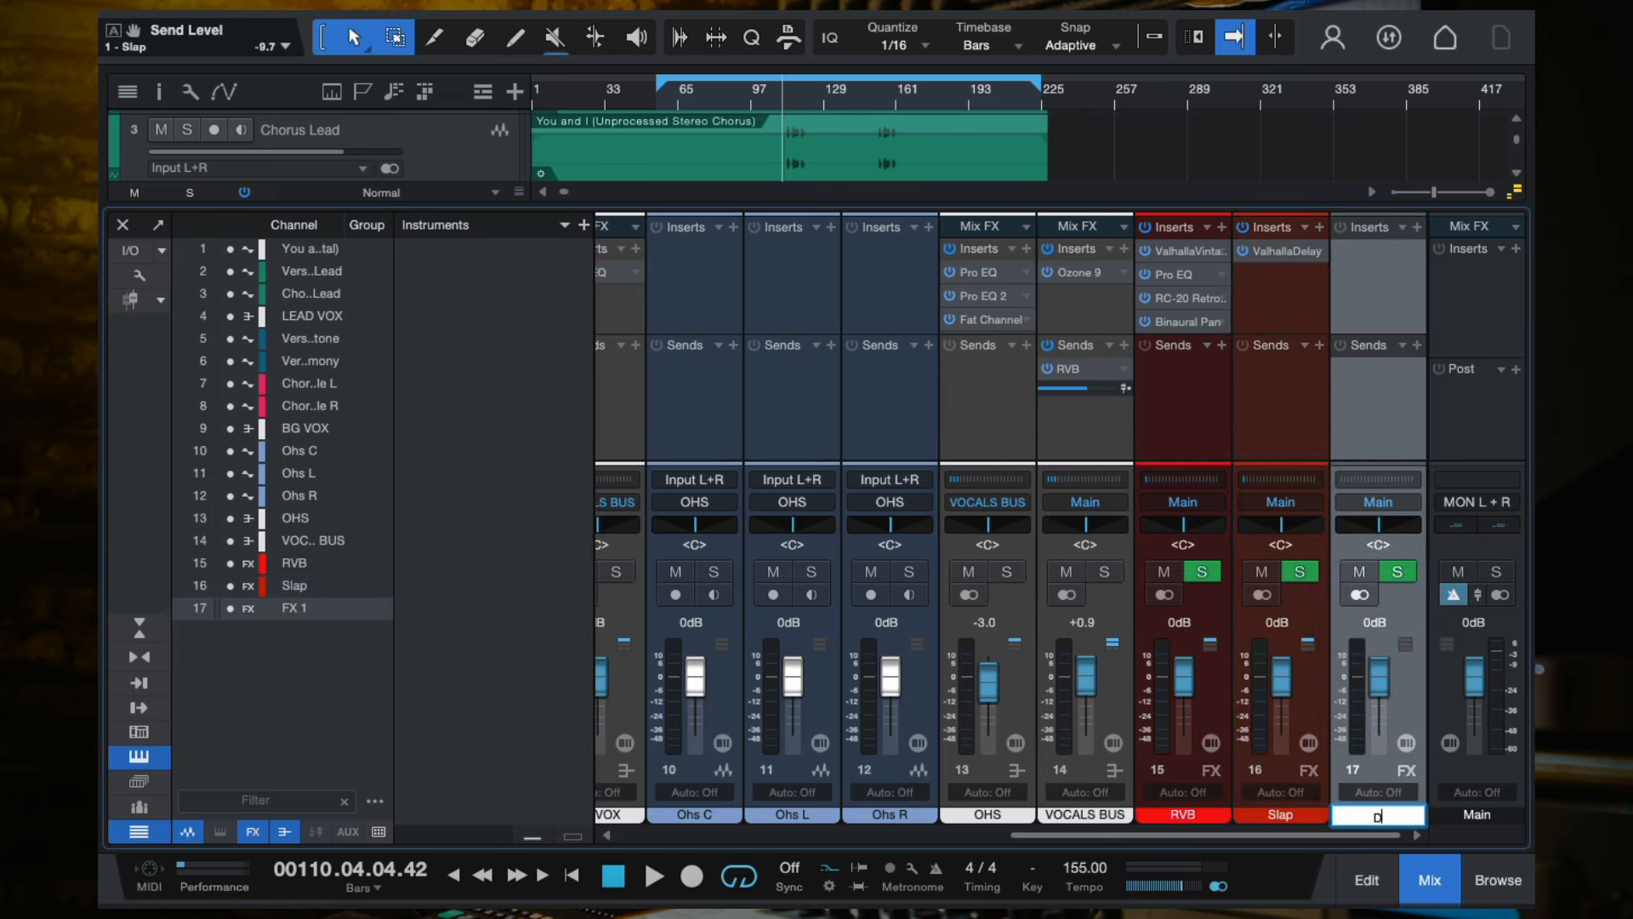
{"action": "type", "text": "elay"}
{"action": "key", "text": "Return"}
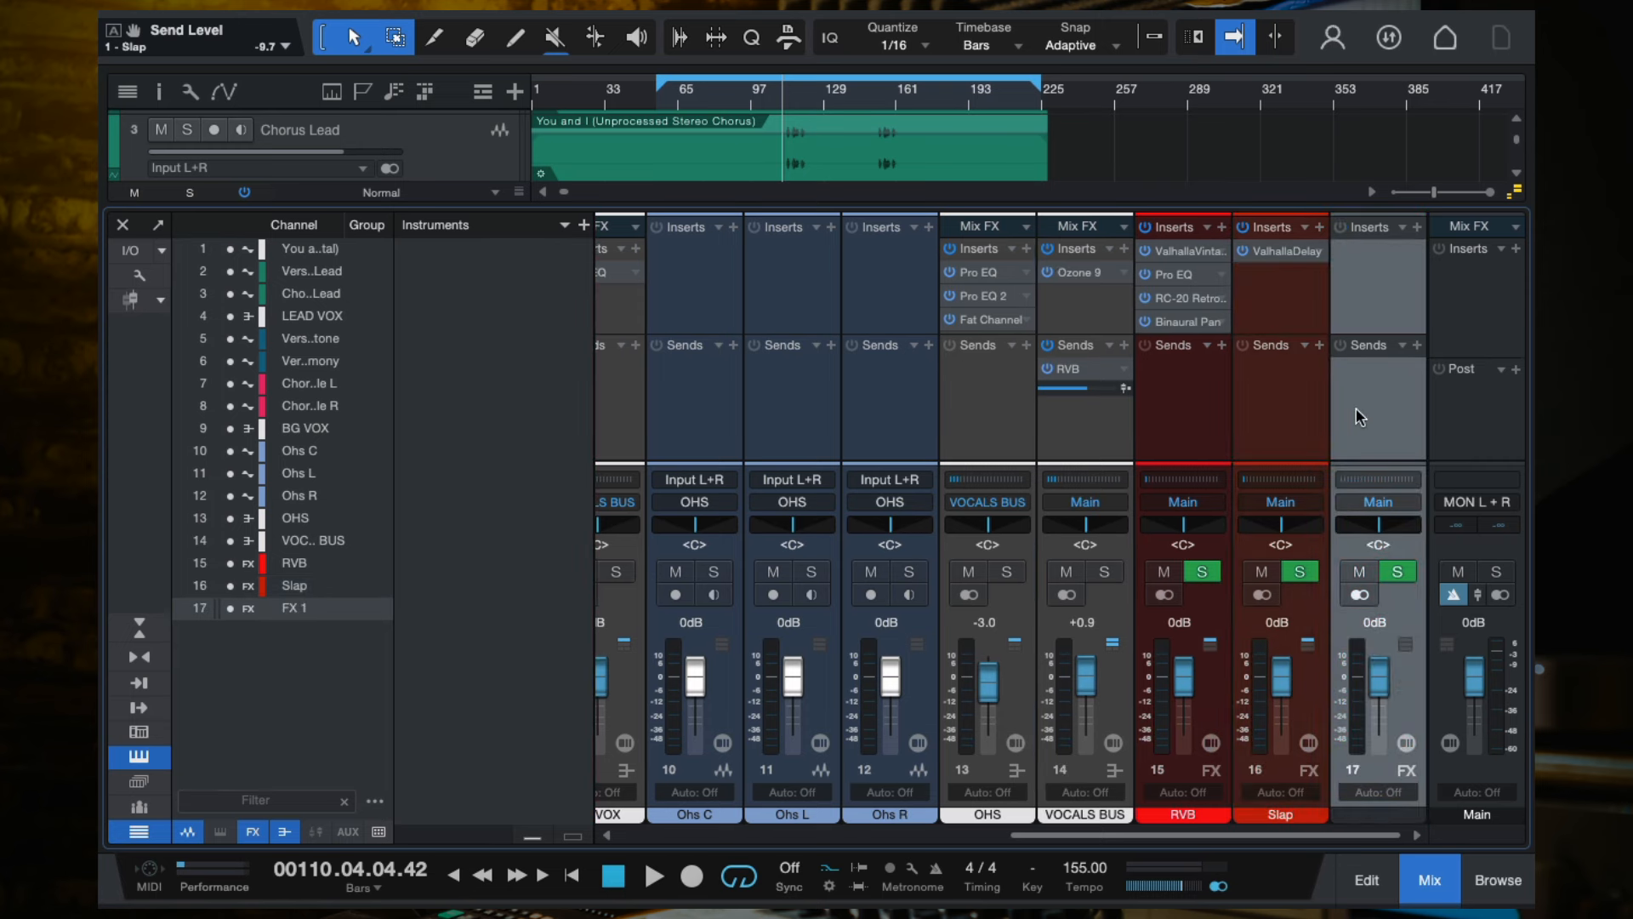
{"action": "left_click", "coordinate": [1361, 817]}
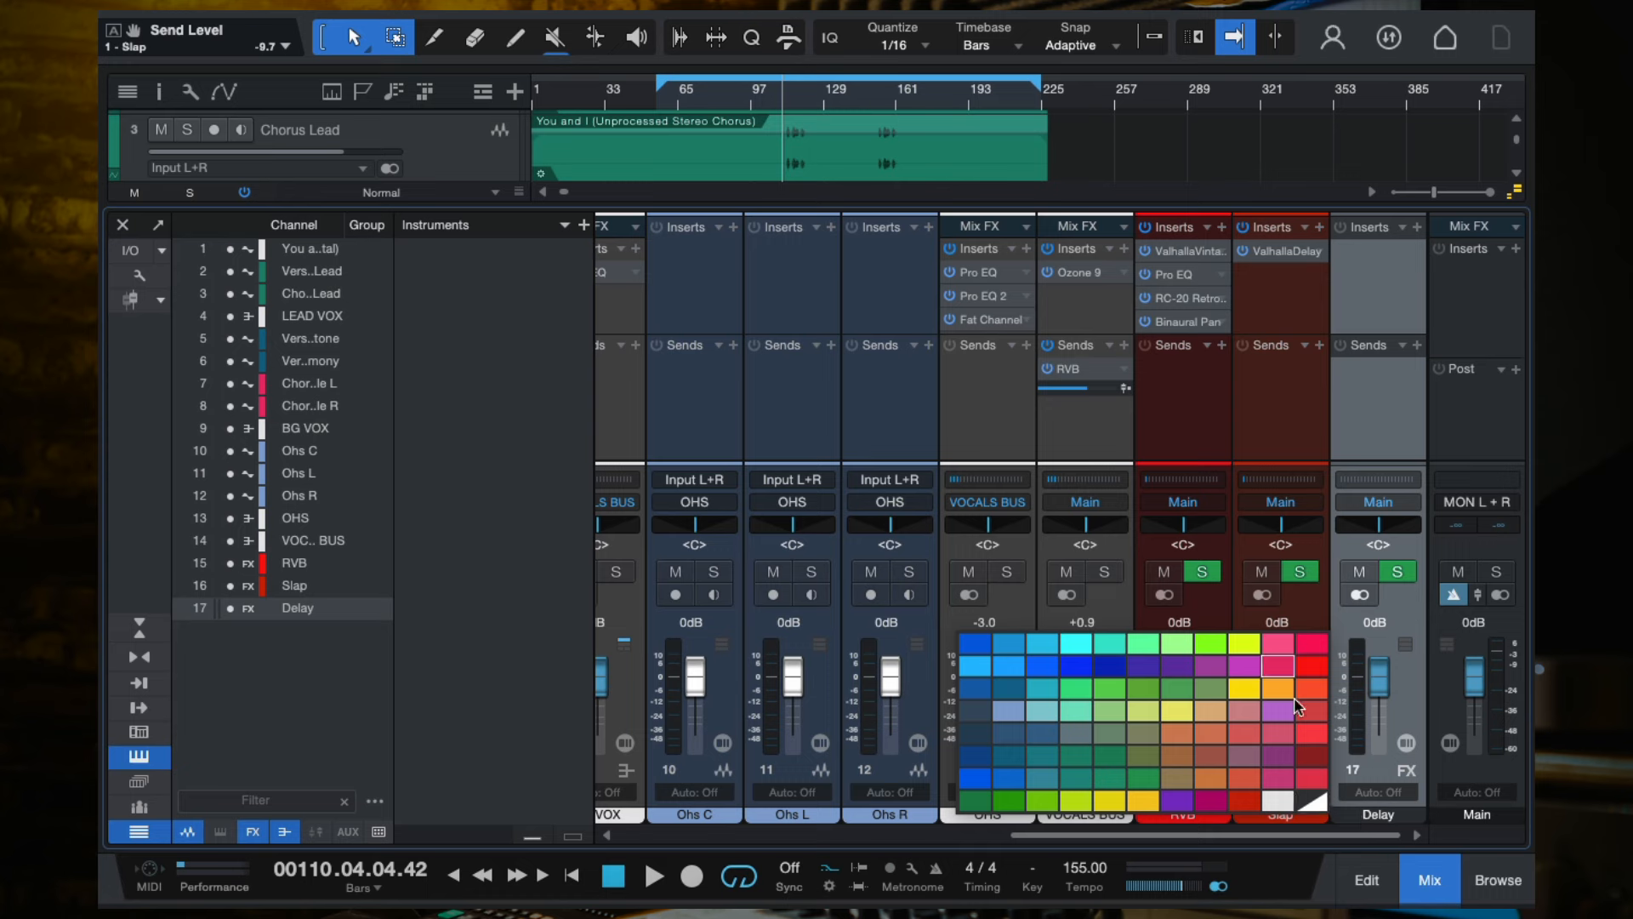
{"action": "left_click", "coordinate": [1314, 678]}
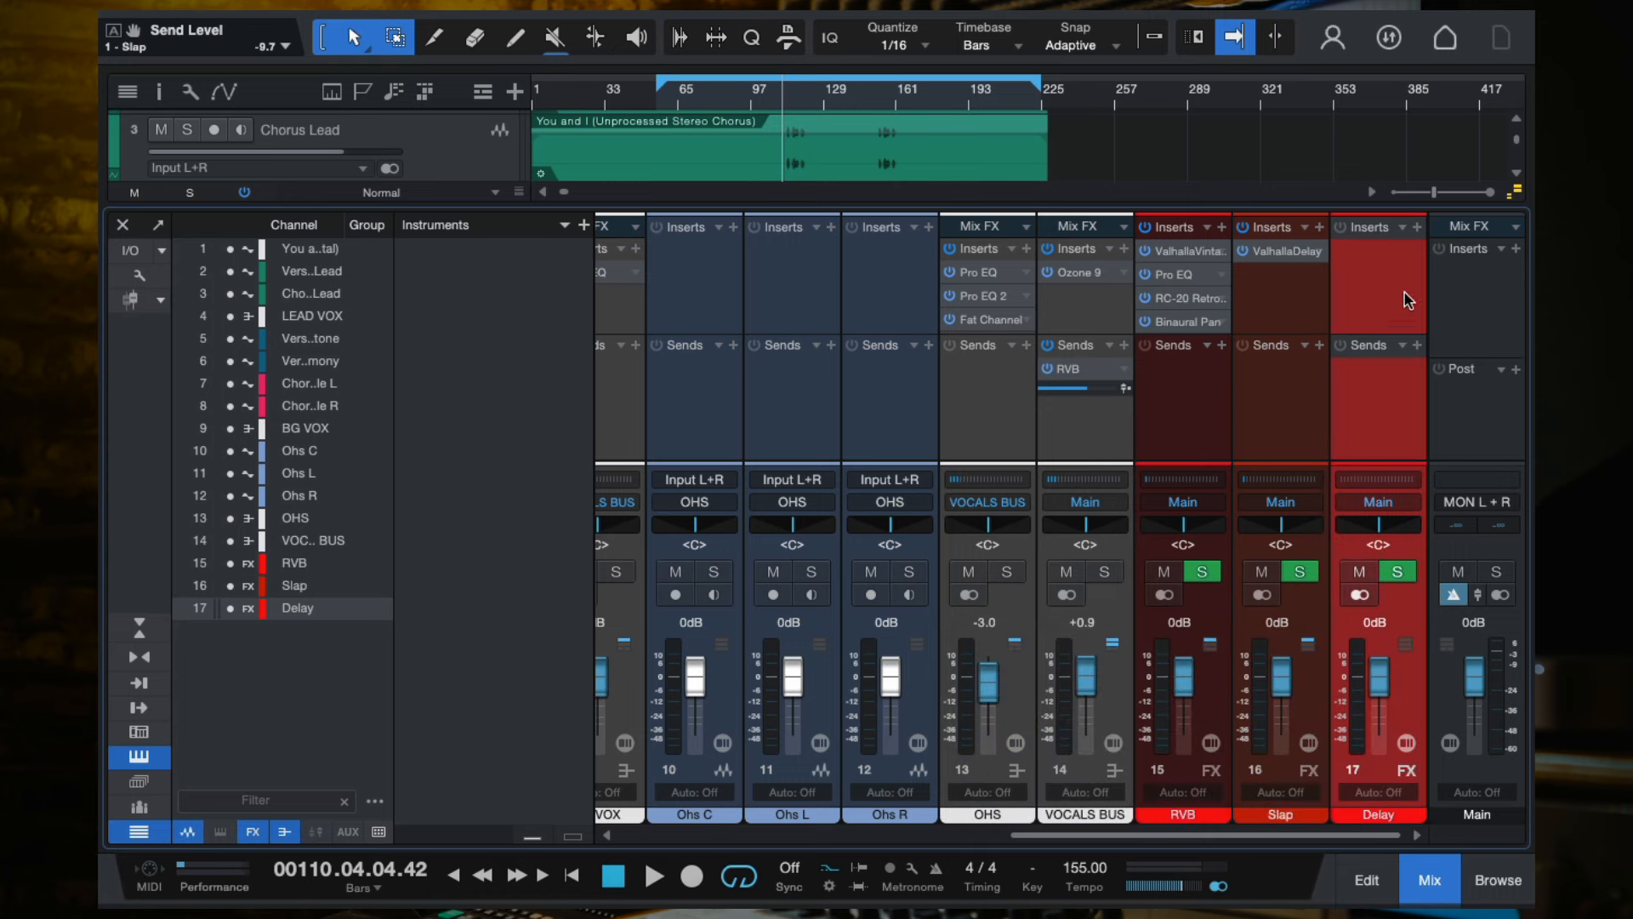
Insert the ValhallaDelay plug-in on the Delay FX channel.
{"action": "left_click", "coordinate": [1416, 227]}
{"action": "type", "text": "valha"}
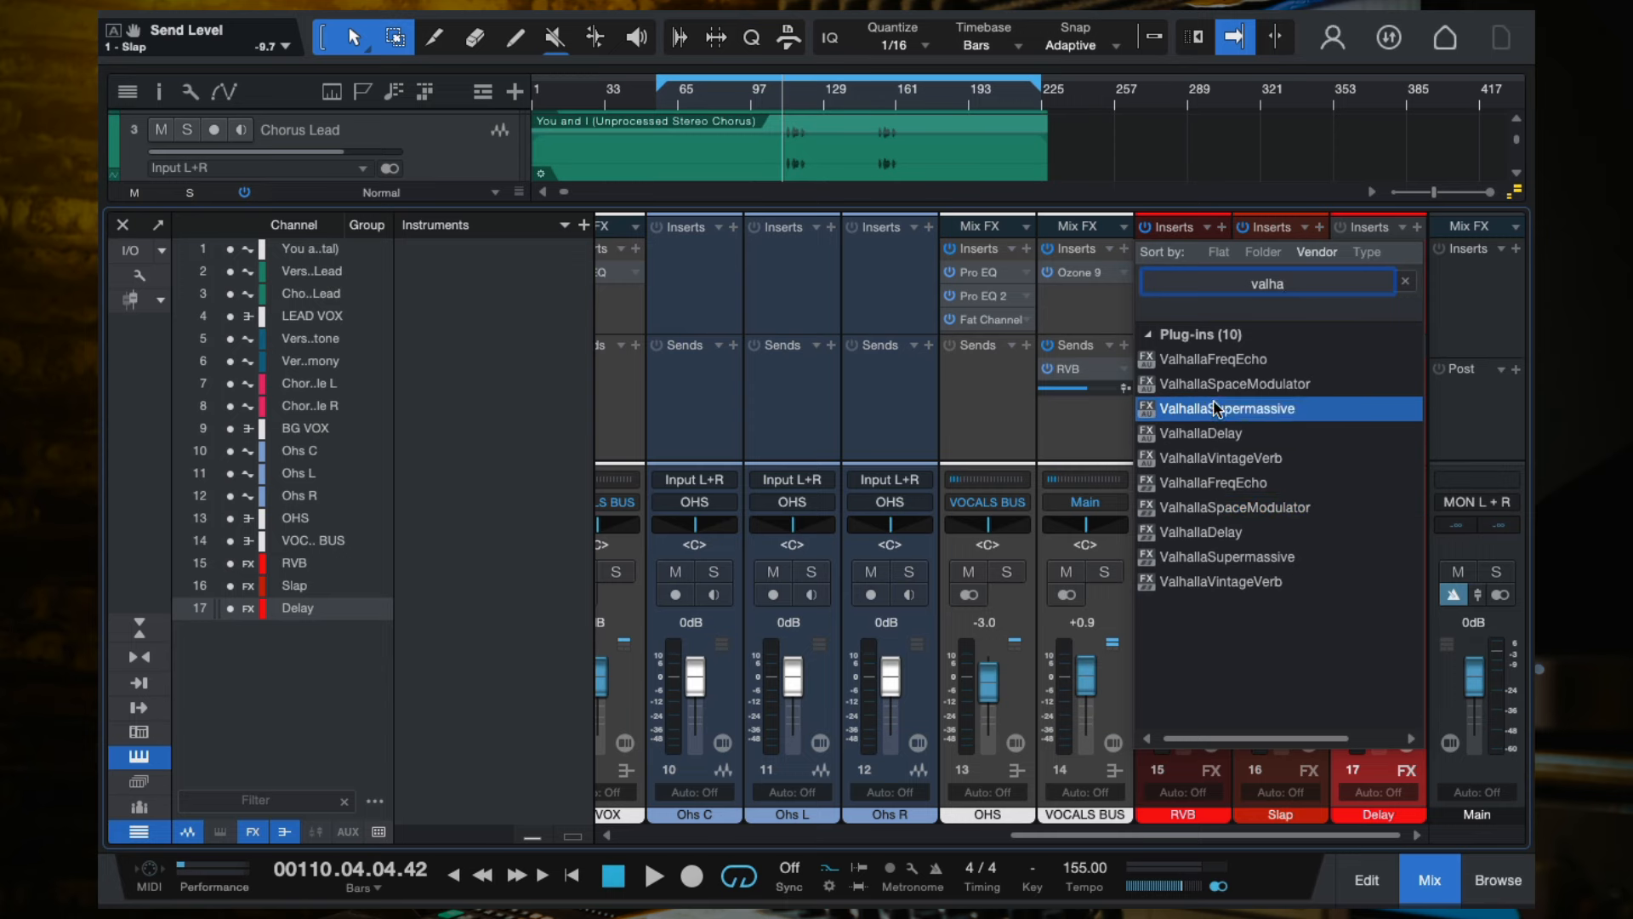
{"action": "double_click", "coordinate": [1211, 433]}
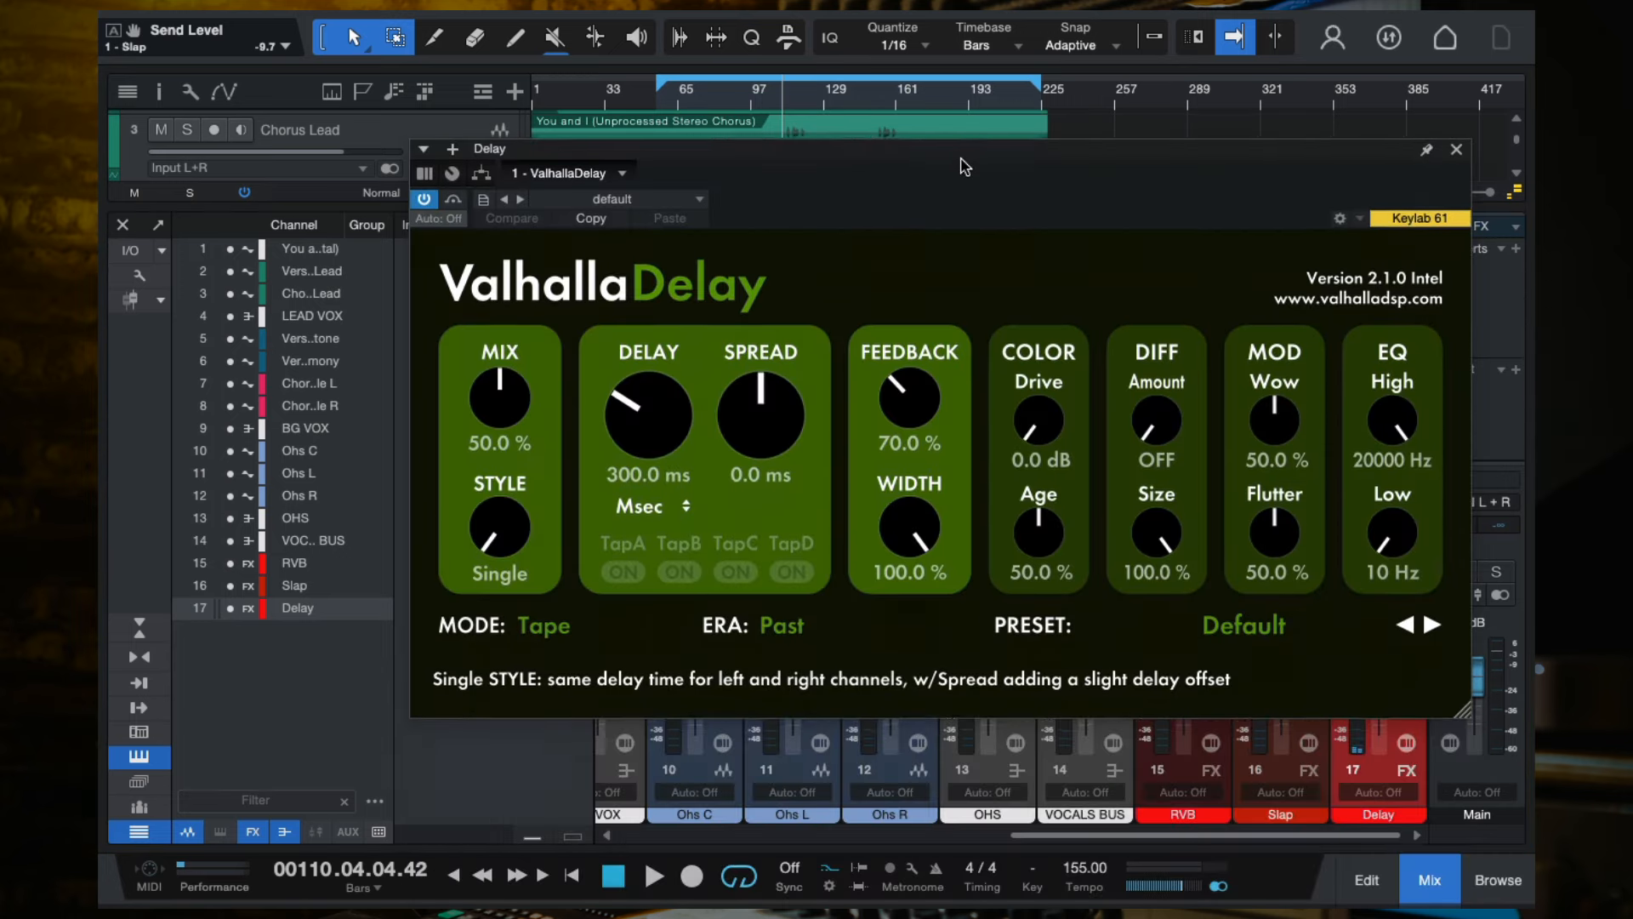
Extend the loop range back to start at about bar 16 and place the playhead there.
{"action": "key", "text": "F3"}
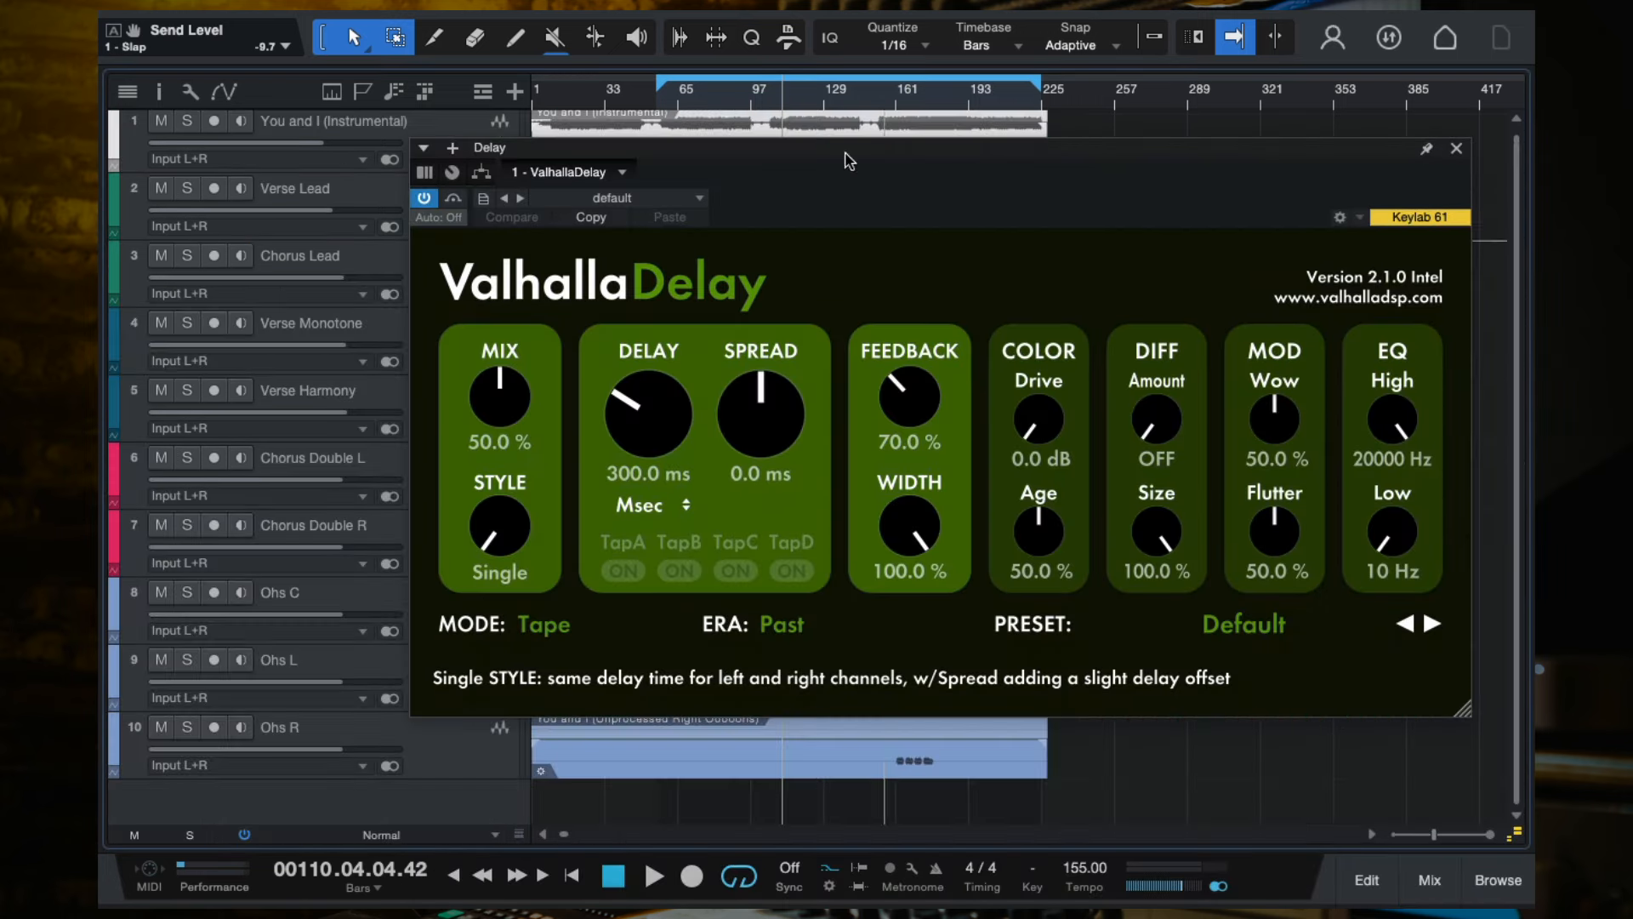
{"action": "left_click", "coordinate": [663, 96]}
{"action": "left_click_drag", "start_coordinate": [657, 89], "coordinate": [568, 89]}
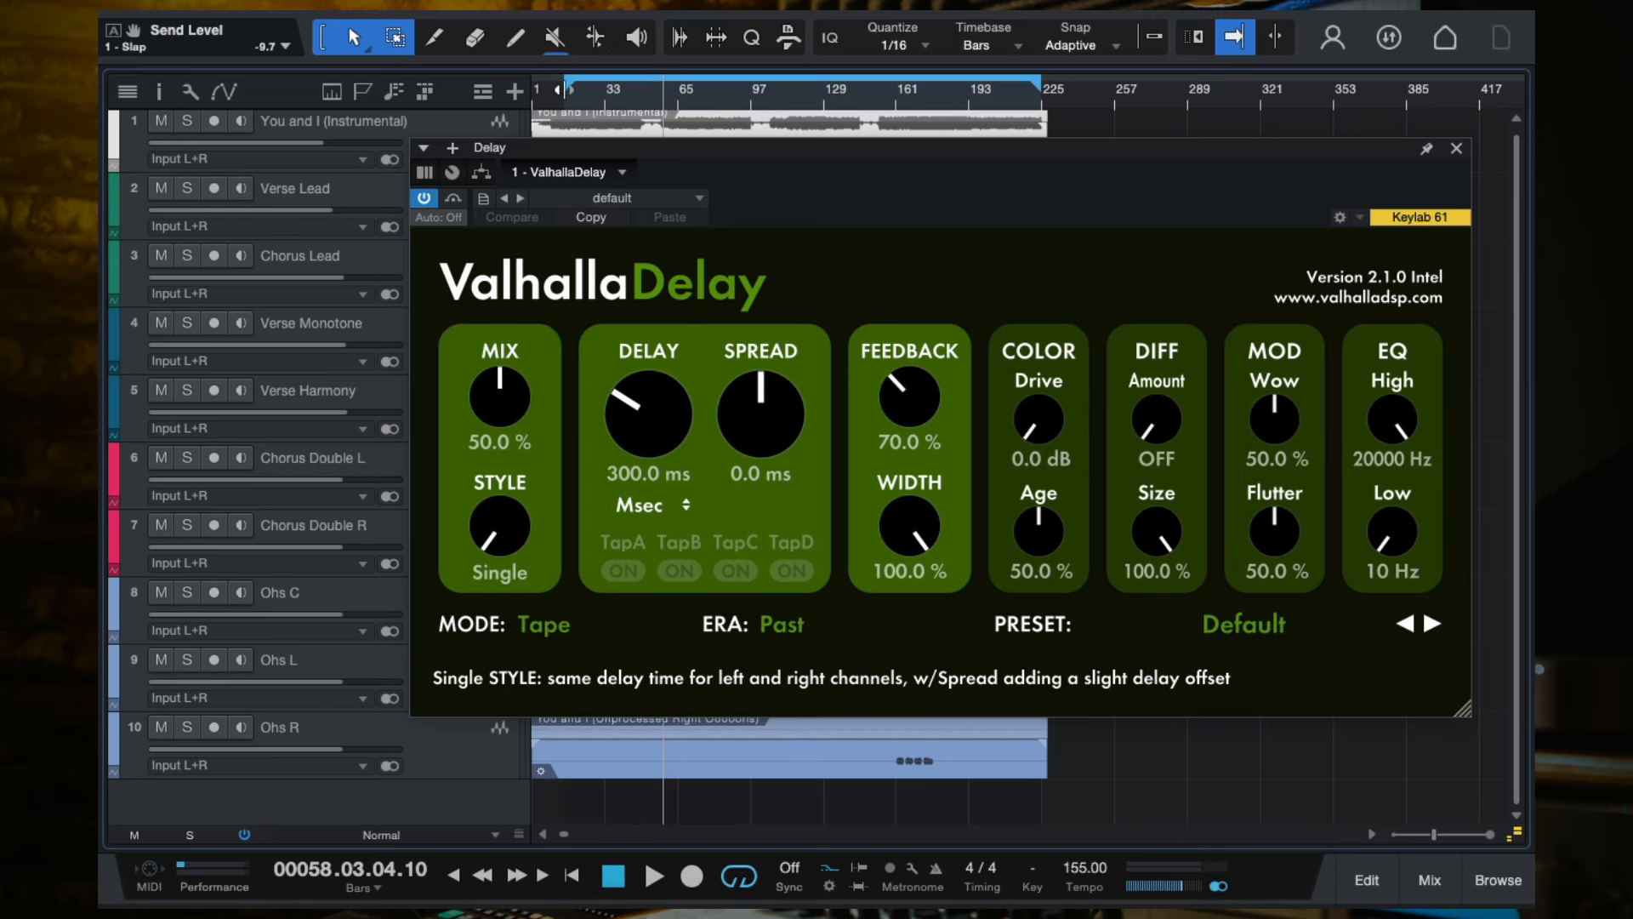
{"action": "left_click", "coordinate": [572, 104]}
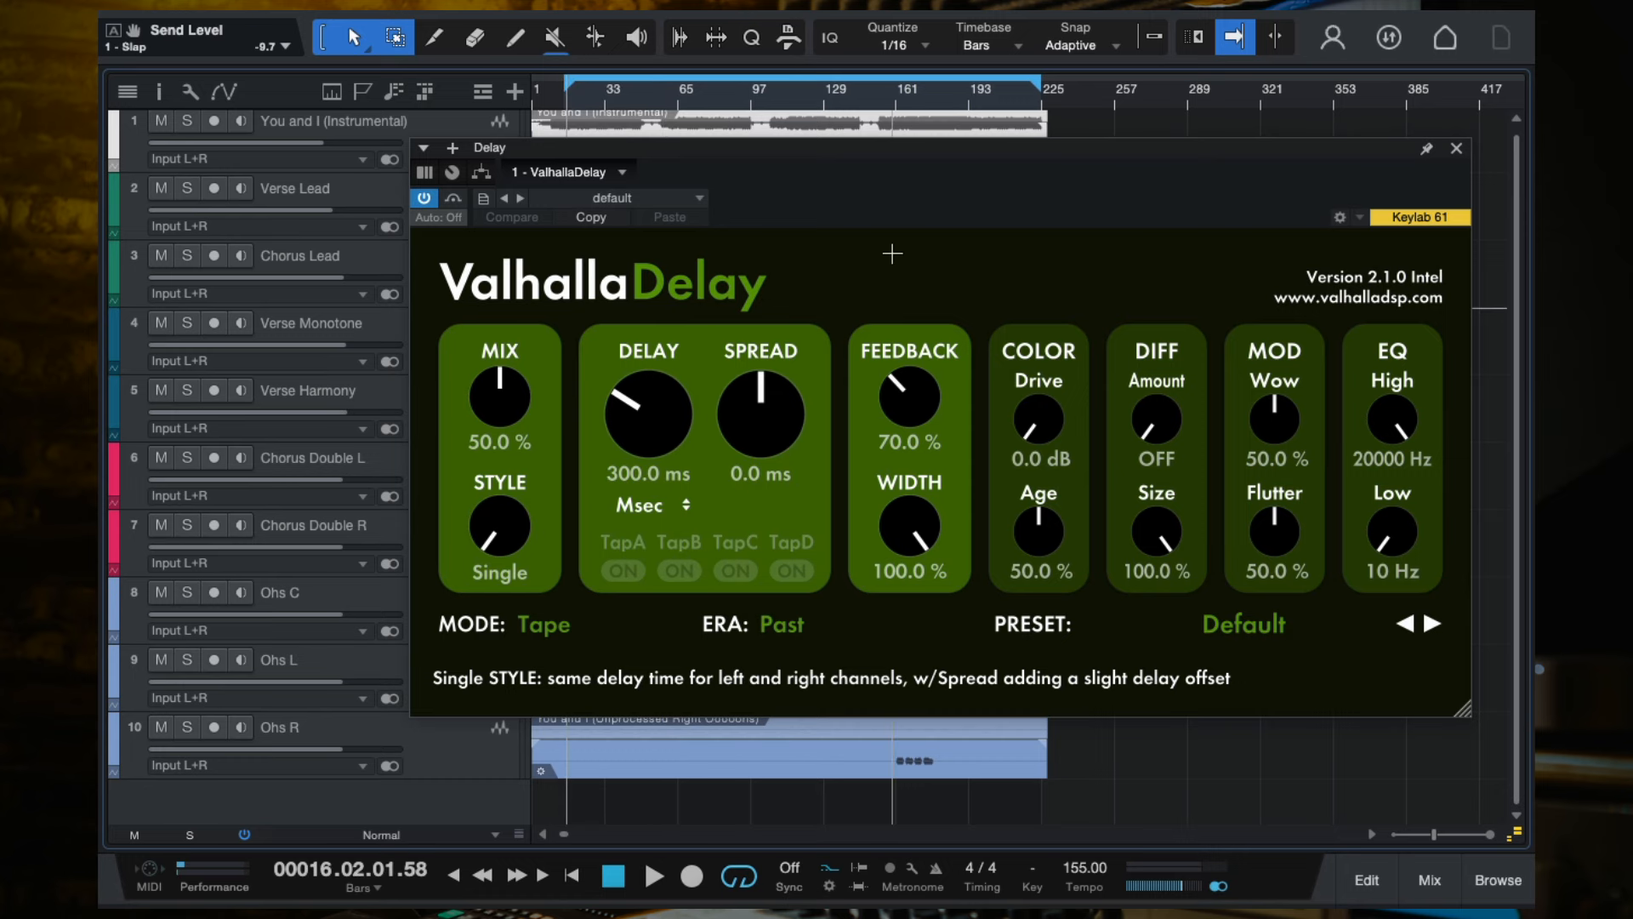
Set the ValhallaDelay Mix to 100%, reopen the console and close the plug-in window.
{"action": "left_click_drag", "start_coordinate": [499, 397], "coordinate": [501, 341]}
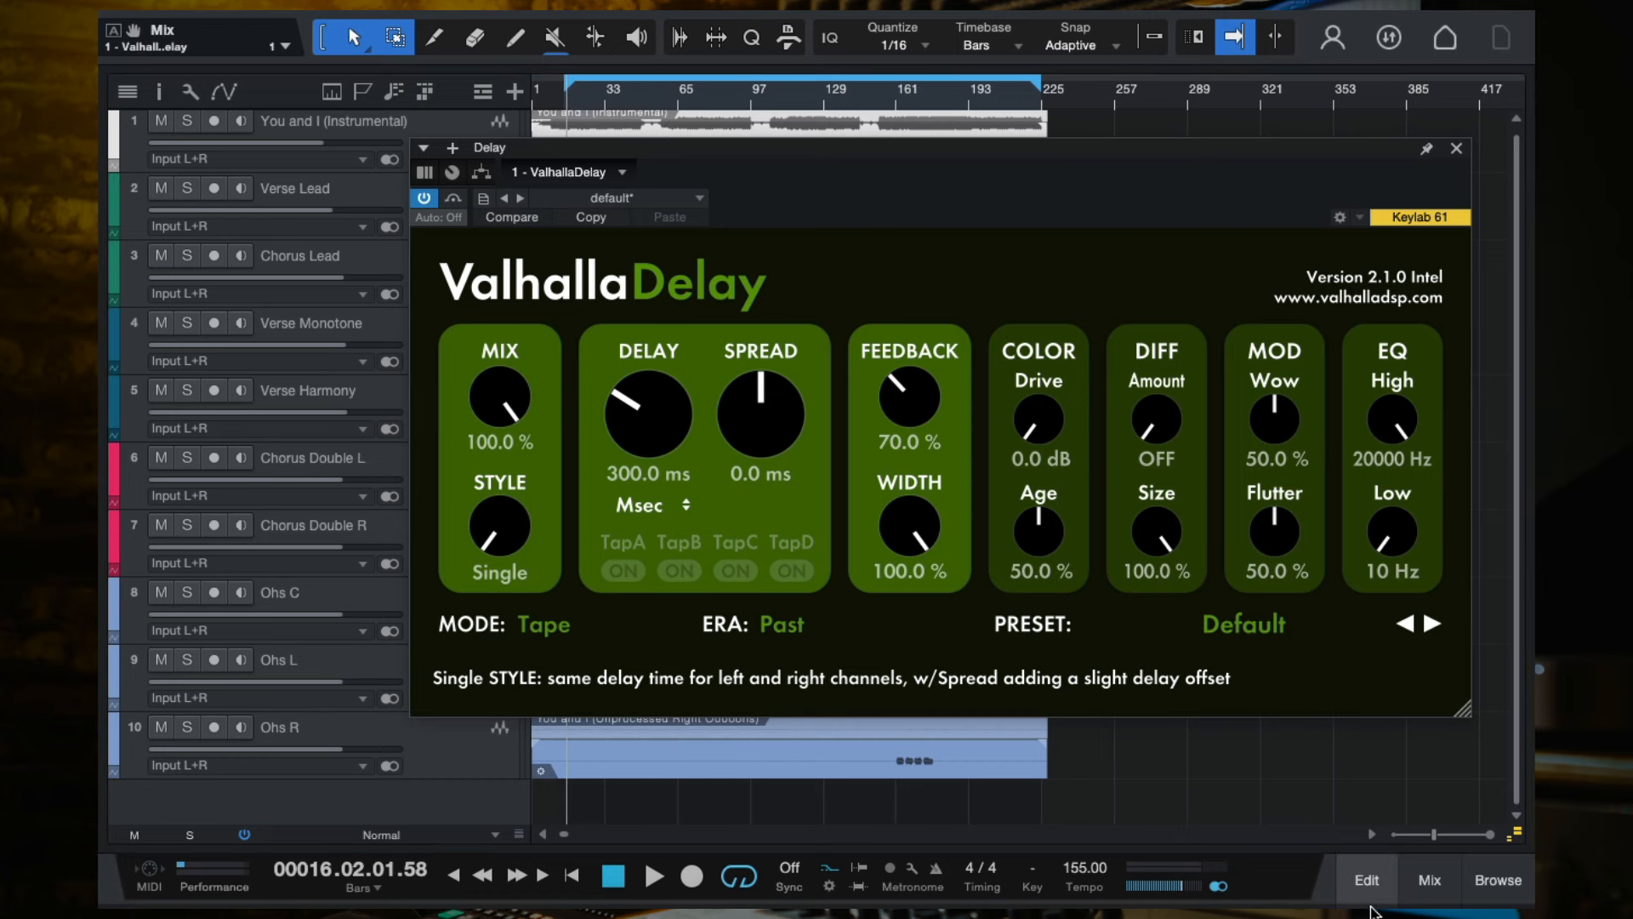
{"action": "left_click", "coordinate": [1427, 881]}
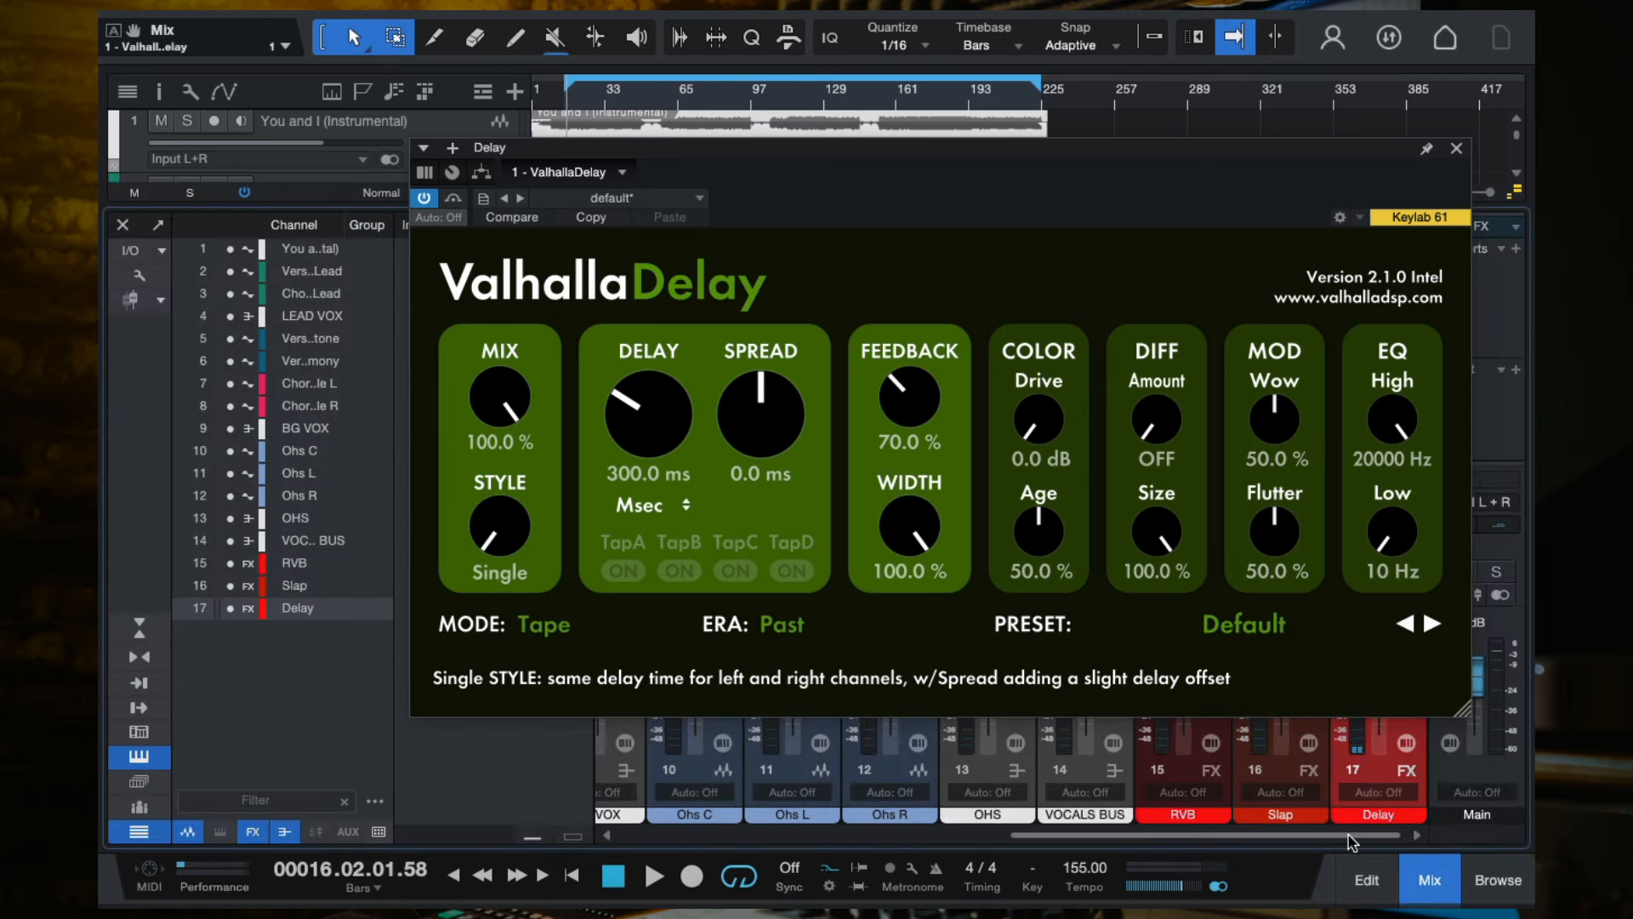
{"action": "left_click", "coordinate": [1456, 148]}
Add a send to the Delay channel on the LEAD VOX bus.
{"action": "scroll", "coordinate": [869, 461], "scroll_direction": "left", "scroll_amount": 8}
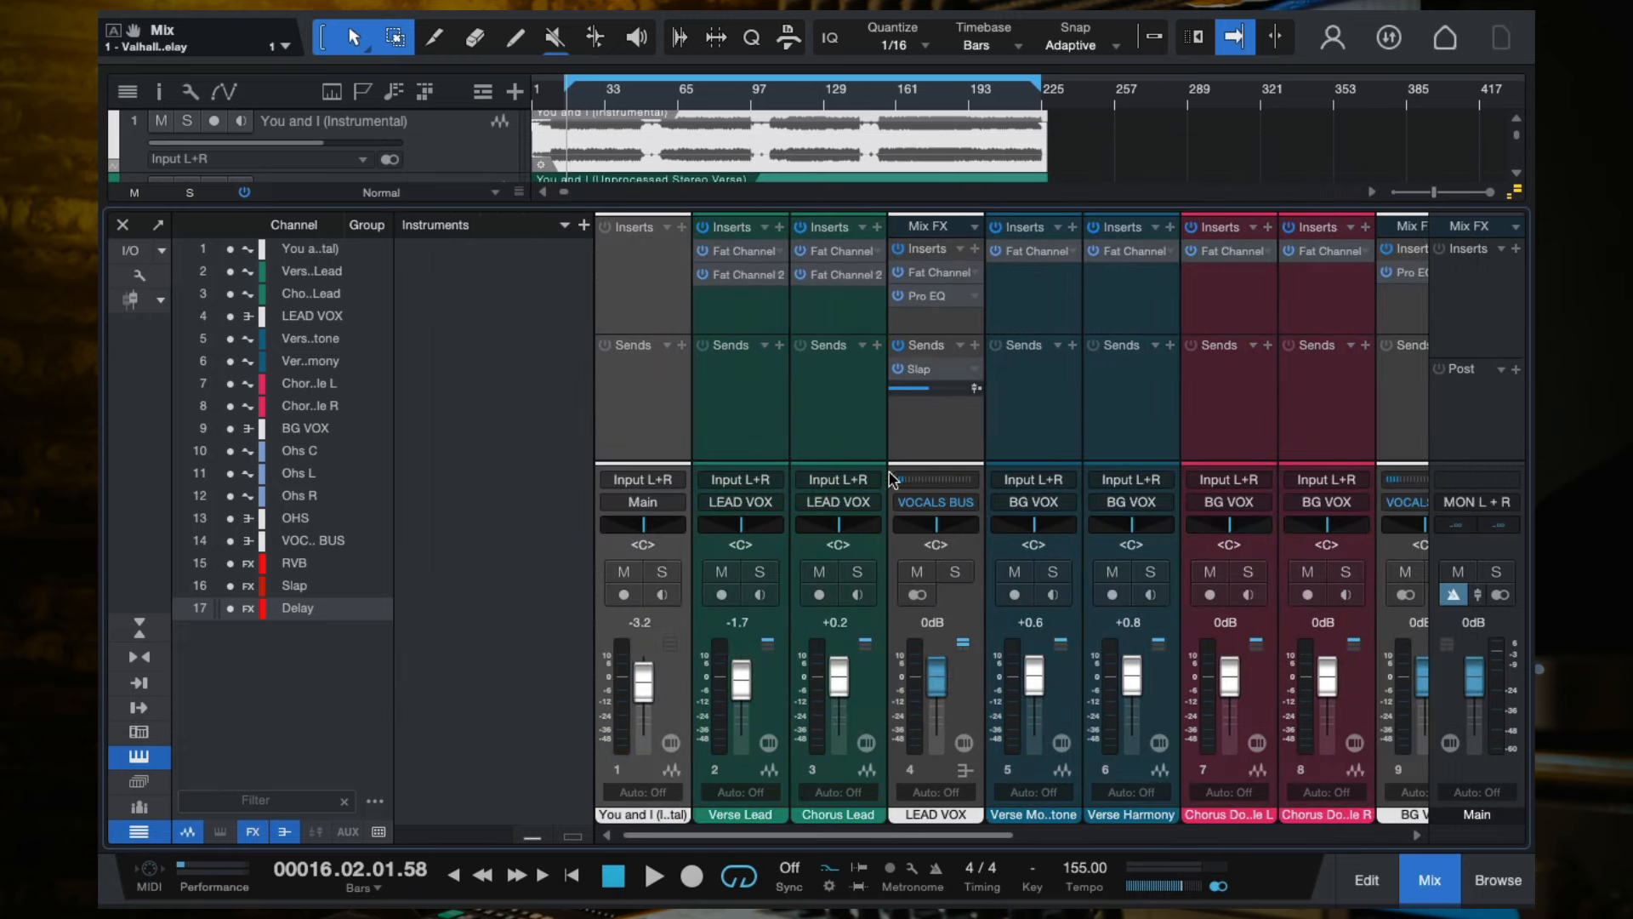
{"action": "left_click", "coordinate": [975, 344]}
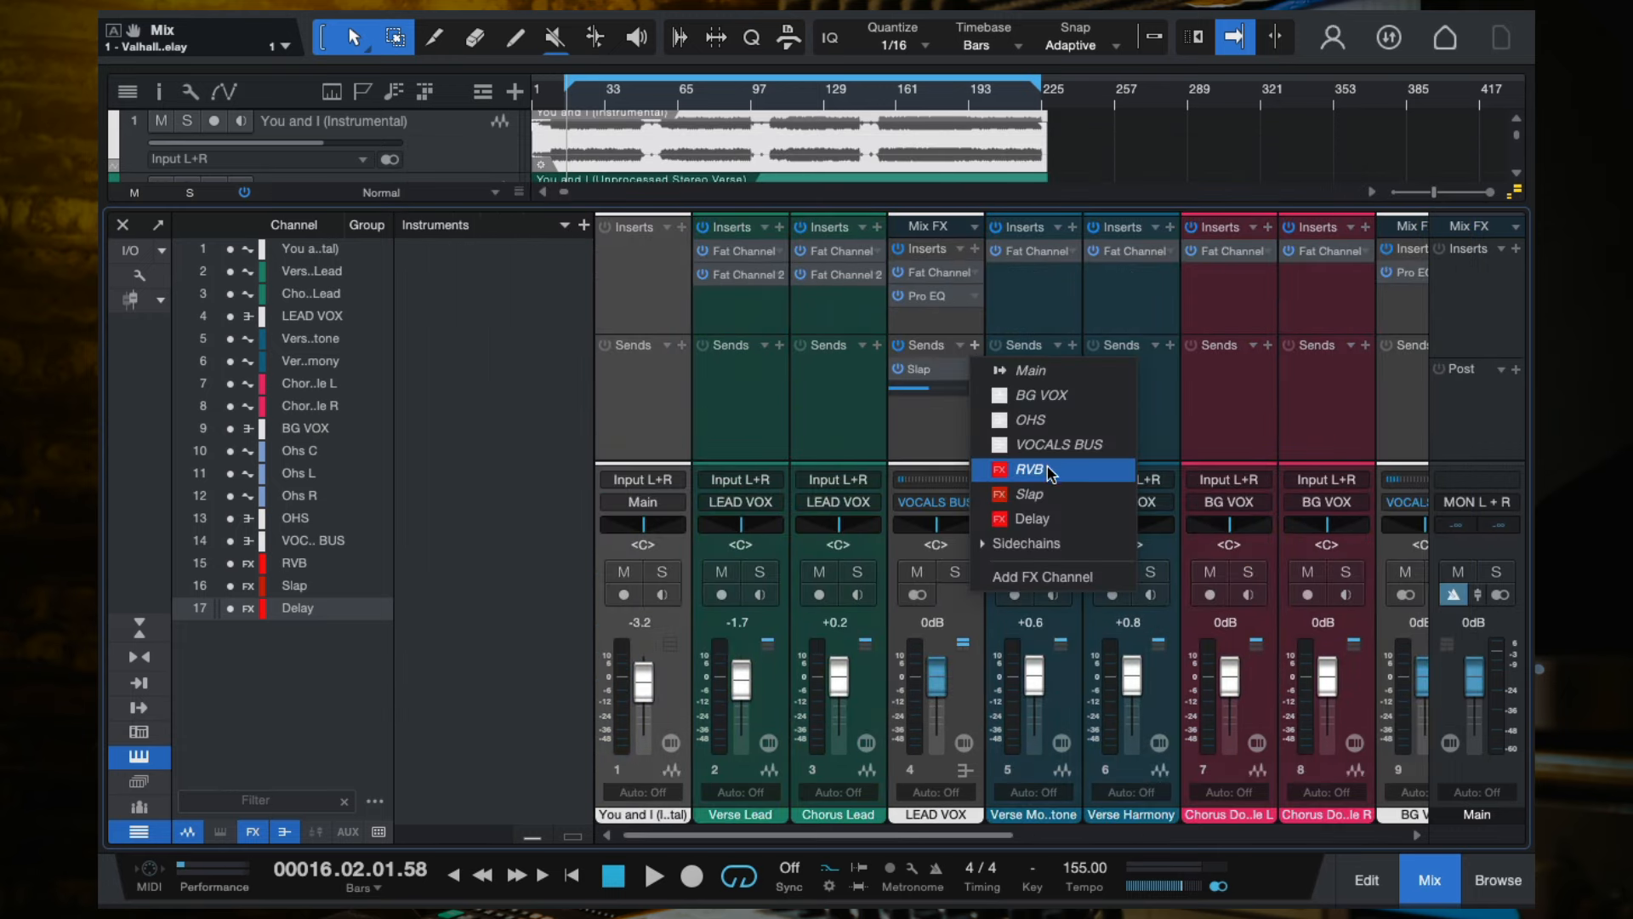
{"action": "left_click", "coordinate": [1057, 517]}
{"action": "left_click", "coordinate": [940, 443]}
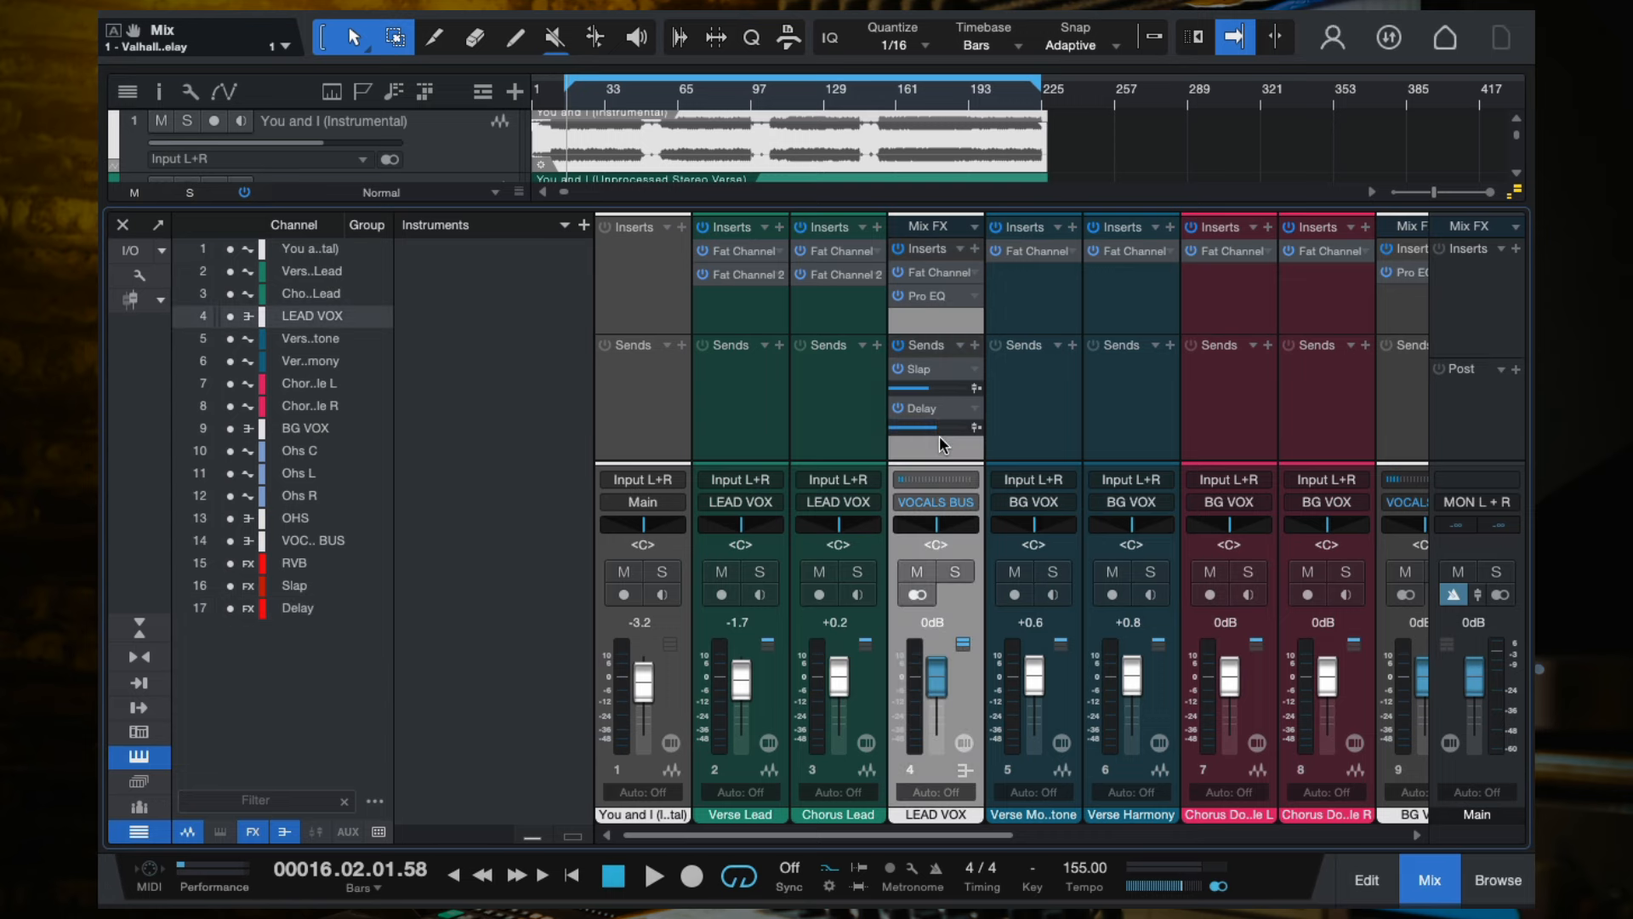
{"action": "scroll", "coordinate": [939, 435], "scroll_direction": "right", "scroll_amount": 1}
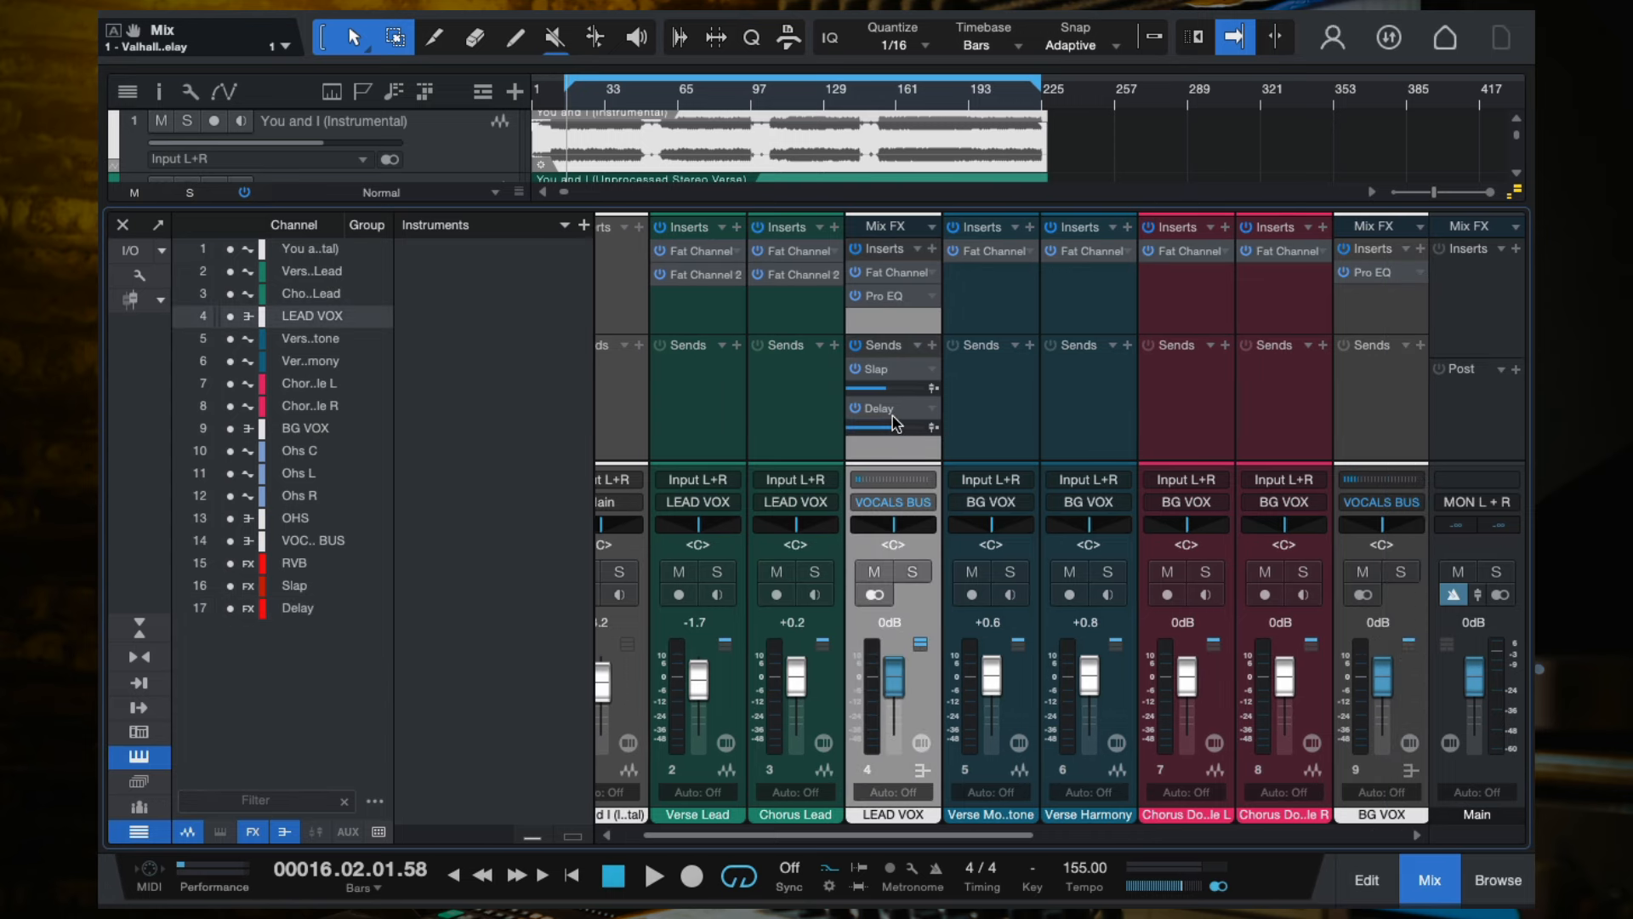
{"action": "scroll", "coordinate": [1140, 427], "scroll_direction": "left", "scroll_amount": 1}
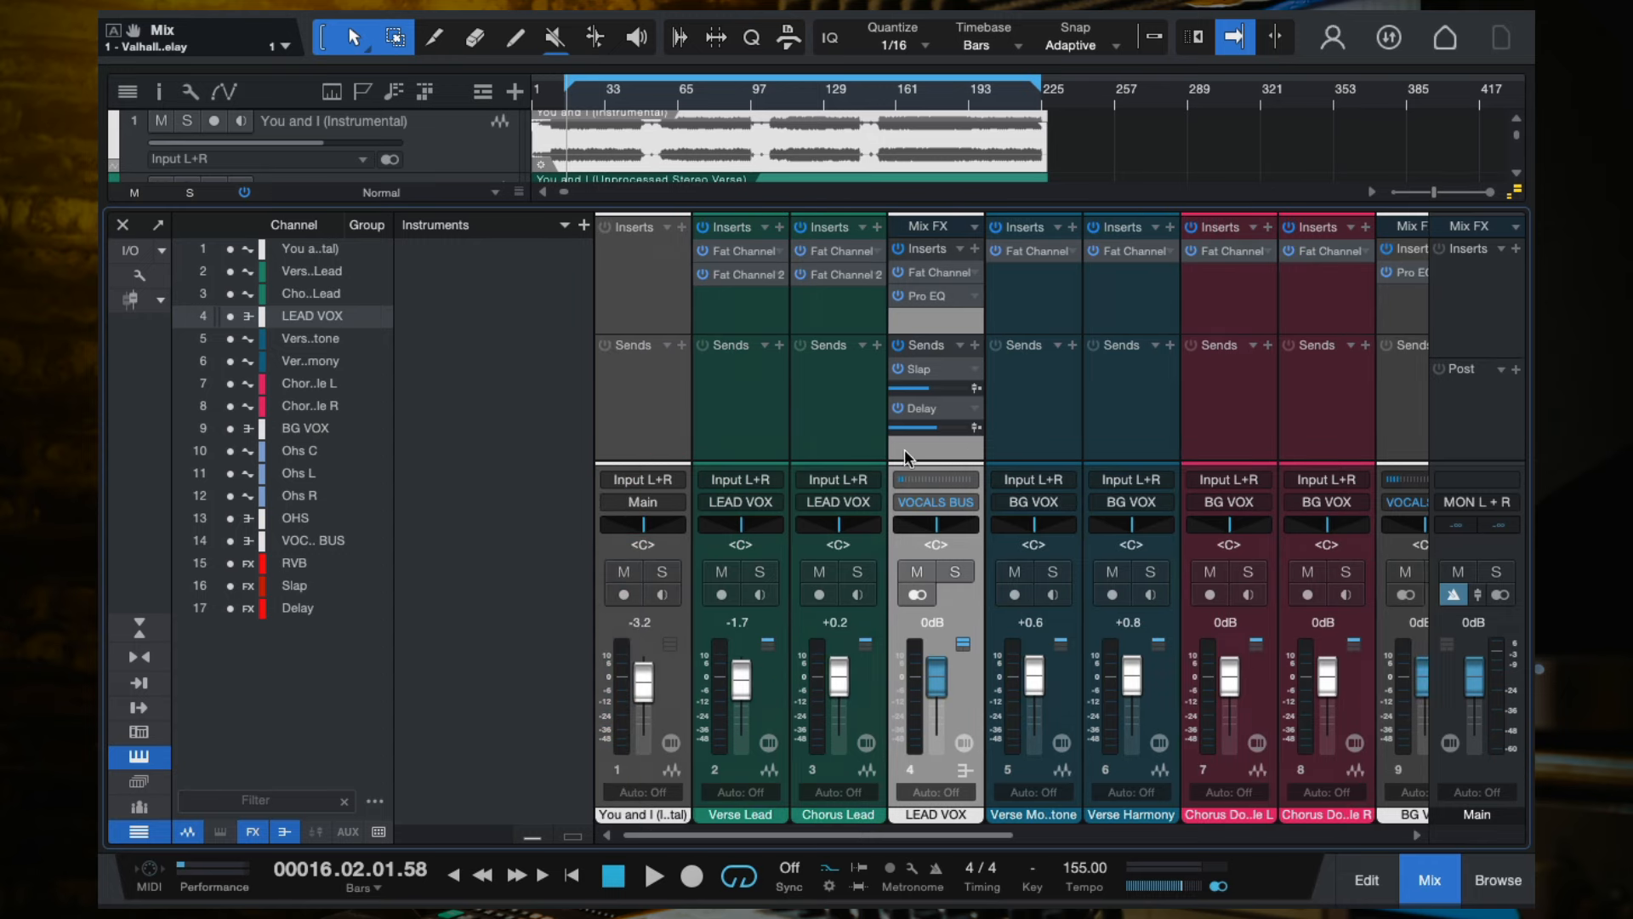
{"action": "scroll", "coordinate": [1097, 434], "scroll_direction": "right", "scroll_amount": 10}
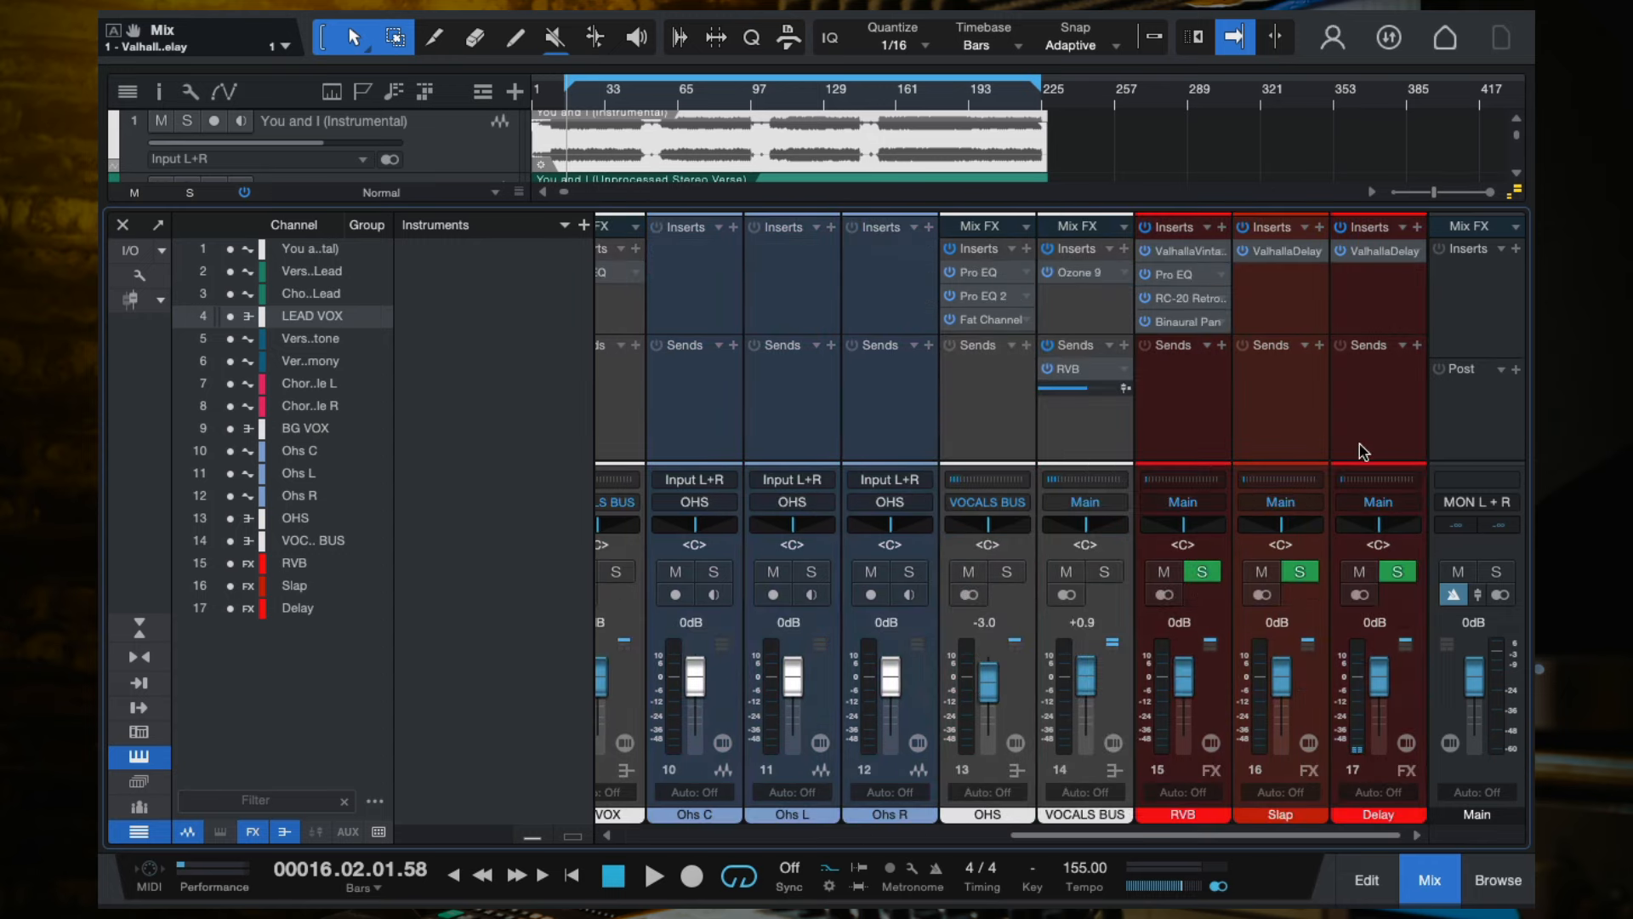
{"action": "left_click", "coordinate": [1367, 406]}
{"action": "right_click", "coordinate": [1369, 407]}
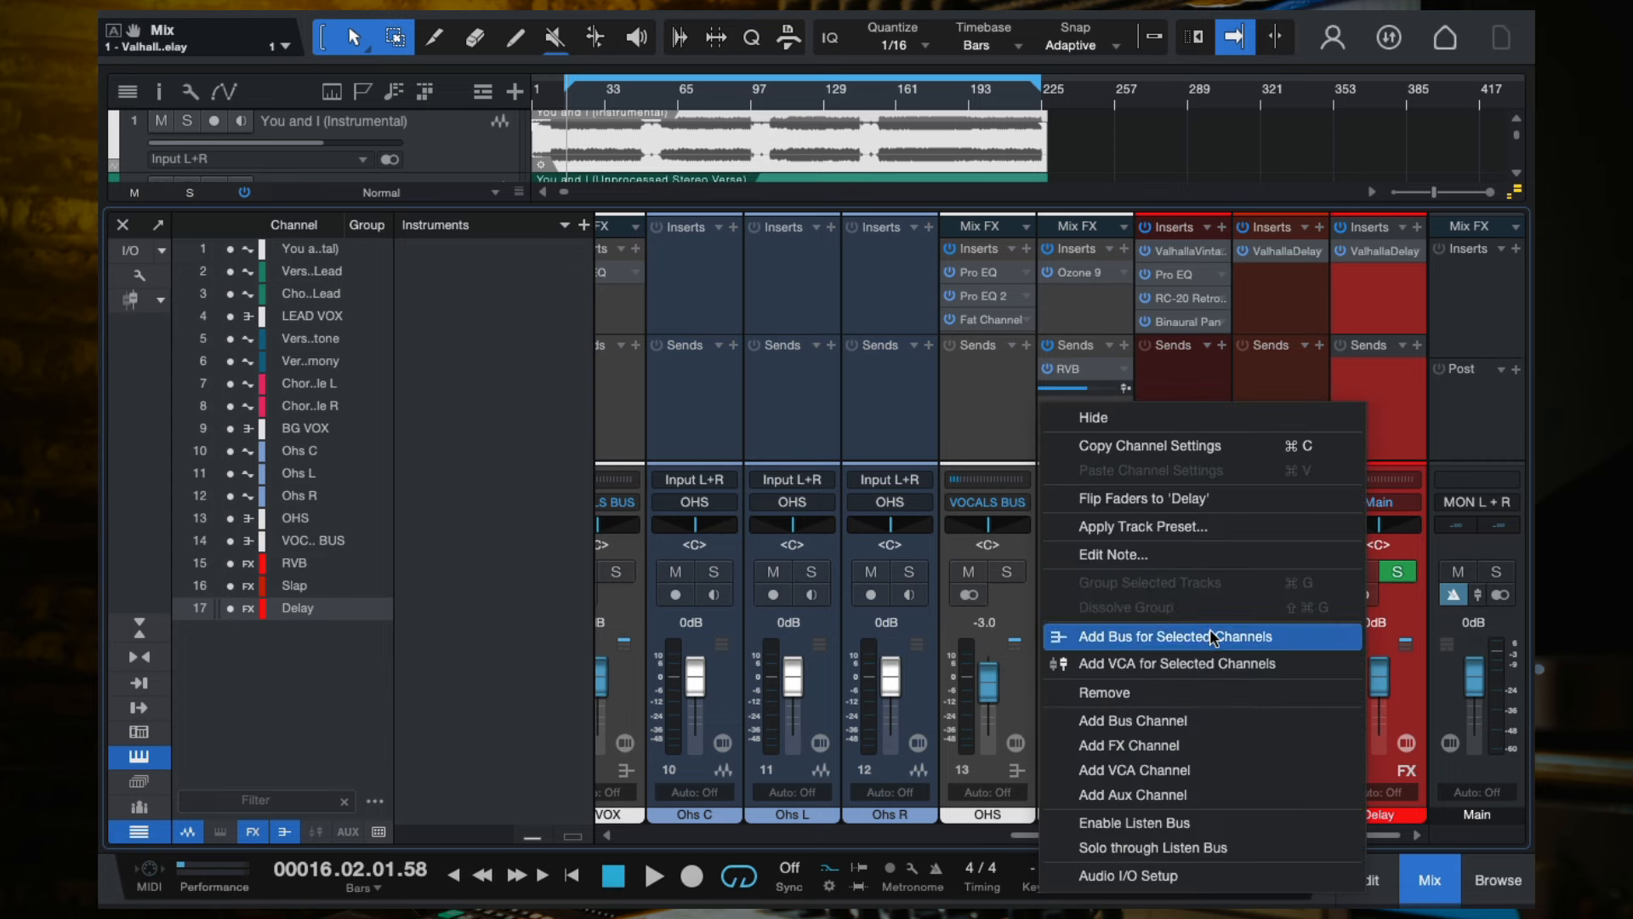
{"action": "left_click", "coordinate": [1412, 396]}
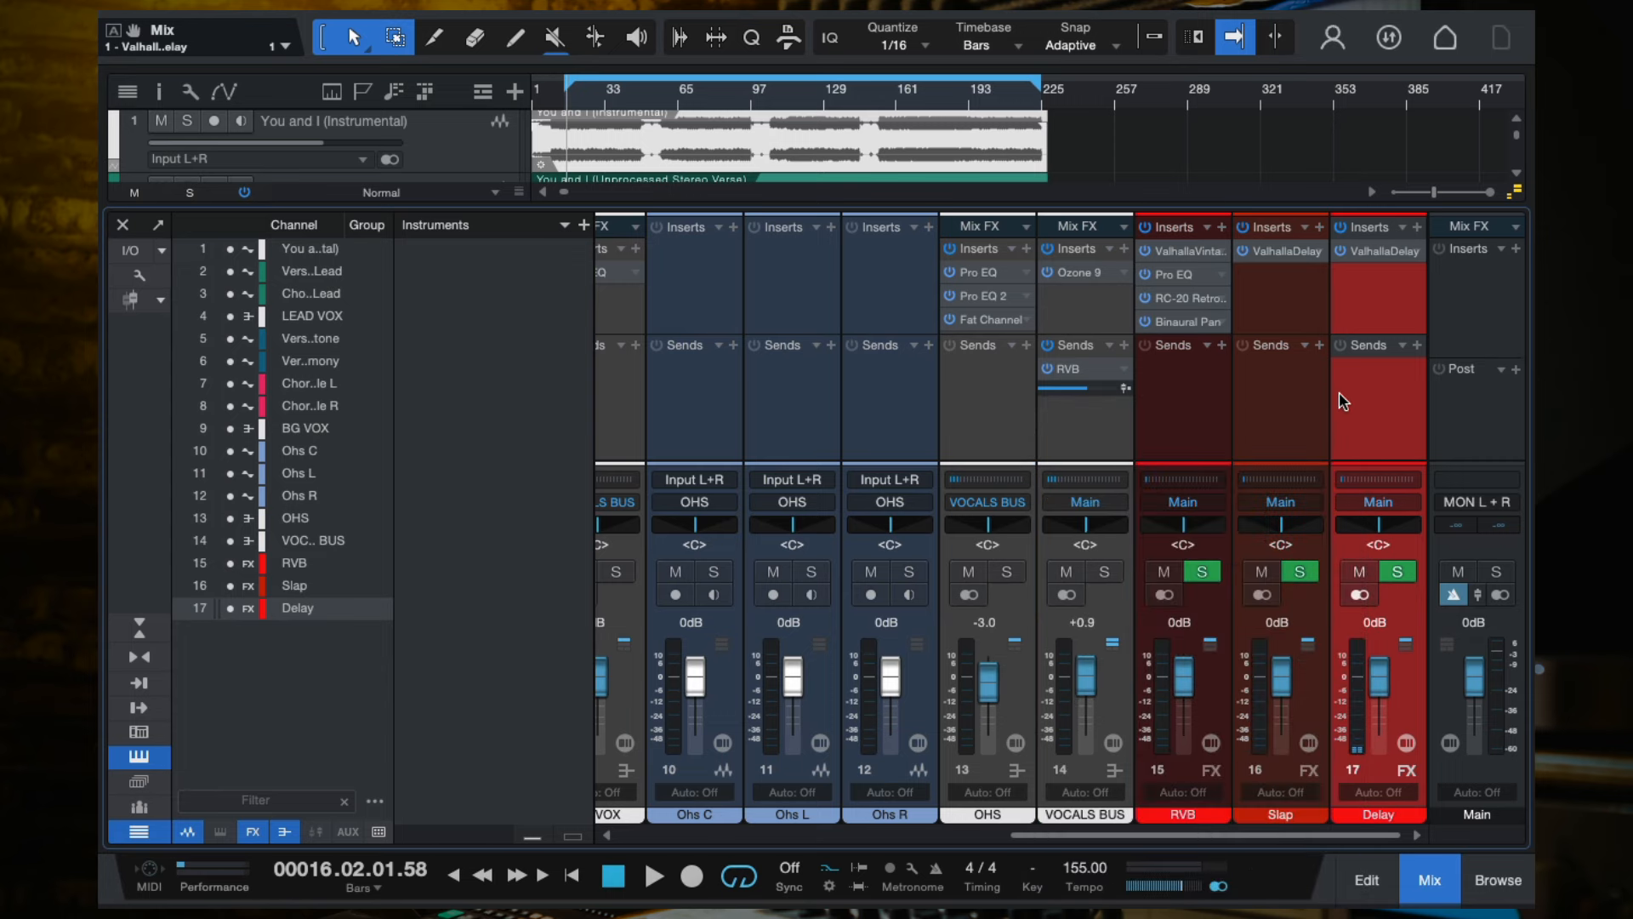
Set the LEAD VOX send to Delay to a level of -6.5 dB.
{"action": "scroll", "coordinate": [1345, 401], "scroll_direction": "left", "scroll_amount": 10}
{"action": "left_click_drag", "start_coordinate": [936, 427], "coordinate": [940, 427]}
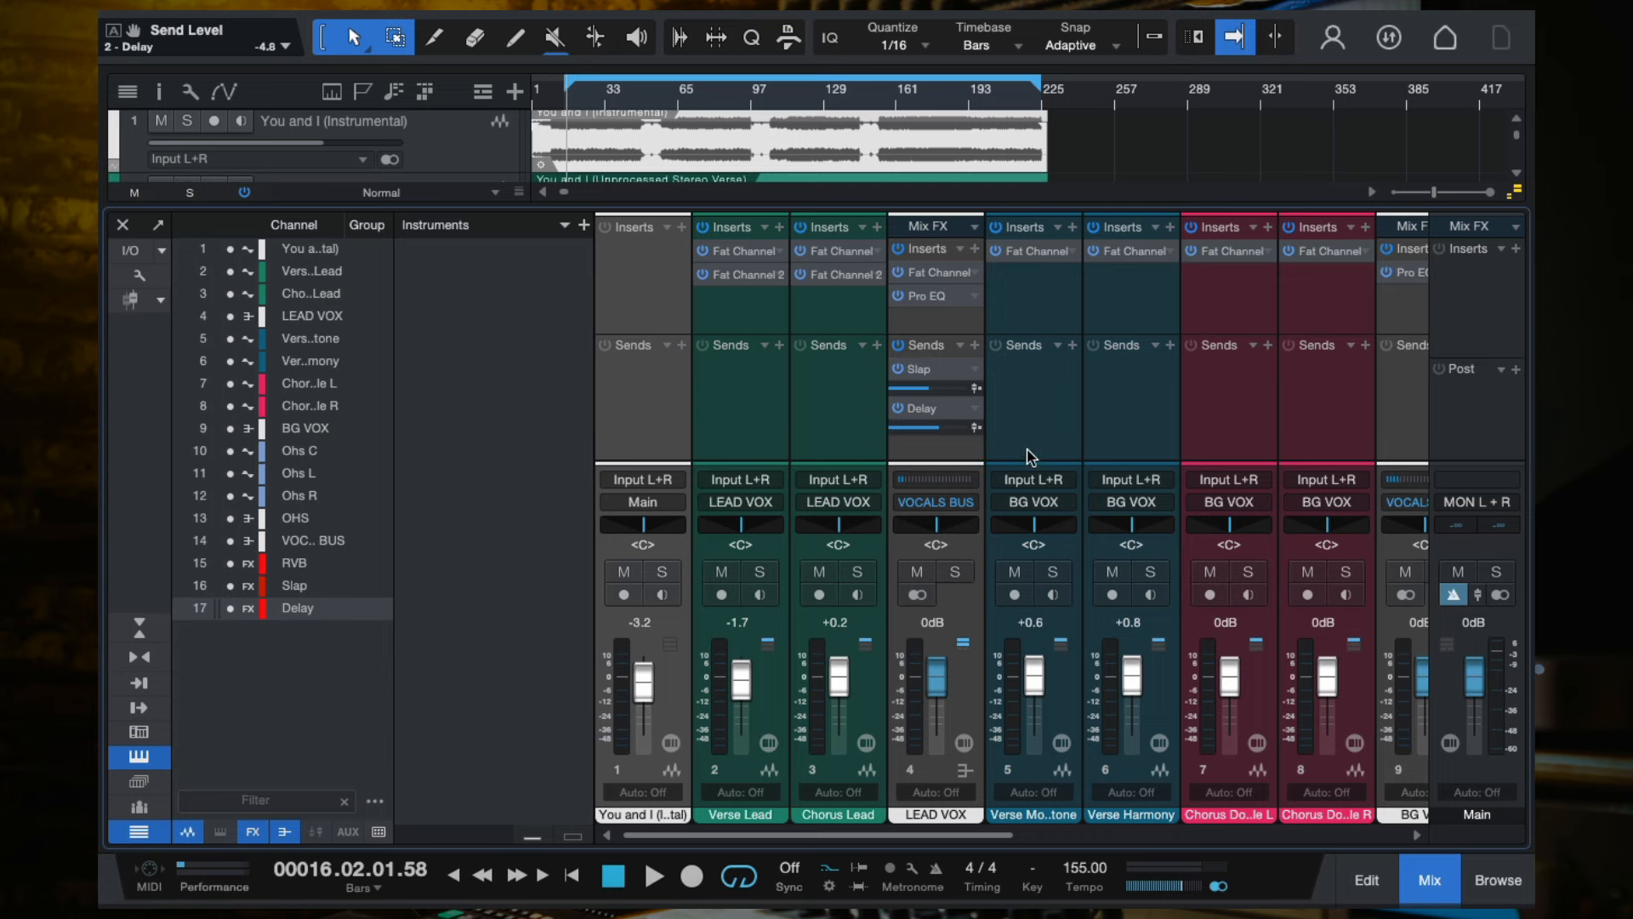
{"action": "left_click_drag", "start_coordinate": [935, 426], "coordinate": [931, 426]}
Start playback and load the dotted echo preset DIGITAL-Dotted 8th-Note Gutiar in the Delay channel's ValhallaDelay.
{"action": "key", "text": "space"}
{"action": "scroll", "coordinate": [1074, 421], "scroll_direction": "right", "scroll_amount": 10}
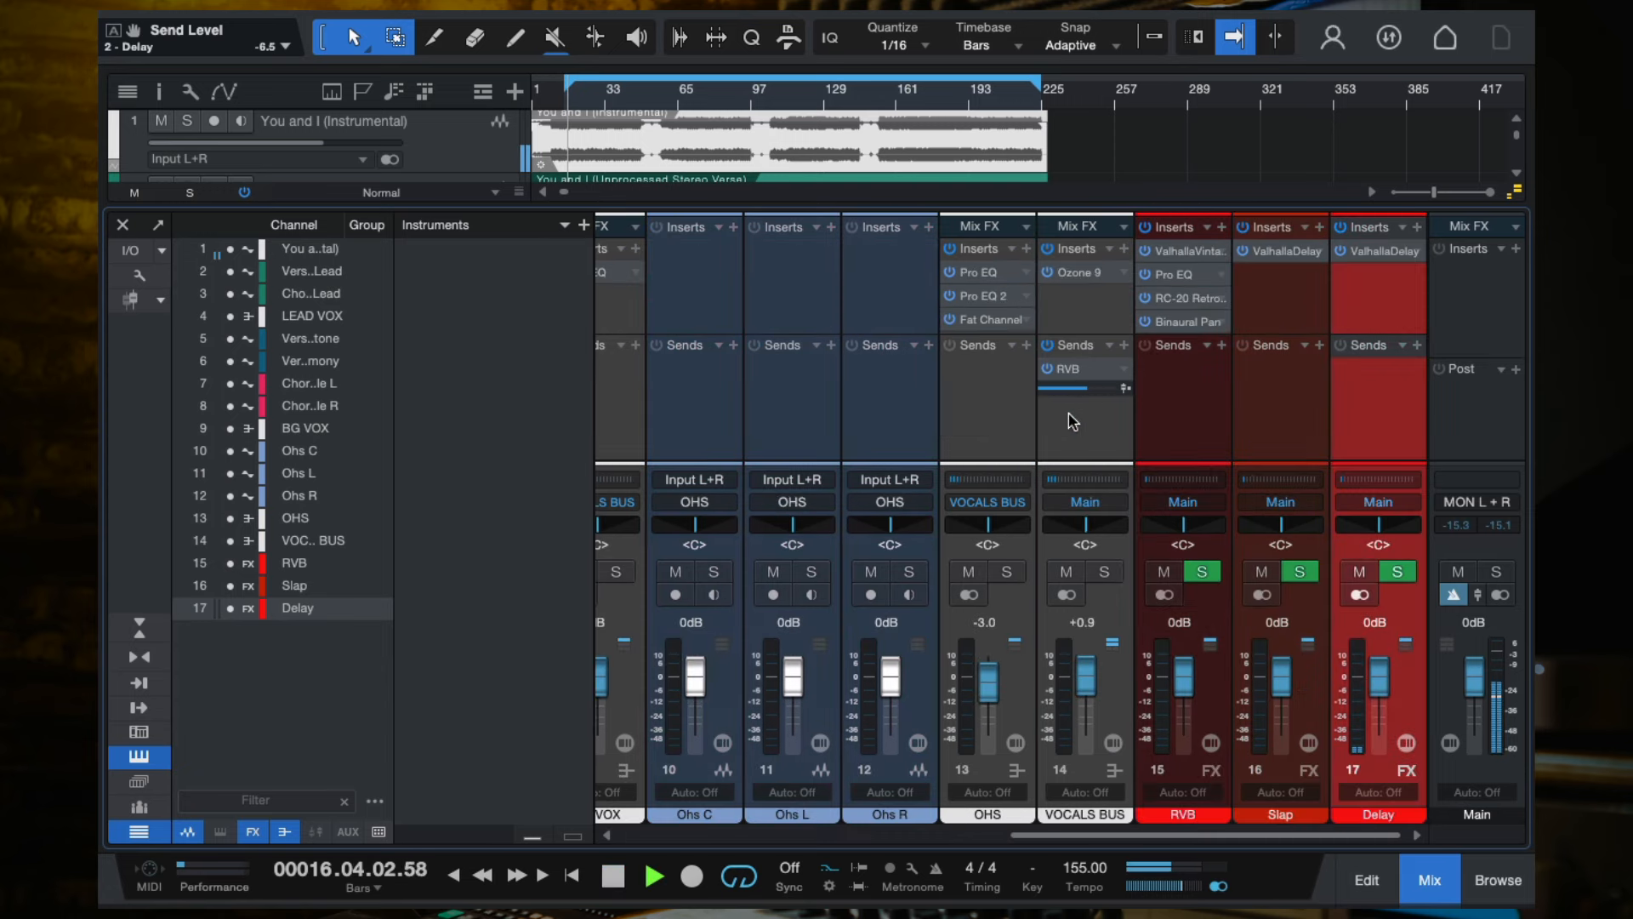
{"action": "left_click", "coordinate": [1373, 250]}
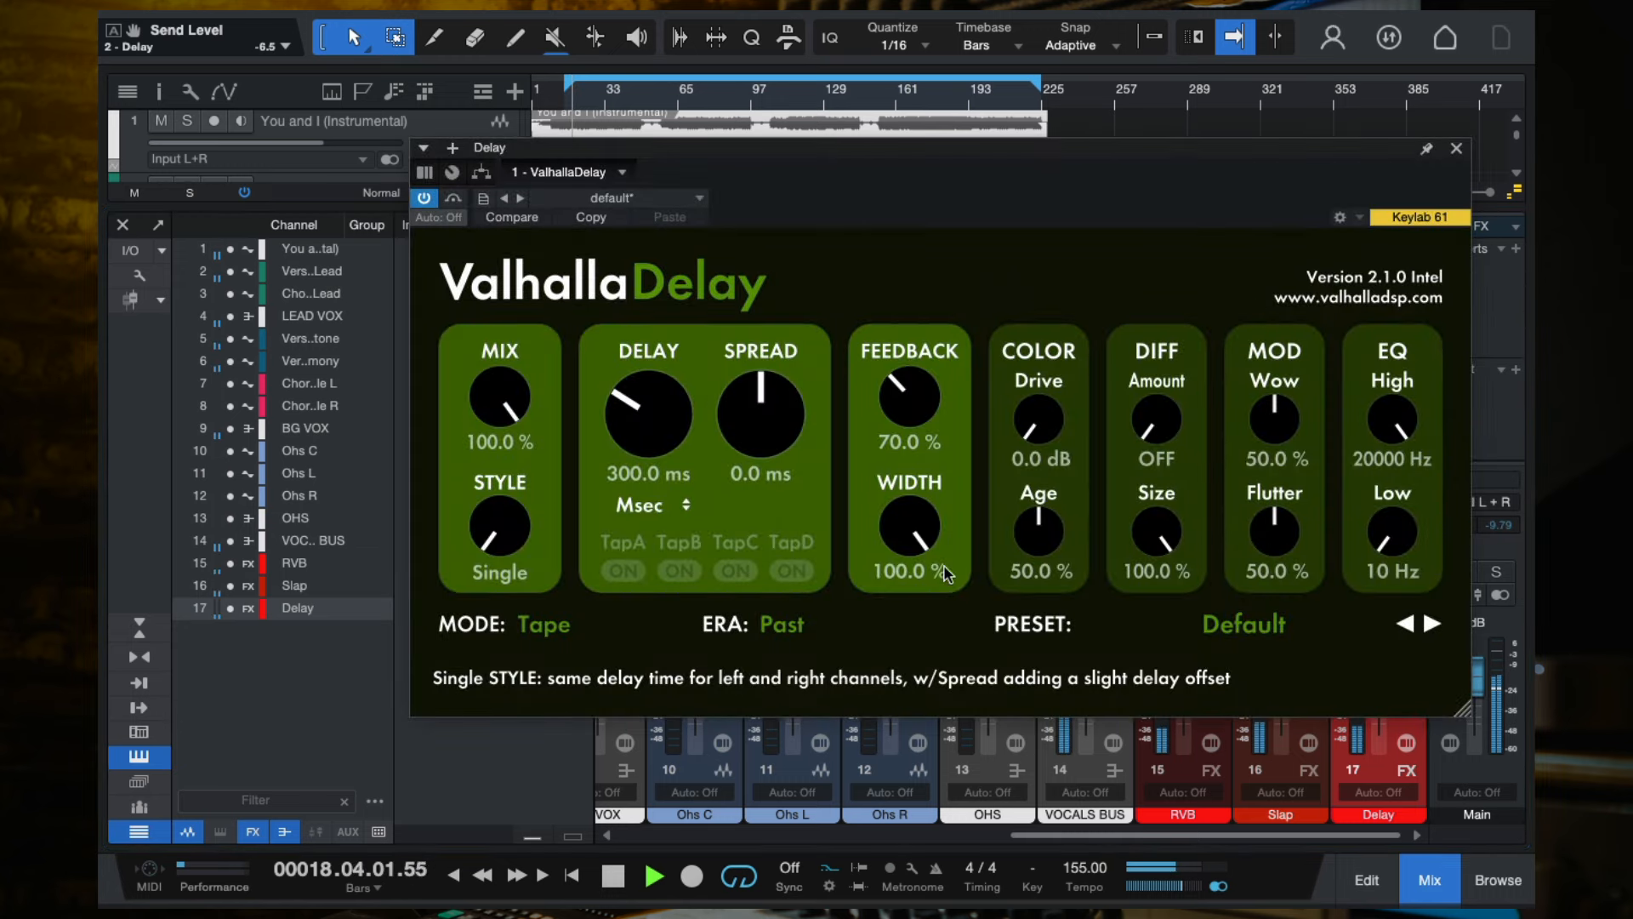
{"action": "left_click", "coordinate": [1240, 627]}
{"action": "mouse_move", "coordinate": [1266, 370]}
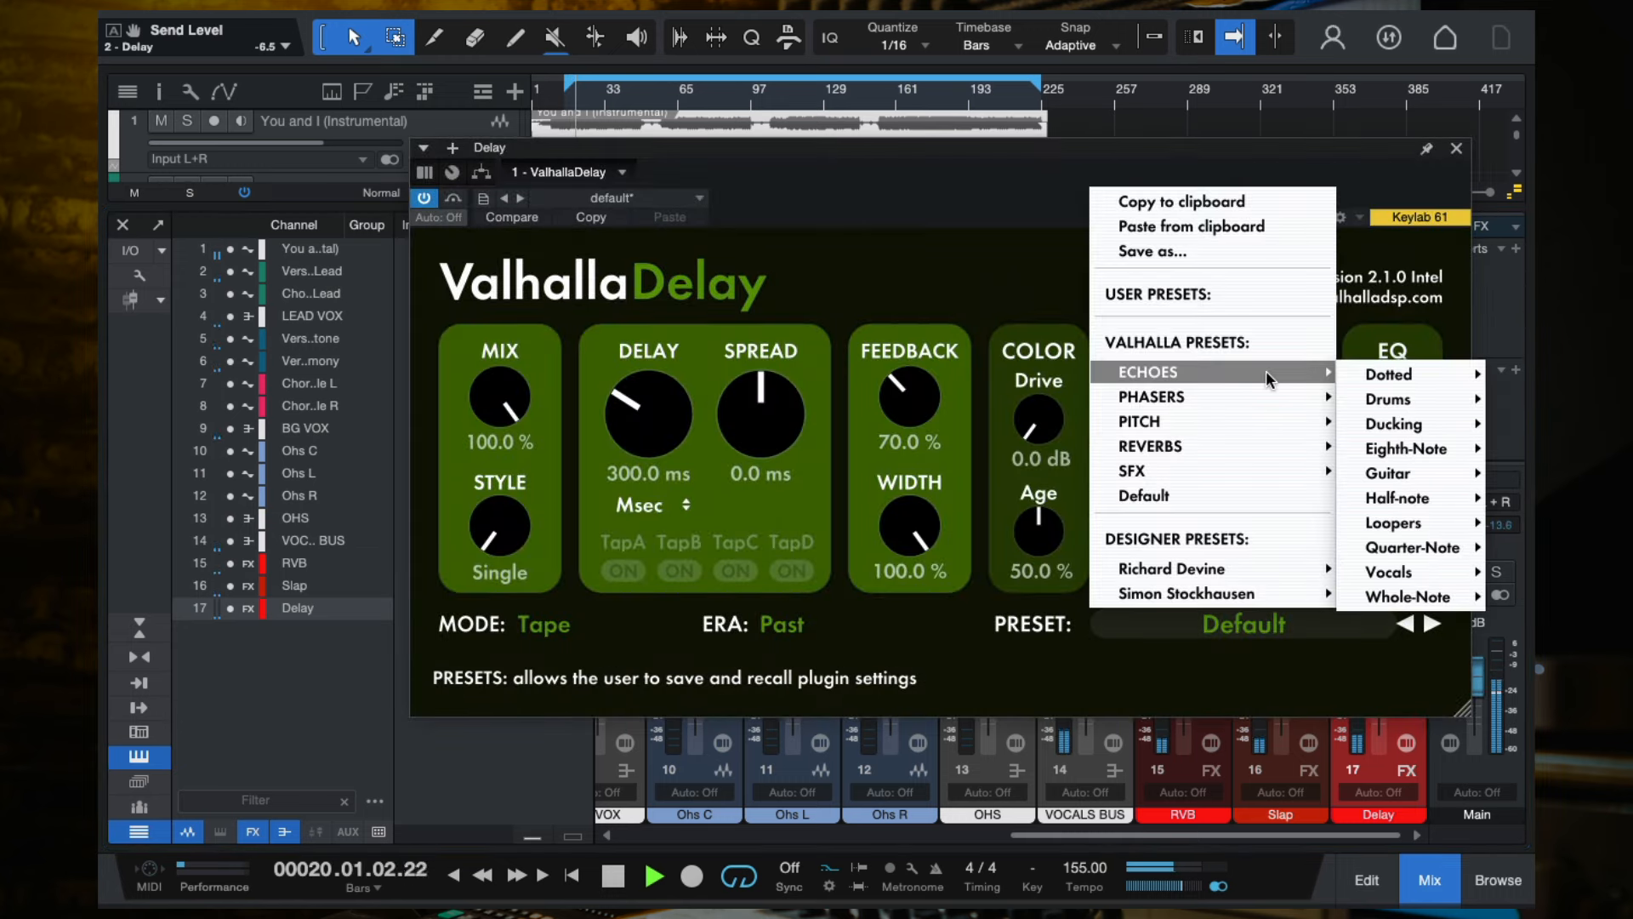
{"action": "mouse_move", "coordinate": [1389, 382]}
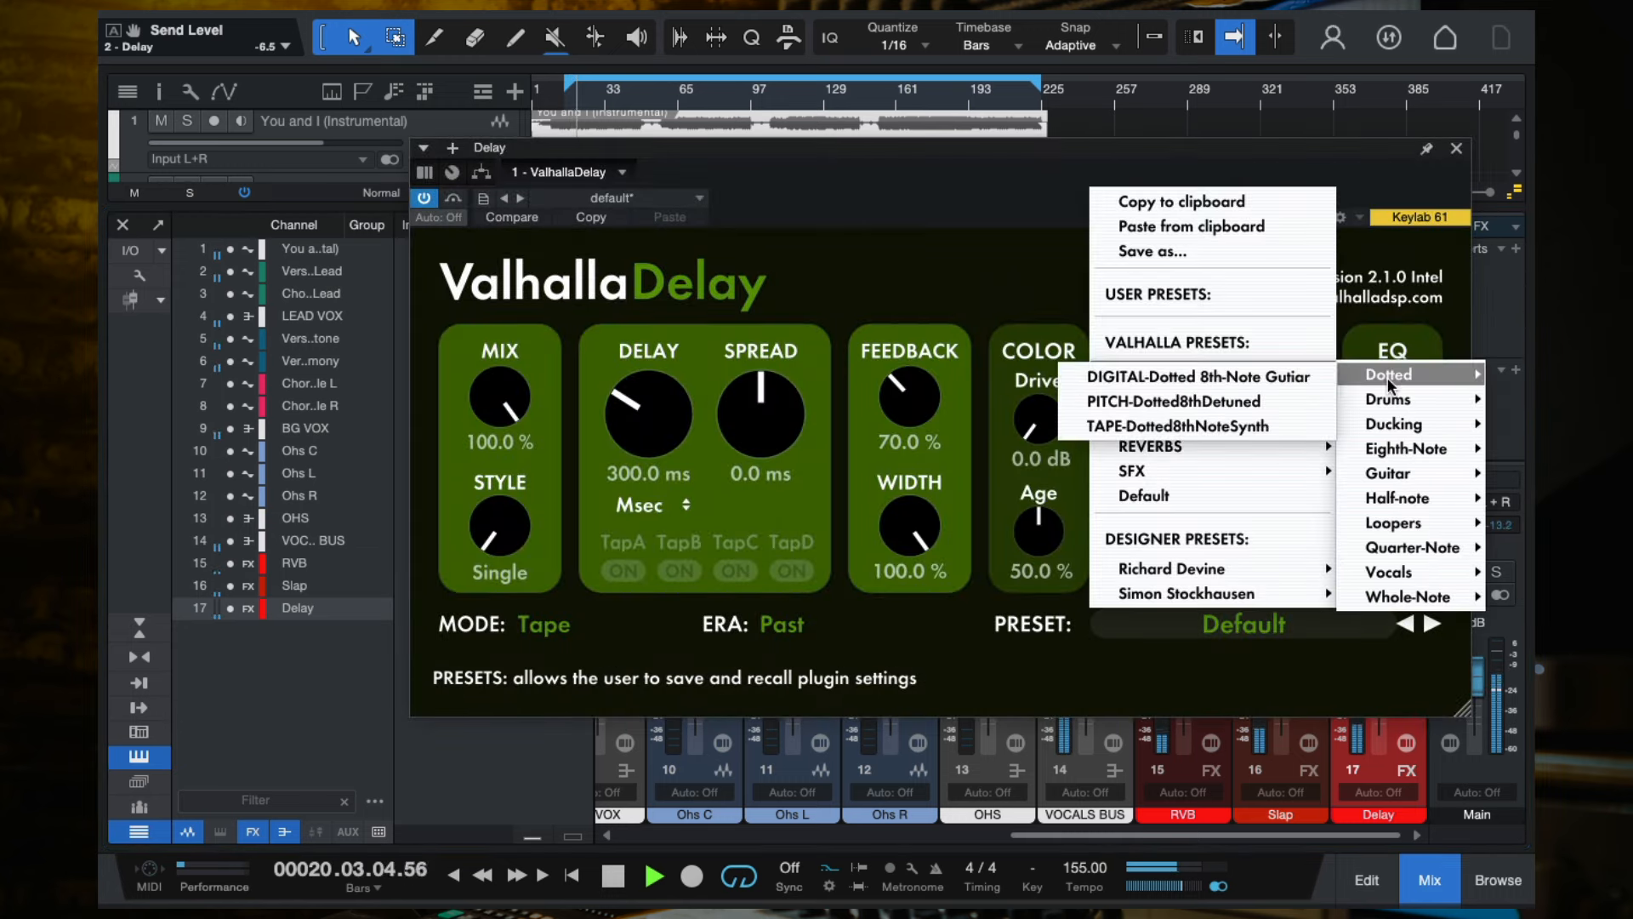
{"action": "left_click", "coordinate": [1310, 376]}
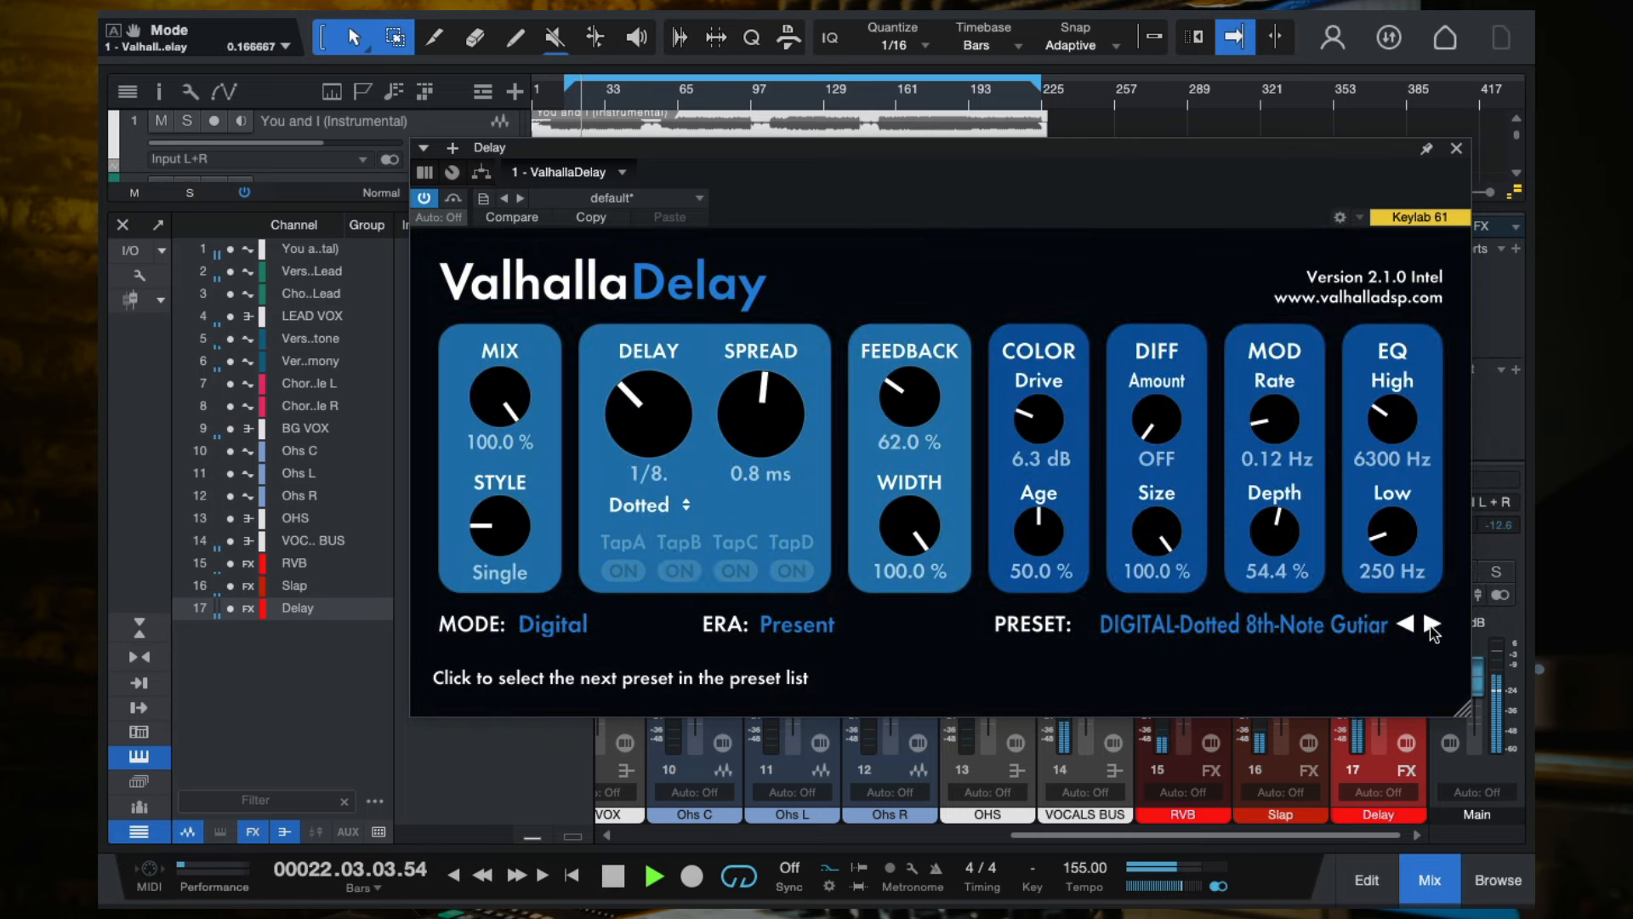
Close the plug-in and lower the Delay send level on LEAD VOX to -12.8 dB.
{"action": "left_click", "coordinate": [1456, 148]}
{"action": "scroll", "coordinate": [791, 423], "scroll_direction": "left", "scroll_amount": 5}
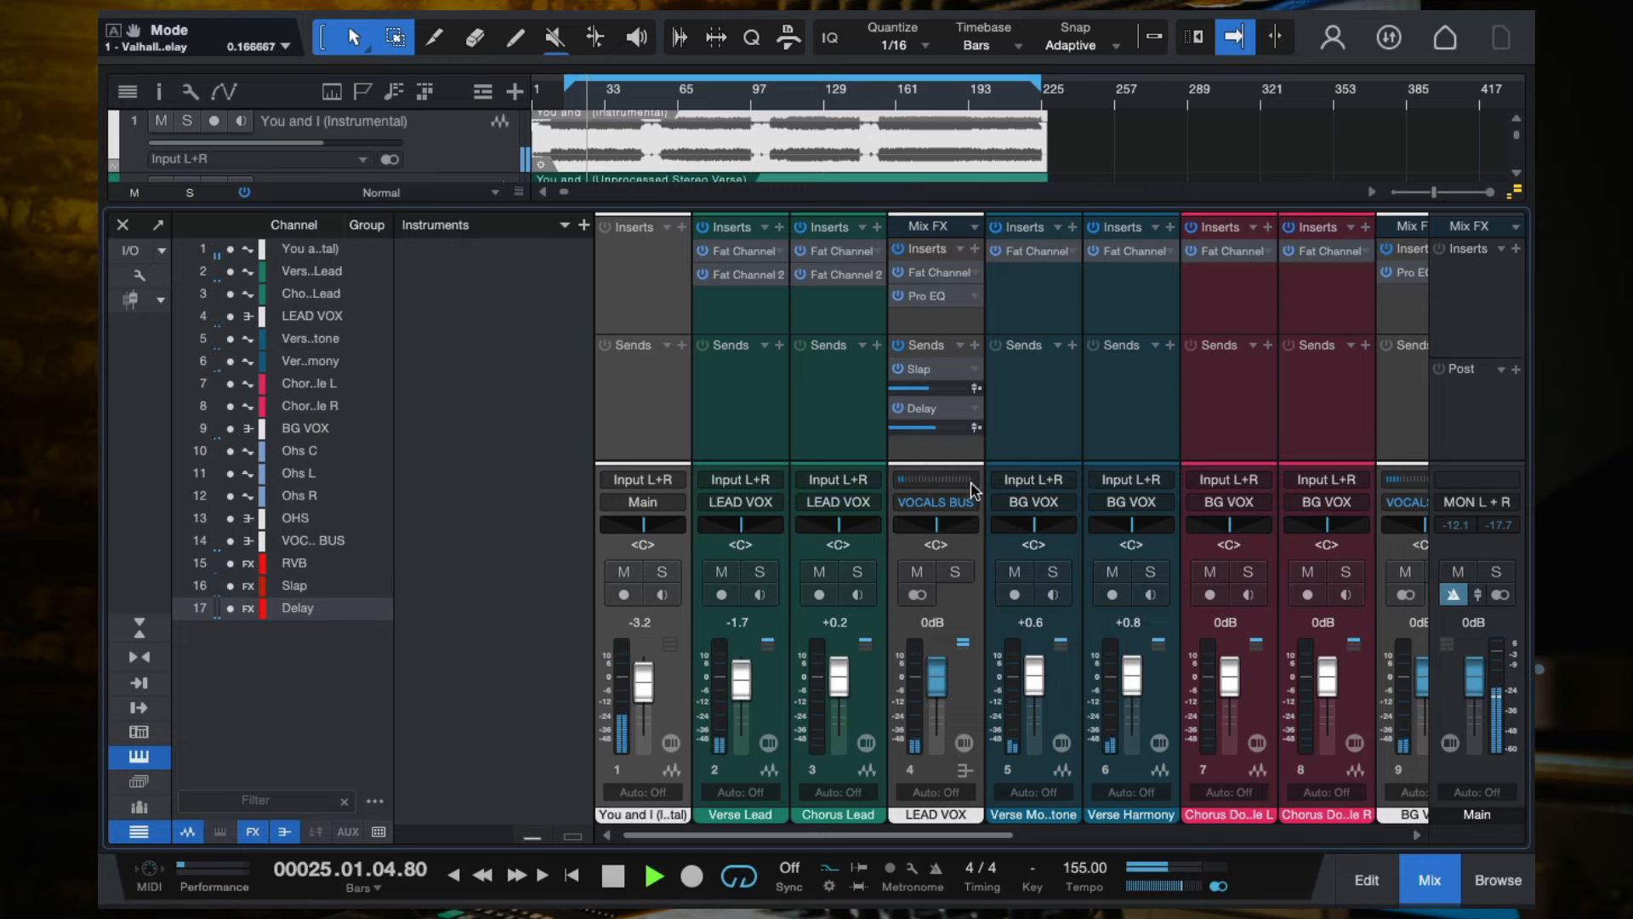
{"action": "left_click_drag", "start_coordinate": [934, 427], "coordinate": [920, 432]}
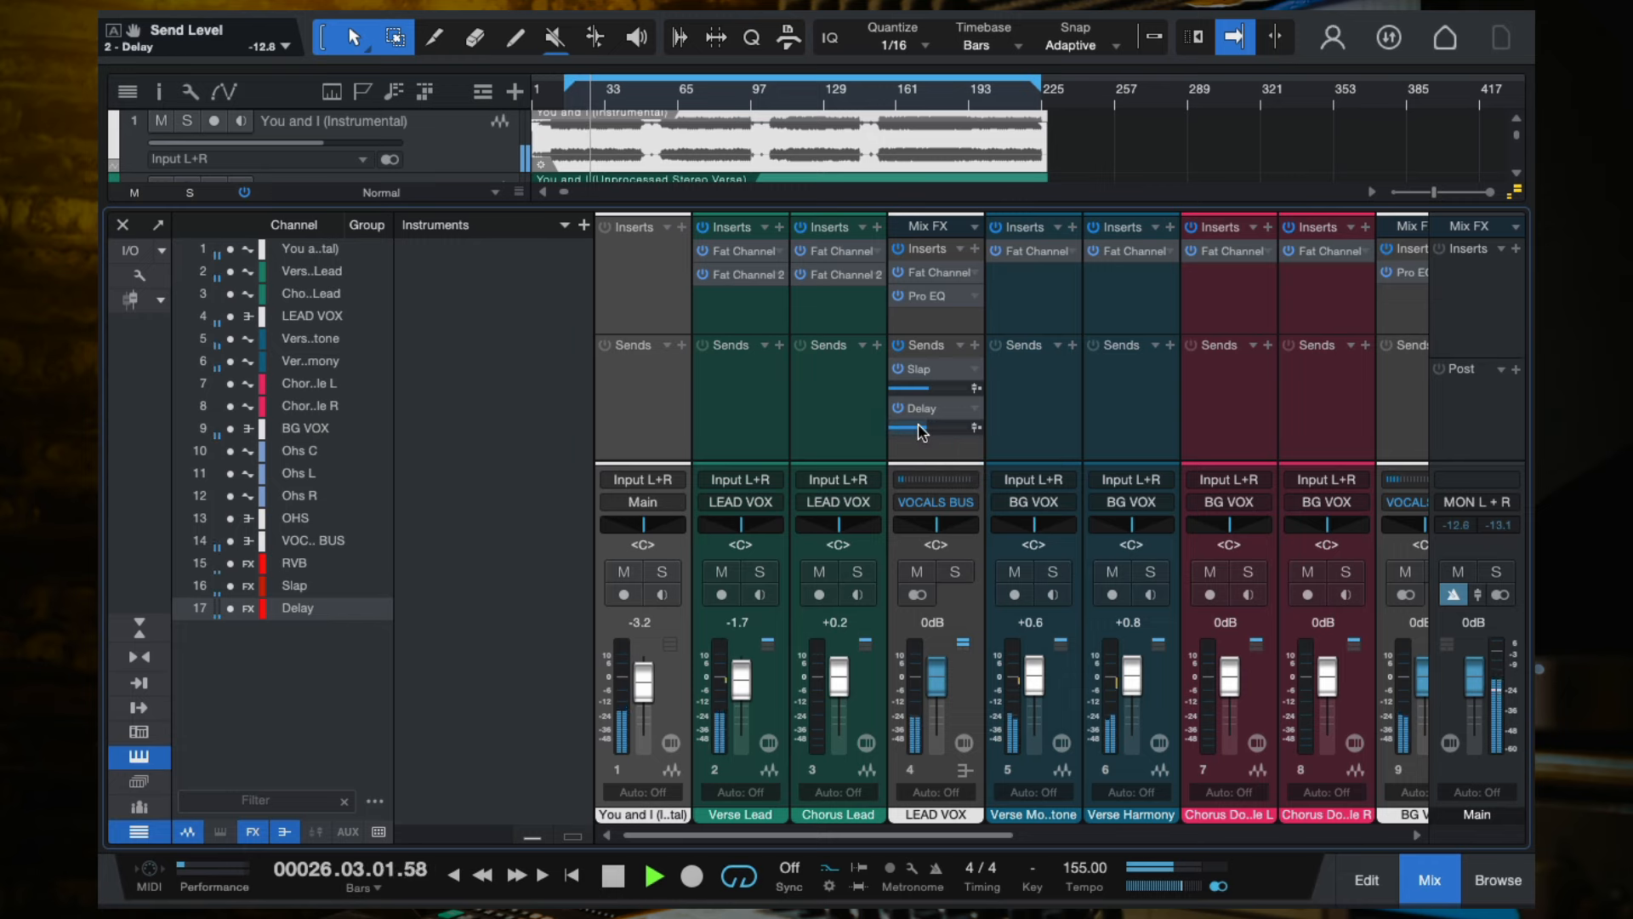
Audition successive ValhallaDelay presets on the Delay channel and settle on BBDuck-Dirty Vocal Delay.
{"action": "scroll", "coordinate": [1115, 430], "scroll_direction": "right", "scroll_amount": 5}
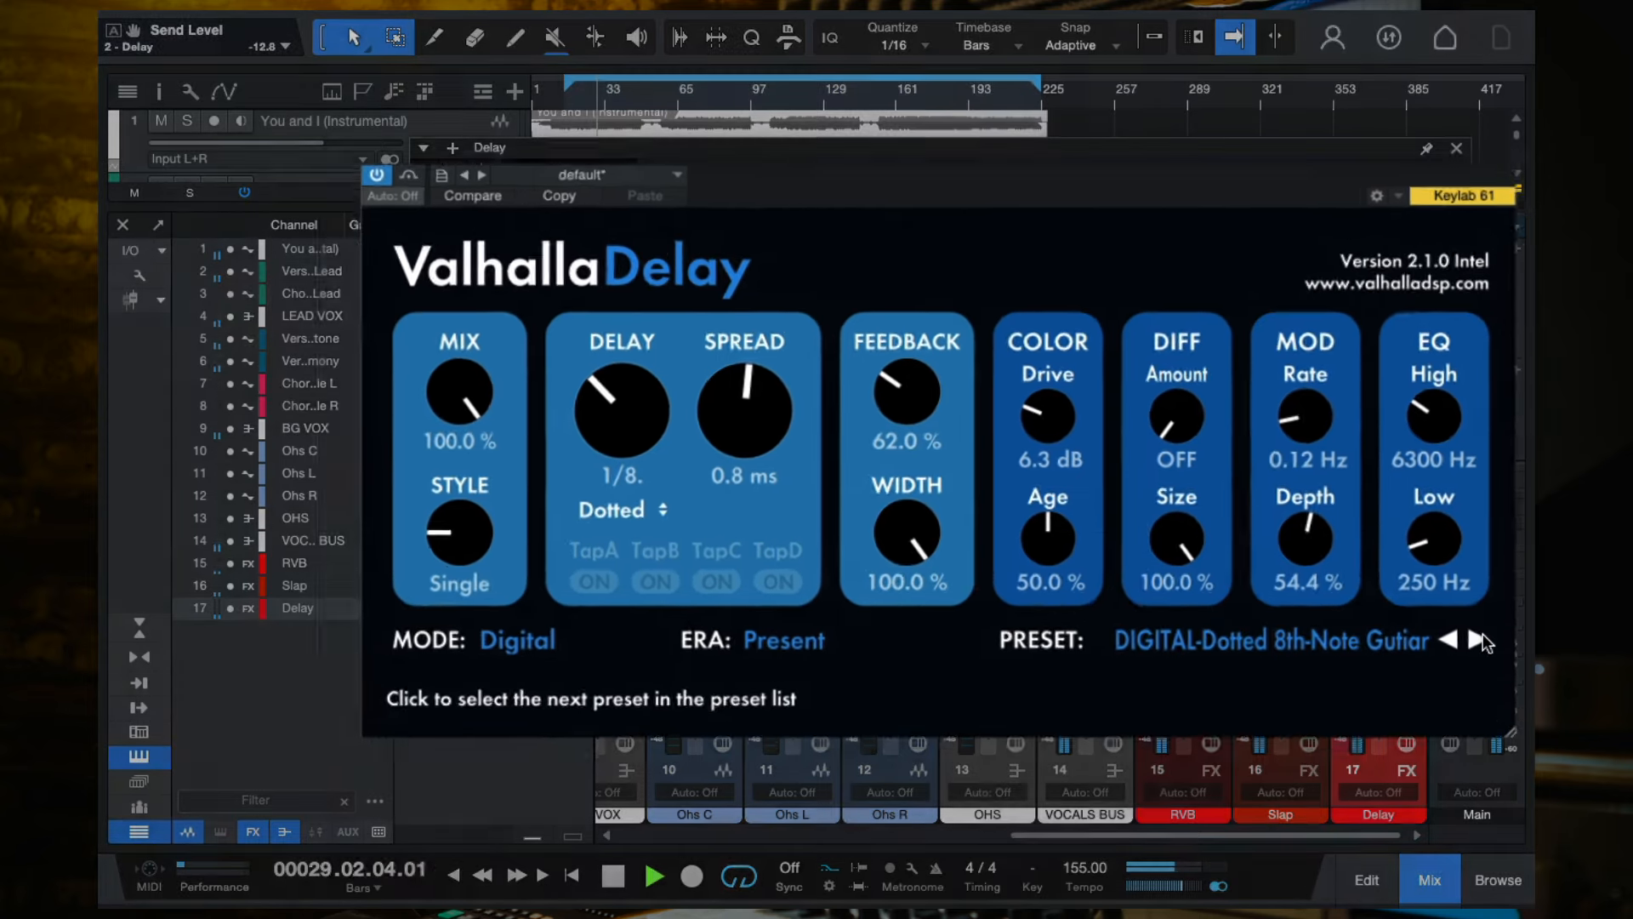
{"action": "left_click", "coordinate": [1432, 624]}
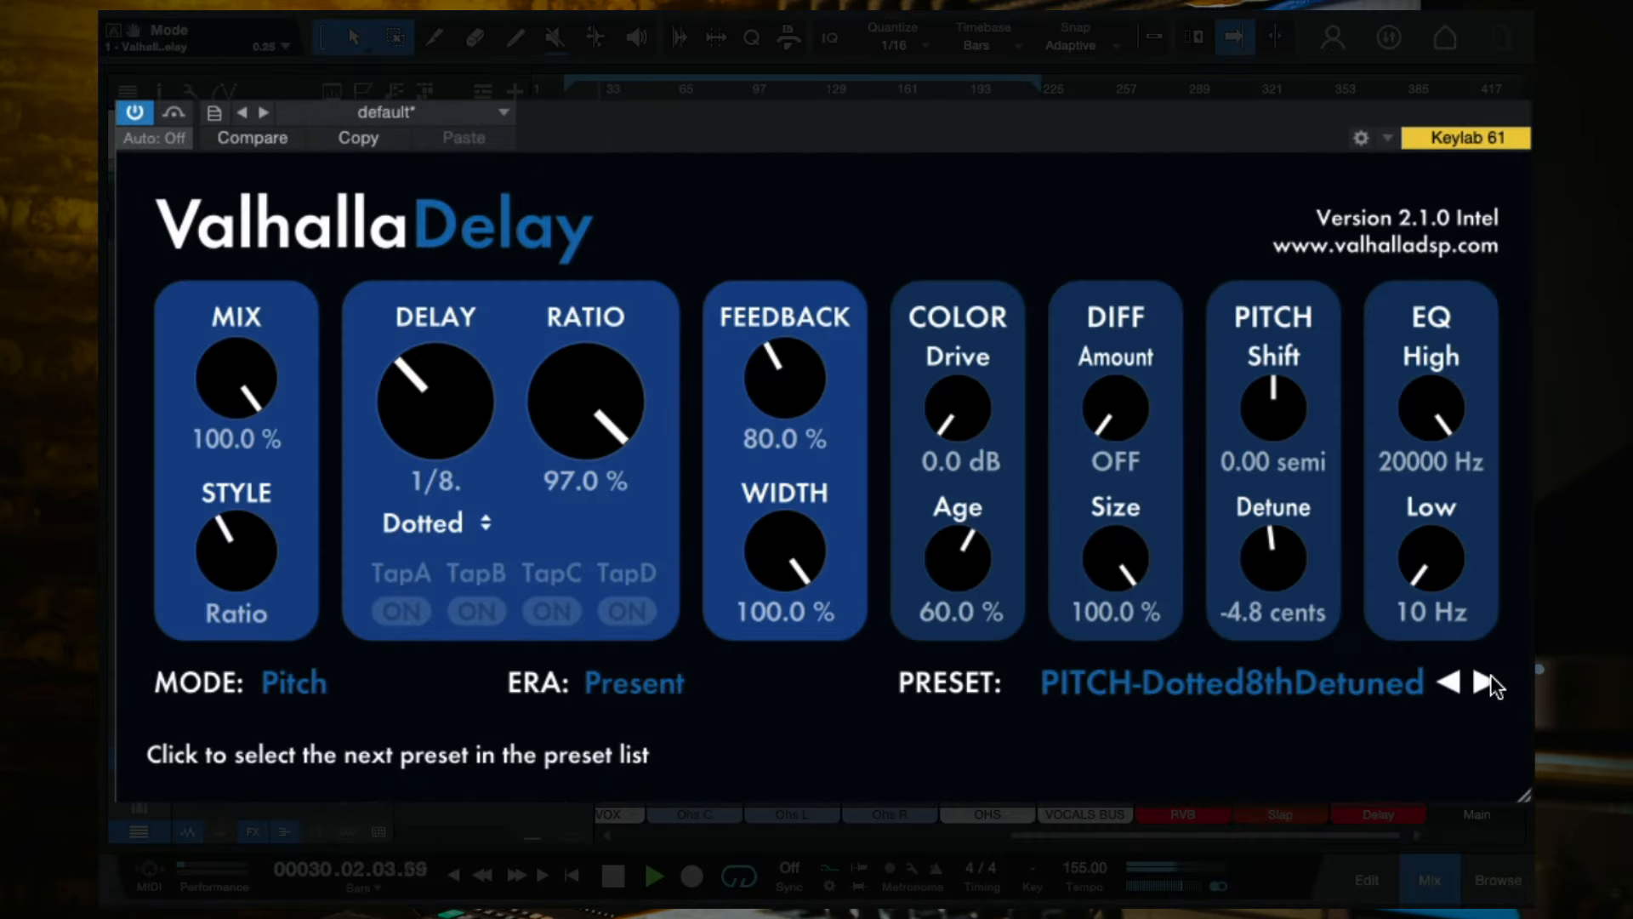
{"action": "left_click", "coordinate": [1489, 676]}
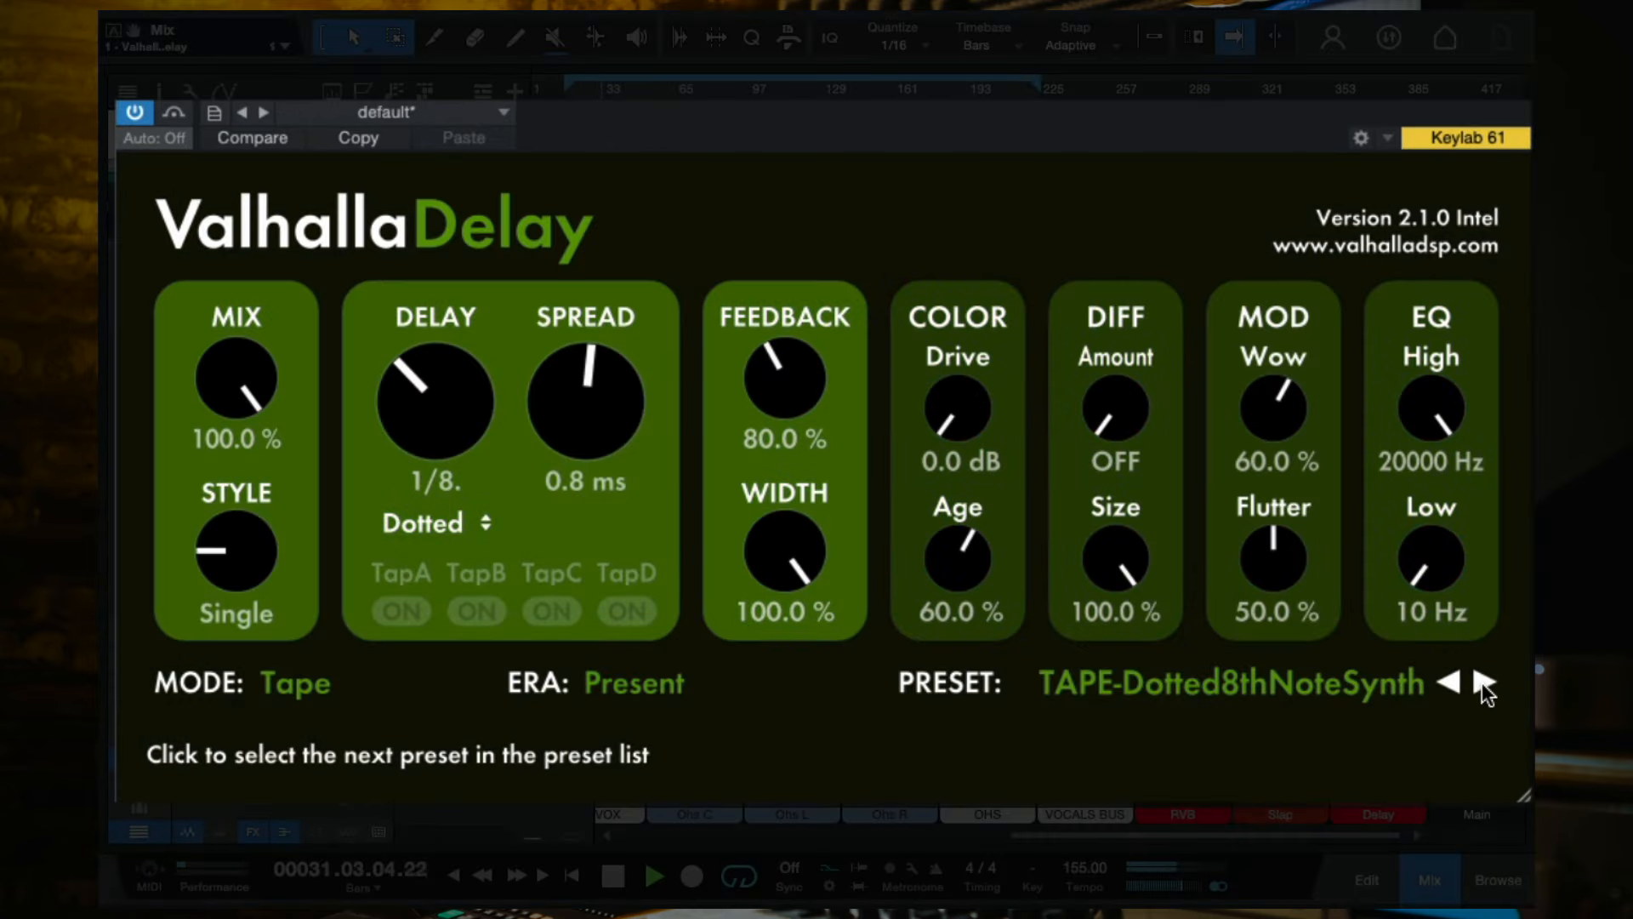
{"action": "left_click", "coordinate": [1481, 682]}
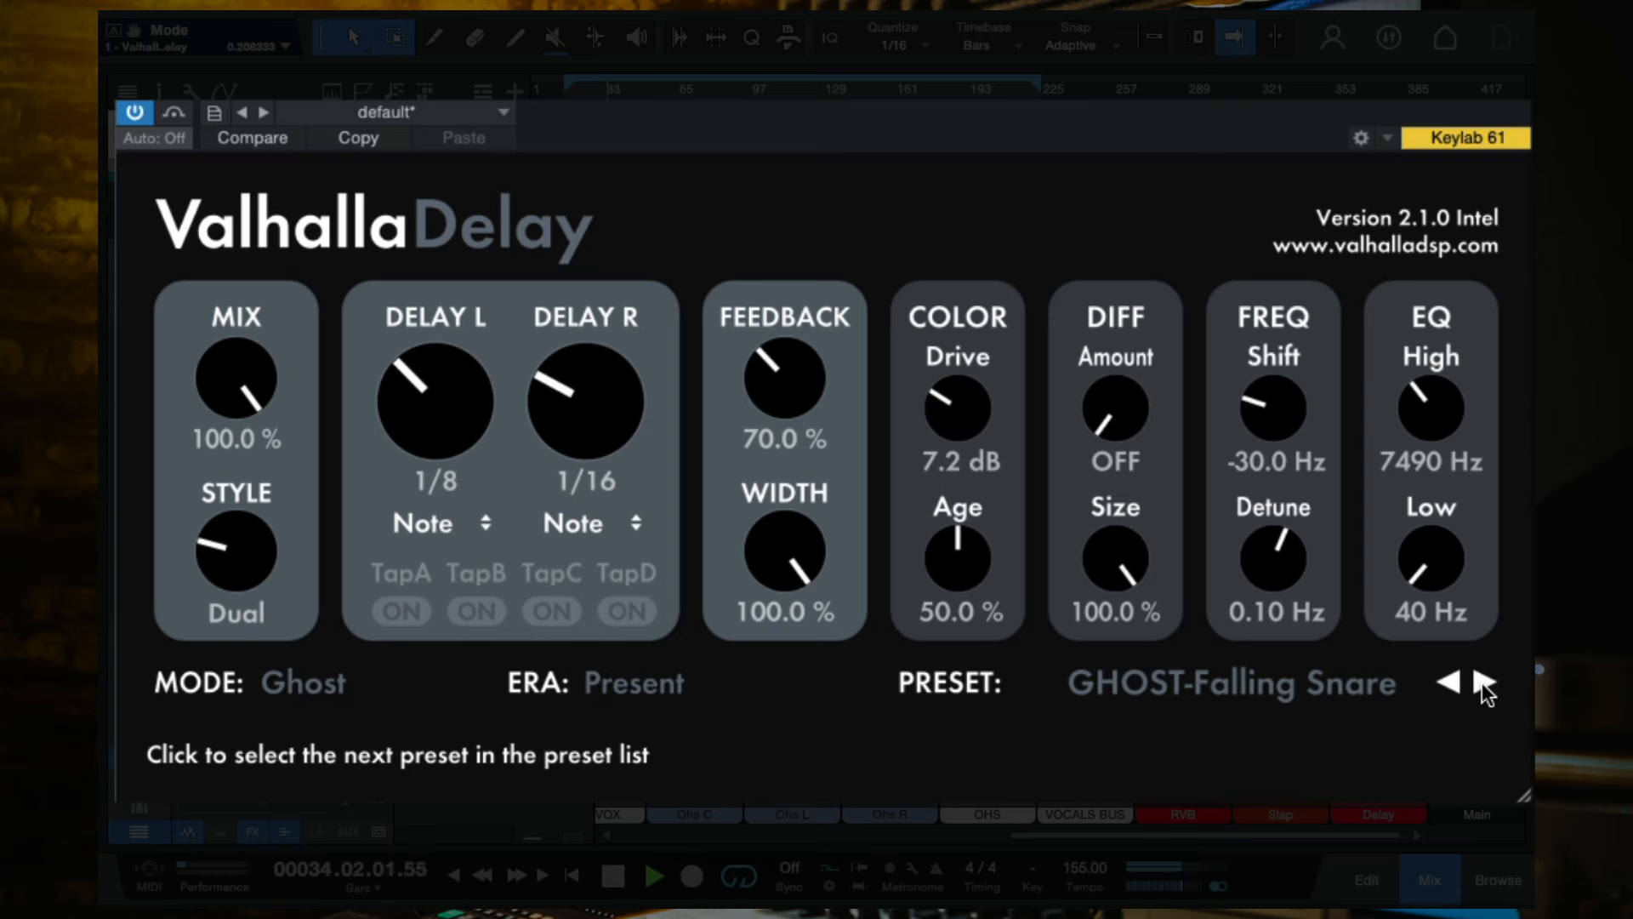
{"action": "left_click", "coordinate": [1482, 682]}
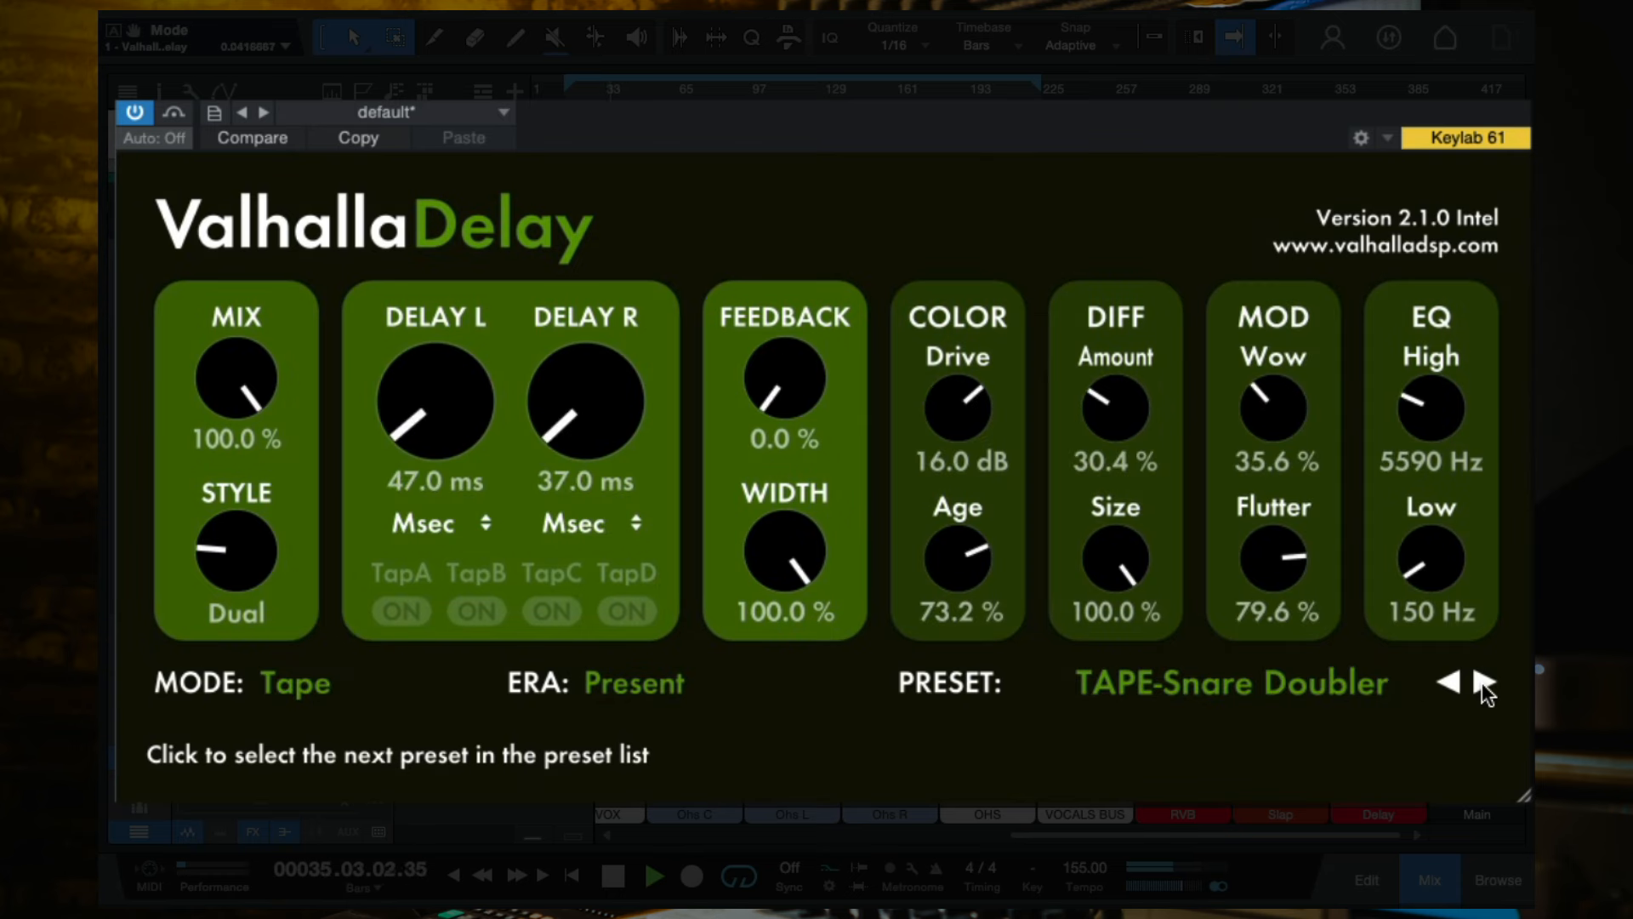
{"action": "left_click", "coordinate": [1481, 682]}
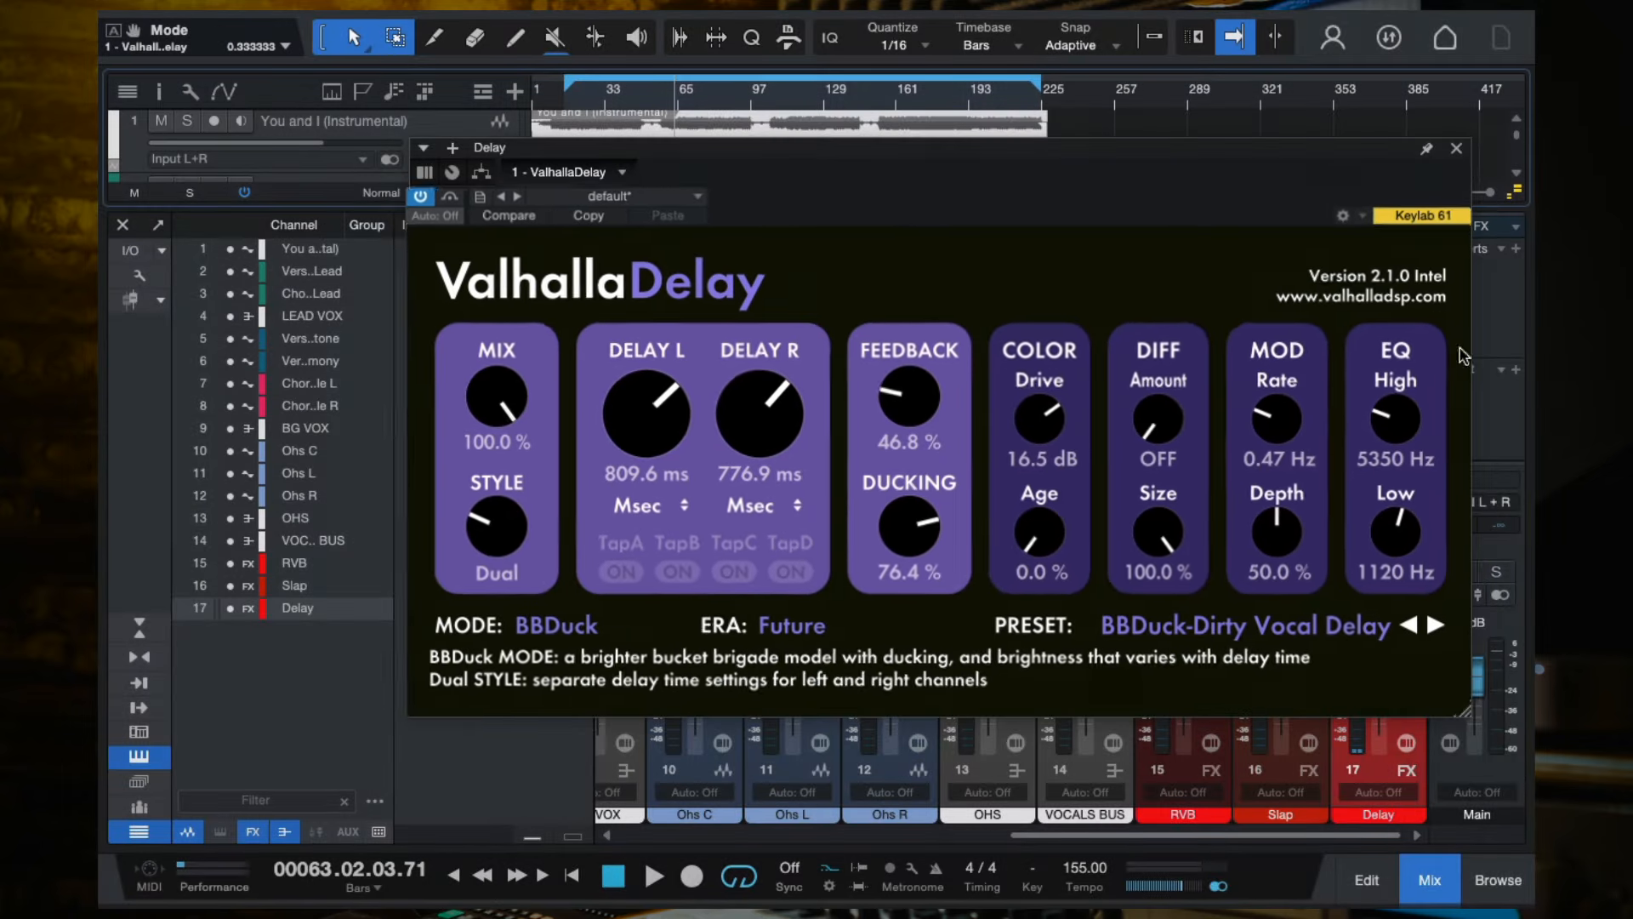
Close the plug-in and play the song from about bar 32 to hear the vocal delay in the mix.
{"action": "left_click", "coordinate": [1456, 150]}
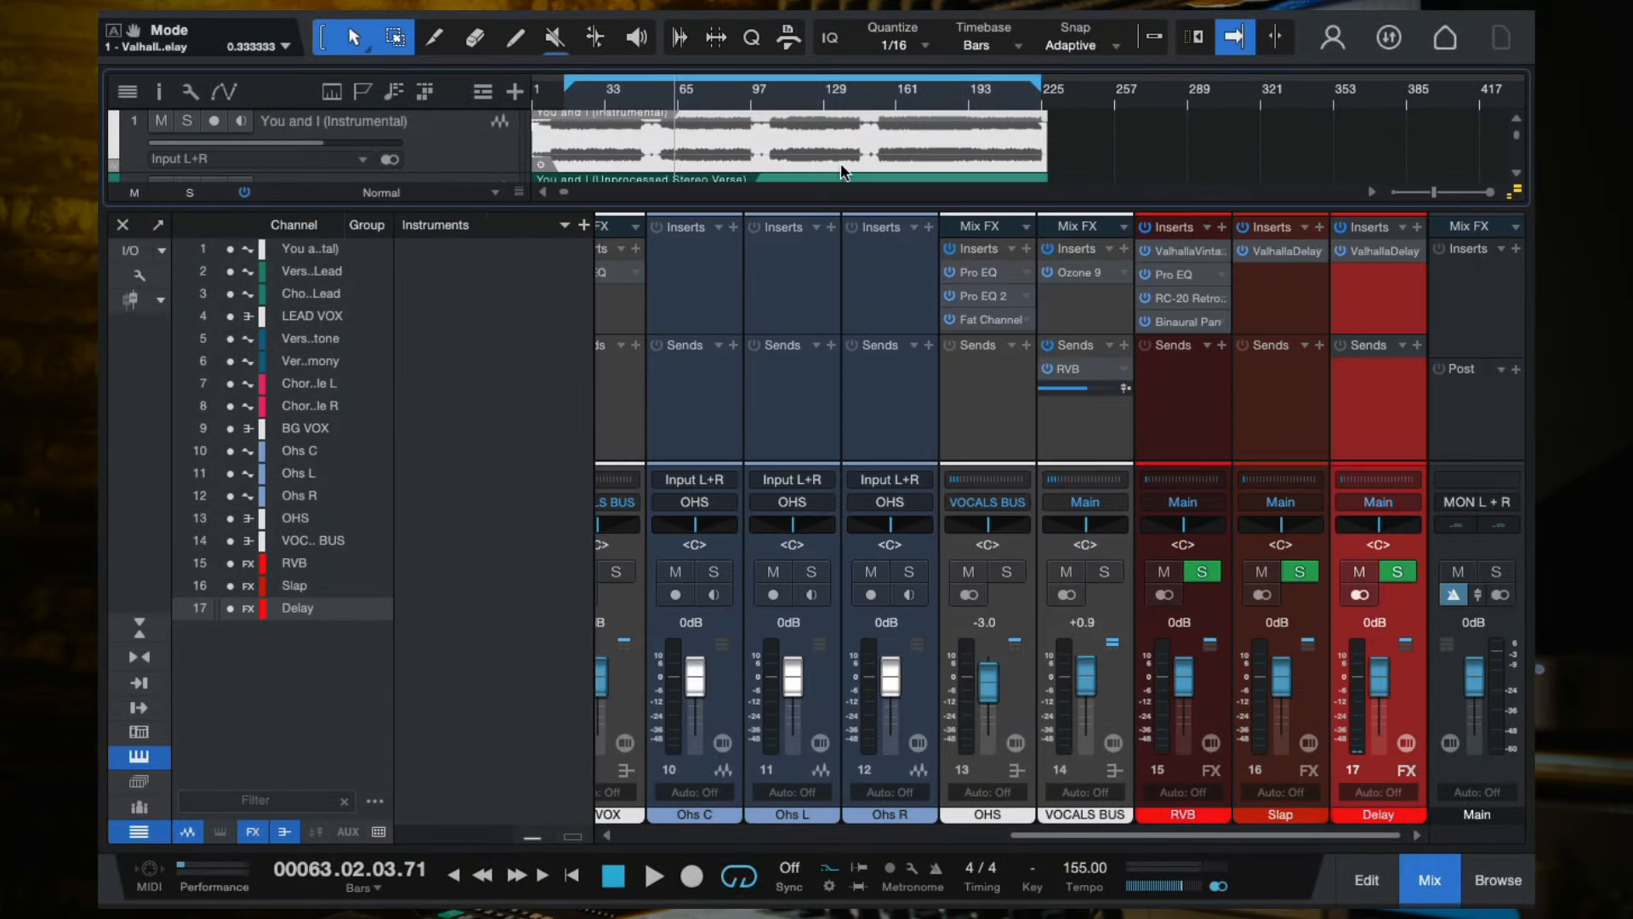
{"action": "left_click", "coordinate": [658, 100]}
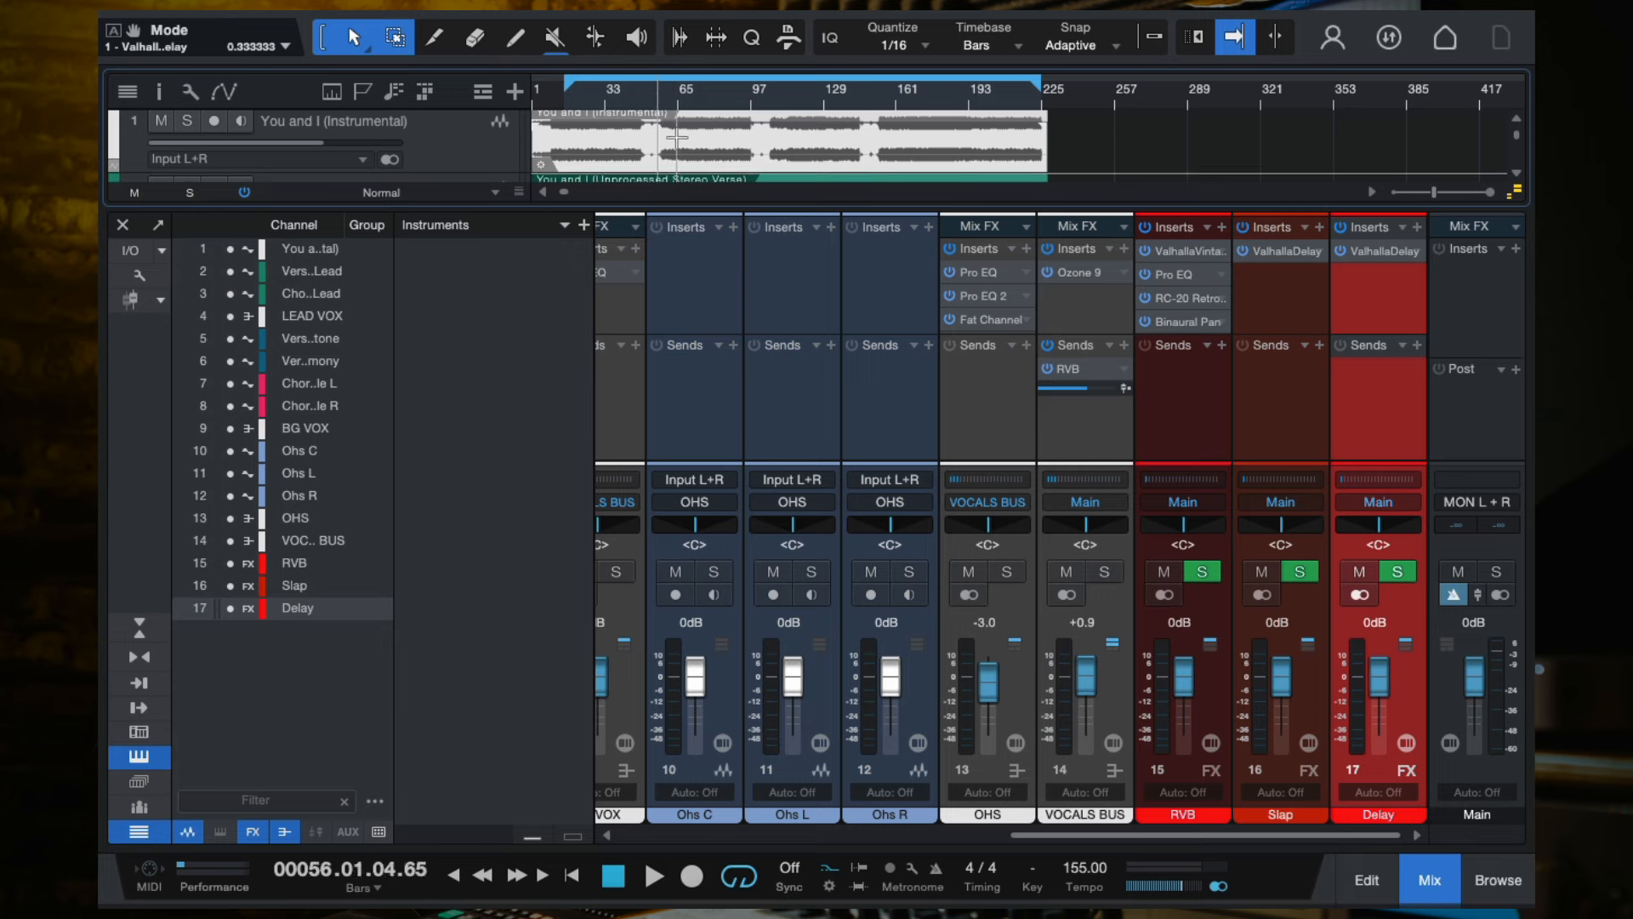
{"action": "scroll", "coordinate": [677, 136], "scroll_direction": "up", "scroll_amount": 1}
{"action": "left_click", "coordinate": [600, 98]}
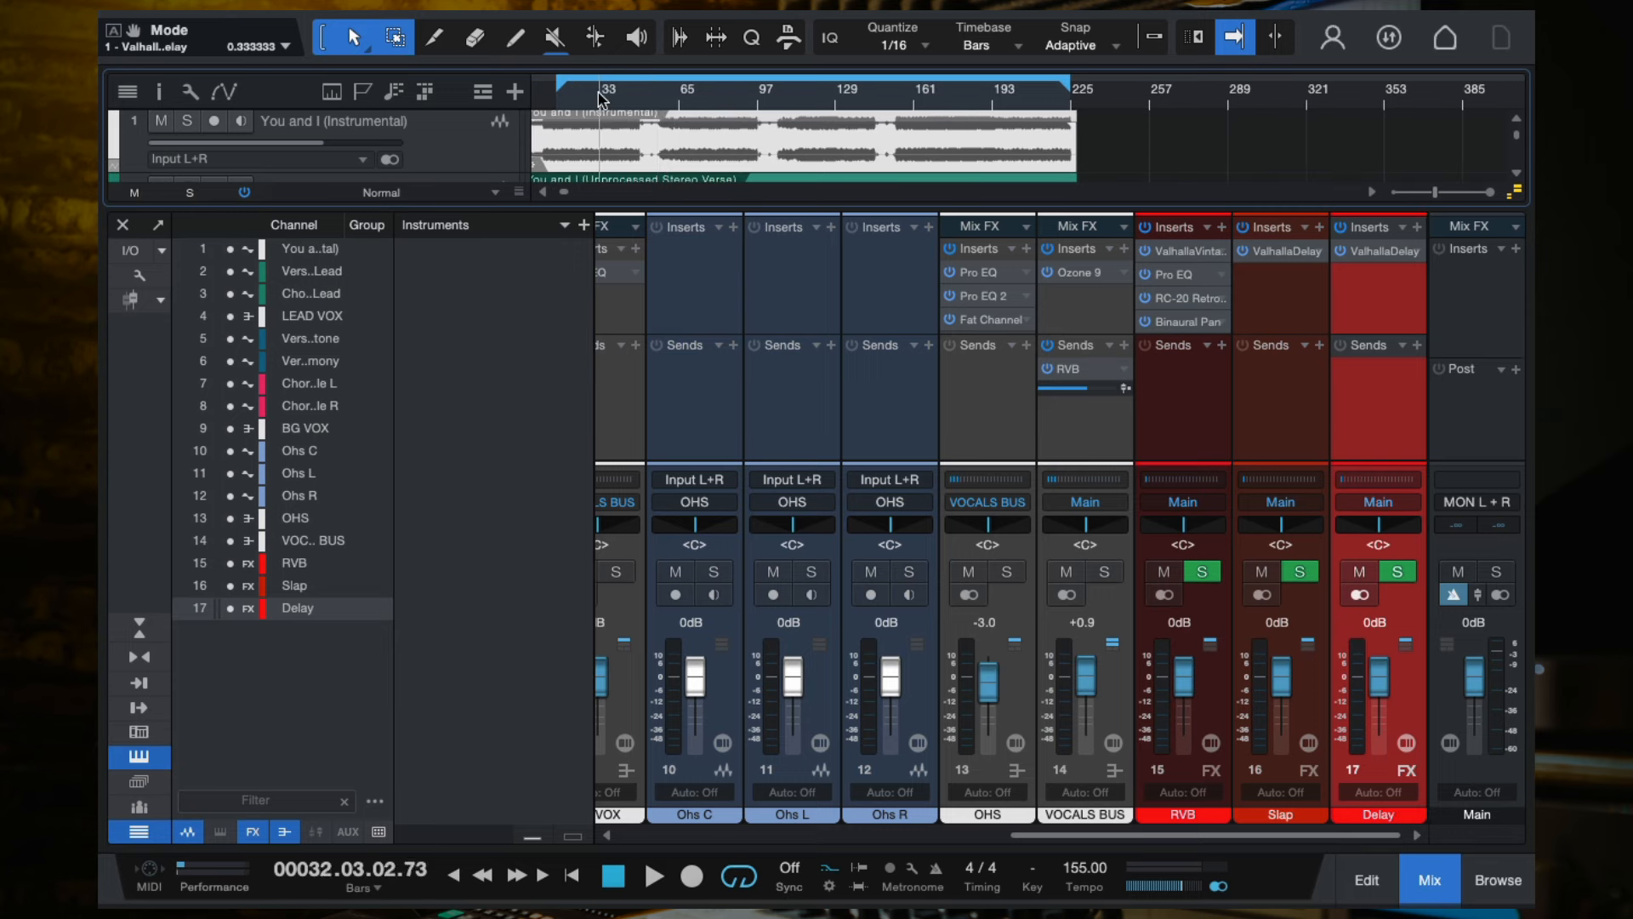
{"action": "key", "text": "space"}
{"action": "scroll", "coordinate": [635, 153], "scroll_direction": "up", "scroll_amount": 2}
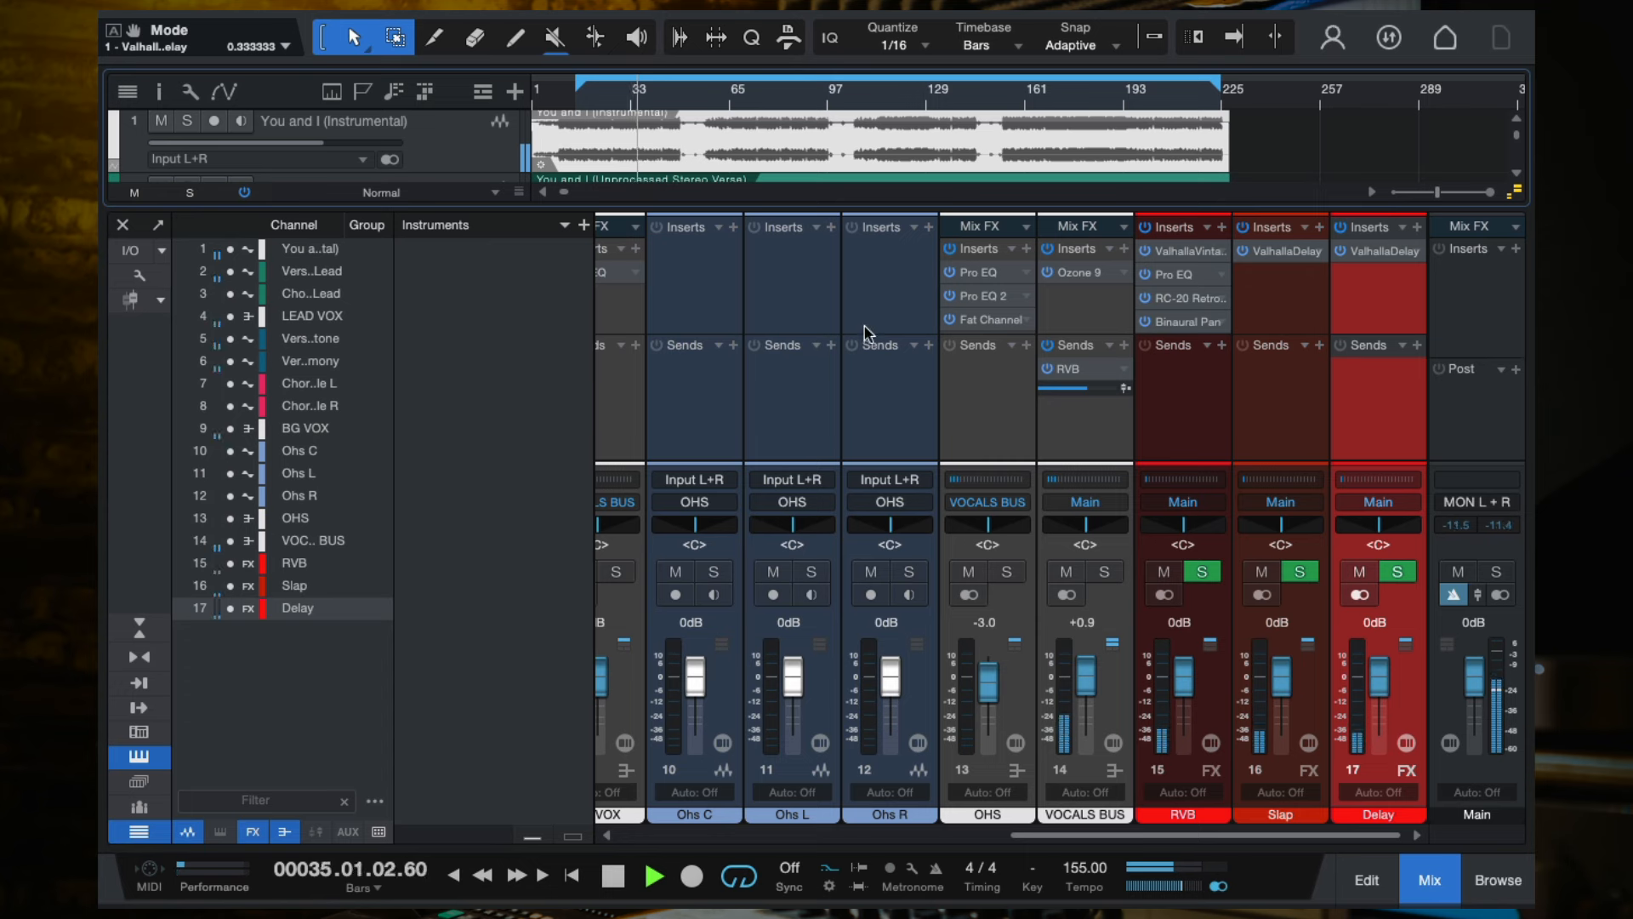
{"action": "key", "text": "space"}
{"action": "key", "text": "f"}
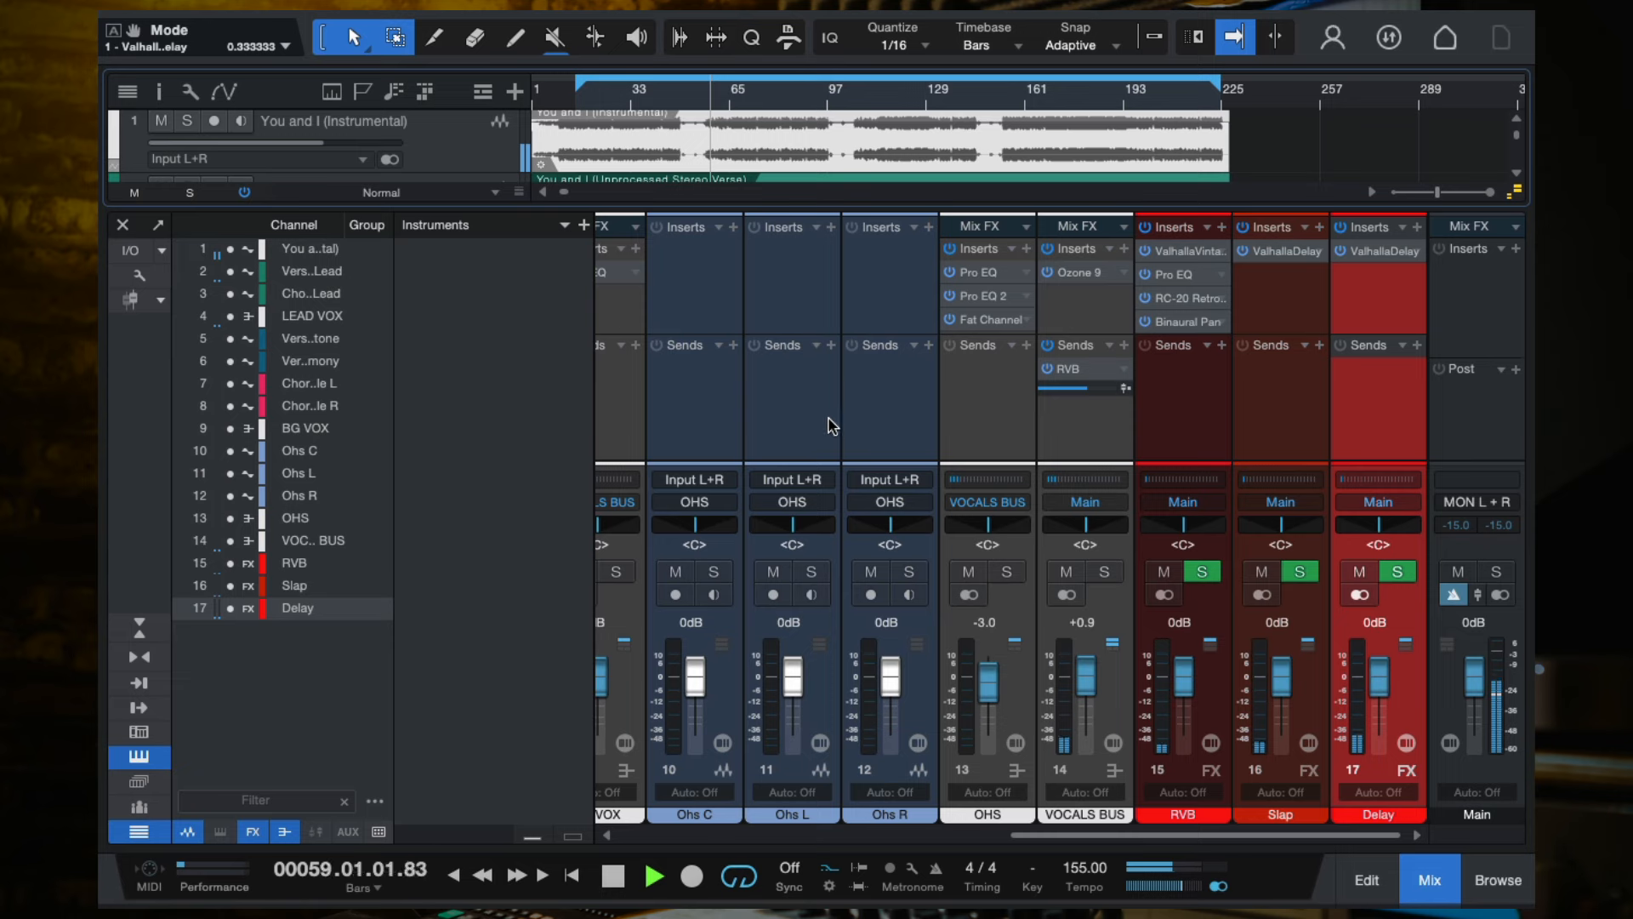
Reopen ValhallaDelay on the Delay channel and raise its Feedback to 61.6%.
{"action": "double_click", "coordinate": [1375, 252]}
{"action": "left_click_drag", "start_coordinate": [890, 393], "coordinate": [884, 369]}
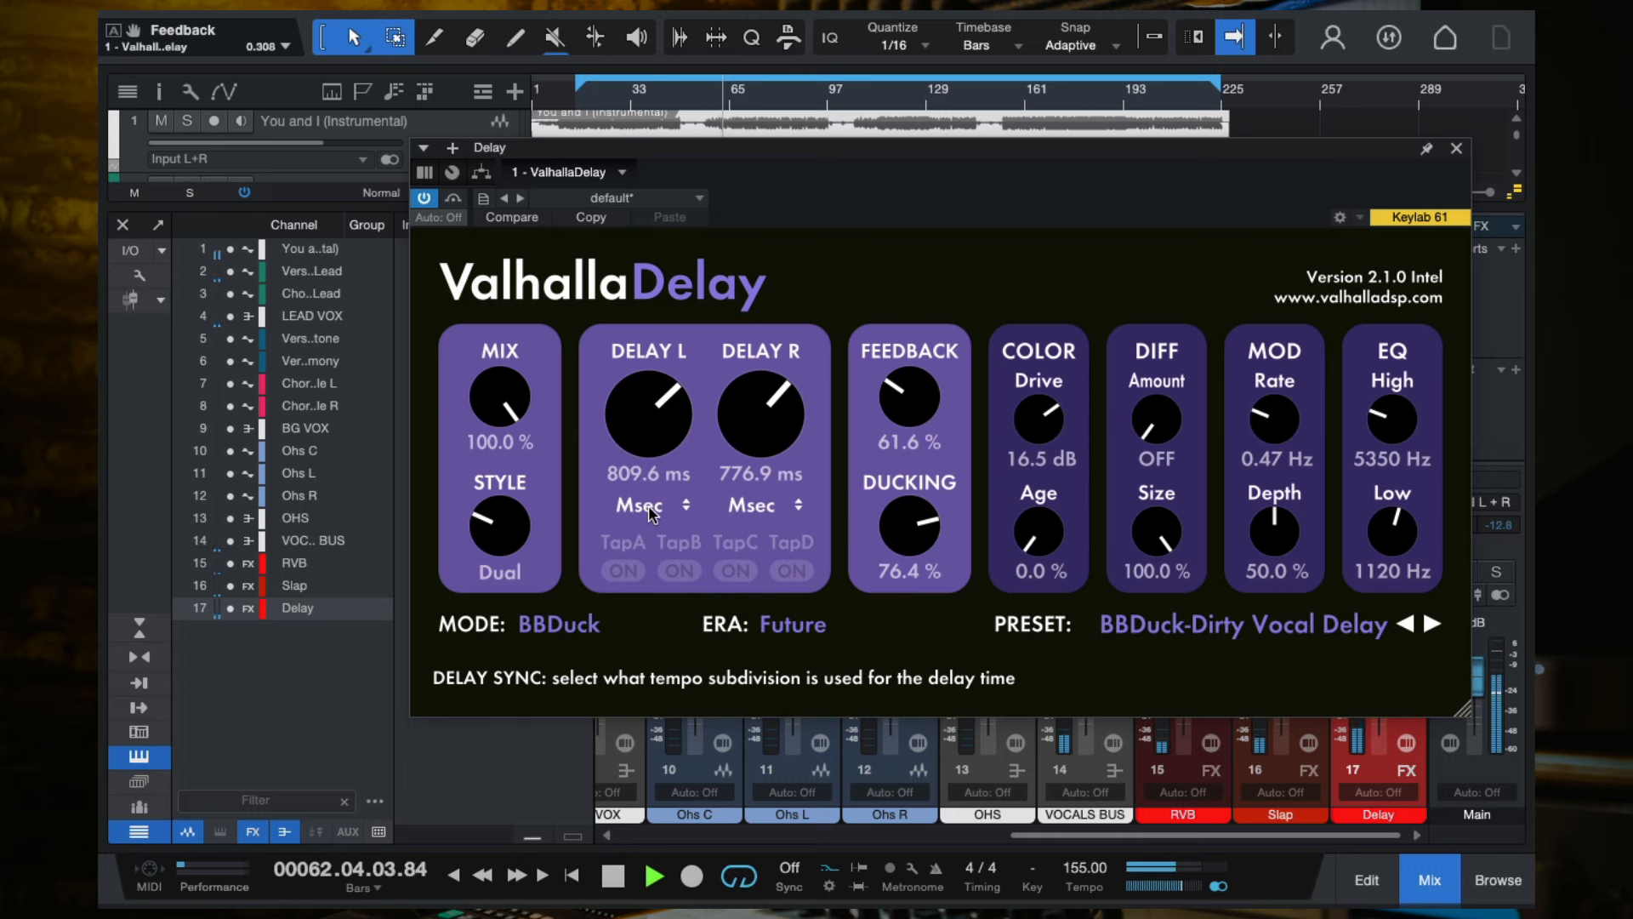
Raise the ValhallaDelay Feedback further to a parameter value of 0.411, close the plug-in and stop playback.
{"action": "left_click_drag", "start_coordinate": [910, 408], "coordinate": [912, 372]}
{"action": "left_click", "coordinate": [1458, 151]}
{"action": "key", "text": "space"}
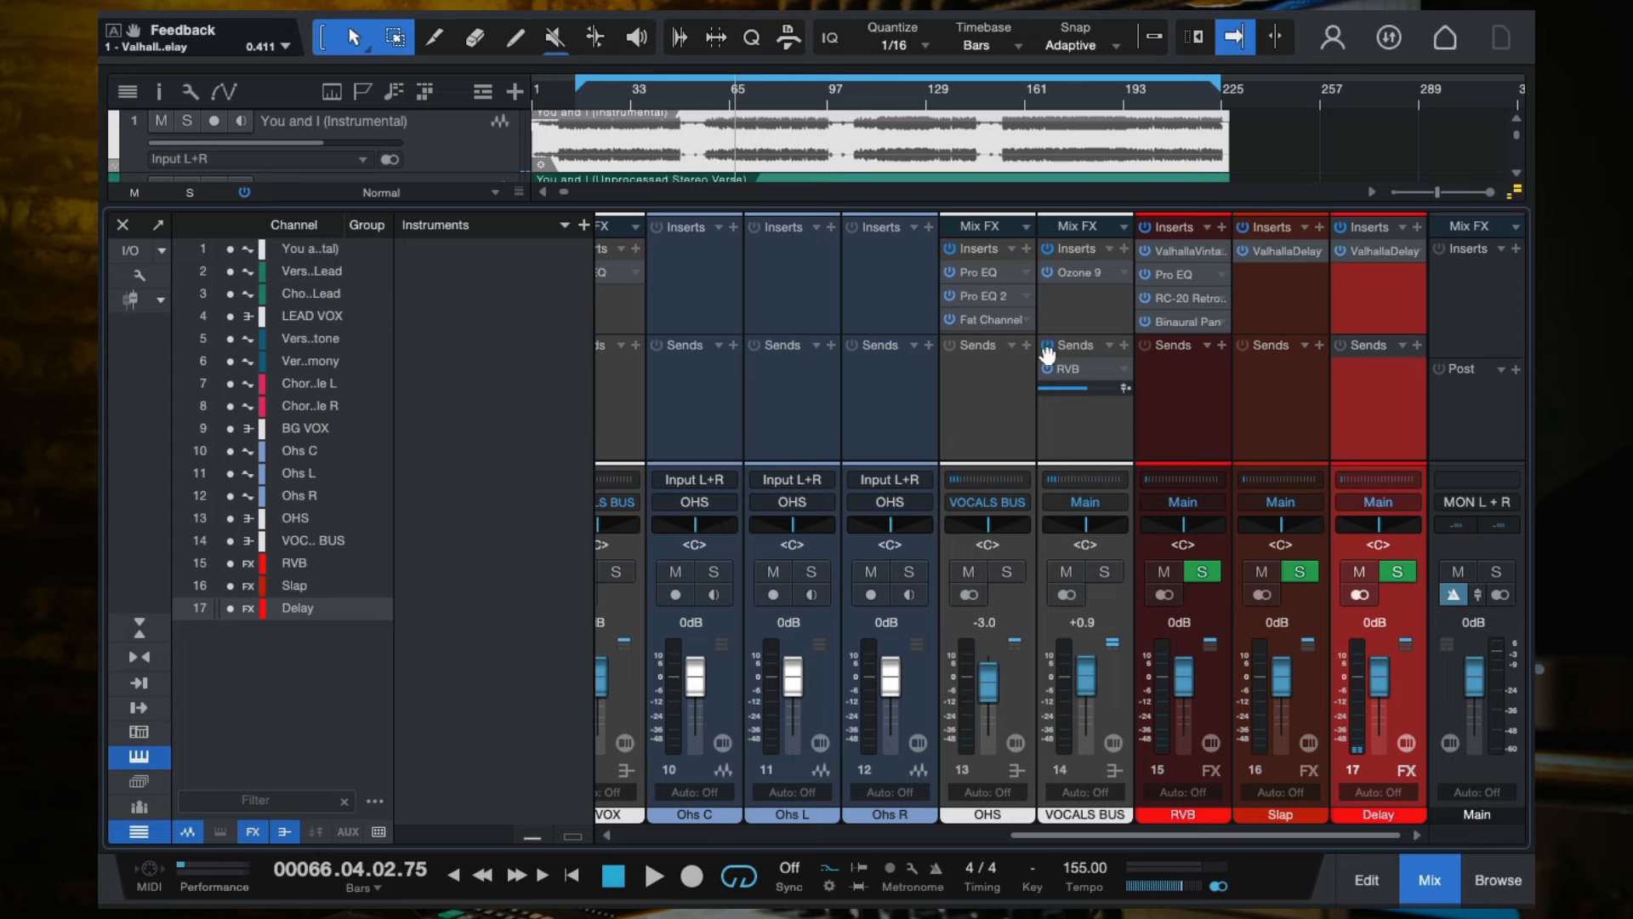
Toggle the Delay send on LEAD VOX off and on again so Send Mute is the active parameter.
{"action": "scroll", "coordinate": [773, 366], "scroll_direction": "left", "scroll_amount": 10}
{"action": "scroll", "coordinate": [1144, 403], "scroll_direction": "right", "scroll_amount": 2}
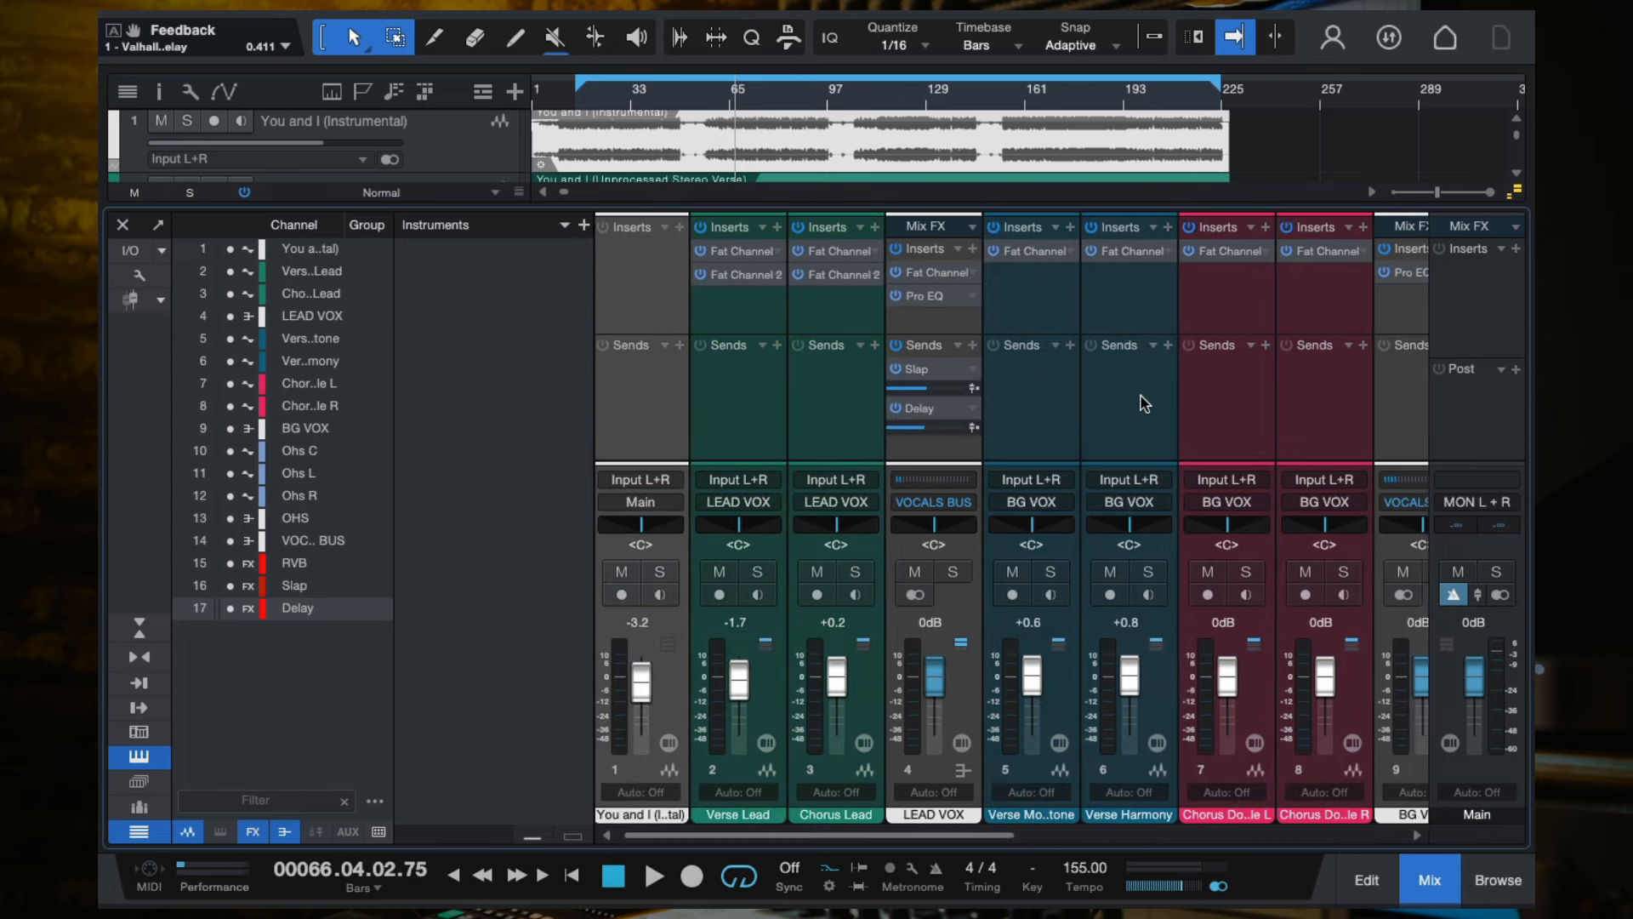
{"action": "scroll", "coordinate": [1144, 404], "scroll_direction": "left", "scroll_amount": 2}
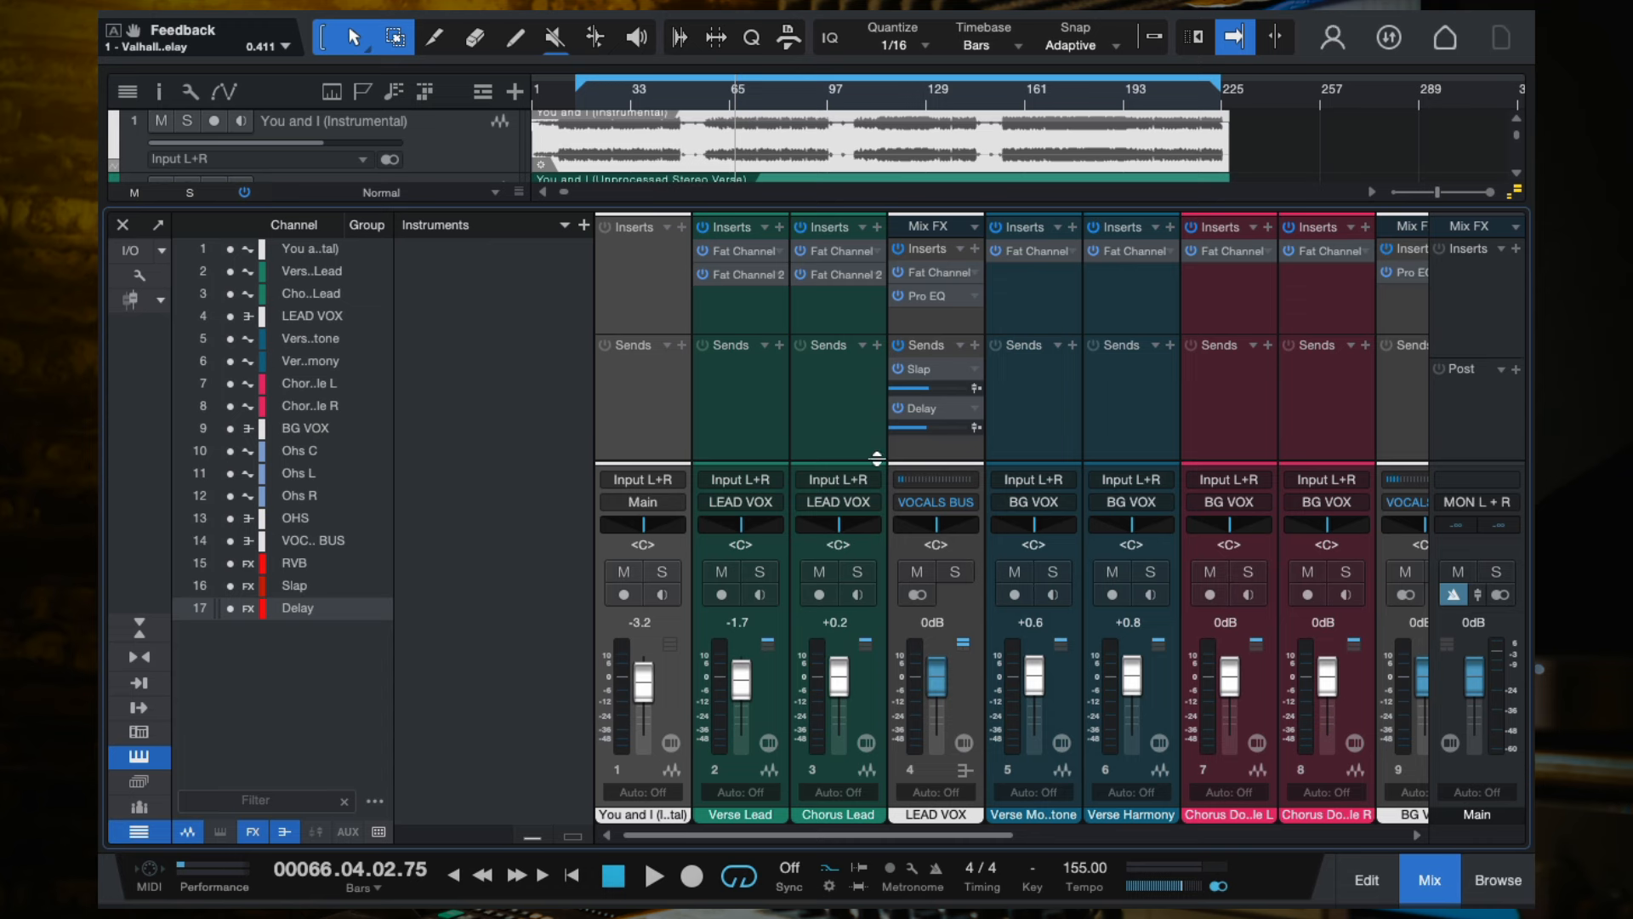
{"action": "left_click", "coordinate": [899, 409]}
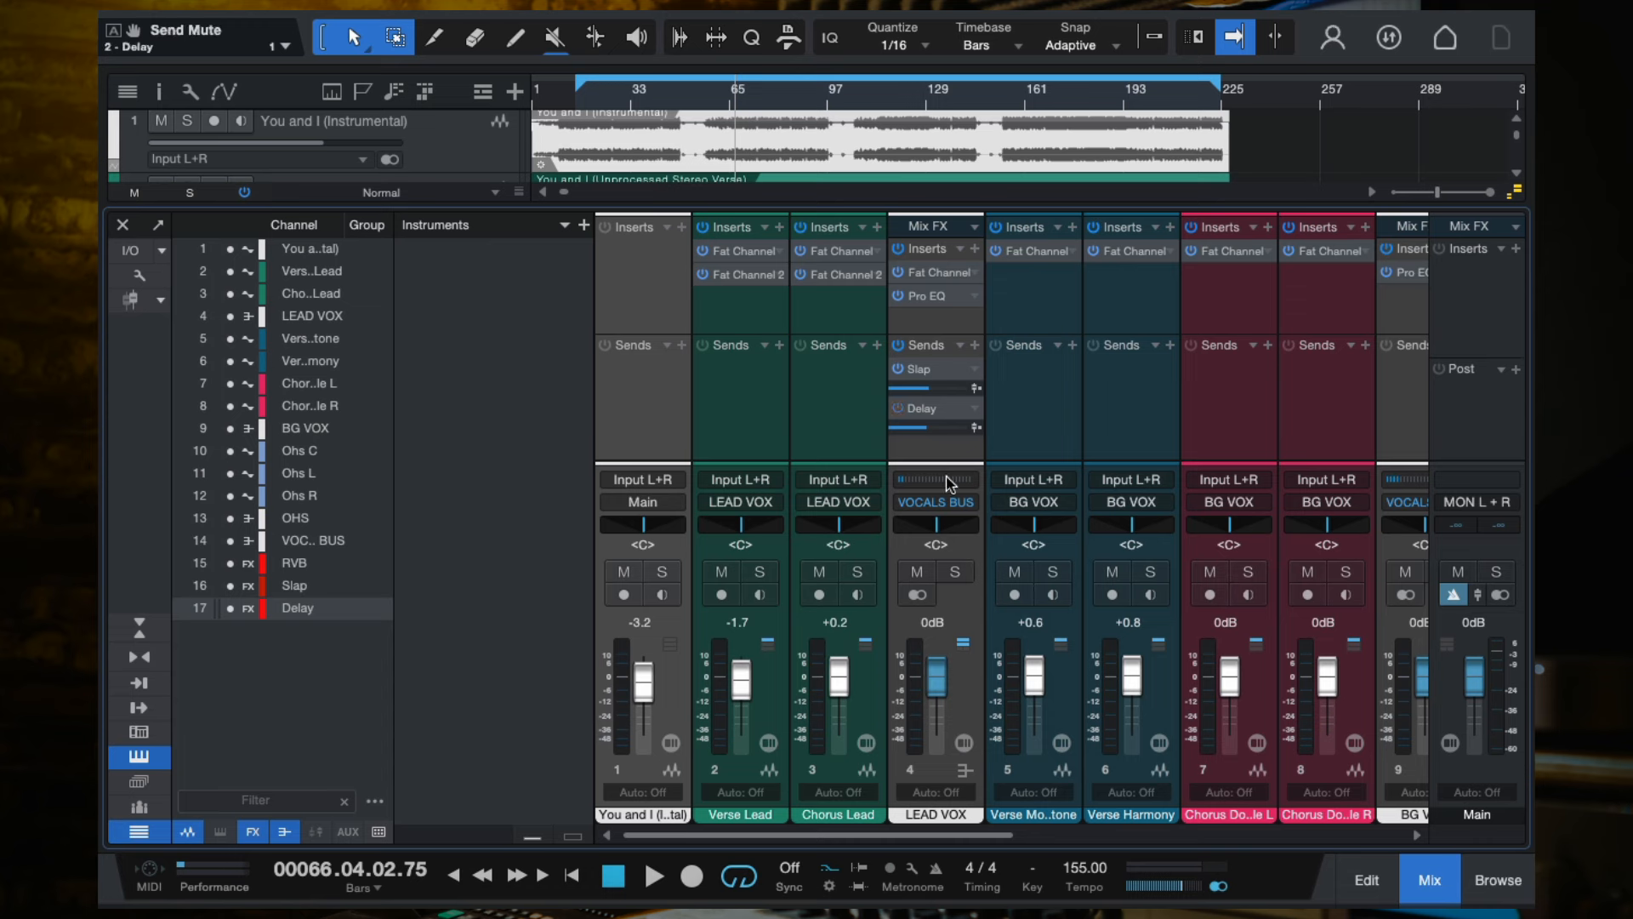
{"action": "left_click", "coordinate": [936, 453]}
{"action": "left_click", "coordinate": [899, 409]}
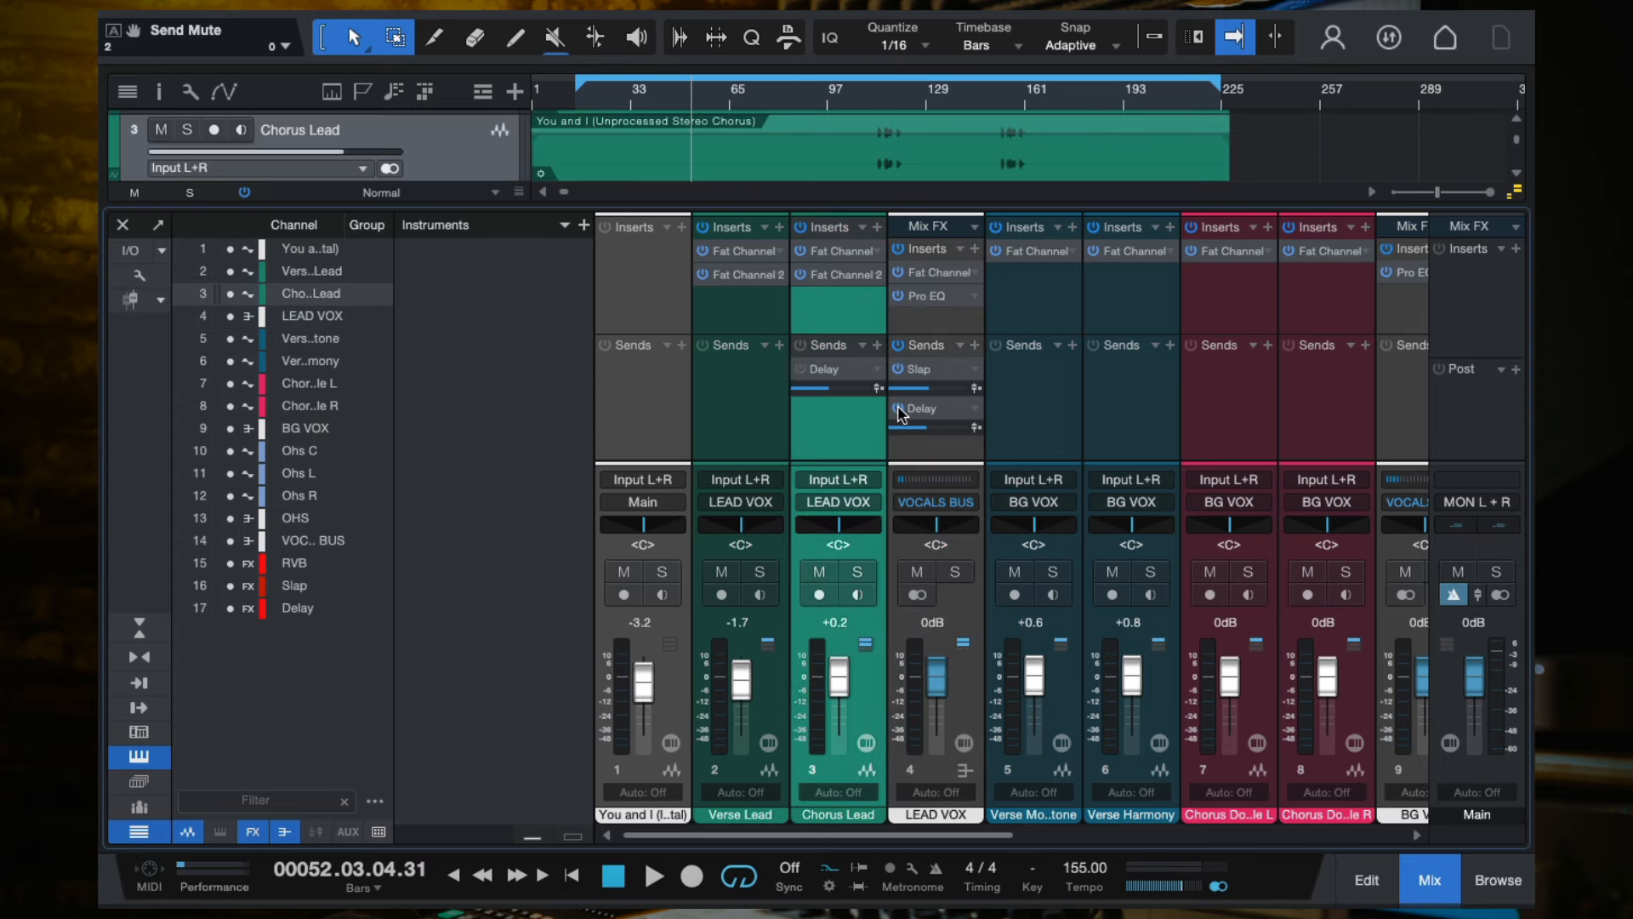
Show the Send Mute automation of the LEAD VOX Delay send in the arrangement and close the console.
{"action": "left_click", "coordinate": [928, 456]}
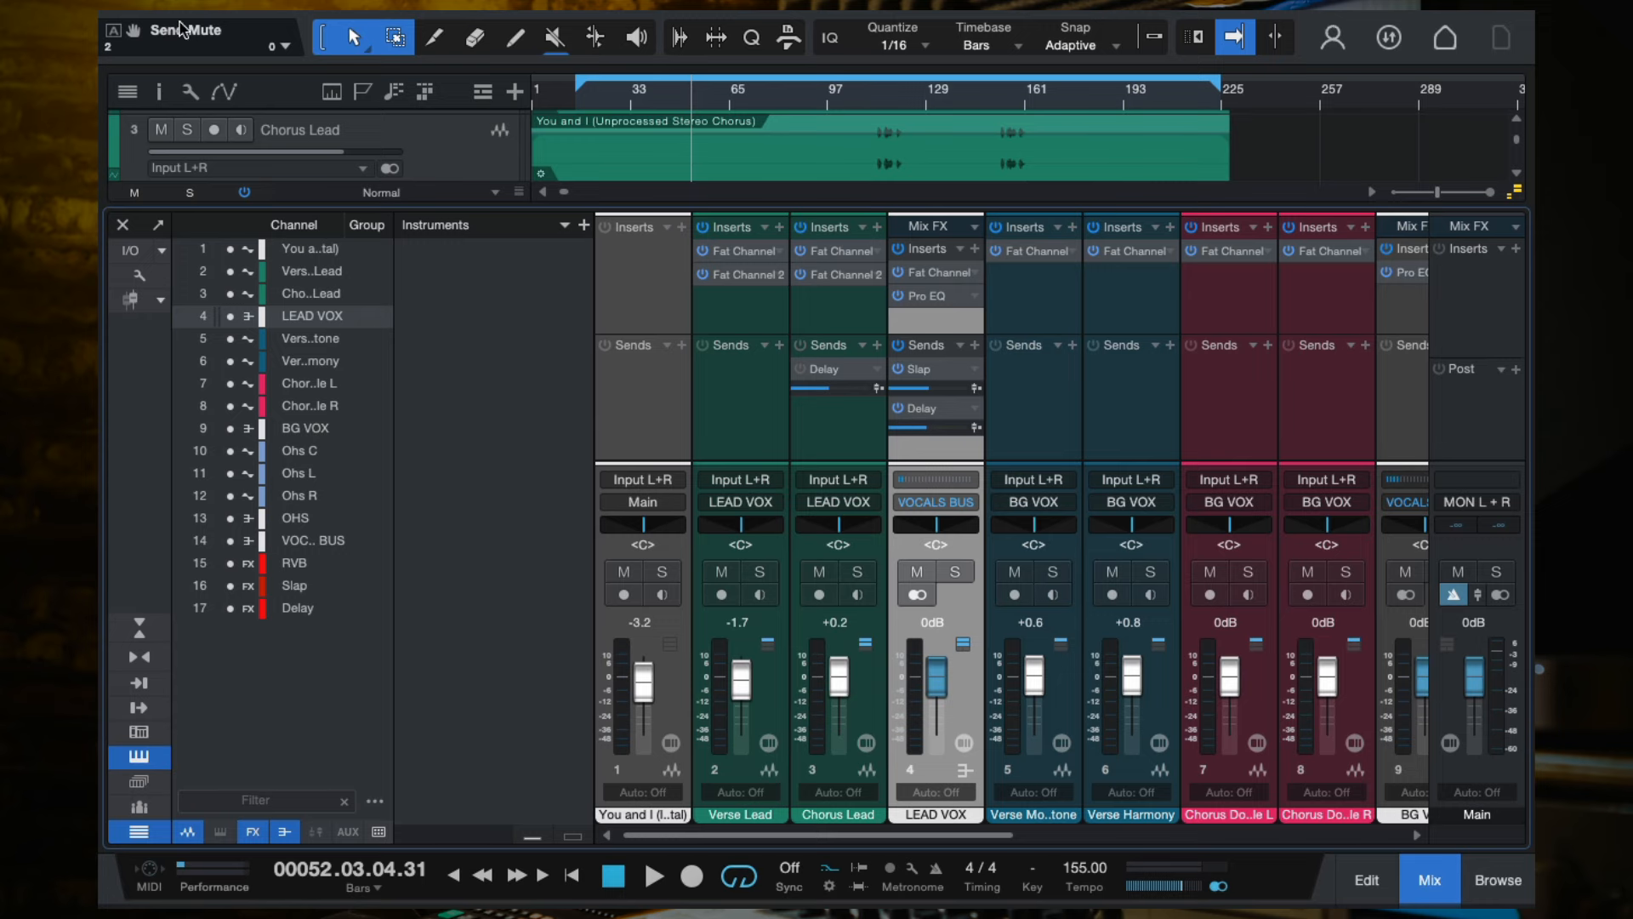
{"action": "left_click", "coordinate": [112, 35]}
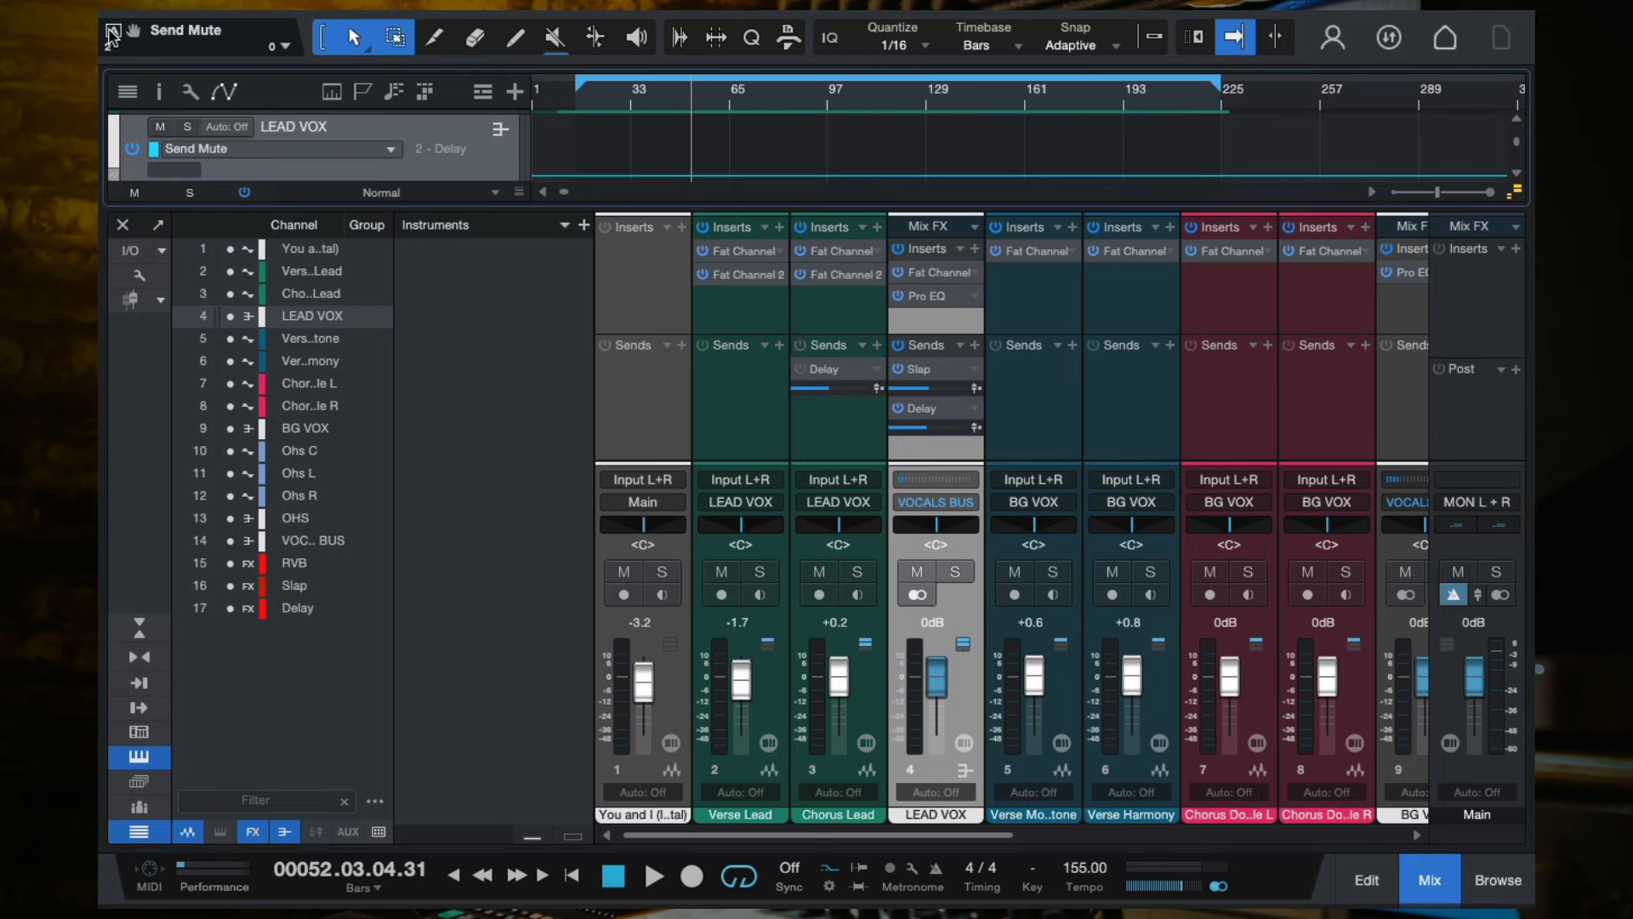
{"action": "left_click", "coordinate": [122, 224]}
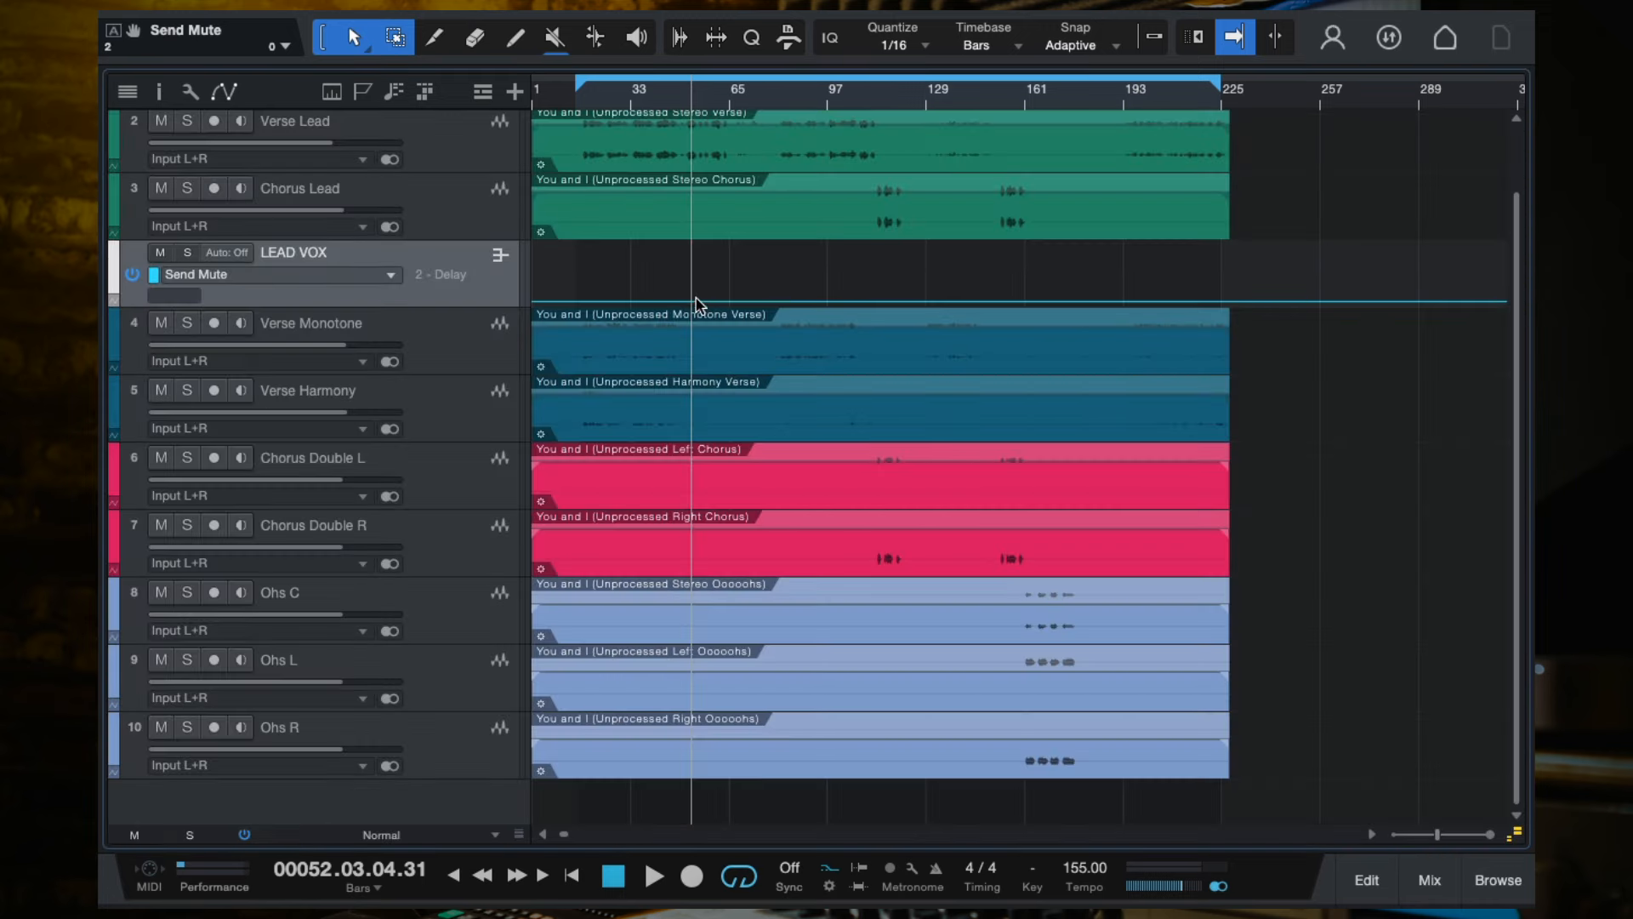
Raise the LEAD VOX Send Mute automation to 1 with a point near bar 50.
{"action": "scroll", "coordinate": [646, 289], "scroll_direction": "up", "scroll_amount": 3}
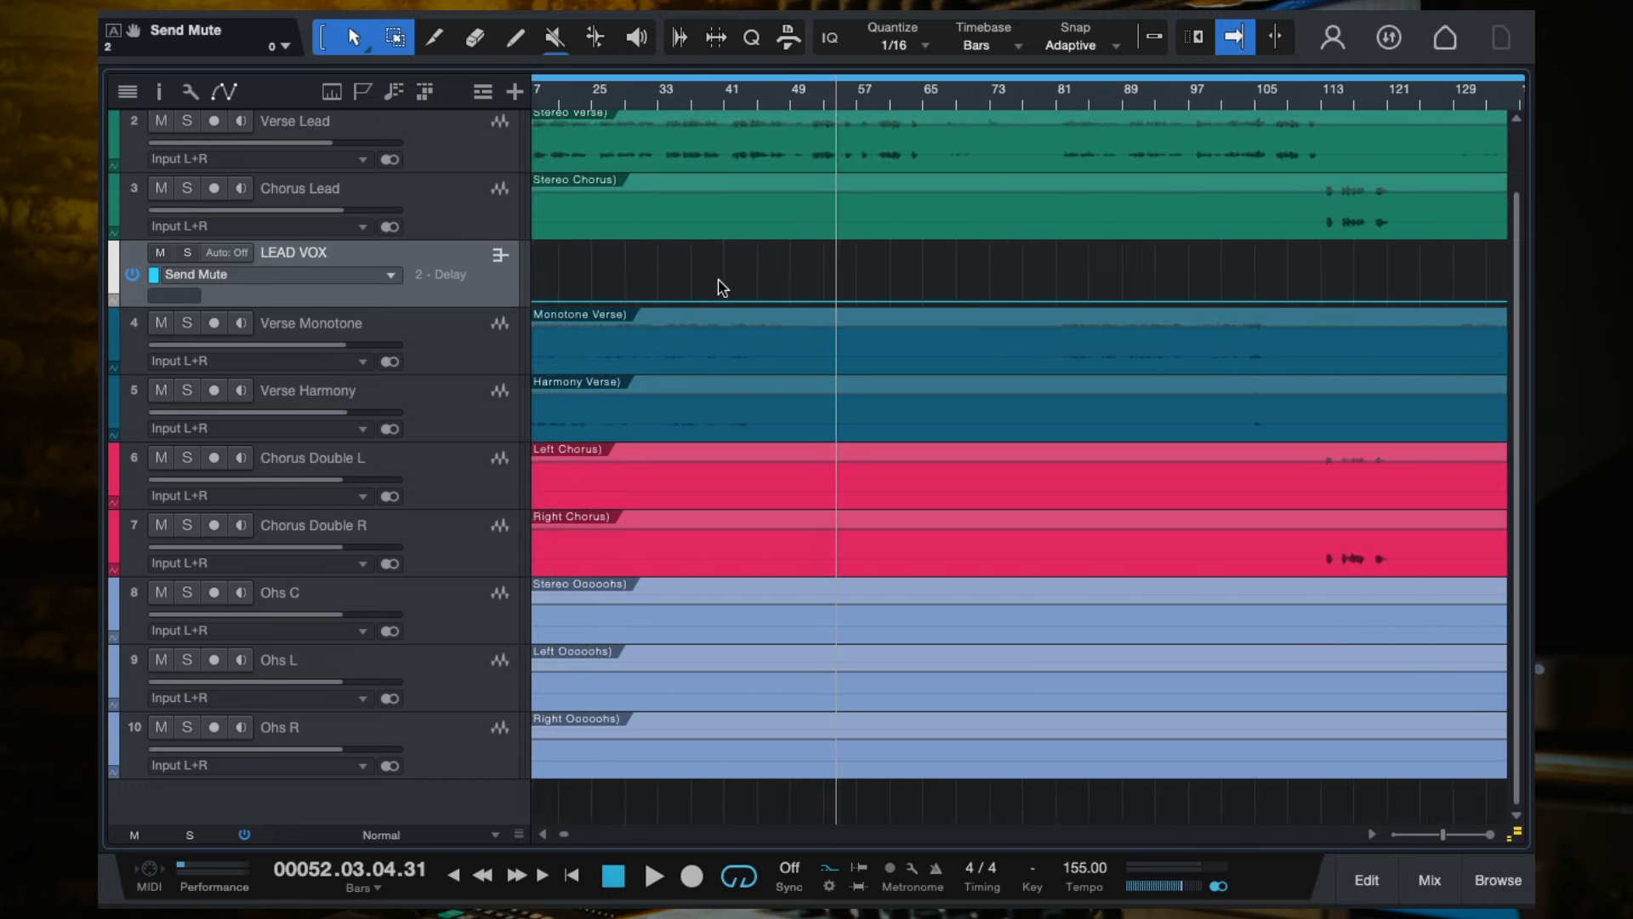
{"action": "left_click_drag", "start_coordinate": [812, 308], "coordinate": [822, 252]}
{"action": "scroll", "coordinate": [917, 166], "scroll_direction": "left", "scroll_amount": 3}
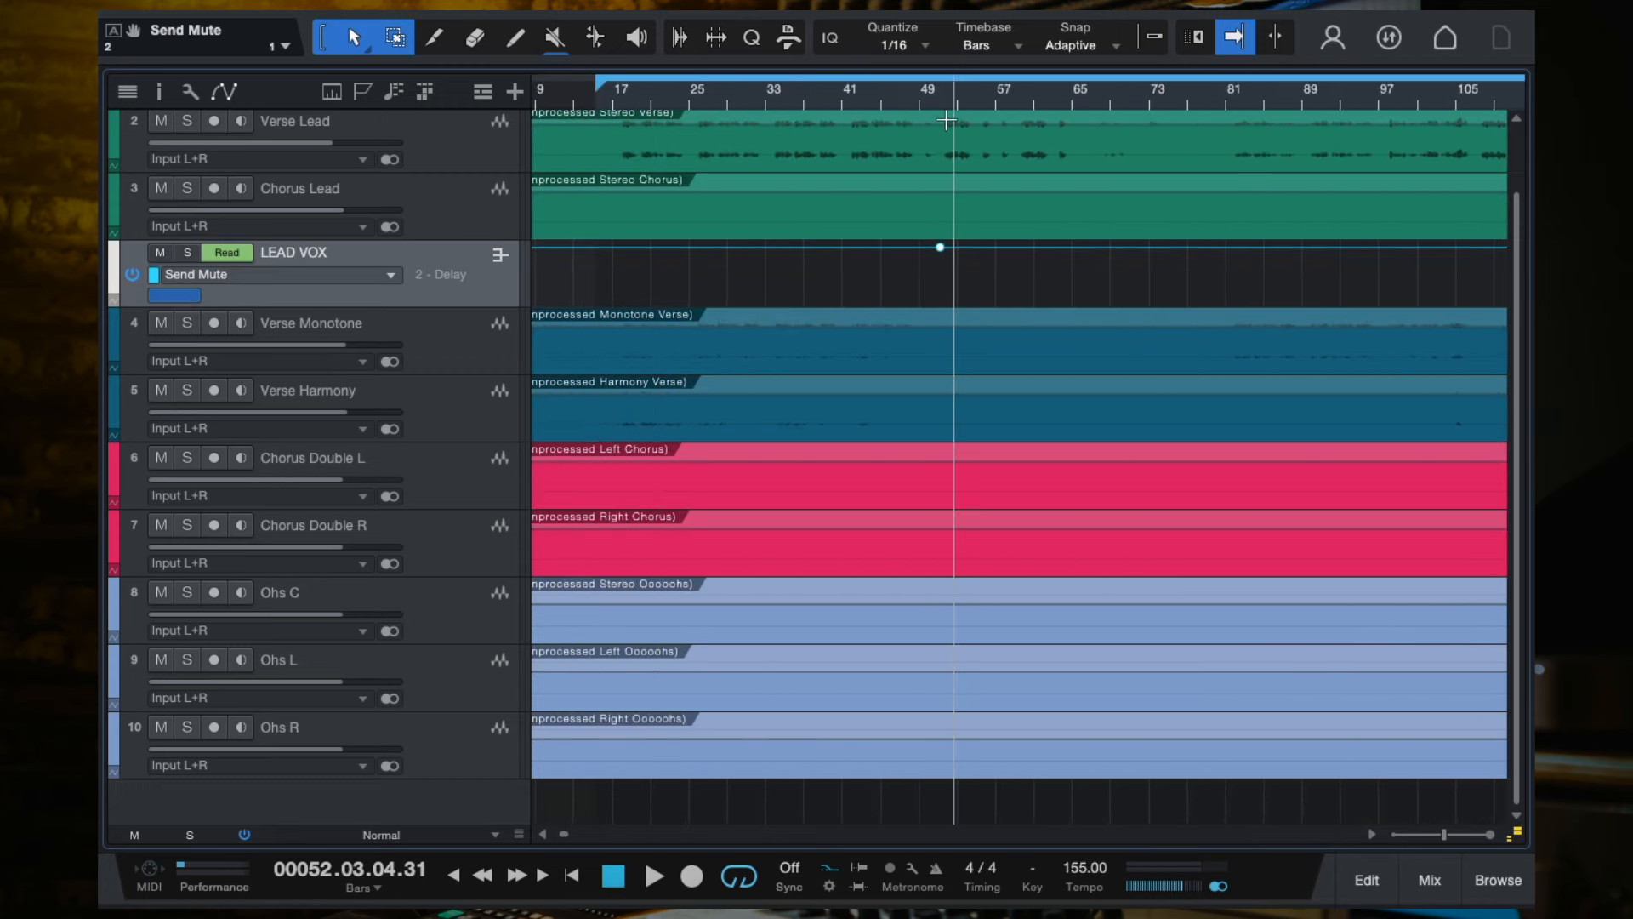
Play the song from about bar 47 and drop the Send Mute automation to 0 near bar 51.
{"action": "left_click", "coordinate": [908, 94]}
{"action": "key", "text": "space"}
{"action": "scroll", "coordinate": [932, 166], "scroll_direction": "up", "scroll_amount": 2}
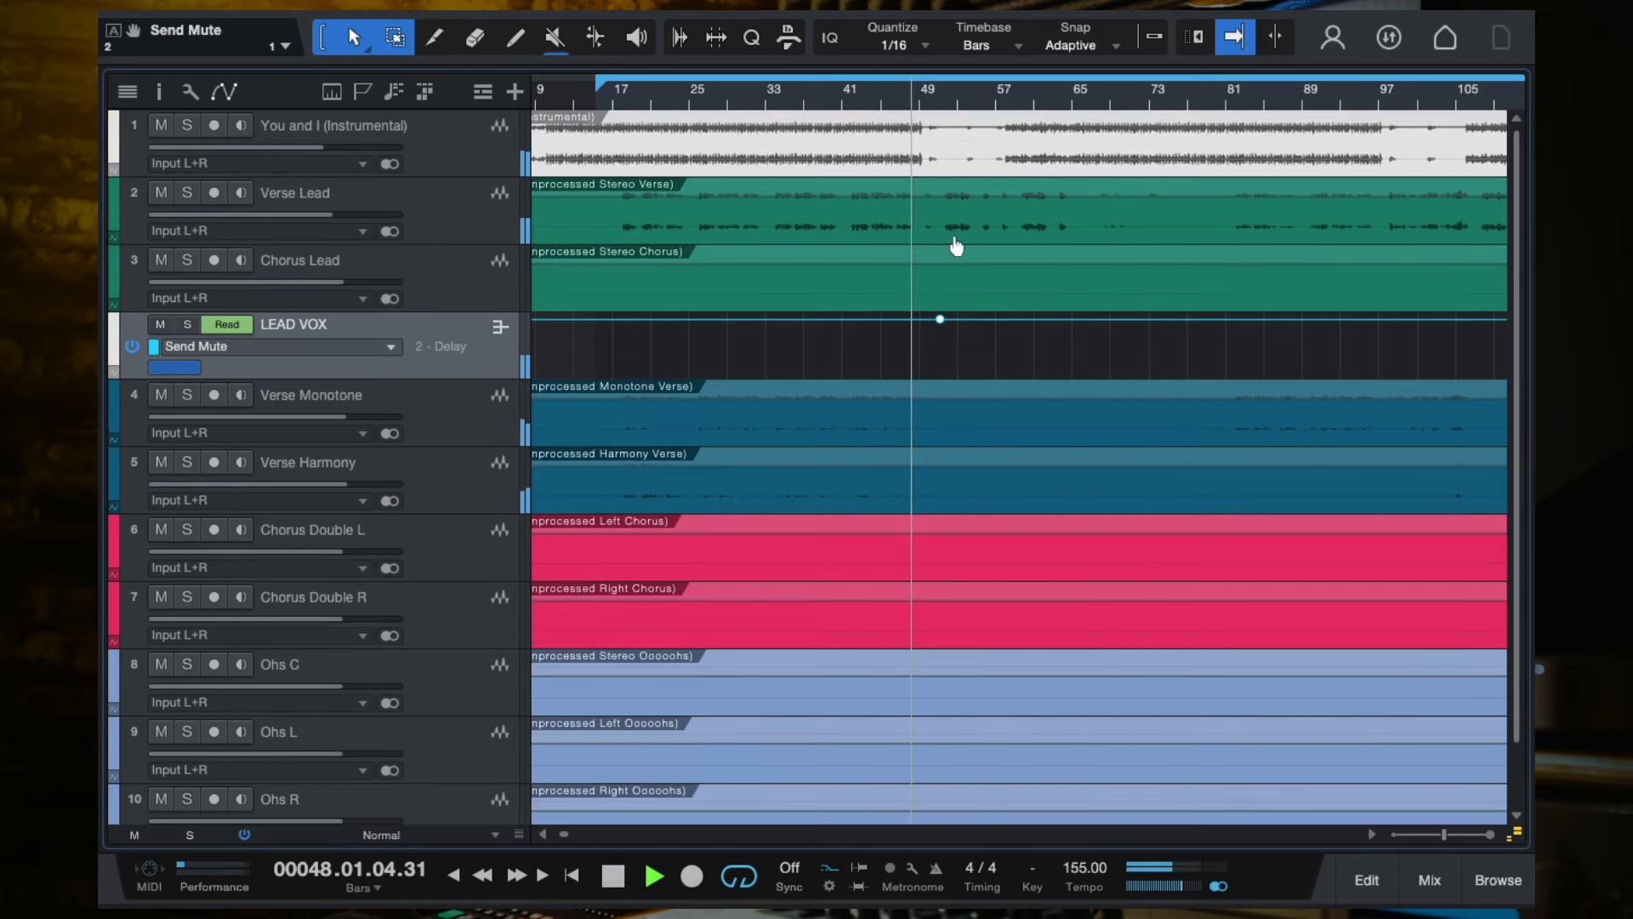
{"action": "key", "text": "e"}
{"action": "left_click", "coordinate": [921, 95]}
{"action": "key", "text": "e"}
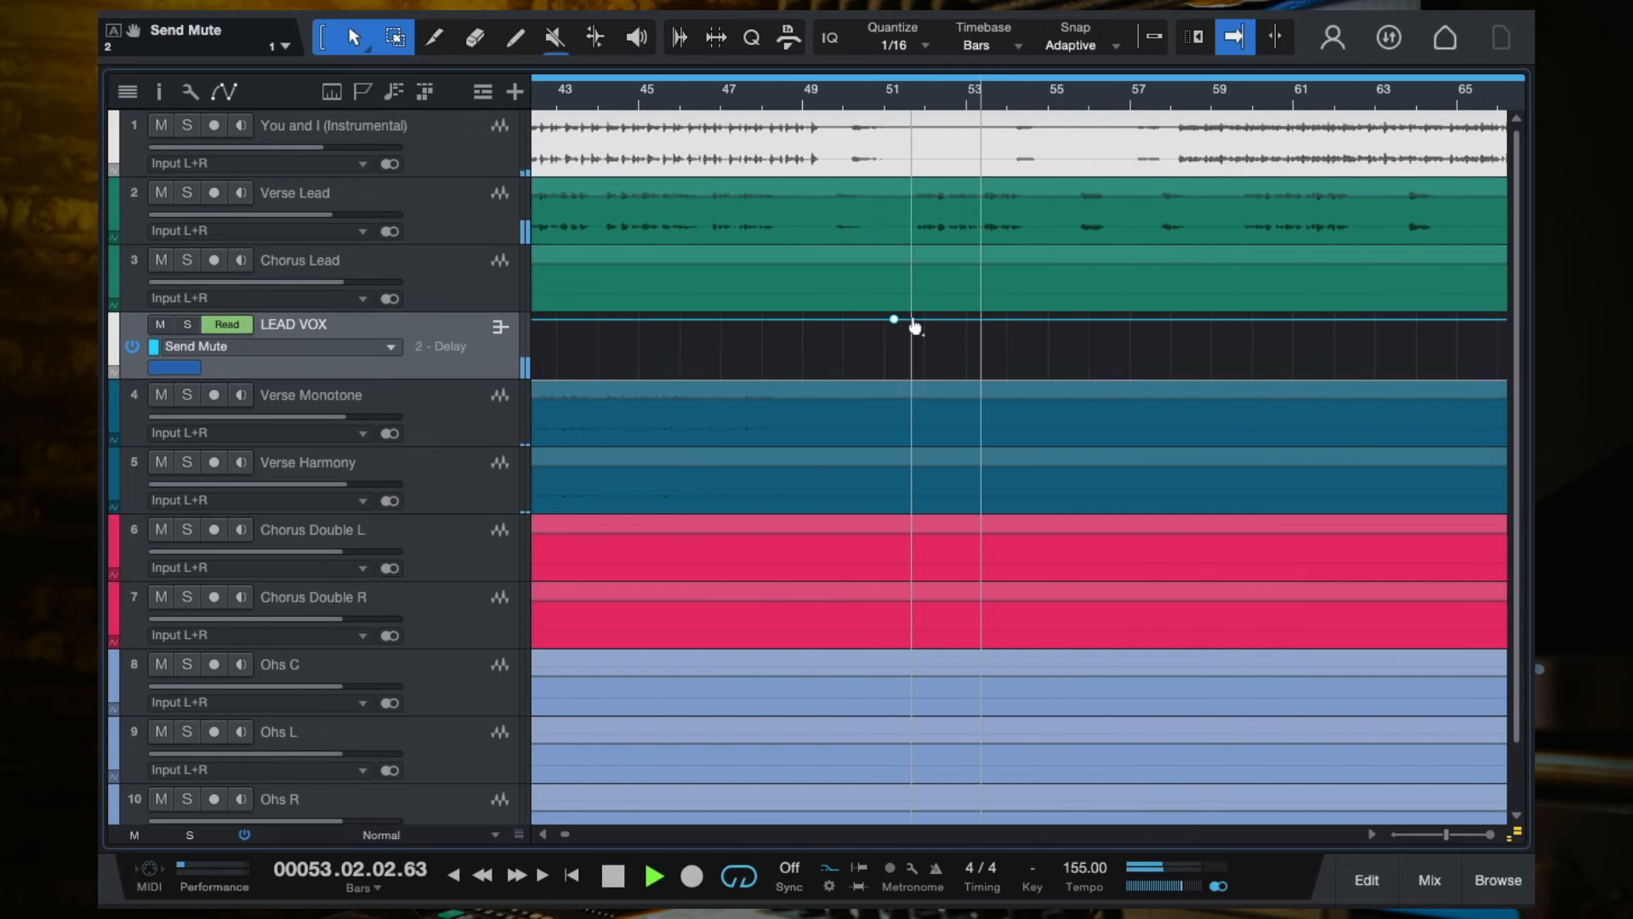
{"action": "left_click_drag", "start_coordinate": [903, 320], "coordinate": [903, 416]}
{"action": "key", "text": "w"}
{"action": "key", "text": "w"}
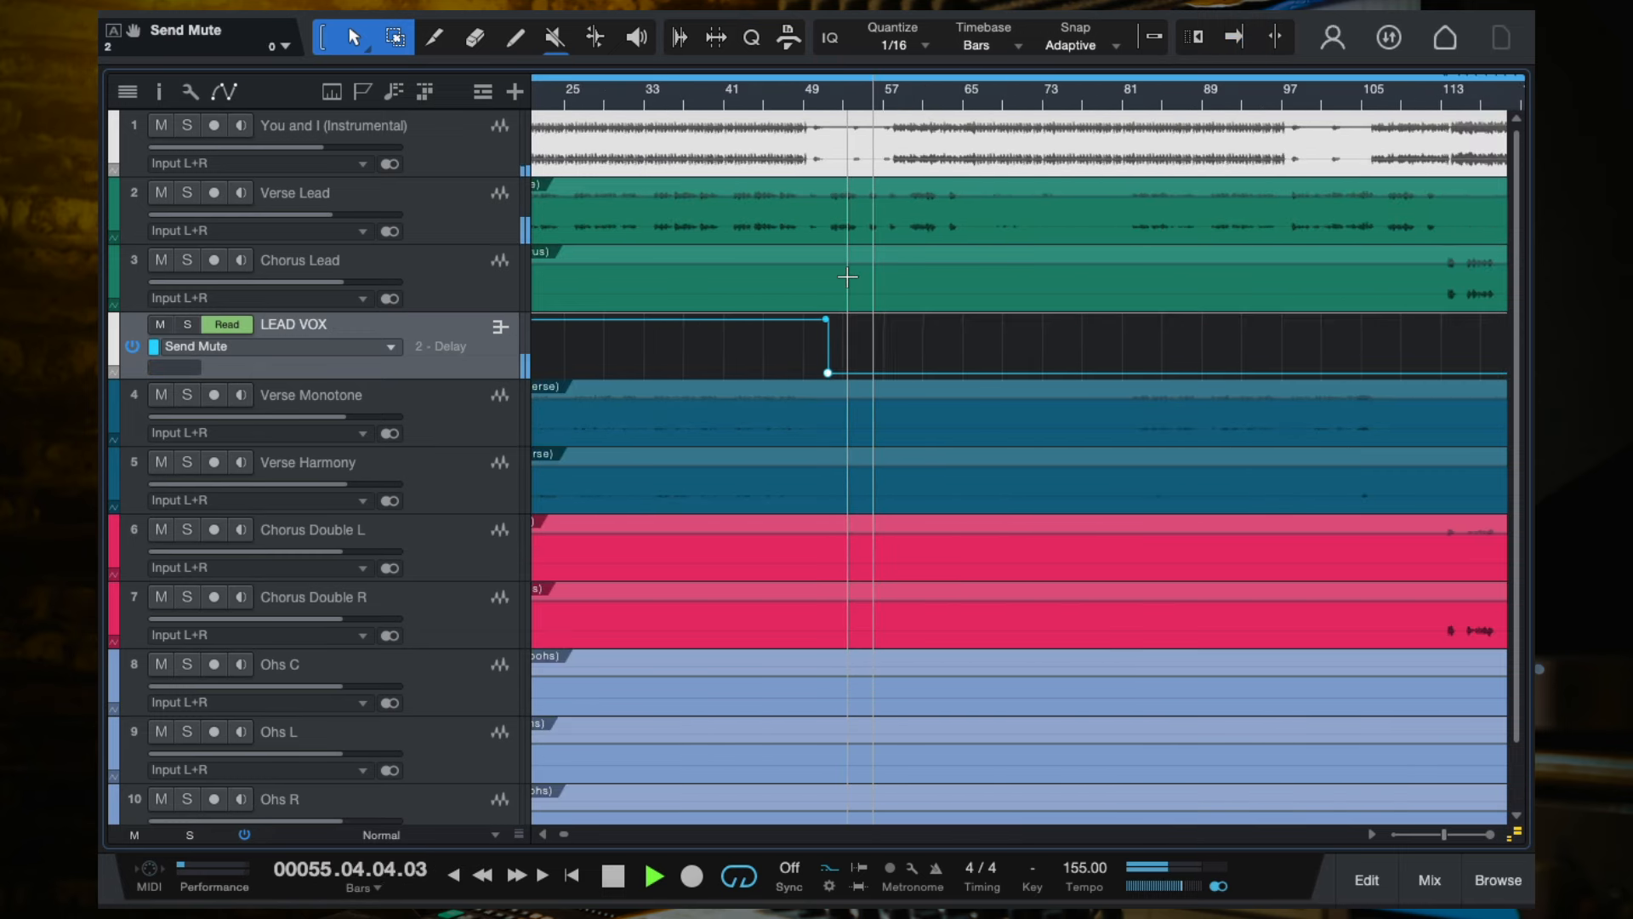
{"action": "scroll", "coordinate": [846, 278], "scroll_direction": "right", "scroll_amount": 2}
{"action": "mouse_move", "coordinate": [768, 373]}
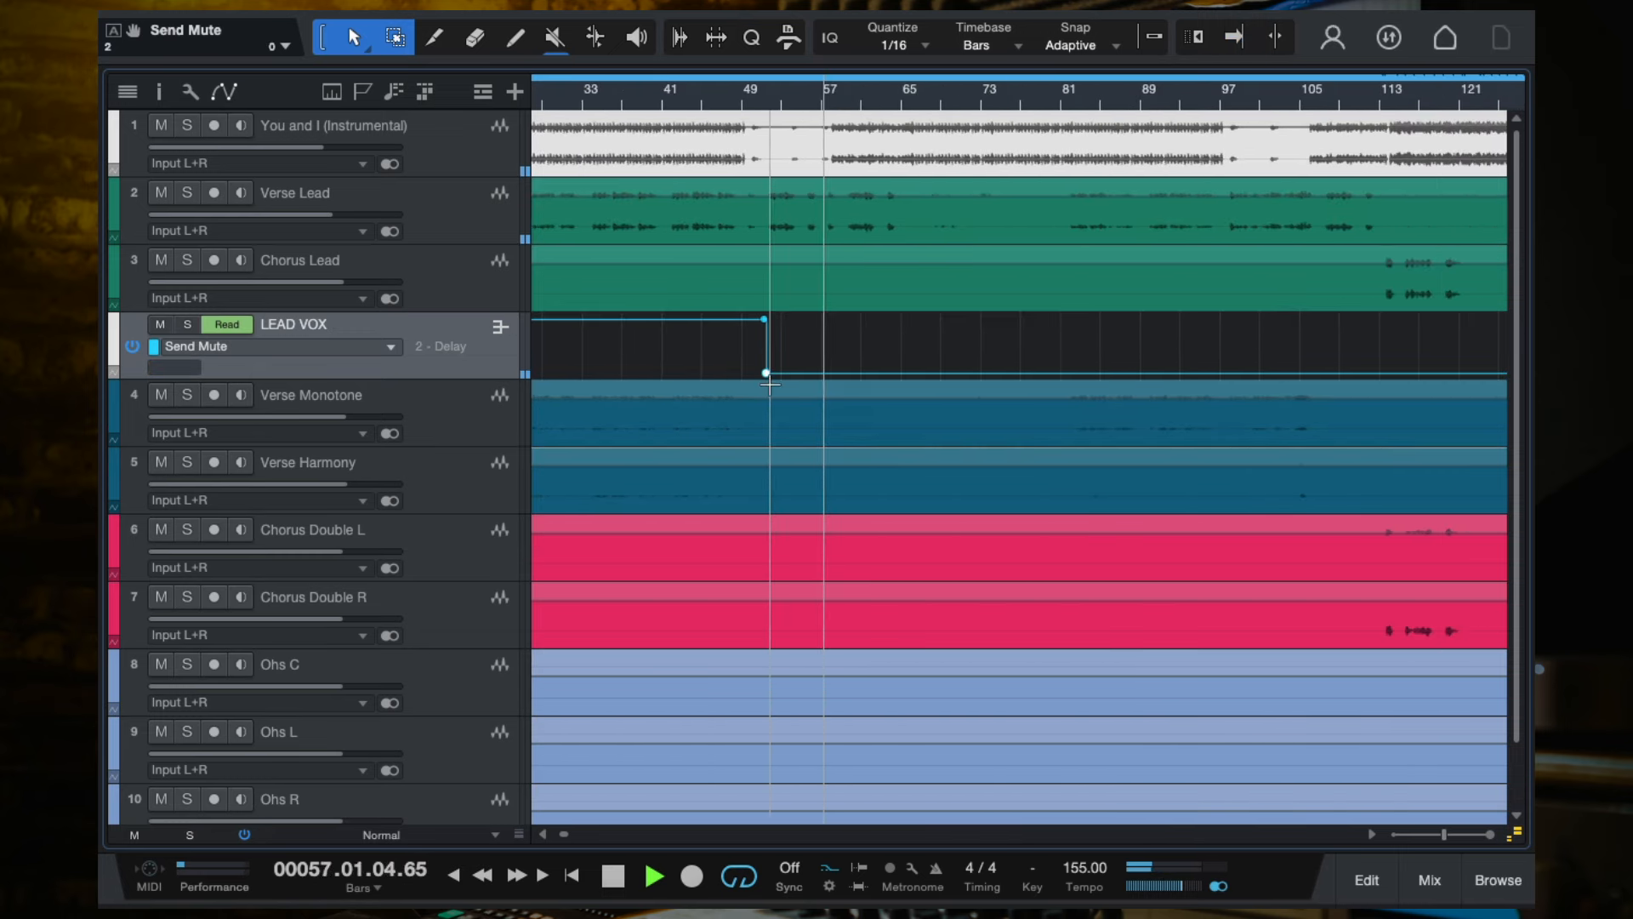
Move the unmute point to bar 57 and drop the Send Mute automation to 0 at 57.3.4.38.
{"action": "scroll", "coordinate": [769, 372], "scroll_direction": "down", "scroll_amount": 1}
{"action": "left_click_drag", "start_coordinate": [766, 373], "coordinate": [819, 293]}
{"action": "key", "text": "space"}
{"action": "scroll", "coordinate": [821, 300], "scroll_direction": "up", "scroll_amount": 3}
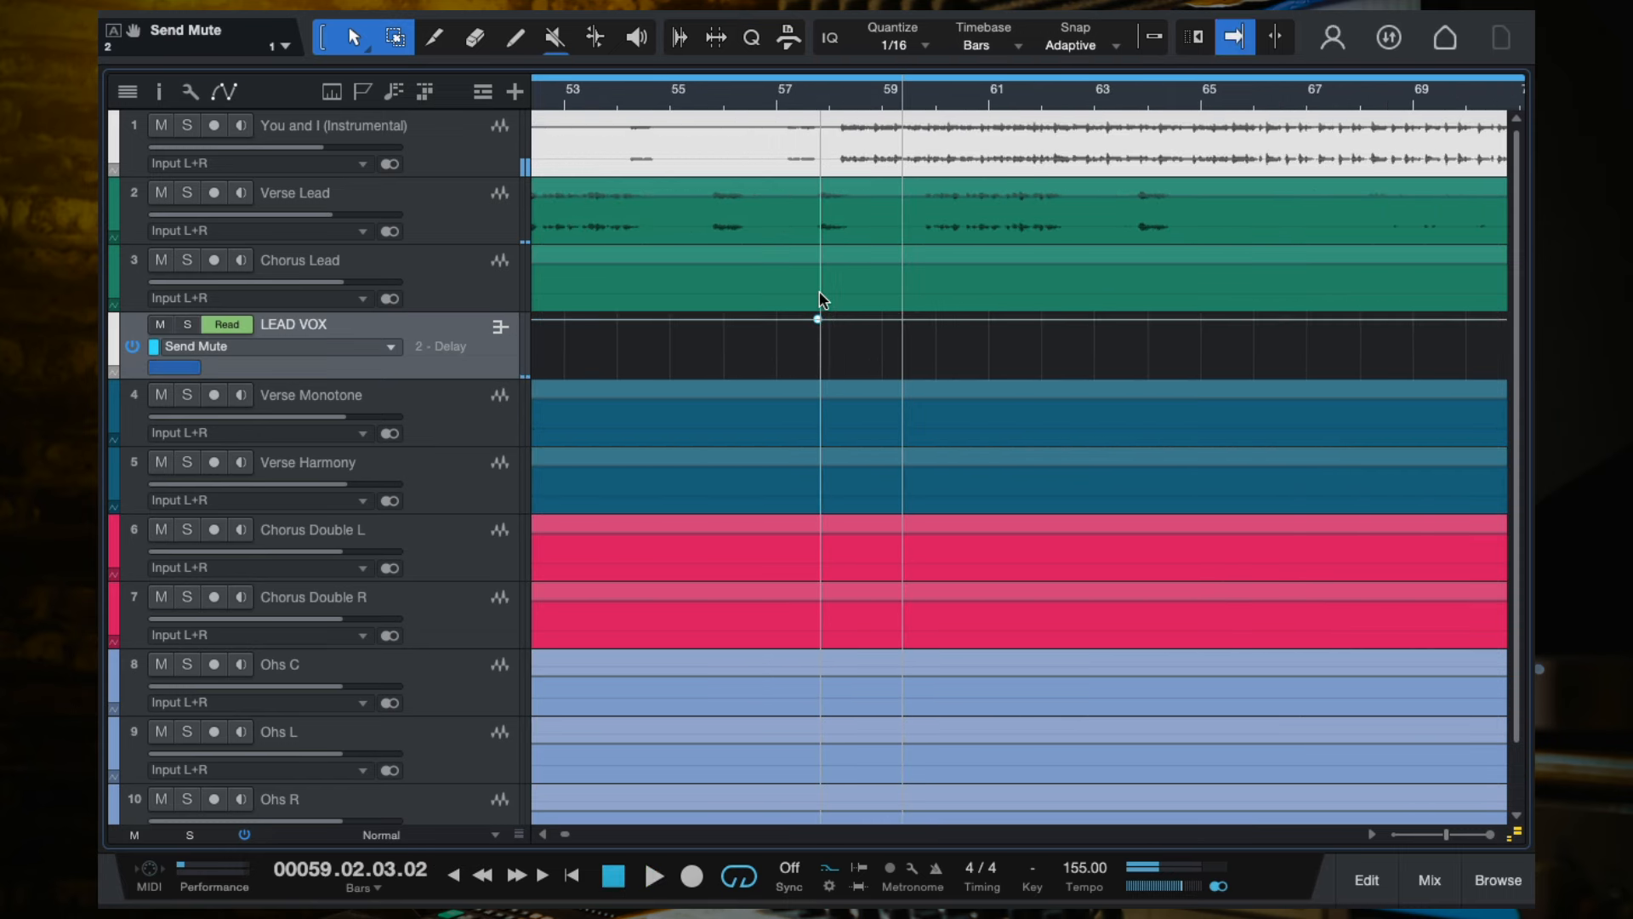
{"action": "key", "text": "space"}
{"action": "scroll", "coordinate": [849, 324], "scroll_direction": "up", "scroll_amount": 1}
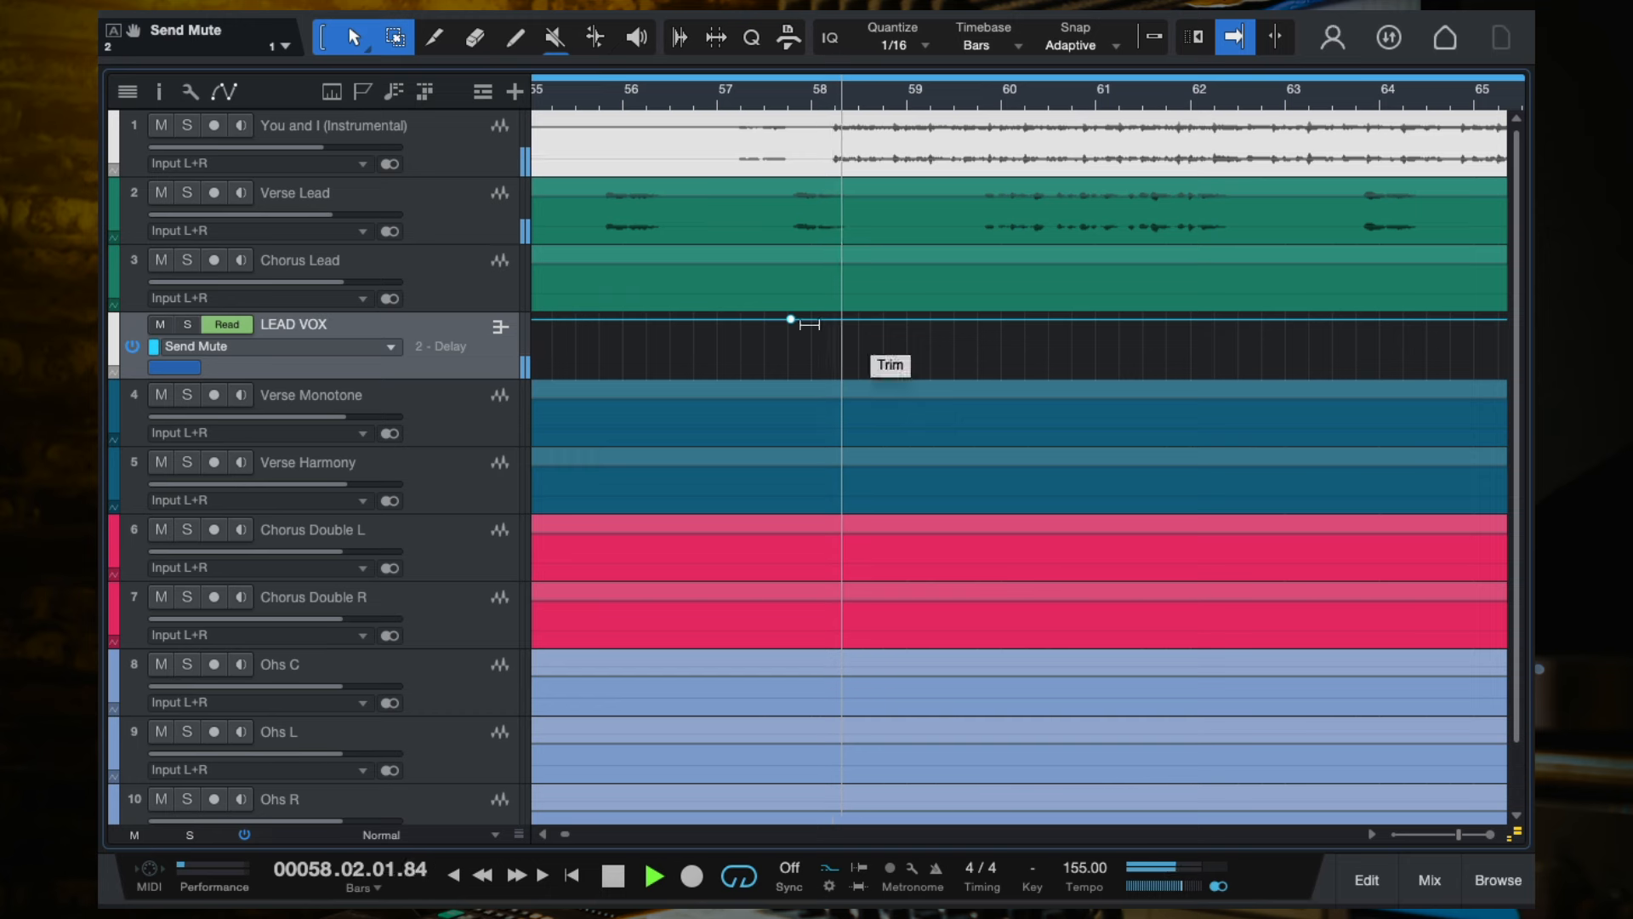
{"action": "left_click_drag", "start_coordinate": [783, 320], "coordinate": [791, 419]}
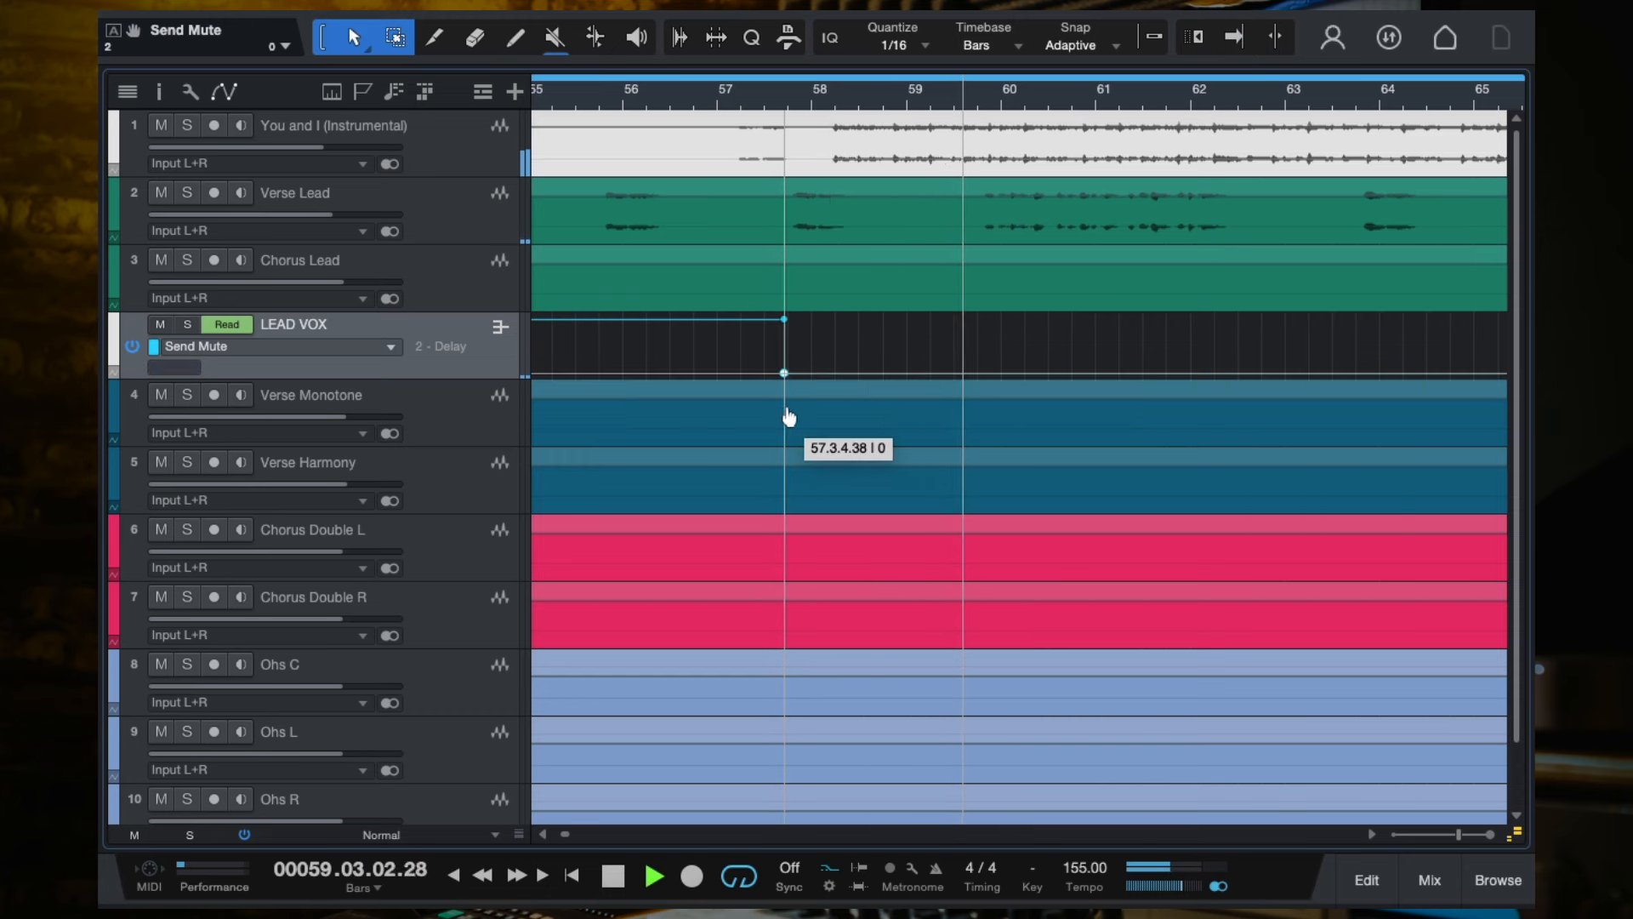
Raise the Send Mute automation back to 1 near bar 64.5, after the vocal phrase ends, and stop playback.
{"action": "scroll", "coordinate": [867, 354], "scroll_direction": "down", "scroll_amount": 3}
{"action": "scroll", "coordinate": [884, 358], "scroll_direction": "right", "scroll_amount": 2}
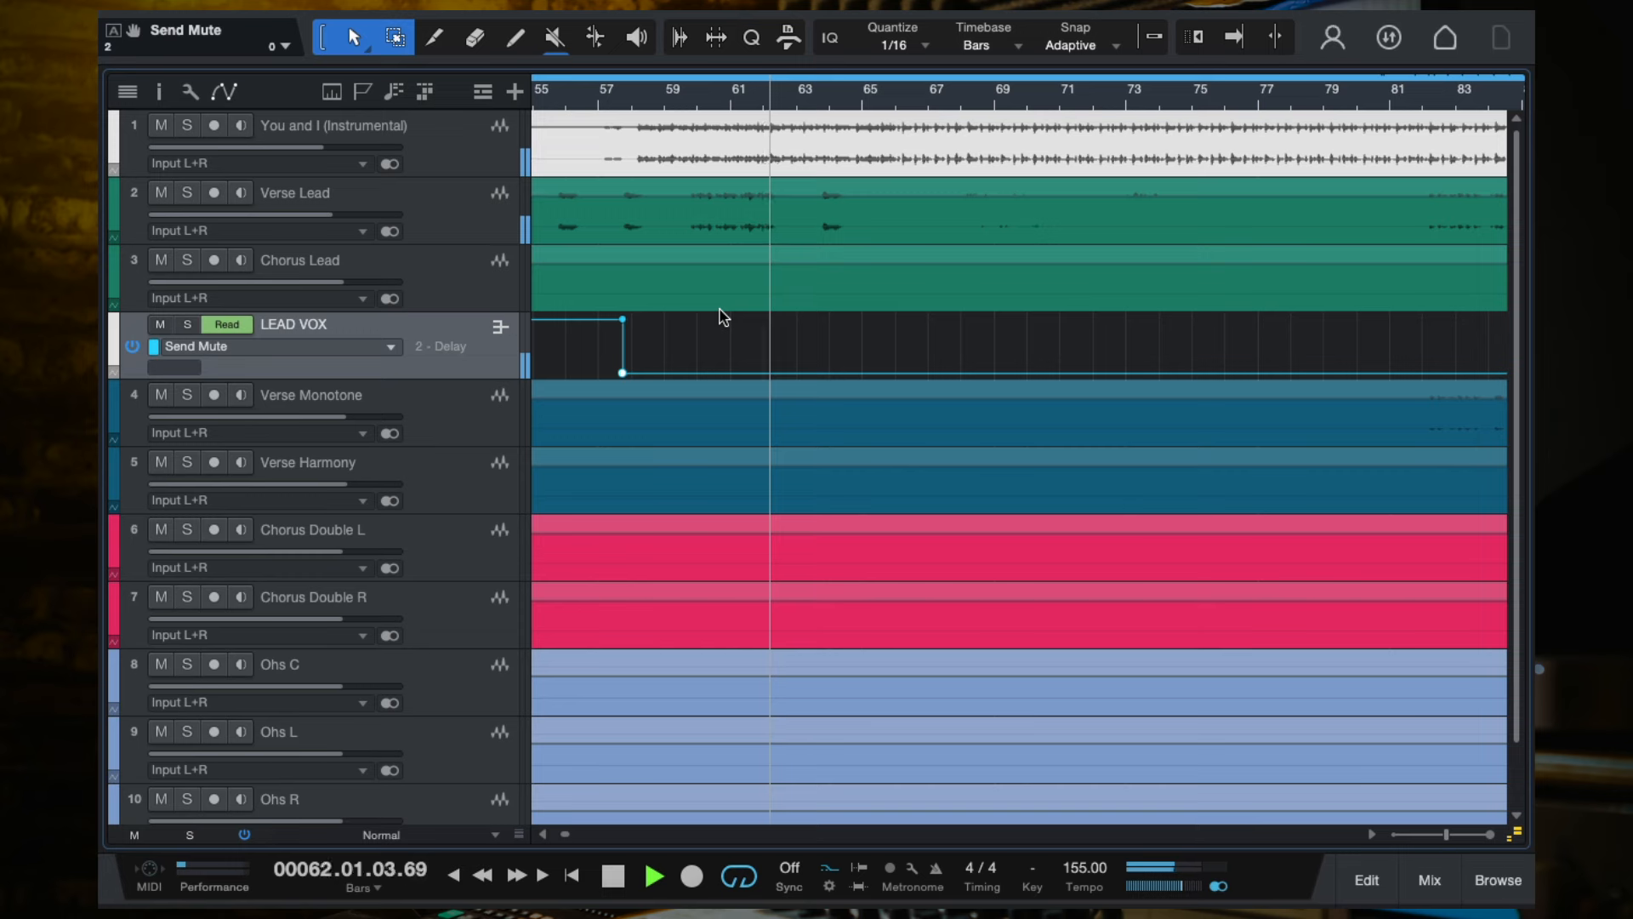
{"action": "scroll", "coordinate": [845, 333], "scroll_direction": "down", "scroll_amount": 2}
{"action": "scroll", "coordinate": [845, 332], "scroll_direction": "up", "scroll_amount": 1}
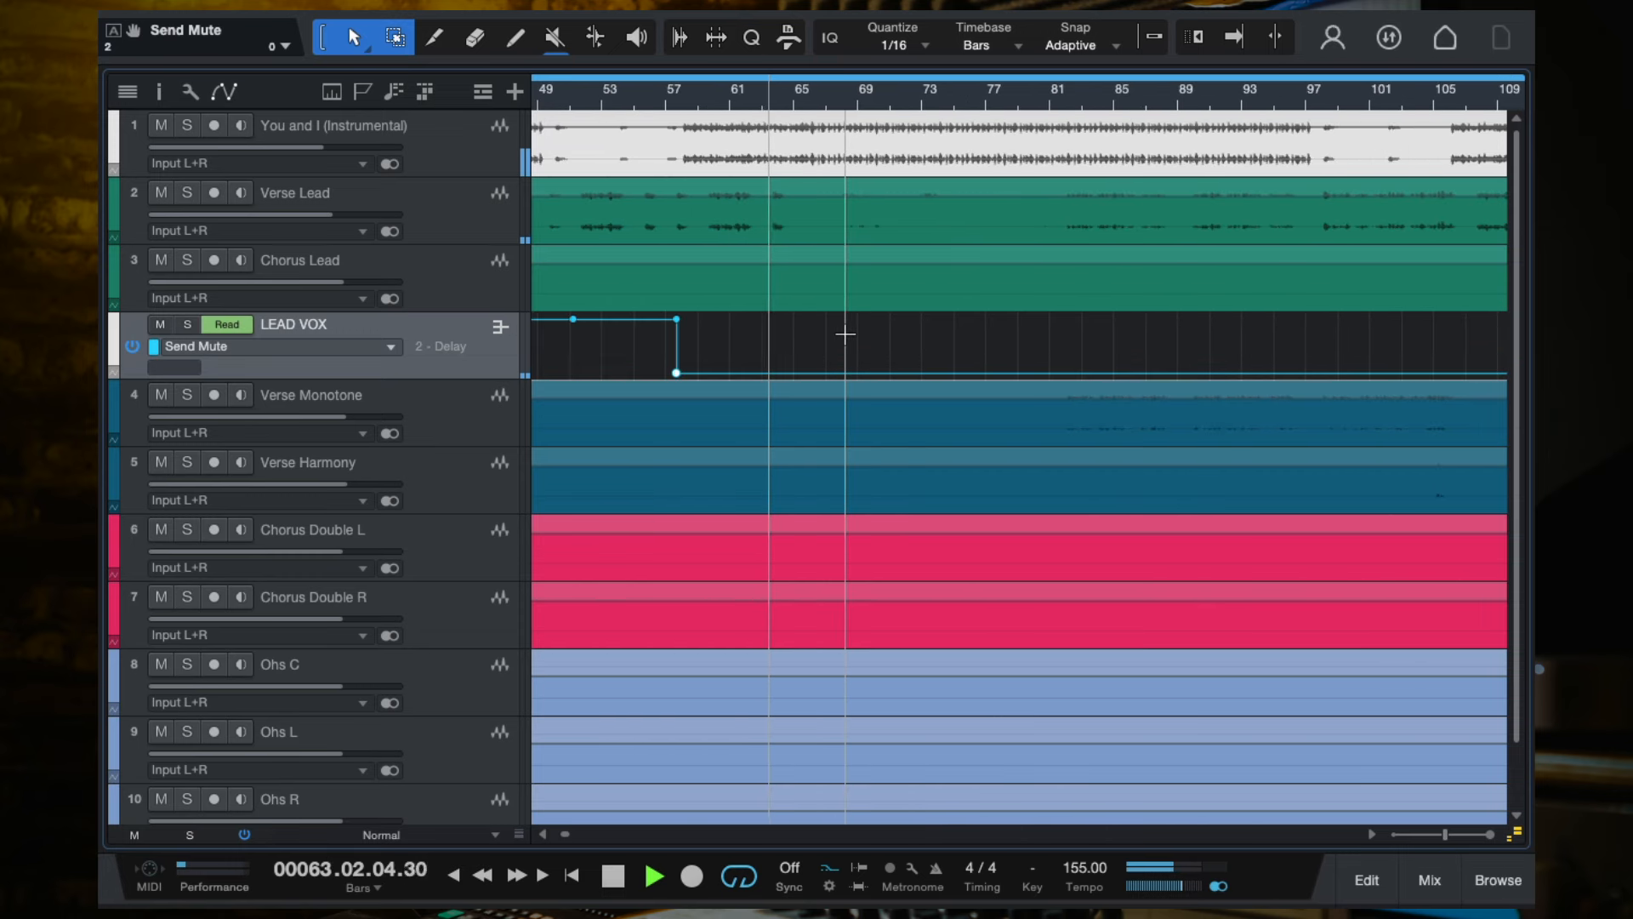
{"action": "scroll", "coordinate": [845, 331], "scroll_direction": "down", "scroll_amount": 2}
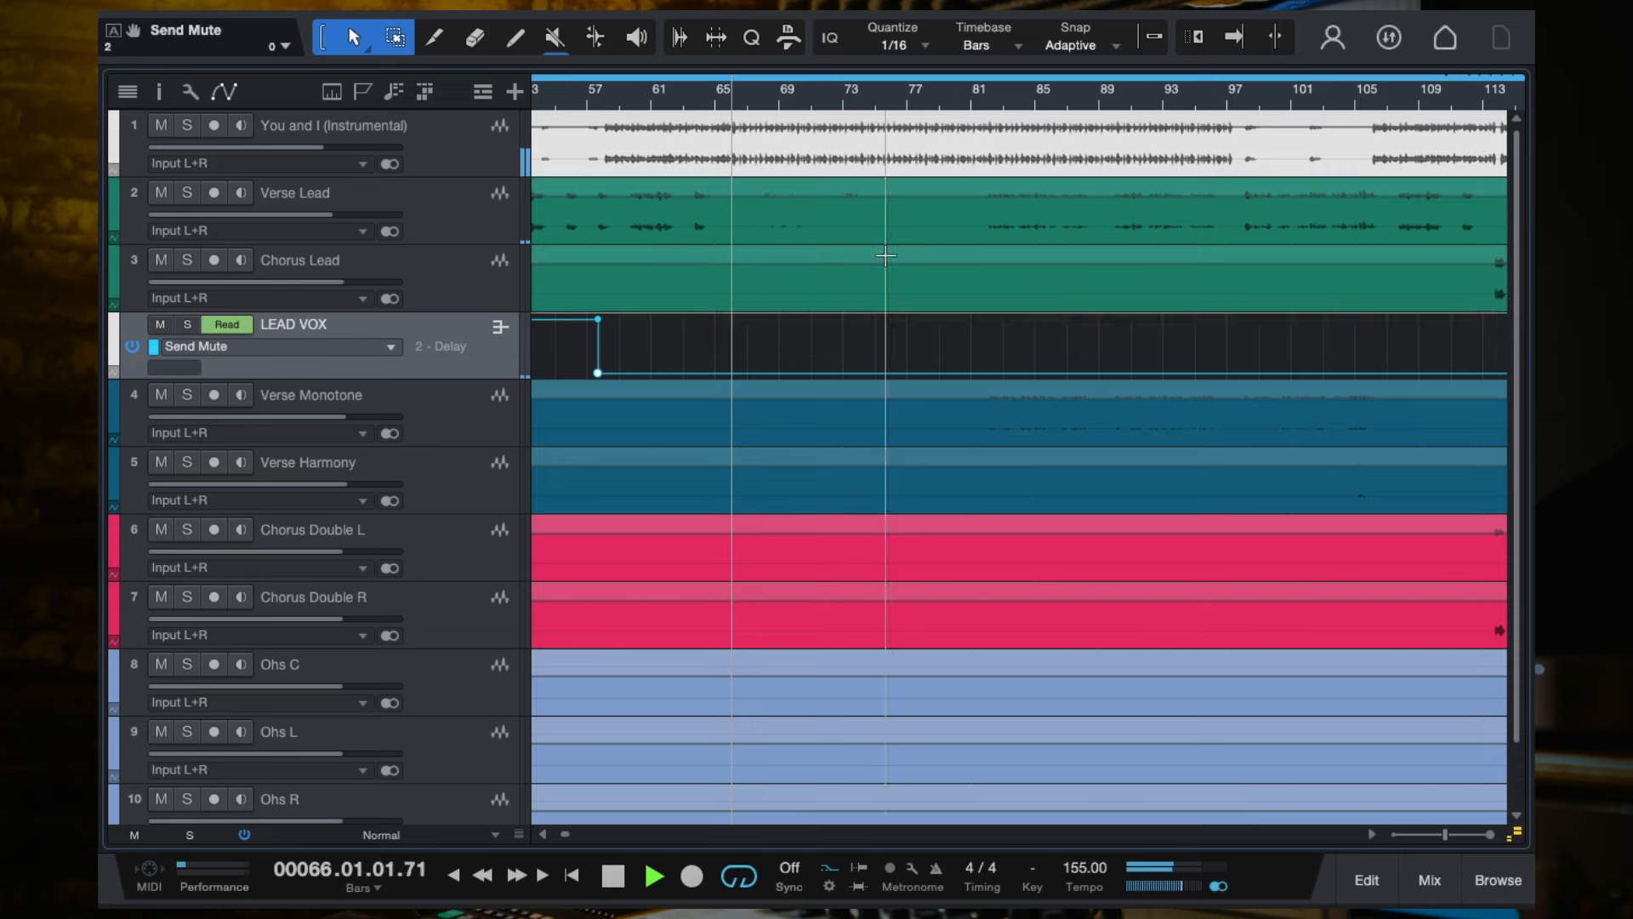
{"action": "scroll", "coordinate": [689, 400], "scroll_direction": "up", "scroll_amount": 3}
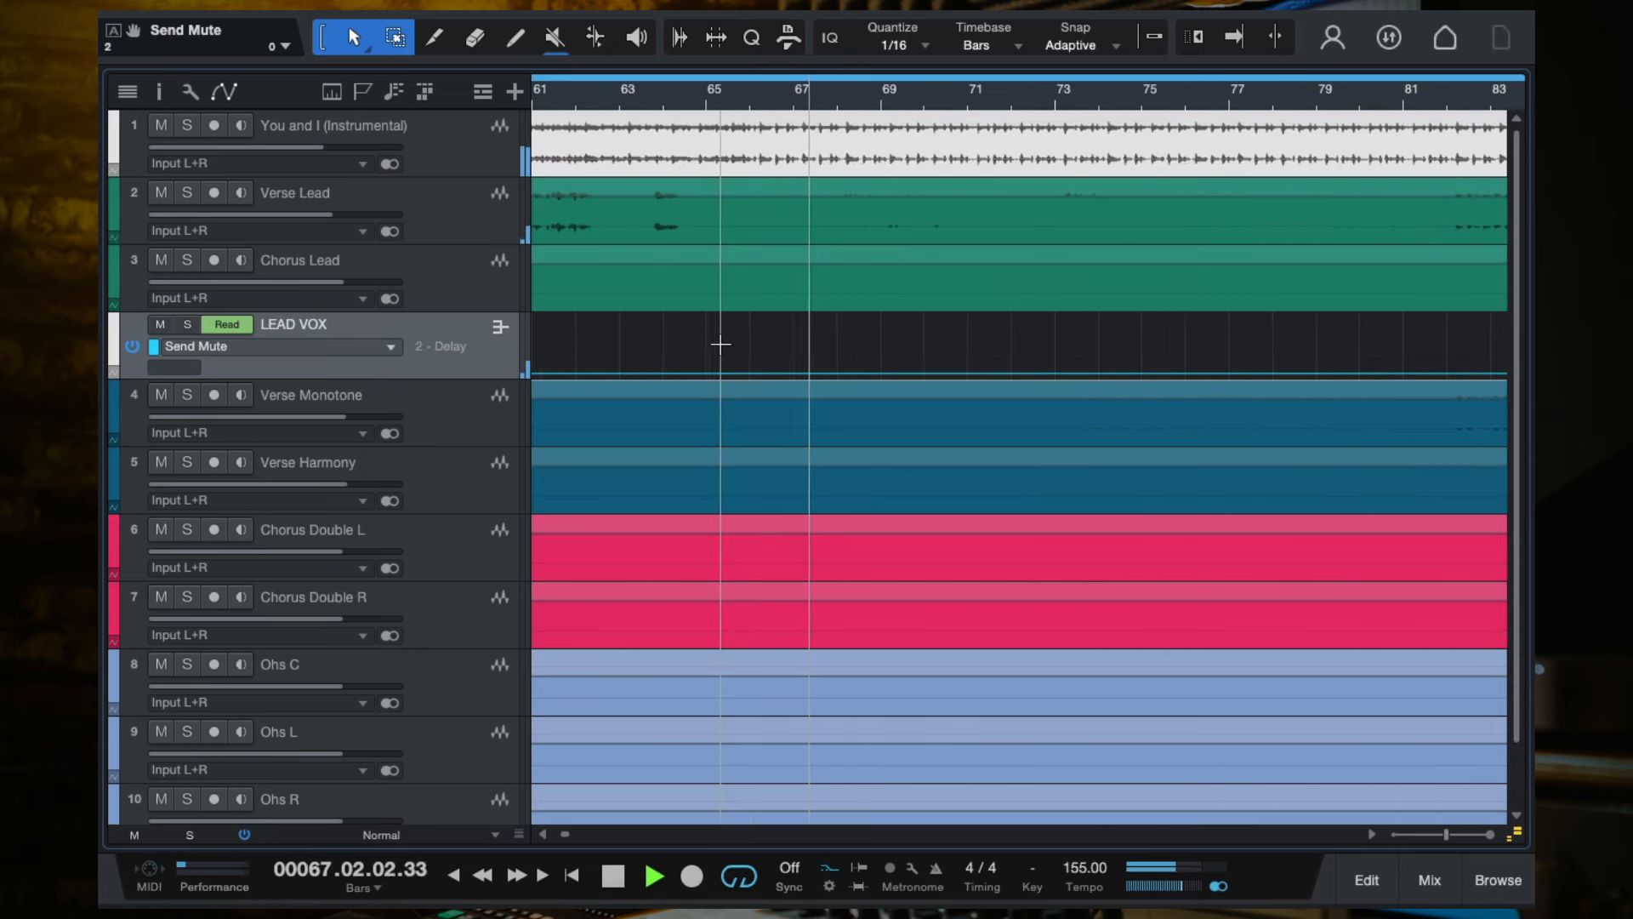
{"action": "key", "text": "f"}
{"action": "left_click", "coordinate": [695, 372]}
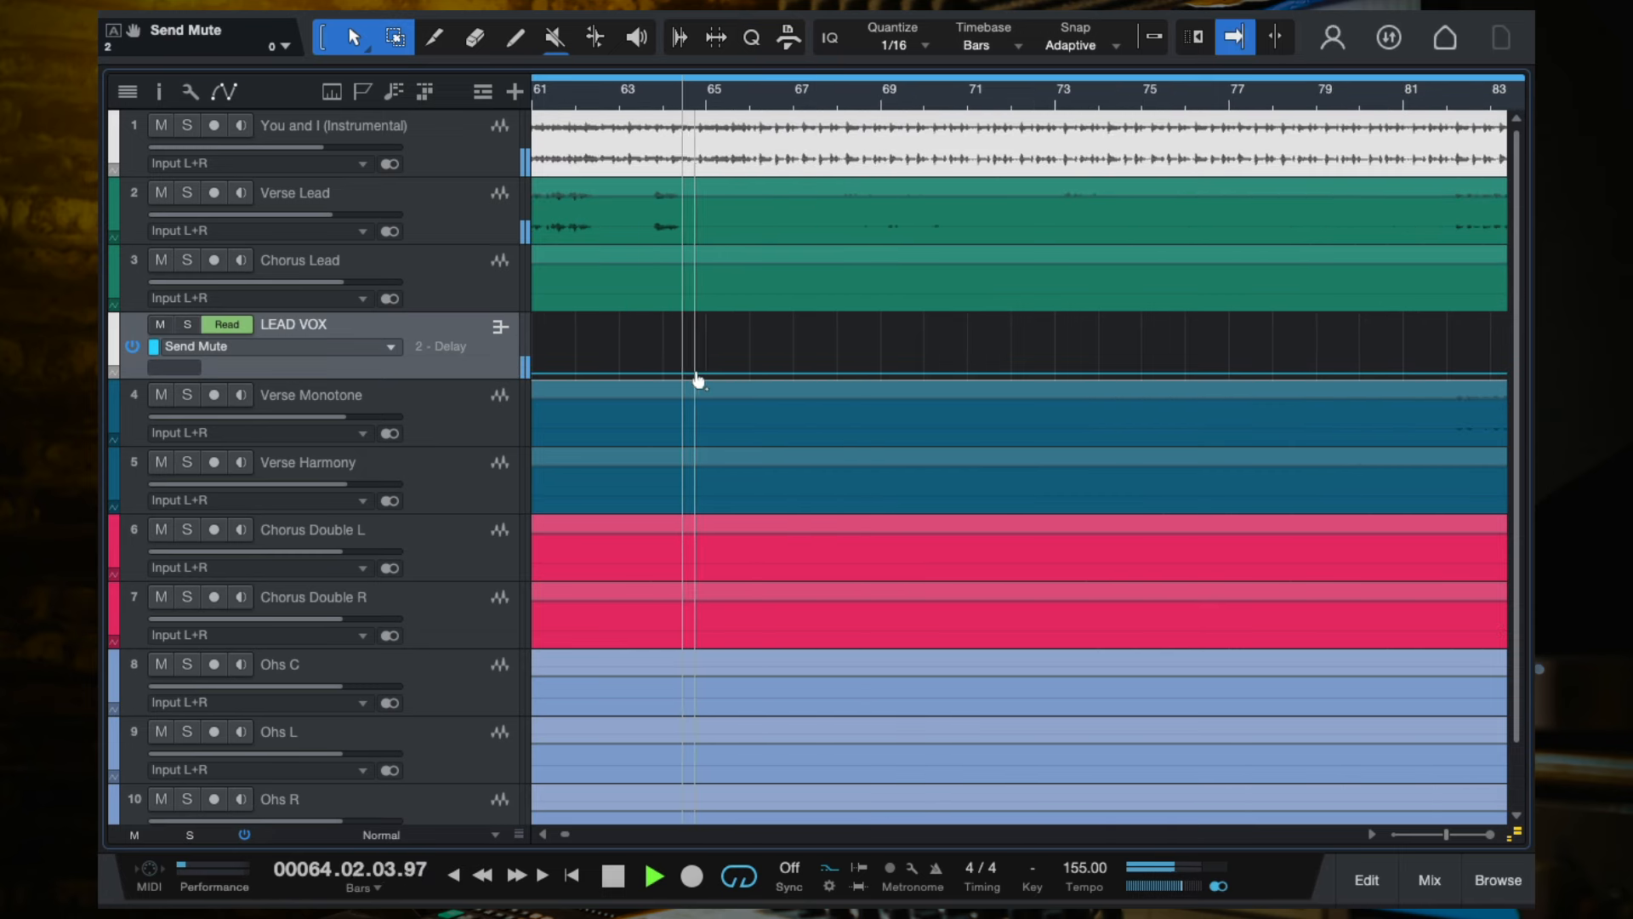
{"action": "left_click_drag", "start_coordinate": [709, 374], "coordinate": [704, 275]}
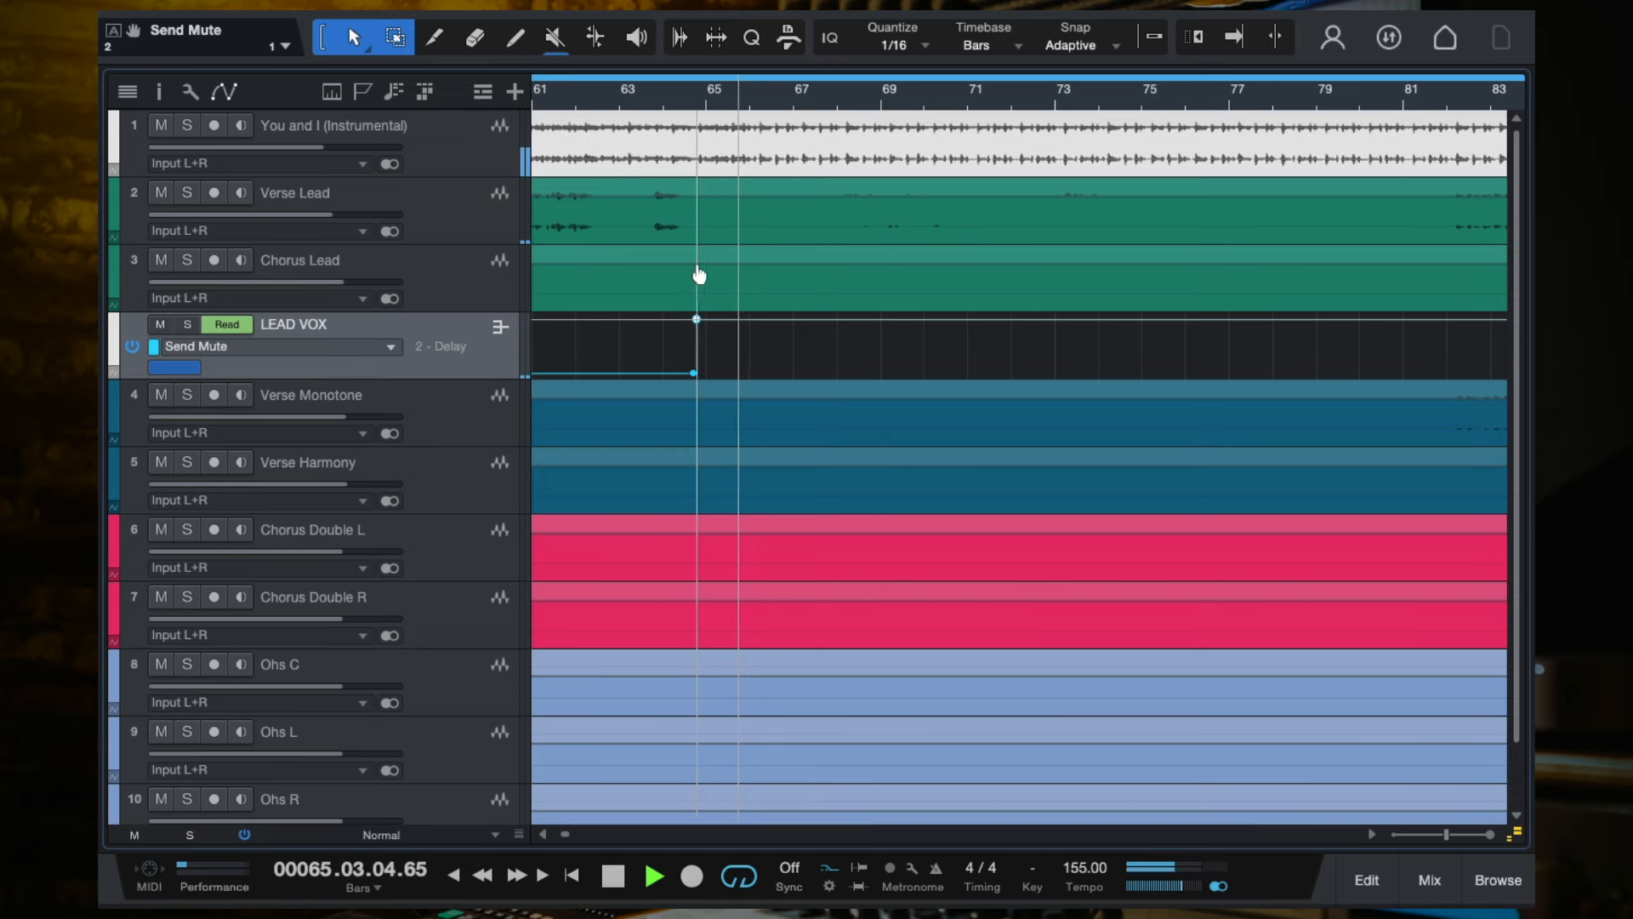
{"action": "key", "text": "space"}
Play short passages from about bars 82, 76 and 35 to look for further vocal phrases suited to the delay.
{"action": "key", "text": "f"}
{"action": "scroll", "coordinate": [917, 310], "scroll_direction": "down", "scroll_amount": 3}
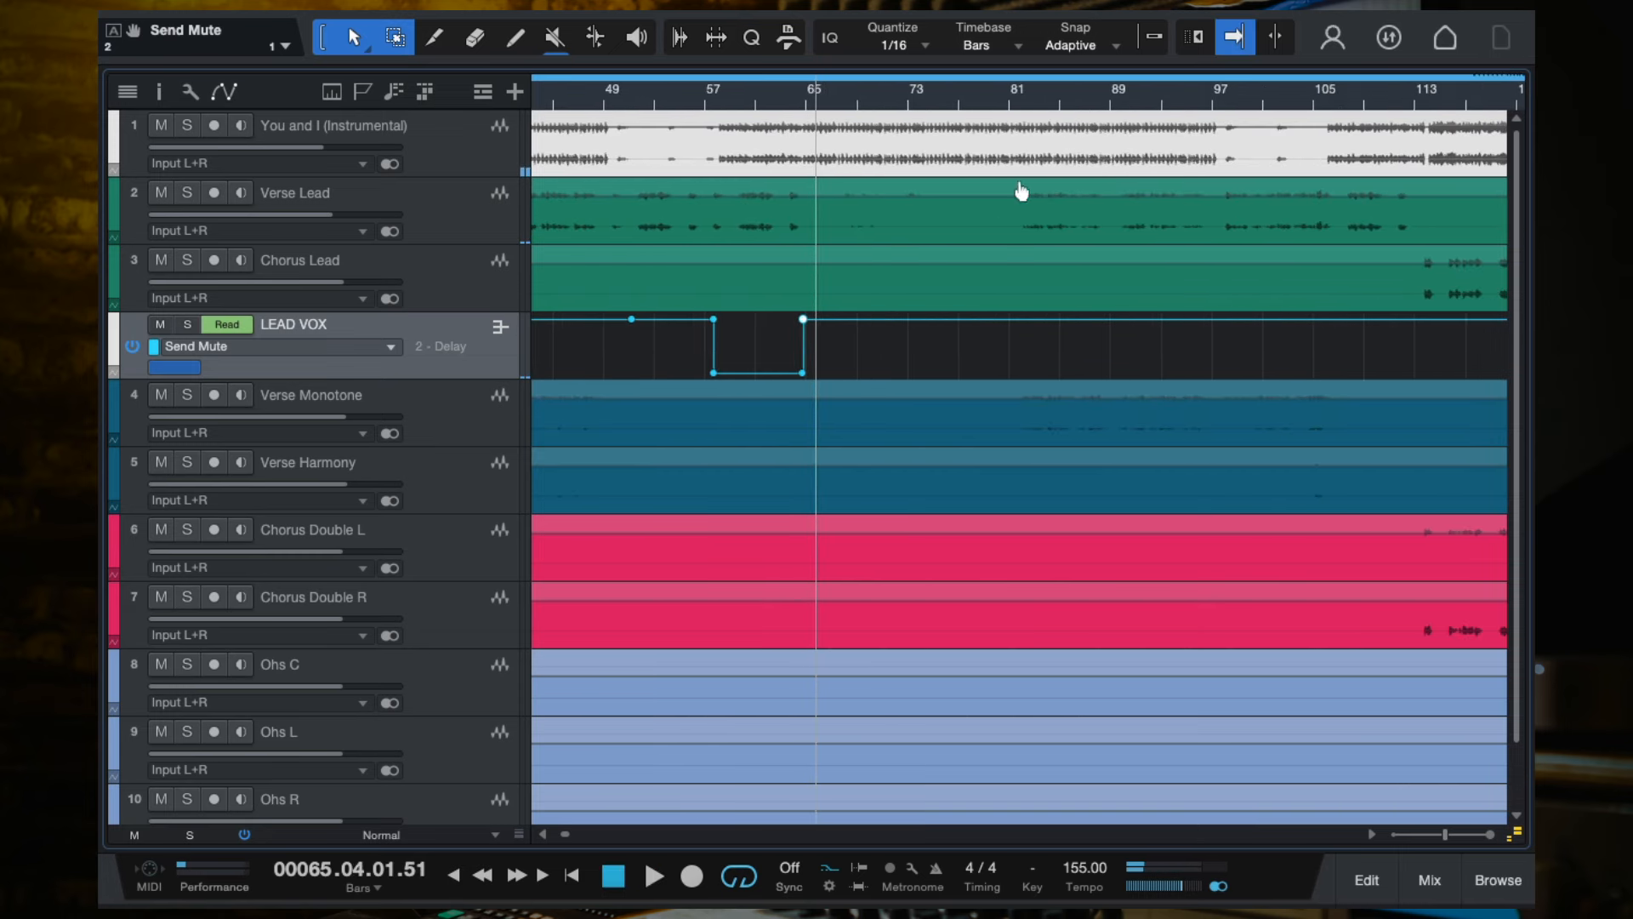
{"action": "left_click", "coordinate": [1028, 95]}
{"action": "key", "text": "space"}
{"action": "scroll", "coordinate": [1038, 284], "scroll_direction": "right", "scroll_amount": 1}
{"action": "left_click", "coordinate": [907, 93]}
{"action": "key", "text": "f"}
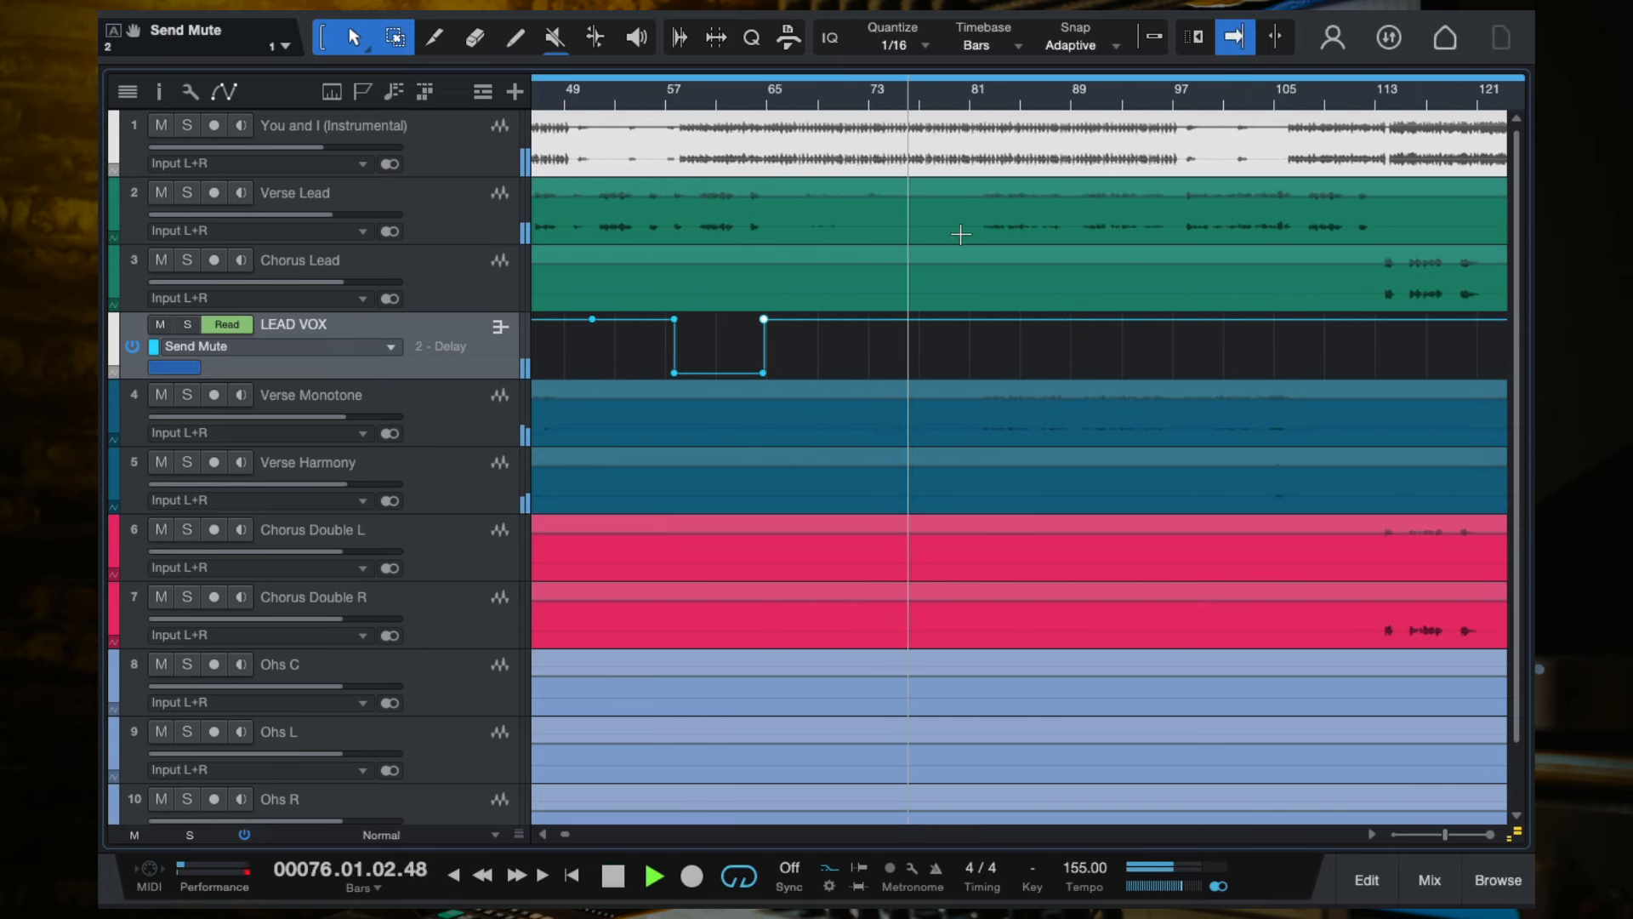
{"action": "left_click", "coordinate": [977, 94]}
{"action": "scroll", "coordinate": [947, 254], "scroll_direction": "down", "scroll_amount": 2}
{"action": "scroll", "coordinate": [946, 254], "scroll_direction": "left", "scroll_amount": 3}
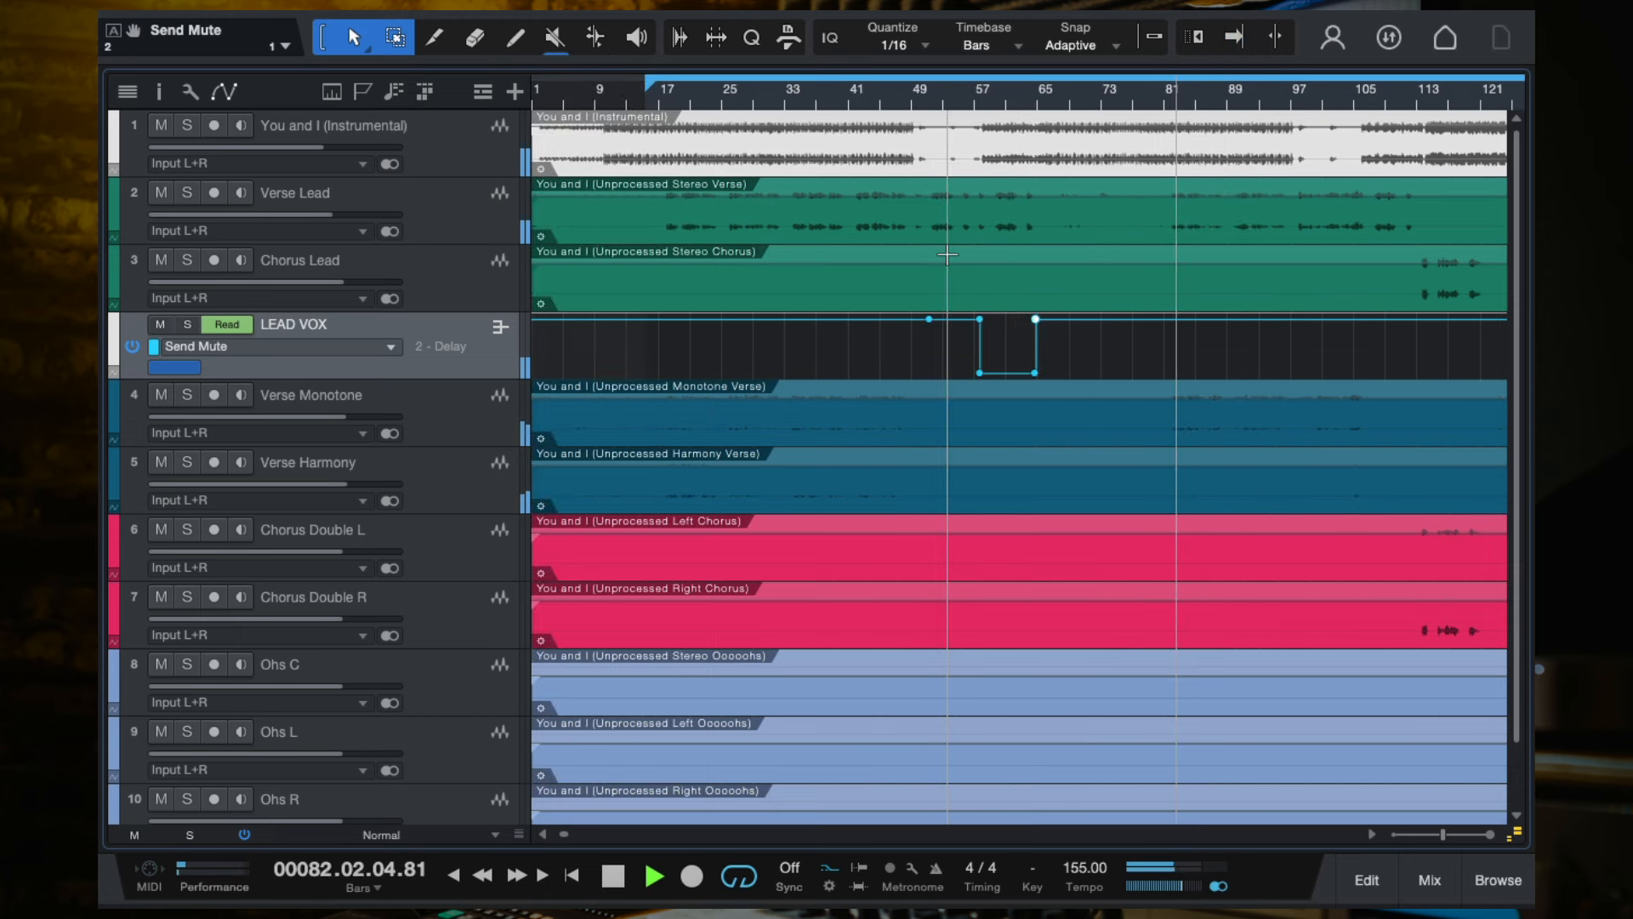
{"action": "key", "text": "space"}
{"action": "left_click", "coordinate": [806, 95]}
{"action": "key", "text": "space"}
{"action": "scroll", "coordinate": [961, 375], "scroll_direction": "right", "scroll_amount": 2}
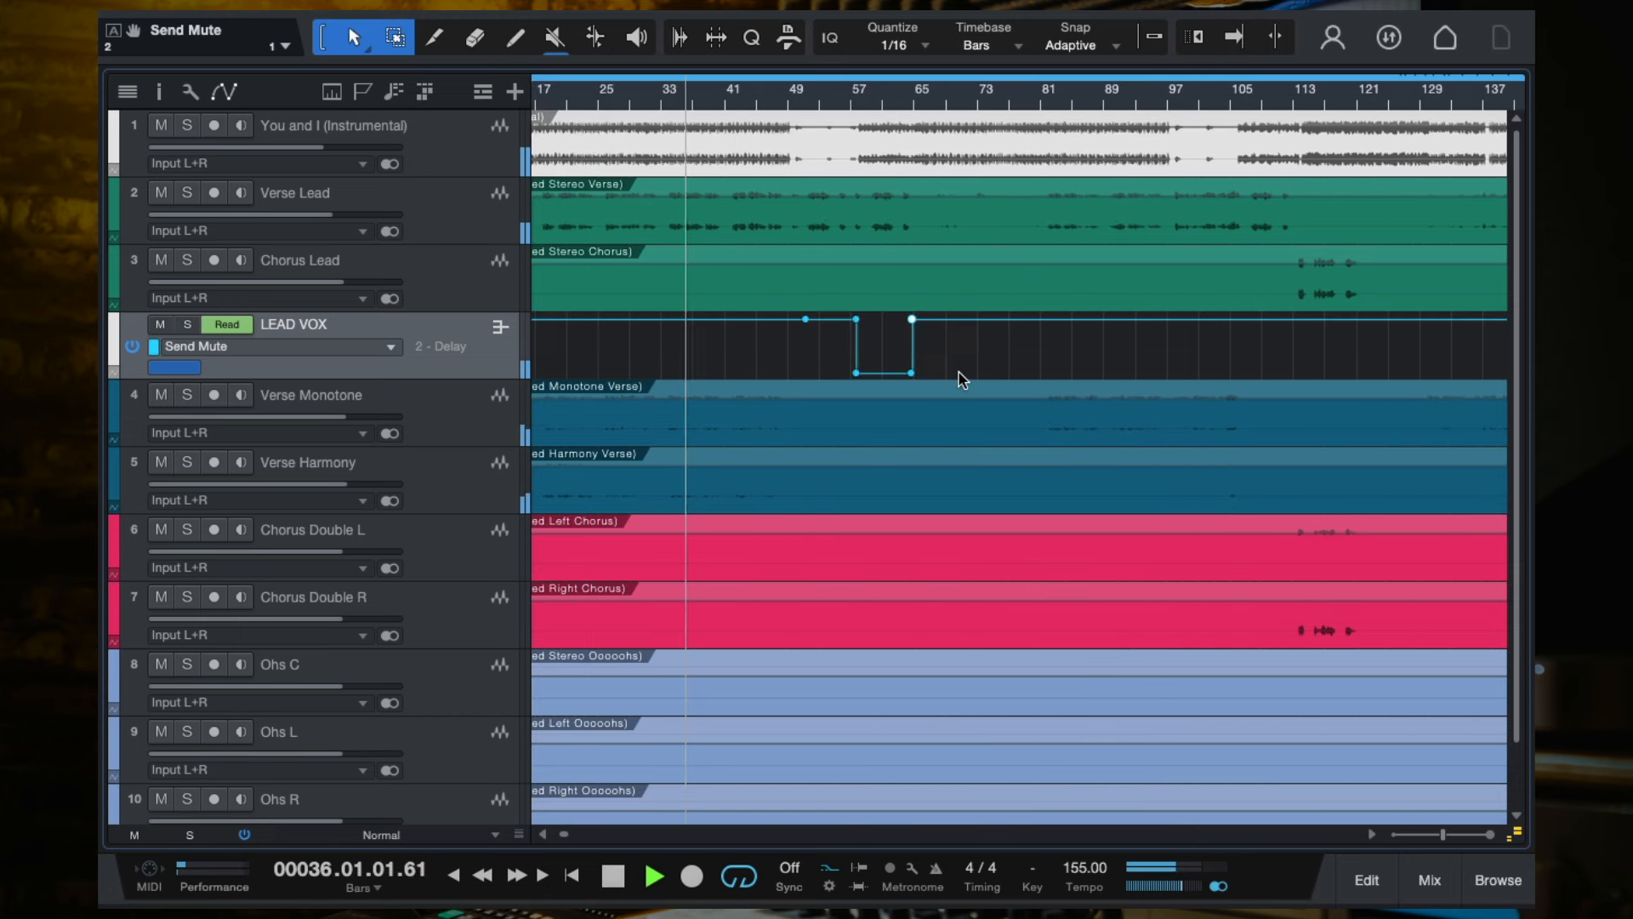
{"action": "key", "text": "space"}
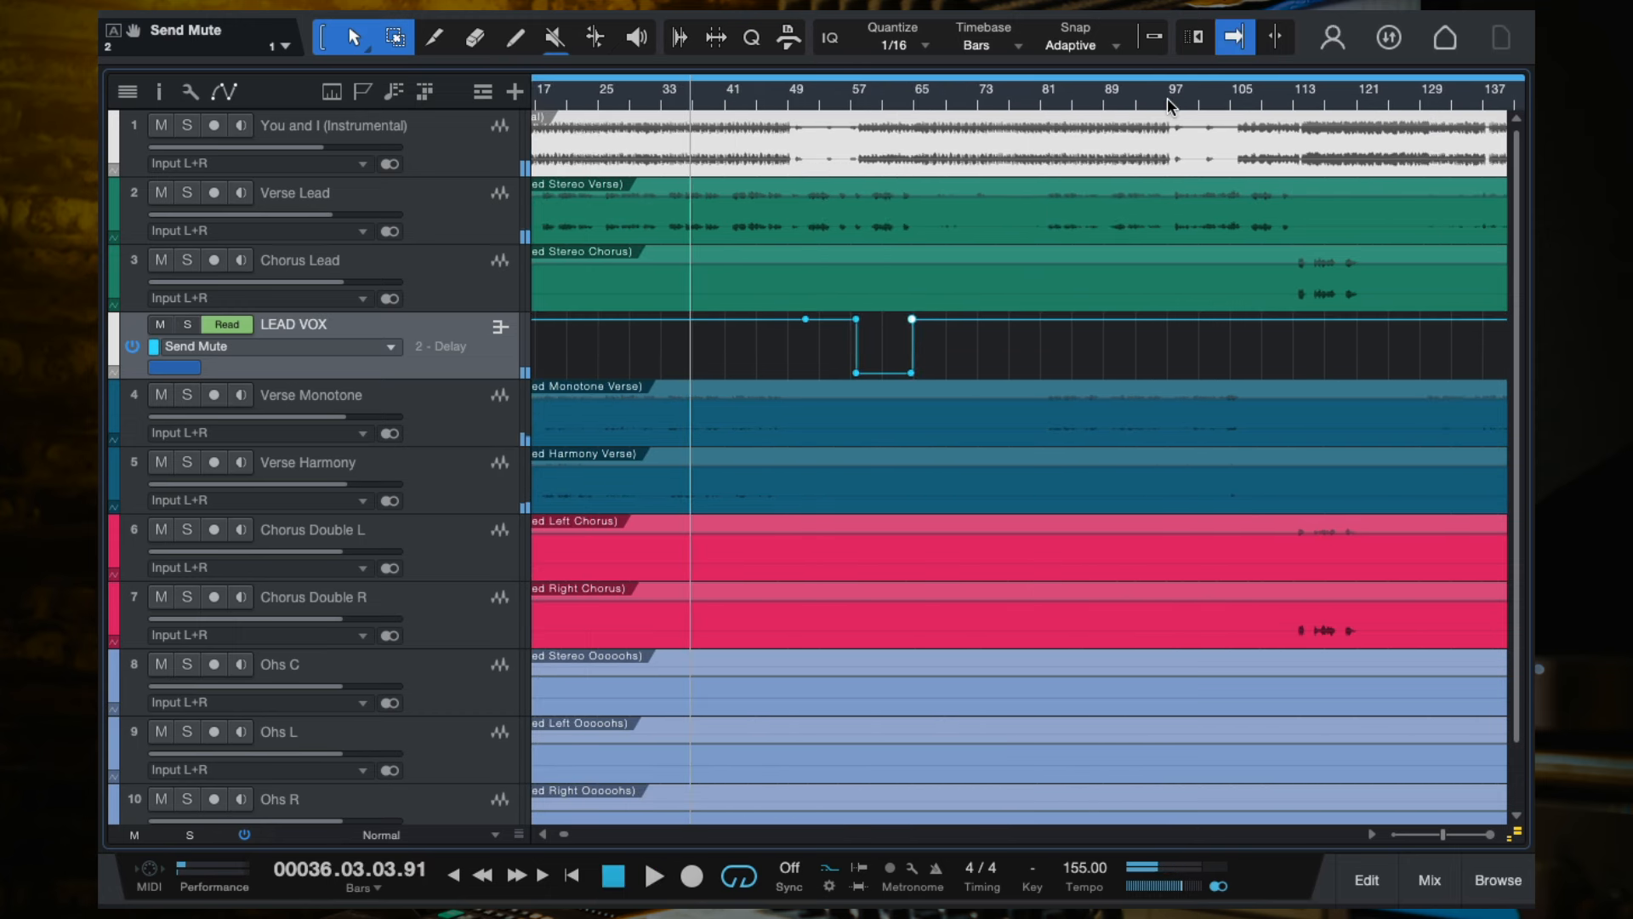
Play the song around bars 95 to 98 and examine the Verse Lead phrases at the instrumental break.
{"action": "left_click", "coordinate": [1167, 99]}
{"action": "key", "text": "space"}
{"action": "scroll", "coordinate": [1093, 126], "scroll_direction": "up", "scroll_amount": 2}
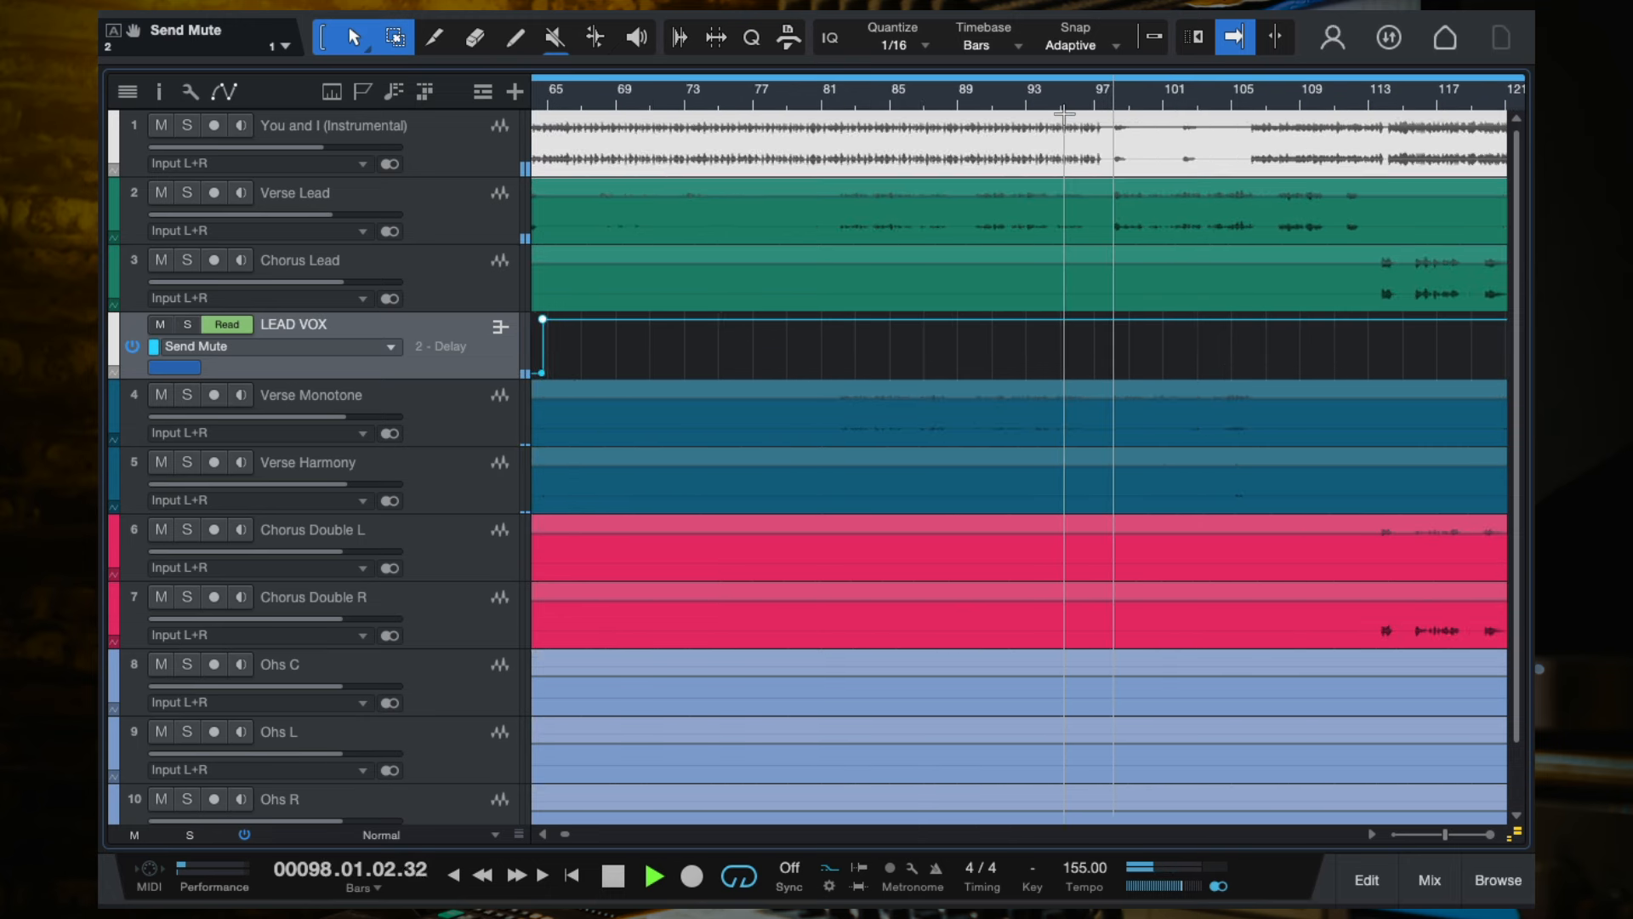
{"action": "scroll", "coordinate": [1123, 409], "scroll_direction": "right", "scroll_amount": 2}
{"action": "left_click", "coordinate": [749, 92]}
{"action": "scroll", "coordinate": [1034, 293], "scroll_direction": "up", "scroll_amount": 2}
{"action": "scroll", "coordinate": [1033, 292], "scroll_direction": "down", "scroll_amount": 2}
{"action": "scroll", "coordinate": [1033, 293], "scroll_direction": "right", "scroll_amount": 3}
{"action": "scroll", "coordinate": [1034, 293], "scroll_direction": "up", "scroll_amount": 3}
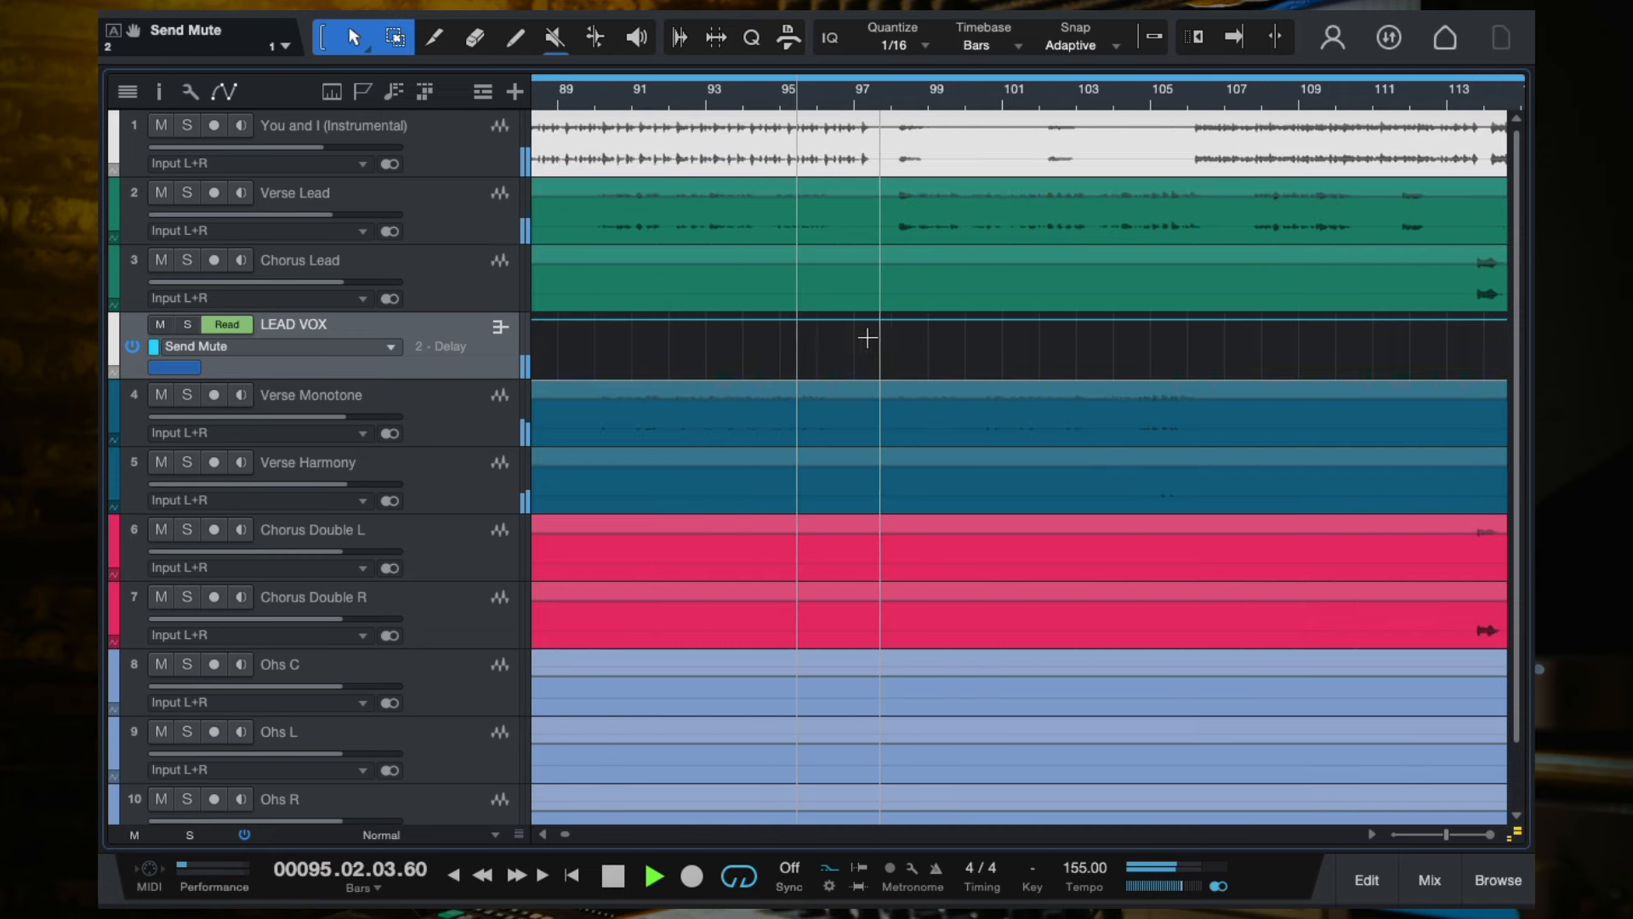
{"action": "scroll", "coordinate": [867, 339], "scroll_direction": "up", "scroll_amount": 2}
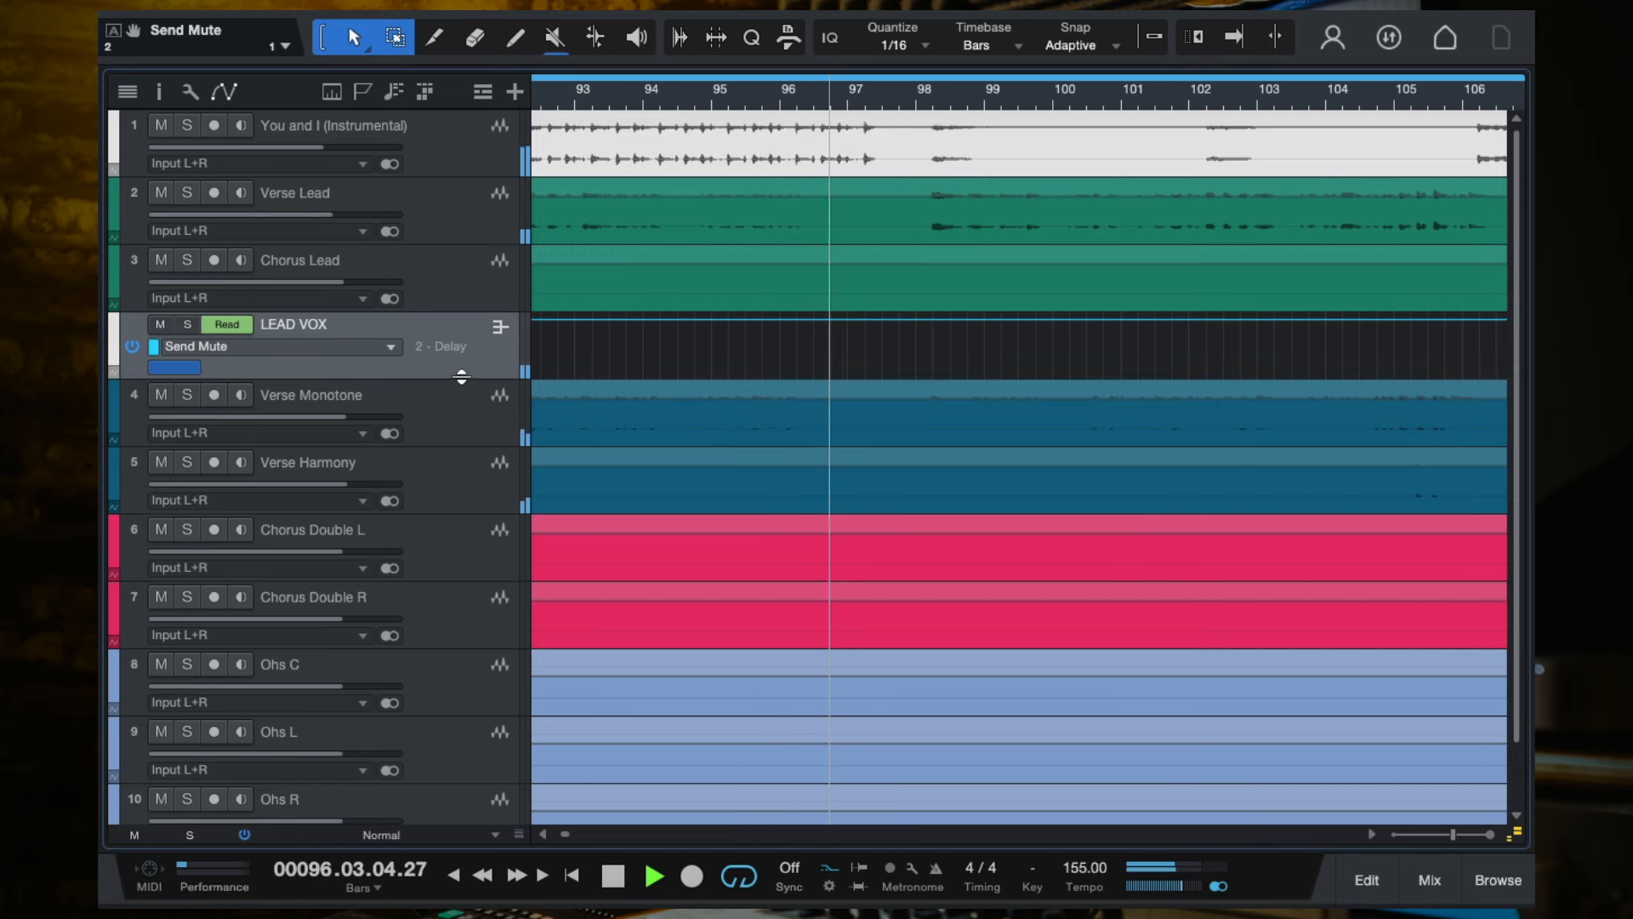
Enlarge the LEAD VOX automation lane and play on through bar 107 to find where the next delay phrase begins.
{"action": "left_click_drag", "start_coordinate": [462, 377], "coordinate": [463, 612]}
{"action": "scroll", "coordinate": [876, 532], "scroll_direction": "up", "scroll_amount": 2}
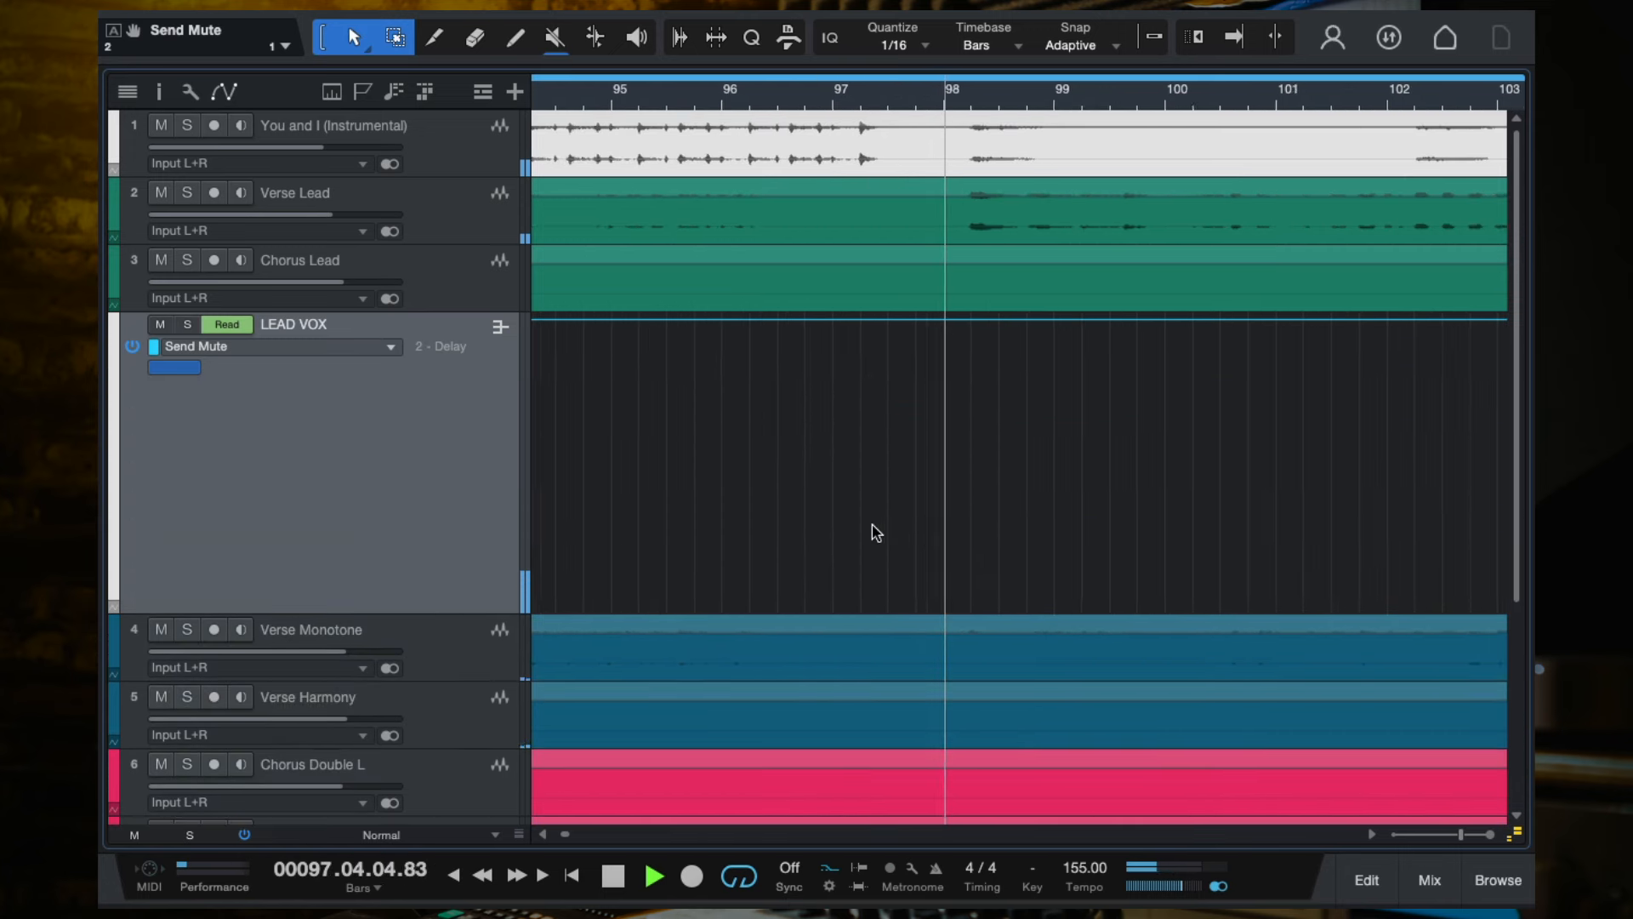
{"action": "scroll", "coordinate": [867, 369], "scroll_direction": "down", "scroll_amount": 3}
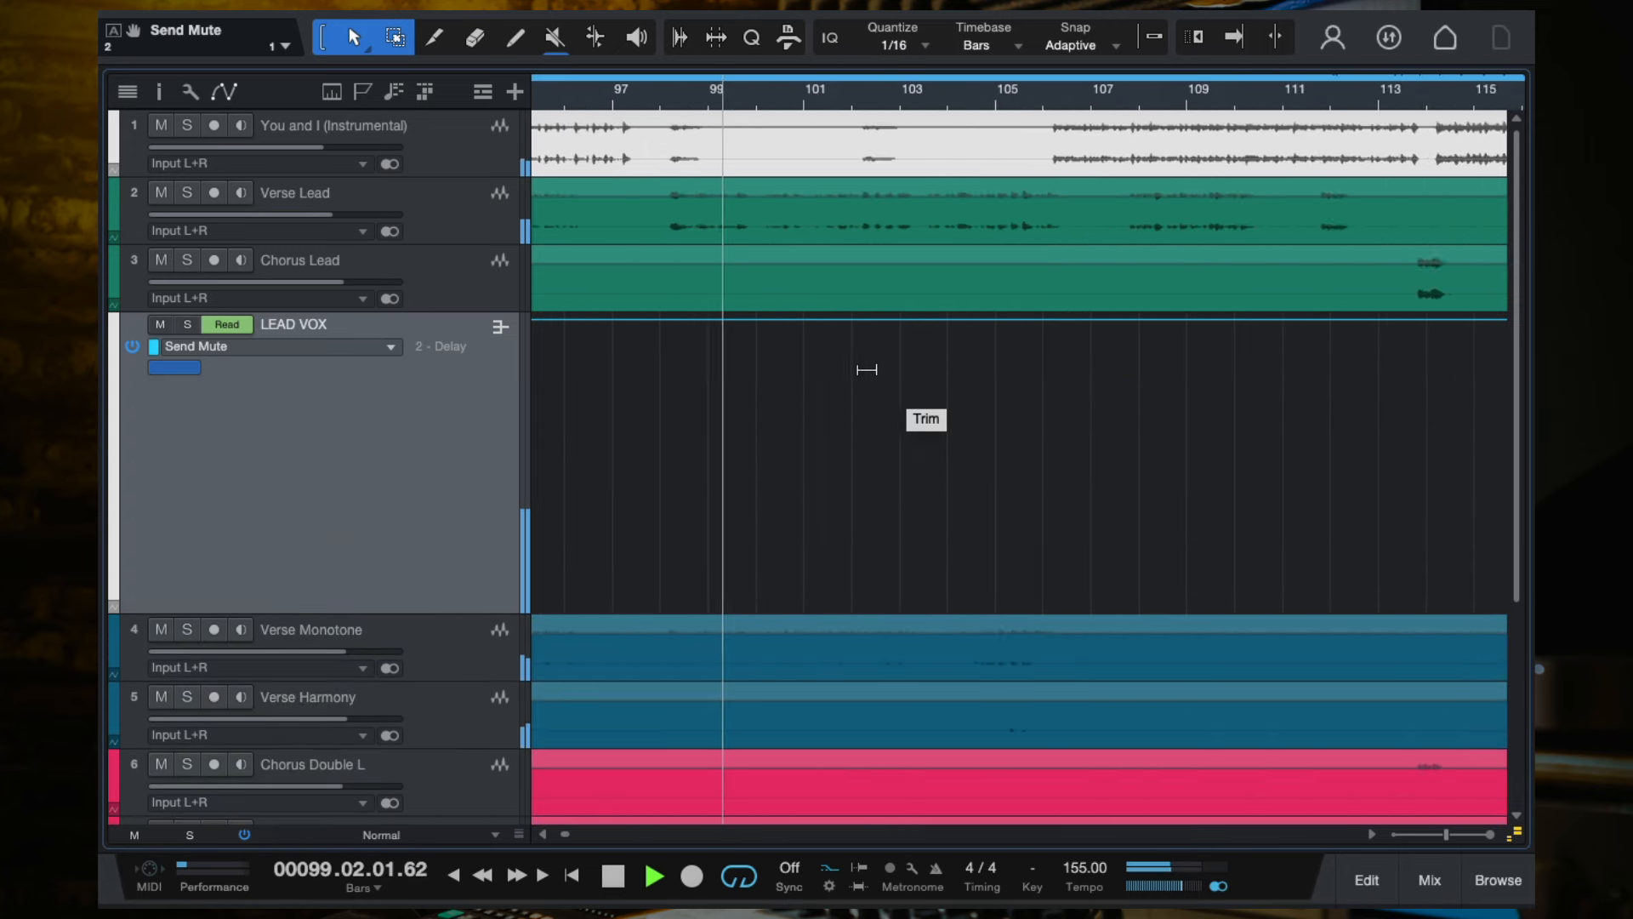
{"action": "scroll", "coordinate": [867, 369], "scroll_direction": "down", "scroll_amount": 2}
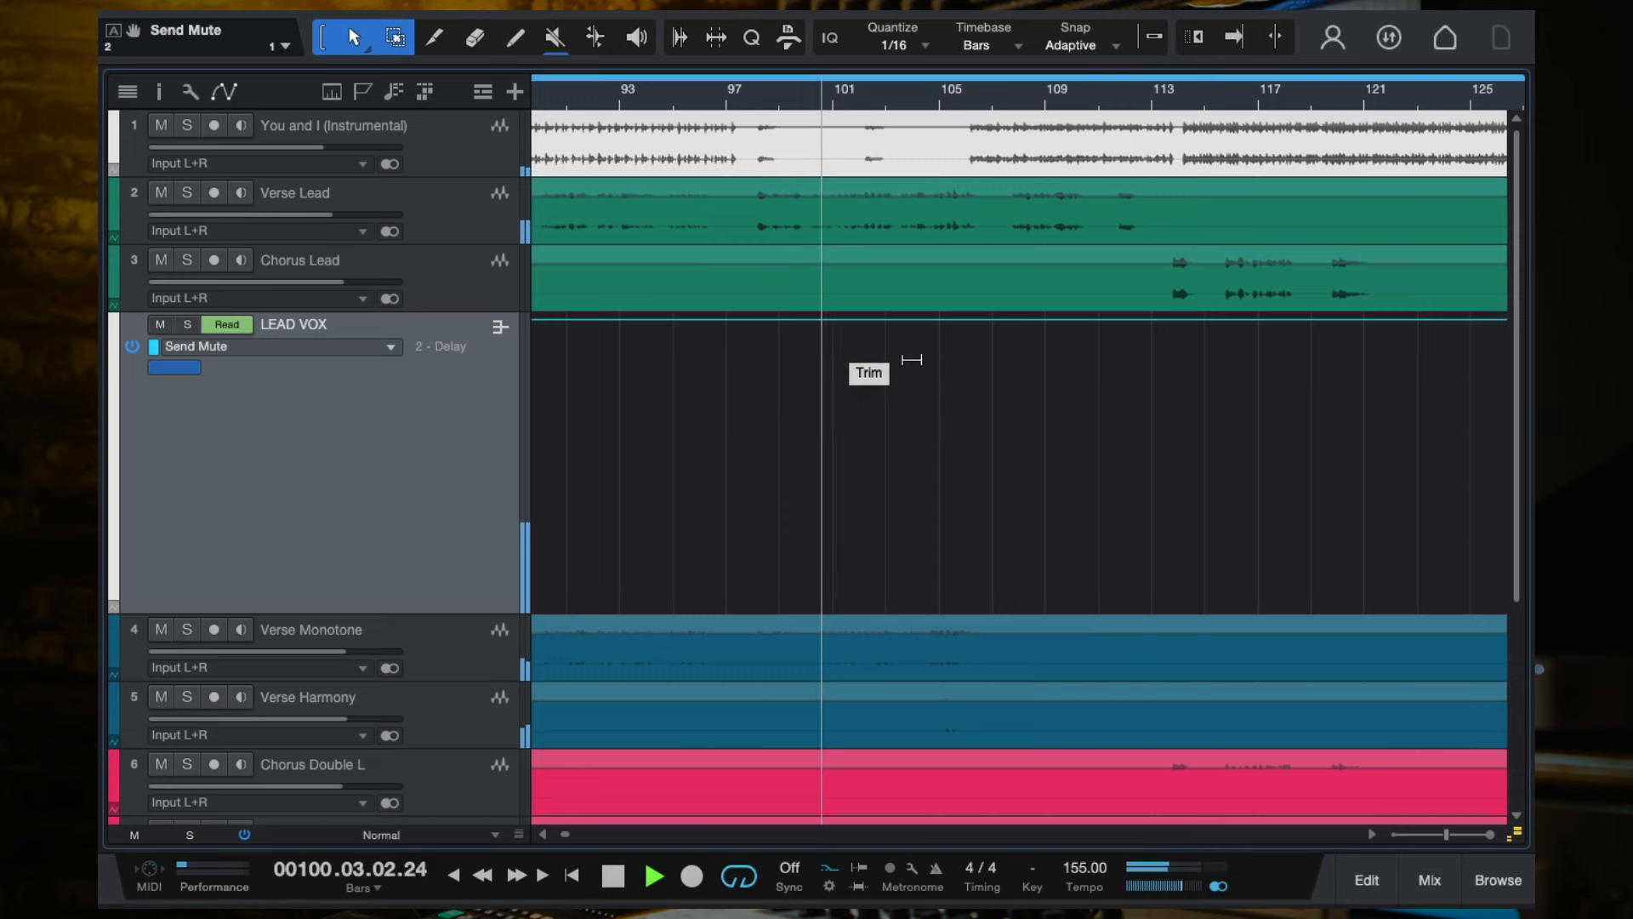
{"action": "scroll", "coordinate": [910, 359], "scroll_direction": "up", "scroll_amount": 2}
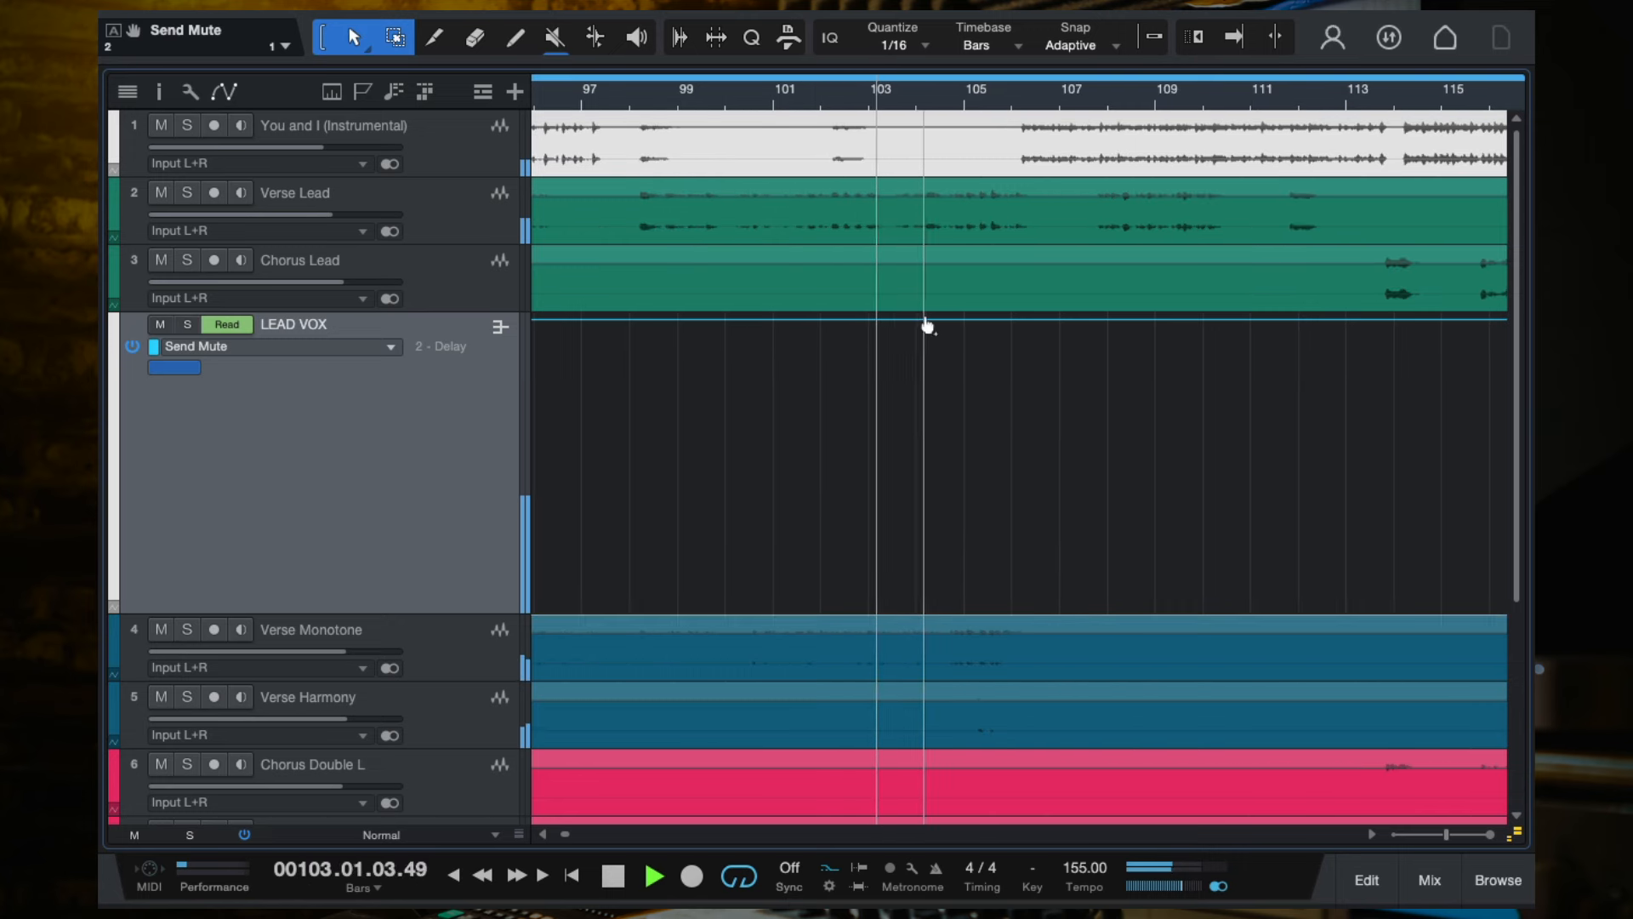
{"action": "scroll", "coordinate": [999, 333], "scroll_direction": "up", "scroll_amount": 2}
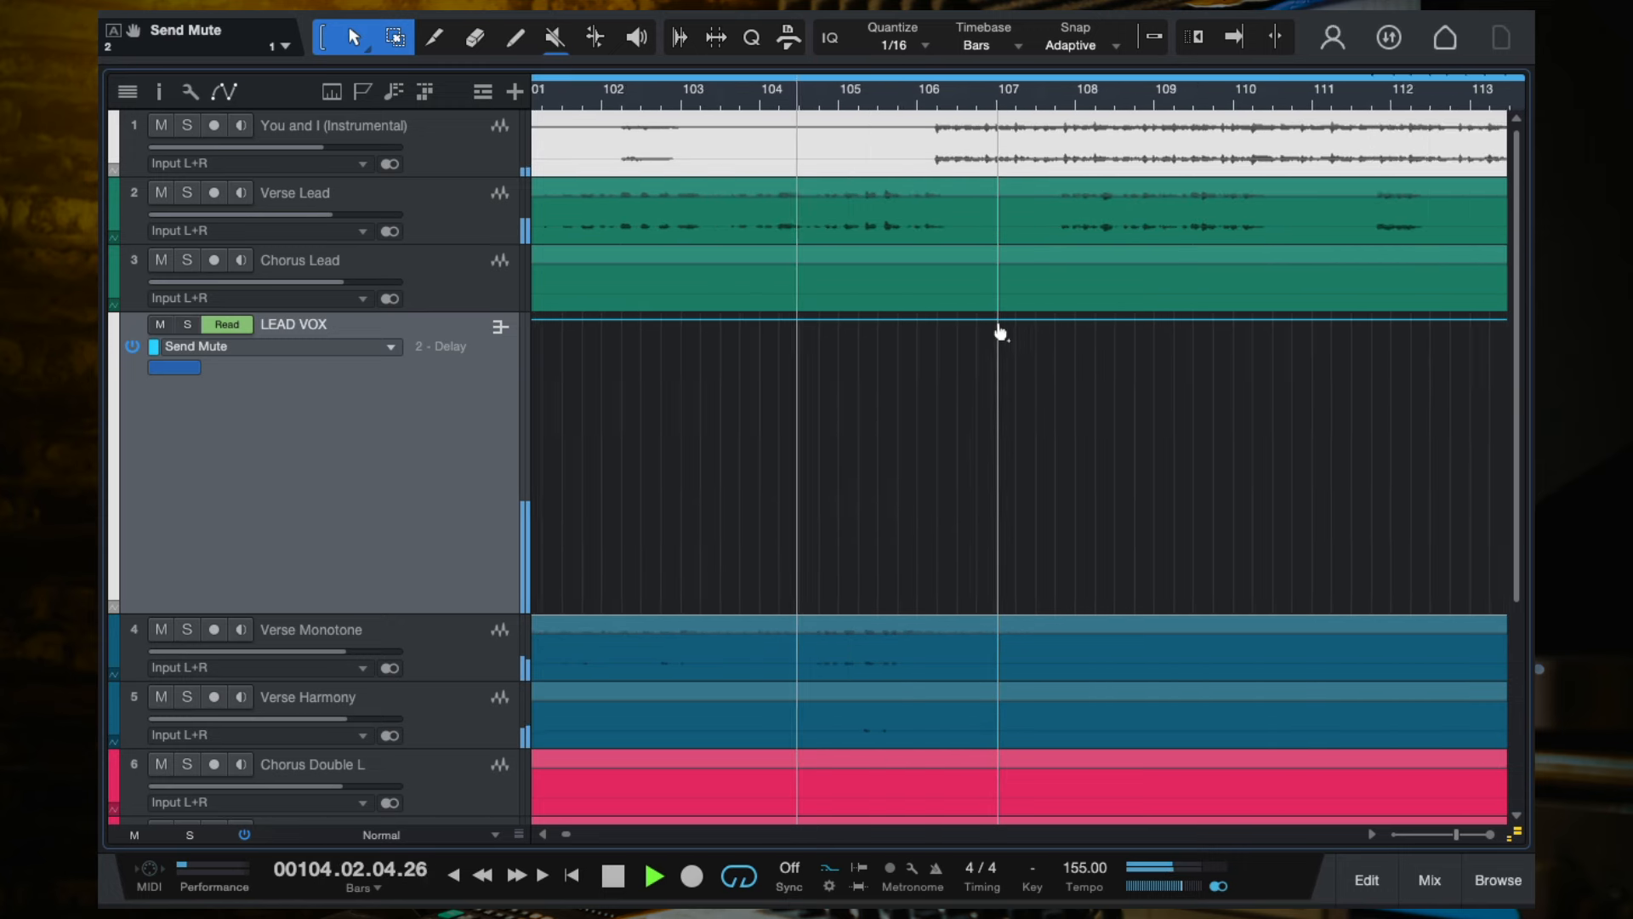
{"action": "scroll", "coordinate": [998, 333], "scroll_direction": "up", "scroll_amount": 2}
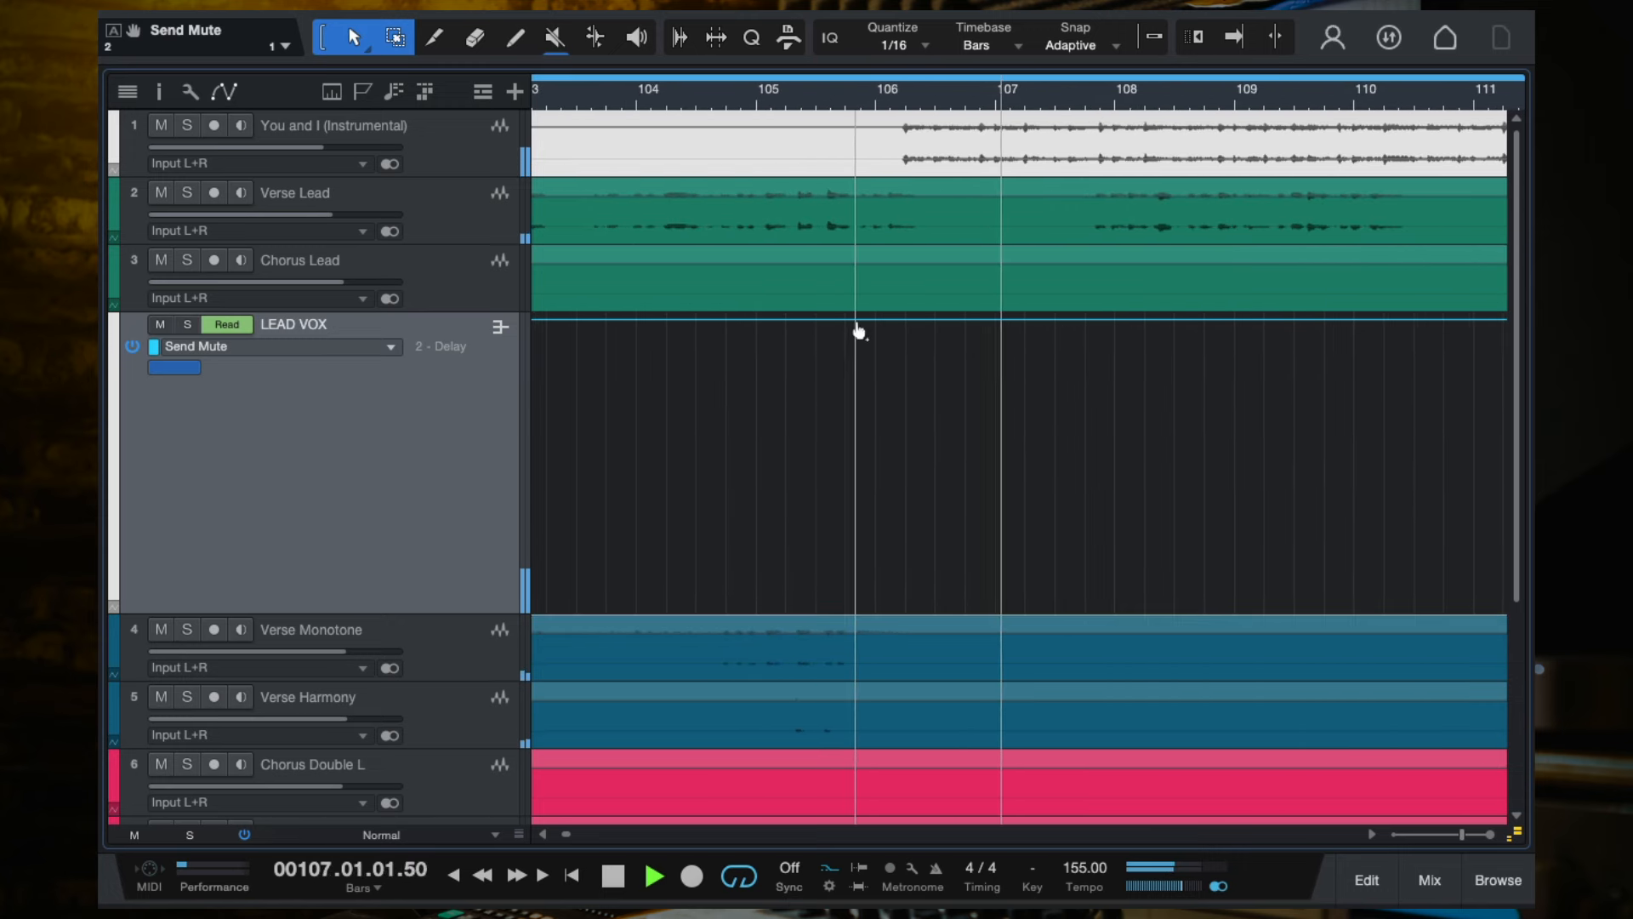
Drop the LEAD VOX Send Mute automation to 0 just before bar 106 and play from there.
{"action": "key", "text": "space"}
{"action": "left_click_drag", "start_coordinate": [857, 329], "coordinate": [855, 699]}
{"action": "left_click", "coordinate": [787, 101]}
{"action": "key", "text": "space"}
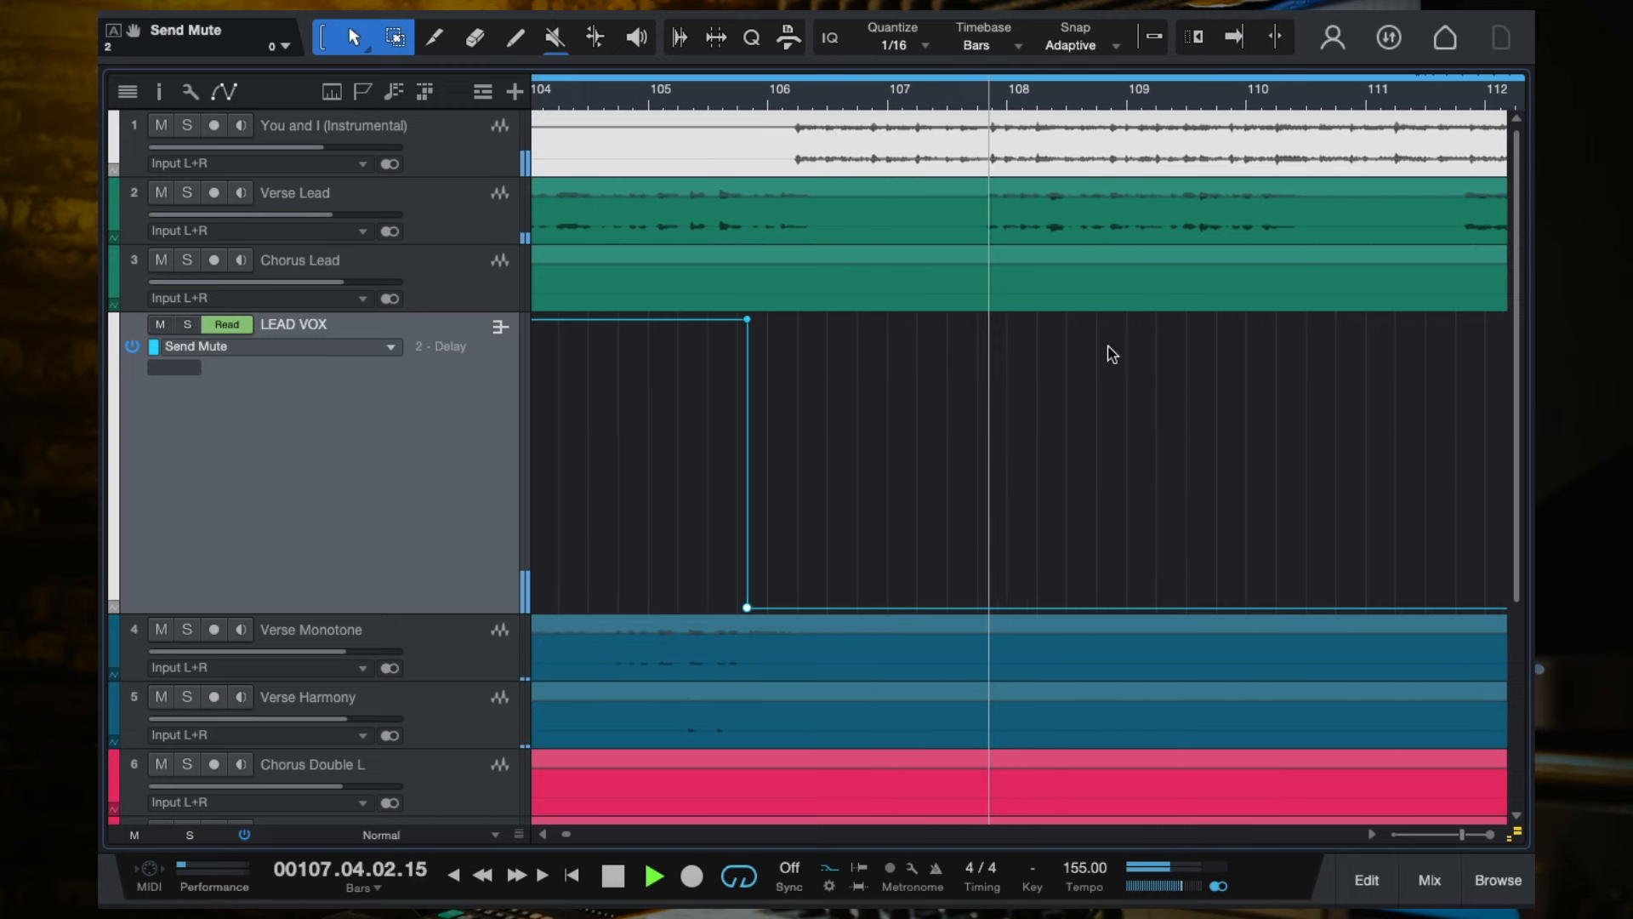
Play bars 108 to 122 and examine the Verse Lead and Chorus Lead phrases that feed the delay.
{"action": "scroll", "coordinate": [1096, 364], "scroll_direction": "down", "scroll_amount": 5}
{"action": "scroll", "coordinate": [1012, 387], "scroll_direction": "right", "scroll_amount": 3}
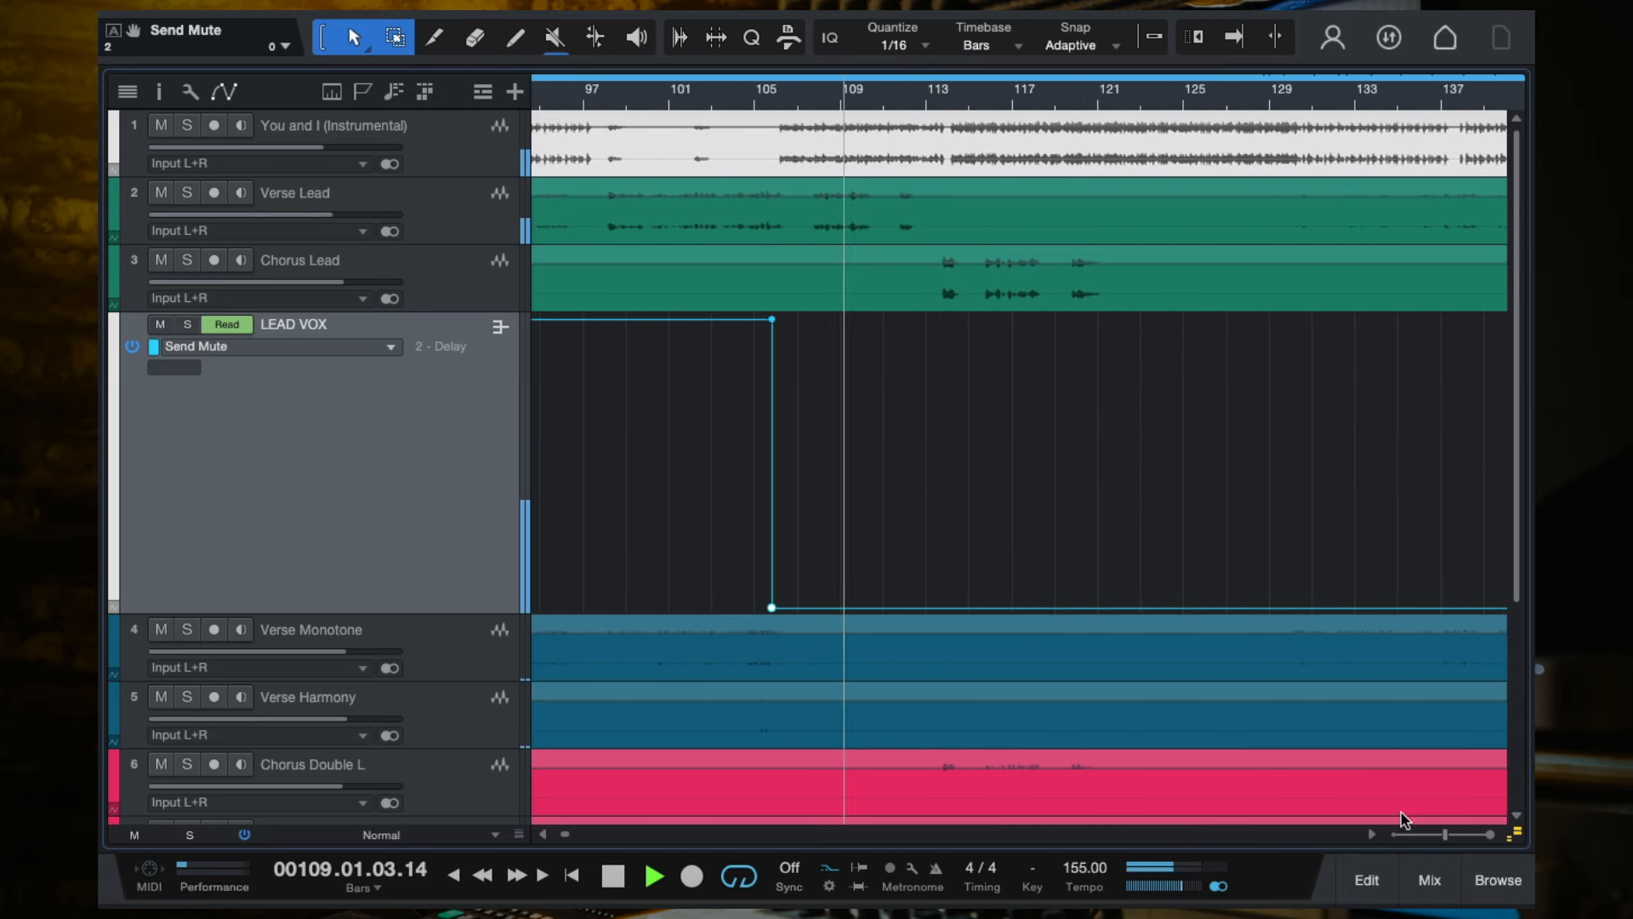
{"action": "scroll", "coordinate": [984, 434], "scroll_direction": "up", "scroll_amount": 3}
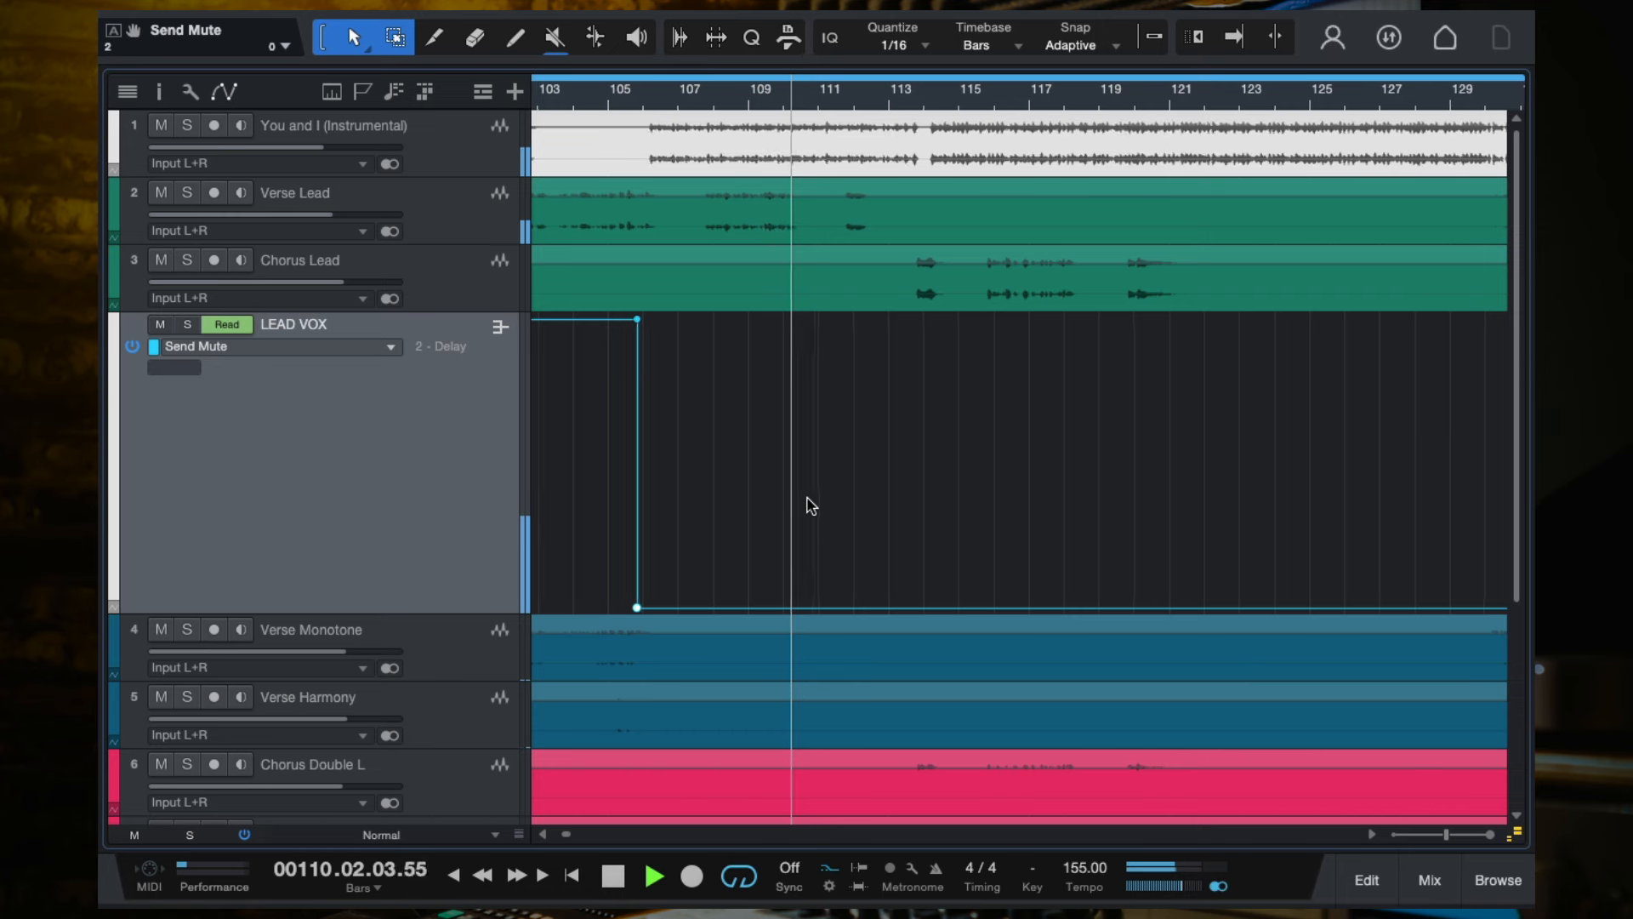
{"action": "scroll", "coordinate": [807, 497], "scroll_direction": "up", "scroll_amount": 3}
{"action": "scroll", "coordinate": [874, 582], "scroll_direction": "down", "scroll_amount": 3}
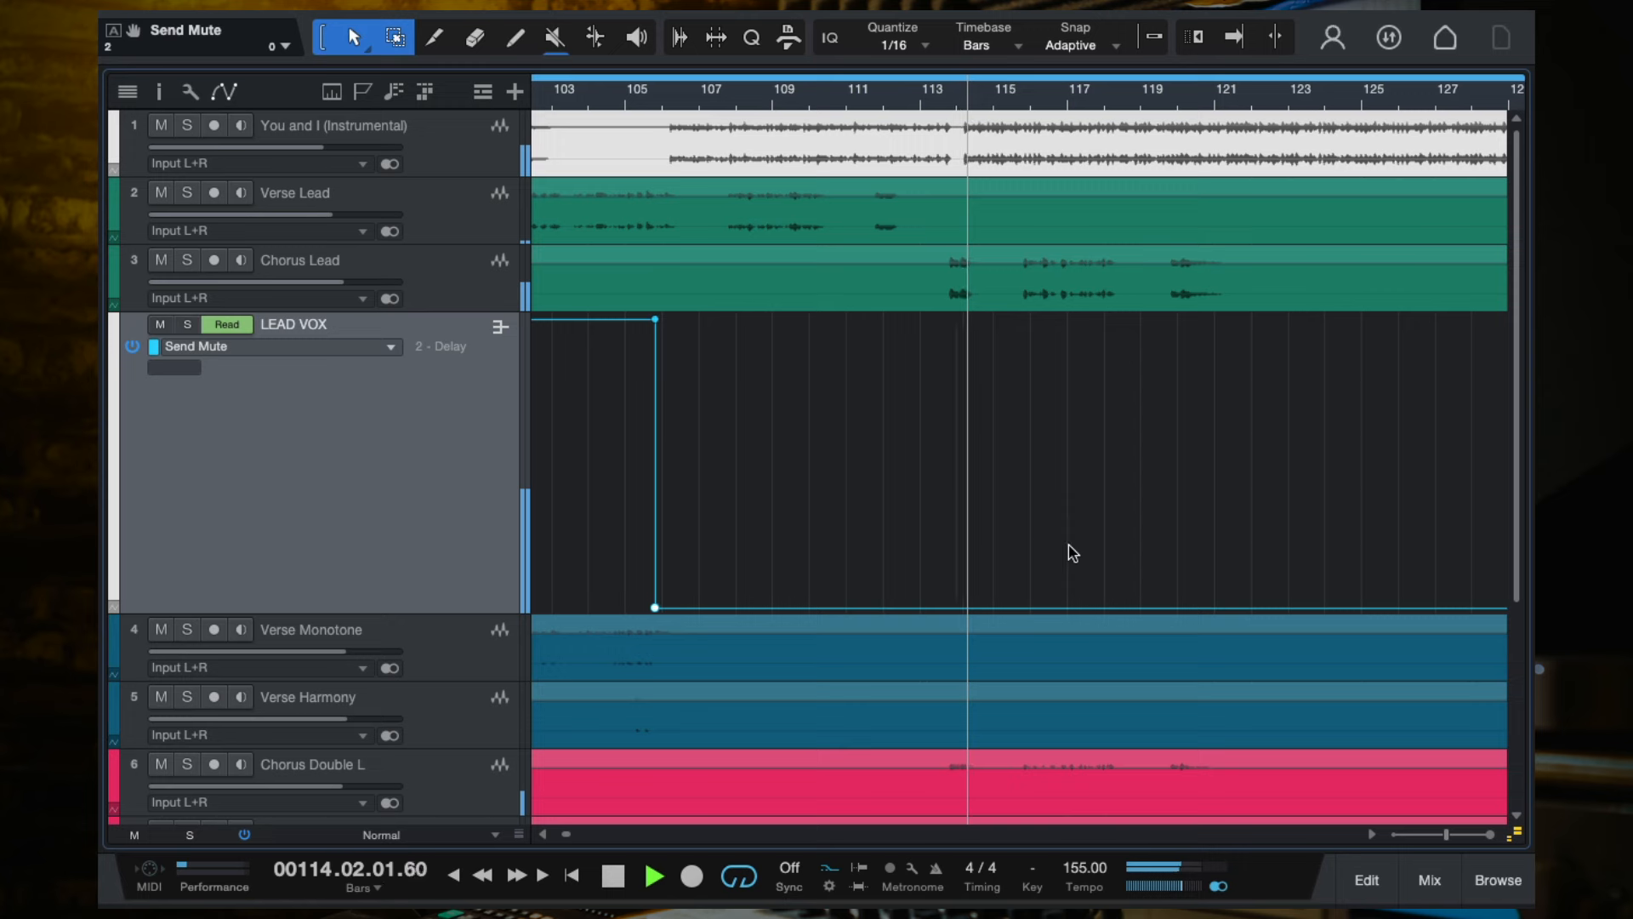
{"action": "scroll", "coordinate": [1068, 553], "scroll_direction": "down", "scroll_amount": 3}
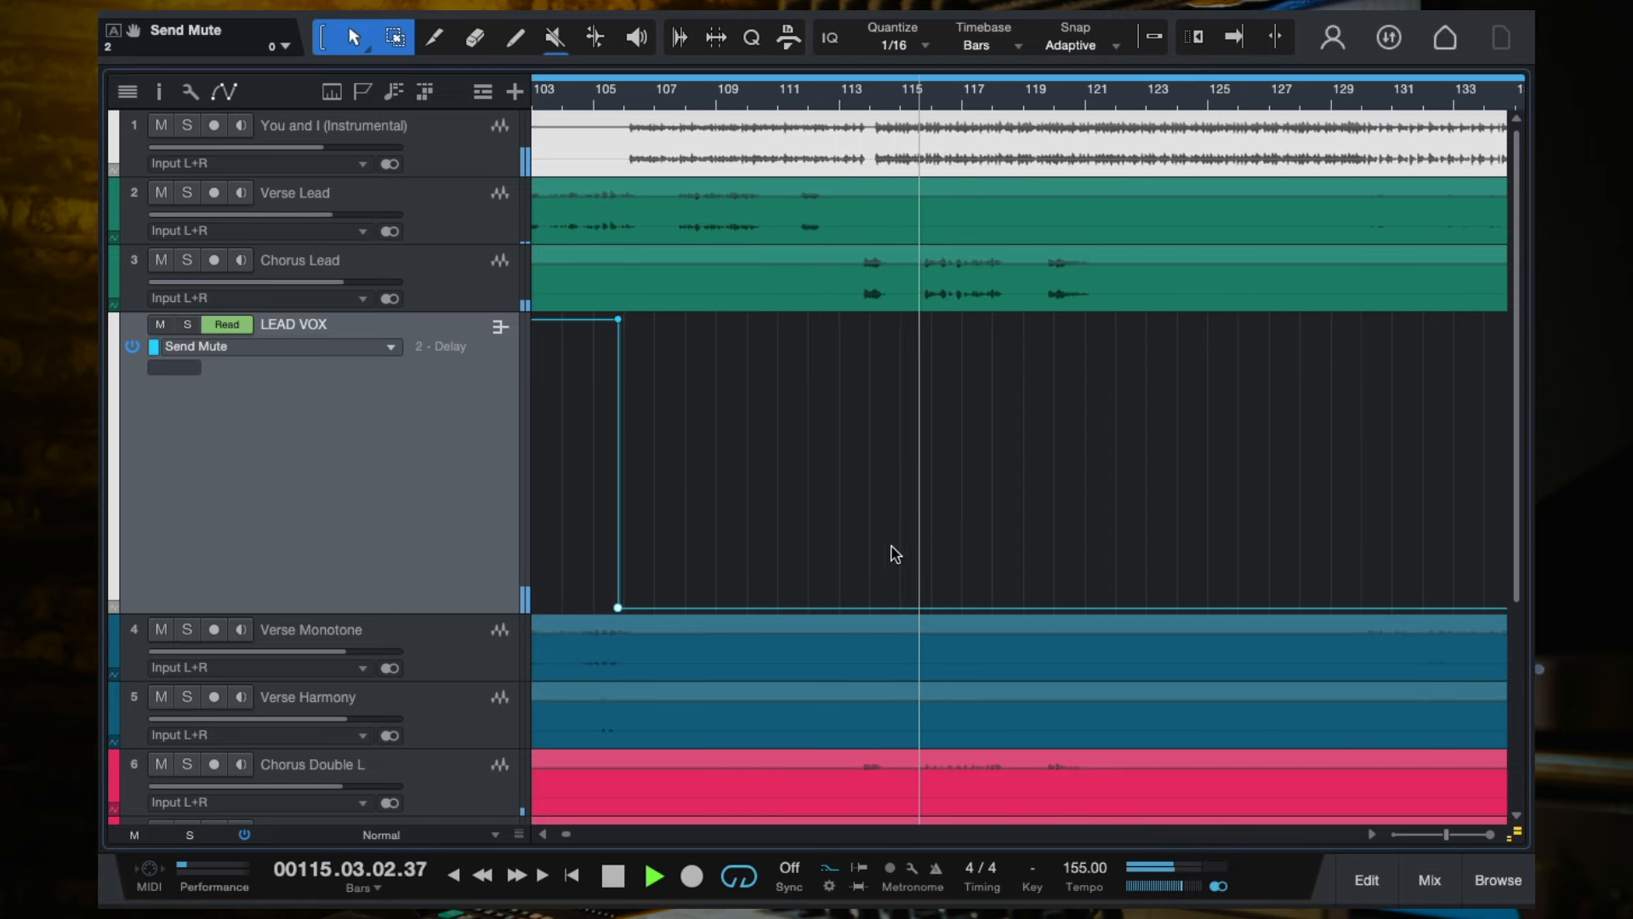
{"action": "scroll", "coordinate": [933, 550], "scroll_direction": "down", "scroll_amount": 2}
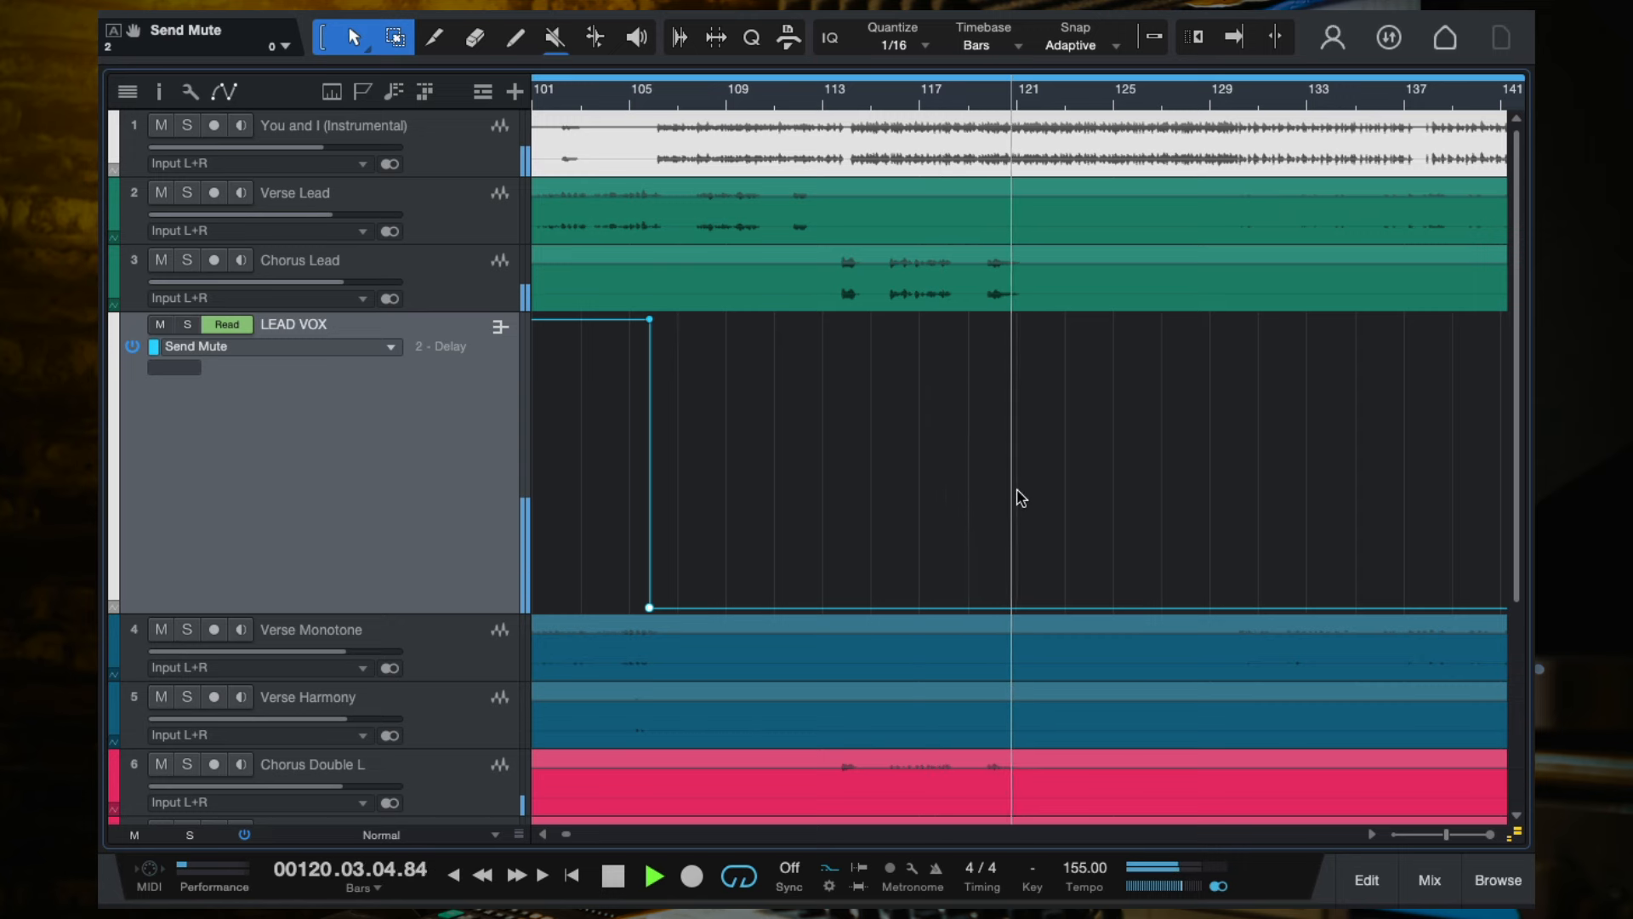
{"action": "scroll", "coordinate": [1021, 498], "scroll_direction": "right", "scroll_amount": 2}
{"action": "scroll", "coordinate": [1022, 498], "scroll_direction": "down", "scroll_amount": 4}
{"action": "scroll", "coordinate": [1021, 498], "scroll_direction": "right", "scroll_amount": 2}
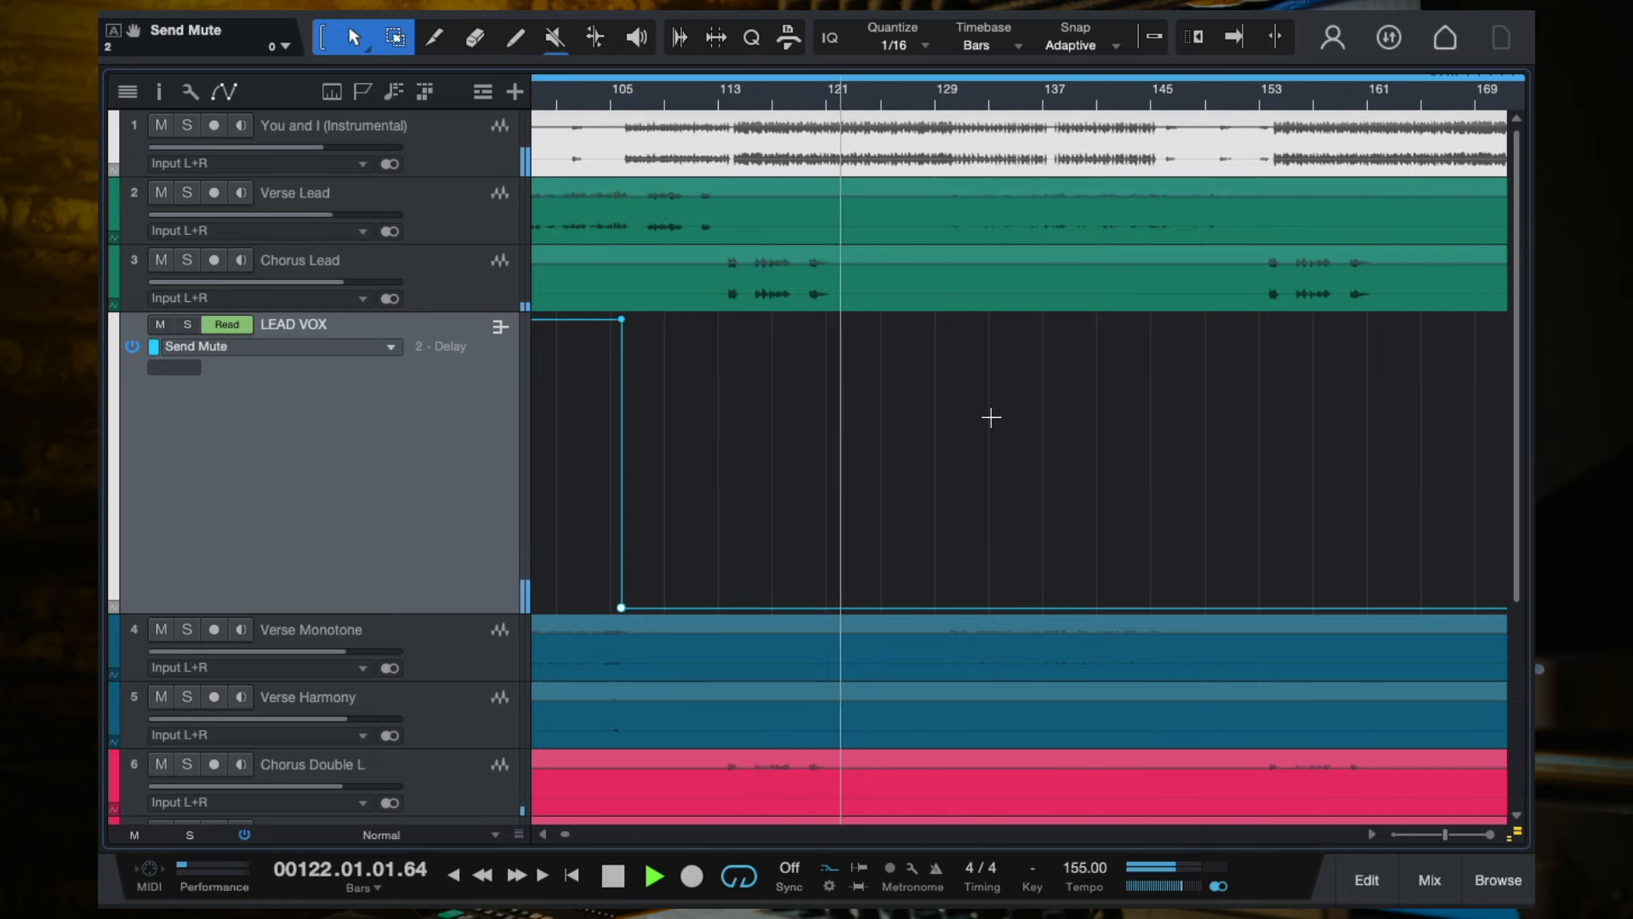
Play short passages from about bars 129, 137, 134 and 121 to judge where the delay should stop.
{"action": "left_click", "coordinate": [939, 97]}
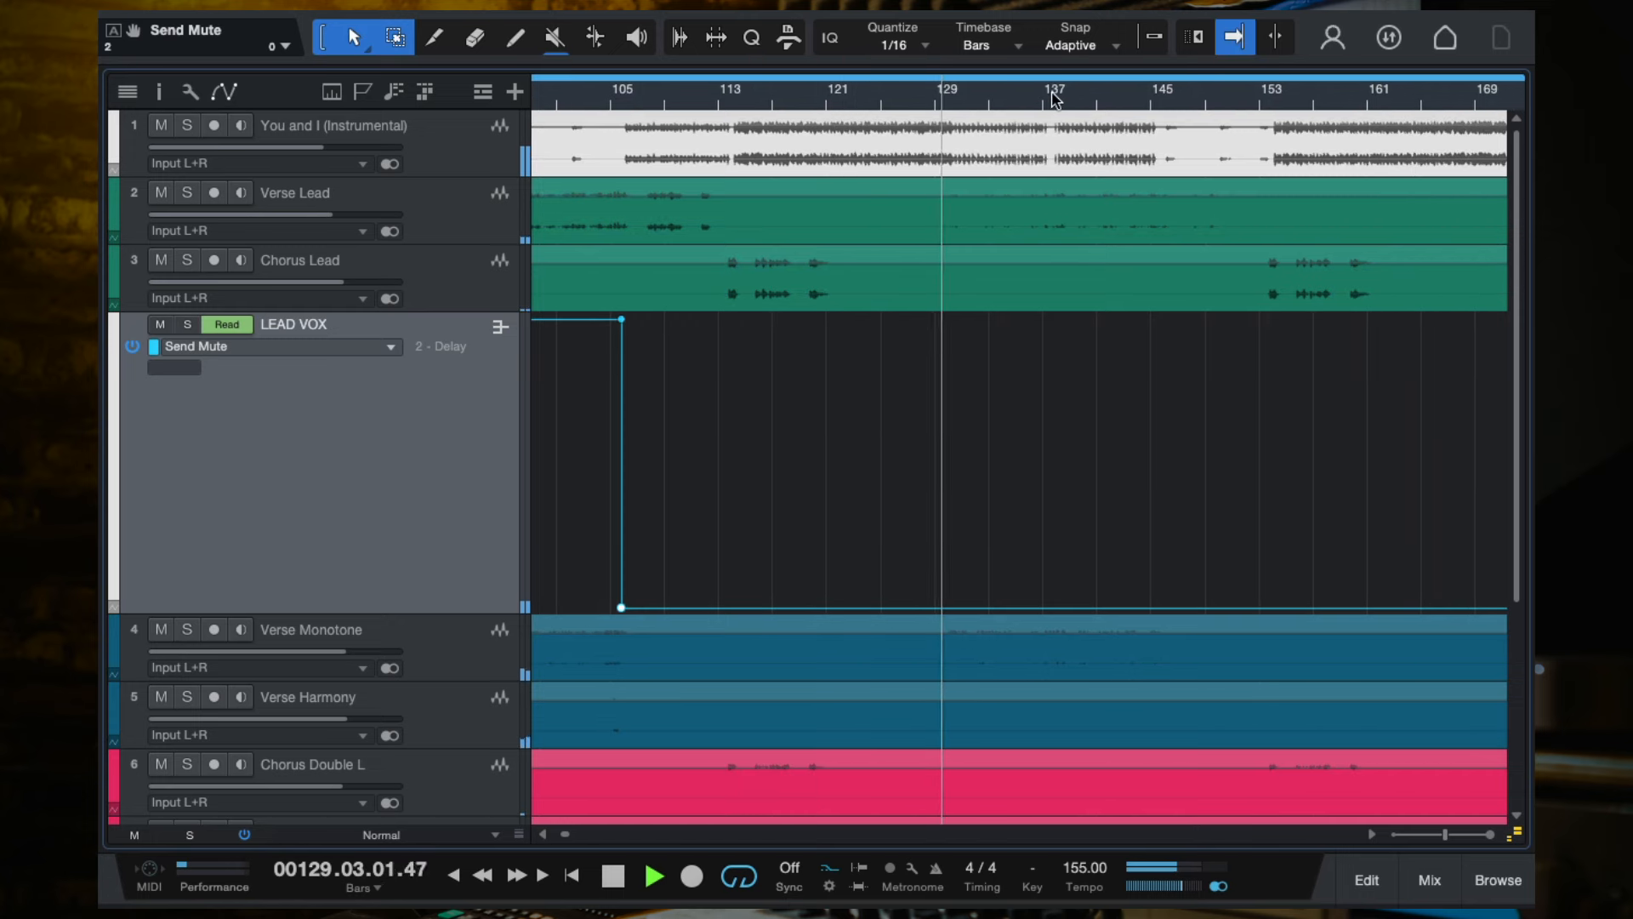
{"action": "left_click", "coordinate": [1048, 97]}
{"action": "scroll", "coordinate": [1094, 286], "scroll_direction": "up", "scroll_amount": 4}
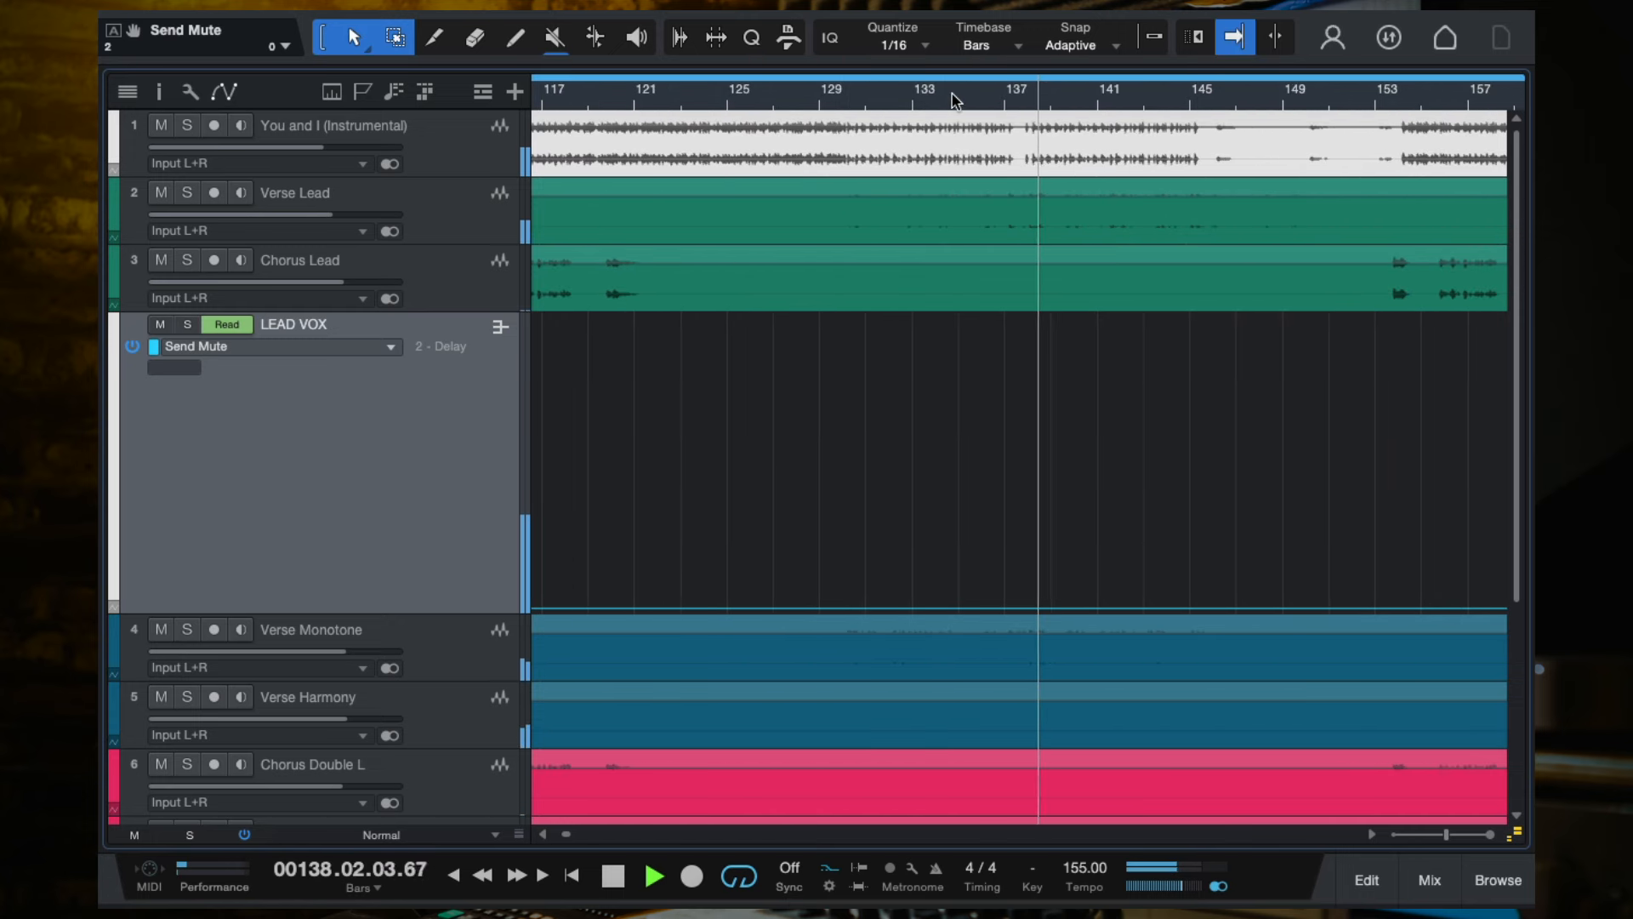
{"action": "left_click", "coordinate": [949, 97]}
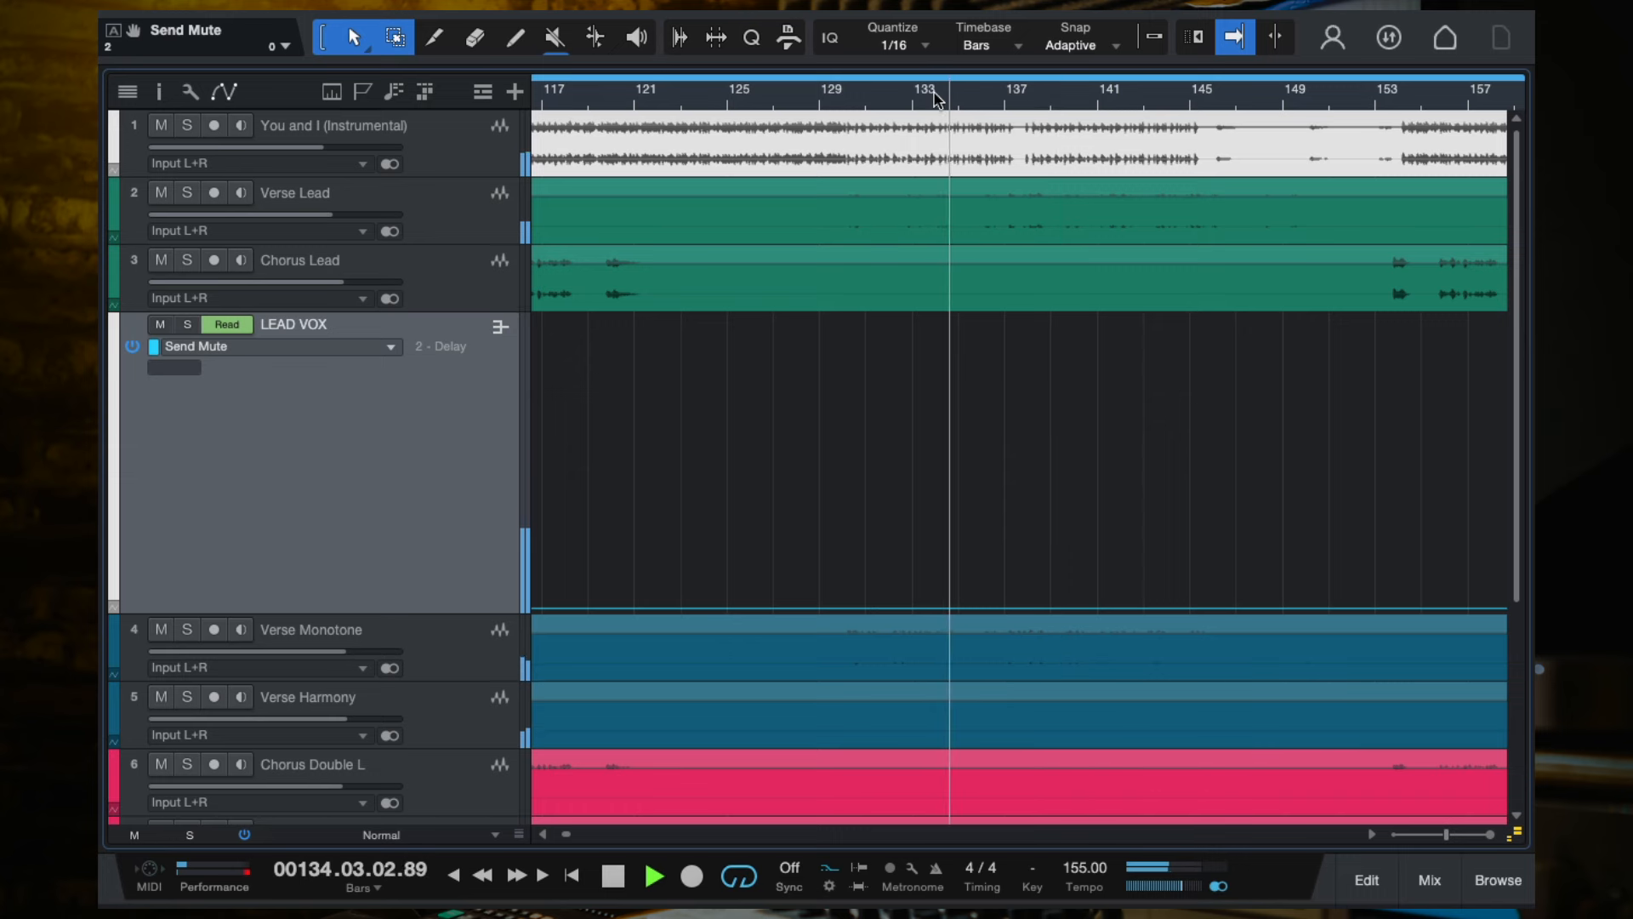
{"action": "left_click", "coordinate": [630, 97]}
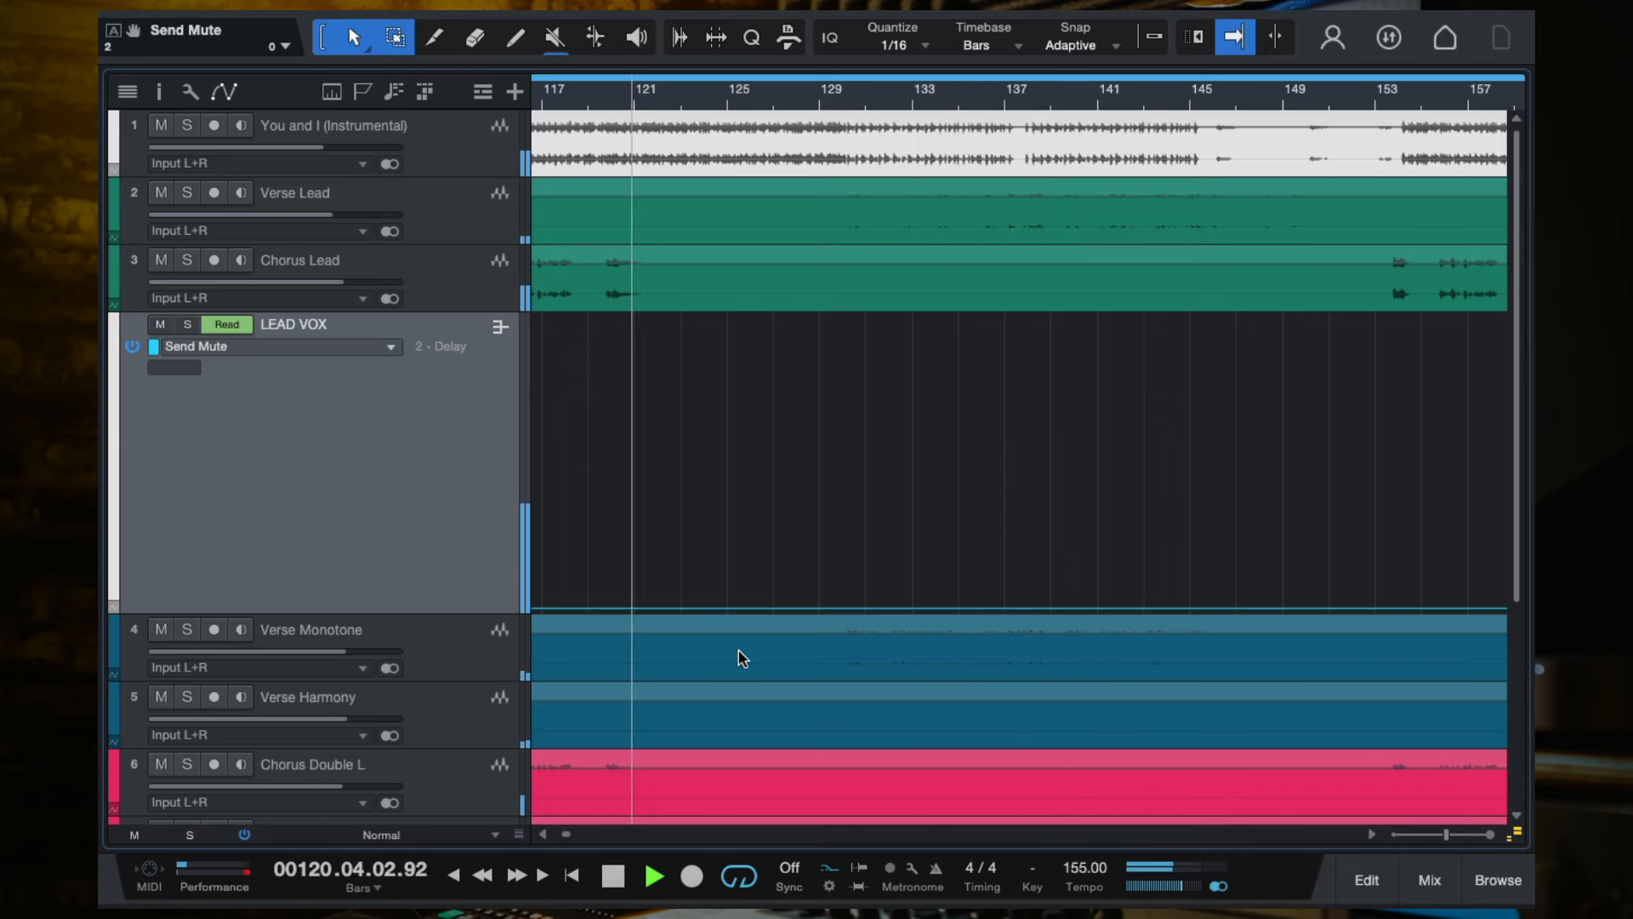
Stop playback and raise the Send Mute automation back to 1 at about bar 123, after the Chorus Lead phrases.
{"action": "key", "text": "space"}
{"action": "left_click", "coordinate": [681, 608]}
{"action": "left_click", "coordinate": [710, 607]}
{"action": "left_click_drag", "start_coordinate": [710, 607], "coordinate": [682, 263]}
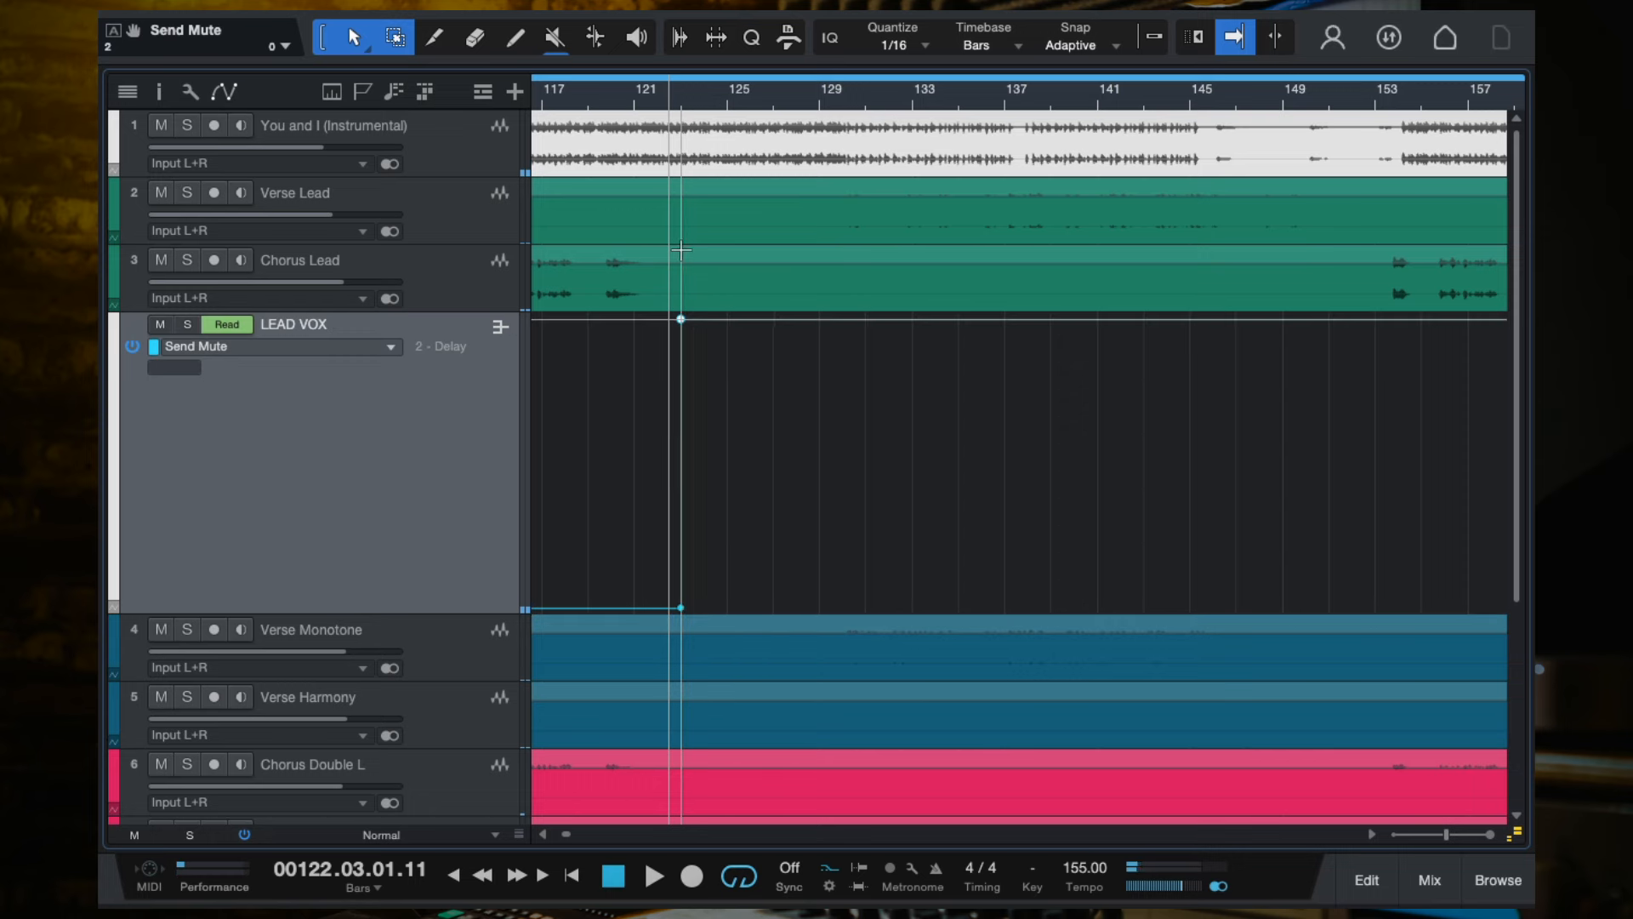
Play around bars 148 to 154 and drop the Send Mute automation to 0 at about bar 153, before the Chorus Lead returns.
{"action": "left_click", "coordinate": [1363, 97]}
{"action": "key", "text": "space"}
{"action": "scroll", "coordinate": [1412, 254], "scroll_direction": "right", "scroll_amount": 5}
{"action": "scroll", "coordinate": [1412, 255], "scroll_direction": "down", "scroll_amount": 3}
{"action": "scroll", "coordinate": [1225, 284], "scroll_direction": "right", "scroll_amount": 2}
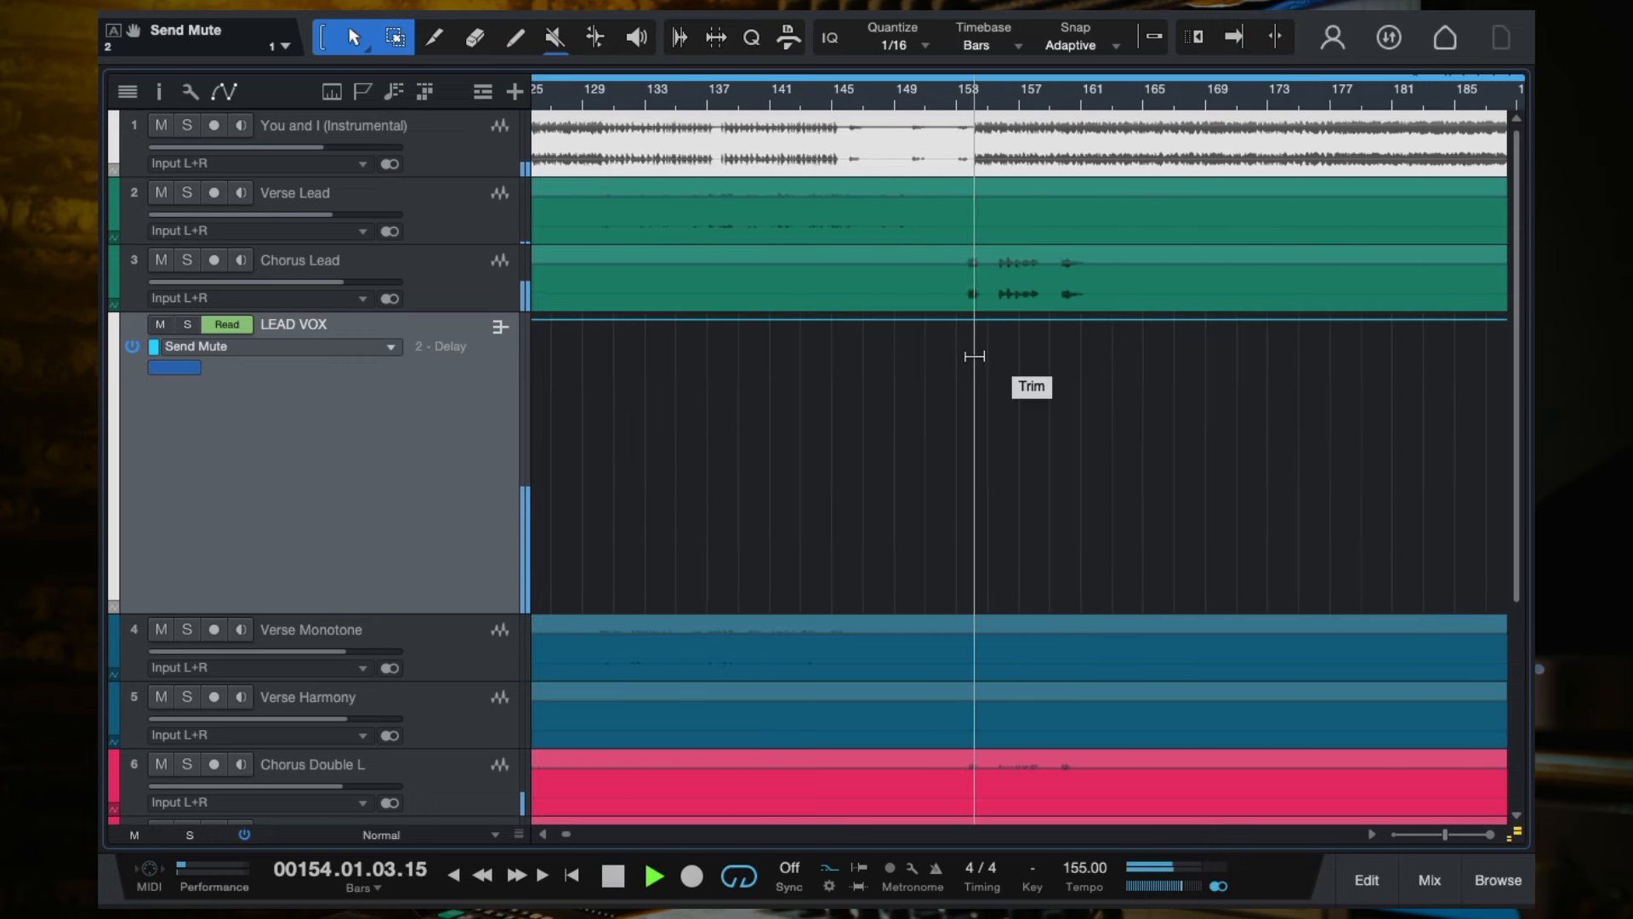
{"action": "left_click", "coordinate": [887, 97]}
{"action": "scroll", "coordinate": [946, 221], "scroll_direction": "up", "scroll_amount": 3}
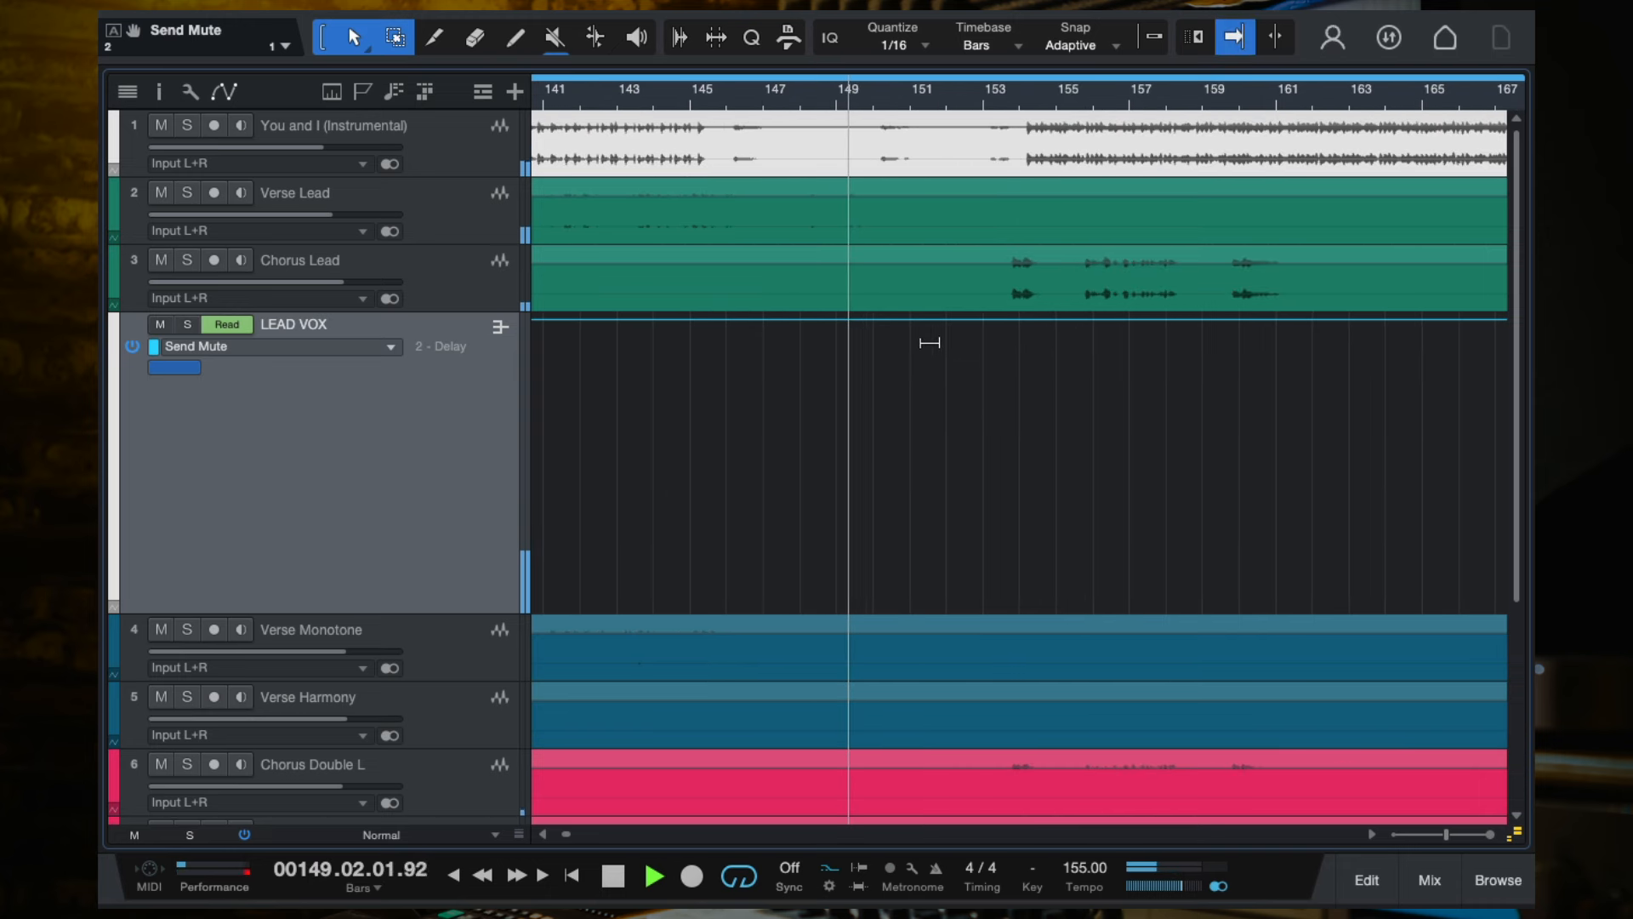
{"action": "left_click", "coordinate": [987, 320]}
{"action": "left_click_drag", "start_coordinate": [1016, 321], "coordinate": [995, 718]}
Play from bar 153 to about bar 160 and examine the Chorus Lead phrases with the delay active.
{"action": "scroll", "coordinate": [1060, 497], "scroll_direction": "down", "scroll_amount": 4}
{"action": "scroll", "coordinate": [1060, 498], "scroll_direction": "right", "scroll_amount": 3}
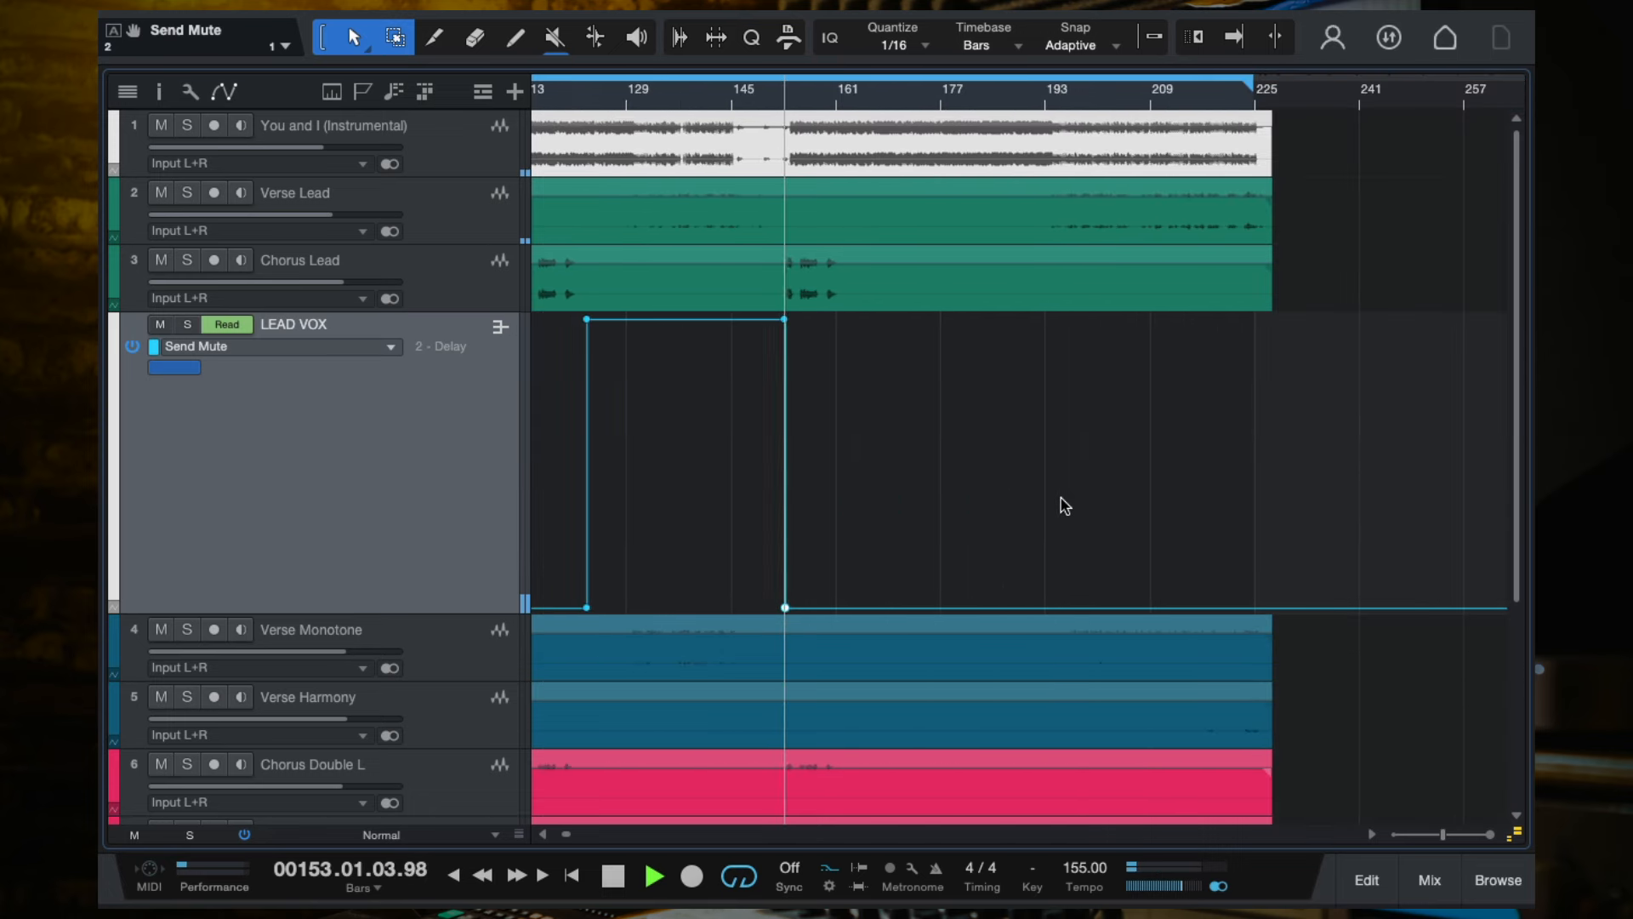
{"action": "scroll", "coordinate": [970, 481], "scroll_direction": "up", "scroll_amount": 3}
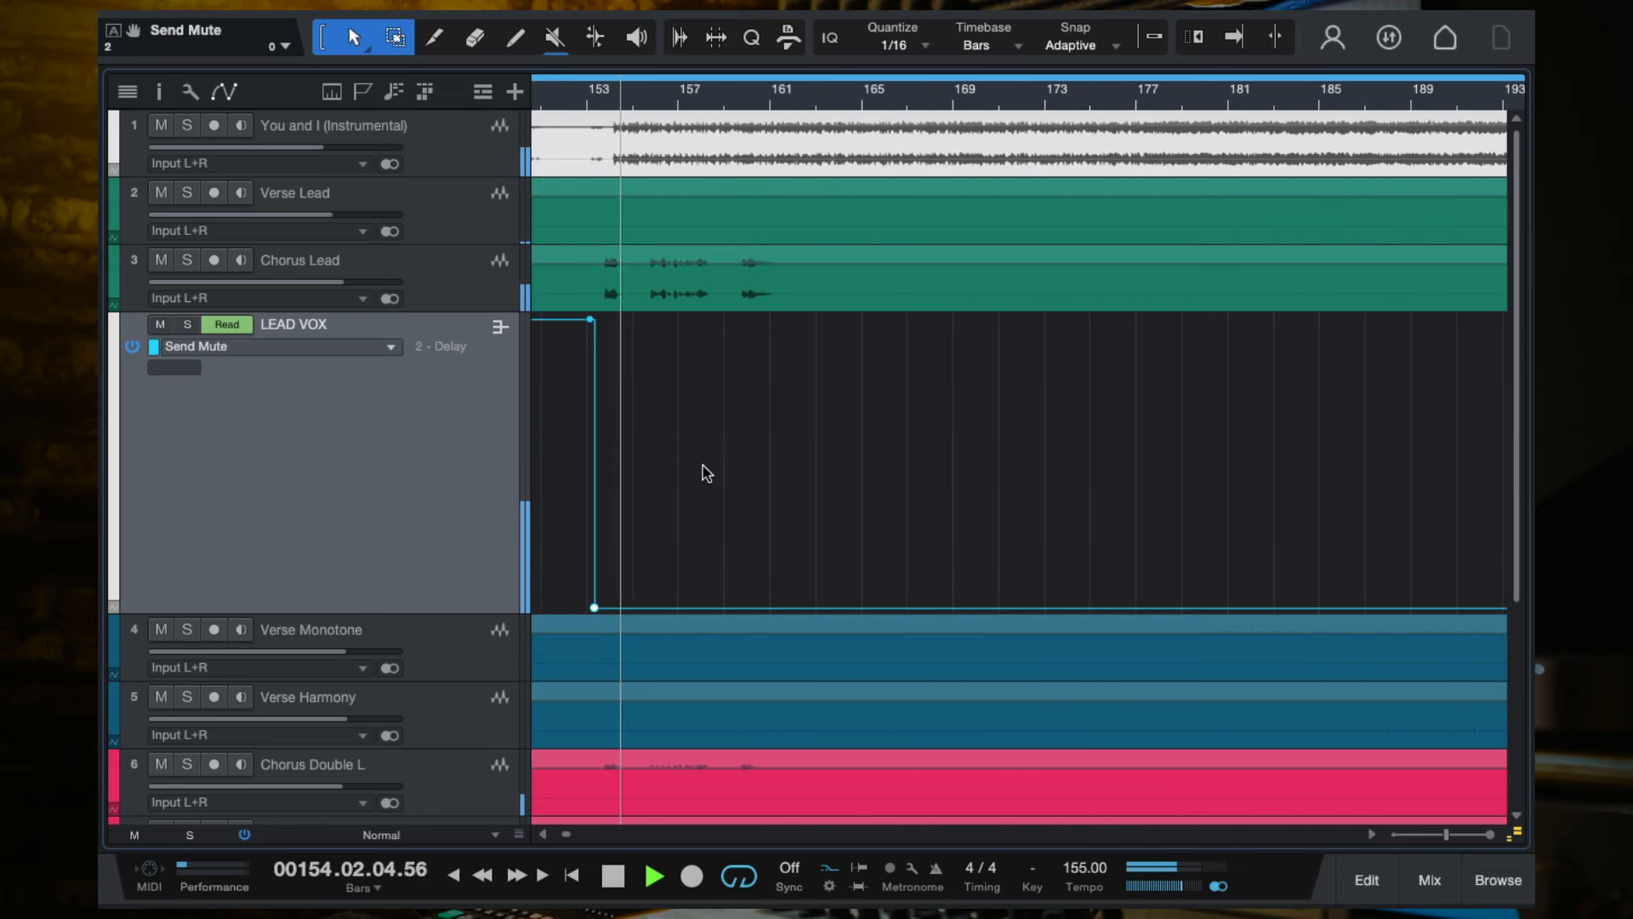
{"action": "scroll", "coordinate": [703, 466], "scroll_direction": "up", "scroll_amount": 3}
{"action": "scroll", "coordinate": [815, 466], "scroll_direction": "up", "scroll_amount": 1}
{"action": "scroll", "coordinate": [815, 466], "scroll_direction": "right", "scroll_amount": 2}
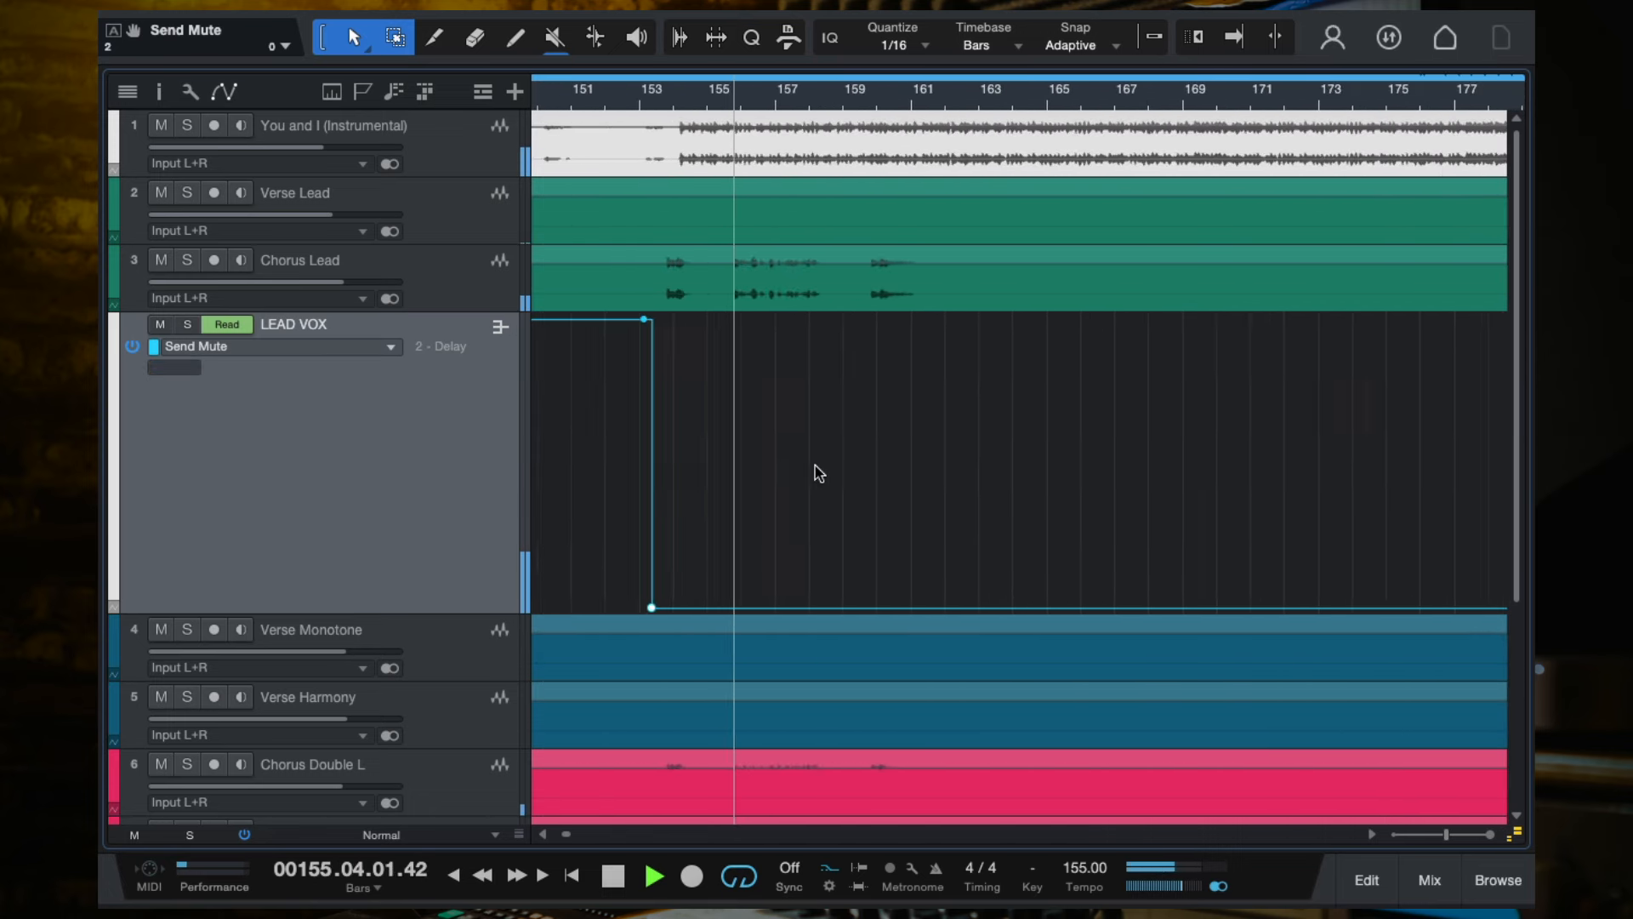
{"action": "scroll", "coordinate": [815, 466], "scroll_direction": "down", "scroll_amount": 2}
{"action": "scroll", "coordinate": [962, 466], "scroll_direction": "down", "scroll_amount": 2}
{"action": "scroll", "coordinate": [966, 473], "scroll_direction": "down", "scroll_amount": 1}
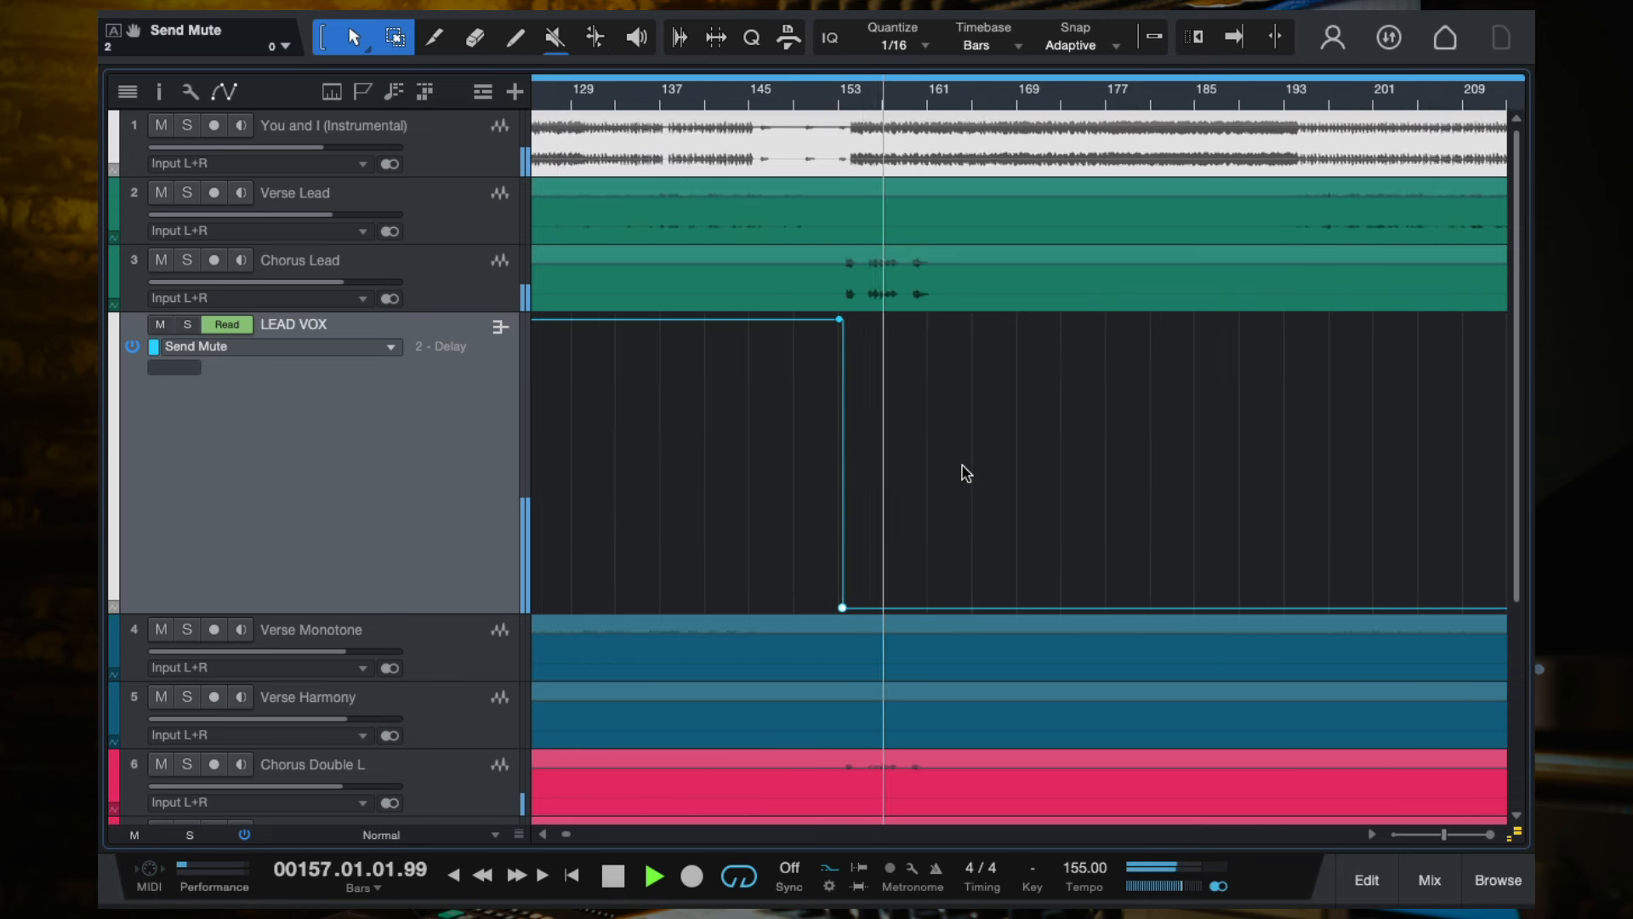
{"action": "scroll", "coordinate": [967, 474], "scroll_direction": "right", "scroll_amount": 2}
{"action": "scroll", "coordinate": [967, 474], "scroll_direction": "down", "scroll_amount": 1}
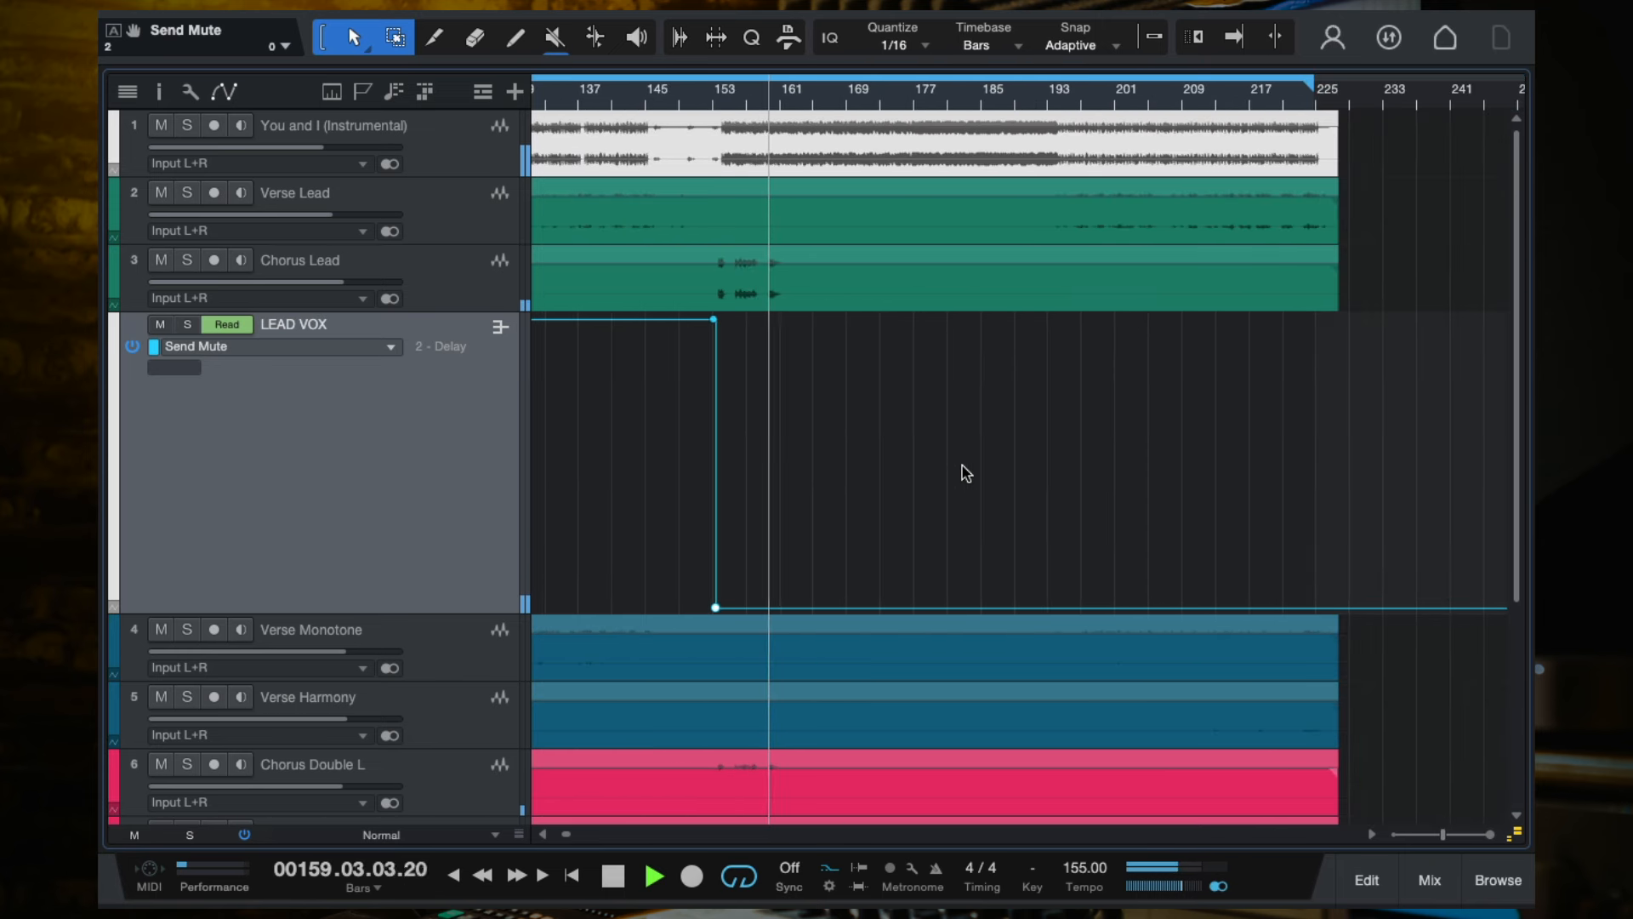
Raise the Send Mute automation back to 1 at 162.4.1.34, after the last Chorus Lead phrase.
{"action": "scroll", "coordinate": [889, 448], "scroll_direction": "up", "scroll_amount": 1}
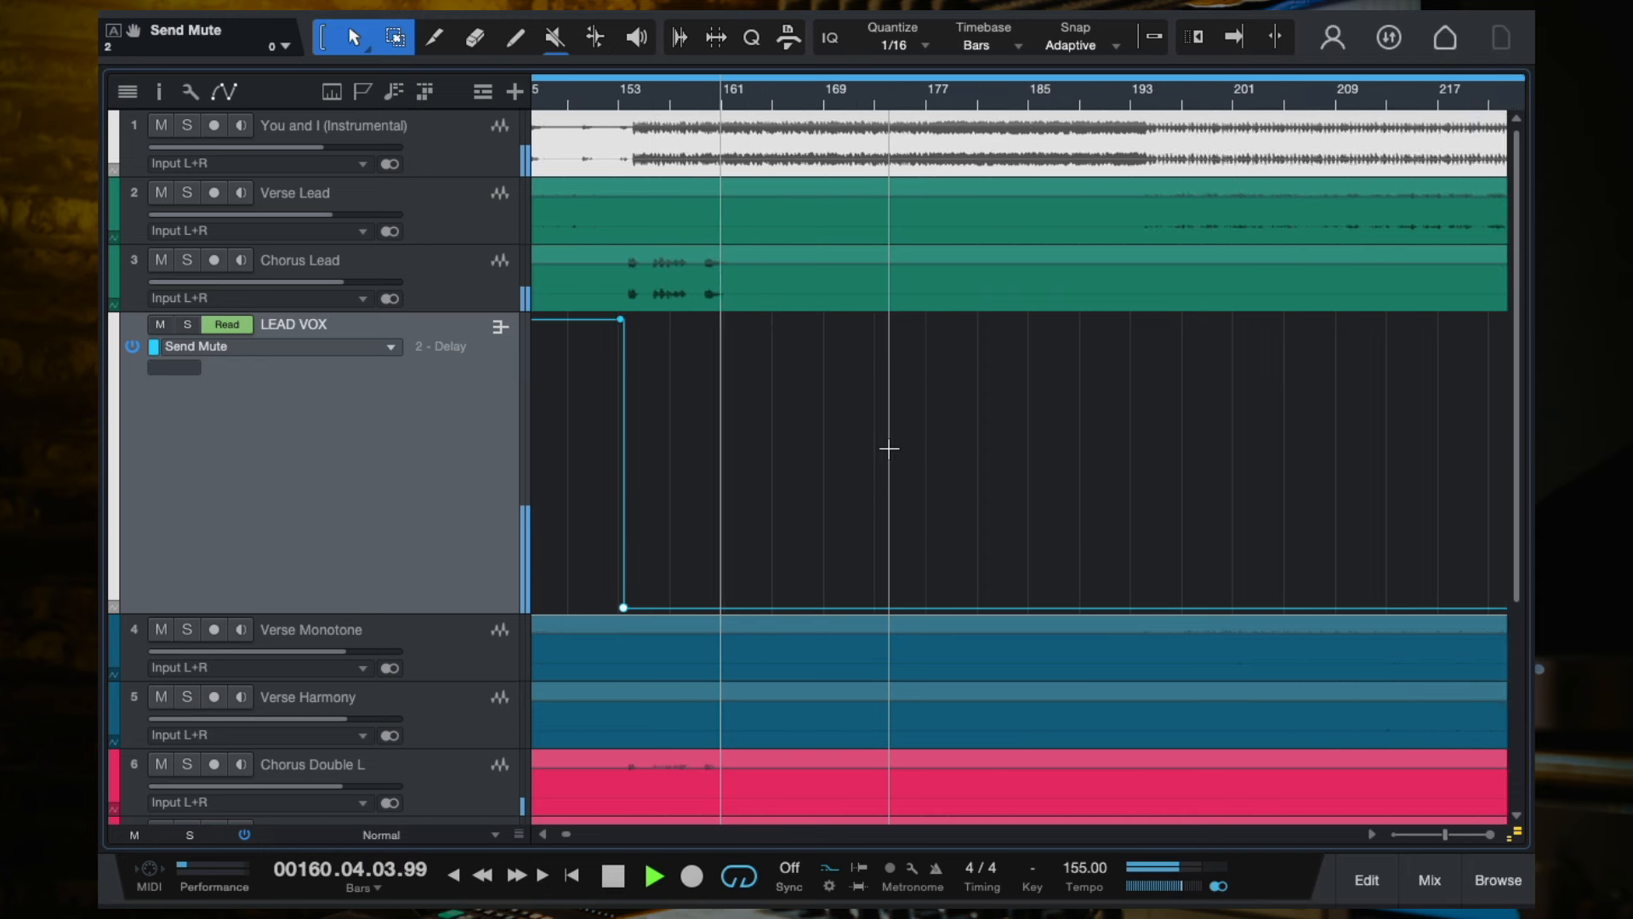
{"action": "scroll", "coordinate": [876, 447], "scroll_direction": "down", "scroll_amount": 2}
{"action": "scroll", "coordinate": [800, 392], "scroll_direction": "up", "scroll_amount": 3}
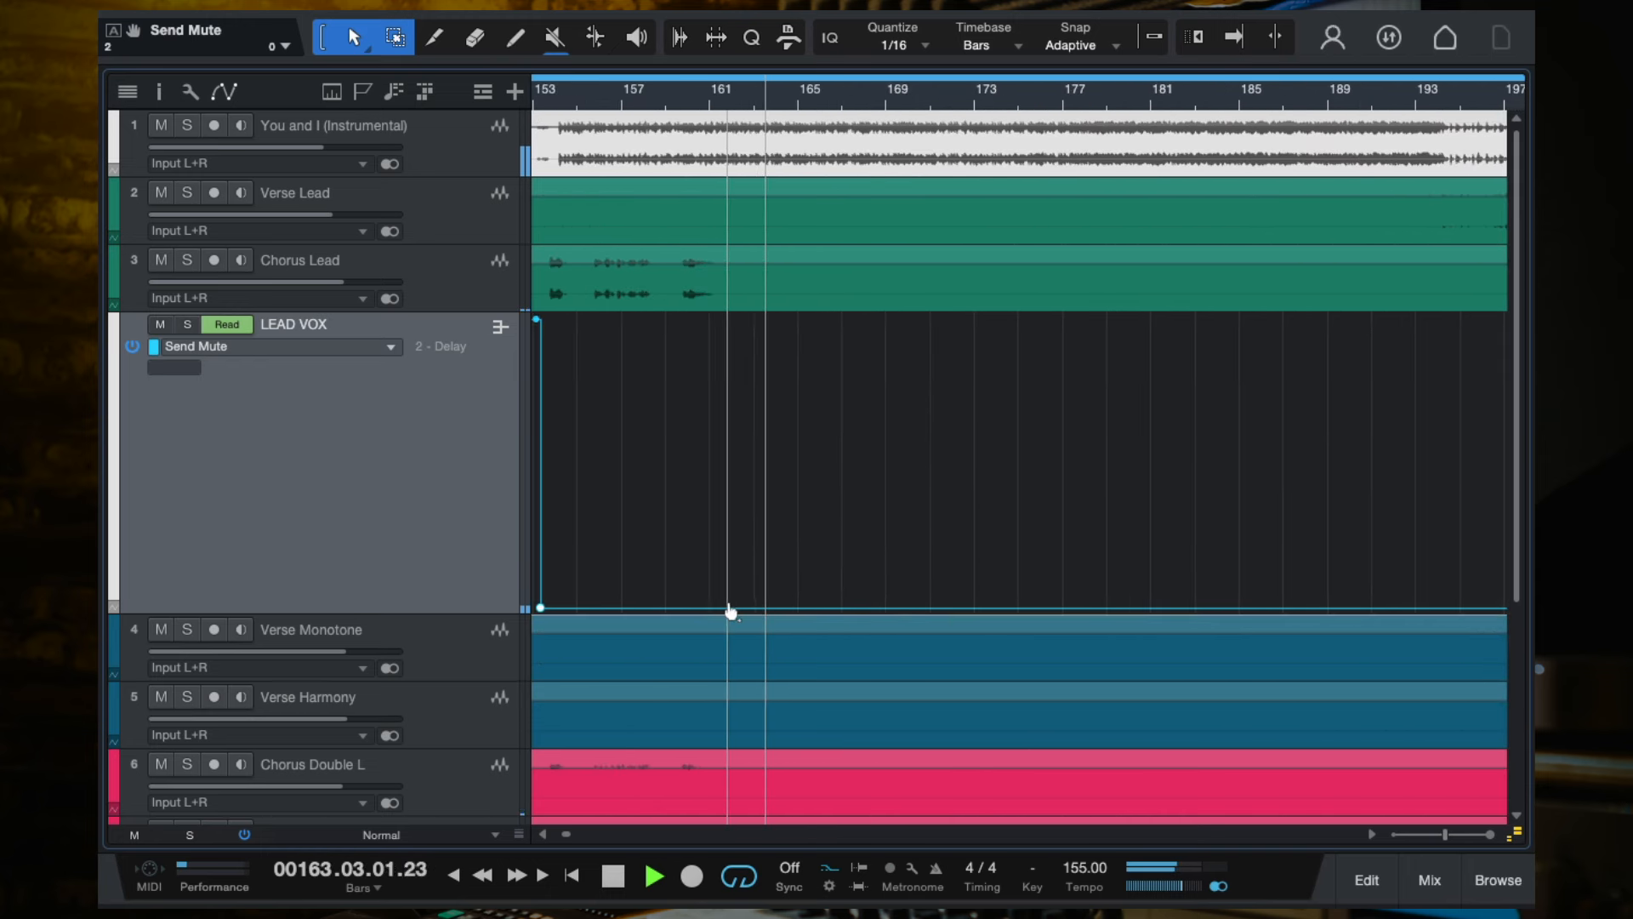
{"action": "left_click_drag", "start_coordinate": [769, 529], "coordinate": [751, 285]}
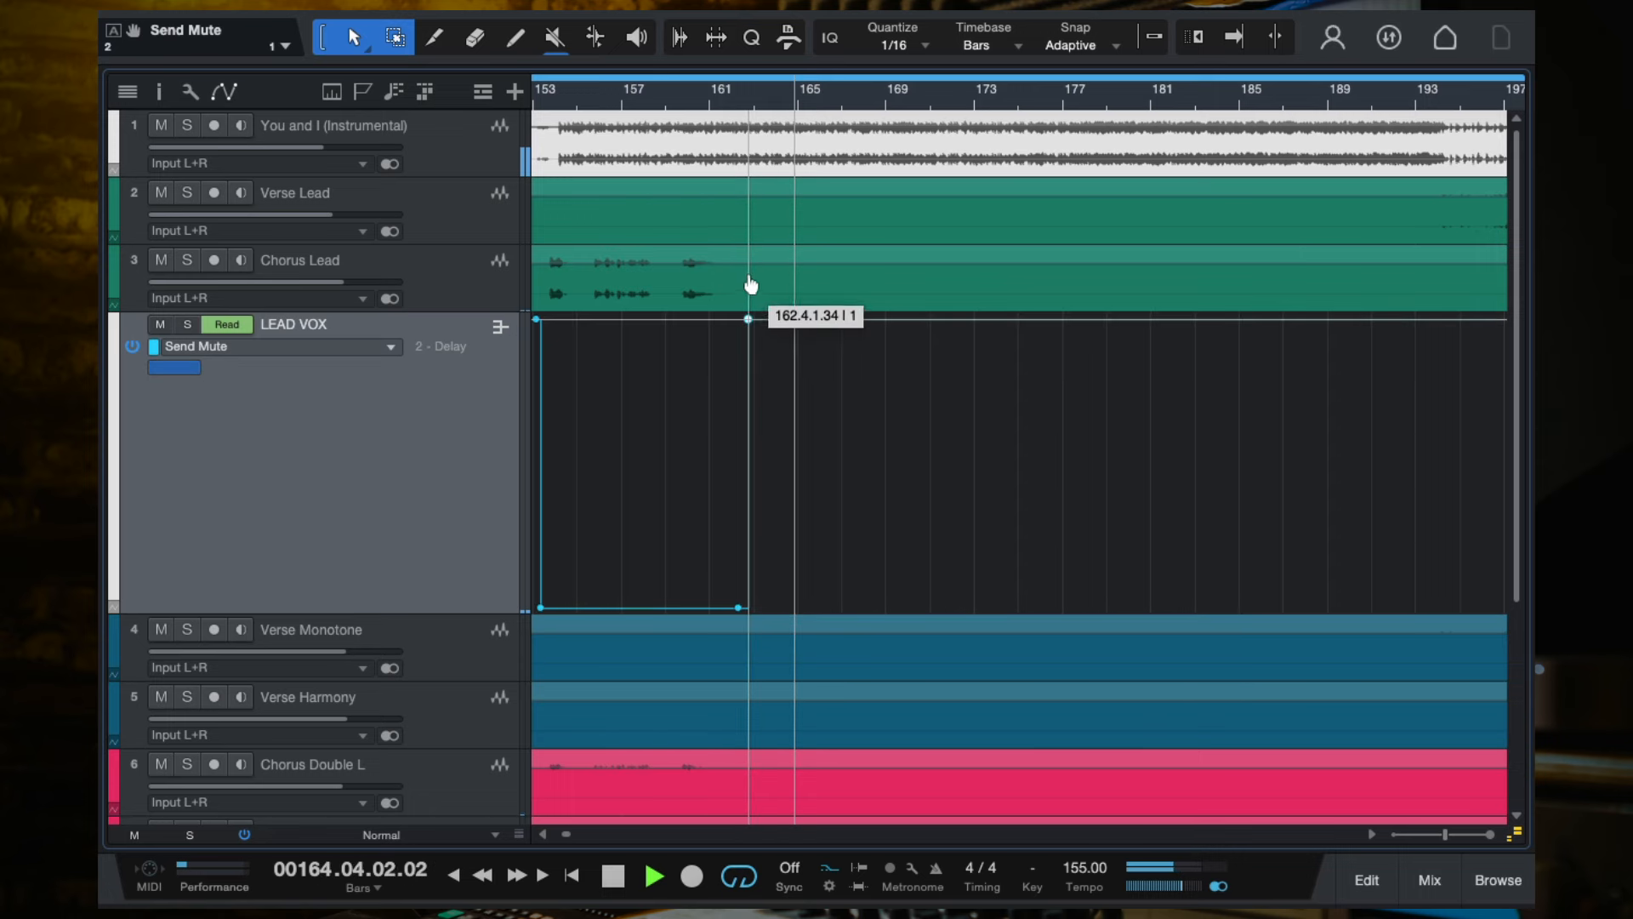
Play from about bar 196 and move the song end marker past the audio to about bar 231.
{"action": "scroll", "coordinate": [934, 313], "scroll_direction": "down", "scroll_amount": 3}
{"action": "left_click", "coordinate": [1243, 99]}
{"action": "scroll", "coordinate": [1276, 250], "scroll_direction": "right", "scroll_amount": 1}
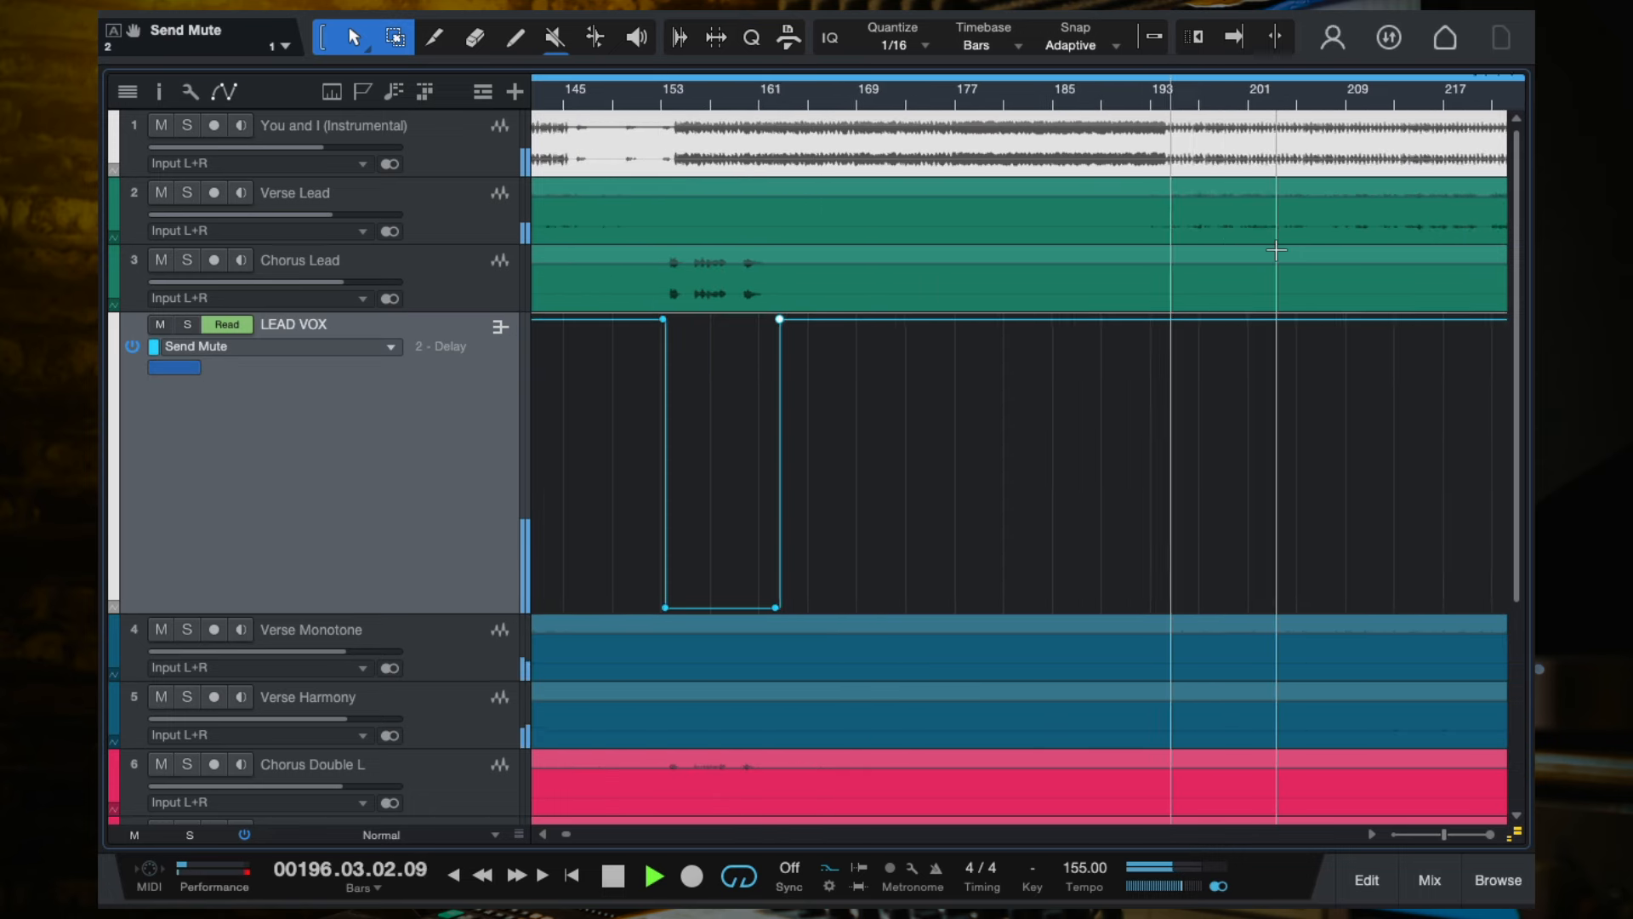
{"action": "scroll", "coordinate": [1276, 250], "scroll_direction": "right", "scroll_amount": 3}
{"action": "scroll", "coordinate": [1276, 250], "scroll_direction": "down", "scroll_amount": 2}
{"action": "left_click_drag", "start_coordinate": [1311, 88], "coordinate": [1351, 90]}
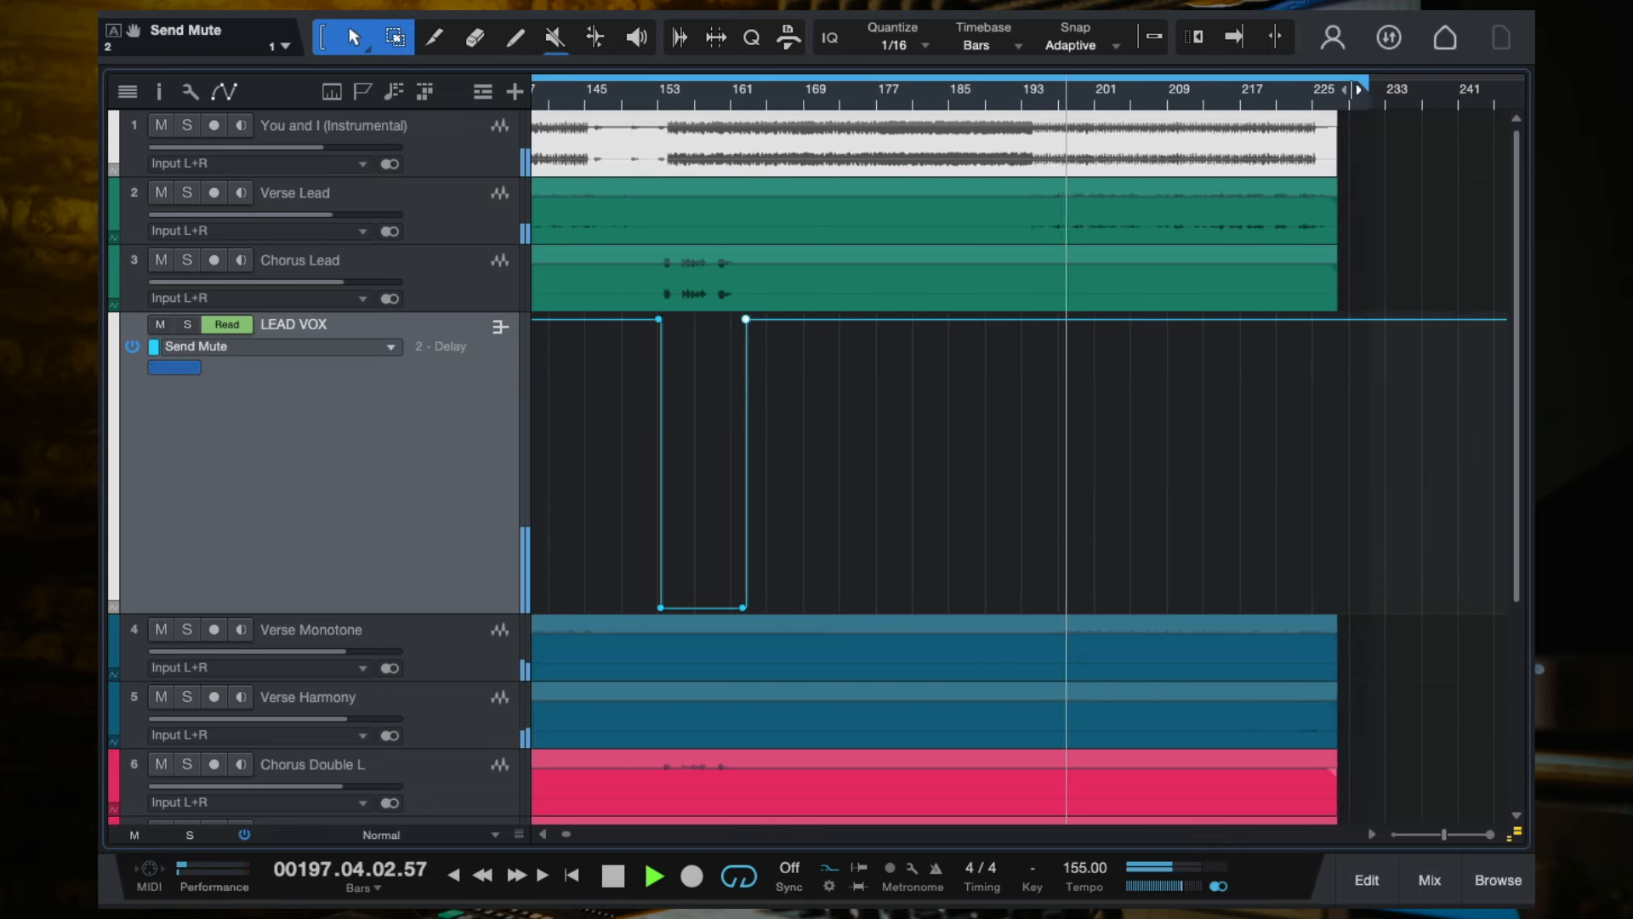
Play the song's ending from about bar 222, stop playback, and review the Send Mute automation across the whole song.
{"action": "left_click", "coordinate": [1287, 98]}
{"action": "scroll", "coordinate": [1297, 207], "scroll_direction": "up", "scroll_amount": 3}
{"action": "scroll", "coordinate": [1344, 180], "scroll_direction": "down", "scroll_amount": 2}
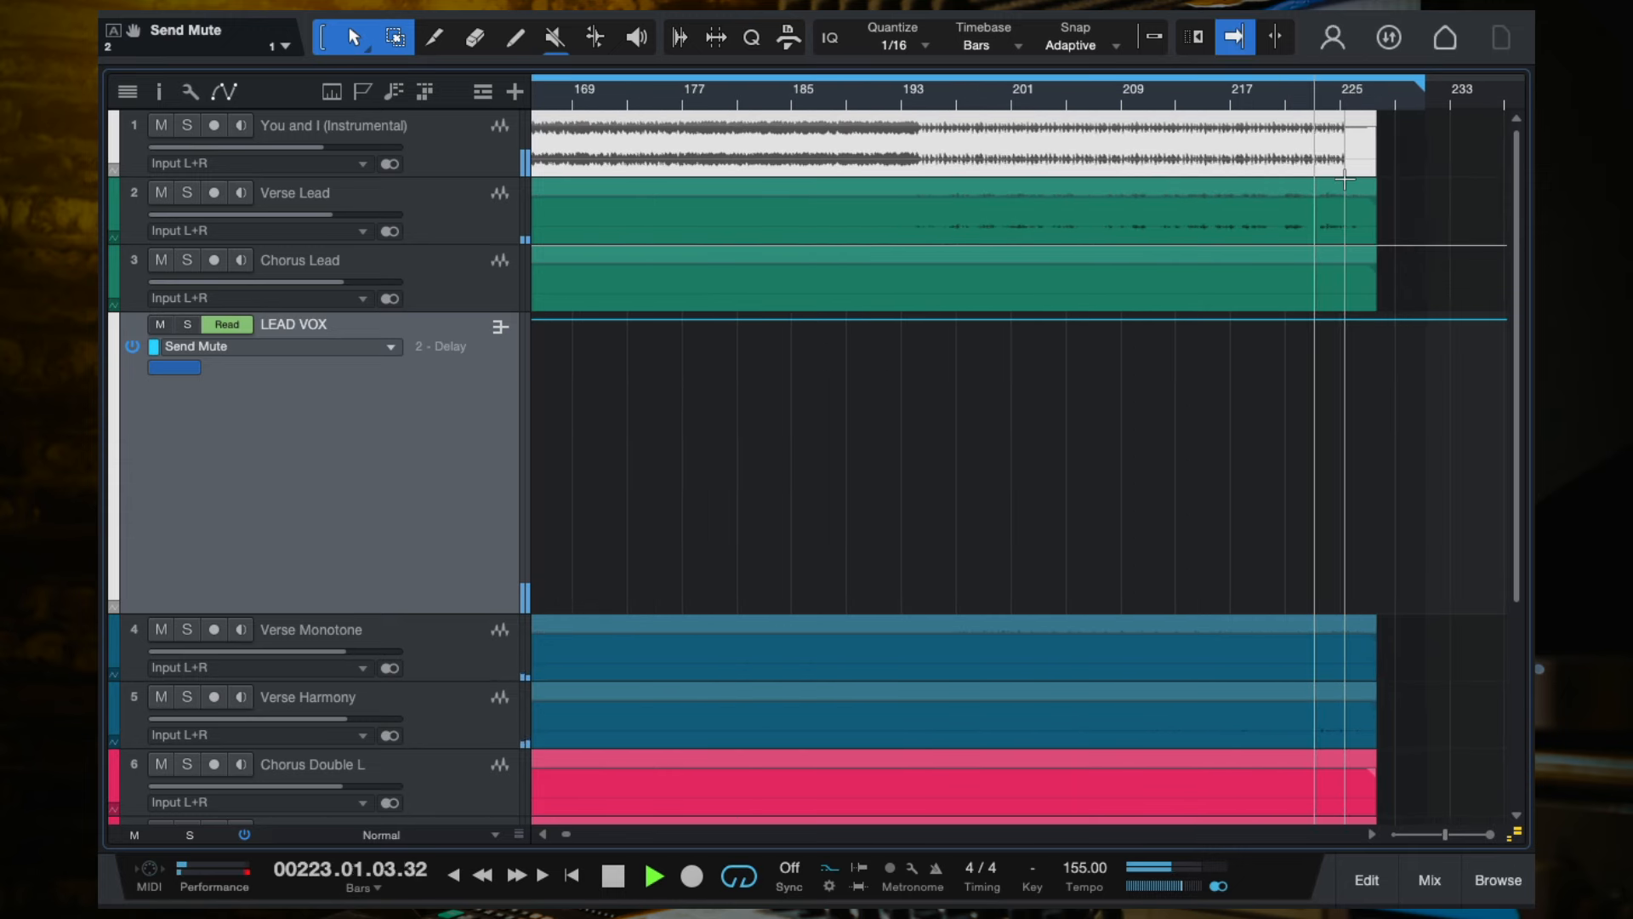
{"action": "scroll", "coordinate": [1191, 239], "scroll_direction": "down", "scroll_amount": 4}
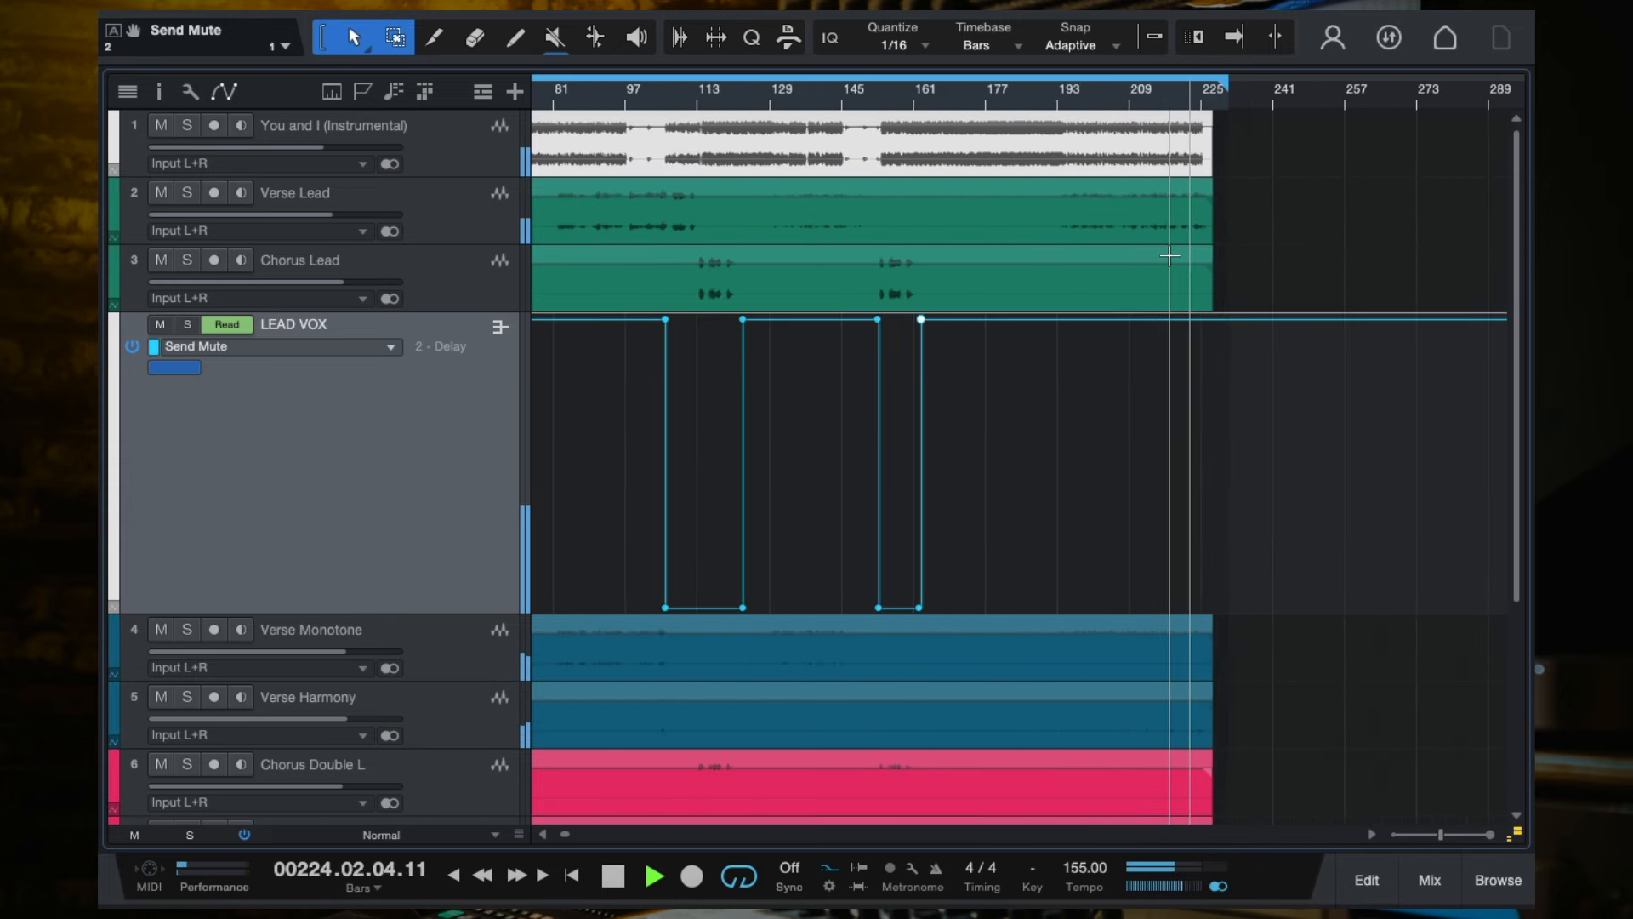
{"action": "scroll", "coordinate": [908, 319], "scroll_direction": "down", "scroll_amount": 3}
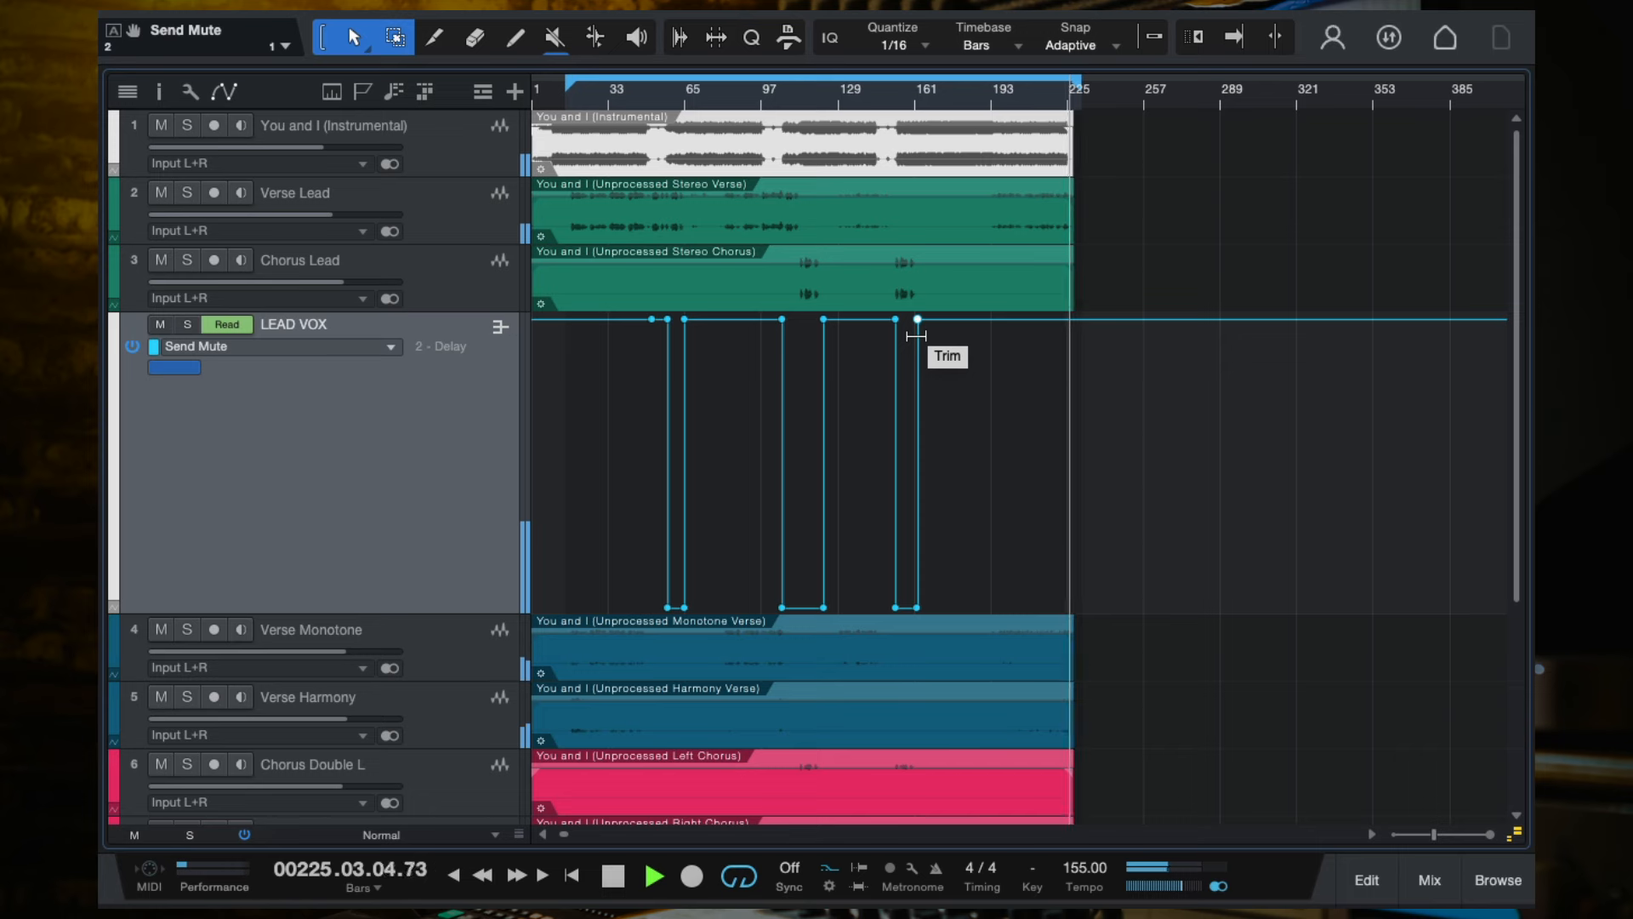
{"action": "key", "text": "space"}
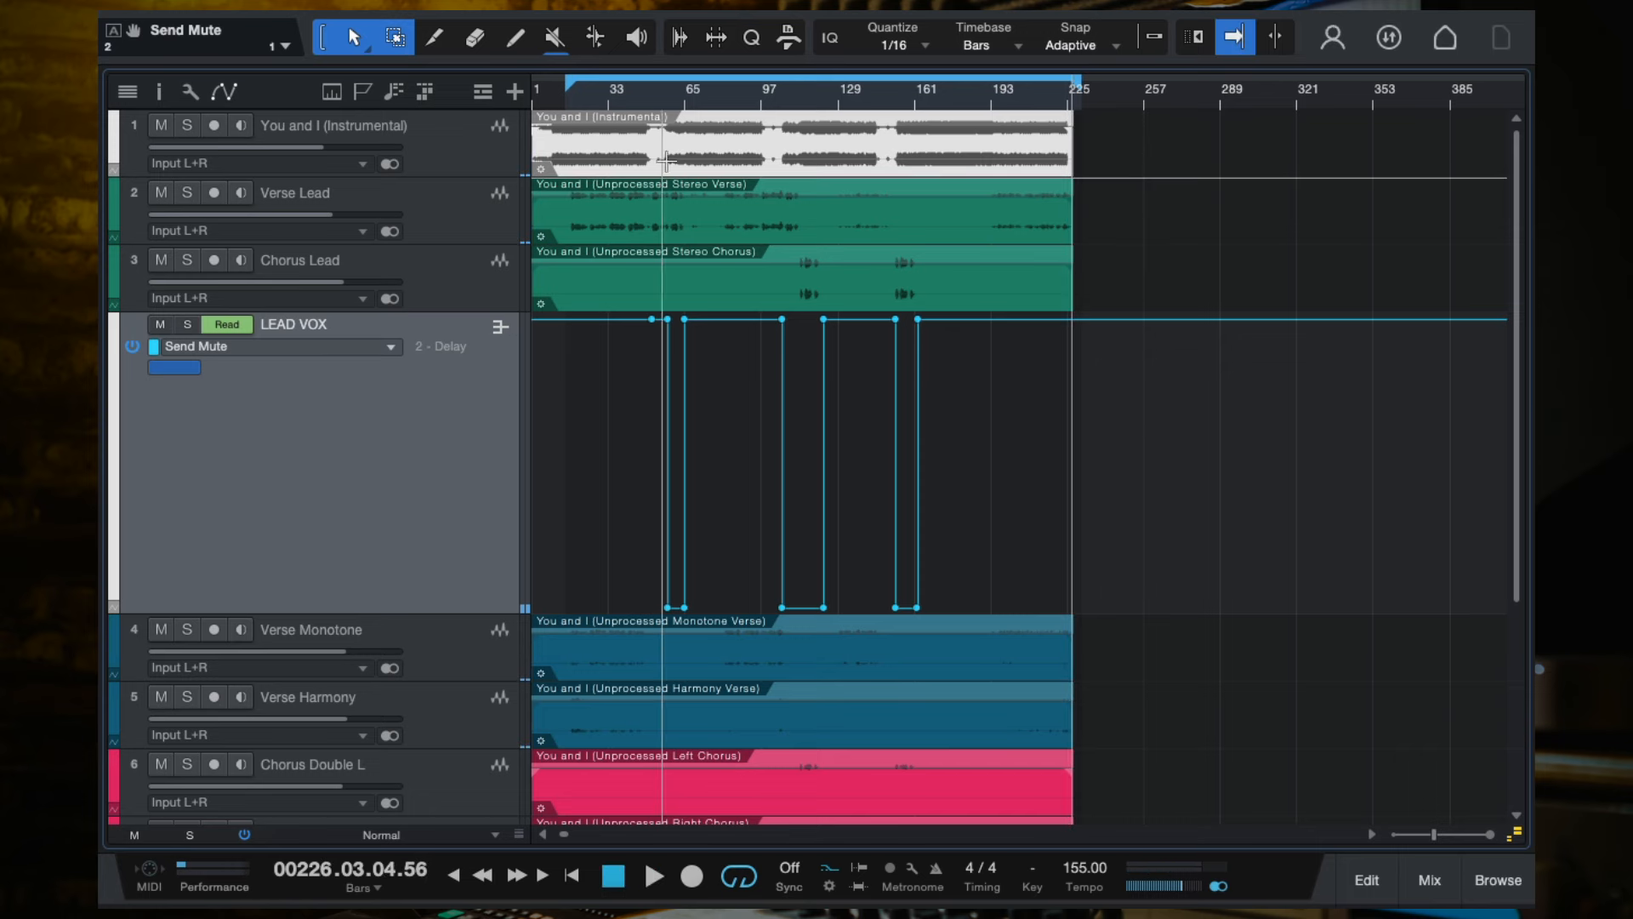
{"action": "scroll", "coordinate": [696, 349], "scroll_direction": "up", "scroll_amount": 4}
{"action": "scroll", "coordinate": [695, 349], "scroll_direction": "left", "scroll_amount": 1}
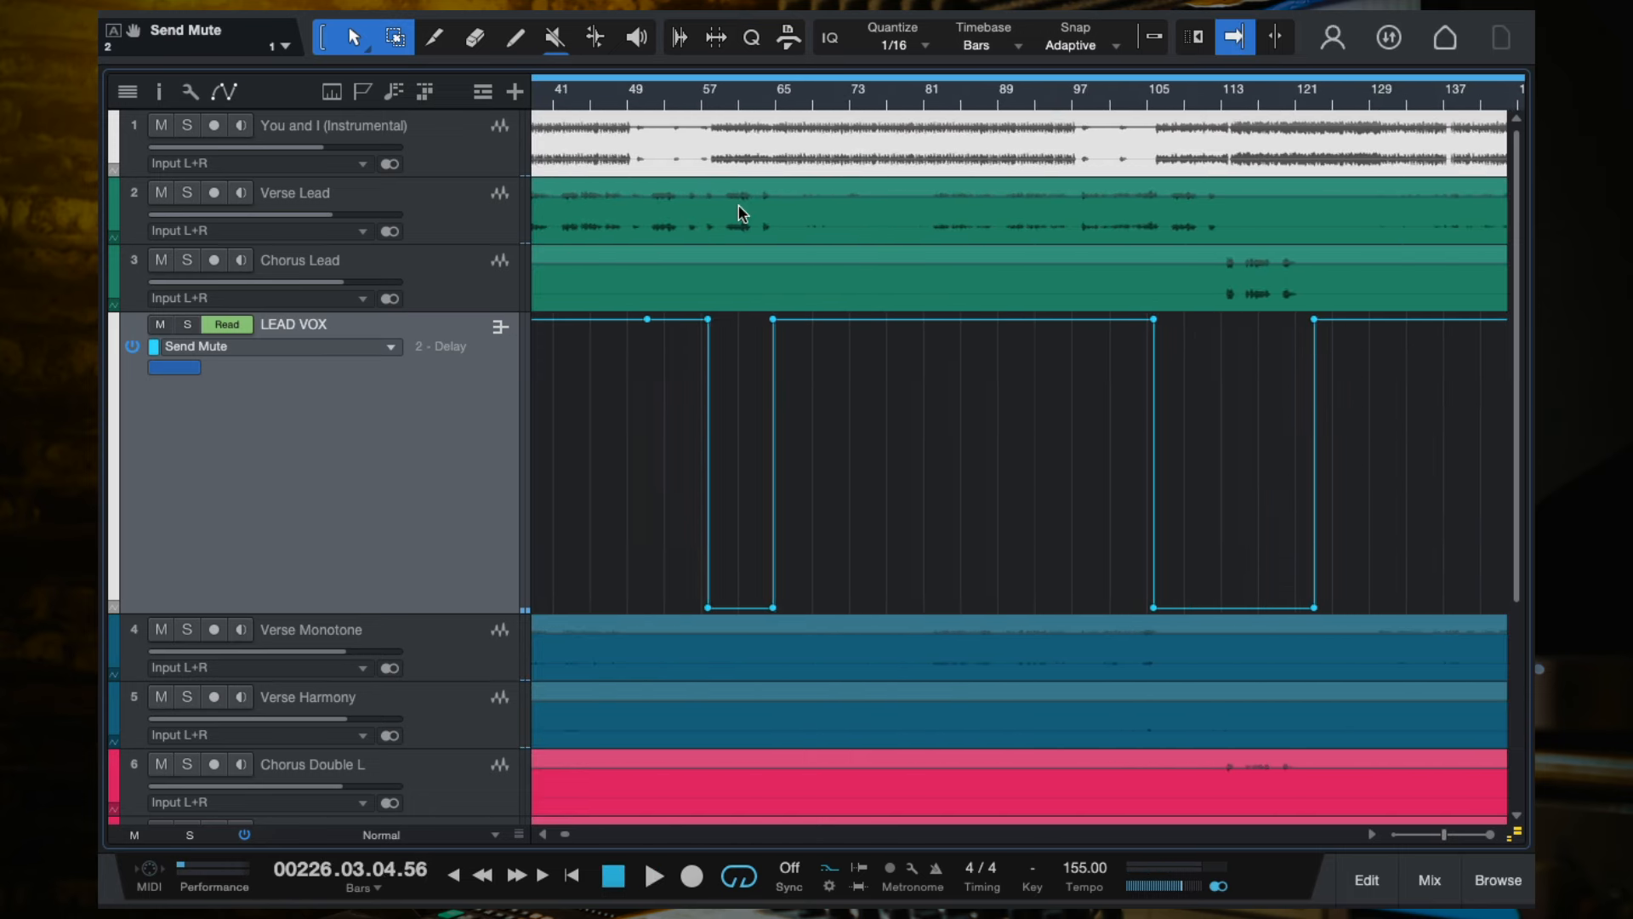
Play from about bar 55 and examine the Verse Lead phrases around the Send Mute drop near bar 57.
{"action": "left_click", "coordinate": [686, 106]}
{"action": "scroll", "coordinate": [705, 374], "scroll_direction": "up", "scroll_amount": 2}
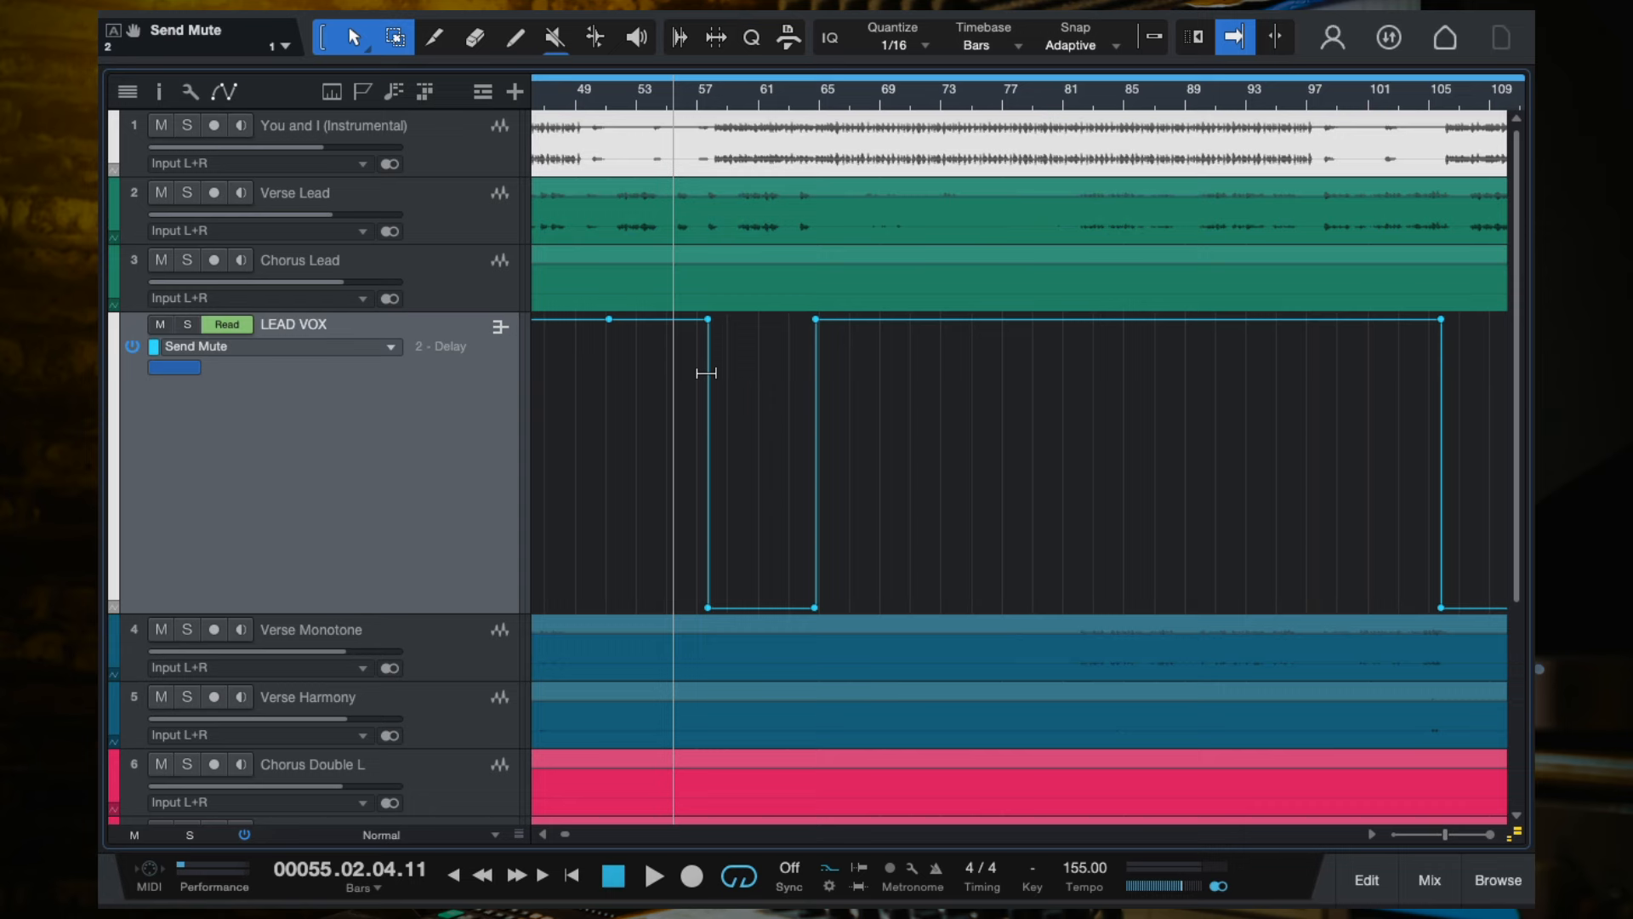
{"action": "key", "text": "space"}
{"action": "scroll", "coordinate": [711, 378], "scroll_direction": "up", "scroll_amount": 2}
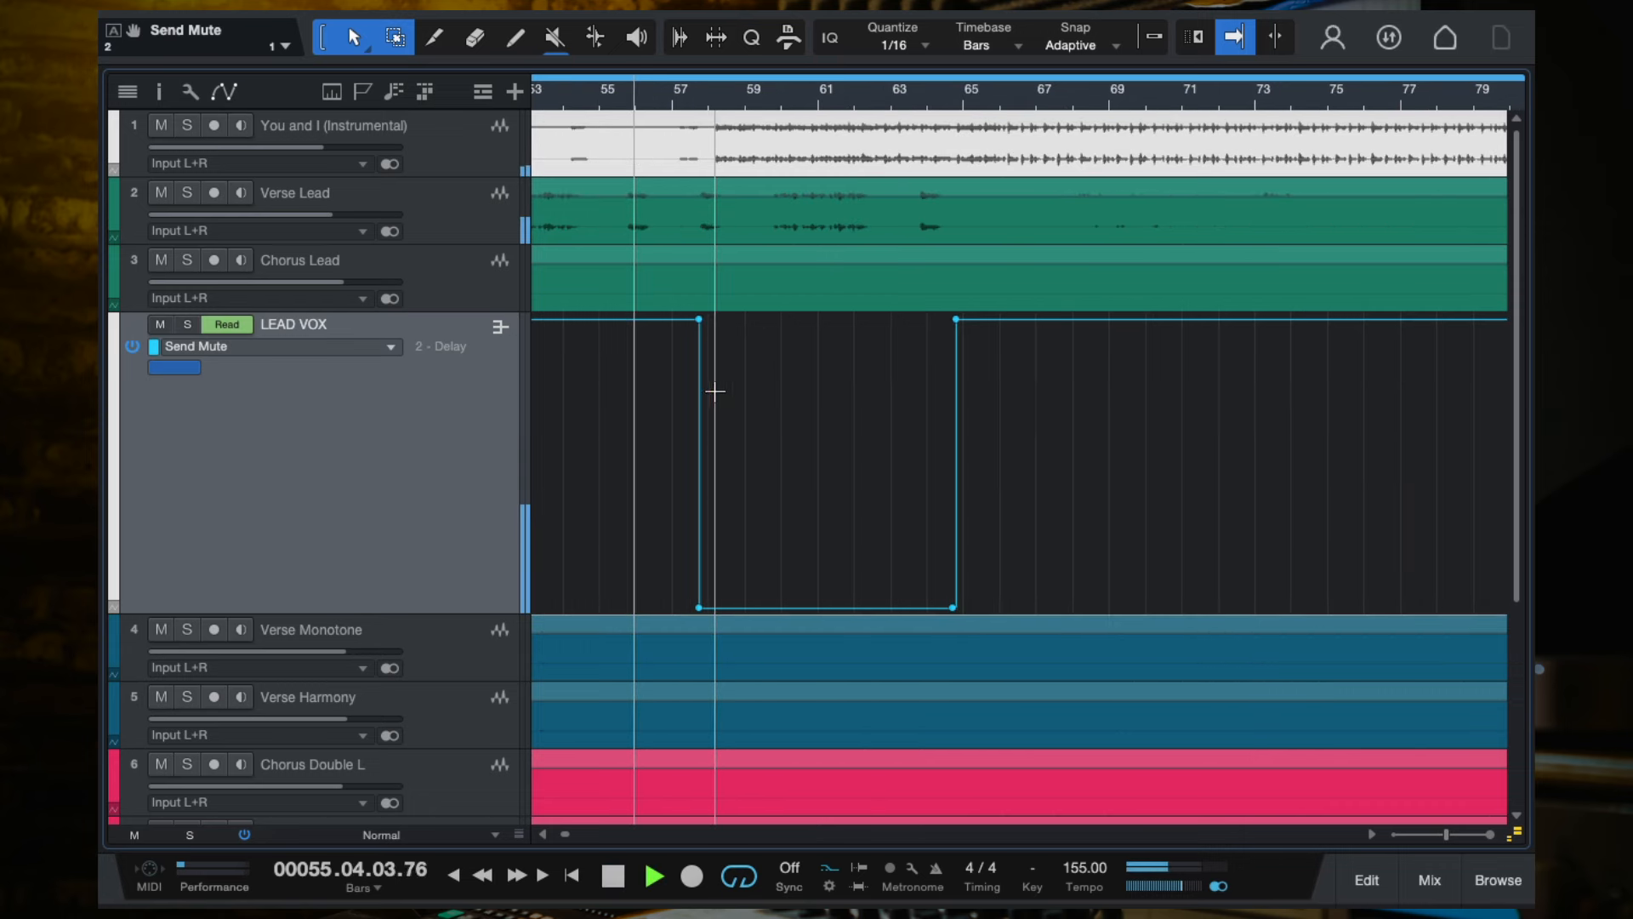
{"action": "scroll", "coordinate": [695, 347], "scroll_direction": "up", "scroll_amount": 2}
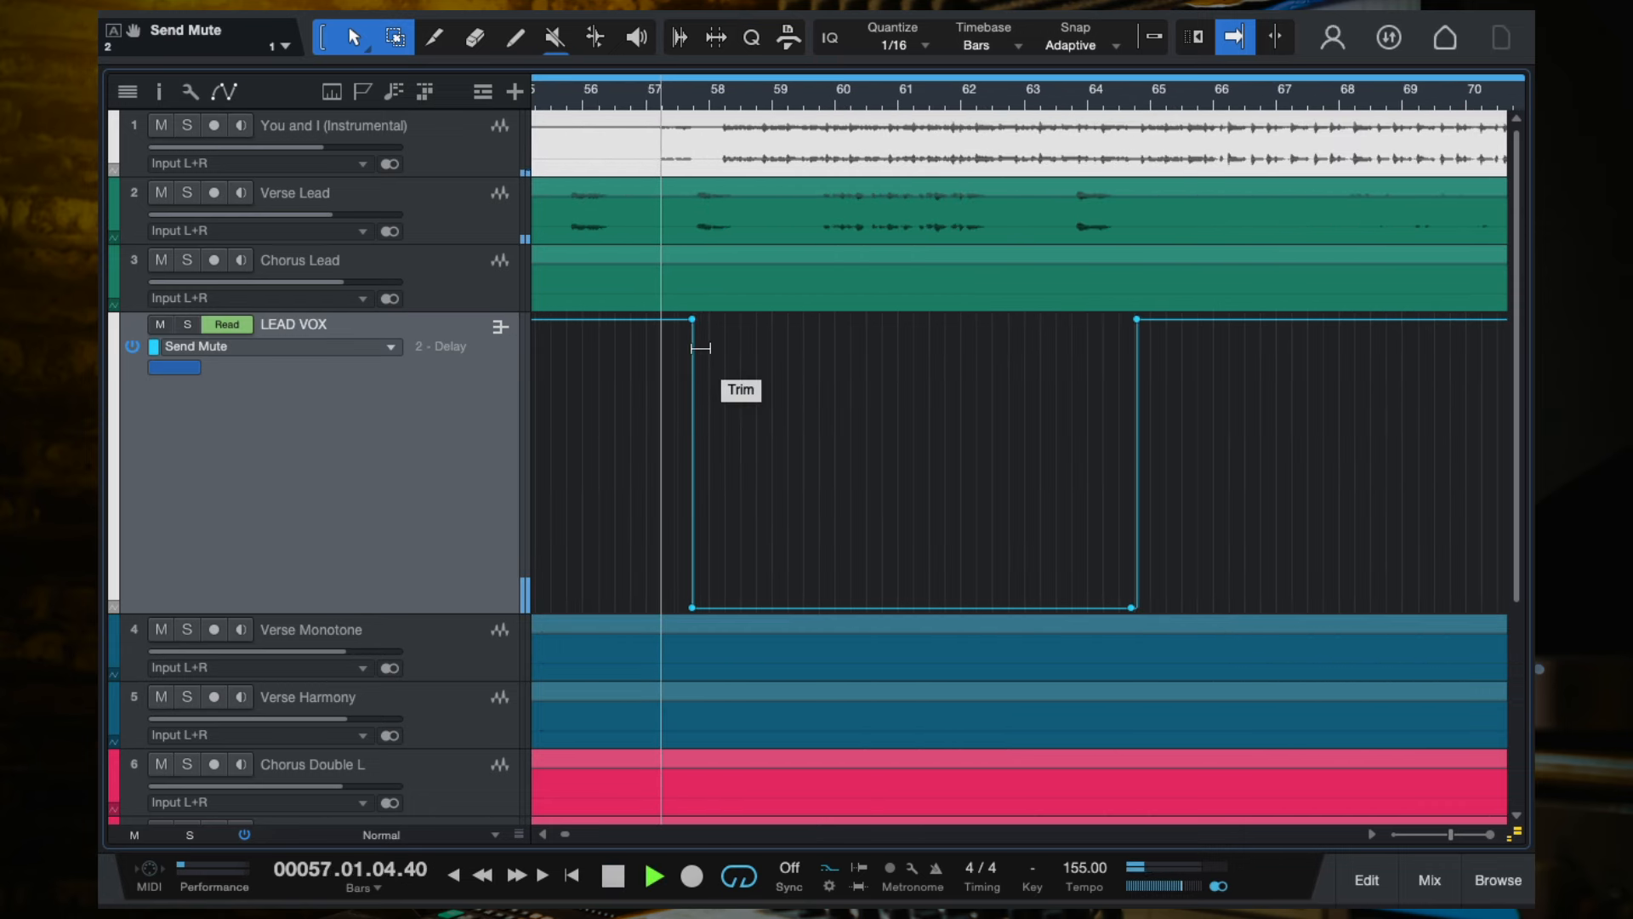
In the Delay channel's ValhallaDelay, set Mod Rate to 0.65 Hz, Mod Depth to 79.4 %, and Age to 32.0 %.
{"action": "left_click", "coordinate": [1430, 879]}
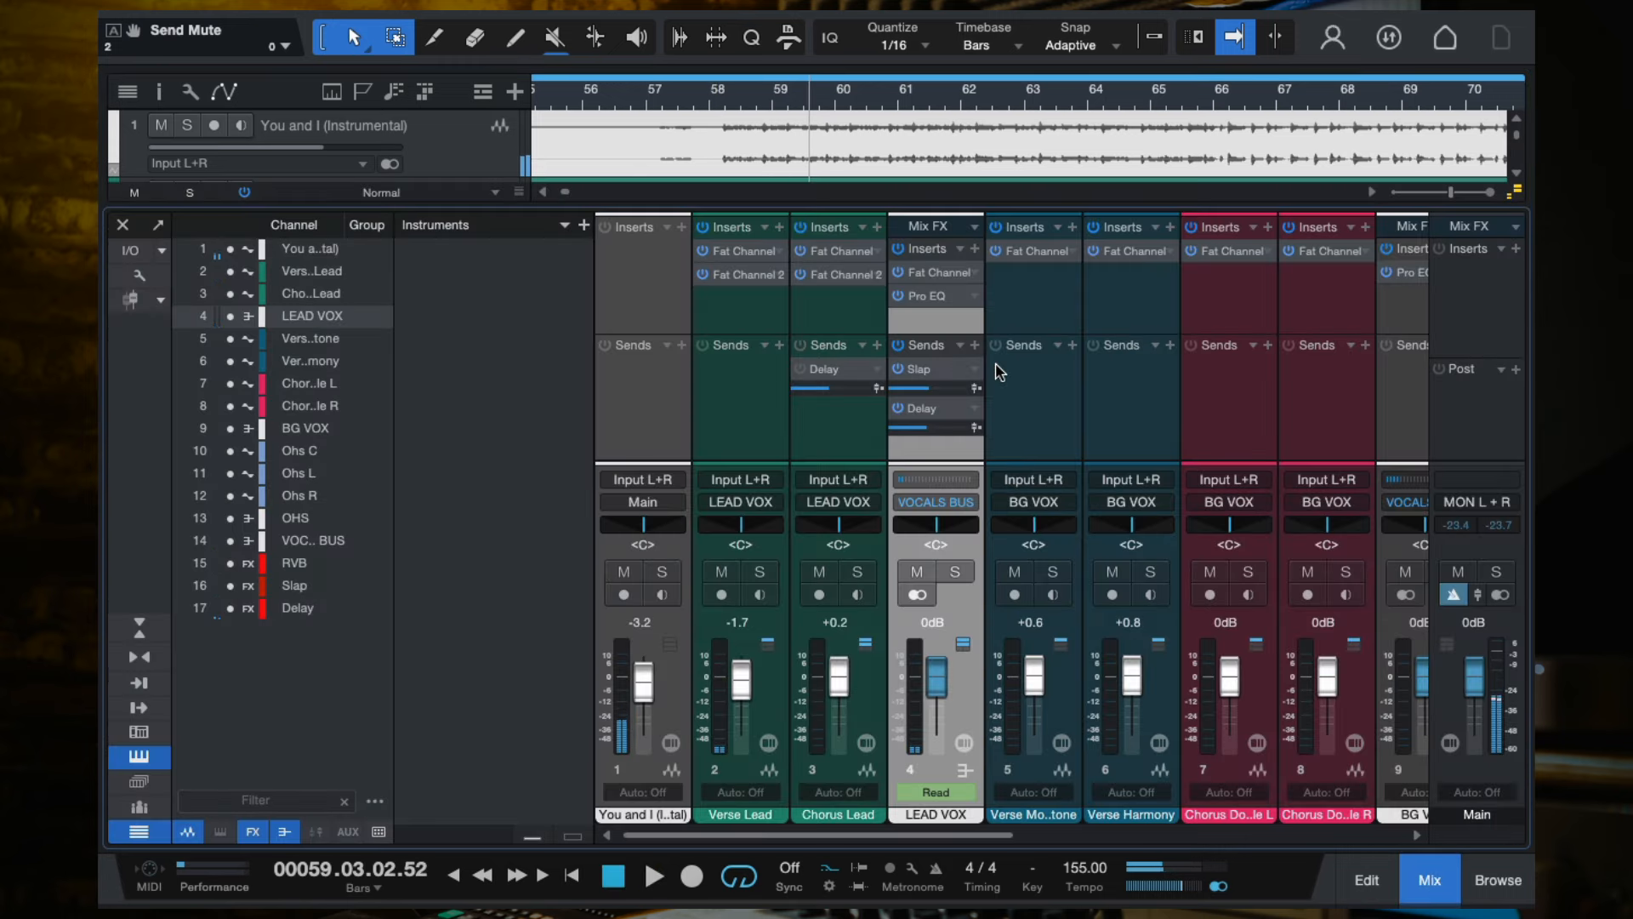
{"action": "scroll", "coordinate": [1072, 416], "scroll_direction": "right", "scroll_amount": 5}
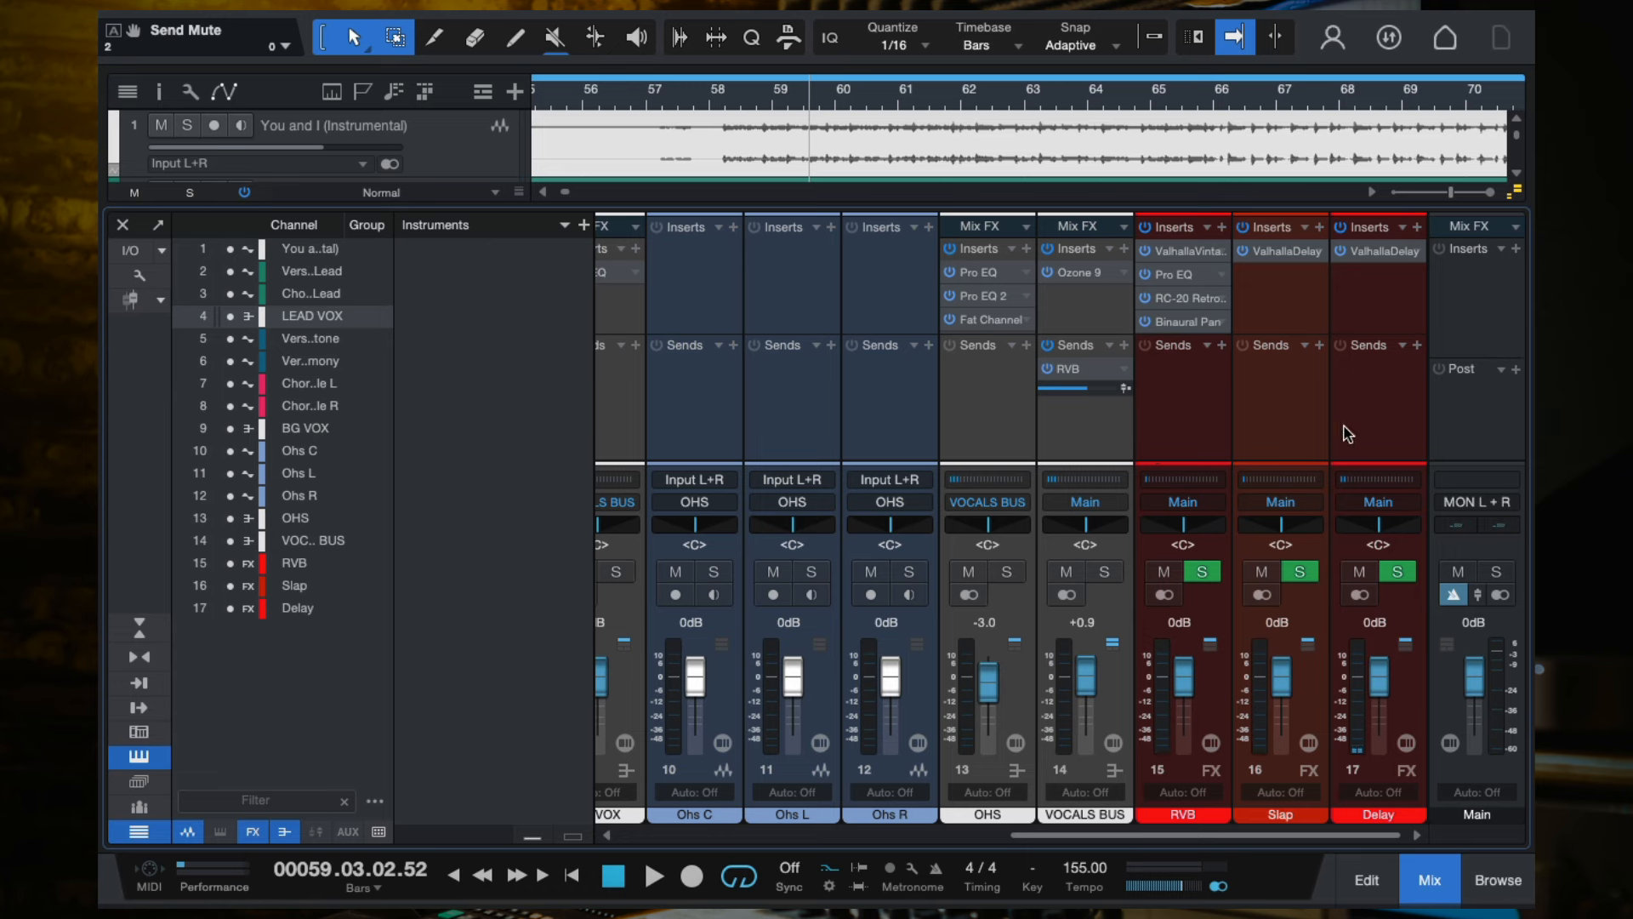
{"action": "left_click", "coordinate": [1384, 251]}
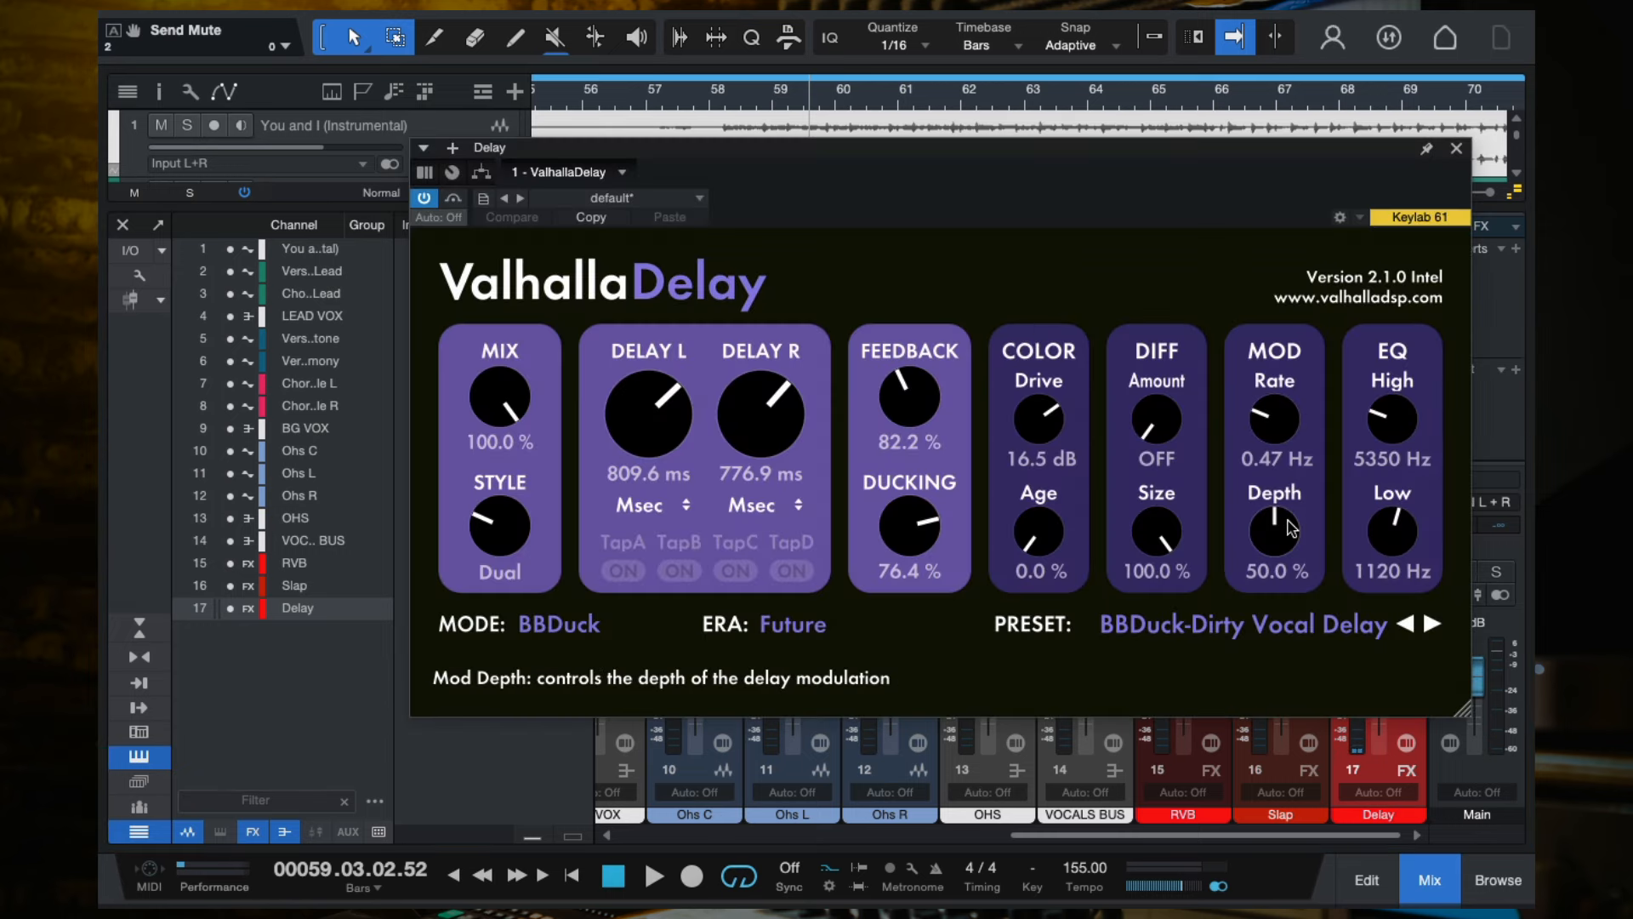
{"action": "left_click_drag", "start_coordinate": [1291, 528], "coordinate": [1283, 282]}
{"action": "left_click_drag", "start_coordinate": [1283, 429], "coordinate": [1284, 416]}
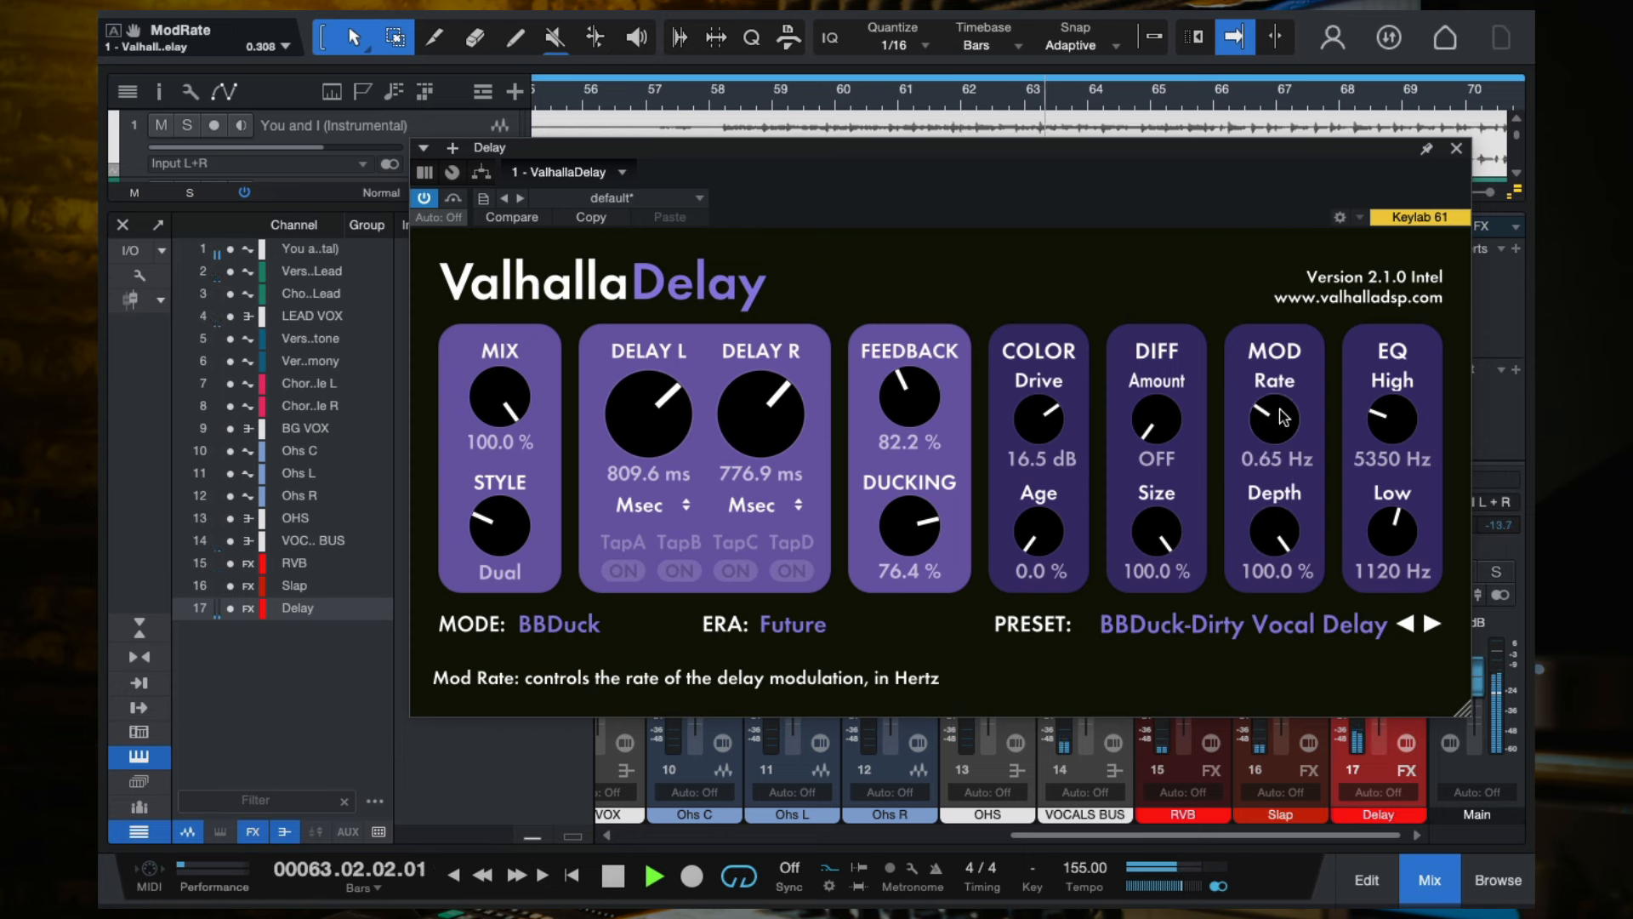
{"action": "left_click_drag", "start_coordinate": [1286, 536], "coordinate": [1286, 582]}
{"action": "left_click_drag", "start_coordinate": [1039, 532], "coordinate": [1076, 516]}
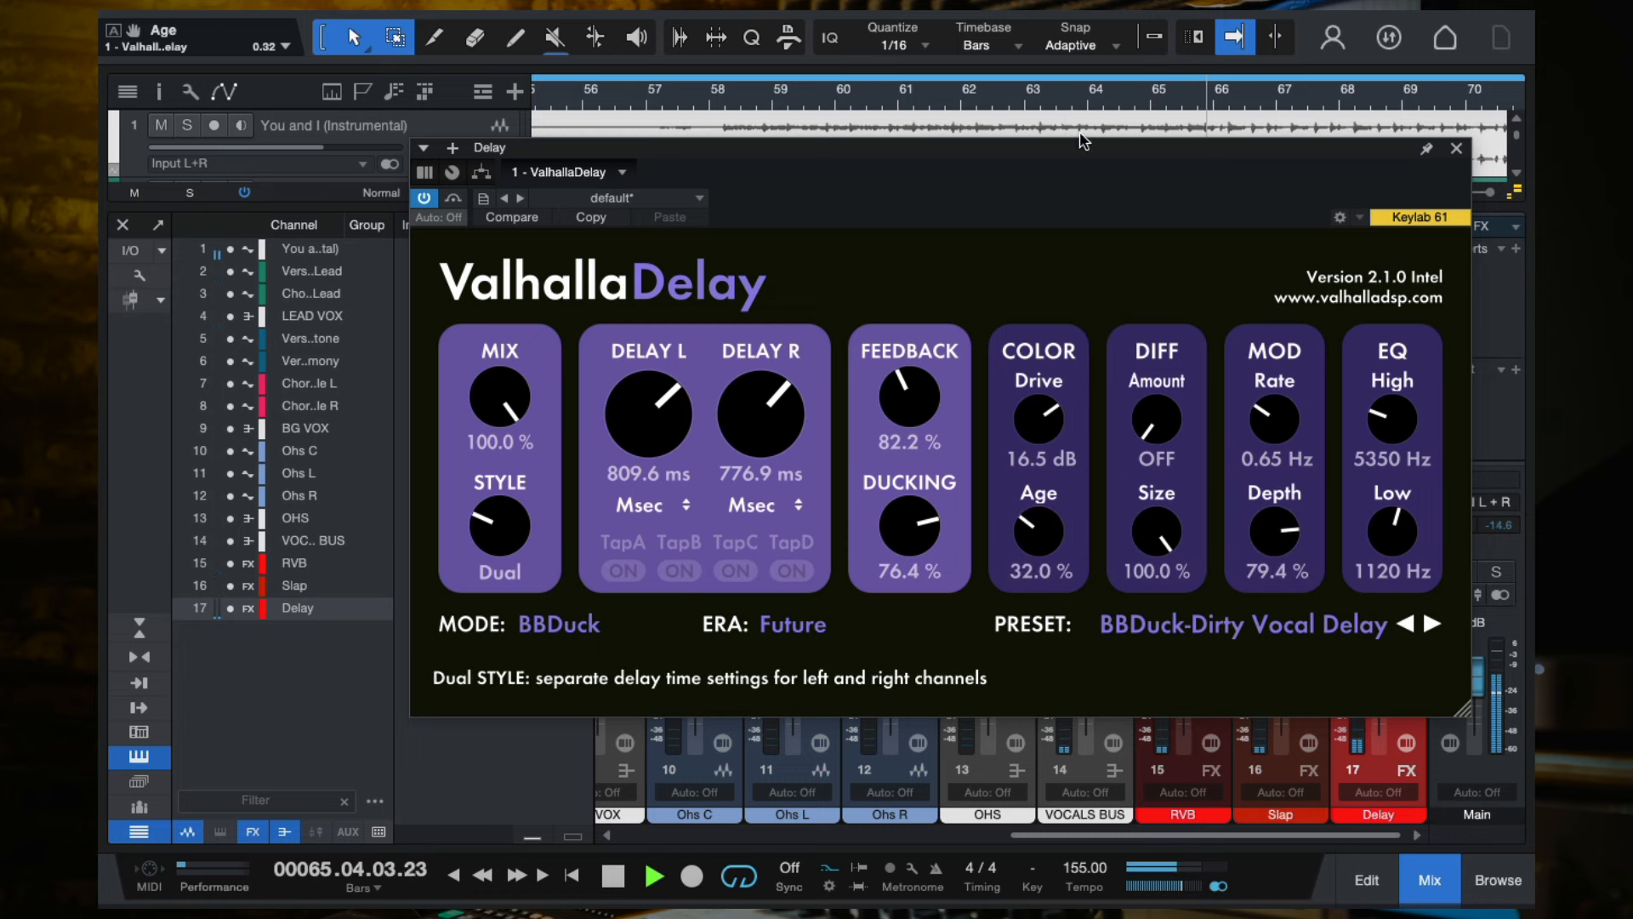
Replay from about bar 60, lower ValhallaDelay's Mod Depth to 67.8 %, and close the plug-in.
{"action": "left_click", "coordinate": [854, 101]}
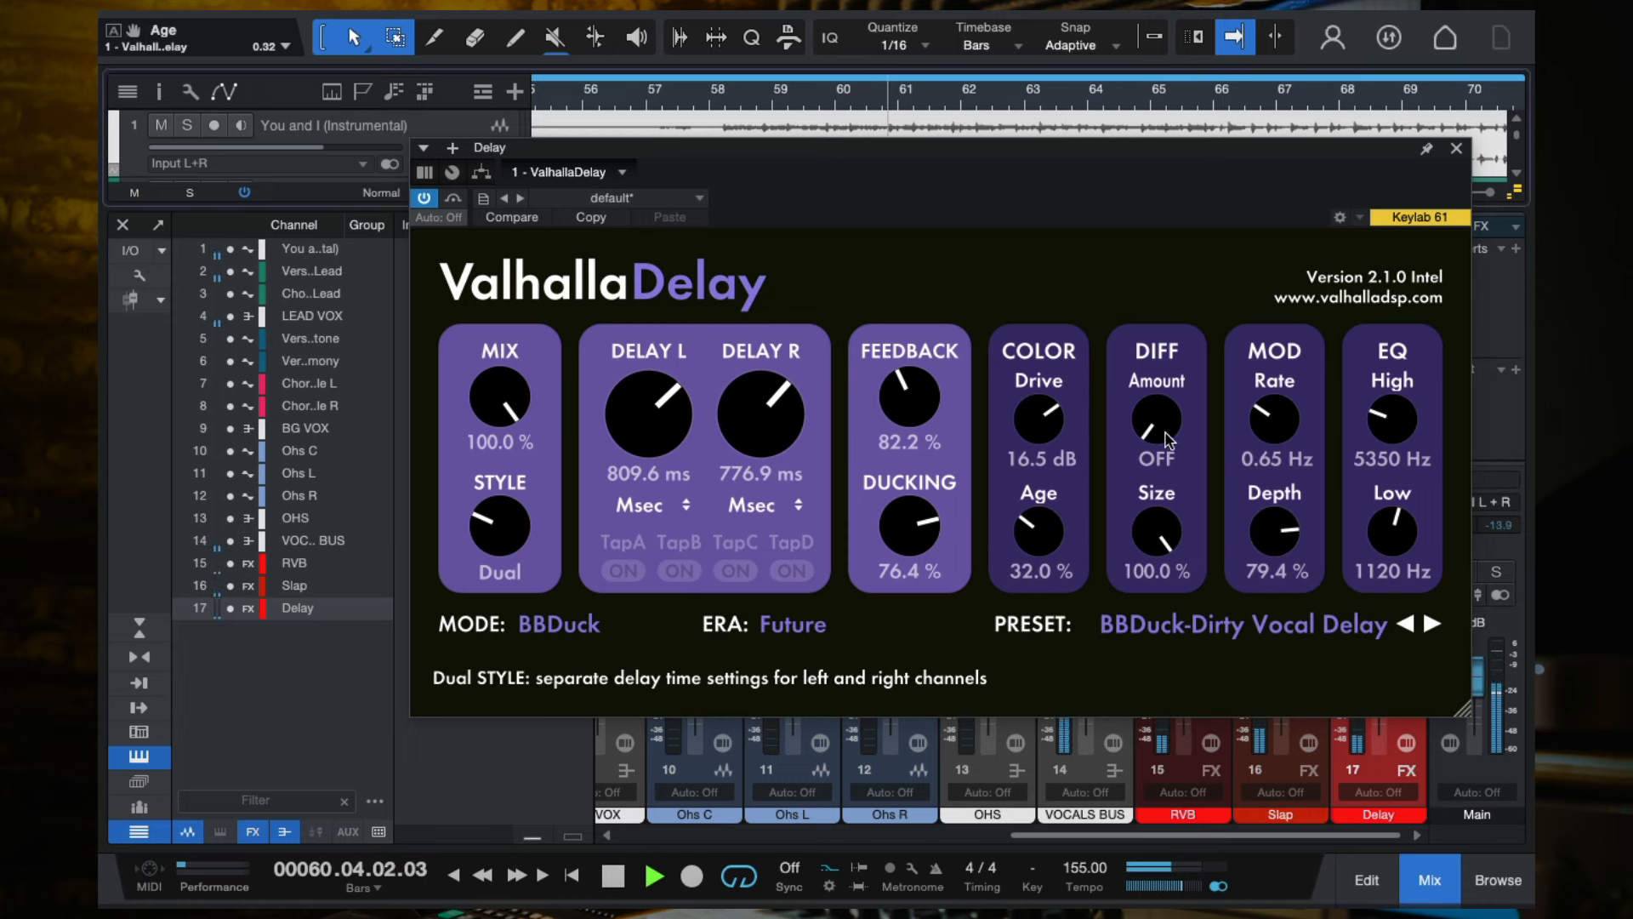
{"action": "left_click_drag", "start_coordinate": [1292, 534], "coordinate": [1297, 586]}
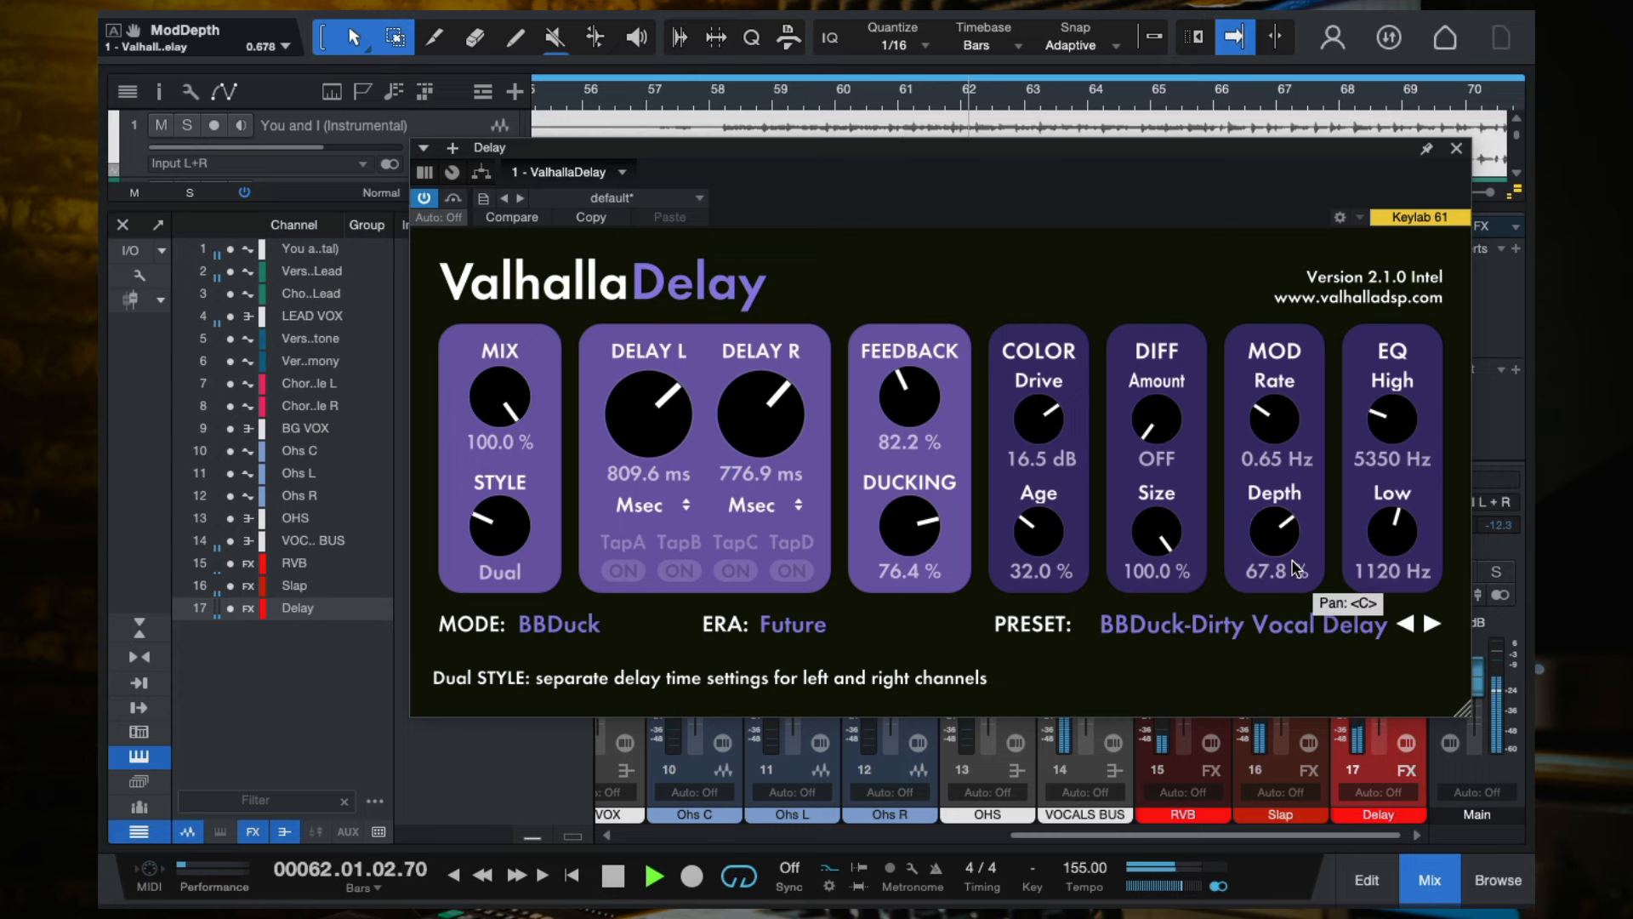
{"action": "left_click", "coordinate": [1456, 149]}
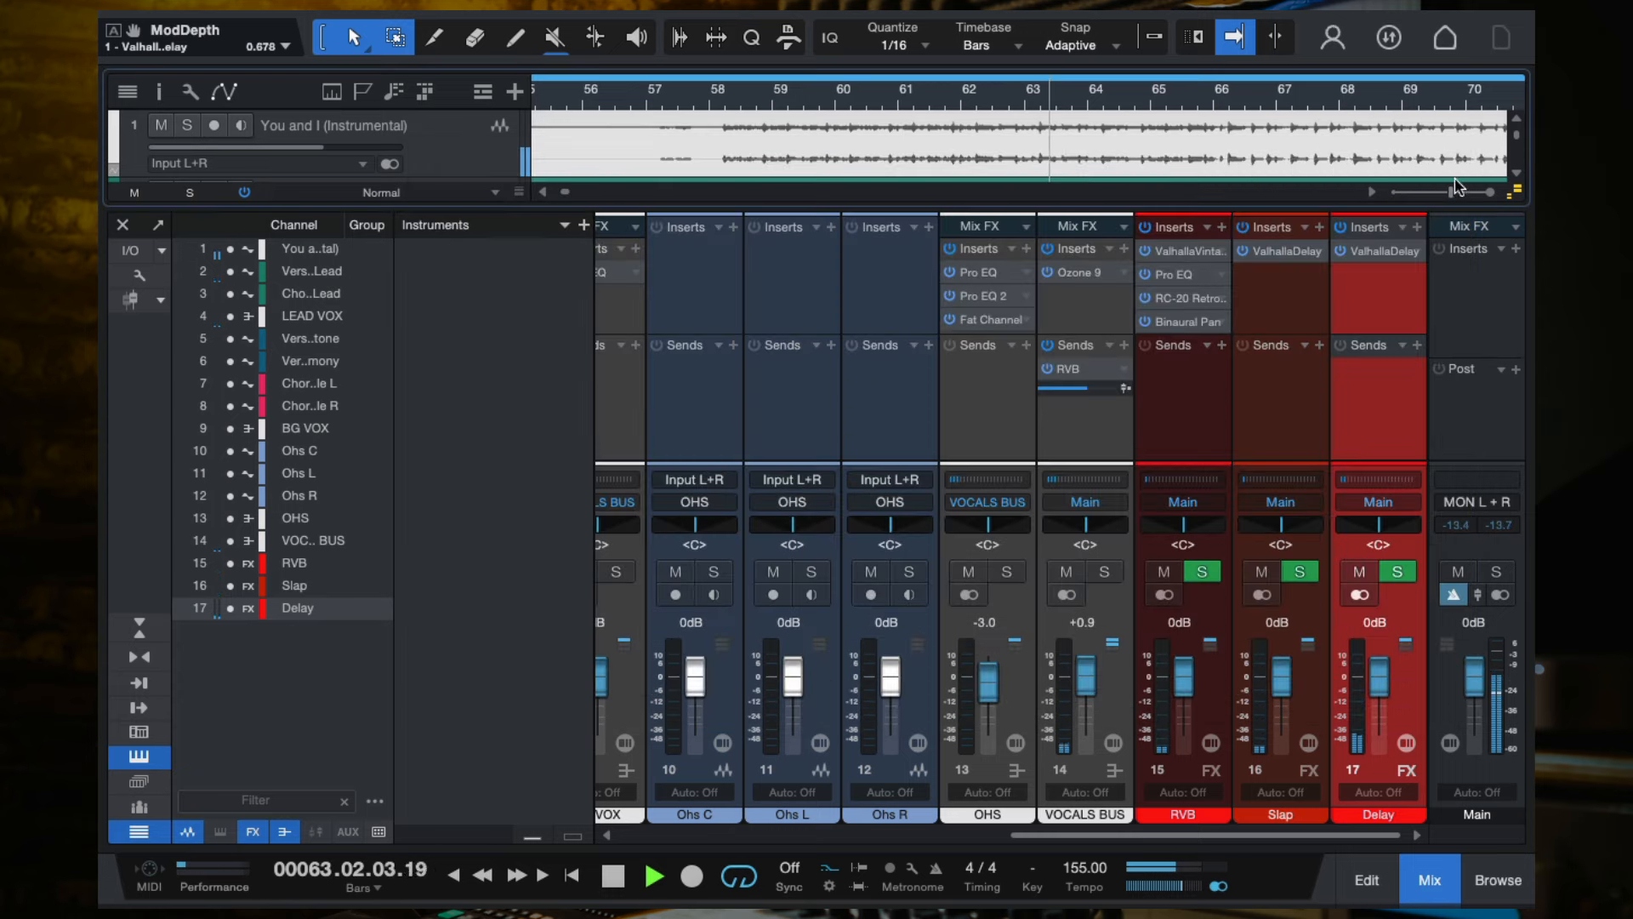
Try a Phaser after ValhallaDelay on the Delay channel, with the channel volume raised to +10 dB during playback.
{"action": "left_click", "coordinate": [1417, 227]}
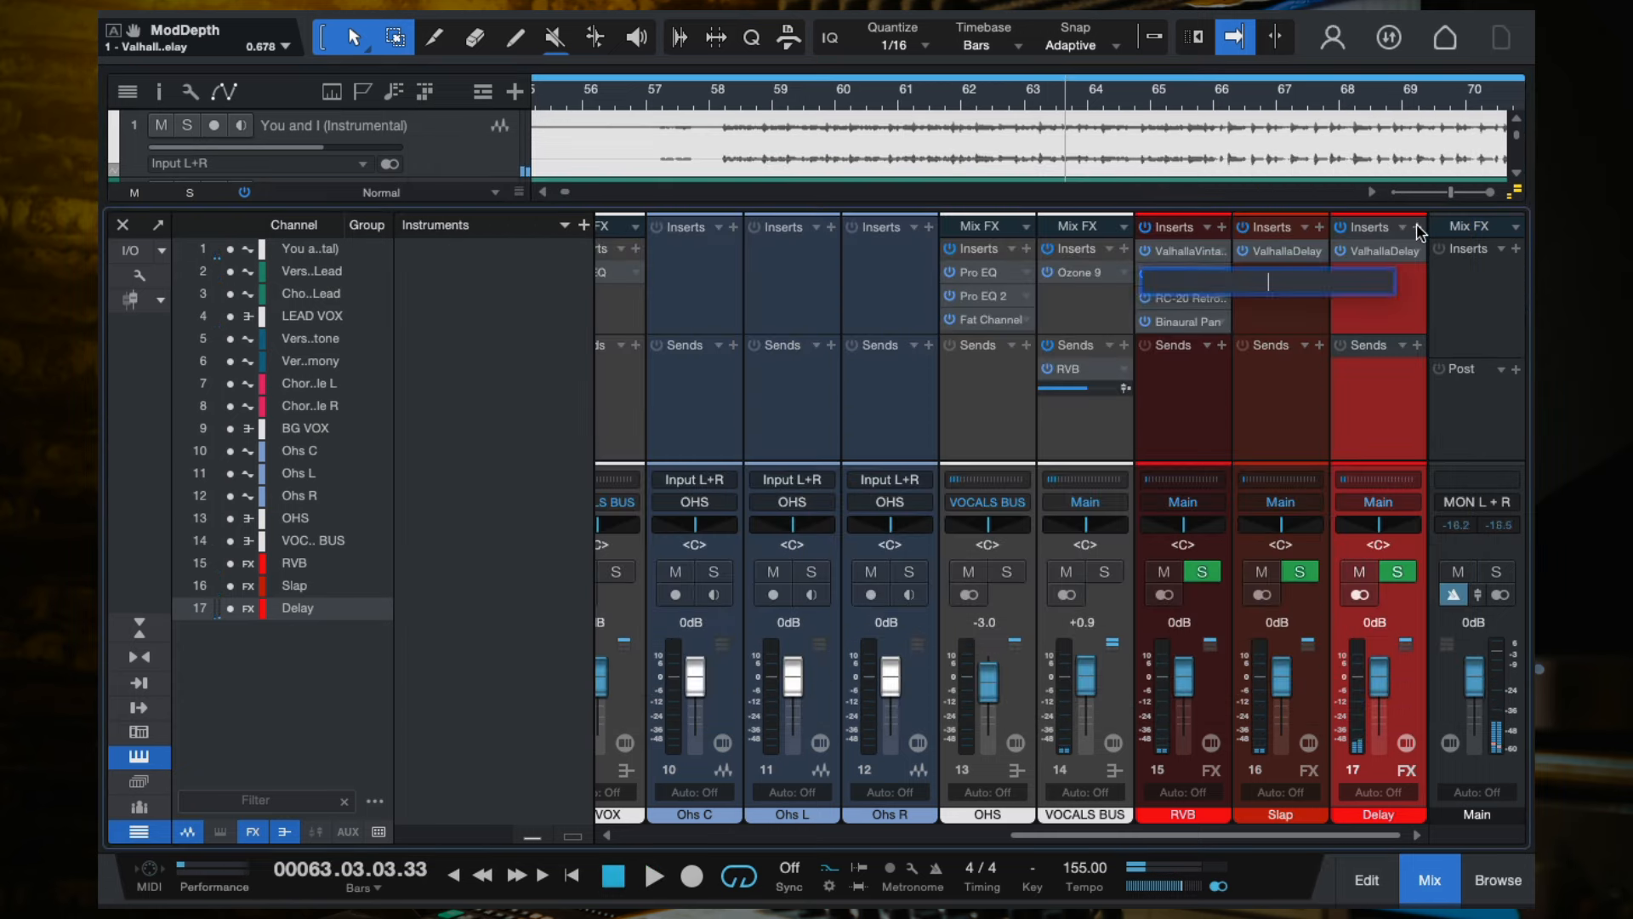
{"action": "type", "text": "phaser"}
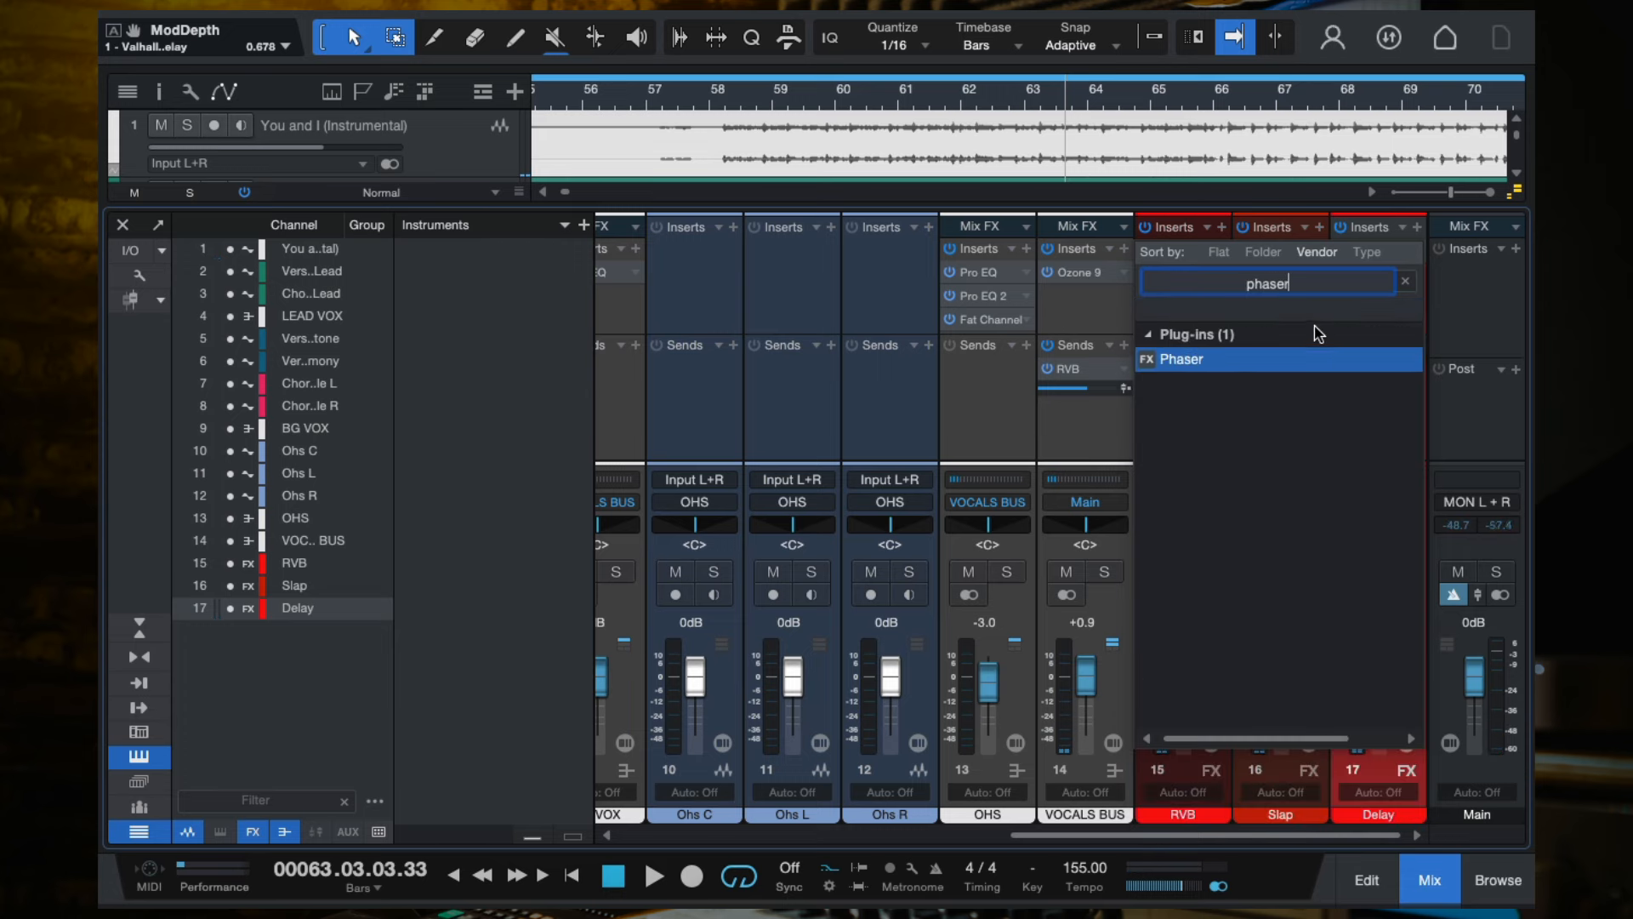
{"action": "double_click", "coordinate": [1244, 357]}
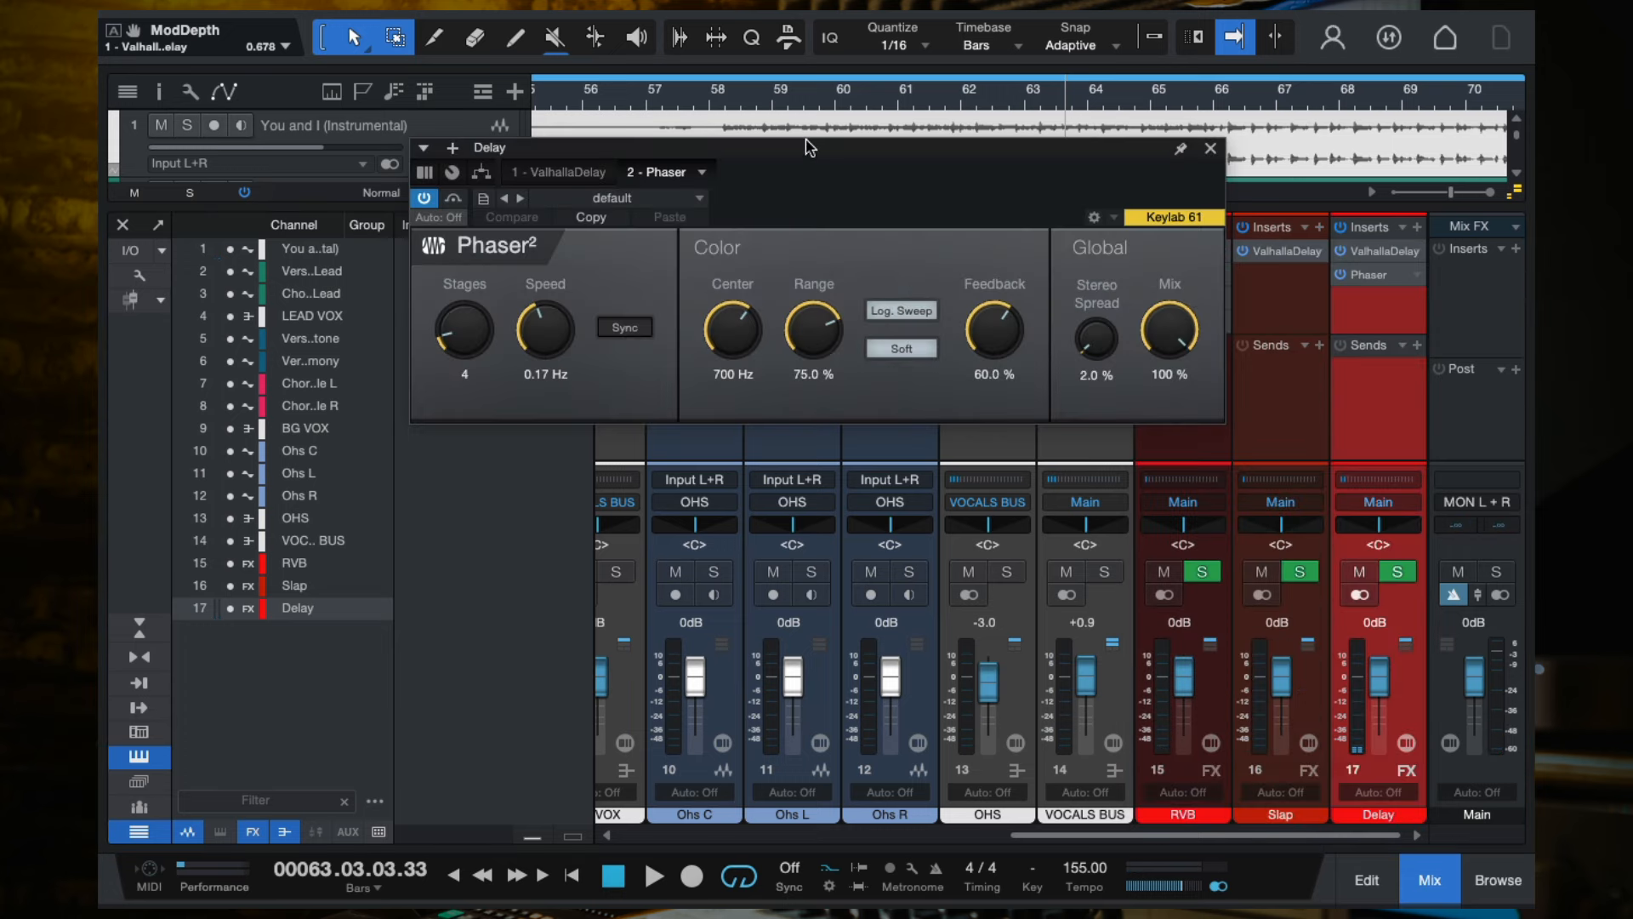
{"action": "left_click_drag", "start_coordinate": [806, 147], "coordinate": [806, 183]}
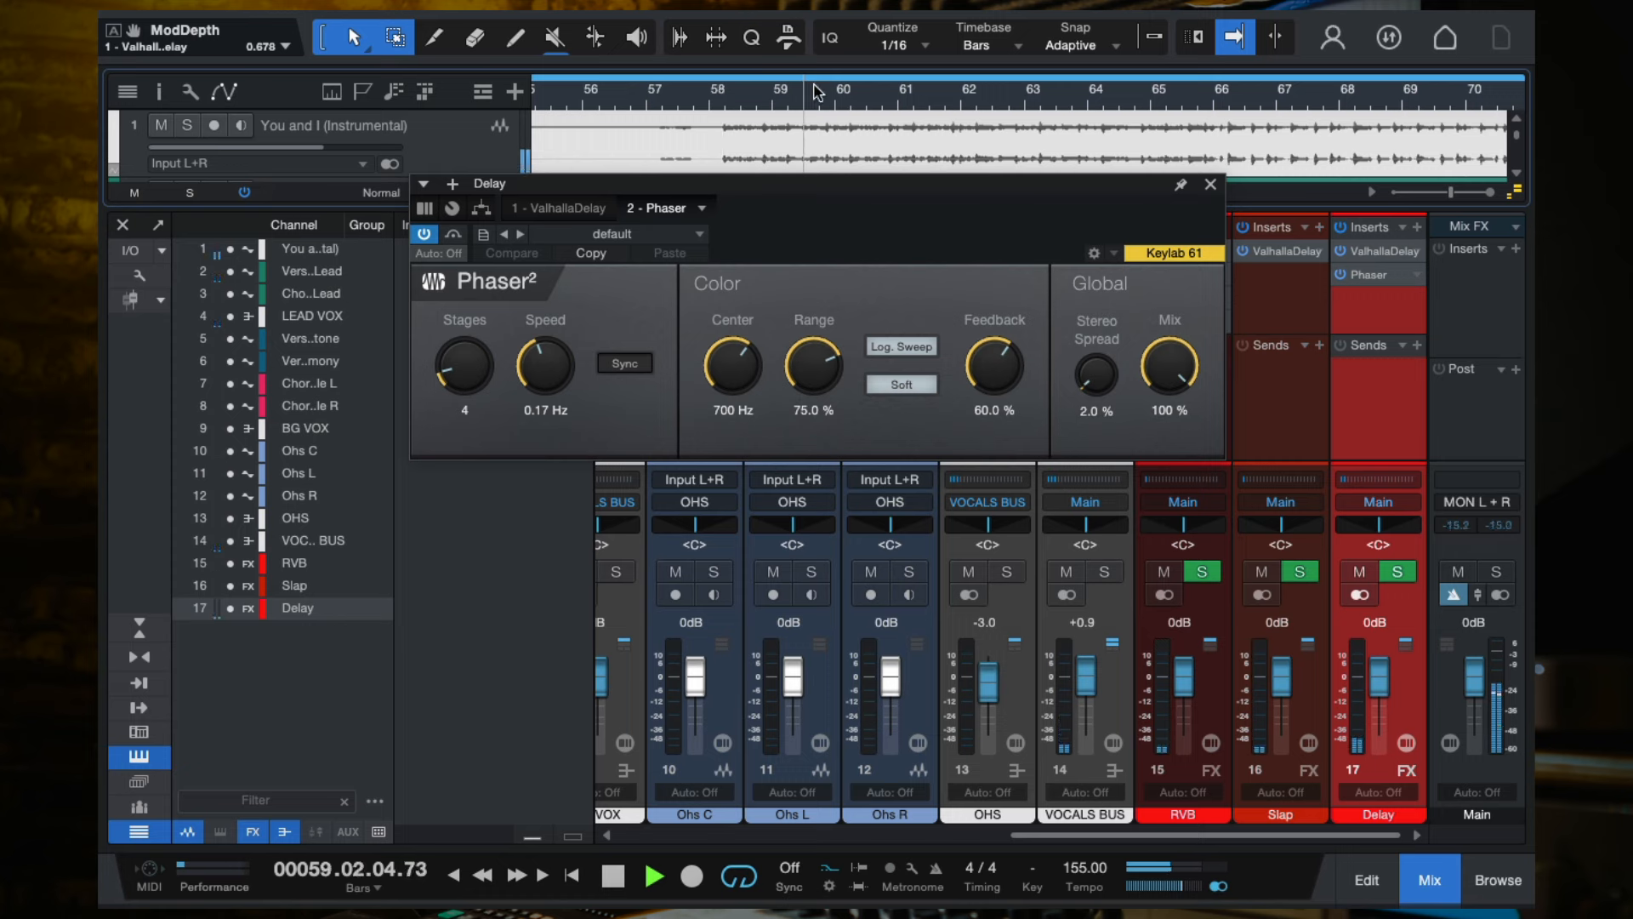
{"action": "left_click_drag", "start_coordinate": [1388, 685], "coordinate": [1383, 581]}
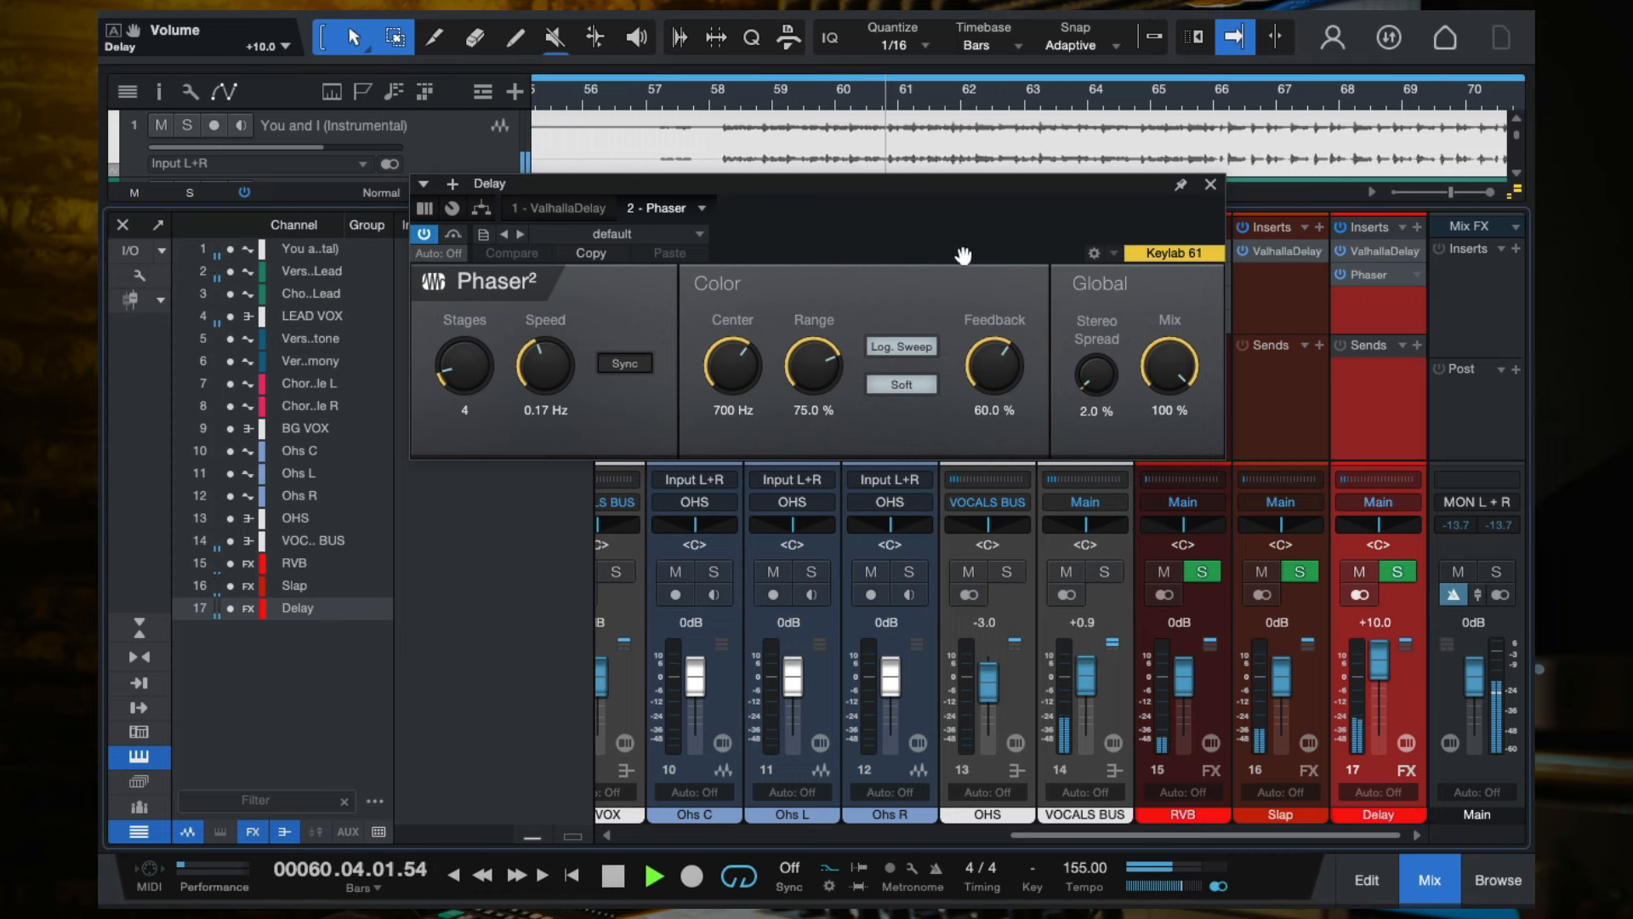
Browse the Phaser presets, load Equigen, and replay the phrase from about bar 58.
{"action": "left_click", "coordinate": [609, 234]}
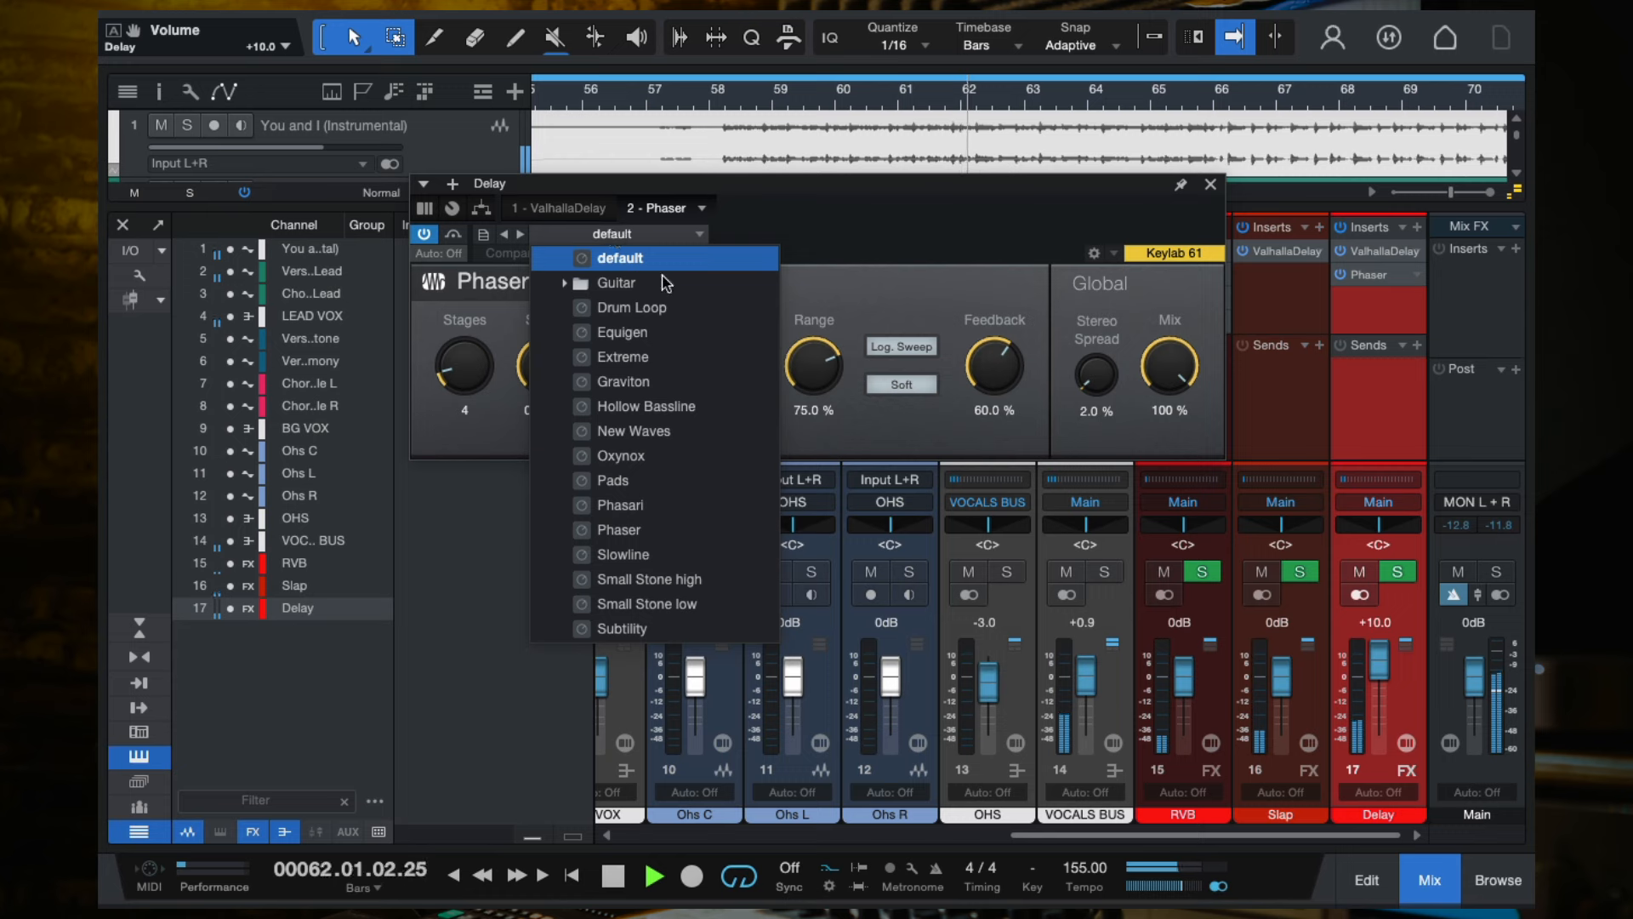
{"action": "left_click", "coordinate": [643, 307]}
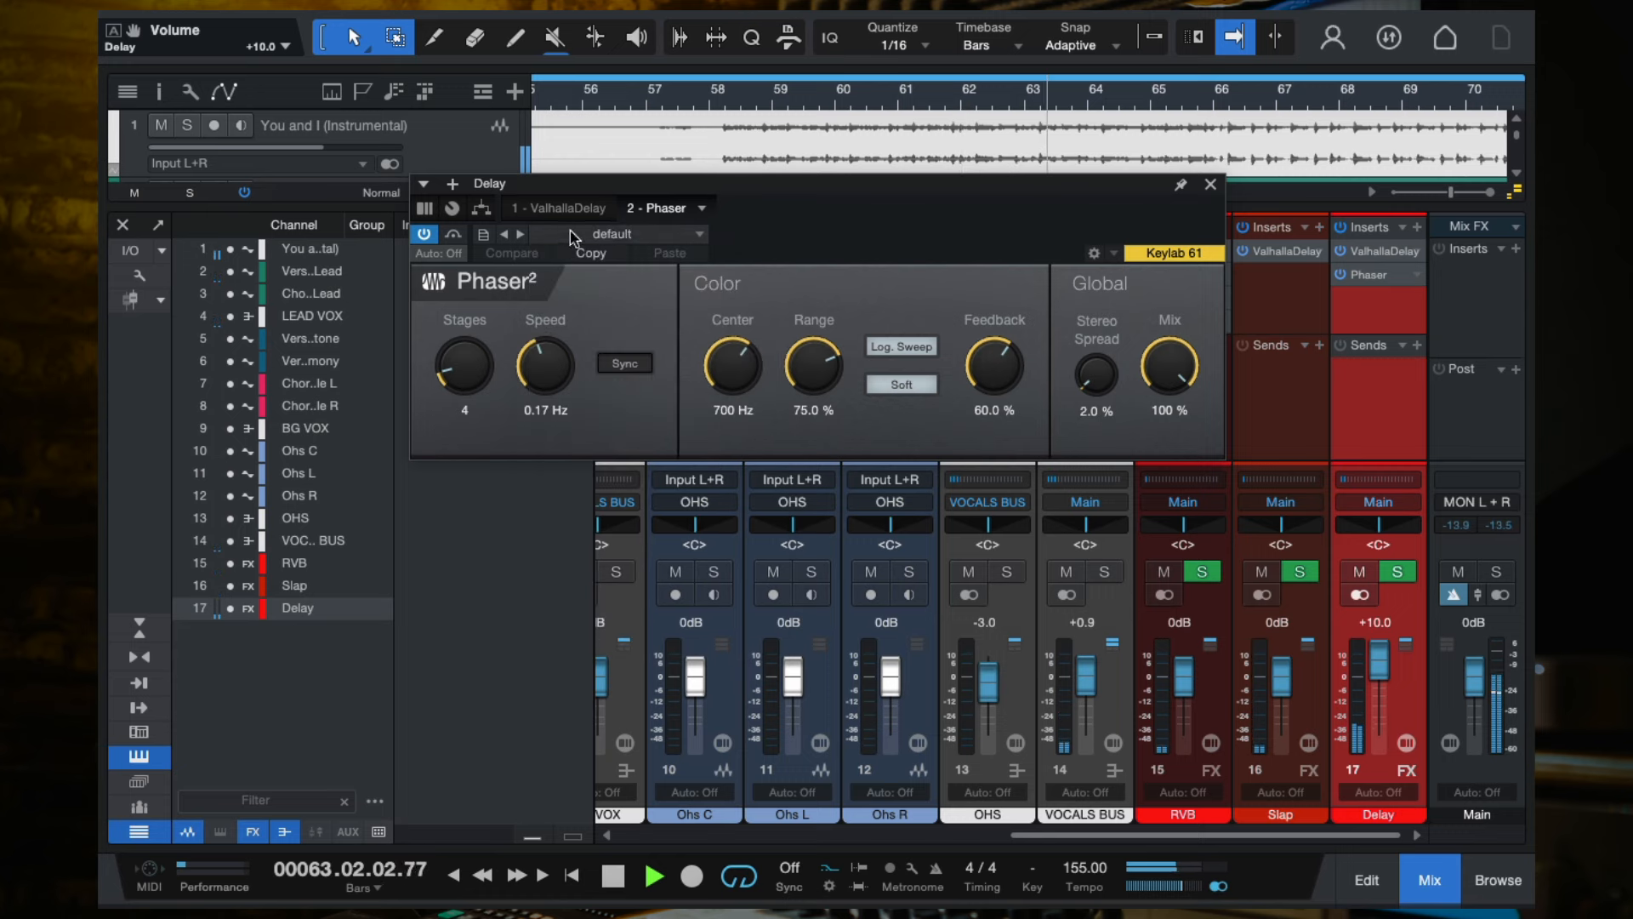
{"action": "left_click", "coordinate": [624, 235]}
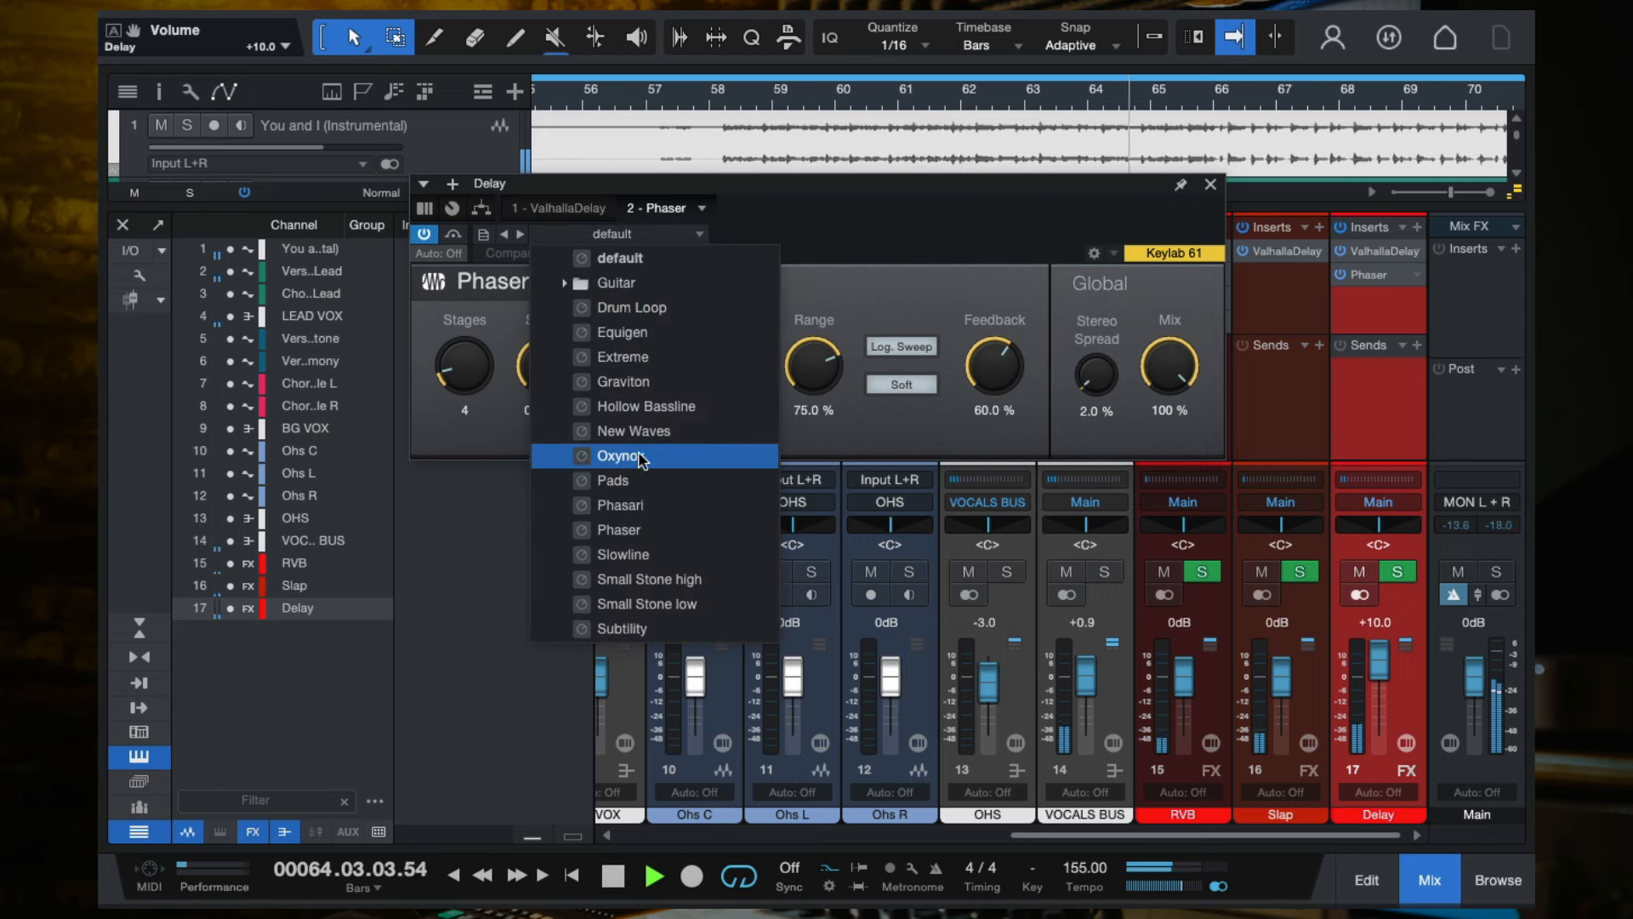
{"action": "left_click", "coordinate": [977, 223]}
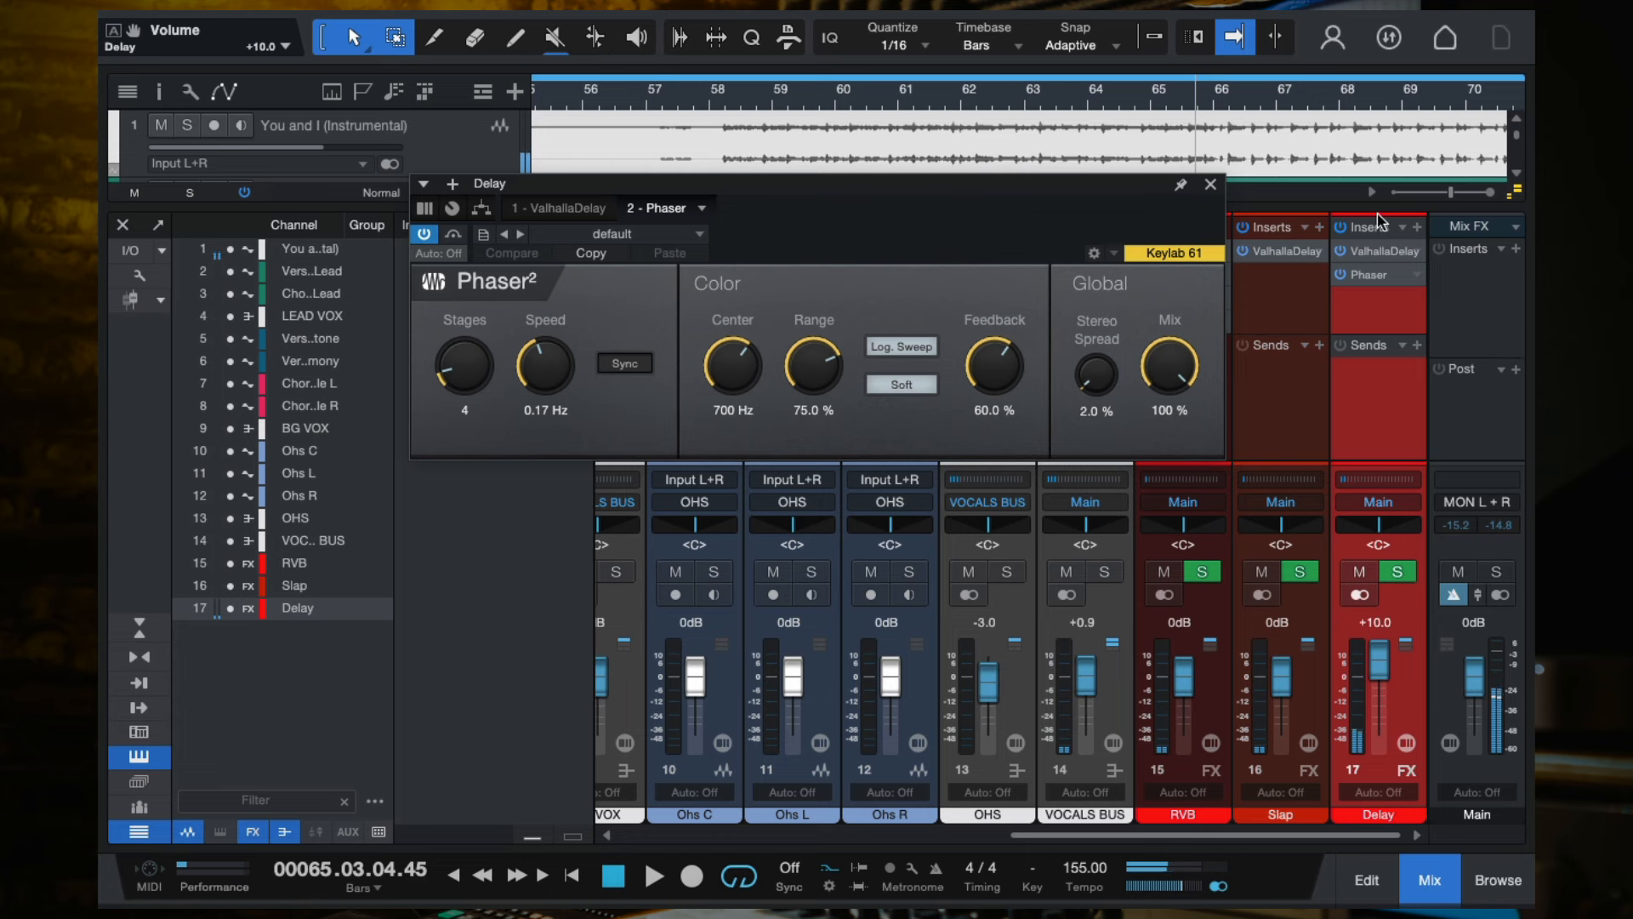
{"action": "left_click", "coordinate": [647, 238]}
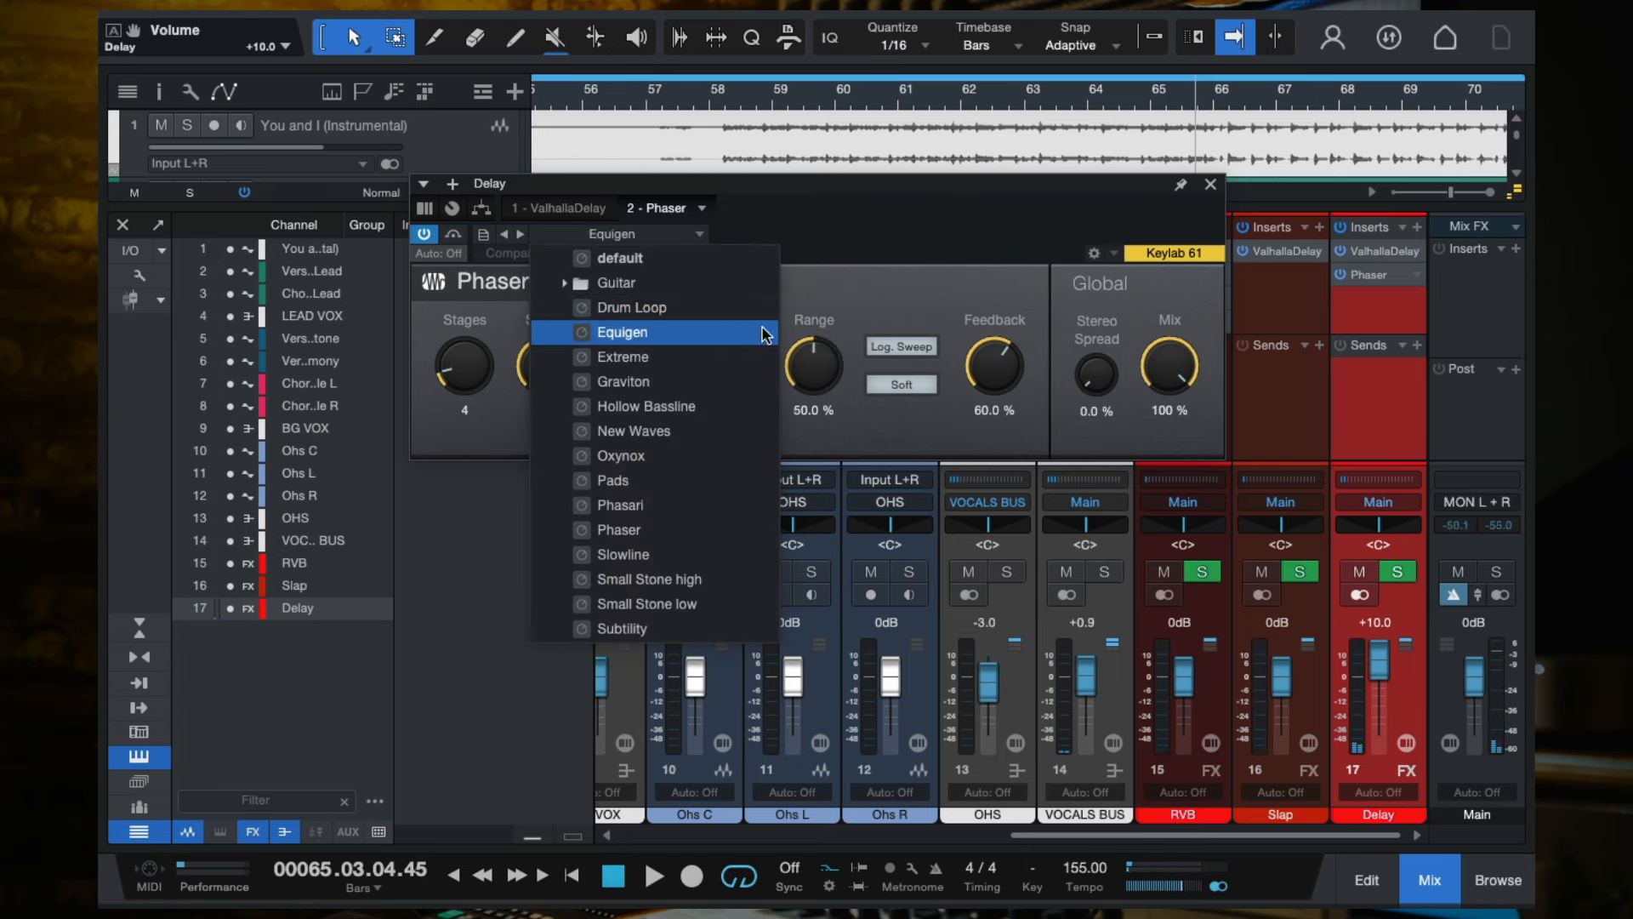
{"action": "left_click", "coordinate": [993, 155]}
{"action": "left_click", "coordinate": [724, 100]}
Audition the Phaser presets Extreme, Graviton and Hollow Bassline on the delay, then stop playback.
{"action": "left_click", "coordinate": [623, 241]}
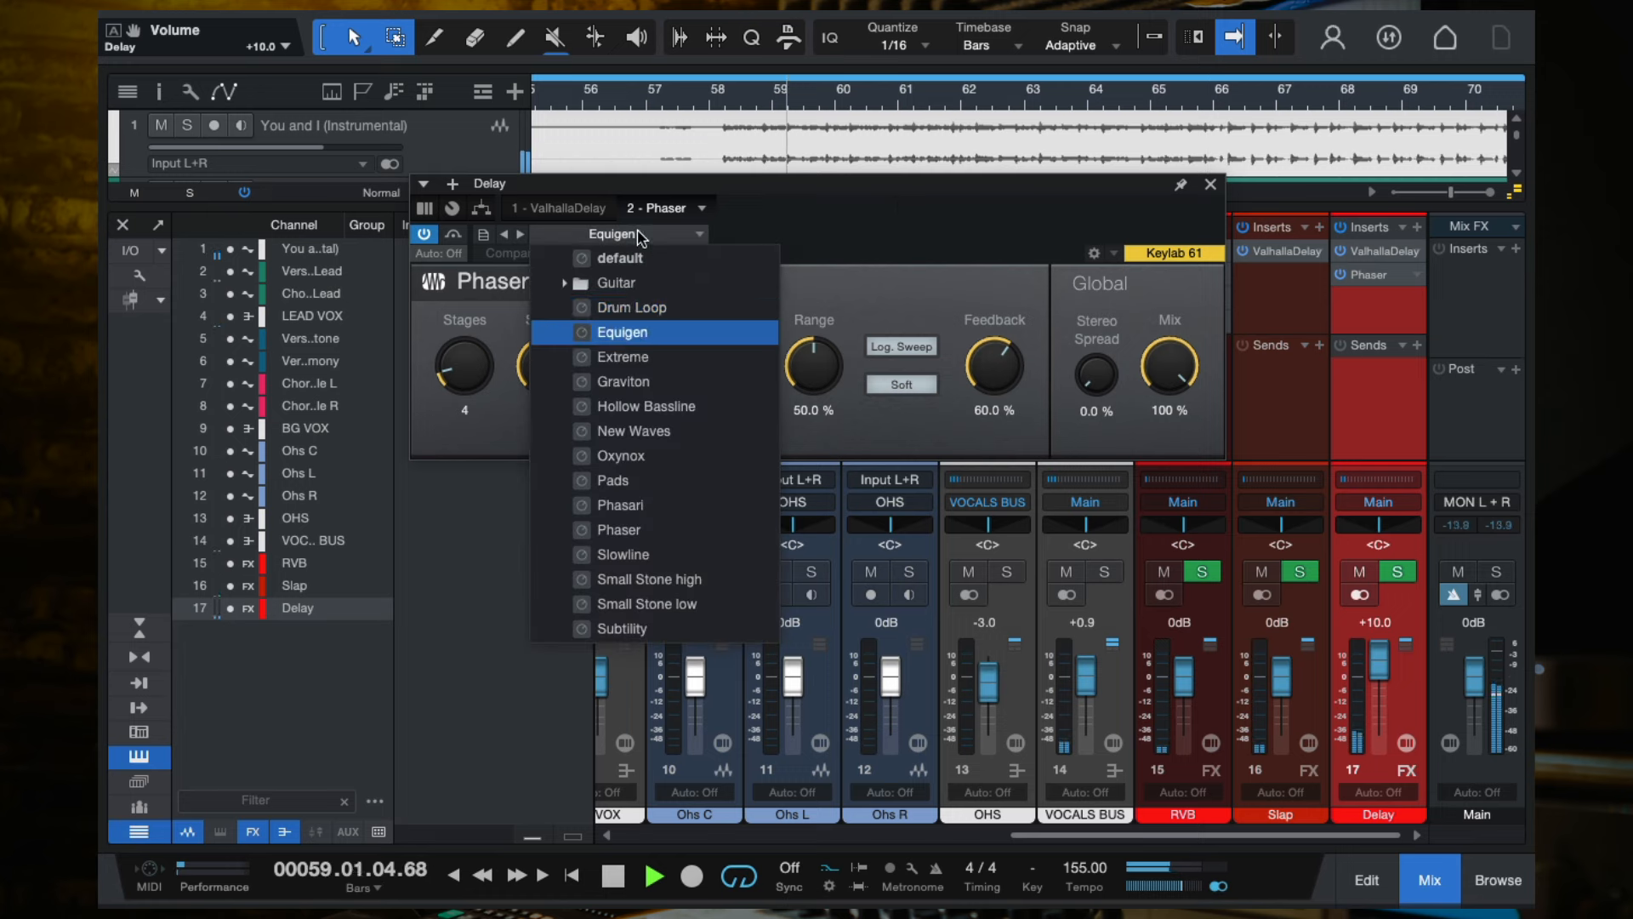
{"action": "left_click", "coordinate": [628, 361]}
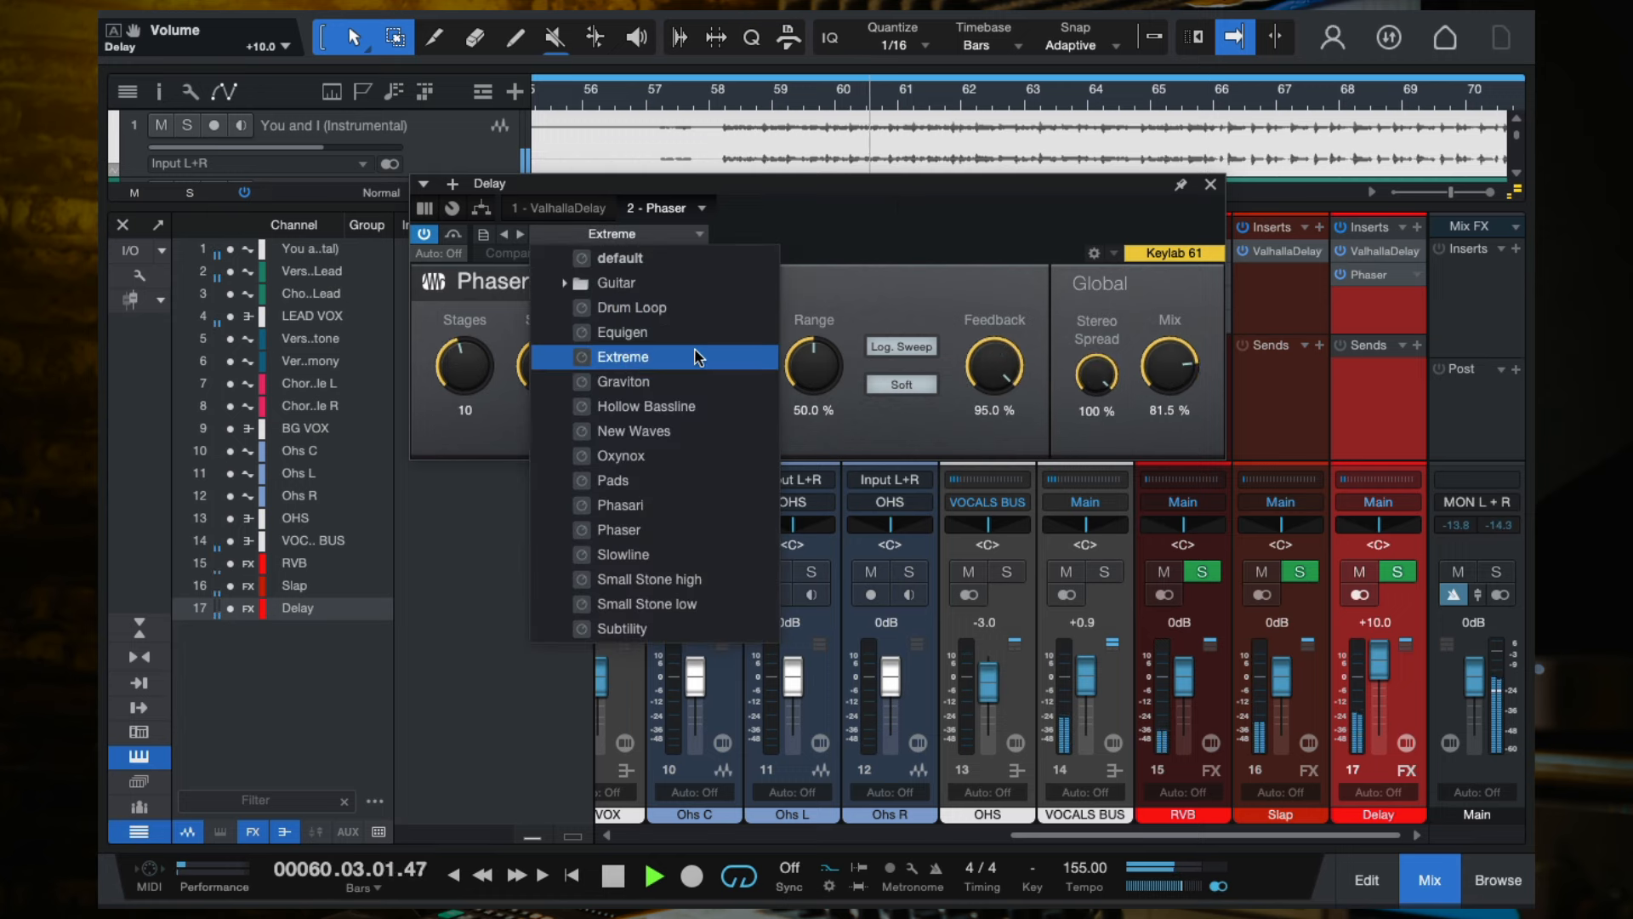
{"action": "left_click", "coordinate": [623, 381]}
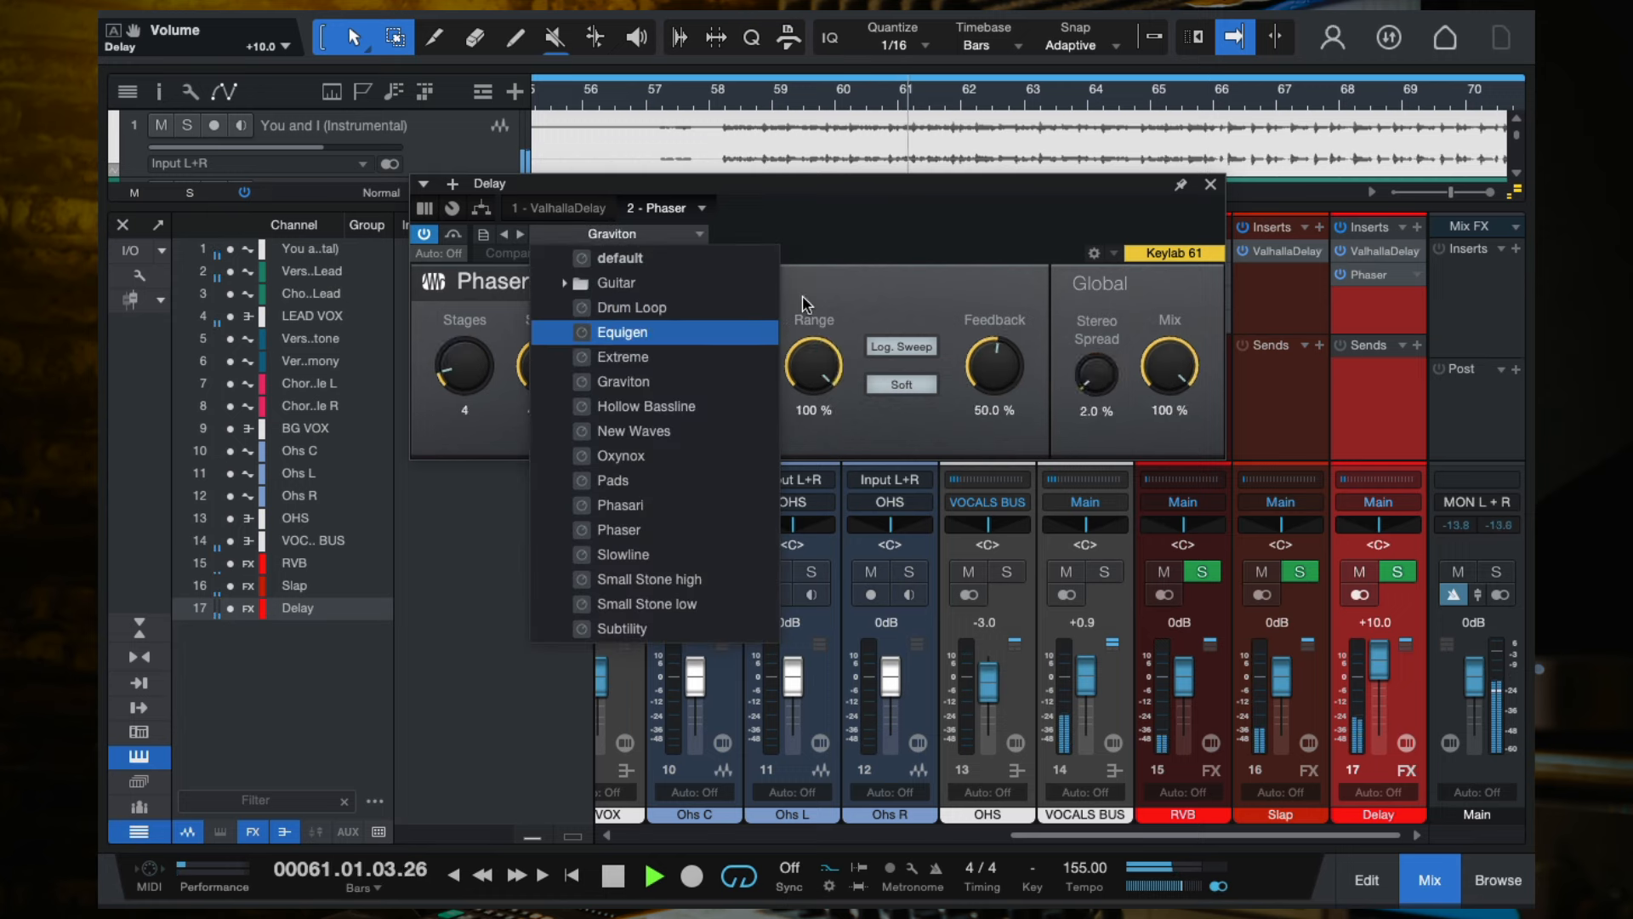
{"action": "left_click", "coordinate": [634, 406]}
{"action": "left_click", "coordinate": [885, 222]}
{"action": "key", "text": "space"}
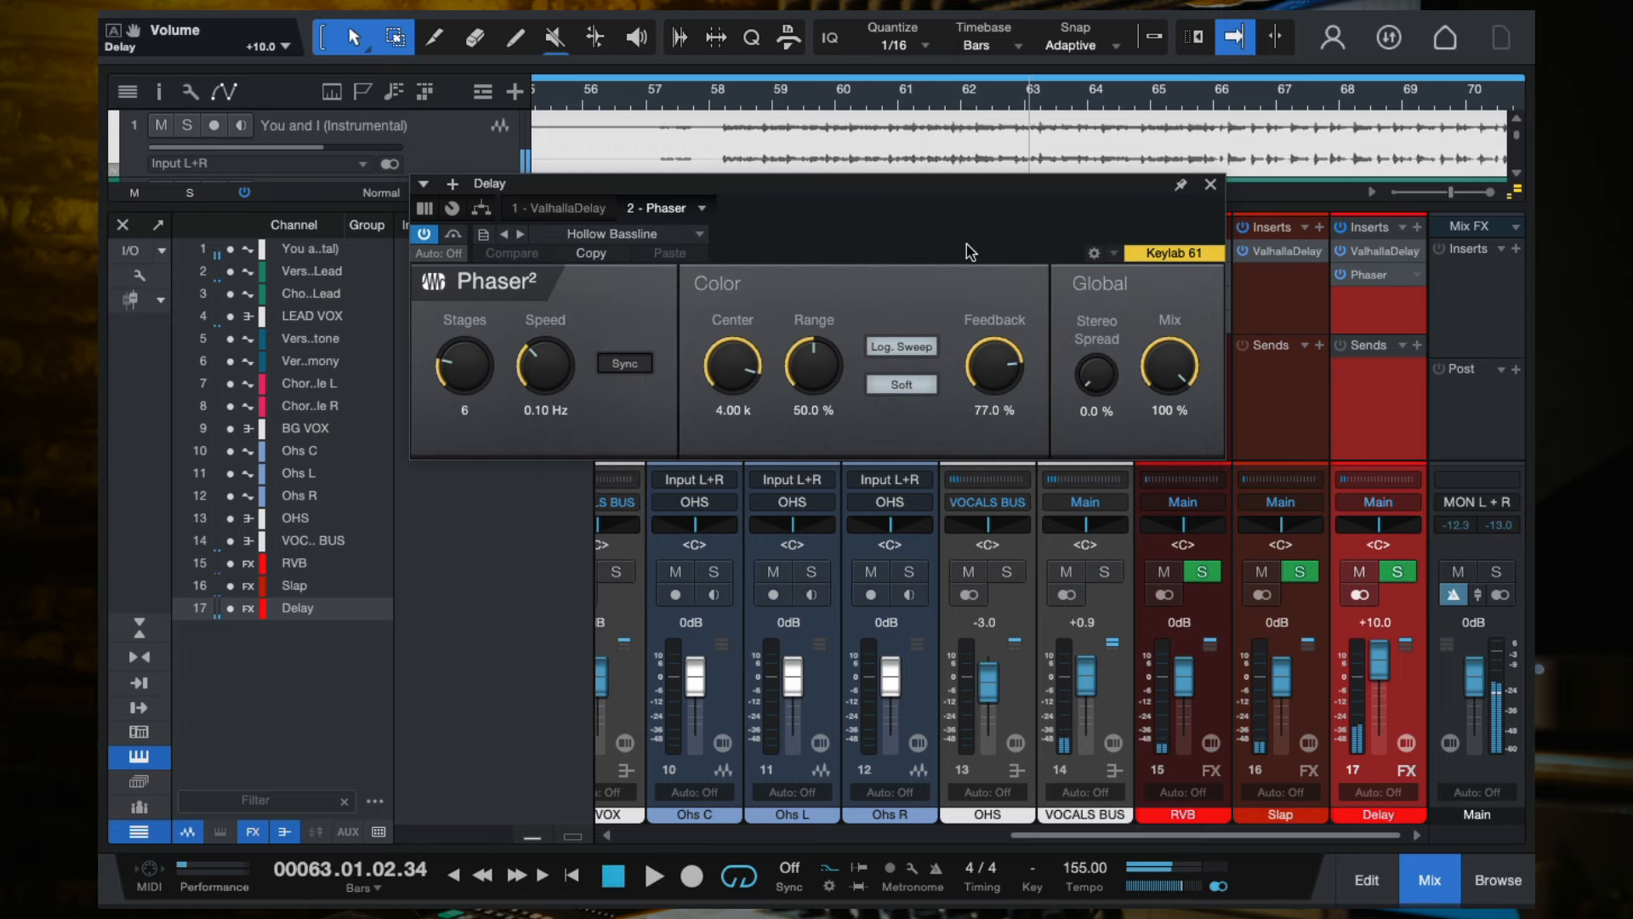
Close the Phaser and remove it from the Delay channel's inserts.
{"action": "left_click", "coordinate": [1211, 186]}
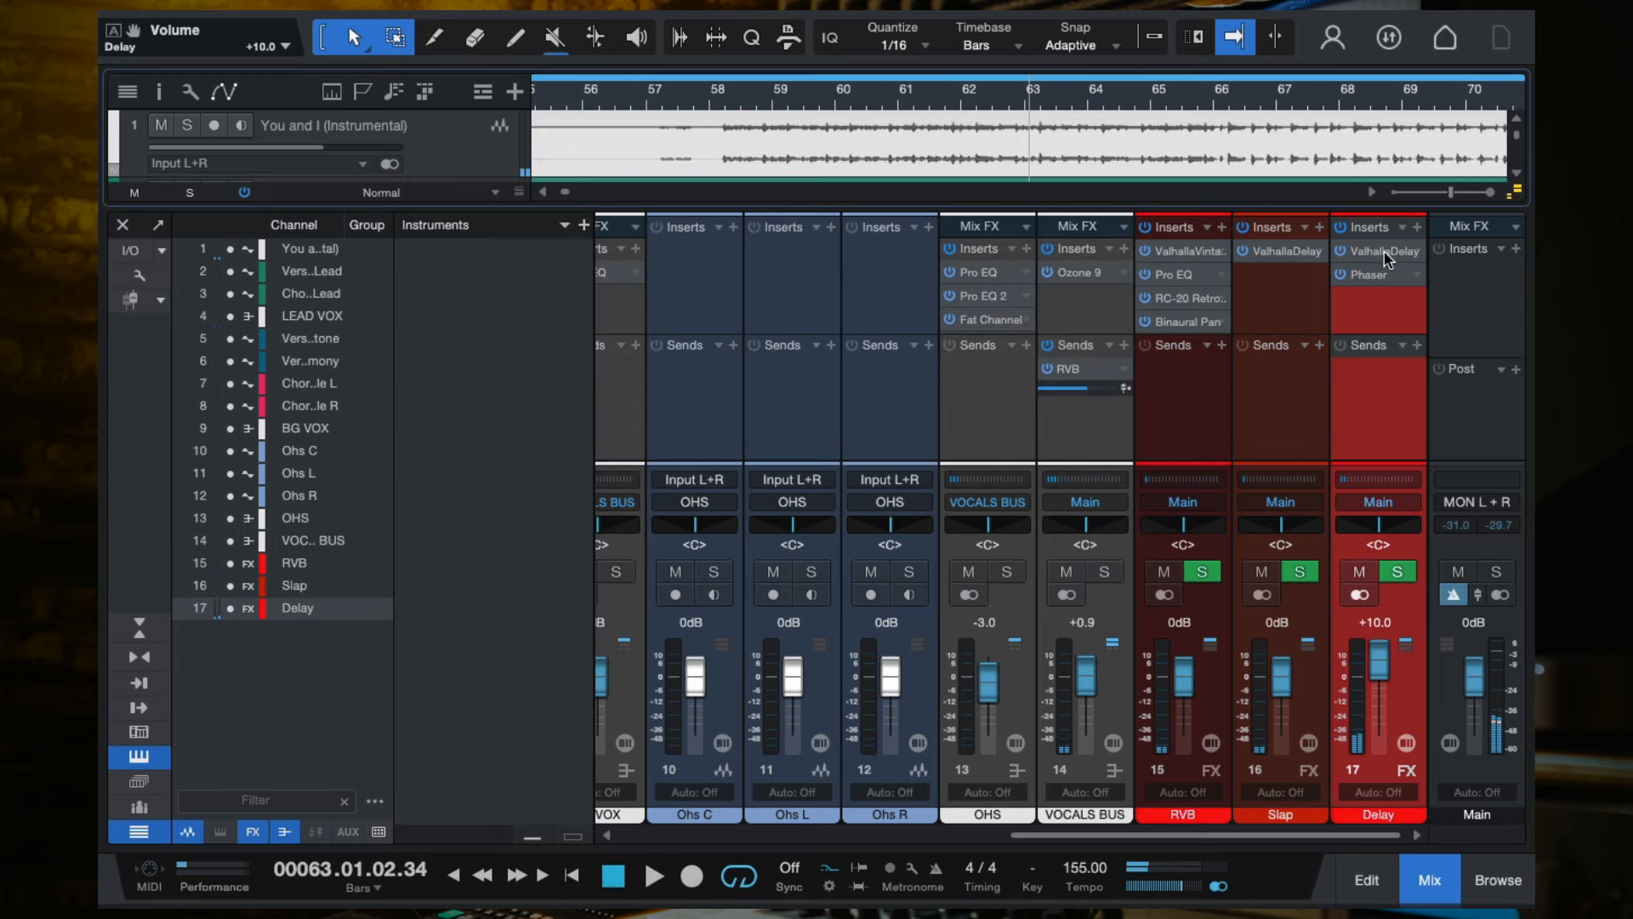
{"action": "right_click", "coordinate": [1347, 277]}
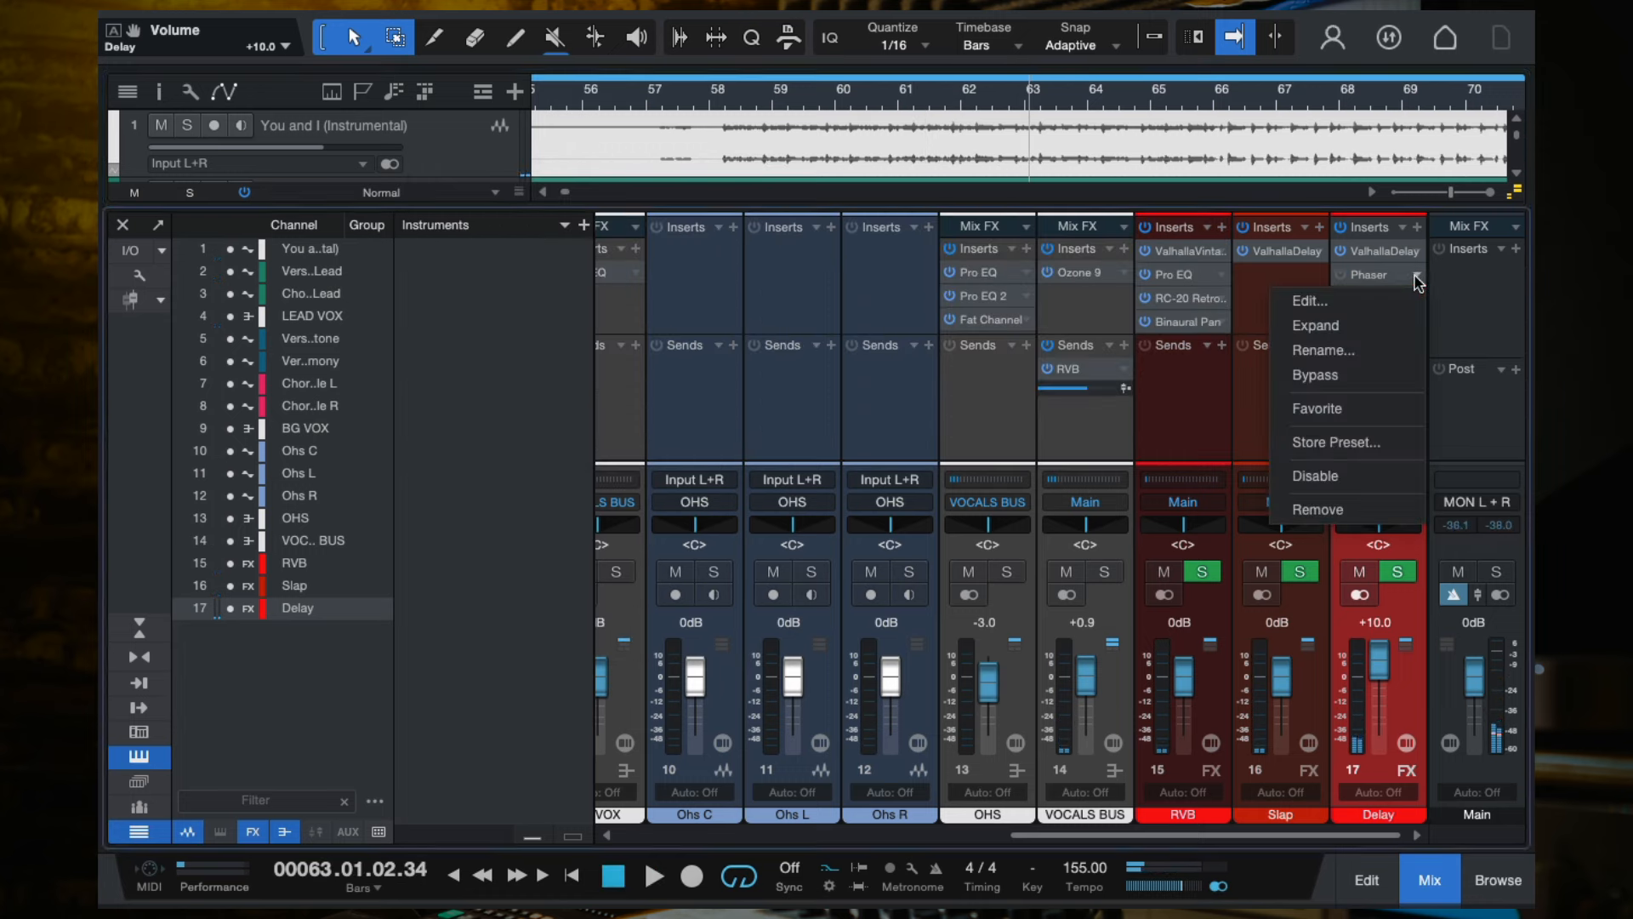
{"action": "left_click", "coordinate": [1321, 508]}
Insert a Flanger after ValhallaDelay on the Delay channel.
{"action": "left_click", "coordinate": [1416, 228]}
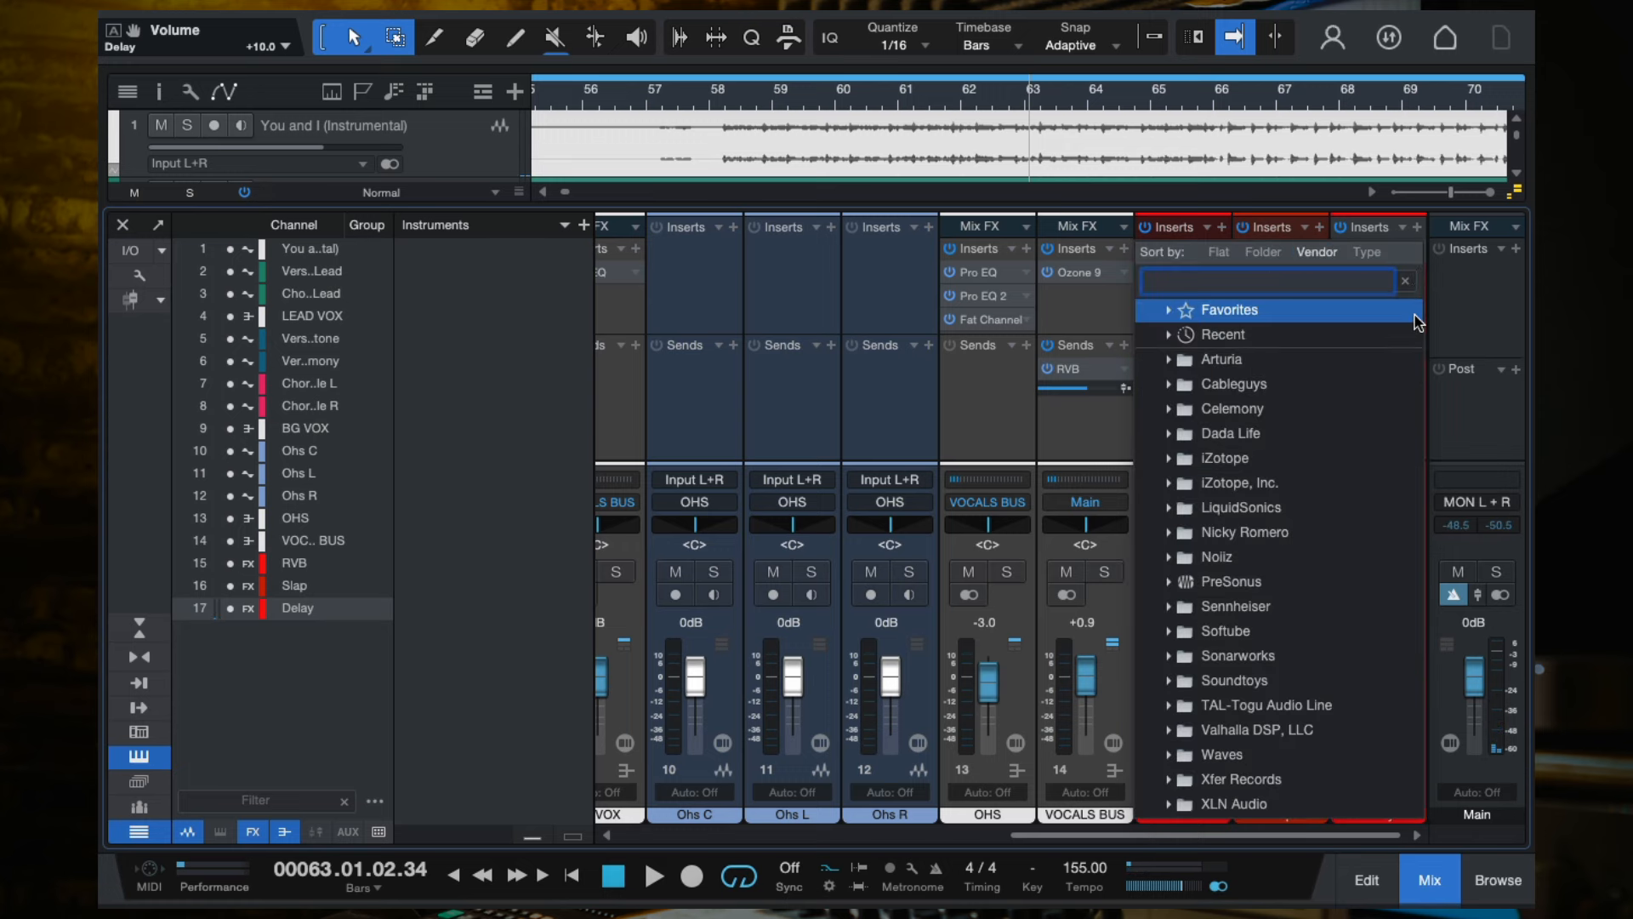
{"action": "type", "text": "flanger"}
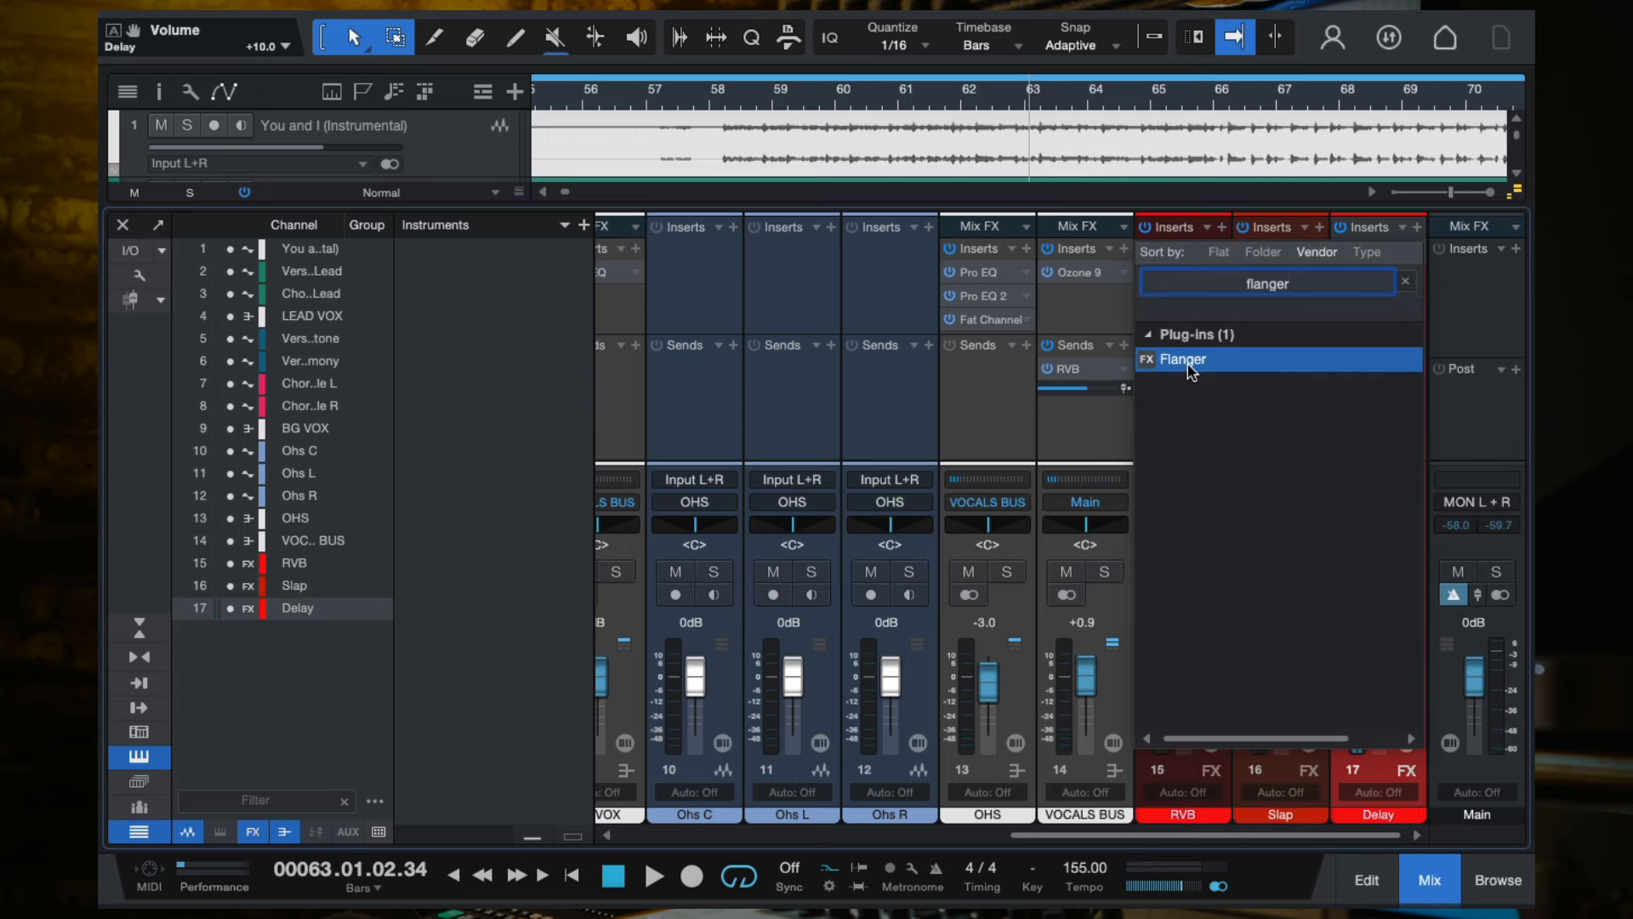
{"action": "left_click", "coordinate": [1189, 366]}
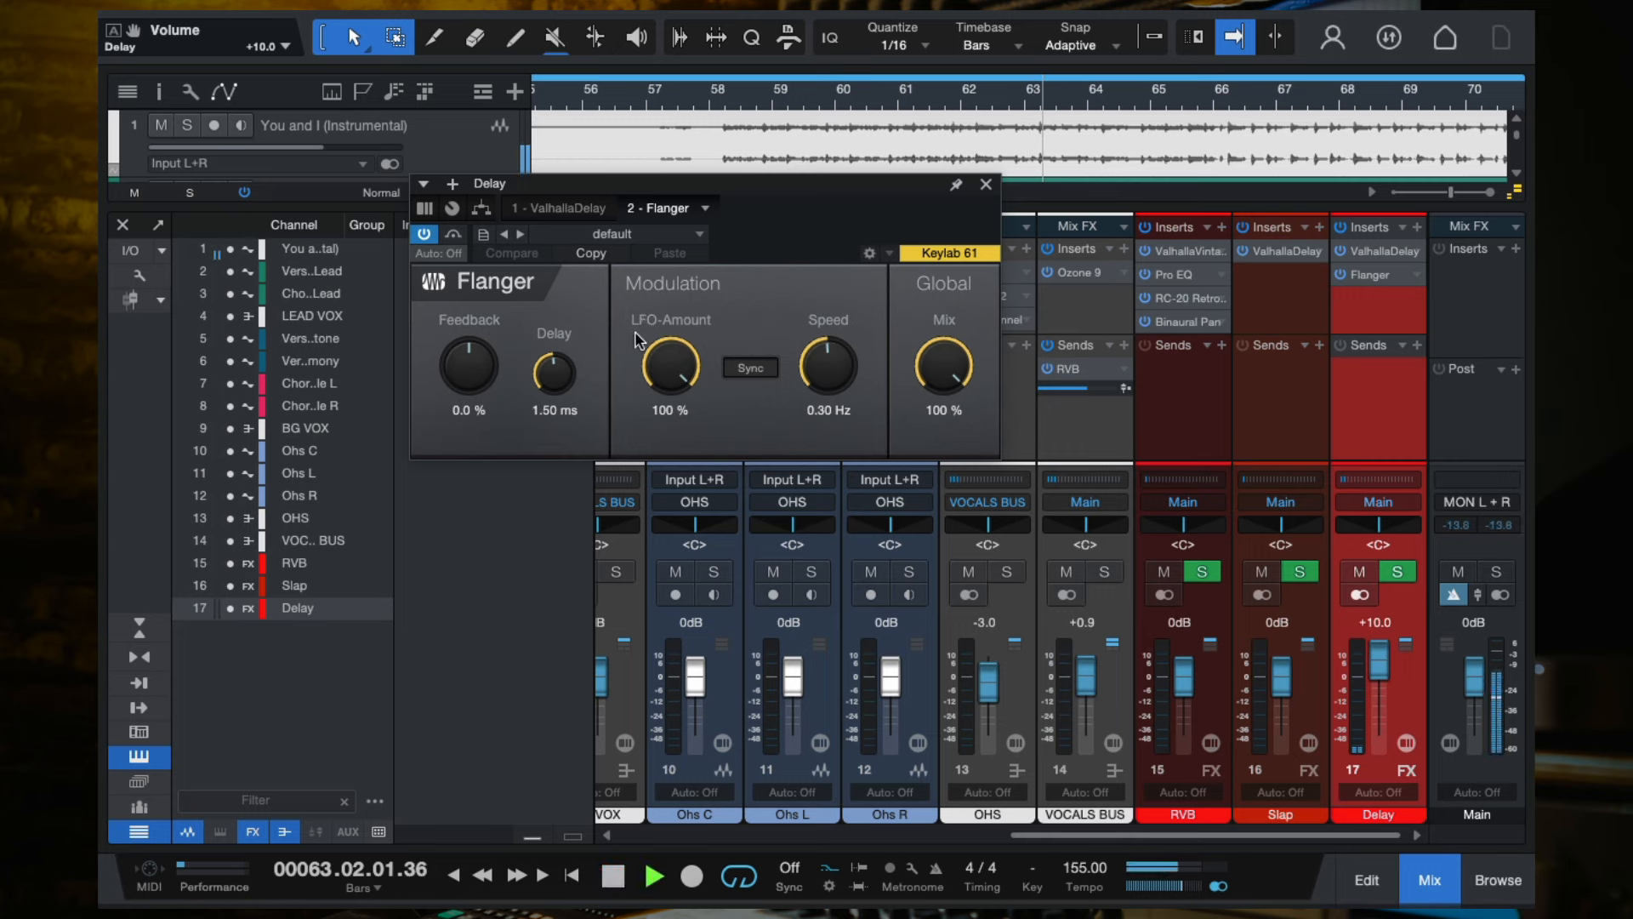
Load the Chorus preset in the Flanger while playing the phrase from about bar 58.
{"action": "left_click", "coordinate": [724, 102]}
{"action": "left_click_drag", "start_coordinate": [962, 367], "coordinate": [956, 375]}
{"action": "left_click", "coordinate": [636, 233]}
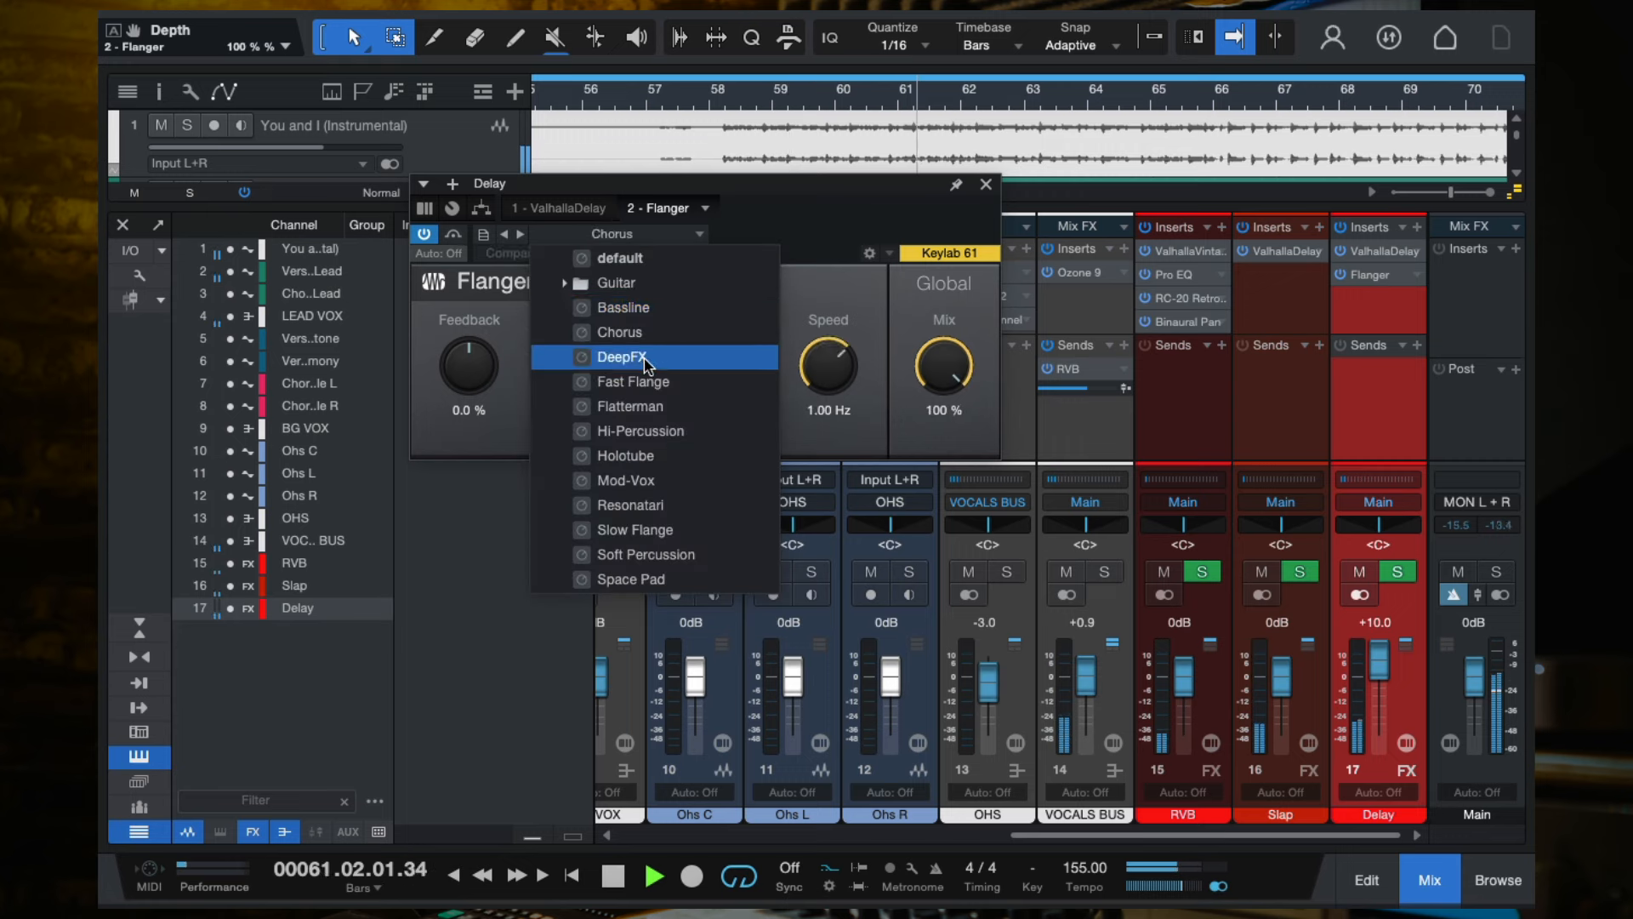
{"action": "left_click", "coordinate": [908, 231]}
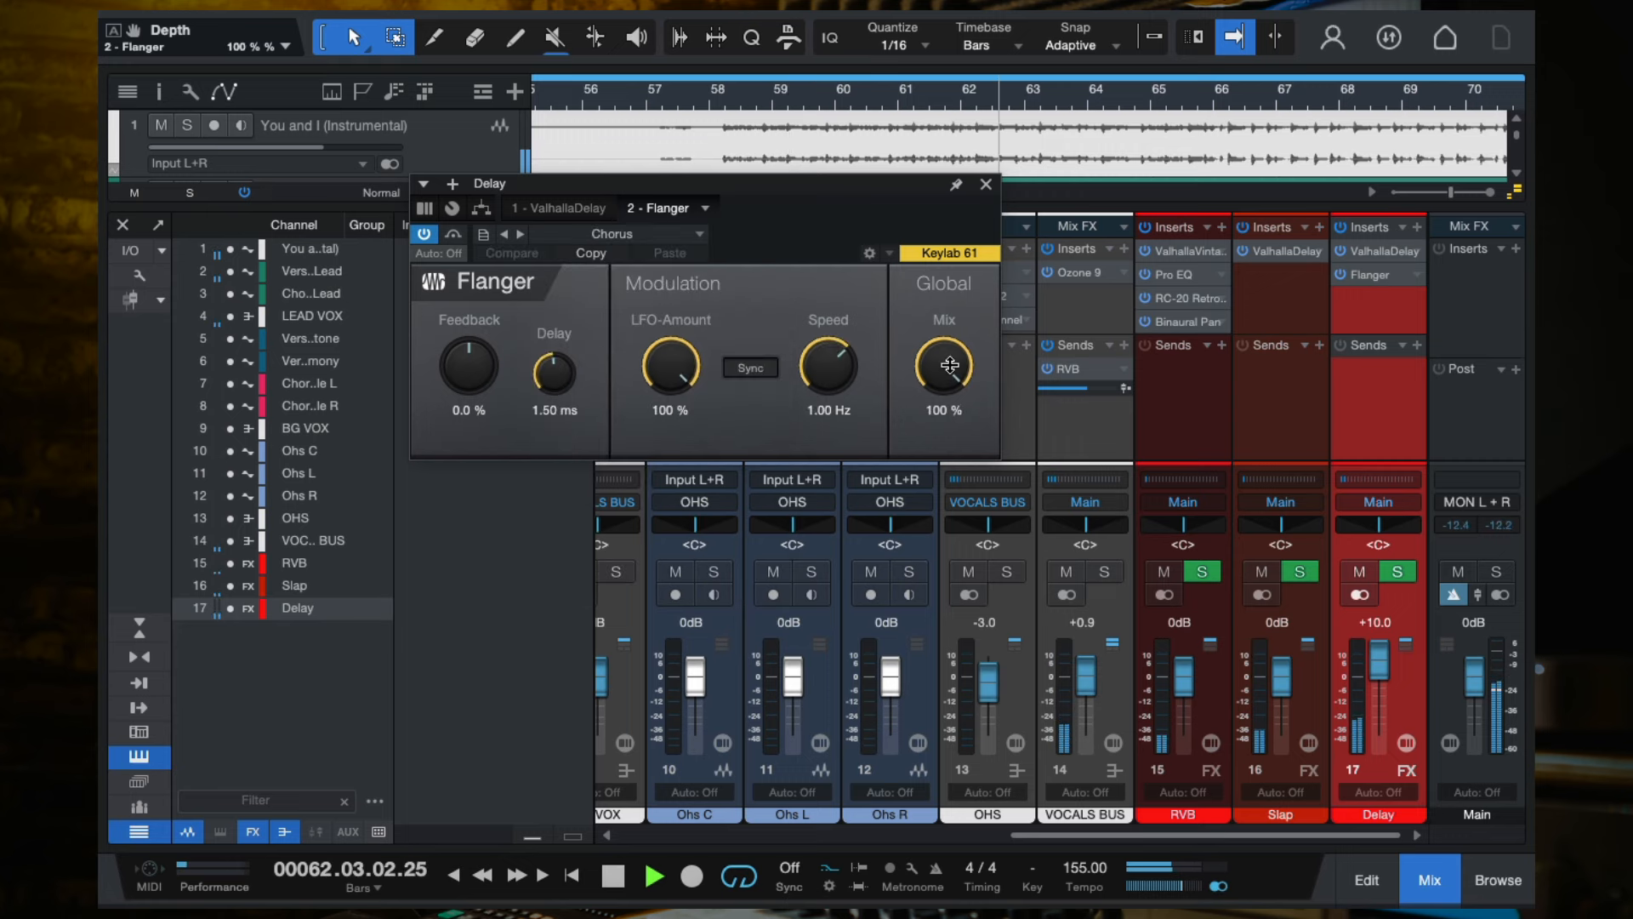
Replay from about bar 58 and lower the Flanger's Mix to 18.0 %.
{"action": "key", "text": "space"}
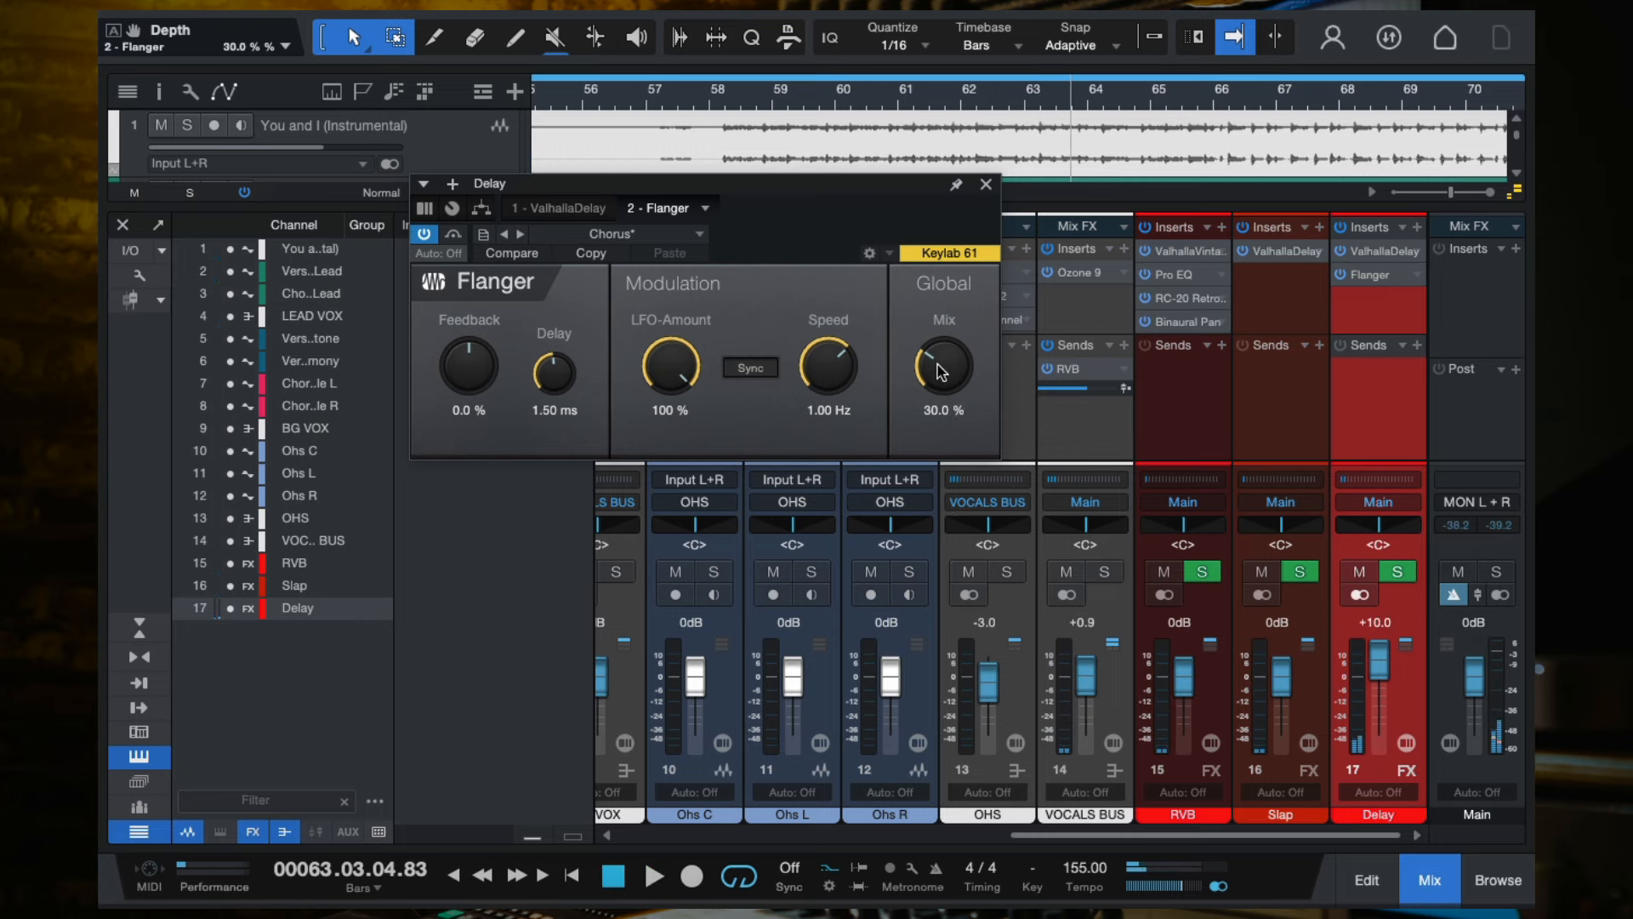
{"action": "left_click", "coordinate": [718, 100]}
{"action": "key", "text": "space"}
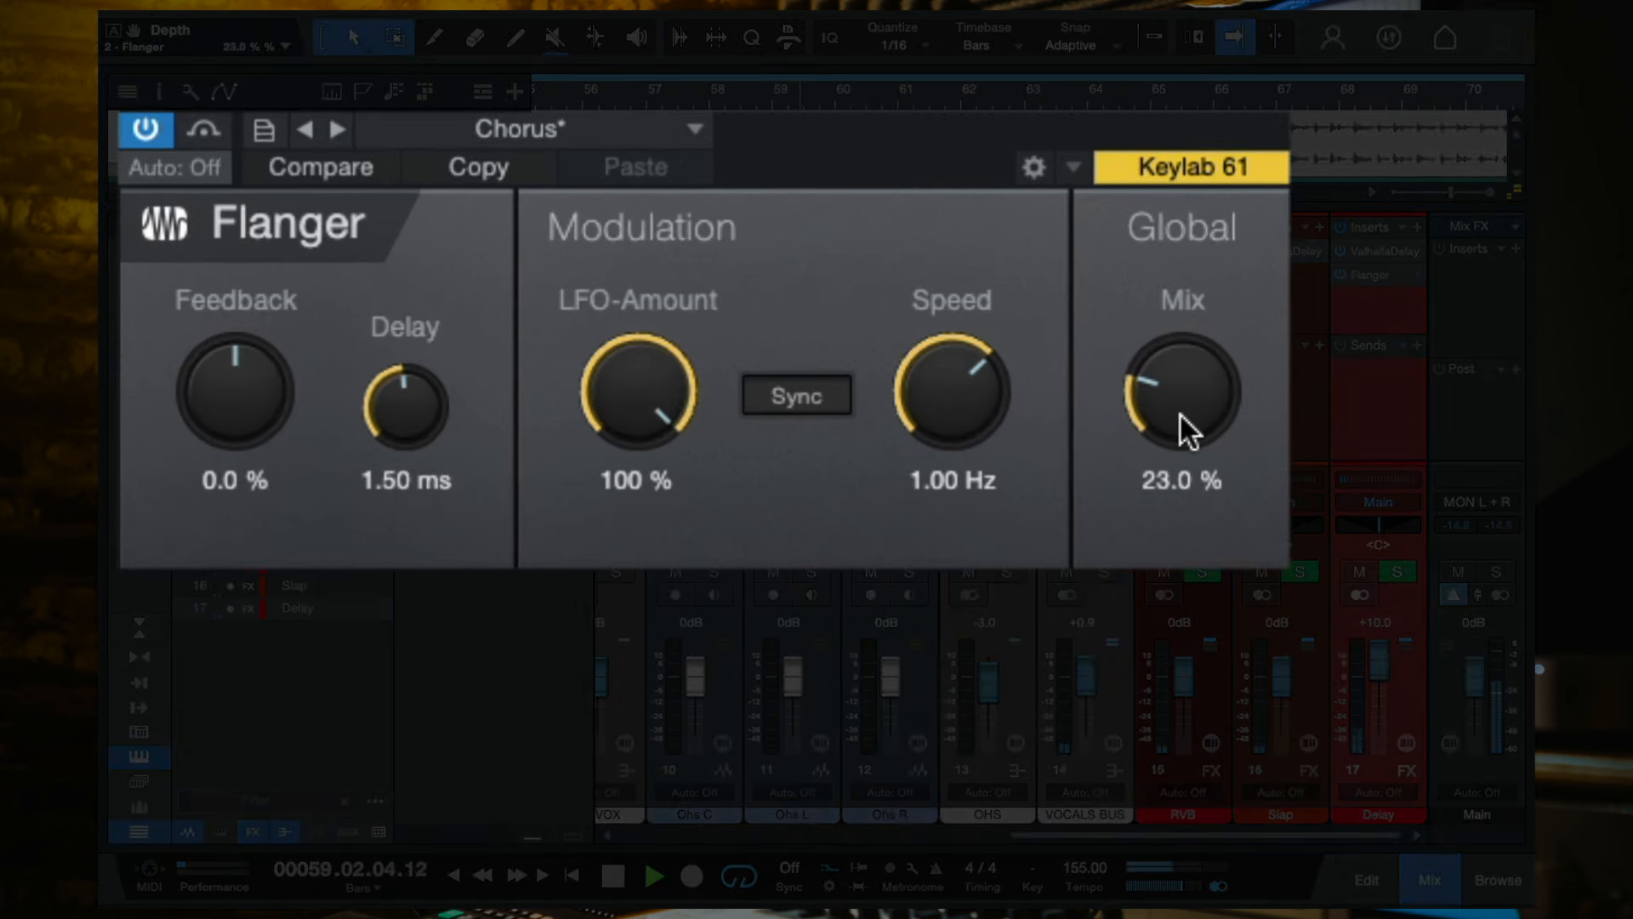
{"action": "left_click_drag", "start_coordinate": [1181, 415], "coordinate": [1181, 437]}
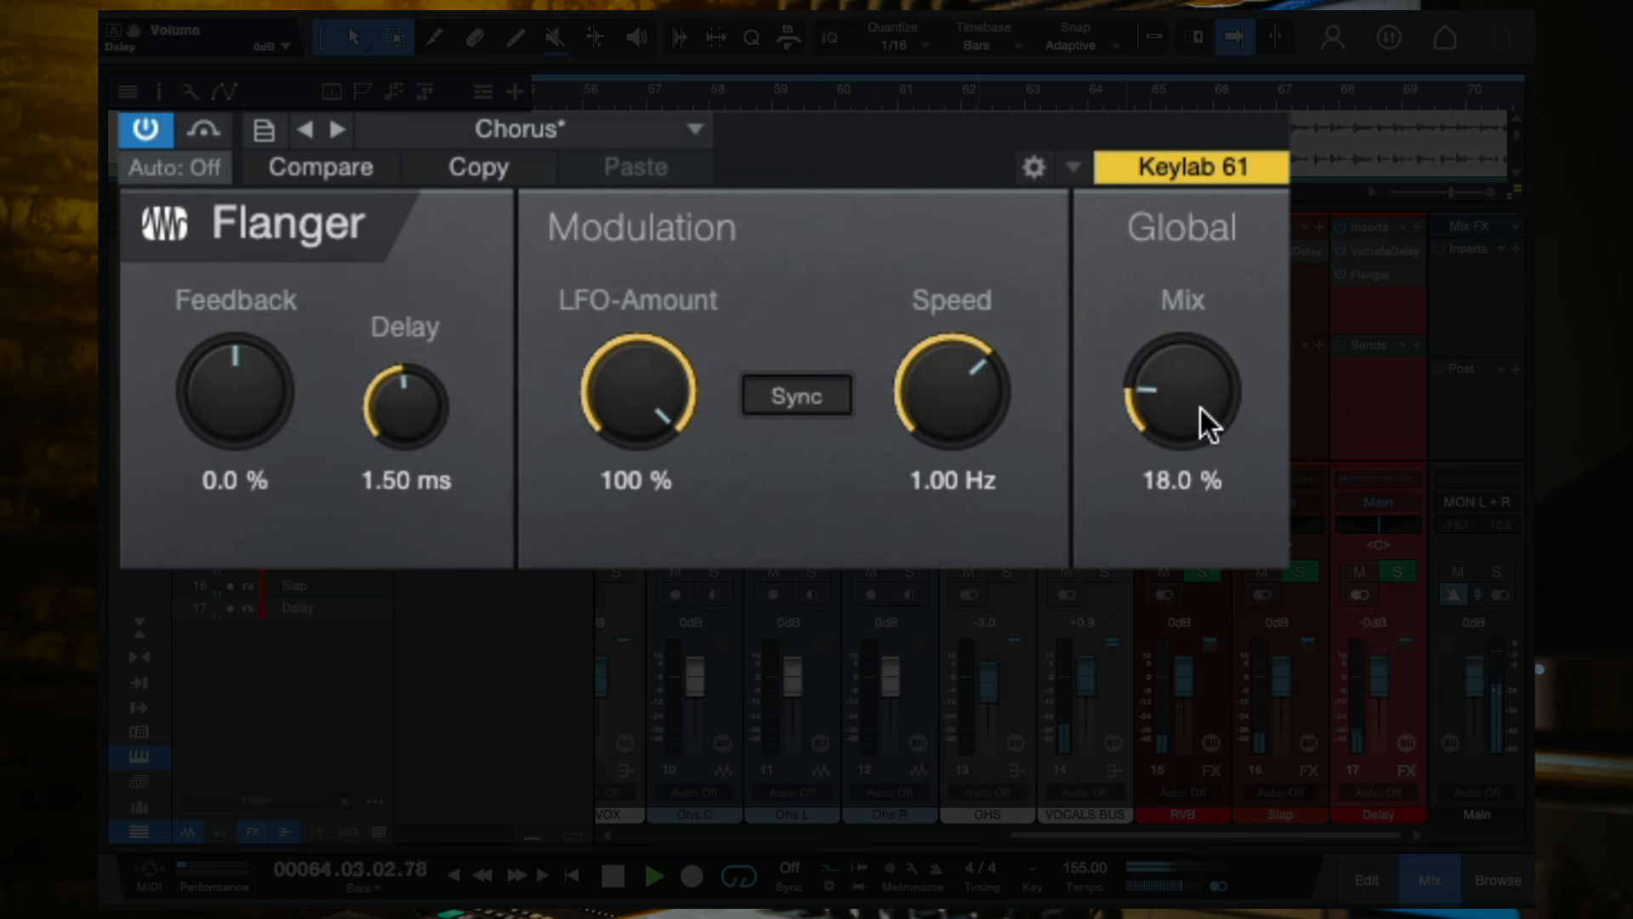
Raise the Flanger's Mix to 19.5 % during playback, close its window, and stop playback.
{"action": "mouse_move", "coordinate": [1201, 408]}
{"action": "left_mouse_down"}
{"action": "mouse_move", "coordinate": [1201, 384]}
{"action": "mouse_move", "coordinate": [1200, 401]}
{"action": "left_mouse_up"}
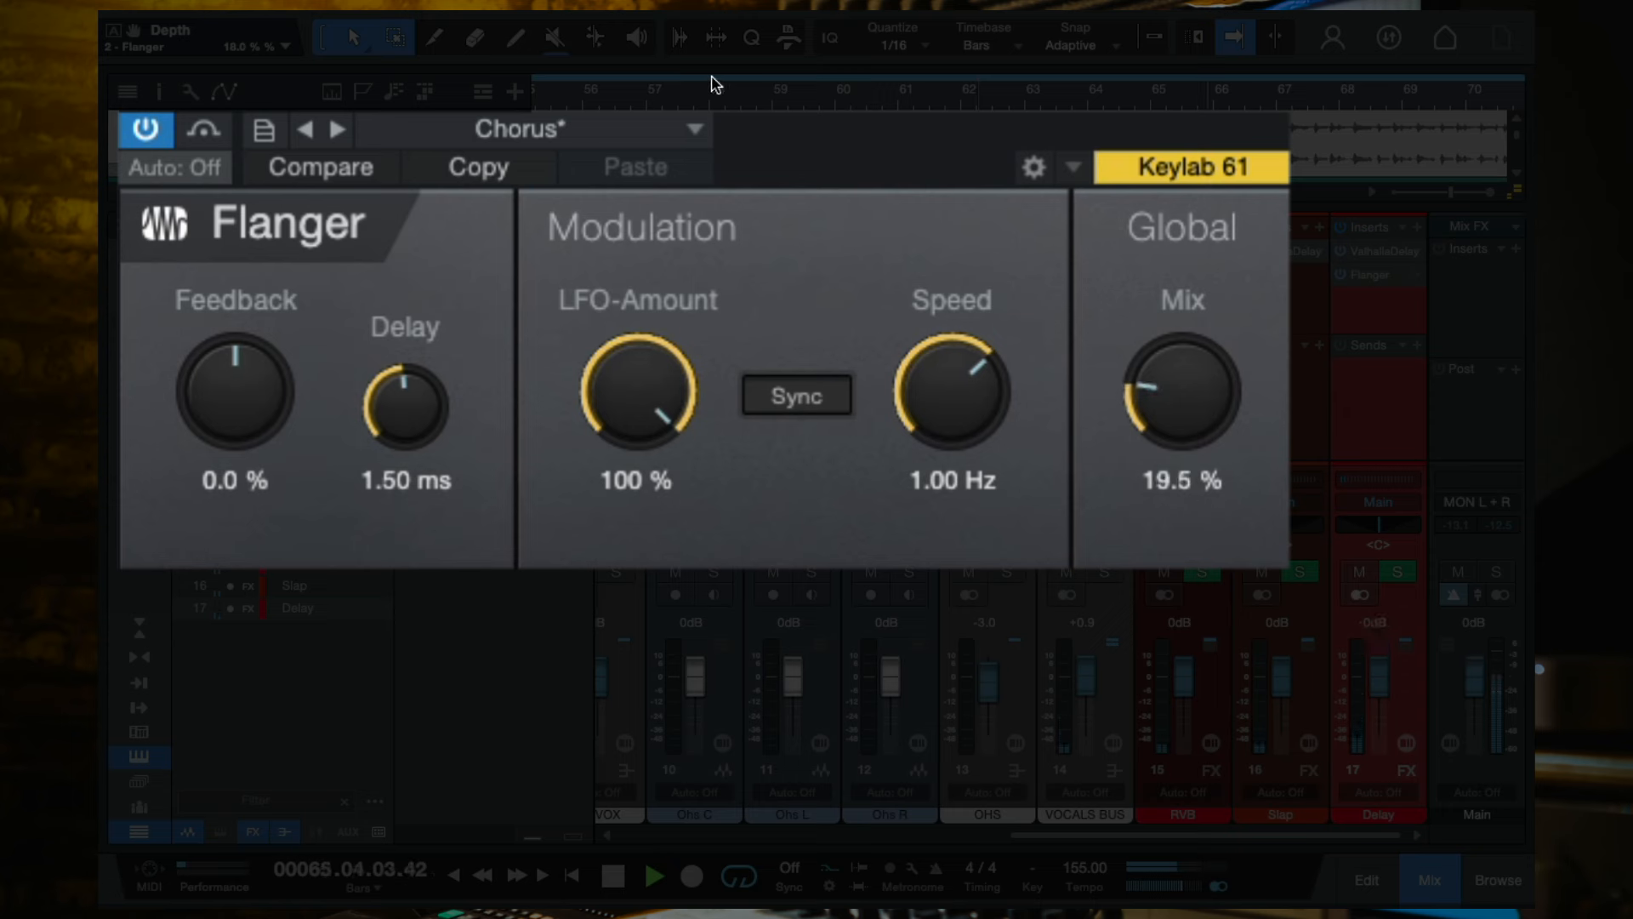
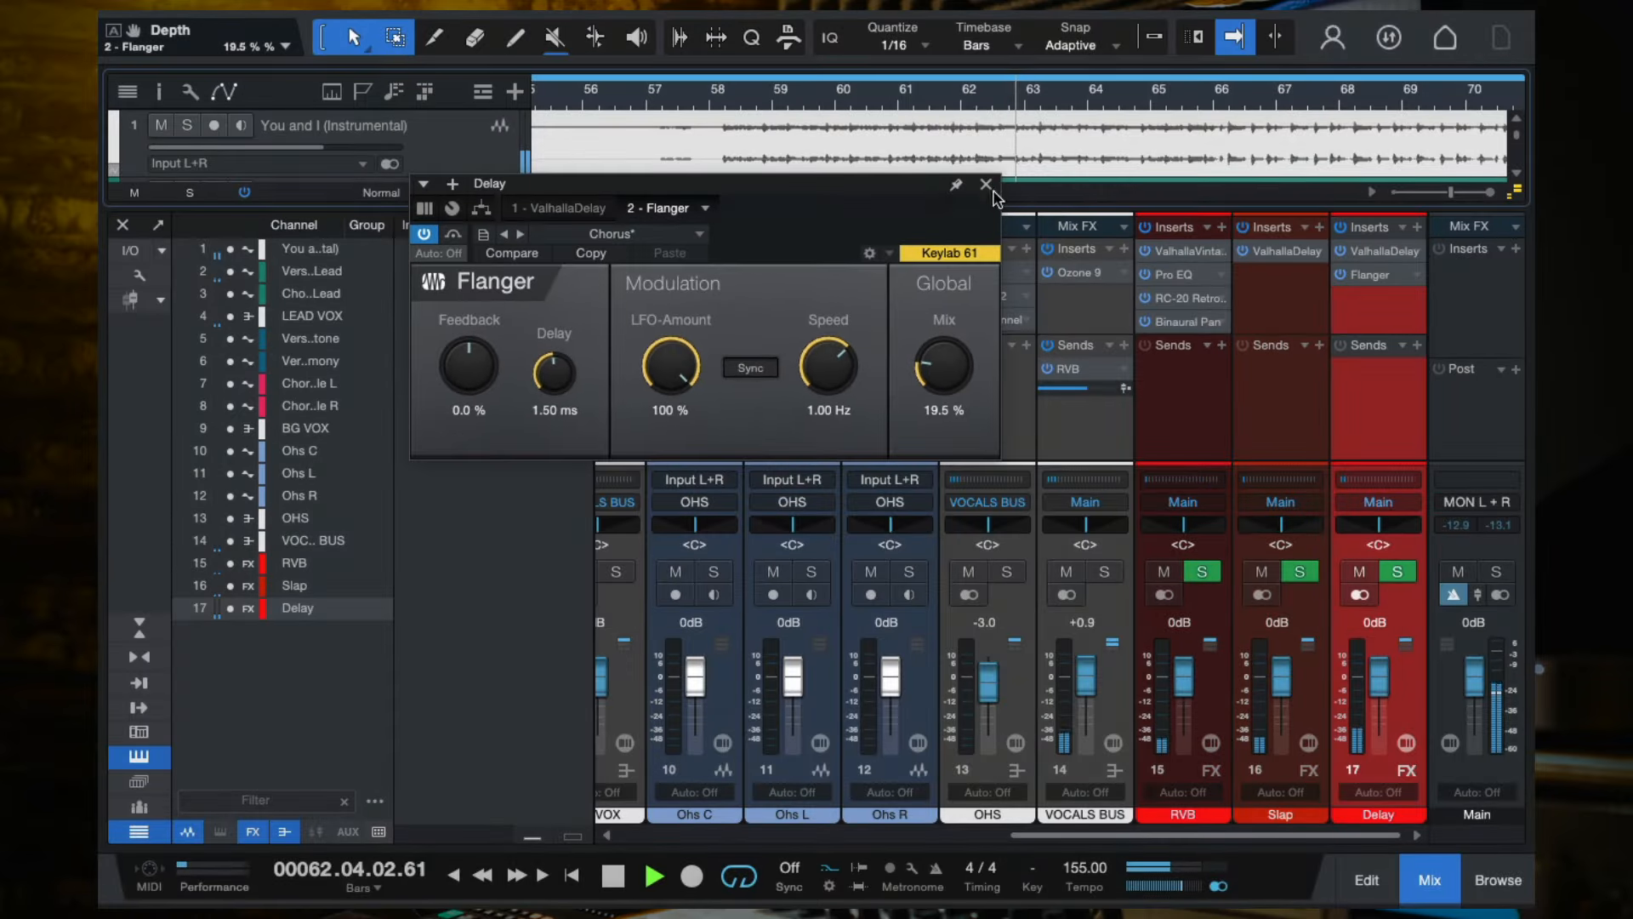
{"action": "left_click", "coordinate": [986, 184]}
{"action": "key", "text": "space"}
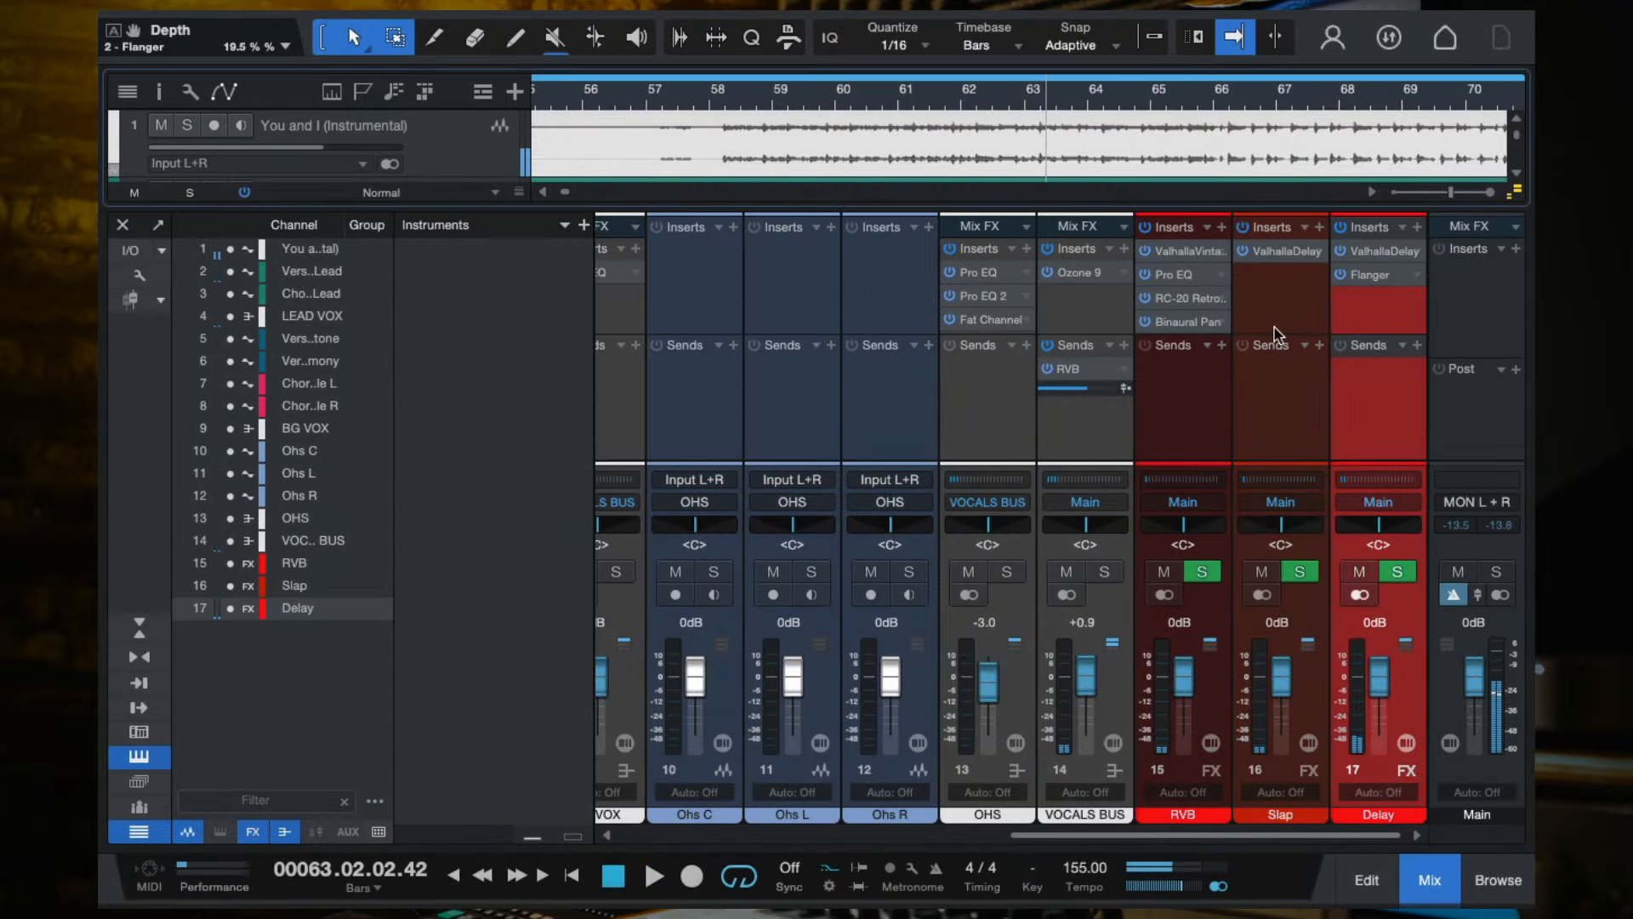
Set Ducking to 100.0 % in the Delay channel's ValhallaDelay, resume playback, and close the plug-in.
{"action": "left_click", "coordinate": [1378, 252]}
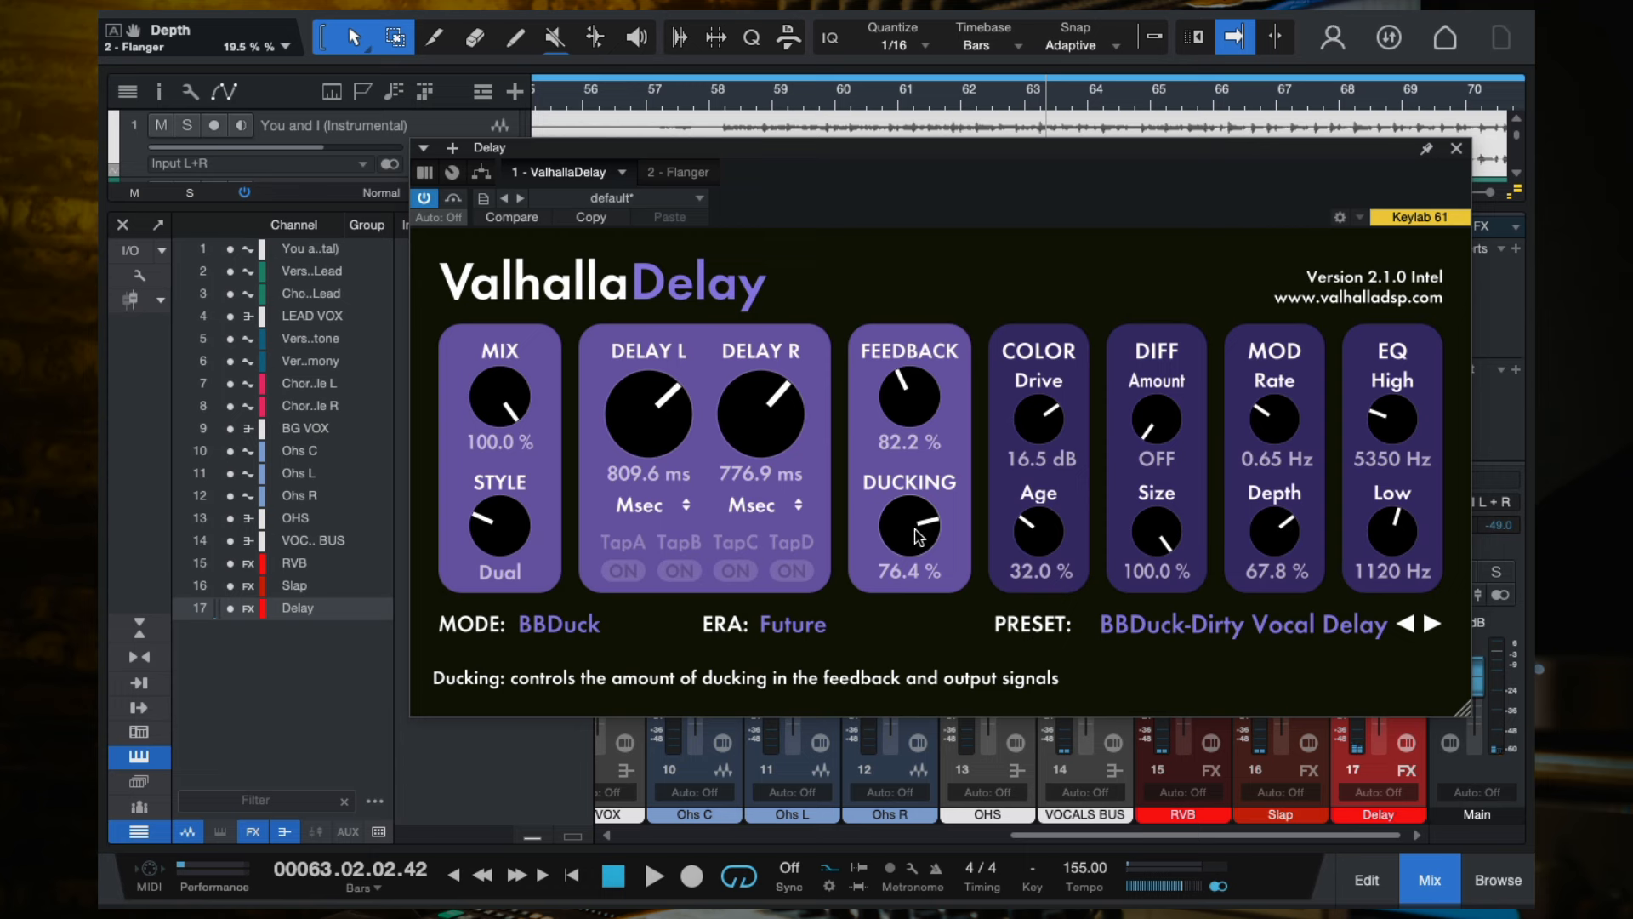
{"action": "mouse_move", "coordinate": [919, 536]}
{"action": "left_mouse_down"}
{"action": "mouse_move", "coordinate": [919, 502]}
{"action": "mouse_move", "coordinate": [920, 537]}
{"action": "left_mouse_up"}
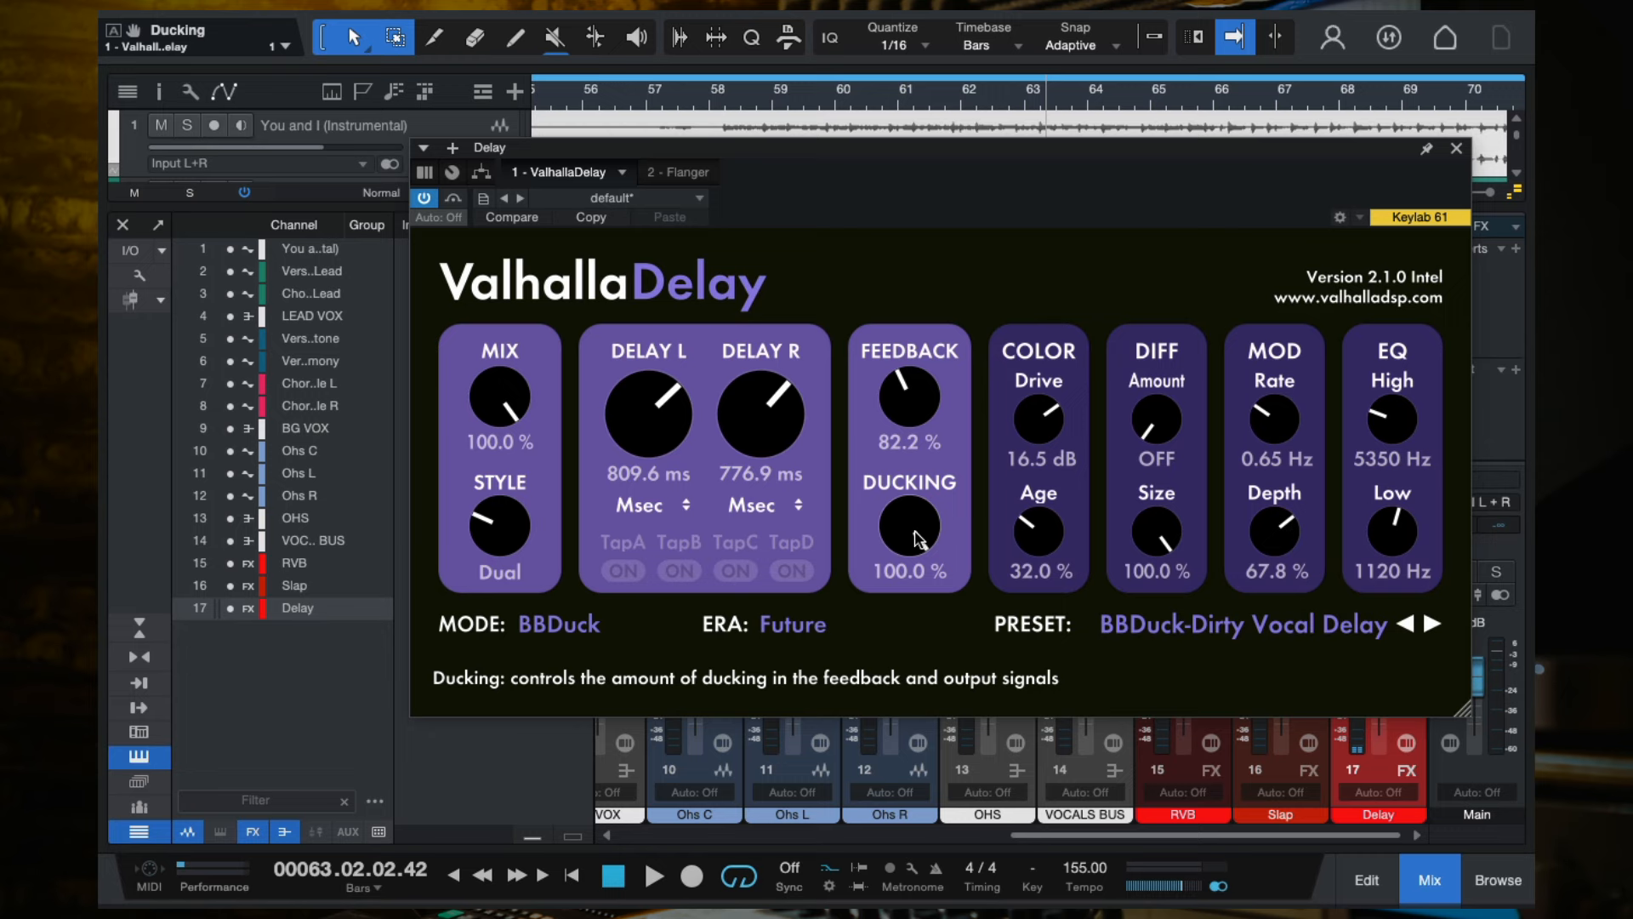
{"action": "key", "text": "space"}
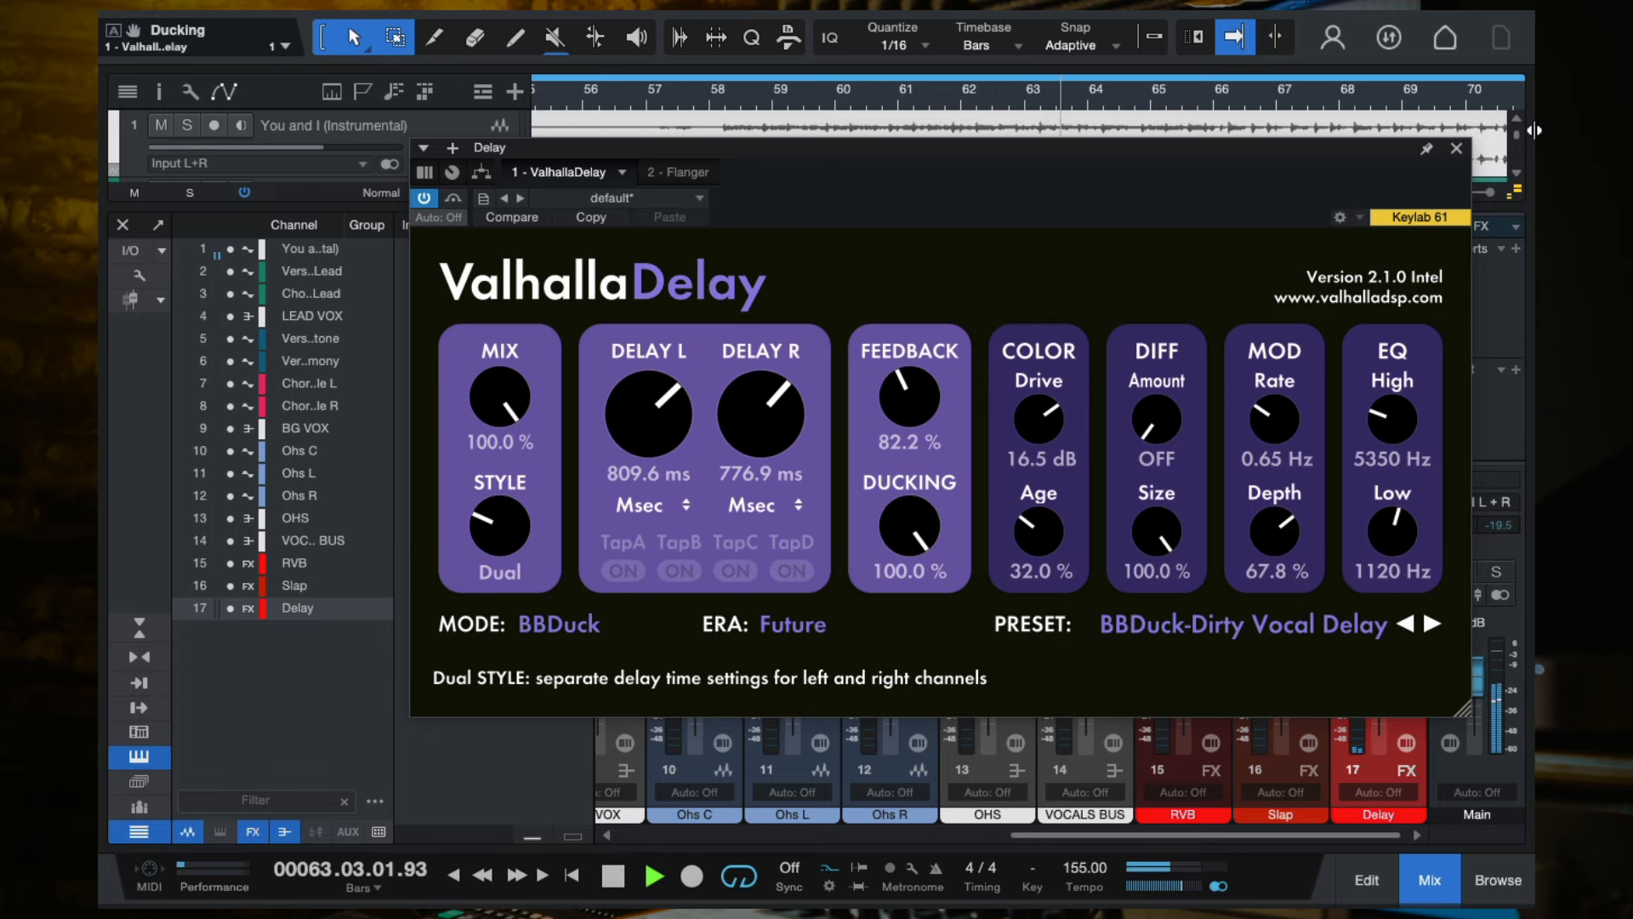
{"action": "left_click", "coordinate": [1456, 150]}
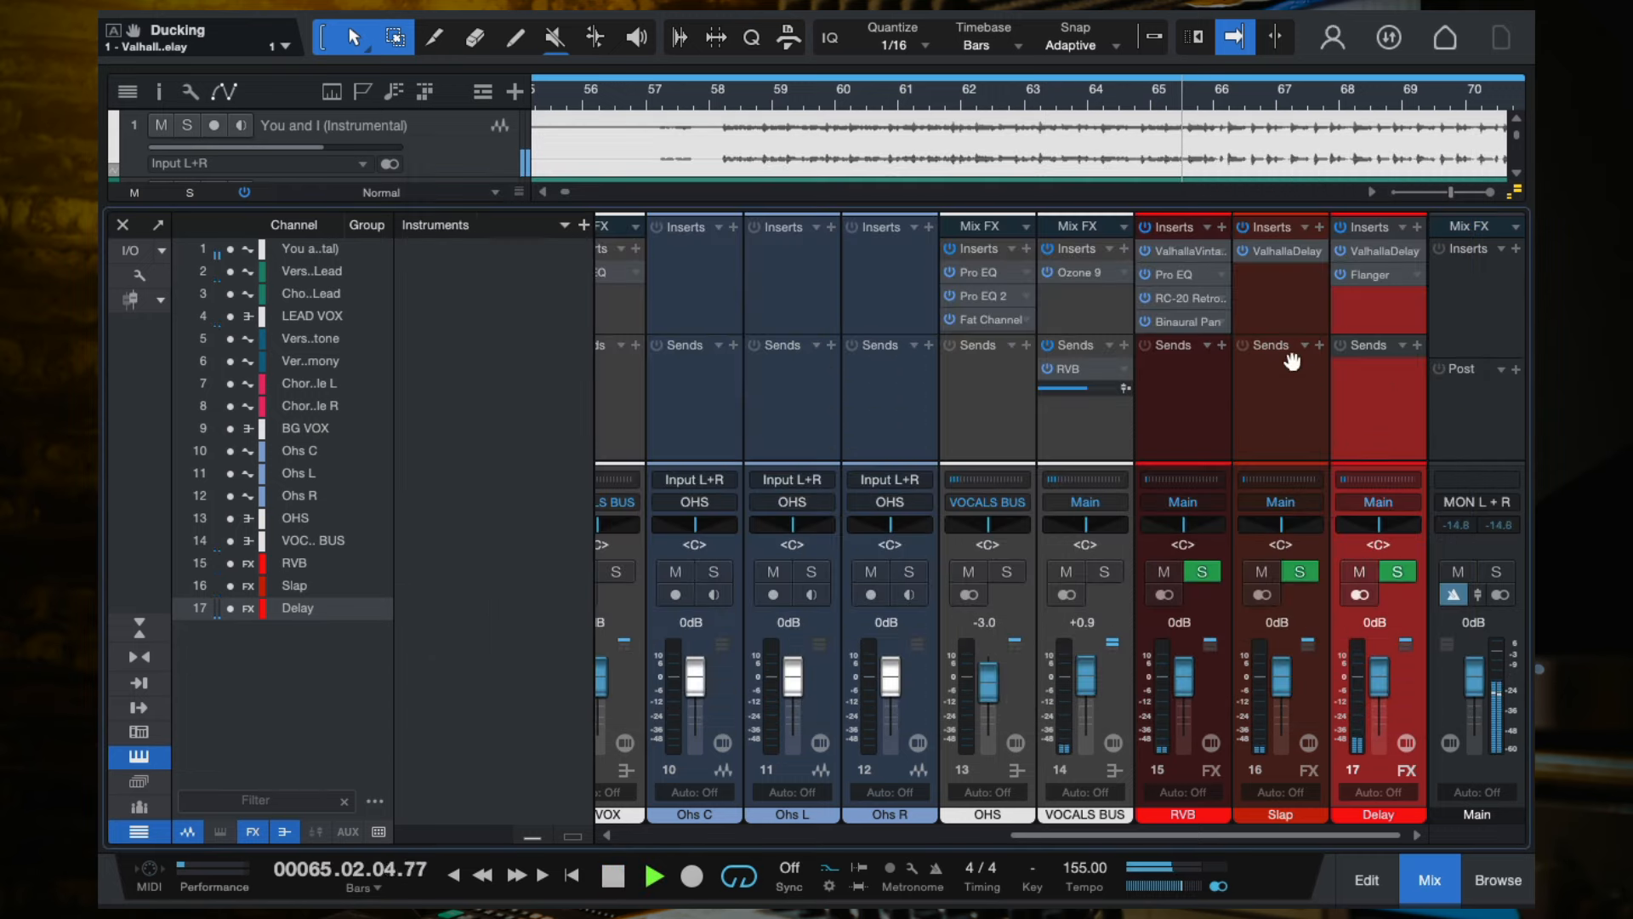
Replay from about bar 56 and lower the Feedback of the Delay channel's ValhallaDelay to 79.2 %.
{"action": "left_click", "coordinate": [603, 100]}
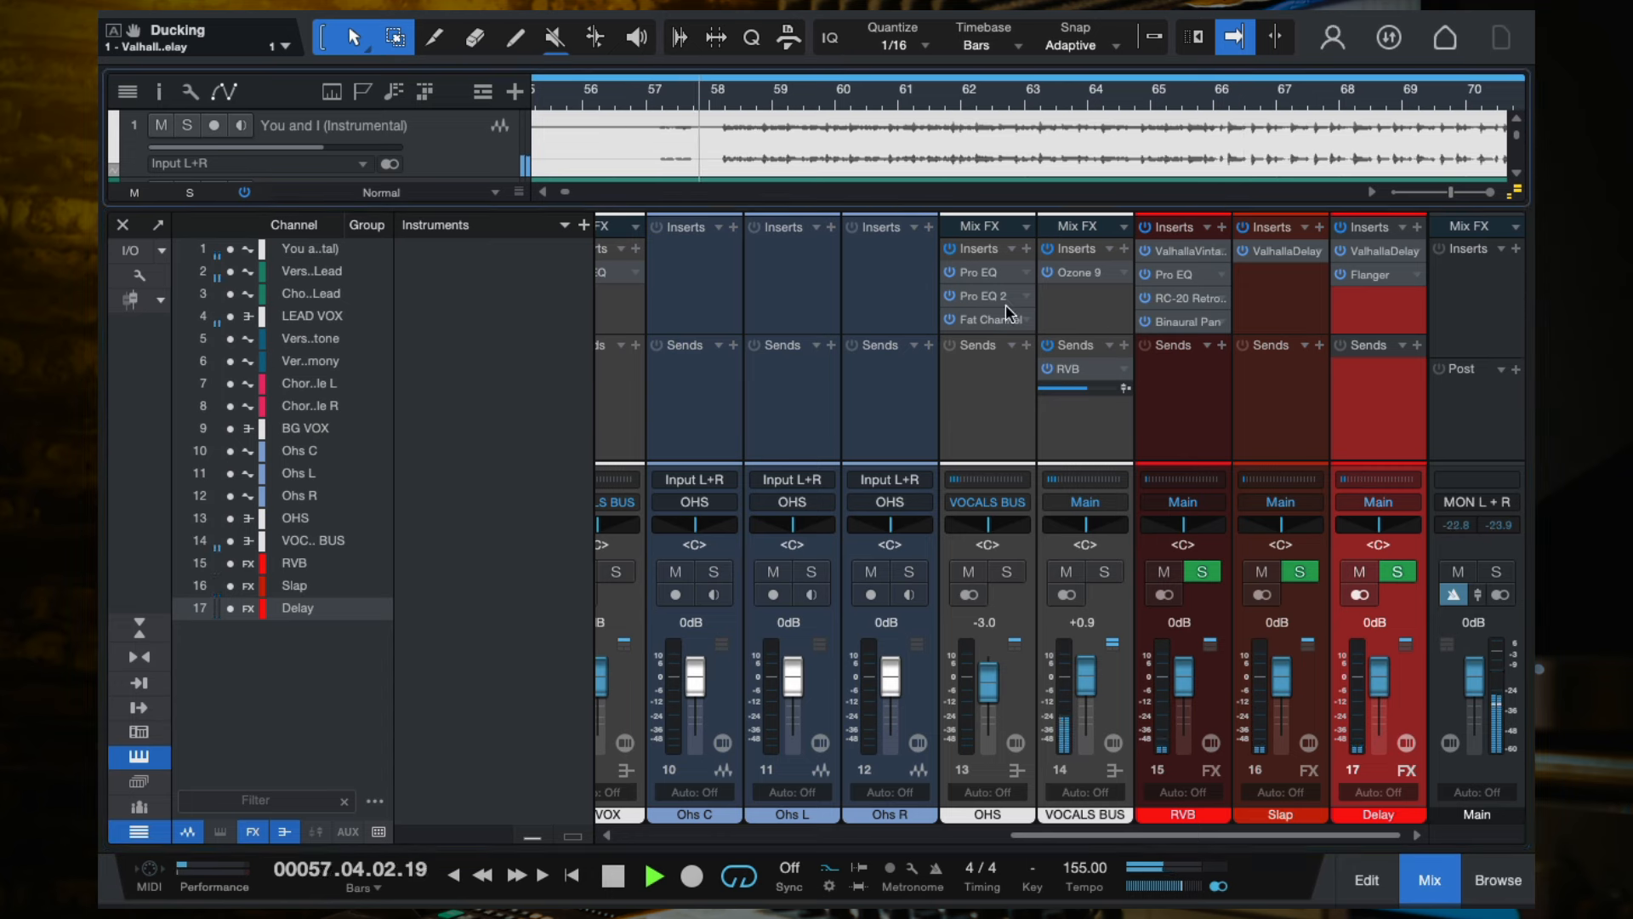
{"action": "left_click", "coordinate": [1371, 275]}
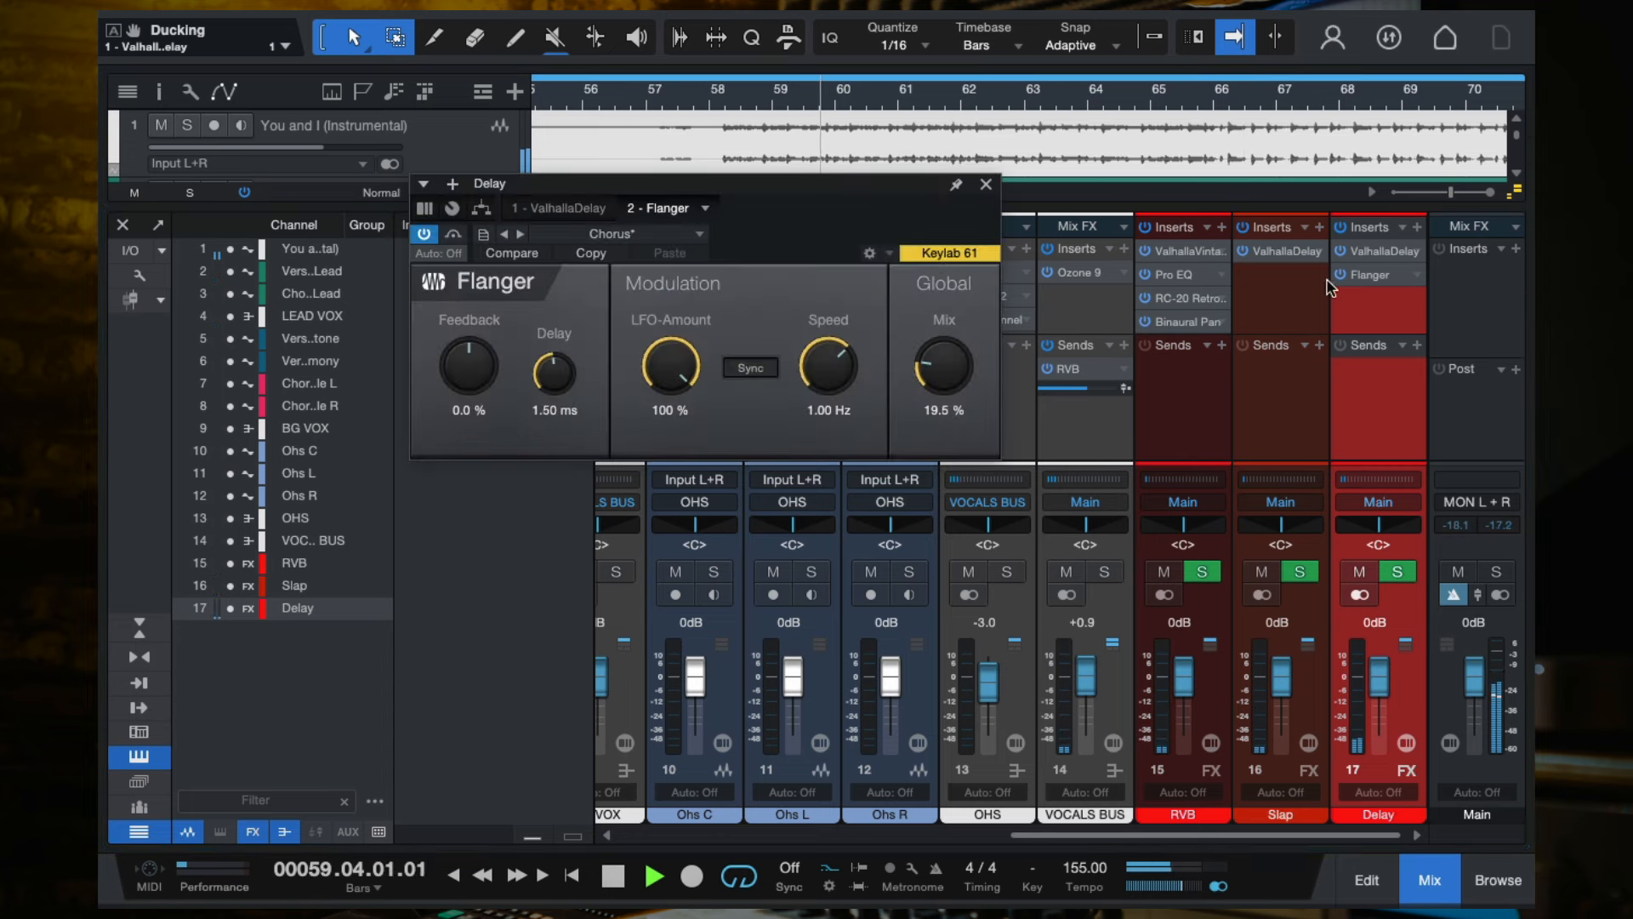
{"action": "left_click", "coordinate": [986, 184]}
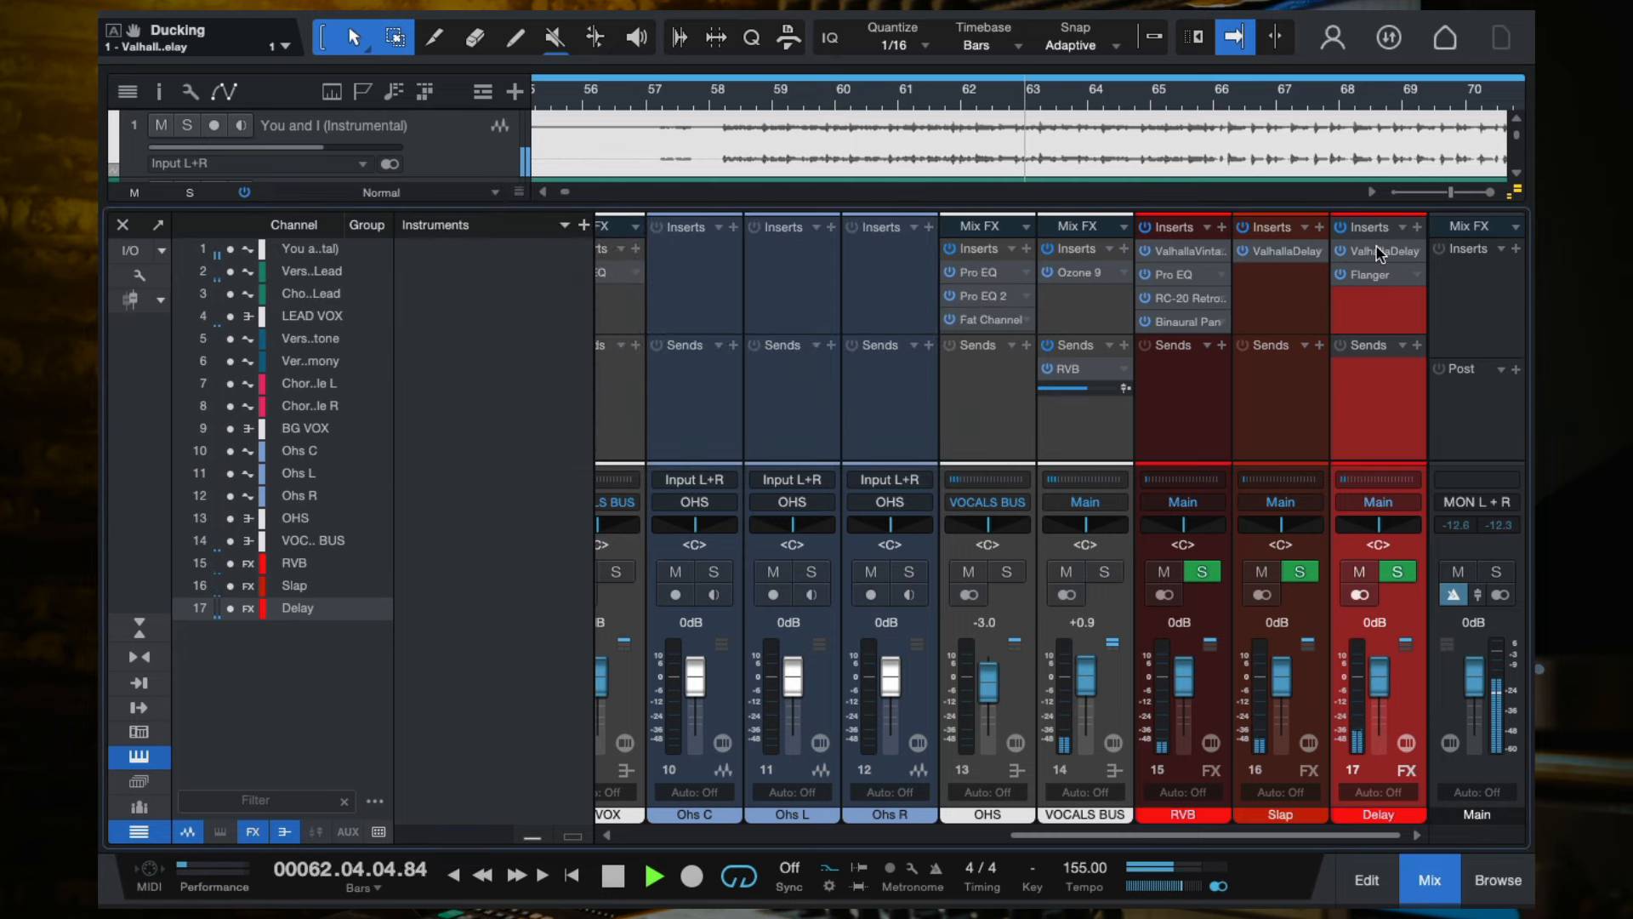
{"action": "left_click", "coordinate": [1380, 252]}
{"action": "key", "text": "space"}
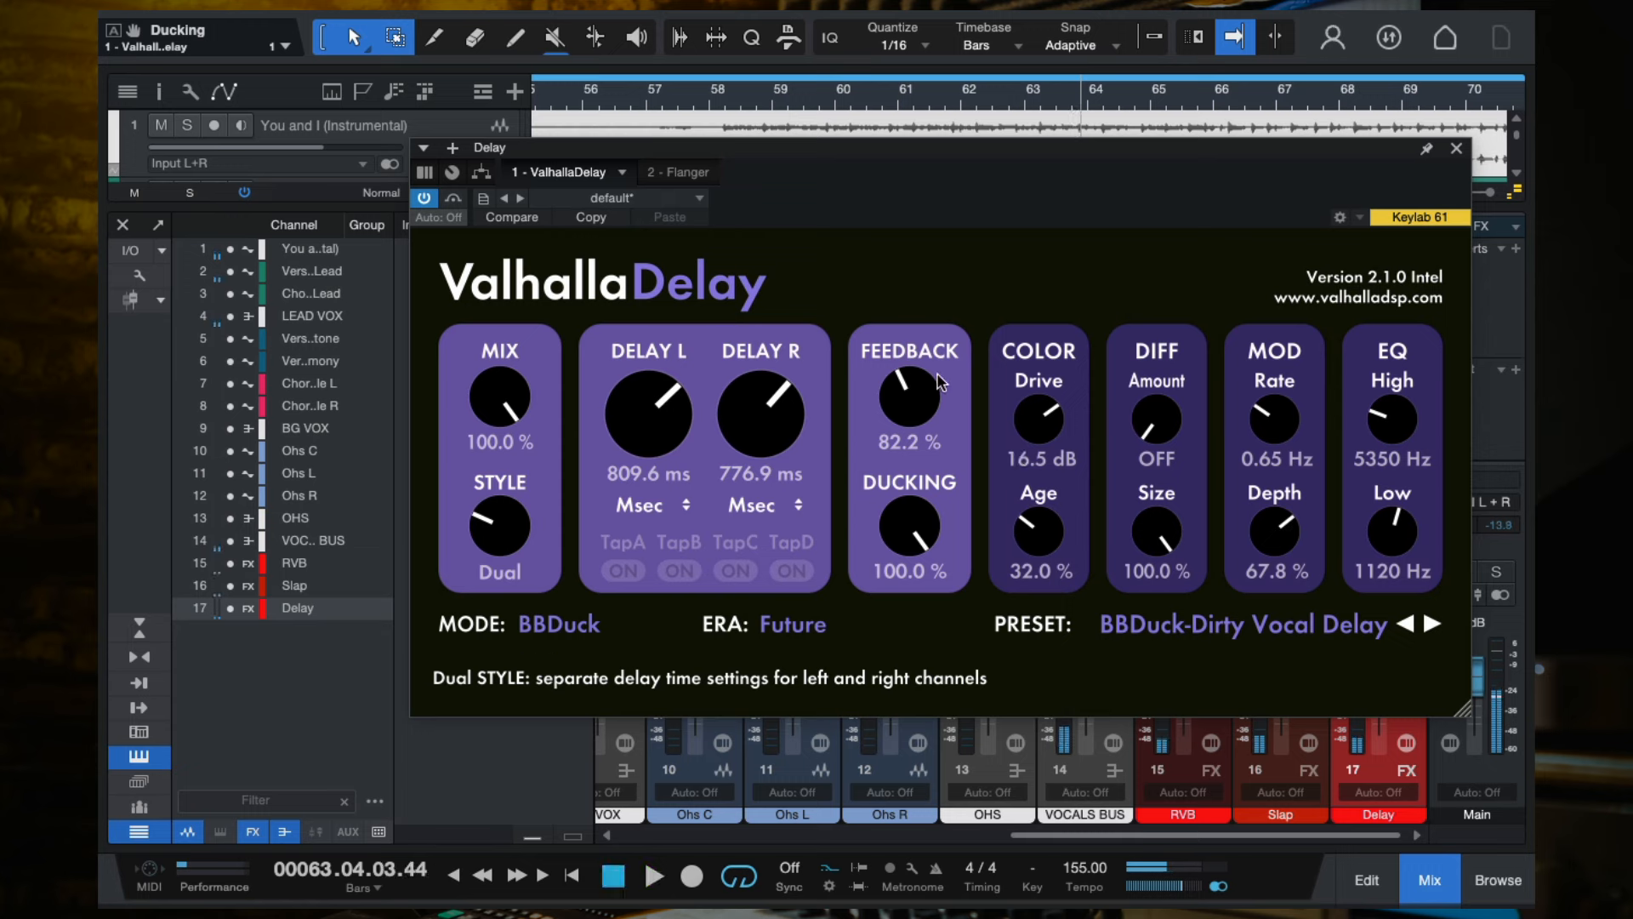
{"action": "left_click_drag", "start_coordinate": [940, 382], "coordinate": [952, 397]}
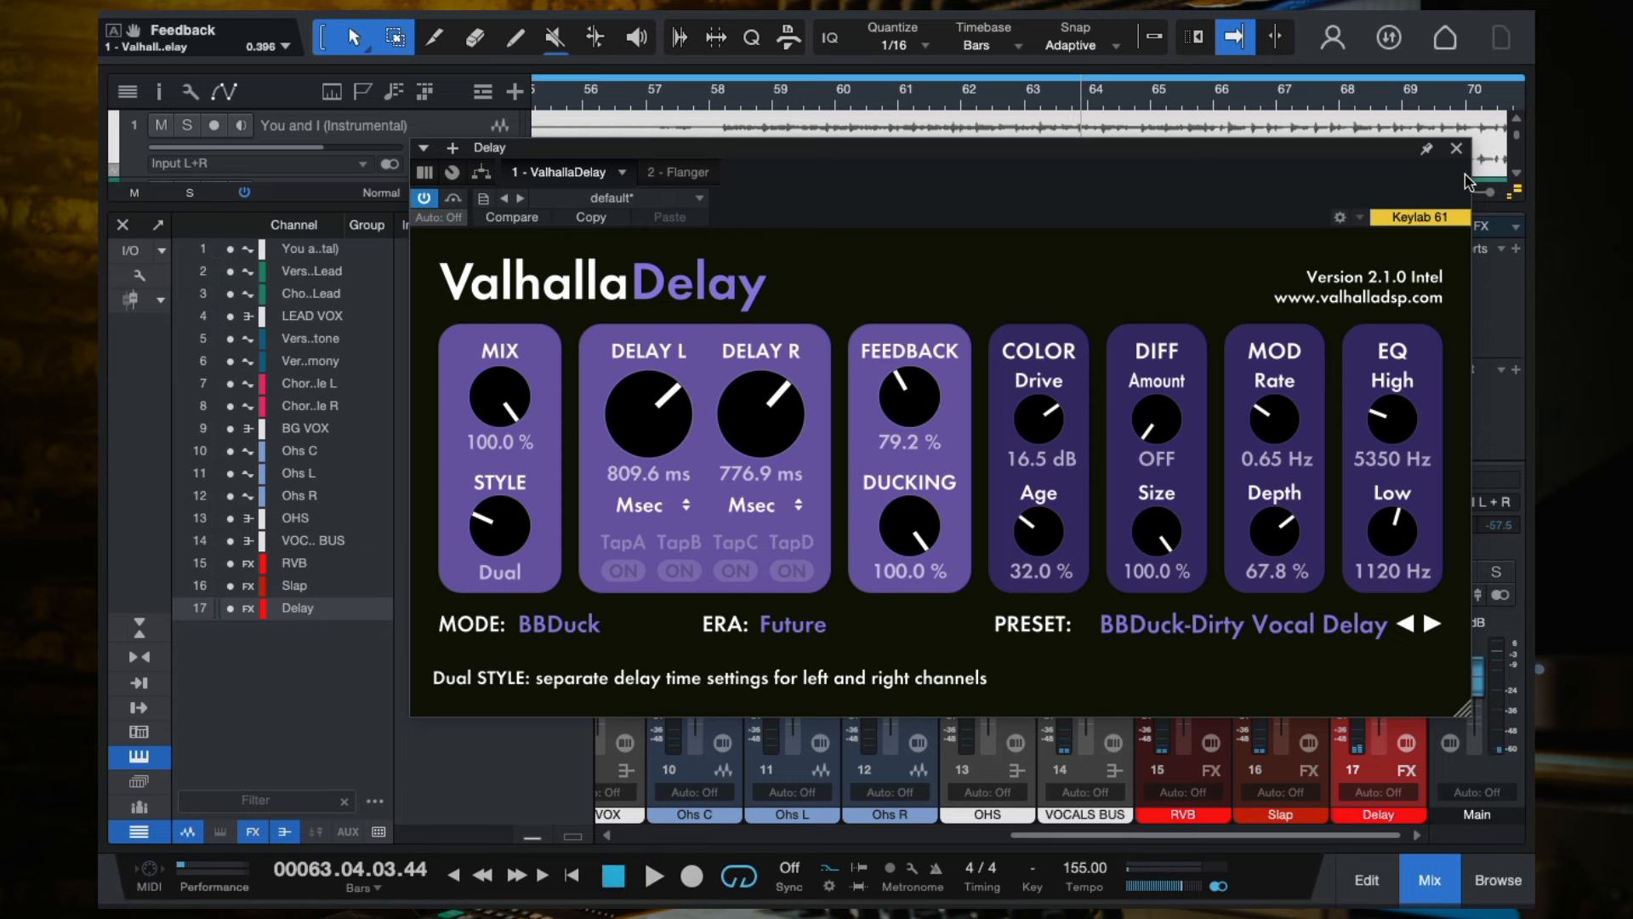
{"action": "left_click", "coordinate": [1456, 151]}
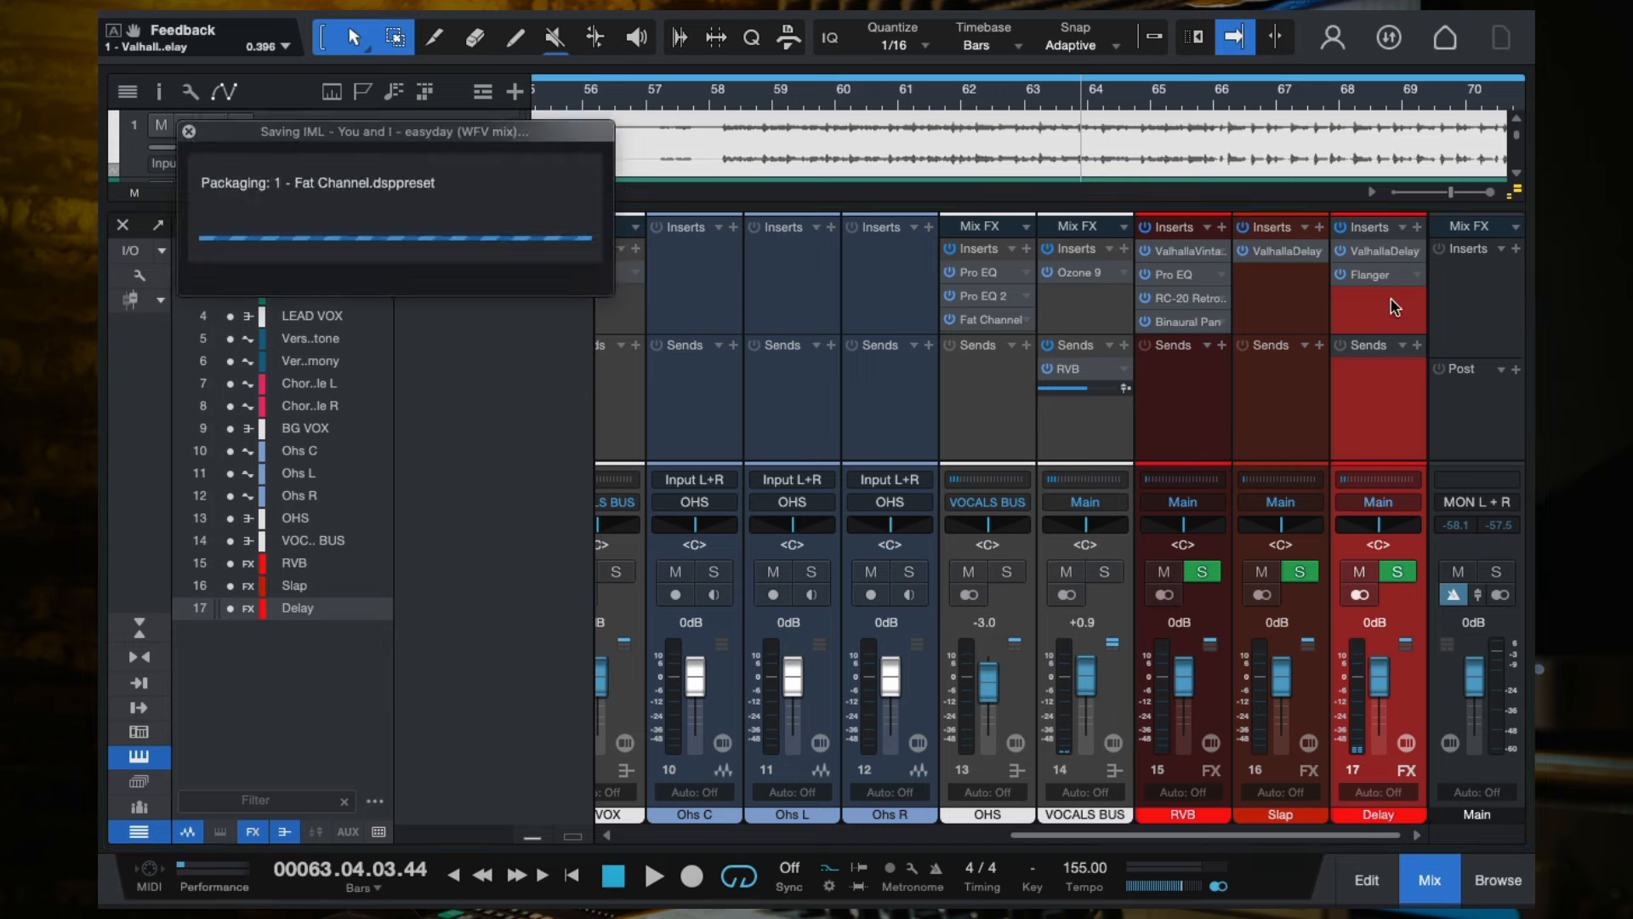
Insert a Saturation Knob after the Flanger on the Delay channel.
{"action": "left_click", "coordinate": [1416, 227]}
{"action": "type", "text": "satur"}
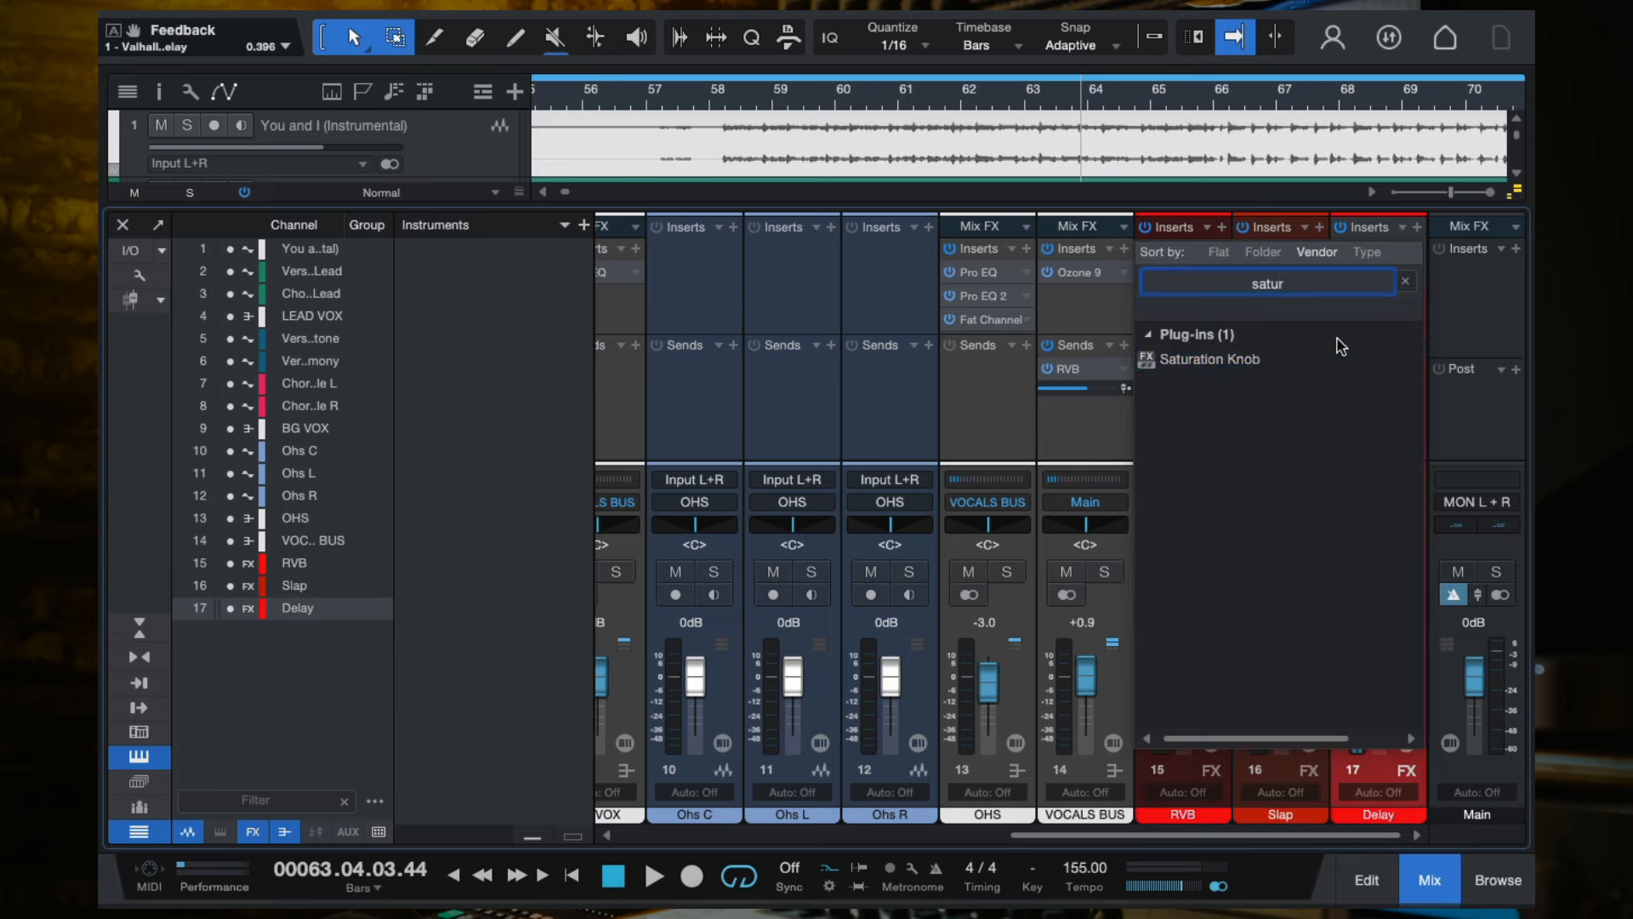
{"action": "left_click", "coordinate": [1254, 361]}
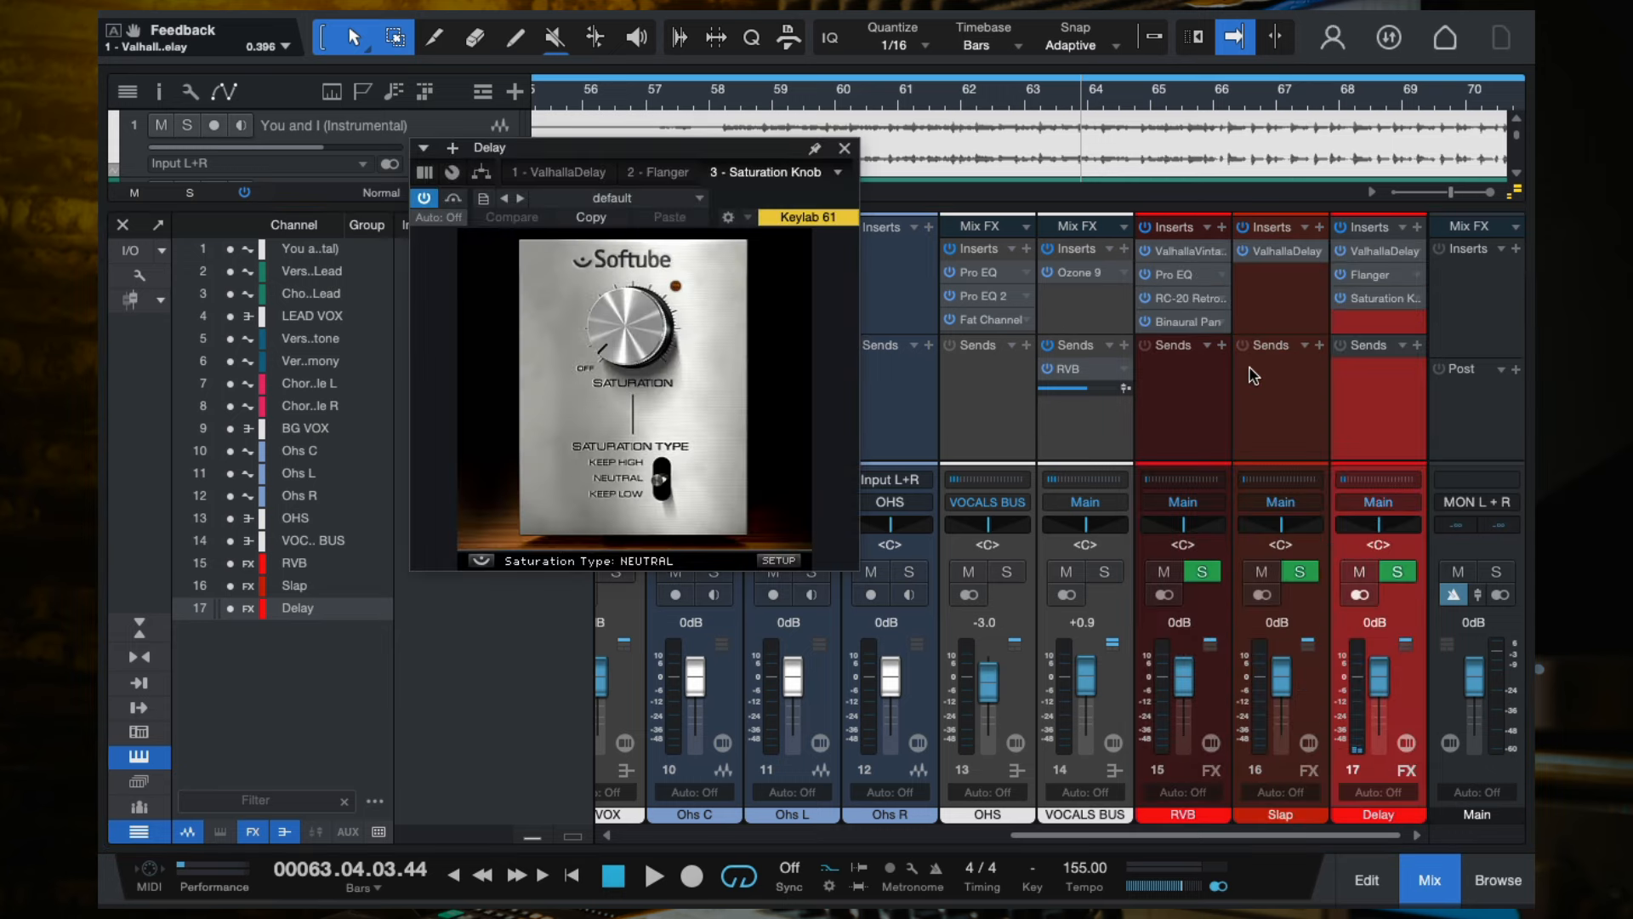
Set the Saturation Knob's Saturation to 5.2 while auditioning the delay, and close the plug-in.
{"action": "left_click_drag", "start_coordinate": [608, 324], "coordinate": [627, 281]}
{"action": "key", "text": "space"}
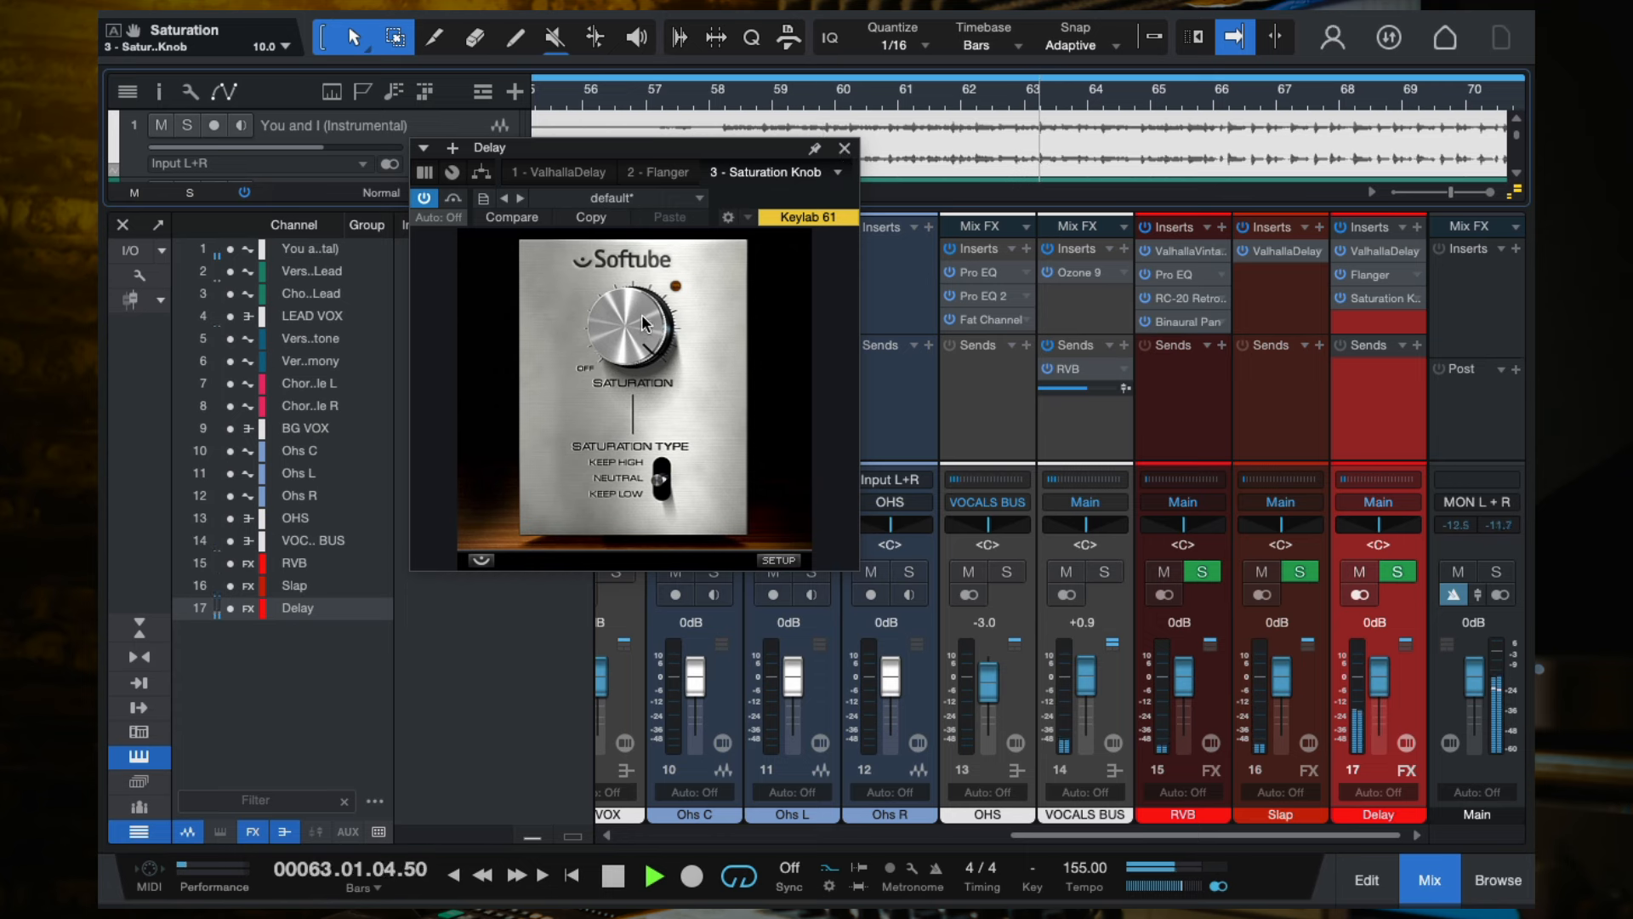
{"action": "left_click_drag", "start_coordinate": [645, 317], "coordinate": [648, 435]}
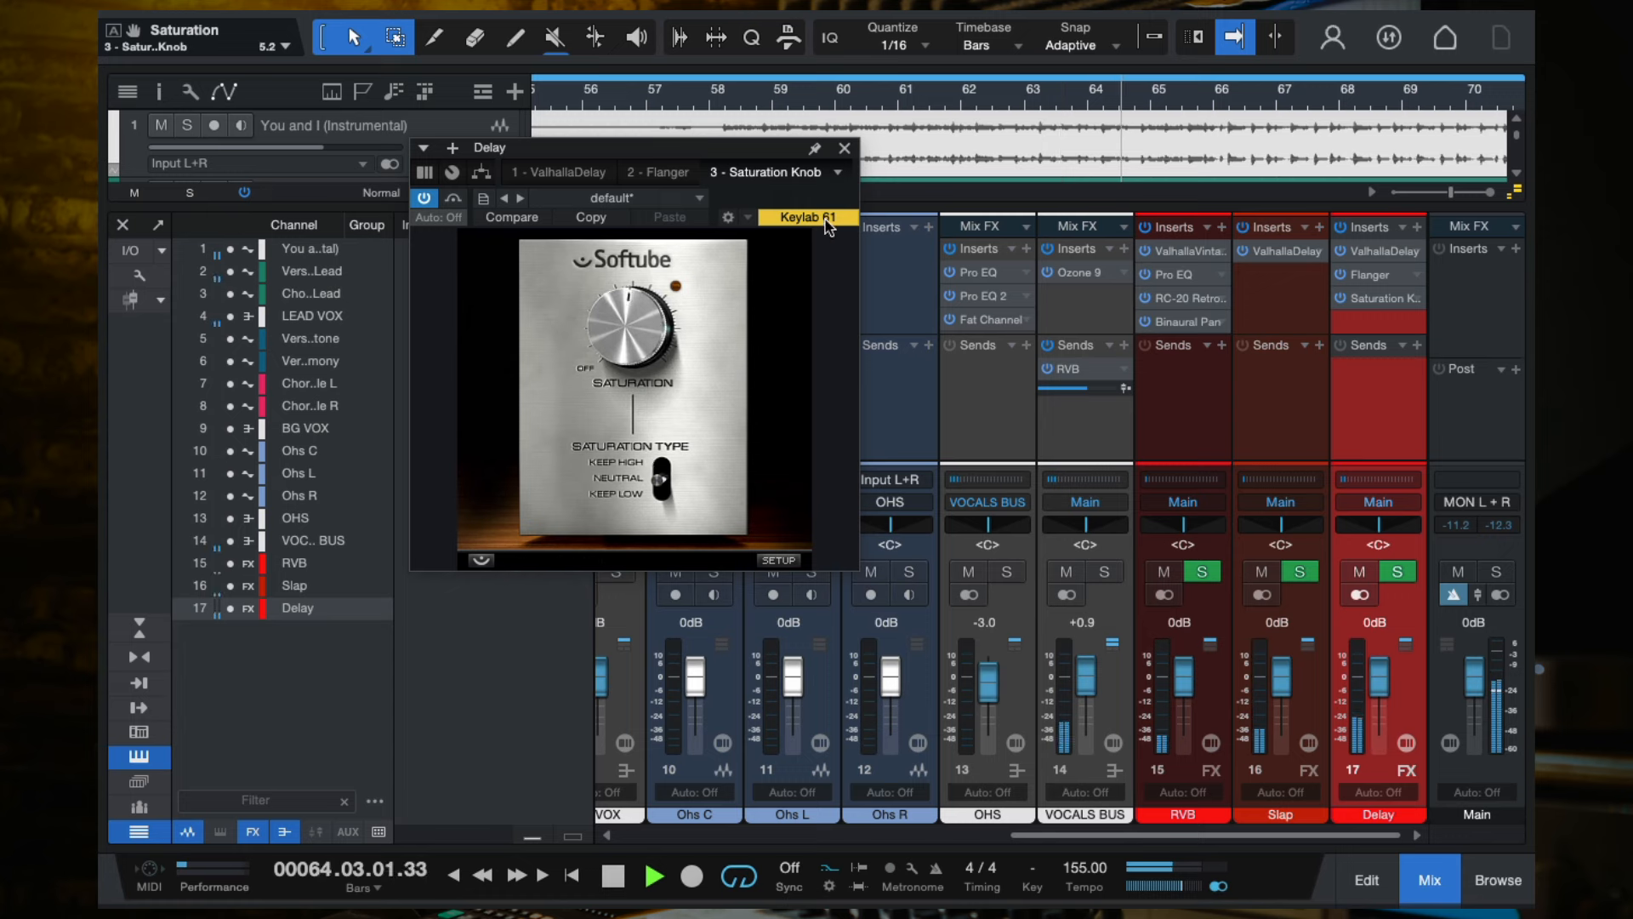
{"action": "left_click", "coordinate": [847, 152]}
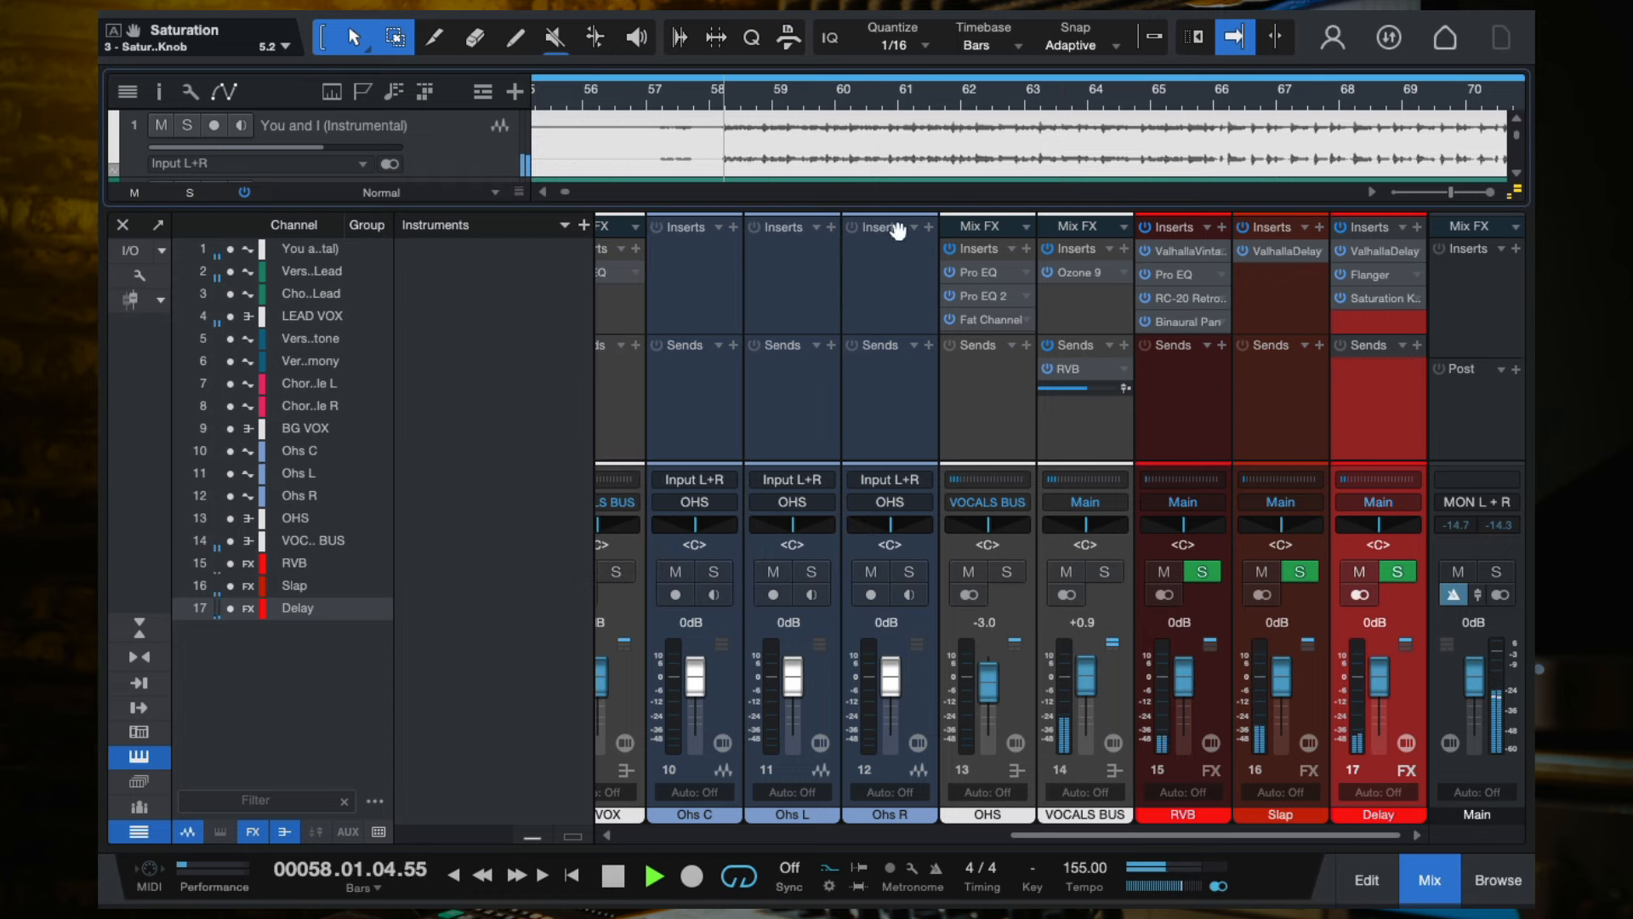
{"action": "key", "text": "space"}
{"action": "key", "text": "space"}
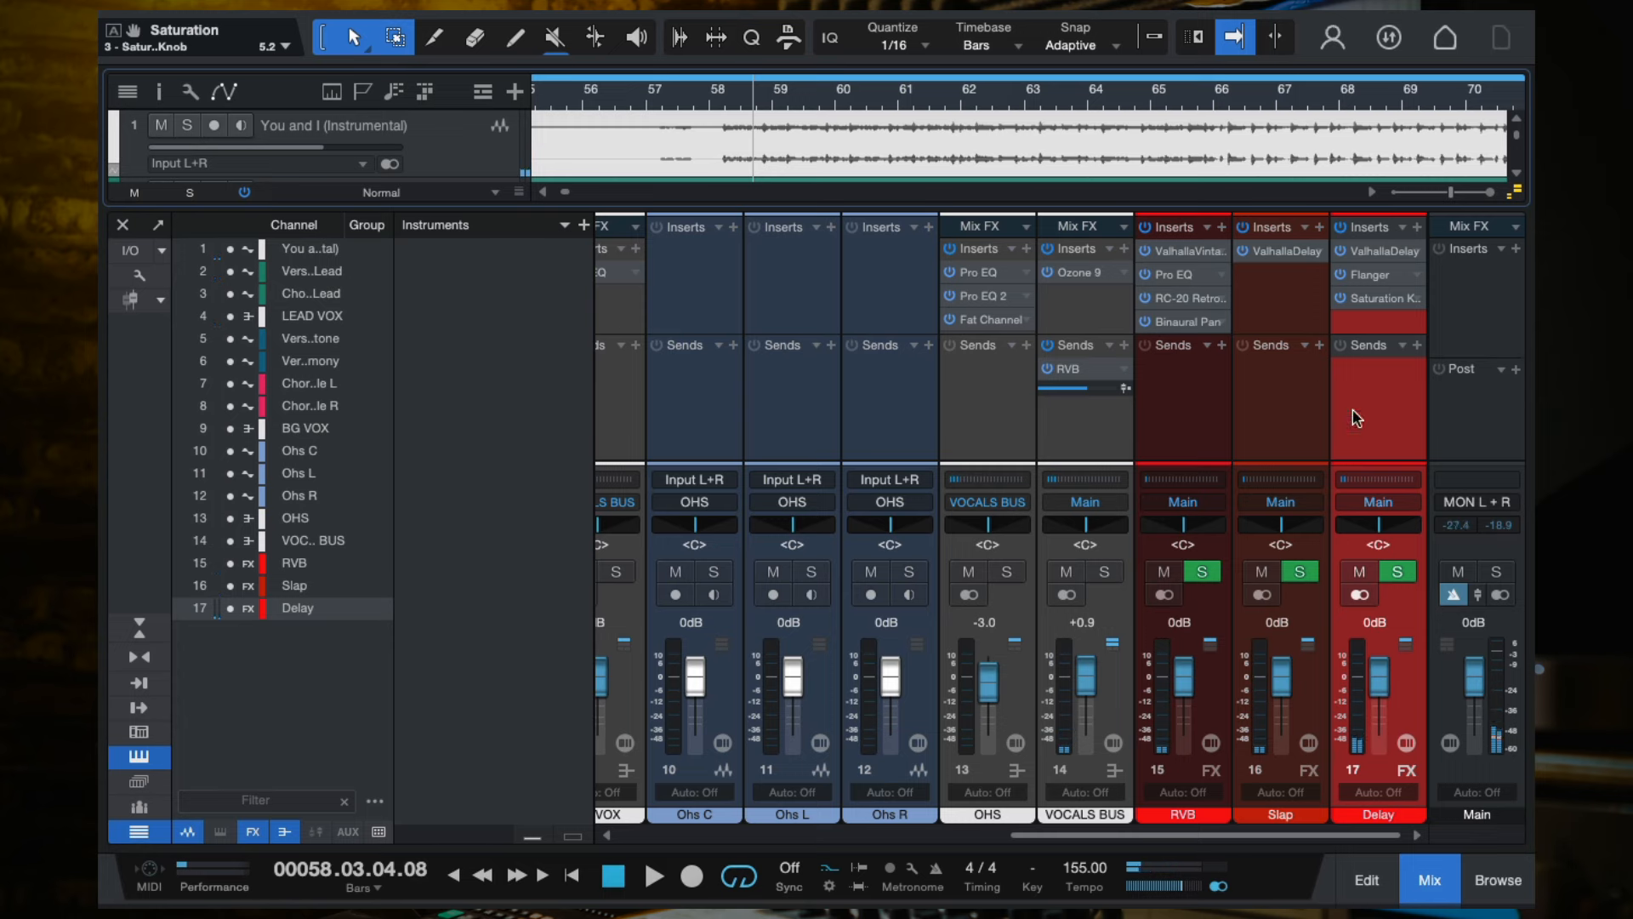
Lower the LEAD VOX channel's Delay send level to -25.0 dB and audition the phrase.
{"action": "scroll", "coordinate": [1178, 425], "scroll_direction": "left", "scroll_amount": 8}
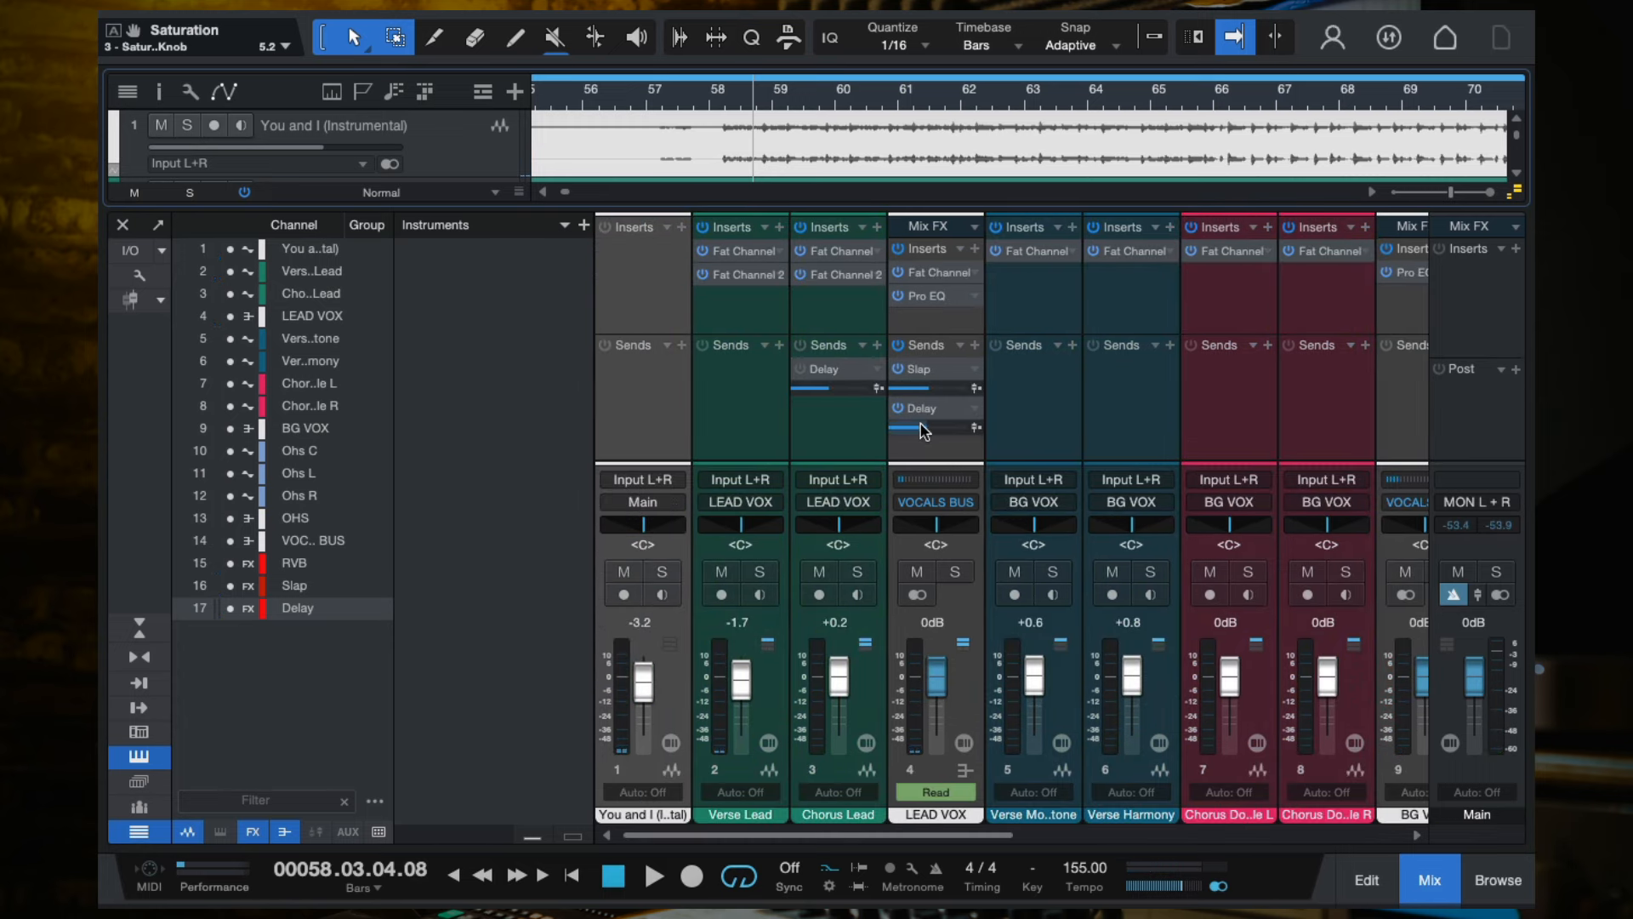
{"action": "left_click_drag", "start_coordinate": [922, 431], "coordinate": [910, 435]}
{"action": "key", "text": "space"}
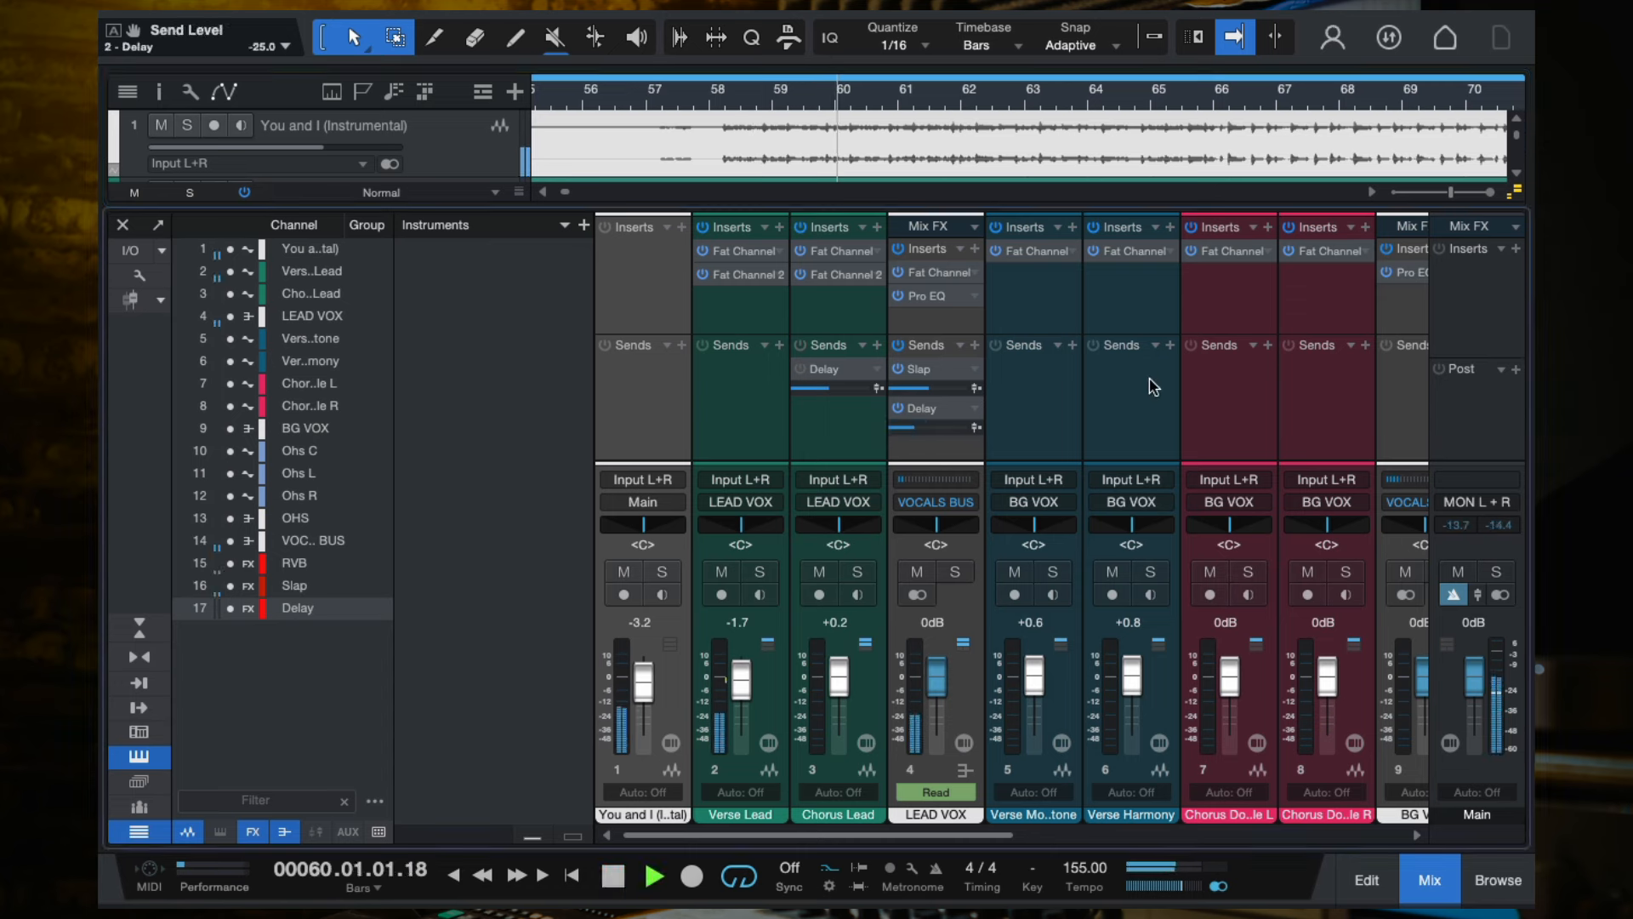
{"action": "mouse_move", "coordinate": [916, 431]}
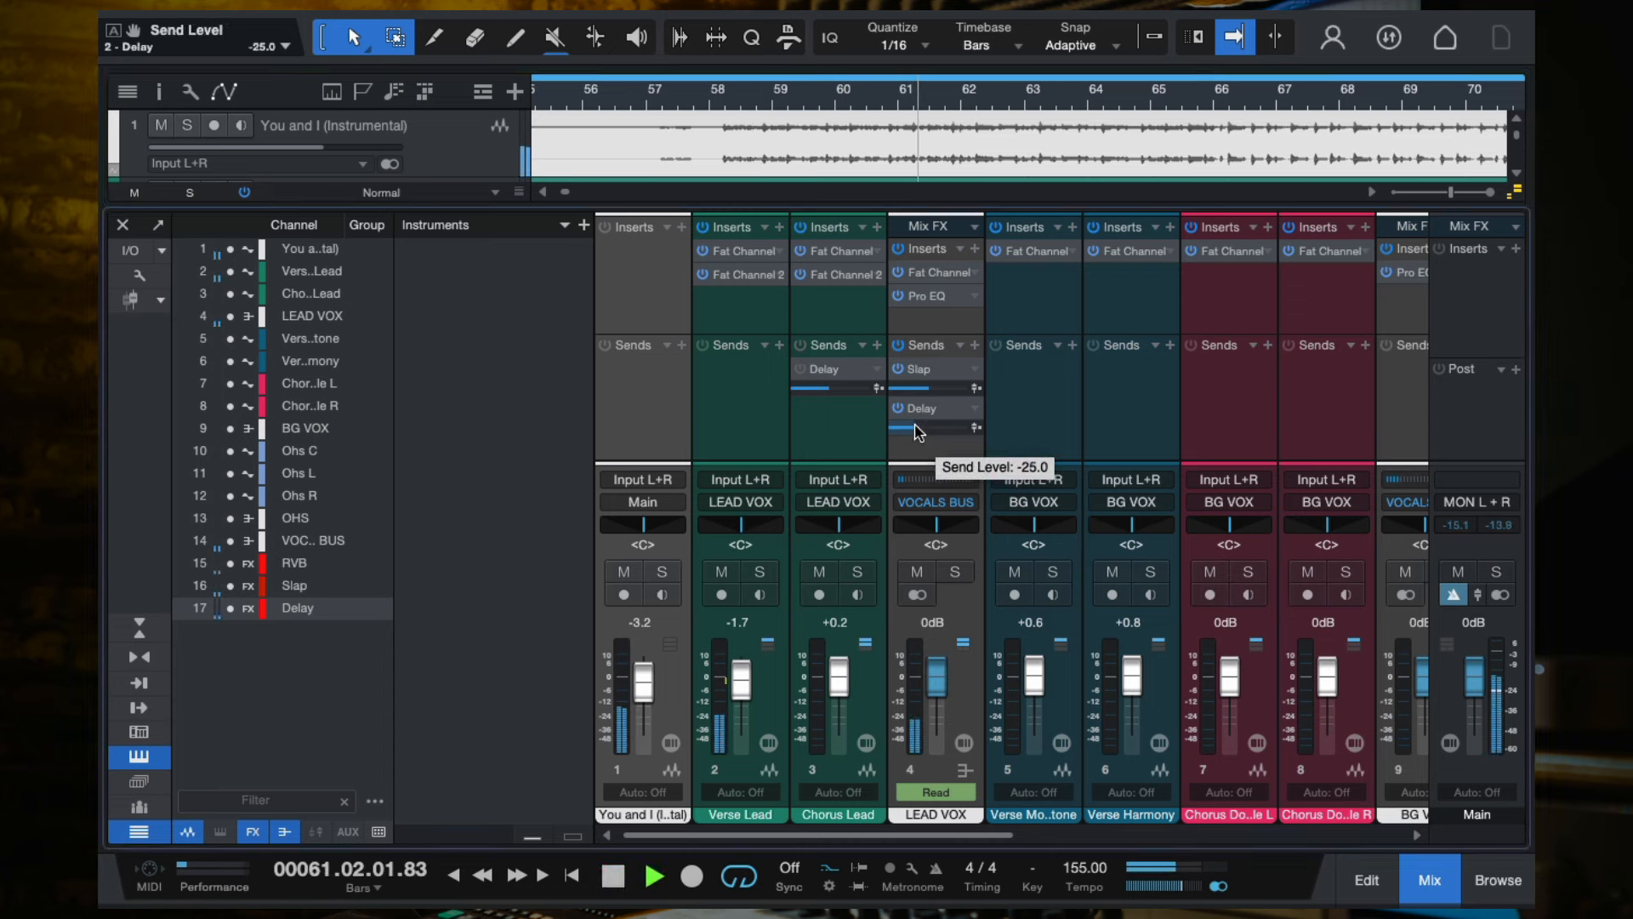
{"action": "scroll", "coordinate": [1072, 416], "scroll_direction": "right", "scroll_amount": 5}
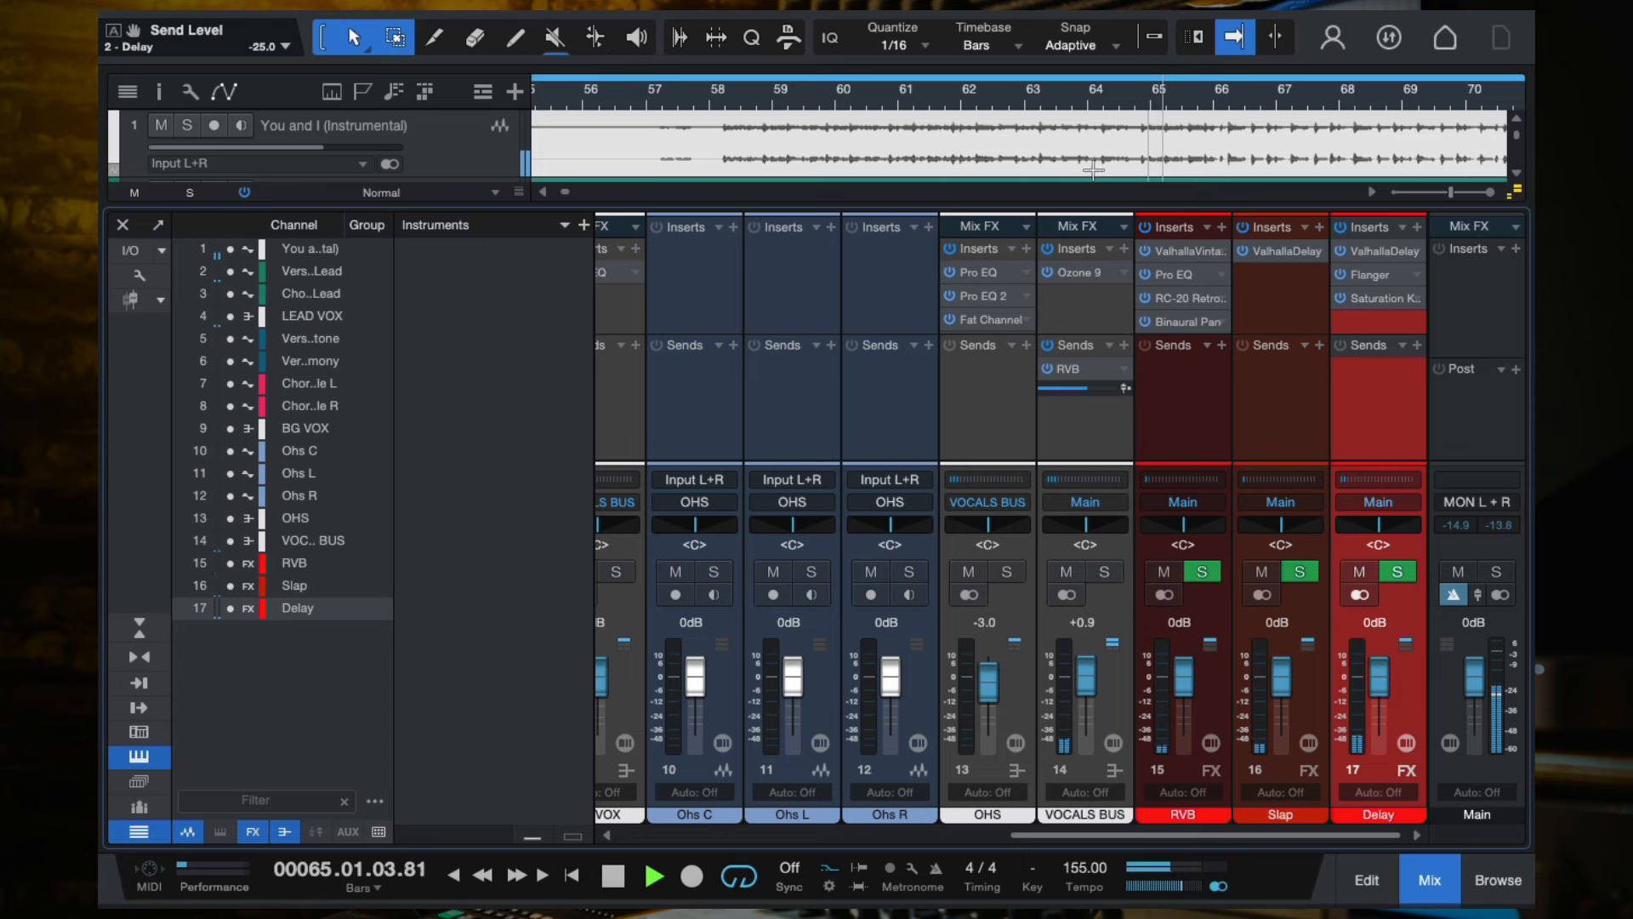
{"action": "key", "text": "space"}
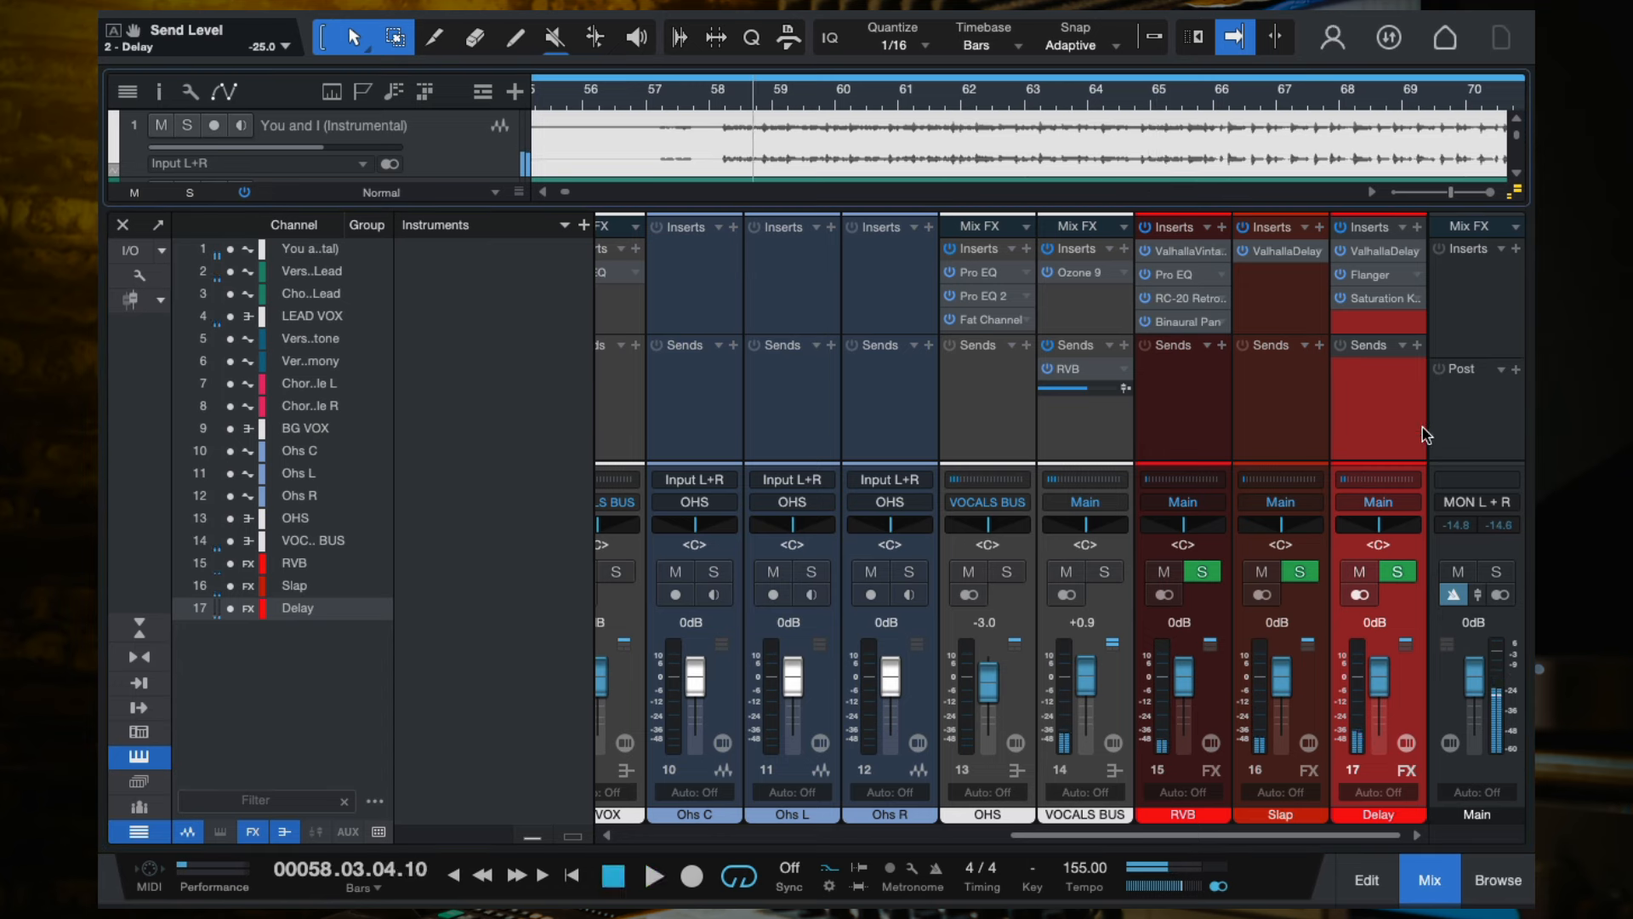
Add a send from the Delay channel to RVB.
{"action": "left_click", "coordinate": [1416, 345]}
{"action": "left_click", "coordinate": [1381, 326]}
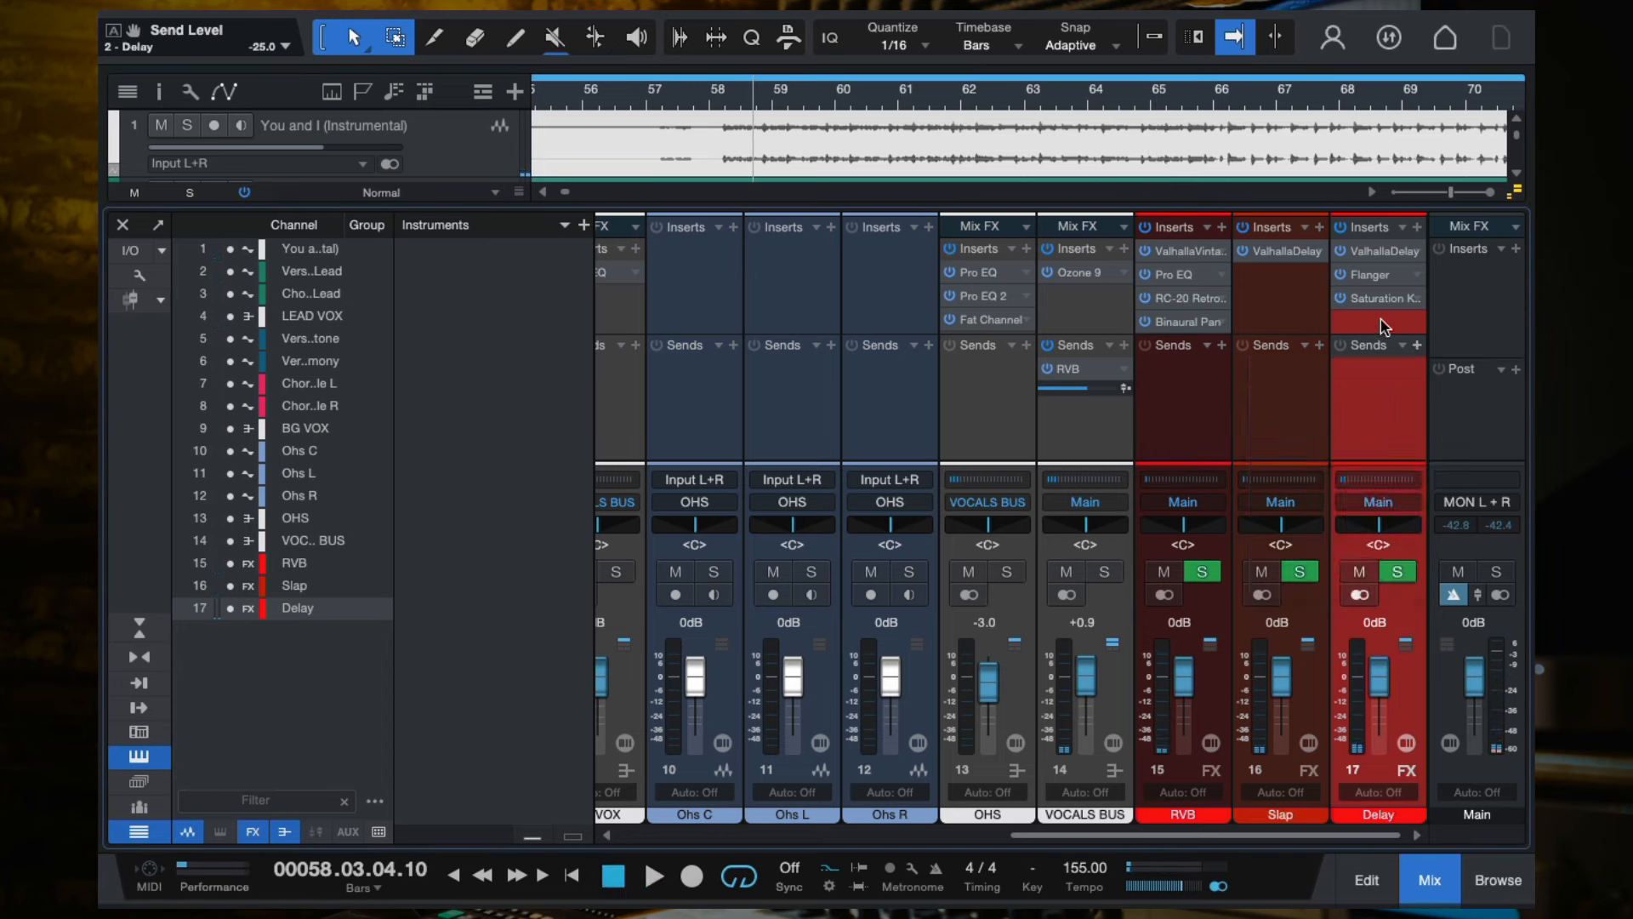
{"action": "left_click", "coordinate": [1212, 399]}
{"action": "left_click", "coordinate": [1385, 405]}
{"action": "left_click", "coordinate": [1416, 349]}
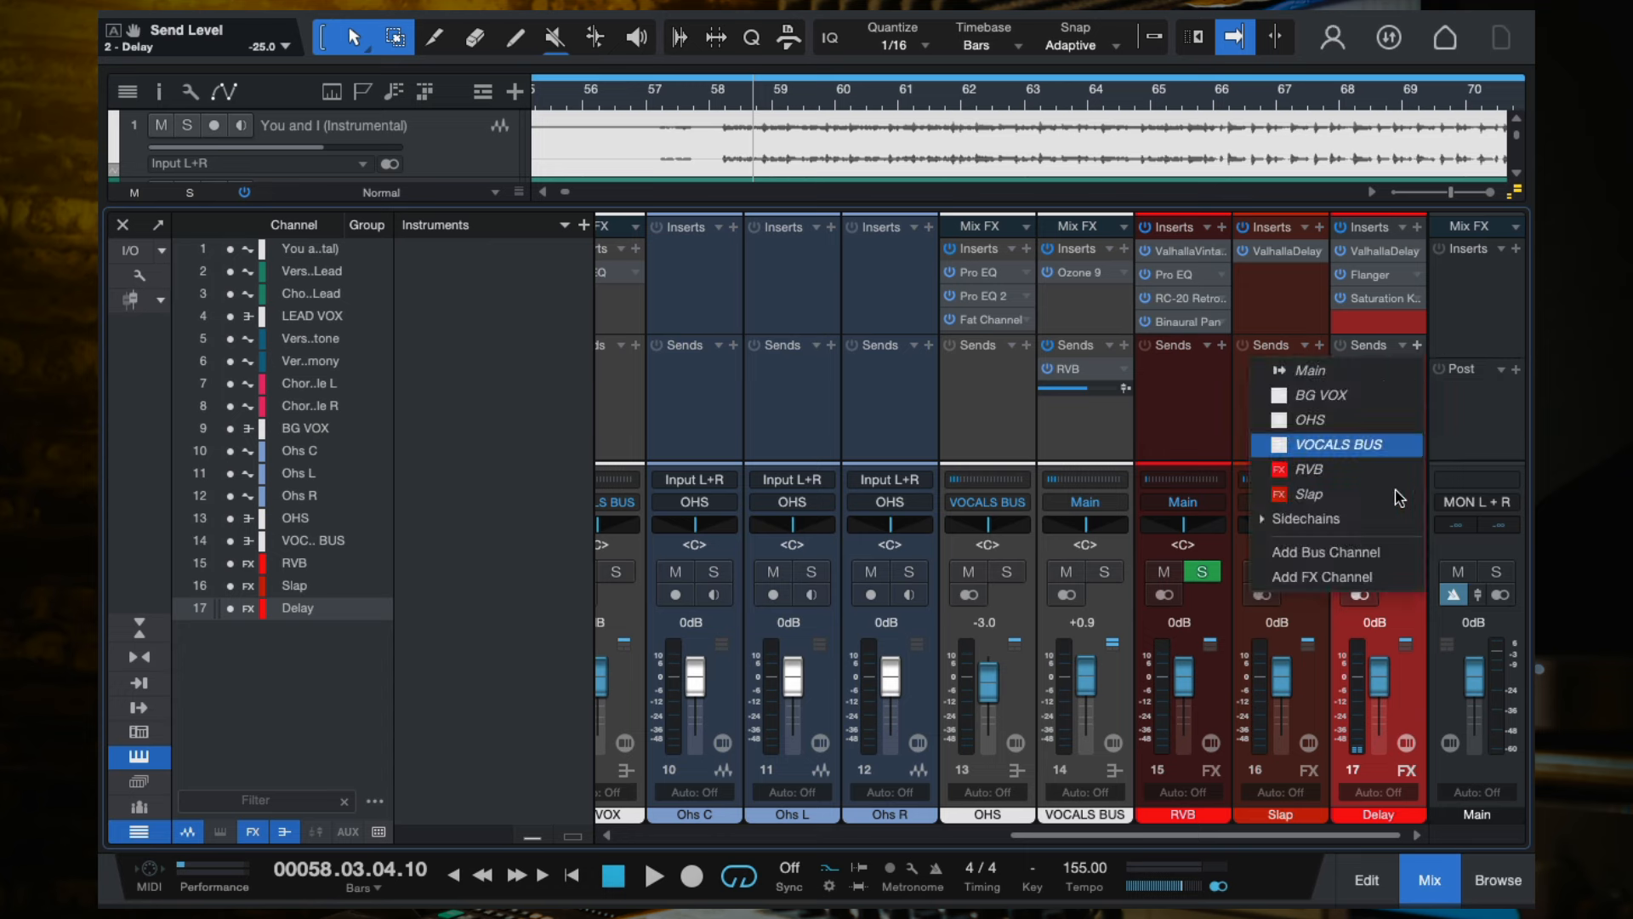
{"action": "left_click", "coordinate": [1347, 471]}
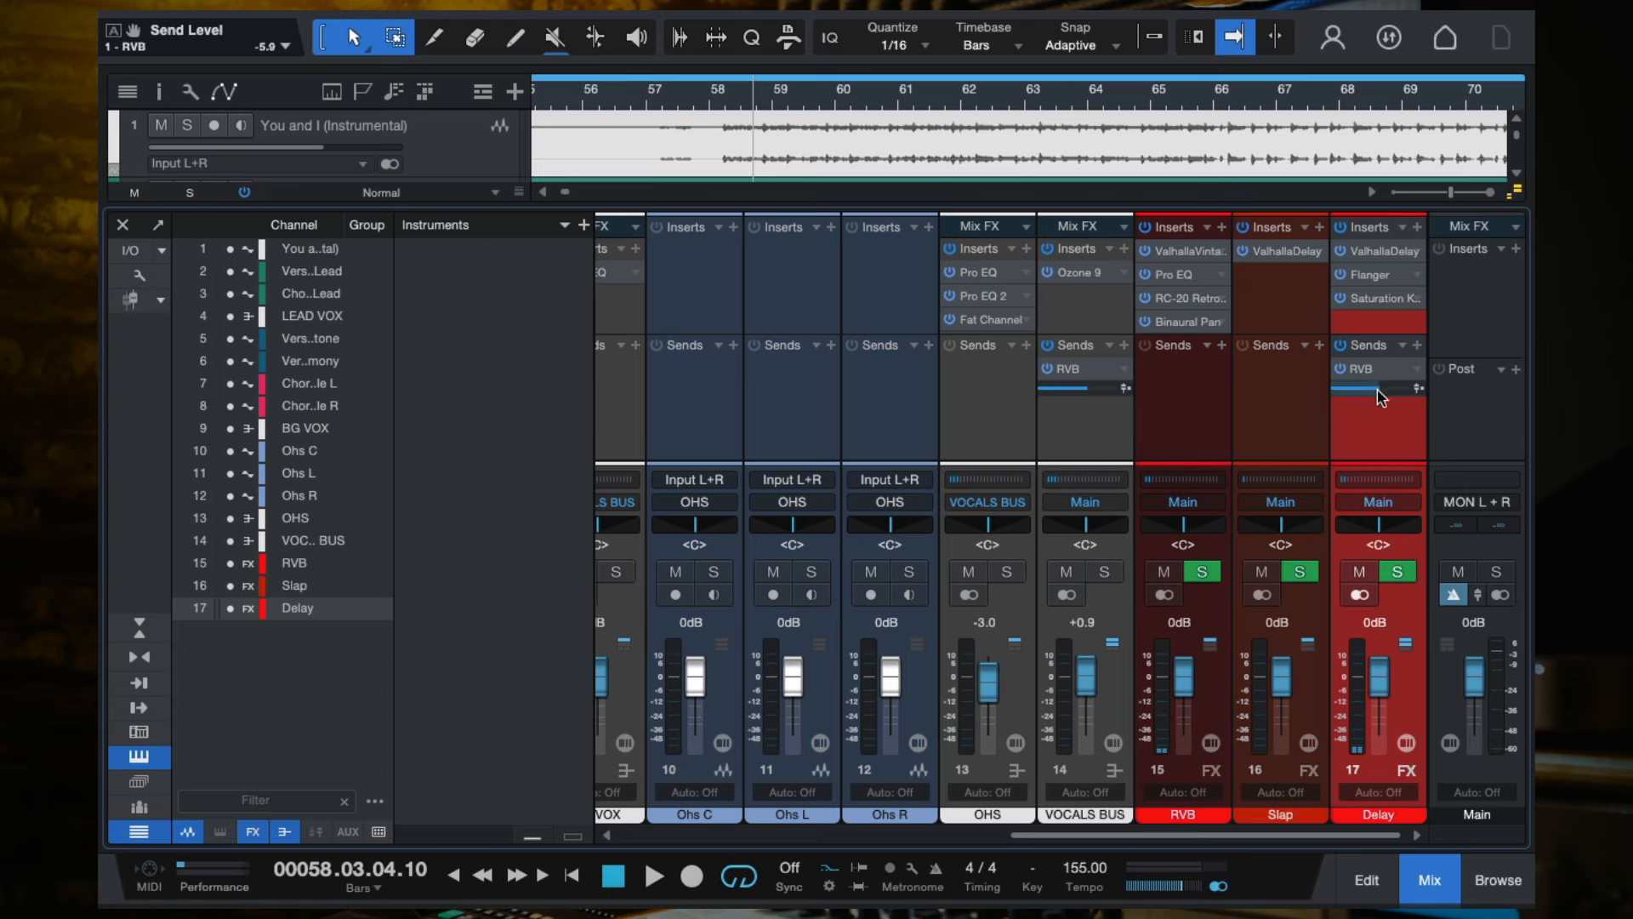
Set the Delay channel's RVB send level to +6.9 dB while playing the phrase.
{"action": "left_click_drag", "start_coordinate": [1380, 397], "coordinate": [1374, 398]}
{"action": "key", "text": "space"}
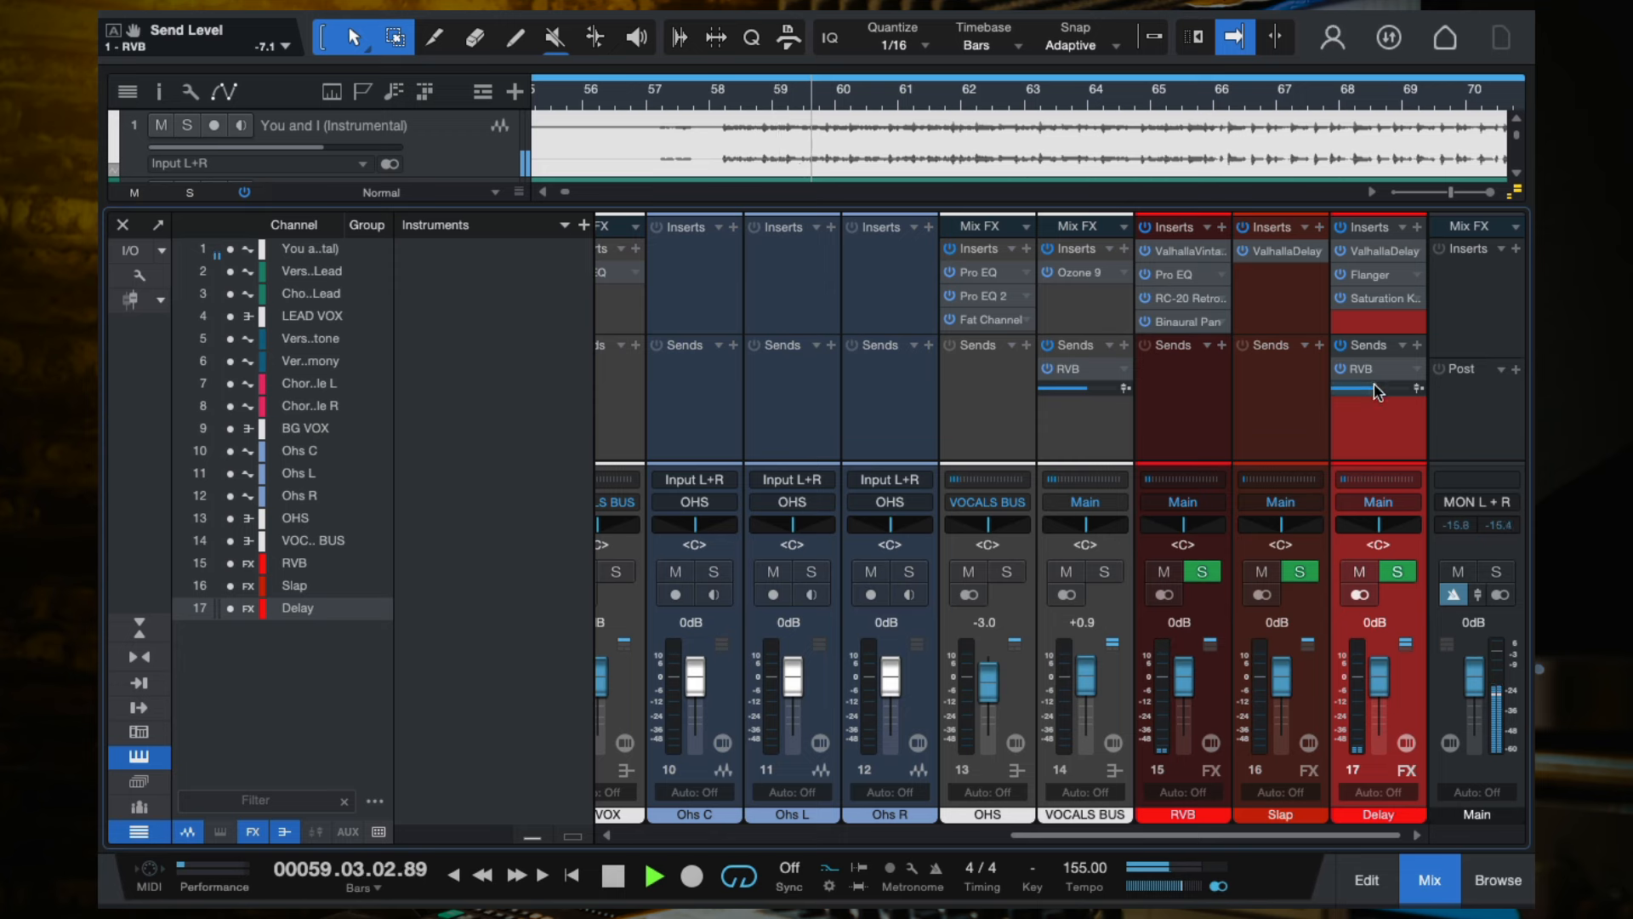
{"action": "mouse_move", "coordinate": [1377, 392]}
{"action": "left_click_drag", "start_coordinate": [1377, 392], "coordinate": [1407, 393]}
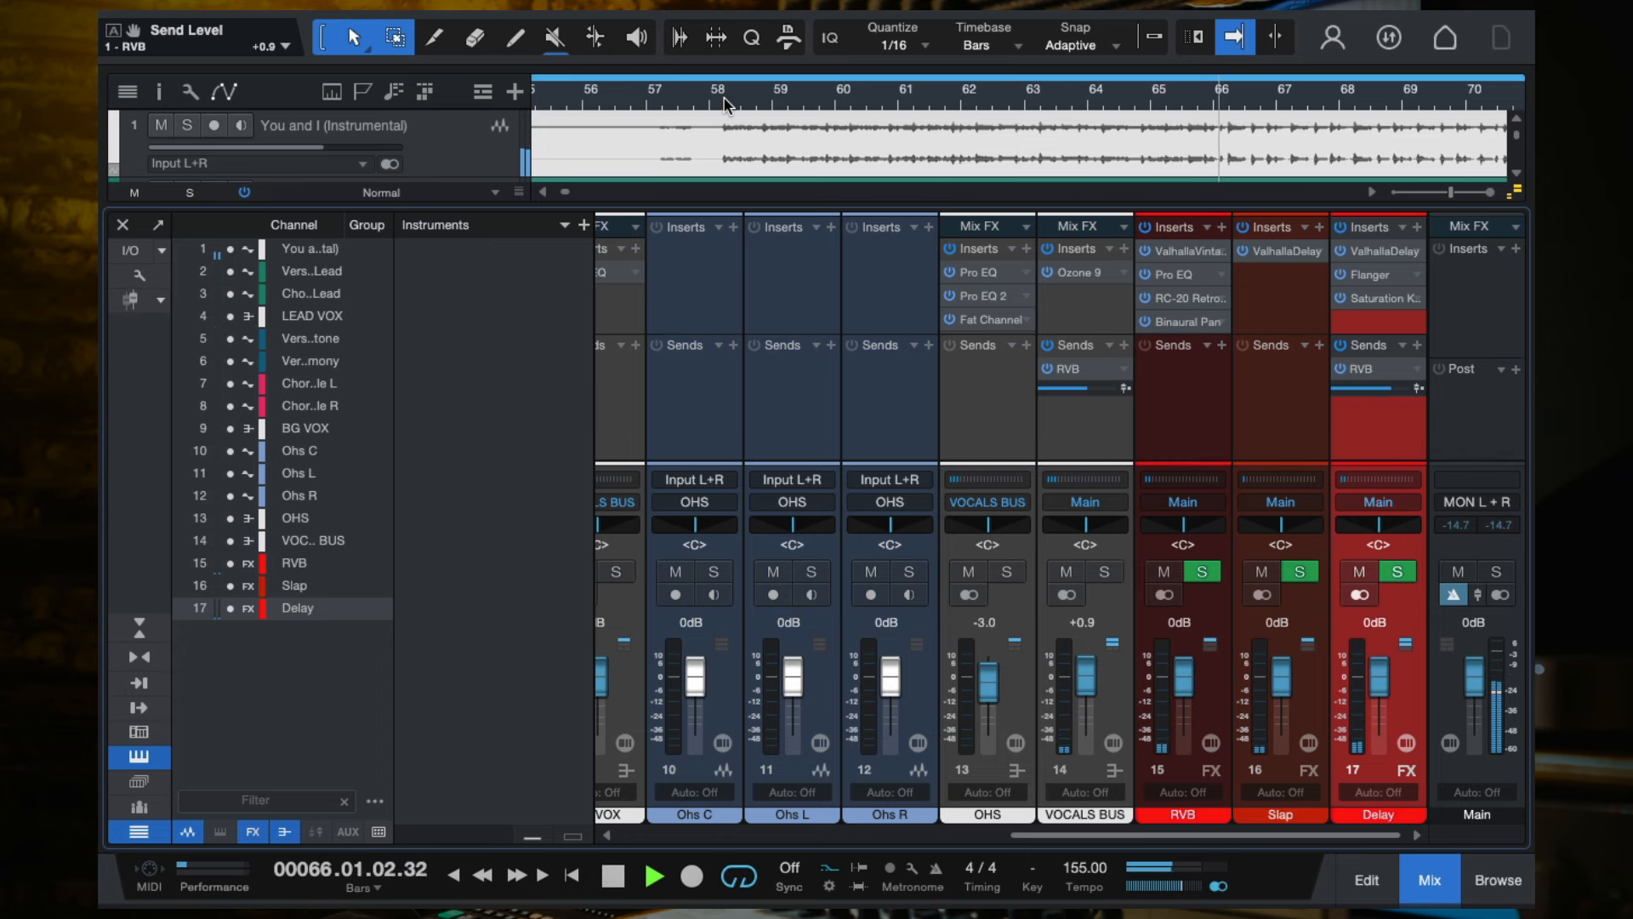
{"action": "left_click_drag", "start_coordinate": [1391, 389], "coordinate": [1421, 389]}
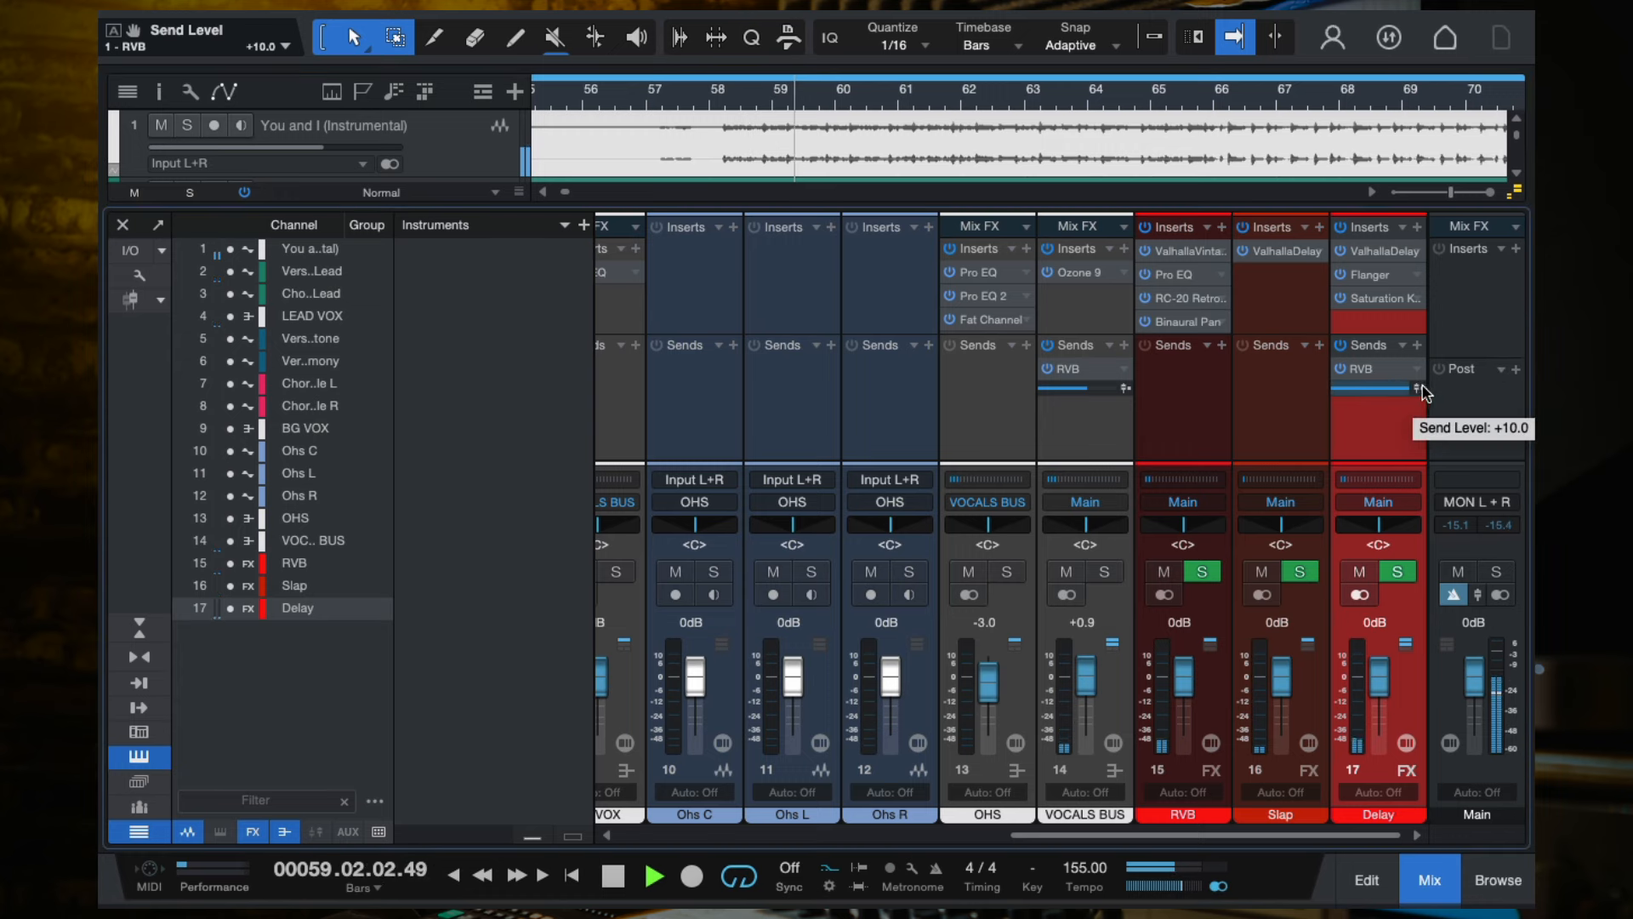
{"action": "mouse_move", "coordinate": [1402, 392]}
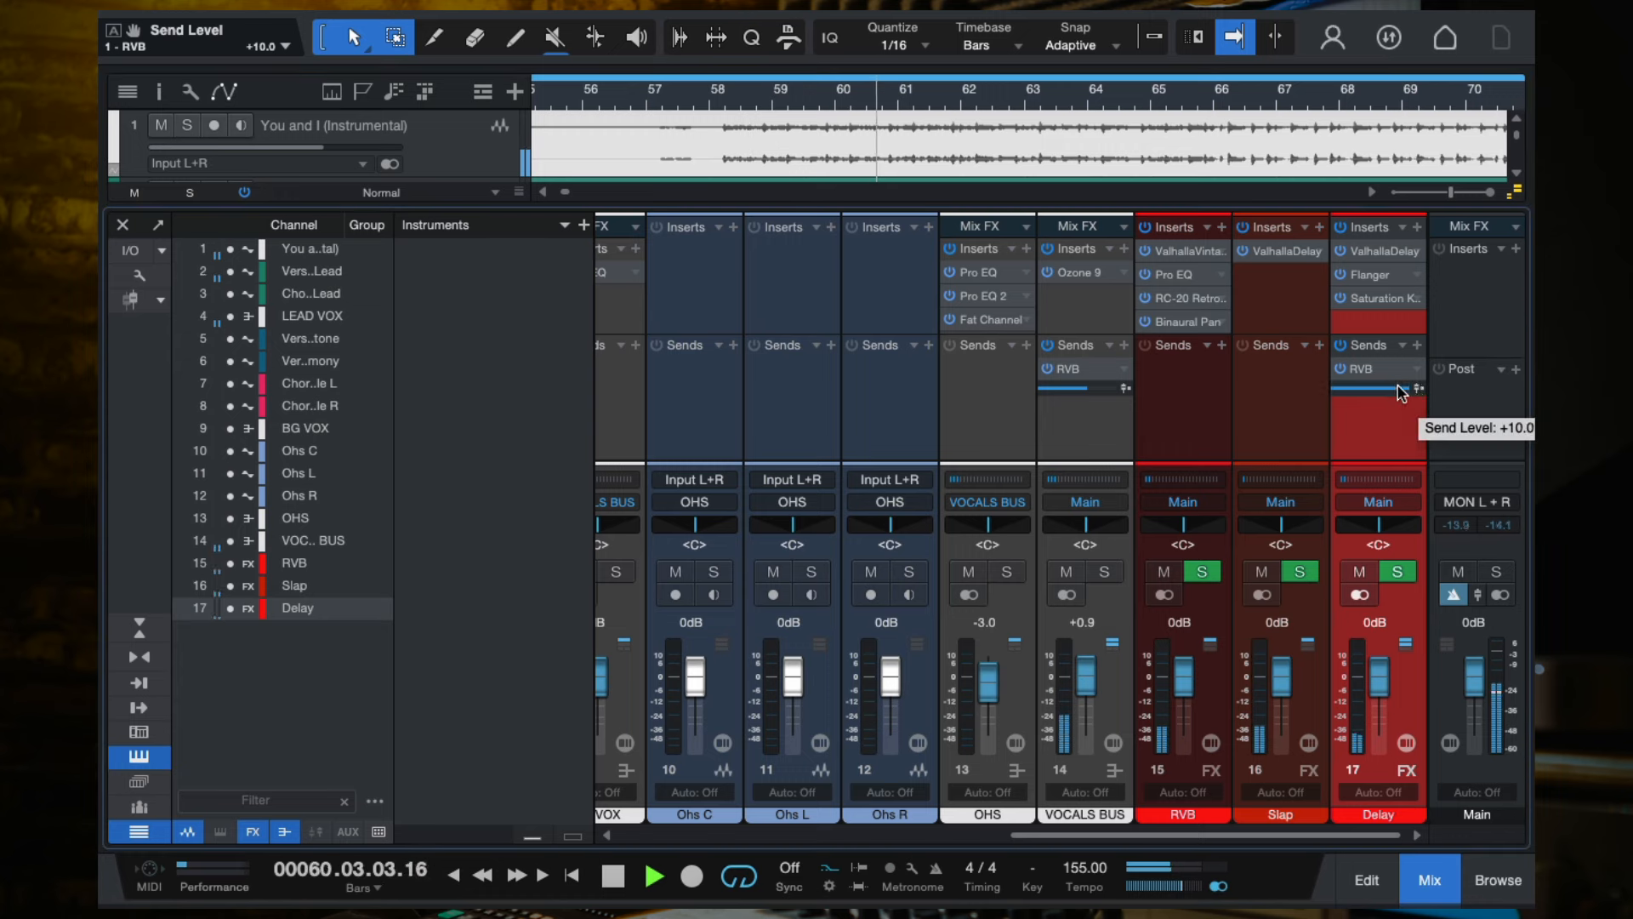
{"action": "left_click_drag", "start_coordinate": [1402, 393], "coordinate": [1391, 393]}
{"action": "key", "text": "space"}
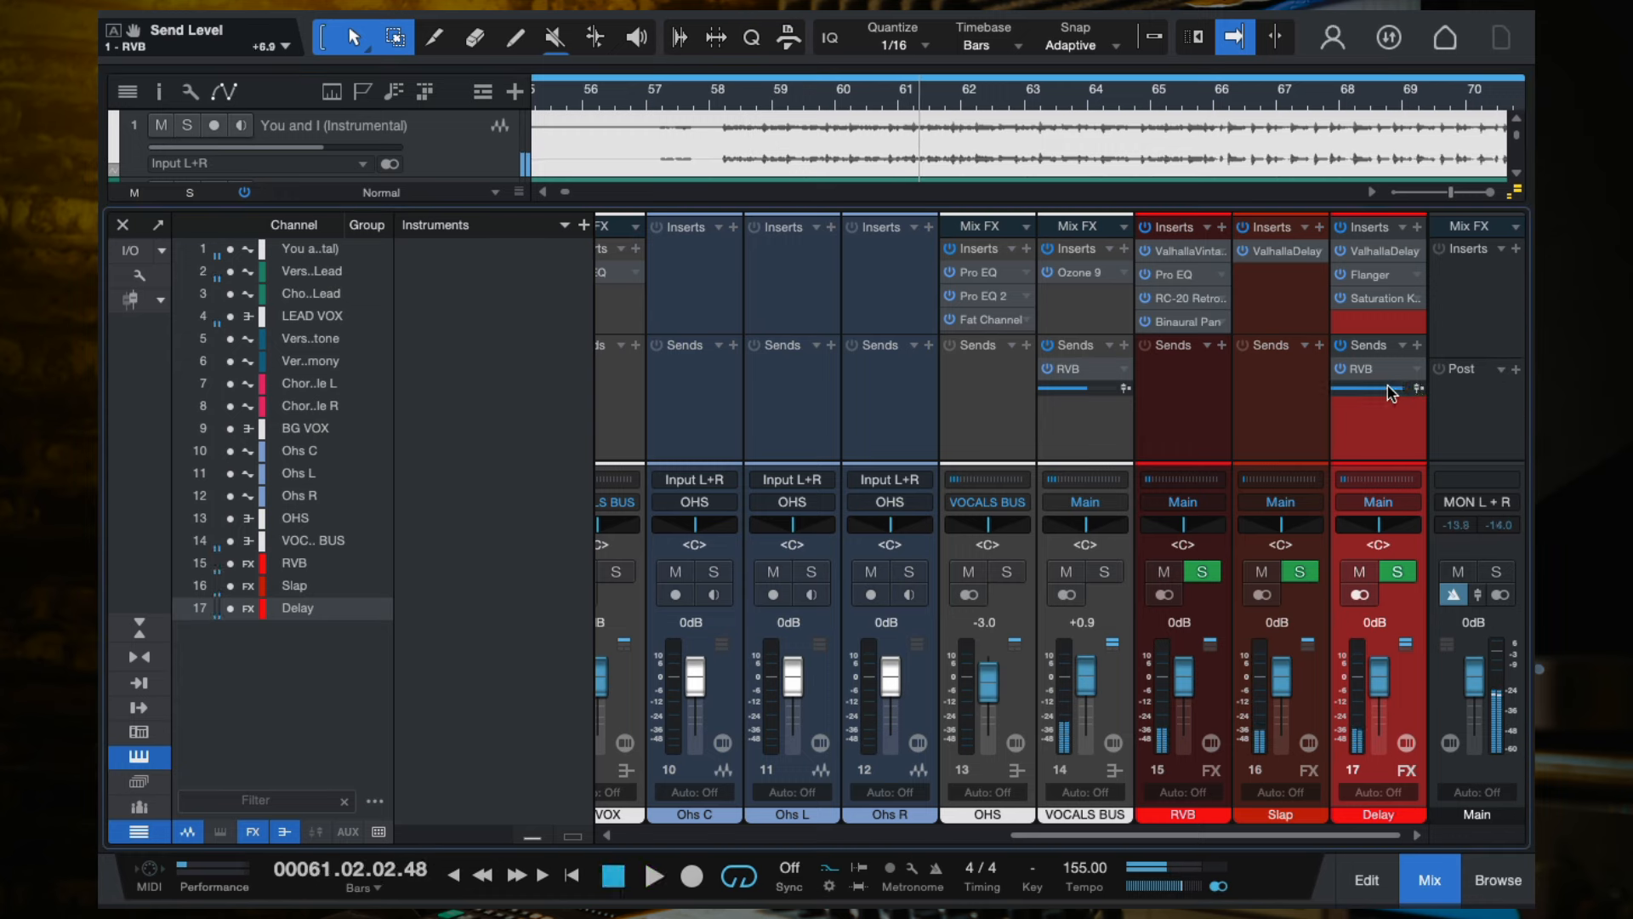
Deactivate the RVB send on the Delay channel.
{"action": "left_click", "coordinate": [1341, 368]}
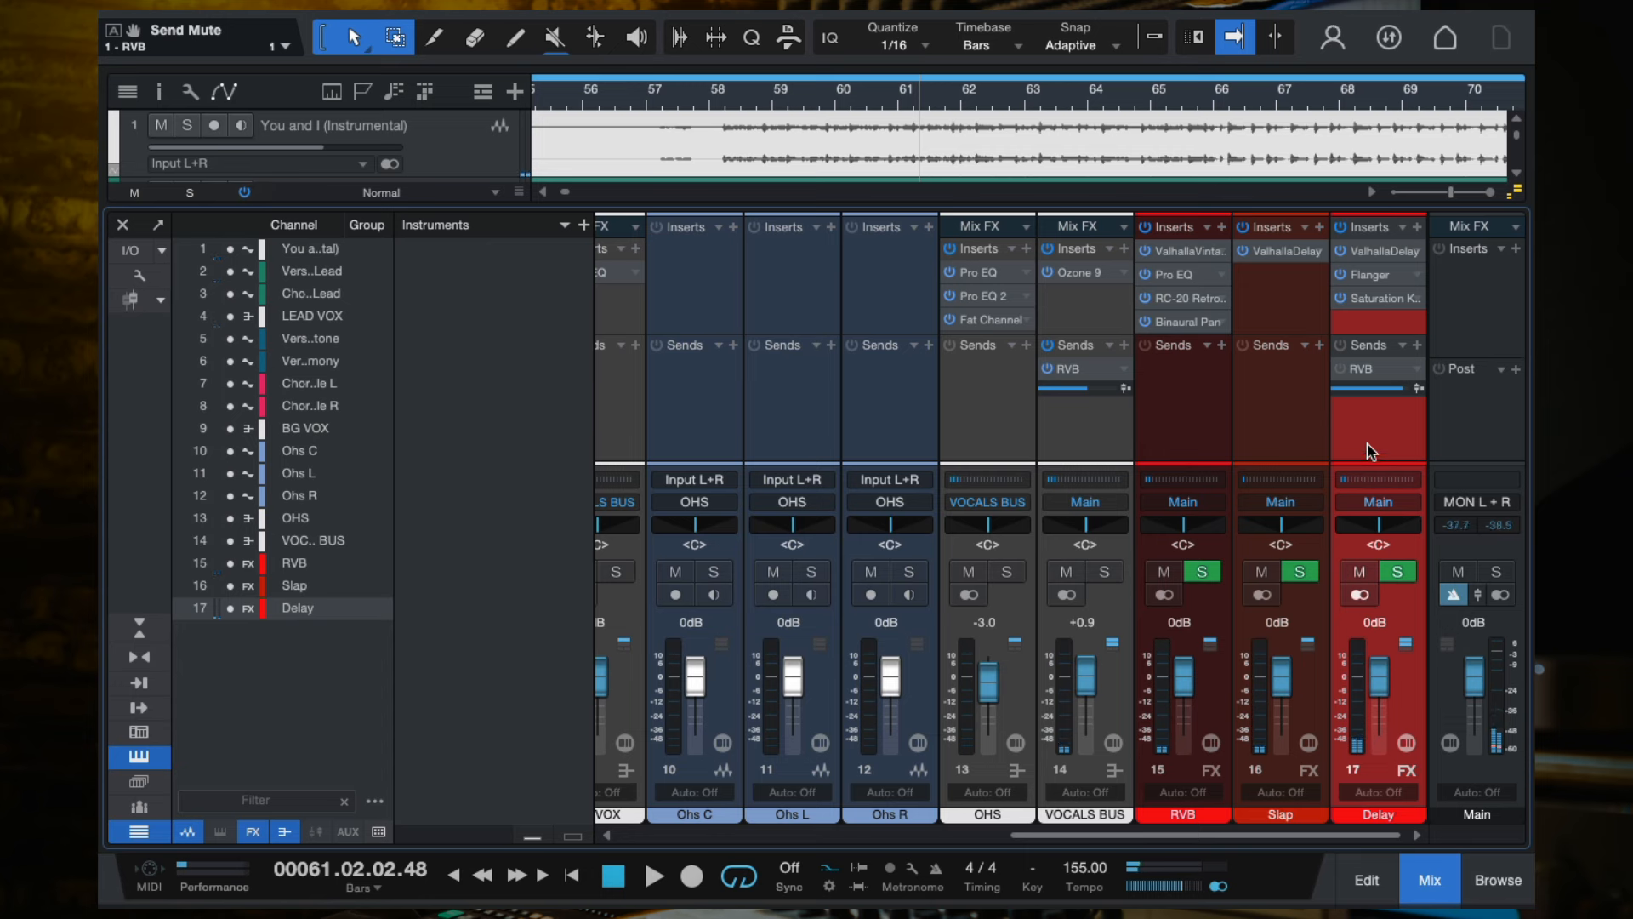
{"action": "left_click", "coordinate": [1418, 374]}
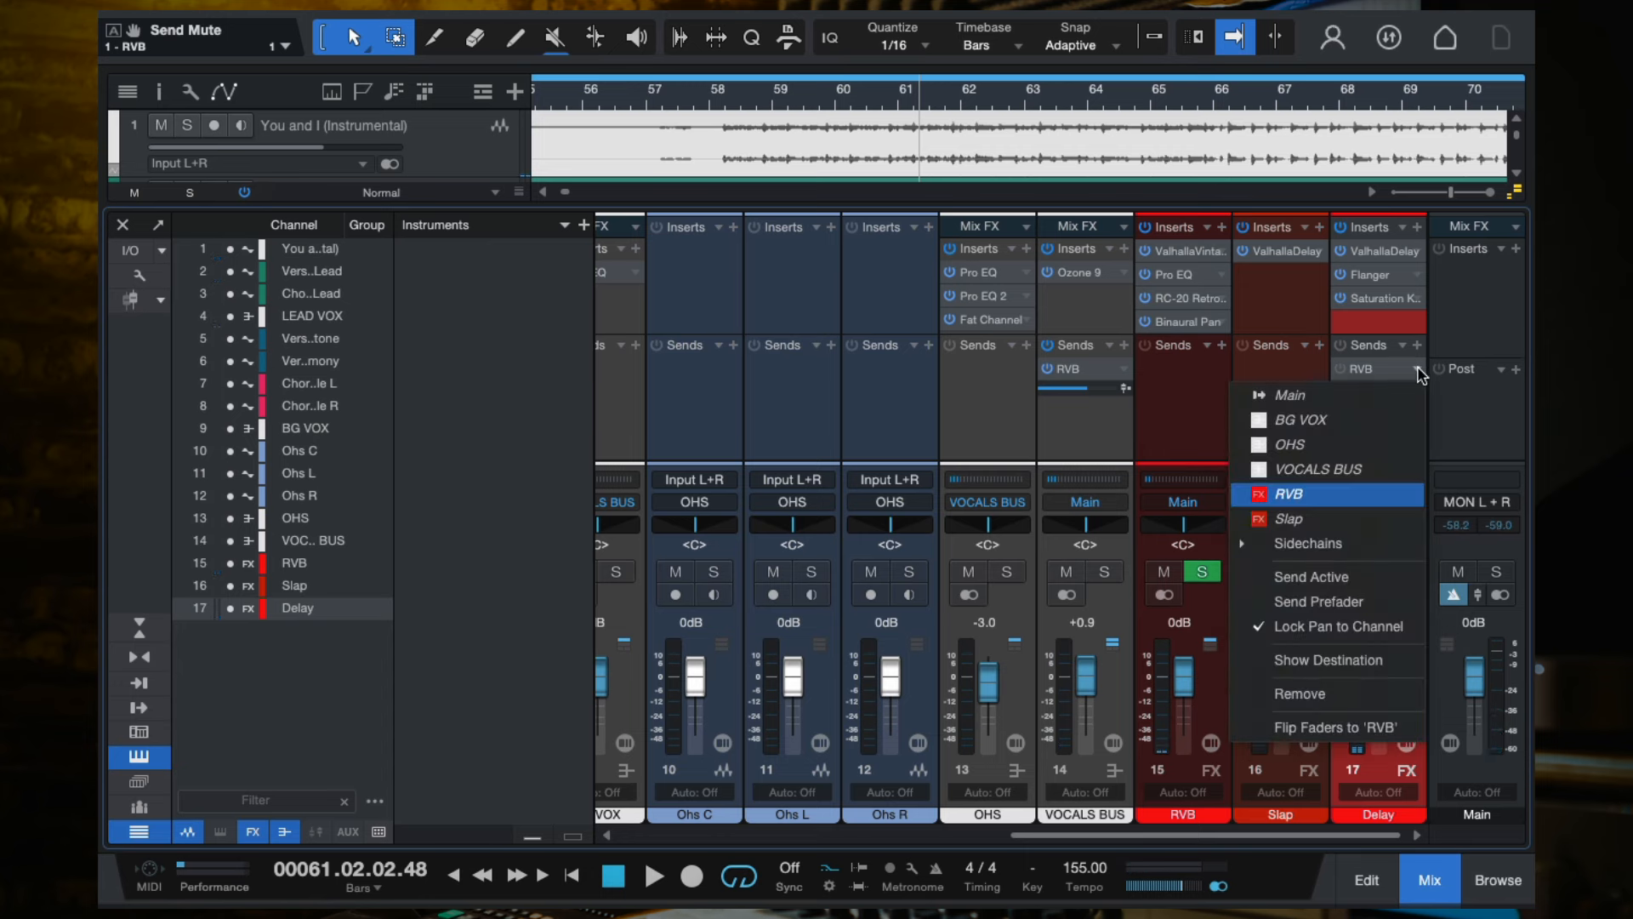
{"action": "left_click", "coordinate": [1375, 331]}
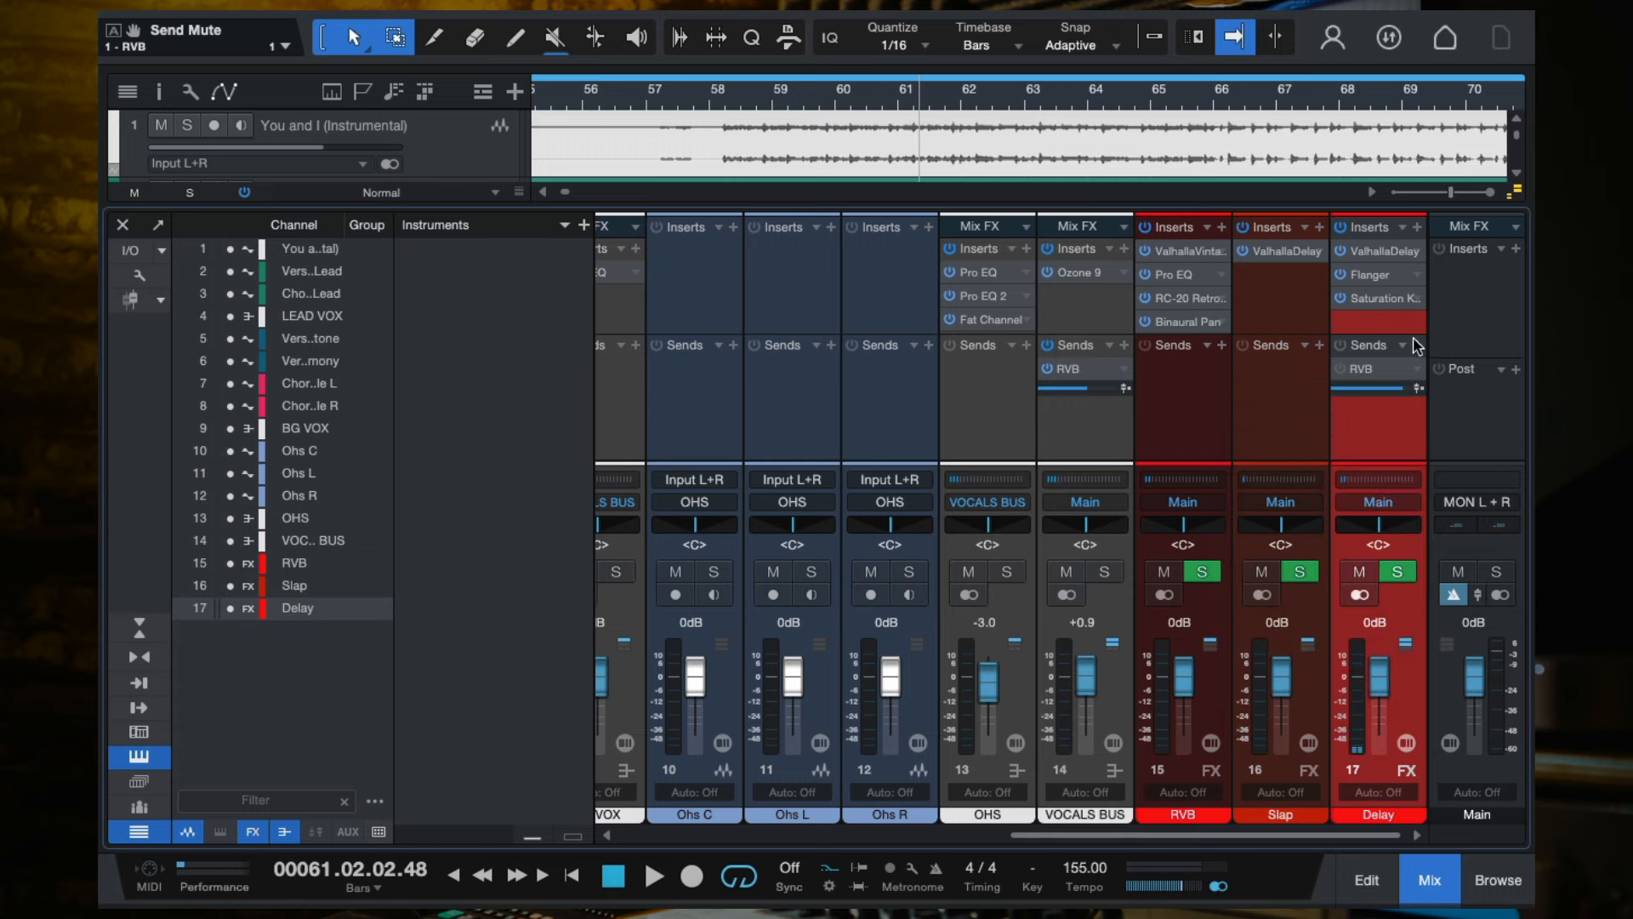
Remove the RVB send from the Delay channel.
{"action": "left_click", "coordinate": [1420, 368]}
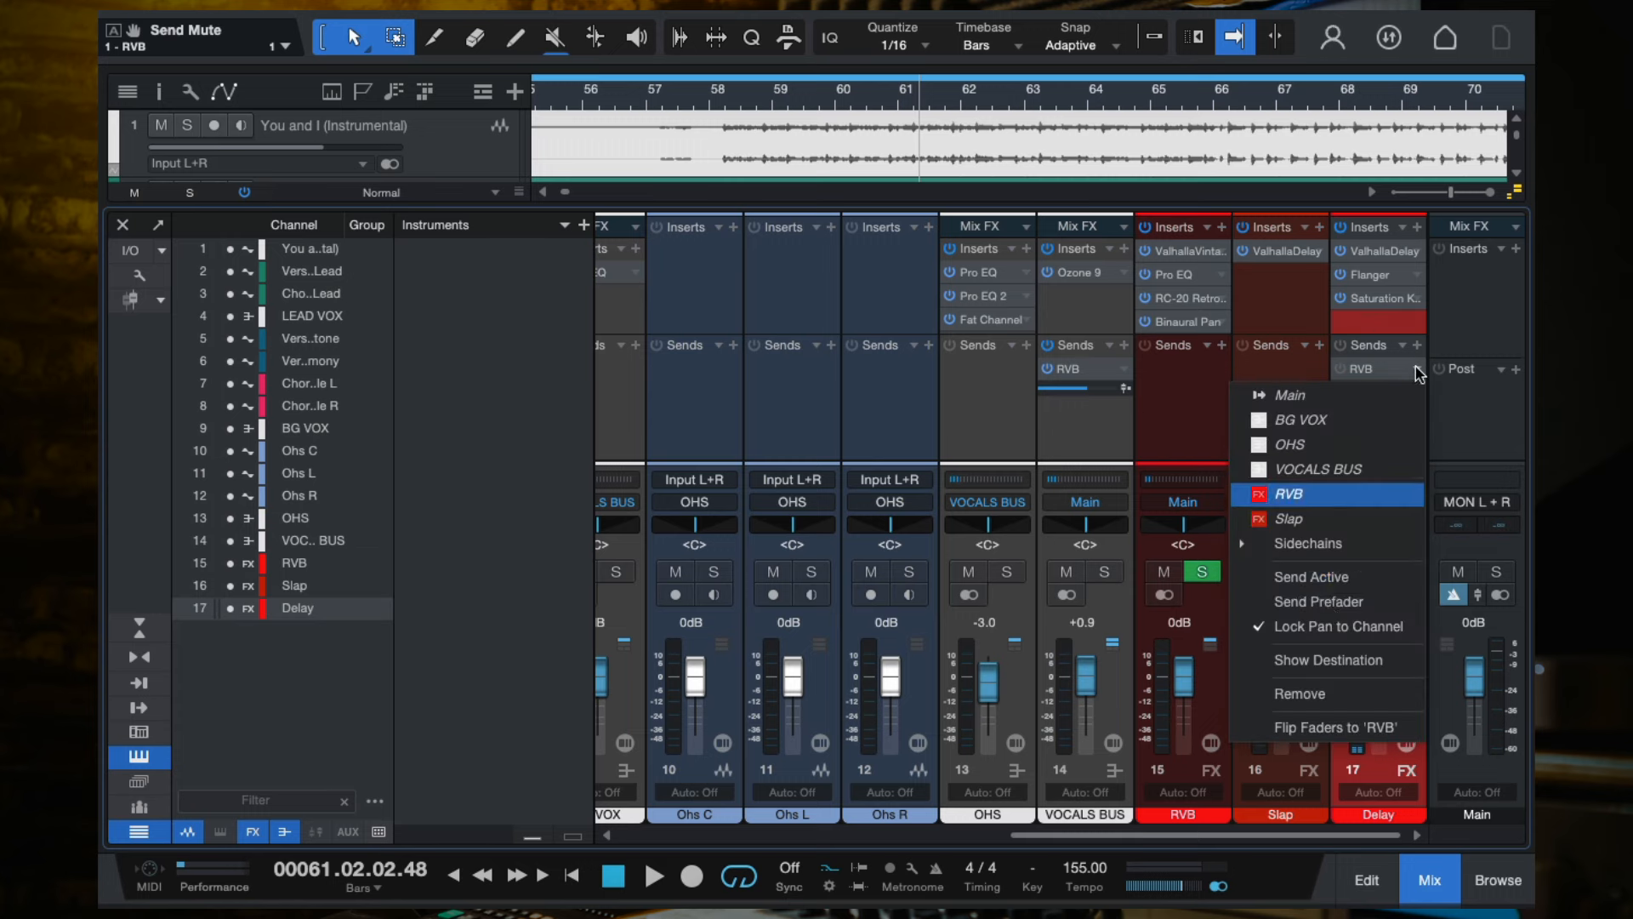
{"action": "left_click", "coordinate": [1294, 687]}
Review the ValhallaDelay settings on the Delay channel.
{"action": "left_click", "coordinate": [1375, 251]}
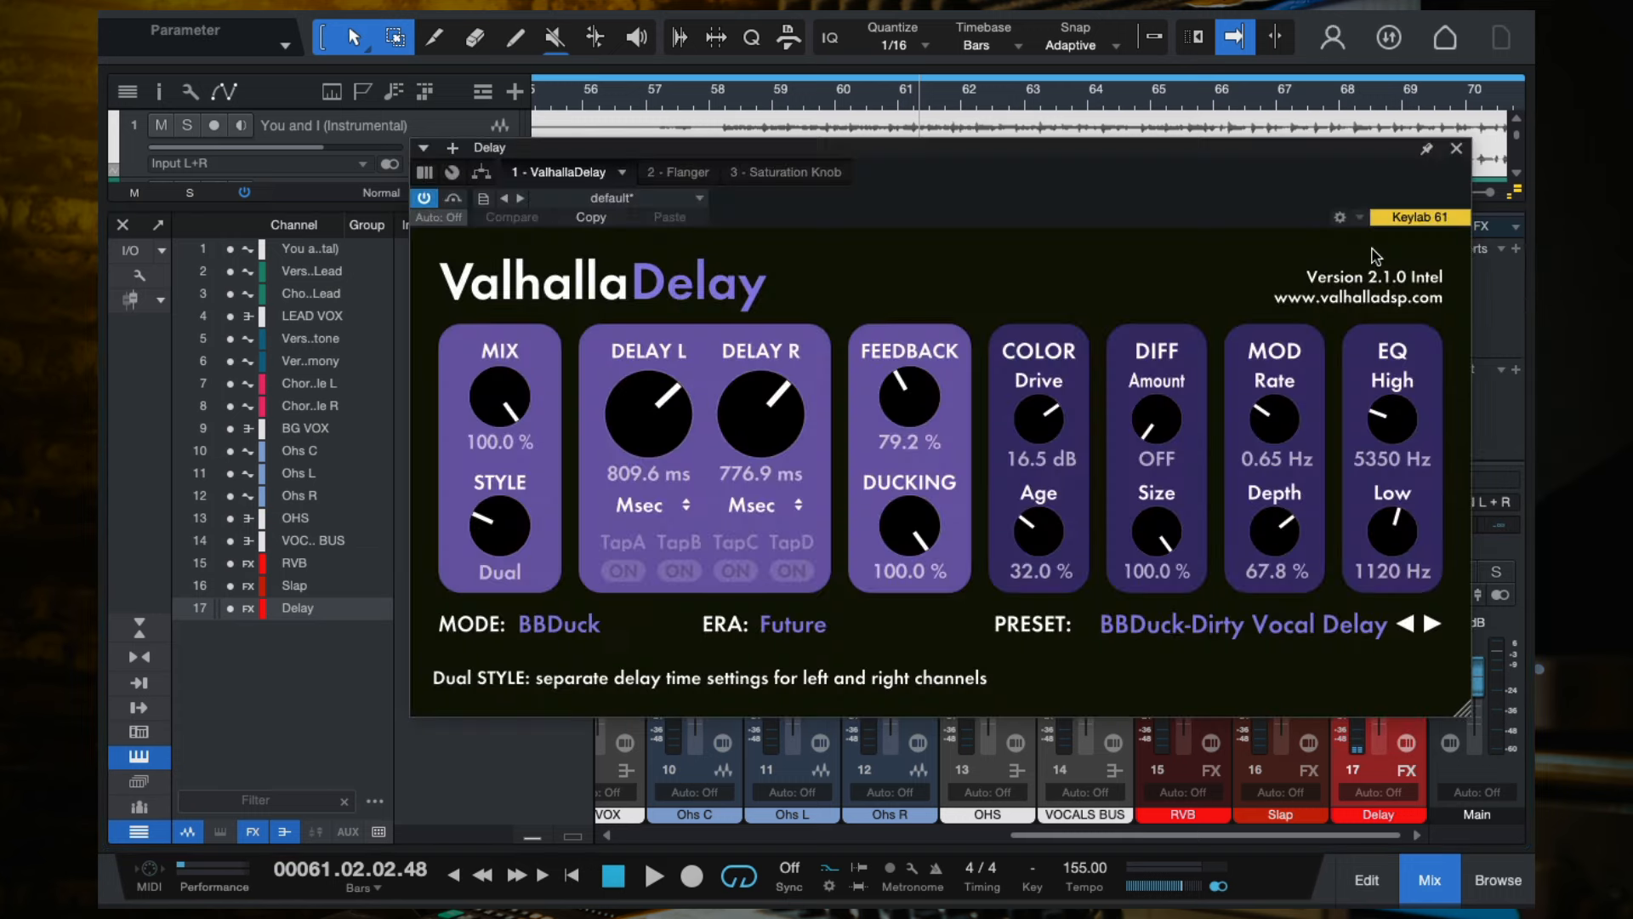
{"action": "left_click", "coordinate": [1457, 148]}
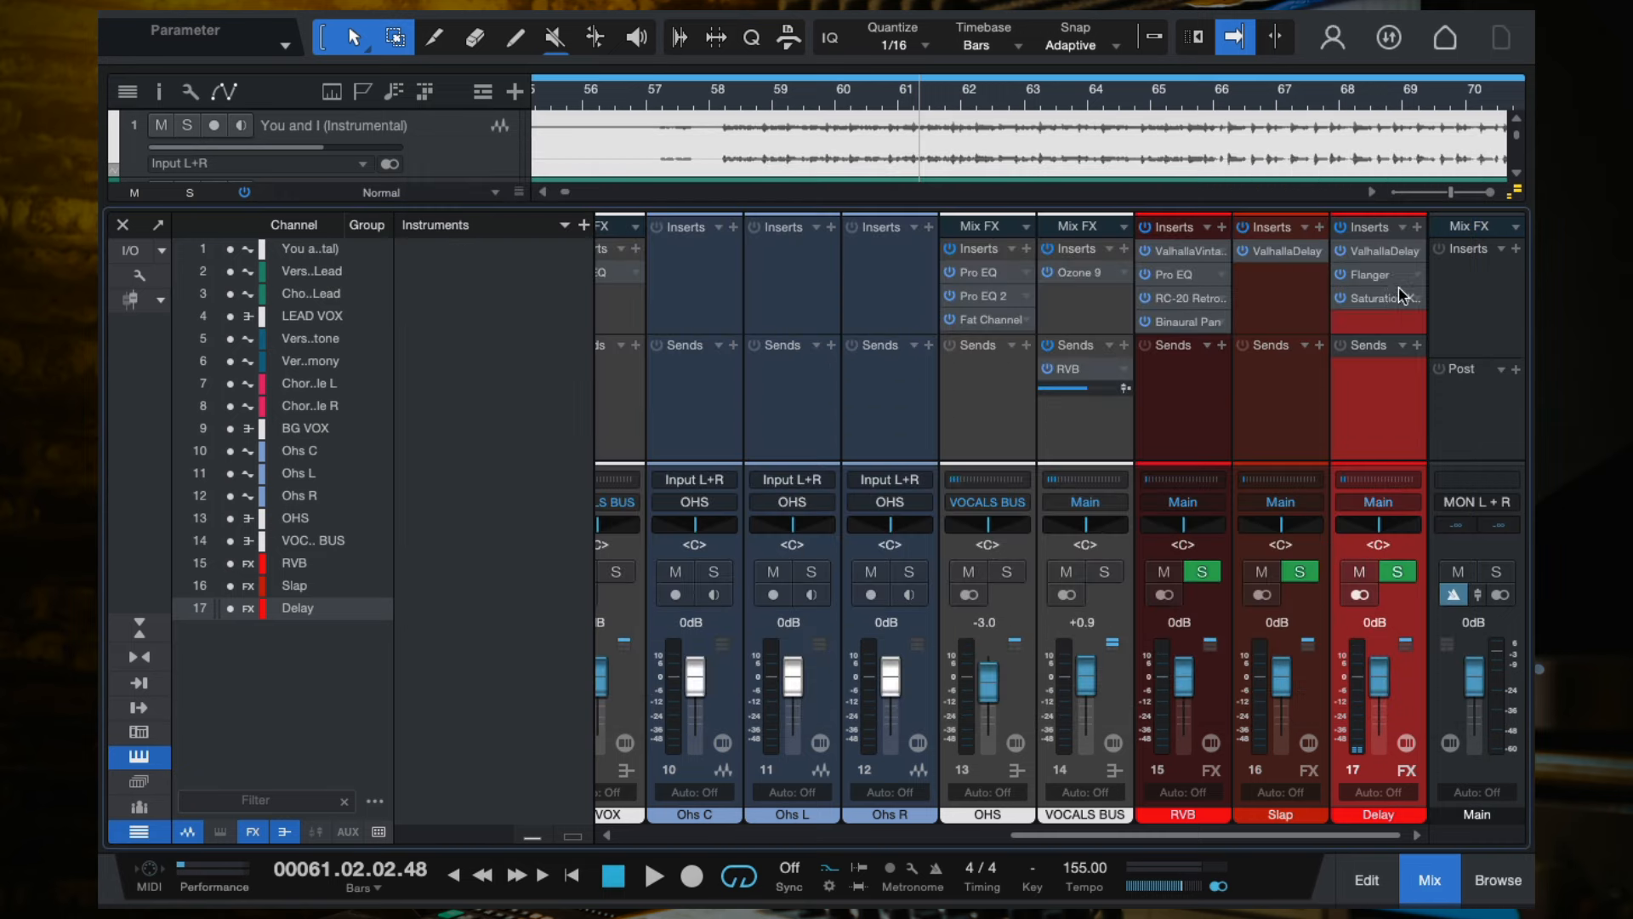
{"action": "left_click", "coordinate": [1375, 254]}
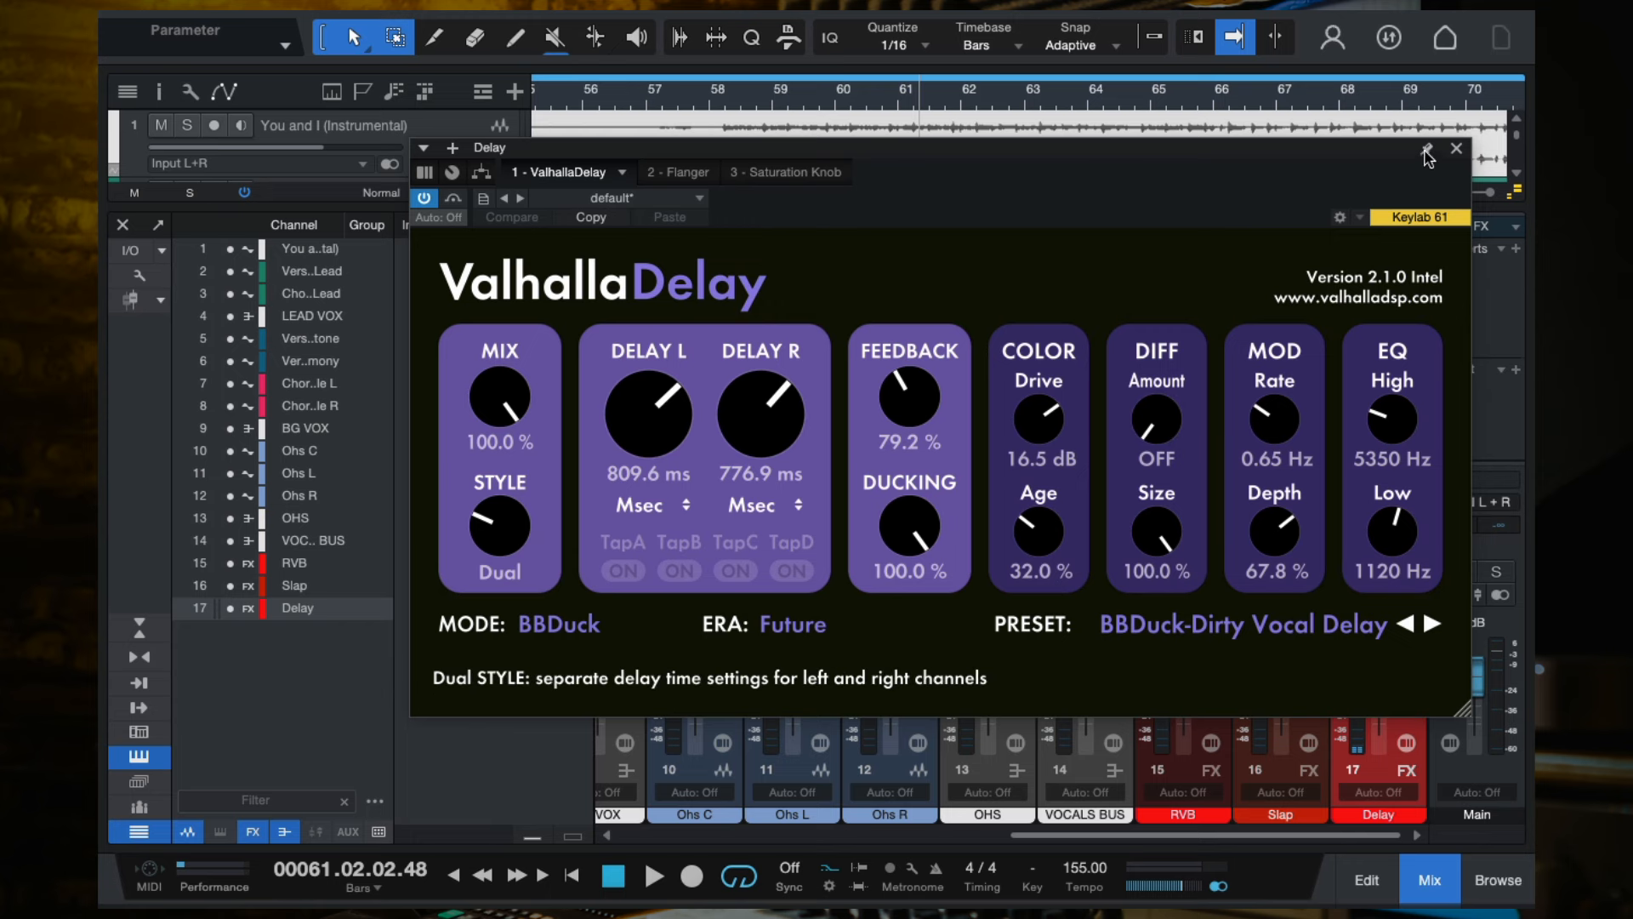
{"action": "left_click", "coordinate": [1456, 149]}
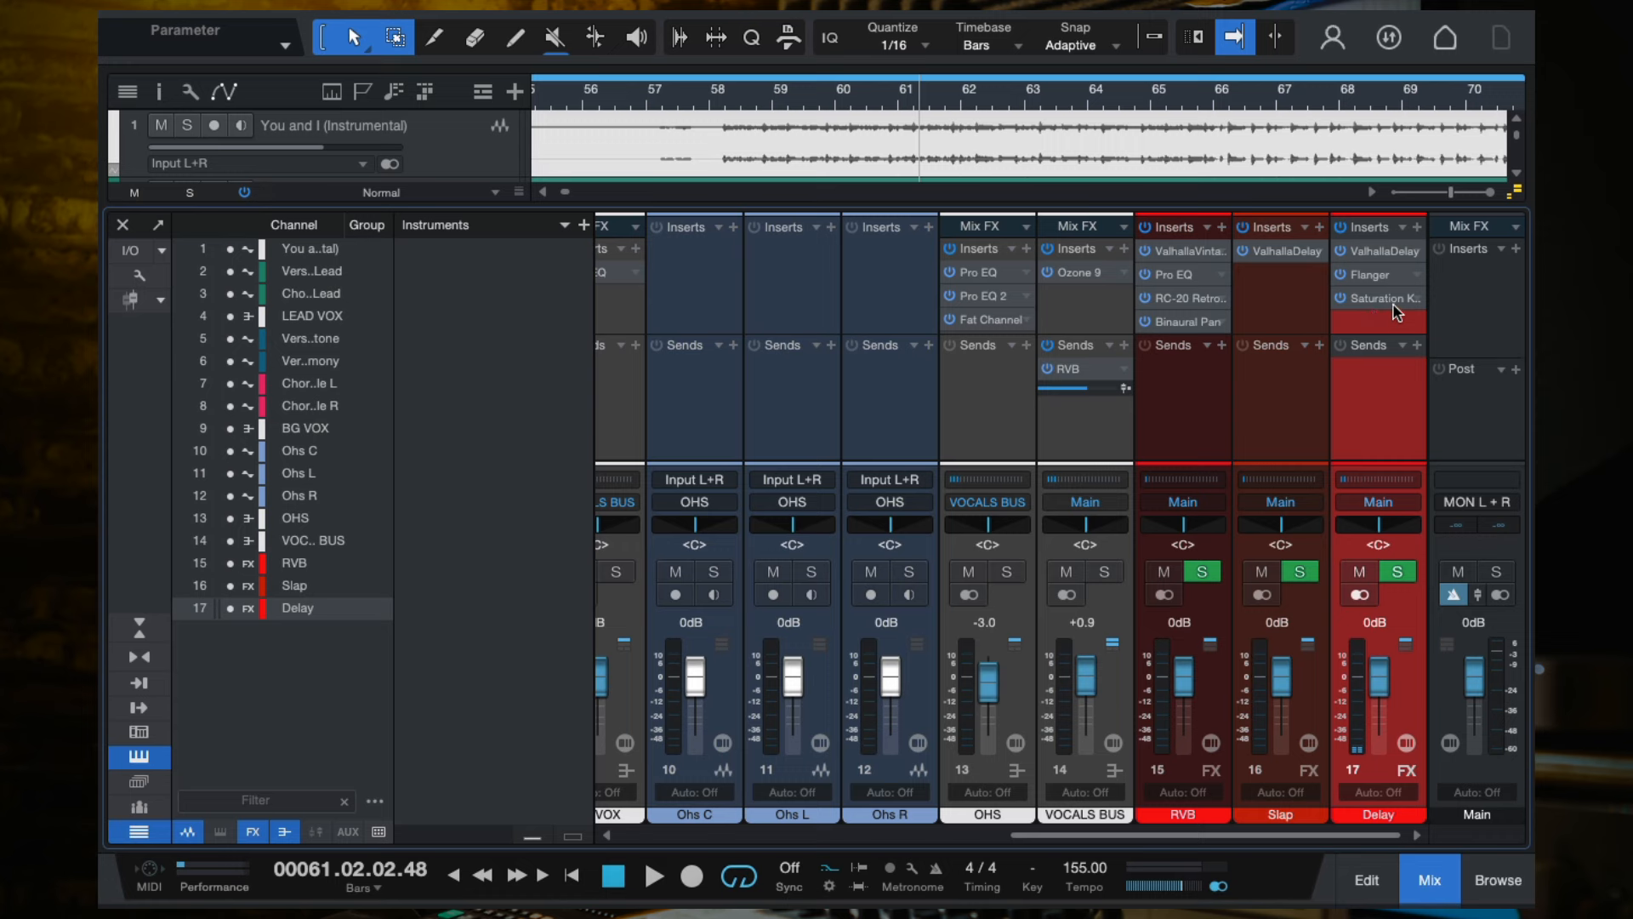
Insert the Little Plate reverb on the Delay channel after the saturation plug-in.
{"action": "left_click", "coordinate": [1416, 228]}
{"action": "type", "text": "little"}
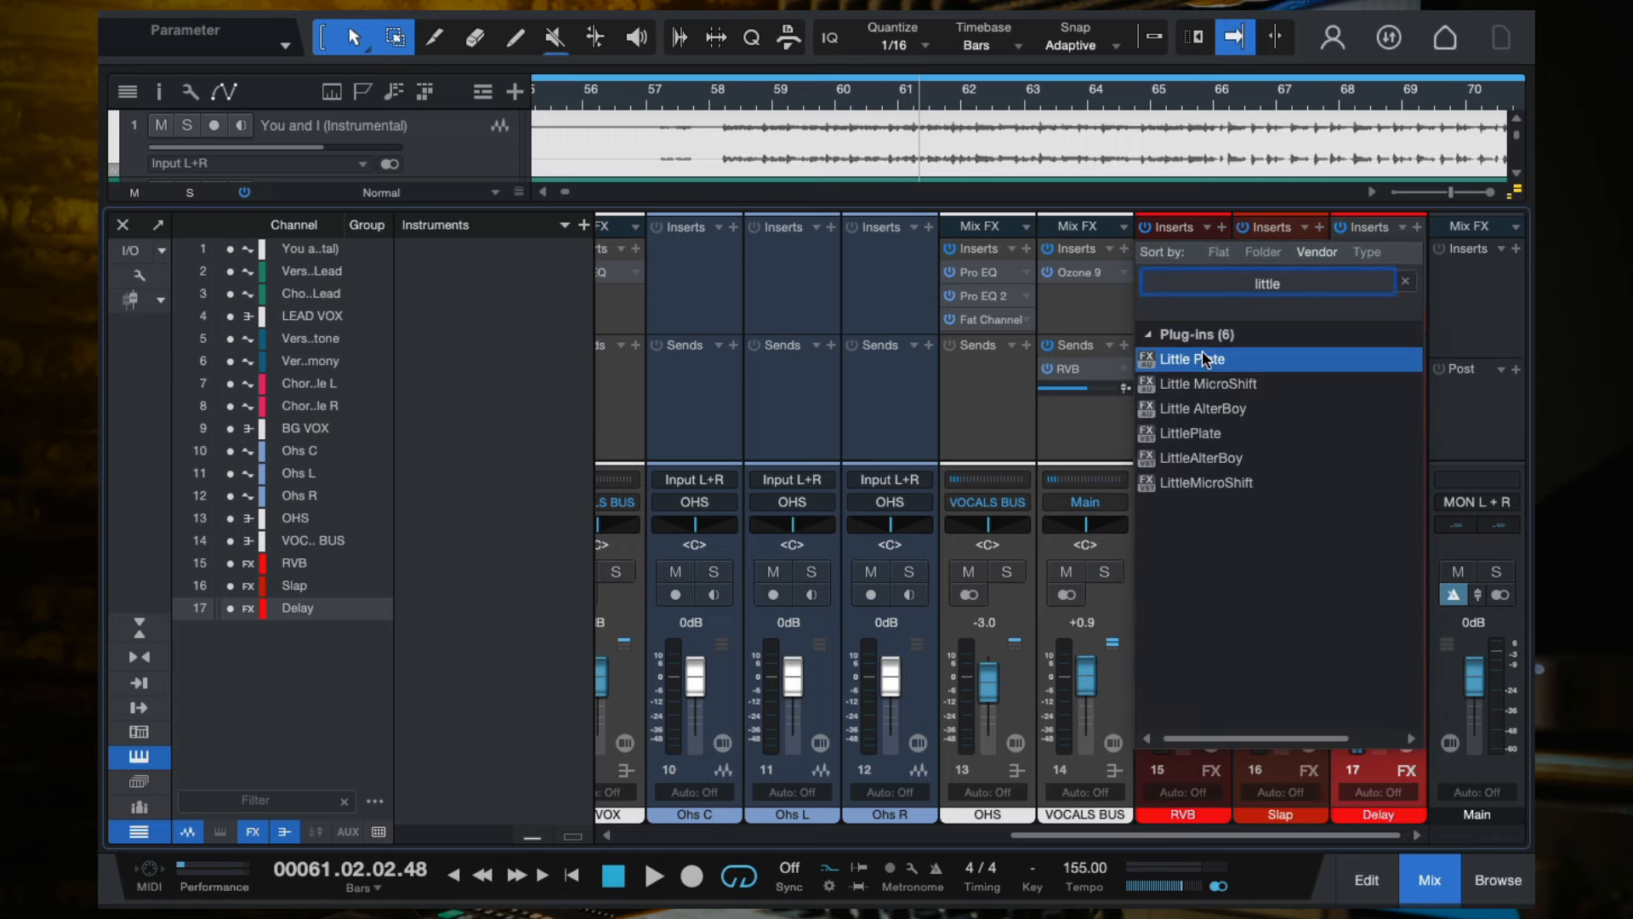
{"action": "left_click", "coordinate": [1206, 359]}
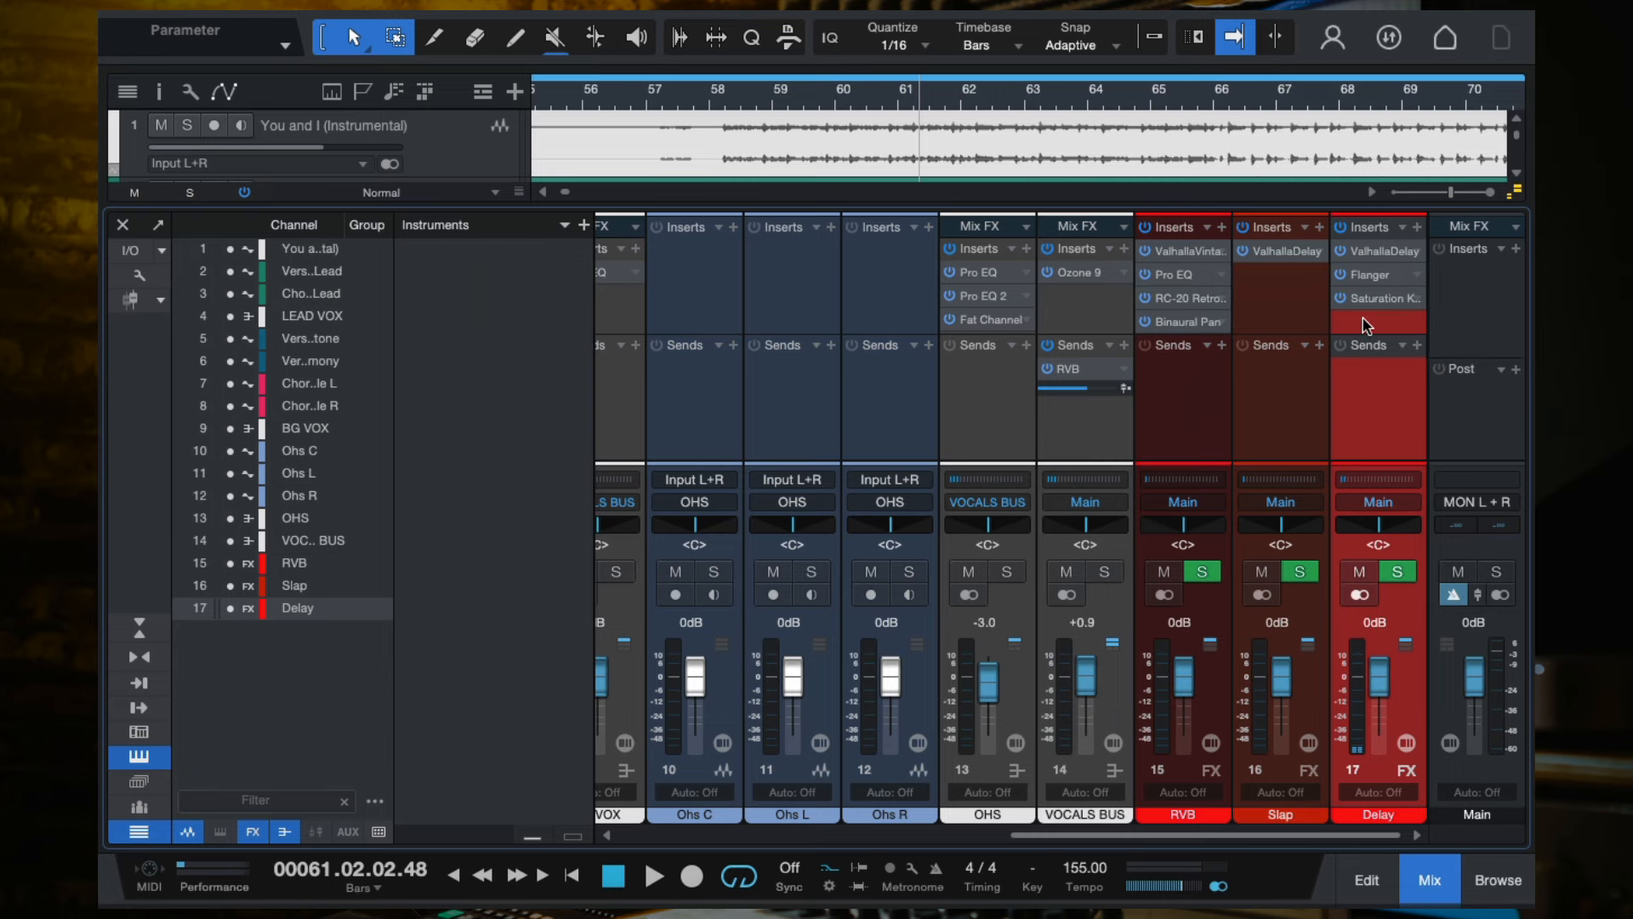
Shorten Little Plate's decay to 1.60 seconds, reduce its wet mix and raise its low cut to about mid-range.
{"action": "left_click", "coordinate": [721, 102]}
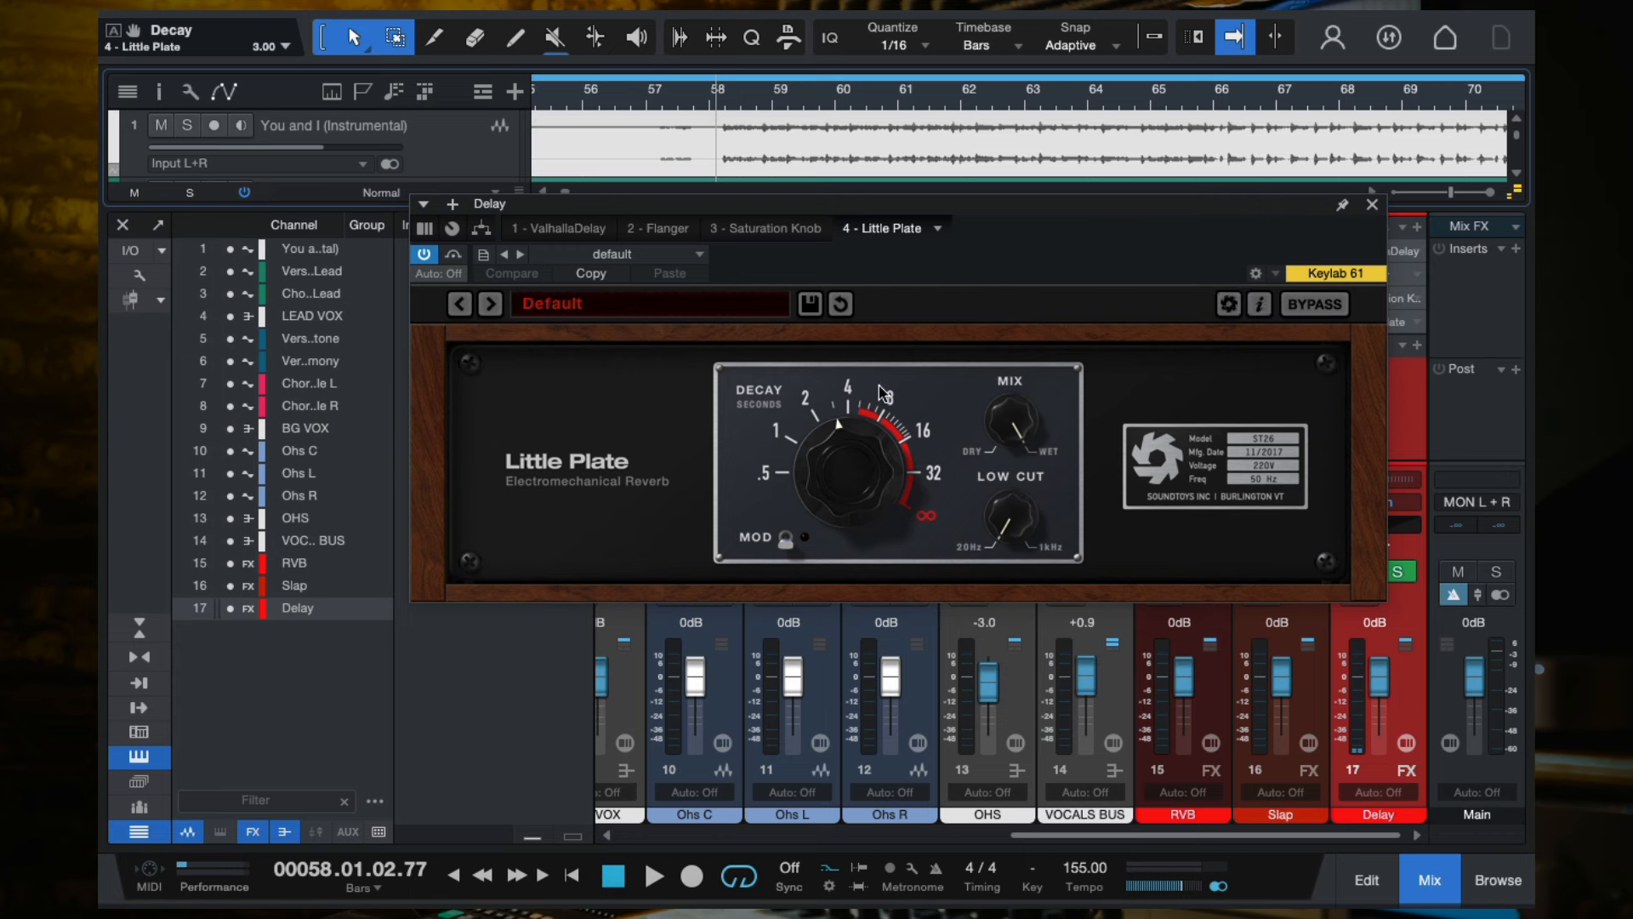
{"action": "left_click_drag", "start_coordinate": [846, 444], "coordinate": [846, 478]}
{"action": "left_click_drag", "start_coordinate": [1013, 430], "coordinate": [1023, 405]}
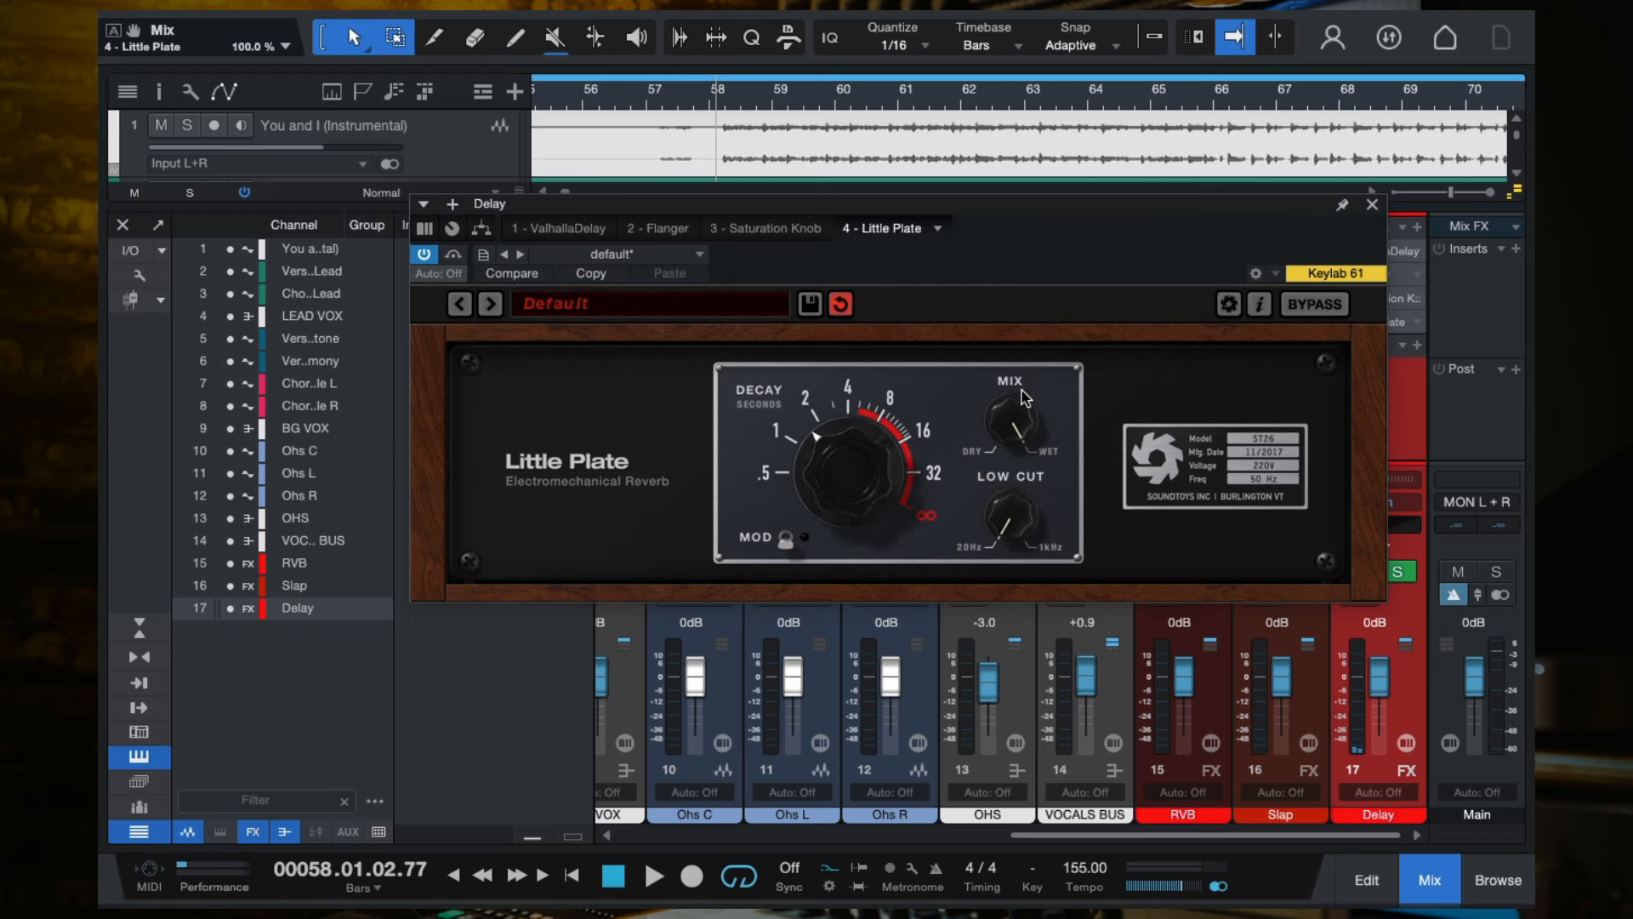
{"action": "mouse_move", "coordinate": [1025, 485]}
{"action": "left_mouse_down"}
{"action": "mouse_move", "coordinate": [1018, 392]}
{"action": "mouse_move", "coordinate": [1019, 513]}
{"action": "left_mouse_up"}
{"action": "left_click_drag", "start_coordinate": [831, 482], "coordinate": [831, 488]}
Set Little Plate's mix to 47% while playing the phrase from bar 58, and close the plug-in.
{"action": "key", "text": "space"}
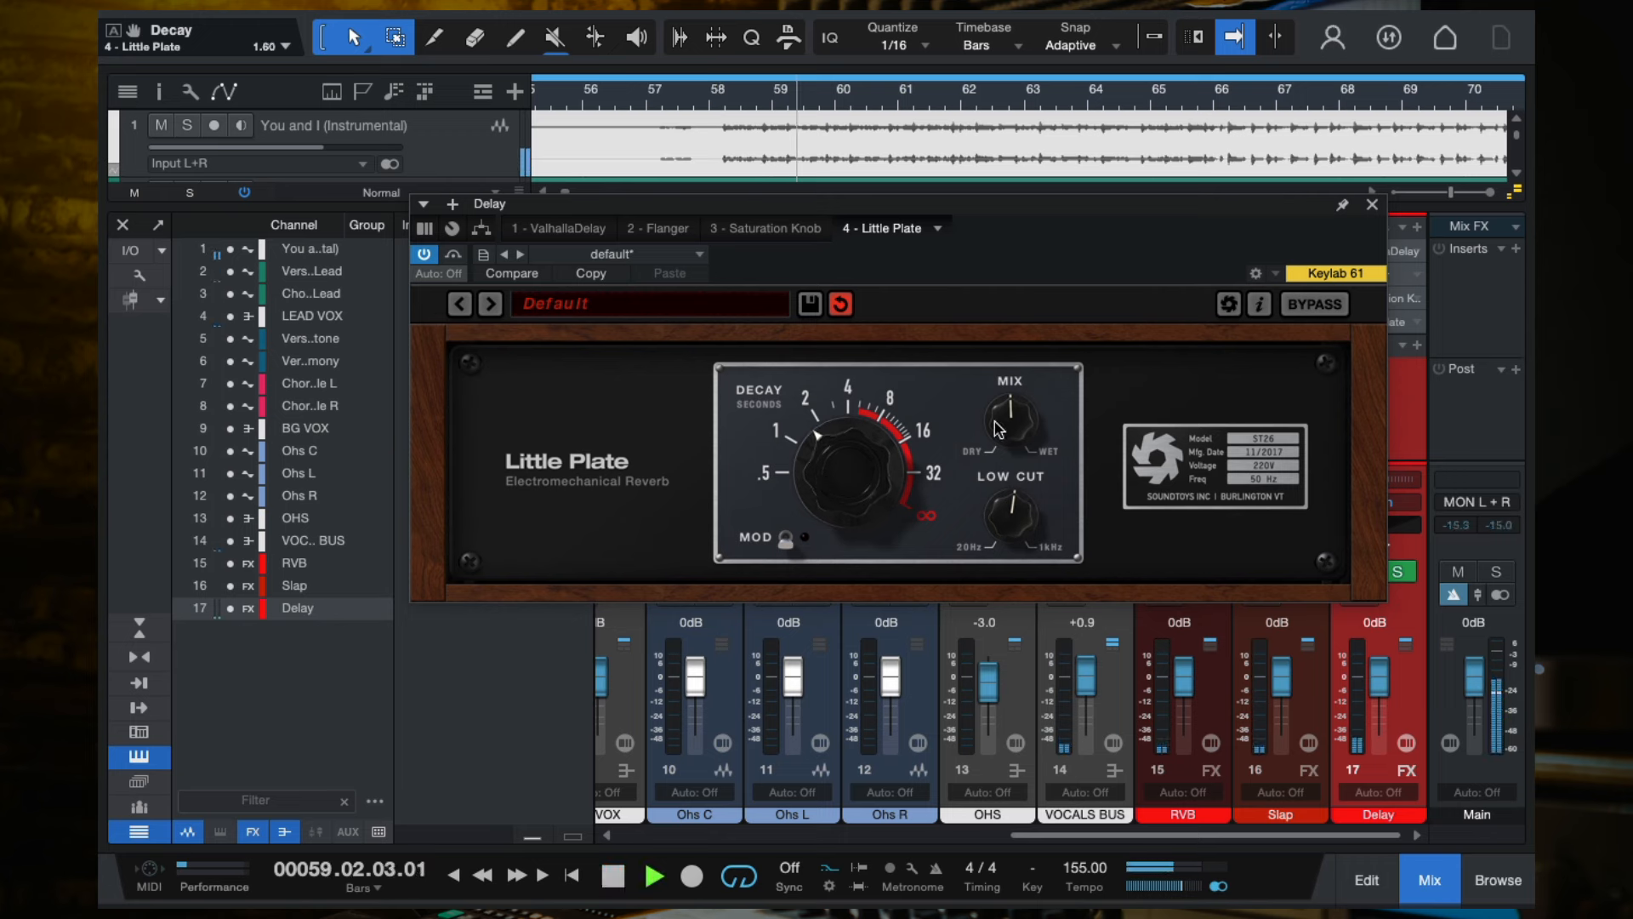
{"action": "left_click_drag", "start_coordinate": [1001, 429], "coordinate": [1003, 448]}
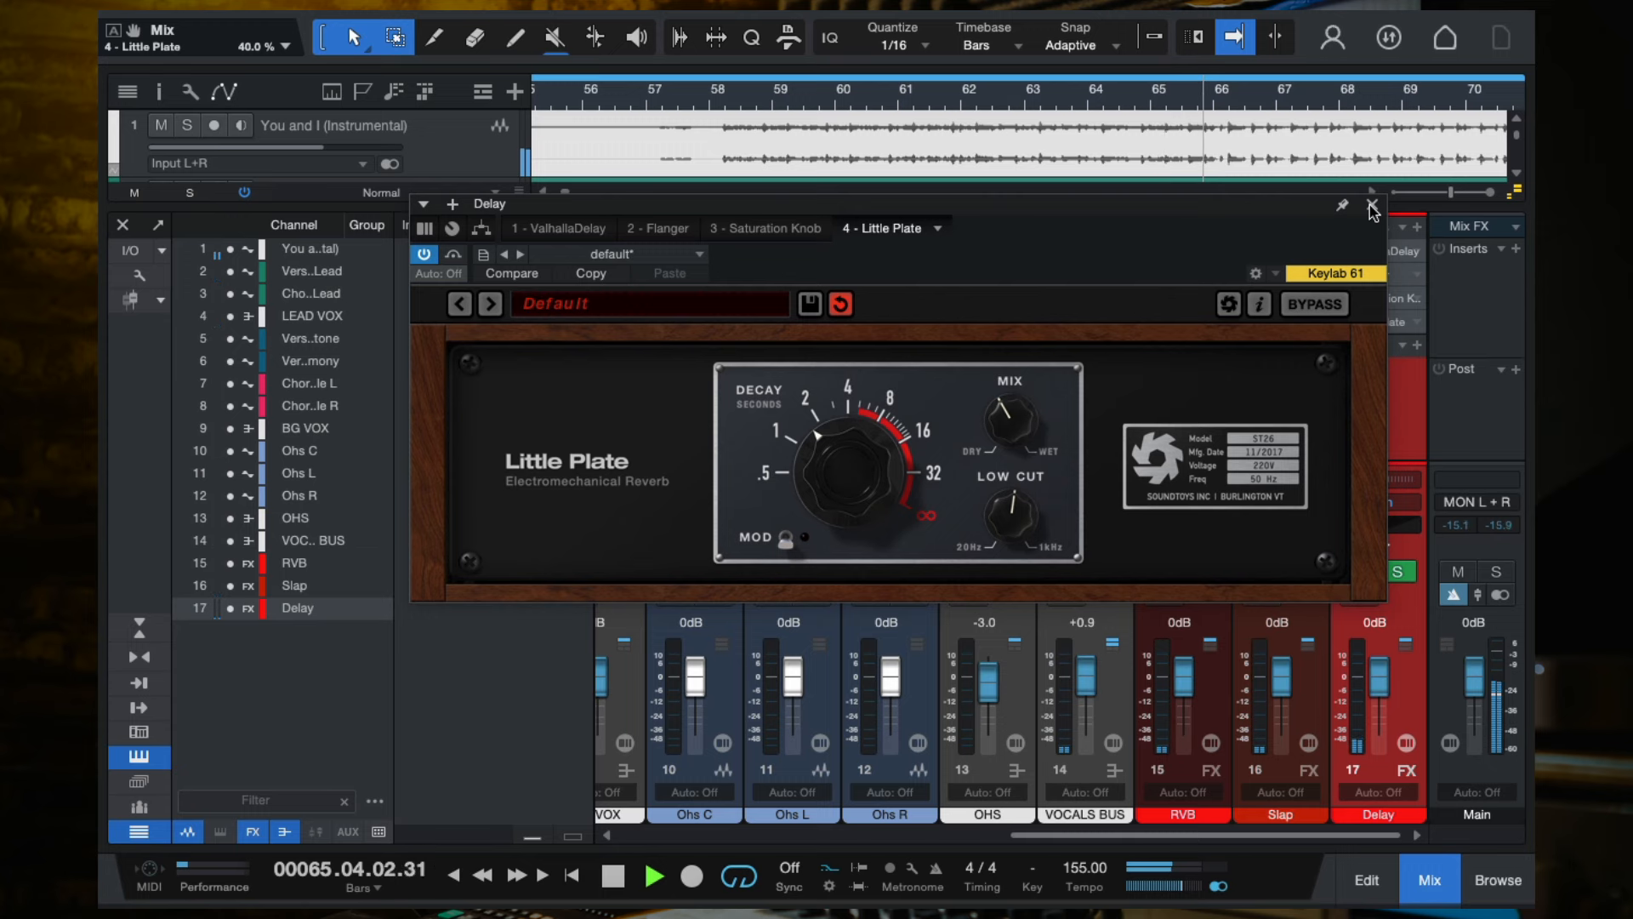
{"action": "left_click_drag", "start_coordinate": [1033, 429], "coordinate": [1031, 414]}
{"action": "left_click", "coordinate": [712, 102]}
{"action": "left_click", "coordinate": [1371, 204]}
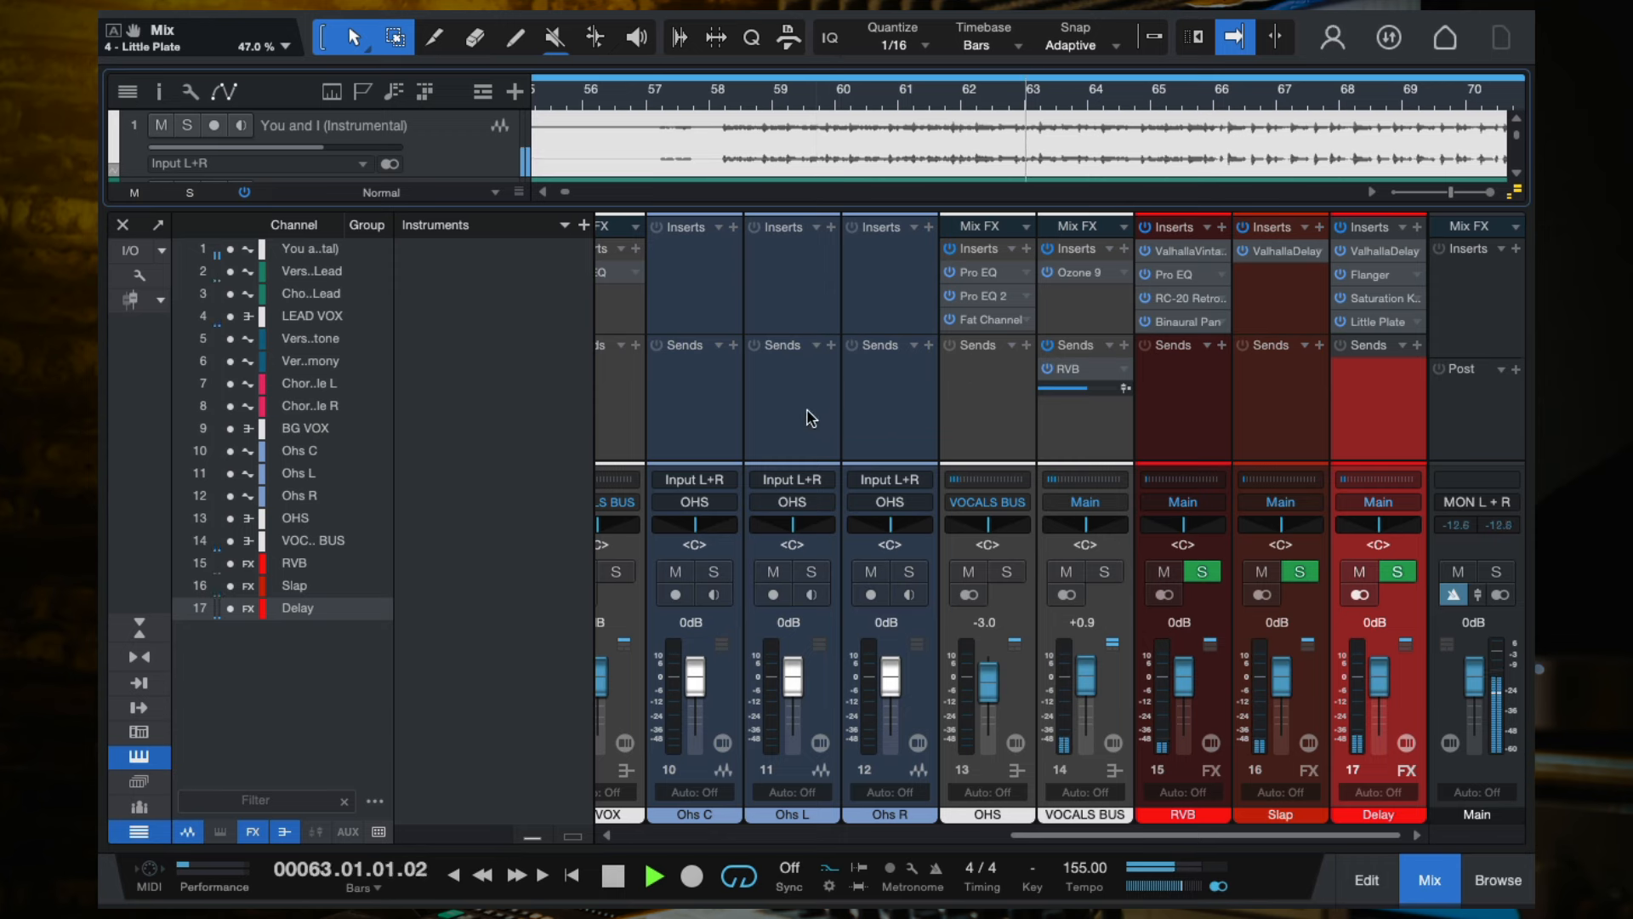
{"action": "key", "text": "space"}
Close the mixer and examine the LEAD VOX Delay Send Mute automation from just before bar 58.
{"action": "left_click", "coordinate": [121, 225]}
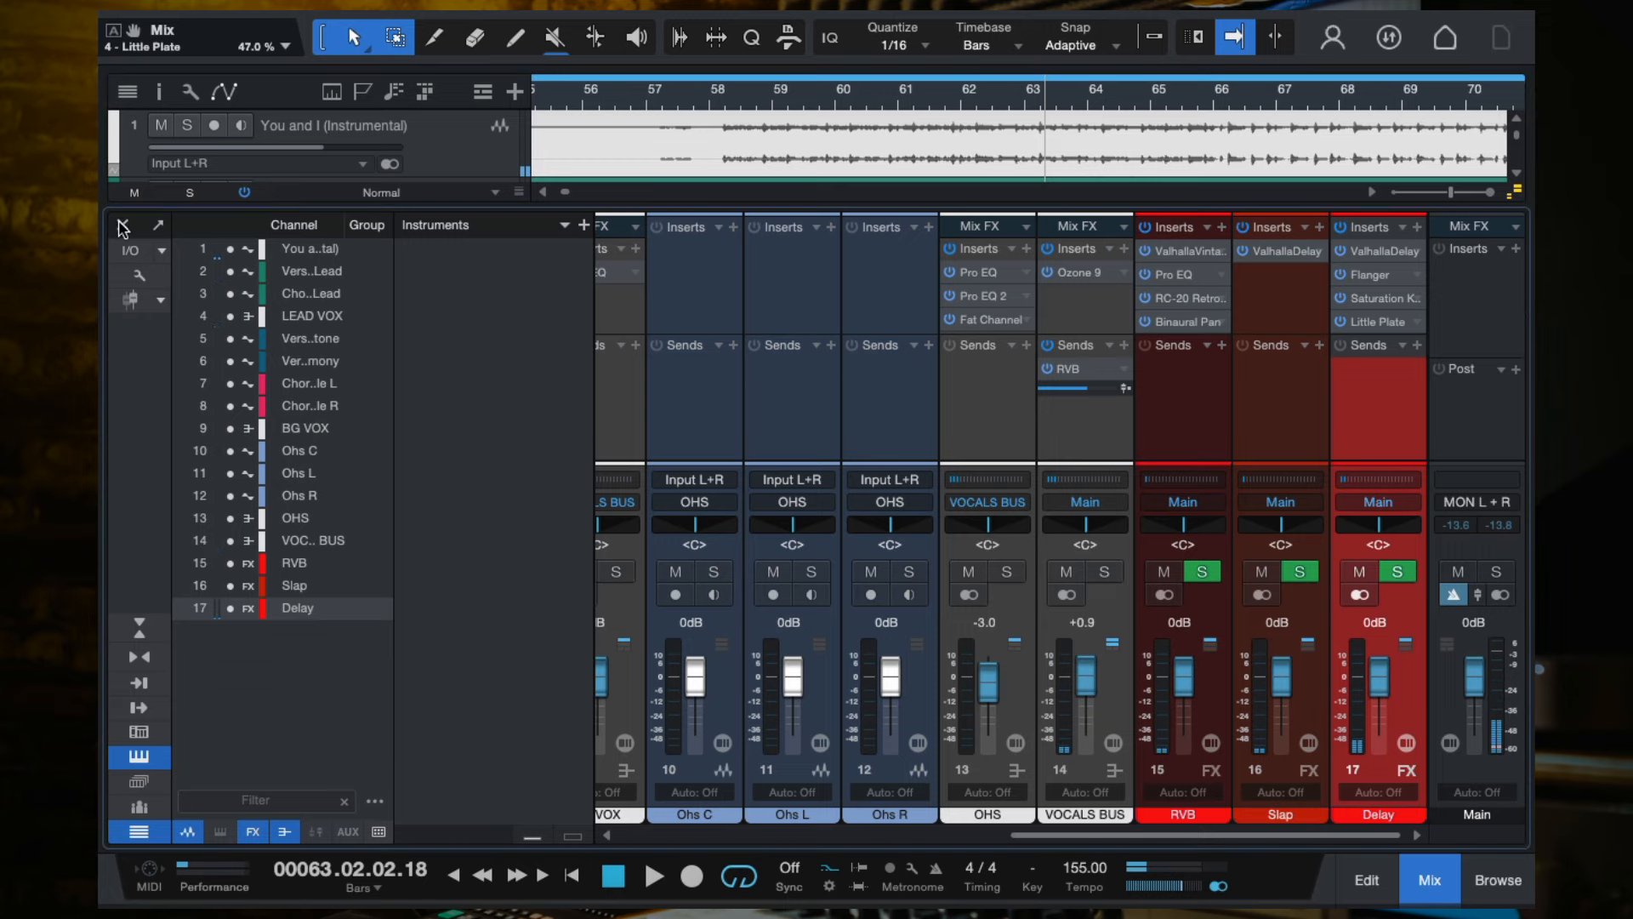
{"action": "scroll", "coordinate": [713, 380], "scroll_direction": "down", "scroll_amount": 2}
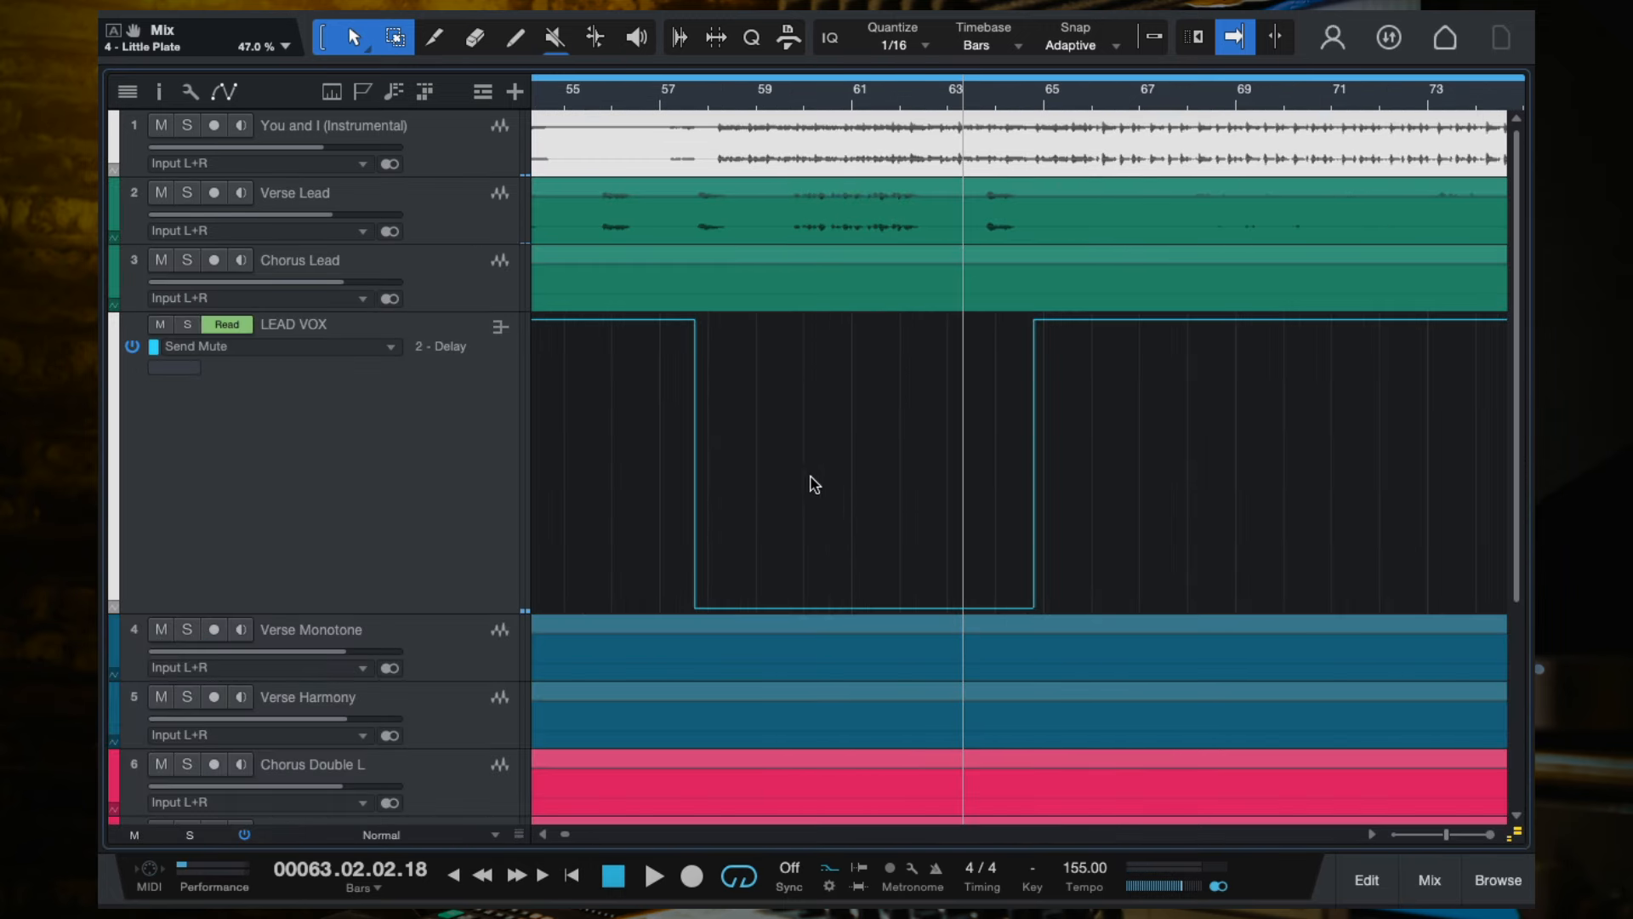
{"action": "scroll", "coordinate": [800, 482], "scroll_direction": "up", "scroll_amount": 4}
{"action": "scroll", "coordinate": [799, 483], "scroll_direction": "left", "scroll_amount": 2}
{"action": "scroll", "coordinate": [799, 482], "scroll_direction": "down", "scroll_amount": 2}
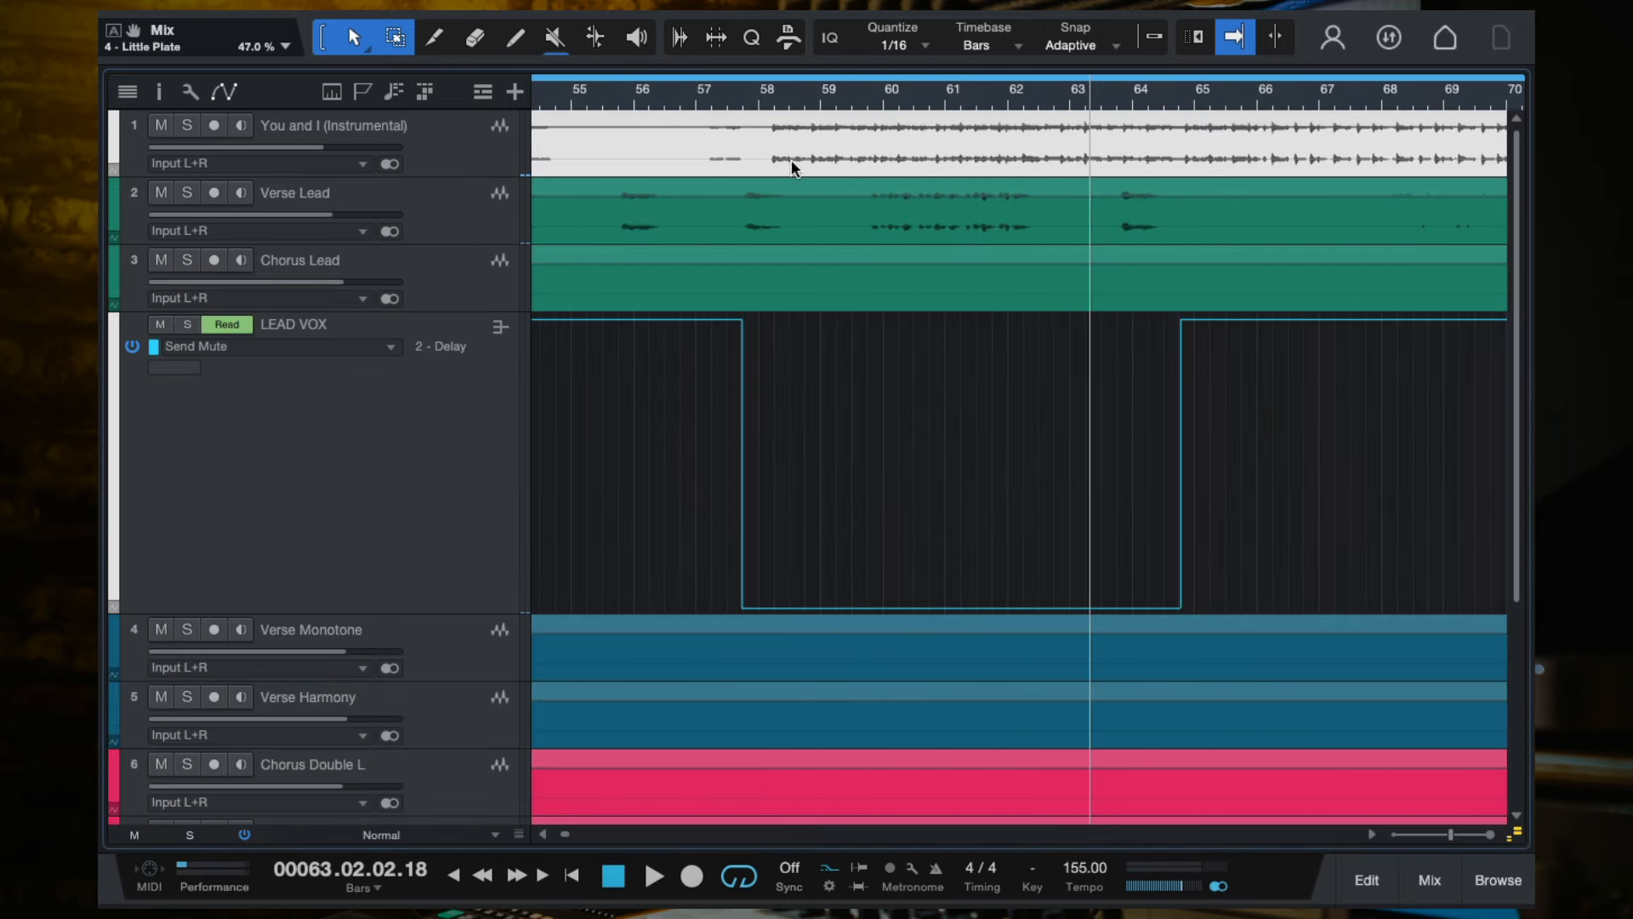
{"action": "left_click", "coordinate": [746, 100]}
{"action": "scroll", "coordinate": [861, 477], "scroll_direction": "up", "scroll_amount": 3}
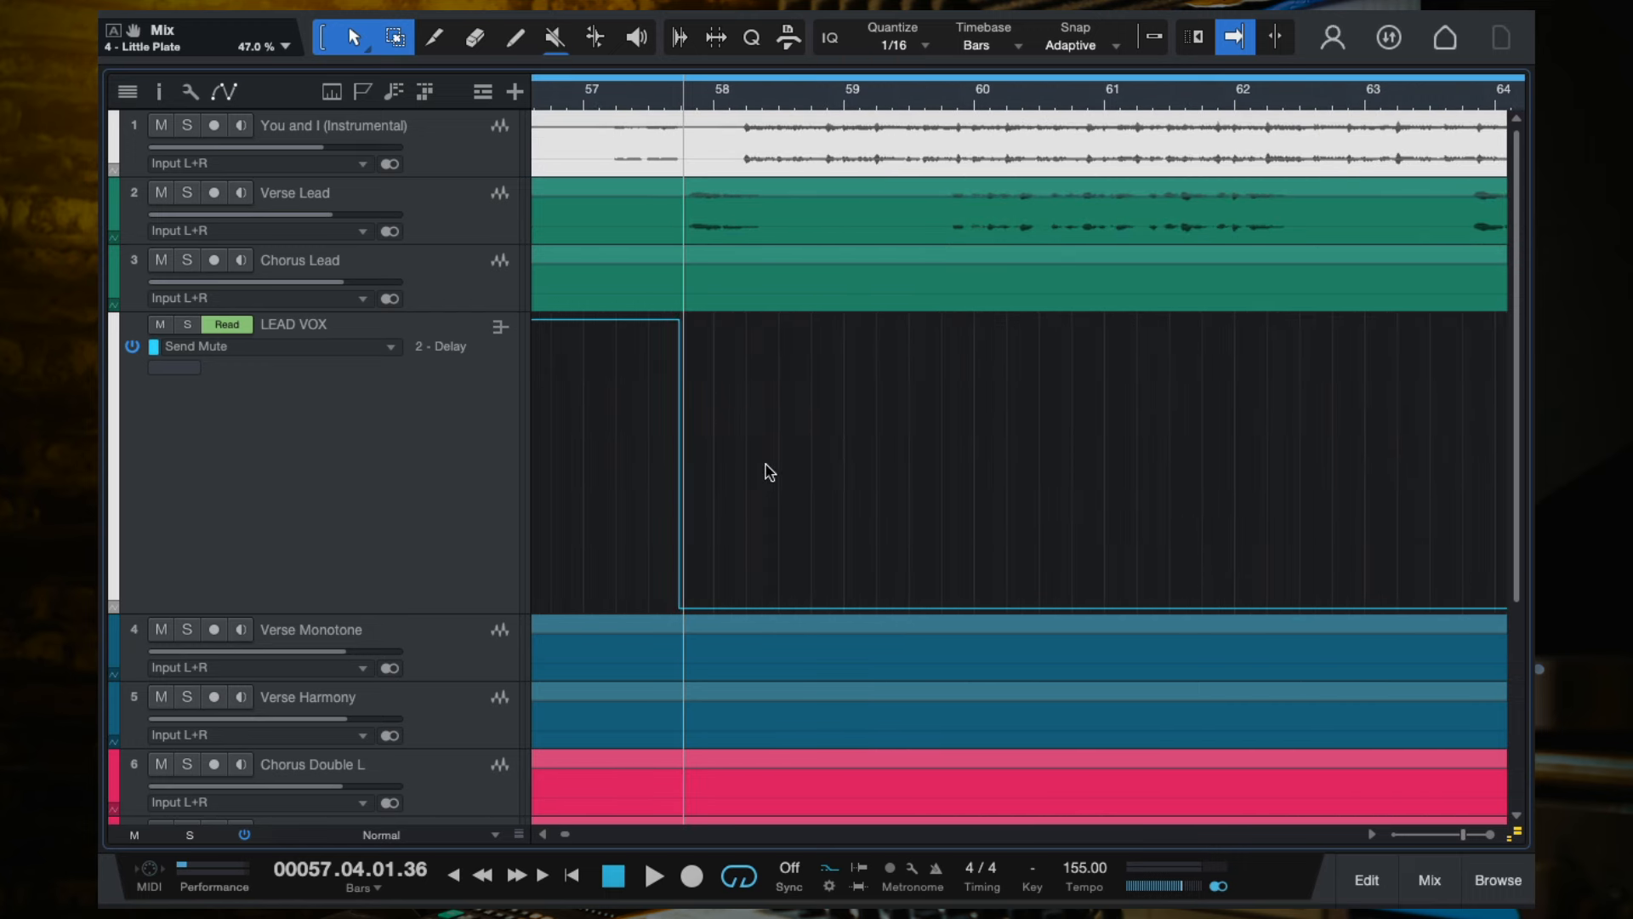
{"action": "scroll", "coordinate": [770, 476], "scroll_direction": "up", "scroll_amount": 2}
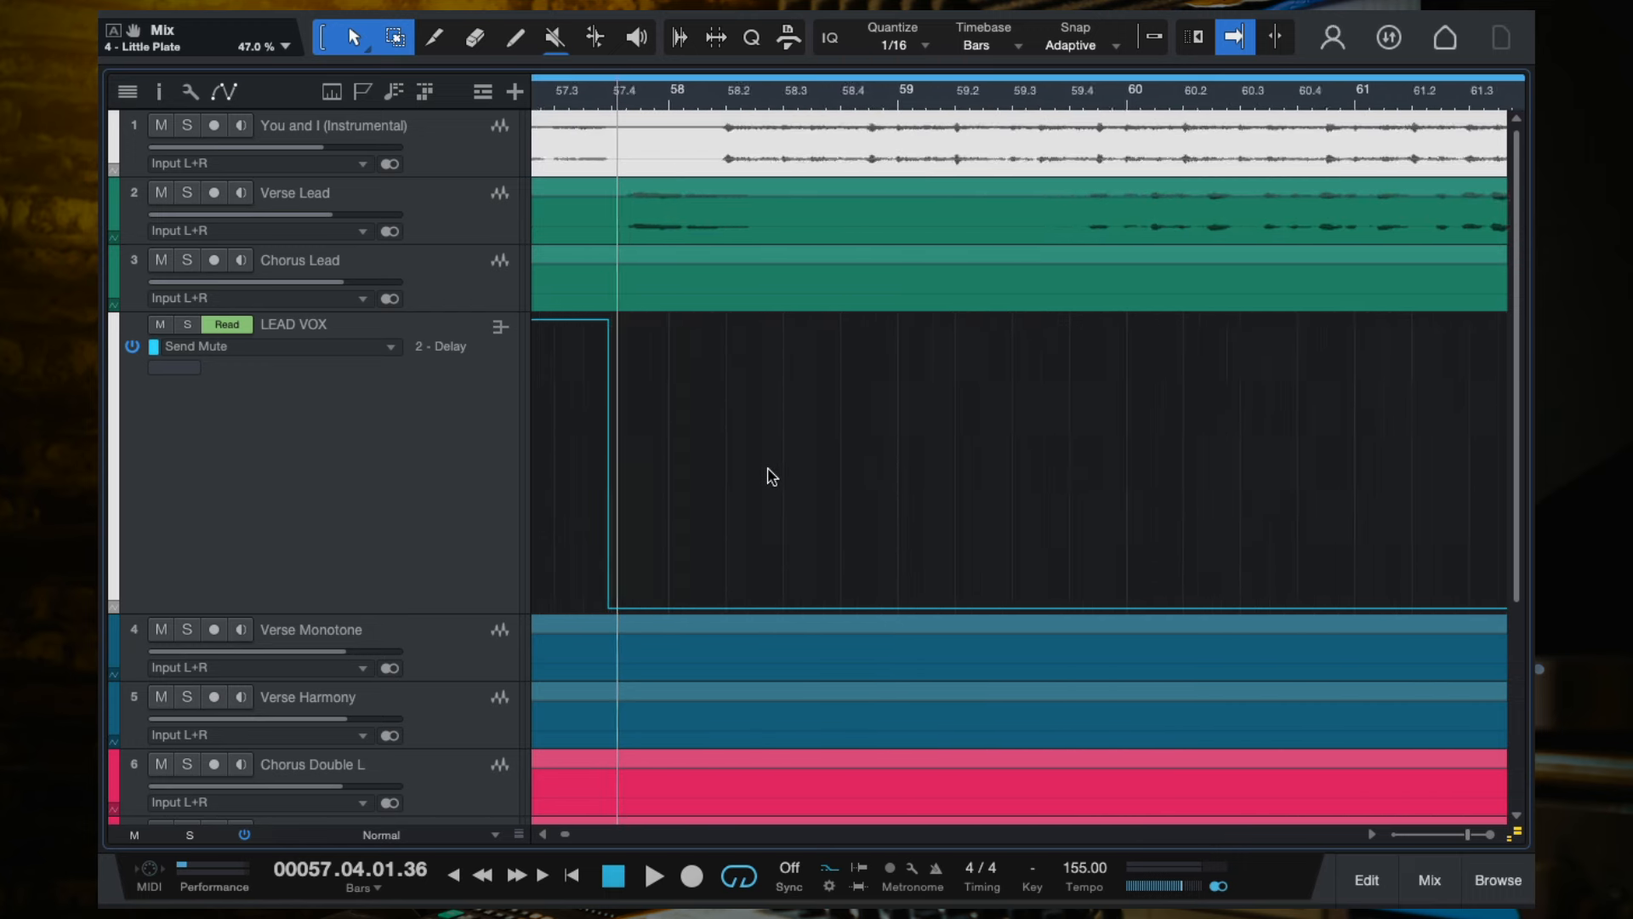
{"action": "scroll", "coordinate": [690, 315], "scroll_direction": "up", "scroll_amount": 3}
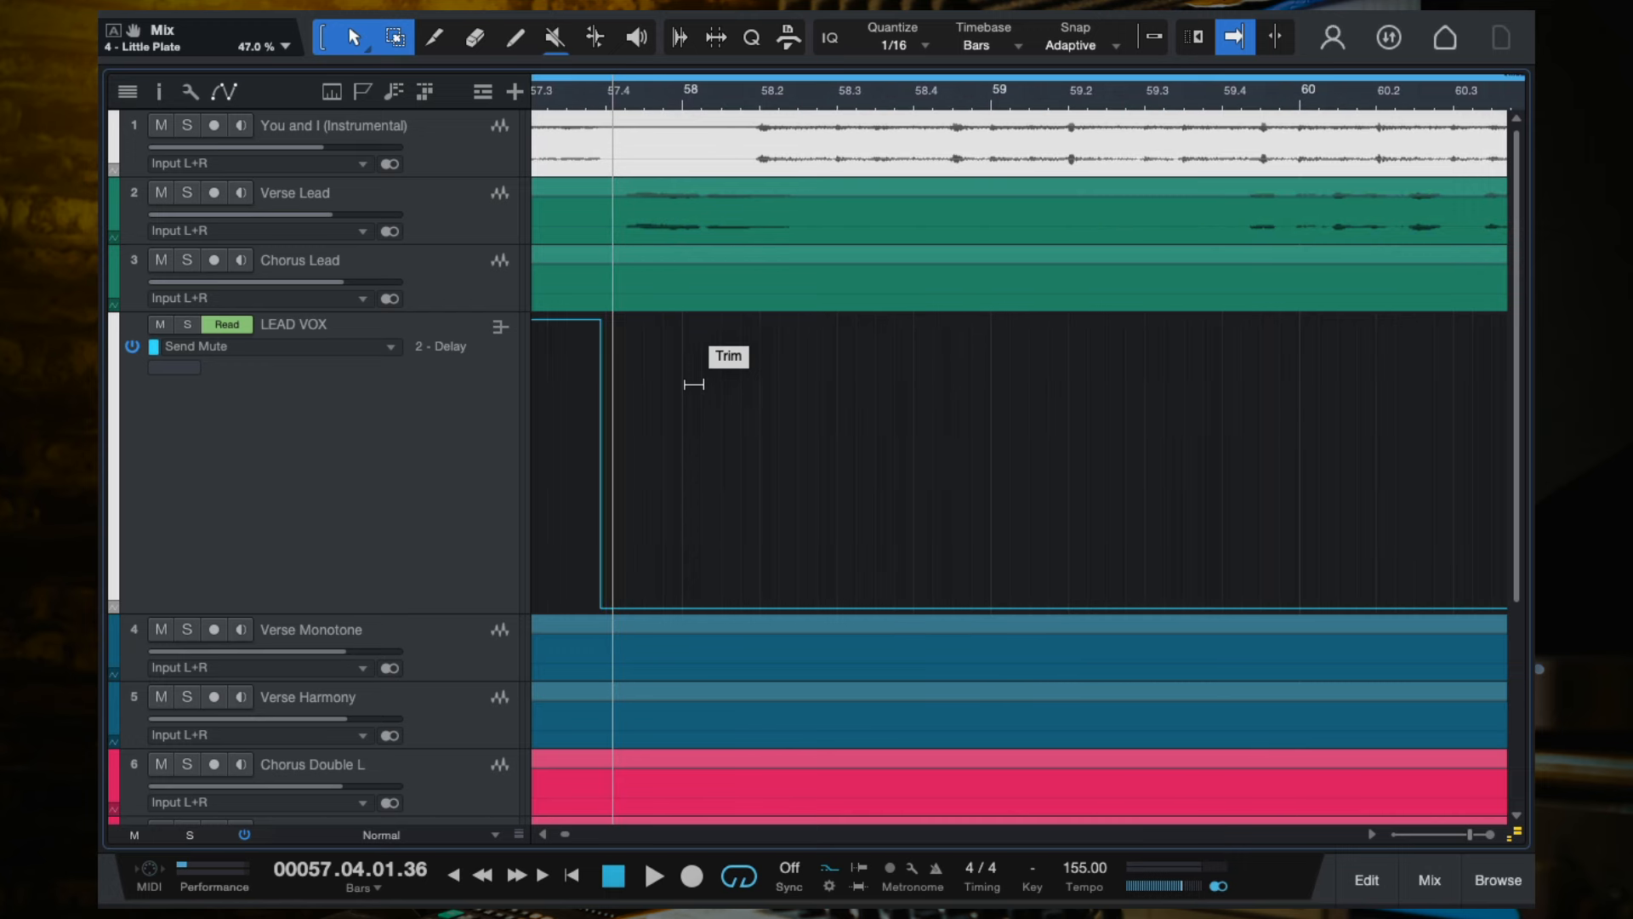
{"action": "scroll", "coordinate": [693, 383], "scroll_direction": "right", "scroll_amount": 1}
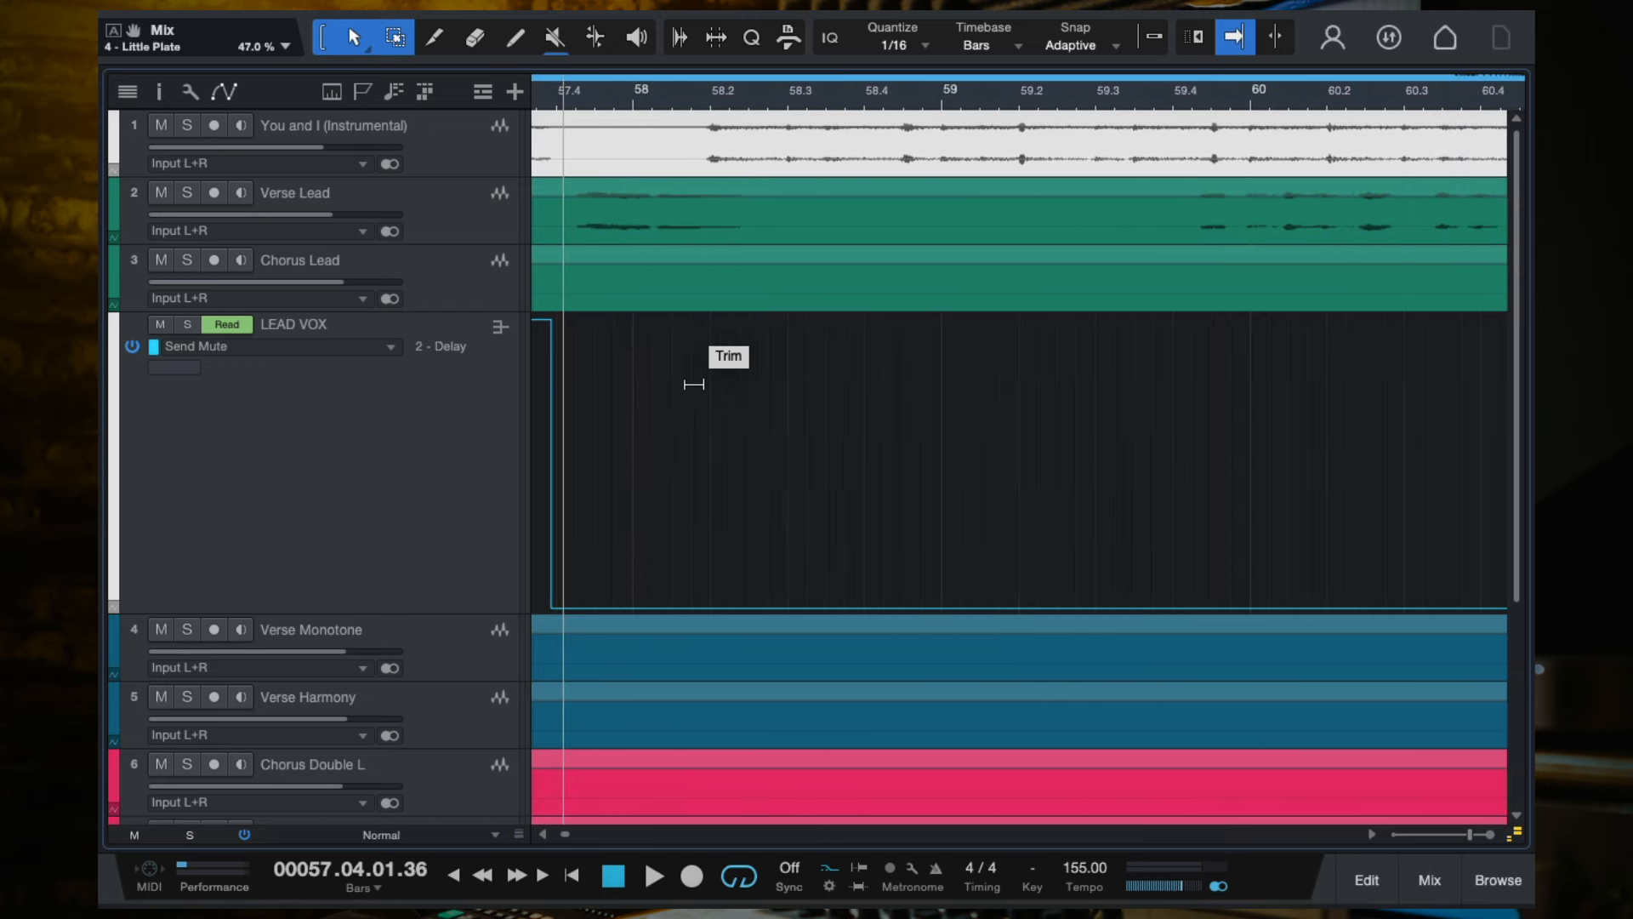
{"action": "scroll", "coordinate": [638, 499], "scroll_direction": "left", "scroll_amount": 2}
{"action": "left_click", "coordinate": [387, 502]}
{"action": "scroll", "coordinate": [788, 521], "scroll_direction": "up", "scroll_amount": 2}
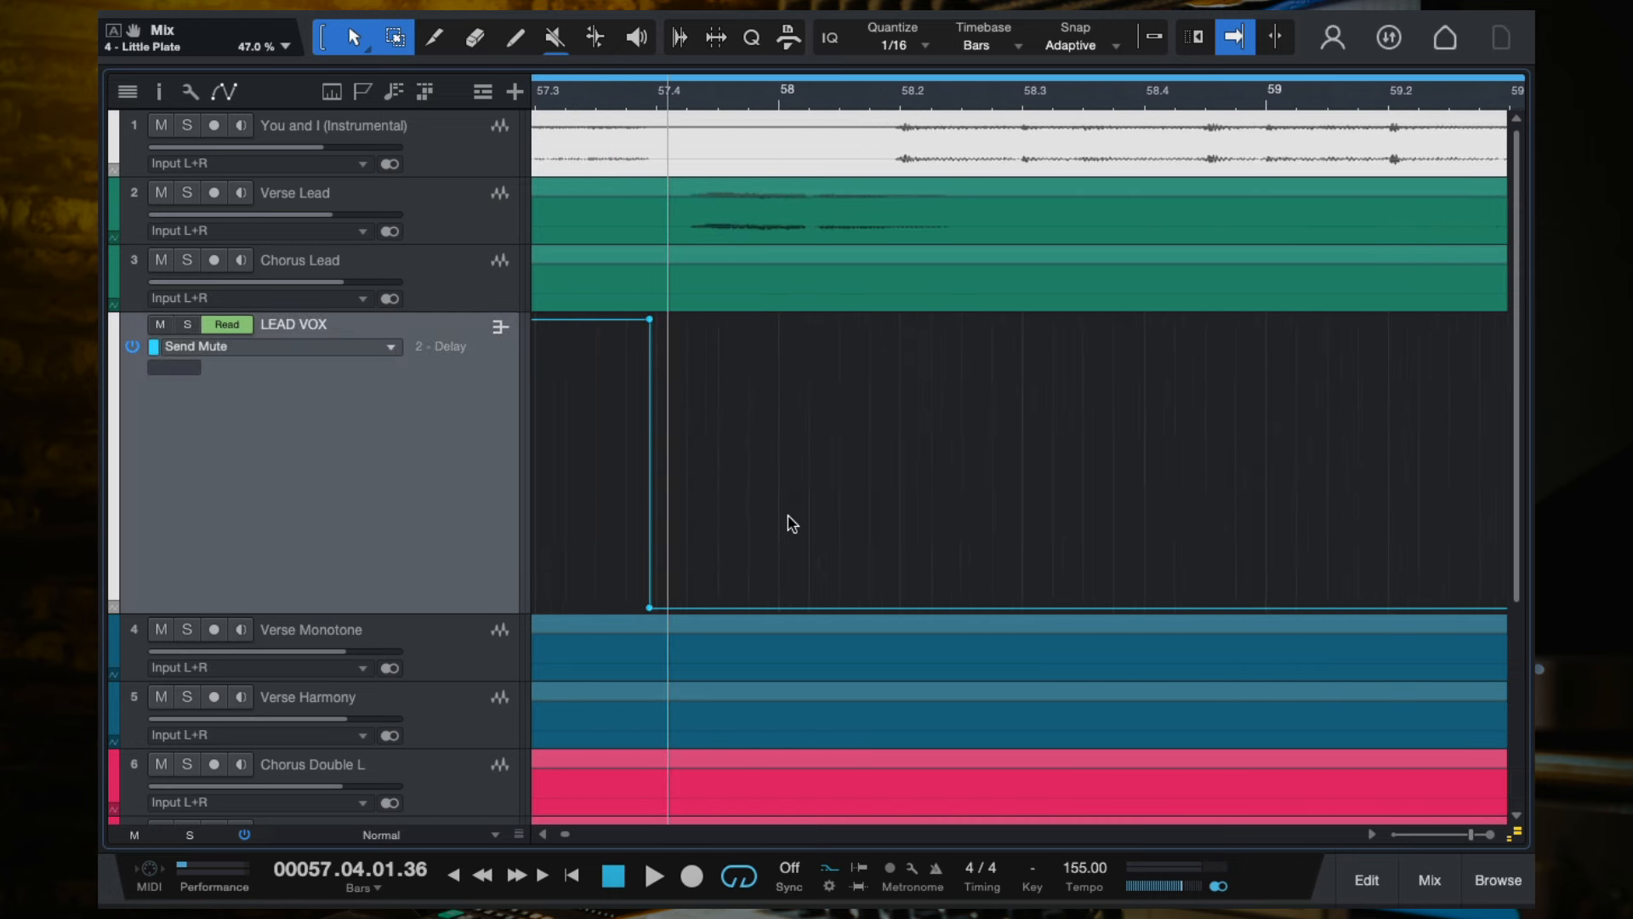
{"action": "scroll", "coordinate": [792, 523], "scroll_direction": "down", "scroll_amount": 2}
{"action": "scroll", "coordinate": [793, 523], "scroll_direction": "up", "scroll_amount": 2}
{"action": "scroll", "coordinate": [793, 524], "scroll_direction": "right", "scroll_amount": 1}
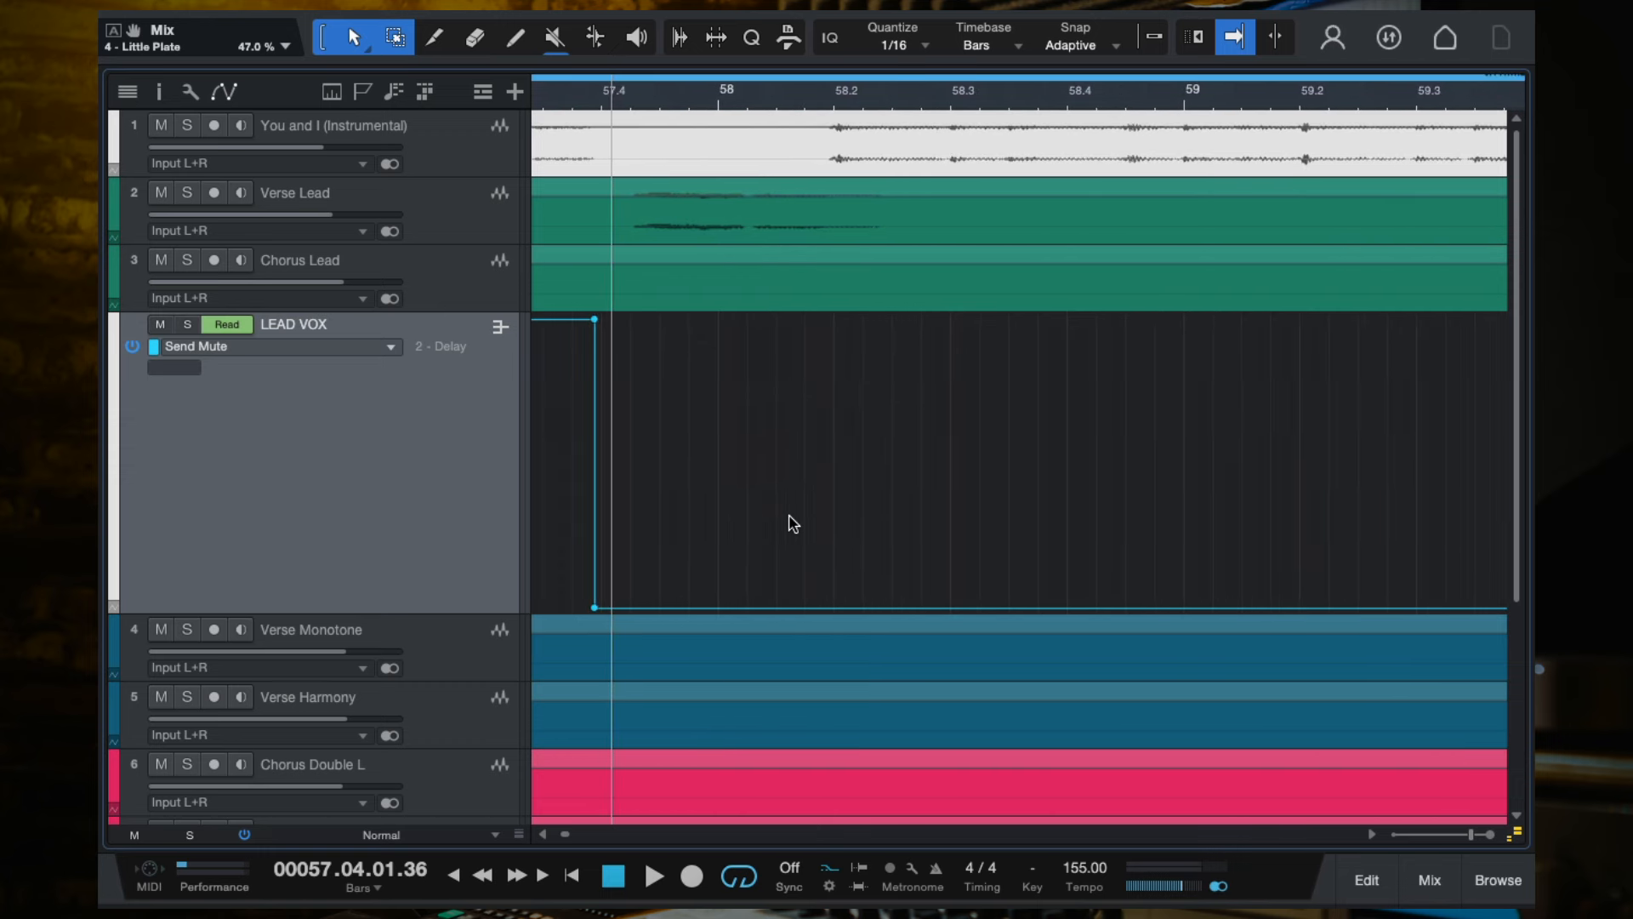
{"action": "scroll", "coordinate": [793, 523], "scroll_direction": "right", "scroll_amount": 1}
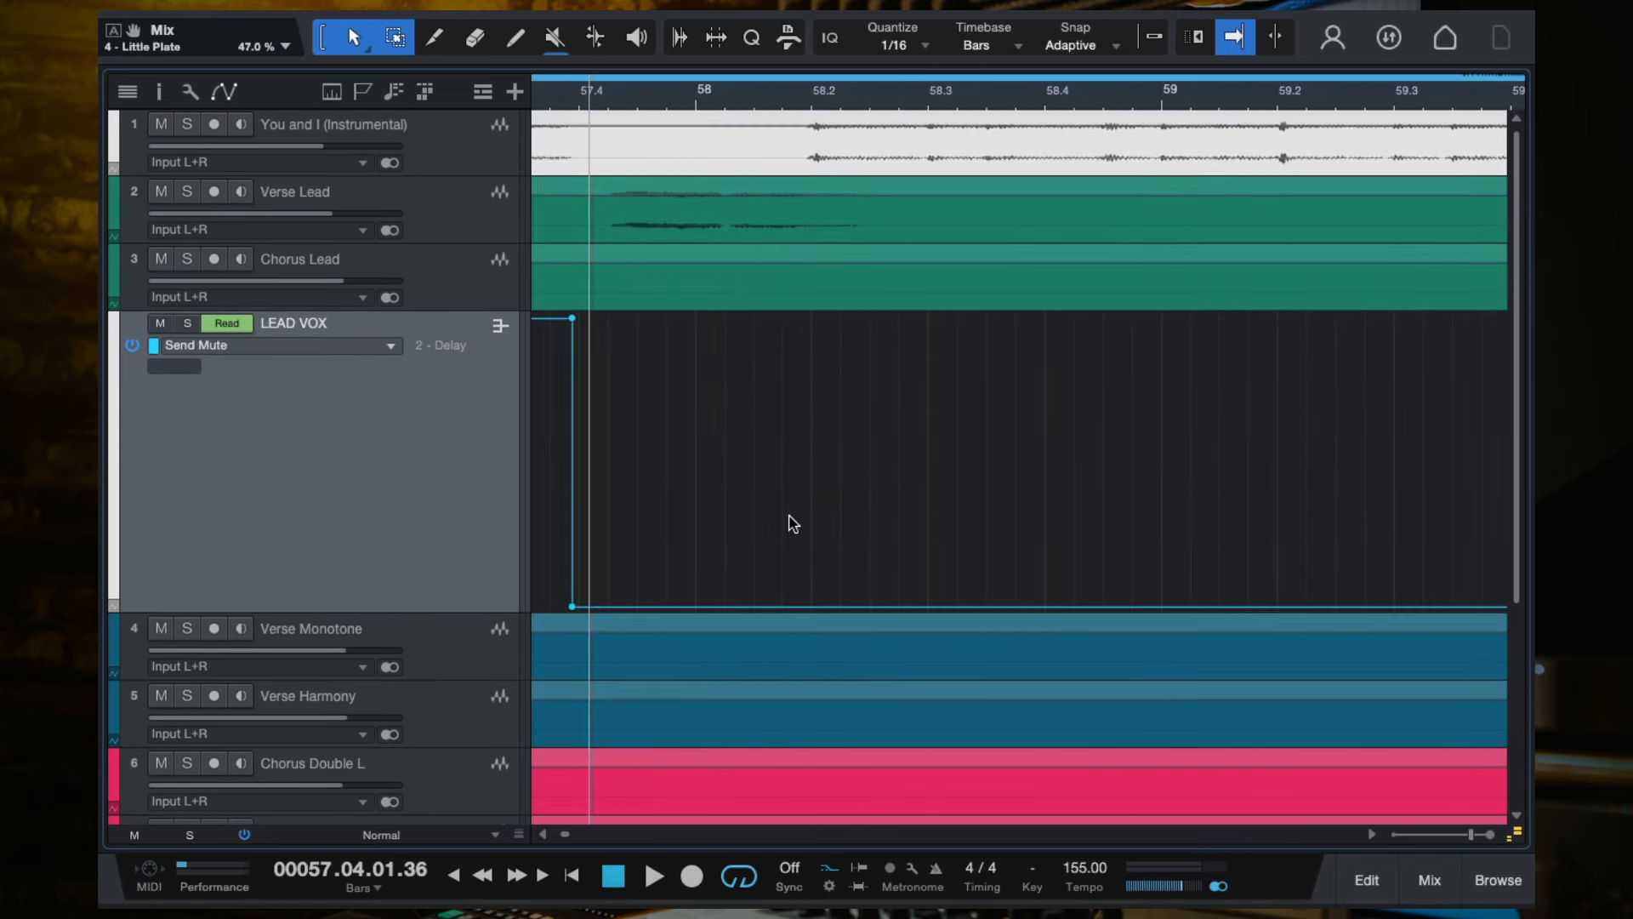
Play the phrase and switch the LEAD VOX Delay Send Mute automation on just before bar 60.
{"action": "key", "text": "space"}
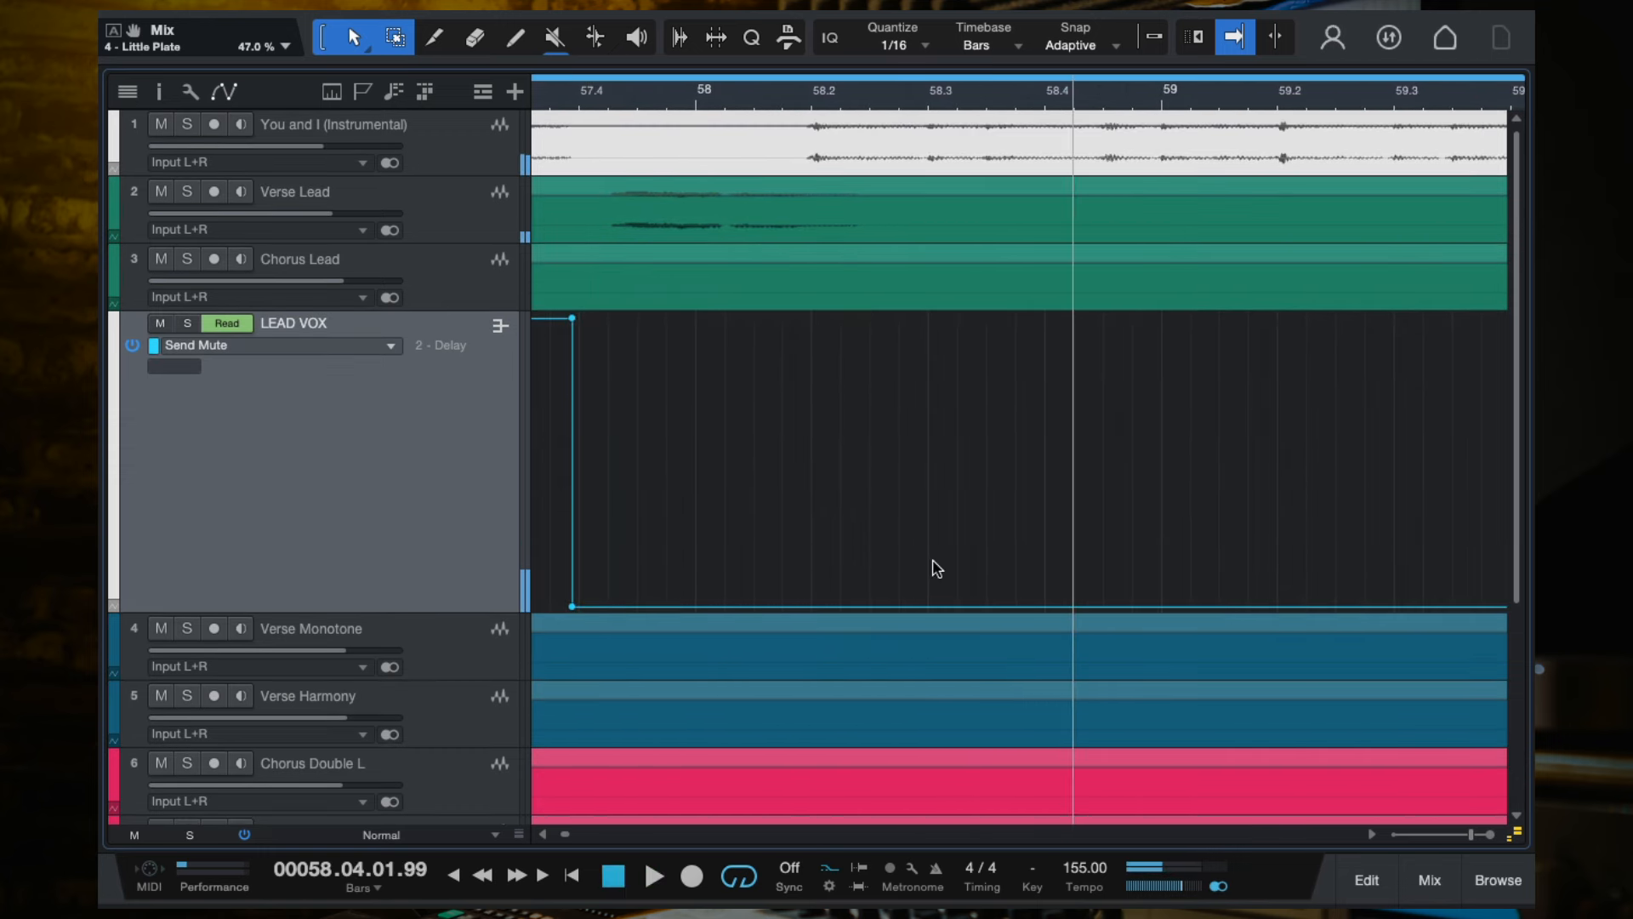
{"action": "scroll", "coordinate": [933, 561], "scroll_direction": "down", "scroll_amount": 5}
{"action": "key", "text": "space"}
{"action": "scroll", "coordinate": [933, 561], "scroll_direction": "right", "scroll_amount": 5}
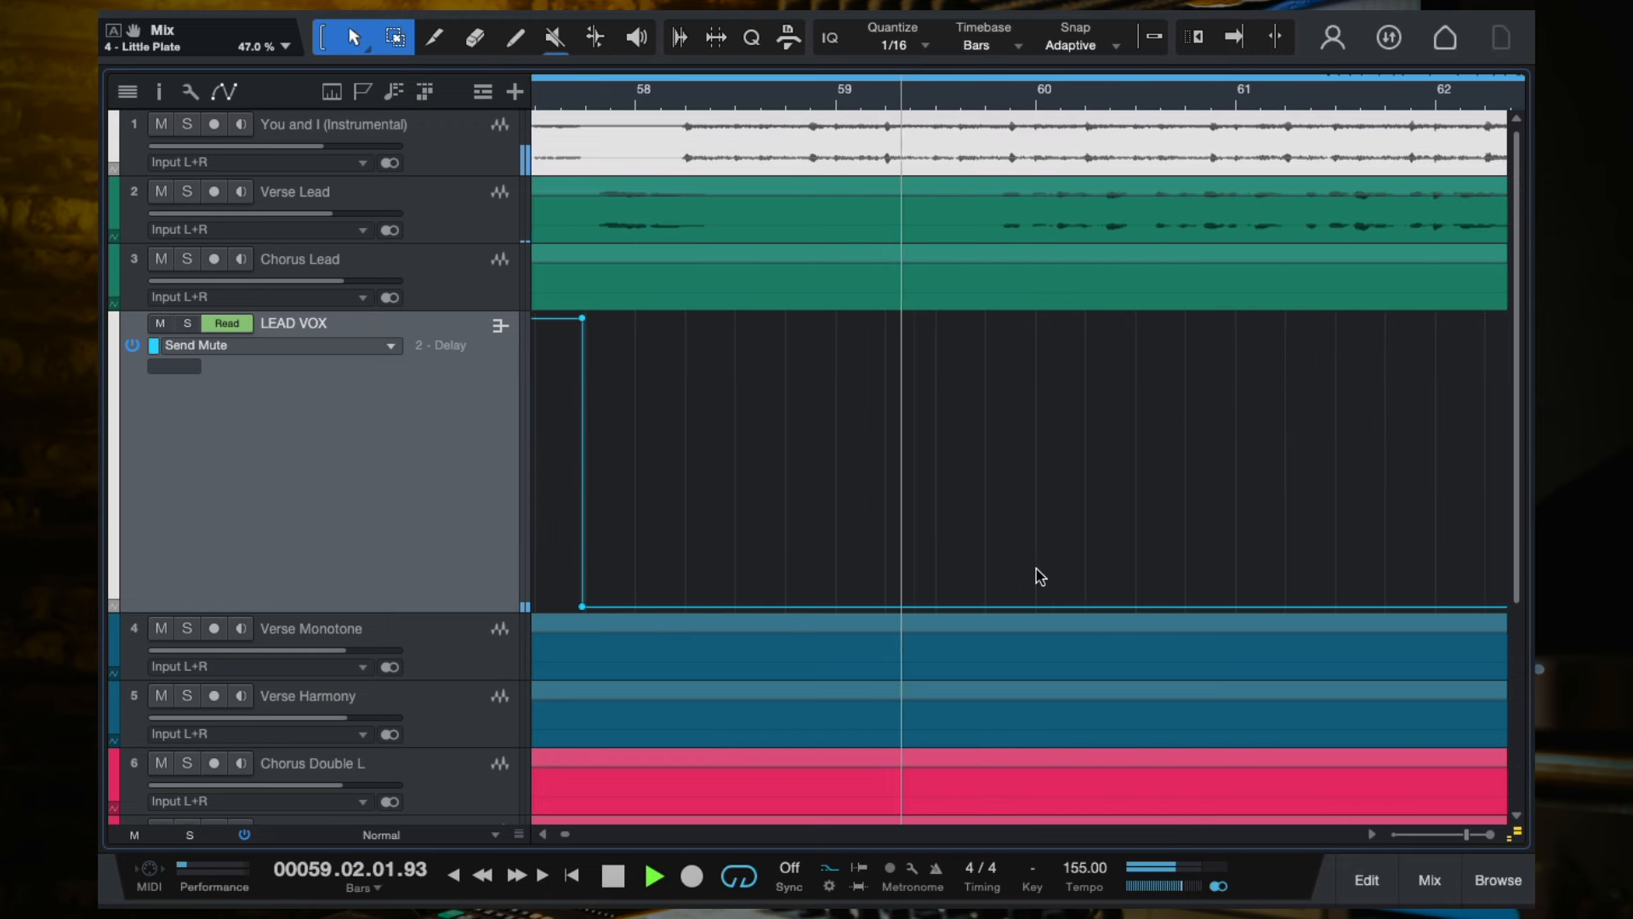
{"action": "left_click", "coordinate": [976, 607]}
{"action": "left_click_drag", "start_coordinate": [1013, 606], "coordinate": [976, 258]}
{"action": "scroll", "coordinate": [1081, 395], "scroll_direction": "right", "scroll_amount": 8}
{"action": "scroll", "coordinate": [1081, 394], "scroll_direction": "down", "scroll_amount": 4}
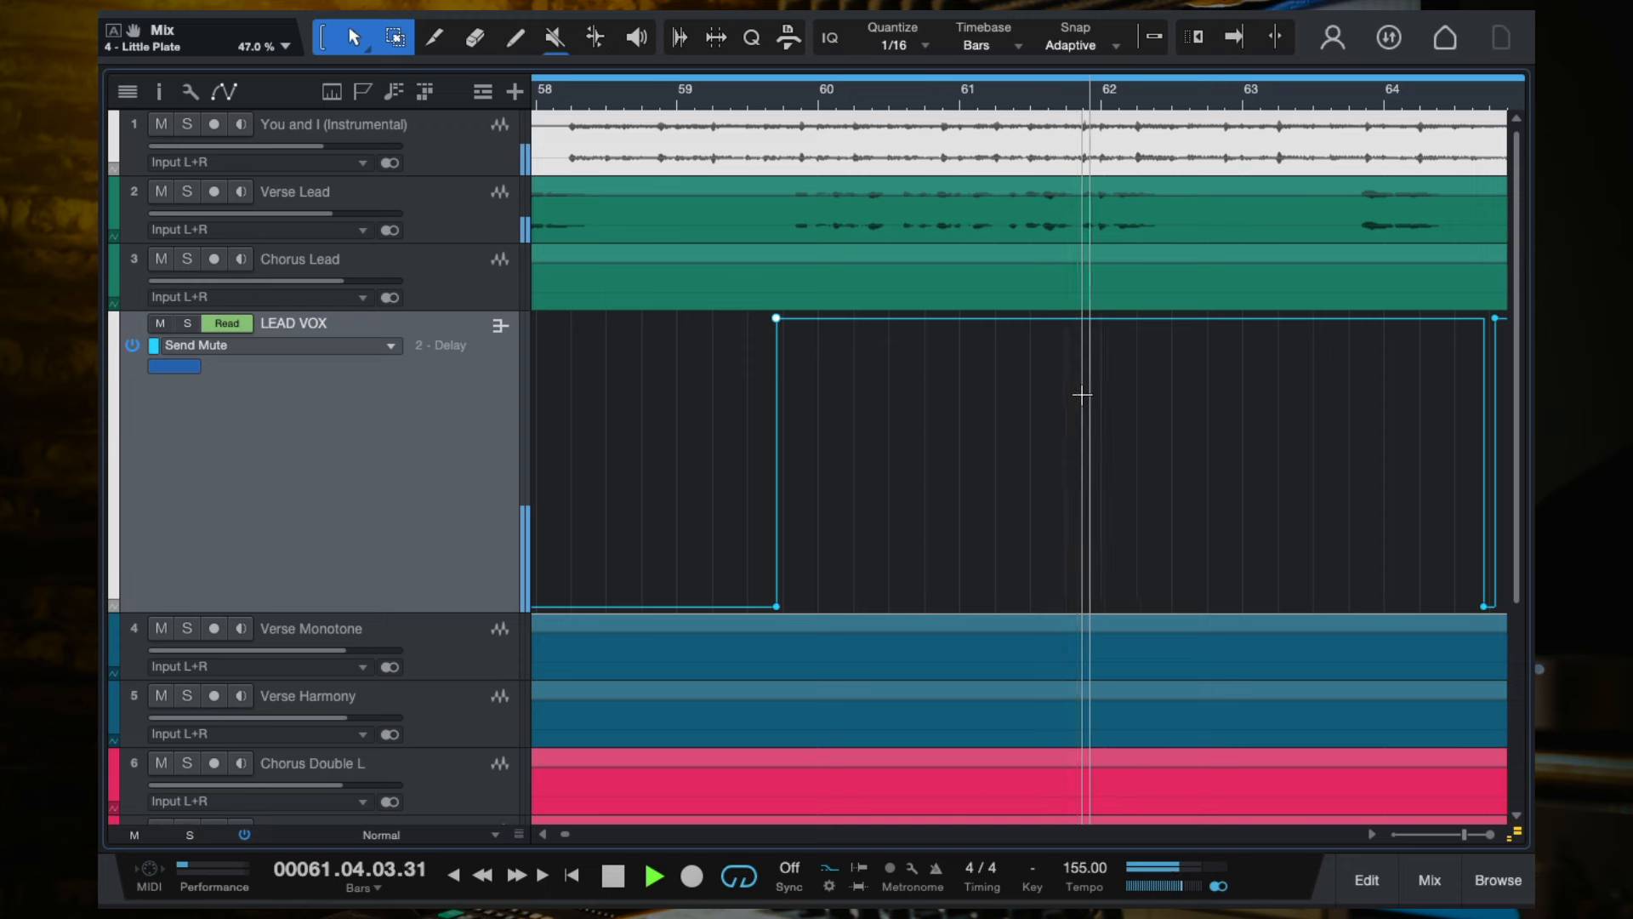
Switch the Delay Send Mute automation back off just before bar 62, near the end of the vocal phrase.
{"action": "key", "text": "f"}
{"action": "key", "text": "space"}
{"action": "scroll", "coordinate": [1081, 393], "scroll_direction": "up", "scroll_amount": 4}
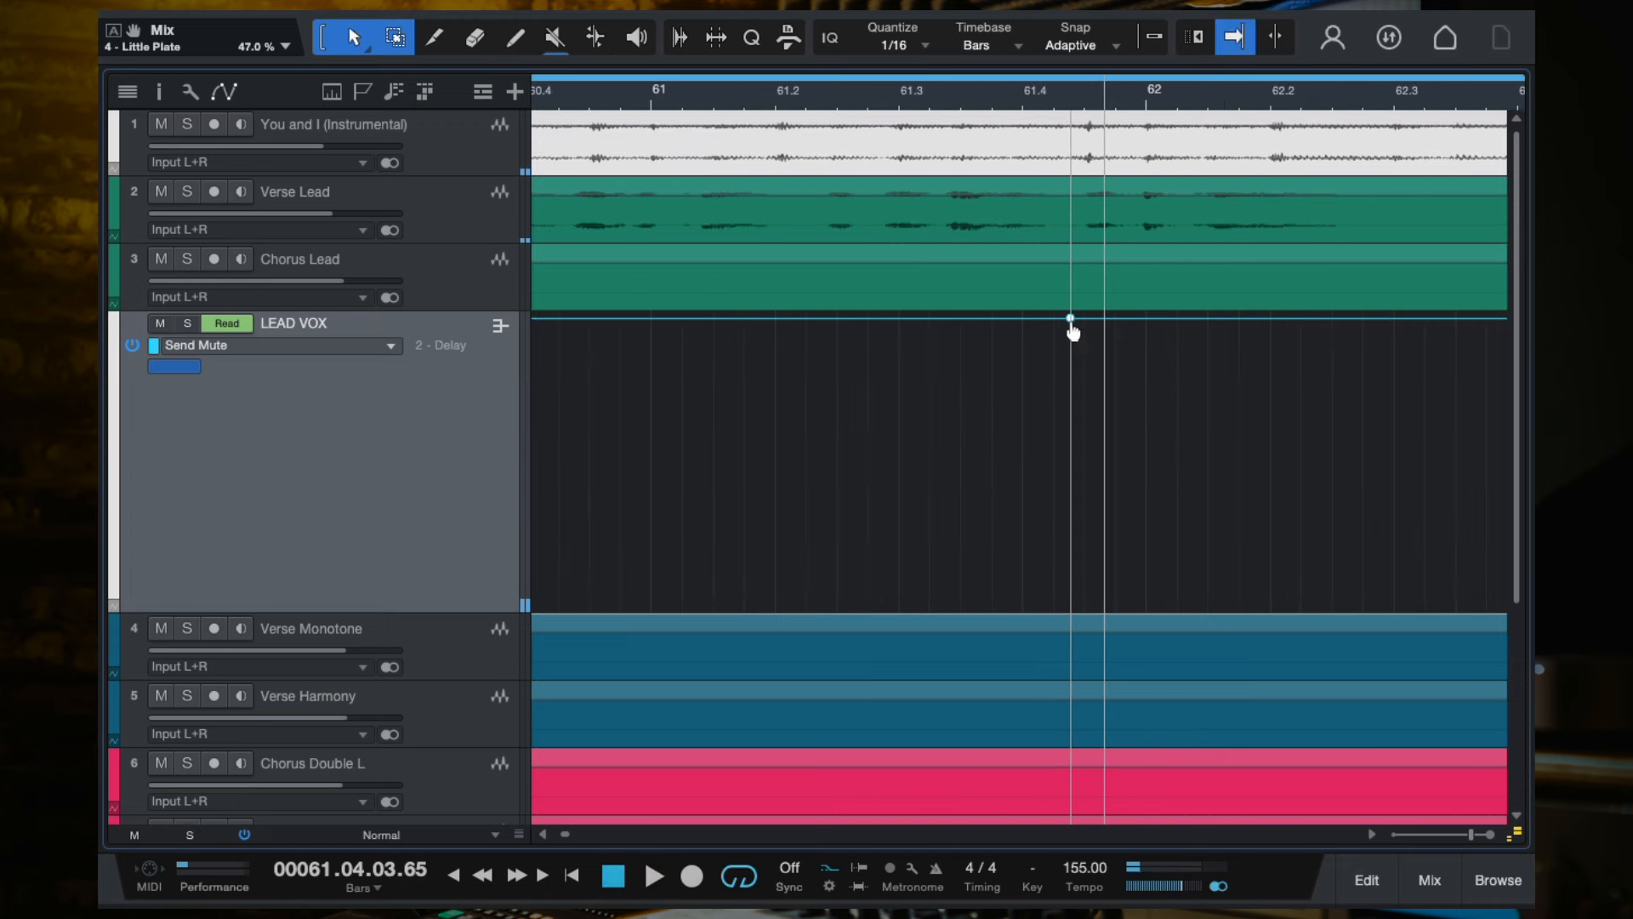
{"action": "left_click", "coordinate": [1070, 320]}
{"action": "left_click_drag", "start_coordinate": [1096, 320], "coordinate": [1069, 632]}
{"action": "scroll", "coordinate": [1108, 282], "scroll_direction": "down", "scroll_amount": 3}
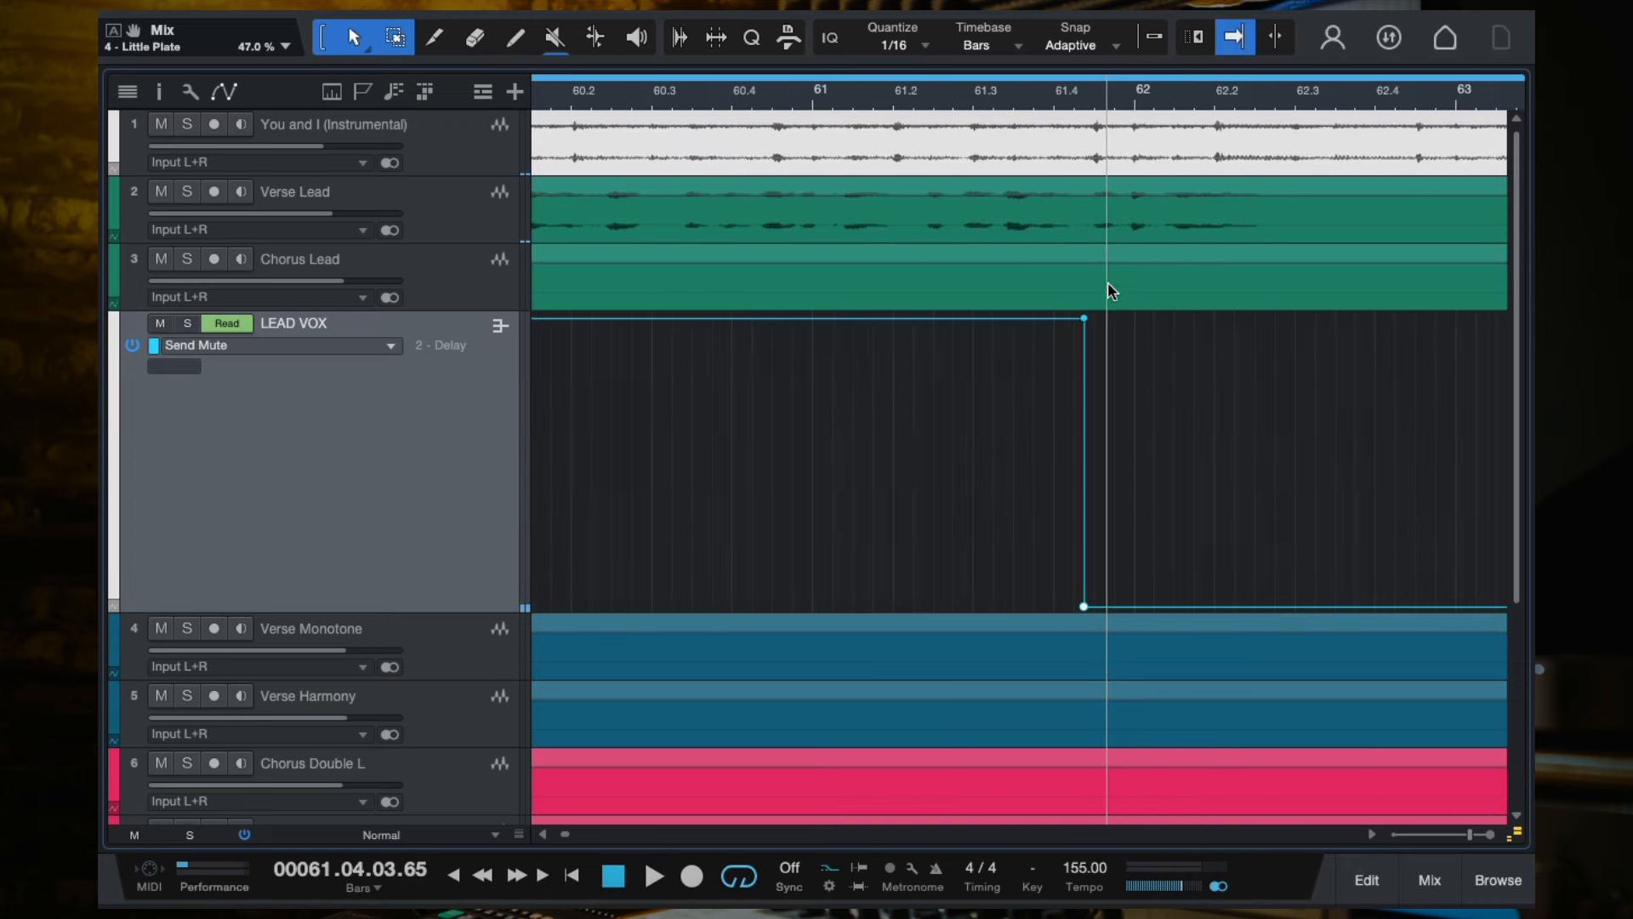
Play back bars 59 to 63 to check the new Delay Send Mute automation against the lead vocal.
{"action": "left_click", "coordinate": [1082, 111]}
{"action": "key", "text": "space"}
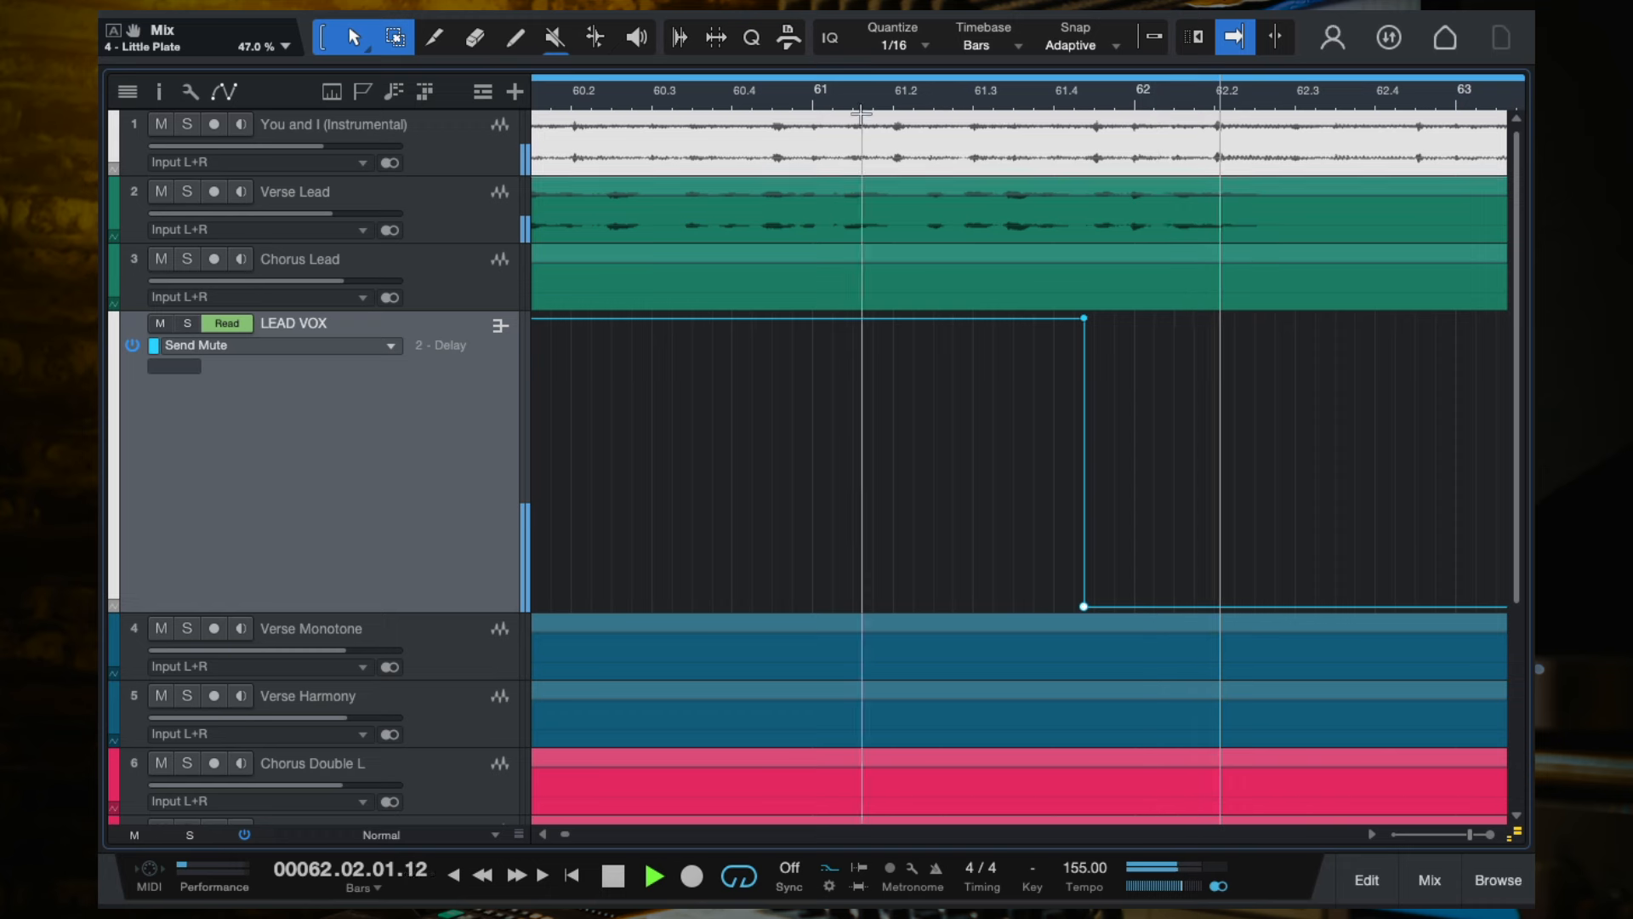
{"action": "scroll", "coordinate": [997, 315], "scroll_direction": "down", "scroll_amount": 3}
{"action": "key", "text": "space"}
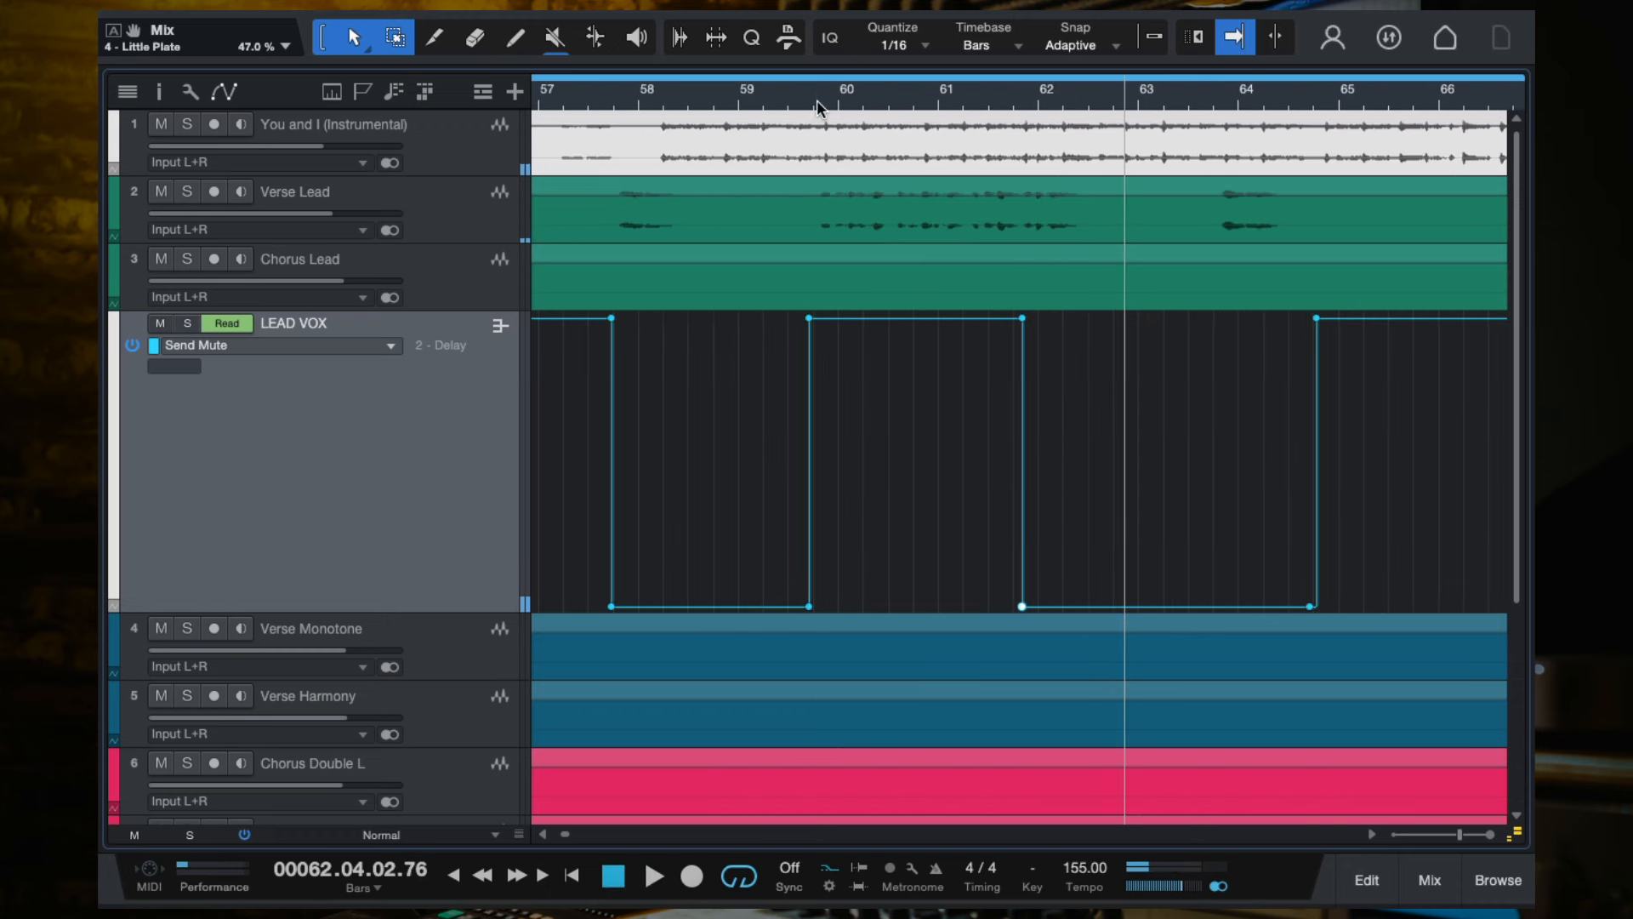
{"action": "scroll", "coordinate": [993, 294], "scroll_direction": "up", "scroll_amount": 3}
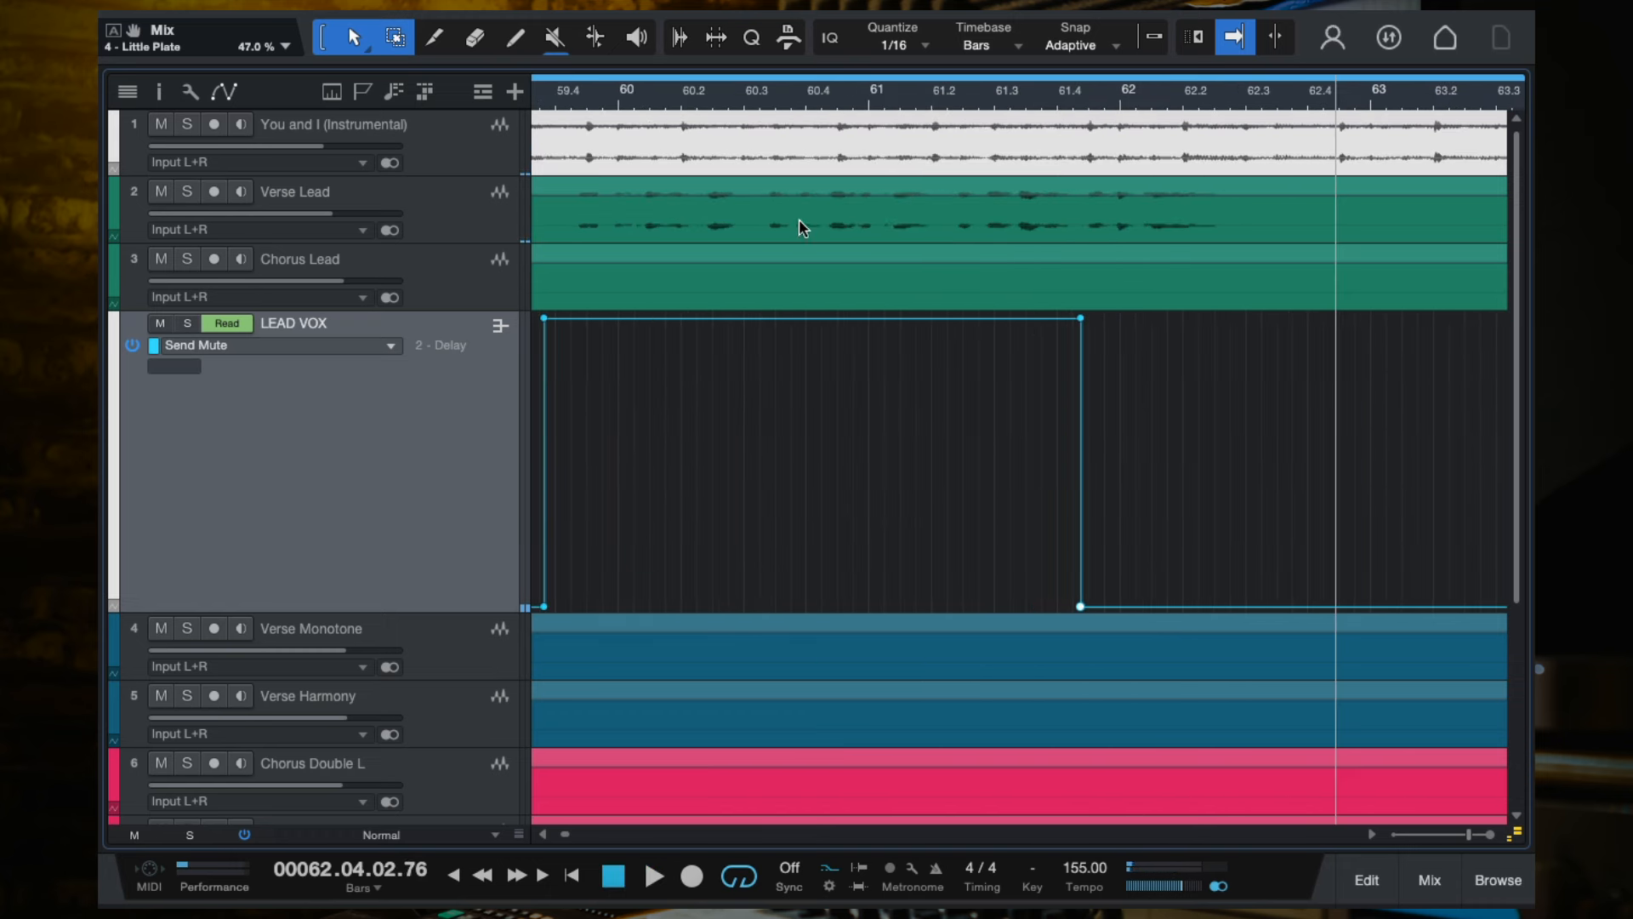
{"action": "scroll", "coordinate": [815, 311], "scroll_direction": "down", "scroll_amount": 3}
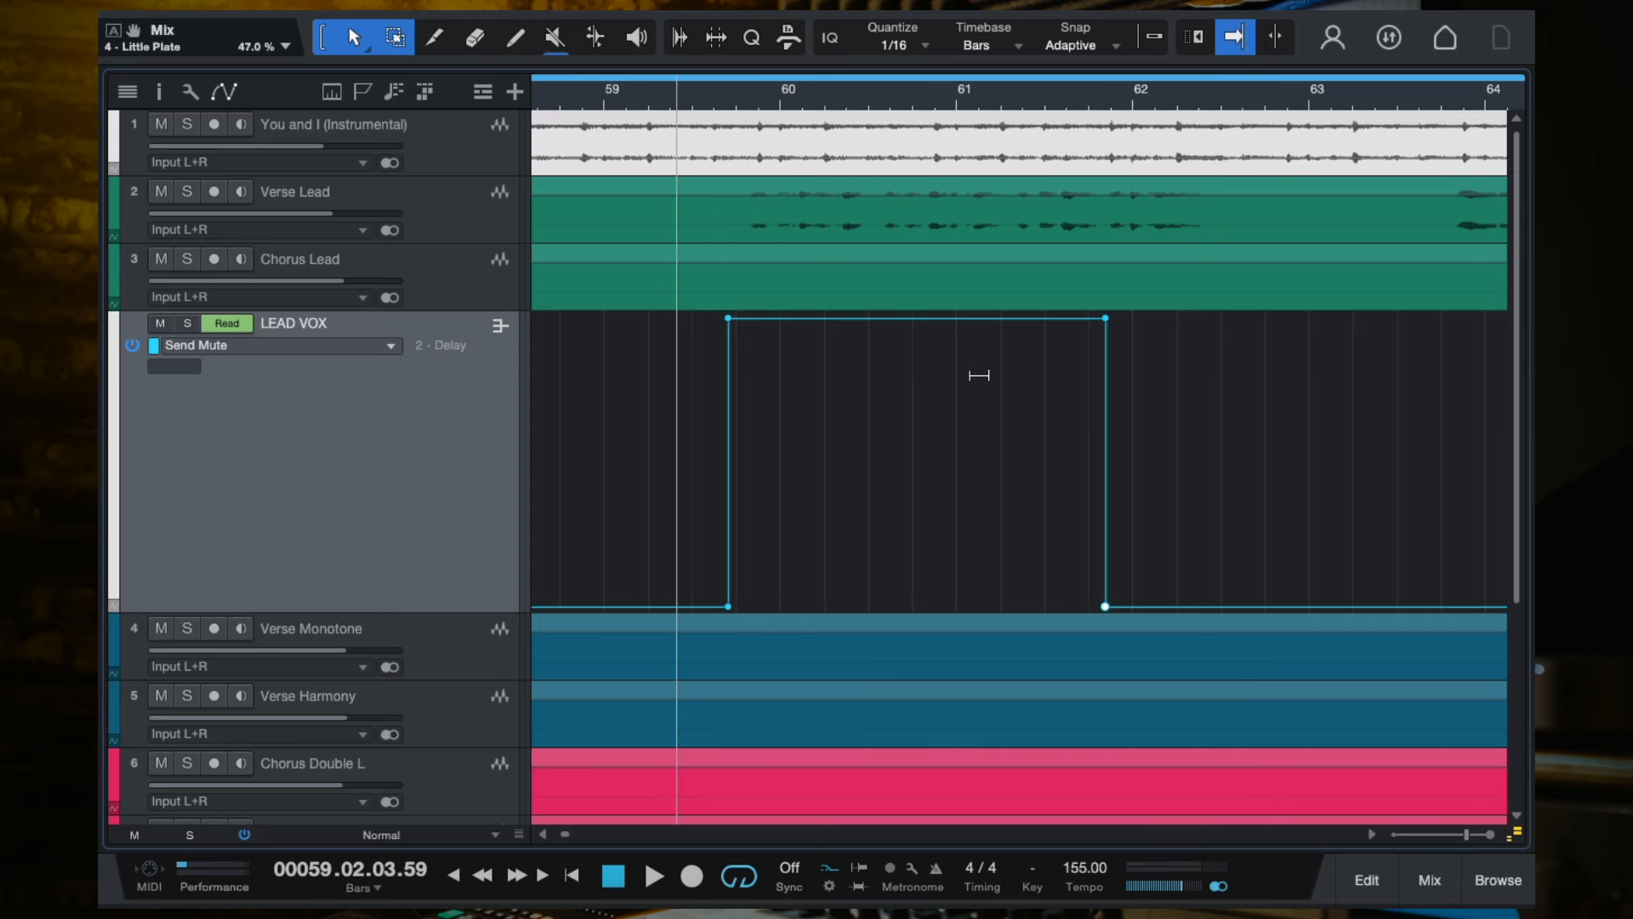
{"action": "key", "text": "space"}
{"action": "scroll", "coordinate": [978, 380], "scroll_direction": "down", "scroll_amount": 5}
{"action": "scroll", "coordinate": [1000, 384], "scroll_direction": "right", "scroll_amount": 4}
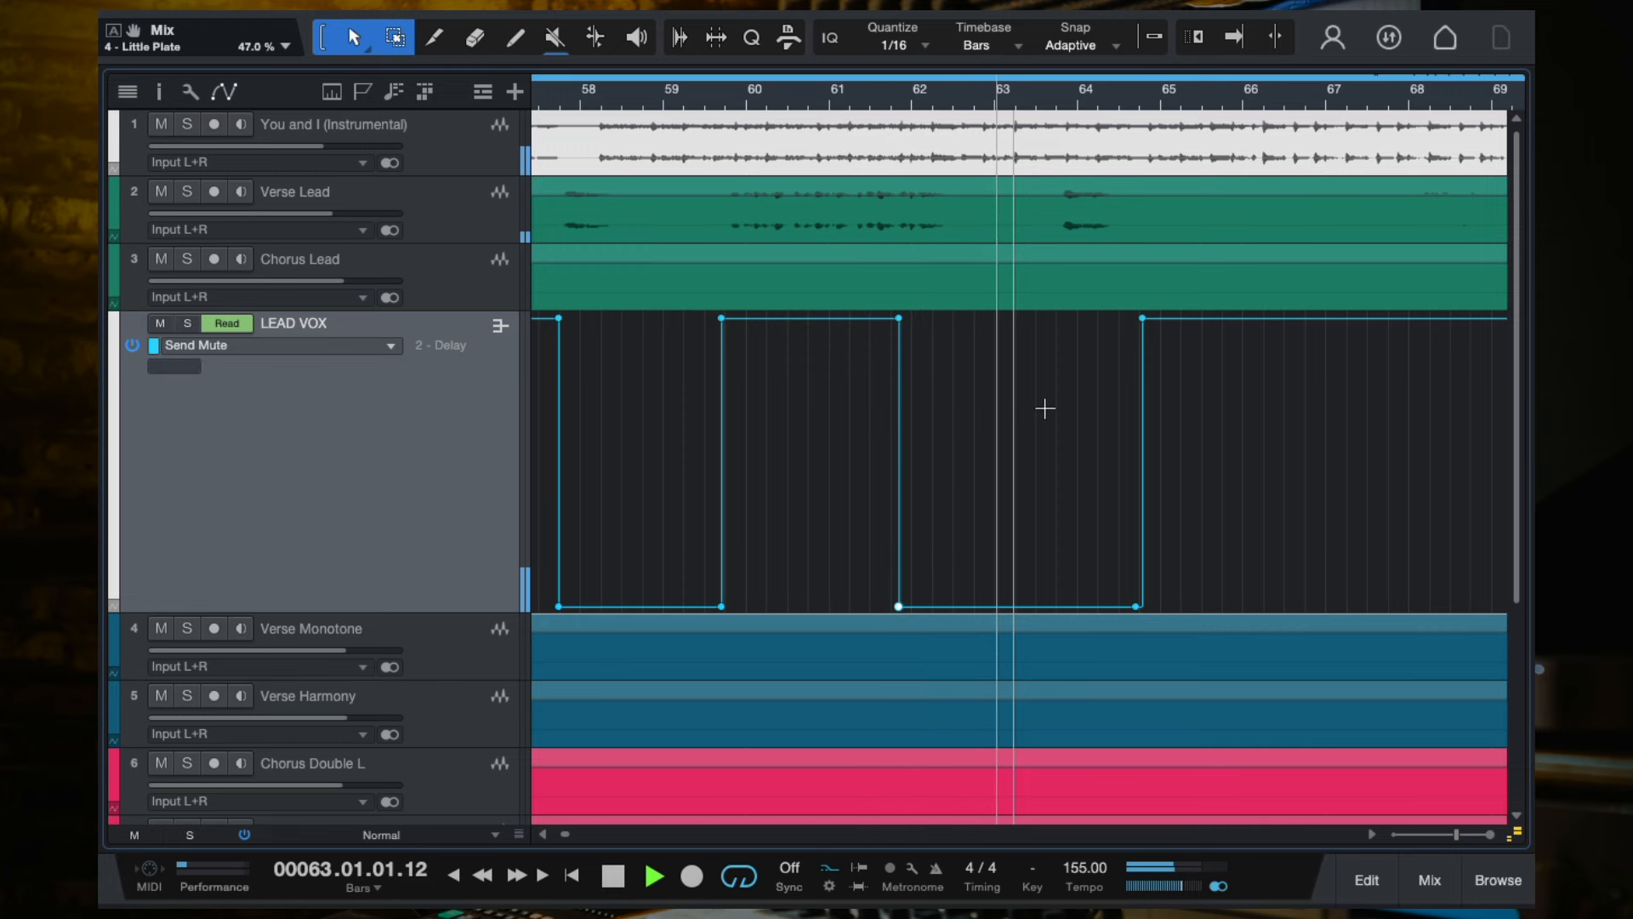
Move playback to the second verse section near bar 106 and locate where the Delay Send Mute switches off.
{"action": "scroll", "coordinate": [1049, 411], "scroll_direction": "right", "scroll_amount": 2}
{"action": "scroll", "coordinate": [1039, 362], "scroll_direction": "up", "scroll_amount": 3}
{"action": "scroll", "coordinate": [1039, 362], "scroll_direction": "right", "scroll_amount": 4}
{"action": "scroll", "coordinate": [1040, 361], "scroll_direction": "down", "scroll_amount": 5}
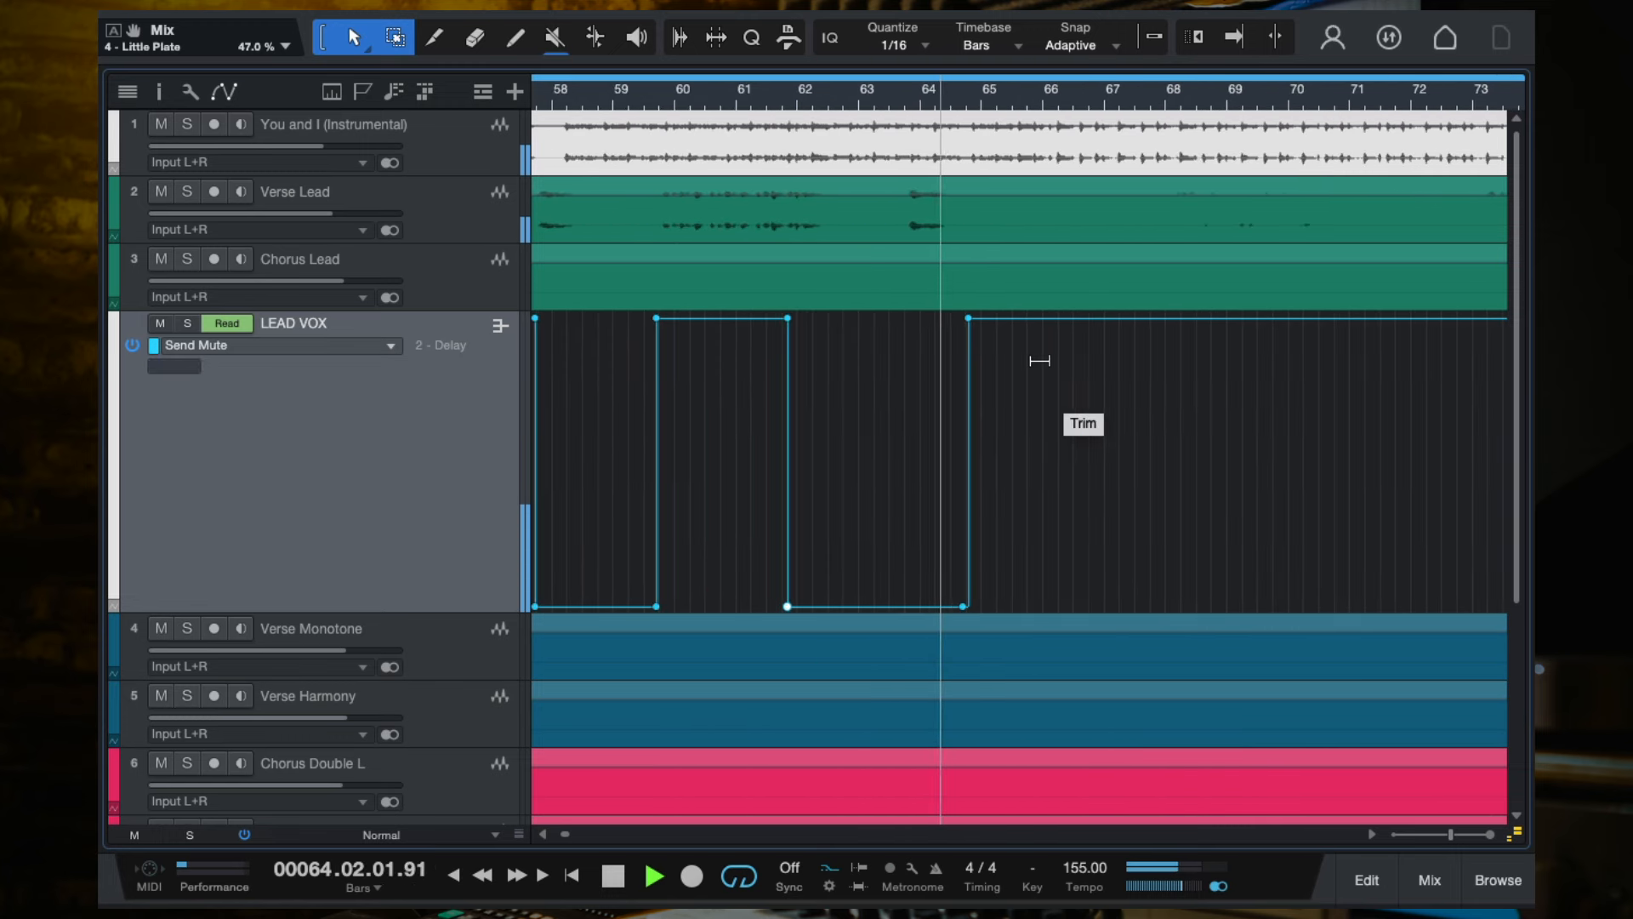
{"action": "scroll", "coordinate": [1039, 362], "scroll_direction": "right", "scroll_amount": 3}
{"action": "scroll", "coordinate": [1160, 390], "scroll_direction": "down", "scroll_amount": 4}
{"action": "scroll", "coordinate": [1163, 392], "scroll_direction": "right", "scroll_amount": 3}
{"action": "left_click", "coordinate": [1388, 102]}
{"action": "scroll", "coordinate": [1006, 380], "scroll_direction": "up", "scroll_amount": 5}
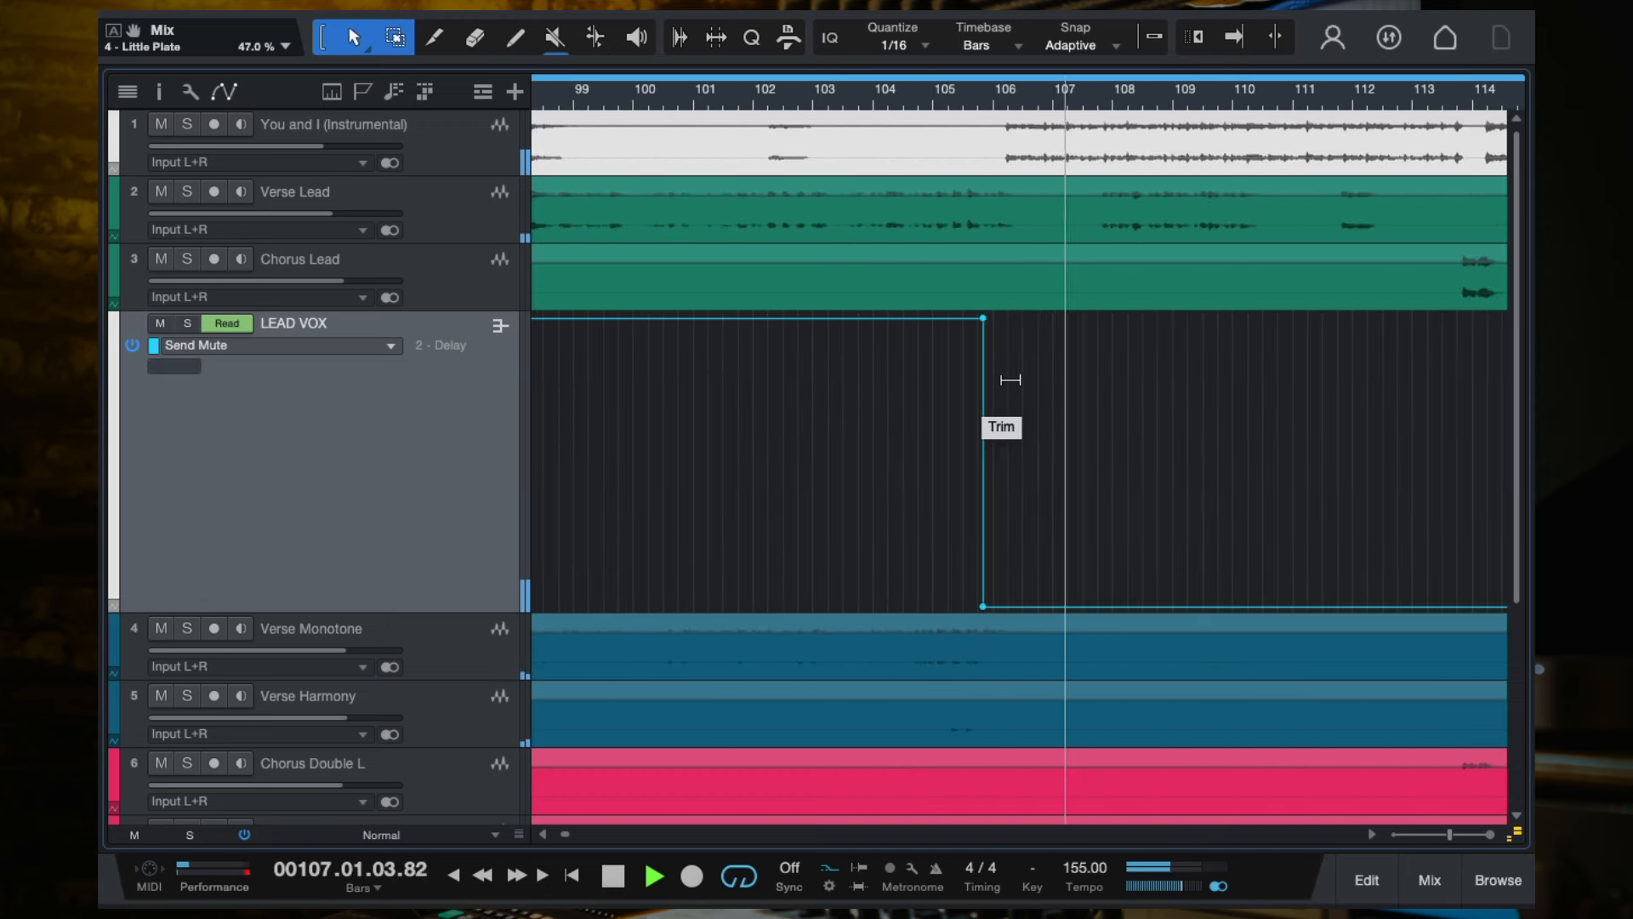
{"action": "scroll", "coordinate": [1086, 602], "scroll_direction": "up", "scroll_amount": 2}
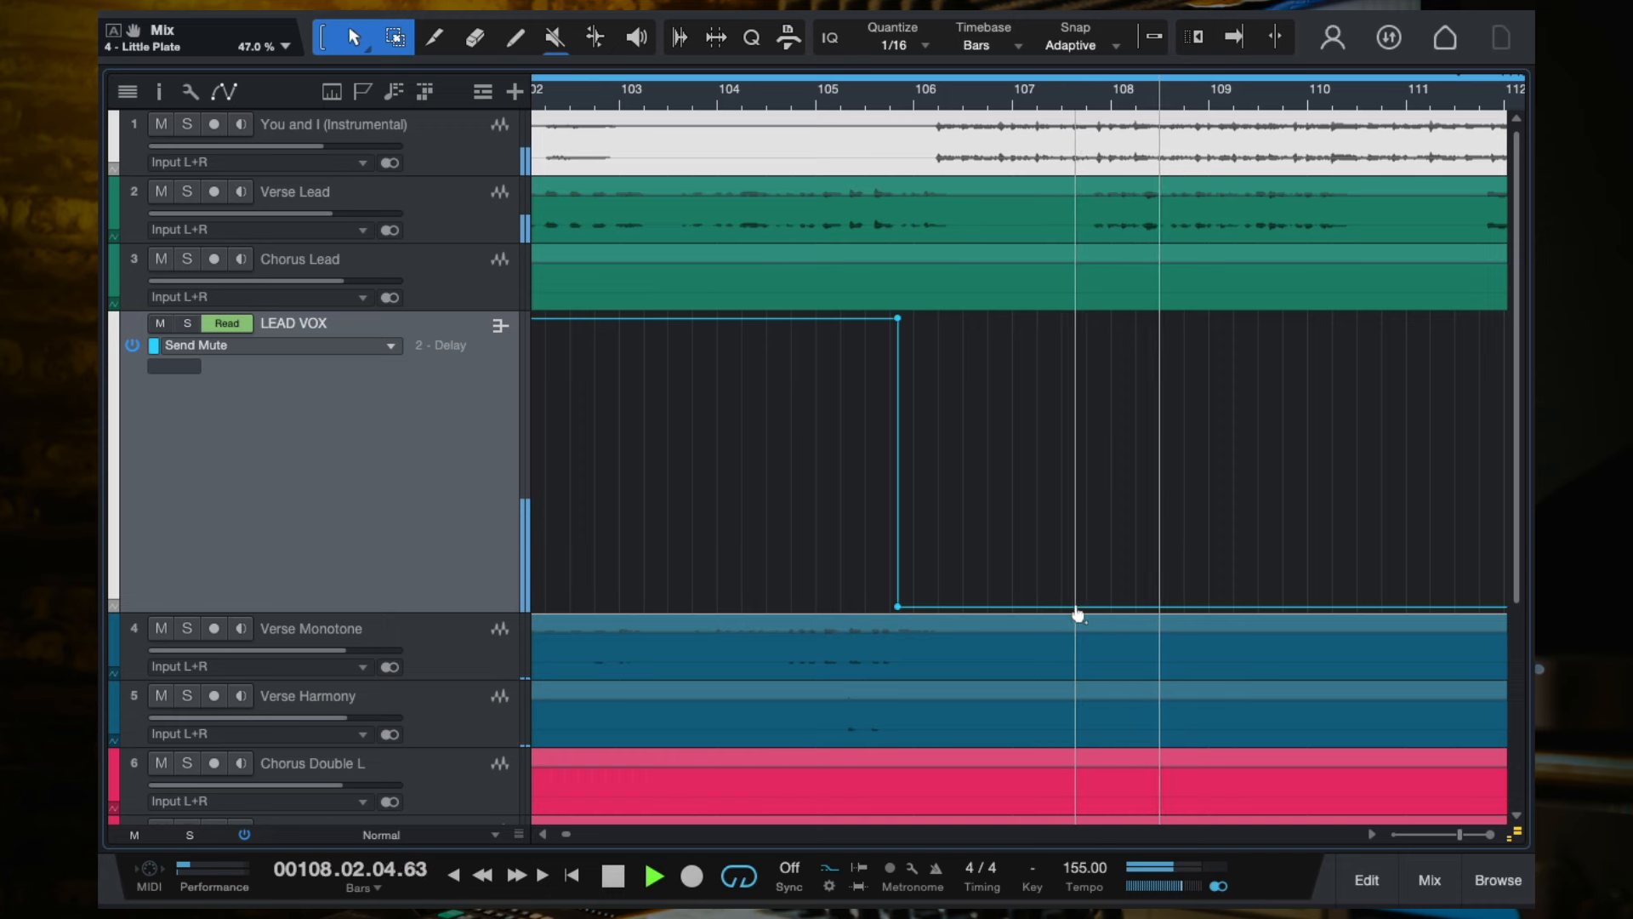
Automate the LEAD VOX delay send to mute from midway through bar 107 and unmute just before bar 110.
{"action": "left_click_drag", "start_coordinate": [1092, 607], "coordinate": [1069, 317]}
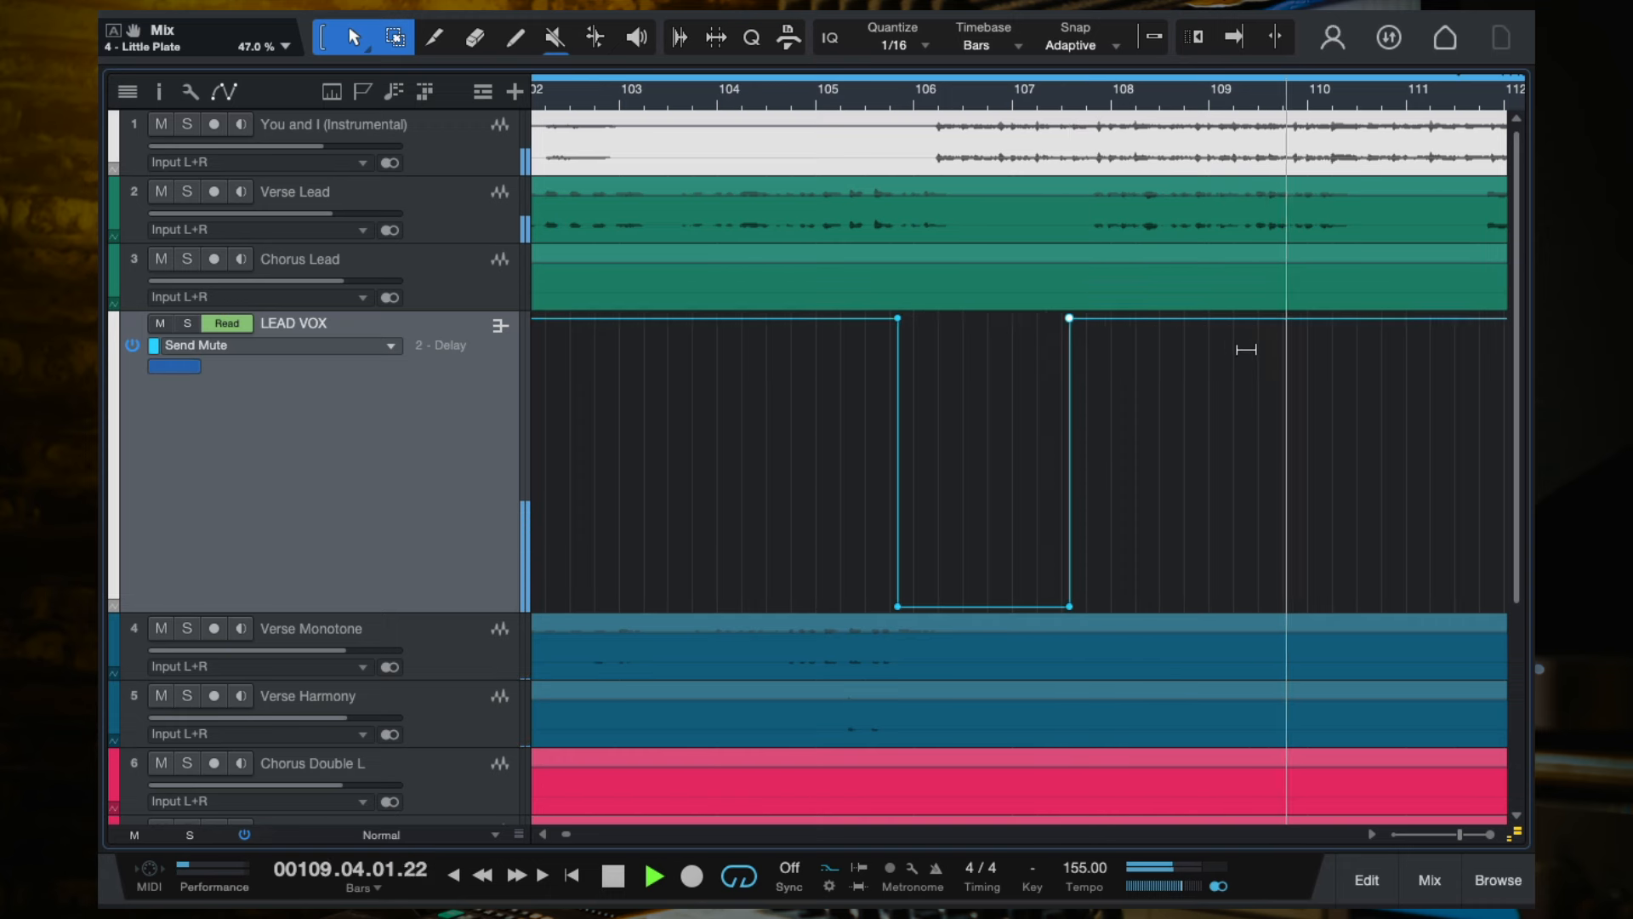
{"action": "scroll", "coordinate": [1247, 350], "scroll_direction": "right", "scroll_amount": 3}
{"action": "scroll", "coordinate": [1247, 350], "scroll_direction": "up", "scroll_amount": 4}
{"action": "key", "text": "space"}
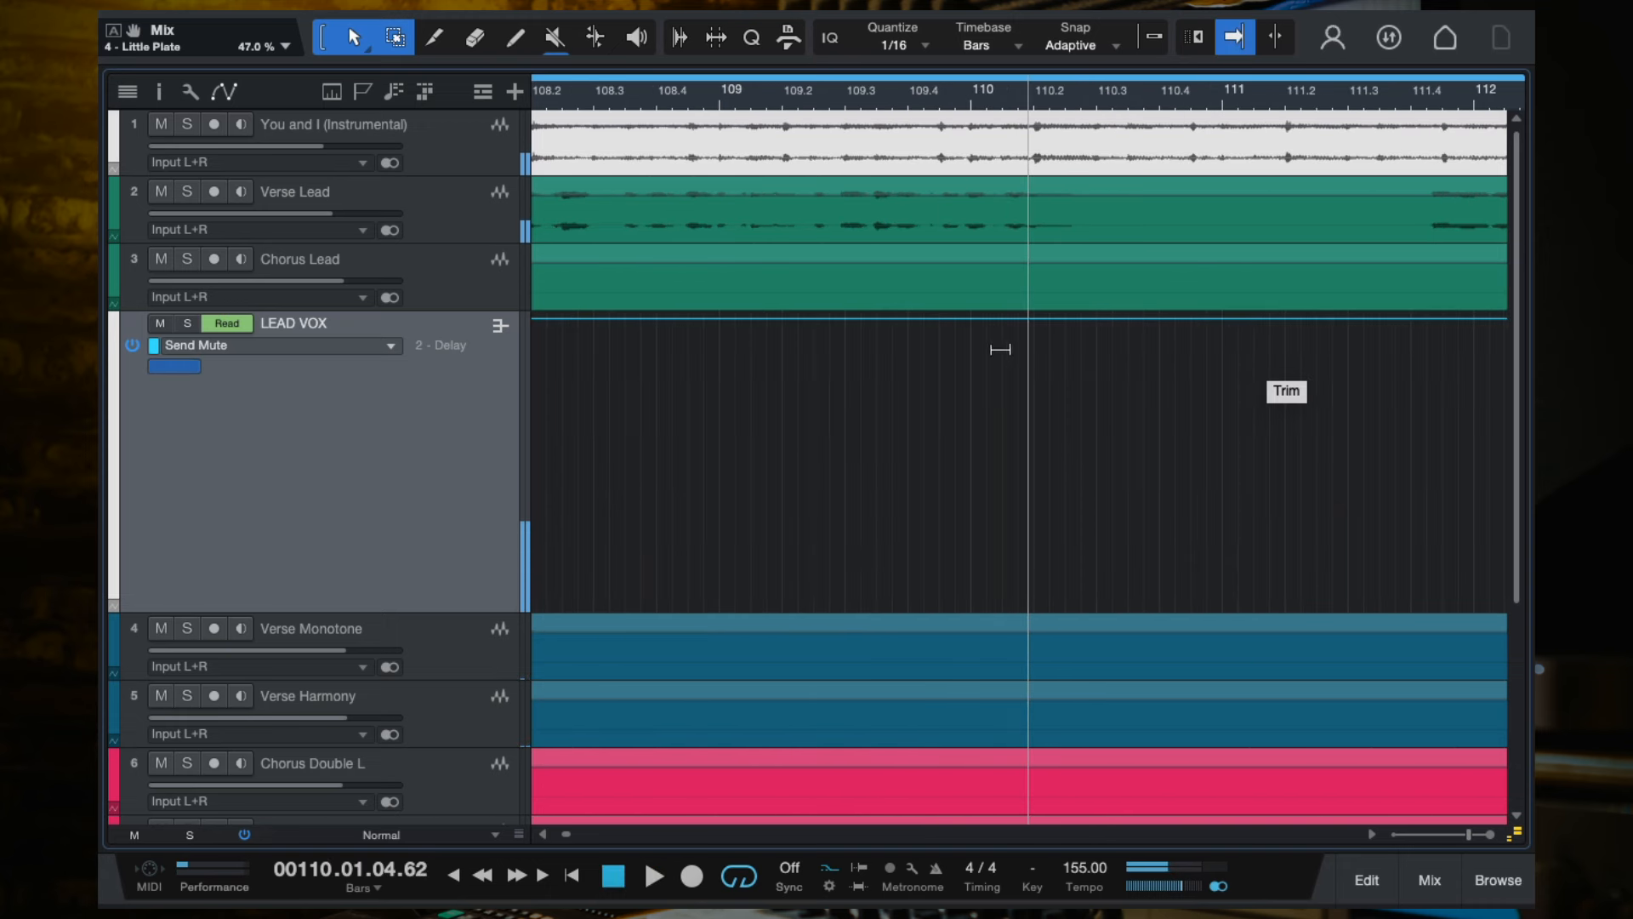
{"action": "left_click", "coordinate": [933, 317]}
{"action": "left_click_drag", "start_coordinate": [941, 321], "coordinate": [940, 730]}
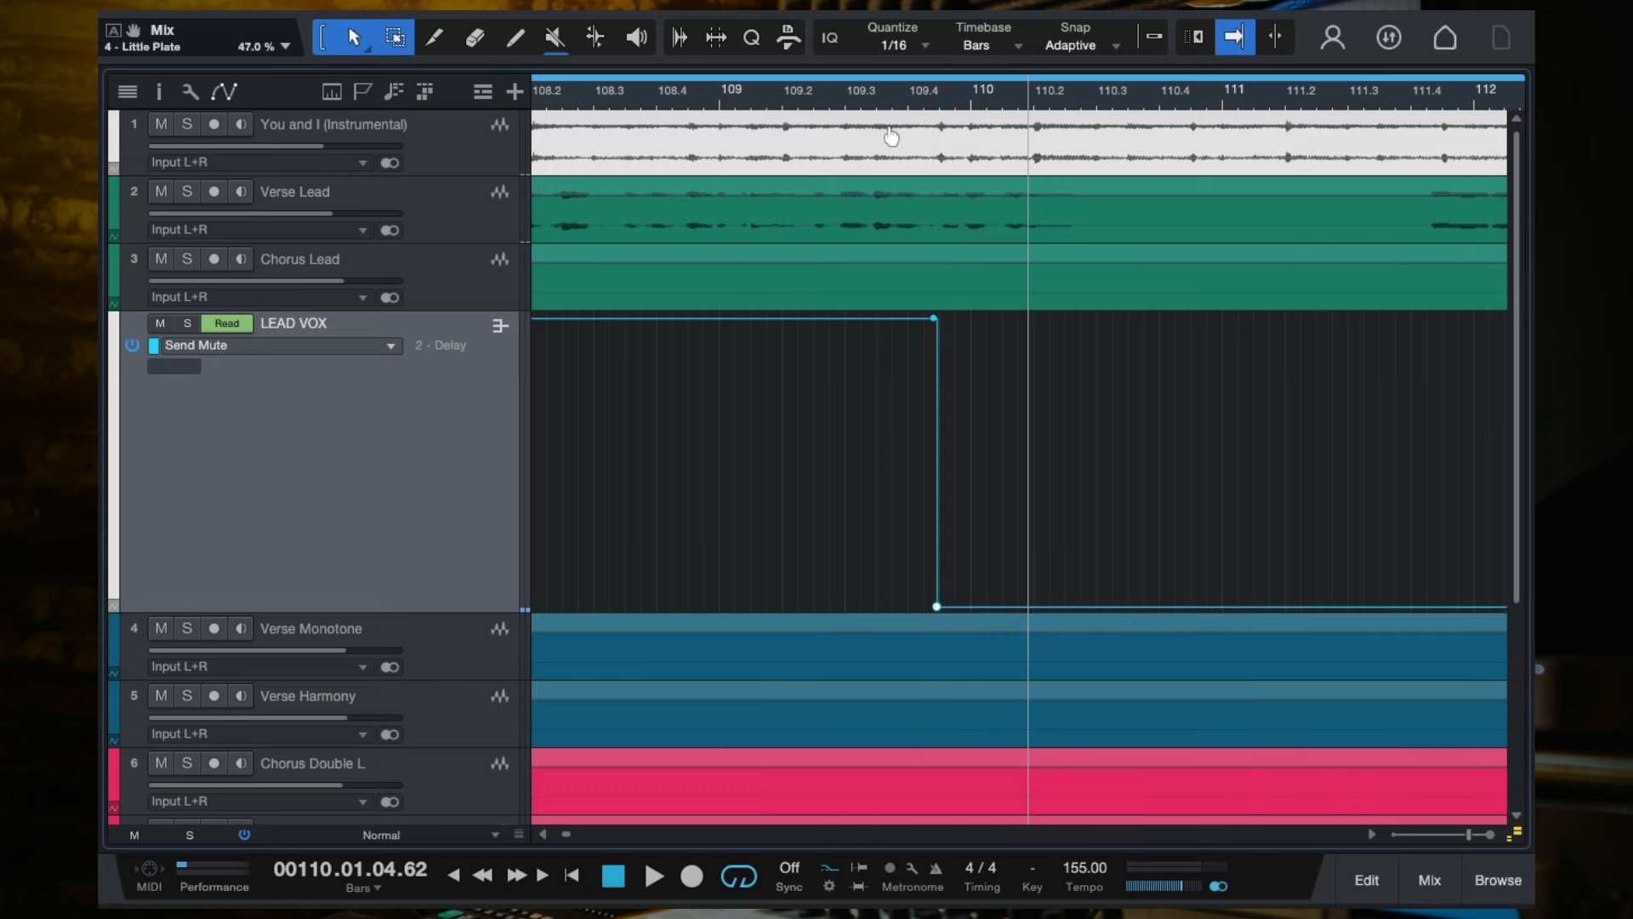
Play back the unmute before bar 110 and align its lower automation point directly under the upper one.
{"action": "left_click", "coordinate": [886, 100]}
{"action": "key", "text": "space"}
{"action": "scroll", "coordinate": [923, 166], "scroll_direction": "up", "scroll_amount": 3}
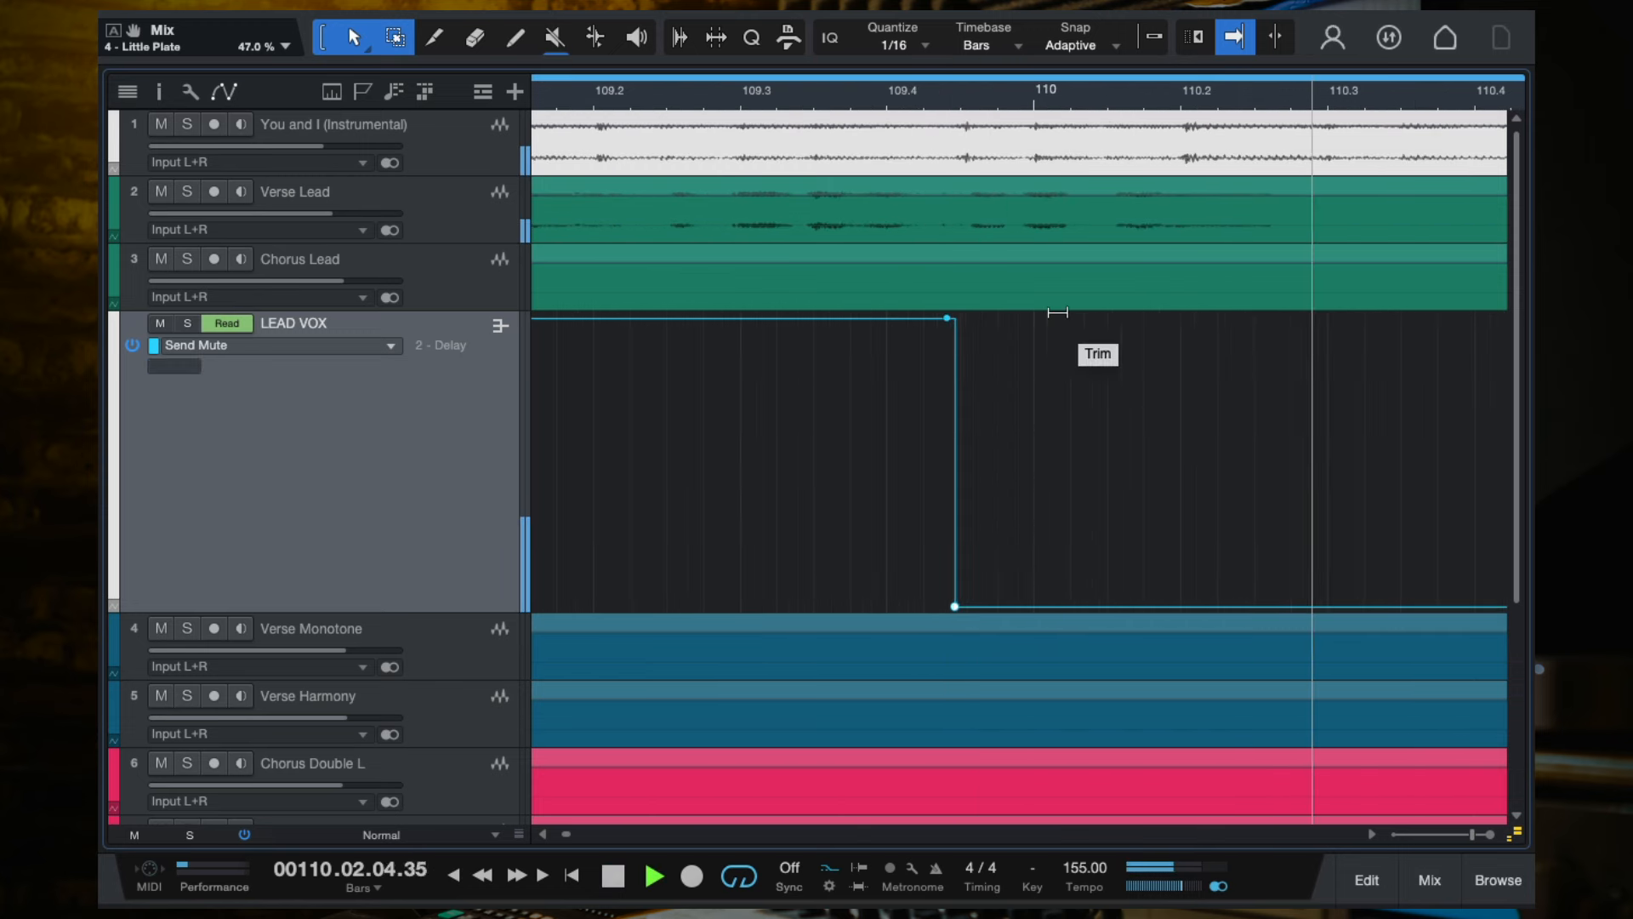
{"action": "key", "text": "space"}
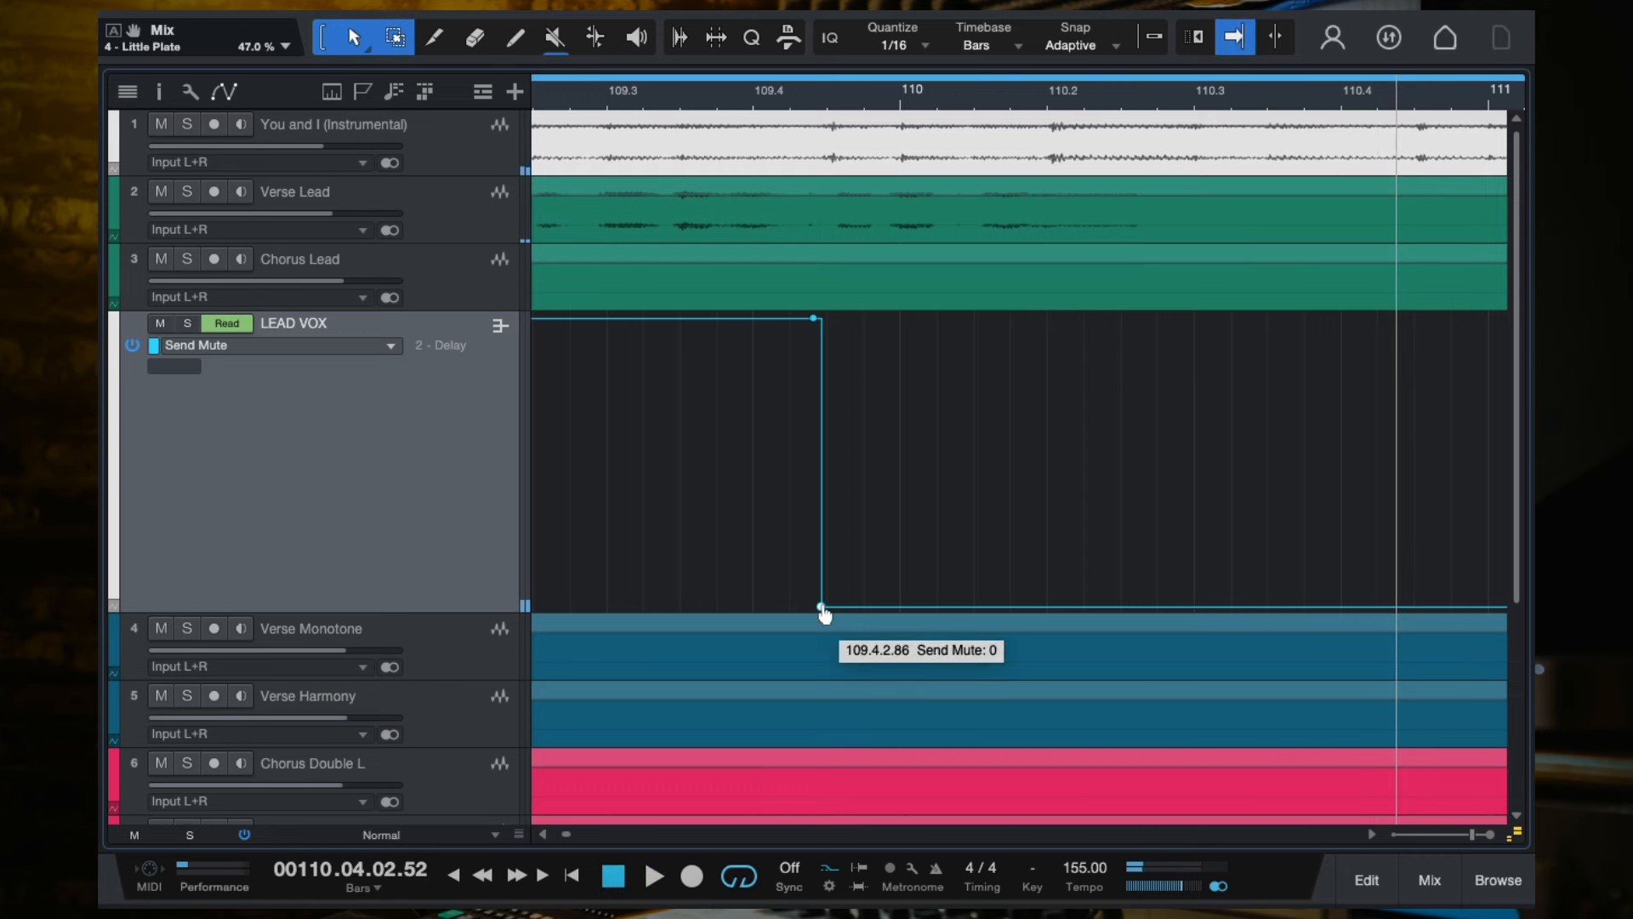
{"action": "left_click_drag", "start_coordinate": [822, 610], "coordinate": [816, 610]}
{"action": "left_click", "coordinate": [696, 101]}
{"action": "key", "text": "space"}
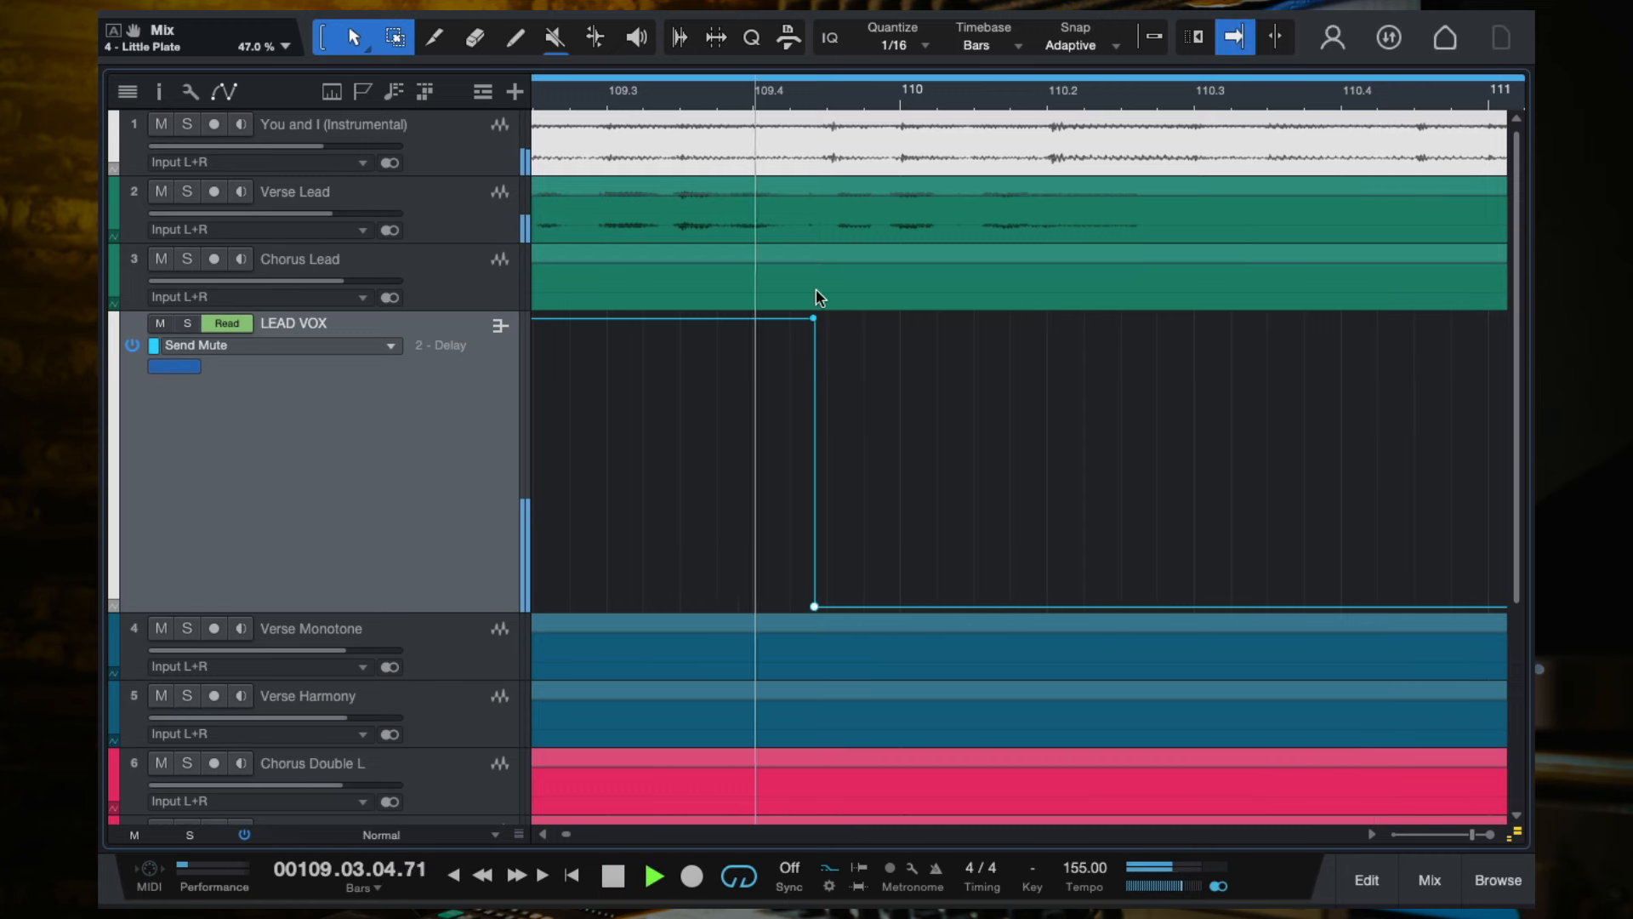
Raise the LEAD VOX channel's Delay send level to -17.7 dB in the mixer console and close the console.
{"action": "scroll", "coordinate": [875, 310], "scroll_direction": "down", "scroll_amount": 3}
{"action": "scroll", "coordinate": [1080, 414], "scroll_direction": "down", "scroll_amount": 5}
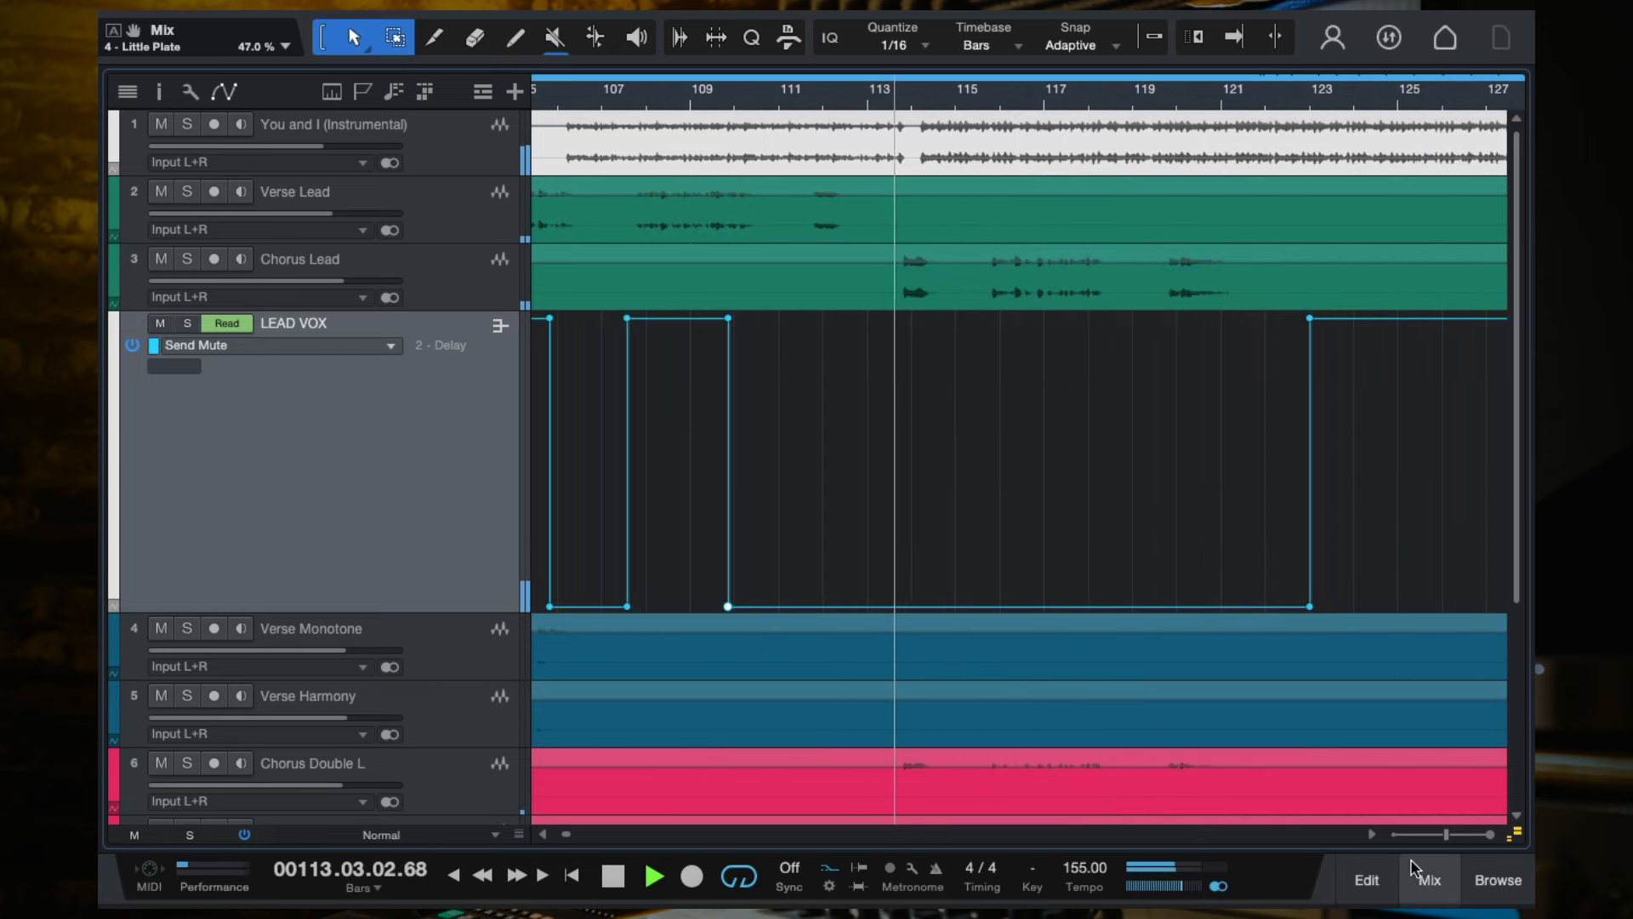
{"action": "key", "text": "F3"}
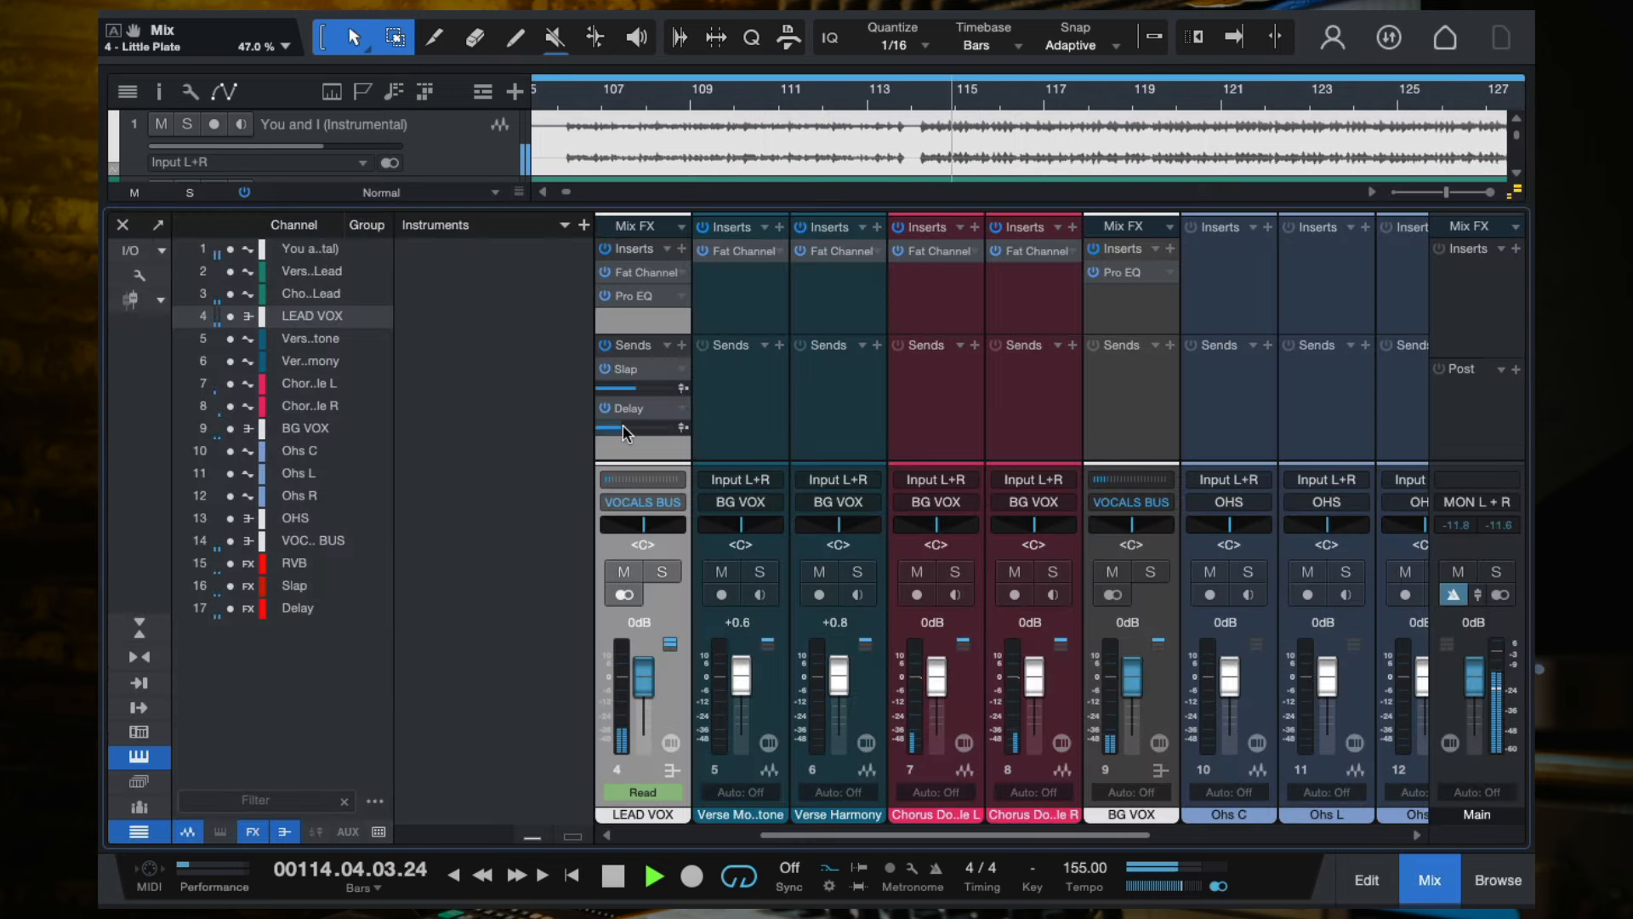
{"action": "left_click_drag", "start_coordinate": [623, 425], "coordinate": [638, 432]}
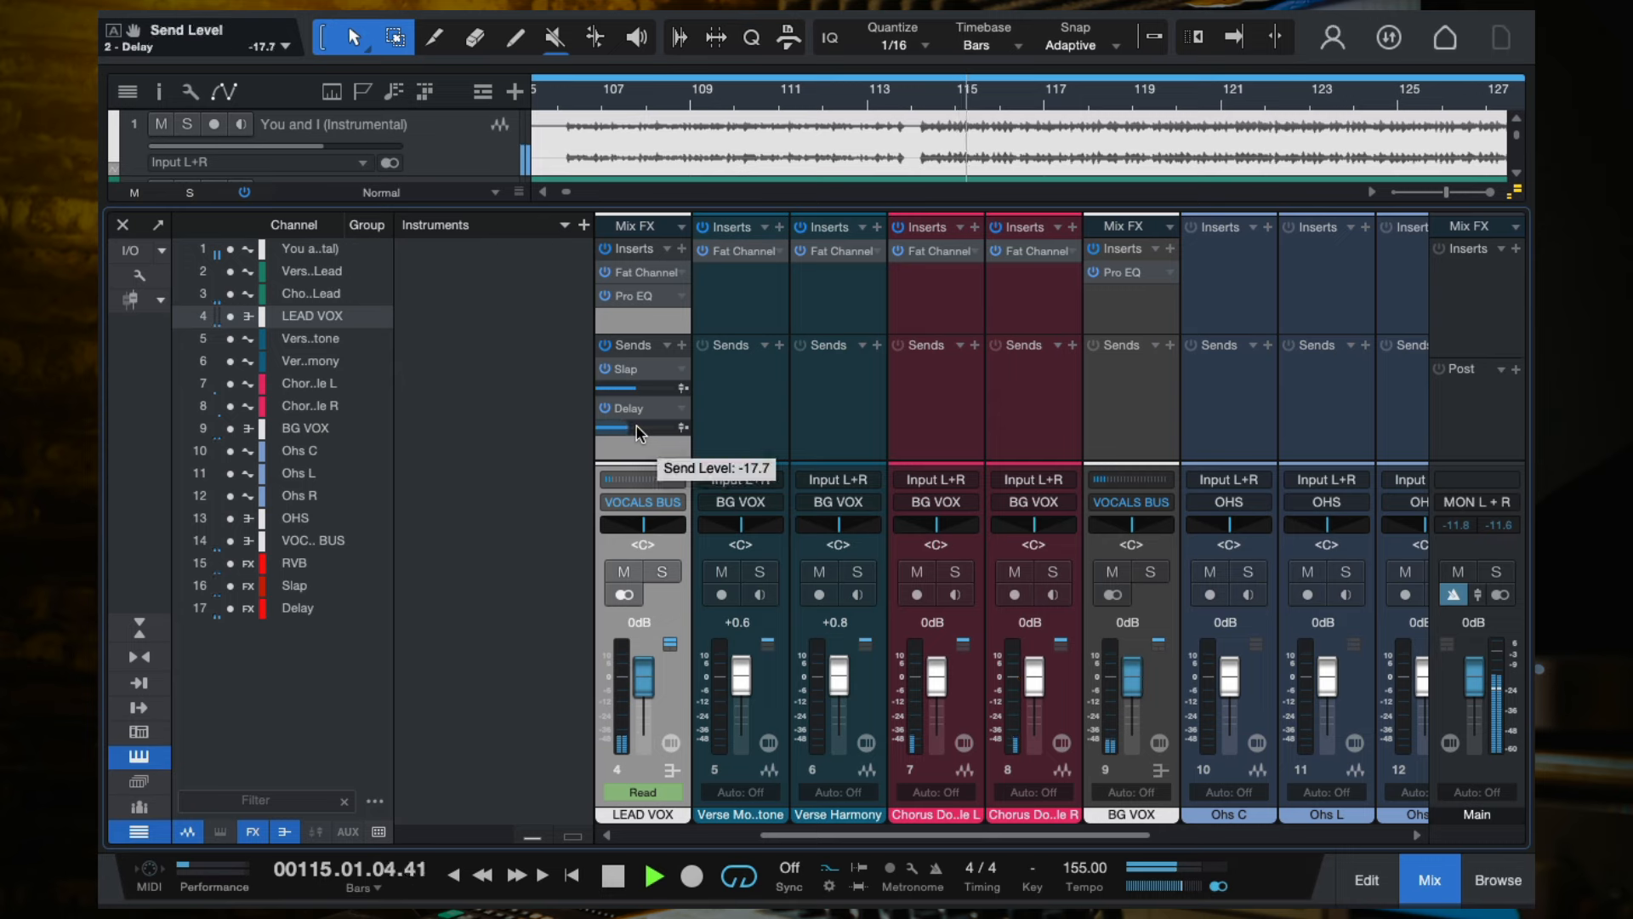
{"action": "left_click", "coordinate": [122, 228]}
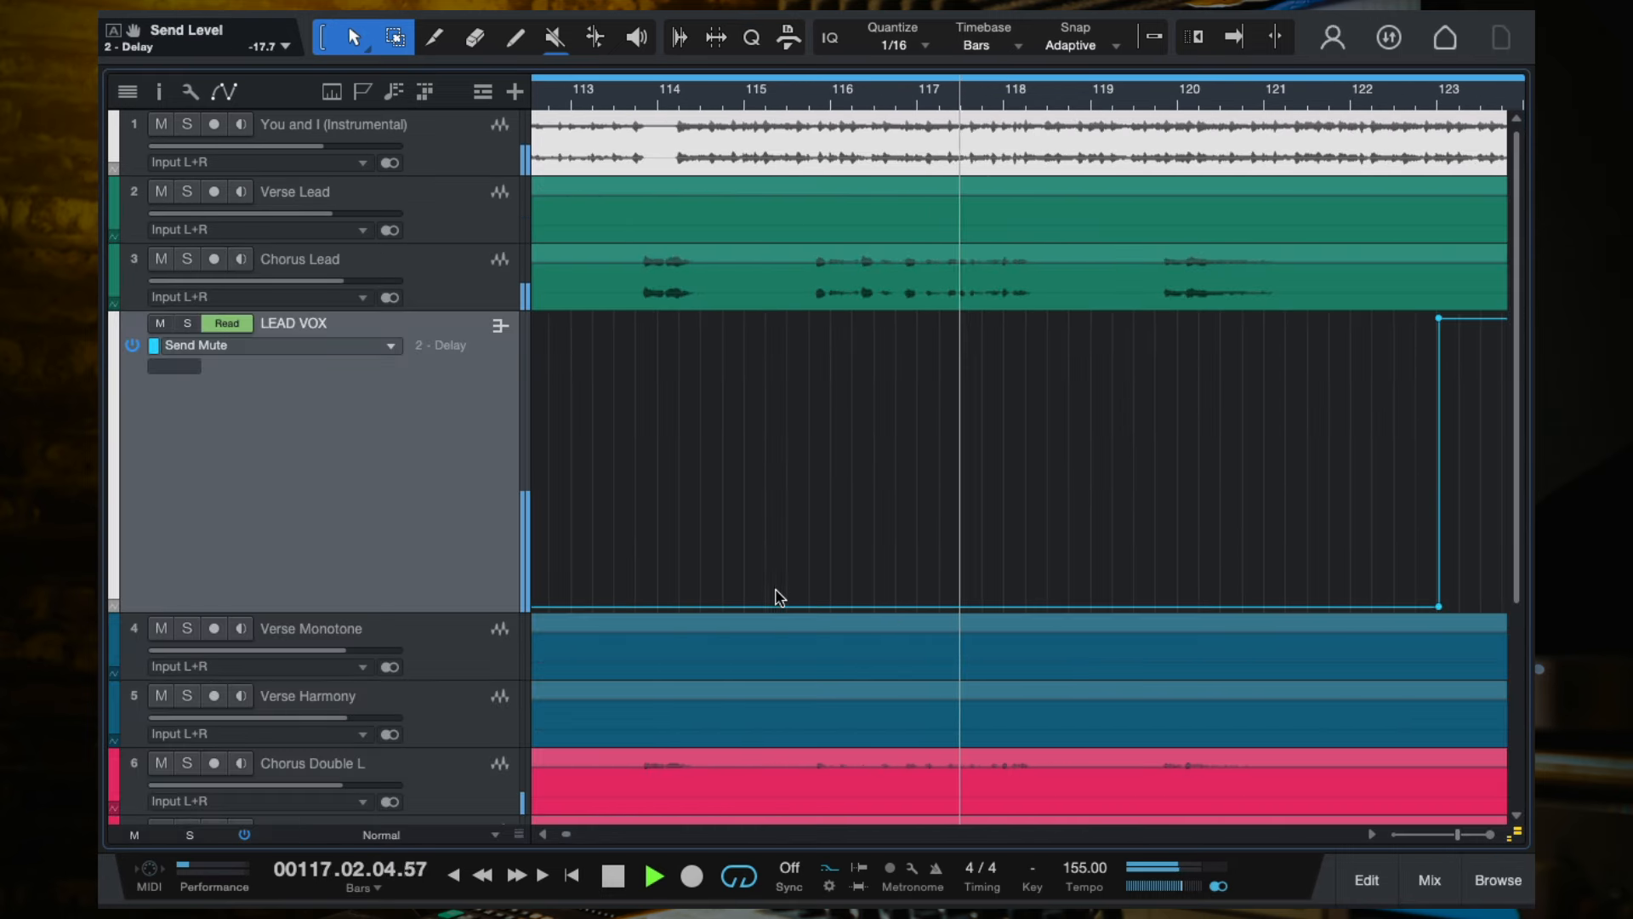
Mute the LEAD VOX delay send from midway through bar 115, just ahead of the second Chorus Lead phrase.
{"action": "key", "text": "space"}
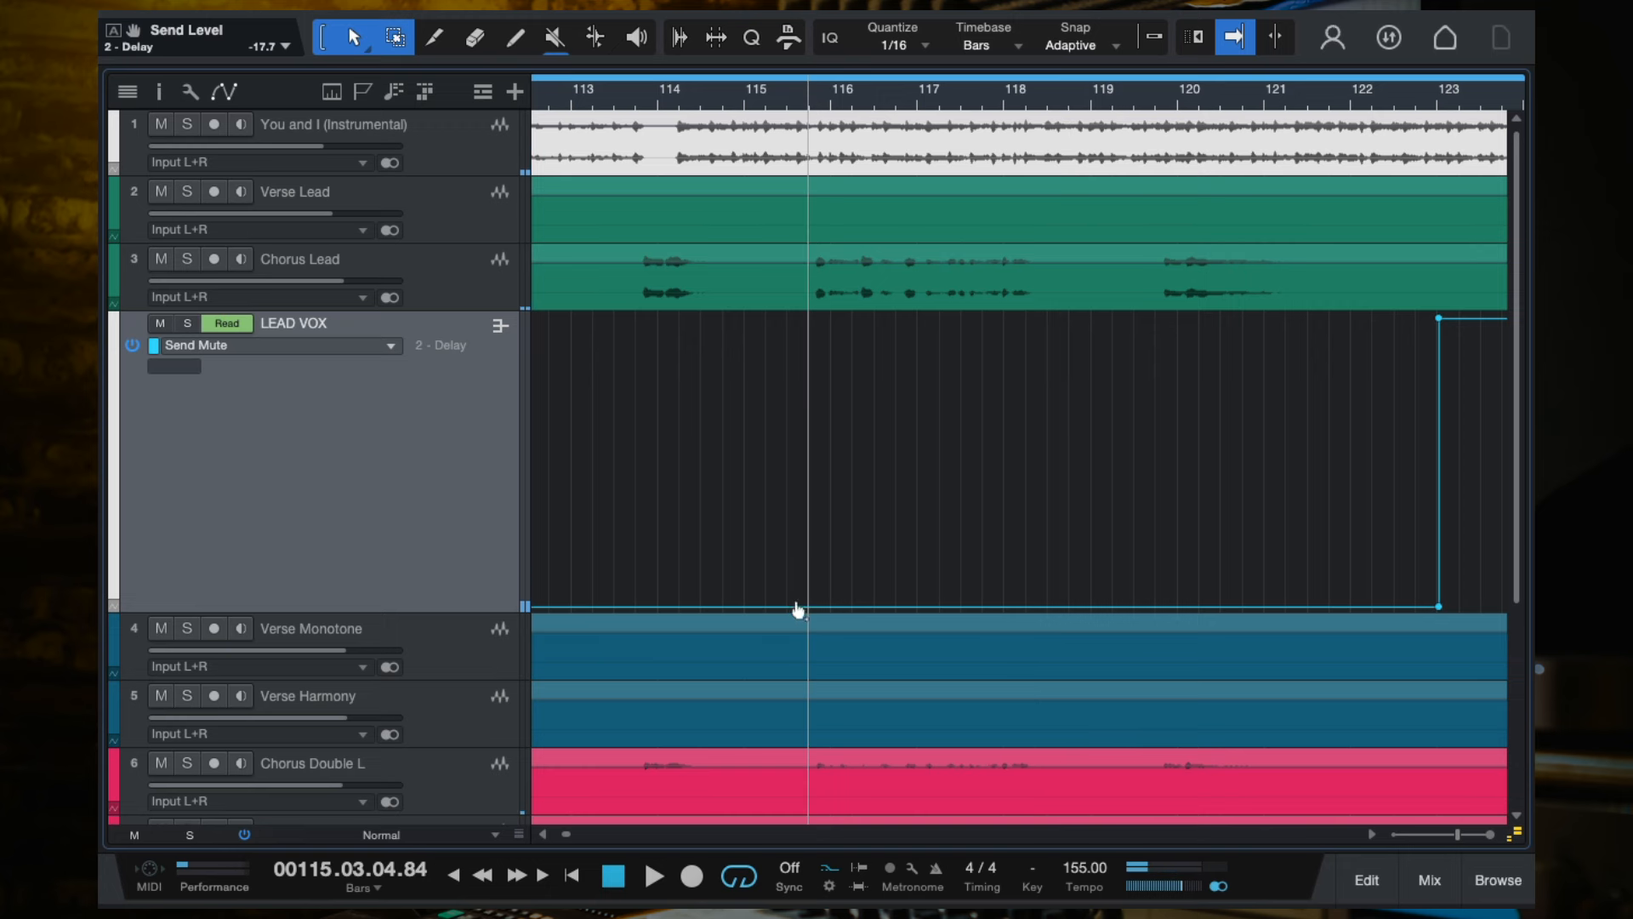
{"action": "left_click_drag", "start_coordinate": [815, 609], "coordinate": [805, 321]}
{"action": "scroll", "coordinate": [861, 330], "scroll_direction": "up", "scroll_amount": 2}
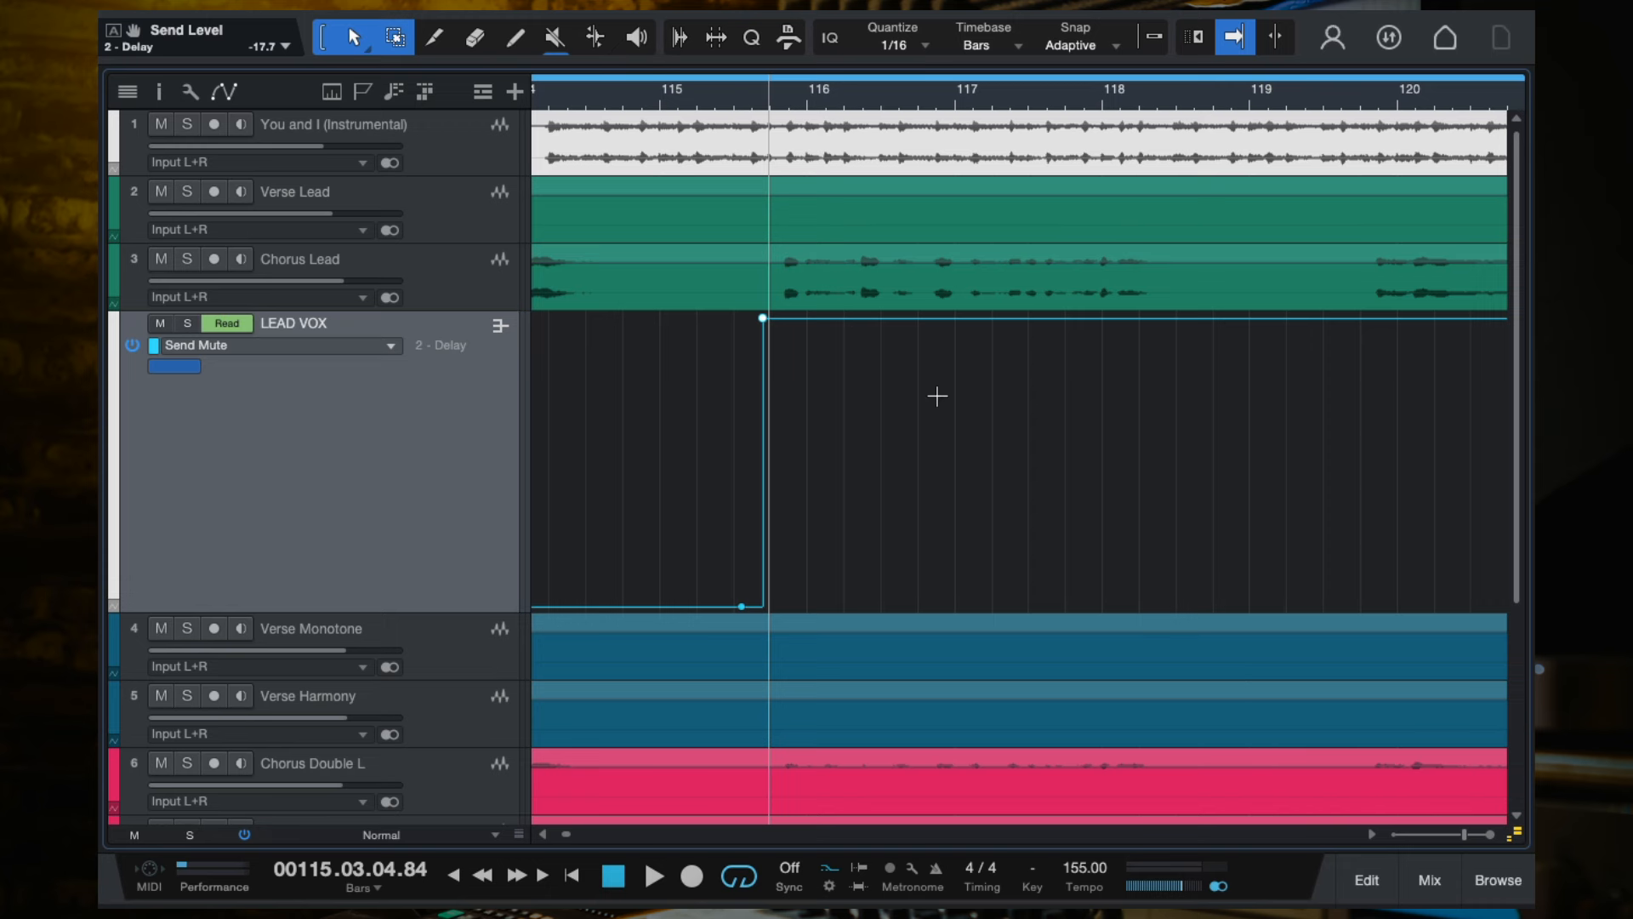
{"action": "scroll", "coordinate": [948, 381], "scroll_direction": "right", "scroll_amount": 2}
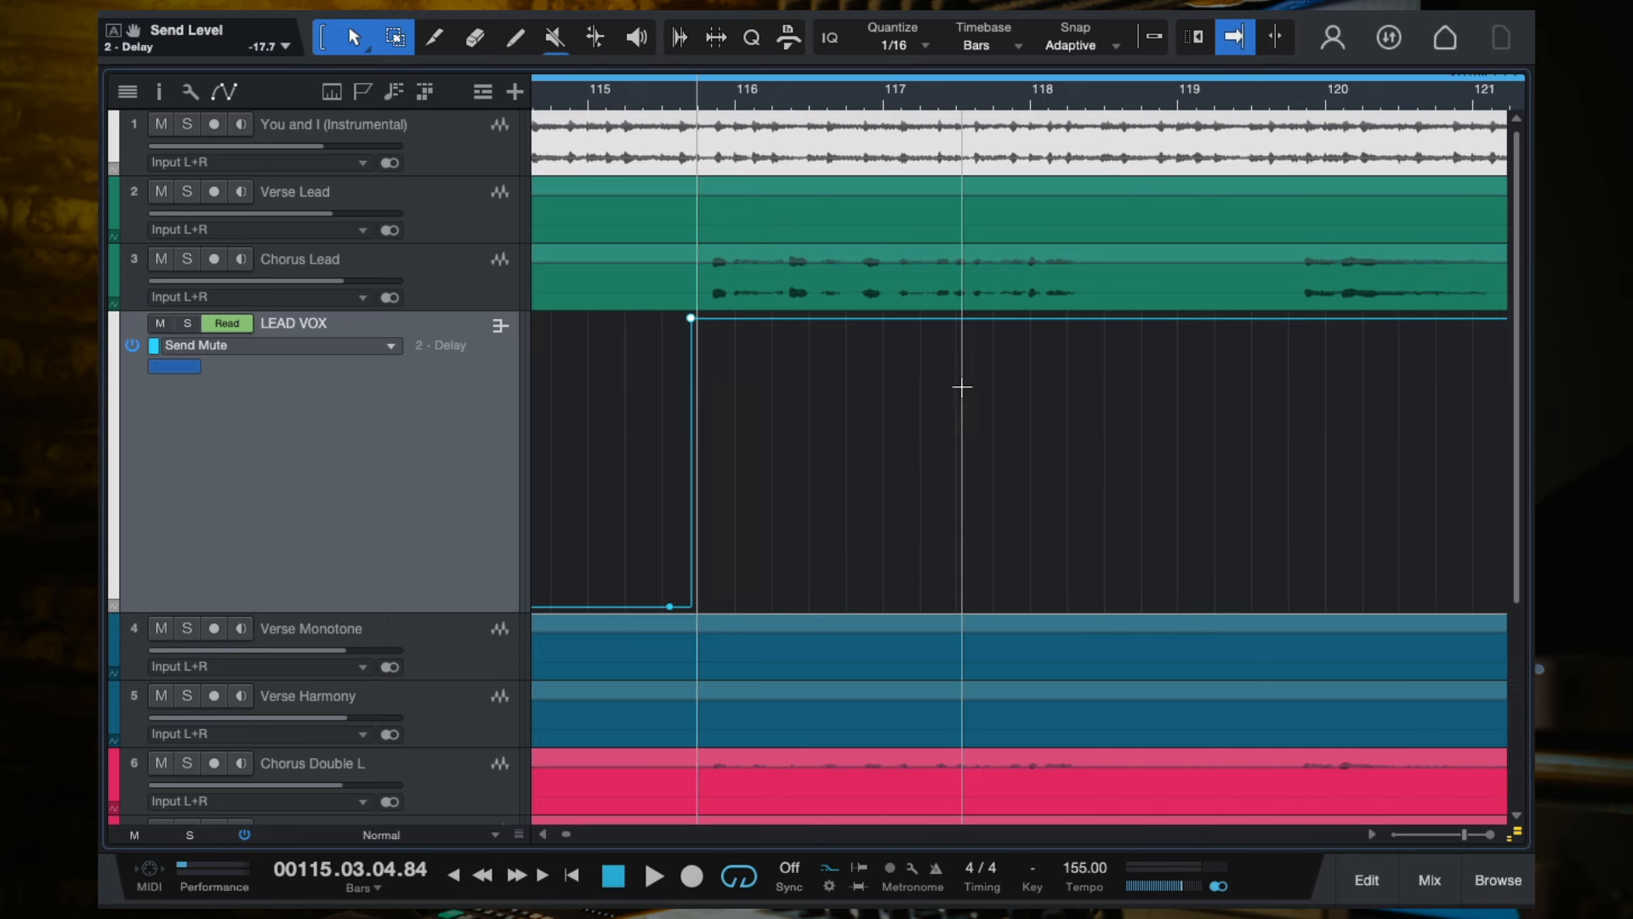
Audition the end of the Chorus Lead phrase, unmute the LEAD VOX delay send just before bar 118, and play it back.
{"action": "left_click", "coordinate": [962, 95]}
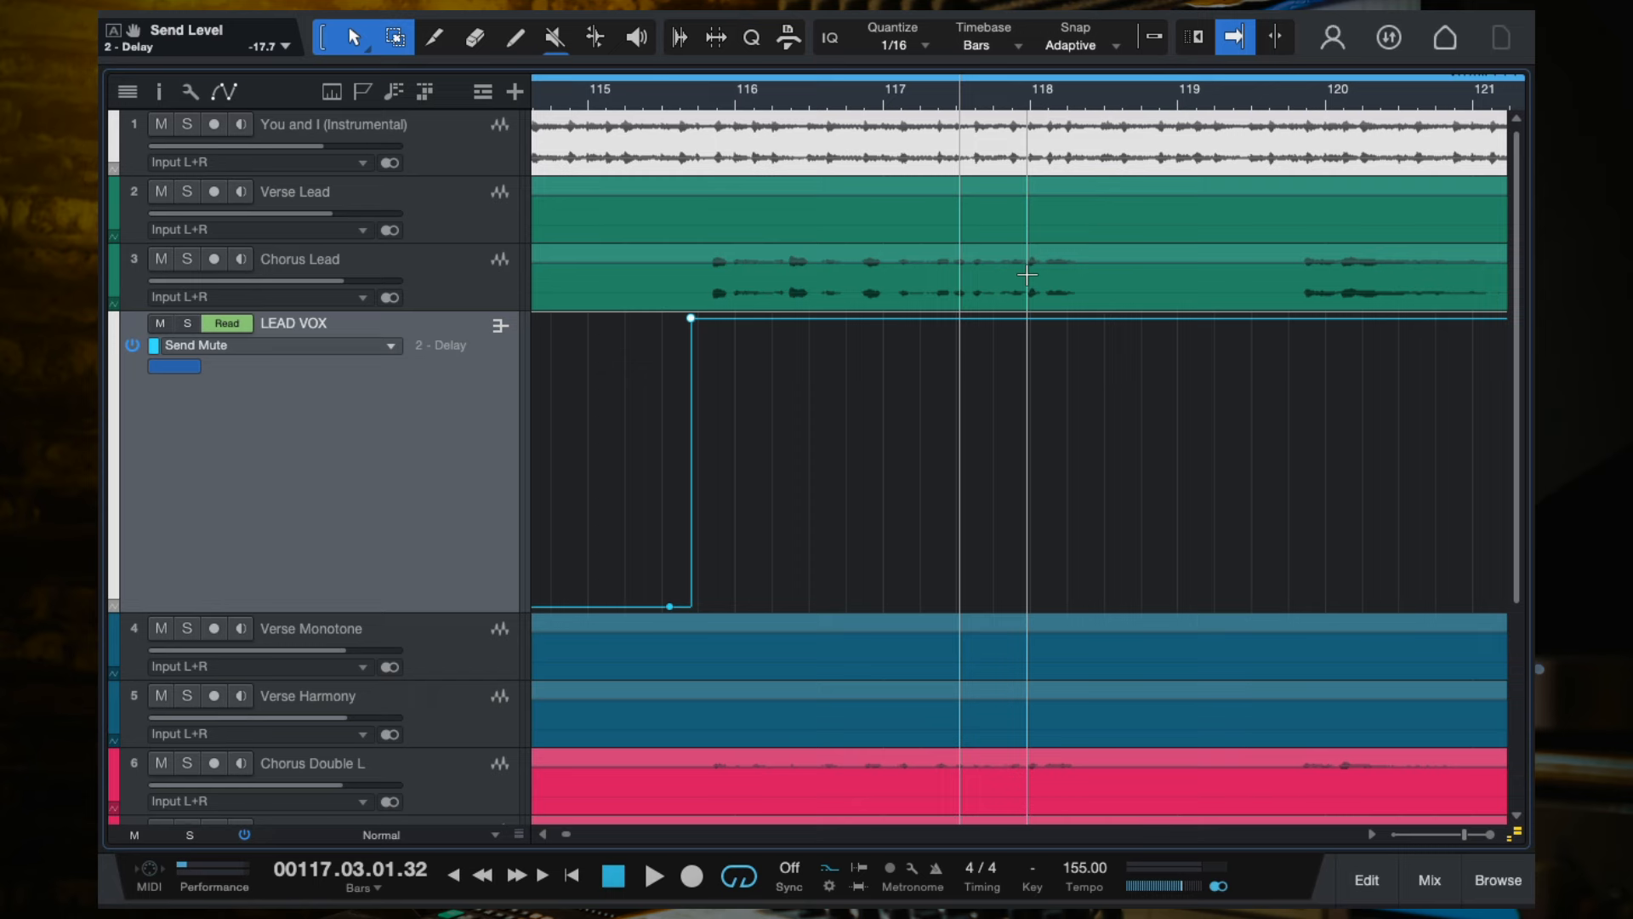
{"action": "scroll", "coordinate": [1027, 274], "scroll_direction": "up", "scroll_amount": 2}
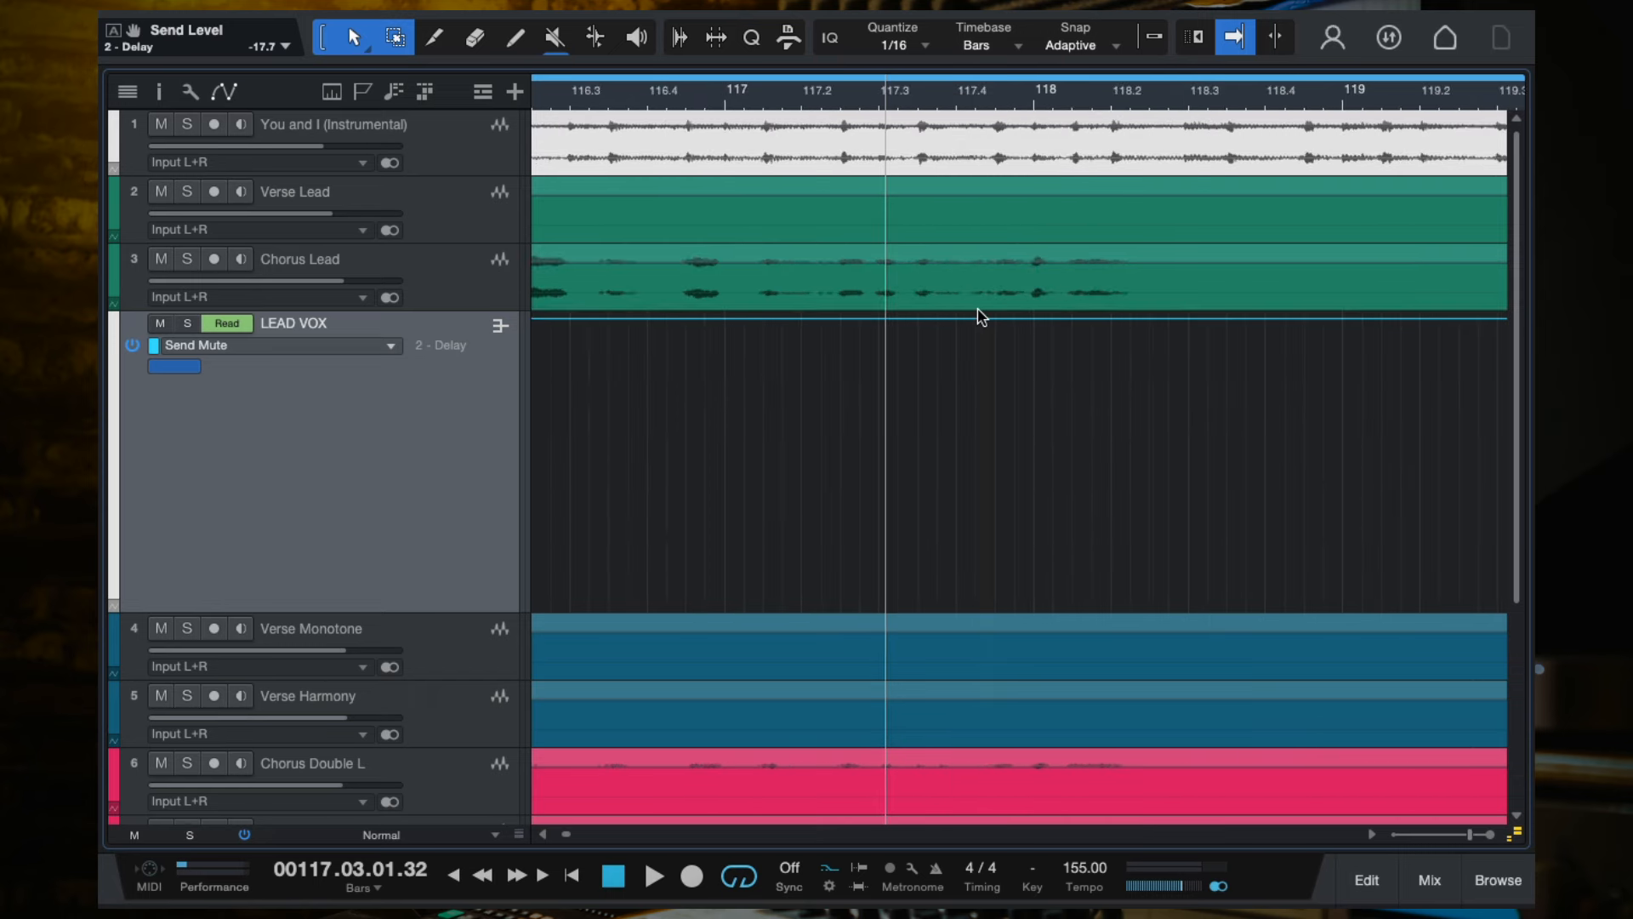
{"action": "key", "text": "space"}
{"action": "key", "text": "space"}
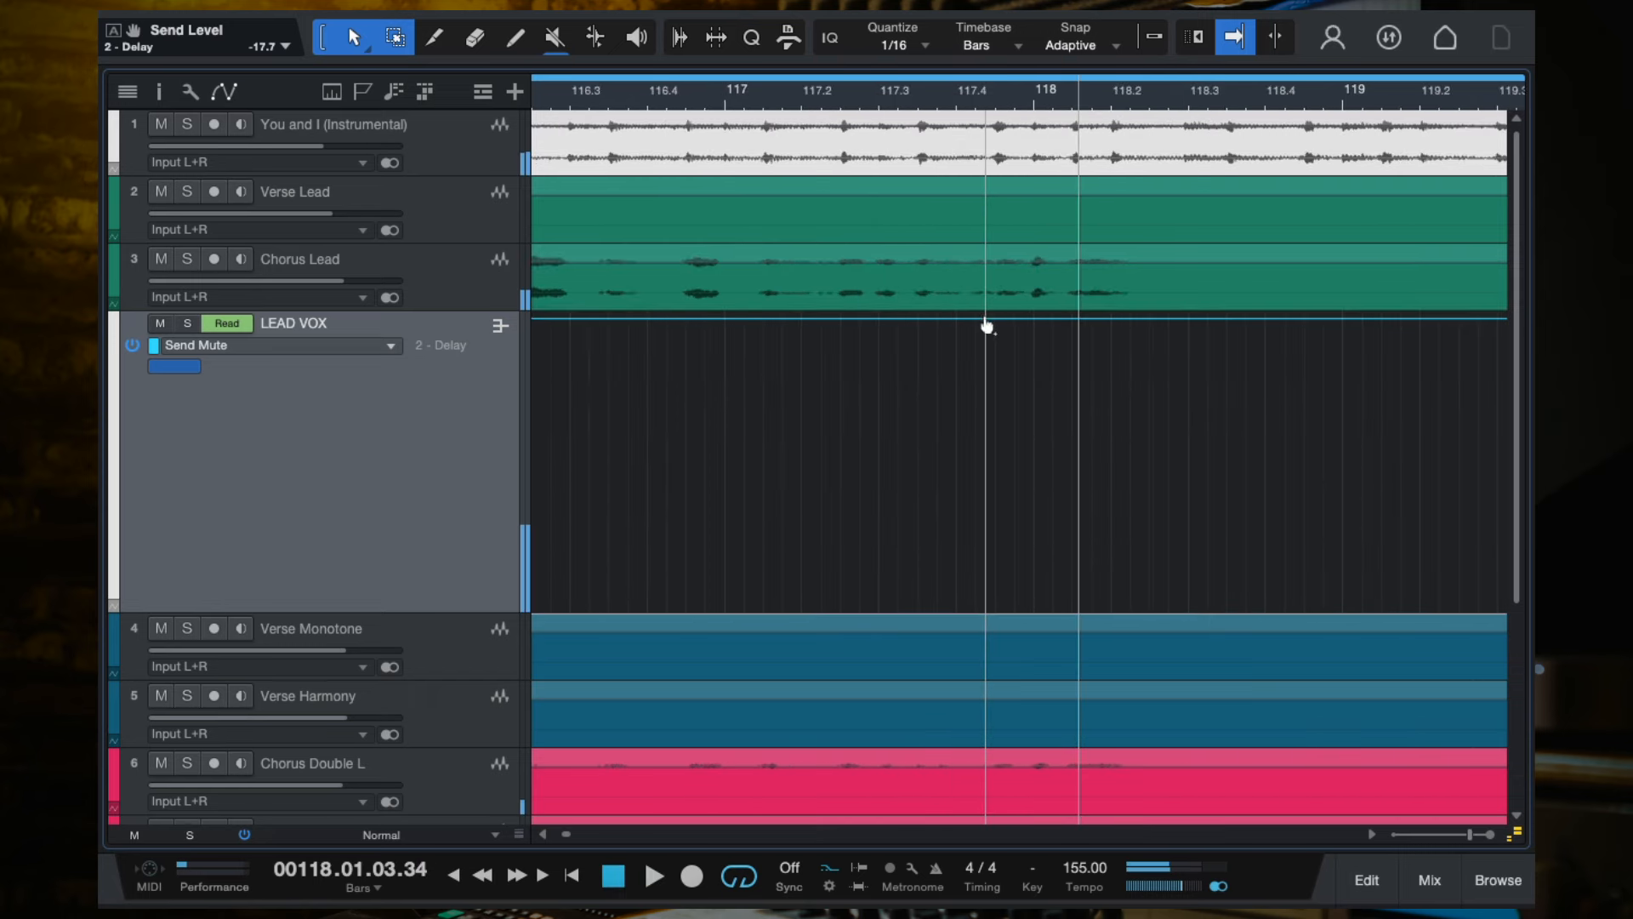
{"action": "key", "text": "space"}
{"action": "key", "text": "space"}
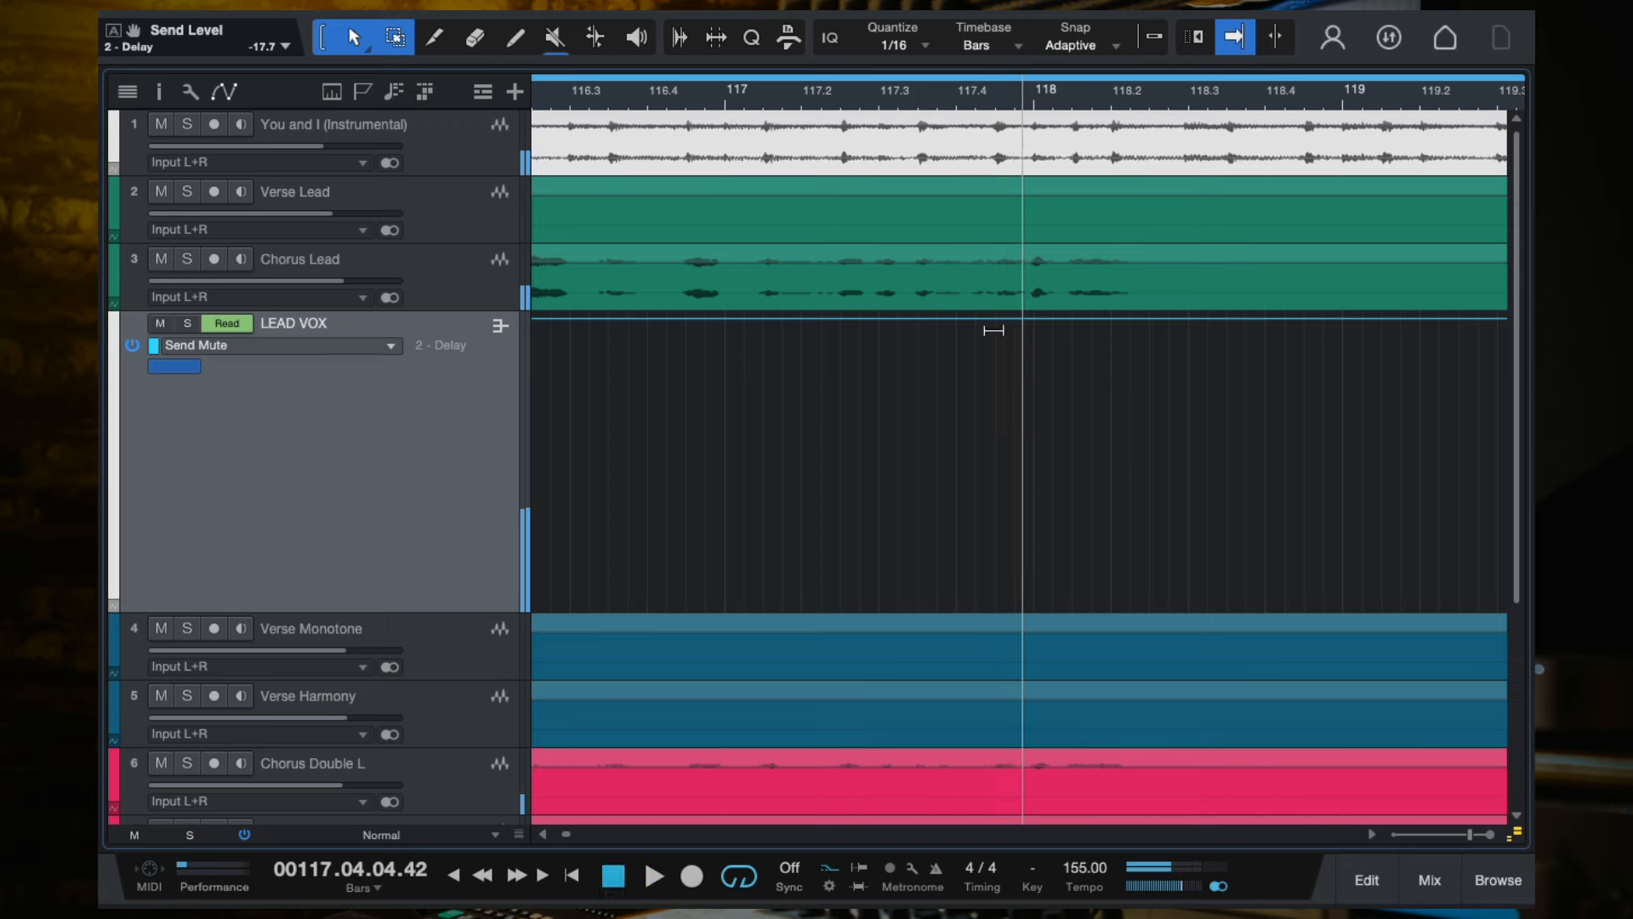
{"action": "left_click_drag", "start_coordinate": [1004, 328], "coordinate": [981, 714]}
{"action": "left_click", "coordinate": [776, 96]}
{"action": "key", "text": "space"}
{"action": "key", "text": "w"}
Play the final chorus from about bar 153 and mute the LEAD VOX delay send from 155.3.2.04.
{"action": "scroll", "coordinate": [1046, 400], "scroll_direction": "right", "scroll_amount": 3}
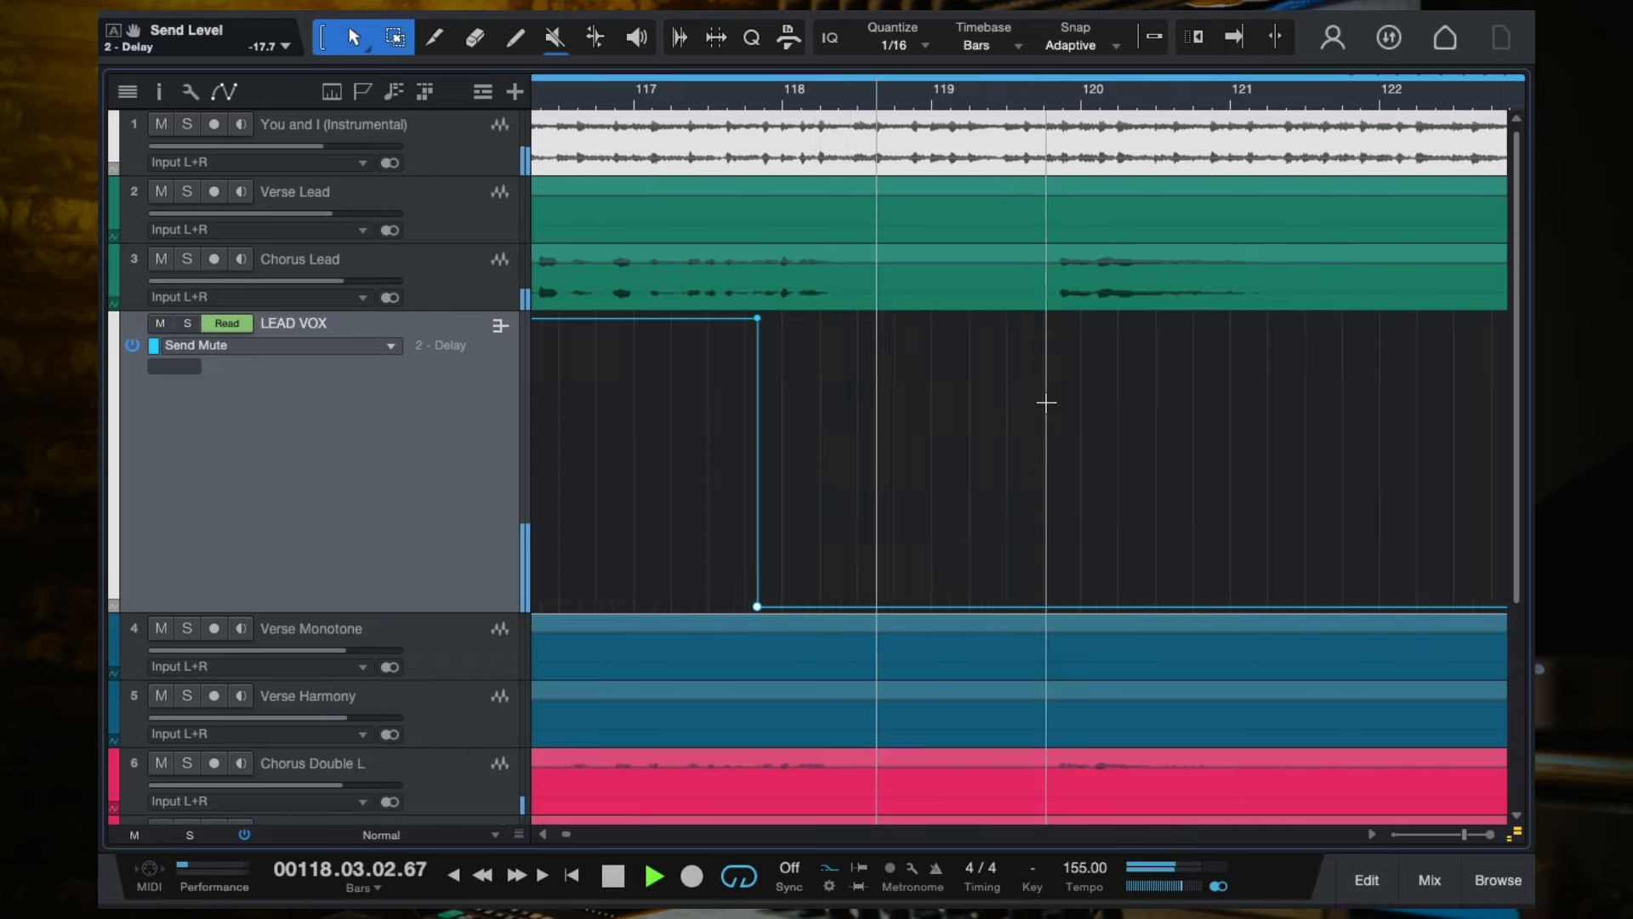
{"action": "scroll", "coordinate": [1046, 400], "scroll_direction": "down", "scroll_amount": 4}
{"action": "scroll", "coordinate": [1046, 400], "scroll_direction": "right", "scroll_amount": 2}
{"action": "scroll", "coordinate": [981, 383], "scroll_direction": "right", "scroll_amount": 2}
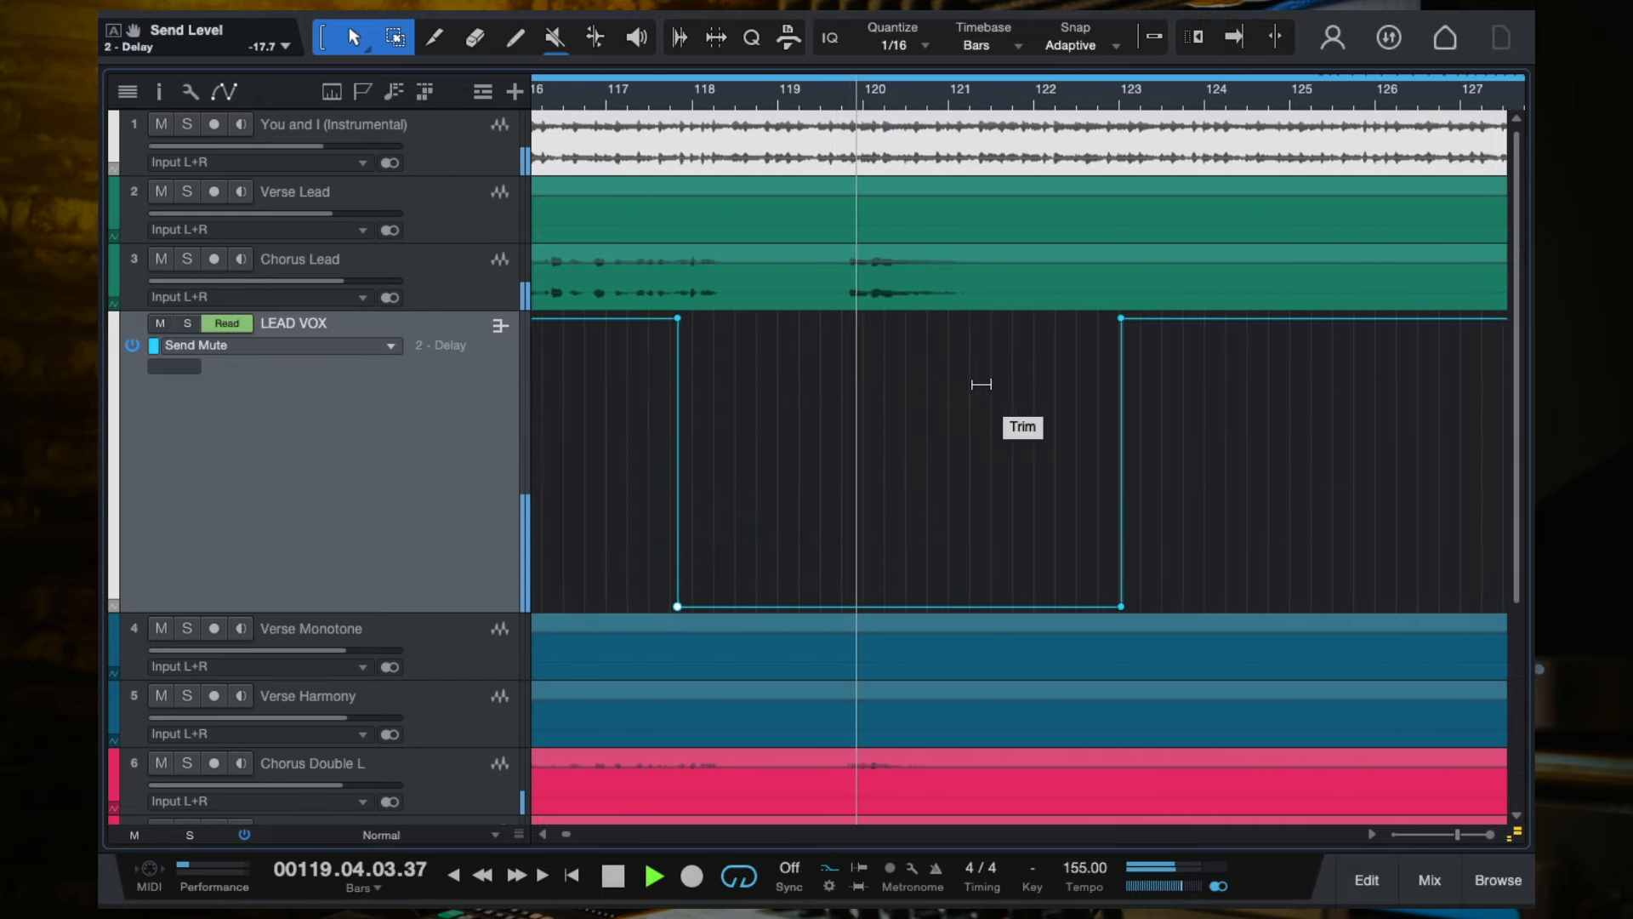
{"action": "scroll", "coordinate": [984, 384], "scroll_direction": "down", "scroll_amount": 8}
{"action": "scroll", "coordinate": [986, 384], "scroll_direction": "down", "scroll_amount": 3}
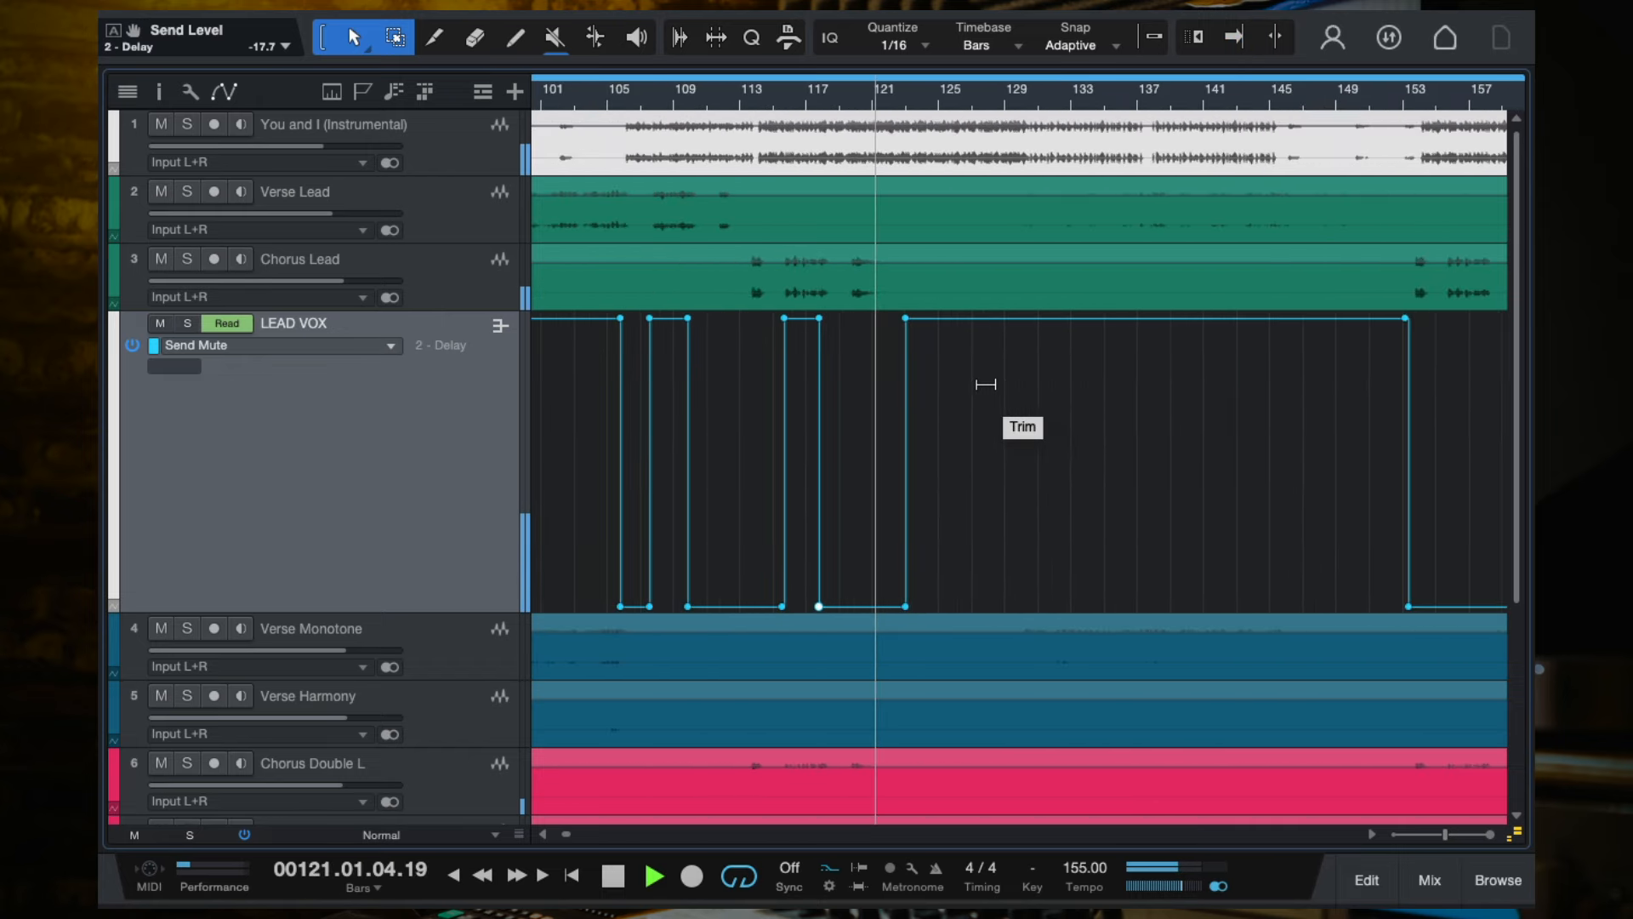
{"action": "scroll", "coordinate": [986, 384], "scroll_direction": "right", "scroll_amount": 2}
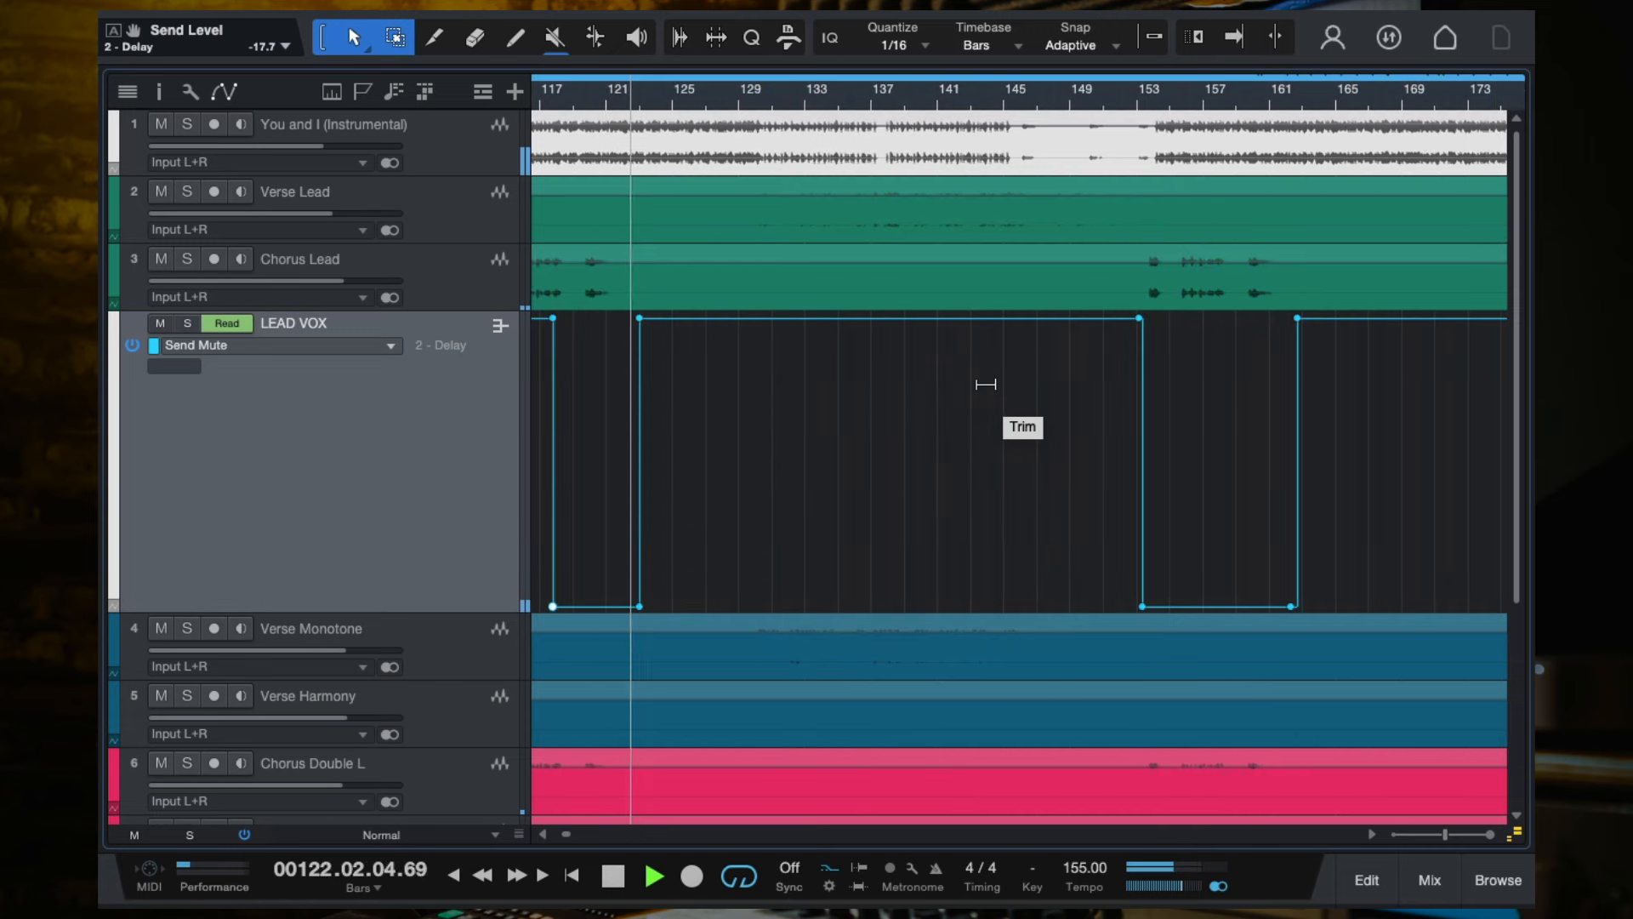
{"action": "left_click", "coordinate": [1147, 98]}
{"action": "scroll", "coordinate": [1187, 339], "scroll_direction": "up", "scroll_amount": 8}
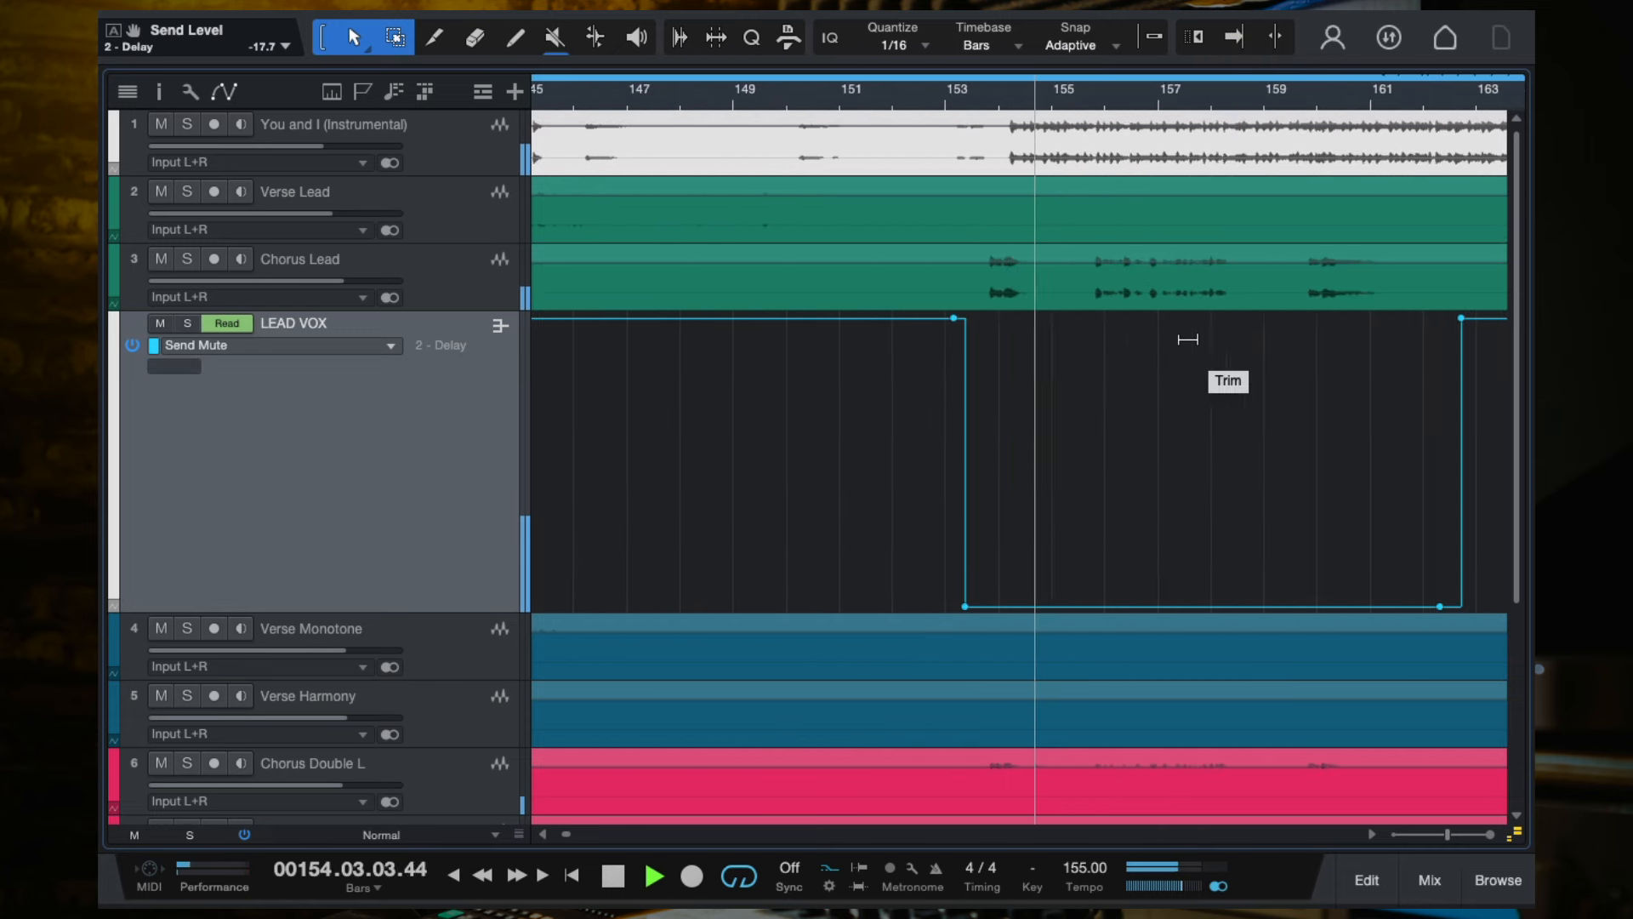
{"action": "scroll", "coordinate": [1105, 289], "scroll_direction": "right", "scroll_amount": 2}
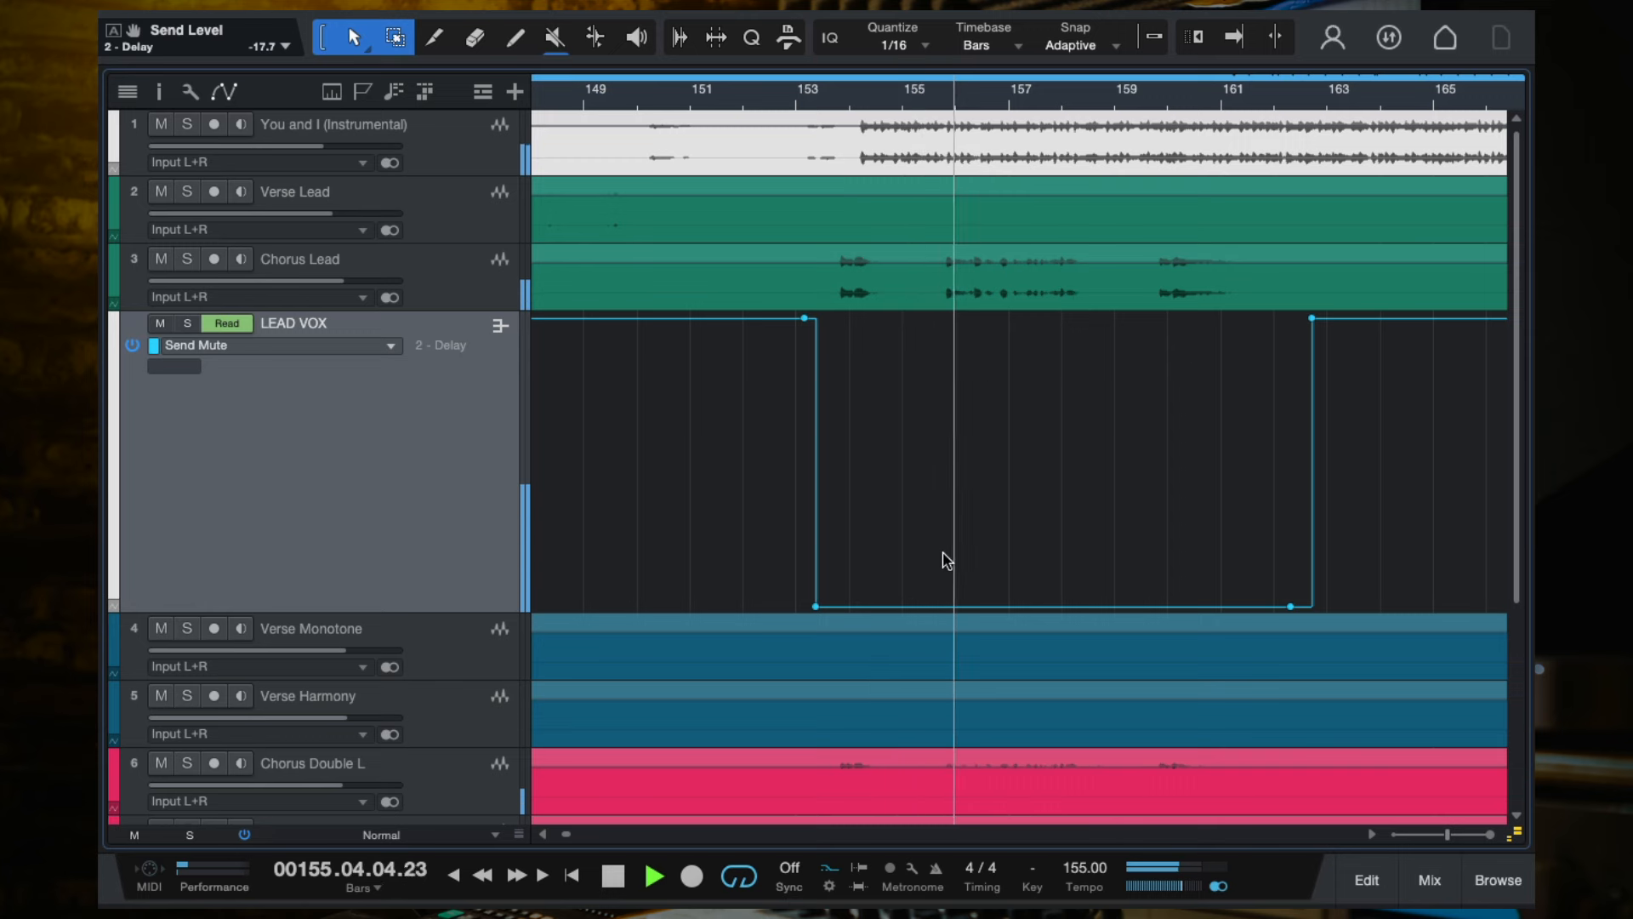
{"action": "scroll", "coordinate": [948, 575], "scroll_direction": "up", "scroll_amount": 4}
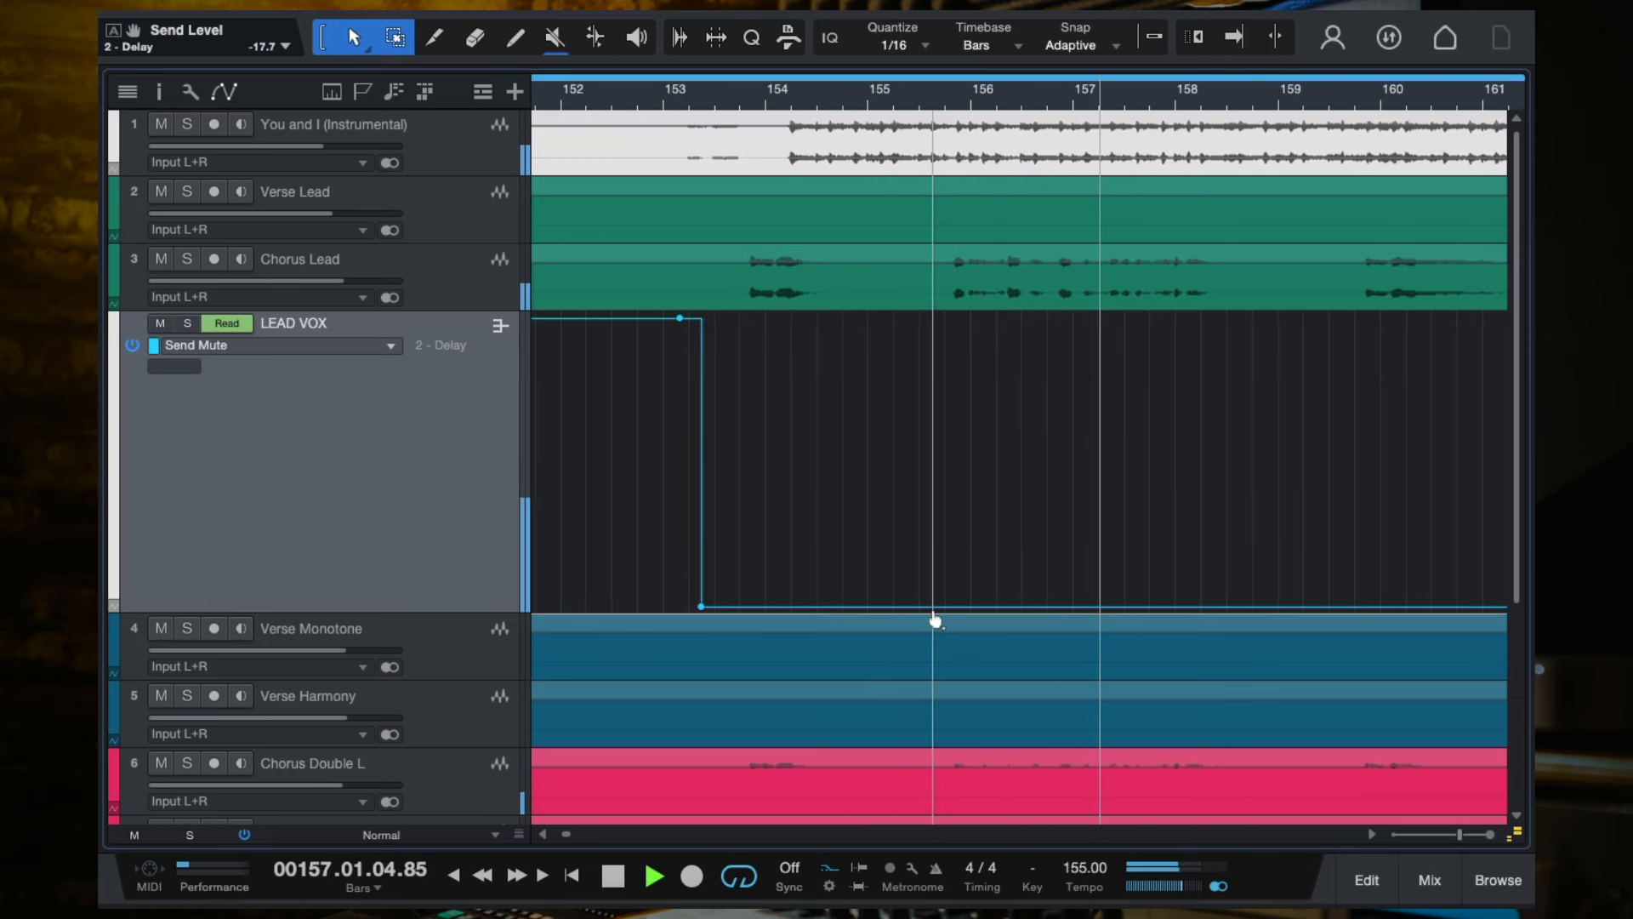
{"action": "left_click_drag", "start_coordinate": [940, 611], "coordinate": [928, 297]}
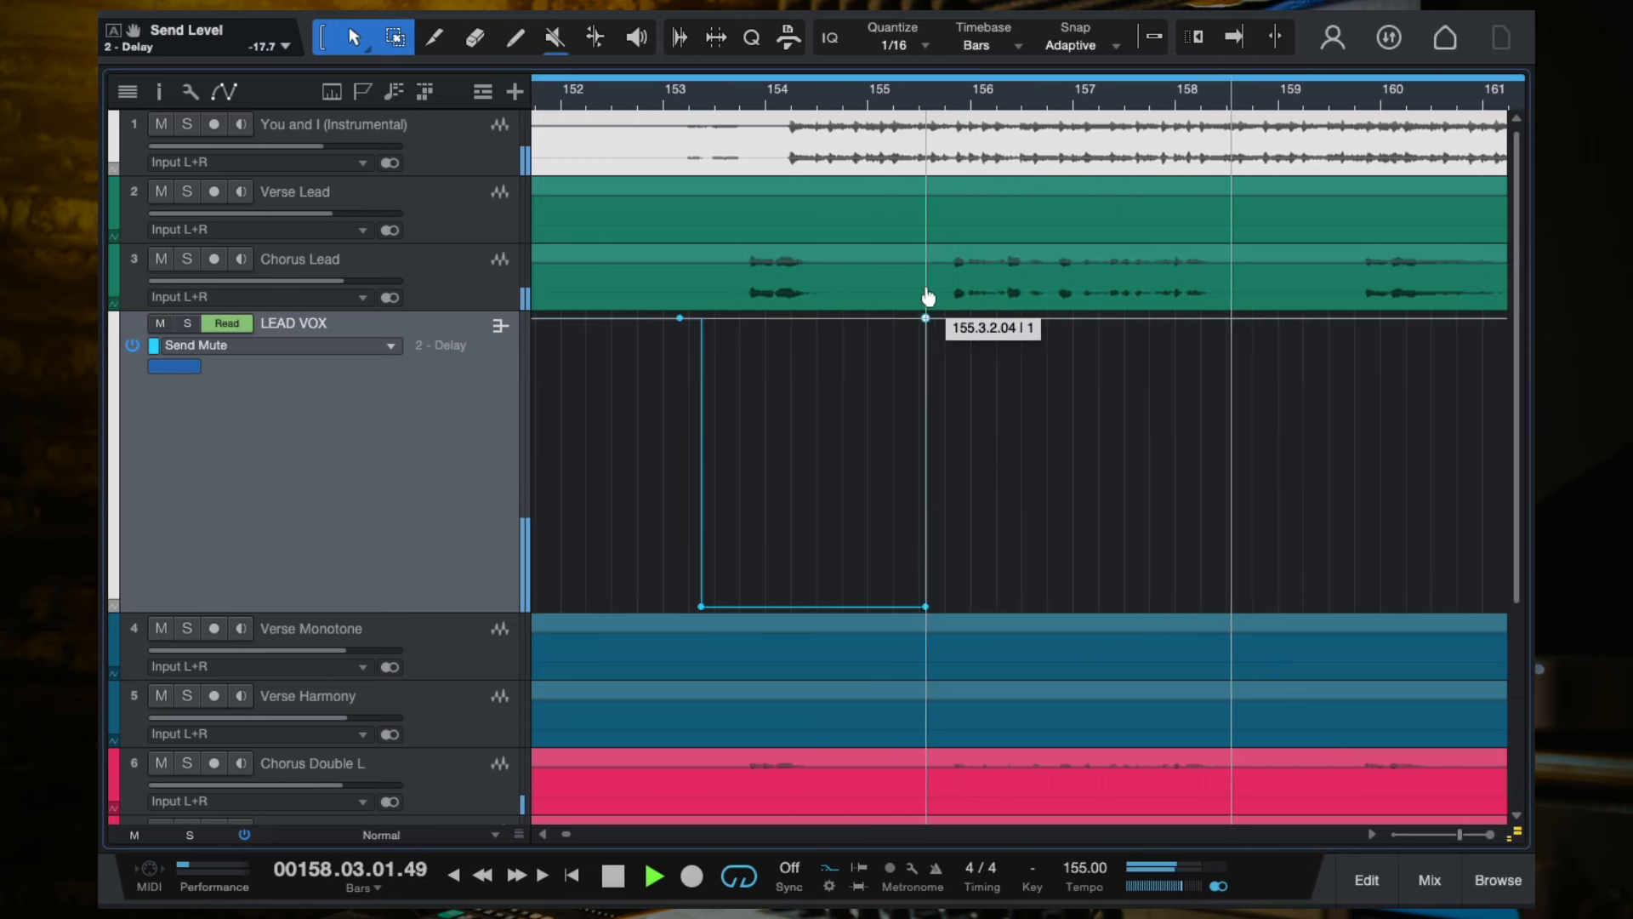
Unmute the LEAD VOX delay send just before bar 158 and play back the transition.
{"action": "scroll", "coordinate": [1252, 368], "scroll_direction": "up", "scroll_amount": 2}
{"action": "left_click", "coordinate": [1068, 102]}
{"action": "scroll", "coordinate": [1171, 389], "scroll_direction": "up", "scroll_amount": 5}
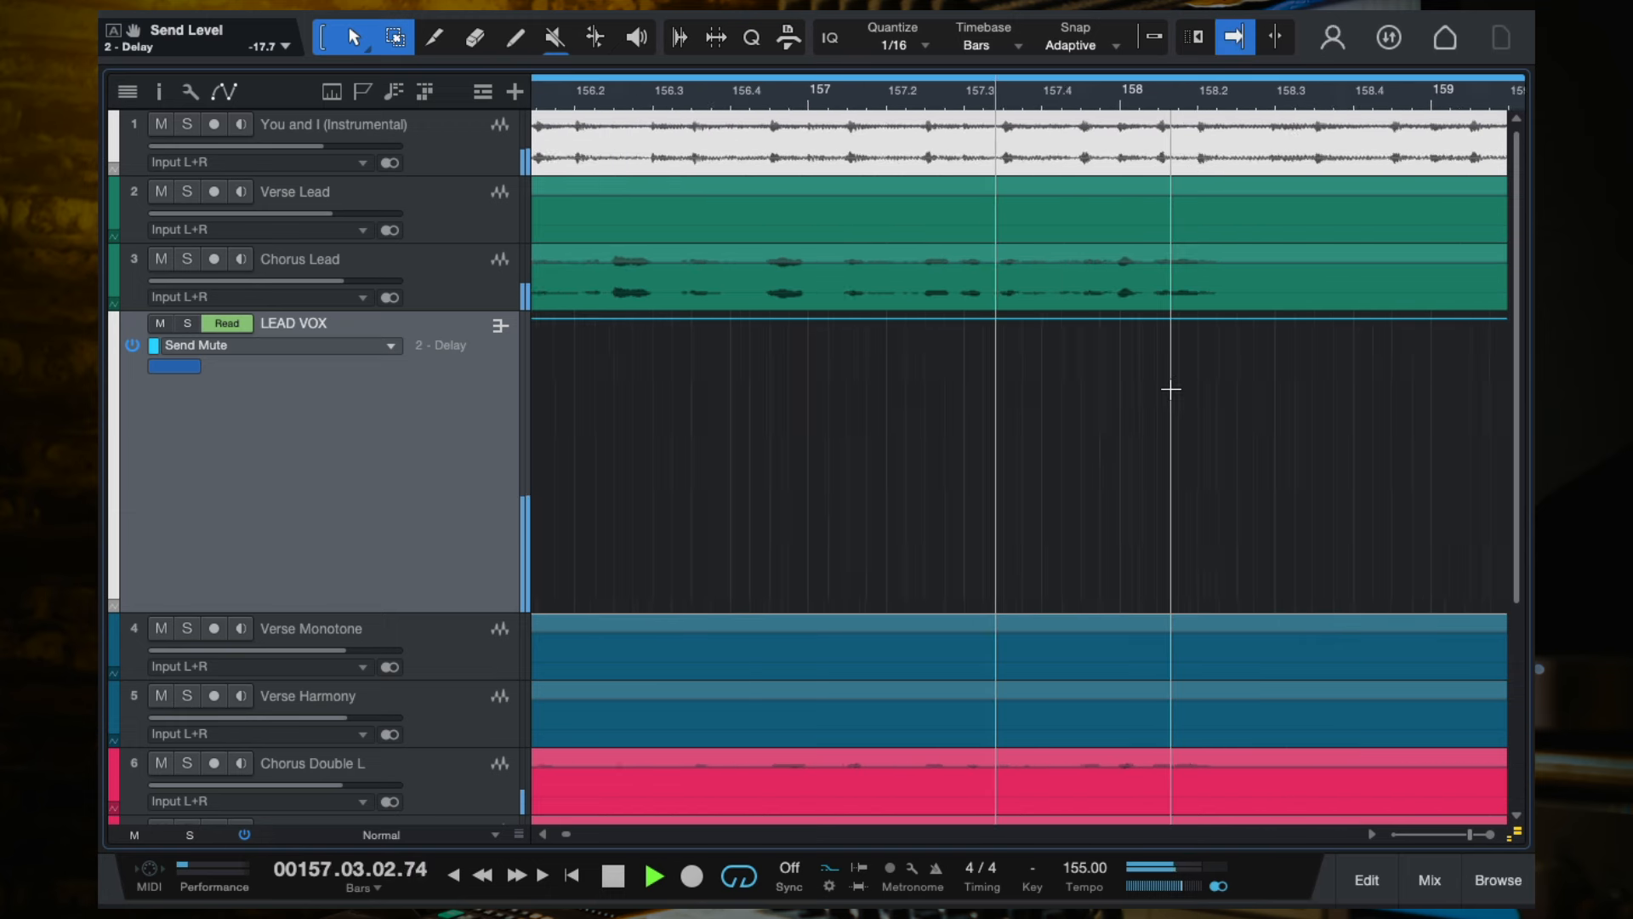
{"action": "key", "text": "space"}
{"action": "scroll", "coordinate": [1169, 386], "scroll_direction": "up", "scroll_amount": 1}
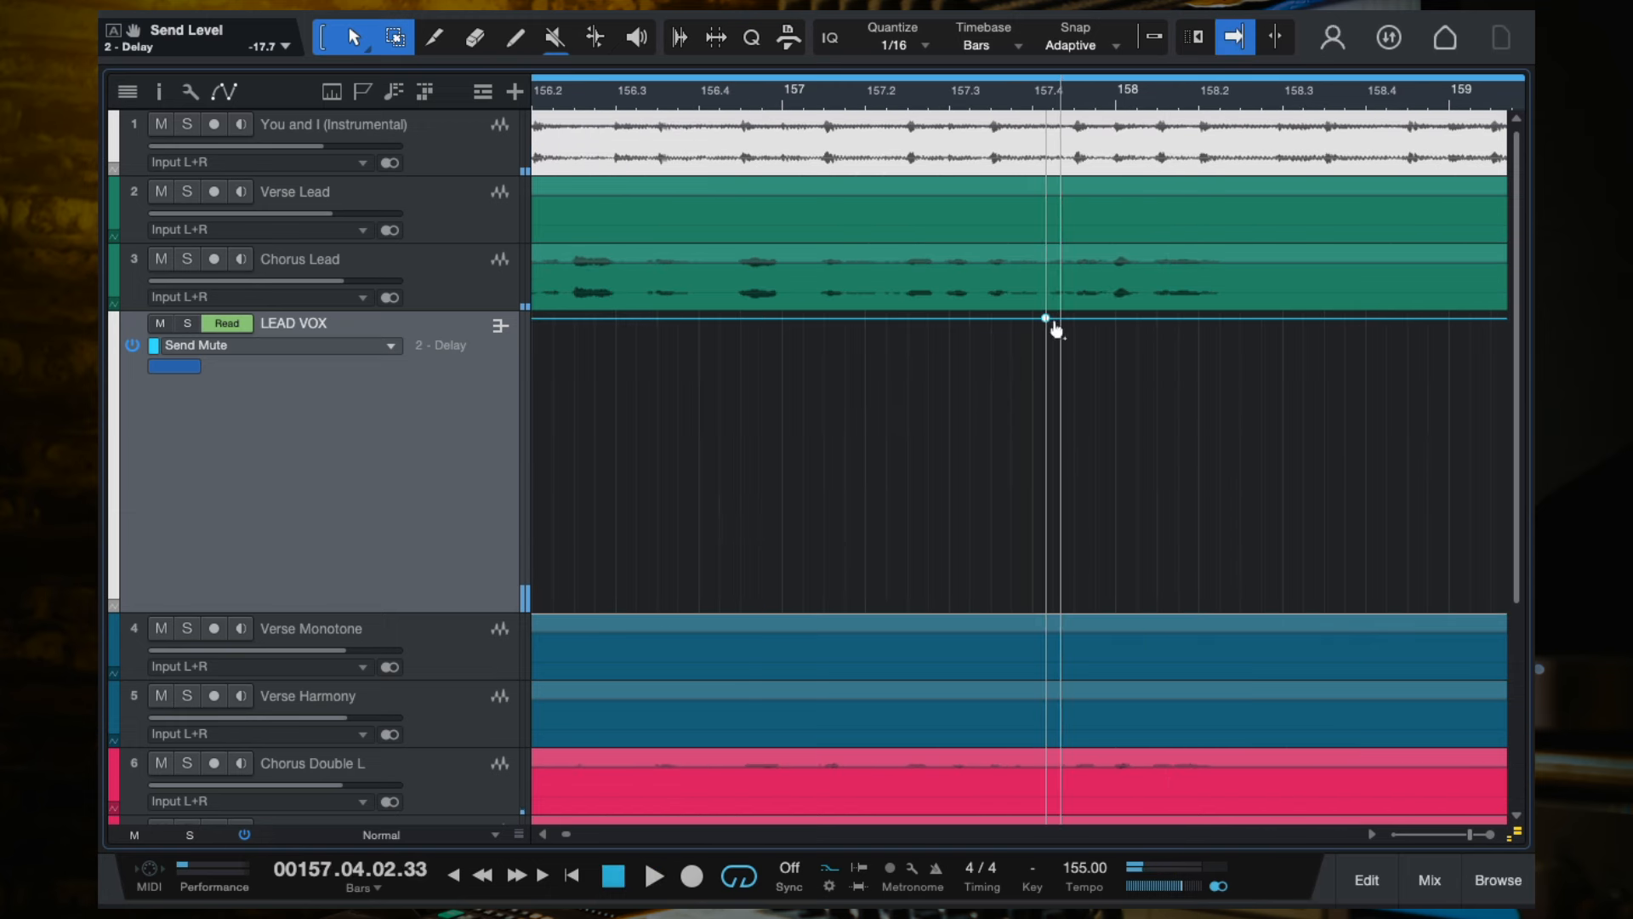
{"action": "left_click_drag", "start_coordinate": [1070, 349], "coordinate": [1042, 634]}
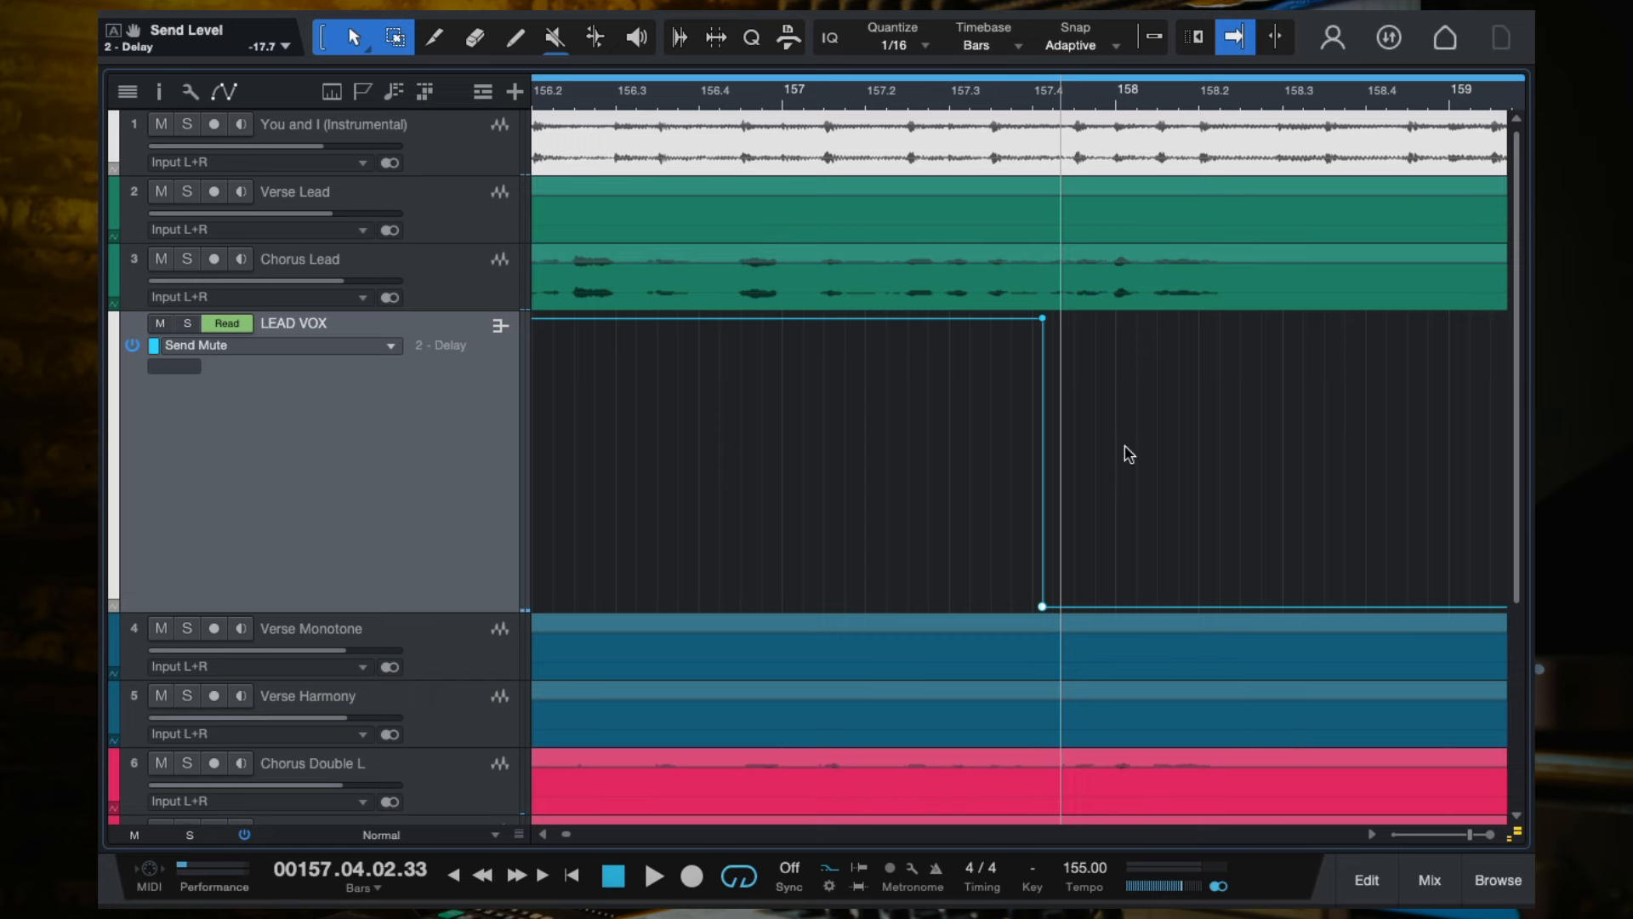
{"action": "left_click", "coordinate": [967, 105]}
{"action": "key", "text": "space"}
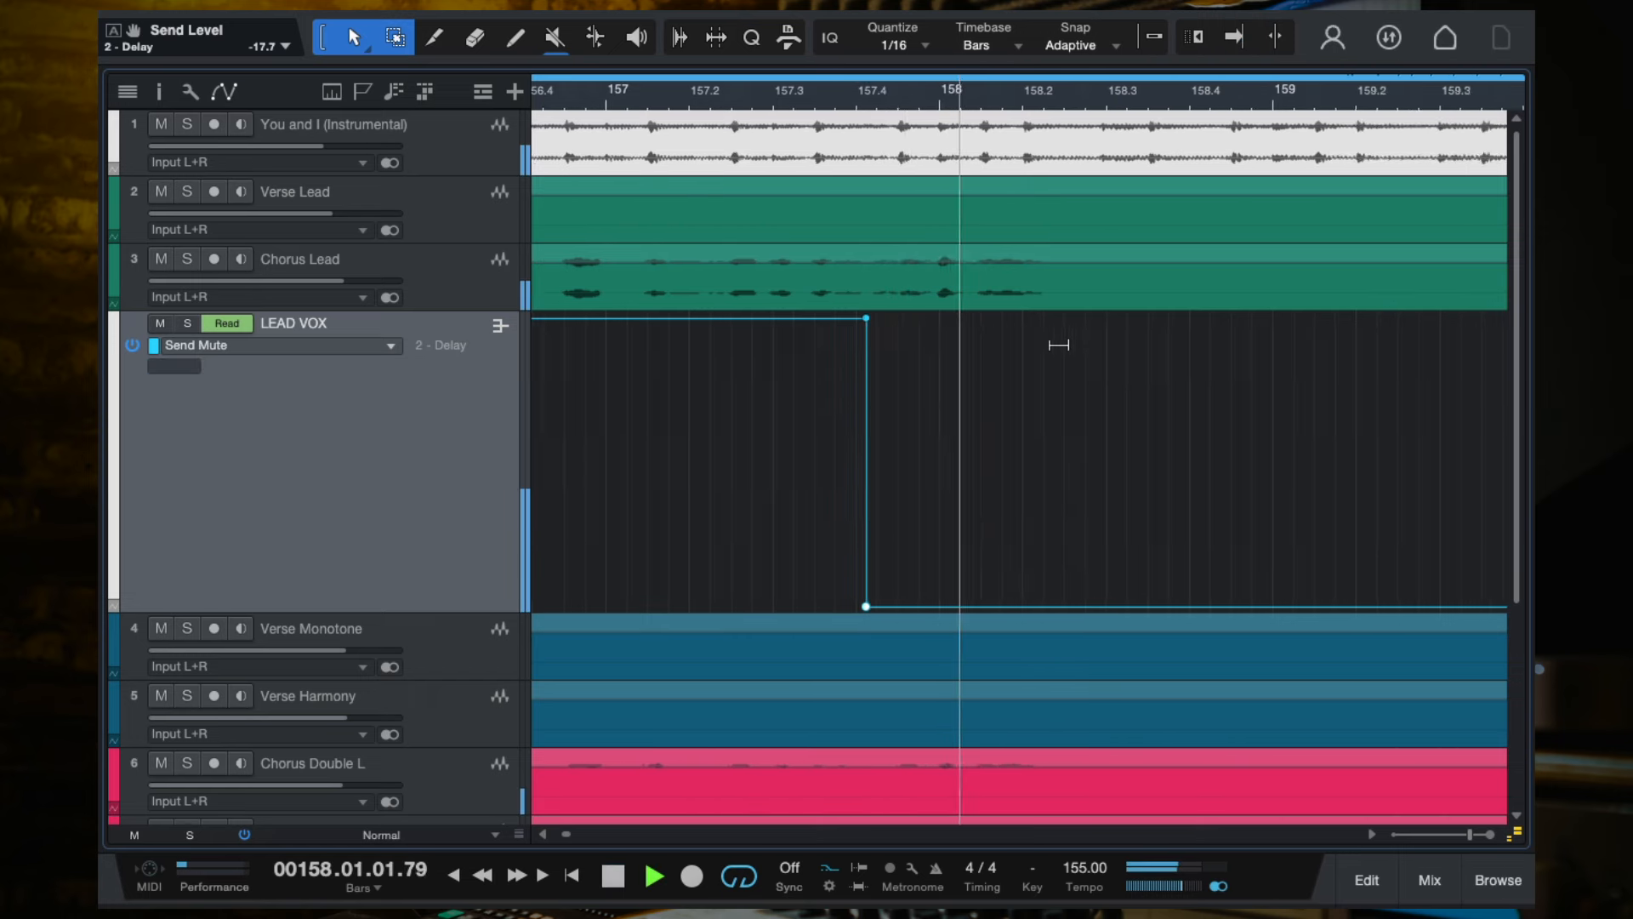
Review the LEAD VOX Send Mute automation through the end of the song and place the playhead just before bar 105.
{"action": "scroll", "coordinate": [1291, 416], "scroll_direction": "down", "scroll_amount": 3}
{"action": "scroll", "coordinate": [1292, 417], "scroll_direction": "down", "scroll_amount": 3}
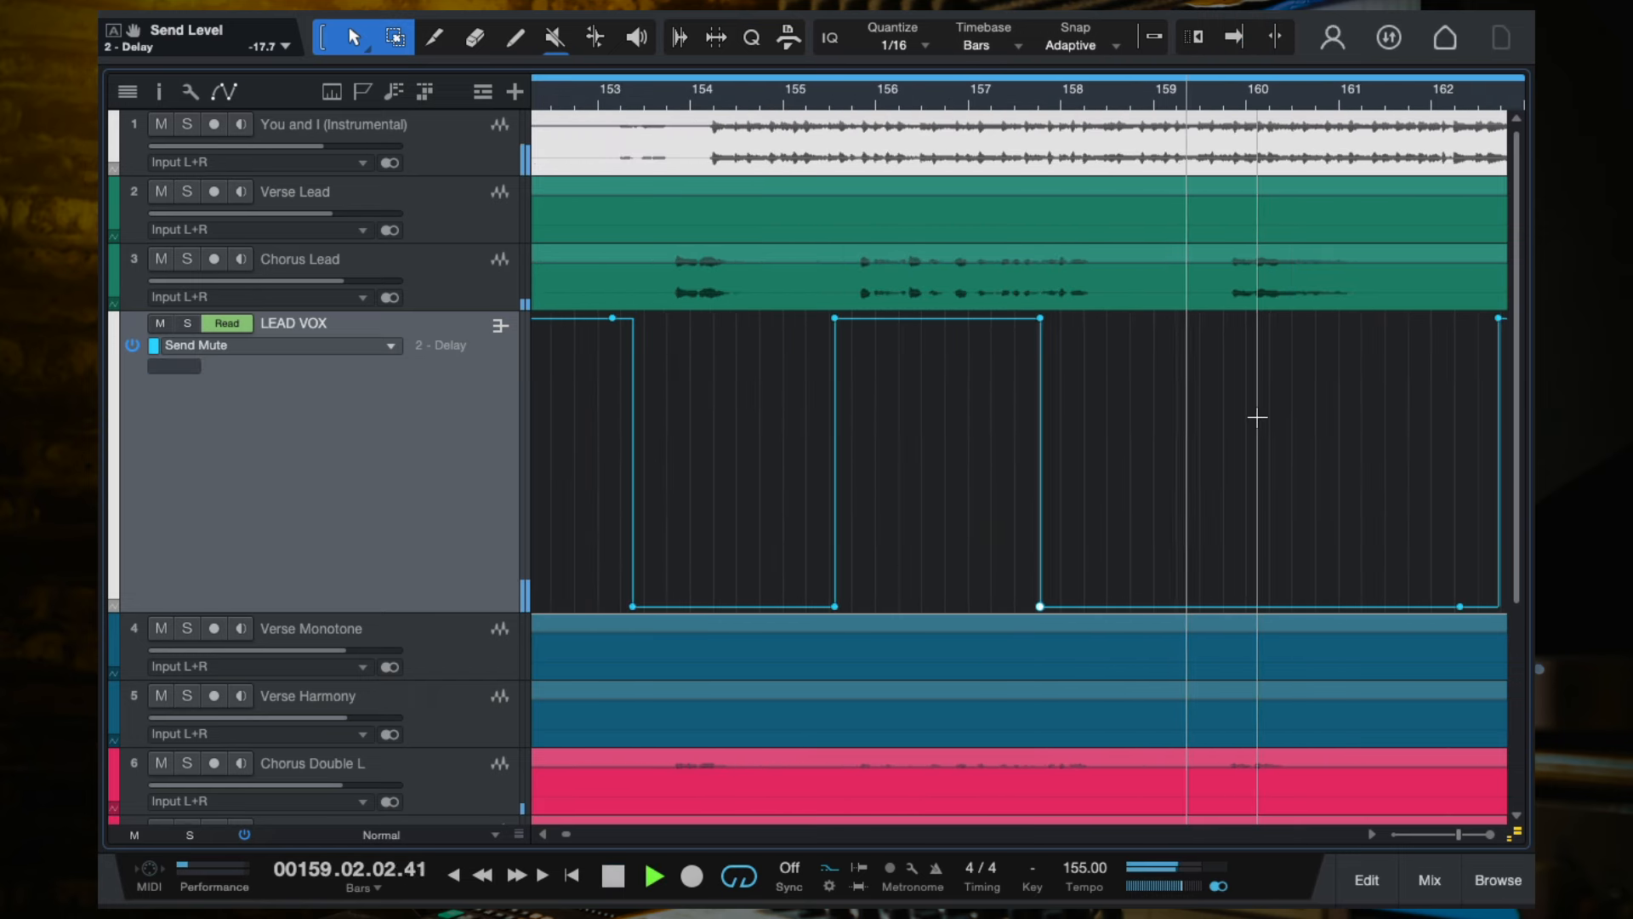
{"action": "scroll", "coordinate": [1267, 417], "scroll_direction": "down", "scroll_amount": 2}
{"action": "scroll", "coordinate": [1266, 417], "scroll_direction": "down", "scroll_amount": 5}
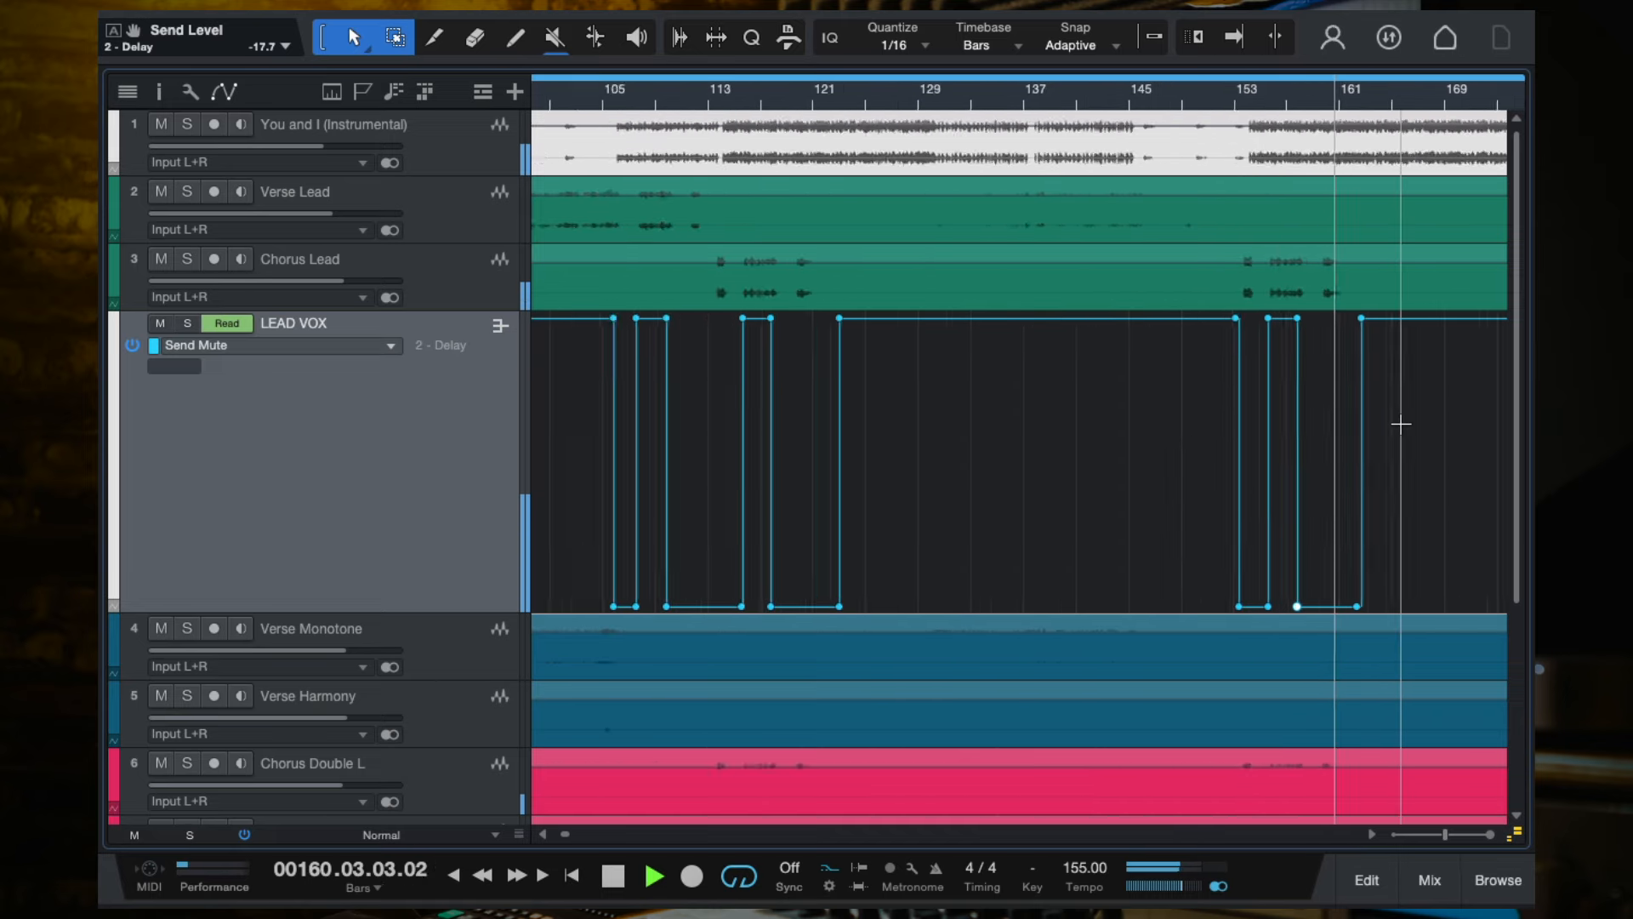
{"action": "scroll", "coordinate": [1216, 510], "scroll_direction": "right", "scroll_amount": 5}
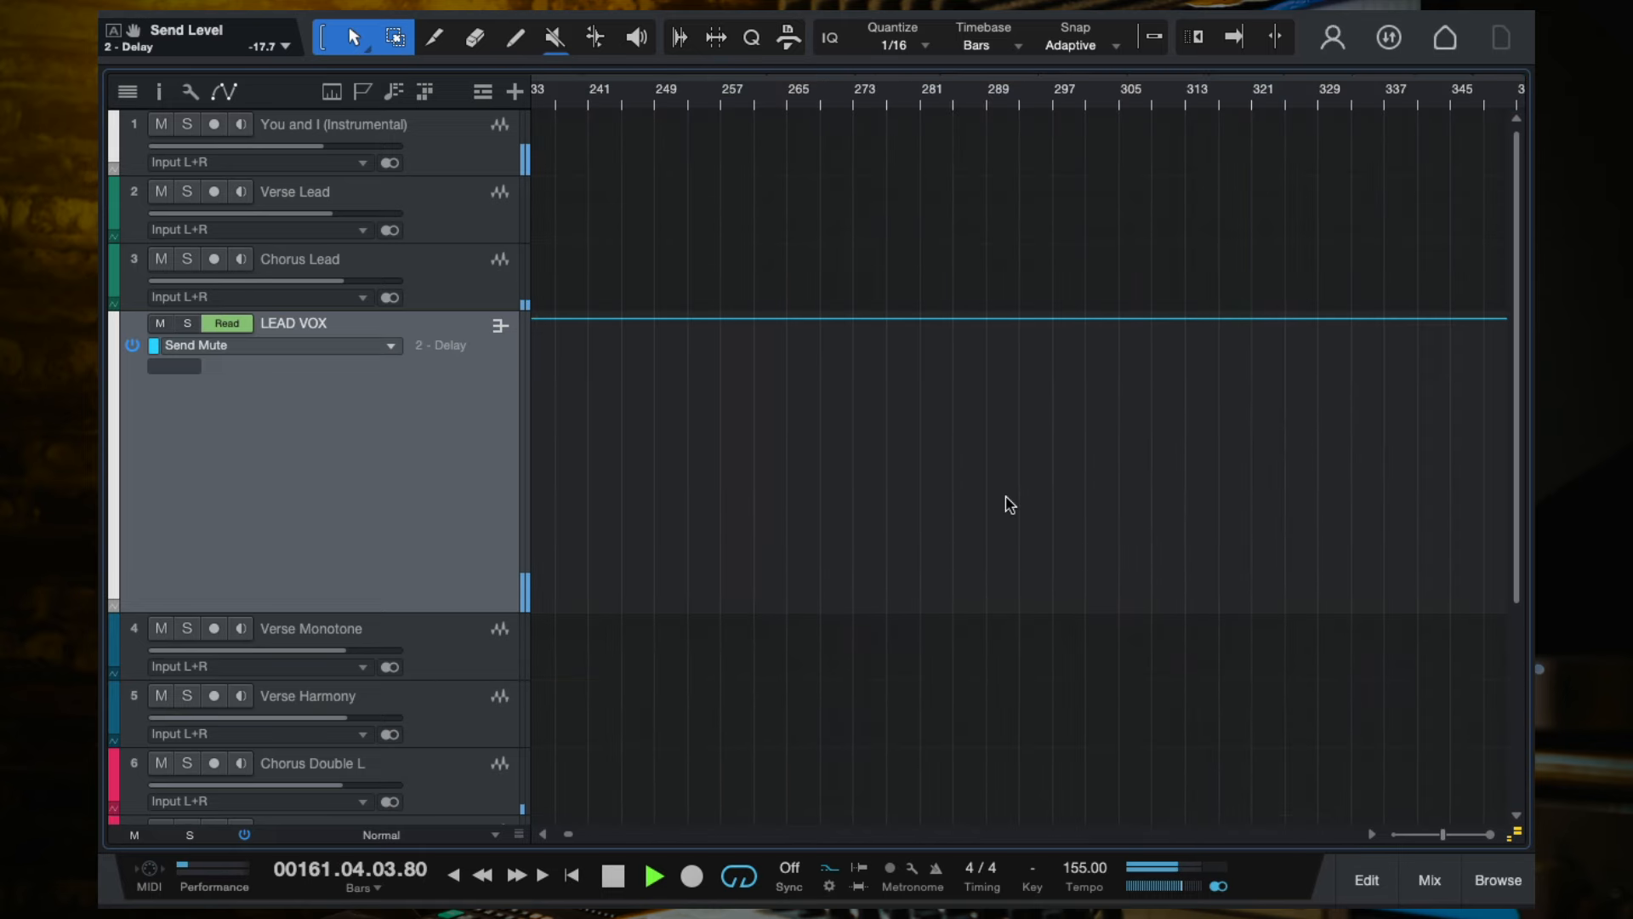
{"action": "scroll", "coordinate": [1006, 502], "scroll_direction": "left", "scroll_amount": 5}
{"action": "scroll", "coordinate": [981, 500], "scroll_direction": "down", "scroll_amount": 3}
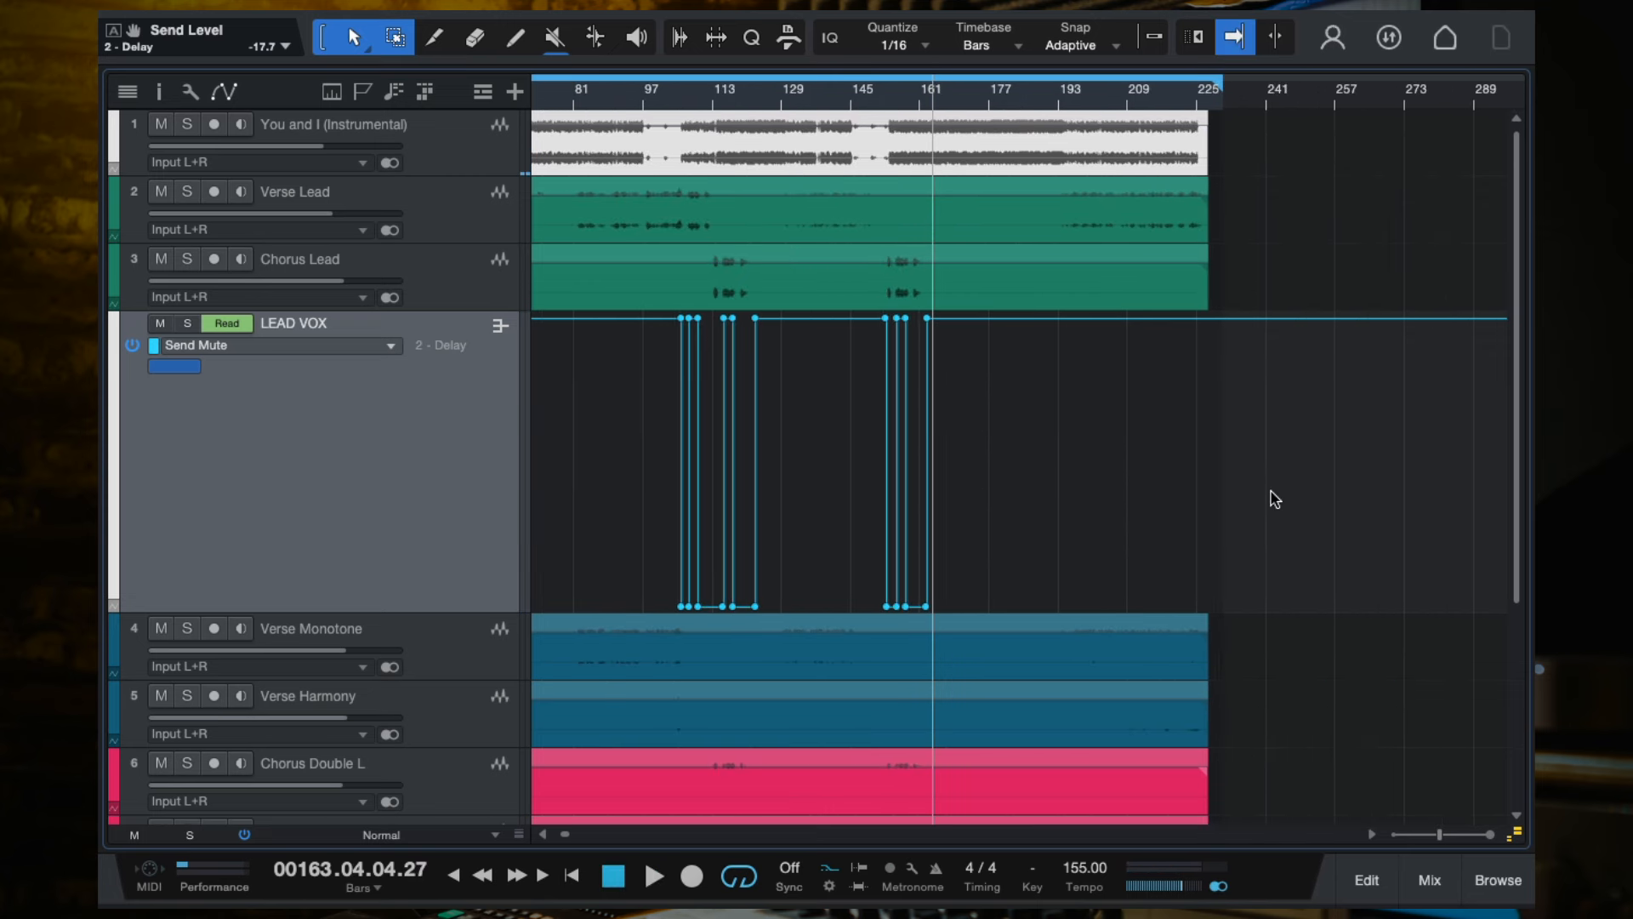
{"action": "scroll", "coordinate": [808, 402], "scroll_direction": "up", "scroll_amount": 3}
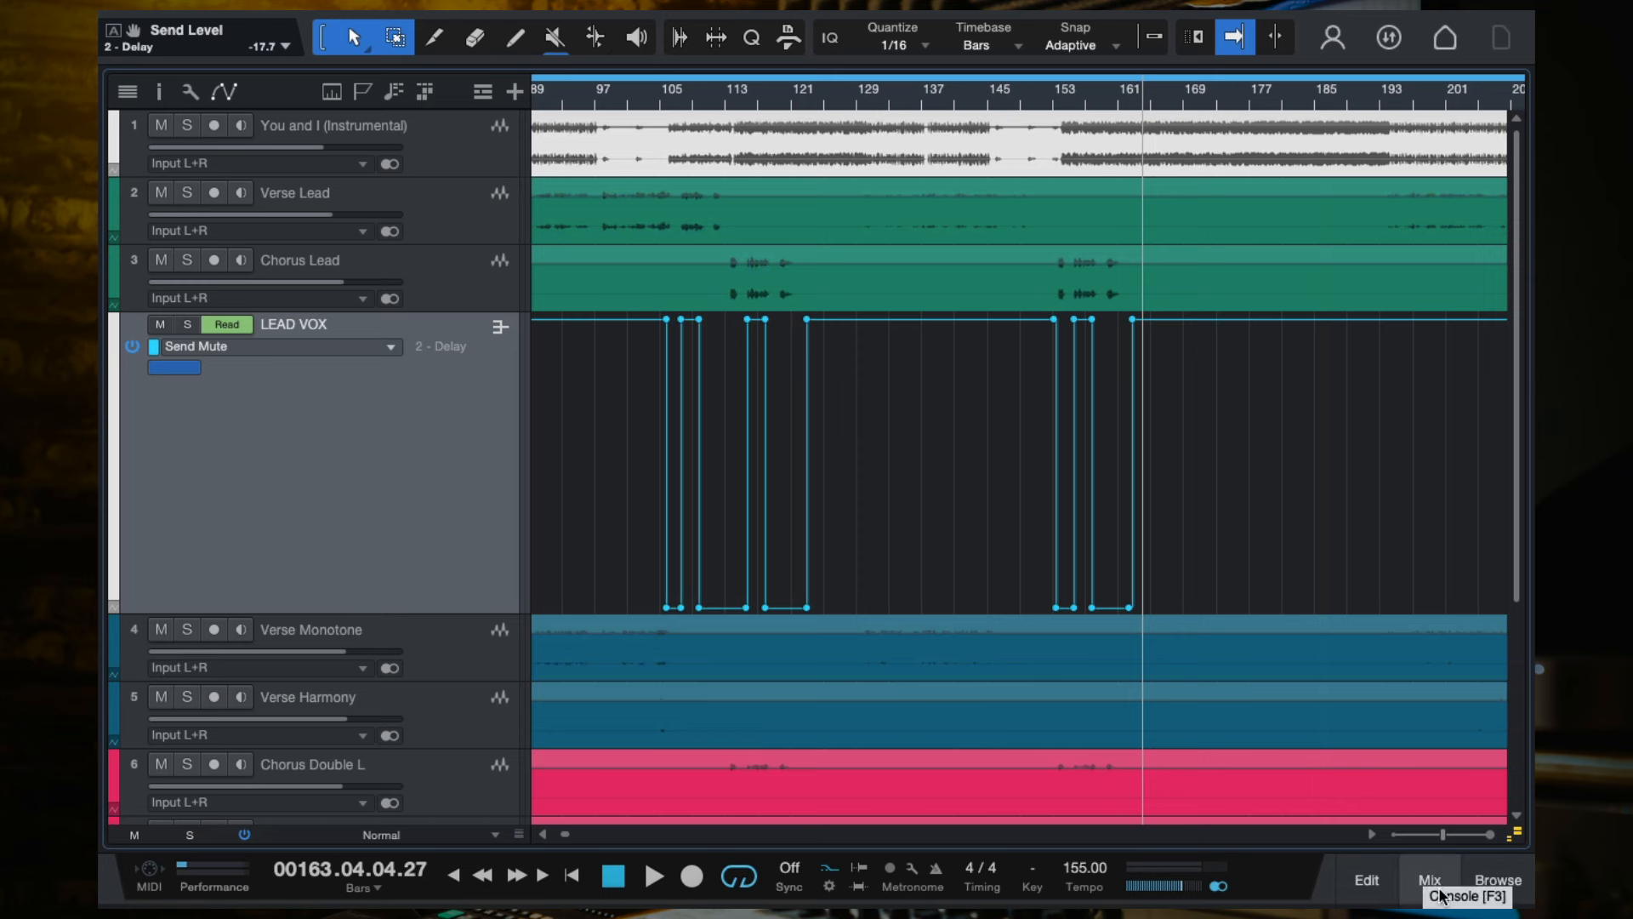
{"action": "left_click", "coordinate": [658, 96]}
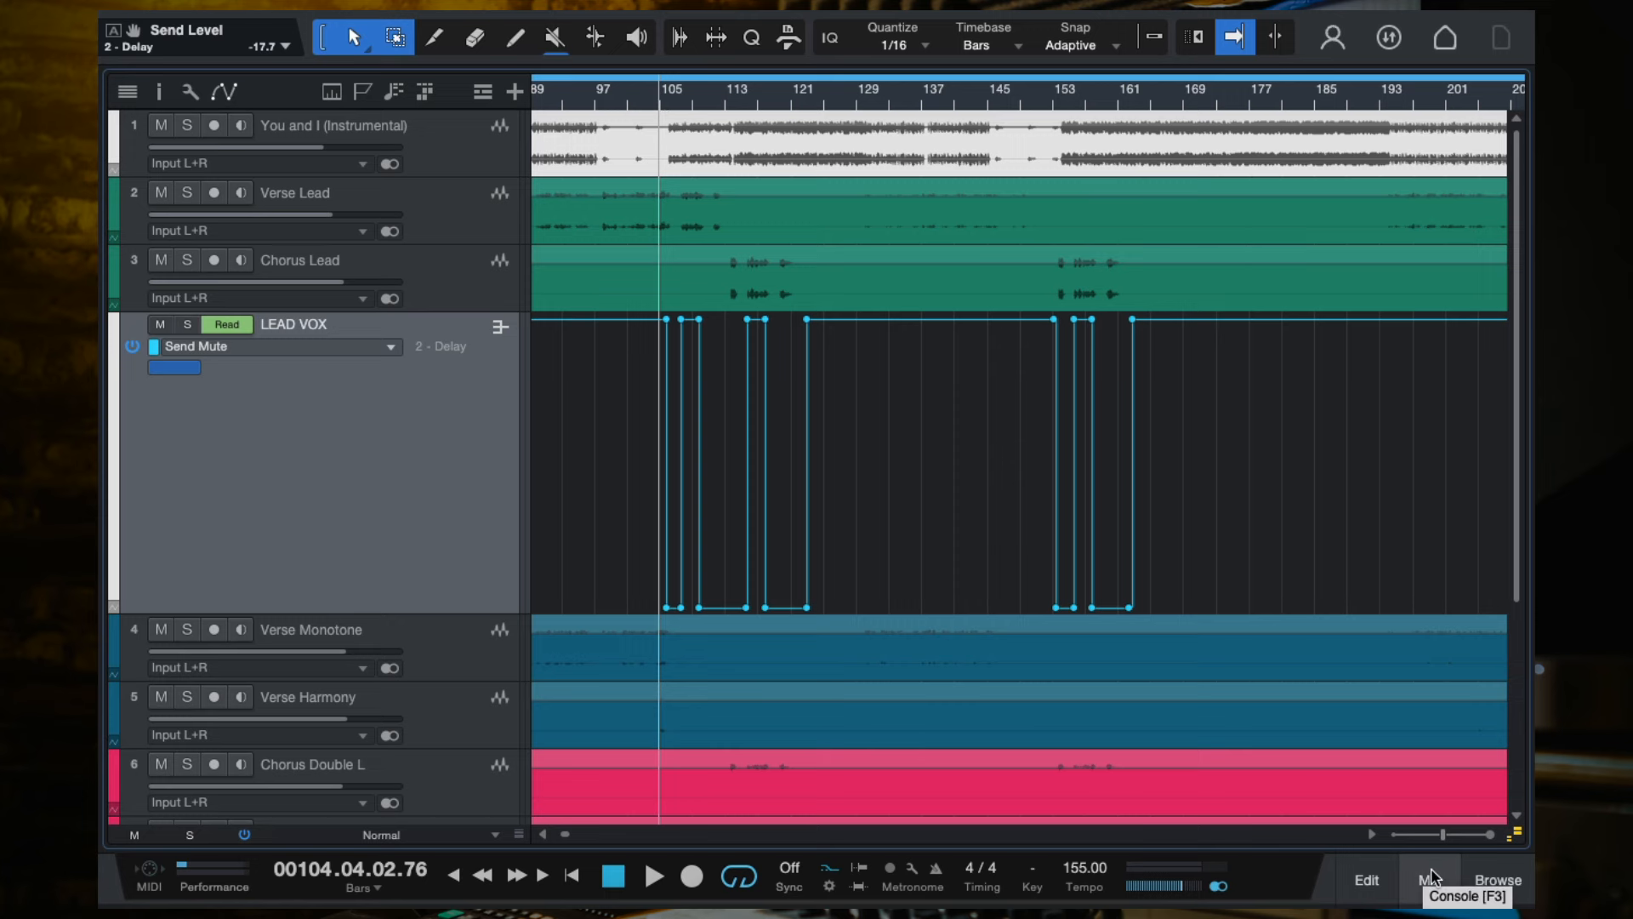
Play back the Chorus Lead phrase from about bar 119 to check the delay throw on the LEAD VOX send.
{"action": "scroll", "coordinate": [1006, 552], "scroll_direction": "left", "scroll_amount": 2}
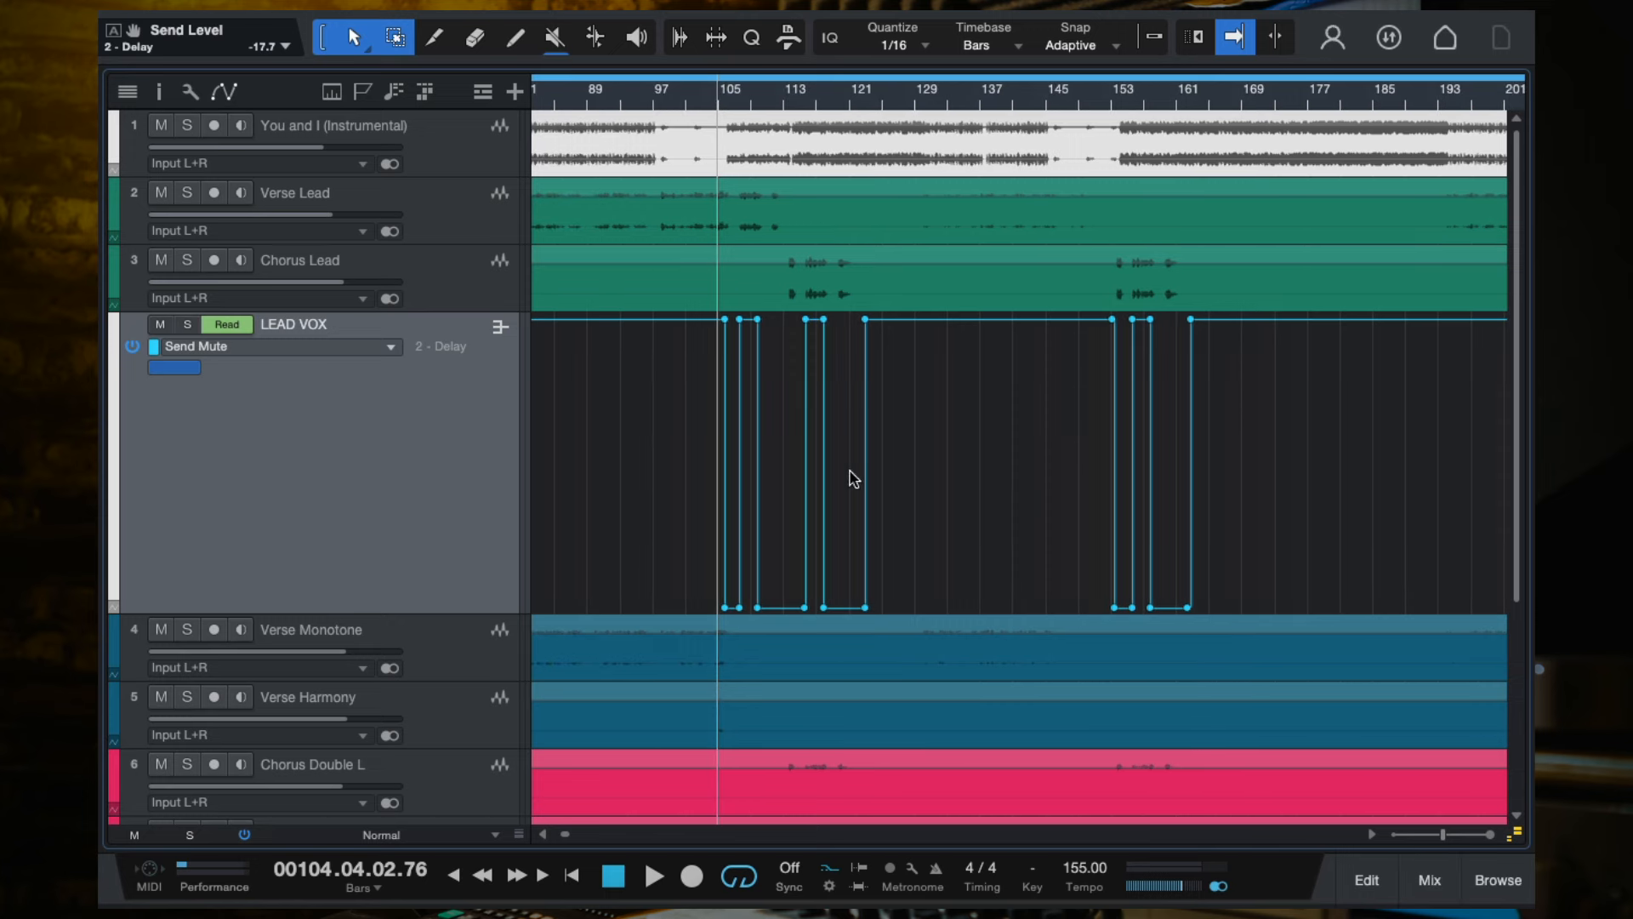
{"action": "scroll", "coordinate": [802, 448], "scroll_direction": "up", "scroll_amount": 5}
{"action": "scroll", "coordinate": [909, 317], "scroll_direction": "up", "scroll_amount": 3}
{"action": "scroll", "coordinate": [909, 317], "scroll_direction": "left", "scroll_amount": 2}
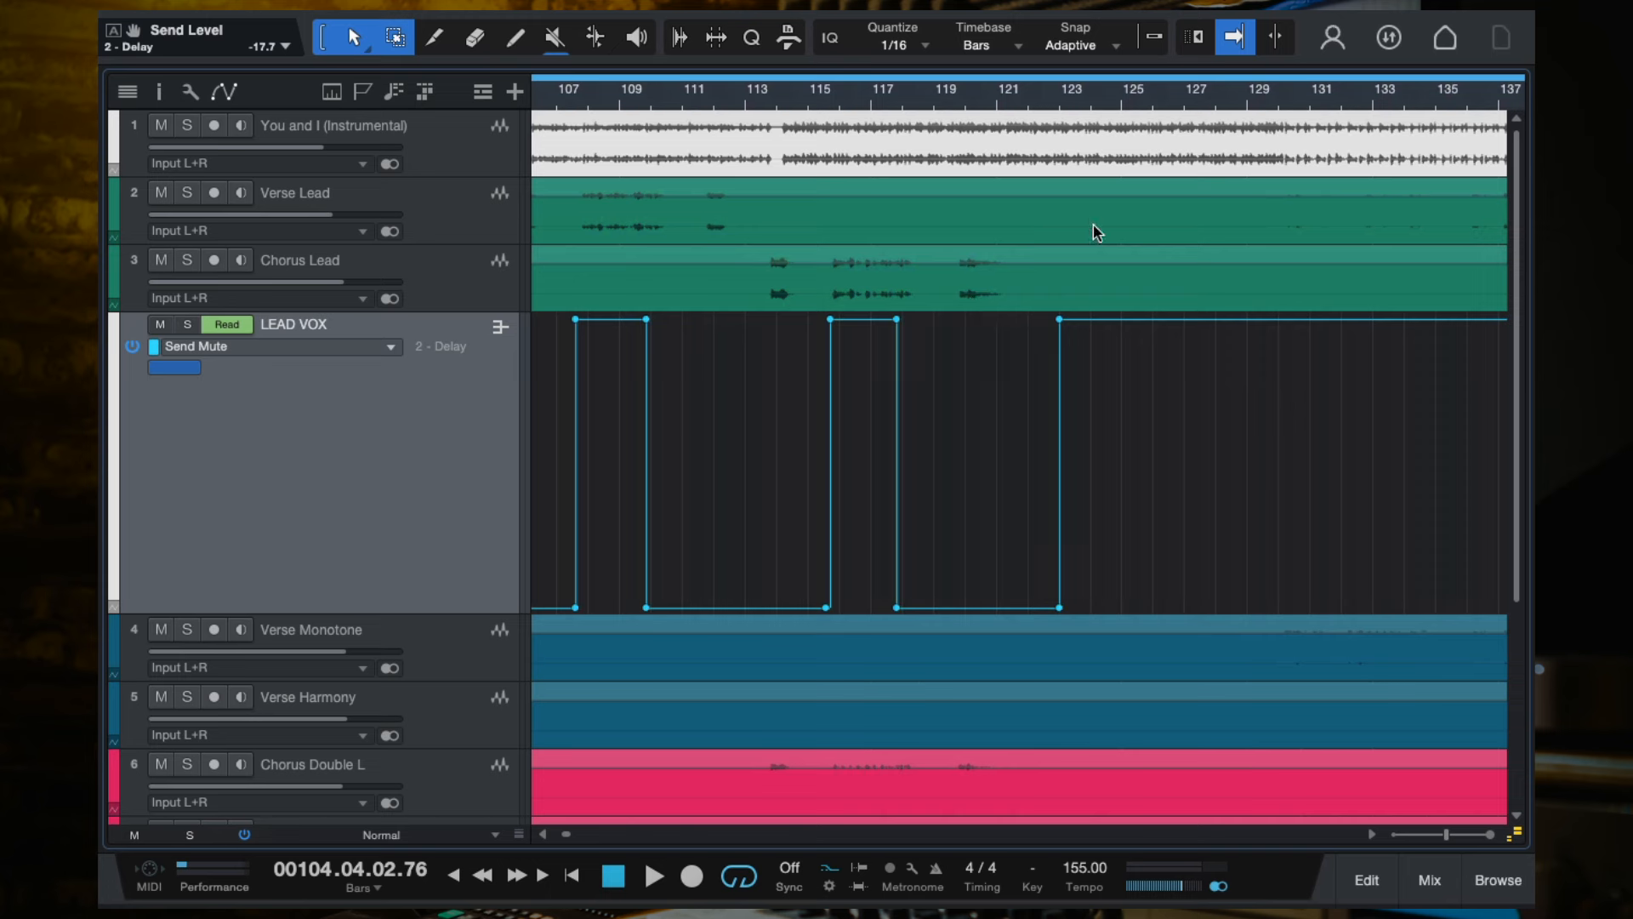
{"action": "left_click", "coordinate": [949, 102]}
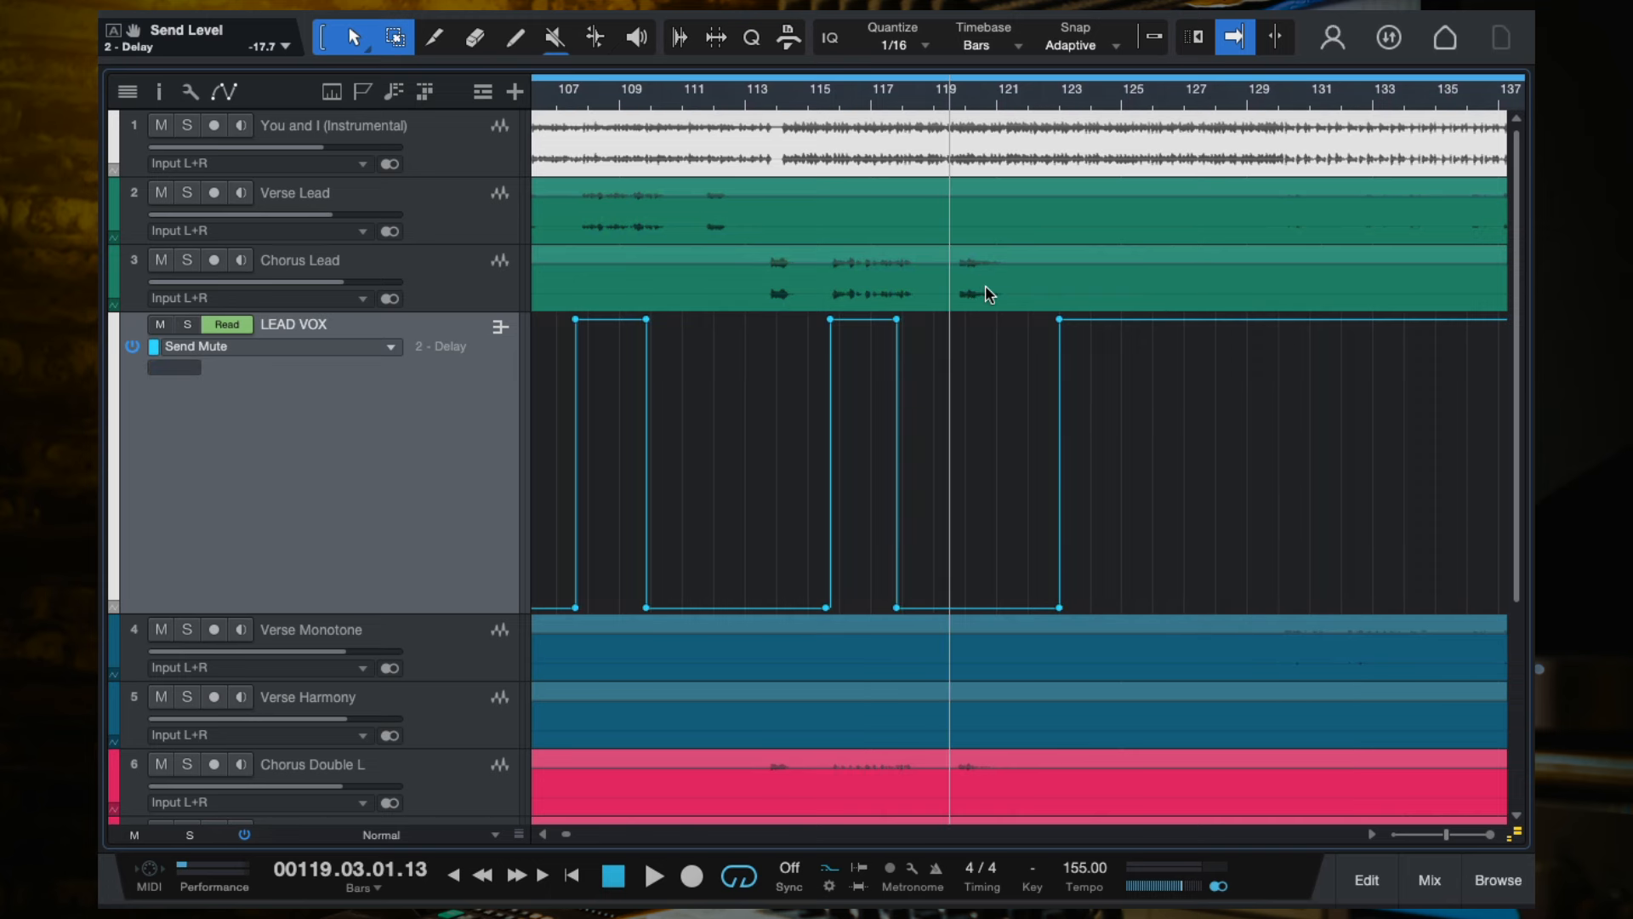
{"action": "scroll", "coordinate": [703, 235], "scroll_direction": "right", "scroll_amount": 2}
{"action": "key", "text": "space"}
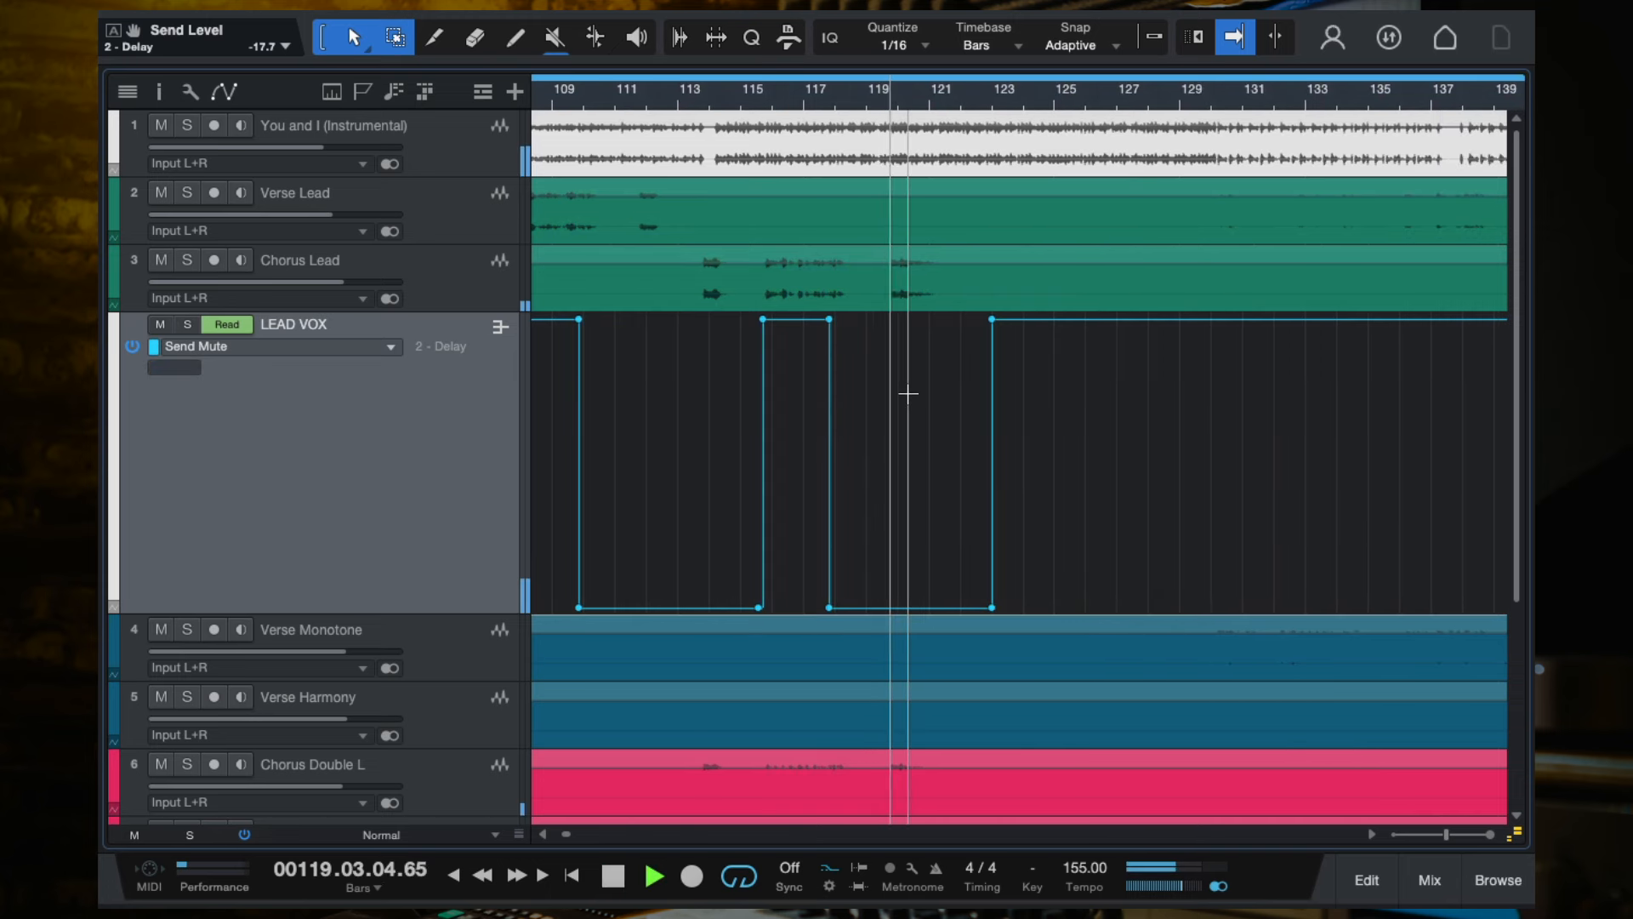
{"action": "scroll", "coordinate": [978, 391], "scroll_direction": "up", "scroll_amount": 3}
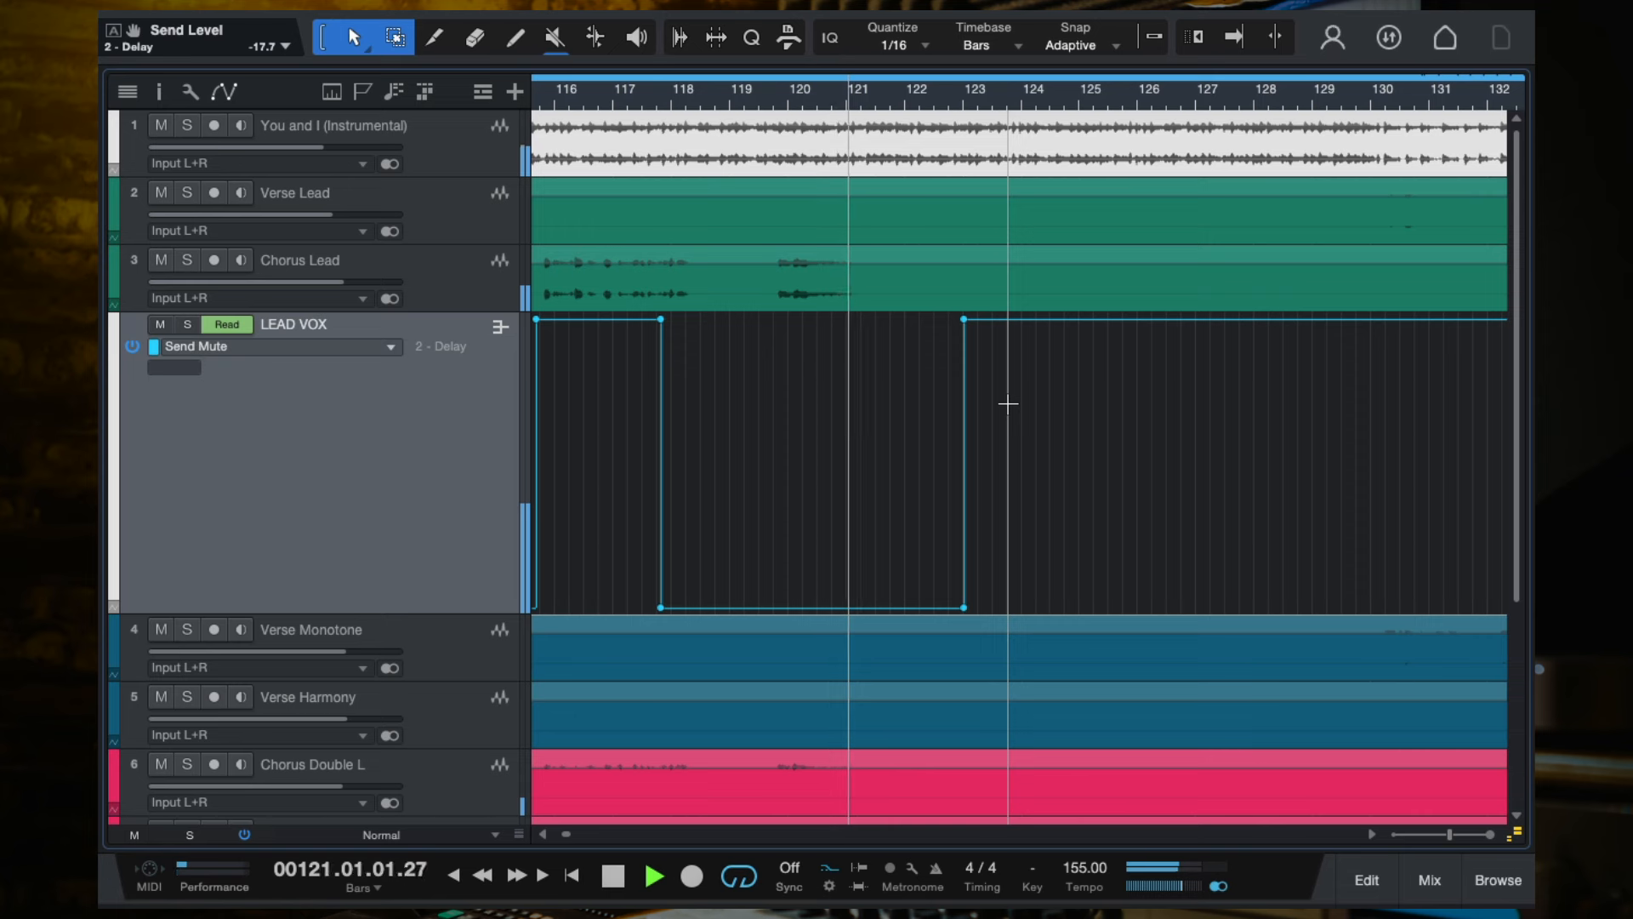
{"action": "key", "text": "f"}
{"action": "key", "text": "space"}
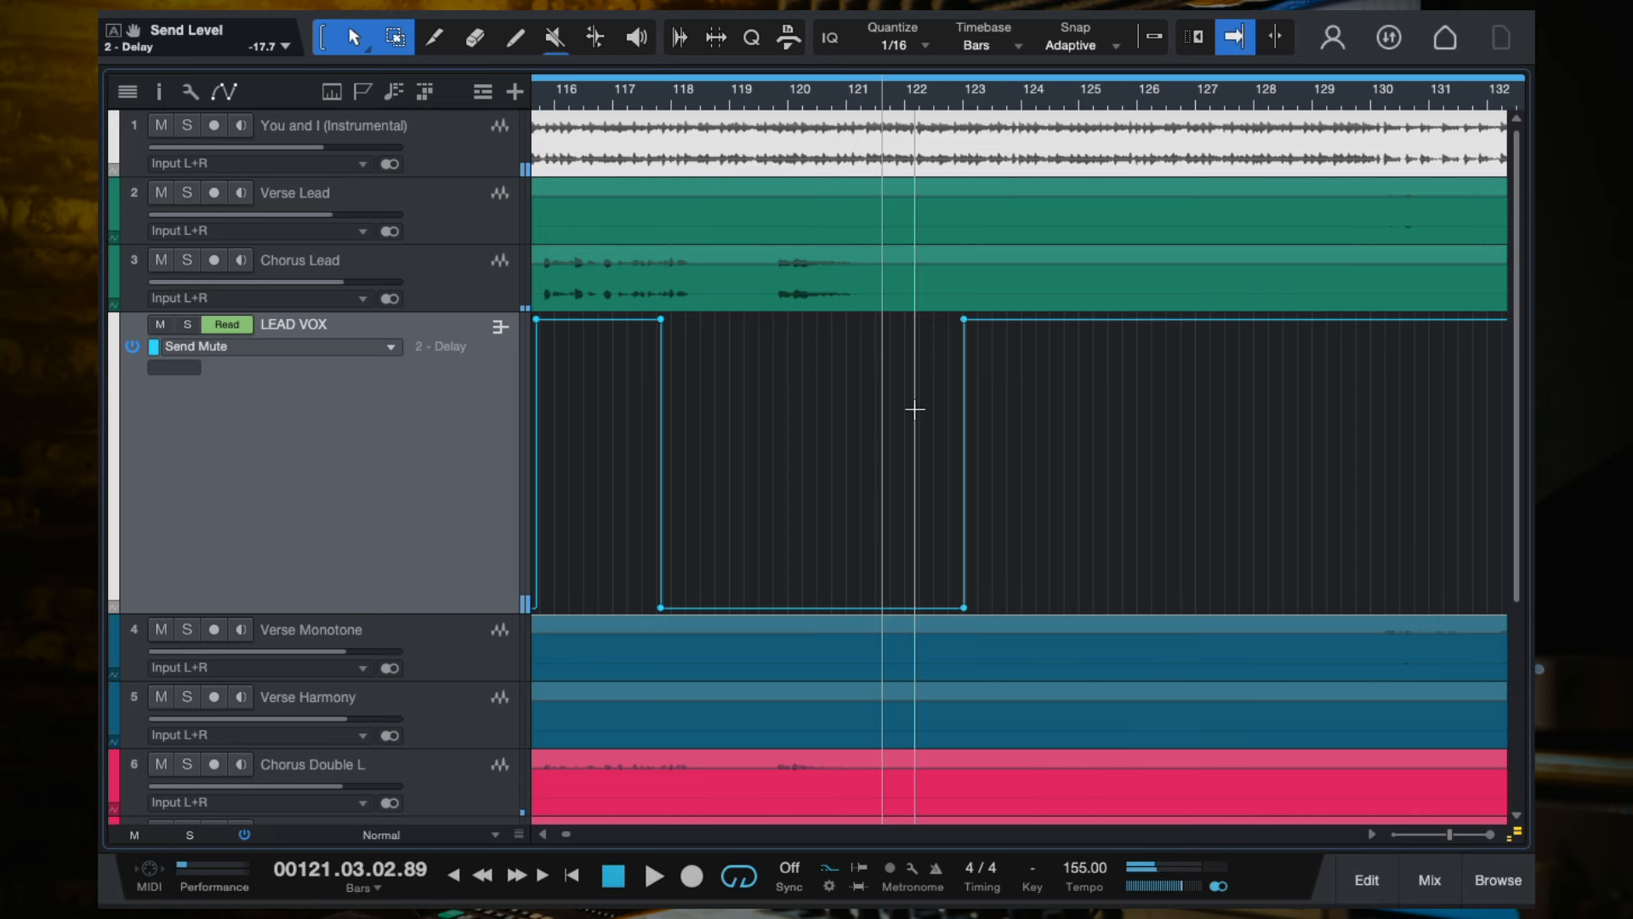
Replay the end of the Chorus Lead phrase from about bar 120 to listen to the delay tail past bar 123.
{"action": "left_click", "coordinate": [813, 102]}
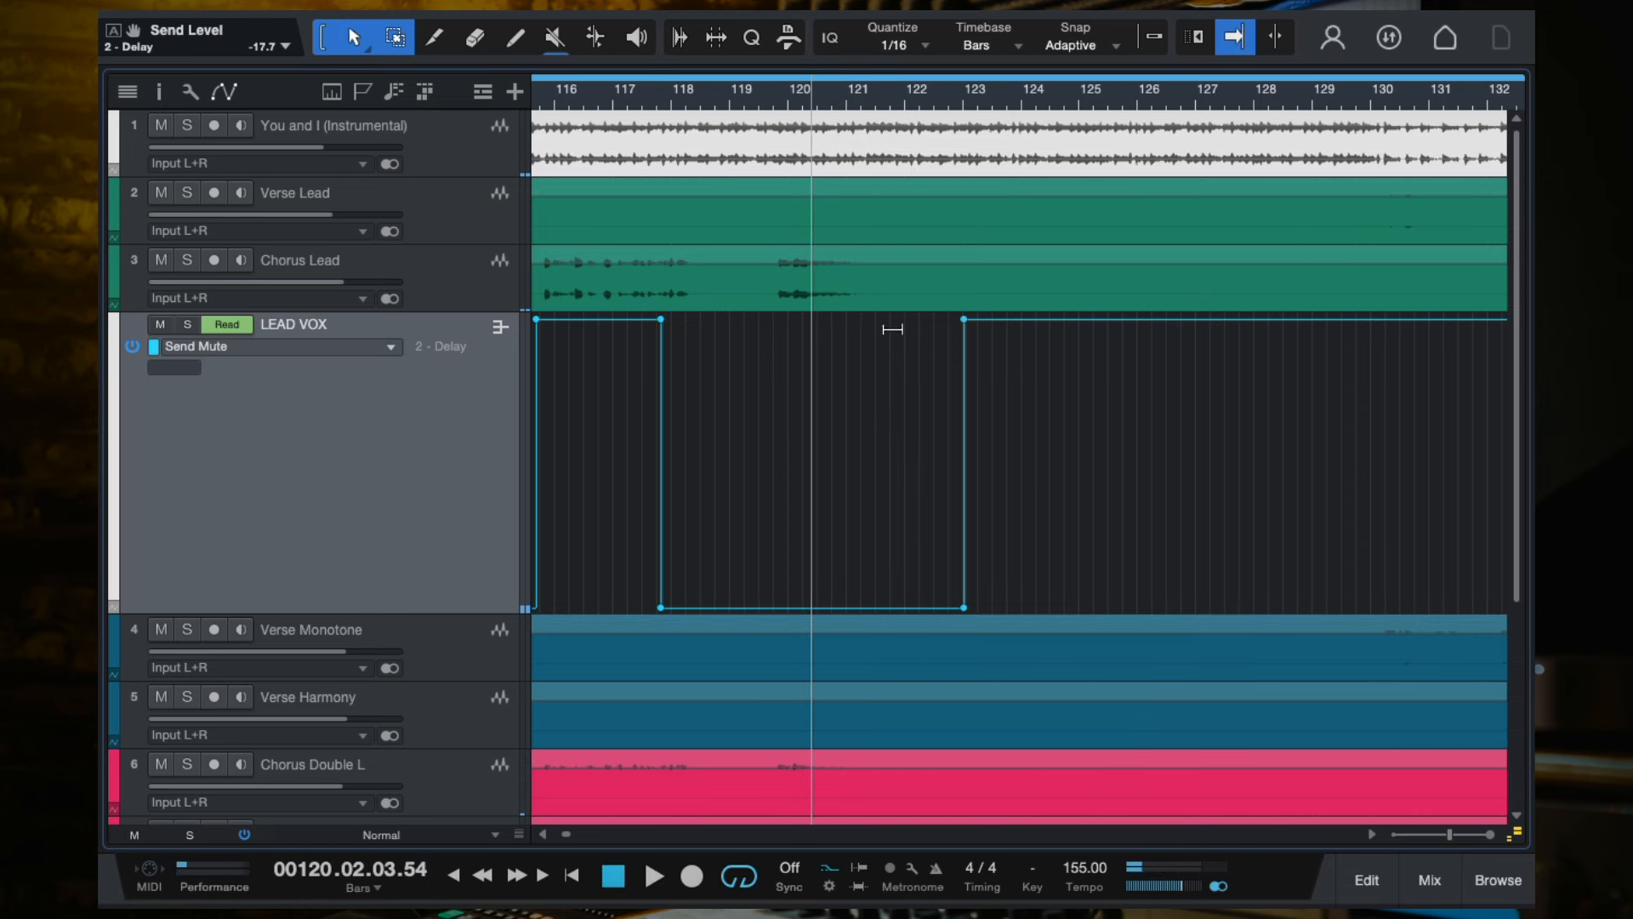
{"action": "key", "text": "space"}
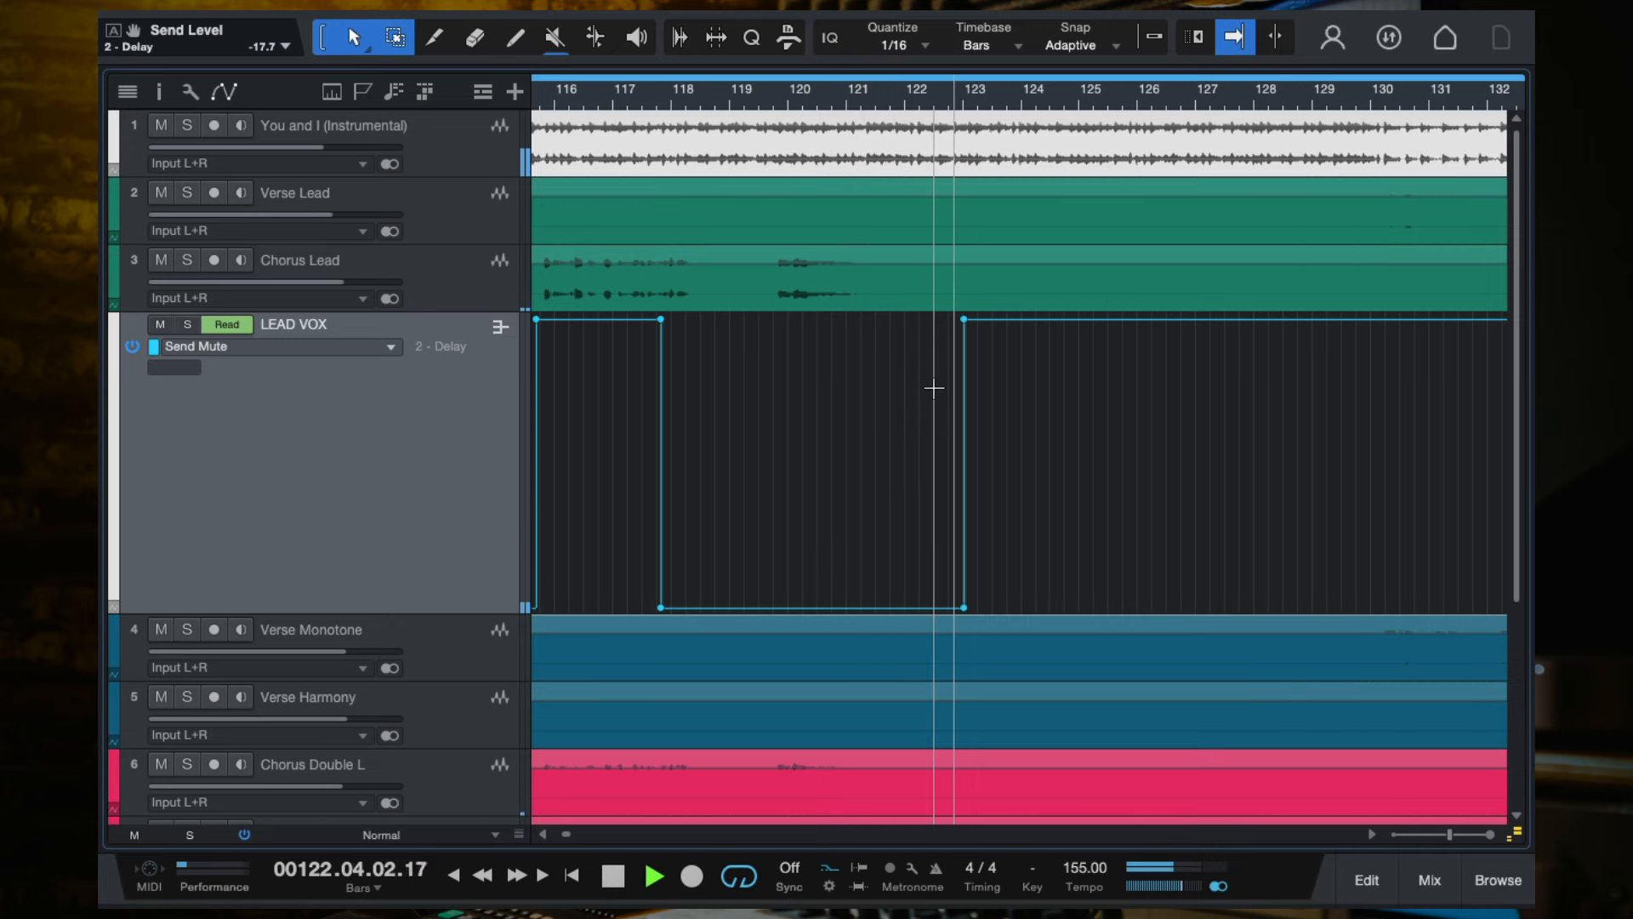
{"action": "scroll", "coordinate": [934, 388], "scroll_direction": "down", "scroll_amount": 5}
{"action": "key", "text": "space"}
{"action": "scroll", "coordinate": [933, 387], "scroll_direction": "down", "scroll_amount": 3}
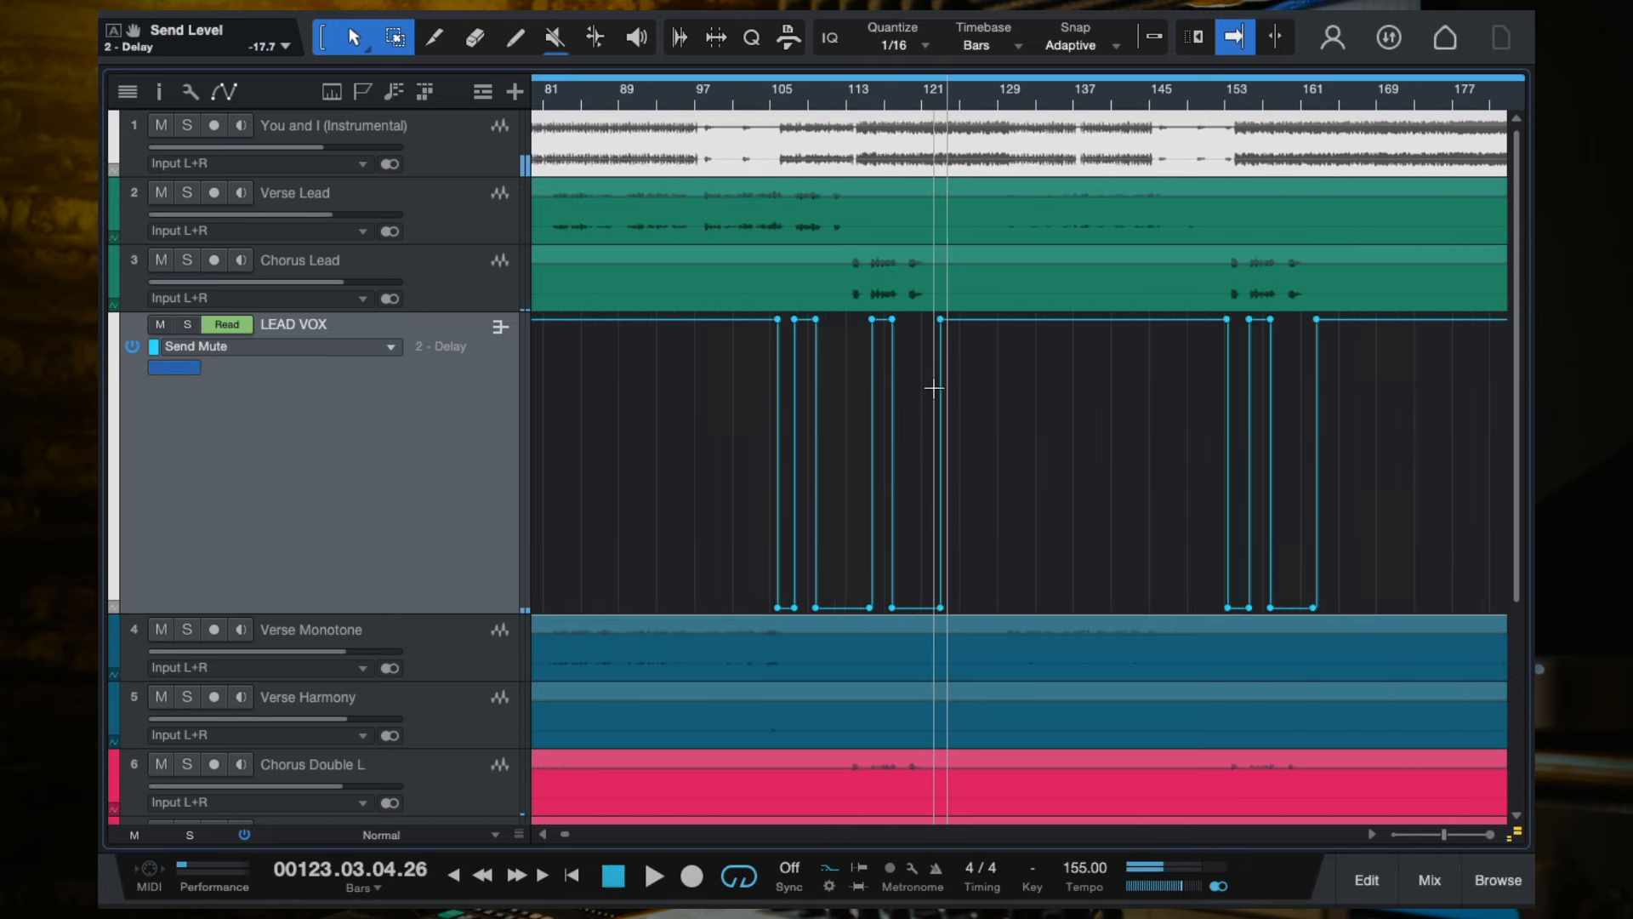
Play the chorus from about bar 113 and lower the high cut of ValhallaDelay on the Delay channel to 0.211.
{"action": "left_click", "coordinate": [849, 99]}
{"action": "key", "text": "e"}
{"action": "key", "text": "e"}
{"action": "key", "text": "e"}
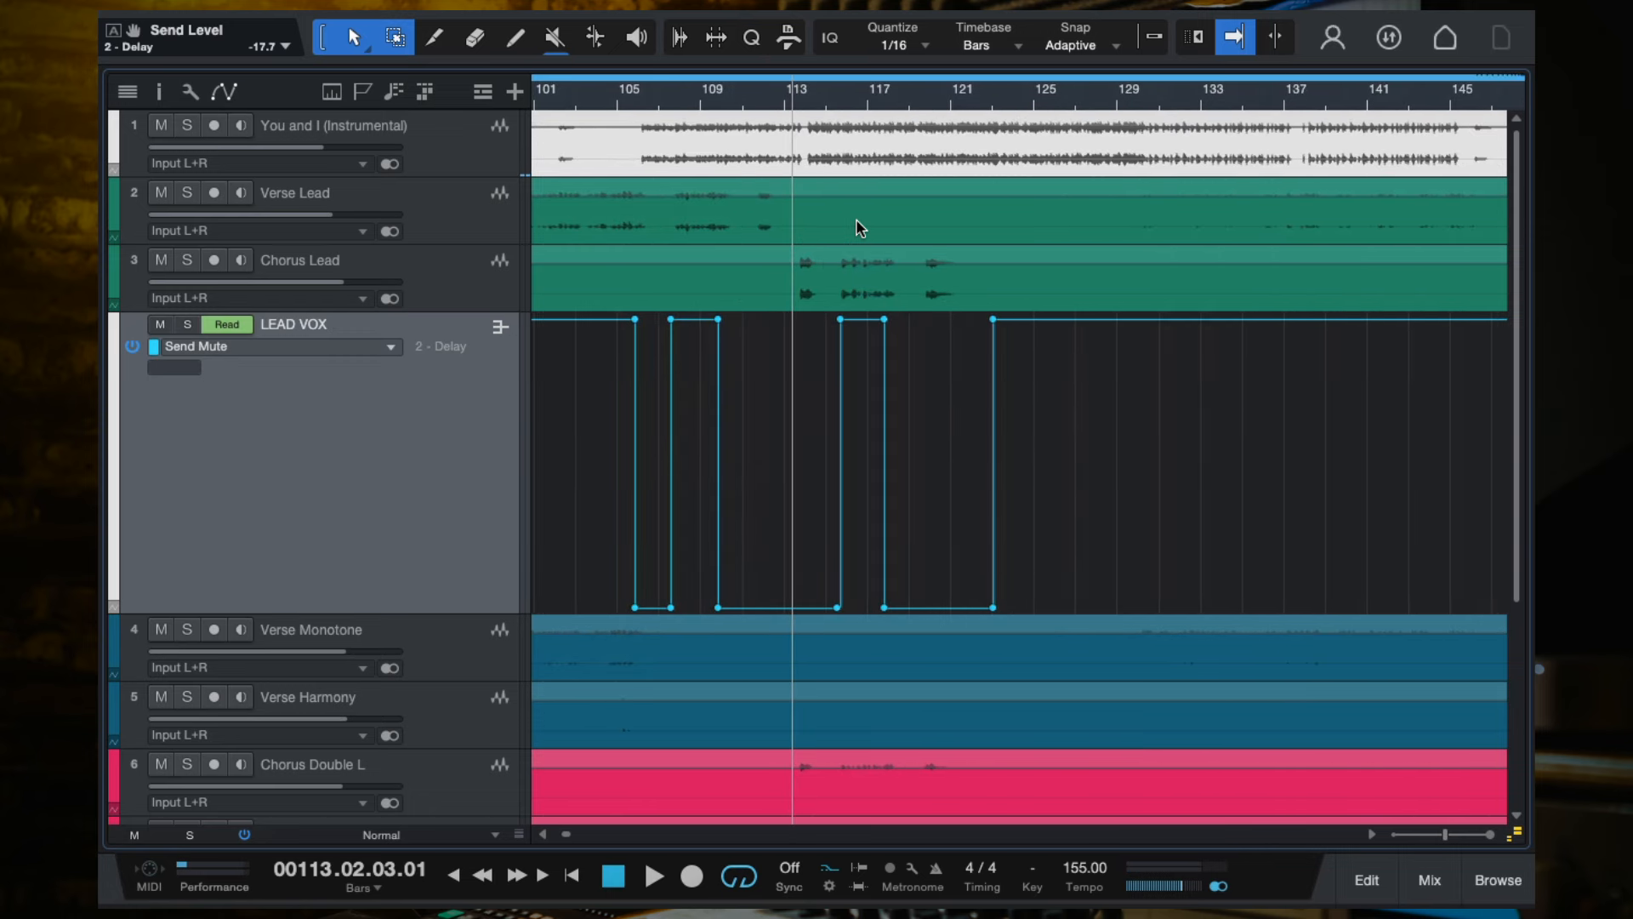
{"action": "key", "text": "space"}
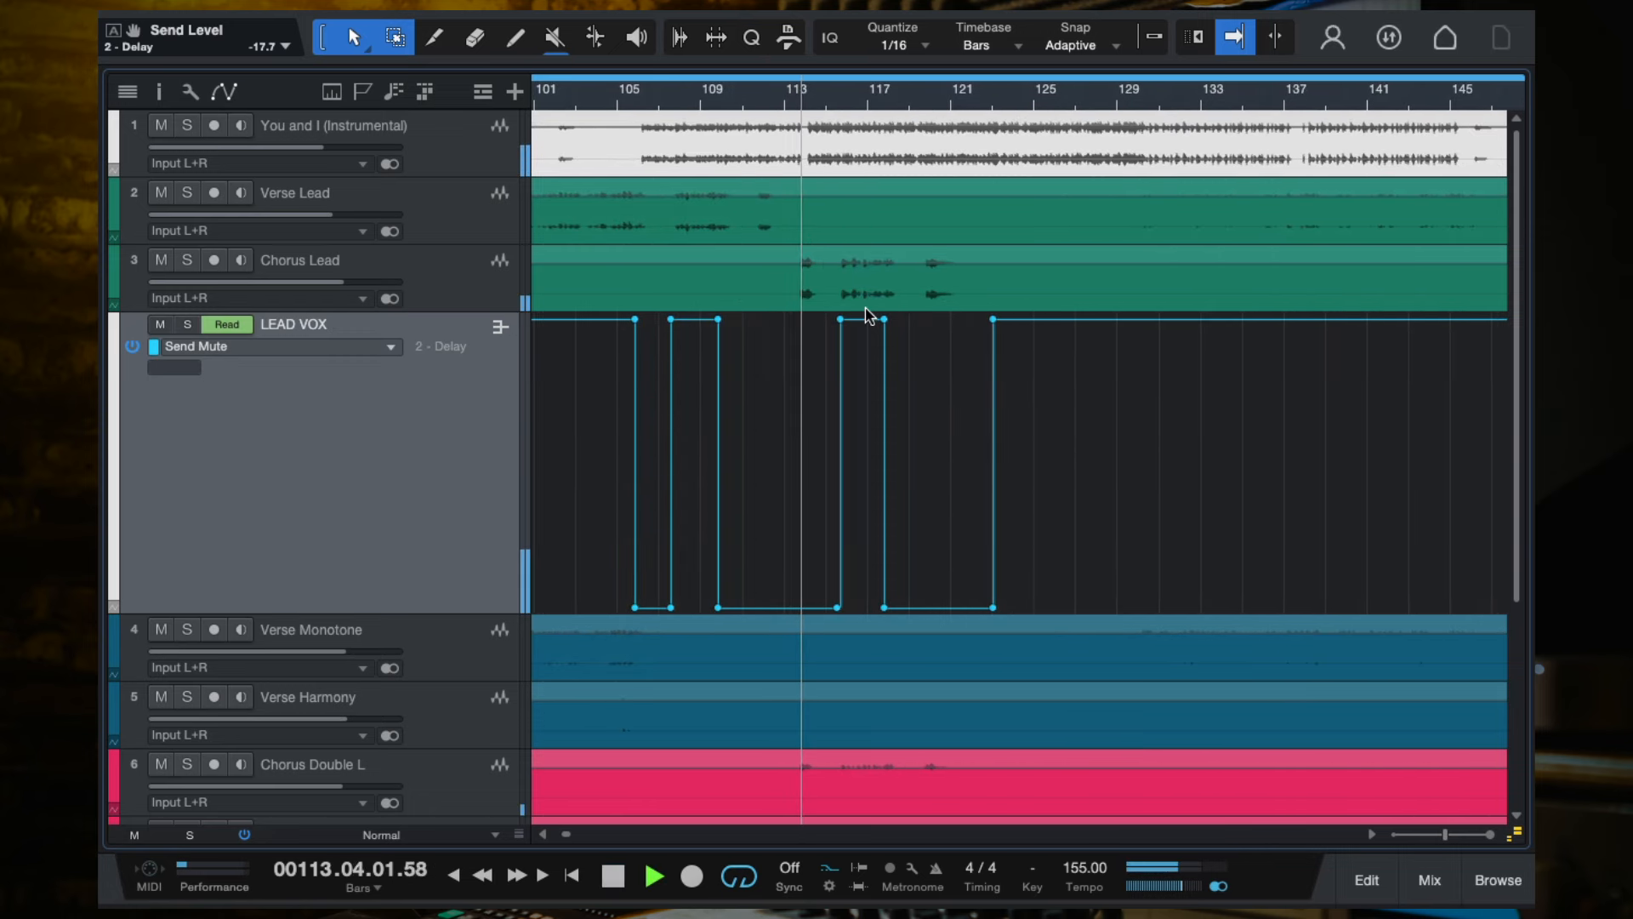
{"action": "left_click", "coordinate": [1429, 879]}
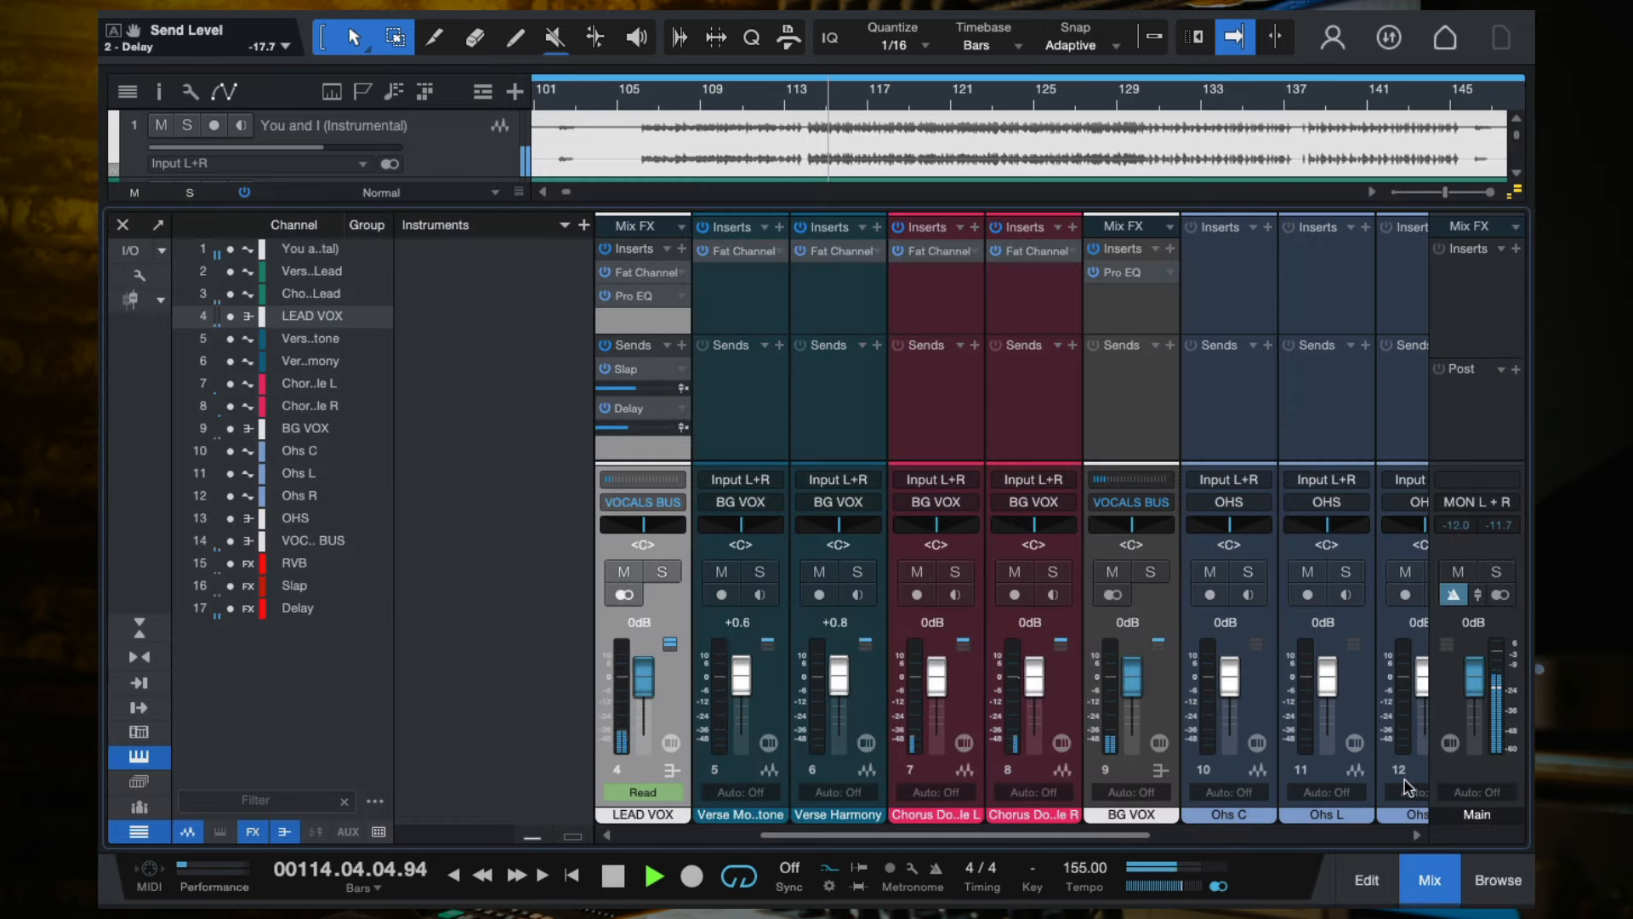
{"action": "scroll", "coordinate": [1334, 418], "scroll_direction": "right", "scroll_amount": 5}
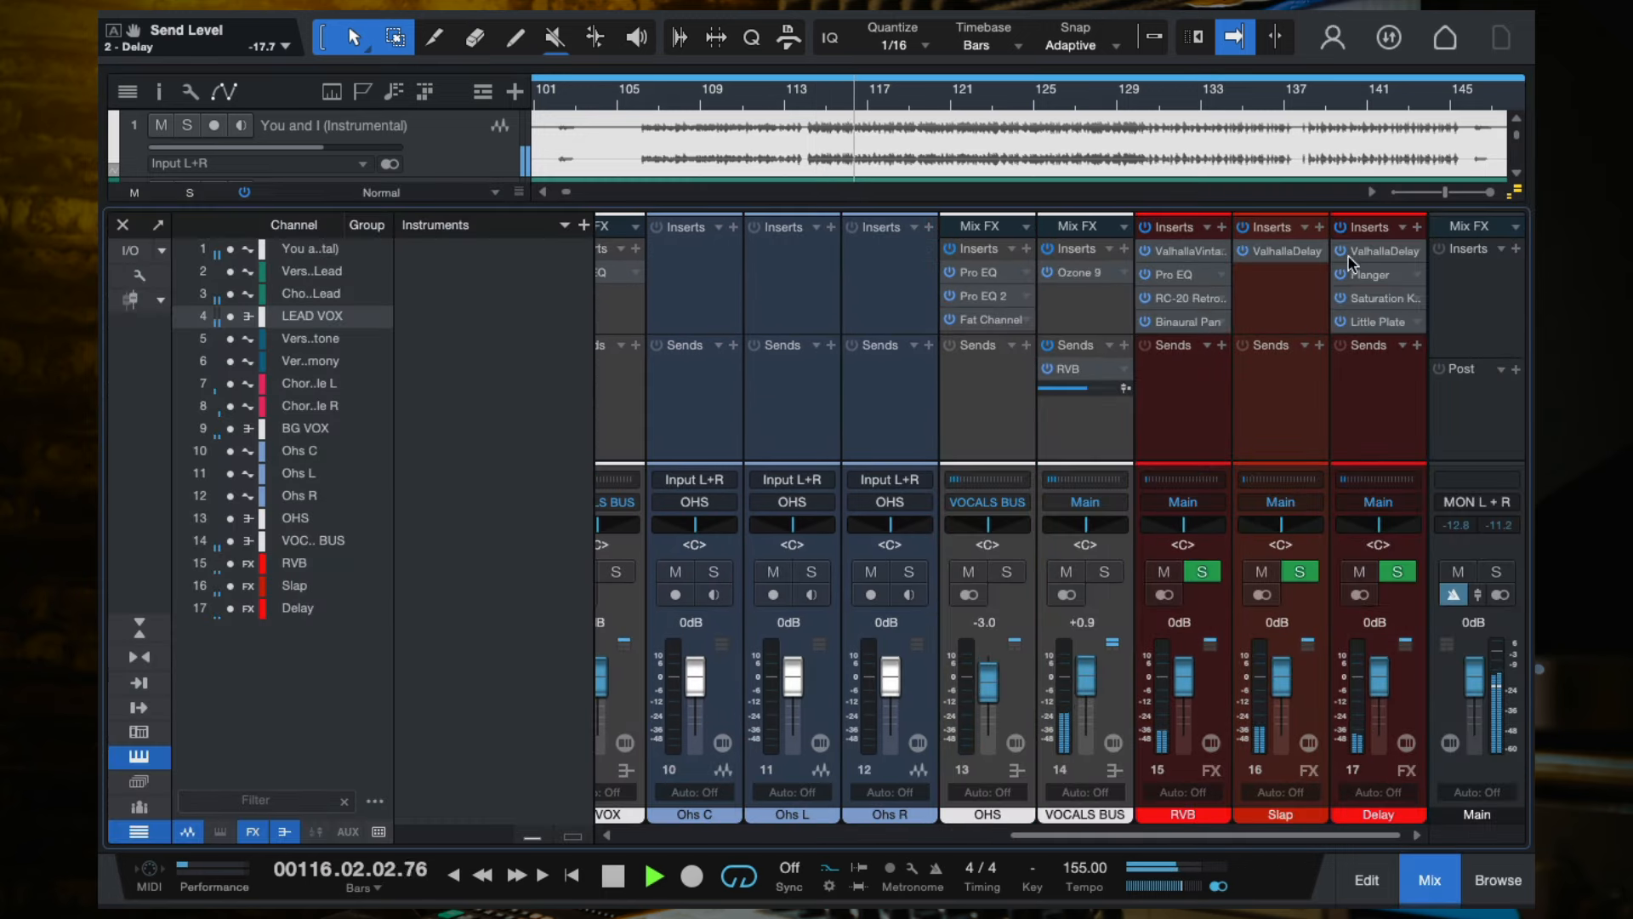
{"action": "left_click", "coordinate": [1369, 252]}
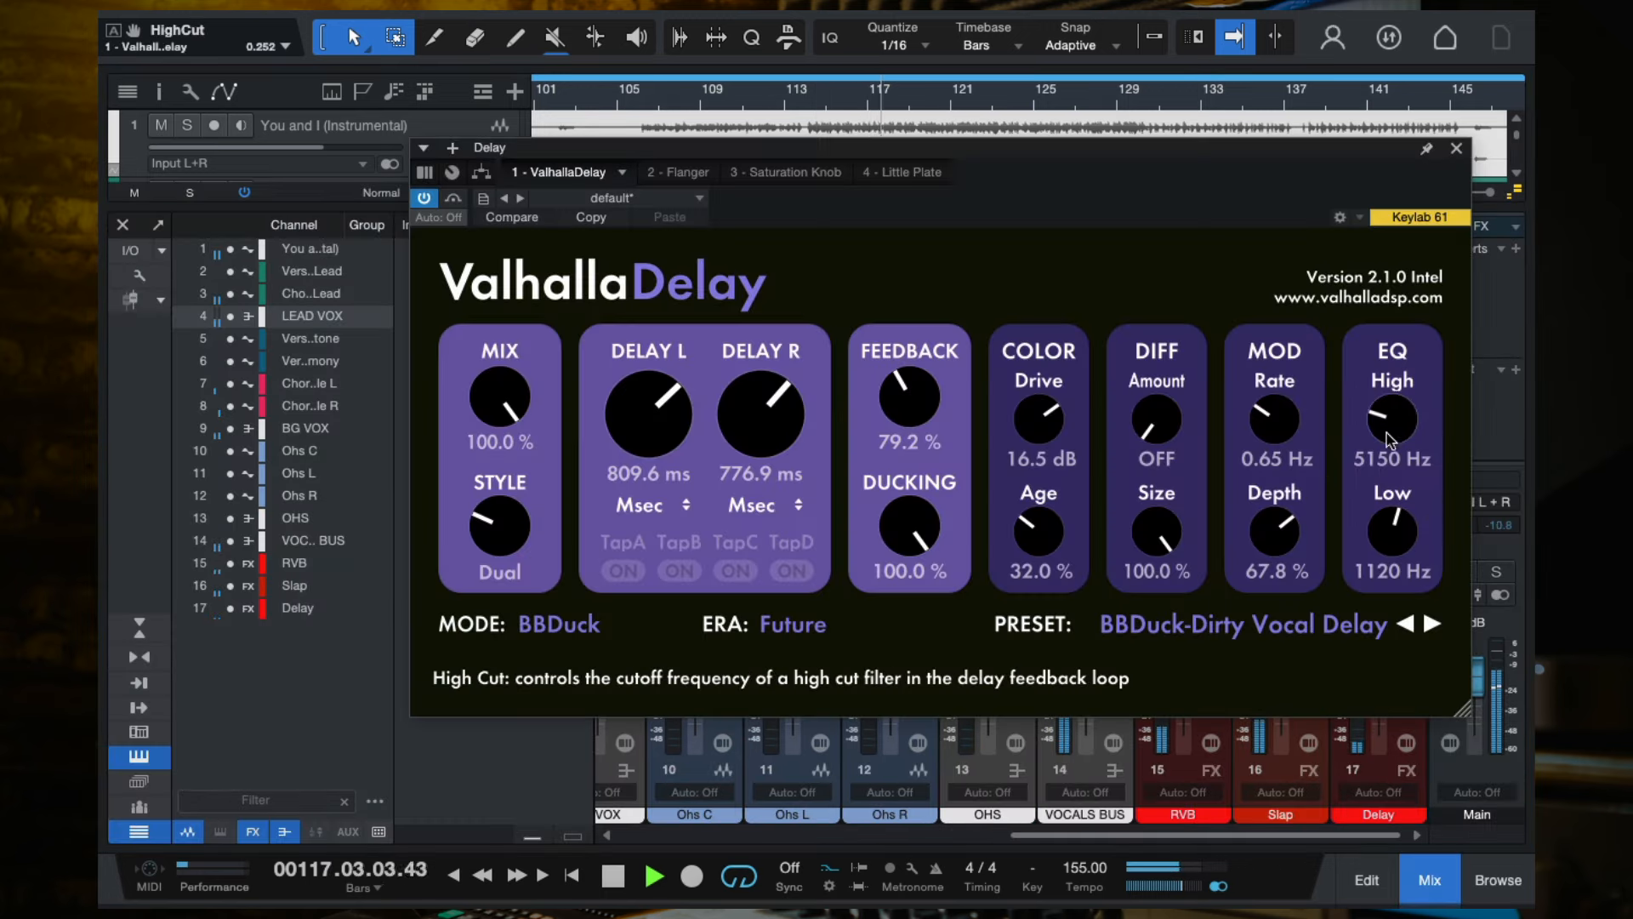
{"action": "left_click", "coordinate": [1457, 150]}
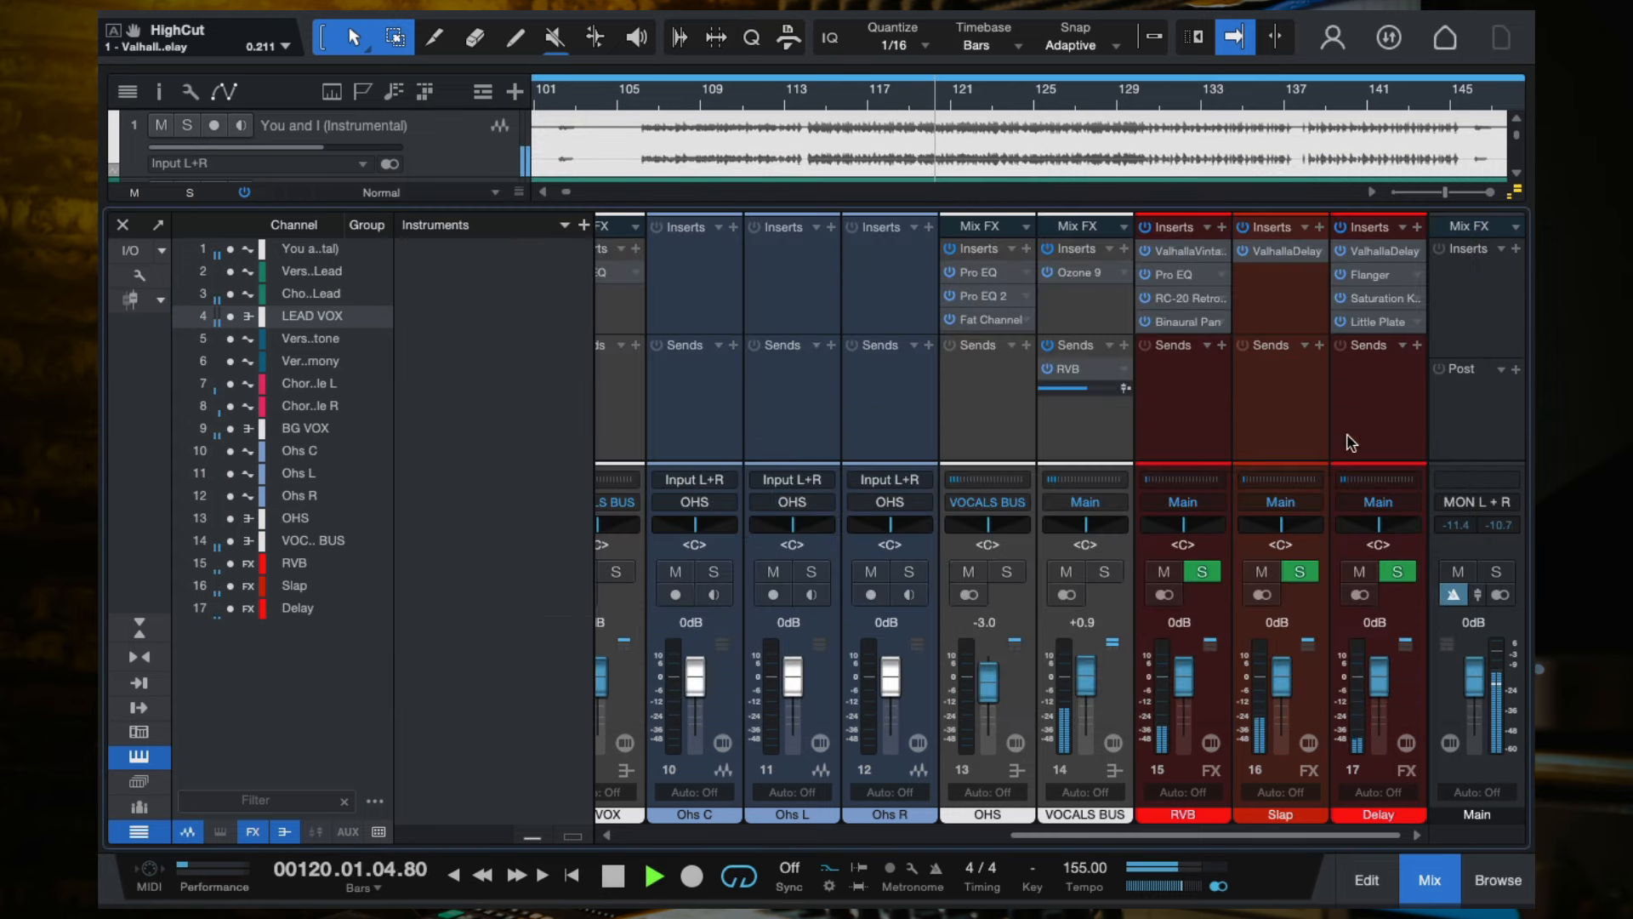
Lower the LEAD VOX delay send level to -18.9 and play back the final chorus from just before bar 153.
{"action": "scroll", "coordinate": [1255, 390], "scroll_direction": "left", "scroll_amount": 5}
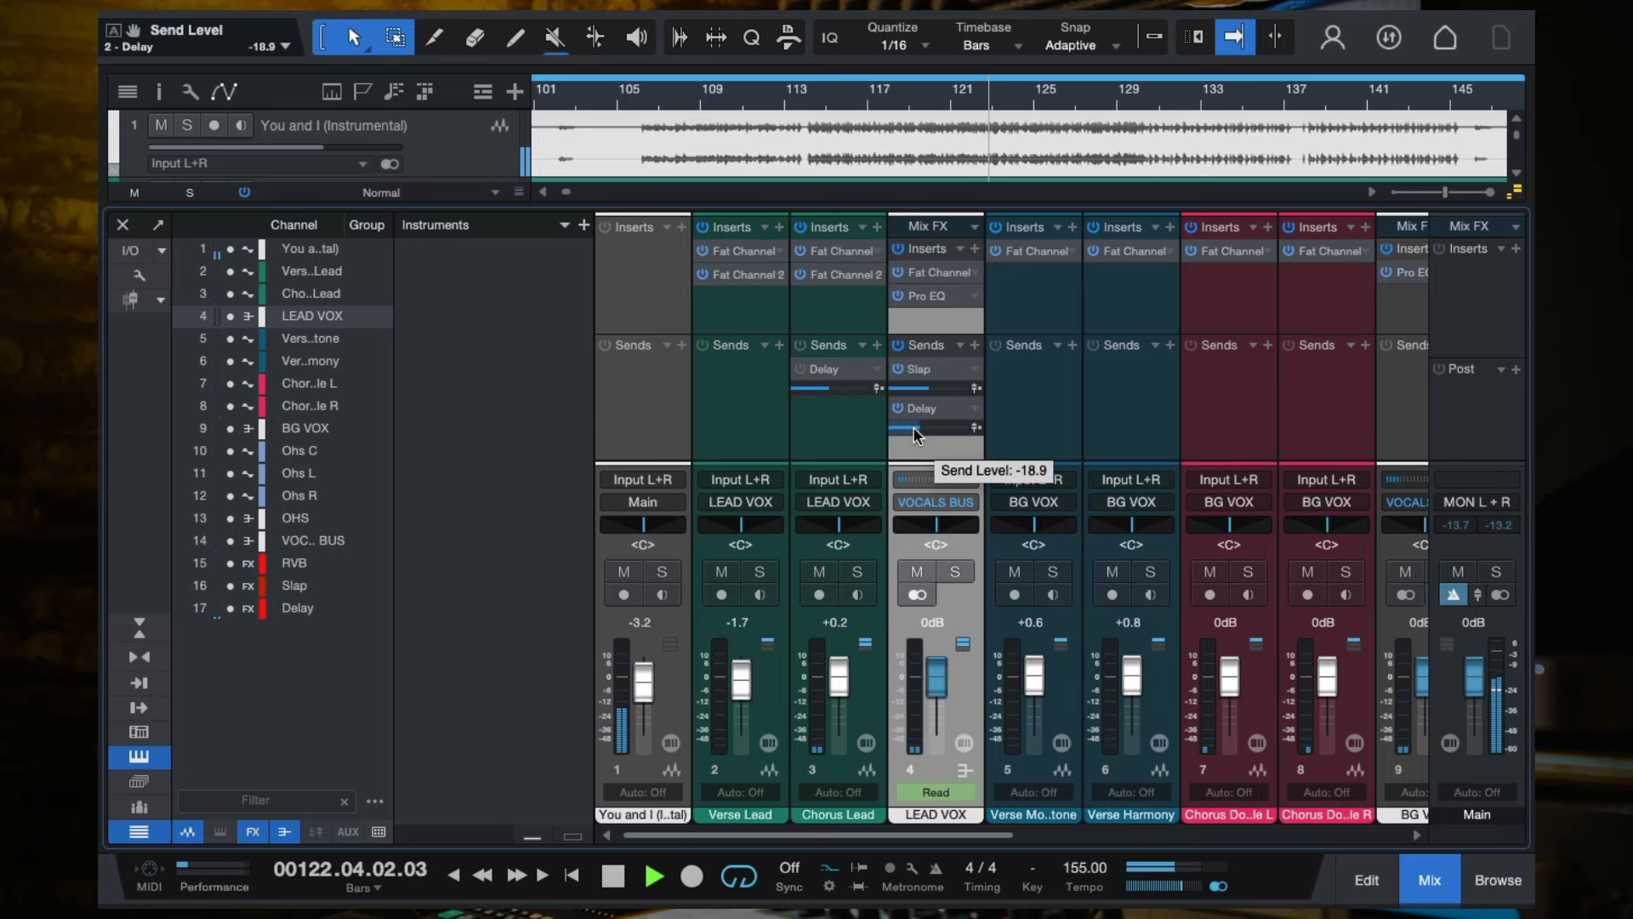
{"action": "left_click", "coordinate": [121, 226]}
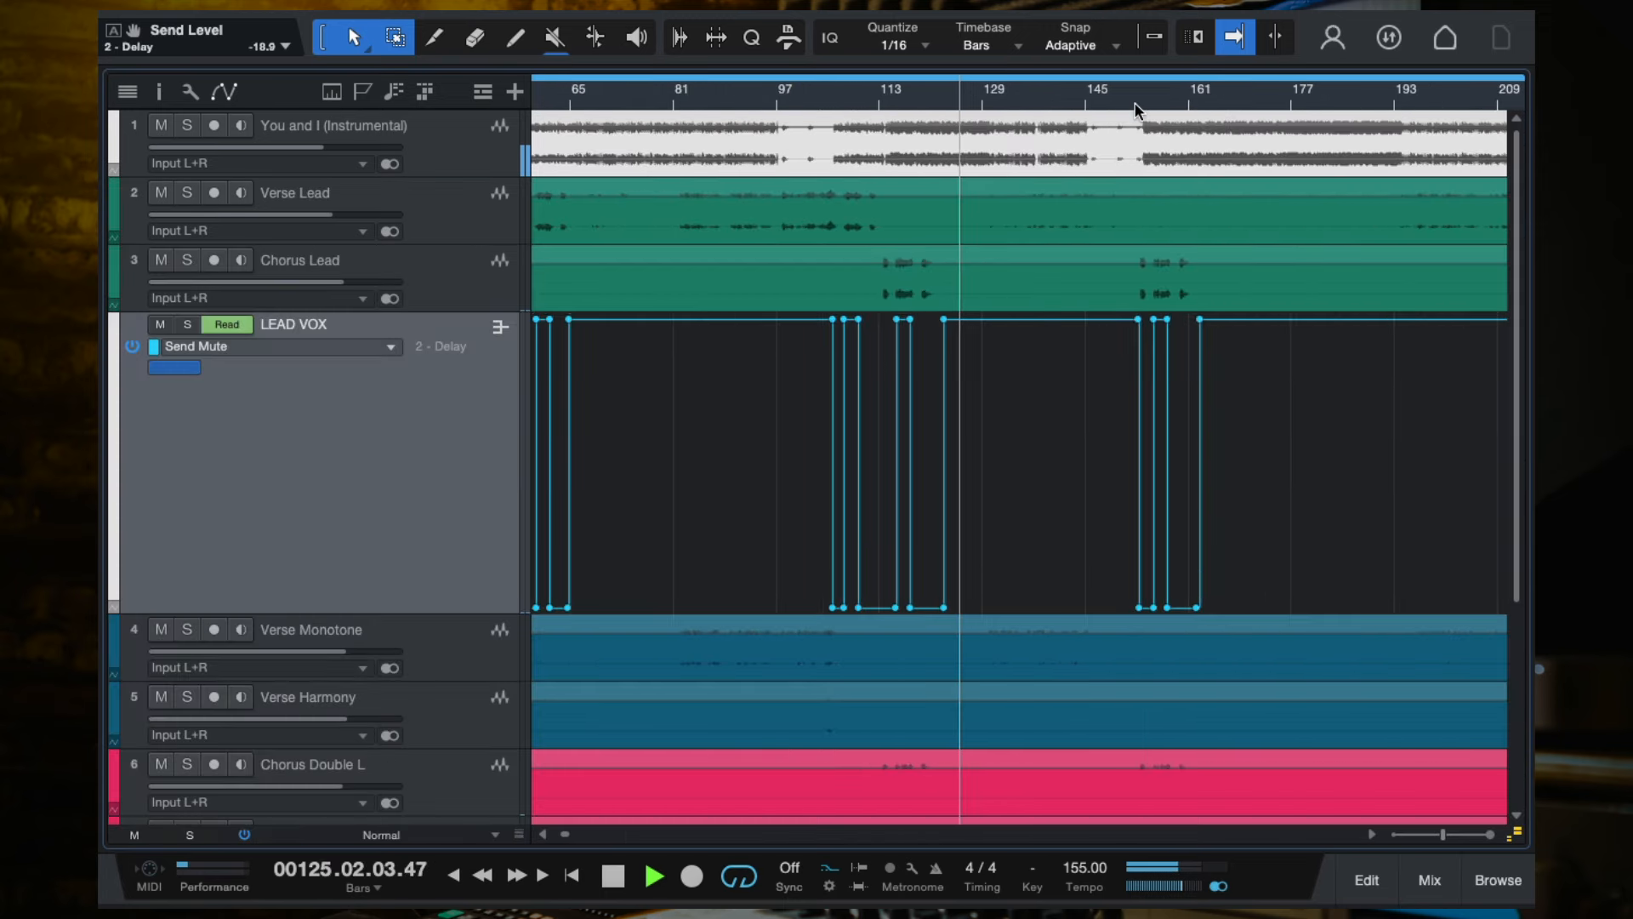
{"action": "left_click", "coordinate": [1135, 102]}
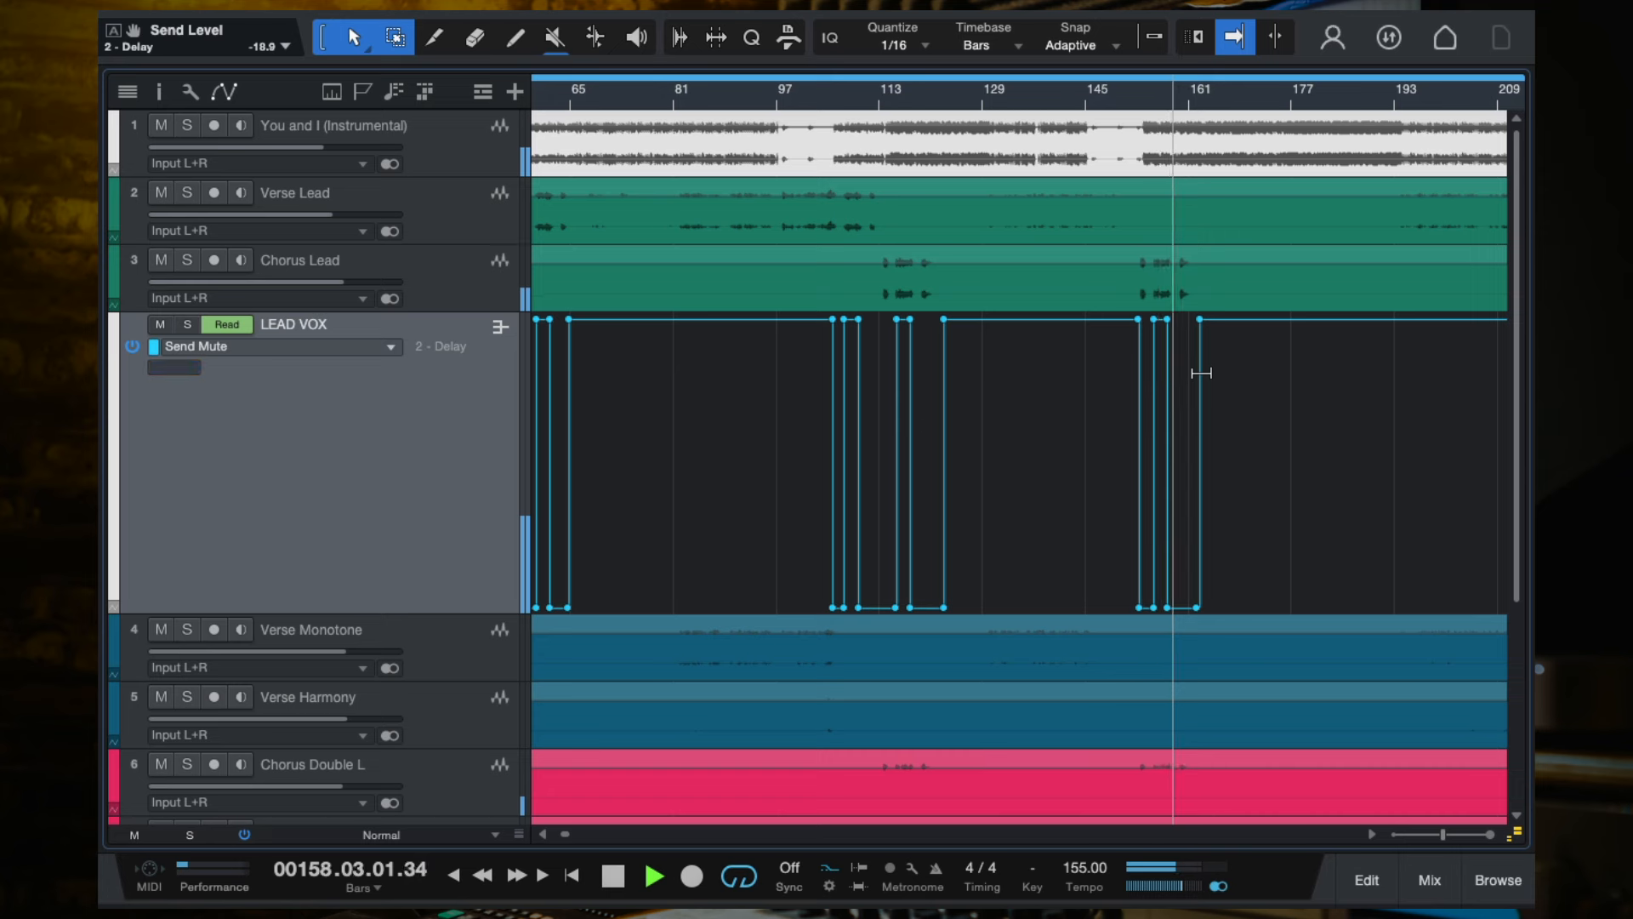
{"action": "key", "text": "space"}
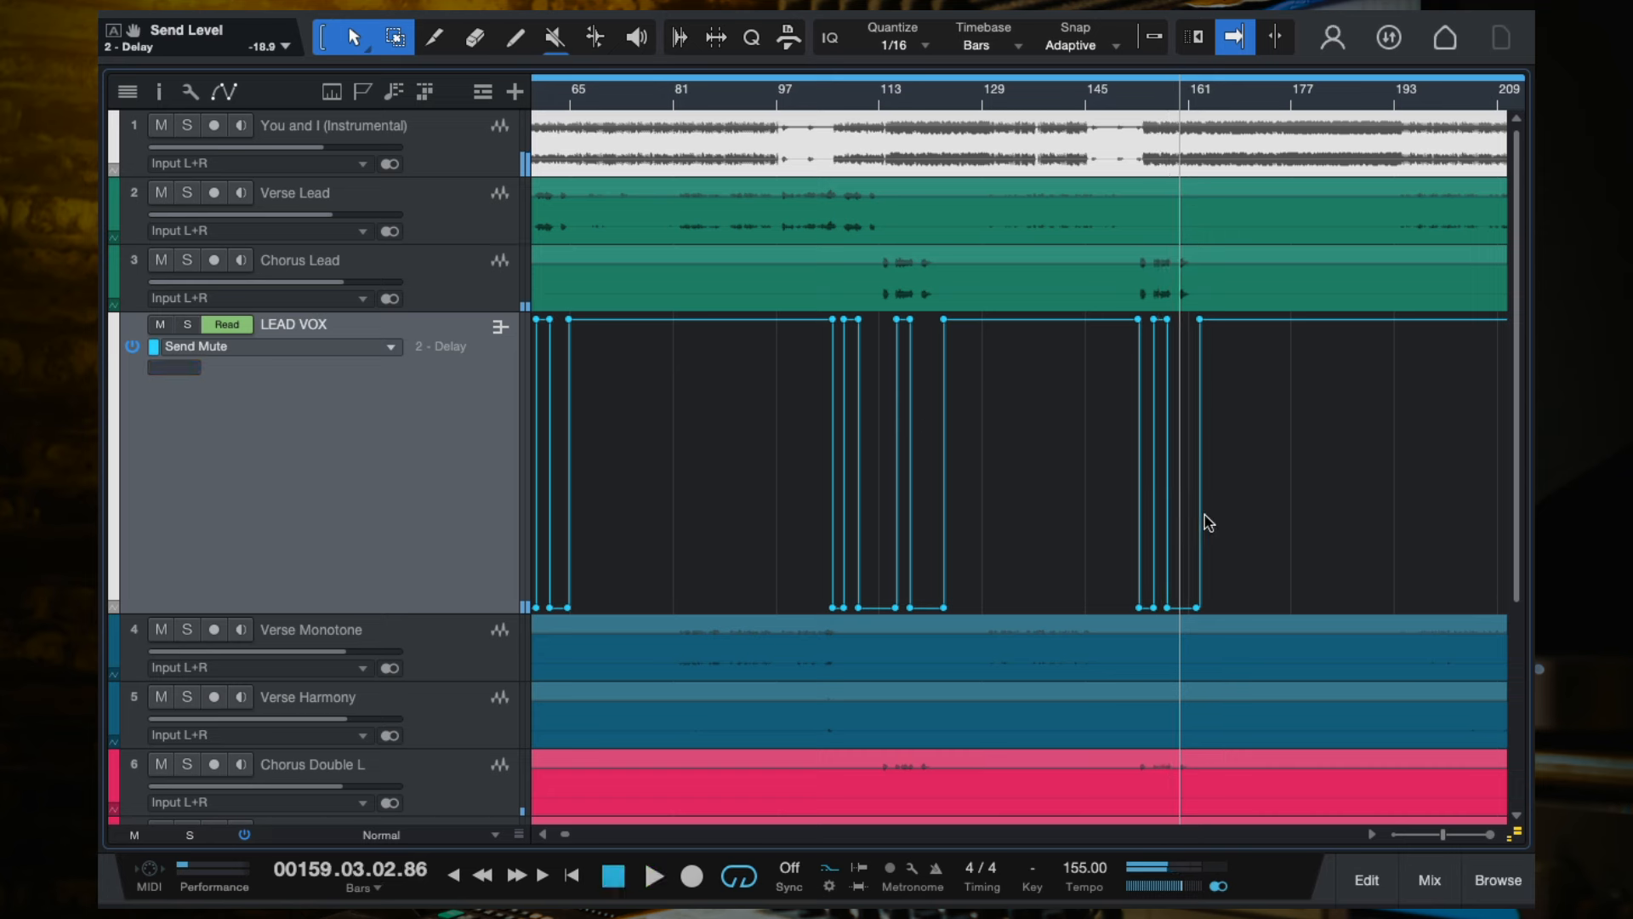
Raise the Saturation Knob on the Delay channel to 8.7, listen to the result and close the plug-in.
{"action": "left_click", "coordinate": [1429, 880]}
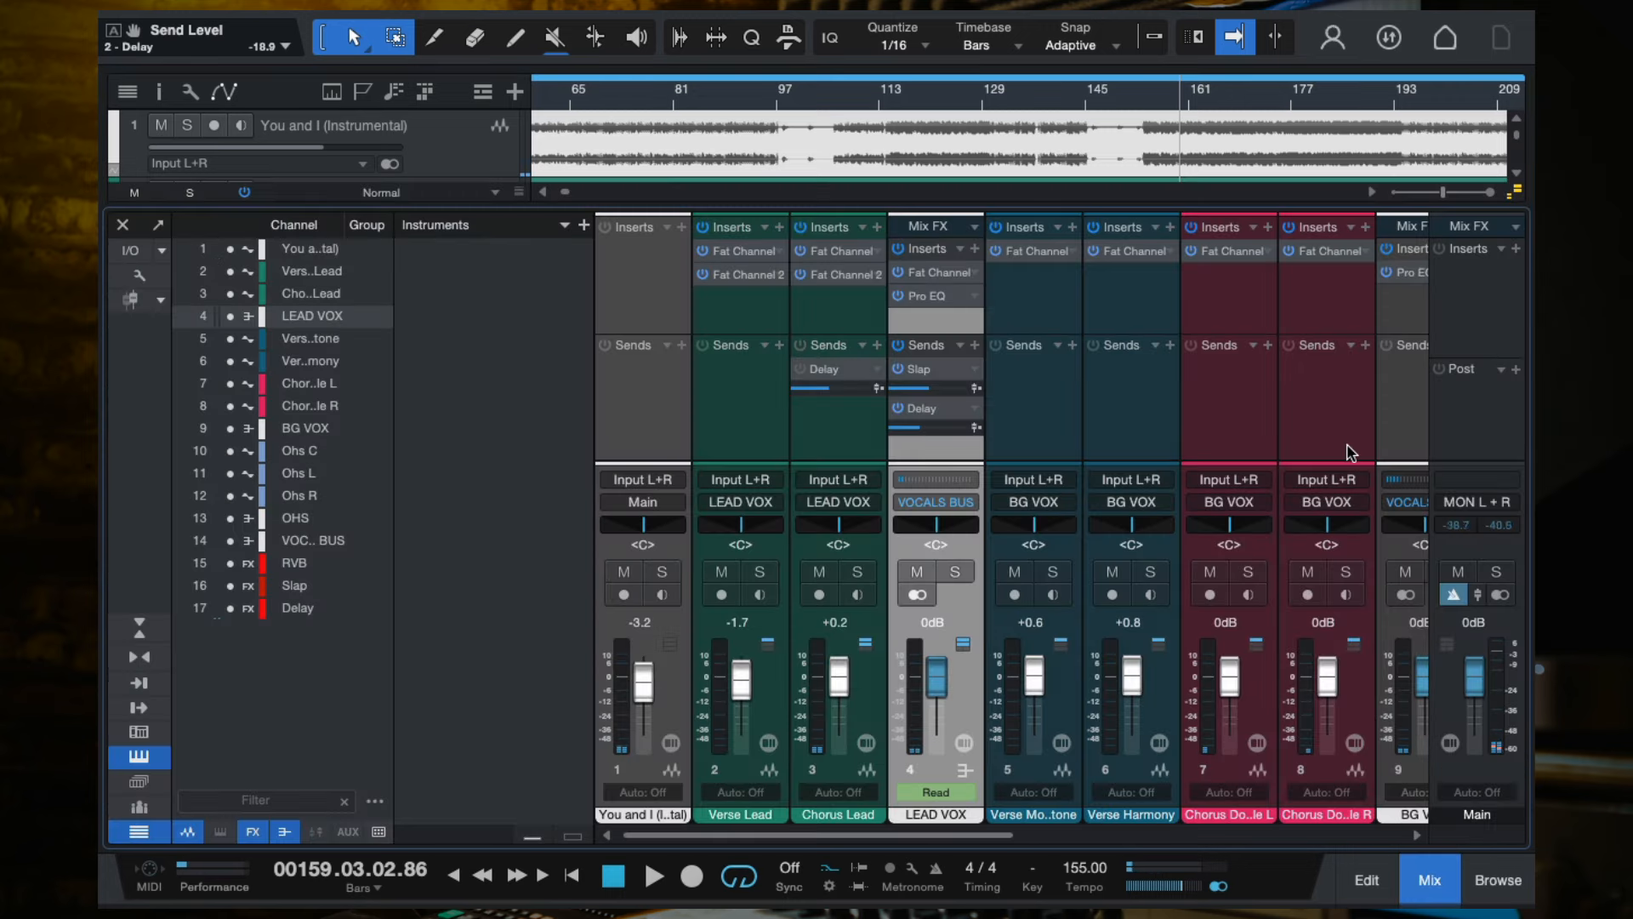
{"action": "scroll", "coordinate": [1351, 454], "scroll_direction": "right", "scroll_amount": 5}
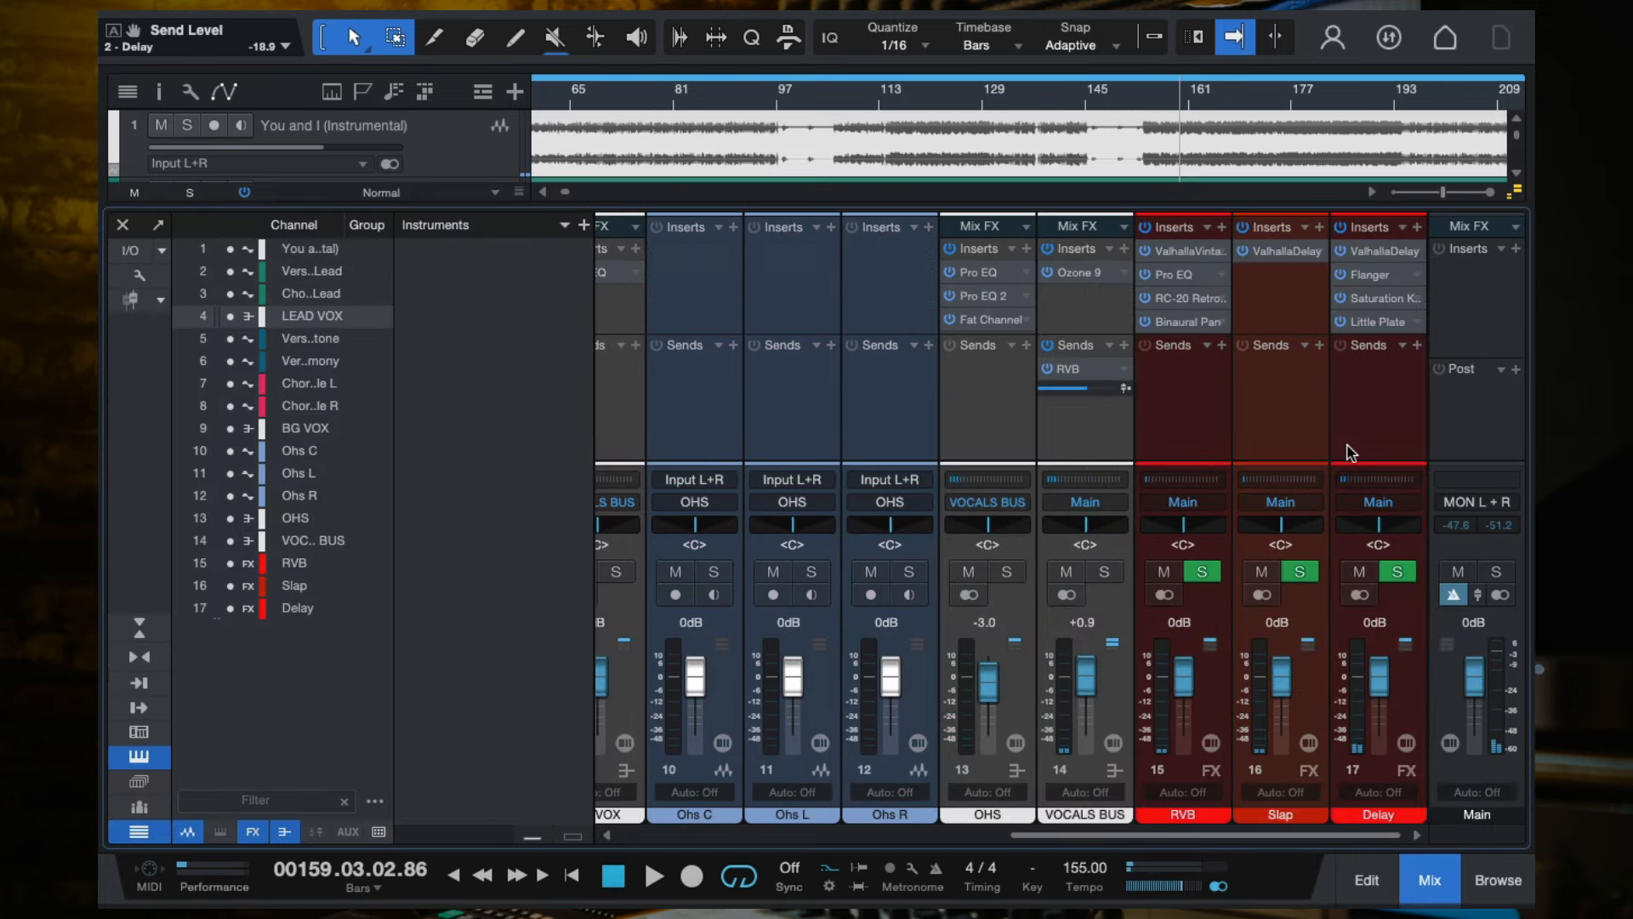
{"action": "left_click", "coordinate": [1360, 298]}
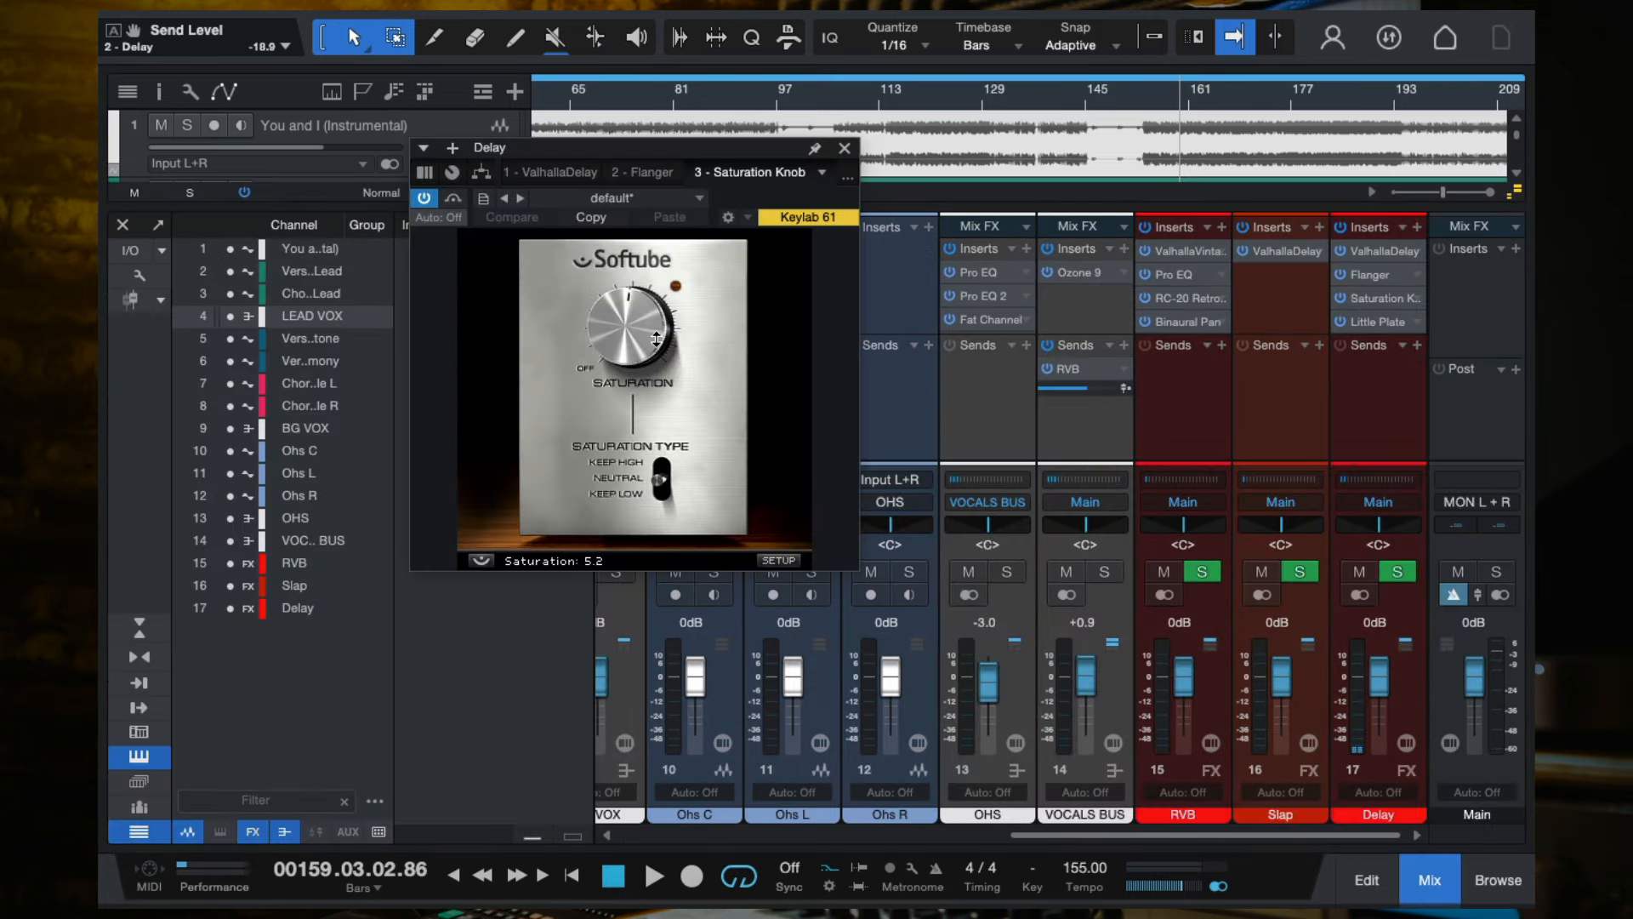
{"action": "left_click_drag", "start_coordinate": [655, 338], "coordinate": [656, 272]}
{"action": "key", "text": "space"}
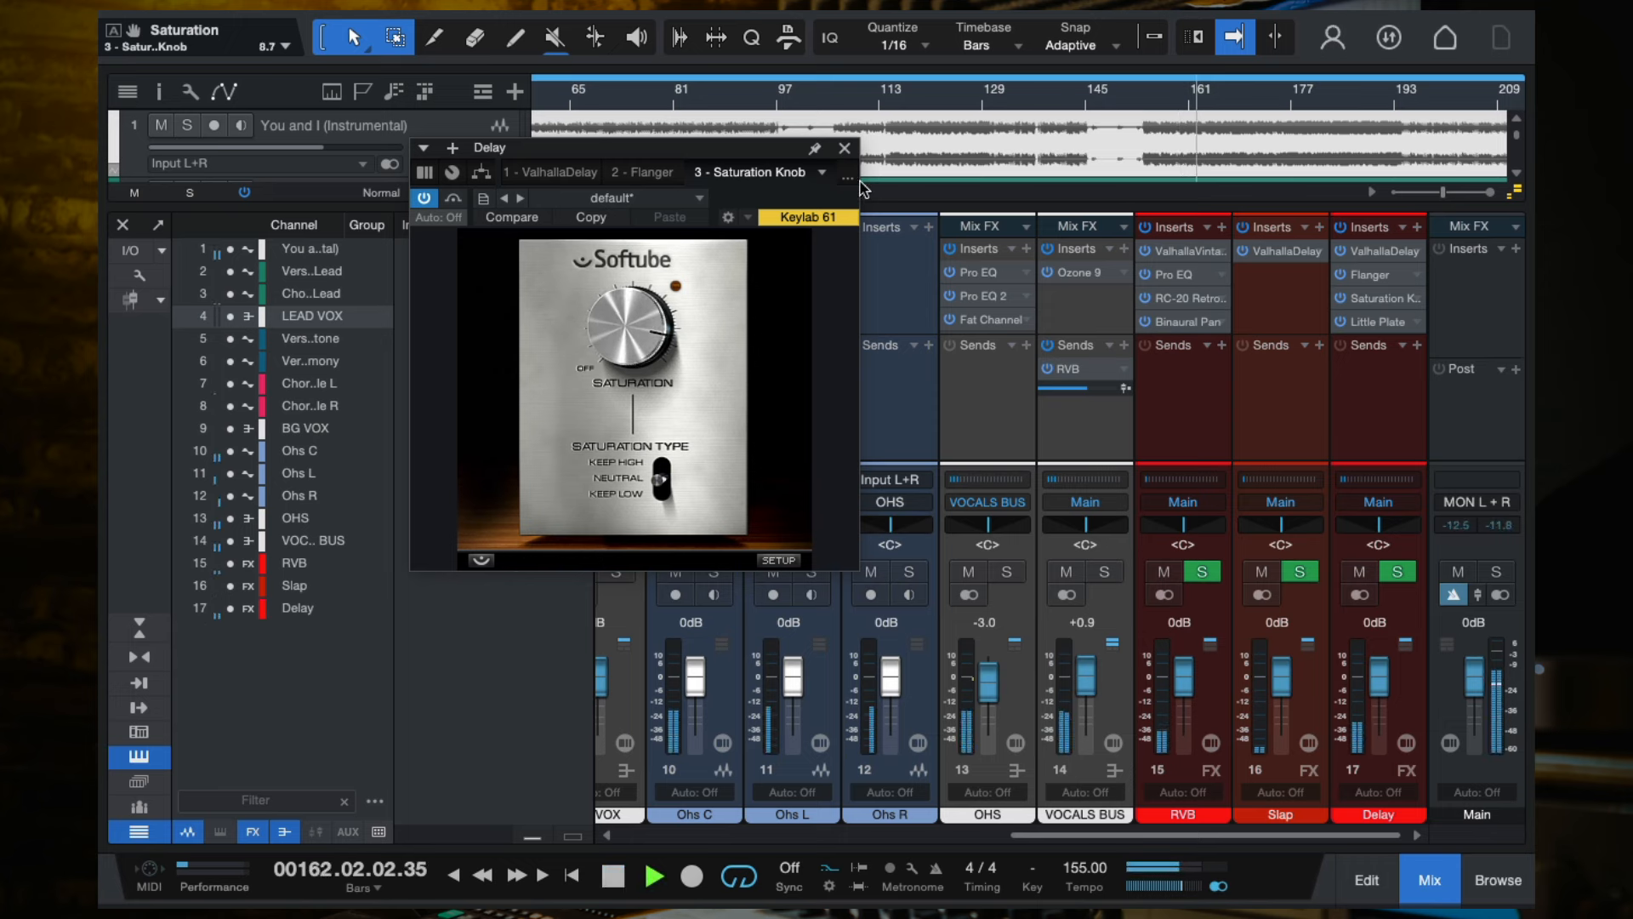
{"action": "left_click", "coordinate": [845, 148]}
{"action": "key", "text": "space"}
Move Saturation Knob above Flanger in the Delay channel's inserts and play back the final chorus.
{"action": "left_click_drag", "start_coordinate": [1397, 306], "coordinate": [1388, 279]}
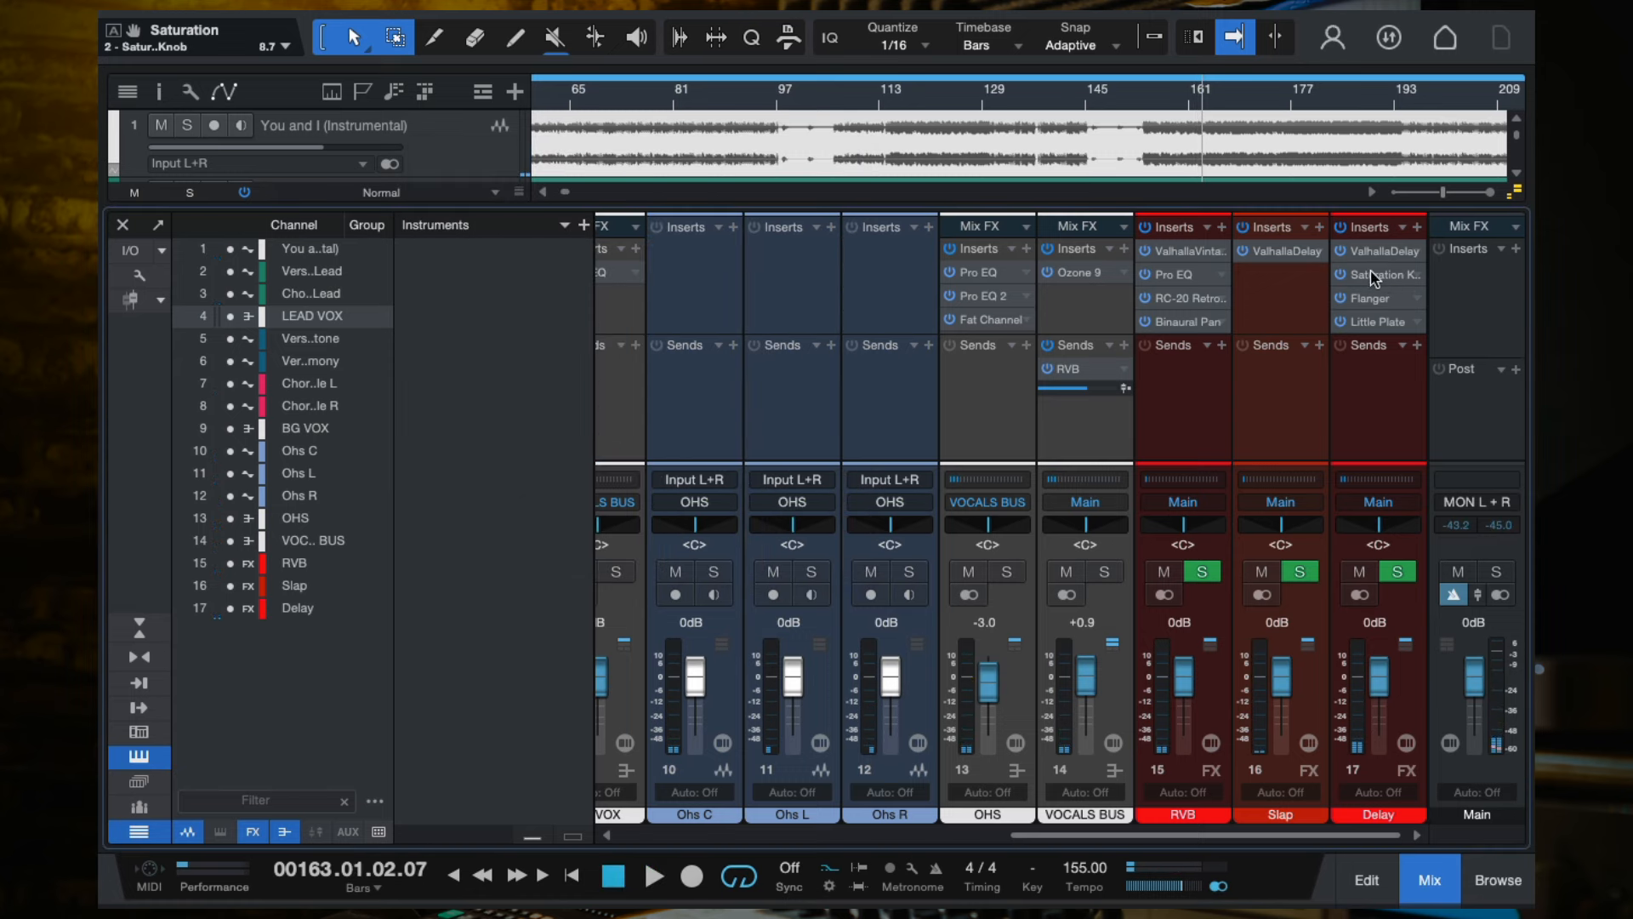
{"action": "left_click", "coordinate": [1147, 99]}
{"action": "key", "text": "space"}
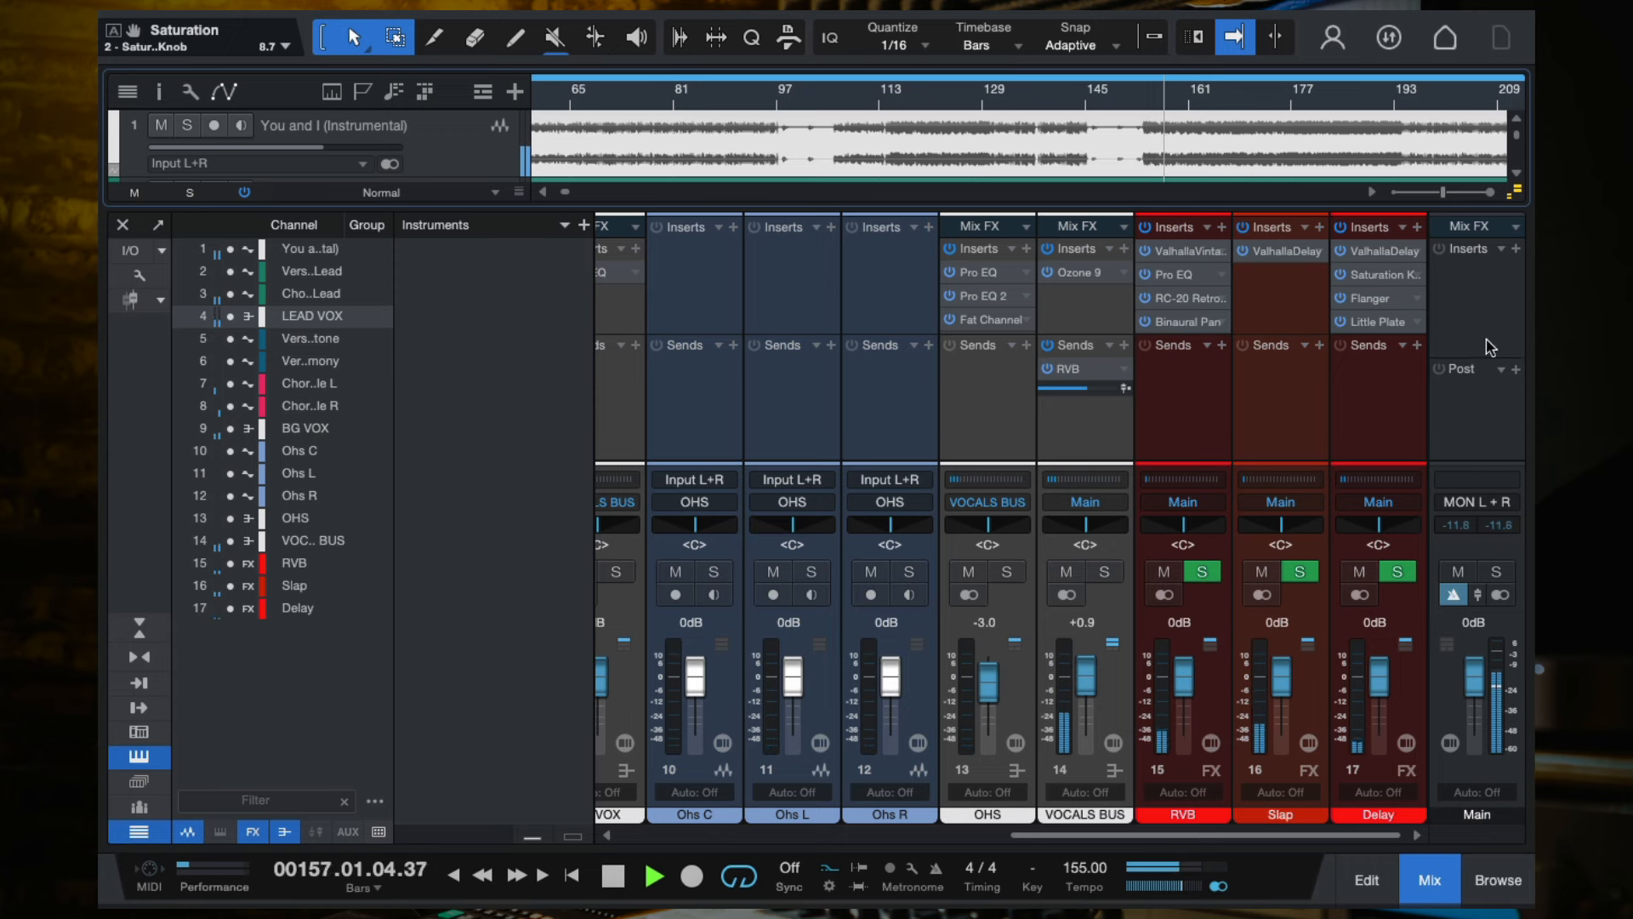
Raise the mix of the Delay channel's Flanger to 83.5 % during playback.
{"action": "left_click", "coordinate": [1374, 299]}
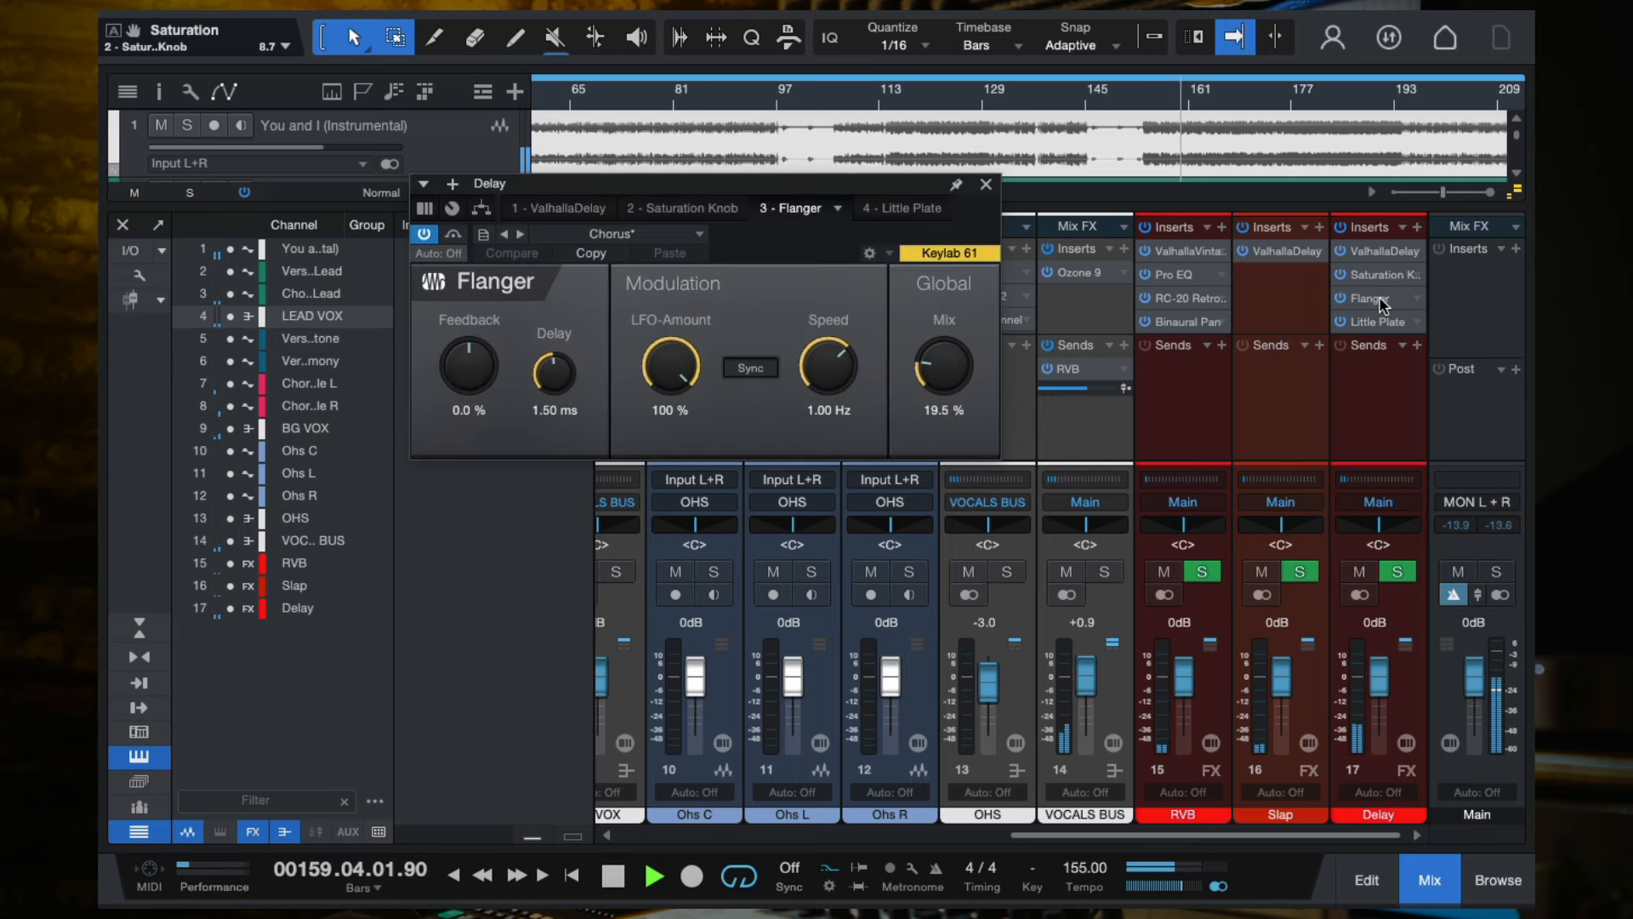
{"action": "left_click_drag", "start_coordinate": [944, 366], "coordinate": [929, 234]}
{"action": "key", "text": "space"}
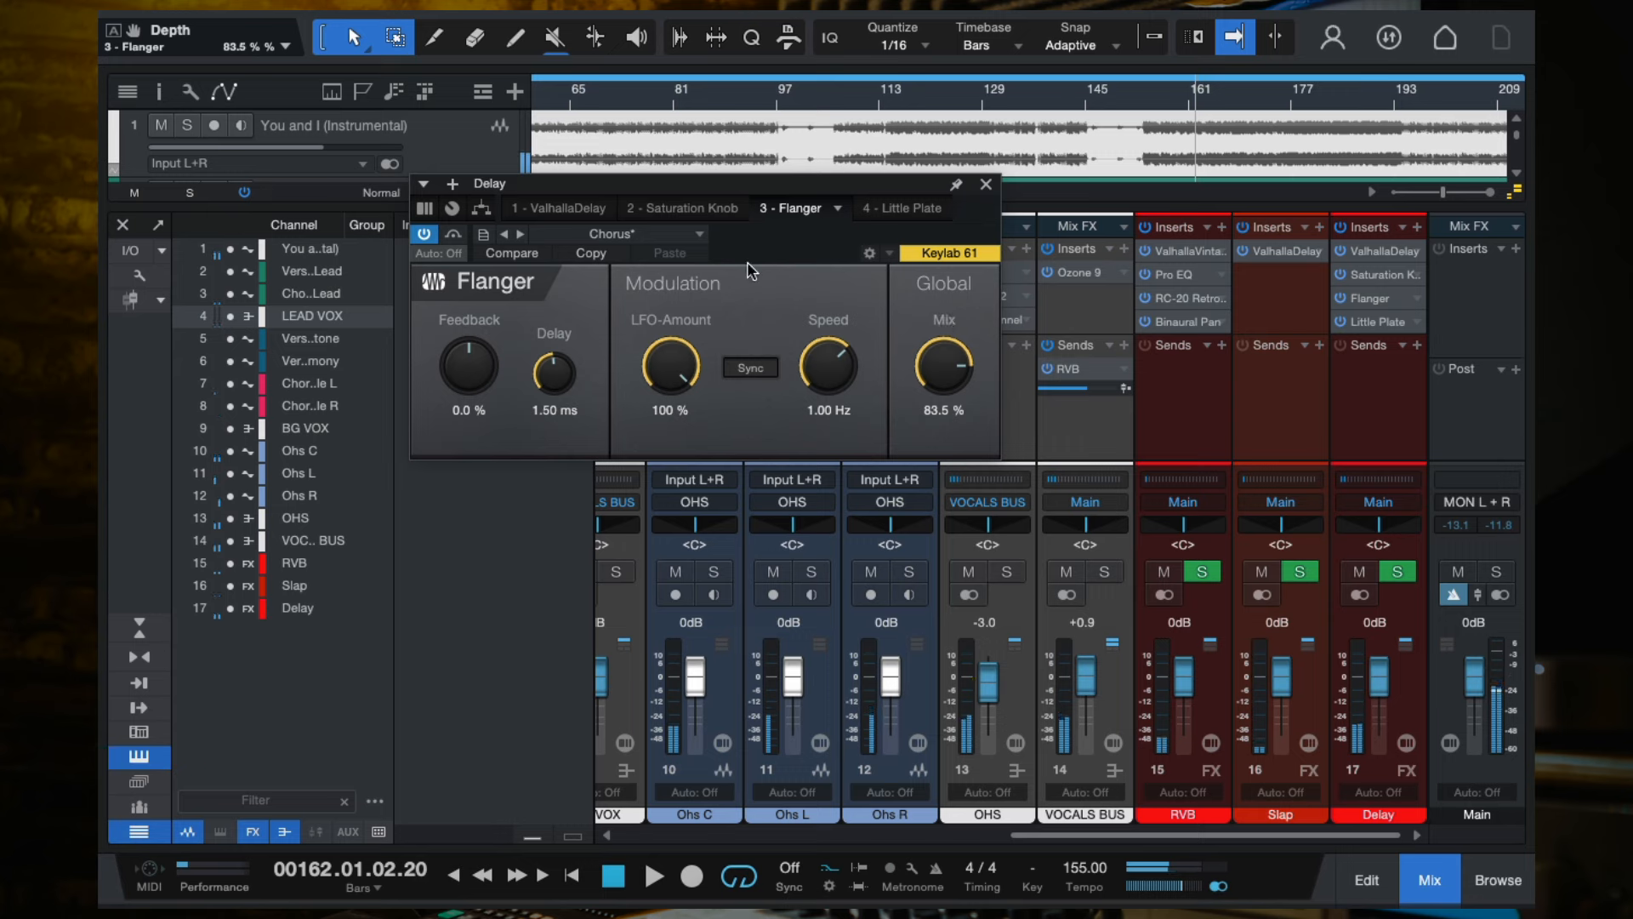
Load the Mod-Vox preset in the Delay channel's Flanger and audition it from the final chorus.
{"action": "left_click", "coordinate": [668, 241]}
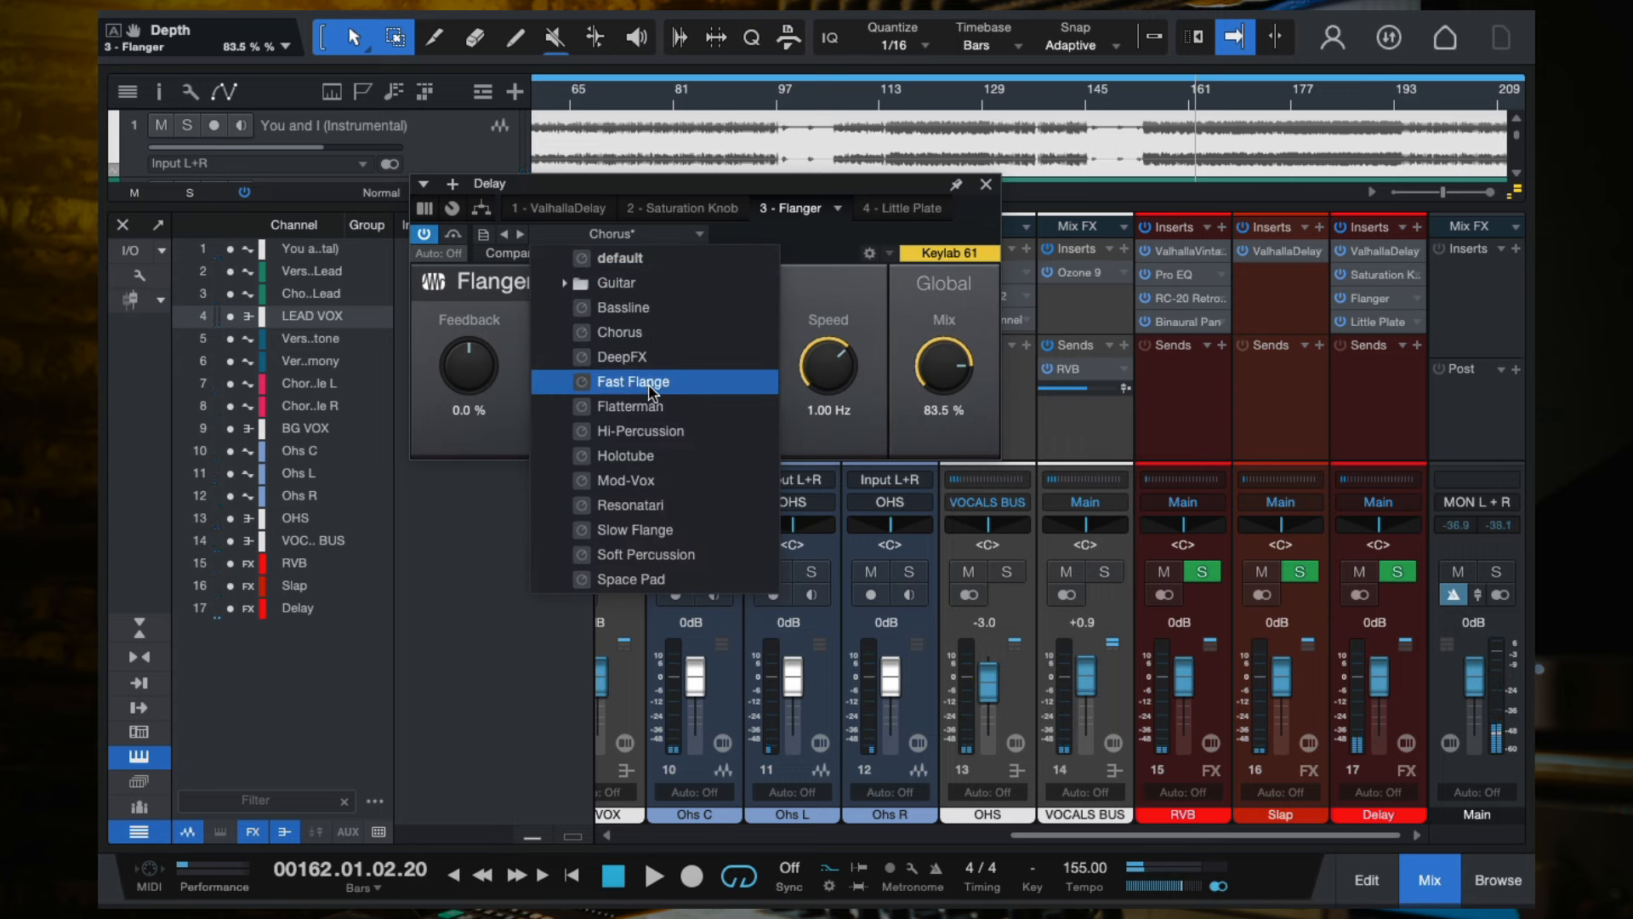
{"action": "left_click", "coordinate": [655, 479]}
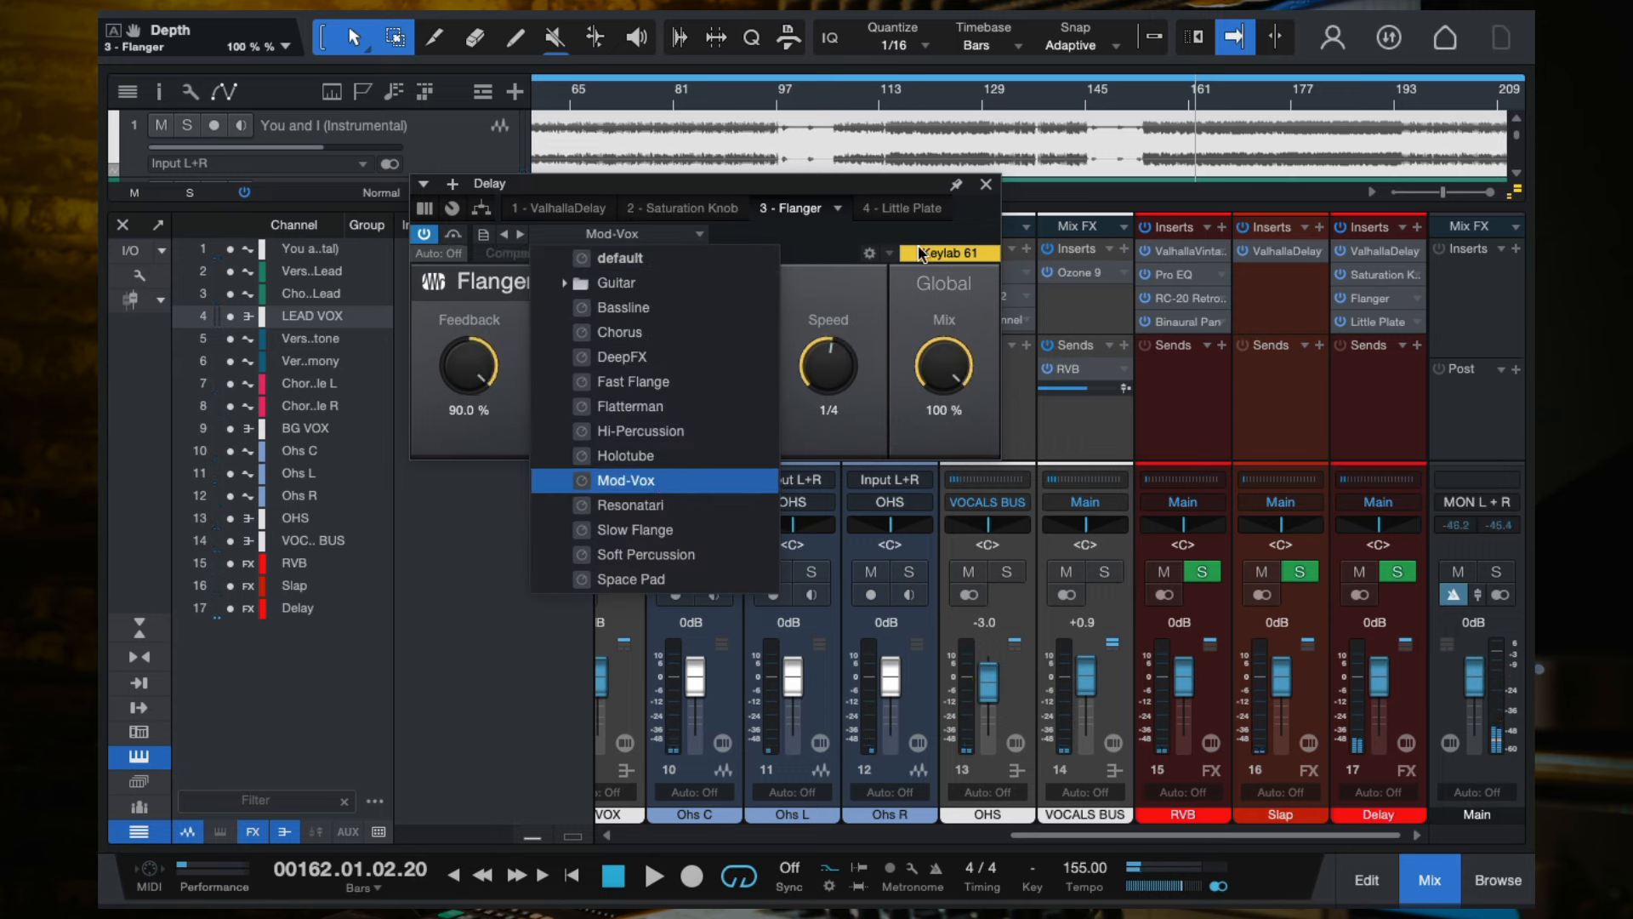
{"action": "left_click", "coordinate": [808, 248]}
{"action": "key", "text": "space"}
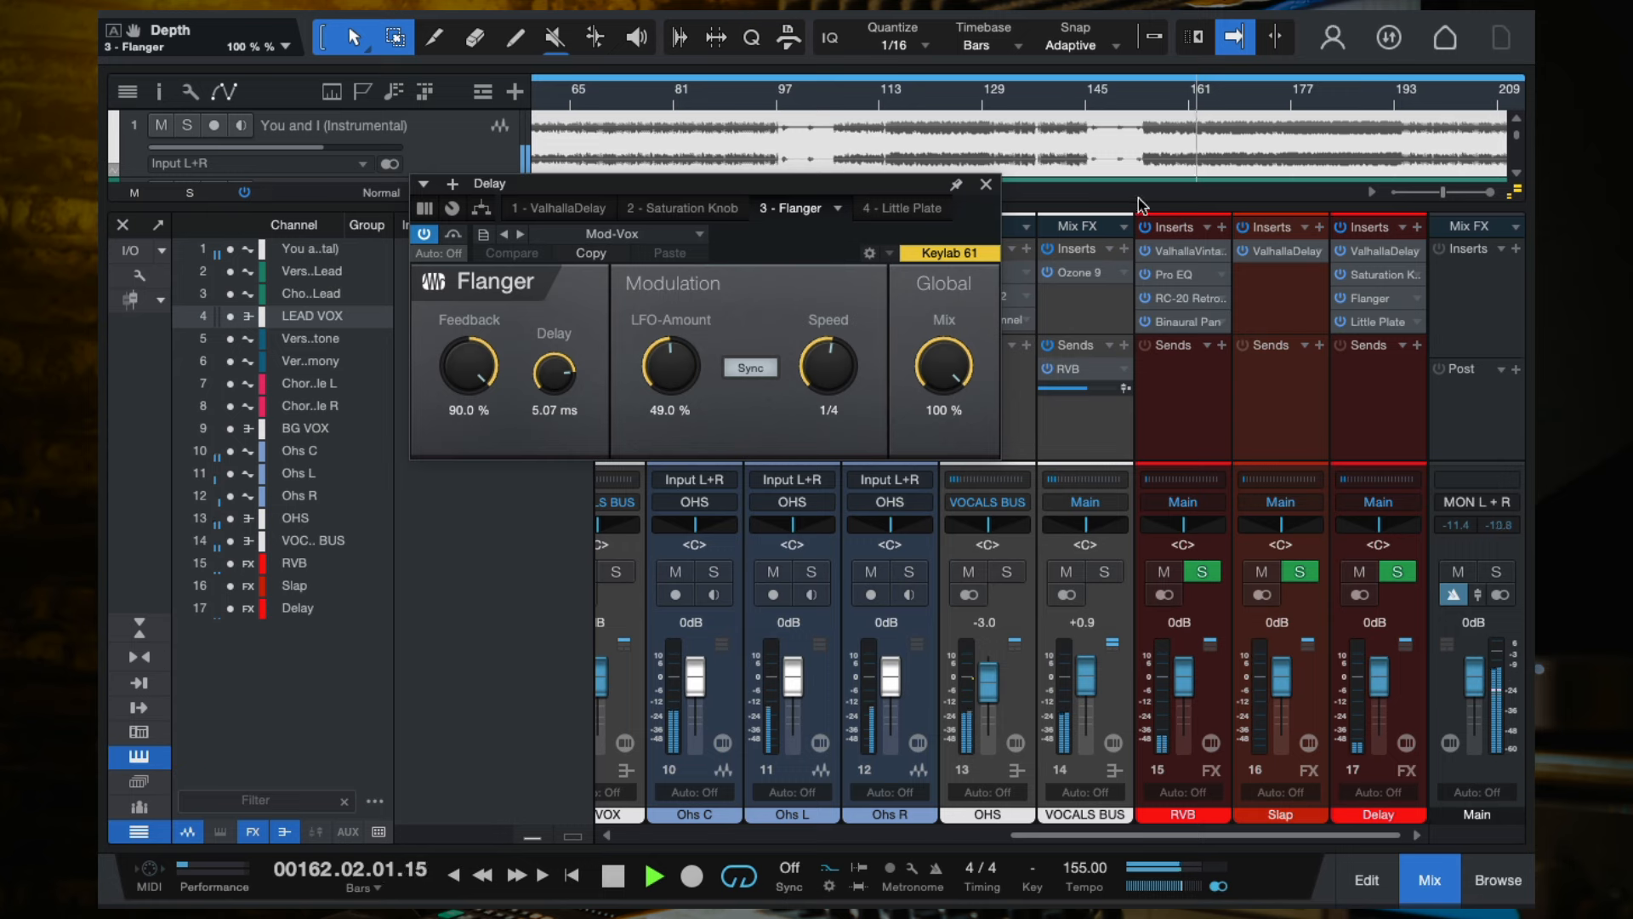
{"action": "left_click", "coordinate": [1142, 99]}
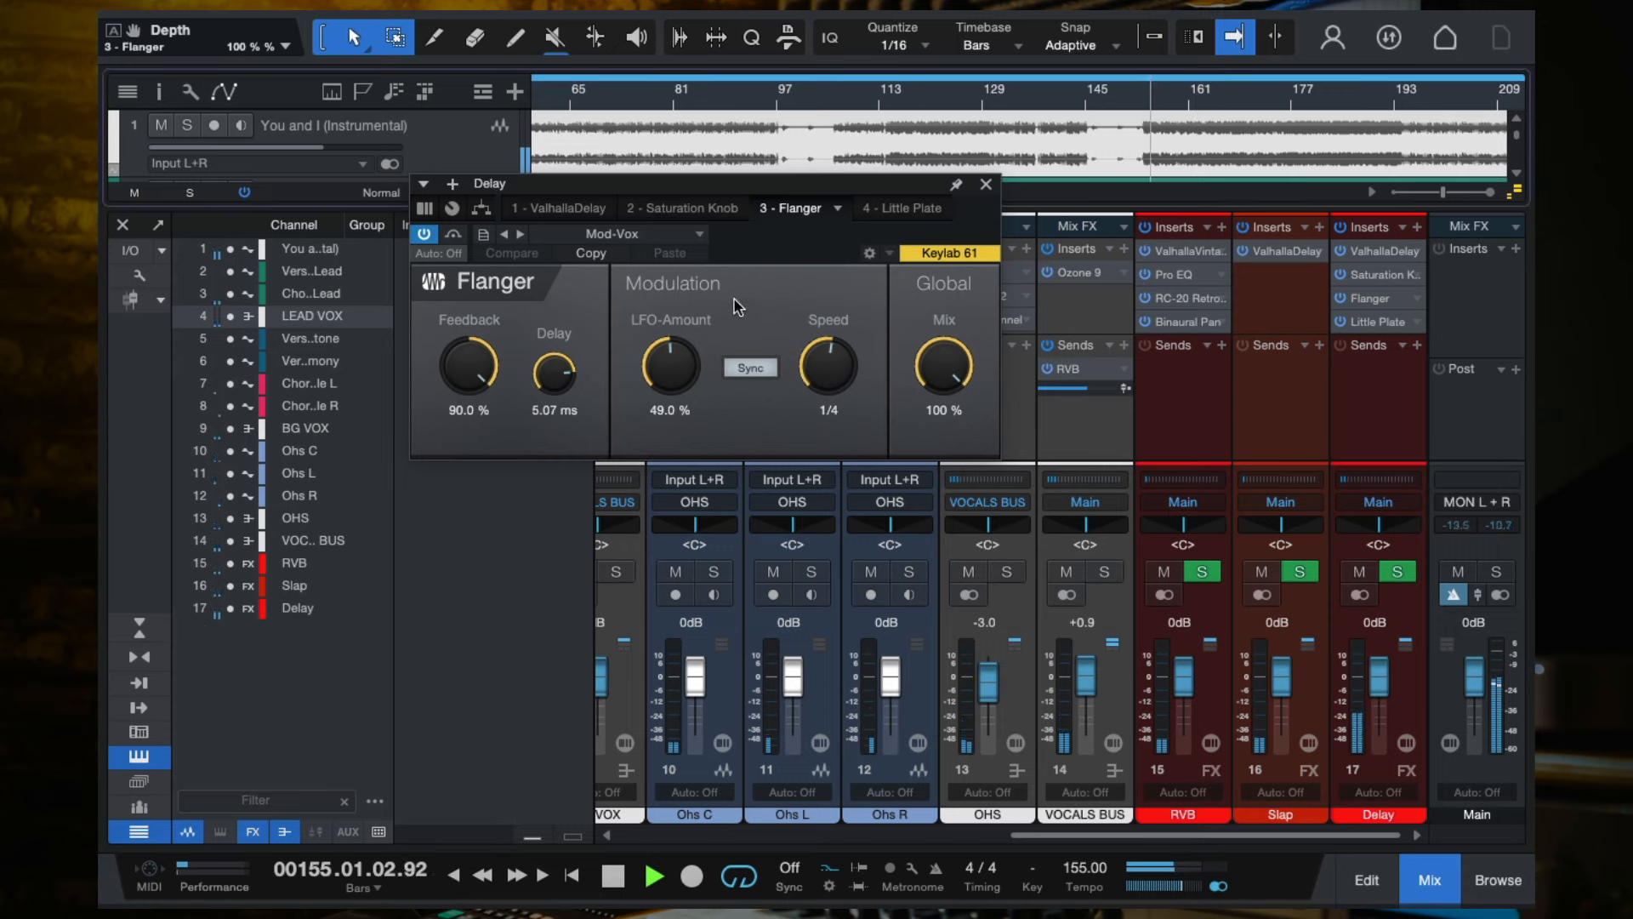
{"action": "key", "text": "space"}
Close the Flanger window, bypass Flanger on the Delay channel while playing the final chorus, and save the song.
{"action": "left_click", "coordinate": [615, 236]}
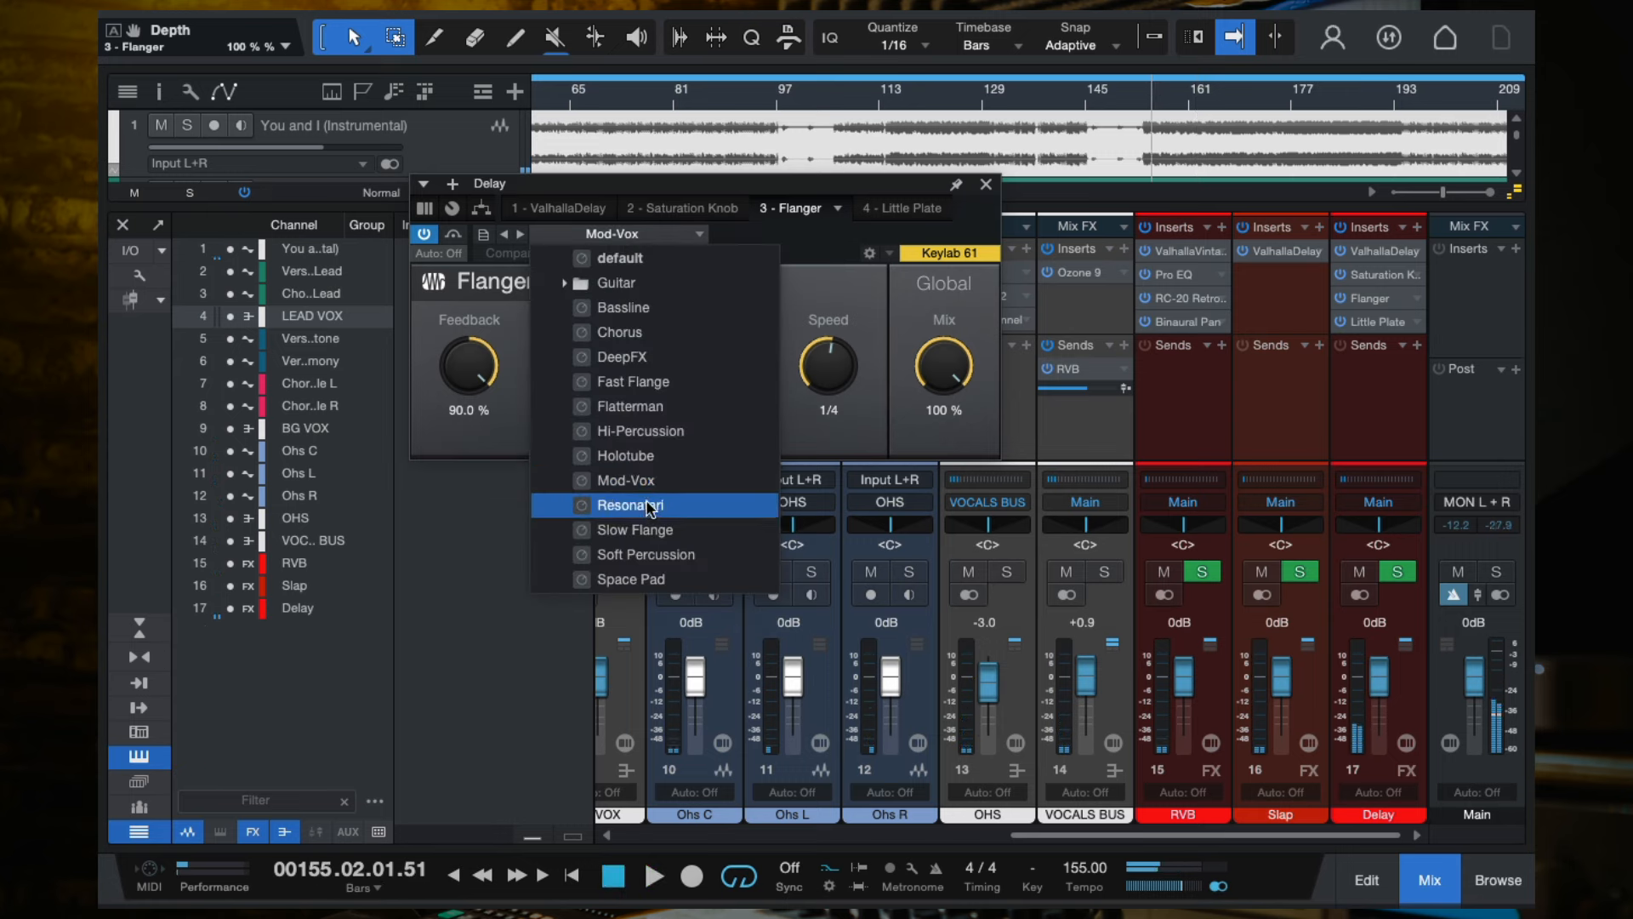
{"action": "left_click", "coordinate": [985, 185]}
{"action": "left_click", "coordinate": [986, 185]}
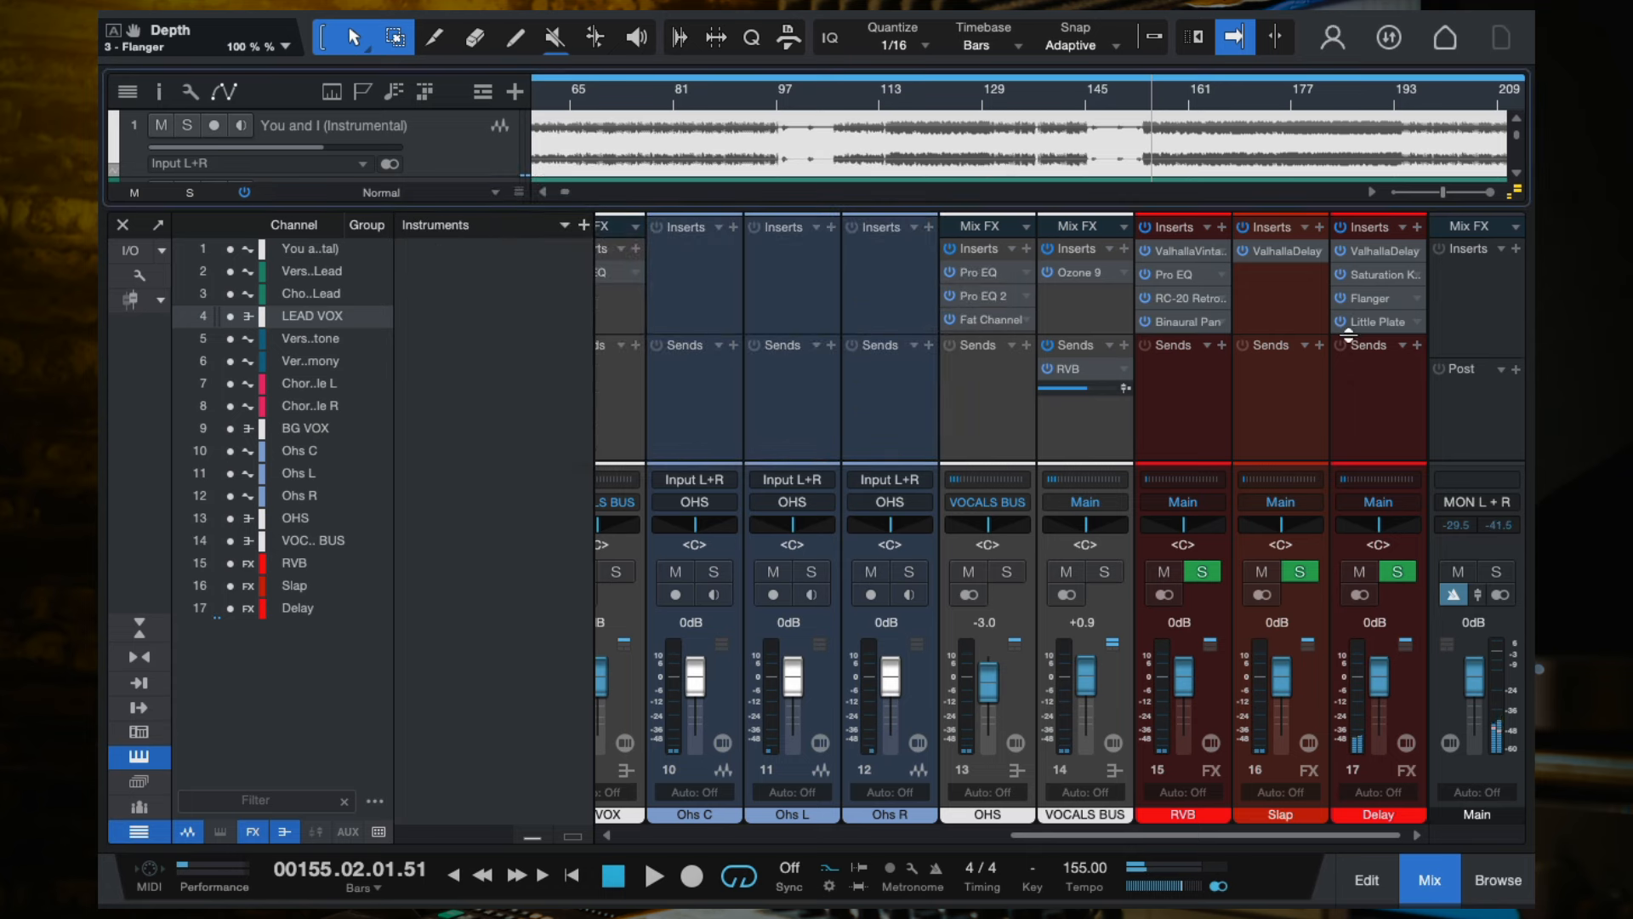
{"action": "left_click", "coordinate": [1143, 103]}
{"action": "key", "text": "space"}
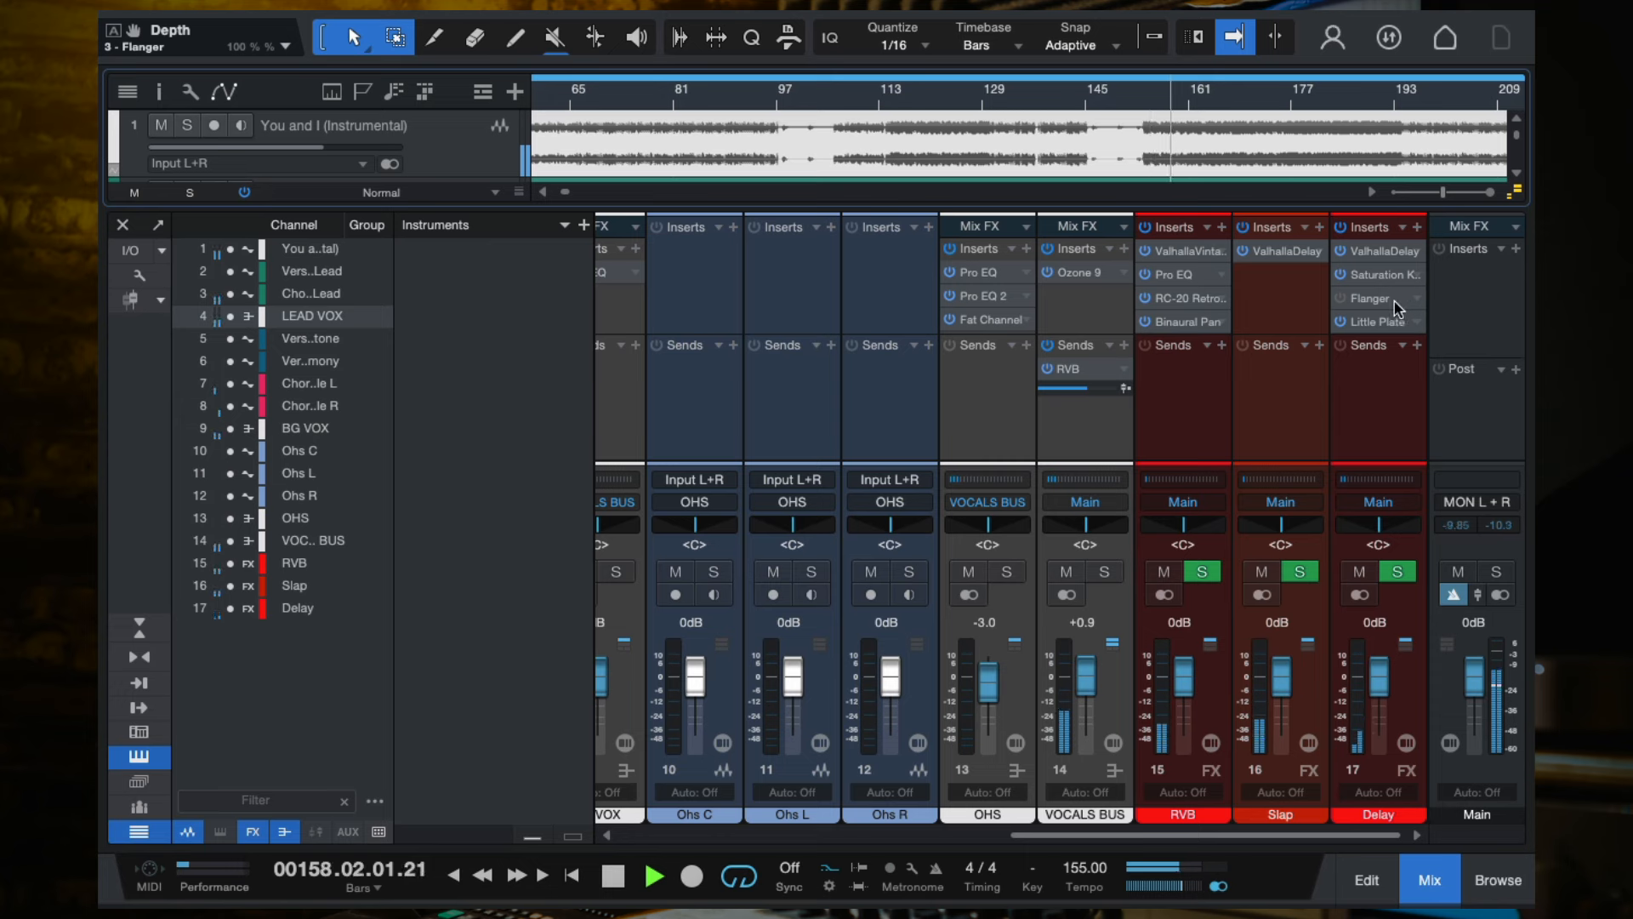
{"action": "key", "text": "ctrl+s"}
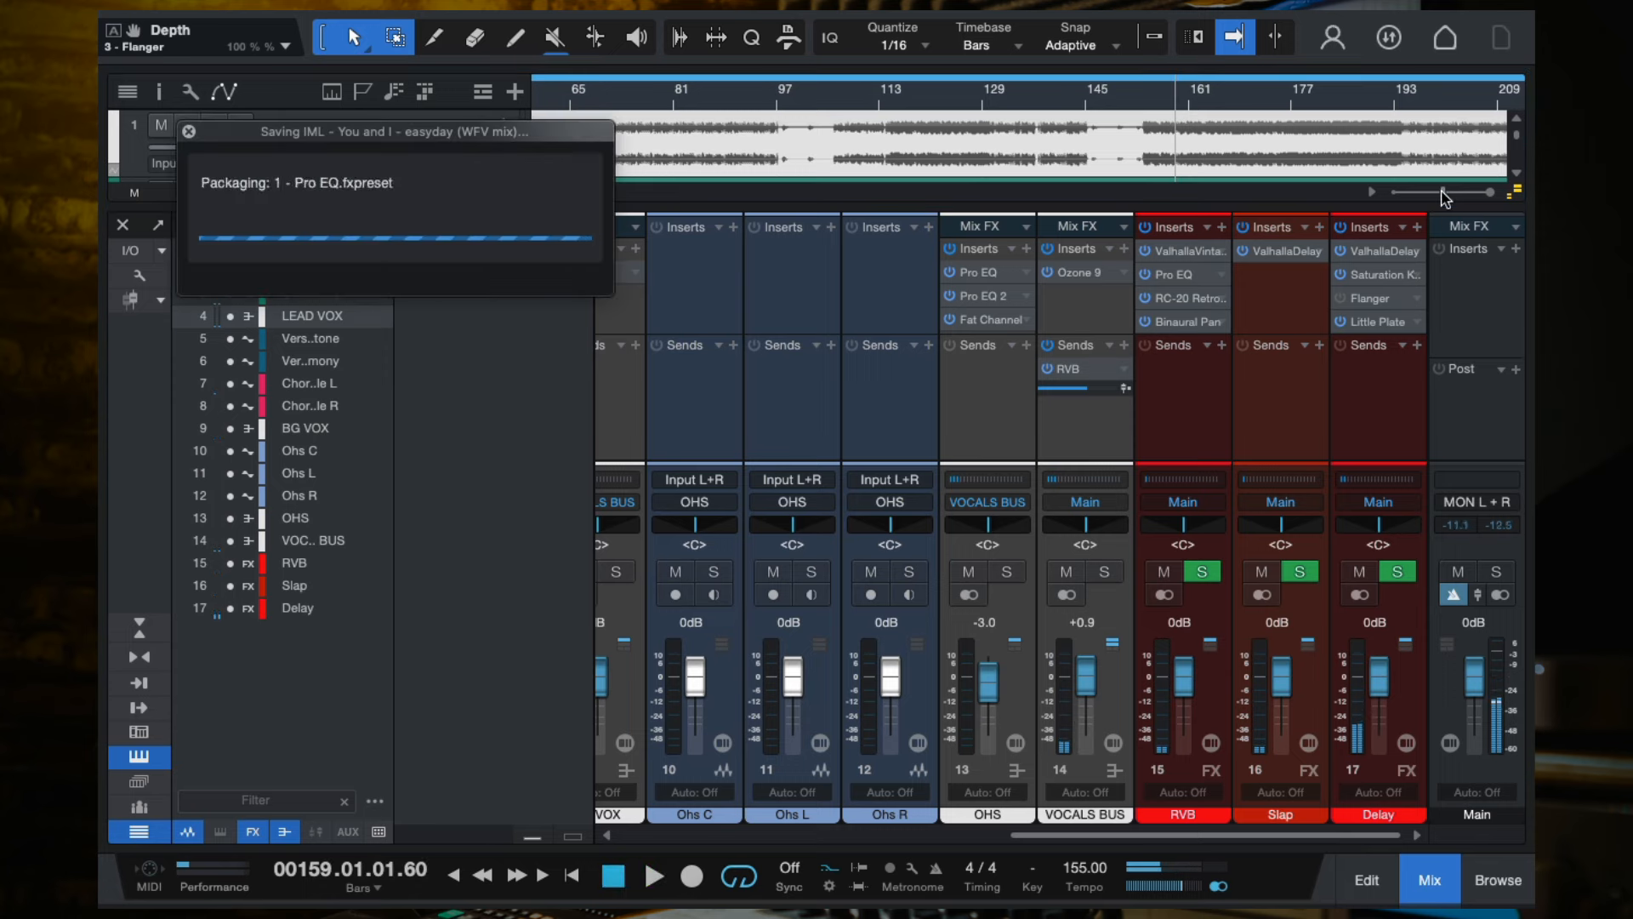
Search the plug-ins for "chorus" and add Chorus JUN-6 to the Delay channel's inserts.
{"action": "left_click", "coordinate": [1417, 228]}
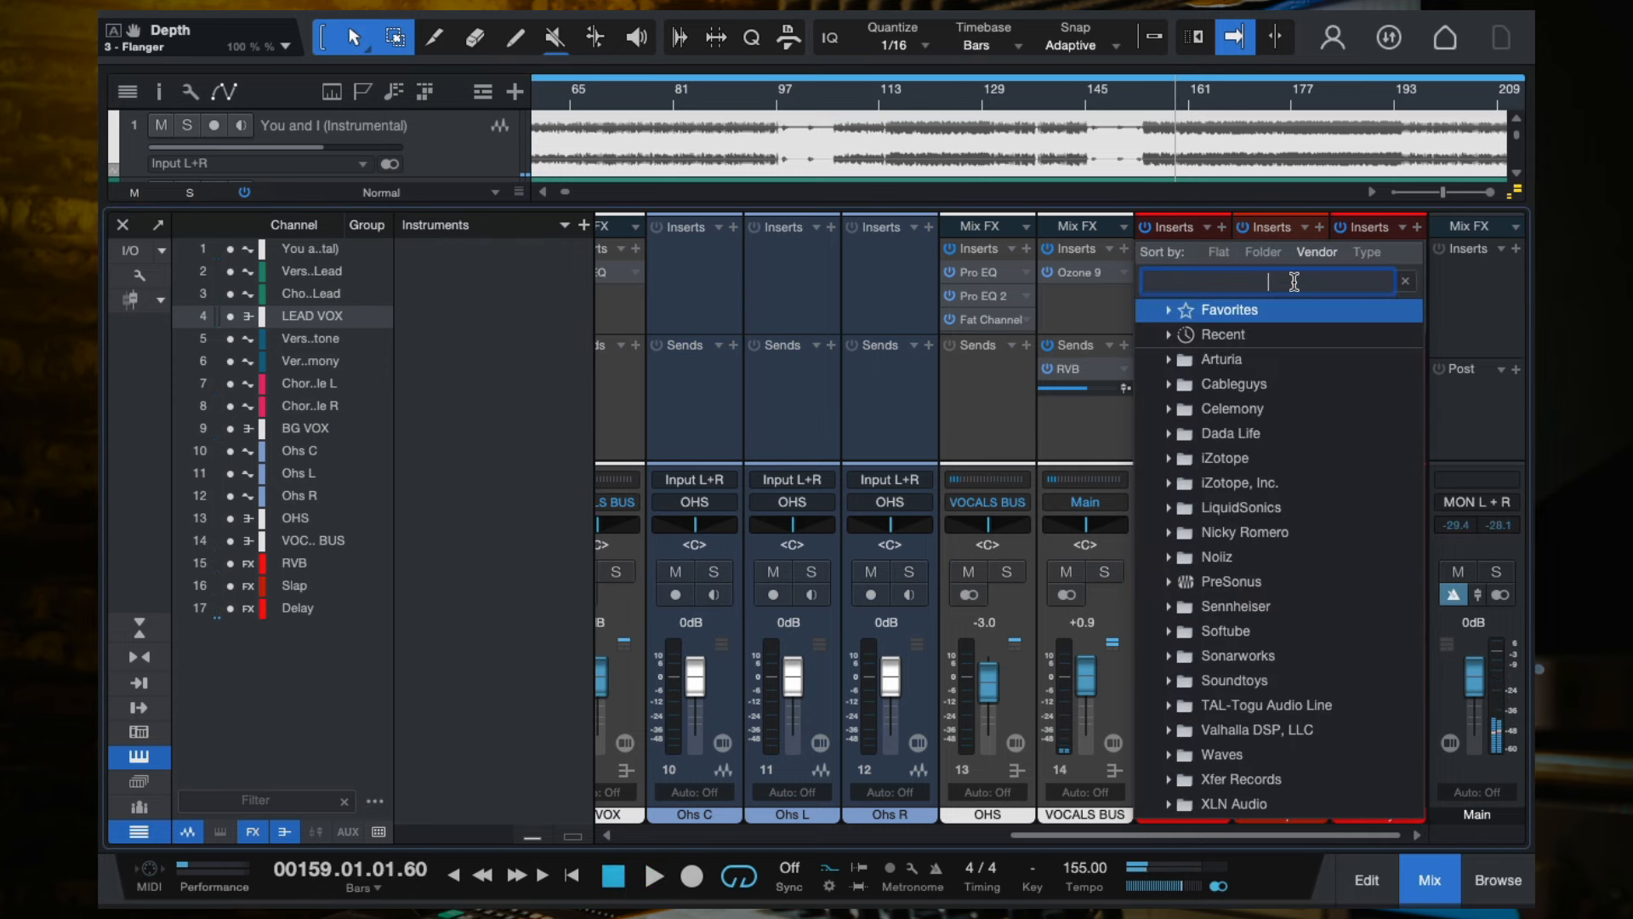
{"action": "type", "text": "chorus"}
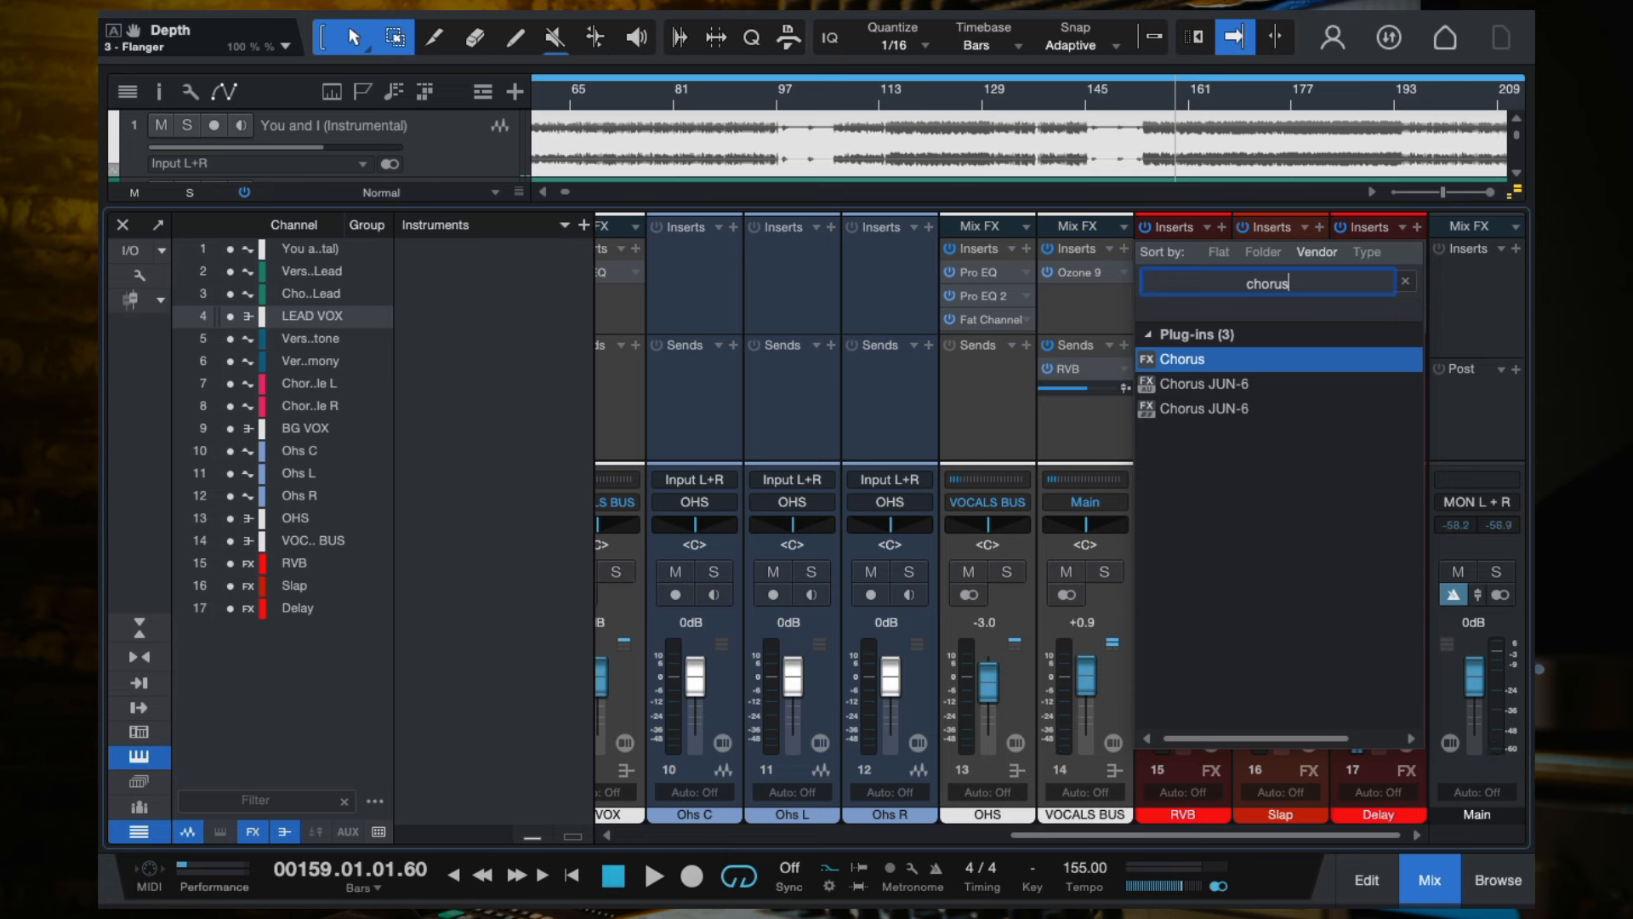
{"action": "left_click", "coordinate": [1203, 384]}
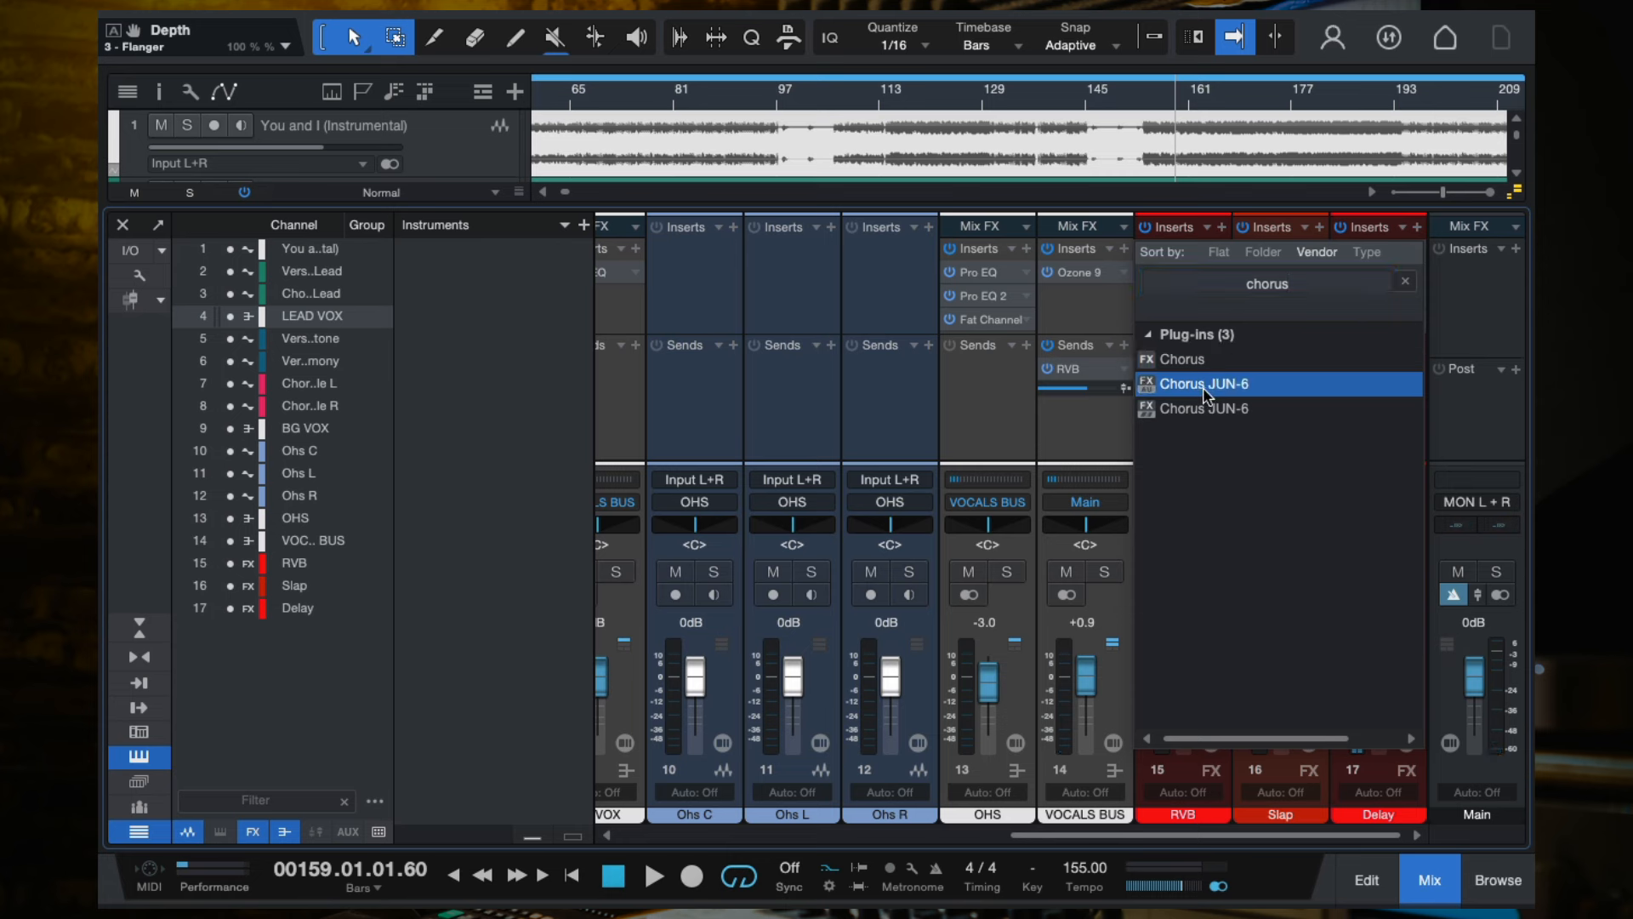
{"action": "double_click", "coordinate": [1204, 384]}
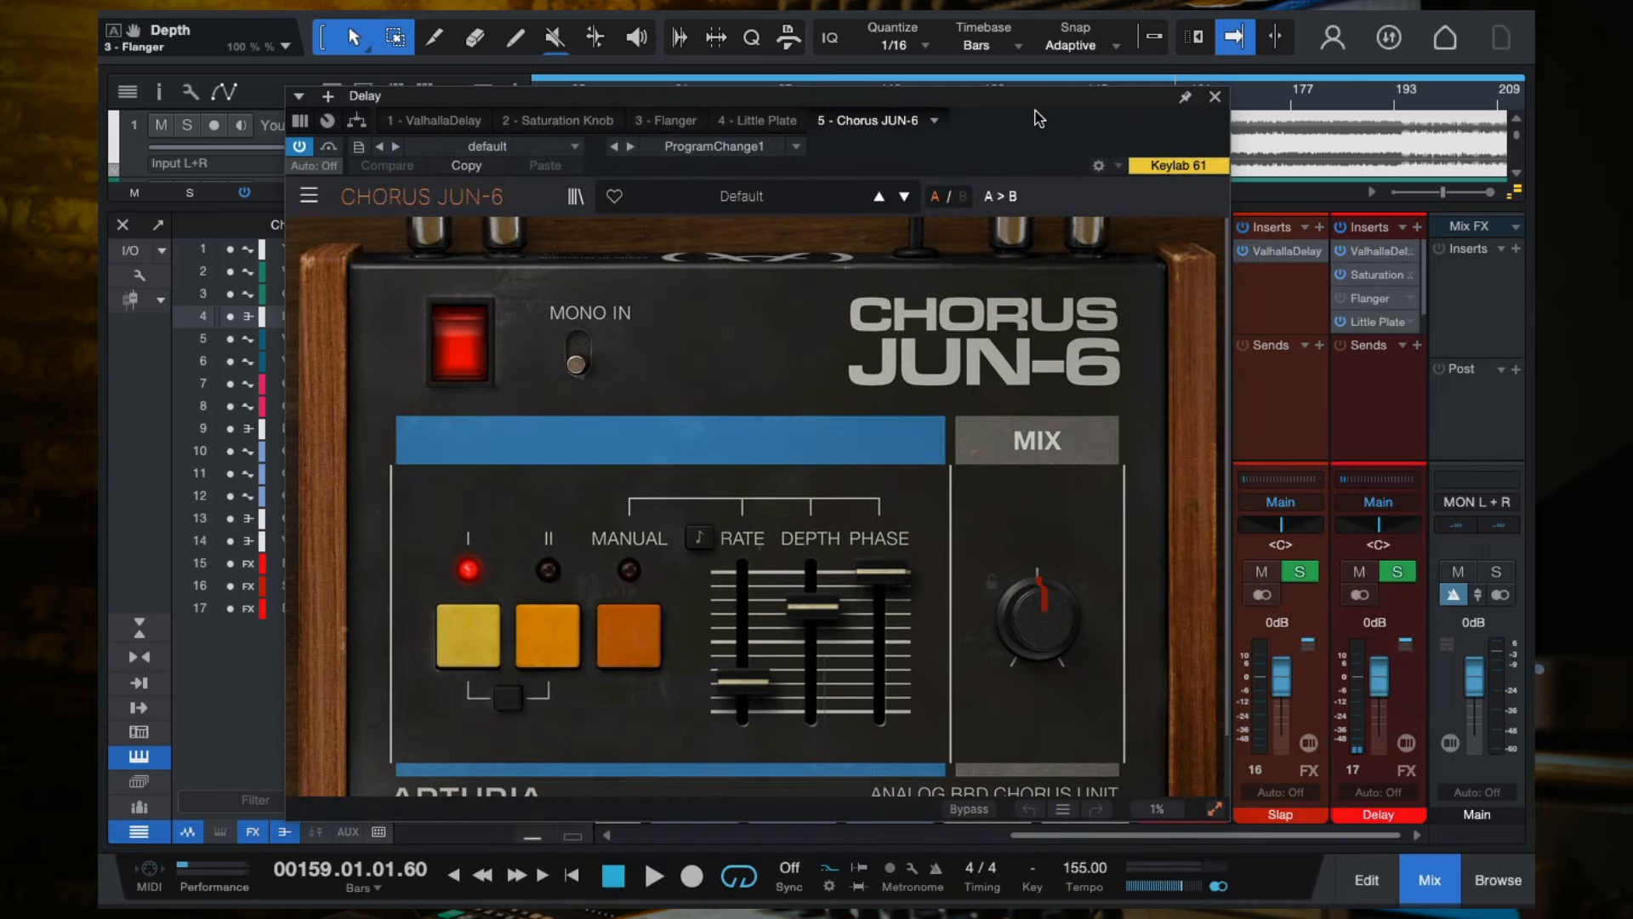
Raise the Chorus JUN-6 mix to about maximum during playback and restart playback from the final chorus.
{"action": "key", "text": "space"}
{"action": "left_click_drag", "start_coordinate": [1048, 655], "coordinate": [1048, 585]}
{"action": "left_click_drag", "start_coordinate": [1115, 119], "coordinate": [1100, 199]}
{"action": "left_click", "coordinate": [1122, 92]}
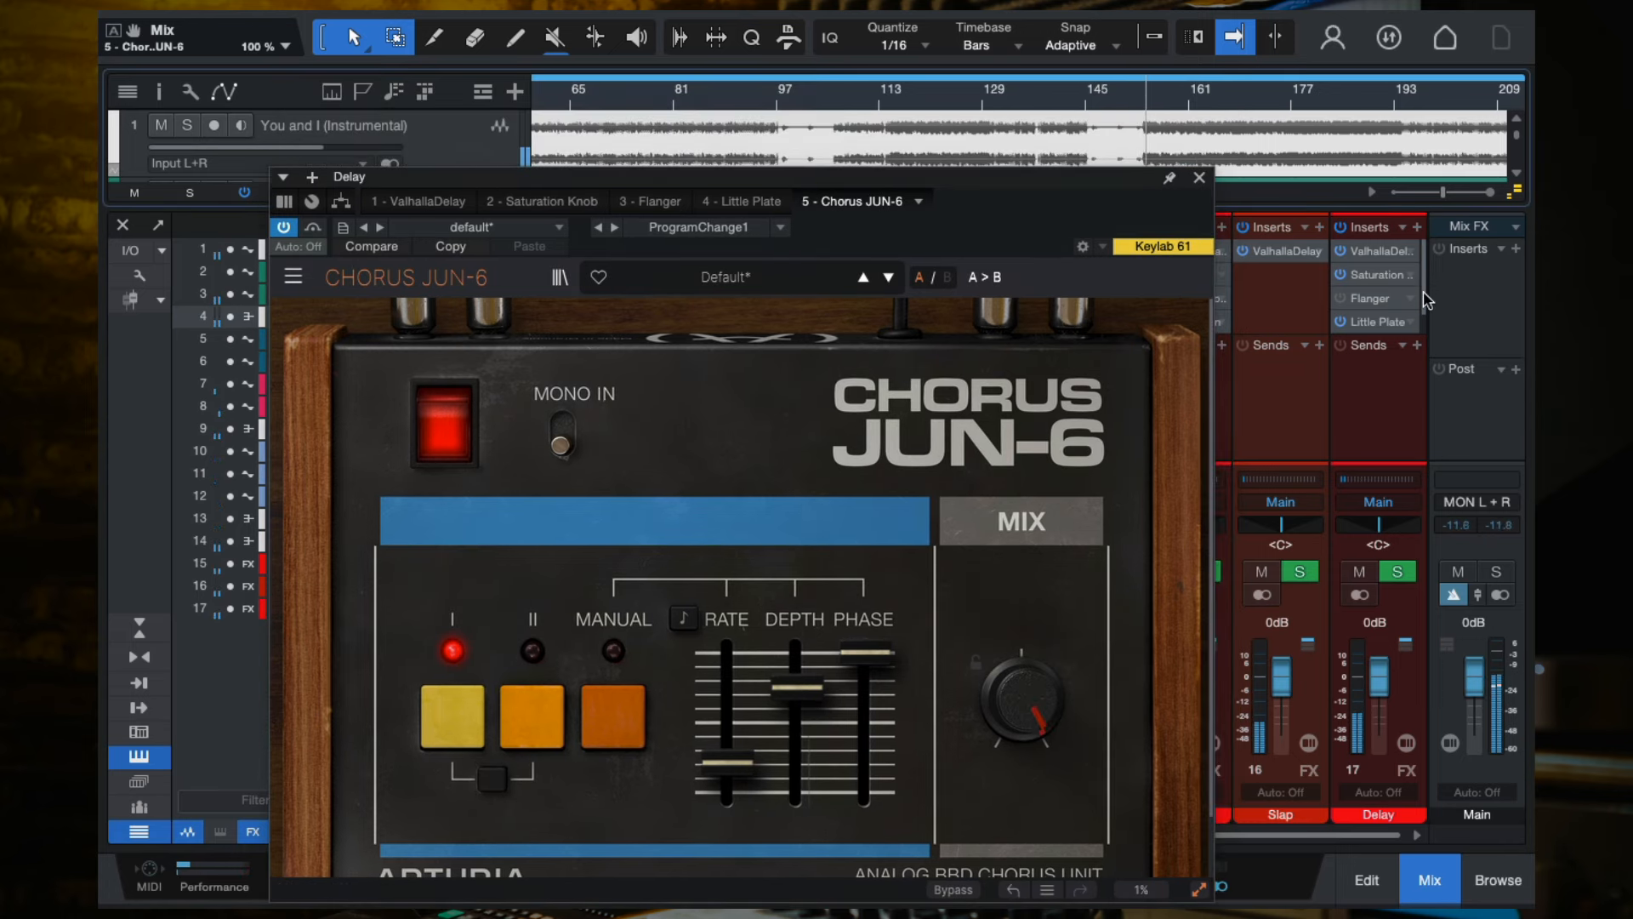
Bypass Chorus JUN-6 on the Delay channel during playback and close its window.
{"action": "left_click_drag", "start_coordinate": [1424, 294], "coordinate": [1422, 334]}
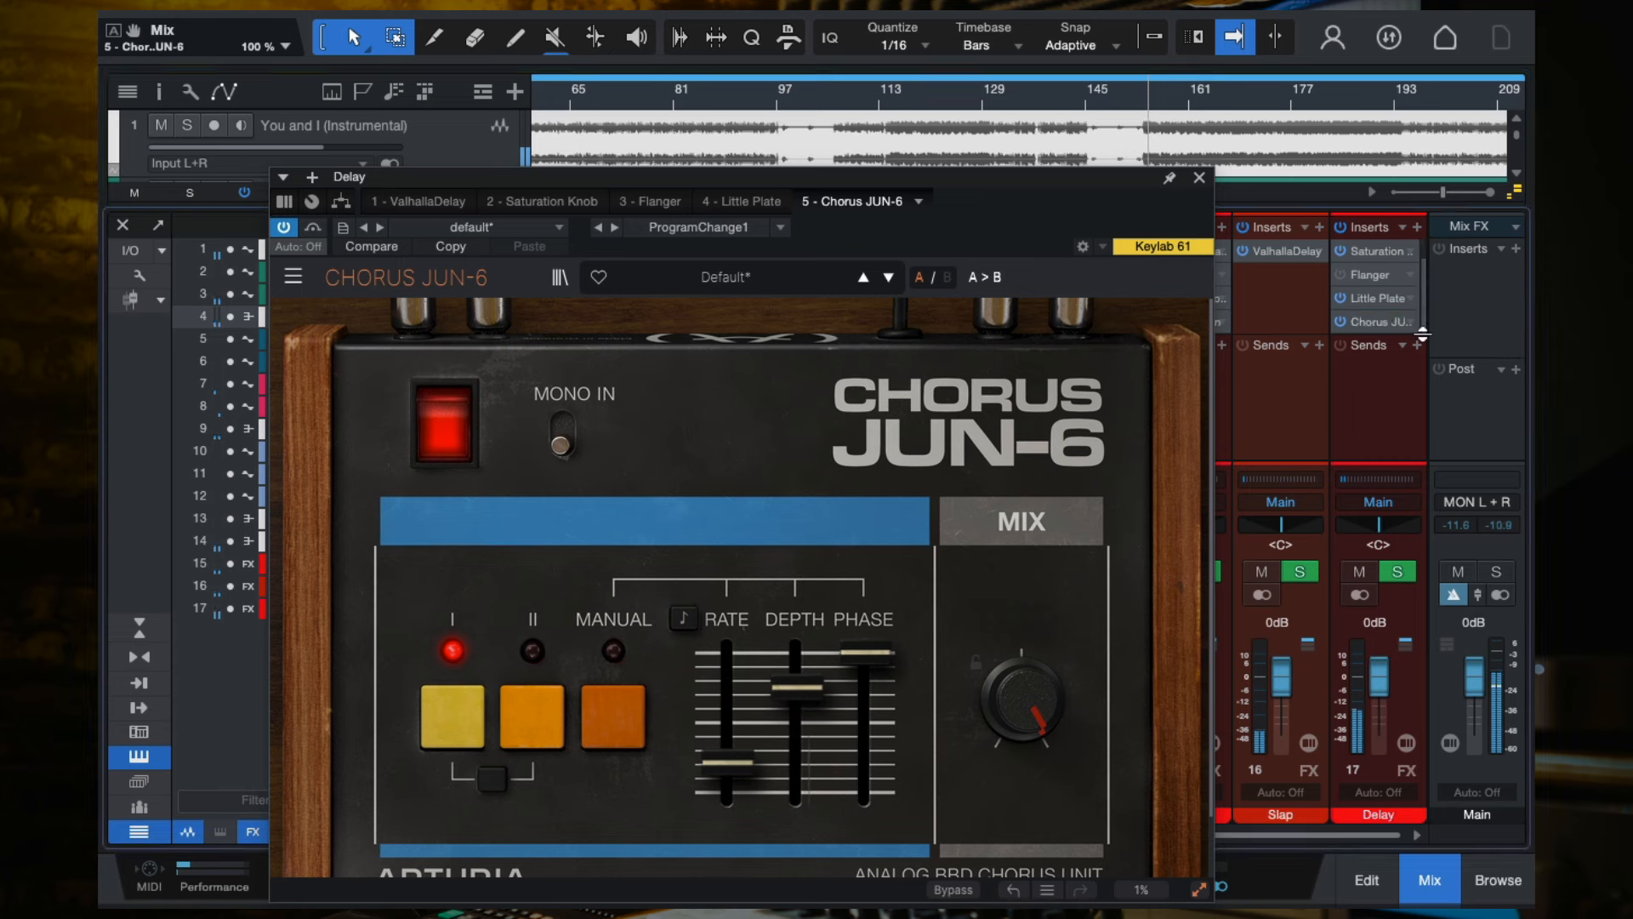
{"action": "left_click", "coordinate": [1340, 321]}
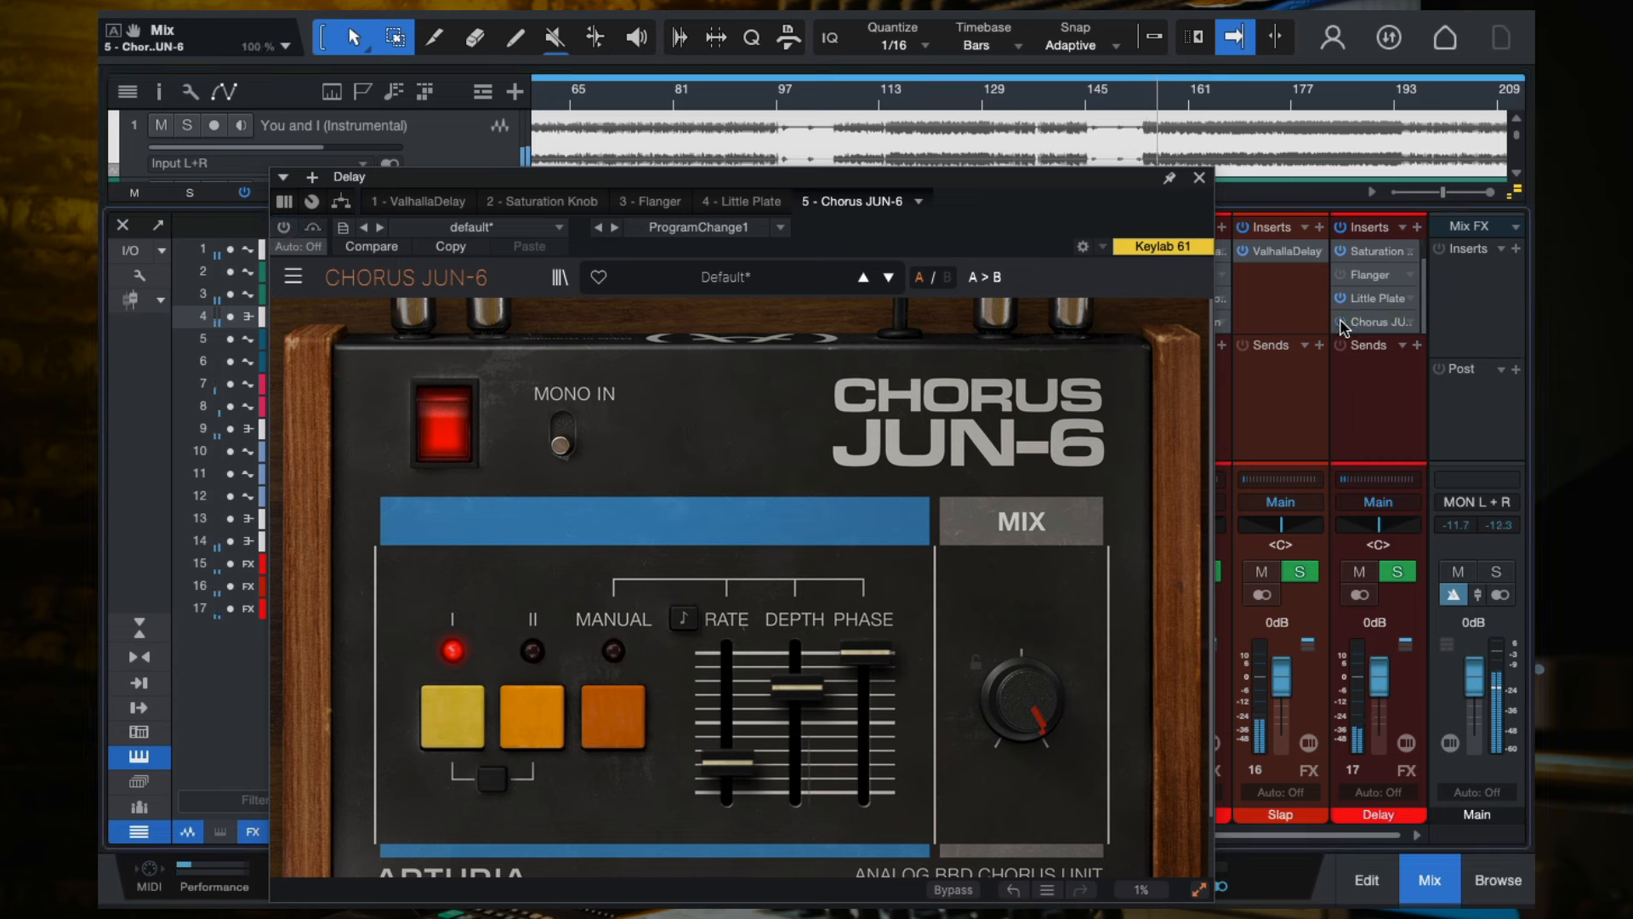
{"action": "left_click", "coordinate": [1195, 179]}
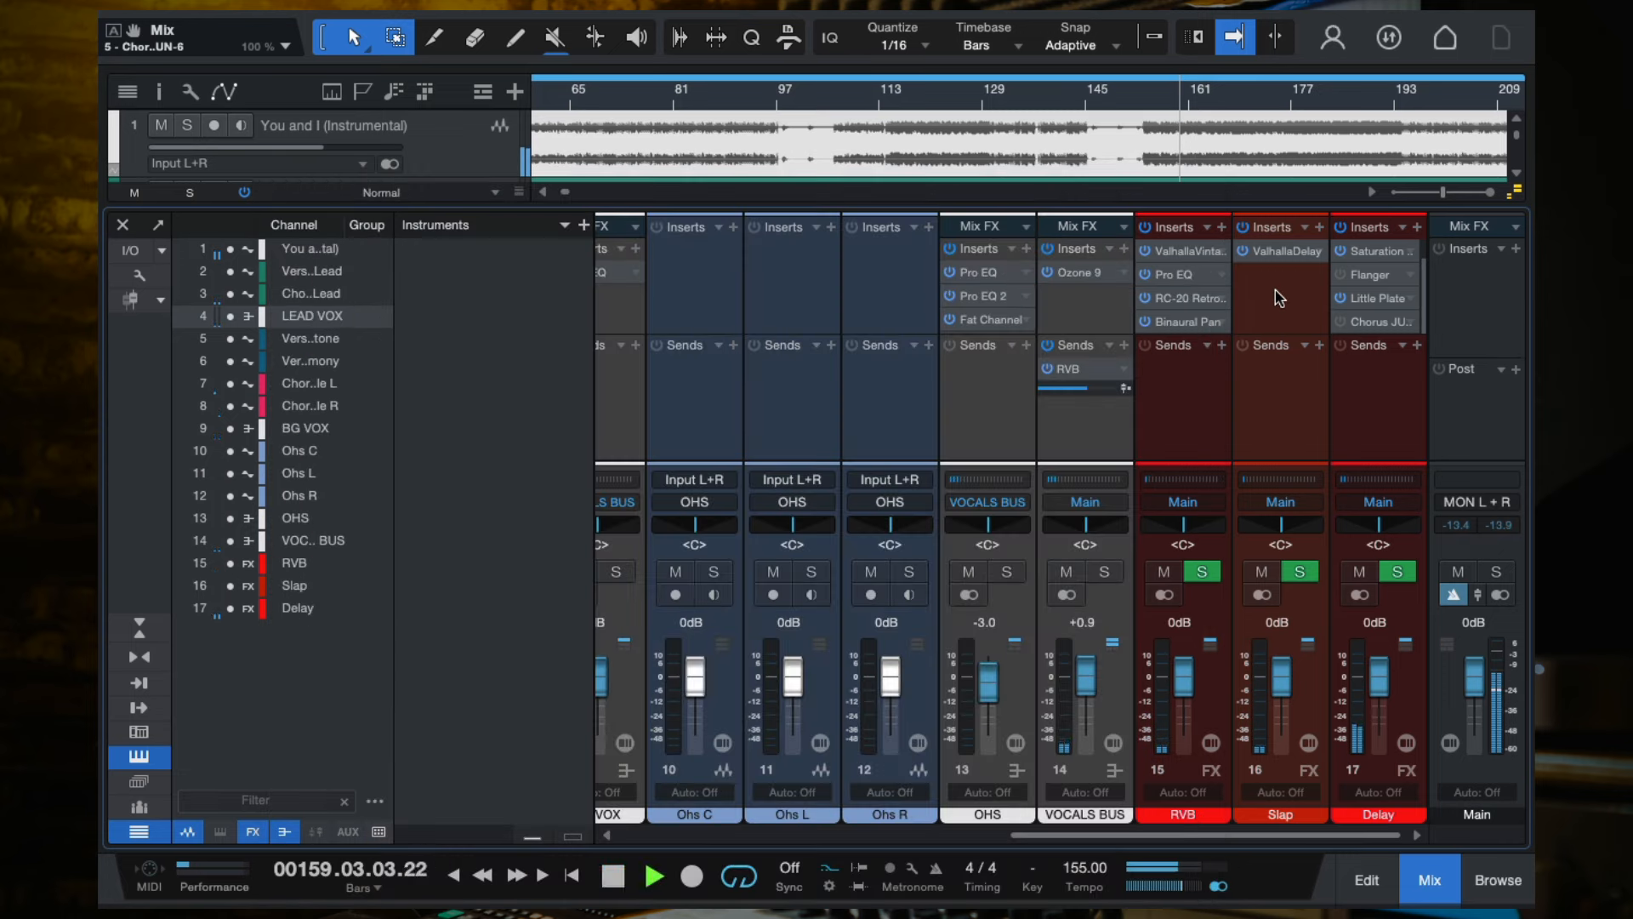
Remove Chorus JUN-6 and Flanger from the Delay channel's inserts.
{"action": "left_click", "coordinate": [1412, 323]}
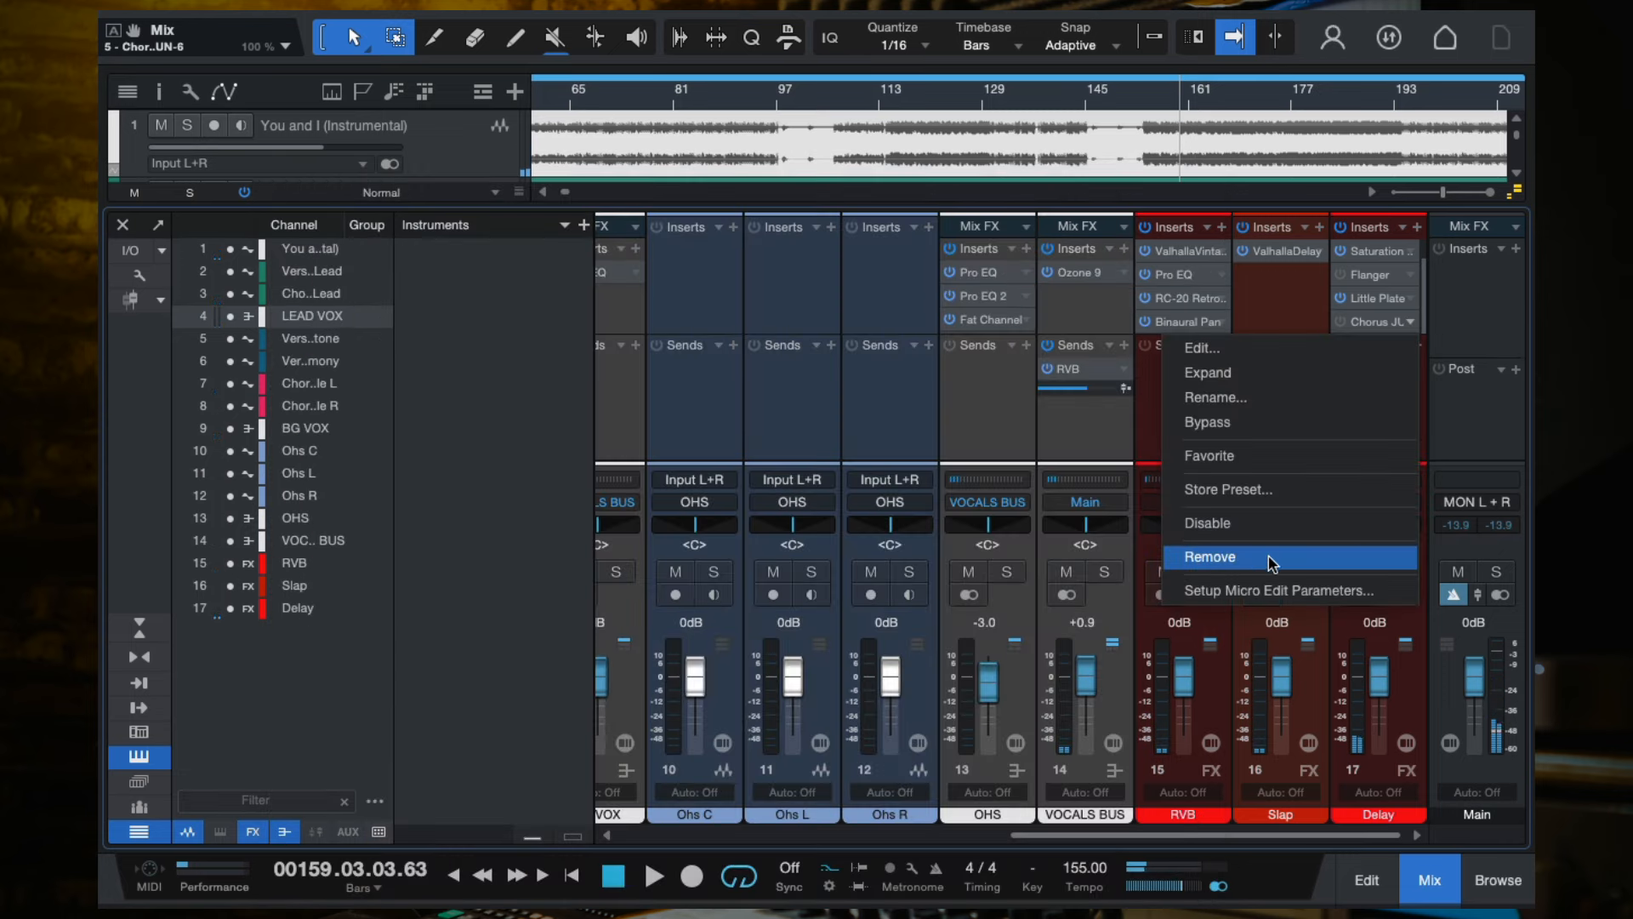
{"action": "left_click", "coordinate": [1284, 556]}
{"action": "right_click", "coordinate": [1416, 299]}
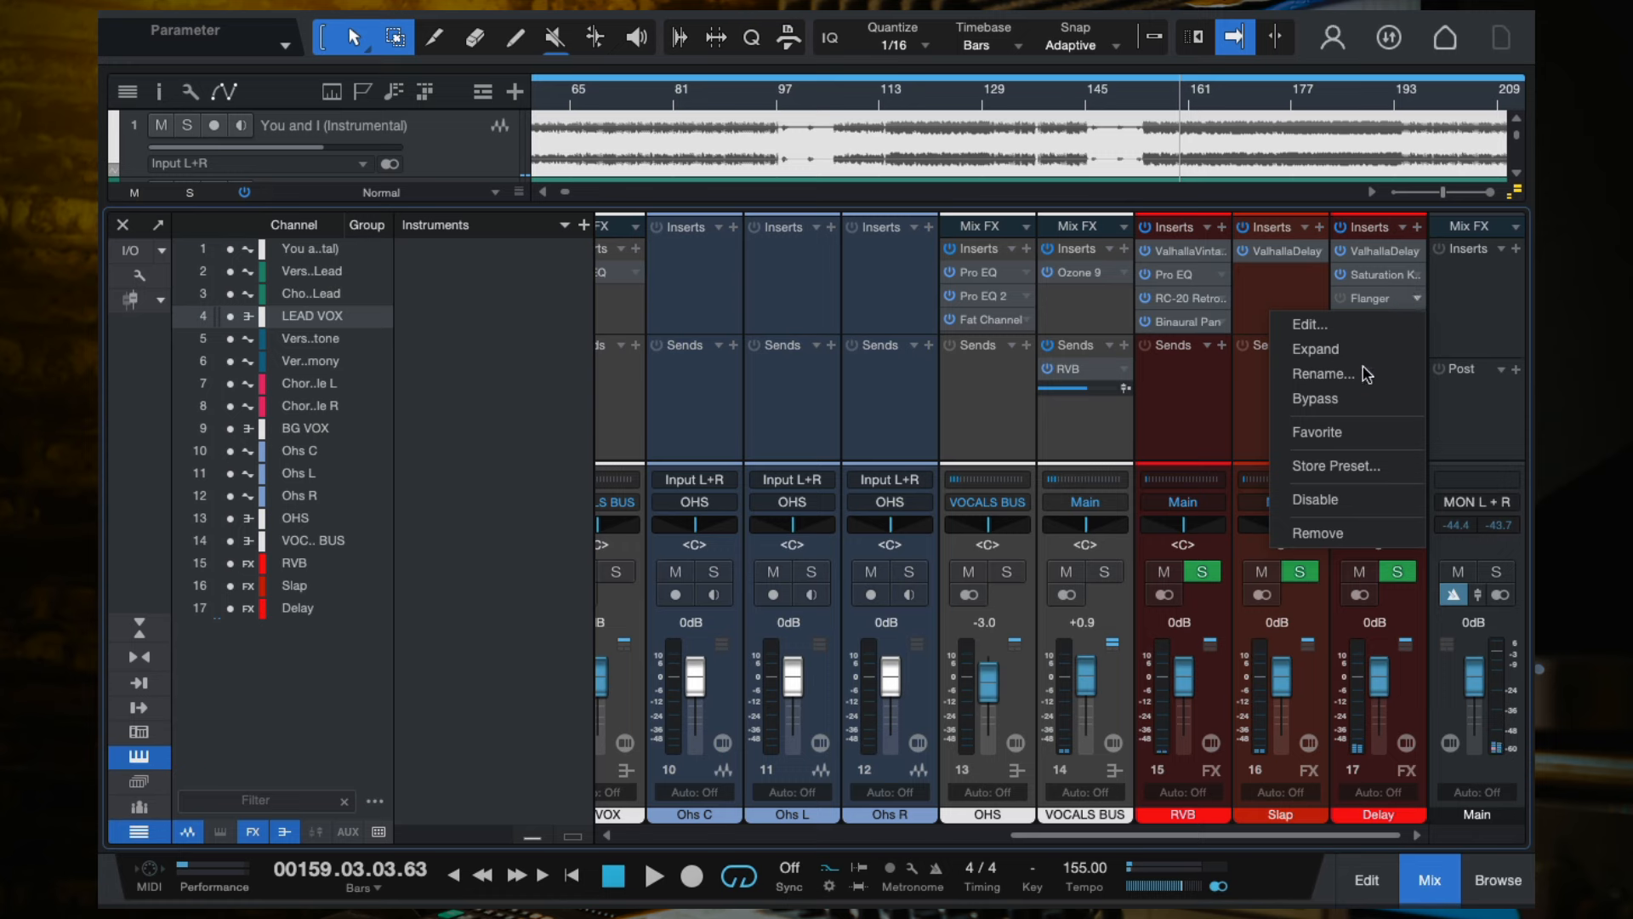
{"action": "left_click", "coordinate": [1325, 541]}
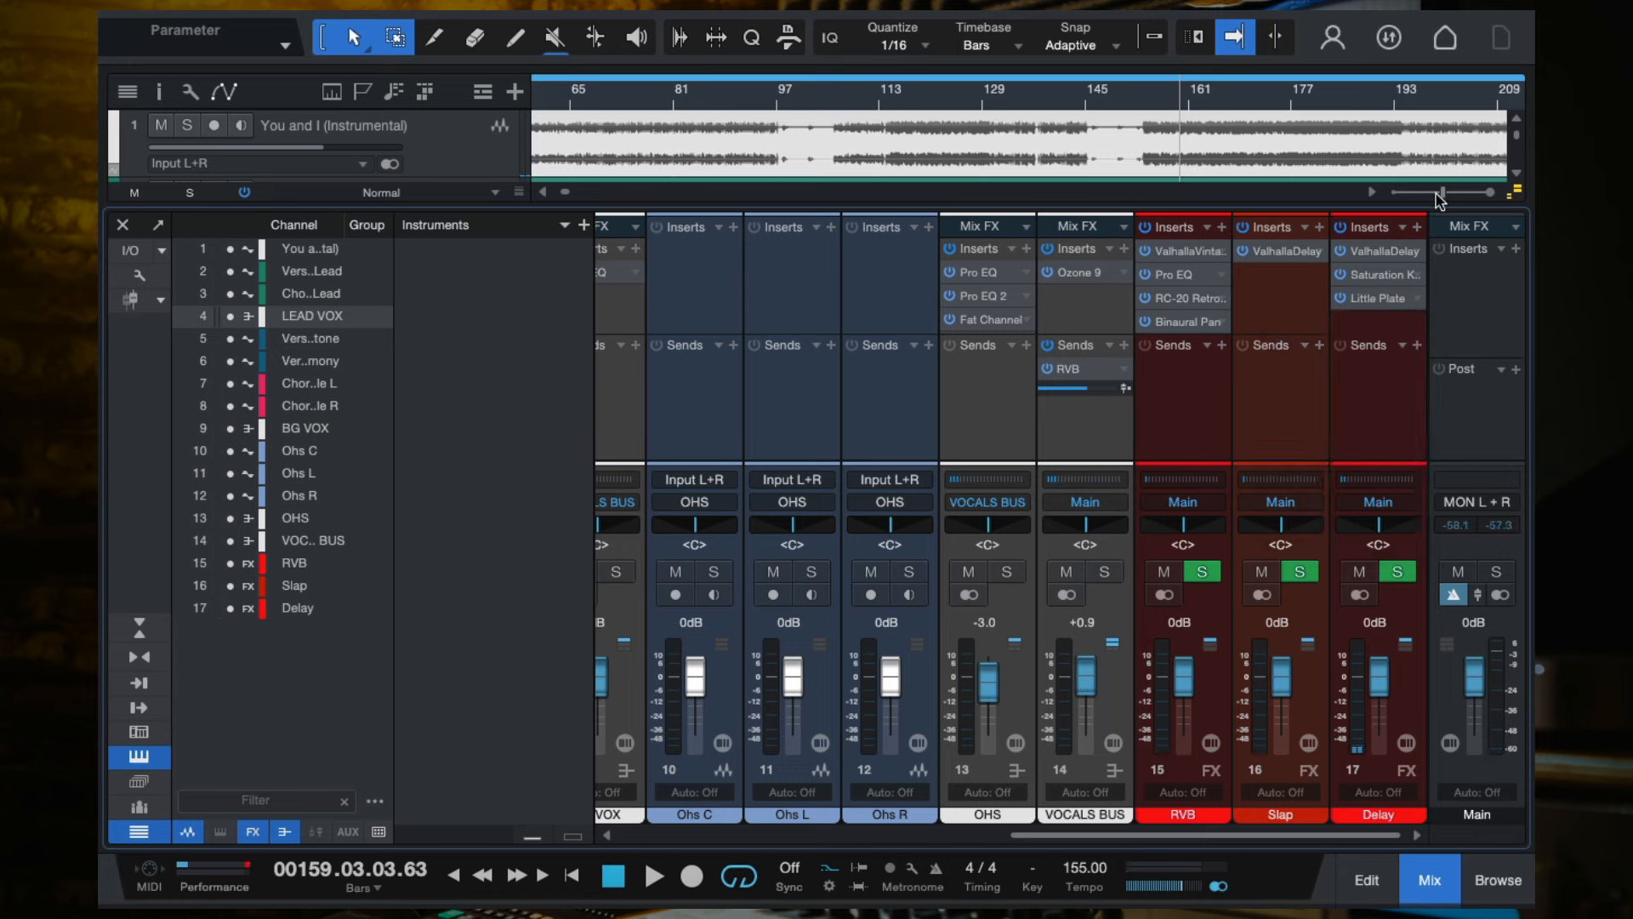
Play from just before the final chorus and lower the LEAD VOX channel's Delay send to -25.0 dB.
{"action": "left_click", "coordinate": [1377, 328]}
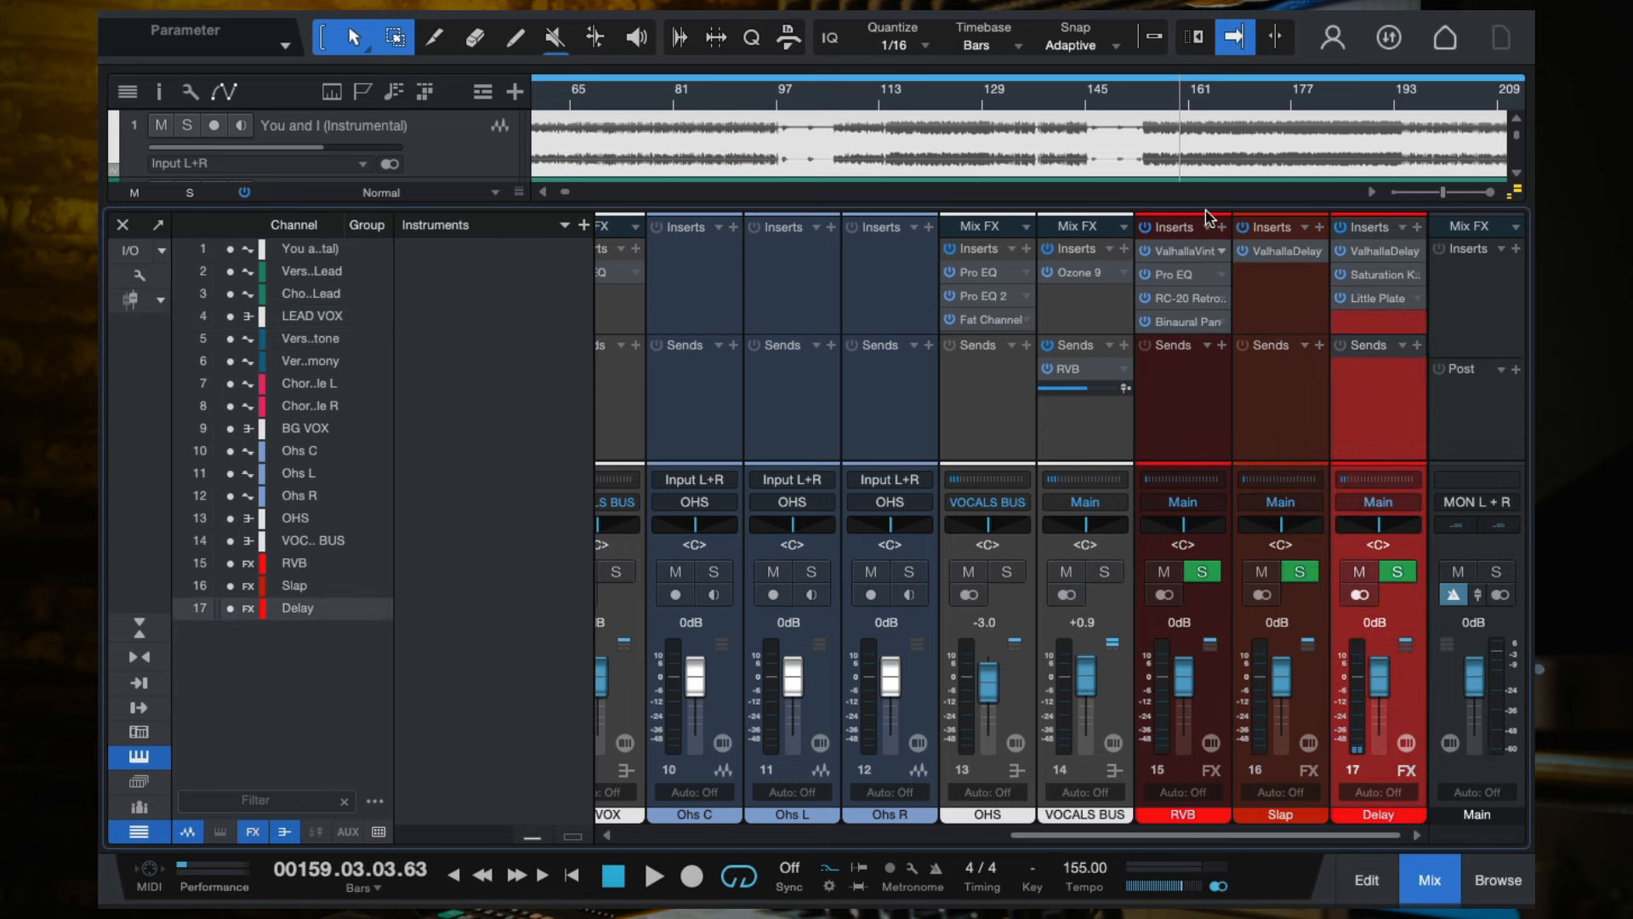
{"action": "left_click", "coordinate": [1142, 92]}
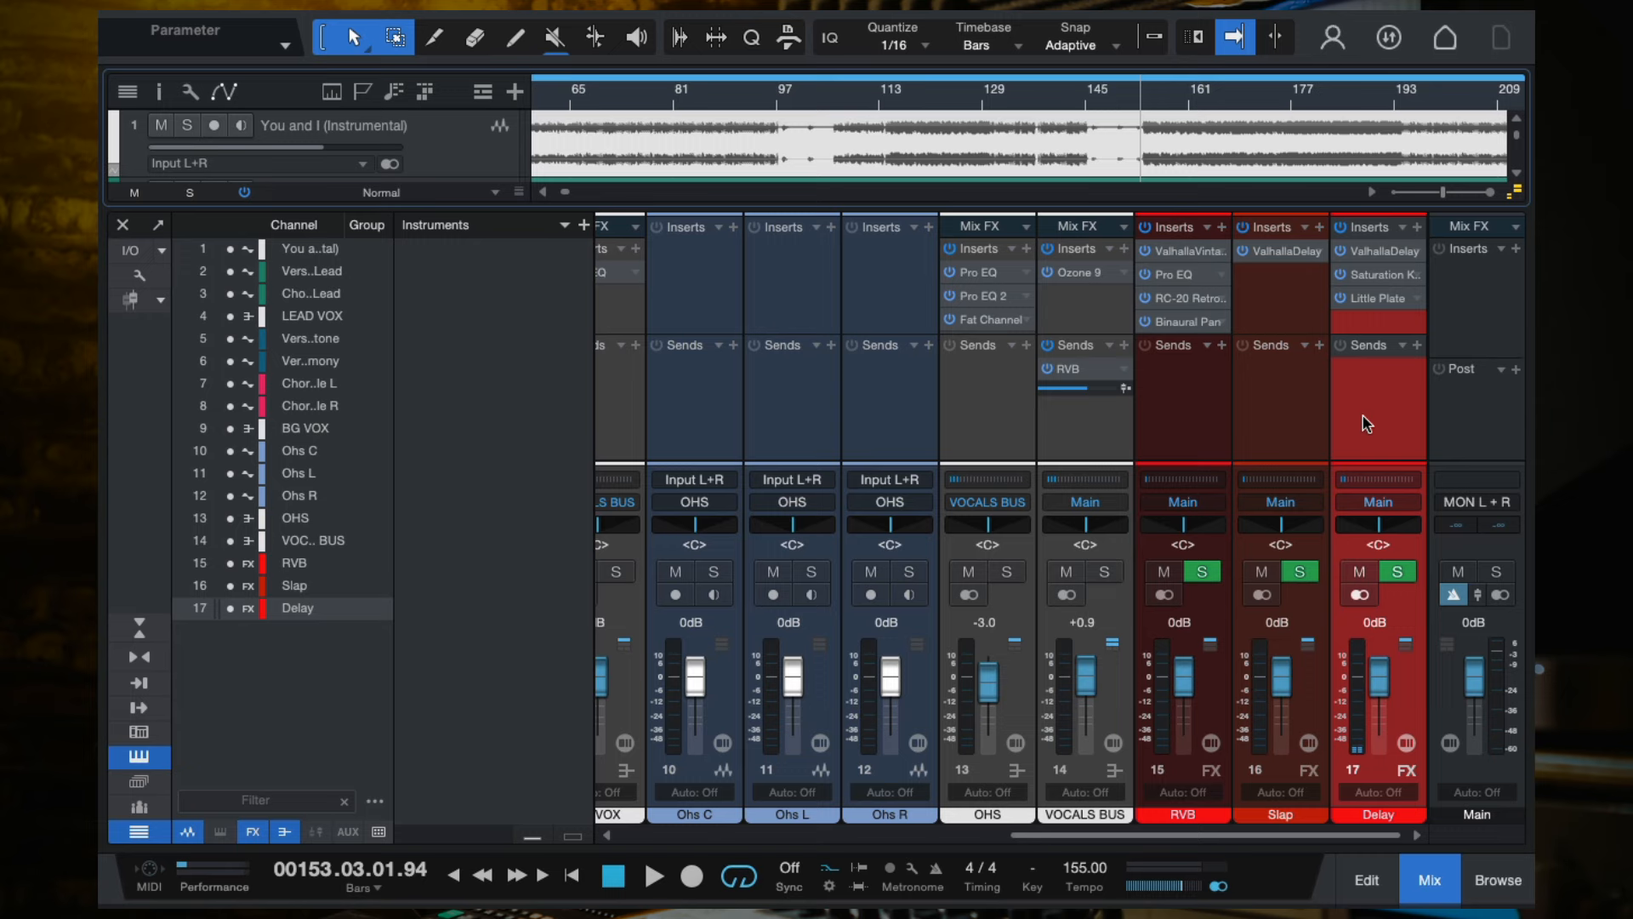
{"action": "key", "text": "space"}
{"action": "scroll", "coordinate": [929, 412], "scroll_direction": "left", "scroll_amount": 8}
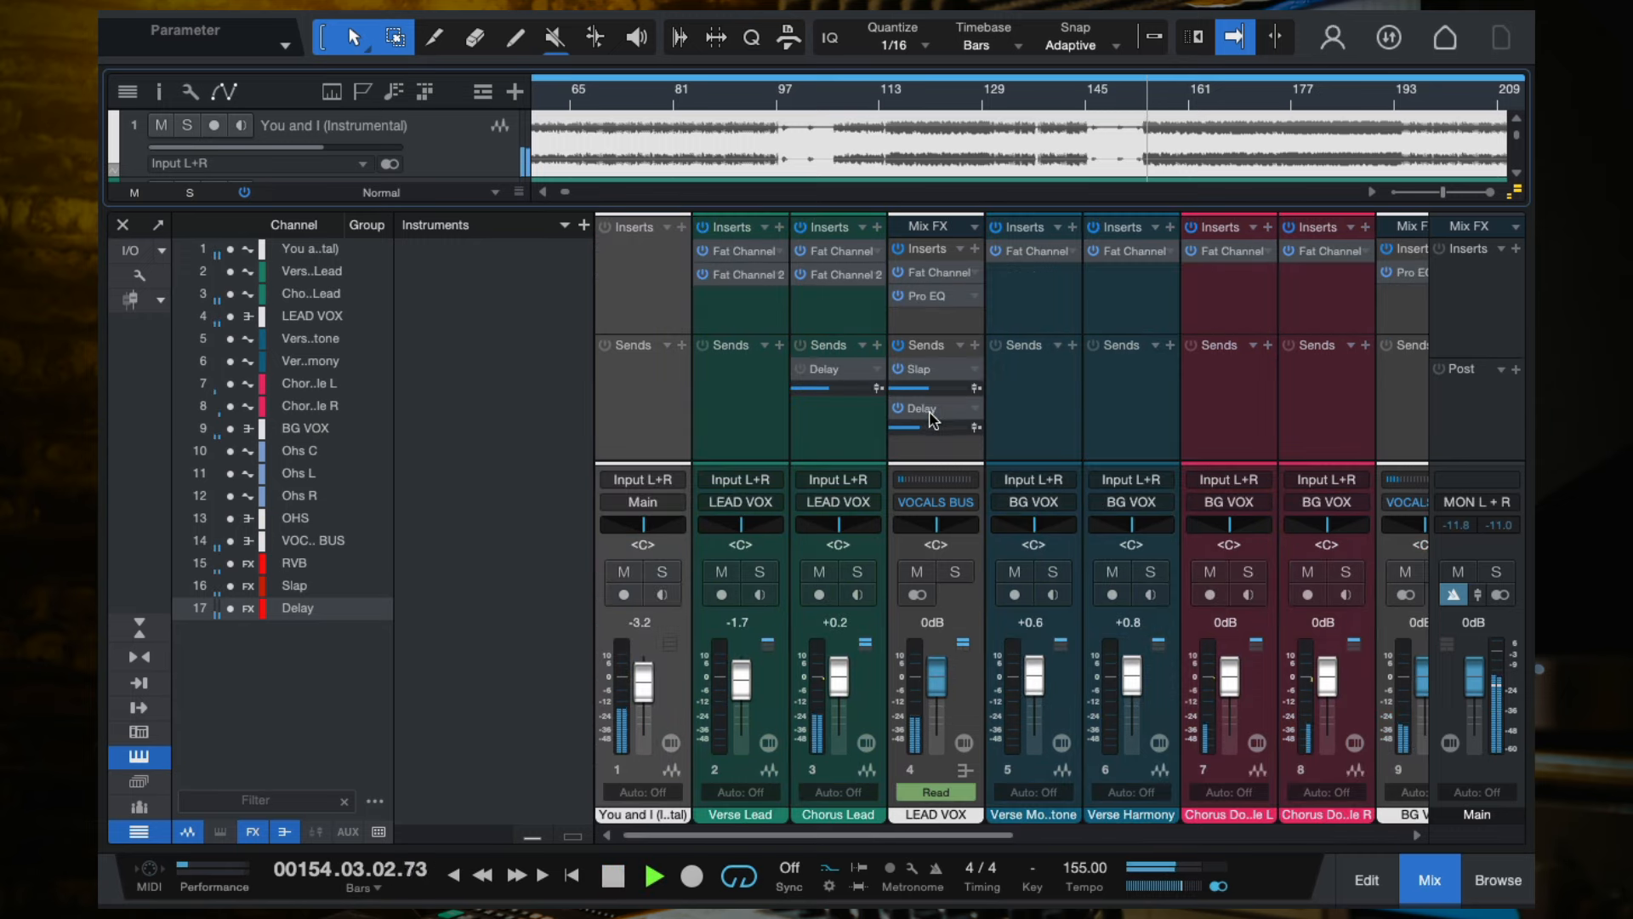
{"action": "left_click_drag", "start_coordinate": [920, 427], "coordinate": [913, 427]}
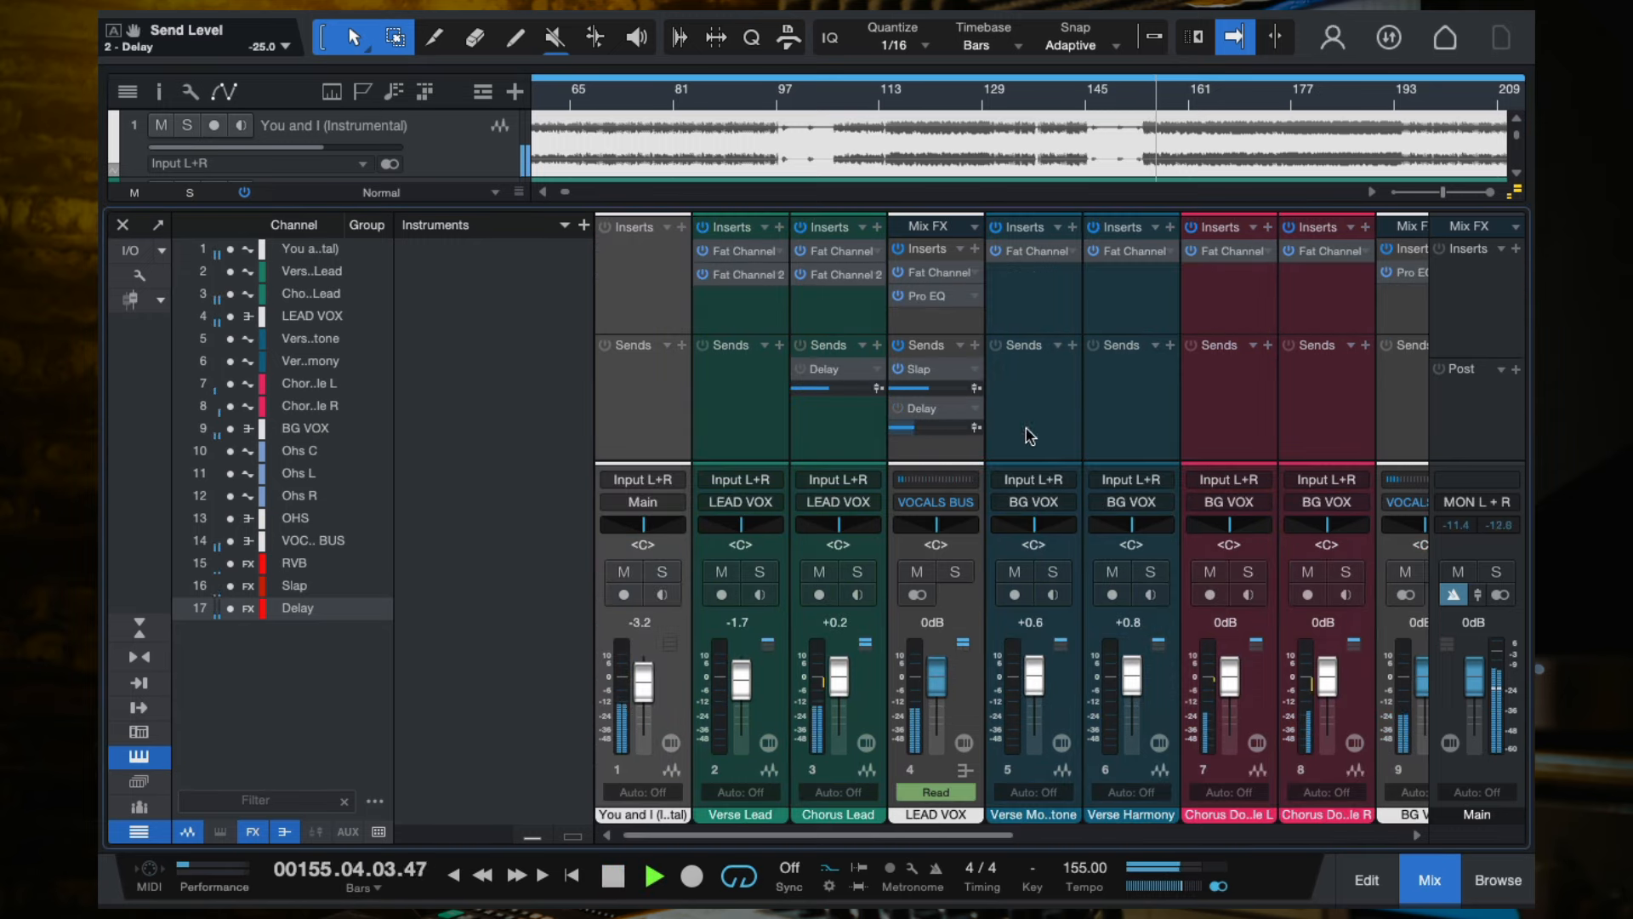
Raise the LEAD VOX channel's Delay send to -23.8 dB while the final chorus plays.
{"action": "scroll", "coordinate": [1111, 421], "scroll_direction": "right", "scroll_amount": 8}
{"action": "scroll", "coordinate": [1114, 421], "scroll_direction": "right", "scroll_amount": 1}
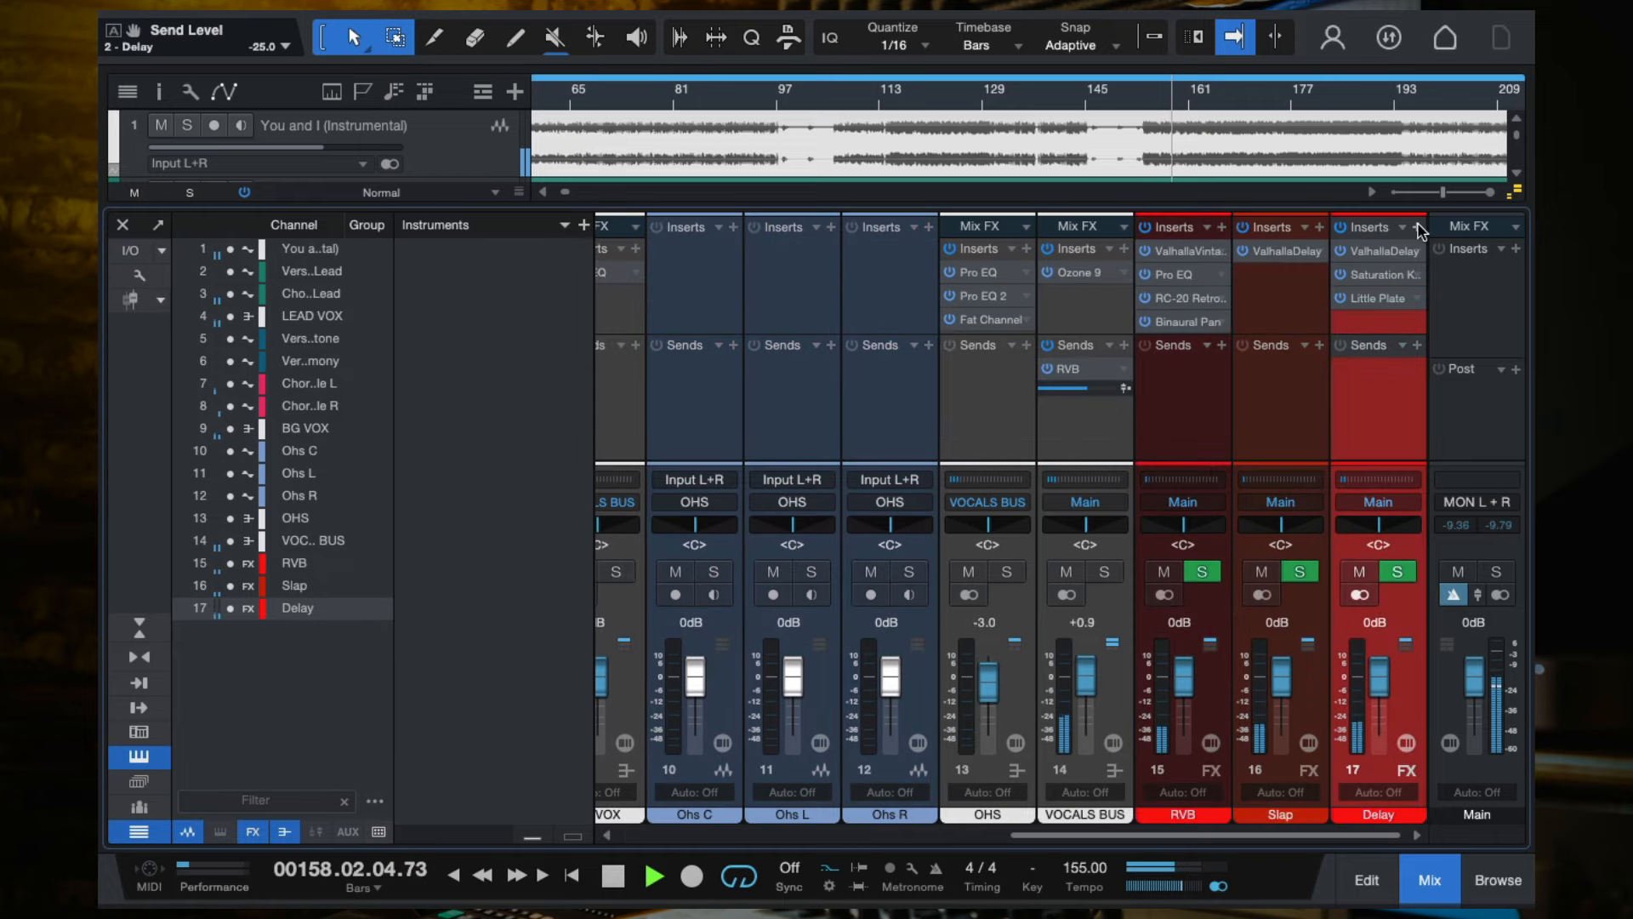
{"action": "scroll", "coordinate": [895, 410], "scroll_direction": "left", "scroll_amount": 9}
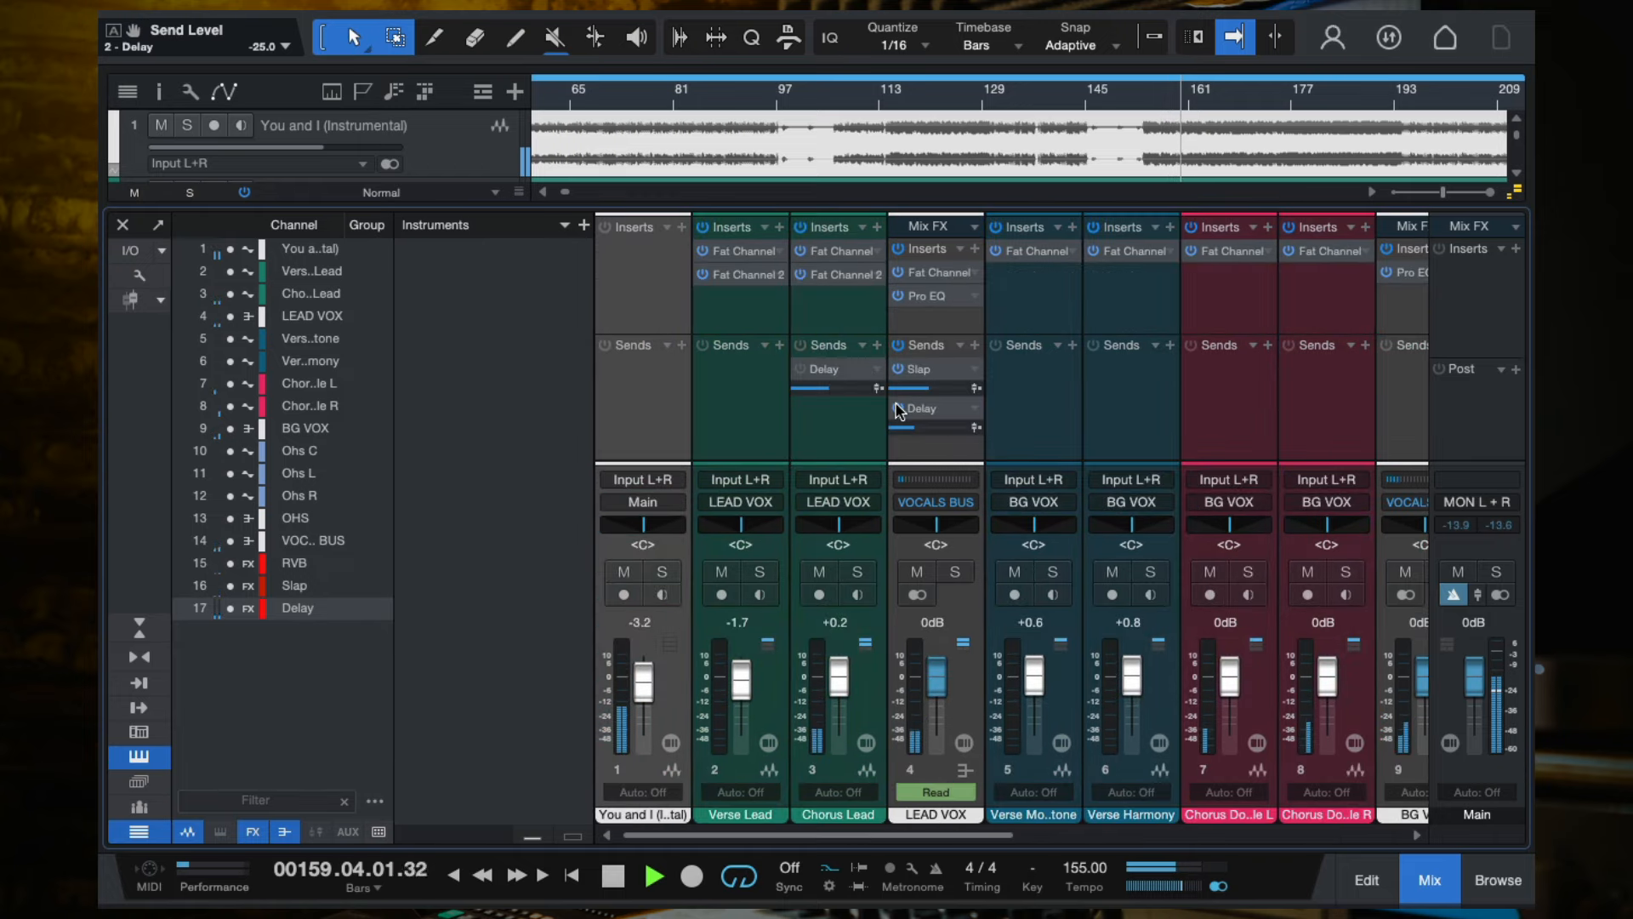
{"action": "left_click_drag", "start_coordinate": [916, 426], "coordinate": [918, 426]}
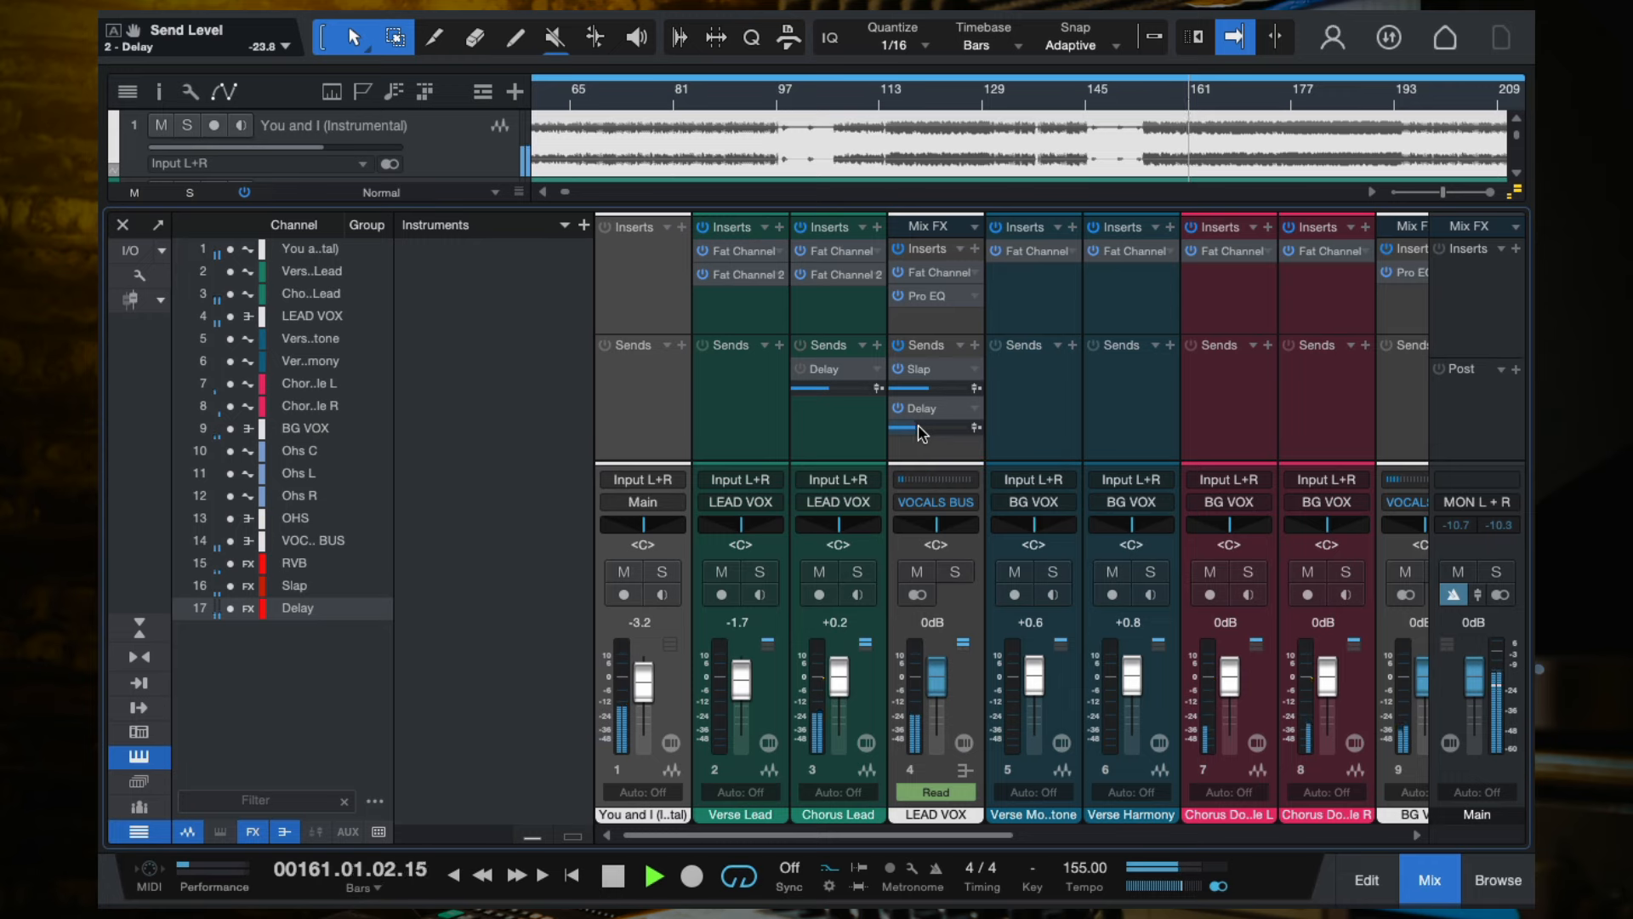
Check the Delay channel's ValhallaDelay settings during playback, and audition the song from around bar 105.
{"action": "scroll", "coordinate": [1179, 408], "scroll_direction": "right", "scroll_amount": 8}
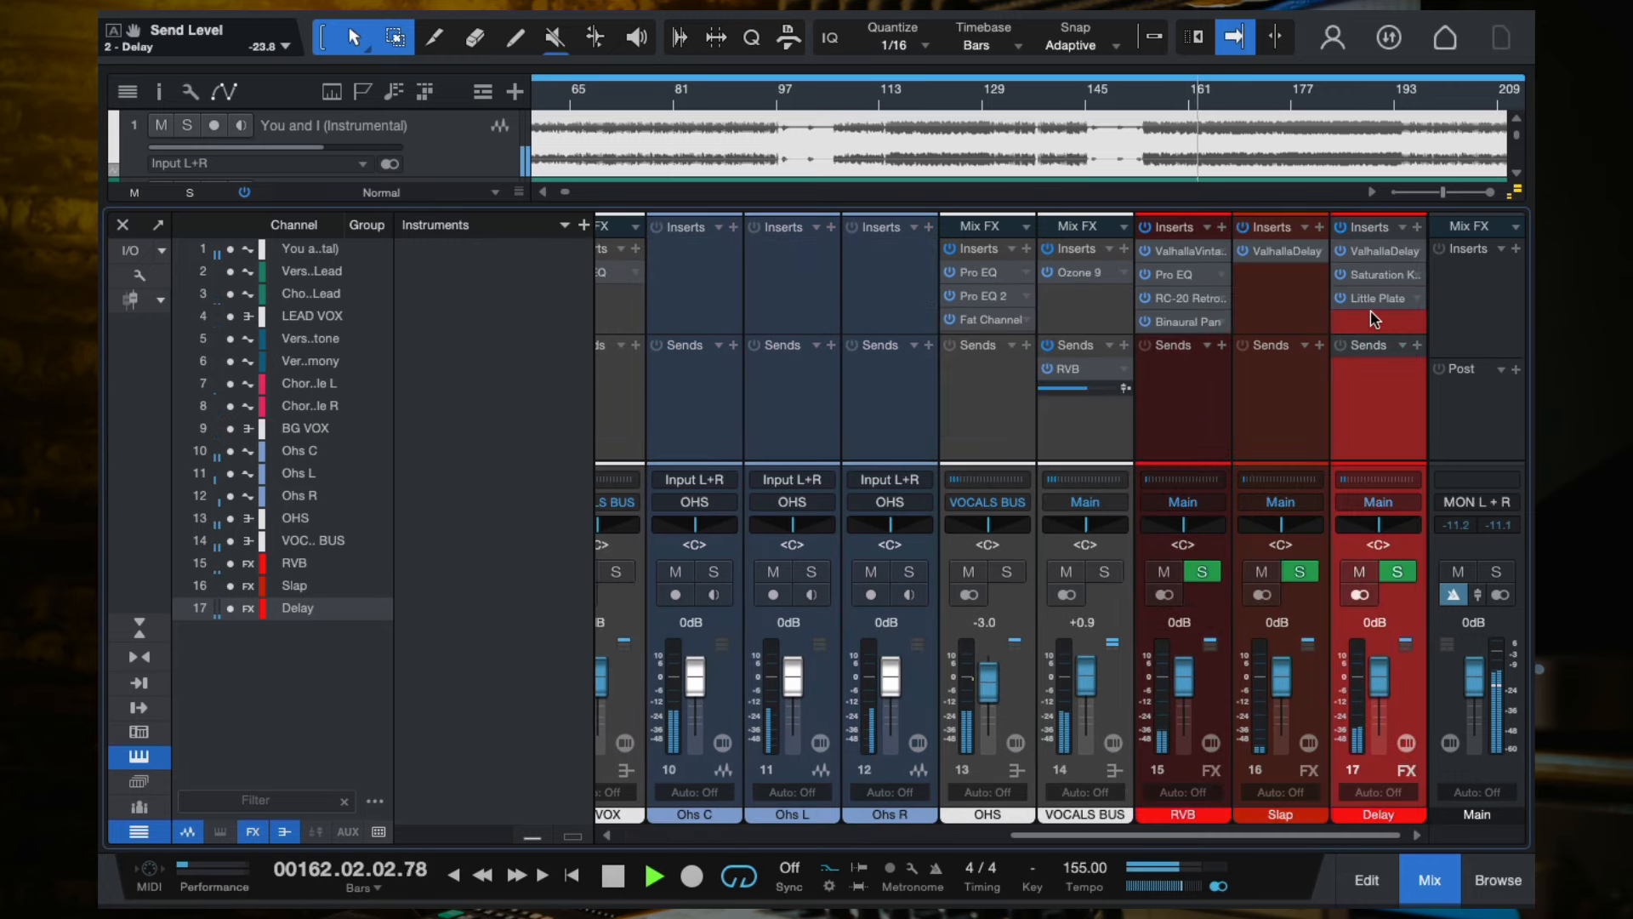
{"action": "left_click", "coordinate": [1386, 250]}
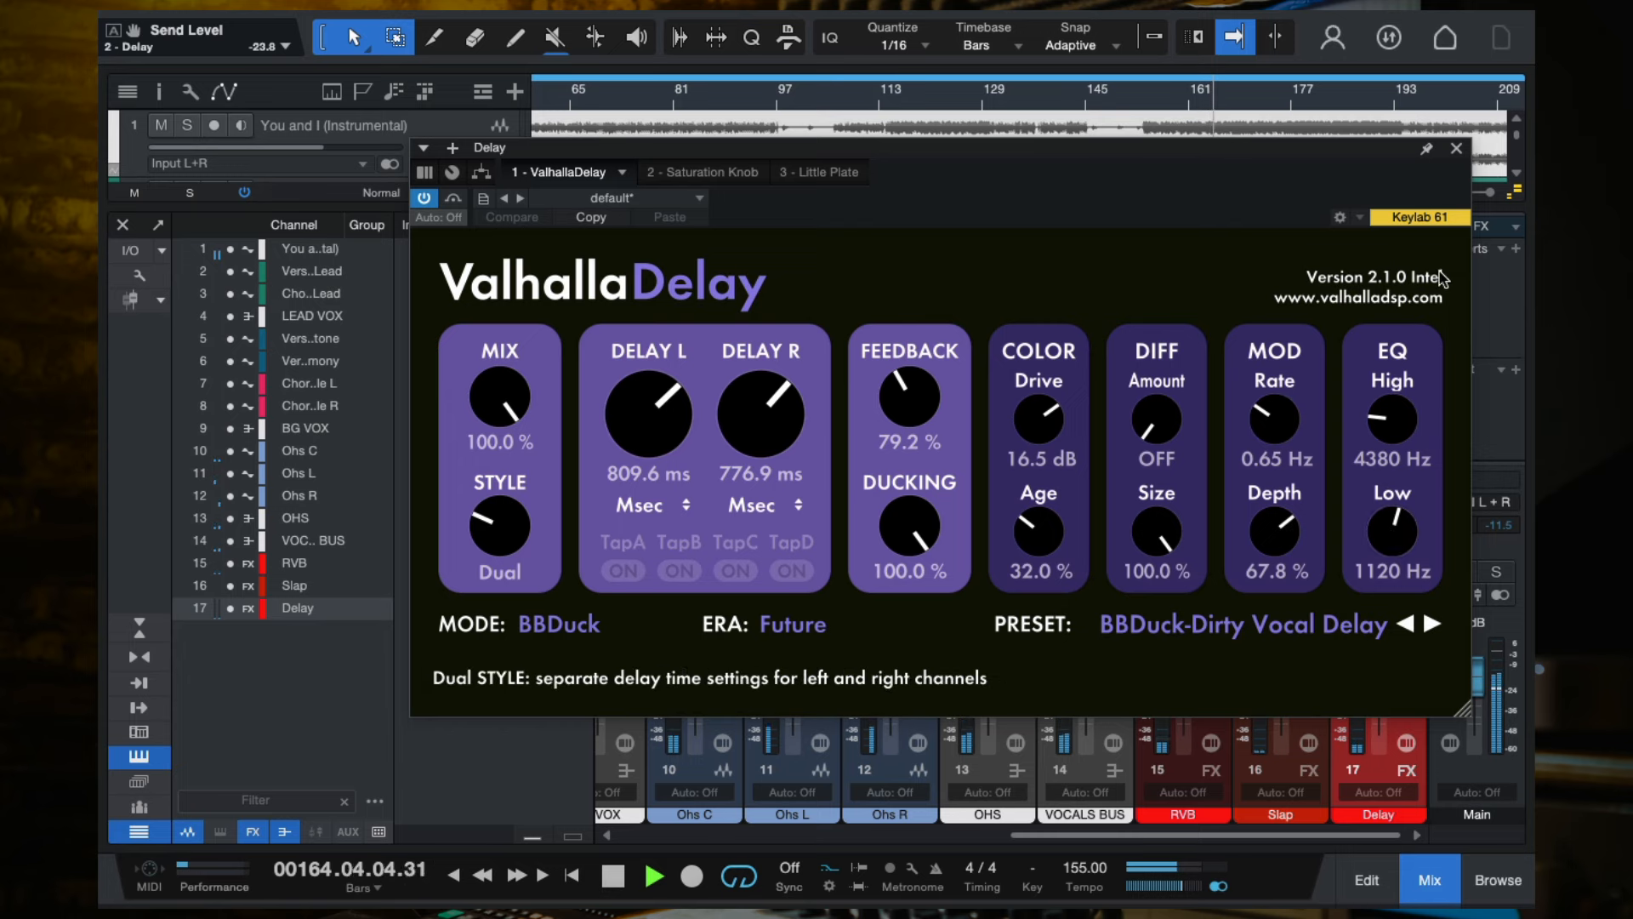
{"action": "left_click", "coordinate": [1456, 148]}
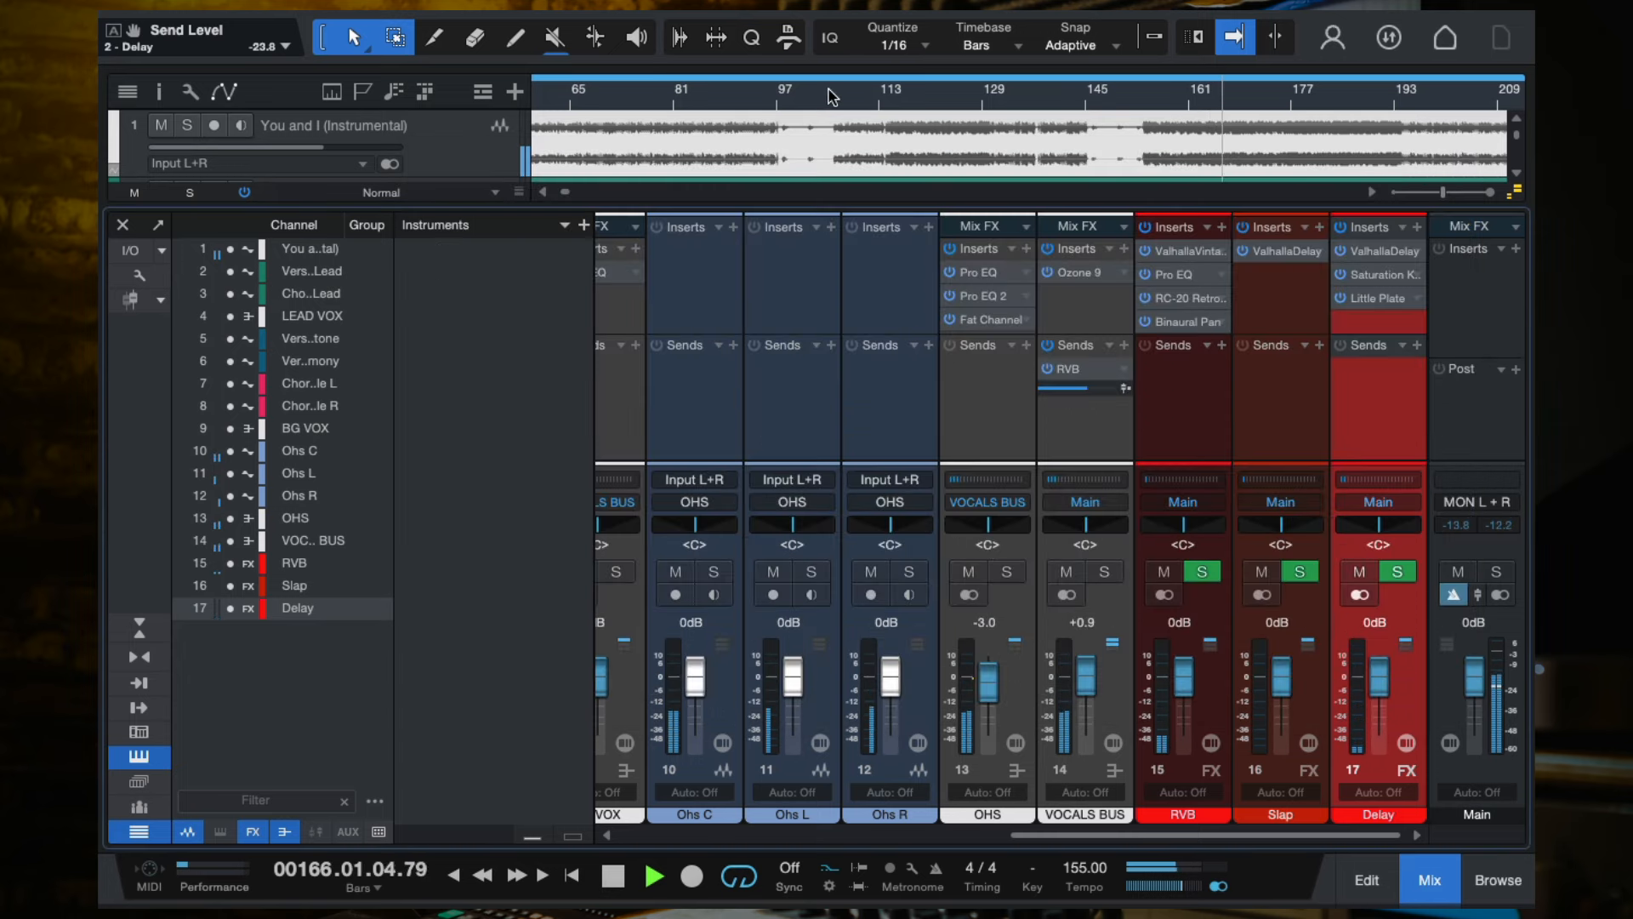
{"action": "left_click", "coordinate": [832, 127]}
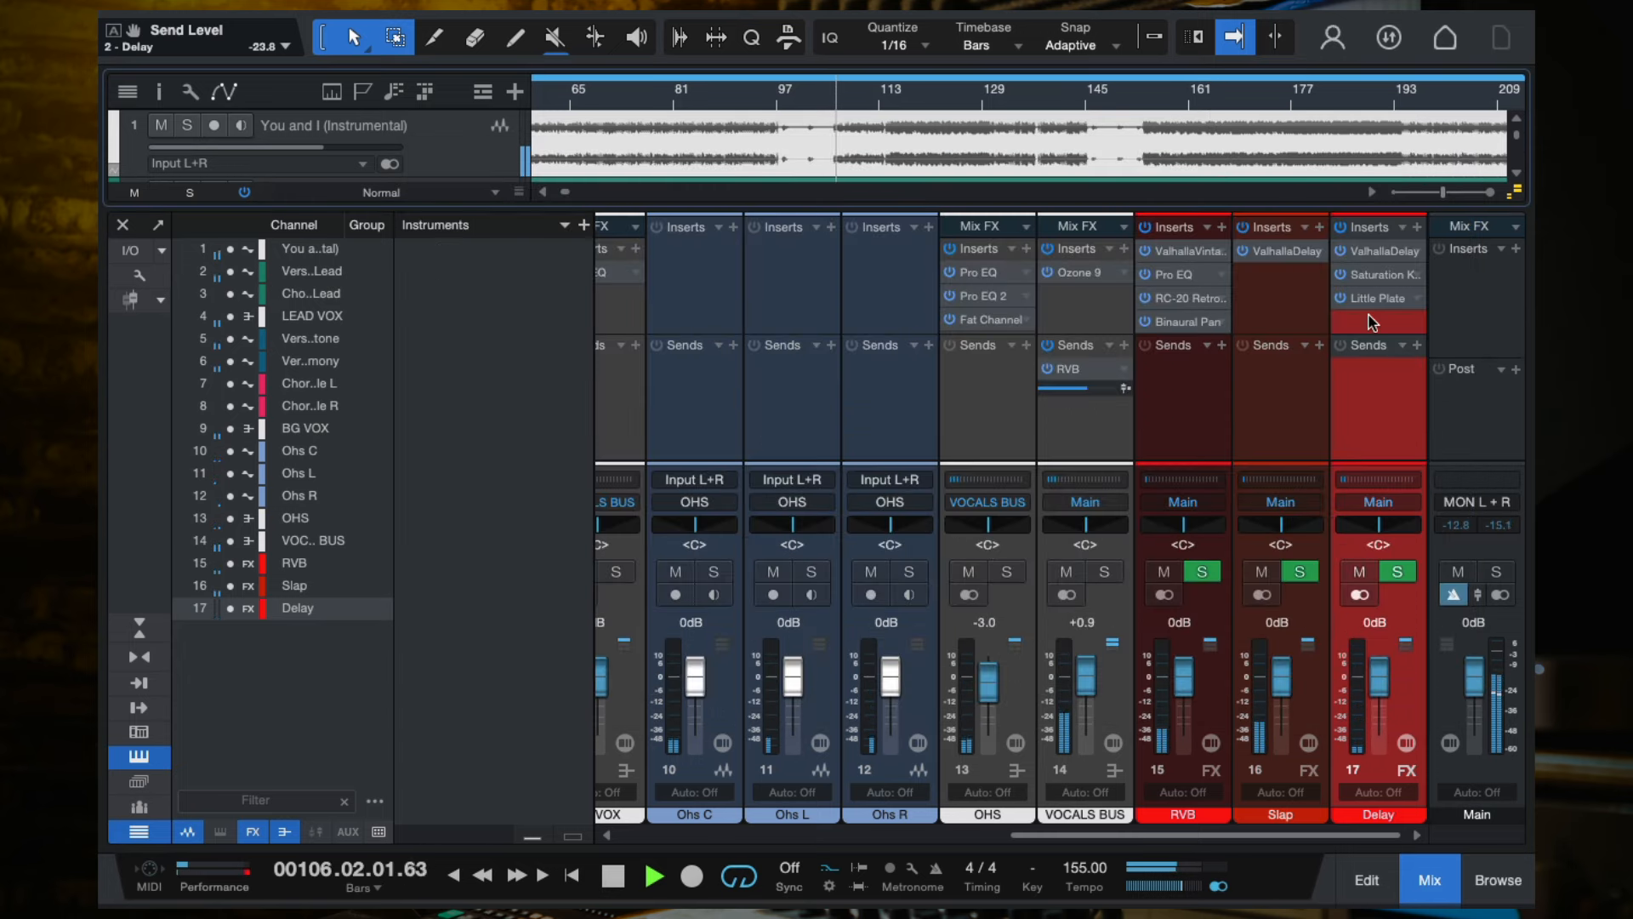
{"action": "key", "text": "space"}
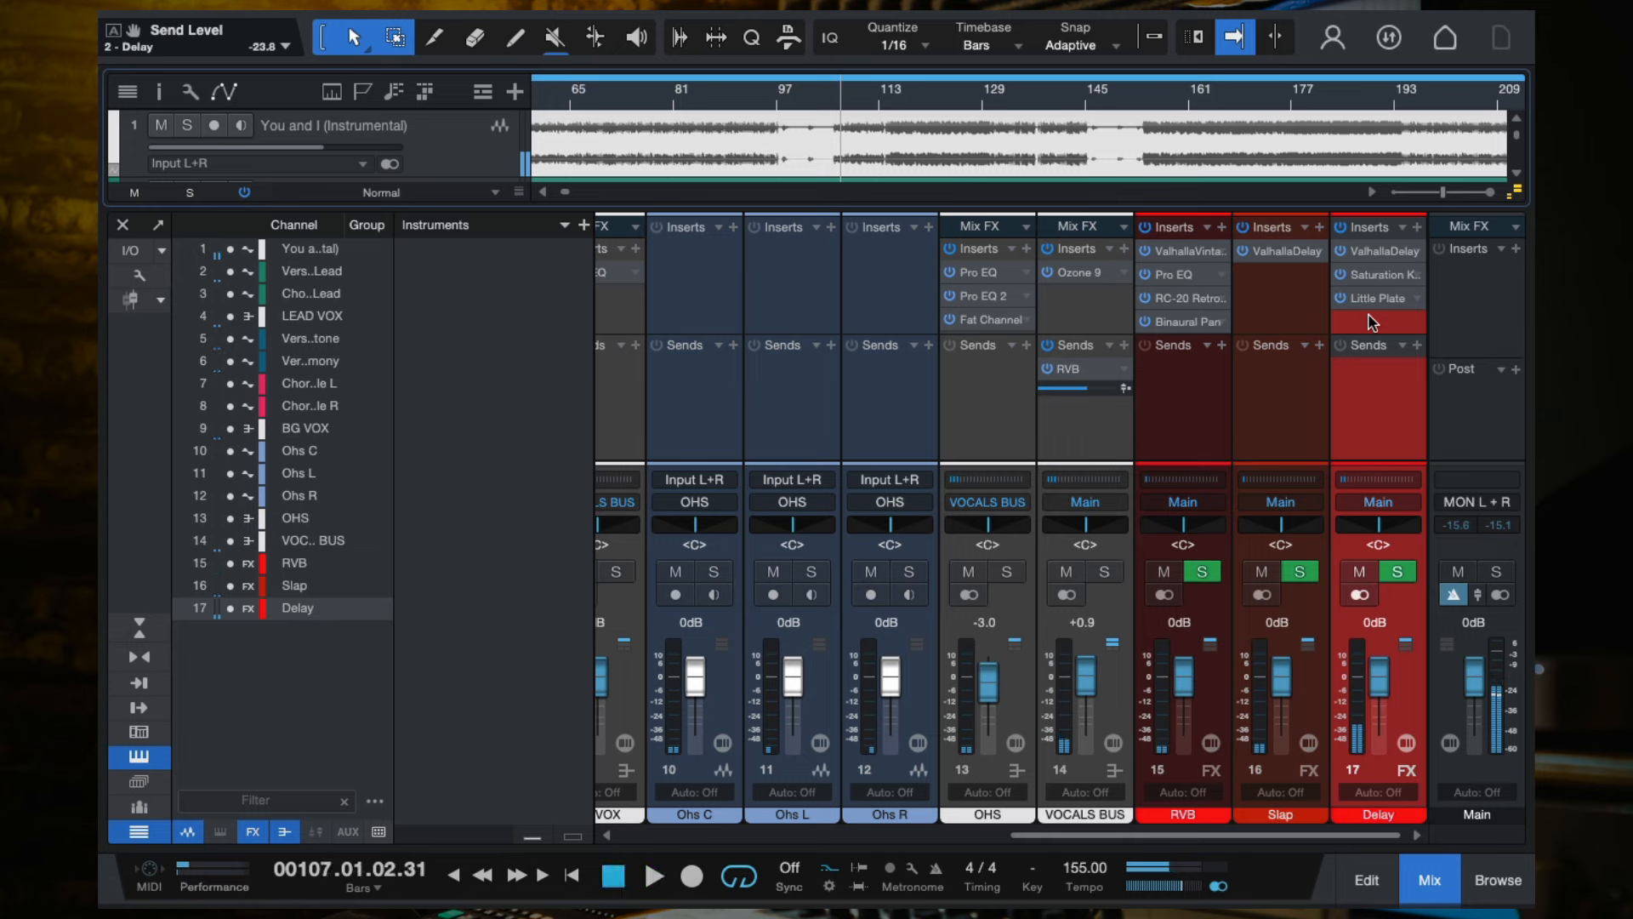
Examine the Delay channel's ValhallaDelay EQ settings, especially the High cut, with playback stopped.
{"action": "left_click", "coordinate": [1371, 250]}
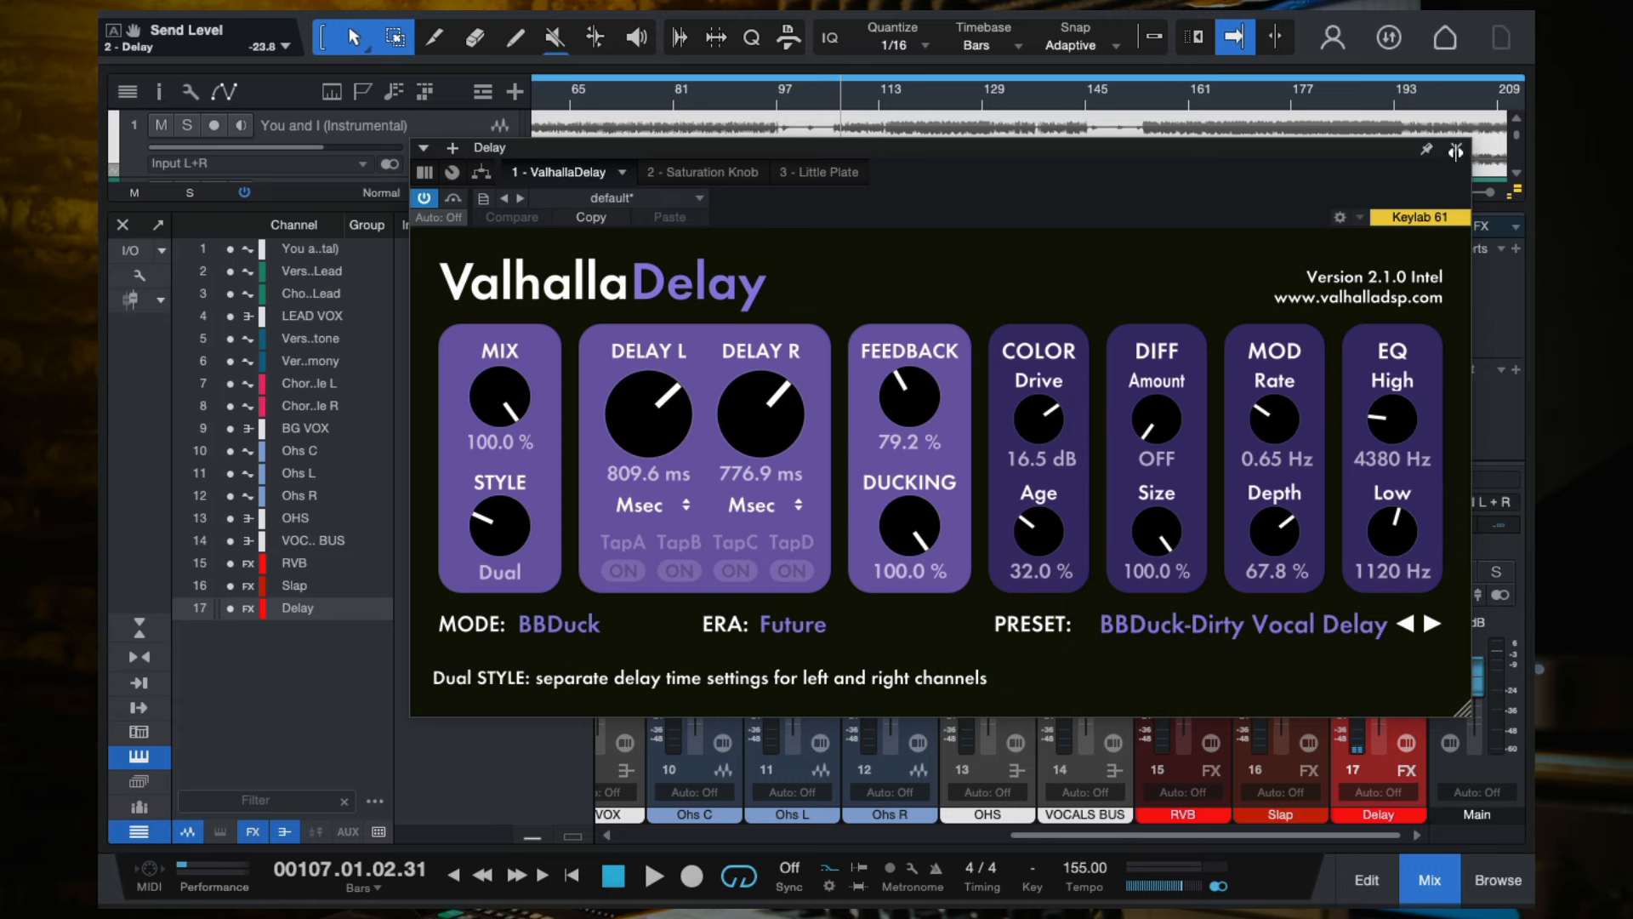
{"action": "left_click", "coordinate": [1486, 414]}
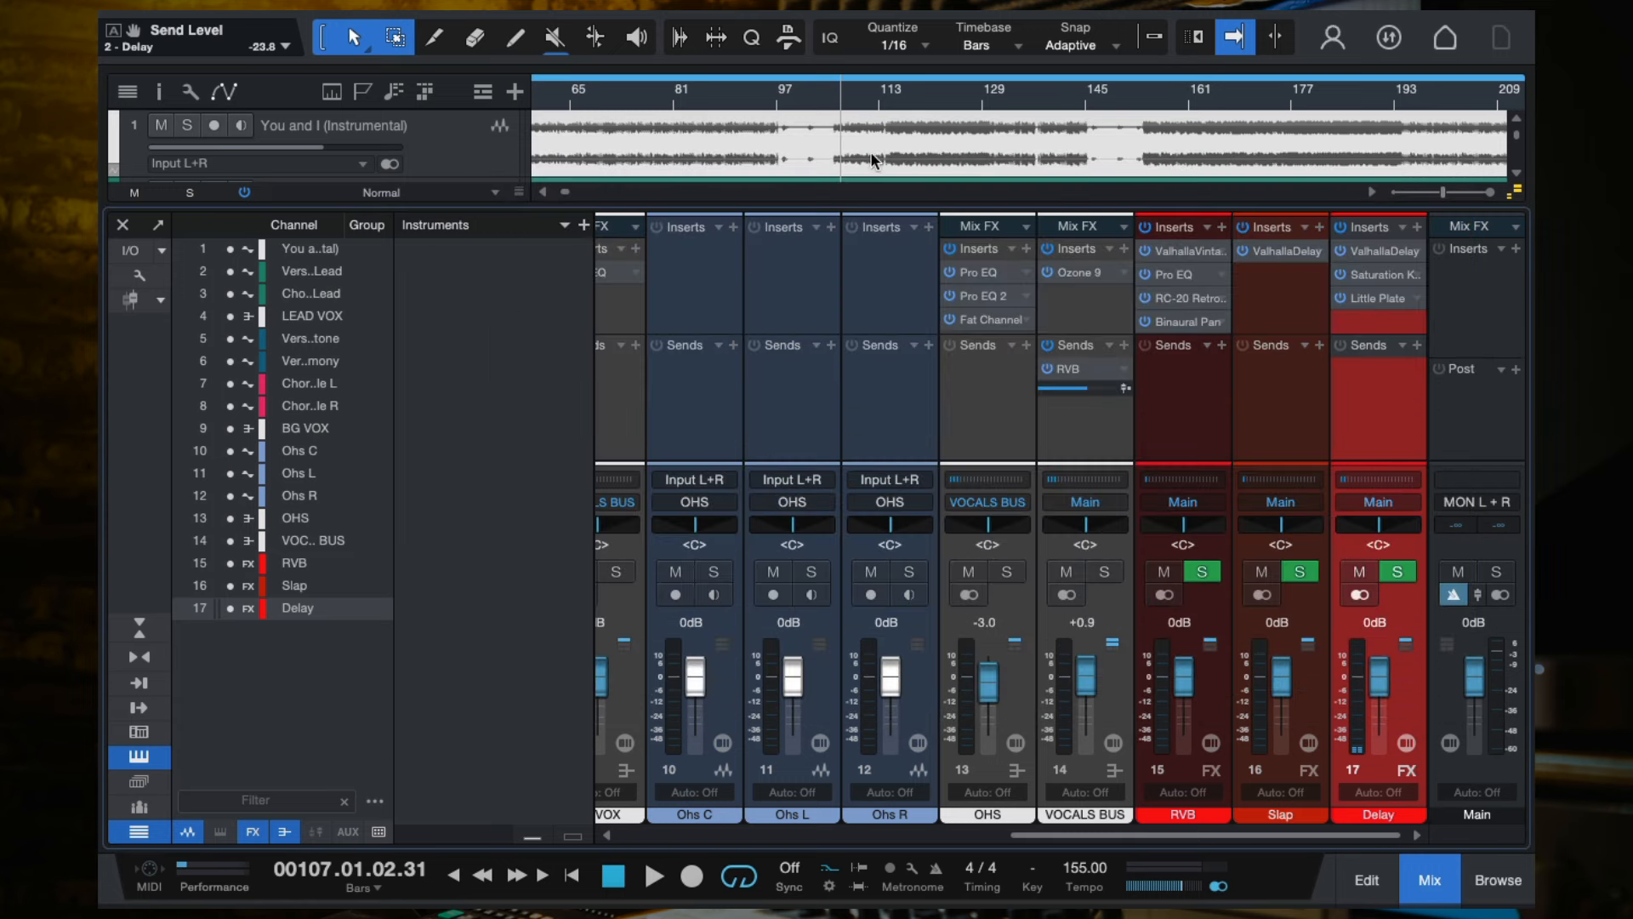
{"action": "left_click", "coordinate": [1371, 250]}
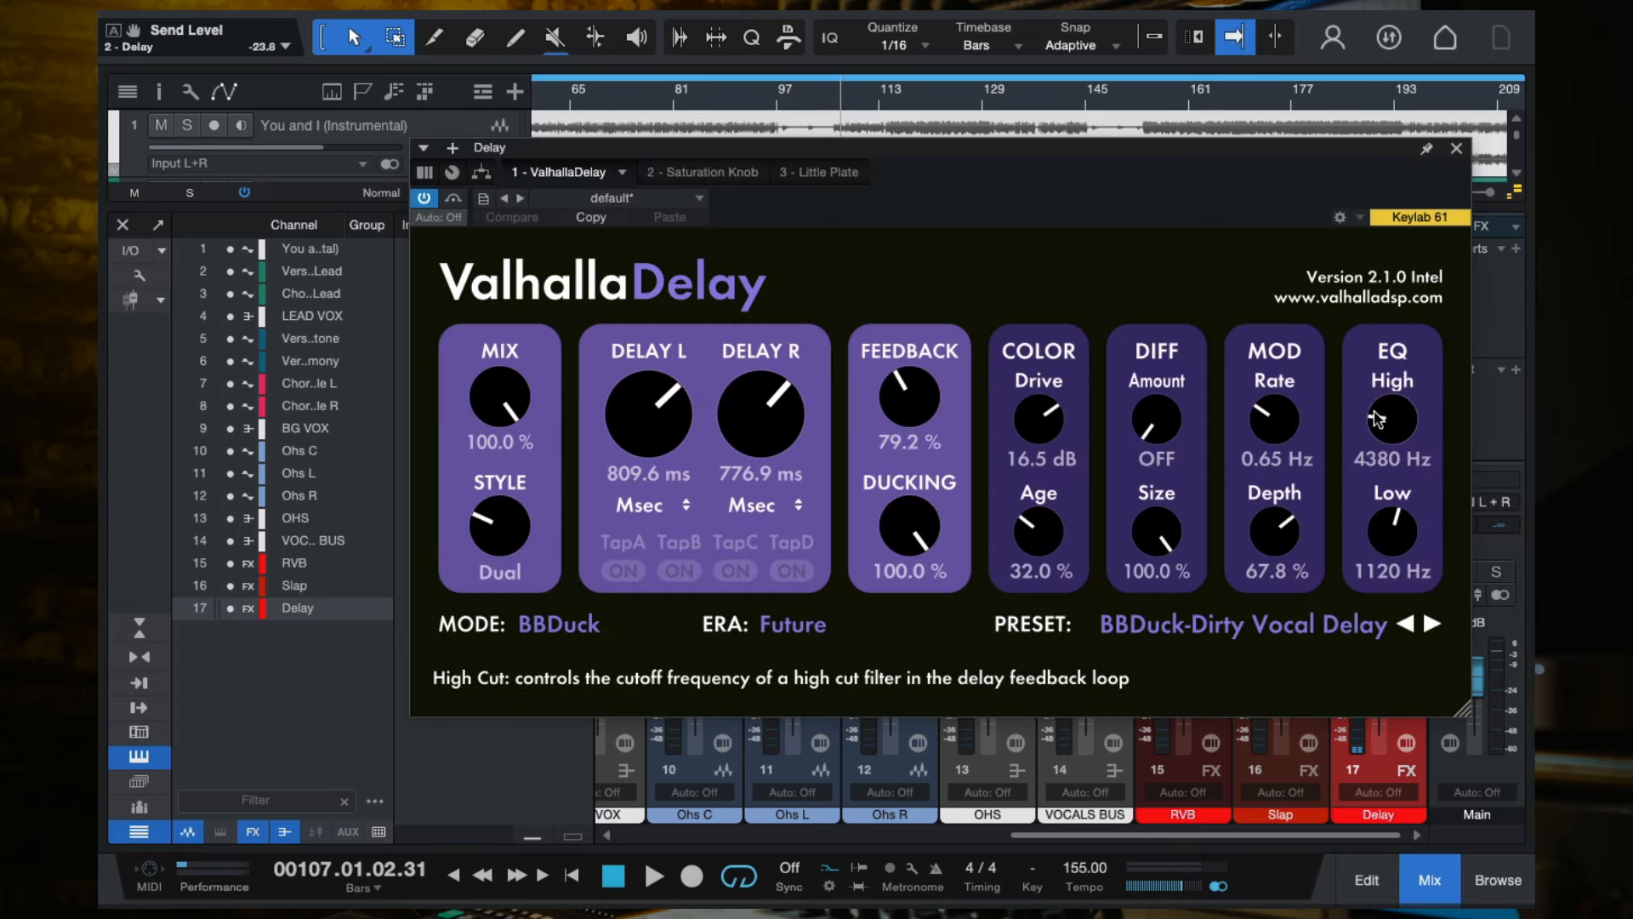
{"action": "left_click", "coordinate": [1456, 150]}
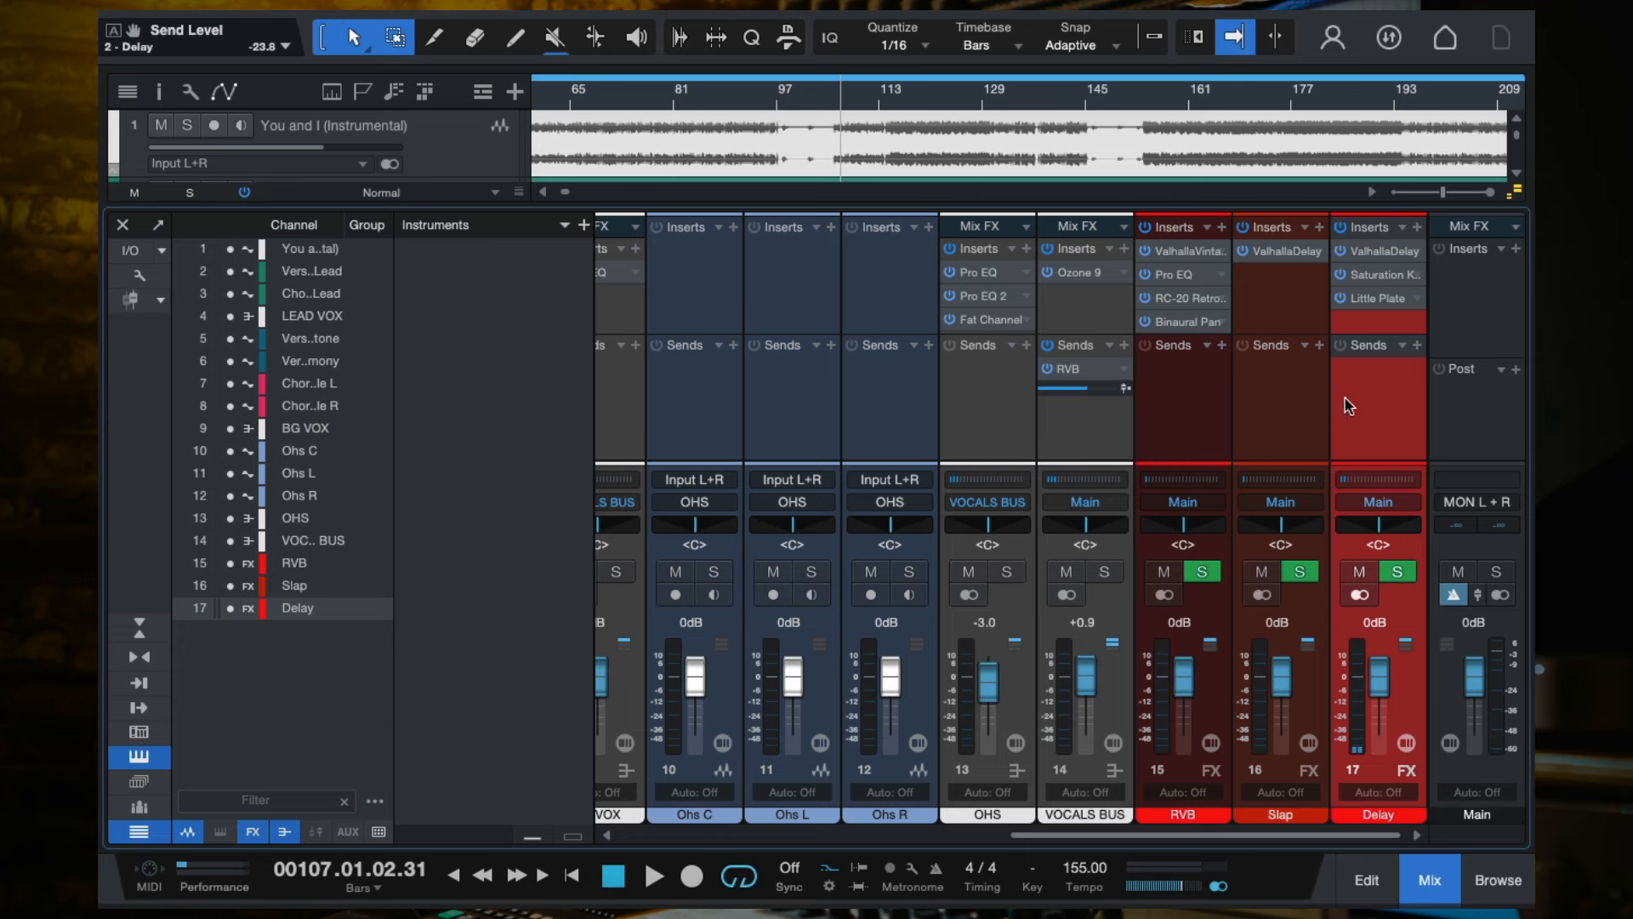
Audition the delay from bar 107 and compare the Delay channel with the LEAD VOX channel's Delay send.
{"action": "key", "text": "space"}
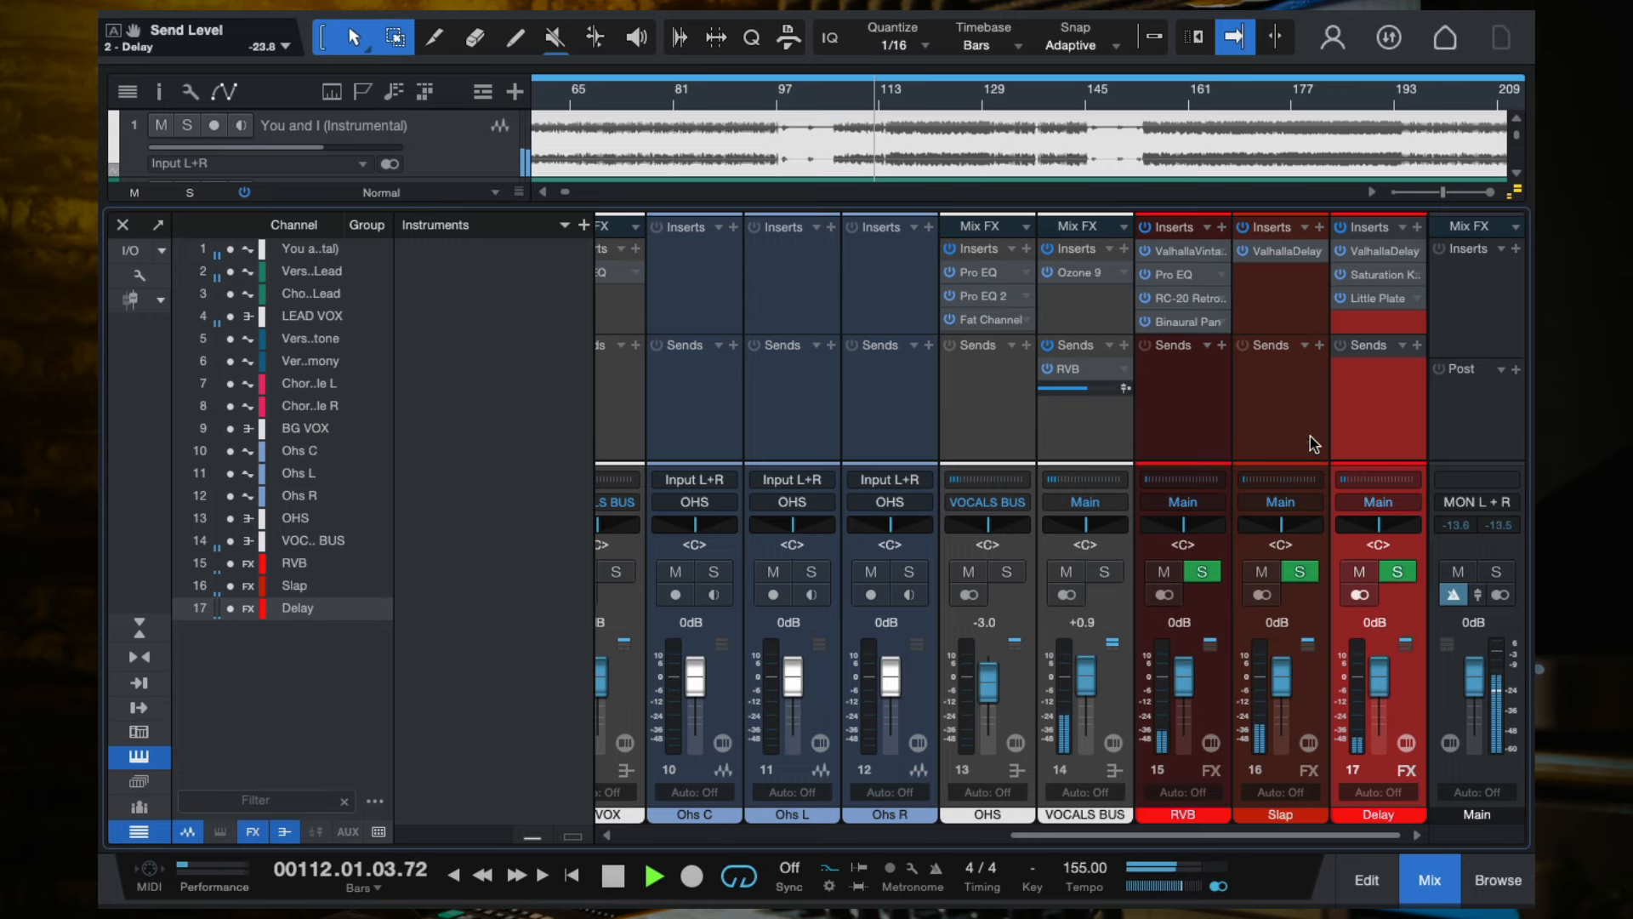
{"action": "scroll", "coordinate": [1075, 426], "scroll_direction": "left", "scroll_amount": 5}
{"action": "key", "text": "space"}
{"action": "scroll", "coordinate": [1191, 436], "scroll_direction": "right", "scroll_amount": 5}
{"action": "scroll", "coordinate": [1192, 438], "scroll_direction": "left", "scroll_amount": 5}
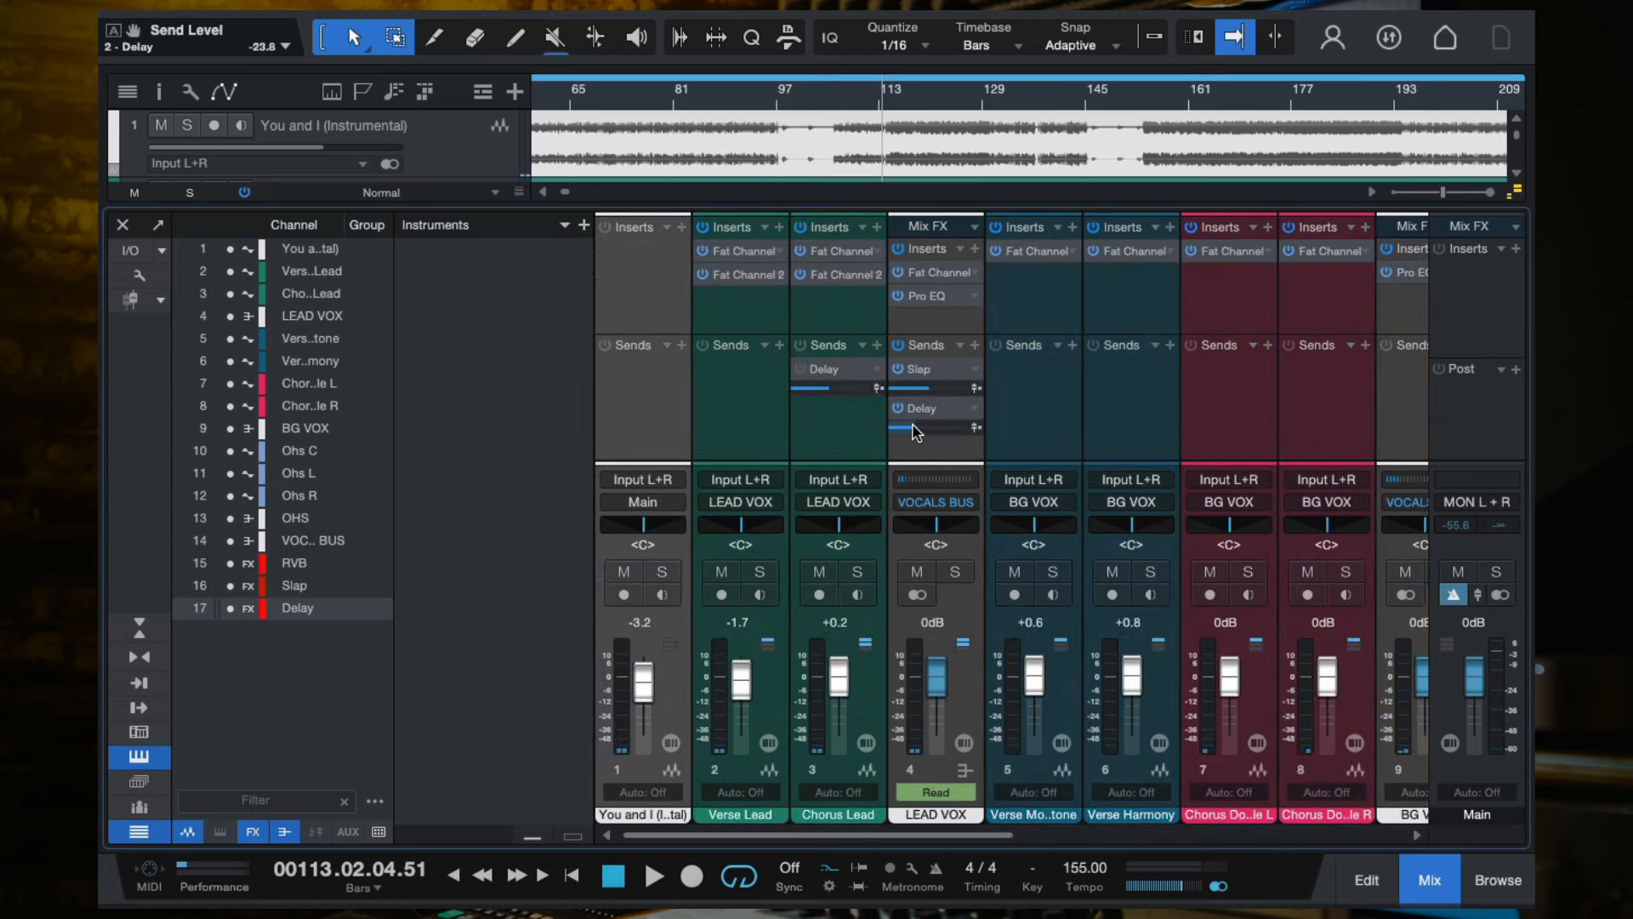
Add Mixtool after Little Plate in the Delay channel's inserts and set its gain to -8.16 dB.
{"action": "scroll", "coordinate": [1097, 444], "scroll_direction": "right", "scroll_amount": 5}
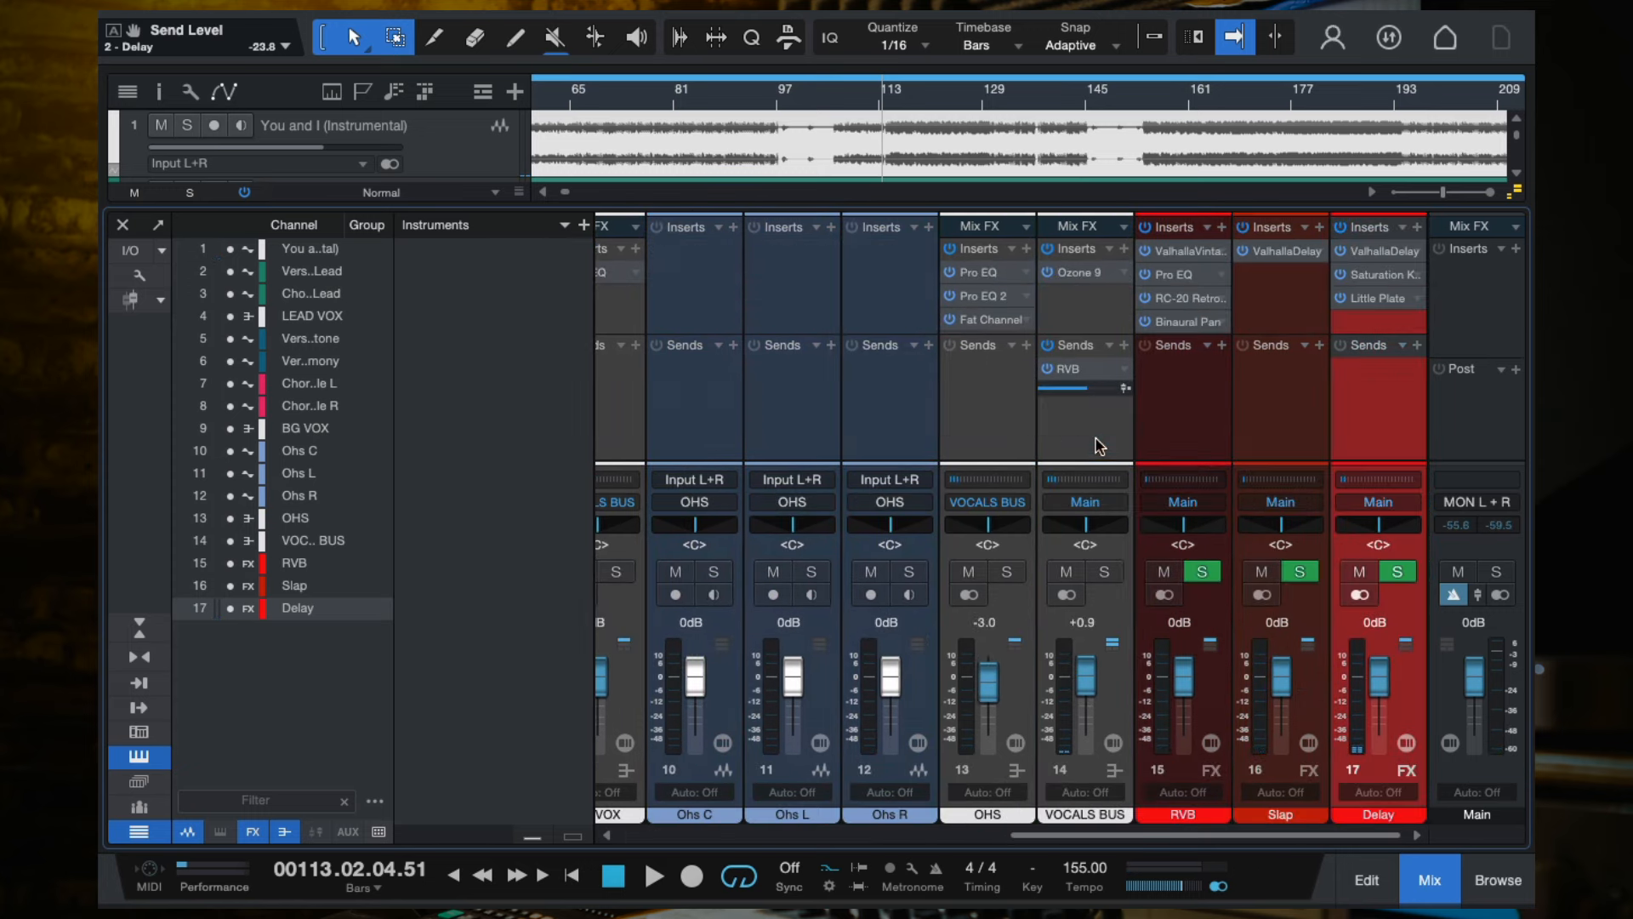
{"action": "left_click", "coordinate": [1417, 249]}
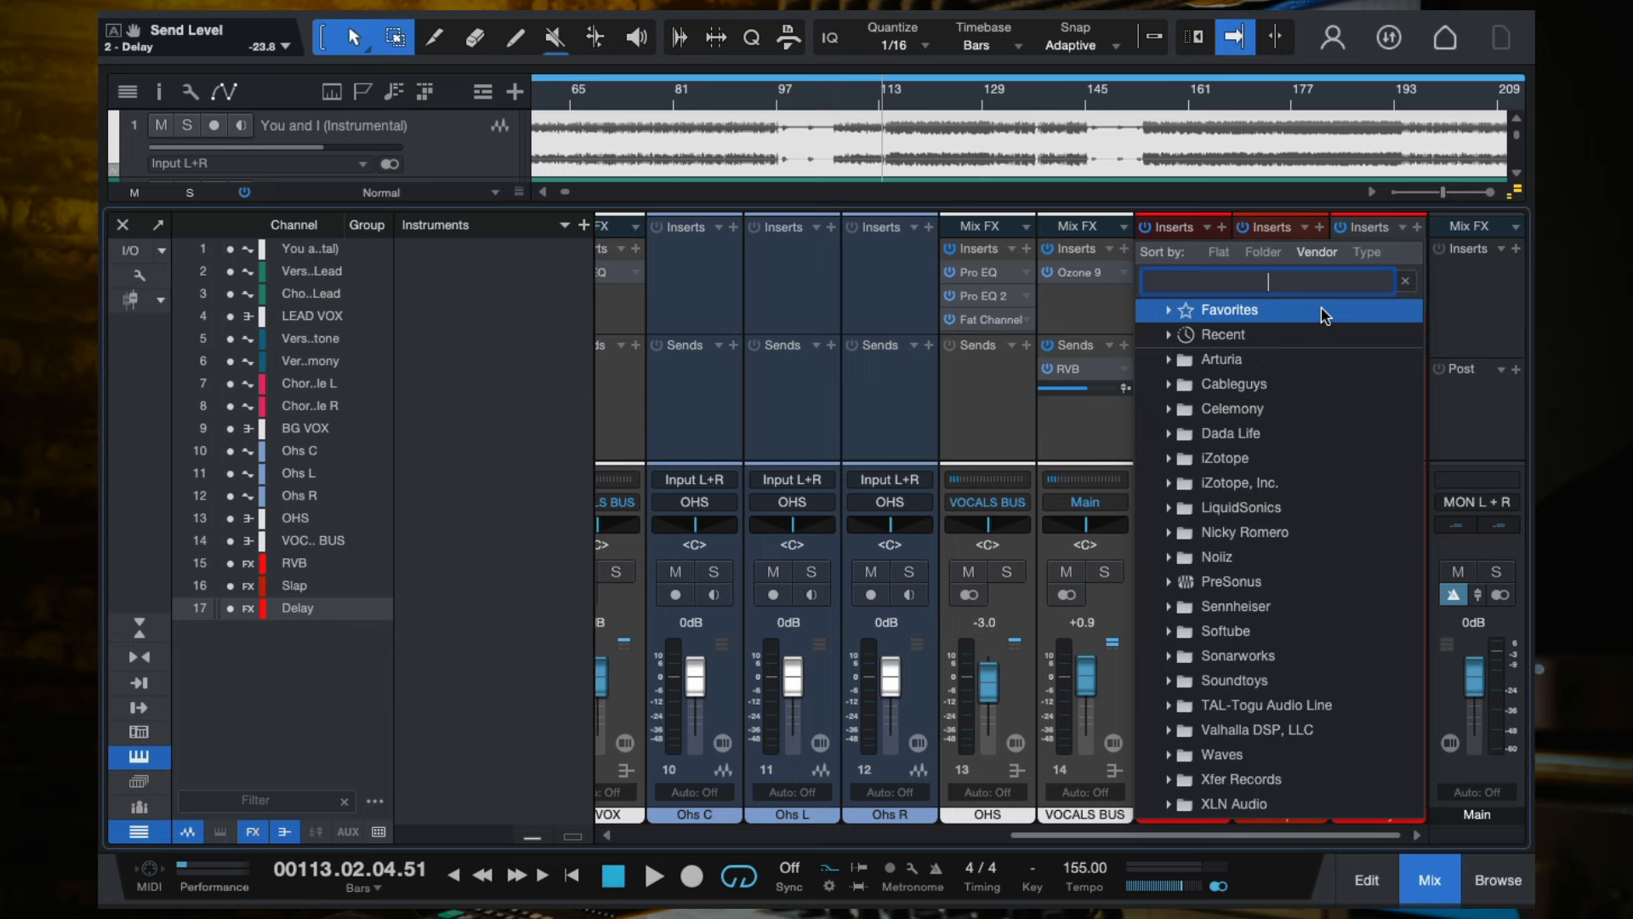
{"action": "type", "text": "mix"}
{"action": "double_click", "coordinate": [1266, 361]}
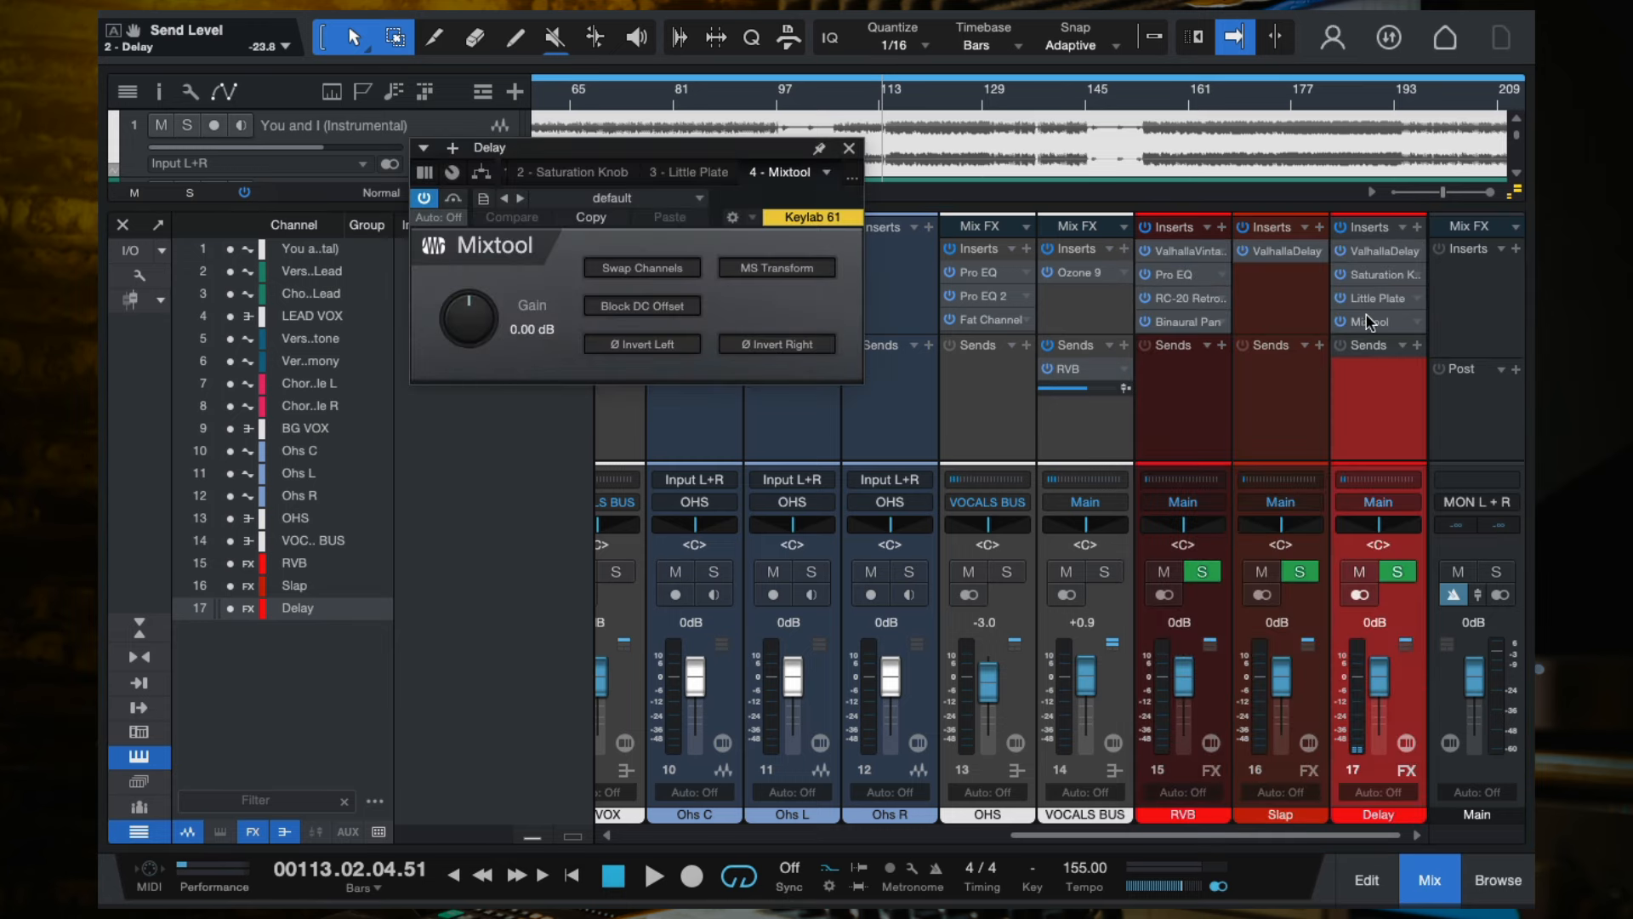
{"action": "left_click_drag", "start_coordinate": [483, 317], "coordinate": [482, 351]}
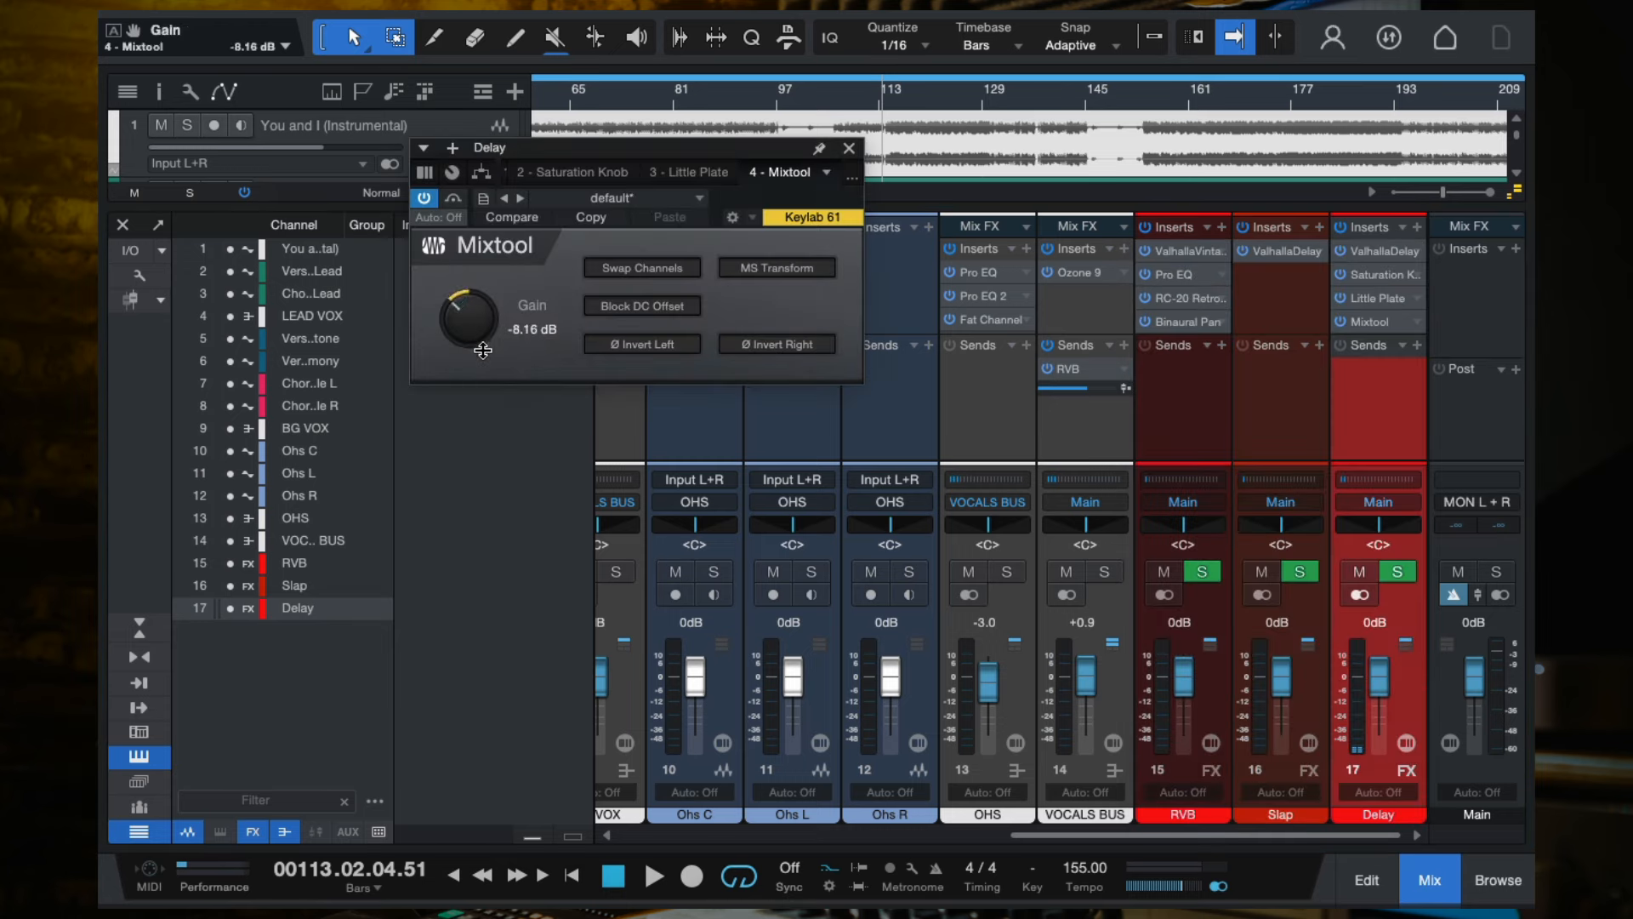
{"action": "left_click", "coordinate": [847, 156]}
Adjust the LEAD VOX channel's Delay send to -16.7 dB while playing on from bar 113.
{"action": "scroll", "coordinate": [776, 410], "scroll_direction": "left", "scroll_amount": 10}
{"action": "left_click_drag", "start_coordinate": [929, 427], "coordinate": [936, 425]}
{"action": "key", "text": "space"}
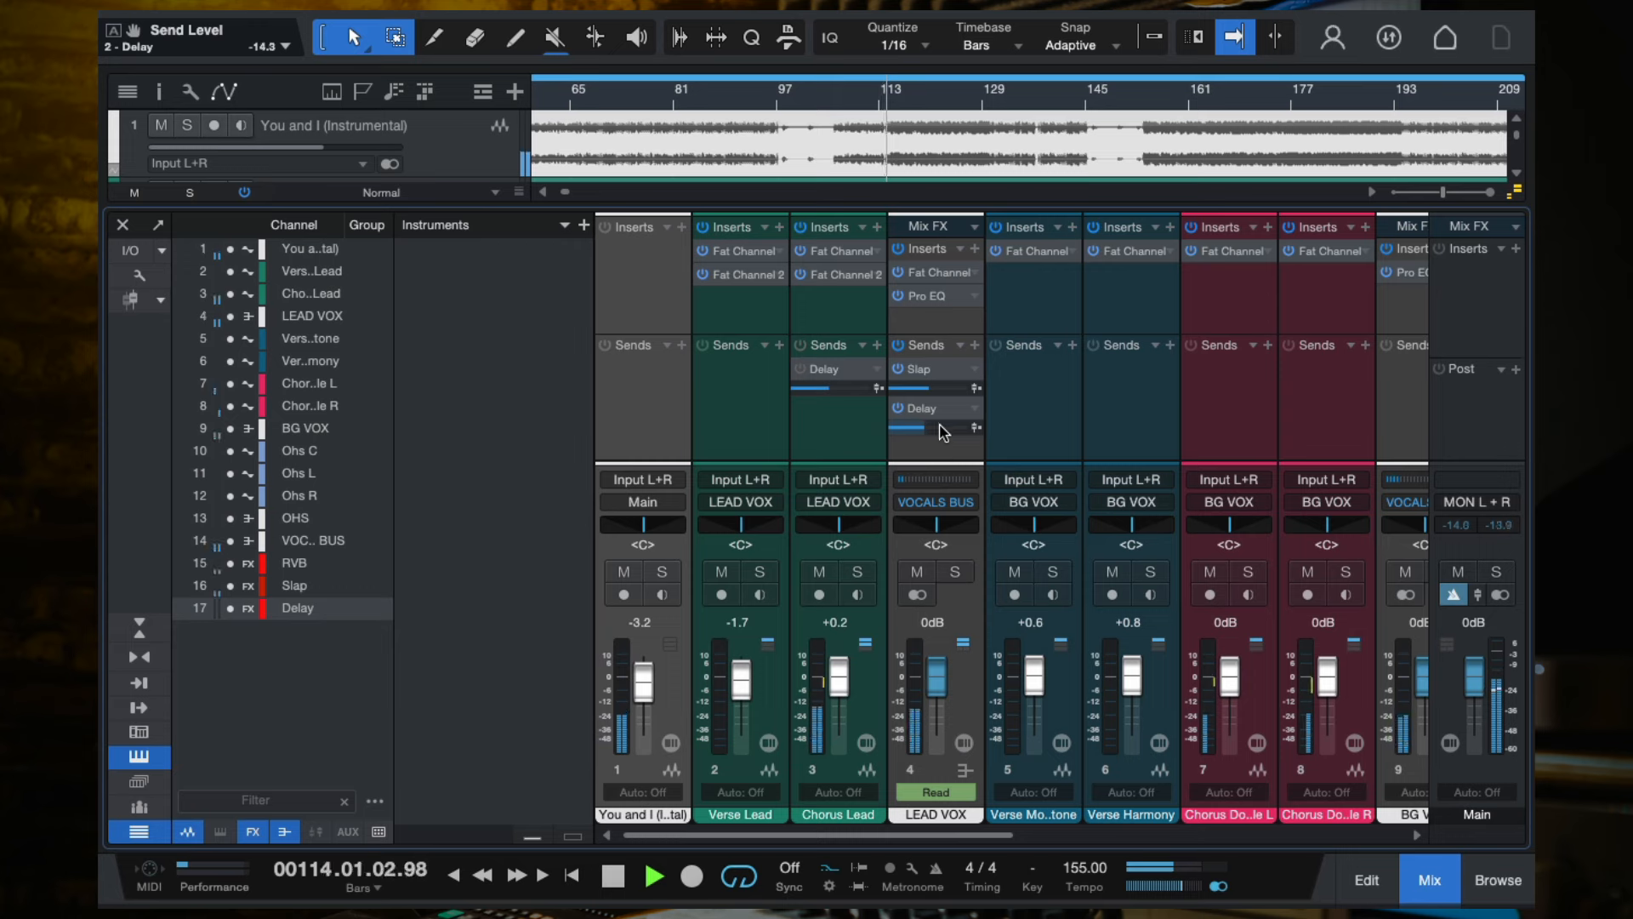
{"action": "left_click_drag", "start_coordinate": [927, 431], "coordinate": [925, 435]}
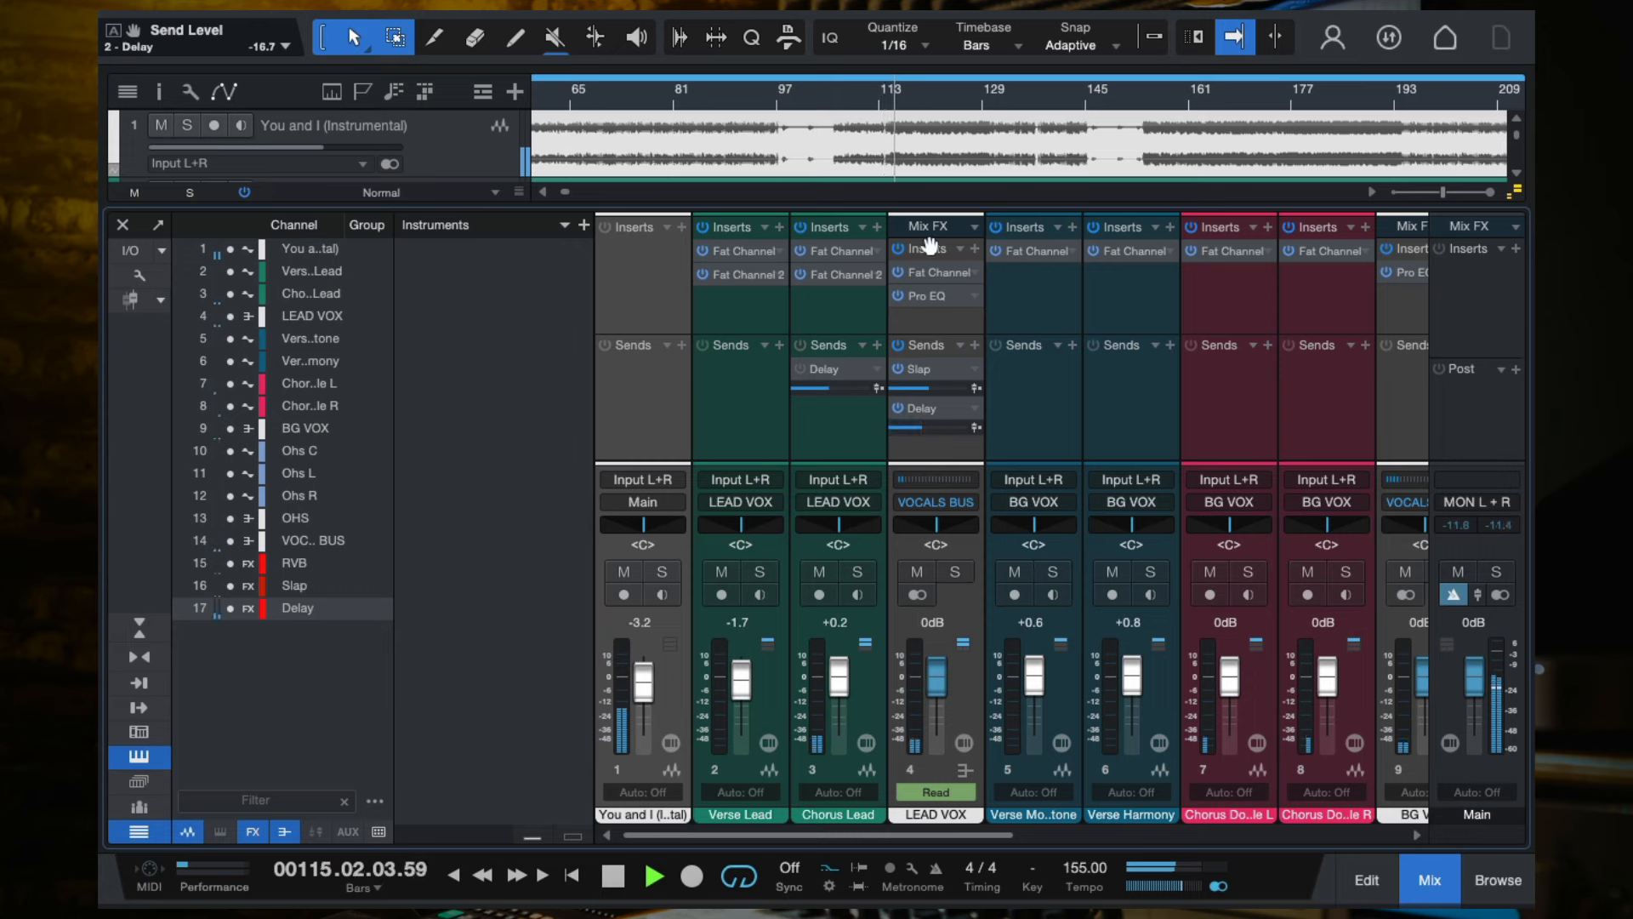
Audition the lead vocal mix from bar 95 and again from around bar 101.
{"action": "left_click", "coordinate": [764, 139]}
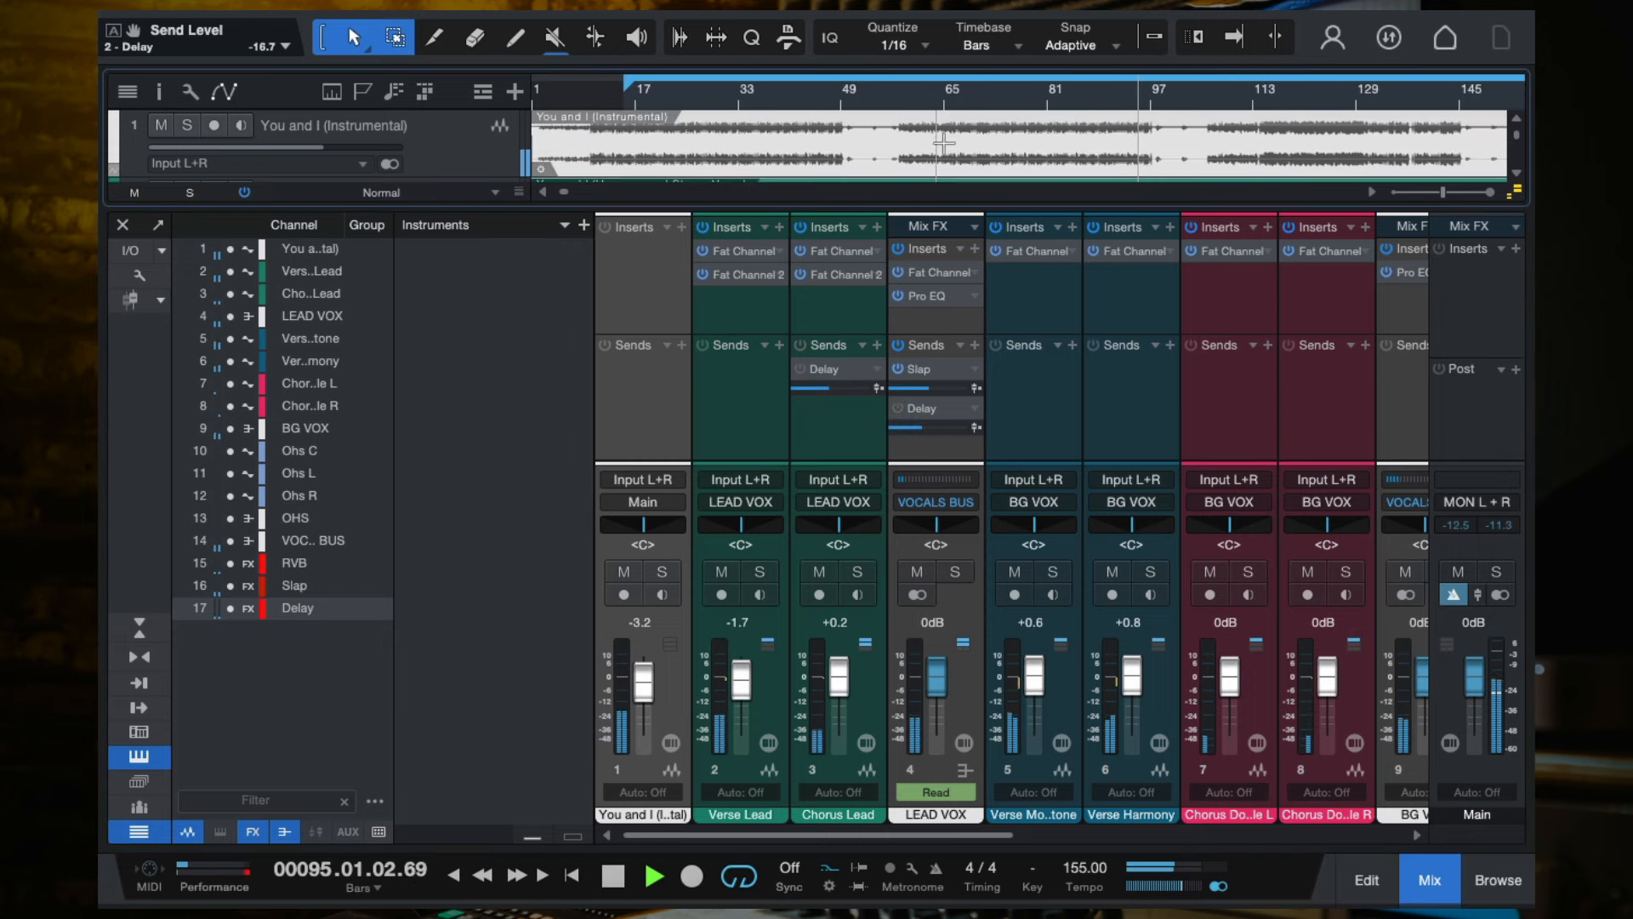
{"action": "scroll", "coordinate": [1129, 117], "scroll_direction": "up", "scroll_amount": 5}
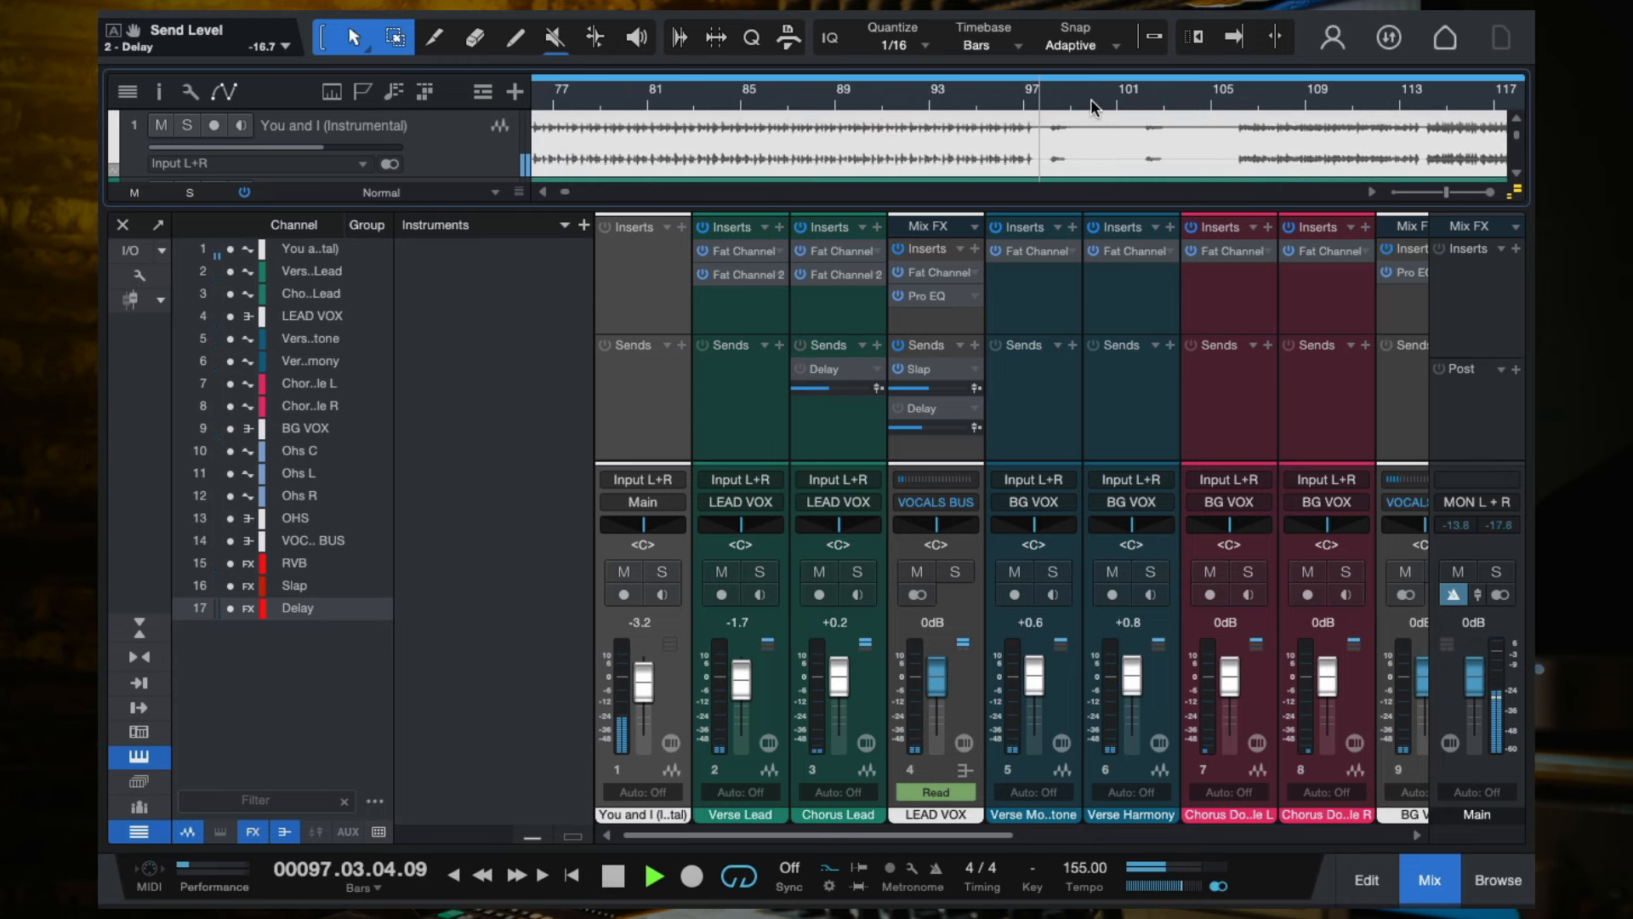
{"action": "left_click", "coordinate": [1138, 98]}
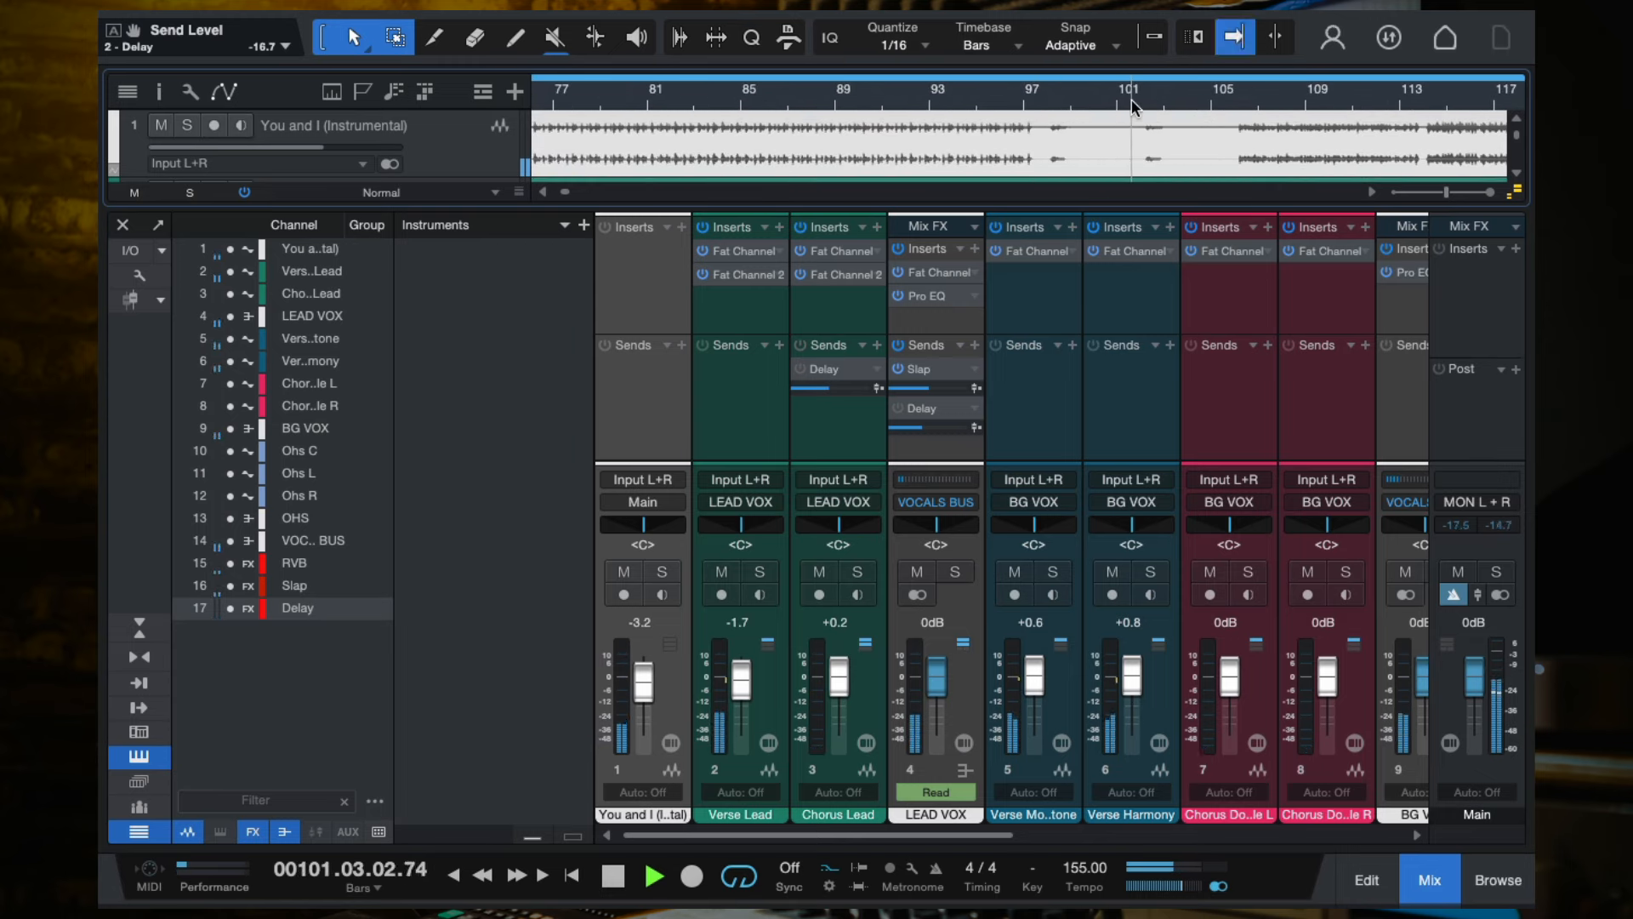
{"action": "left_click", "coordinate": [1132, 102]}
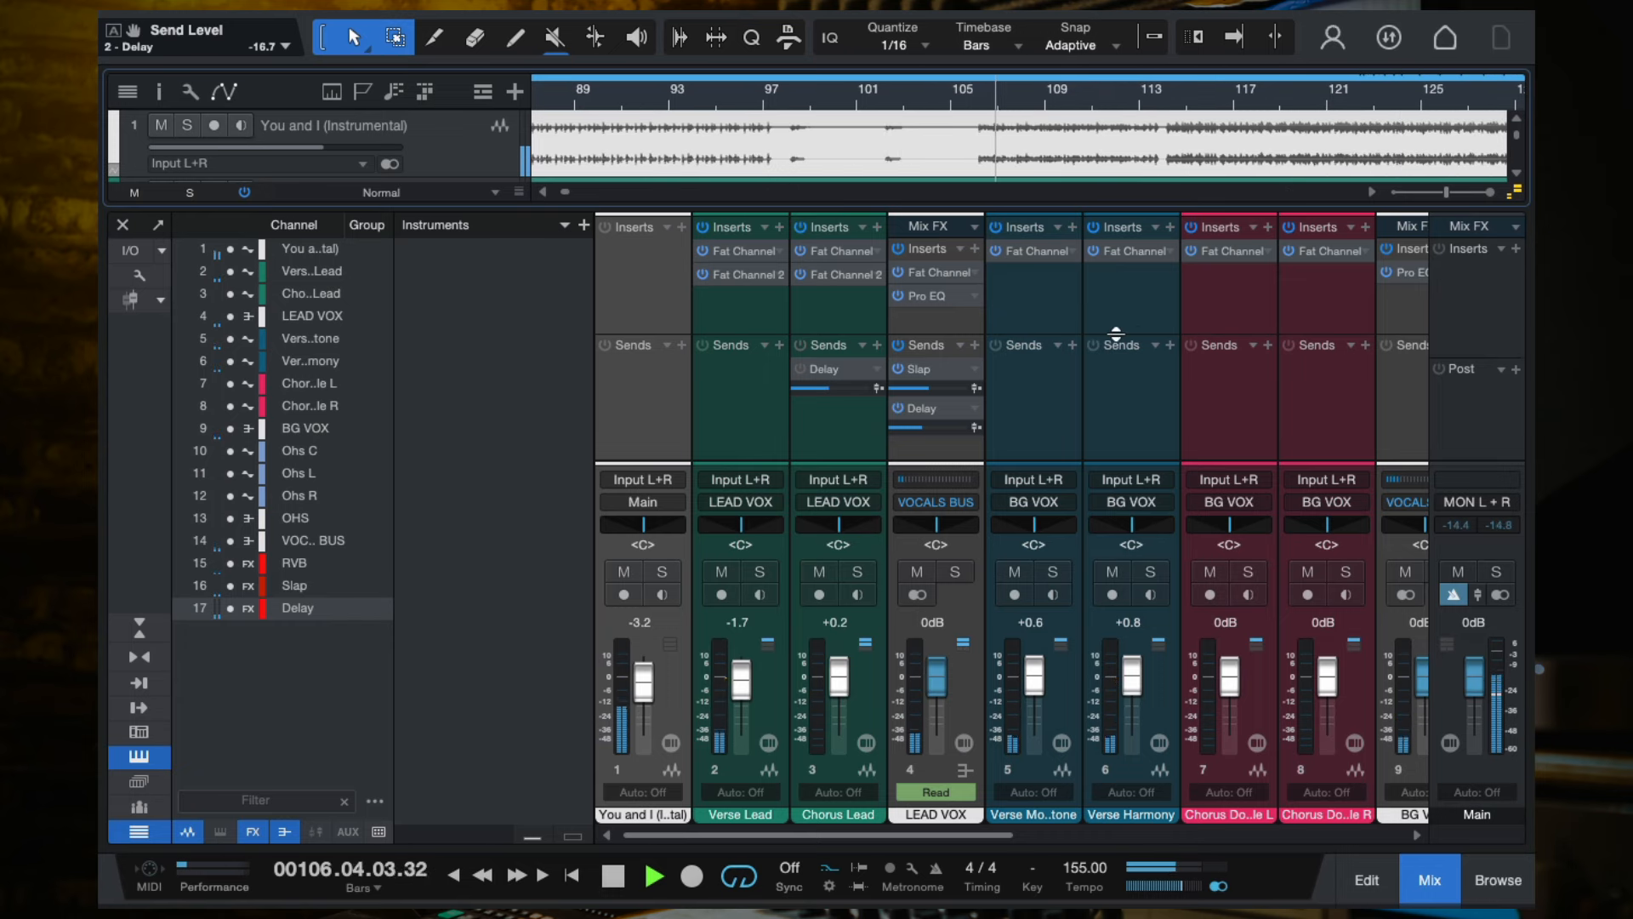
In the Delay channel's Little Plate, turn on Mod, set the Mix to 58% and the Low Cut to 1000 Hz.
{"action": "scroll", "coordinate": [1012, 332], "scroll_direction": "right", "scroll_amount": 1}
{"action": "scroll", "coordinate": [1012, 332], "scroll_direction": "right", "scroll_amount": 5}
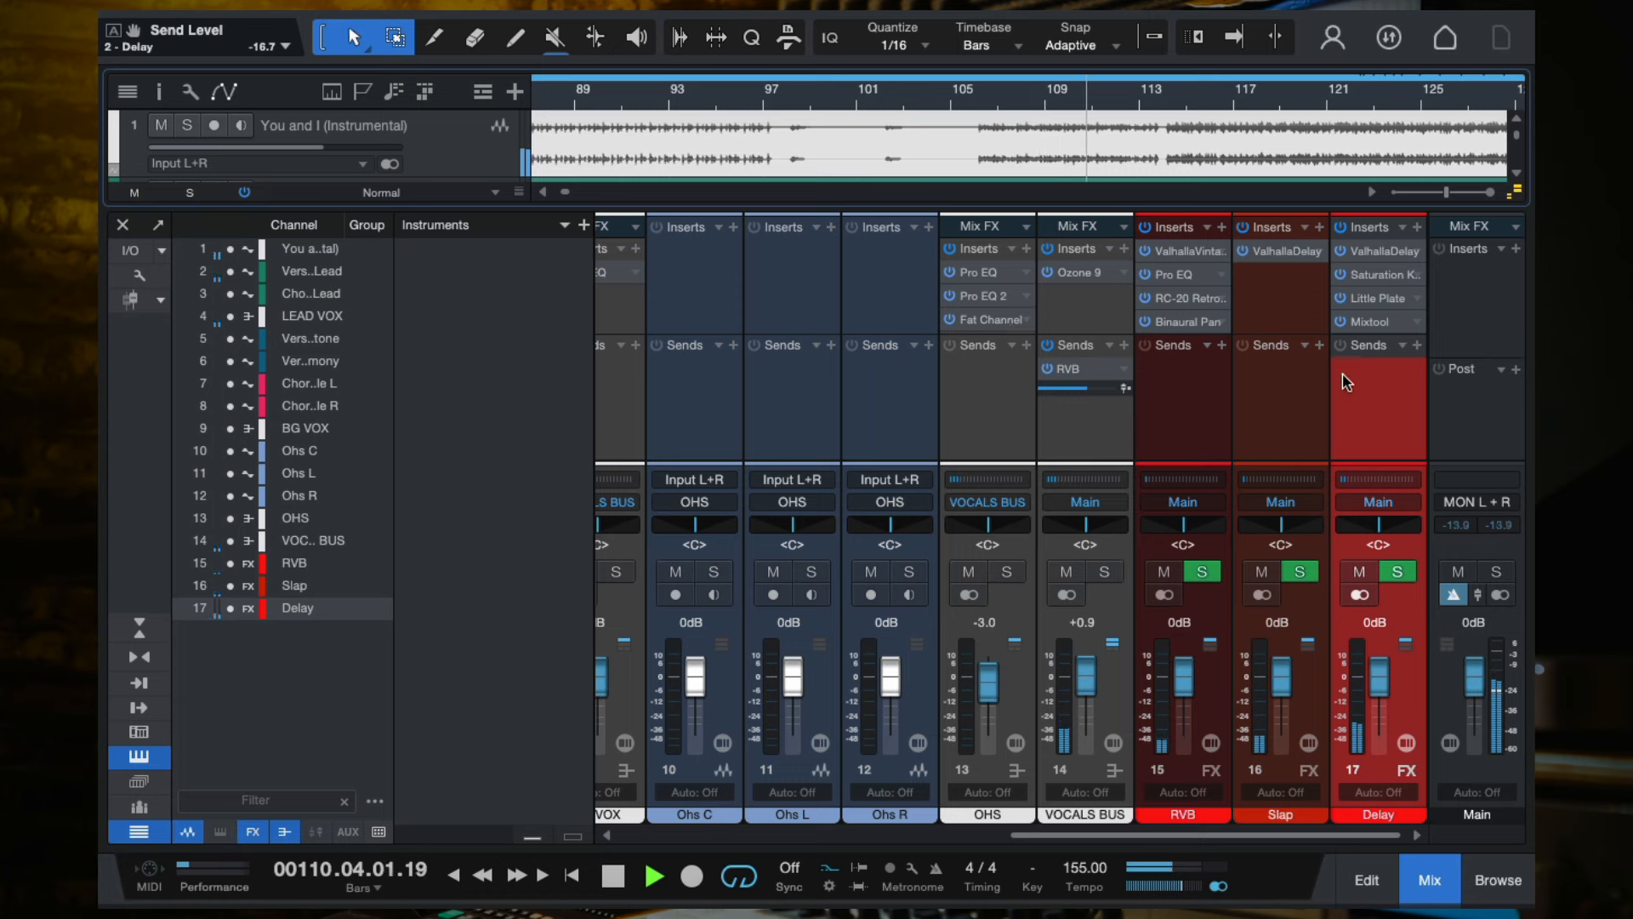
{"action": "left_click", "coordinate": [1376, 298]}
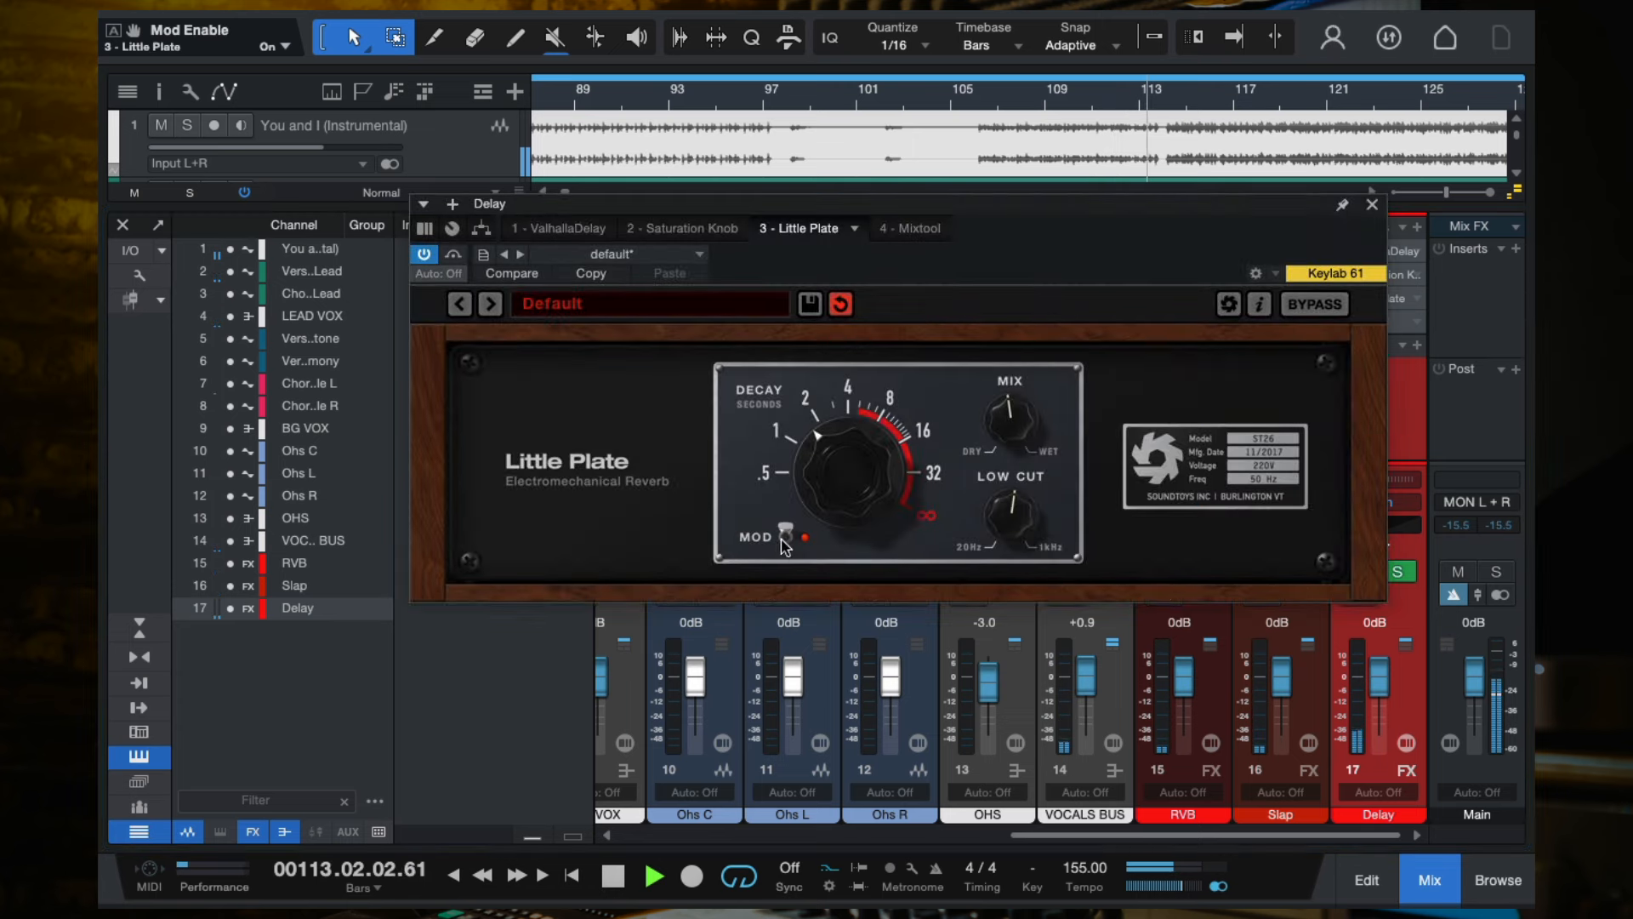
{"action": "mouse_move", "coordinate": [1005, 426]}
{"action": "left_mouse_down"}
{"action": "mouse_move", "coordinate": [998, 392]}
{"action": "mouse_move", "coordinate": [1017, 421]}
{"action": "left_mouse_up"}
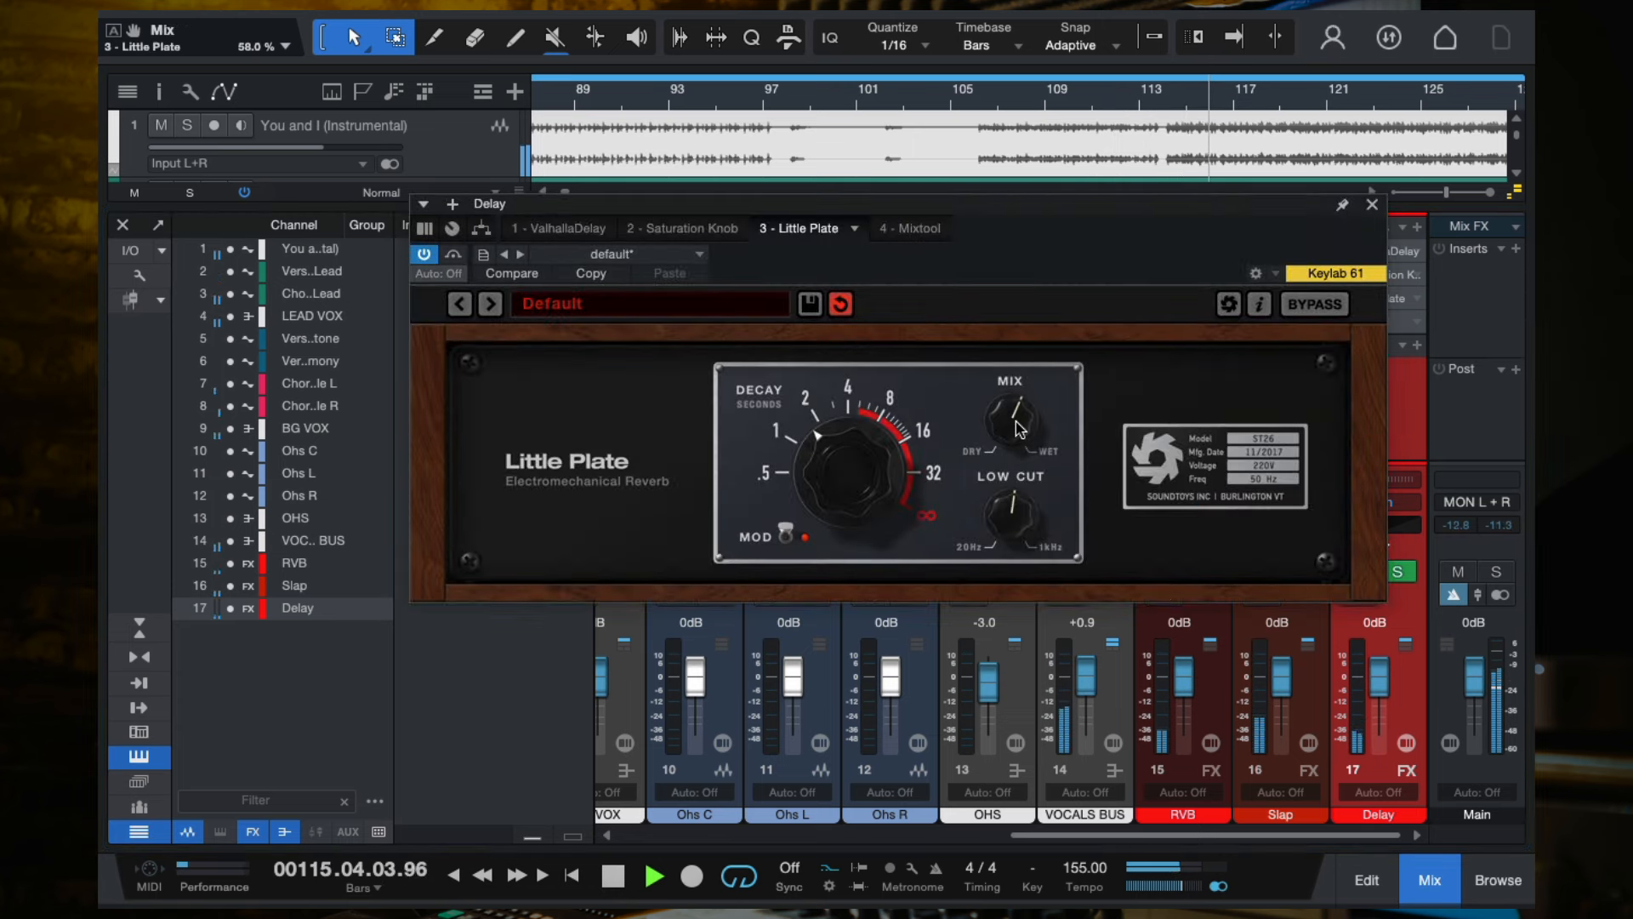
{"action": "left_click_drag", "start_coordinate": [1011, 514], "coordinate": [1027, 466]}
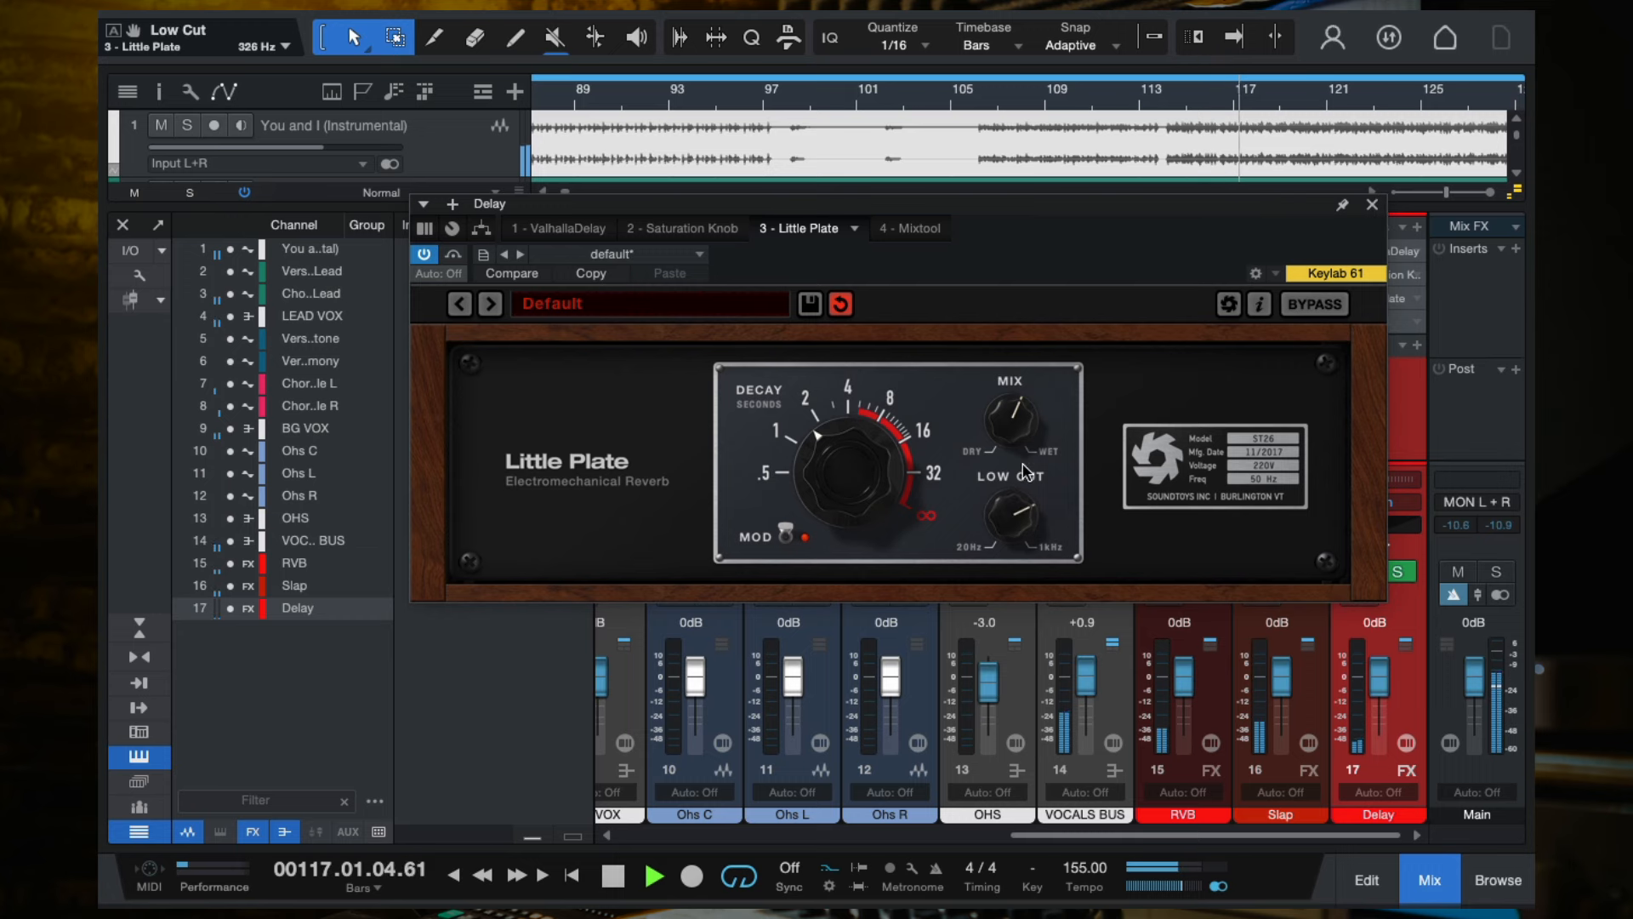
{"action": "left_click_drag", "start_coordinate": [1011, 529], "coordinate": [1021, 498]}
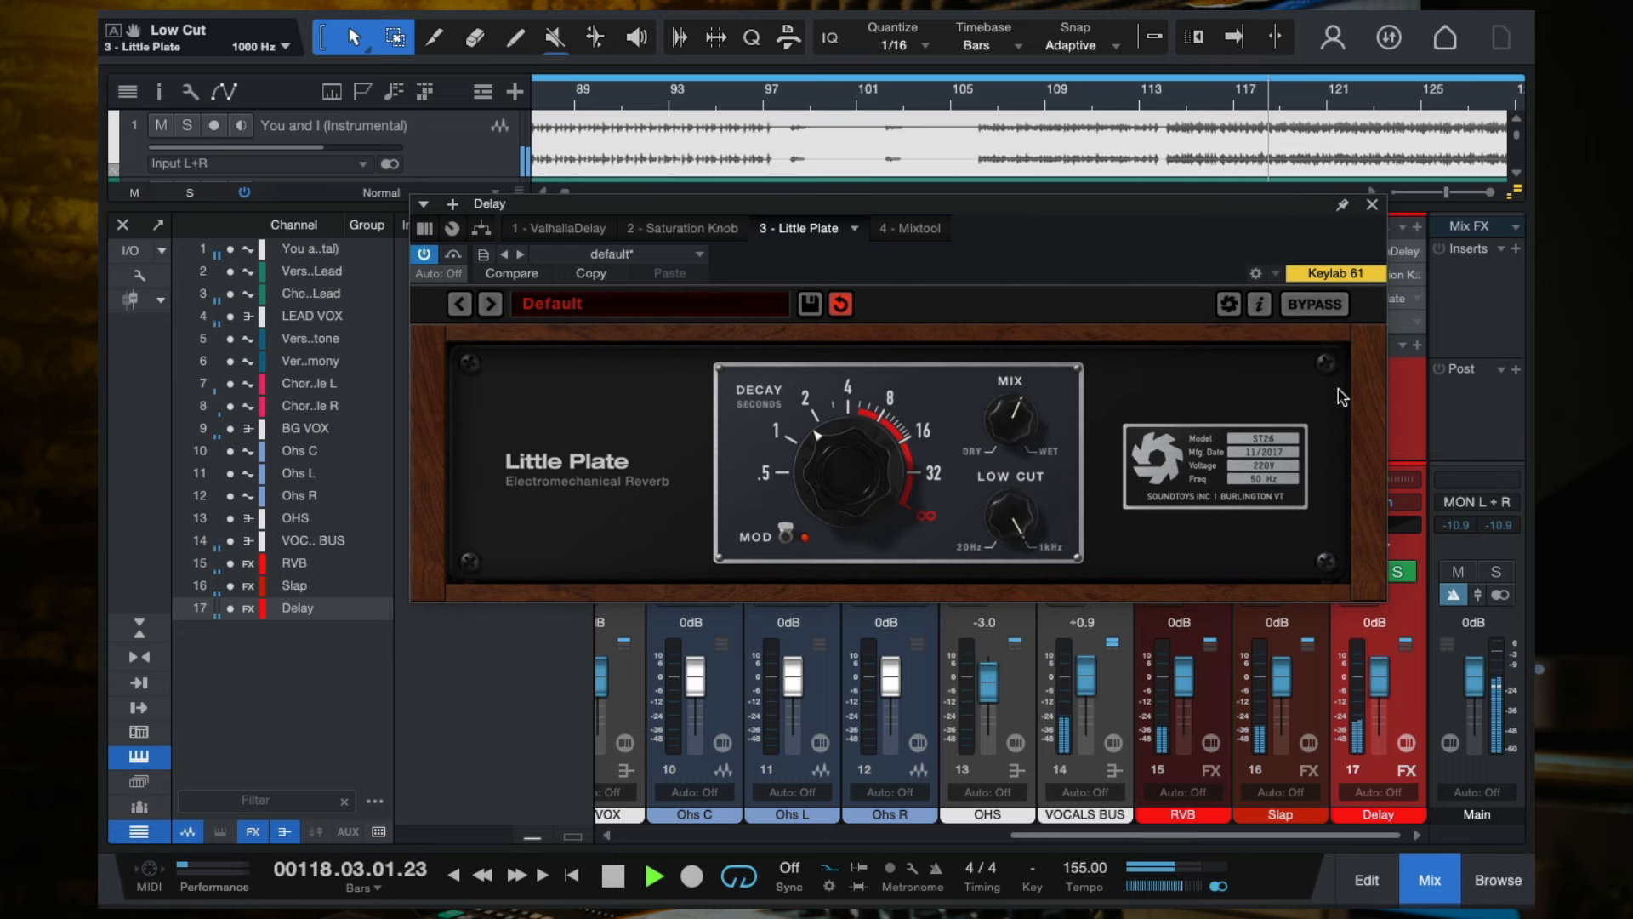
{"action": "left_click", "coordinate": [1372, 204]}
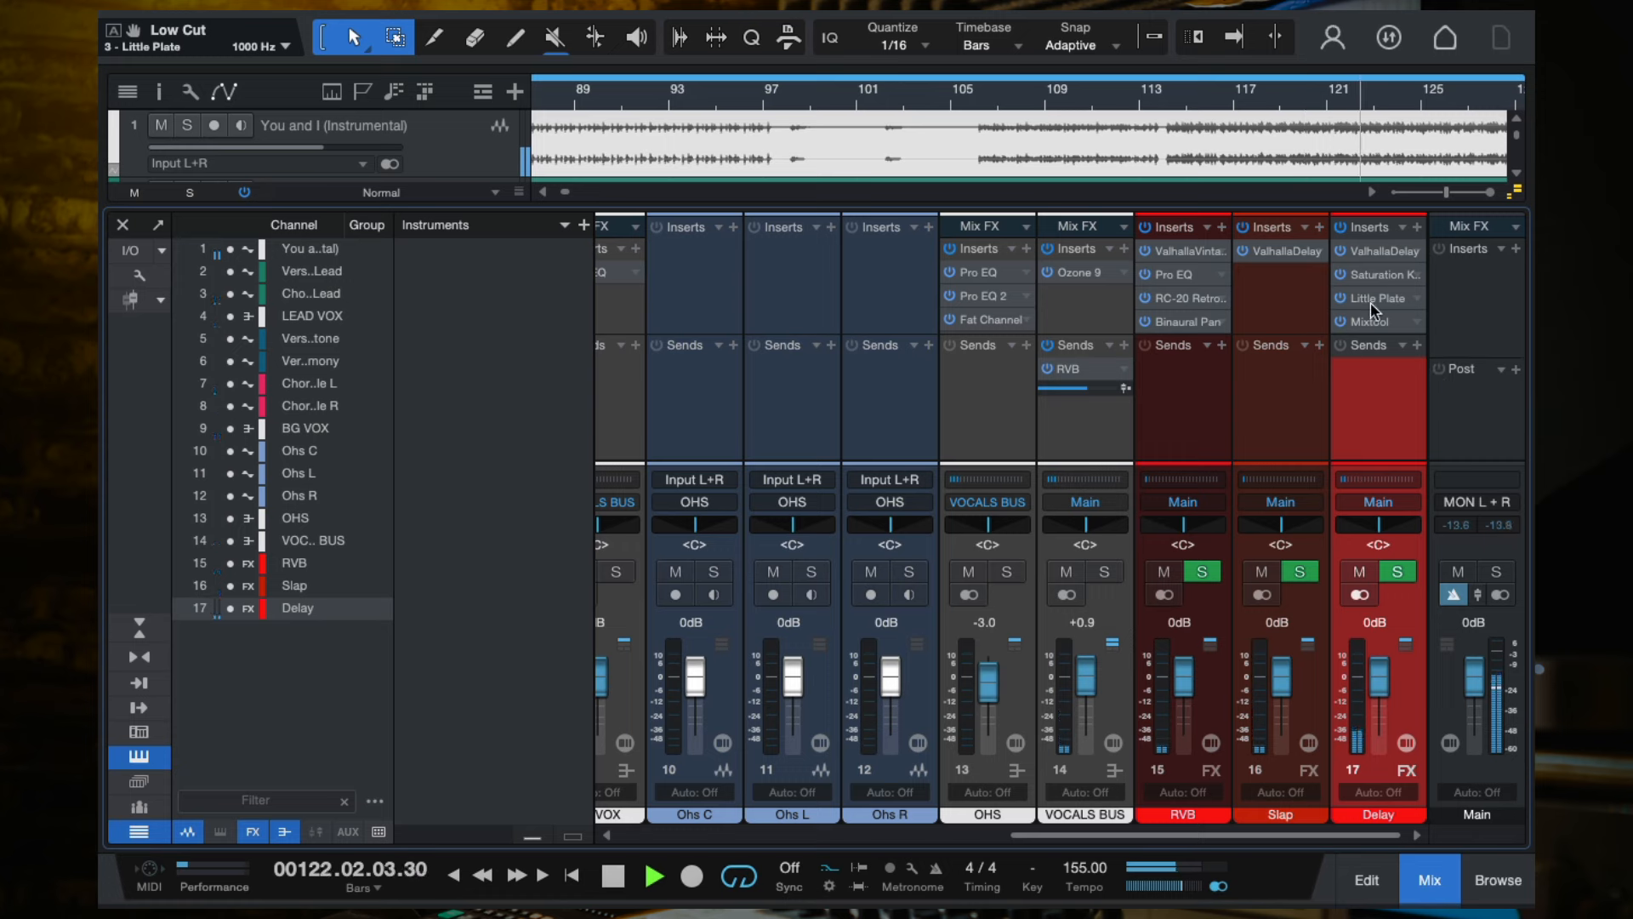
Stop playback, close the mixer and place the playhead at bar 16 in the arrangement.
{"action": "scroll", "coordinate": [1079, 136], "scroll_direction": "down", "scroll_amount": 5}
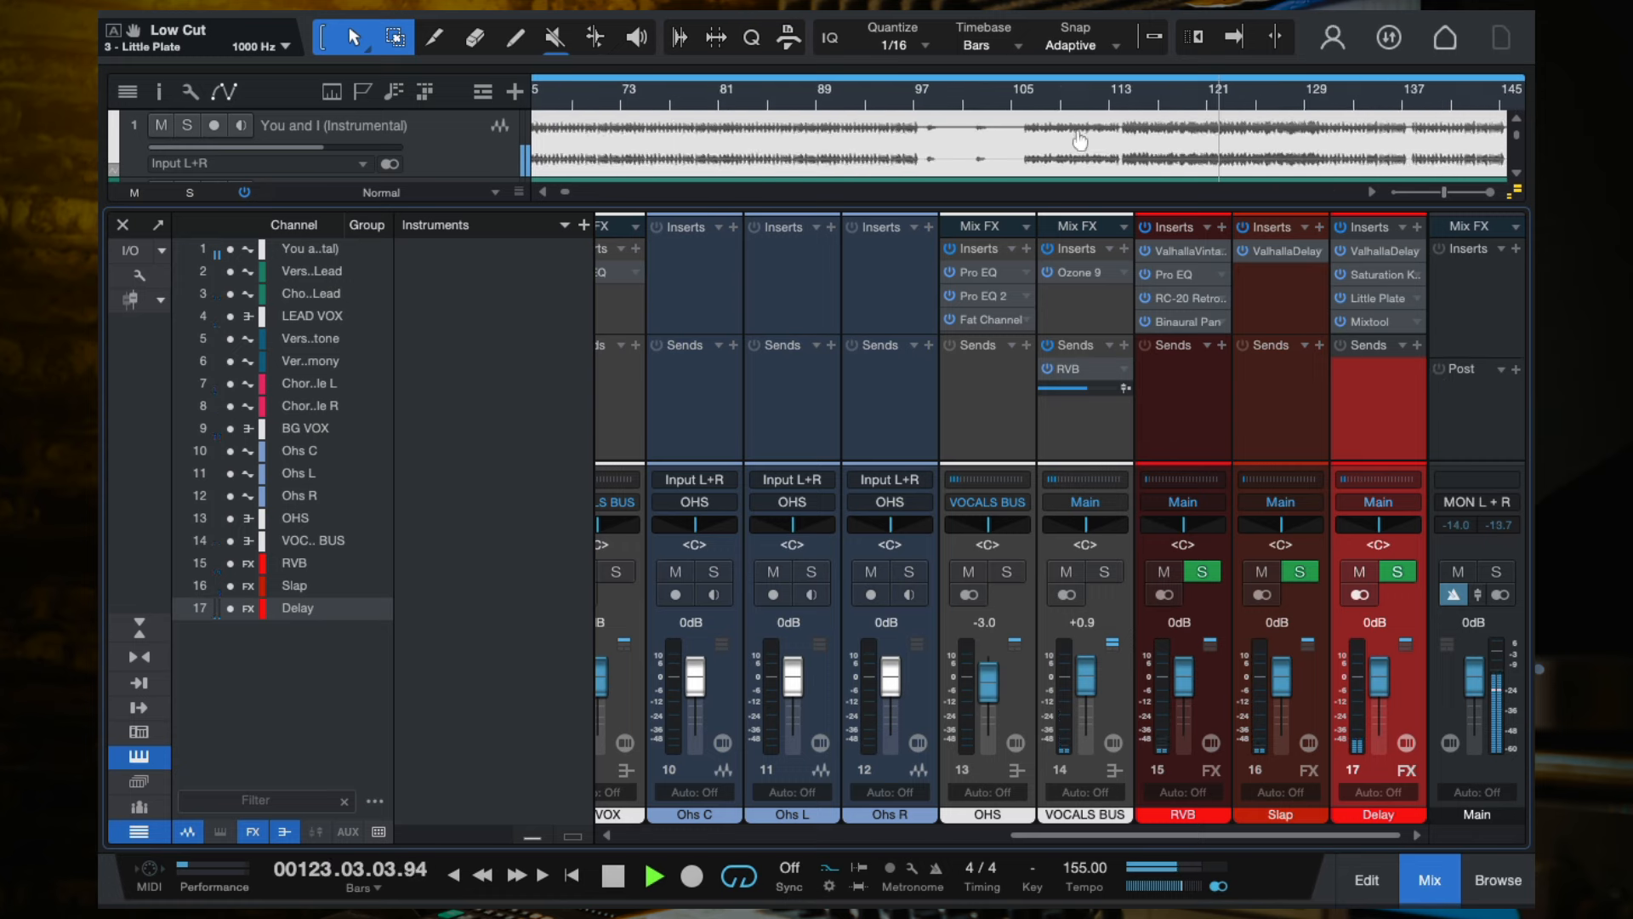
{"action": "scroll", "coordinate": [1078, 136], "scroll_direction": "down", "scroll_amount": 2}
{"action": "key", "text": "space"}
{"action": "key", "text": "f"}
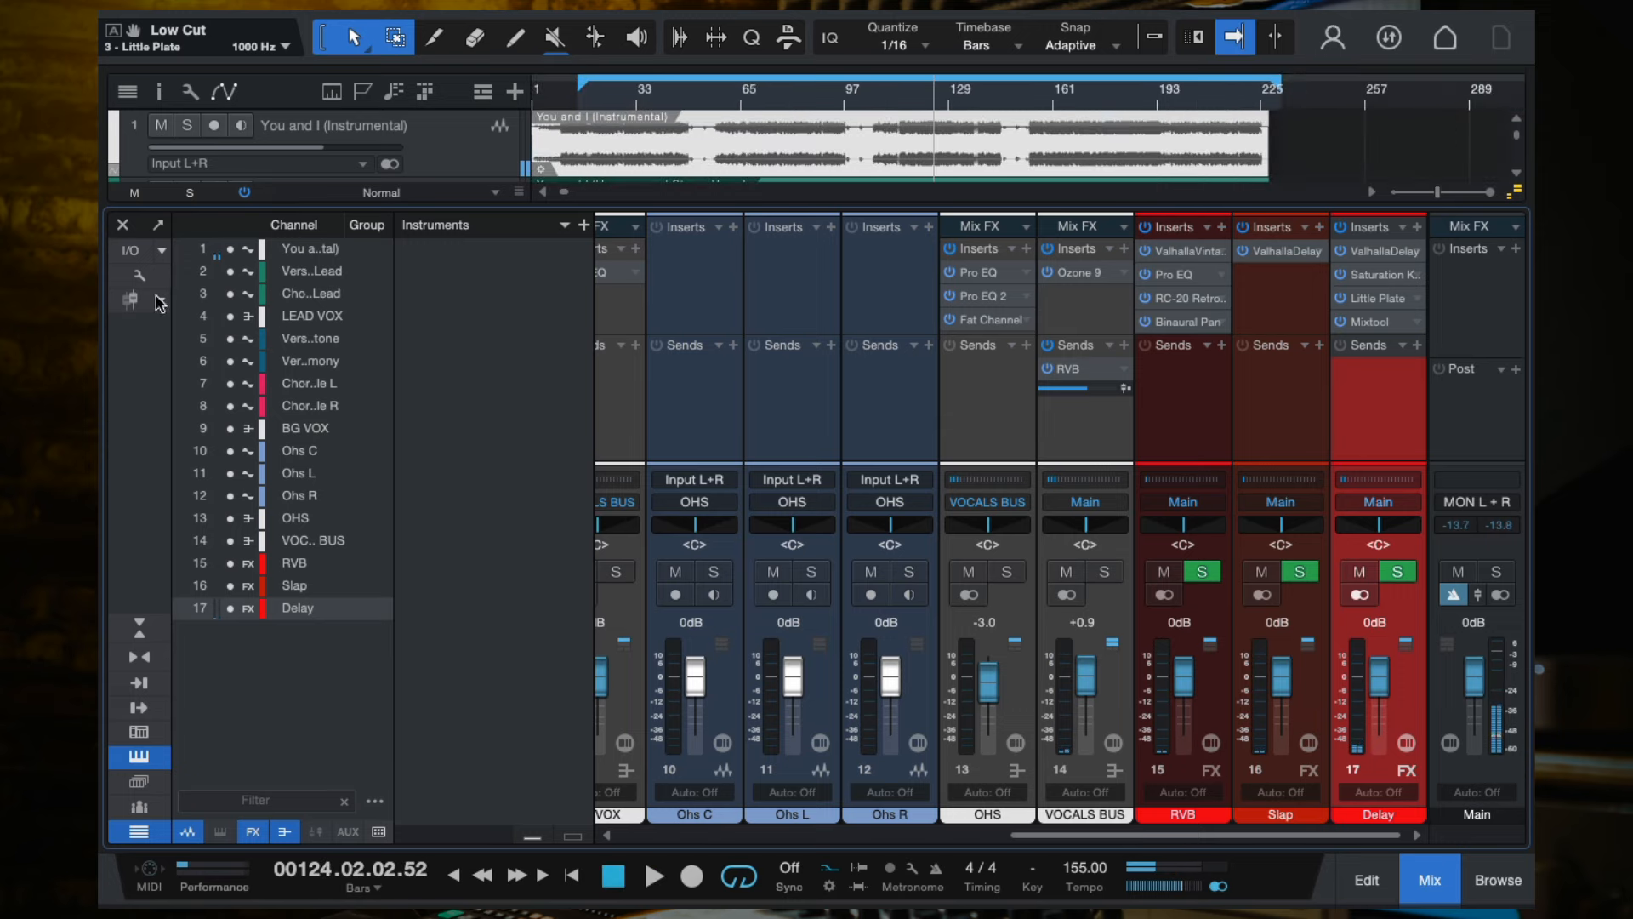
{"action": "left_click", "coordinate": [122, 225]}
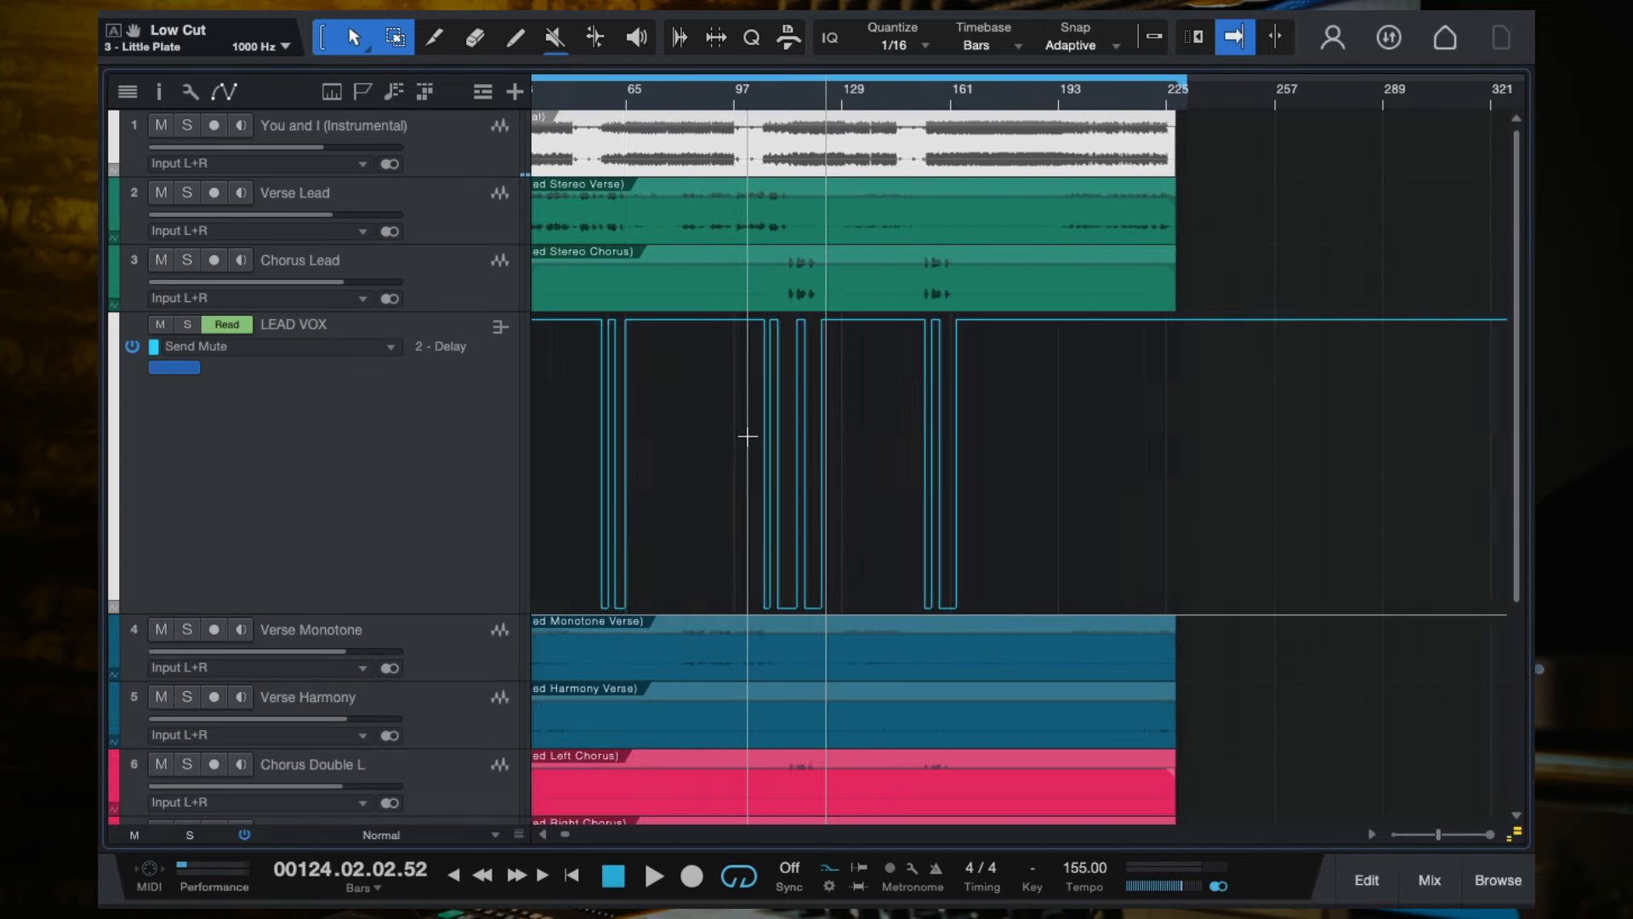
{"action": "left_click", "coordinate": [584, 92]}
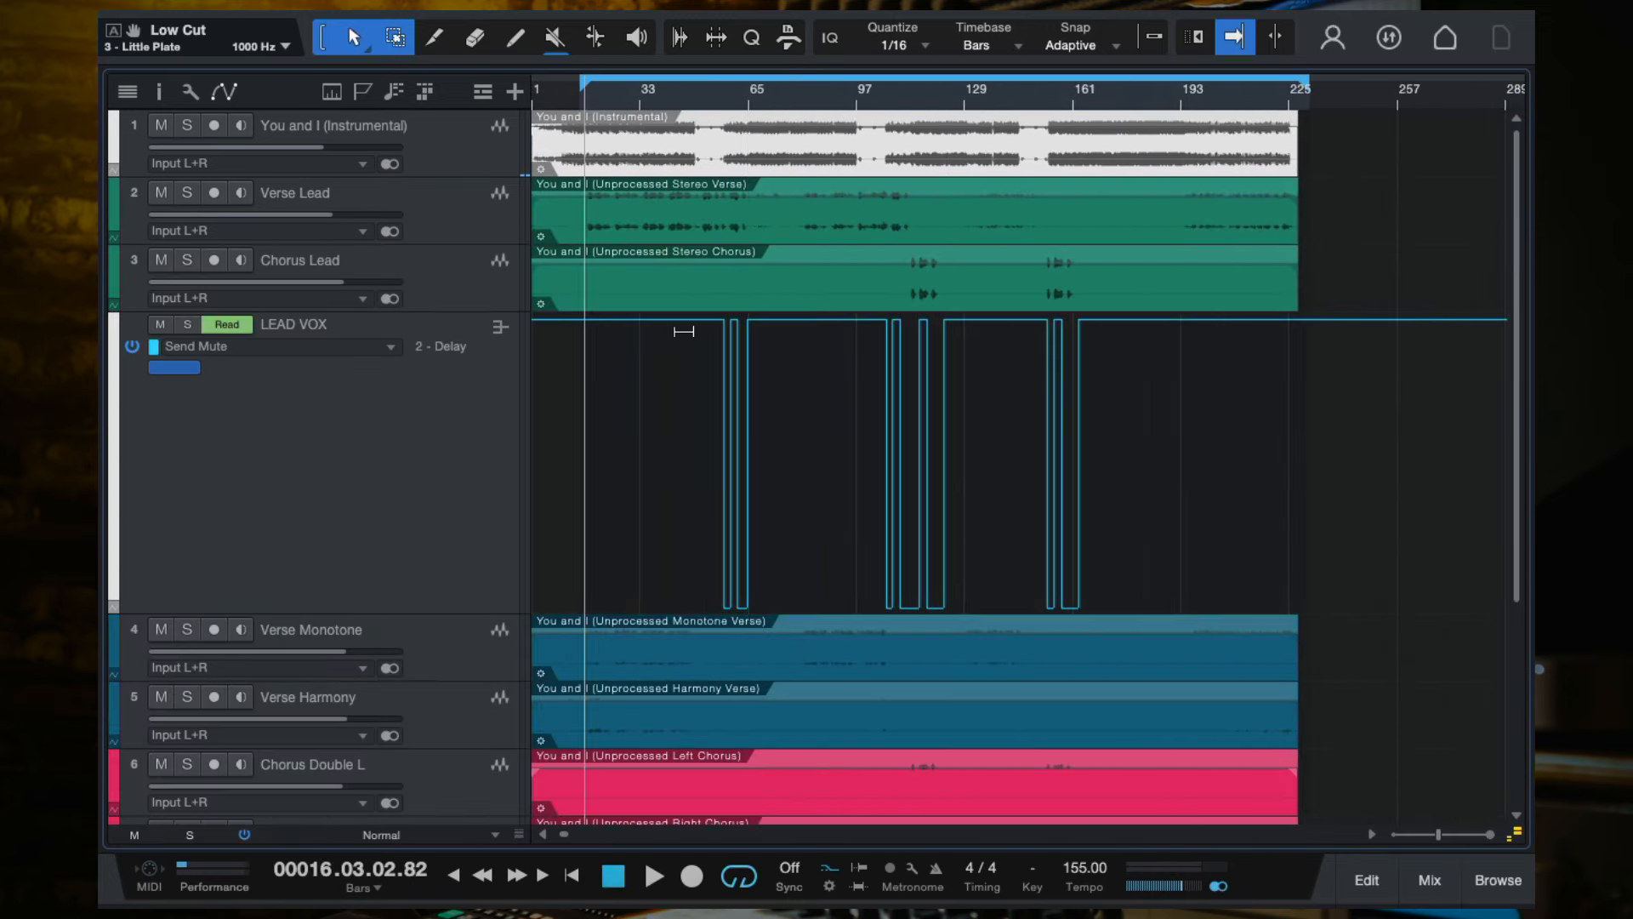
Examine the LEAD VOX Delay send mute automation and the vocal tracks across the whole song.
{"action": "scroll", "coordinate": [981, 423], "scroll_direction": "down", "scroll_amount": 1}
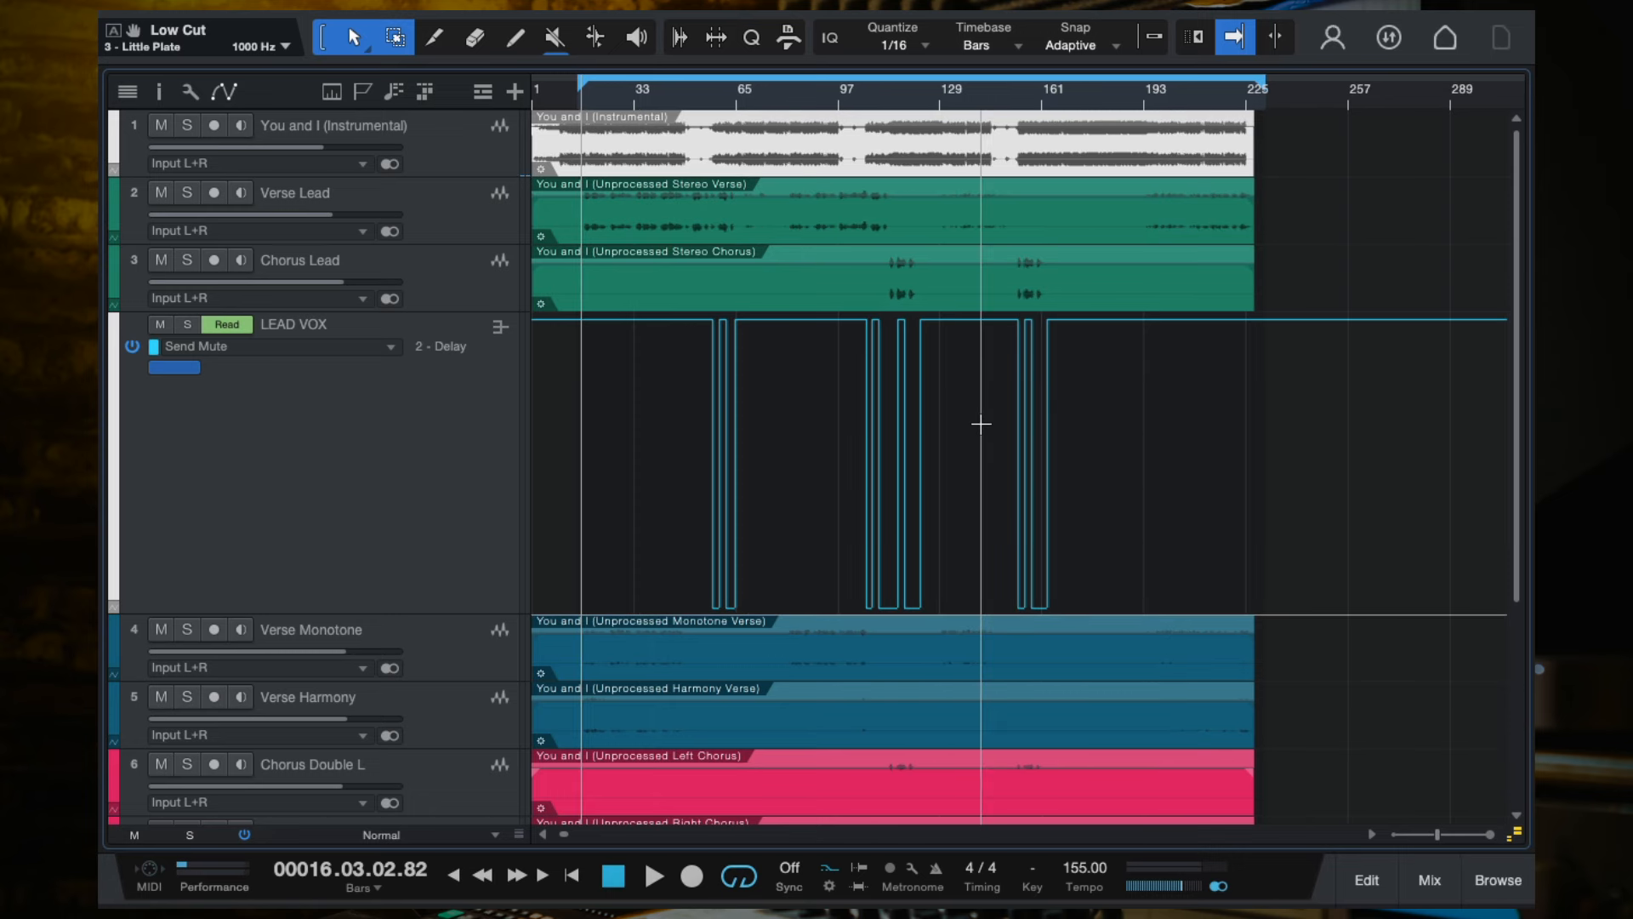
{"action": "scroll", "coordinate": [980, 423], "scroll_direction": "up", "scroll_amount": 2}
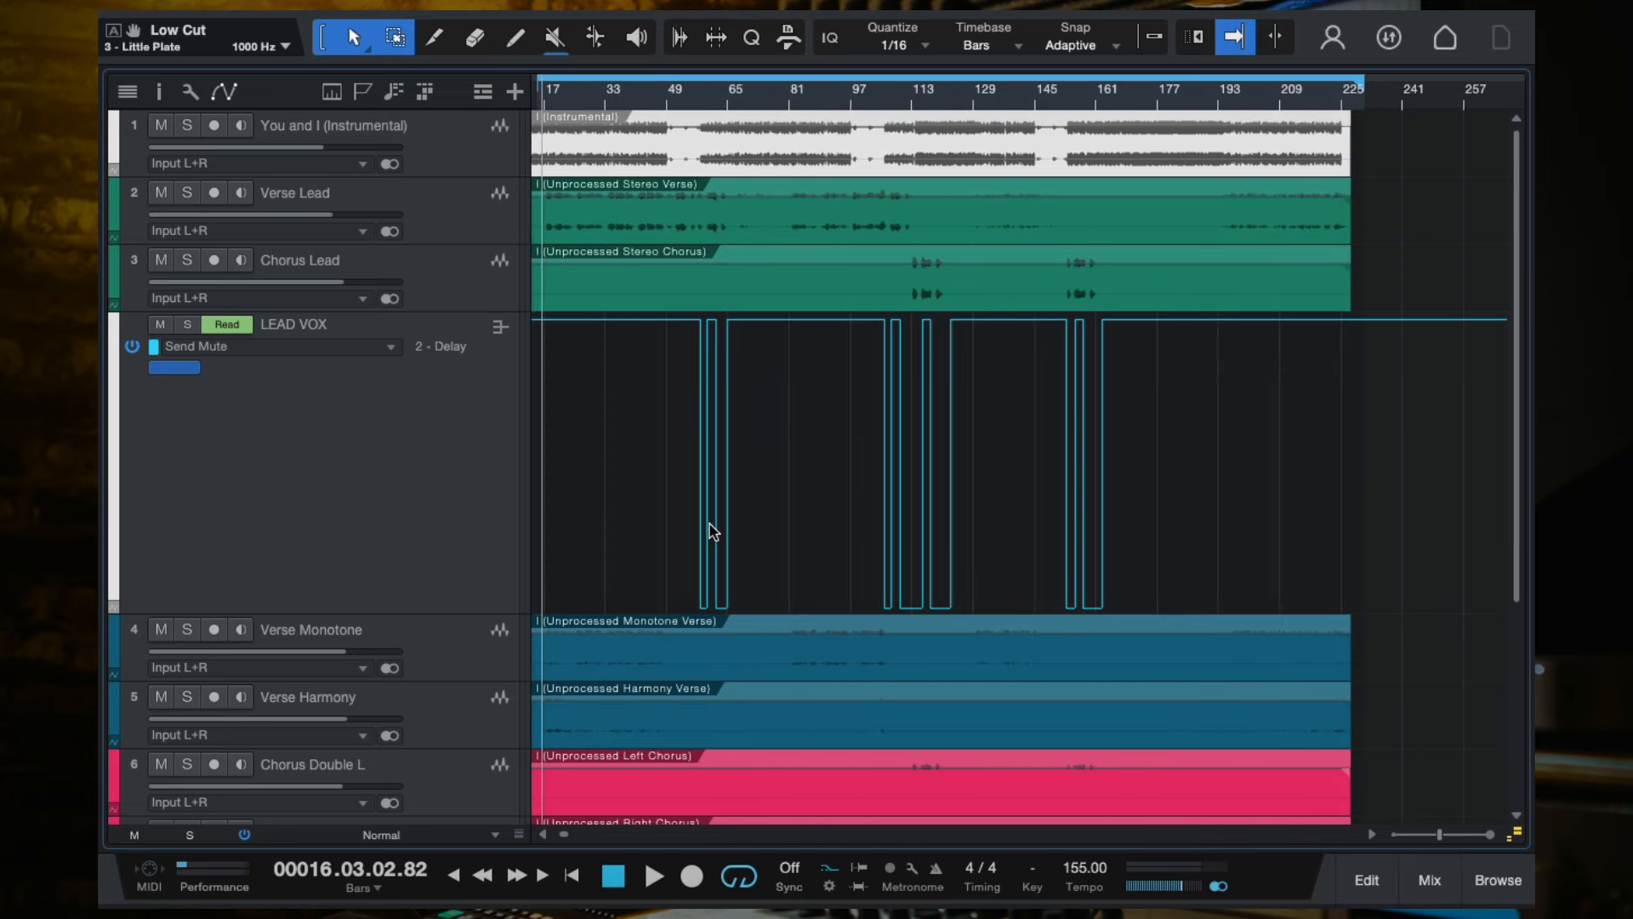
{"action": "left_click", "coordinate": [454, 298]}
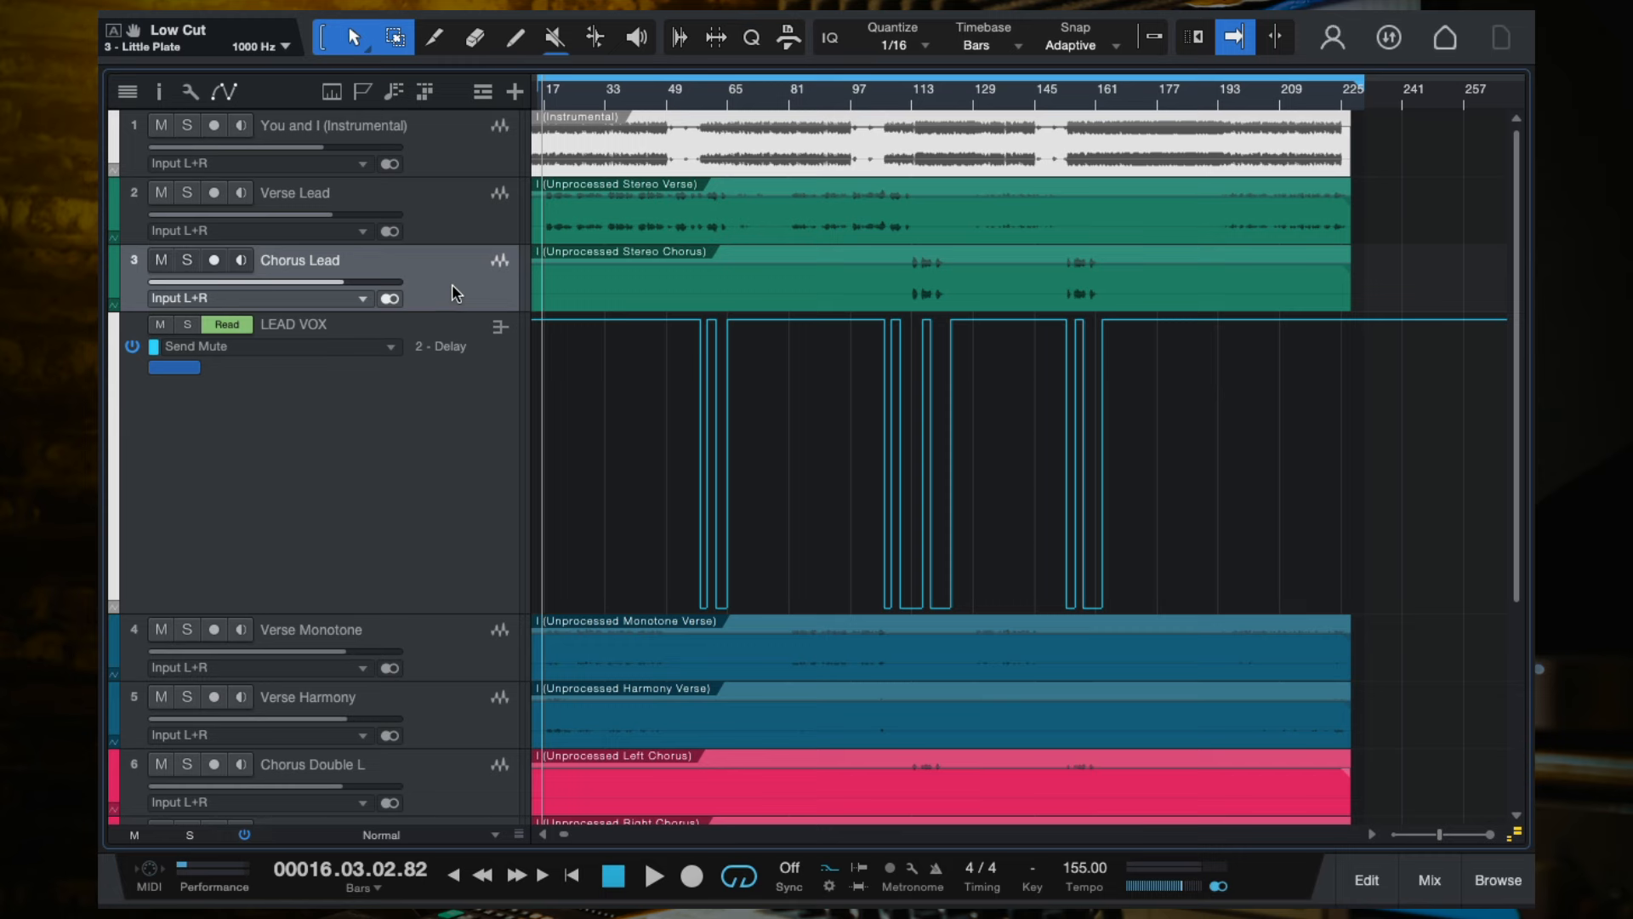
{"action": "left_click", "coordinate": [459, 219]}
{"action": "left_click", "coordinate": [401, 510]}
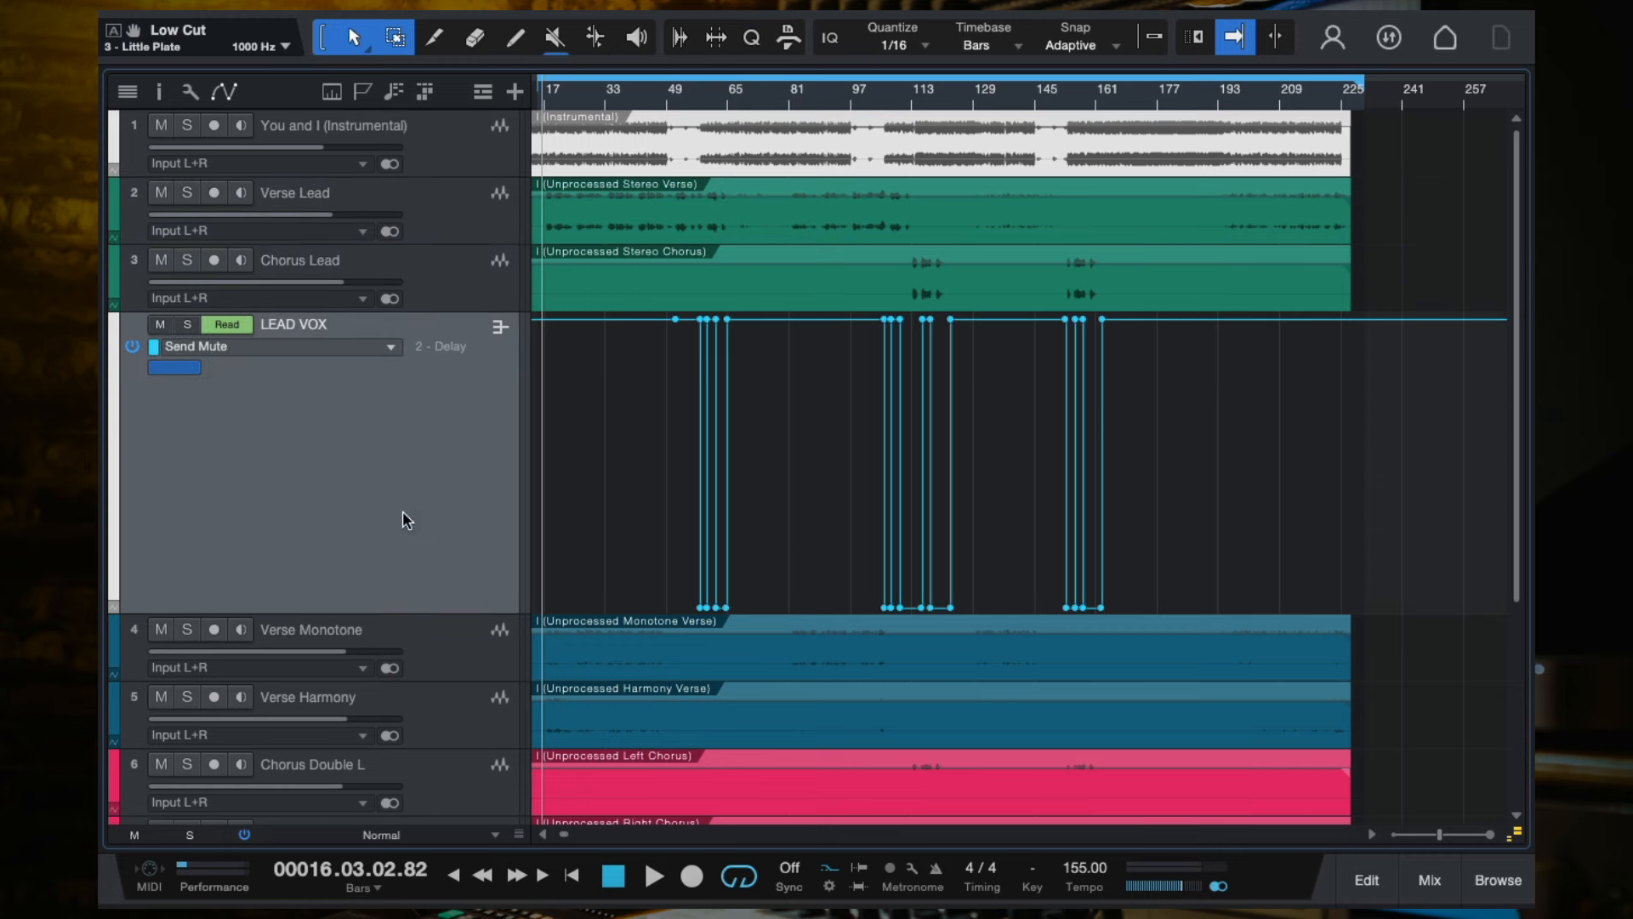
{"action": "scroll", "coordinate": [793, 510], "scroll_direction": "down", "scroll_amount": 4}
{"action": "left_click", "coordinate": [457, 355]}
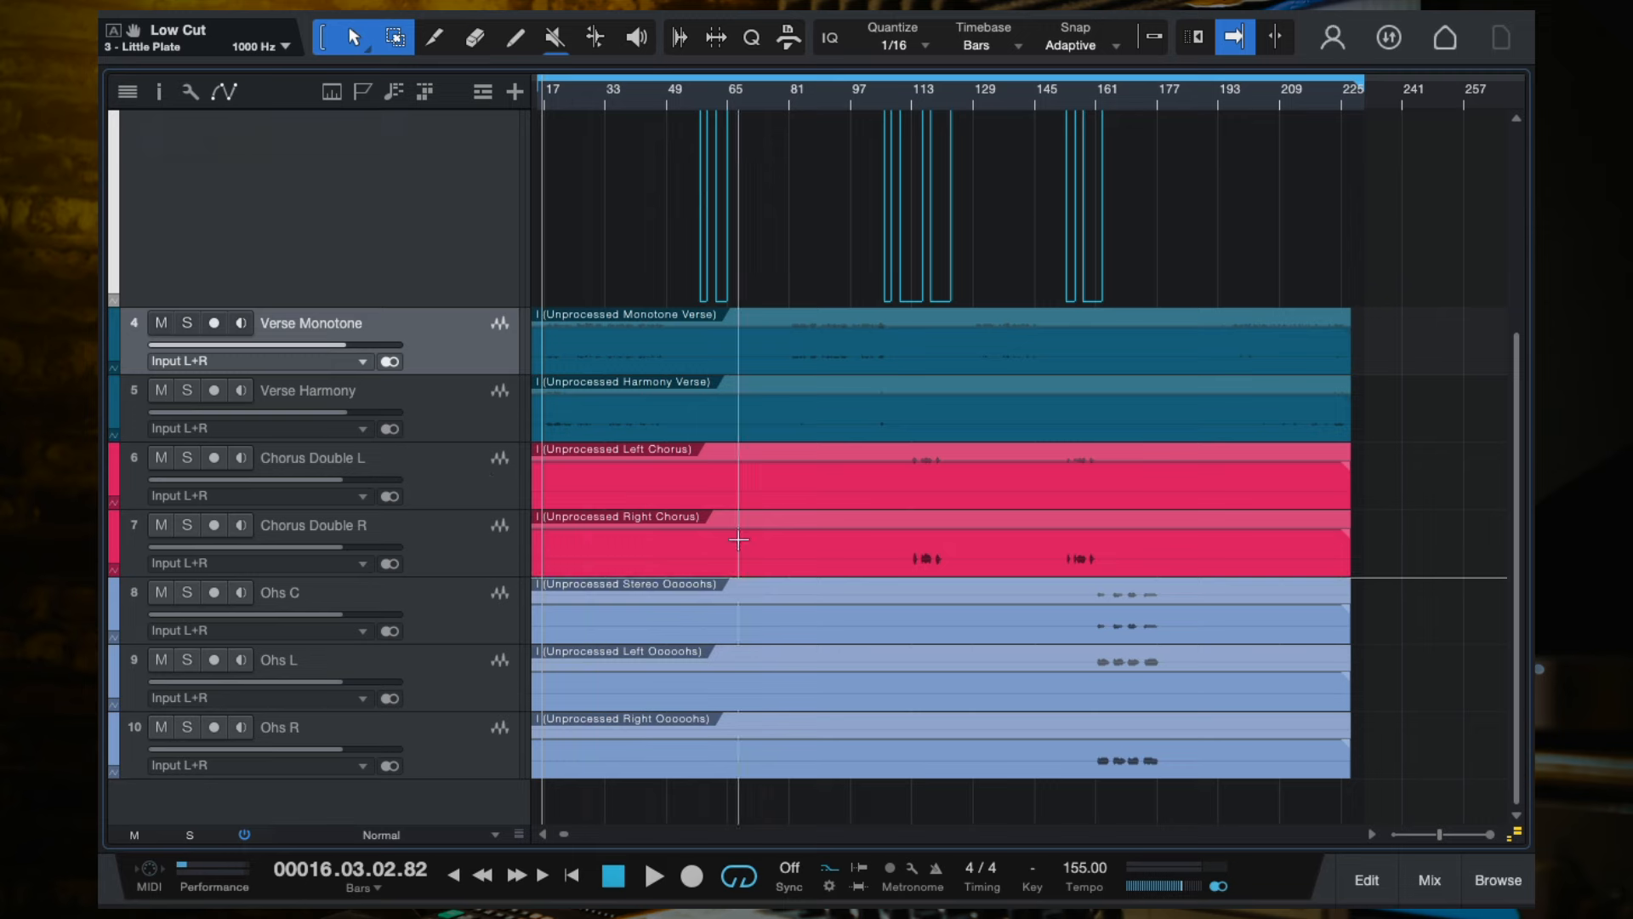
{"action": "key", "text": "w"}
{"action": "scroll", "coordinate": [1162, 586], "scroll_direction": "up", "scroll_amount": 3}
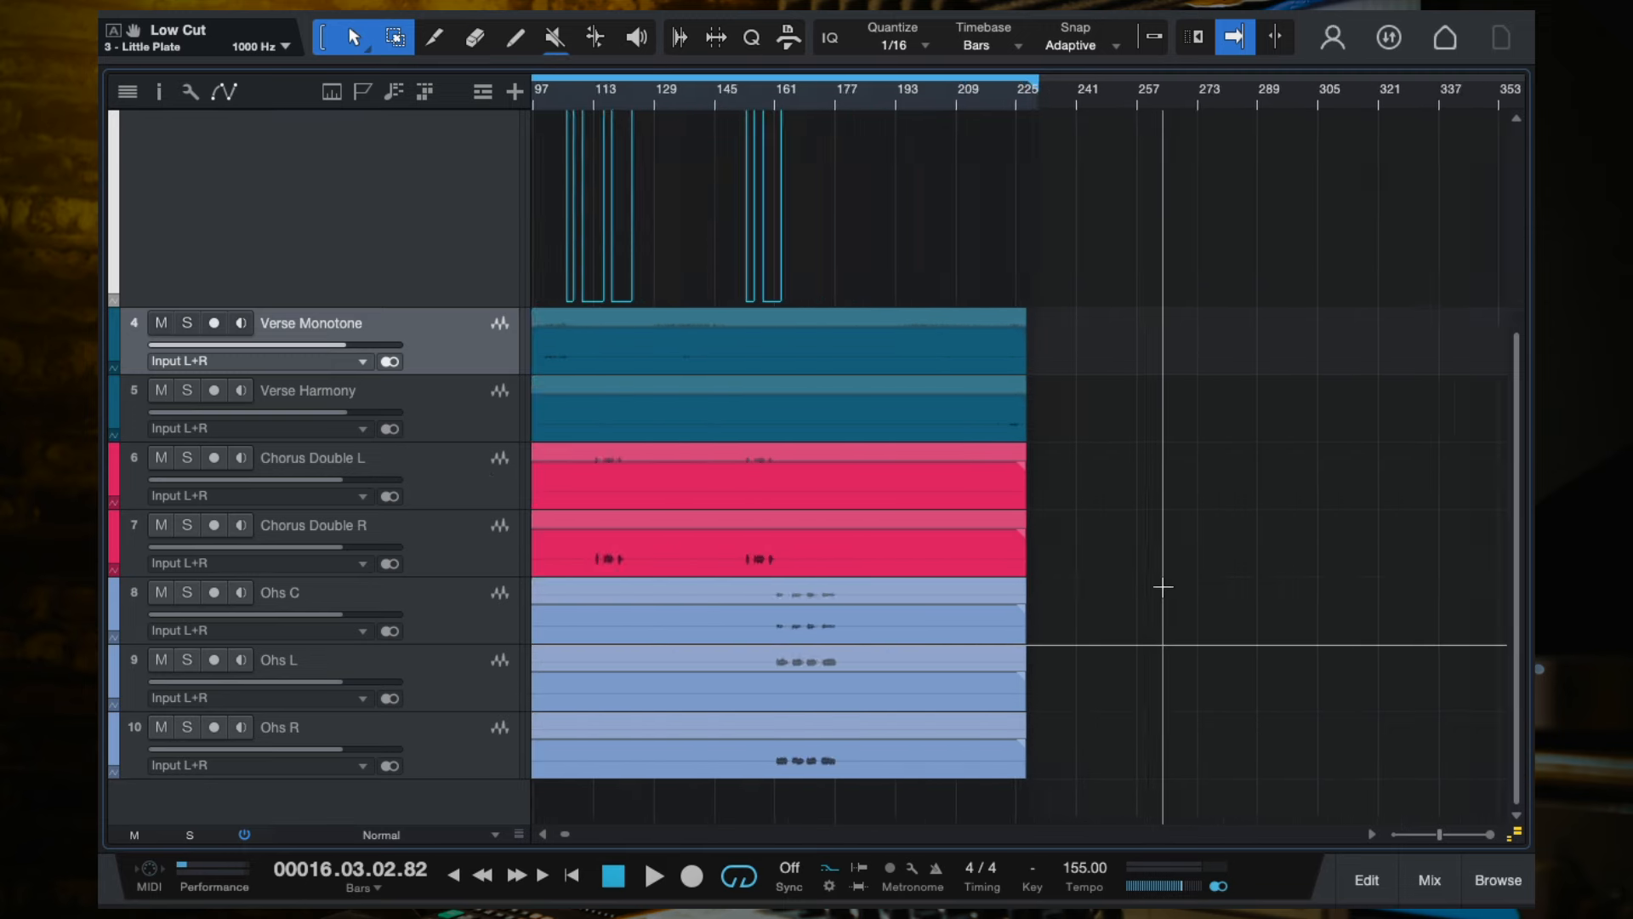
{"action": "scroll", "coordinate": [1162, 586], "scroll_direction": "left", "scroll_amount": 5}
{"action": "scroll", "coordinate": [1163, 586], "scroll_direction": "up", "scroll_amount": 2}
{"action": "scroll", "coordinate": [1163, 586], "scroll_direction": "down", "scroll_amount": 4}
{"action": "scroll", "coordinate": [1026, 542], "scroll_direction": "up", "scroll_amount": 3}
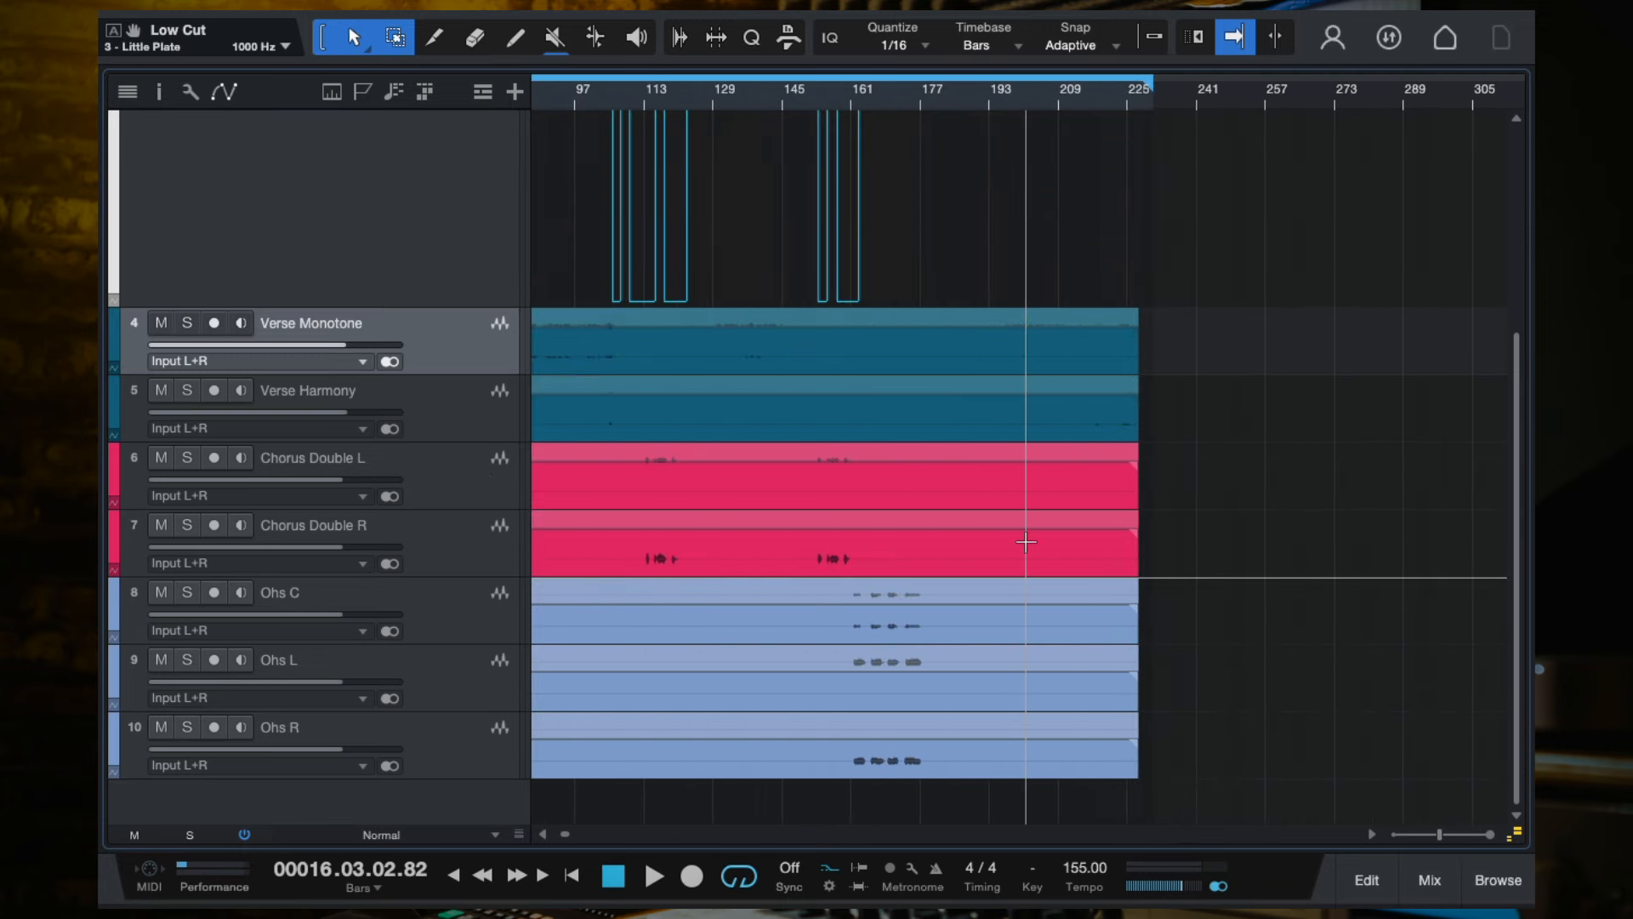
{"action": "scroll", "coordinate": [1026, 542], "scroll_direction": "left", "scroll_amount": 5}
{"action": "scroll", "coordinate": [1026, 542], "scroll_direction": "up", "scroll_amount": 5}
Listen to the first verse from bar 16 to bar 28 with attention to the Verse Lead vocal.
{"action": "key", "text": "space"}
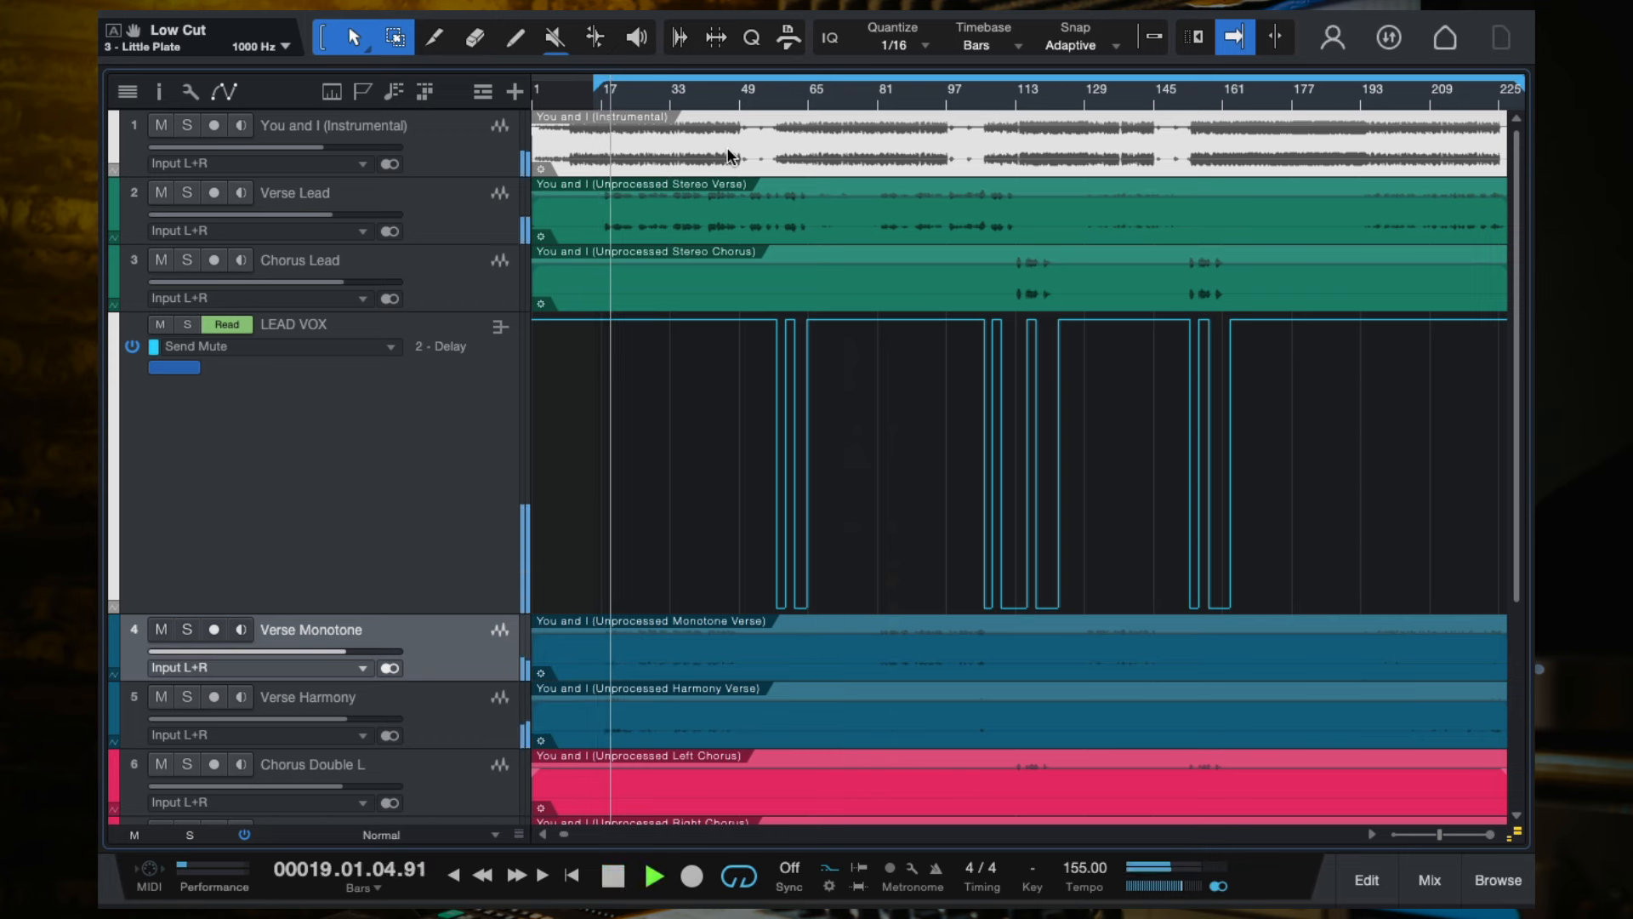
{"action": "key", "text": "space"}
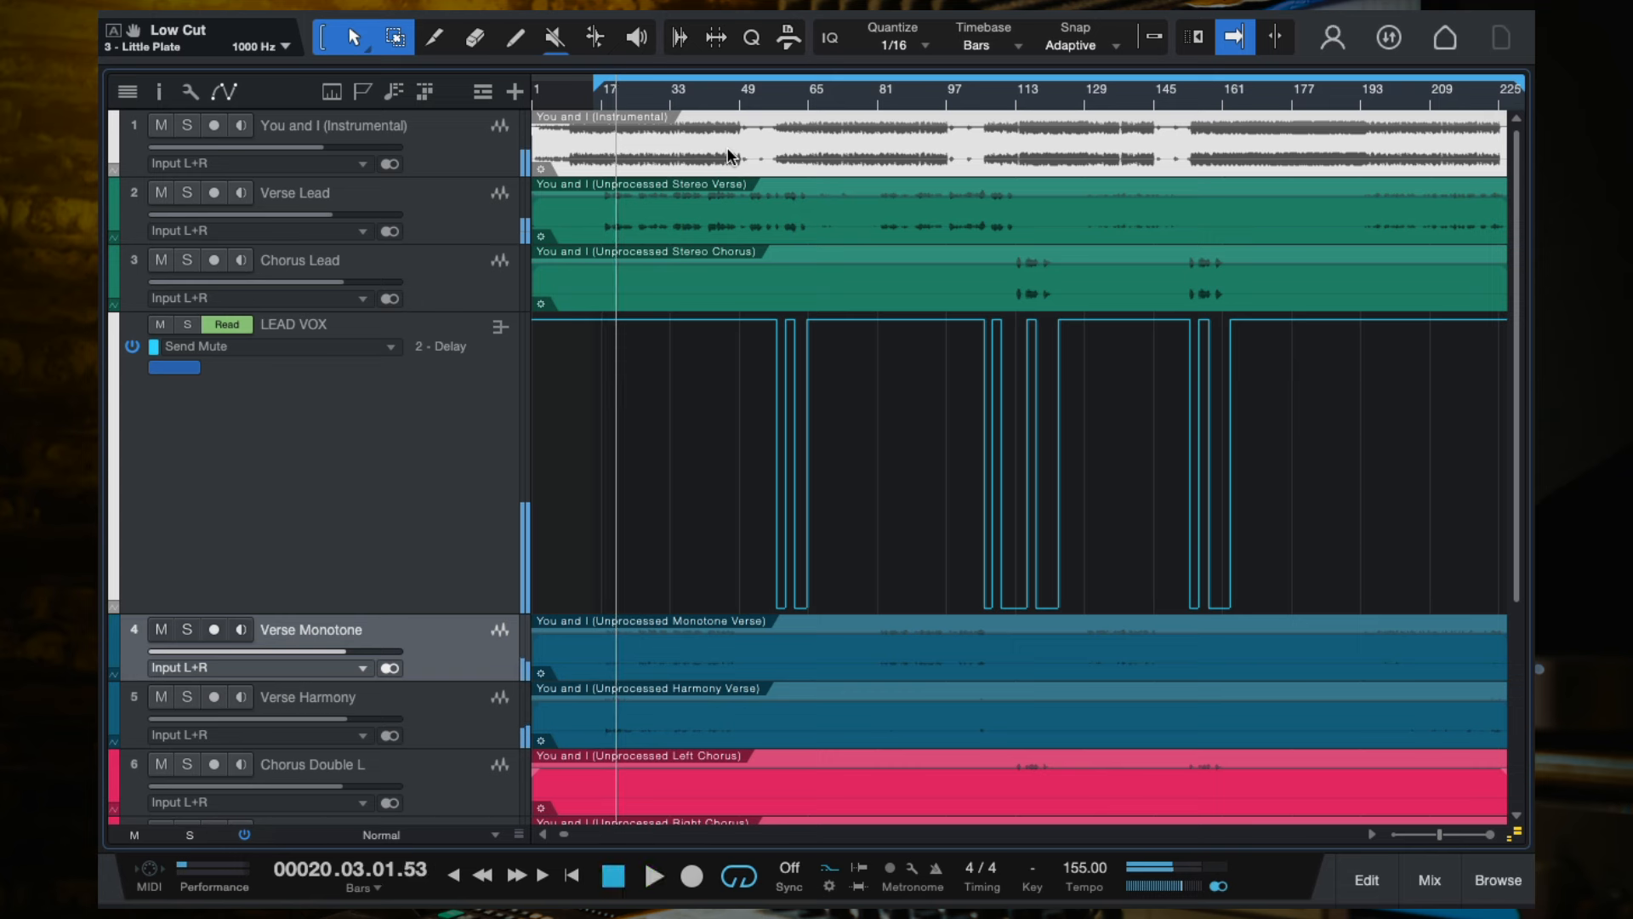
{"action": "left_click", "coordinate": [483, 232]}
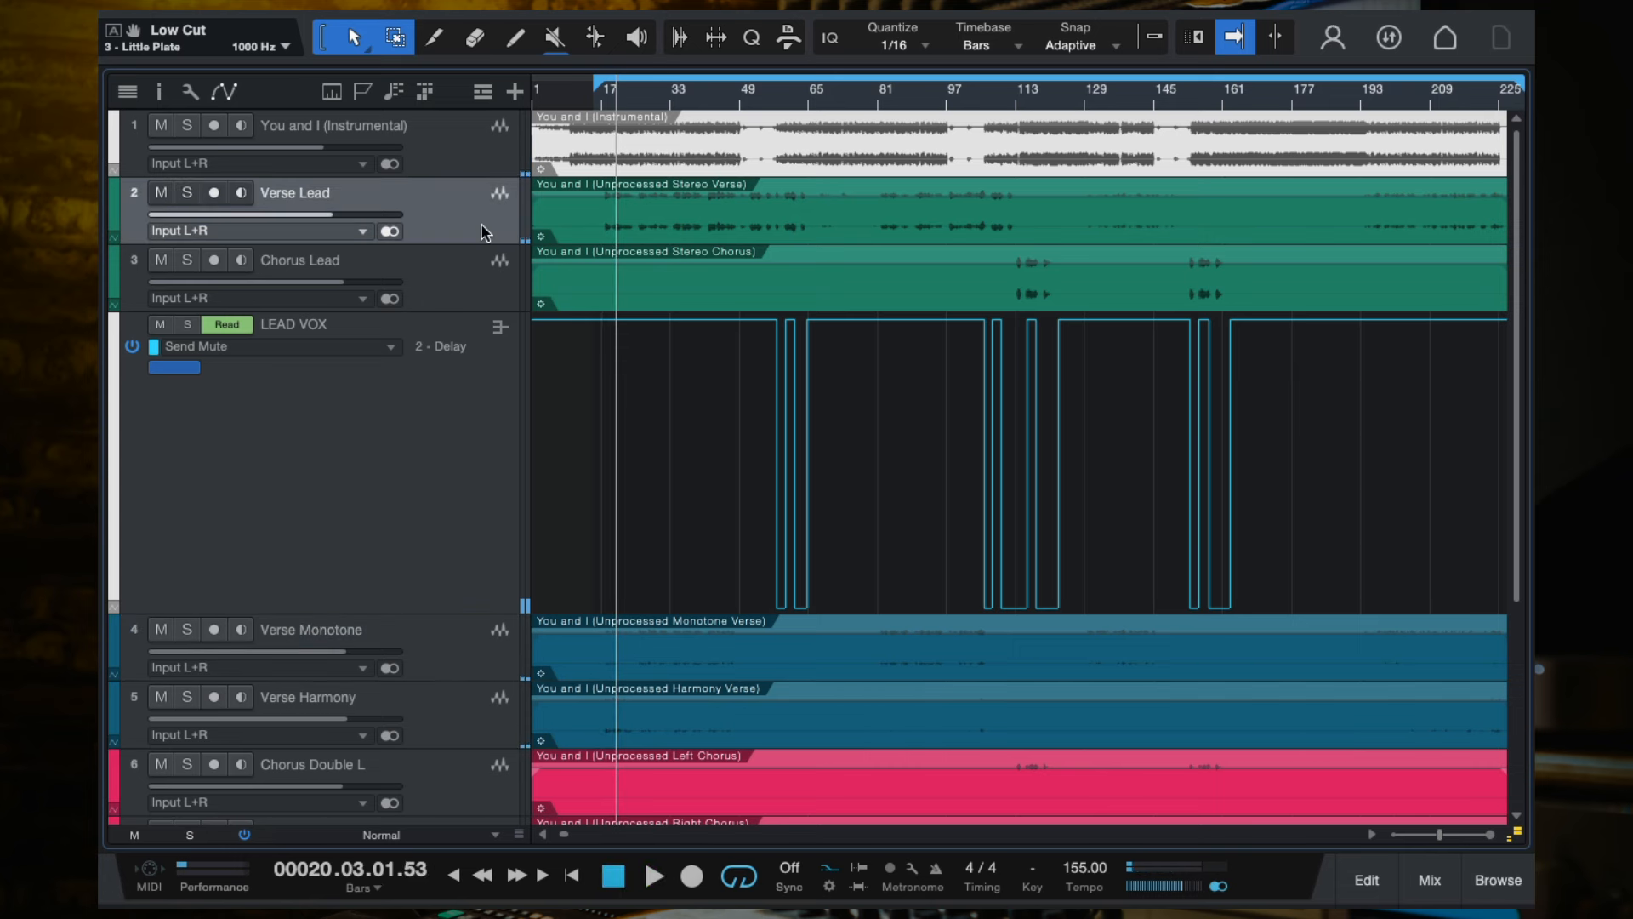
{"action": "key", "text": "space"}
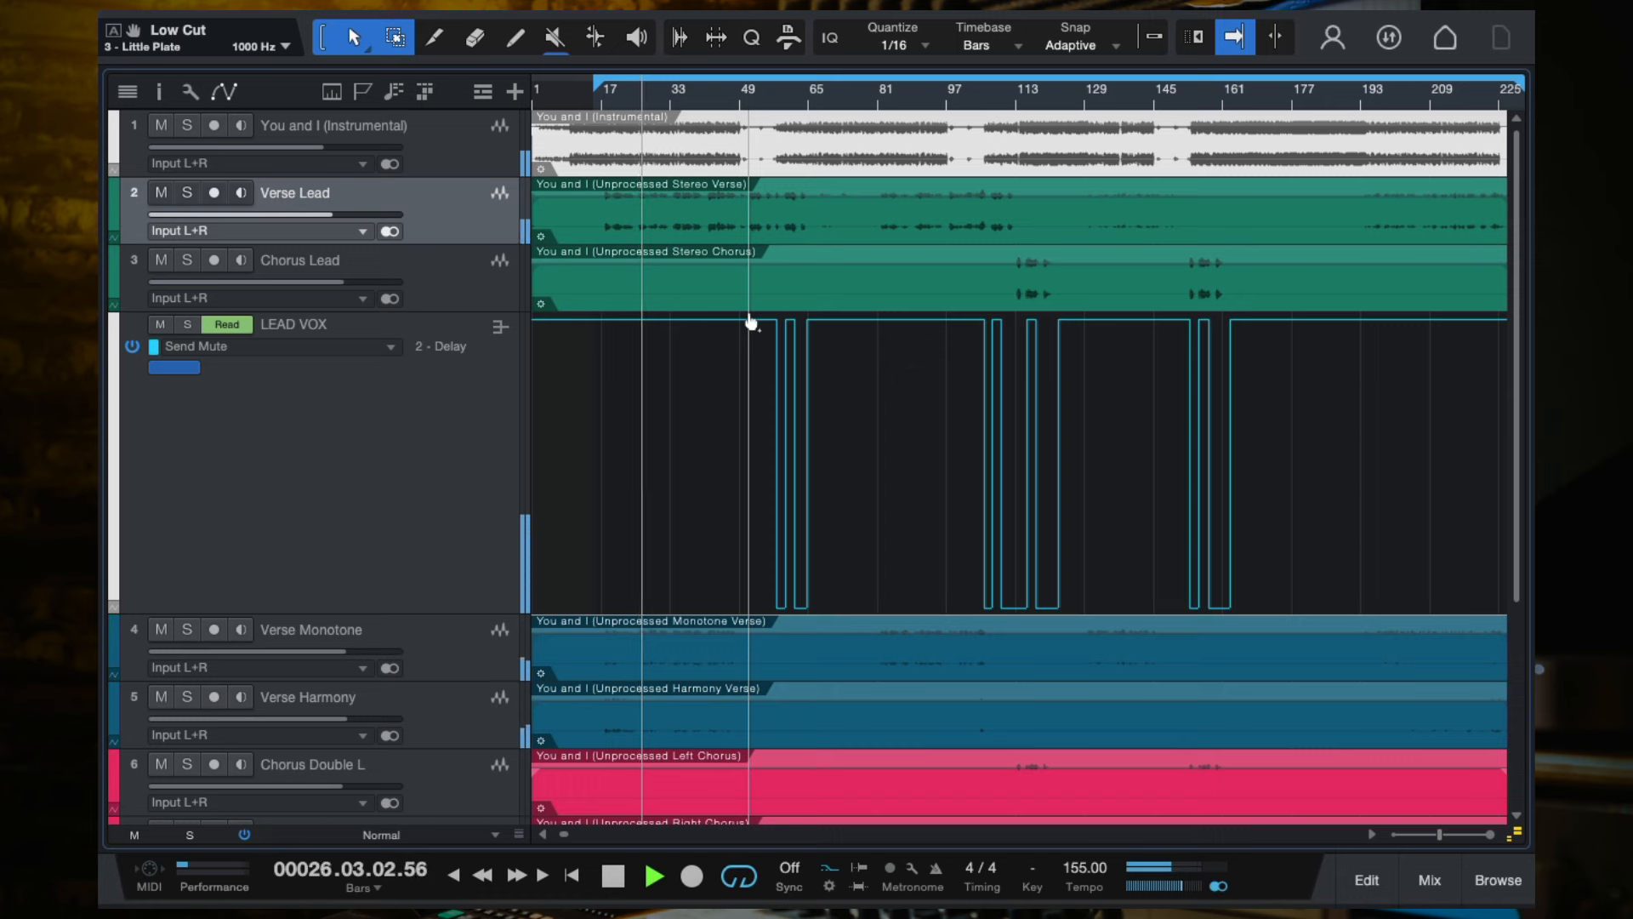
{"action": "key", "text": "space"}
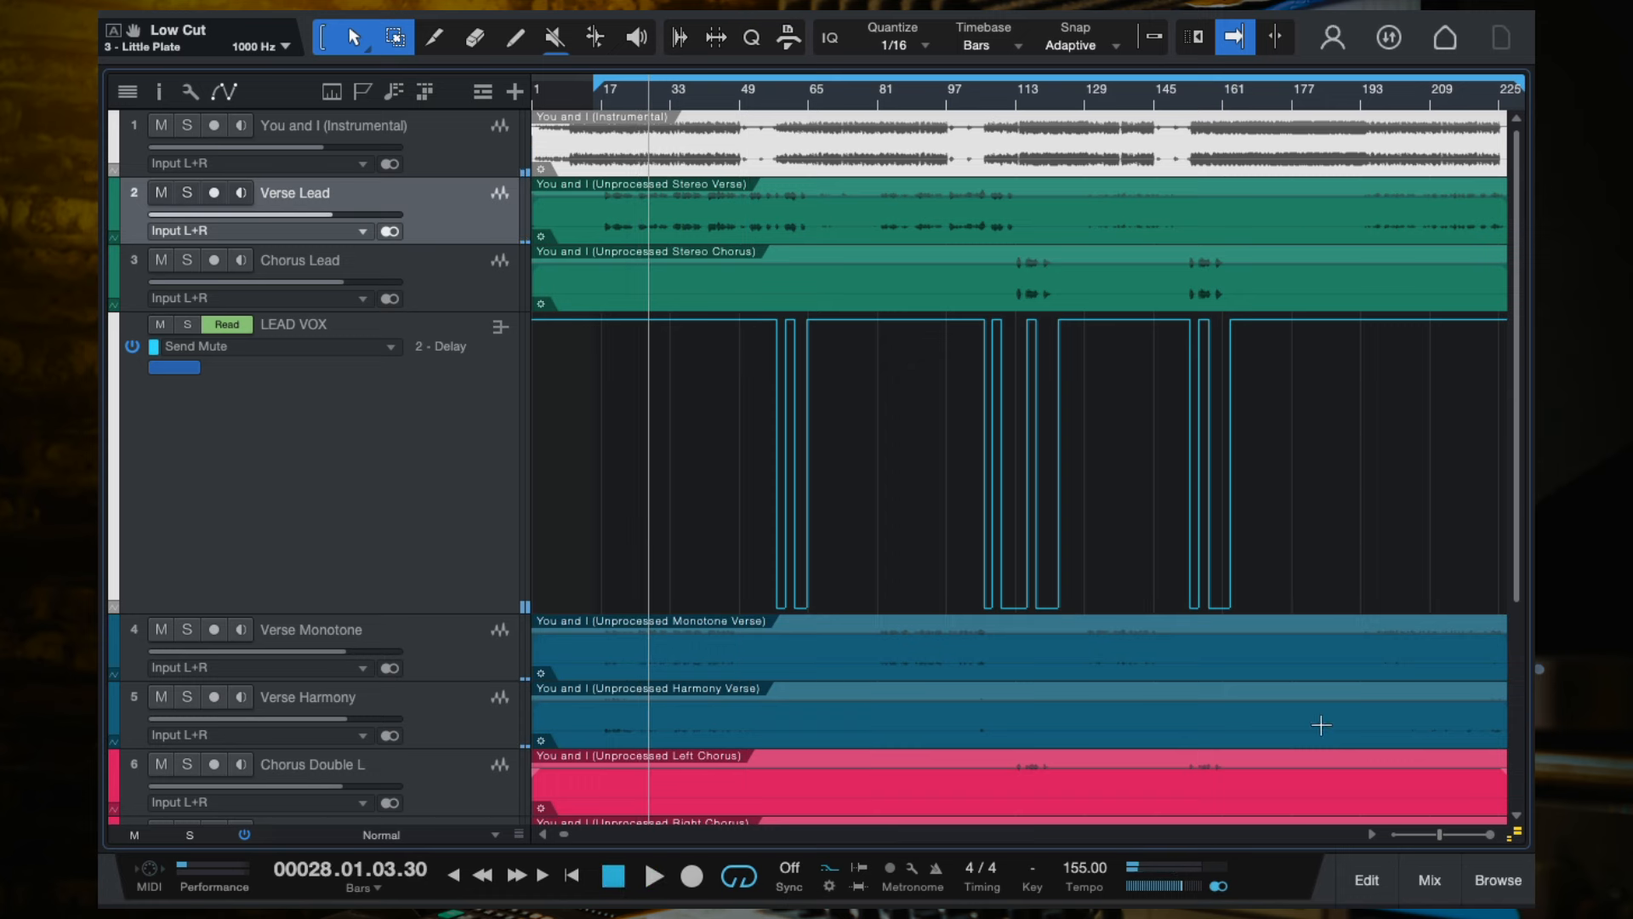
Return to the mixer and add a new FX channel next to the Delay channel.
{"action": "left_click", "coordinate": [1422, 876]}
{"action": "scroll", "coordinate": [1101, 423], "scroll_direction": "right", "scroll_amount": 5}
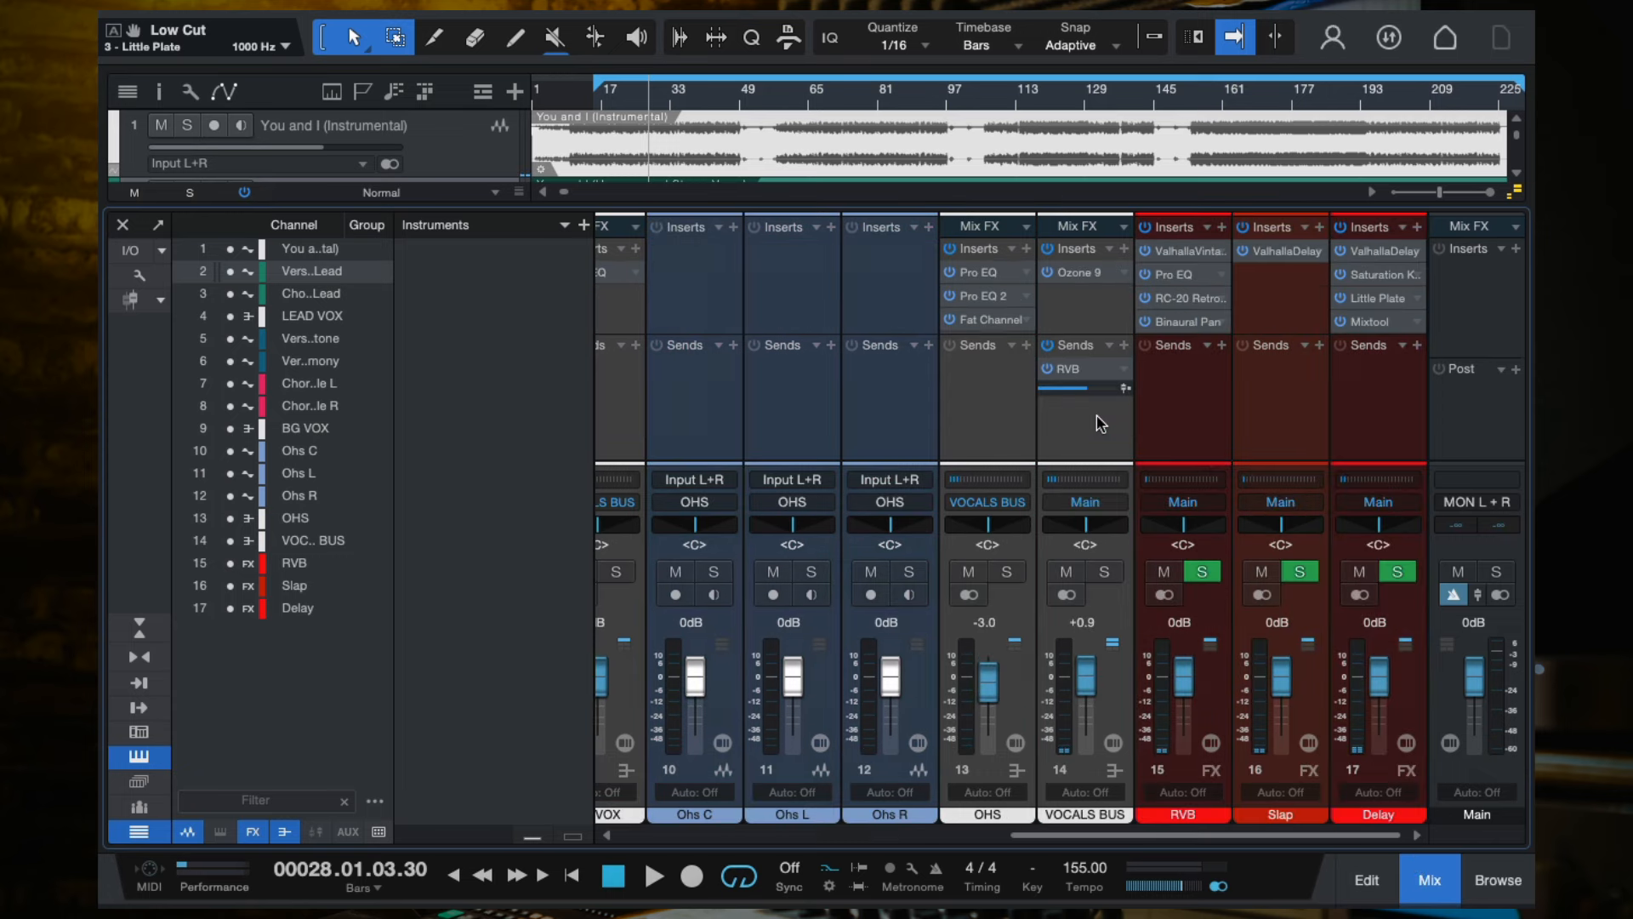
{"action": "left_click", "coordinate": [1376, 398]}
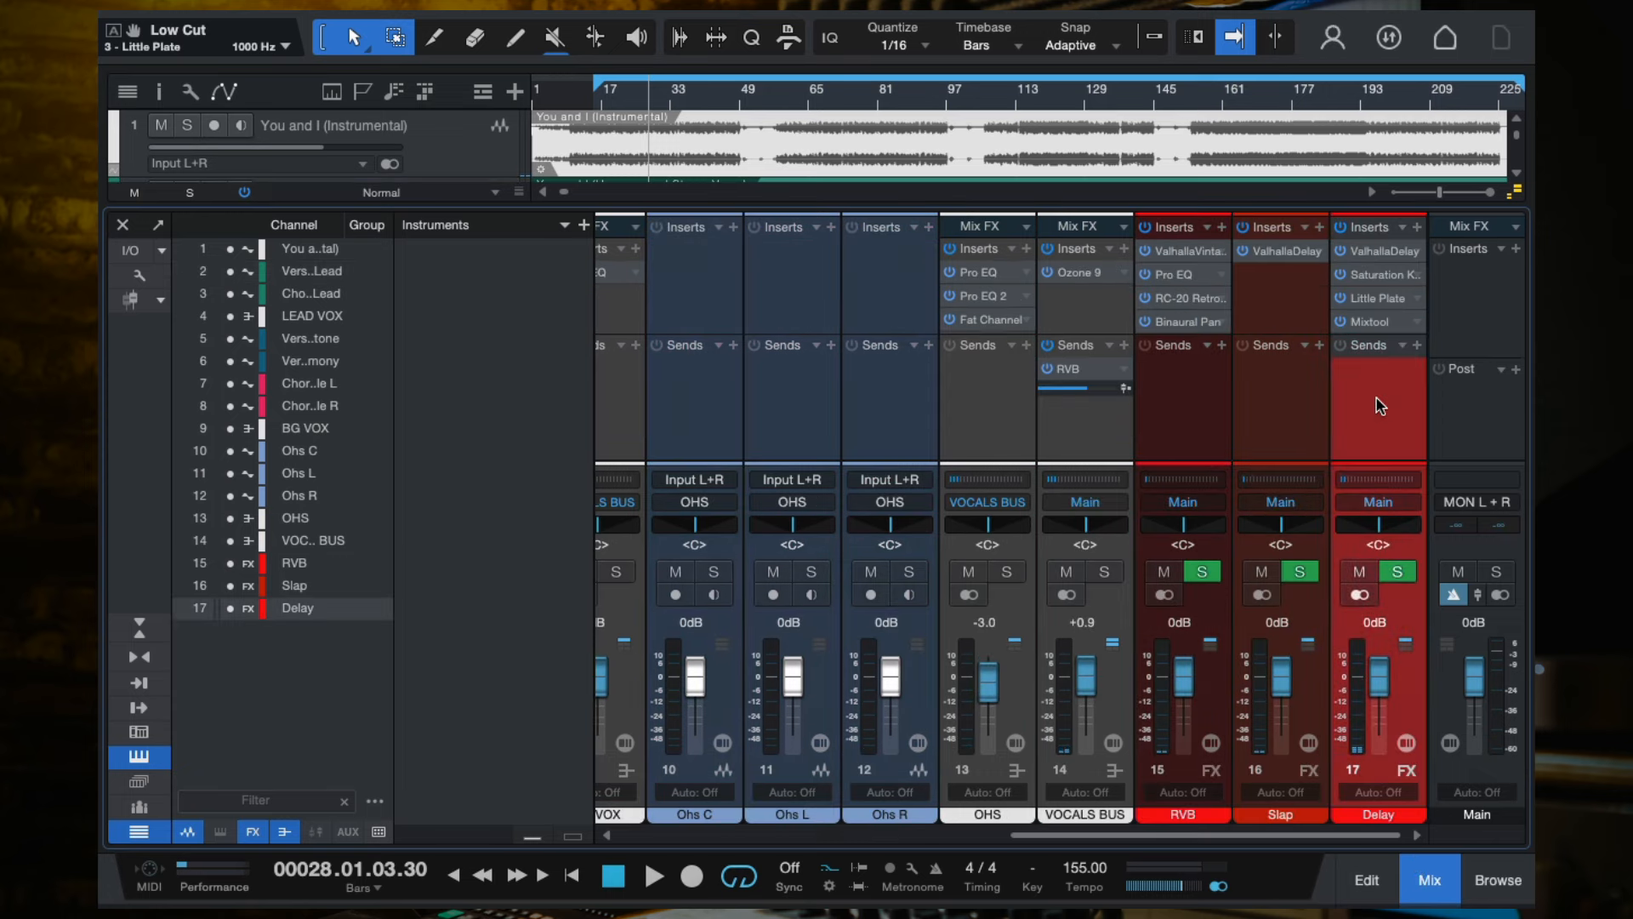
{"action": "right_click", "coordinate": [1376, 398]}
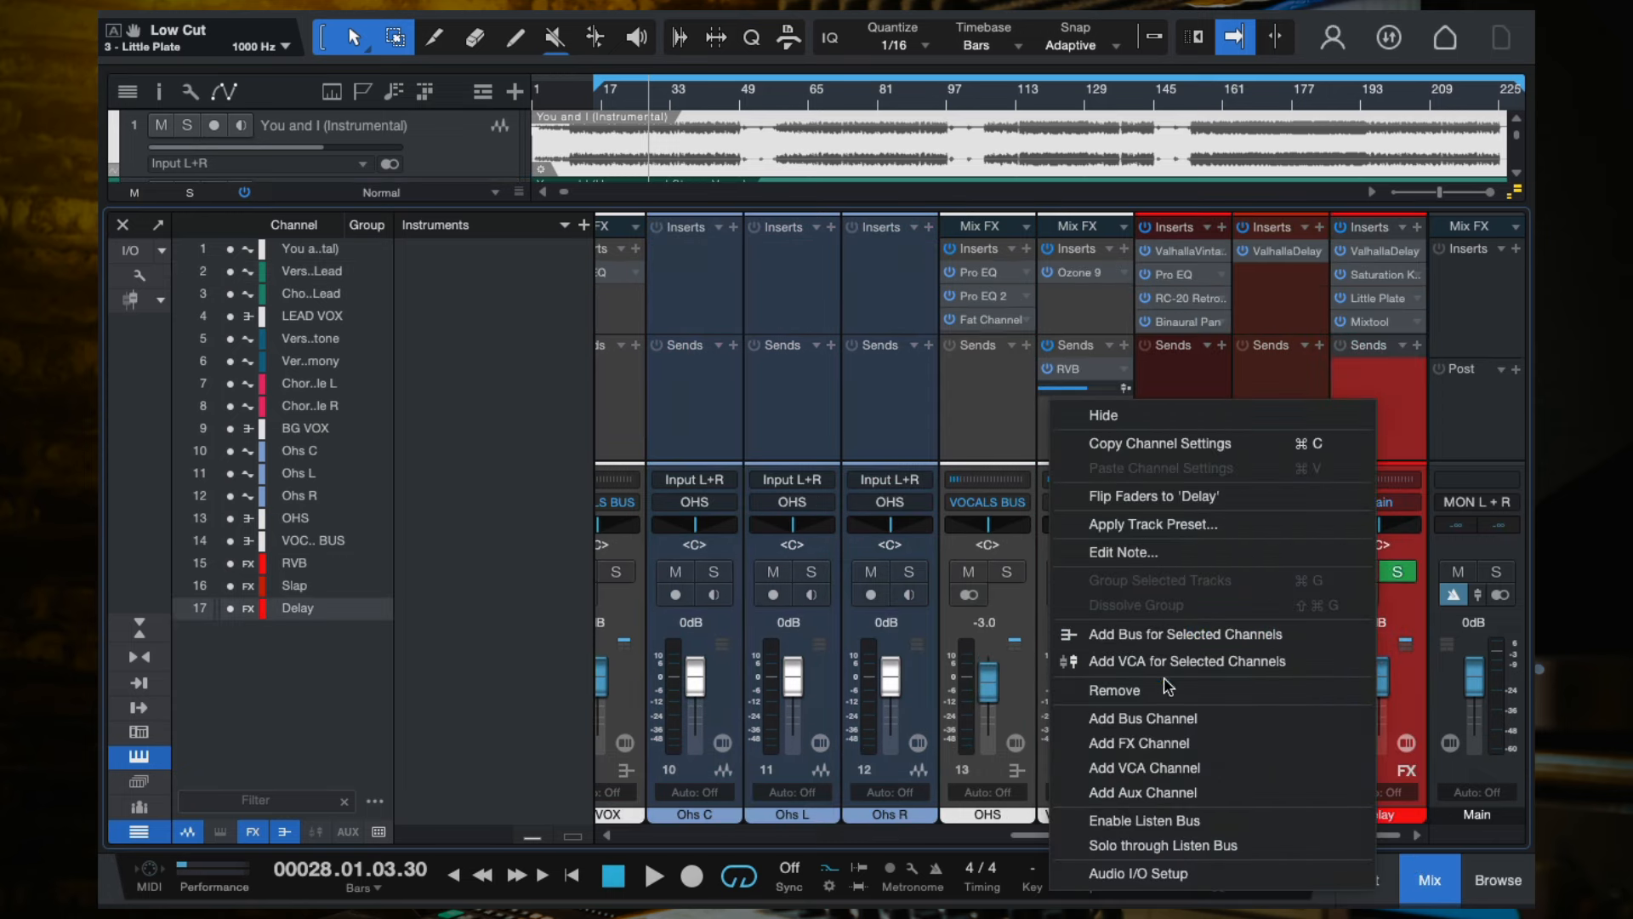
{"action": "left_click", "coordinate": [1164, 746]}
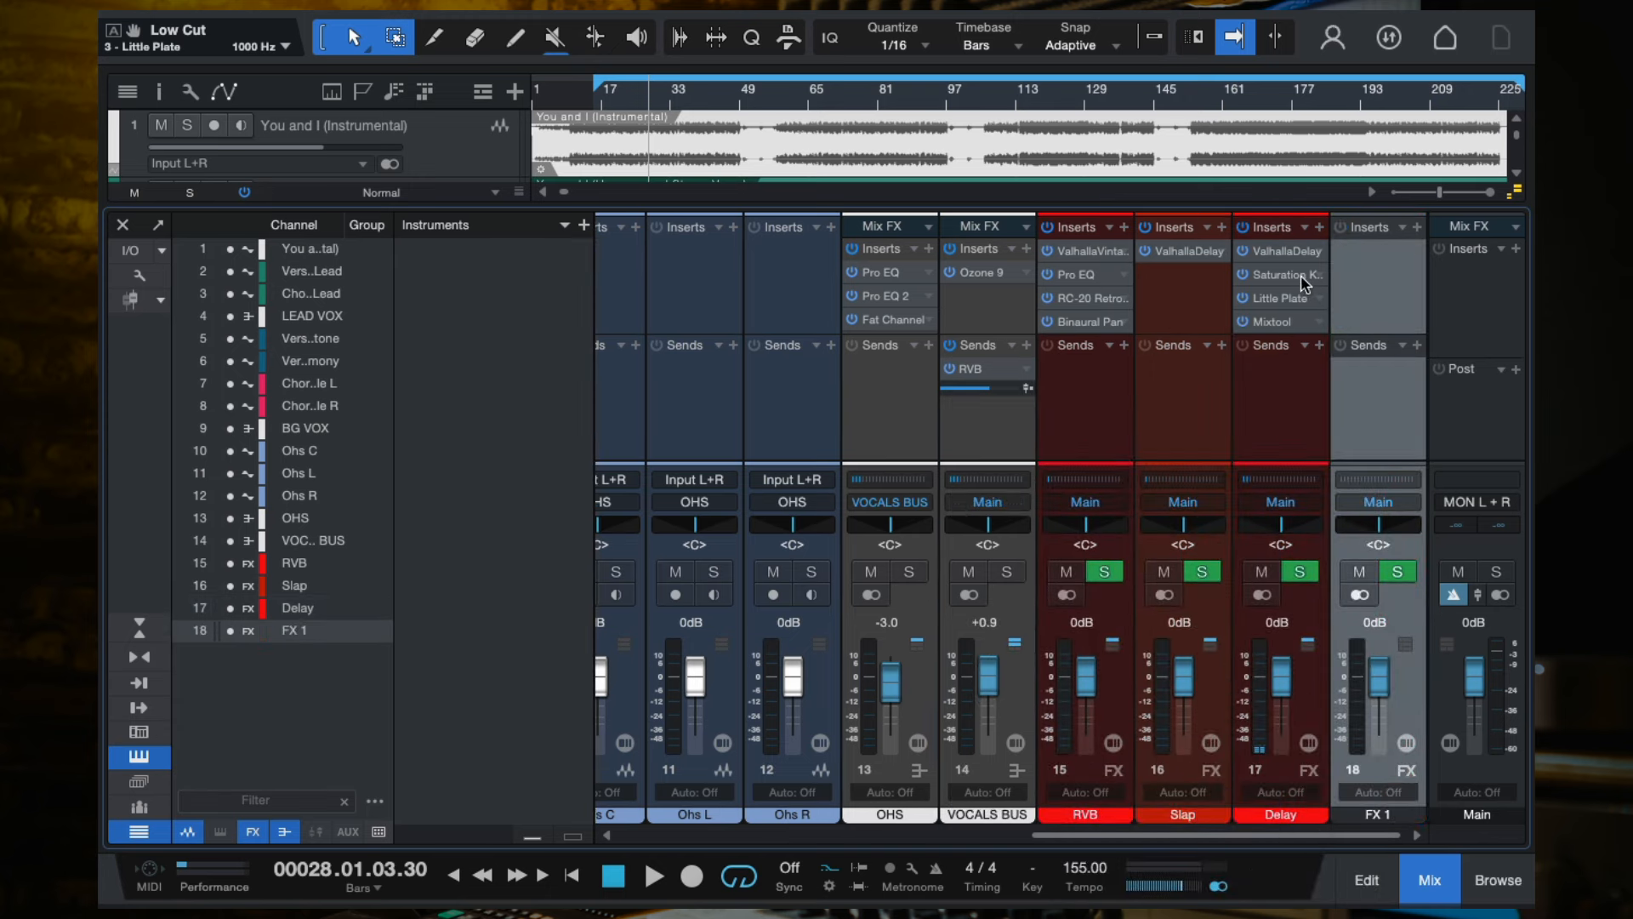
Copy the Delay channel's ValhallaDelay to the new FX channel and start playback from bar 16.
{"action": "left_click_drag", "start_coordinate": [1291, 258], "coordinate": [1365, 258]}
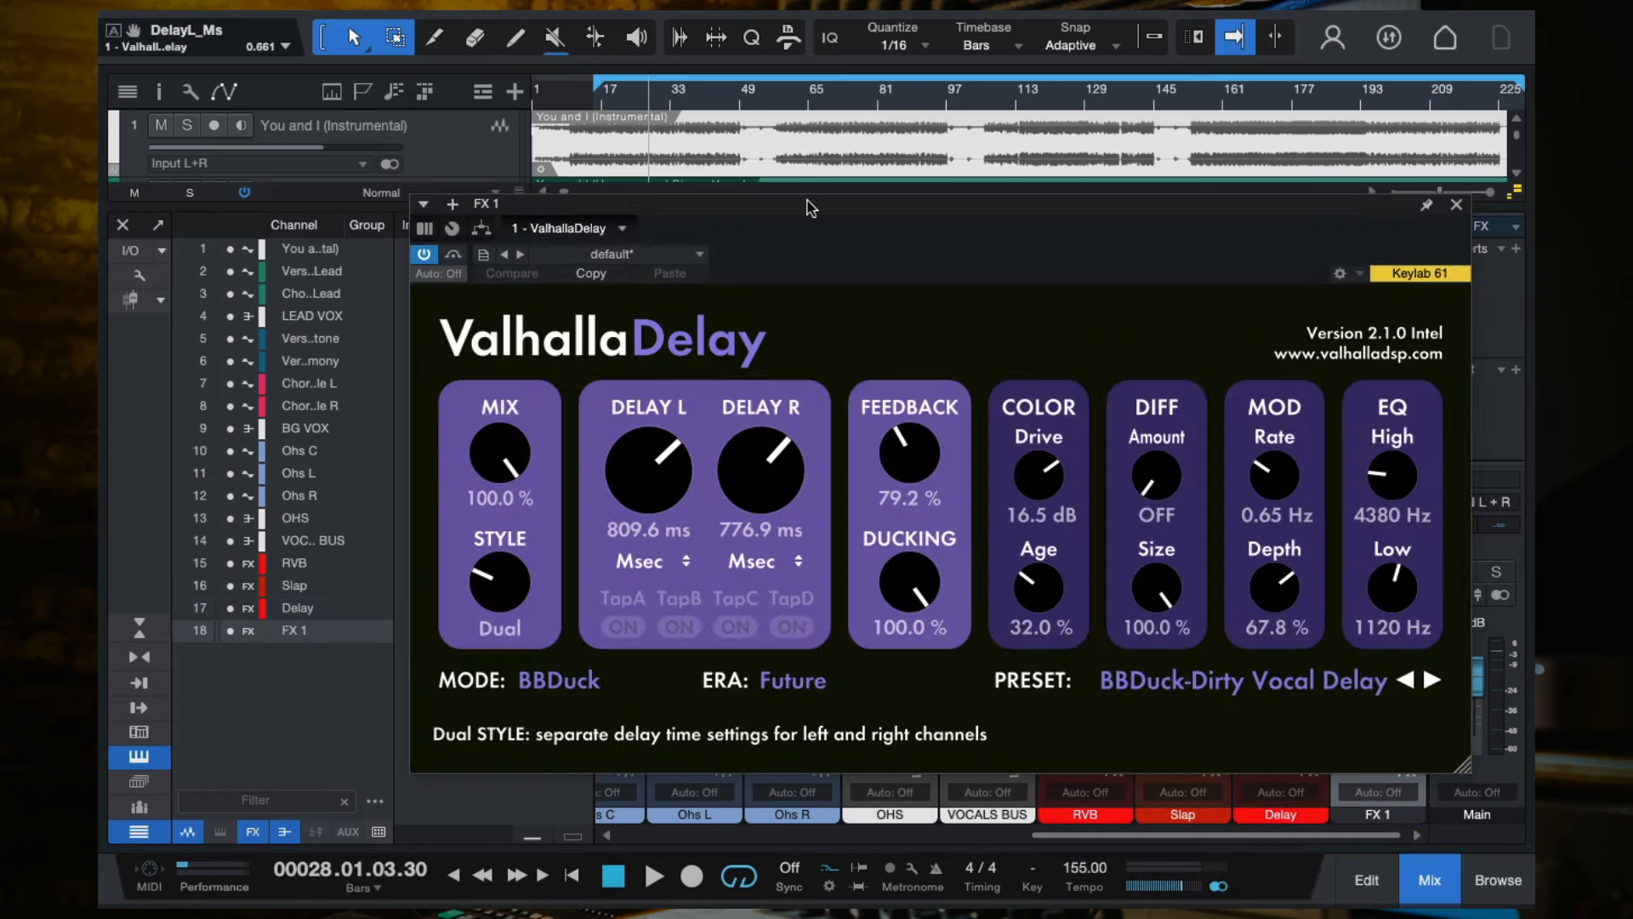
{"action": "left_click", "coordinate": [601, 100]}
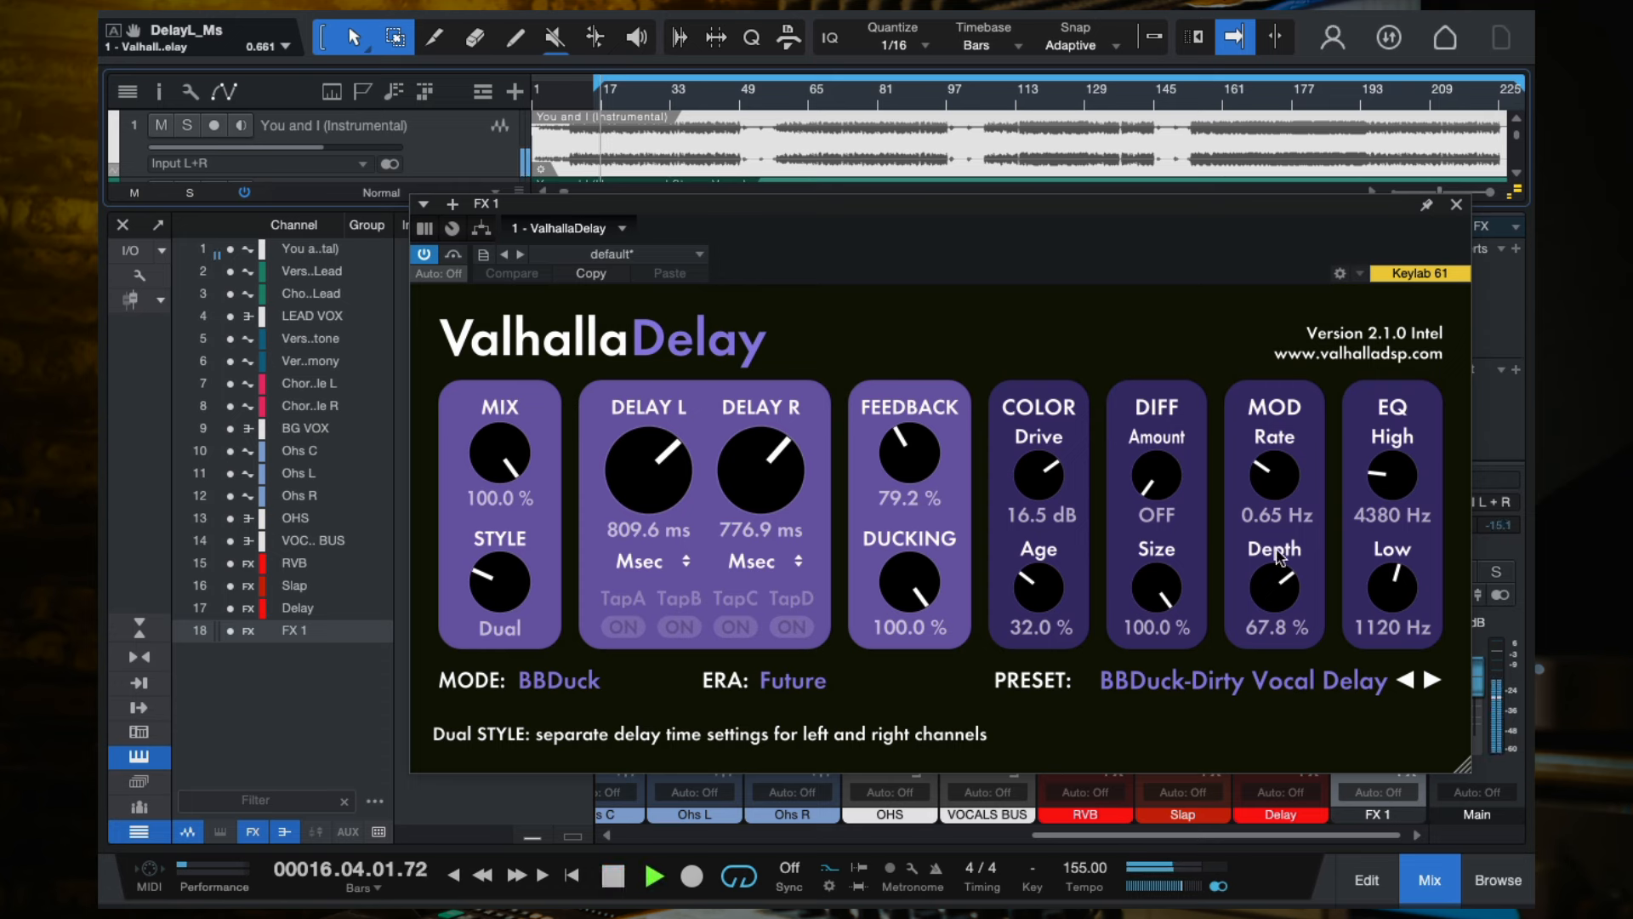
{"action": "left_click", "coordinate": [1457, 208]}
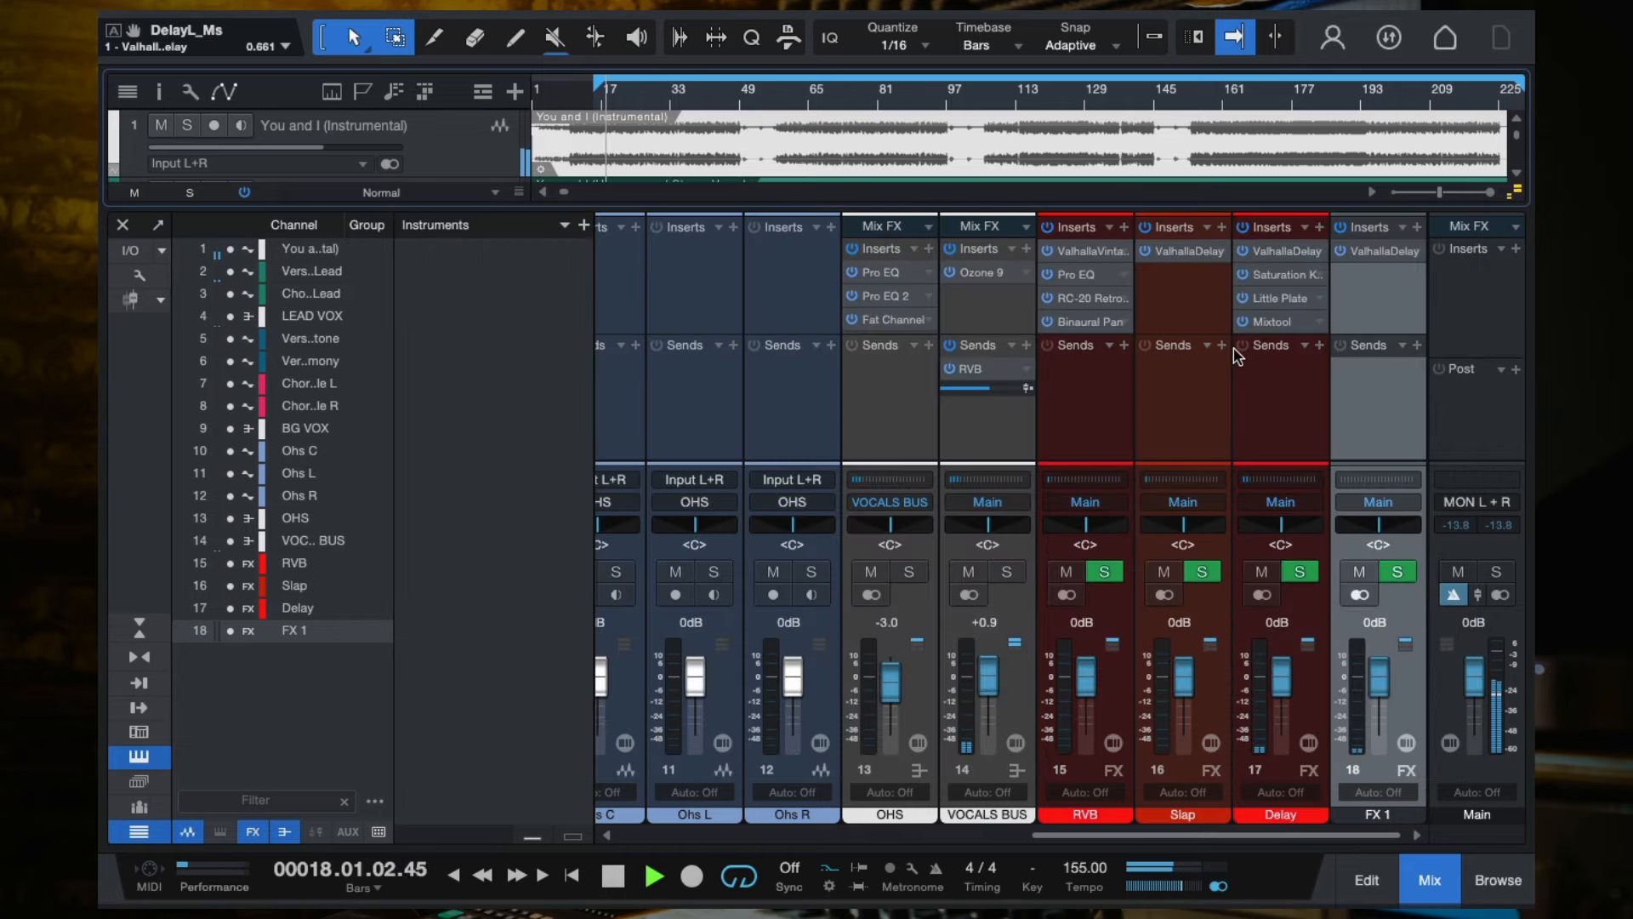
Add a send to FX 1 on the LEAD VOX channel with a send level of -4.7 dB.
{"action": "scroll", "coordinate": [953, 489], "scroll_direction": "left", "scroll_amount": 5}
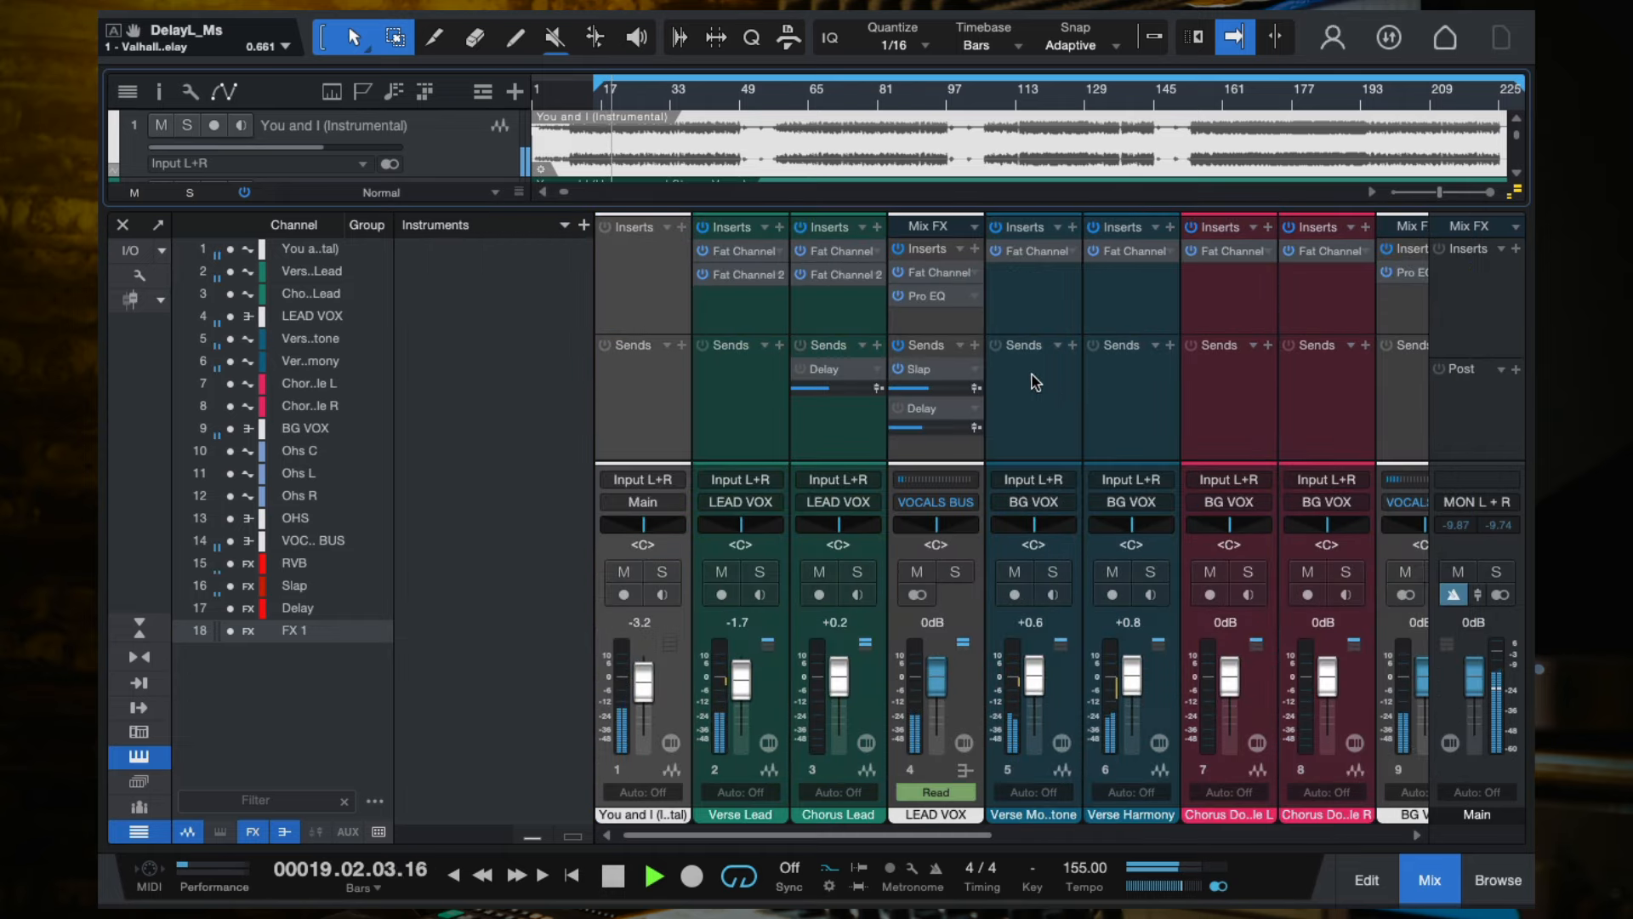
{"action": "left_click", "coordinate": [976, 349]}
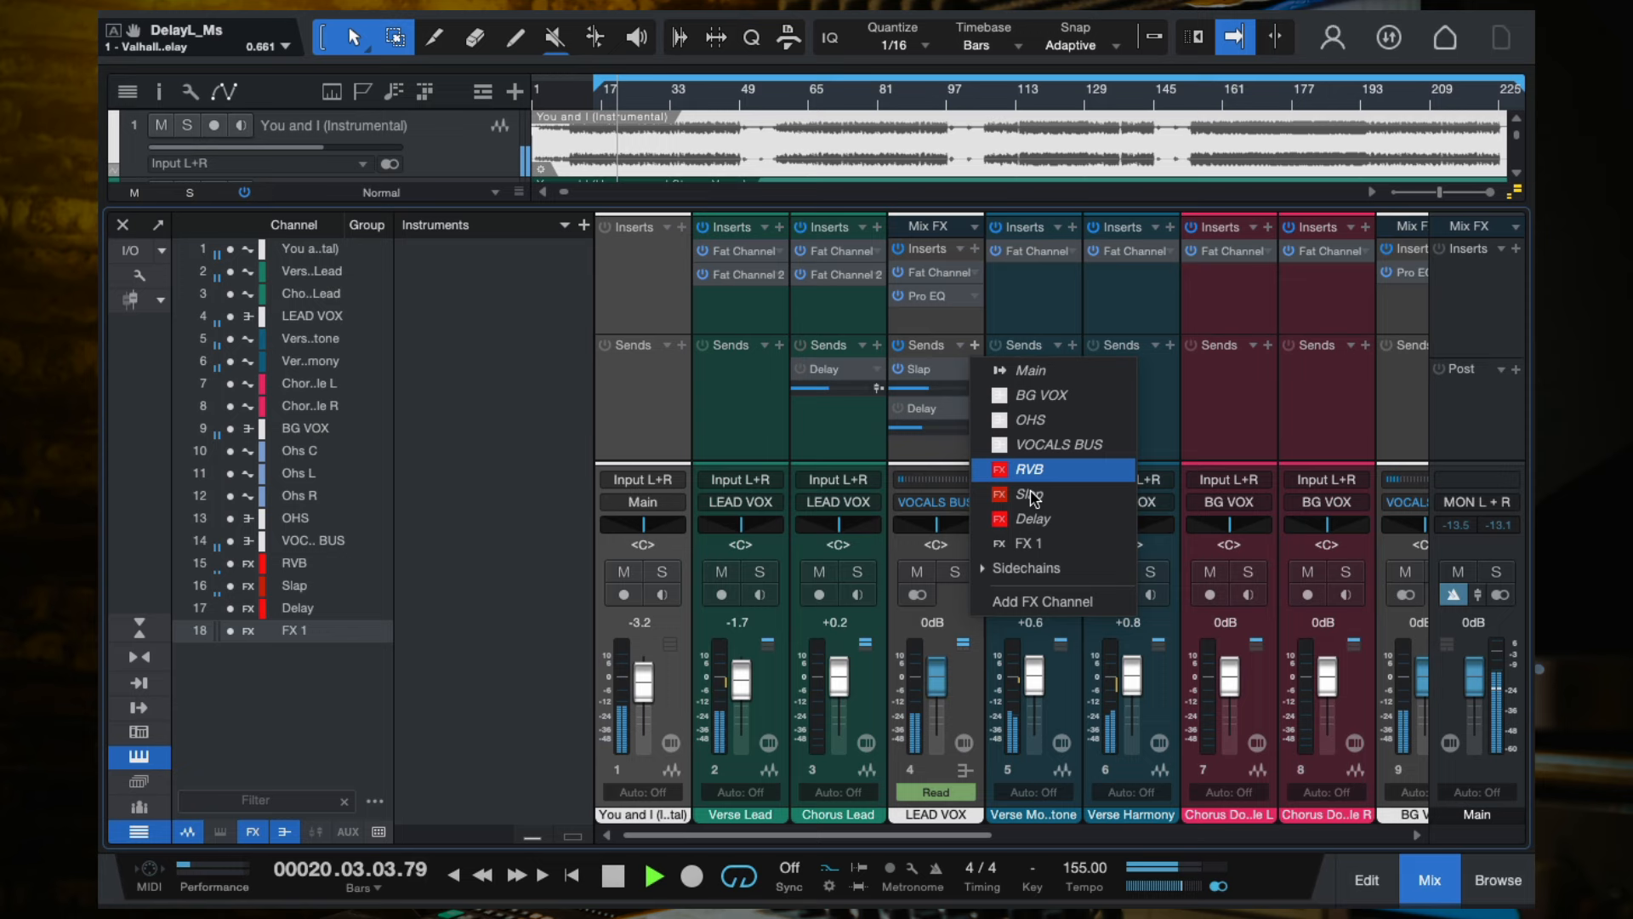
{"action": "left_click", "coordinate": [1038, 535]}
{"action": "scroll", "coordinate": [952, 442], "scroll_direction": "down", "scroll_amount": 1}
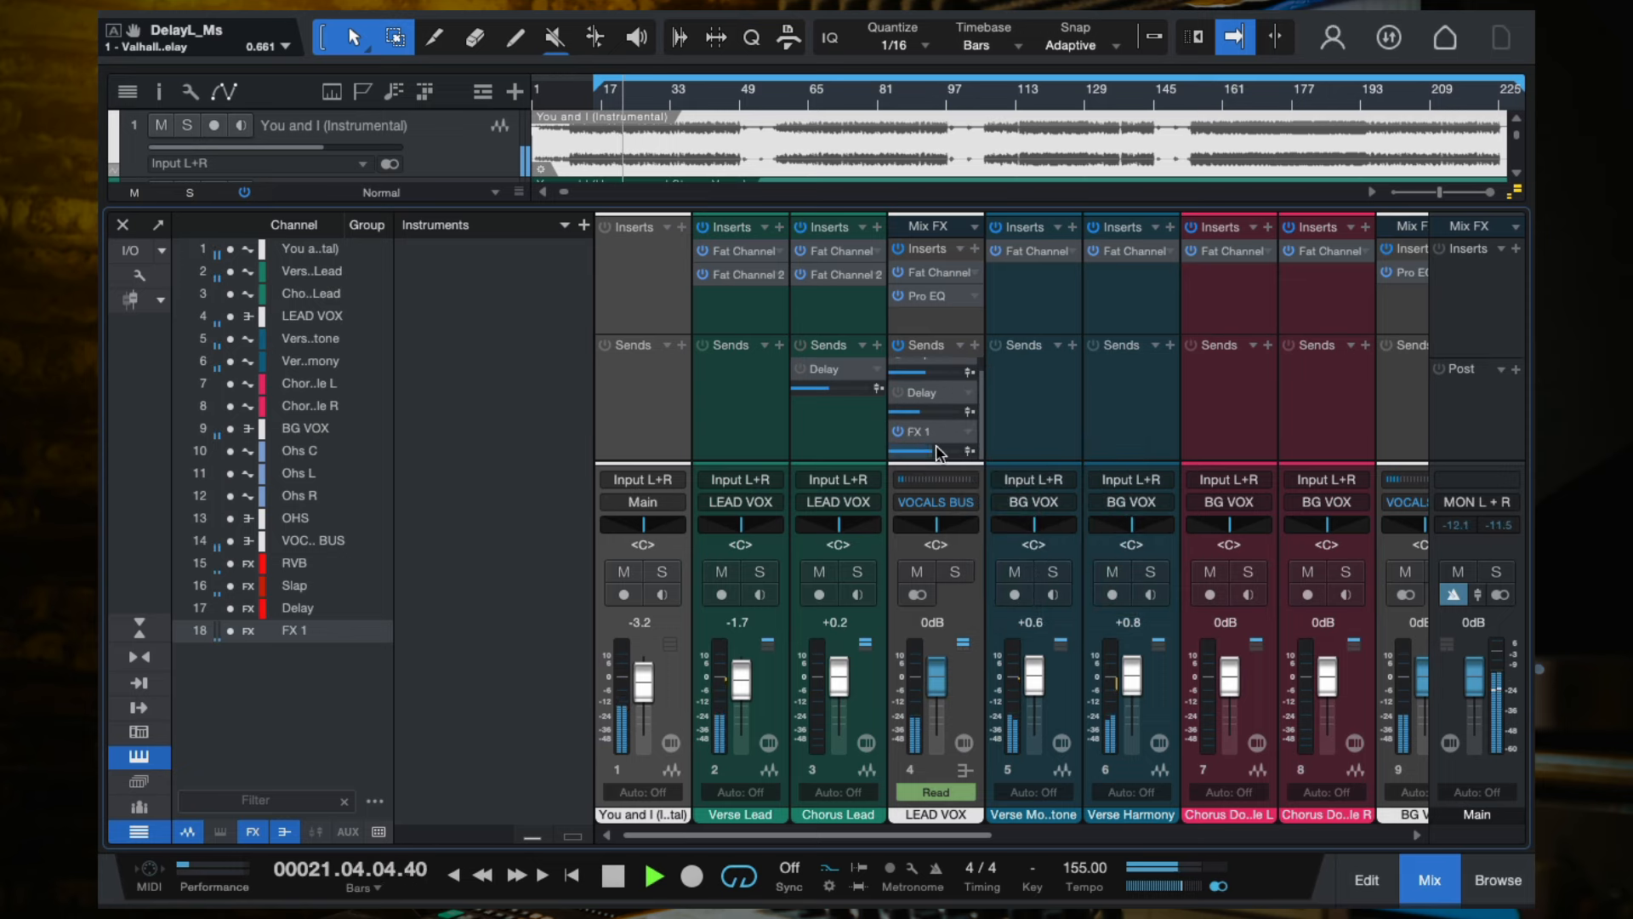
Load the DIGITAL-Eighth-note Delay preset in FX 1's ValhallaDelay.
{"action": "scroll", "coordinate": [1119, 427], "scroll_direction": "right", "scroll_amount": 5}
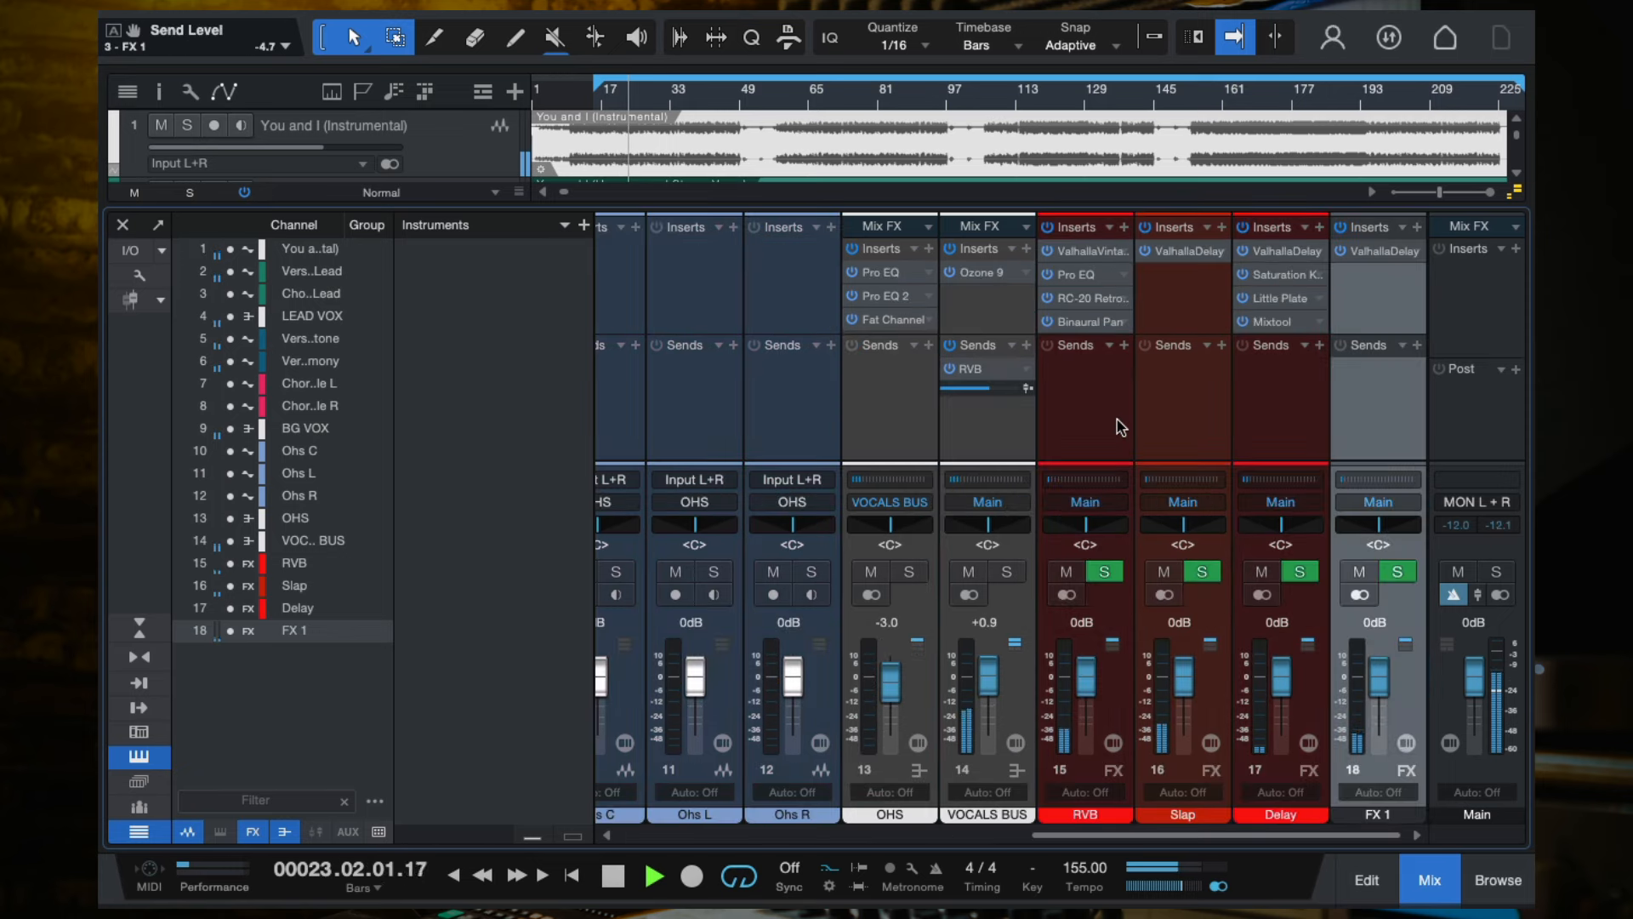
{"action": "left_click", "coordinate": [1384, 251]}
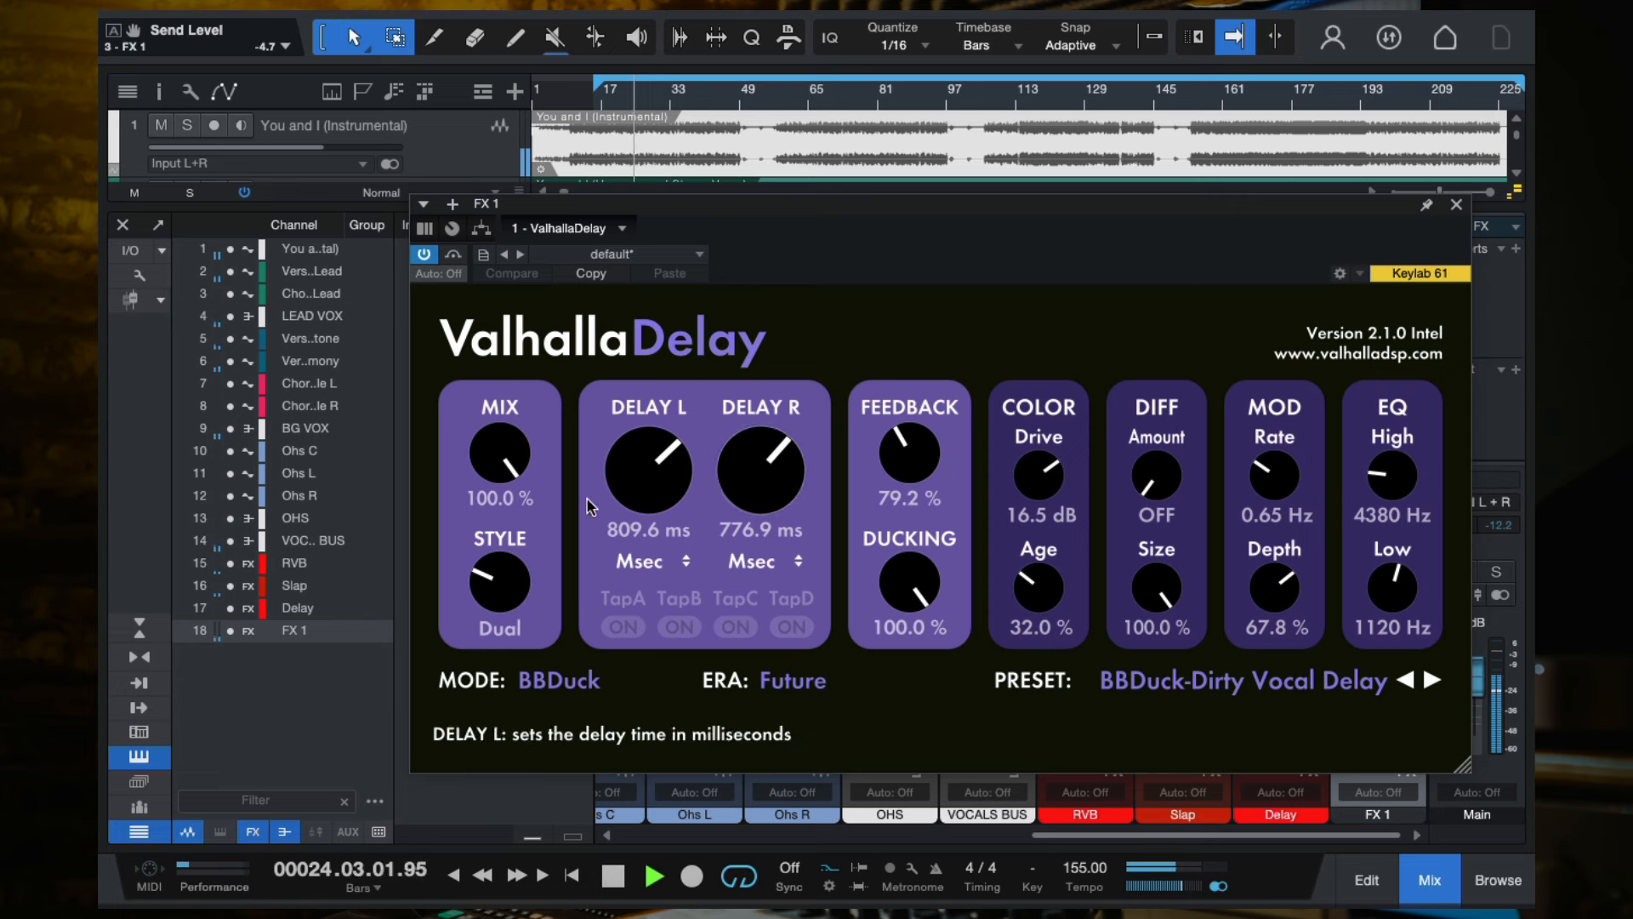
{"action": "left_click", "coordinate": [1242, 681]}
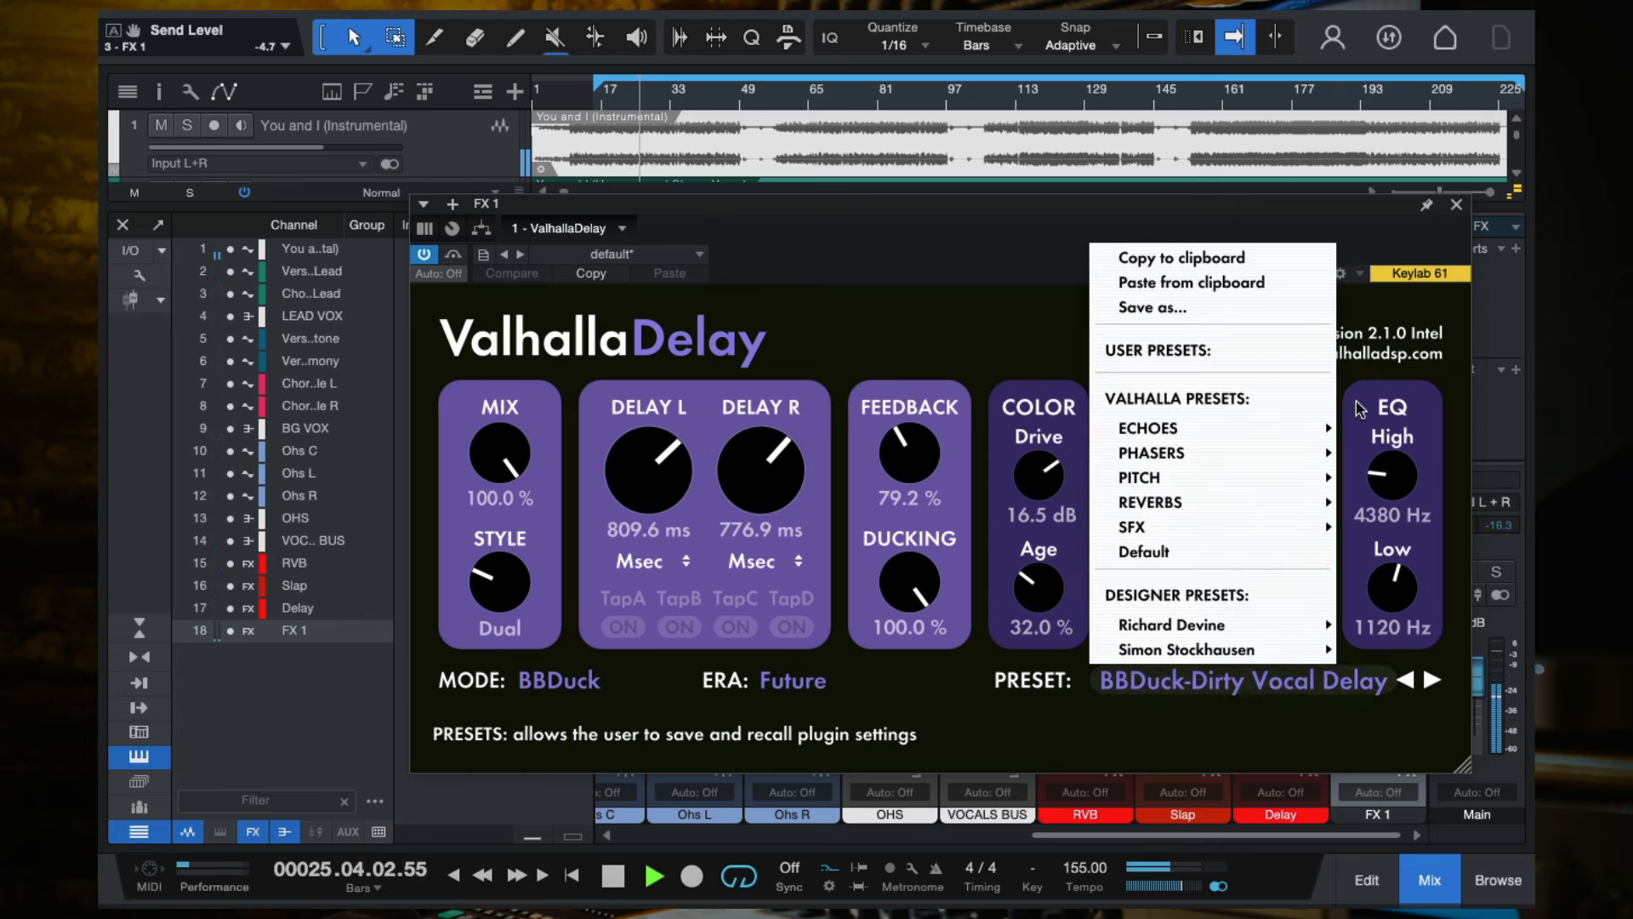
{"action": "mouse_move", "coordinate": [1242, 425]}
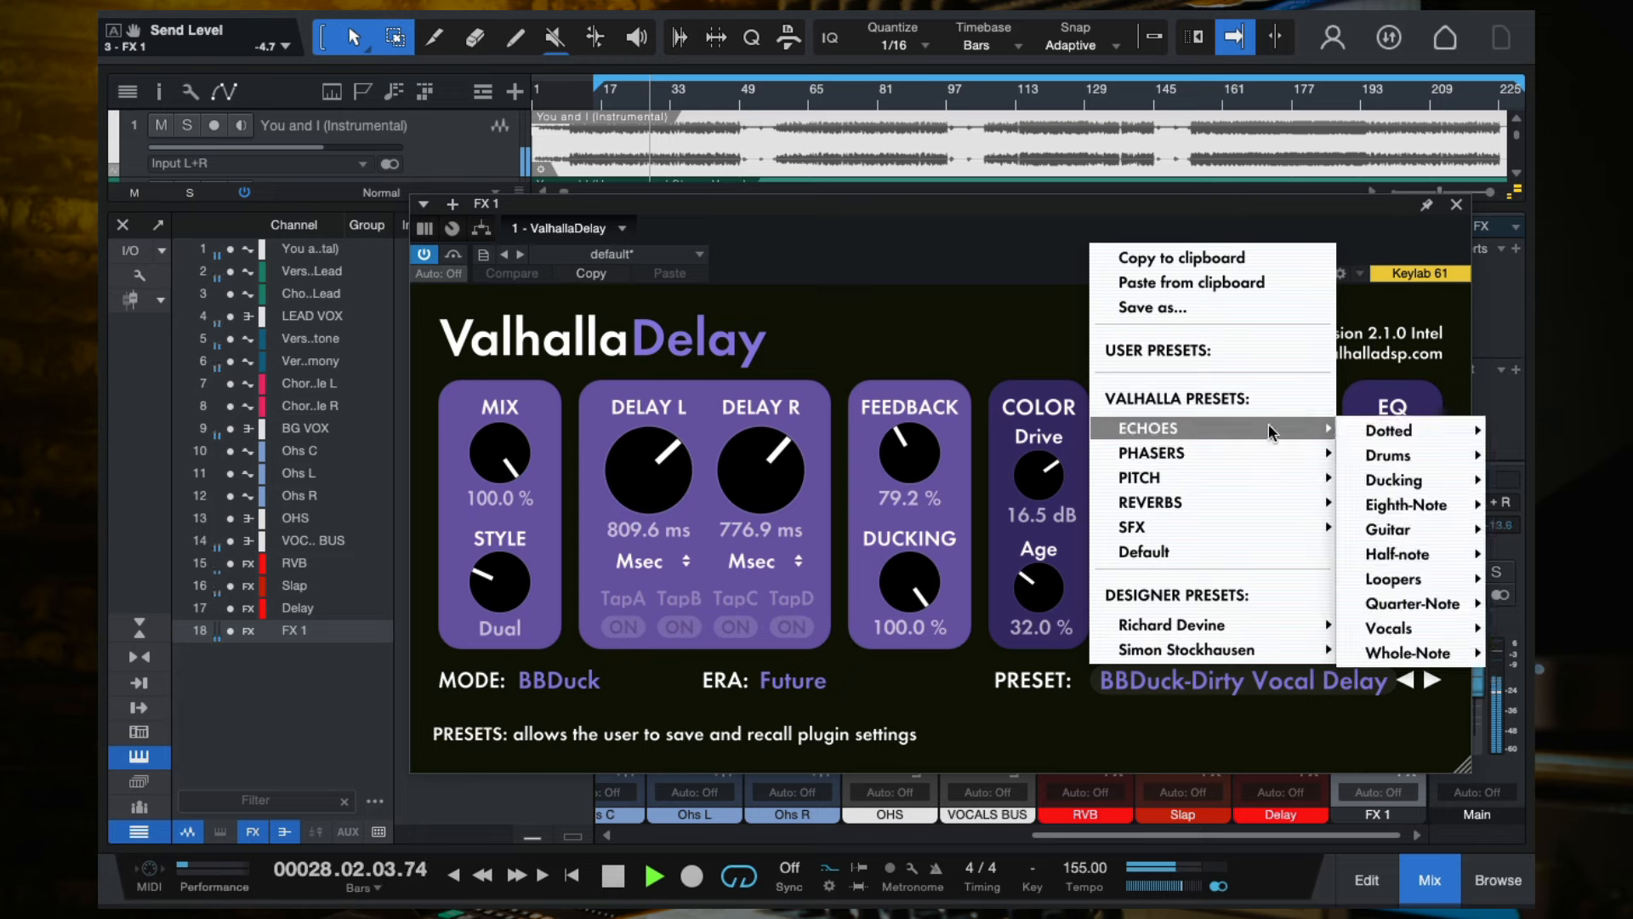
{"action": "mouse_move", "coordinate": [1385, 456]}
{"action": "mouse_move", "coordinate": [1410, 505]}
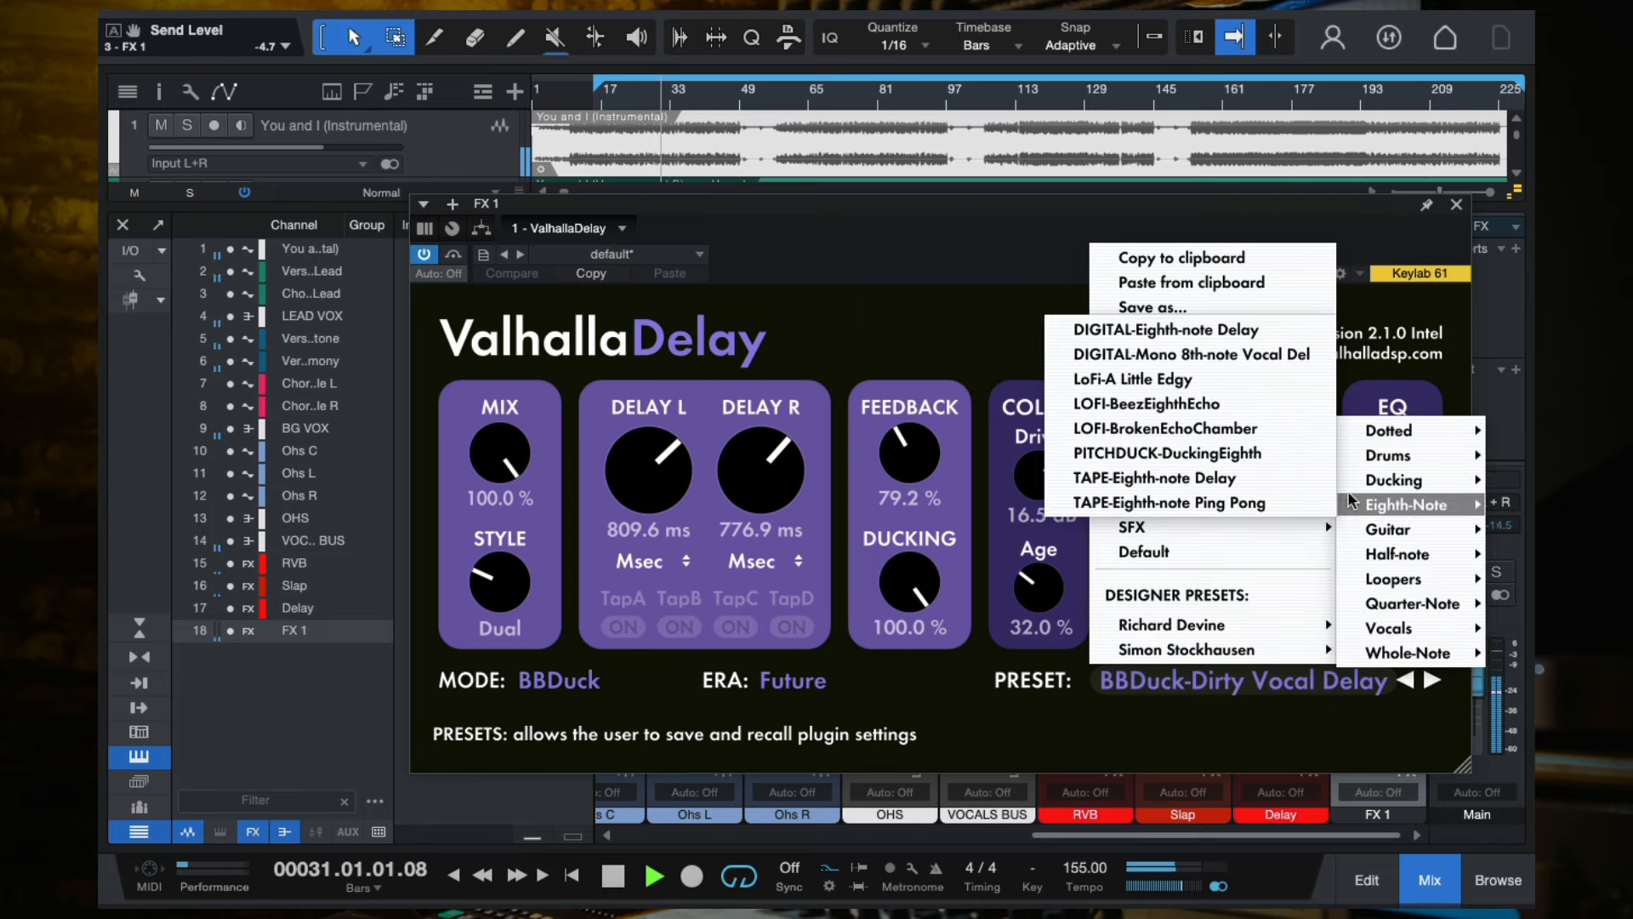
{"action": "left_click", "coordinate": [1142, 330]}
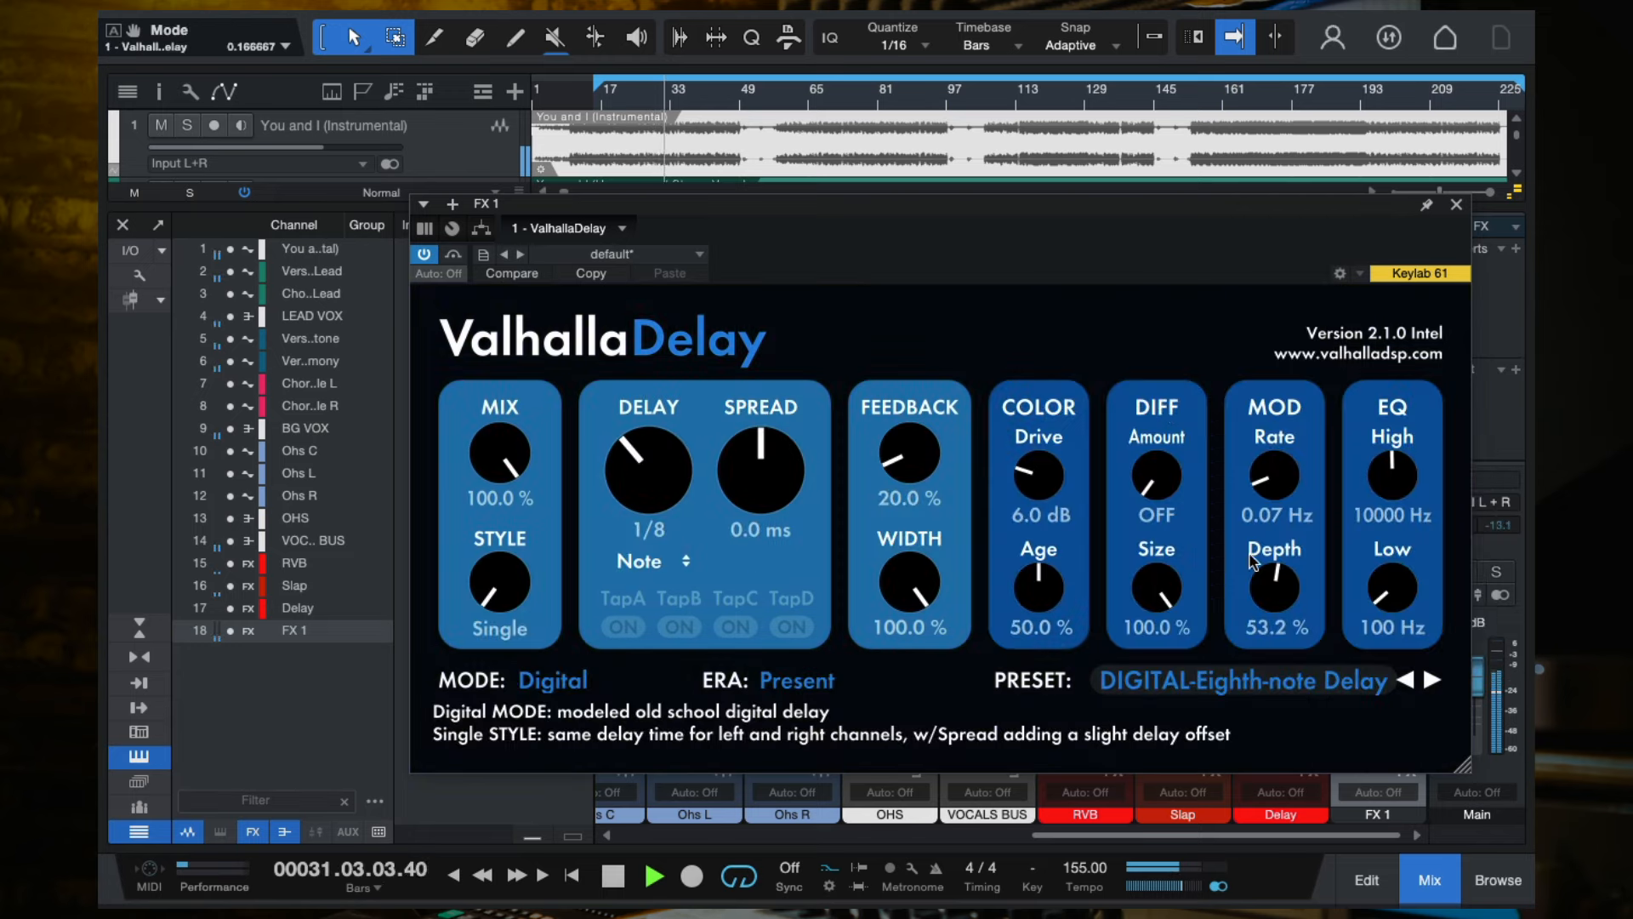
Audition the following eighth-note presets up to TAPE-Eighth-note Ping Pong and set that preset's mix to 100 %.
{"action": "left_click", "coordinate": [1432, 679]}
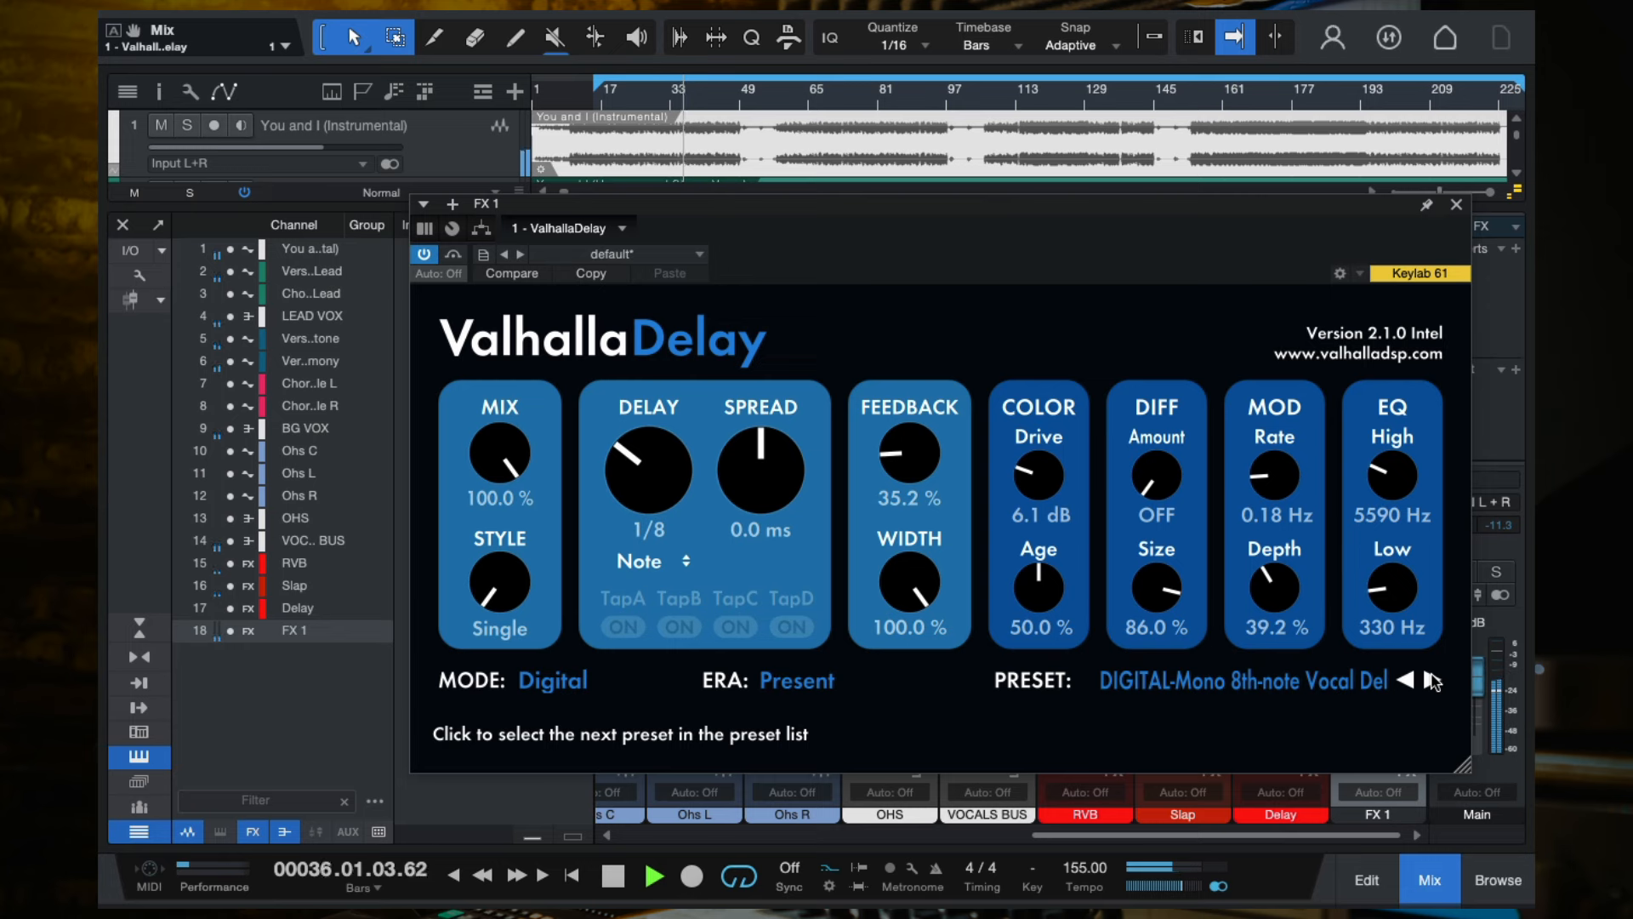
{"action": "left_click", "coordinate": [1433, 680]}
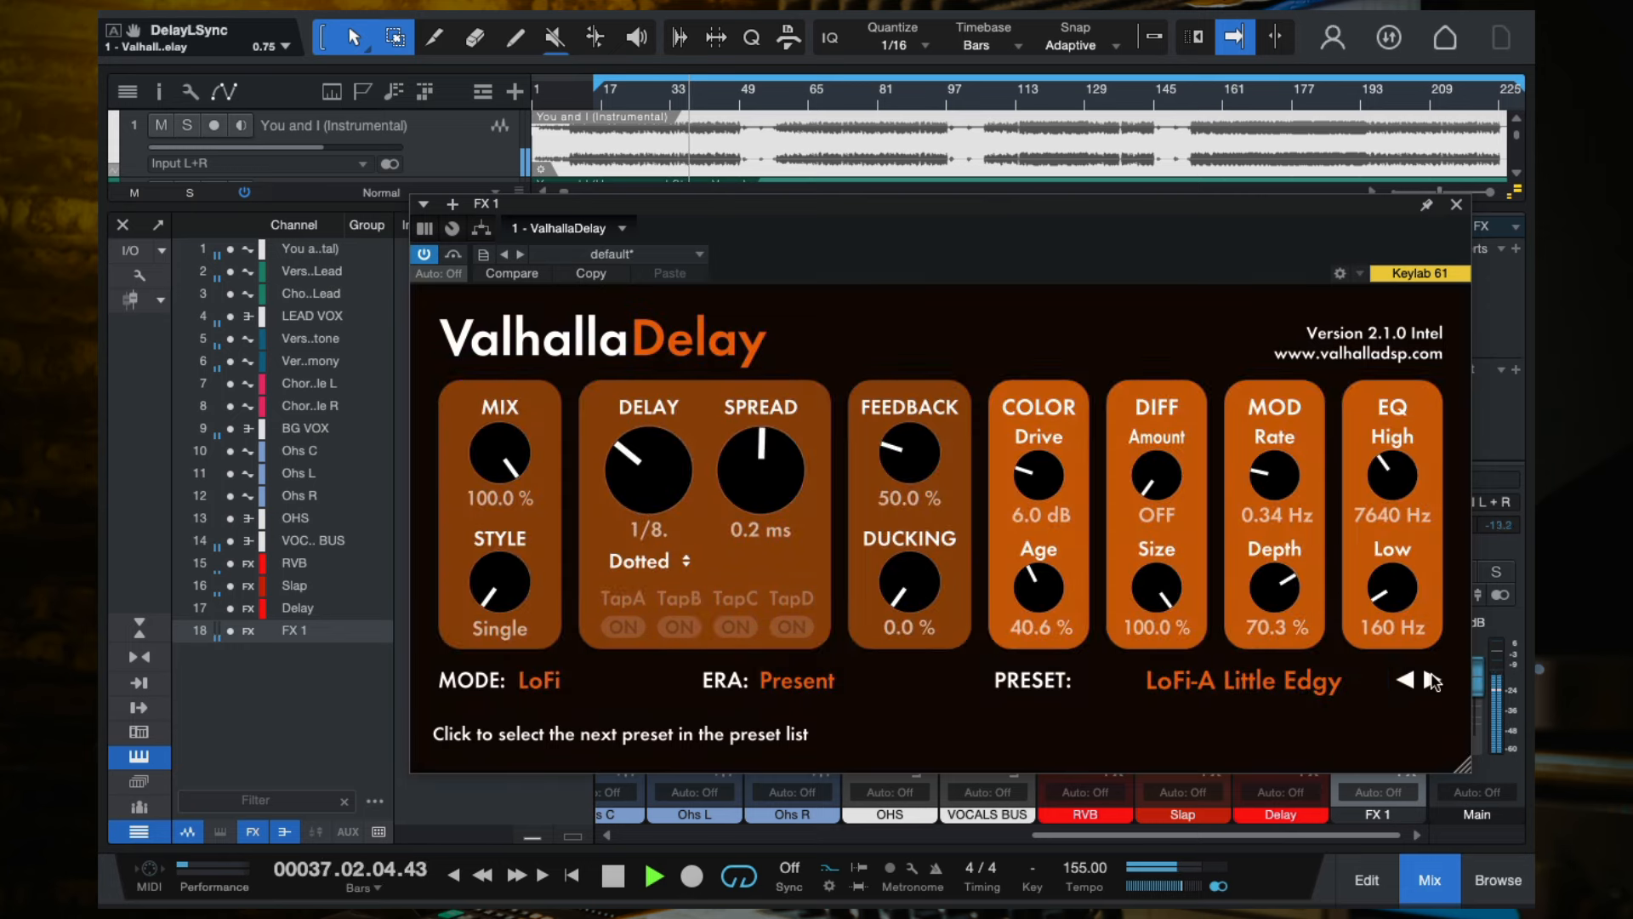
{"action": "left_click", "coordinate": [1432, 679]}
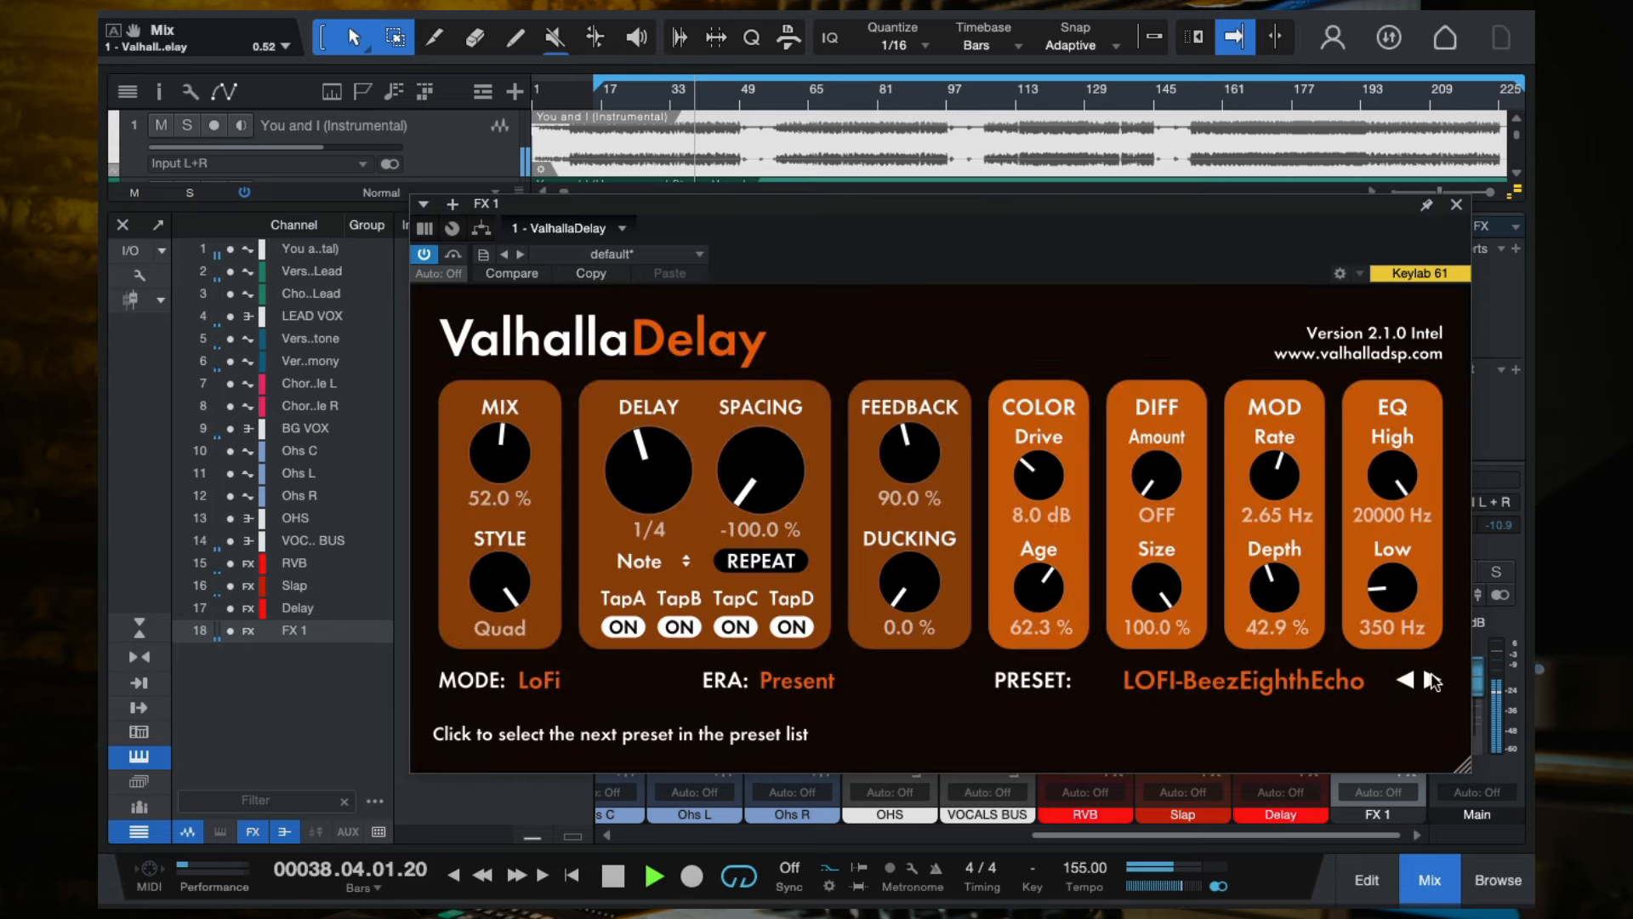
{"action": "left_click", "coordinate": [1433, 679]}
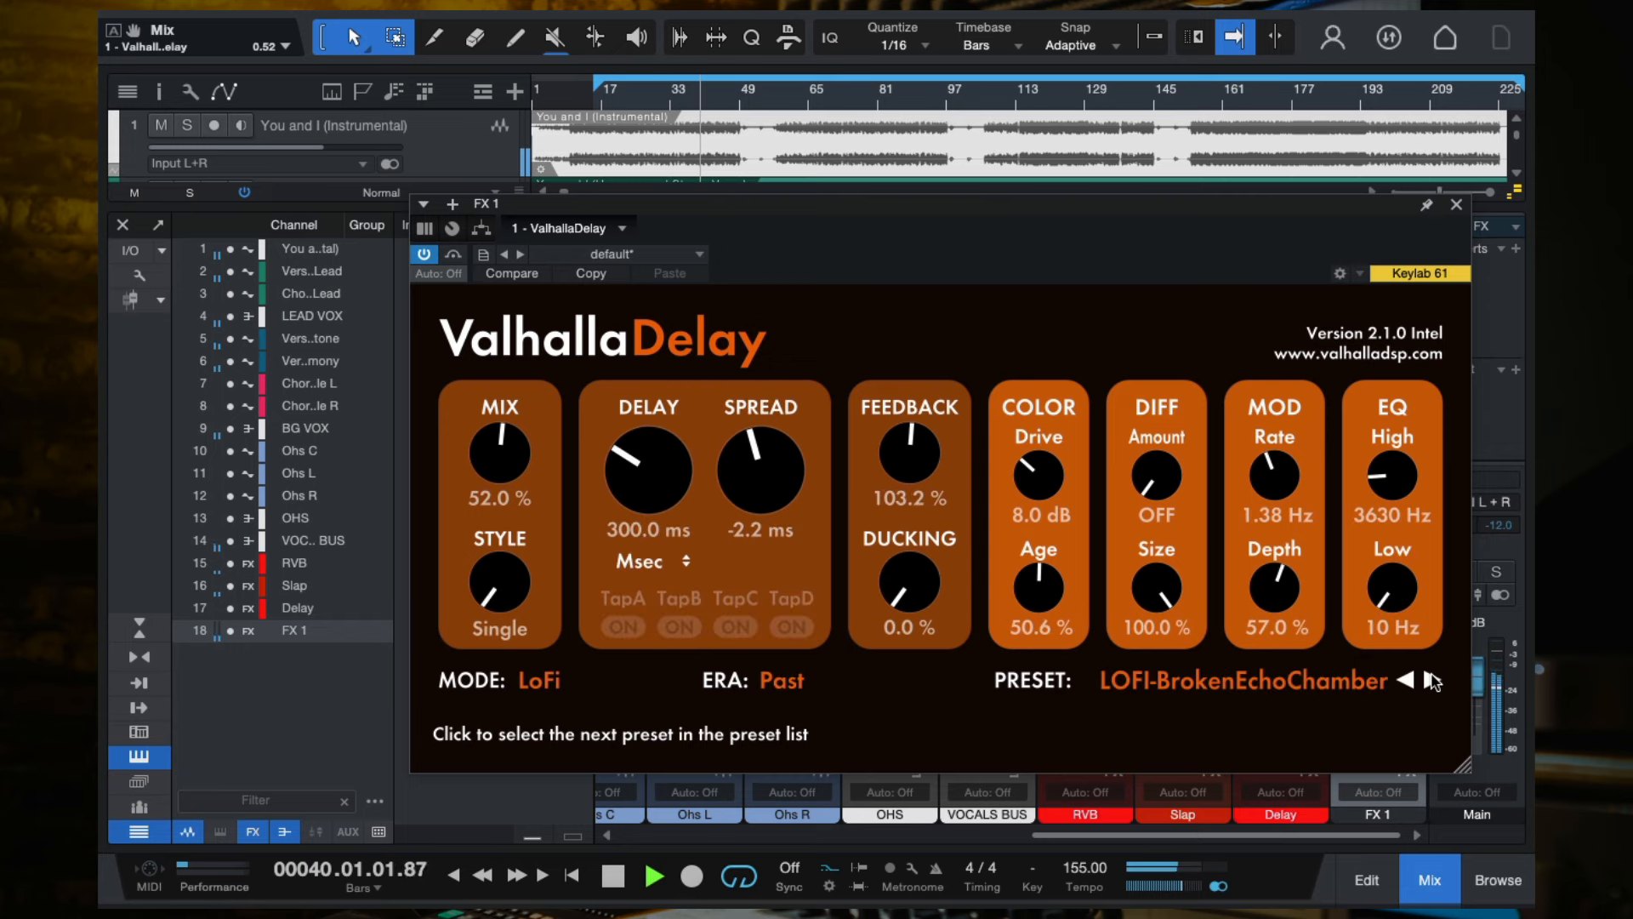
{"action": "left_click", "coordinate": [1432, 680]}
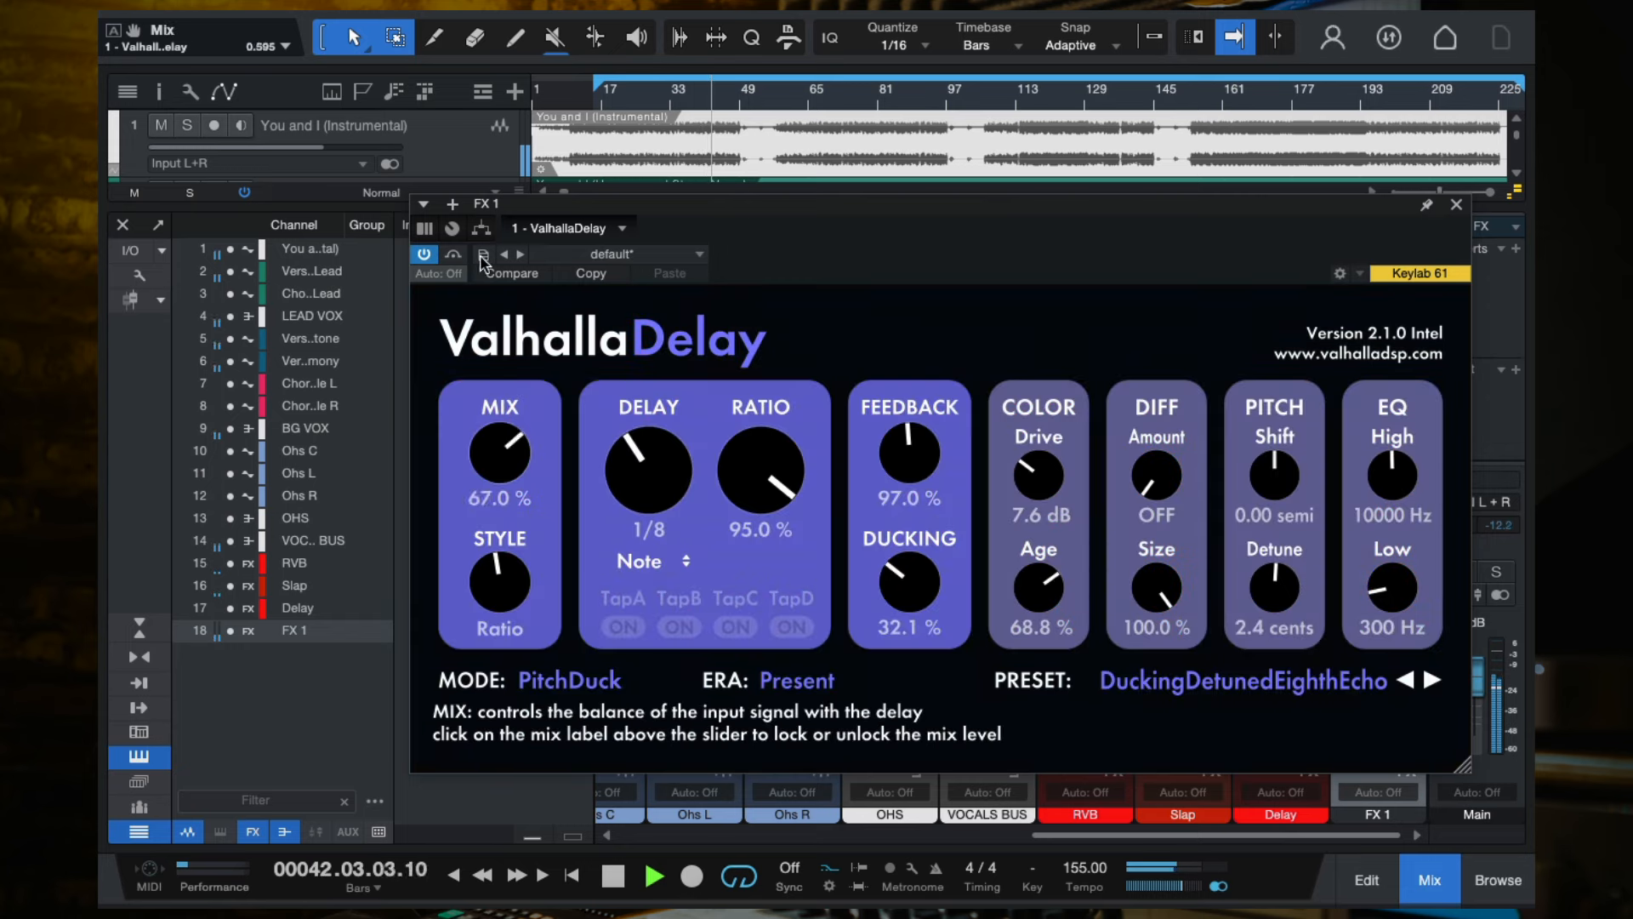
{"action": "left_click", "coordinate": [1432, 681]}
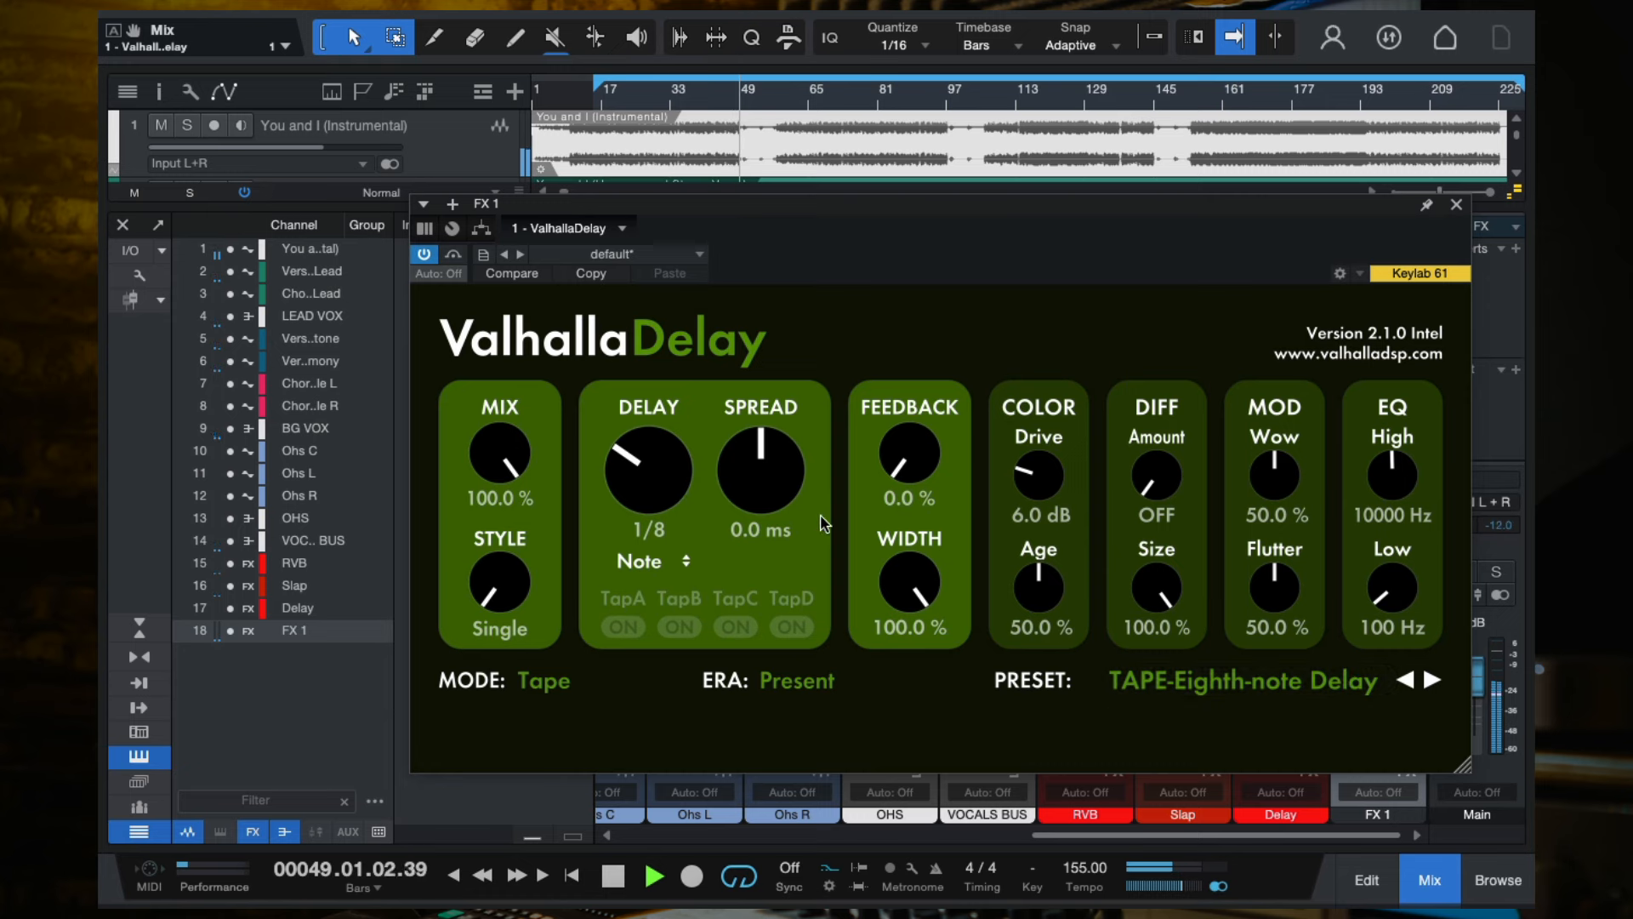
{"action": "left_click", "coordinate": [1431, 681]}
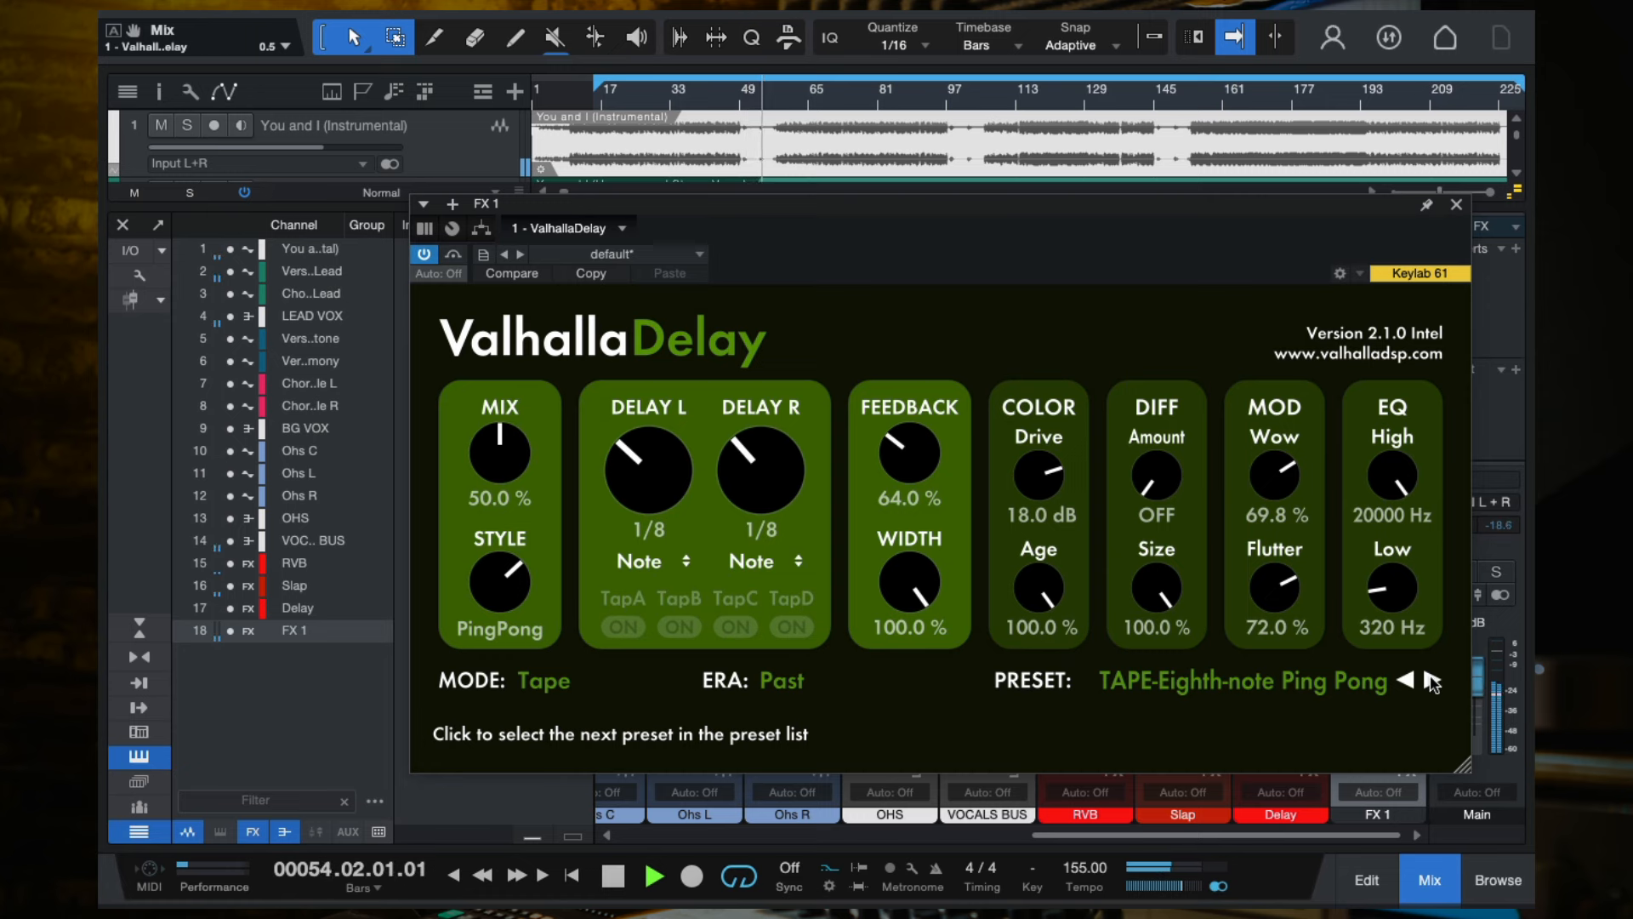
{"action": "left_click_drag", "start_coordinate": [507, 436], "coordinate": [514, 539]}
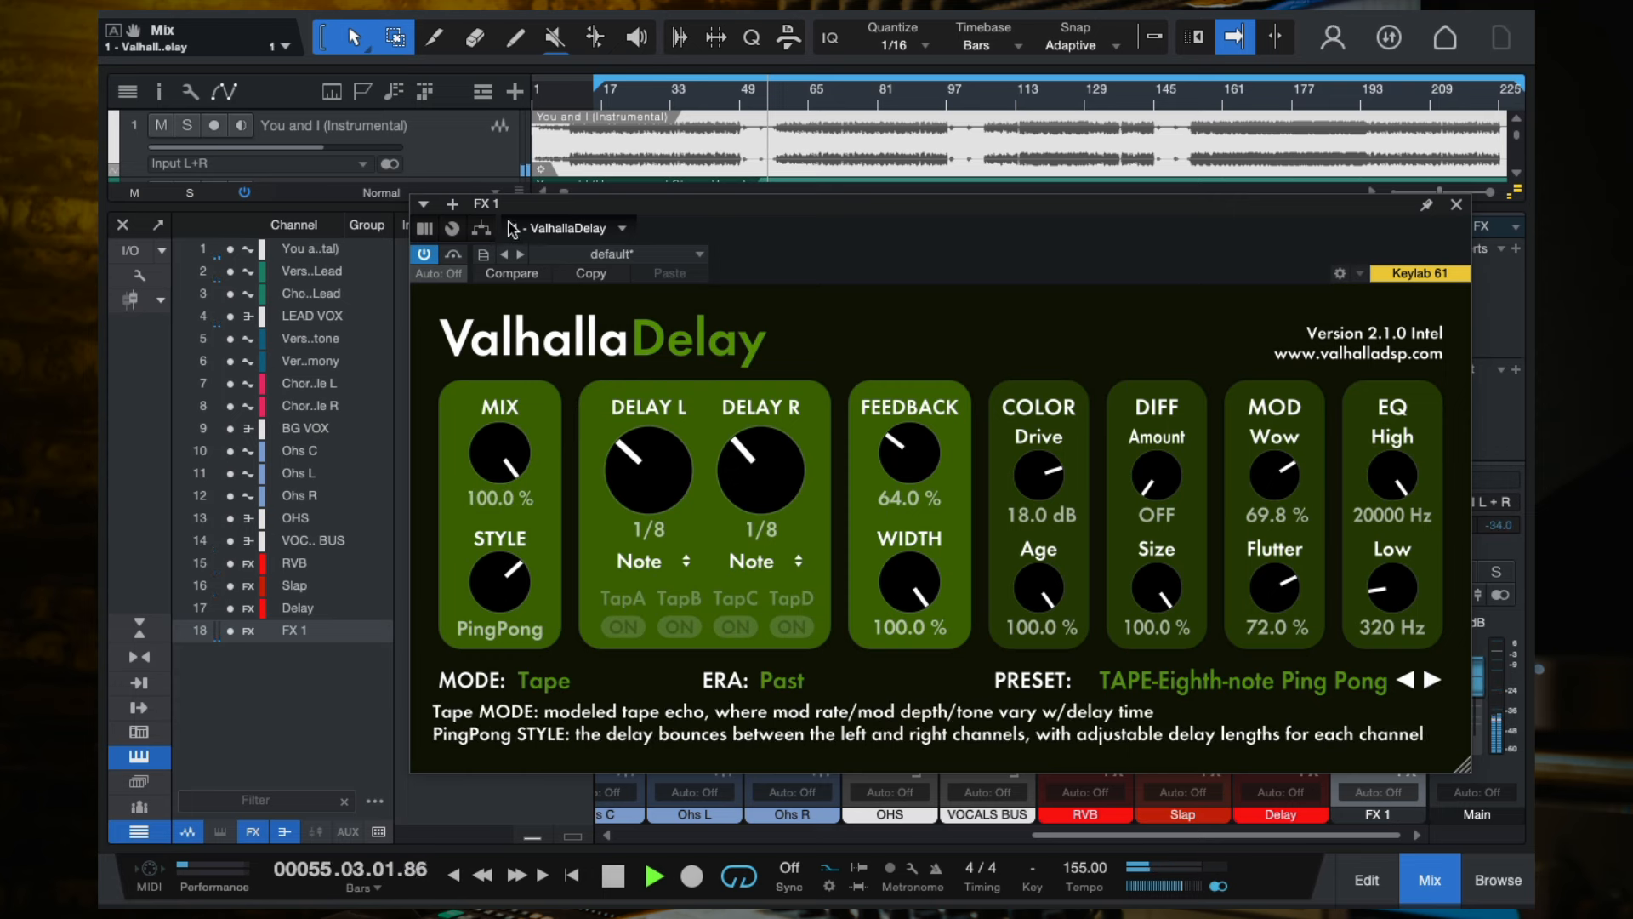
Close the delay plugin and lower the LEAD VOX send to FX 1 to -20.9 dB.
{"action": "left_click", "coordinate": [1456, 204]}
{"action": "scroll", "coordinate": [823, 439], "scroll_direction": "left", "scroll_amount": 10}
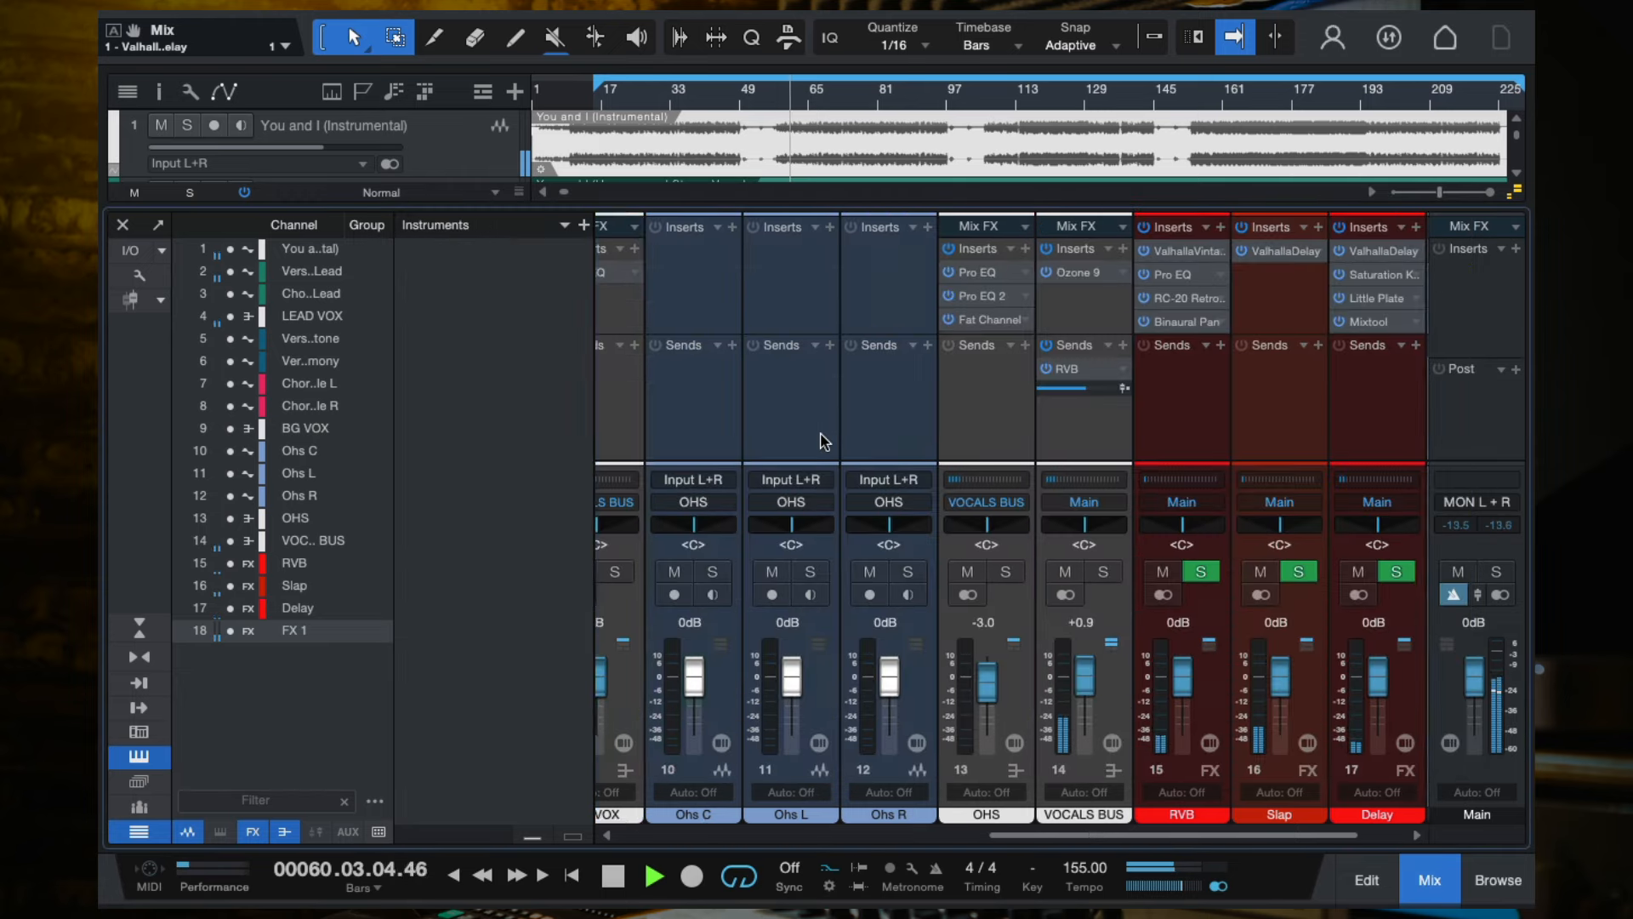
{"action": "mouse_move", "coordinate": [755, 451]}
{"action": "left_mouse_down"}
{"action": "mouse_move", "coordinate": [738, 452]}
{"action": "mouse_move", "coordinate": [764, 451]}
{"action": "left_mouse_up"}
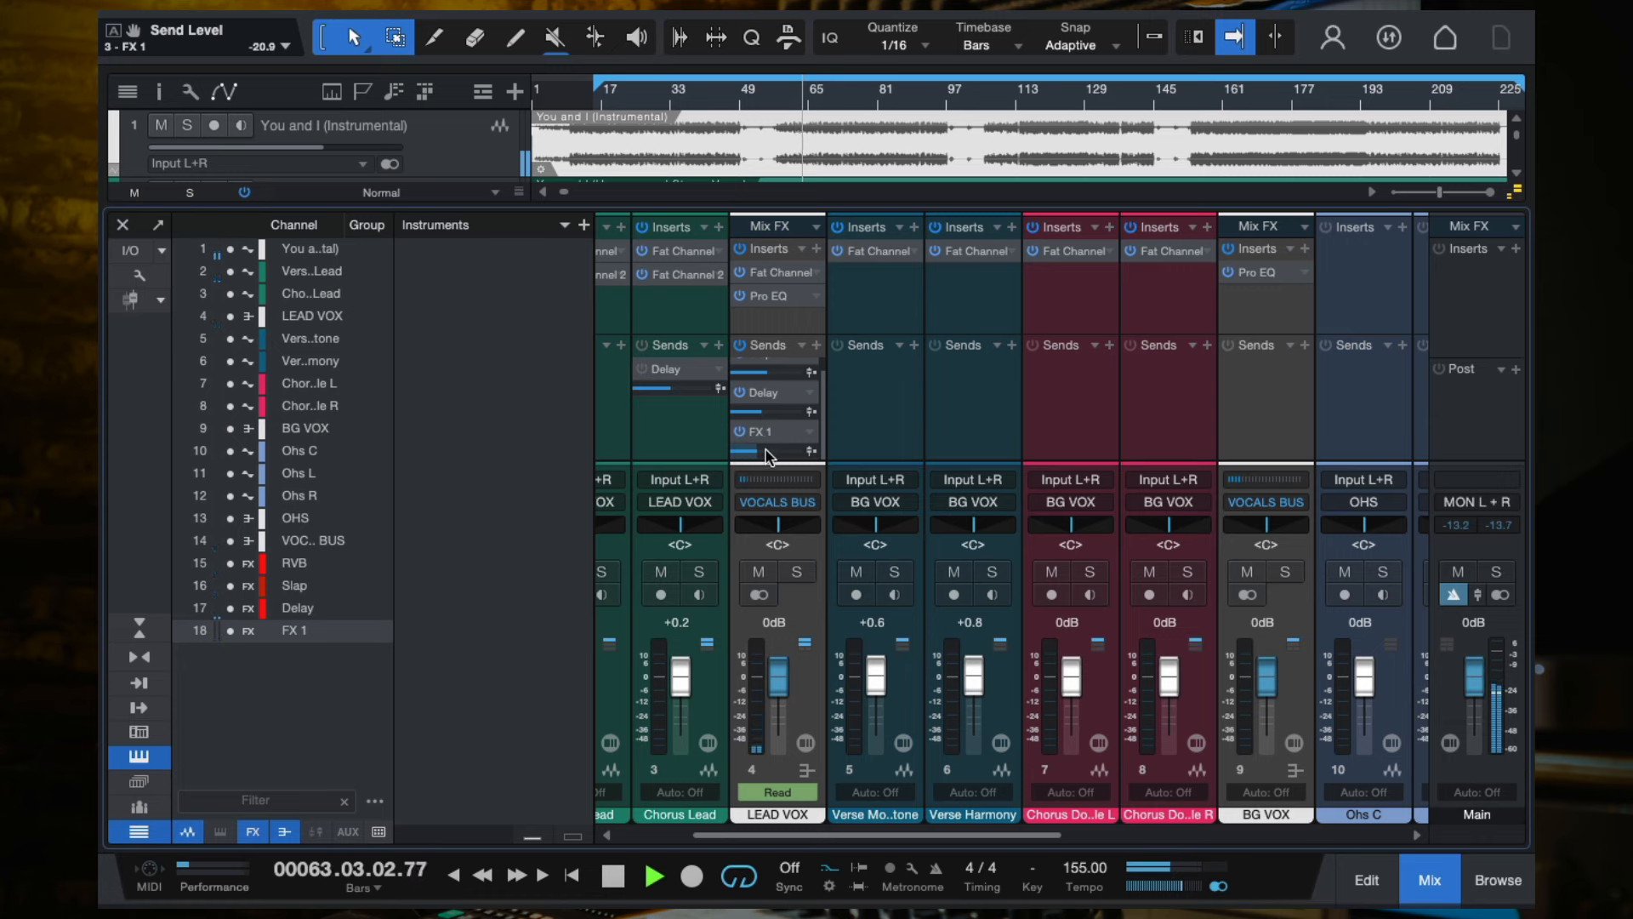
Restart playback near the start of the first verse and load the DIGITAL-Dotted 8th-Note Gutiar preset in FX 1's ValhallaDelay.
{"action": "left_click", "coordinate": [597, 101]}
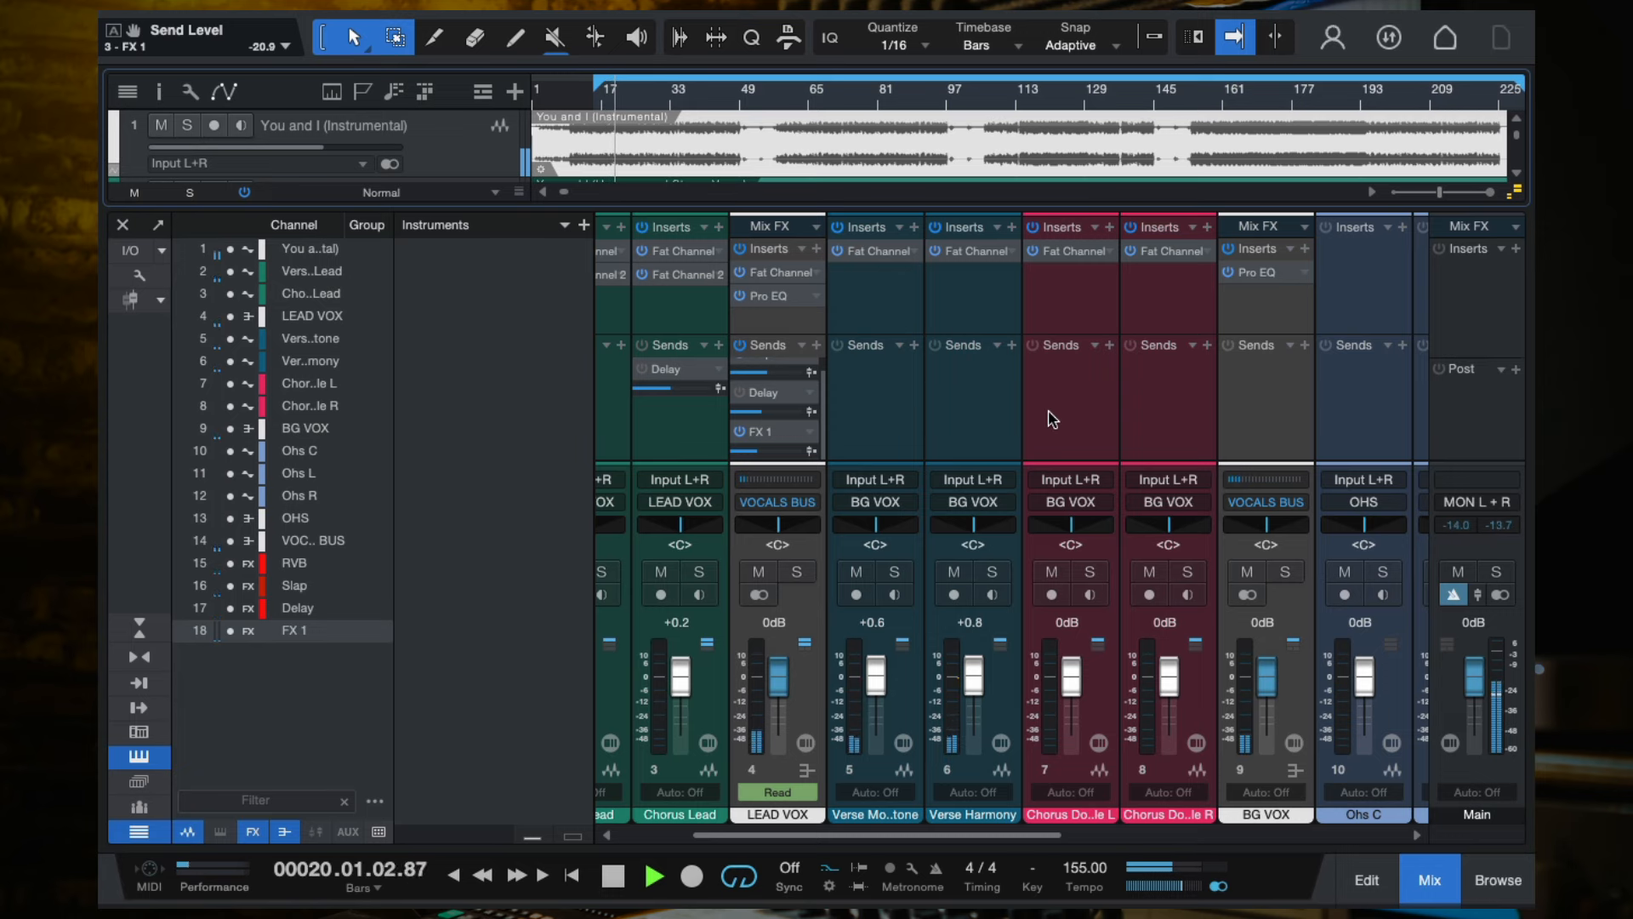
{"action": "scroll", "coordinate": [1050, 412], "scroll_direction": "right", "scroll_amount": 5}
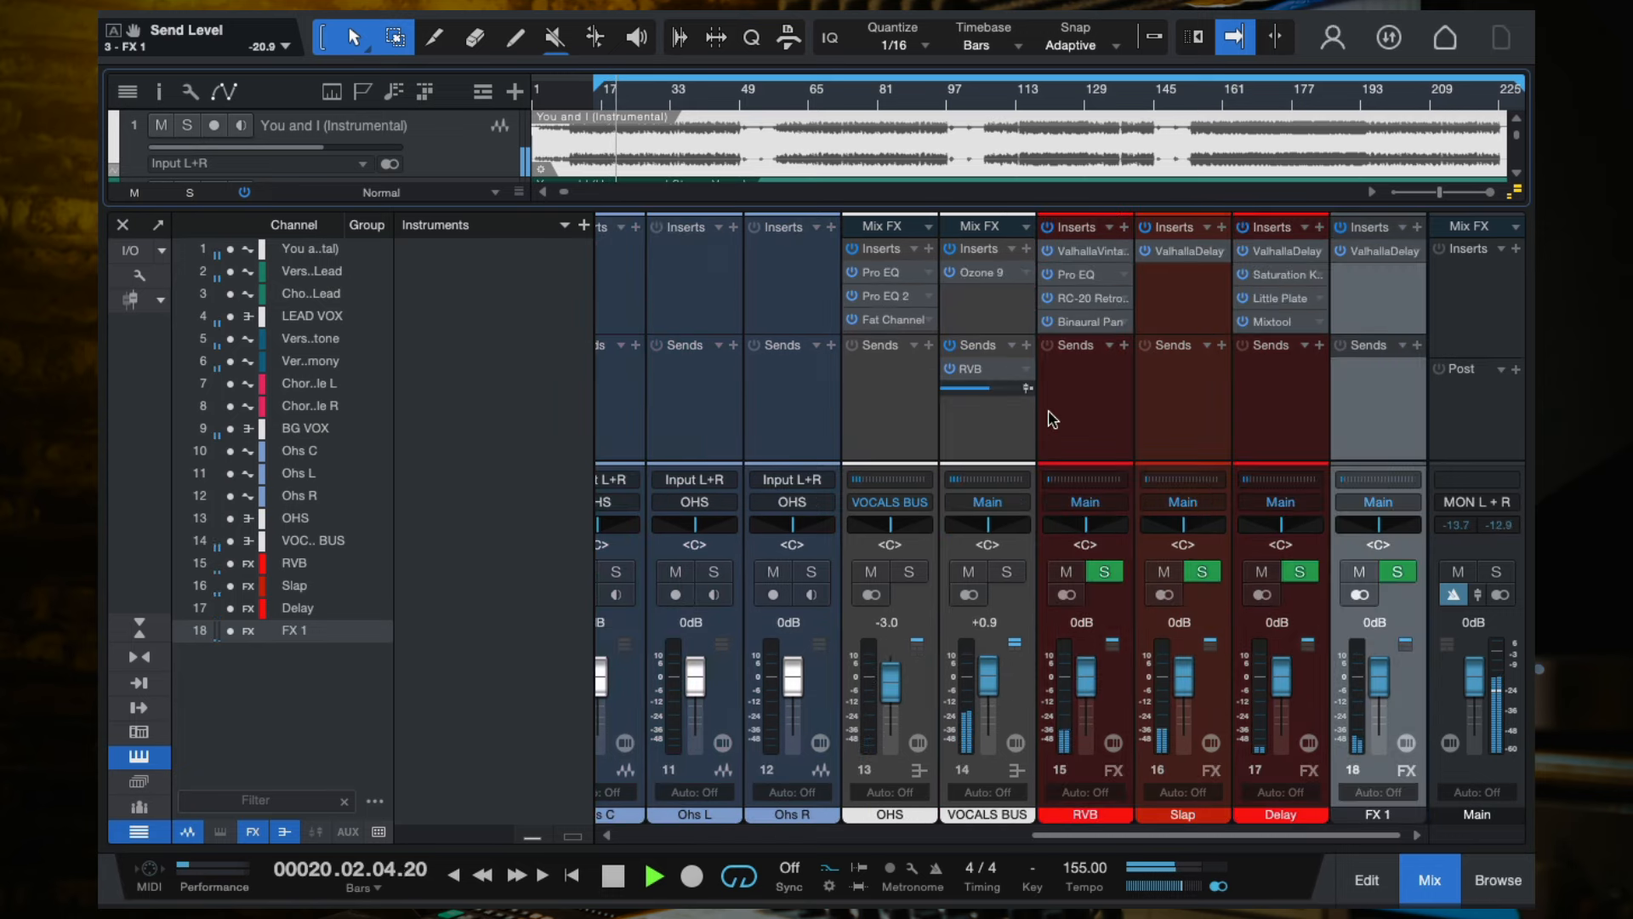
{"action": "left_click", "coordinate": [1381, 253]}
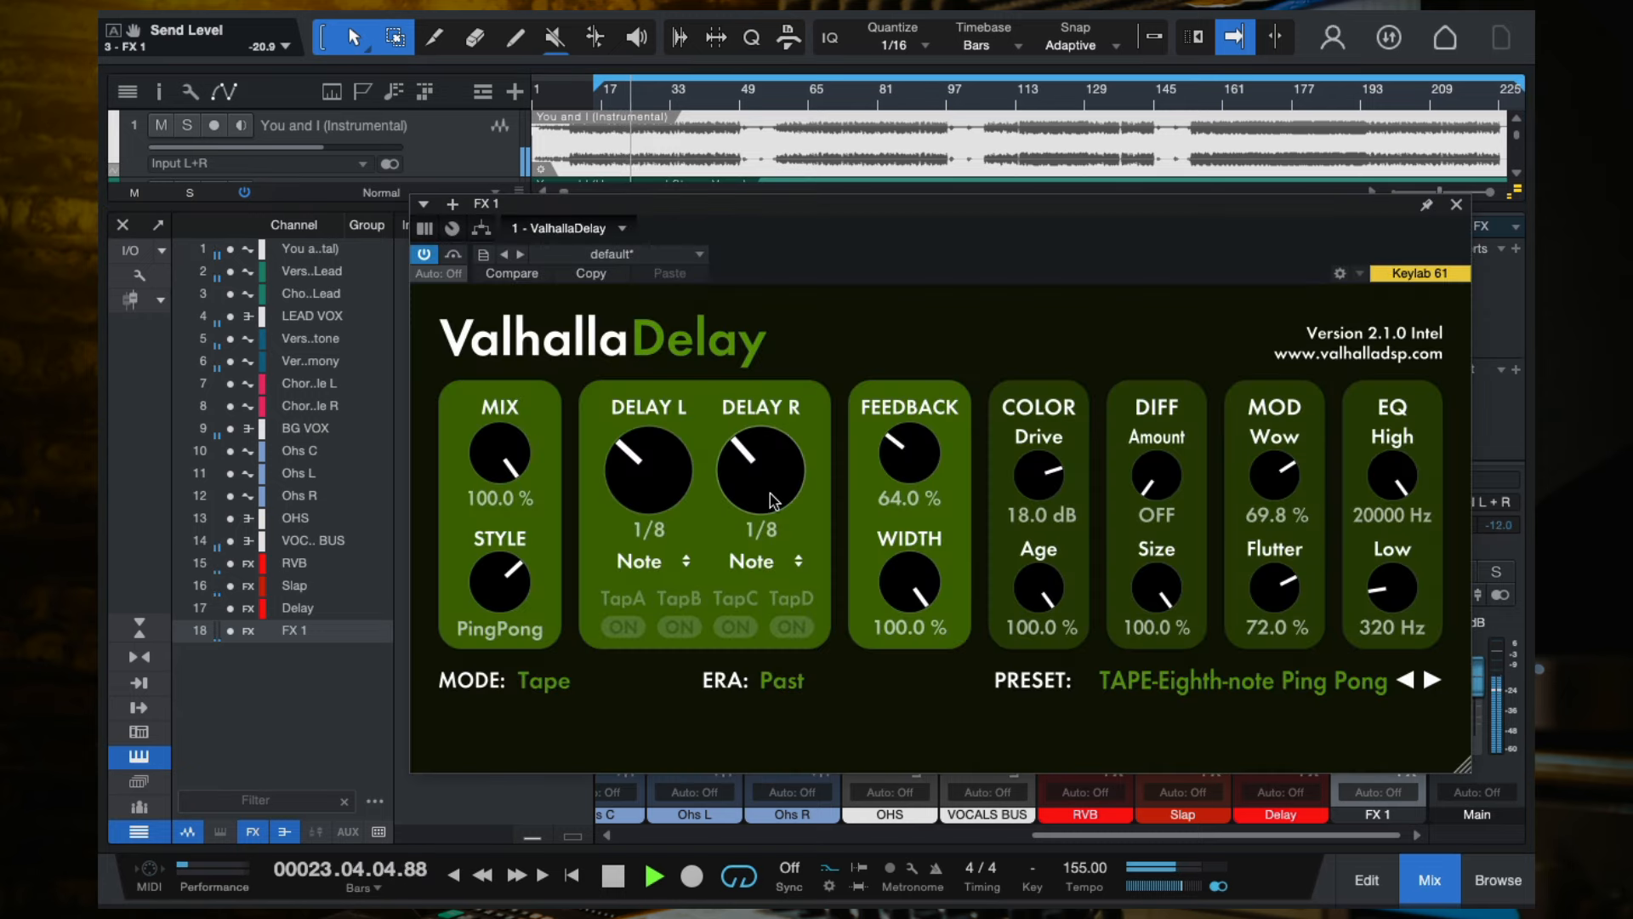
{"action": "left_click", "coordinate": [1432, 680]}
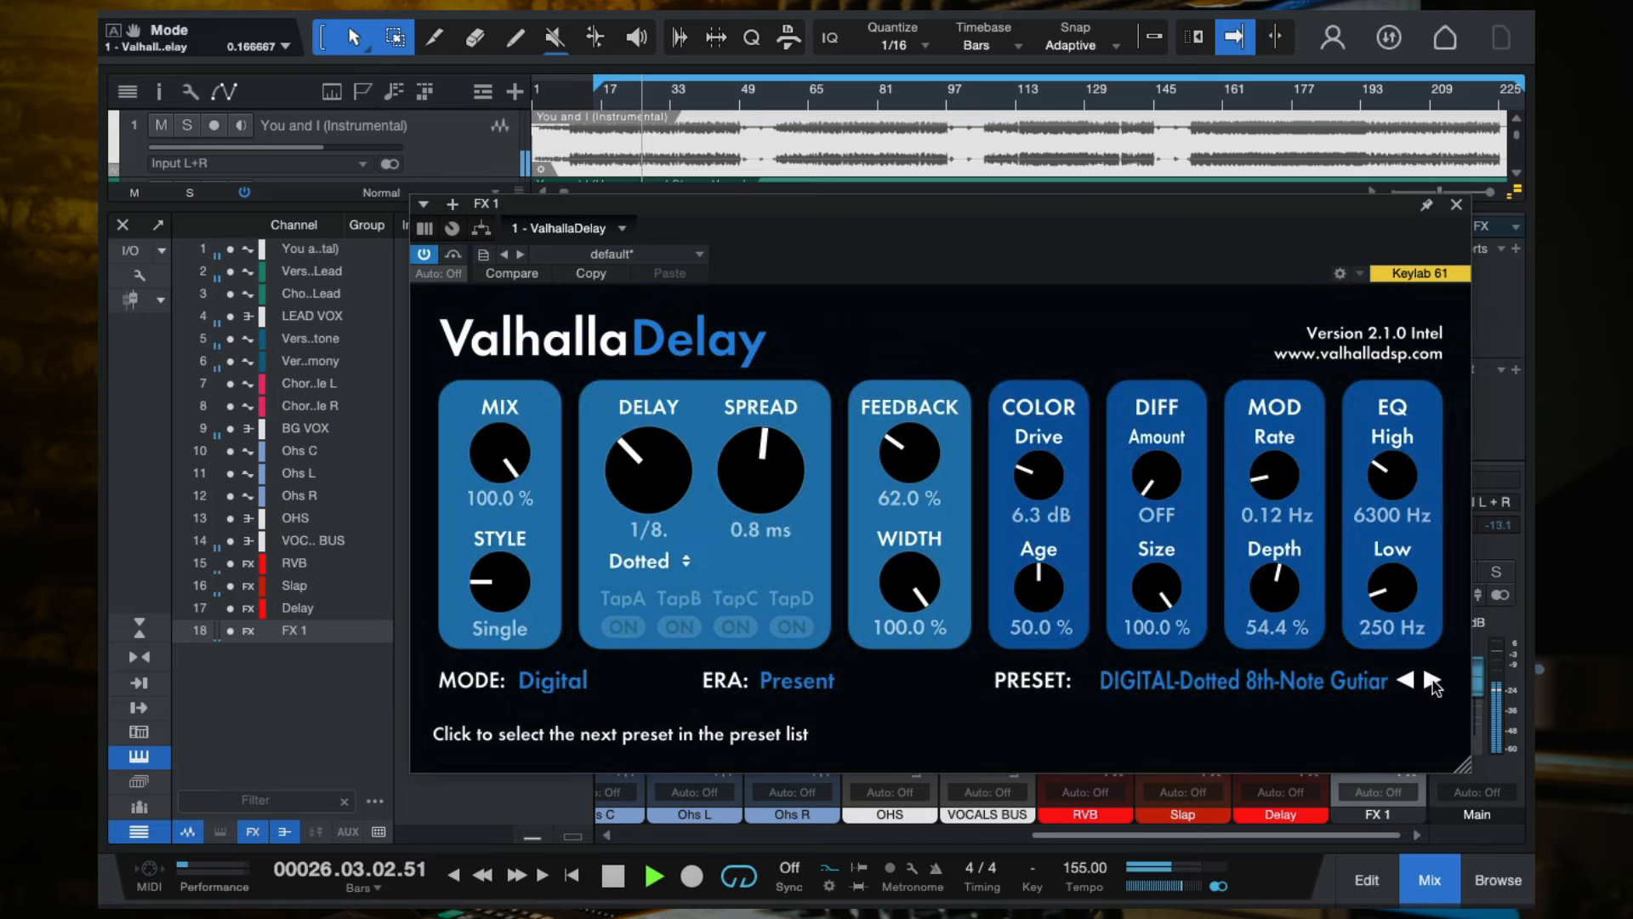
Move the plugin window clear of the FX 1 channel and raise that channel's fader to +10.0 dB.
{"action": "left_click_drag", "start_coordinate": [1352, 228], "coordinate": [1139, 228]}
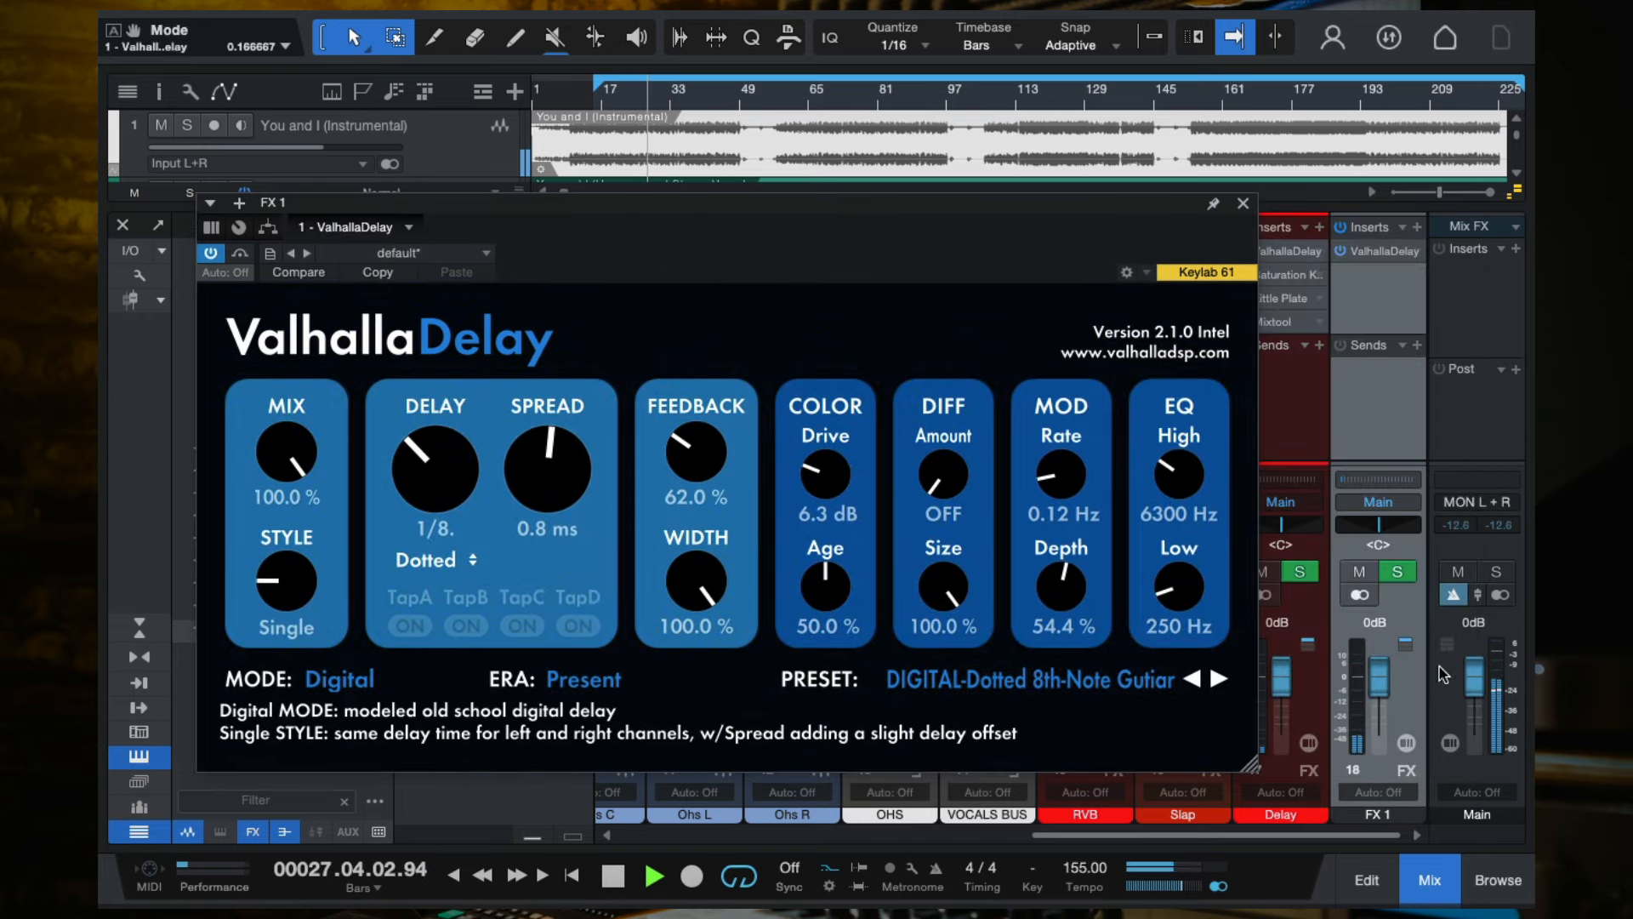
{"action": "left_click_drag", "start_coordinate": [1379, 664], "coordinate": [1379, 632]}
{"action": "left_click_drag", "start_coordinate": [1090, 202], "coordinate": [1252, 133]}
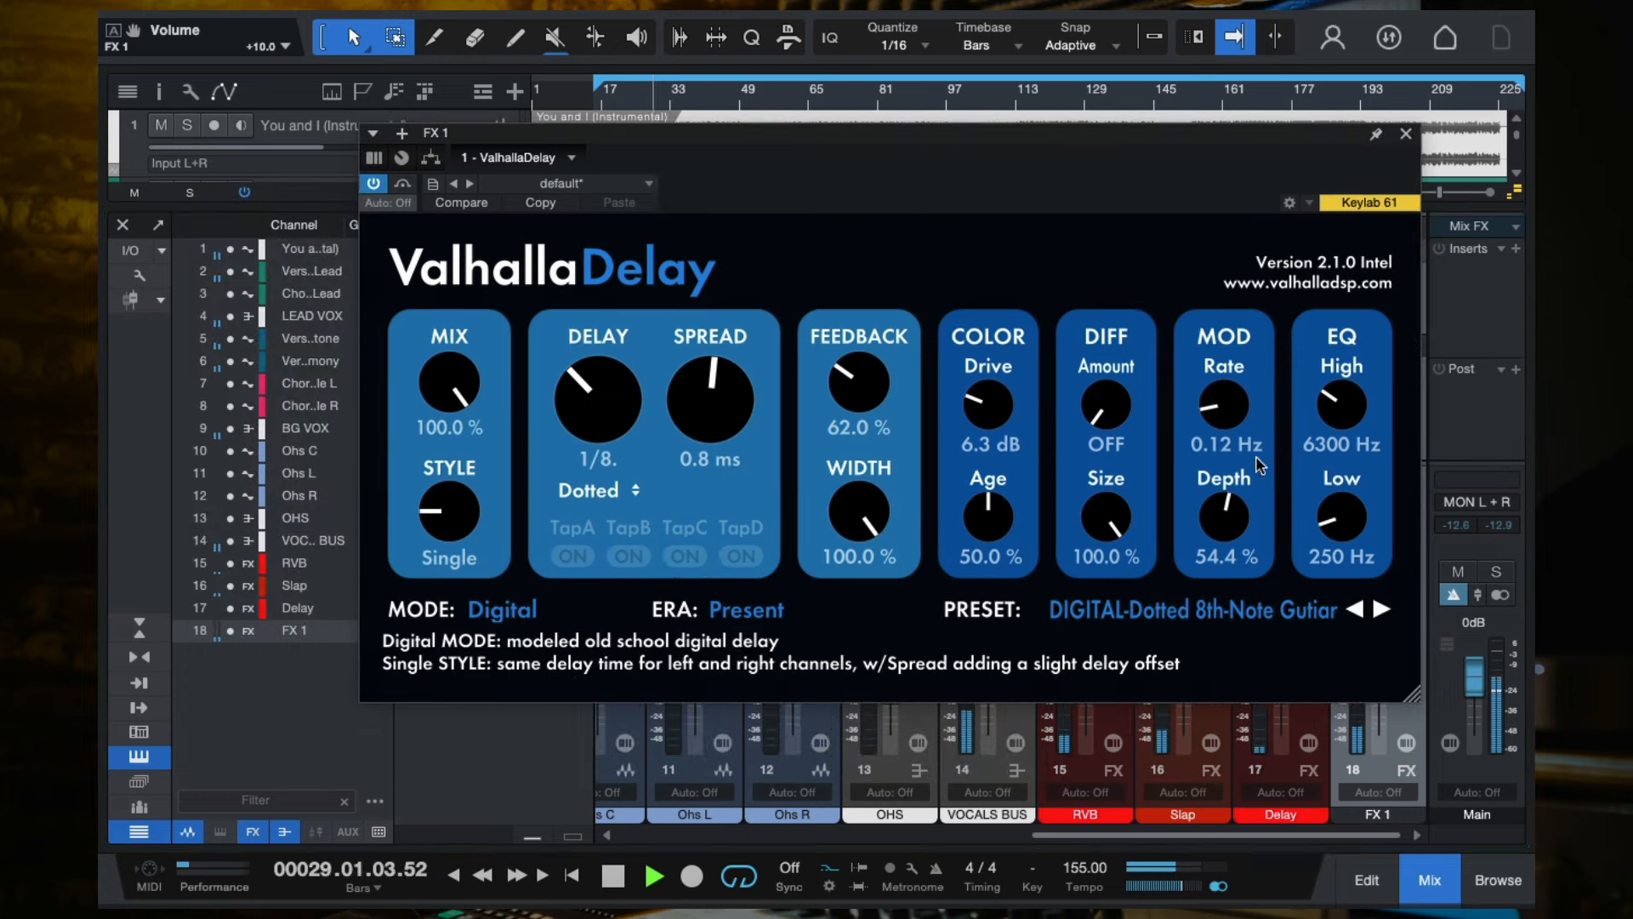
Audition the following presets from PITCH-Dotted8thDetuned through TAPE-Dotted8thNoteSynth to TAPE-Snare Doubler.
{"action": "left_click", "coordinate": [1381, 610]}
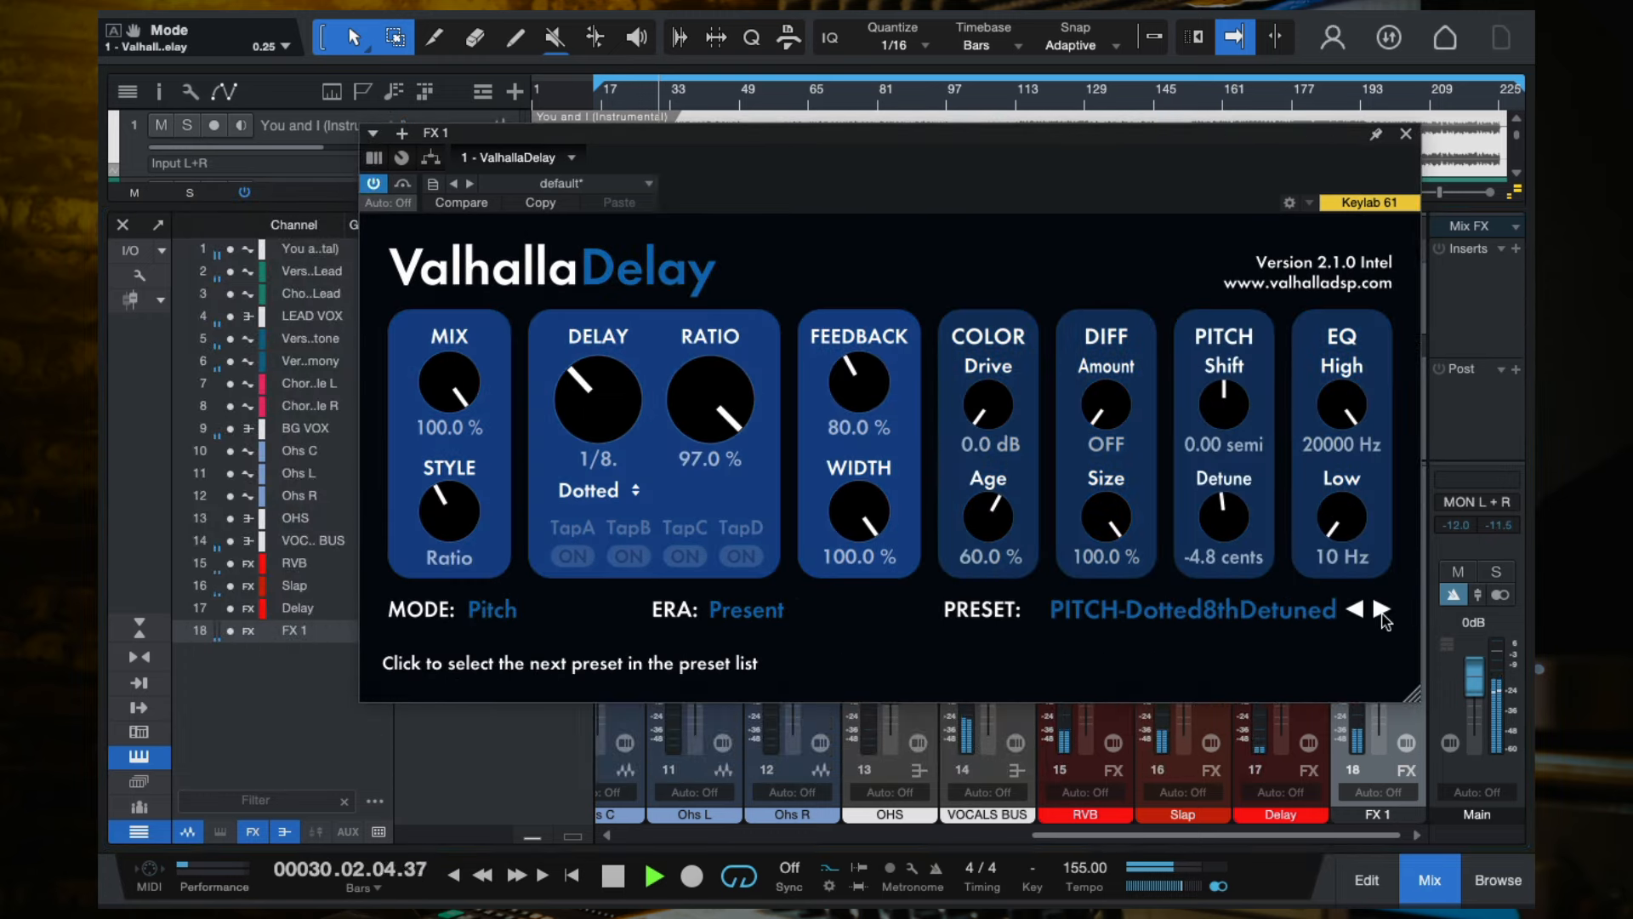
{"action": "left_click", "coordinate": [1381, 609]}
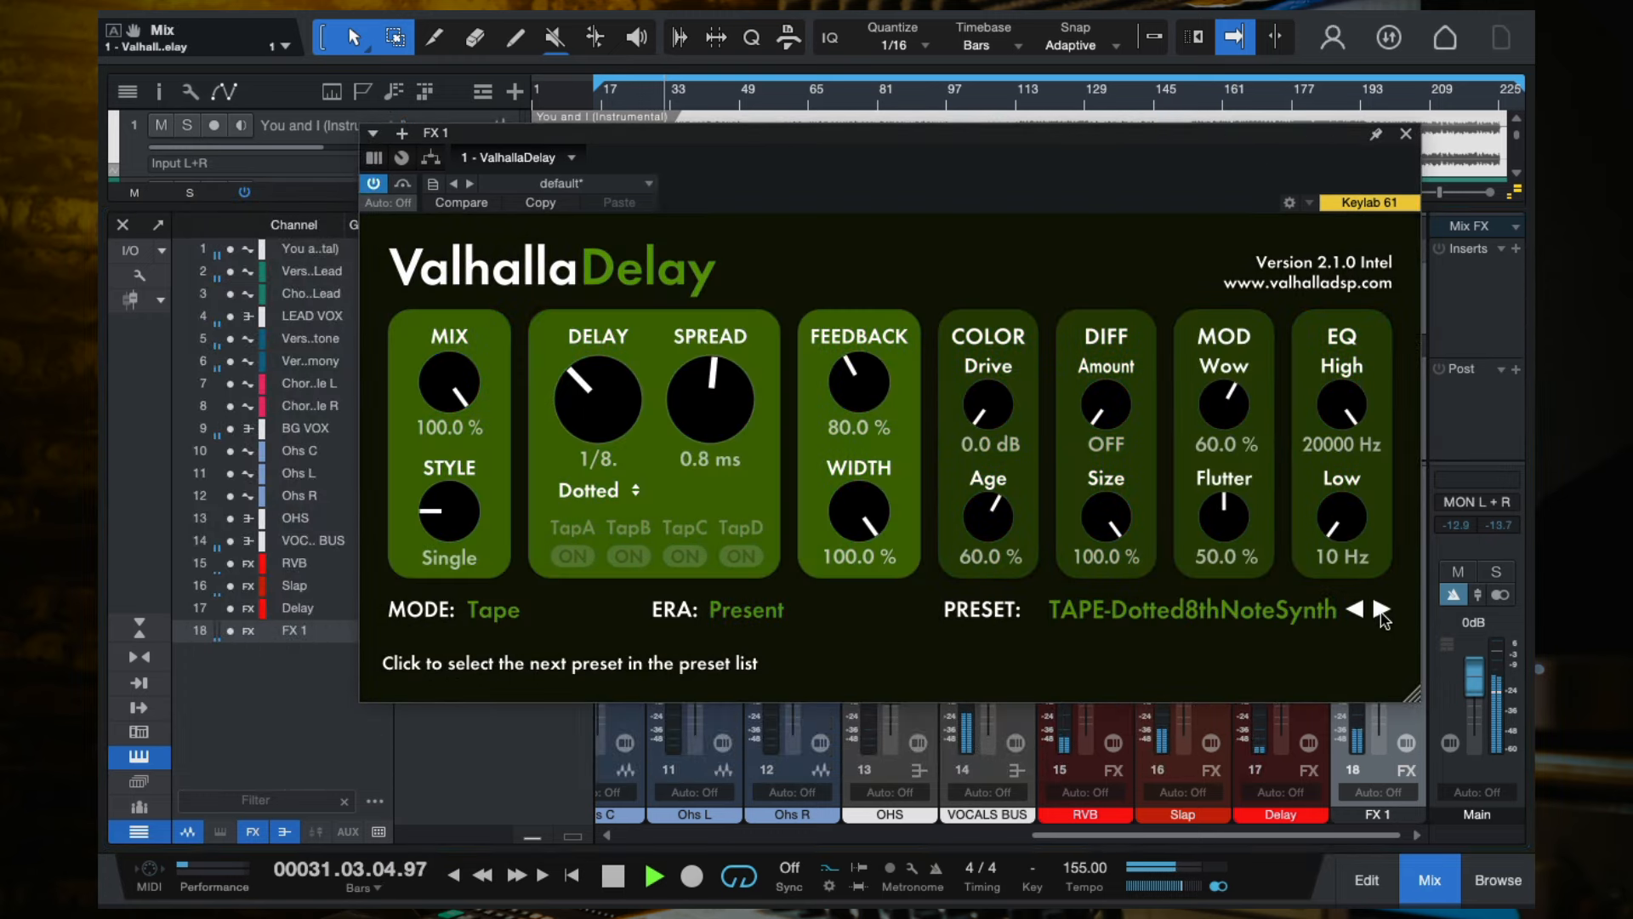
{"action": "left_click", "coordinate": [1381, 610]}
{"action": "left_click", "coordinate": [1381, 610]}
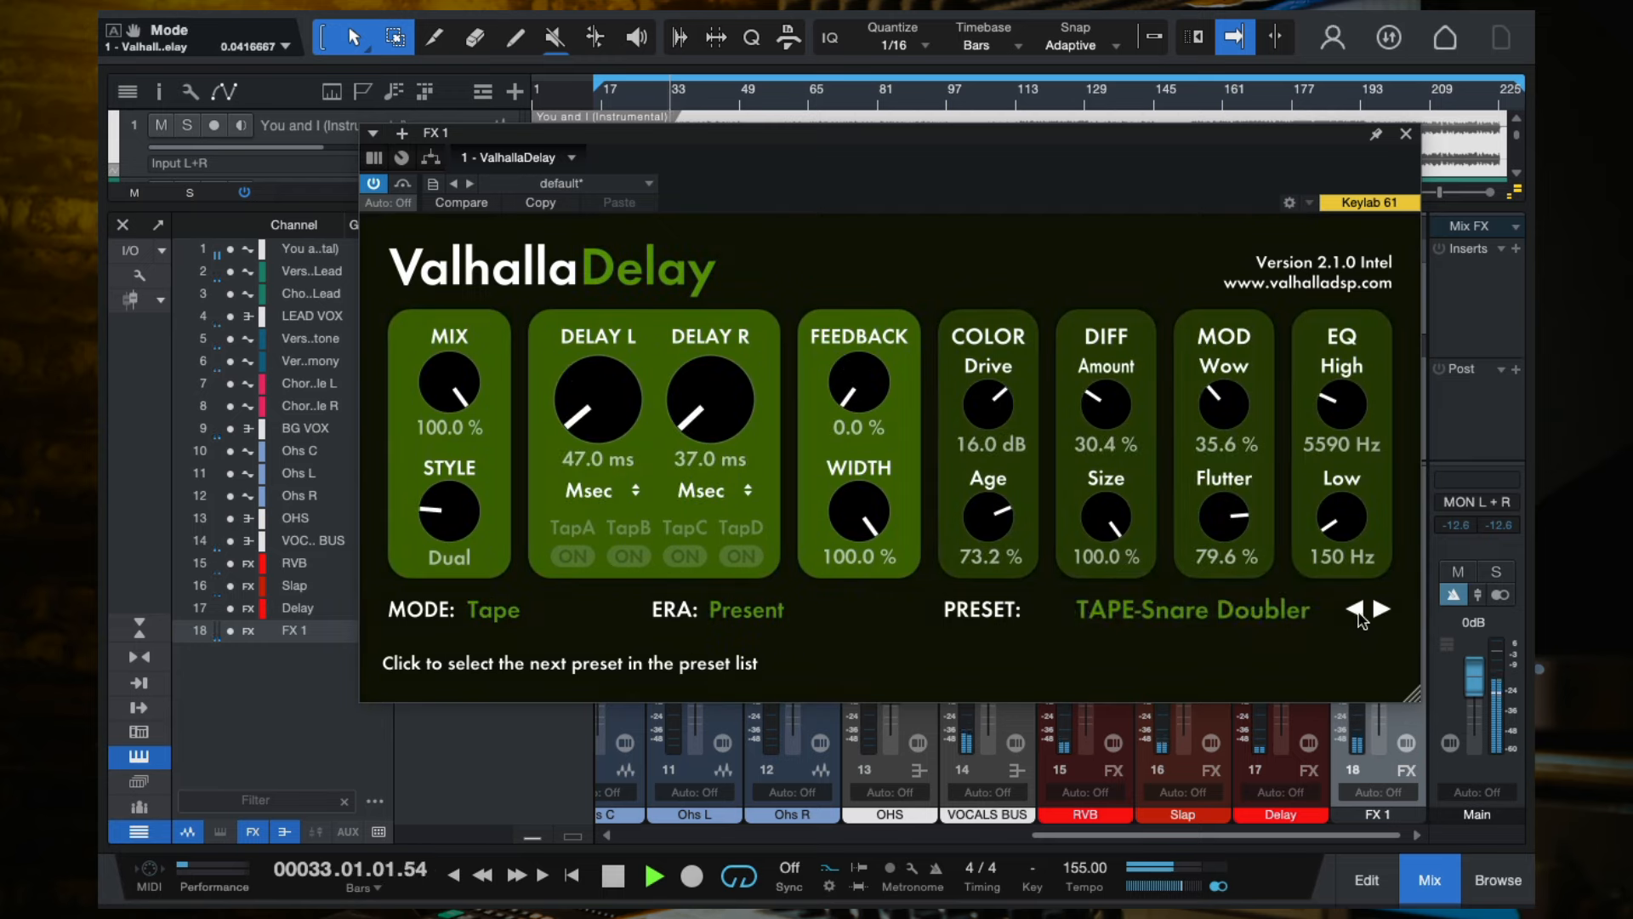
Load the BBDuck-Dirty Vocal Delay preset from the echo presets and advance through the presets to DuckPong.
{"action": "left_click", "coordinate": [1259, 610]}
{"action": "mouse_move", "coordinate": [1208, 357]}
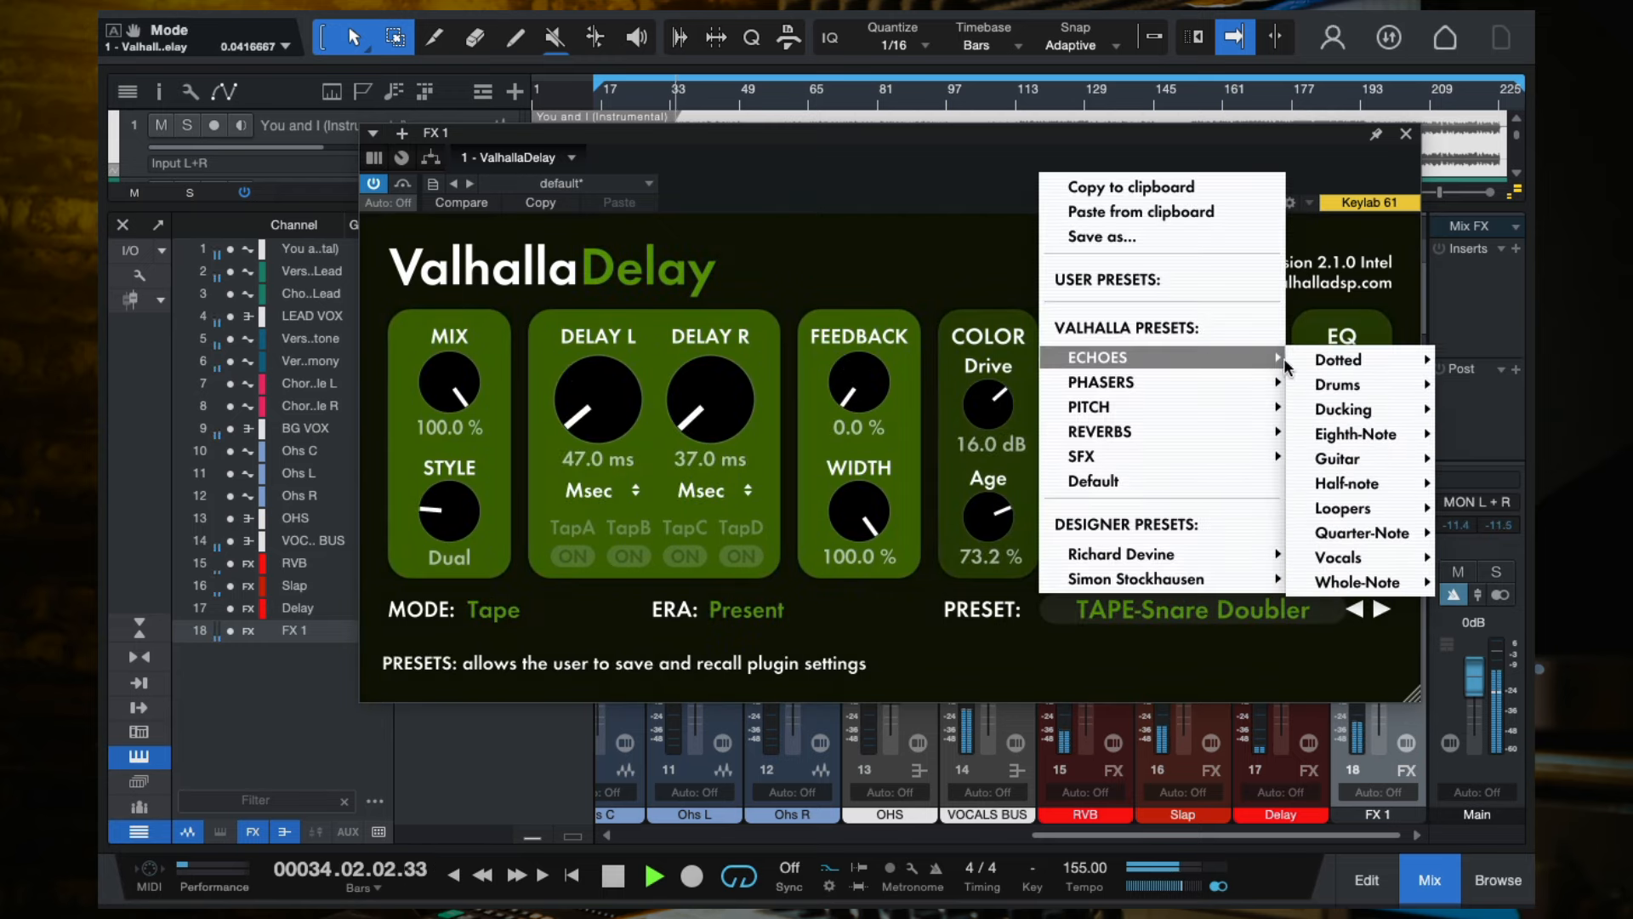
{"action": "mouse_move", "coordinate": [1365, 442]}
{"action": "mouse_move", "coordinate": [1360, 555]}
{"action": "left_click", "coordinate": [1084, 327]}
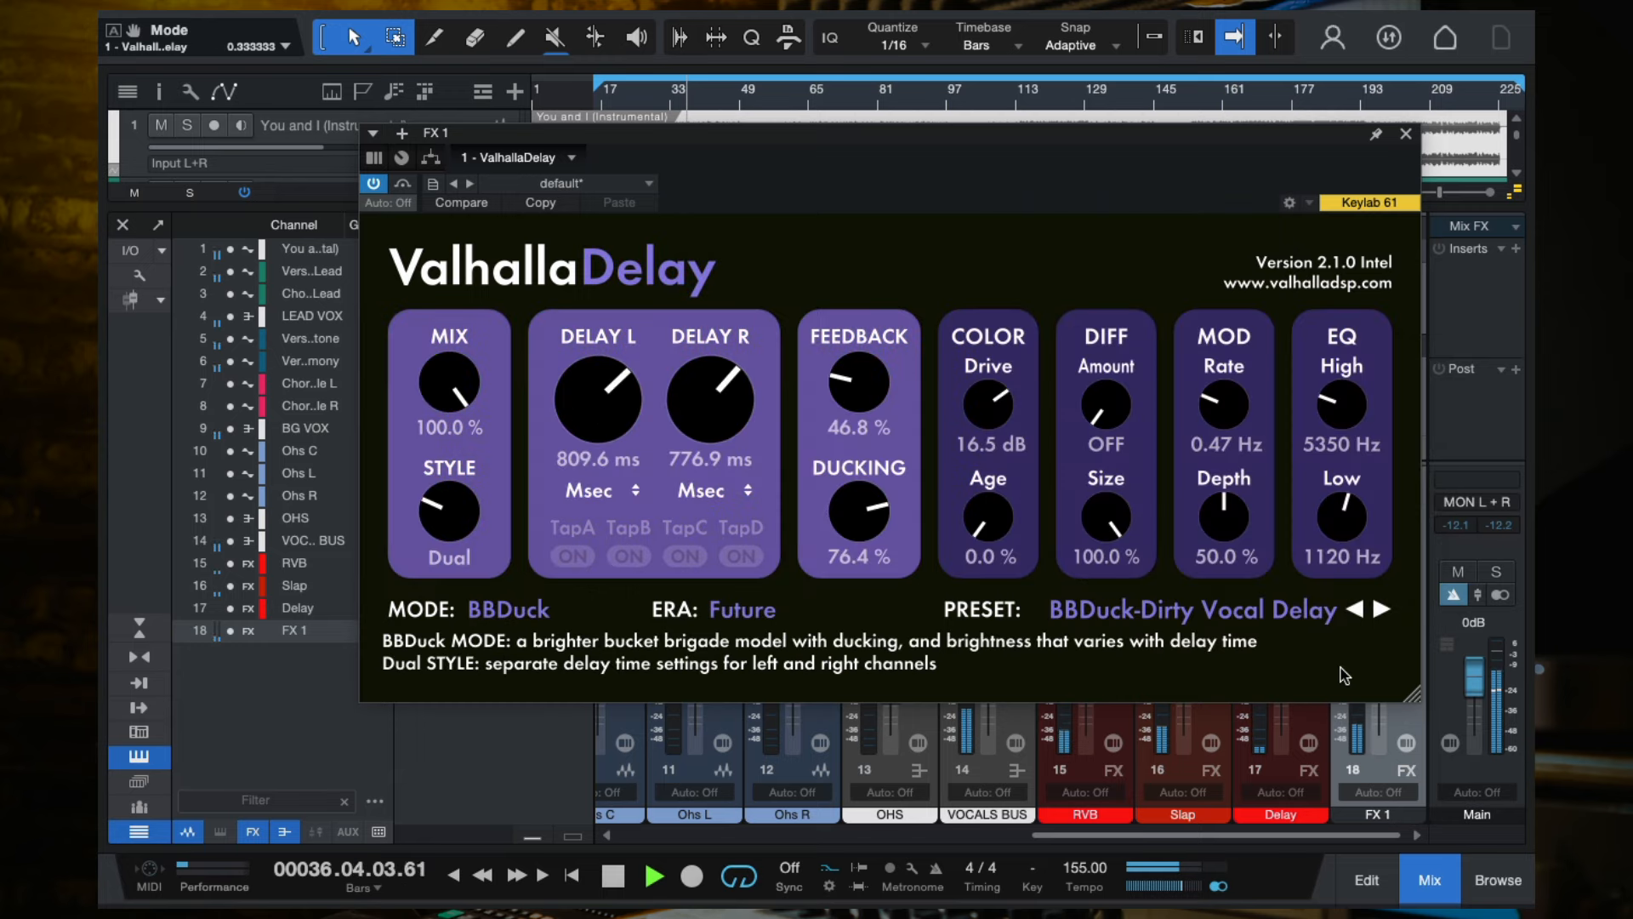
{"action": "left_click", "coordinate": [1382, 609]}
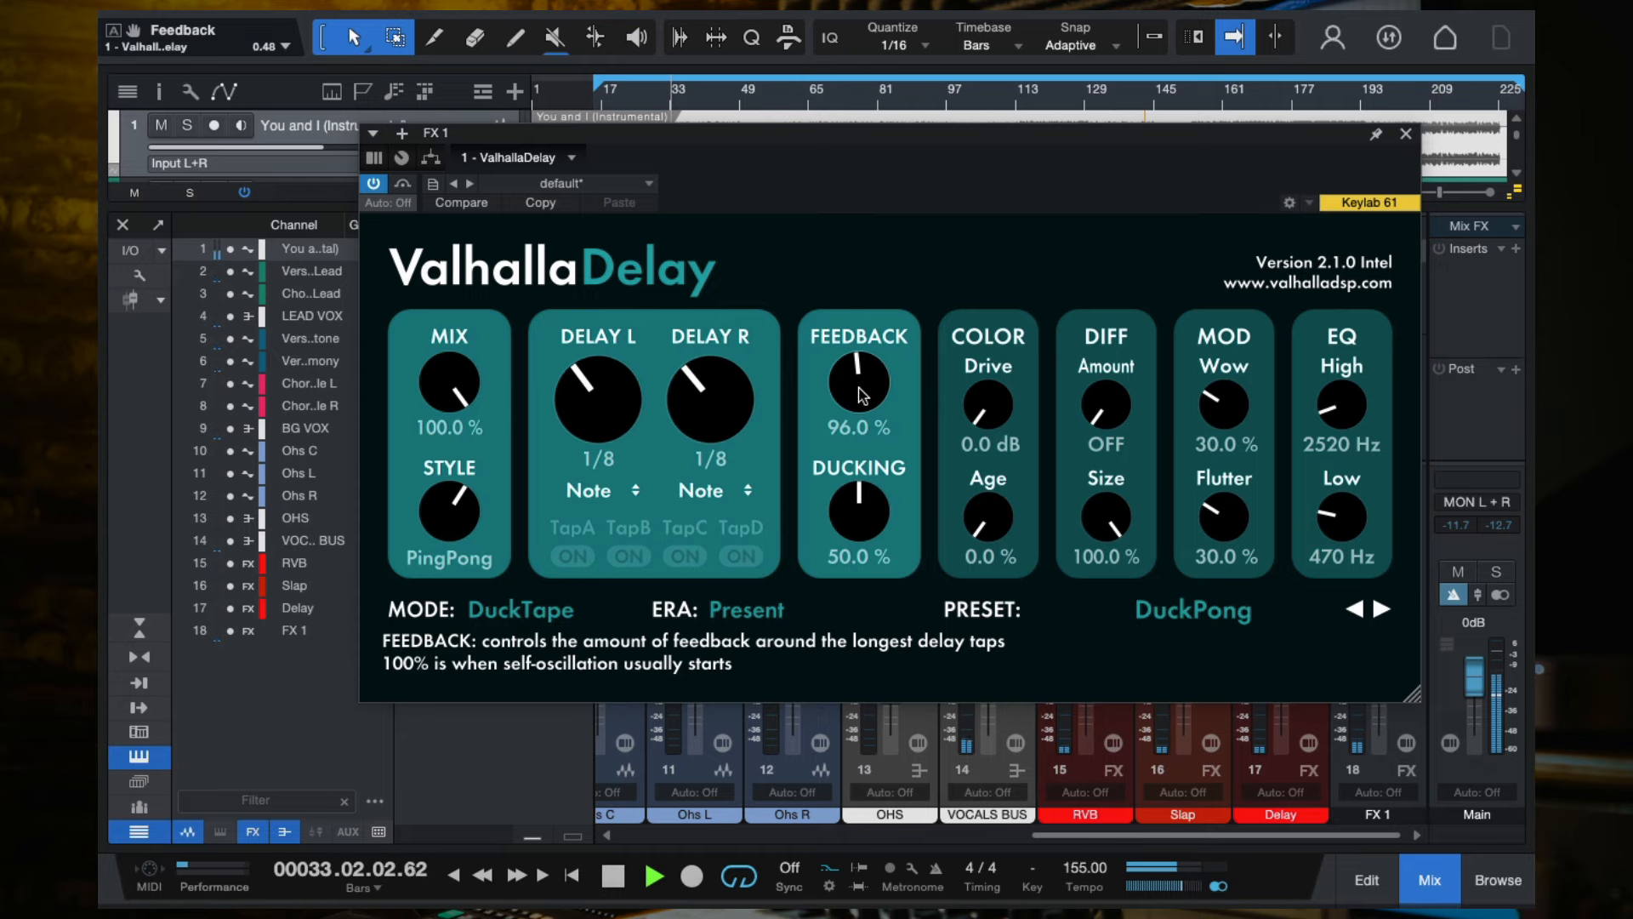
Set the DuckPong delay's feedback to 92.4 % and, with playback stopped, its low cut to 650 Hz.
{"action": "left_click_drag", "start_coordinate": [863, 393], "coordinate": [865, 402]}
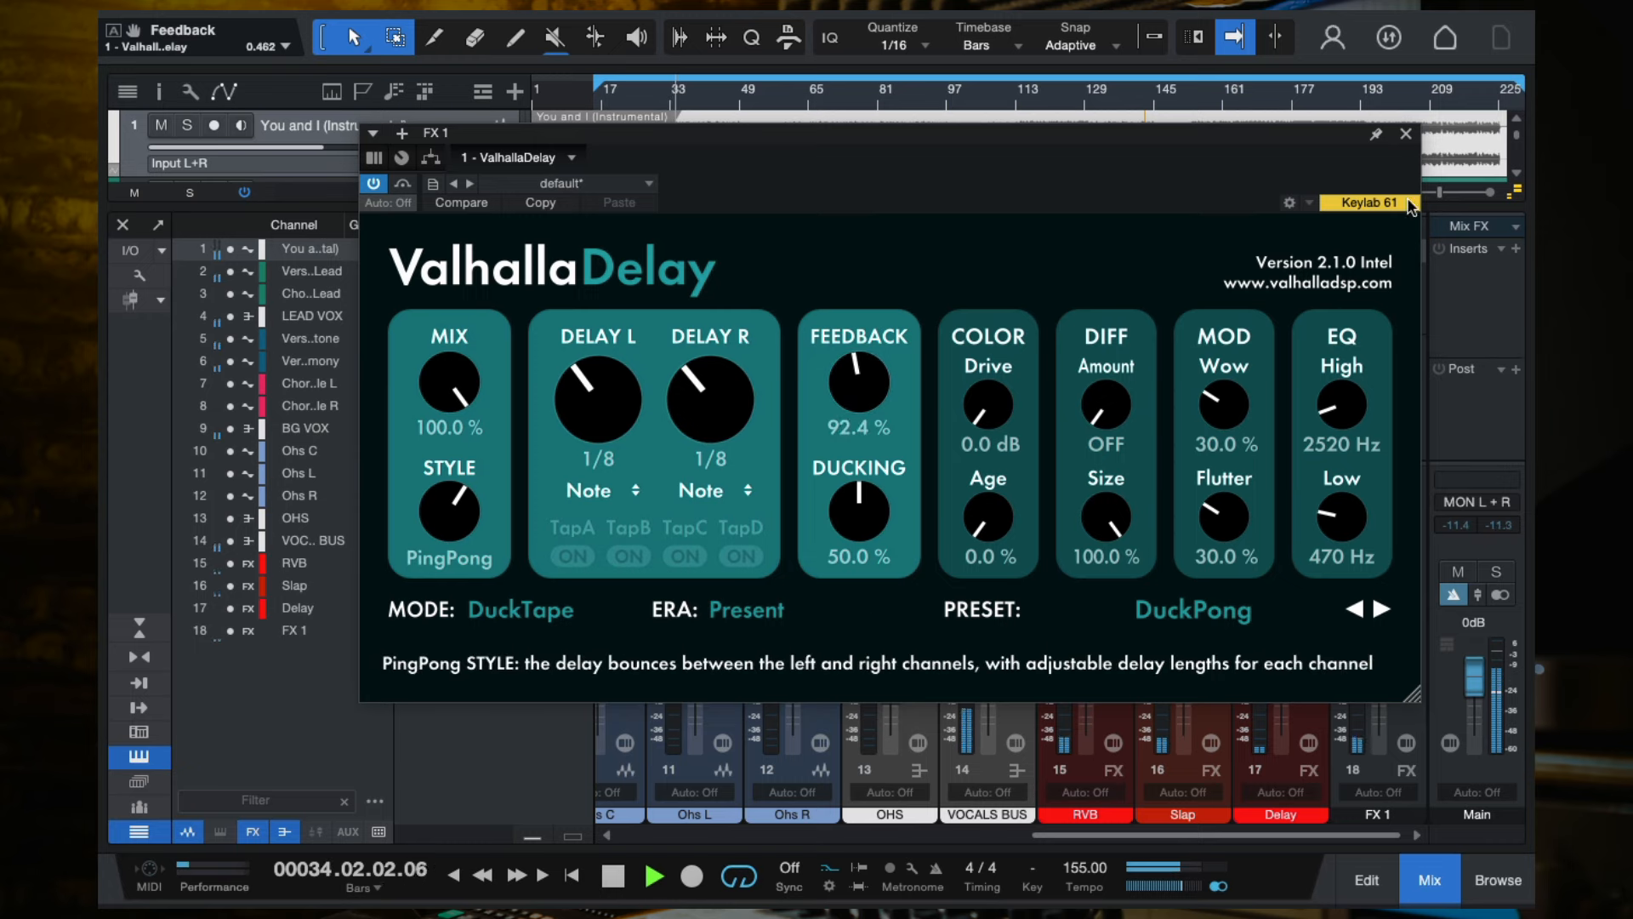
{"action": "left_click", "coordinate": [1403, 132]}
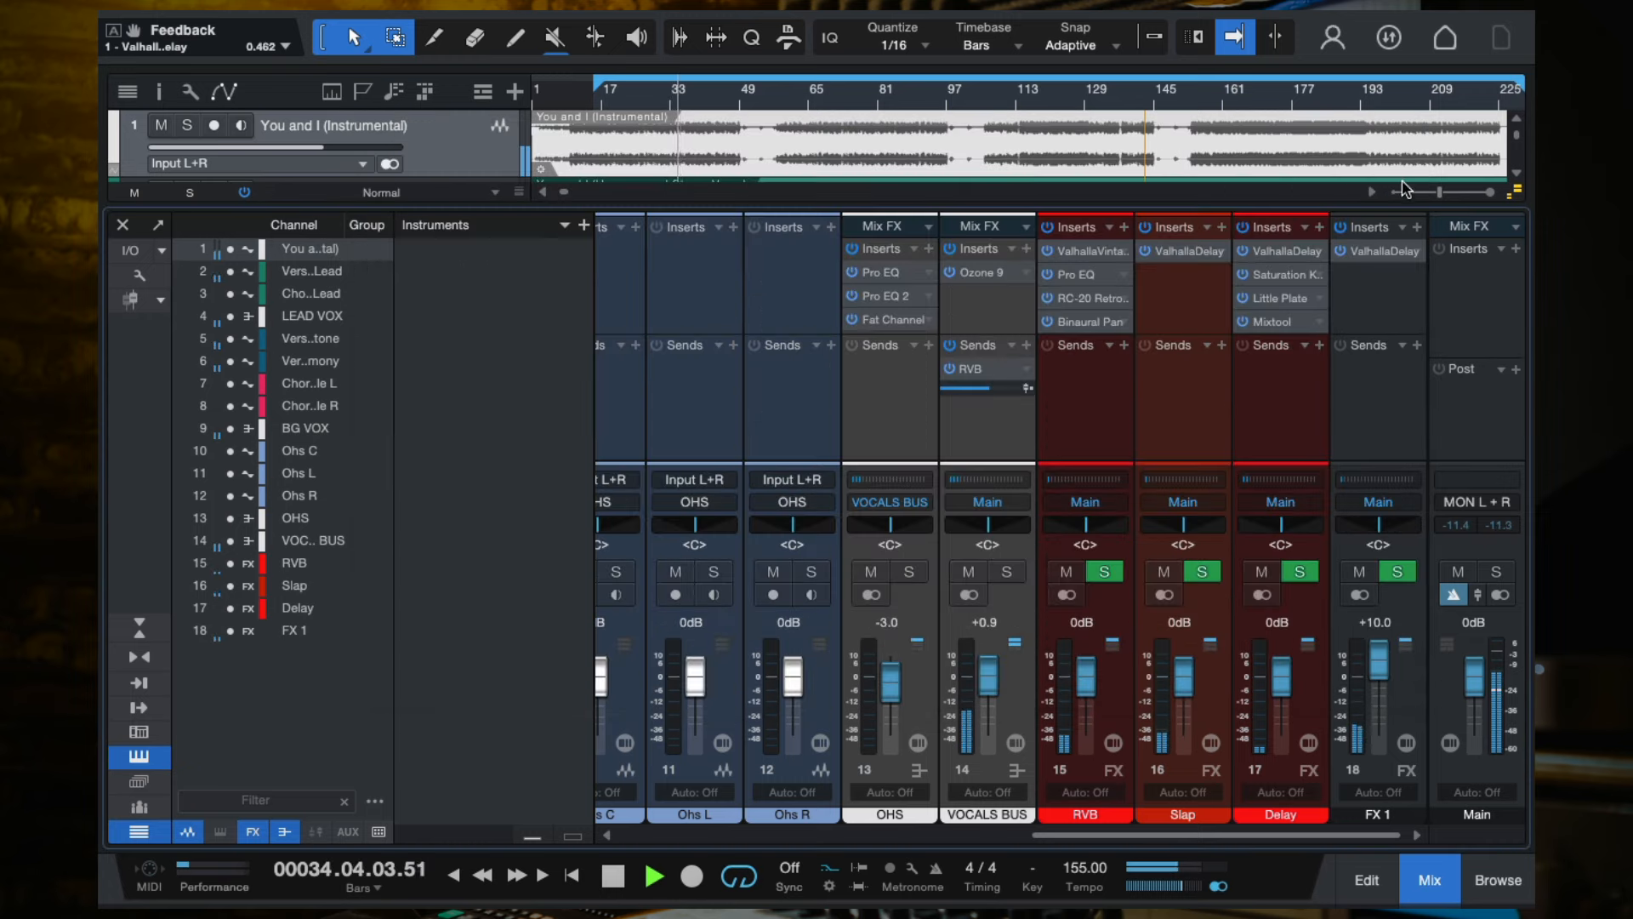
{"action": "key", "text": "space"}
{"action": "left_click", "coordinate": [1372, 251]}
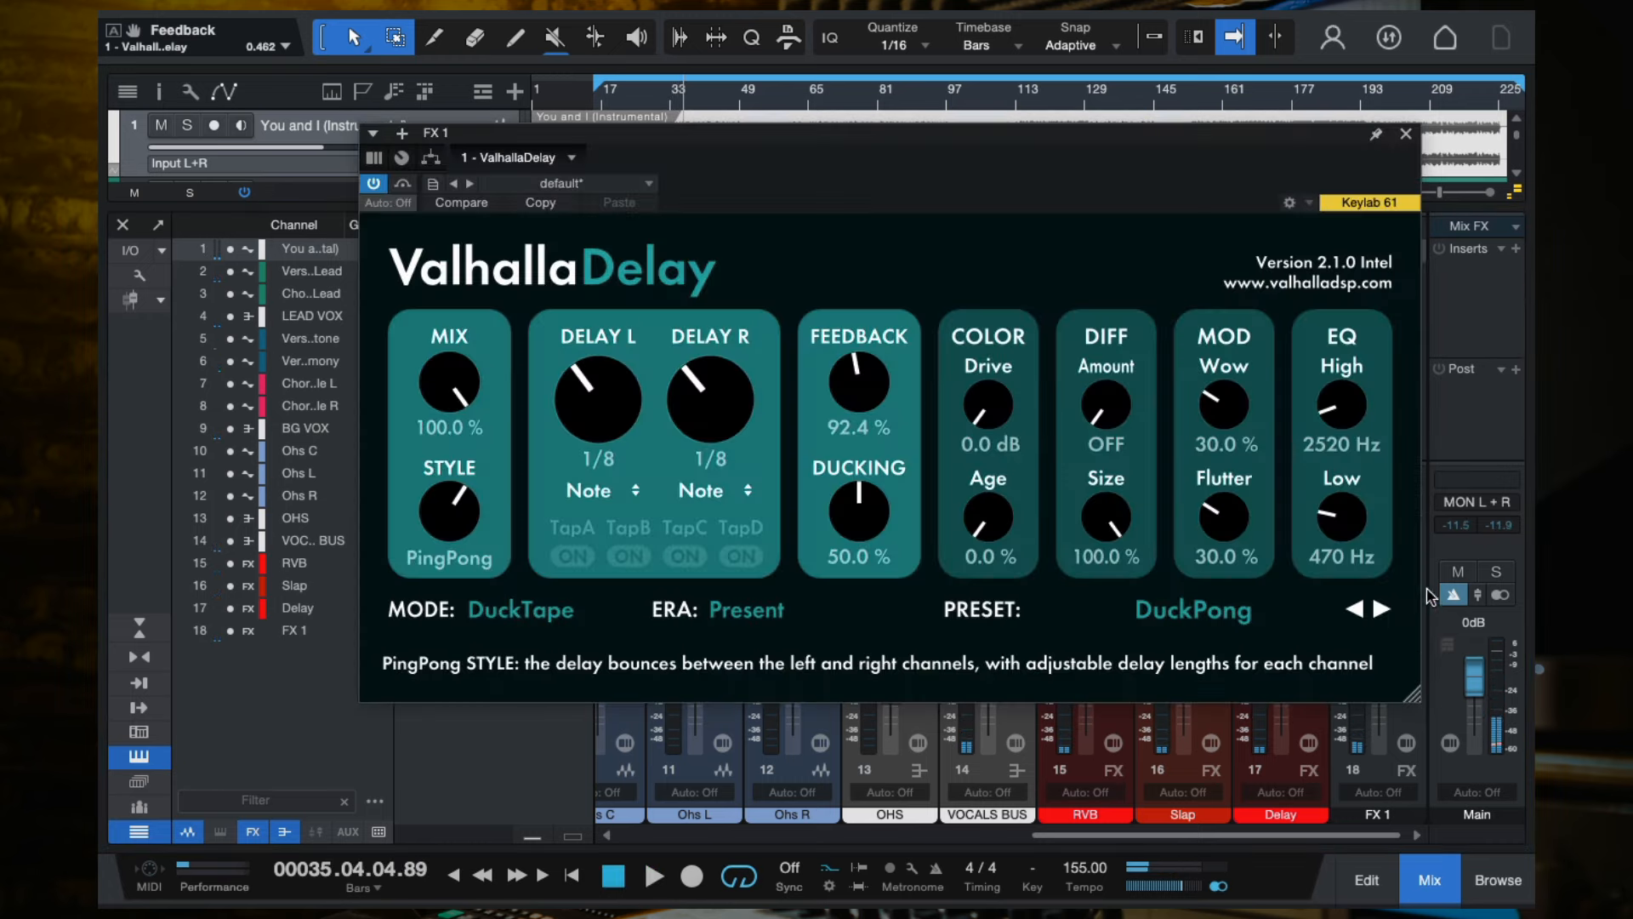
{"action": "mouse_move", "coordinate": [1347, 529]}
{"action": "left_mouse_down"}
{"action": "mouse_move", "coordinate": [1344, 508]}
{"action": "mouse_move", "coordinate": [1344, 536]}
{"action": "mouse_move", "coordinate": [1332, 524]}
{"action": "left_mouse_up"}
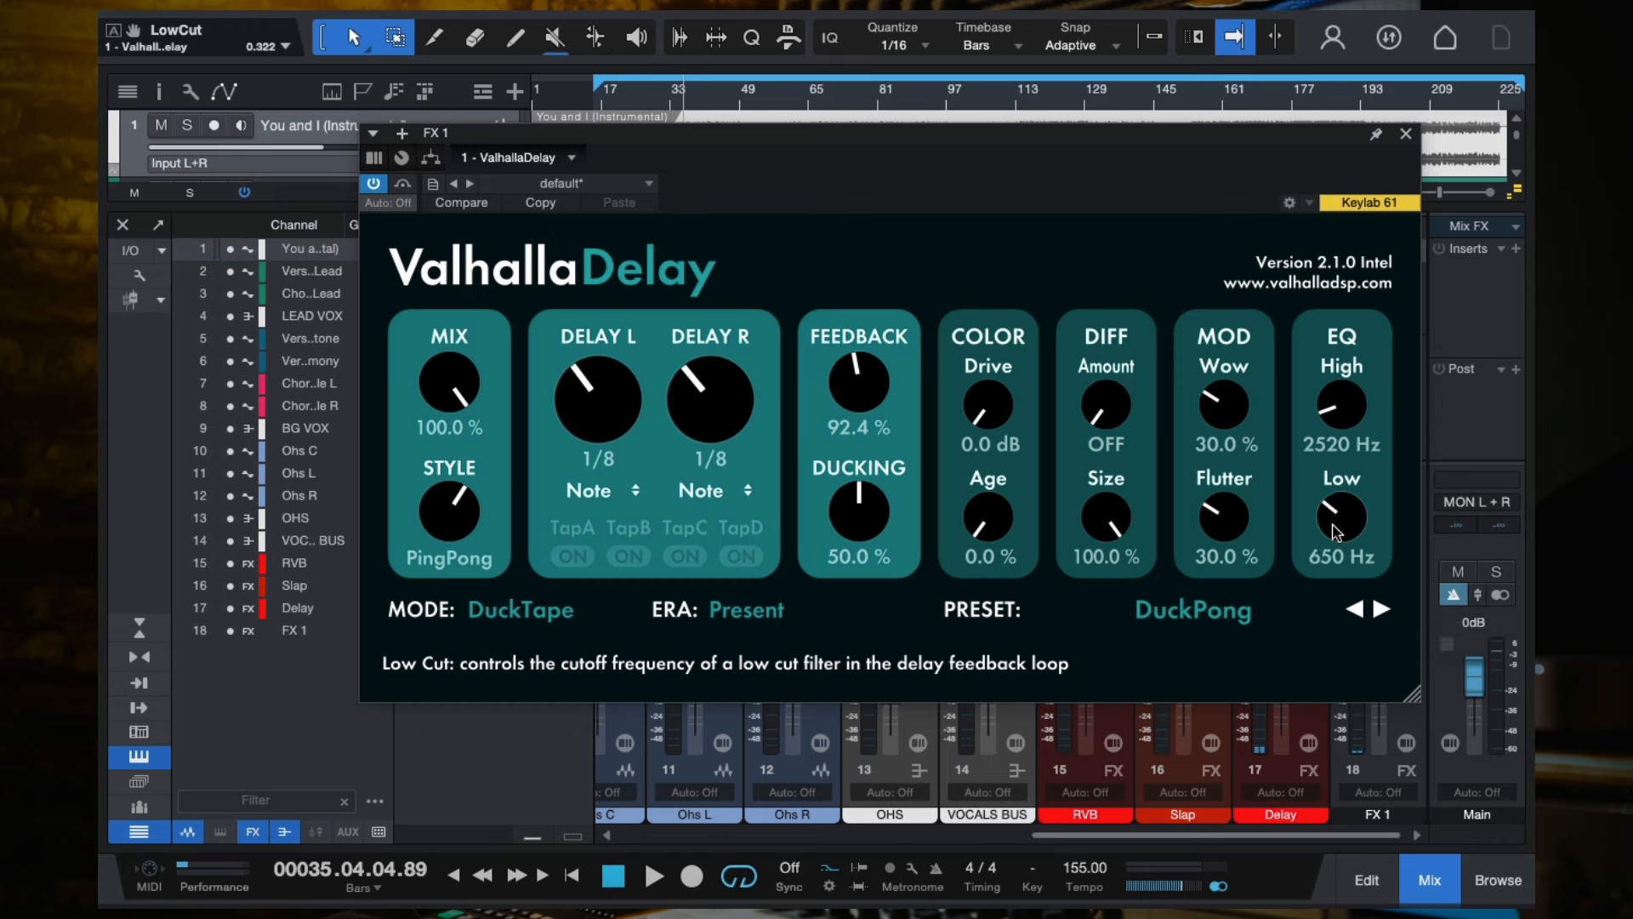
Close the delay plugin, restart playback near bar 17 and set the LEAD VOX send level to FX 1 to -14.1 dB.
{"action": "left_click", "coordinate": [1406, 136]}
{"action": "left_click", "coordinate": [1365, 293]}
{"action": "key", "text": "space"}
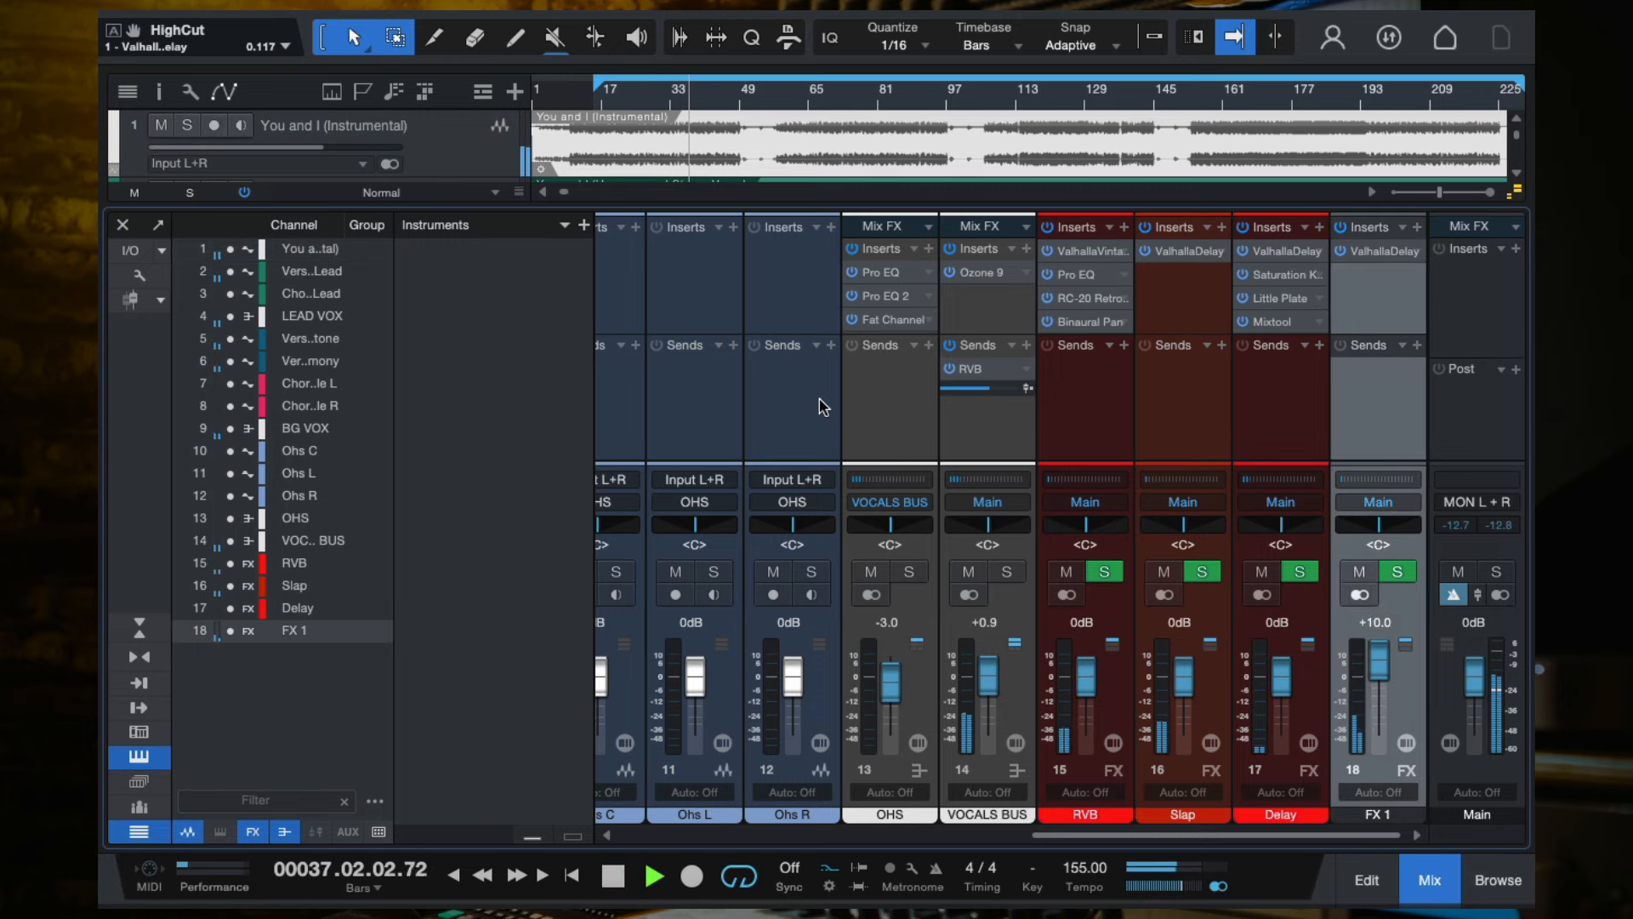
{"action": "key", "text": "space"}
{"action": "scroll", "coordinate": [822, 406], "scroll_direction": "left", "scroll_amount": 5}
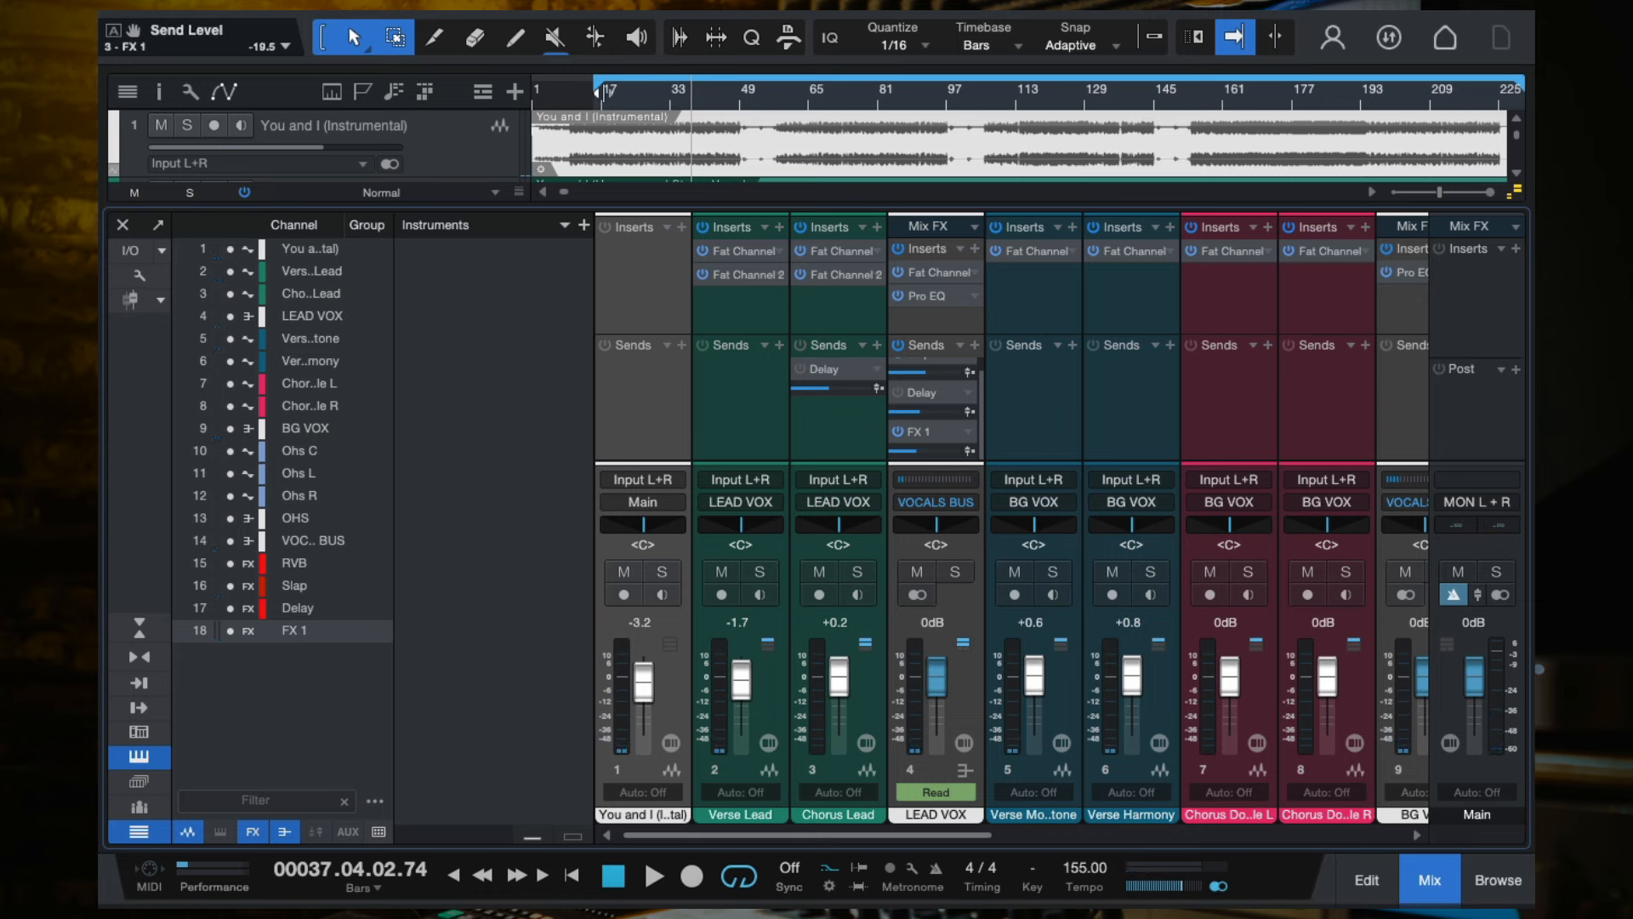
{"action": "left_click", "coordinate": [606, 90]}
{"action": "key", "text": "space"}
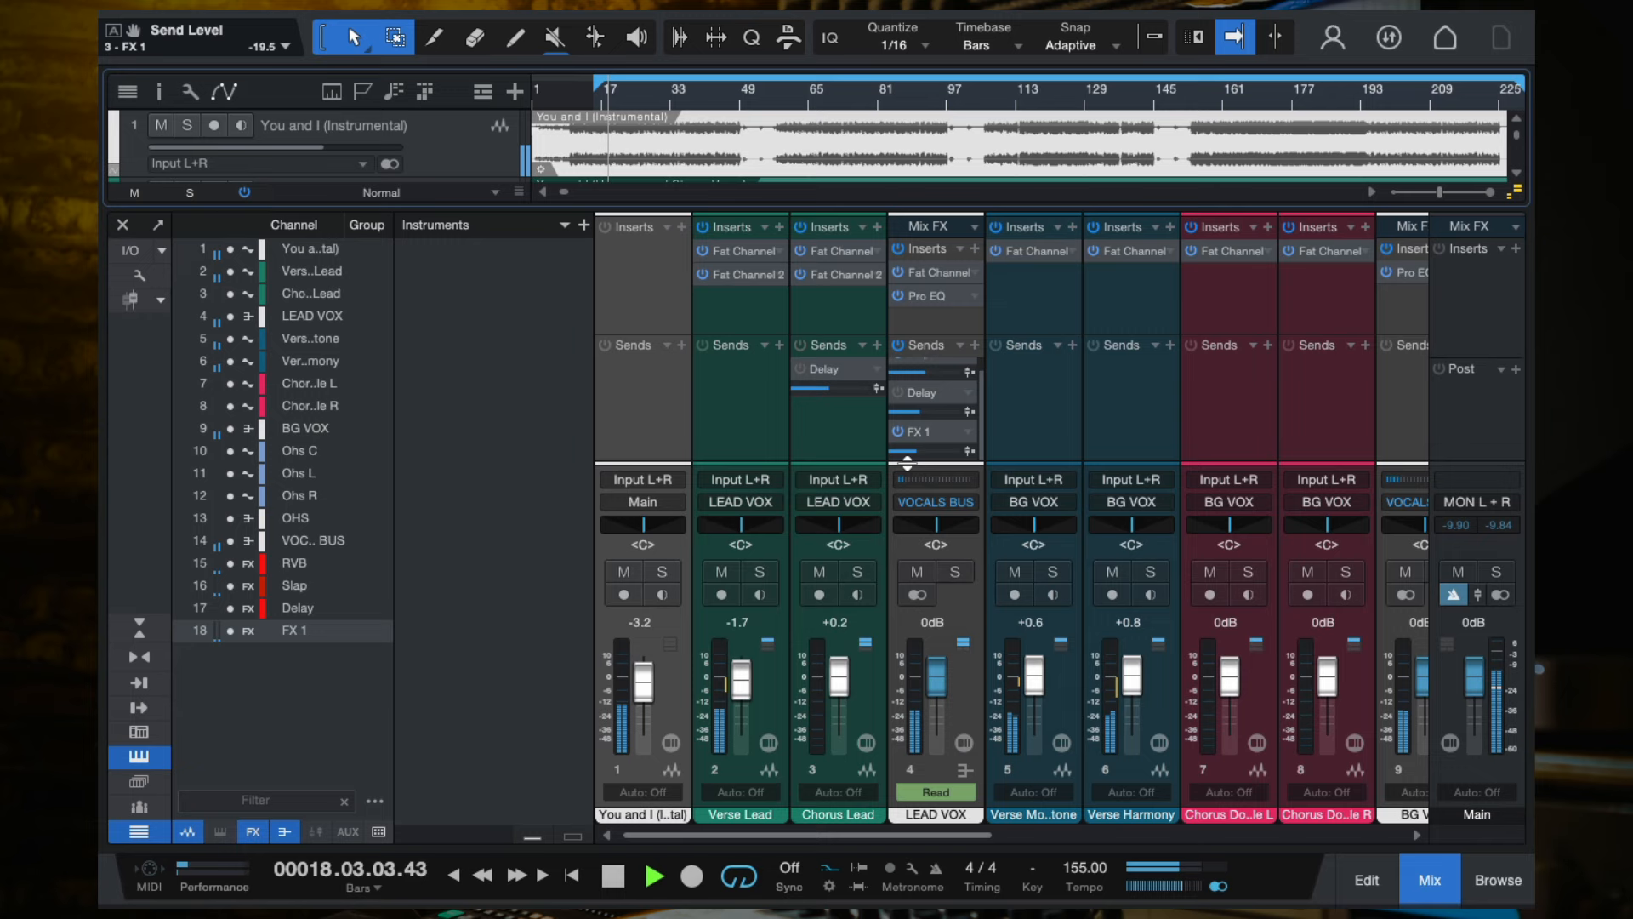
{"action": "left_click_drag", "start_coordinate": [917, 457], "coordinate": [923, 460]}
Set the ducking of the FX 1 channel's ValhallaDelay to 78.3 % and close the plugin.
{"action": "scroll", "coordinate": [1078, 426], "scroll_direction": "right", "scroll_amount": 5}
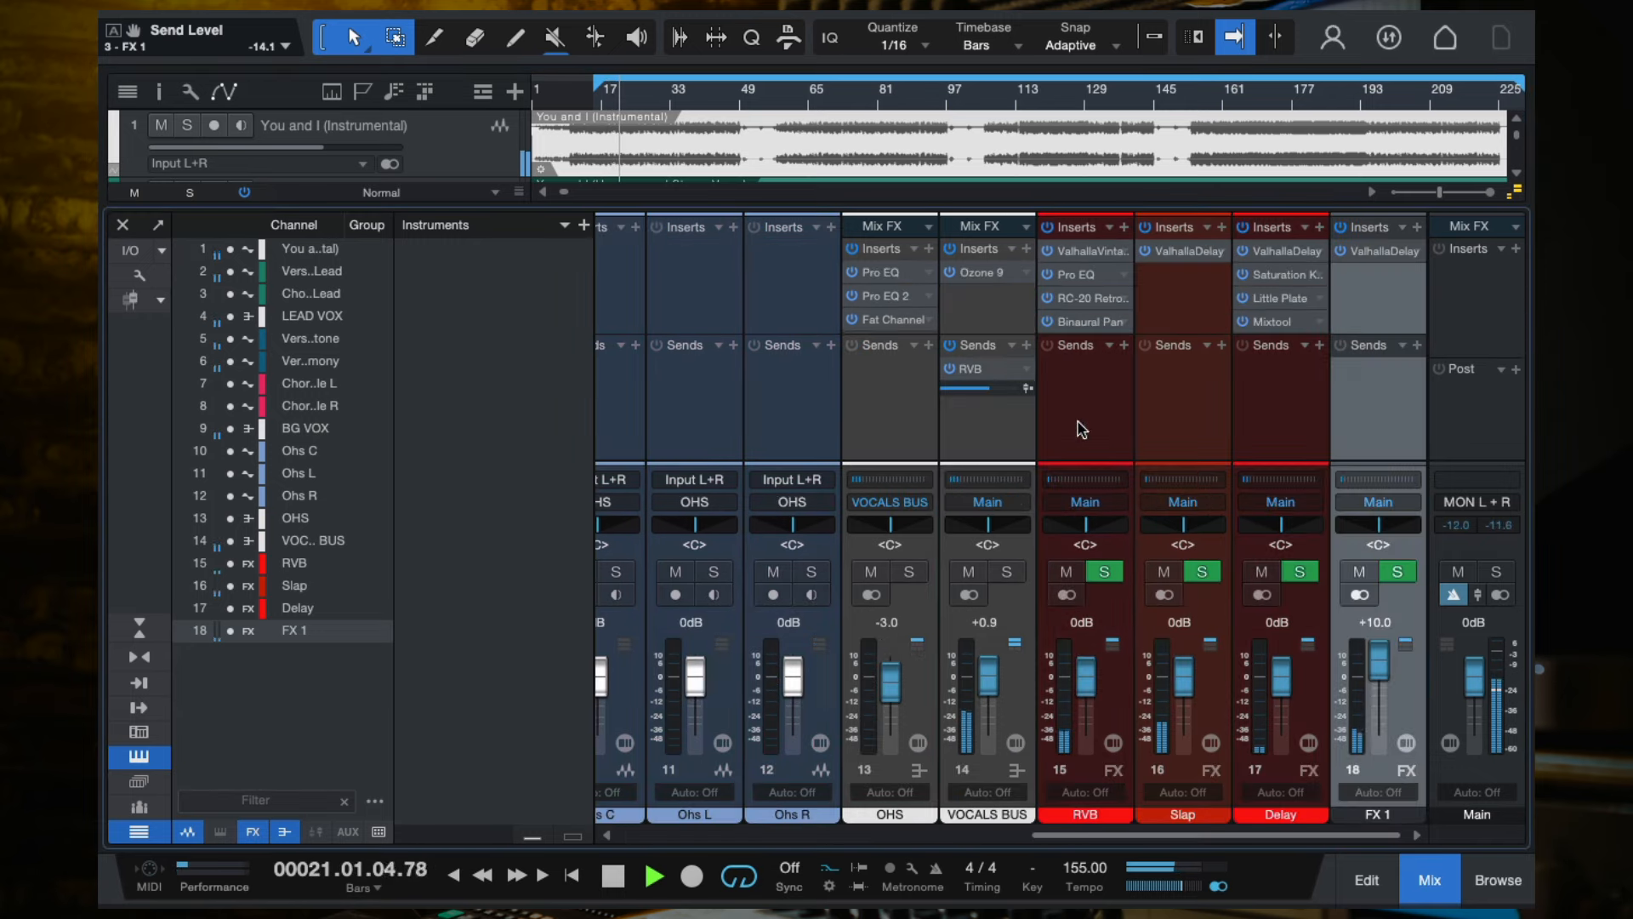
{"action": "left_click", "coordinate": [1383, 252]}
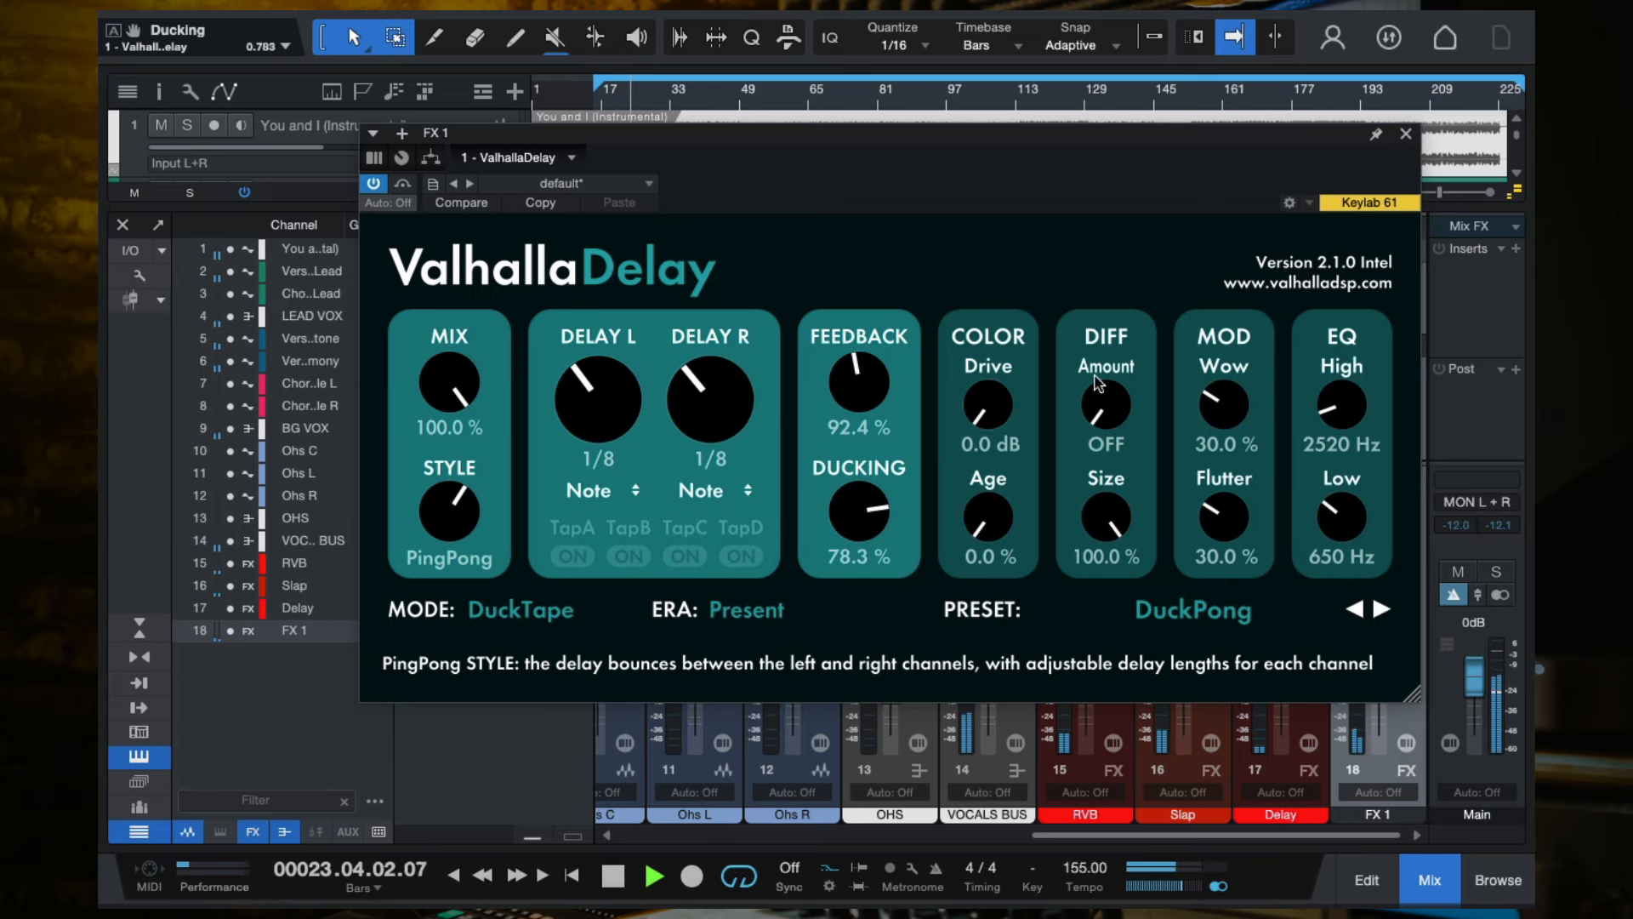
{"action": "left_click", "coordinate": [1407, 135]}
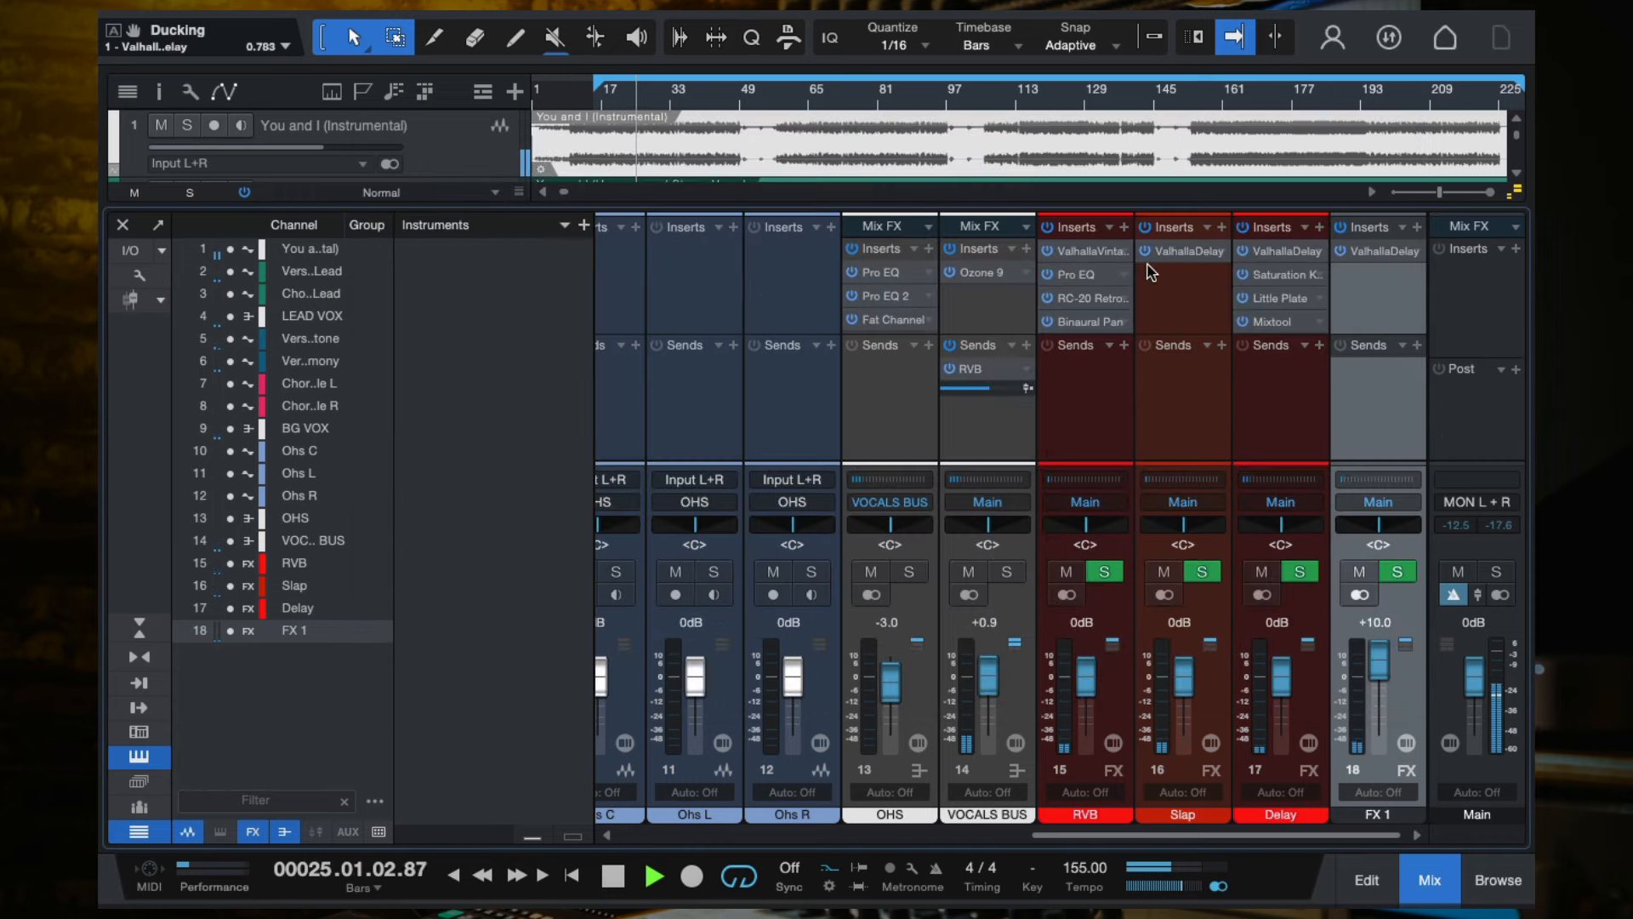
Raise the LEAD VOX send level to FX 1 to -11.4 dB during playback.
{"action": "scroll", "coordinate": [936, 457], "scroll_direction": "left", "scroll_amount": 5}
{"action": "mouse_move", "coordinate": [936, 457]}
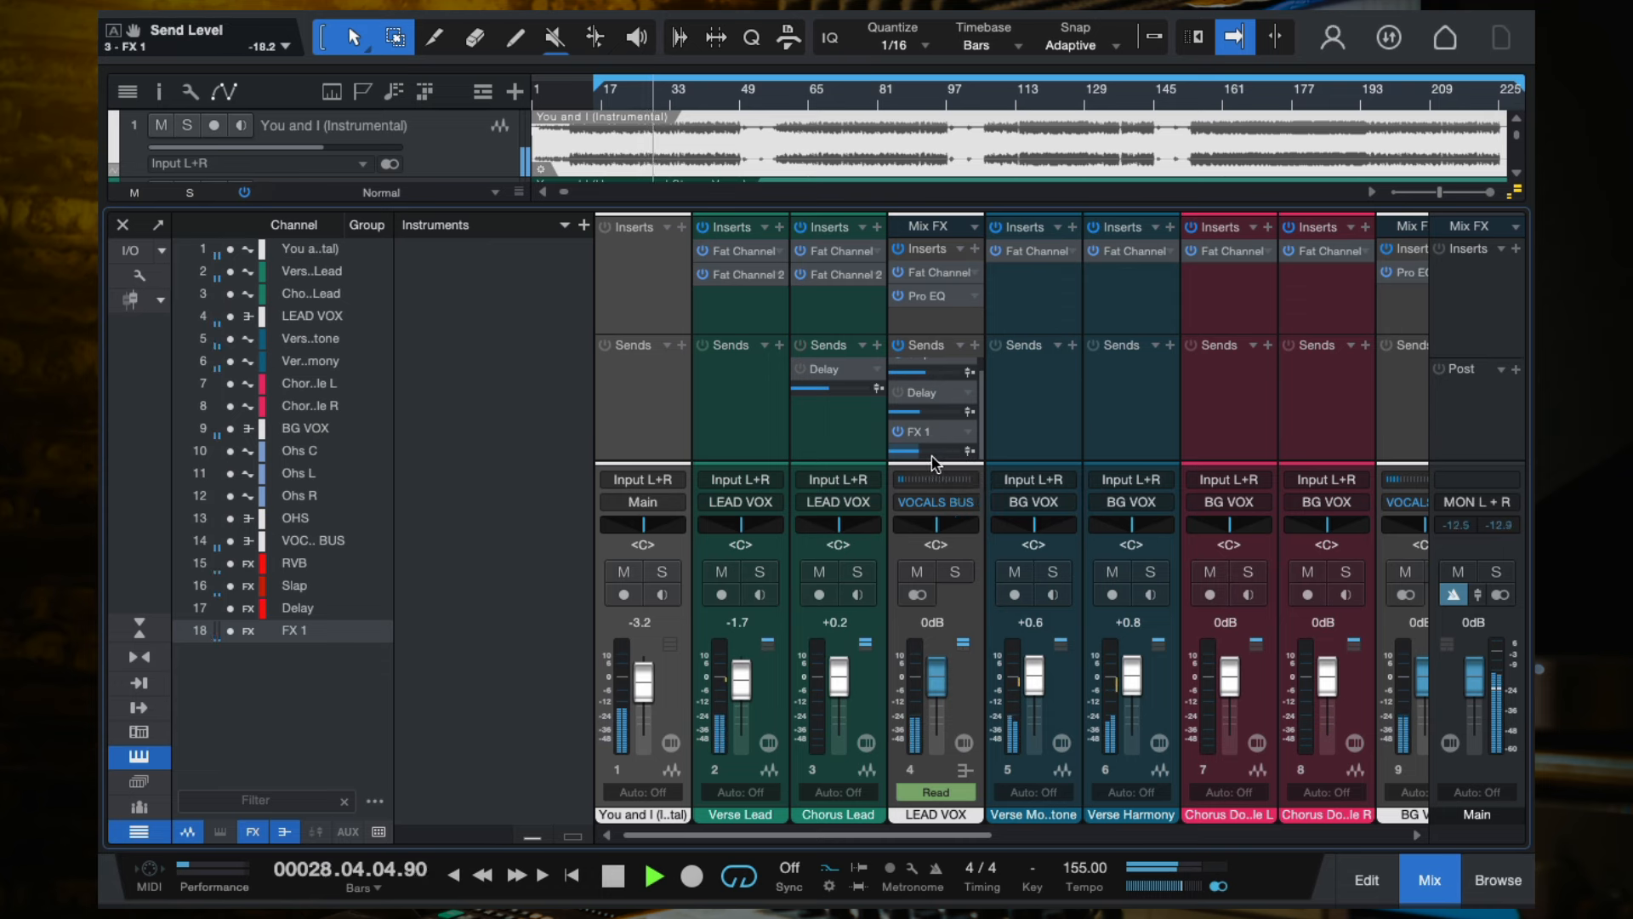
{"action": "left_click_drag", "start_coordinate": [935, 461], "coordinate": [945, 460]}
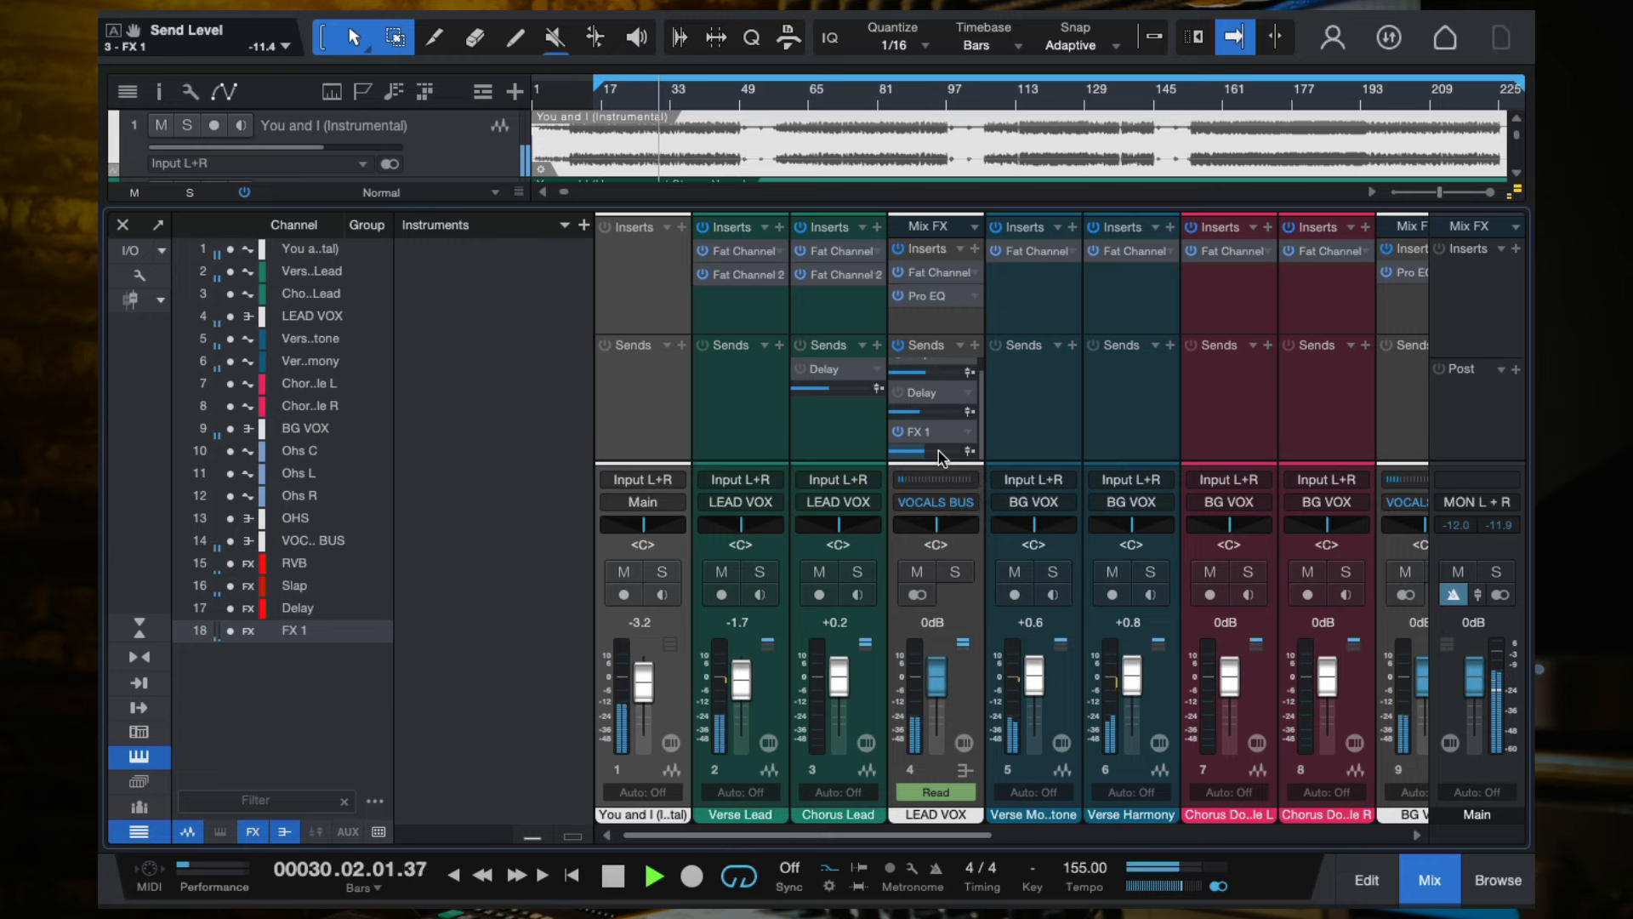
Set the FX 1 ValhallaDelay's feedback to 97.8 %, ducking to 81.0 % and high cut to 1980 Hz.
{"action": "scroll", "coordinate": [1115, 429], "scroll_direction": "right", "scroll_amount": 10}
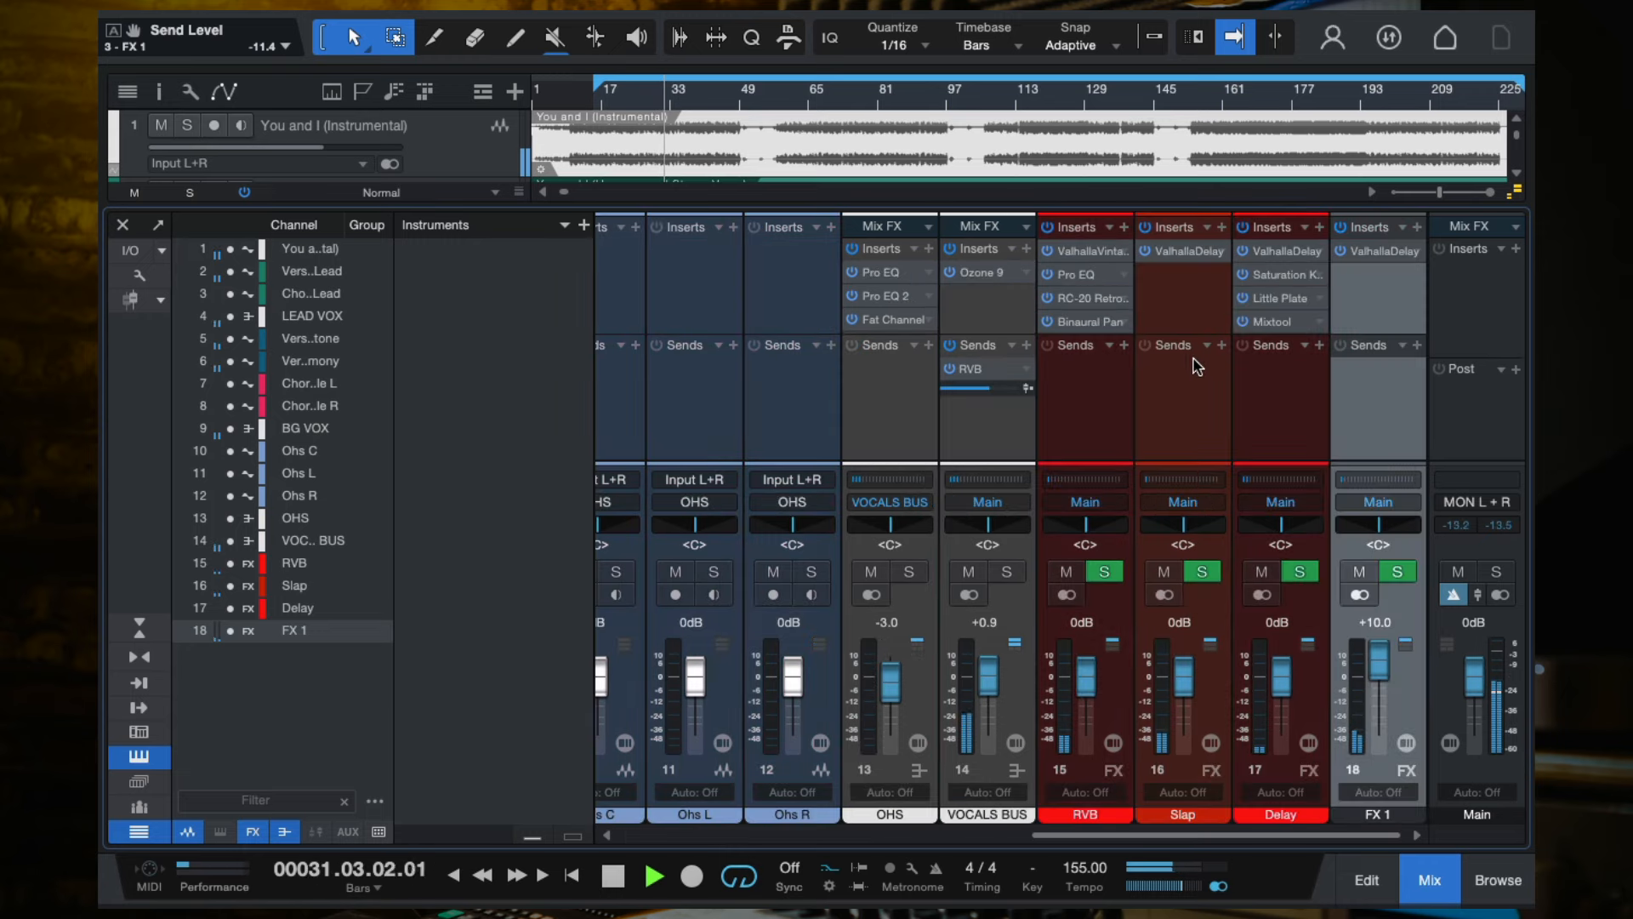
{"action": "left_click", "coordinate": [1371, 250]}
{"action": "left_click_drag", "start_coordinate": [863, 390], "coordinate": [868, 357]}
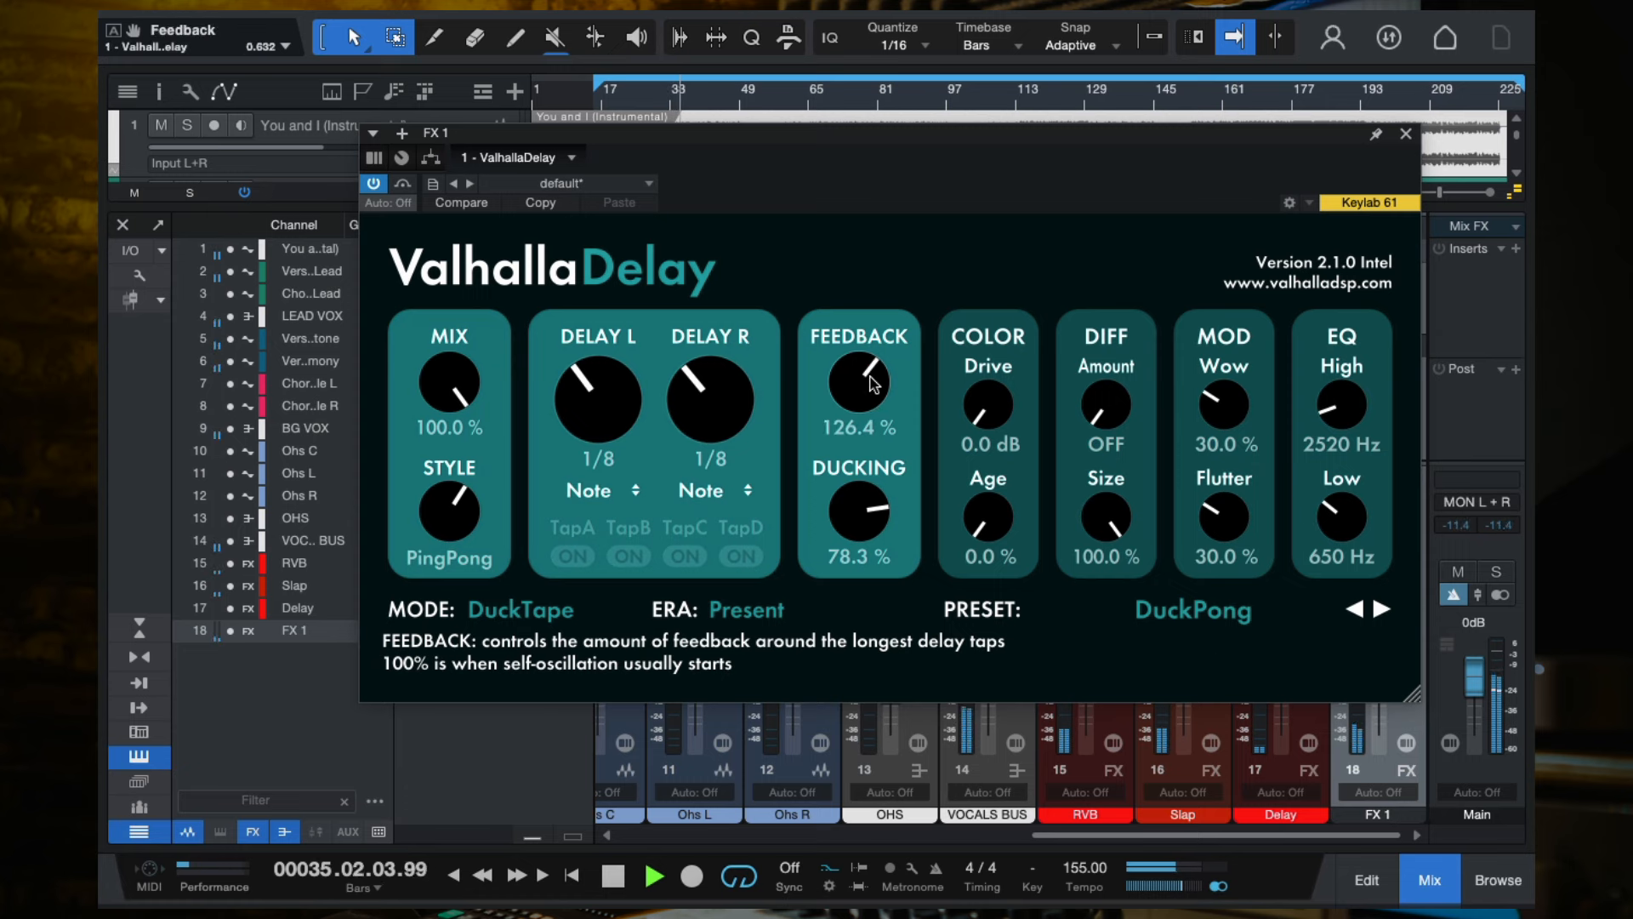
{"action": "mouse_move", "coordinate": [874, 383]}
{"action": "left_mouse_down"}
{"action": "mouse_move", "coordinate": [869, 429]}
{"action": "mouse_move", "coordinate": [870, 415]}
{"action": "left_mouse_up"}
{"action": "left_click_drag", "start_coordinate": [893, 505], "coordinate": [893, 499]}
{"action": "left_click_drag", "start_coordinate": [1357, 423], "coordinate": [1355, 425]}
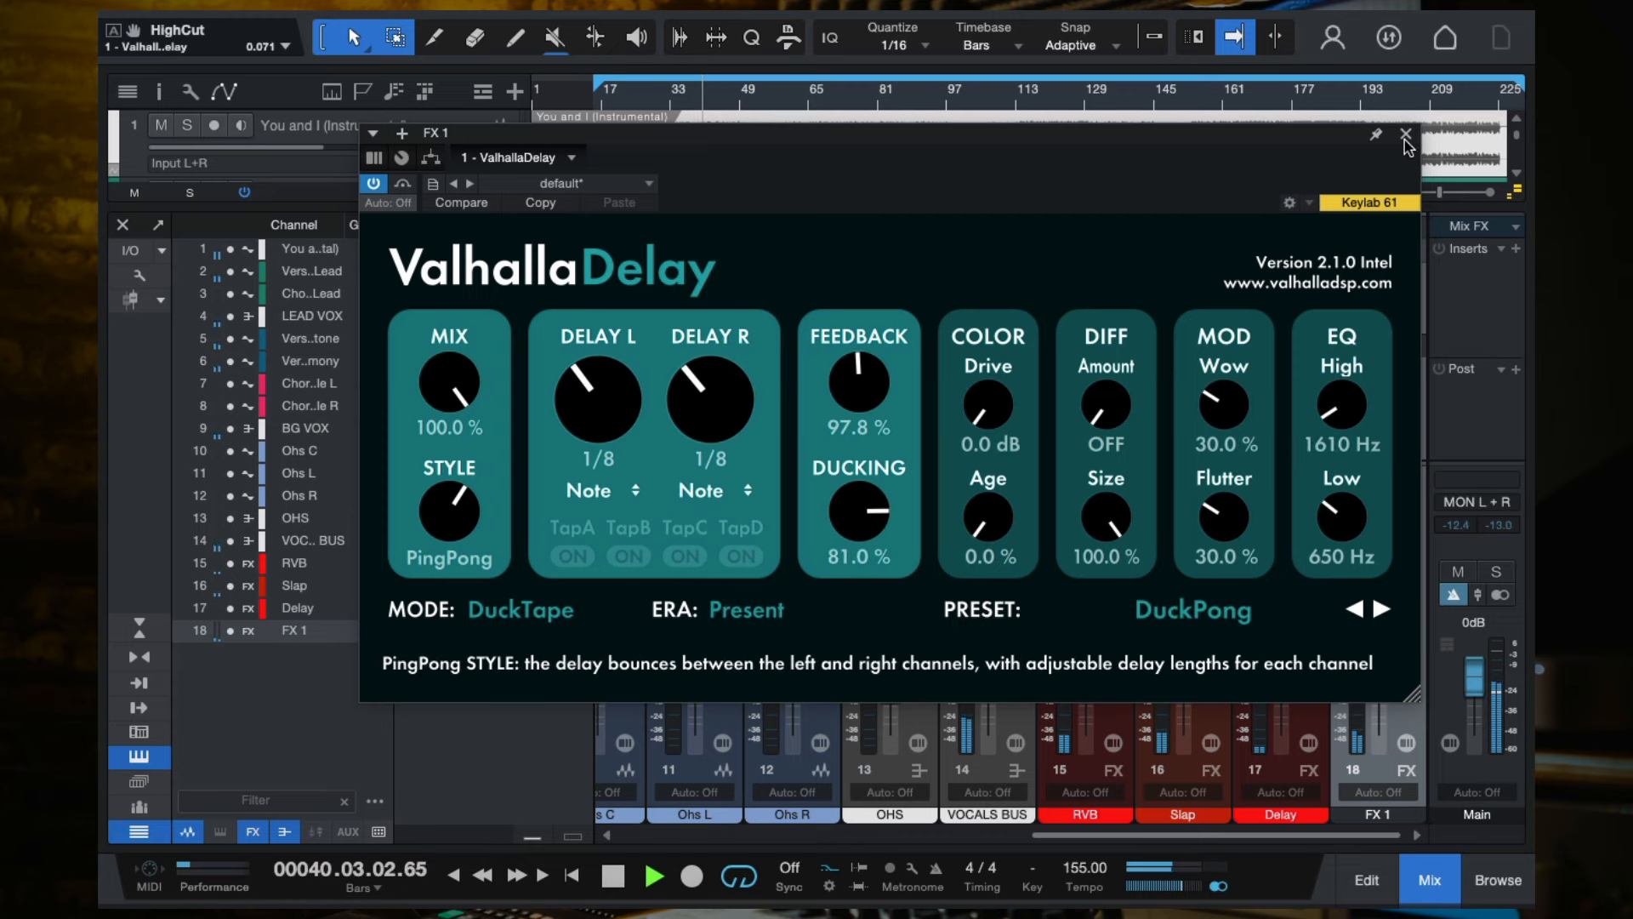
{"action": "left_click_drag", "start_coordinate": [1335, 397], "coordinate": [1334, 394]}
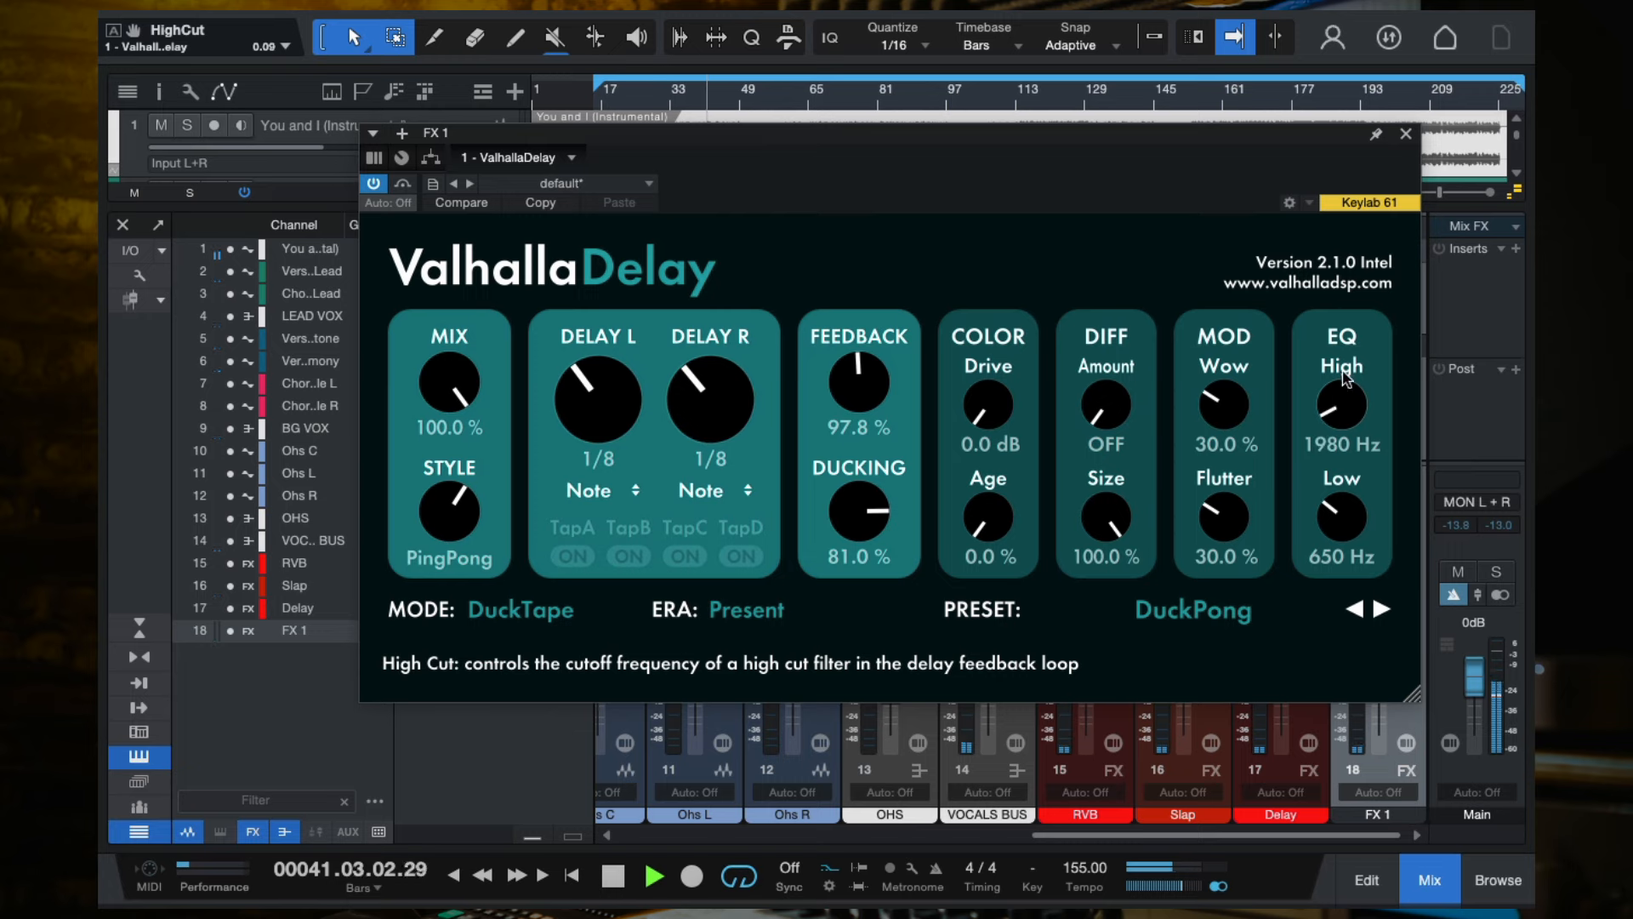
{"action": "left_click", "coordinate": [1406, 135]}
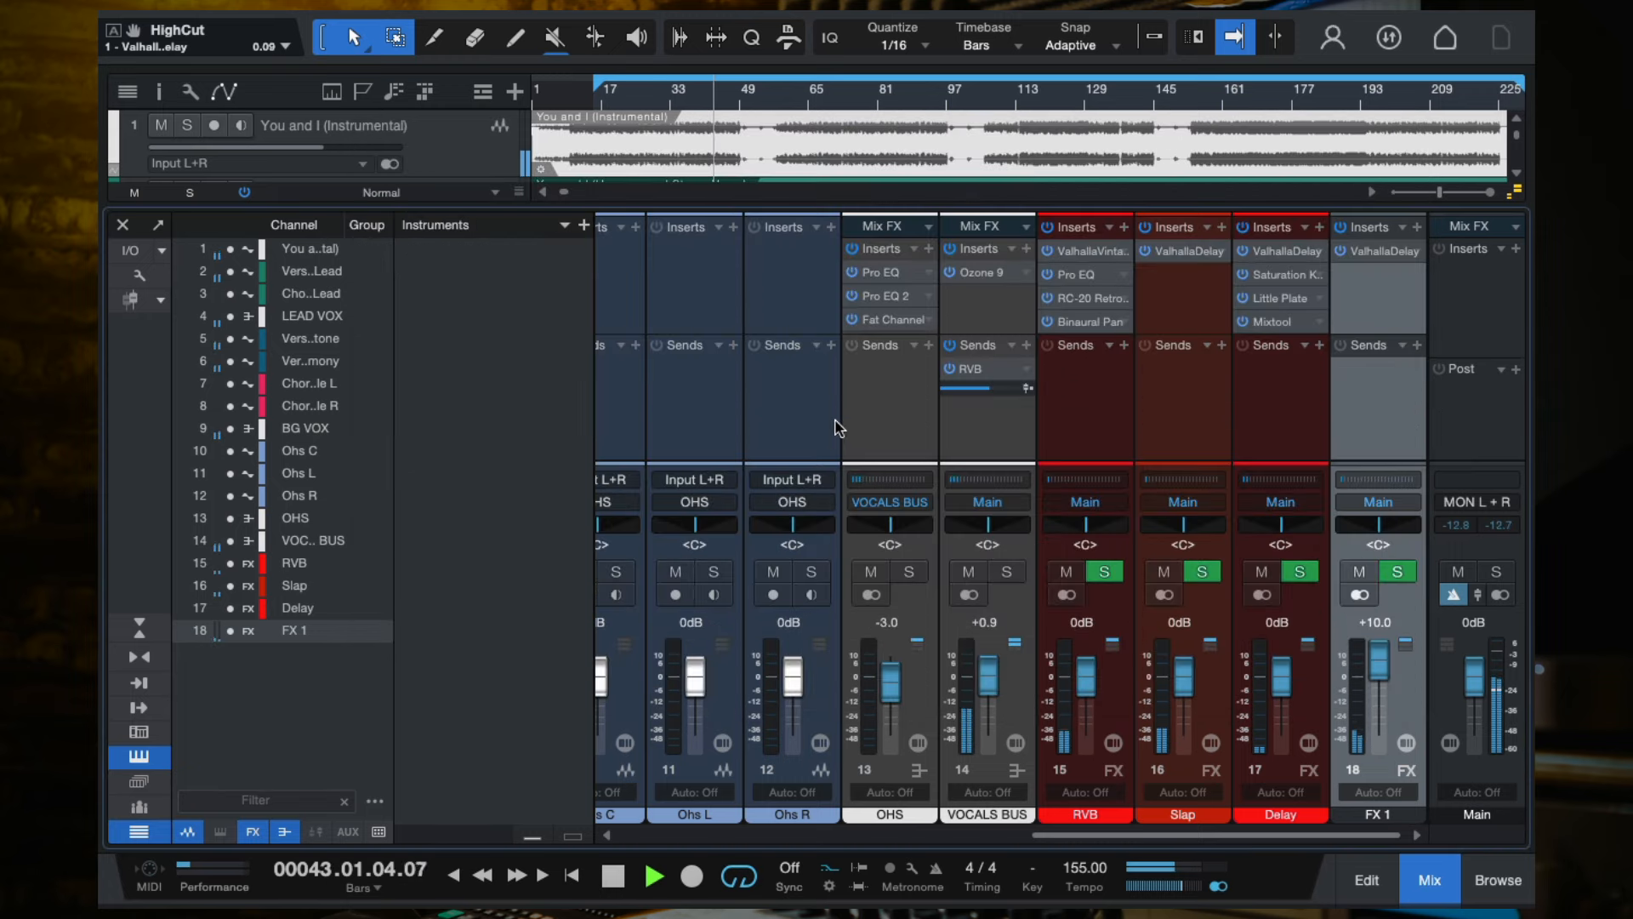
{"action": "scroll", "coordinate": [834, 428], "scroll_direction": "left", "scroll_amount": 5}
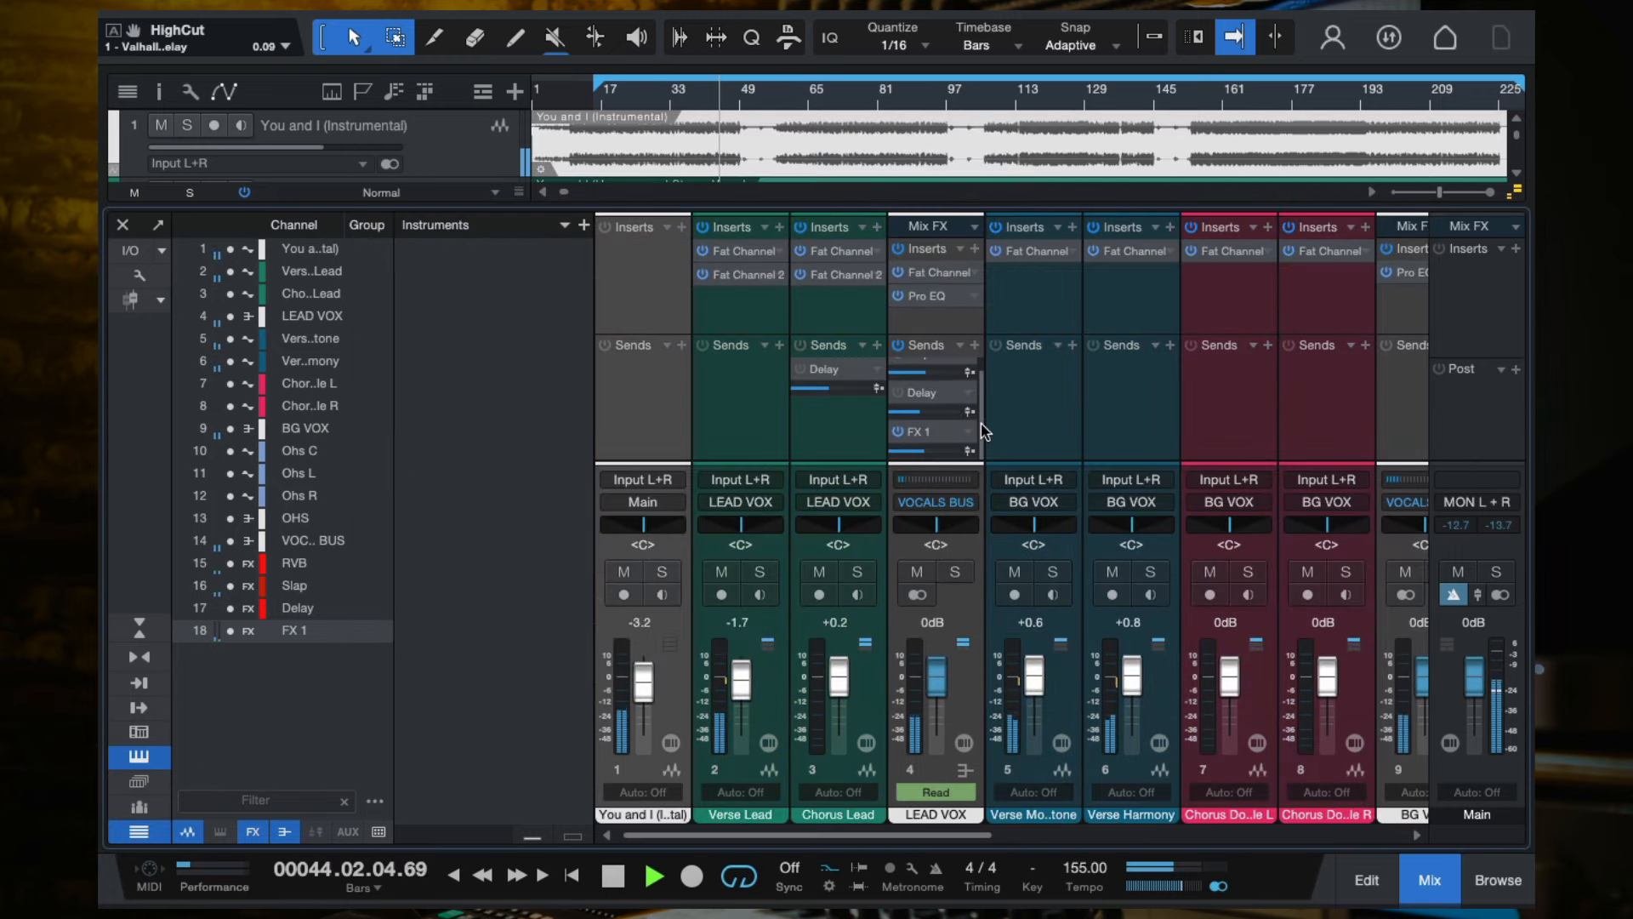
{"action": "scroll", "coordinate": [1117, 408], "scroll_direction": "right", "scroll_amount": 5}
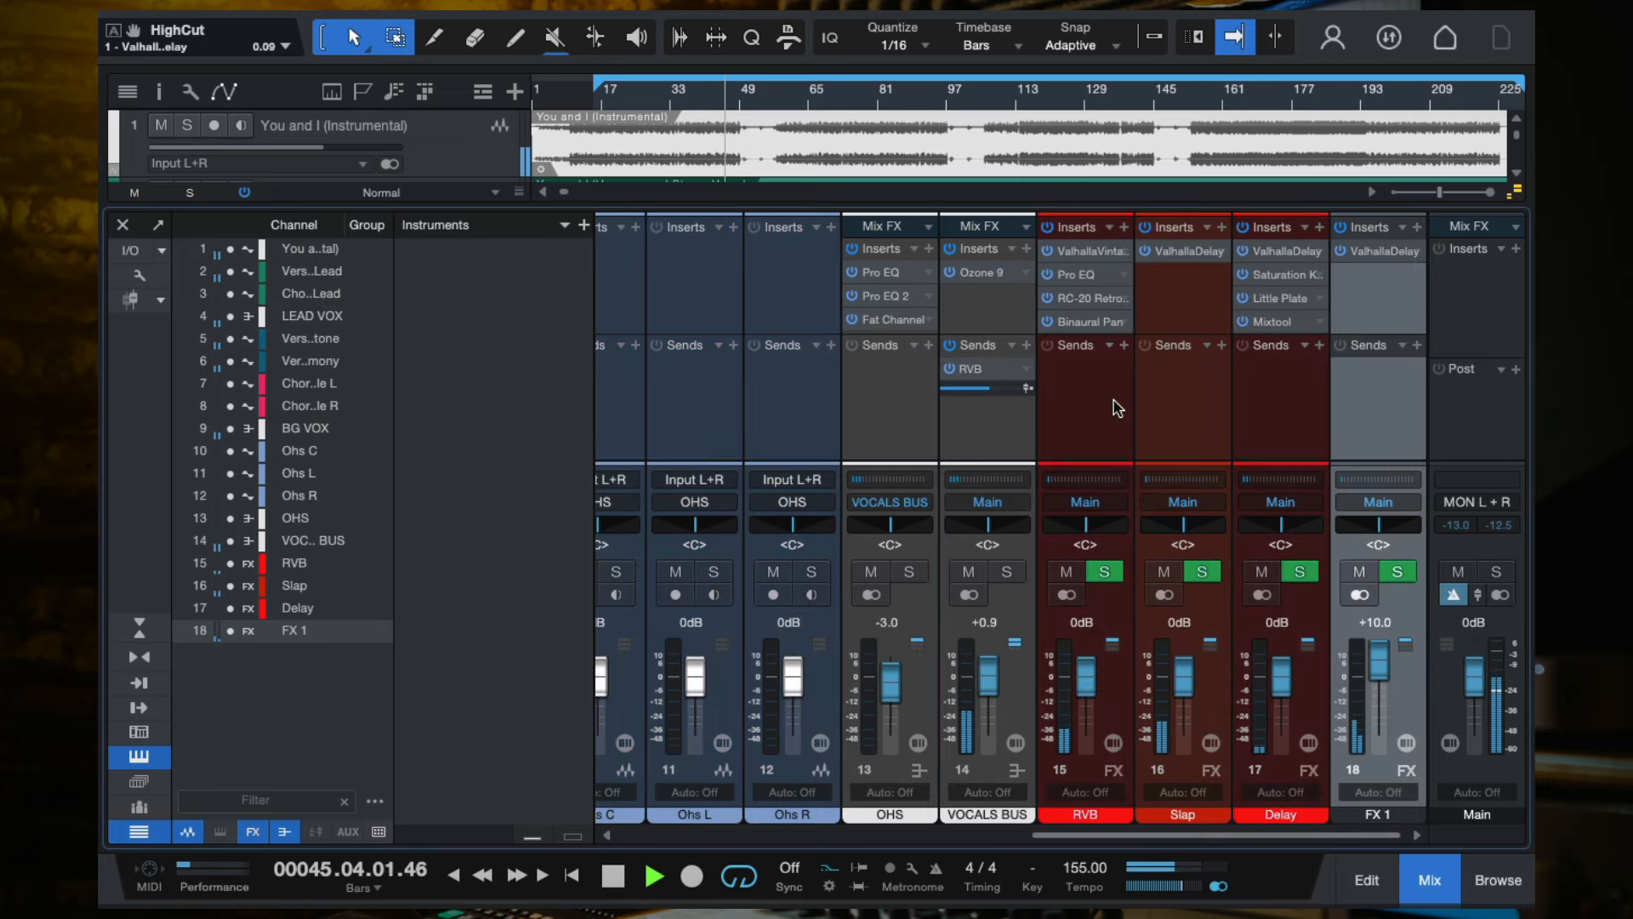
{"action": "double_click", "coordinate": [1382, 252]}
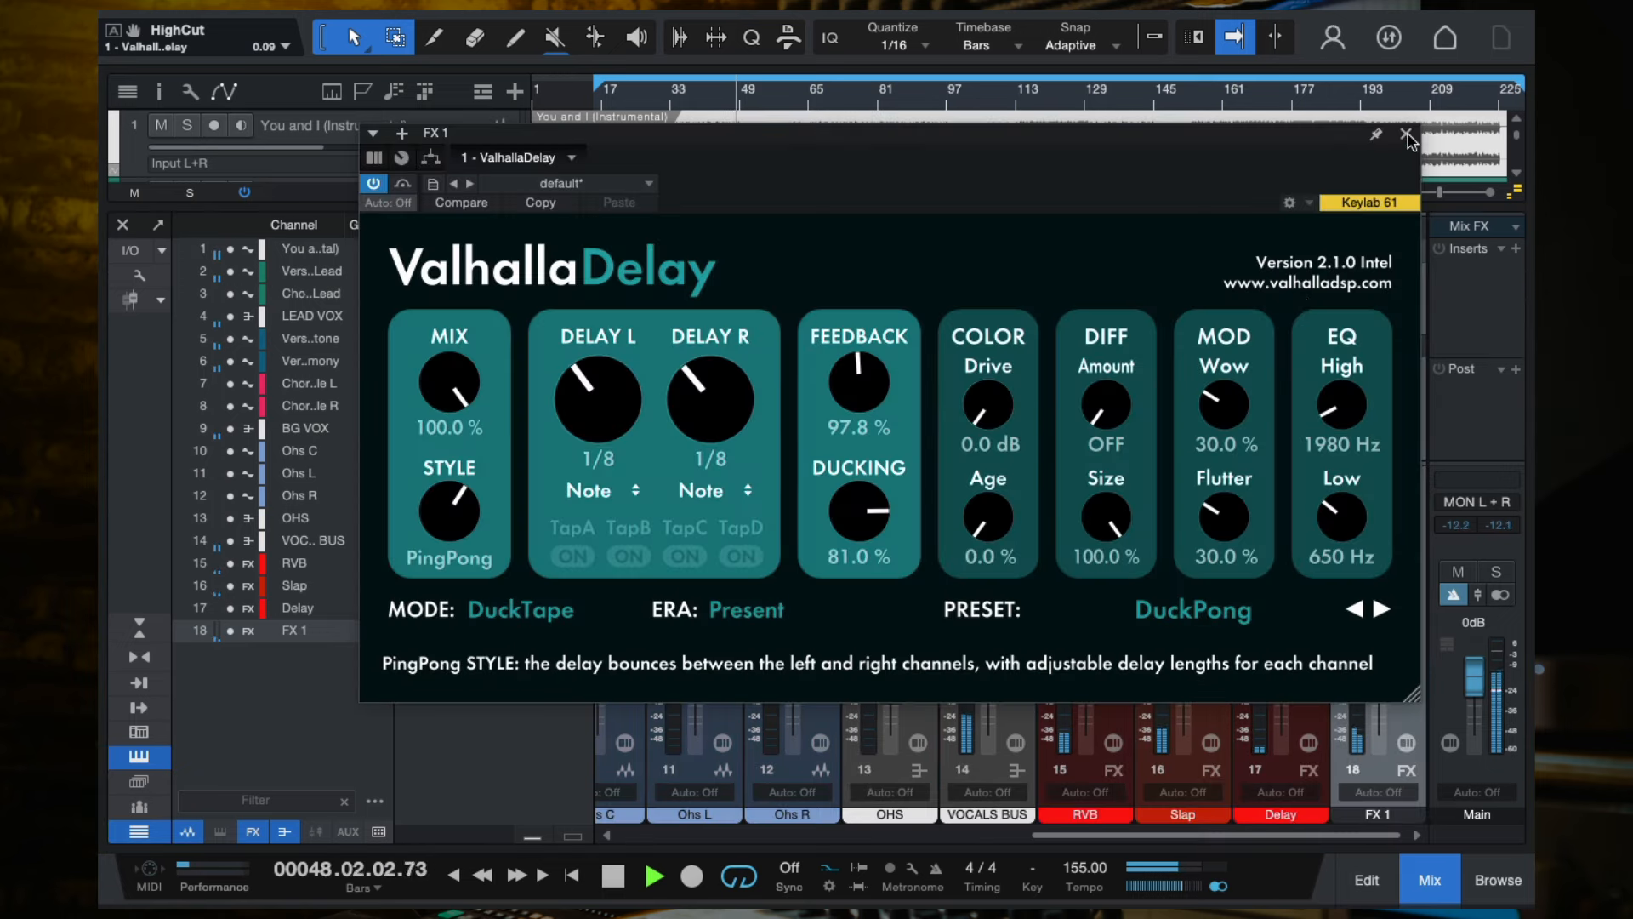
{"action": "left_click", "coordinate": [1407, 135]}
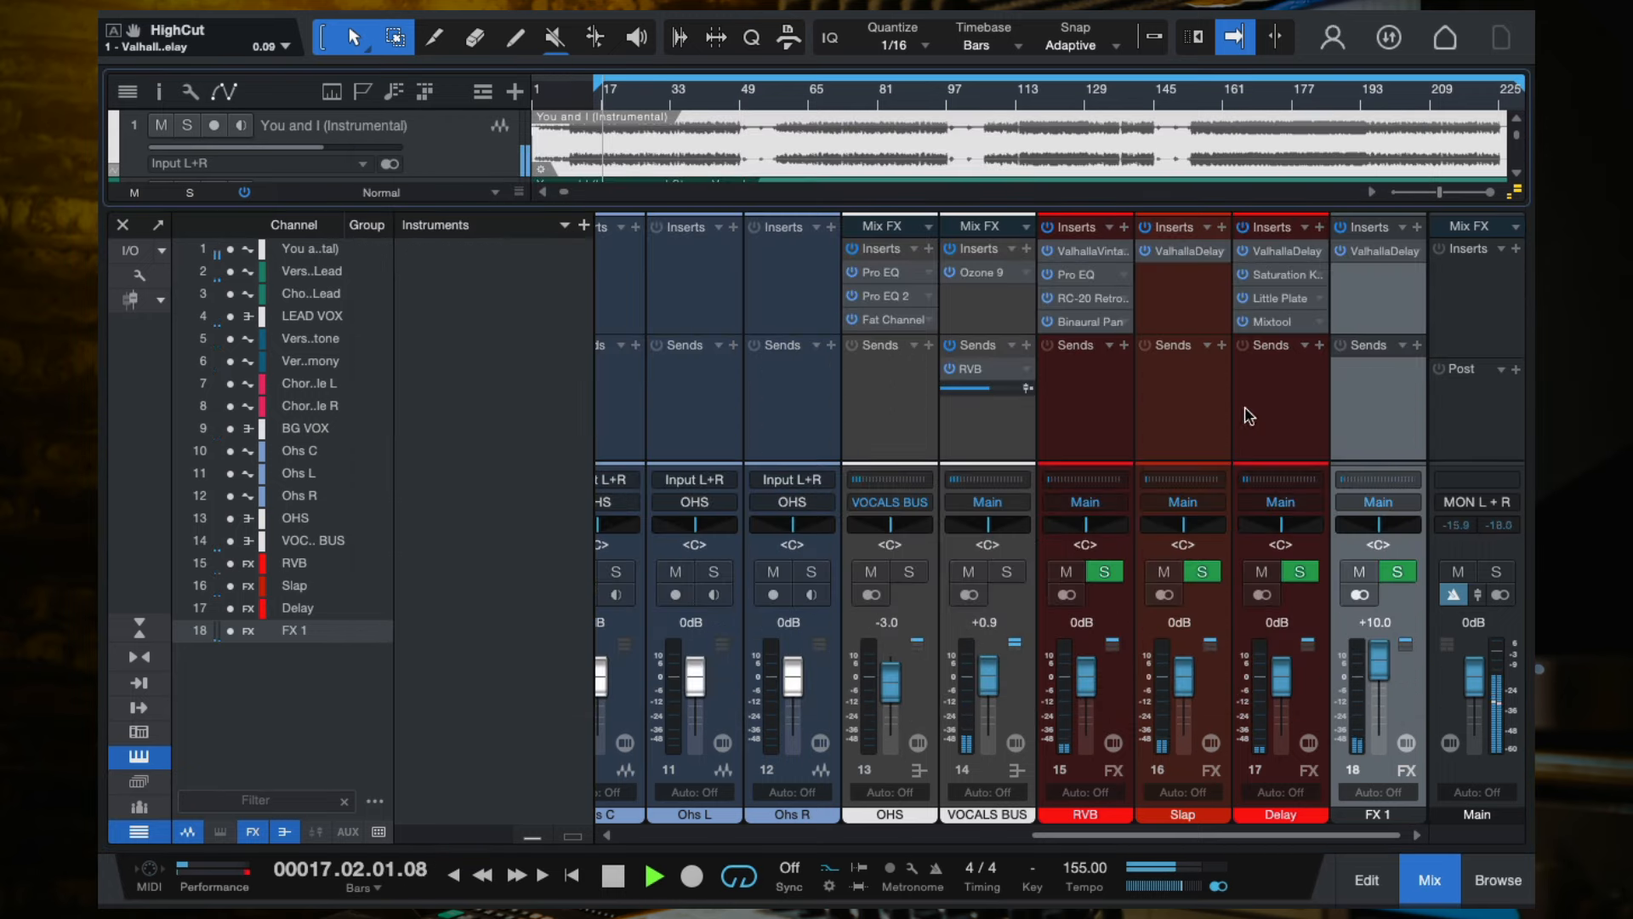
Stop playback, switch off the FX 1 send on LEAD VOX and play the song without it.
{"action": "key", "text": "space"}
{"action": "scroll", "coordinate": [992, 394], "scroll_direction": "left", "scroll_amount": 9}
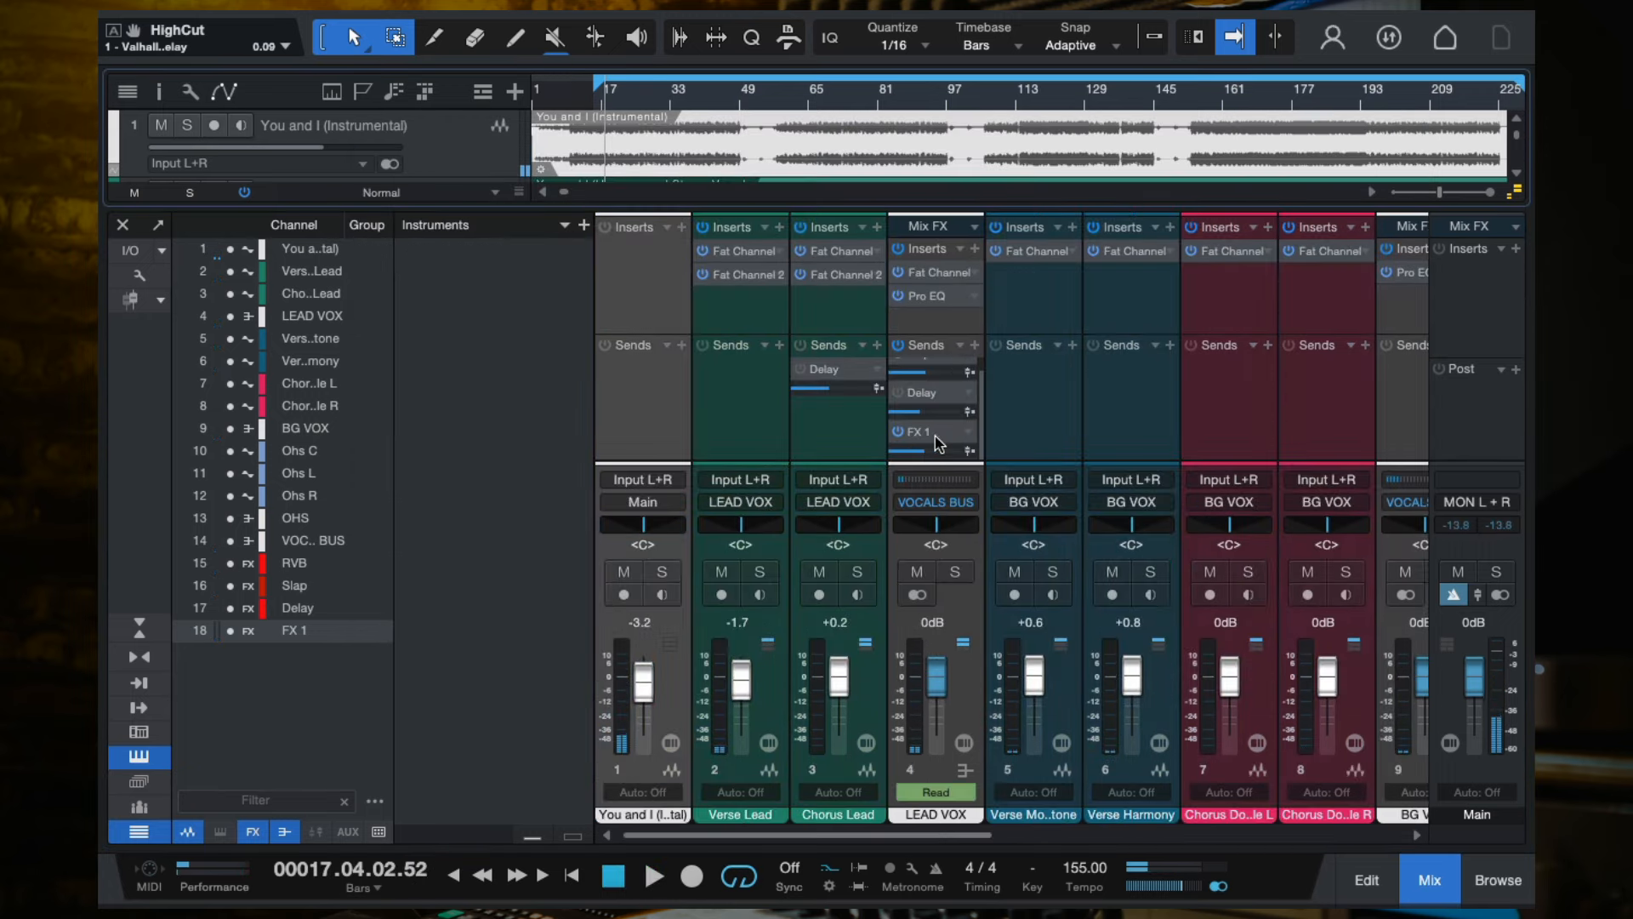
{"action": "left_click", "coordinate": [897, 432]}
{"action": "key", "text": "space"}
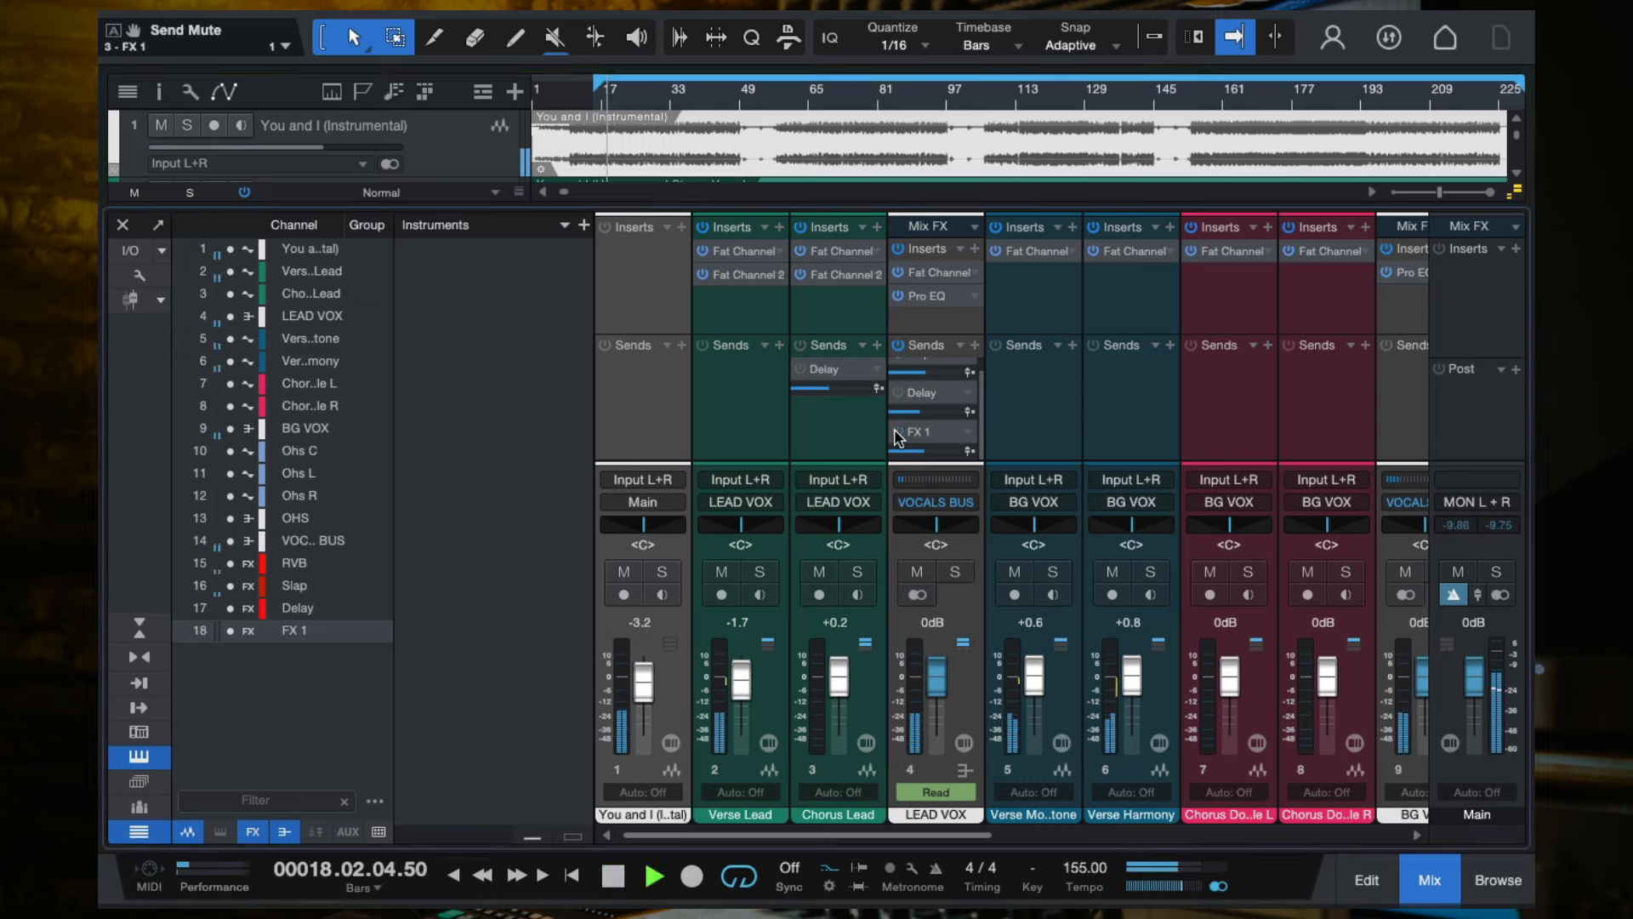
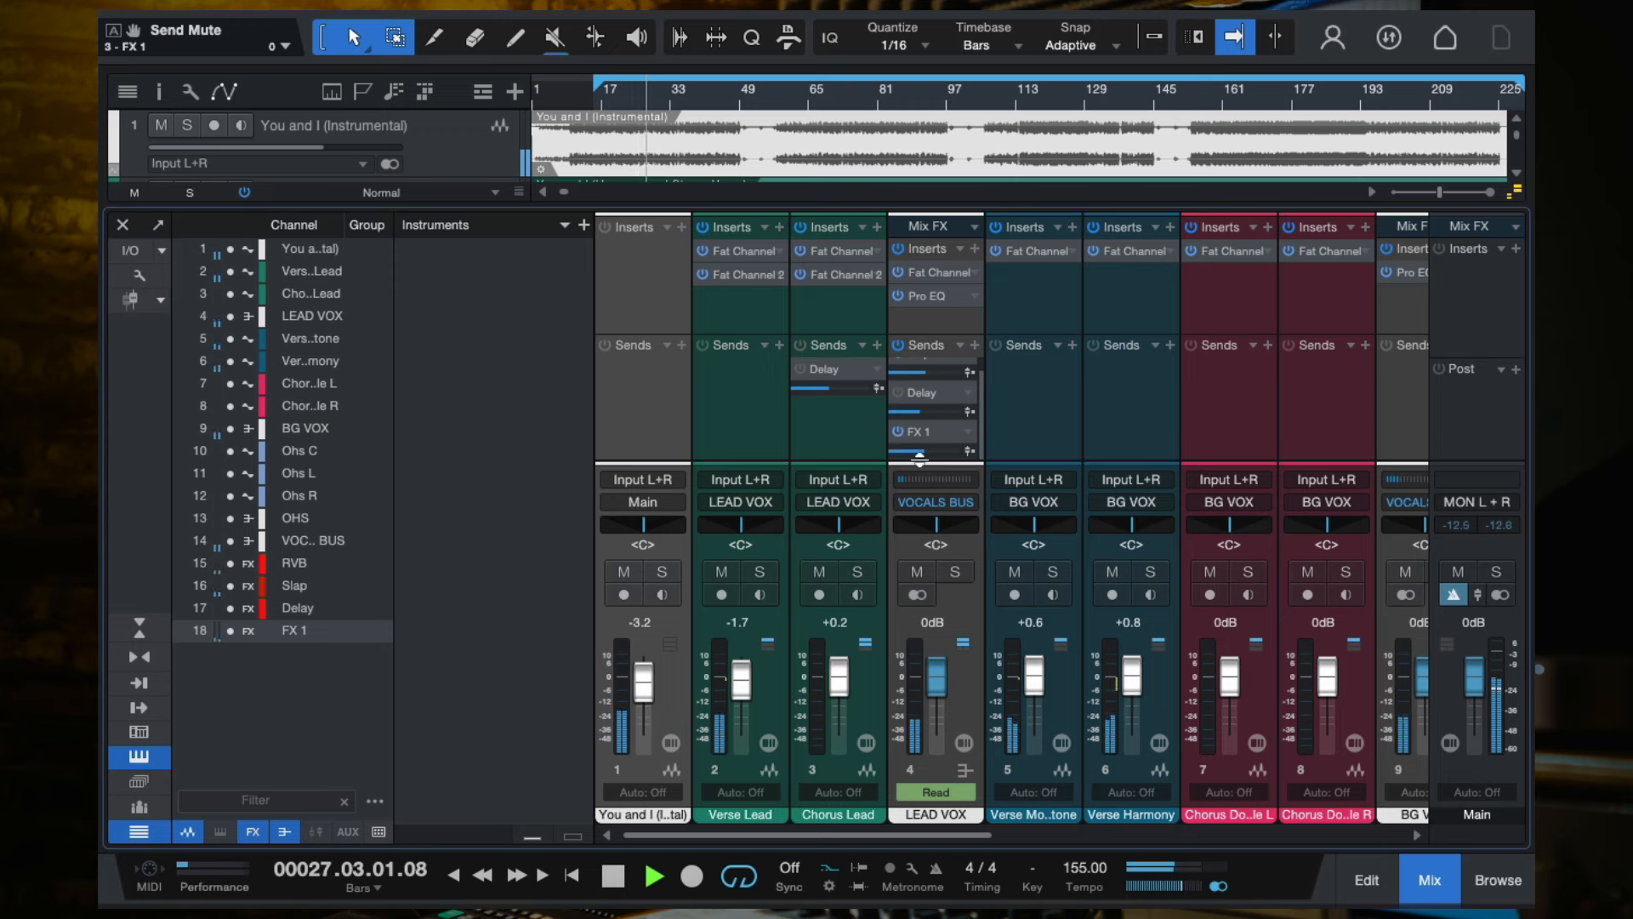
Lower the LEAD VOX send level to FX 1 to -20.9 dB.
{"action": "mouse_move", "coordinate": [922, 450]}
{"action": "scroll", "coordinate": [922, 451], "scroll_direction": "down", "scroll_amount": 5}
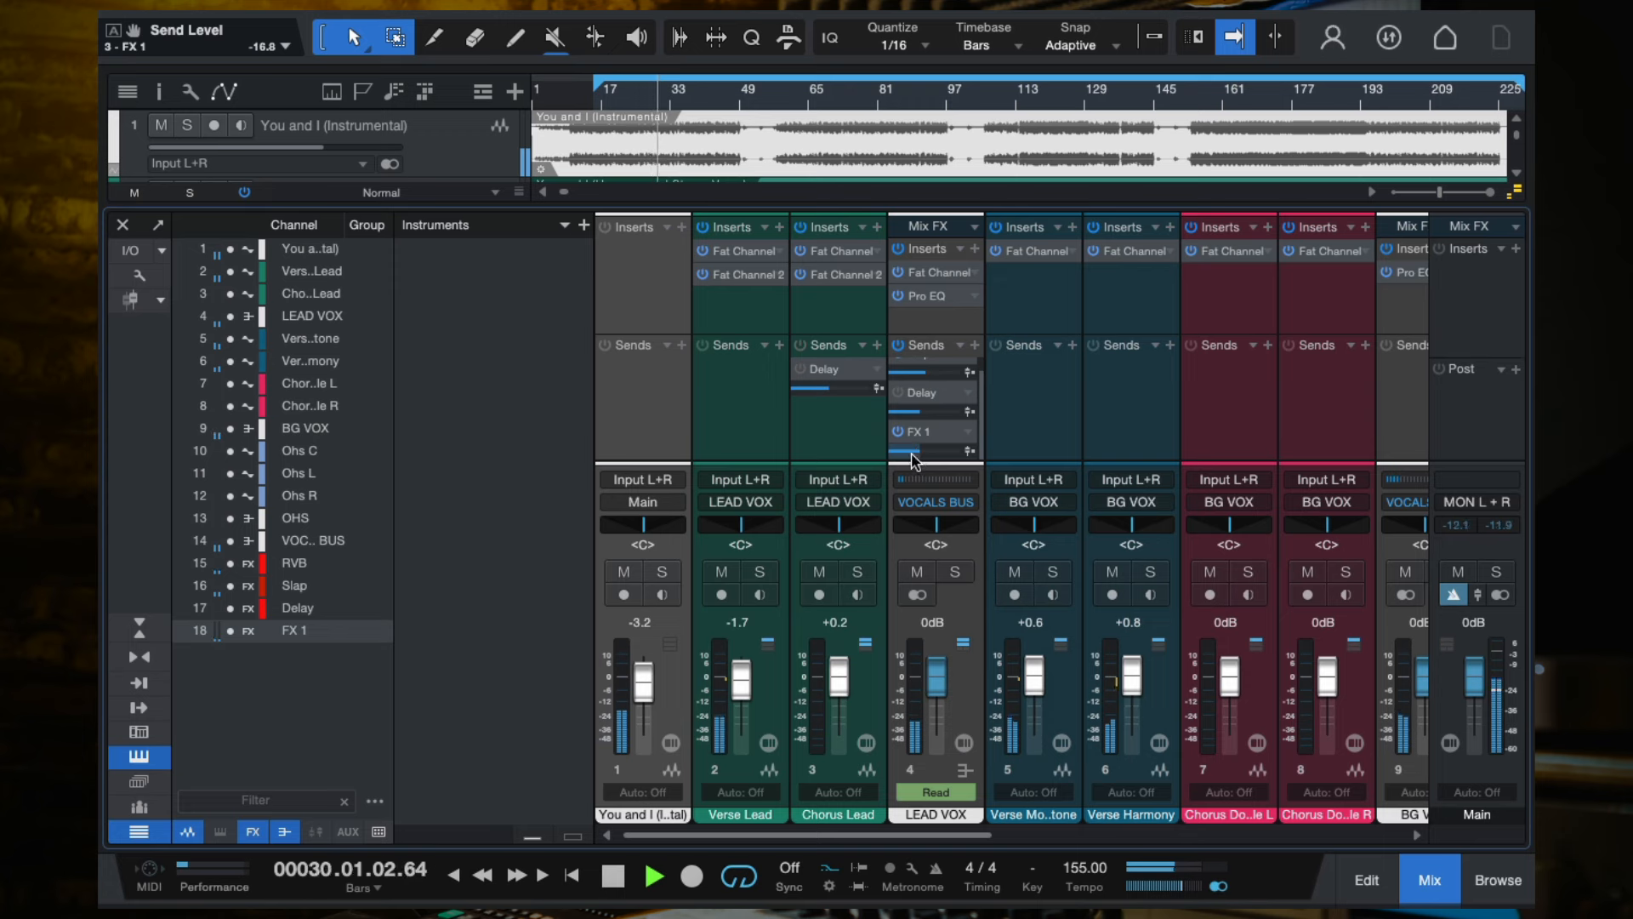
{"action": "scroll", "coordinate": [913, 457], "scroll_direction": "down", "scroll_amount": 4}
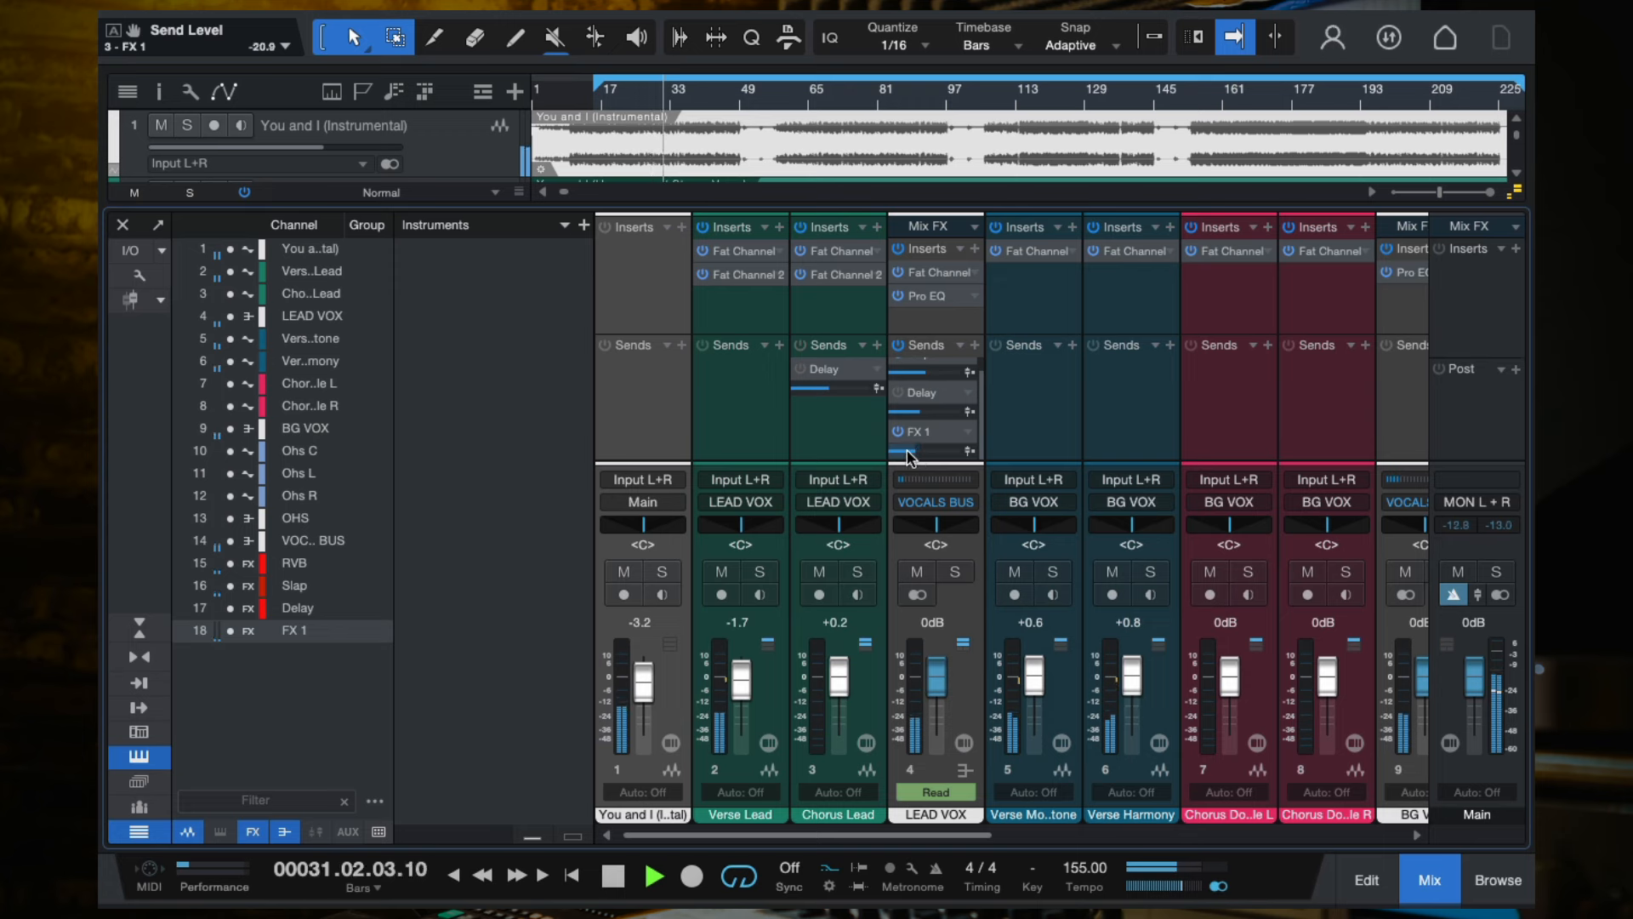
With playback stopped, bypass the FX 1 channel's inserts and add Analog Delay after ValhallaDelay.
{"action": "key", "text": "space"}
{"action": "scroll", "coordinate": [1073, 452], "scroll_direction": "right", "scroll_amount": 5}
{"action": "left_click", "coordinate": [1340, 227]}
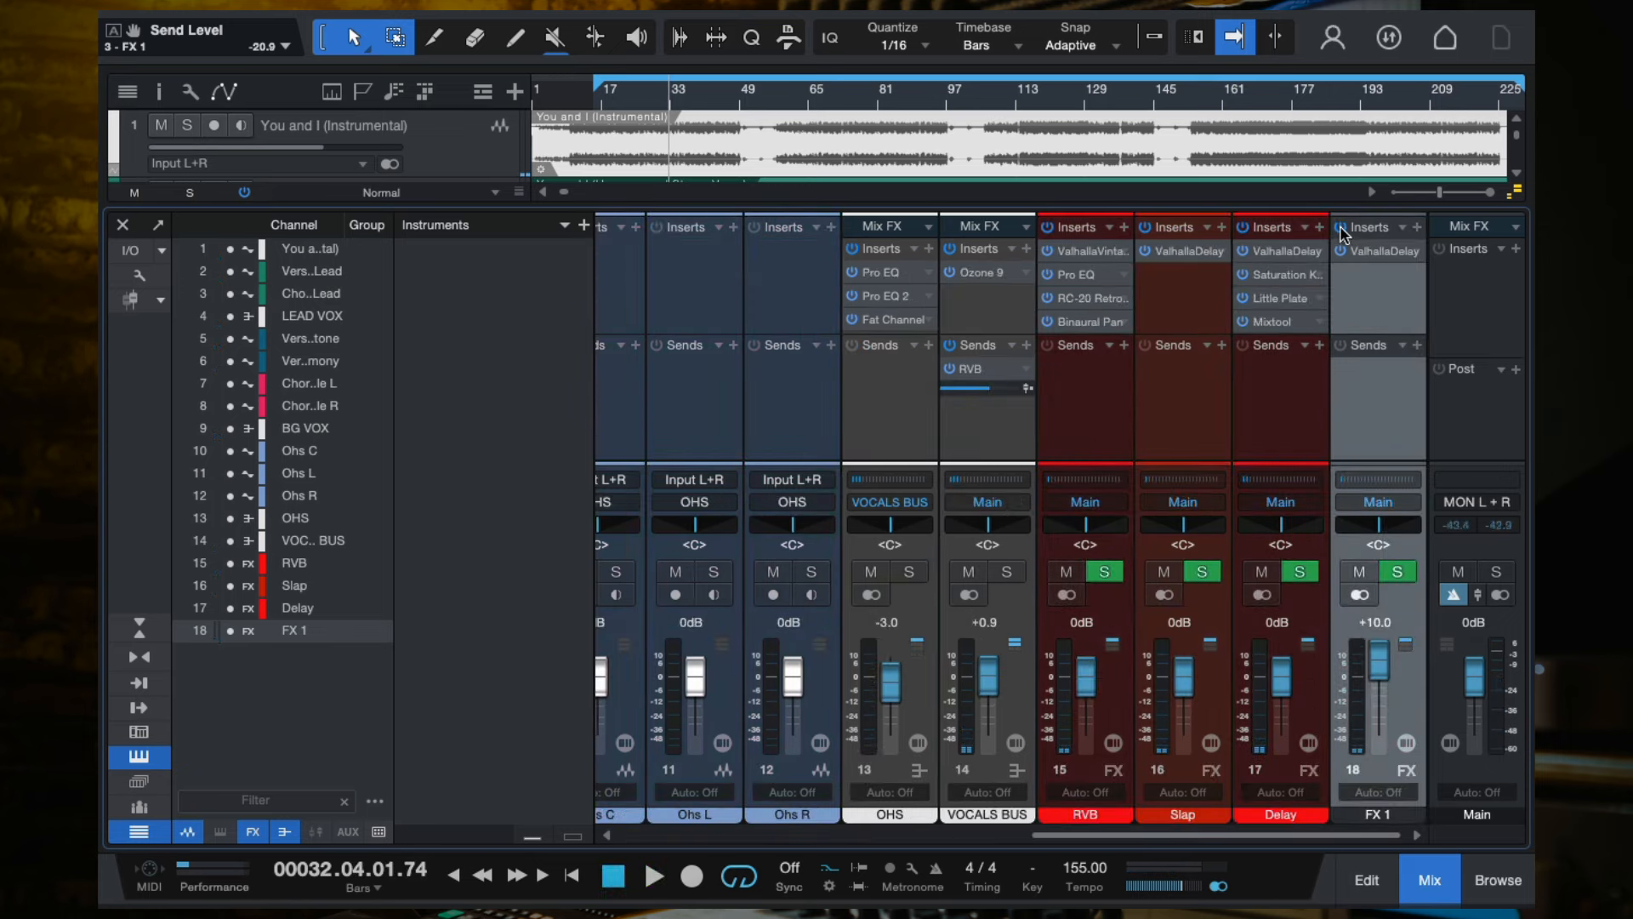
{"action": "left_click", "coordinate": [1417, 227]}
{"action": "type", "text": "analog"}
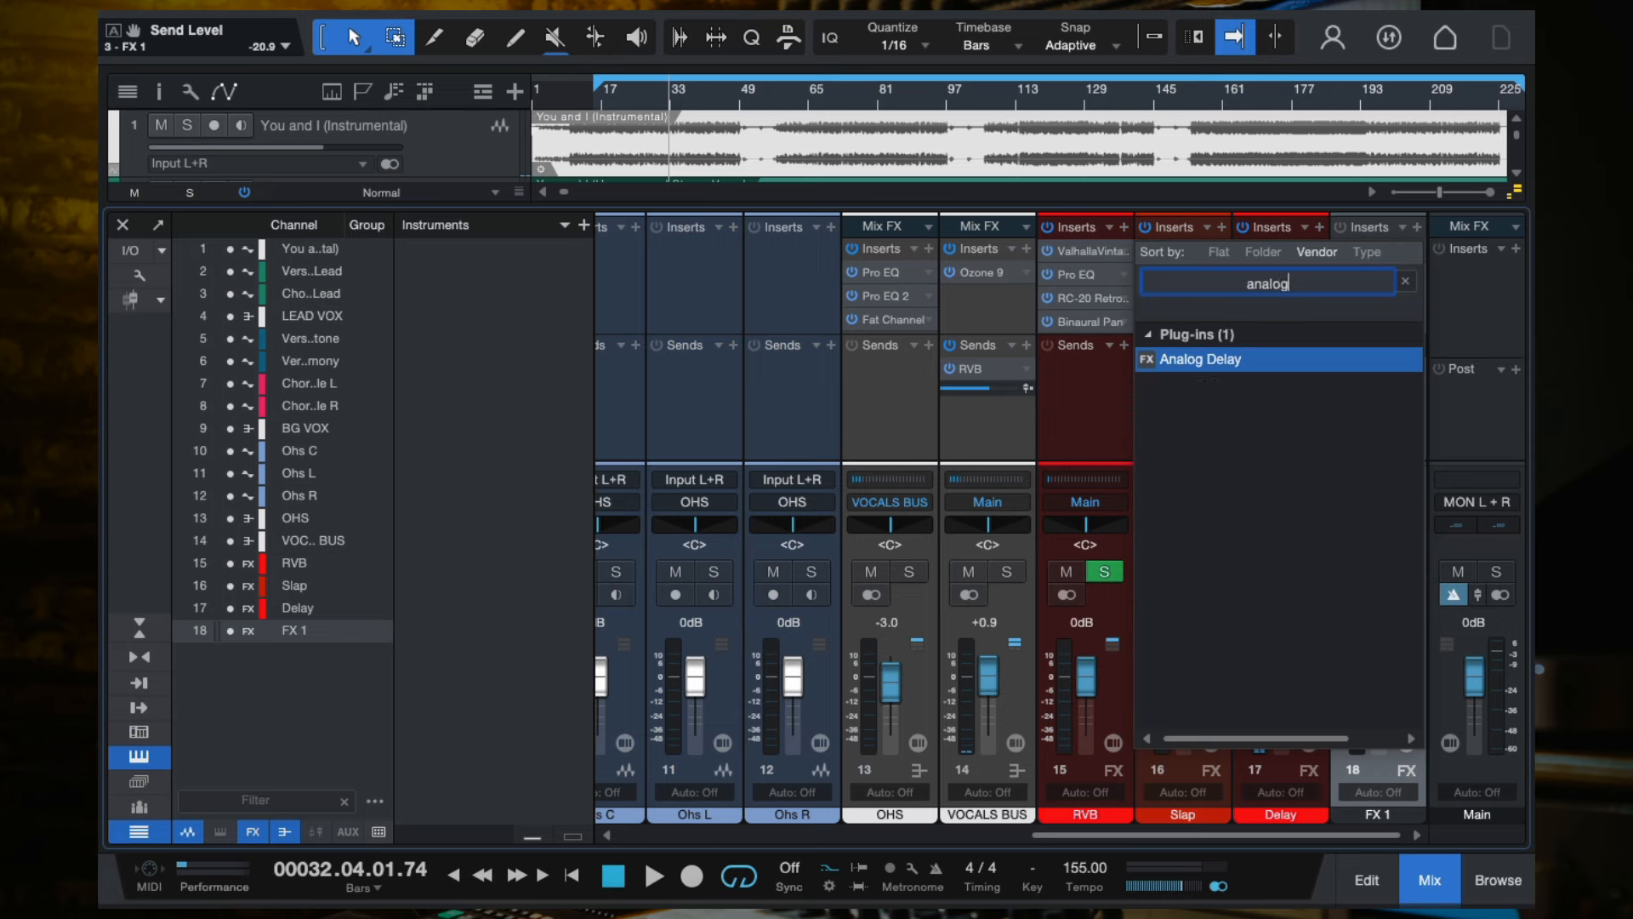
{"action": "left_click", "coordinate": [1178, 366]}
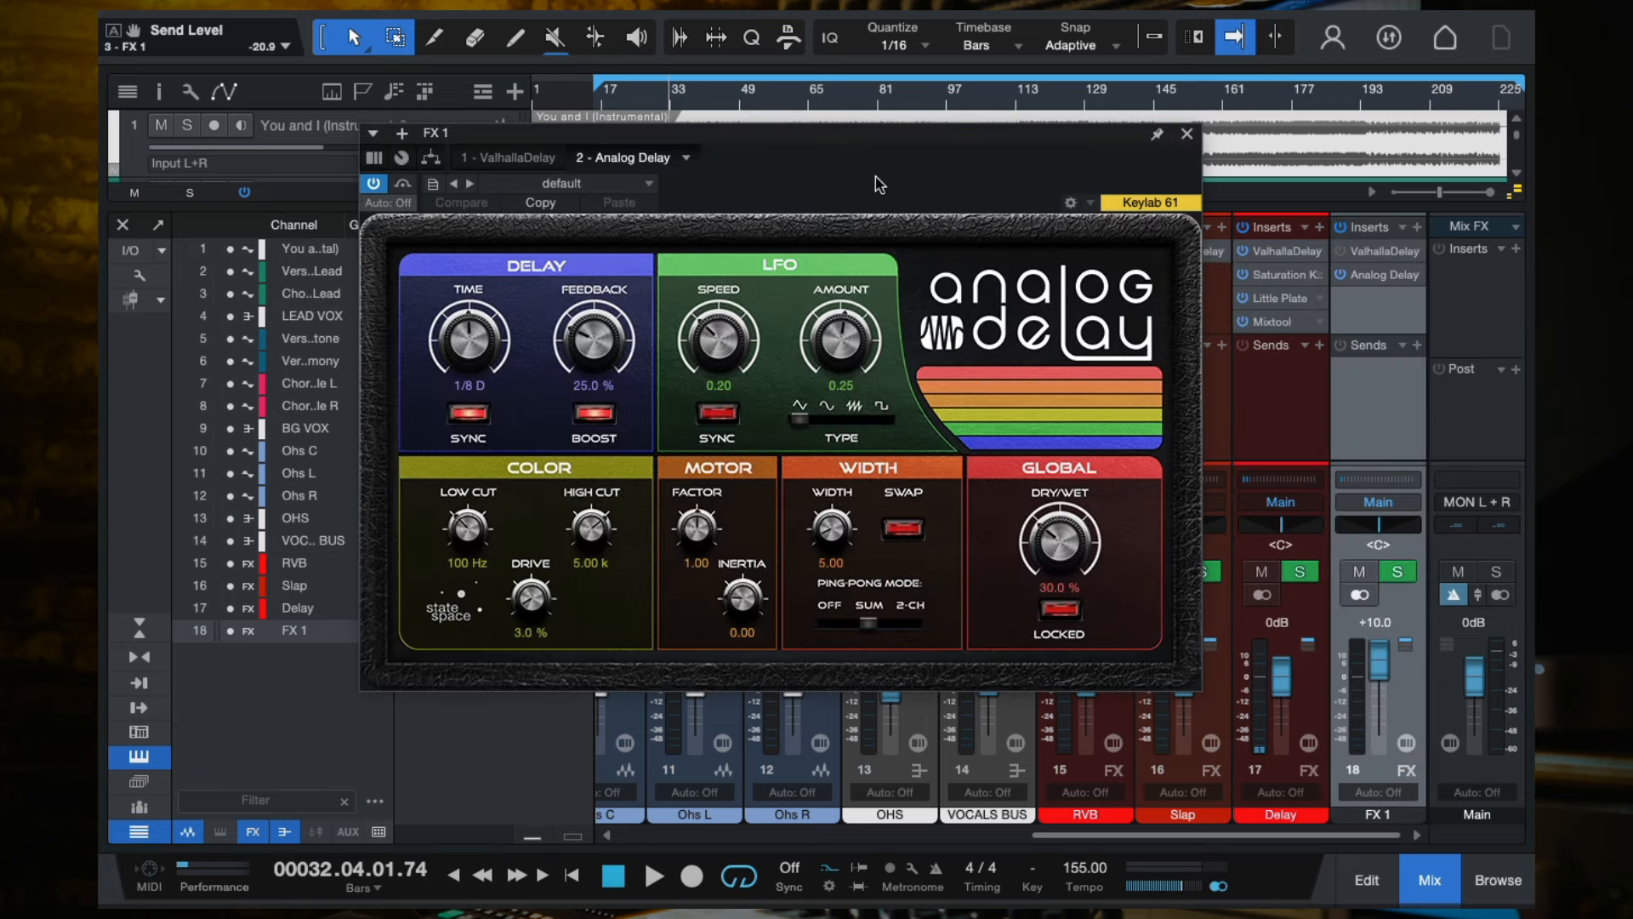
Load the 1968 Old Analog preset in Analog Delay and set its dry/wet mix to 100 % during playback.
{"action": "left_click", "coordinate": [584, 184]}
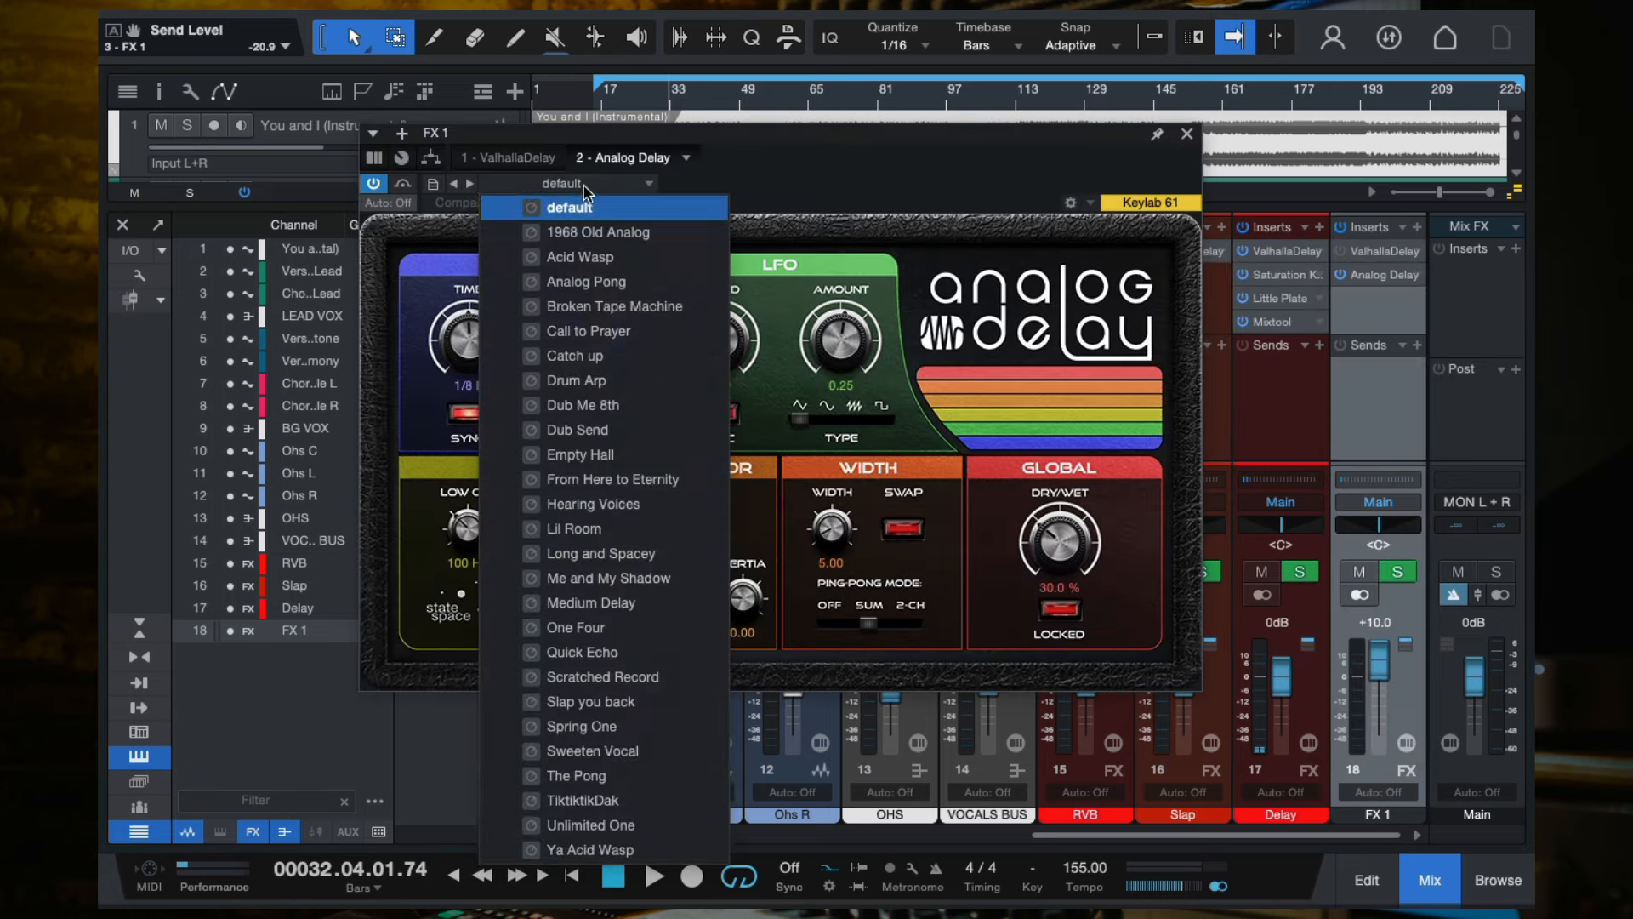
{"action": "left_click", "coordinate": [596, 234]}
{"action": "left_click", "coordinate": [618, 100]}
{"action": "key", "text": "space"}
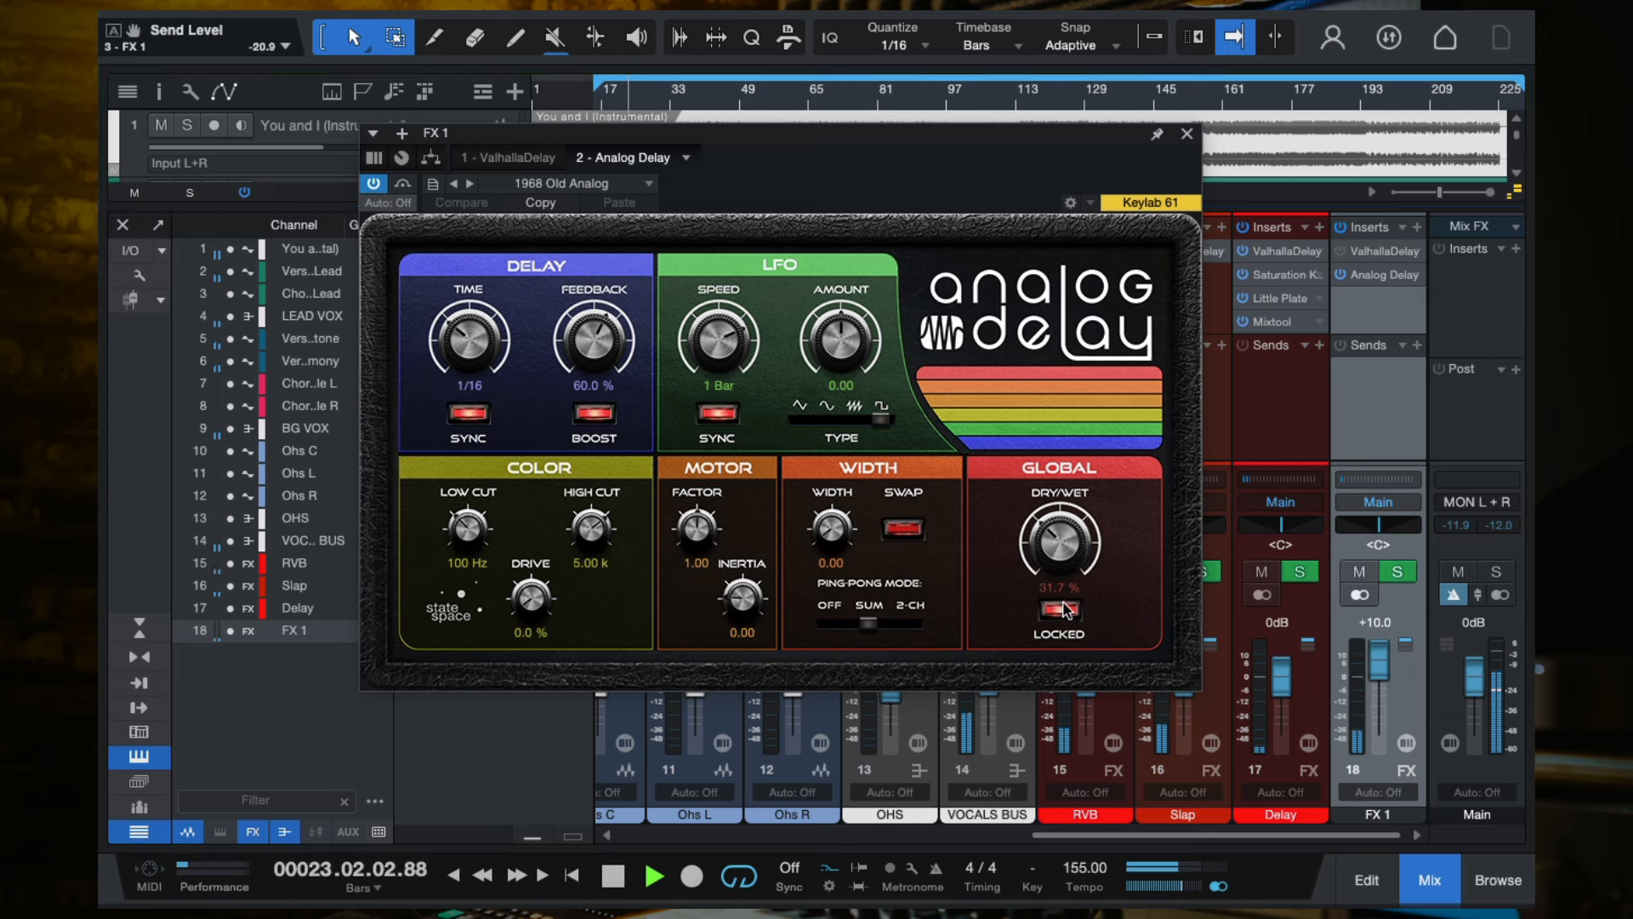
{"action": "left_click_drag", "start_coordinate": [1064, 586], "coordinate": [1036, 176]}
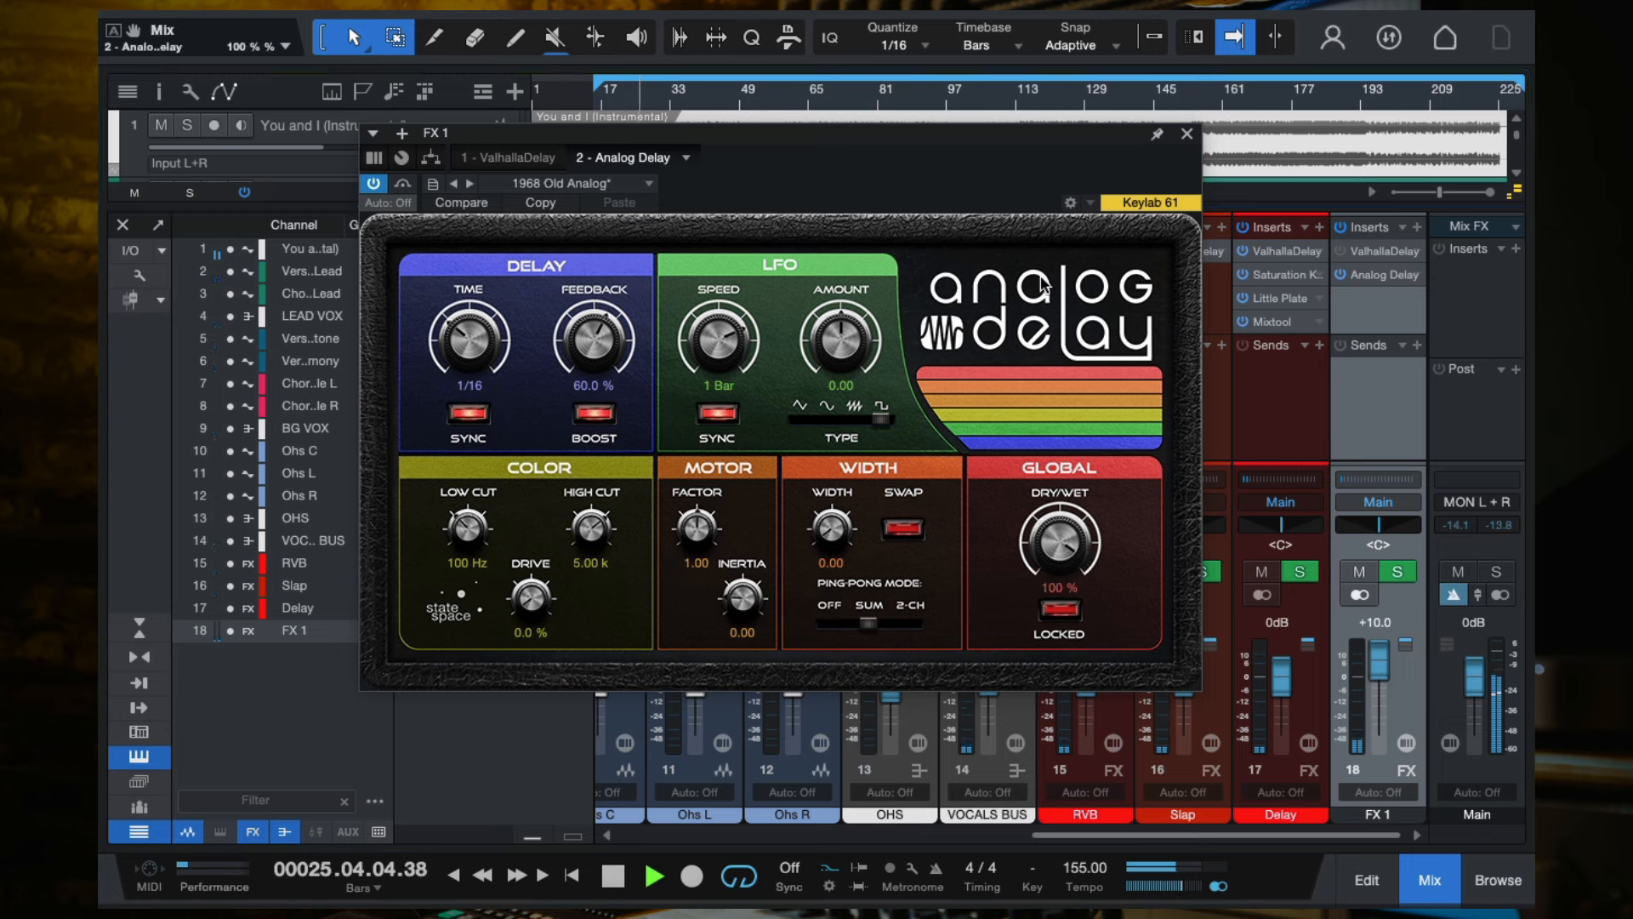
Audition the Analog Delay presets Analog Pong, Broken Tape Machine, Call to Prayer, Catch up, Drum Arp and Dub Me 8th during playback.
{"action": "left_click", "coordinate": [595, 186]}
{"action": "left_click", "coordinate": [610, 281]}
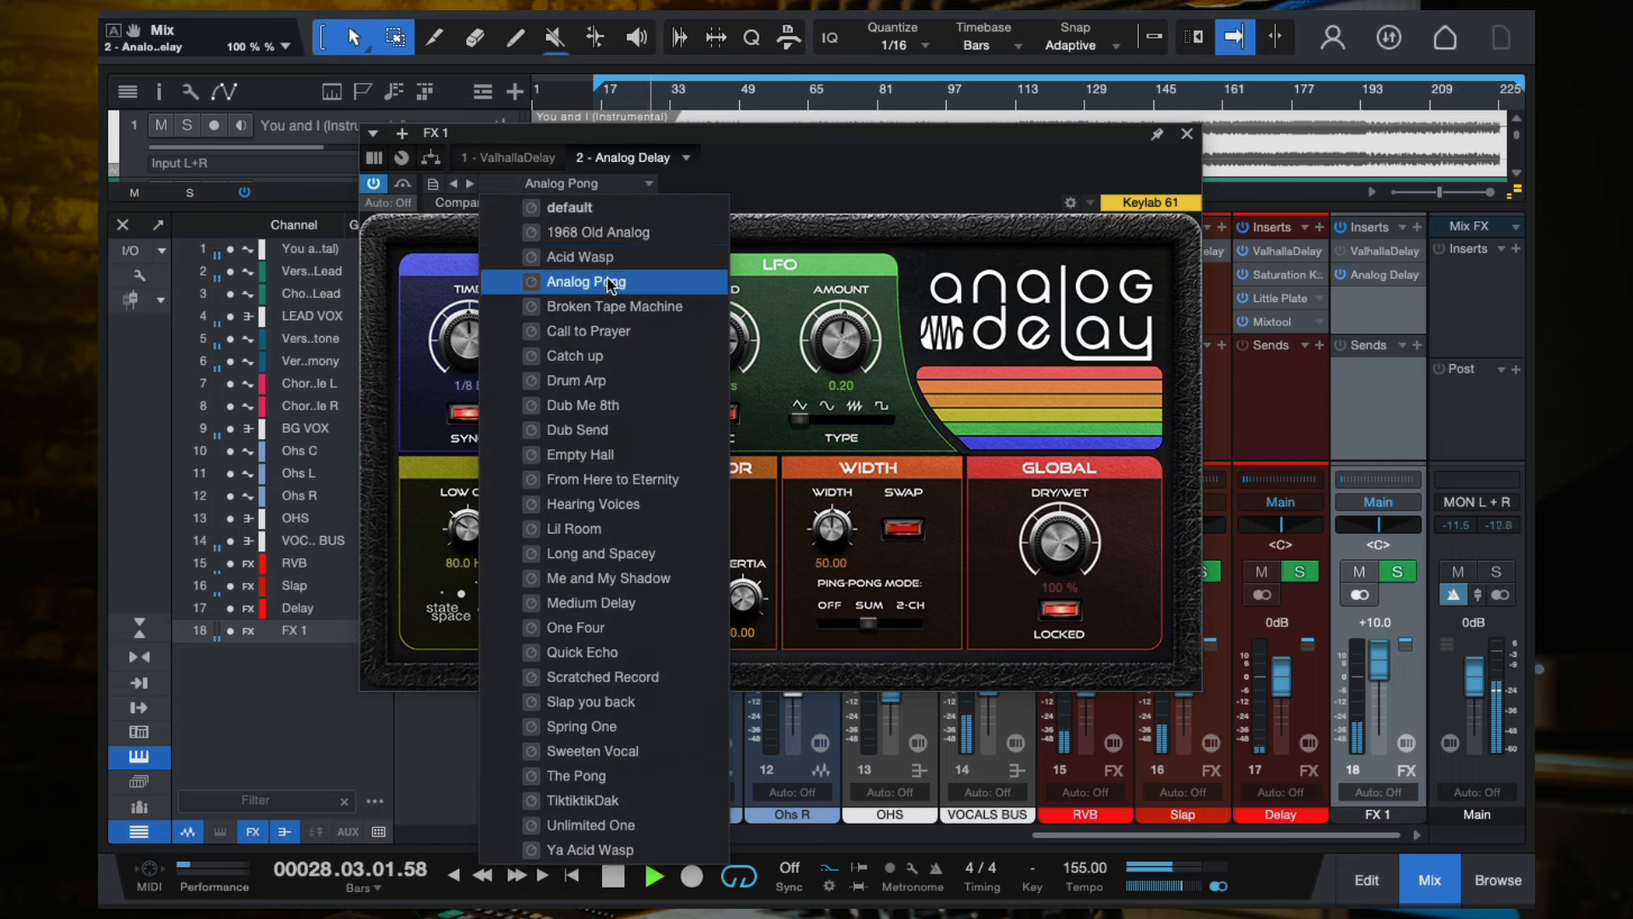
{"action": "left_click", "coordinate": [620, 306]}
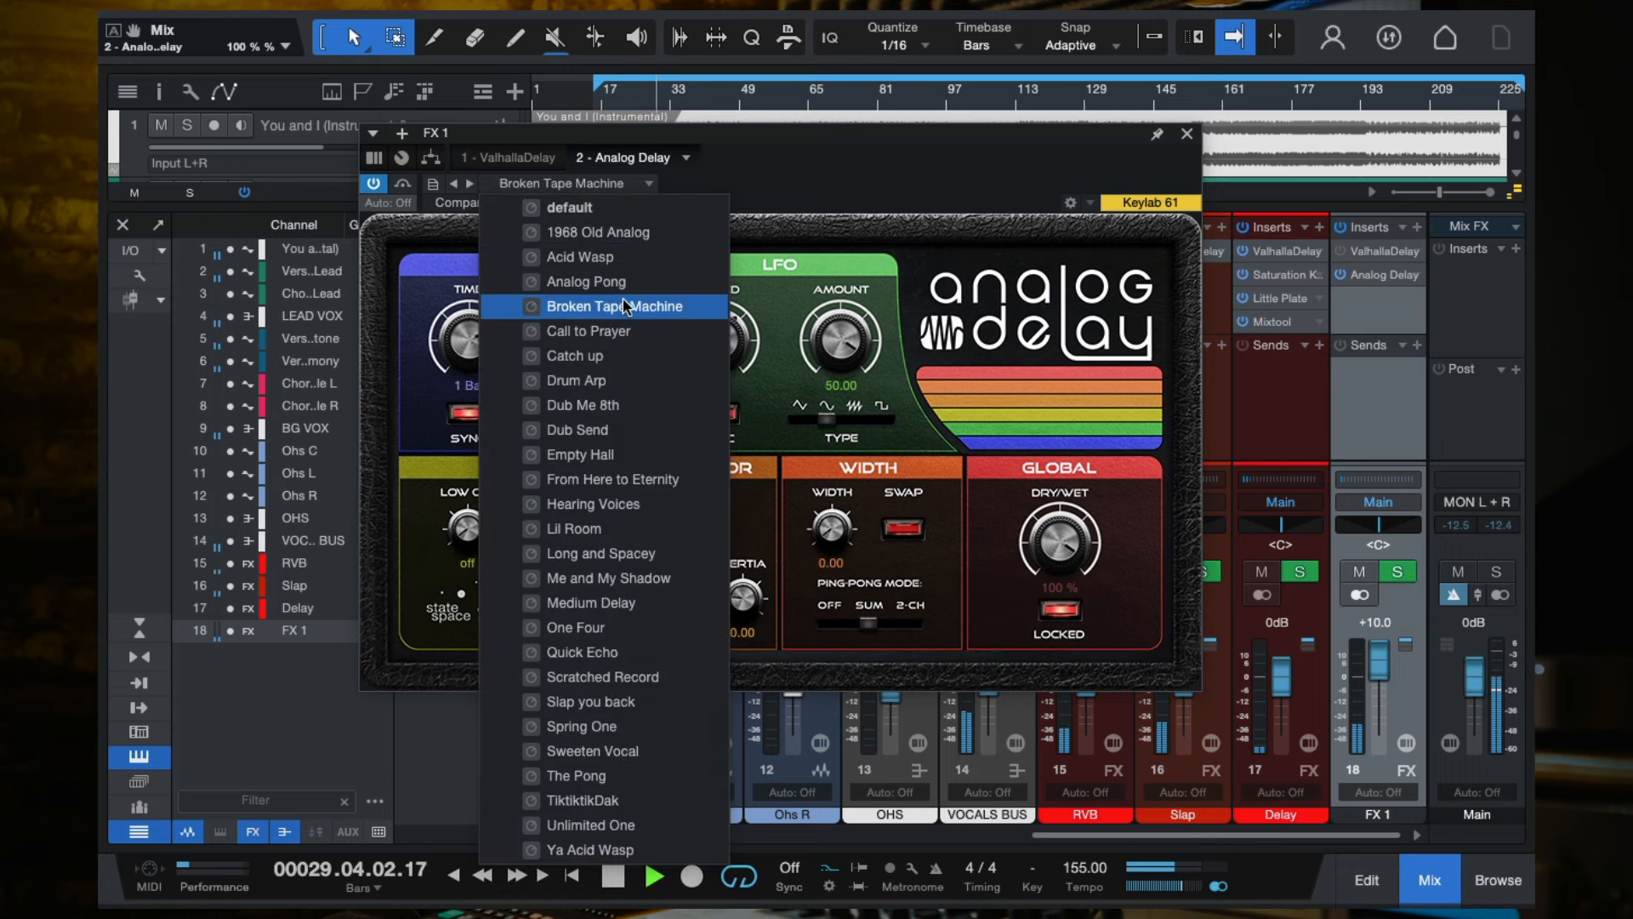
{"action": "left_click", "coordinate": [606, 331]}
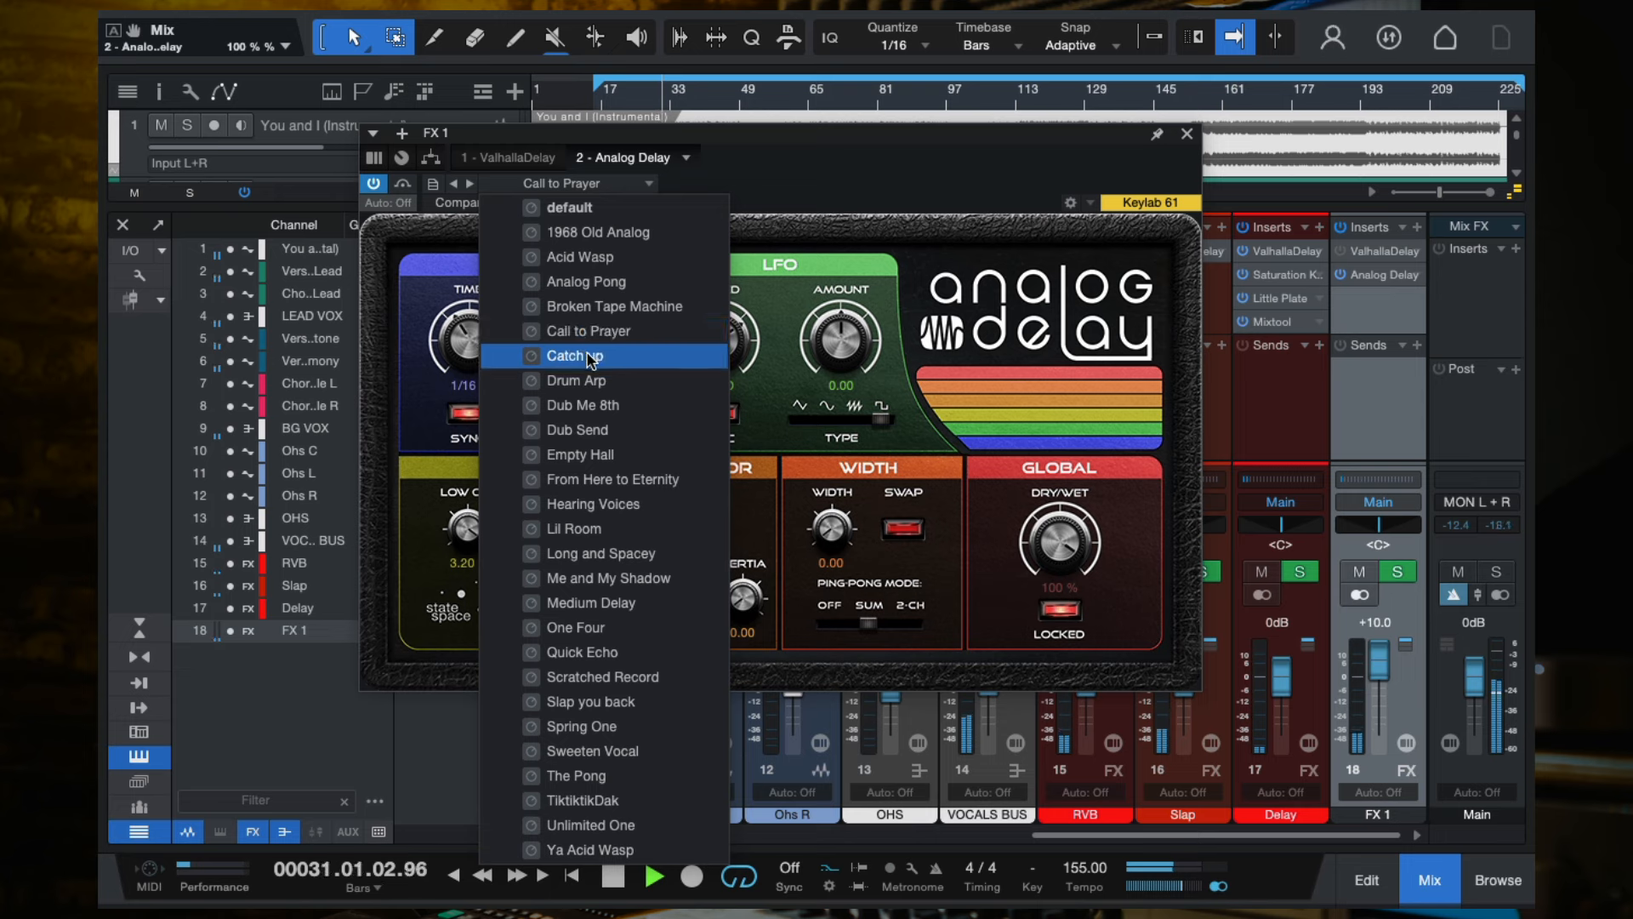
{"action": "left_click", "coordinate": [591, 357]}
{"action": "left_click", "coordinate": [596, 393]}
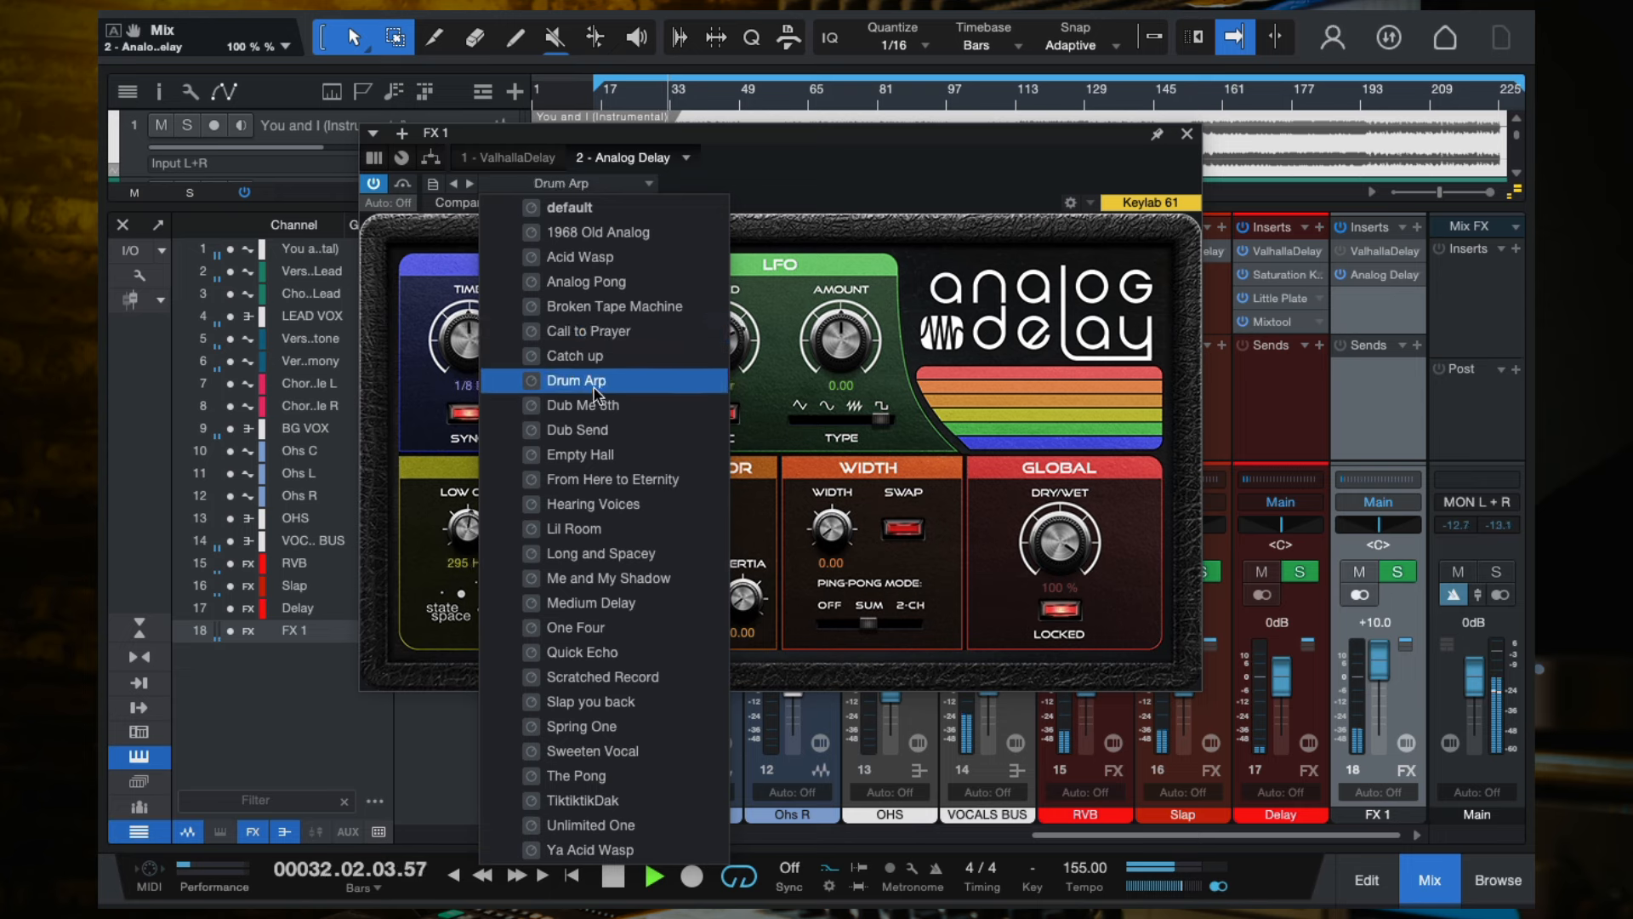
{"action": "left_click", "coordinate": [601, 412]}
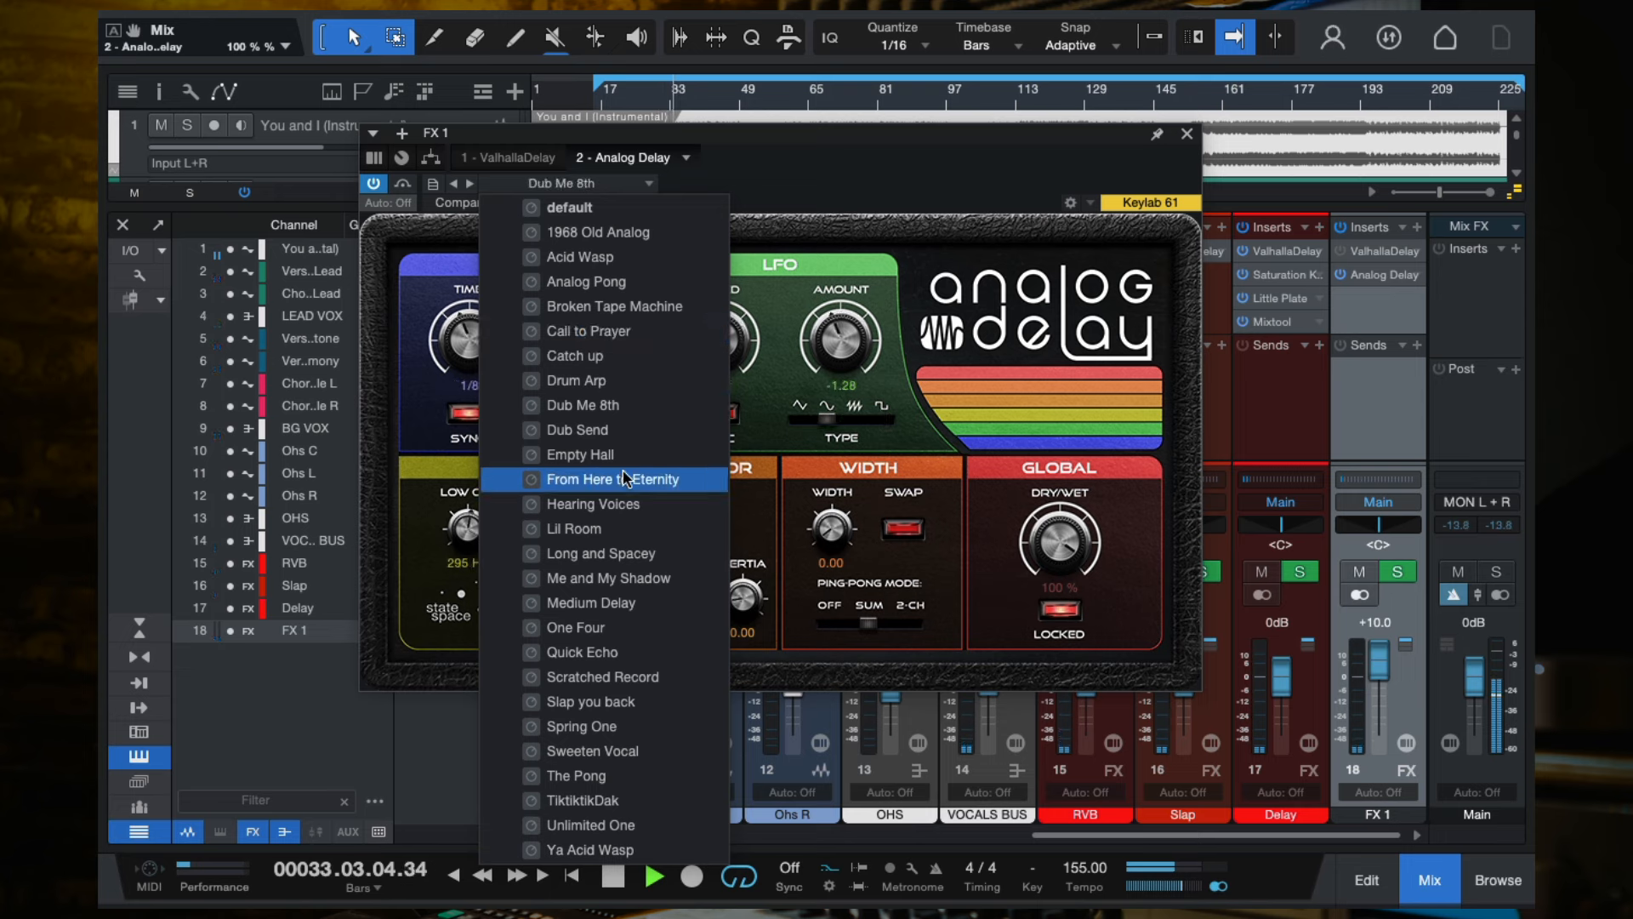
Audition the Dub Send, Empty Hall, From Here to Eternity, Hearing Voices, Lil Room and One Four presets in Analog Delay.
{"action": "left_click", "coordinate": [606, 432]}
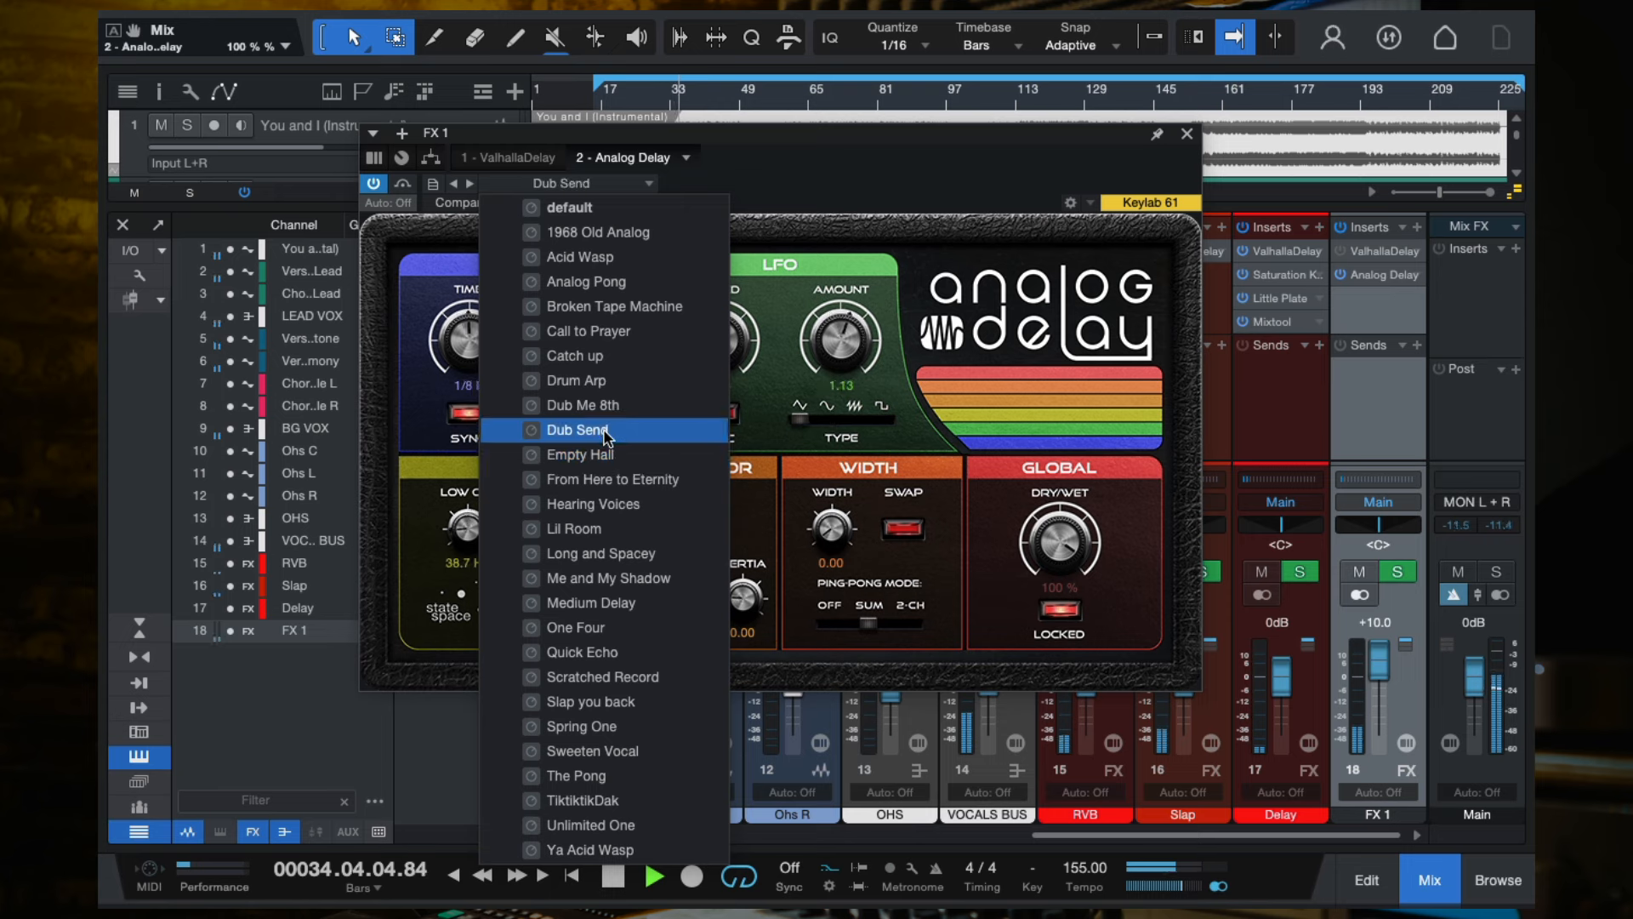
{"action": "left_click", "coordinate": [608, 457]}
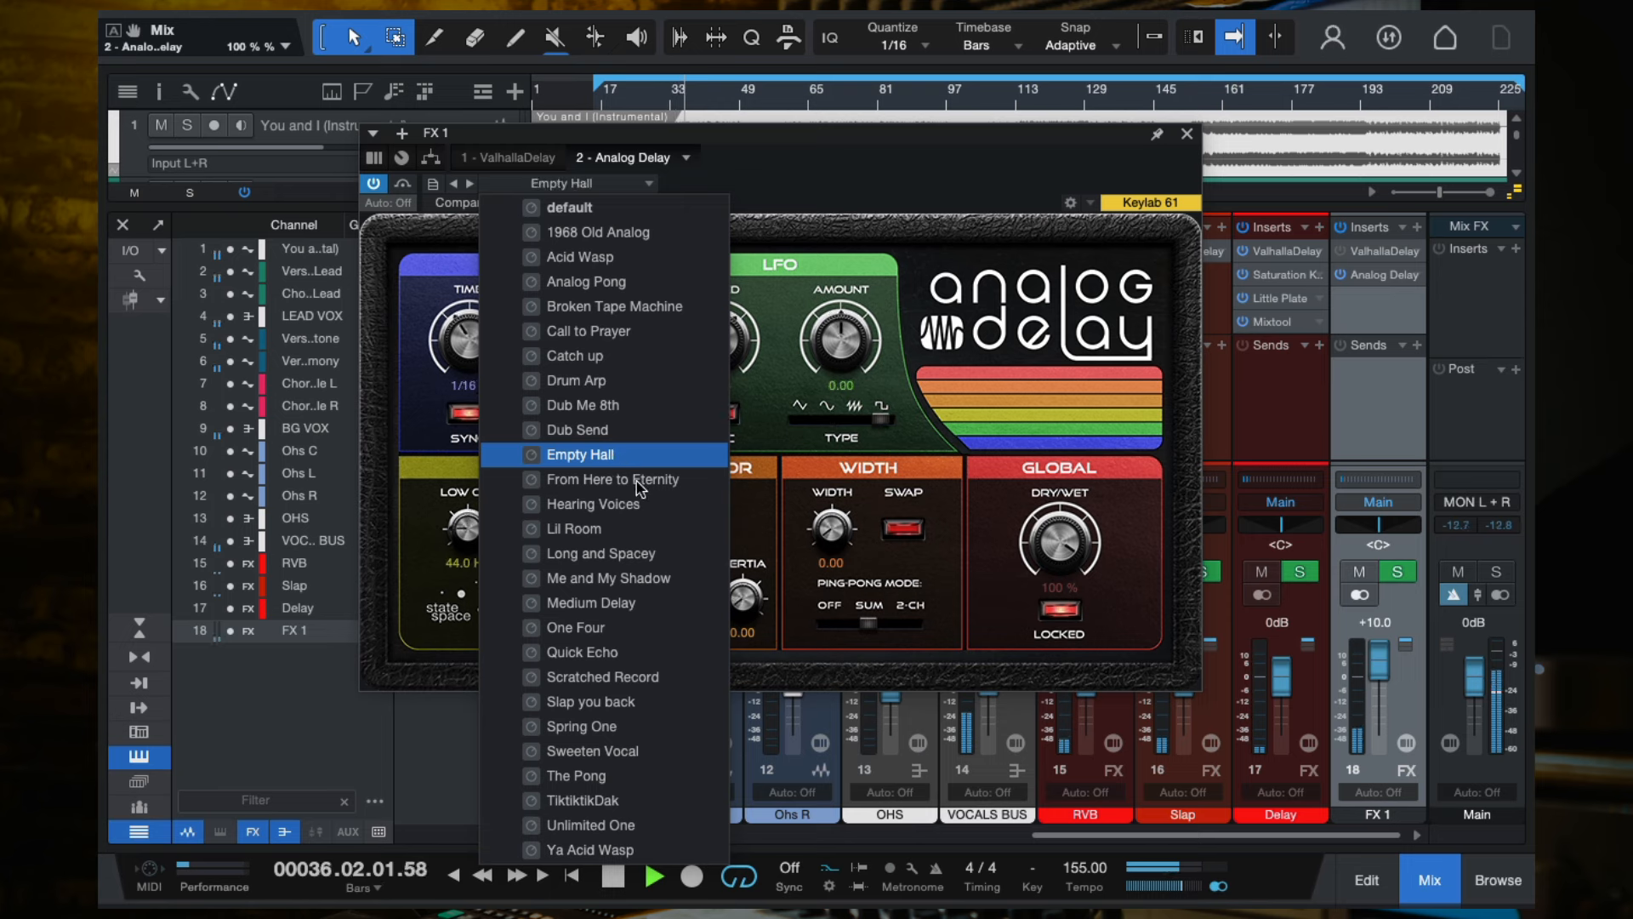
{"action": "left_click", "coordinate": [630, 483]}
{"action": "left_click", "coordinate": [630, 505]}
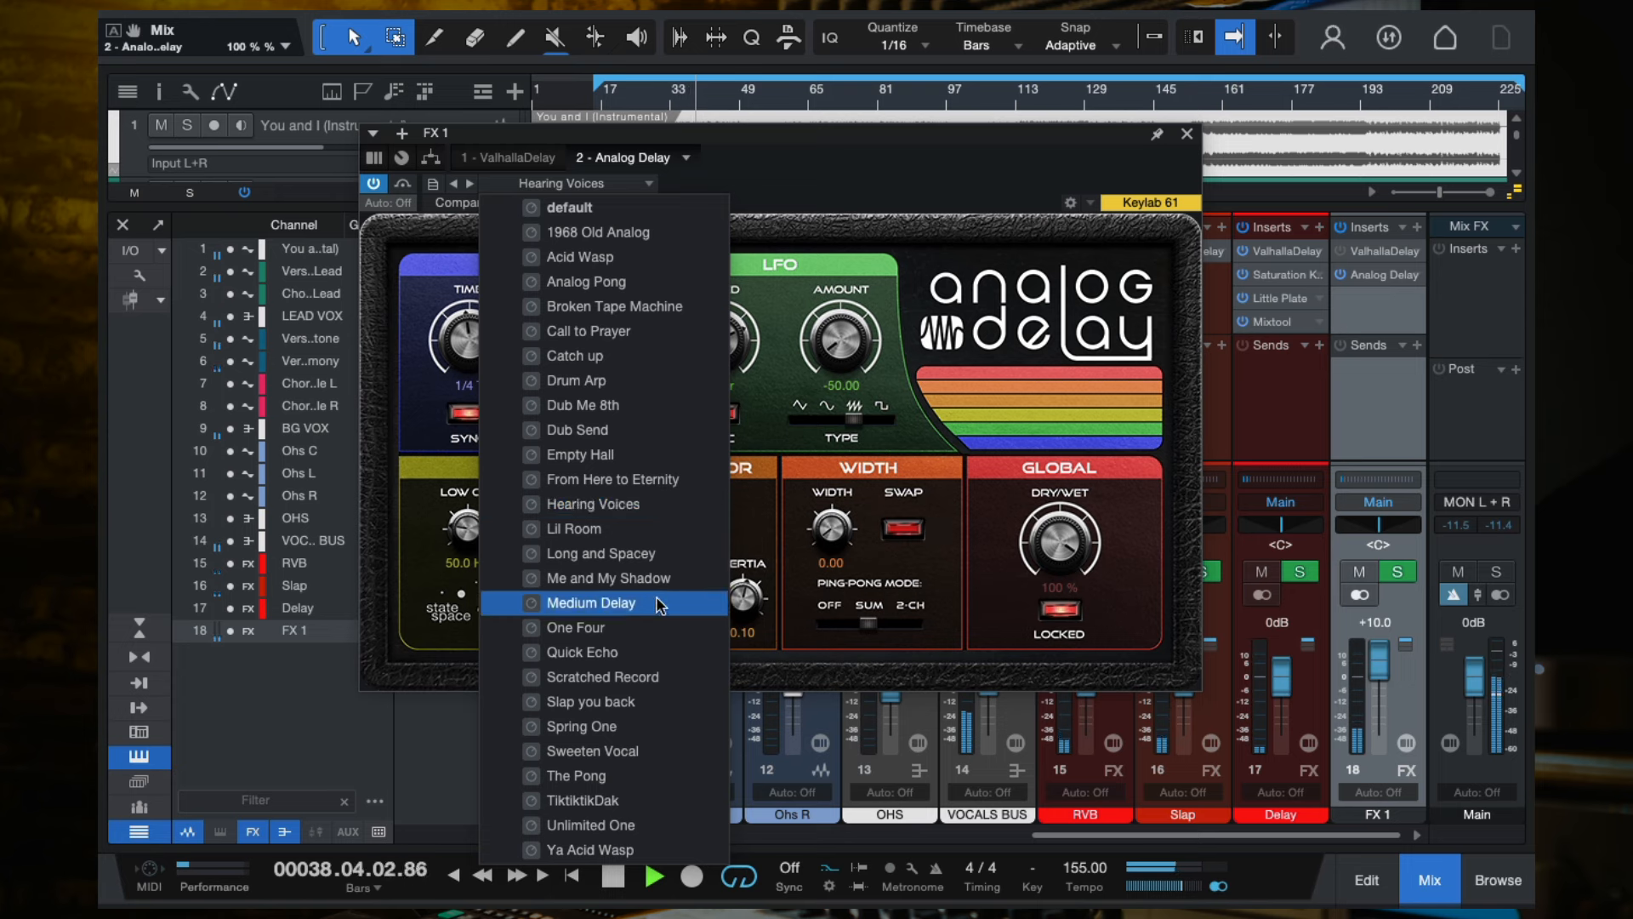
{"action": "left_click", "coordinate": [596, 528]}
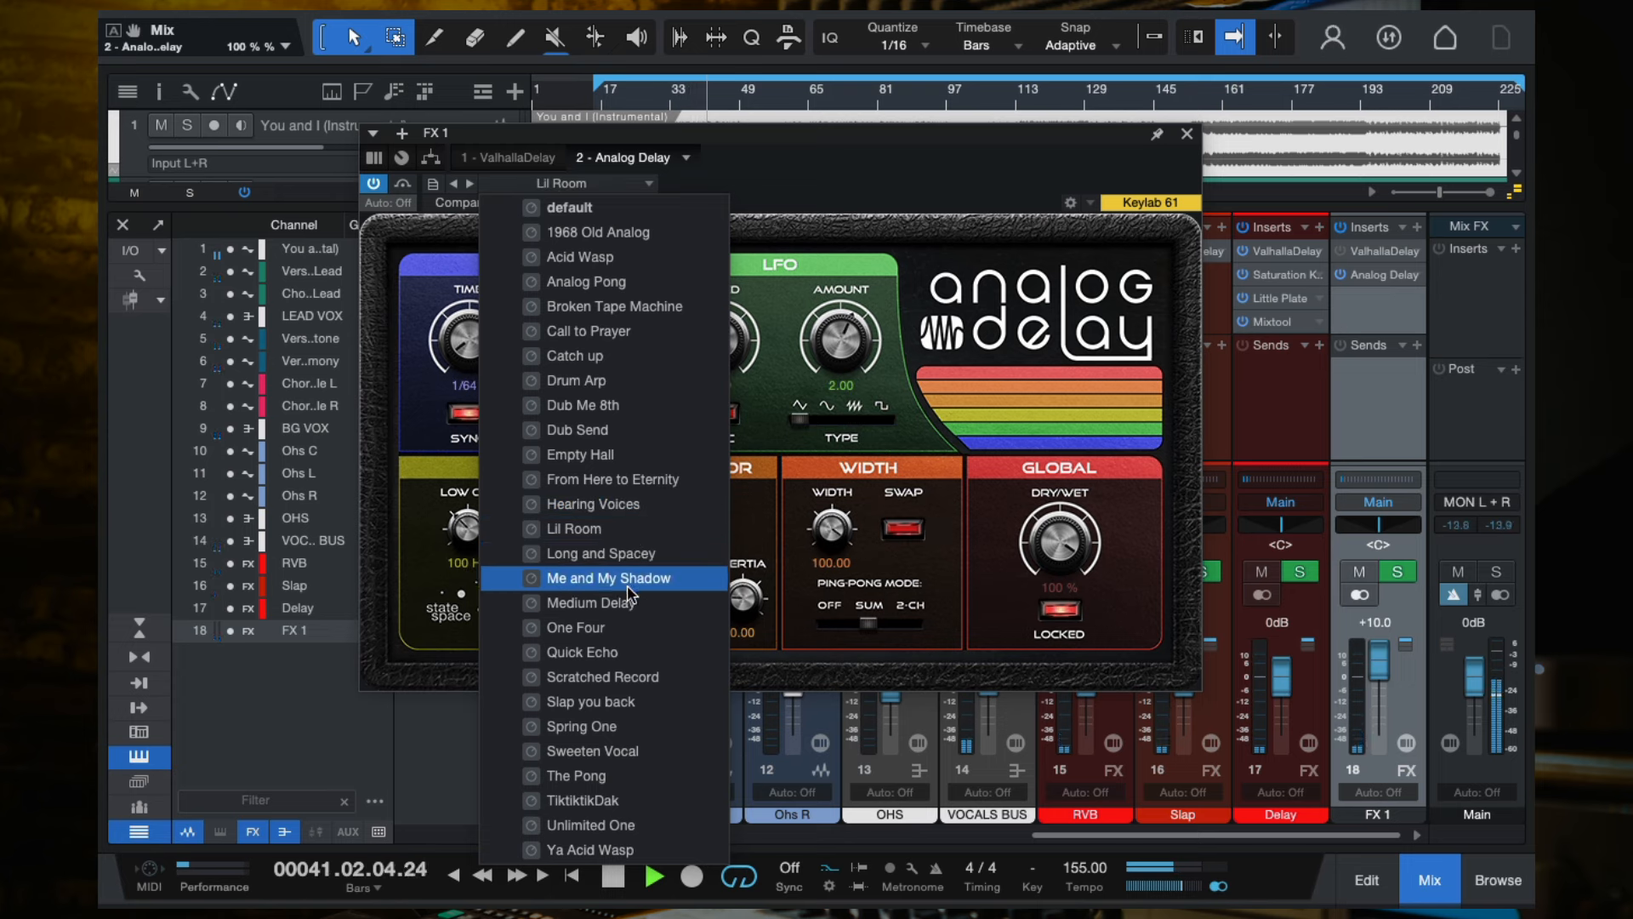
{"action": "left_click", "coordinate": [614, 627]}
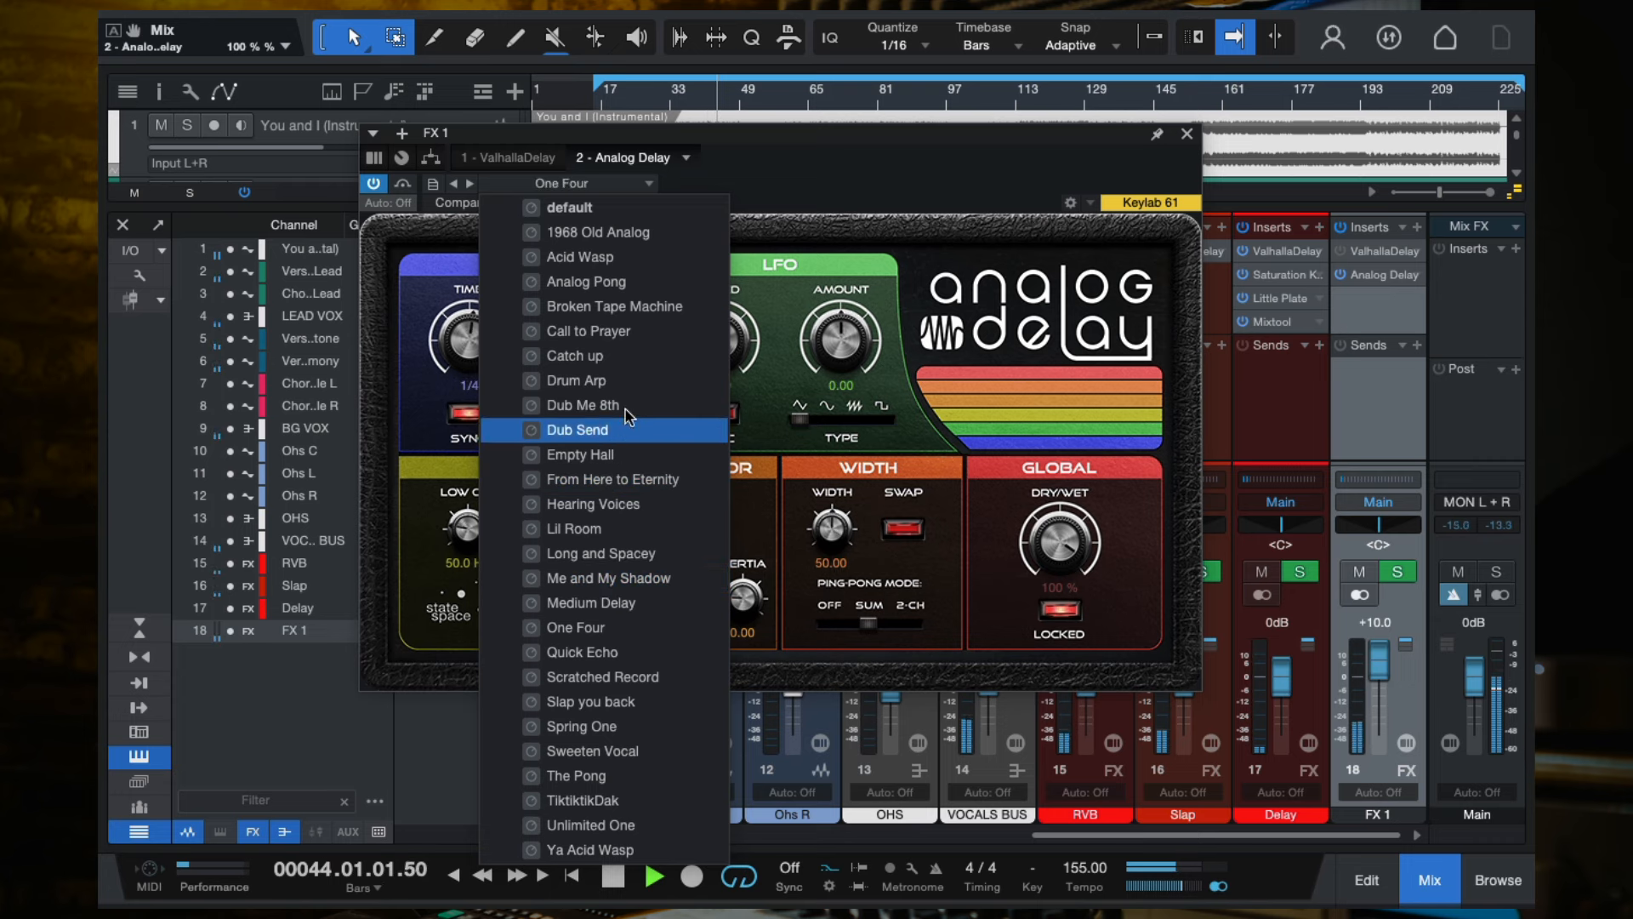
Reload the 1968 Old Analog preset in Analog Delay and close the plug-in window.
{"action": "left_click", "coordinate": [626, 234]}
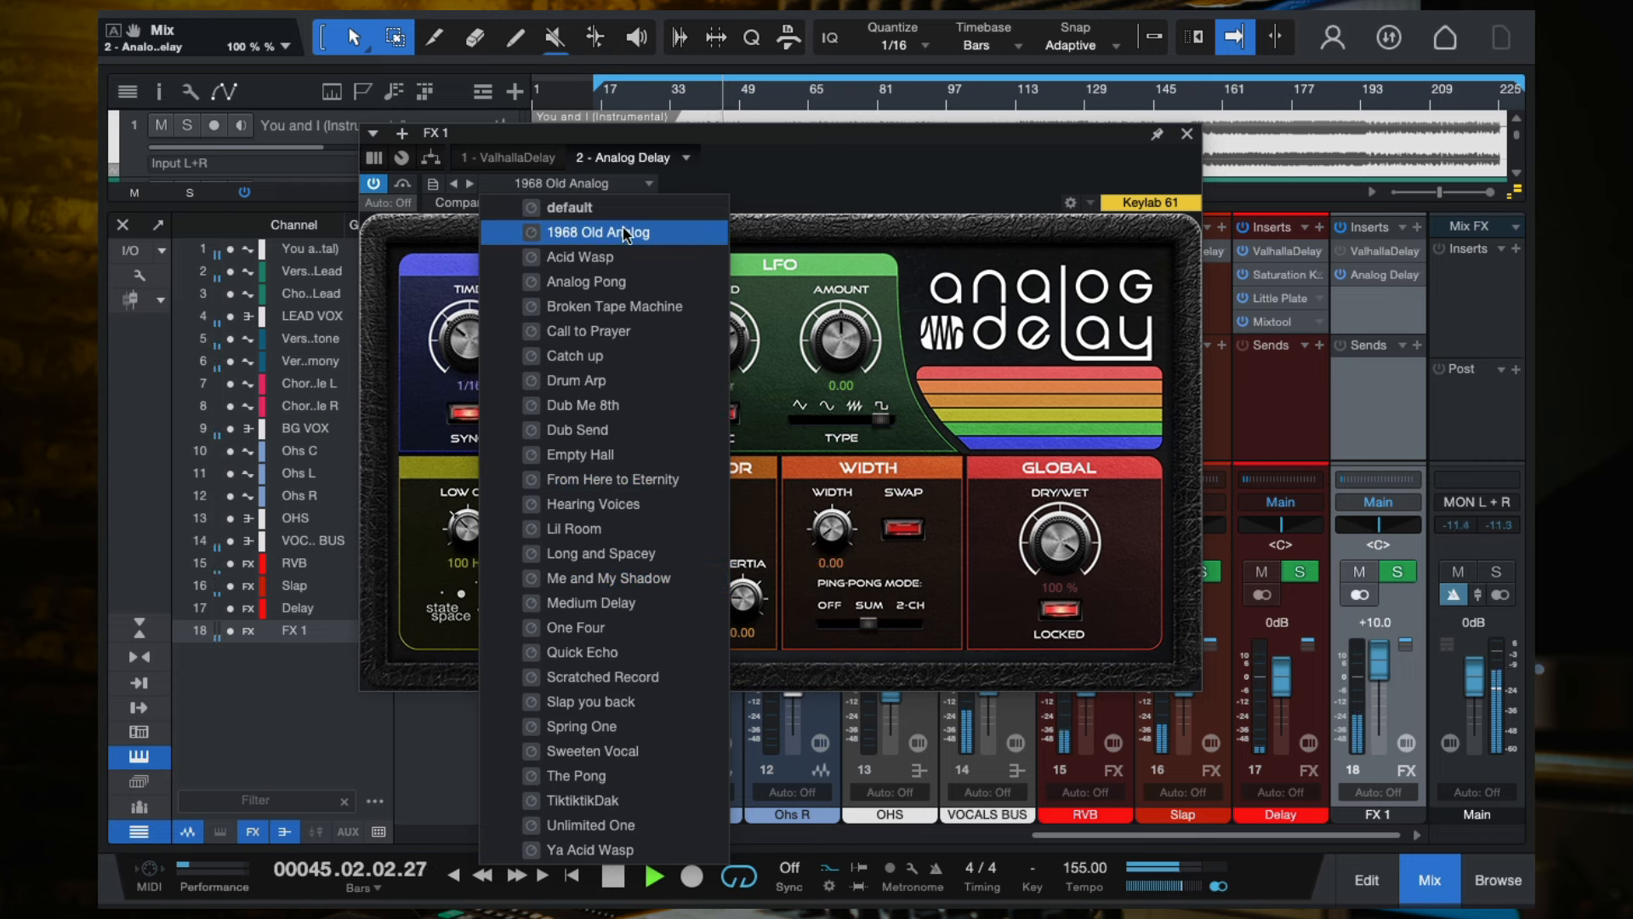
{"action": "left_click", "coordinate": [838, 175]}
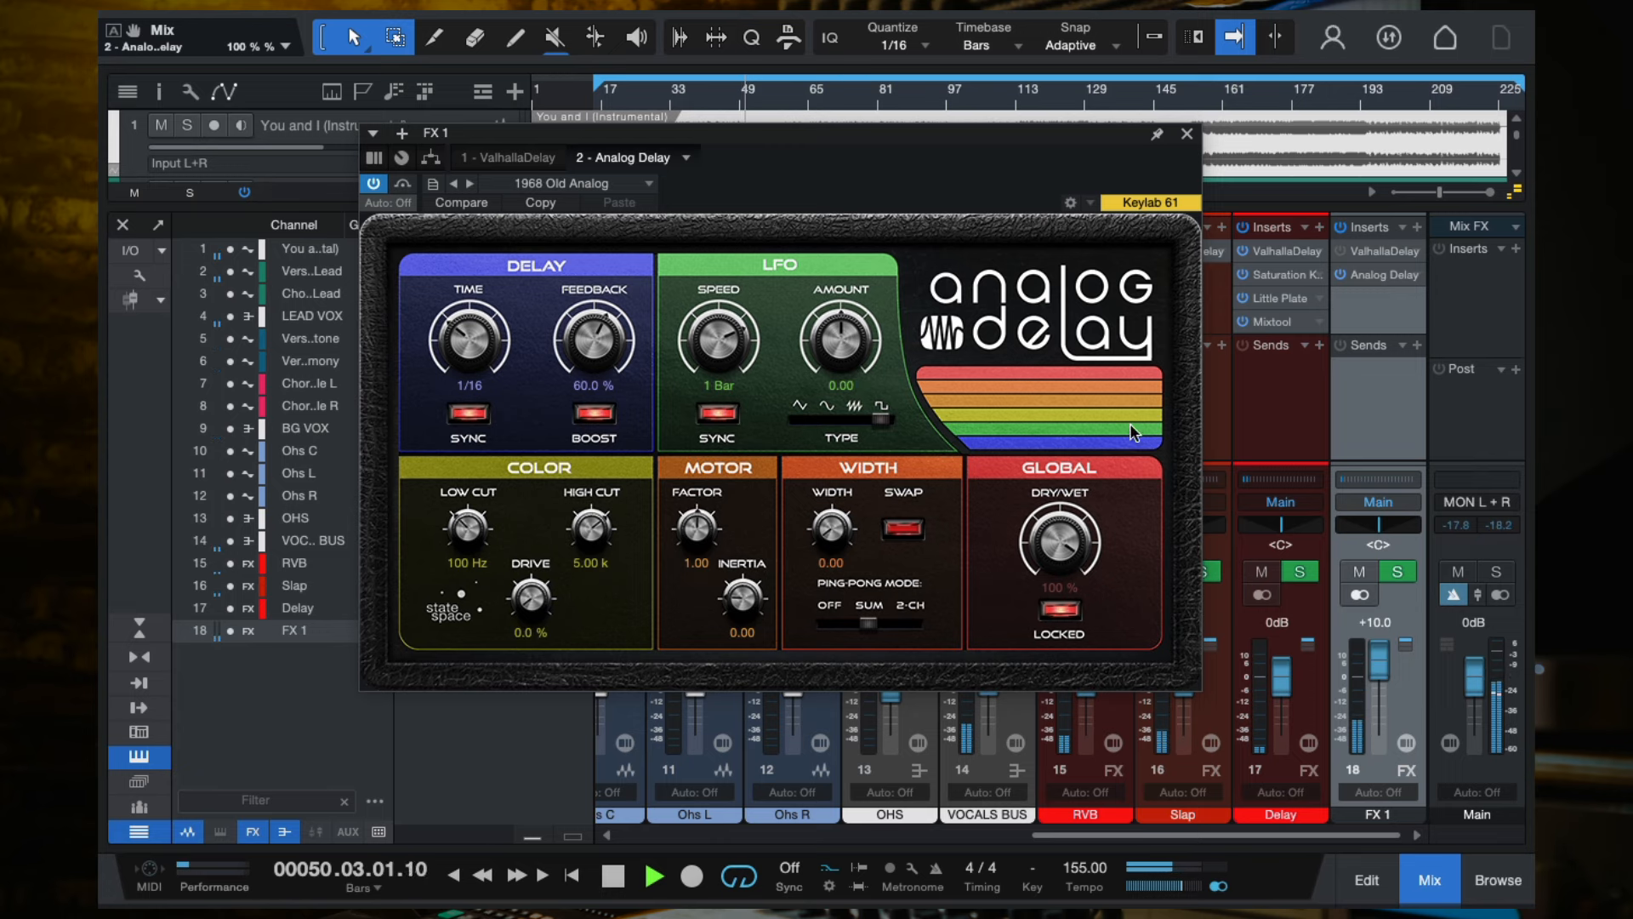
{"action": "left_click", "coordinate": [1186, 136]}
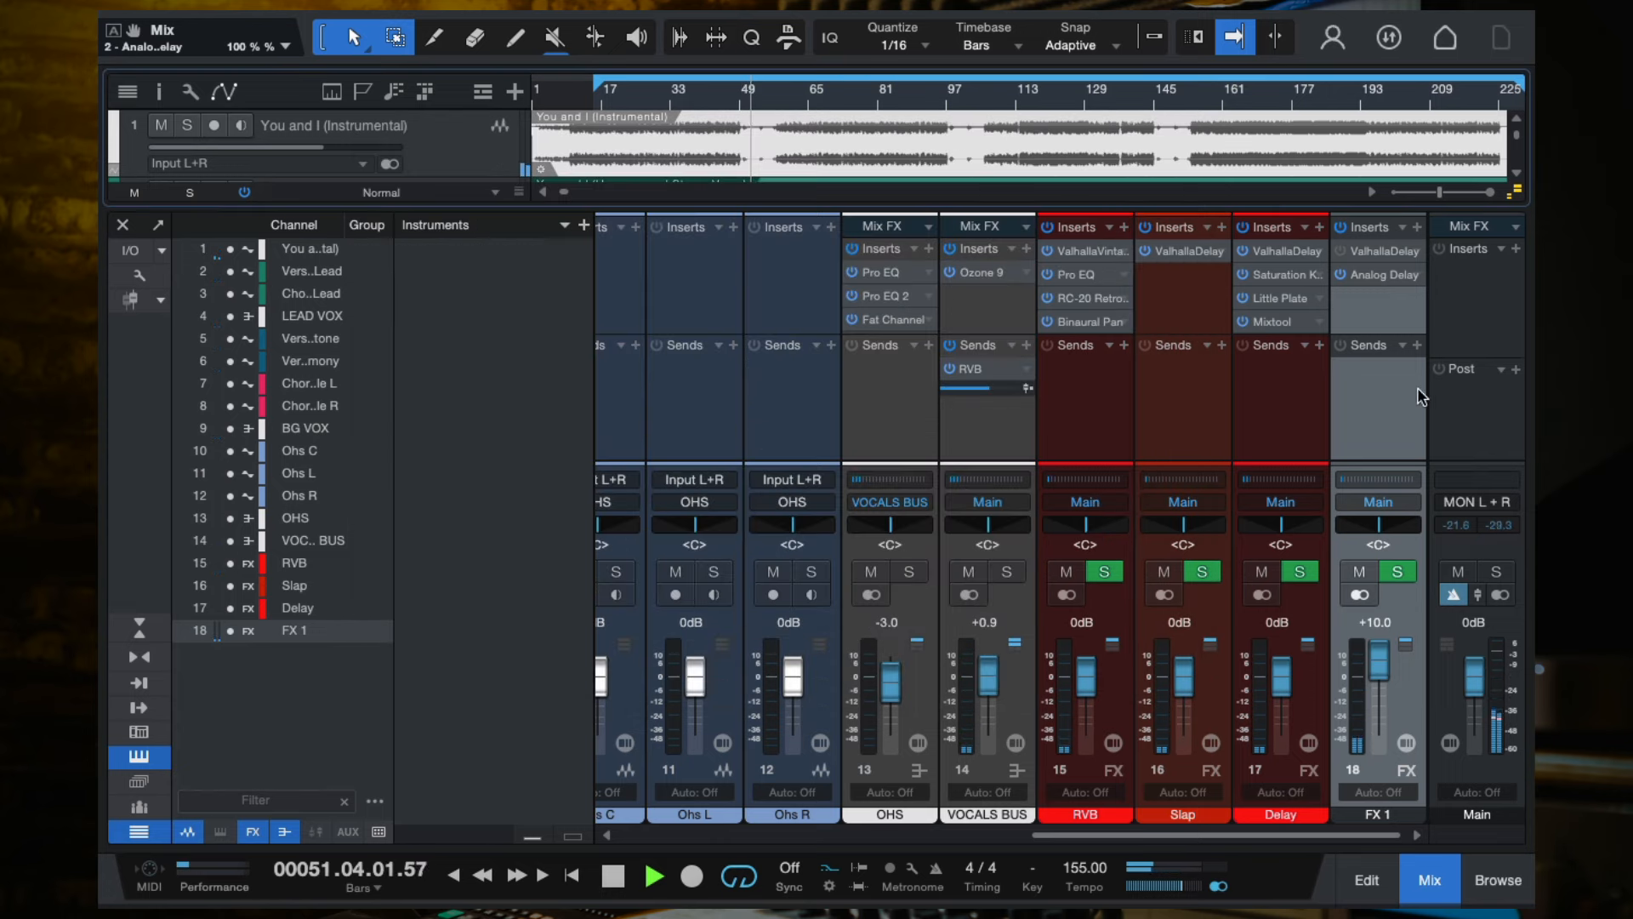
Lower the FX 1 fader to -3.0 dB and replay the song from around bar 17.
{"action": "left_click_drag", "start_coordinate": [1379, 661], "coordinate": [1381, 689]}
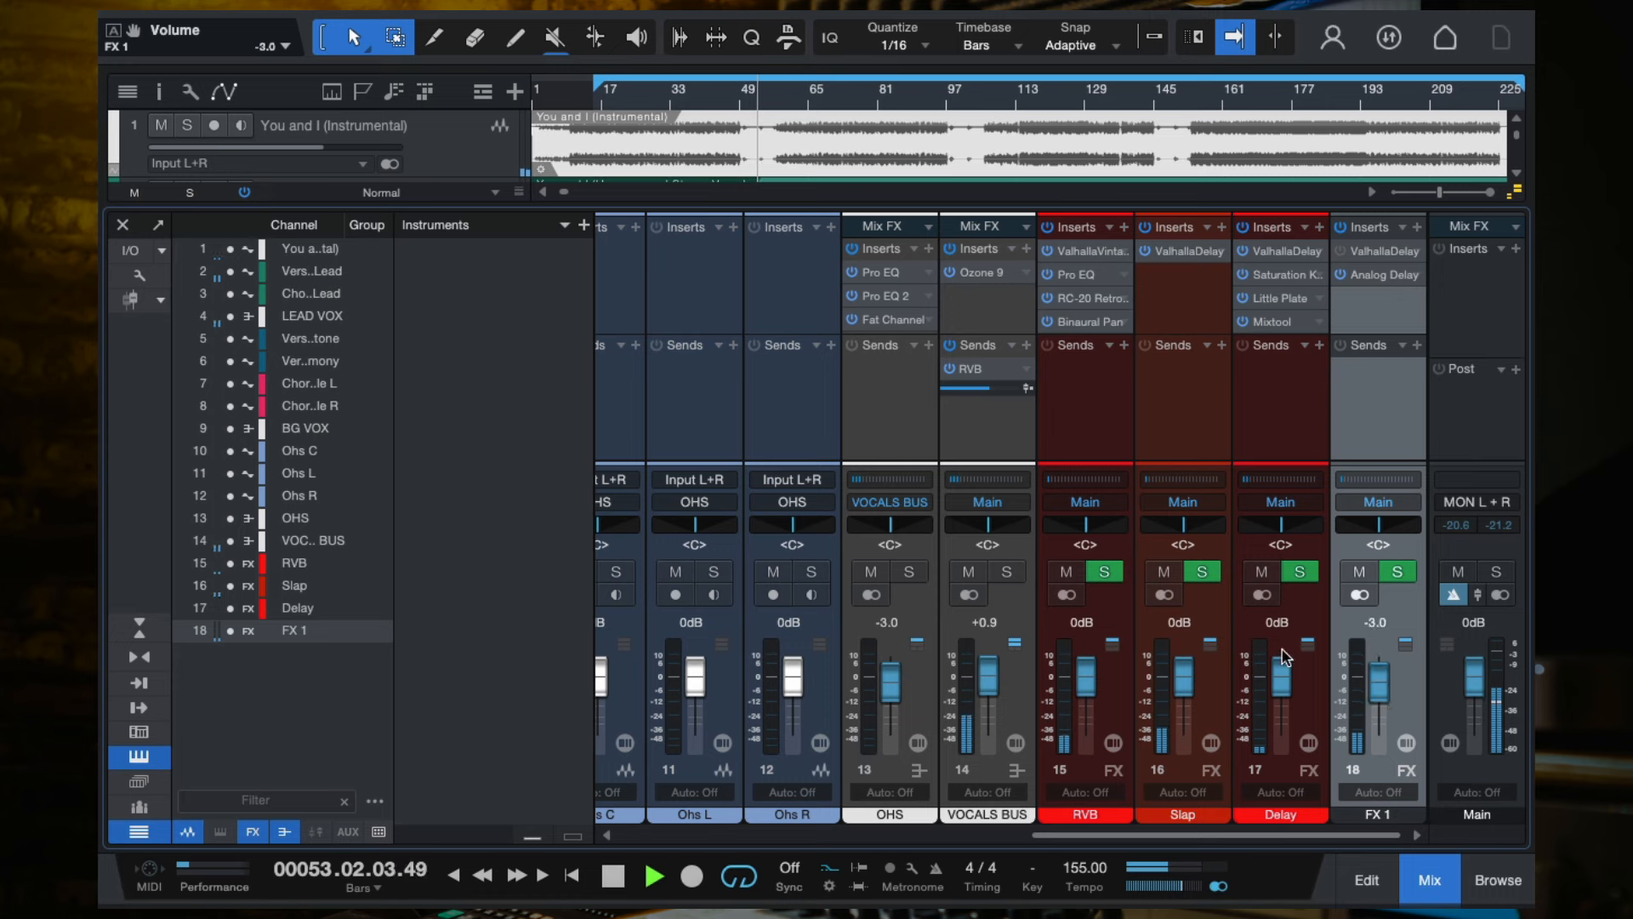
{"action": "left_click", "coordinate": [595, 101]}
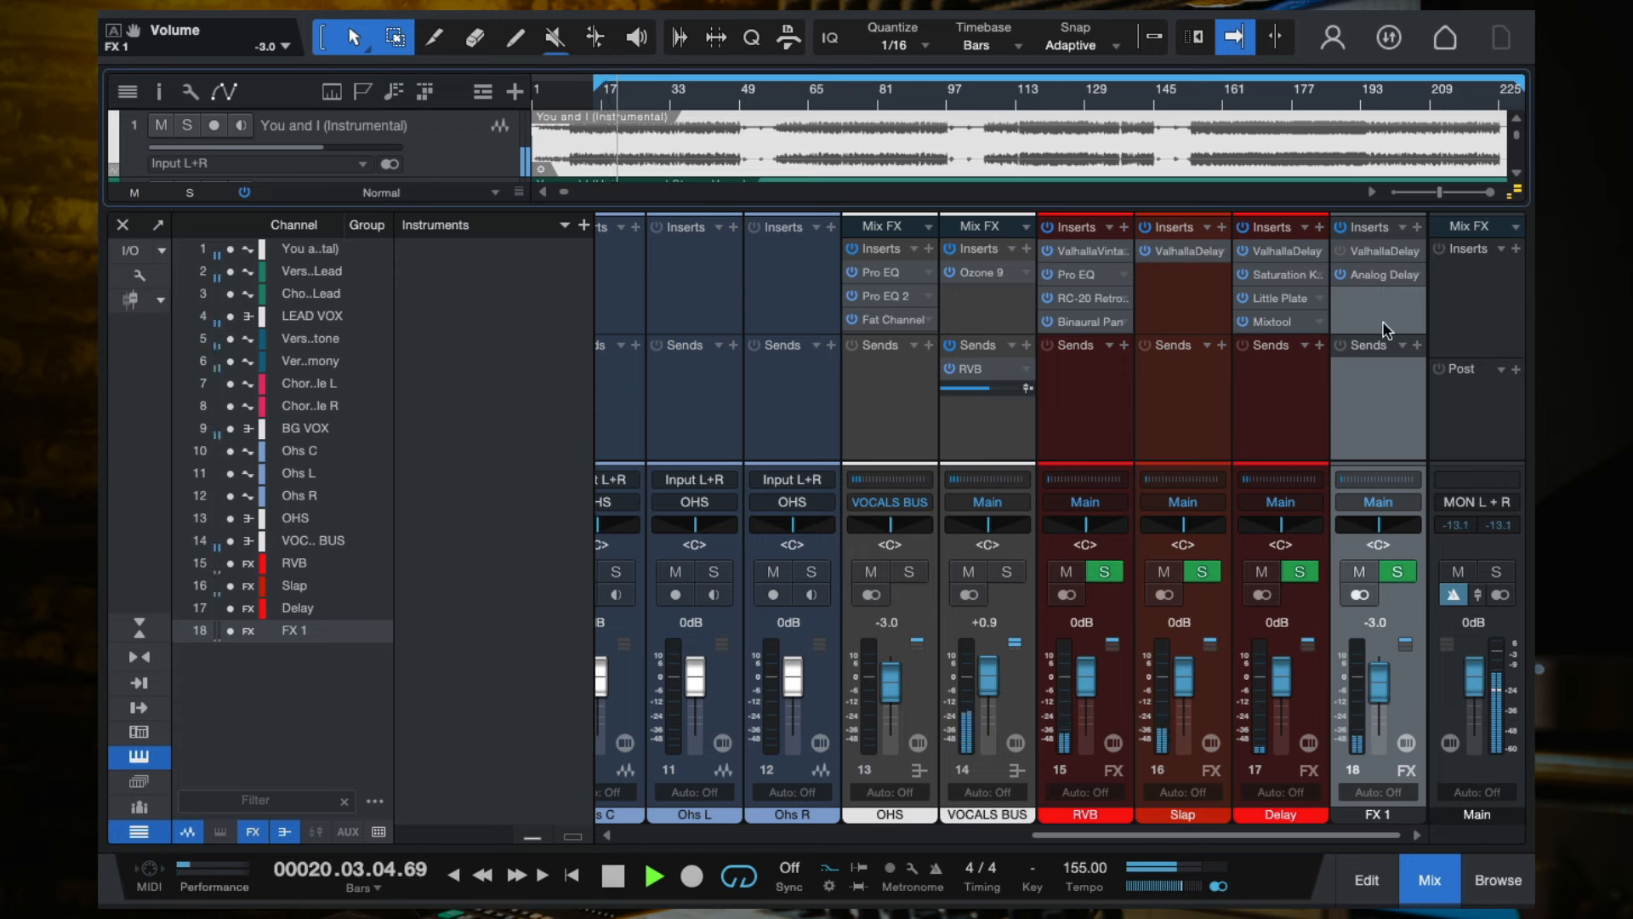
Compare ValhallaDelay against Analog Delay on FX 1 with the fader at +10.0 dB, ending on Analog Delay with playback stopped.
{"action": "left_click", "coordinate": [1341, 275]}
{"action": "left_click", "coordinate": [1342, 251]}
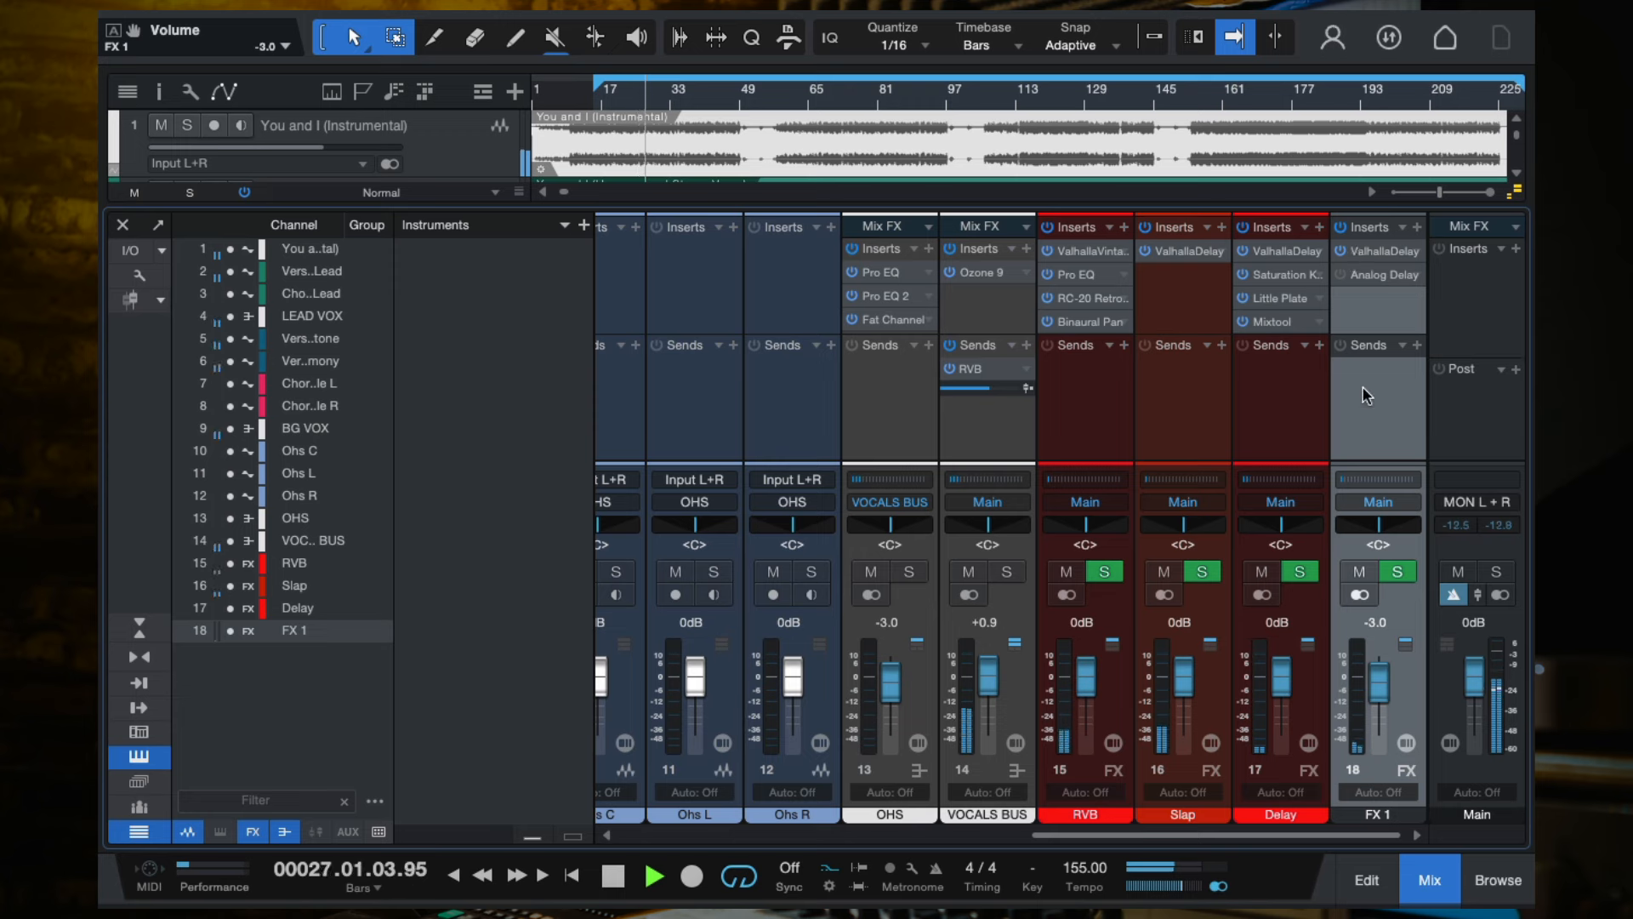
{"action": "left_click_drag", "start_coordinate": [1385, 671], "coordinate": [1395, 308]}
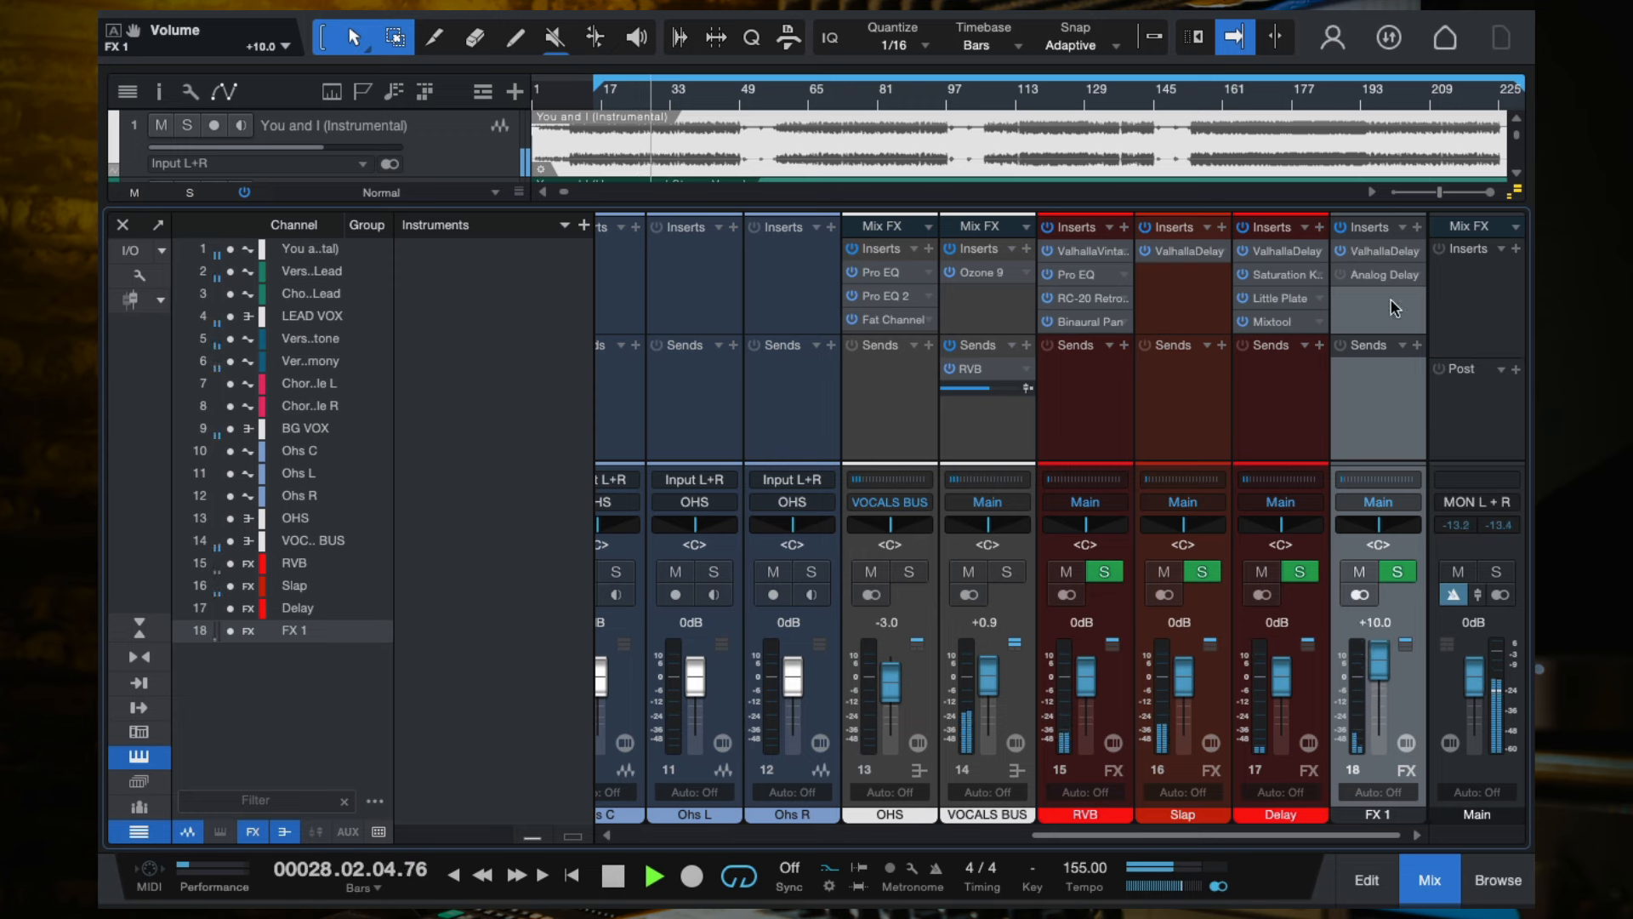
{"action": "left_click", "coordinate": [1342, 251]}
{"action": "key", "text": "space"}
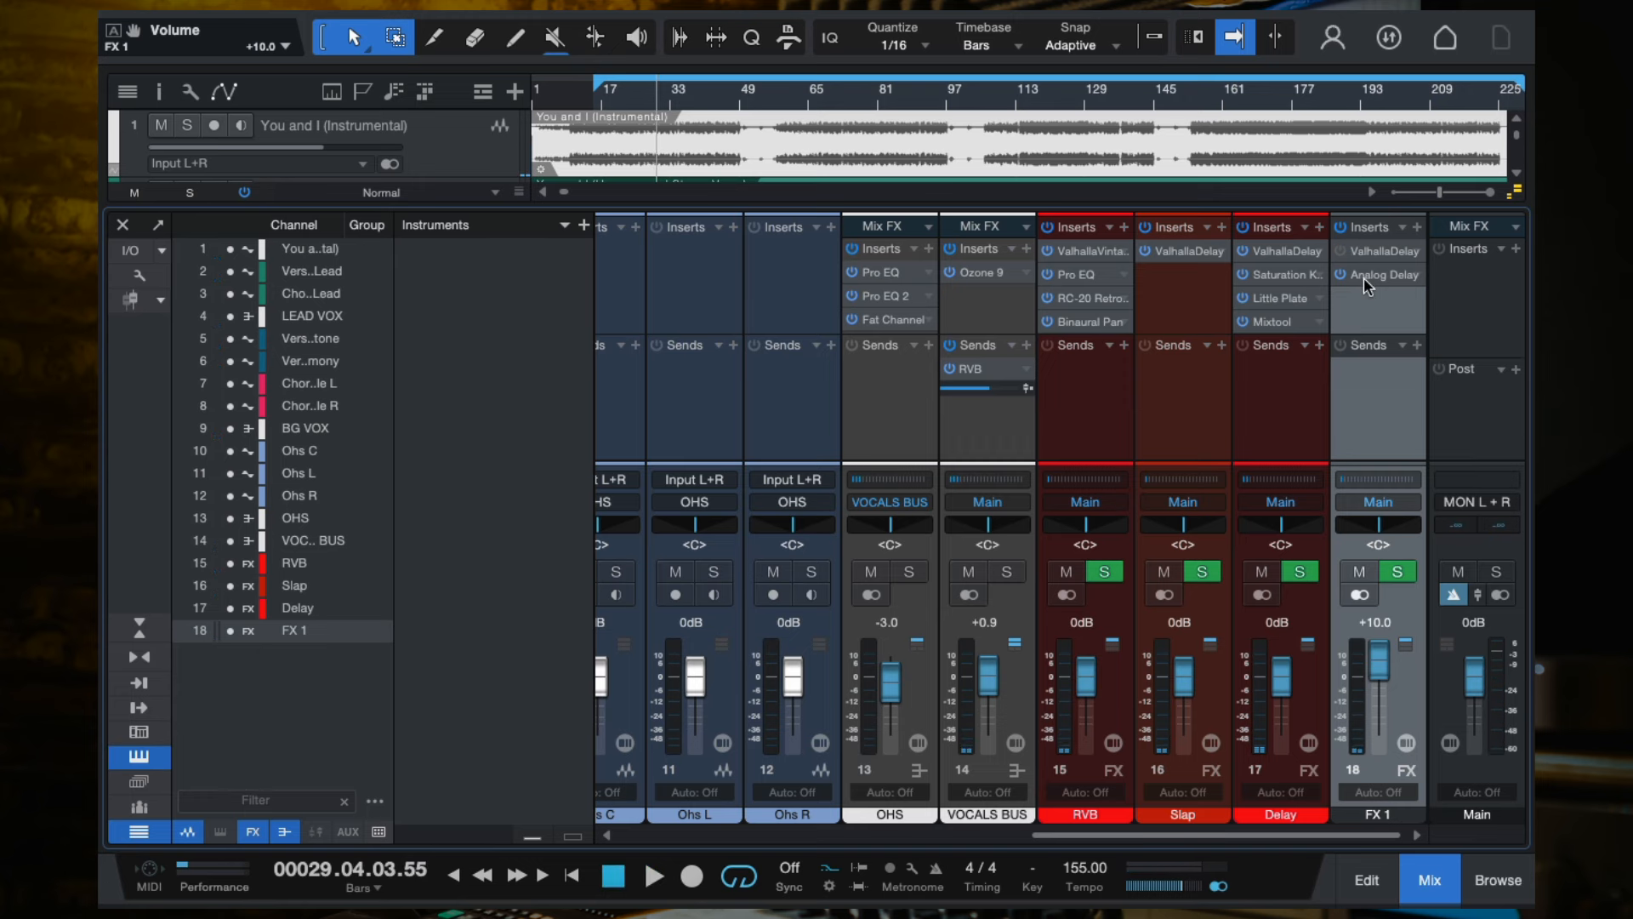
Set Analog Delay's low cut to 437 Hz during playback and lower the FX 1 fader to +2.2 dB.
{"action": "key", "text": "space"}
{"action": "left_click", "coordinate": [1365, 275]}
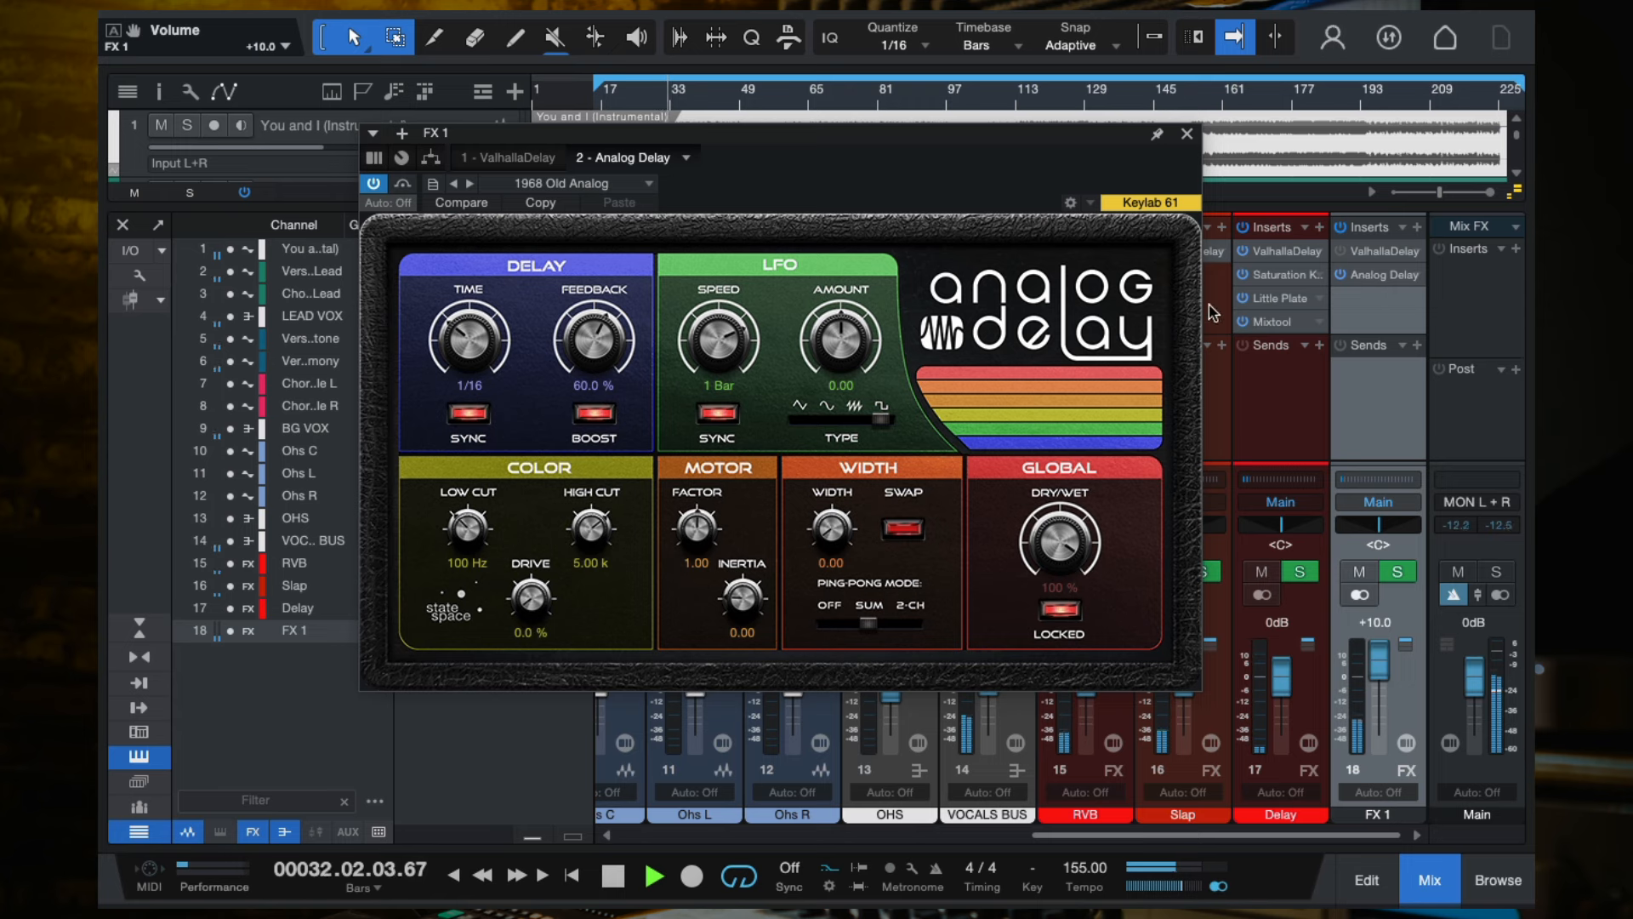
{"action": "key", "text": "space"}
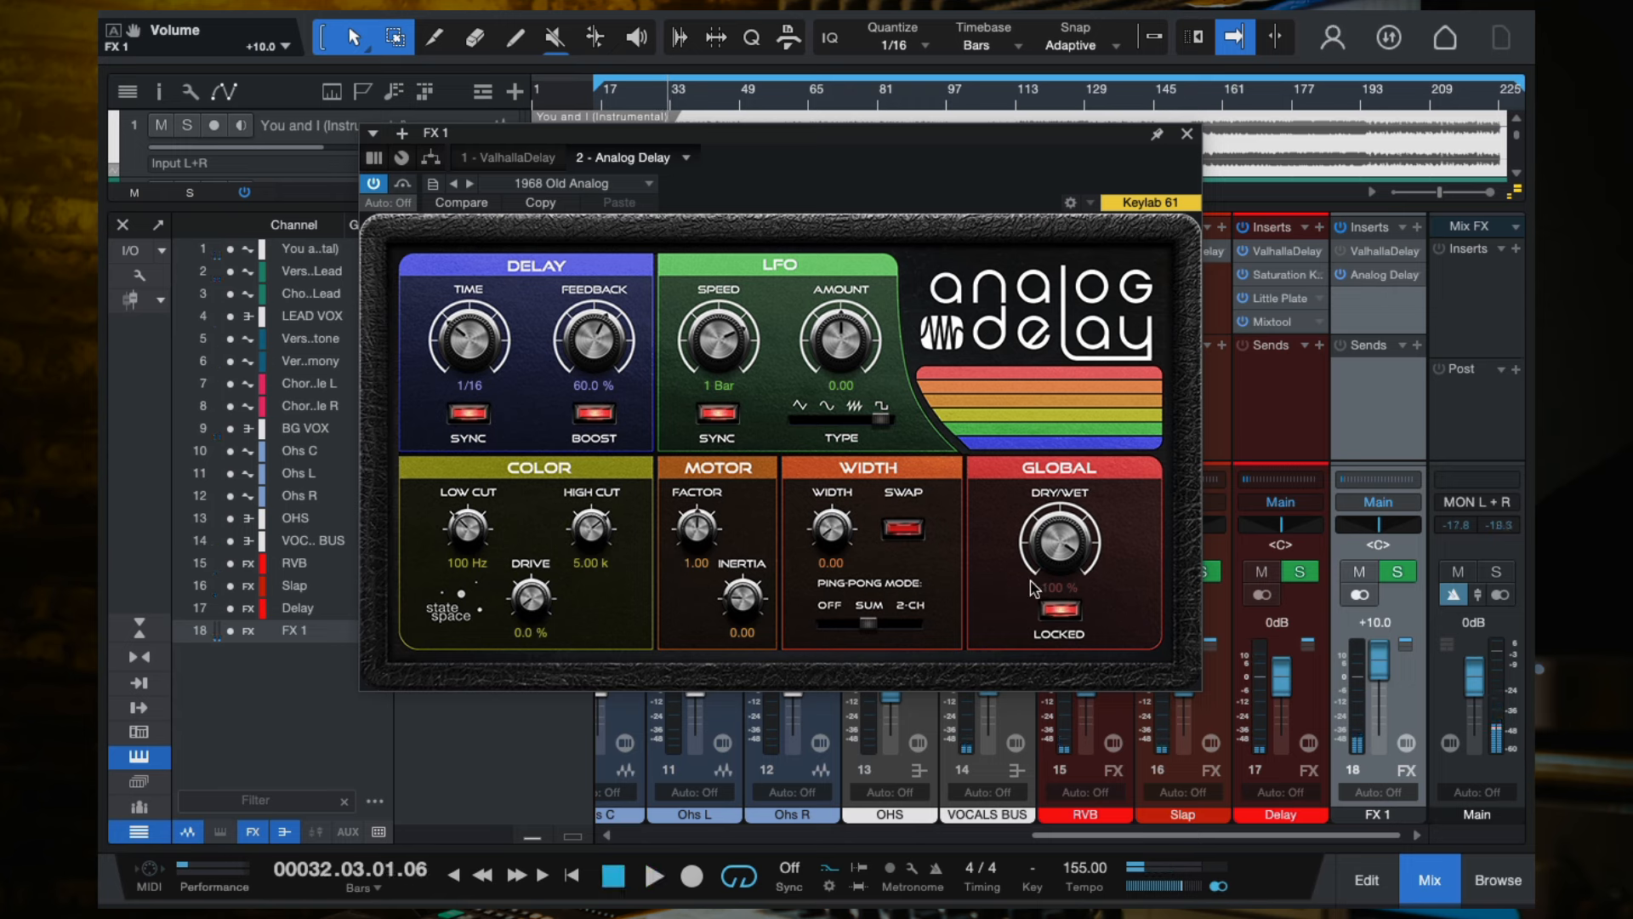
{"action": "mouse_move", "coordinate": [467, 530]}
{"action": "left_mouse_down"}
{"action": "mouse_move", "coordinate": [467, 480]}
{"action": "mouse_move", "coordinate": [468, 532]}
{"action": "left_mouse_up"}
{"action": "key", "text": "space"}
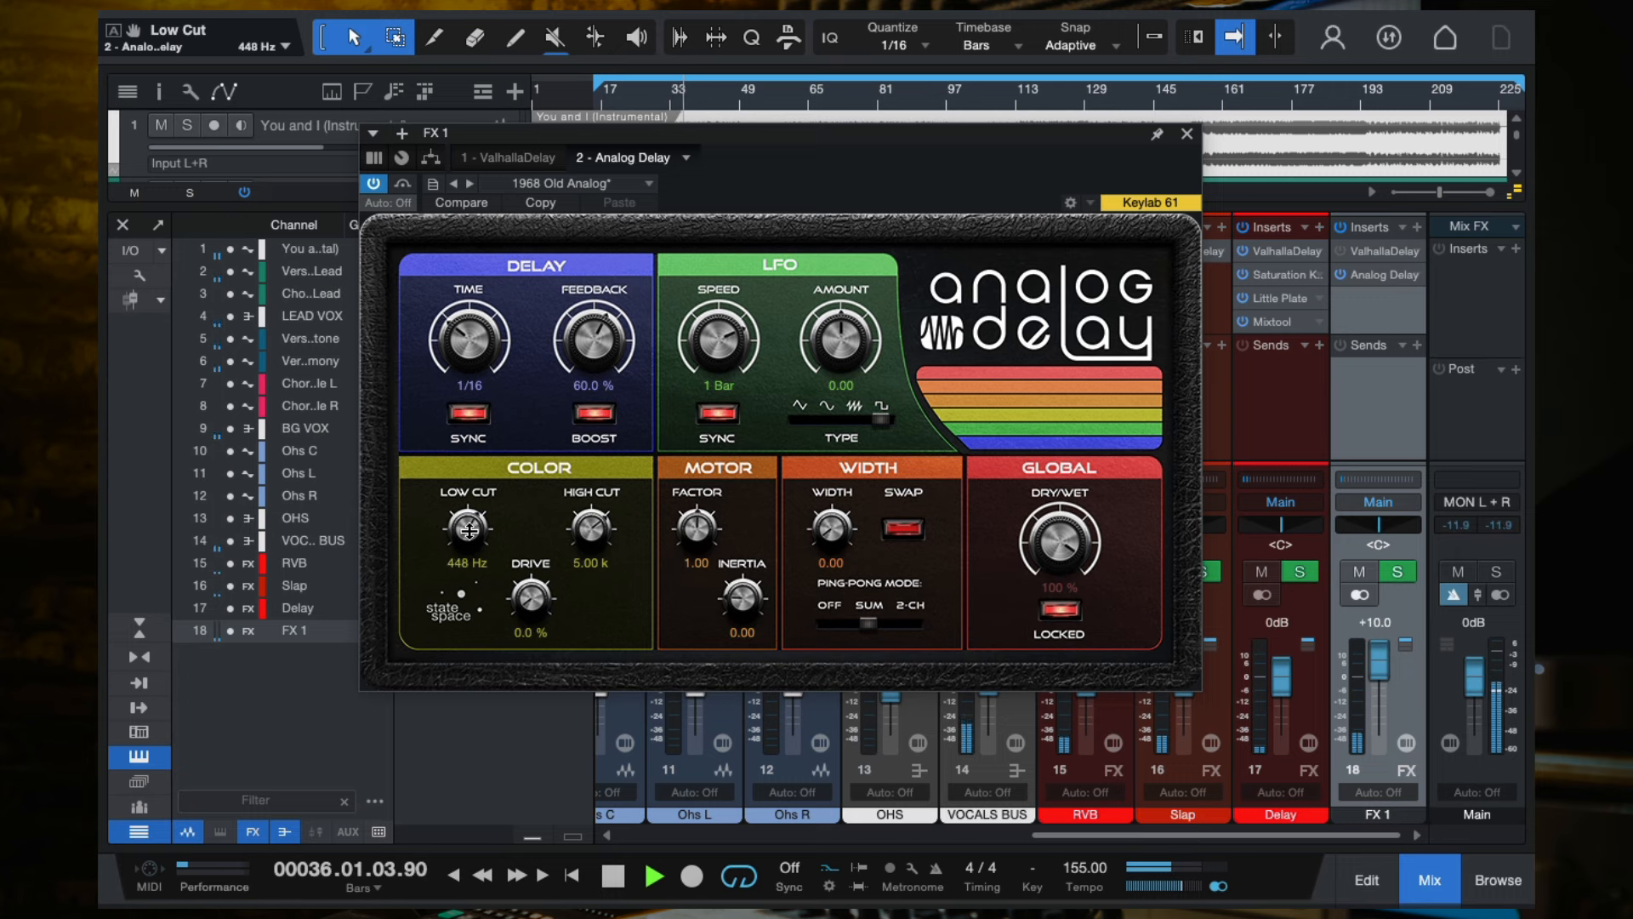
{"action": "left_click", "coordinate": [1187, 136]}
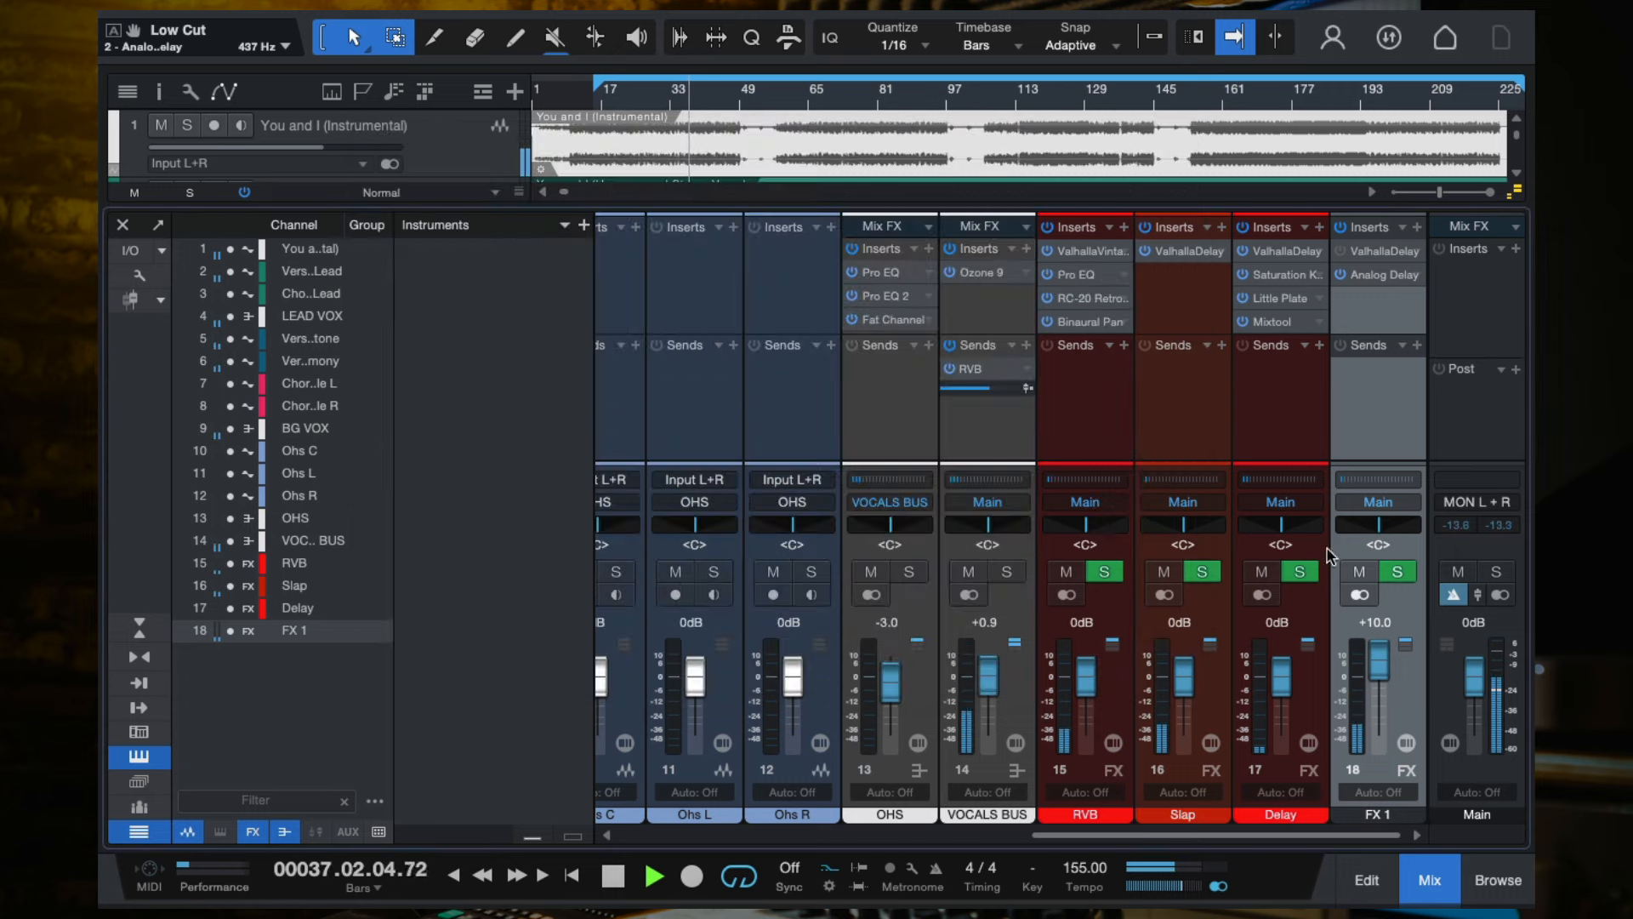
{"action": "left_click_drag", "start_coordinate": [1378, 667], "coordinate": [1378, 684]}
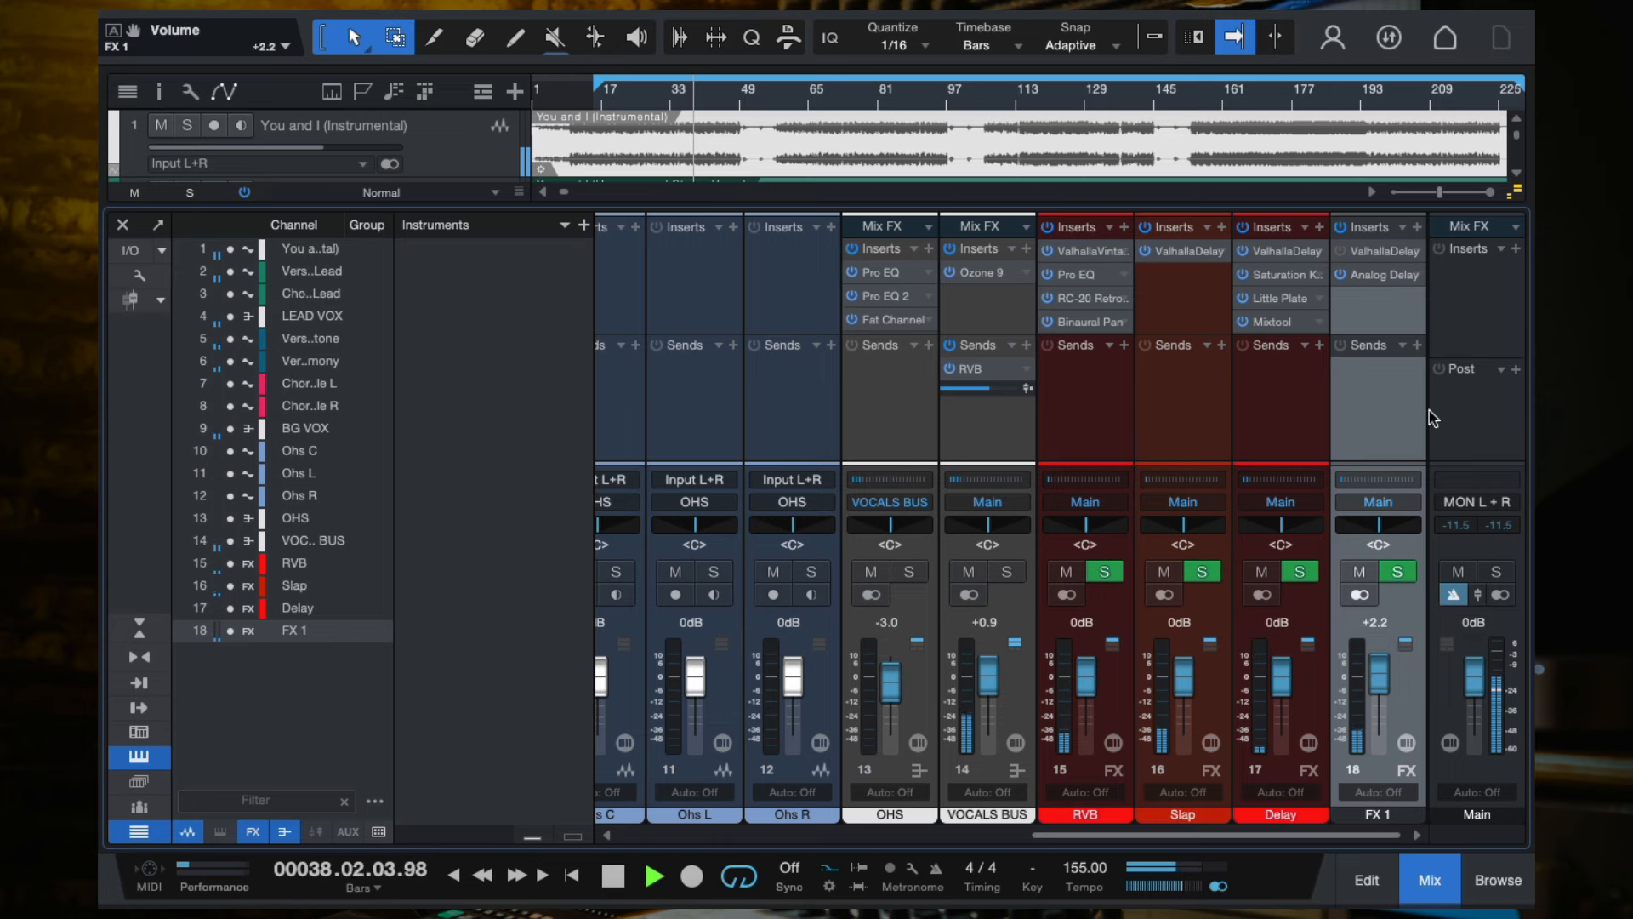
Set Analog Delay's feedback to 56.5 % and its high cut to 2.35 kHz, and close the plug-in window.
{"action": "left_click", "coordinate": [1386, 275]}
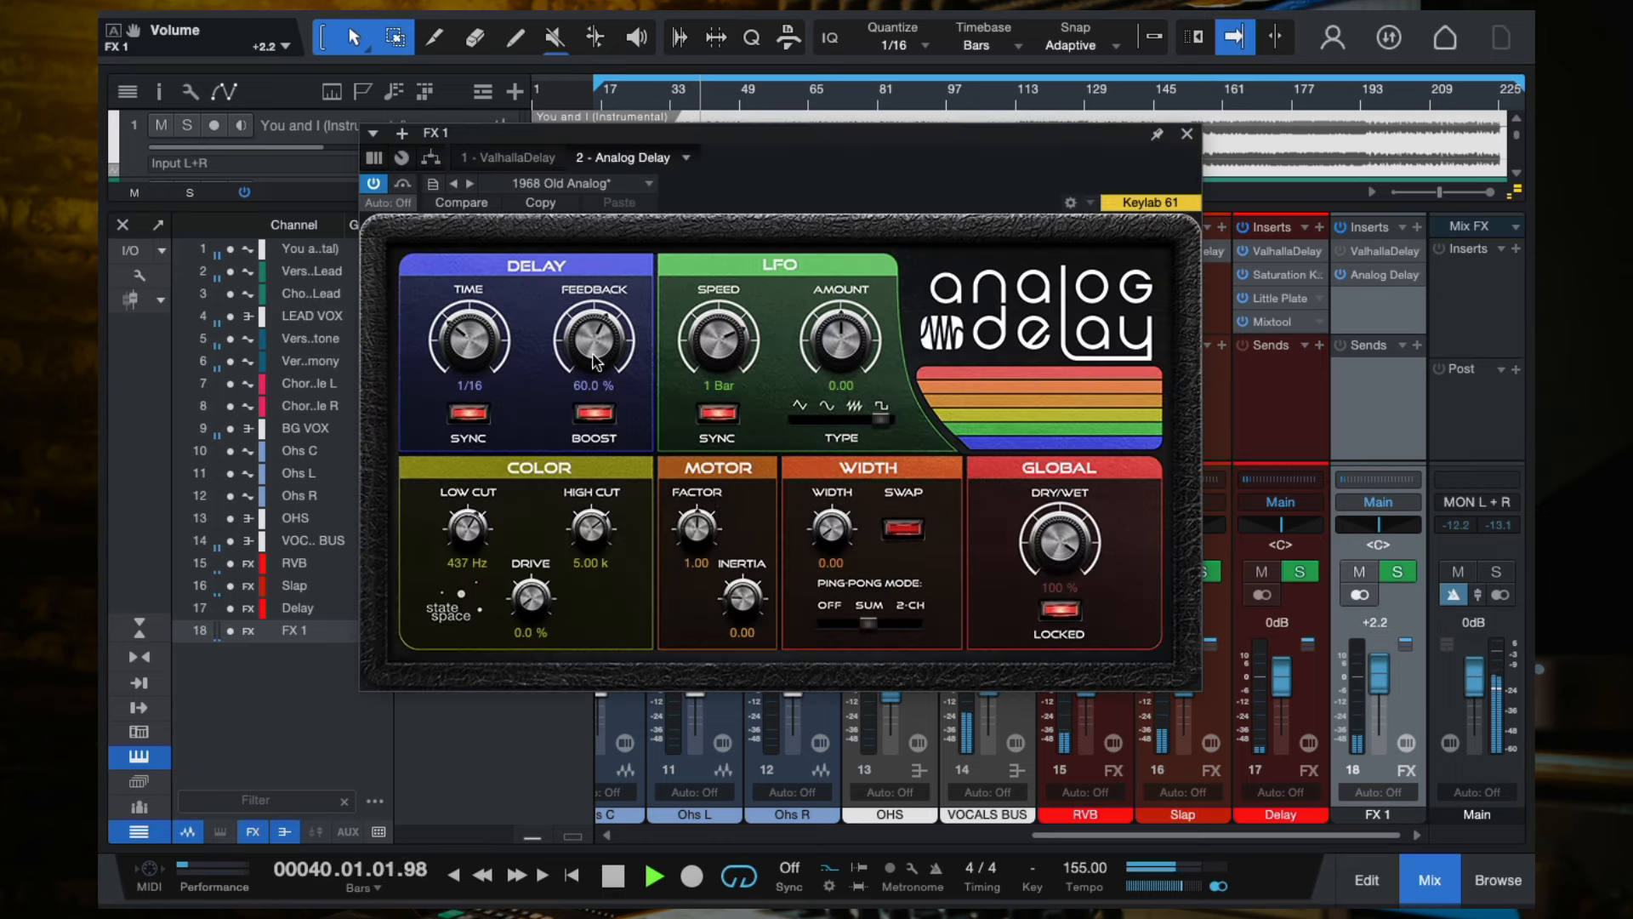
{"action": "left_click_drag", "start_coordinate": [587, 347], "coordinate": [586, 358]}
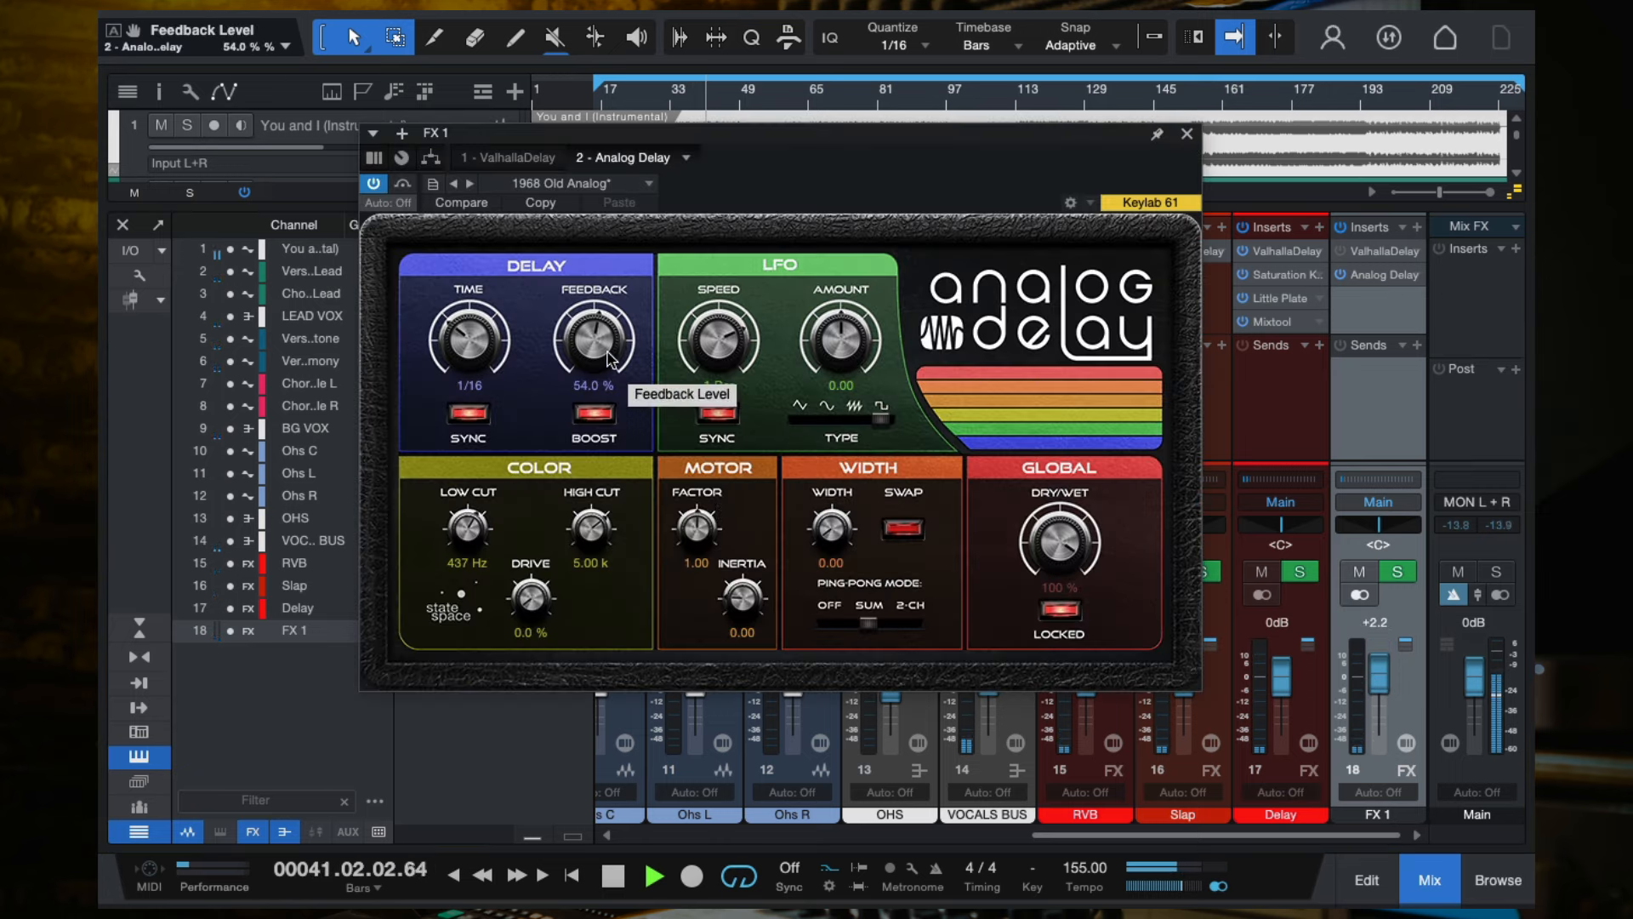
{"action": "left_click_drag", "start_coordinate": [598, 350], "coordinate": [593, 343]}
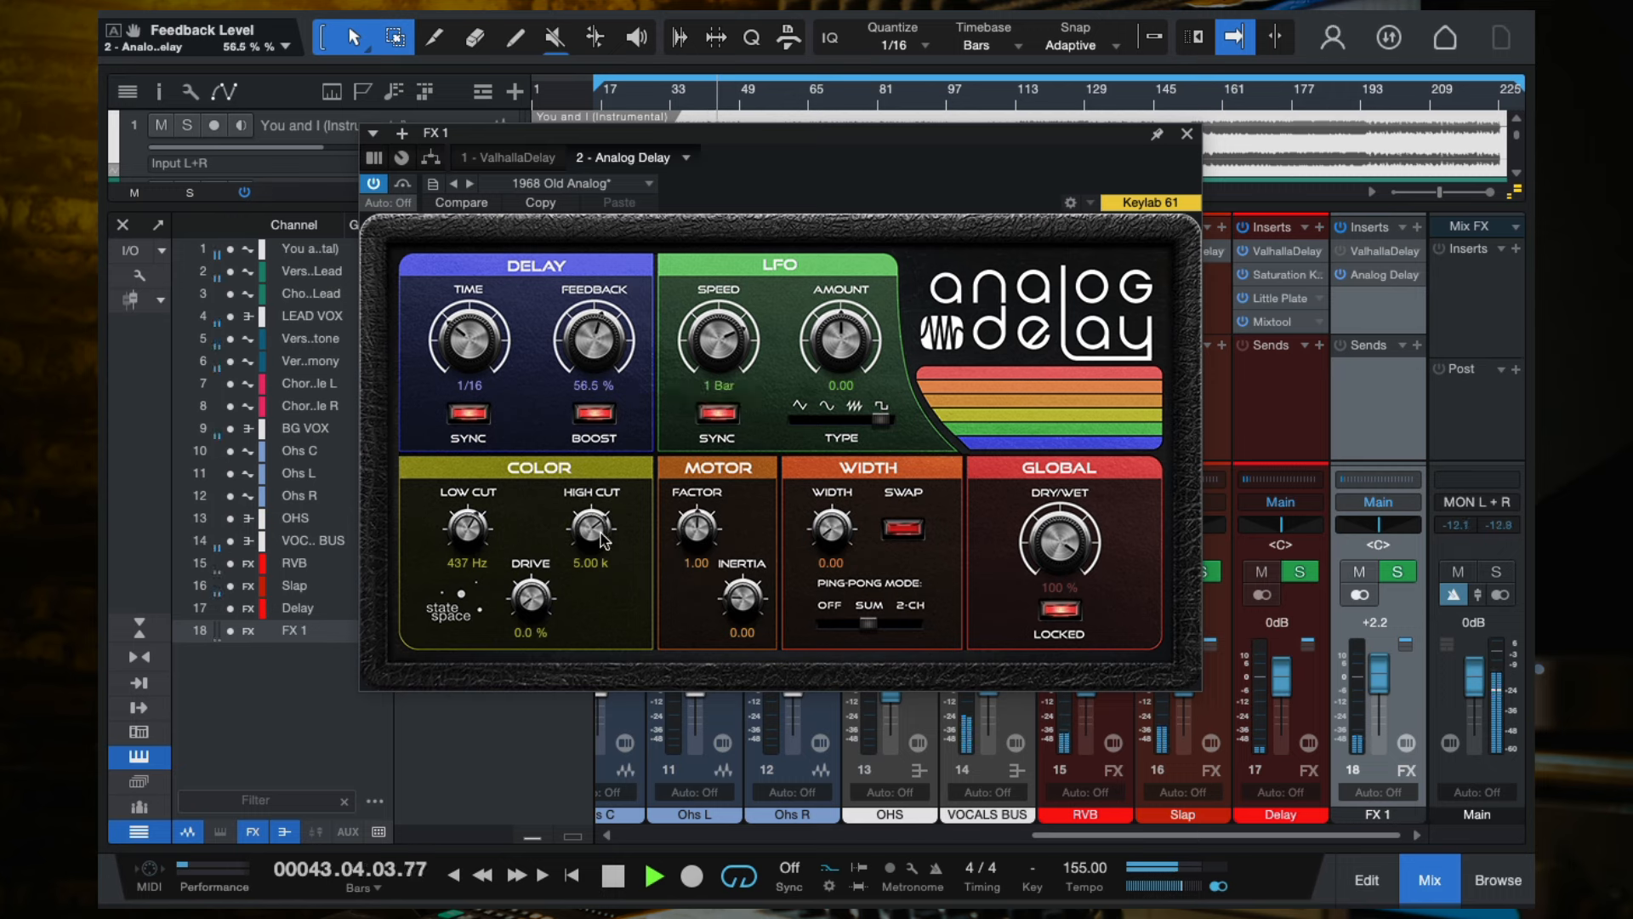
{"action": "mouse_move", "coordinate": [601, 538]}
{"action": "left_mouse_down"}
{"action": "mouse_move", "coordinate": [597, 572]}
{"action": "mouse_move", "coordinate": [591, 546]}
{"action": "left_mouse_up"}
{"action": "left_click", "coordinate": [1186, 133]}
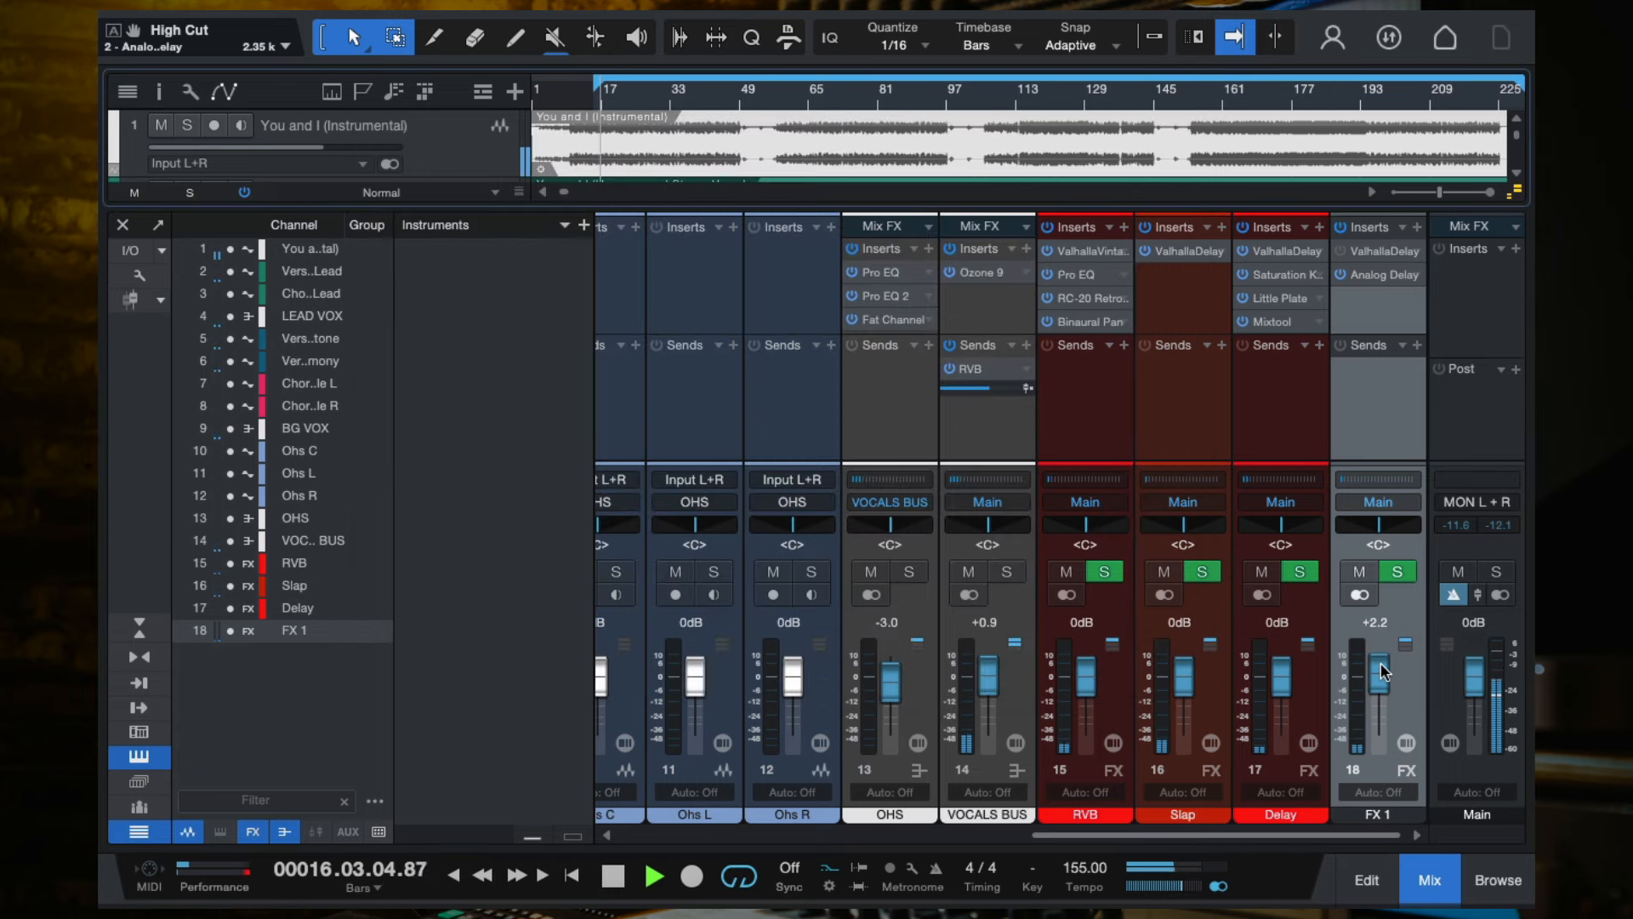
Raise the FX 1 fader to +10.0 dB and set Analog Delay's feedback to 61.5 %.
{"action": "left_click_drag", "start_coordinate": [1379, 672], "coordinate": [1379, 653]}
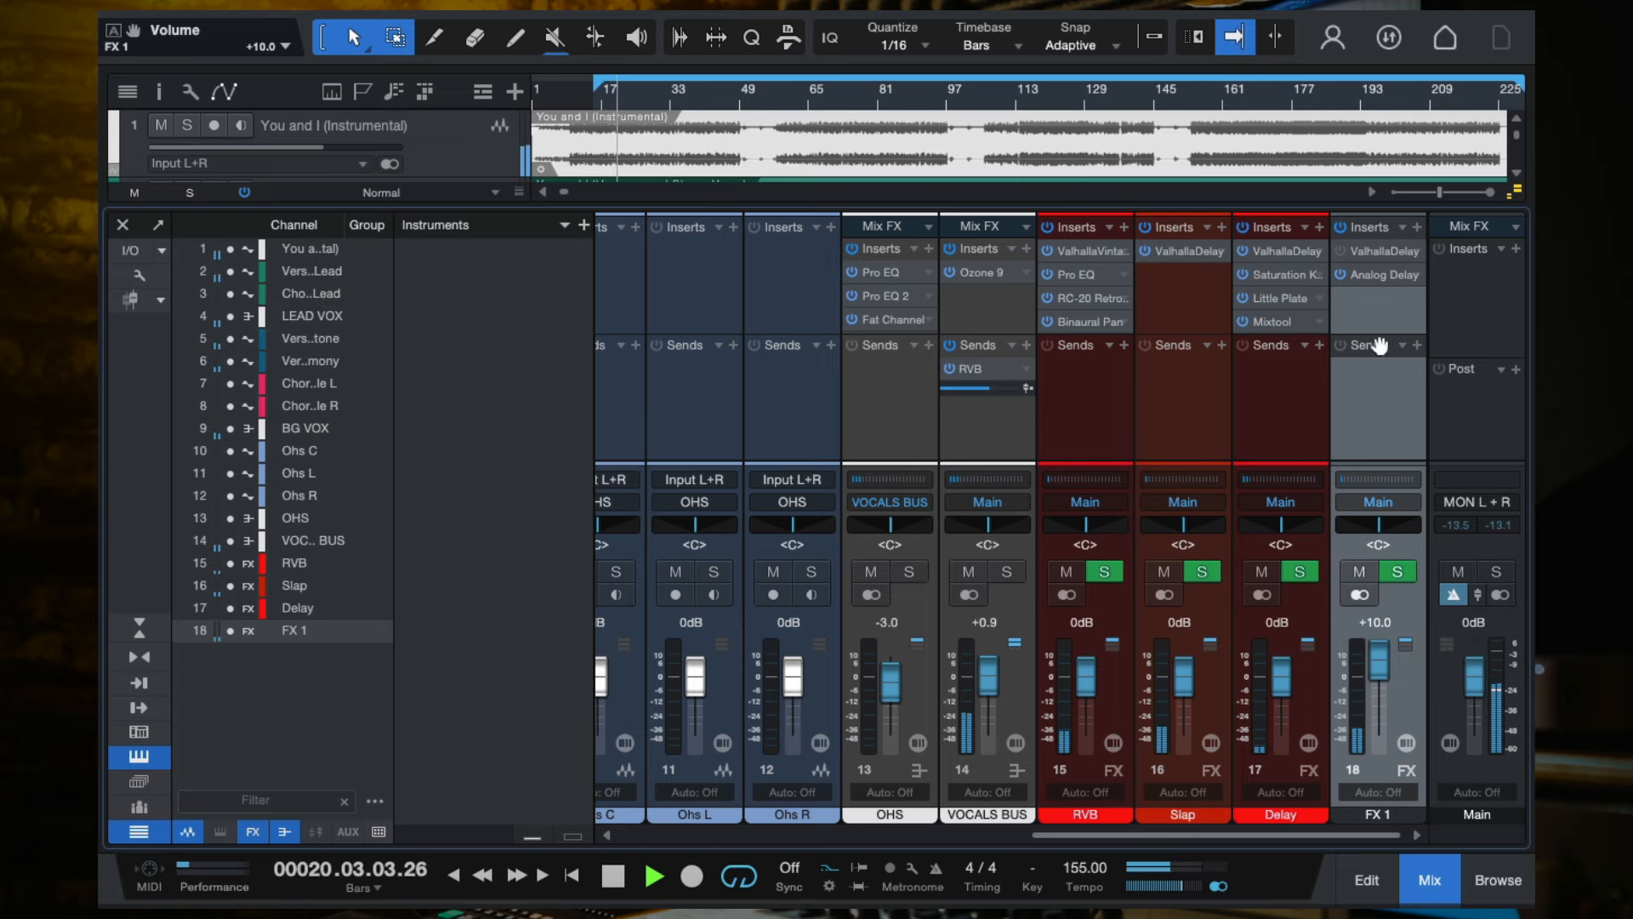
{"action": "left_click", "coordinate": [1379, 275]}
{"action": "left_click_drag", "start_coordinate": [609, 353], "coordinate": [606, 333]}
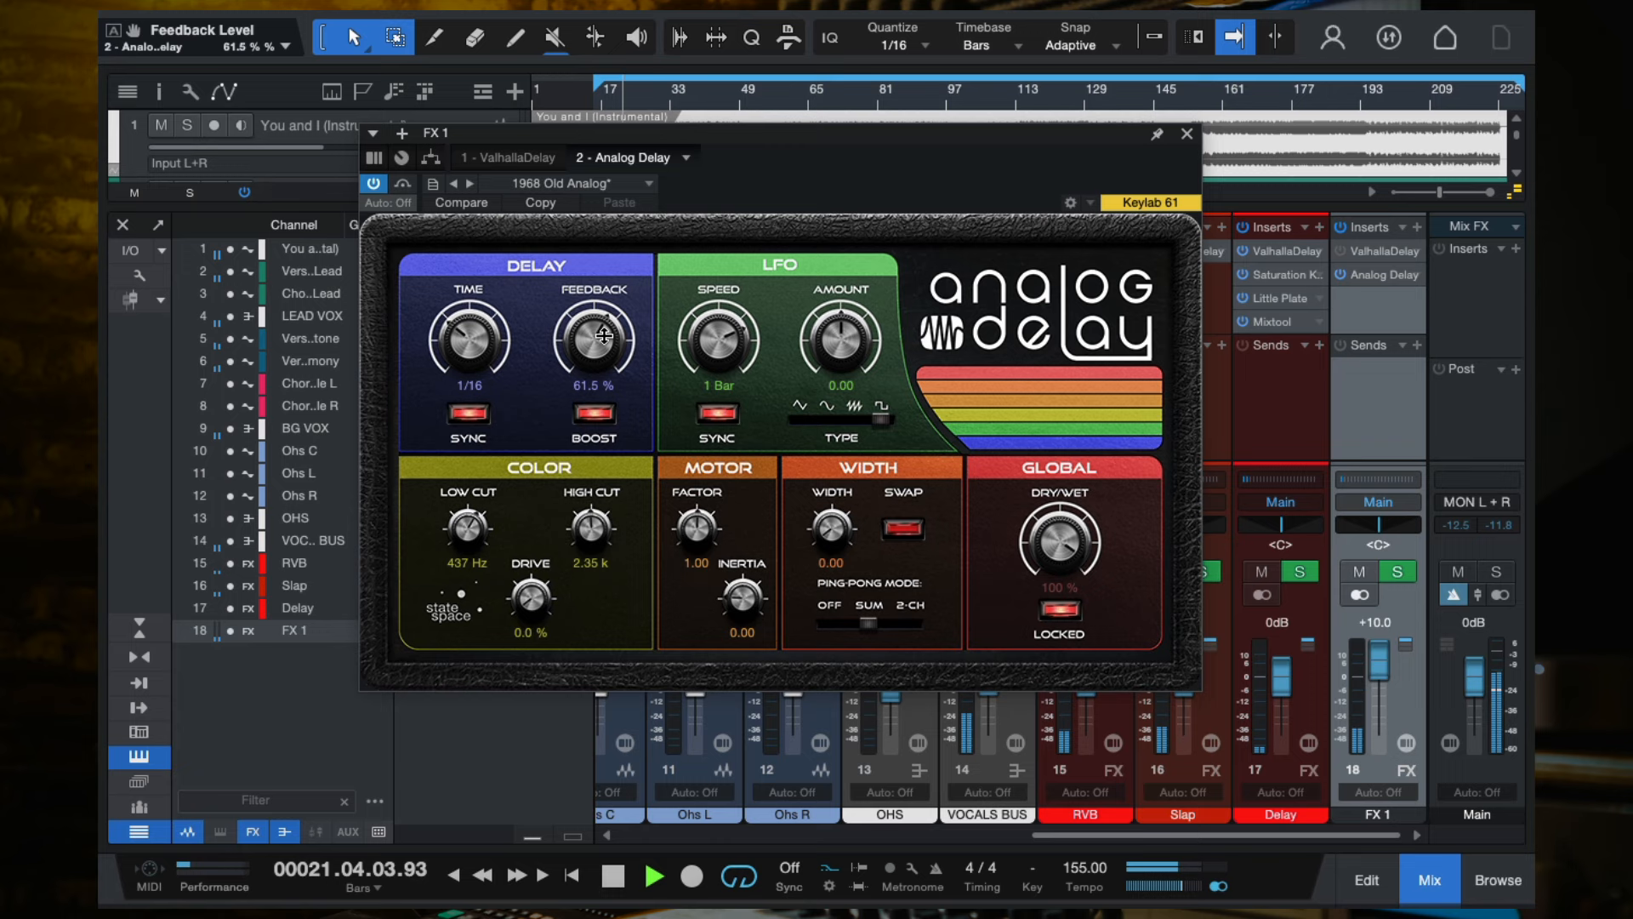
{"action": "left_click", "coordinate": [1188, 132]}
Mute and unmute FX 1 to compare the mix without the delay, and review Analog Delay's settings with playback stopped.
{"action": "left_click", "coordinate": [1360, 571]}
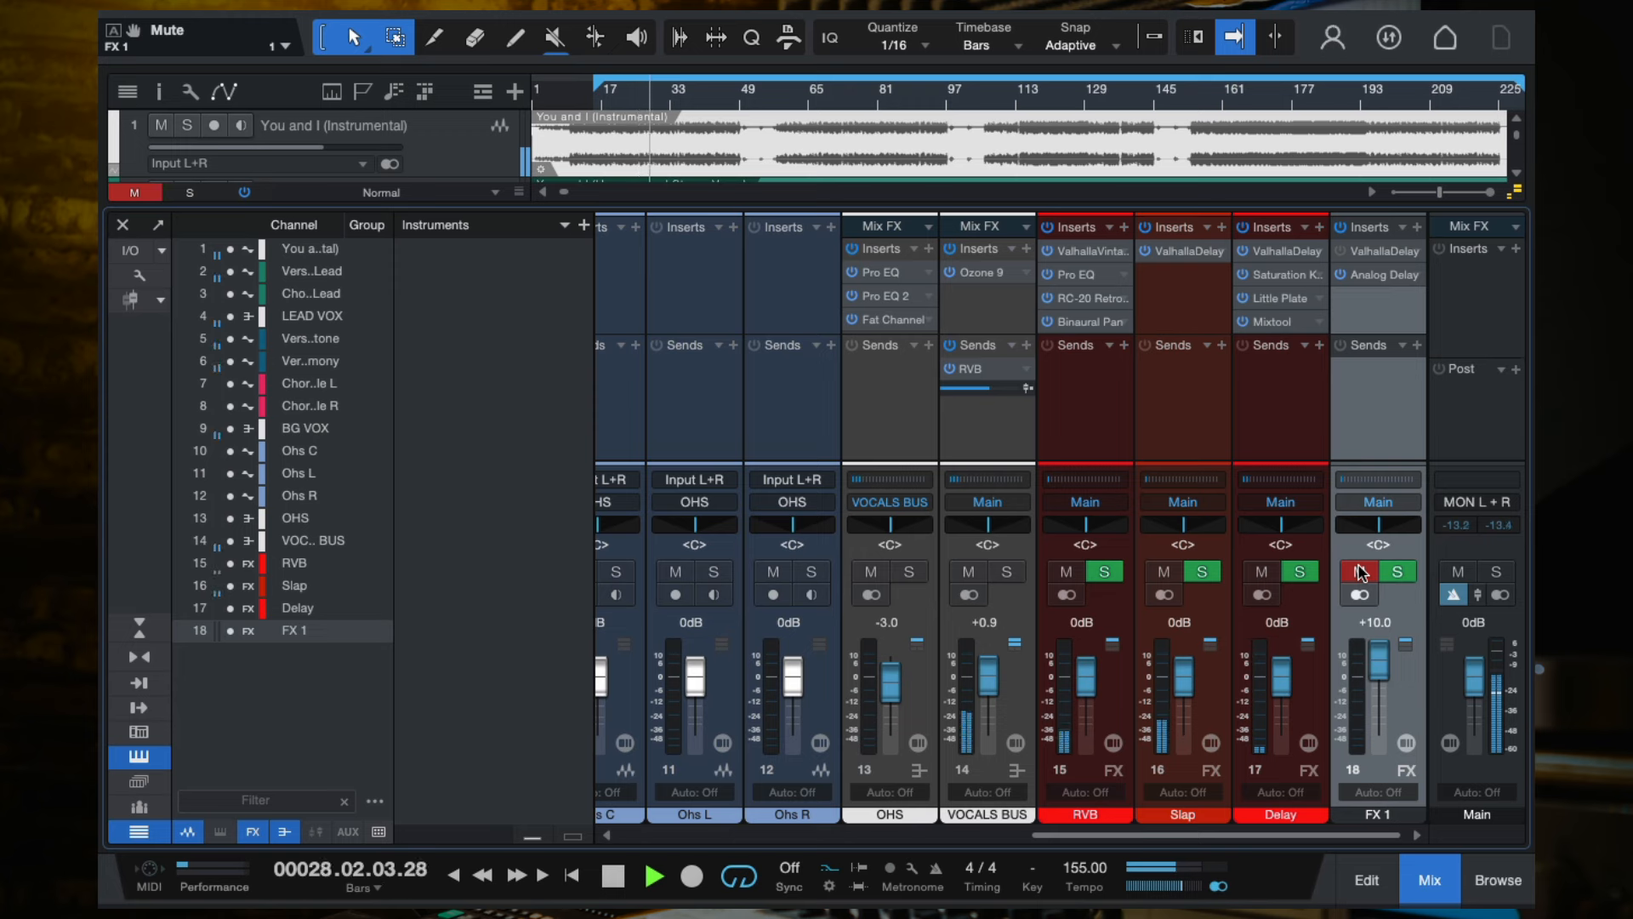
{"action": "left_click", "coordinate": [1359, 572]}
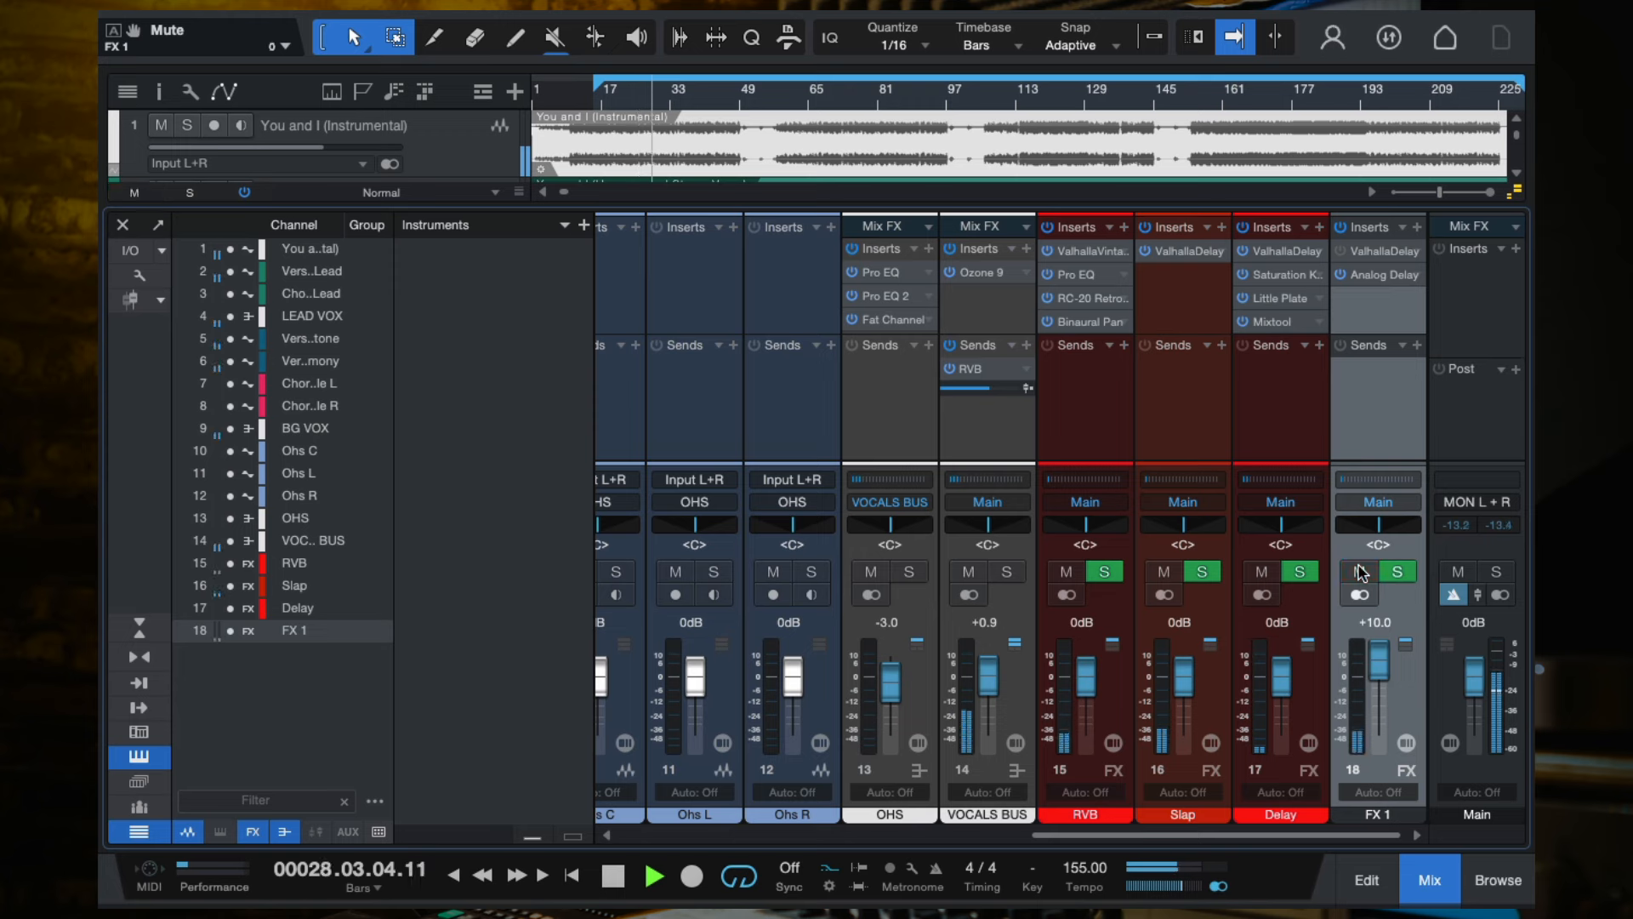
{"action": "left_click", "coordinate": [1373, 277]}
{"action": "key", "text": "space"}
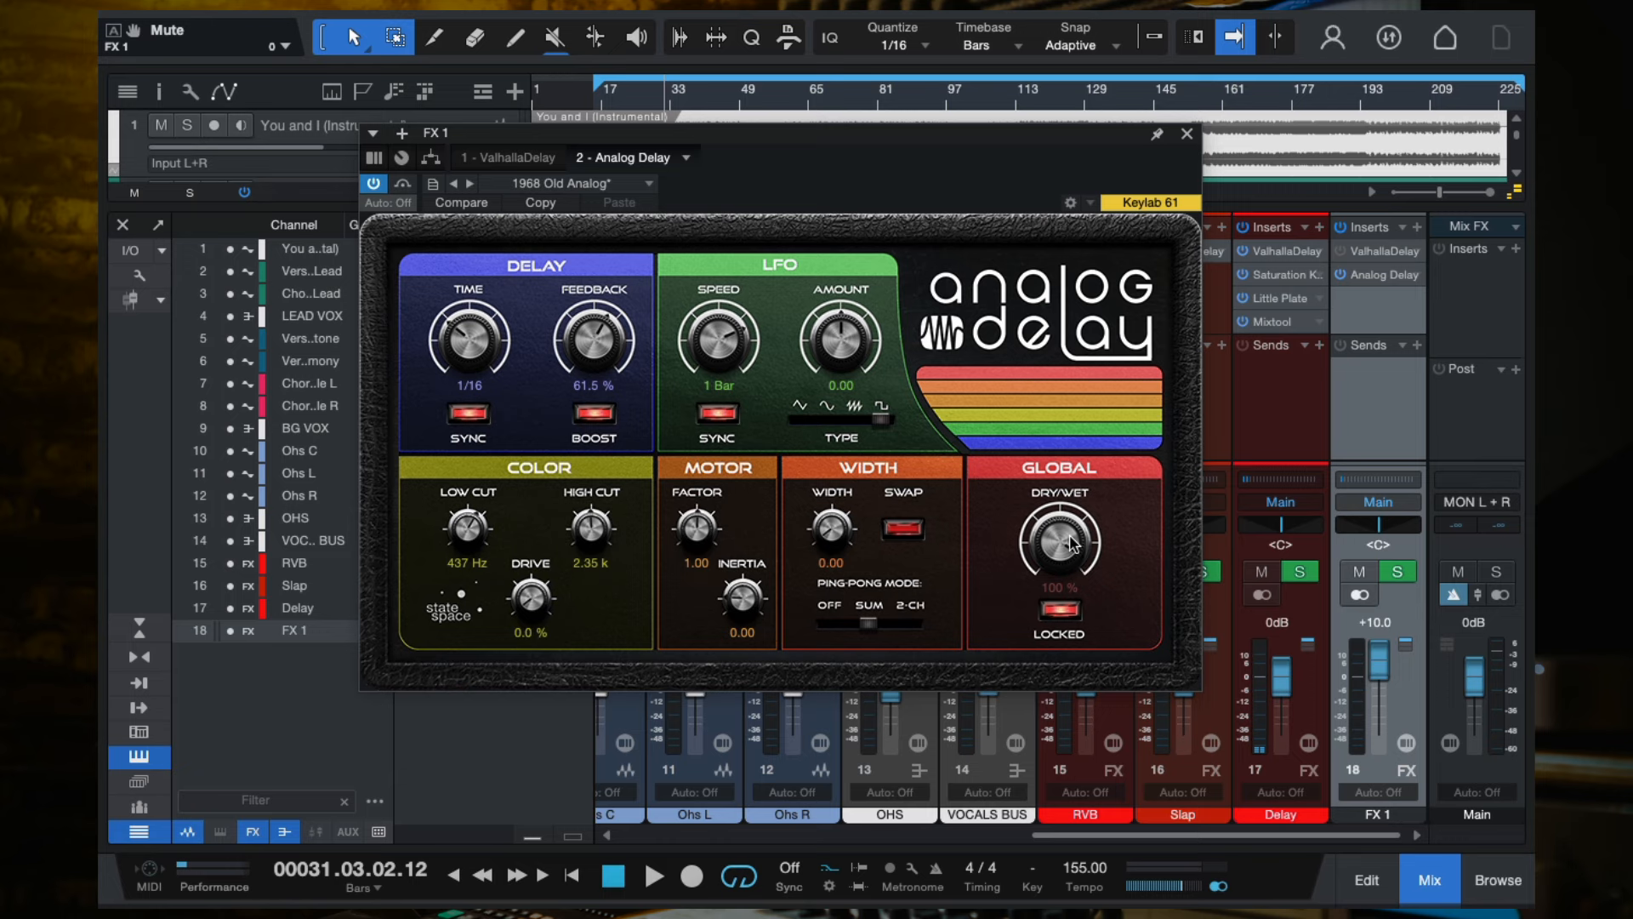
{"action": "left_click", "coordinate": [1186, 134]}
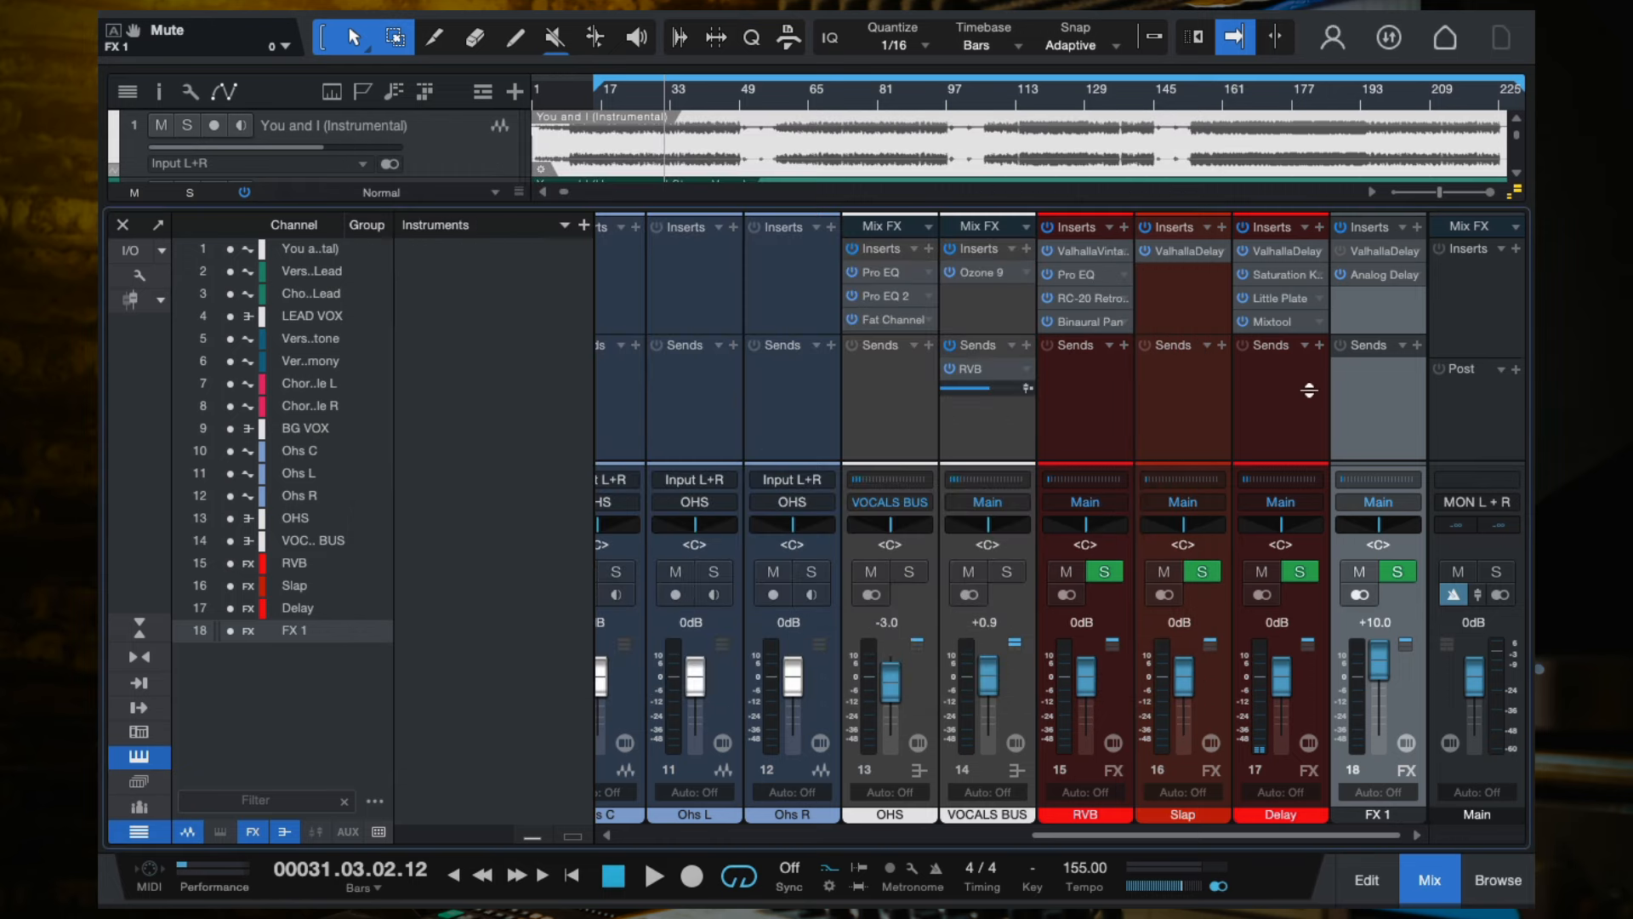
Open the bypassed ValhallaDelay insert on FX 1 to view its settings.
{"action": "left_click", "coordinate": [1113, 401]}
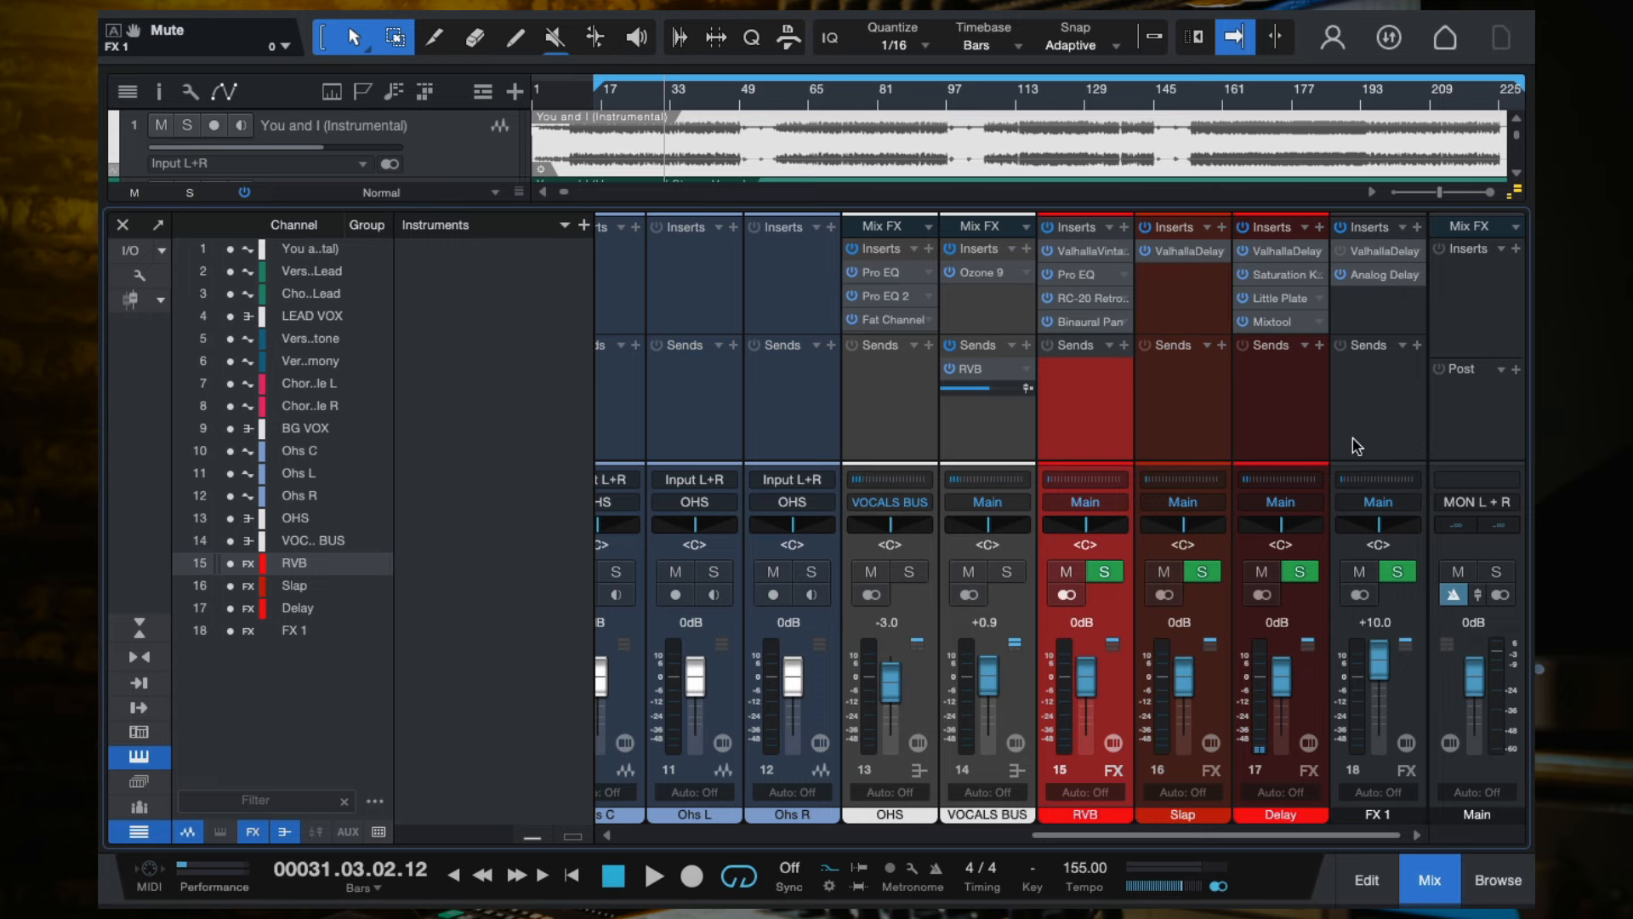
{"action": "left_click", "coordinate": [1377, 253]}
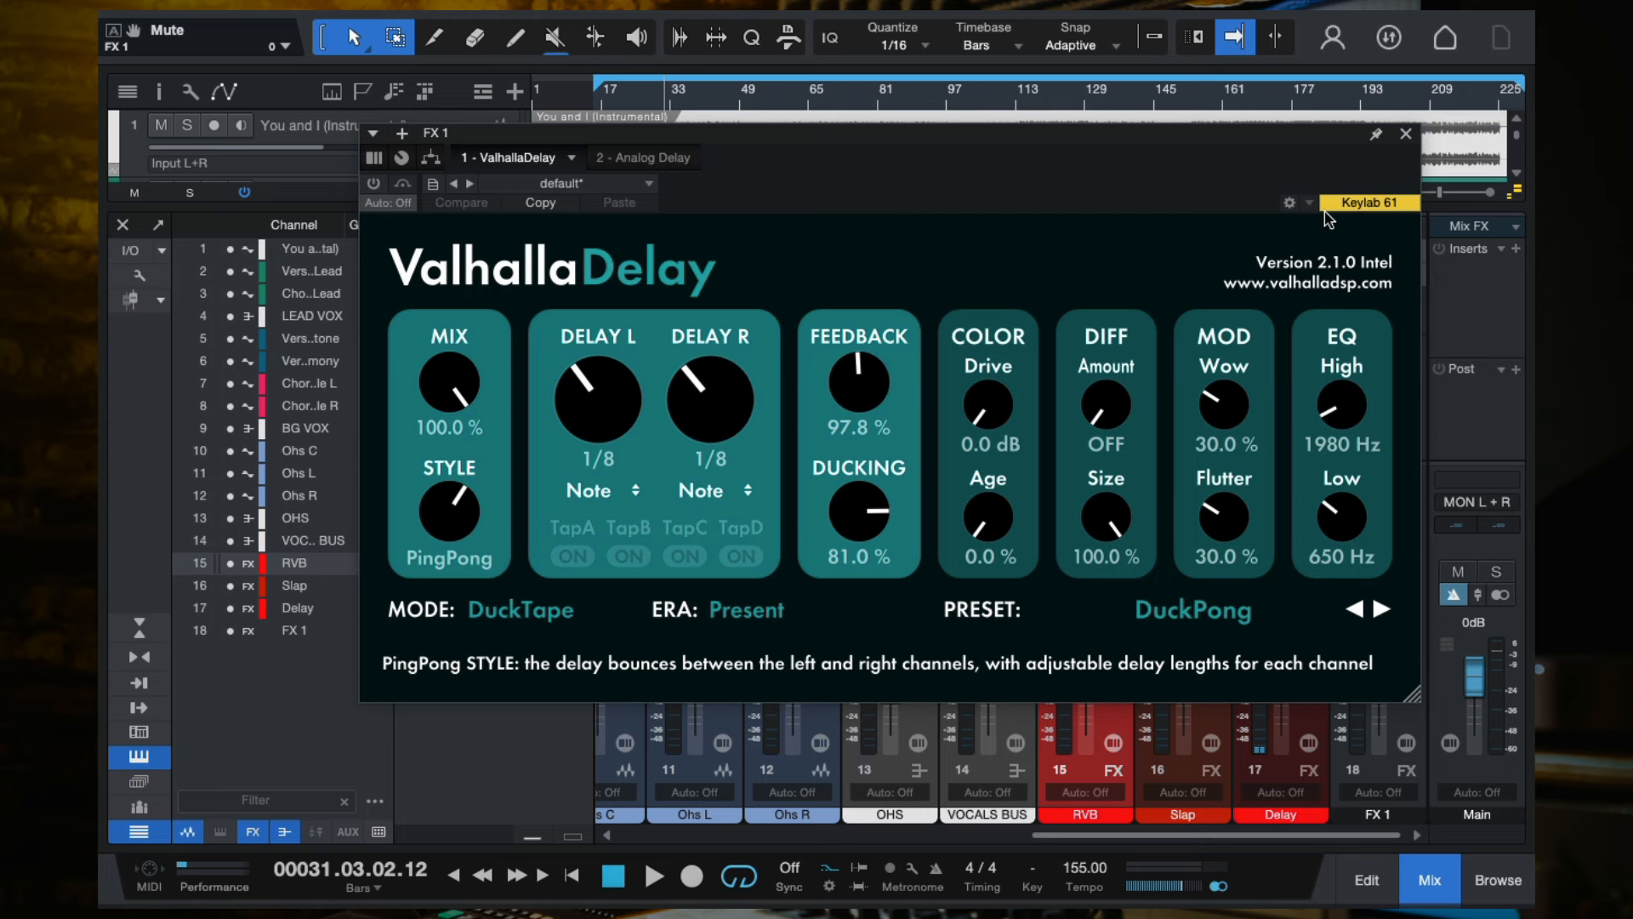
Rename the FX 1 channel to Old Delay and colour it red.
{"action": "left_click", "coordinate": [1405, 136]}
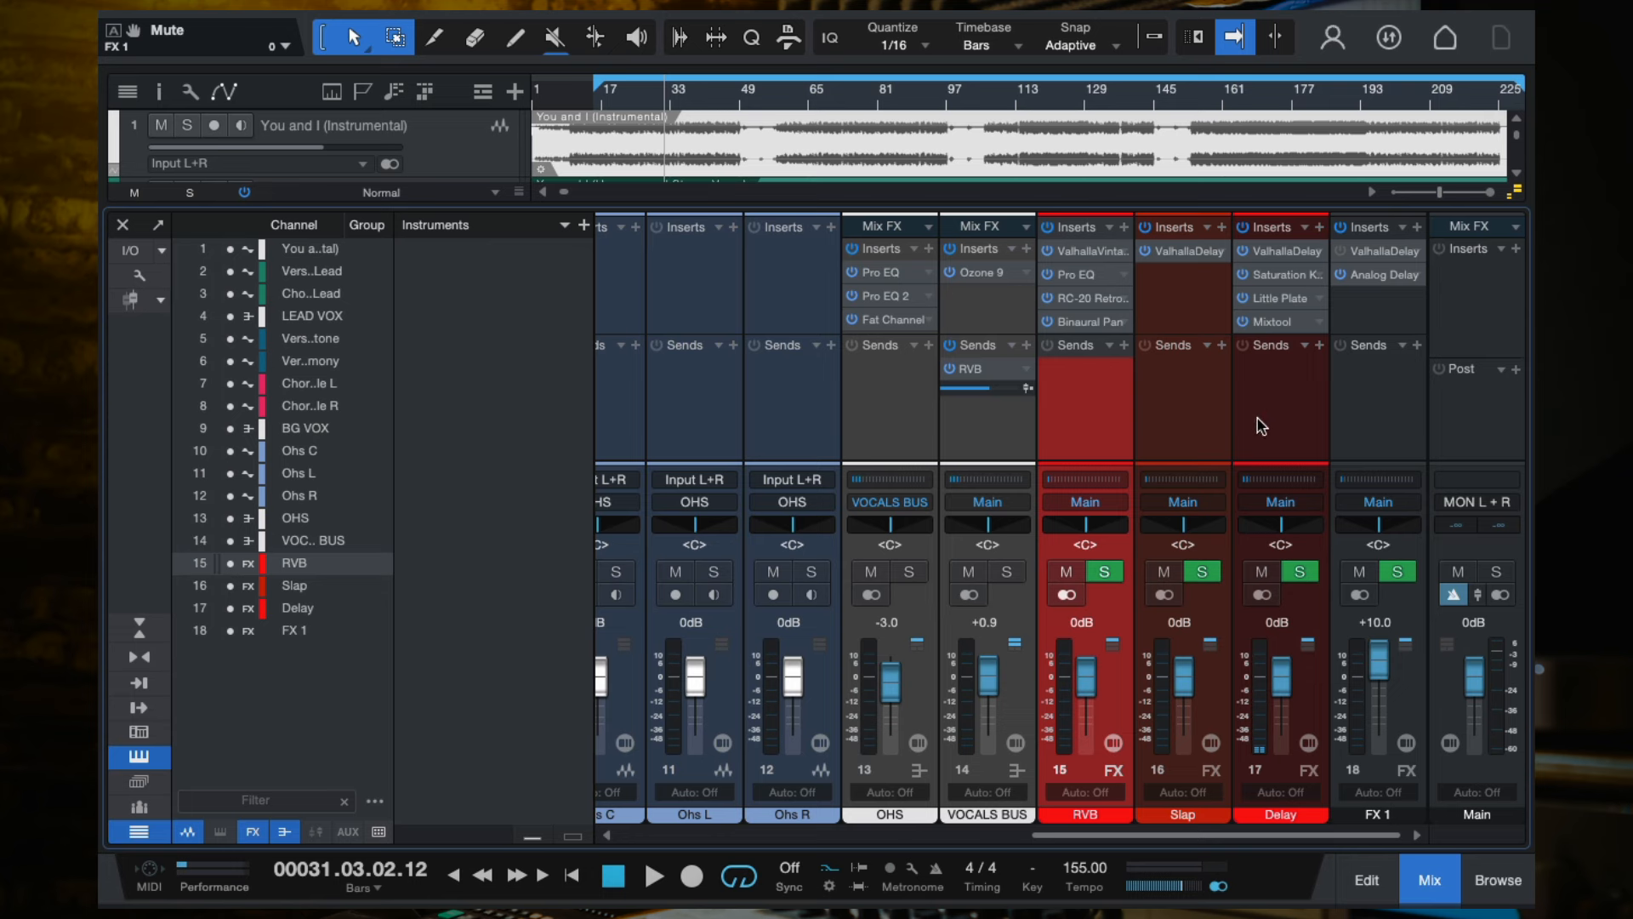
{"action": "left_click", "coordinate": [1204, 438]}
{"action": "left_click", "coordinate": [1302, 425]}
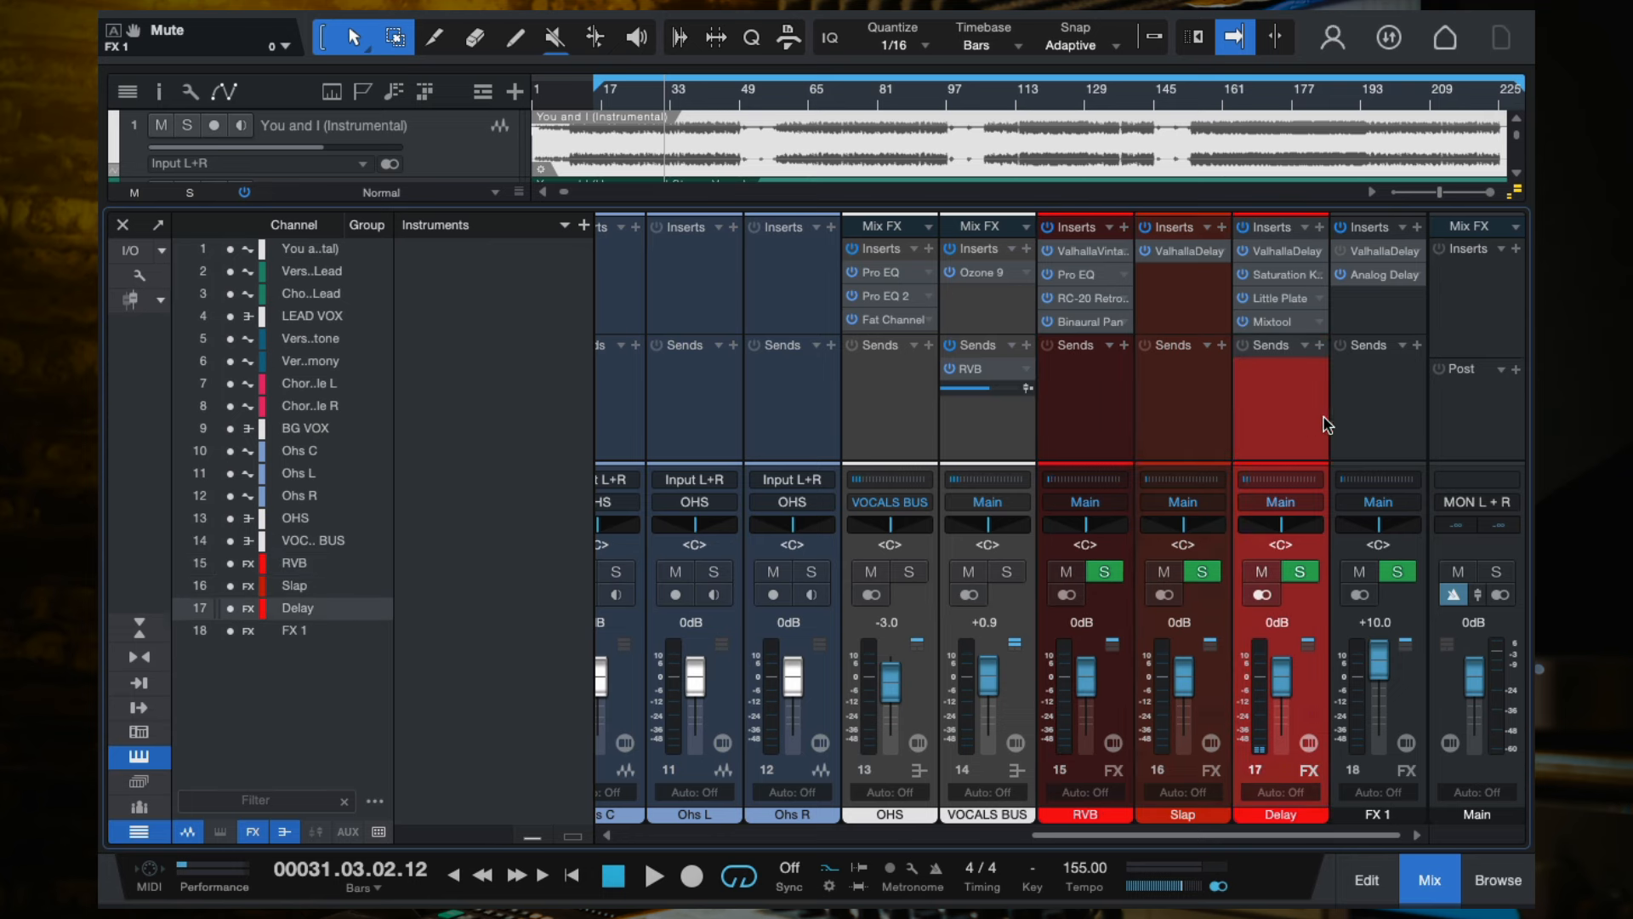
{"action": "left_click", "coordinate": [1343, 423]}
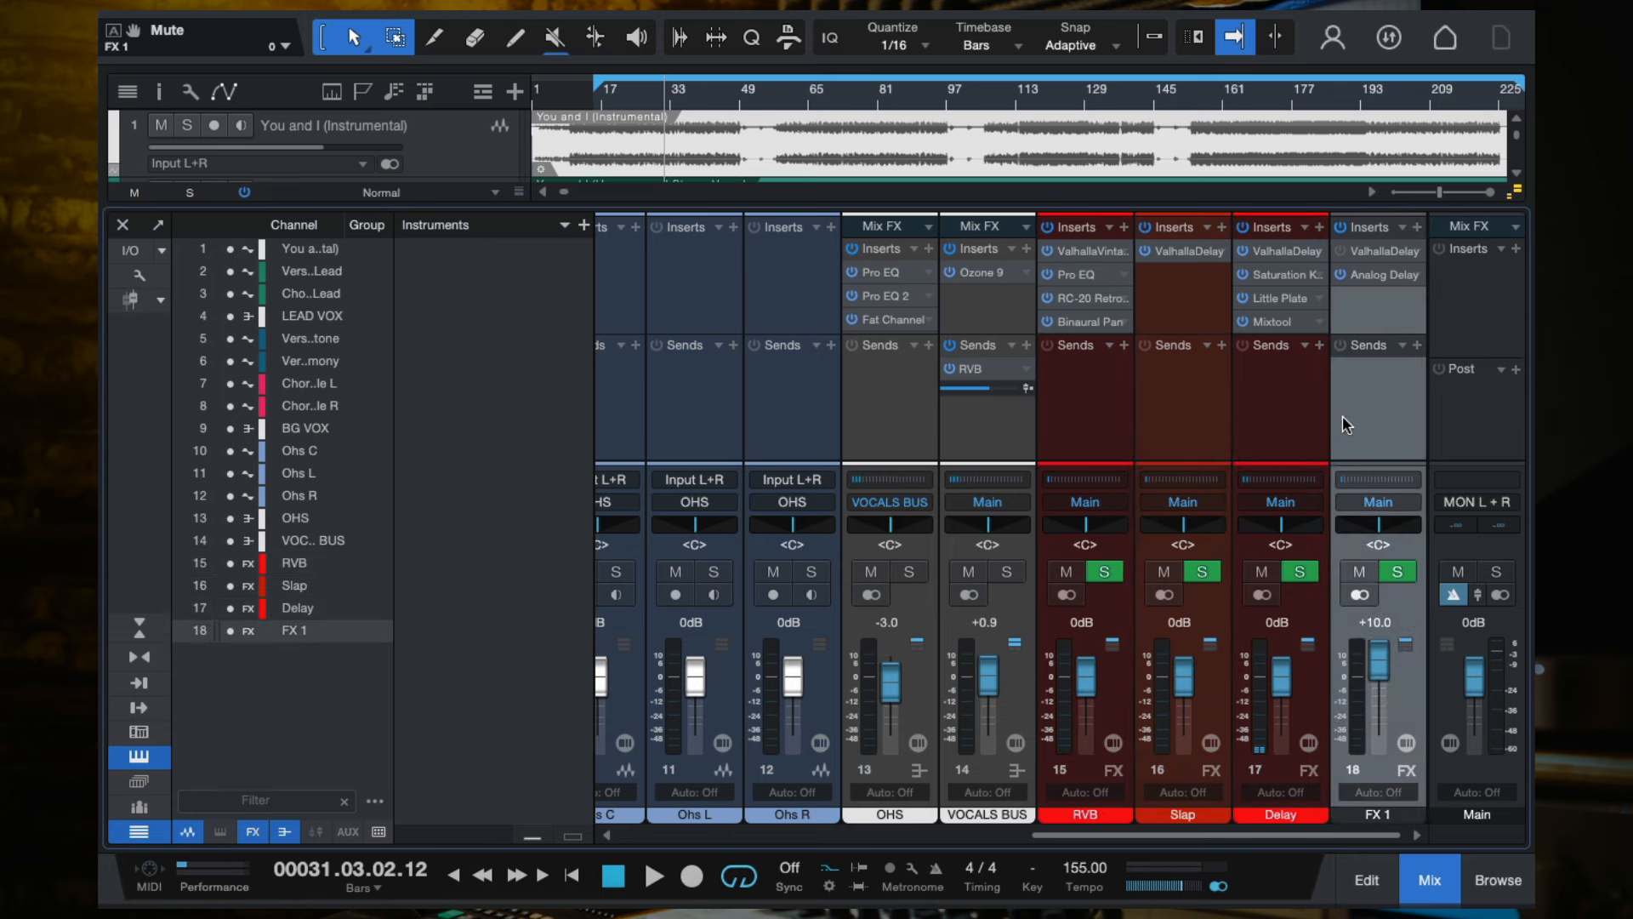
{"action": "left_click", "coordinate": [1379, 818]}
{"action": "double_click", "coordinate": [1379, 816]}
{"action": "type", "text": "Ta"}
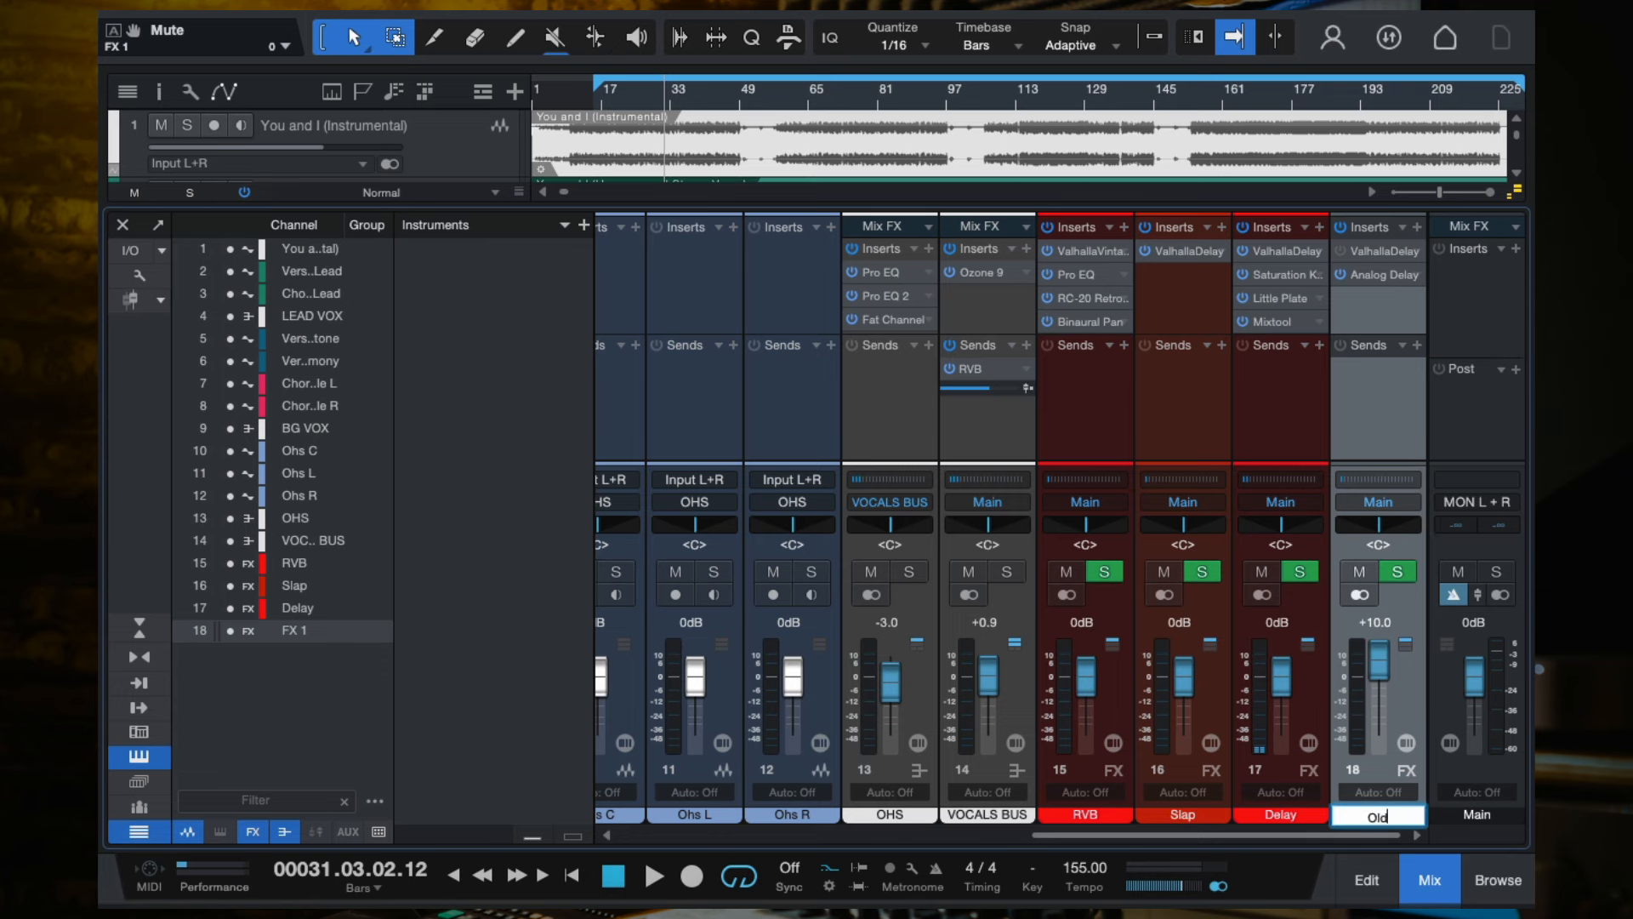
{"action": "type", "text": "d Delay"}
{"action": "key", "text": "Return"}
{"action": "left_click", "coordinate": [1375, 819]}
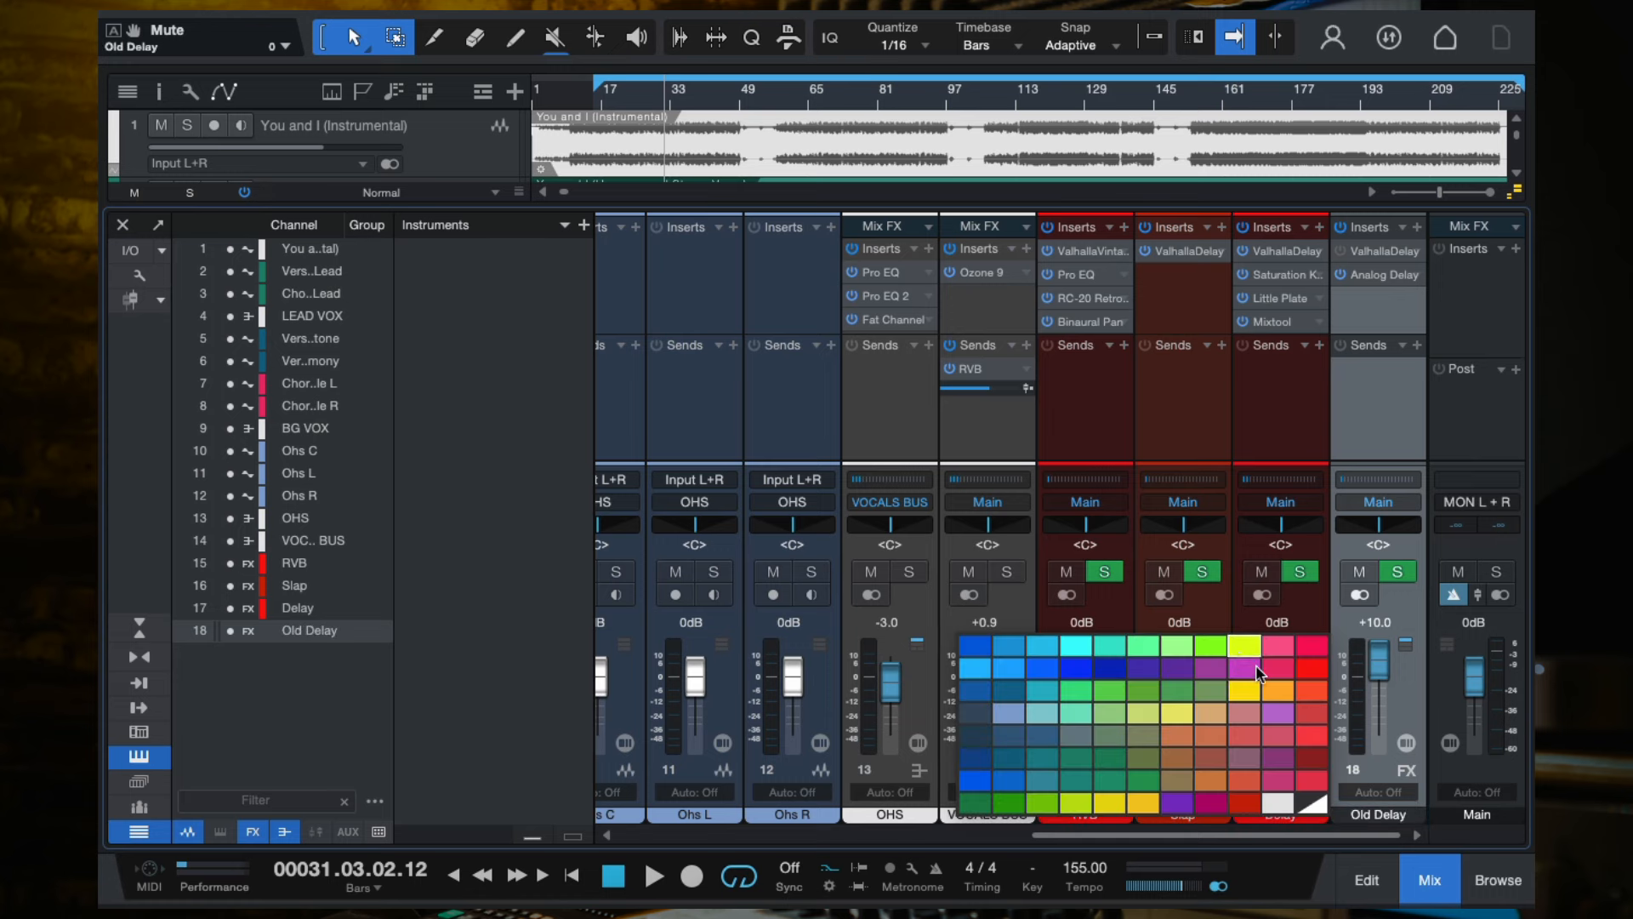
{"action": "left_click", "coordinate": [1314, 672]}
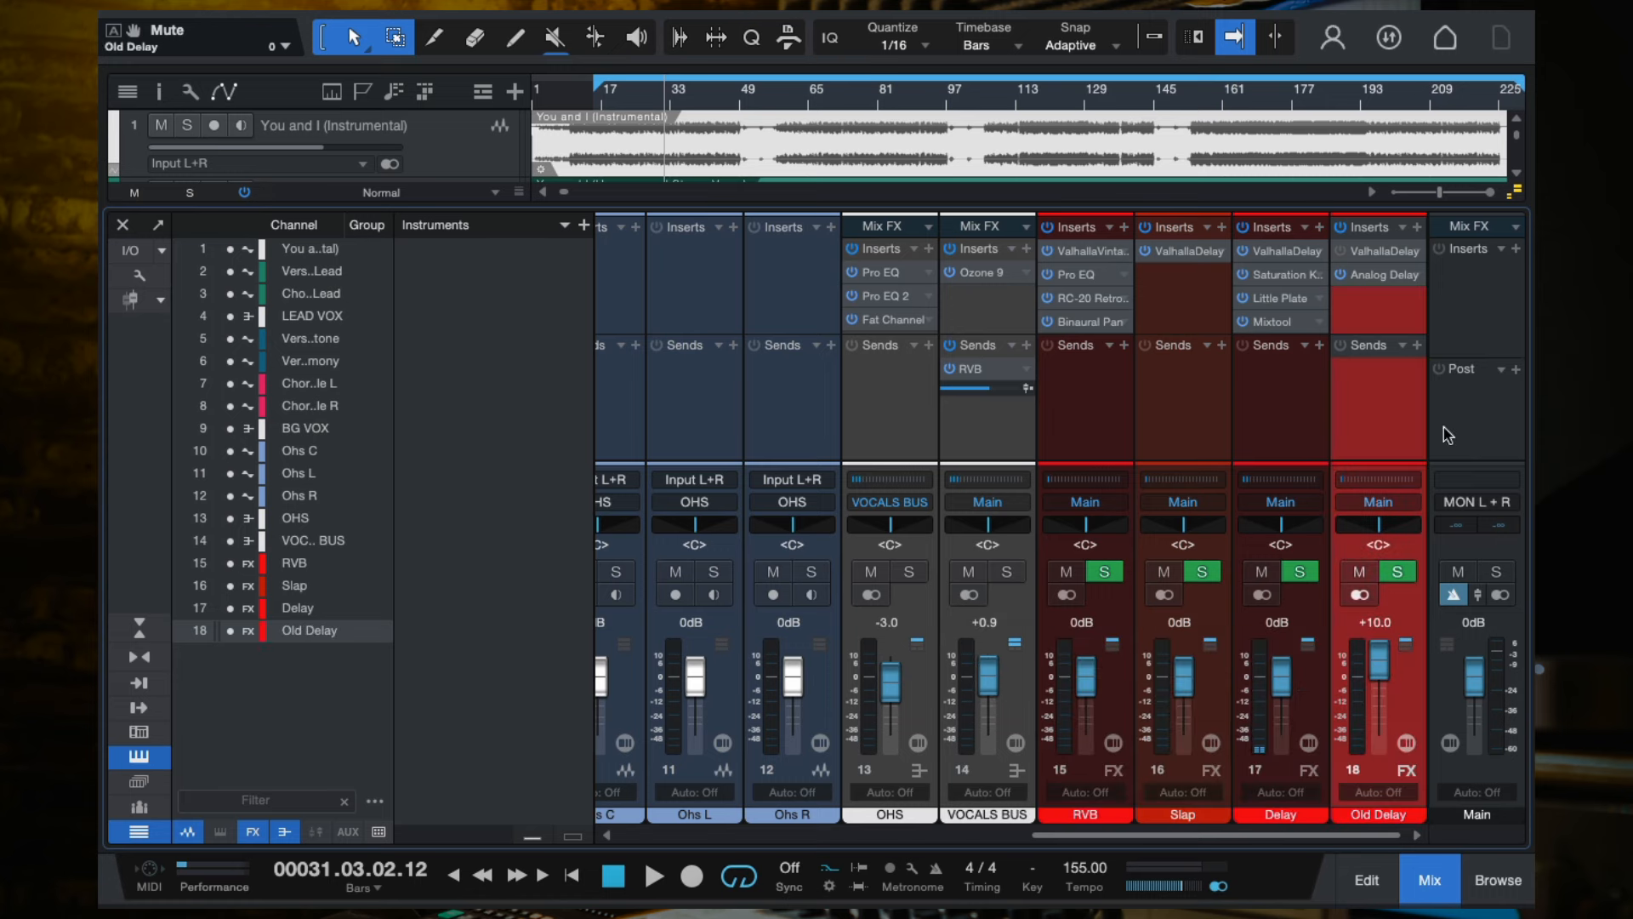
During playback from bar 16, reset the Old Delay fader to 0 dB and set LEAD VOX's Old Delay send to -16.8 dB.
{"action": "left_click", "coordinate": [602, 100]}
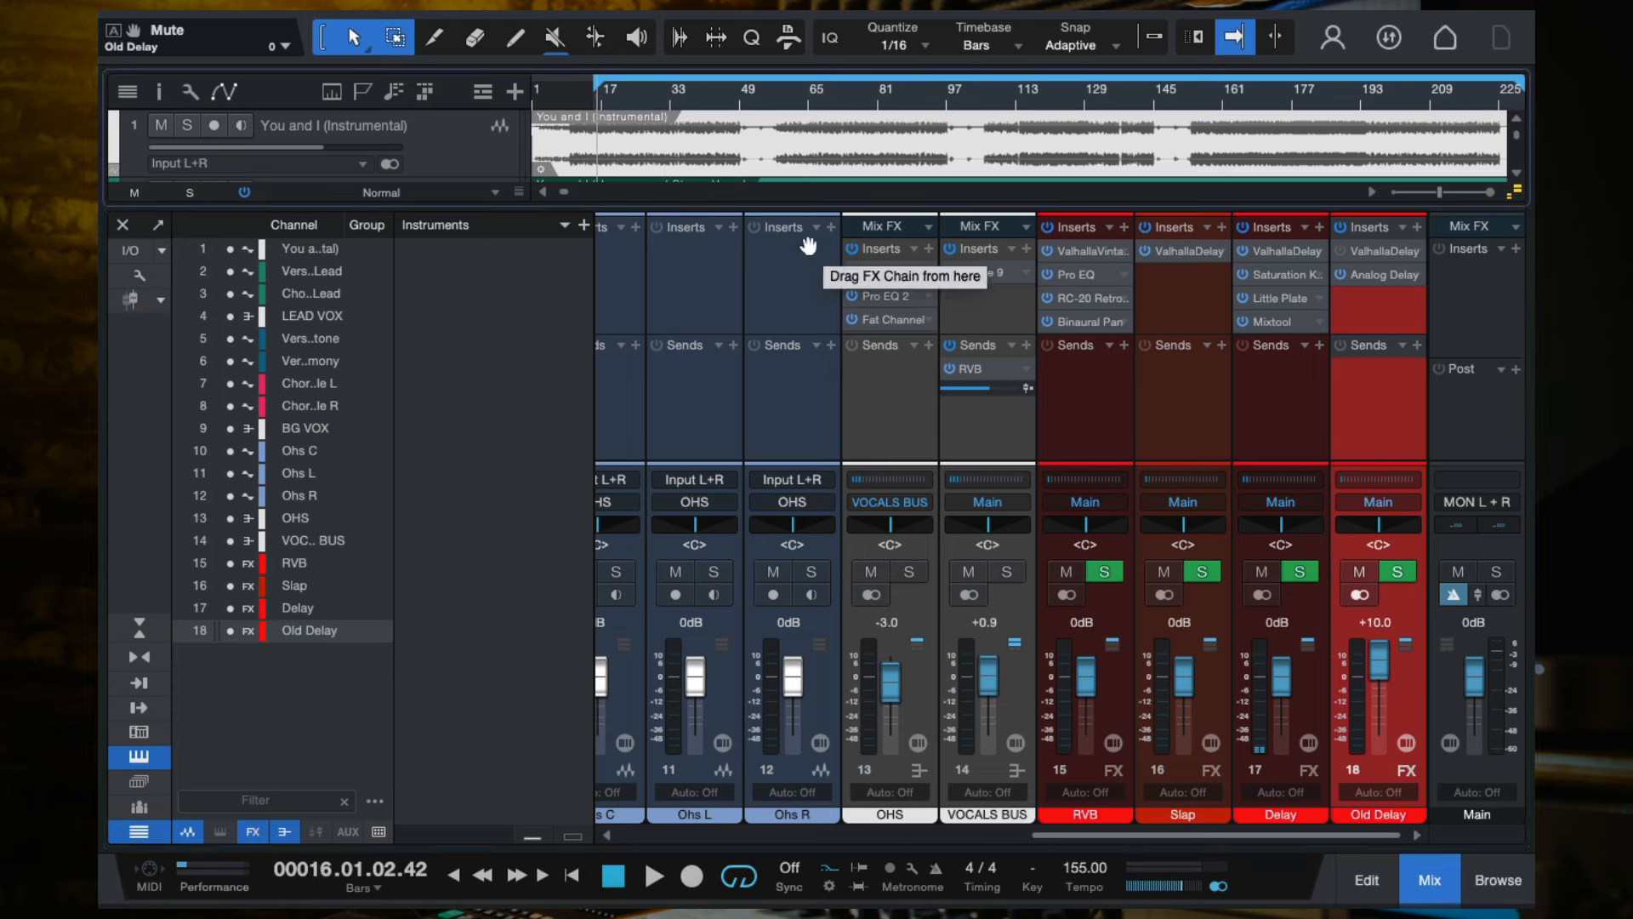
{"action": "key", "text": "space"}
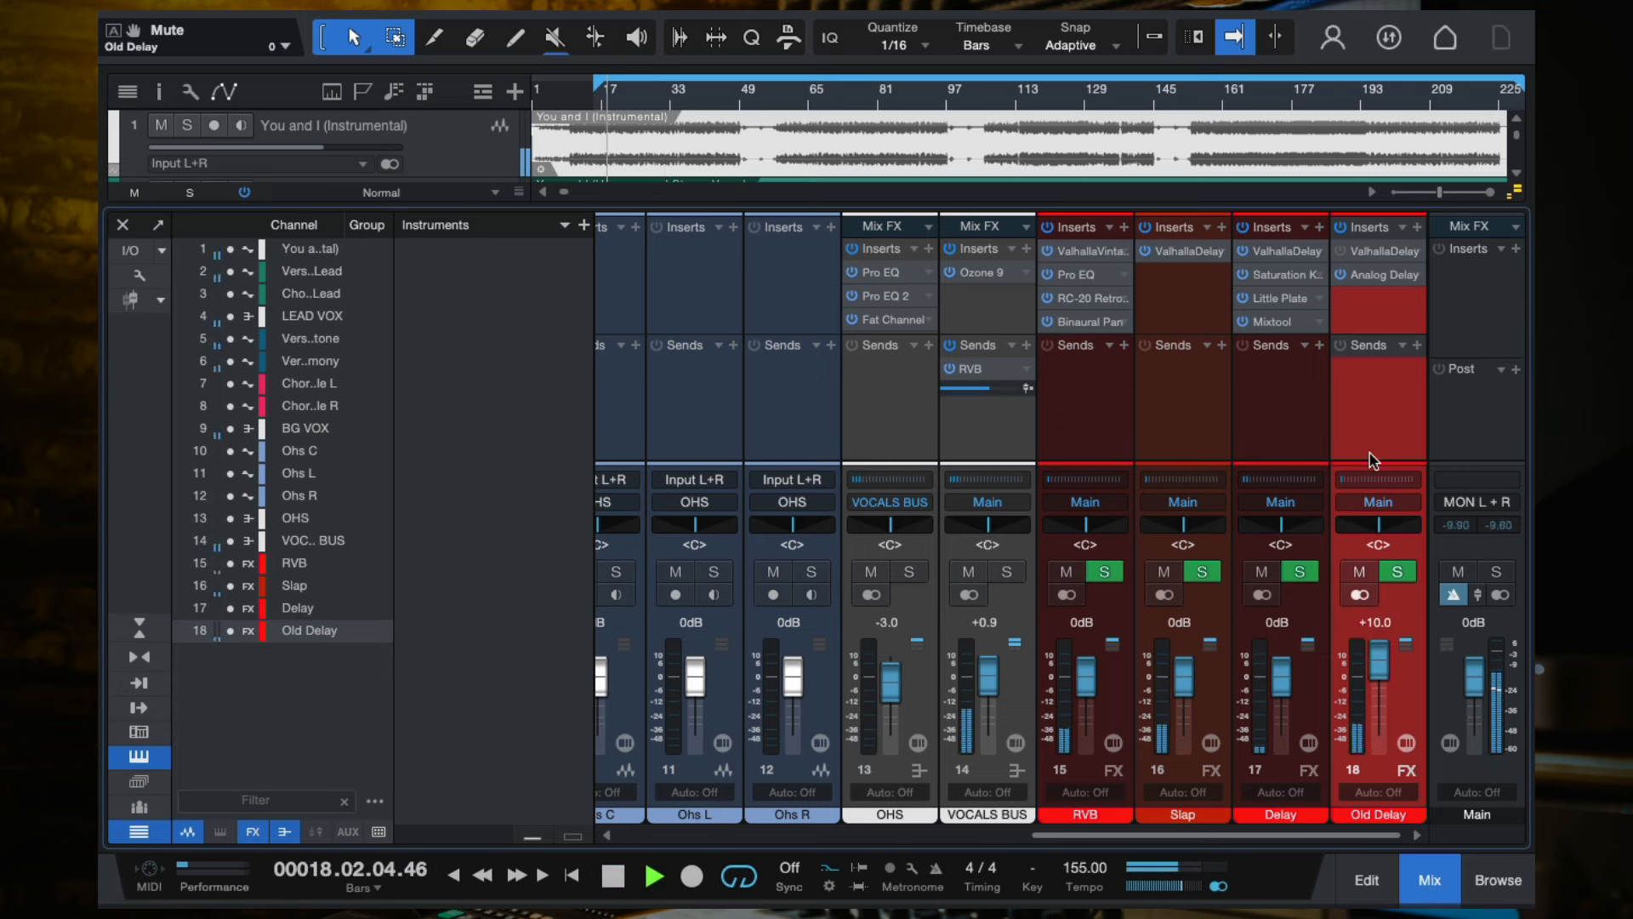
{"action": "left_click", "coordinate": [1378, 655], "text": "alt"}
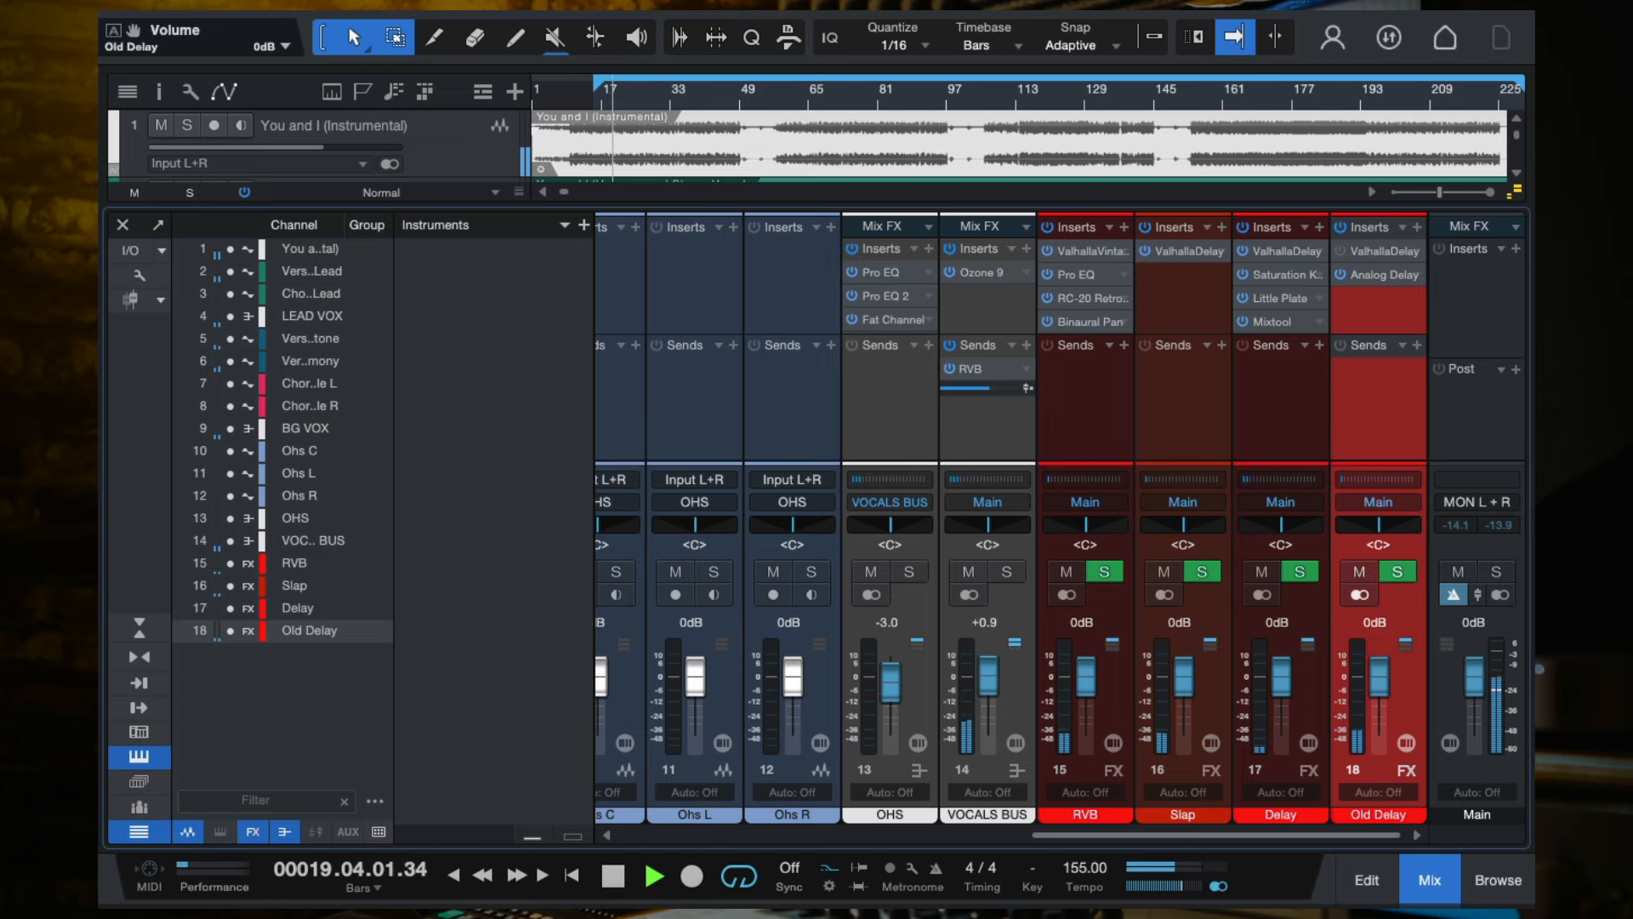
{"action": "scroll", "coordinate": [820, 437], "scroll_direction": "left", "scroll_amount": 10}
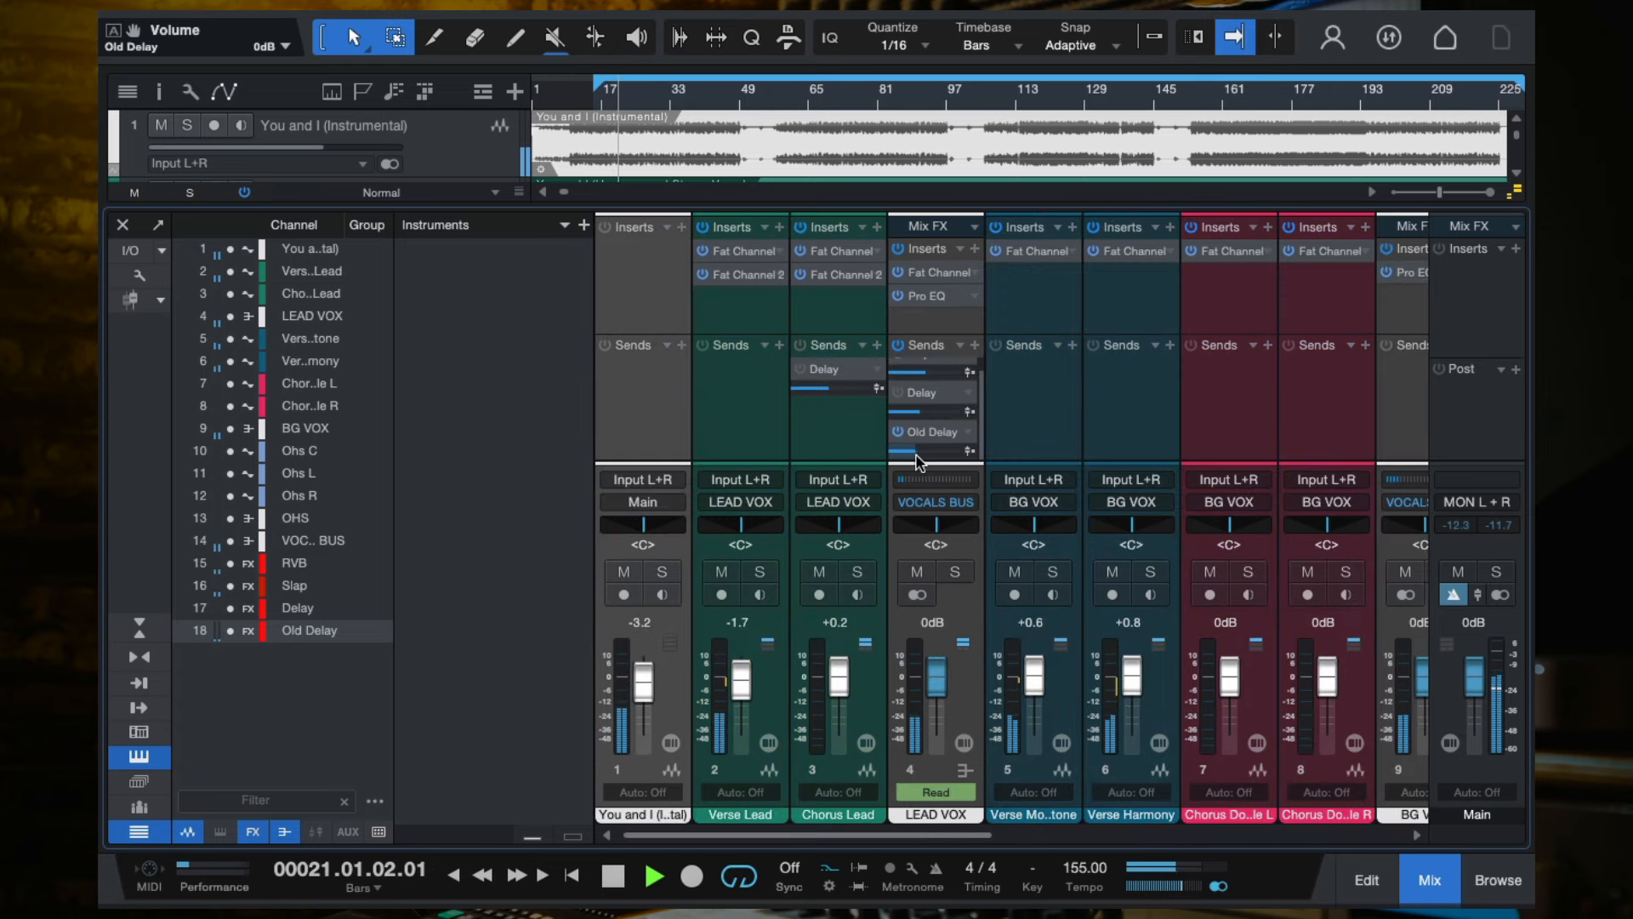
{"action": "mouse_move", "coordinate": [916, 461]}
{"action": "left_mouse_down"}
{"action": "mouse_move", "coordinate": [956, 459]}
{"action": "mouse_move", "coordinate": [930, 458]}
{"action": "left_mouse_up"}
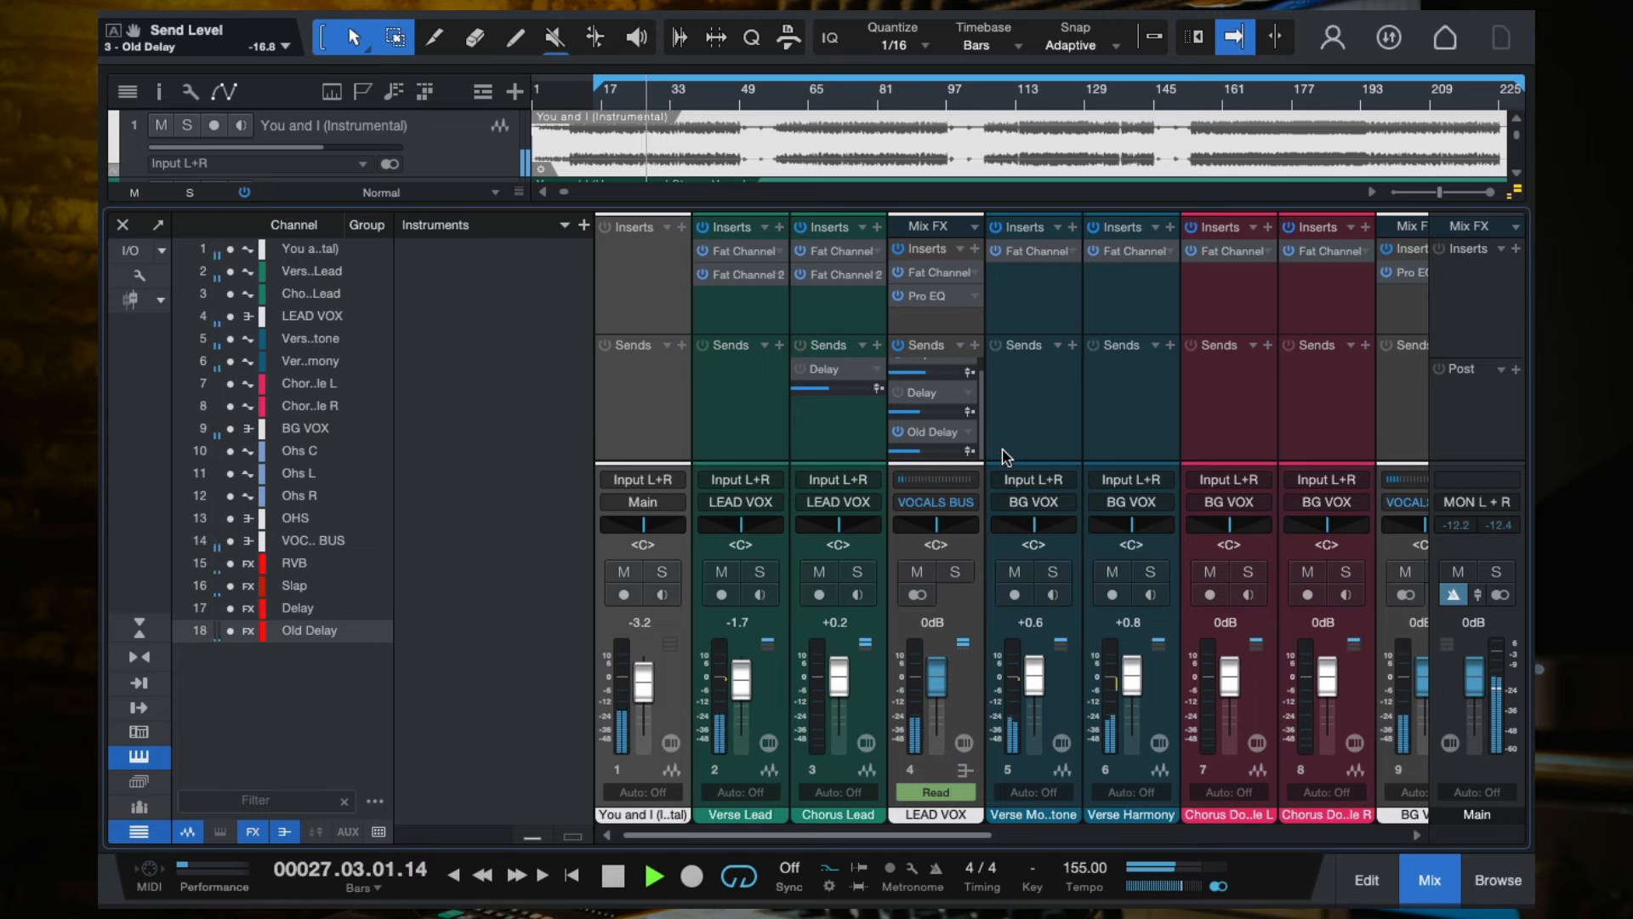
Set LEAD VOX's Slap send to -9.7 dB and the VOCALS BUS RVB send to -7.1 dB, and stop playback.
{"action": "scroll", "coordinate": [927, 399], "scroll_direction": "up", "scroll_amount": 2}
{"action": "left_click_drag", "start_coordinate": [927, 393], "coordinate": [933, 393]}
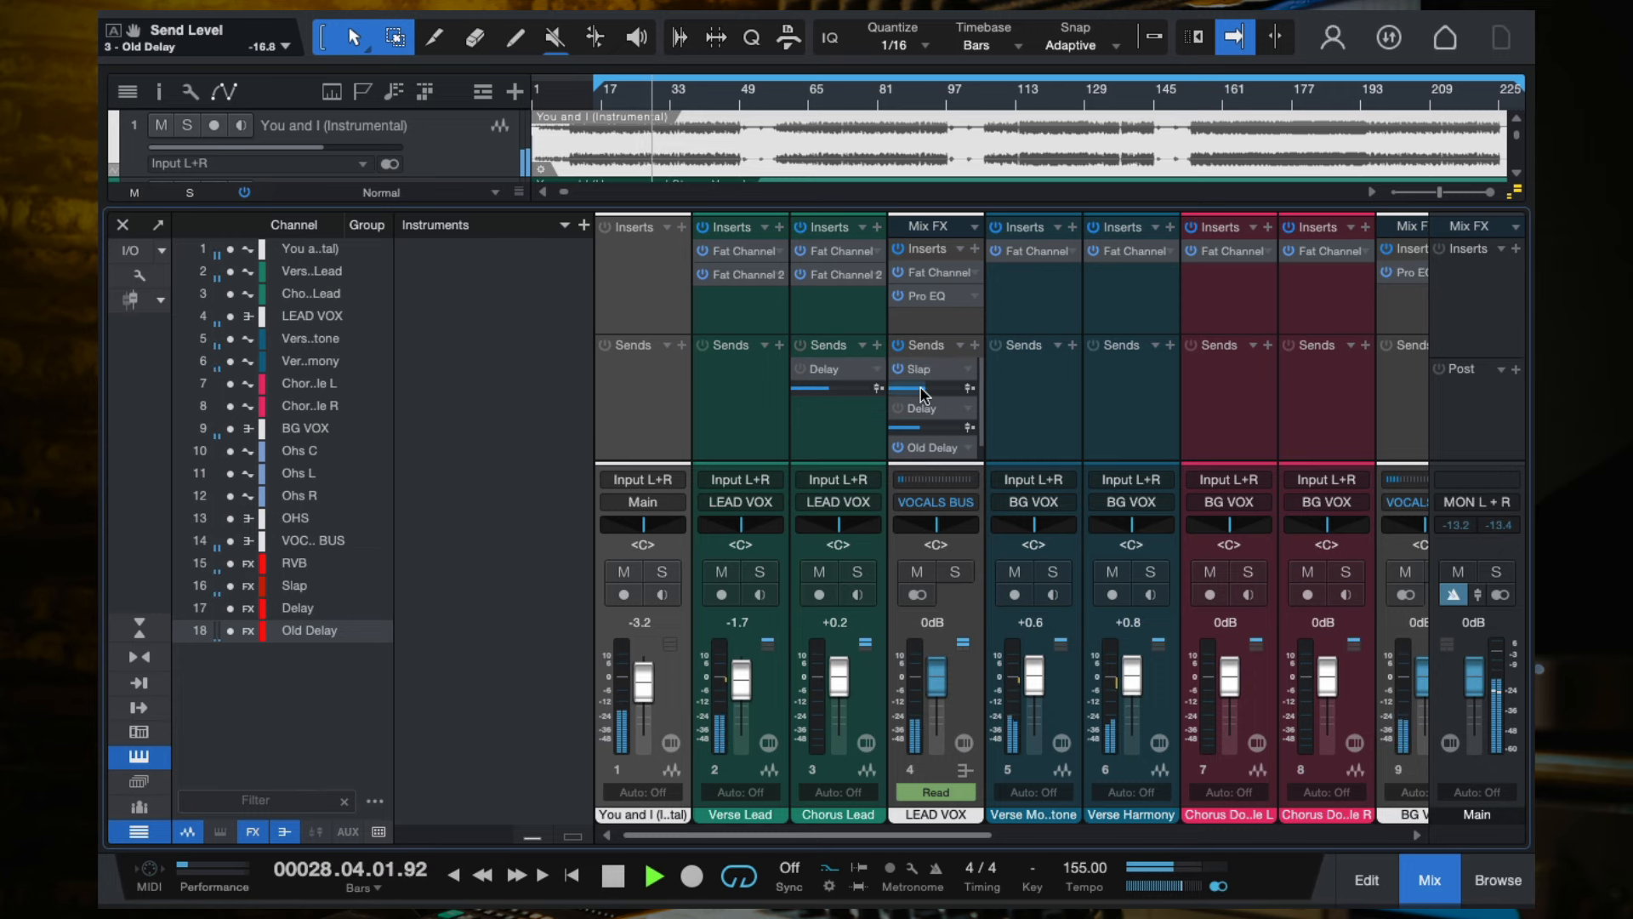
{"action": "scroll", "coordinate": [1240, 427], "scroll_direction": "right", "scroll_amount": 5}
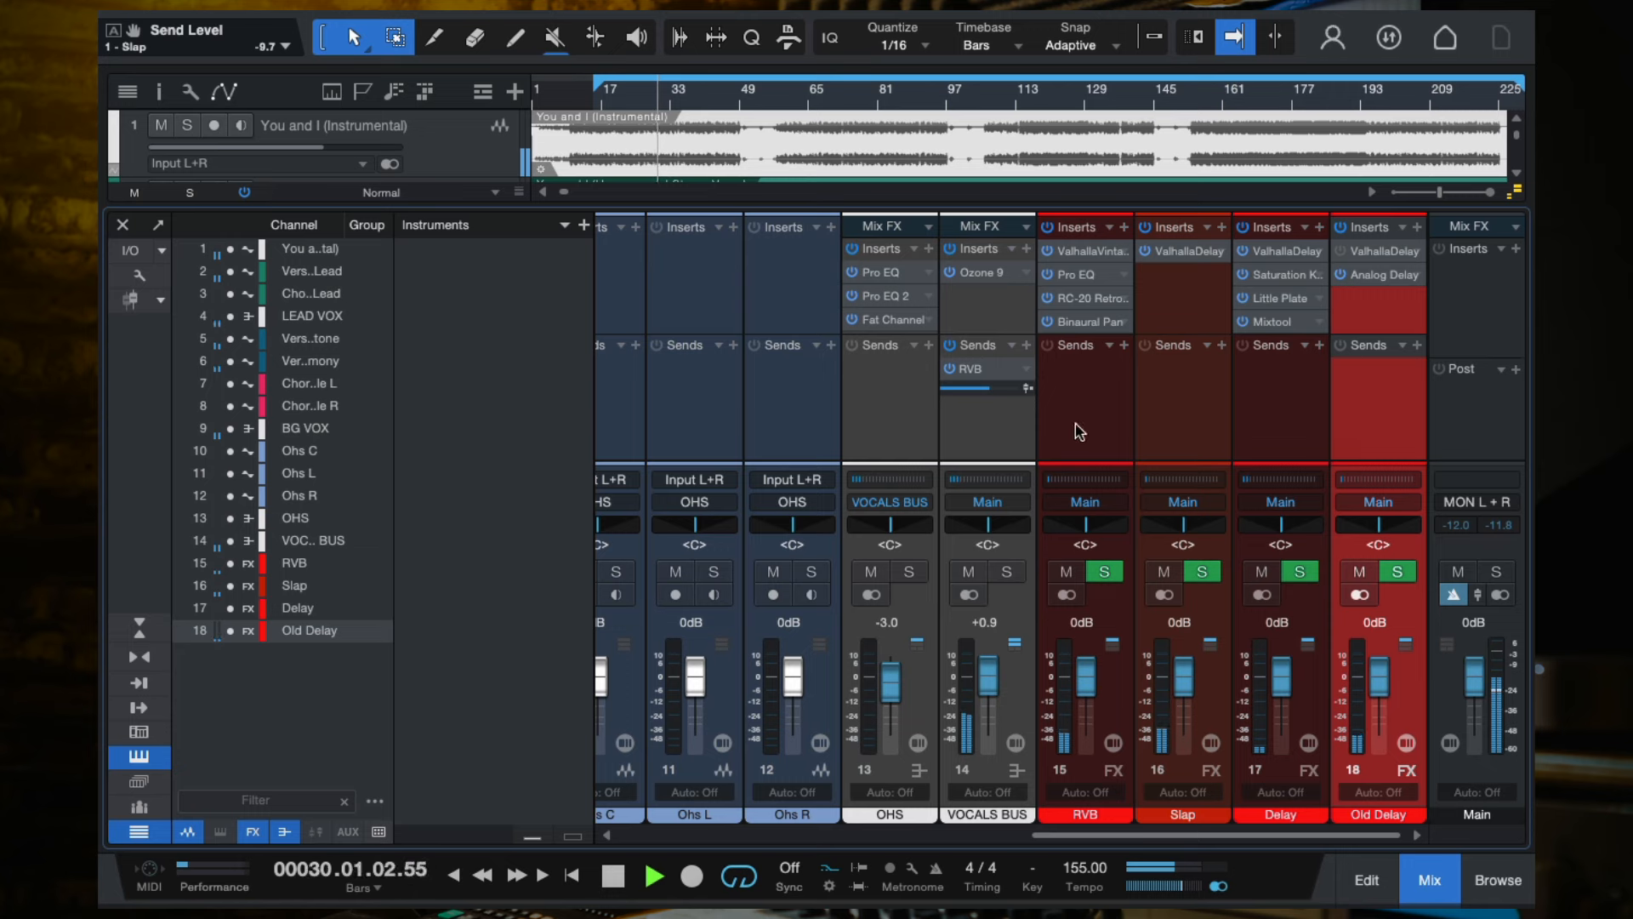
{"action": "left_click_drag", "start_coordinate": [988, 392], "coordinate": [980, 393]}
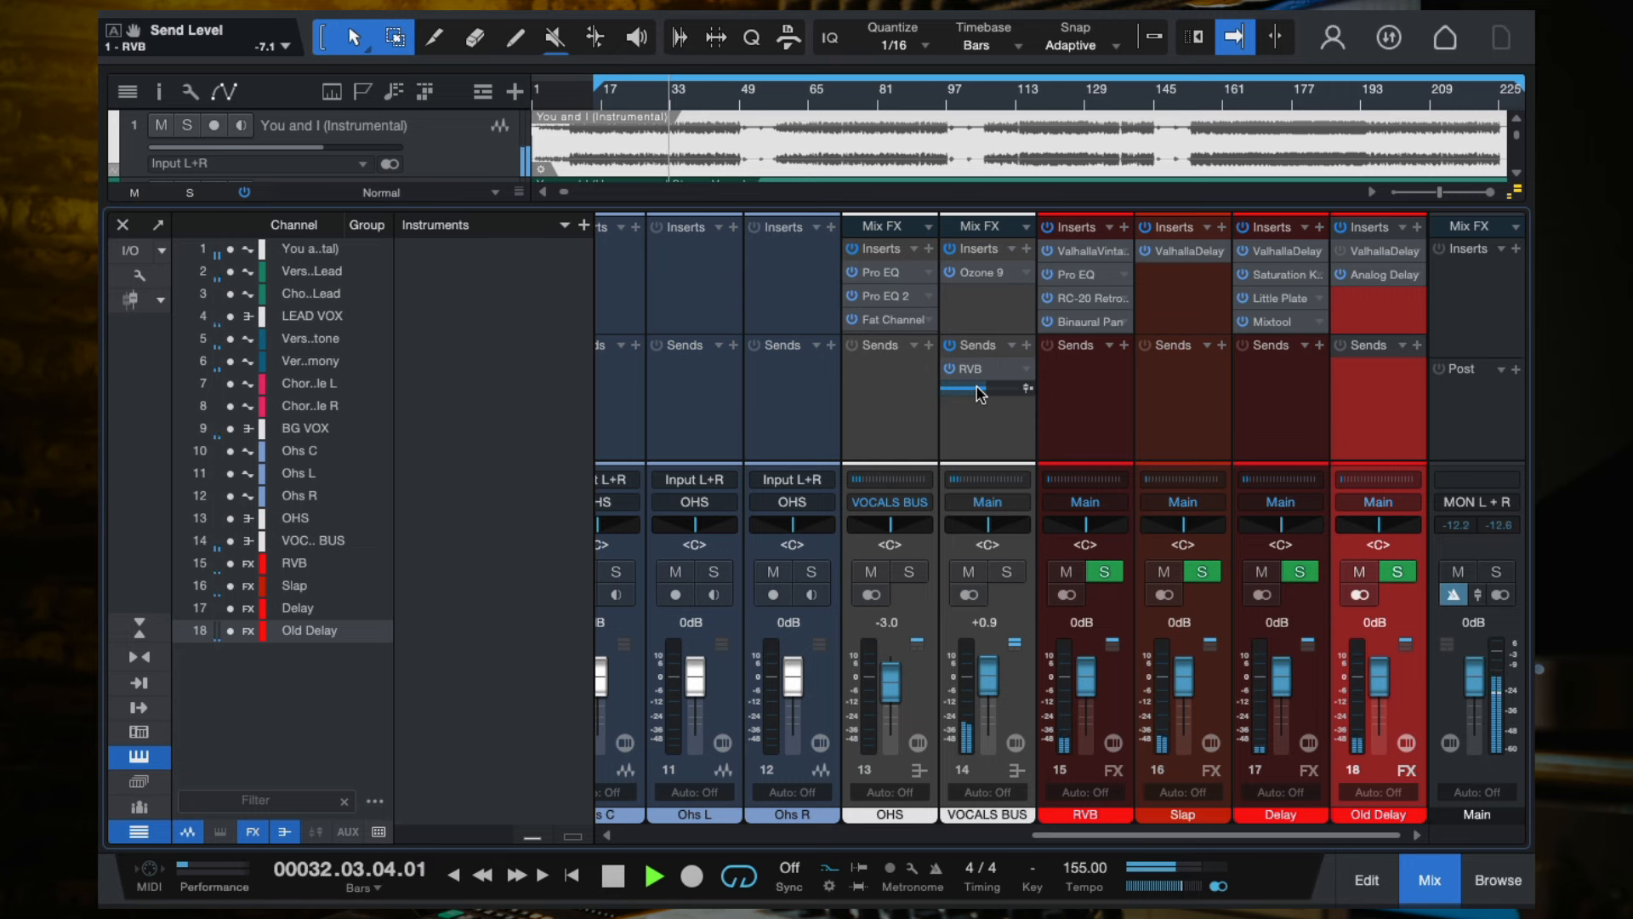
{"action": "scroll", "coordinate": [770, 429], "scroll_direction": "left", "scroll_amount": 5}
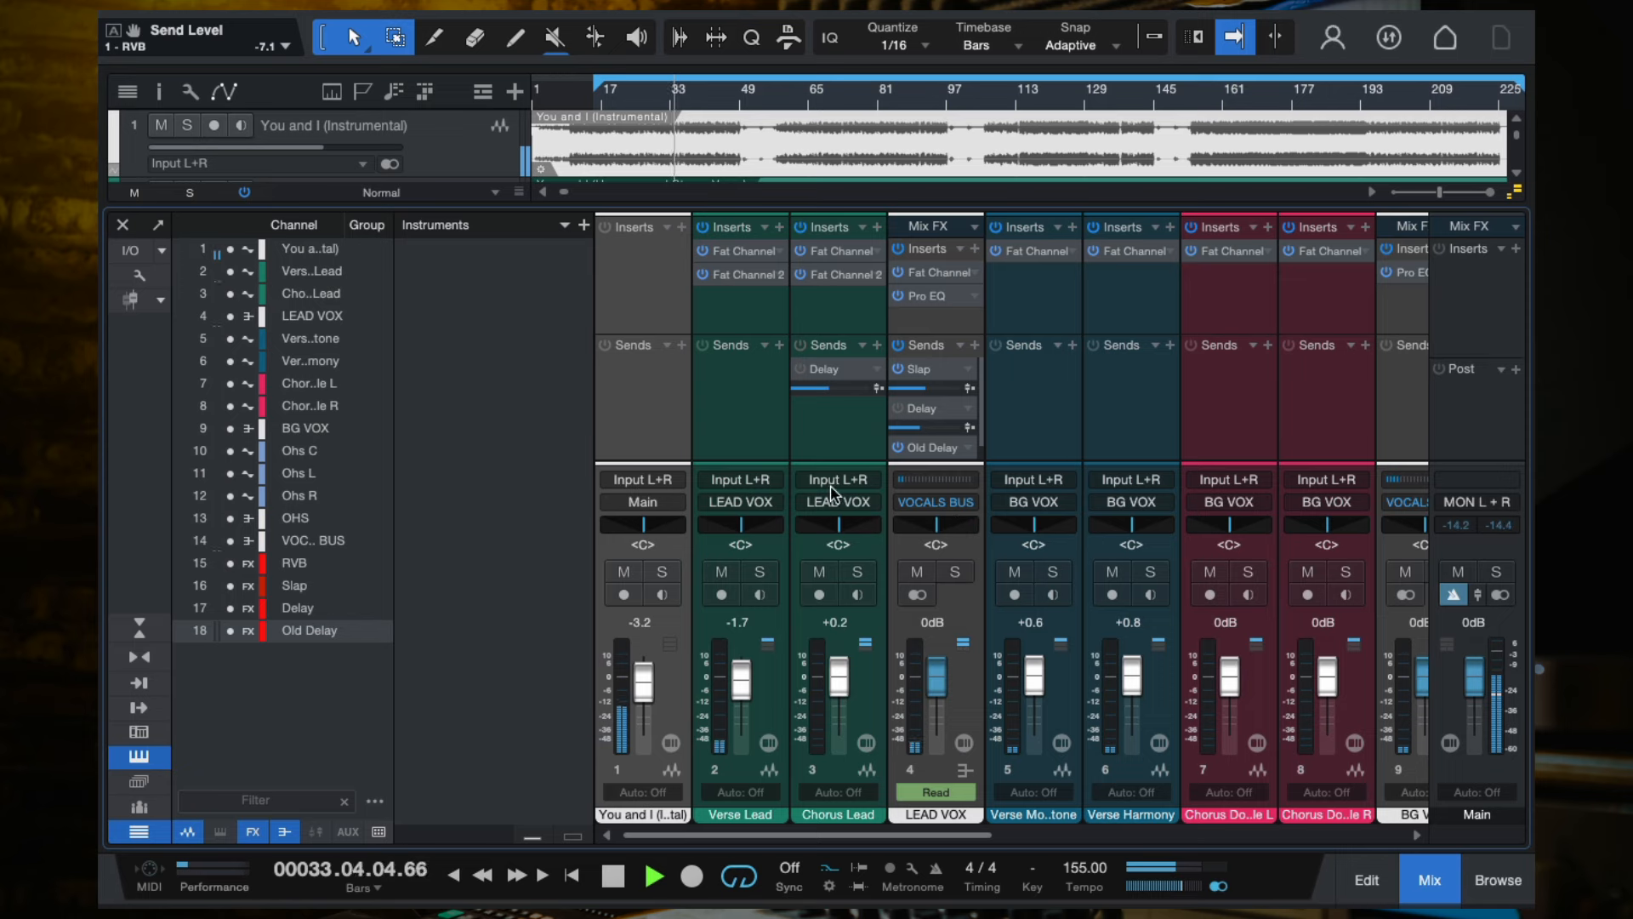
{"action": "scroll", "coordinate": [1089, 449], "scroll_direction": "right", "scroll_amount": 3}
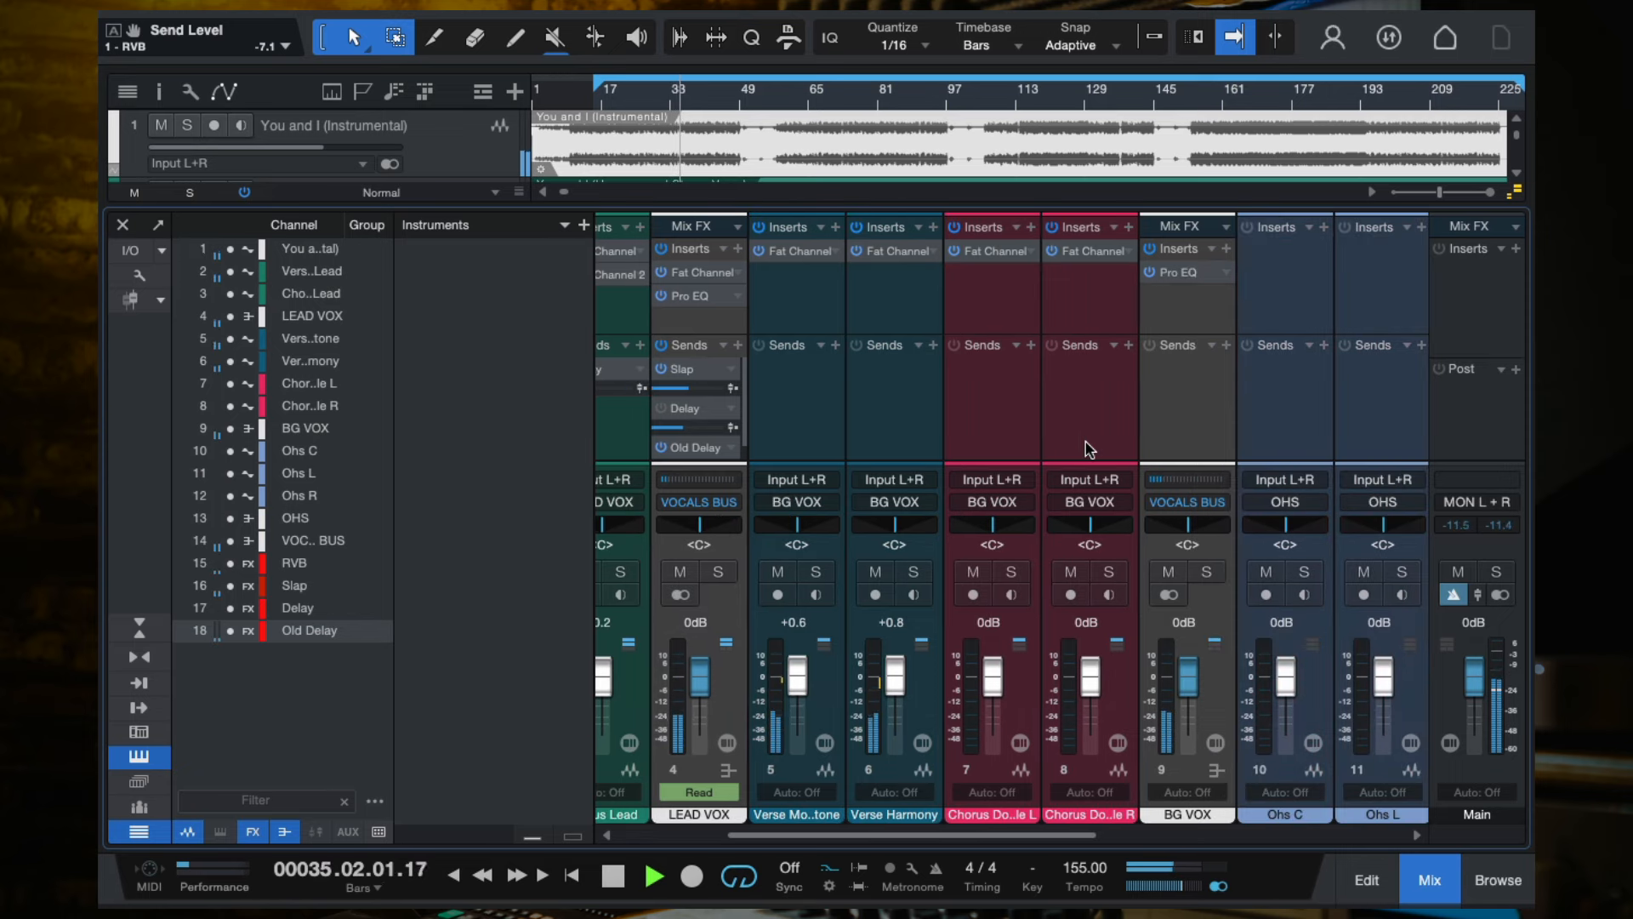
{"action": "key", "text": "space"}
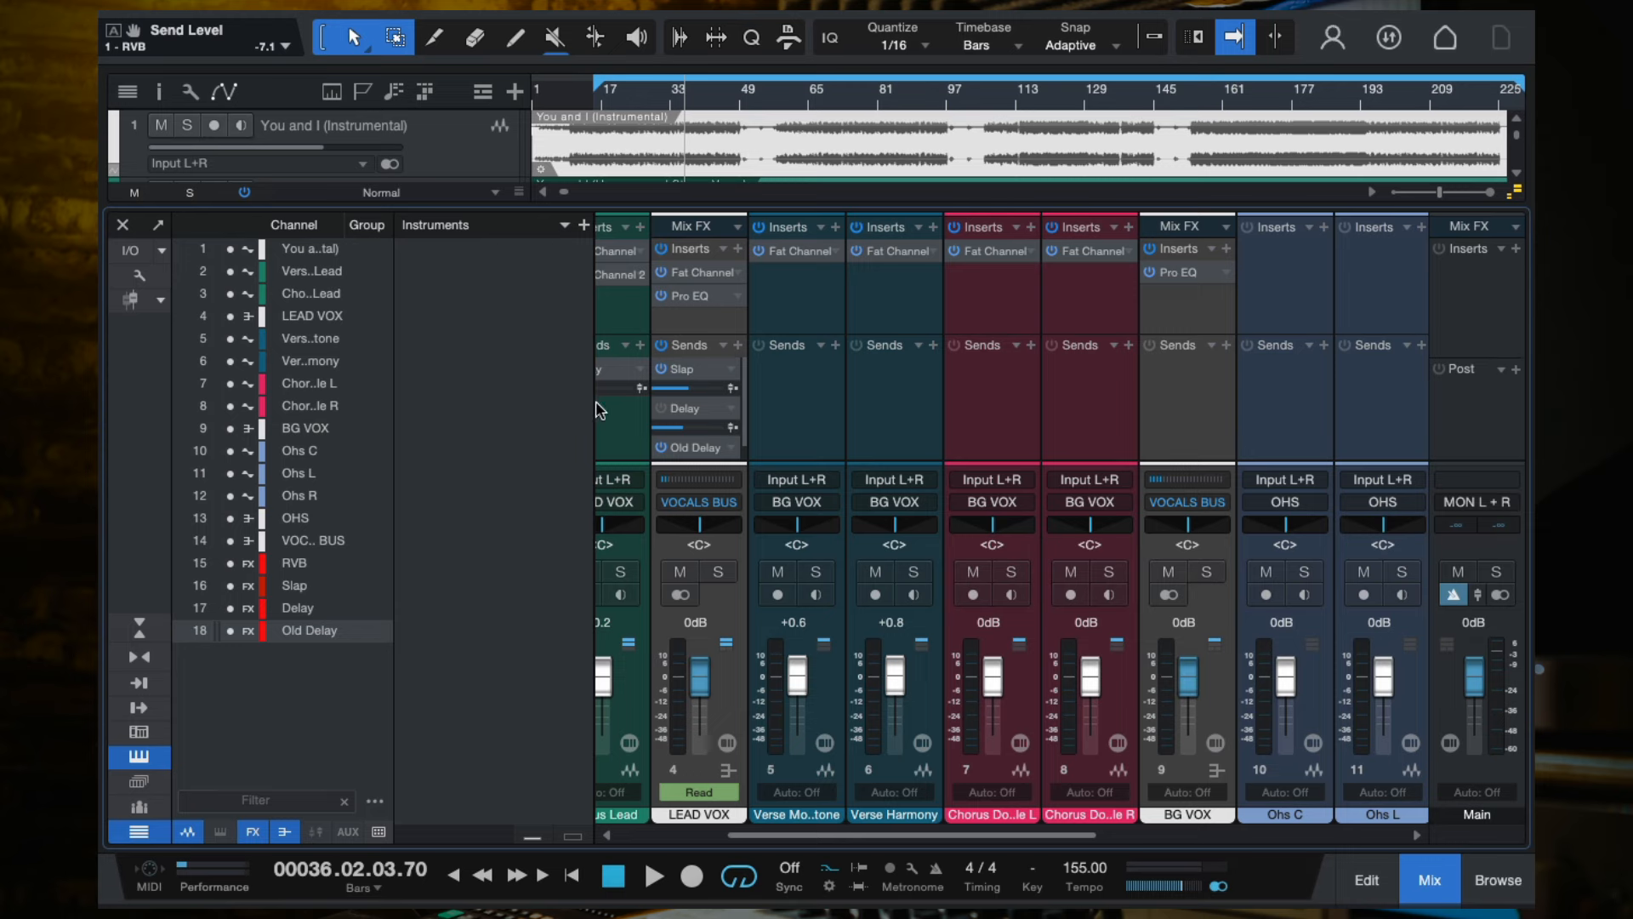
Hide the mixer and review LEAD VOX's Delay send mute automation across the whole arrangement.
{"action": "left_click", "coordinate": [123, 224]}
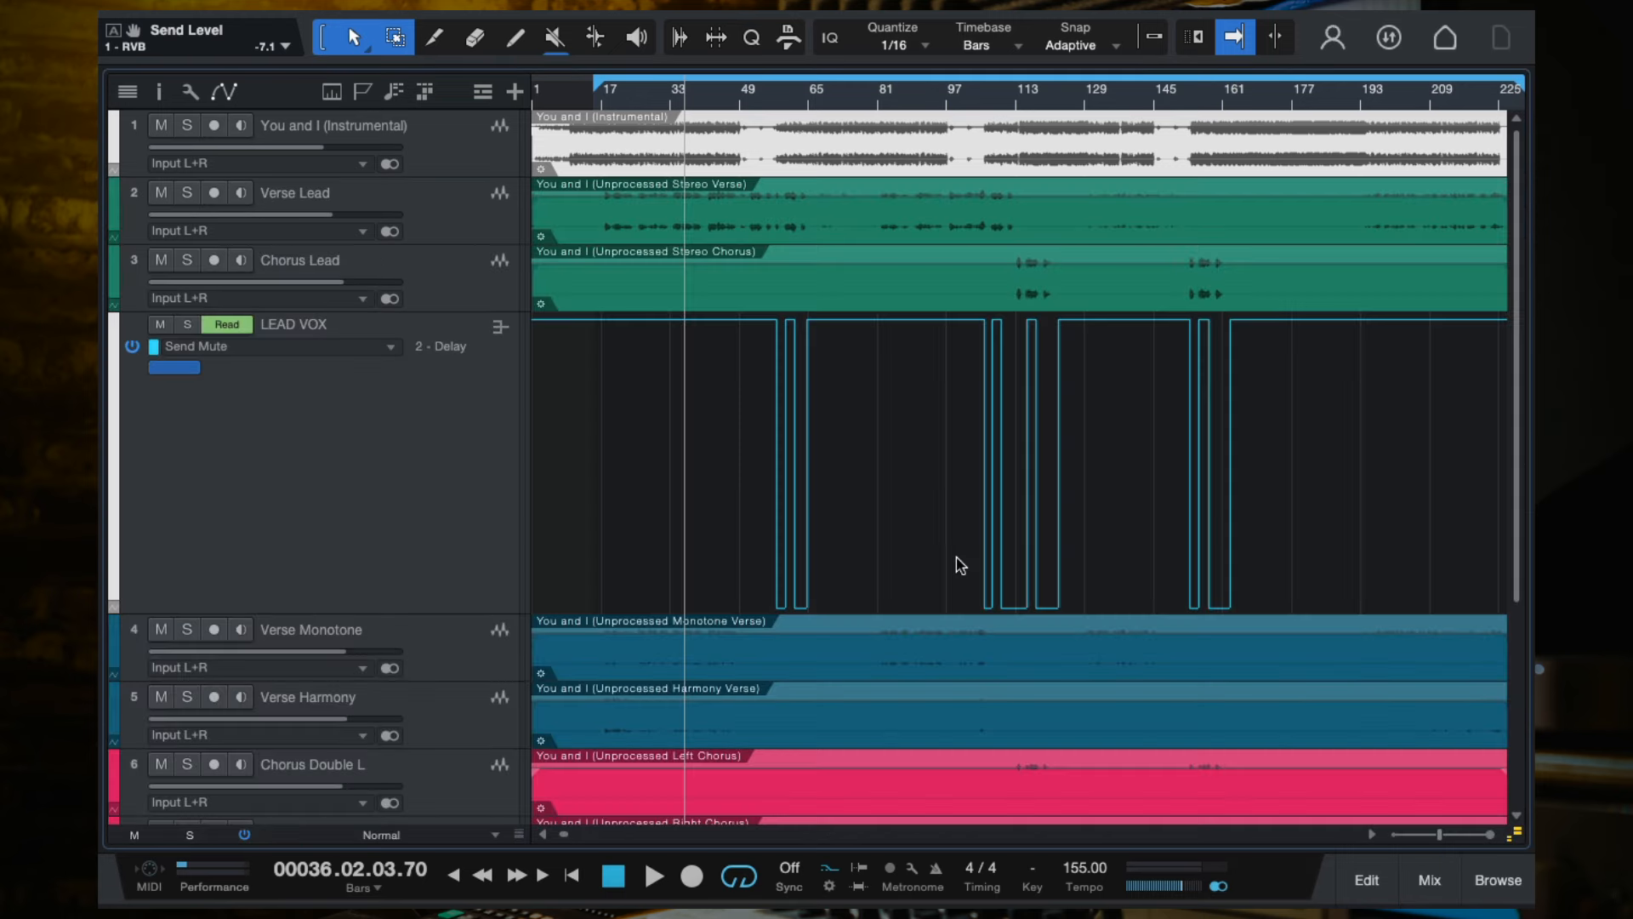
{"action": "key", "text": "e"}
{"action": "key", "text": "e"}
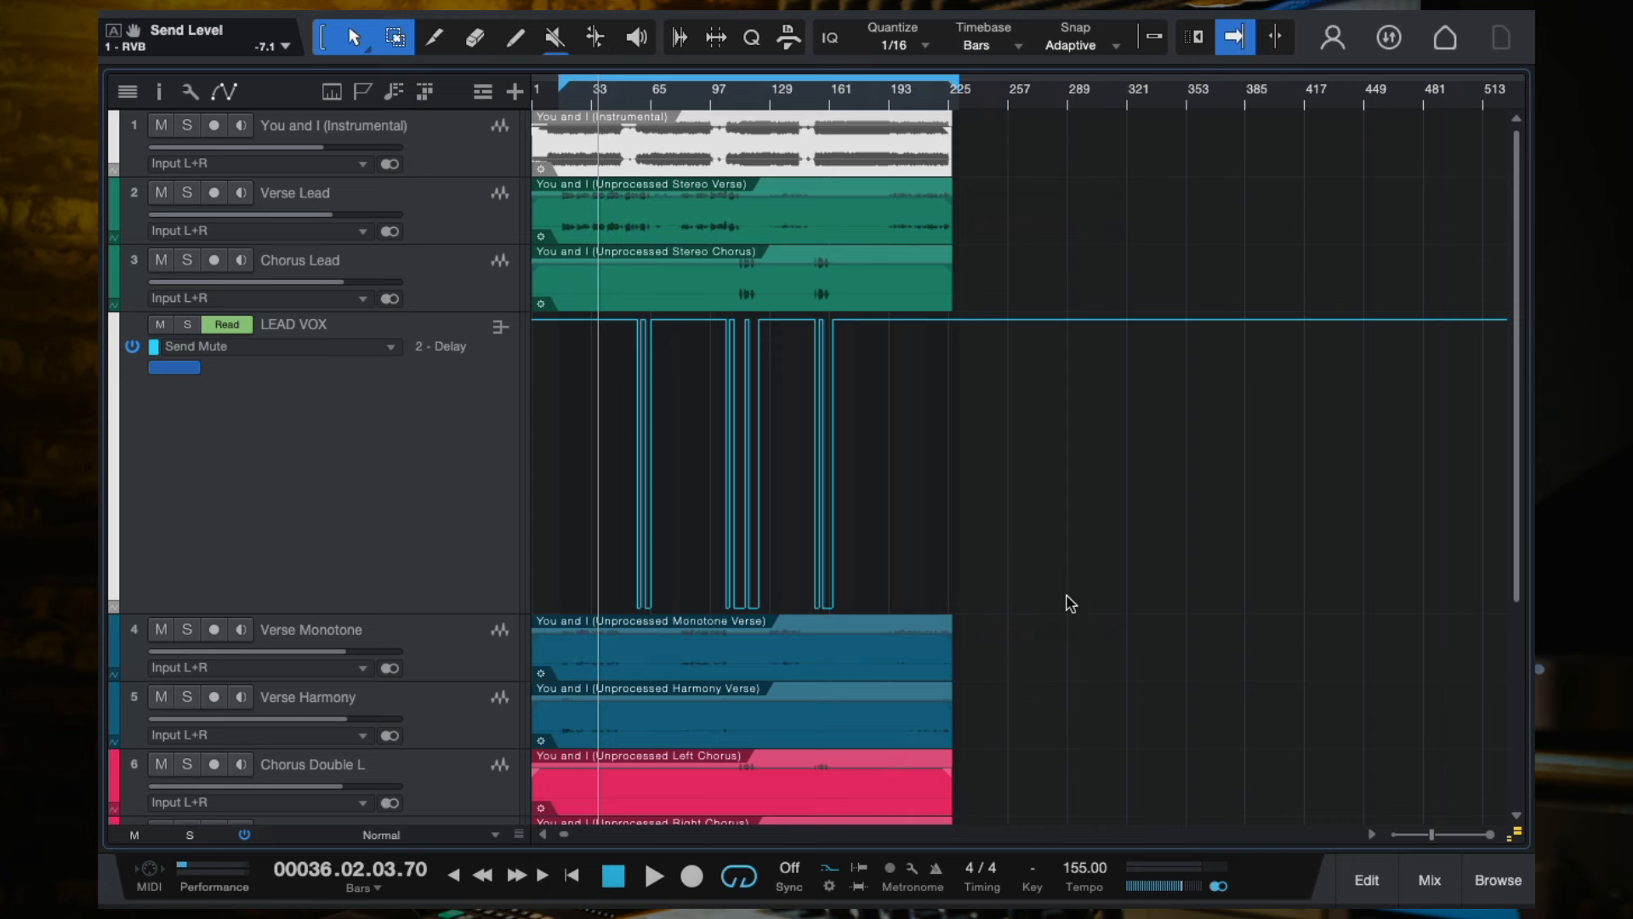
{"action": "scroll", "coordinate": [1065, 595], "scroll_direction": "up", "scroll_amount": 3}
{"action": "scroll", "coordinate": [1066, 594], "scroll_direction": "left", "scroll_amount": 5}
{"action": "scroll", "coordinate": [1065, 595], "scroll_direction": "up", "scroll_amount": 2}
{"action": "scroll", "coordinate": [1070, 603], "scroll_direction": "down", "scroll_amount": 2}
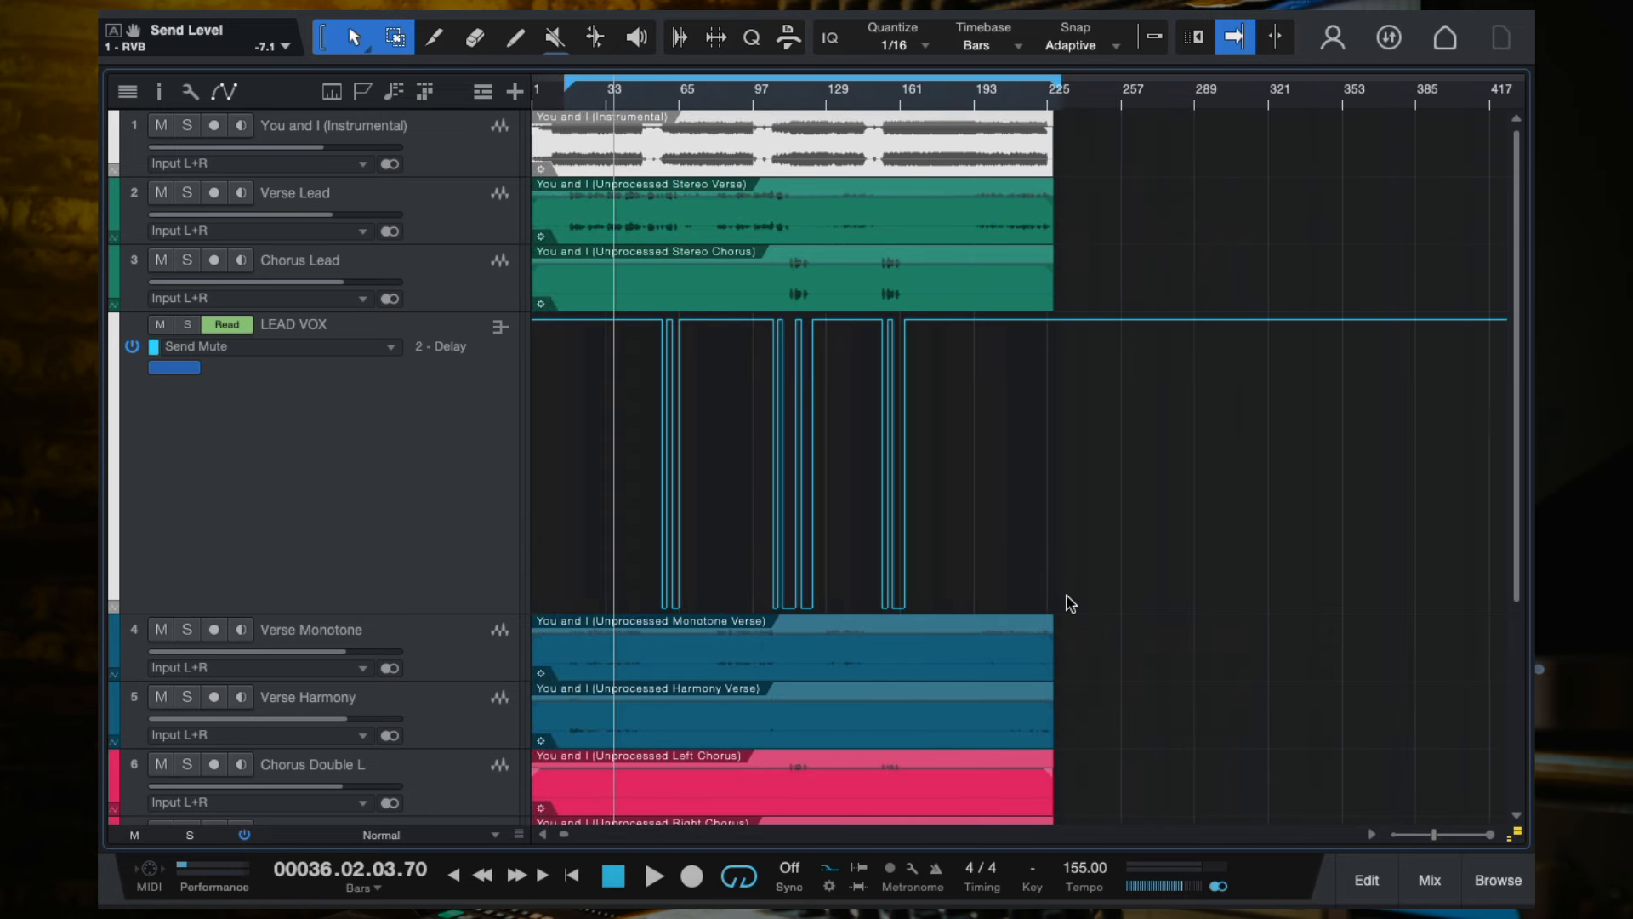
{"action": "scroll", "coordinate": [1070, 603], "scroll_direction": "up", "scroll_amount": 2}
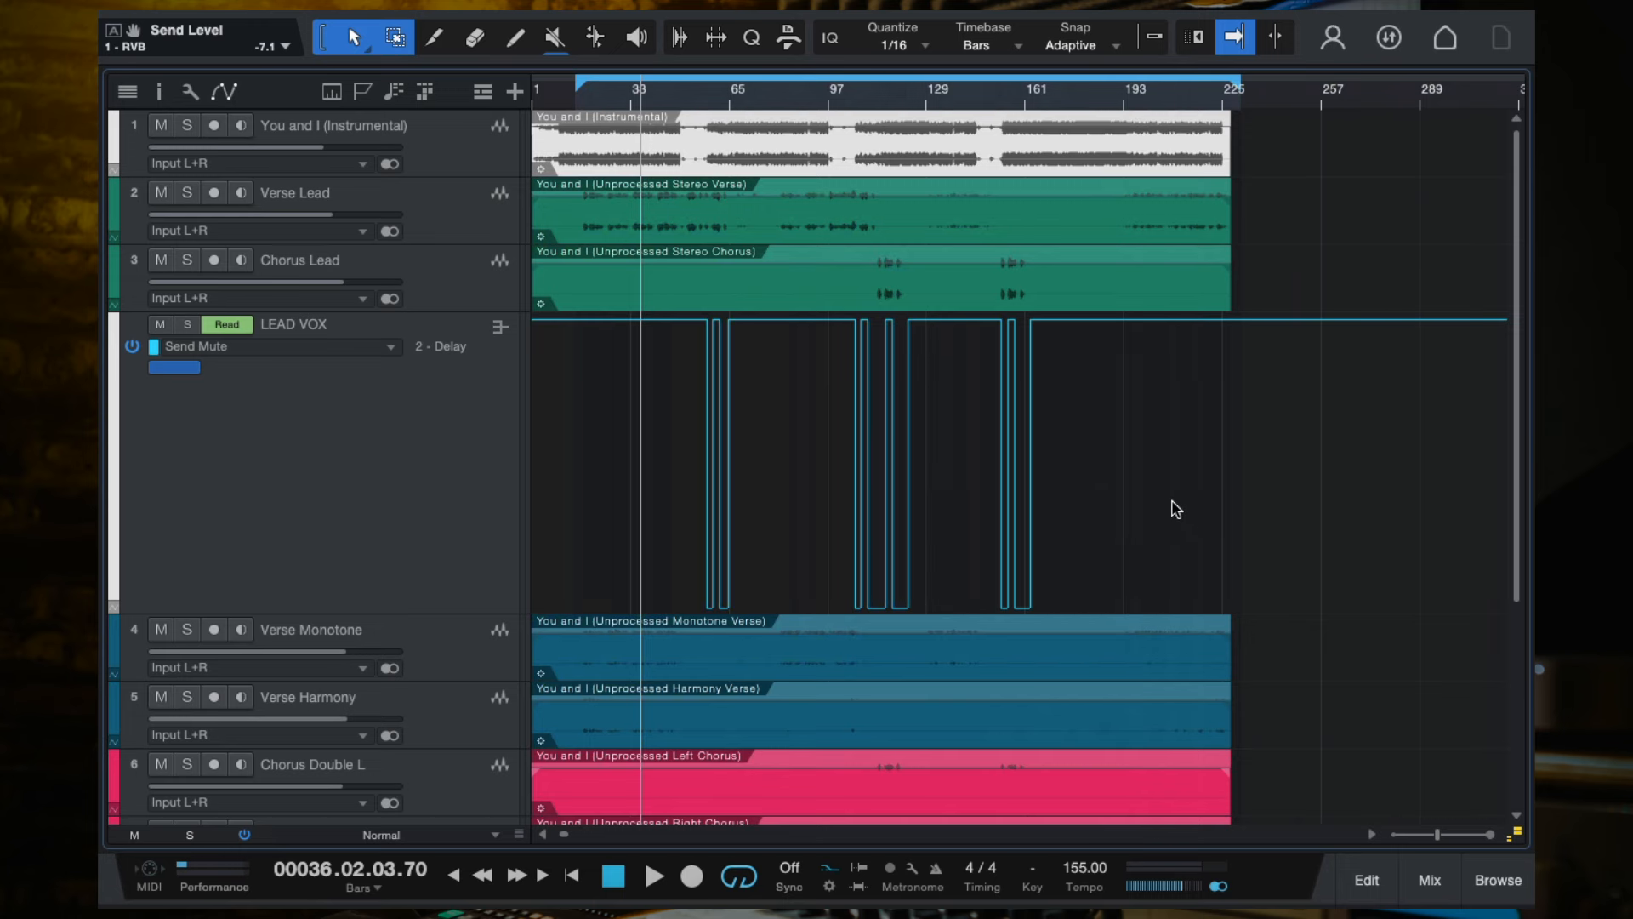
Reopen the mixer and mute the RVB, Slap, Delay and Old Delay channels.
{"action": "left_click", "coordinate": [1418, 867]}
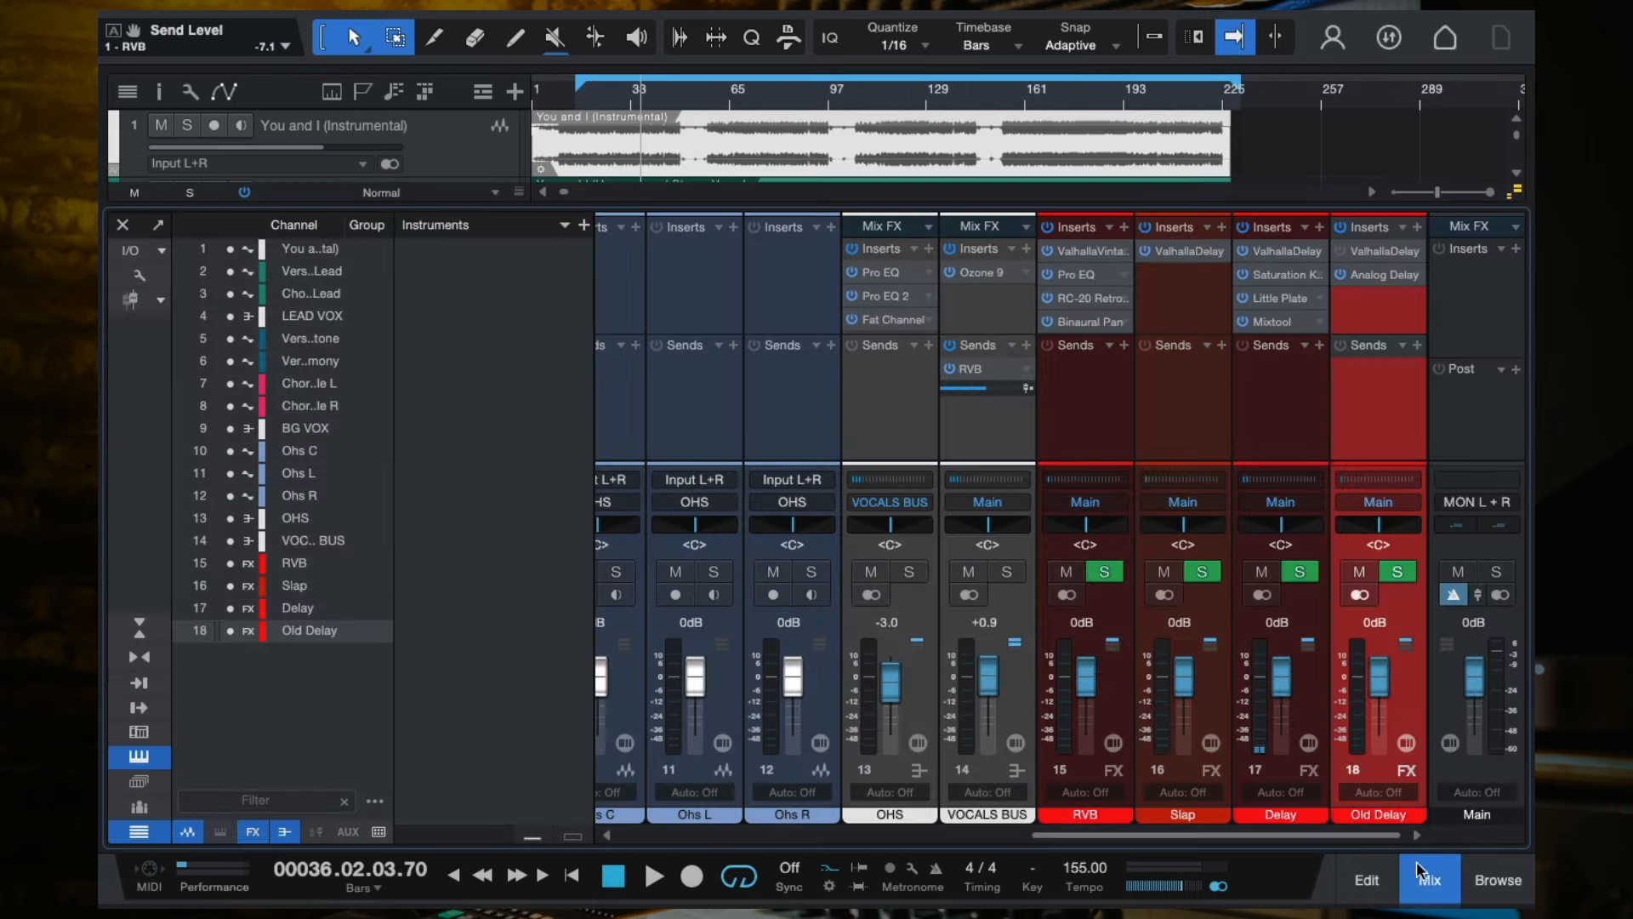
{"action": "left_click", "coordinate": [1070, 572]}
{"action": "left_click", "coordinate": [1164, 573]}
{"action": "left_click", "coordinate": [1261, 572]}
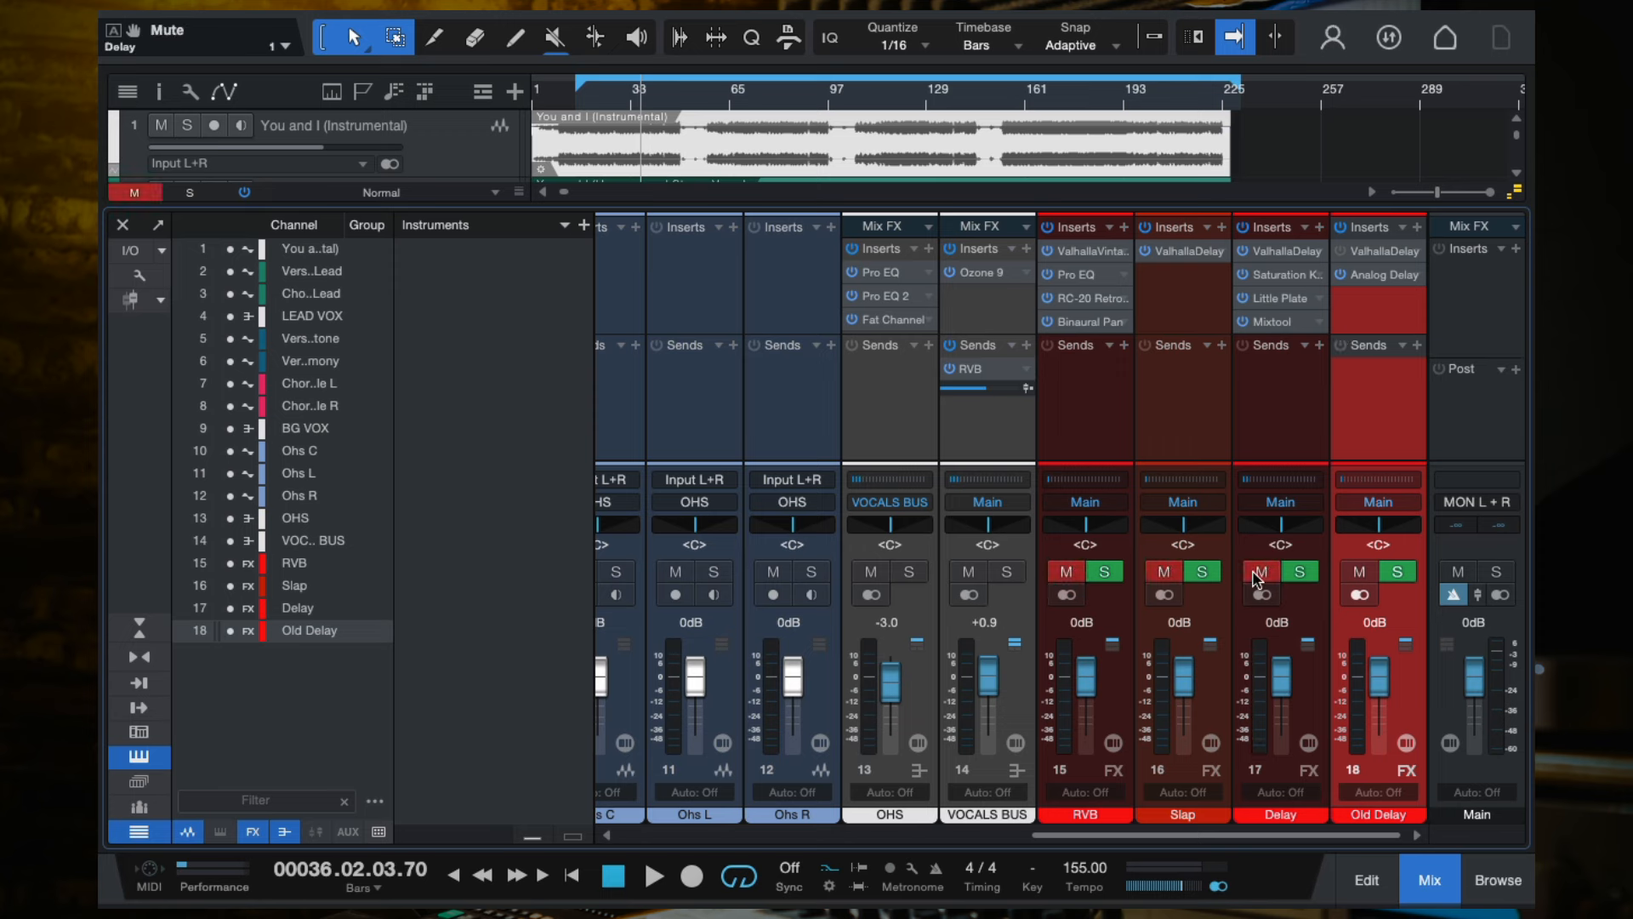
{"action": "left_click", "coordinate": [1358, 574]}
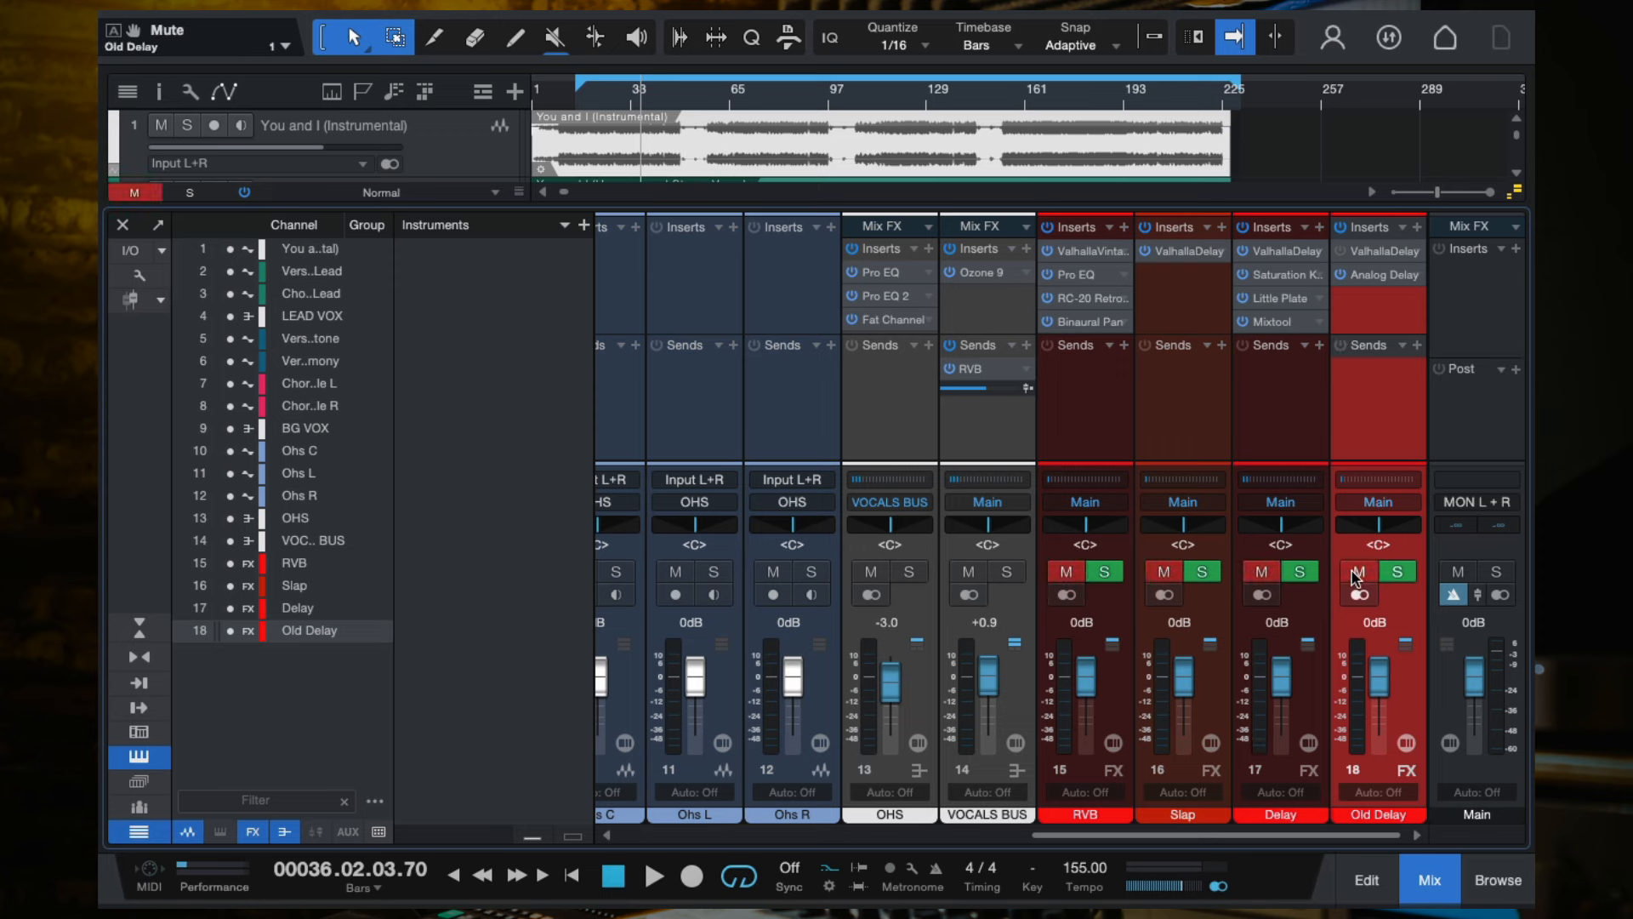
Play the dry mix from bar 16, and unmute all four FX channels together to compare it with the effects.
{"action": "left_click", "coordinate": [578, 102]}
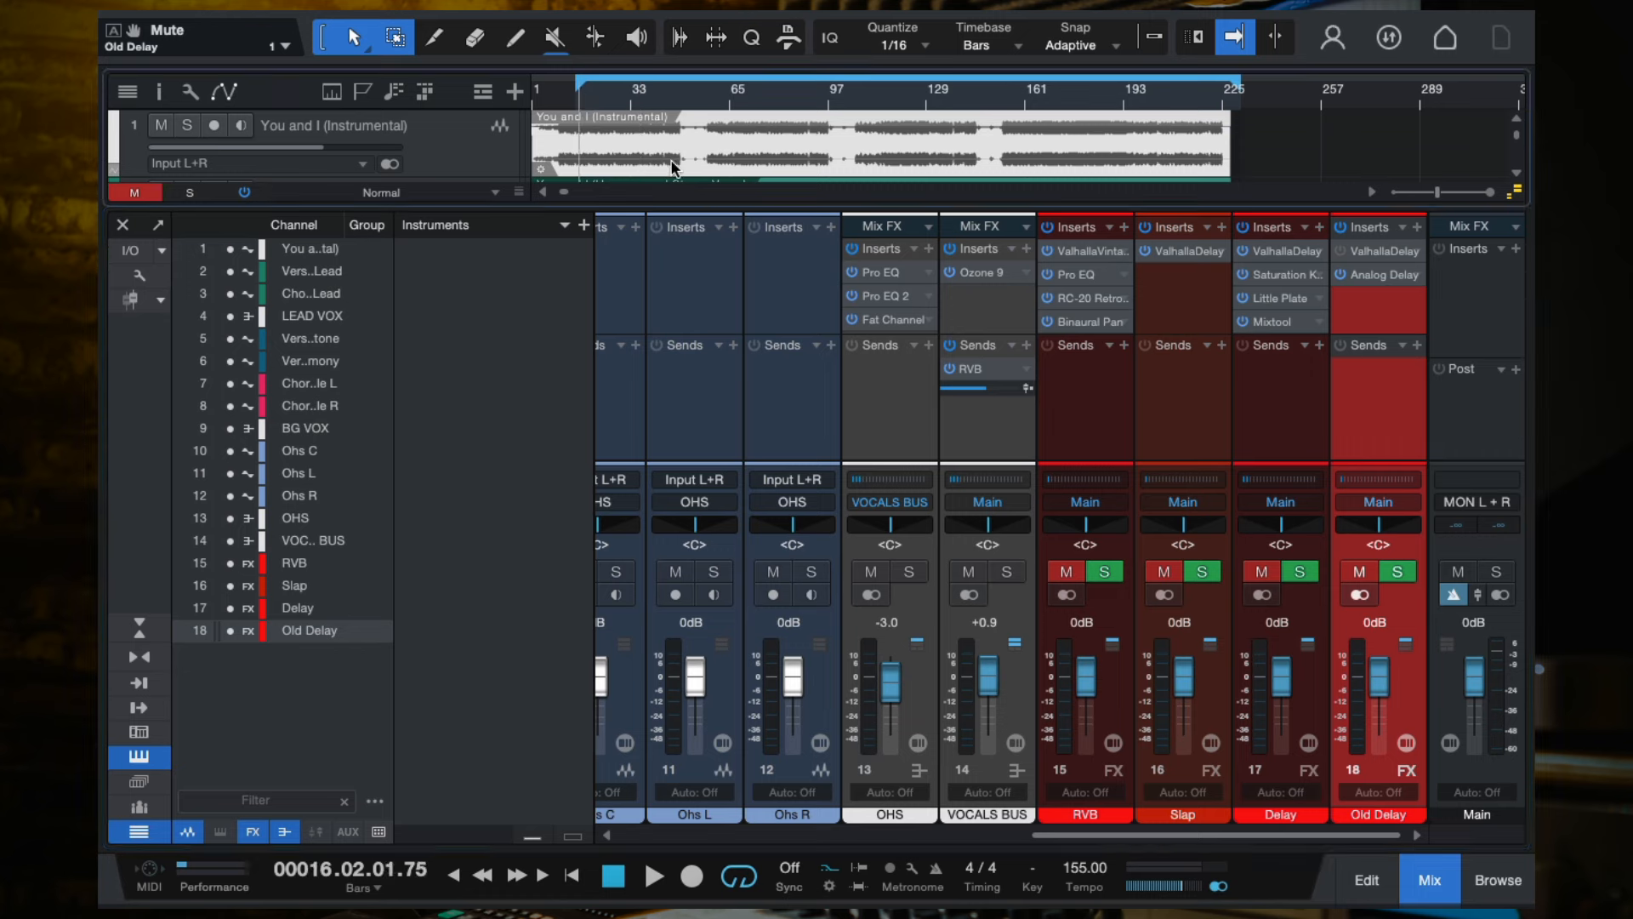
{"action": "key", "text": "space"}
{"action": "key", "text": "e"}
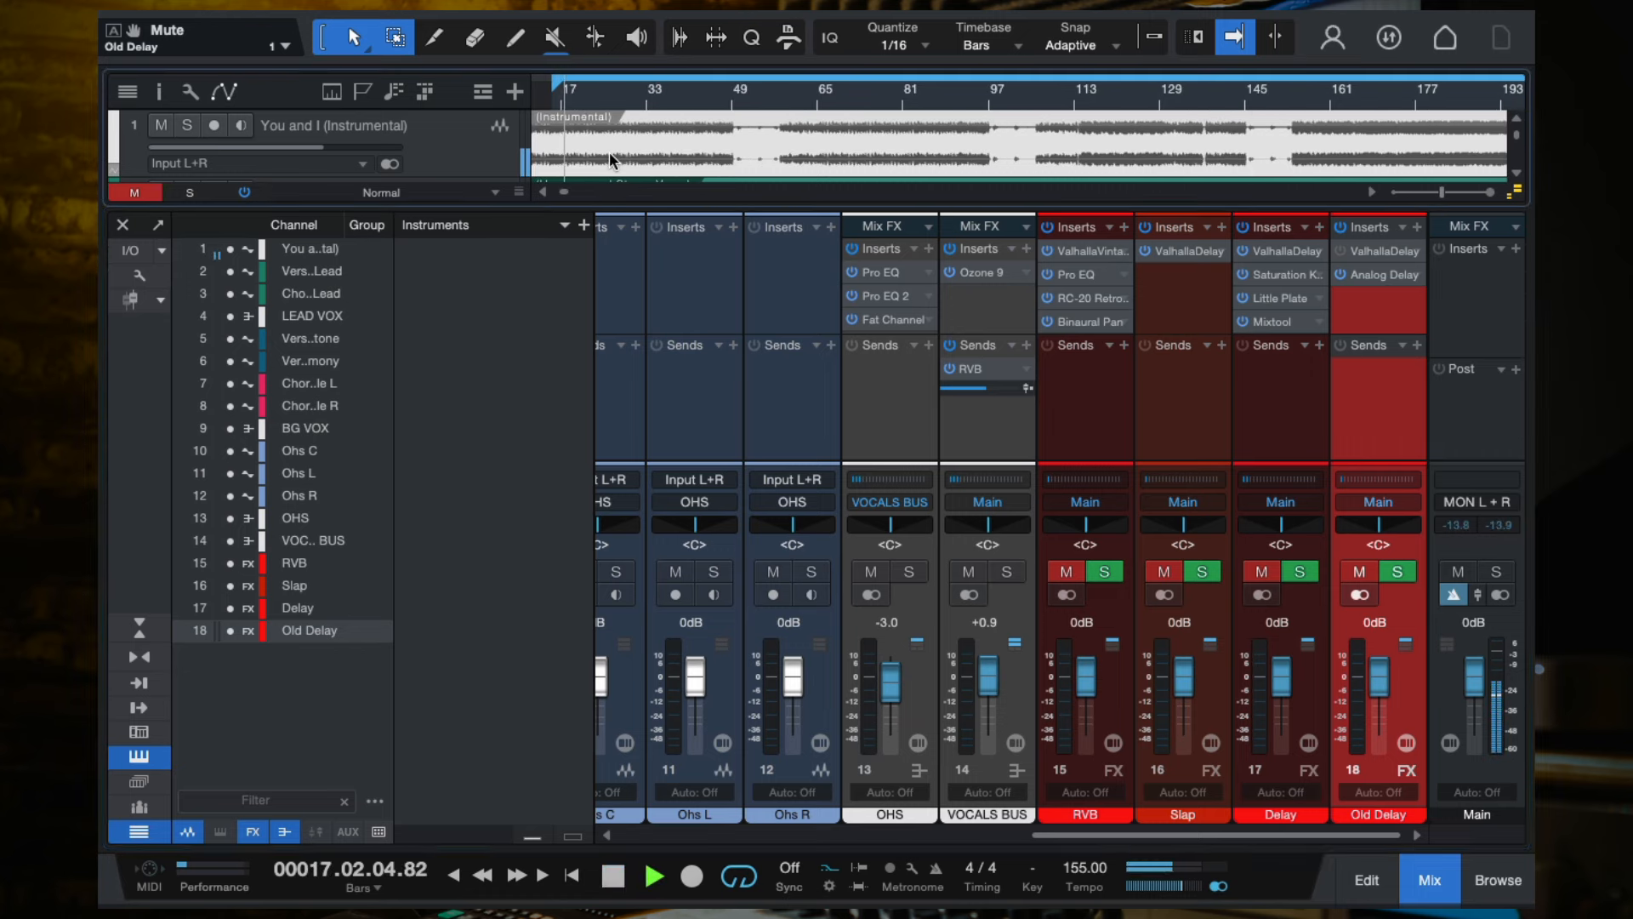
{"action": "left_click", "coordinate": [1095, 417]}
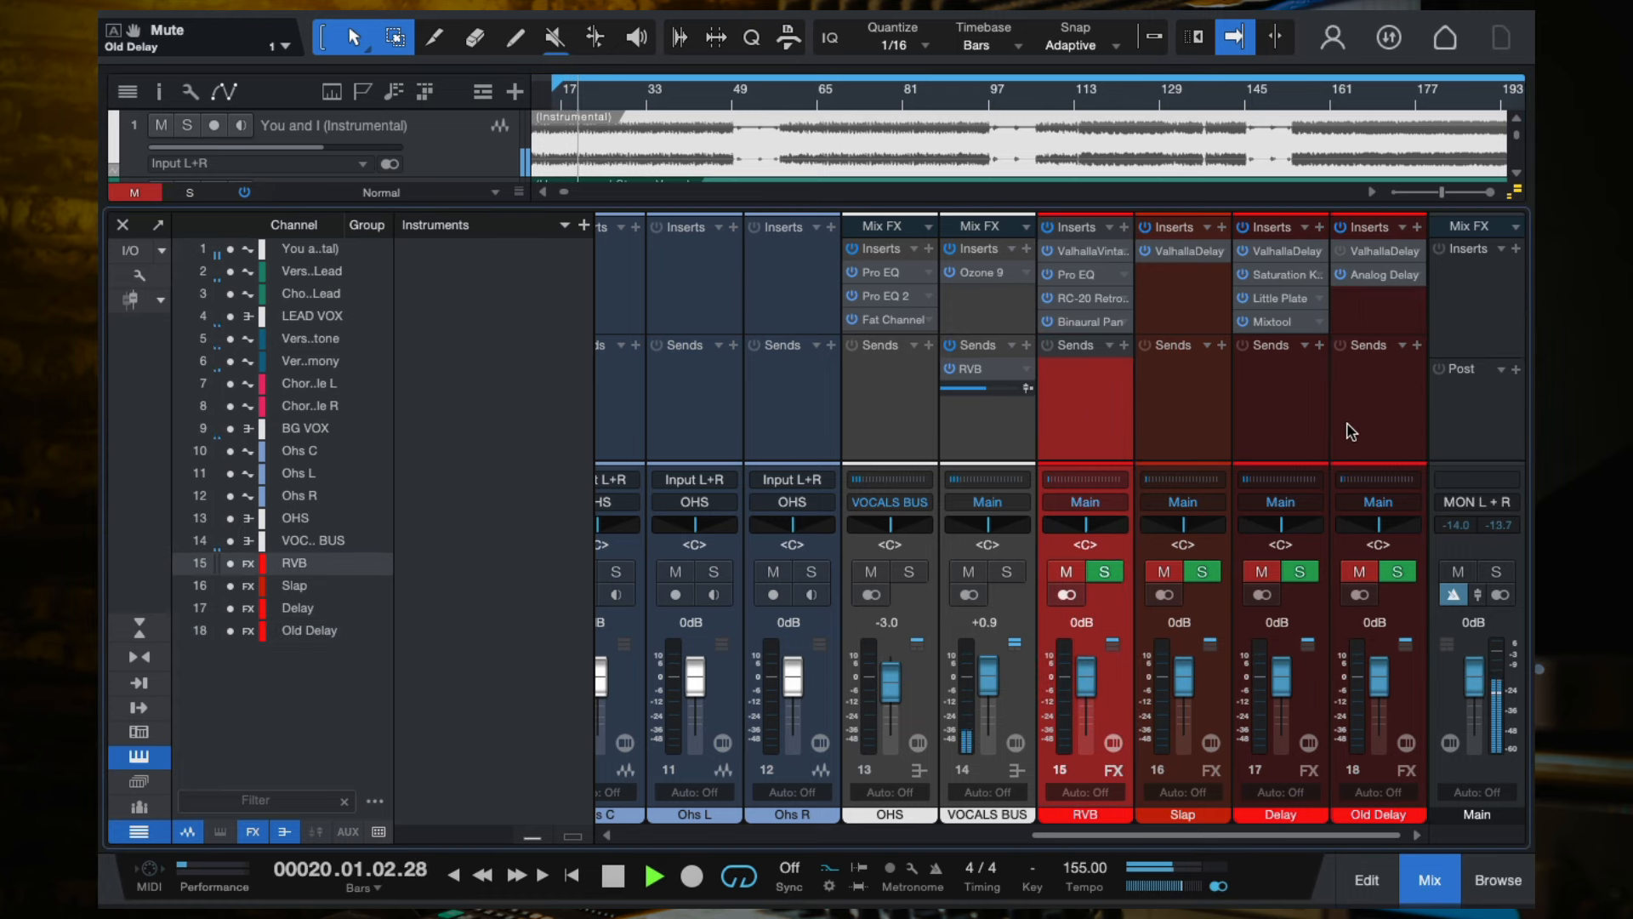
{"action": "left_click", "coordinate": [1366, 423], "text": "shift"}
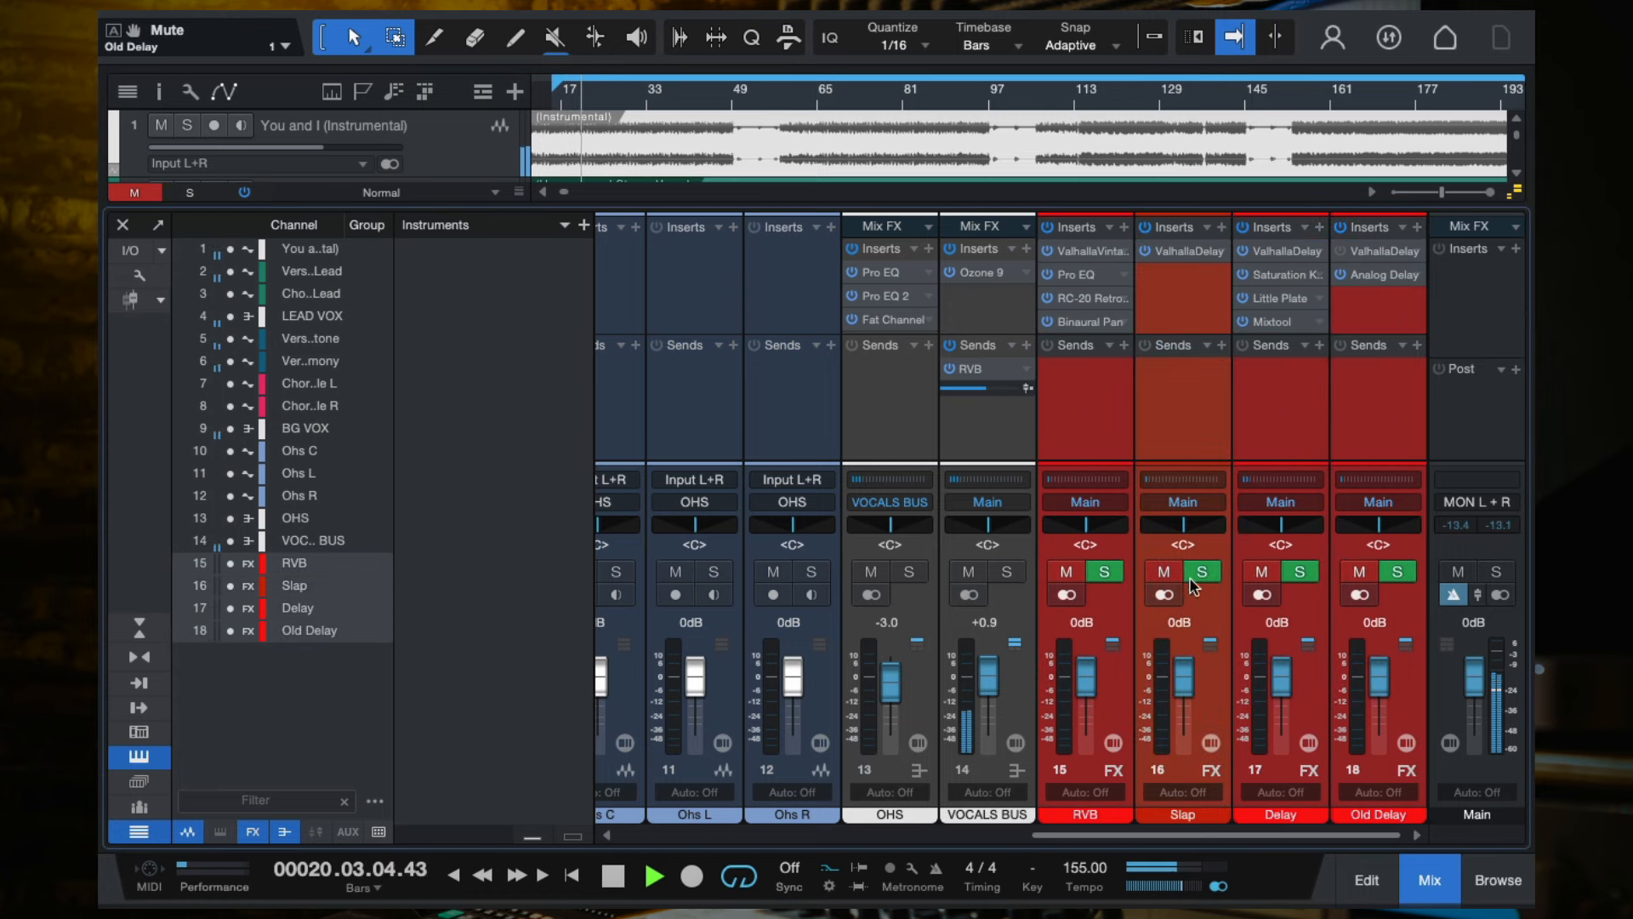
{"action": "left_click", "coordinate": [1068, 576]}
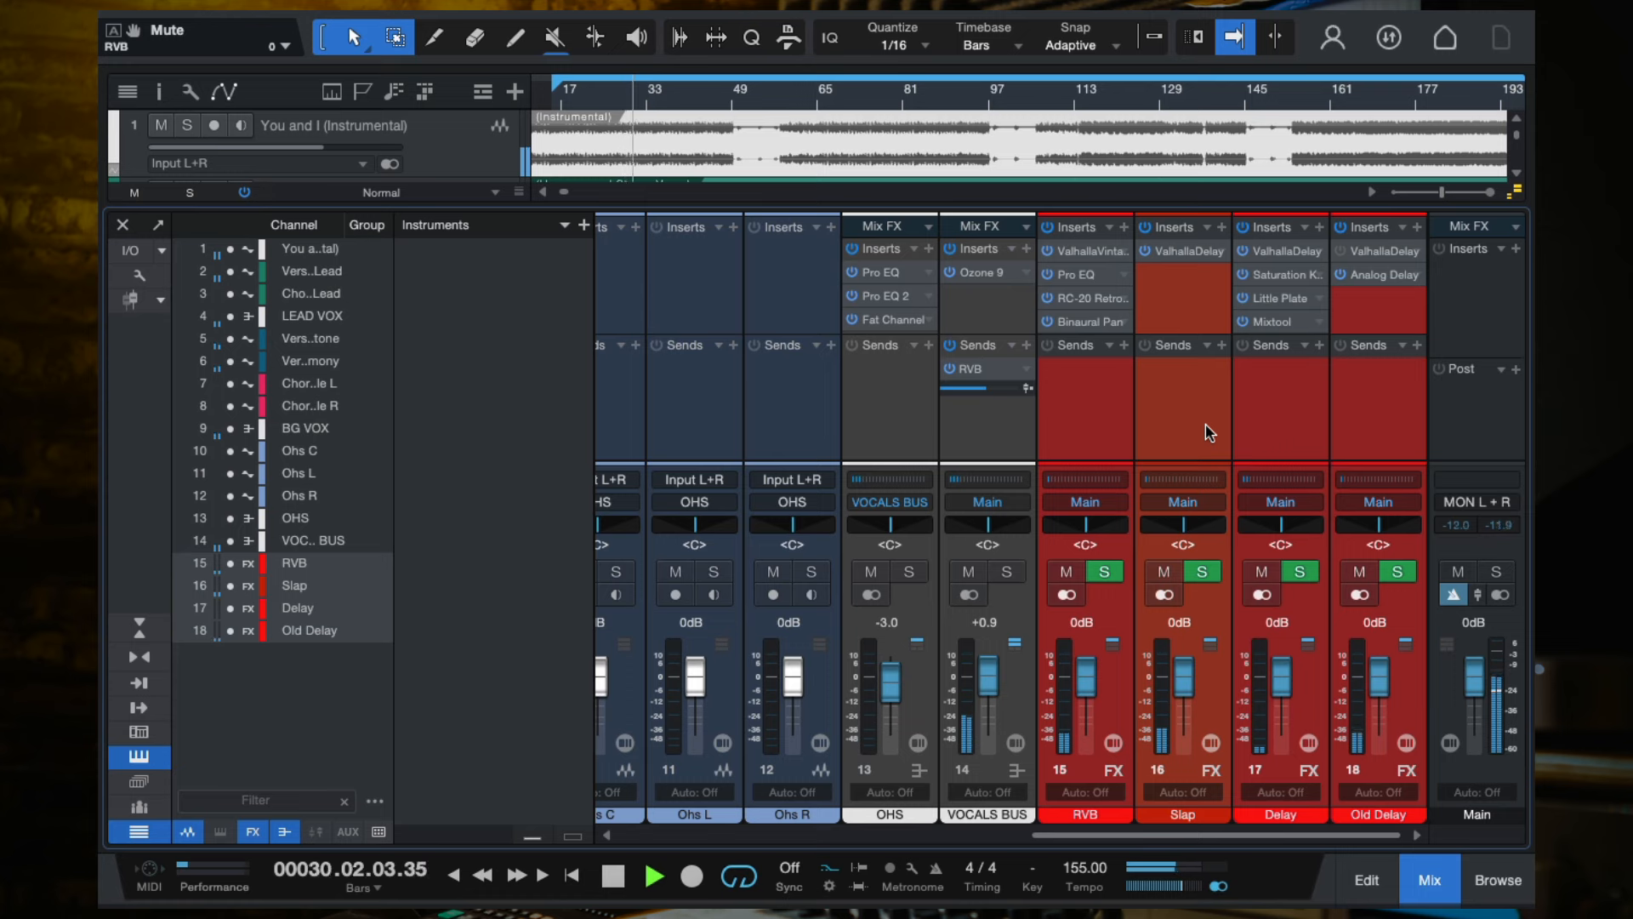
Move playback to about bar 89 and on to about bar 100 to listen to the effects in the following section.
{"action": "left_click", "coordinate": [1354, 432]}
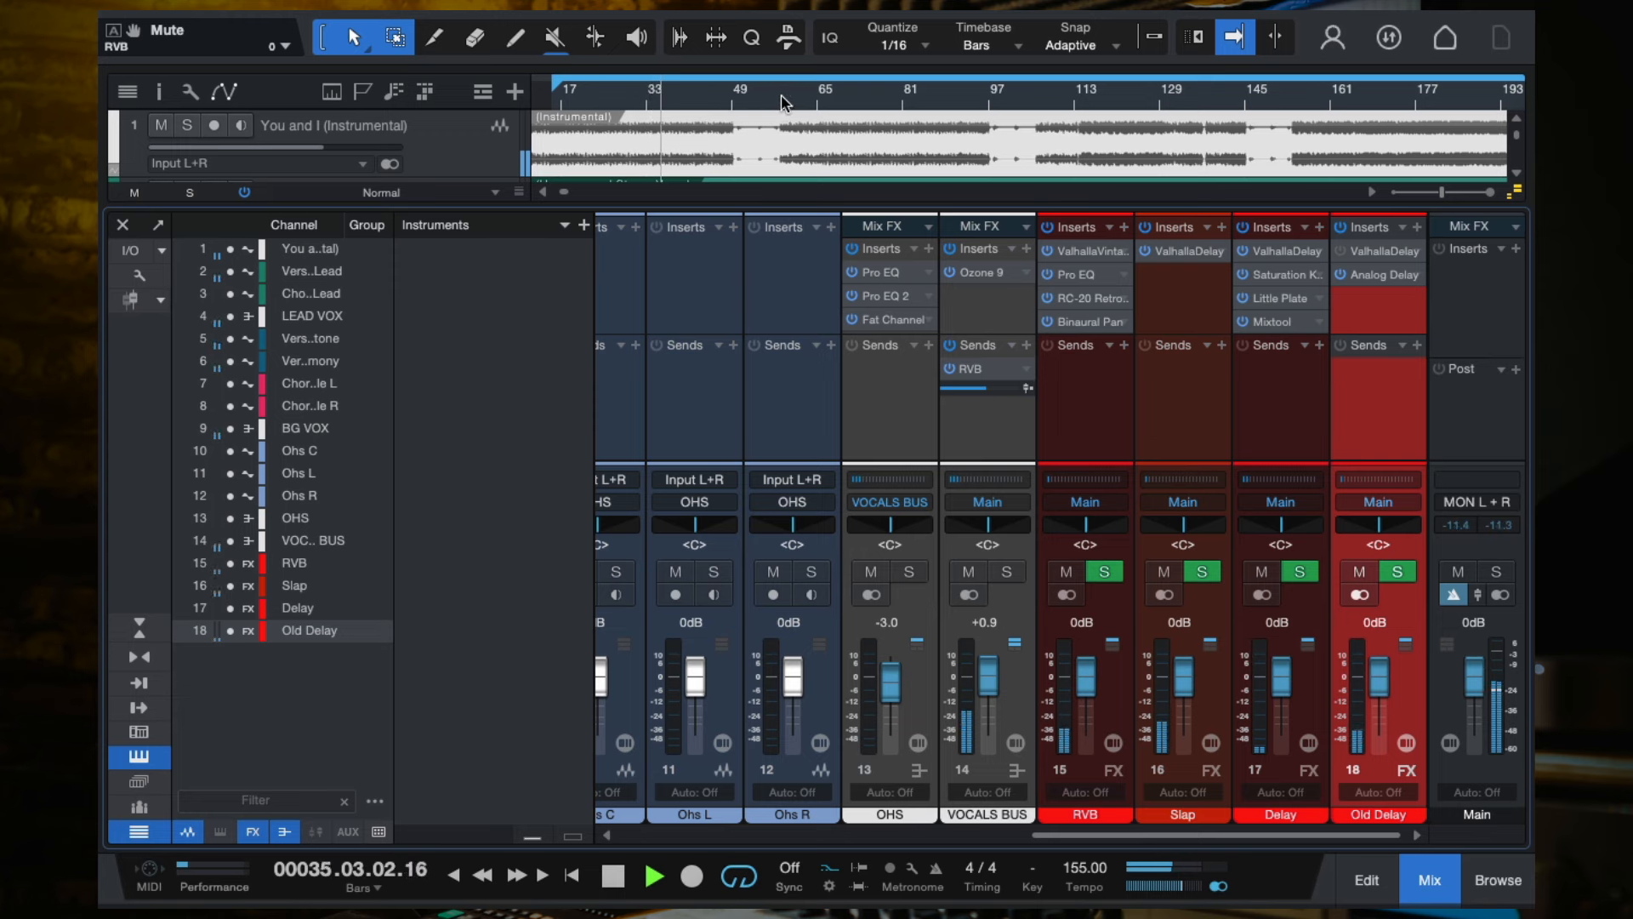
{"action": "left_click", "coordinate": [956, 96]}
{"action": "scroll", "coordinate": [1004, 143], "scroll_direction": "up", "scroll_amount": 2}
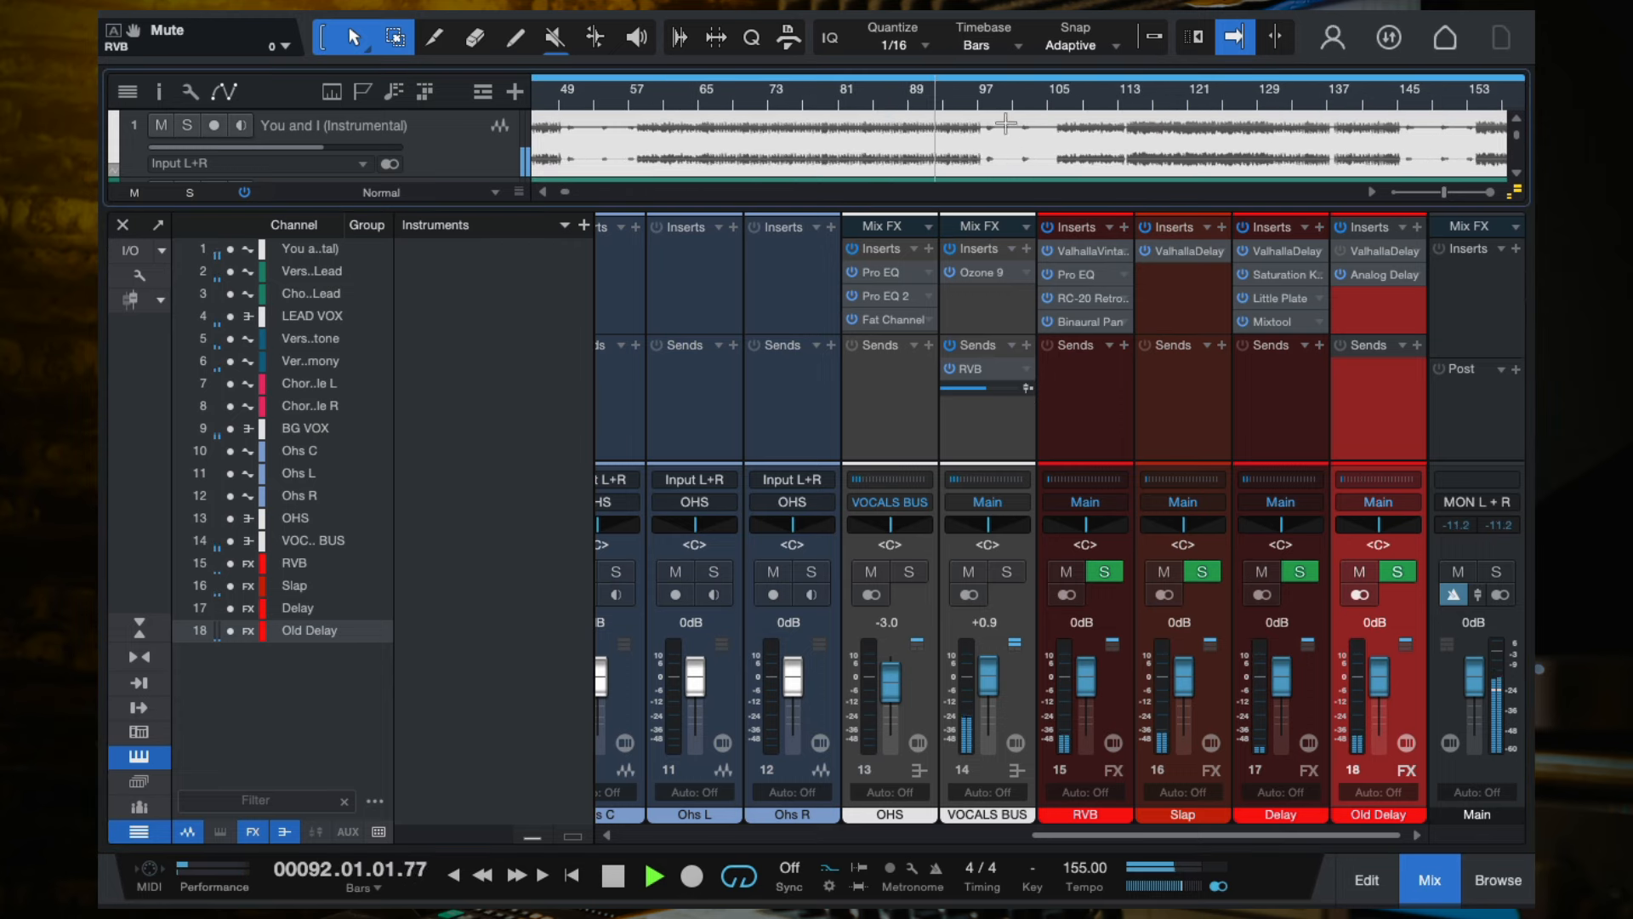
{"action": "left_click", "coordinate": [1016, 99]}
{"action": "scroll", "coordinate": [1064, 139], "scroll_direction": "up", "scroll_amount": 2}
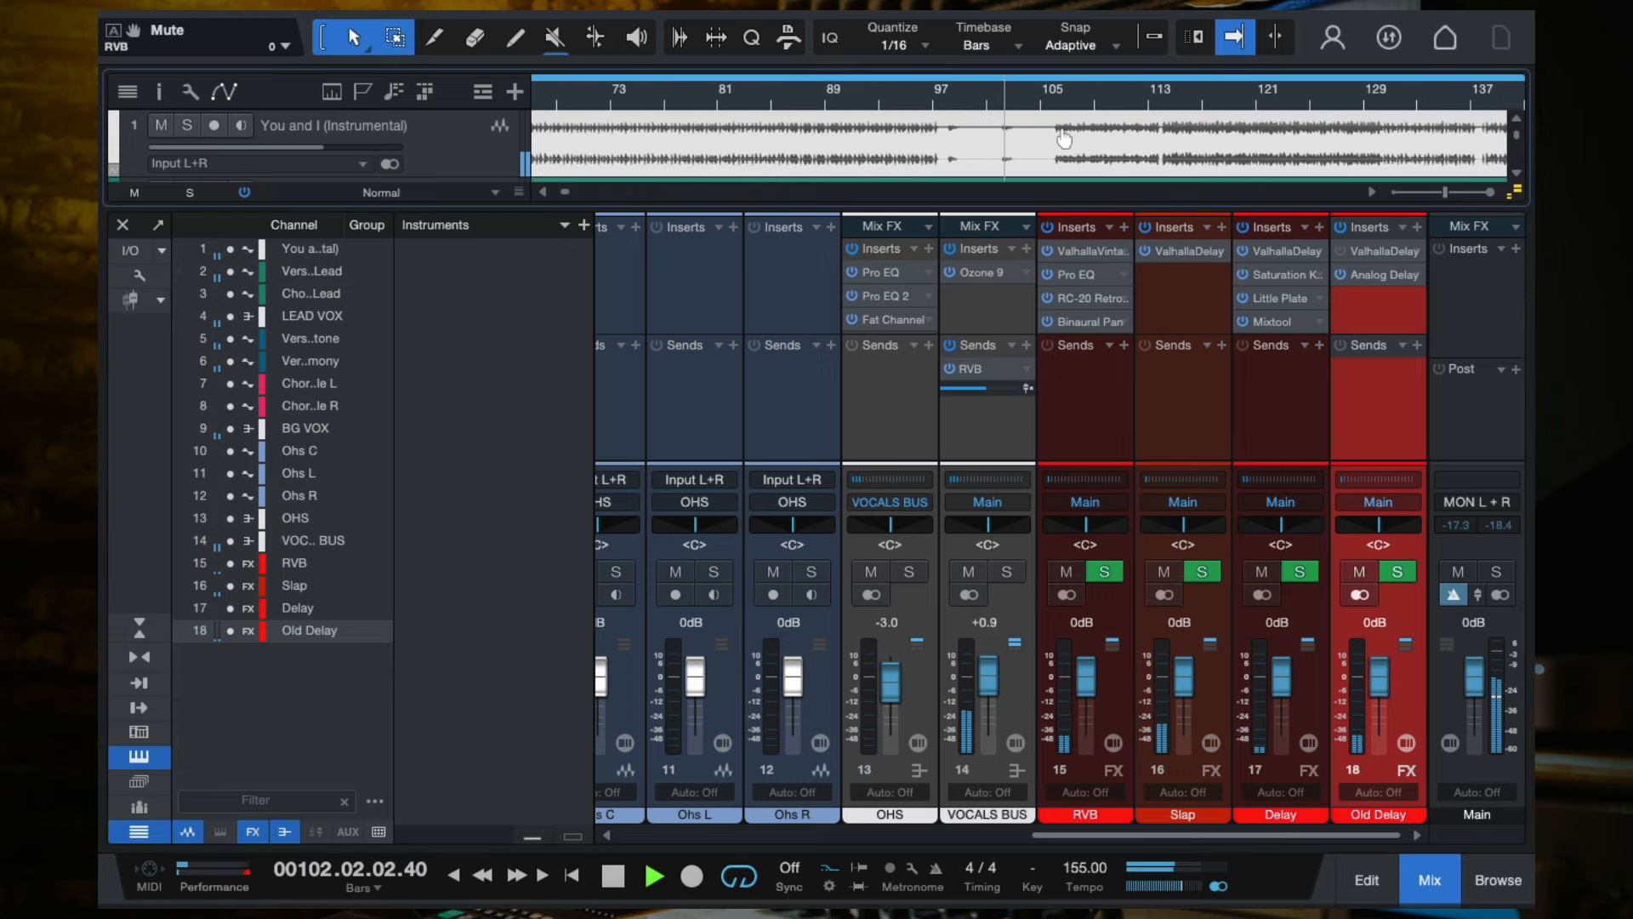
{"action": "scroll", "coordinate": [1064, 138], "scroll_direction": "right", "scroll_amount": 3}
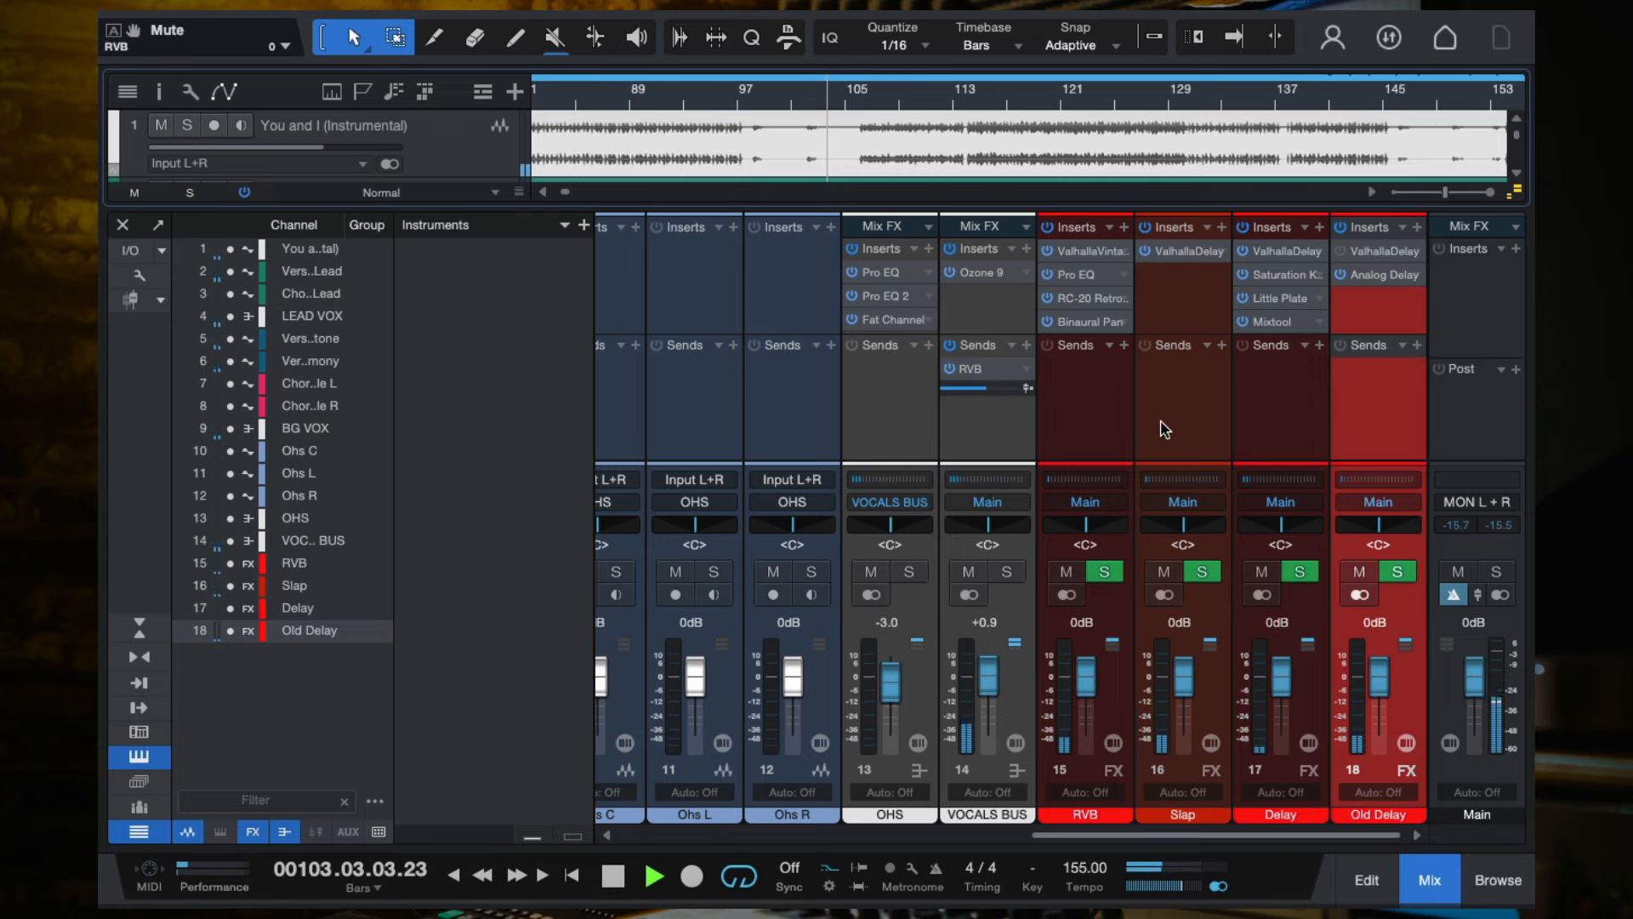
Set LEAD VOX's Old Delay send to -18.2 dB and its Slap send to -12.2 dB during playback.
{"action": "scroll", "coordinate": [800, 413], "scroll_direction": "left", "scroll_amount": 5}
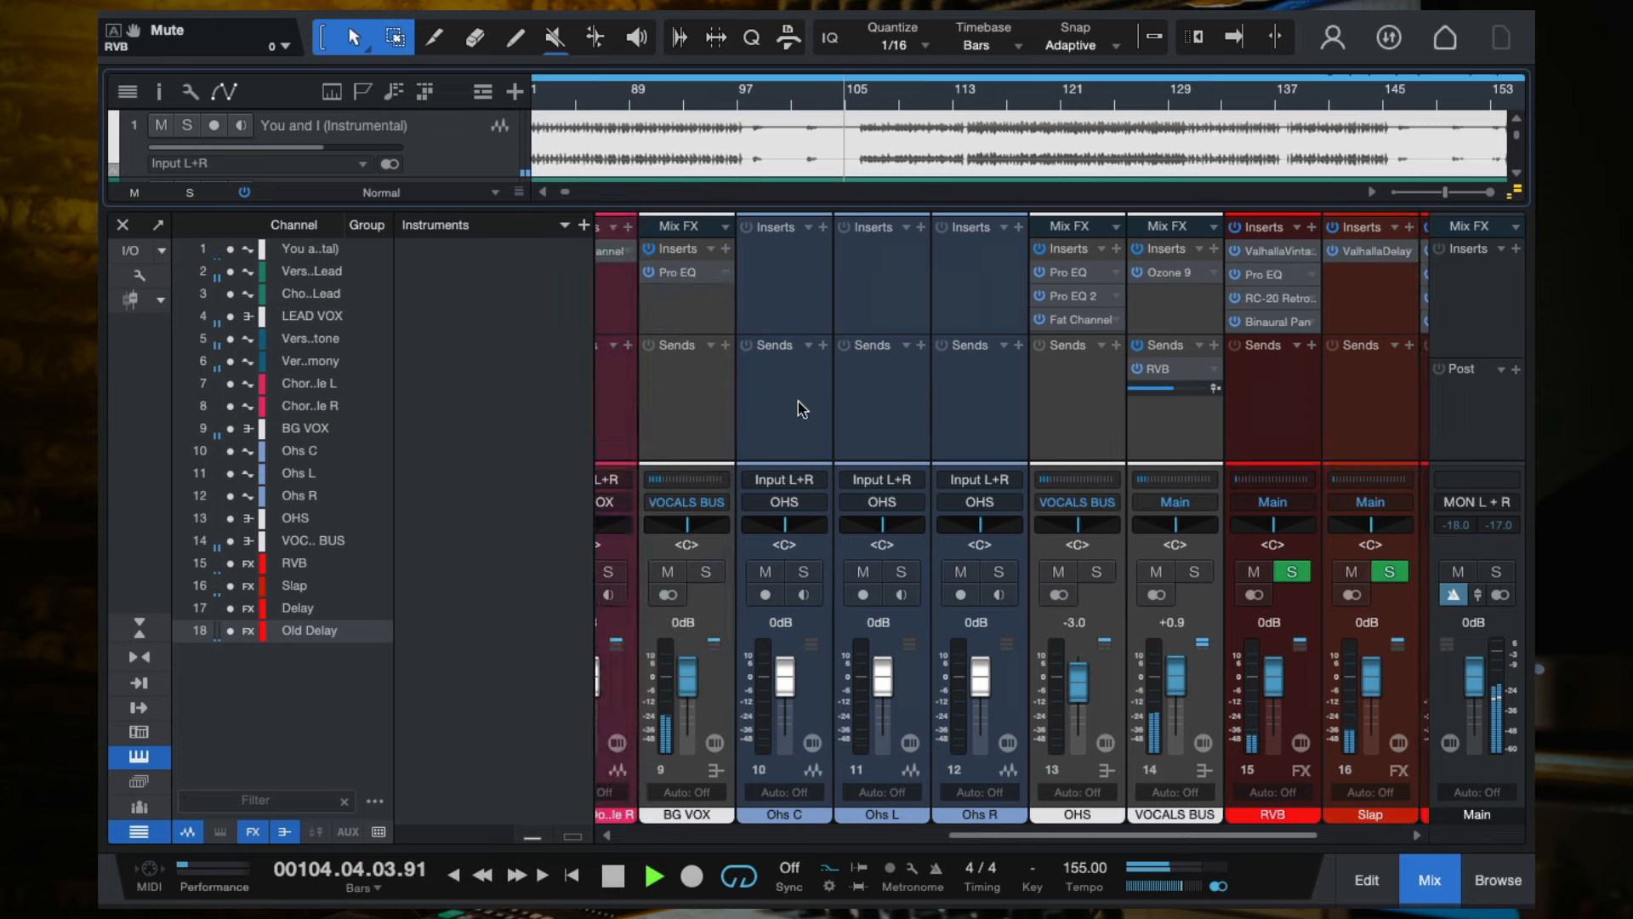
{"action": "scroll", "coordinate": [952, 417], "scroll_direction": "down", "scroll_amount": 2}
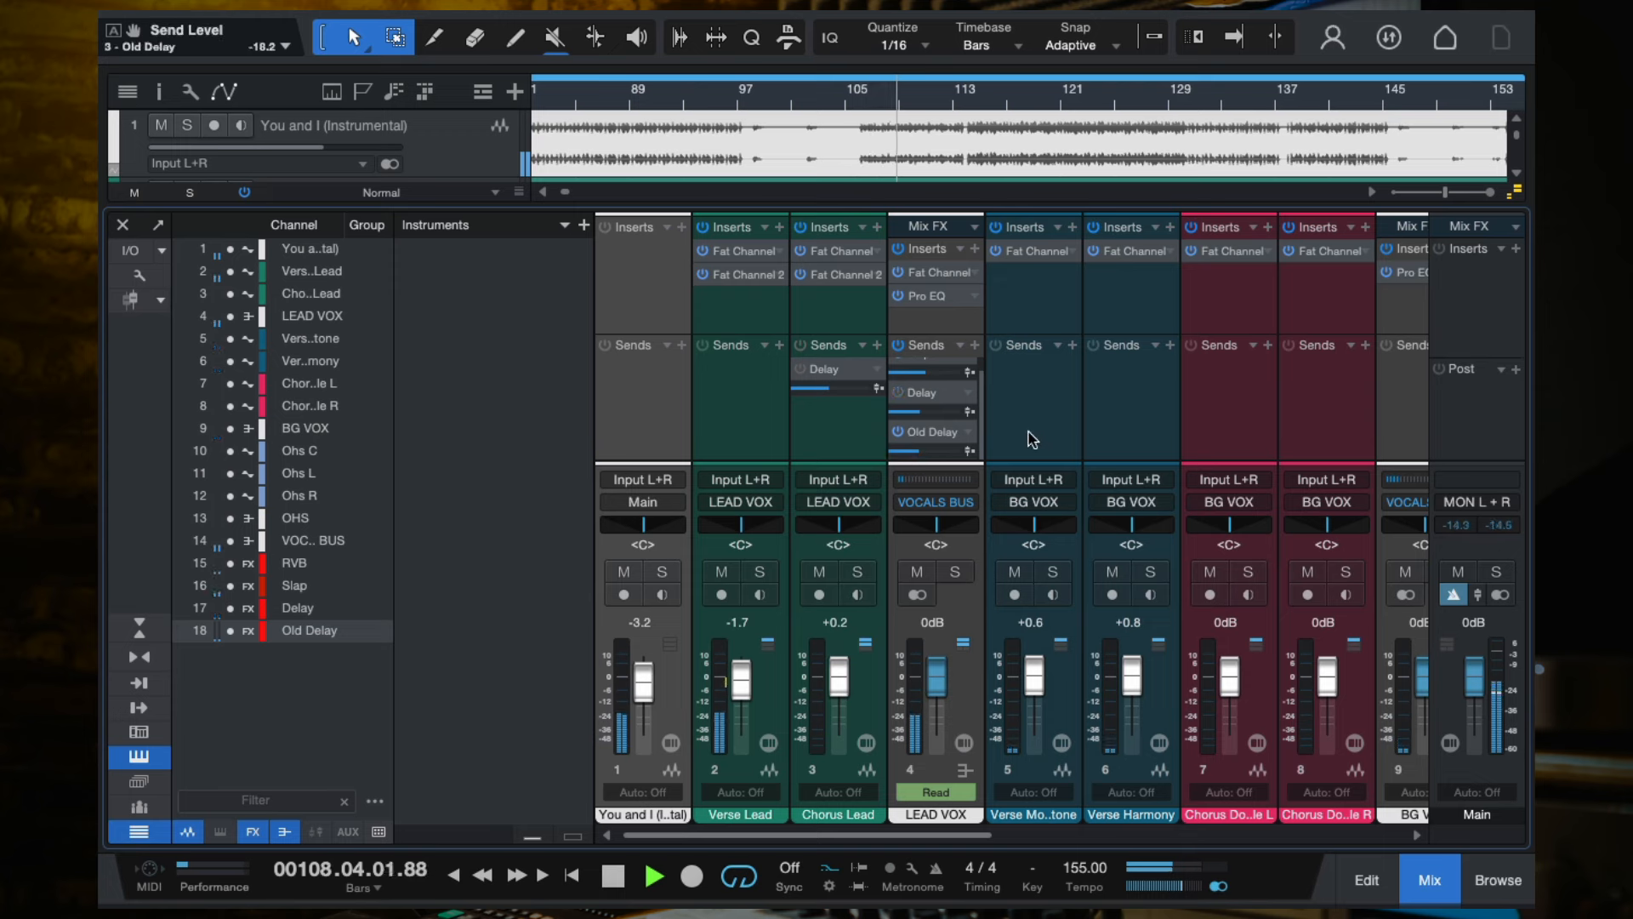
{"action": "scroll", "coordinate": [976, 399], "scroll_direction": "up", "scroll_amount": 1}
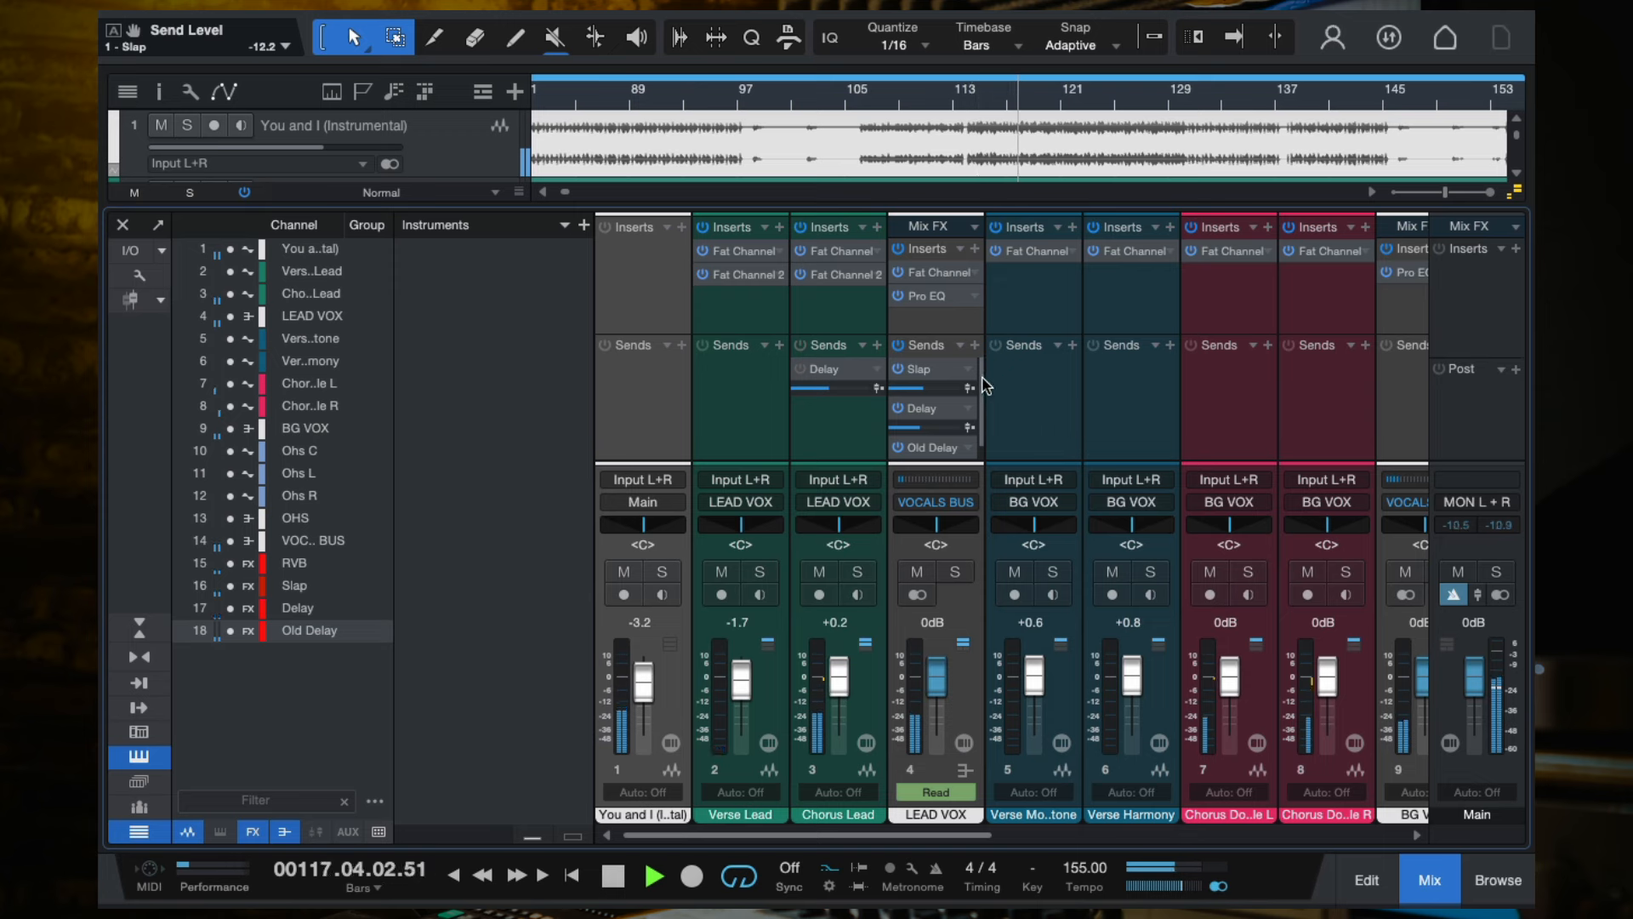
Return to the full arrangement with playback stopped, and save the song.
{"action": "left_click", "coordinate": [123, 225]}
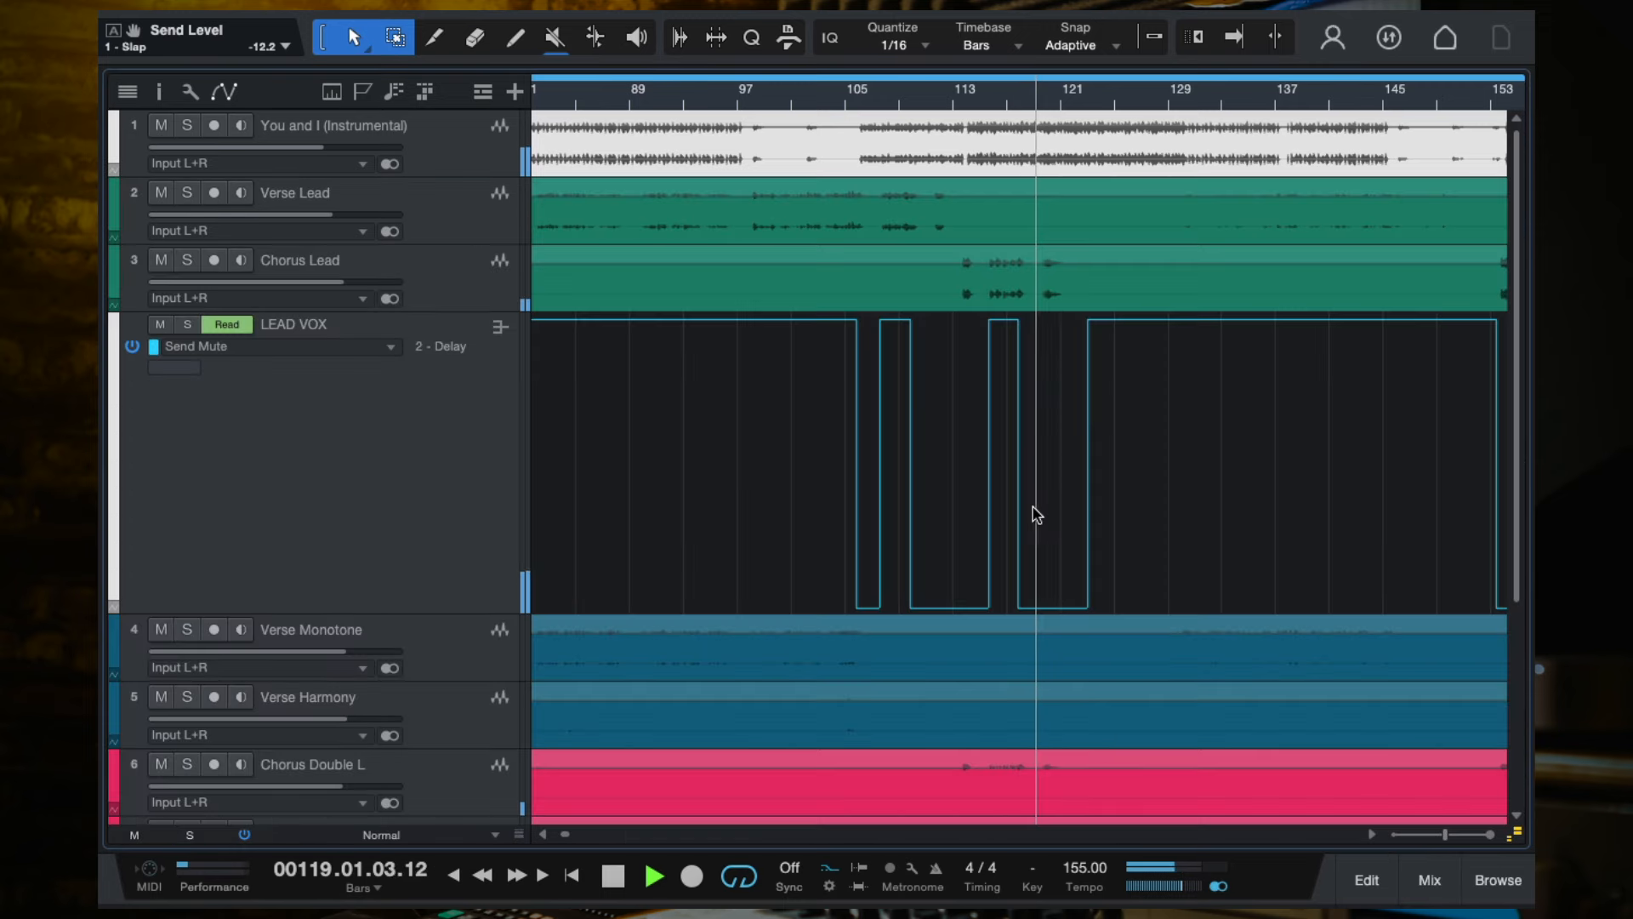
{"action": "key", "text": "space"}
{"action": "scroll", "coordinate": [1033, 507], "scroll_direction": "down", "scroll_amount": 5}
{"action": "scroll", "coordinate": [1036, 515], "scroll_direction": "down", "scroll_amount": 1}
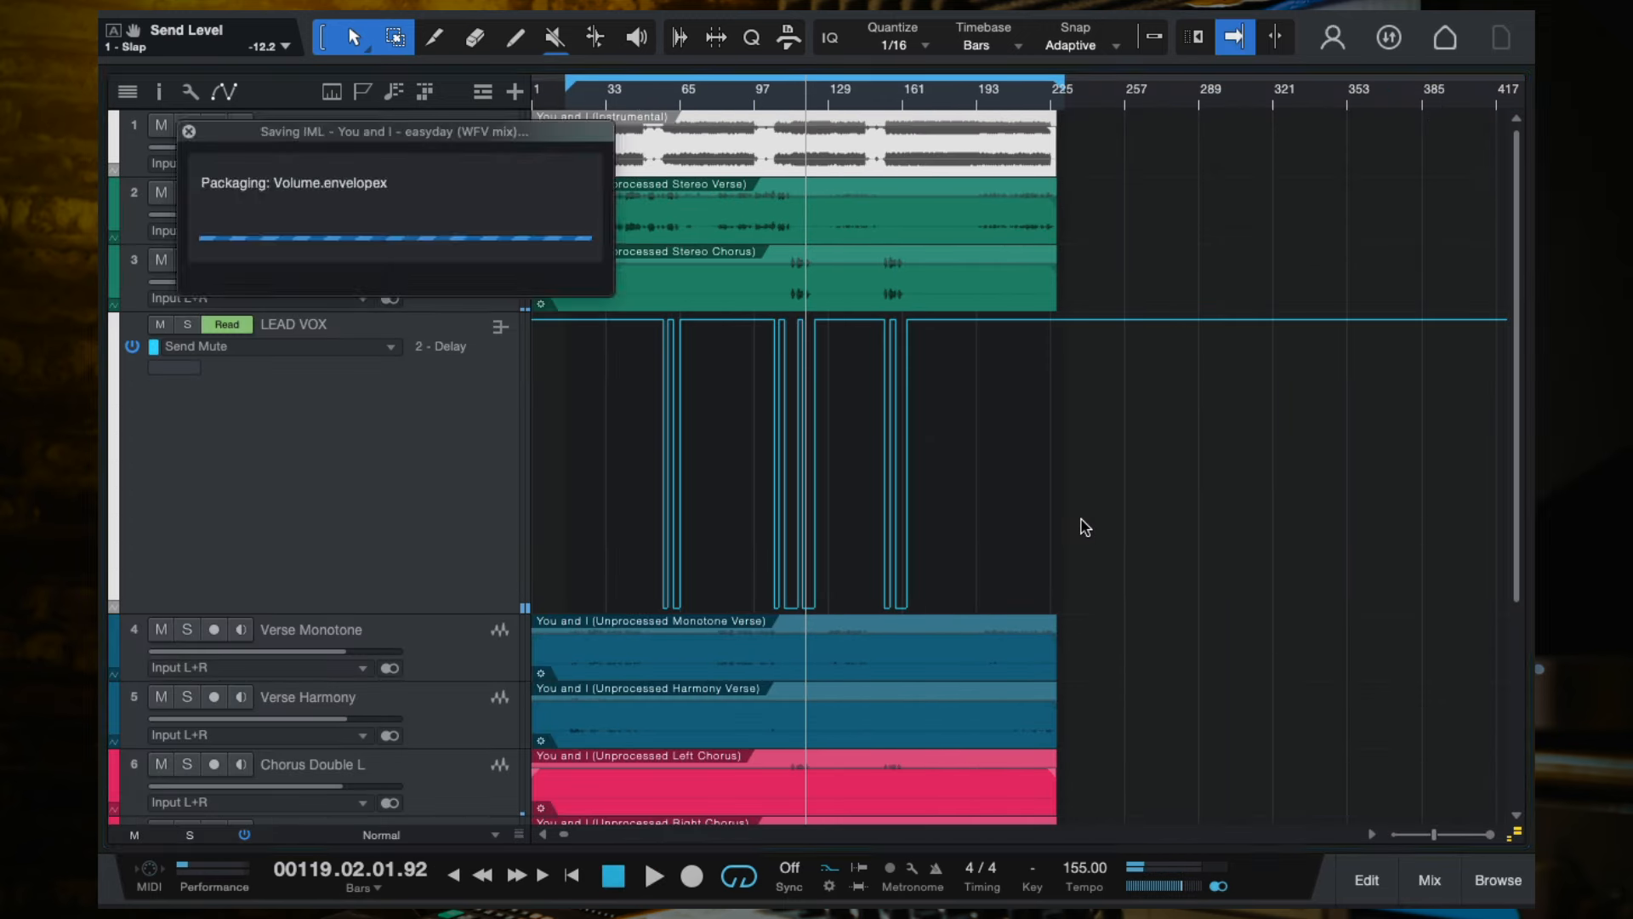